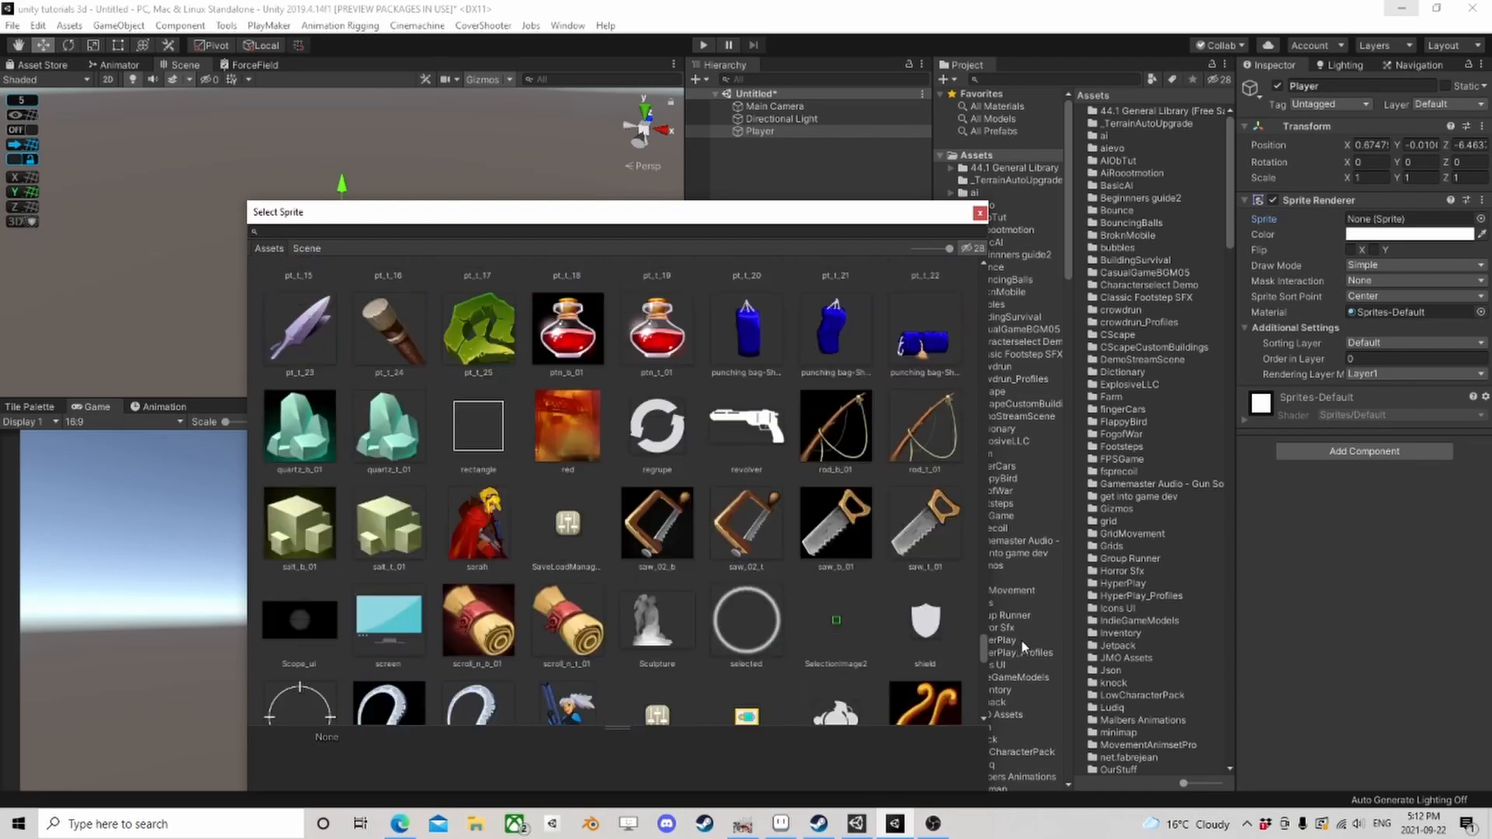
Step: Assign the sarah sprite to the Player's Sprite Renderer and bring the whole character into view in the scene
left_click(505, 575)
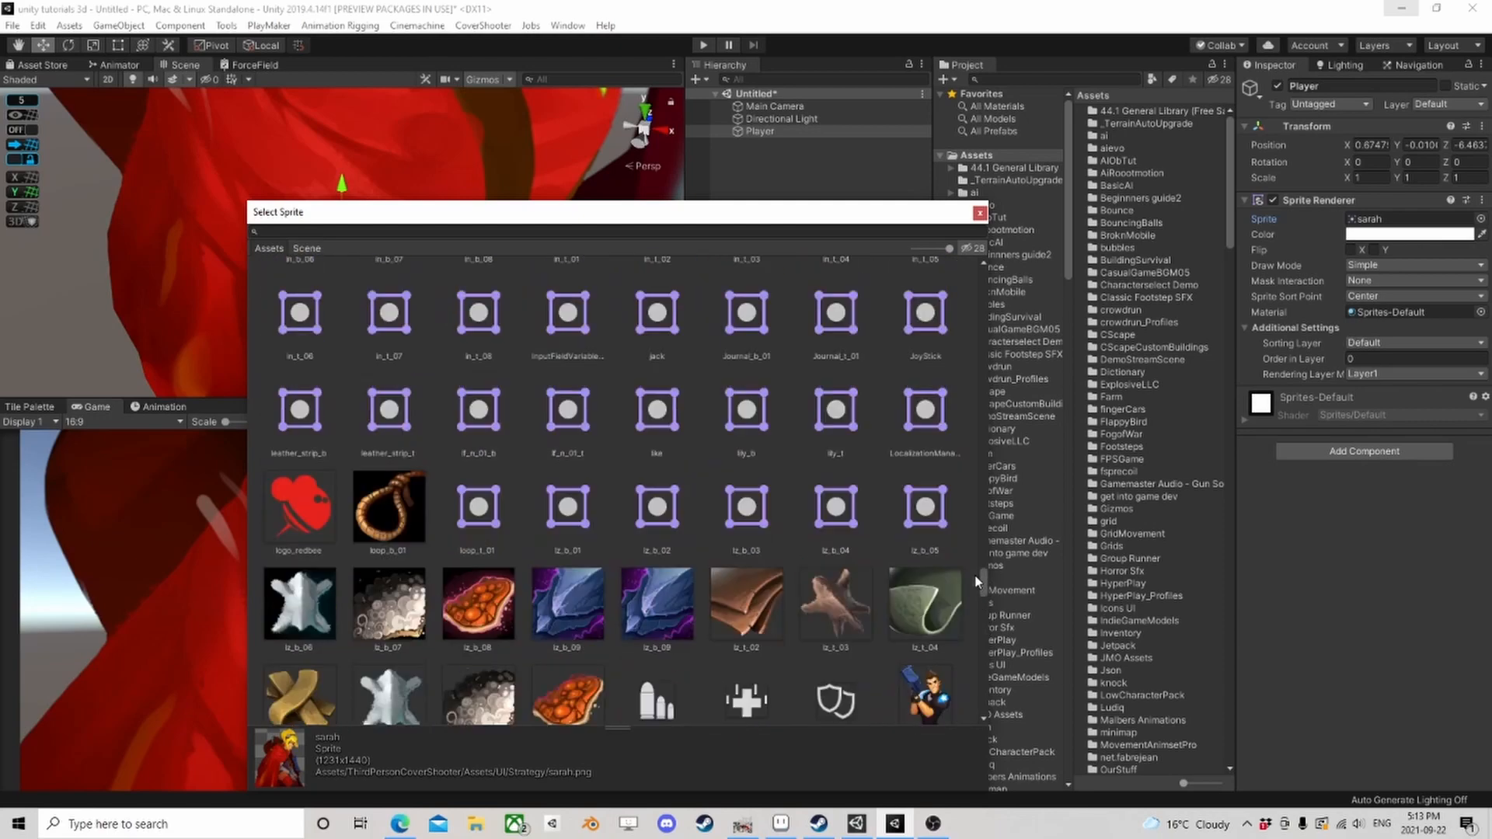
left_click(980, 213)
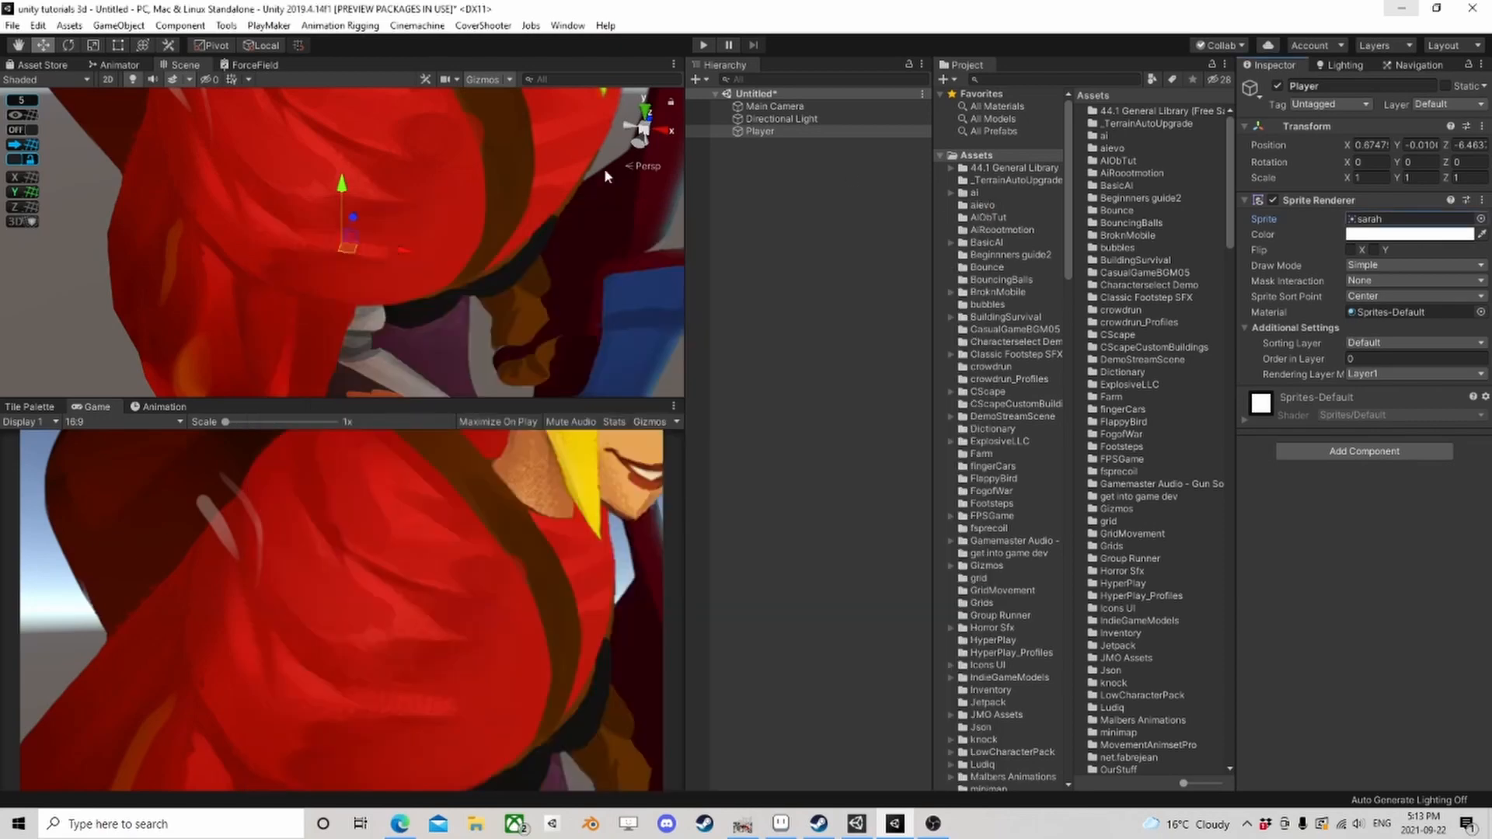
scroll(604, 168, "down", 5)
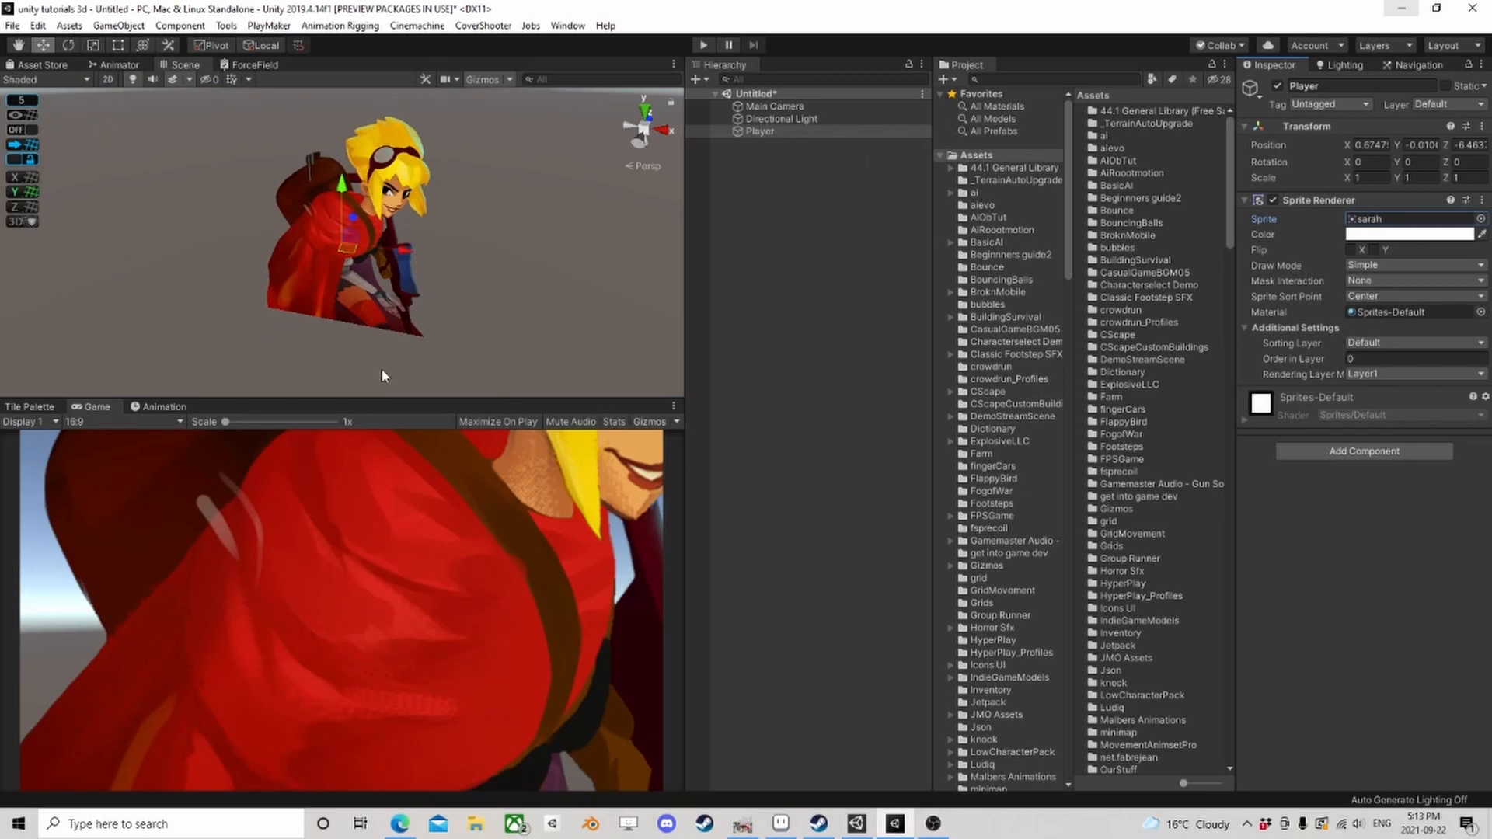
scroll(299, 236, "down", 5)
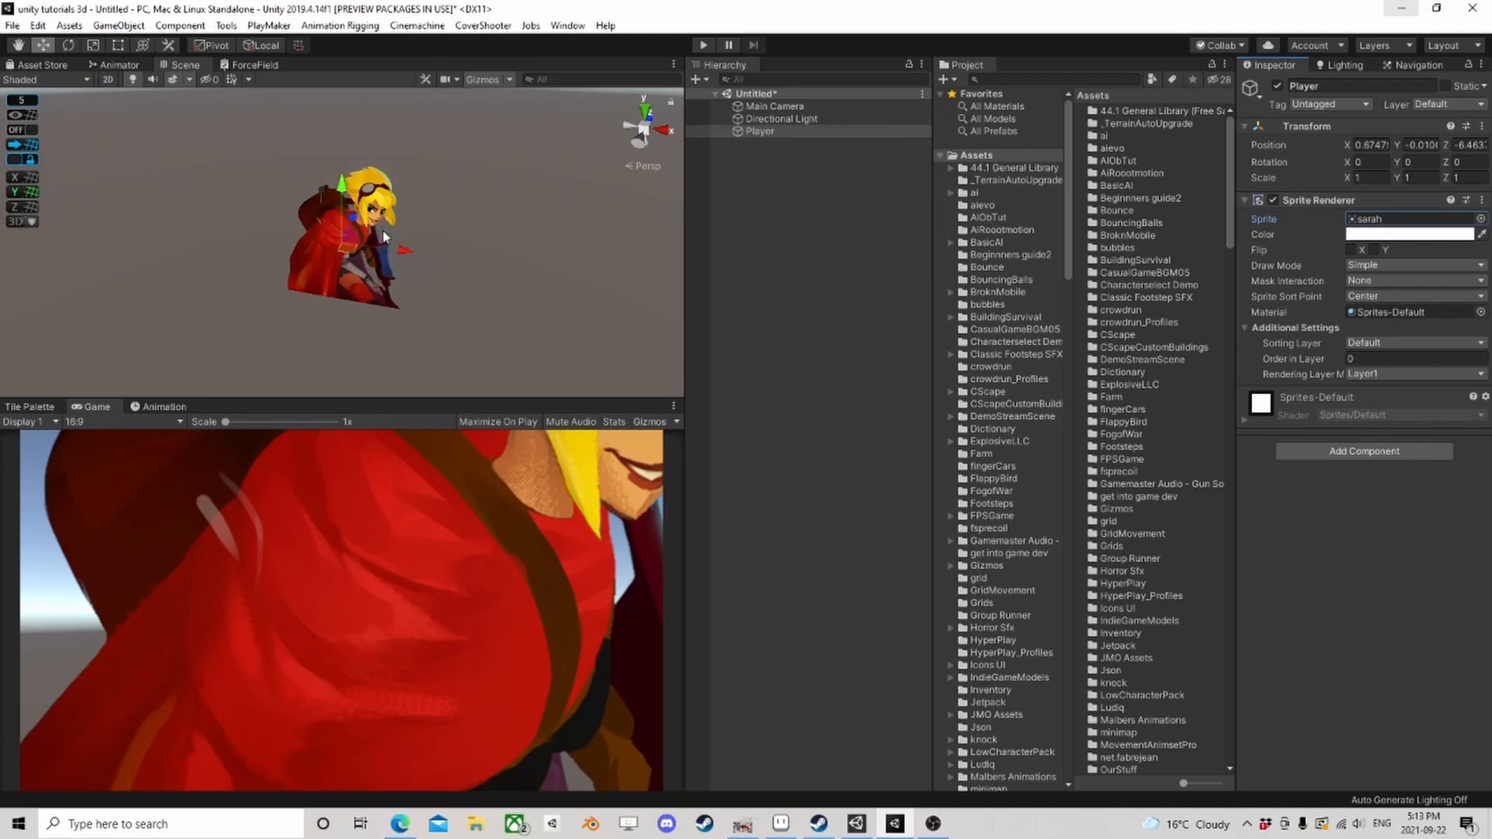
right_click_drag(295, 239, 381, 167)
middle_click_drag(317, 296, 361, 206)
scroll(373, 233, "up", 3)
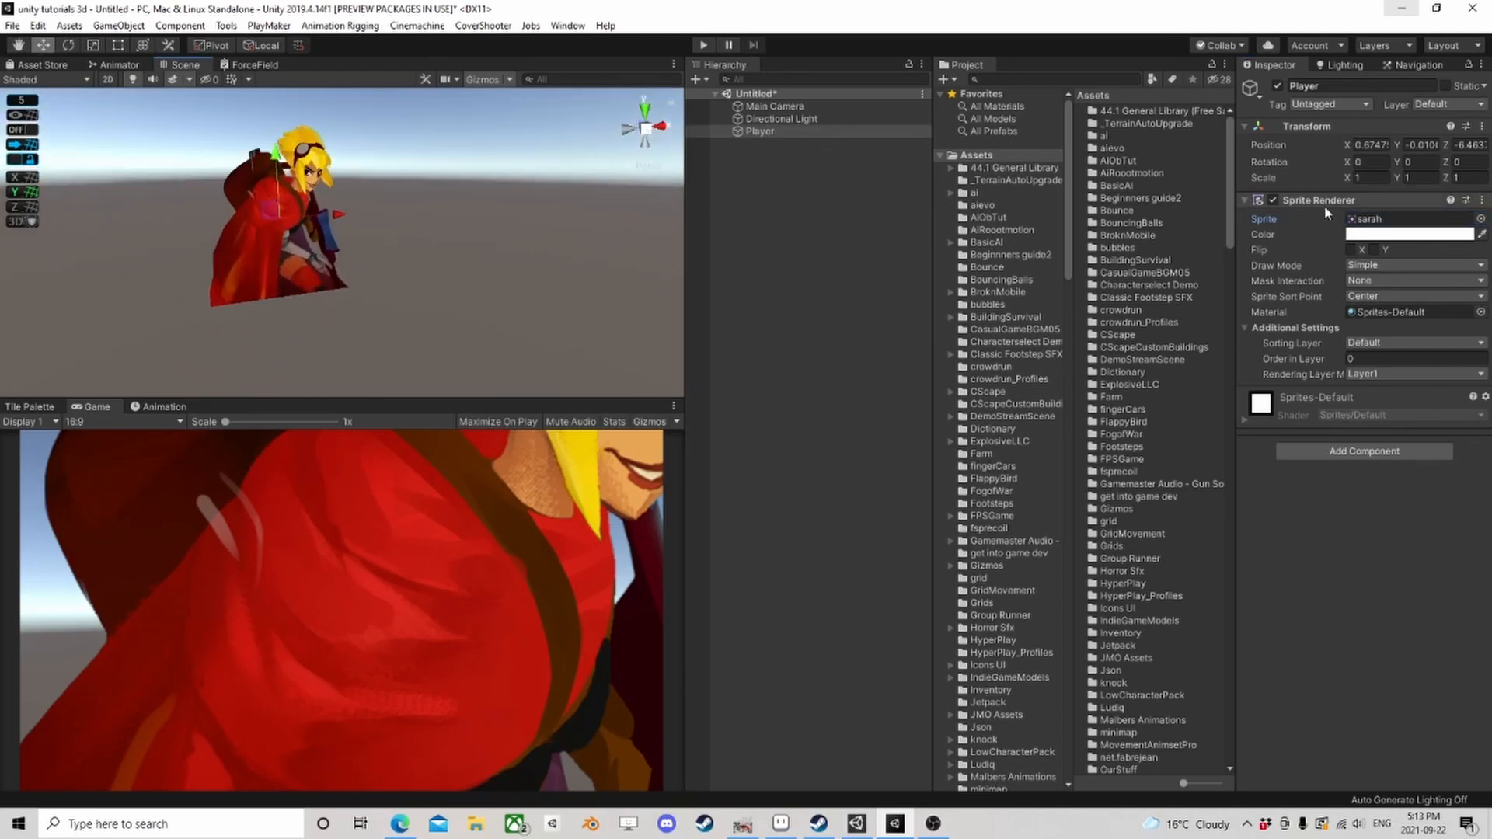
Step: Open the import settings of the sarah texture used by the Player and switch the scene view to 2D
left_click(1372, 221)
left_click(1113, 223)
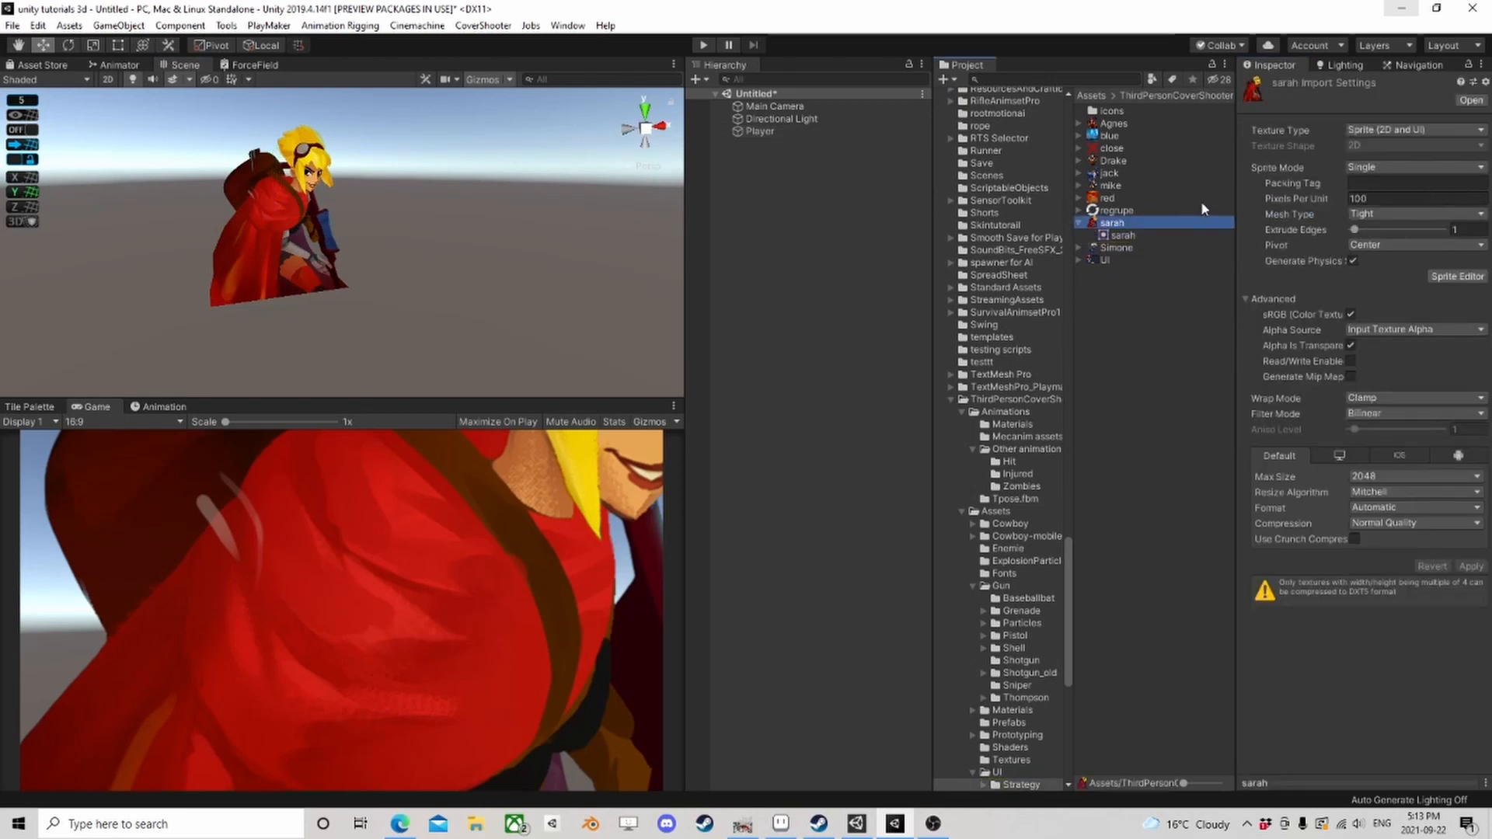
scroll(363, 268, "down", 3)
right_click_drag(363, 268, 300, 206)
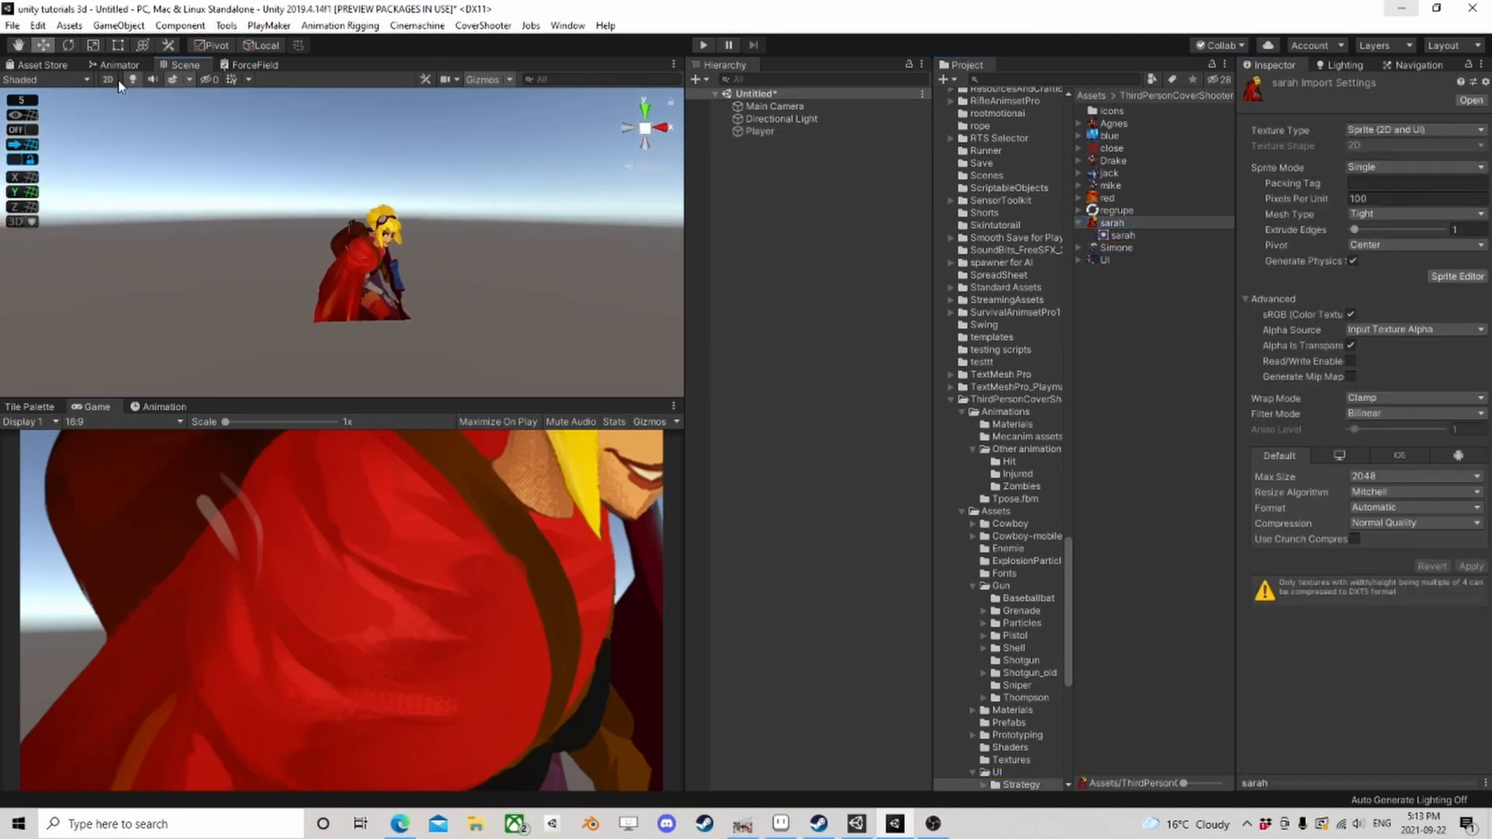
left_click(110, 81)
Step: Set the sarah texture's Pixels Per Unit to 50 and apply the import setting
left_click(1383, 201)
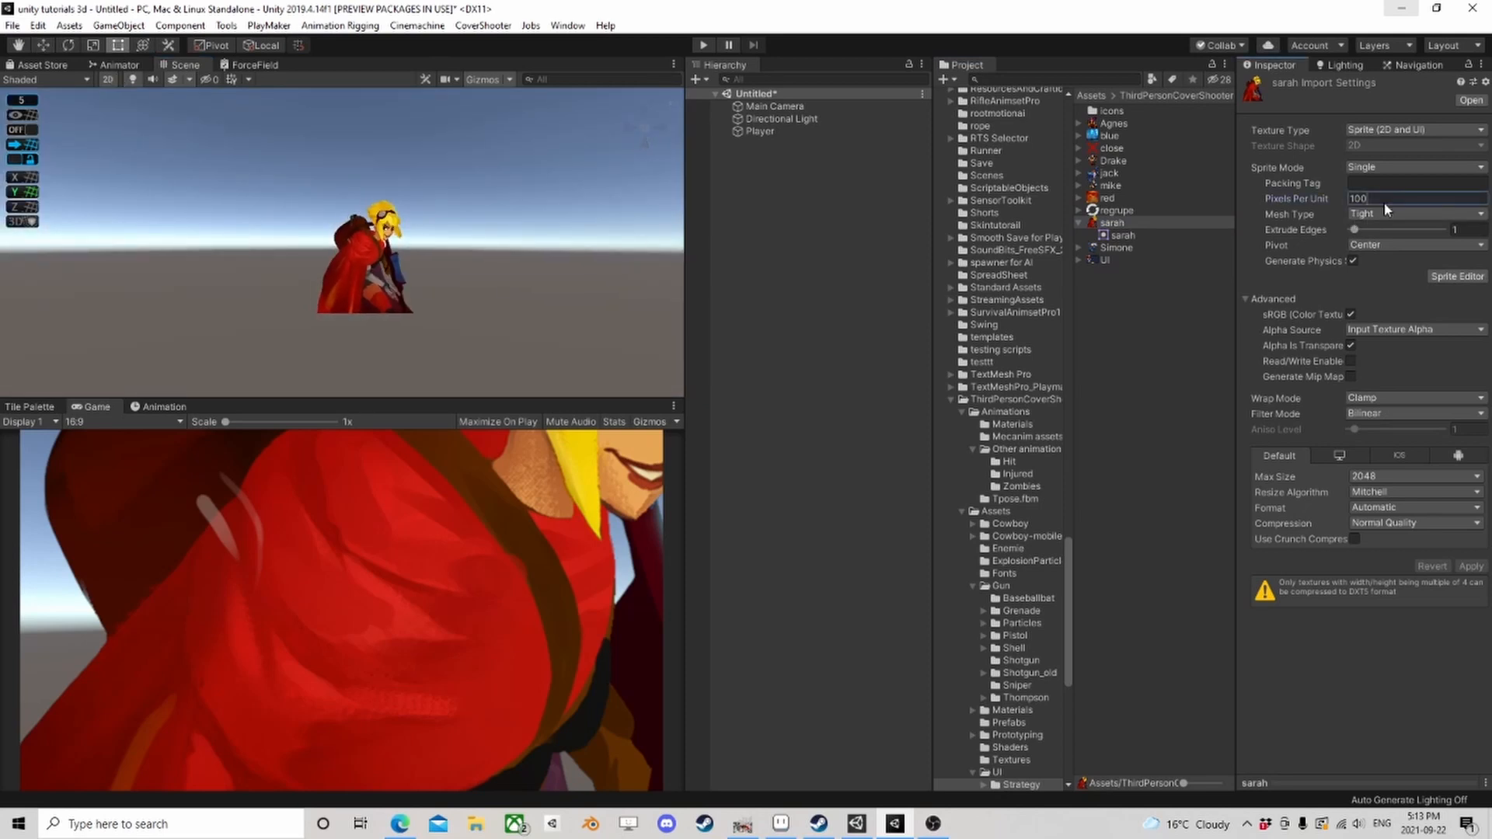
type("50")
left_click(1473, 566)
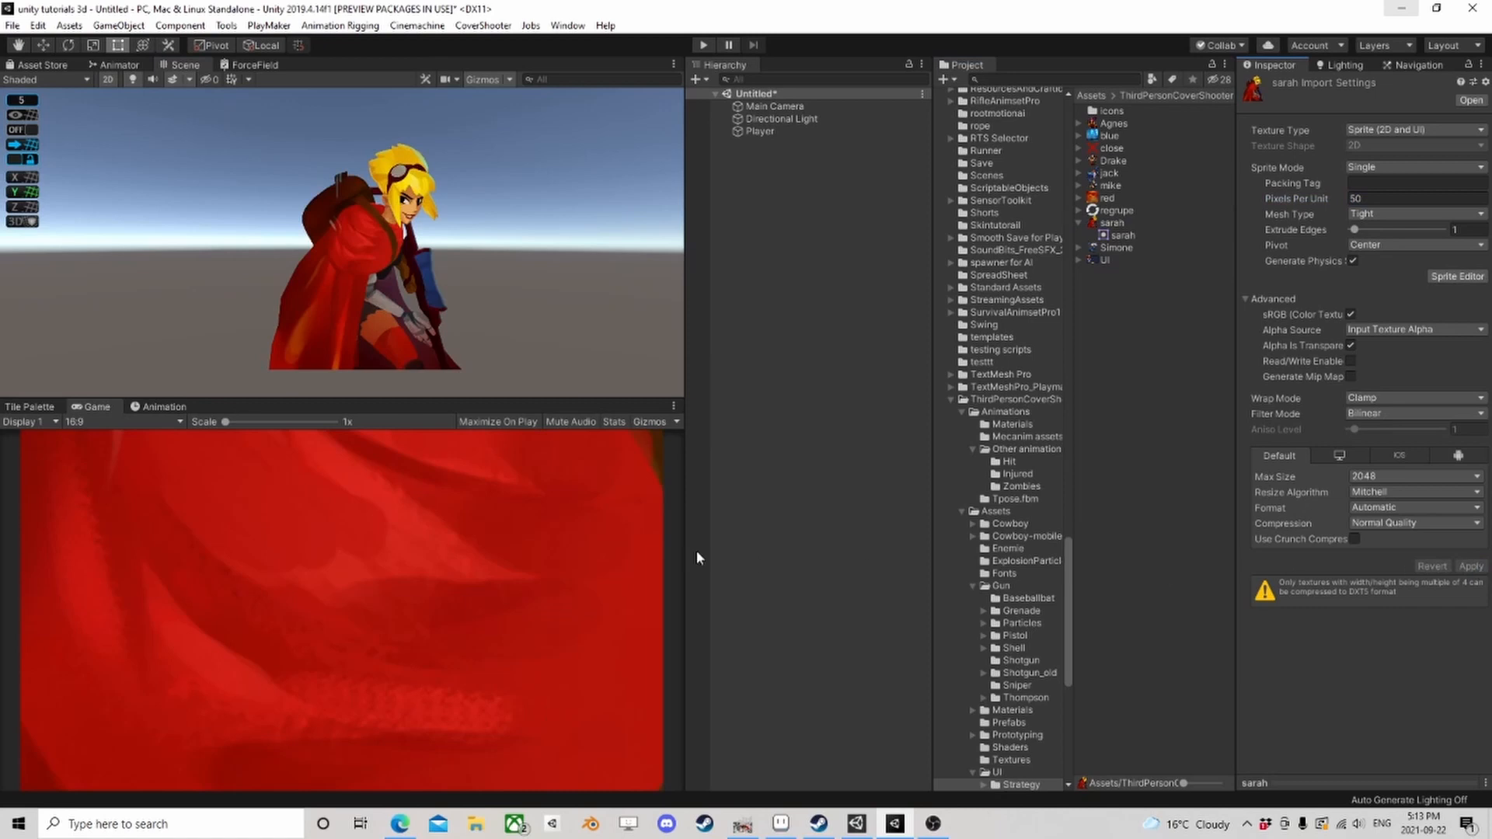
Step: Try 500 Pixels Per Unit for the sarah texture and settle on 1000, applying the import settings
left_click(1376, 200)
type("500")
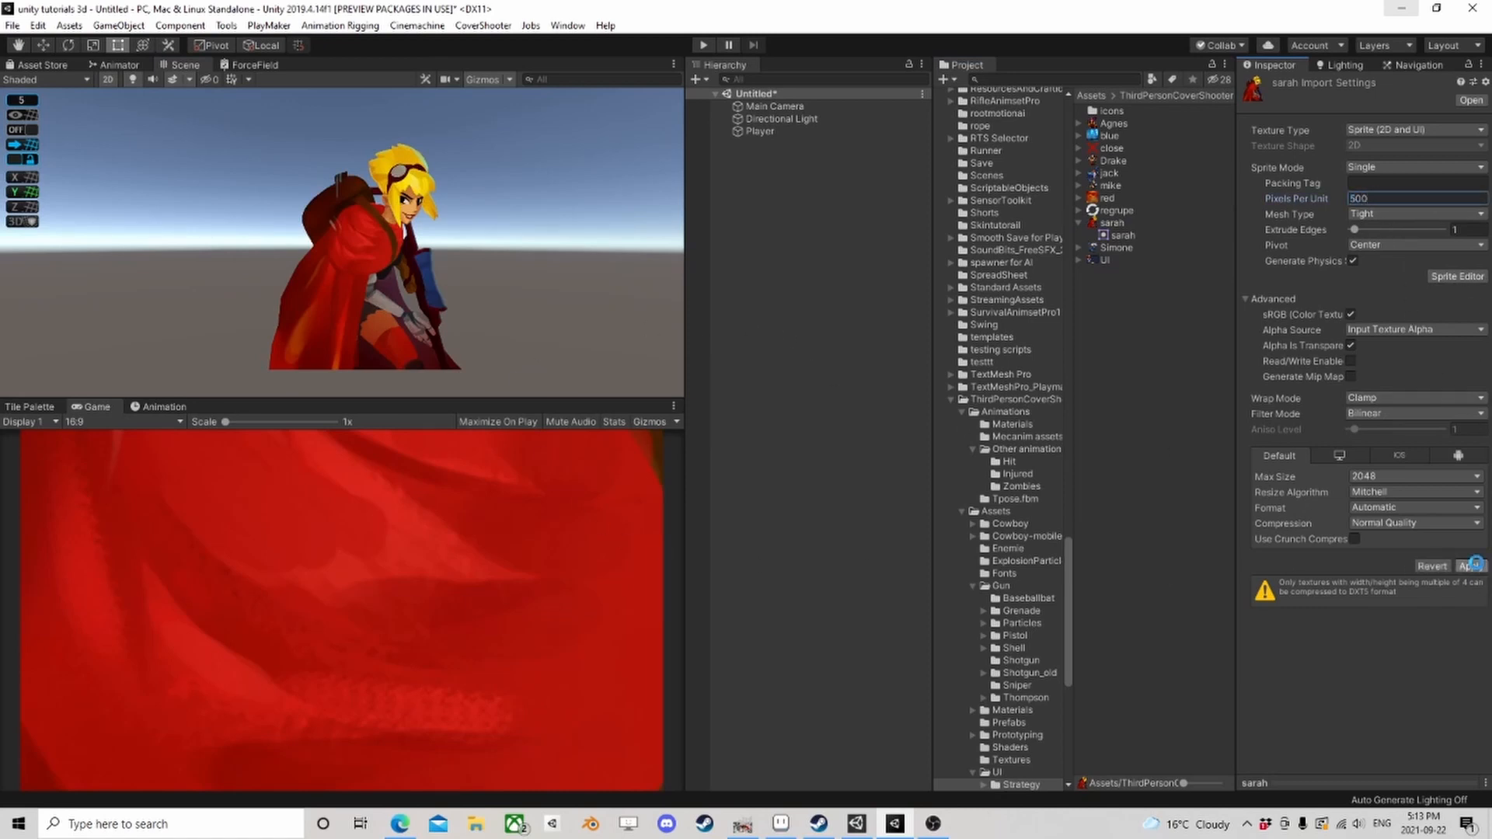
left_click(1474, 566)
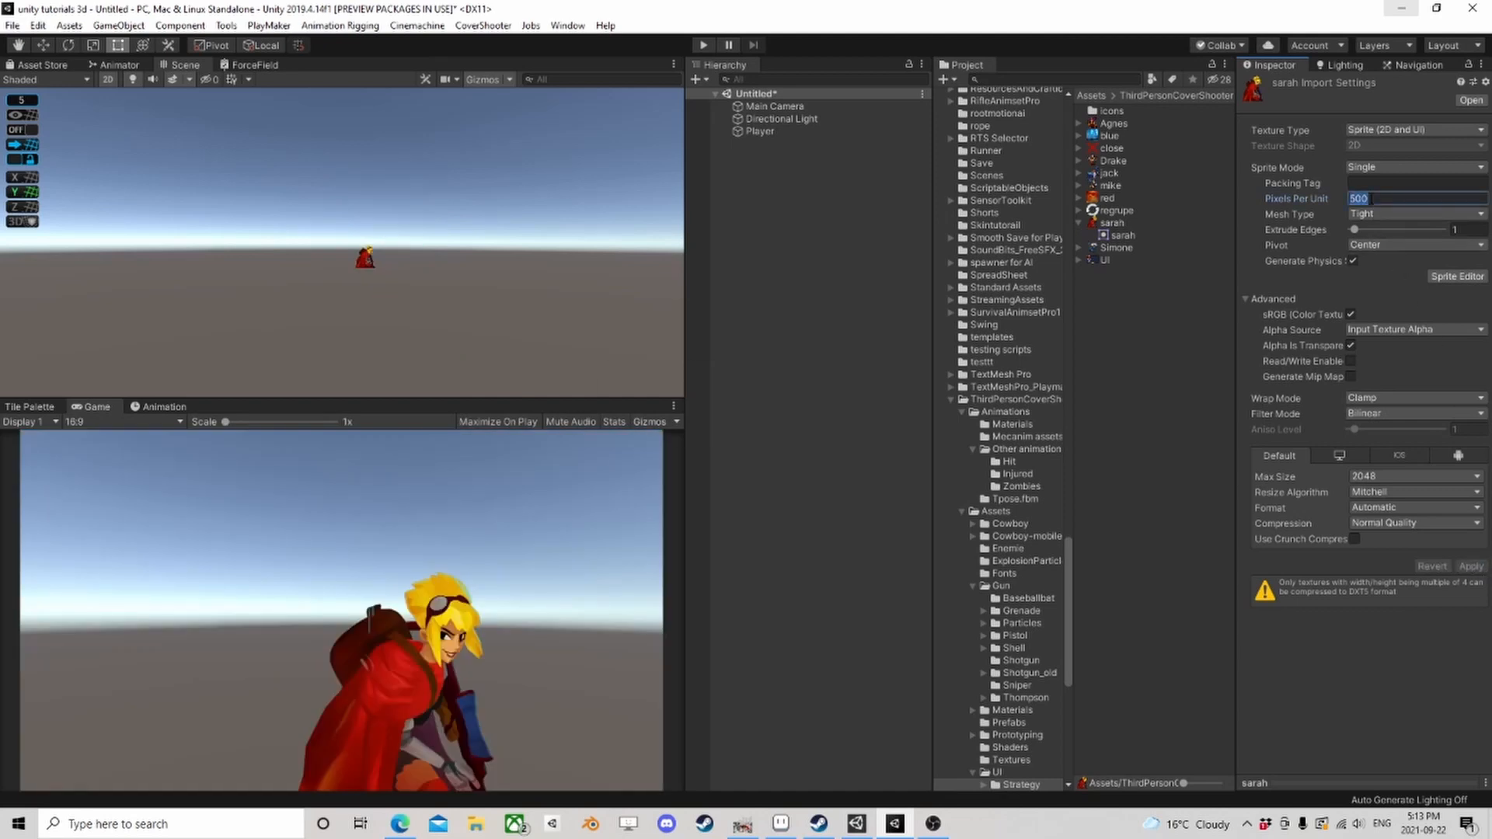
type("10")
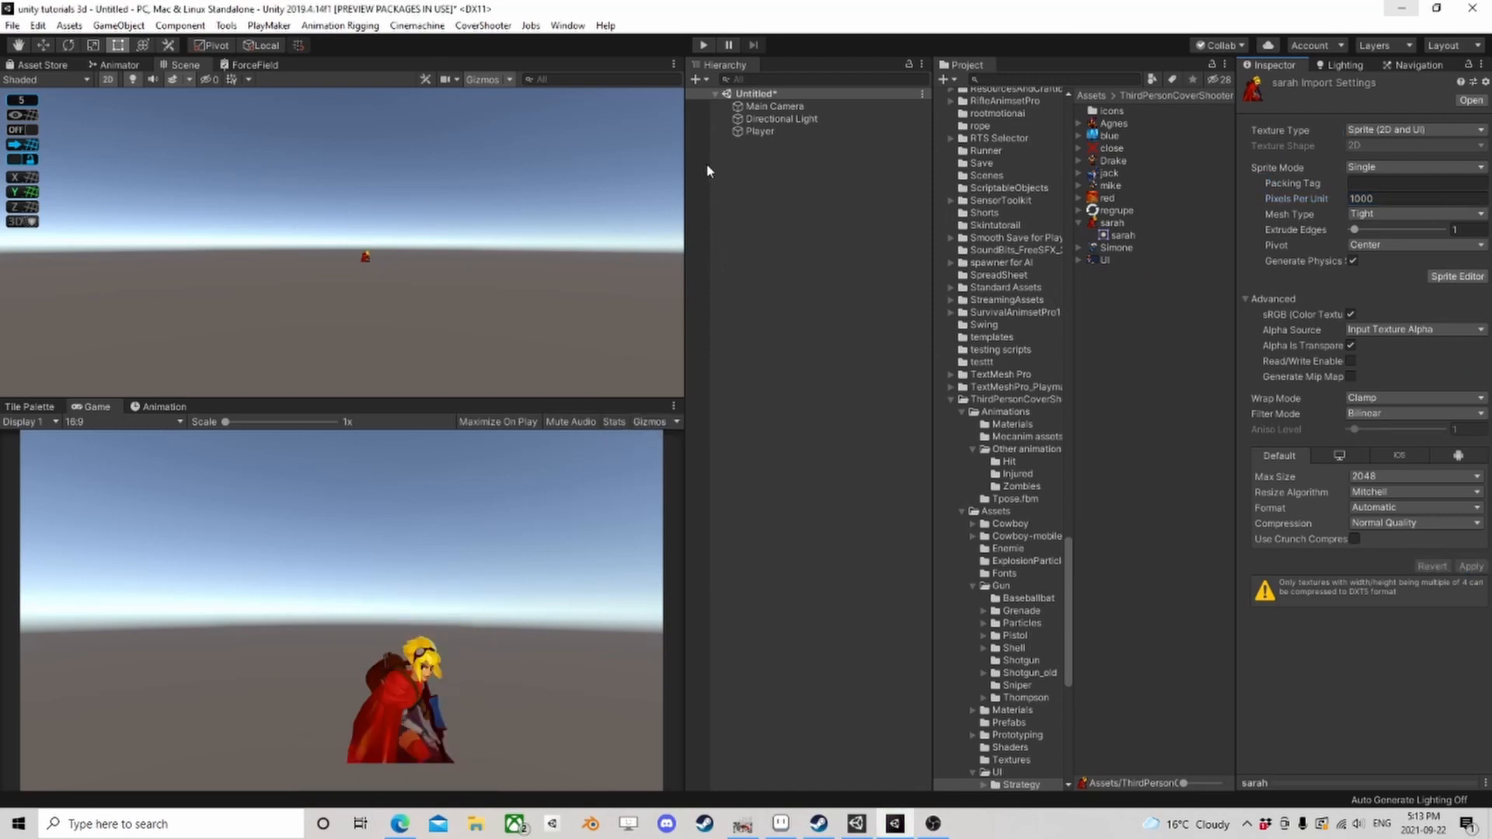
Step: Add a Capsule Collider 2D component to the Player object
left_click(759, 130)
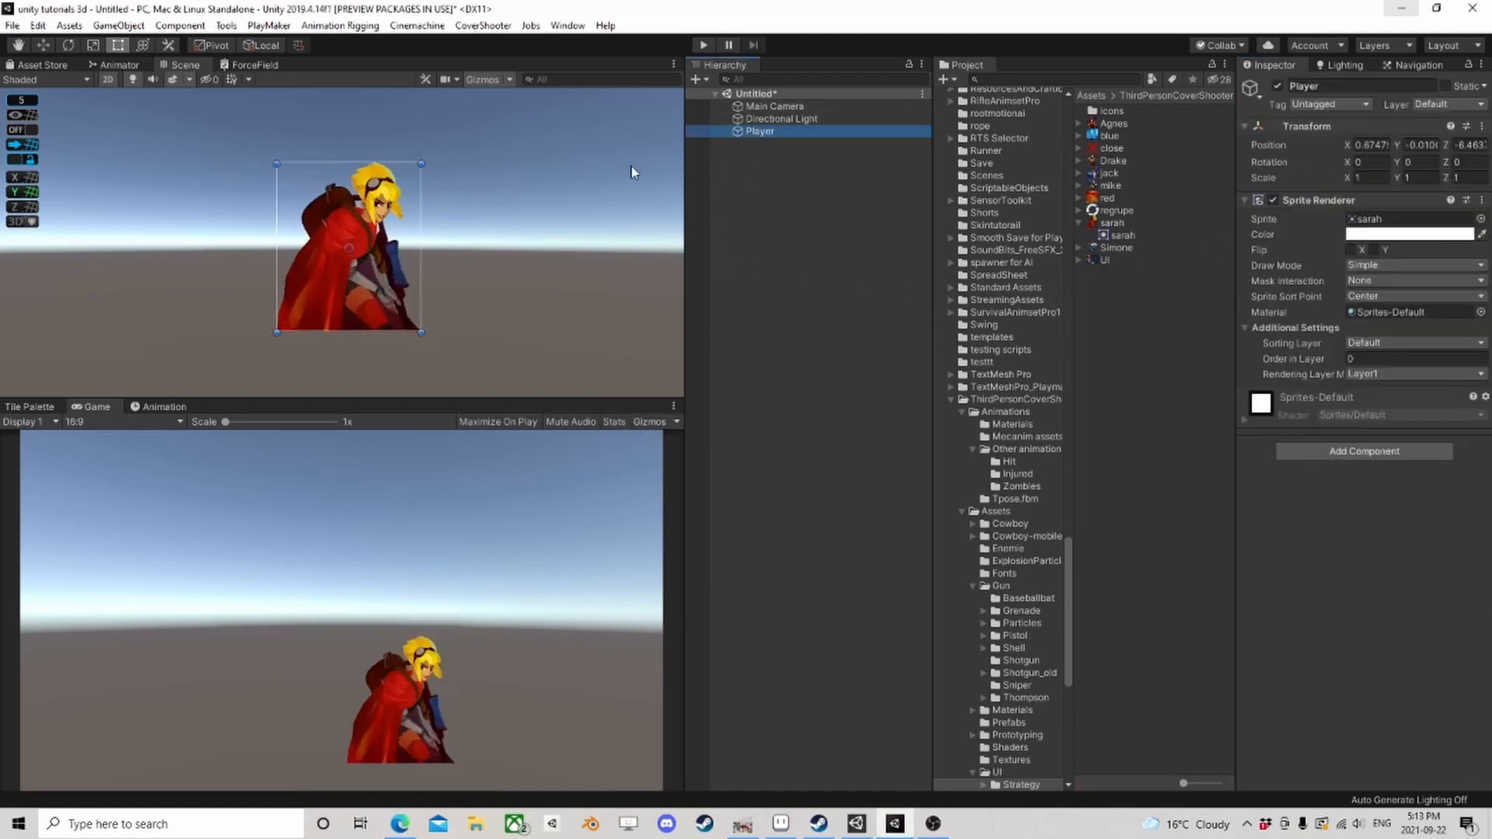
scroll(631, 165, "down", 2)
left_click(1343, 450)
type("l")
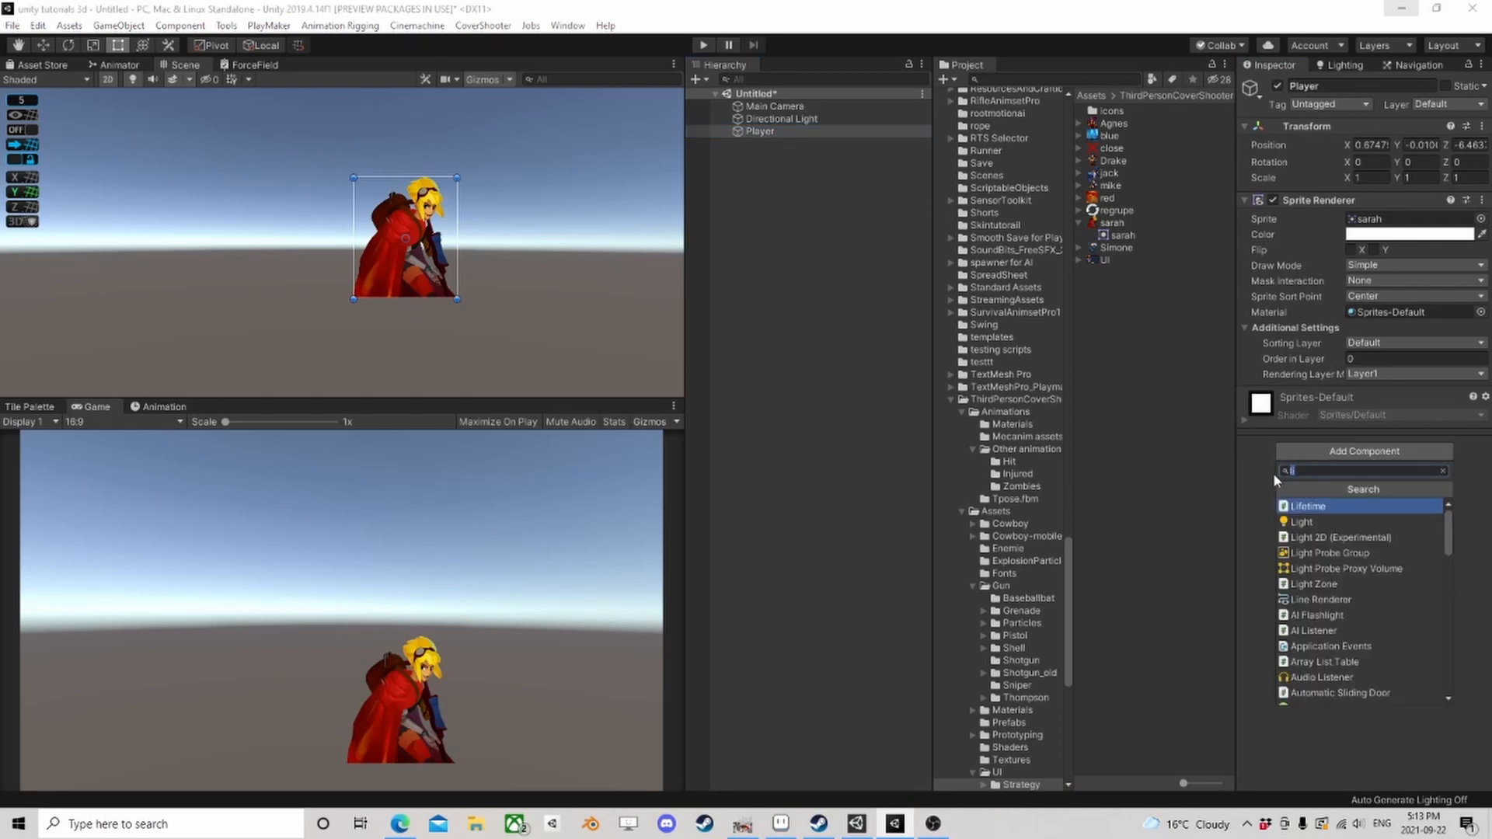
type("cap")
left_click(1348, 522)
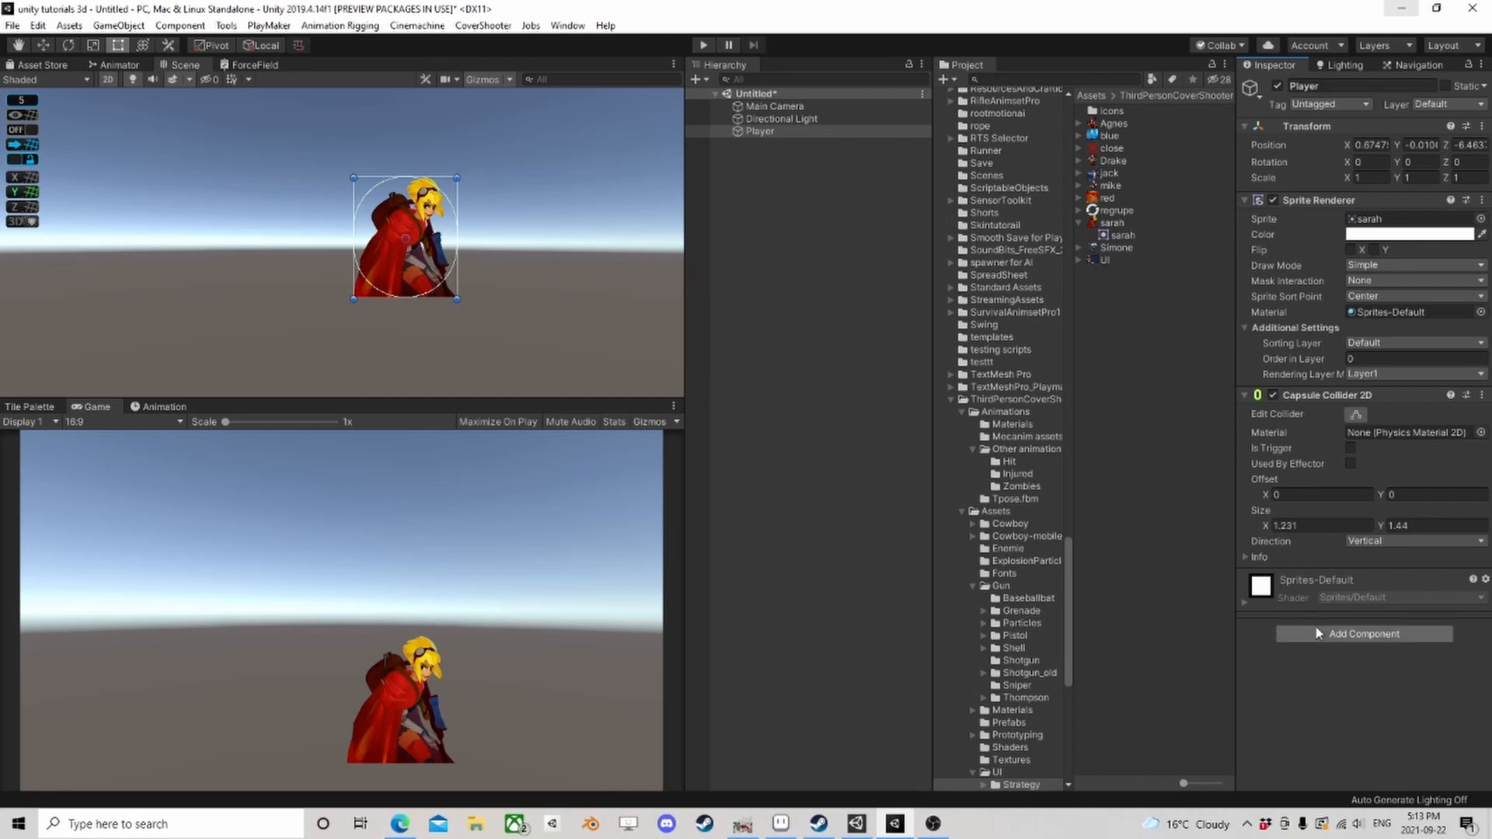
Step: Add a Rigidbody 2D component to the Player object
left_click(1364, 633)
type("rigi")
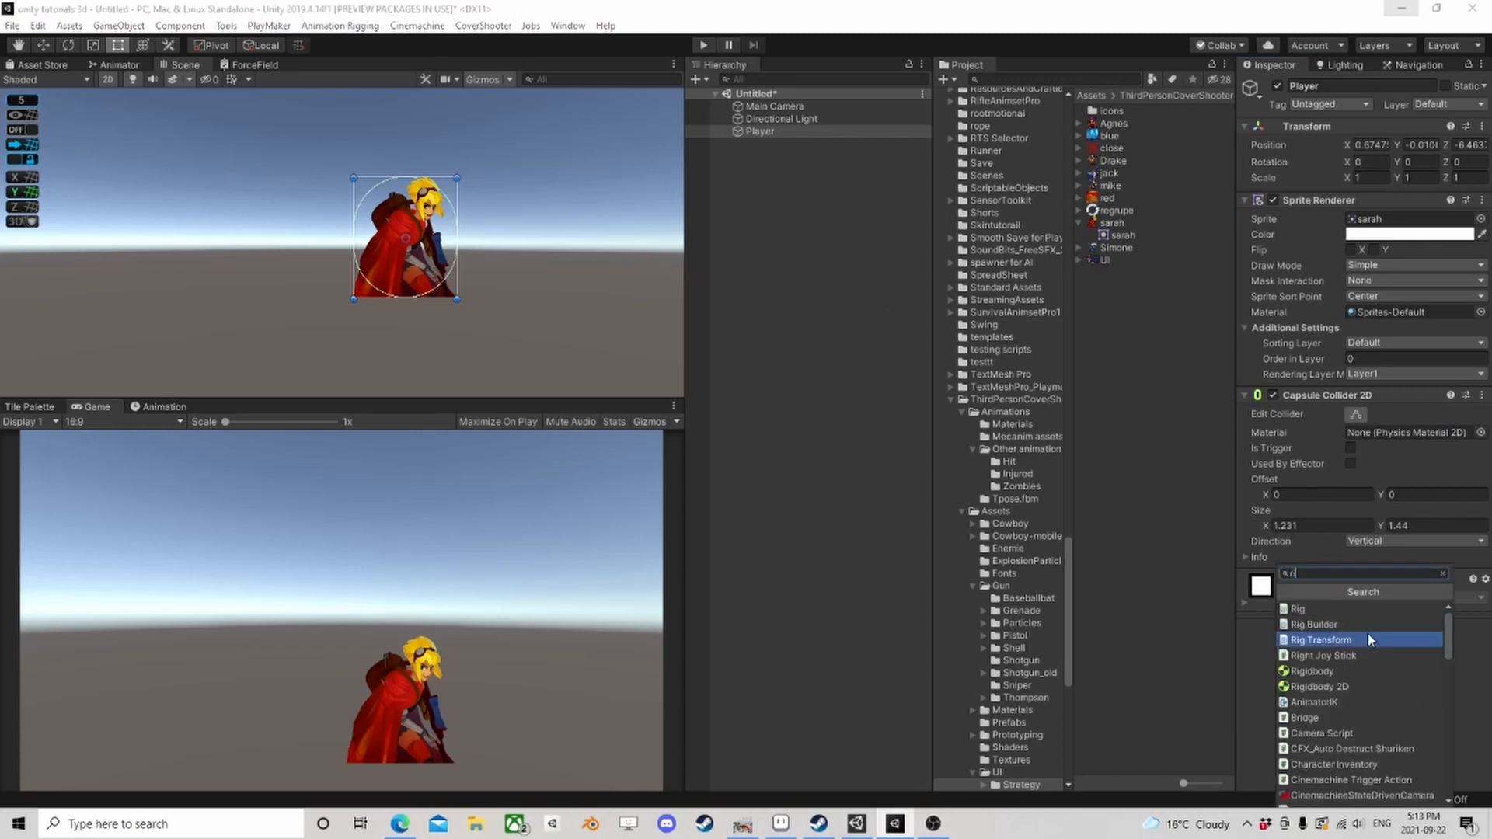
left_click(1358, 626)
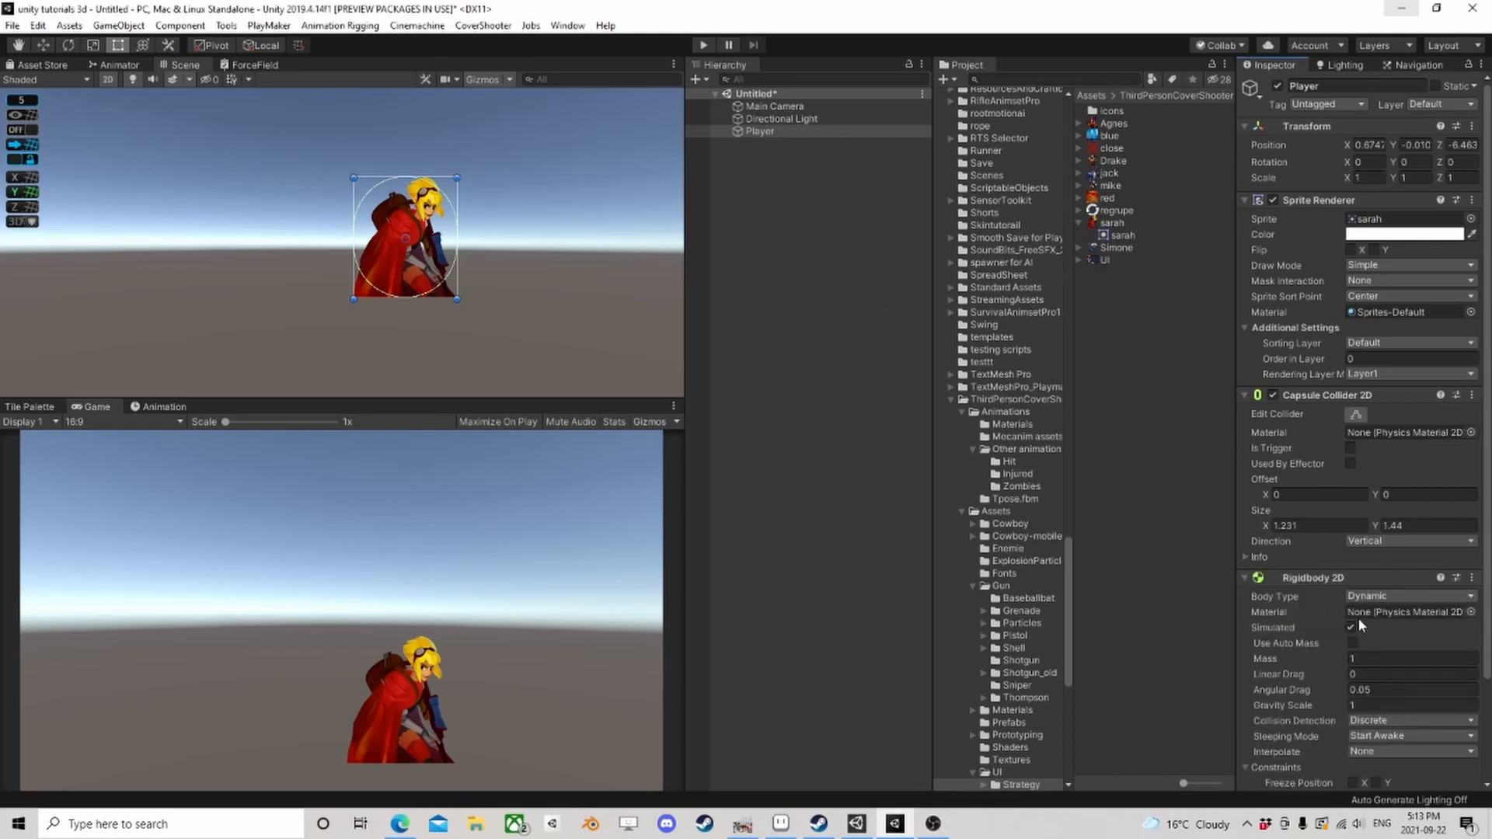
scroll(410, 190, "down", 6)
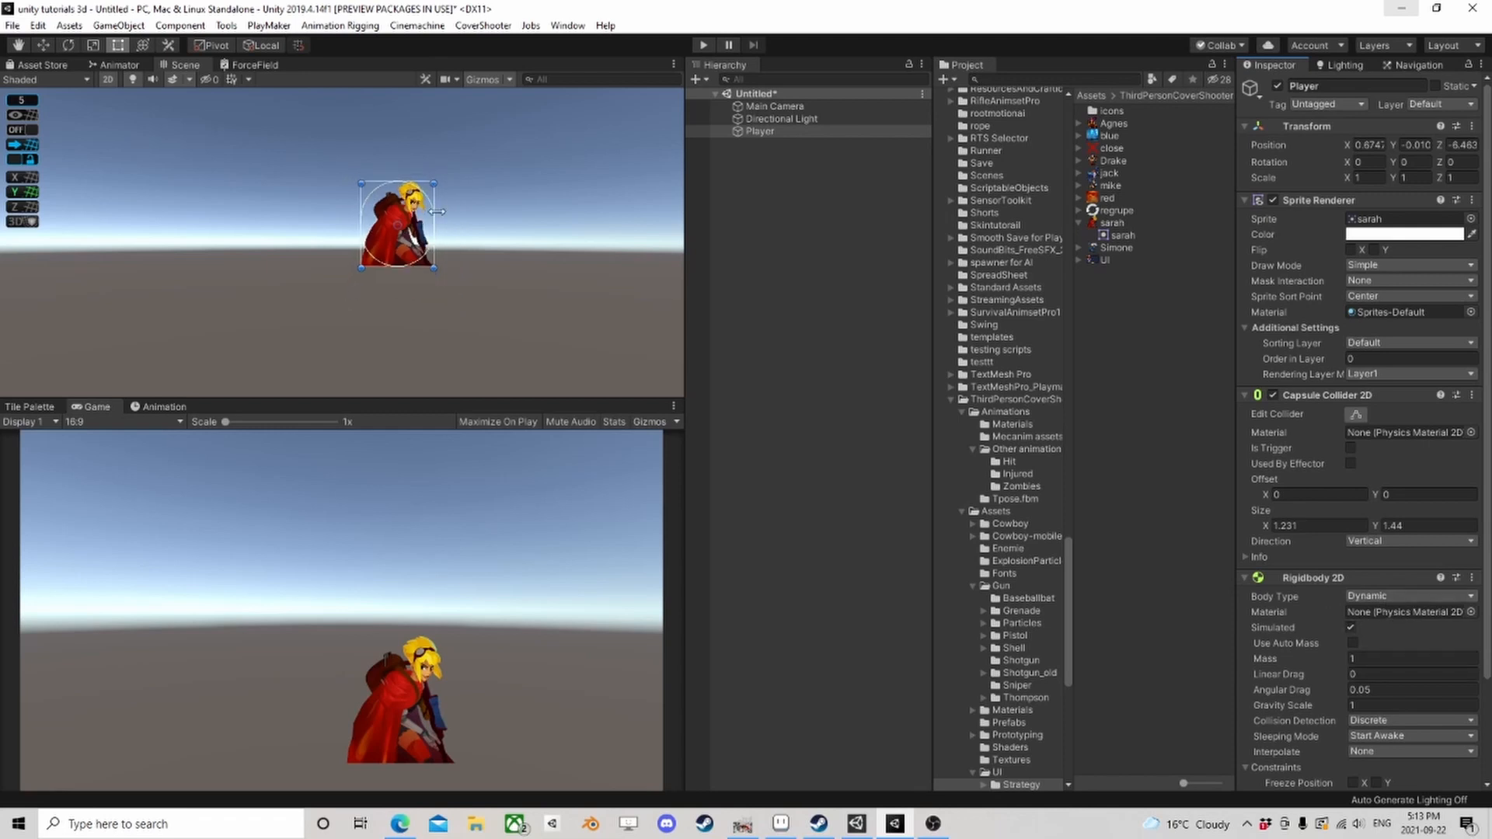
mouse_move(530, 261)
middle_mouse_down()
mouse_move(496, 225)
mouse_move(523, 333)
mouse_move(526, 277)
middle_mouse_up()
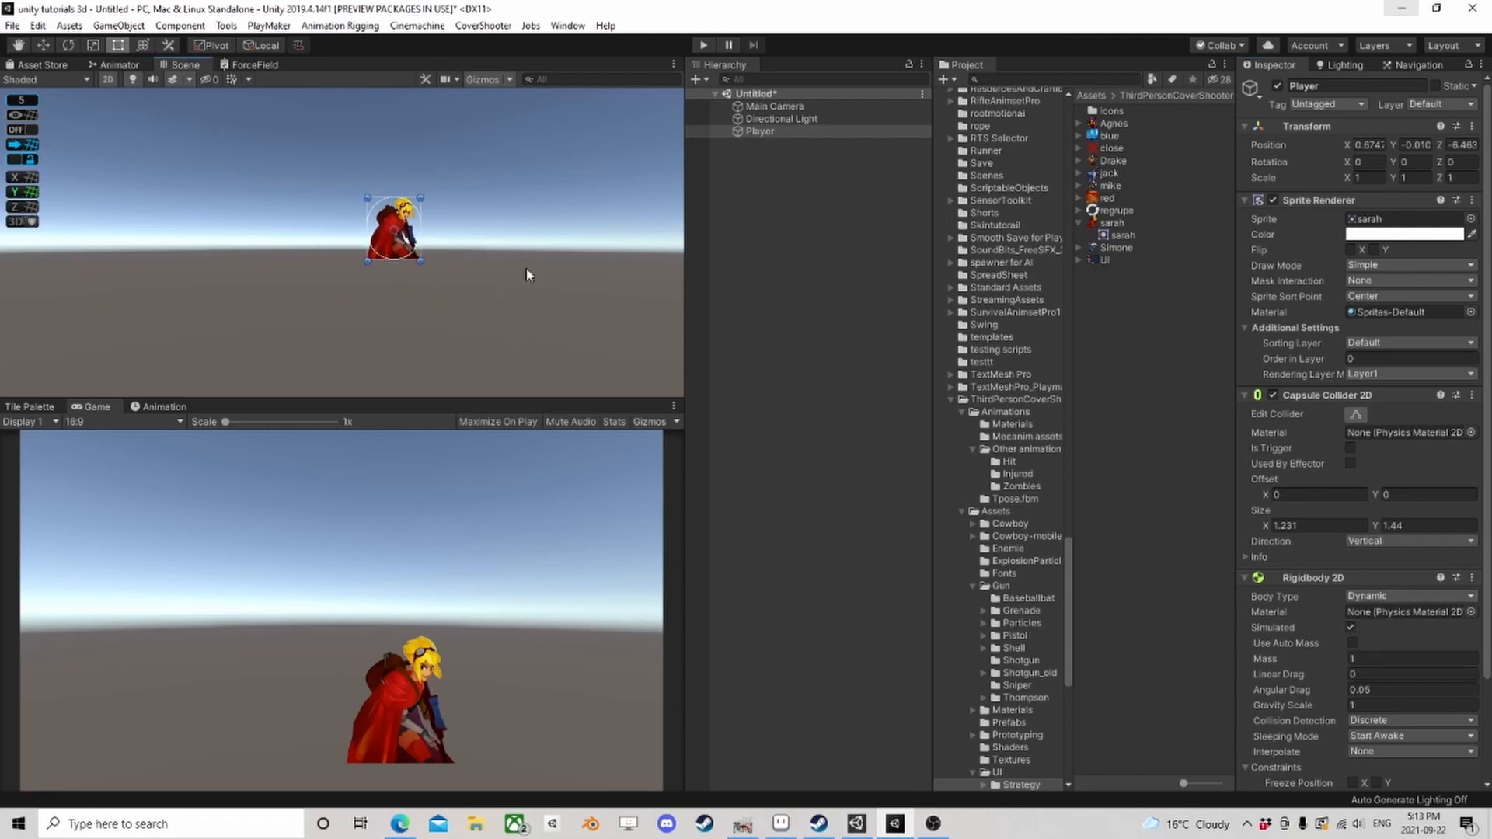
Step: Change the Main Camera's projection to Orthographic and set its size to 7
left_click(779, 106)
scroll(503, 203, "down", 2)
scroll(313, 144, "down", 2)
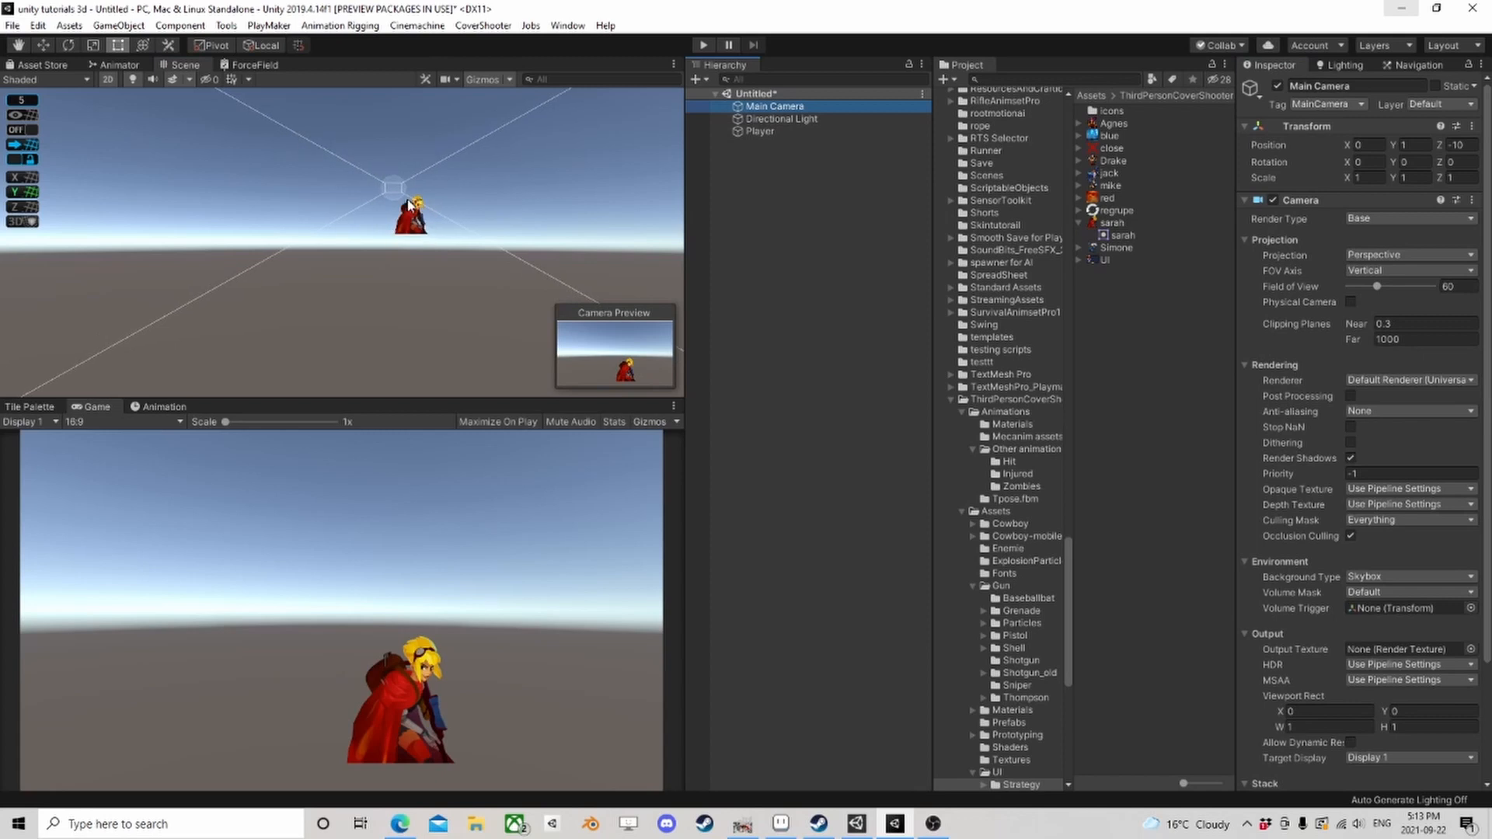
middle_click_drag(397, 185, 316, 230)
scroll(317, 230, "down", 2)
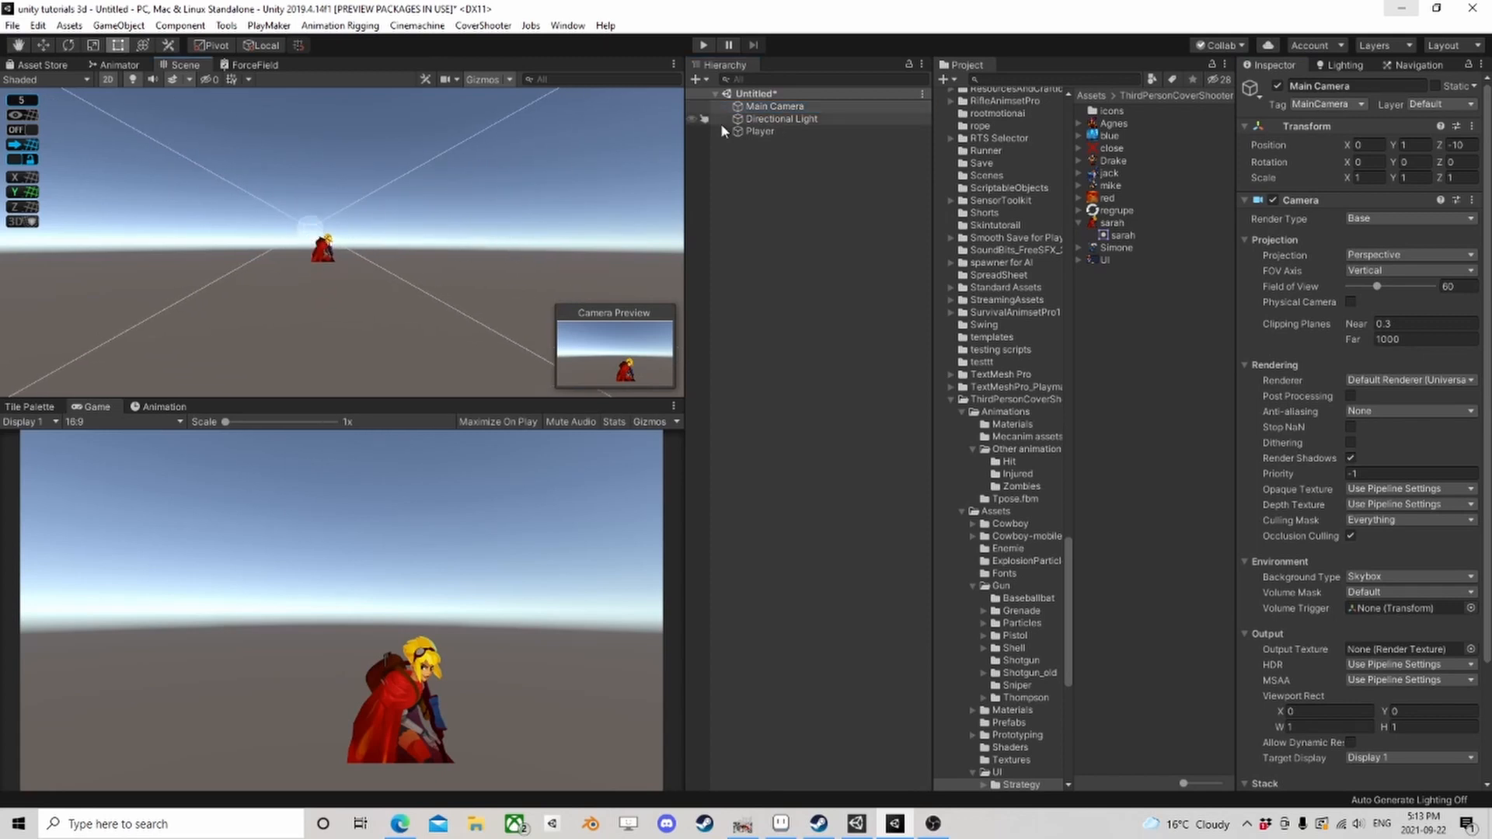
left_click(775, 131)
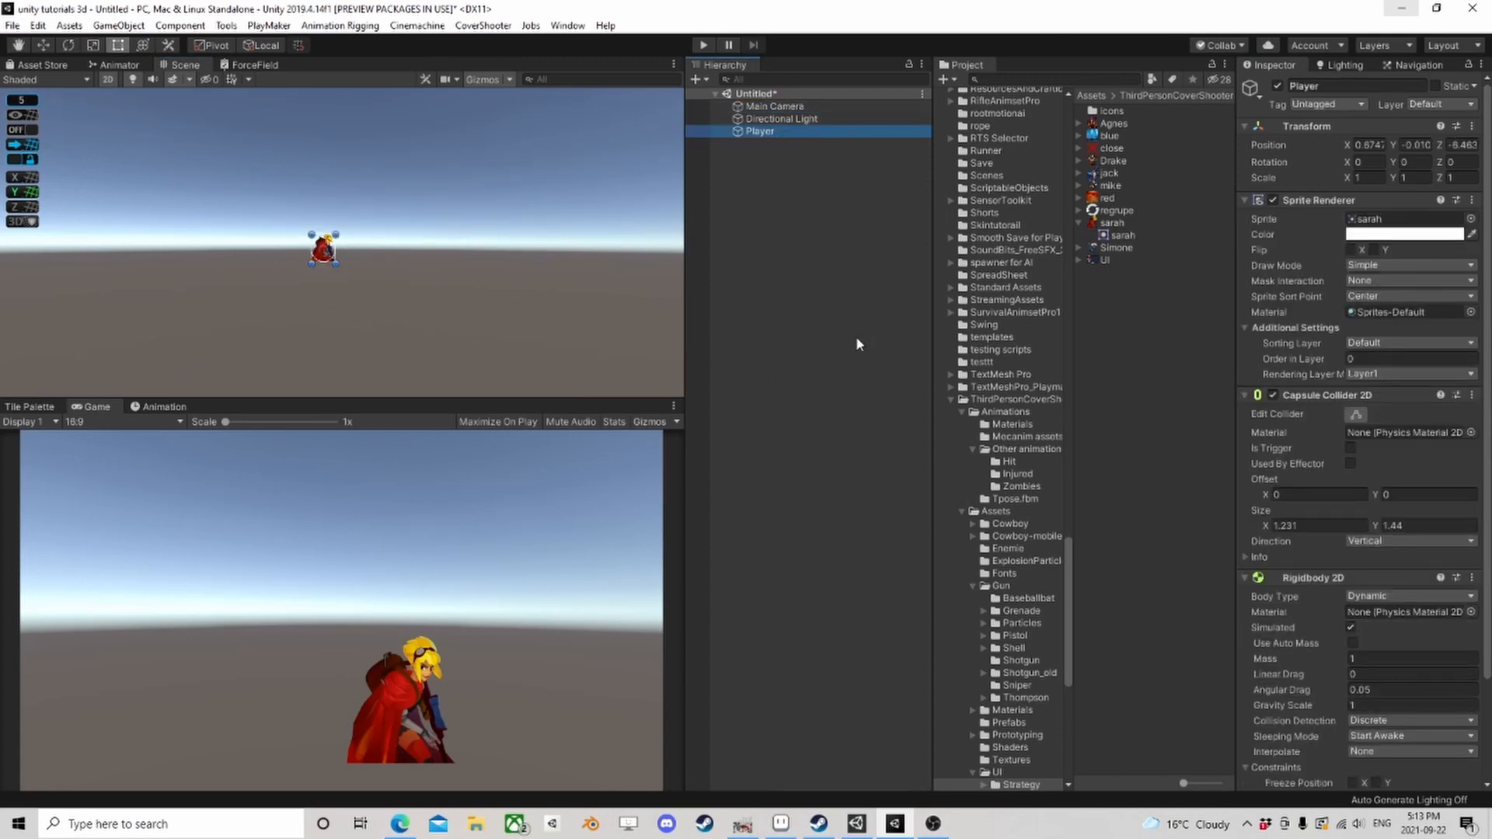
left_click(824, 106)
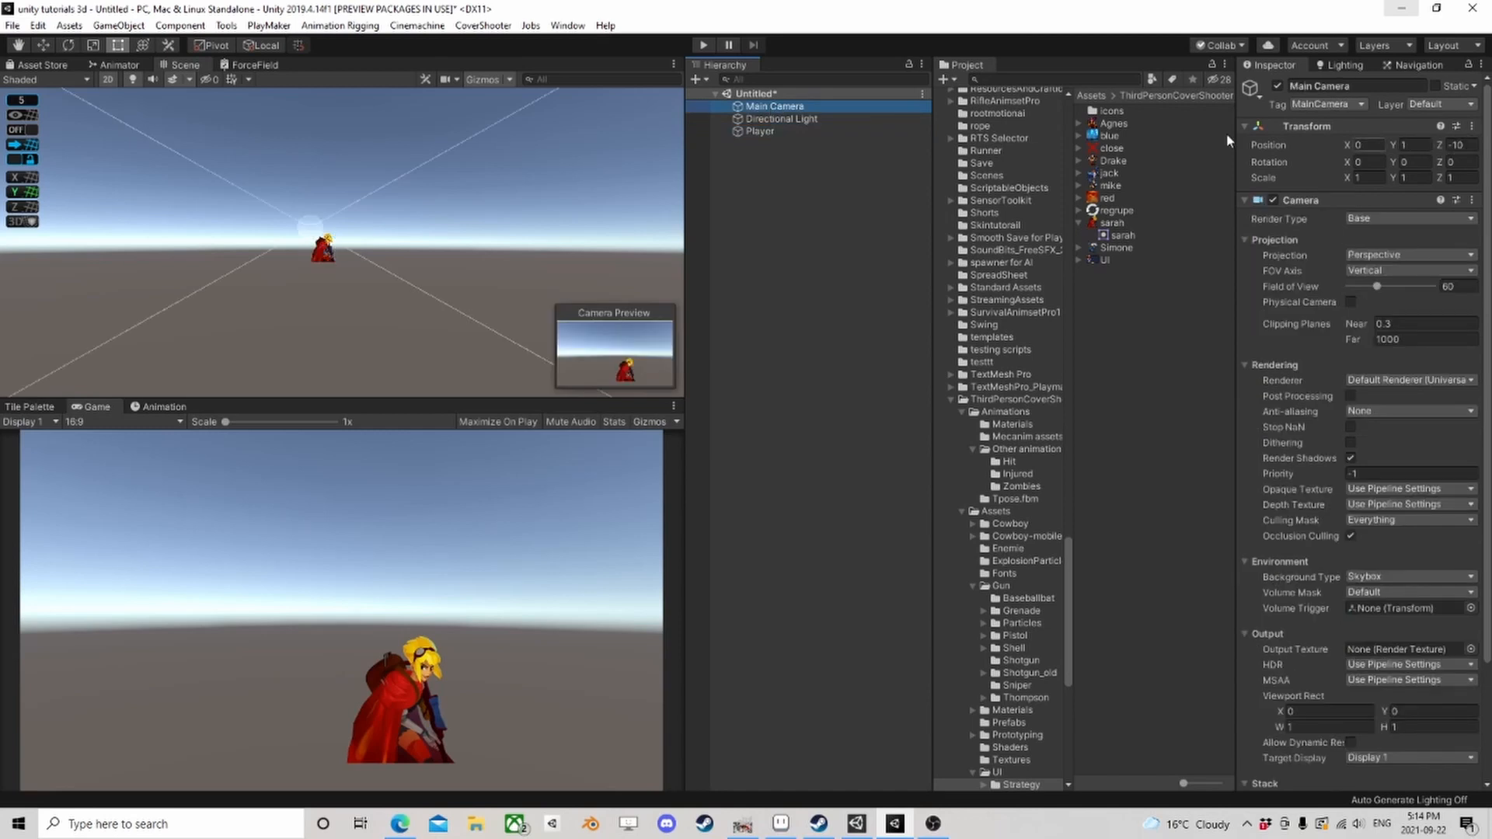
left_click(1377, 257)
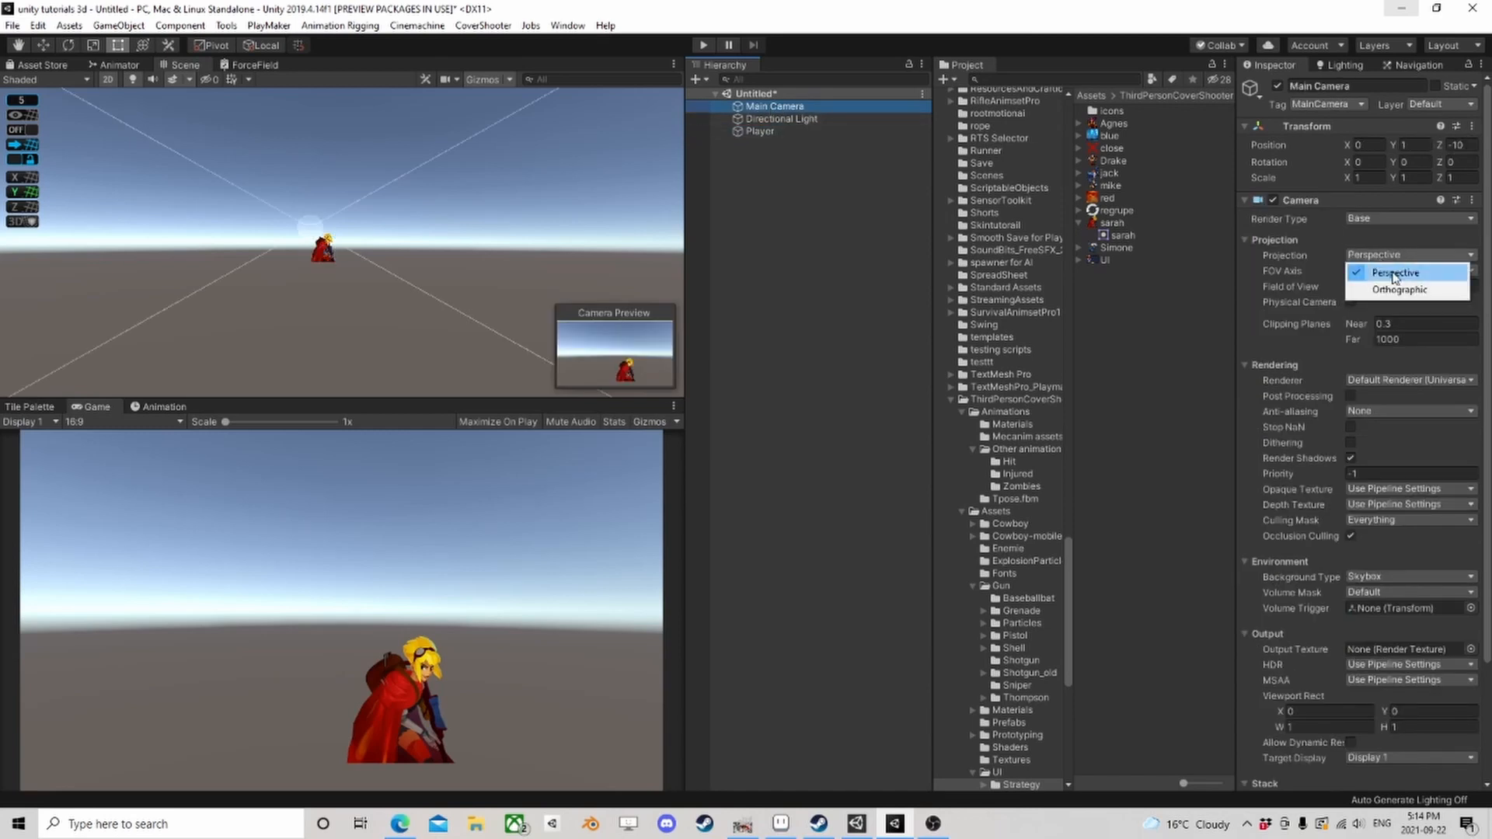
left_click(1375, 289)
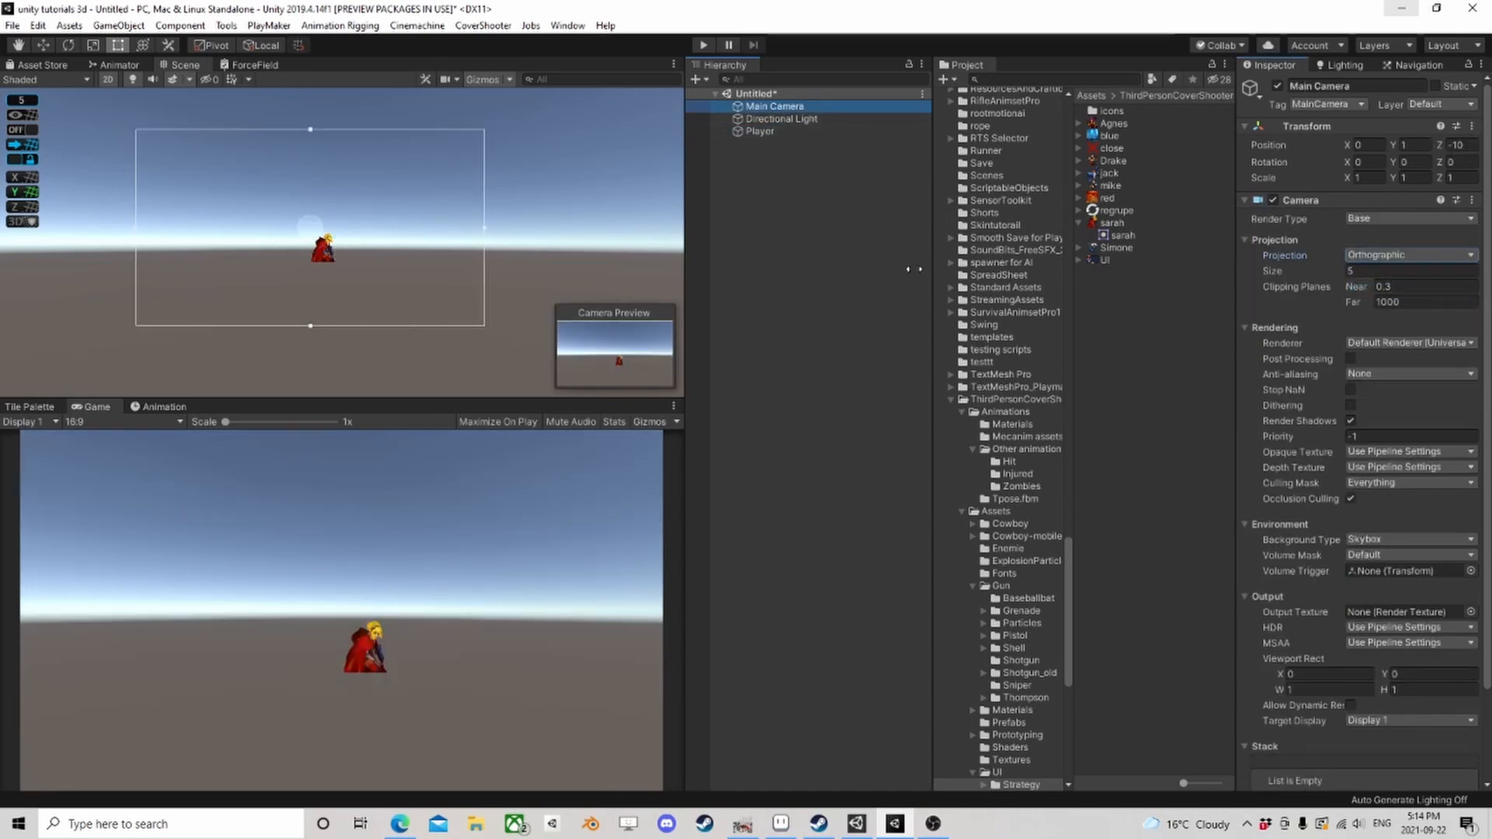
left_click_drag(1324, 268, 1377, 280)
type("7")
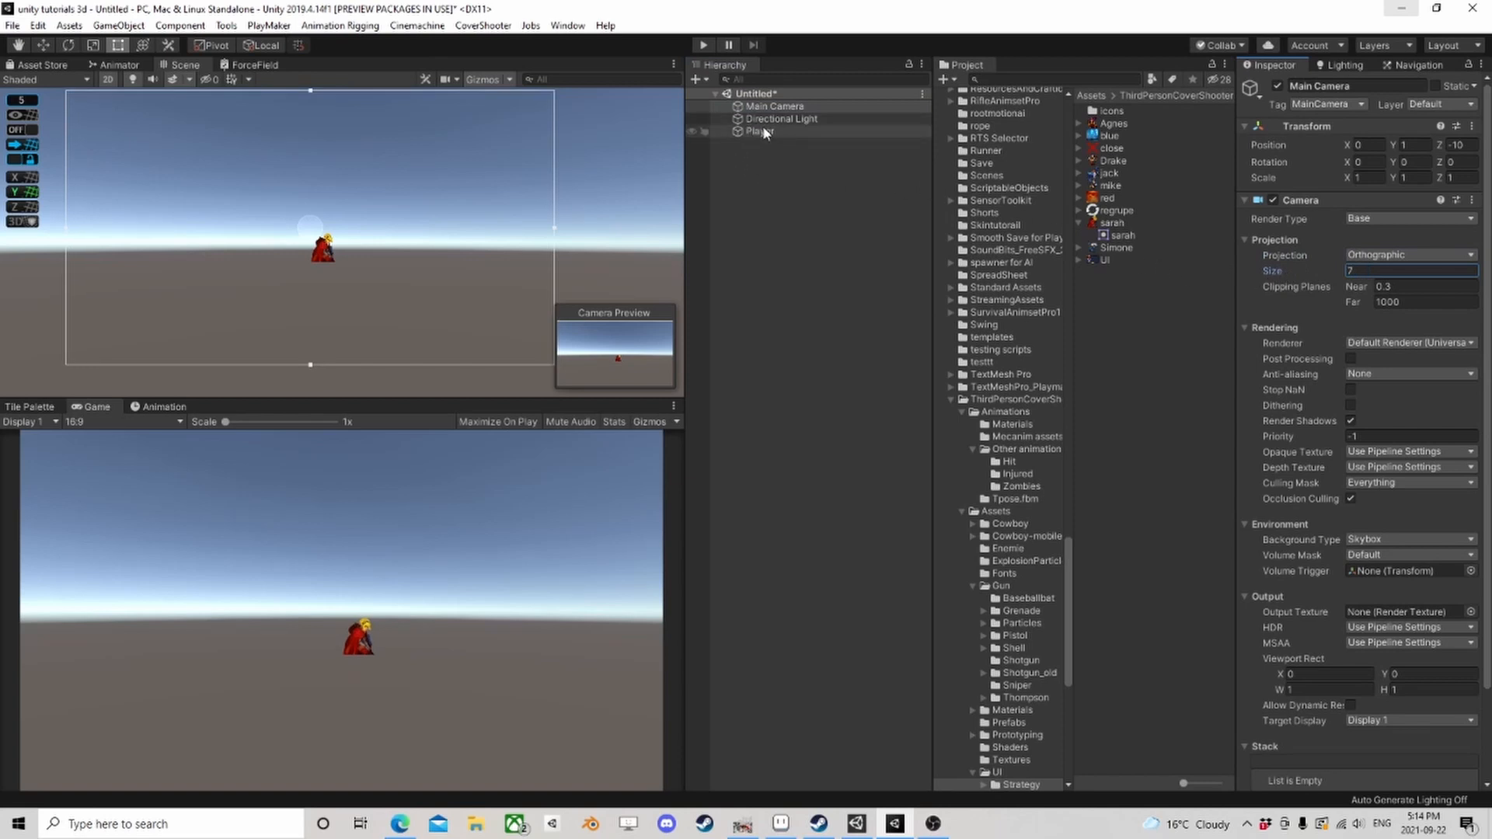
Step: Create a new 2D Sprite object in the scene hierarchy for the background
left_click(775, 105)
right_click(753, 159)
mouse_move(800, 338)
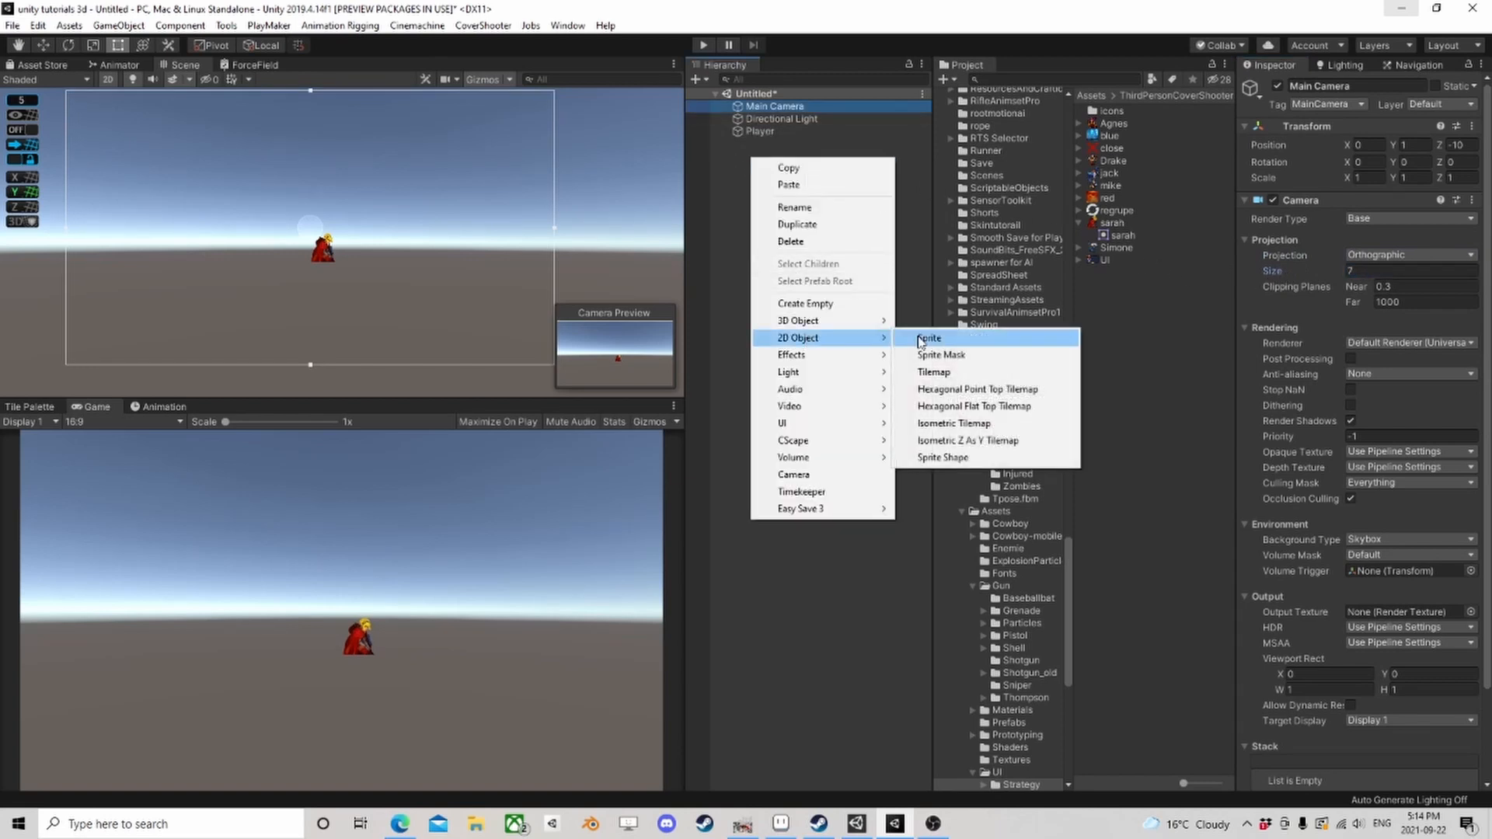
left_click(964, 340)
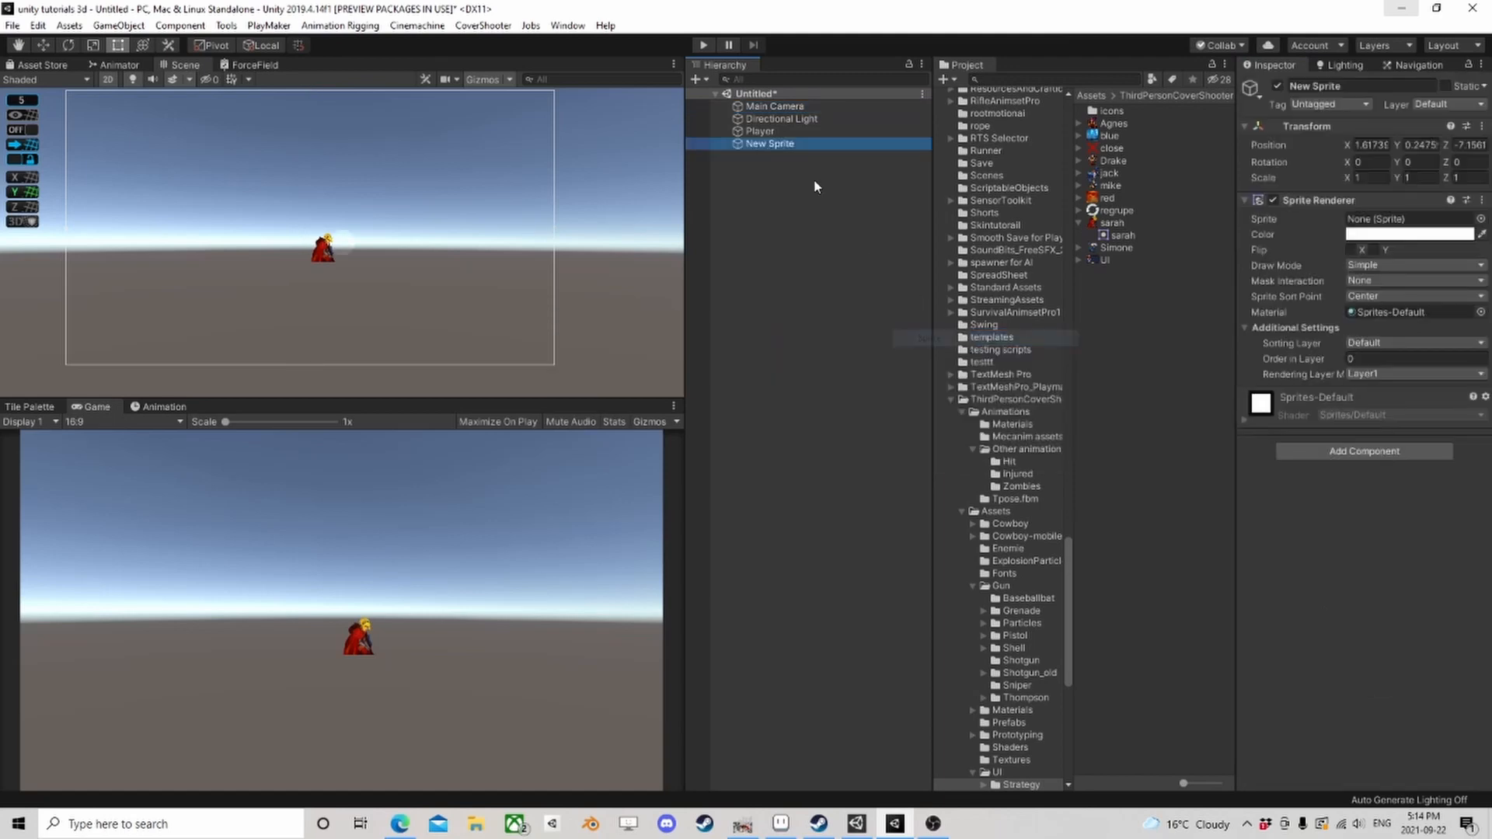
Step: Assign the blue sprite to New Sprite's Sprite Renderer and bring the whole background into view
left_click(1480, 219)
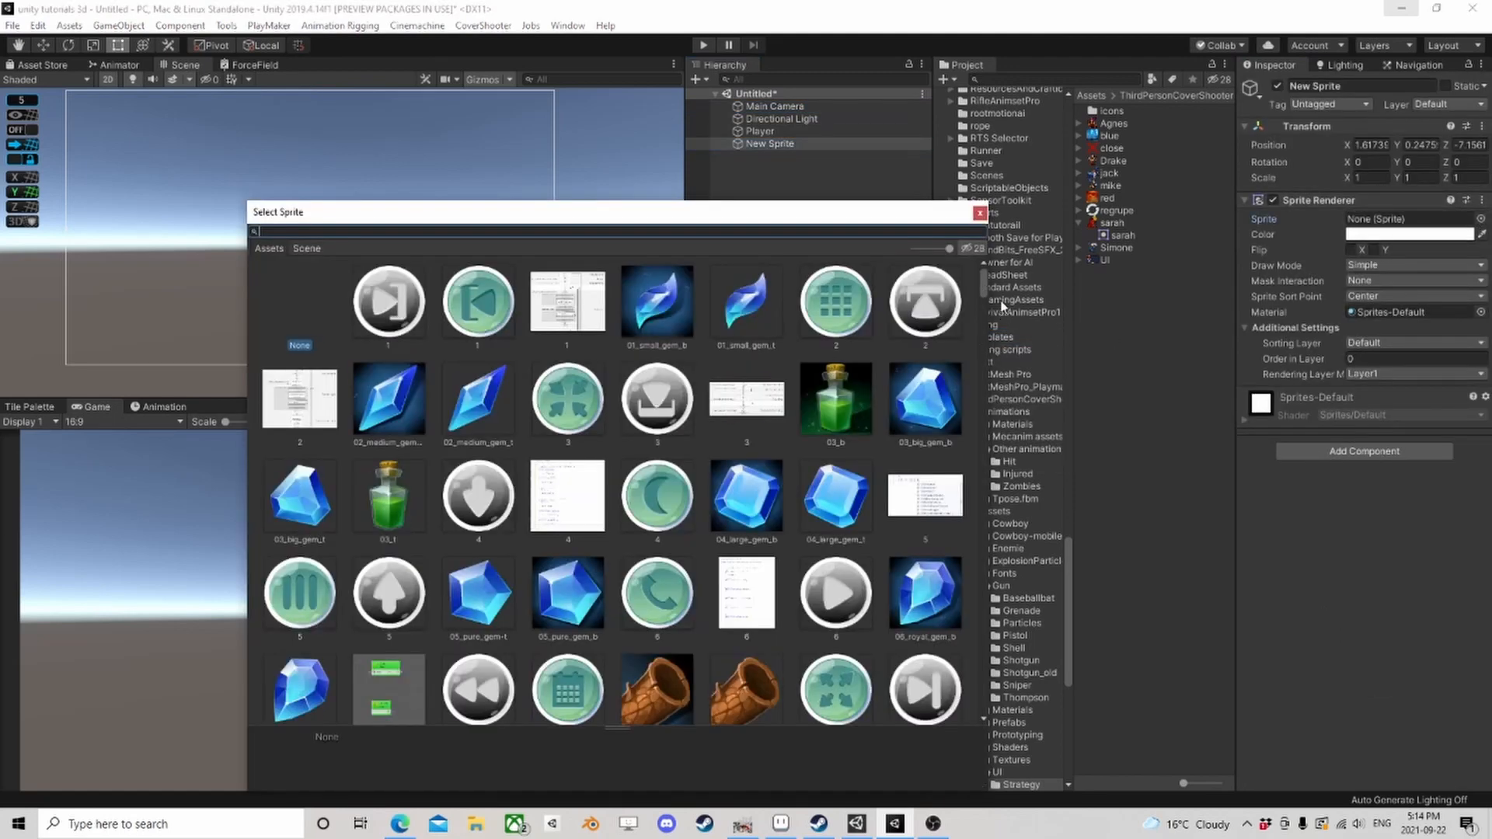
left_click_drag(984, 290, 987, 453)
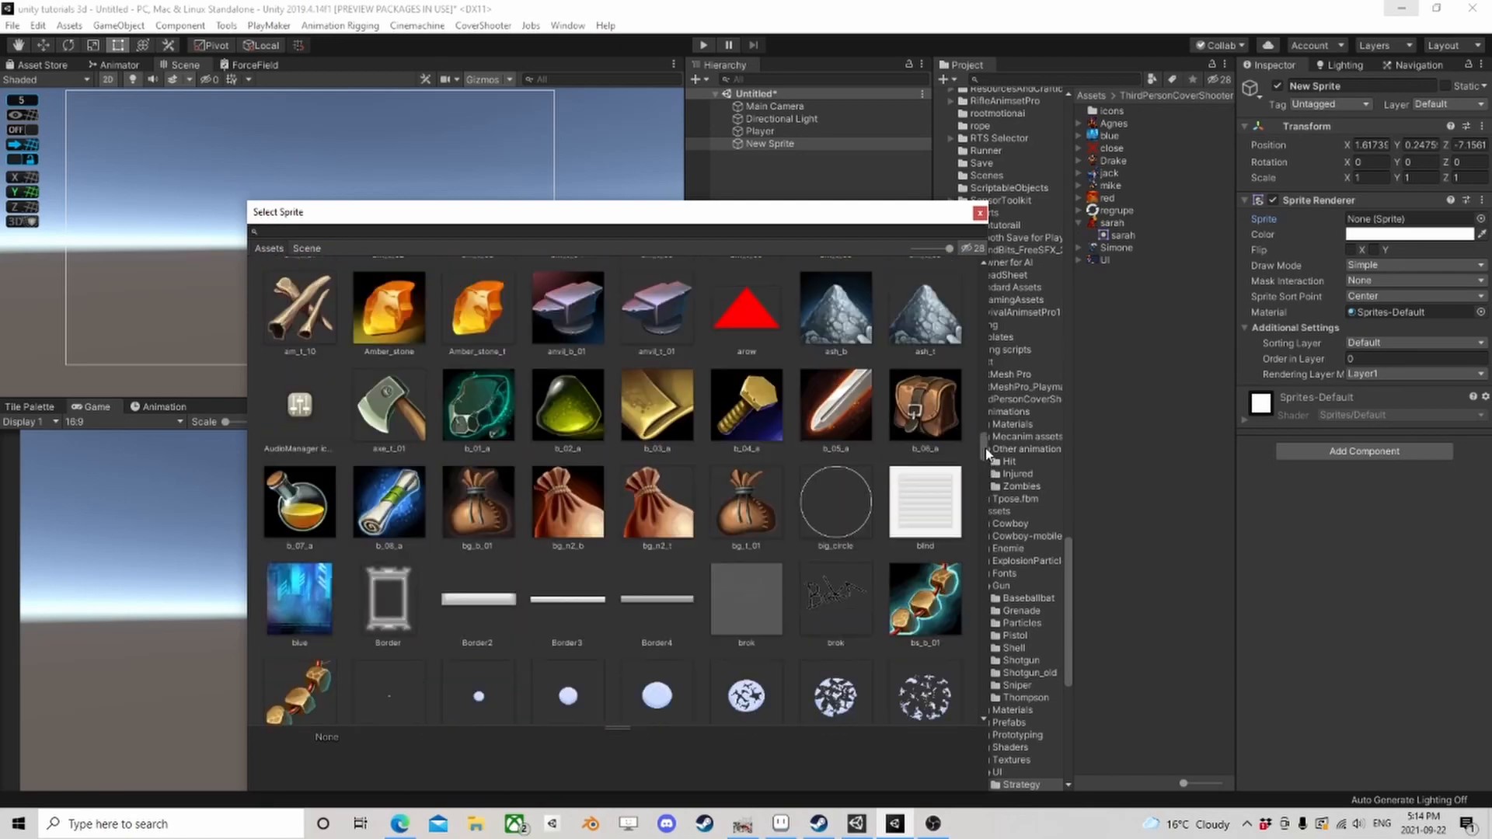
left_click(273, 593)
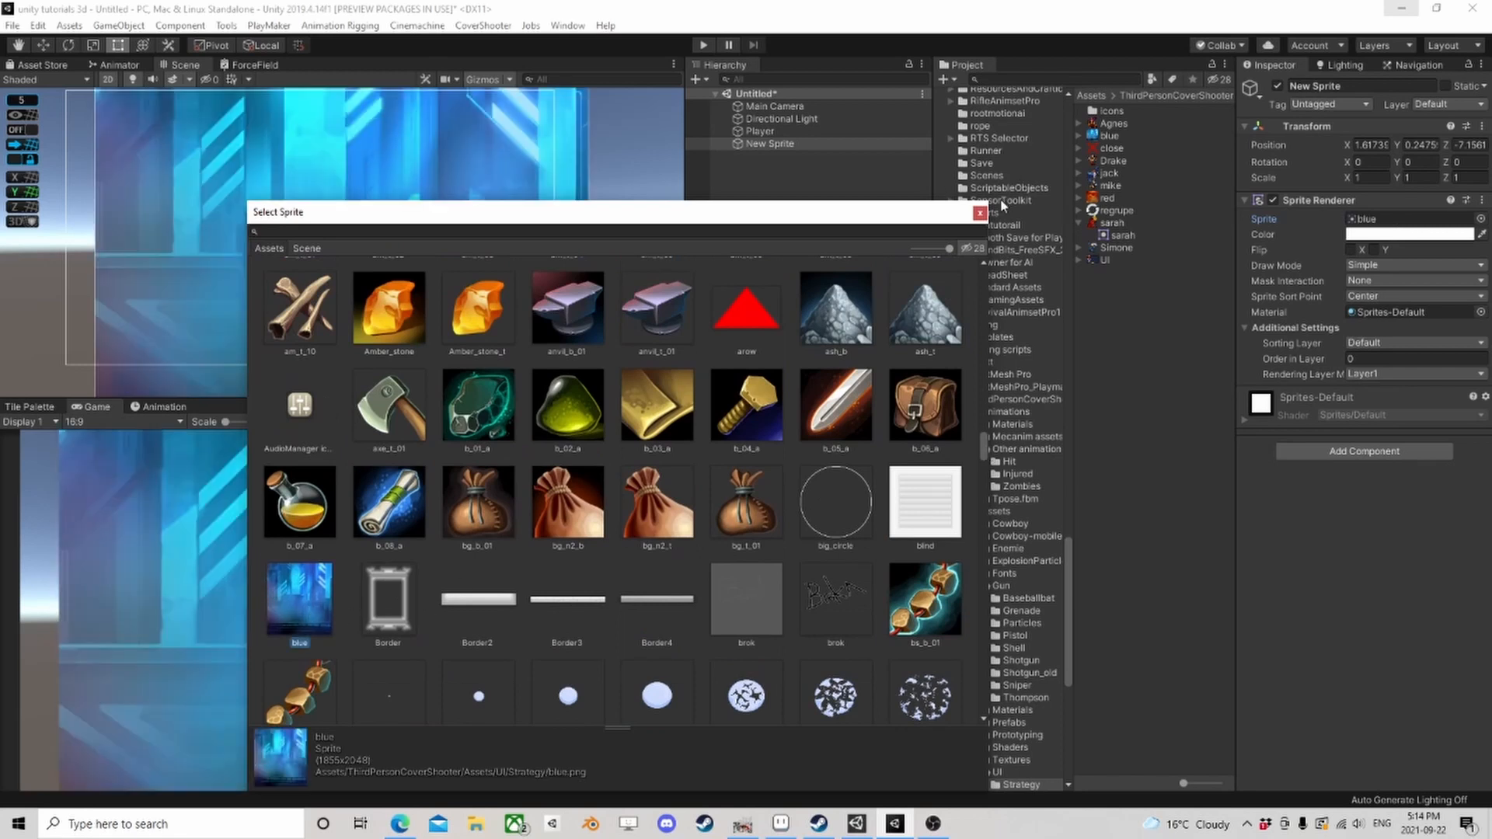
left_click(979, 213)
scroll(516, 277, "down", 5)
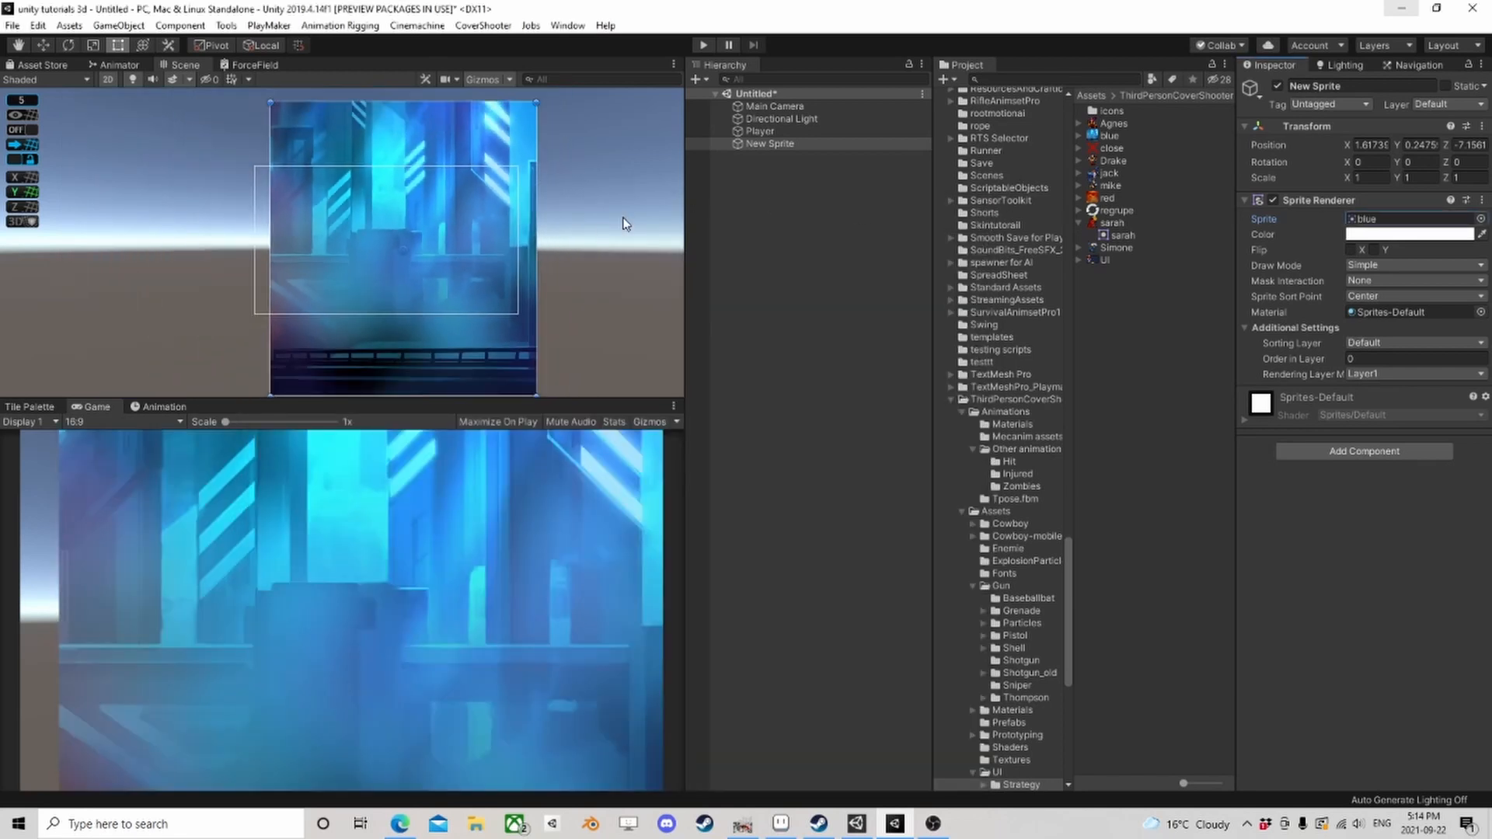
Step: Duplicate New Sprite and nest the copy under the original in the scene hierarchy
left_click(771, 146)
key("ctrl+d")
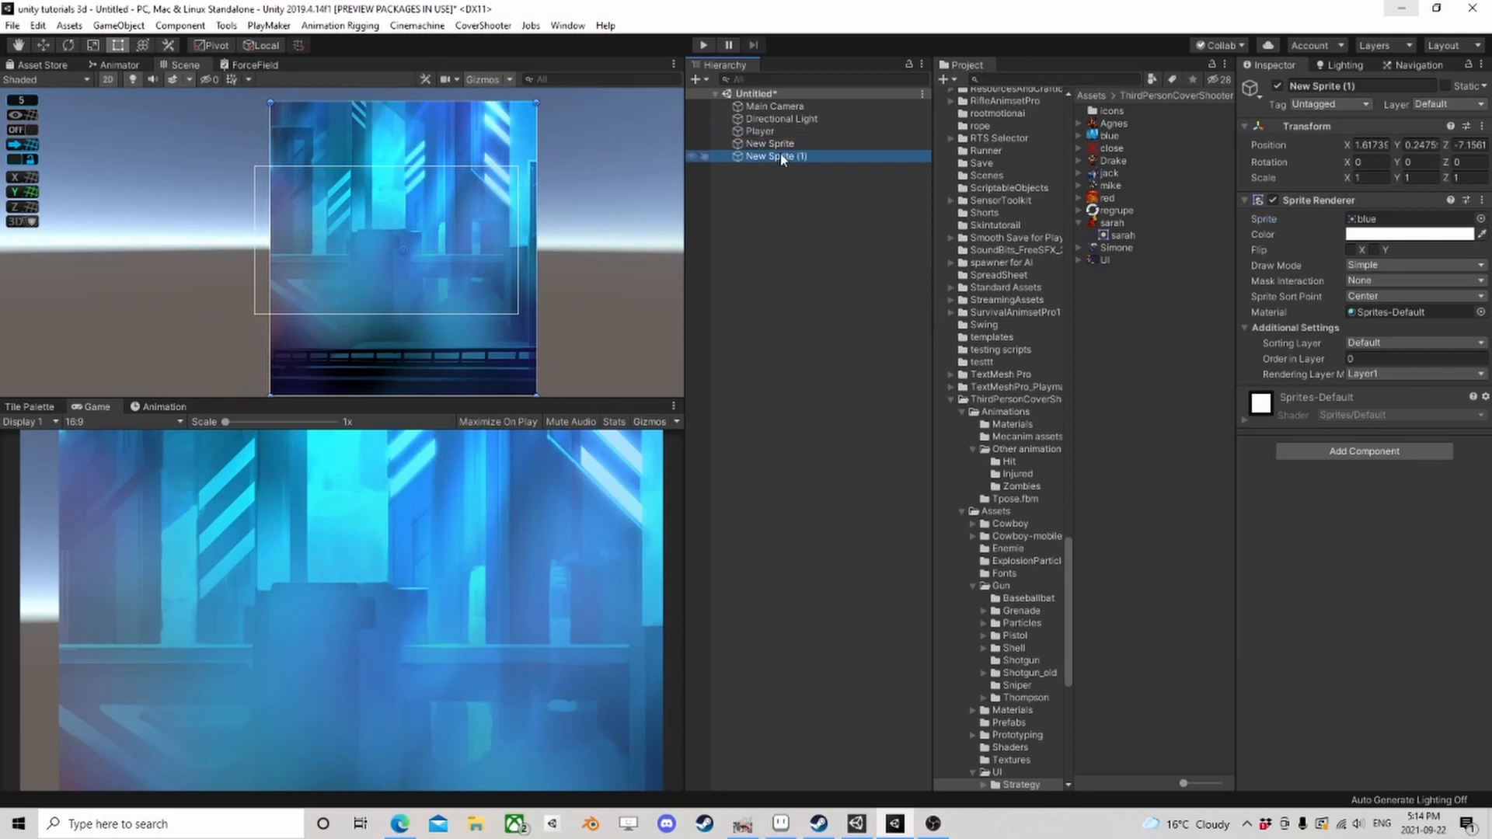
left_click_drag(778, 156, 777, 145)
Step: Set the X position of the nested New Sprite (1) to 25 so it sits directly beside the original background
left_click(1369, 146)
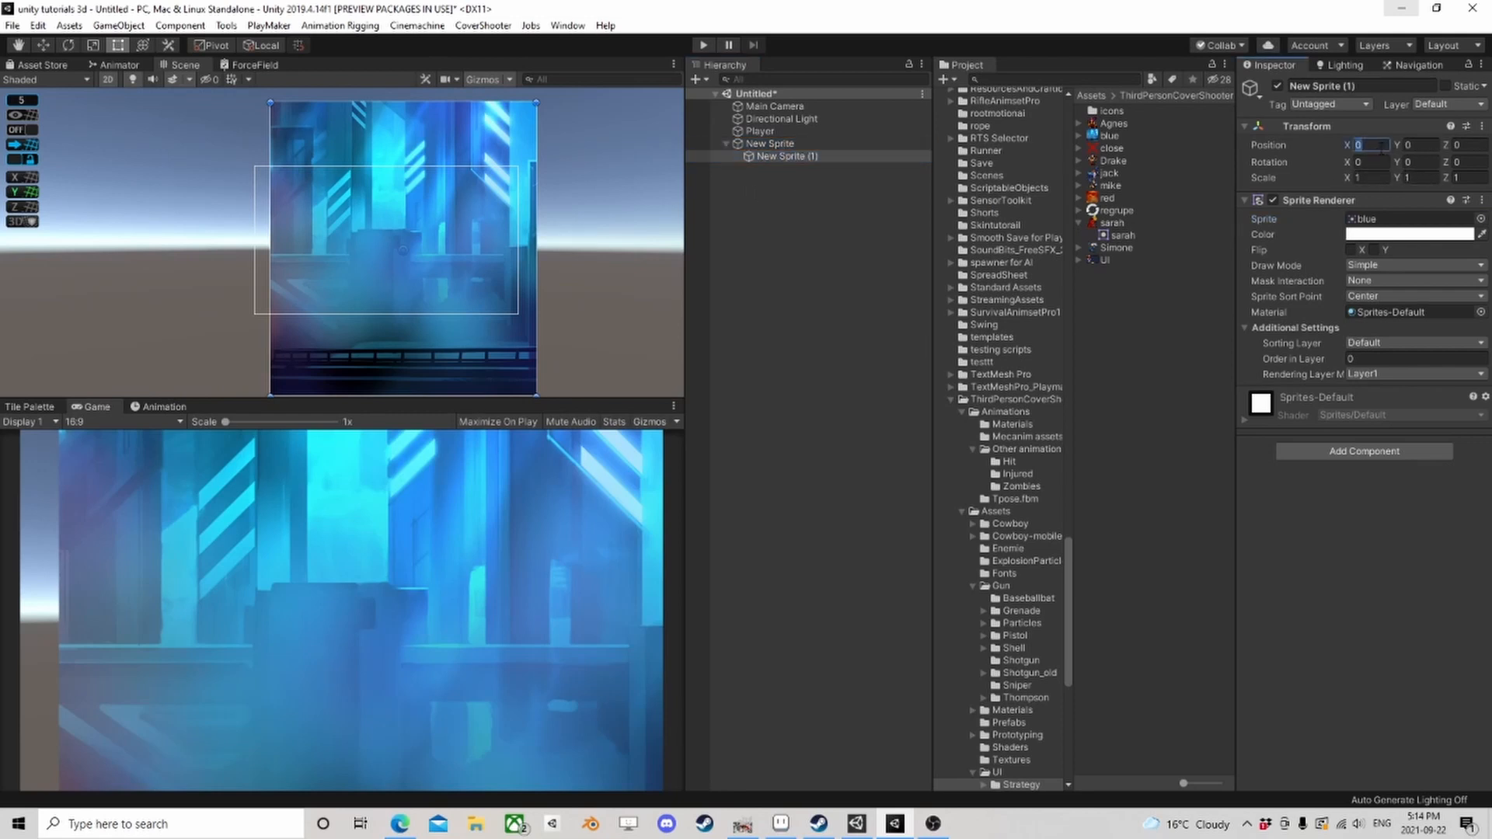
type("525")
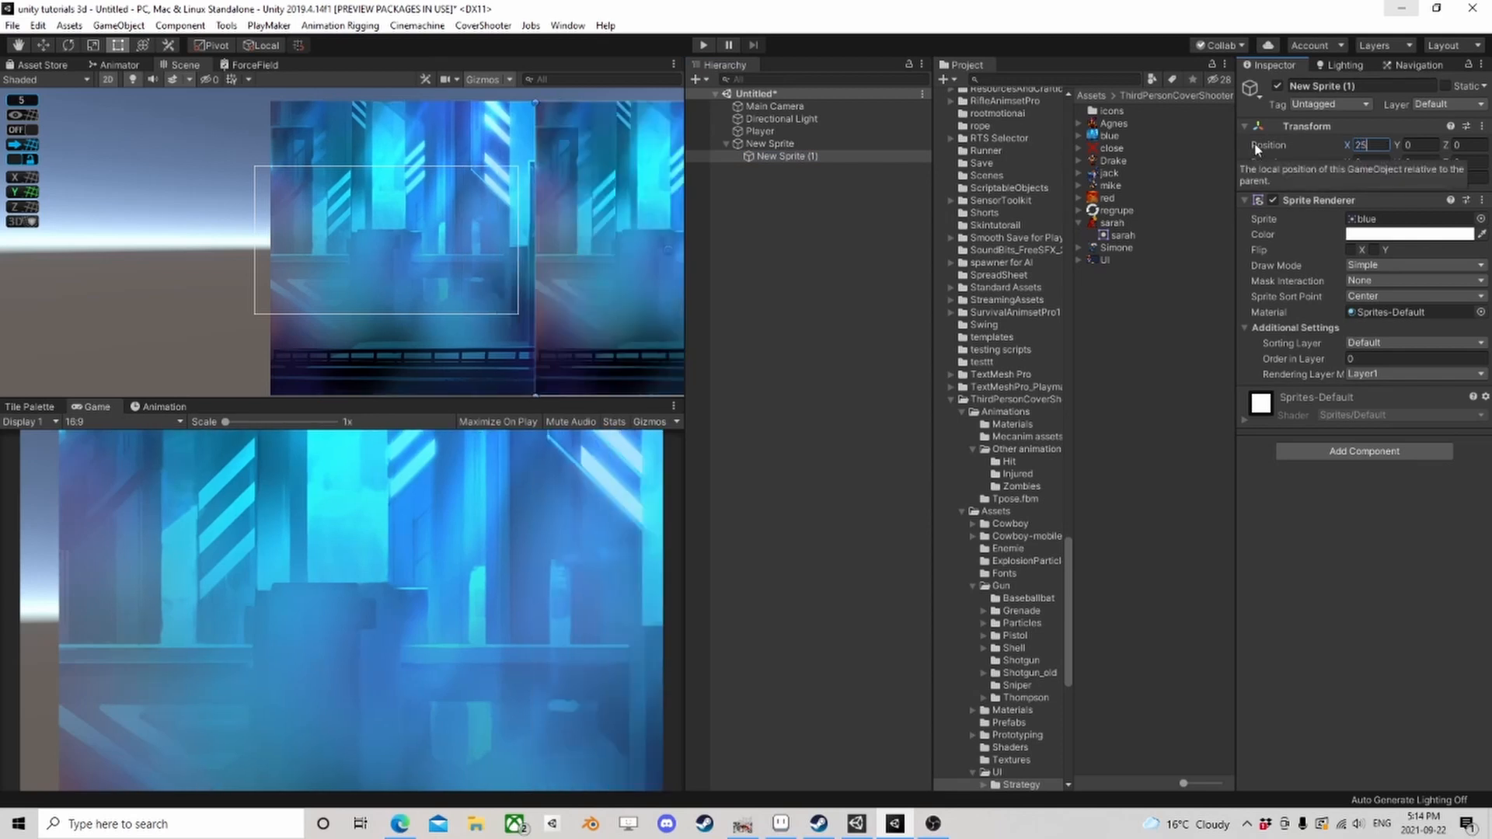
key("BackSpace")
type("6")
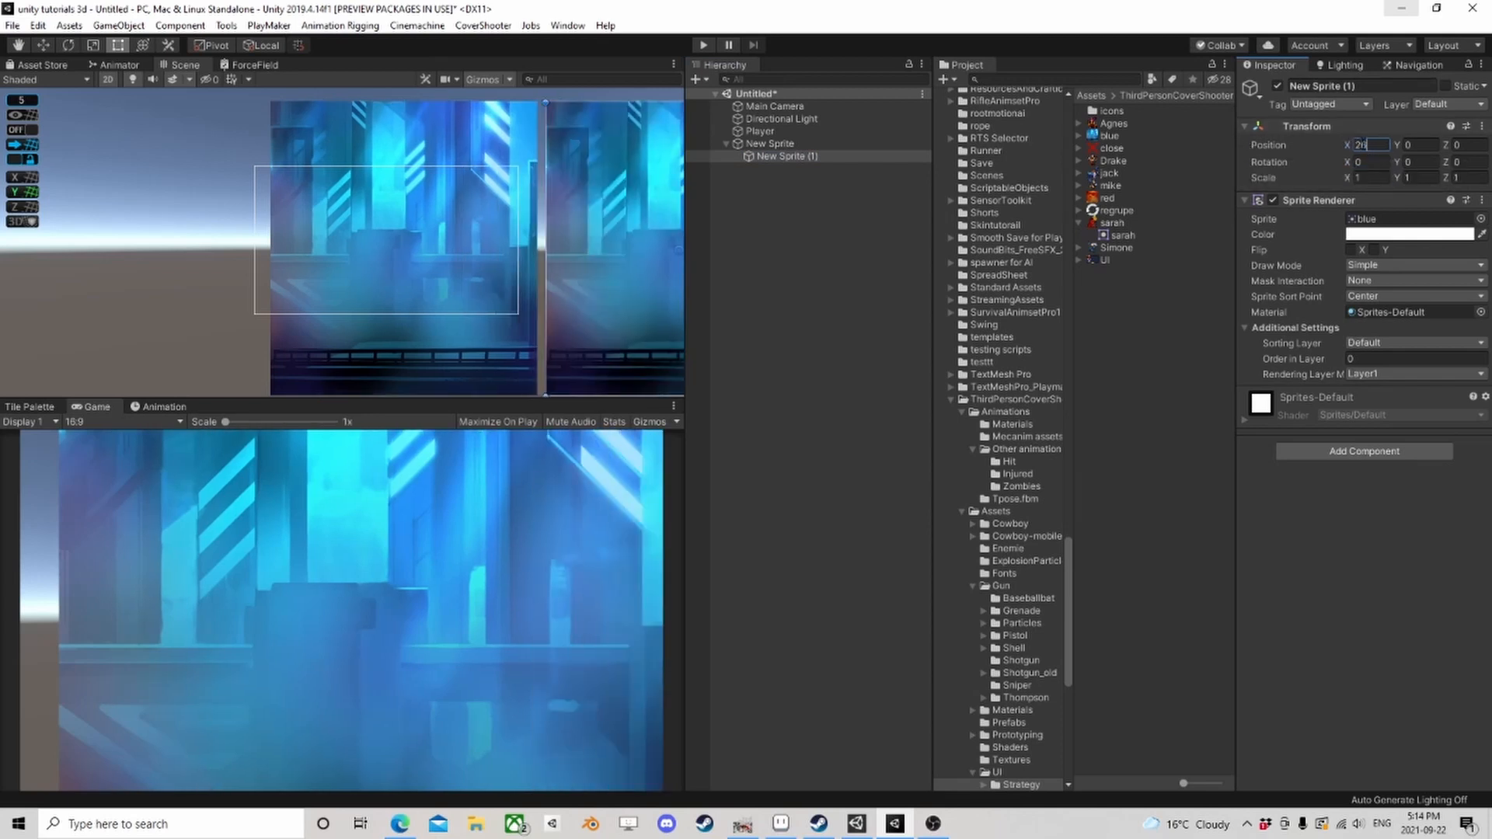
key("BackSpace")
type("5")
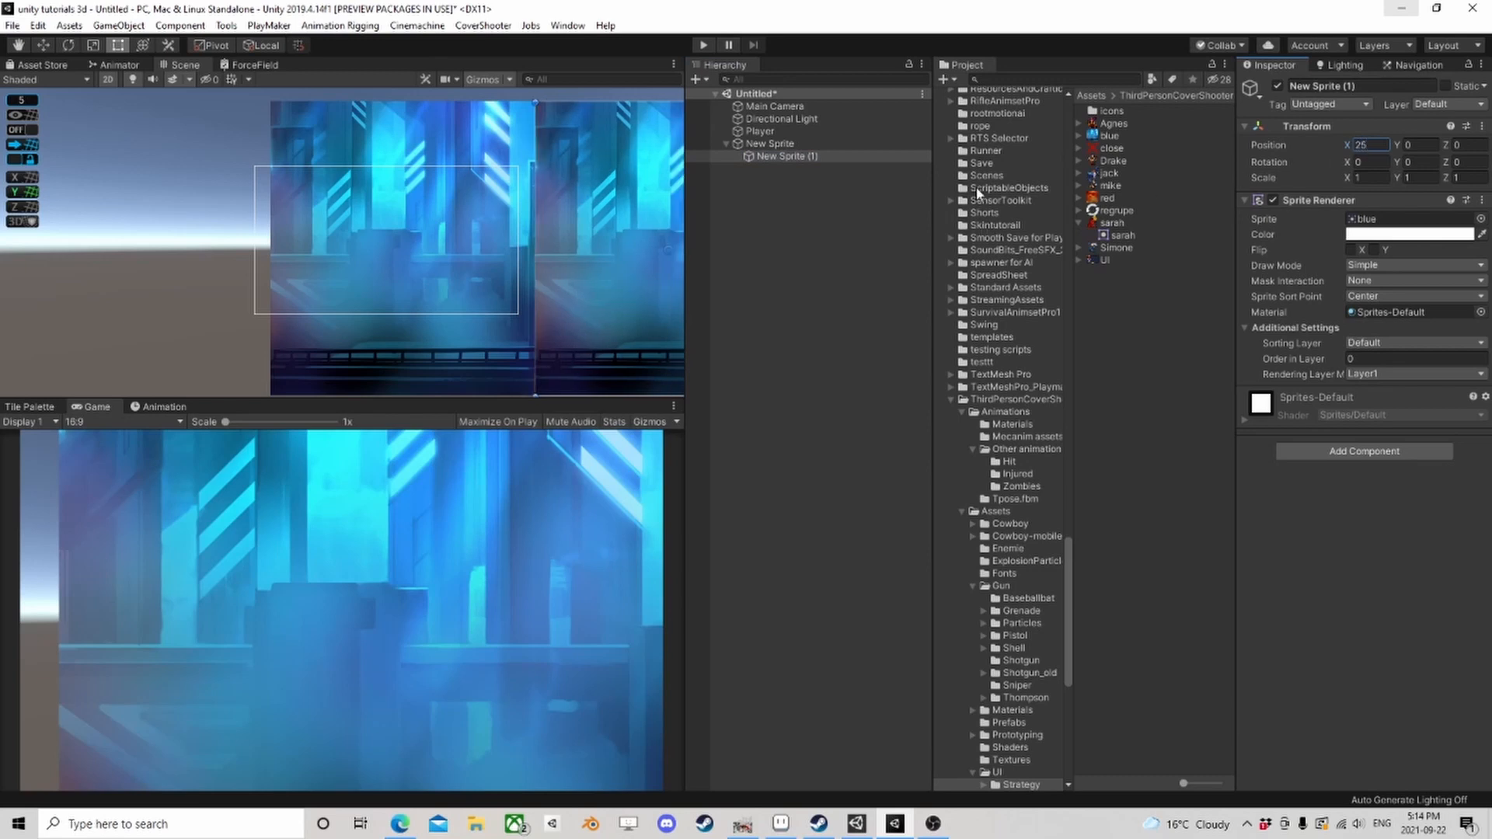
Step: Duplicate New Sprite (1) and set the new copy's X position to -25
left_click(795, 157)
key("ctrl+d")
left_click(1385, 147)
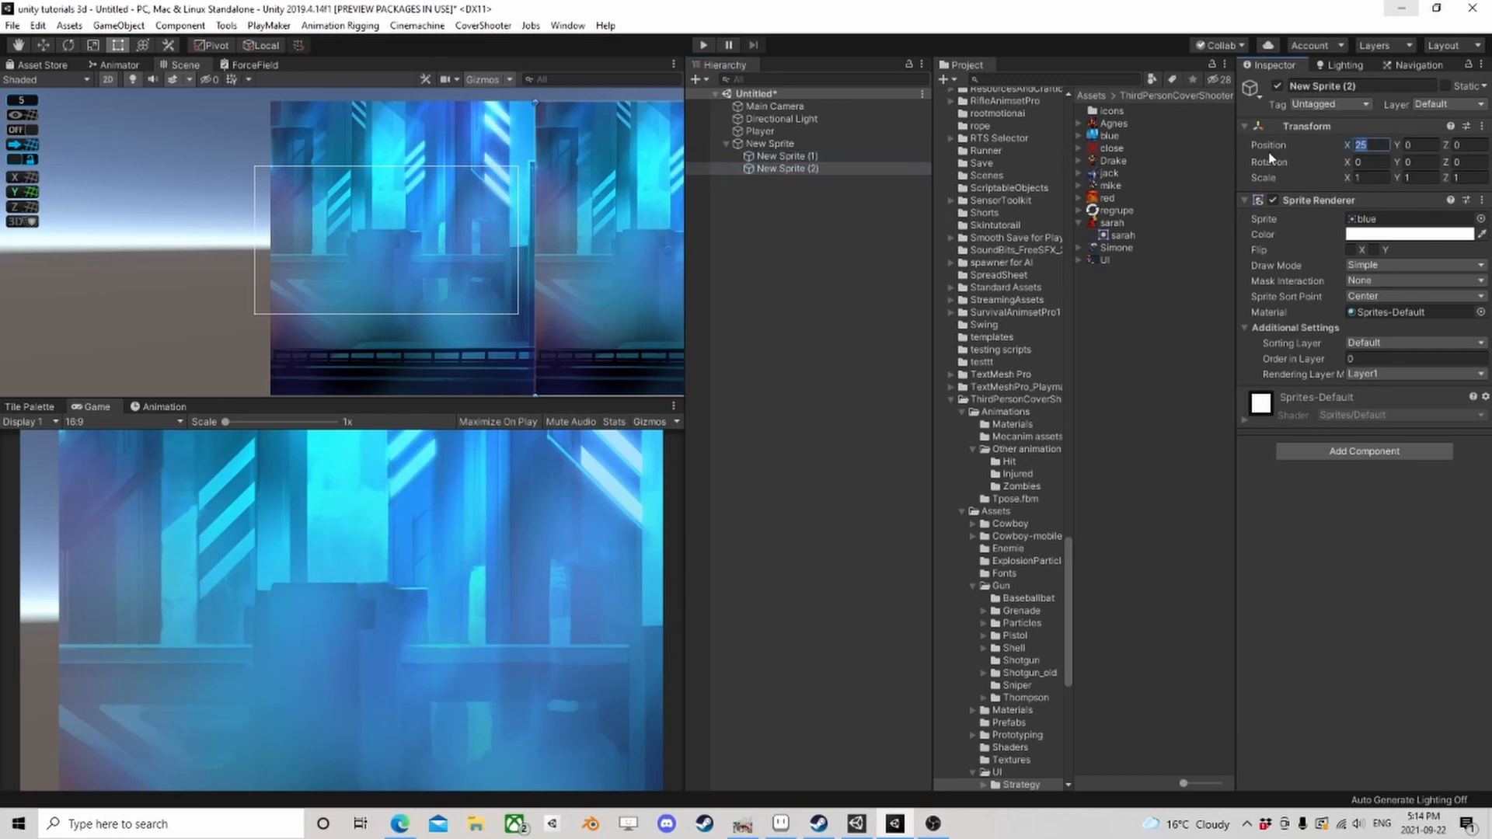
type("-25")
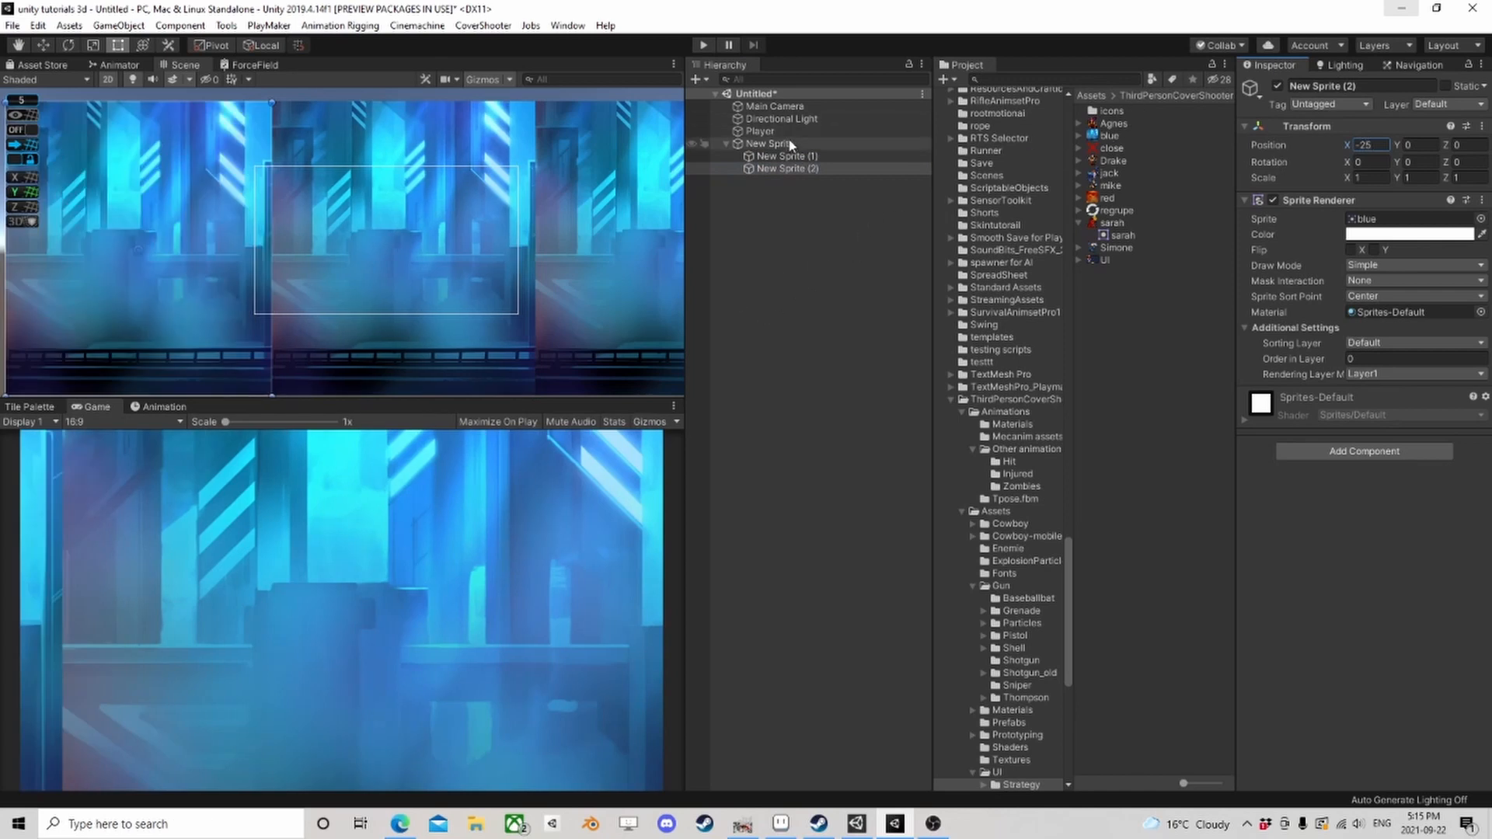
Step: Collapse the New Sprite parent in the hierarchy and add a PlayMakerFSM component to it
left_click(761, 143)
left_click(727, 143)
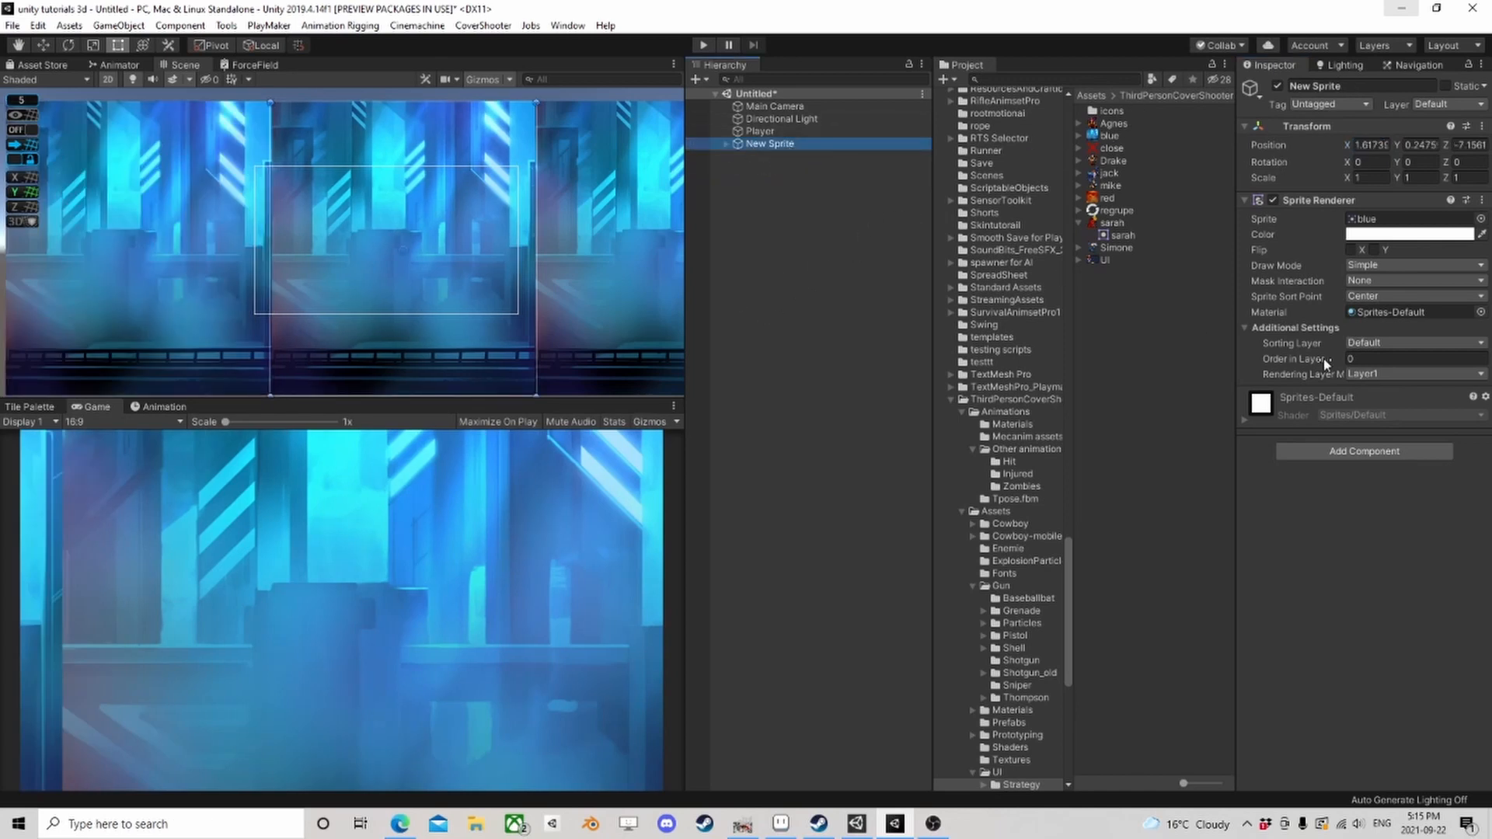
left_click(1352, 455)
type("fsm")
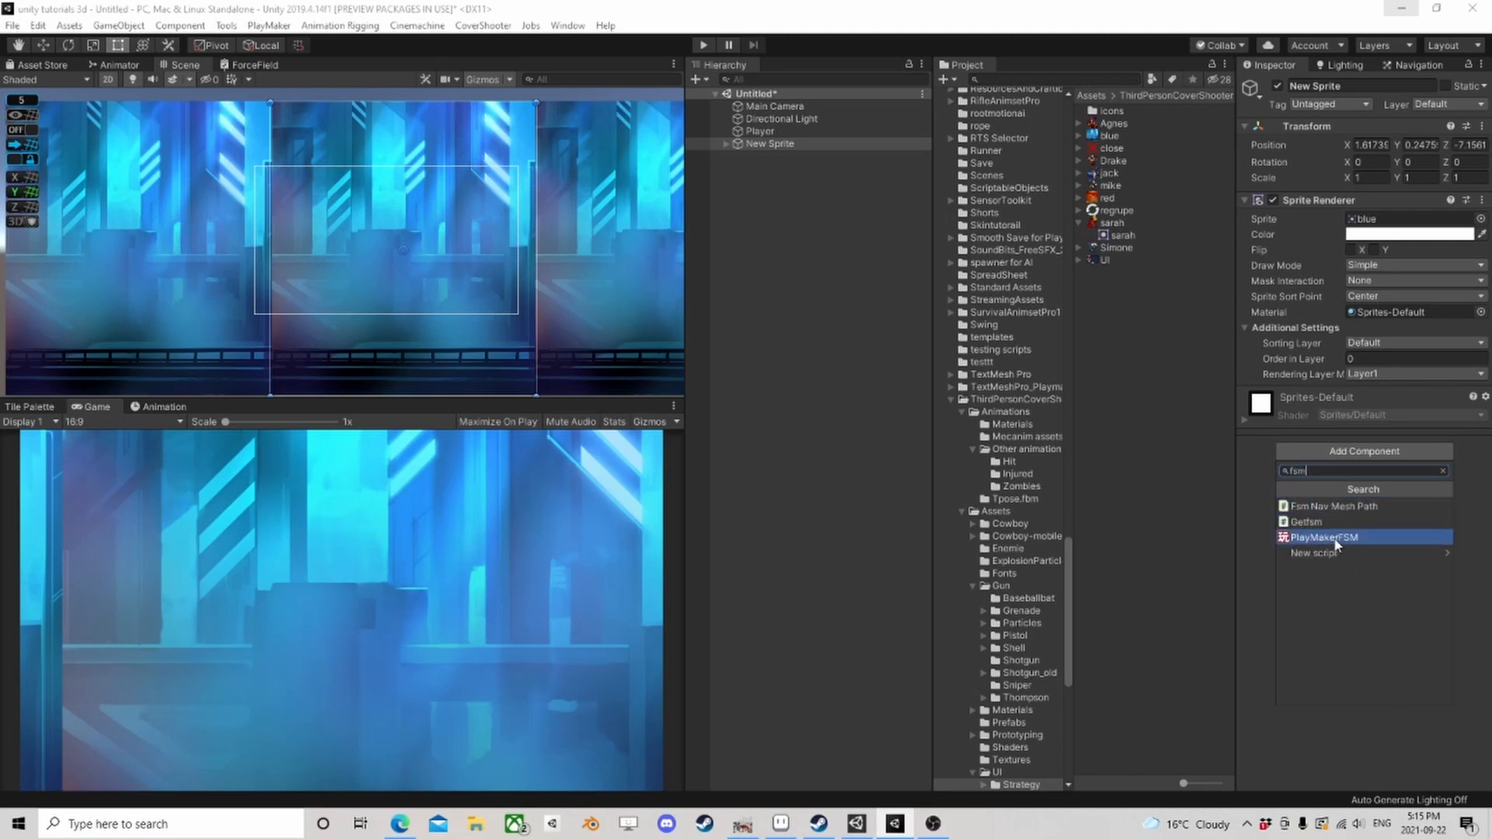
left_click(1338, 536)
Step: Open New Sprite's FSM for editing, search the available actions for "para", and close the PlayMaker windows
left_click(1468, 417)
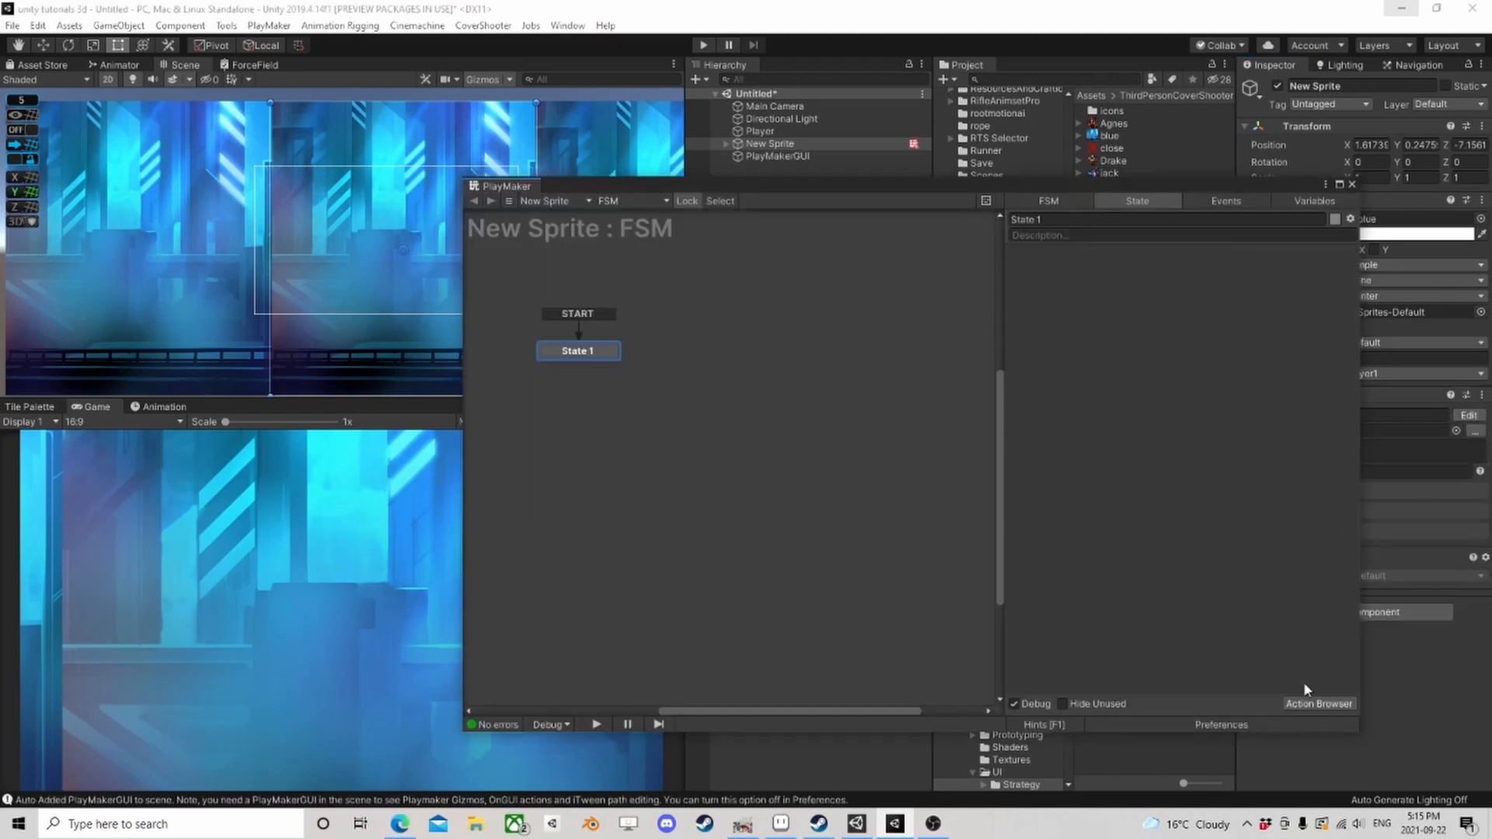
left_click(1294, 699)
type("para")
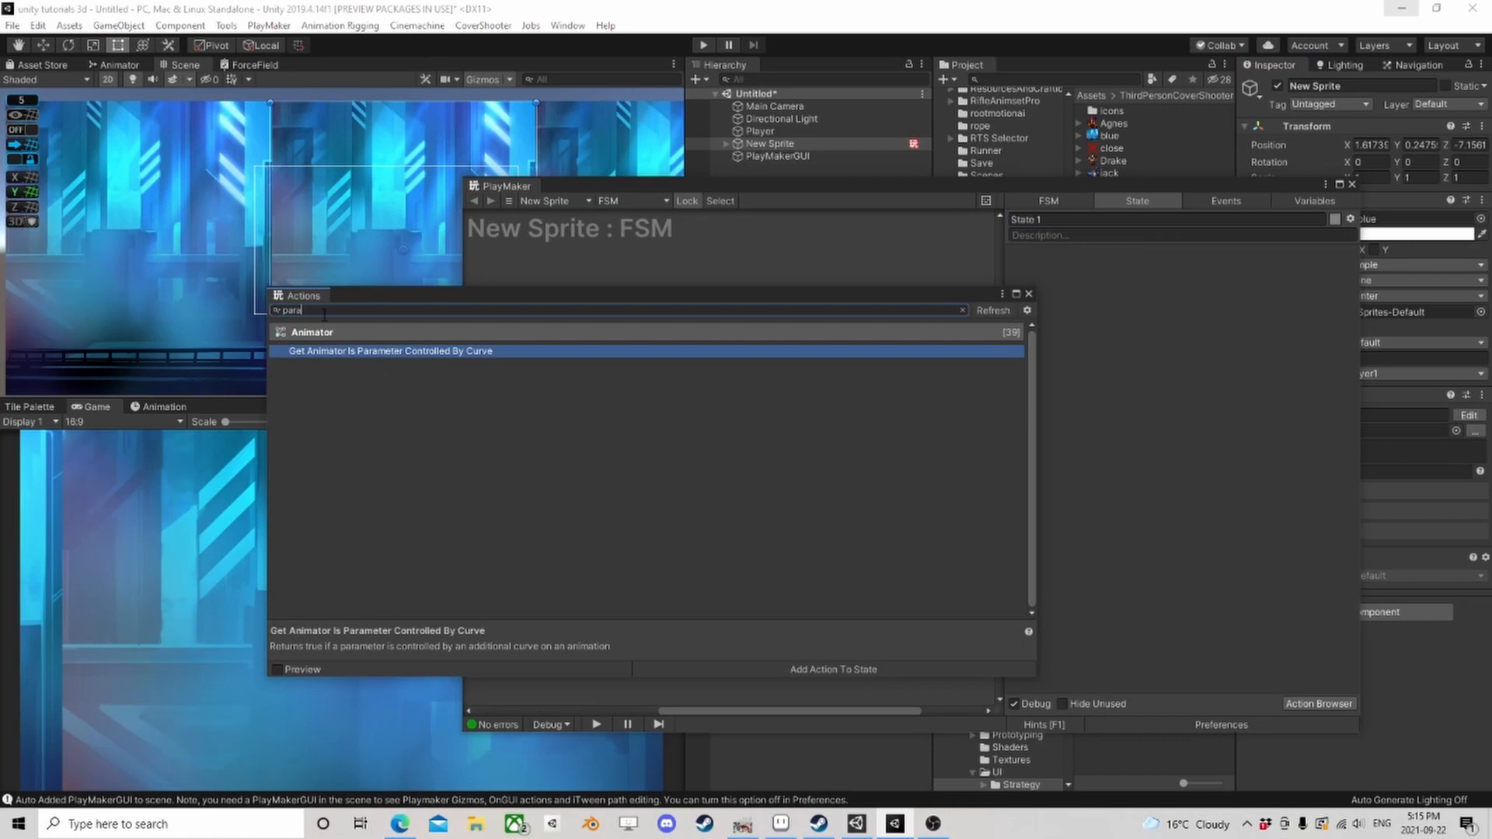
key("BackSpace")
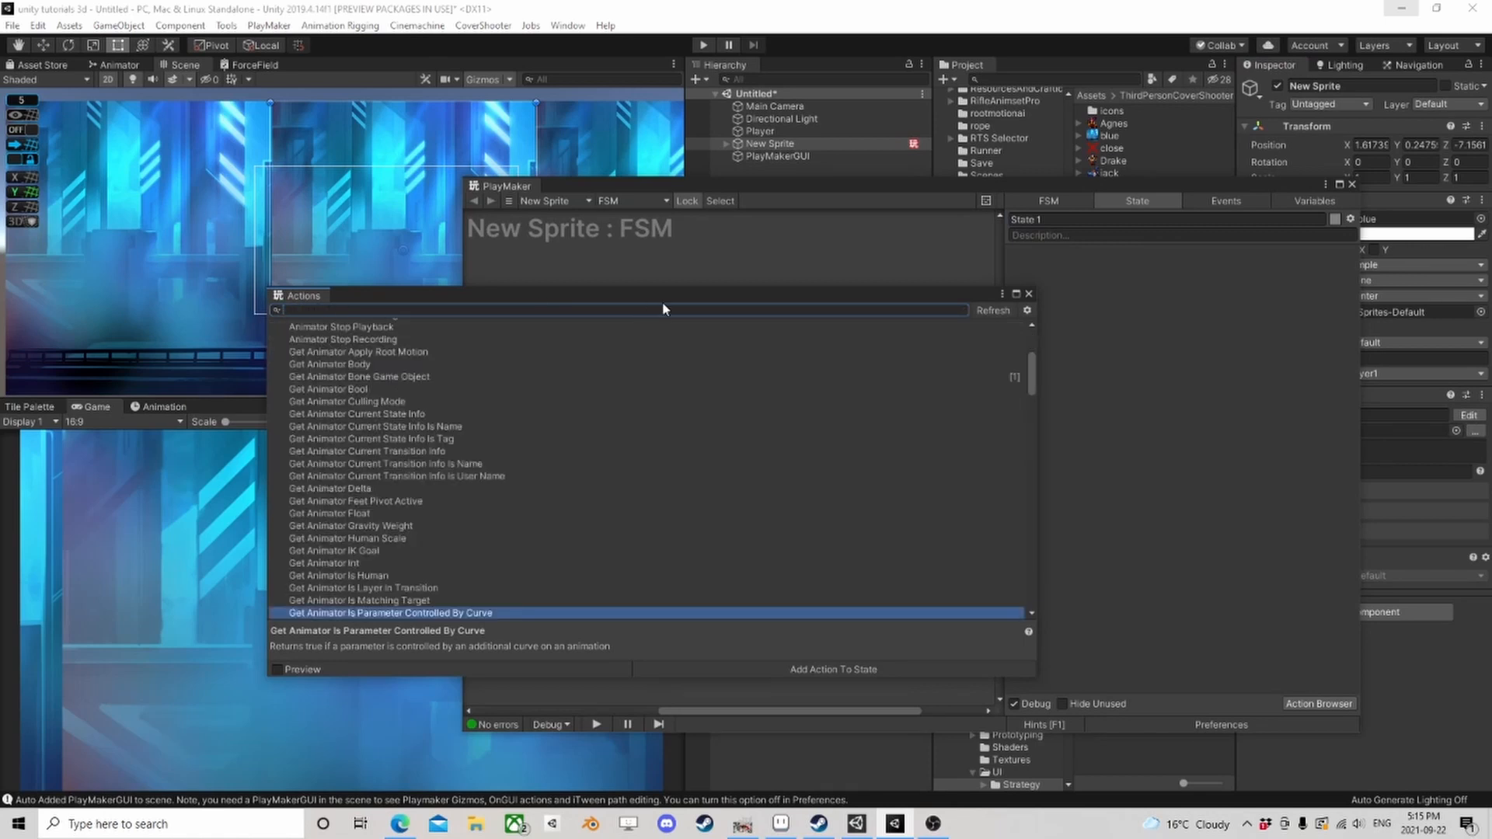
left_click(1028, 293)
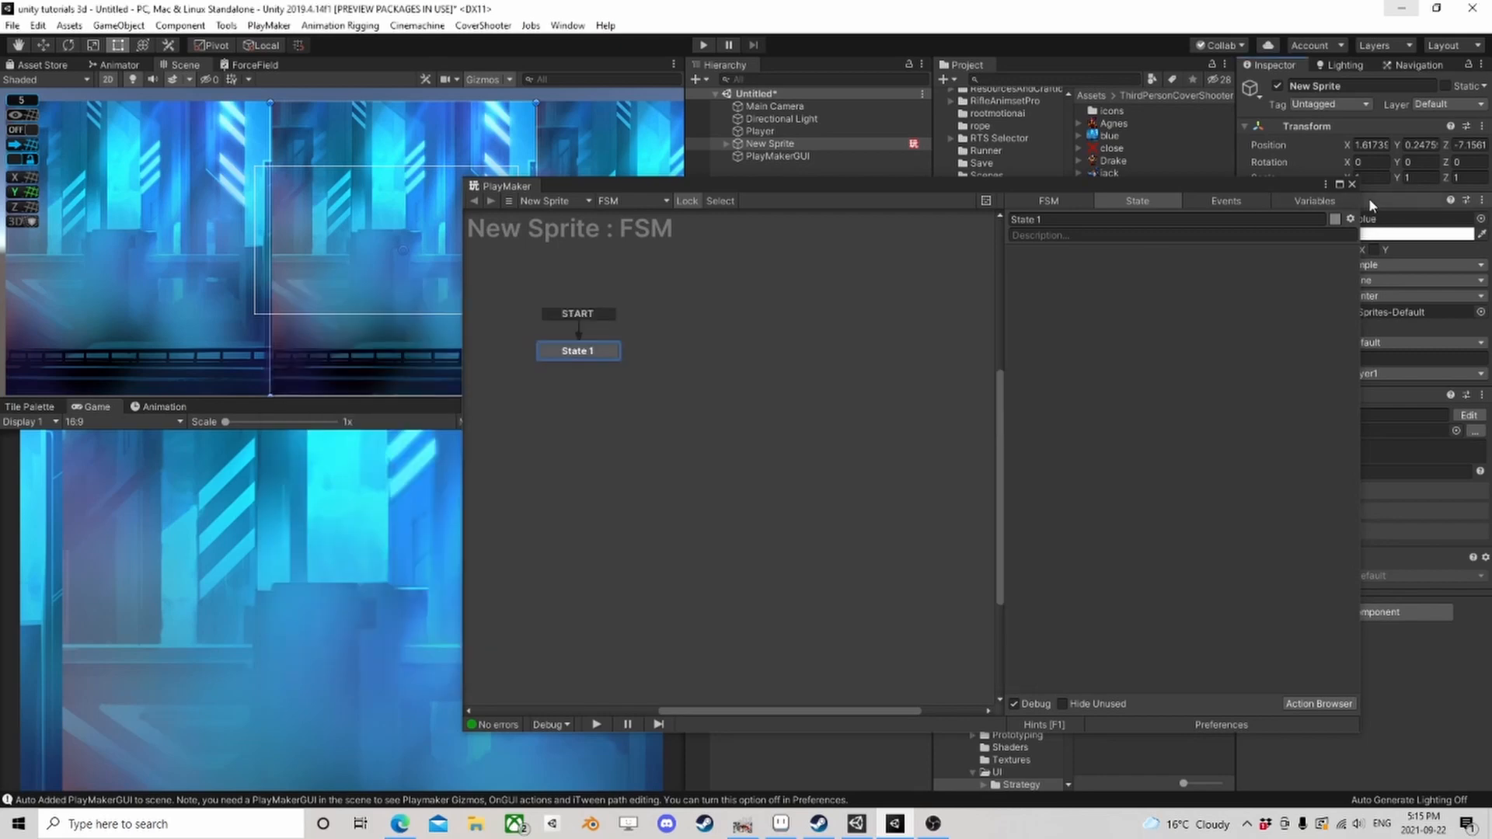
left_click(1352, 184)
Step: Select the Player object and frame it in the Scene view to check it against the background
scroll(330, 206, "down", 3)
scroll(477, 212, "up", 5)
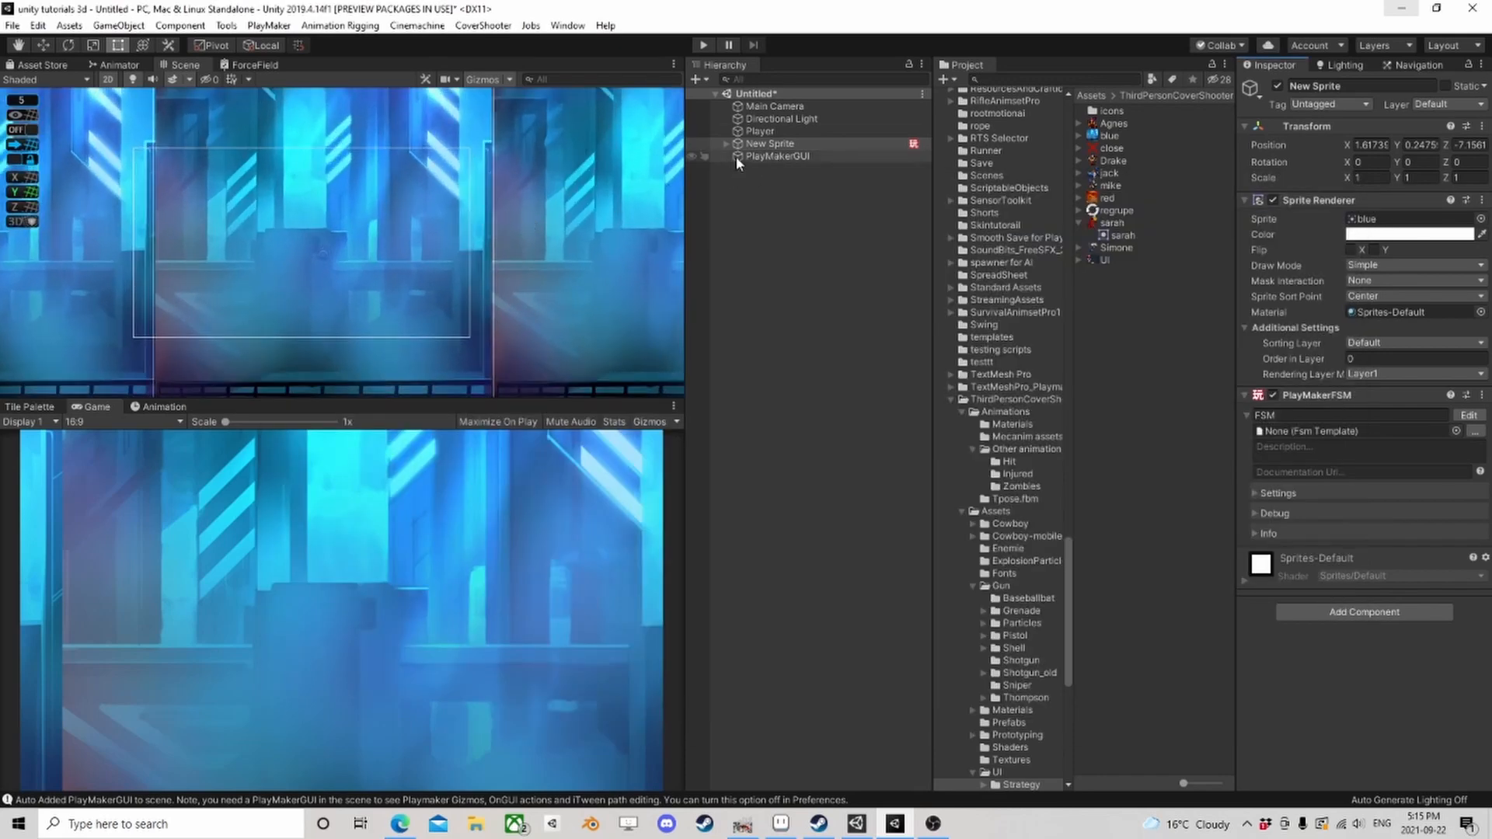
left_click(758, 131)
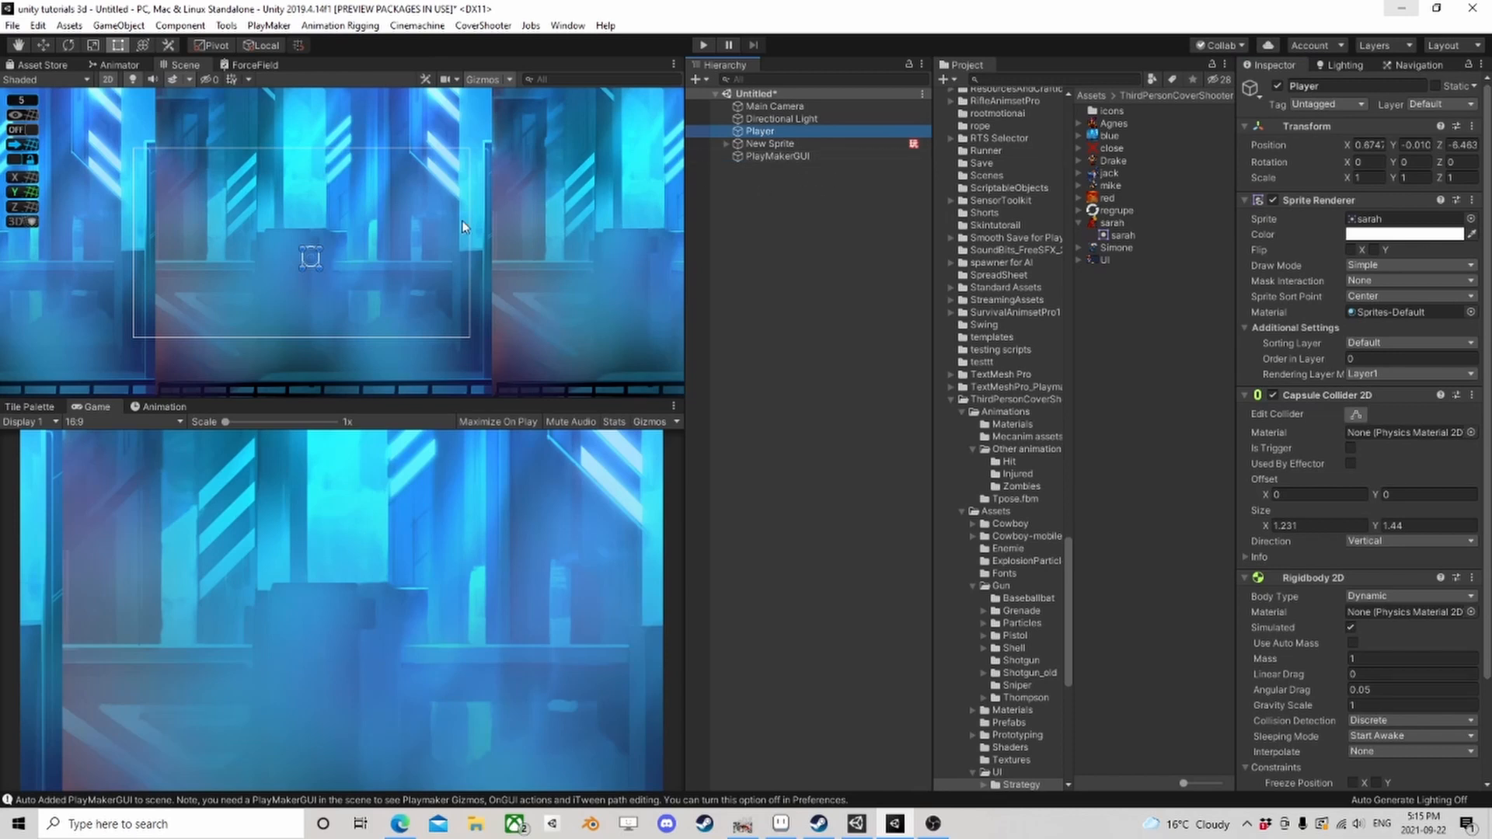
scroll(495, 231, "down", 4)
mouse_move(423, 242)
middle_mouse_down()
mouse_move(477, 247)
mouse_move(447, 264)
mouse_move(410, 242)
middle_mouse_up()
scroll(413, 244, "up", 1)
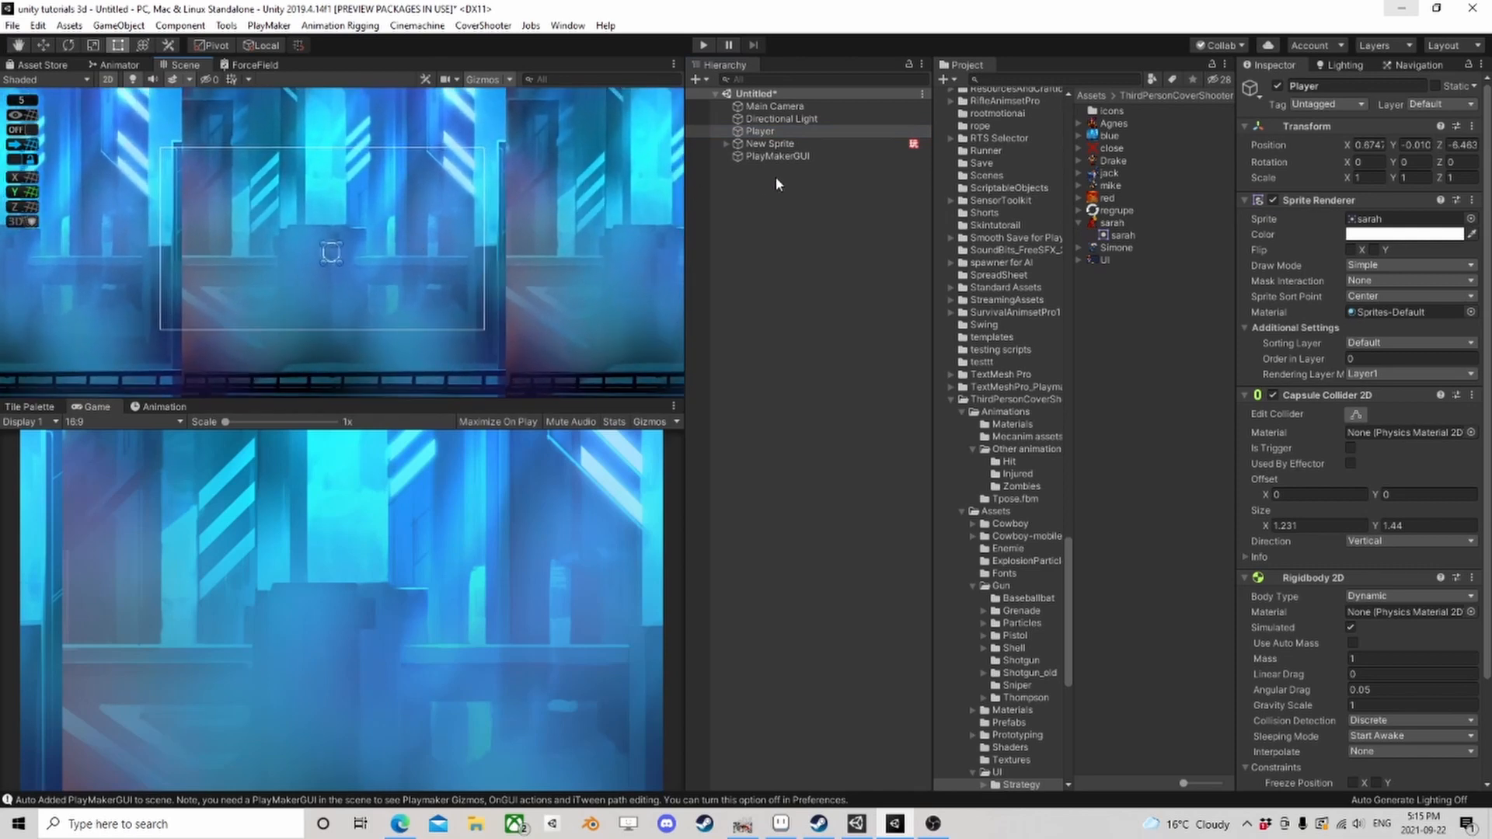
double_click(776, 132)
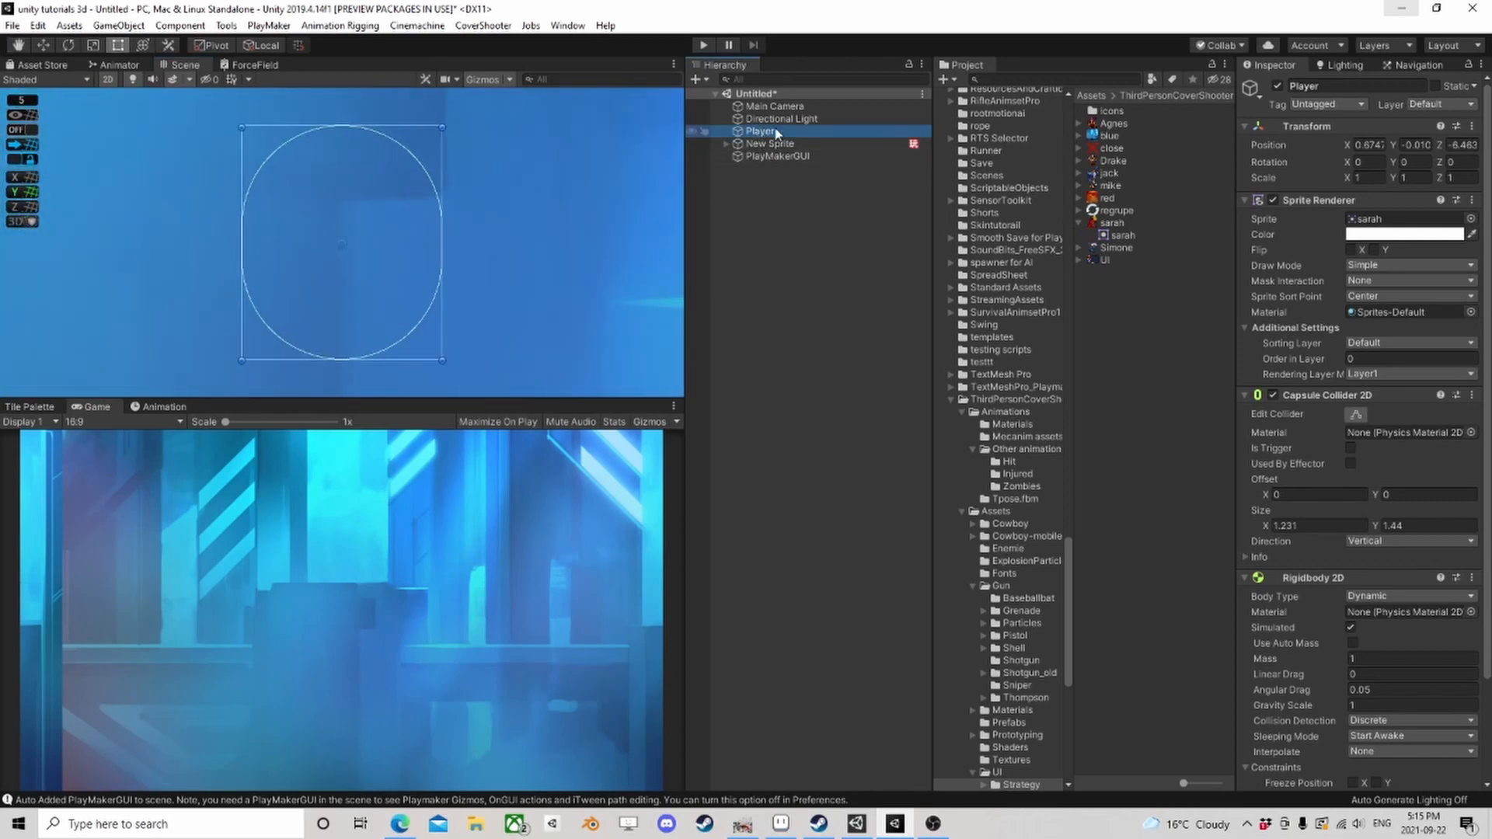
Step: Set the Order in Layer of New Sprite and both its child sprites to -1
left_click(765, 145)
left_click(725, 144)
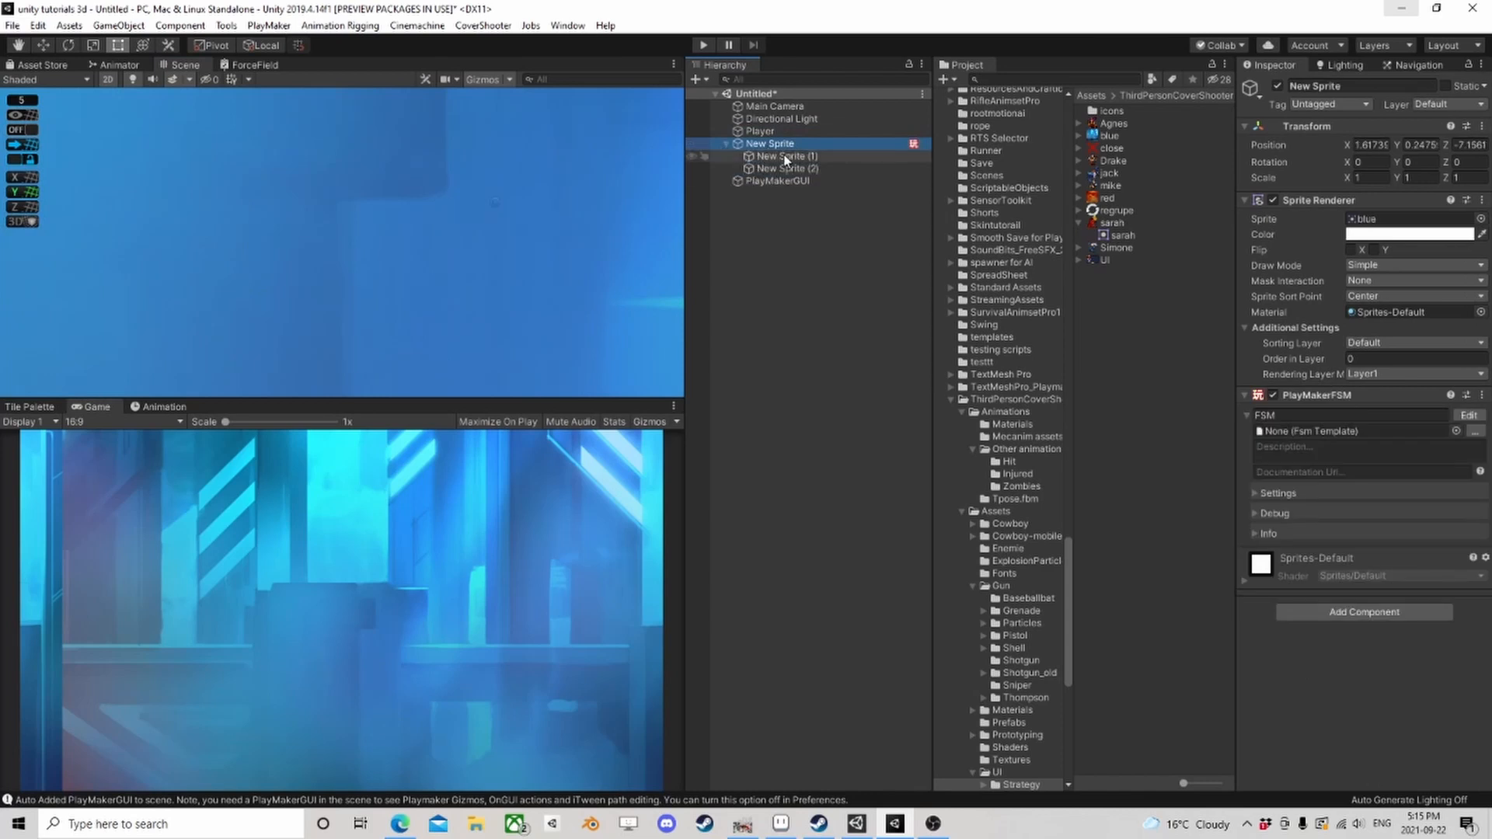
left_click(787, 169, "shift")
left_click(1402, 358)
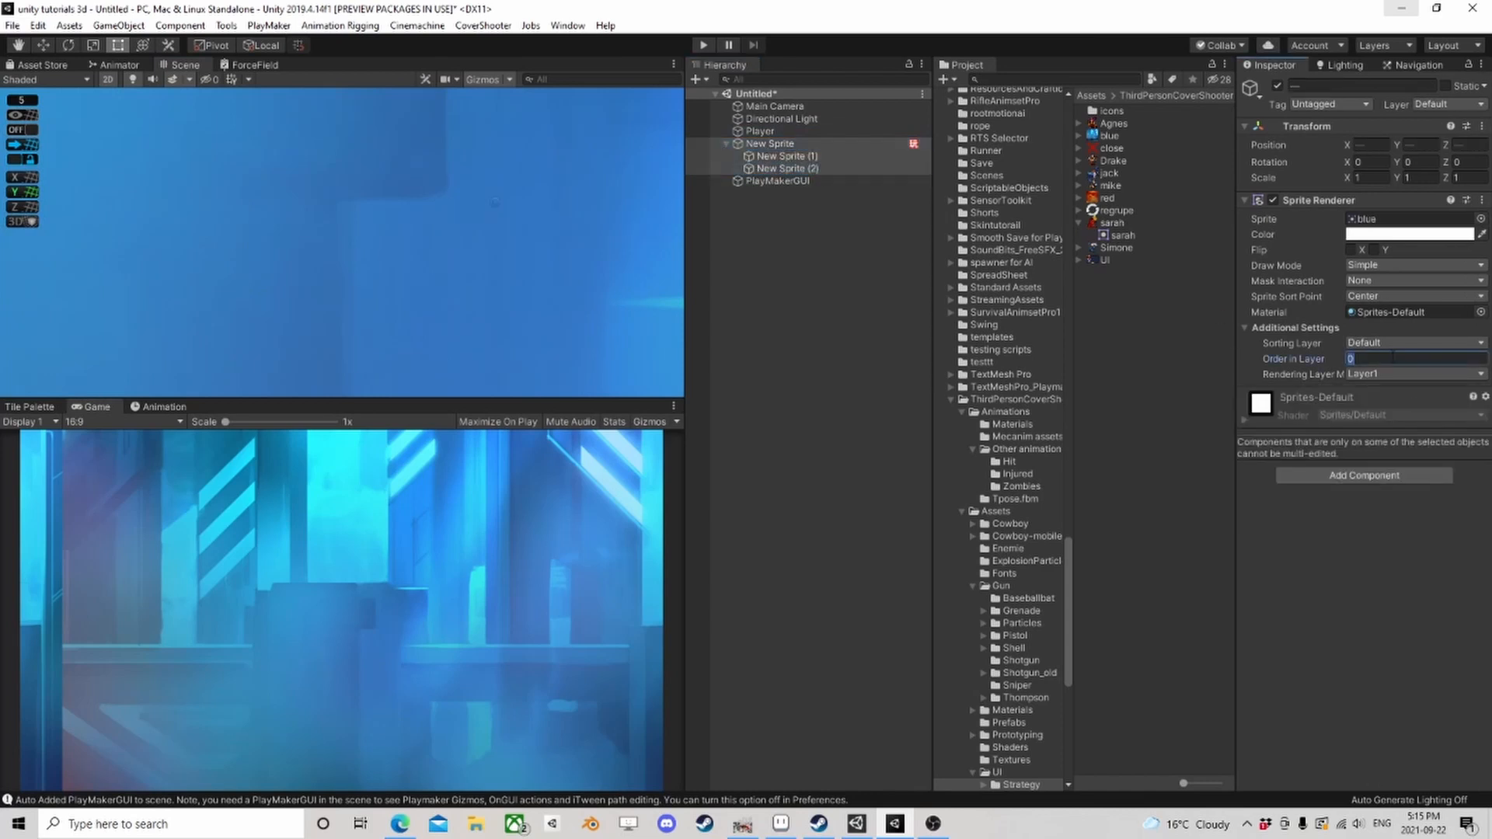
type("-0.01")
Step: Set the Order in Layer of the Player's Sprite Renderer to 2
left_click(760, 131)
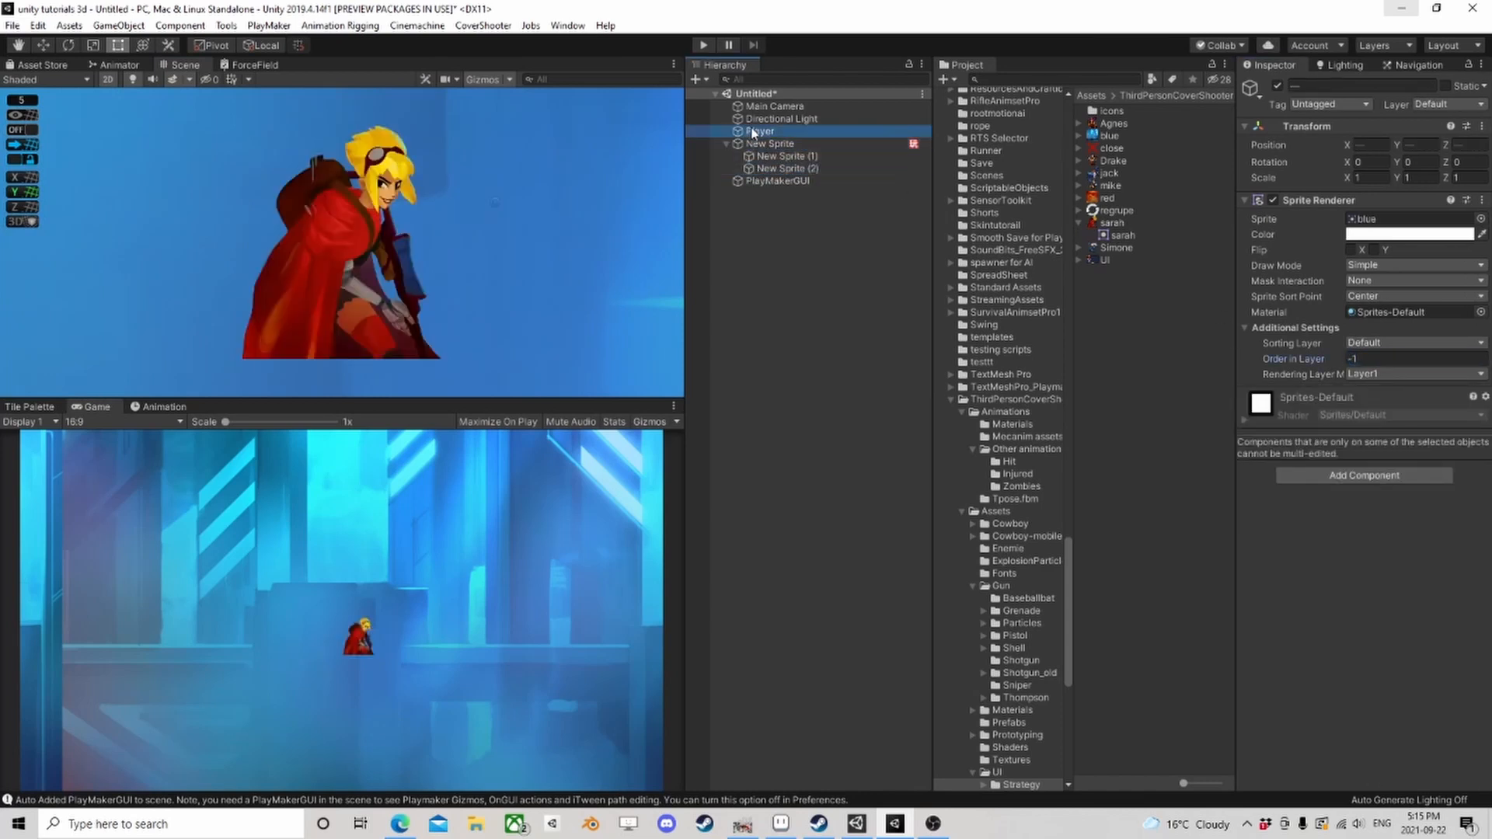
left_click(1376, 359)
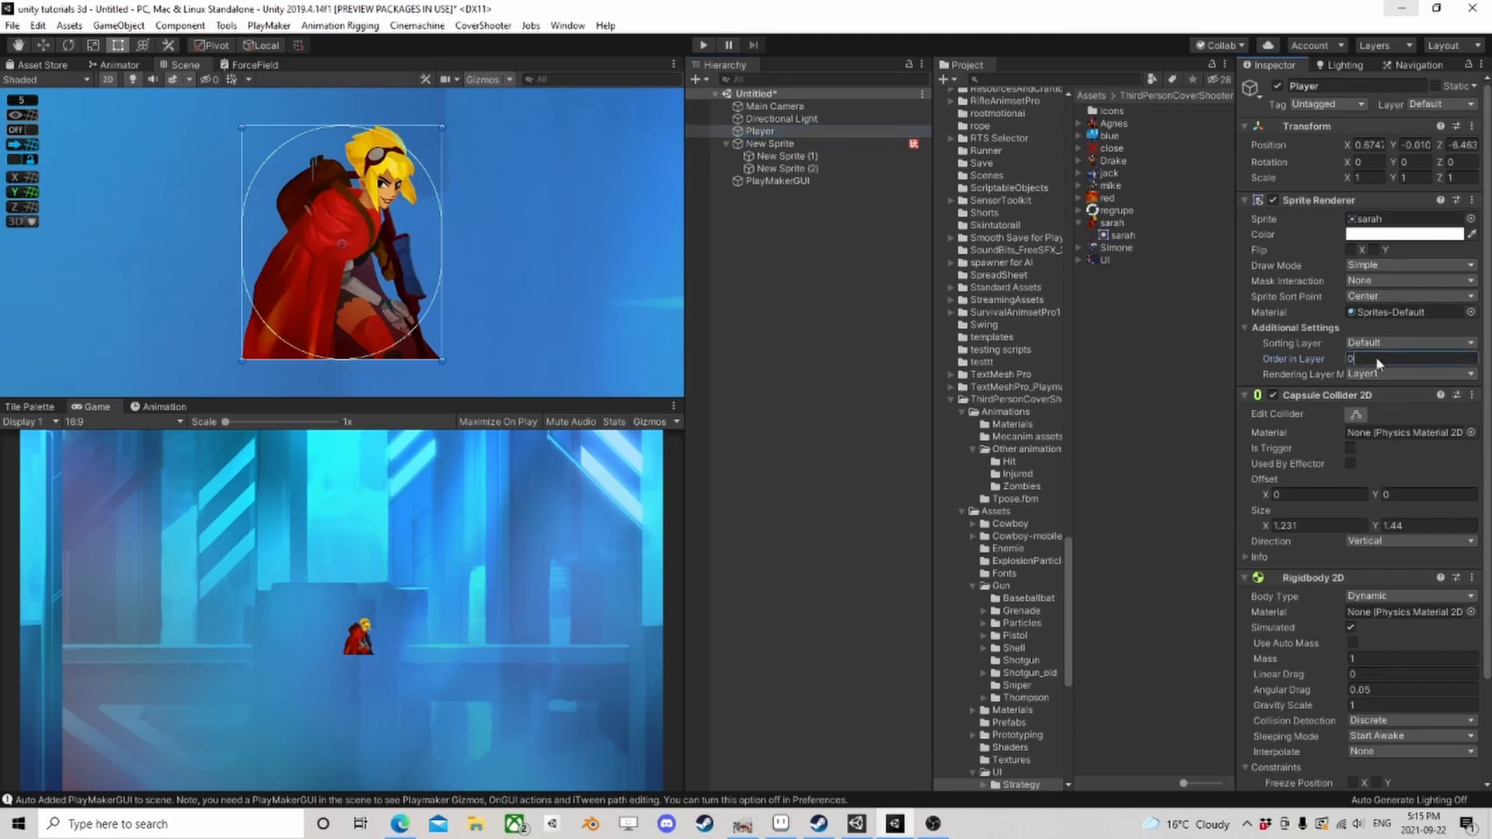
scroll(423, 225, "down", 10)
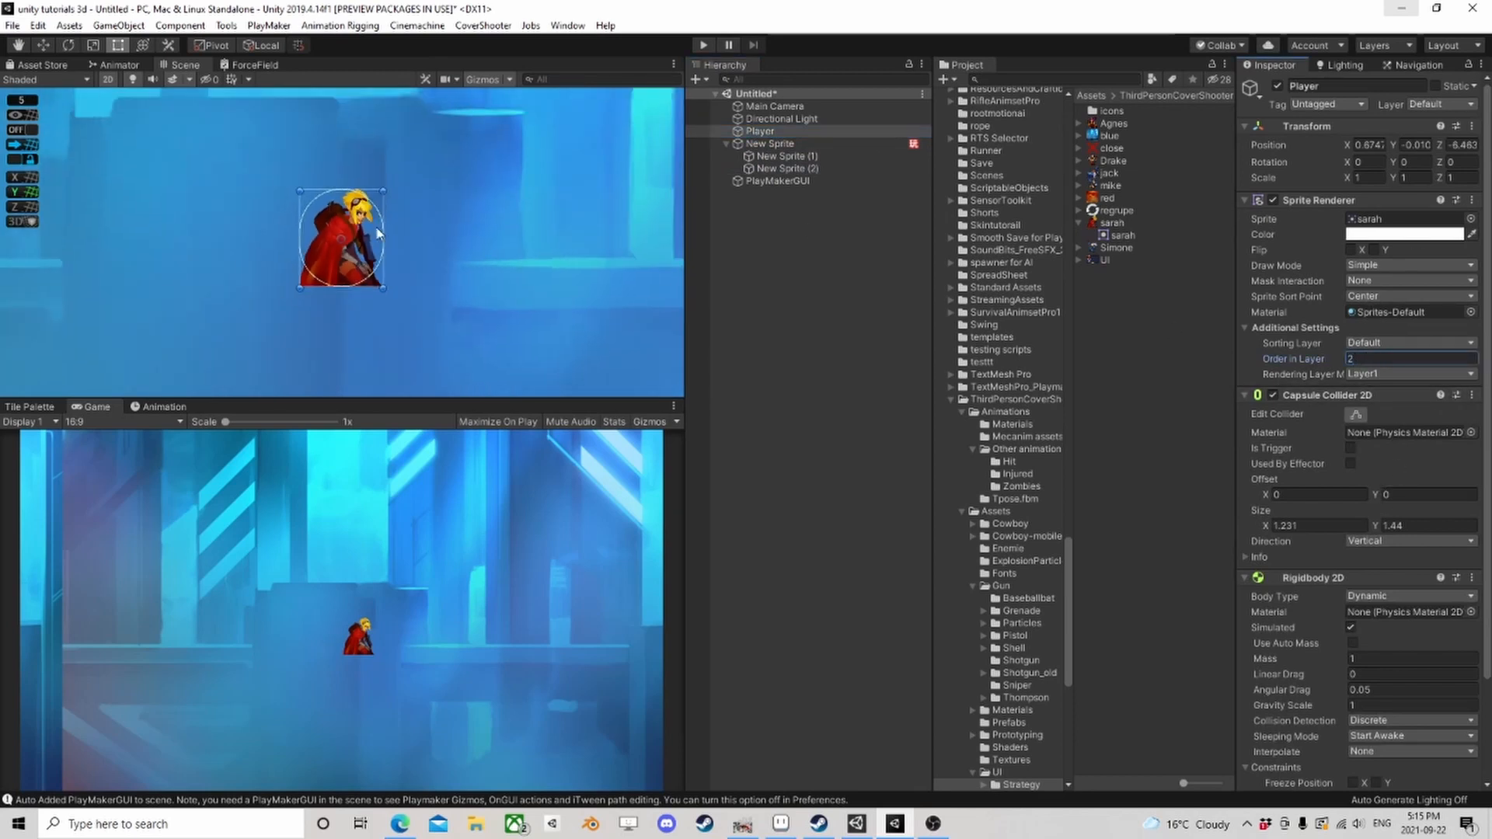
scroll(423, 260, "down", 8)
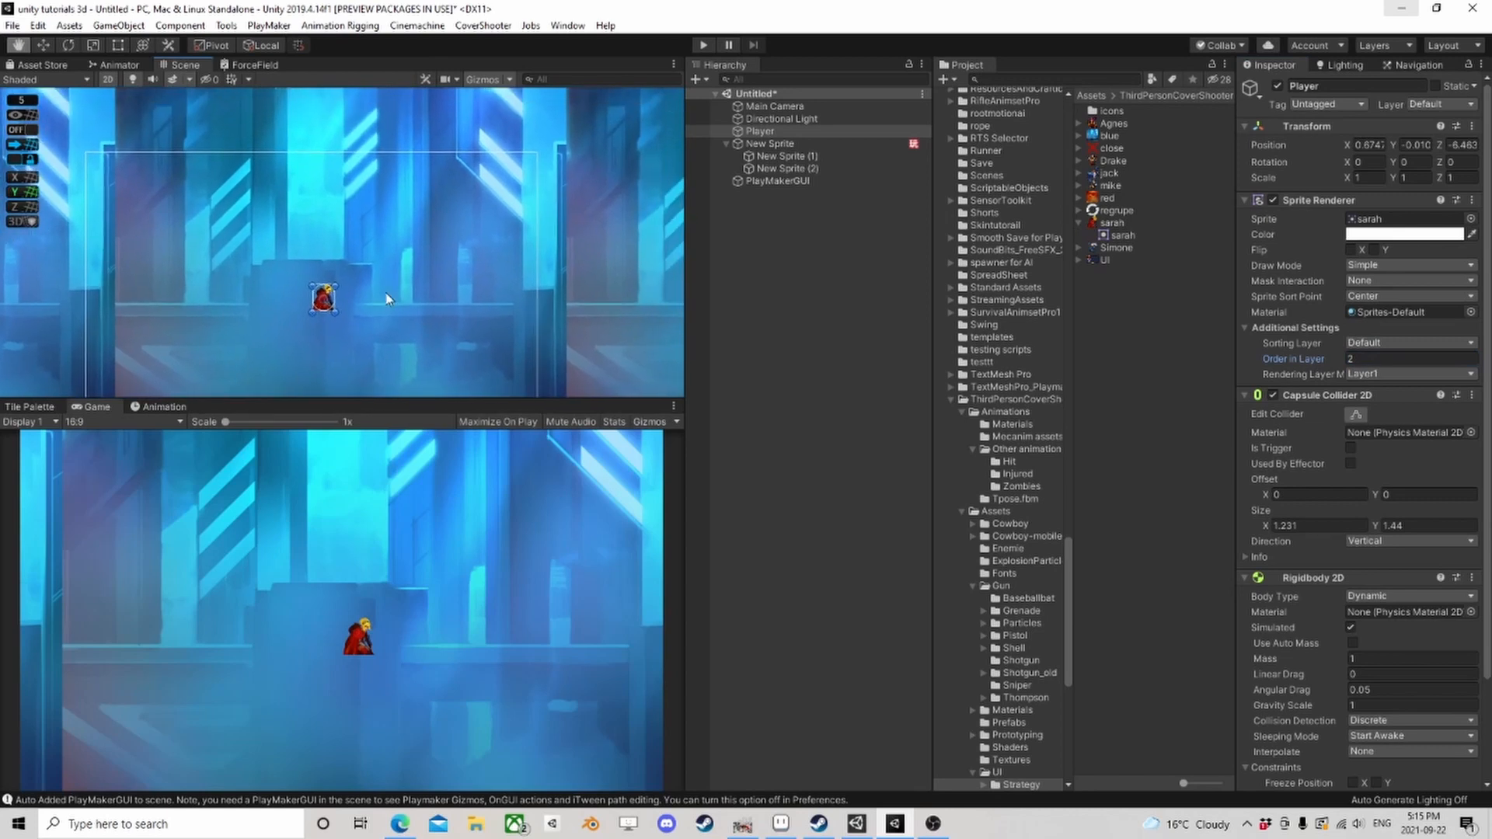
scroll(425, 270, "up", 1)
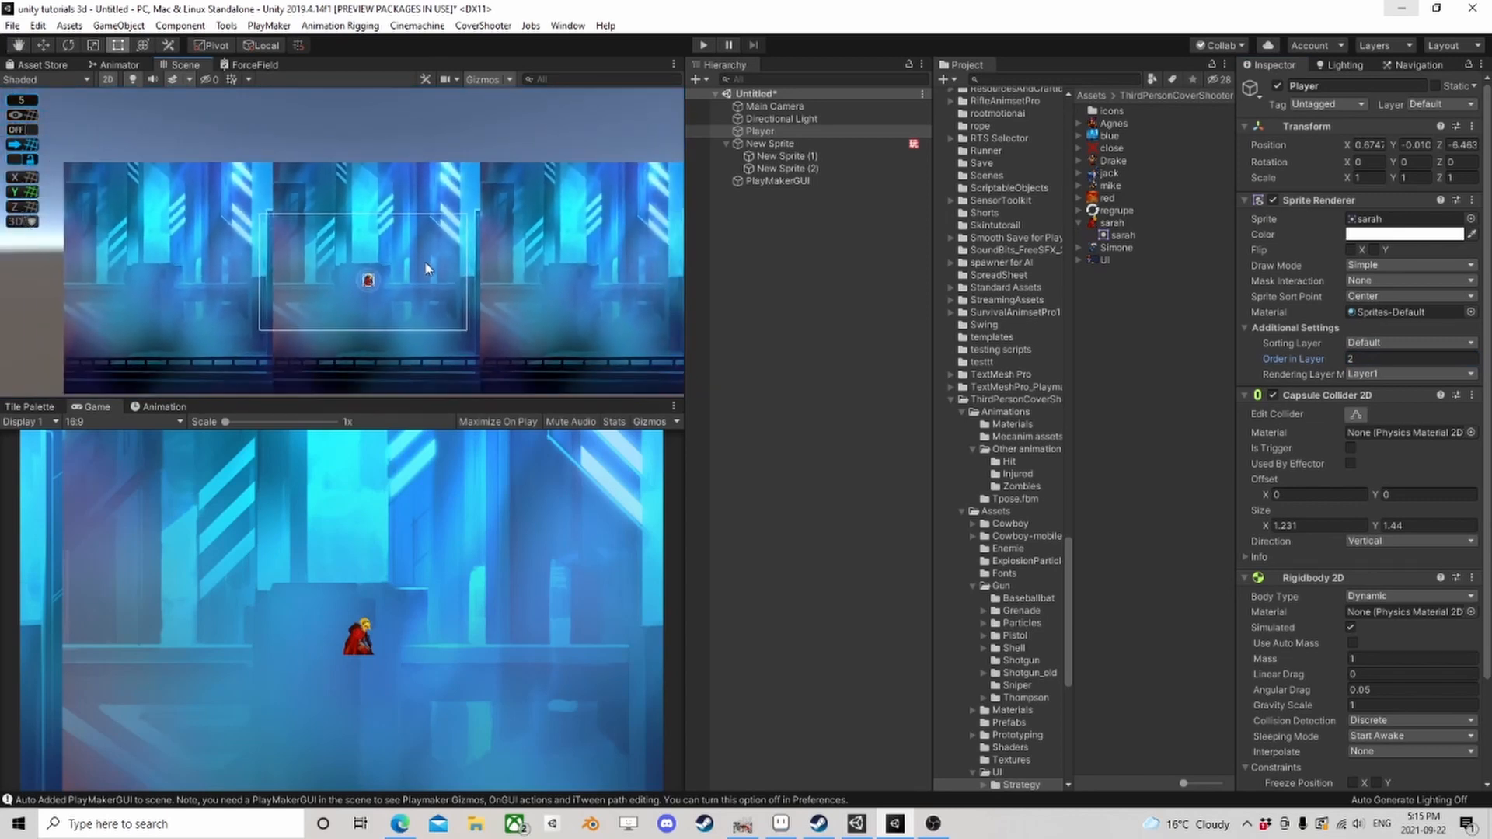
Step: Set the X position of both the Player and the New Sprite parent to 0
left_click(567, 199)
left_click(475, 177)
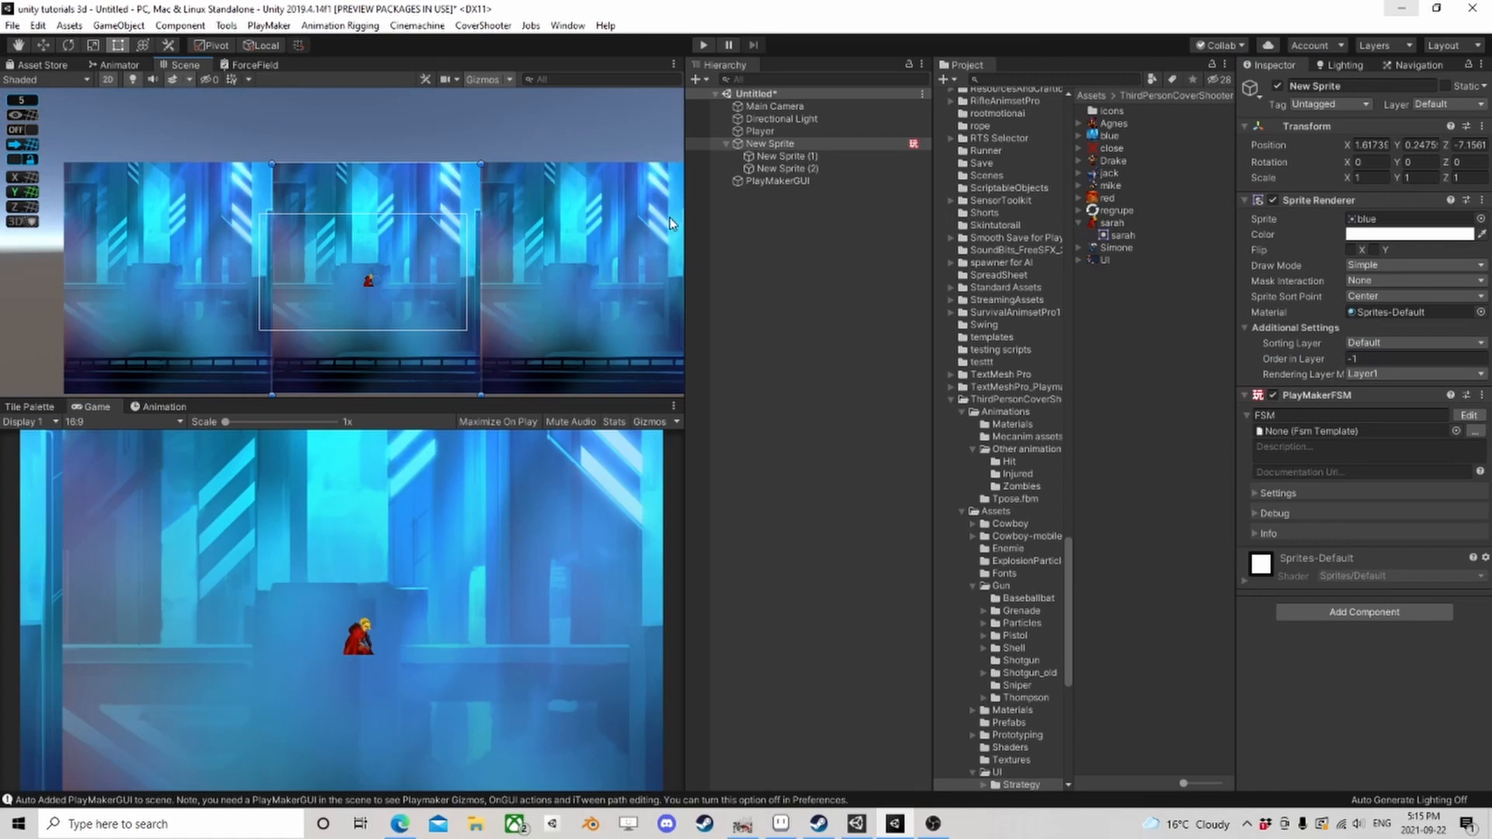
left_click(726, 143)
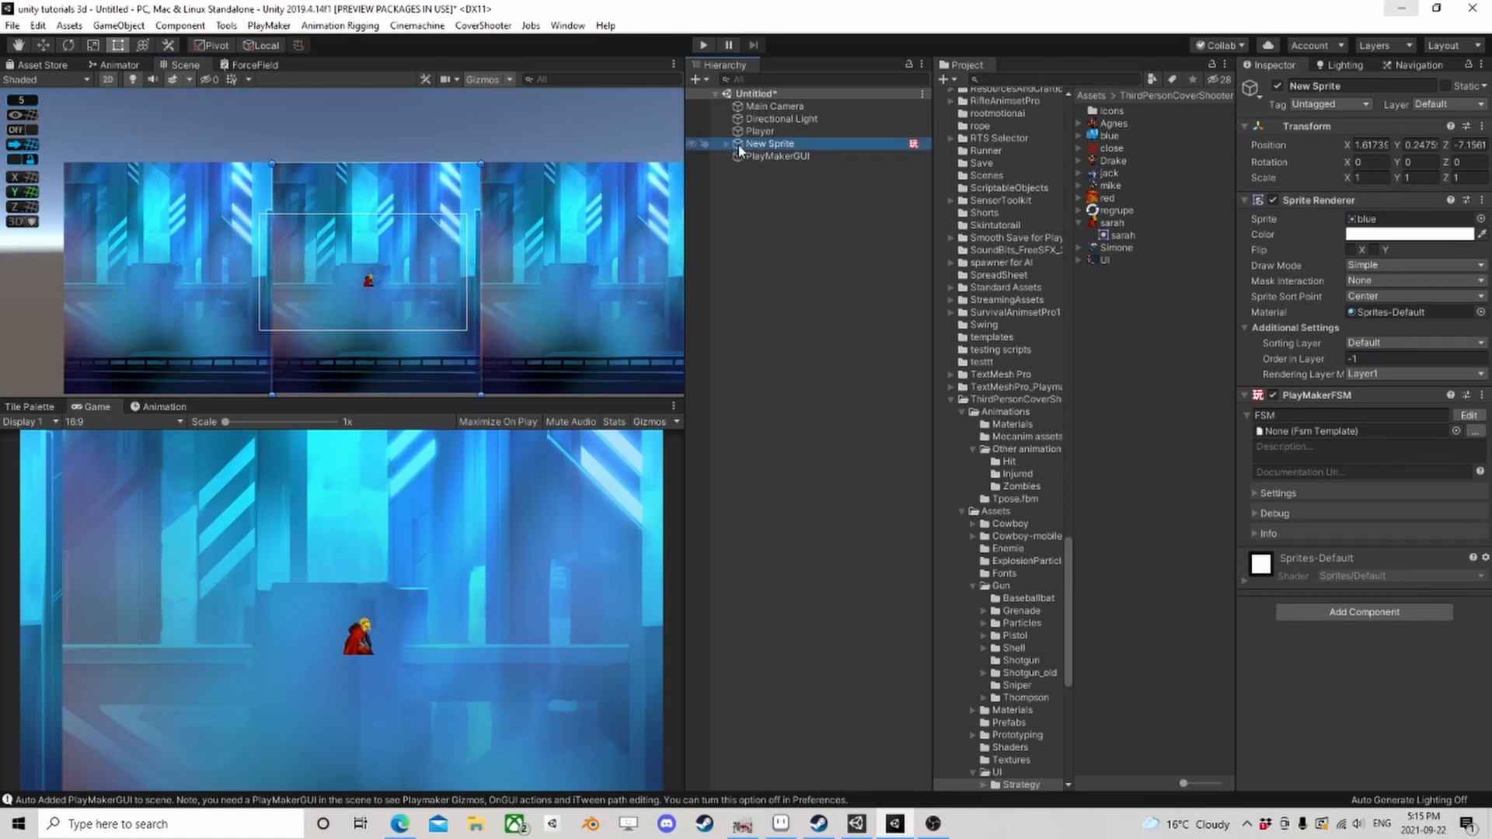
left_click(781, 131, "ctrl")
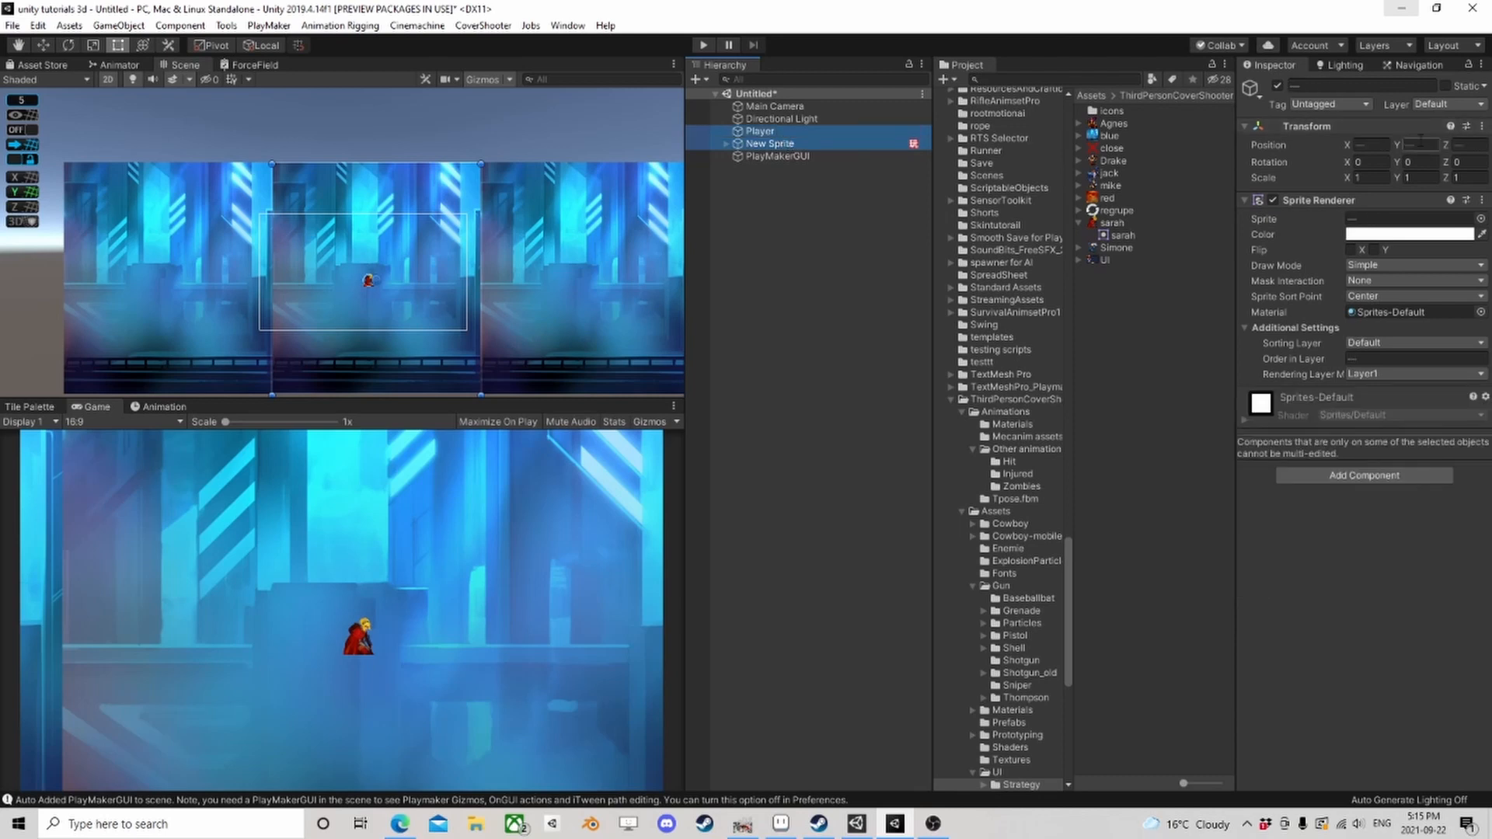
left_click(1372, 145)
type("0")
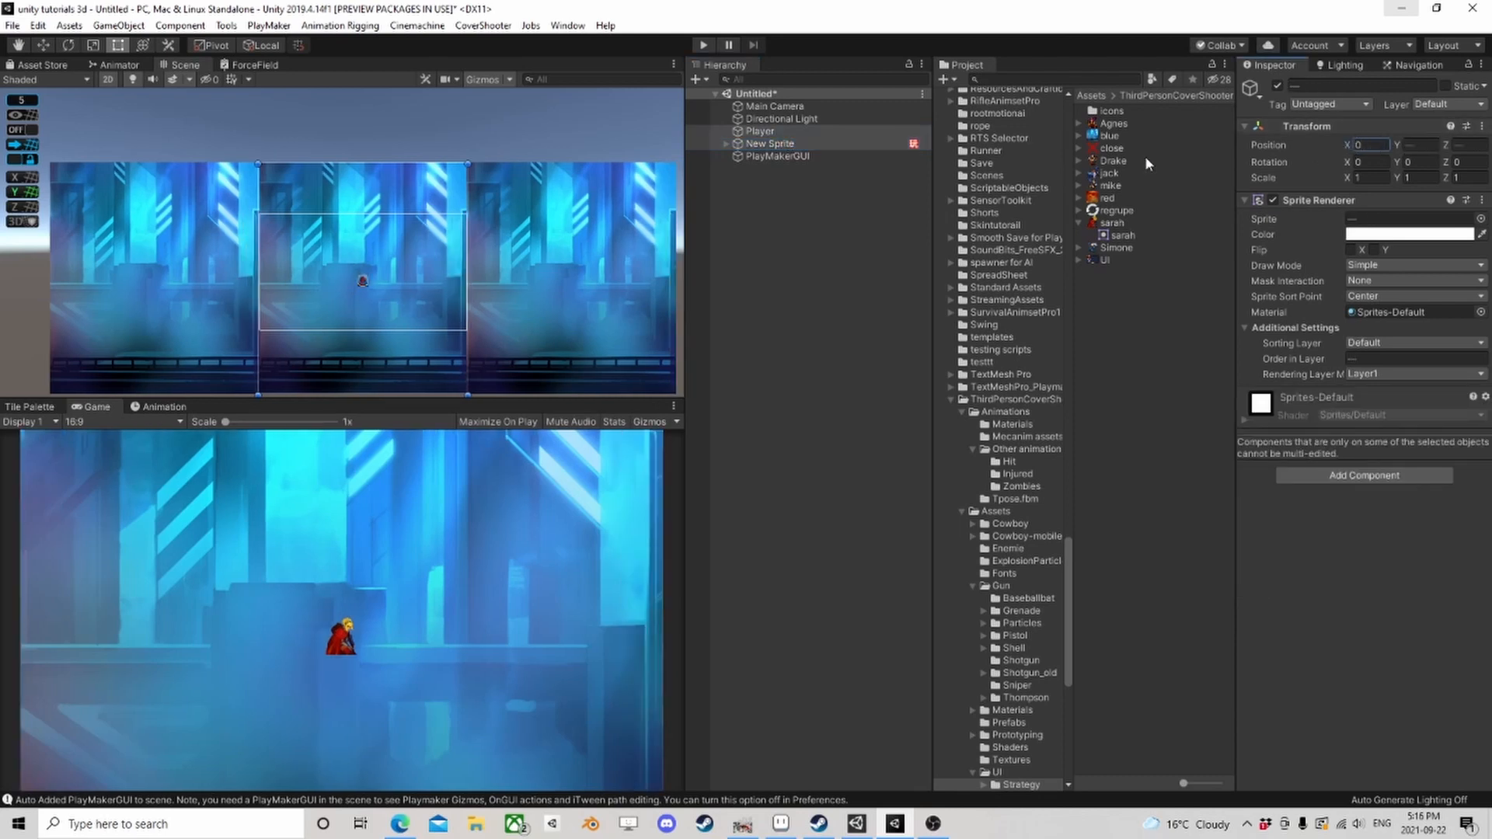
left_click(839, 132)
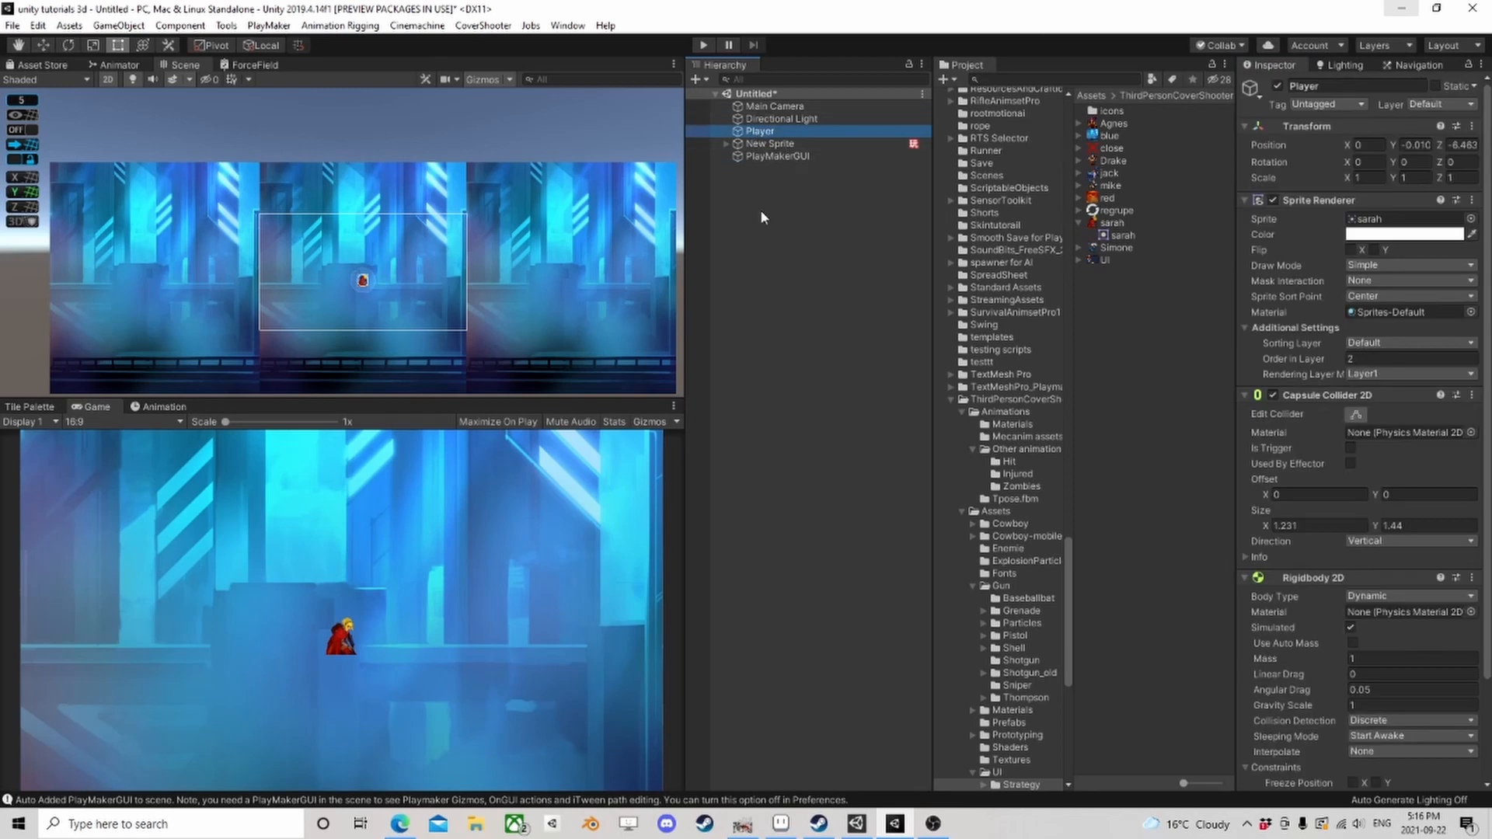
Step: Create an empty object in the scene and set its X, Y and Z position to 0
right_click(736, 211)
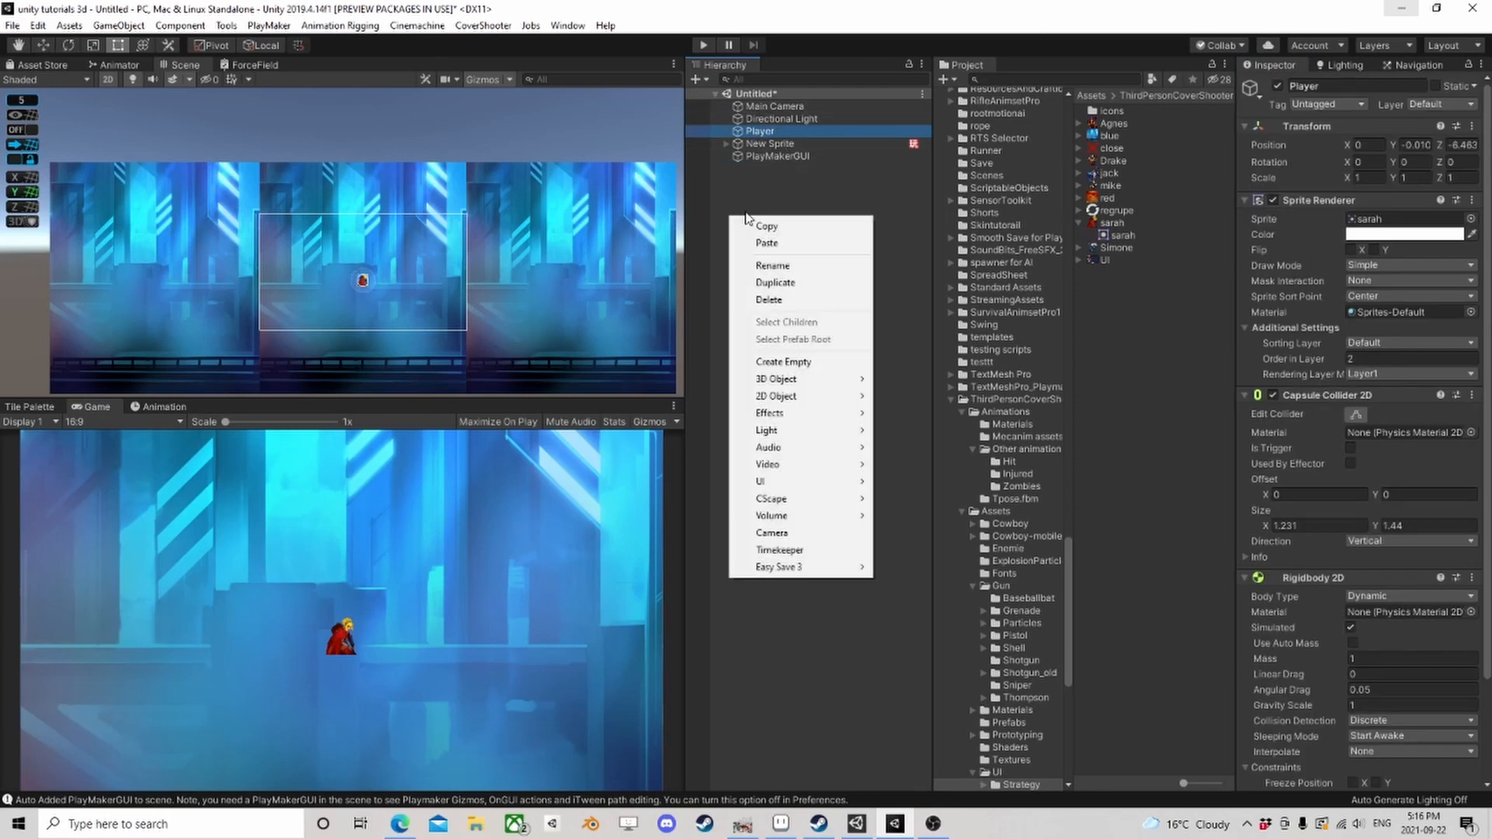
left_click(785, 356)
left_click(1418, 145)
type("0")
left_click(1373, 145)
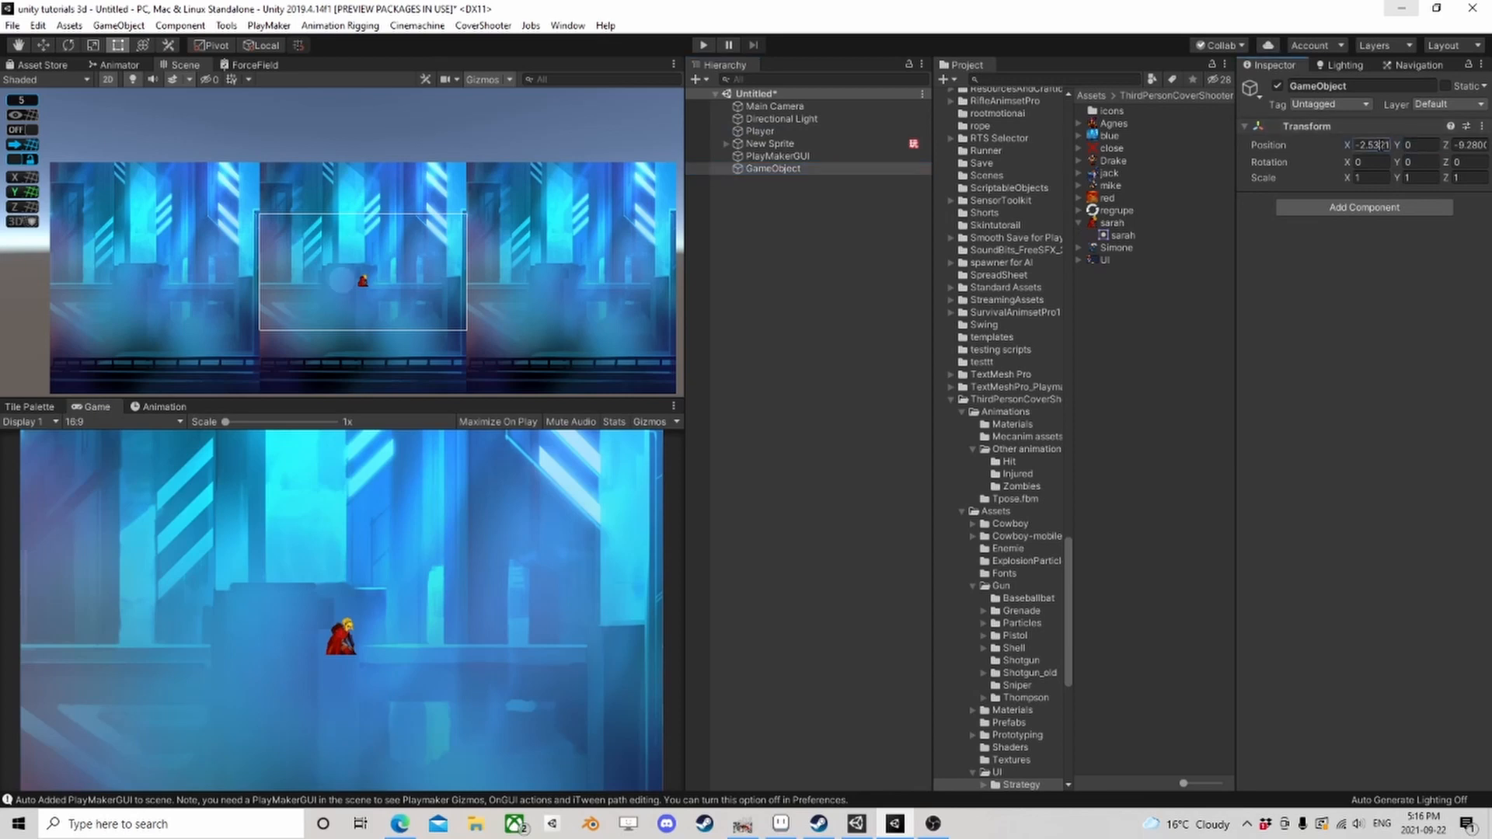
type("0")
left_click(1468, 146)
type("0")
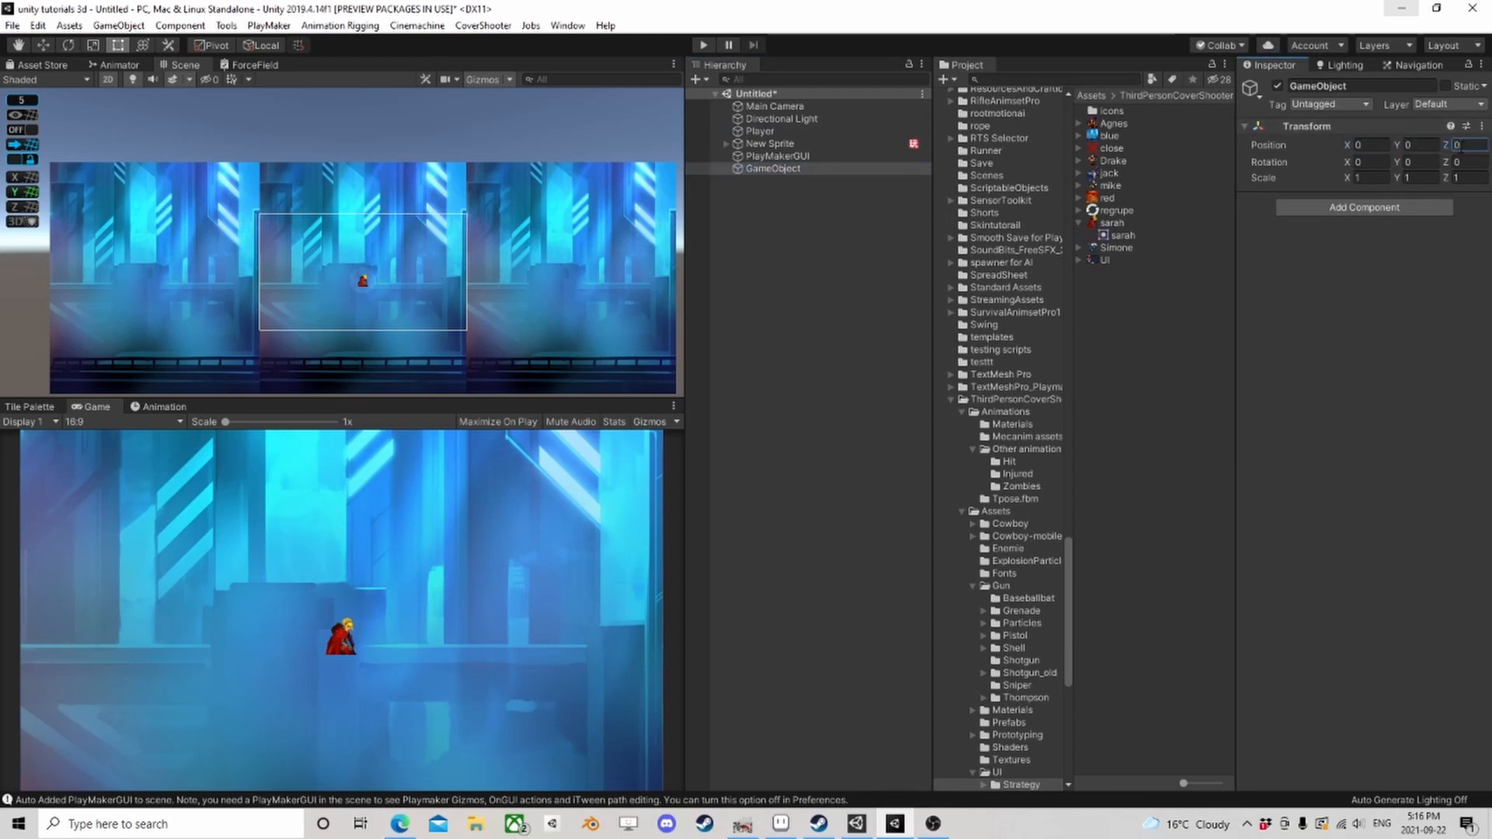
Step: Rename the new empty GameObject as pipes
left_click(784, 169)
left_click(783, 168)
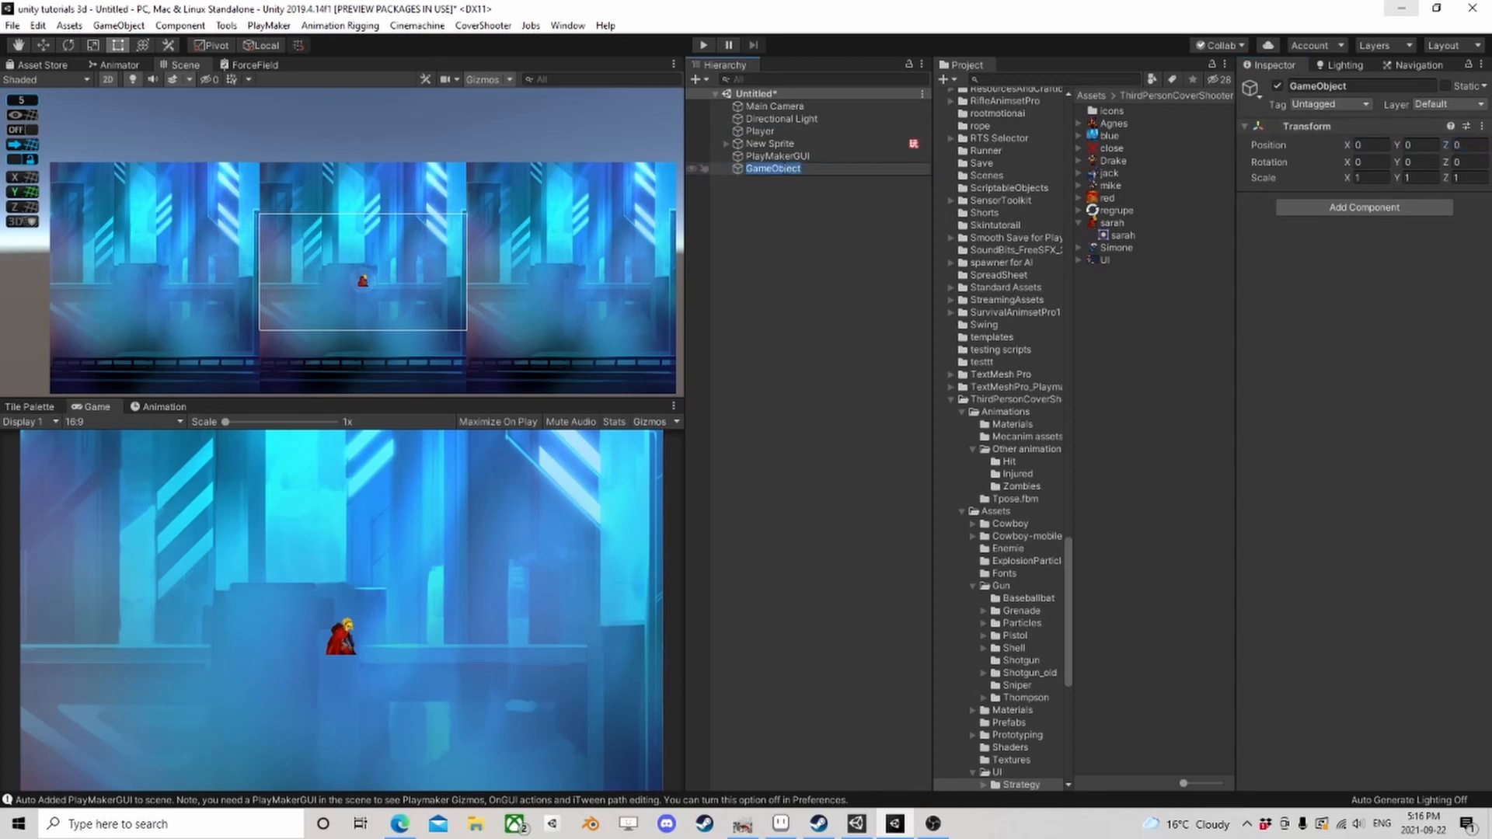
type("pl")
key("Return")
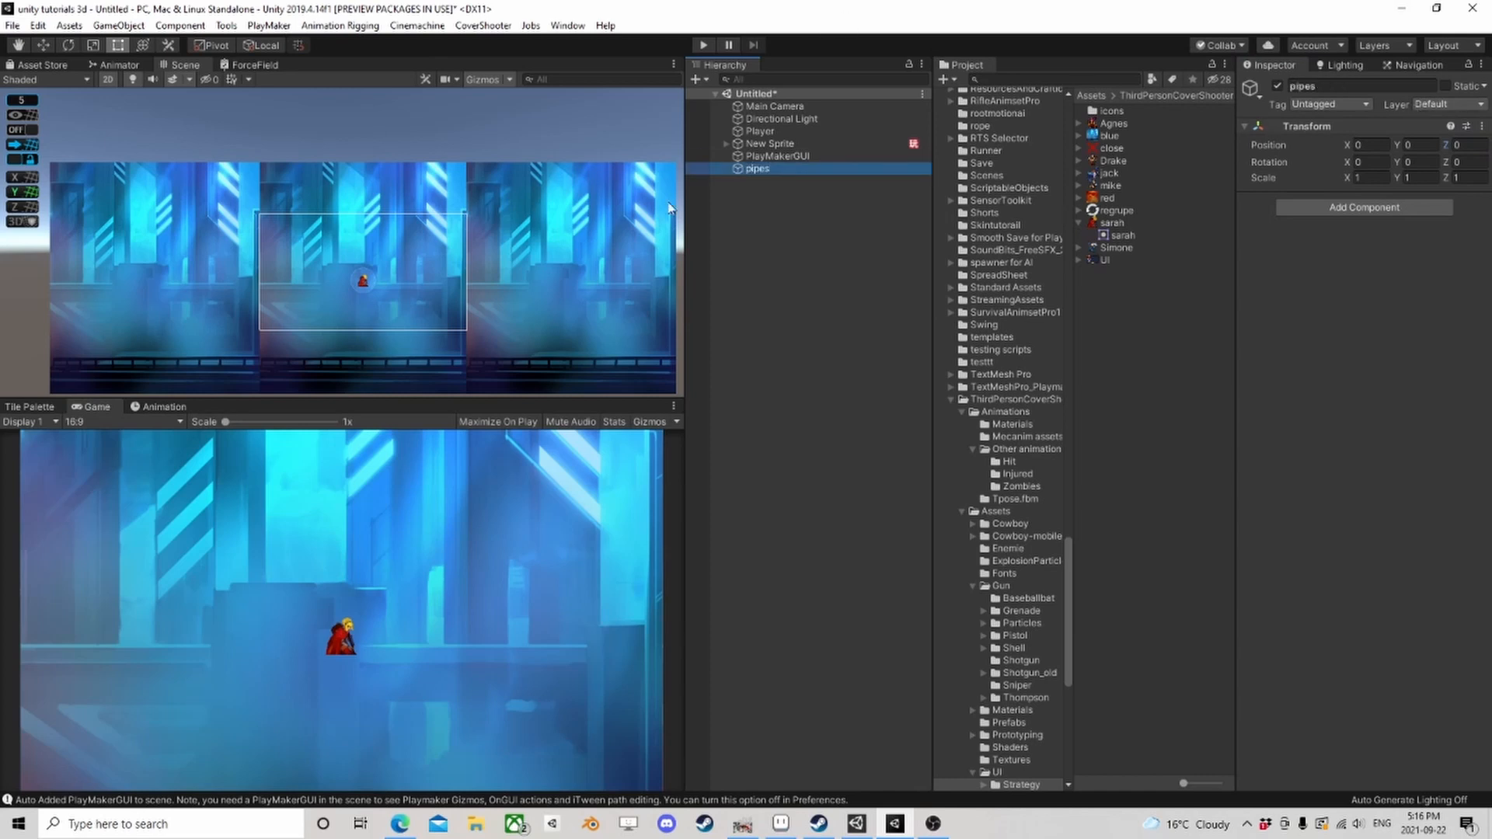
Step: Create a new 2D sprite as a child of the pipes object
right_click(774, 171)
mouse_move(855, 349)
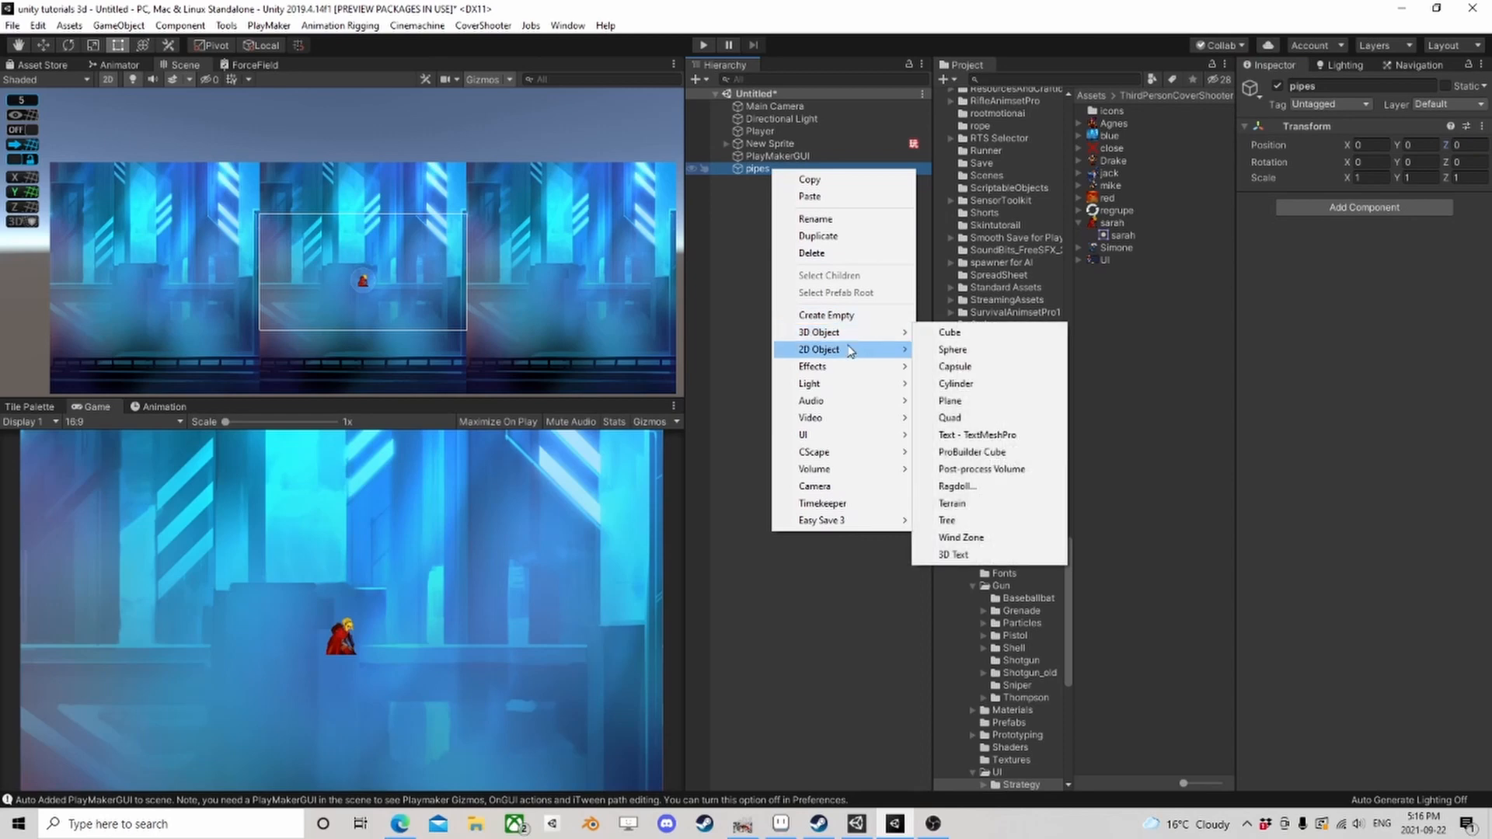
left_click(942, 351)
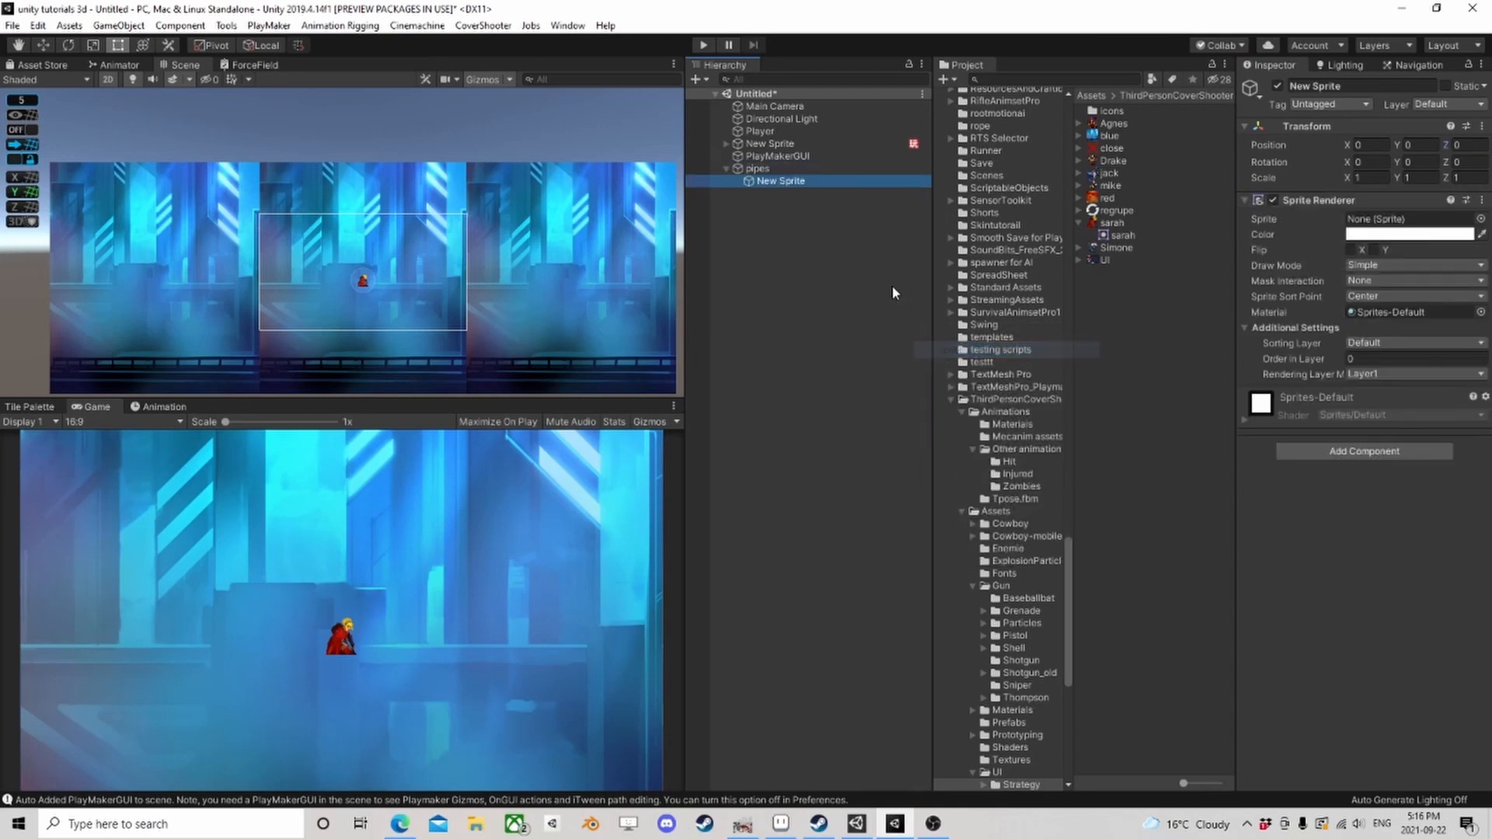
Step: Assign the pot image pt_t_20 as the sprite of the new pipes child
left_click(1481, 219)
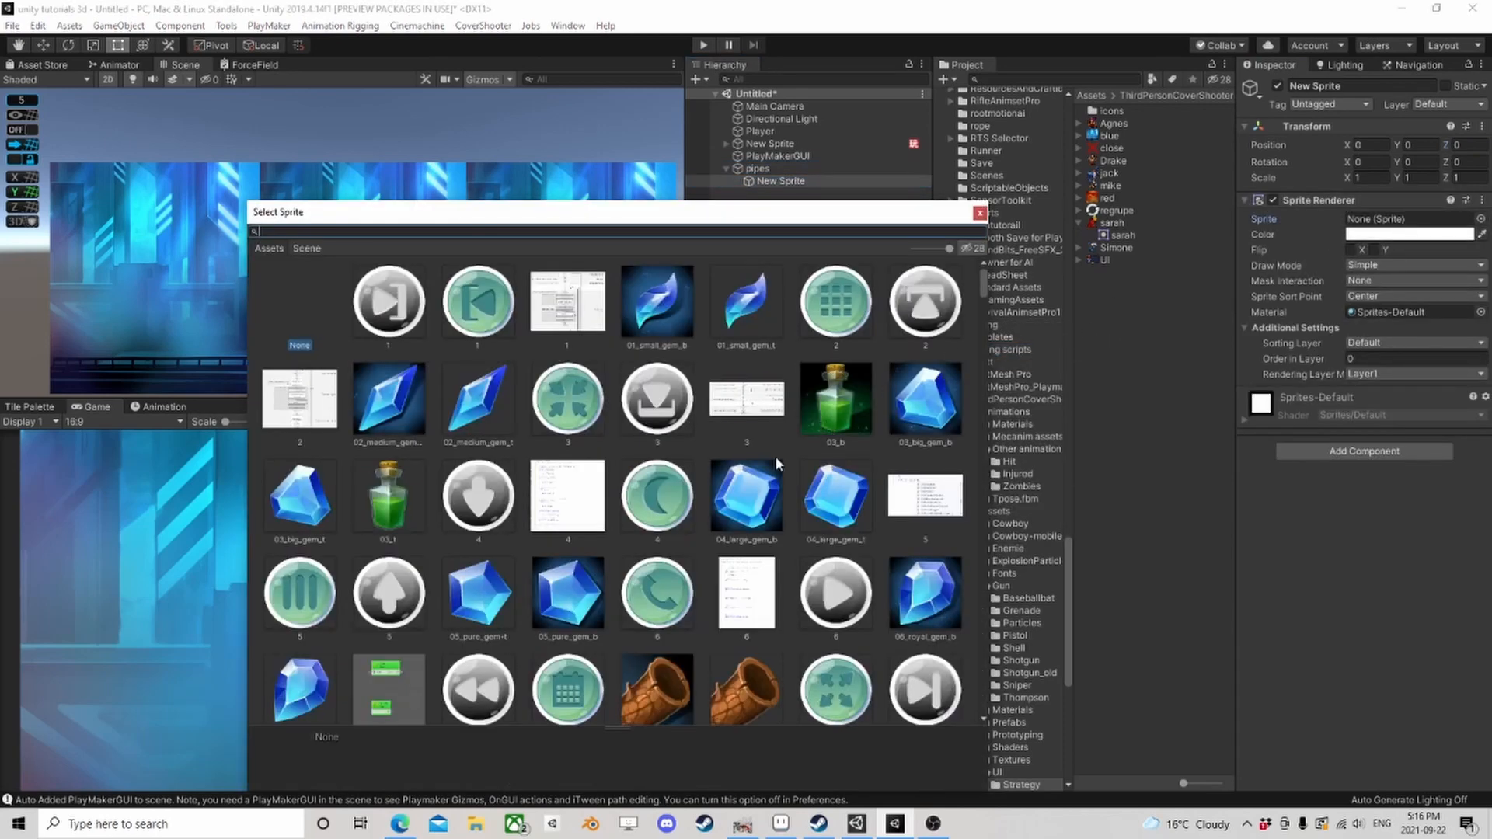
scroll(704, 482, "down", 3)
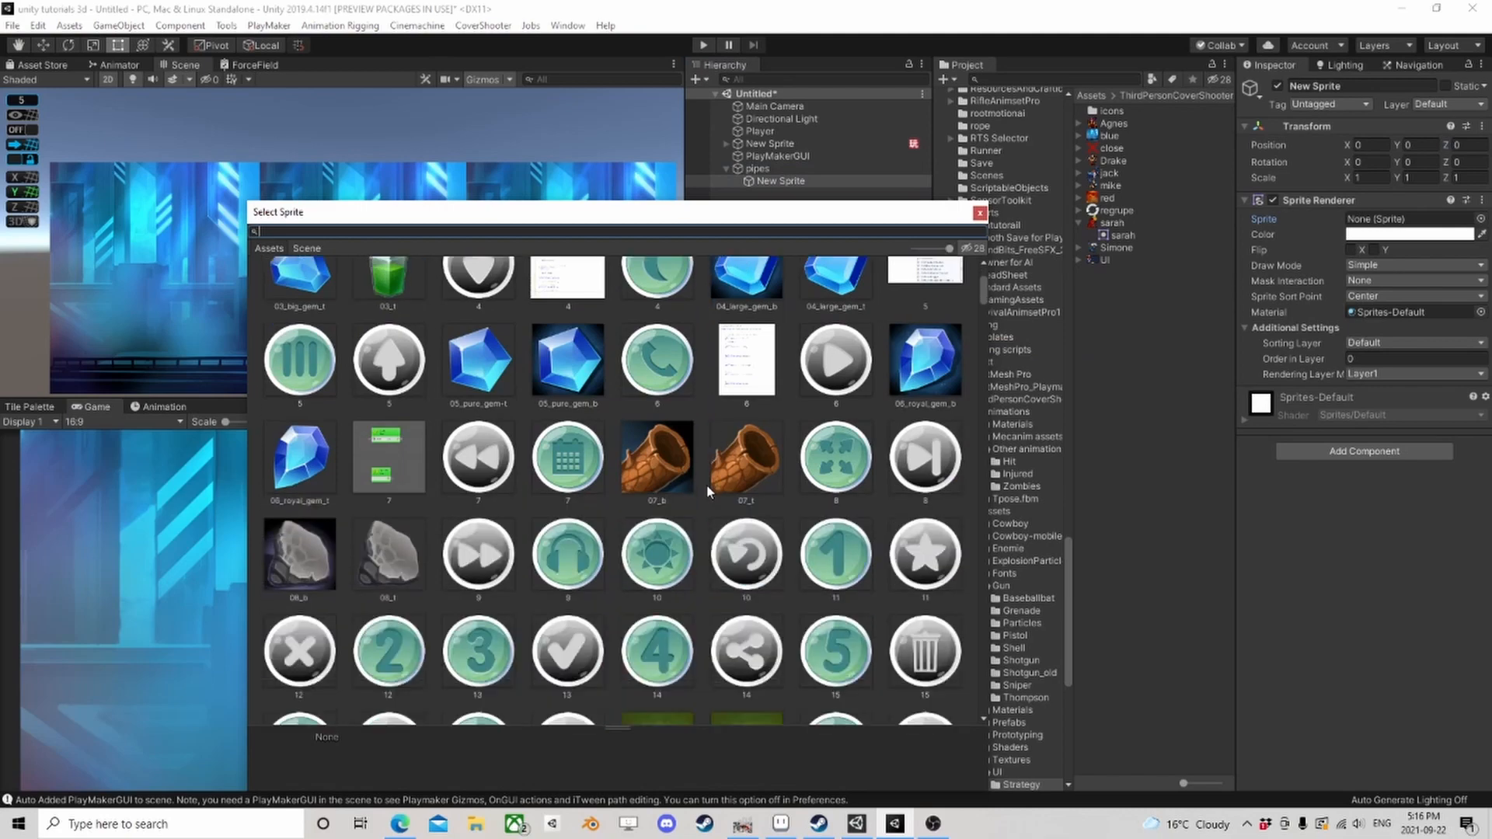
scroll(707, 489, "down", 15)
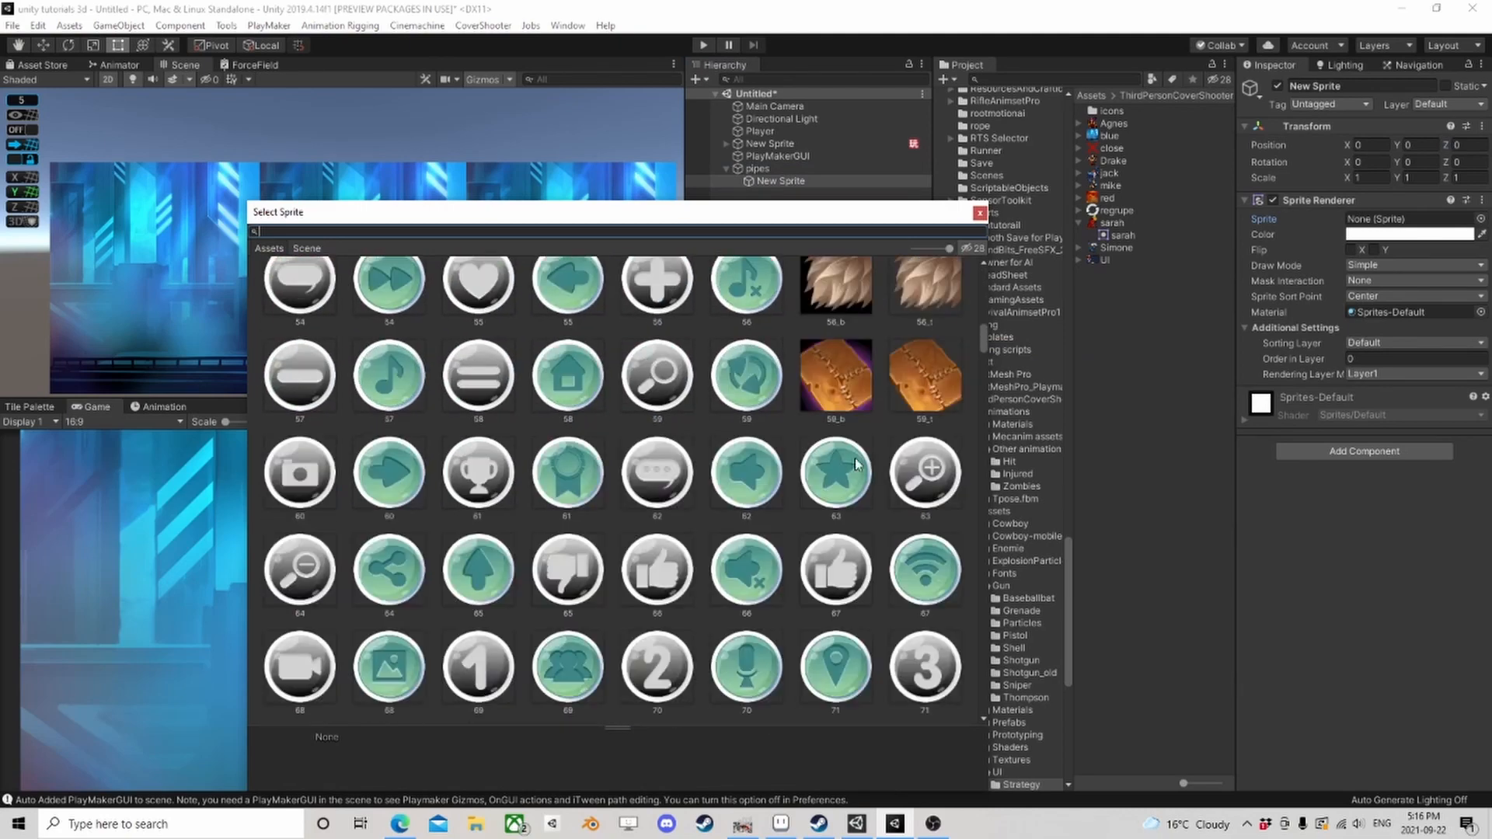
left_click_drag(980, 341, 977, 642)
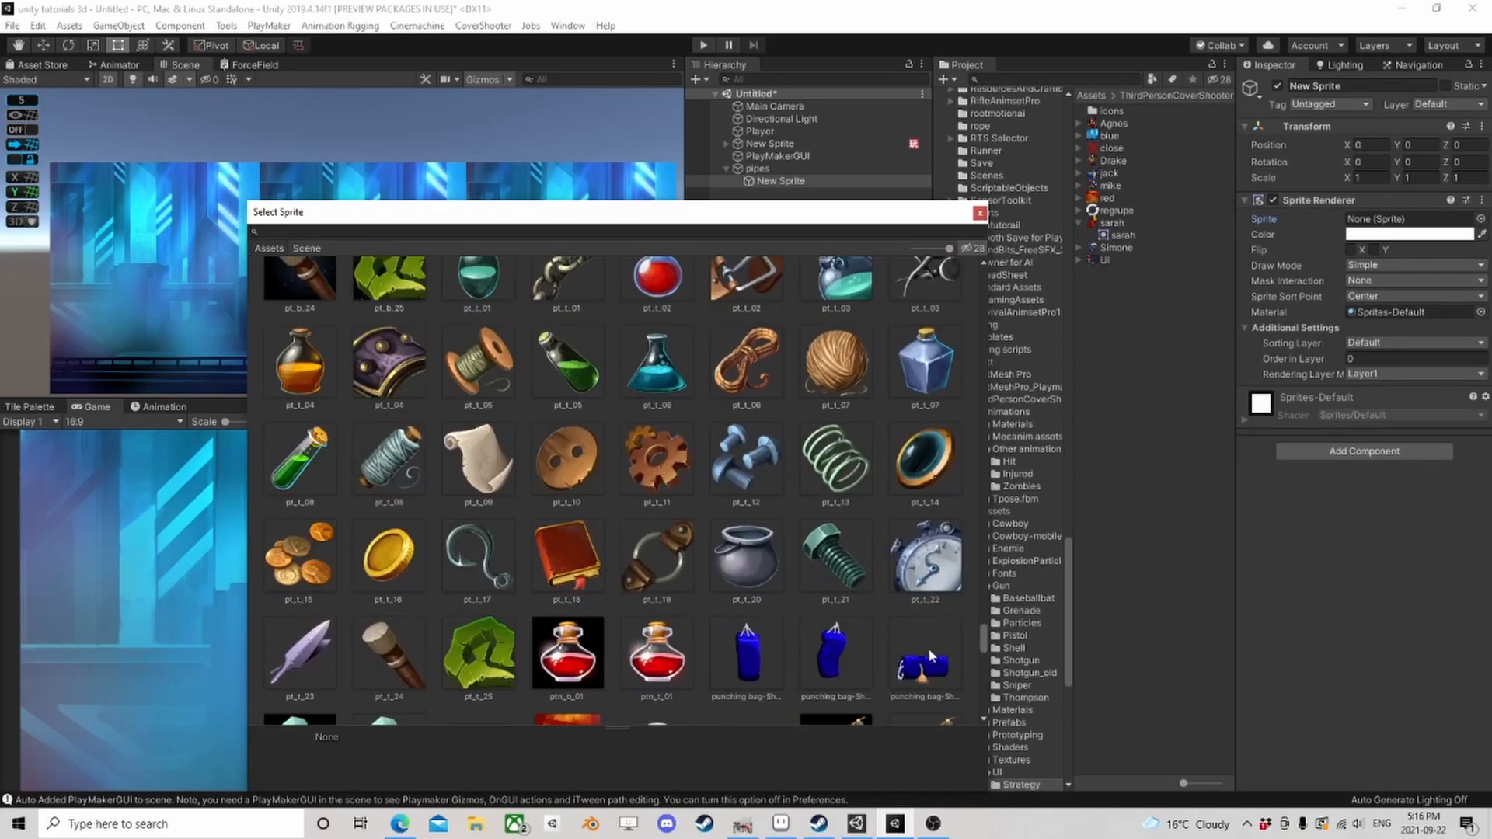
scroll(816, 542, "down", 4)
scroll(816, 542, "up", 5)
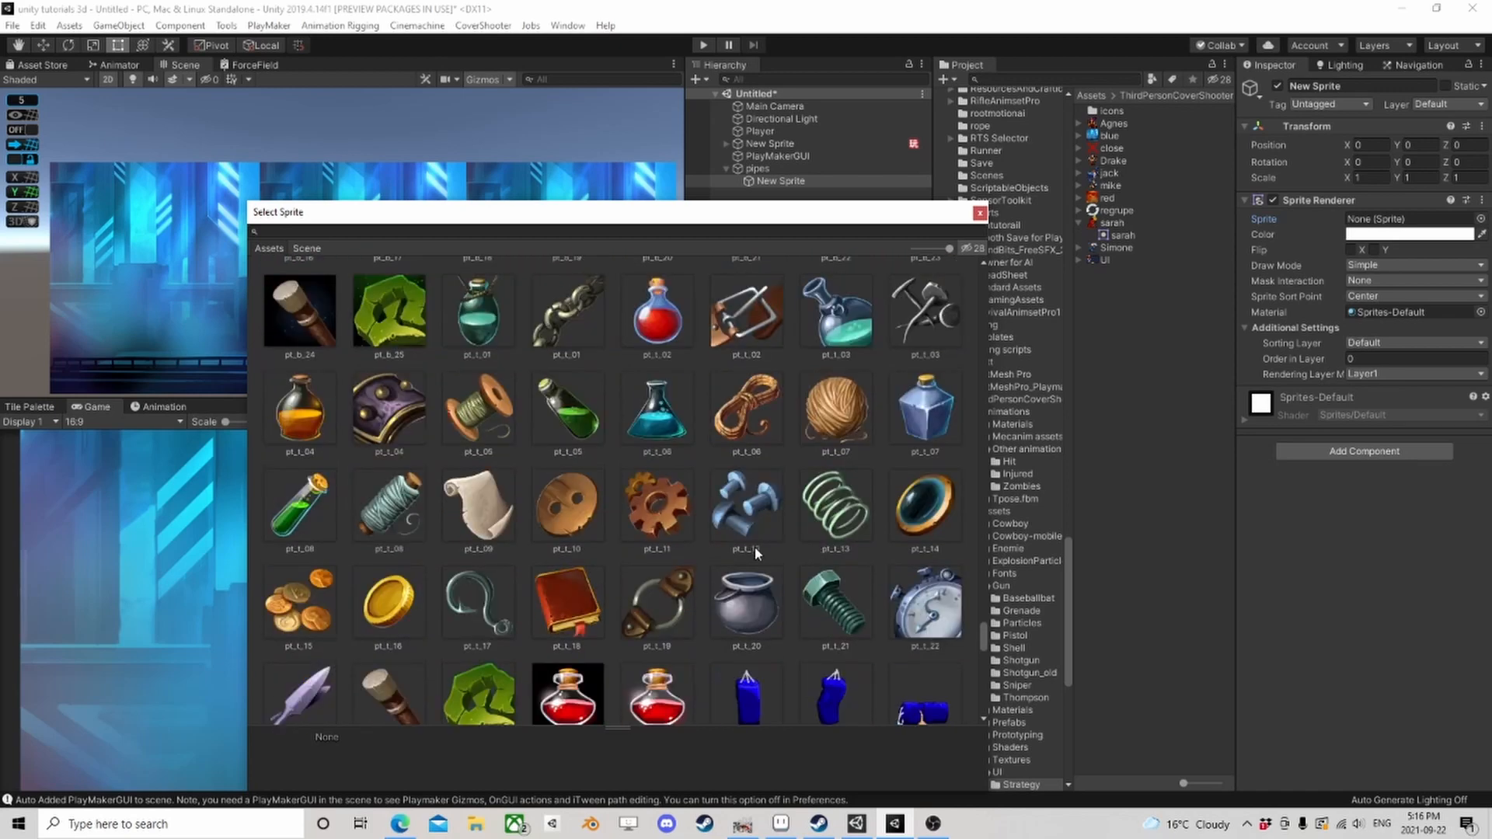
left_click(746, 600)
left_click(980, 213)
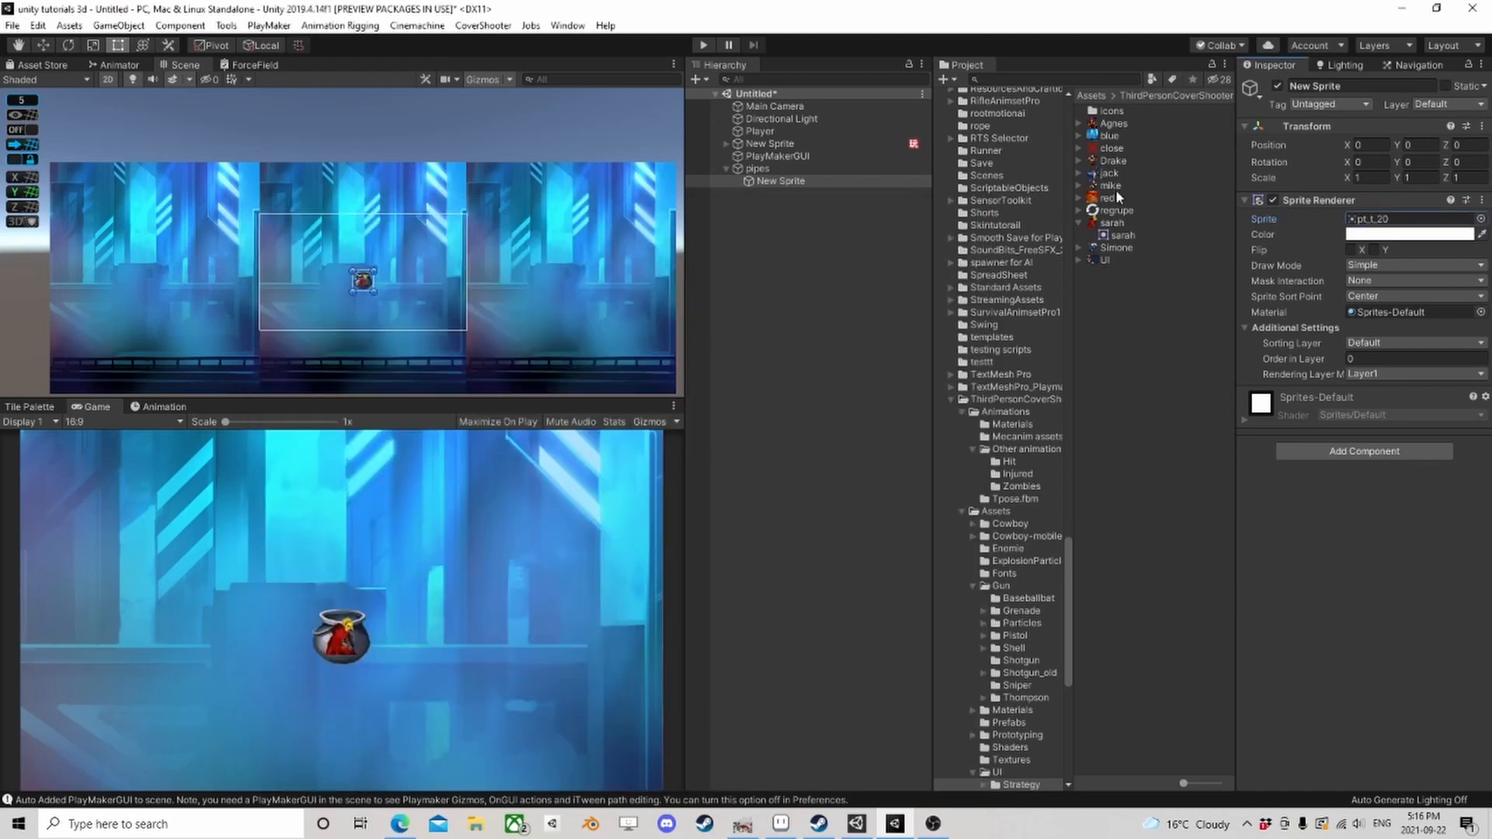
Step: Stretch the pipe sprite vertically by setting its Y scale to 5
left_click(1413, 178)
type("2")
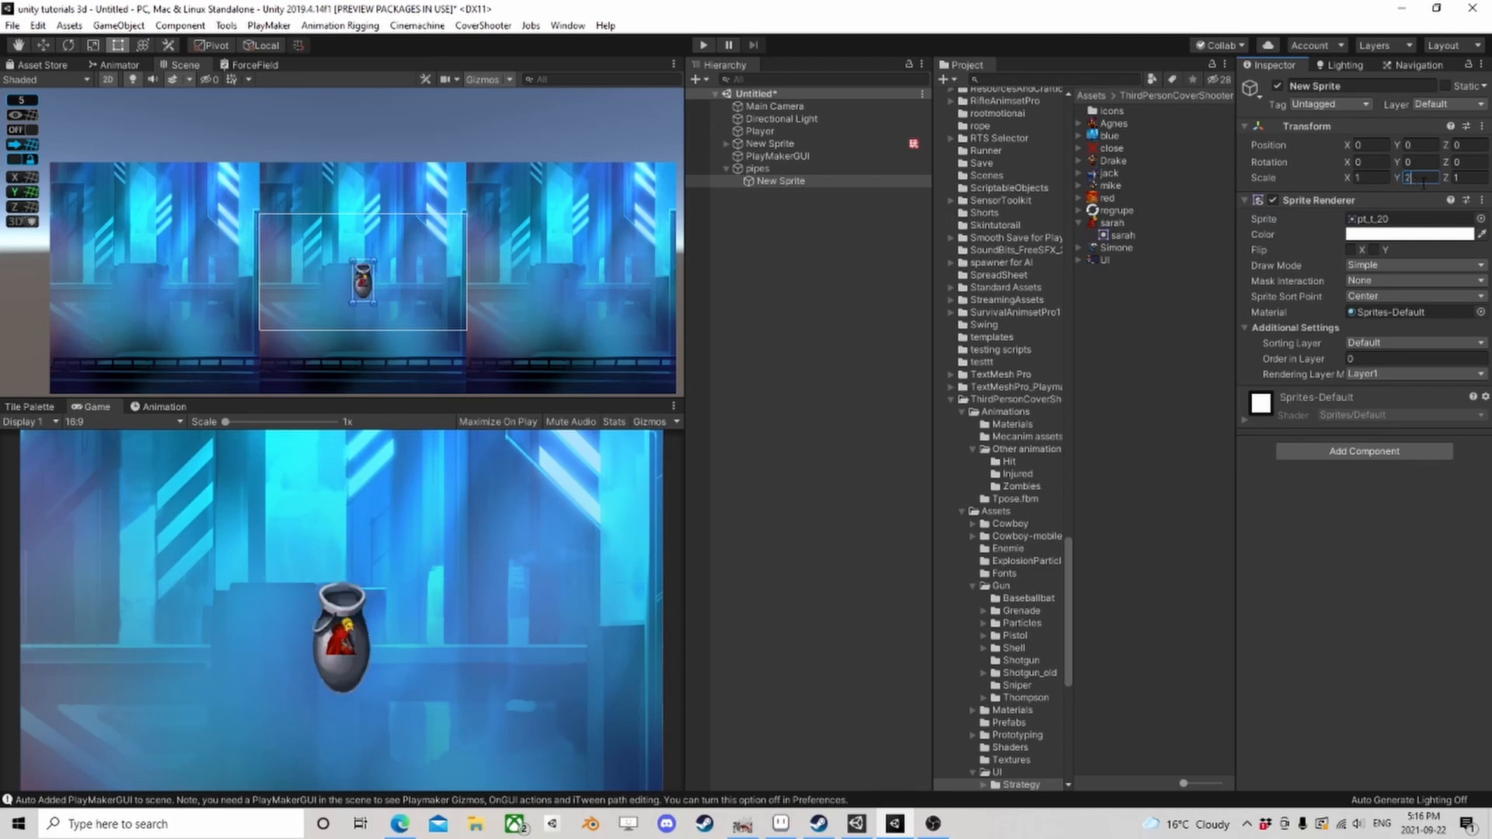
type("5")
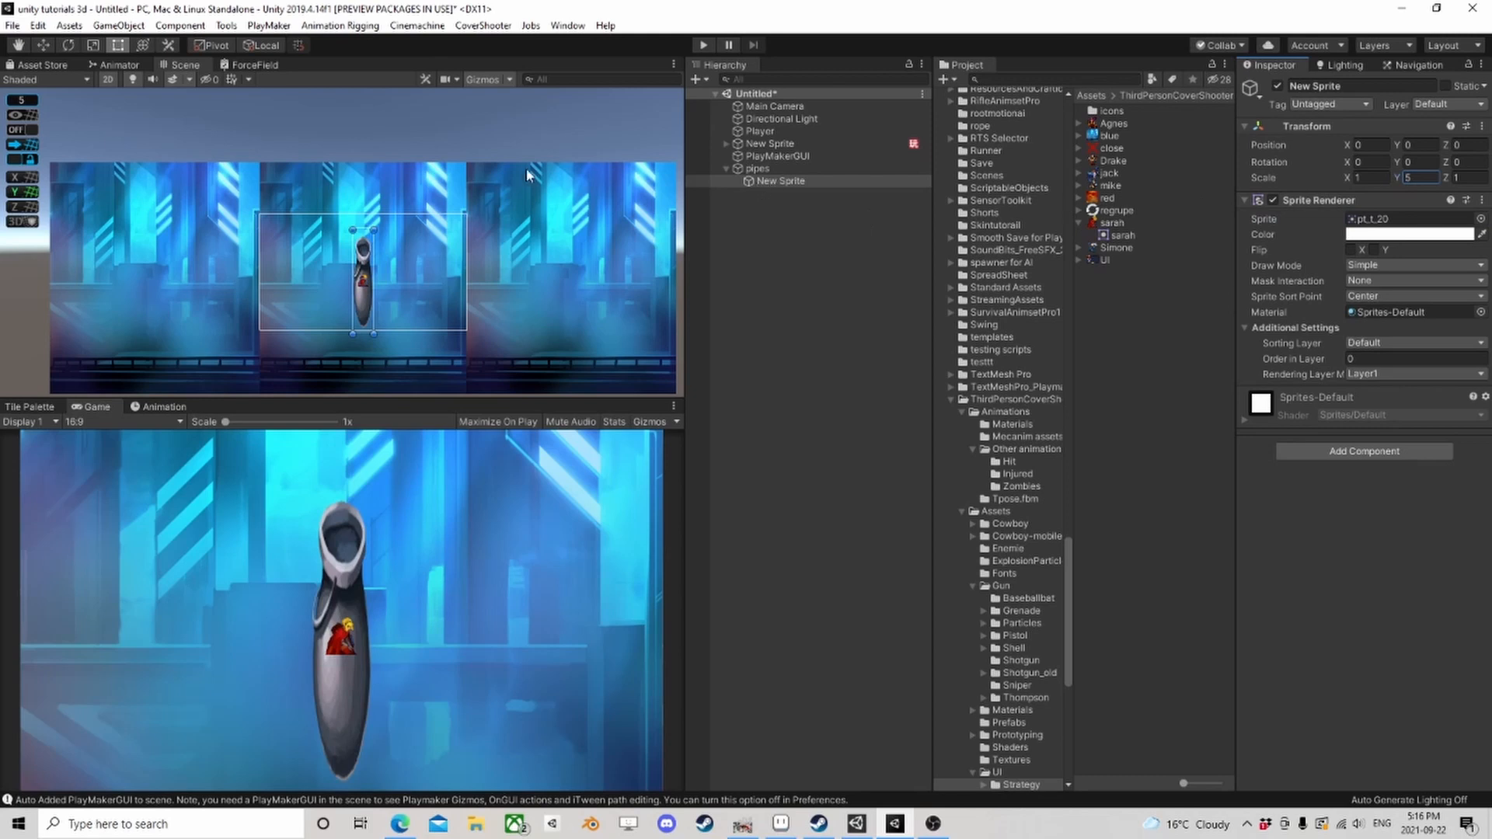
Step: Duplicate the pipe sprite and flip the copy upside down with a Z rotation of 180
left_click(795, 181)
key("ctrl+d")
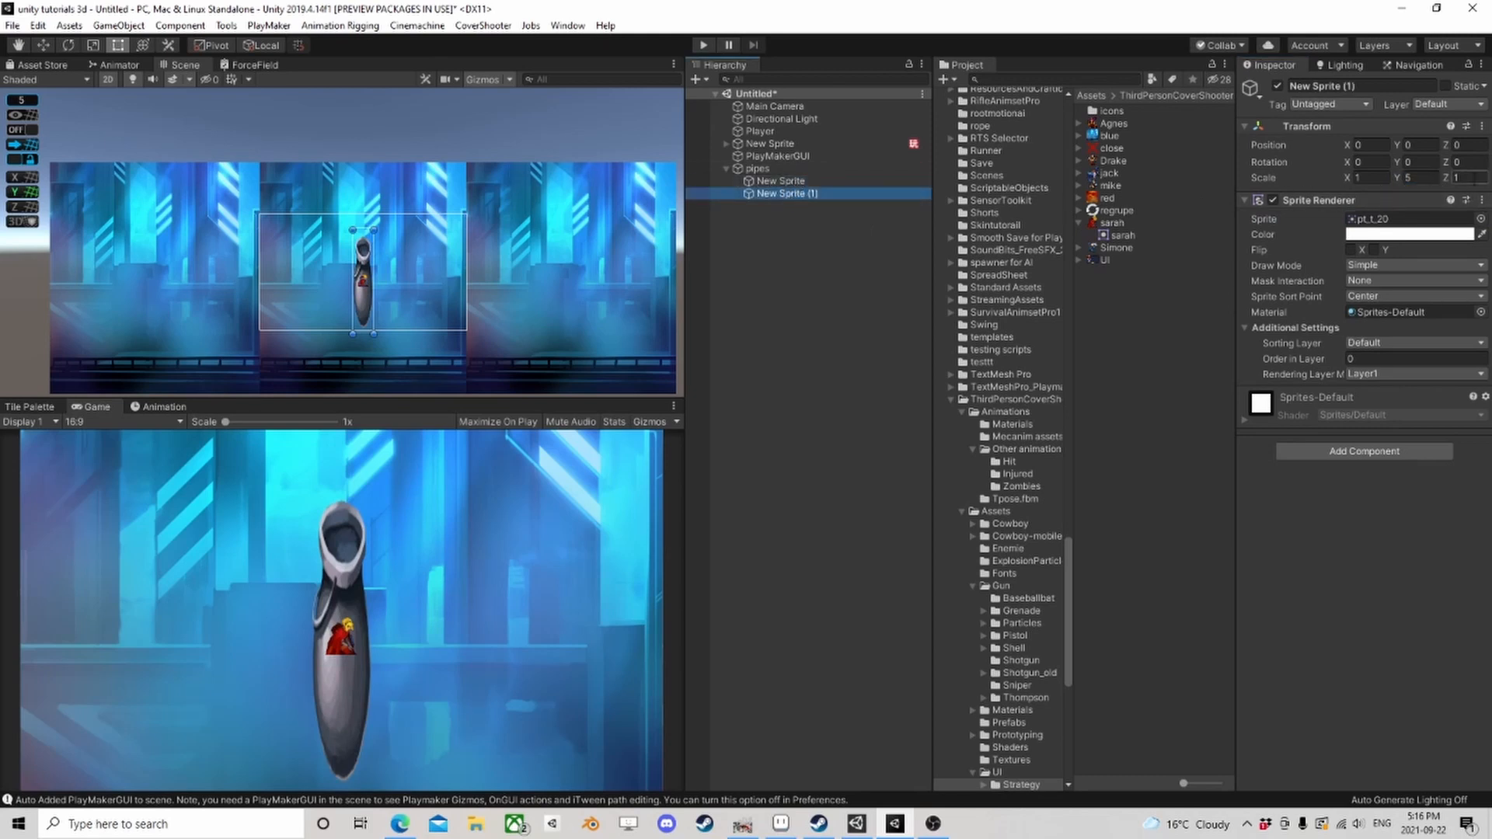
left_click(1460, 162)
type("180")
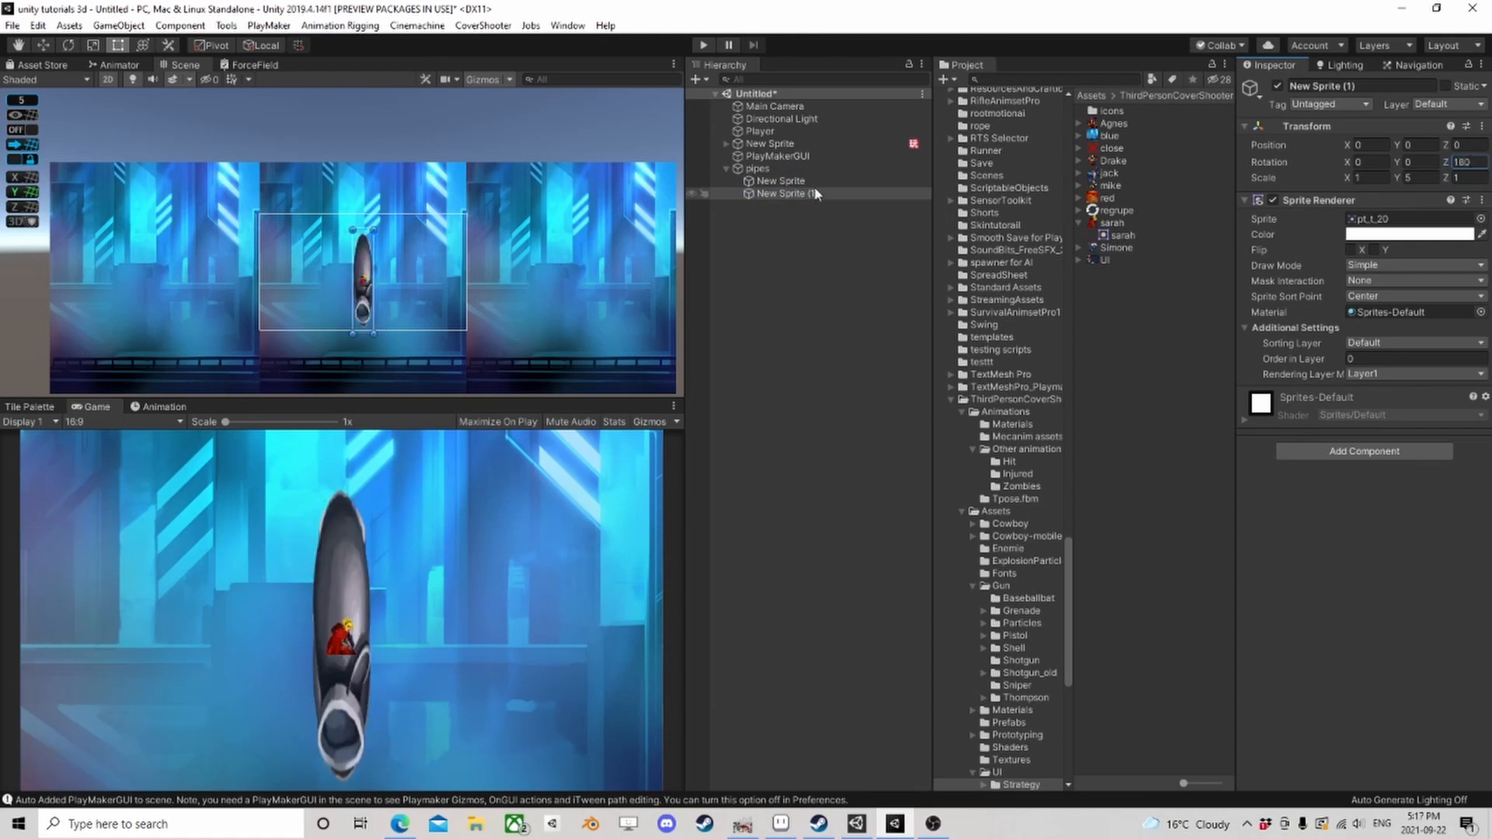
Step: Try a Y position of -10 for the original pipe sprite and 5 for the flipped copy
left_click(780, 181)
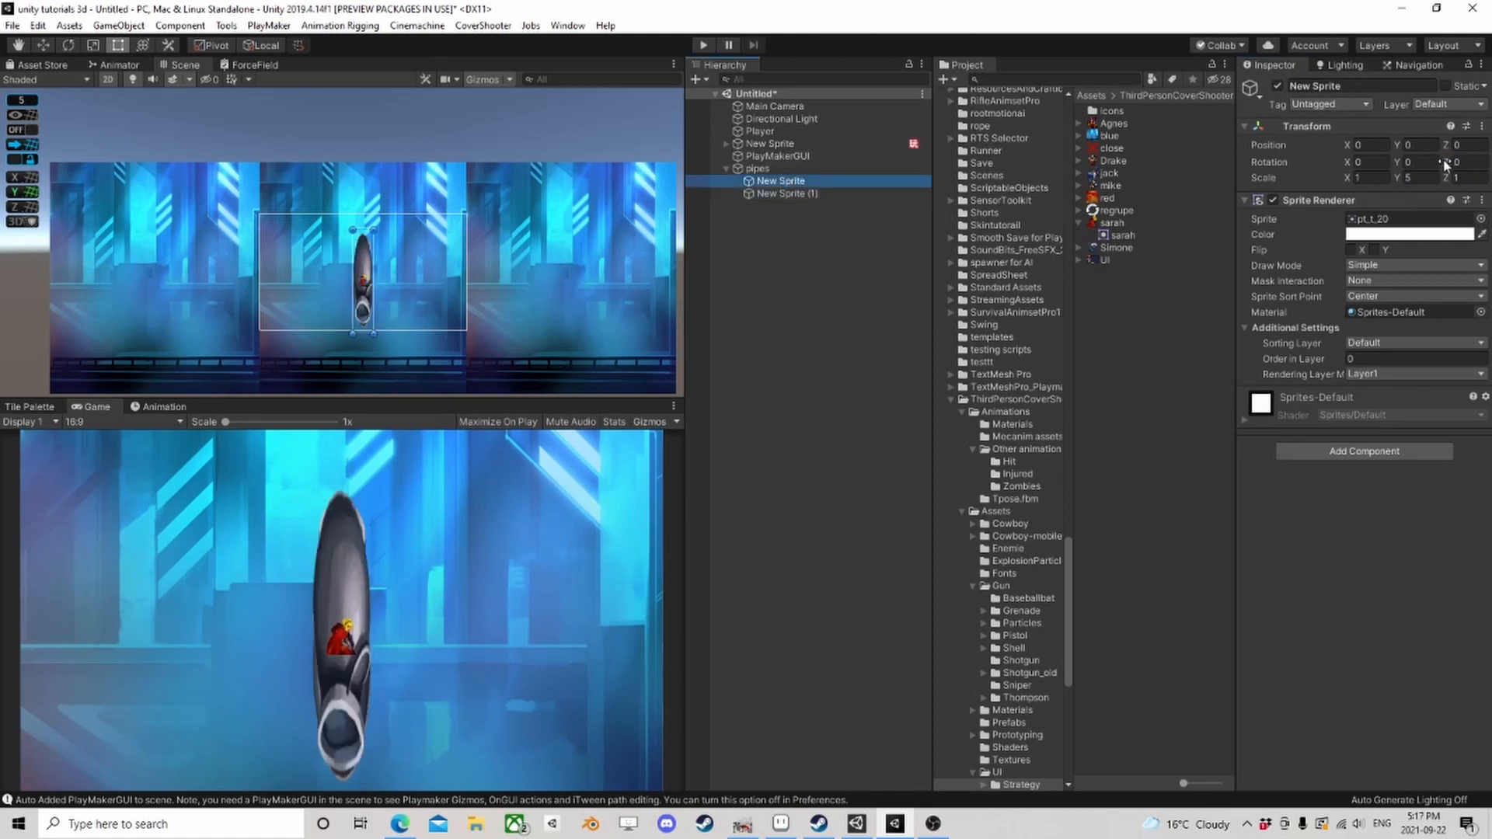
left_click(1410, 146)
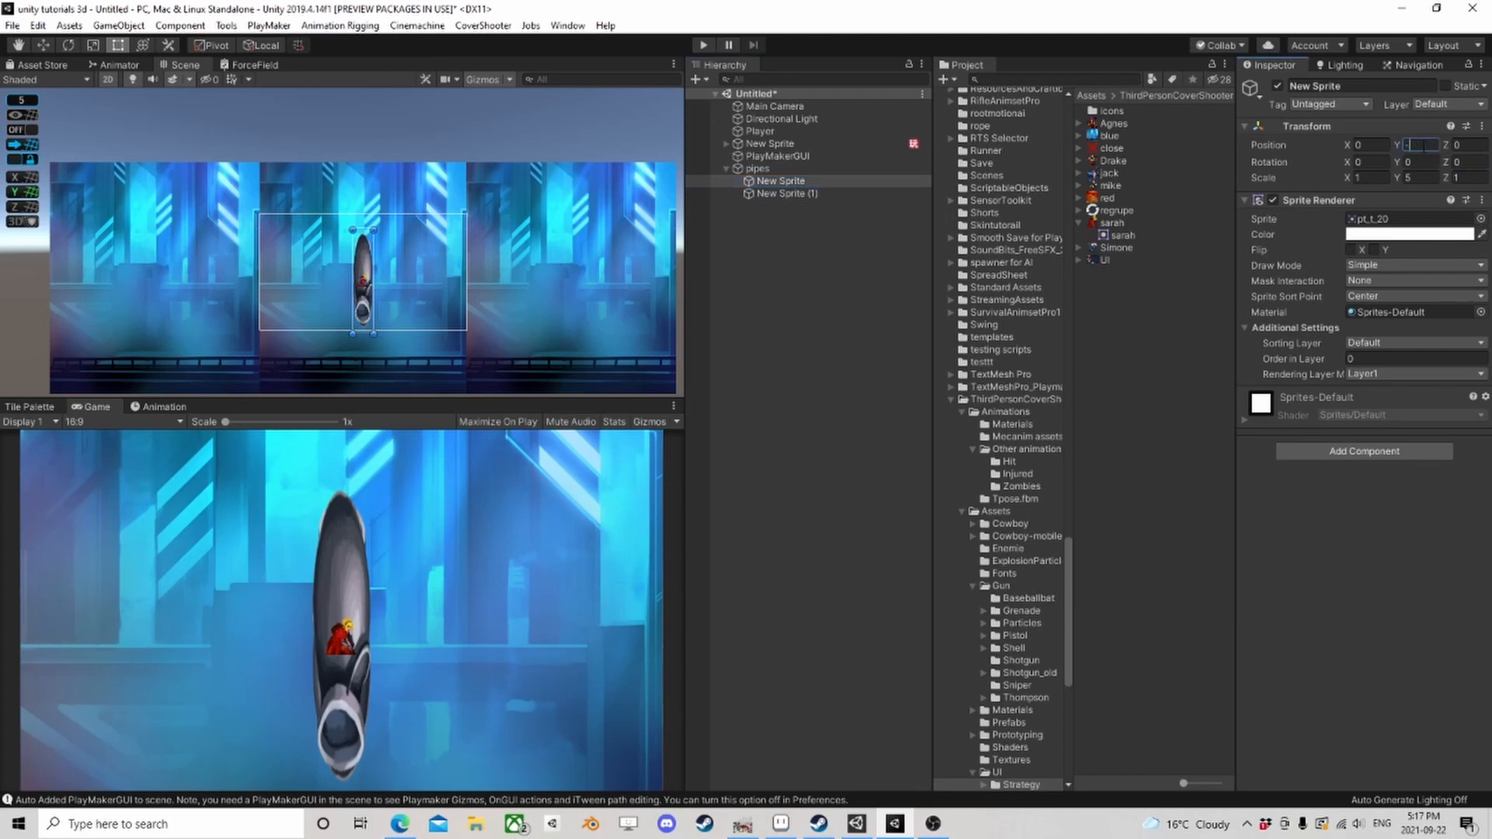
type("-10")
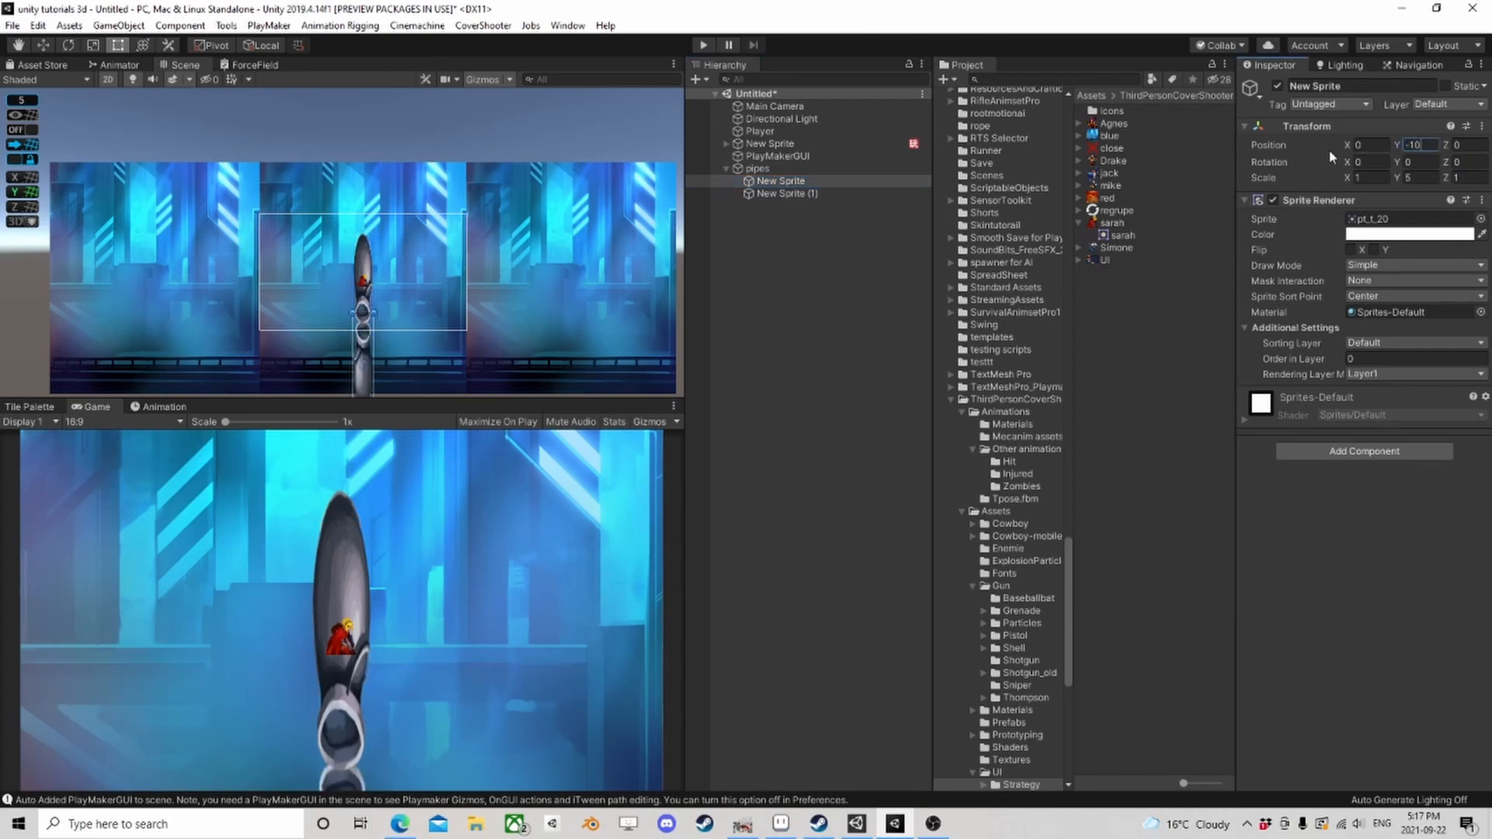
left_click(786, 193)
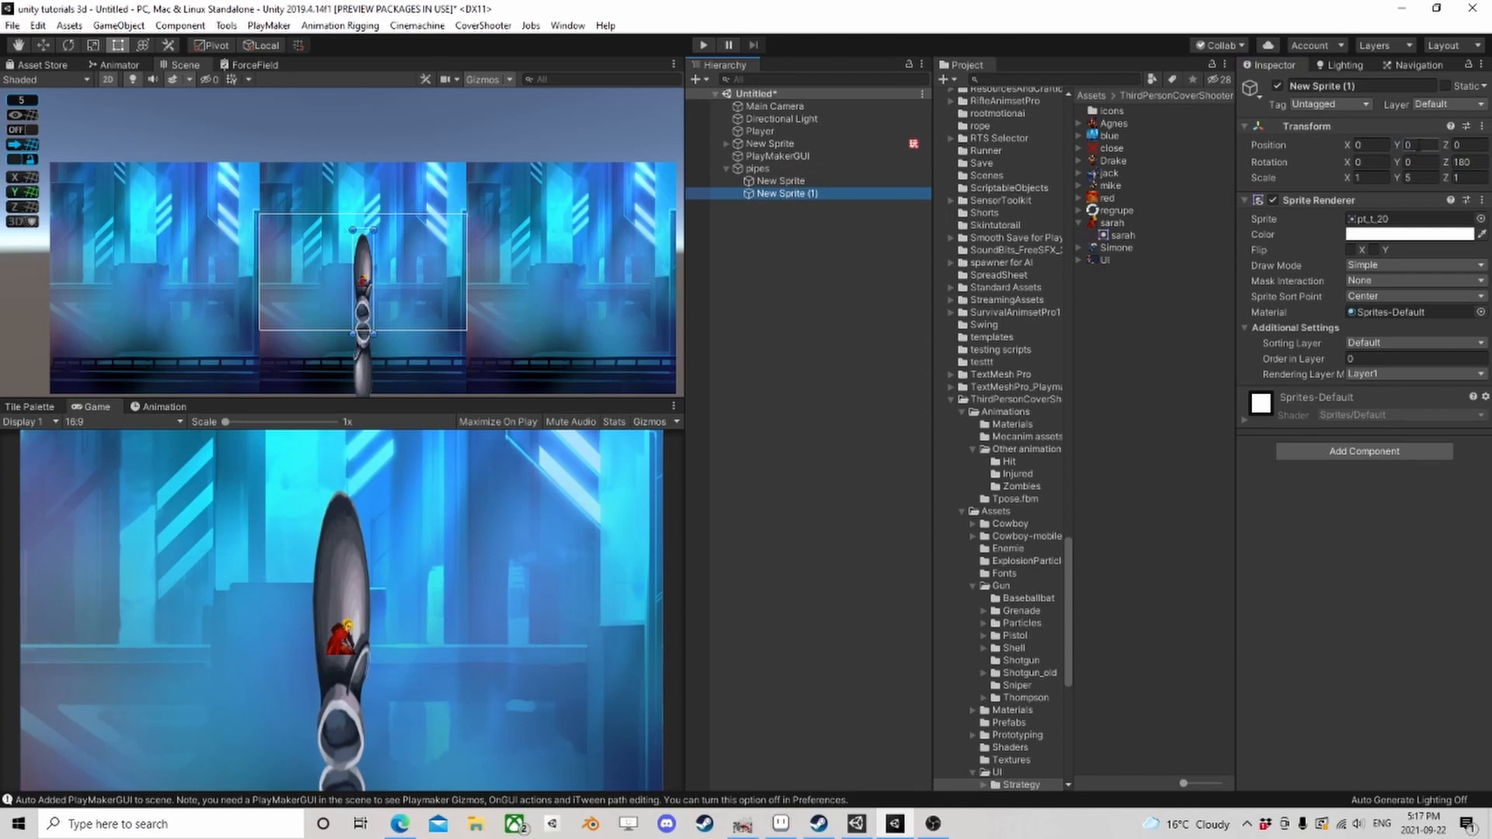
left_click(1419, 145)
type("5")
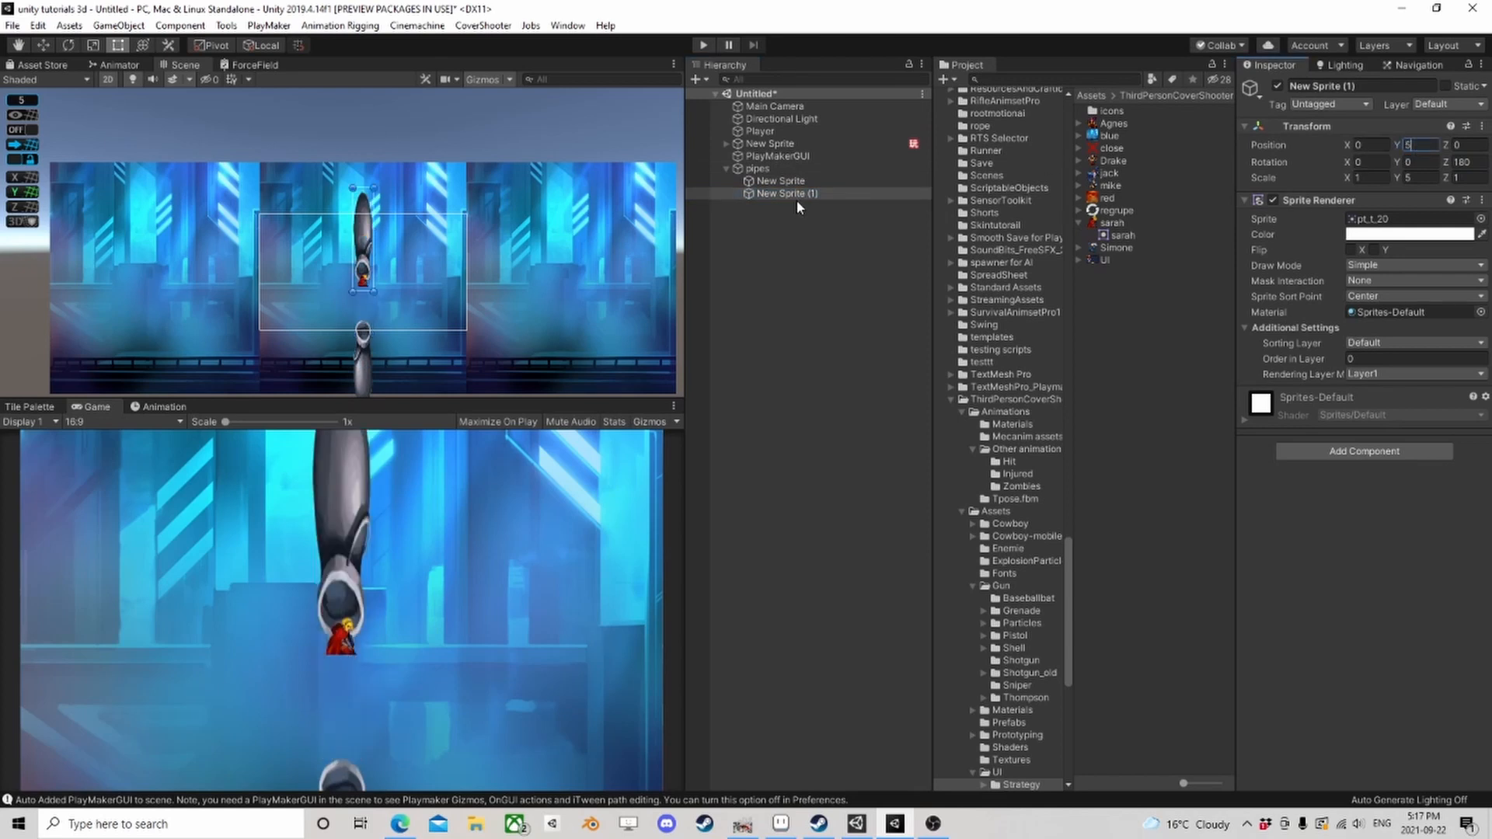
Step: Set the Y position of the original pipe sprite to -7.5 and of the flipped copy to 7.5
left_click(784, 181)
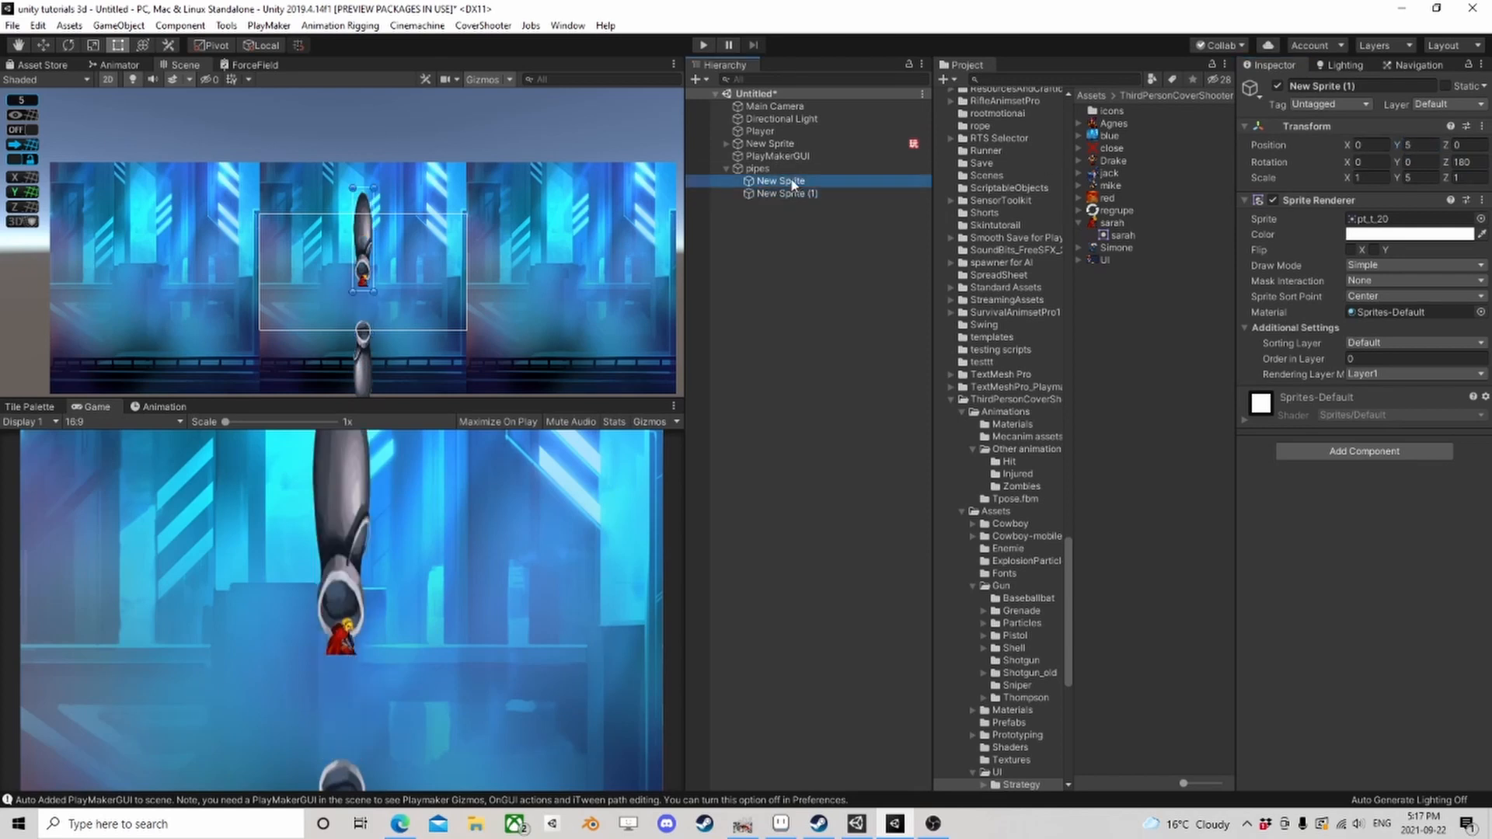
left_click(1417, 145)
type("-5")
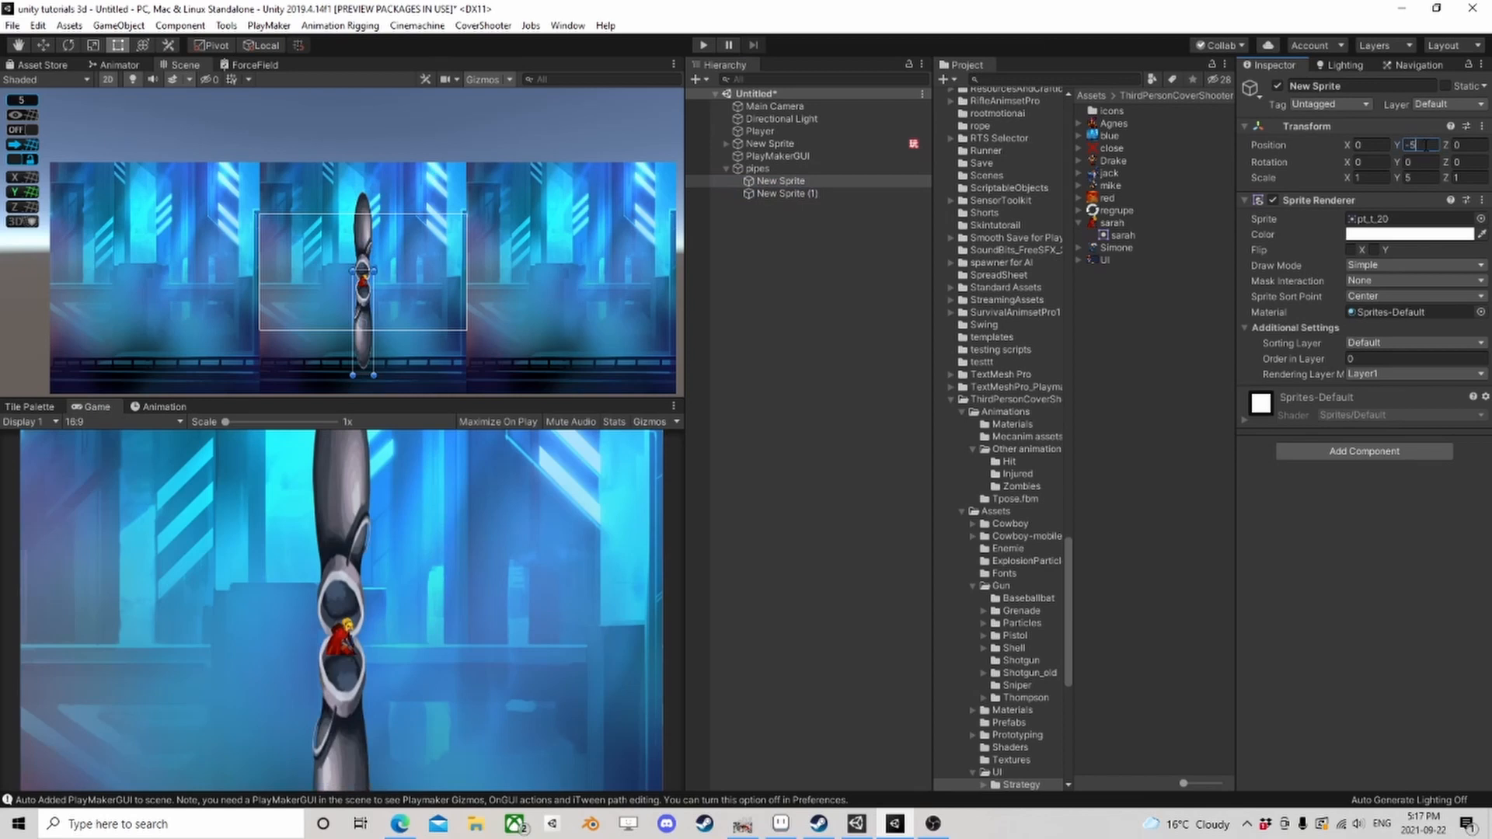
type("7.5")
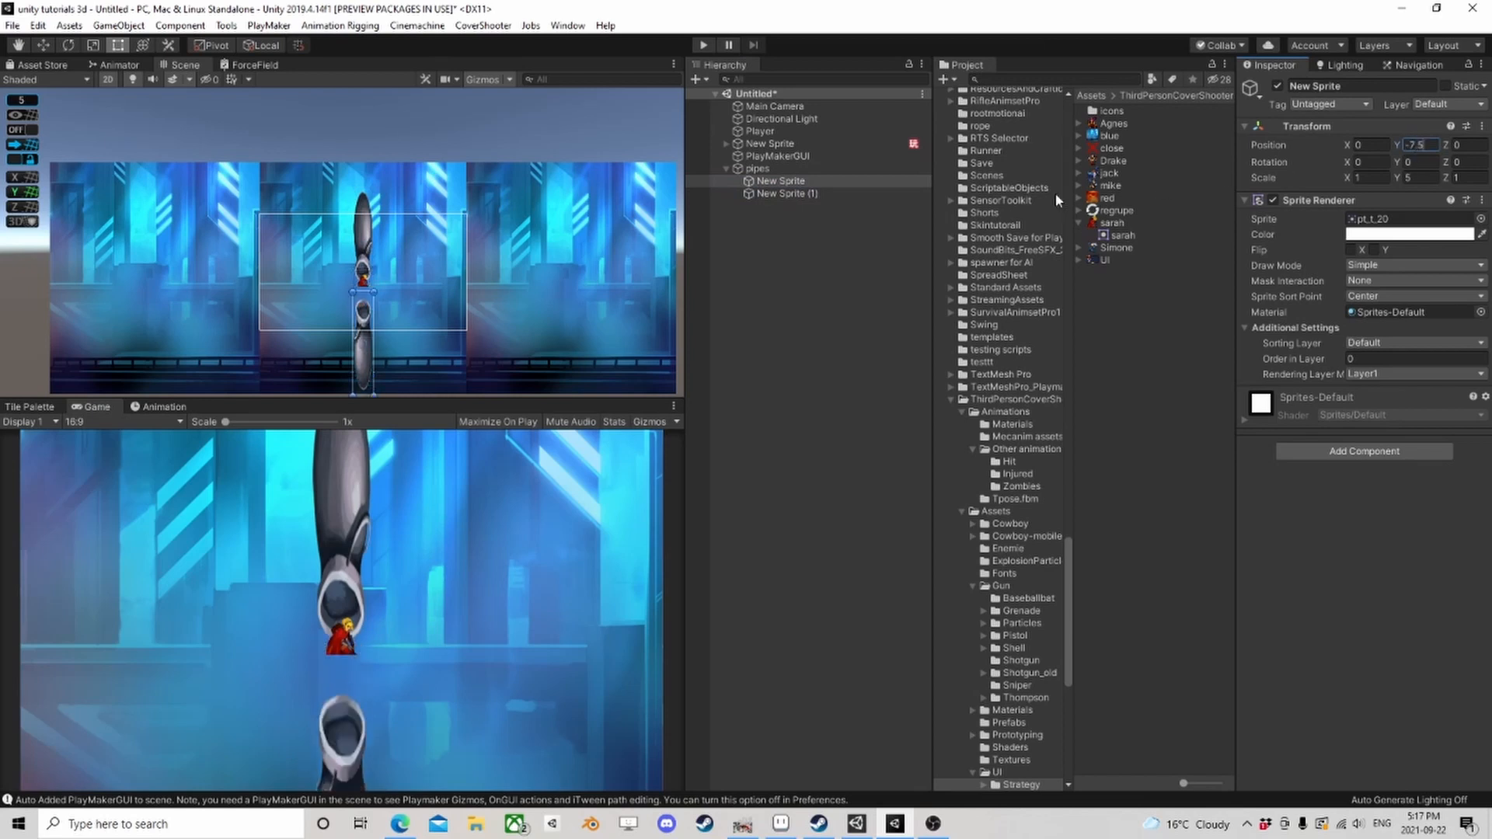
left_click(777, 192)
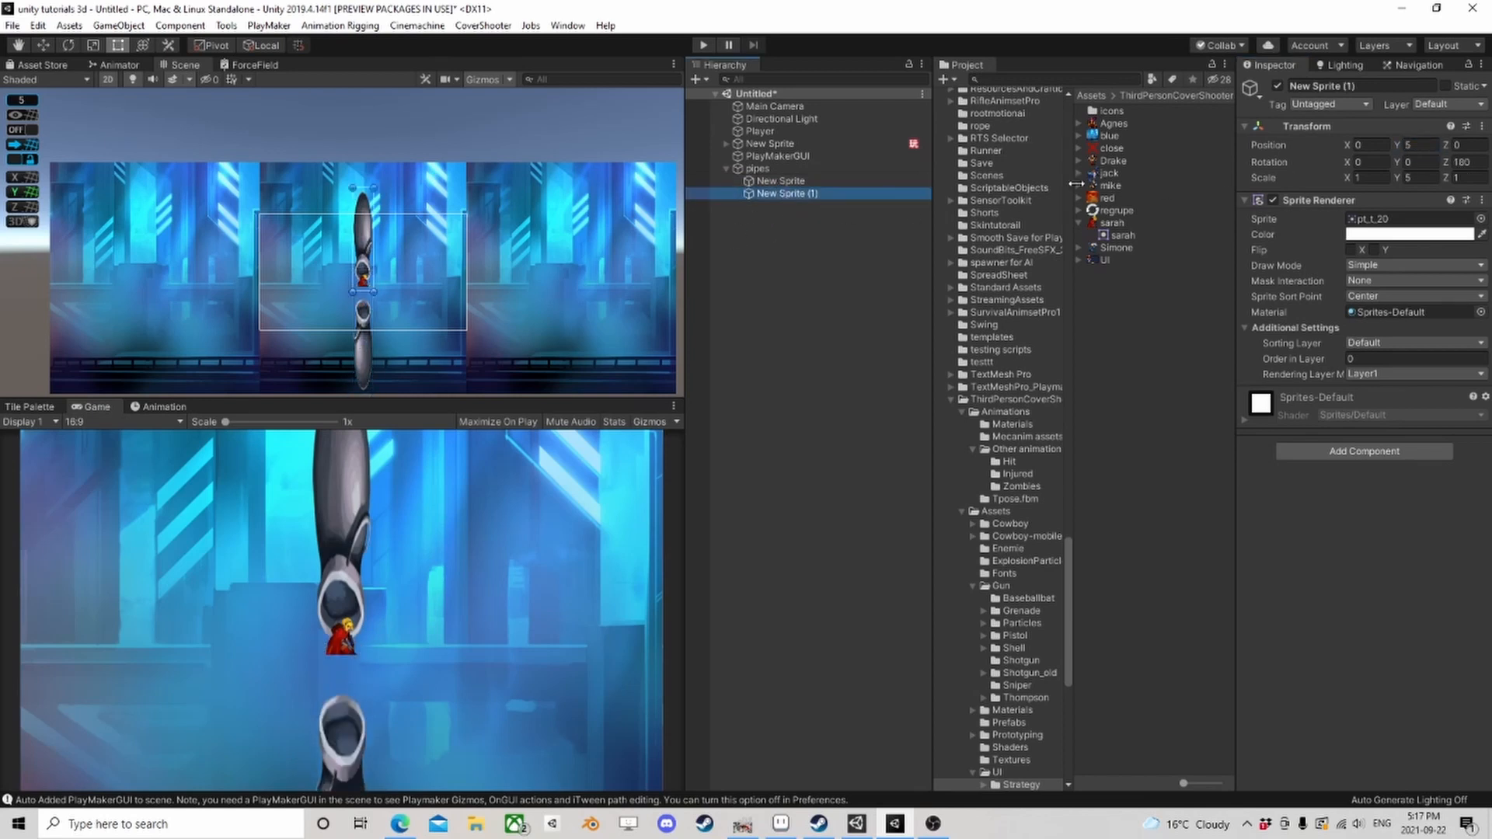
left_click(1416, 145)
type("7.5")
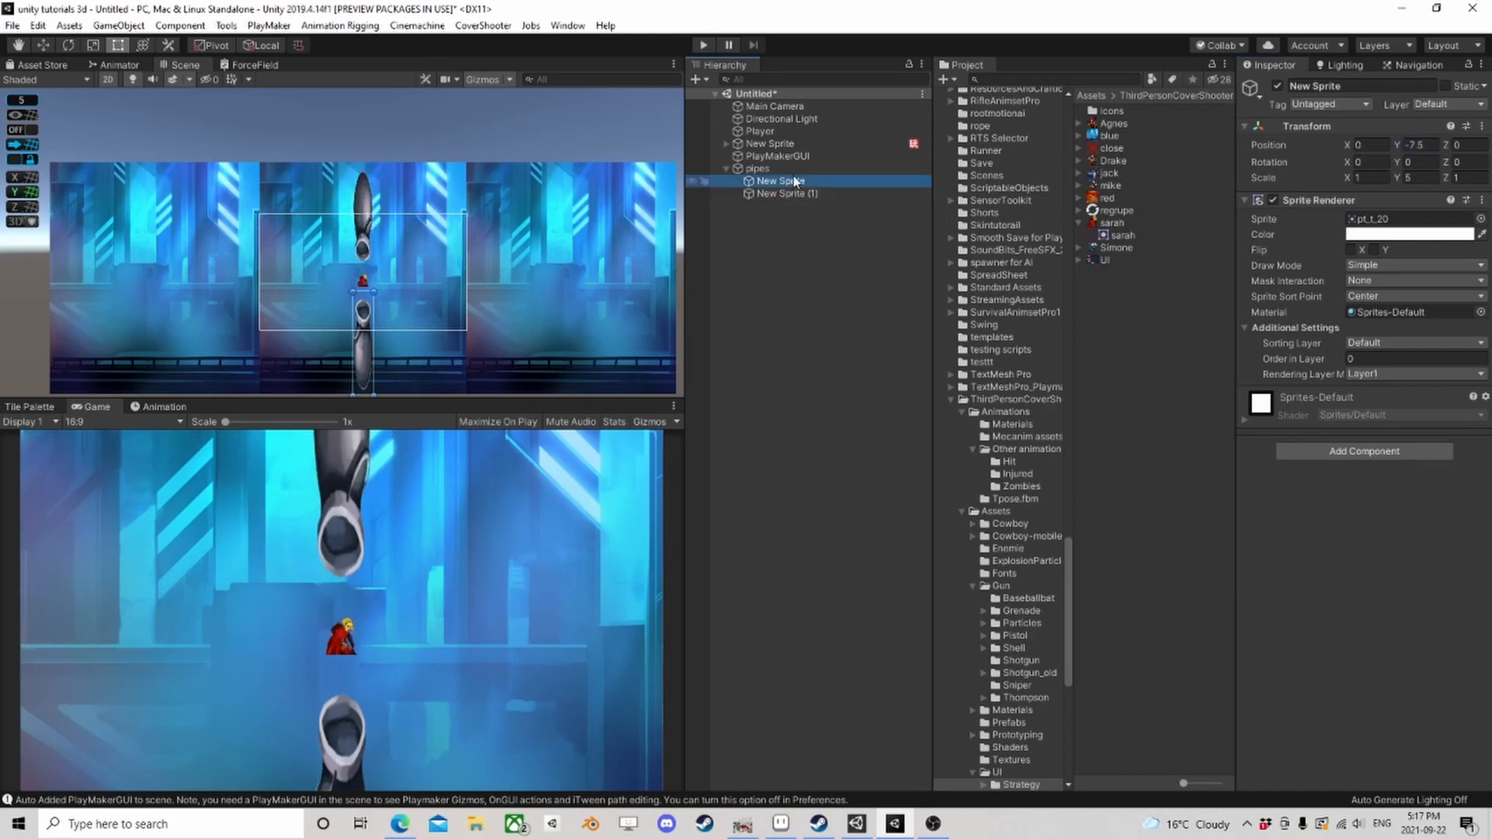
Step: Move the pipes parent freehand in the scene to about X 3.2, Y 0.3
left_click(758, 168)
scroll(556, 244, "down", 5)
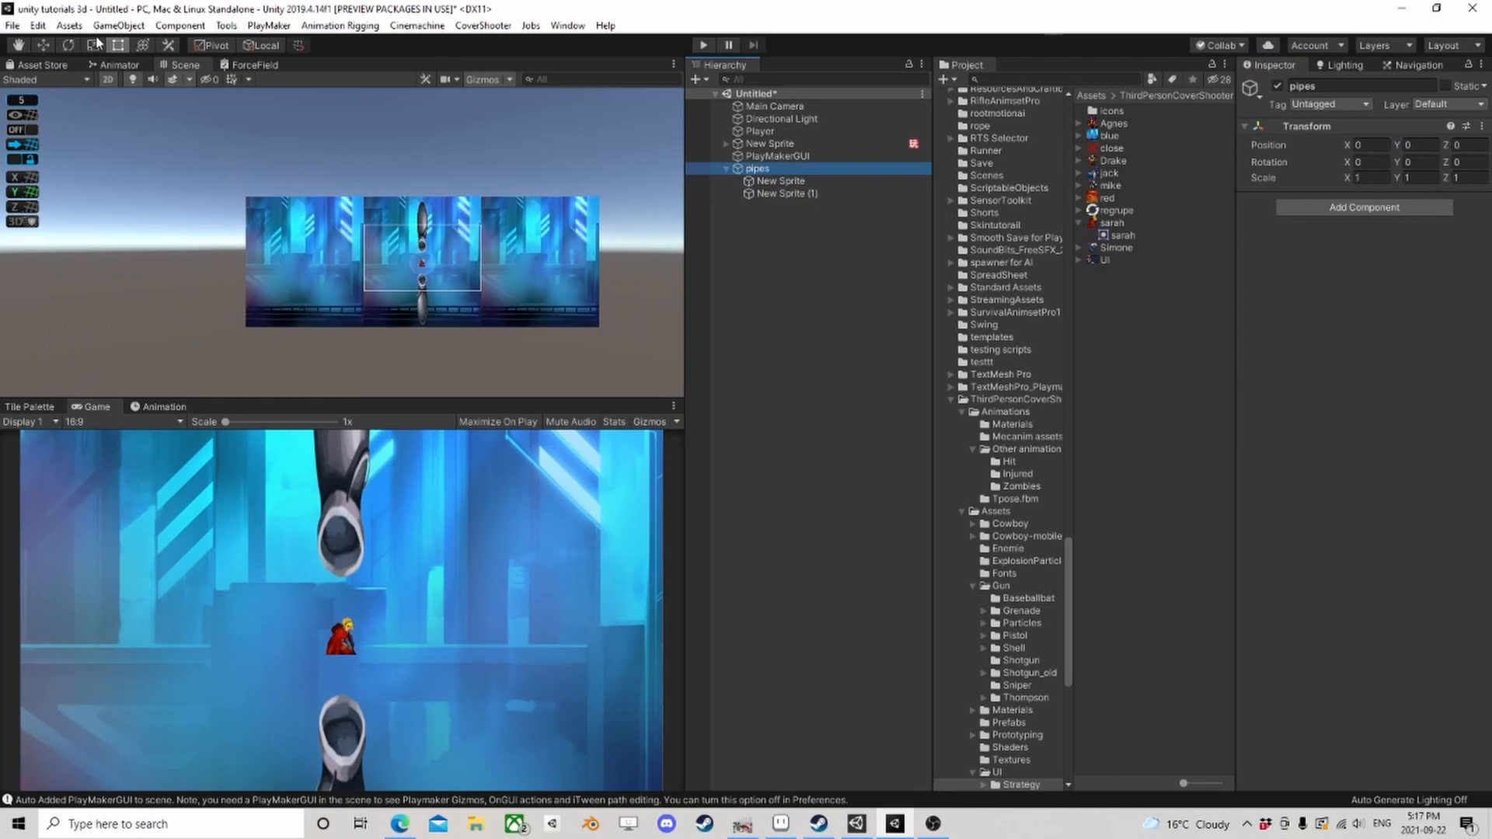
left_click(43, 45)
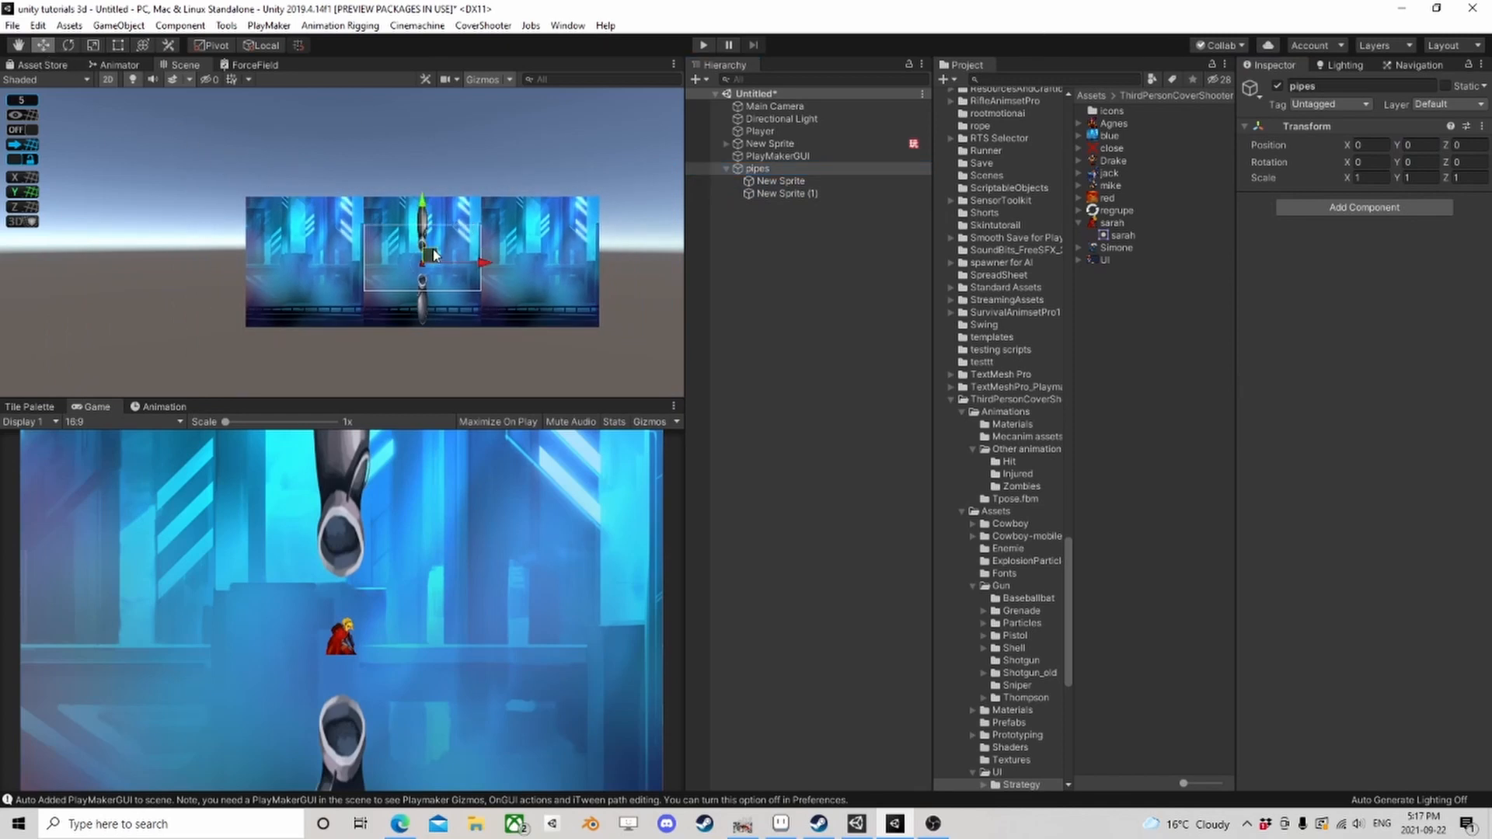
mouse_move(433, 255)
left_mouse_down()
mouse_move(599, 247)
mouse_move(435, 243)
mouse_move(429, 259)
mouse_move(454, 267)
mouse_move(449, 255)
left_mouse_up()
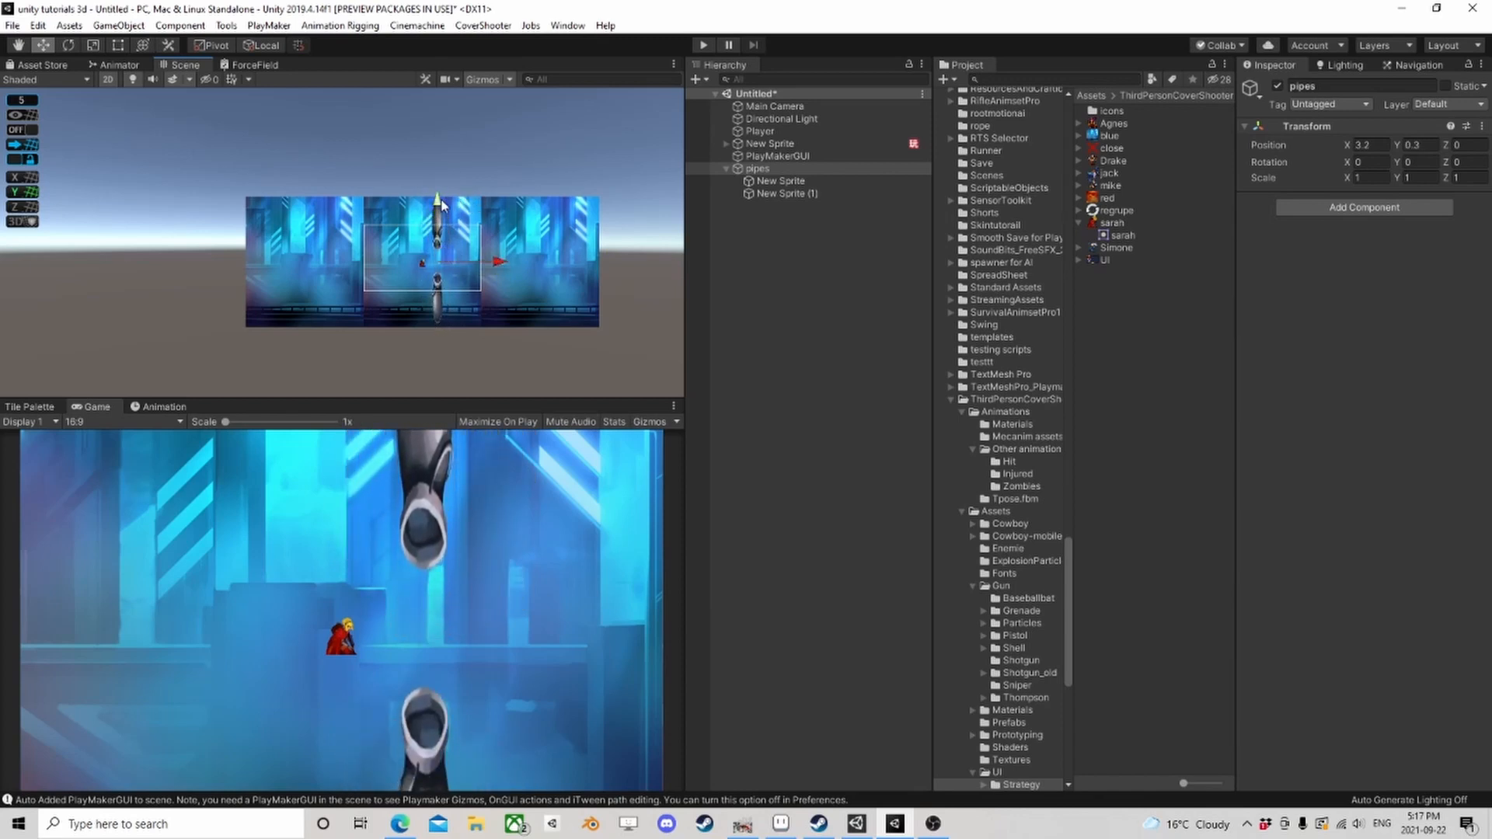
Step: Try Y positions of 0, 1 and 5 for the pipes parent and settle on 4
left_click_drag(440, 200, 440, 202)
left_click(1428, 145)
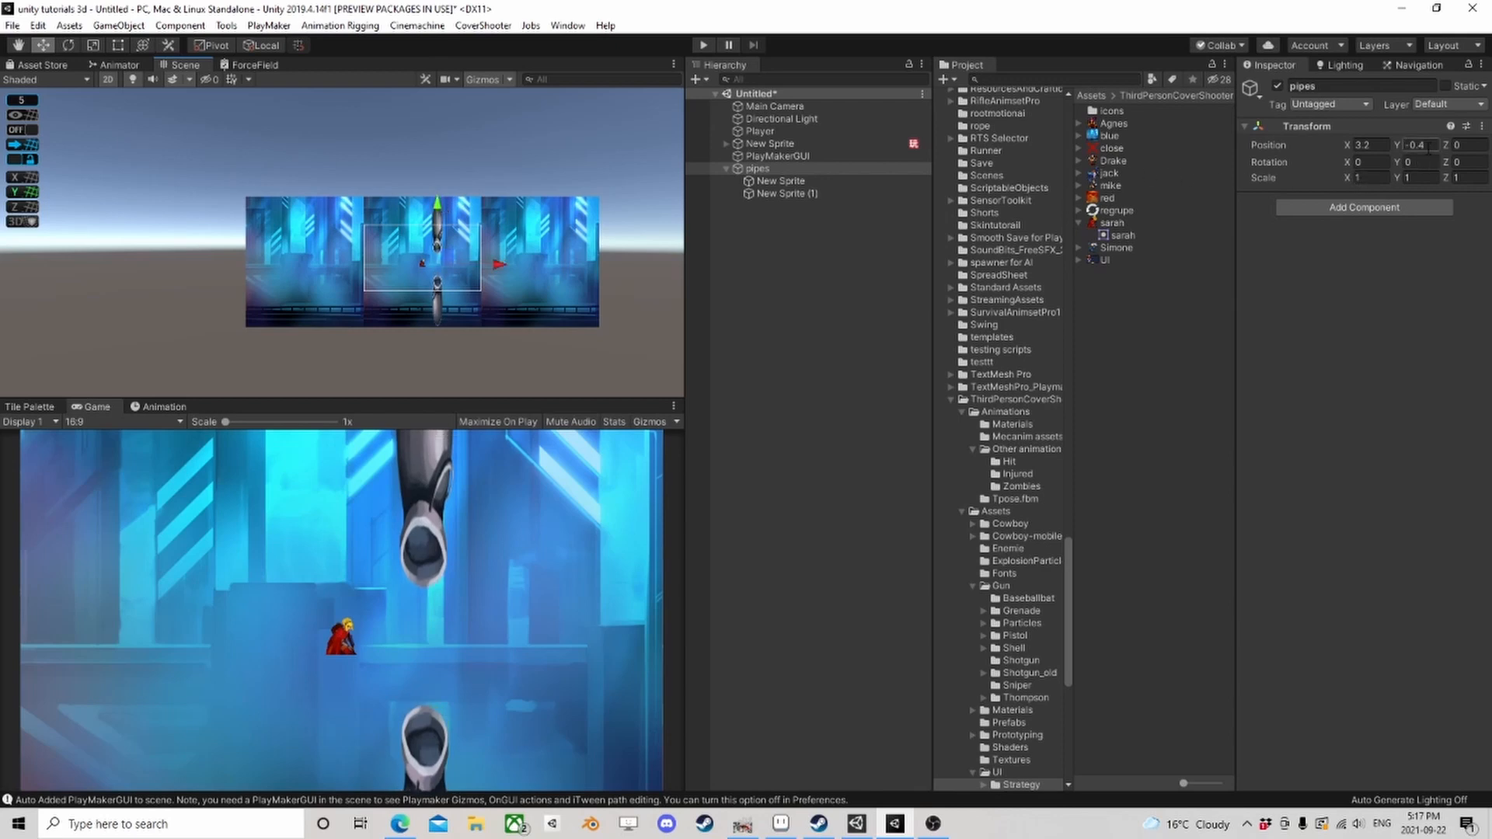
type("0")
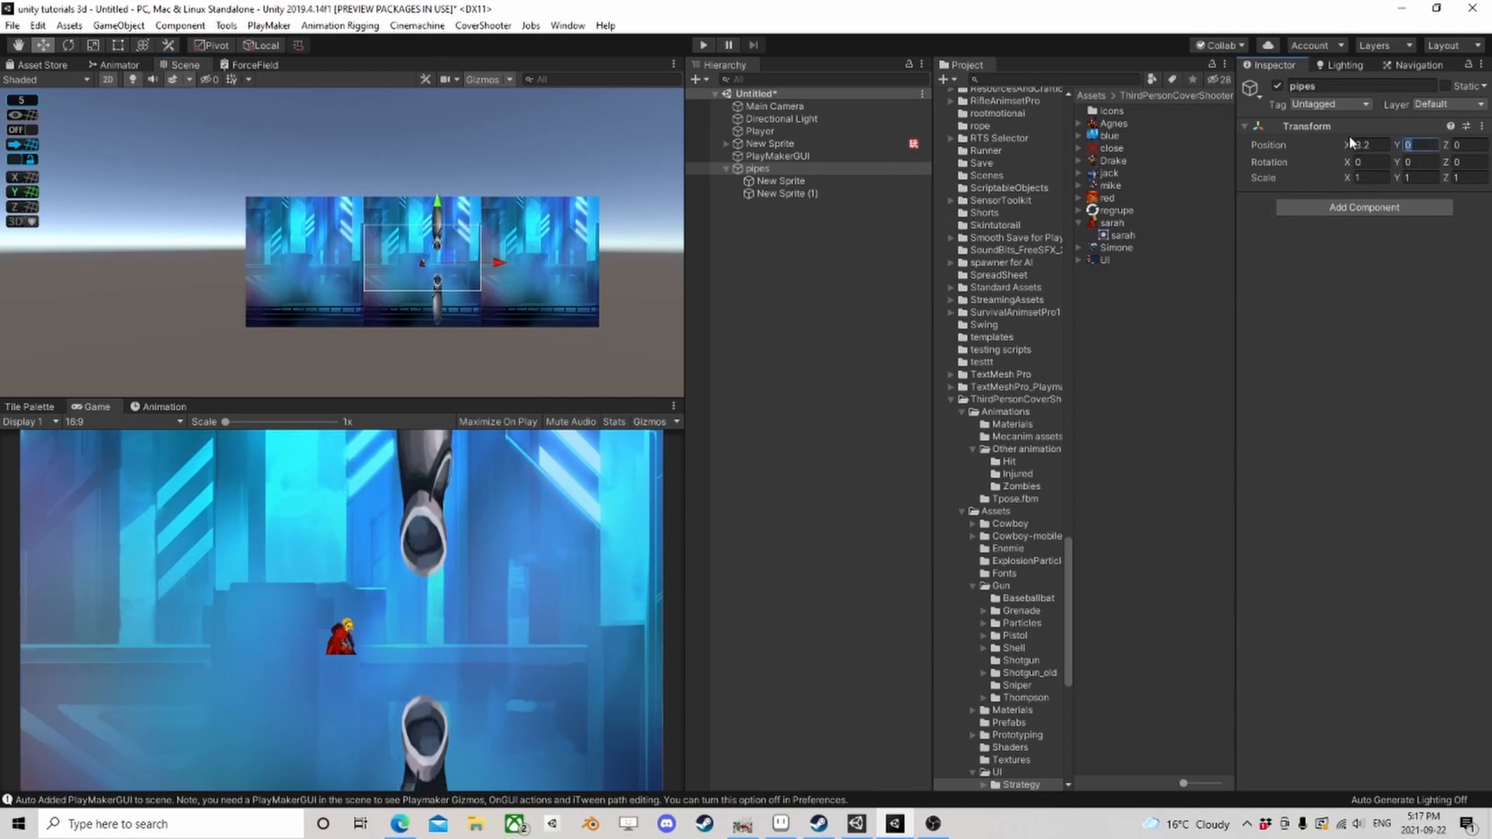
type("1")
key("BackSpace")
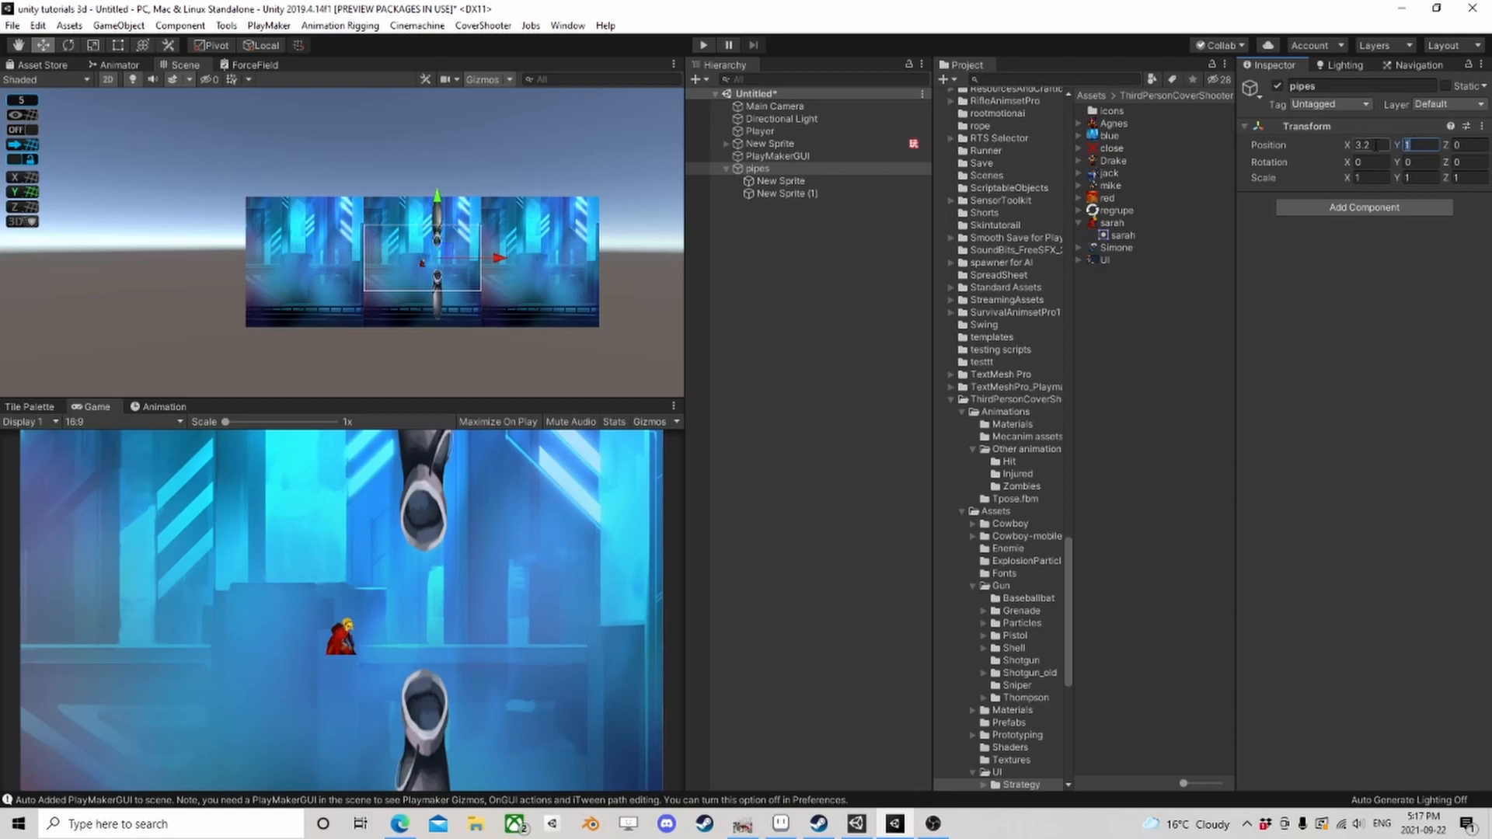
type("5")
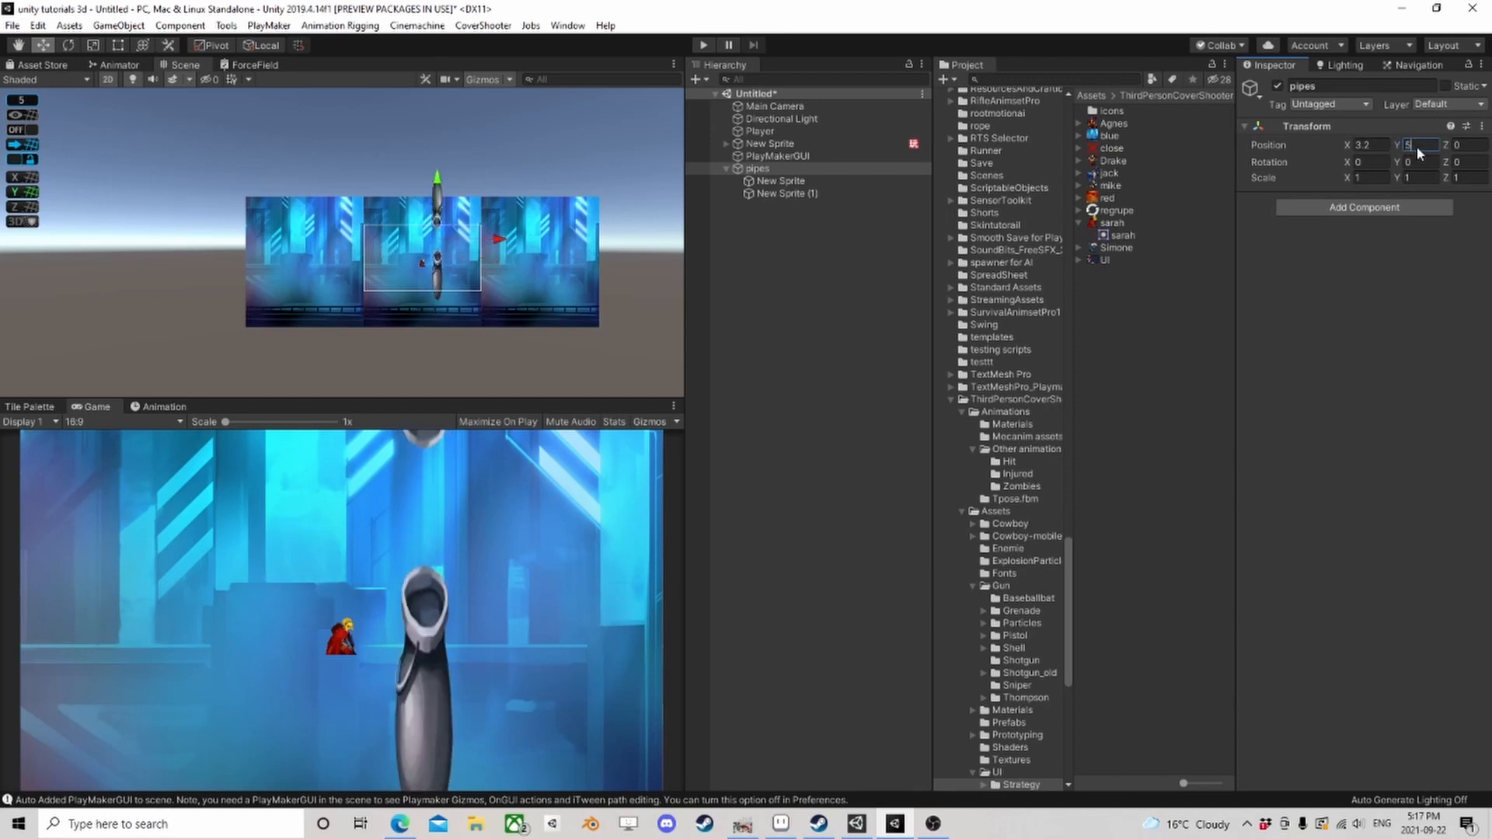
key("BackSpace")
type("4")
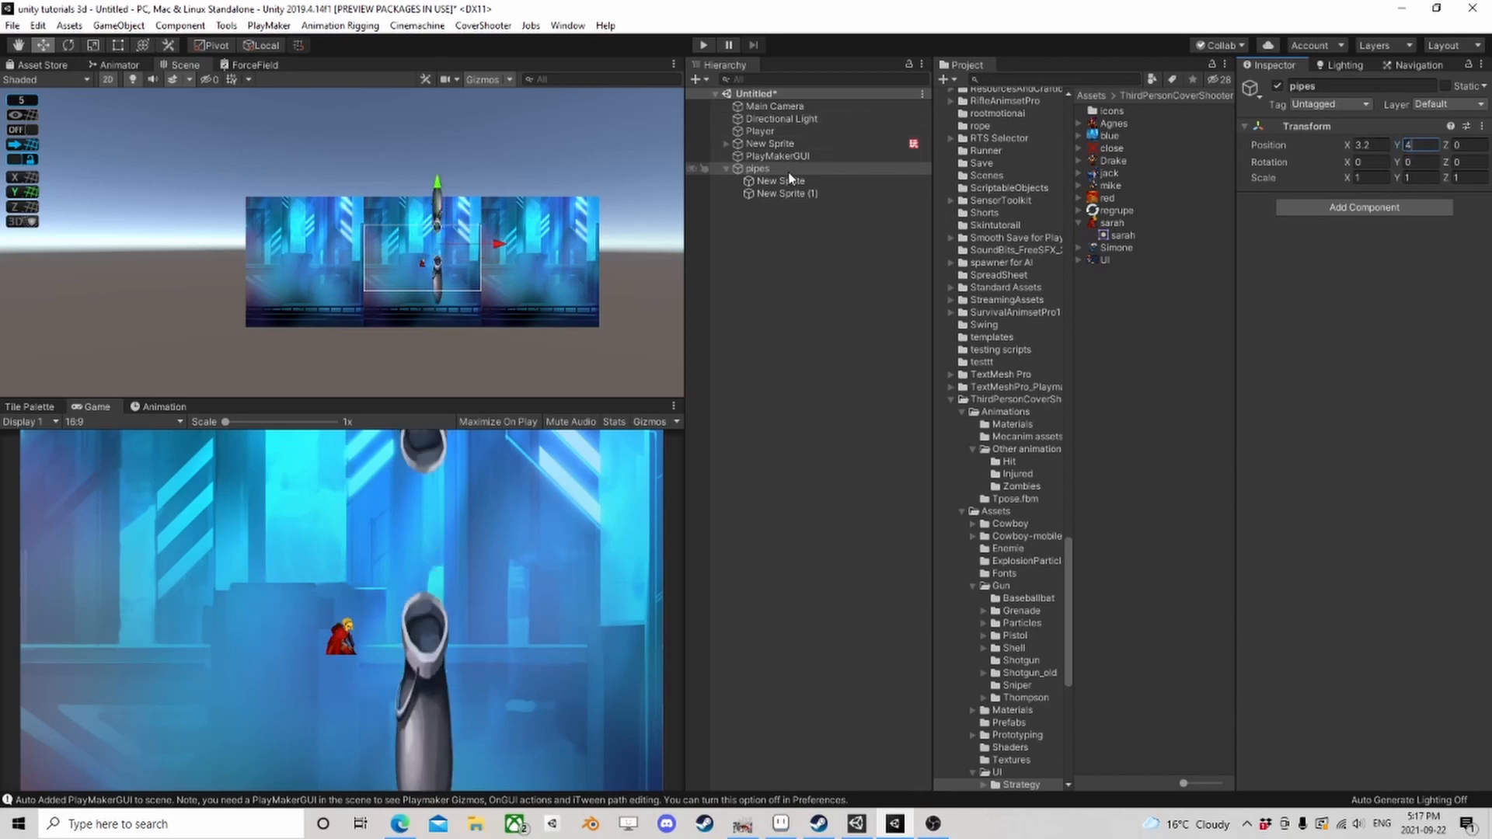
Step: Collapse the ThirdPersonCoverShooter folder in the project assets and keep the pipes children expanded
left_click(729, 172)
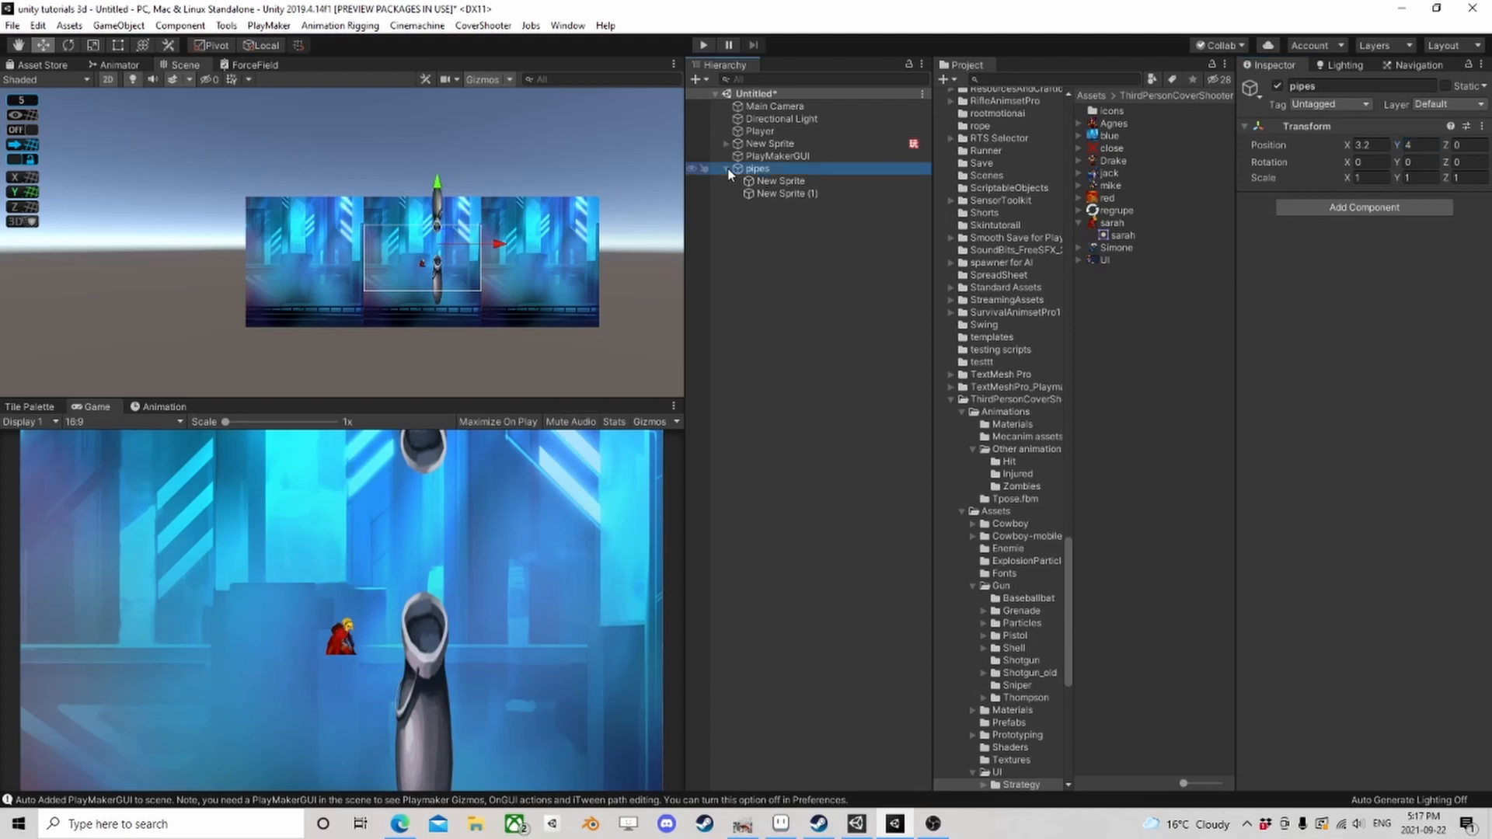
left_click(954, 399)
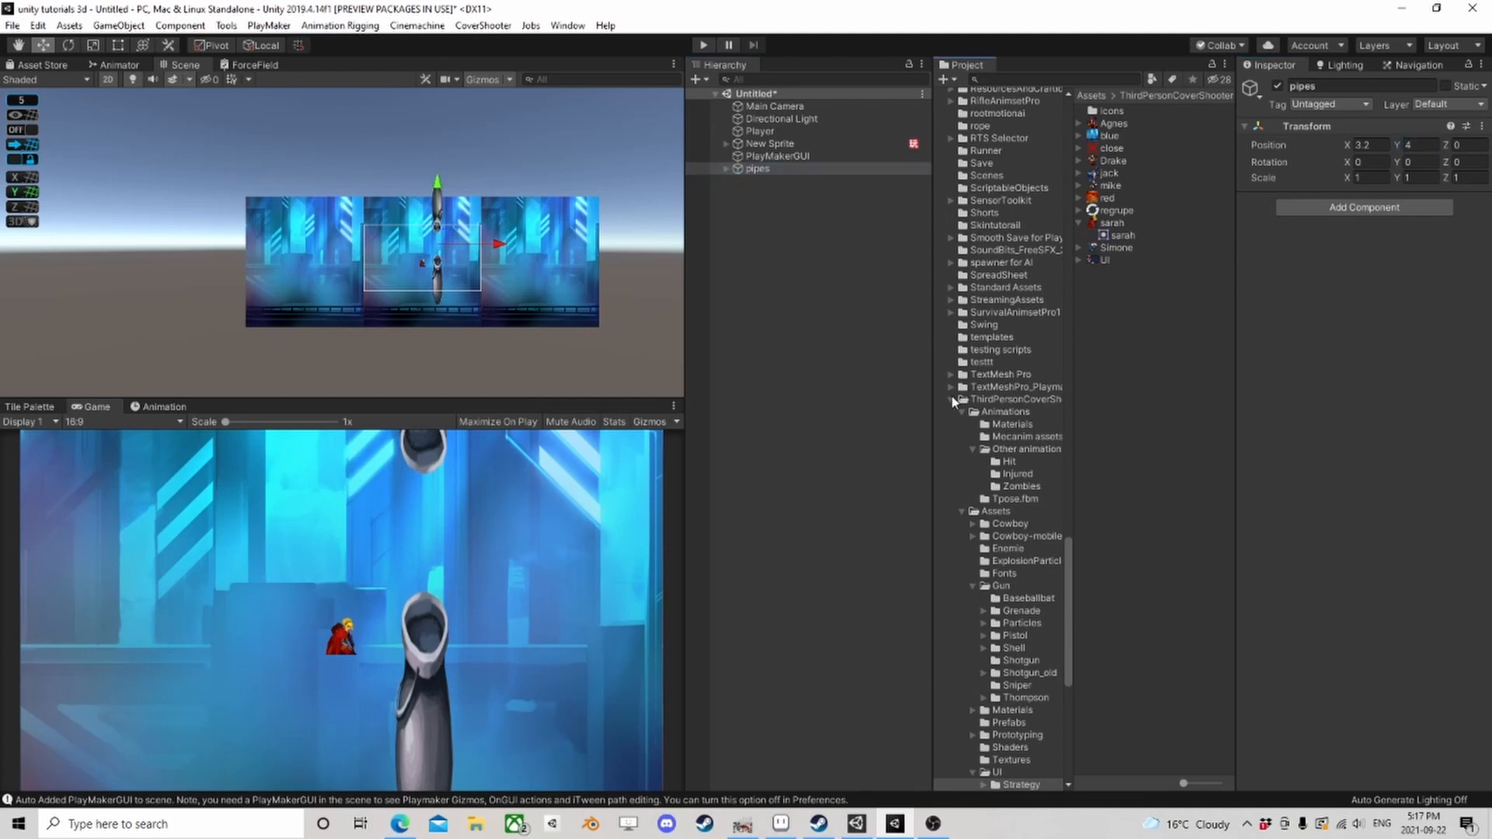
left_click(726, 169)
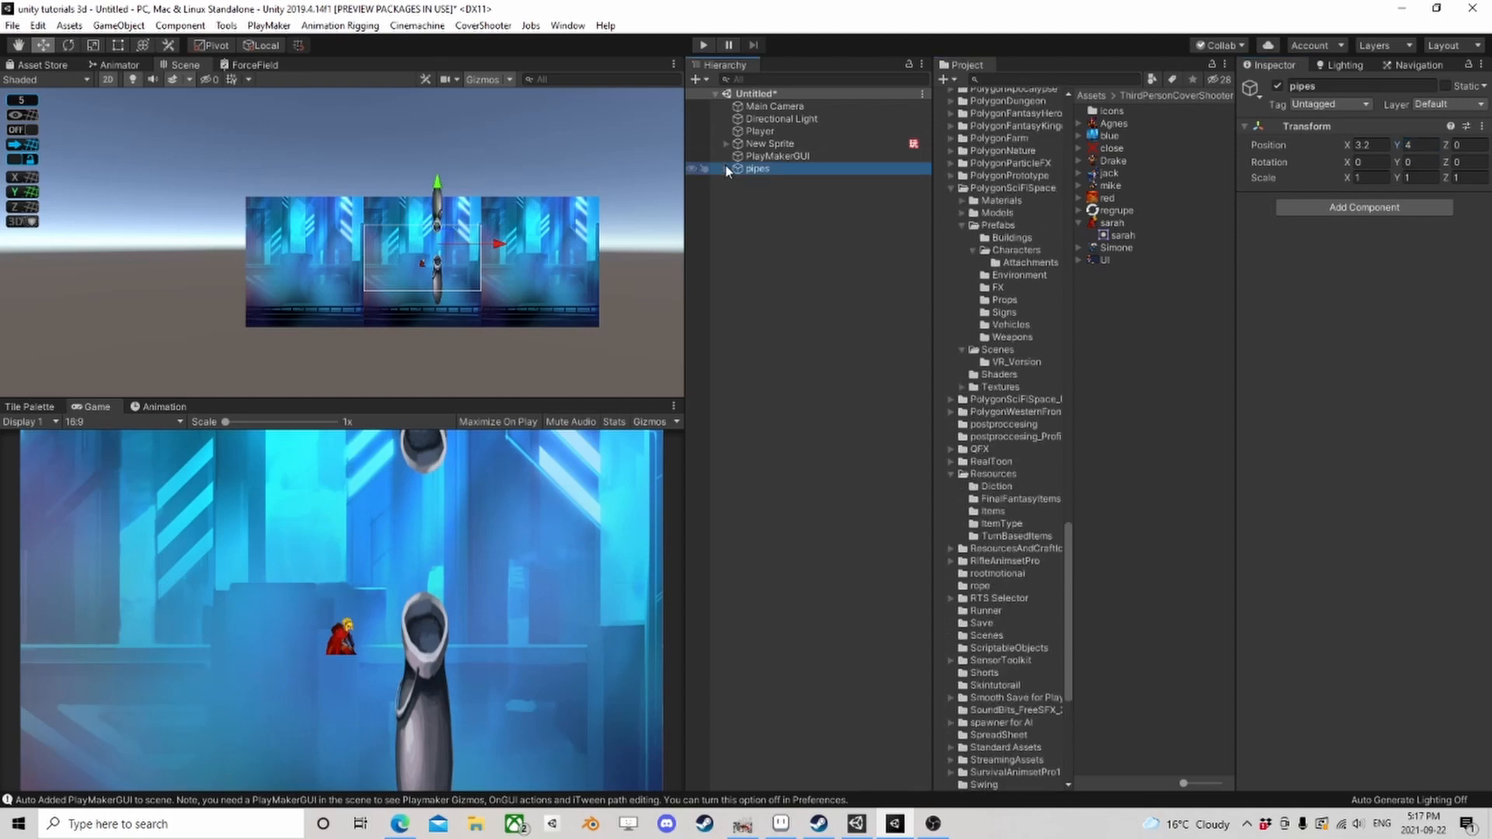
Step: Add a Polygon Collider 2D component to both pipe sprites under the pipes parent at once
left_click(785, 183)
left_click(791, 195, "shift")
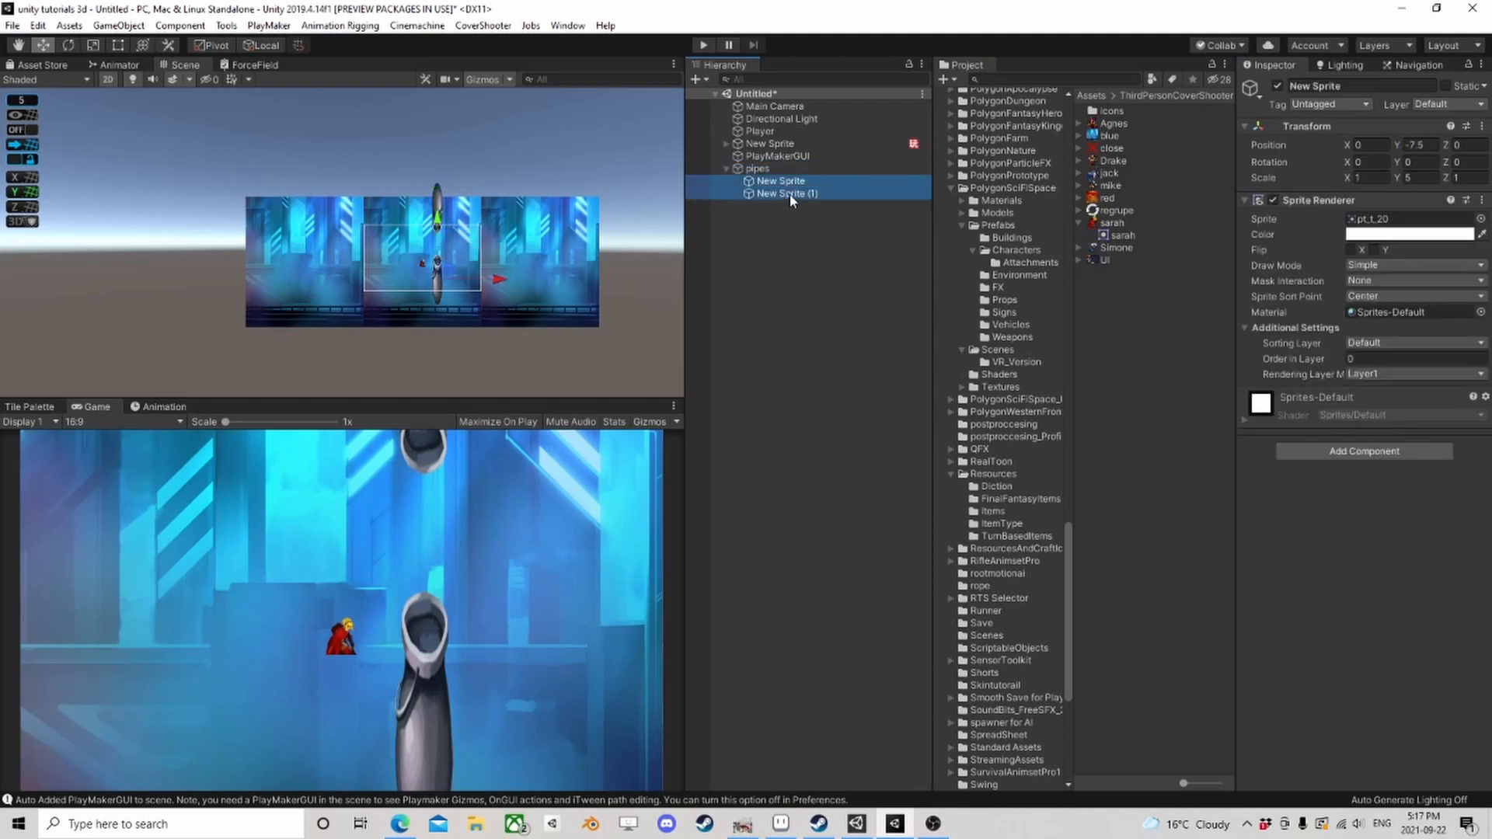
left_click(1375, 458)
type("ca")
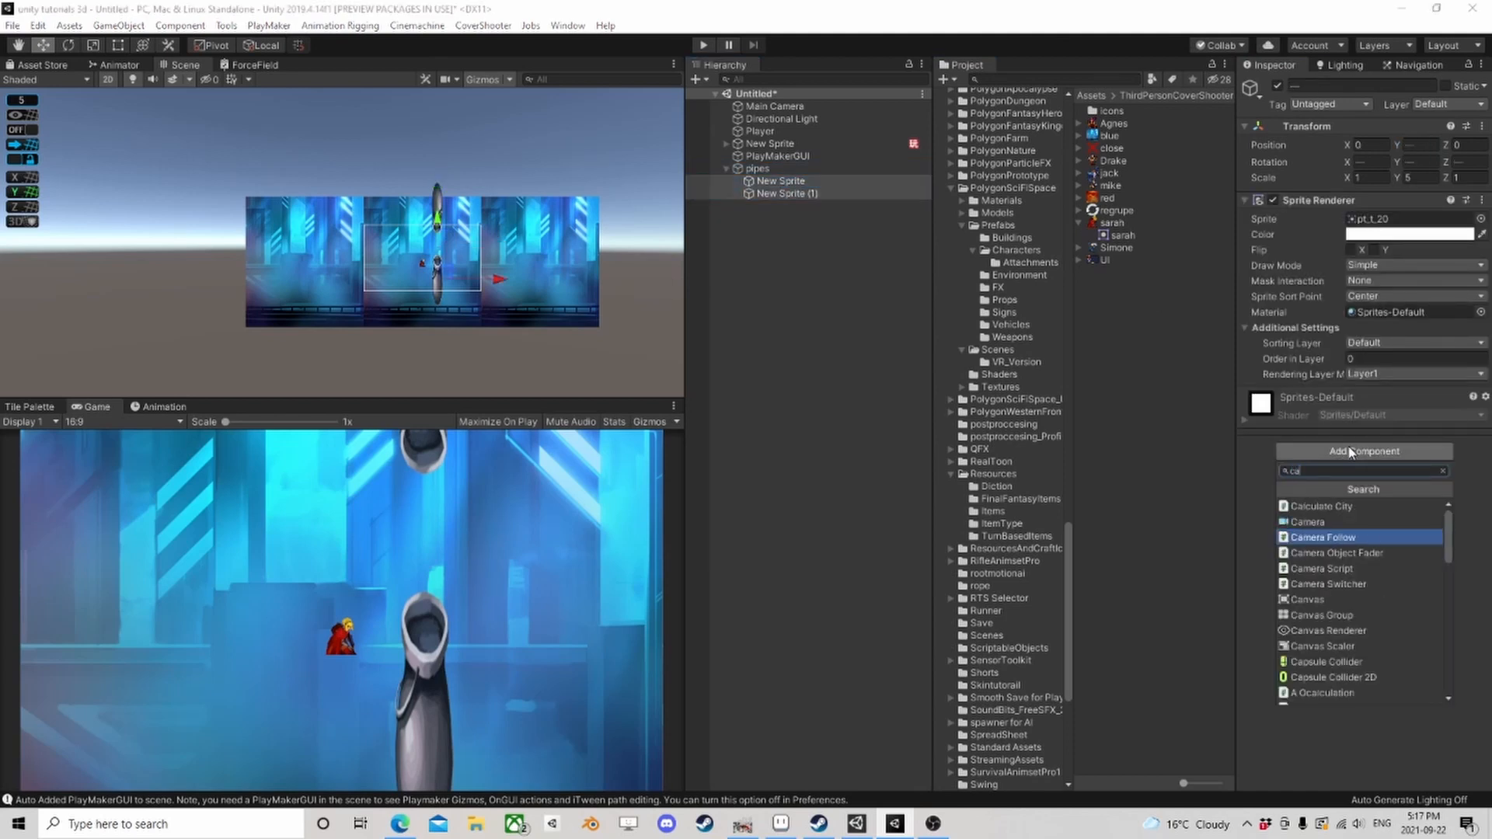
left_click(1264, 477)
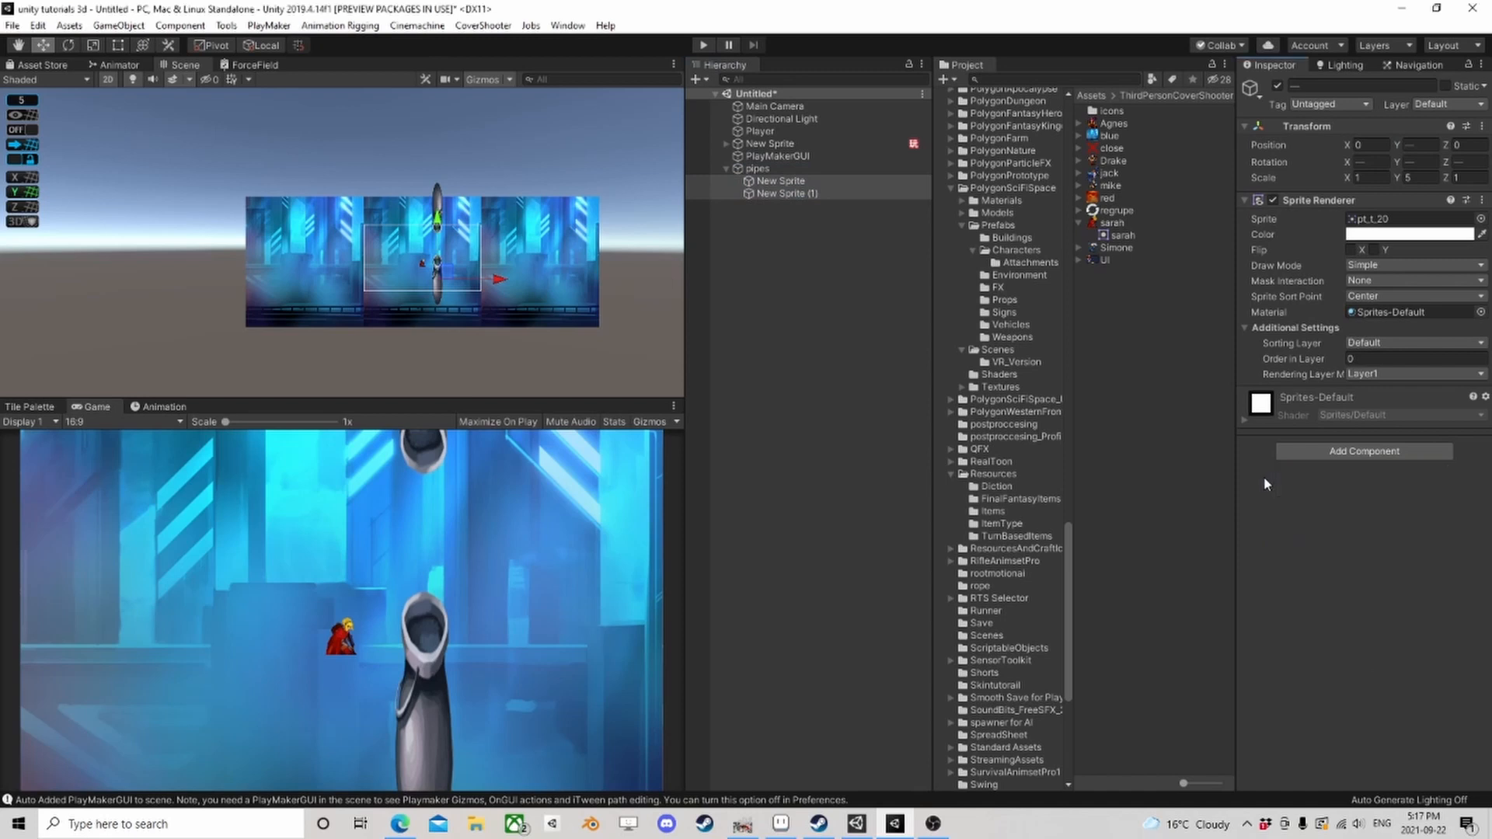
left_click(1355, 453)
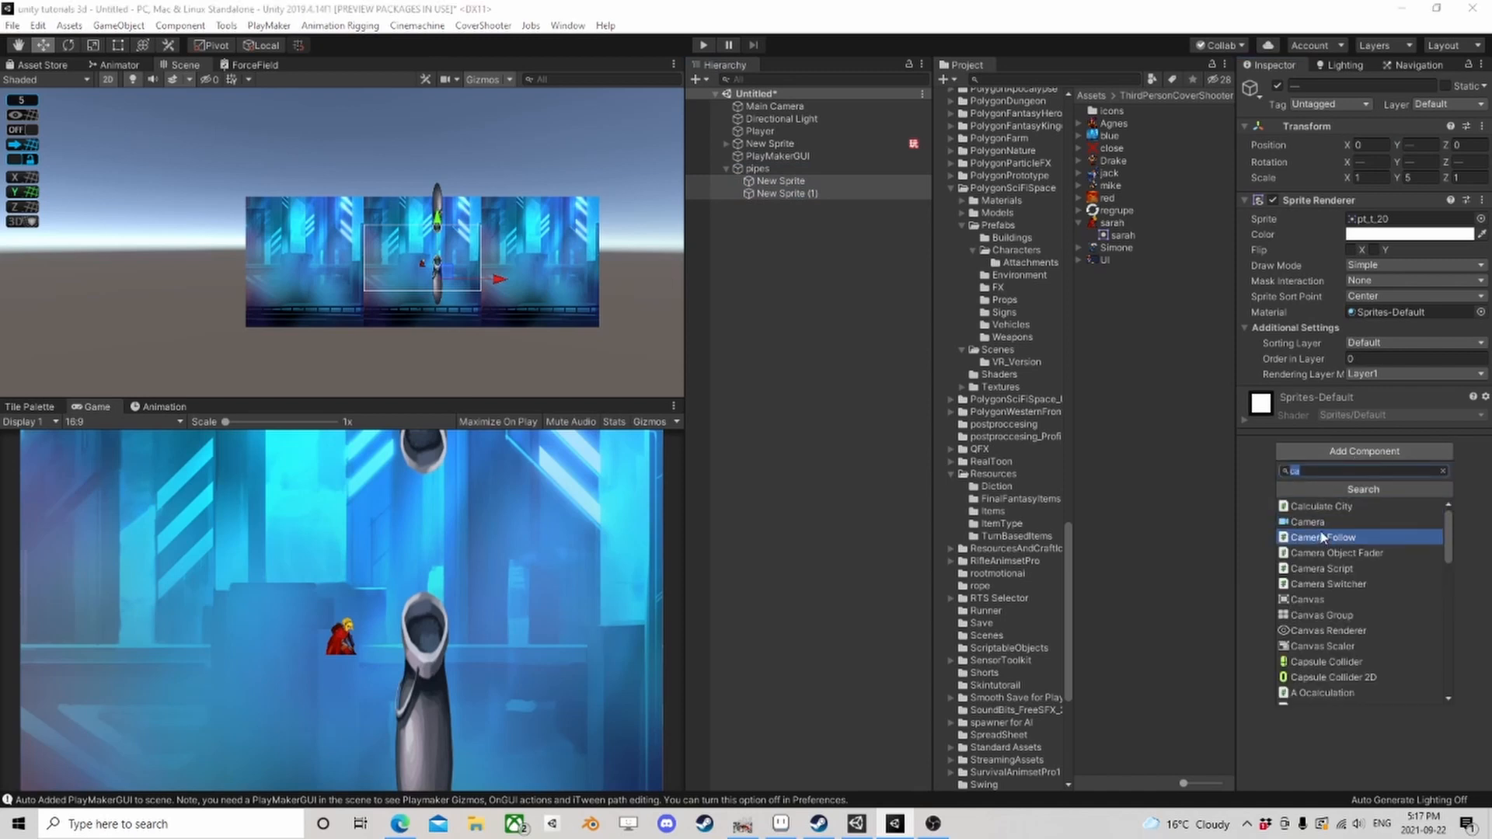
type("polo")
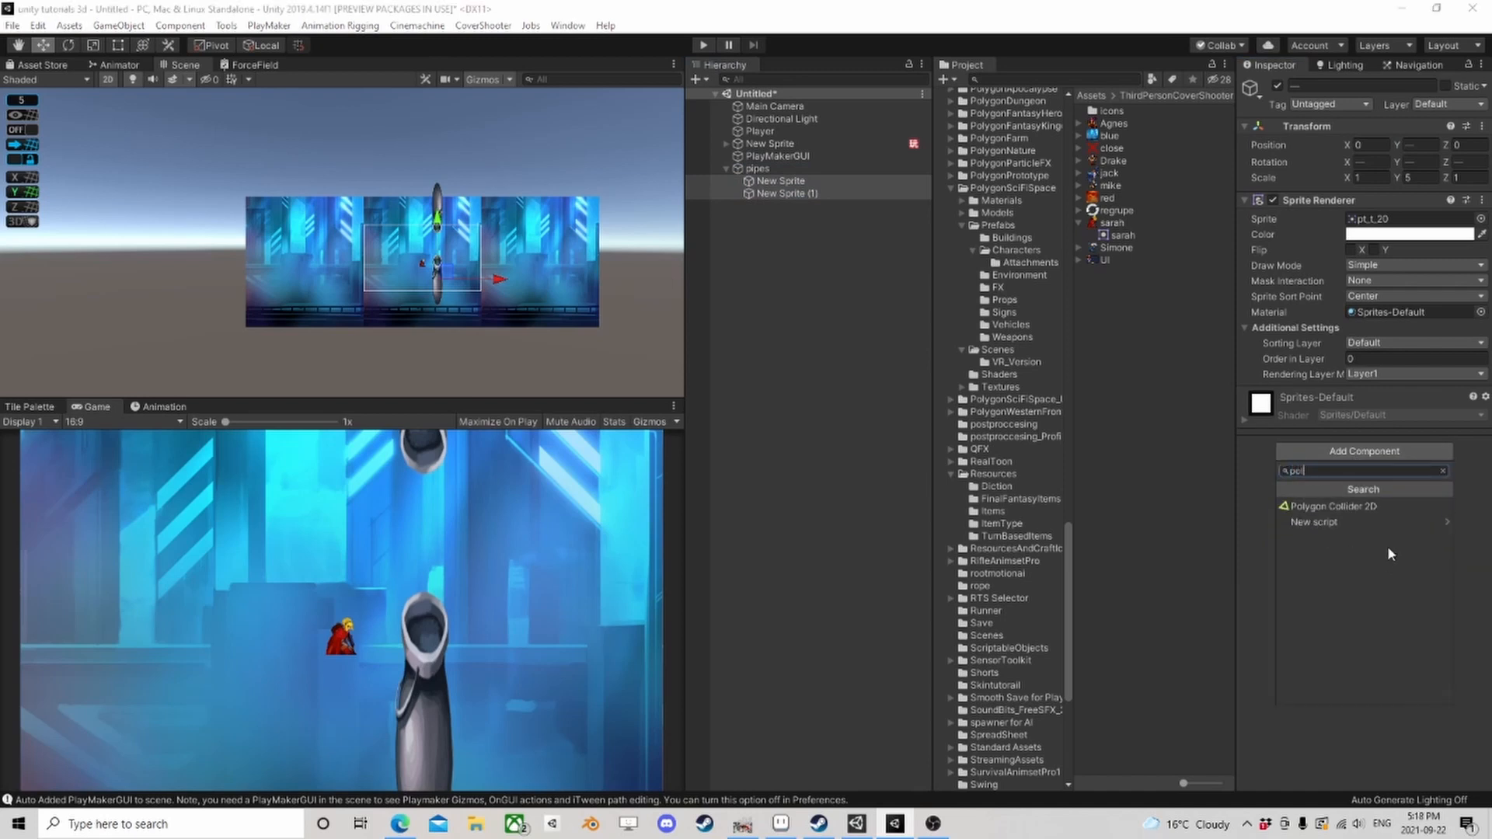
left_click(1359, 506)
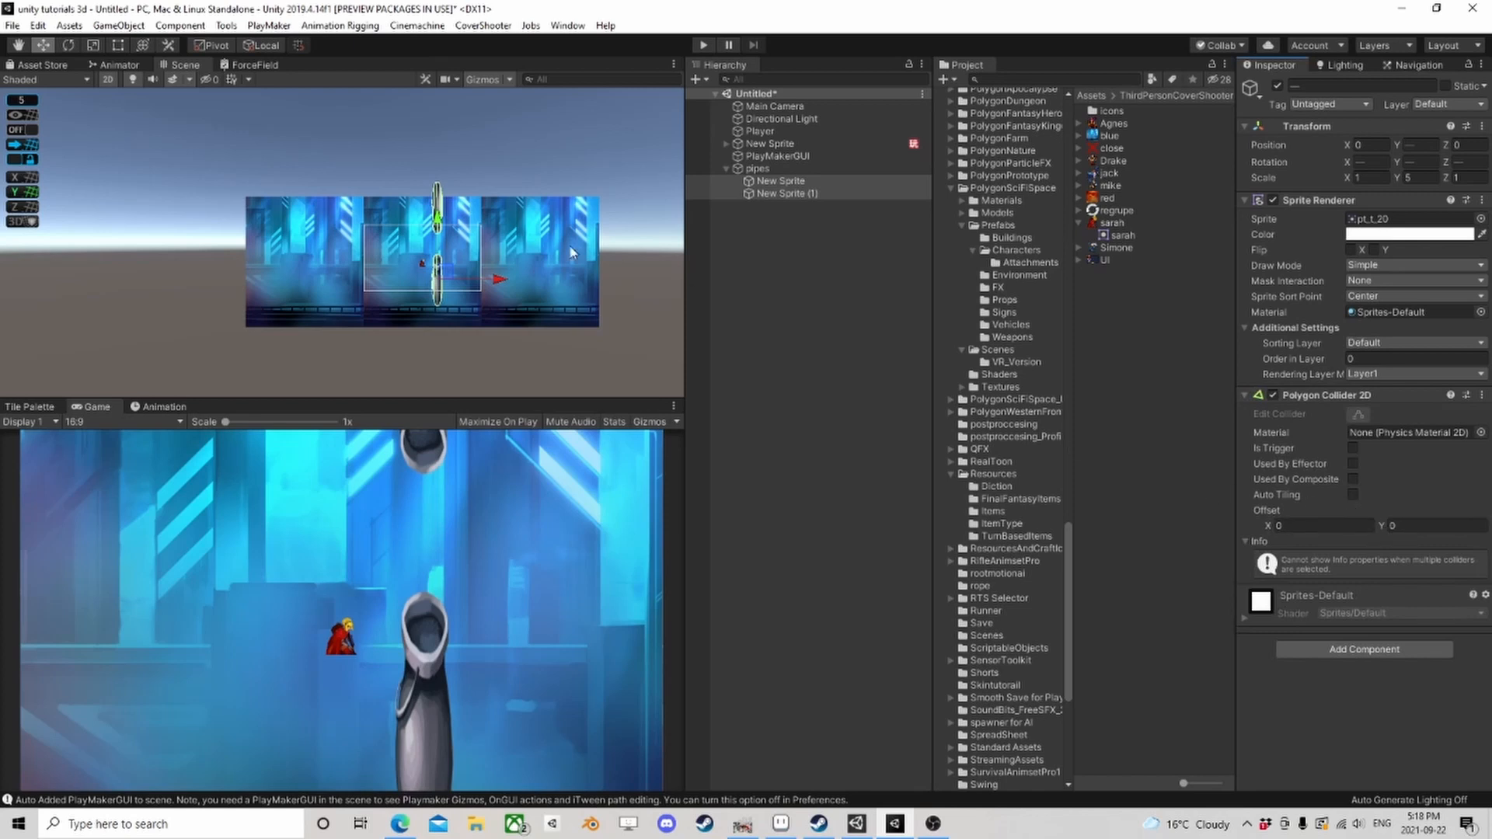
Step: Assign the Dead tag to both selected pipe sprites
scroll(509, 250, "up", 5)
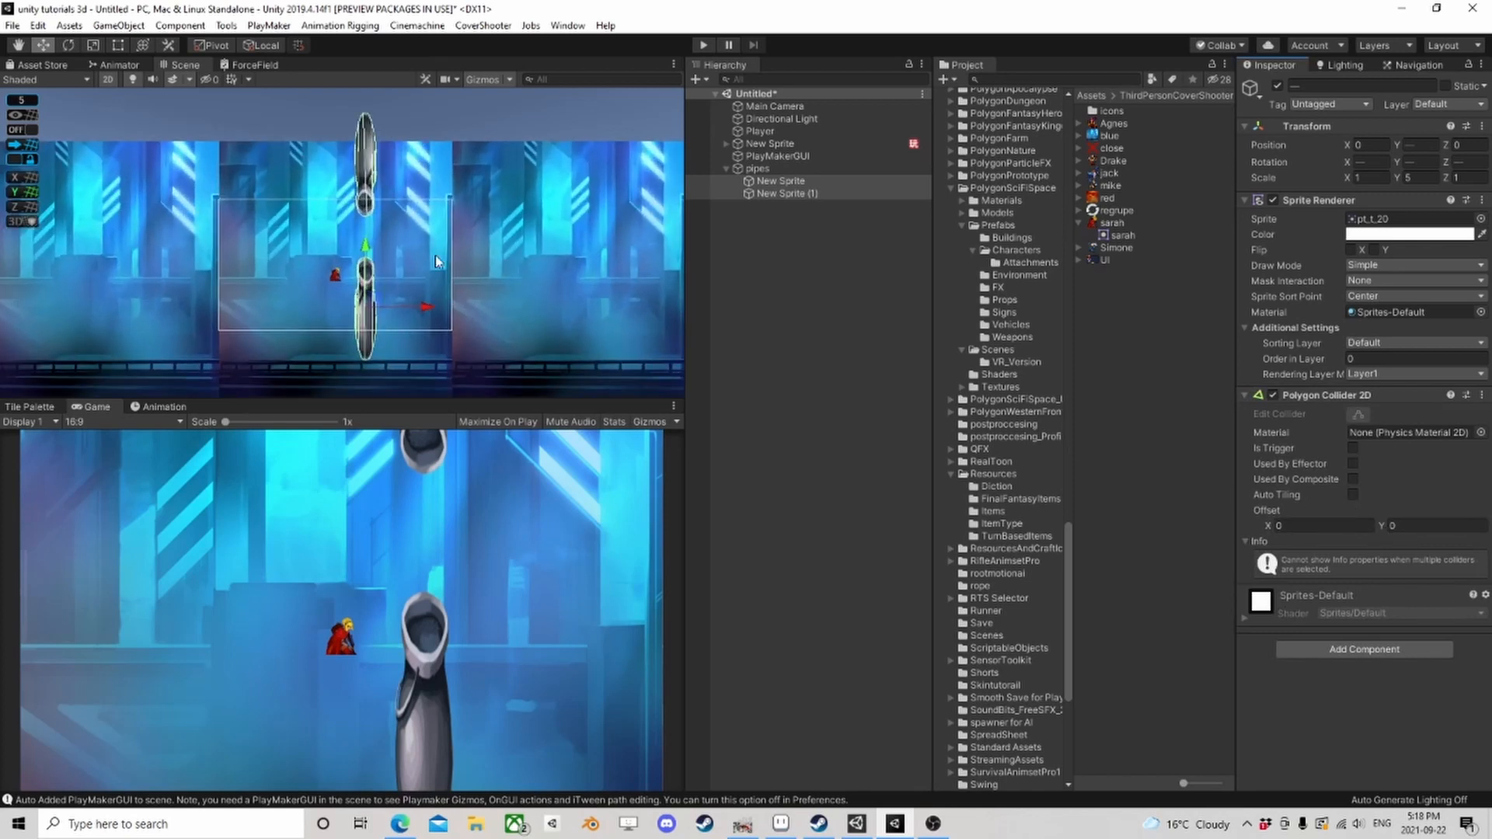
middle_click_drag(436, 262, 471, 272)
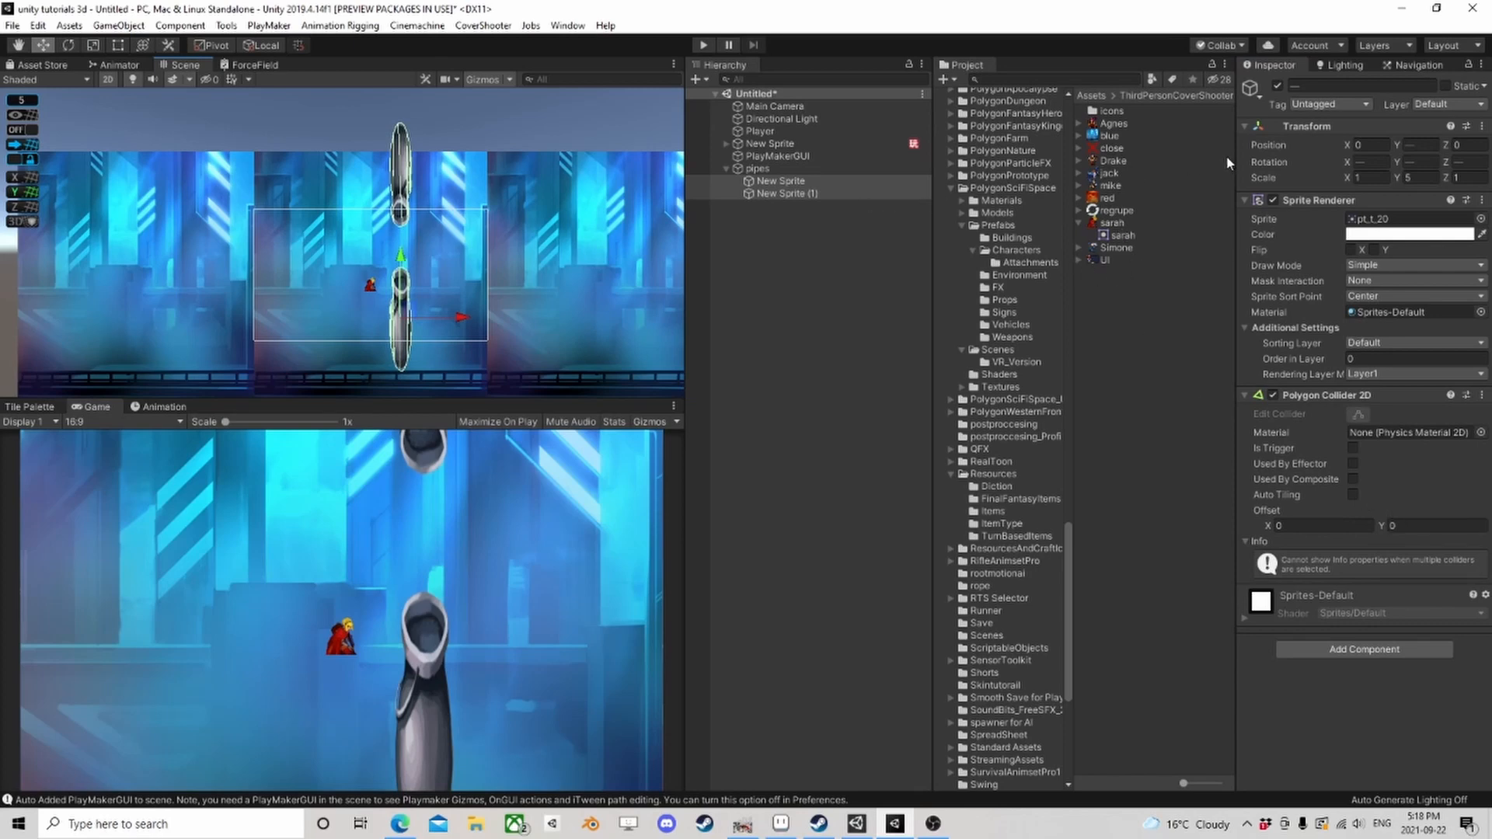
left_click(1329, 104)
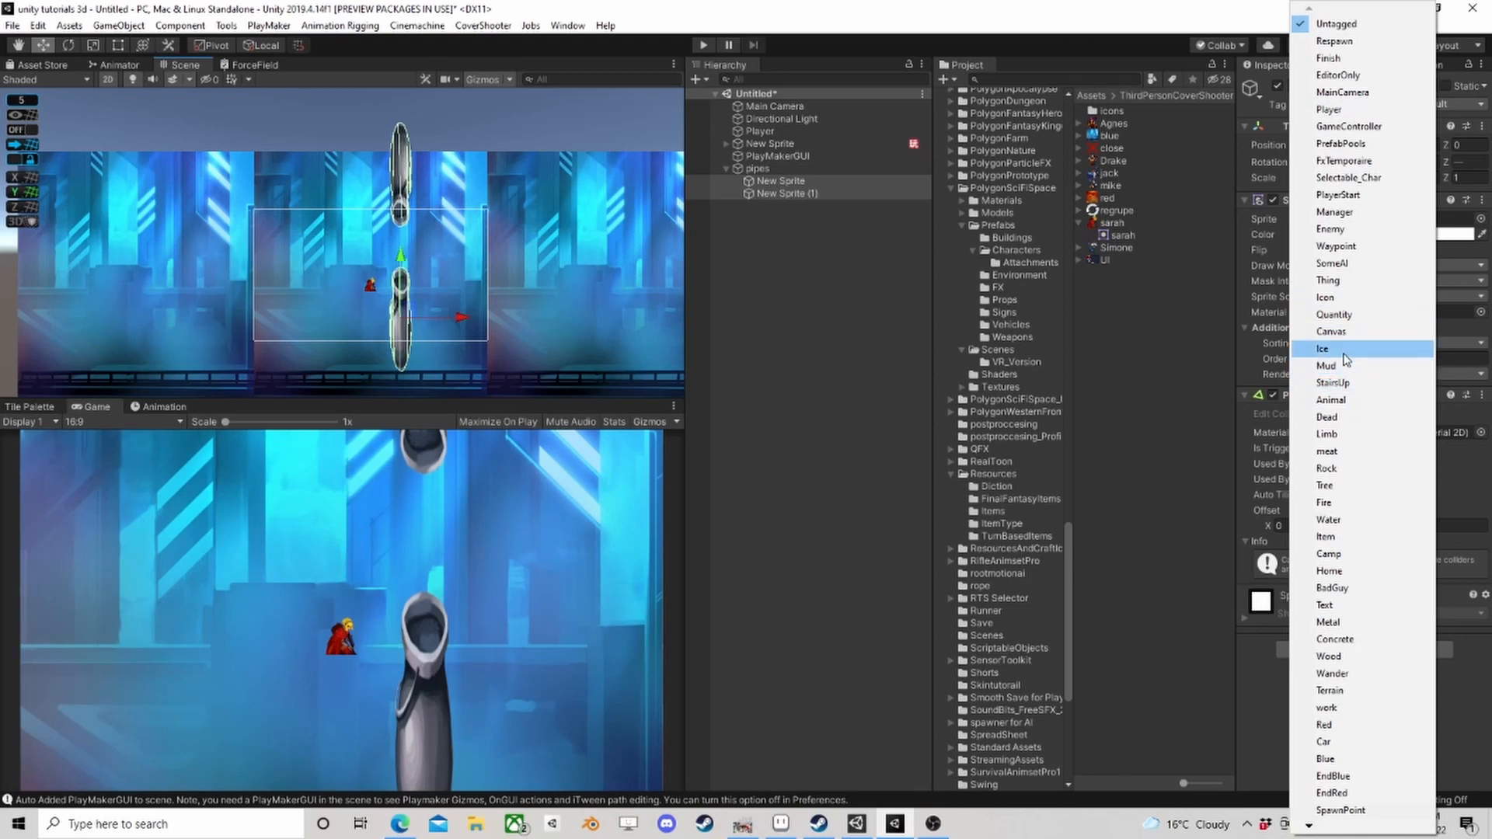
left_click(1348, 417)
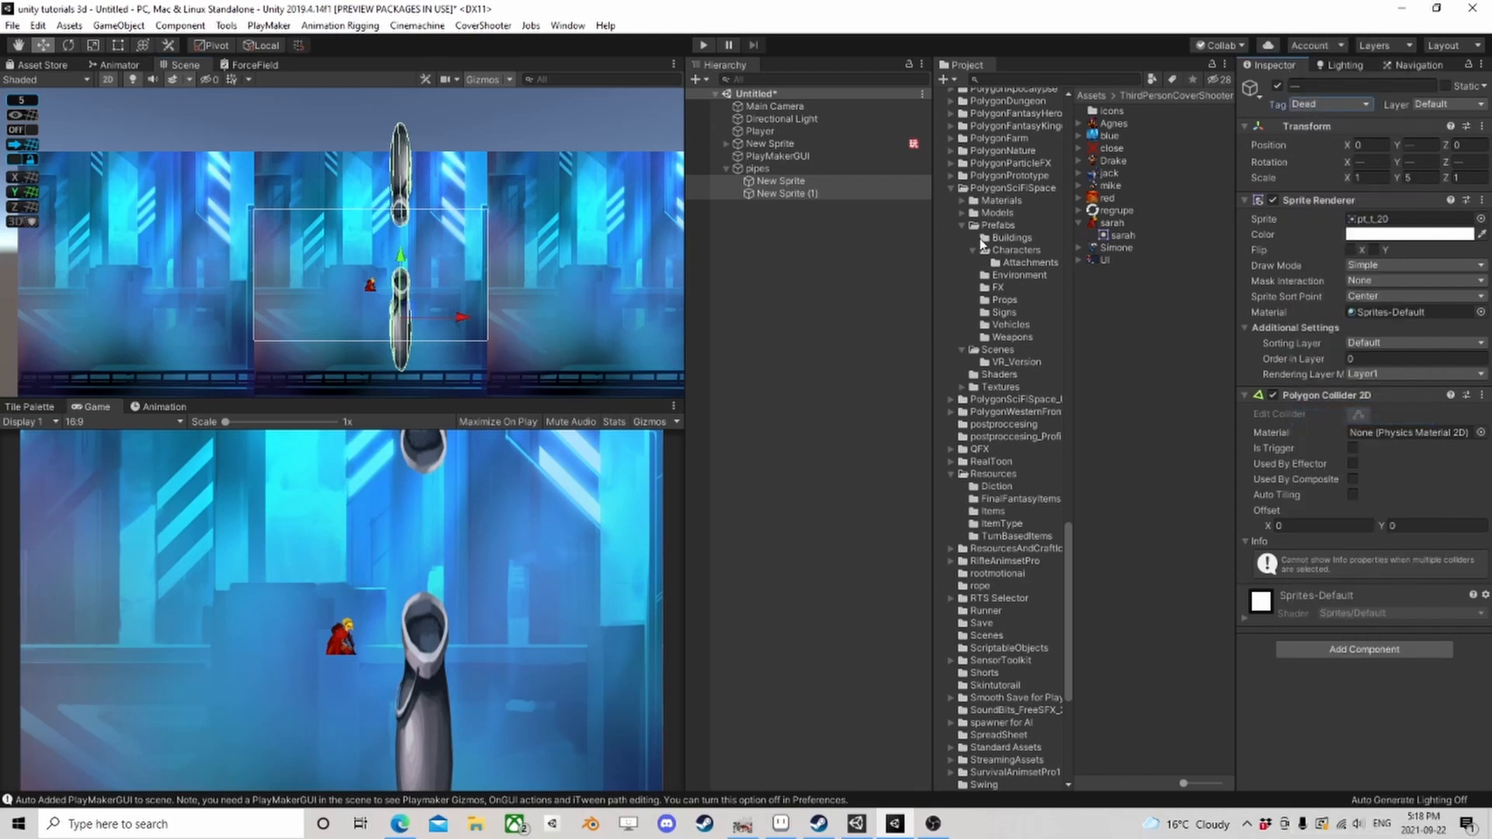
Step: Save the pipes parent as a prefab in the FlappyBird project folder and delete its instance from the scene
left_click(736, 169)
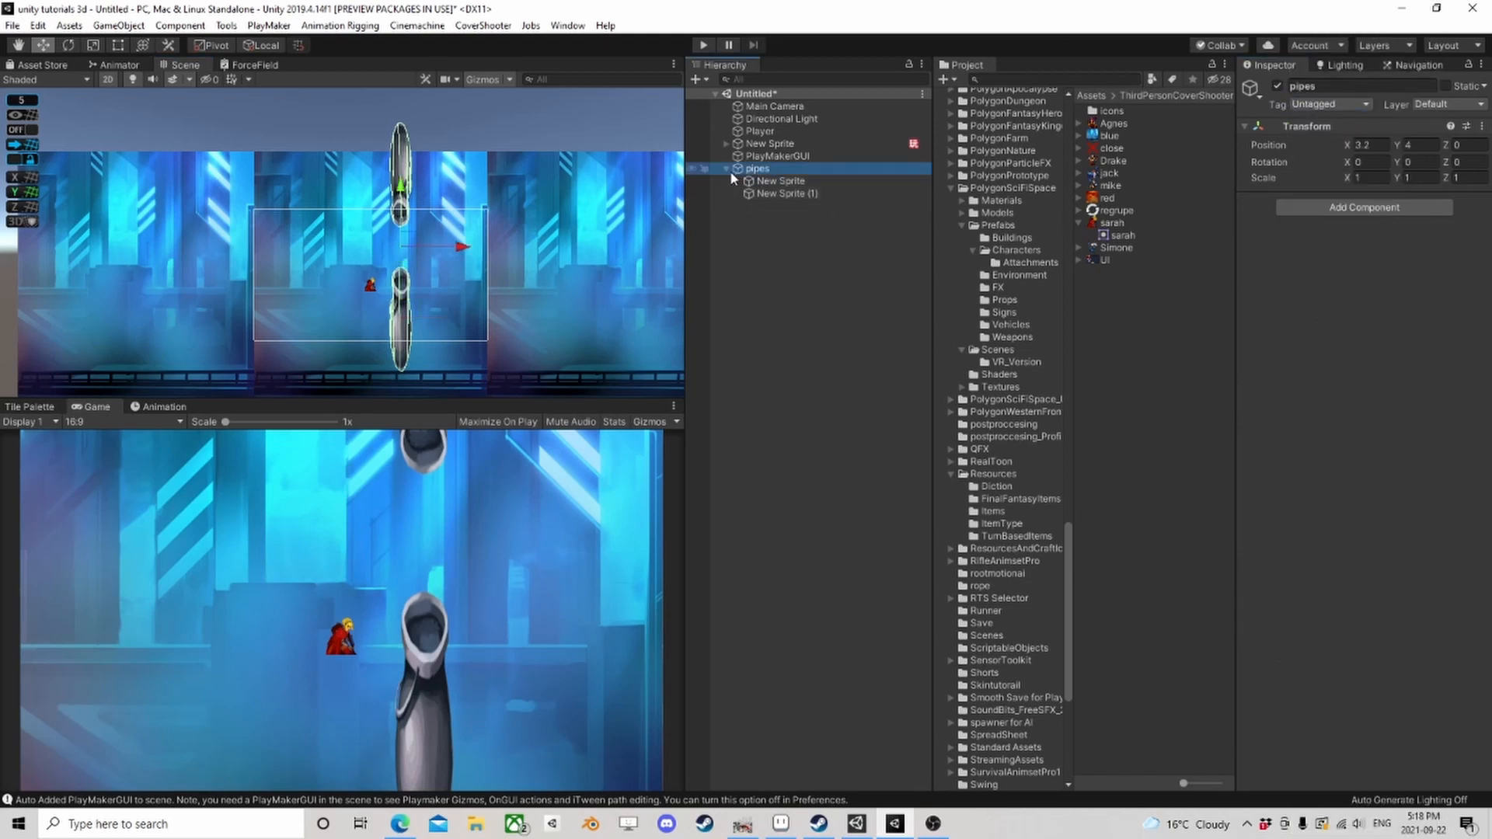
left_click(725, 170)
scroll(963, 249, "up", 15)
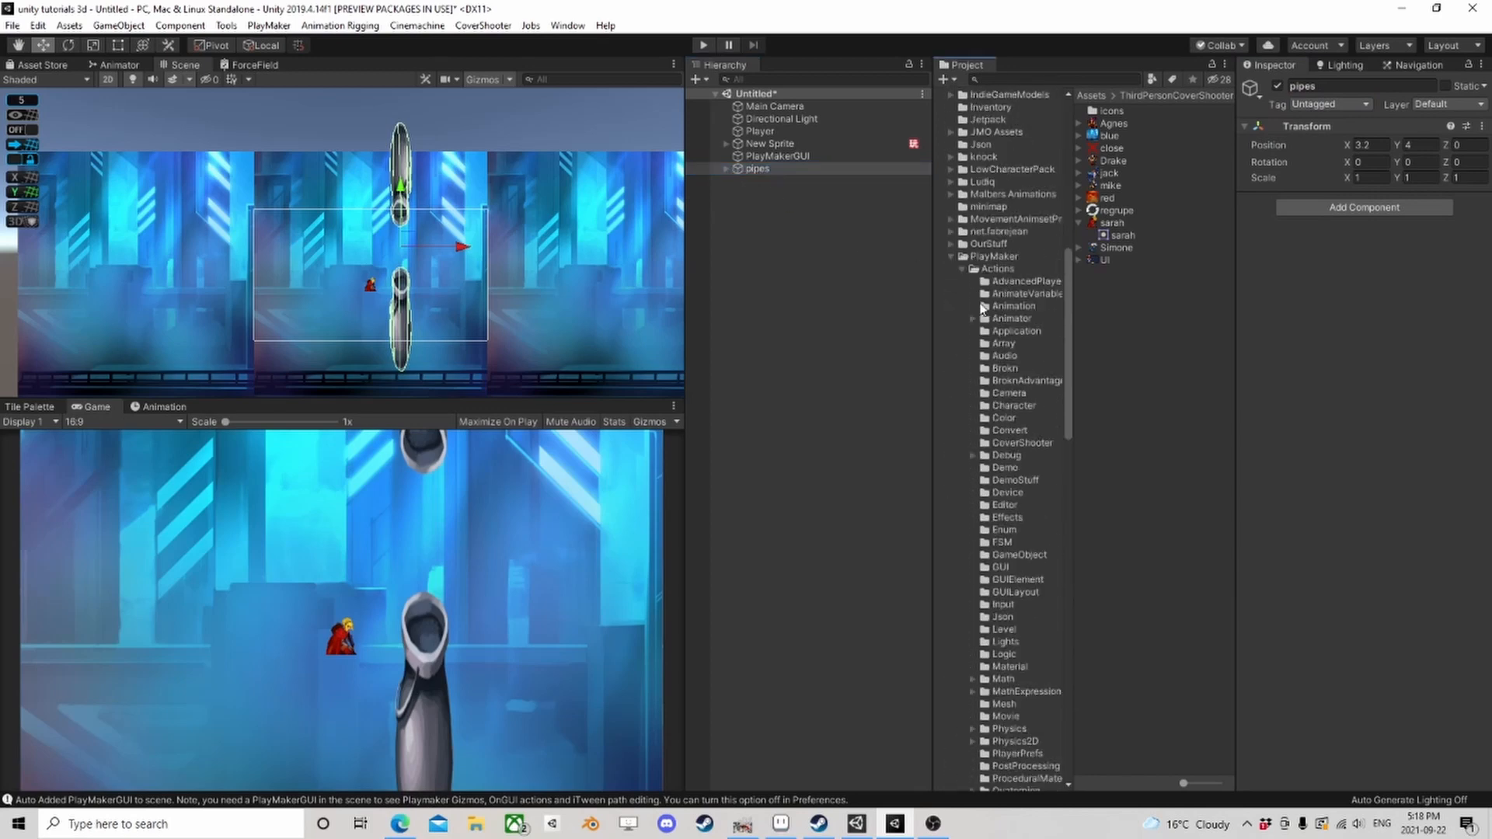
scroll(983, 309, "up", 5)
left_click(951, 442)
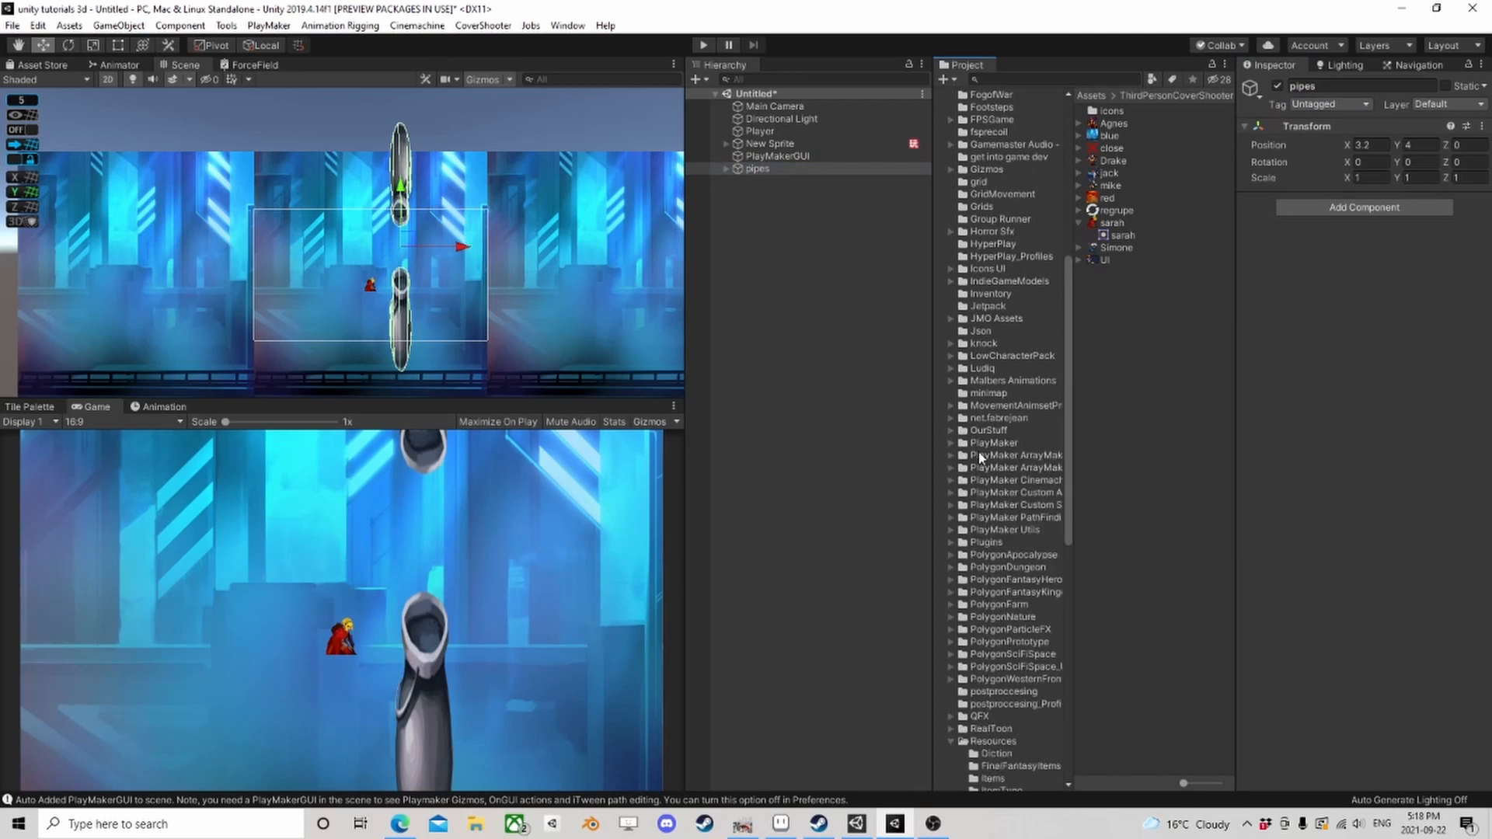
scroll(967, 324, "up", 4)
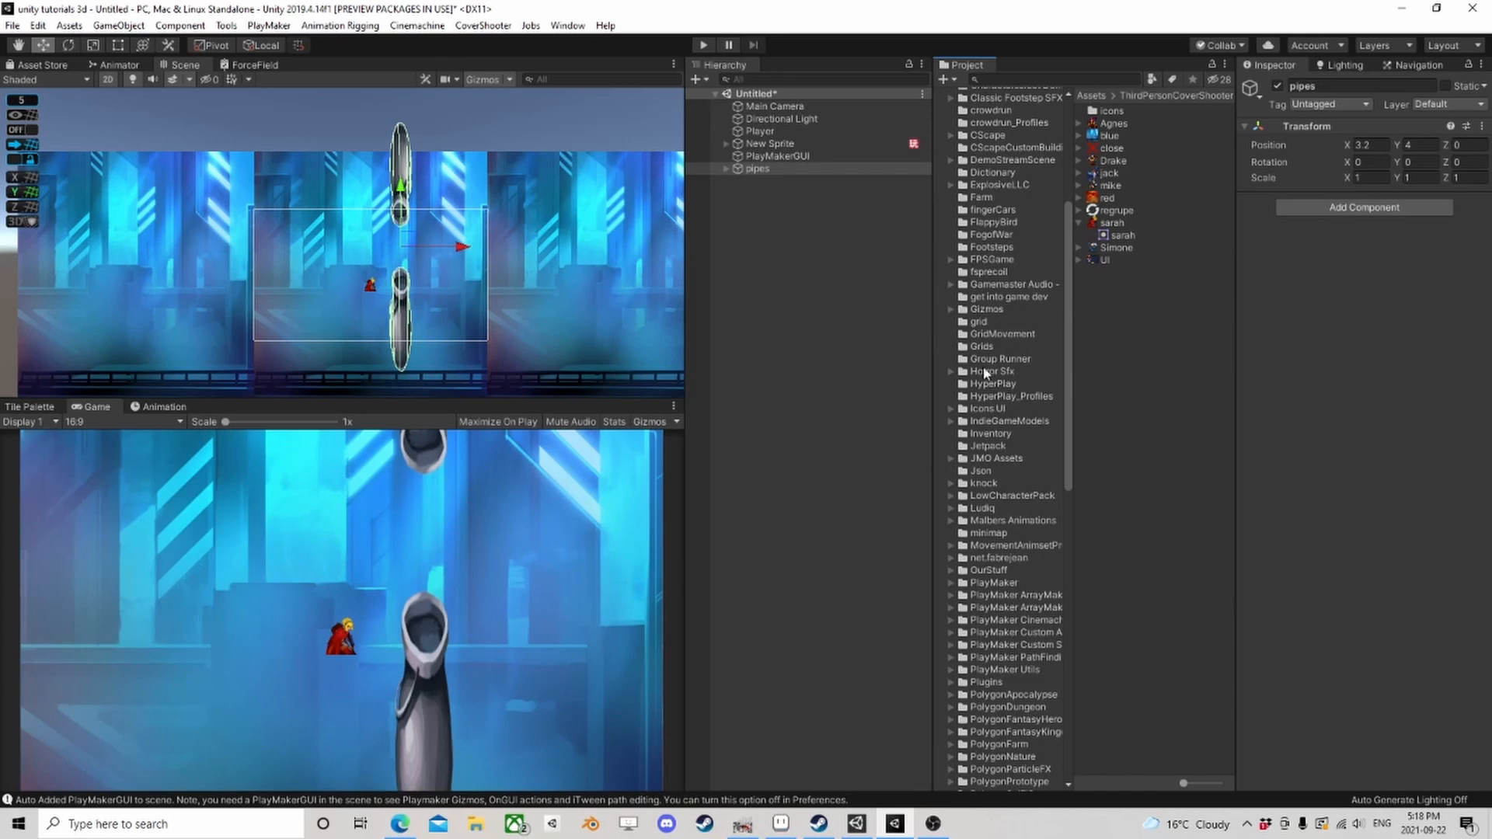
mouse_move(987, 223)
left_mouse_down()
mouse_move(749, 166)
mouse_move(991, 225)
left_mouse_up()
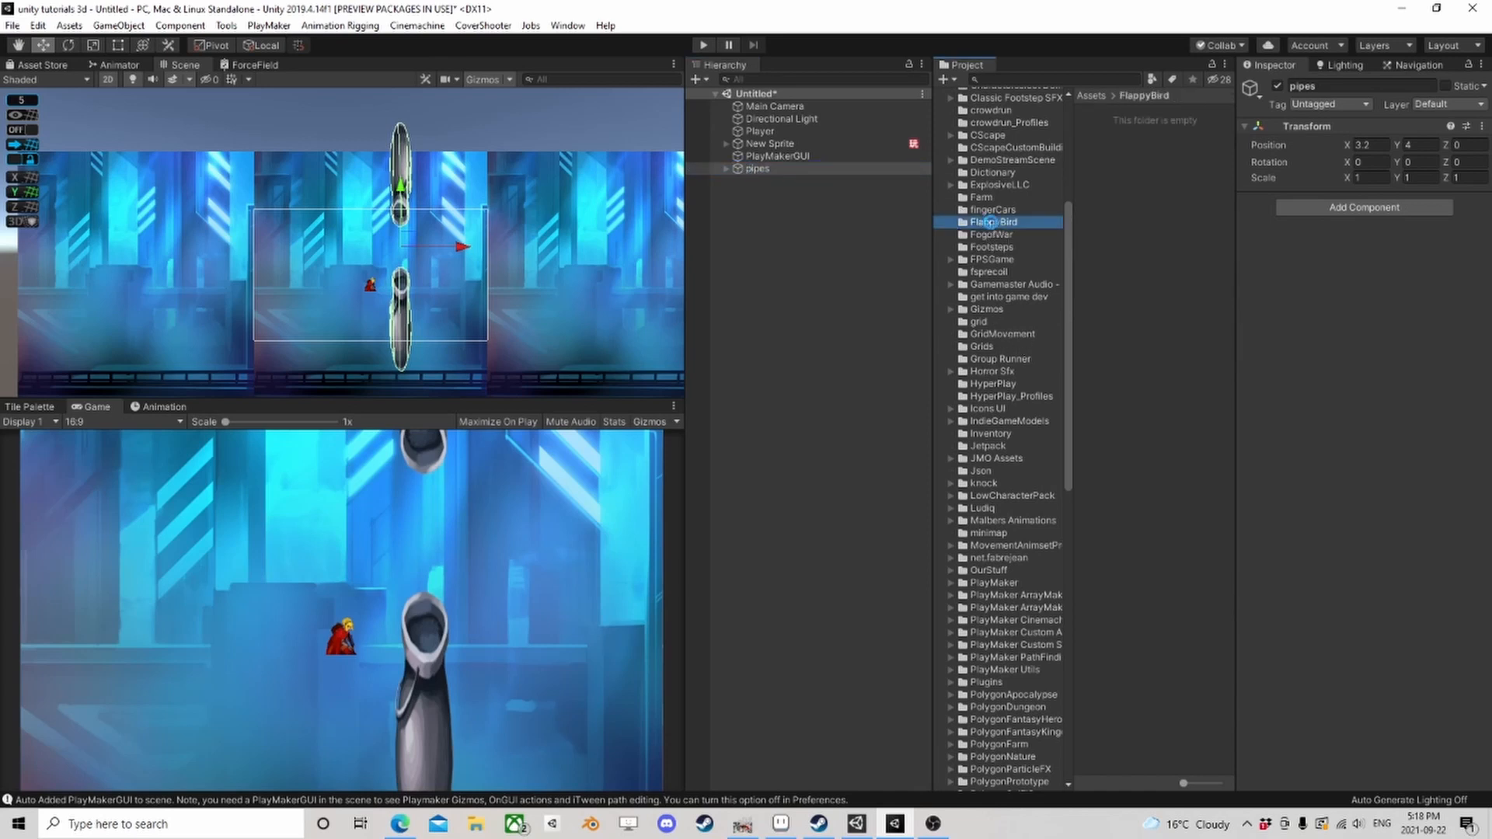
left_click(785, 169)
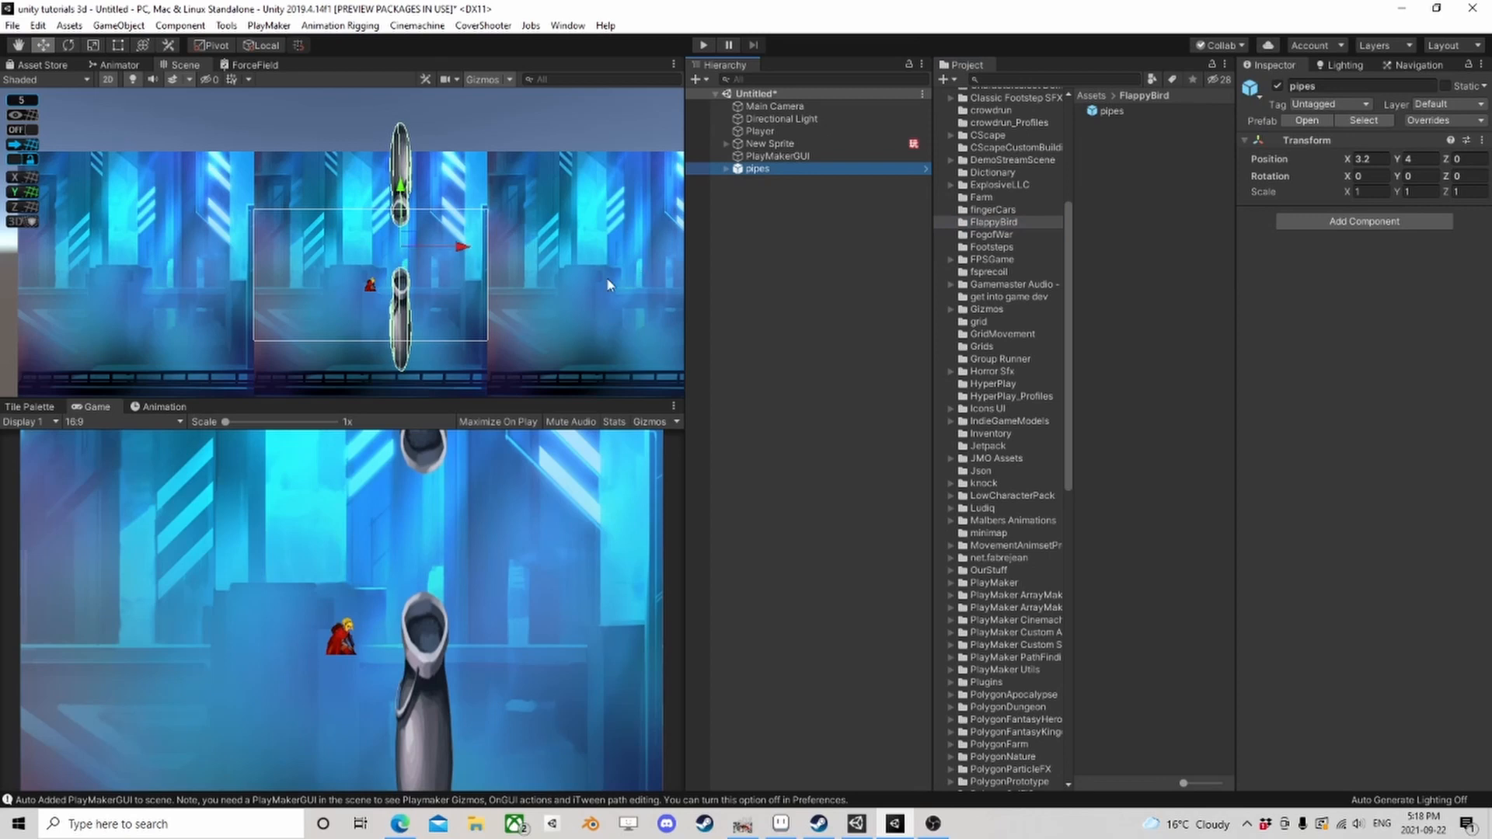
key("Delete")
Step: Add a PlayMakerFSM component to the Player object
left_click(758, 131)
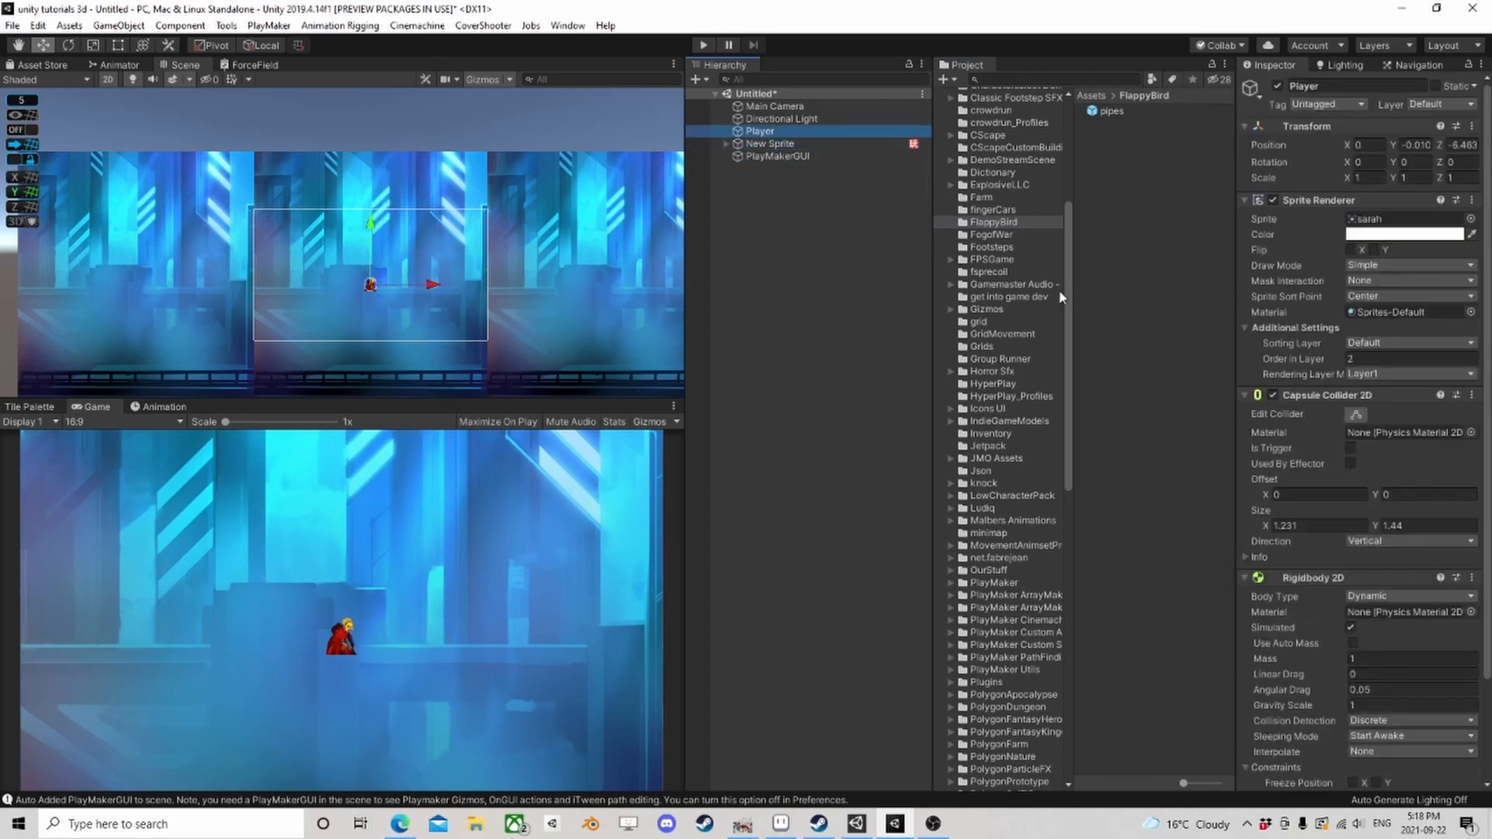
scroll(1401, 617, "down", 3)
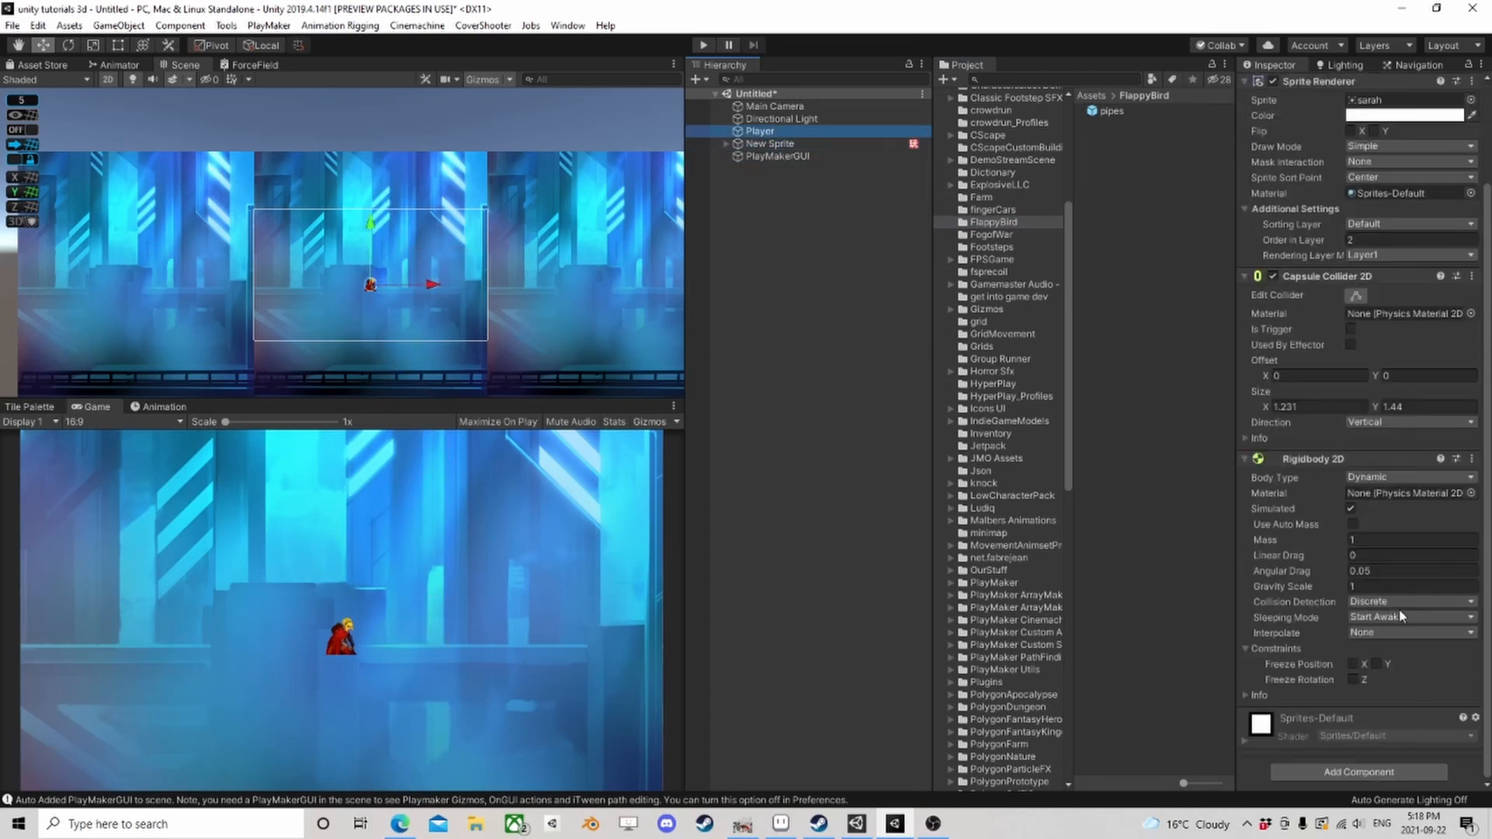
left_click(1339, 768)
type("fsm")
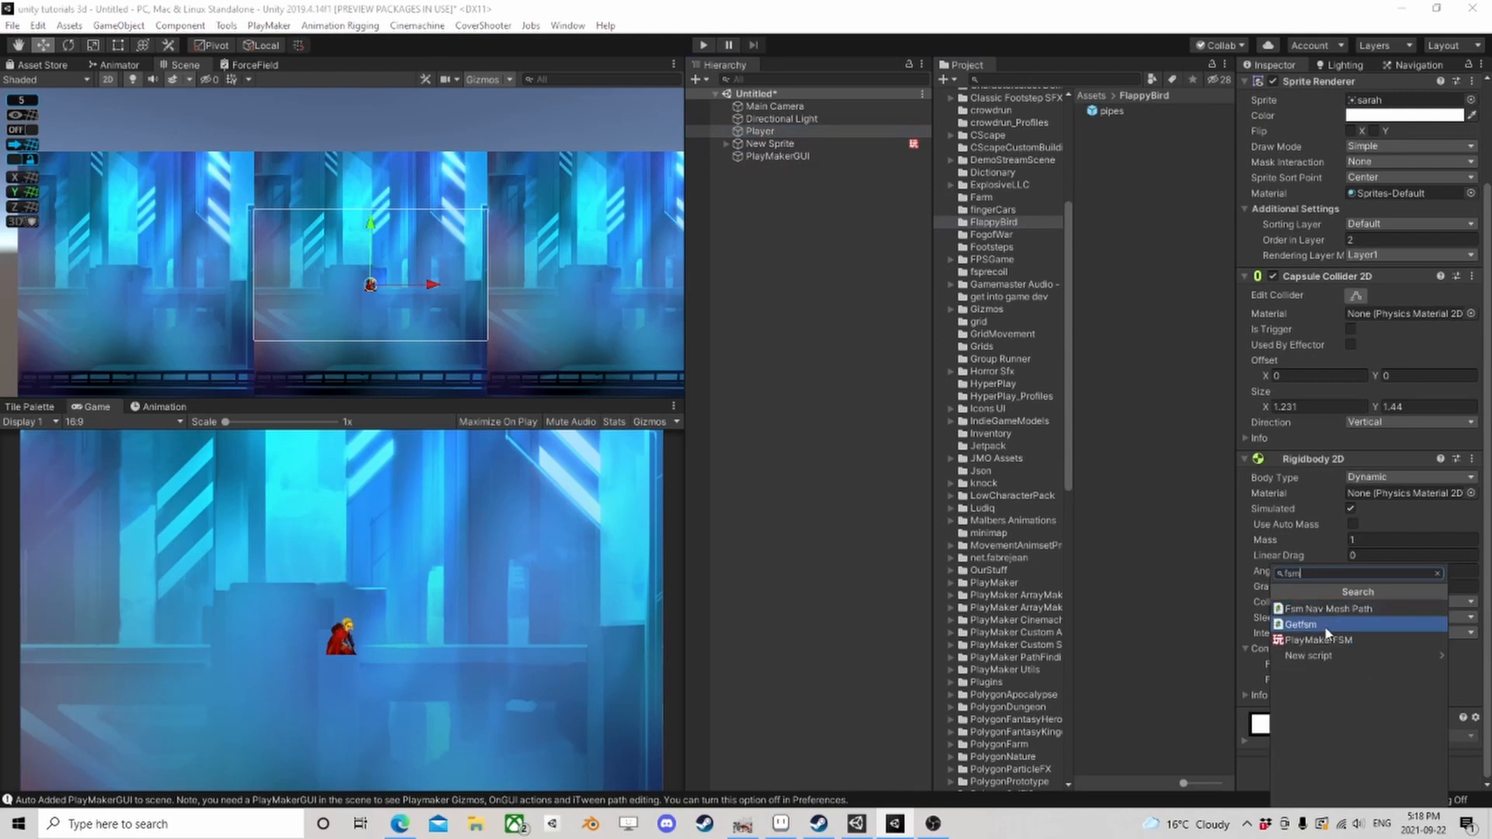
left_click(1349, 641)
scroll(1398, 614, "down", 4)
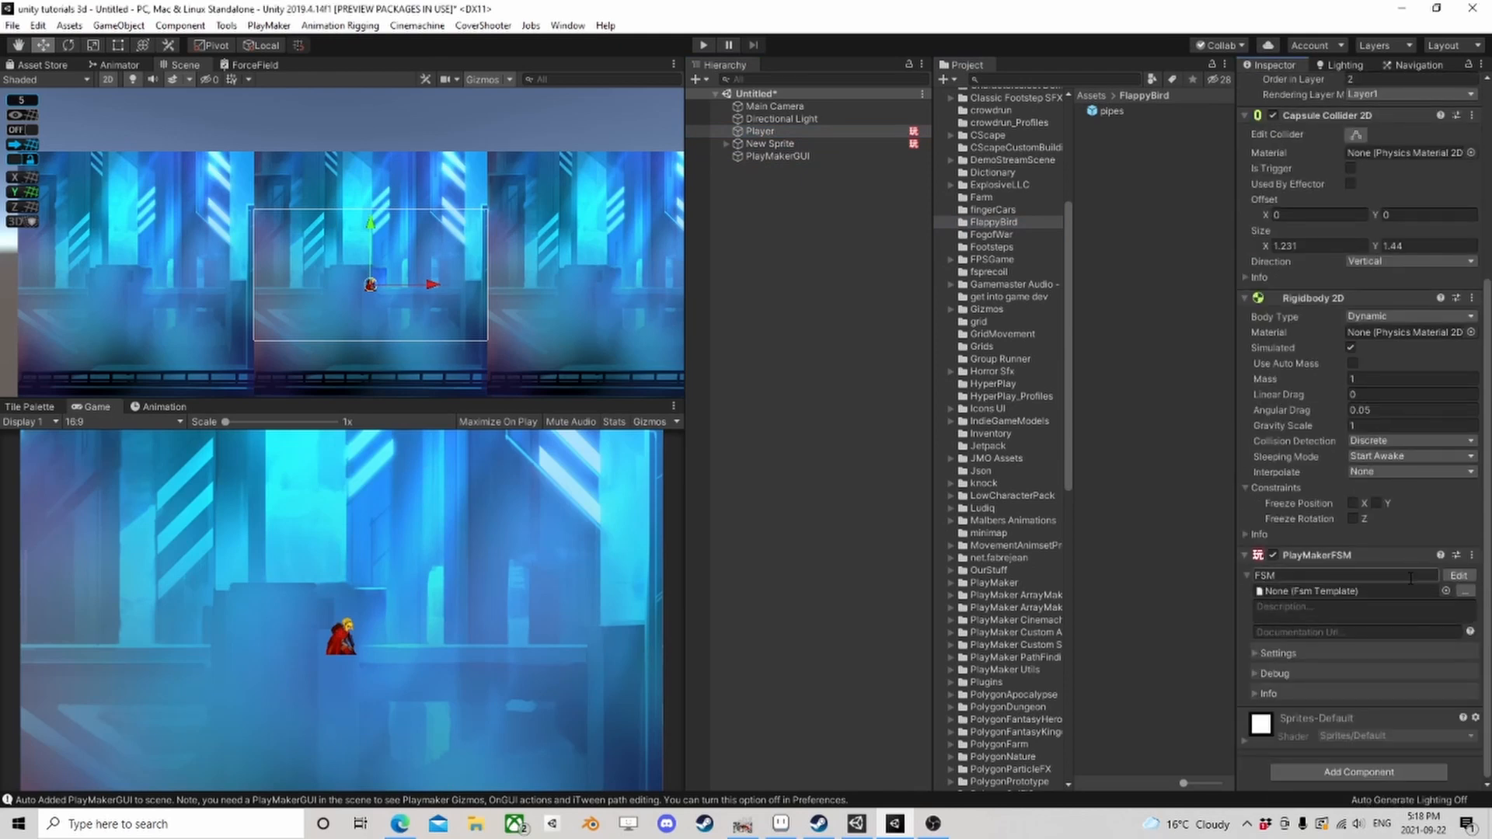
Step: Try out a pipes prefab instance under Player, moved to about X 8.8, and remove it again
left_click_drag(1110, 112, 757, 132)
mouse_move(481, 258)
left_mouse_down()
mouse_move(567, 253)
mouse_move(510, 262)
left_mouse_up()
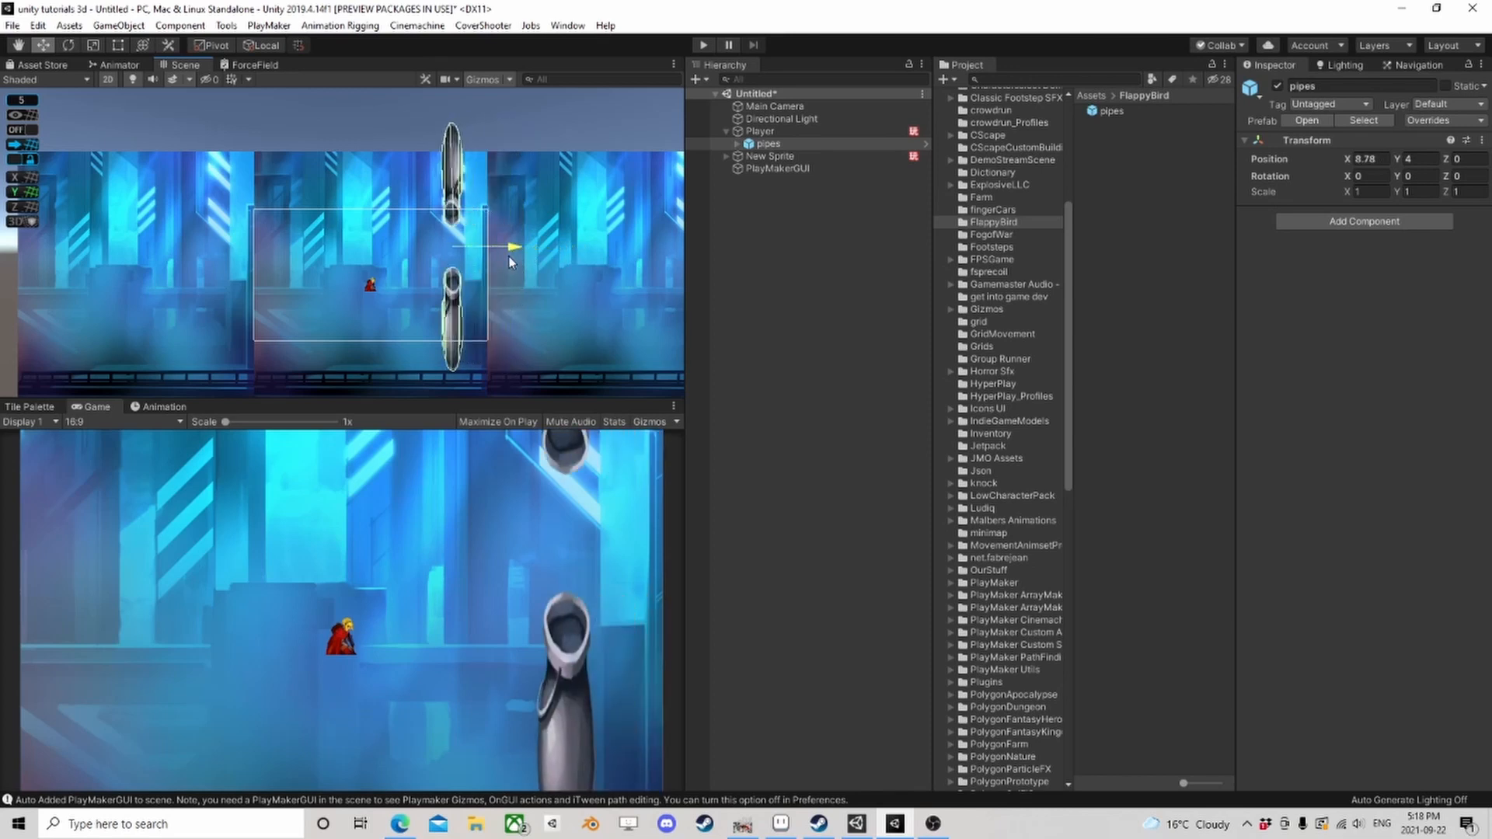
left_click(769, 145)
key("Delete")
Step: Open the Player's FSM for editing and add a Get Position 2d action to State 1
left_click(773, 132)
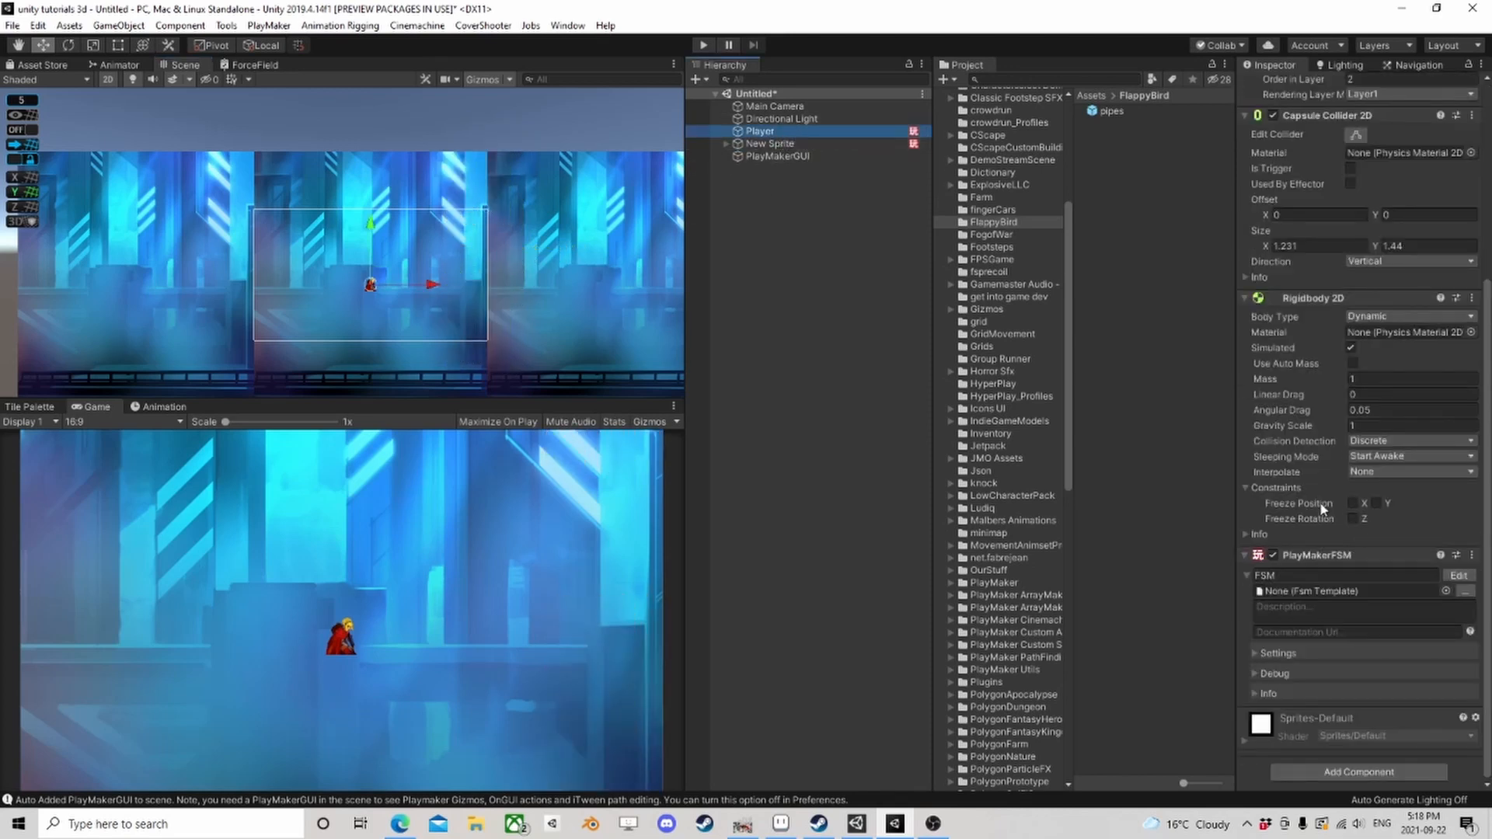
left_click(1458, 574)
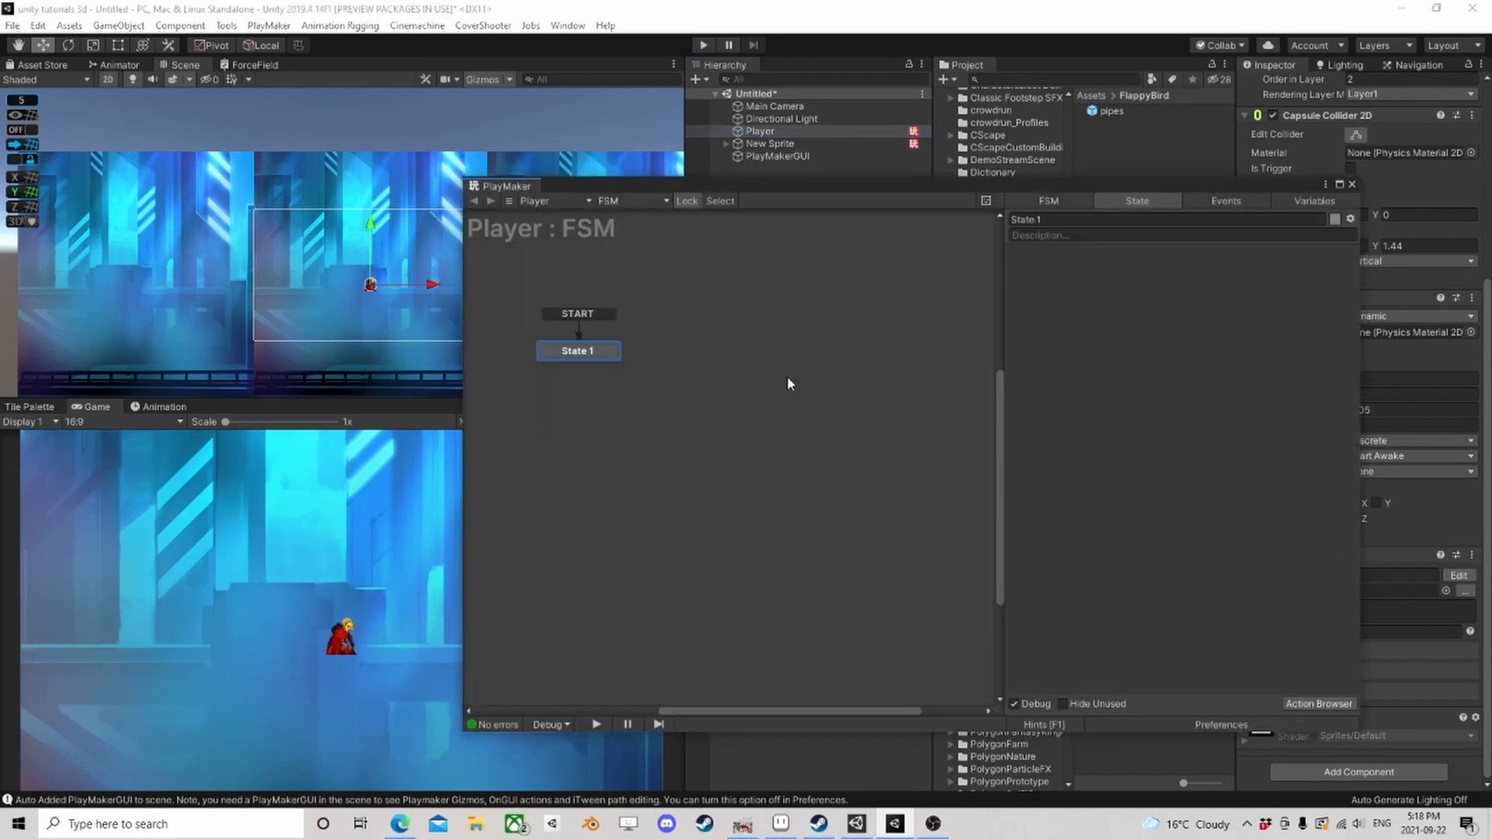
left_click(604, 352)
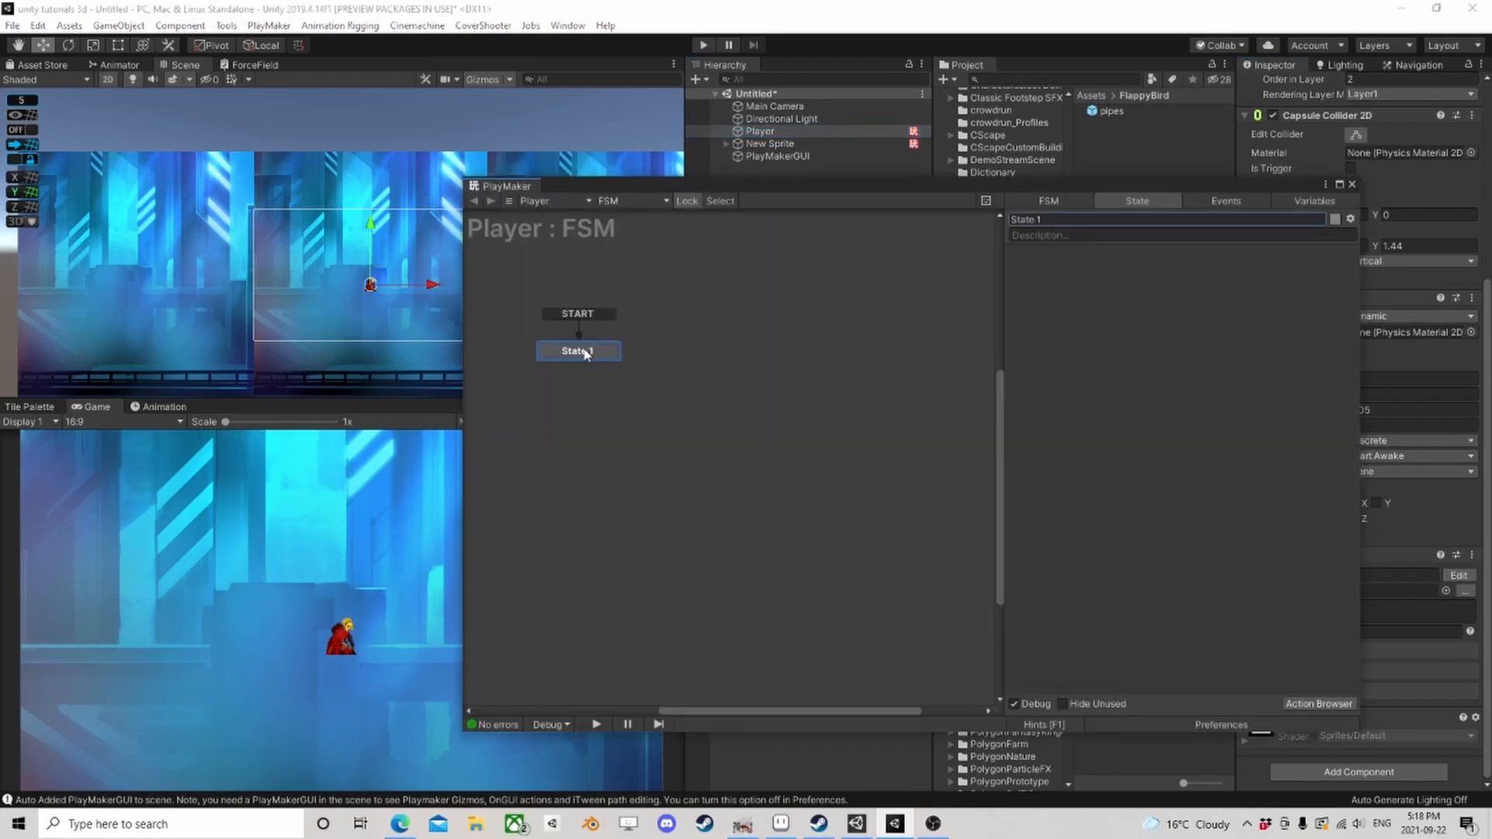
left_click(1310, 703)
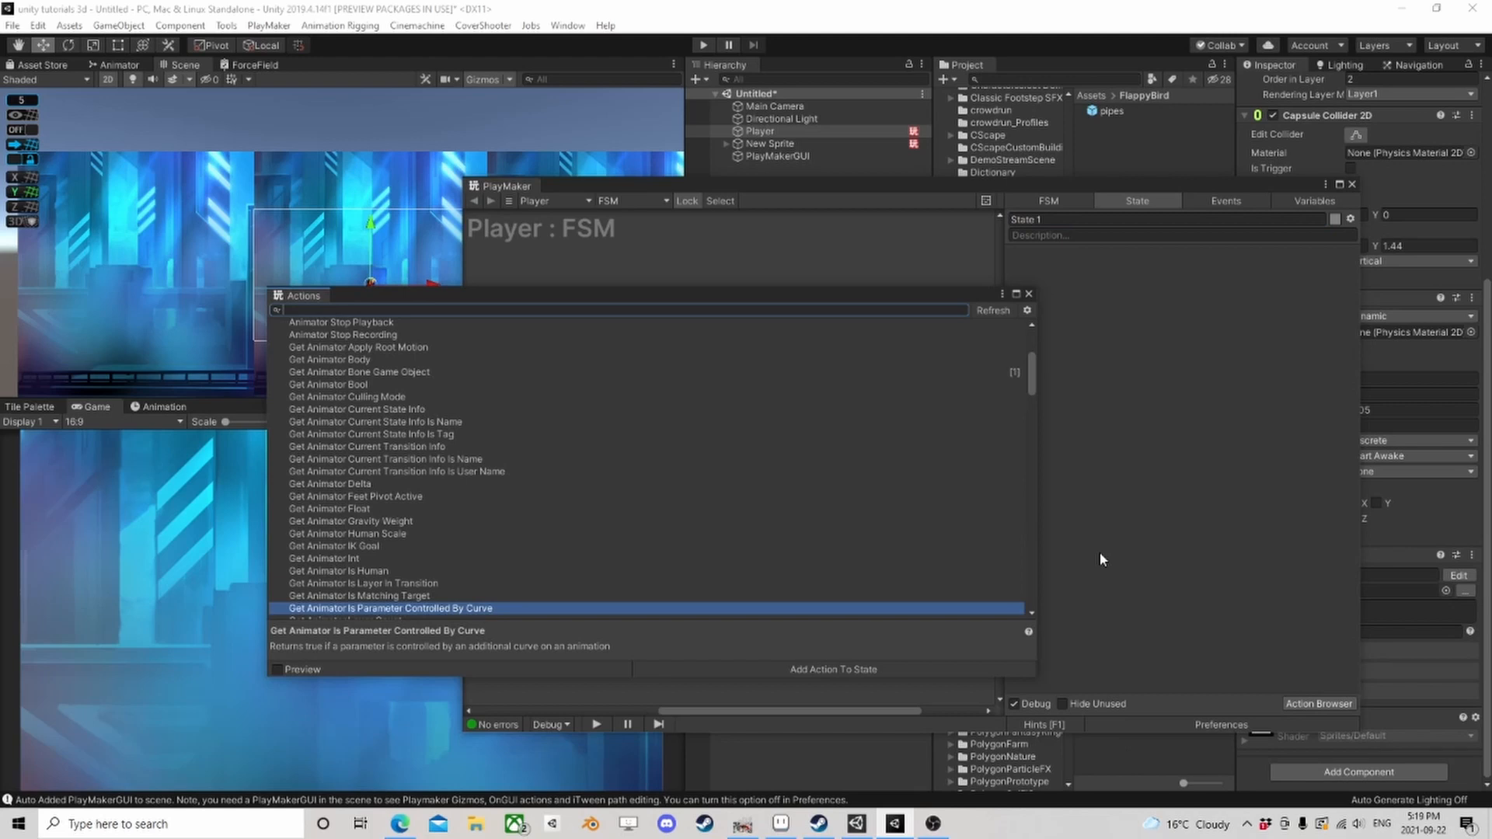
type("get pos")
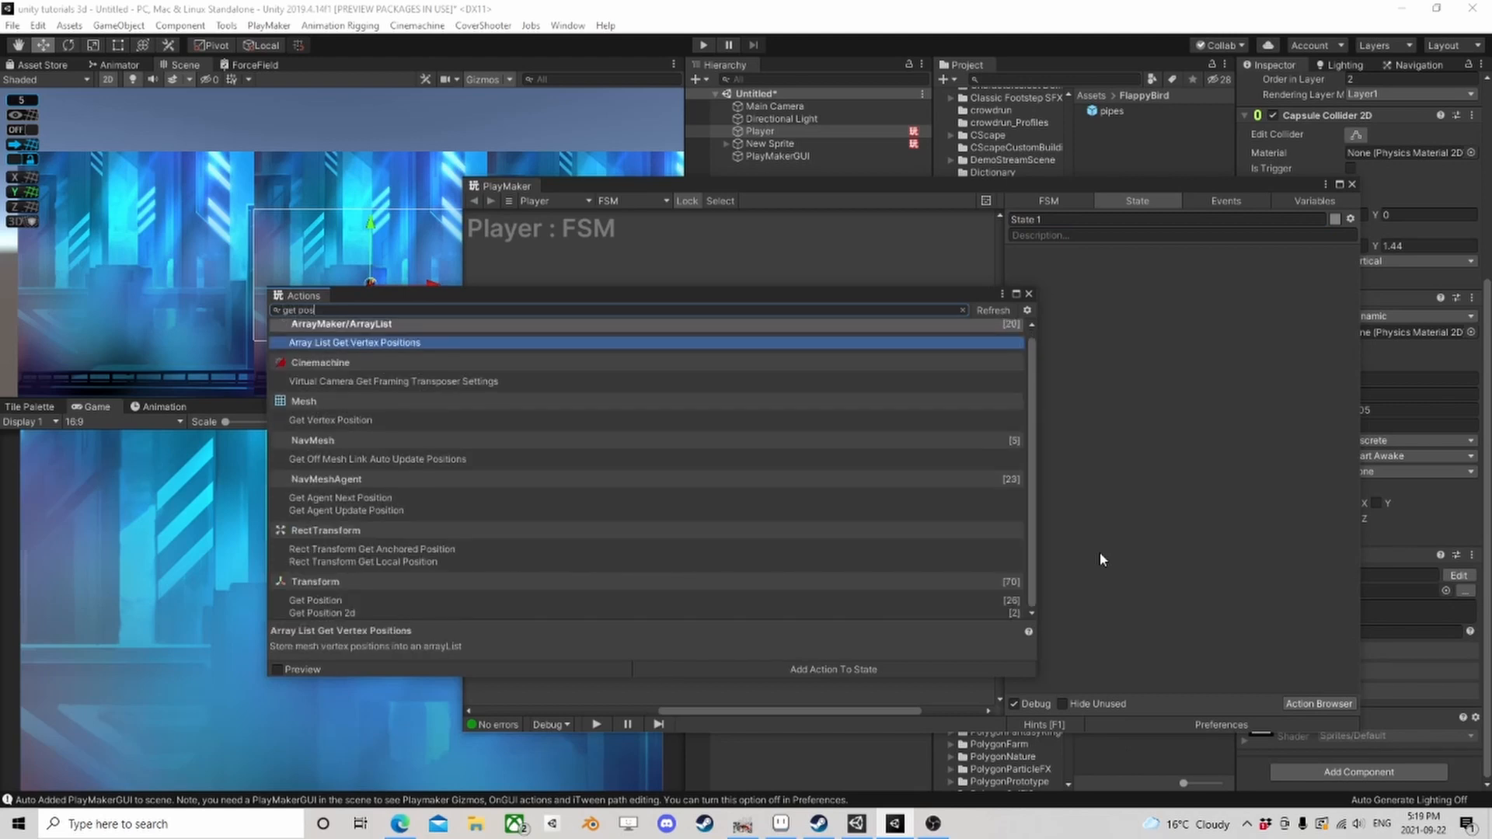
type("ition")
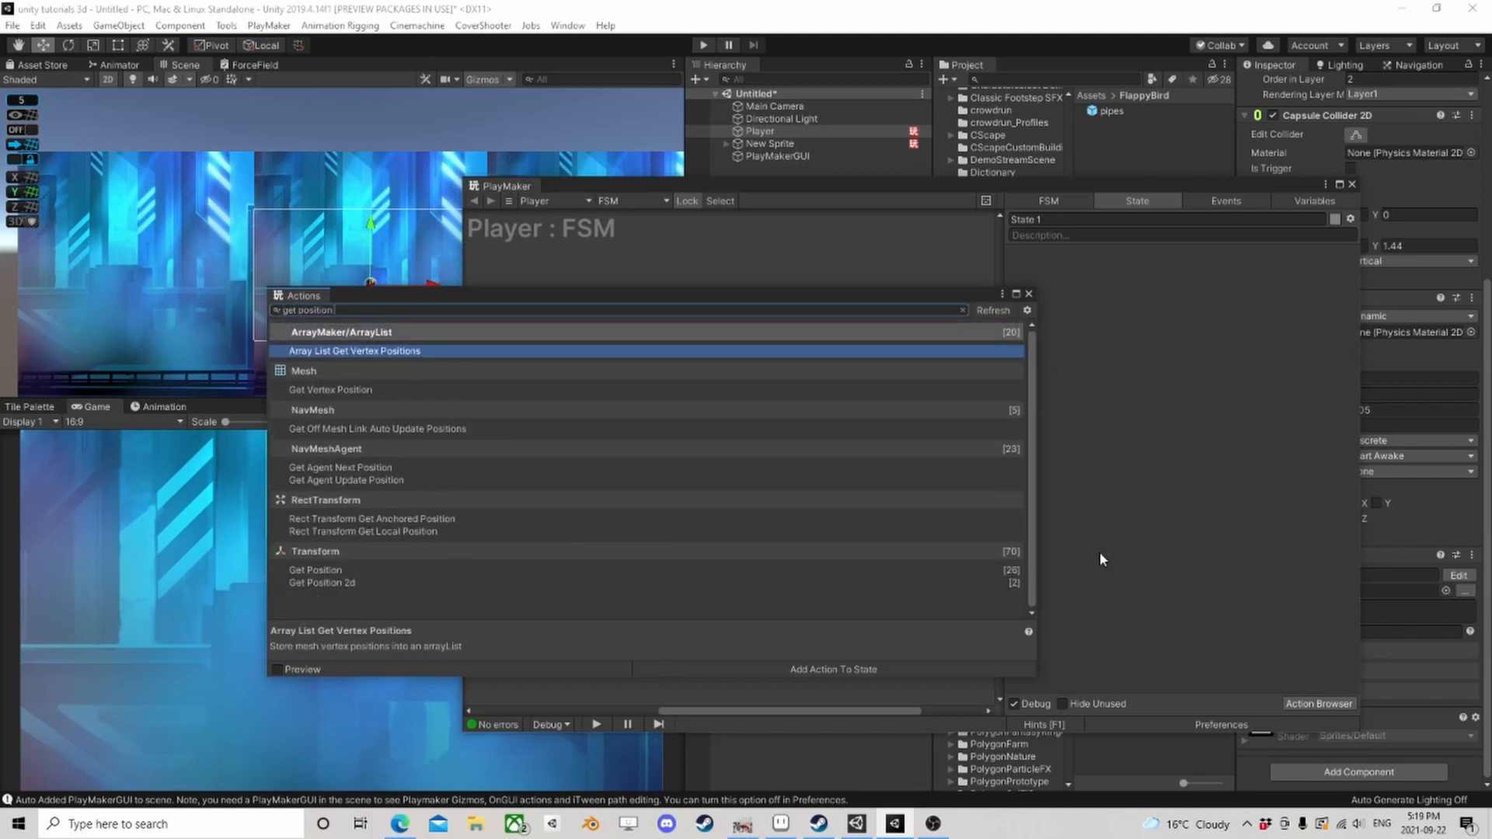
key("Down")
key("Down")
key("Down")
key("Down")
key("Down")
key("Down")
key("Down")
key("Down")
key("Return")
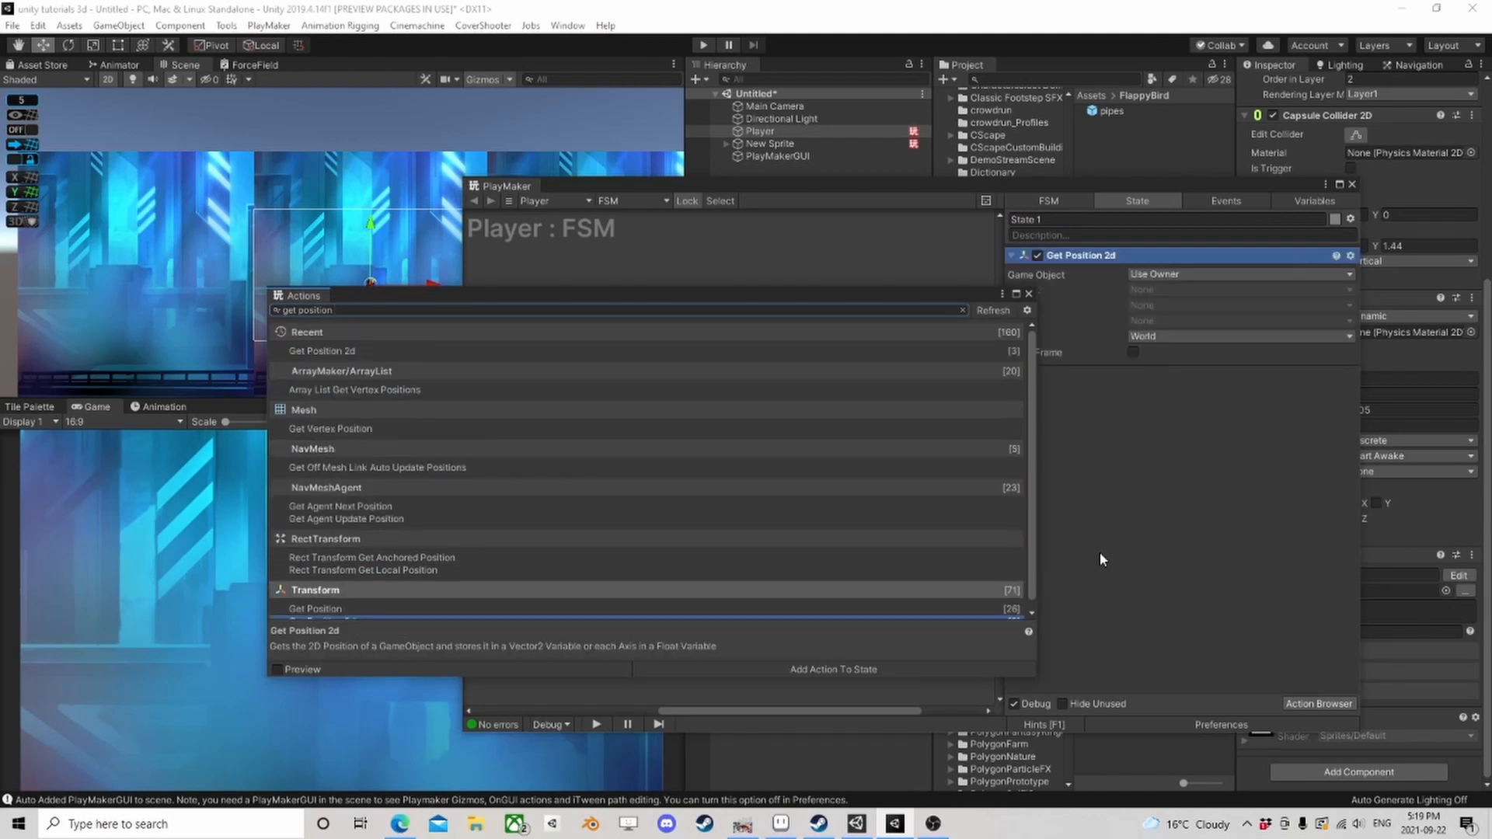
left_click(1028, 294)
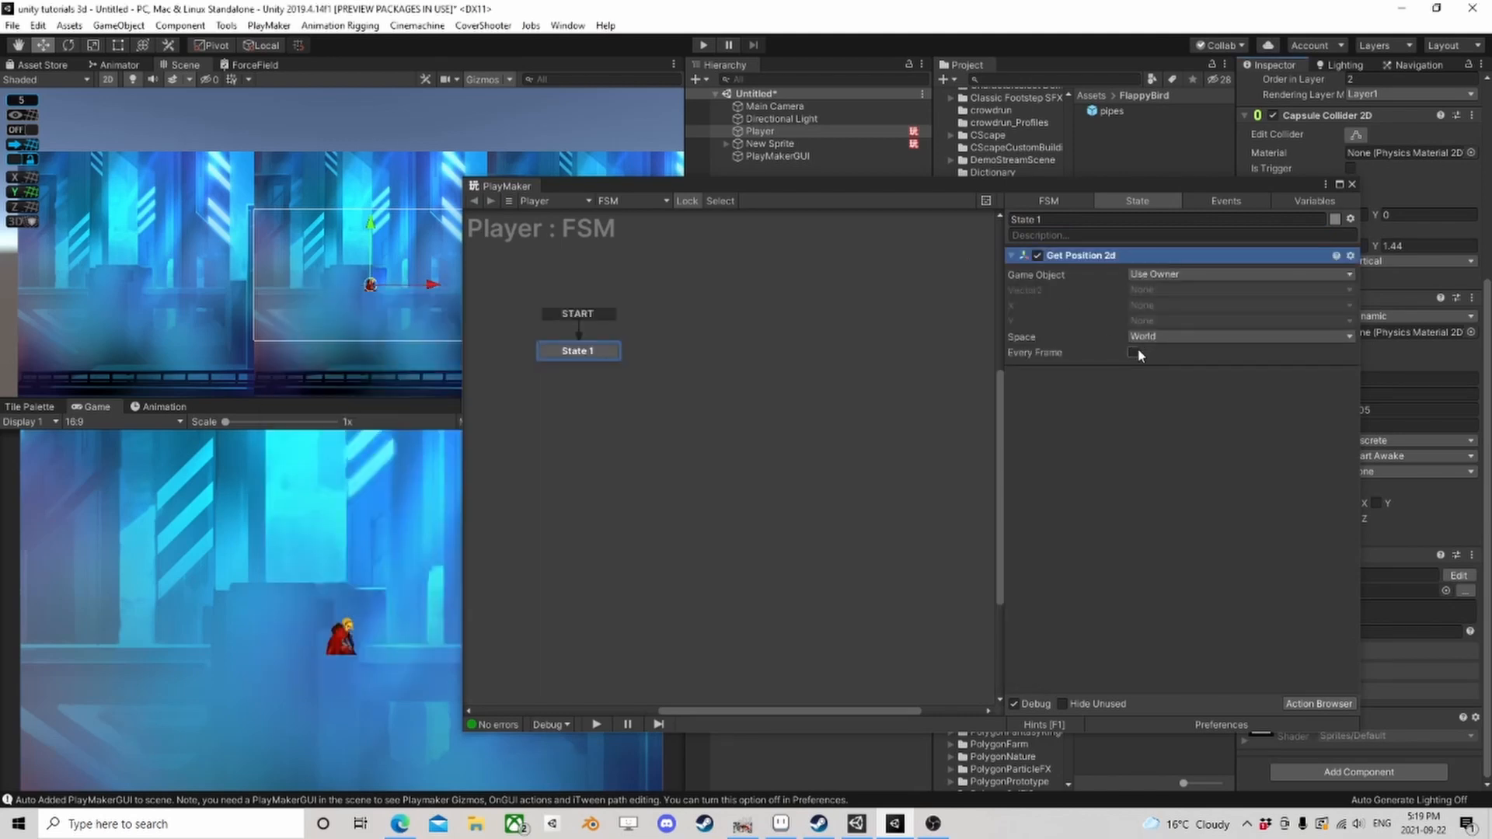
Step: Store the Get Position 2d action's X value in a new variable named X and update it every frame
left_click(1197, 320)
left_click(1182, 362)
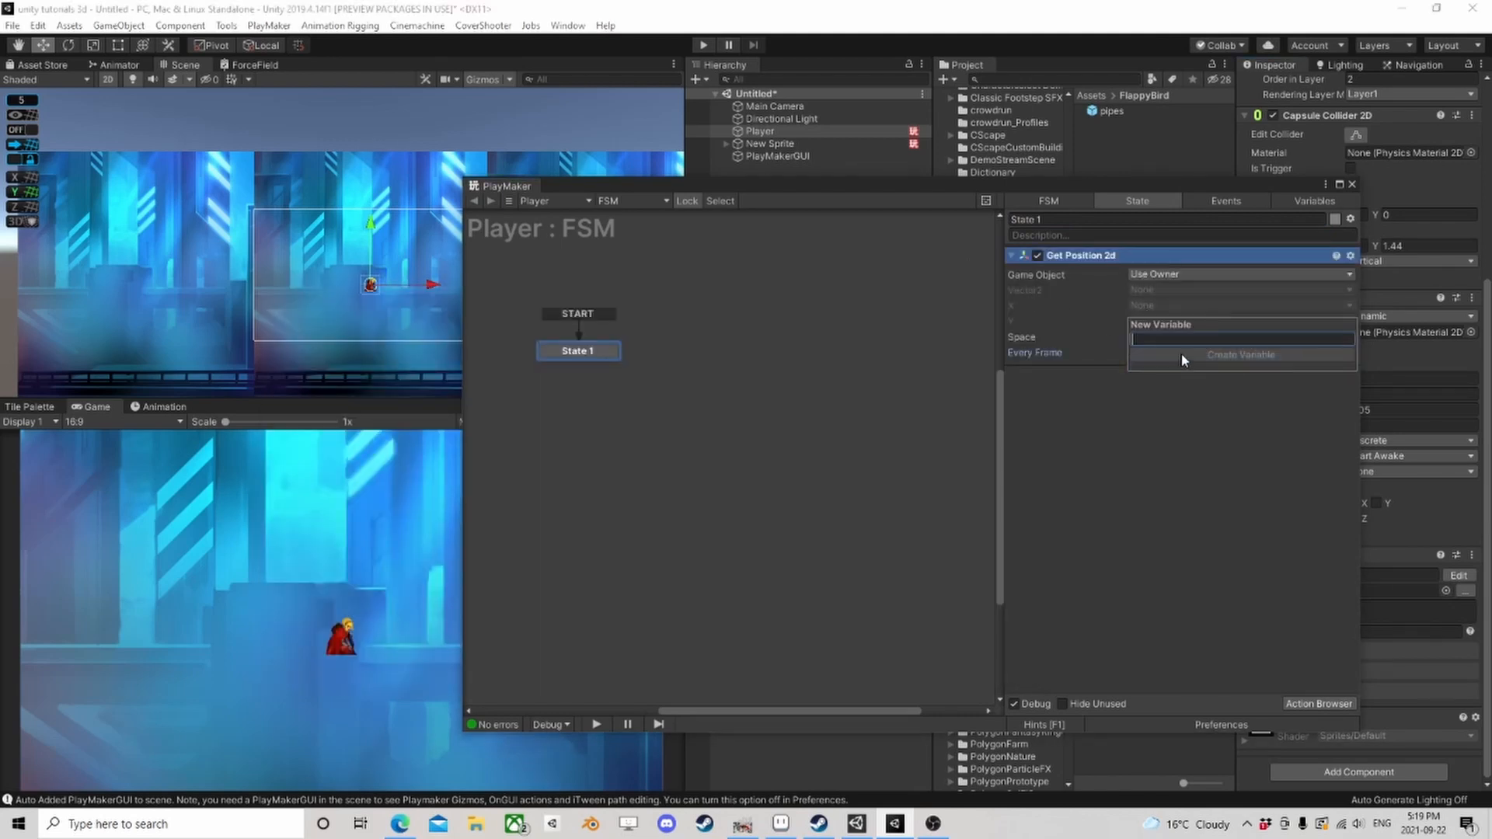
left_click(1214, 351)
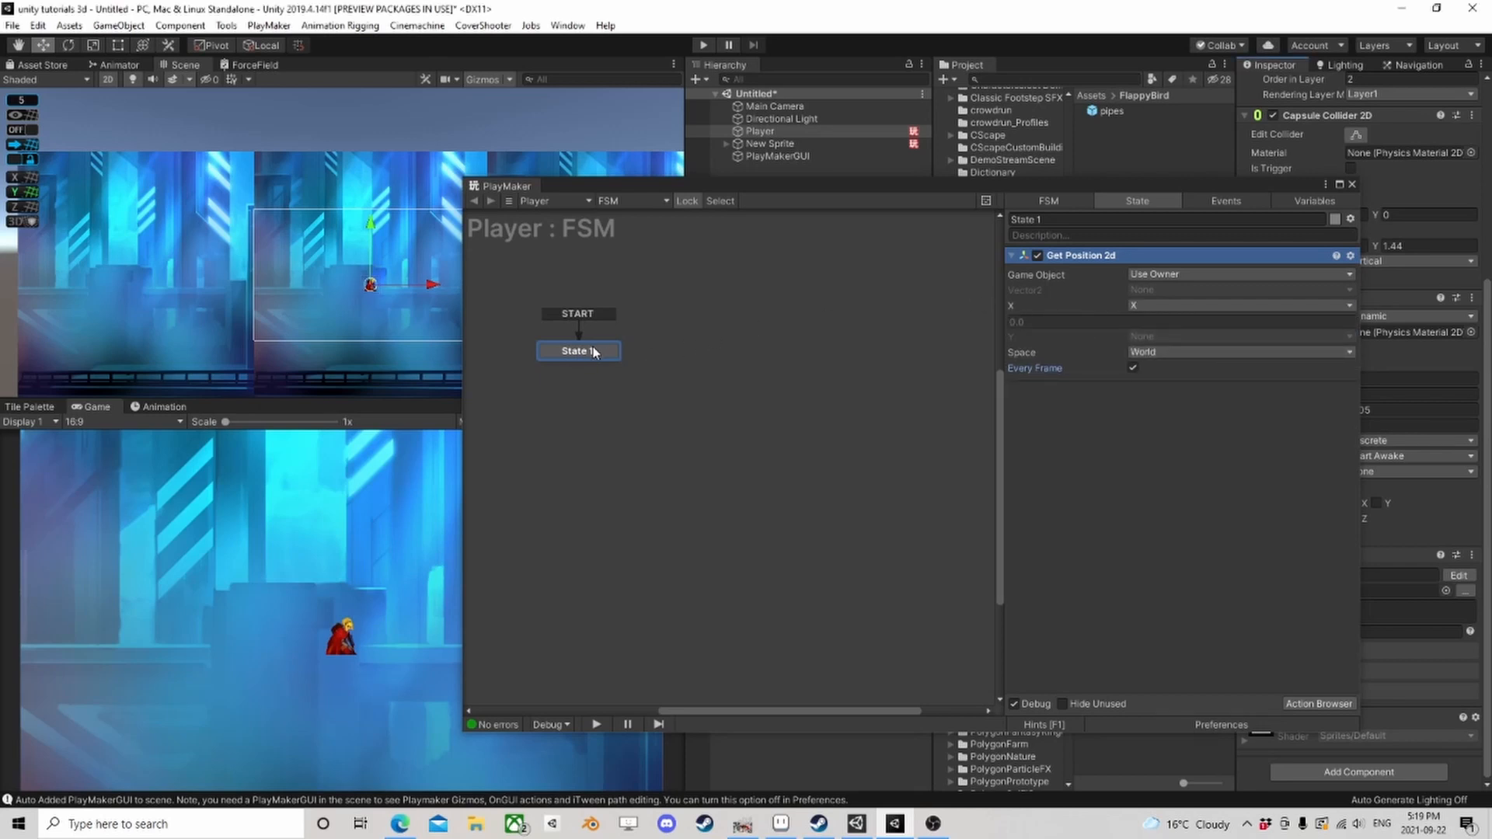
Step: Add a Float Compare action to State 1 and place it below the Get Position 2d action
left_click(1337, 704)
type("flo")
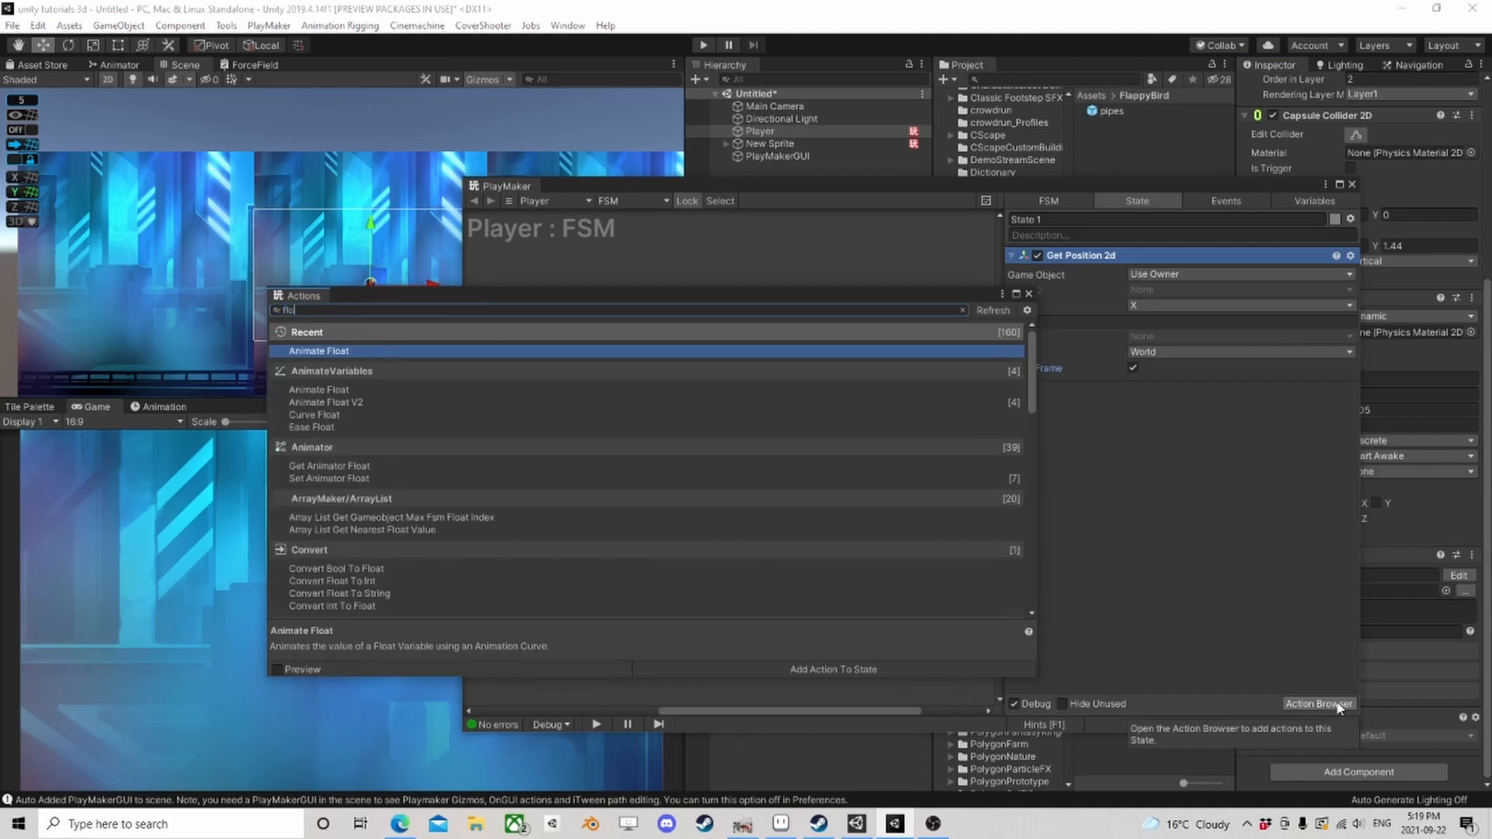
type("at com")
key("Return")
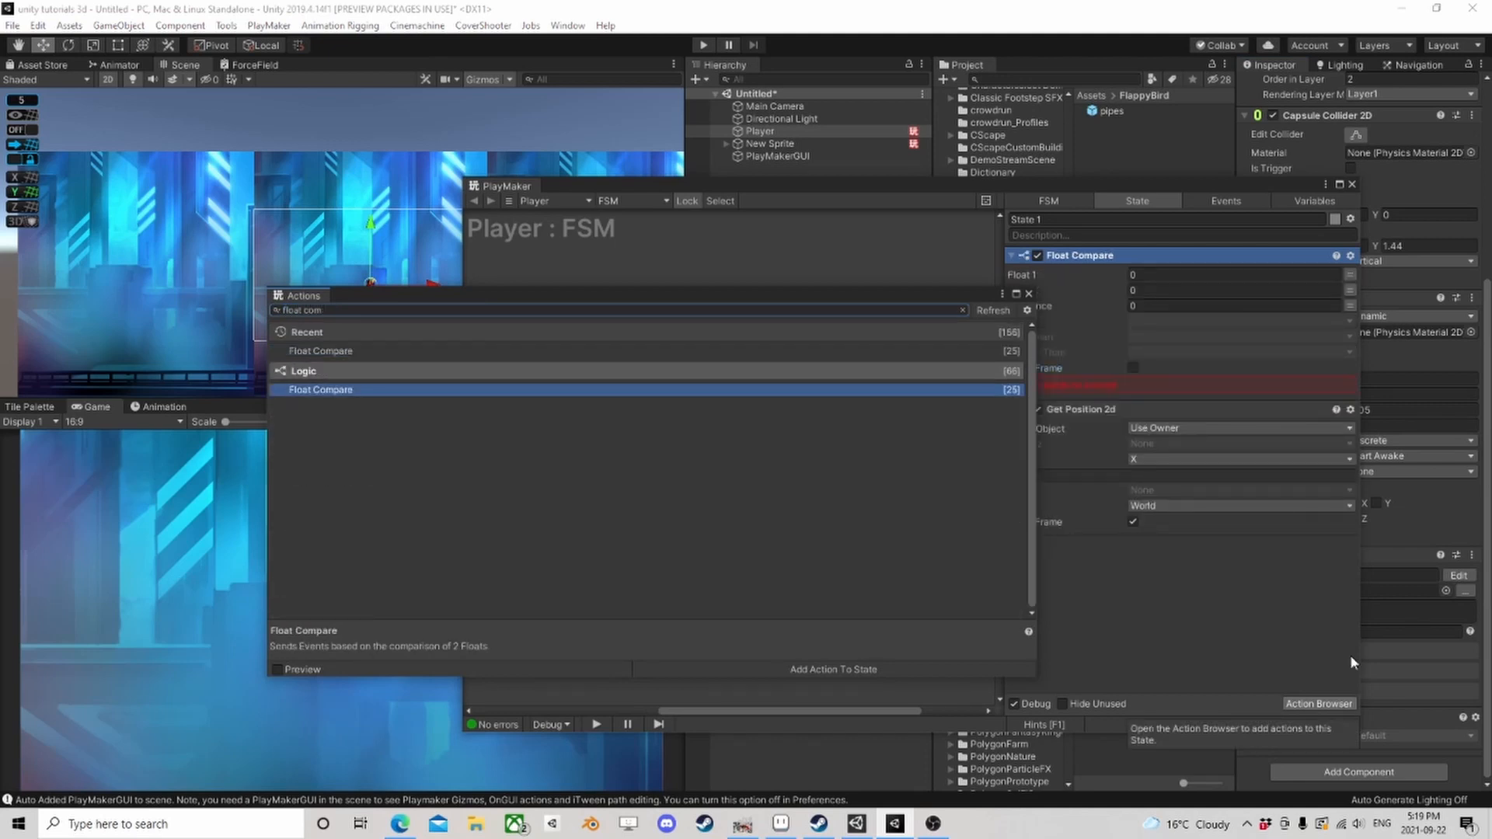
left_click(1028, 293)
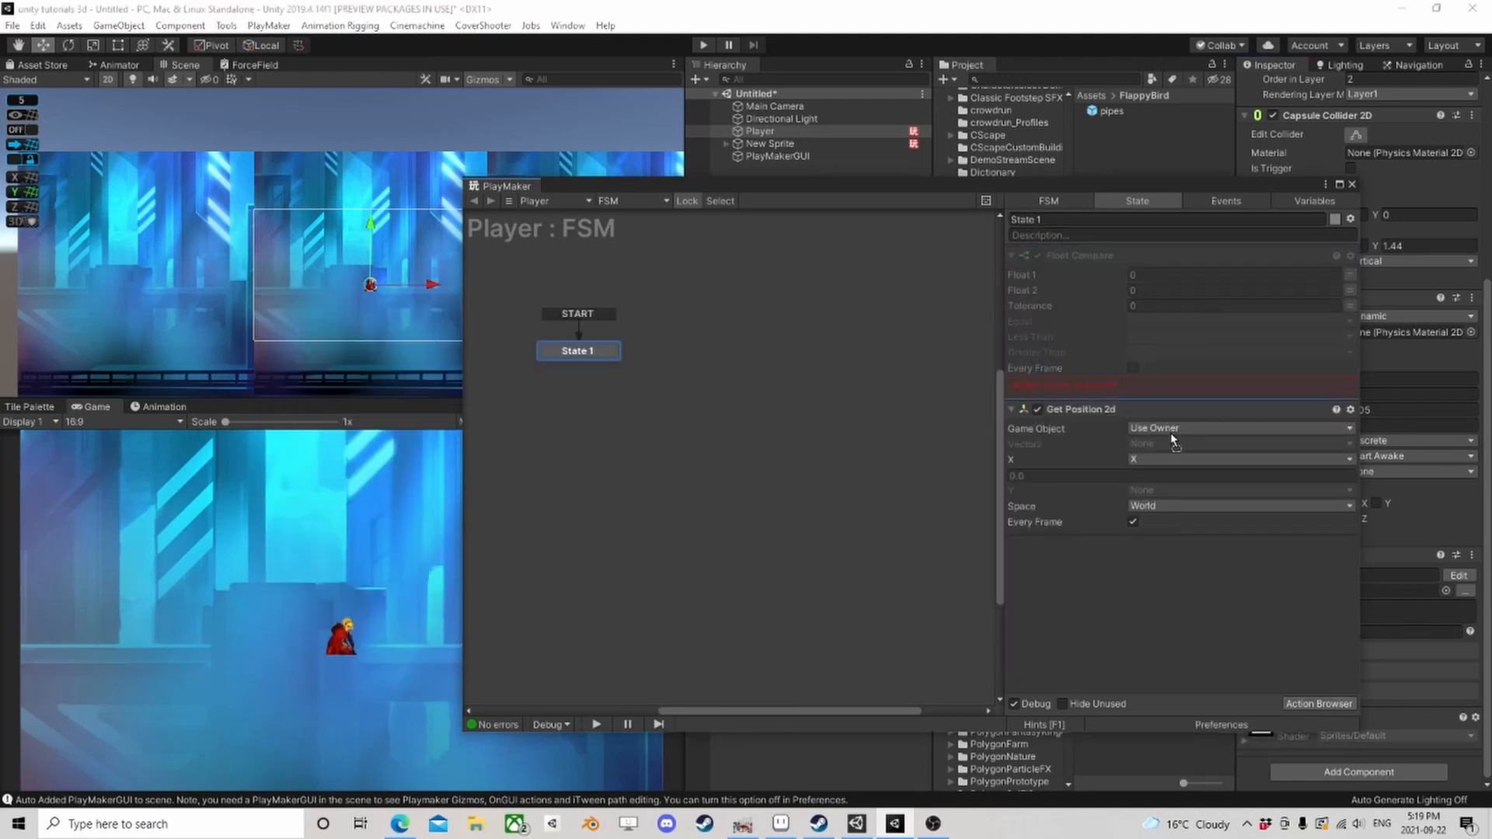
left_click_drag(1171, 439, 1222, 545)
Step: Set the Float Compare action to compare the variable X with the value 15
left_click(1349, 409)
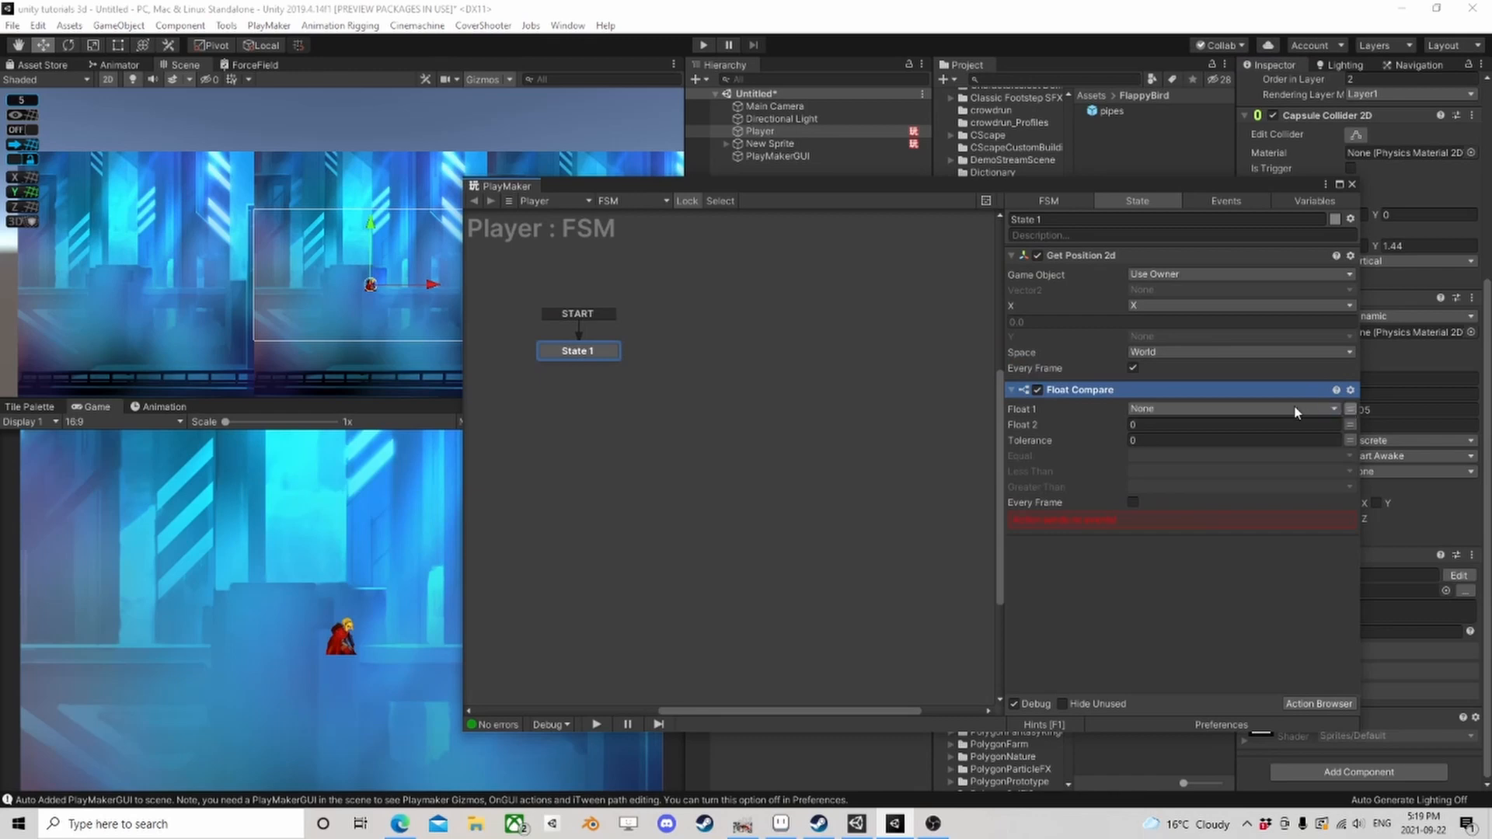
left_click(1243, 409)
left_click(1162, 440)
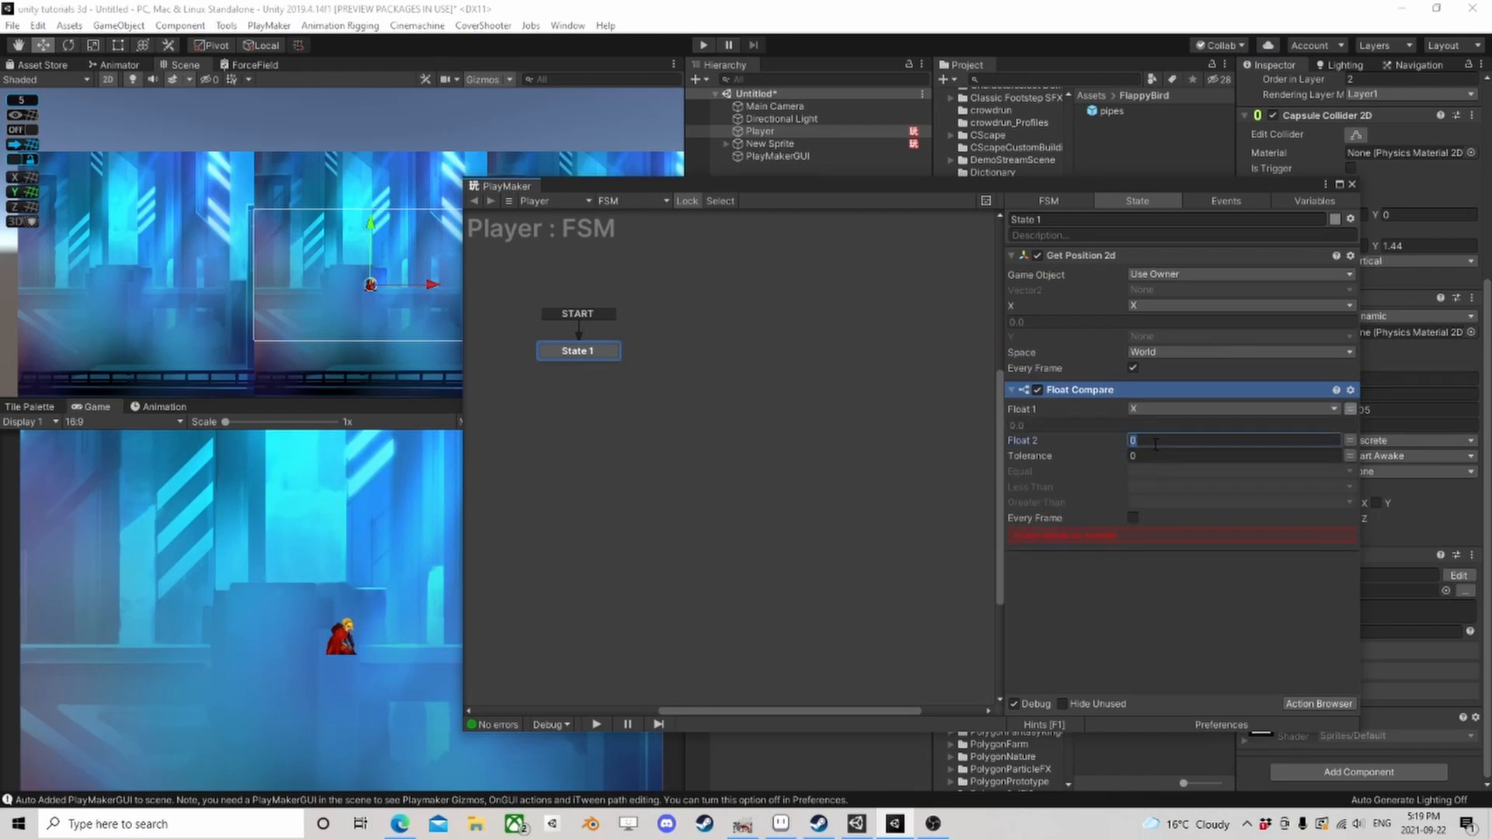
type("15")
key("Return")
Step: Assign a new event named CreatePipe to Float Compare's Greater Than result and check it every frame
left_click(1155, 498)
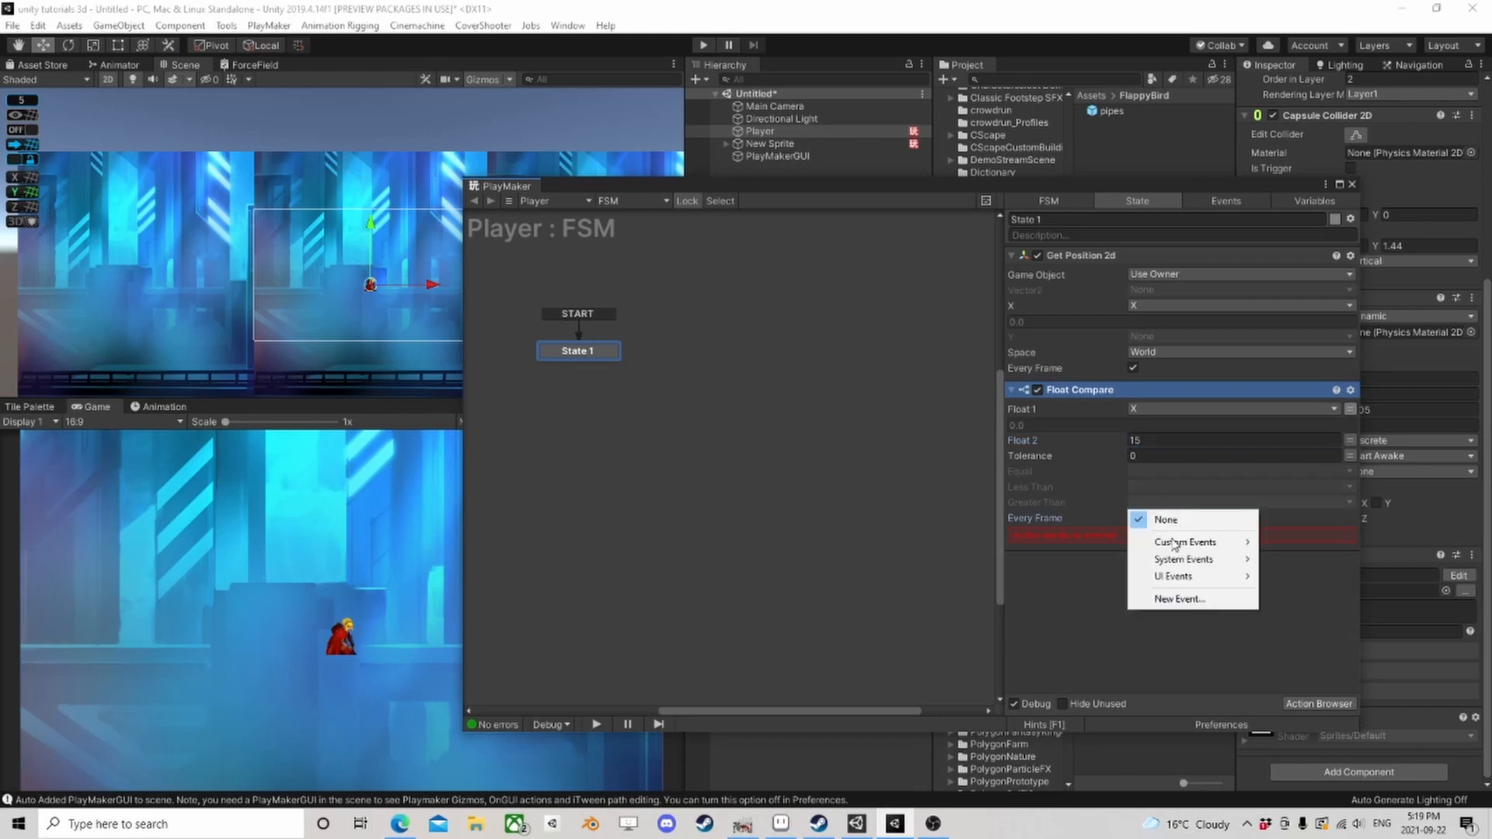
left_click(1217, 596)
type("CreatePipe")
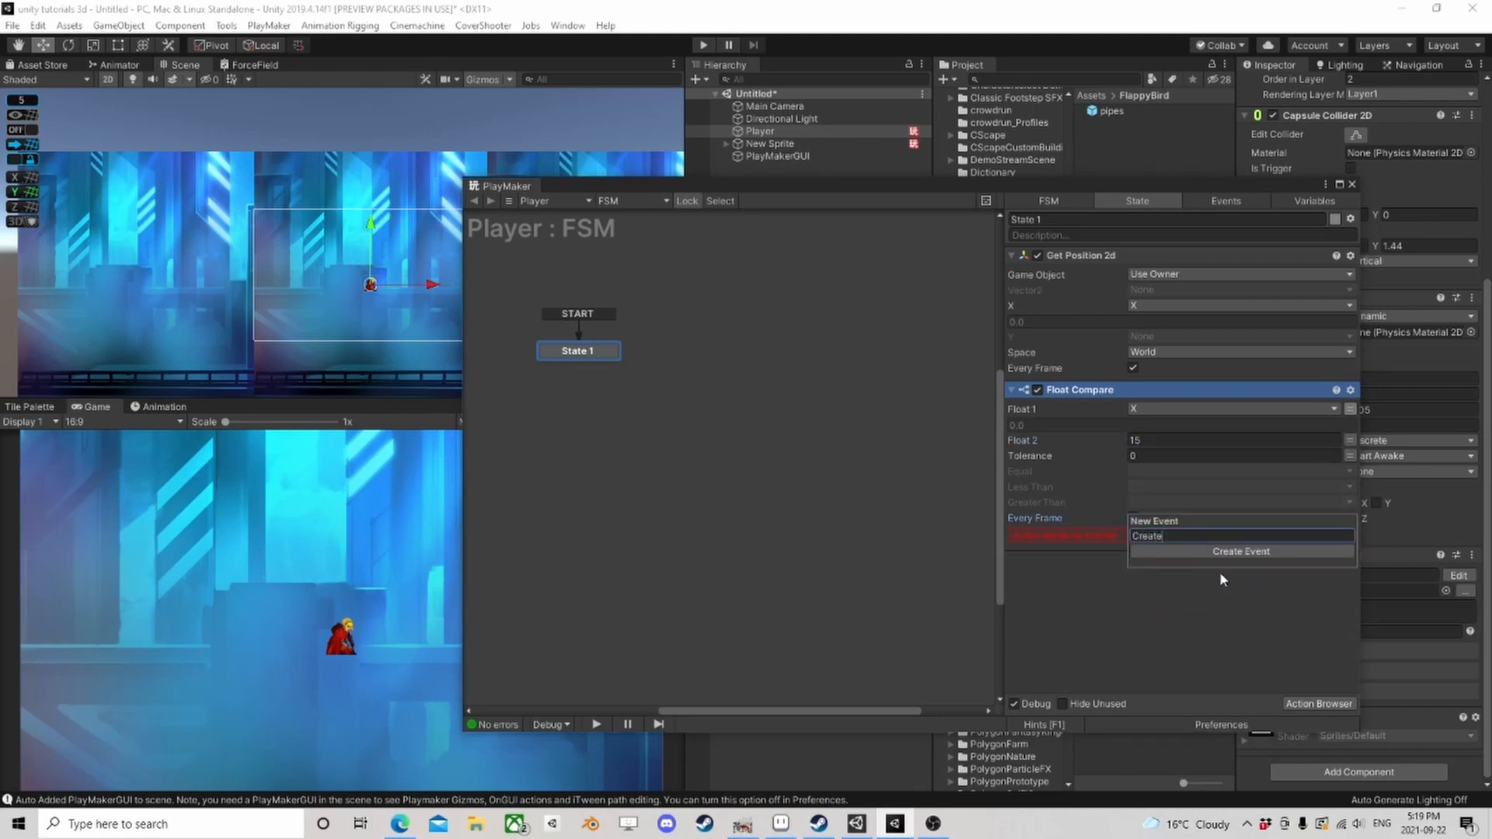
key("Return")
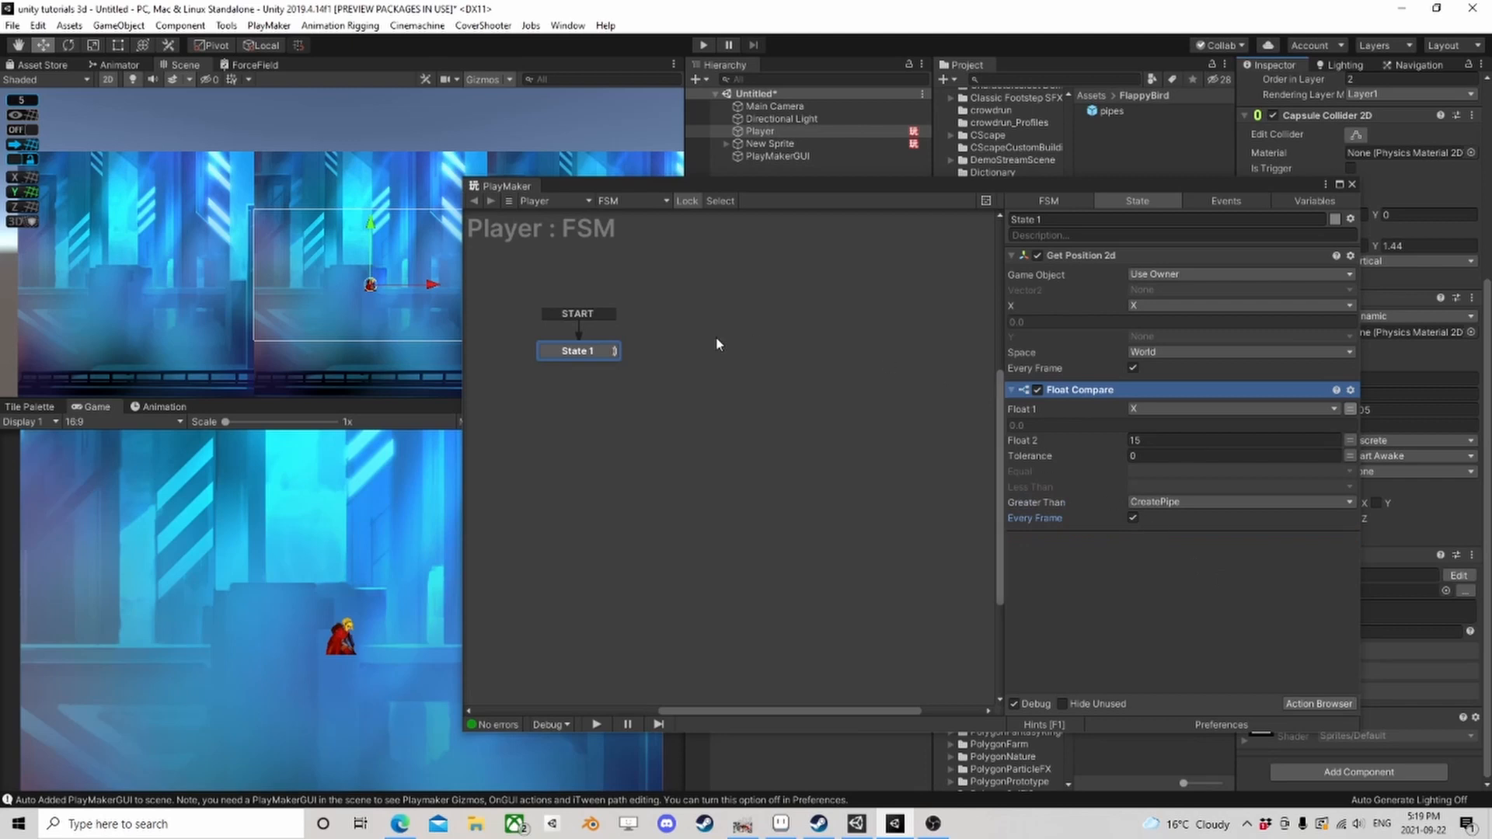
Step: Add the CreatePipe transition to State 1 and link it to a new state beside it
right_click(600, 354)
mouse_move(704, 364)
left_click(825, 364)
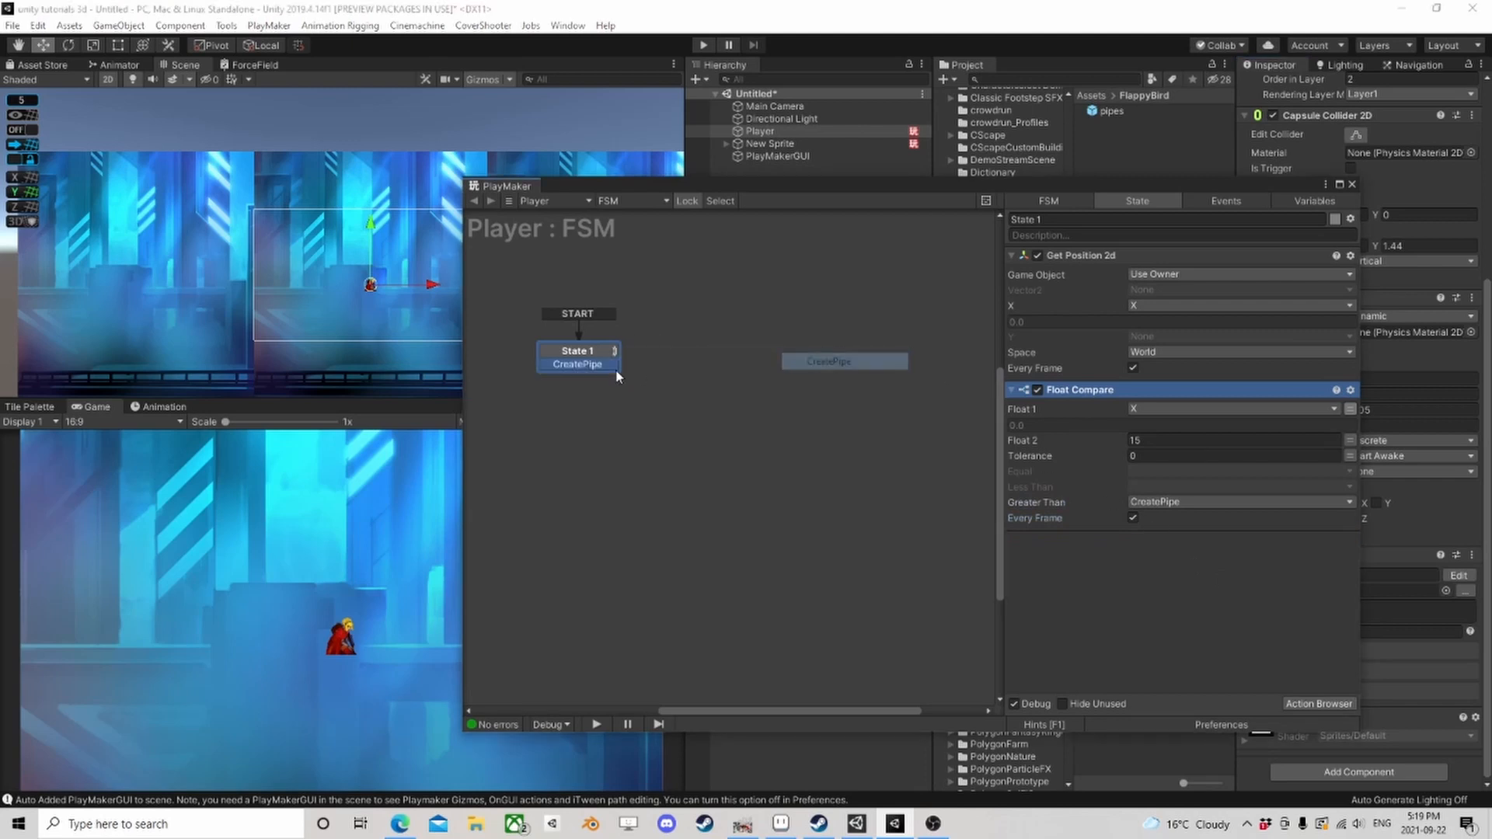
left_click_drag(614, 363, 726, 358)
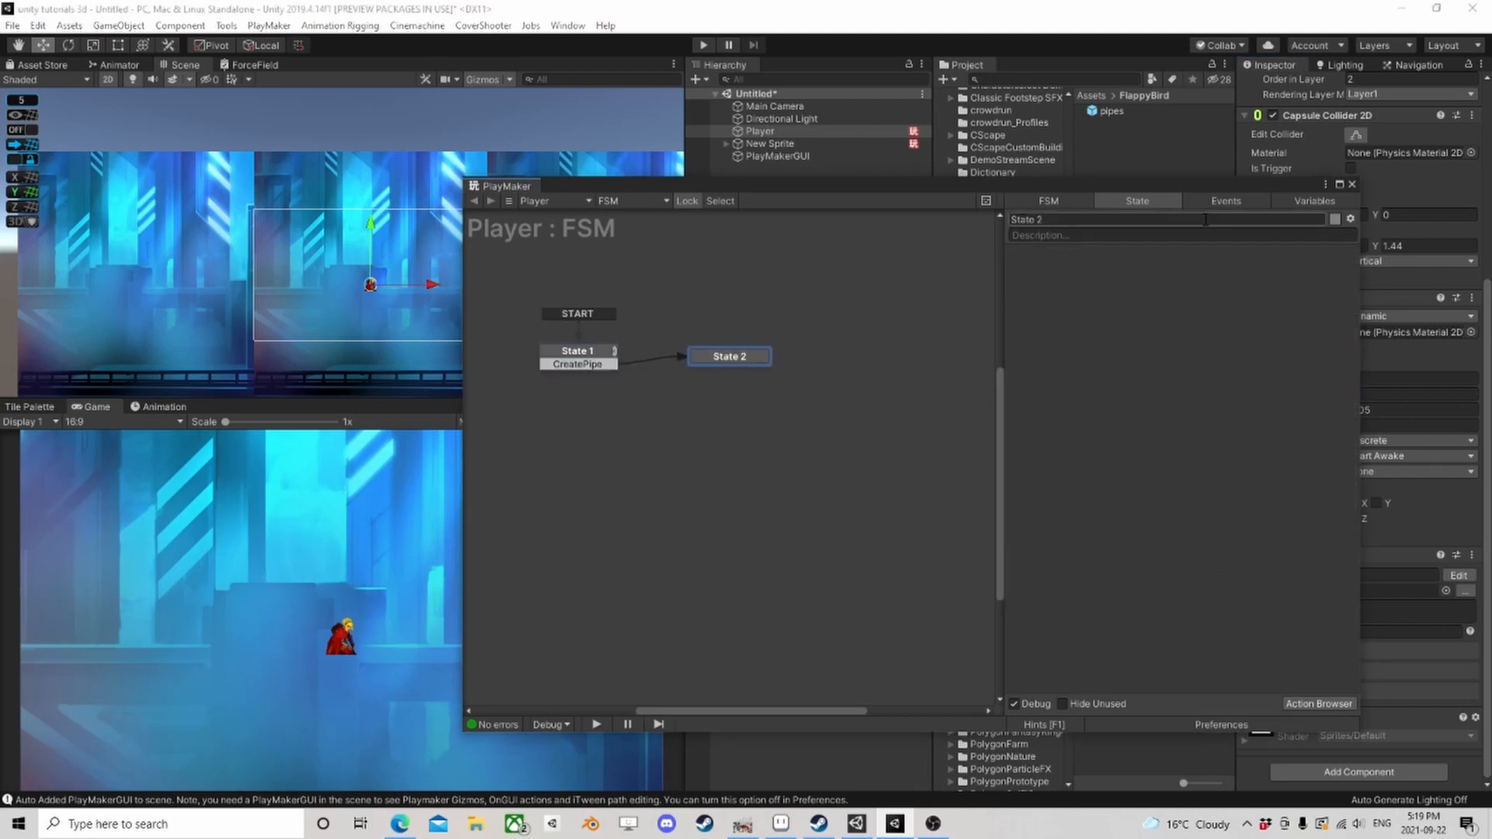
Step: Give State 2 a Create Object action that spawns the pipes prefab at position X 15
right_click(1091, 294)
left_click(1174, 322)
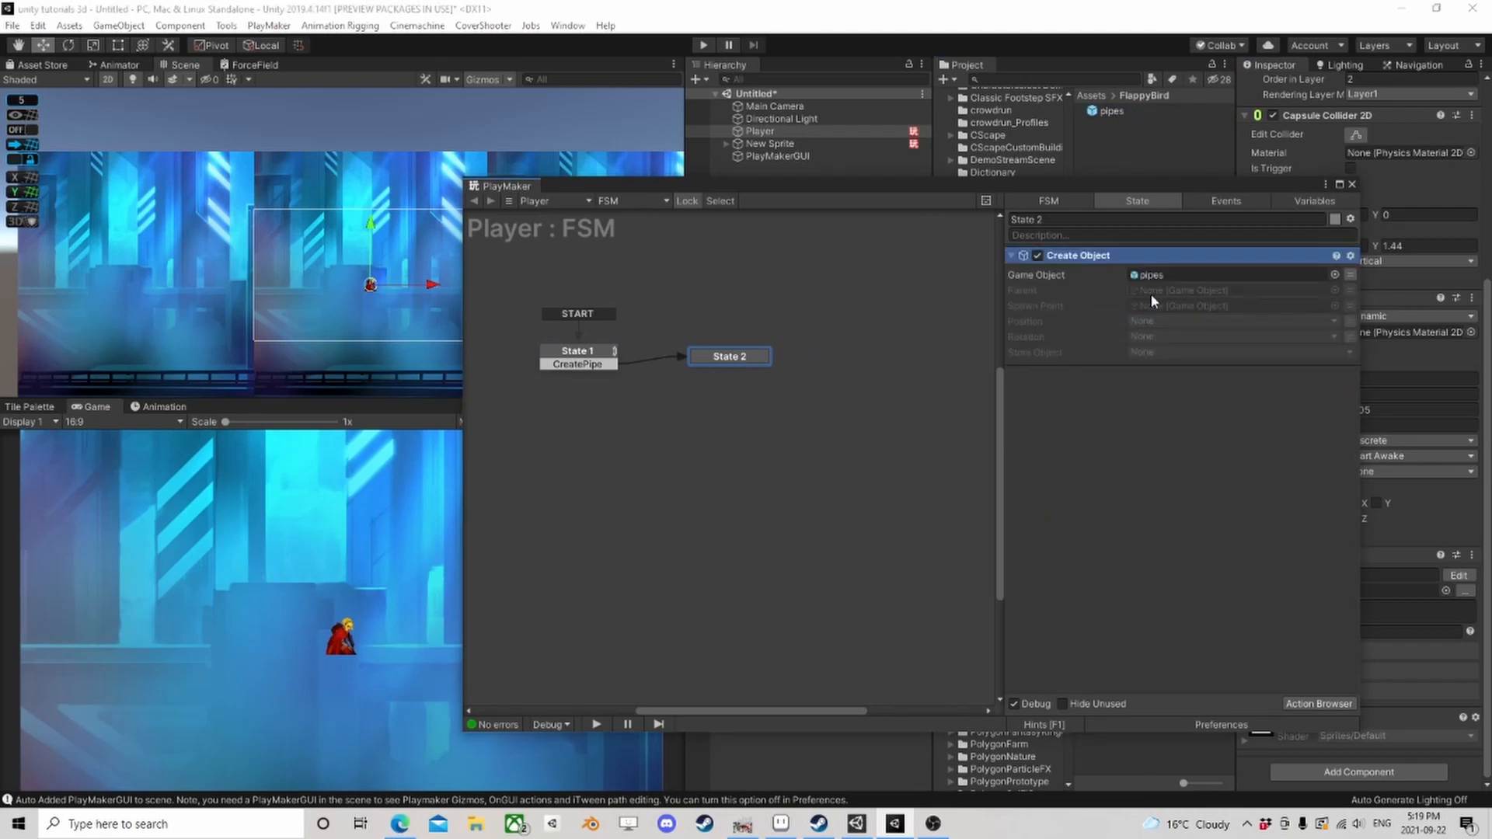
left_click(1352, 290)
left_click(1352, 320)
left_click(1236, 321)
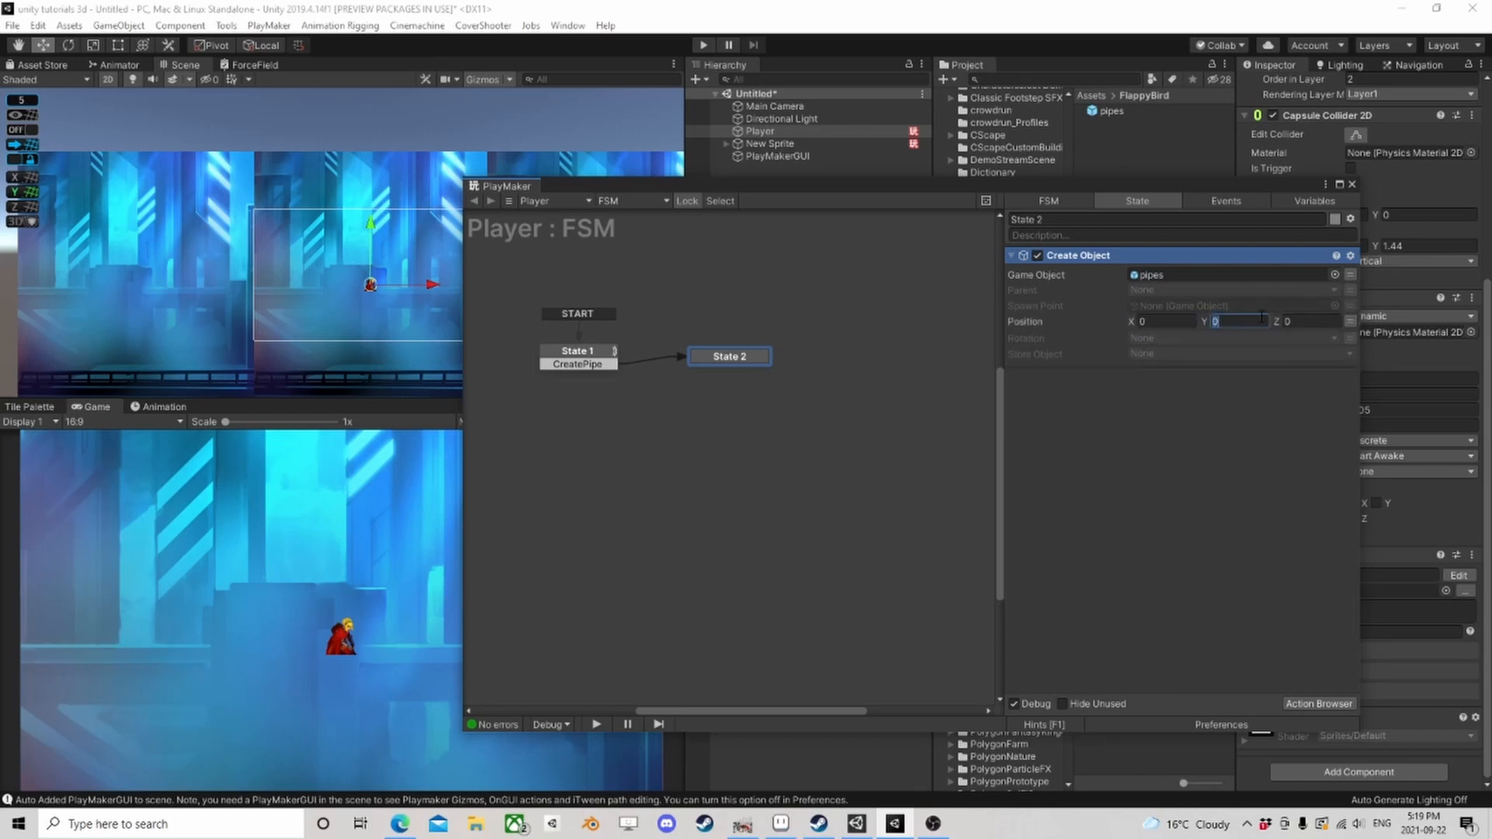
left_click(1174, 321)
type("15")
left_click_drag(681, 357, 689, 357)
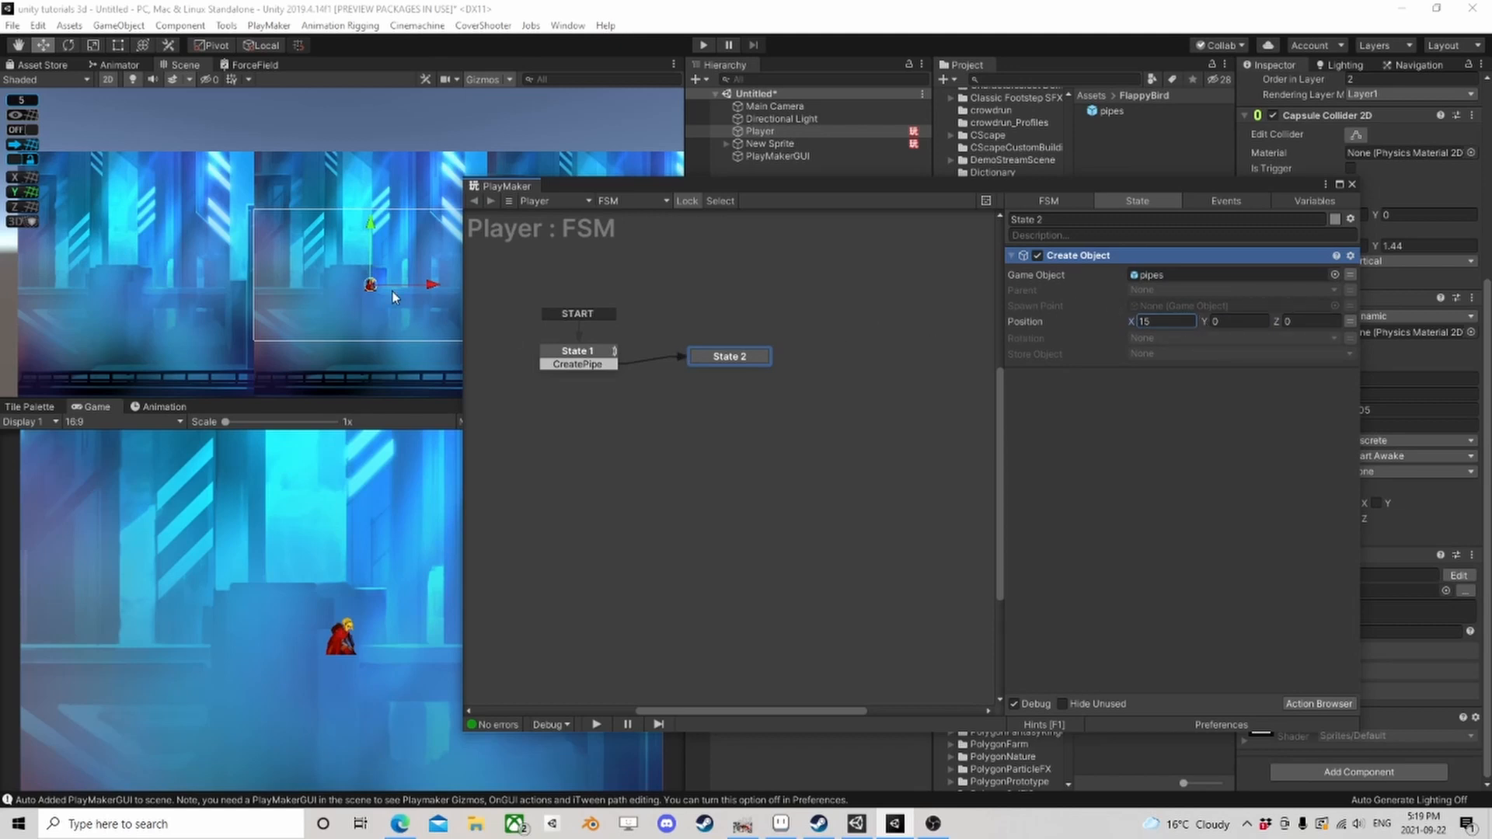
Step: Turn off every-frame updating for the Get Position 2d action in State 1
left_click(603, 356)
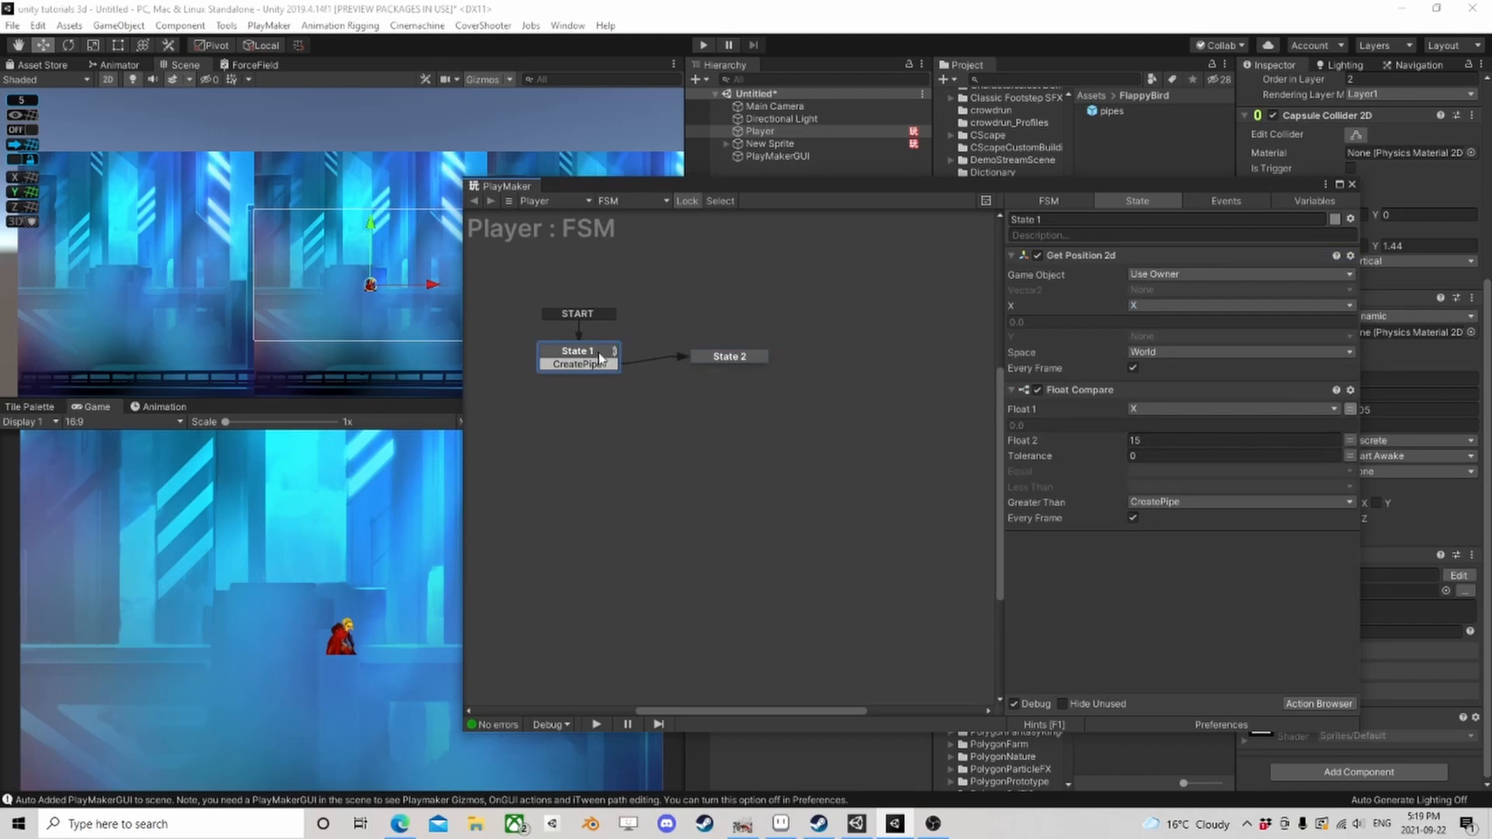
left_click(697, 353)
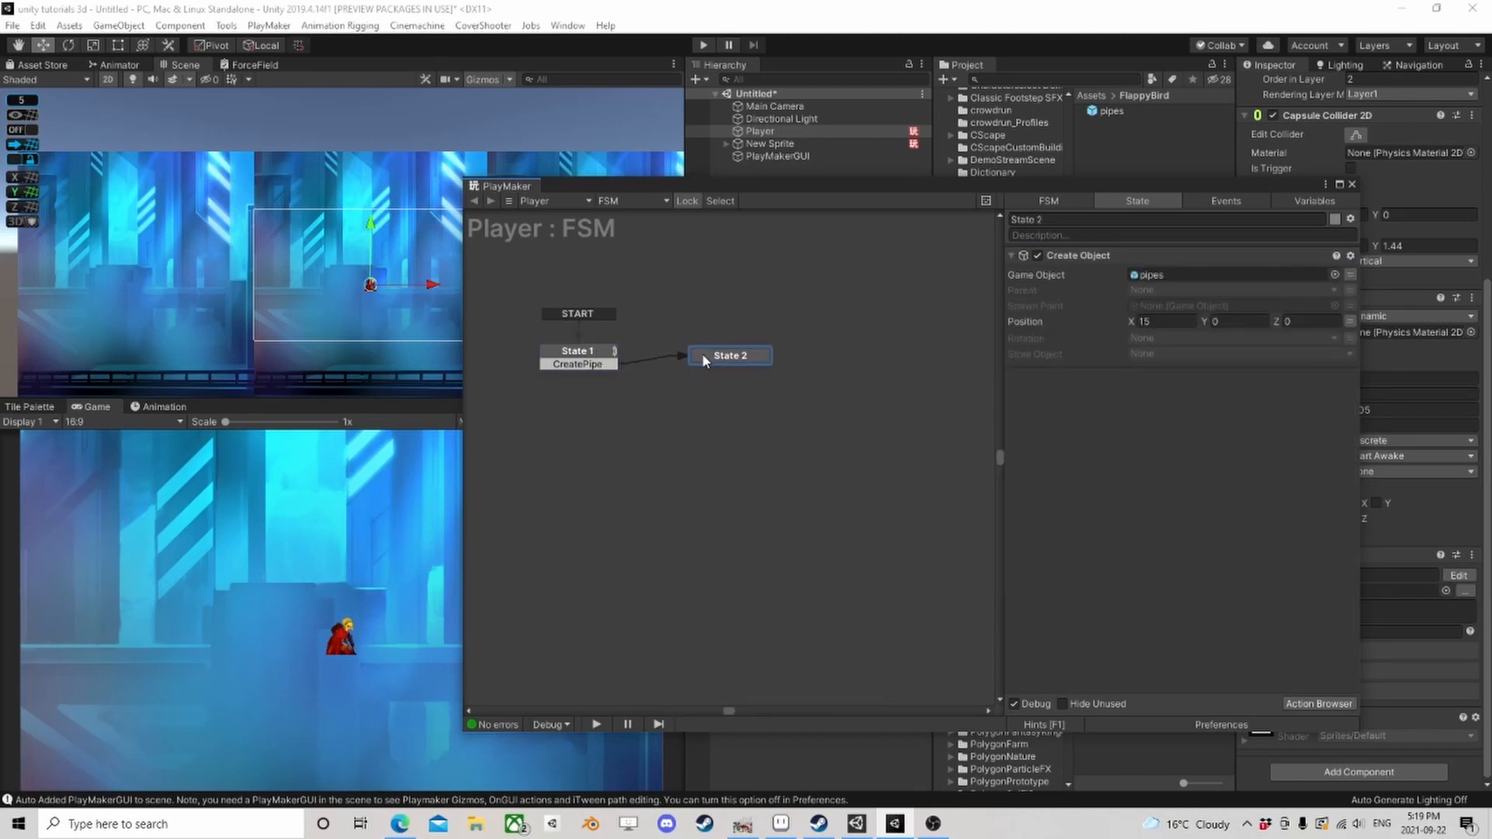
left_click(593, 359)
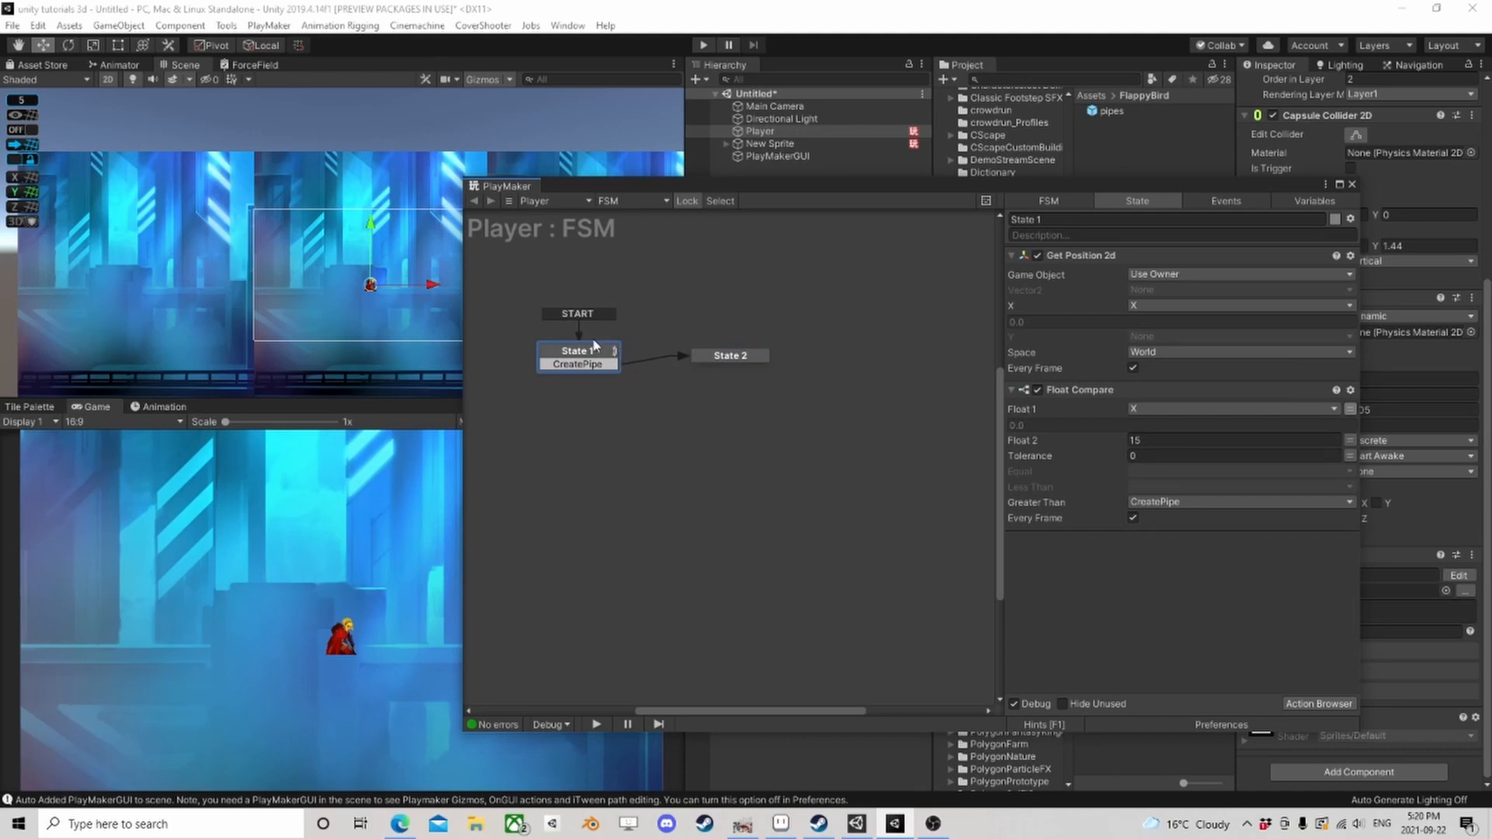
left_click(1133, 368)
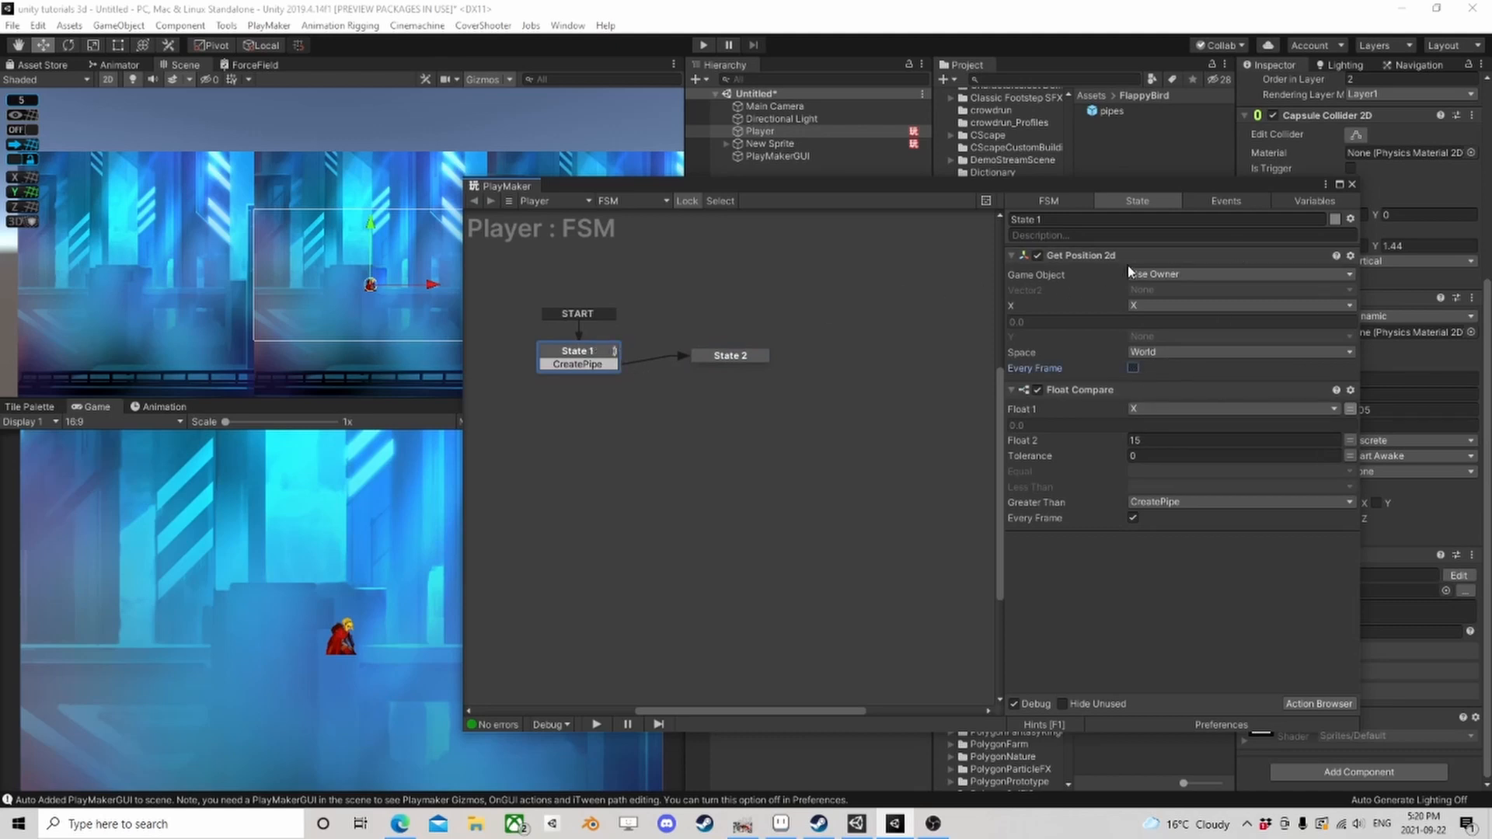
Step: Store Get Position 2d's Vector2 in a new variable named Start Position and set its X output to None
left_click(1149, 303)
left_click(1181, 326)
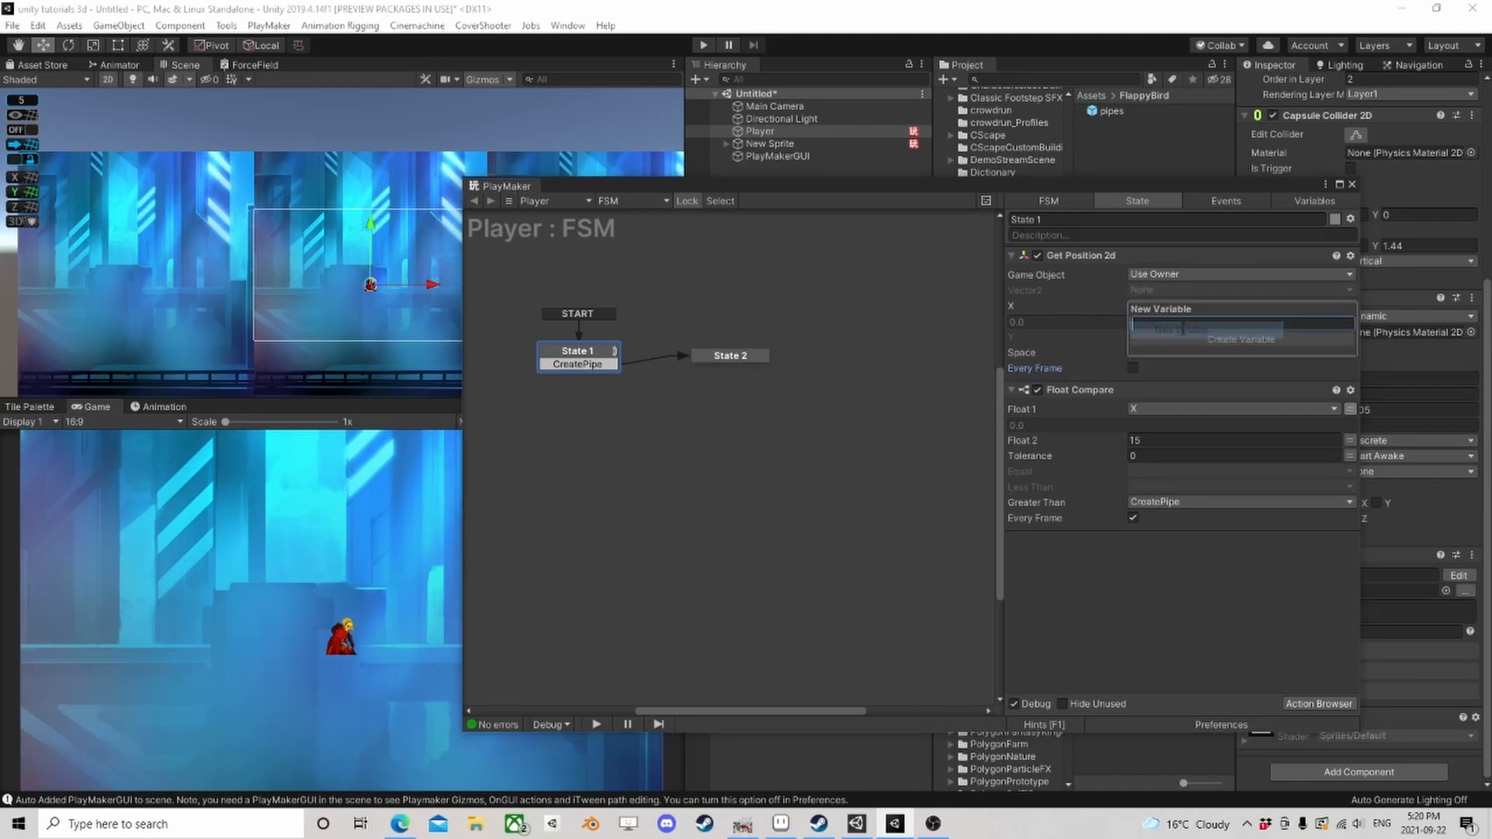
type("Start Position")
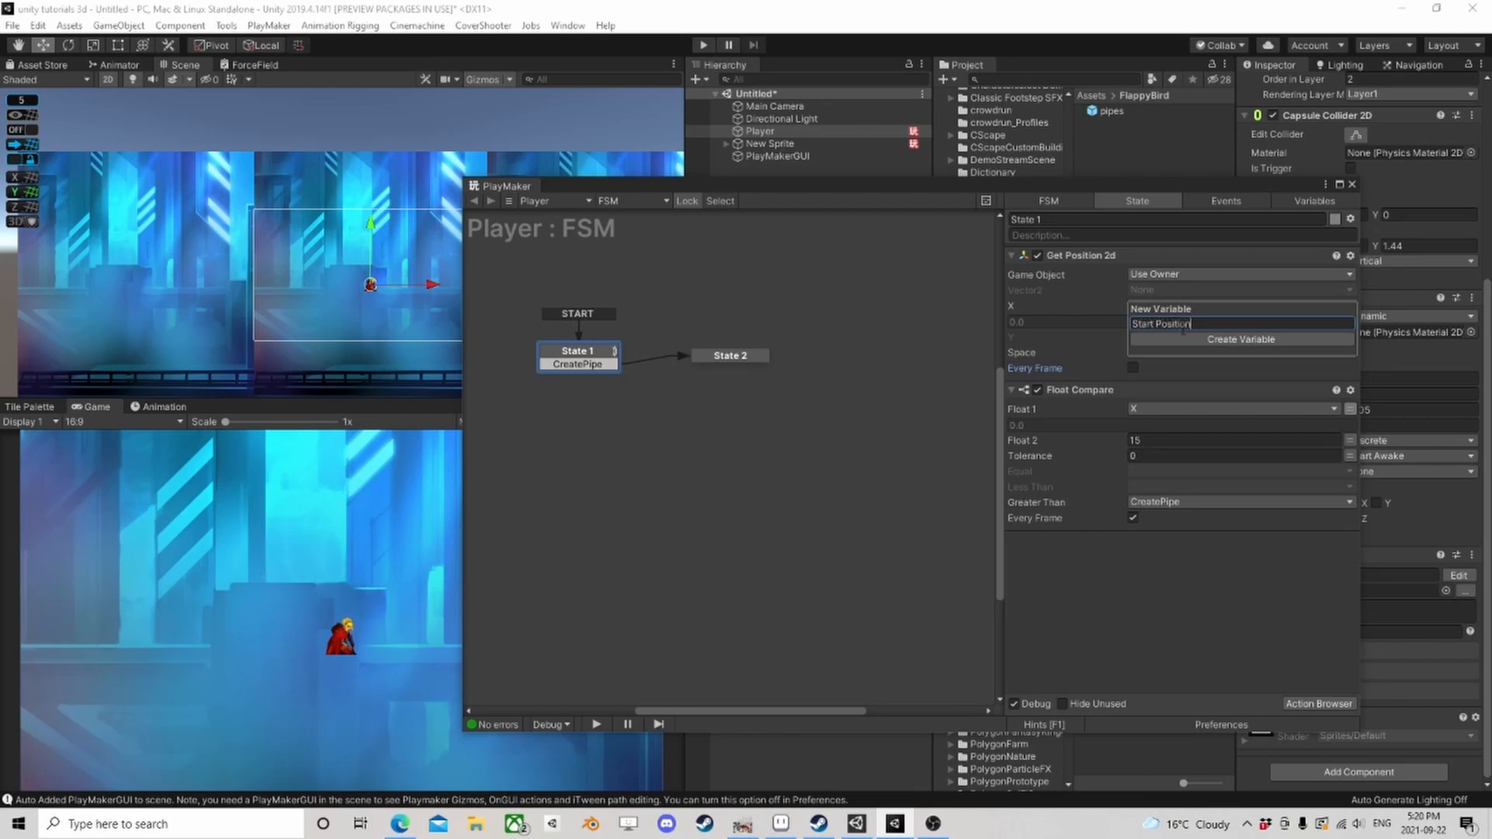
key("Return")
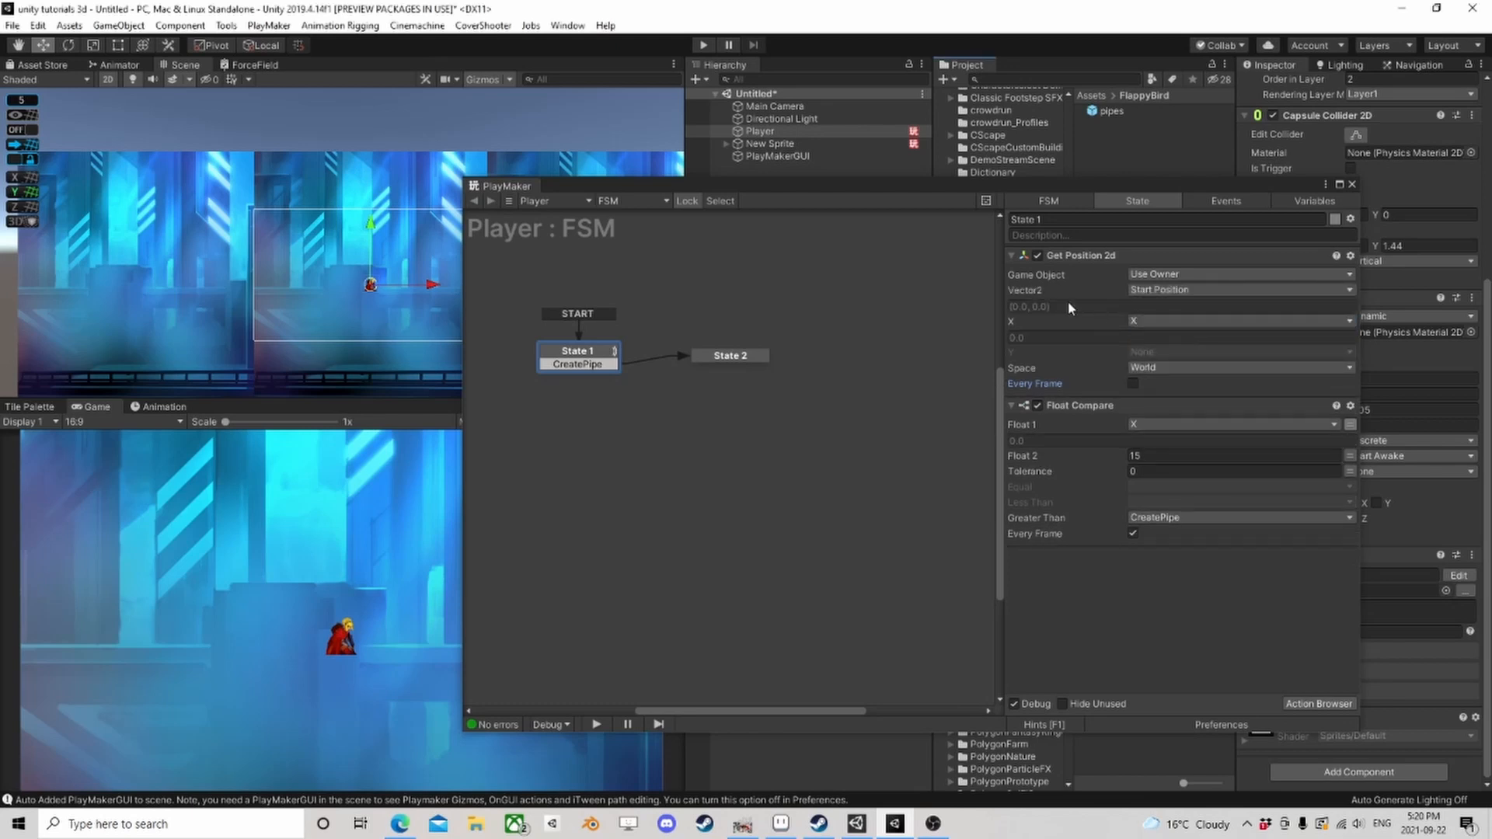
left_click(1148, 321)
left_click(1166, 334)
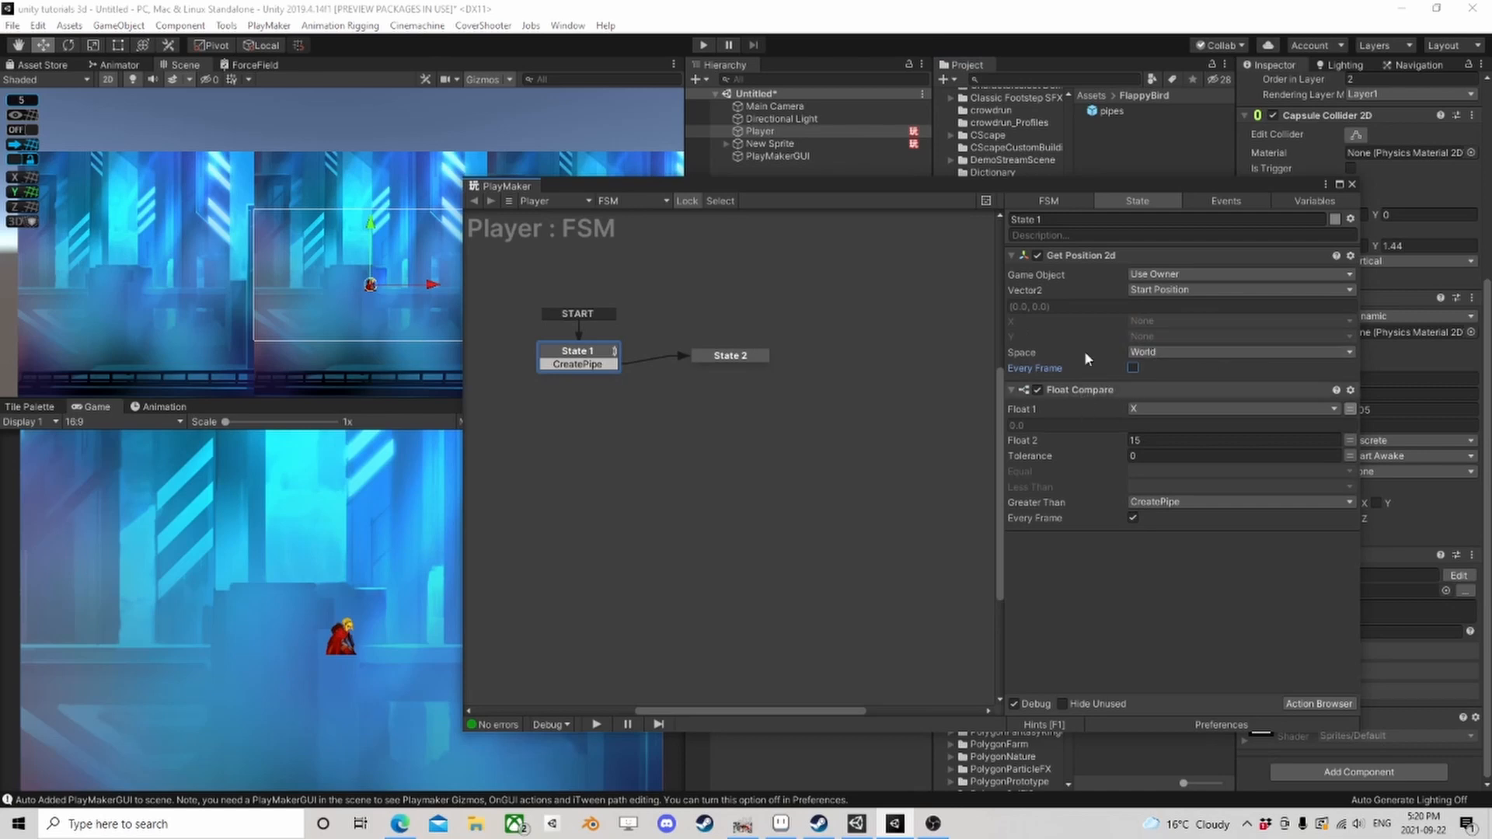
Step: Copy the Get Position 2d action and paste the duplicate before Float Compare
left_click(1085, 257)
right_click(1086, 258)
left_click(1130, 363)
right_click(1087, 397)
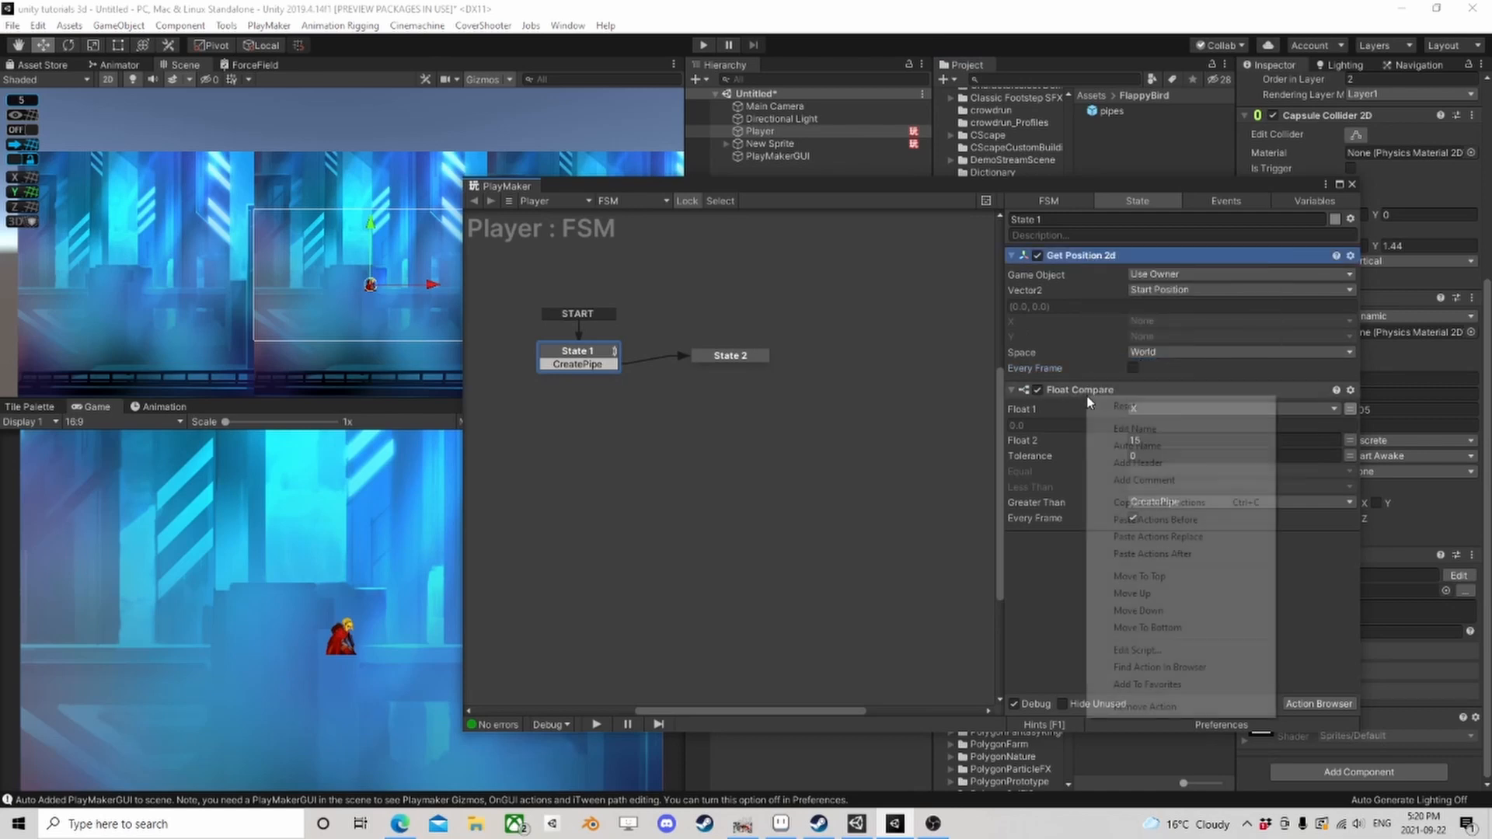
left_click(1165, 521)
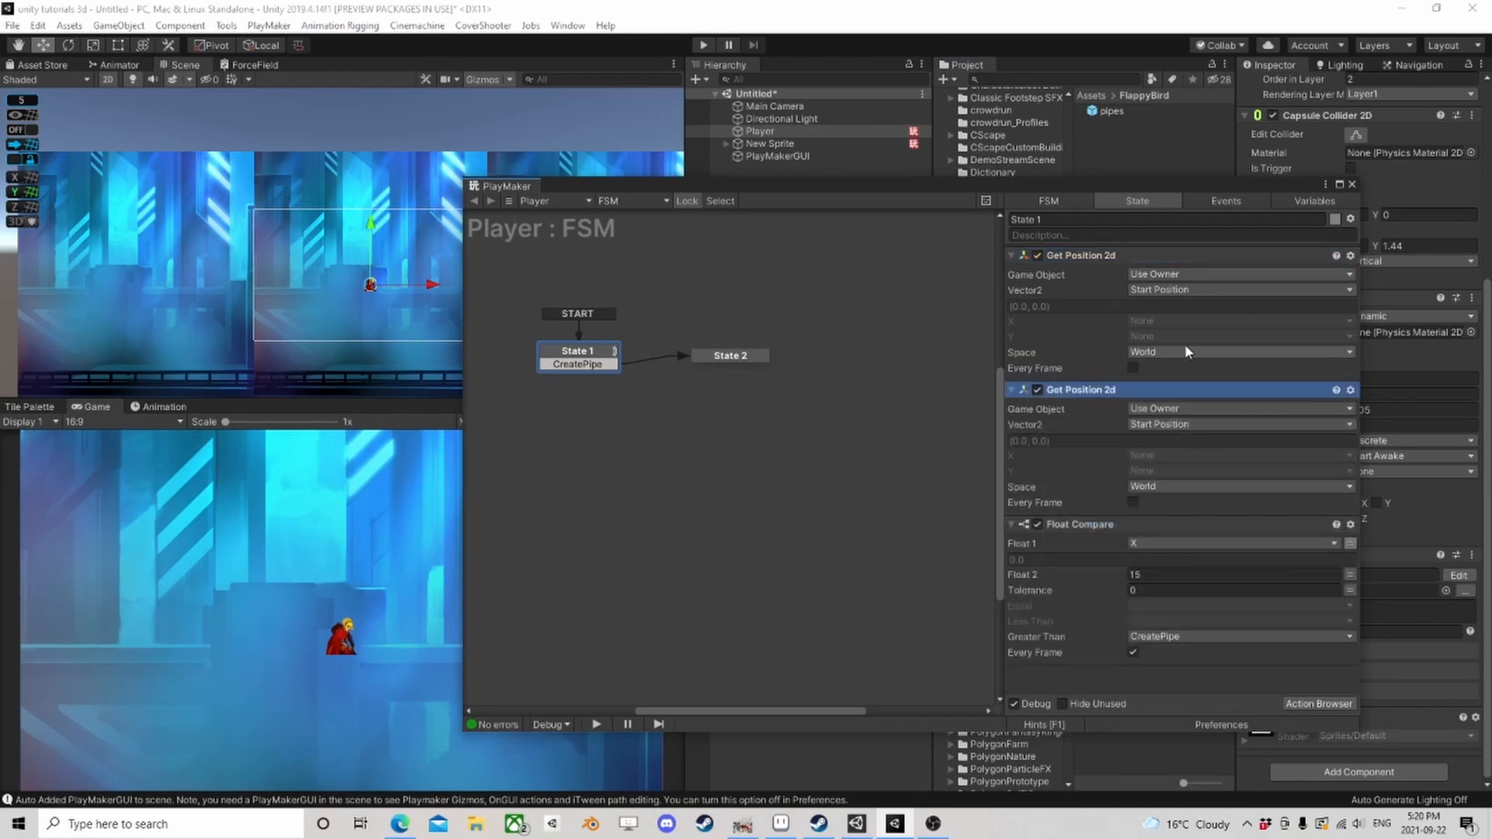
Step: Store the first Get Position 2d action's X value in a new variable named Start X
left_click(1188, 320)
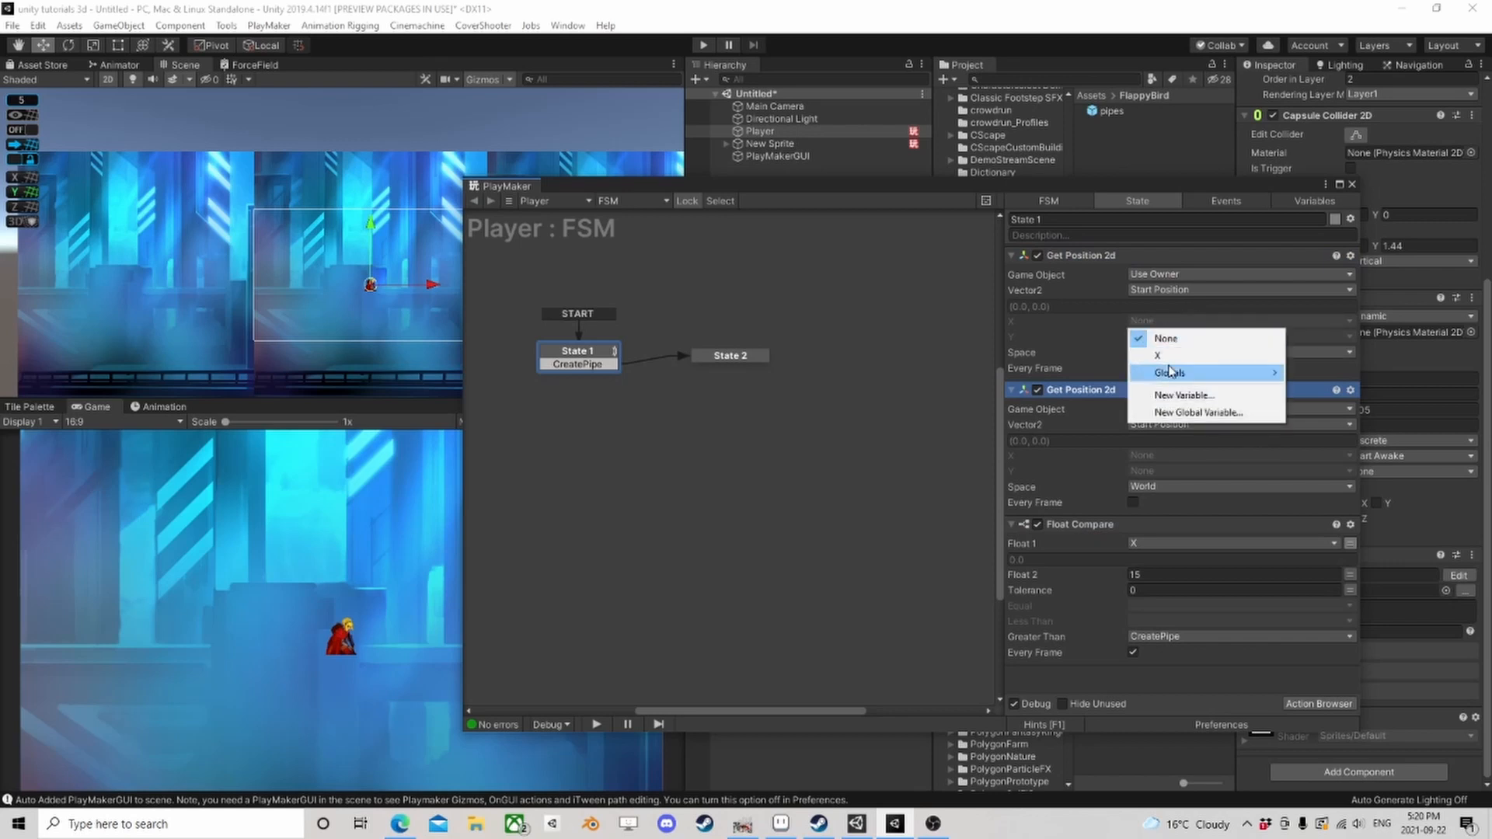
left_click(1181, 394)
type("Star")
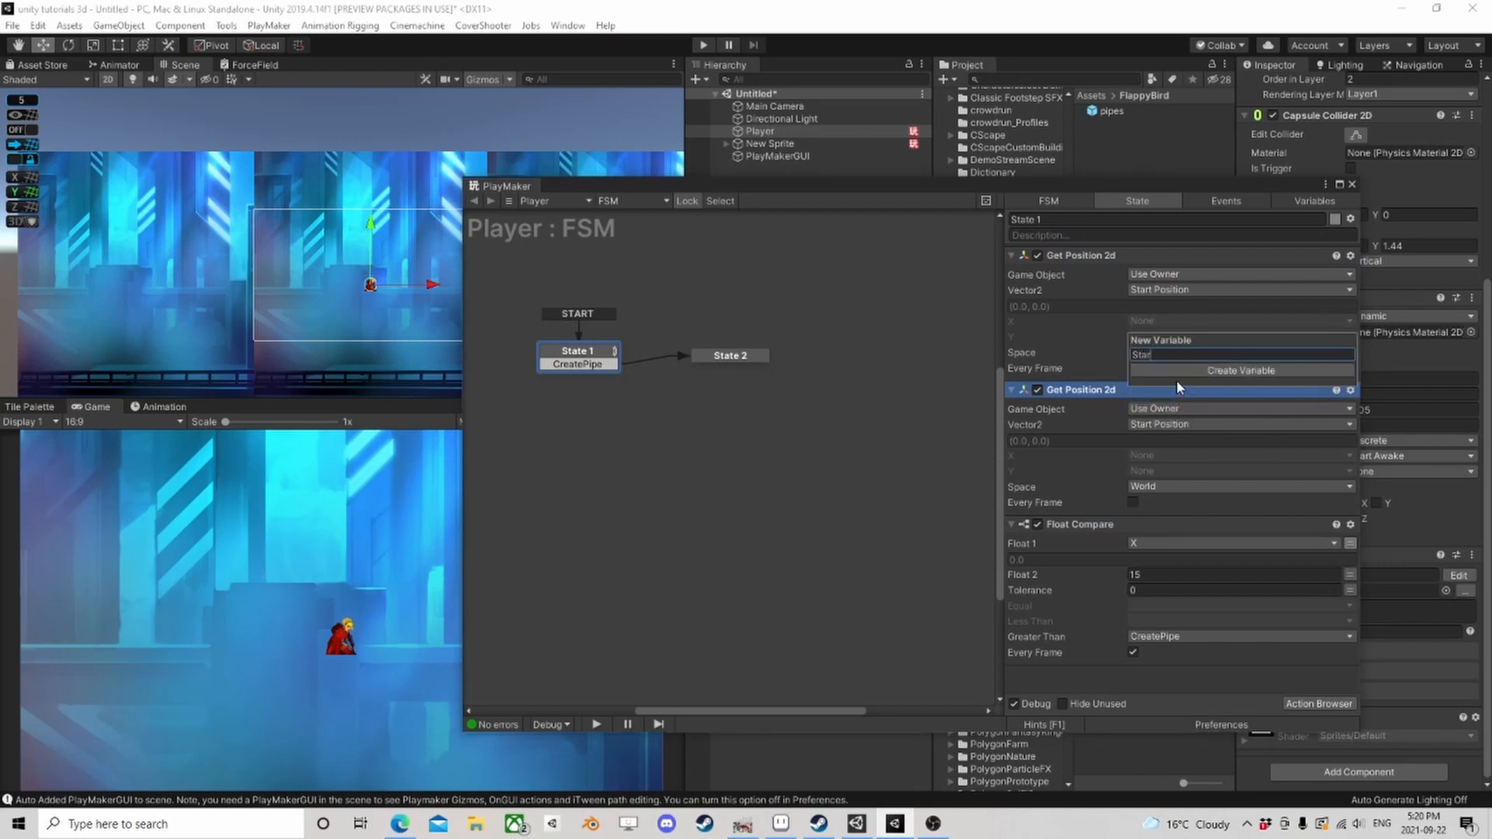
type("t X")
key("Return")
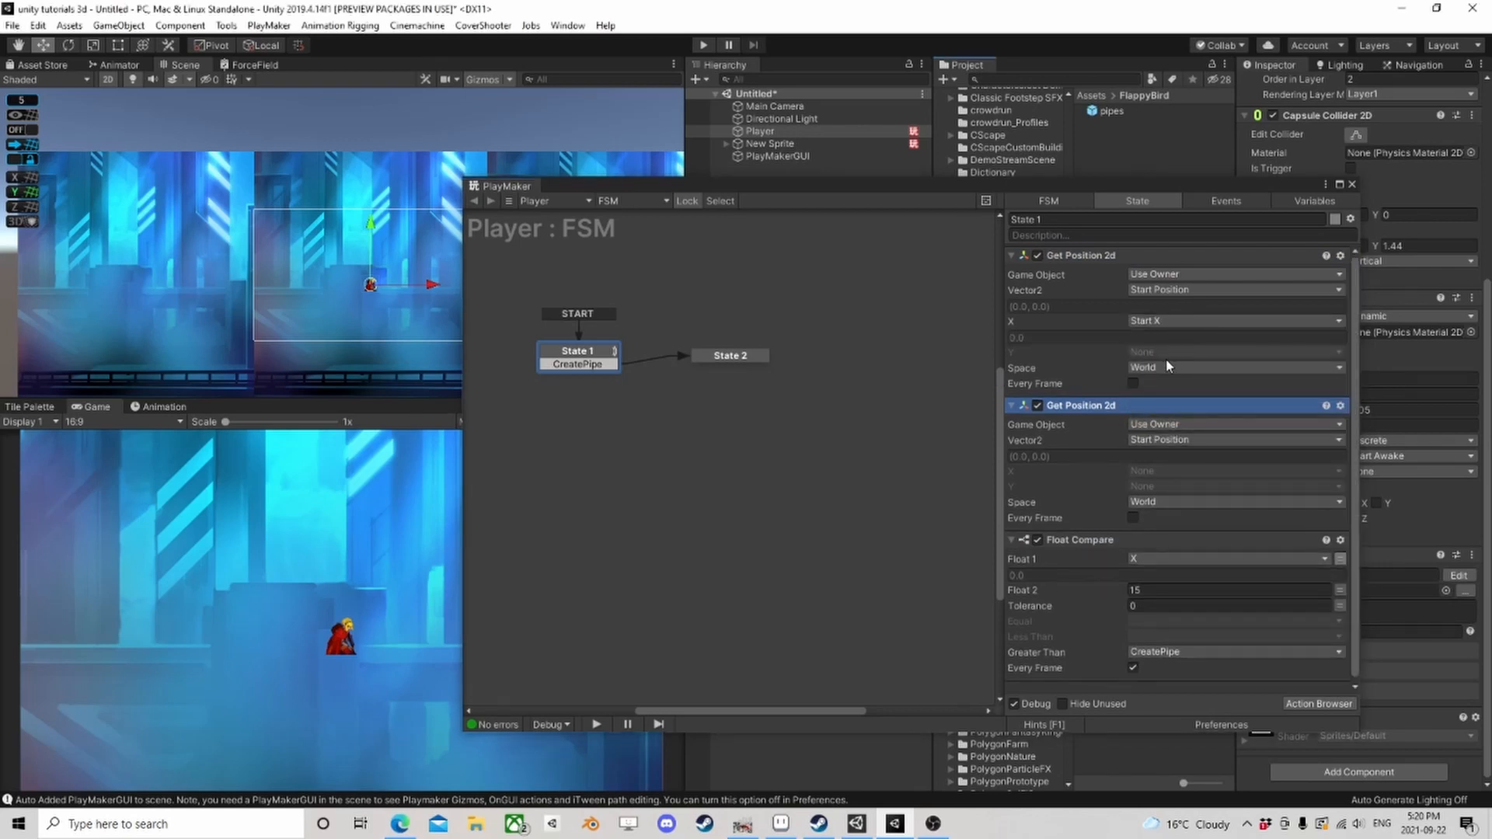
Step: Set the second Get Position 2d action's Vector2 to None and store its X in the variable X every frame
left_click(1169, 441)
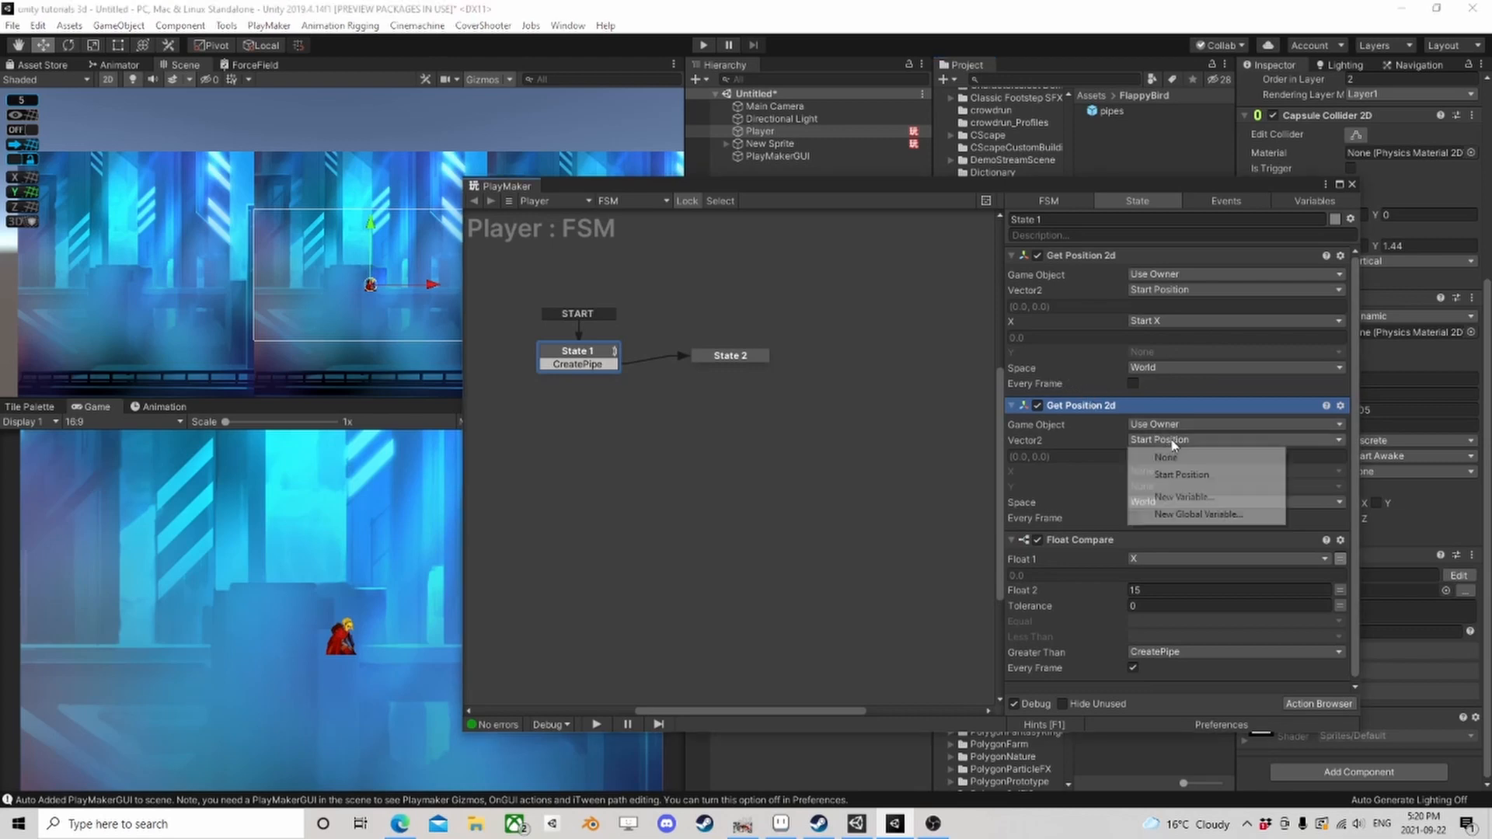
left_click(1169, 458)
left_click(1155, 455)
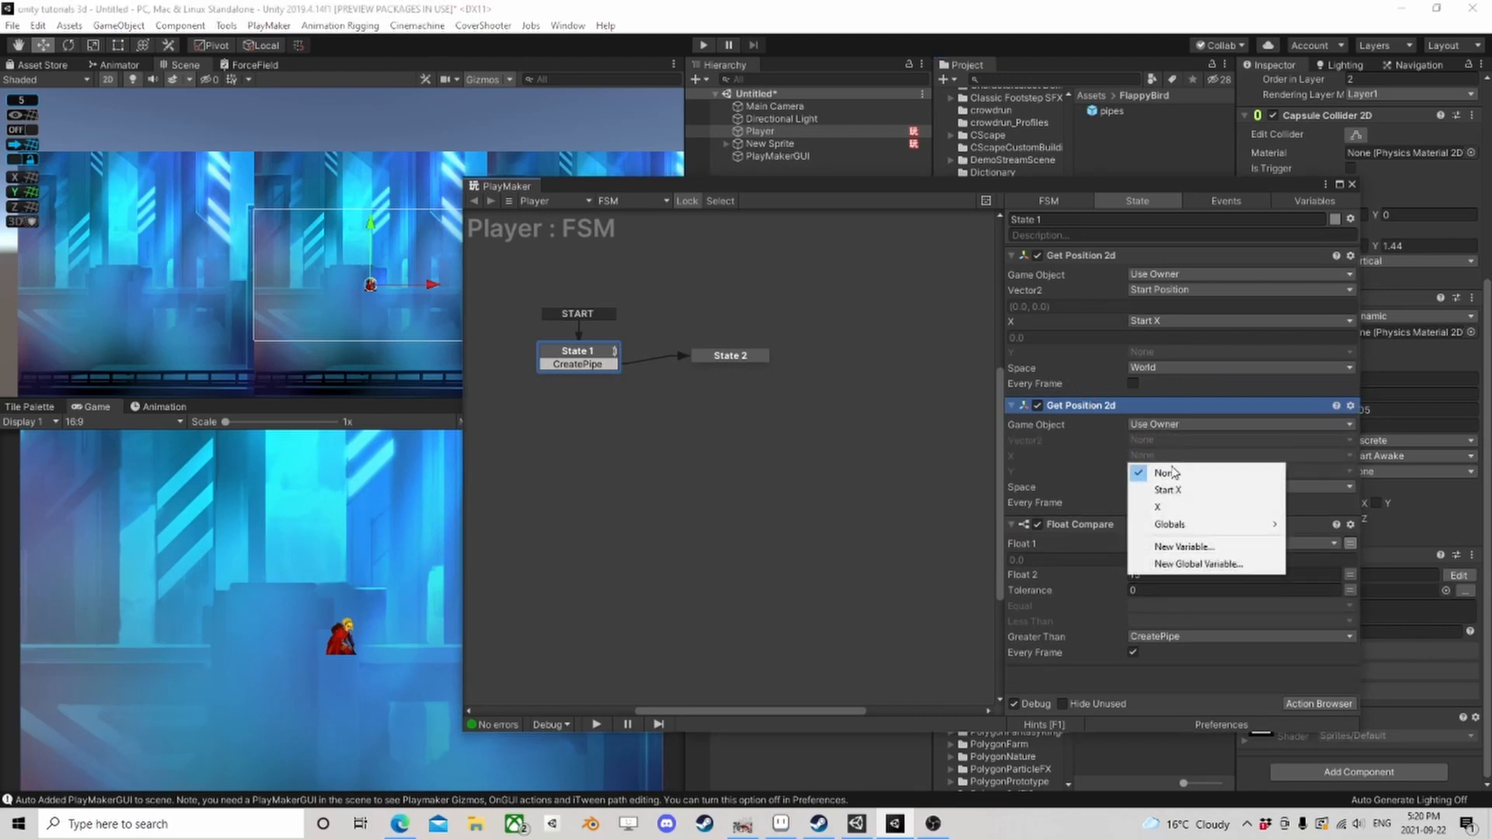
left_click(1168, 507)
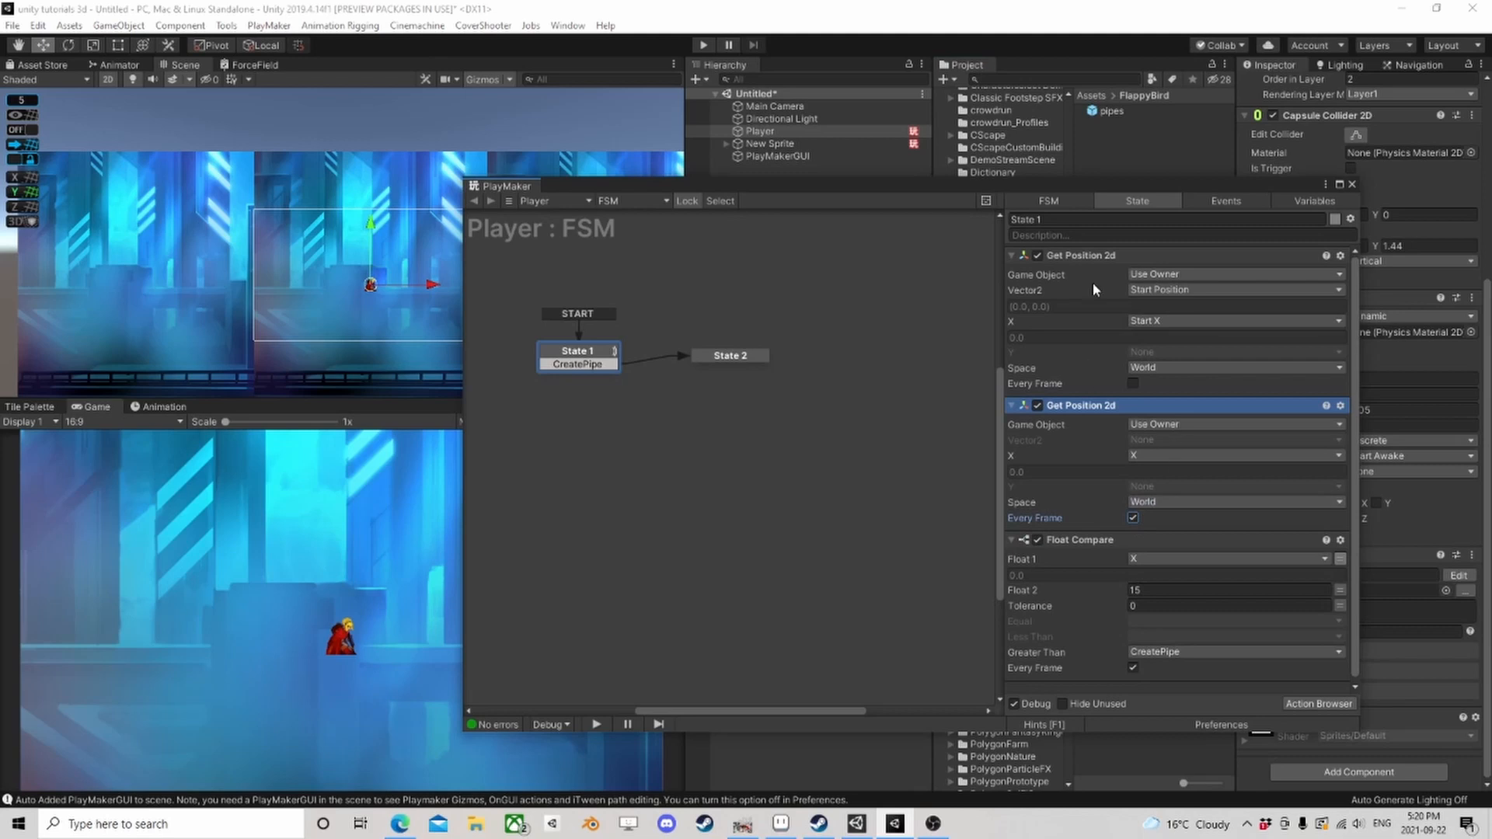
Step: Change Float Compare's Float 2 to the variable Start X
scroll(1148, 577, "down", 1)
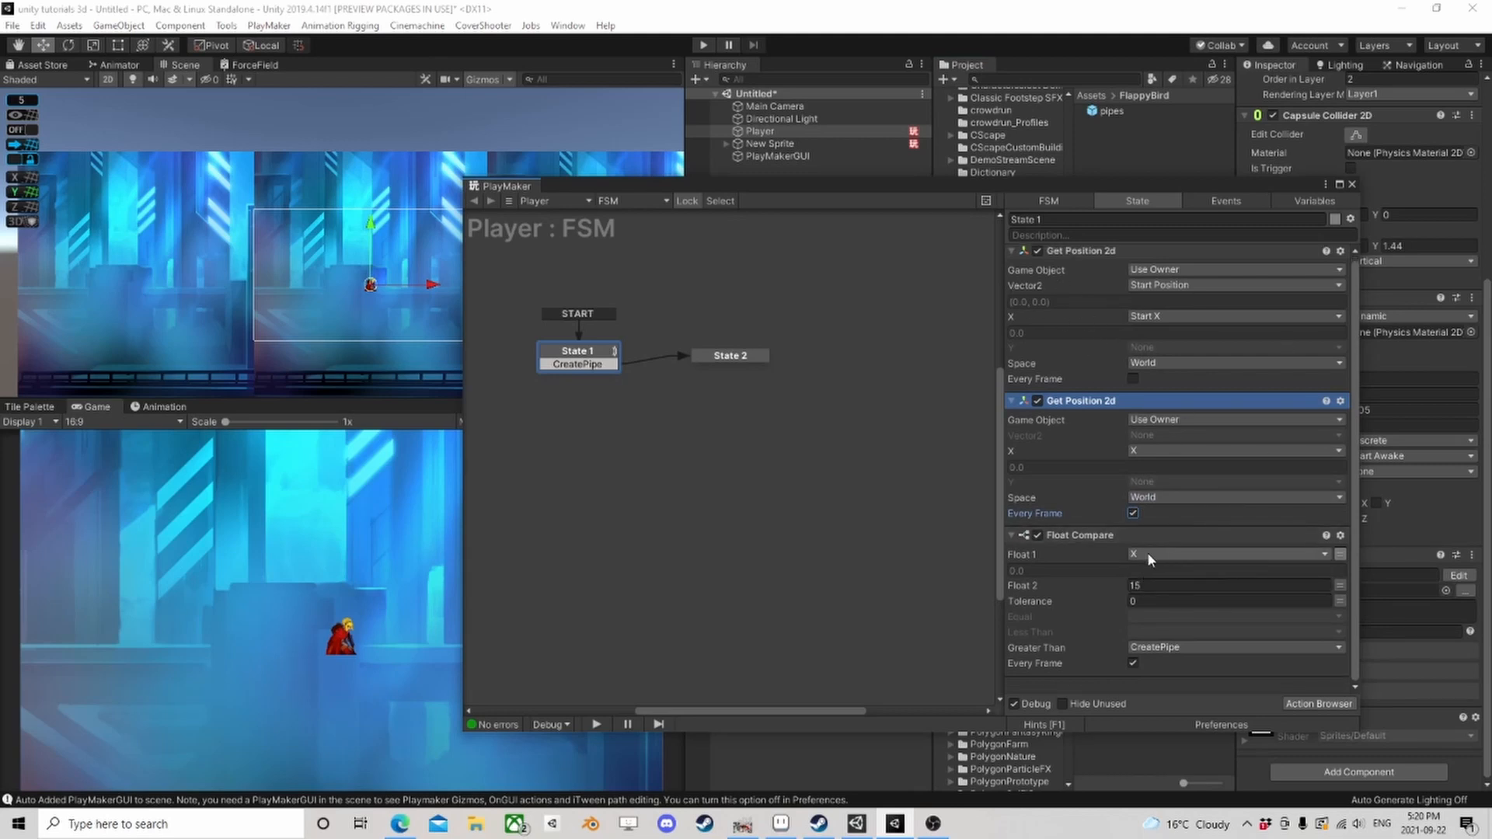
left_click(1340, 585)
left_click(1316, 588)
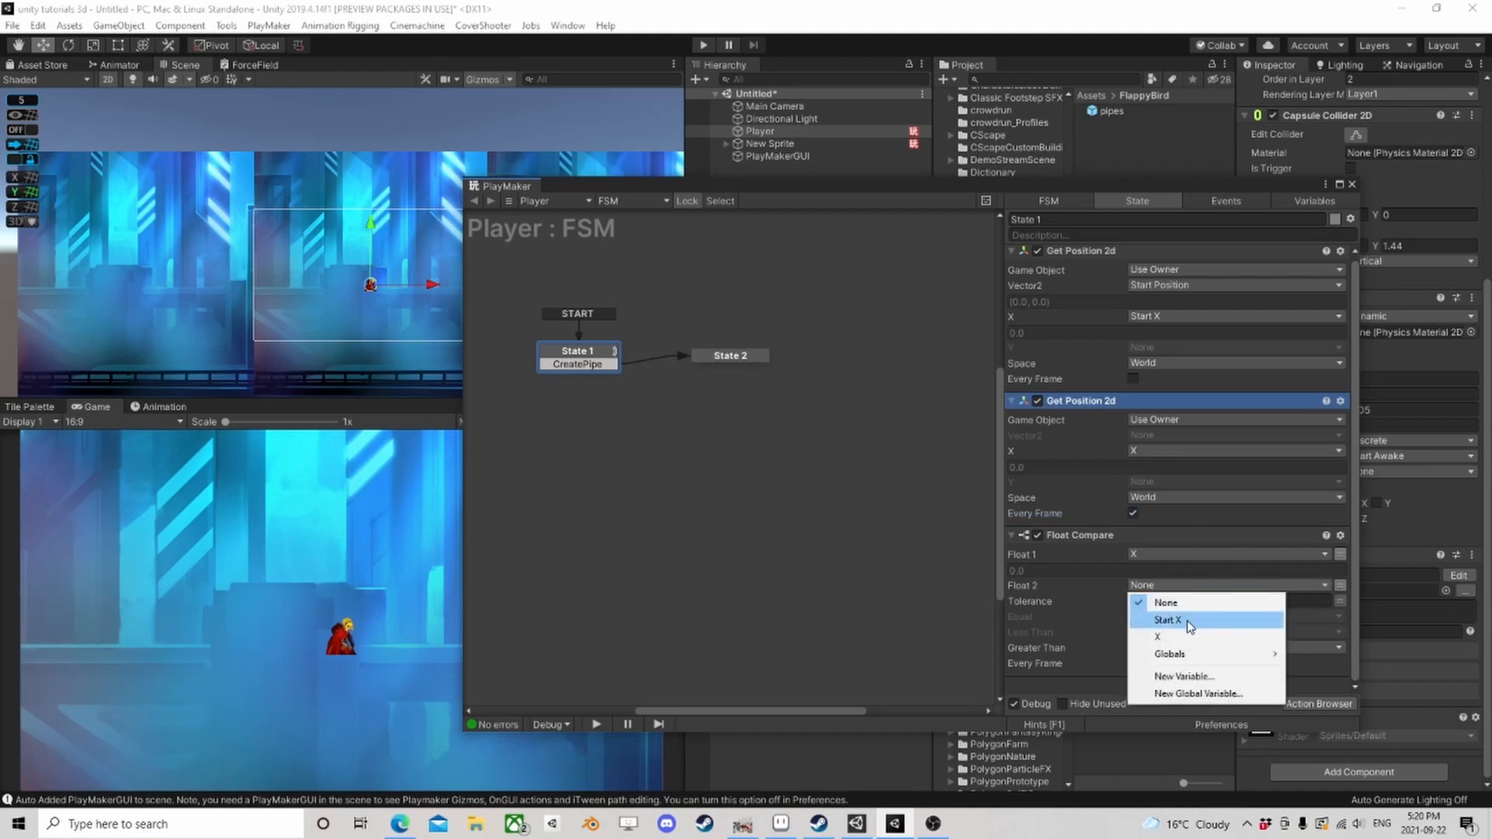
left_click(1154, 615)
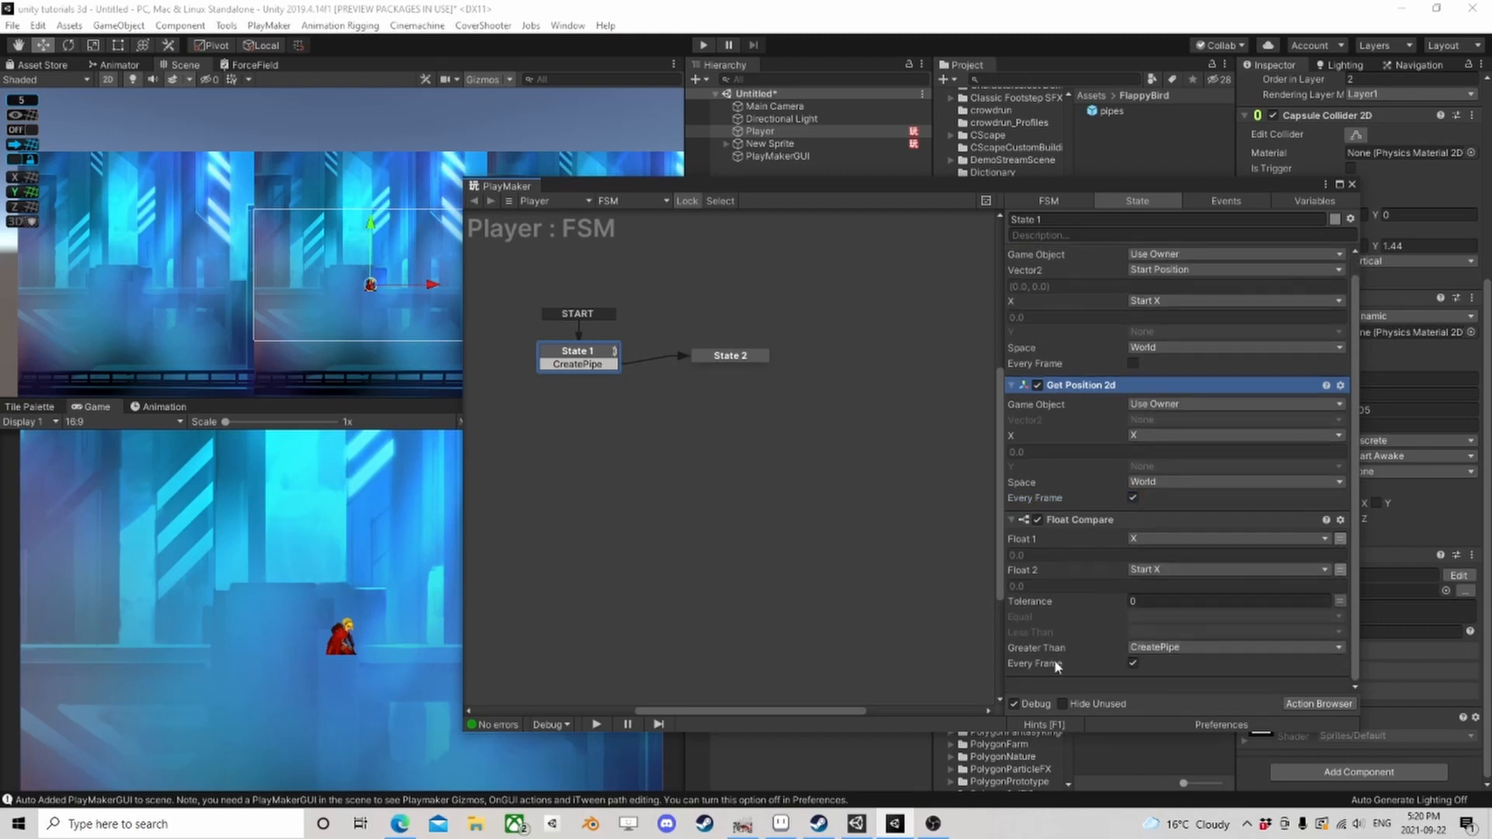
scroll(1160, 400, "up", 1)
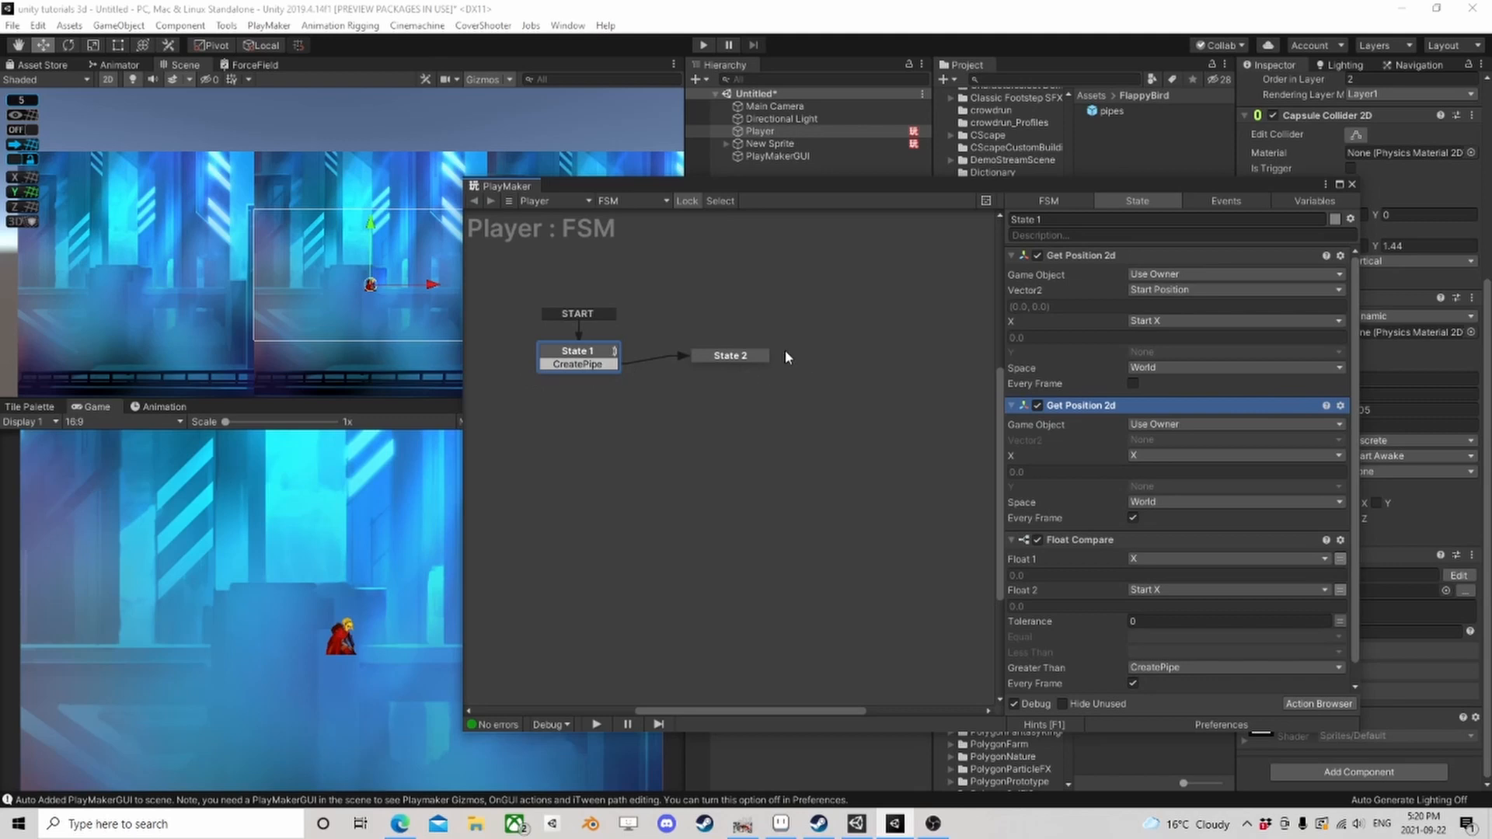
Step: Add a Float Add action to State 1 and place it between the two Get Position 2d actions
left_click_drag(684, 359, 700, 355)
left_click(1318, 704)
type("float a")
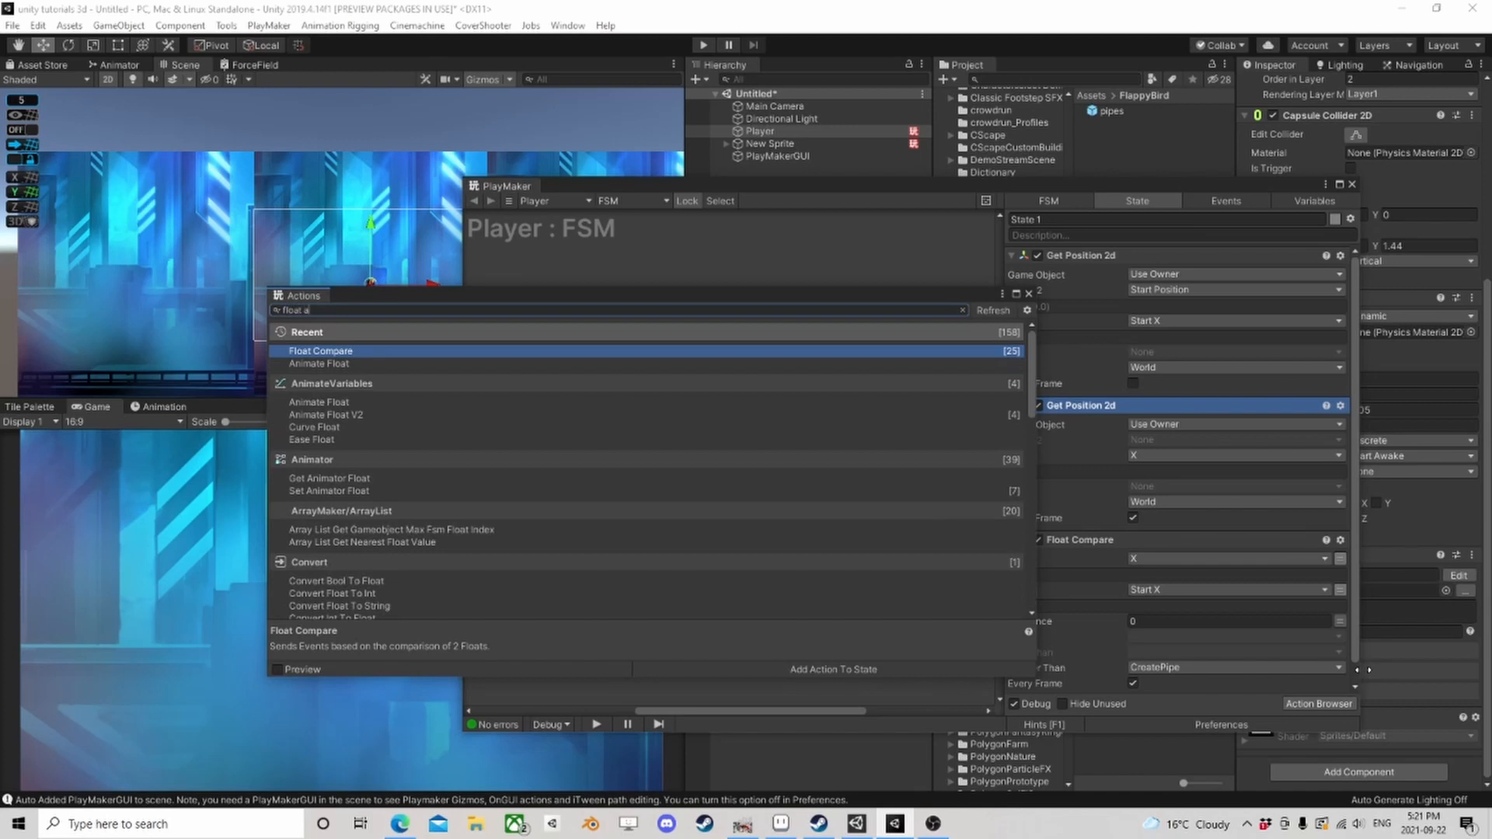
type("dd")
key("Down")
key("Return")
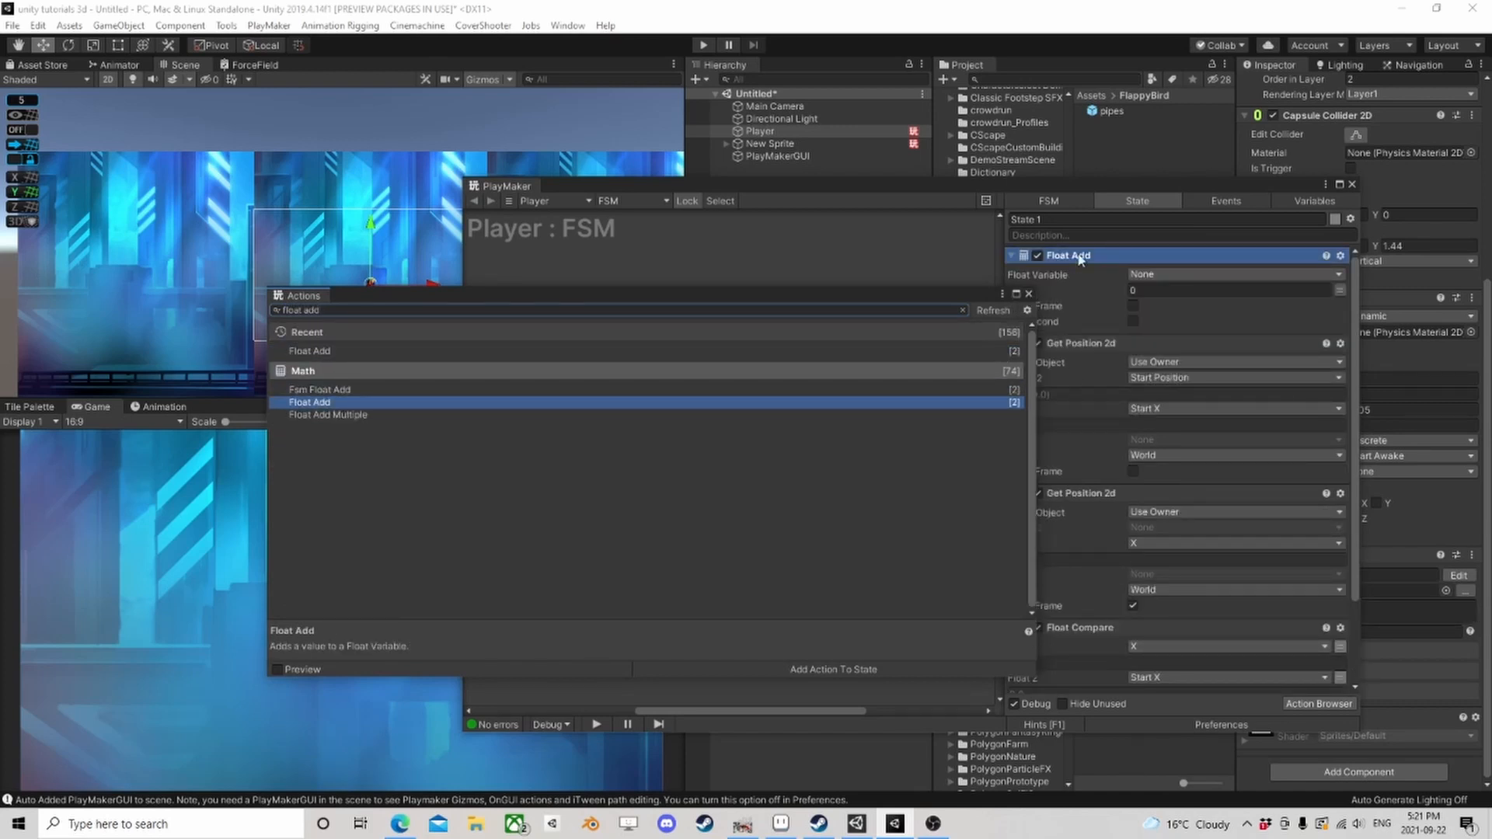
left_click(1029, 294)
left_click_drag(1068, 255, 1165, 432)
Step: Set Float Add to add 5 to the variable Start X
left_click(1165, 432)
left_click(1278, 455)
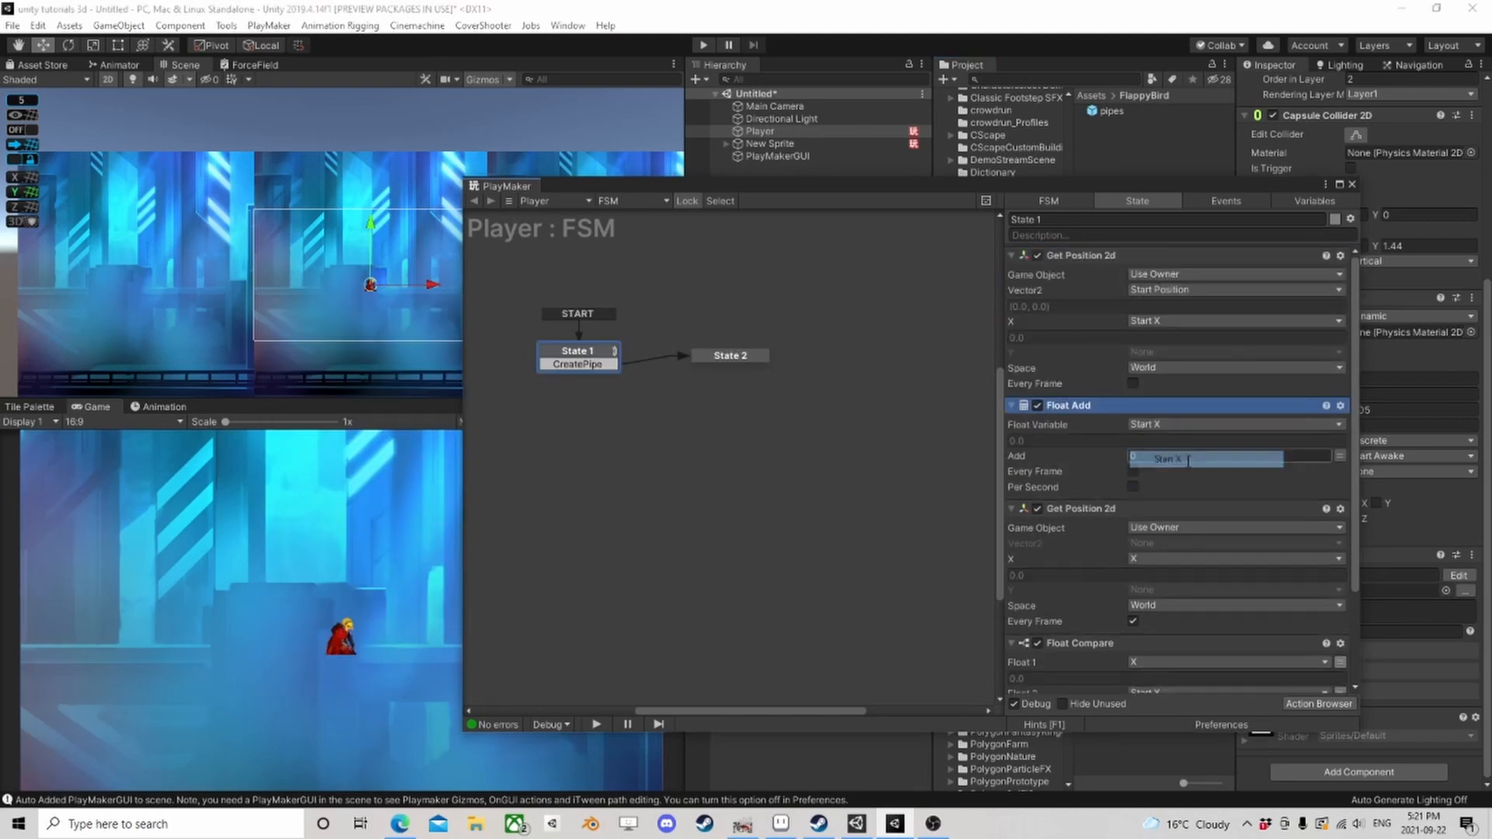
left_click(1167, 457)
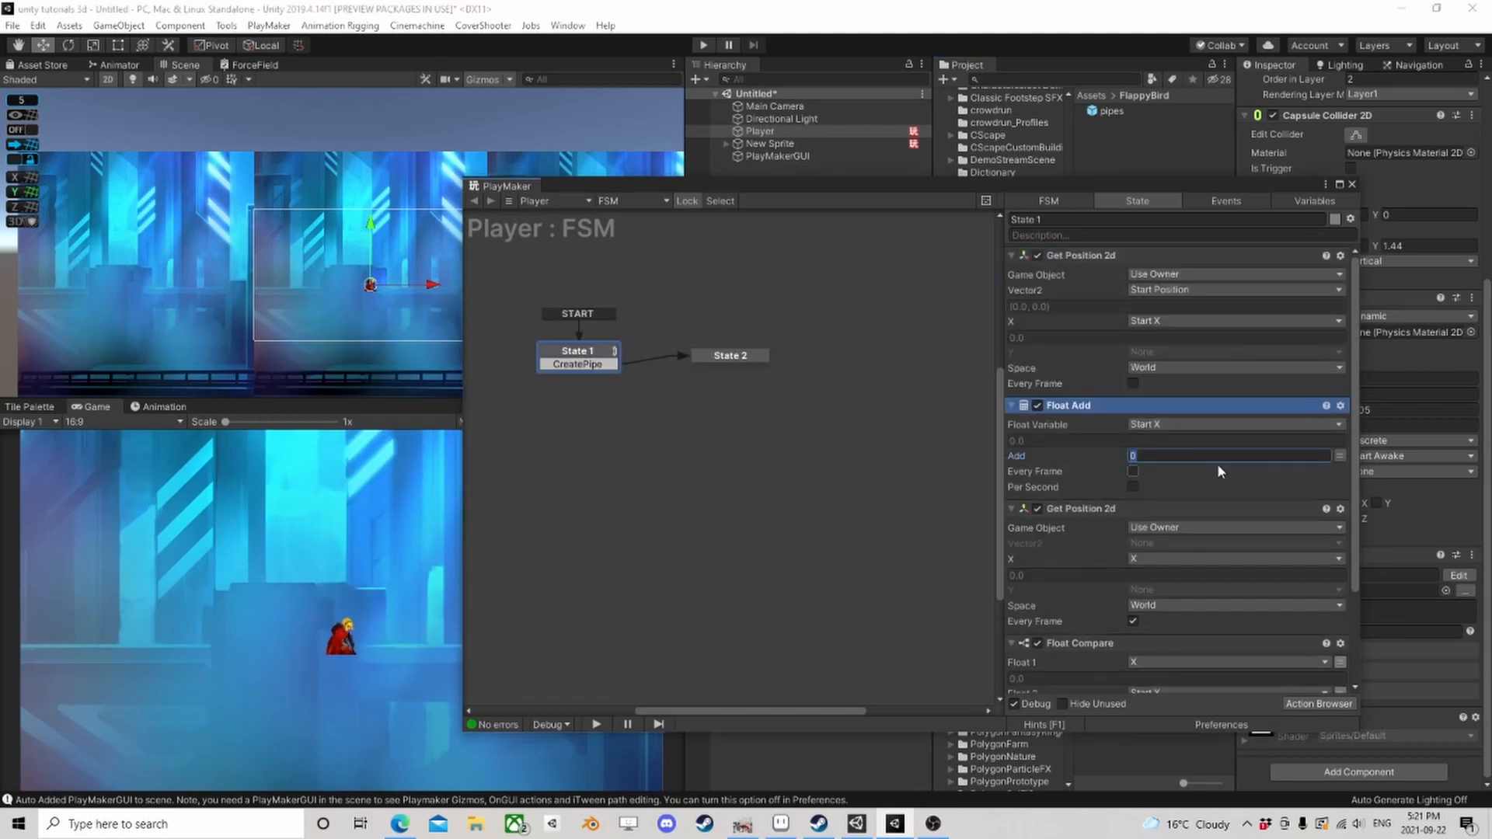
type("5")
scroll(1175, 421, "down", 3)
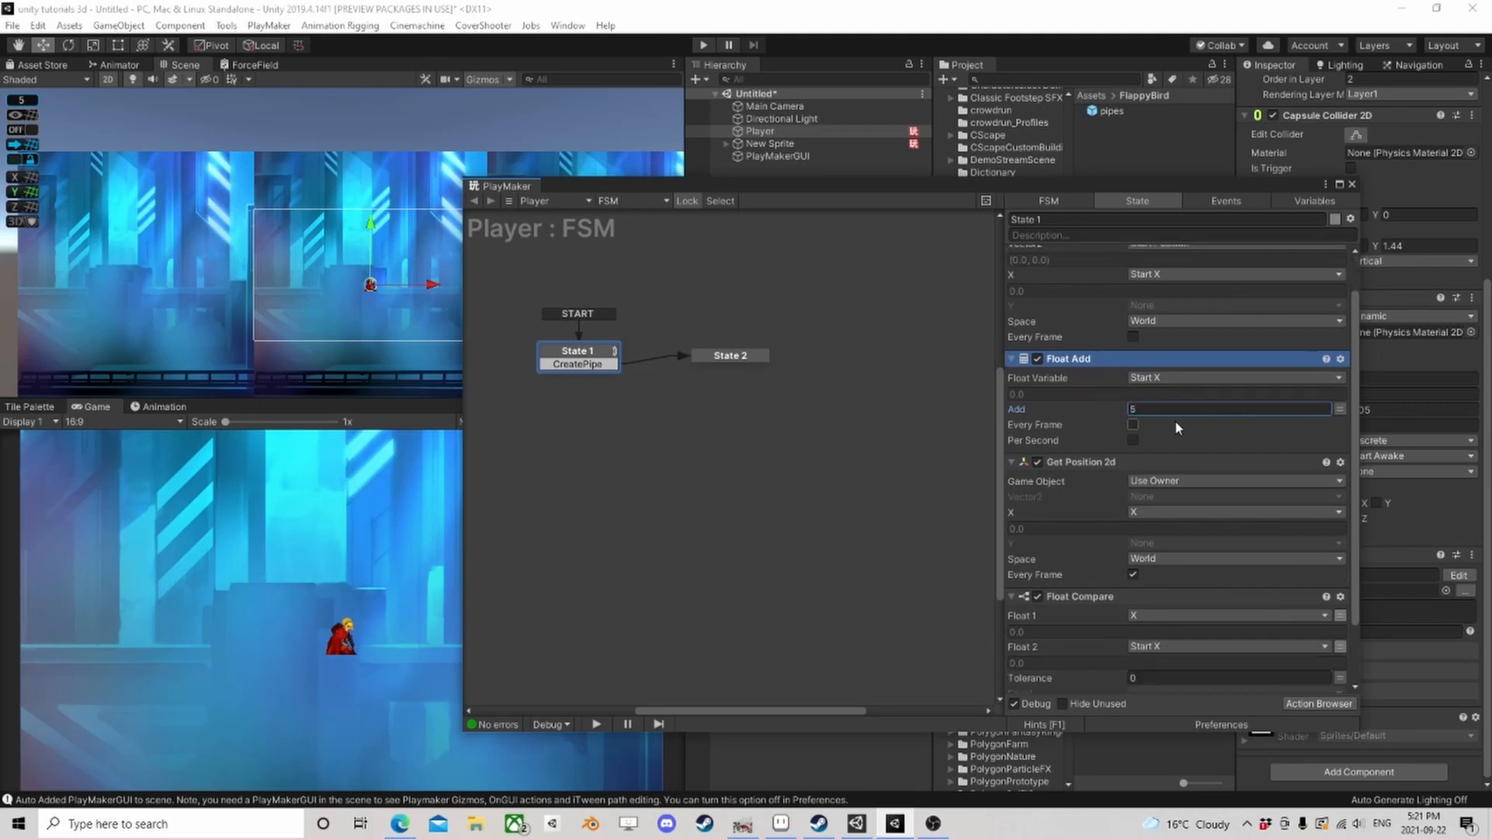
Step: Set the Vector2 of State 1's second Get Position 2d action to the variable Start Position
left_click(728, 359)
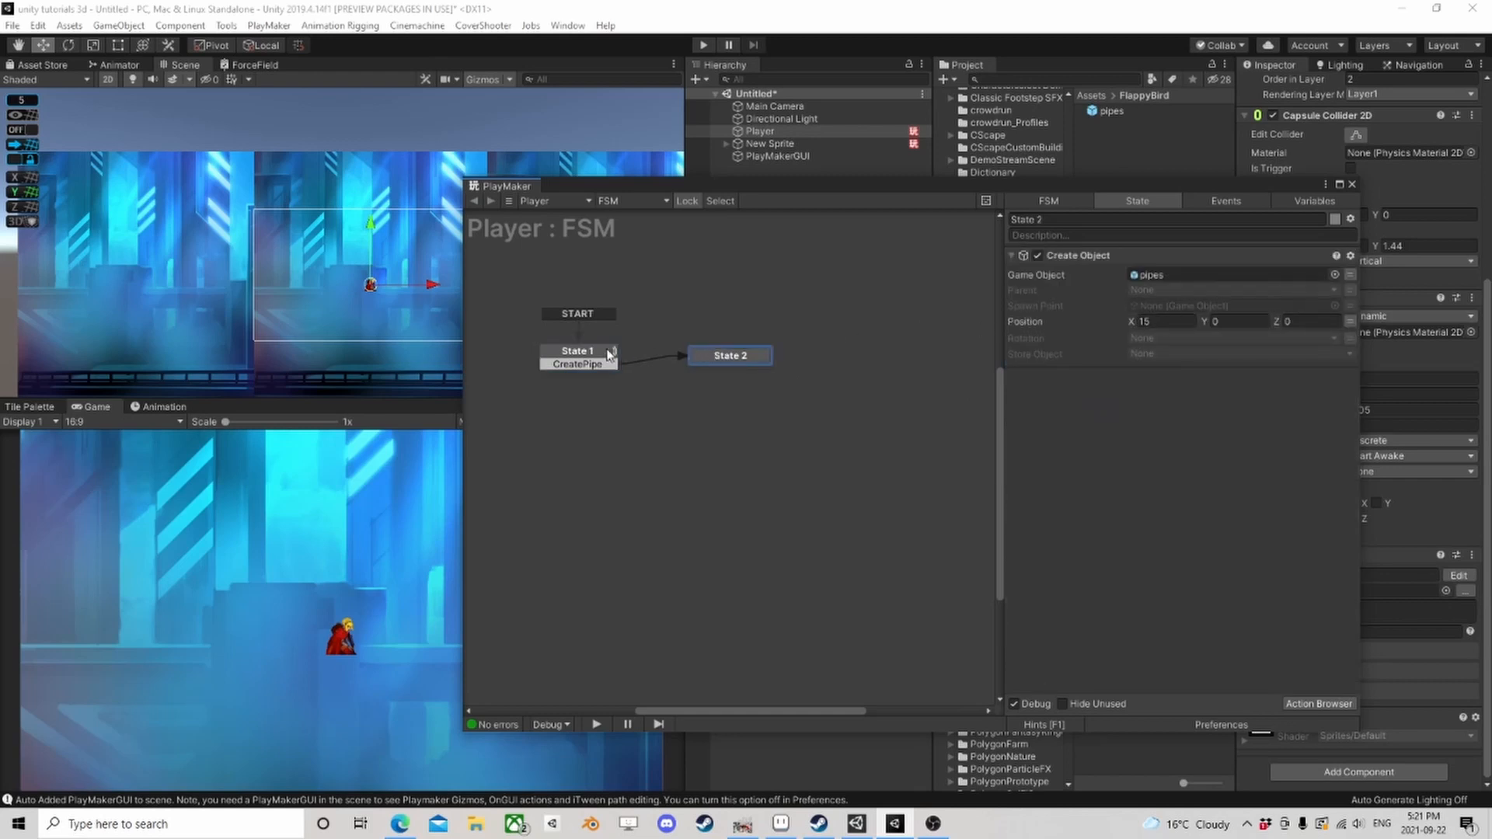
left_click(609, 354)
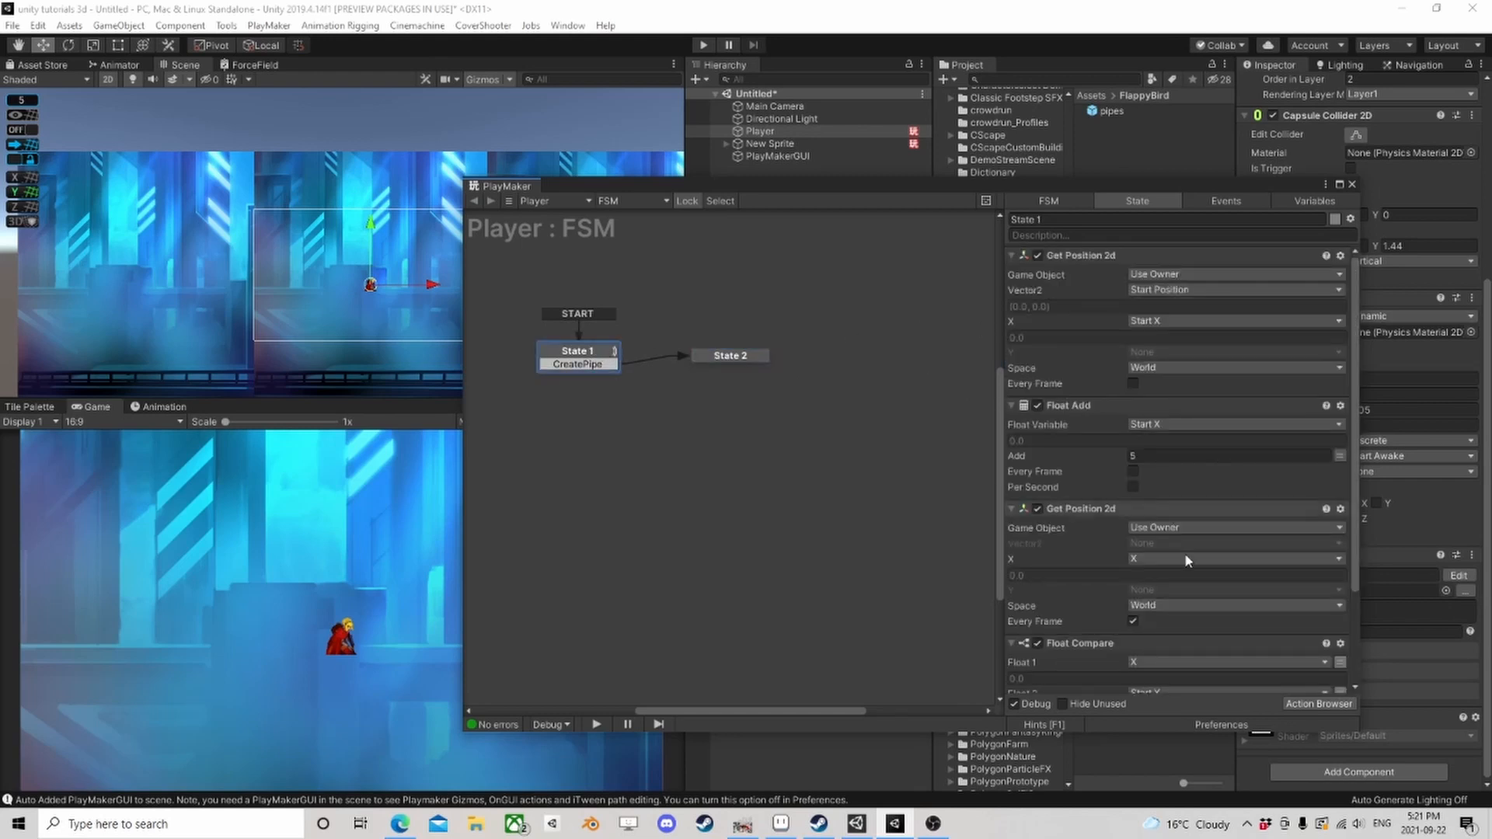
scroll(1247, 665, "down", 3)
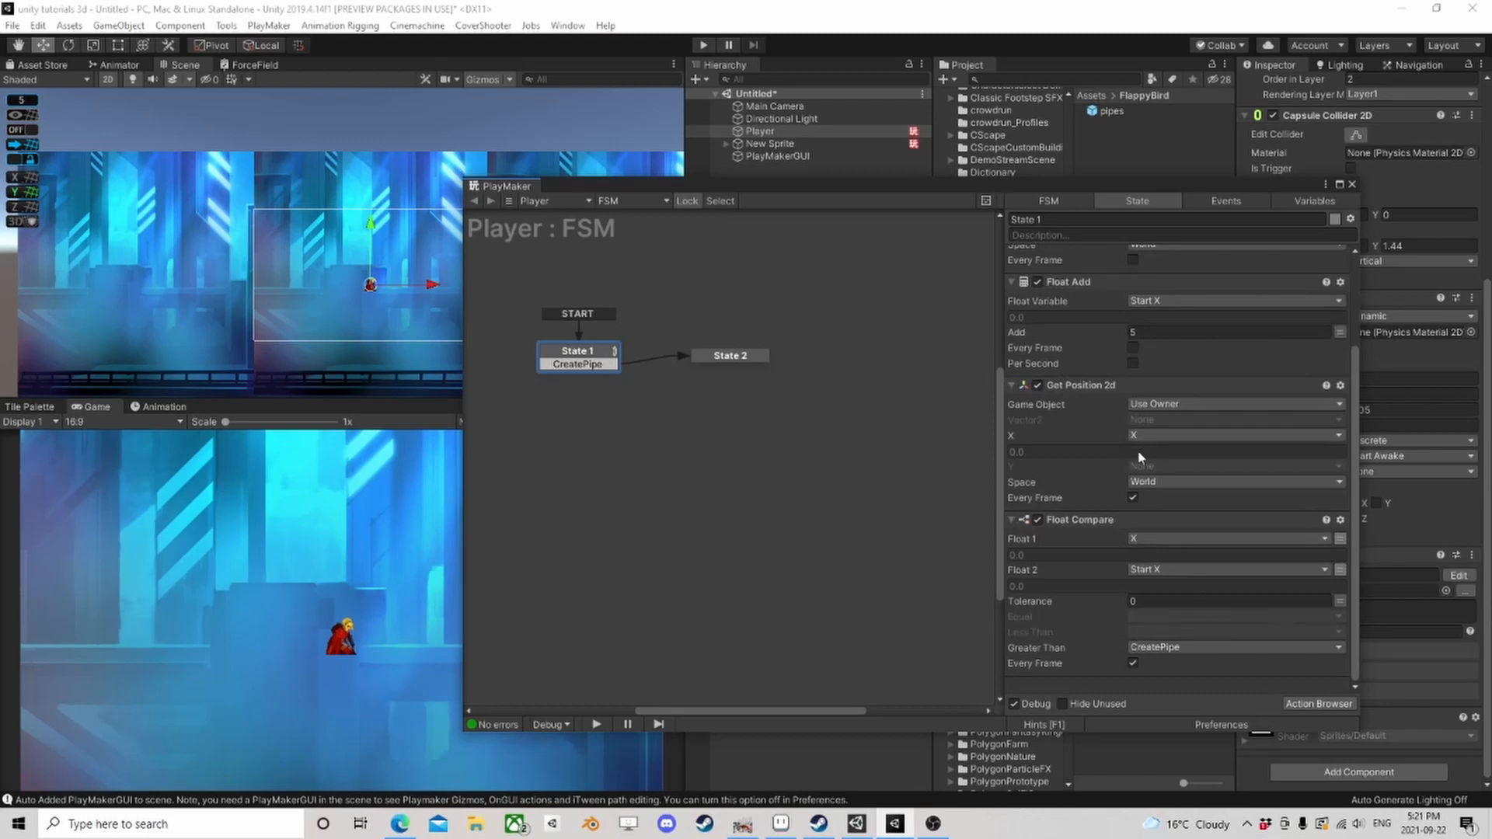
scroll(1080, 475, "up", 1)
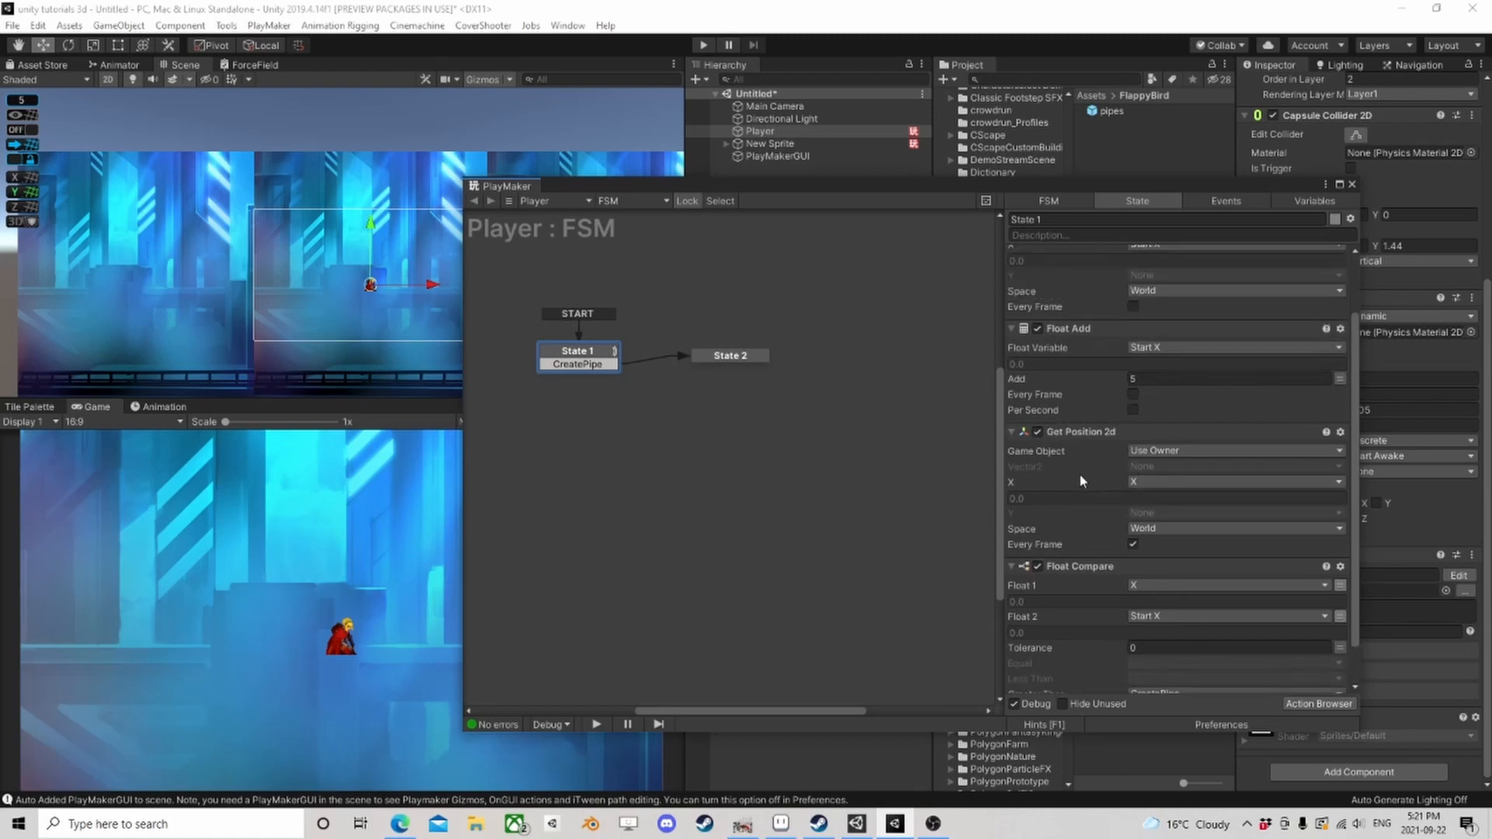
left_click(1153, 466)
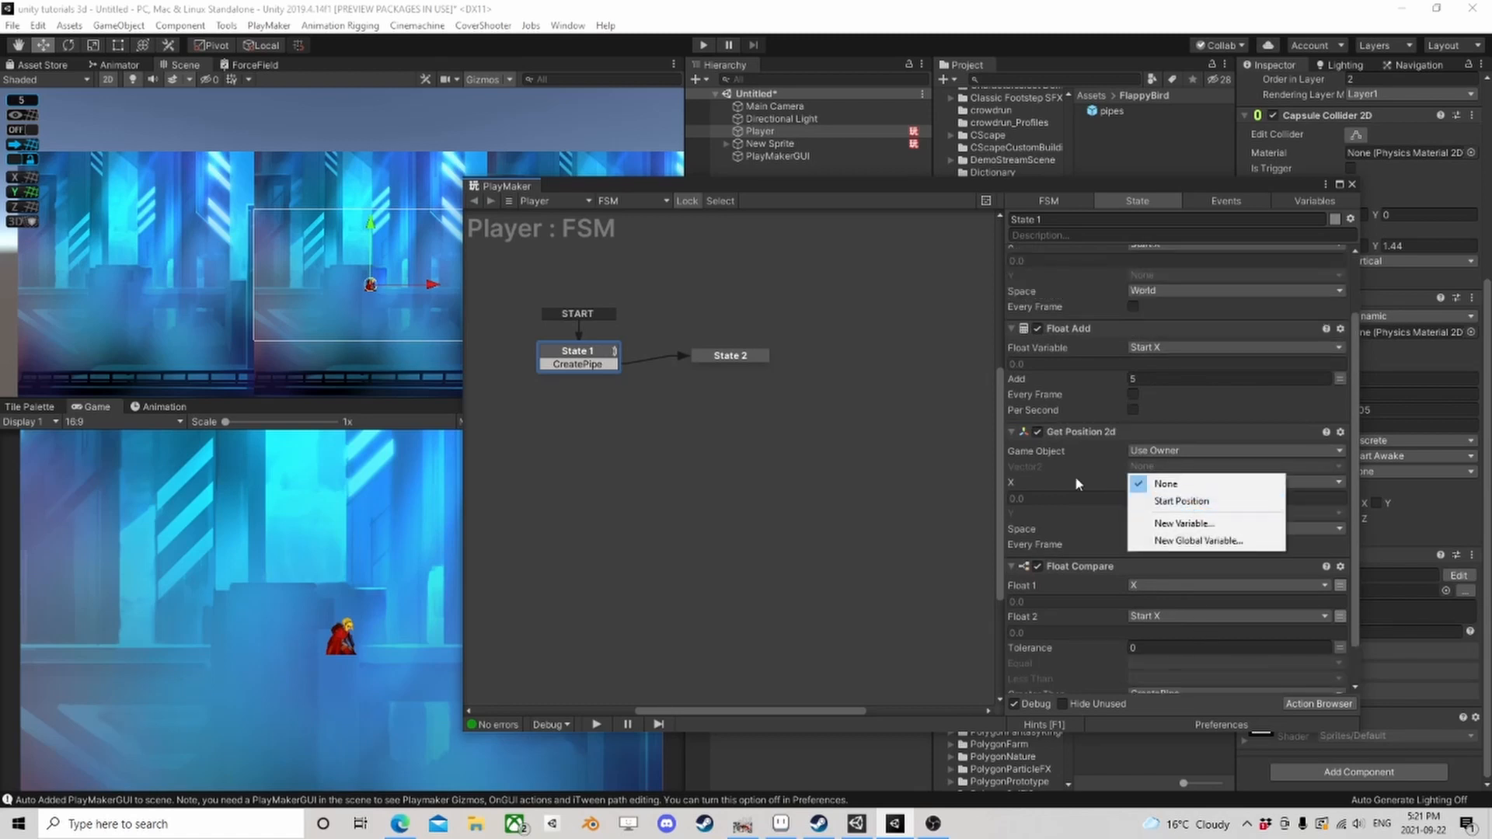
left_click(1167, 479)
left_click(1156, 466)
left_click(1165, 500)
Step: Add a Vector2 Add XY action to State 2
left_click(730, 359)
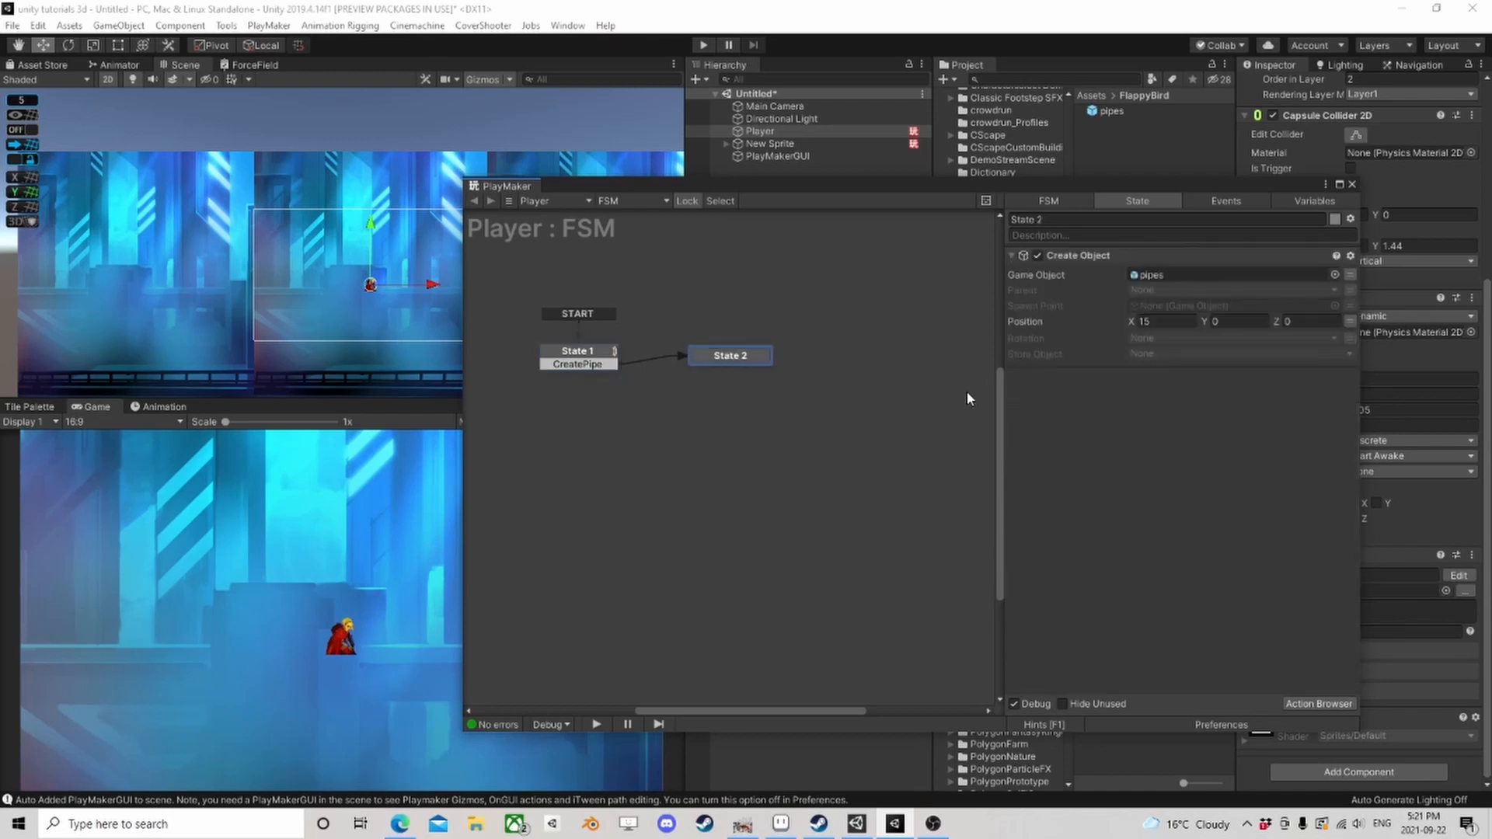
left_click(1321, 702)
type("ve")
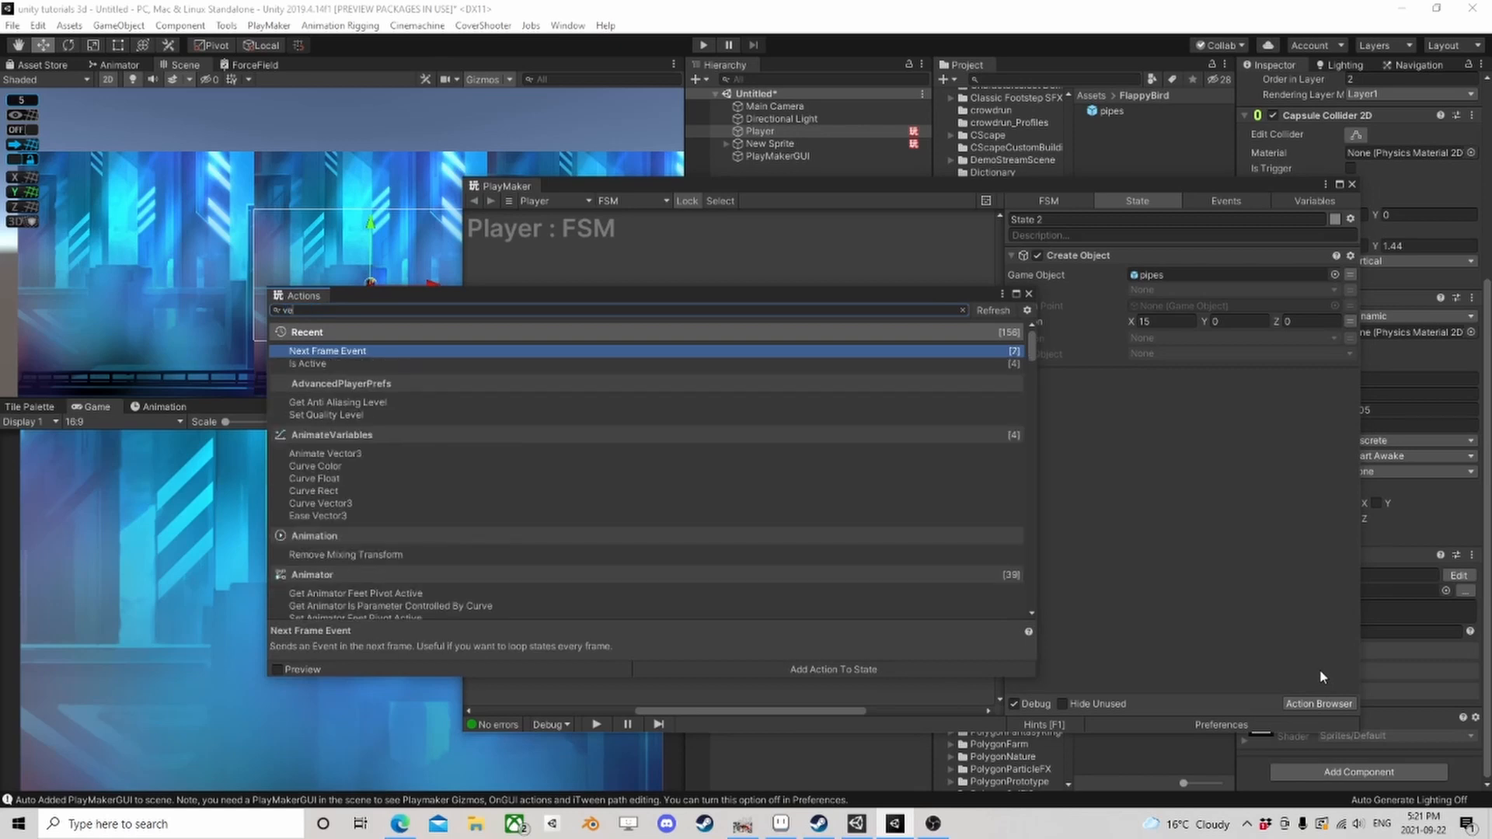
type("ctor2")
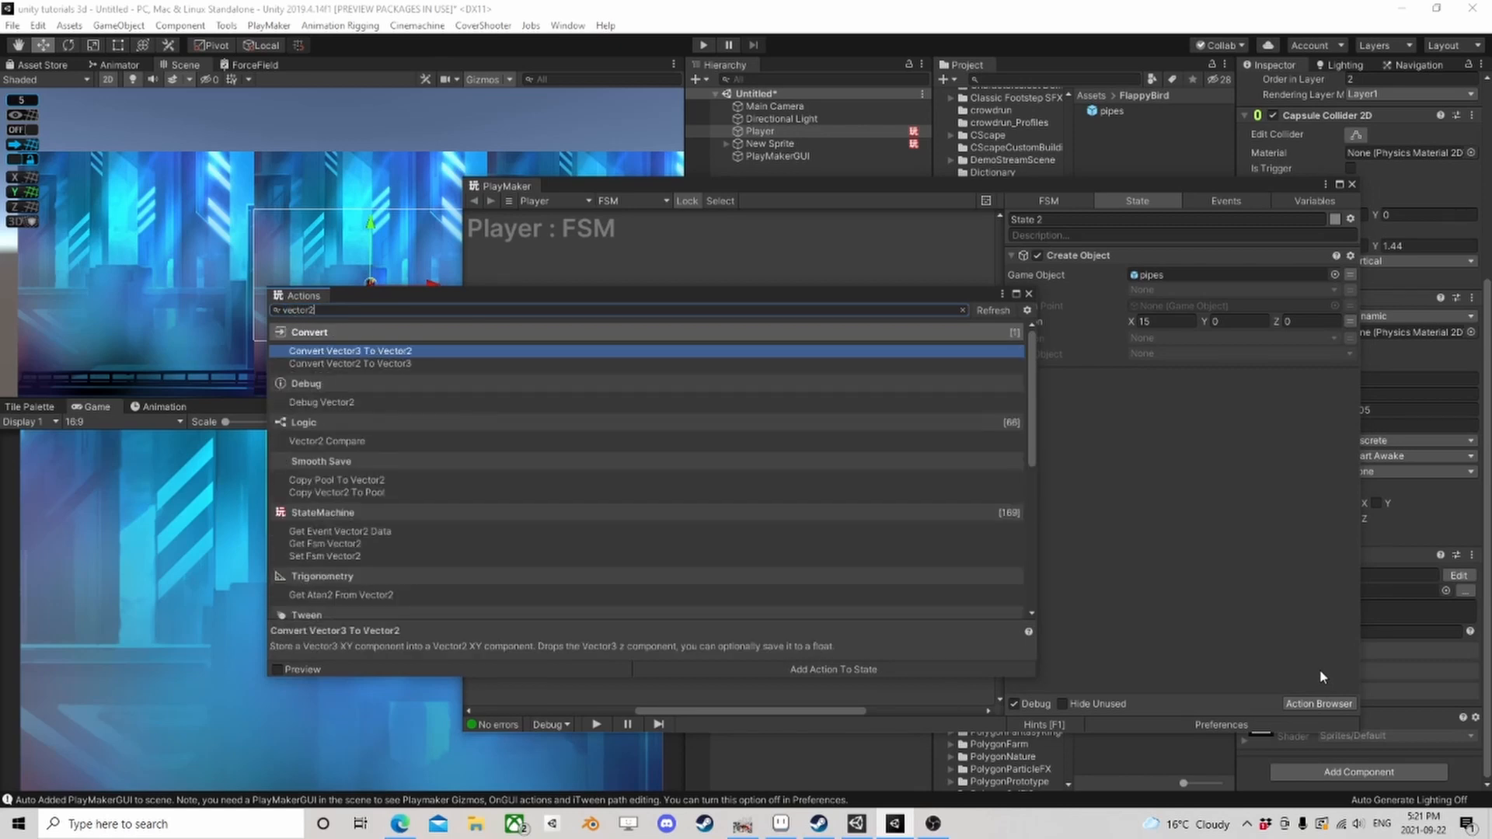
type(" x")
key("Down")
key("Down")
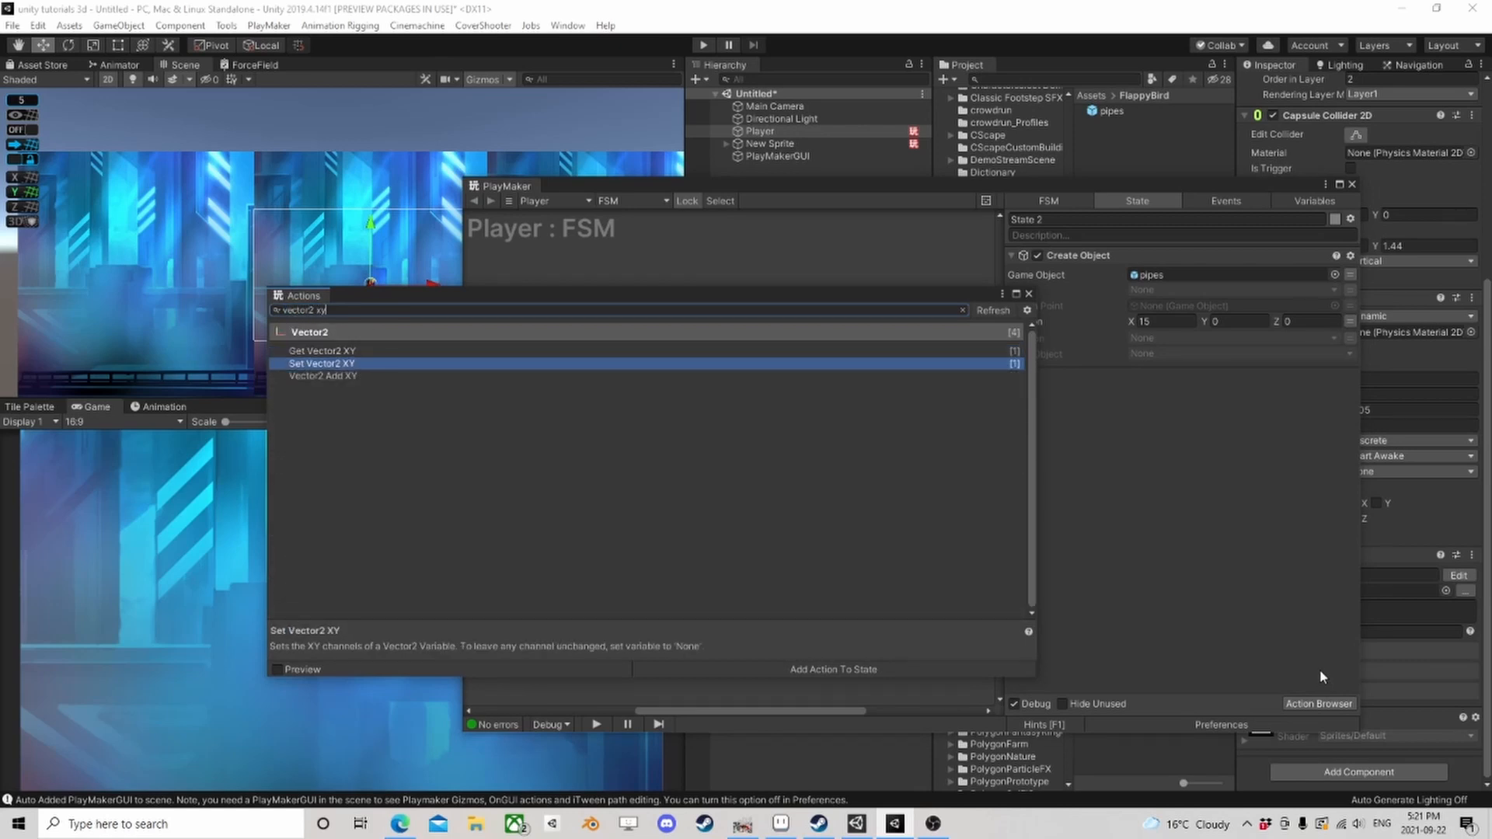
key("Return")
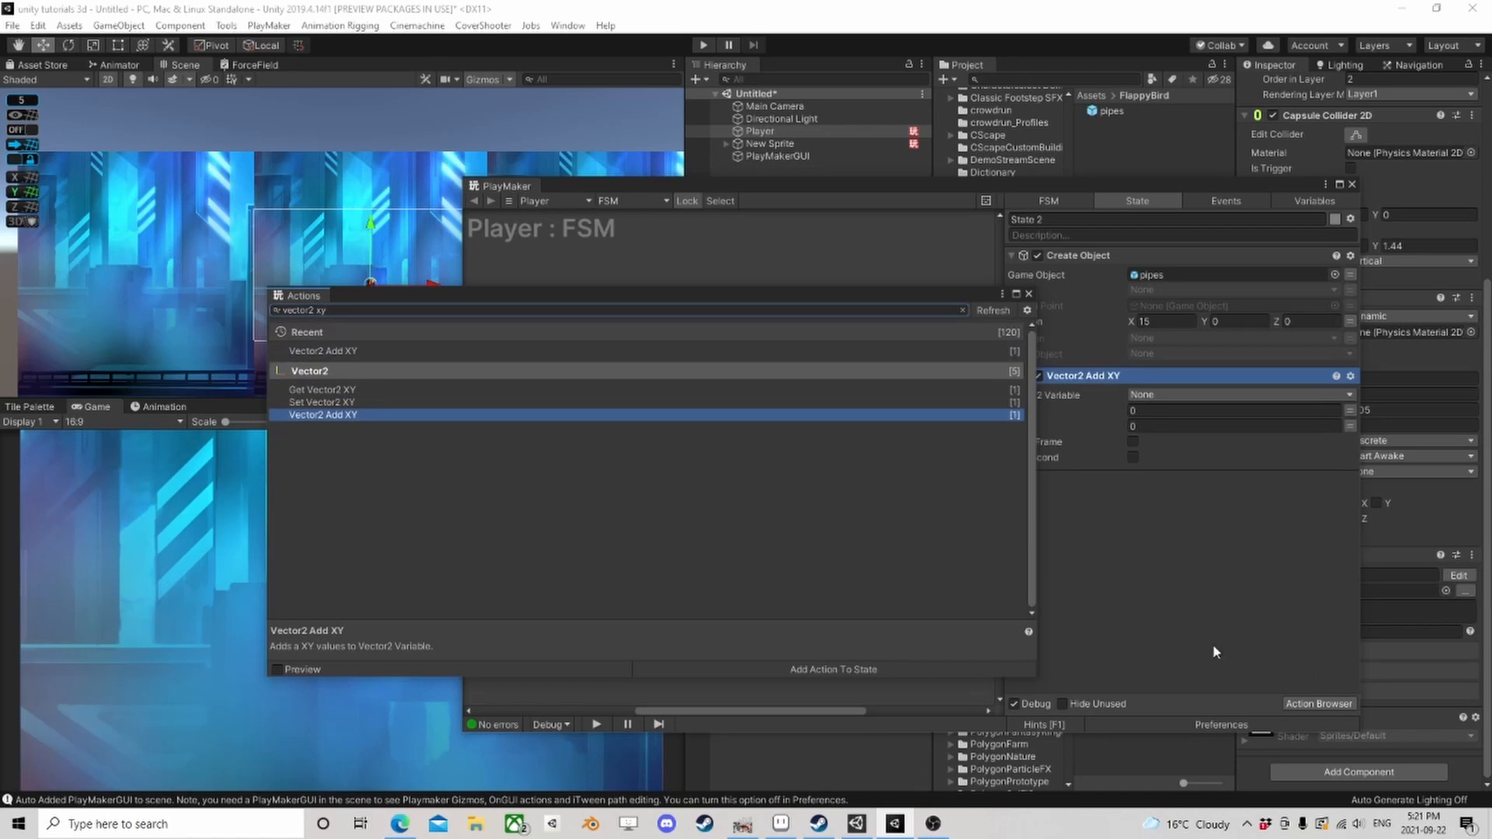
left_click(1028, 293)
Step: Set Vector2 Add XY to use the variable Start Position with an Add X of 15
left_click(1157, 394)
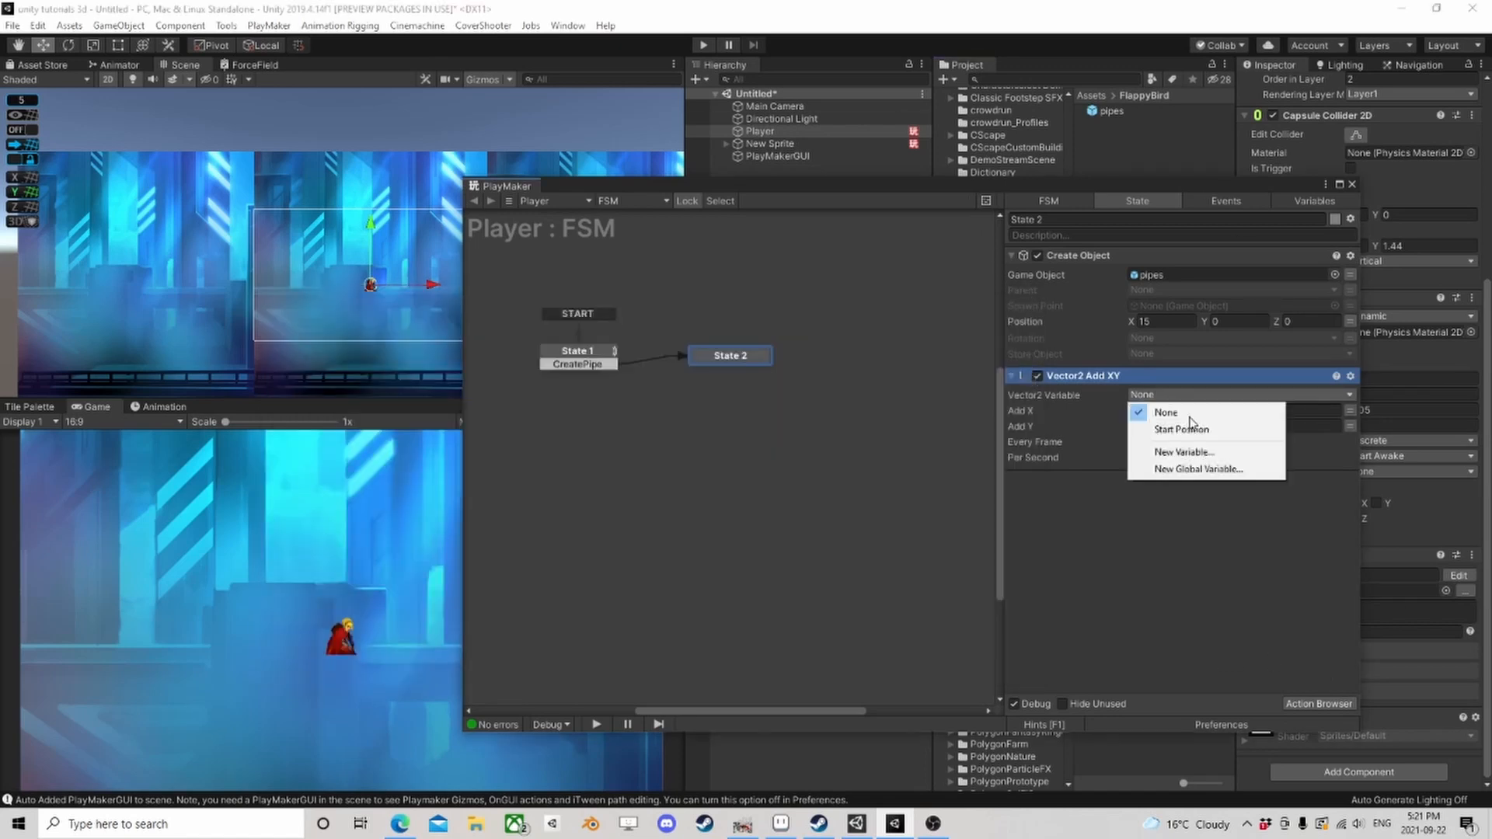
left_click(1200, 426)
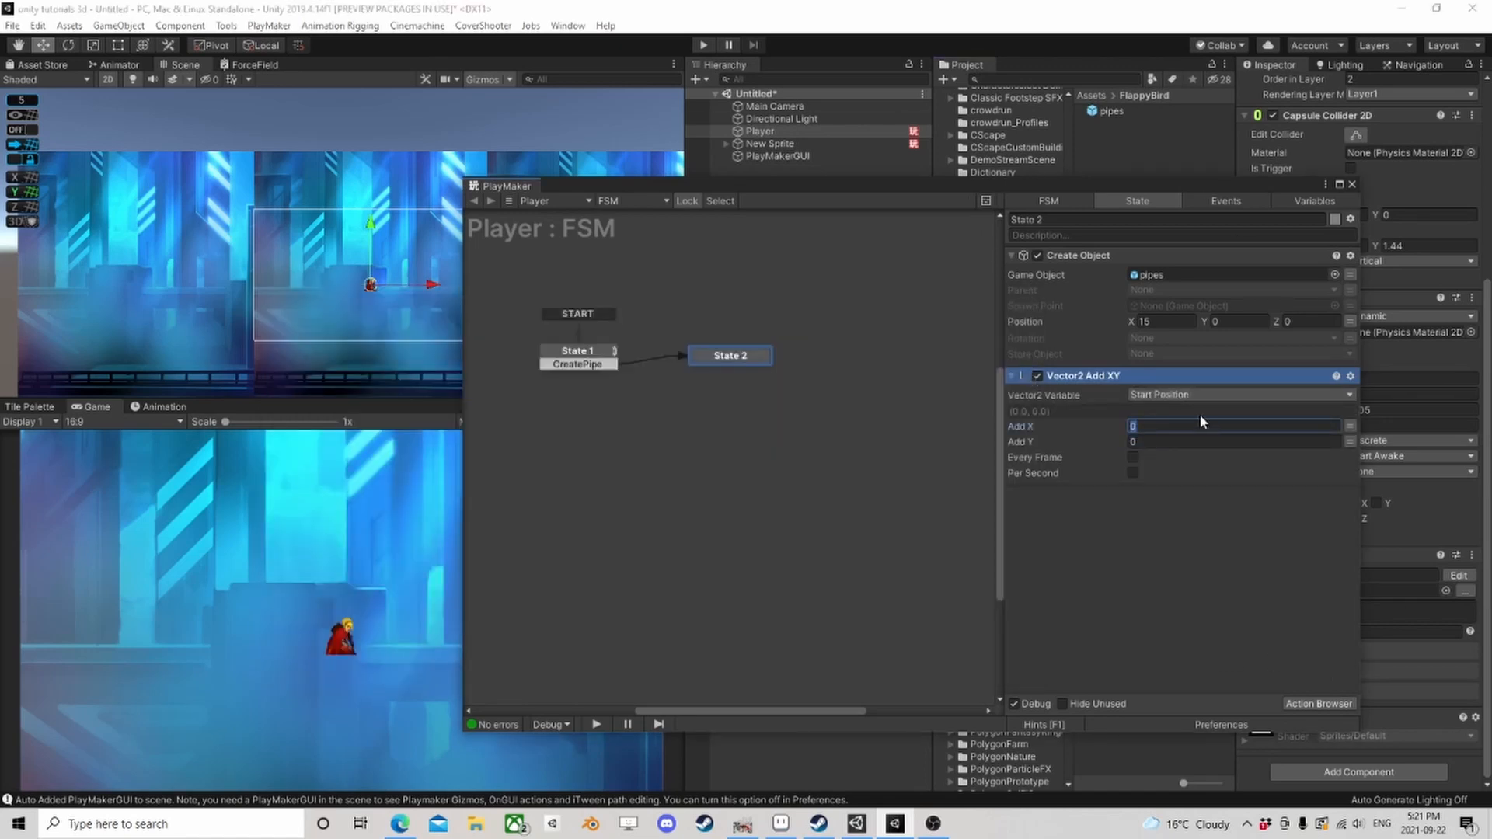
type("15")
left_click(1158, 441)
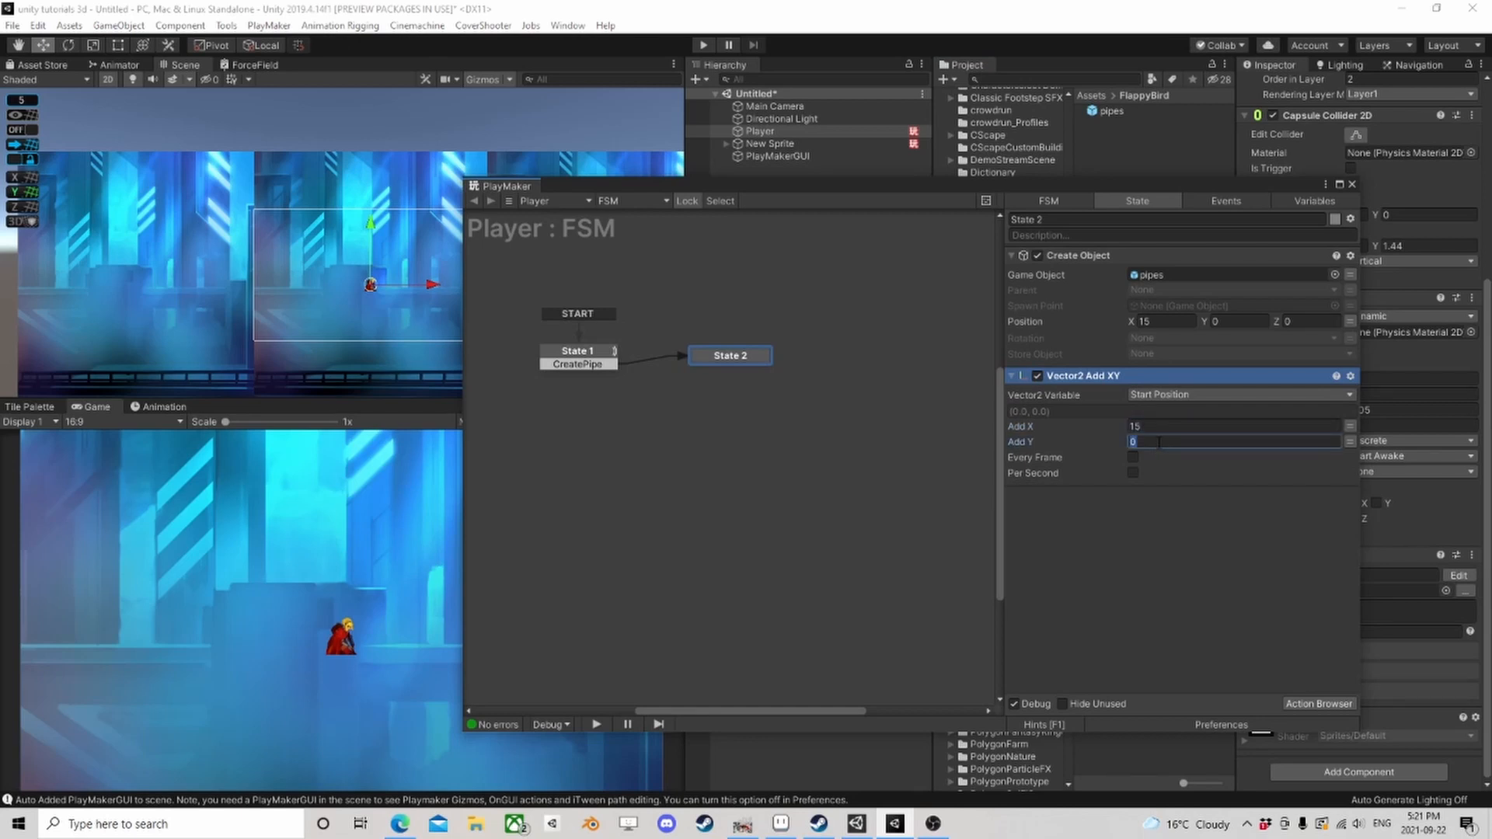
Step: Review State 1's actions and set the X position of State 2's Create Object action to 5
left_click(590, 357)
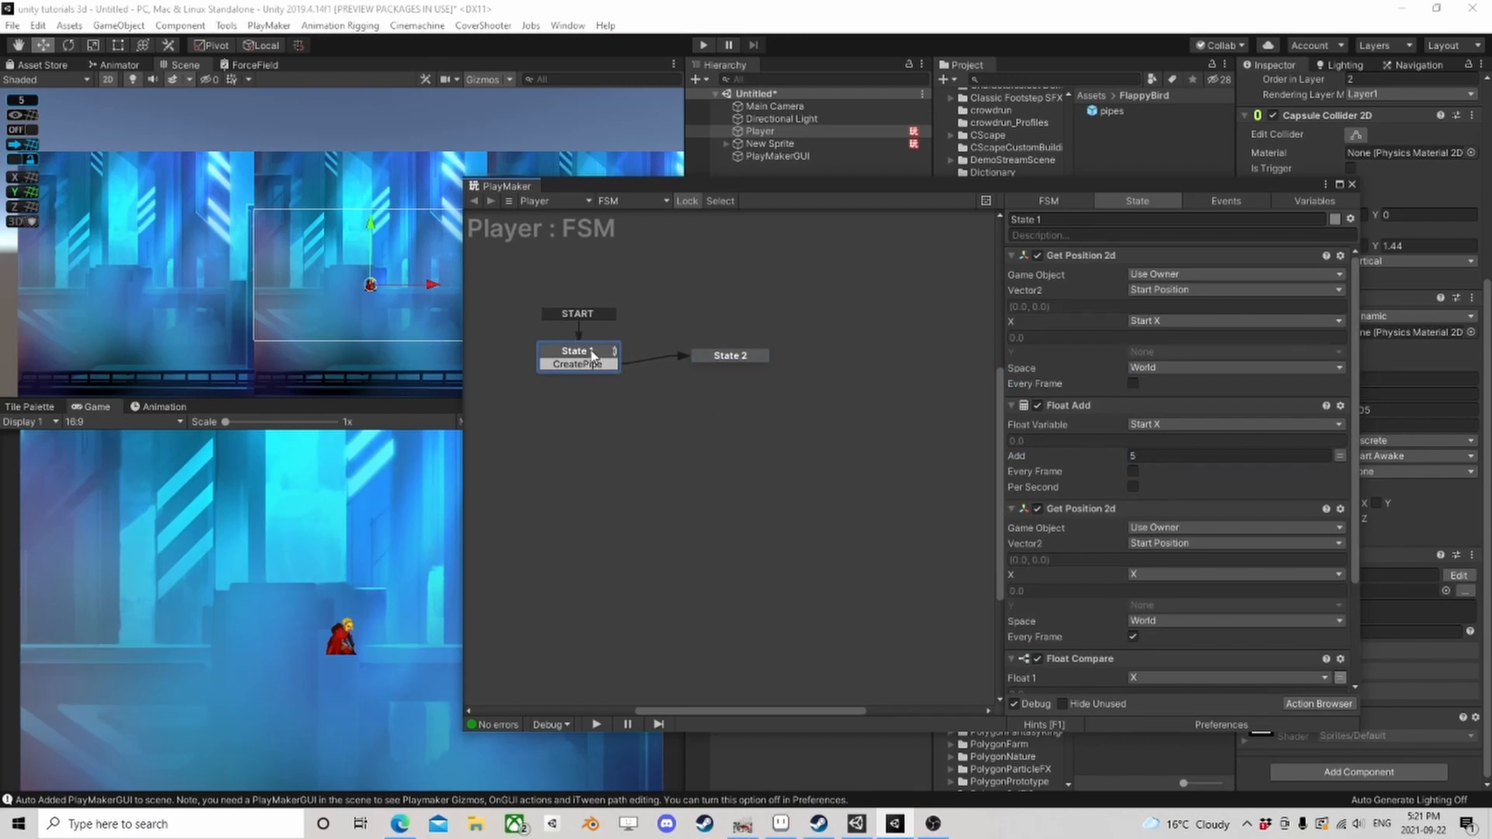
scroll(1298, 405, "down", 3)
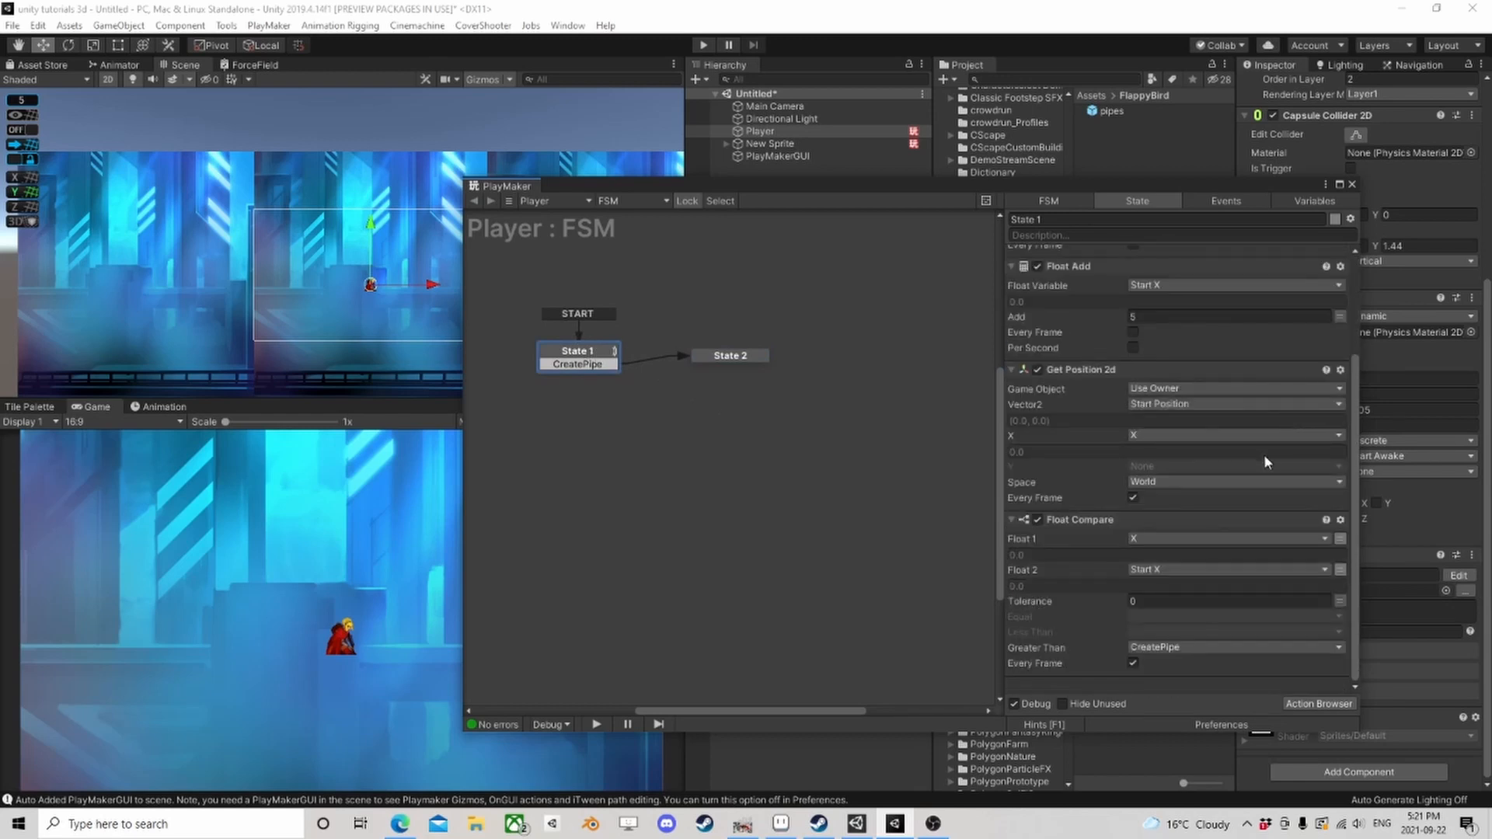
left_click(714, 357)
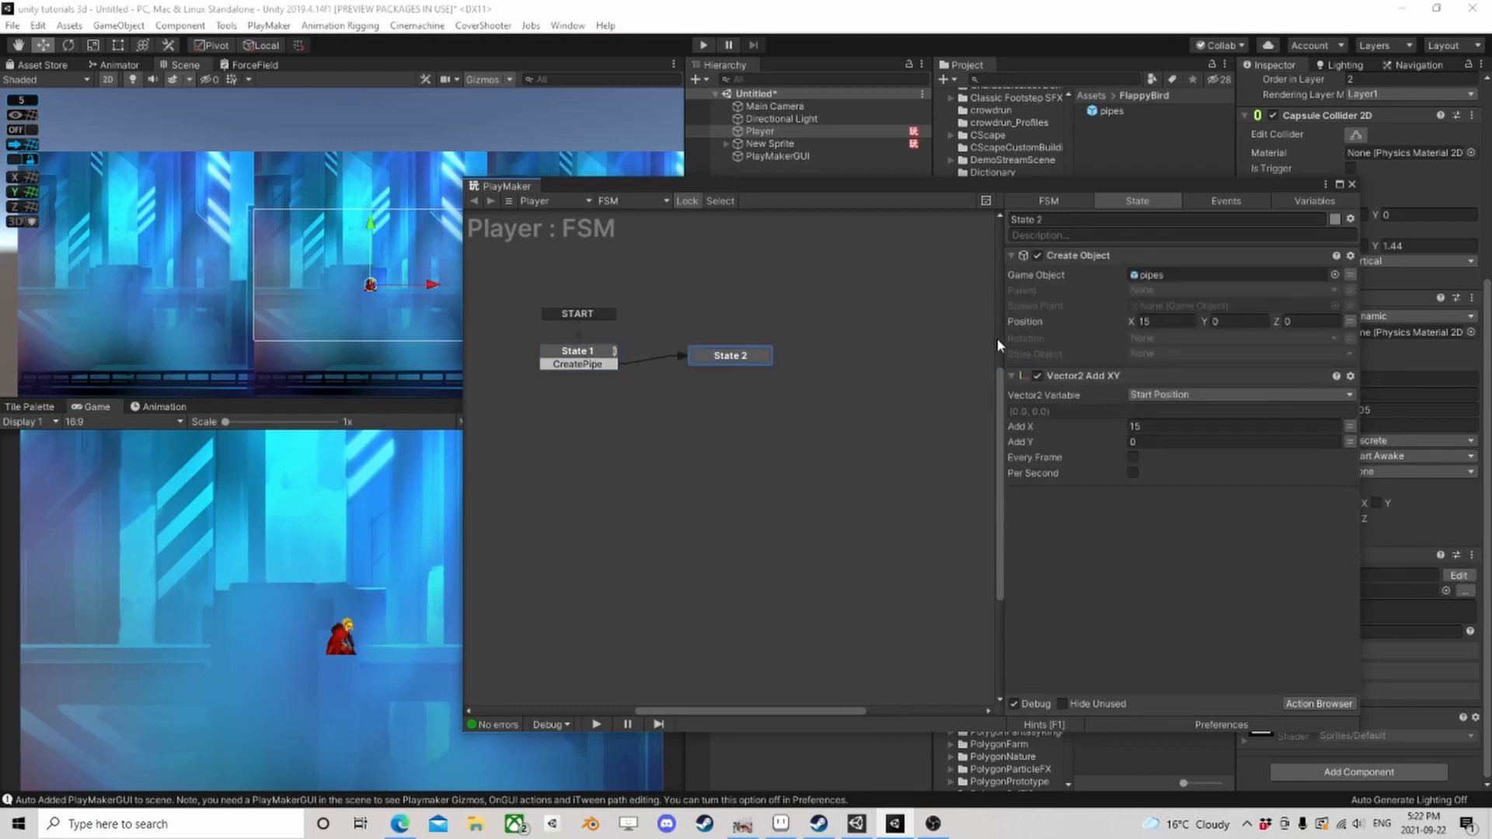
left_click(1154, 322)
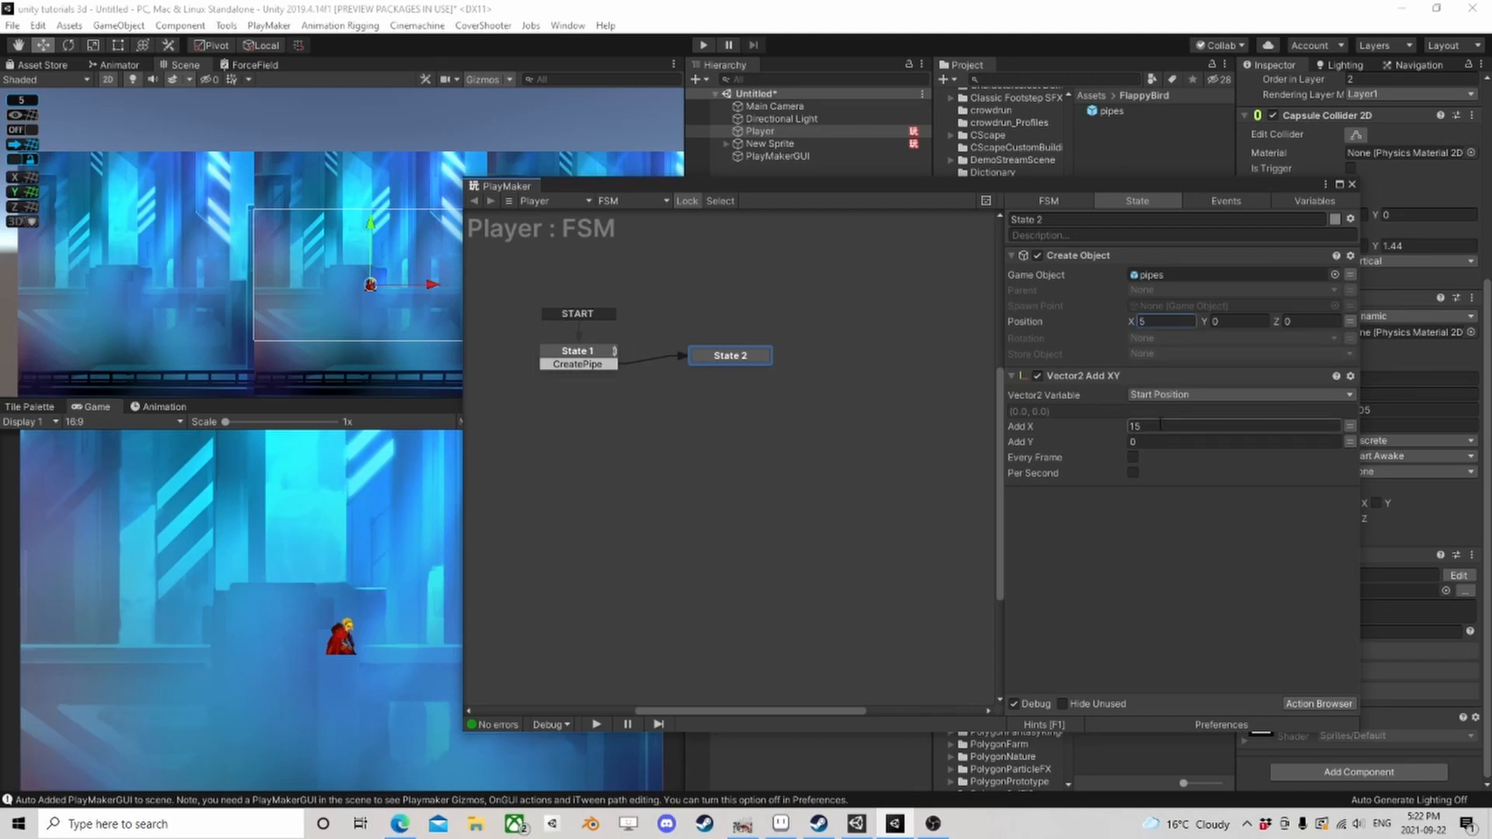
Step: Add a Random Float action above Create Object in State 2 and set its Max to 4.5
left_click(1330, 704)
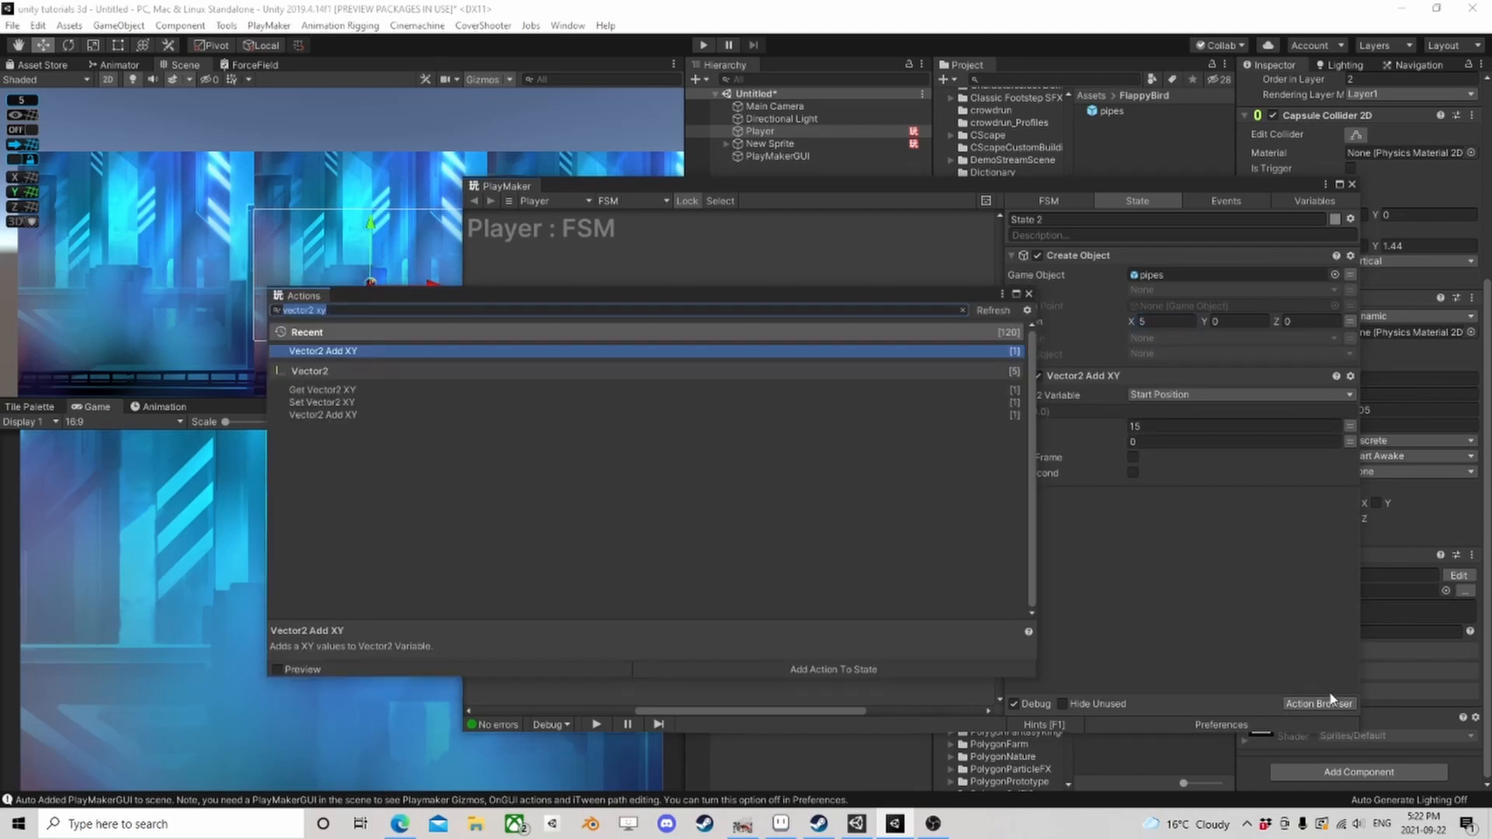
type("random")
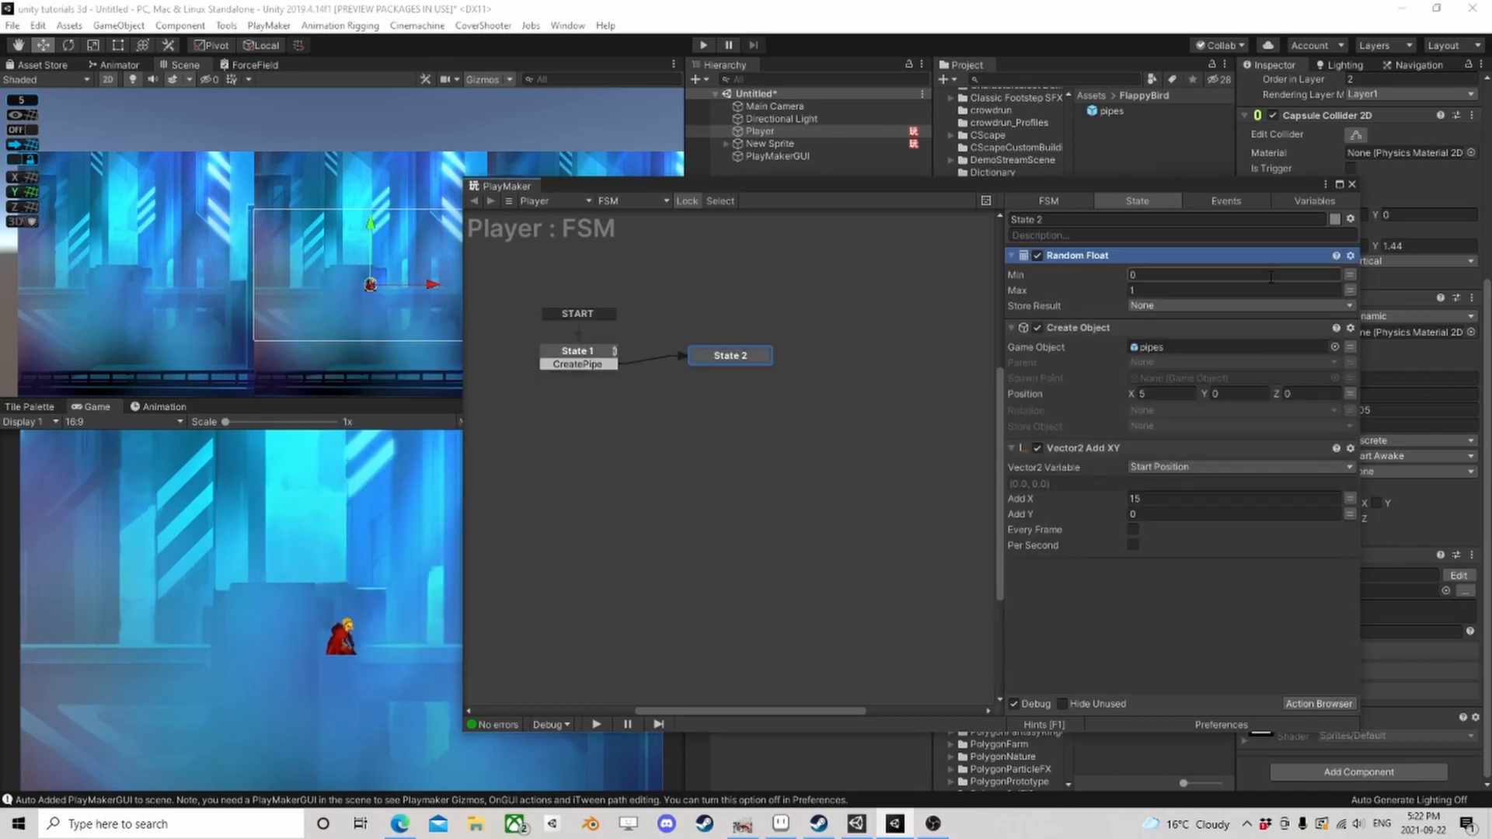
left_click(1270, 290)
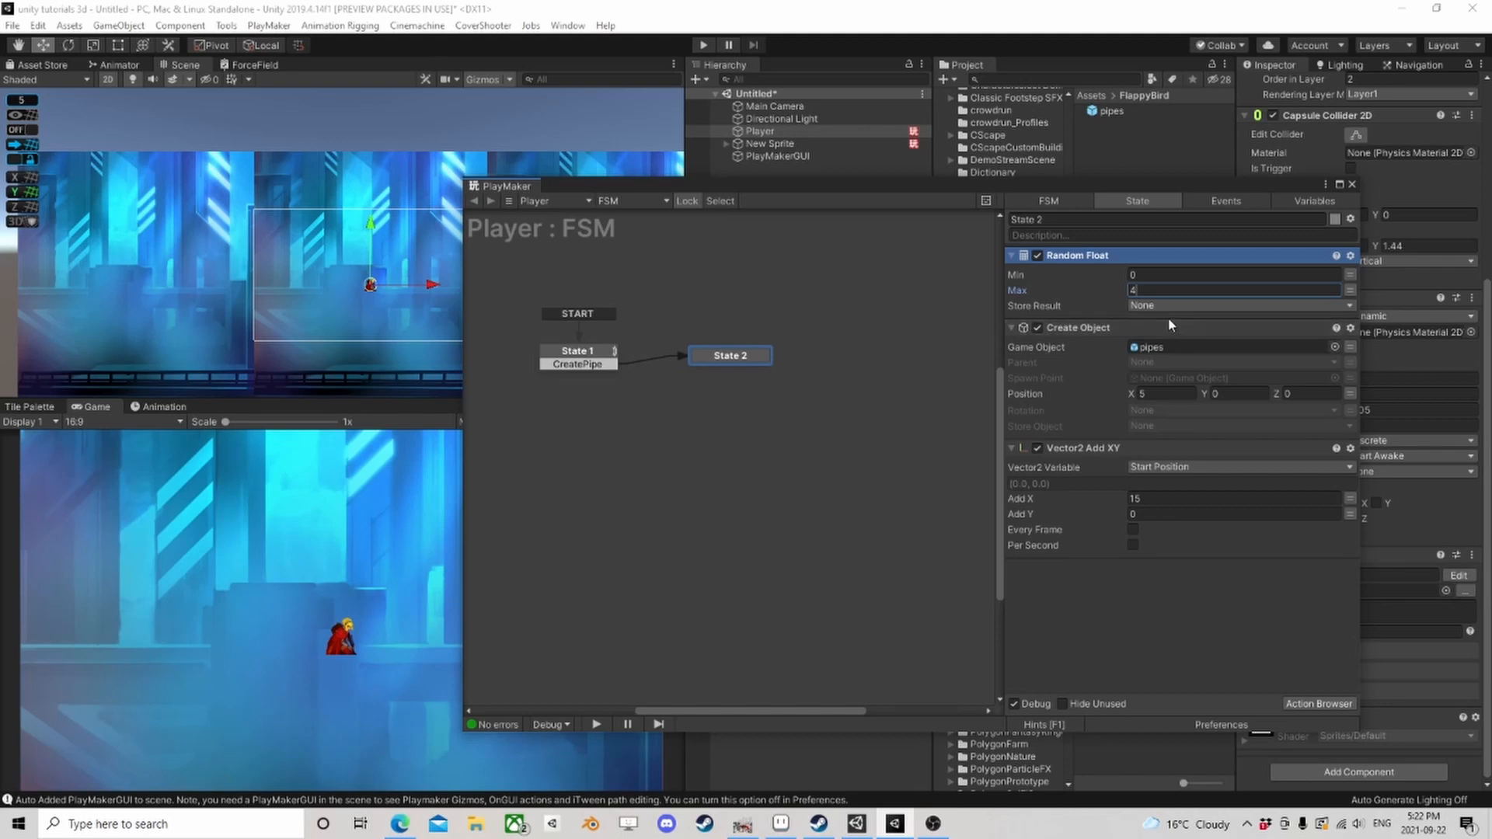
type("4.5")
Step: Store the Random Float result in a new variable named Y
left_click(1166, 306)
left_click(1184, 398)
type("Y")
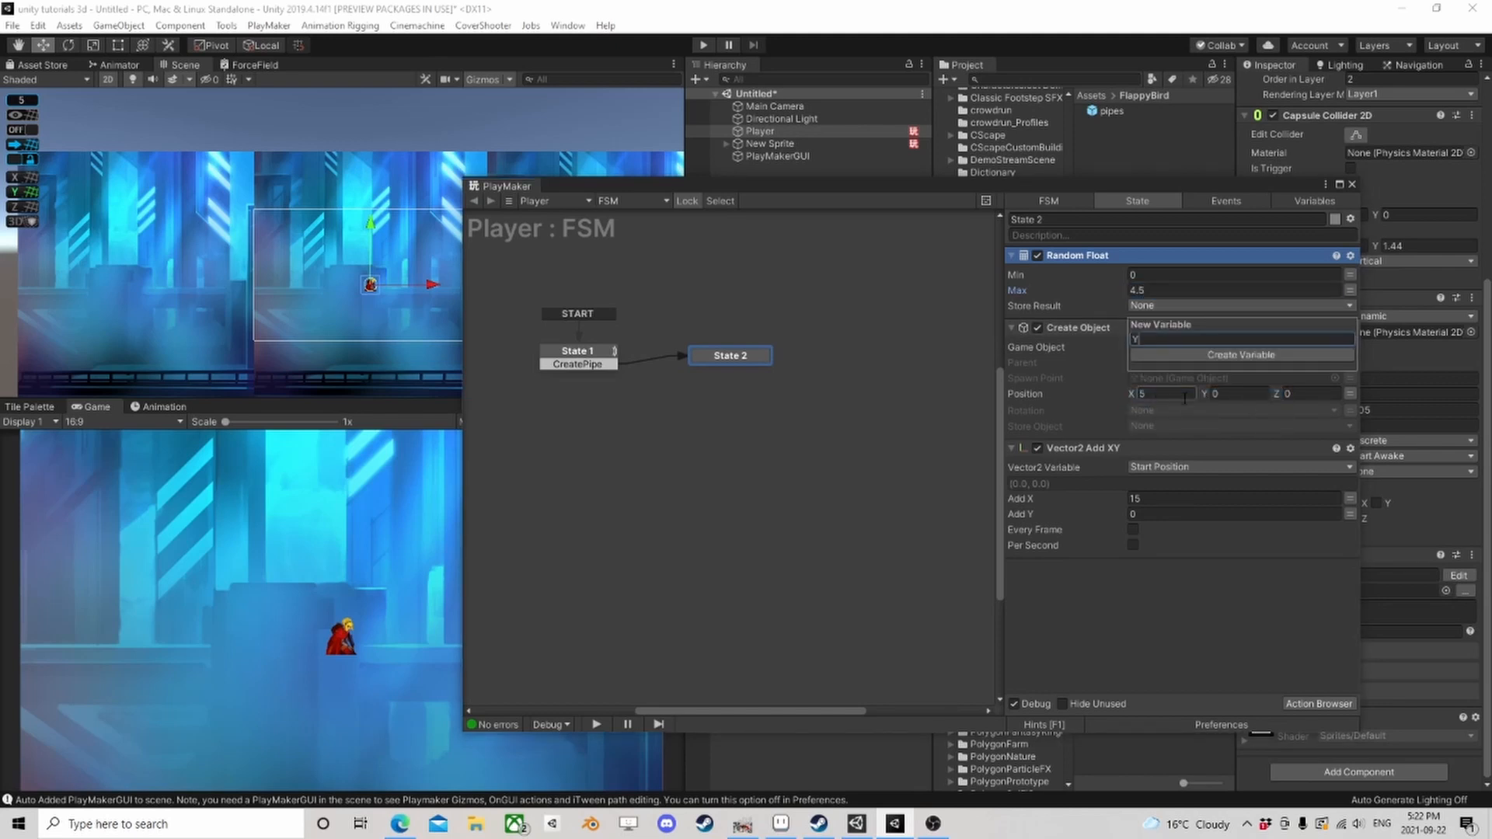
key("Return")
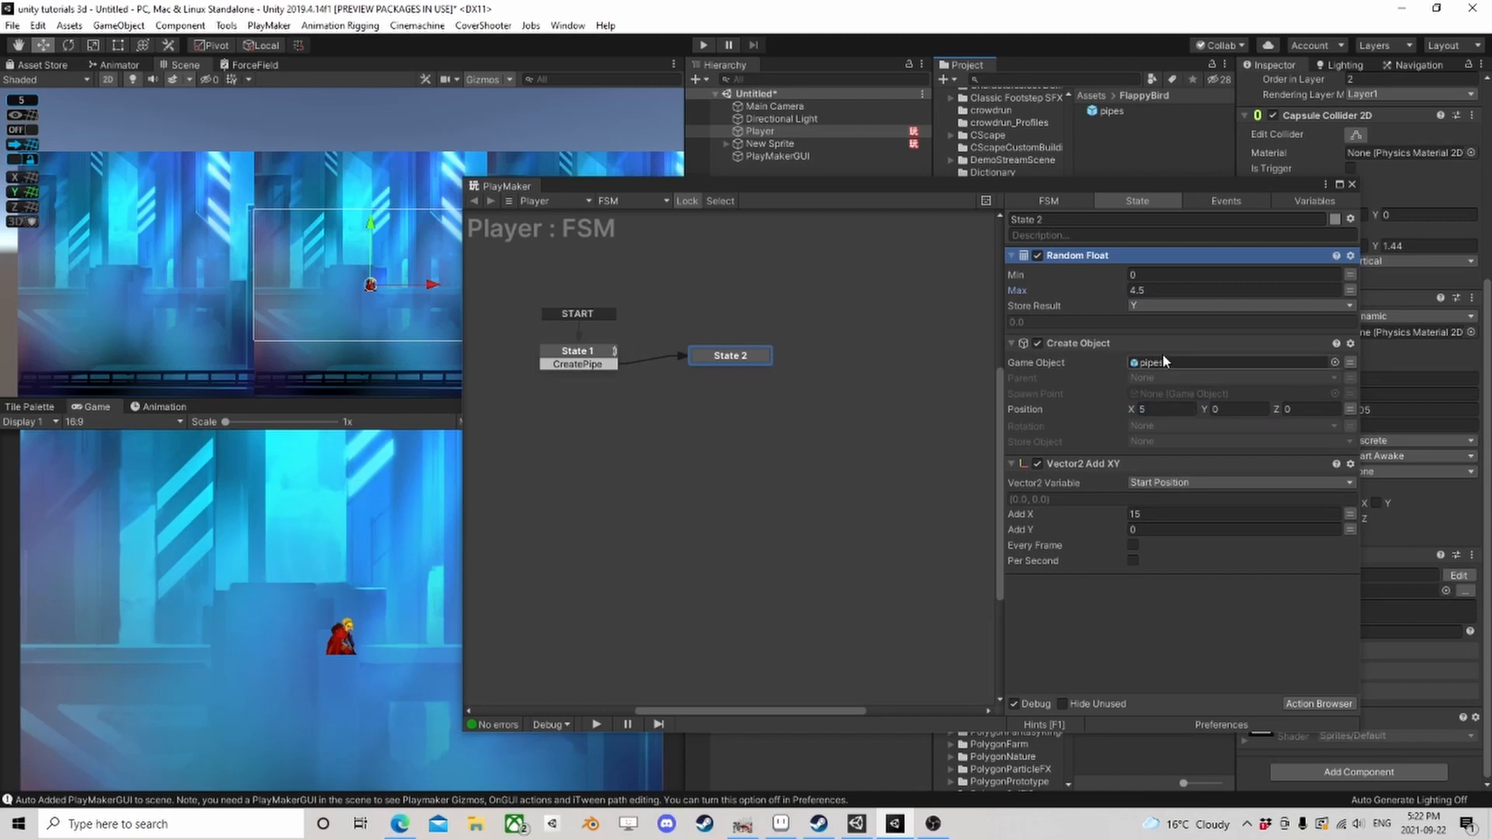
Step: Set the Add Y value of Vector2 Add XY to the variable Y
left_click(1349, 529)
left_click(1227, 530)
left_click(1204, 598)
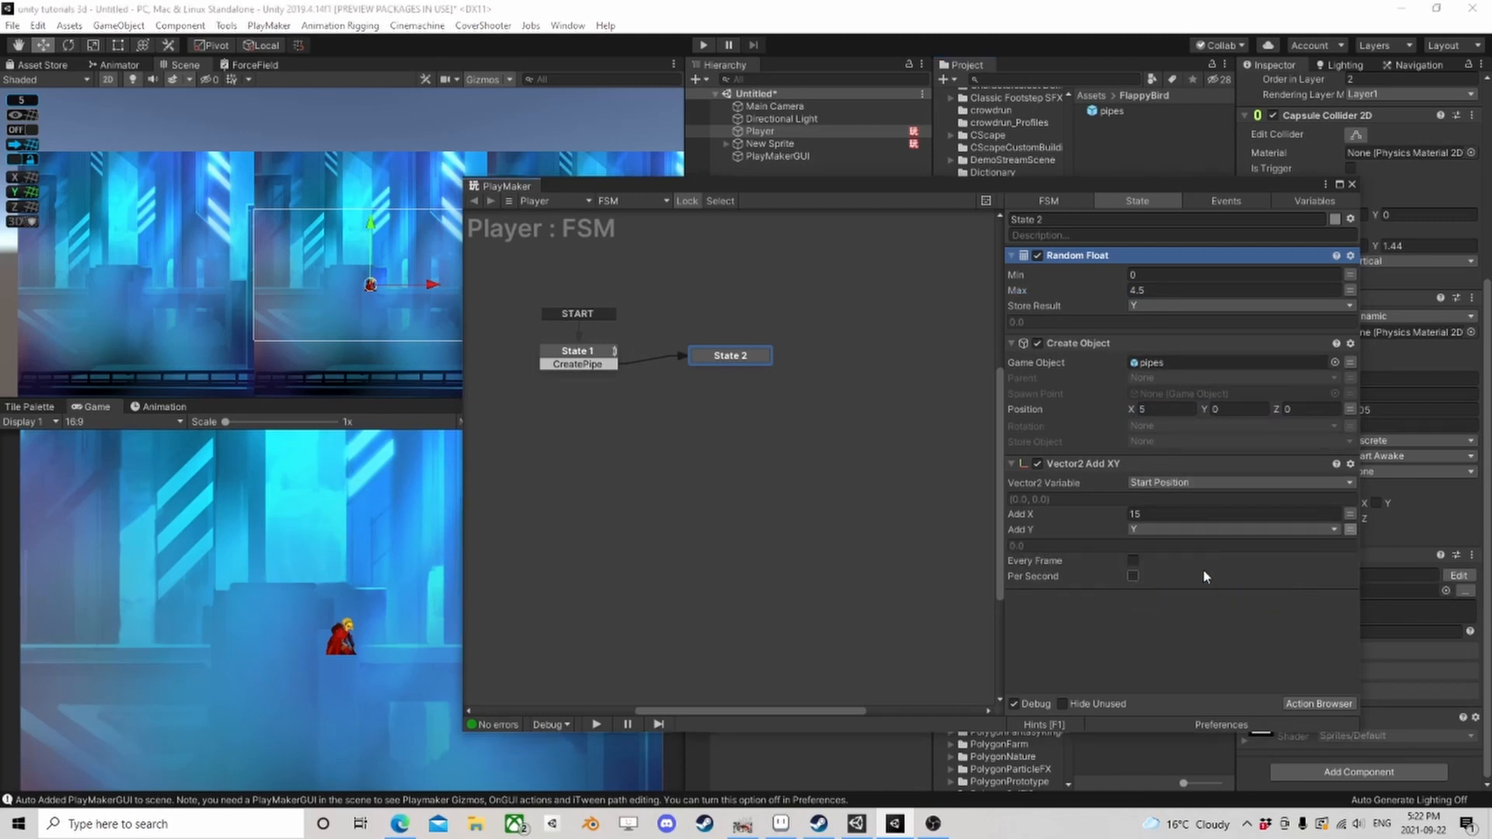
Step: Add a FINISHED transition to State 2 and link it back to State 1
left_click(725, 357, "ctrl")
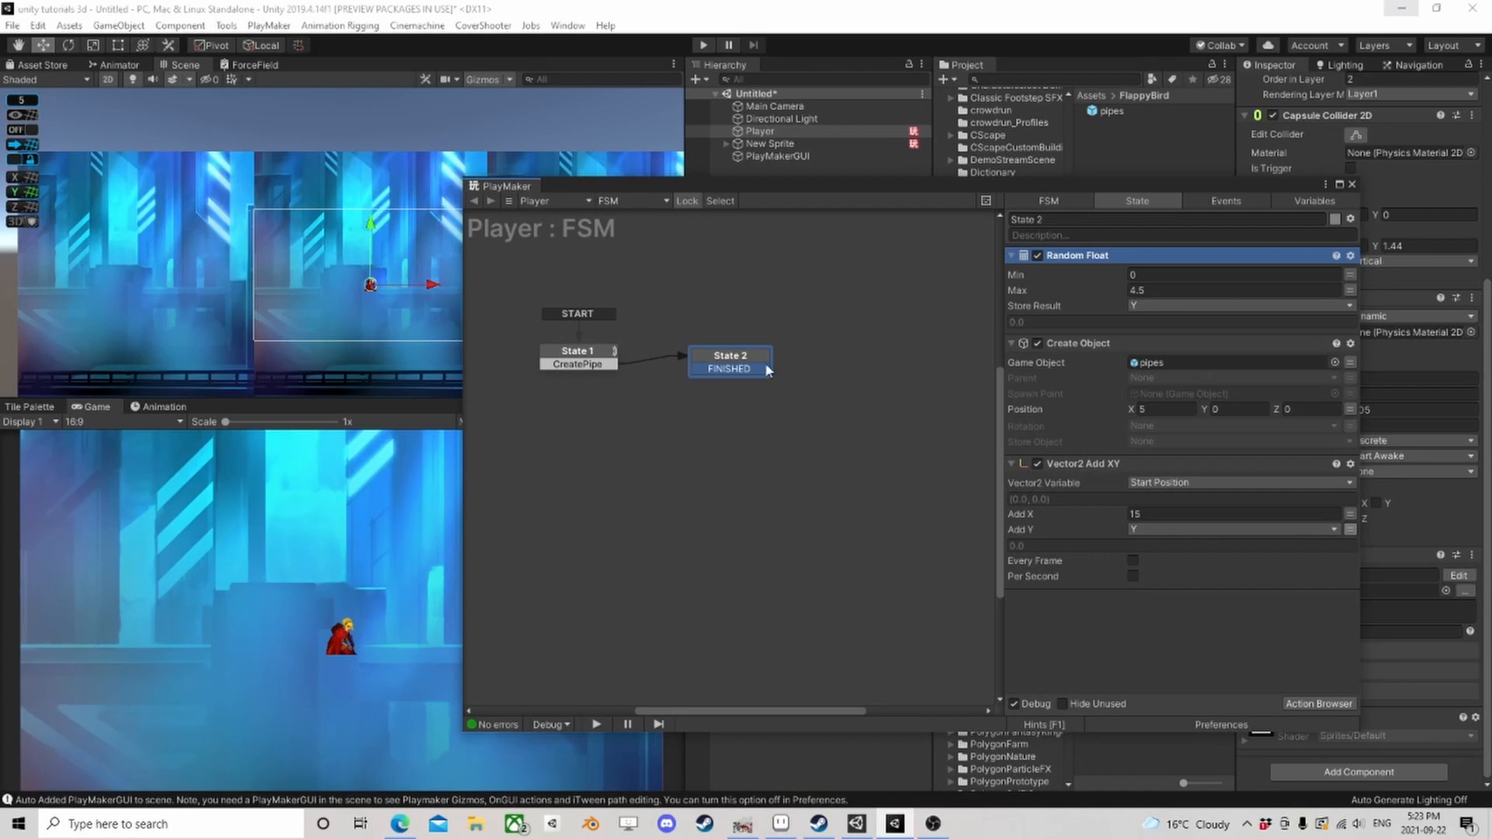
left_click(575, 354)
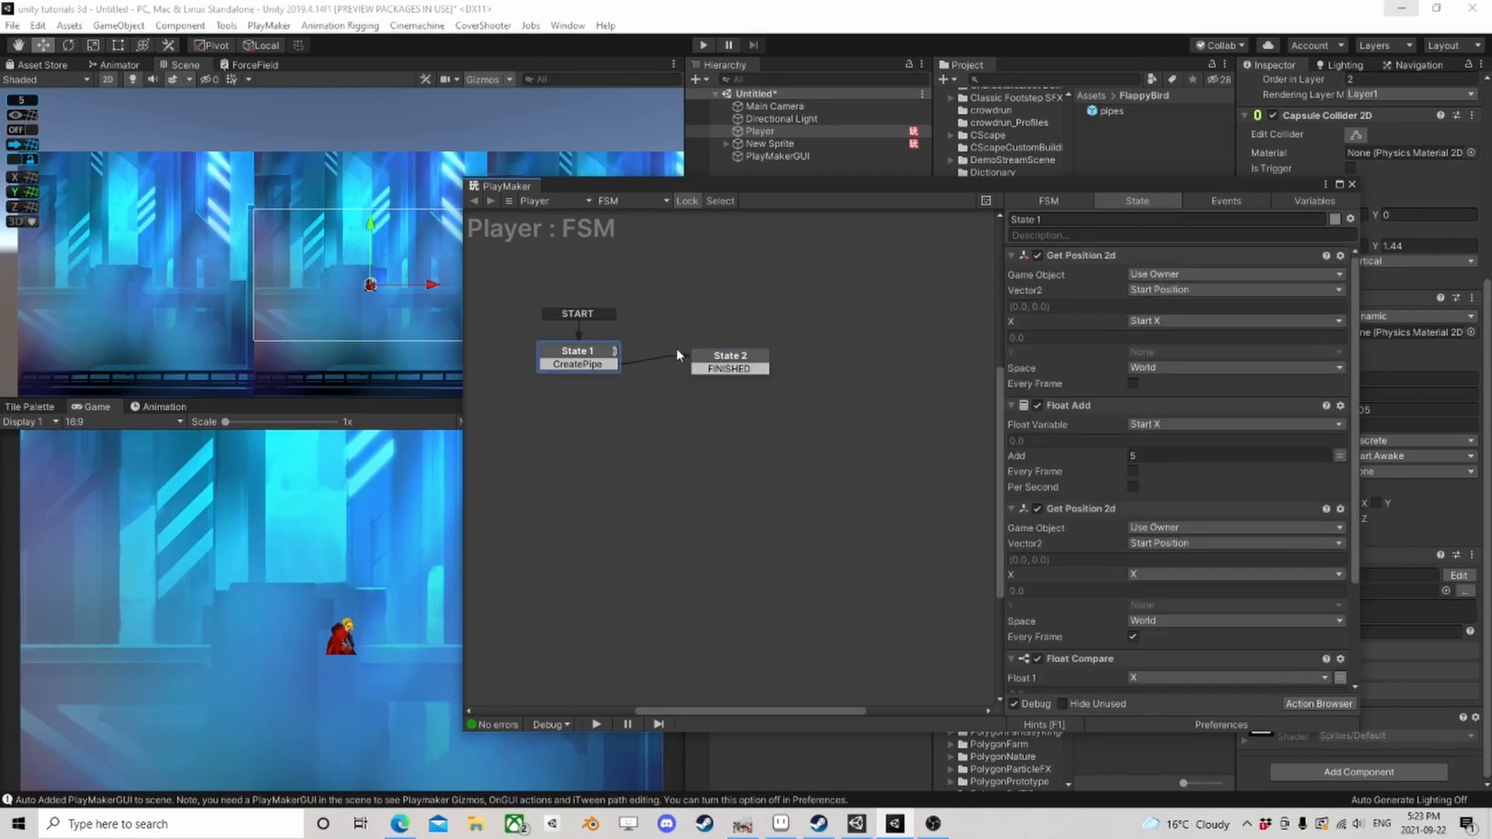
left_click(718, 359)
left_click(646, 357)
Step: Close the FSM editor and set the Player's Rigidbody 2D body type to Kinematic
left_click(1352, 185)
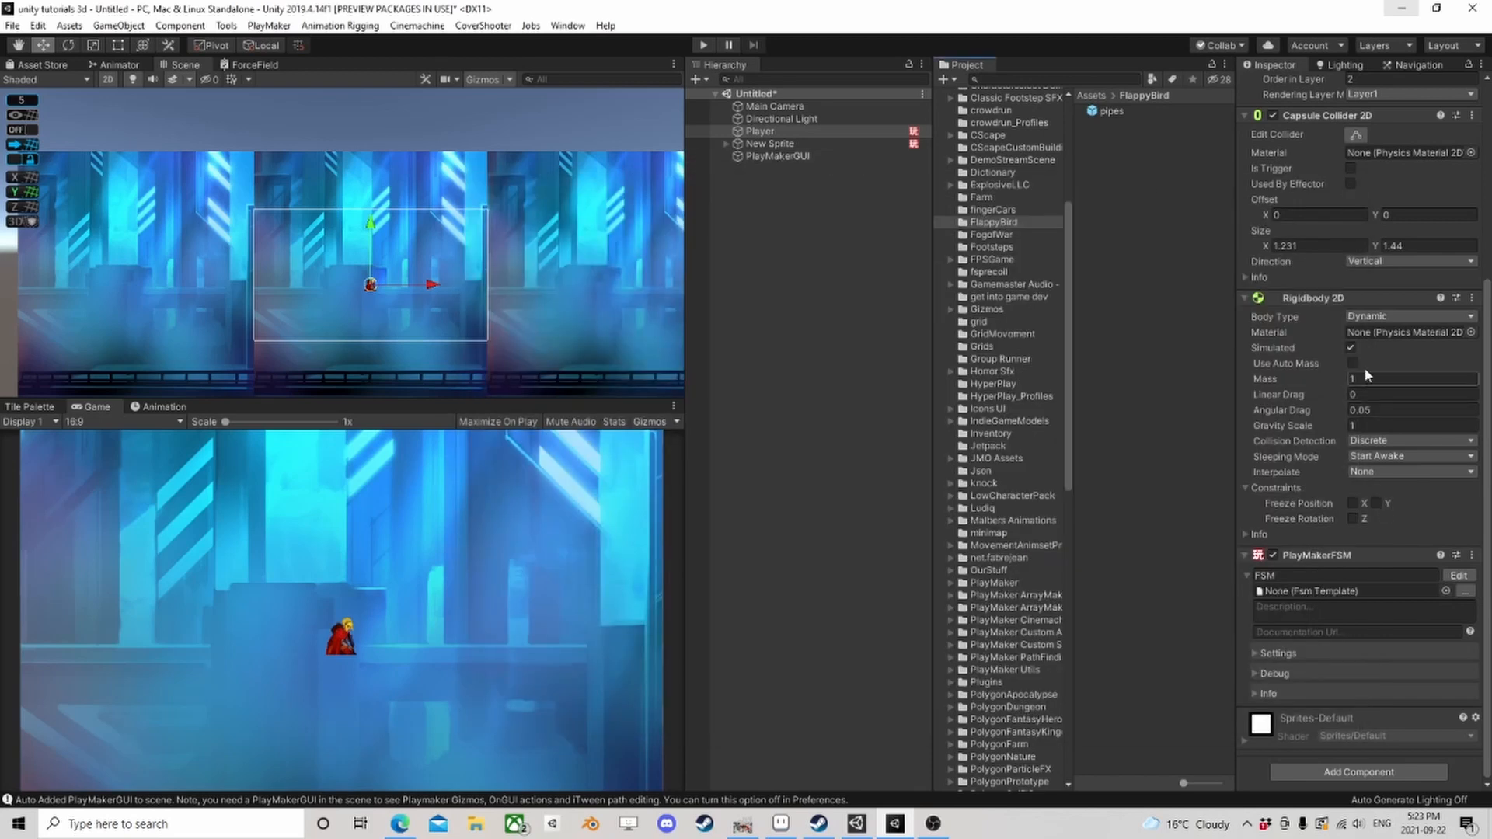
left_click(1402, 316)
left_click(1387, 352)
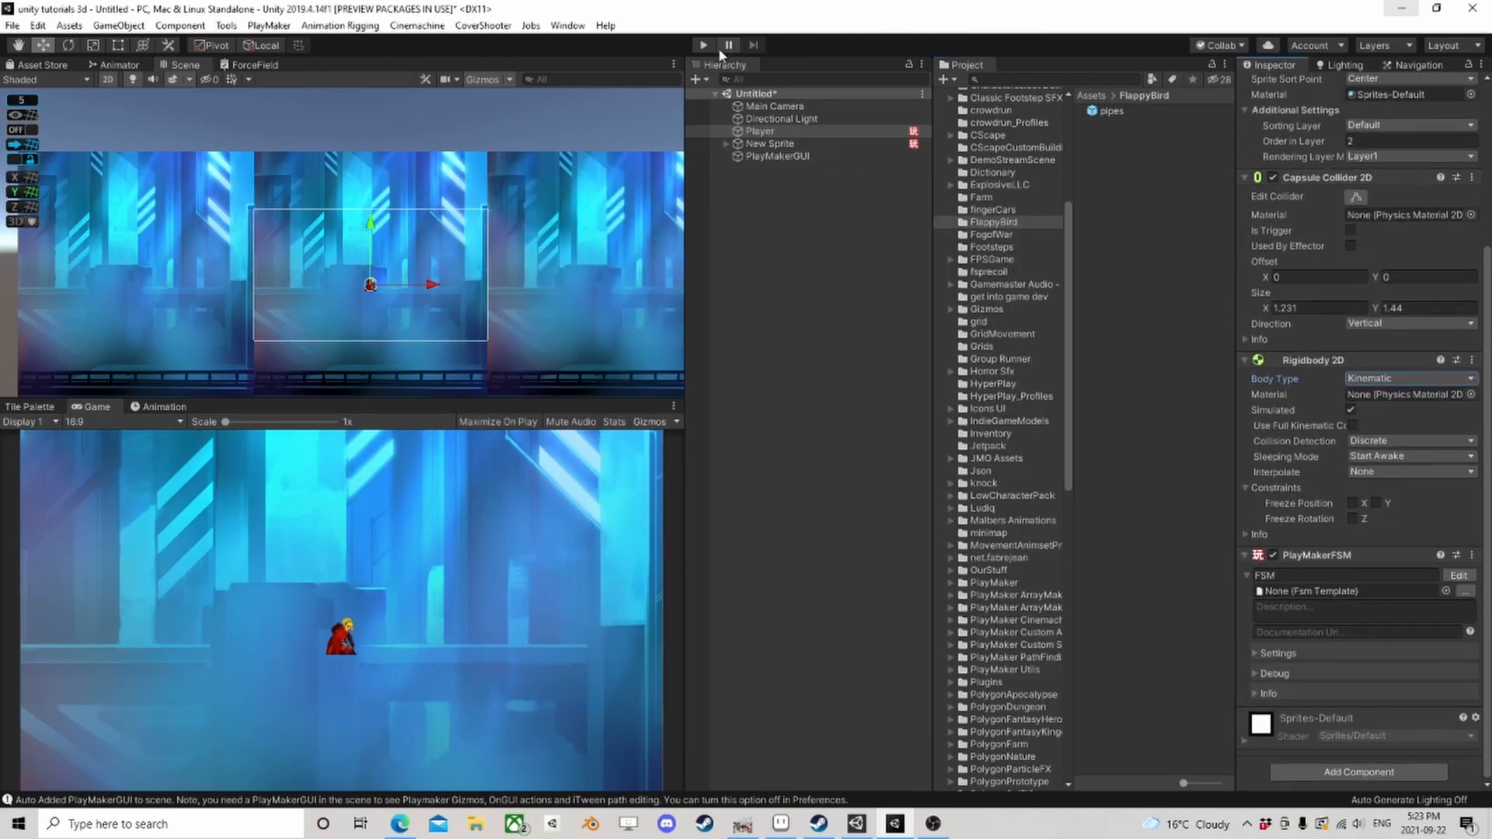
Step: Play-test the pipe spawning by moving the Player along X, check the transforms of the spawned pipe clones, and stop the game
left_click(704, 45)
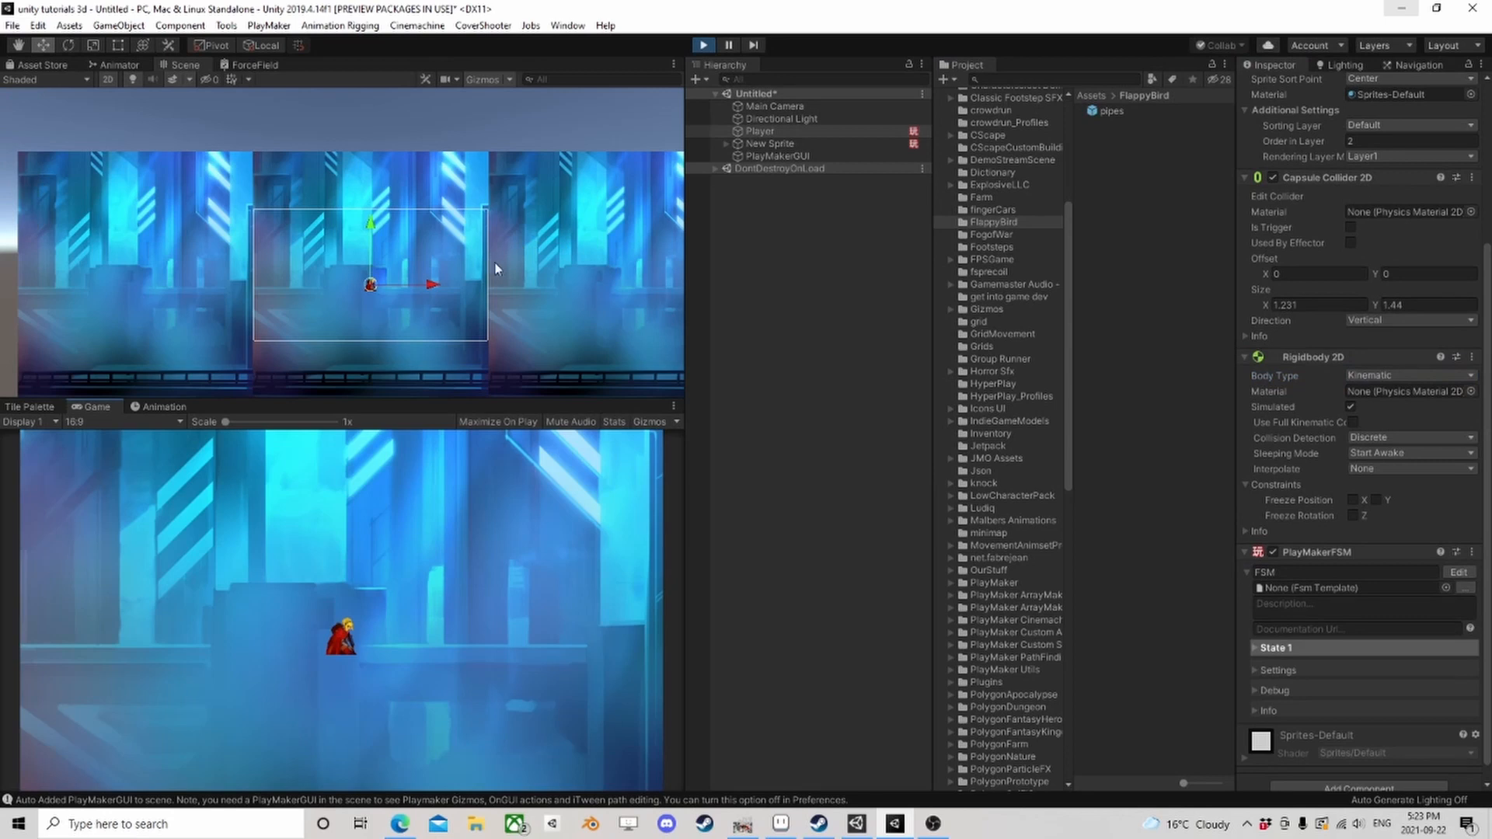
scroll(495, 268, "down", 3)
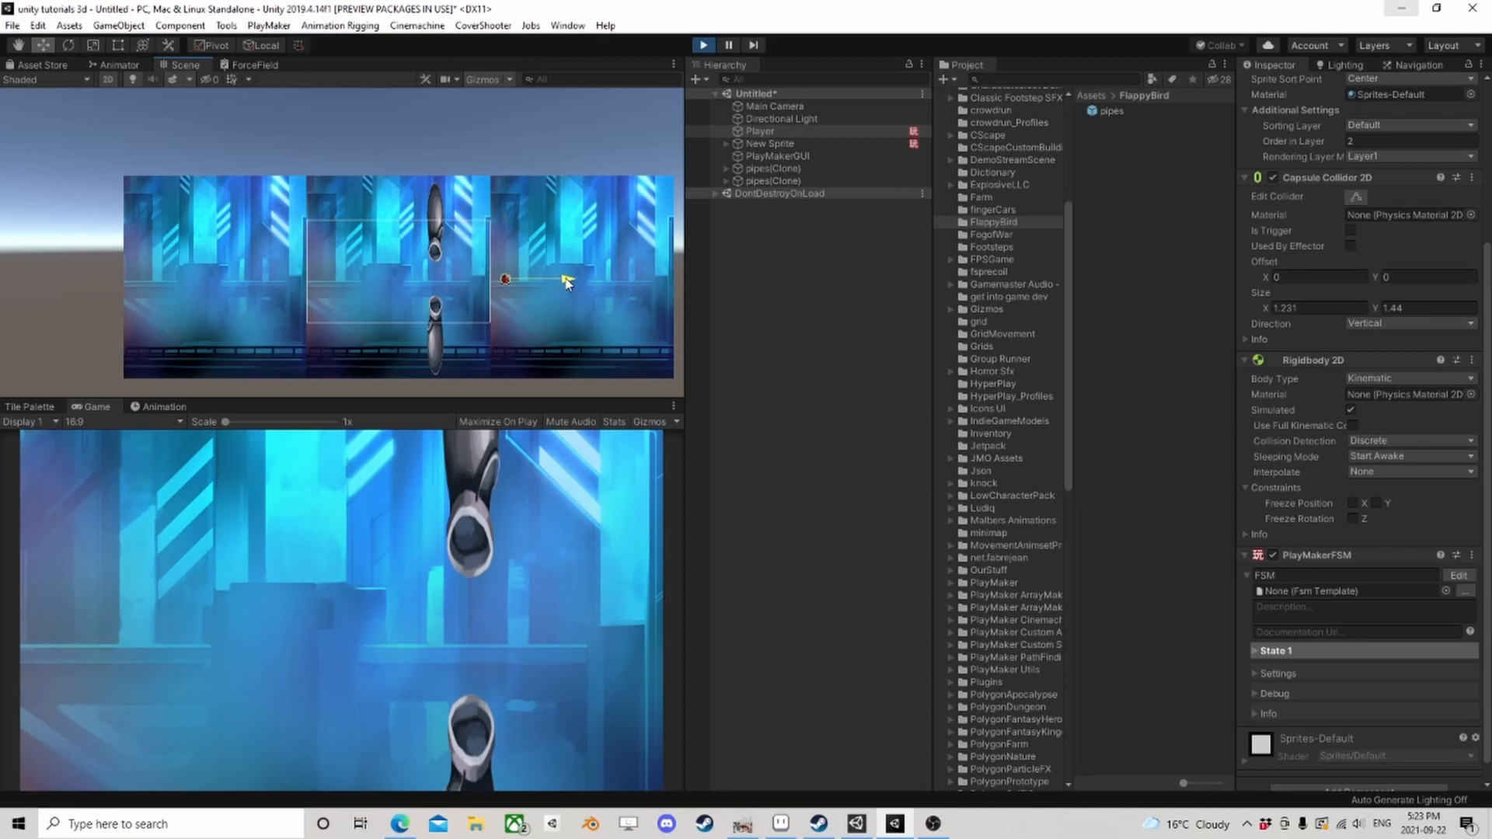
left_click(774, 181)
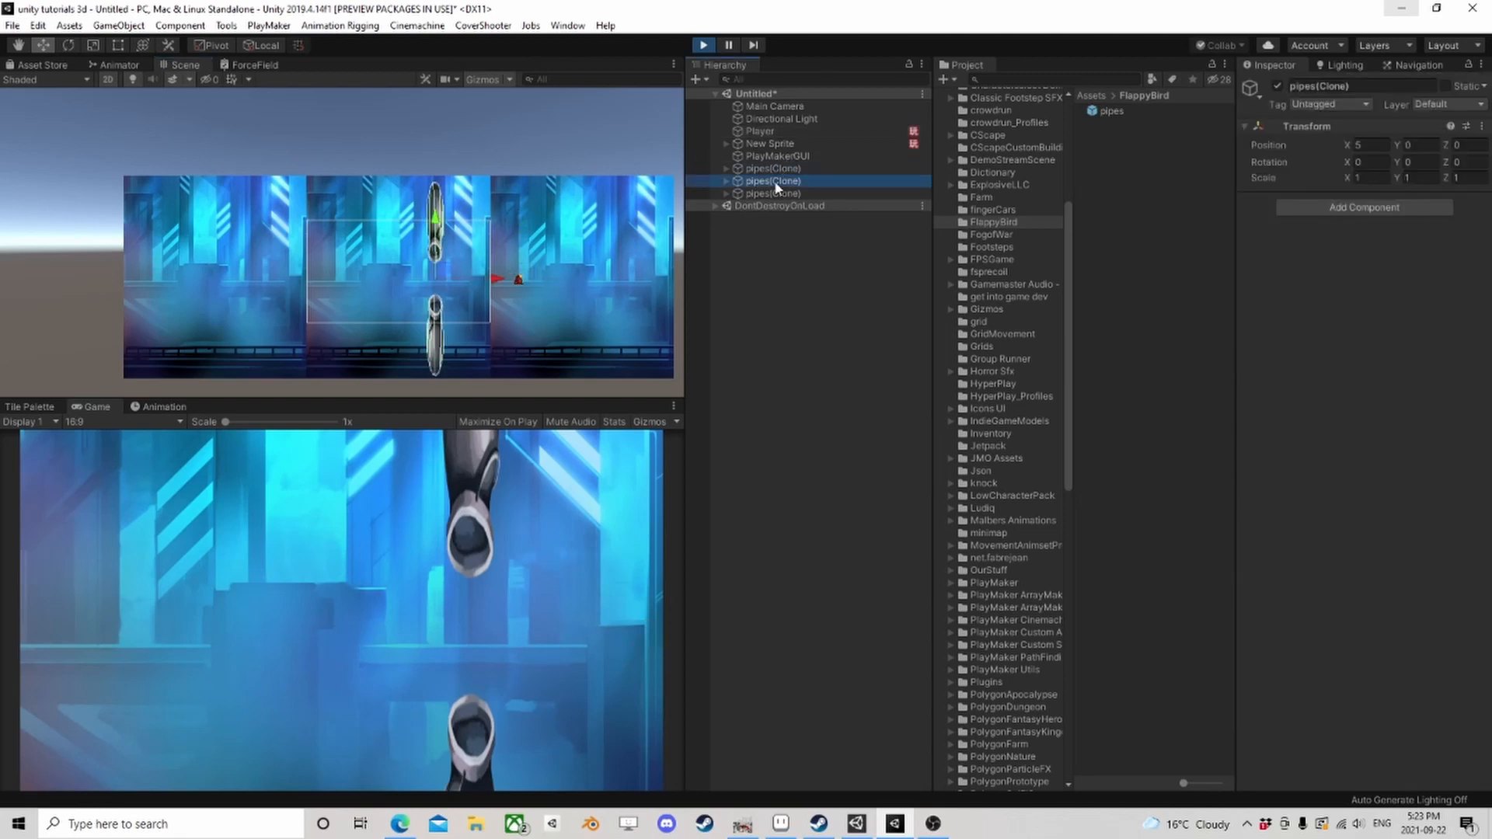
left_click(768, 193)
left_click(769, 182)
left_click(767, 170)
left_click(703, 45)
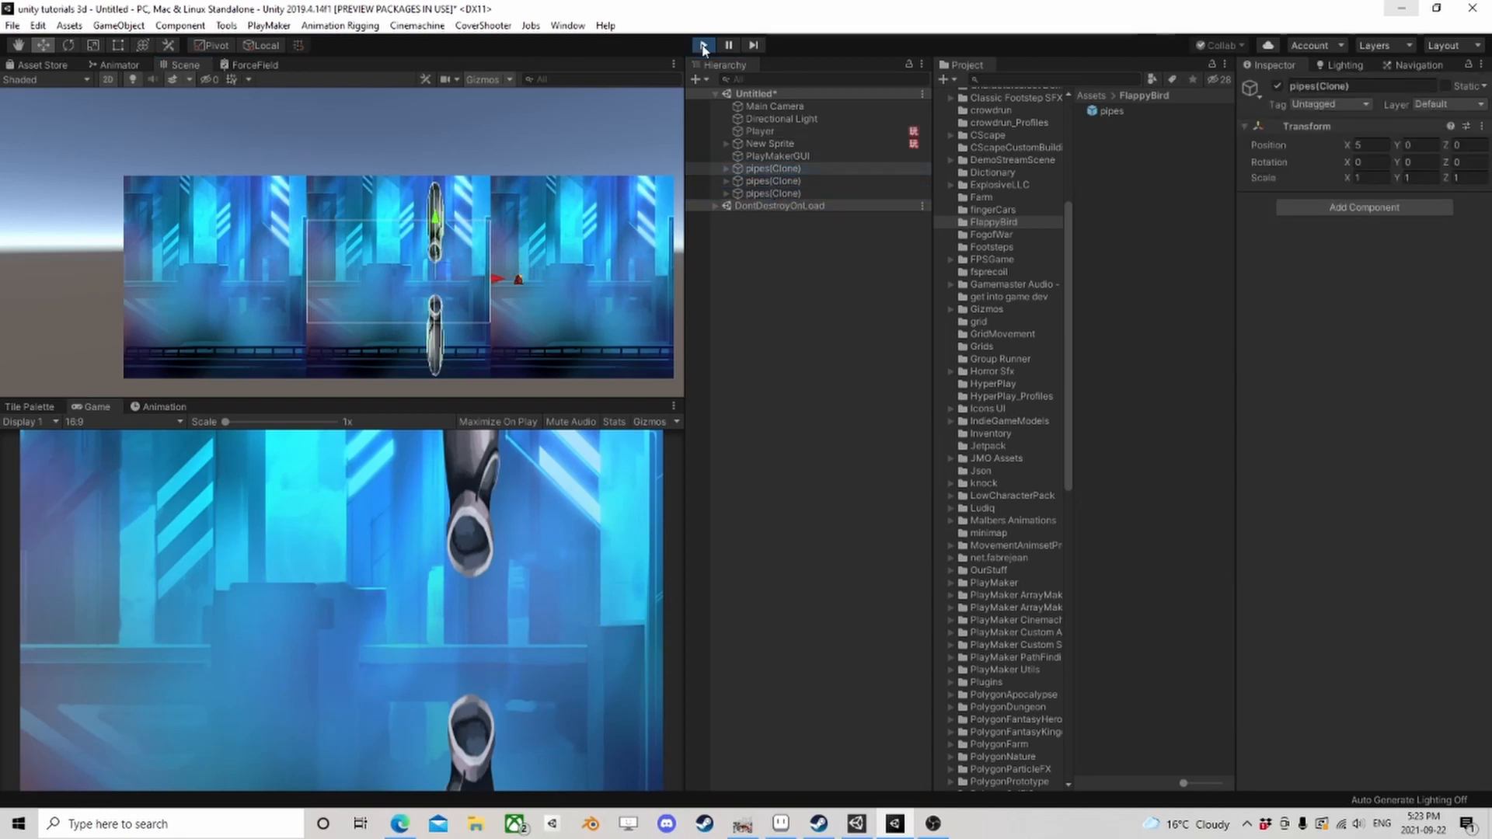
Step: Reopen the Player's FSM and move State 2's Vector2 Add XY action above Create Object
left_click(760, 131)
scroll(1451, 455, "down", 3)
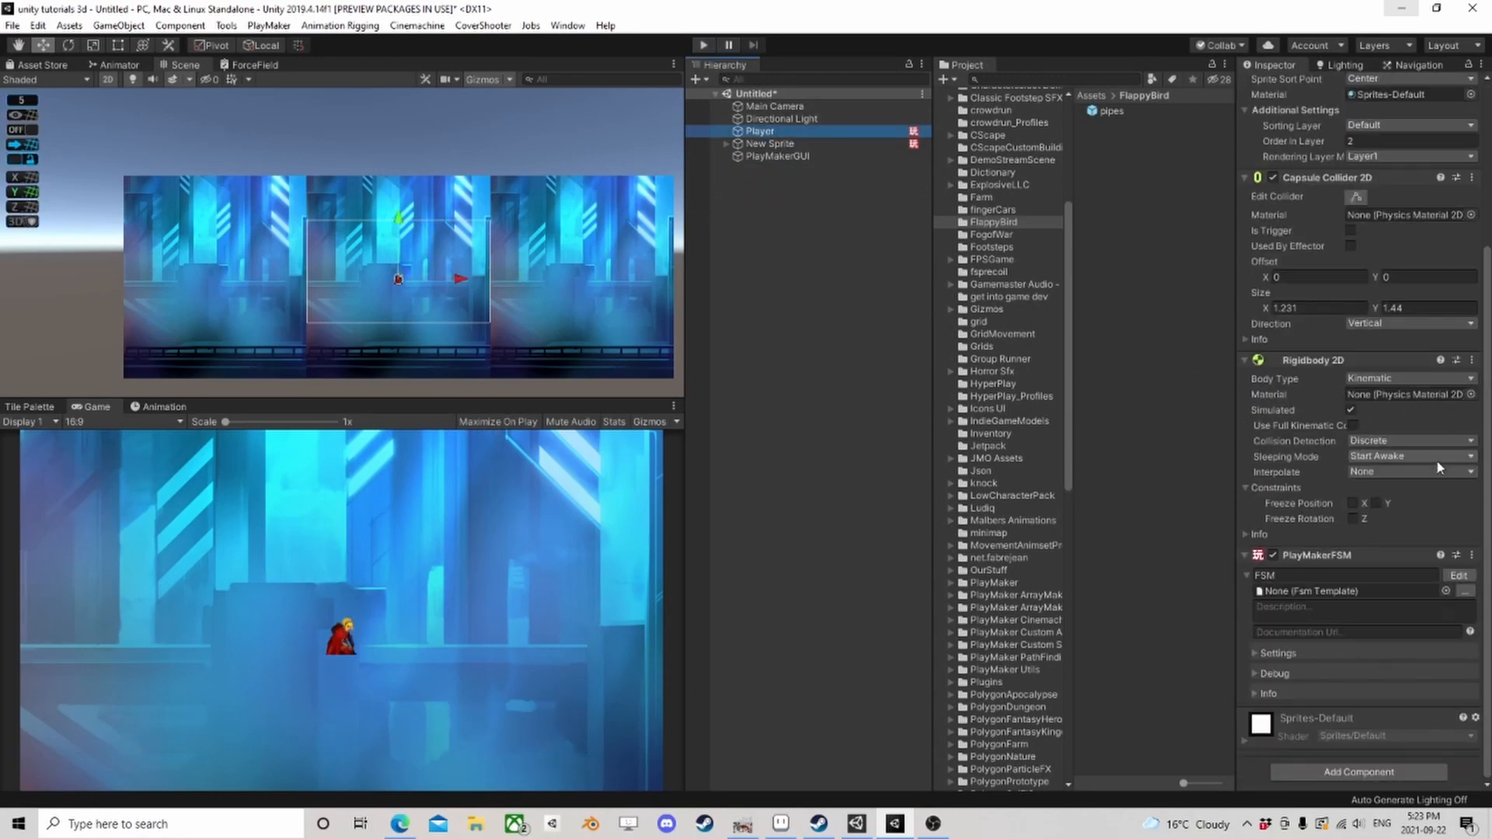
left_click(1458, 575)
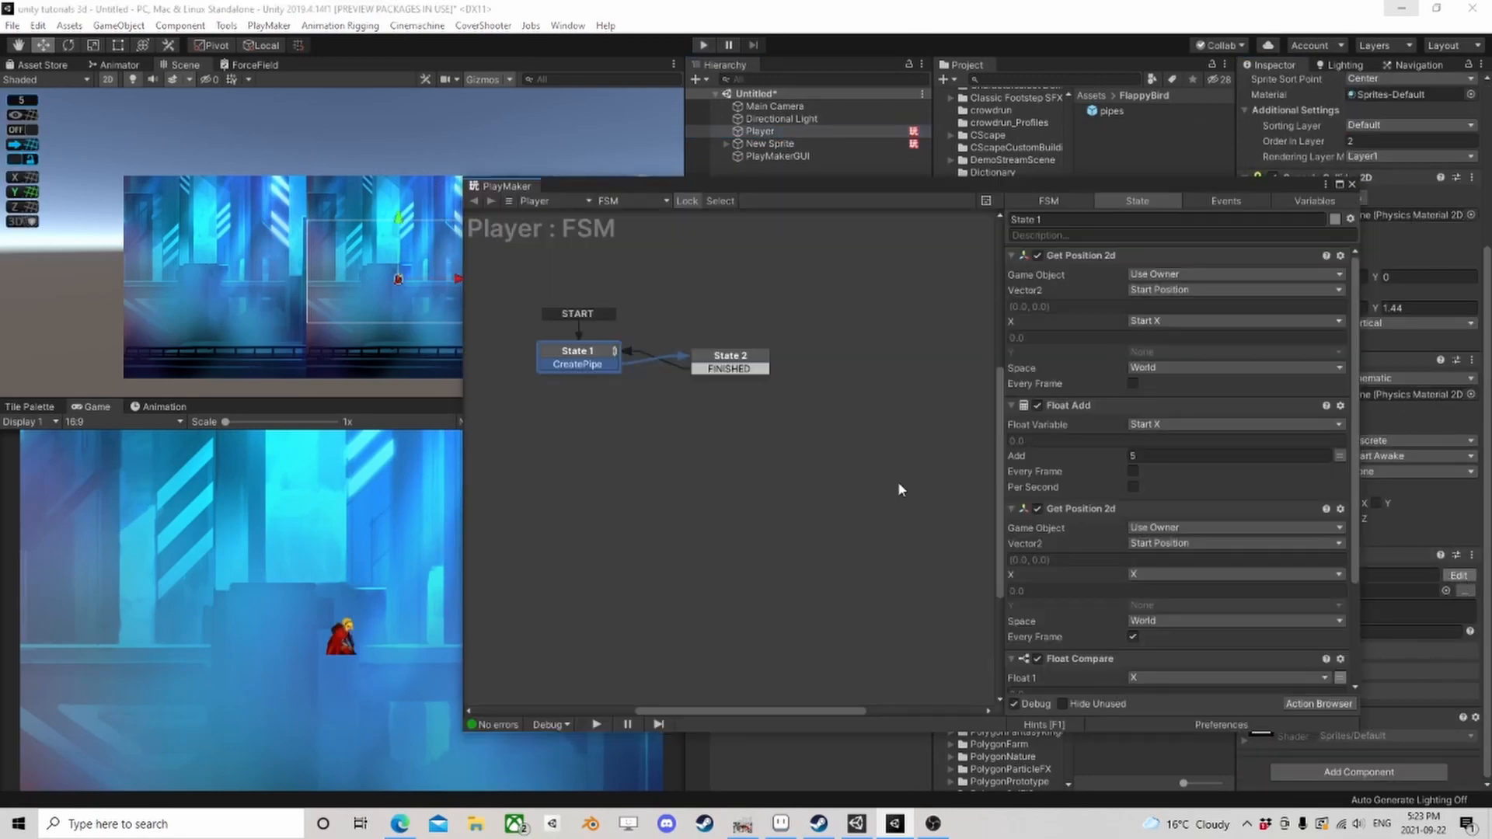
left_click(715, 362)
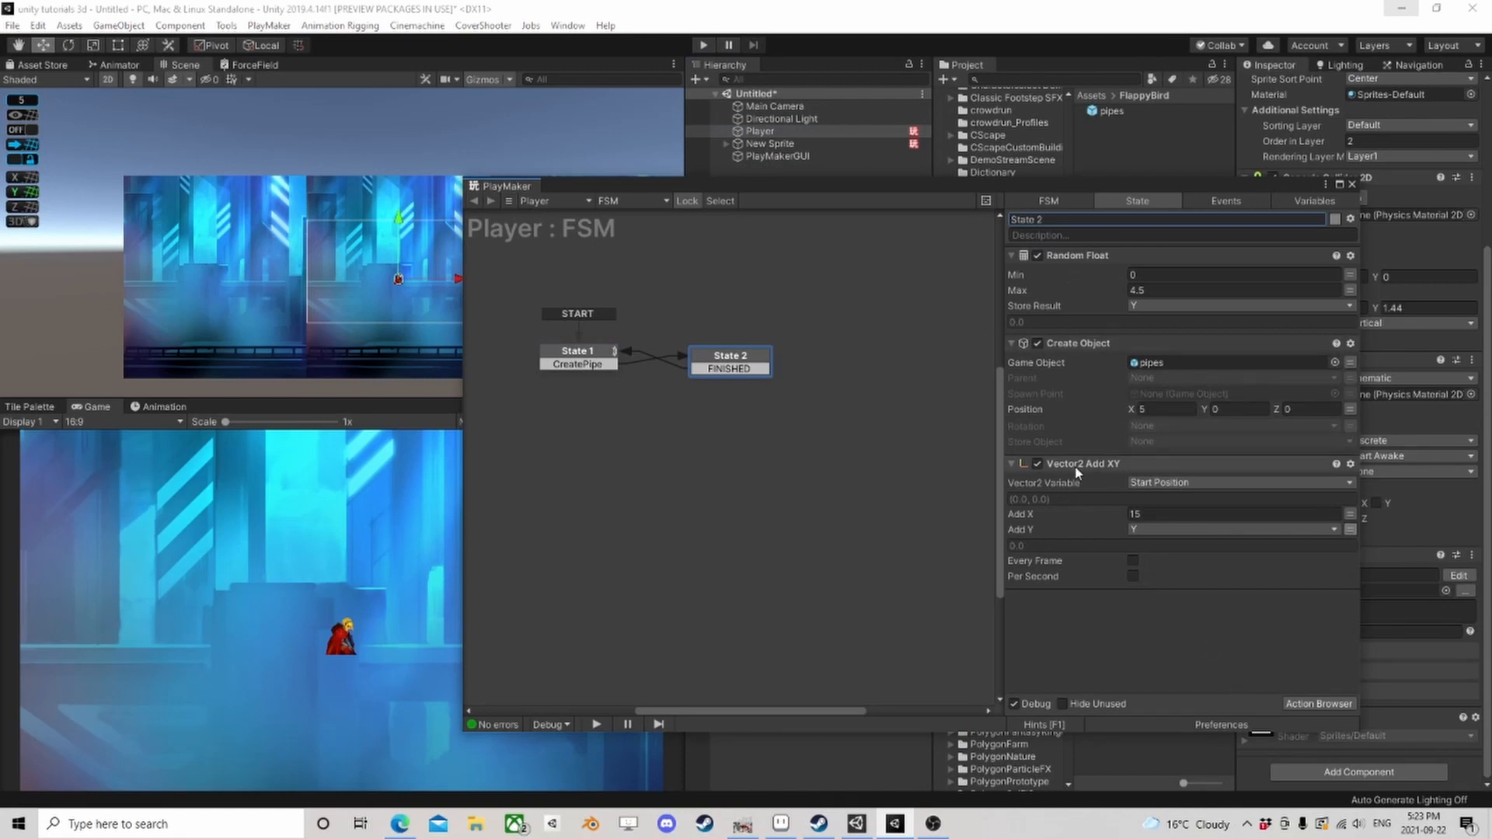
left_click_drag(1088, 460, 1086, 343)
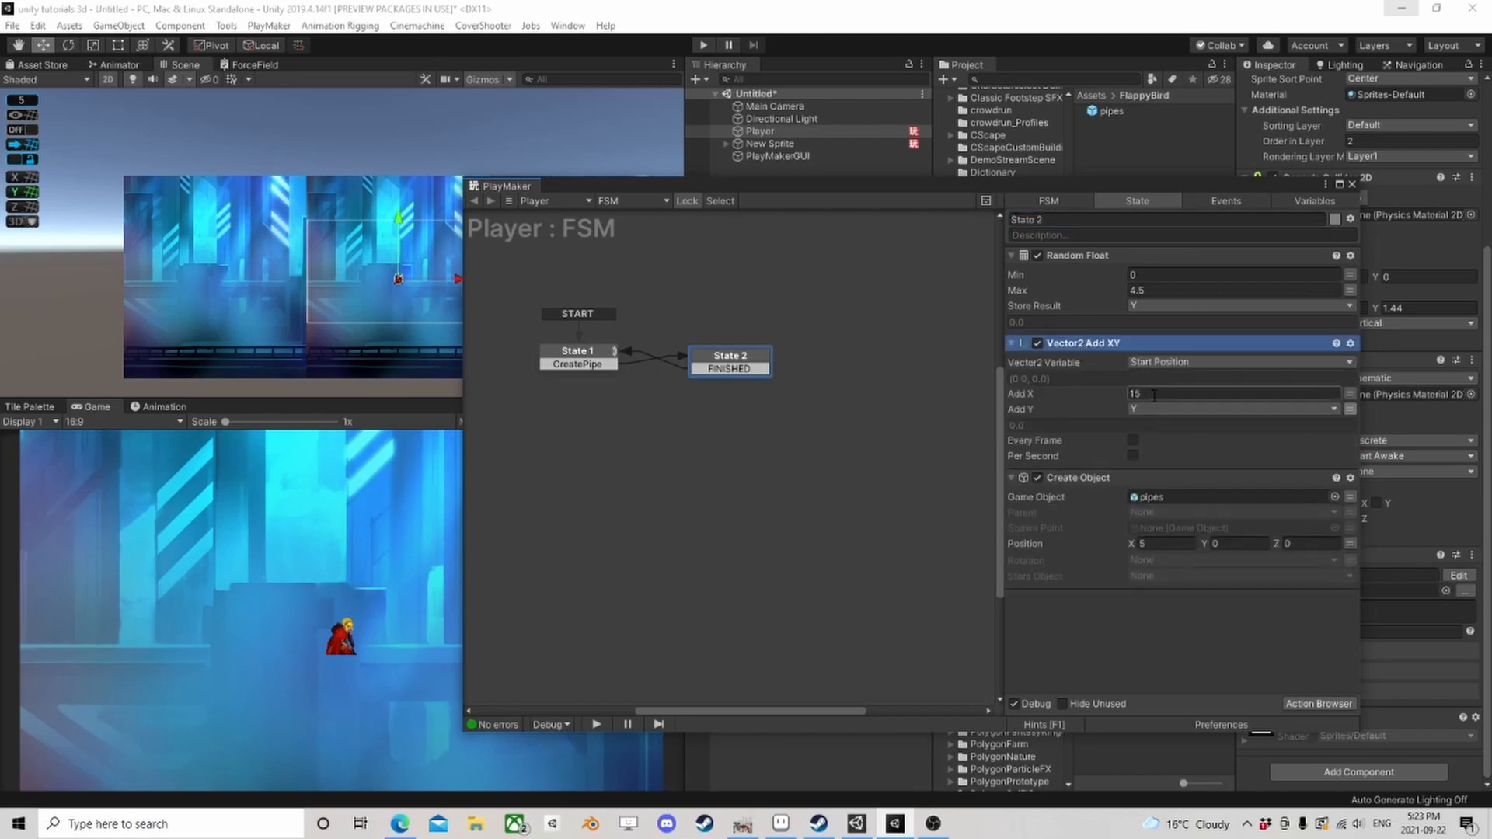
Step: Set State 2's Create Object position to use the Start Position variable
left_click(1352, 547)
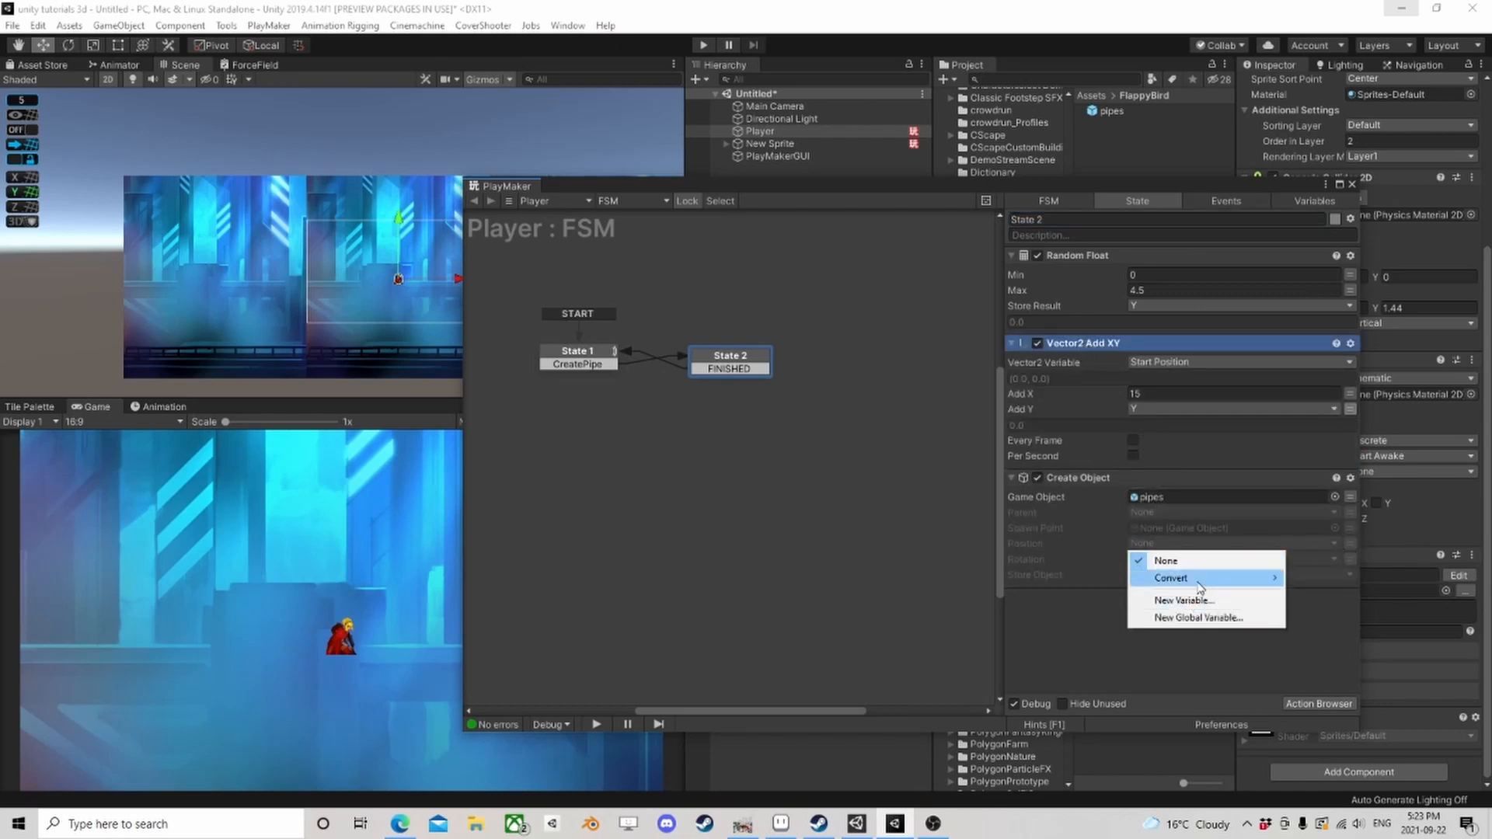
mouse_move(1199, 577)
left_click(1333, 578)
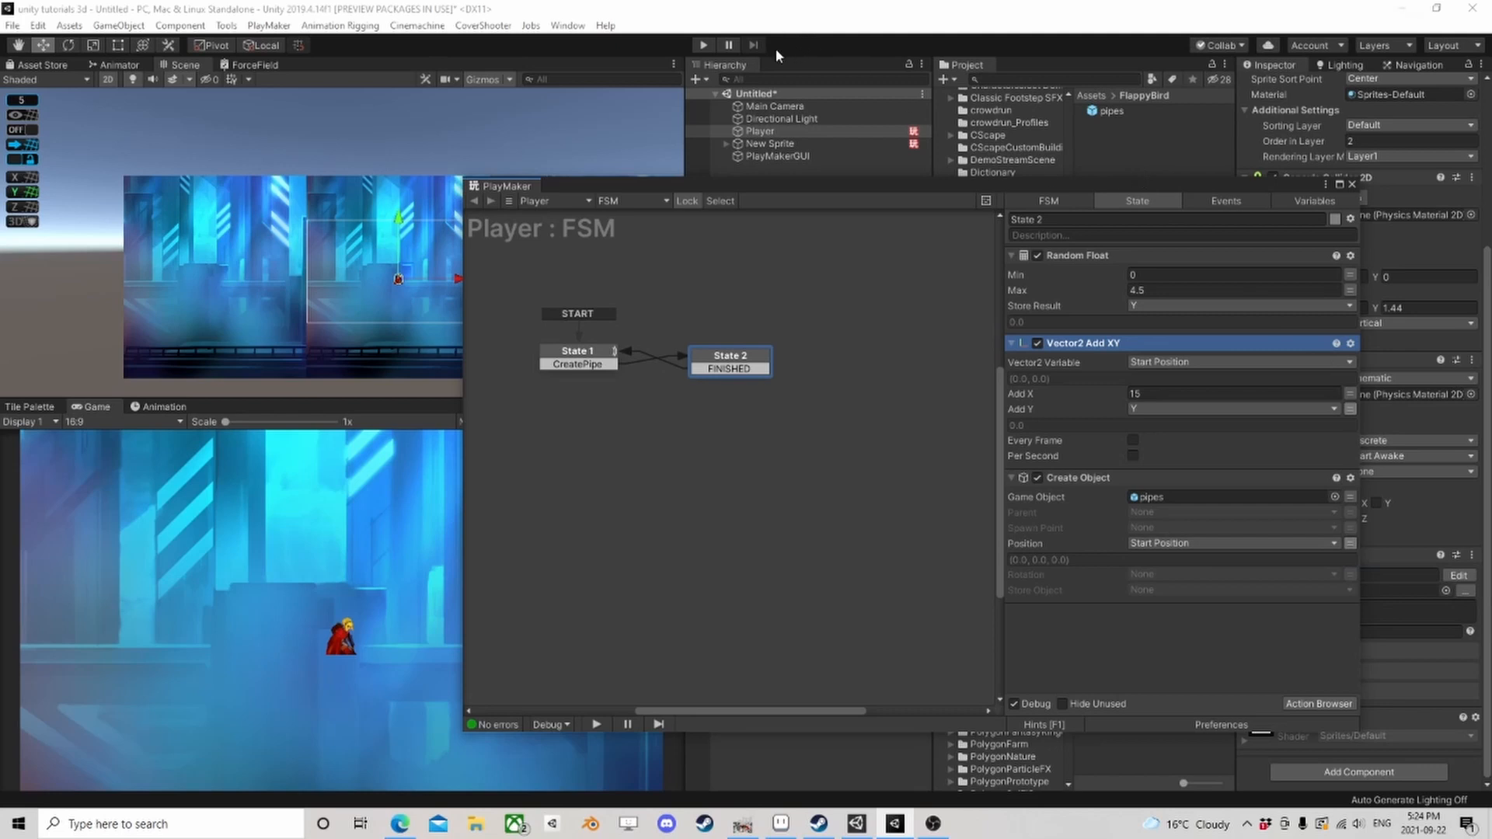
Step: Play-test the pipe spawning by moving the Player far along X in the scene, and stop the game
left_click(704, 45)
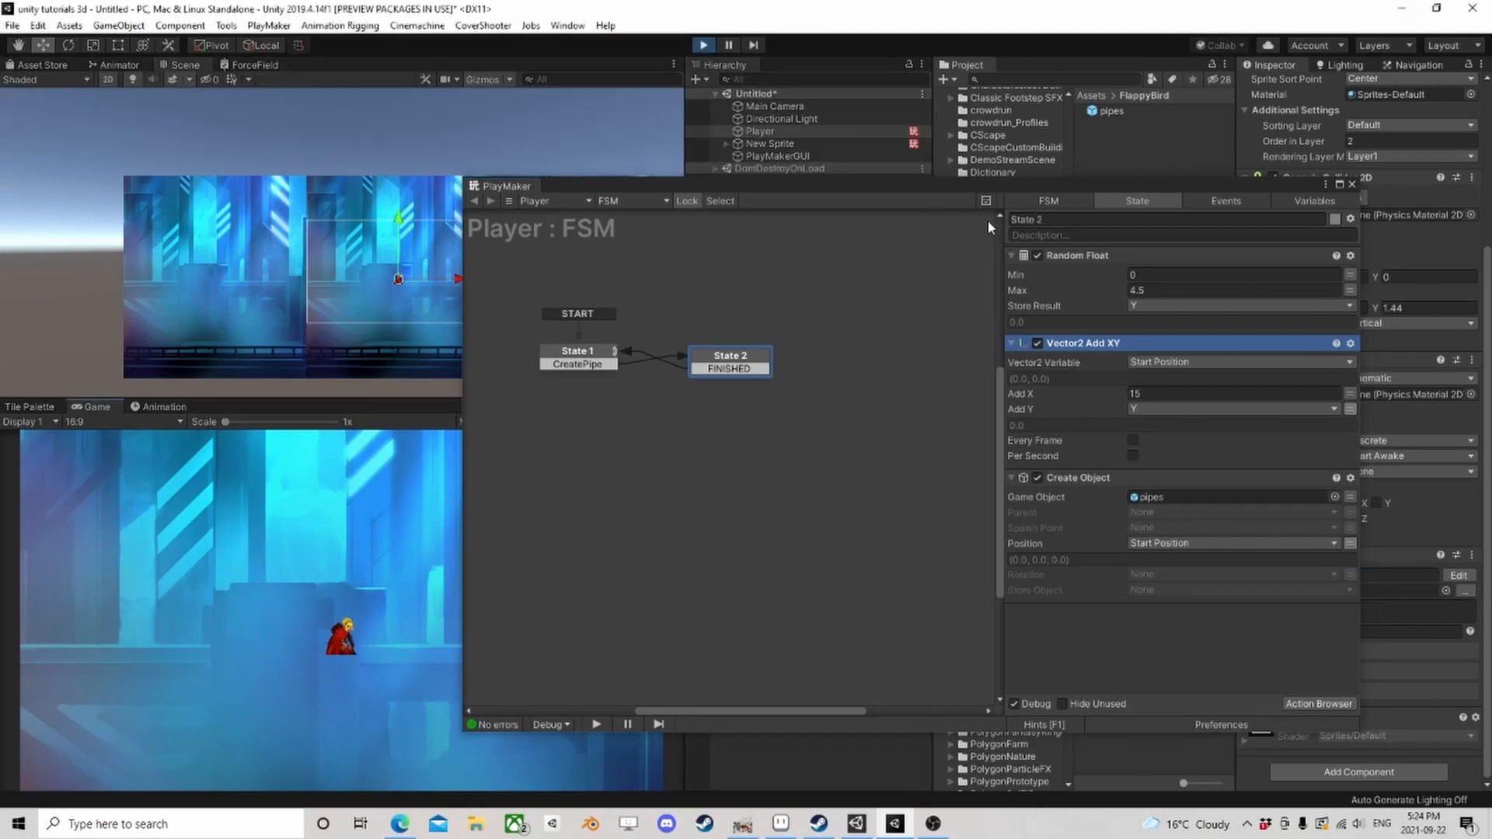
left_click(1352, 184)
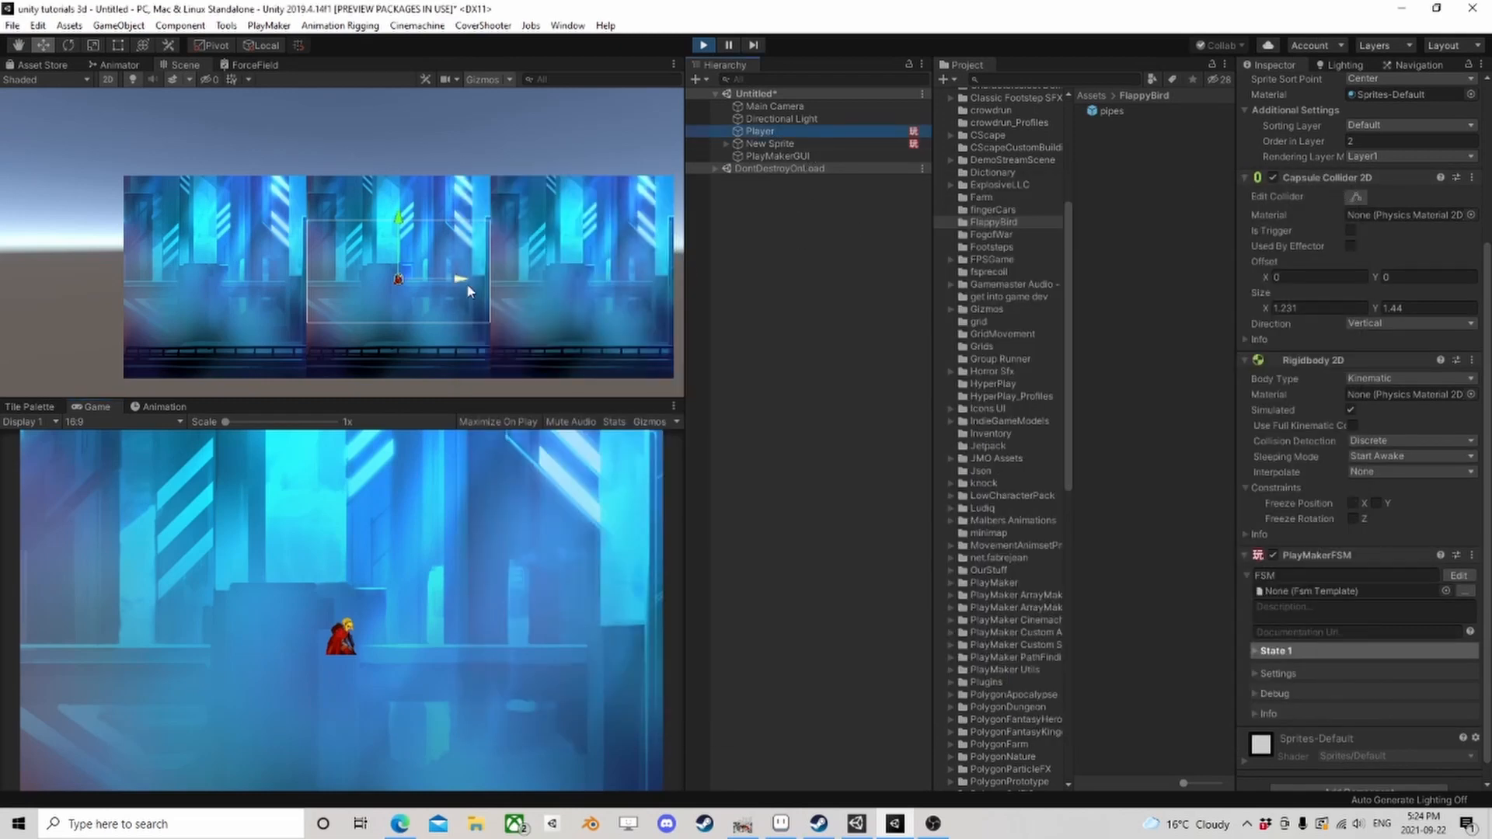
left_click_drag(465, 279, 697, 283)
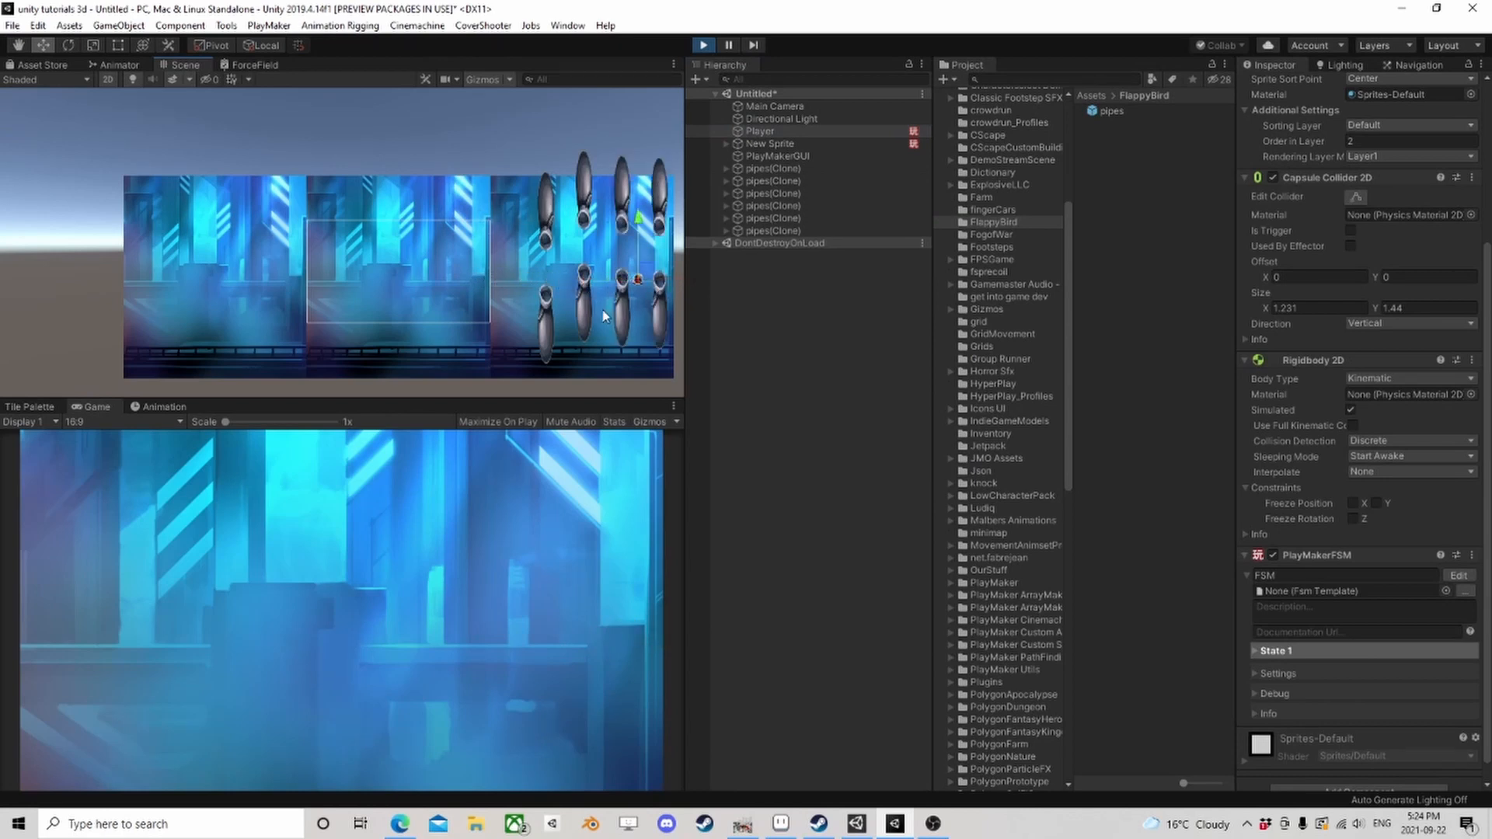
scroll(586, 276, "down", 3)
middle_click_drag(587, 277, 373, 286)
left_click_drag(373, 286, 626, 287)
middle_click_drag(625, 287, 310, 296)
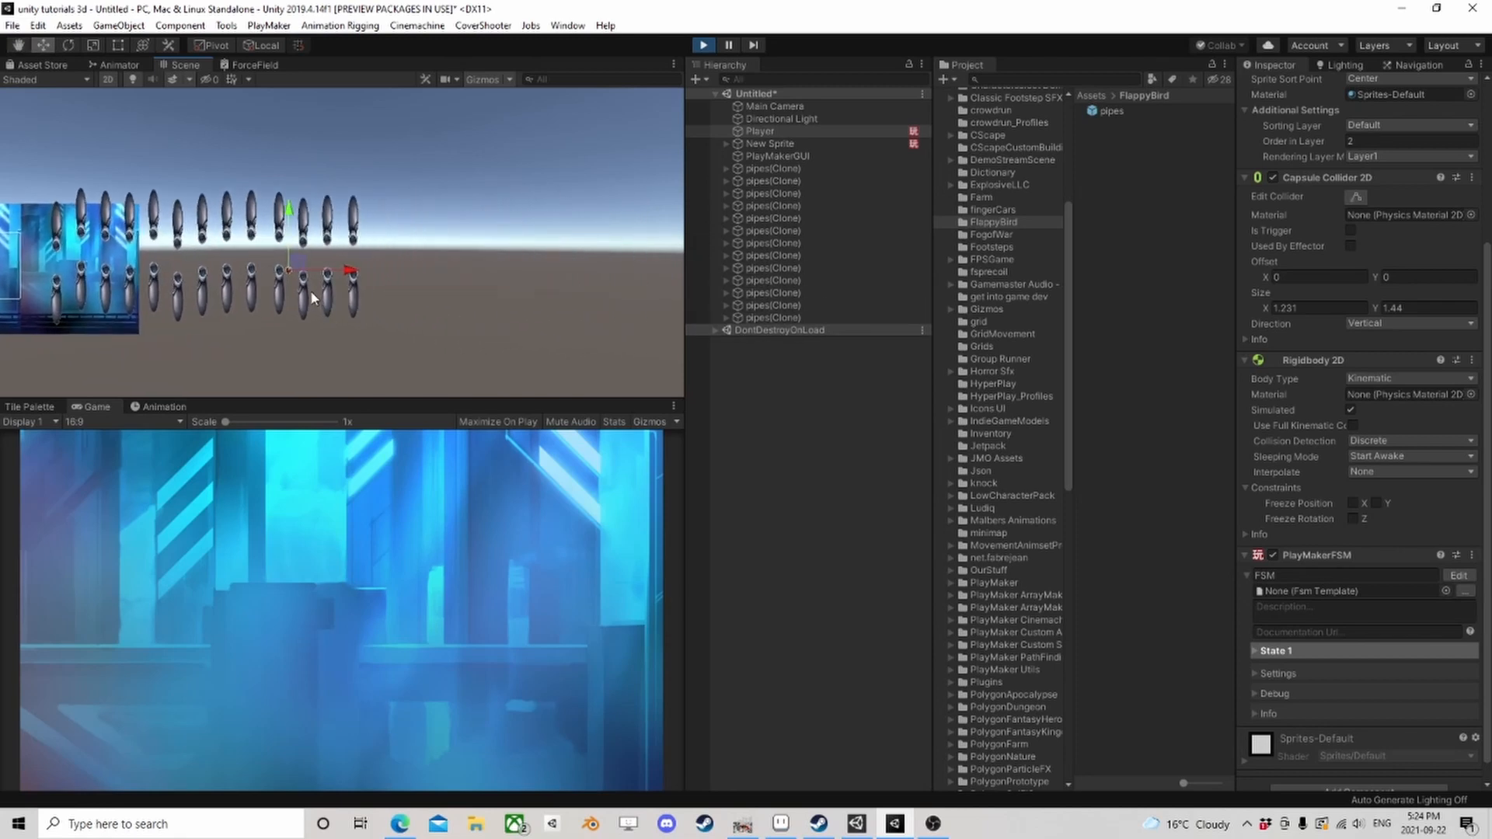
left_click_drag(360, 272, 646, 273)
middle_click_drag(646, 273, 447, 274)
left_click(703, 45)
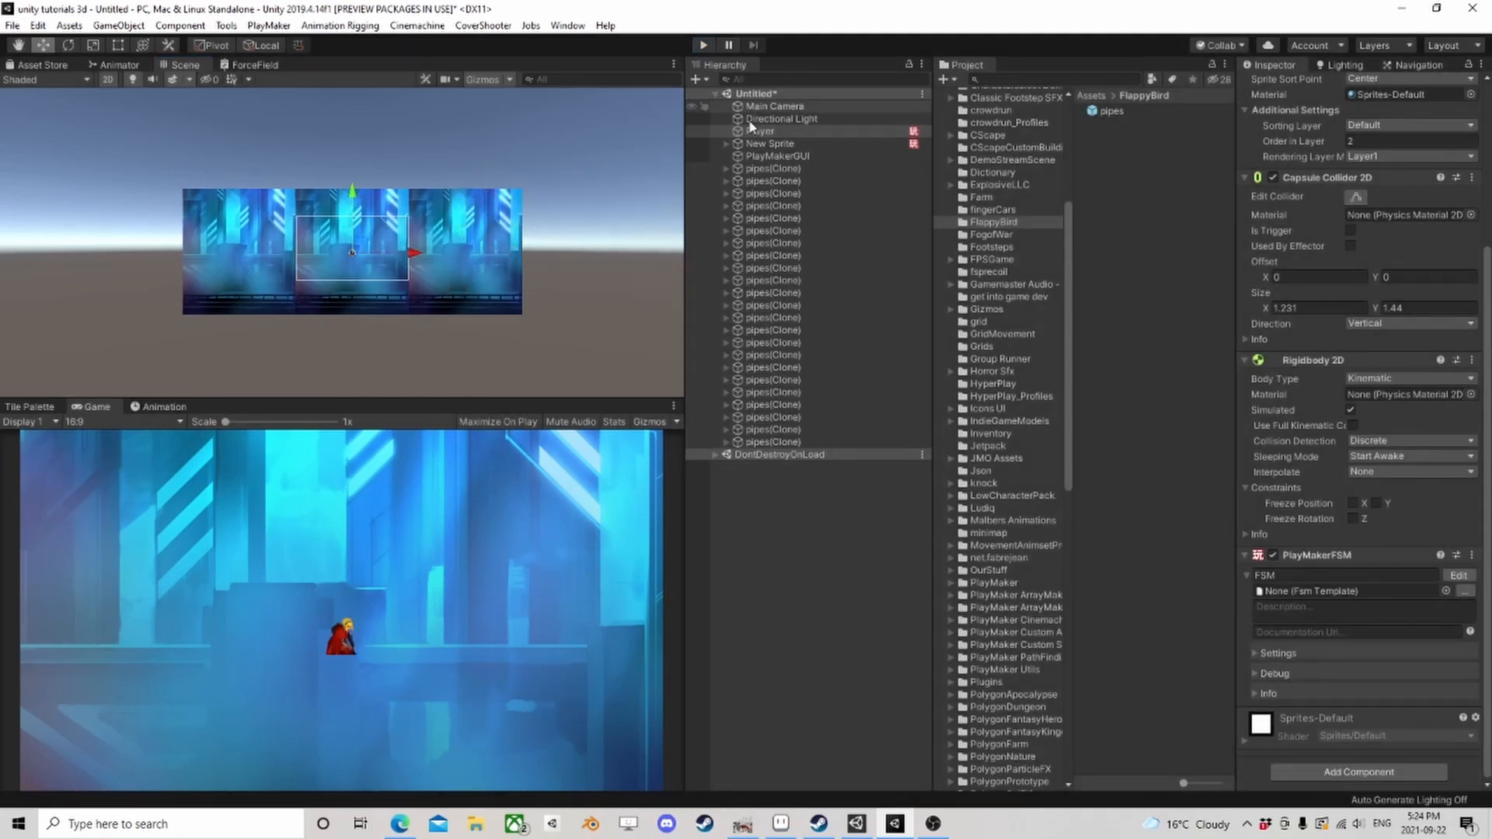
Step: Add a Play Maker Array List Proxy component to the Player with the reference CreatedPipes
left_click(1373, 772)
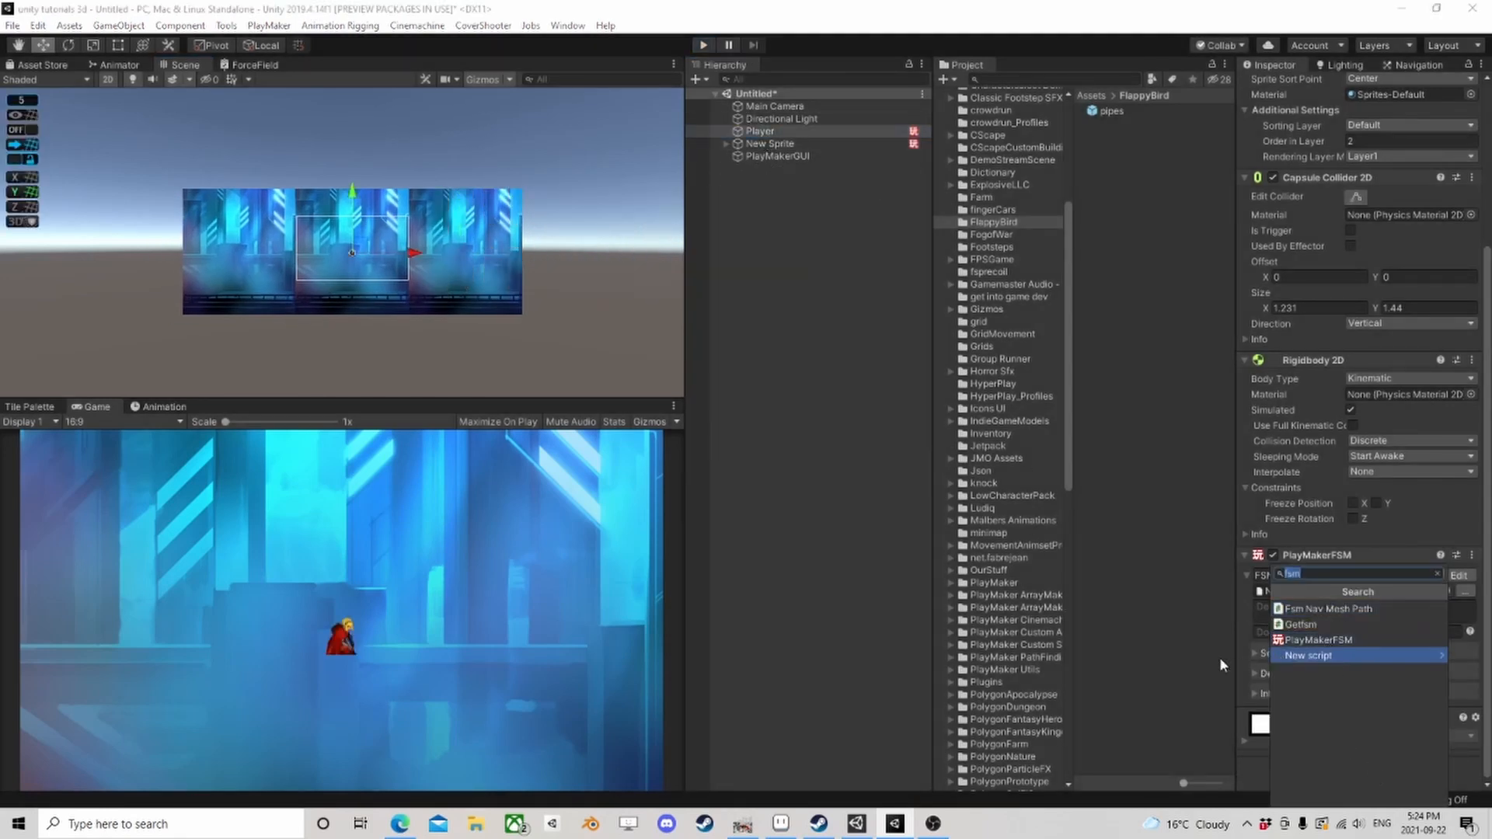
type("a")
key("Up")
key("Up")
key("Up")
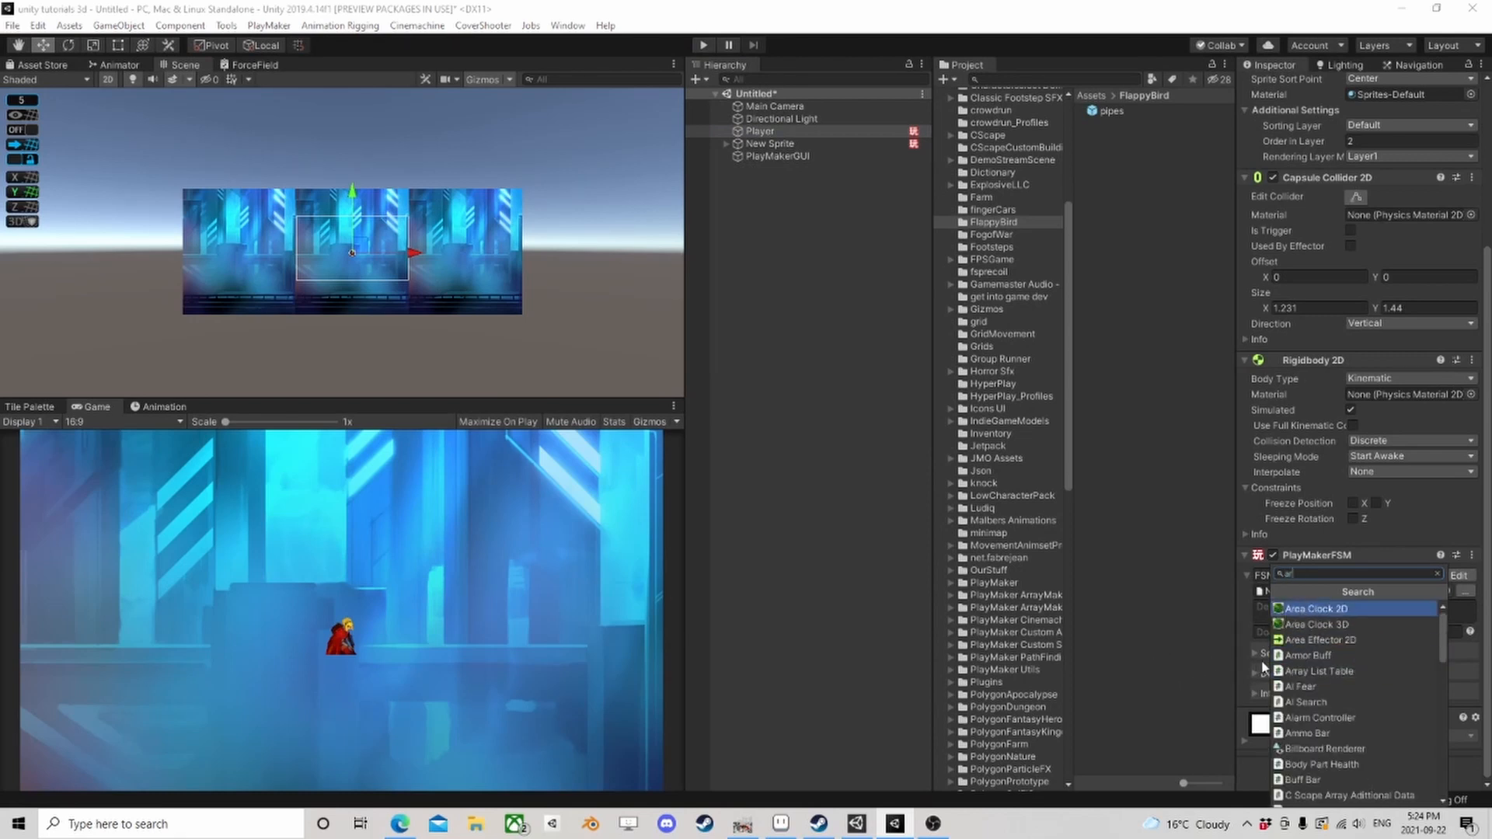
type("rra")
left_click(1391, 657)
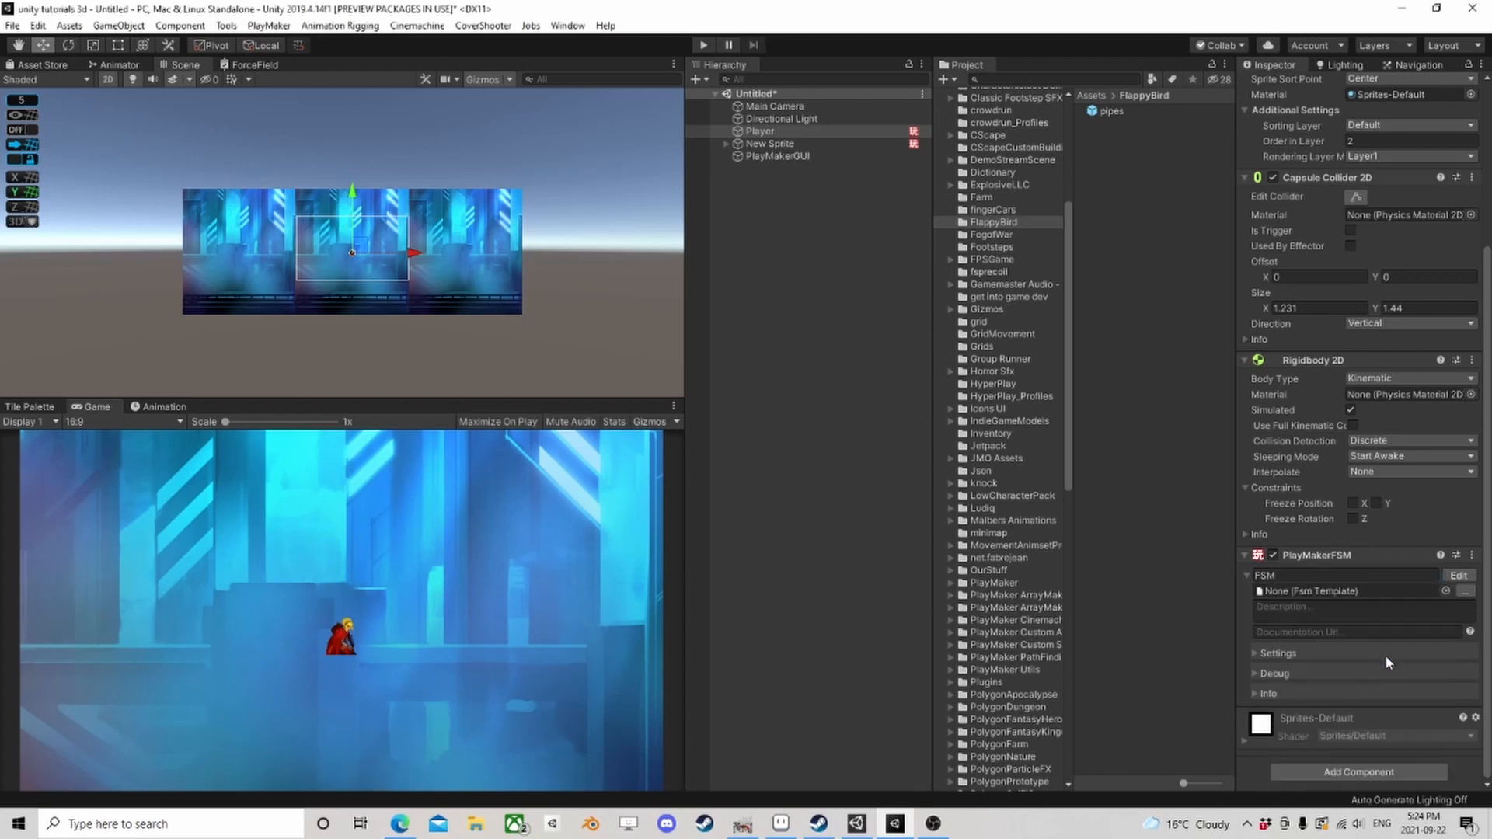
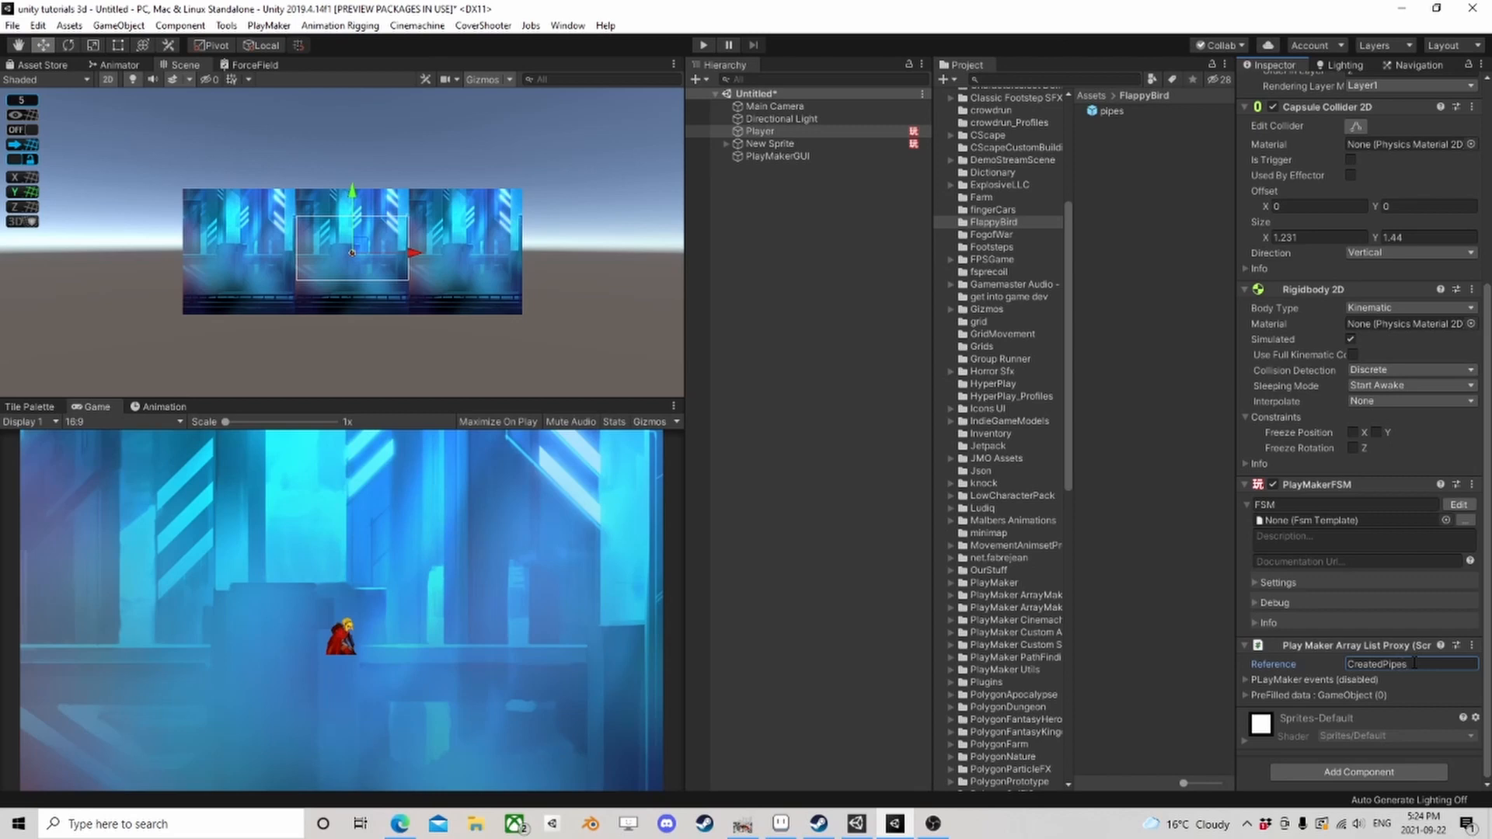
Step: In State 2 of the Player's FSM, store the Create Object result in a new variable named Createdpipe
left_click(1459, 504)
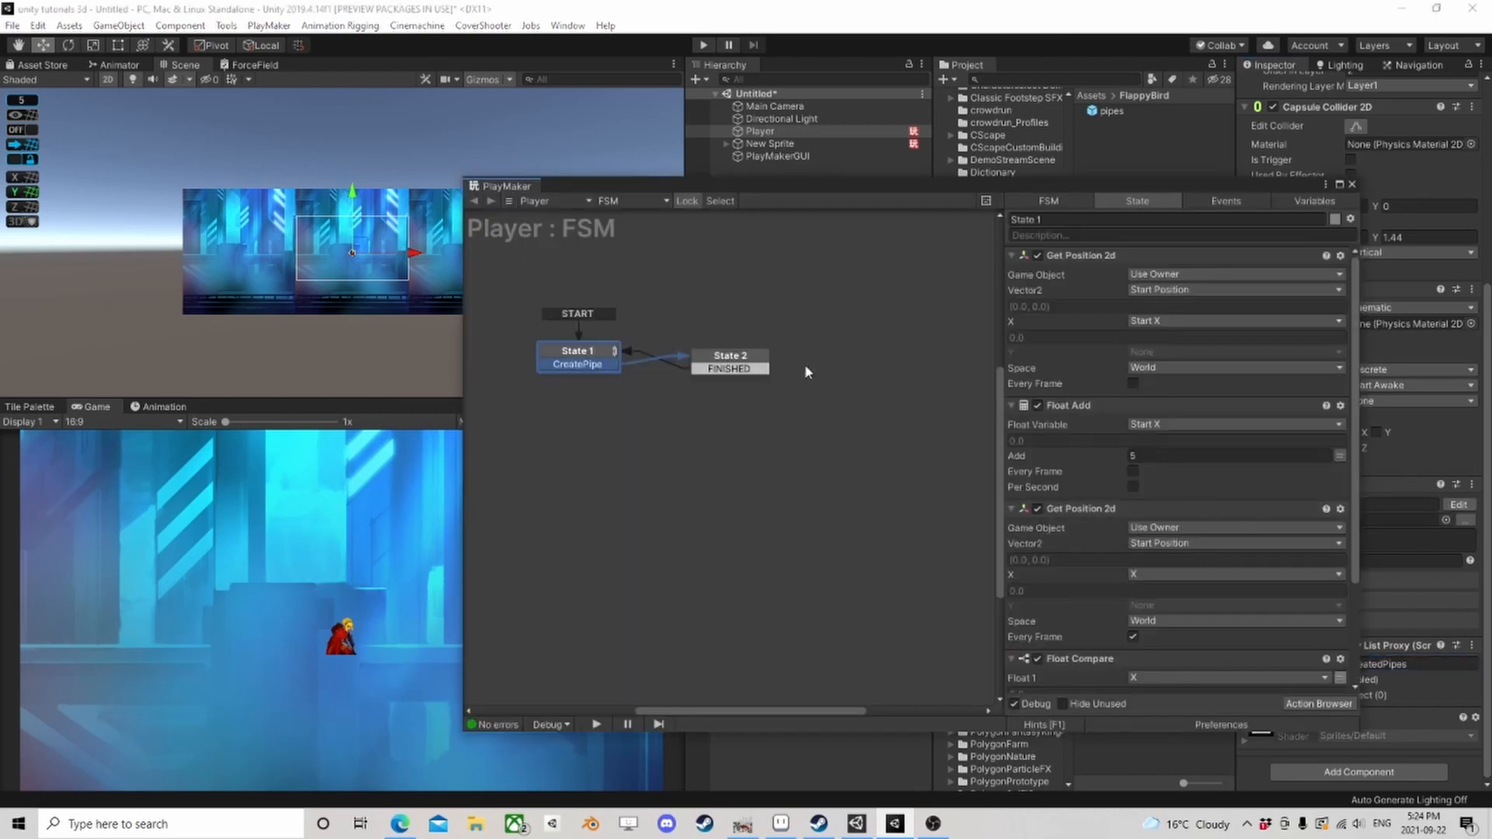
left_click(711, 363)
left_click(1209, 591)
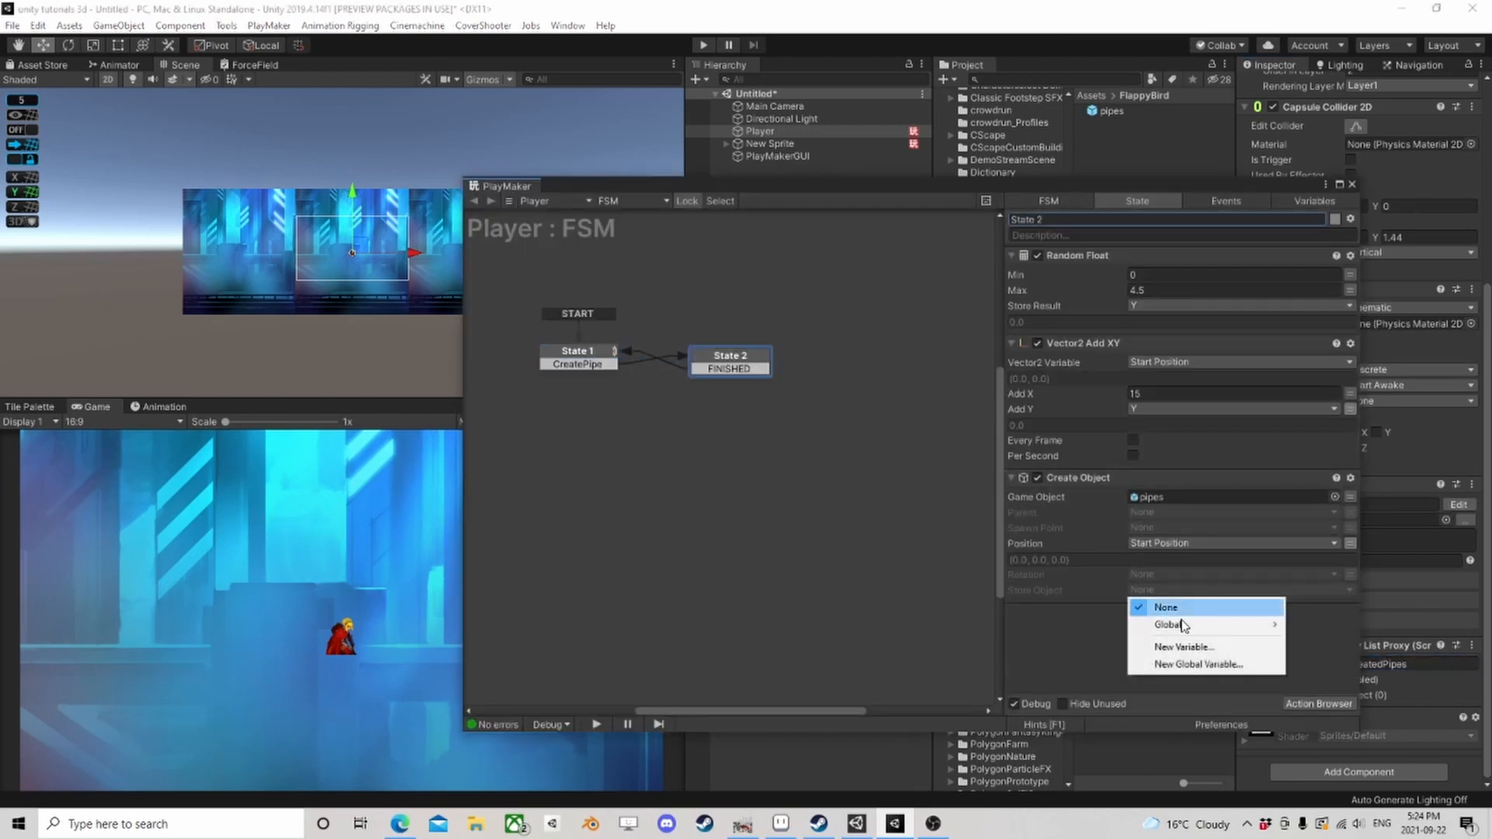
left_click(1182, 641)
type("Created")
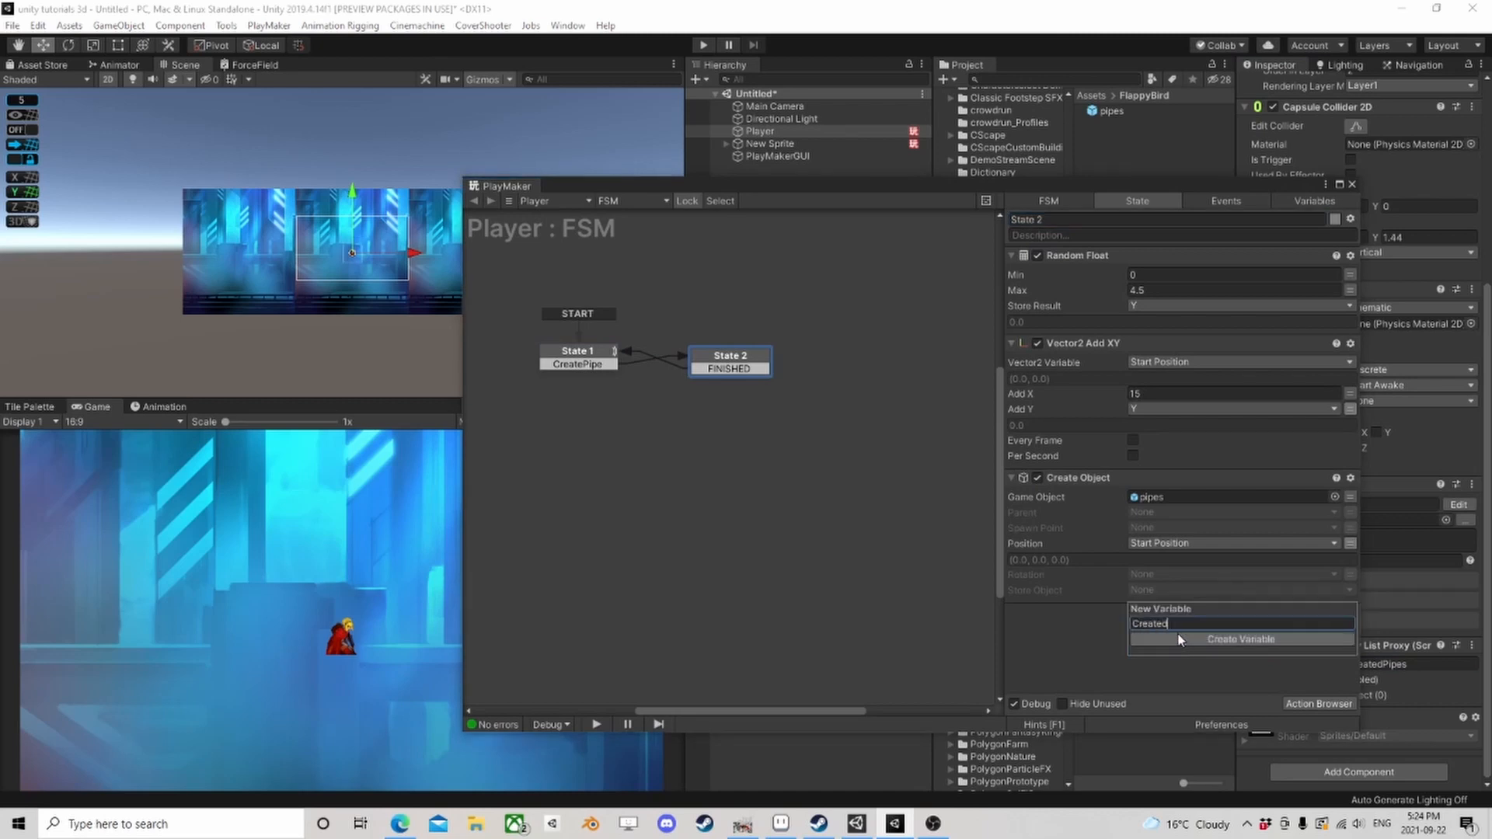
type("pipe")
left_click(1180, 639)
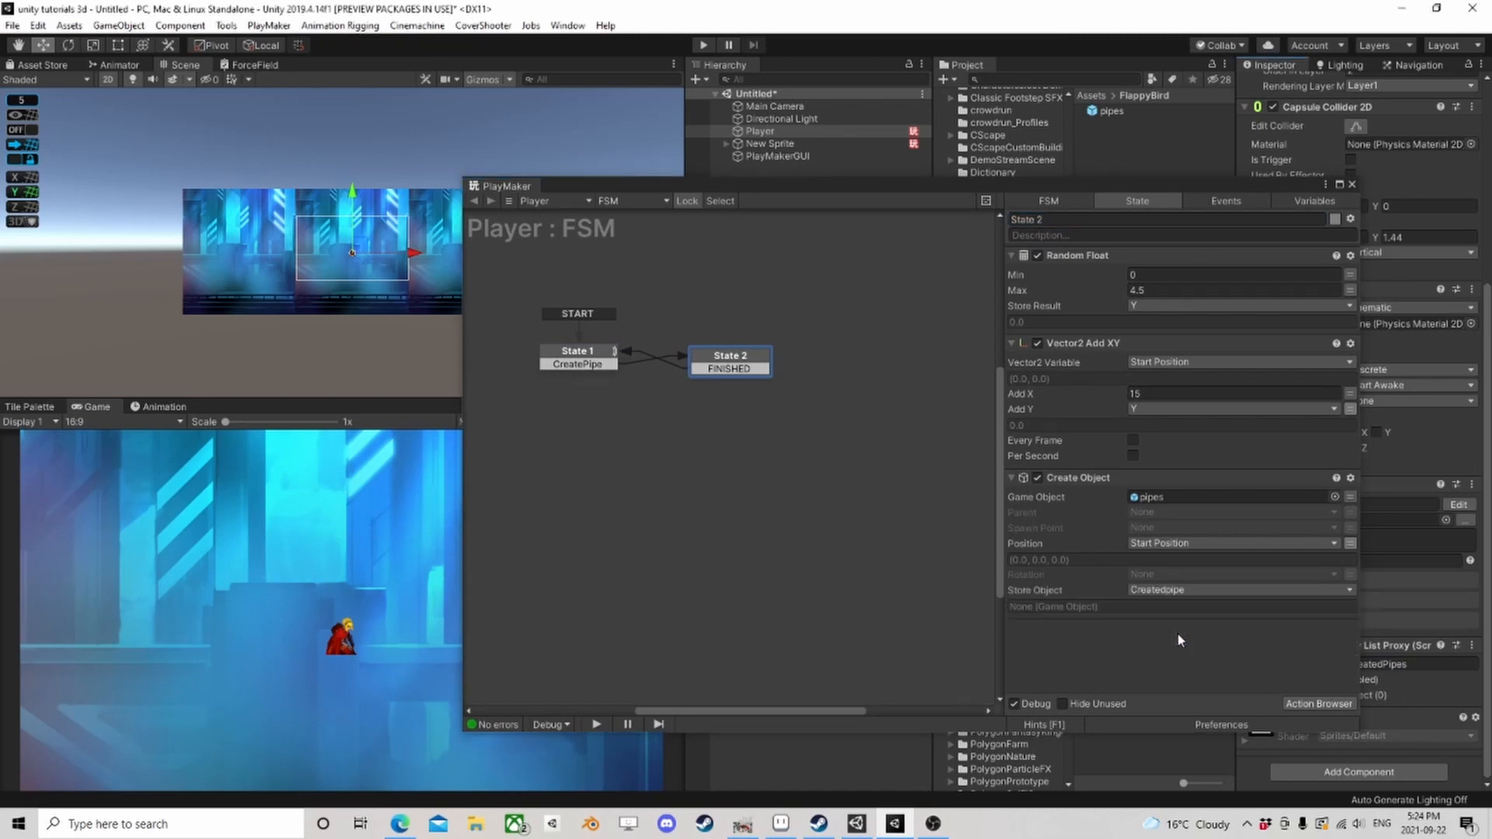
Step: Add an Array List Add action to State 2 and move the FSM editor clear of the Player's component settings
left_click(1313, 703)
type("arra")
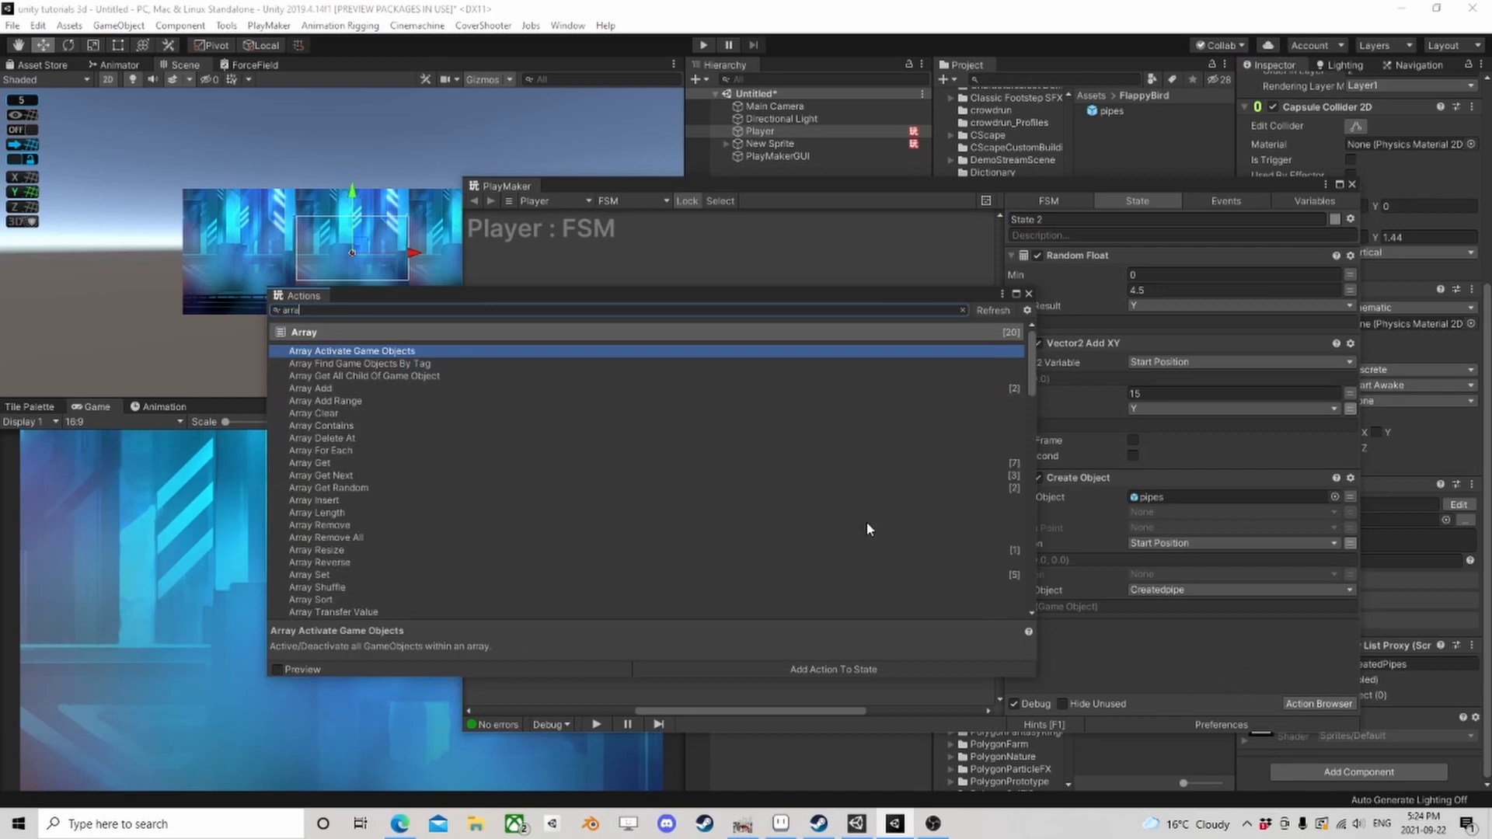
type("y list add")
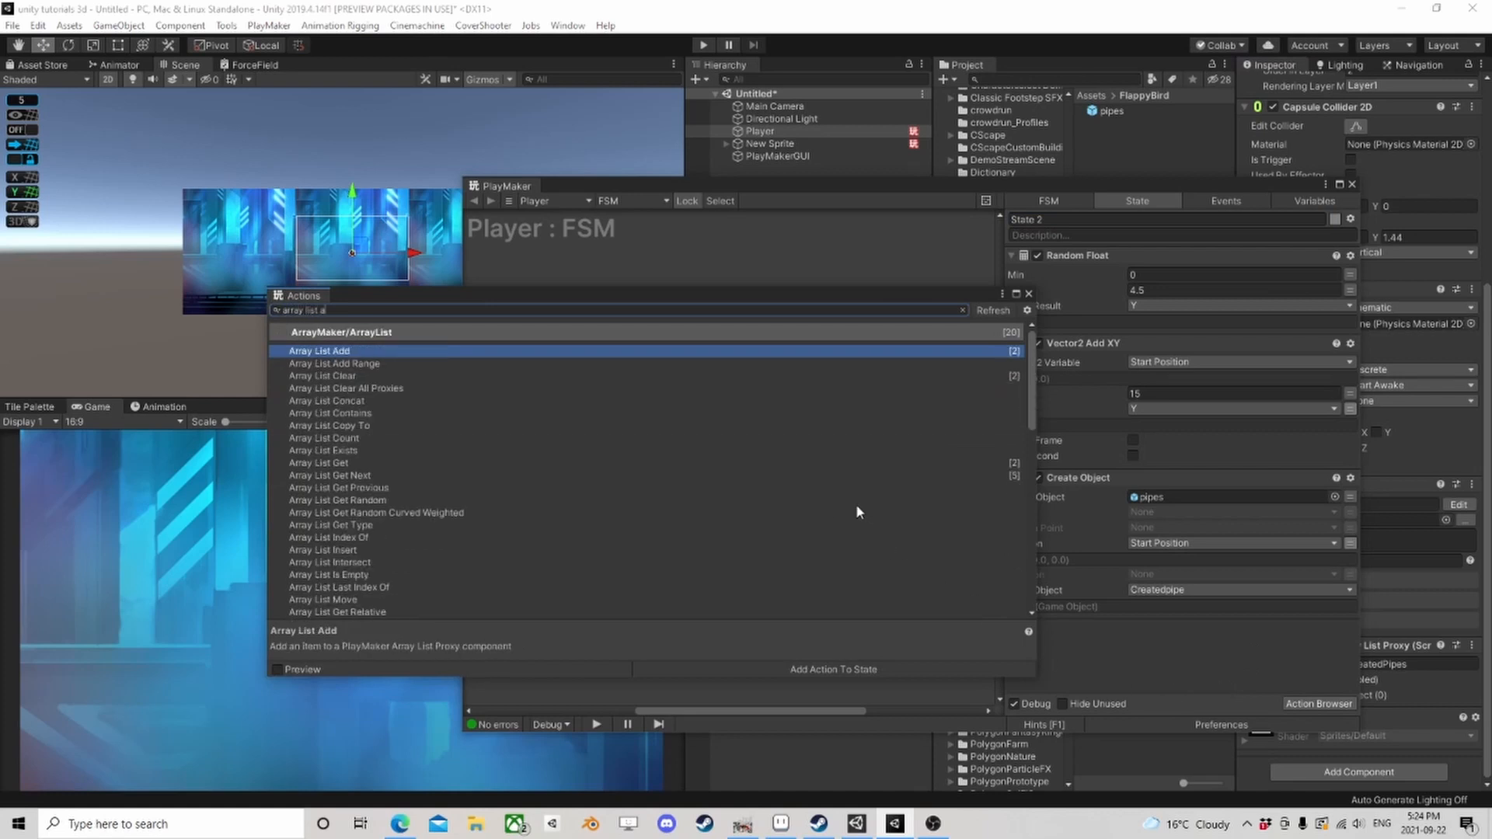
double_click(354, 351)
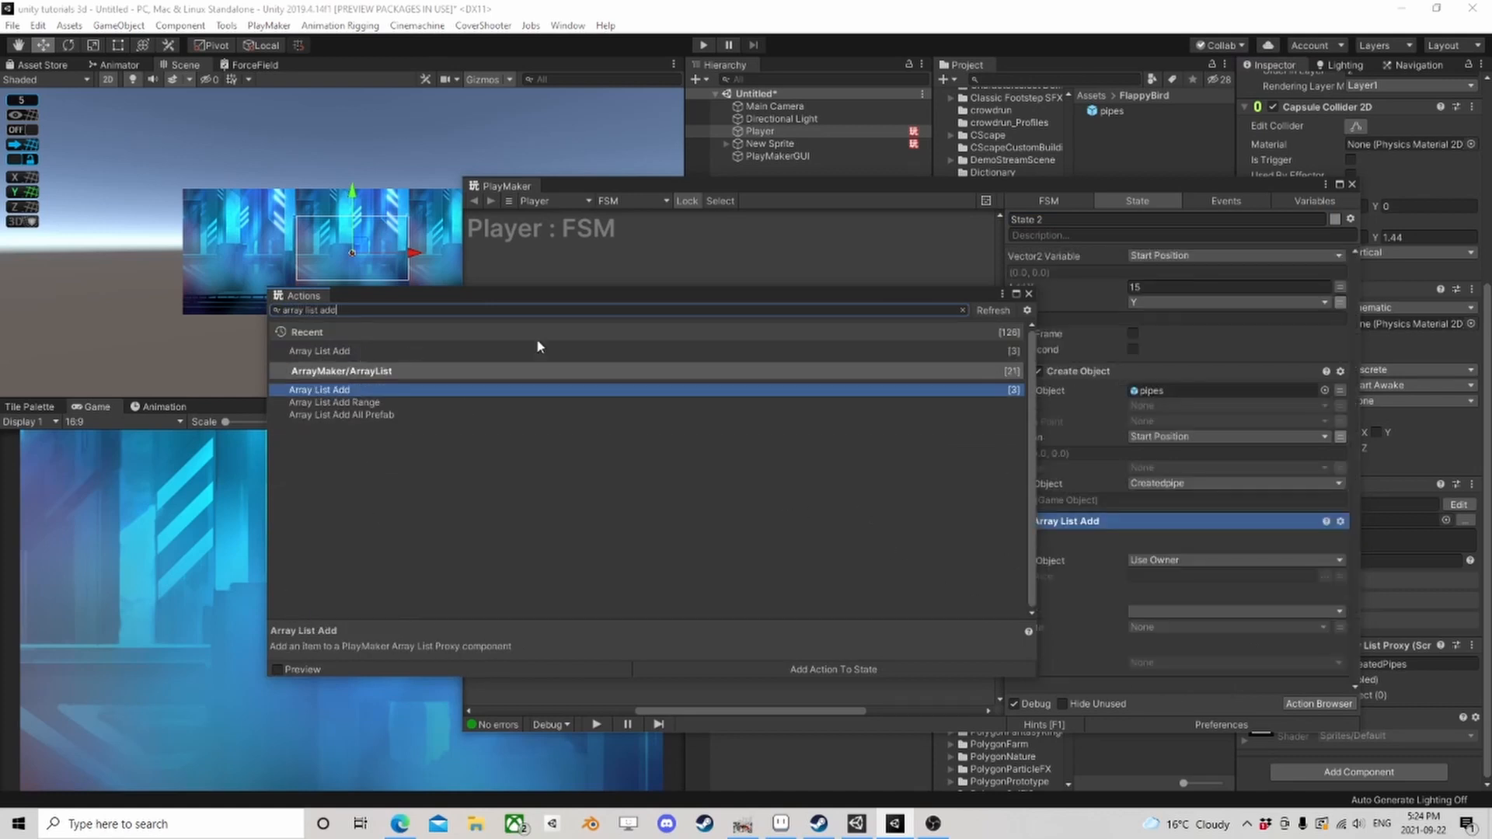
left_click(1028, 294)
left_click_drag(1177, 186, 1040, 148)
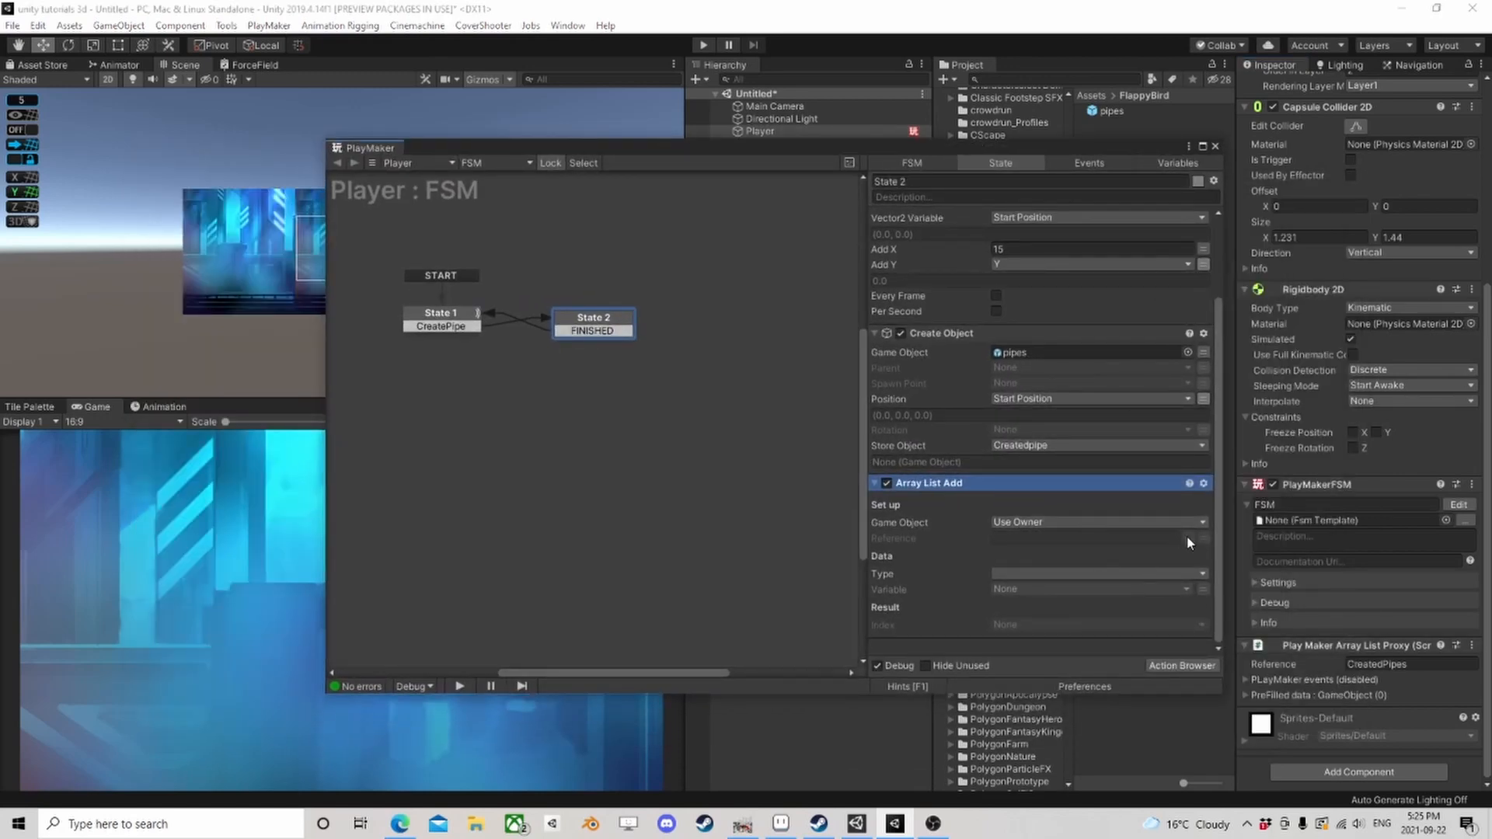
Step: Set Array List Add to reference CreatedPipes, type Game Object and variable Createdpipe, and close the FSM editor
left_click(1436, 665)
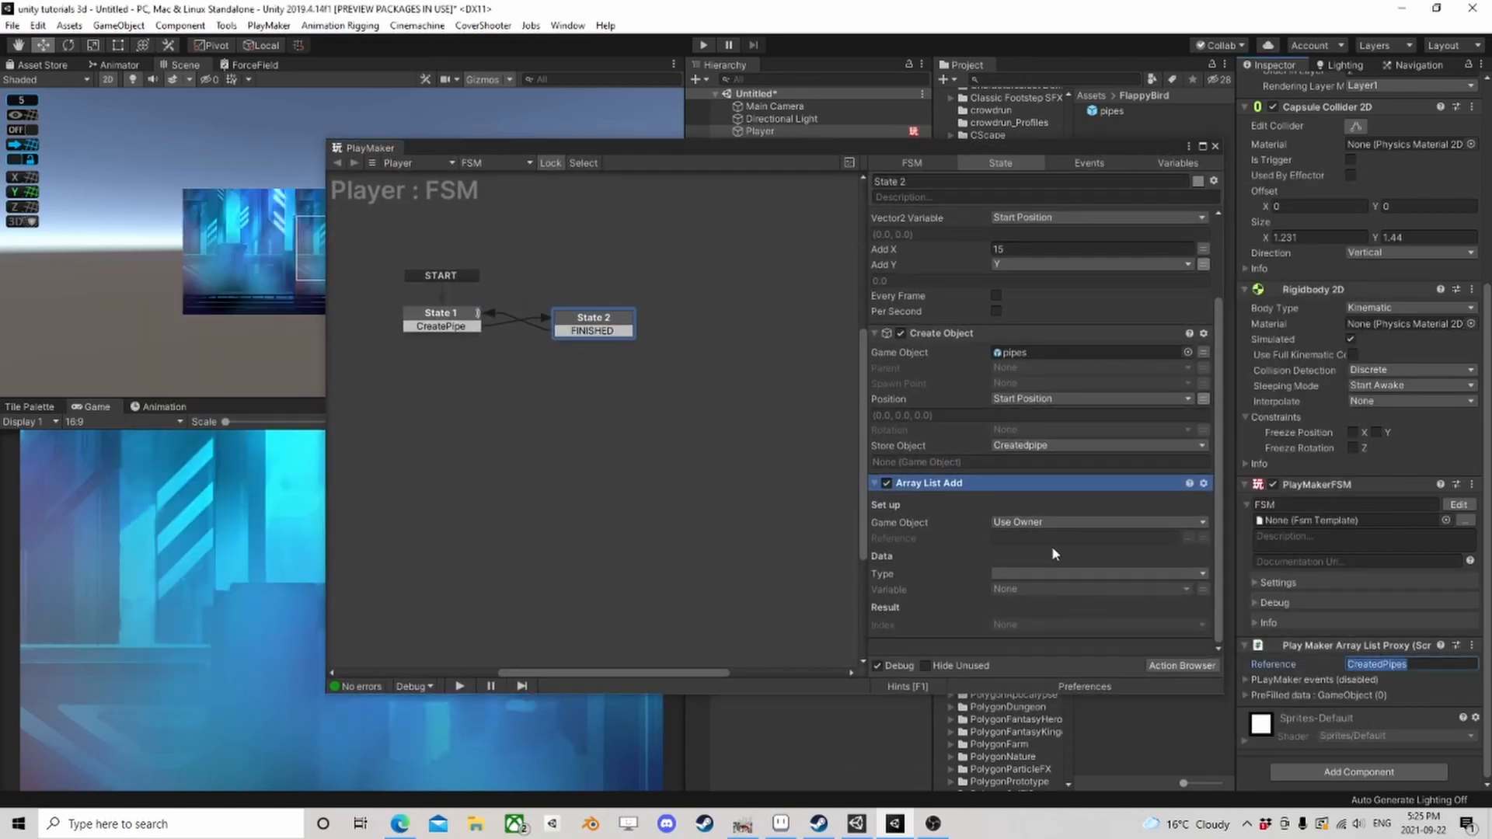
left_click(1088, 574)
left_click(1066, 382)
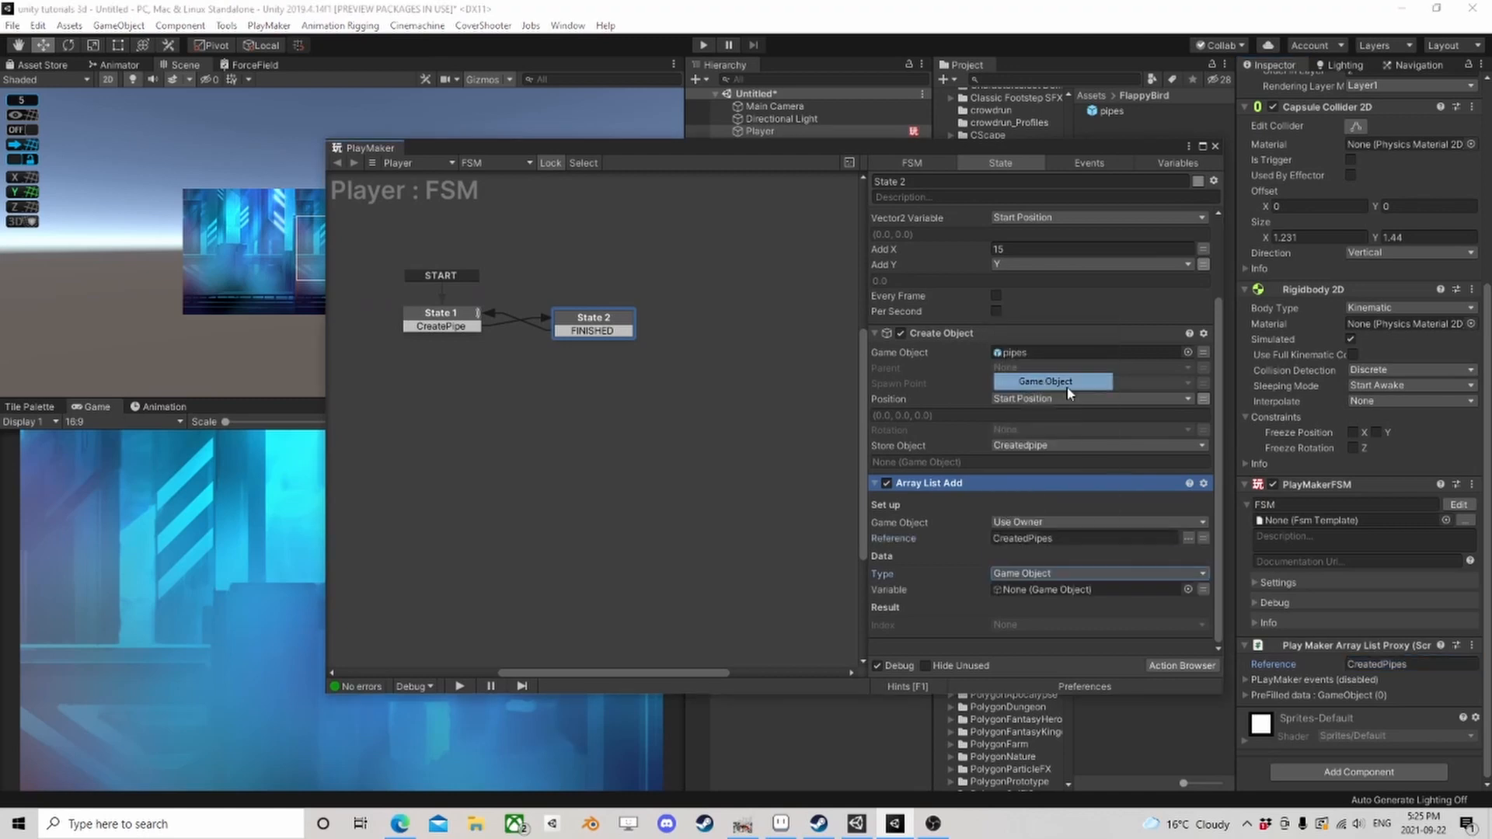
left_click(1203, 589)
left_click(1088, 589)
left_click(1082, 619)
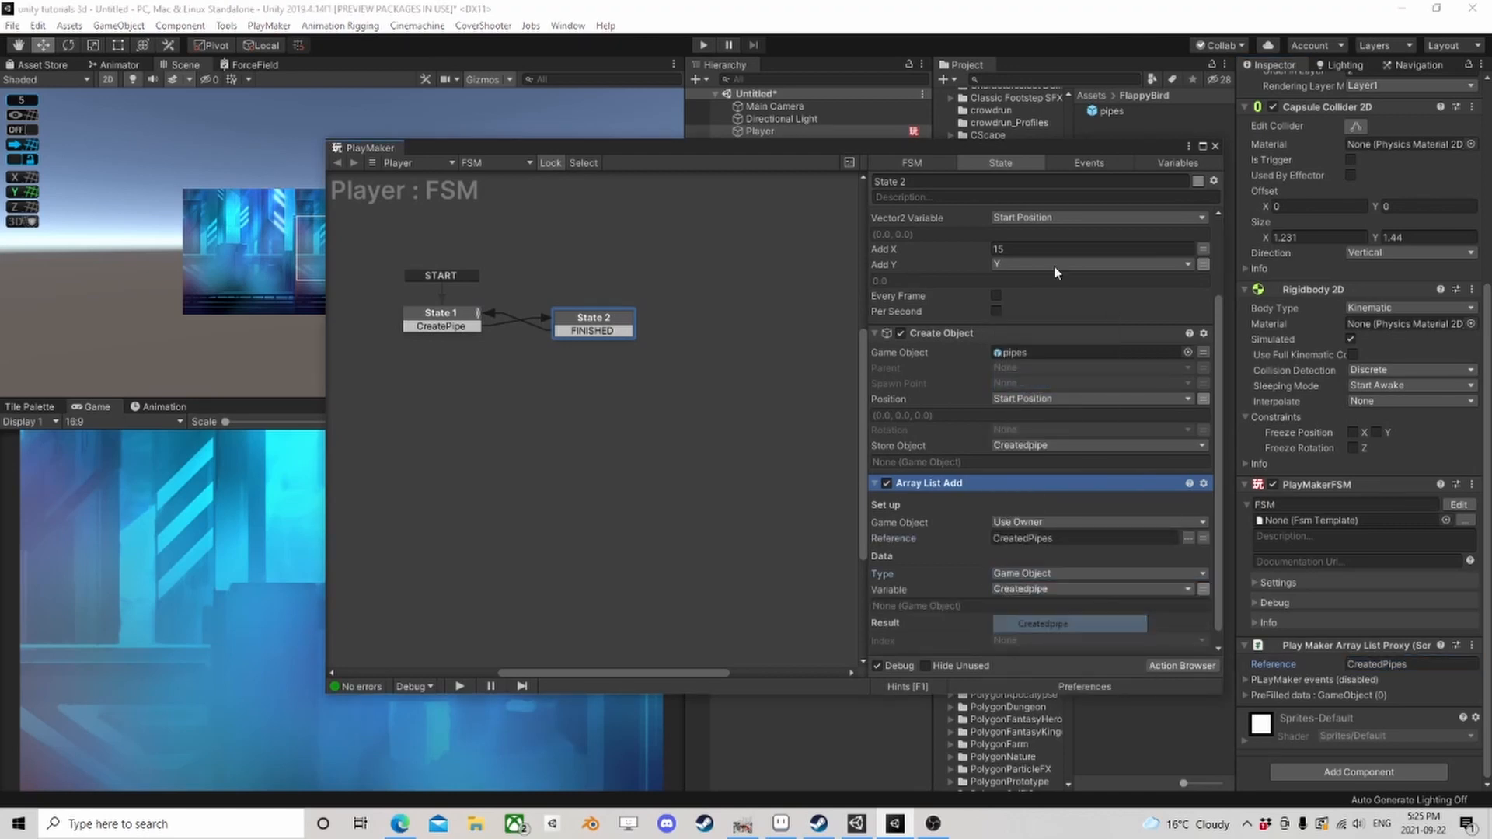
left_click(1214, 146)
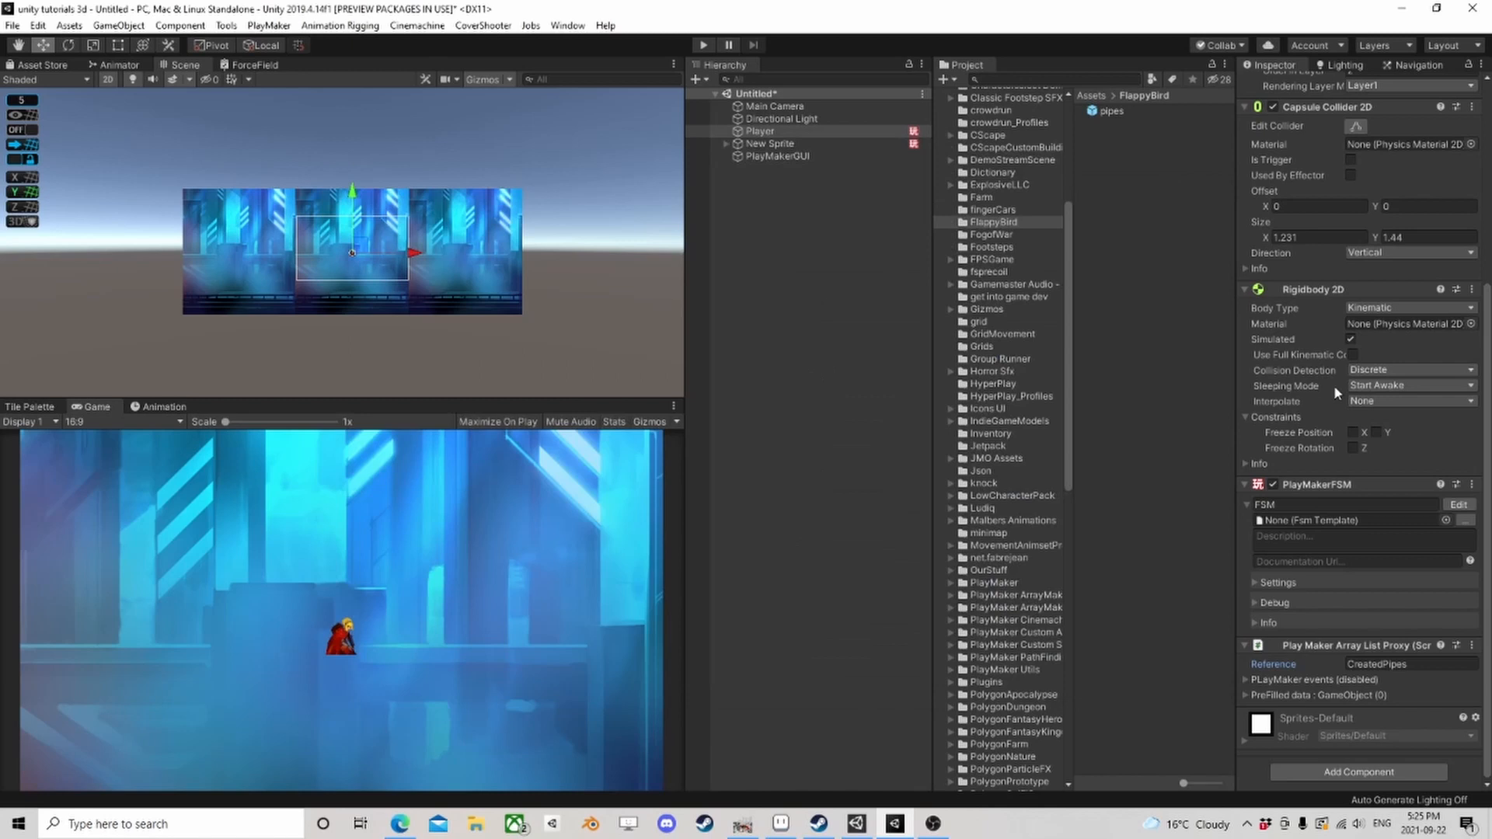
Step: Add a second PlayMakerFSM component to the Player and open it for editing
left_click(1348, 772)
type("arra")
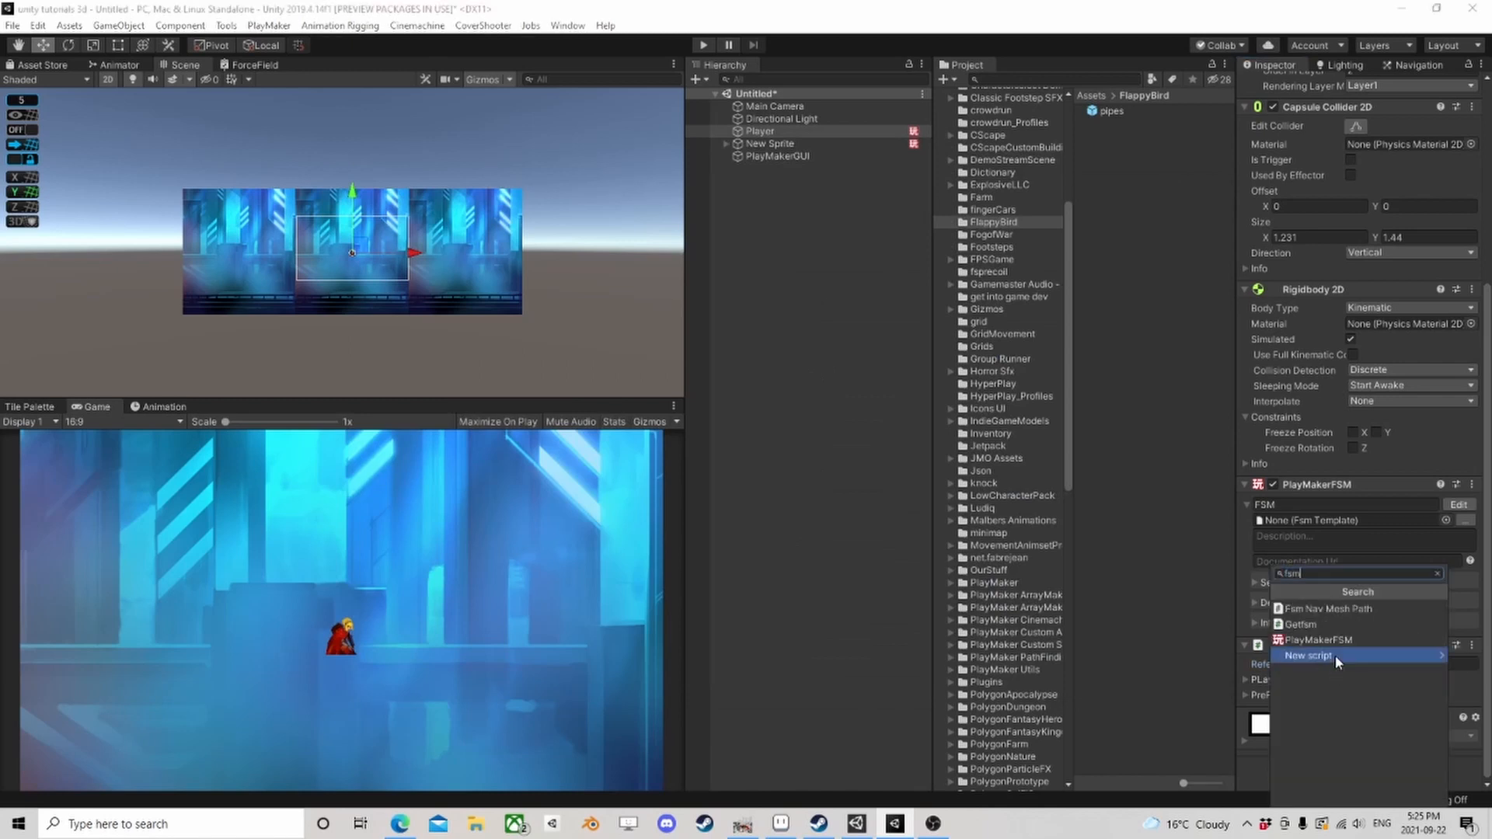
left_click(1335, 655)
left_click(1458, 736)
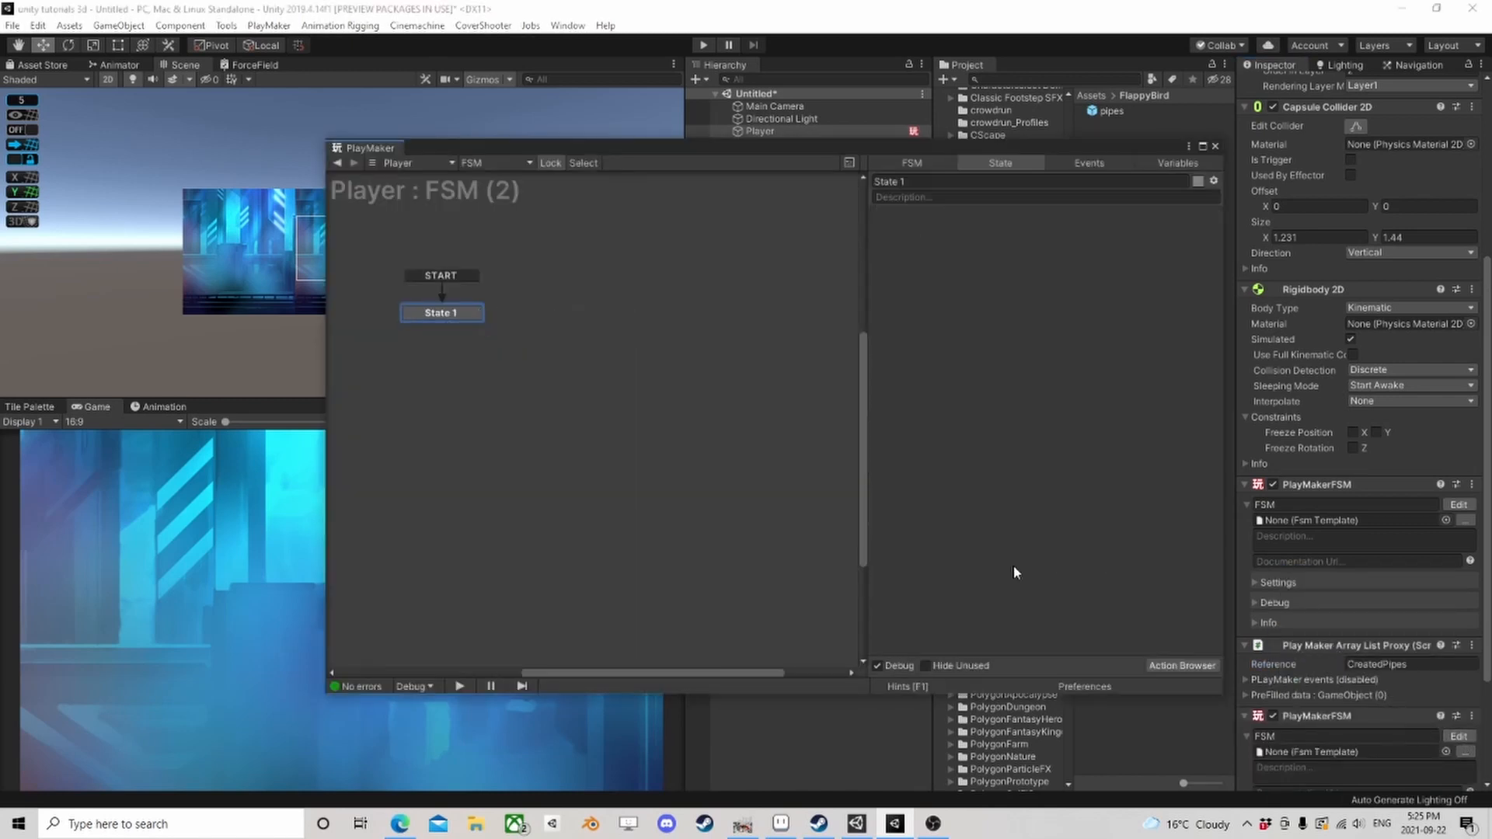
Step: Add an Array List Get Next action to State 1 of the second FSM and look through the related array list actions
left_click(1182, 666)
type("array ")
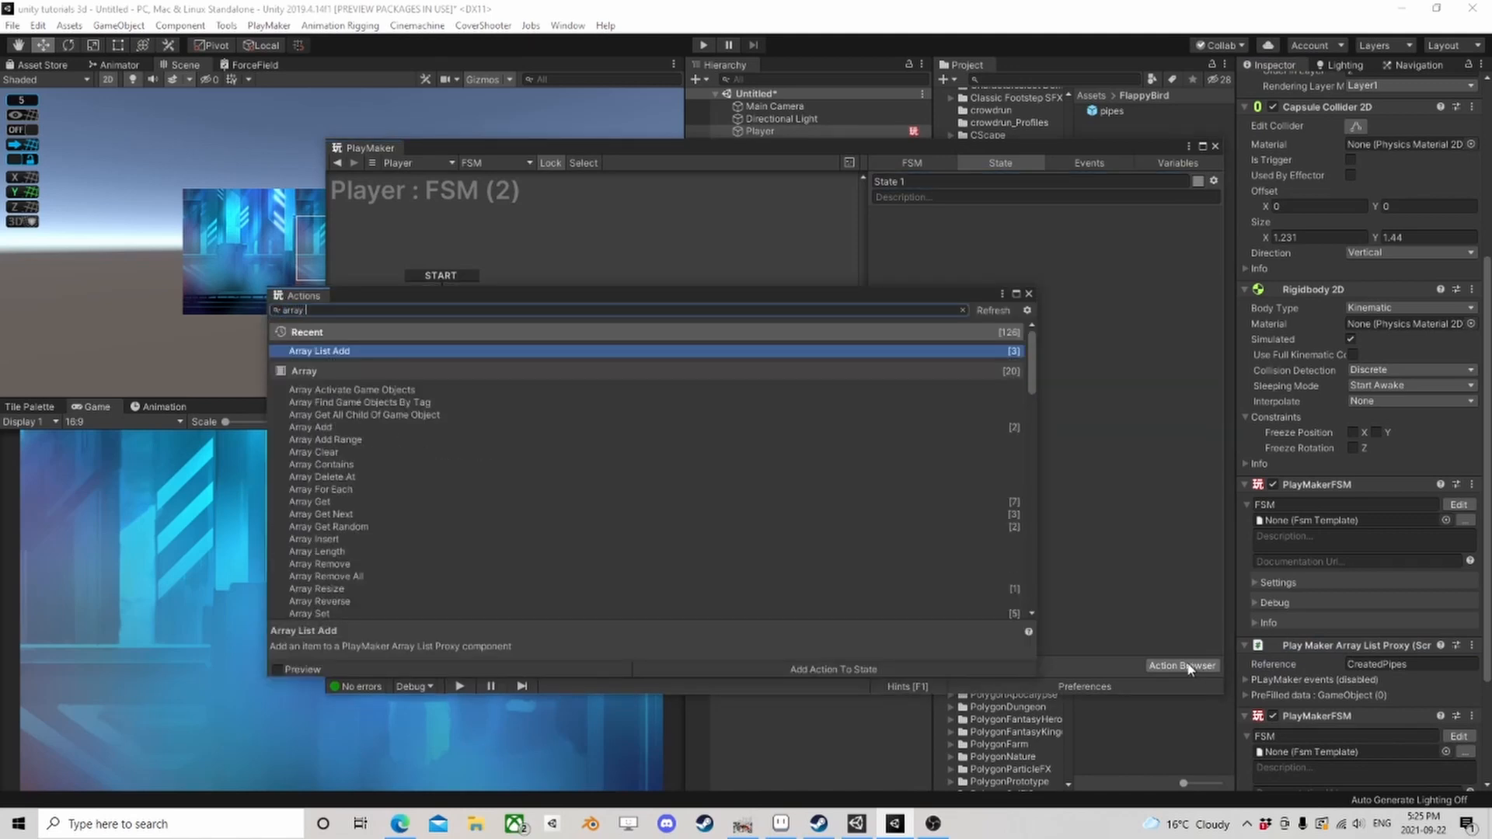
type("list get")
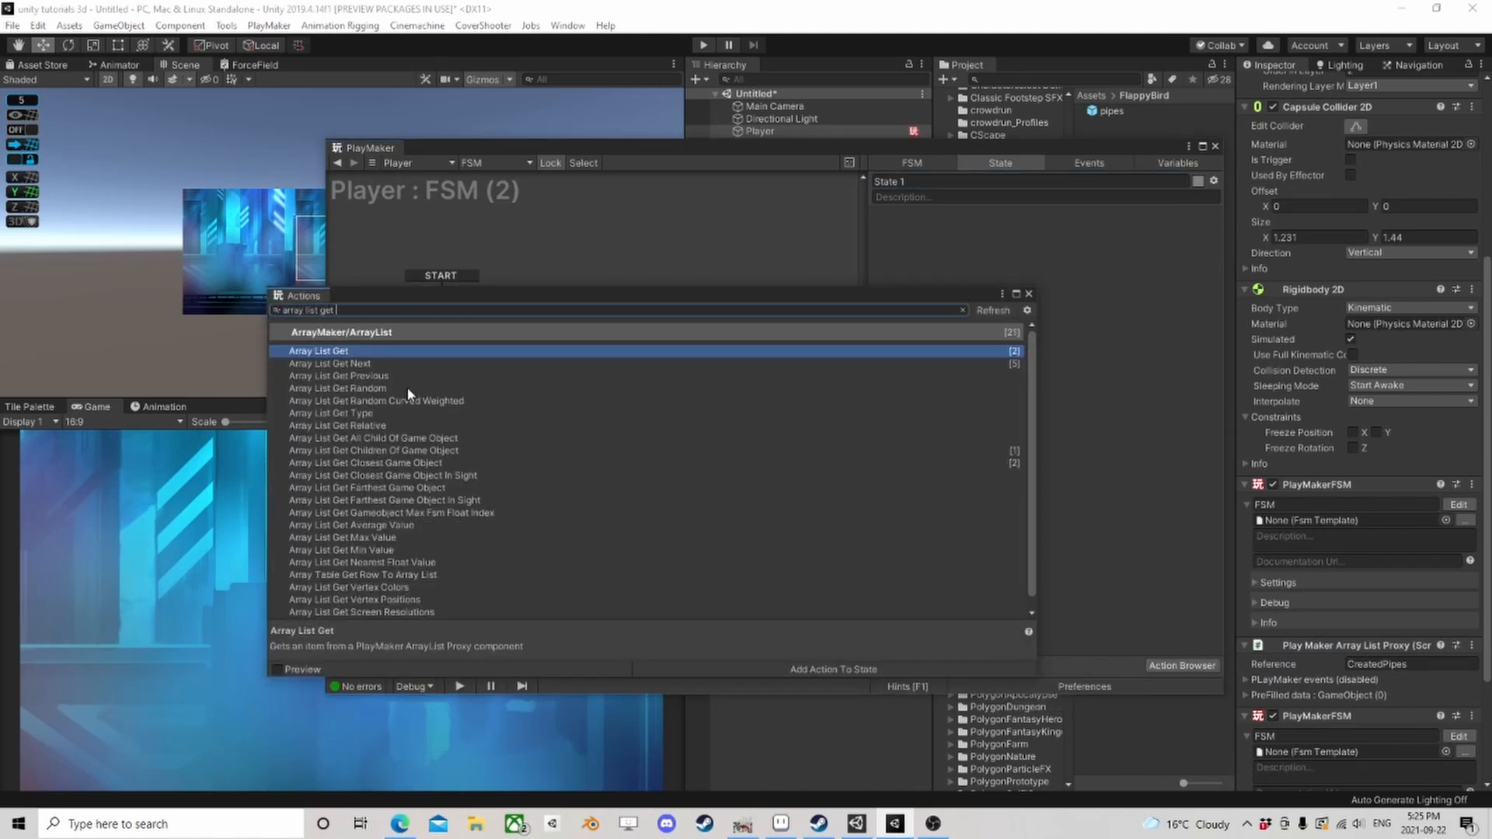
left_click(372, 364)
double_click(372, 364)
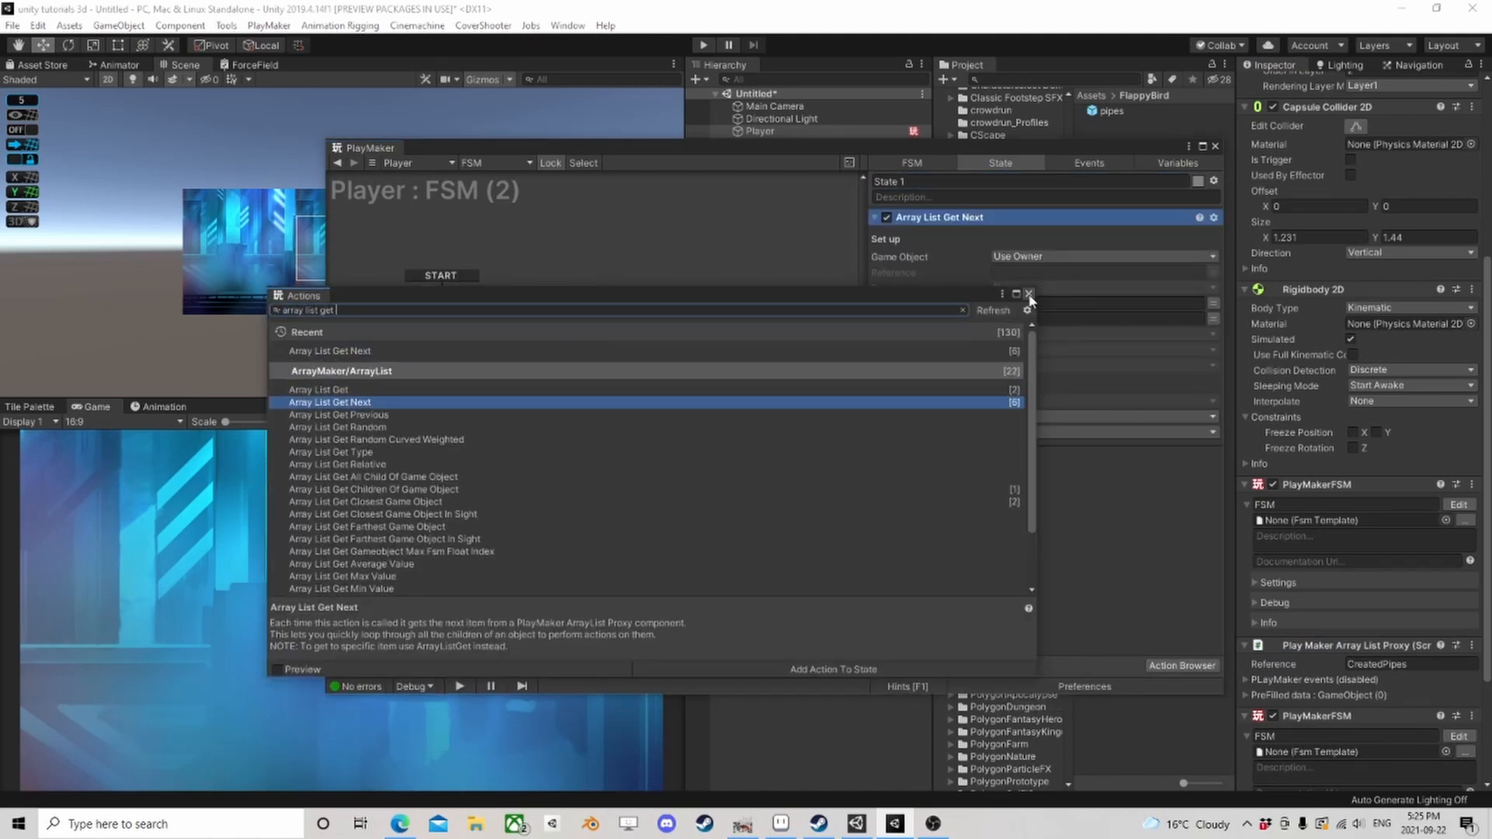
scroll(550, 505, "down", 3)
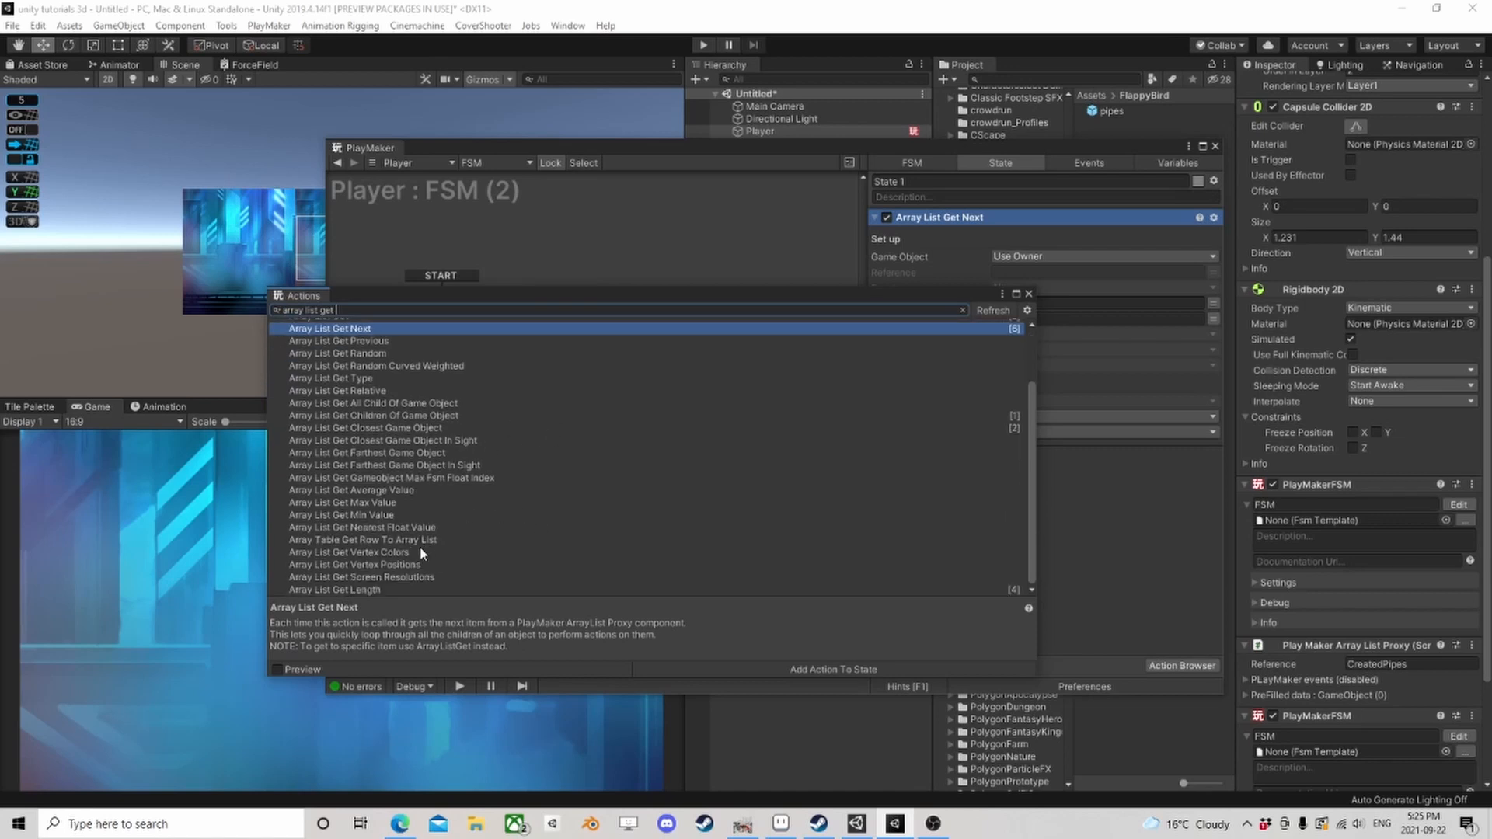
left_click(403, 454)
scroll(418, 464, "up", 1)
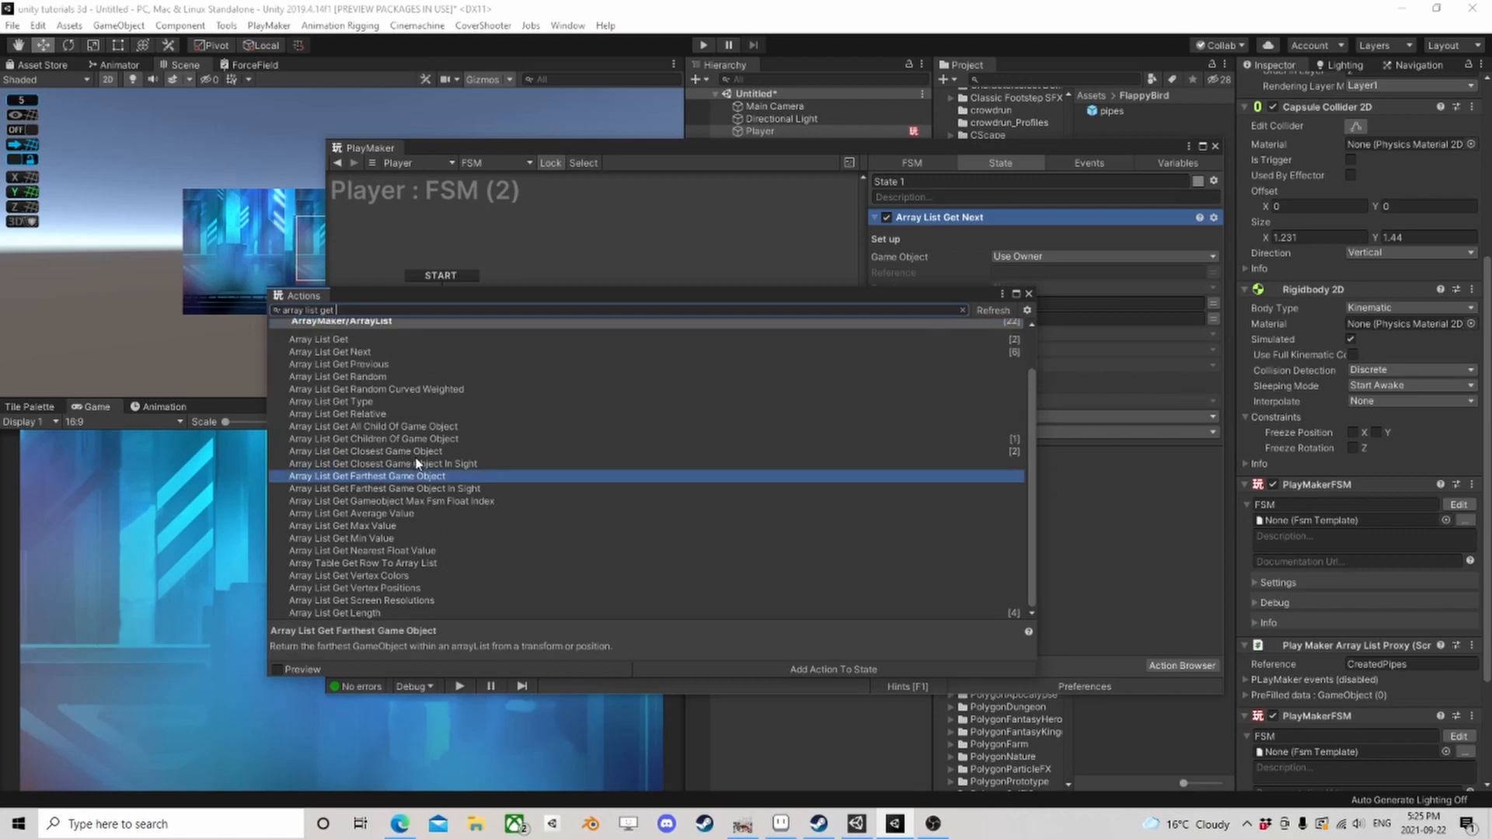
left_click(382, 488)
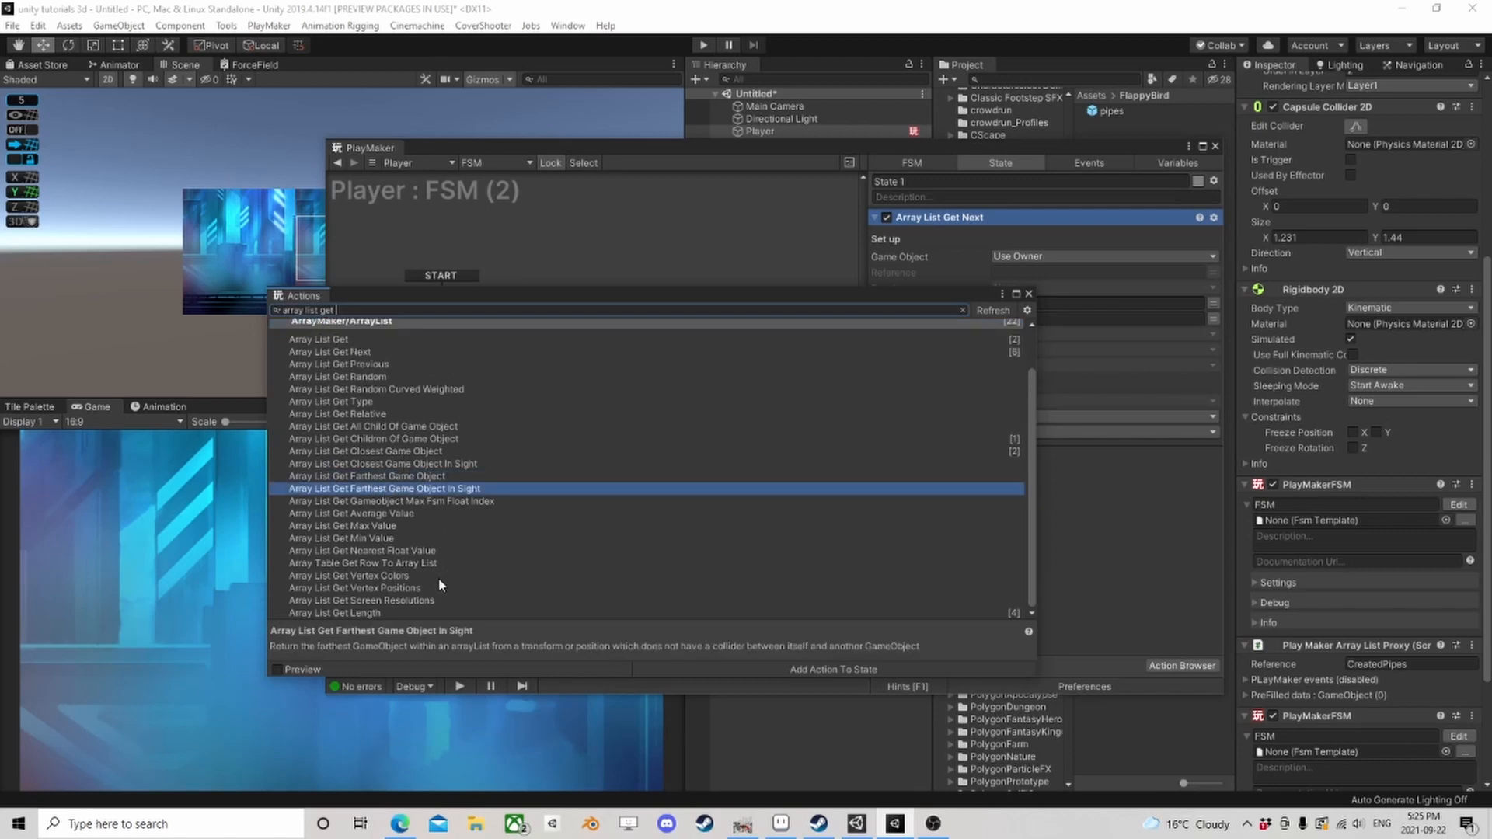
scroll(438, 584, "up", 2)
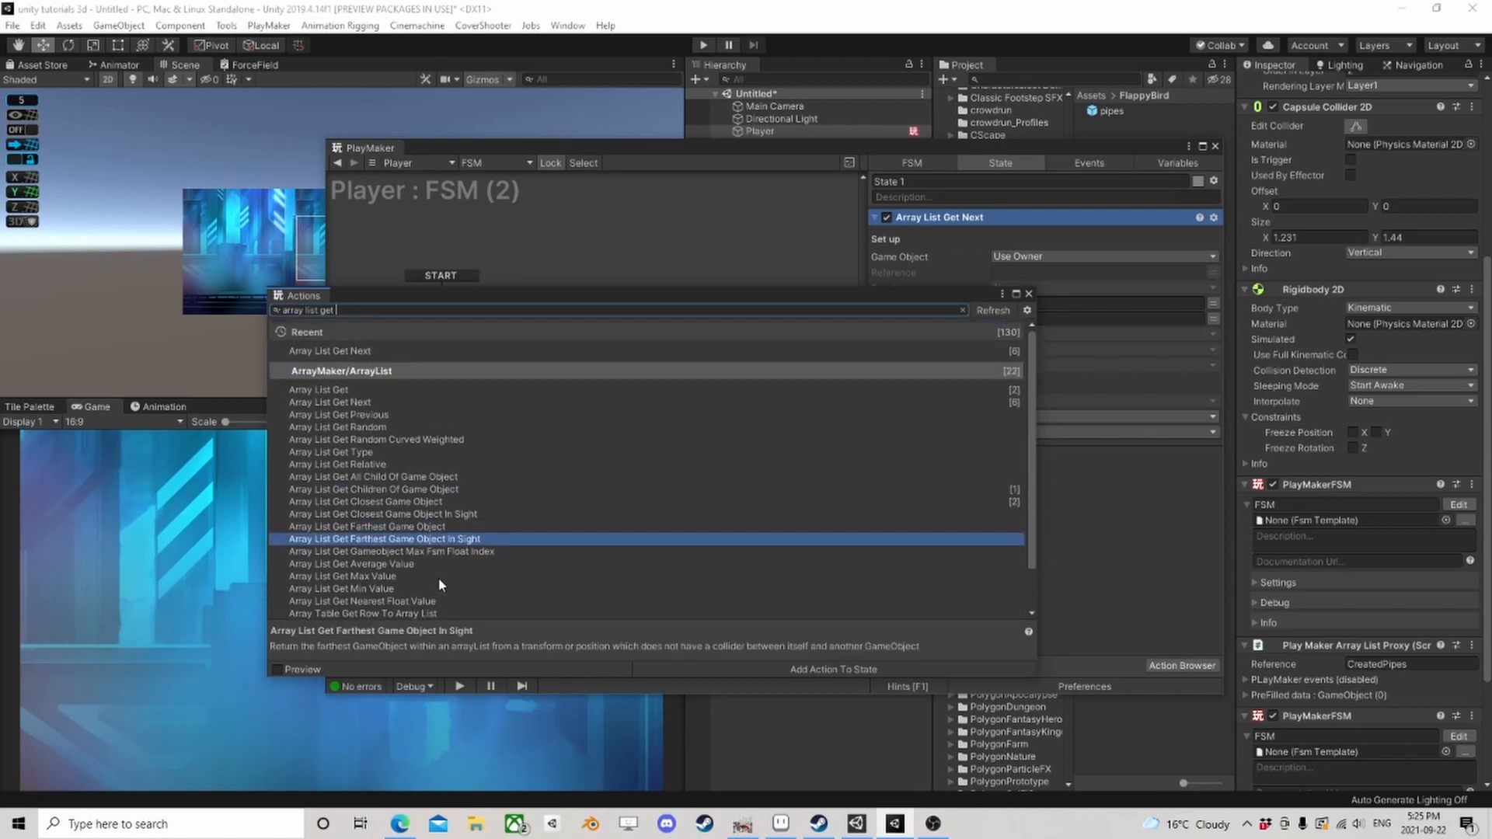
left_click(1029, 294)
Step: Copy the CreatedPipes reference from the array list proxy into the Array List Get Next action
left_click(1421, 662)
key("ctrl+c")
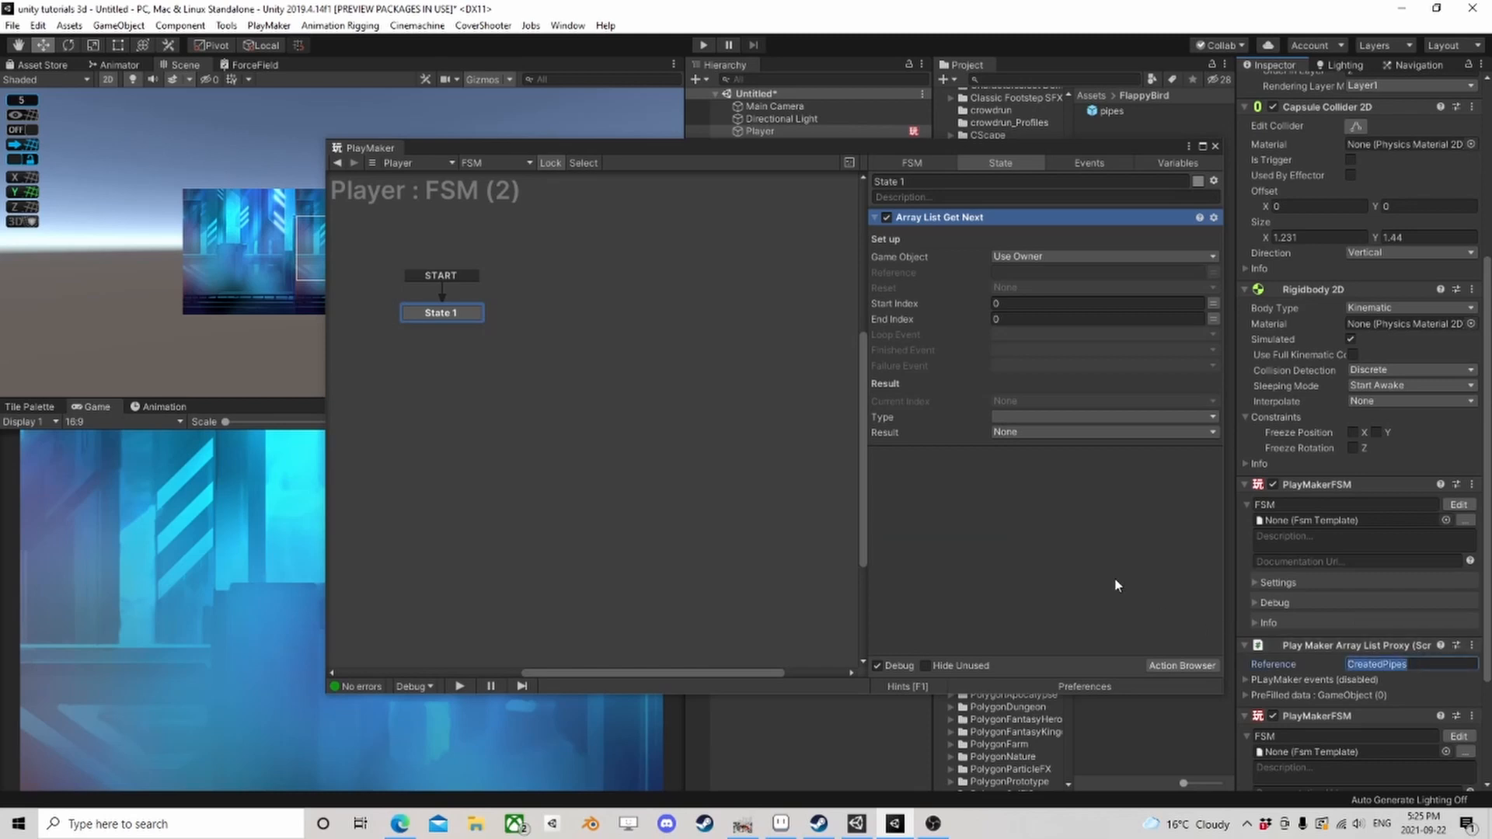
left_click(1026, 273)
key("ctrl+v")
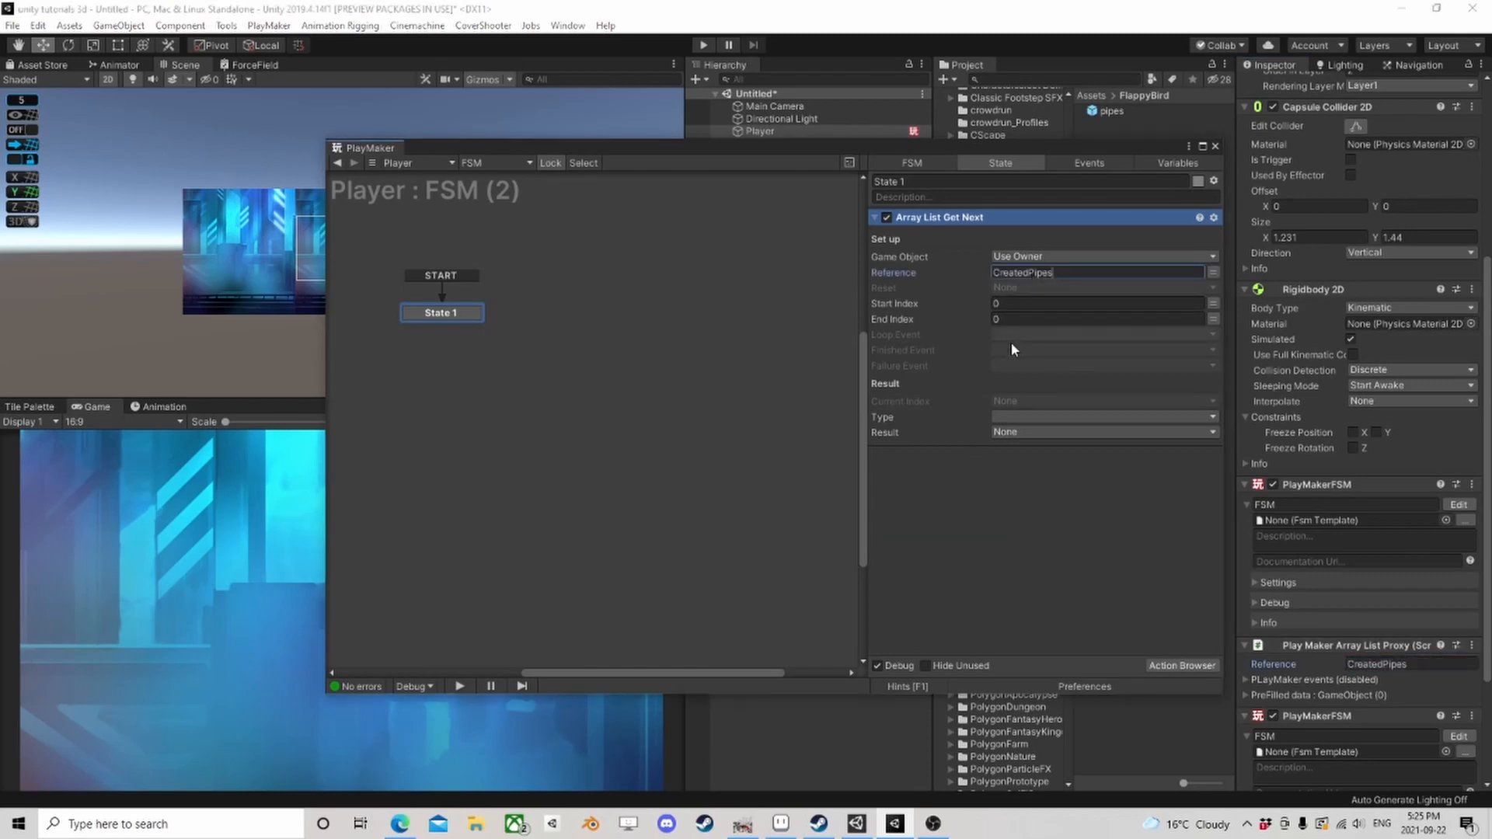
Step: Create a new event named loop for the Loop Event and one named done for the Finished Event of Array List Get Next
left_click(1024, 337)
left_click(1050, 433)
type("loop")
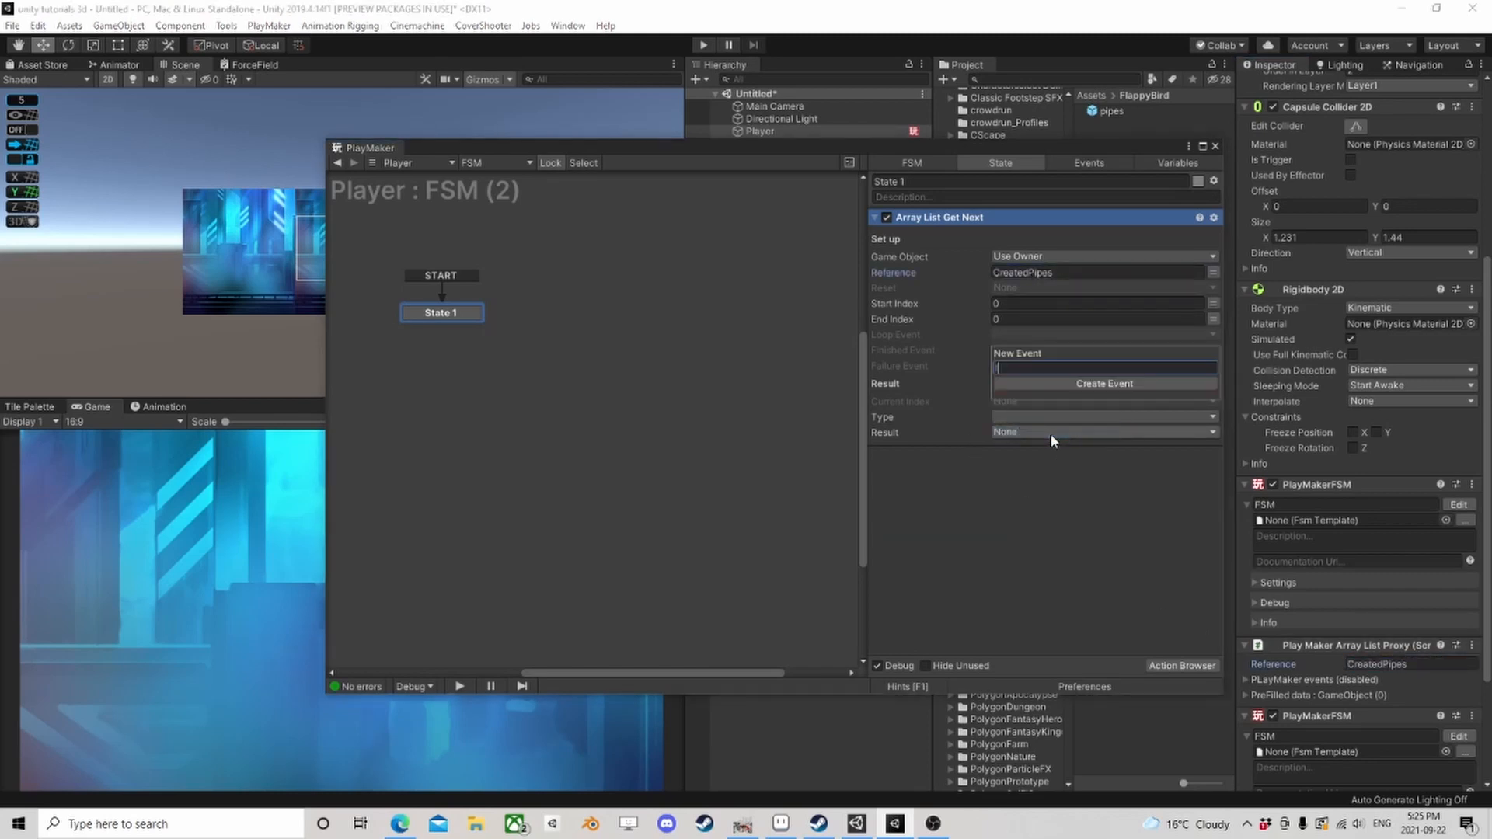
key("Return")
left_click(1028, 351)
left_click(1039, 463)
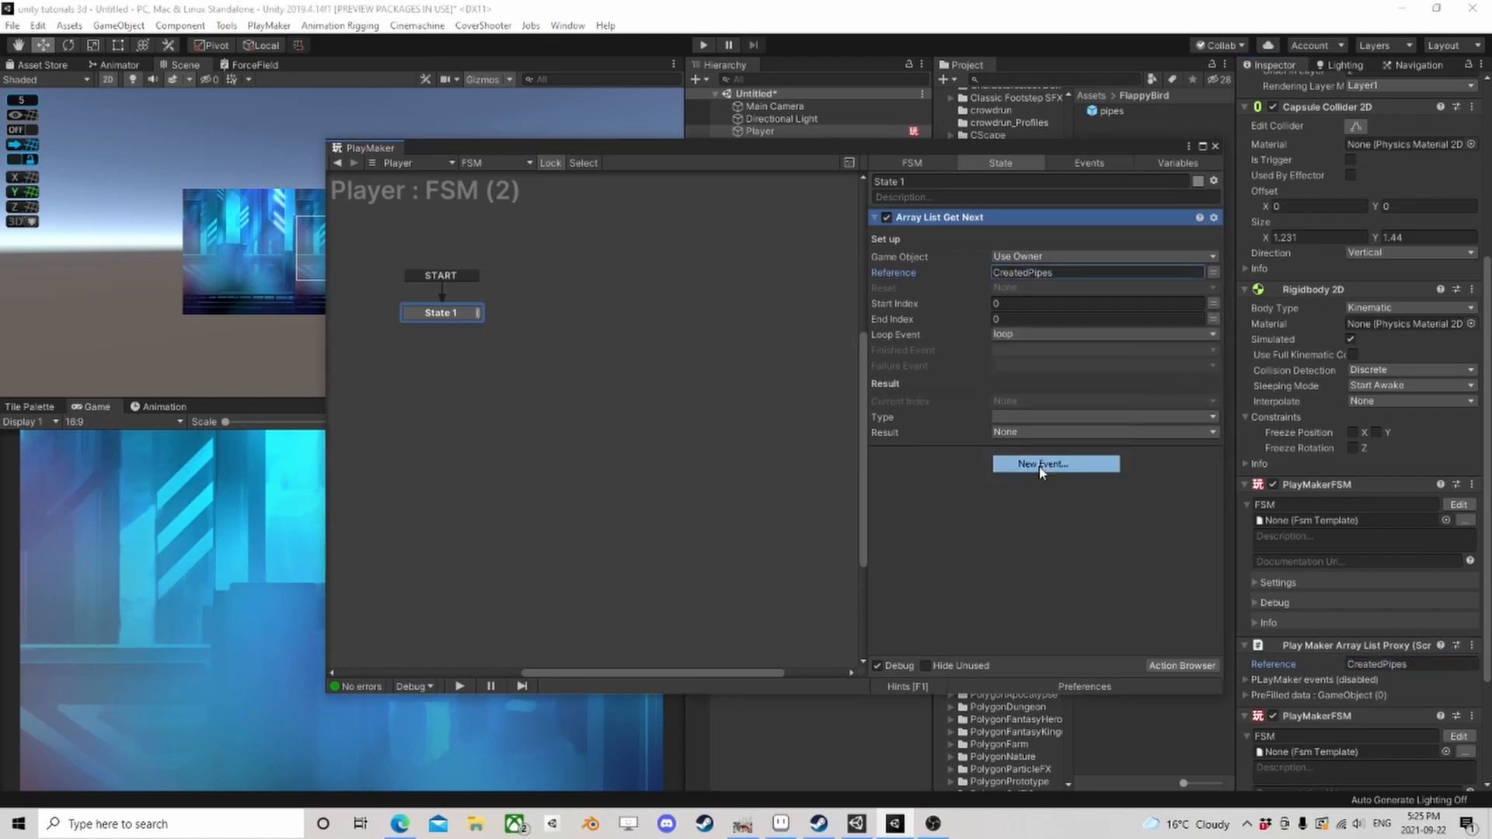
type("done")
key("Return")
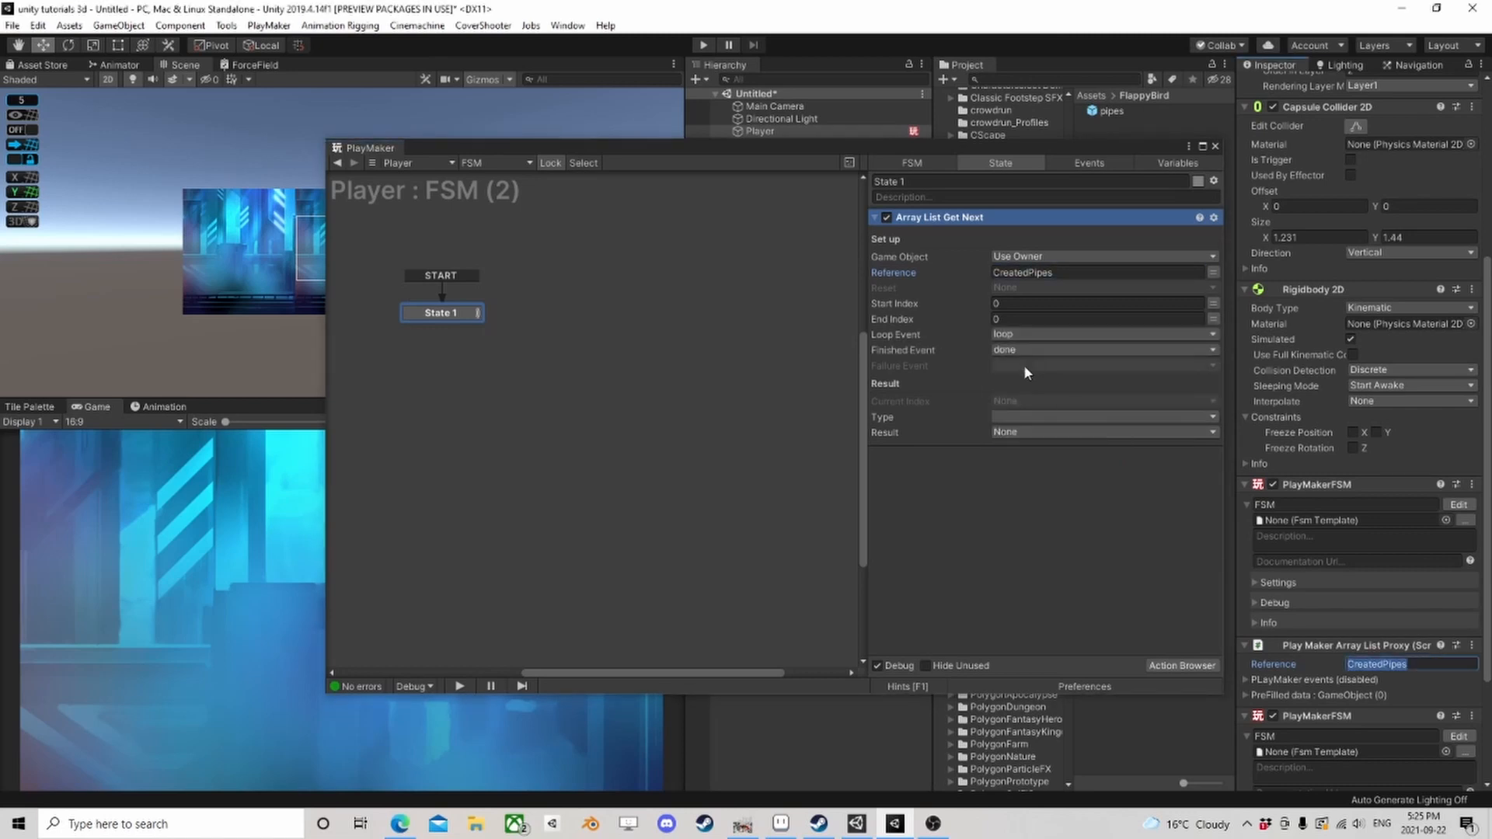
Step: Set the Array List Get Next result type to Game Object and store the result in a new variable named Current
left_click(1019, 417)
left_click(1030, 488)
left_click(1040, 432)
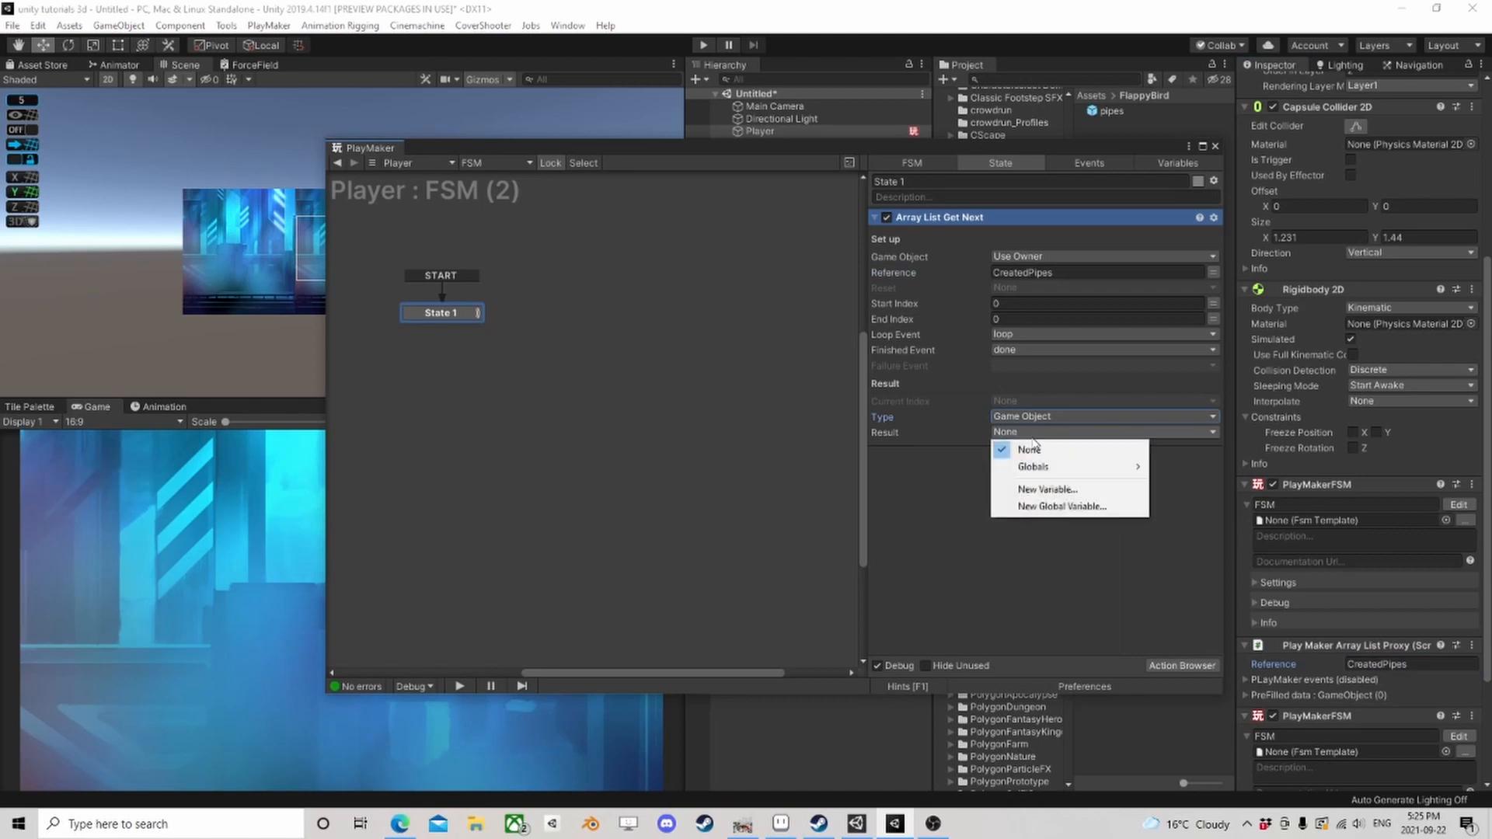
left_click(1035, 491)
type("Current")
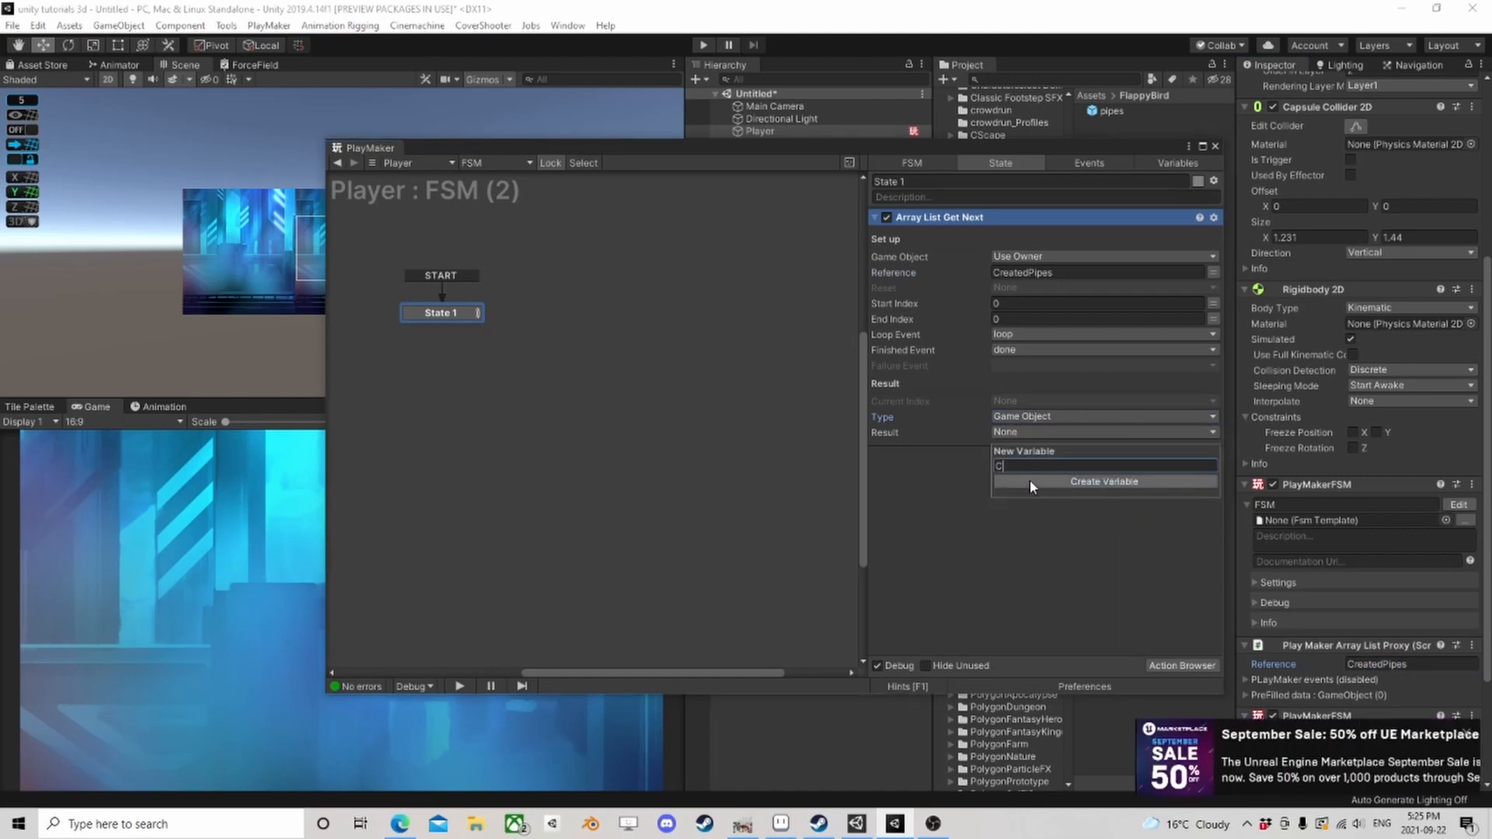
left_click(1028, 481)
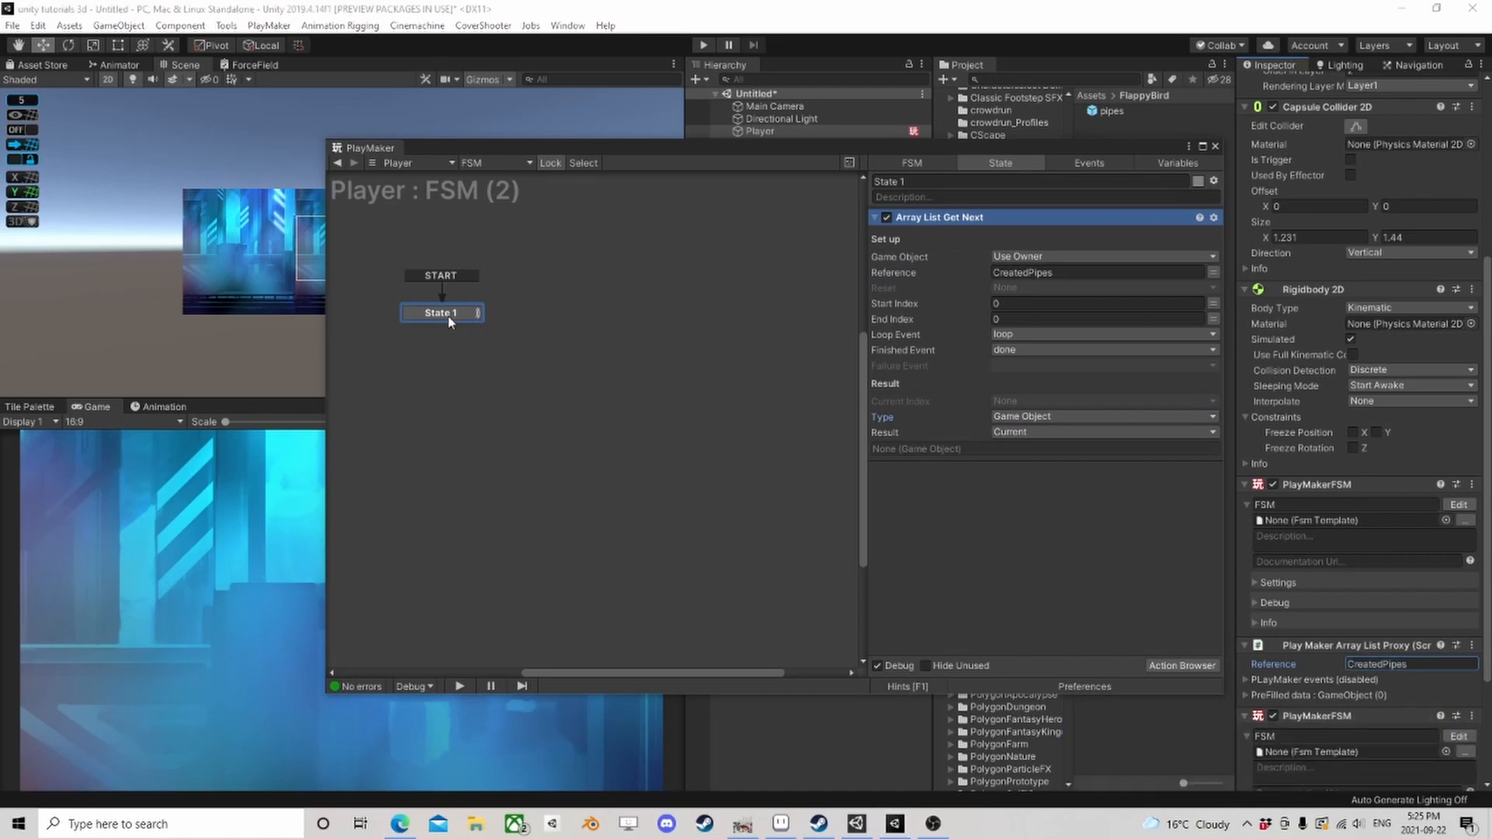
Step: Add loop and done transitions to State 1, linking done to a new State 2 below and loop to a new State 3 beside it
right_click(468, 315)
mouse_move(522, 324)
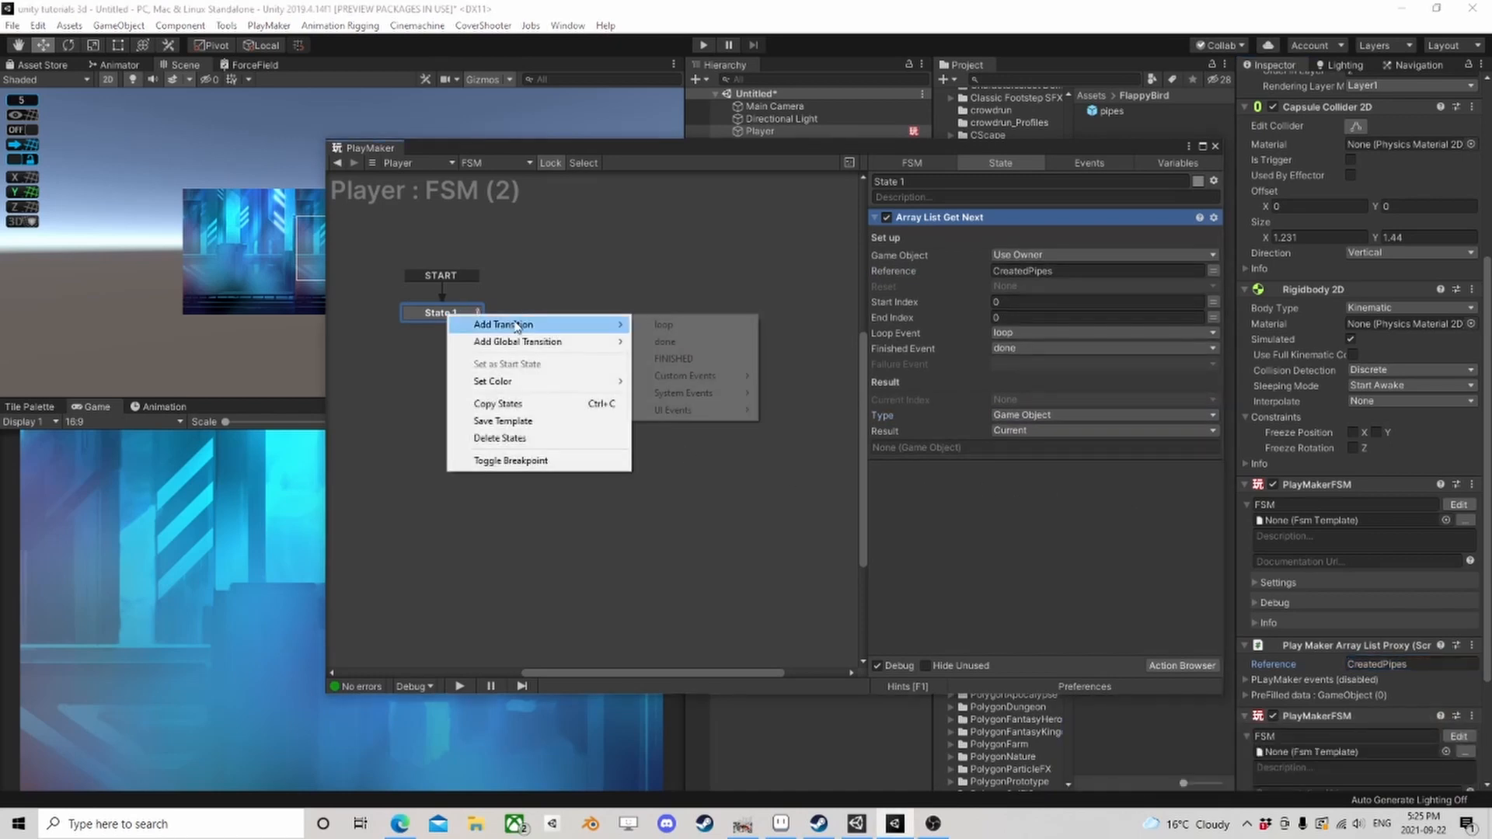
left_click(694, 330)
right_click(451, 315)
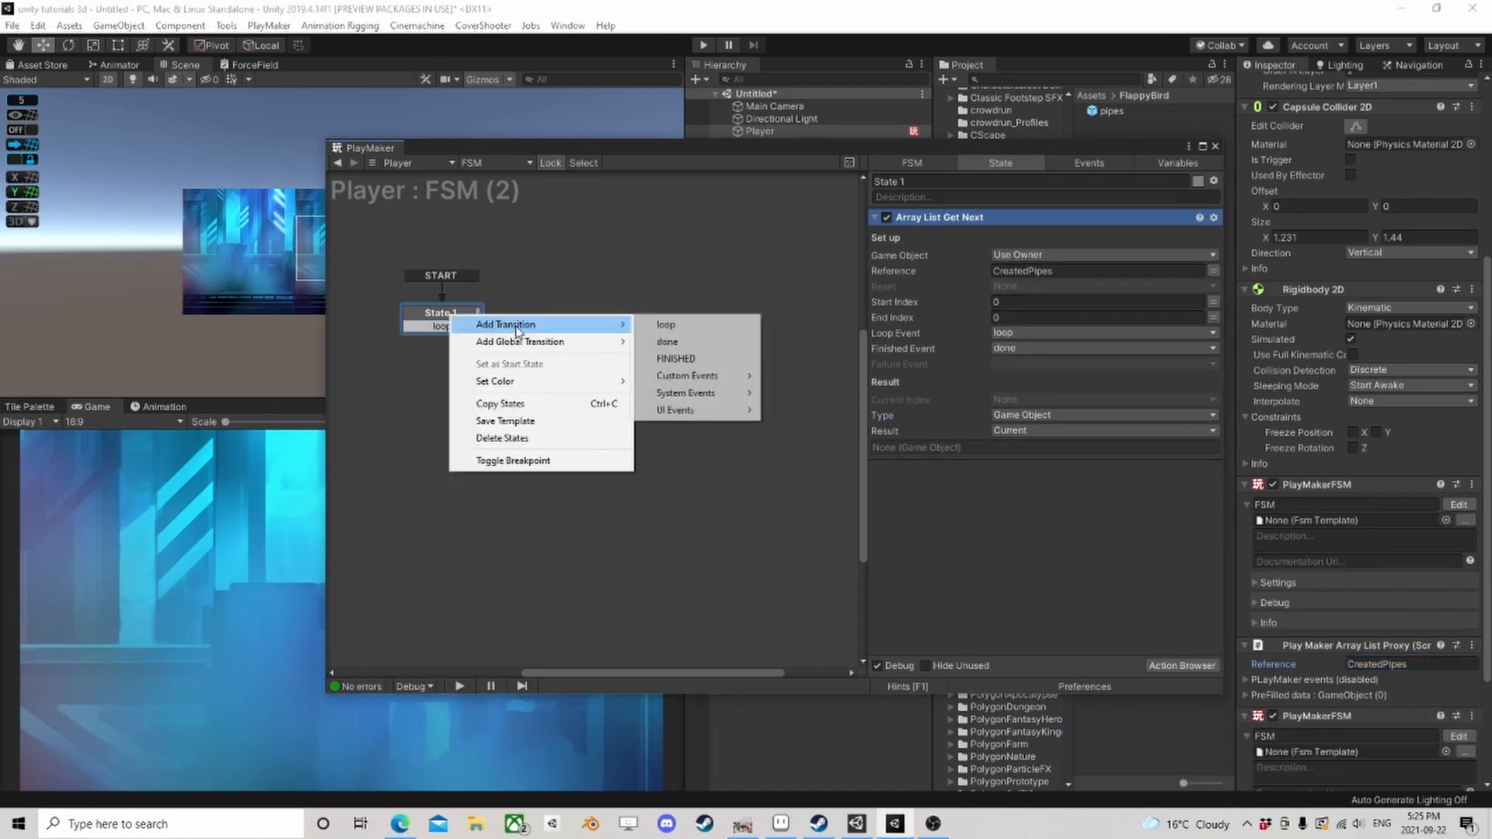
left_click(664, 342)
left_click_drag(448, 339, 466, 440)
left_click_drag(452, 327, 710, 315, "ctrl")
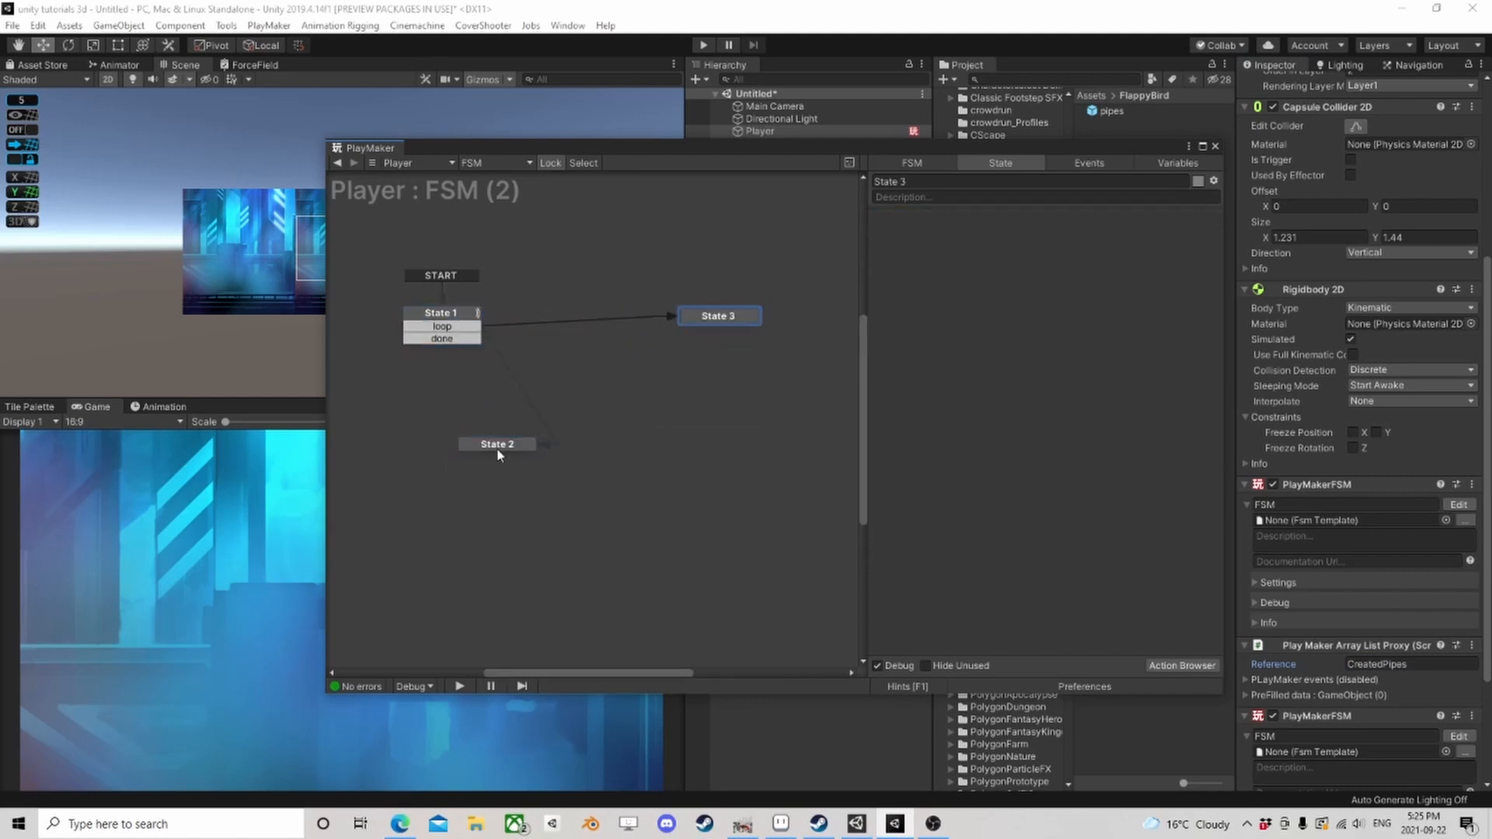
Step: Add a FINISHED transition from State 2 back to State 1
left_click(488, 458)
left_click(498, 449)
left_click(506, 449, "ctrl")
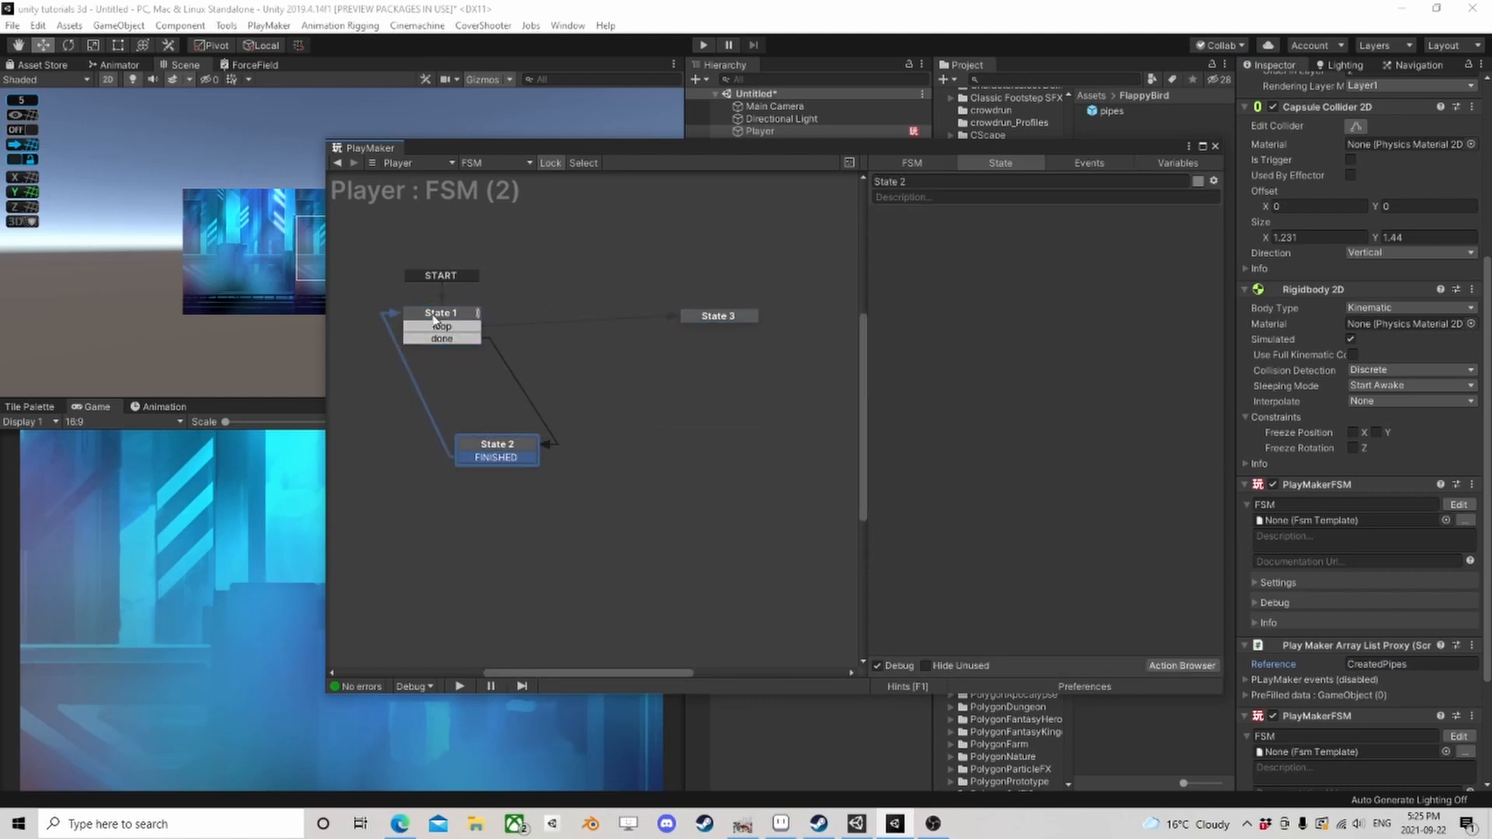
Step: Add a Wait action with finish event FINISHED to State 2 and move the state directly beneath State 1
left_click(1173, 665)
type("wait")
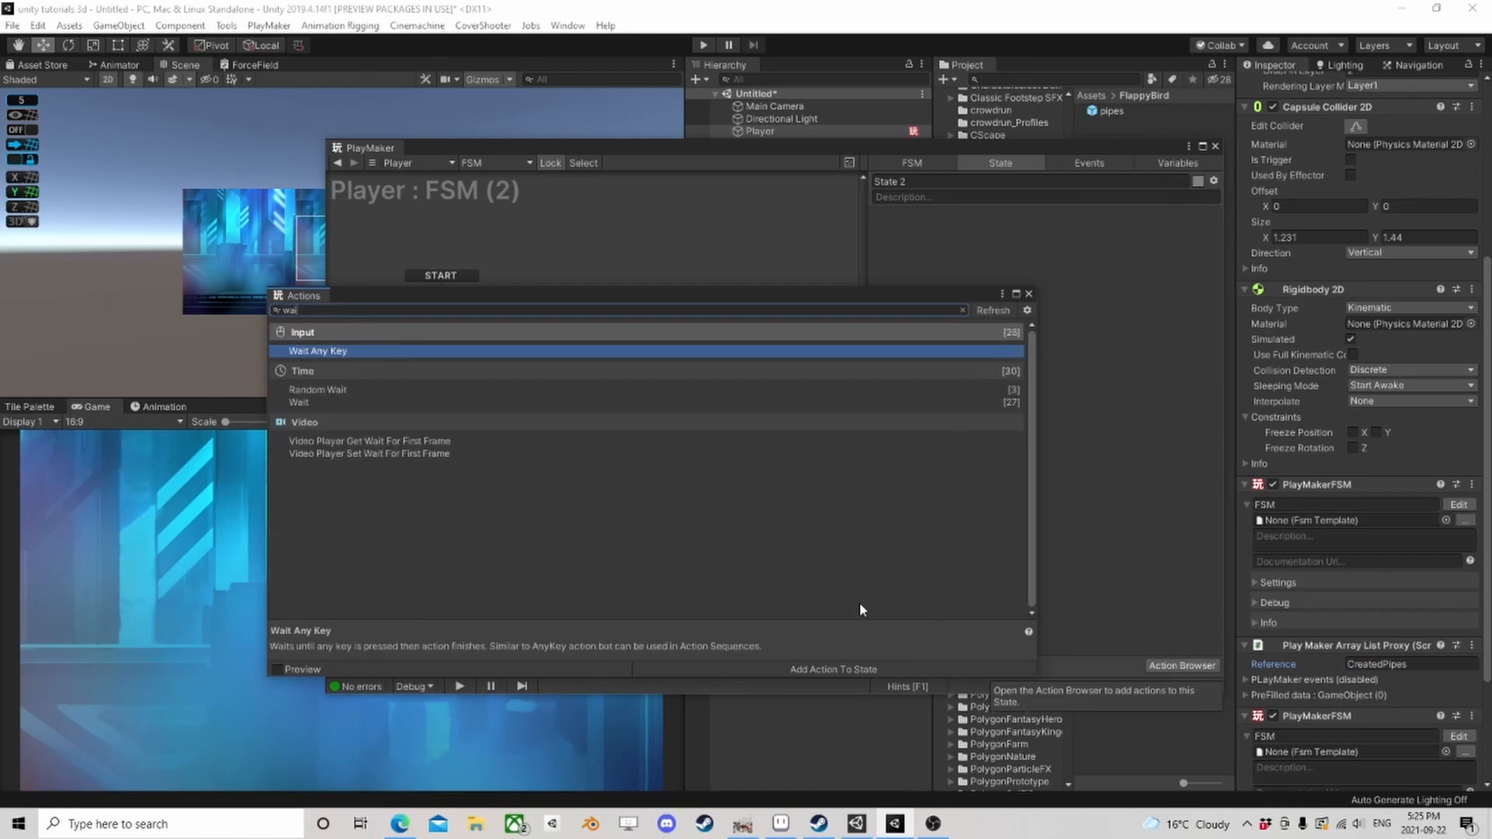
double_click(317, 399)
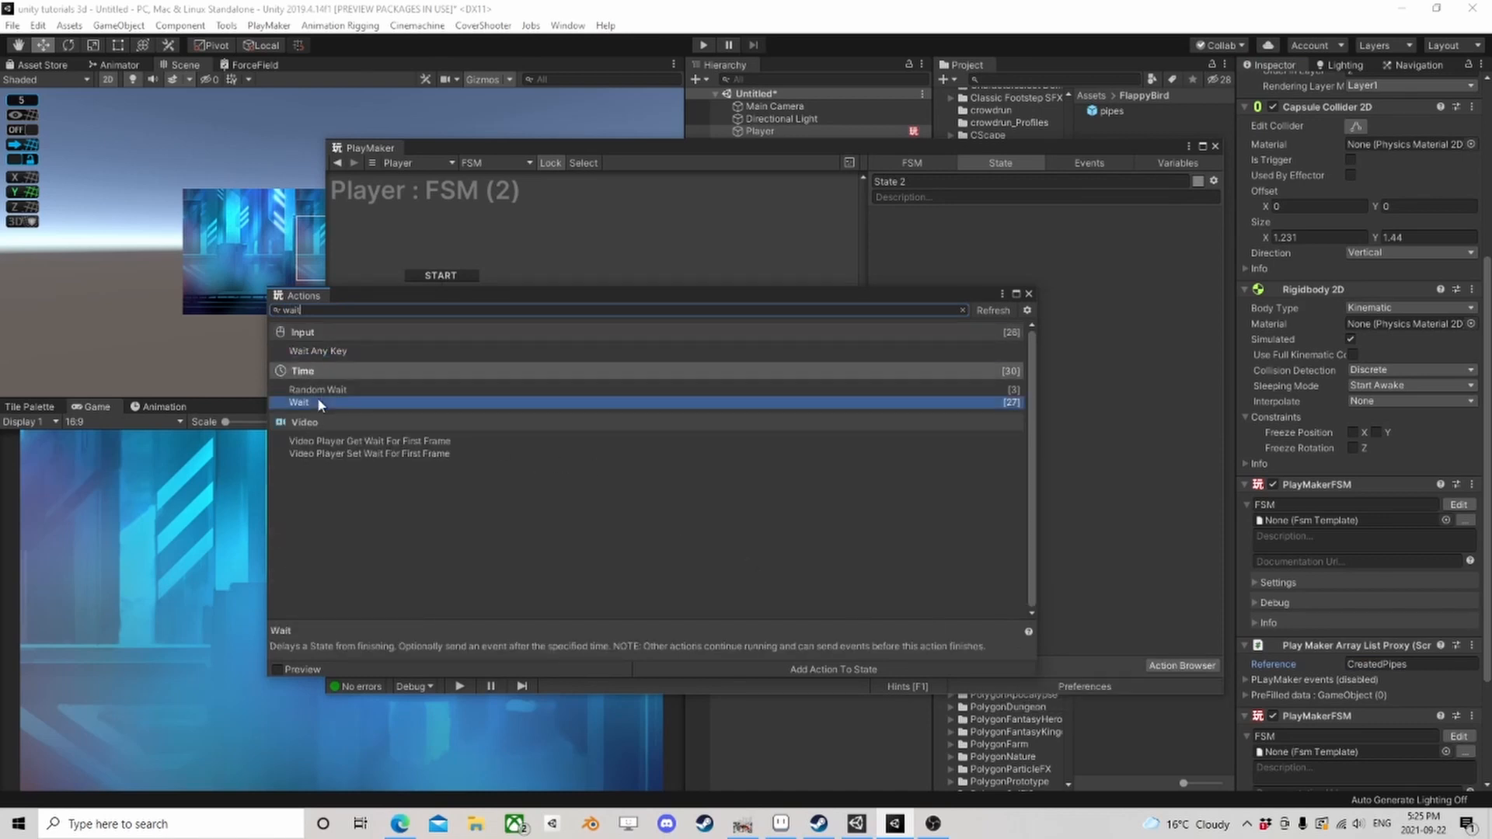
left_click(1030, 294)
left_click(1023, 252)
left_click(1010, 289)
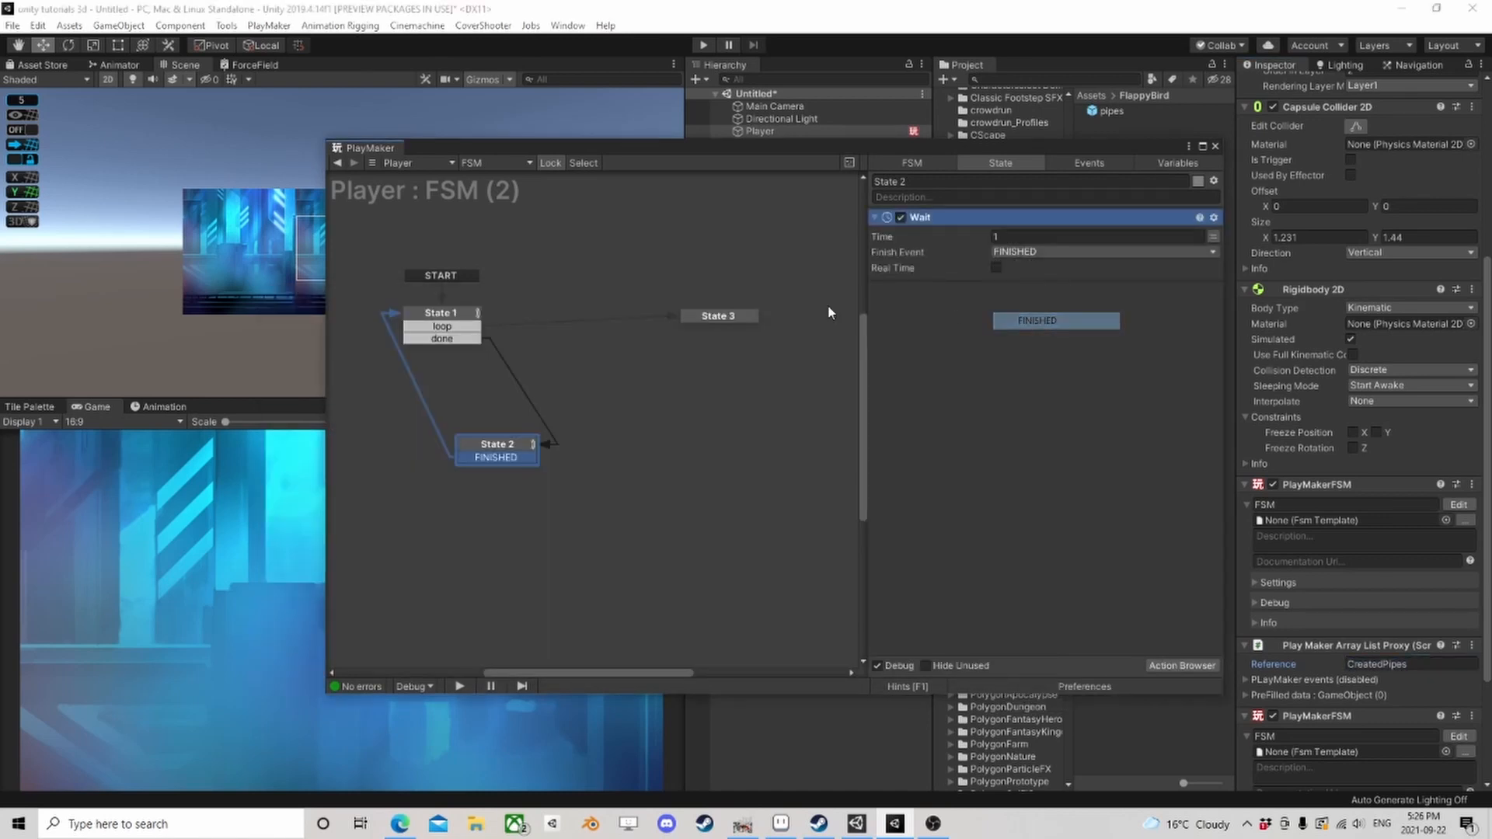
left_click_drag(533, 449, 480, 374)
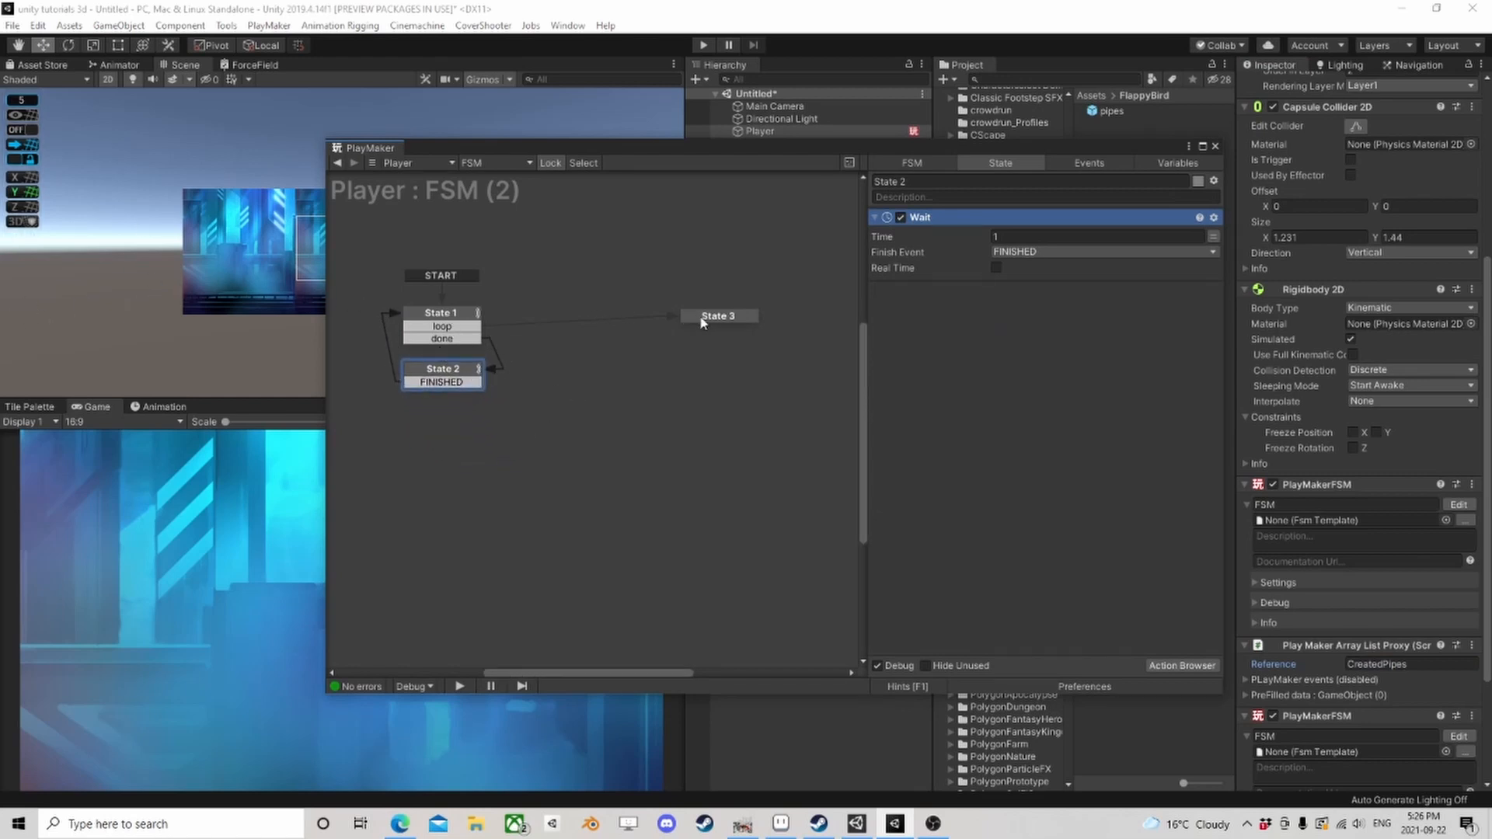
Step: Move State 3 closer to State 1 and add a Get Distance action to it
left_click_drag(702, 321, 606, 321)
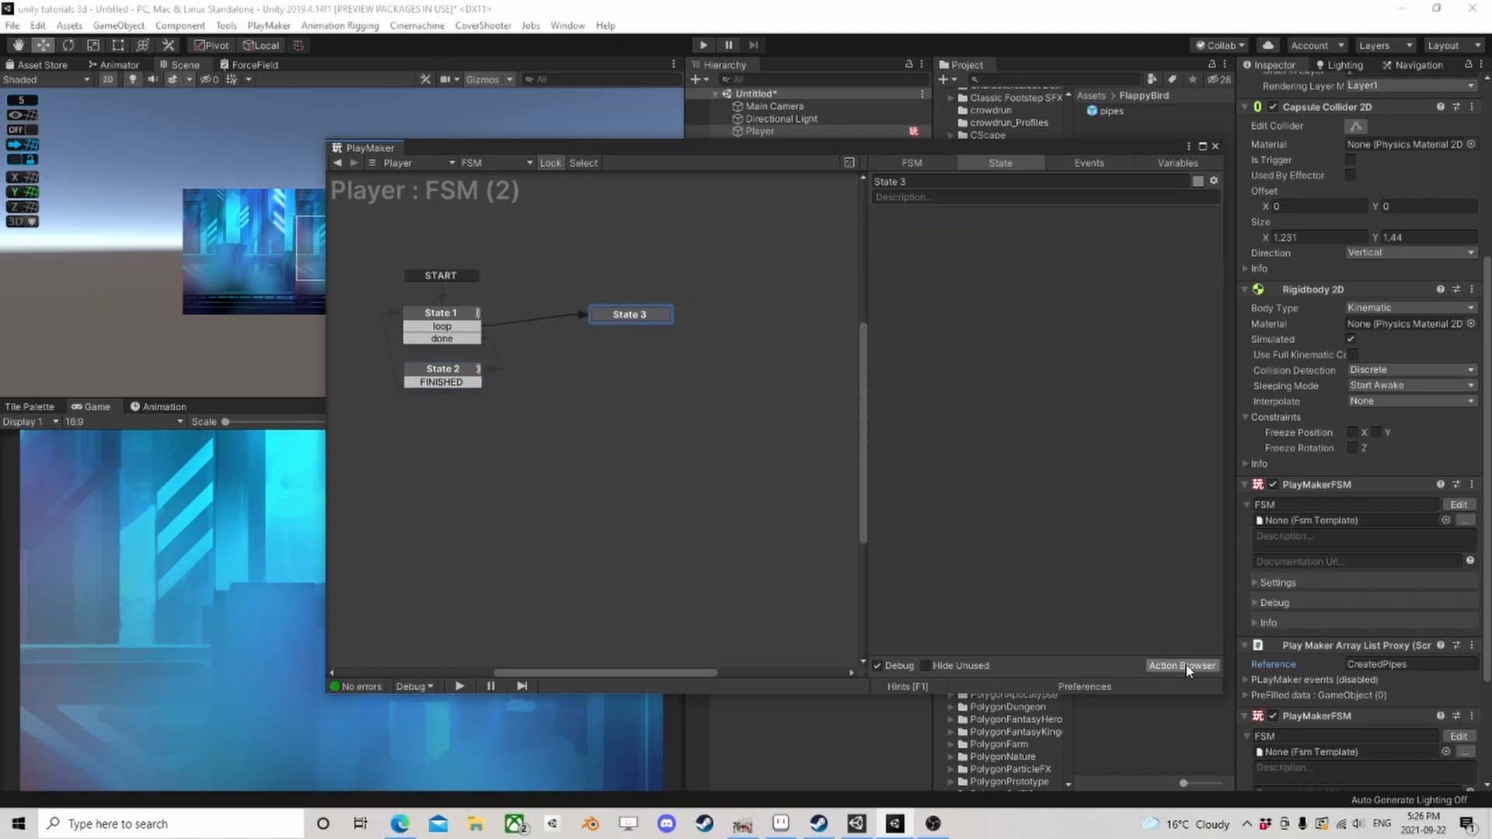
left_click(1210, 665)
type("get dis")
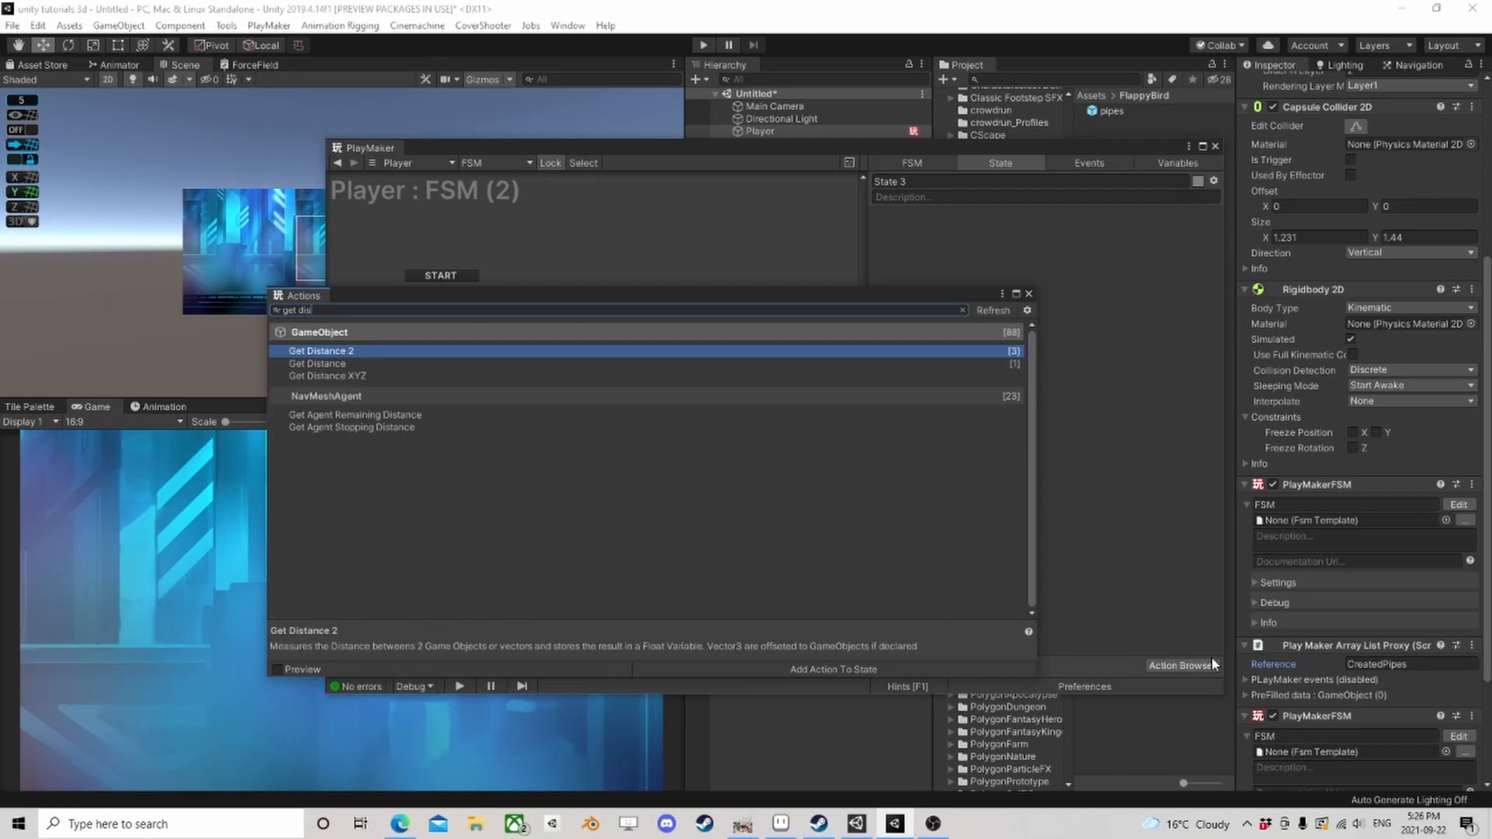
key("Down")
key("Return")
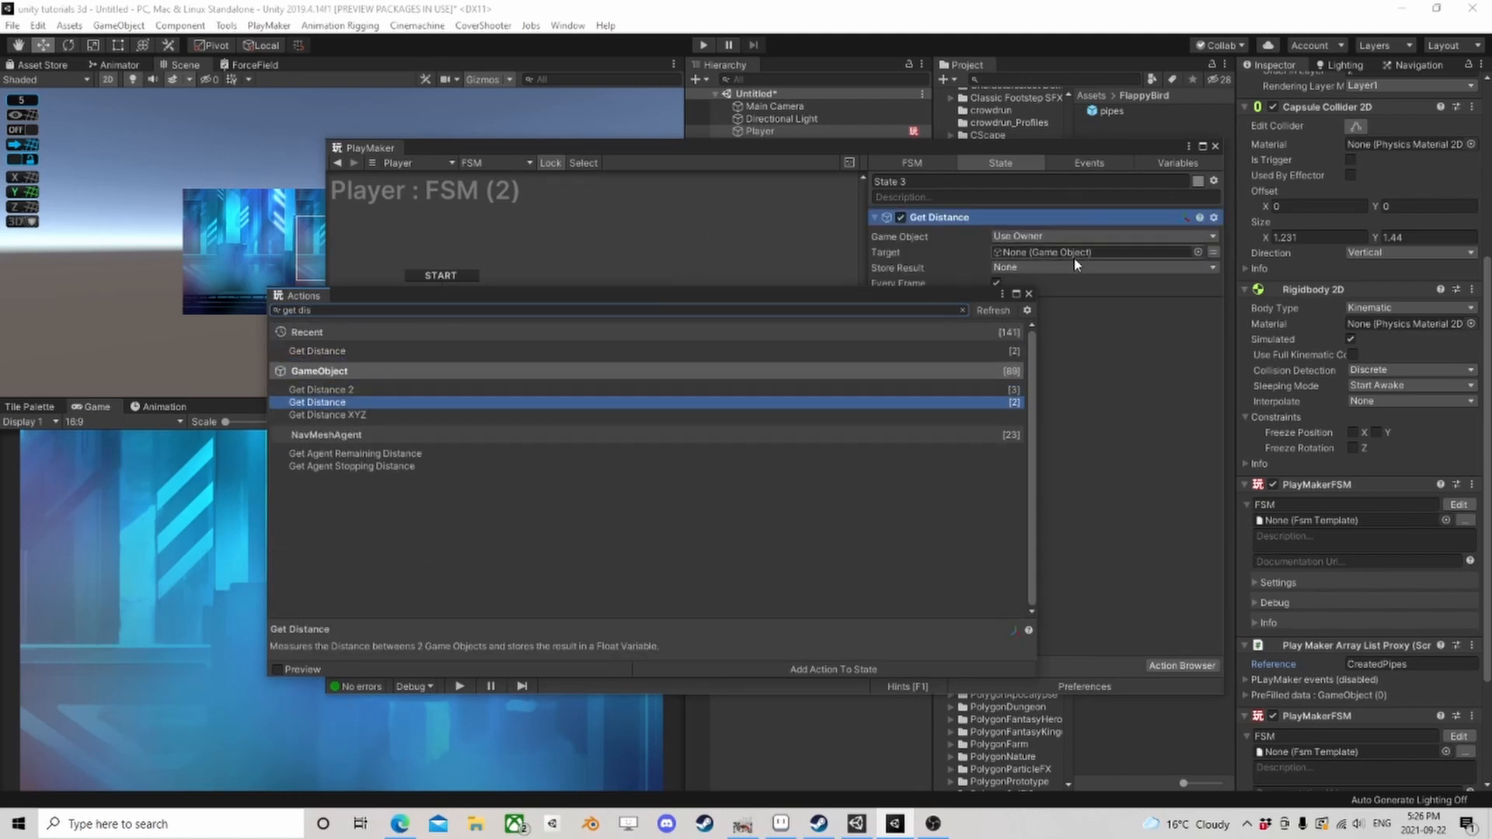
left_click(1027, 294)
Step: Set the Get Distance target to Current, store the result in a new variable named Distance, and disable Every Frame
left_click(1212, 253)
left_click(1119, 252)
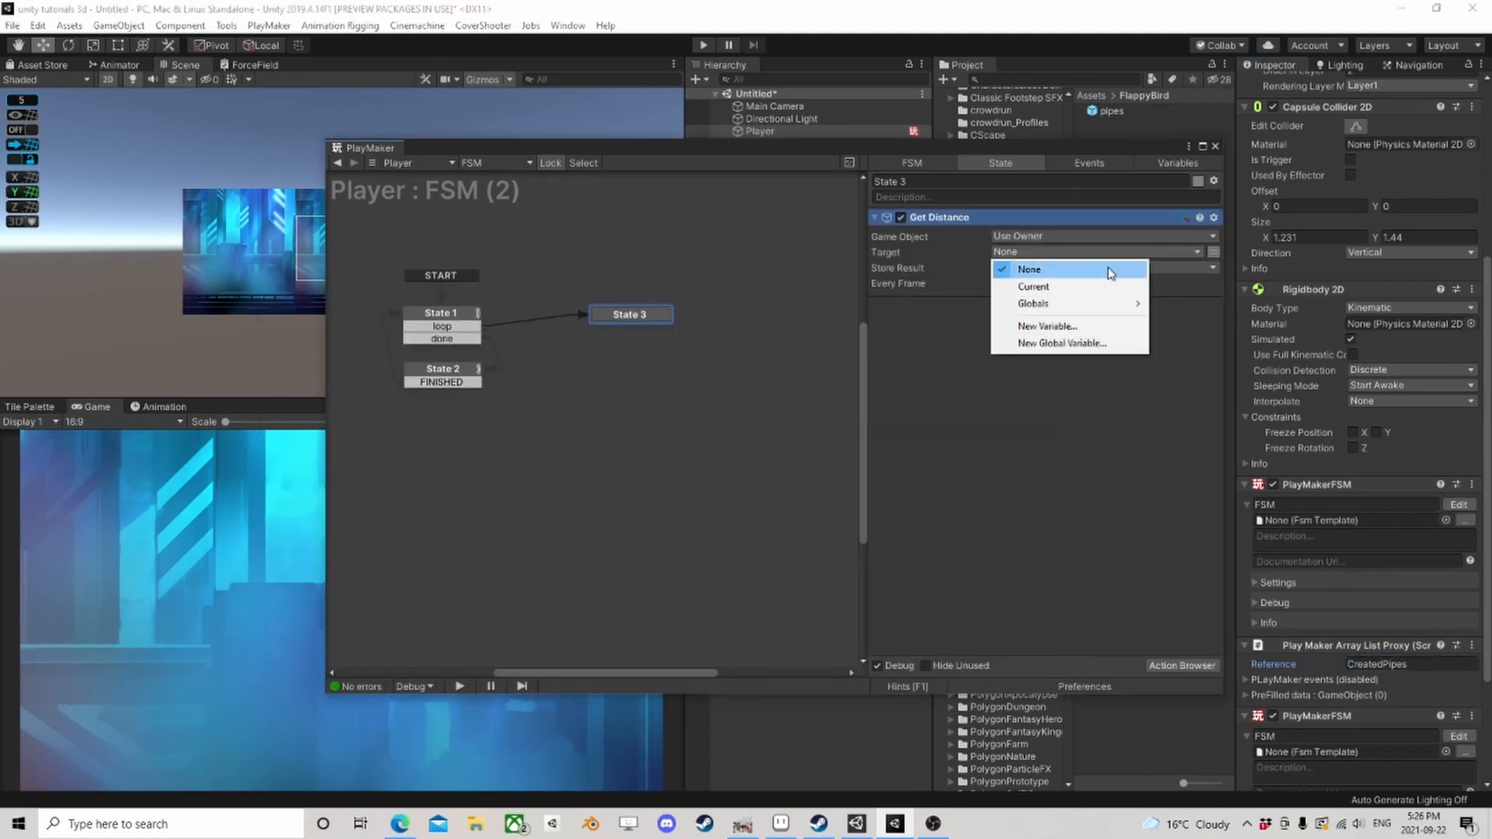
left_click(1029, 283)
left_click(1043, 283)
left_click(1046, 342)
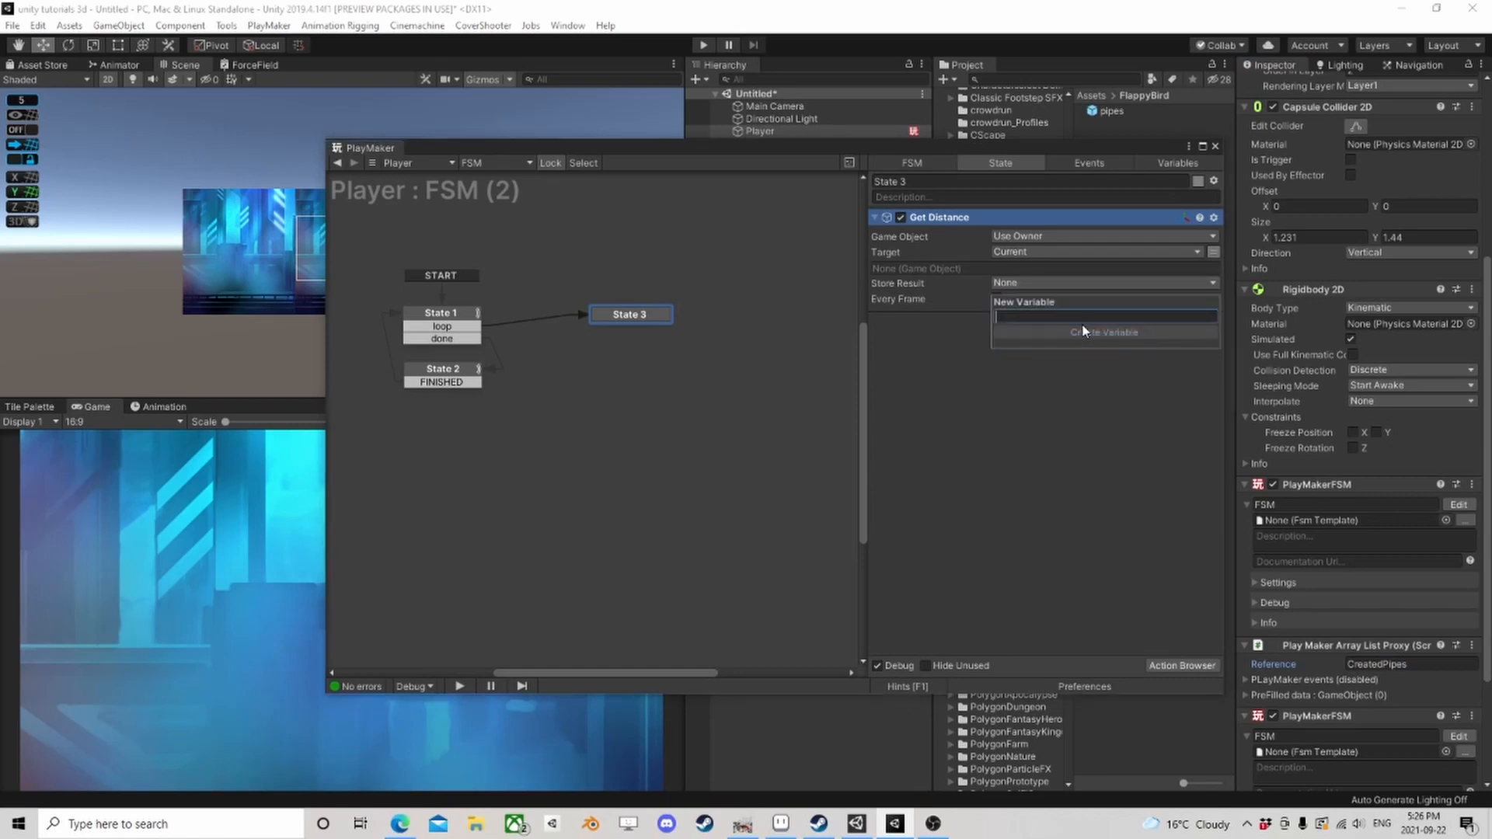
type("Distance")
left_click(1084, 332)
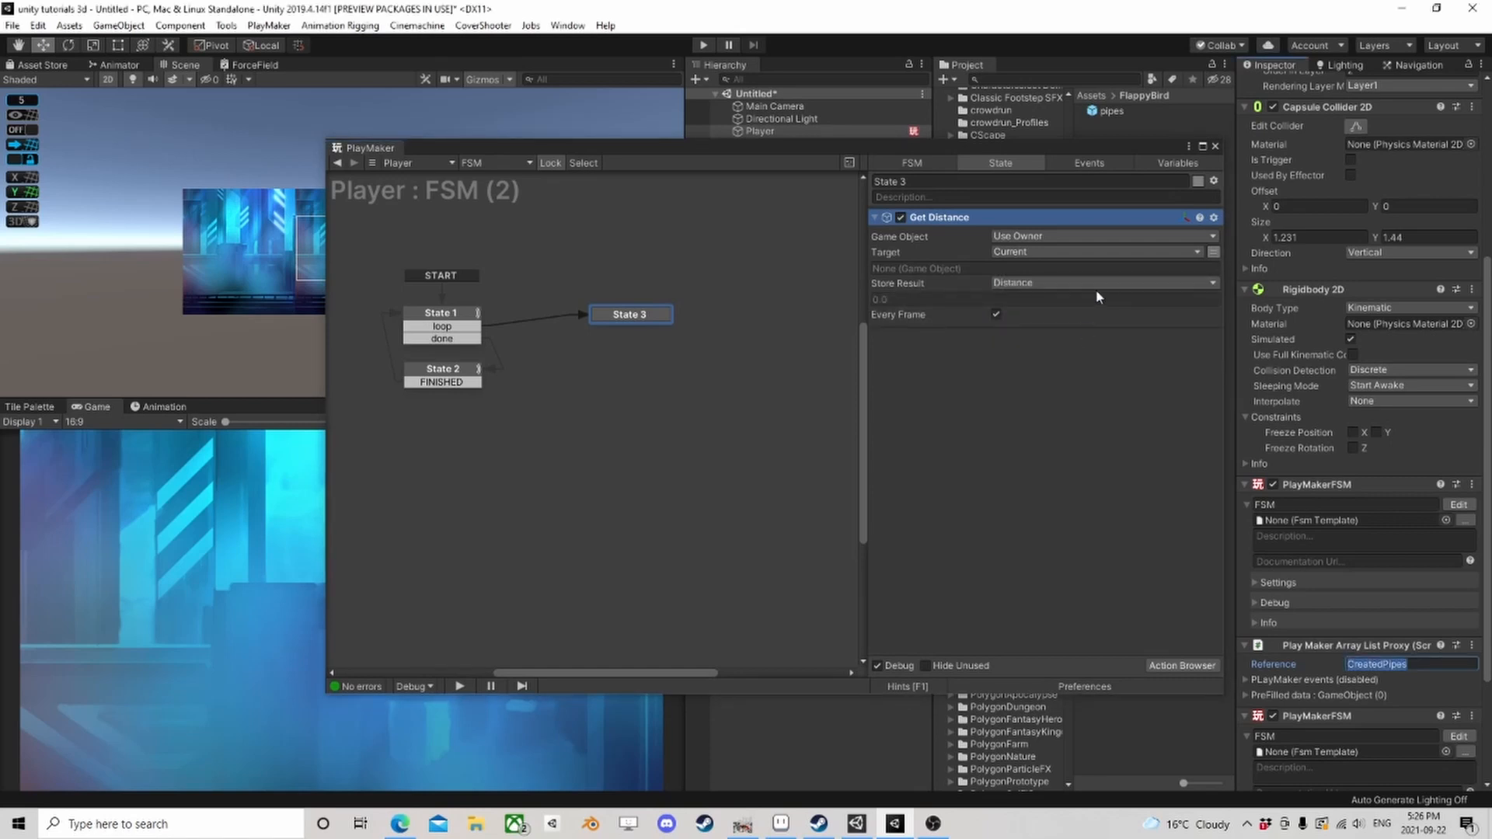
left_click(991, 316)
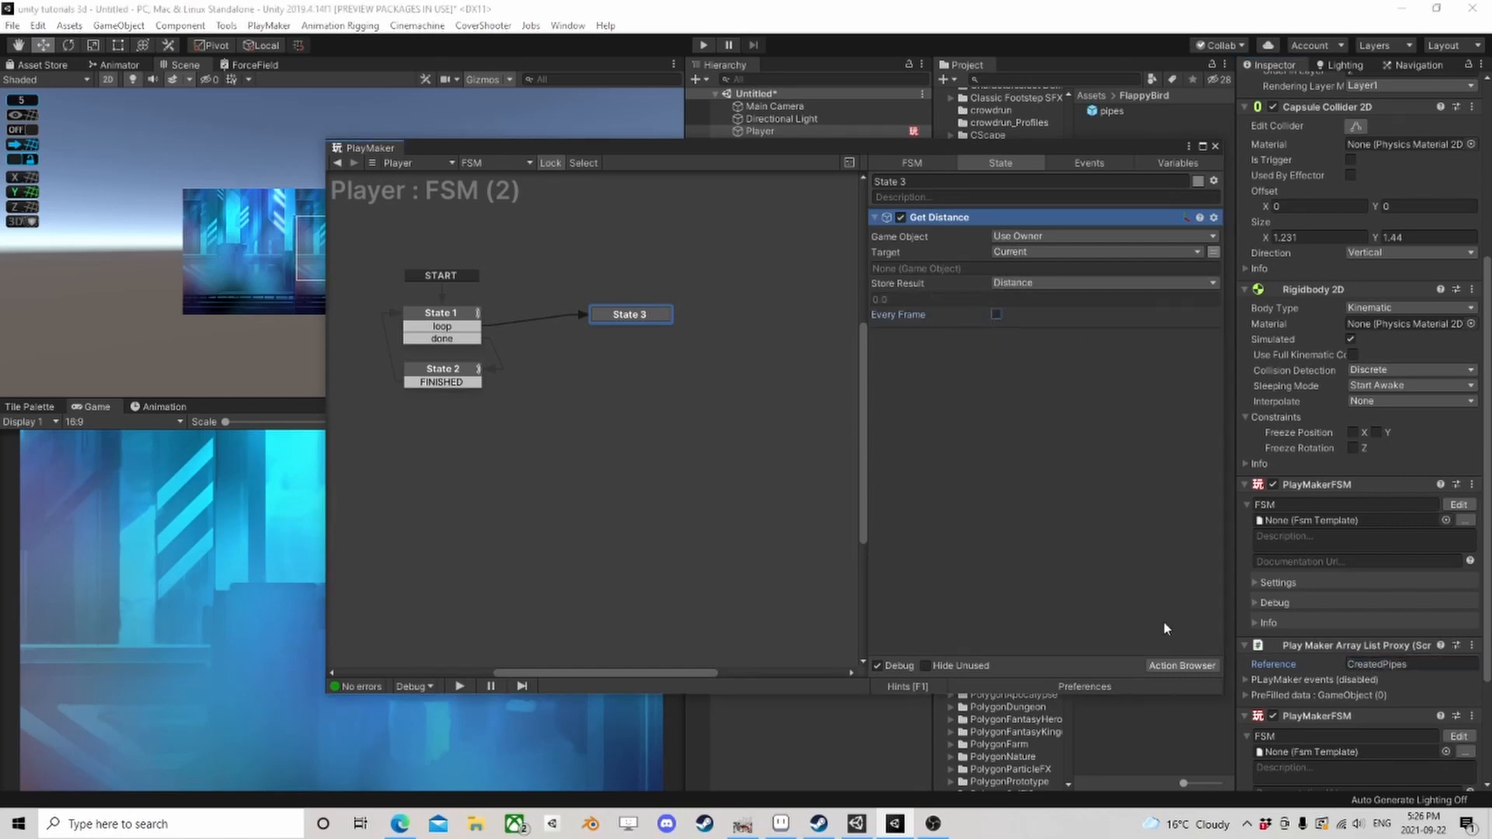
Step: Add a Float Compare action below Get Distance in State 3
left_click(1178, 664)
type("float c")
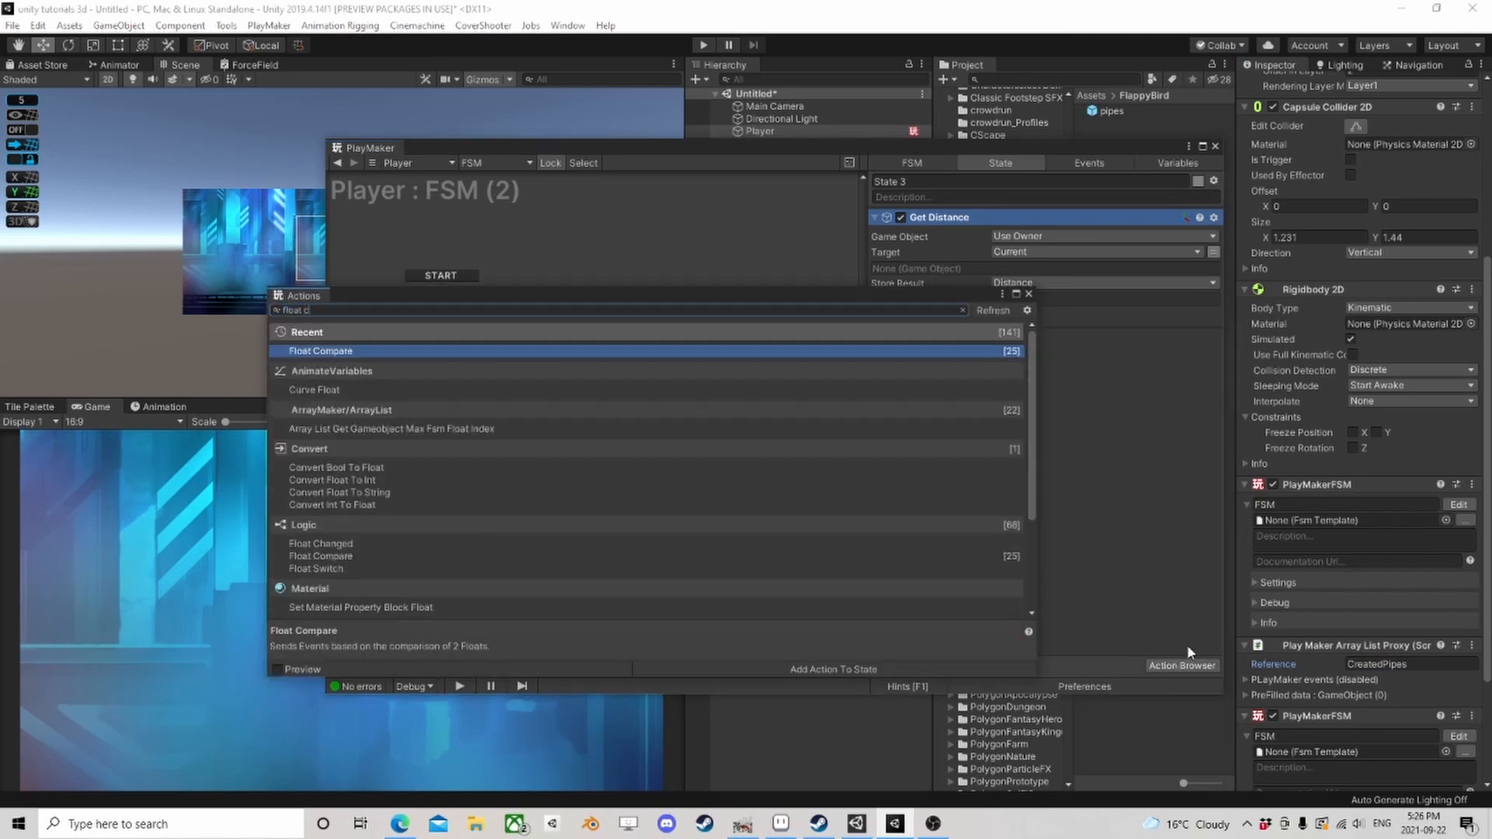
type("omp")
key("Return")
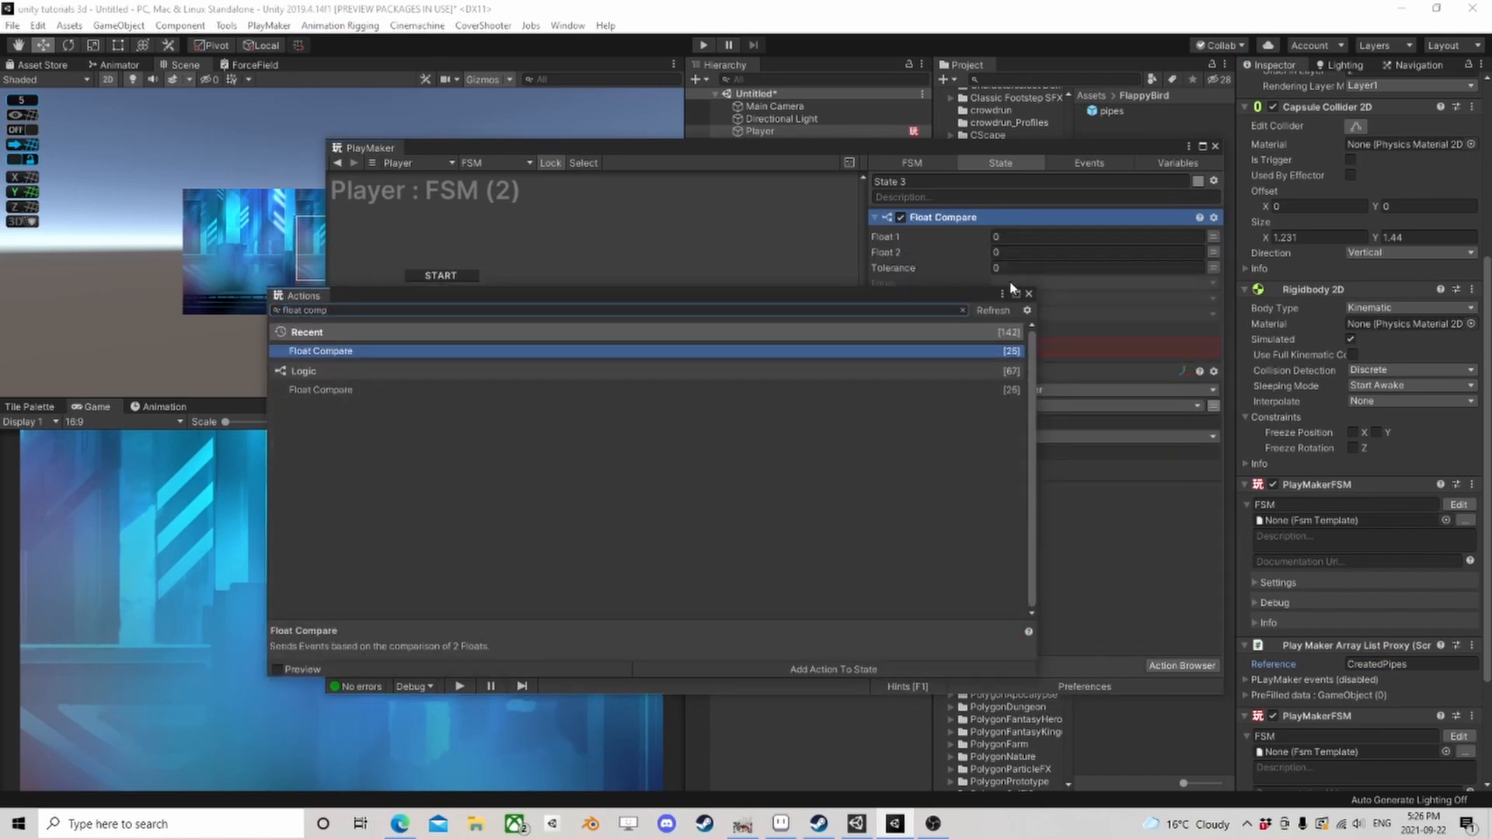
left_click(1029, 296)
scroll(991, 530, "up", 3)
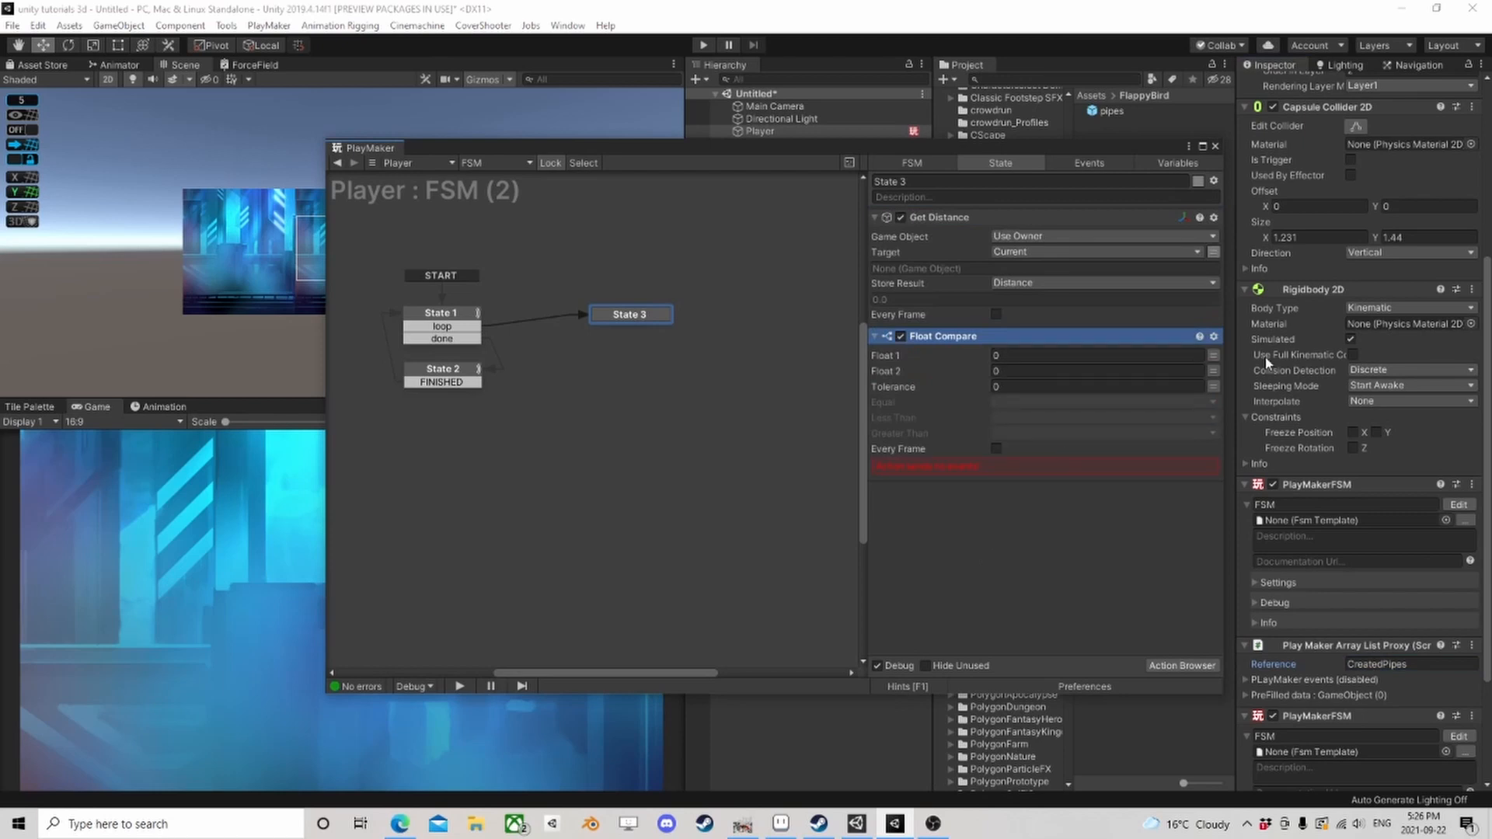
Step: Compare Distance with 25 in Float Compare and create a new event named Destroy it for Greater Than
left_click(1213, 355)
left_click(1031, 387)
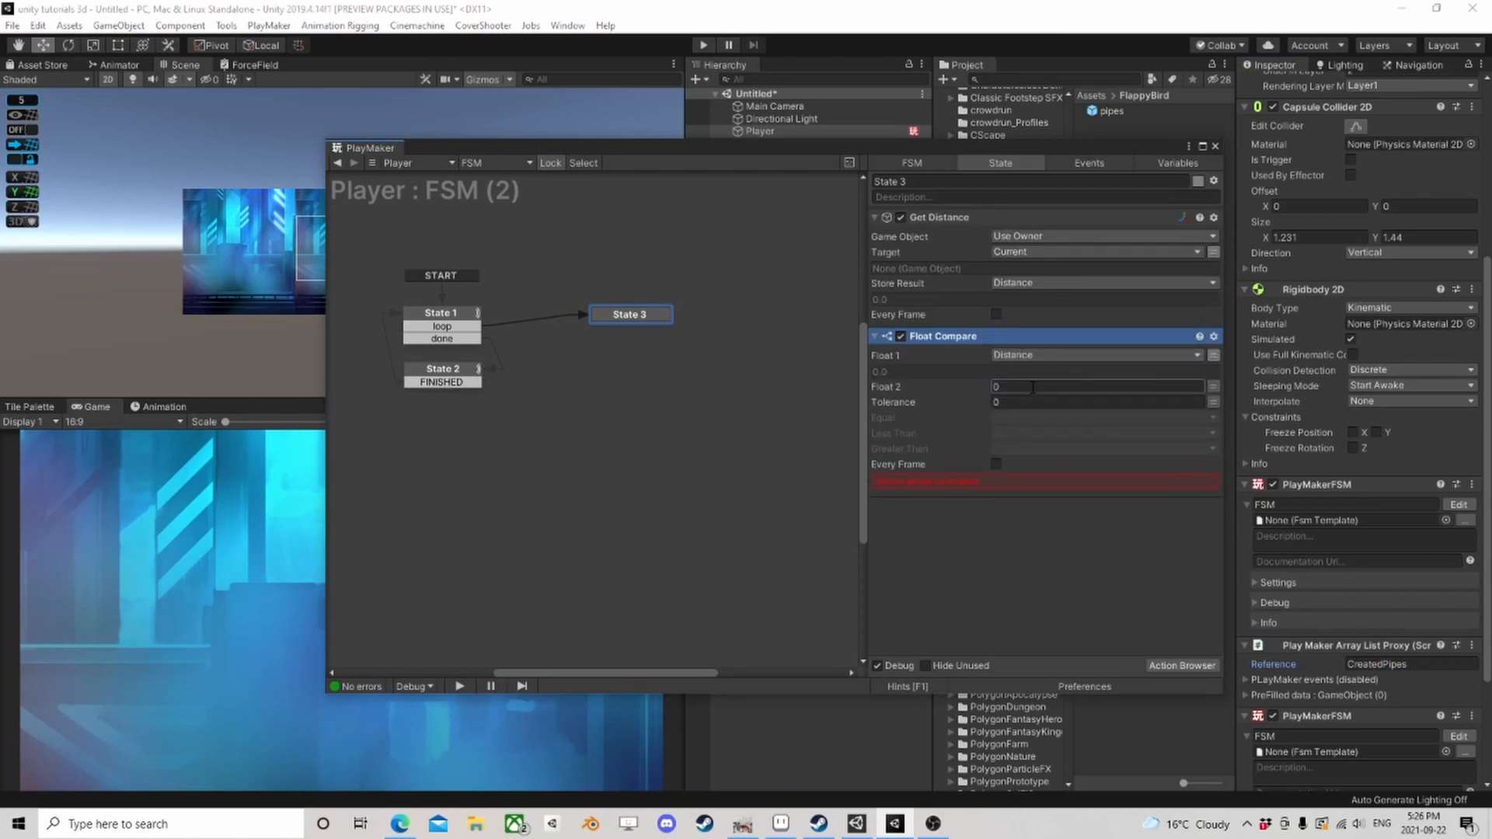
type("25")
left_click(1034, 449)
left_click(1026, 597)
type("D")
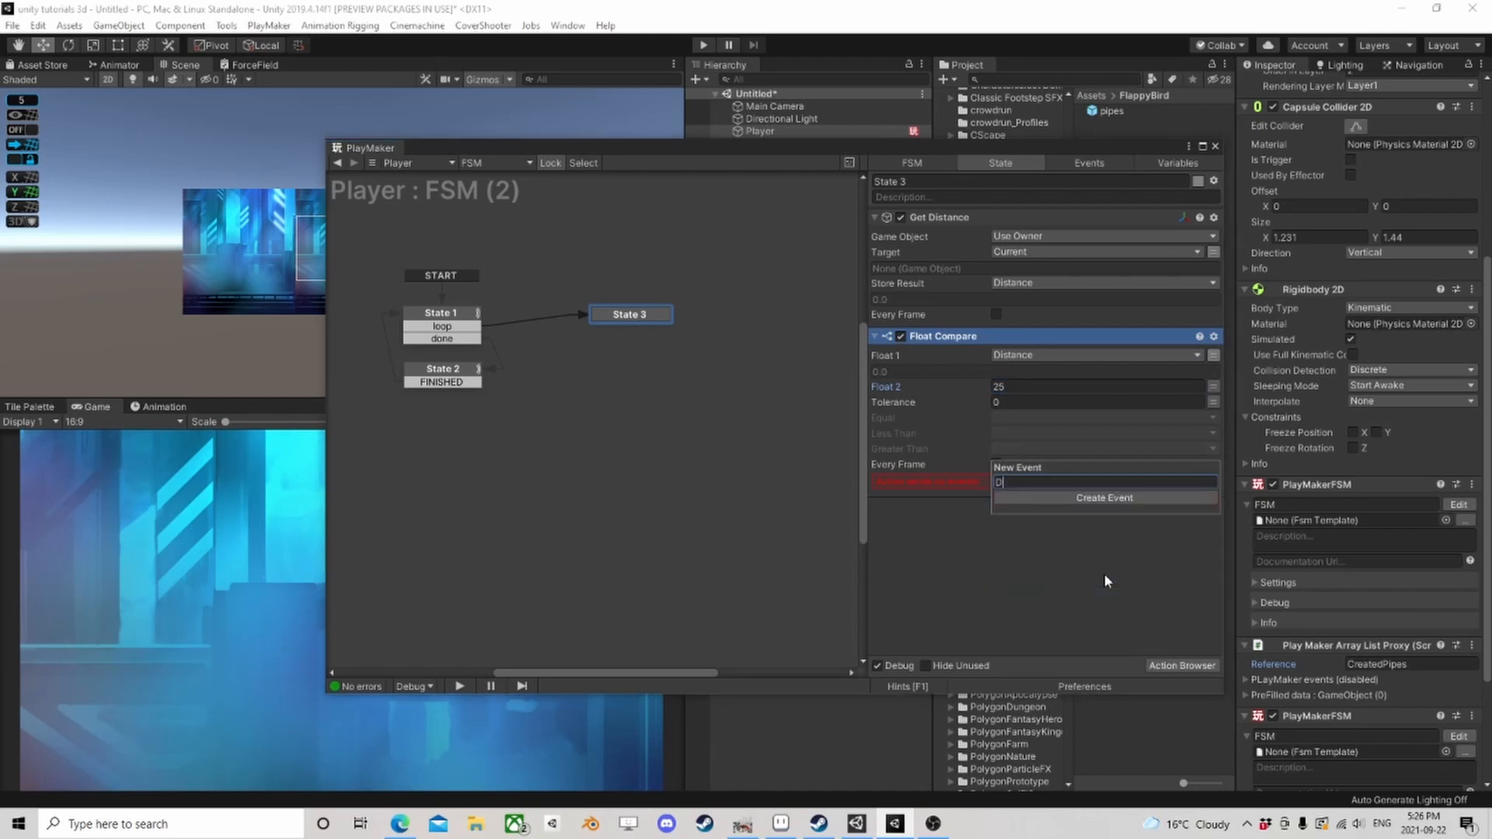
type("estroy it")
key("Return")
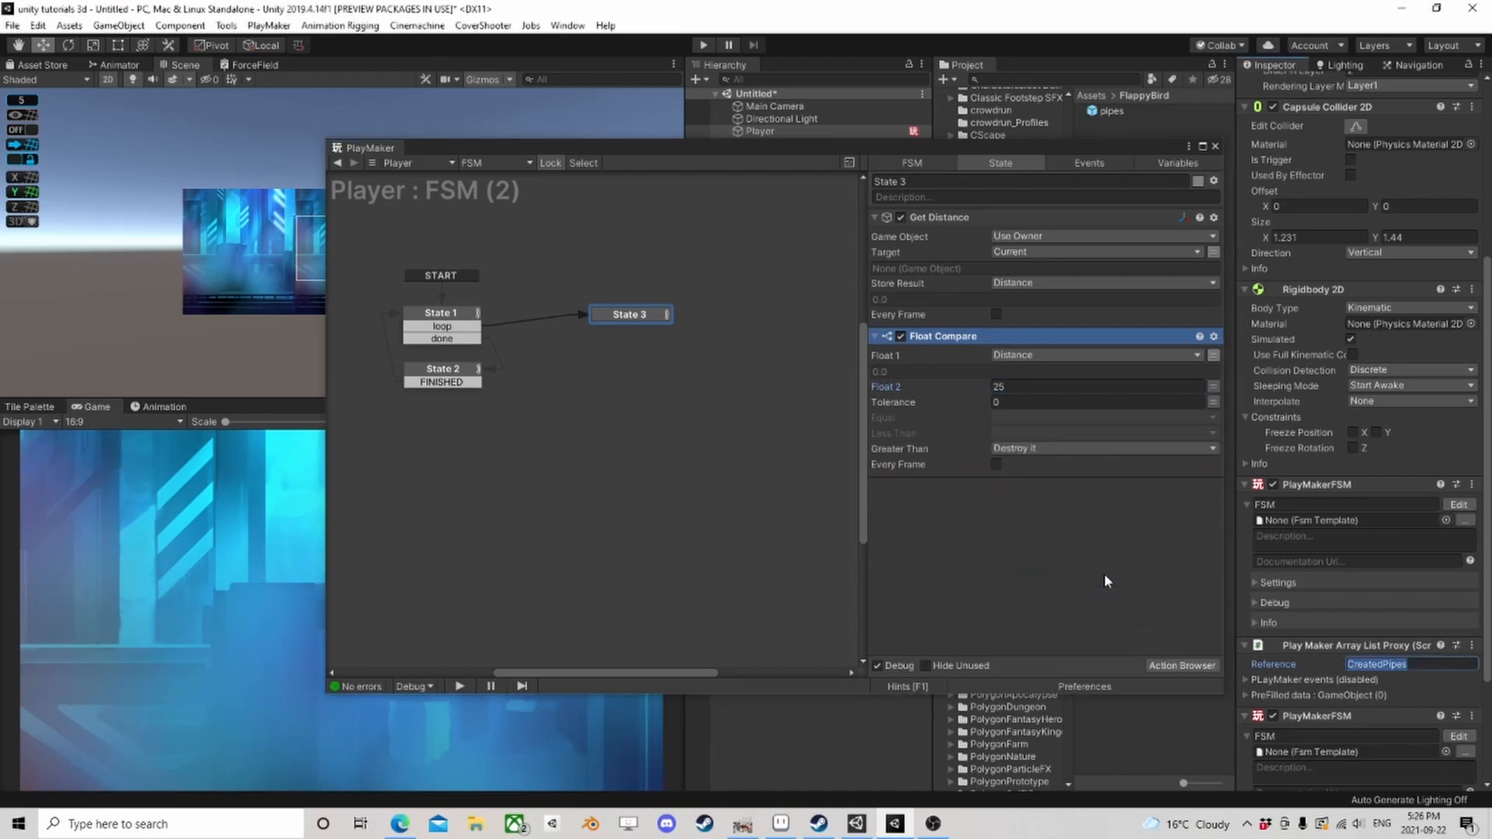
Step: Create a new event named kepp it and use it for both Less Than and Equal in Float Compare
left_click(1002, 446)
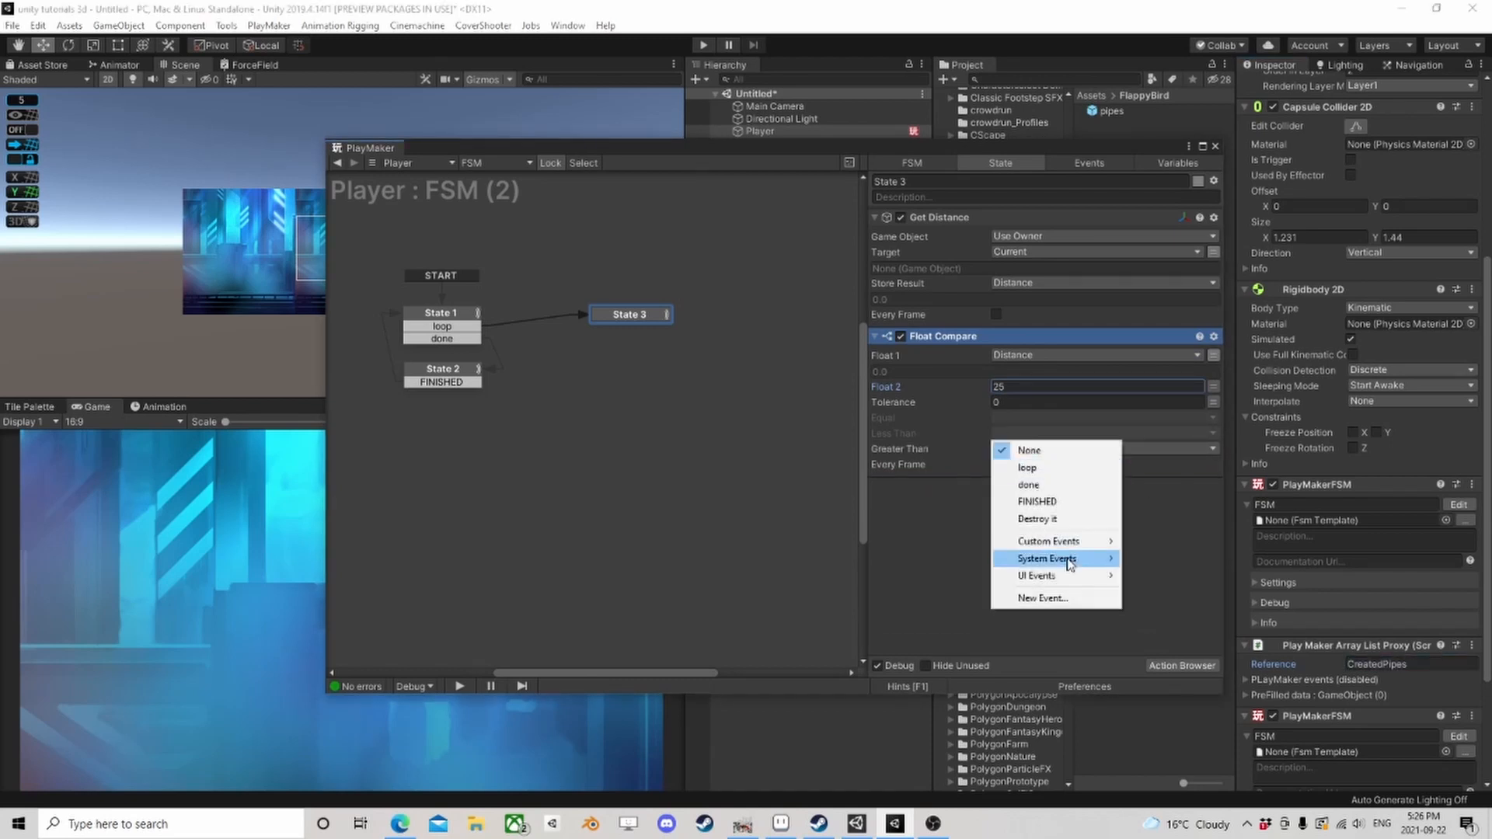
left_click(1037, 599)
type("kepp")
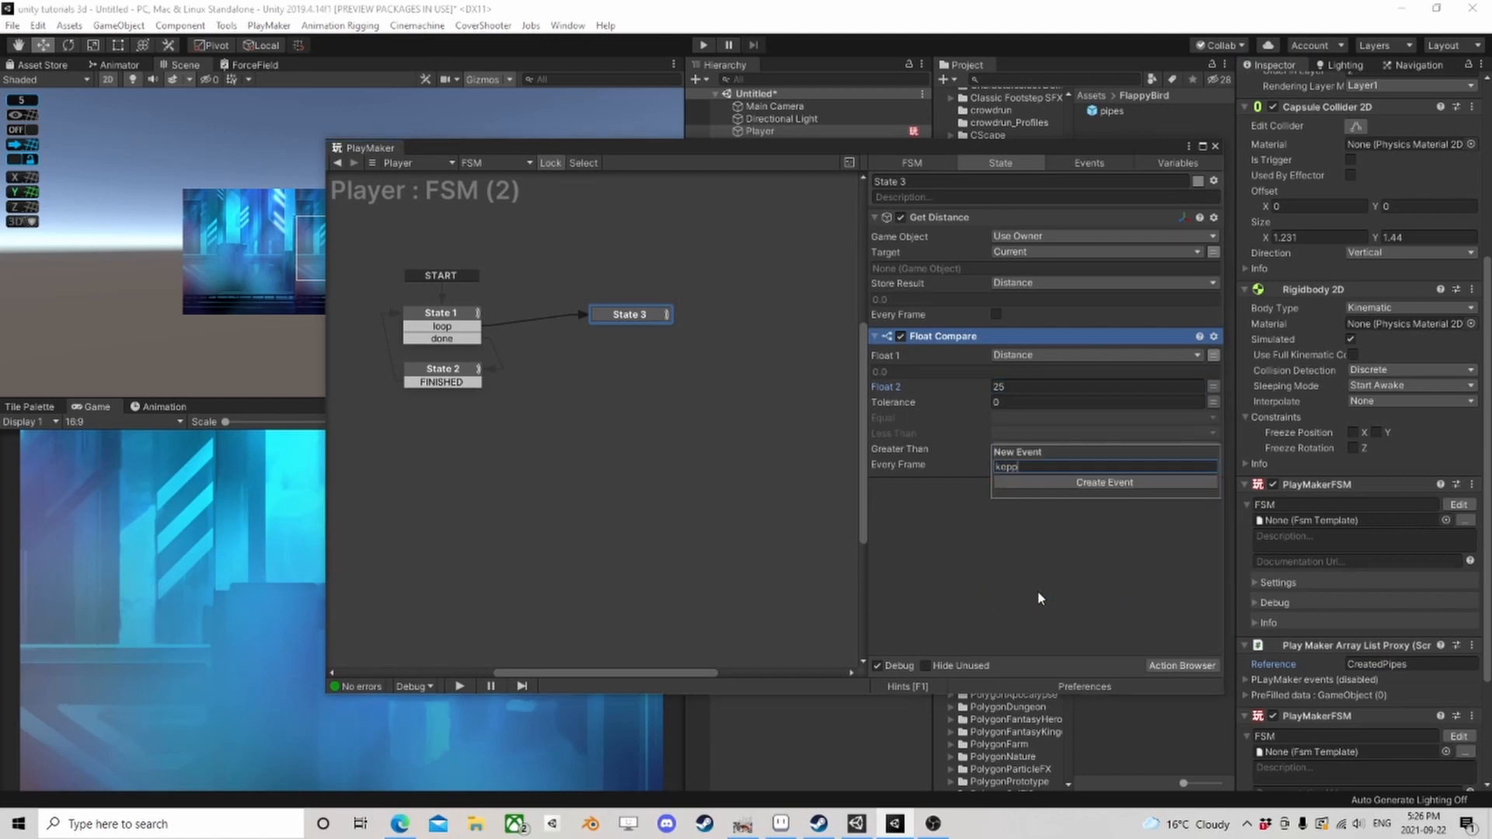
type(" it")
key("Return")
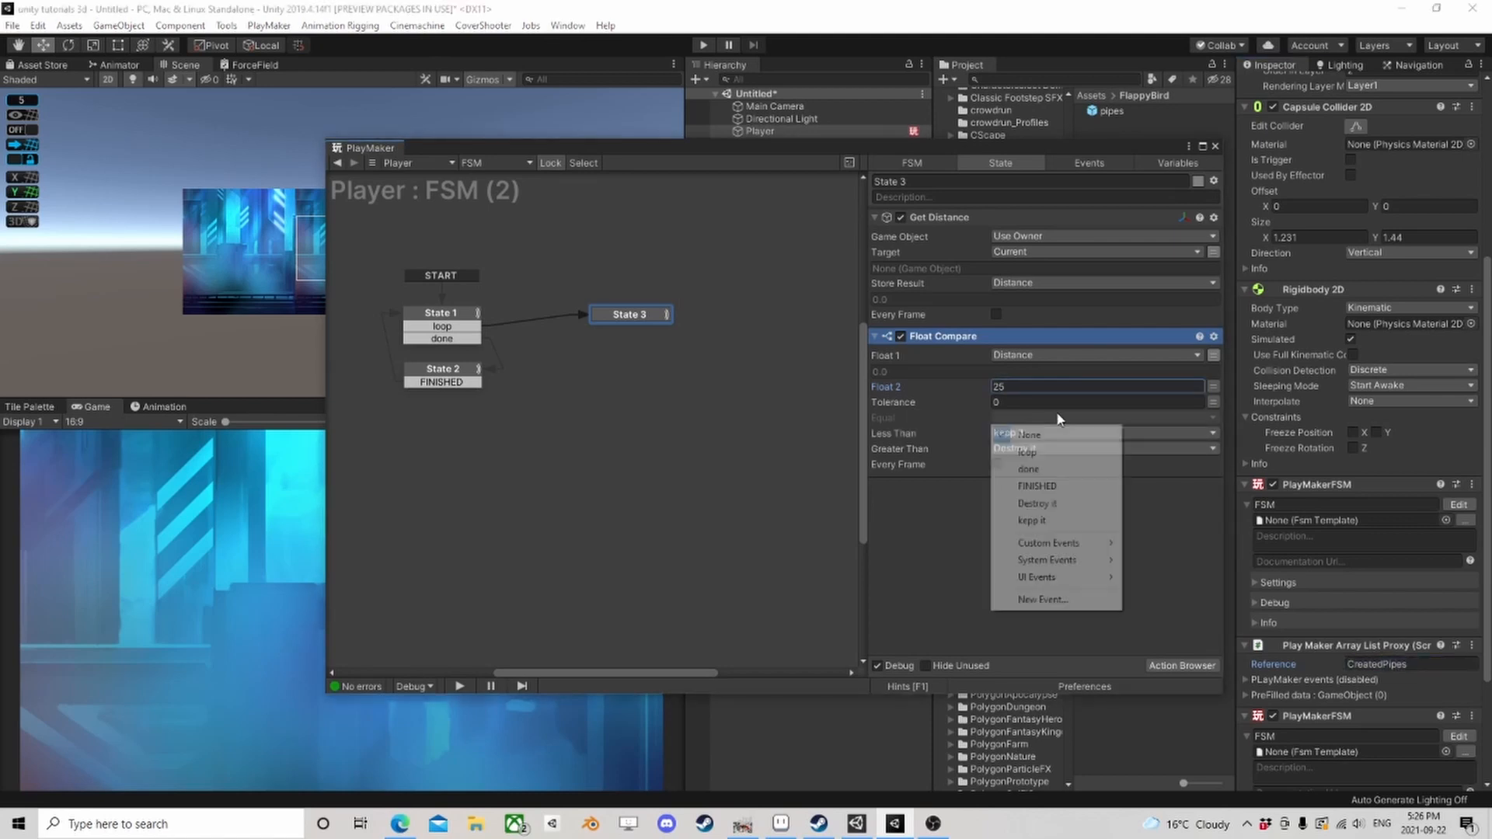
left_click(1010, 433)
left_click(1032, 520)
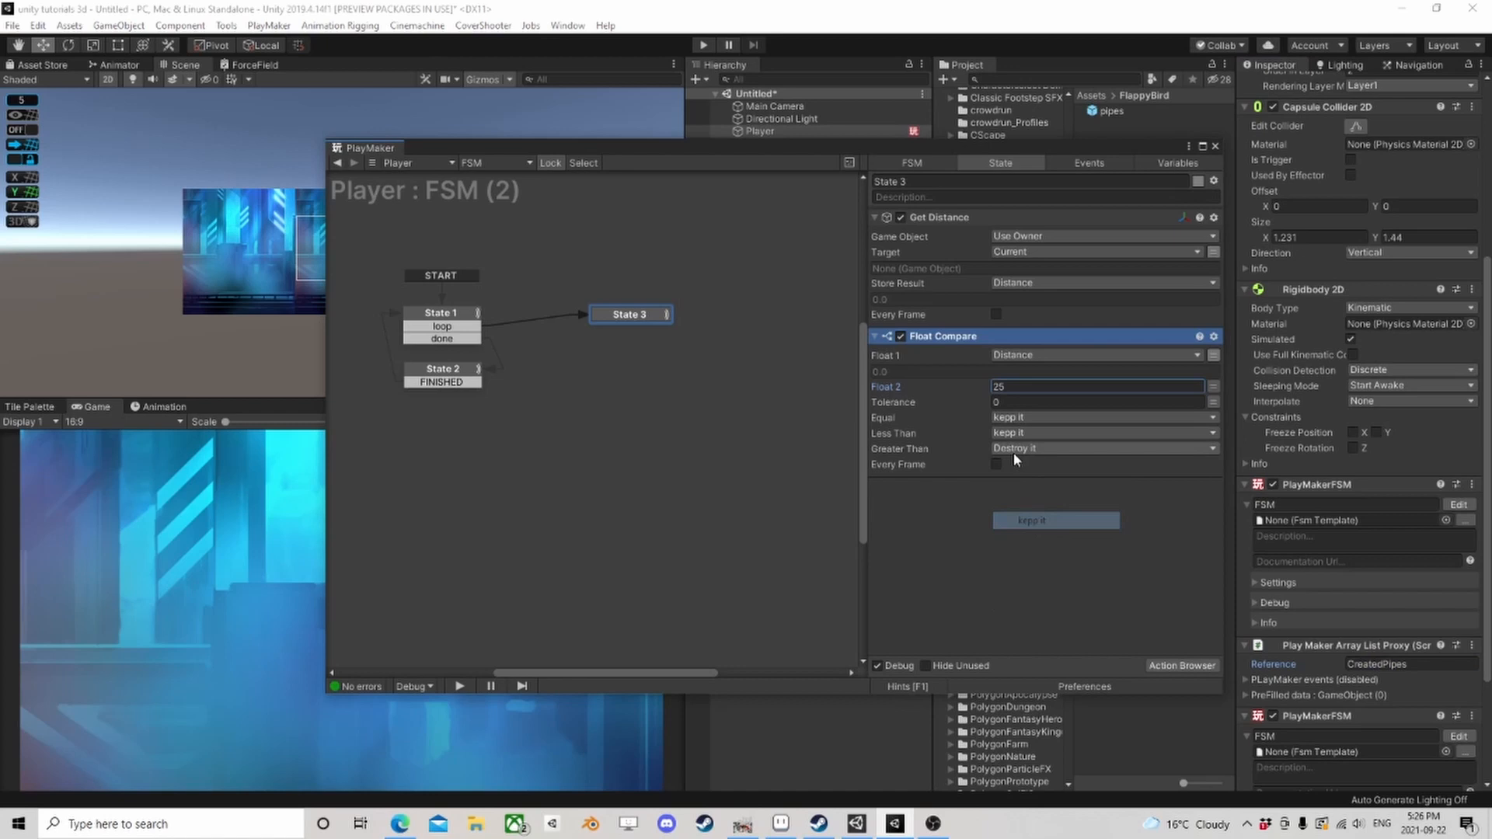
Step: Add kepp it and Destroy it transitions to State 3, linking kepp it back to State 1 and Destroy it to a new State 4 below
right_click(667, 320)
mouse_move(665, 330)
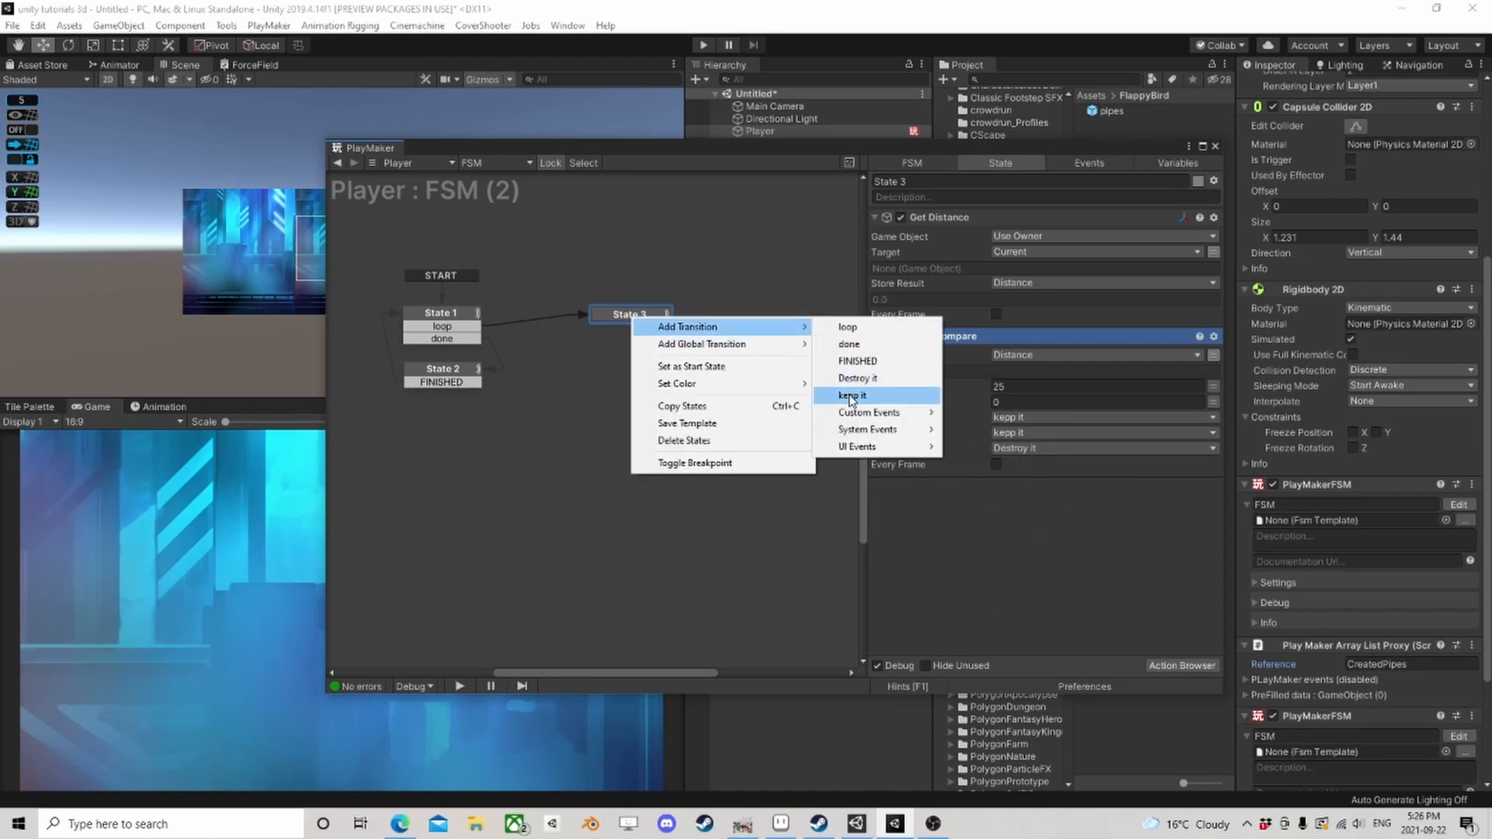
left_click(878, 395)
right_click(659, 319)
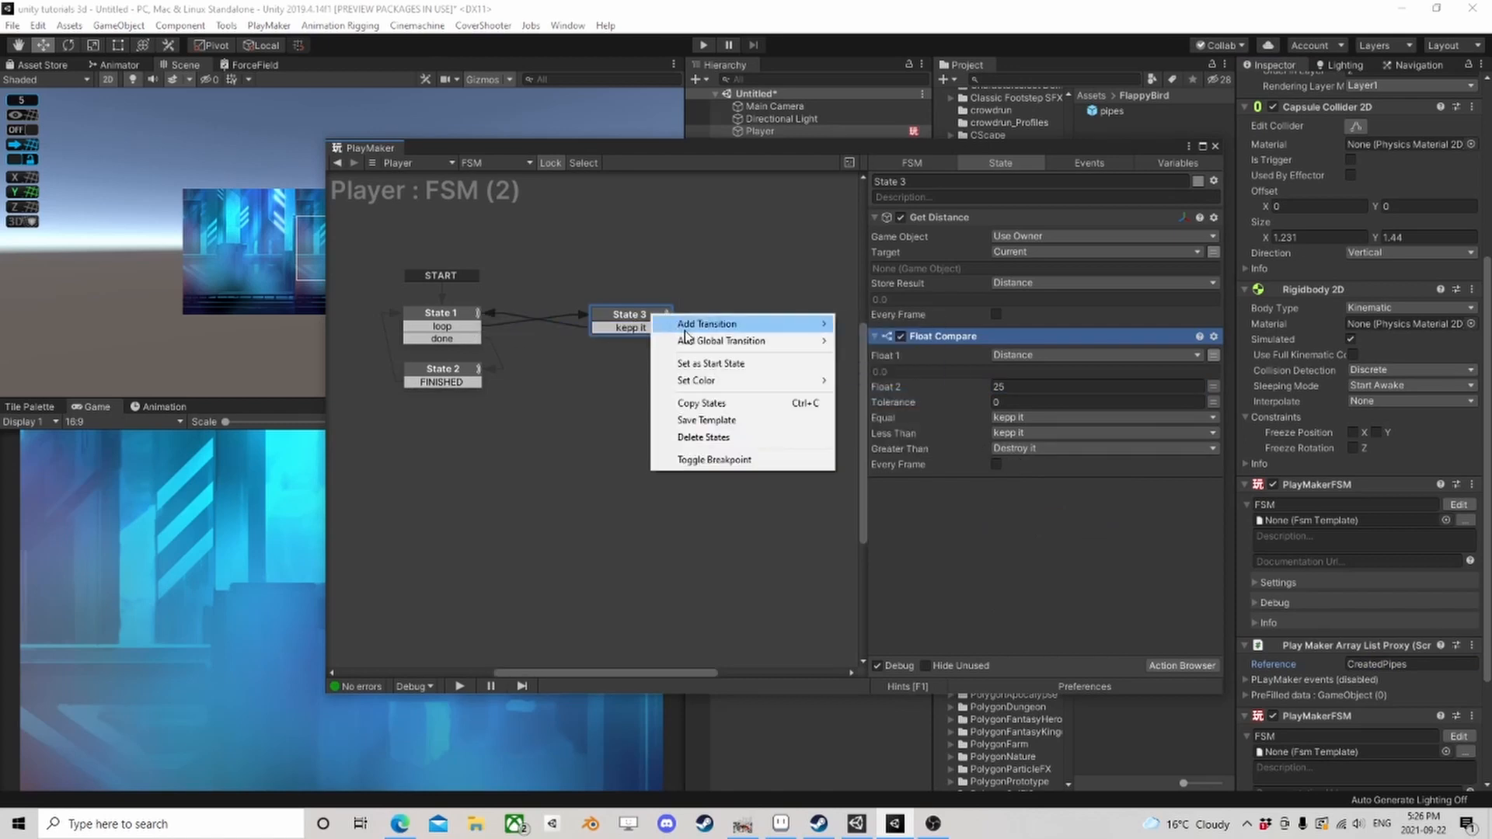
mouse_move(703, 324)
left_click(878, 376)
left_click_drag(657, 342, 637, 375, "ctrl")
Step: Add a Destroy Object action to State 4 and set its Game Object to the Current variable
left_click(1181, 665)
type("destroy")
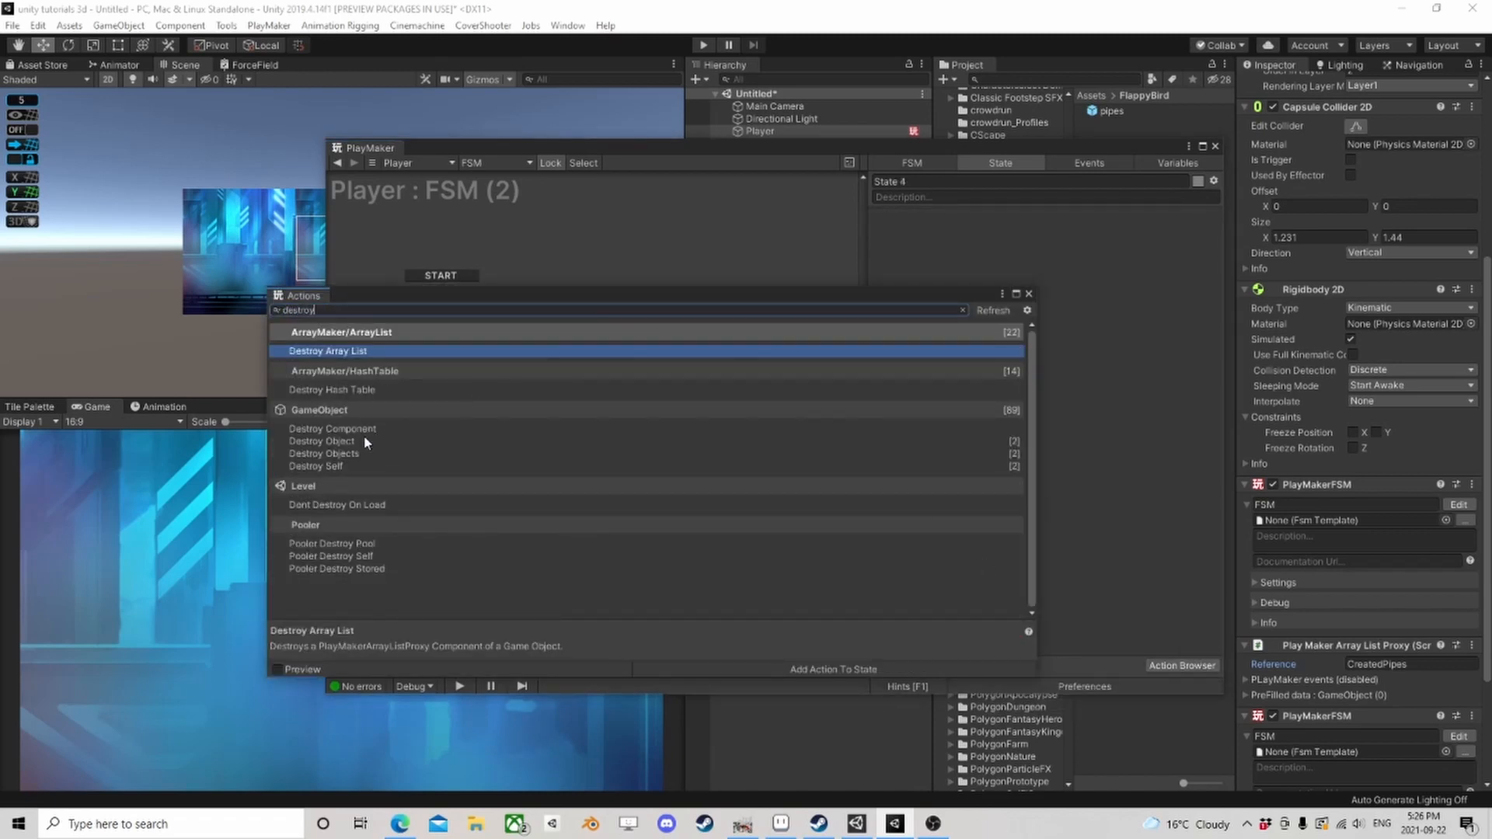
double_click(365, 442)
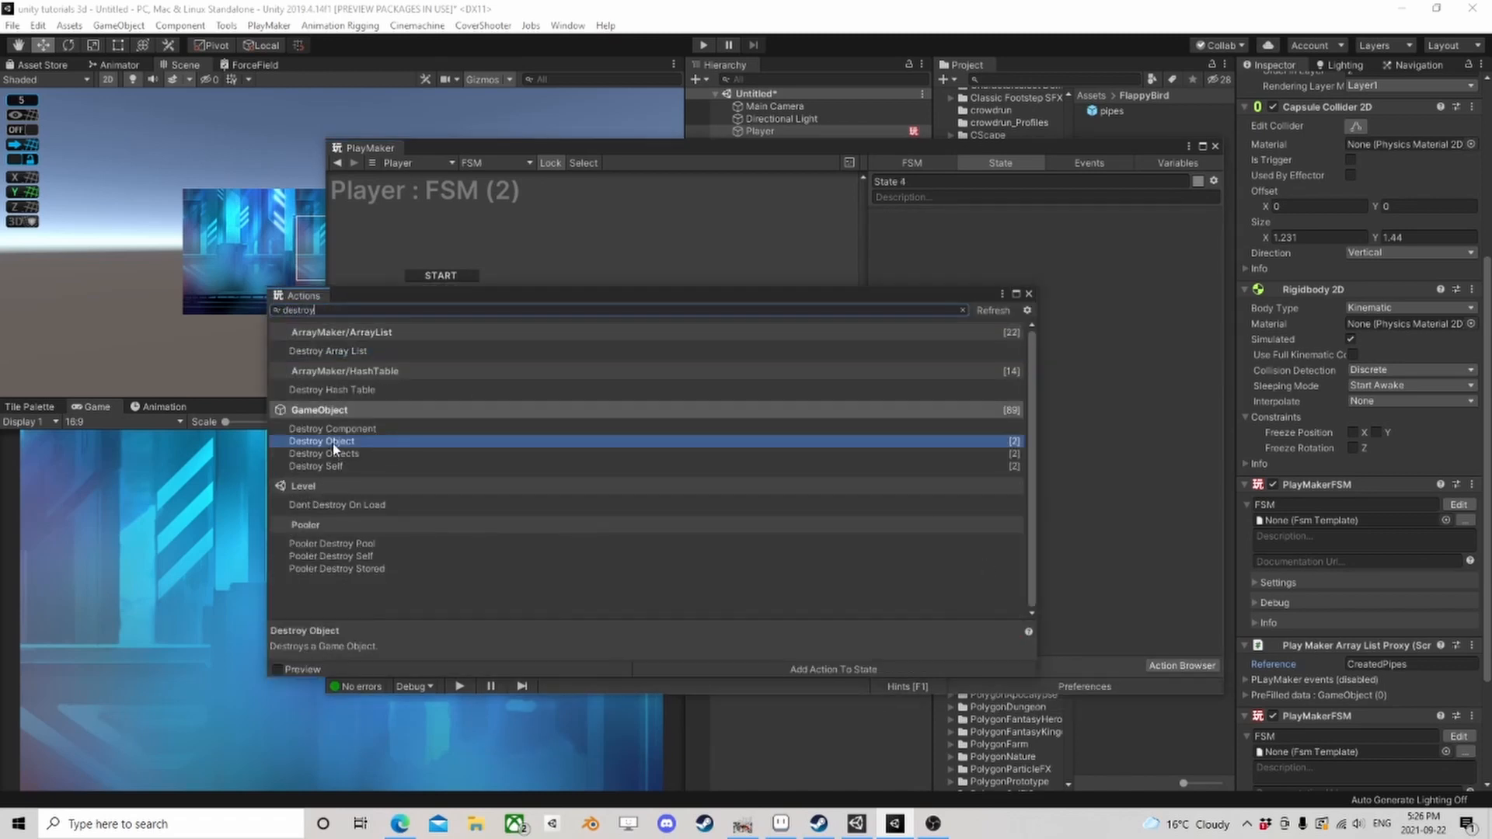
left_click(1028, 294)
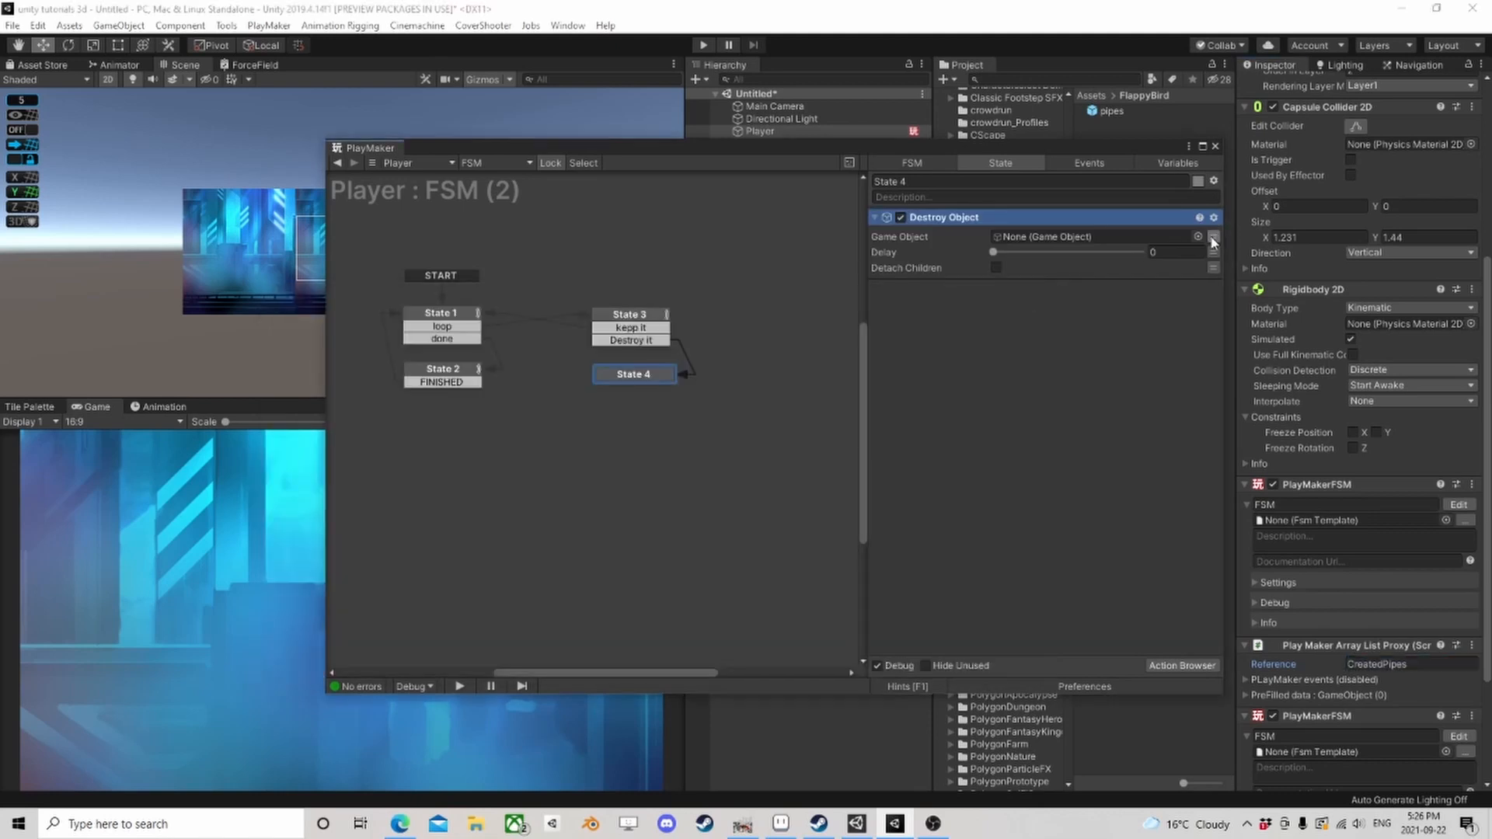
left_click(1213, 236)
left_click(1002, 236)
left_click(1039, 271)
Step: Add a FINISHED transition to State 4, link it back to State 1, and close the FSM editor
left_click(638, 380, "ctrl")
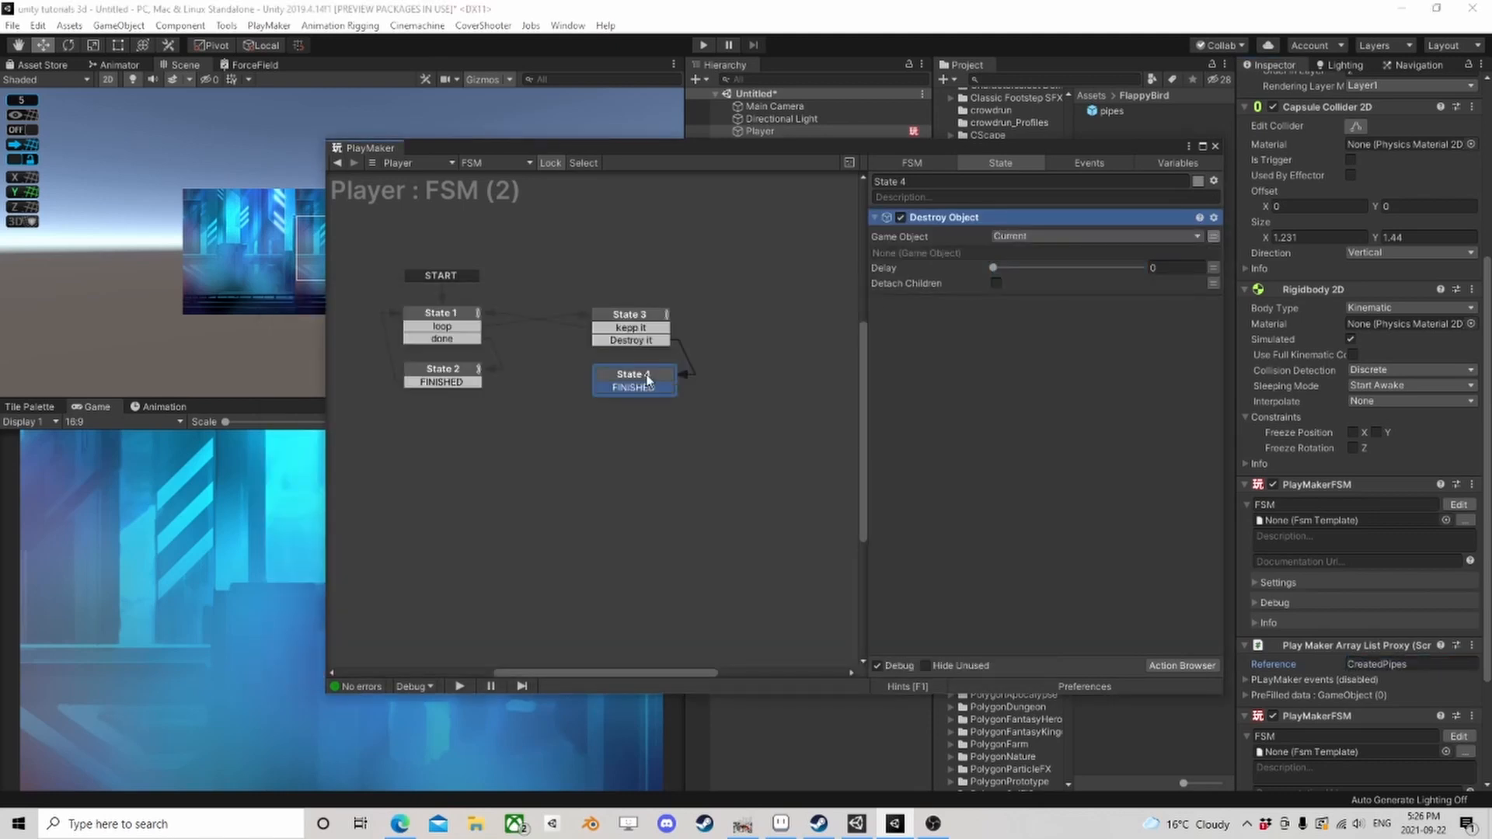
left_click_drag(639, 387, 438, 333)
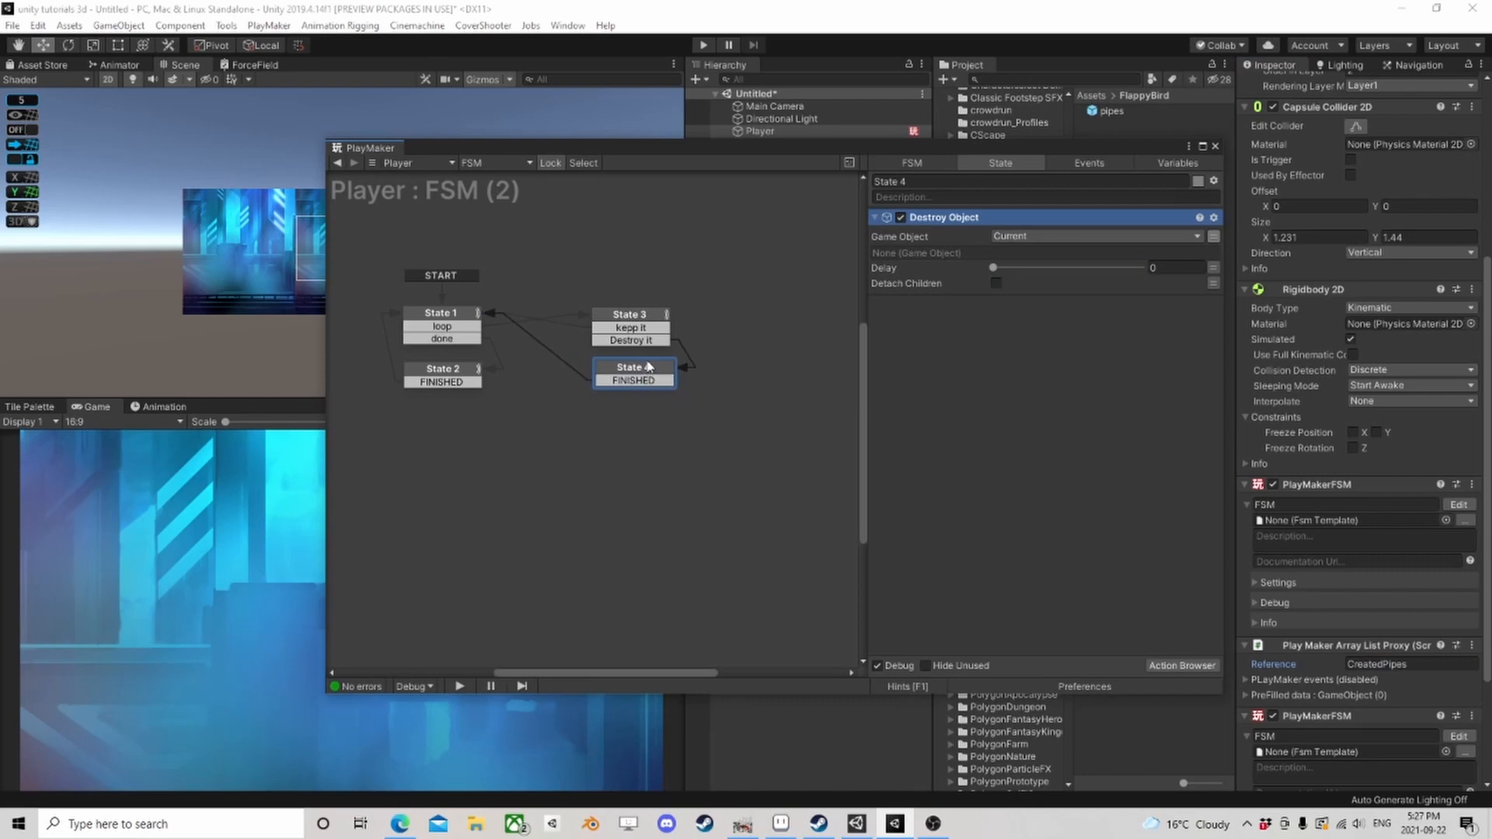
left_click(1216, 146)
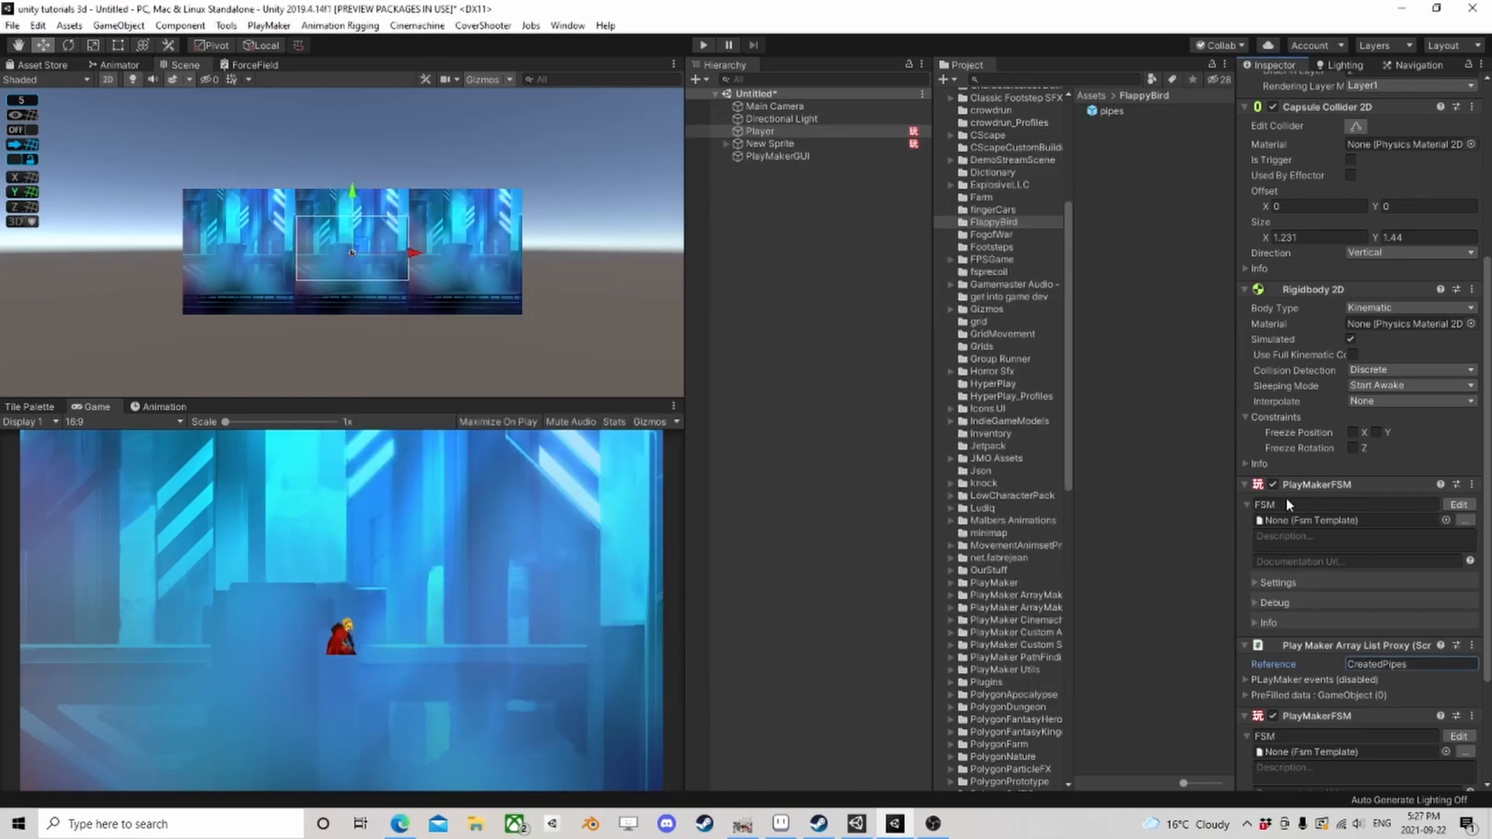
Step: Add another PlayMakerFSM component to the Player object and name it Movement
scroll(1389, 682, "down", 5)
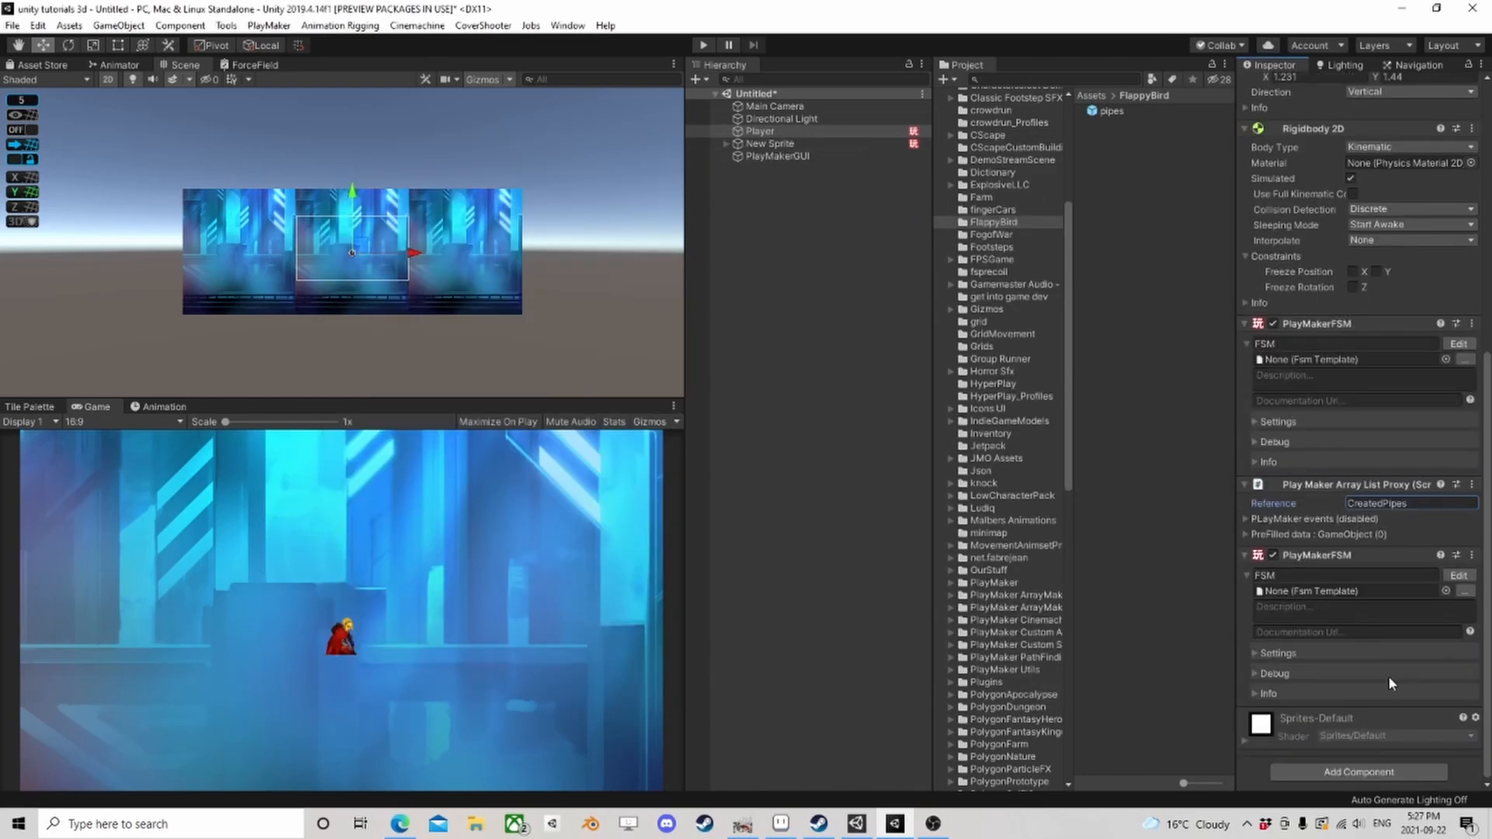
left_click(1354, 769)
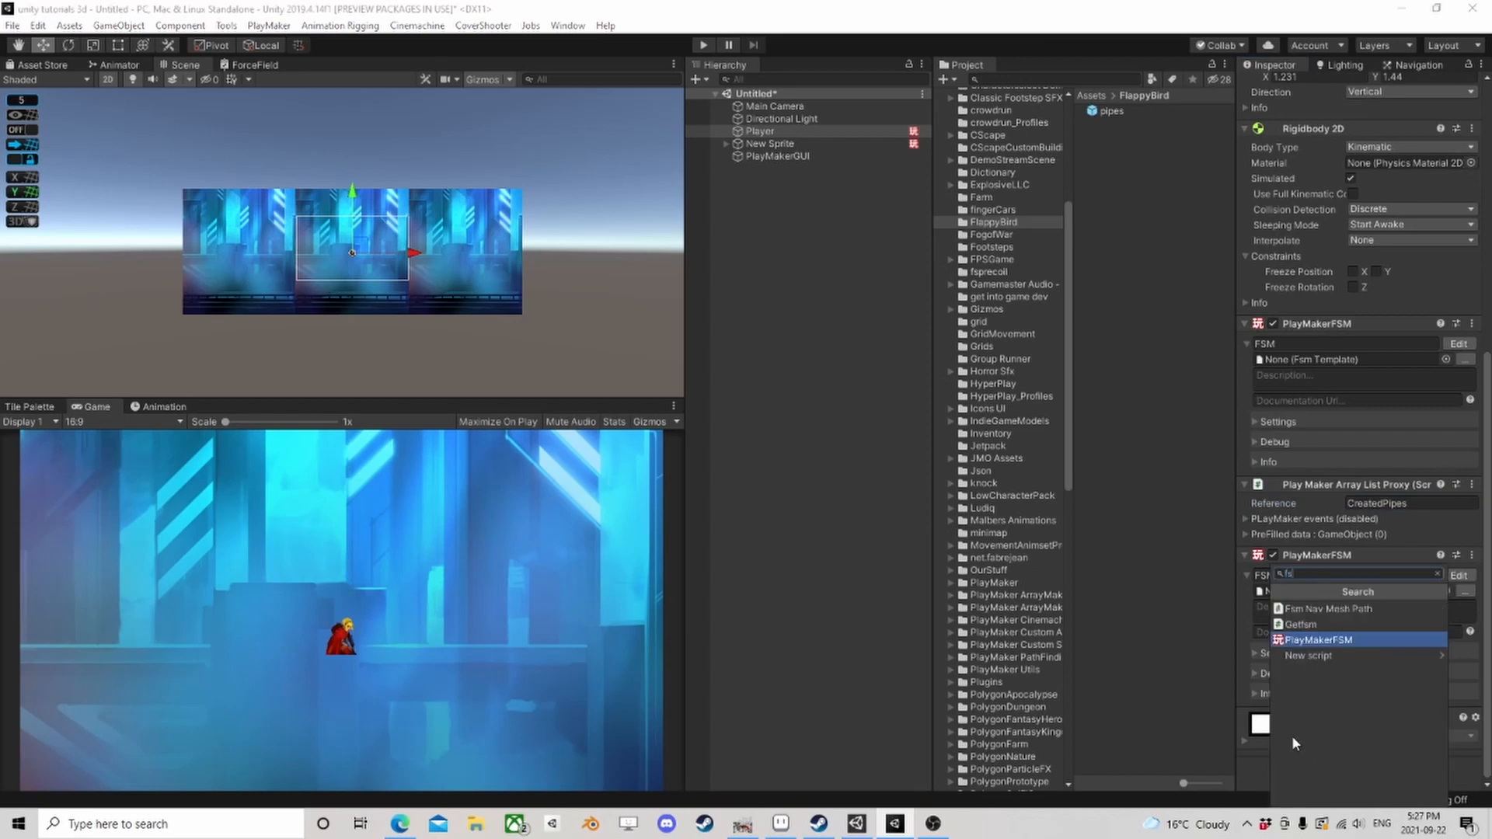
left_click(1360, 640)
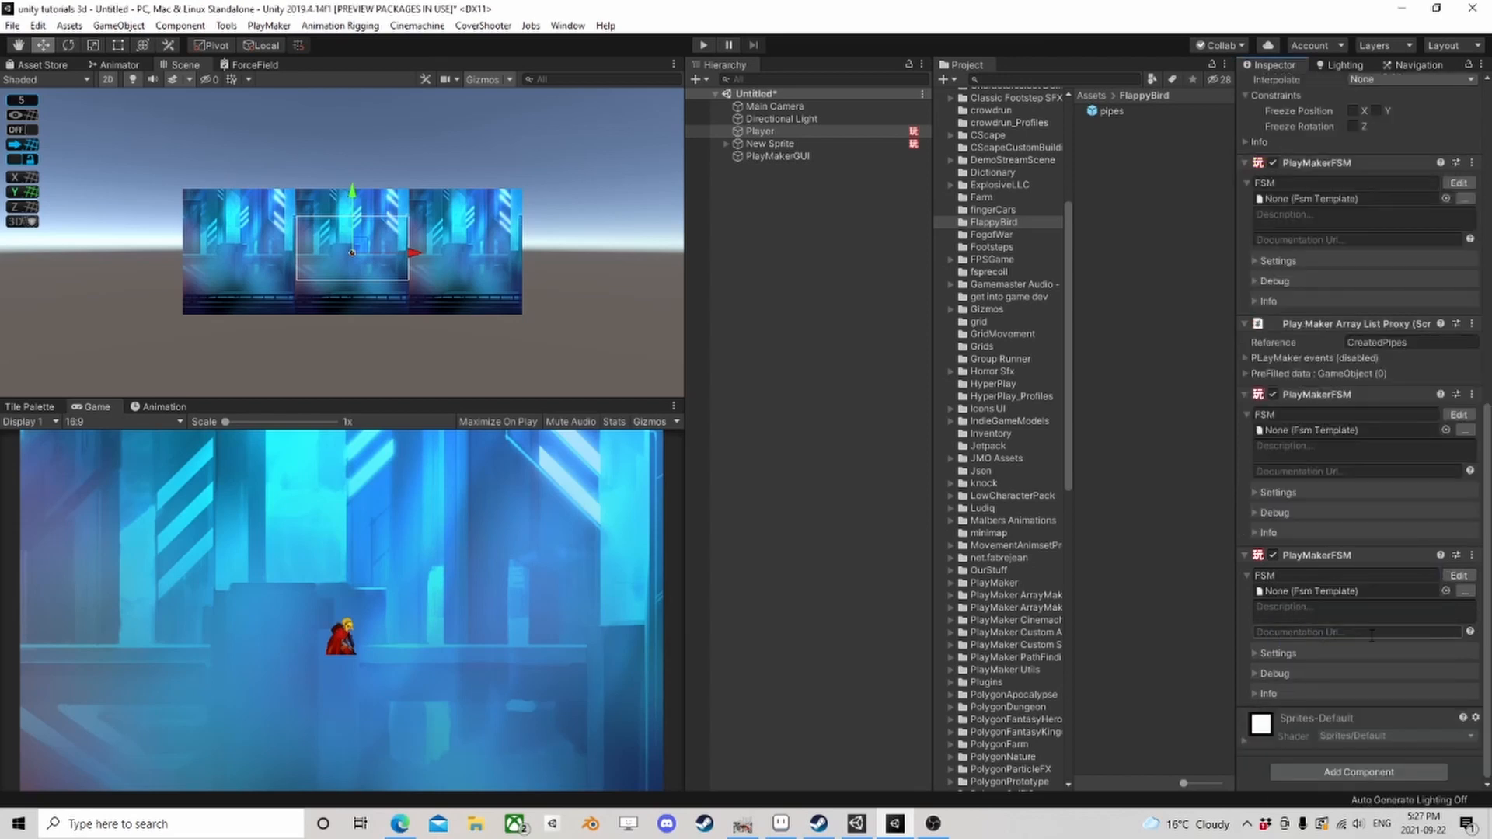
left_click(1290, 573)
type("Move")
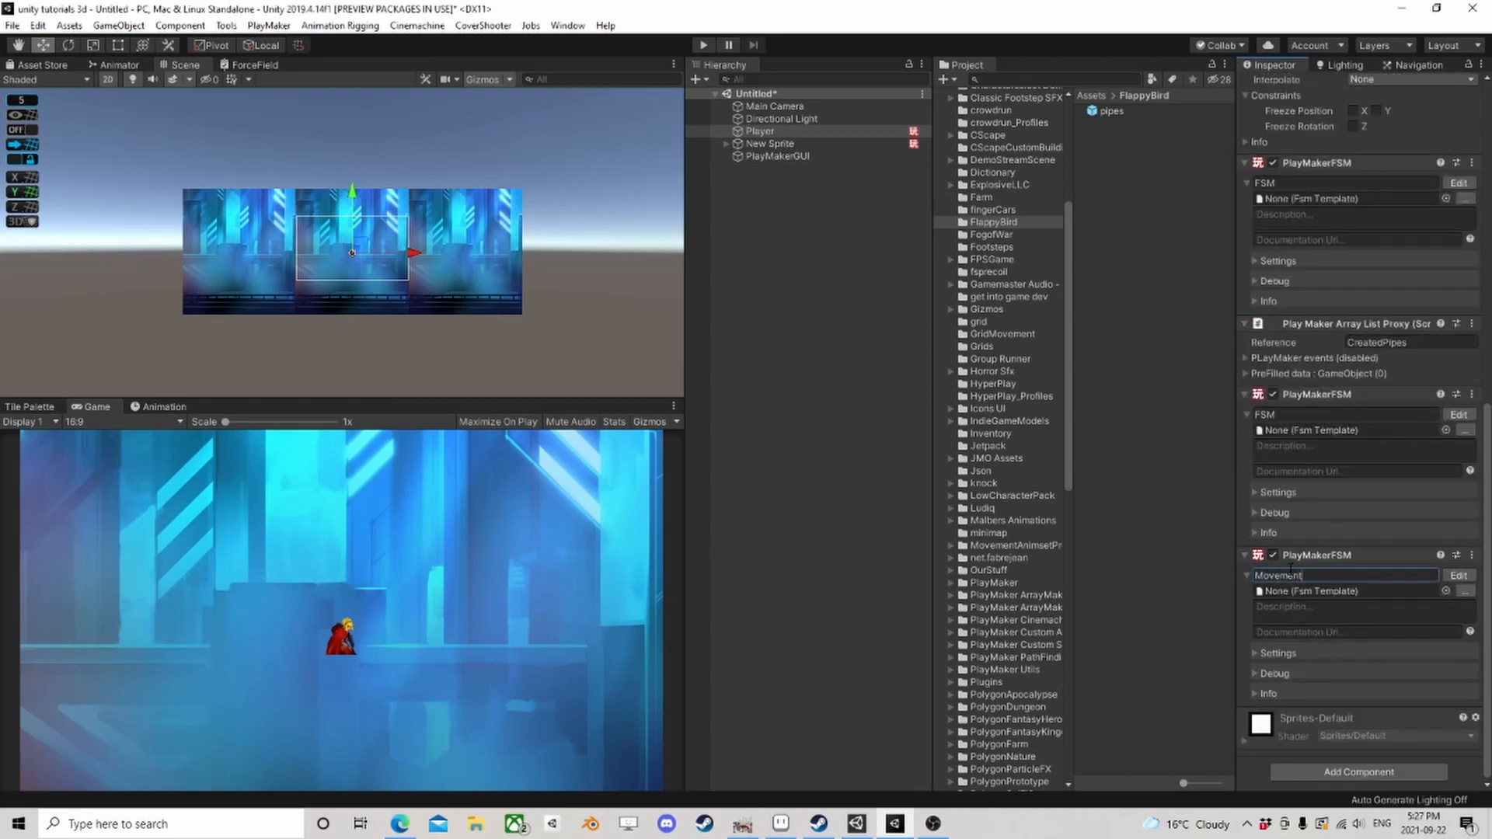
type("ment")
Step: Change the Body Type of the Player's Rigidbody 2D
scroll(1377, 427, "up", 10)
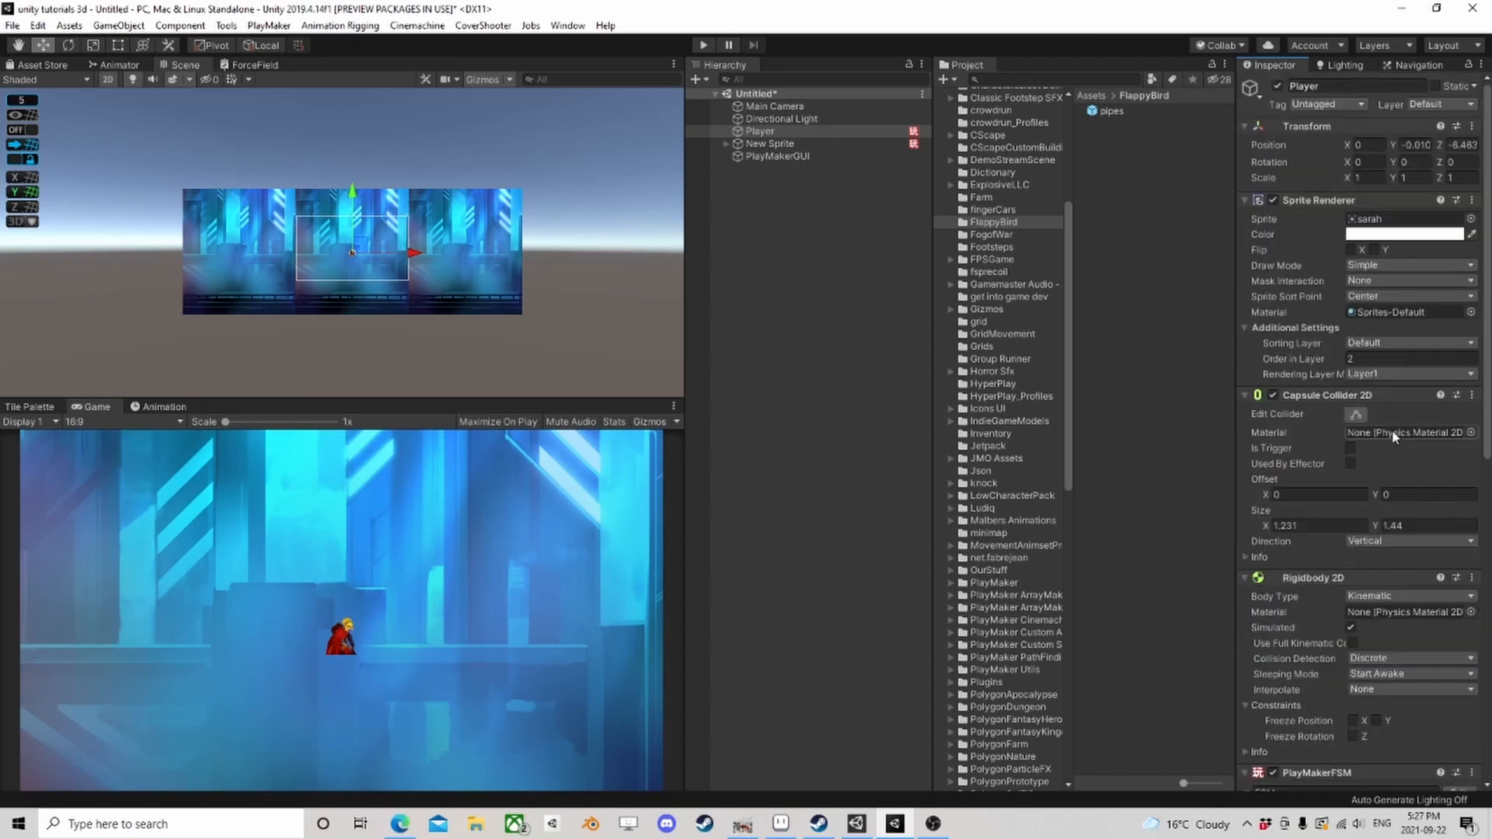
left_click(1389, 597)
left_click(1407, 611)
scroll(1408, 583, "down", 6)
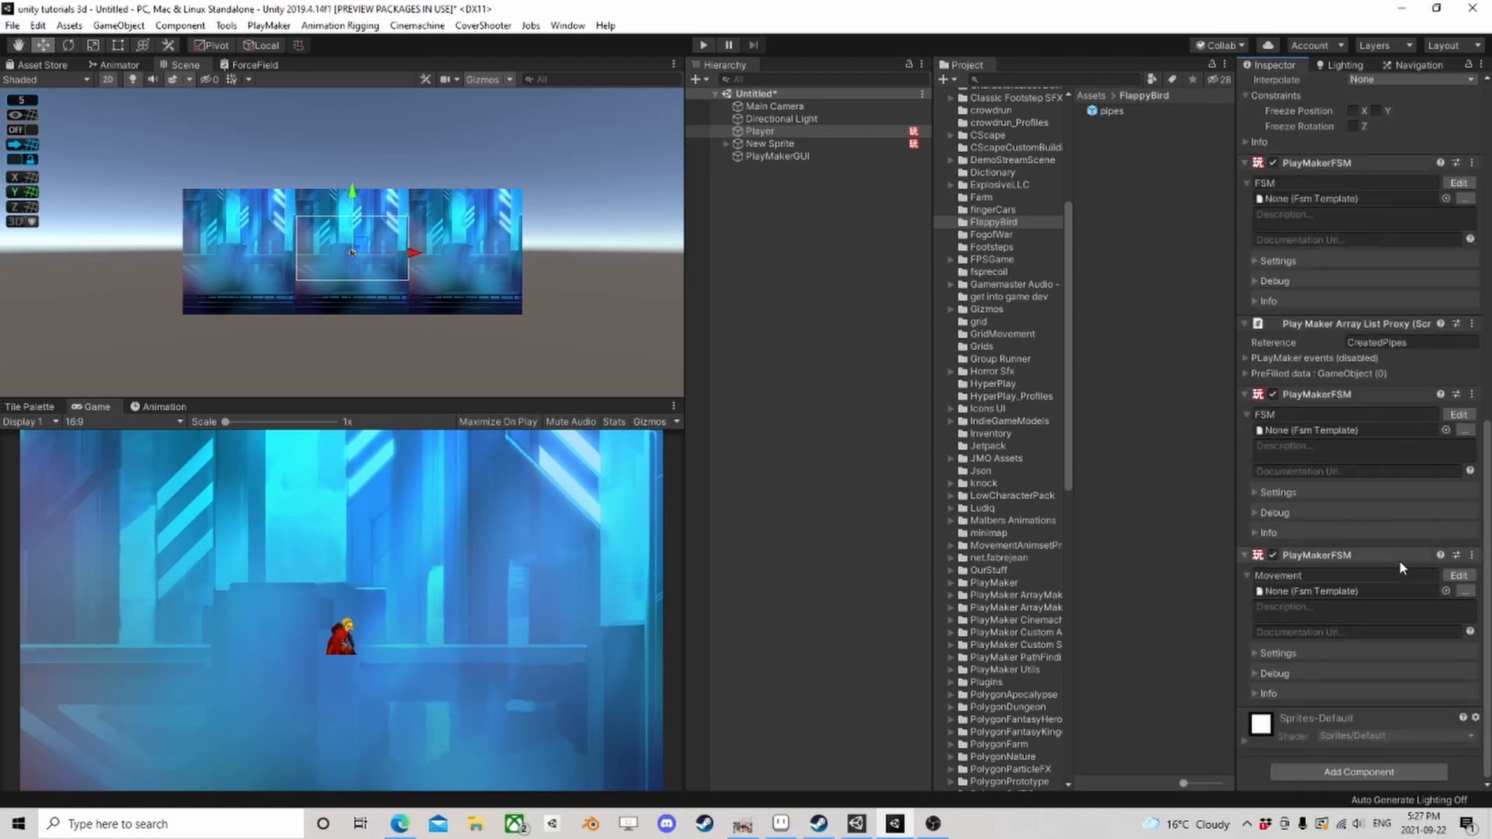
scroll(1390, 548, "up", 3)
scroll(1379, 534, "down", 5)
Step: Open the Movement FSM for editing and add a Get Key Down action to State 1
left_click(1459, 575)
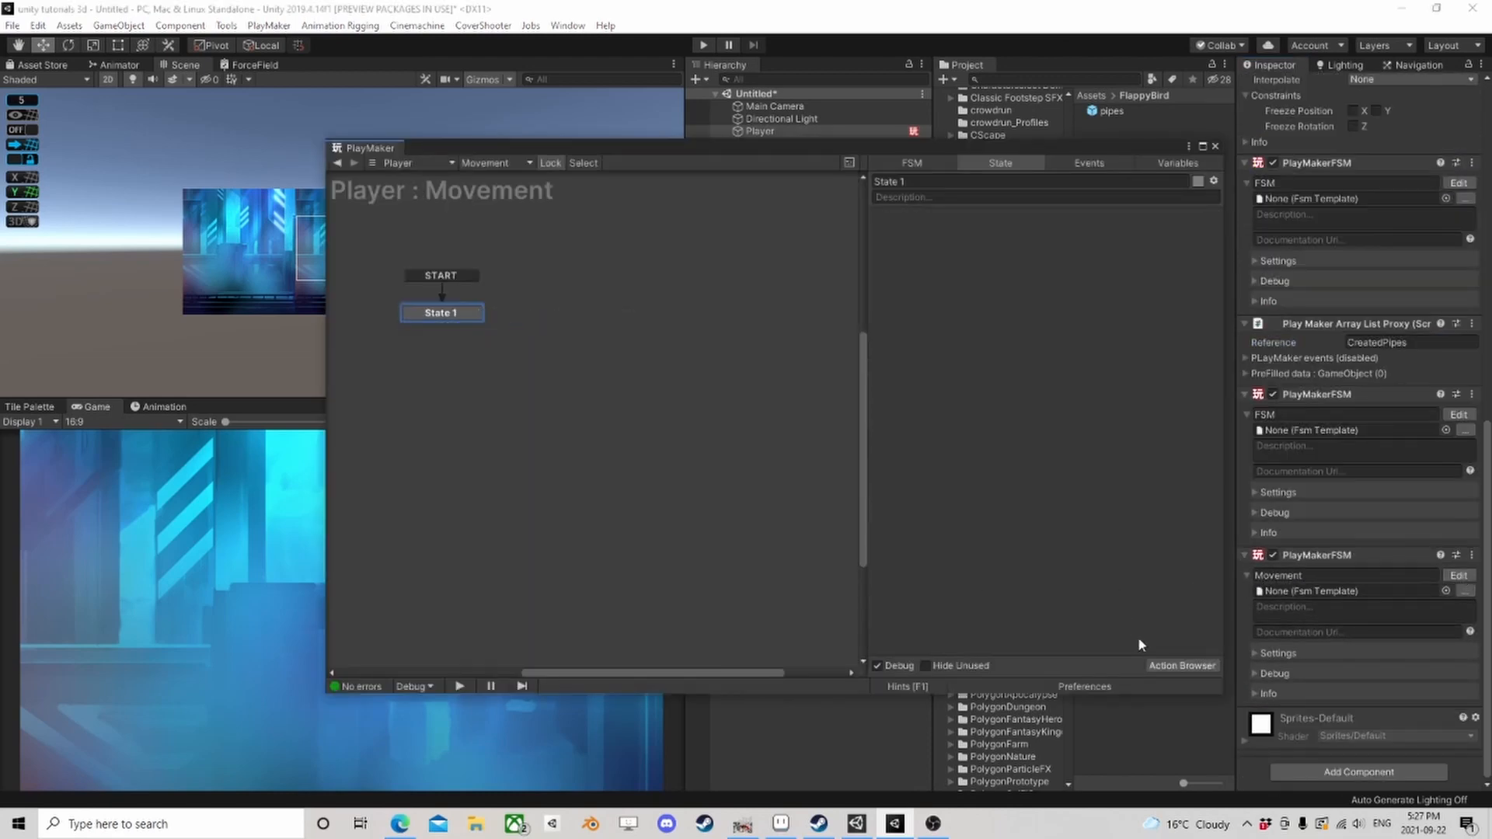
left_click(1178, 668)
type("ge")
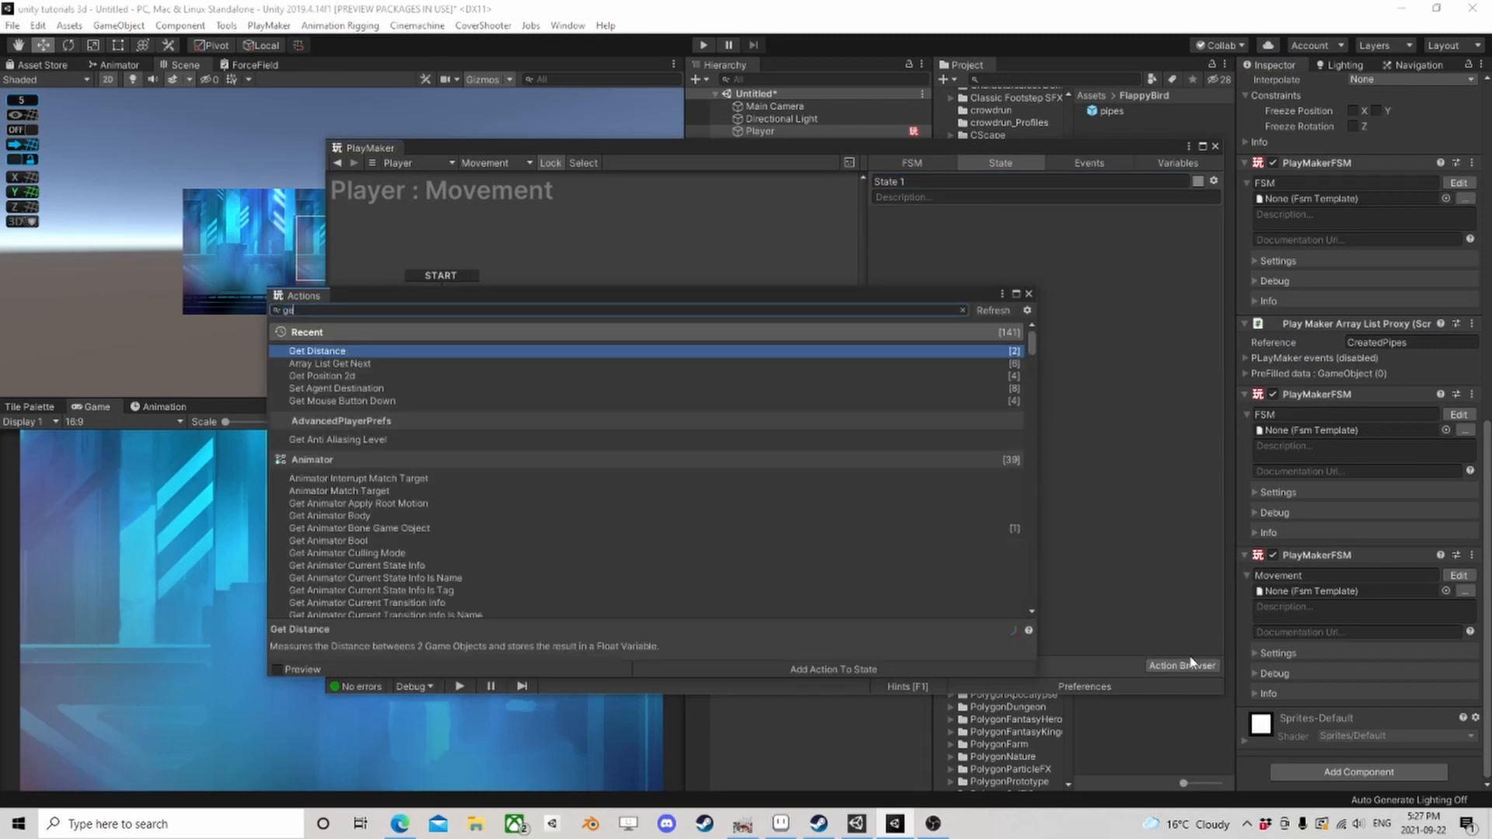
type("t key down")
key("Return")
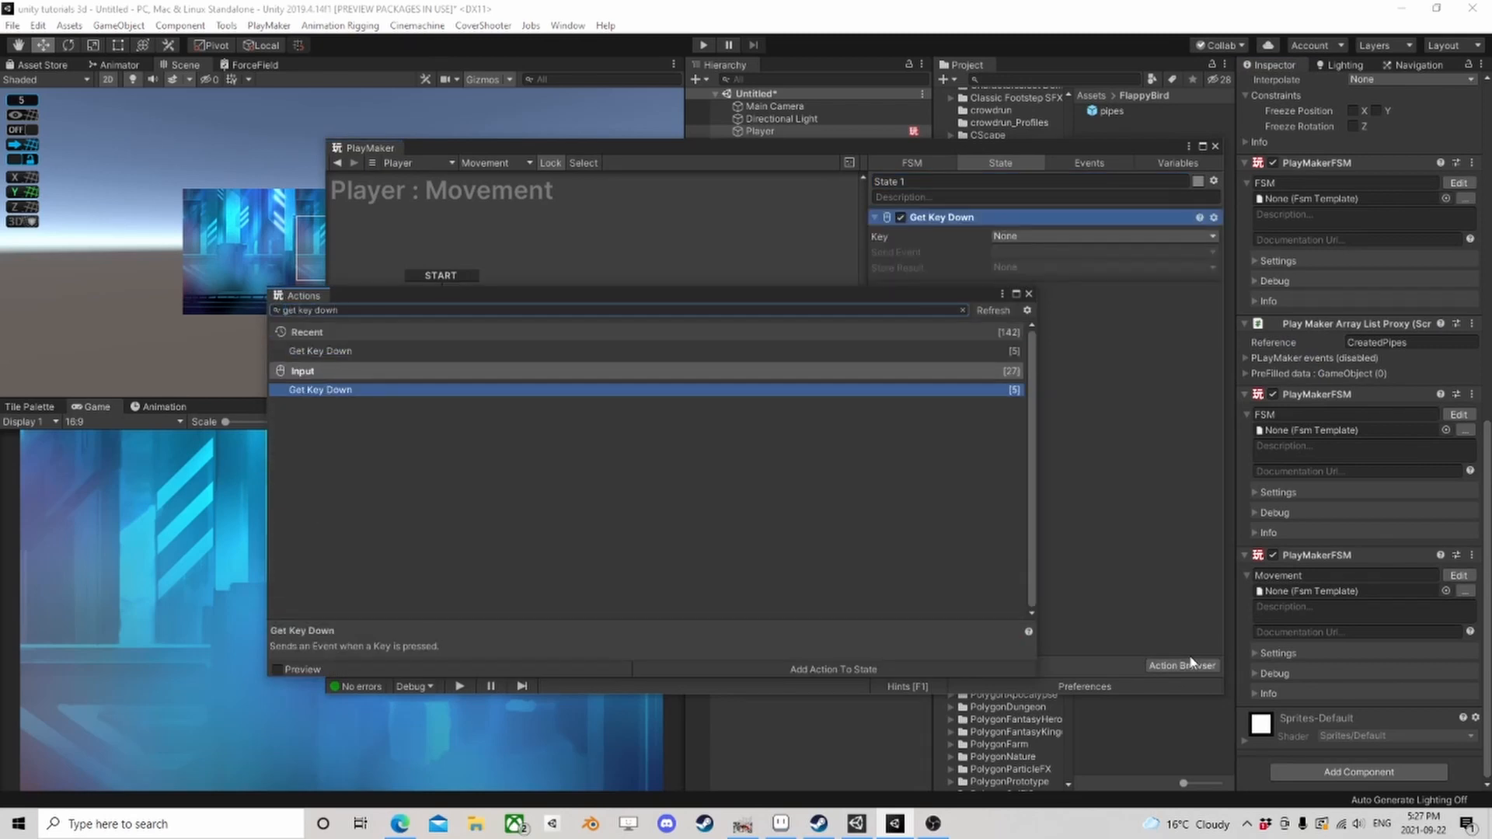
left_click(1030, 294)
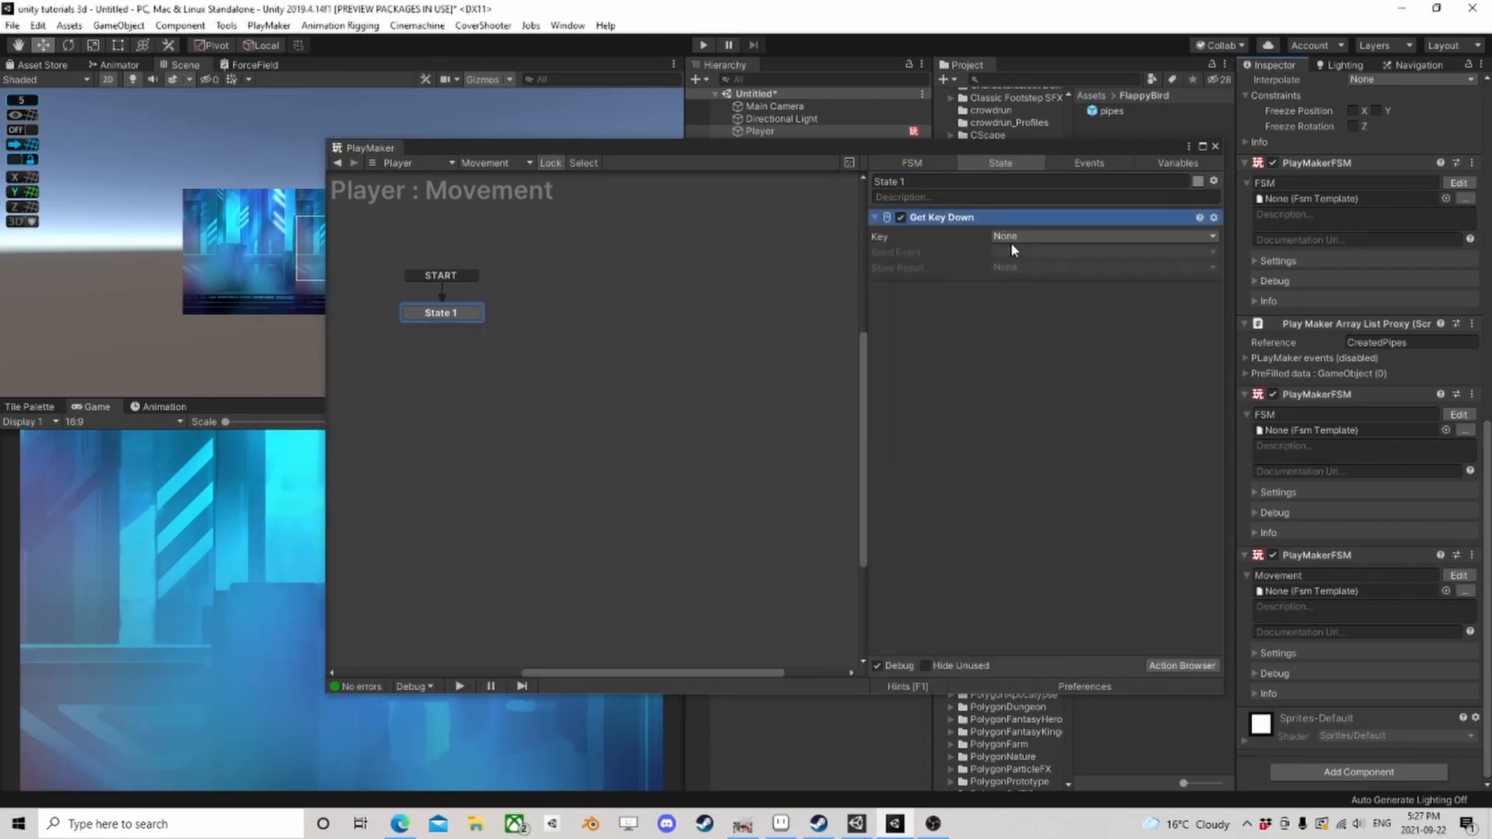
Step: Set the Get Key Down key to Space and create a new event named flap for Send Event
left_click(1010, 235)
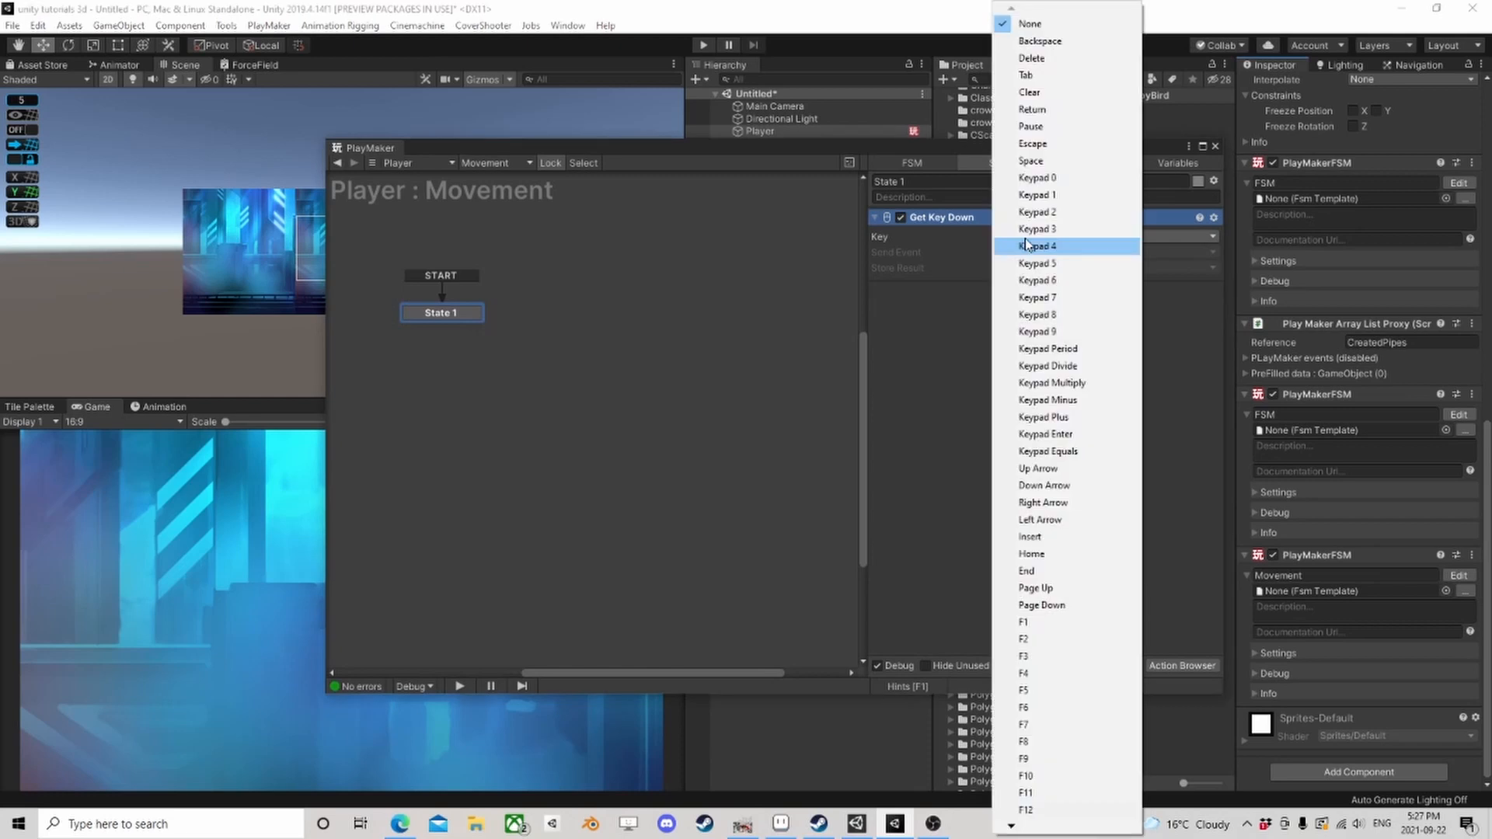
left_click(1039, 160)
left_click(1002, 254)
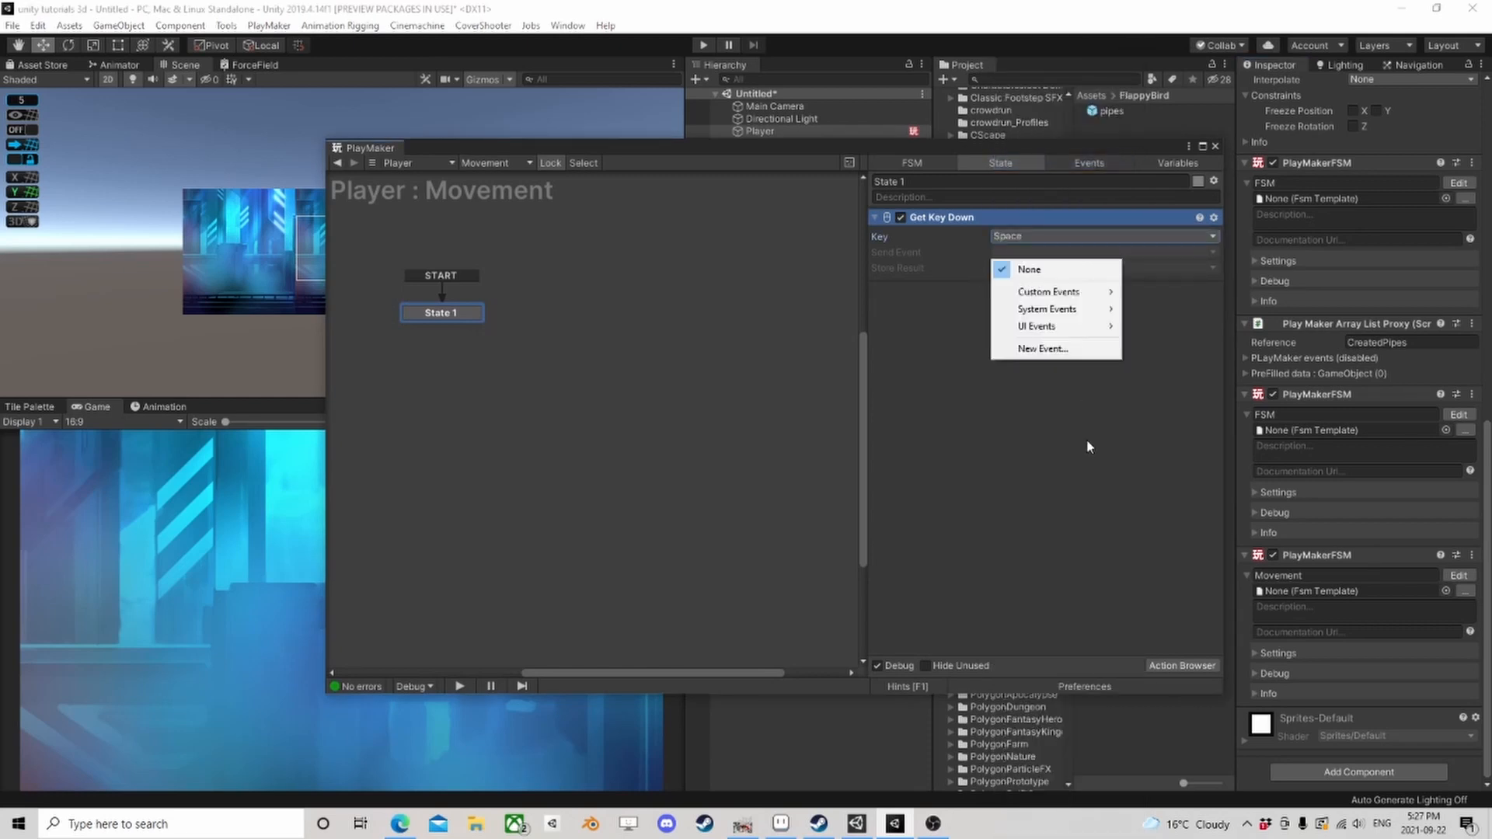
left_click(1053, 354)
type("flap")
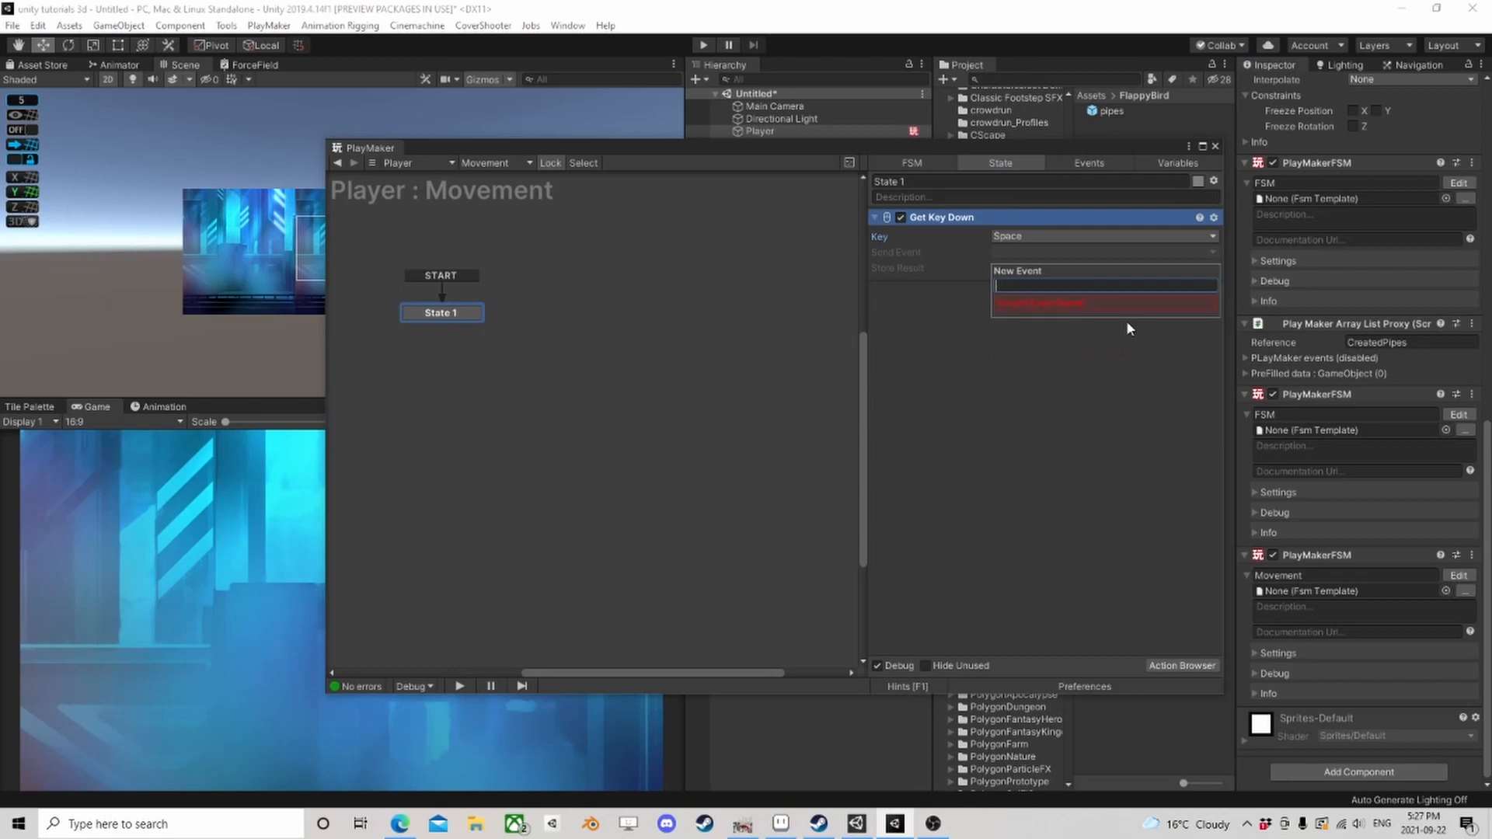
key("Return")
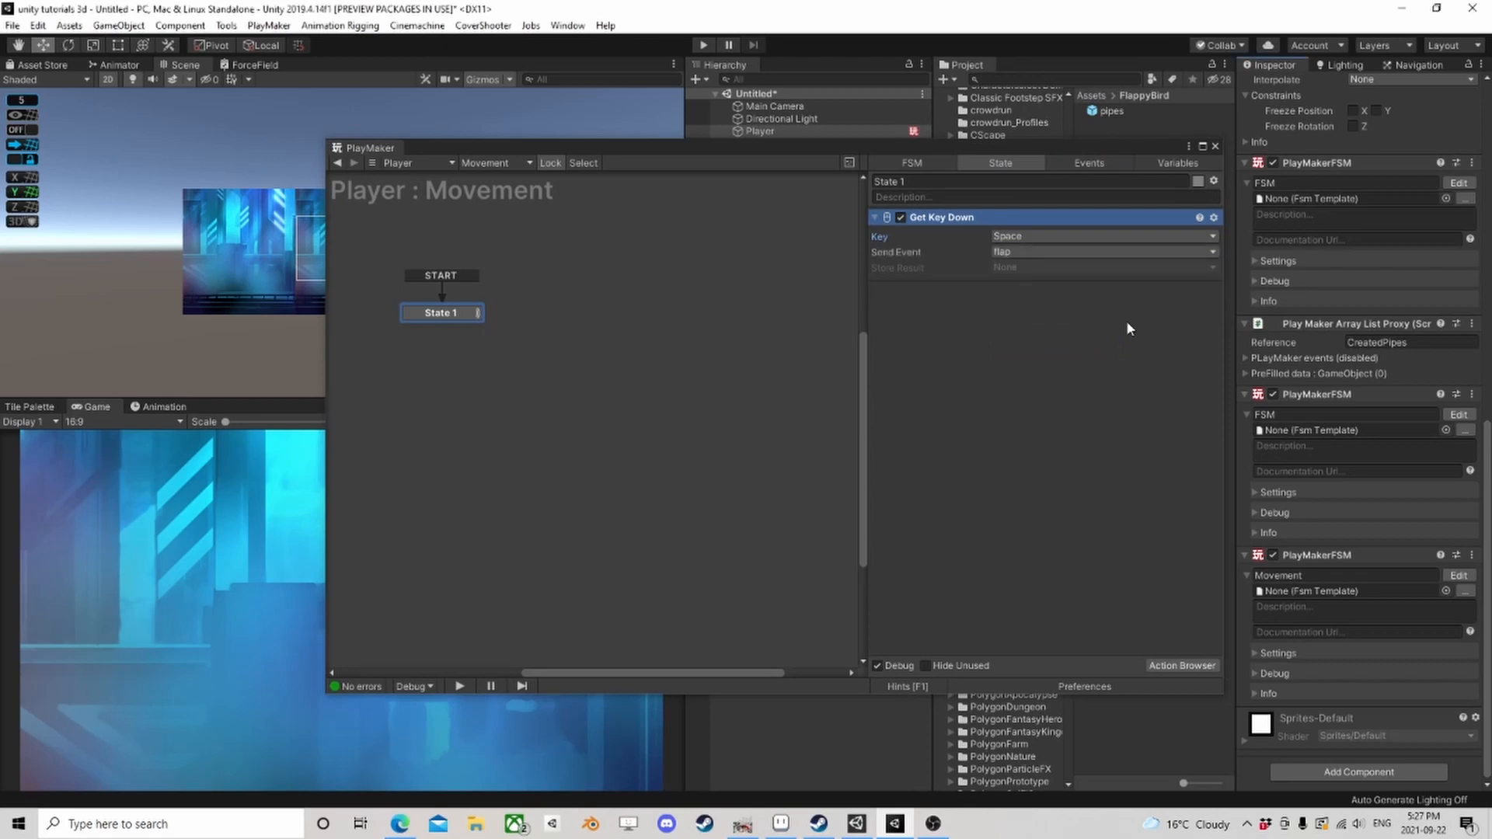
Step: Add a flap transition to State 1 and link it to a new State 2 beside it
right_click(424, 311)
left_click(660, 320)
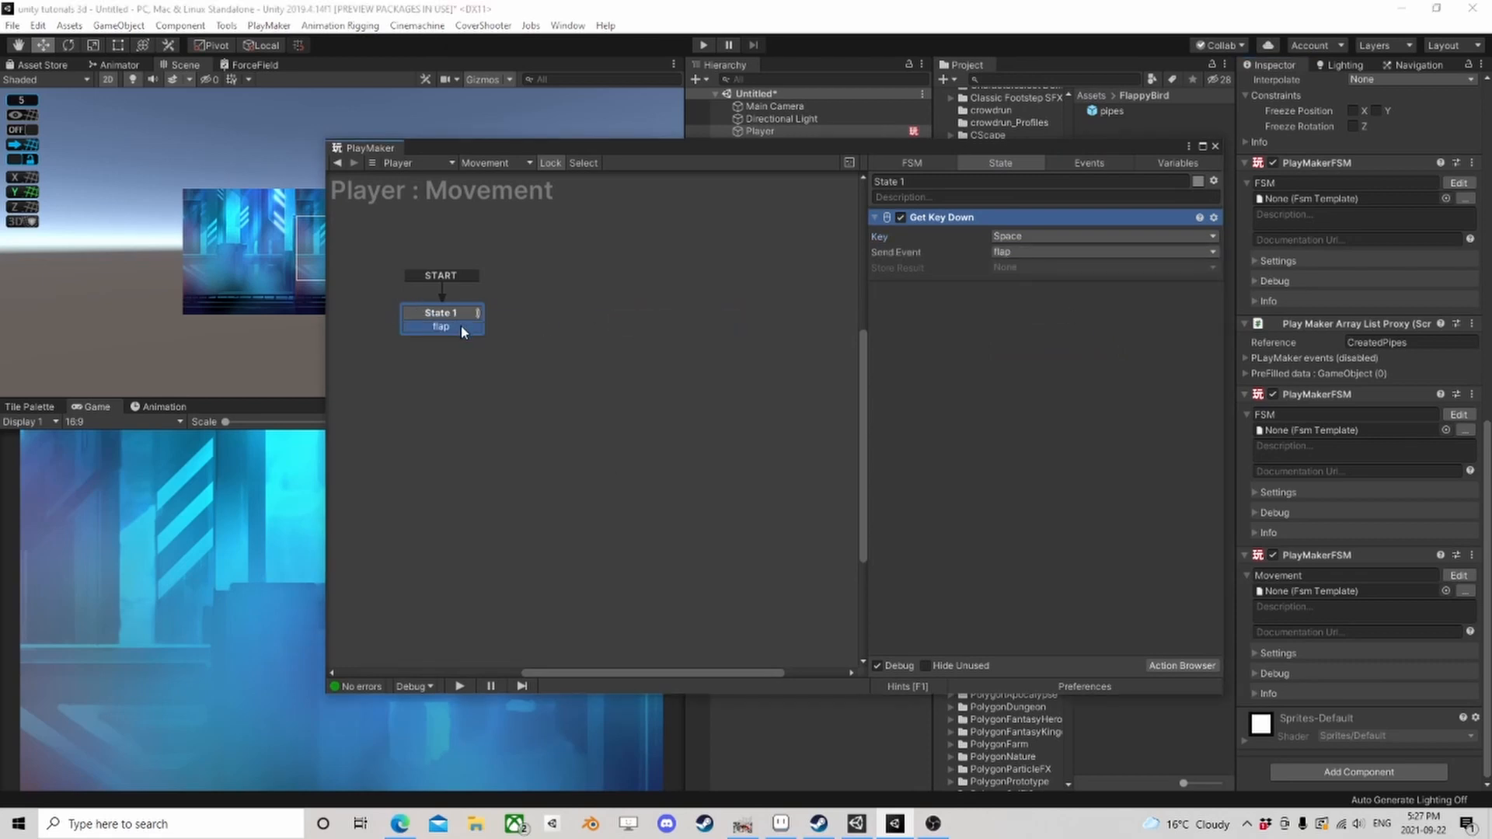
left_click_drag(462, 329, 587, 322)
Step: Add the Physics Add Force action to State 2 of the Movement FSM
left_click(1178, 665)
type("a")
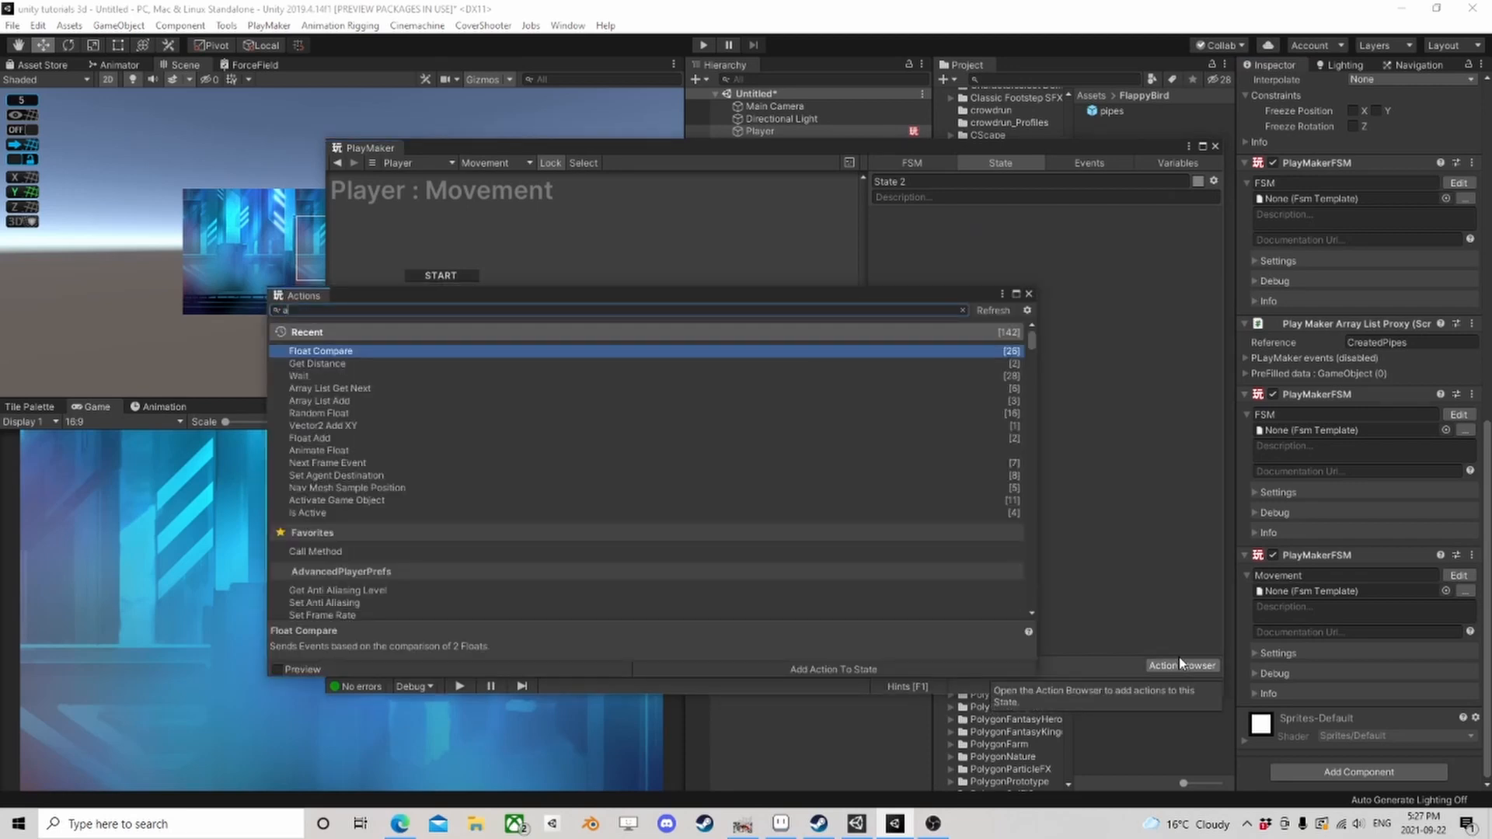
type("dd for")
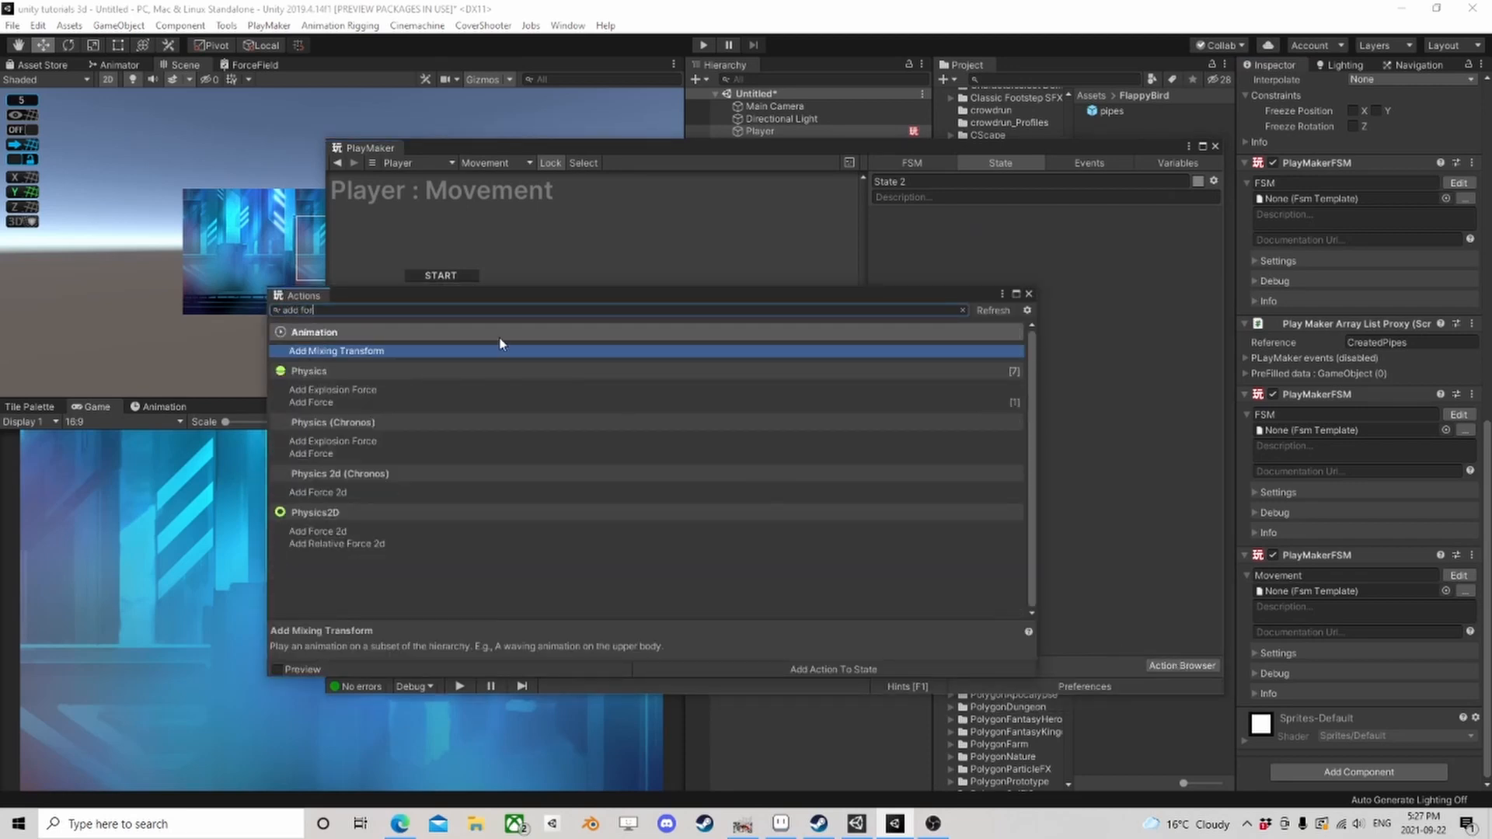
type("ce")
double_click(357, 365)
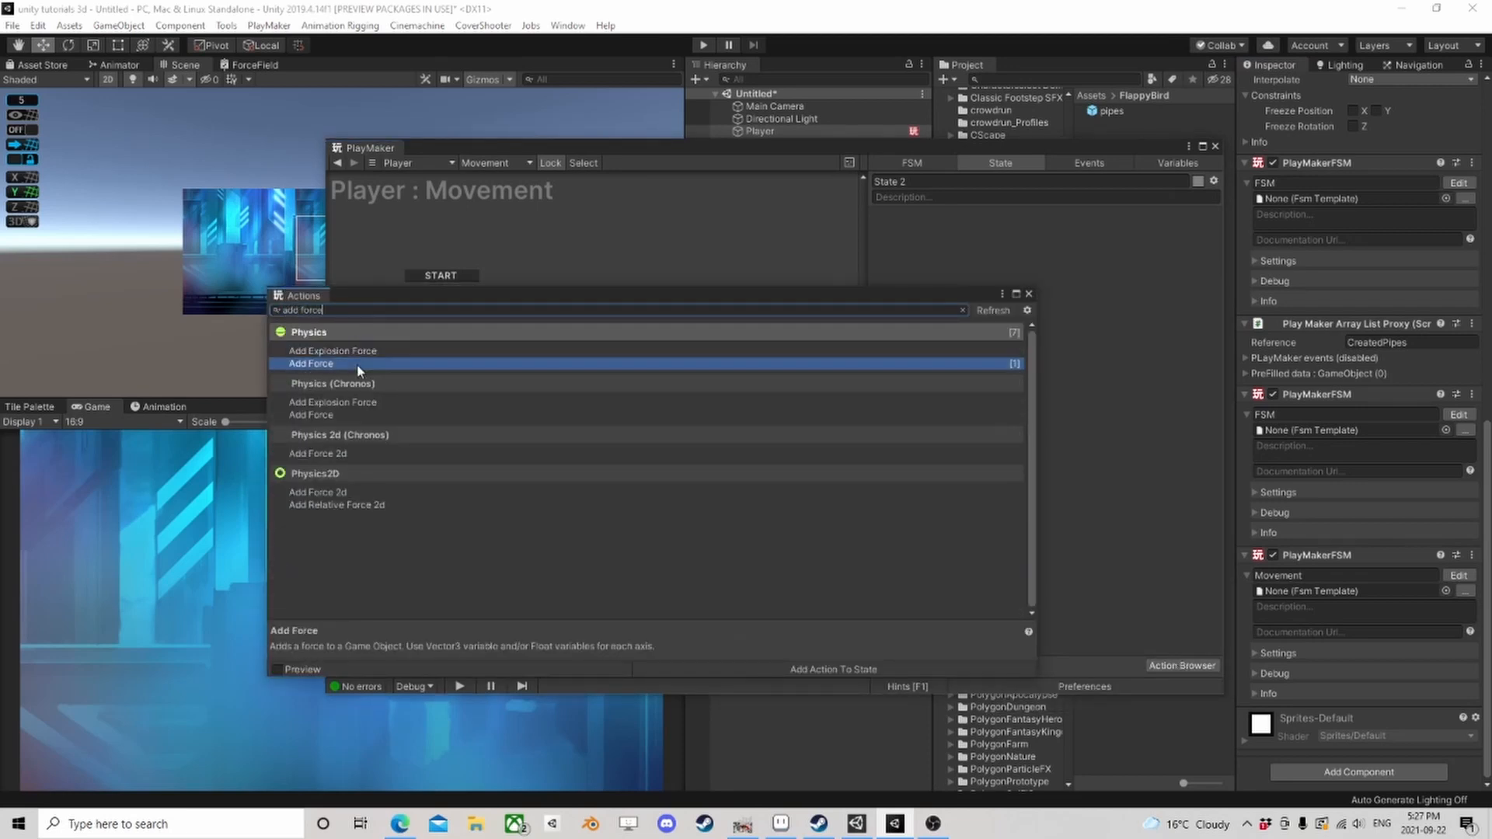
left_click(1029, 295)
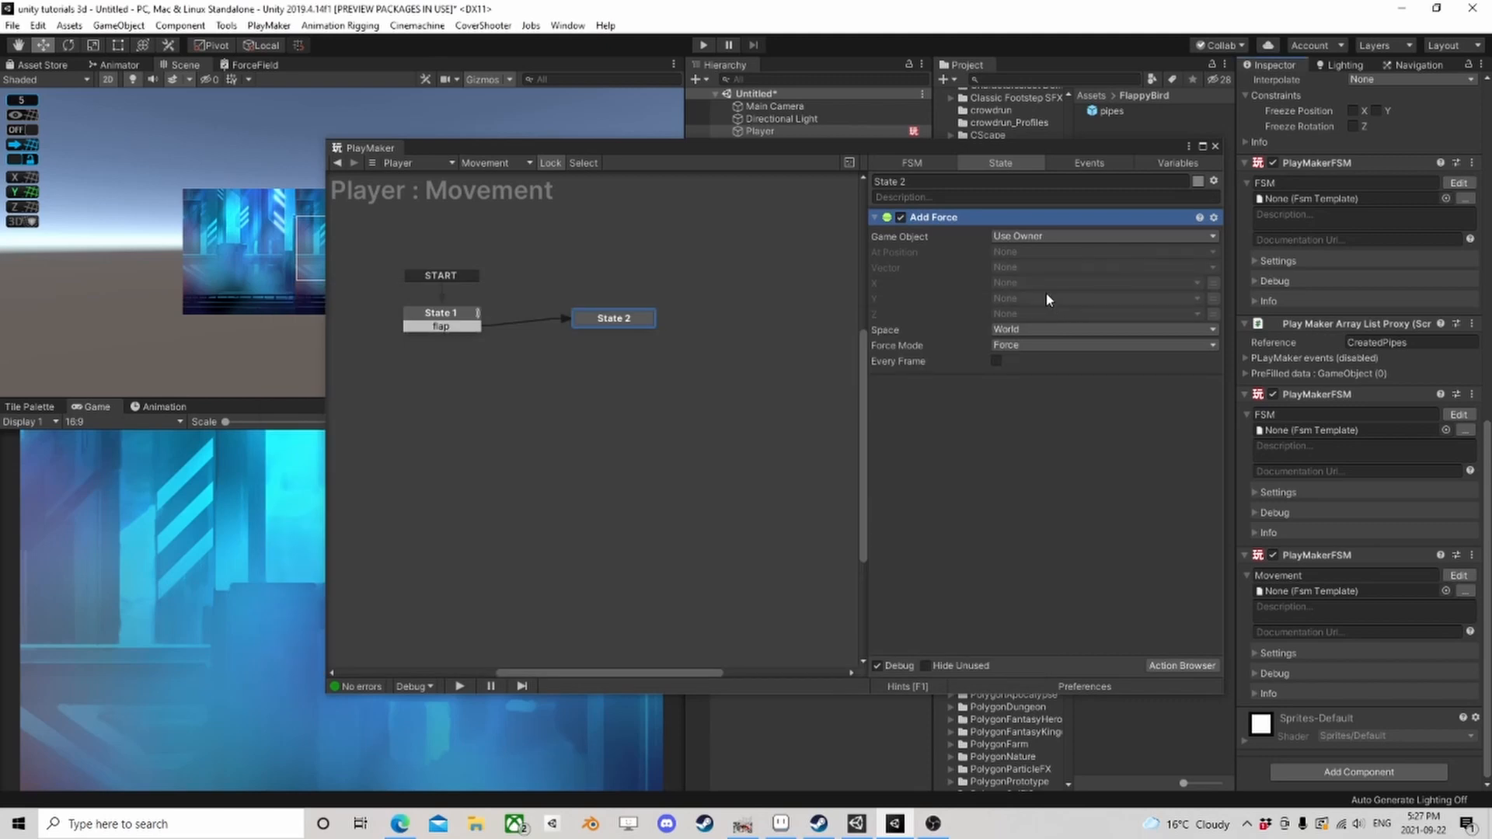
Step: Set Add Force to Y 15 with Impulse force mode, and link State 2 back to State 1 with a FINISHED transition
left_click(1214, 300)
left_click(1119, 302)
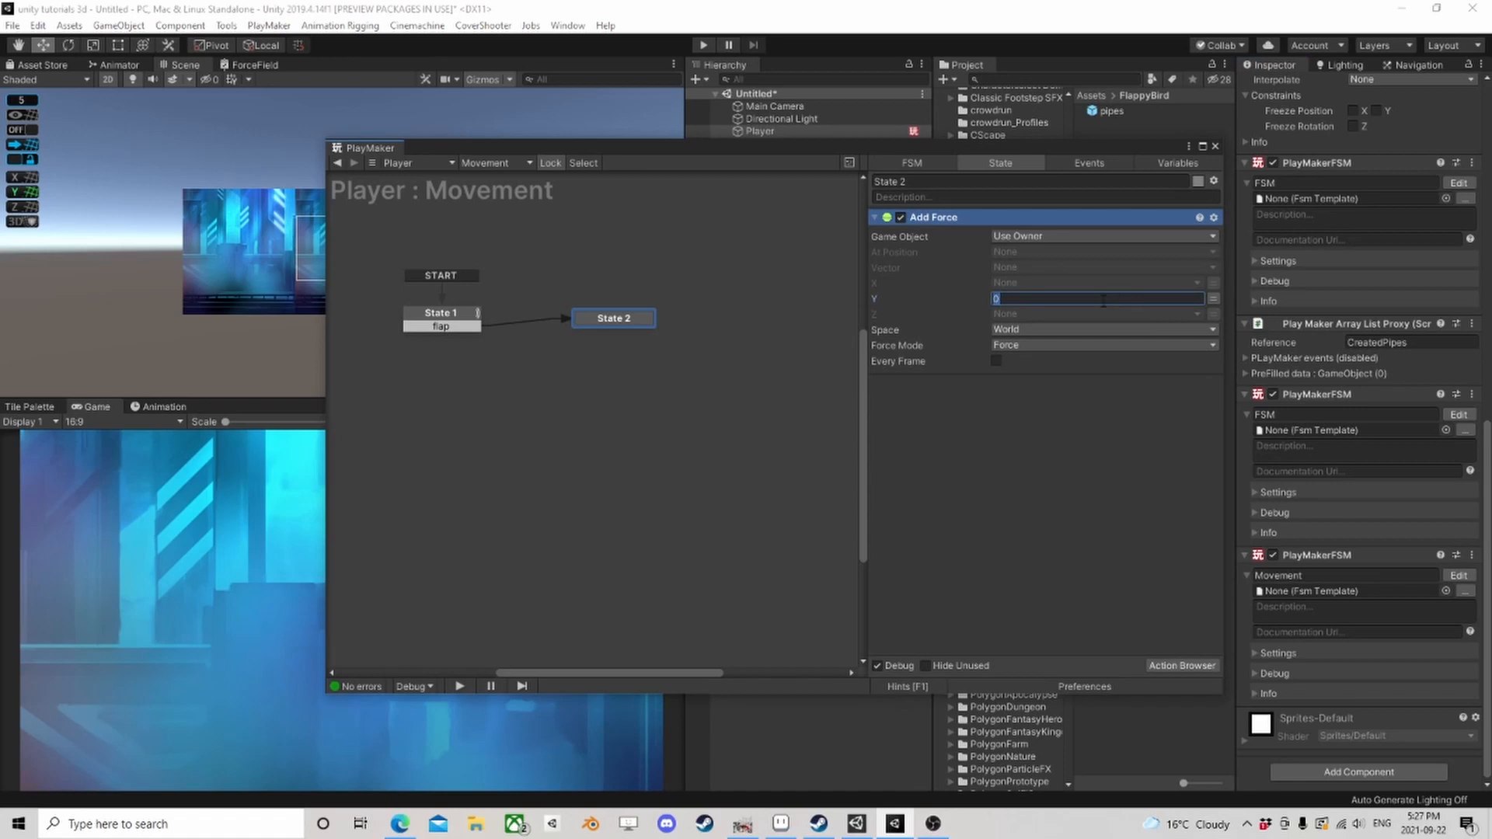
left_click(1028, 346)
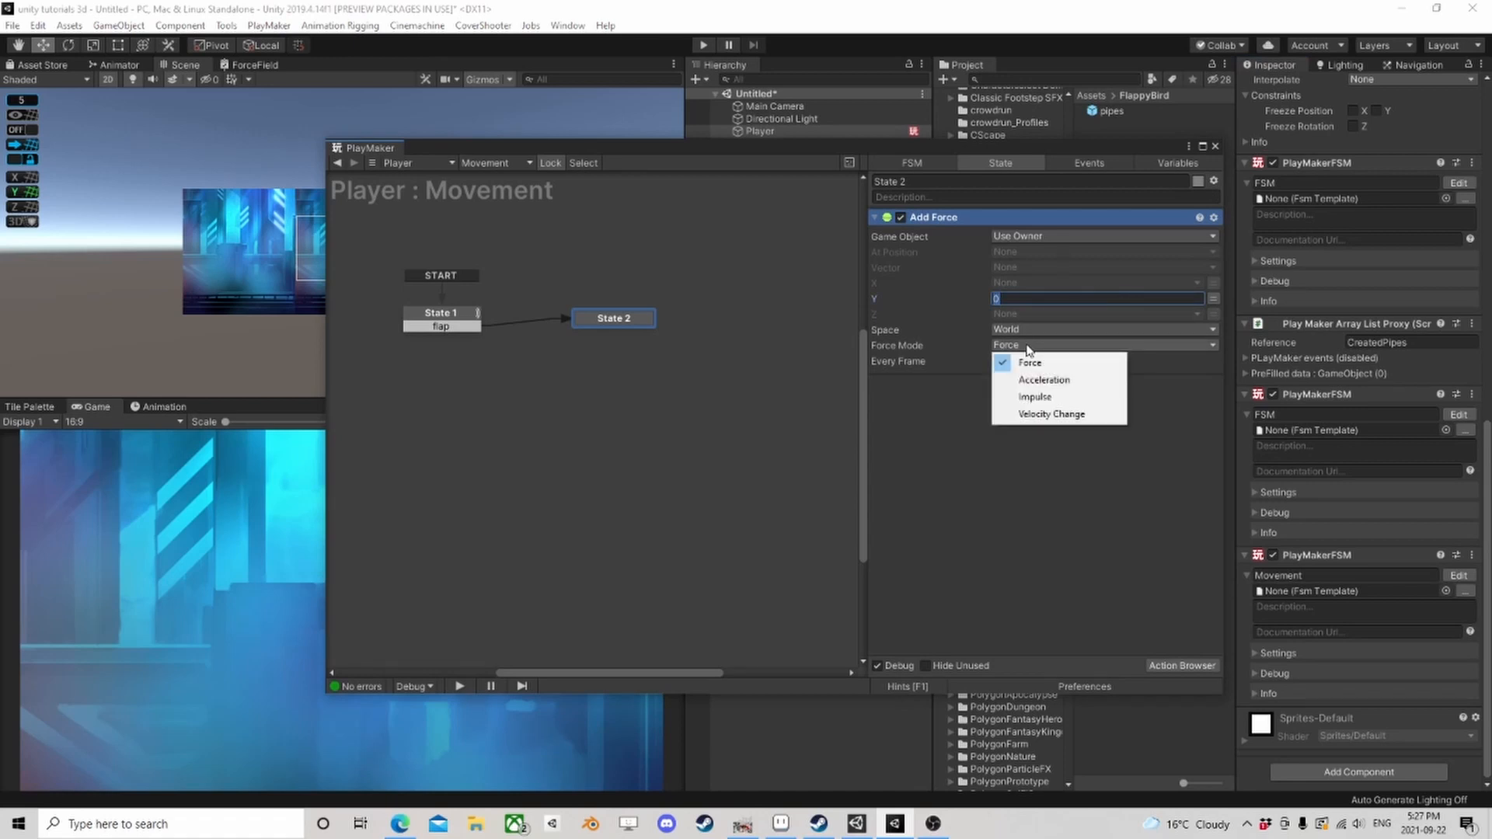
left_click(1035, 397)
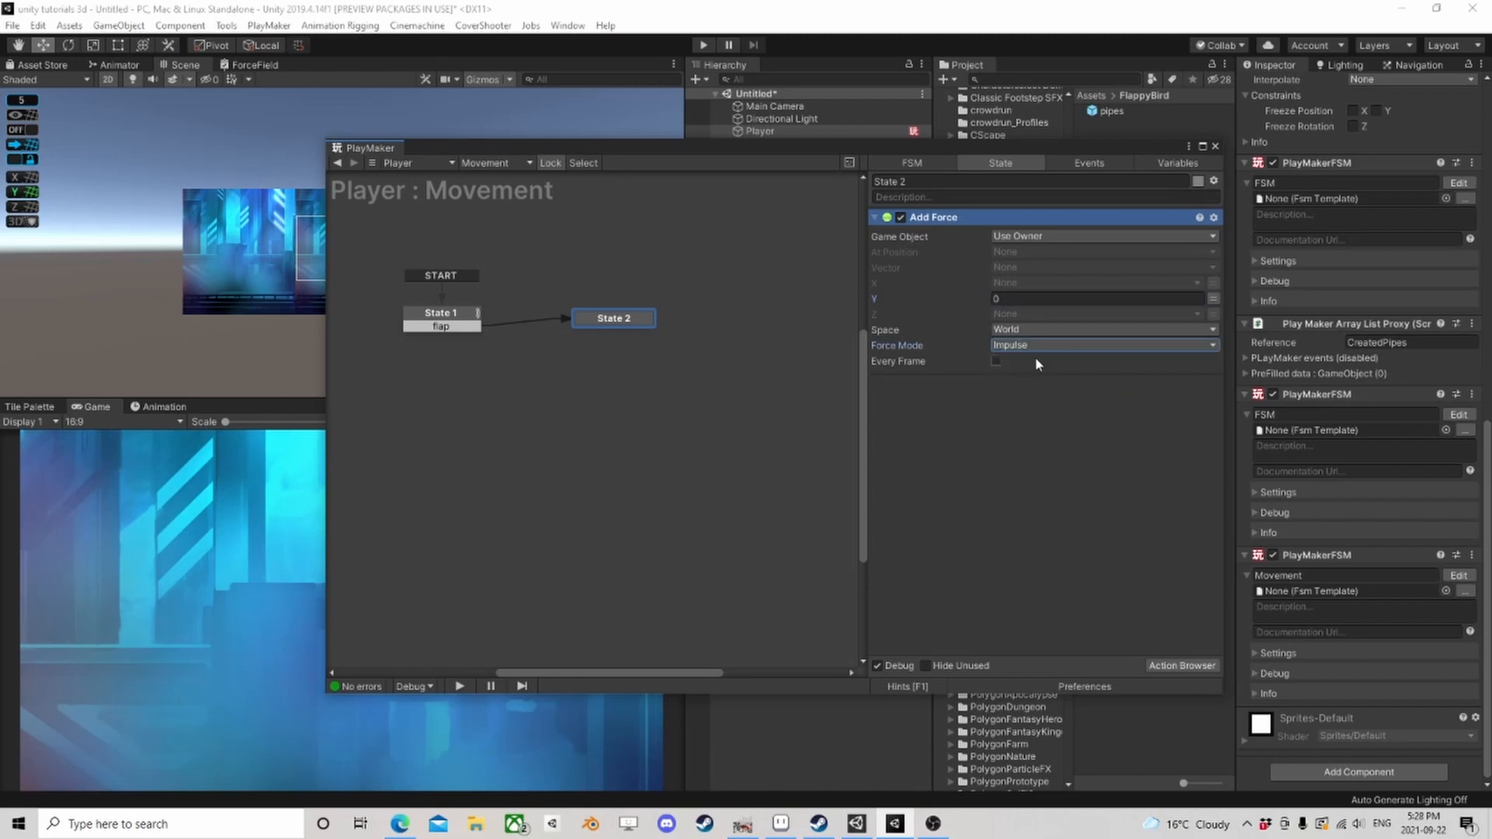
type("15")
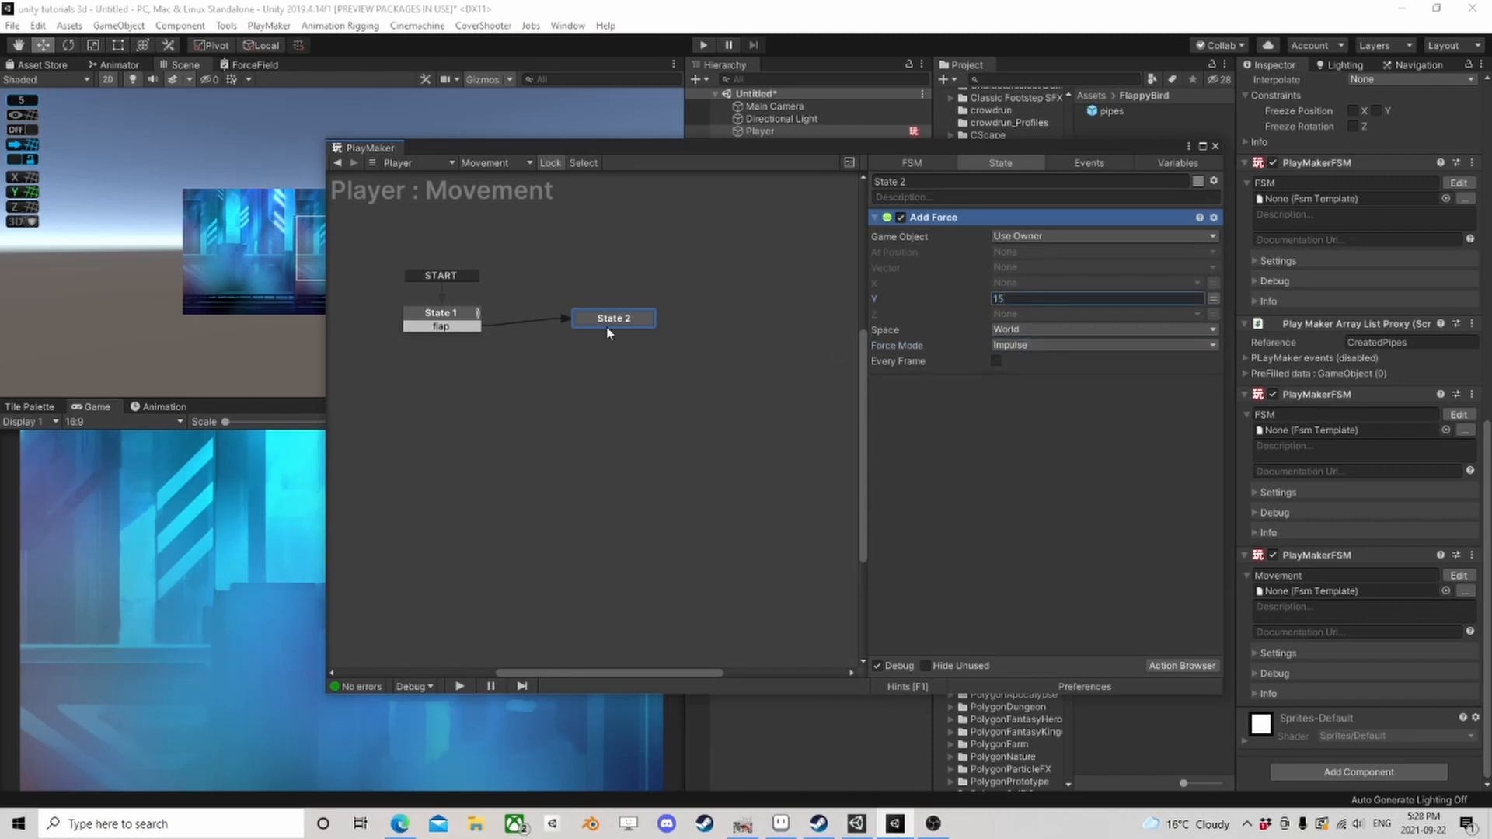
left_click_drag(609, 333, 483, 313)
Step: Add a Physics2D Set Velocity 2d action below Get Key Down in State 1 and set its Vector to None
left_click(441, 313)
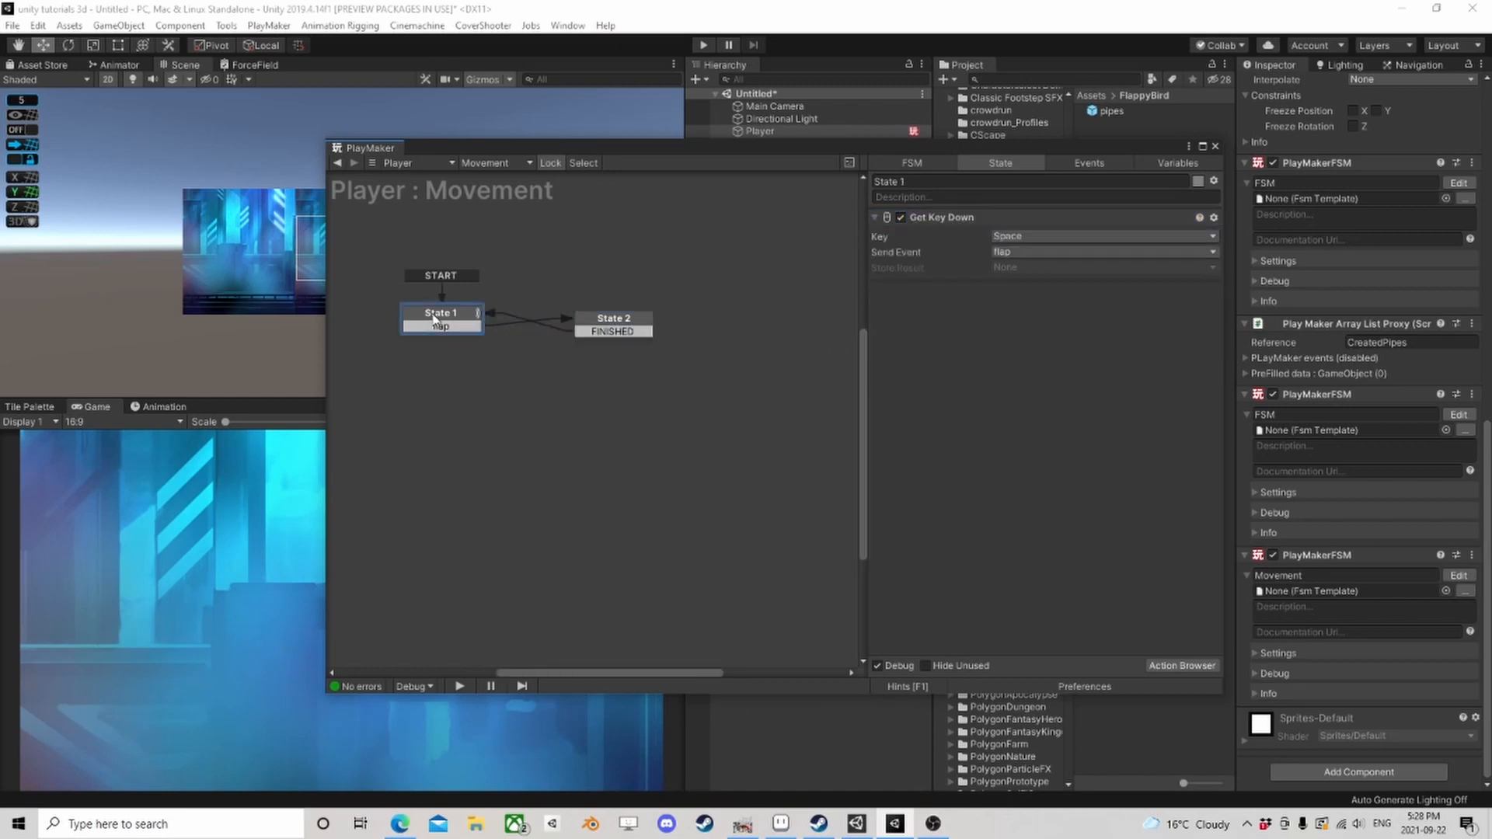
left_click(1192, 665)
type("s")
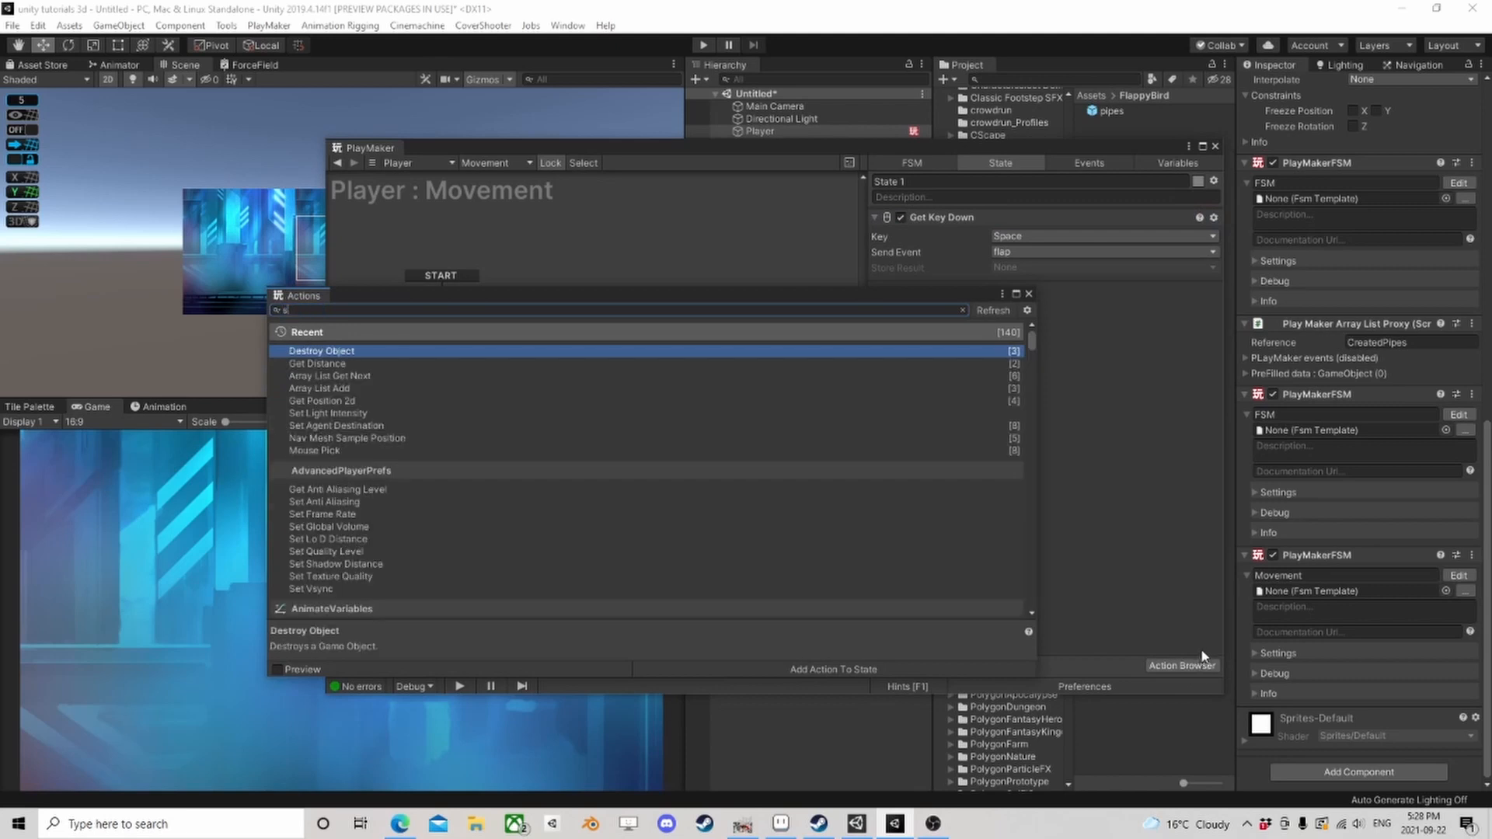
type("et ve")
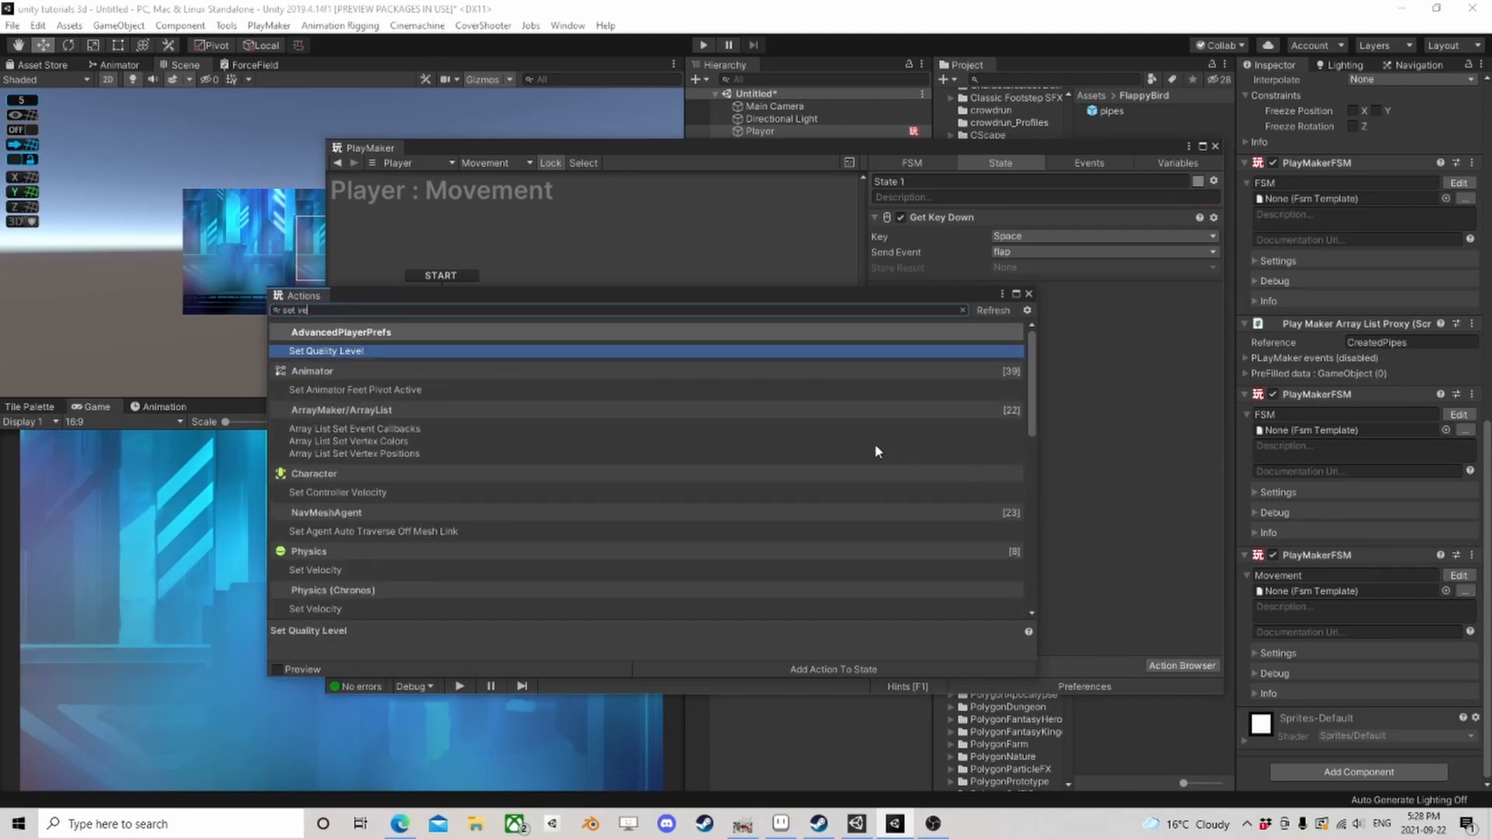
type("lo")
left_click(326, 507)
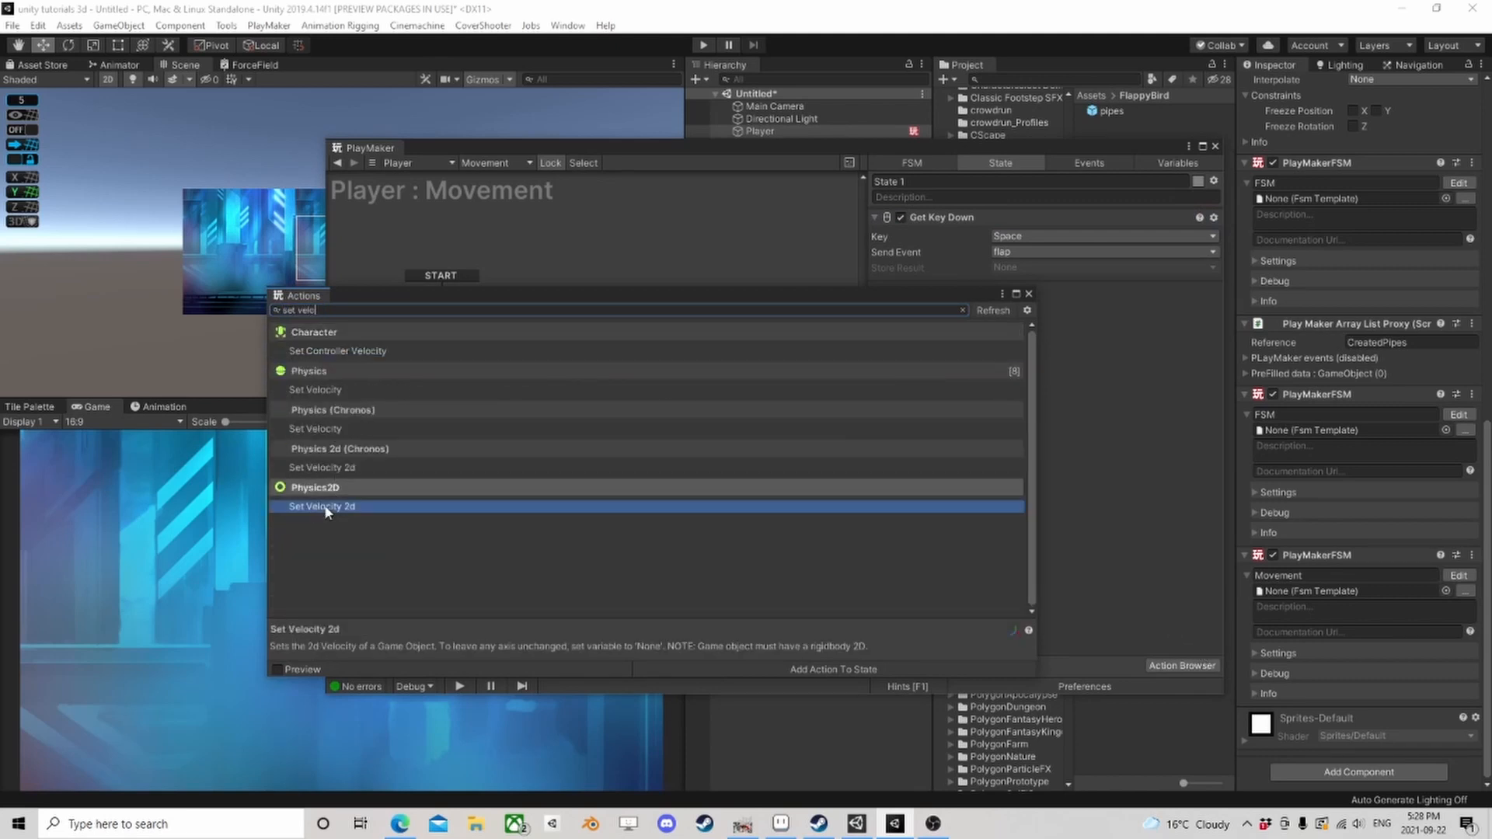
double_click(326, 506)
left_click(1029, 293)
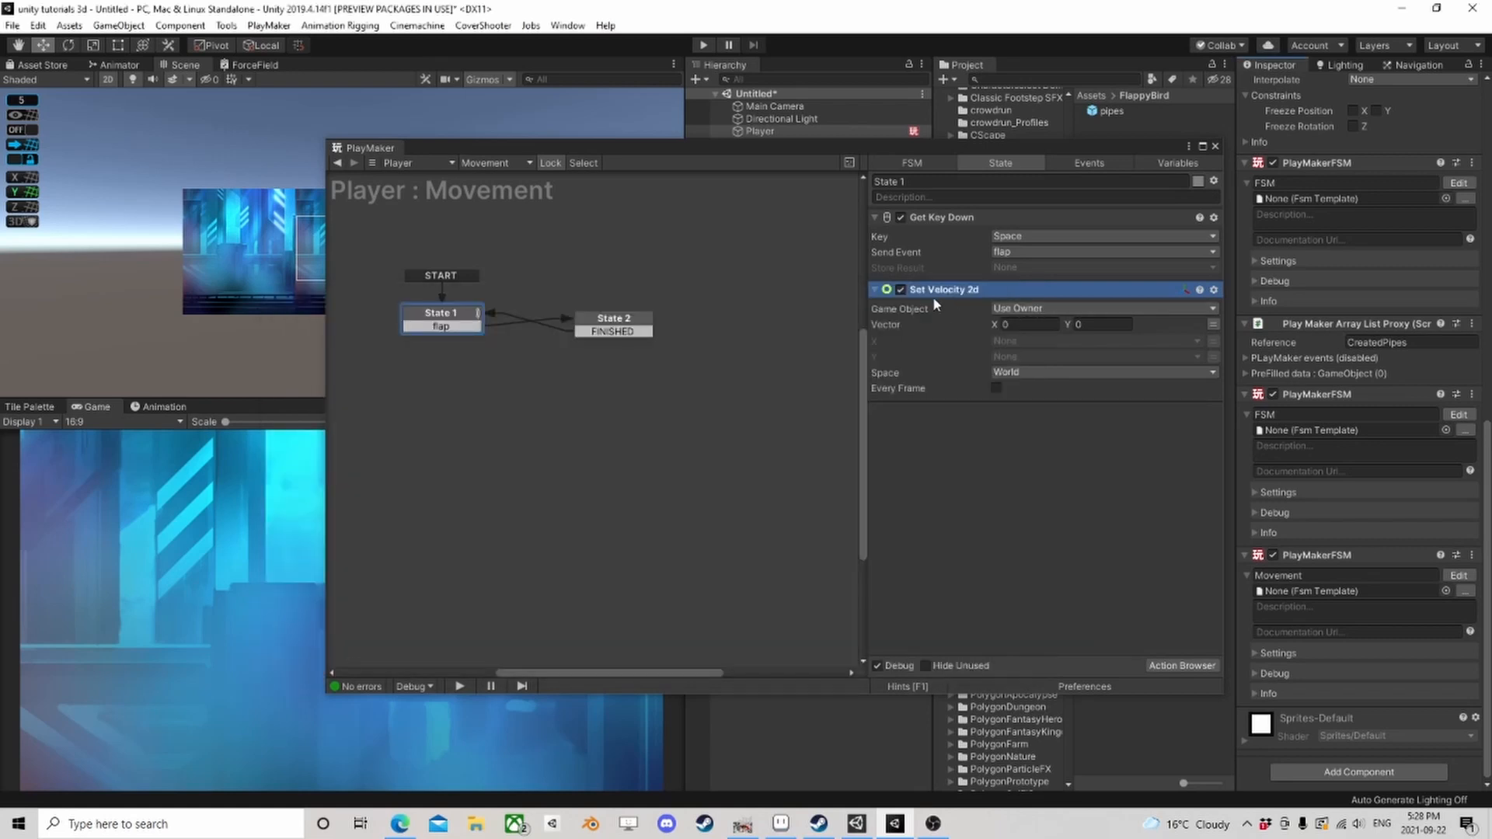
left_click(1213, 324)
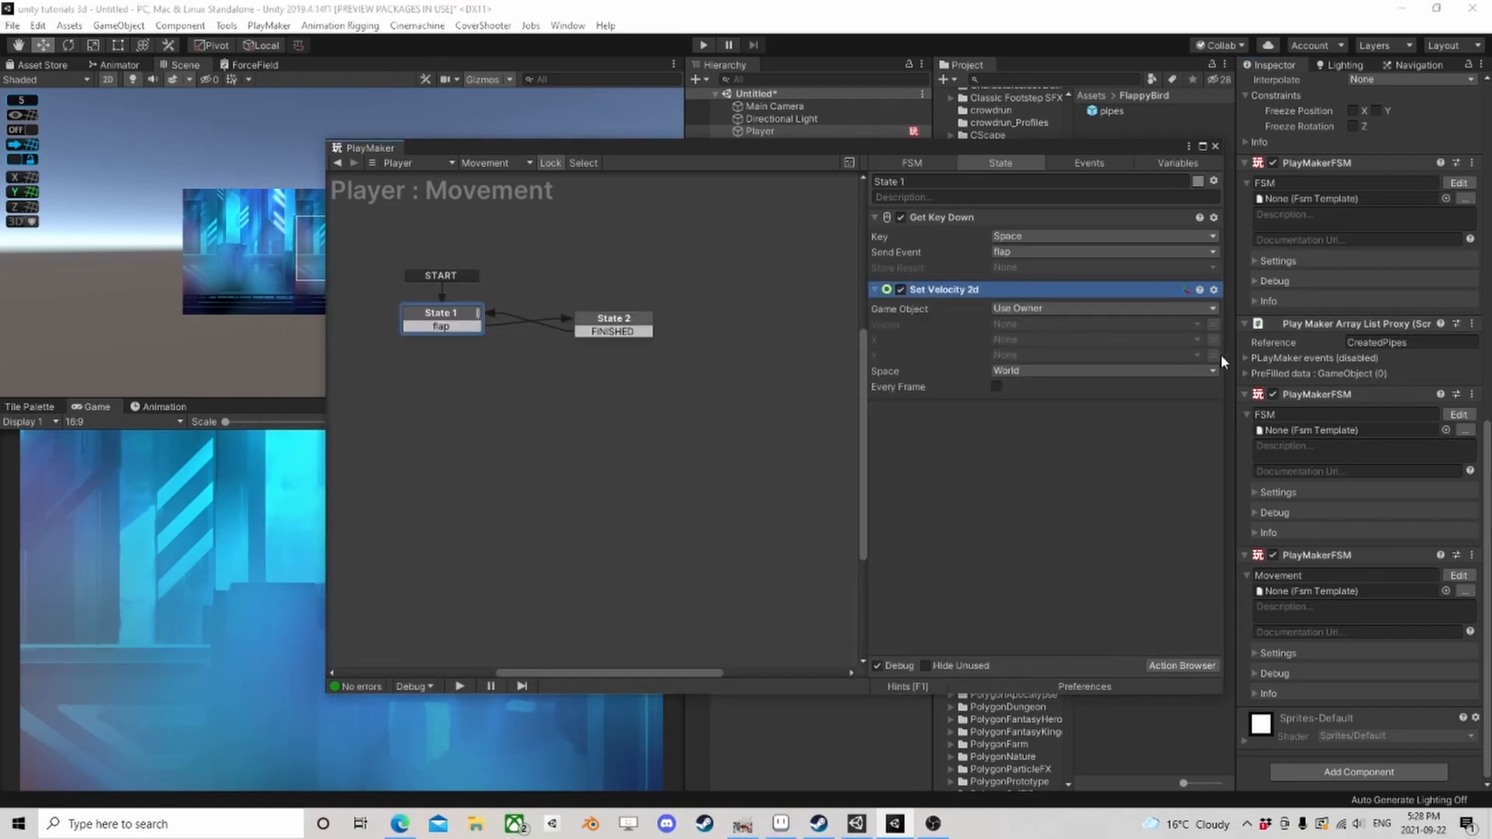
Step: Set the Set Velocity 2d action's X to 4 in State 1 and enable Every Frame
left_click(1213, 340)
type("4")
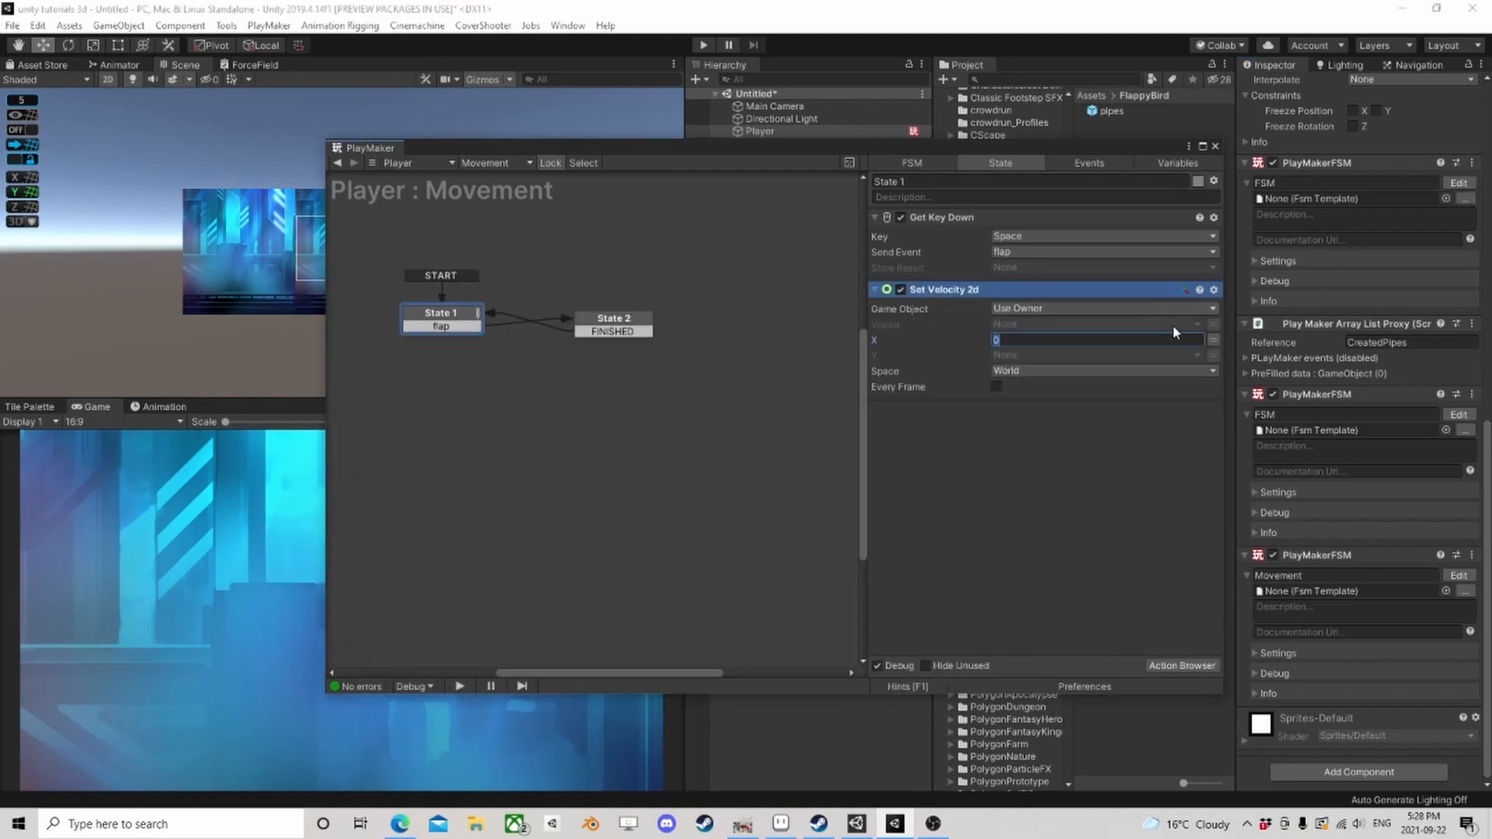
left_click(996, 386)
Step: Remove the Add Force action from State 2 of the Movement FSM
left_click_drag(619, 320, 613, 322)
right_click(929, 217)
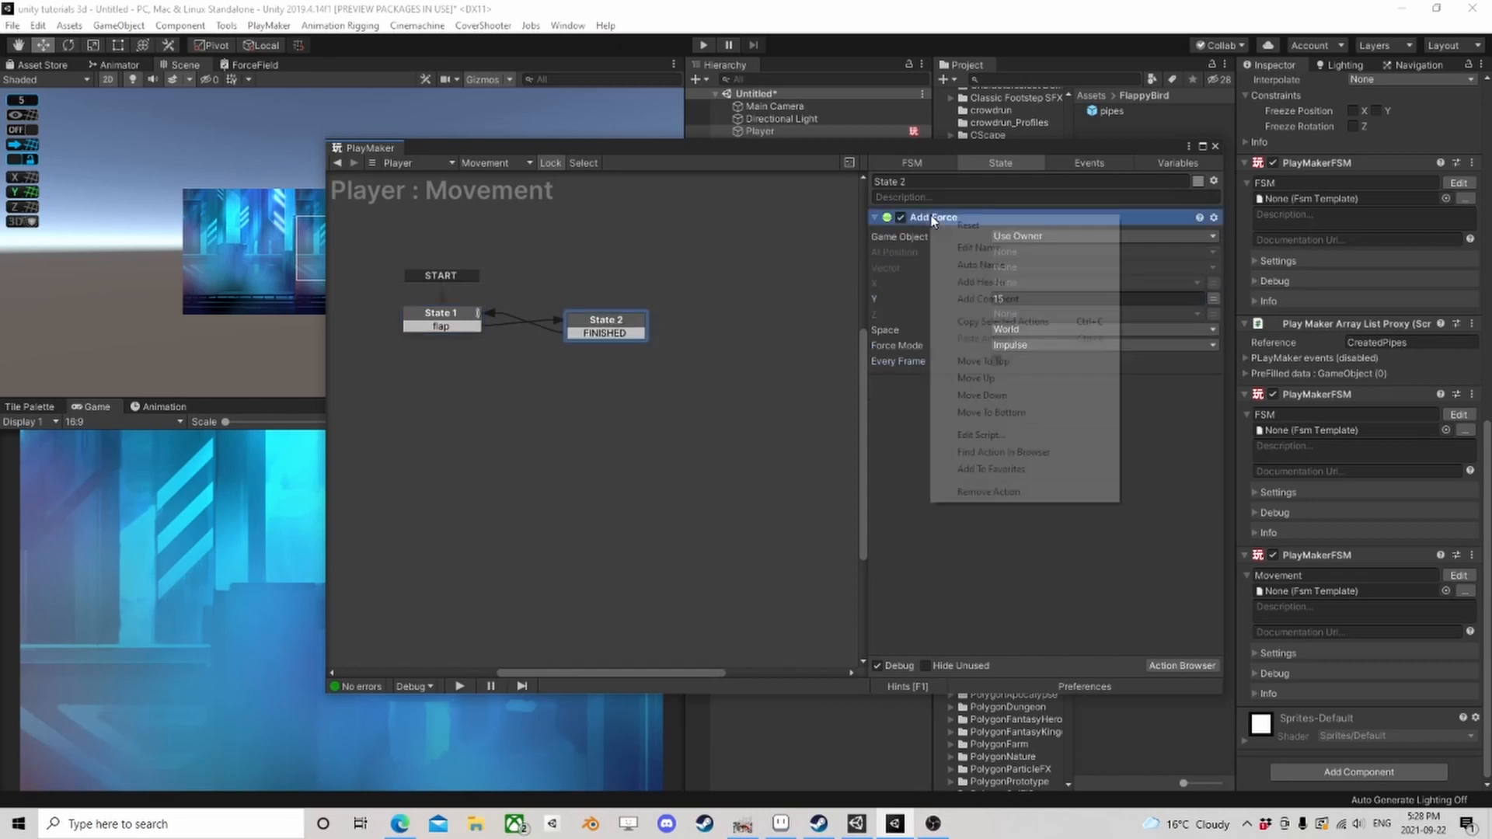
left_click(1010, 498)
Step: Add the Physics2D Add Force 2d action to State 2 and delete the extra Chronos version of Add Force 2d
left_click(1182, 666)
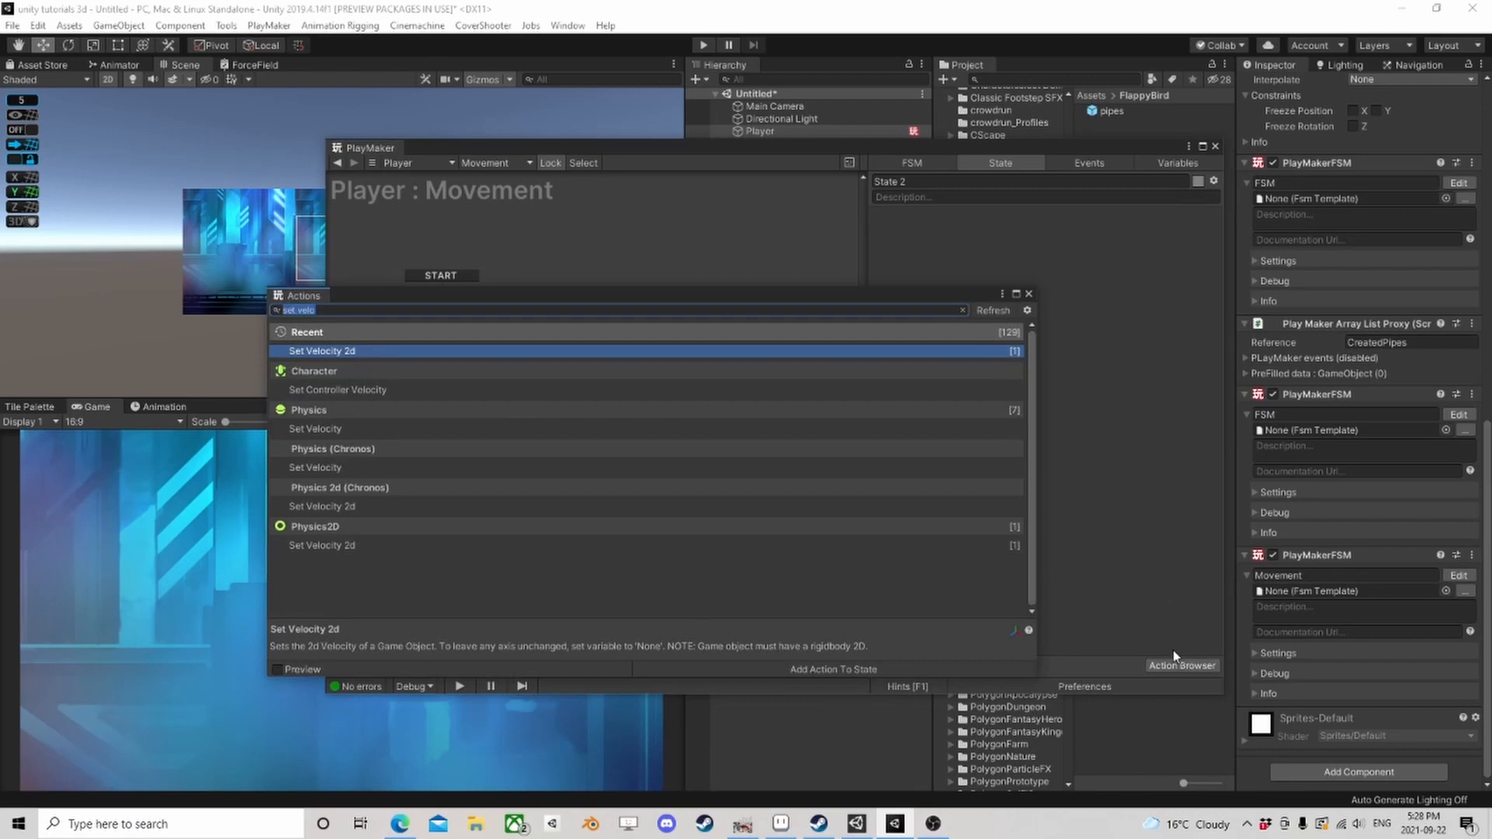
type("add")
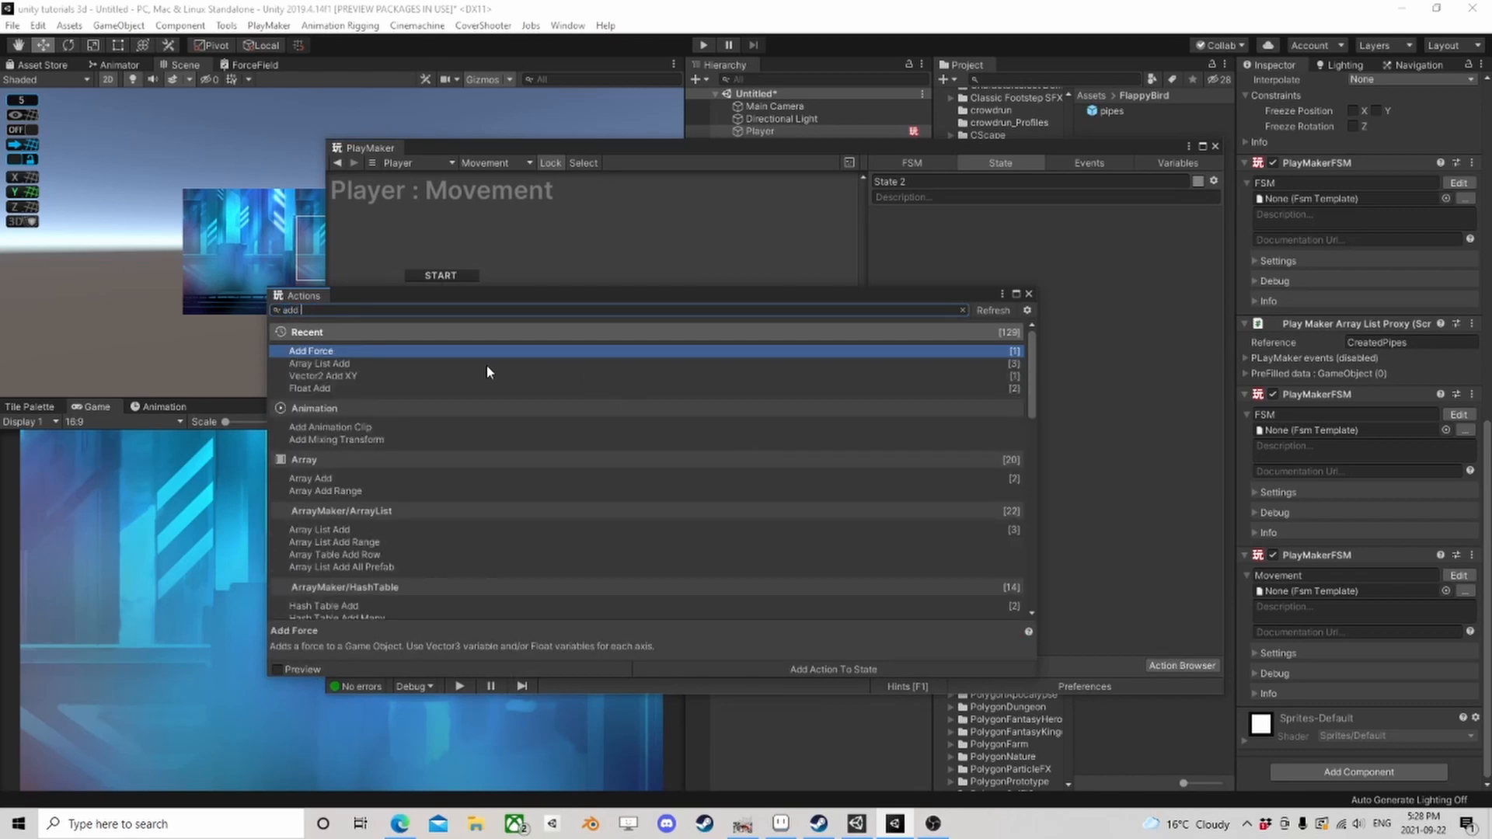
type(" force")
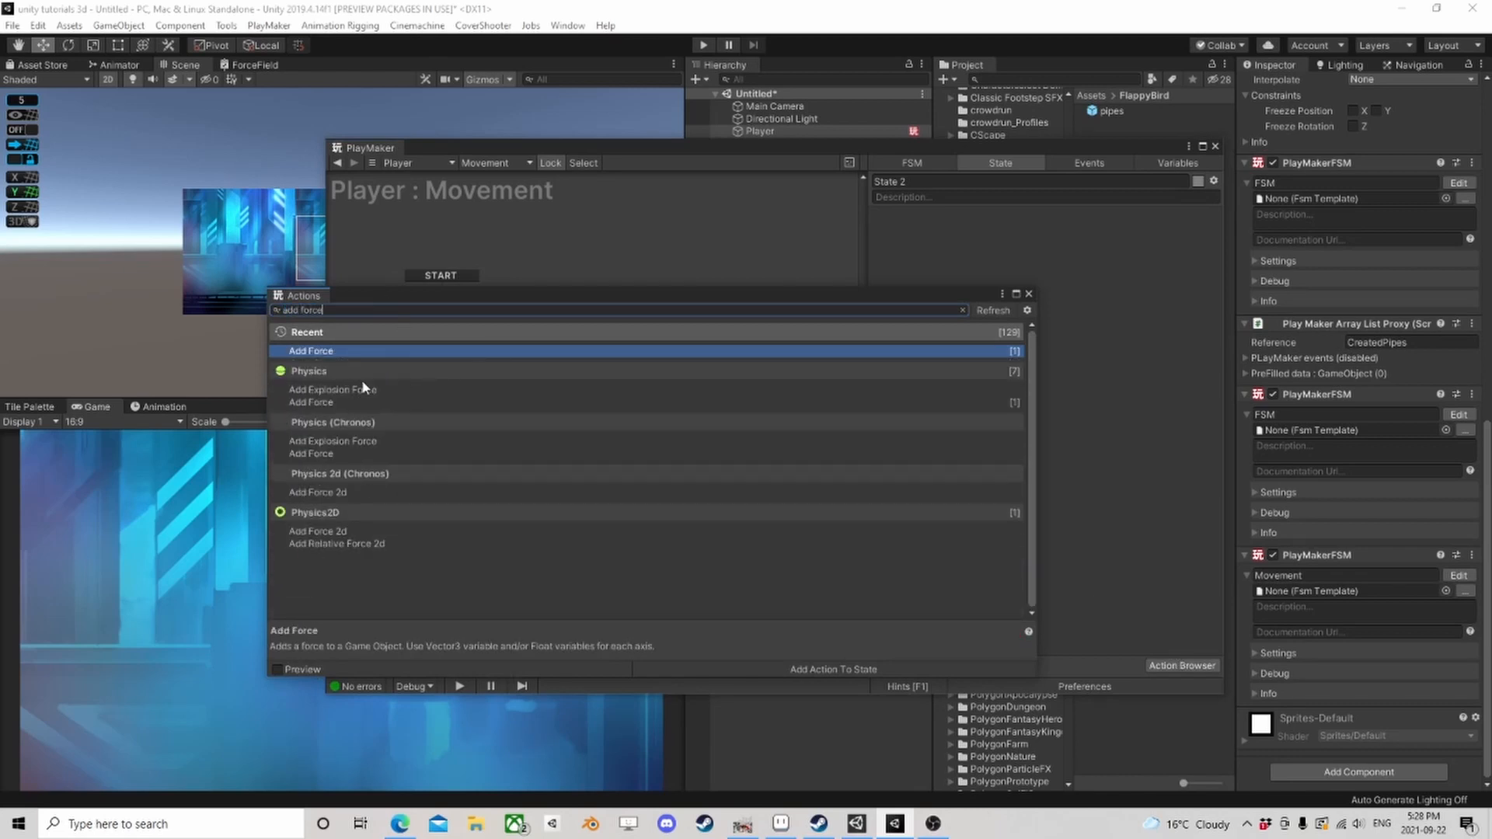
double_click(353, 490)
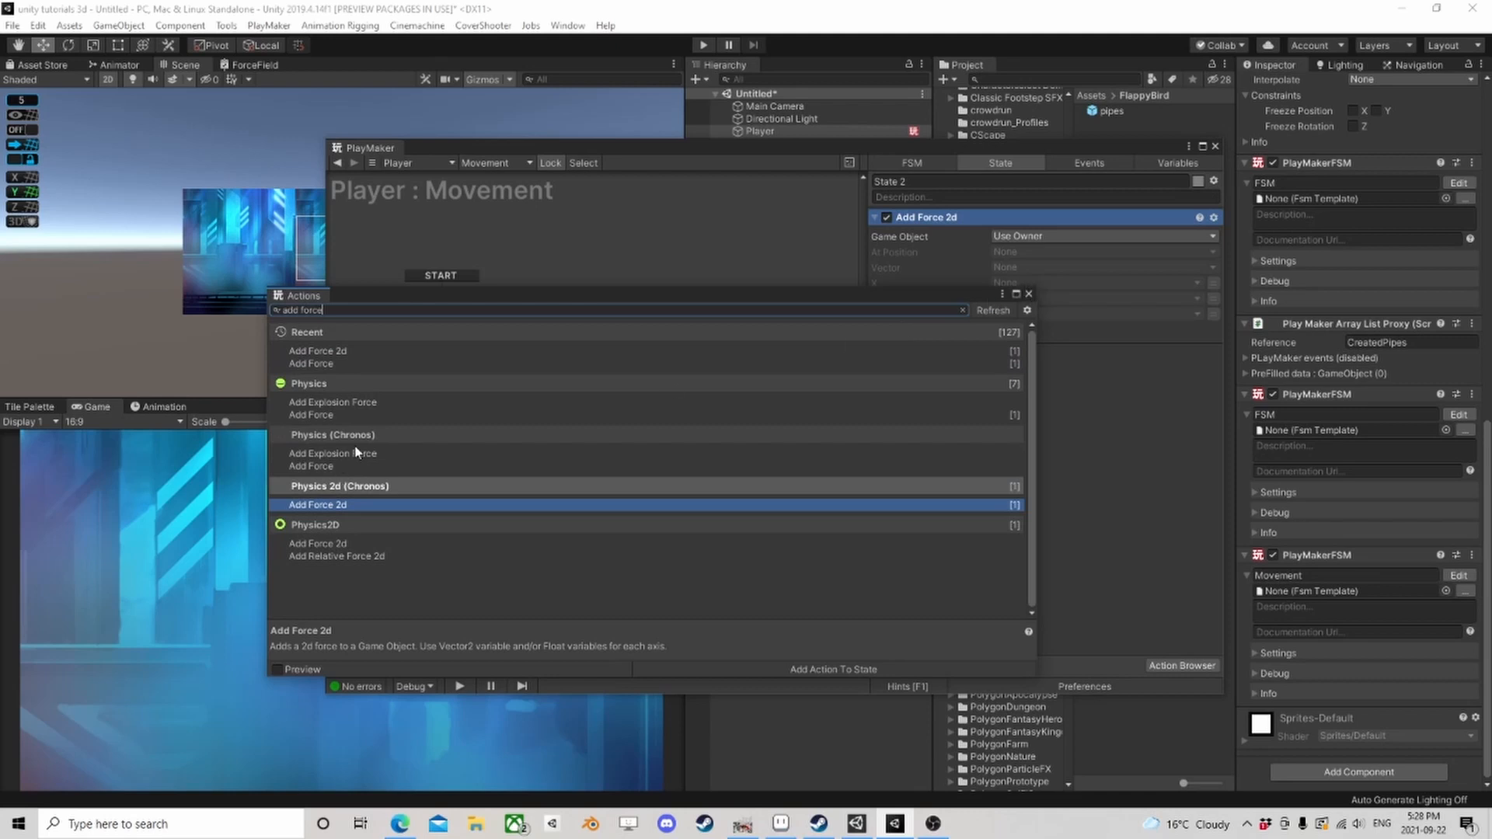
double_click(334, 546)
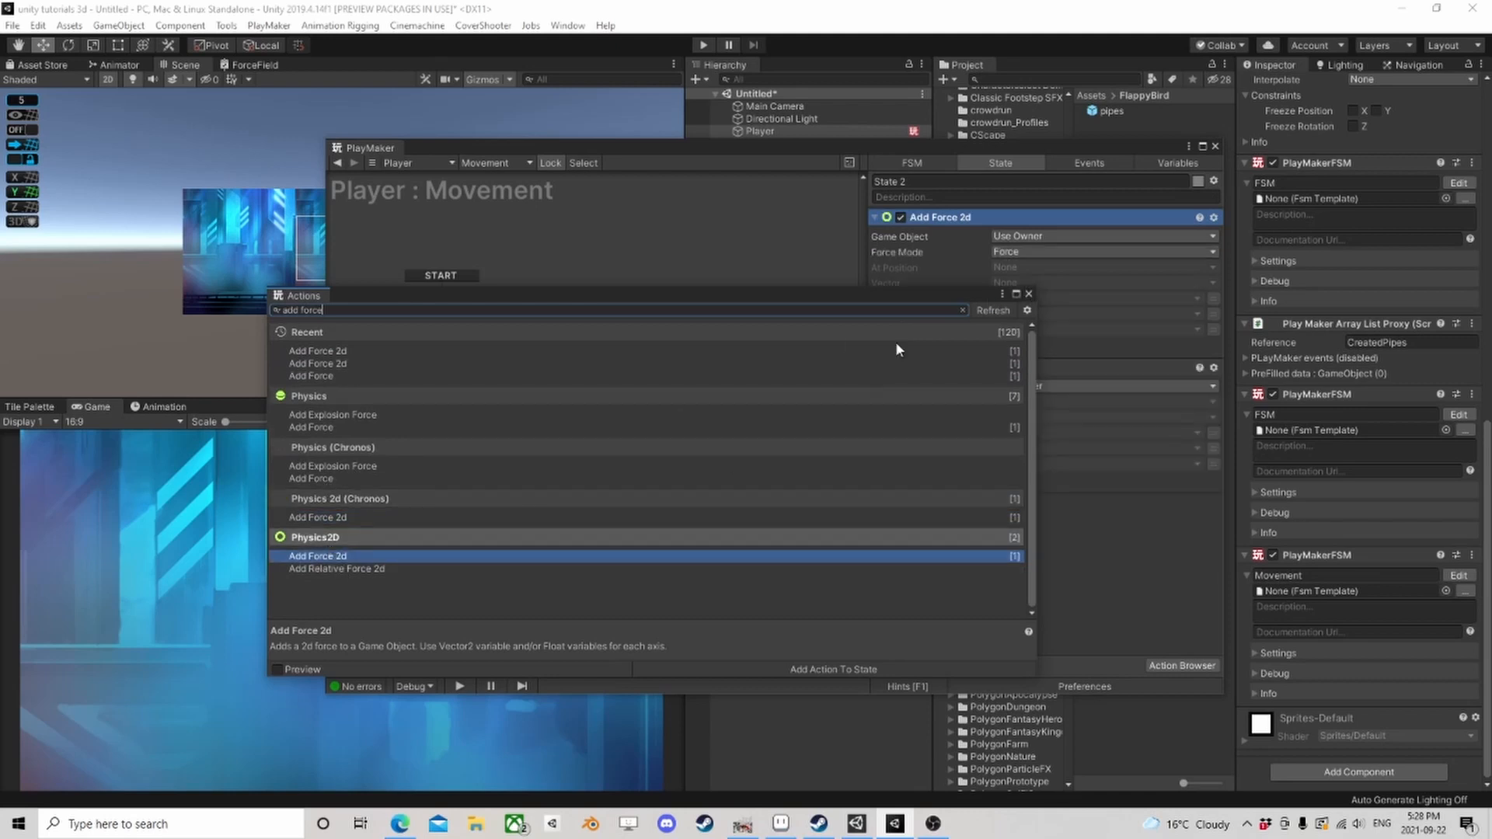
left_click(1028, 293)
left_click(931, 368)
key("Delete")
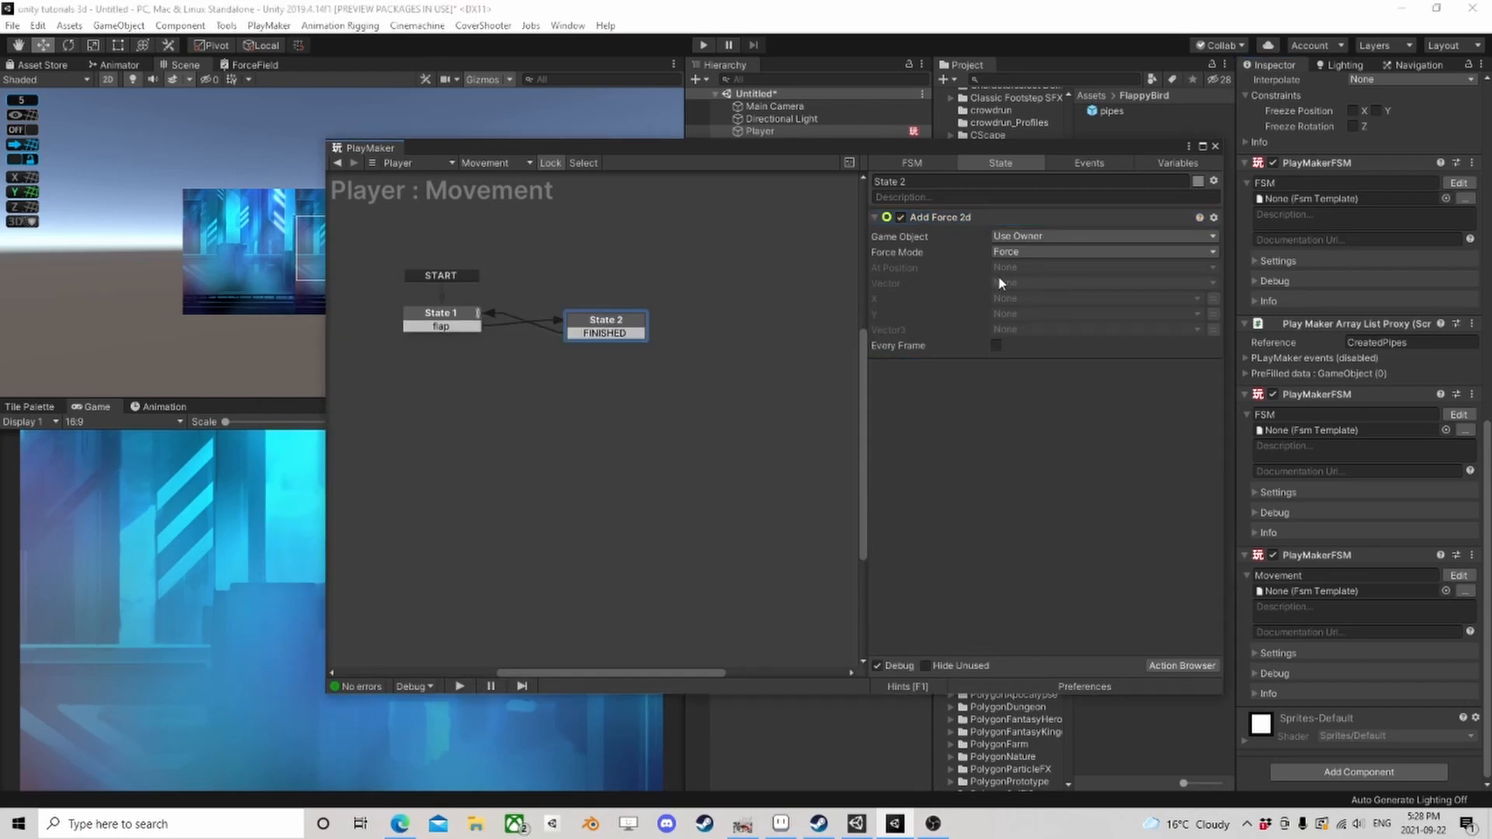
Step: Set the Add Force 2d action's force mode to Impulse in State 2
left_click(1017, 255)
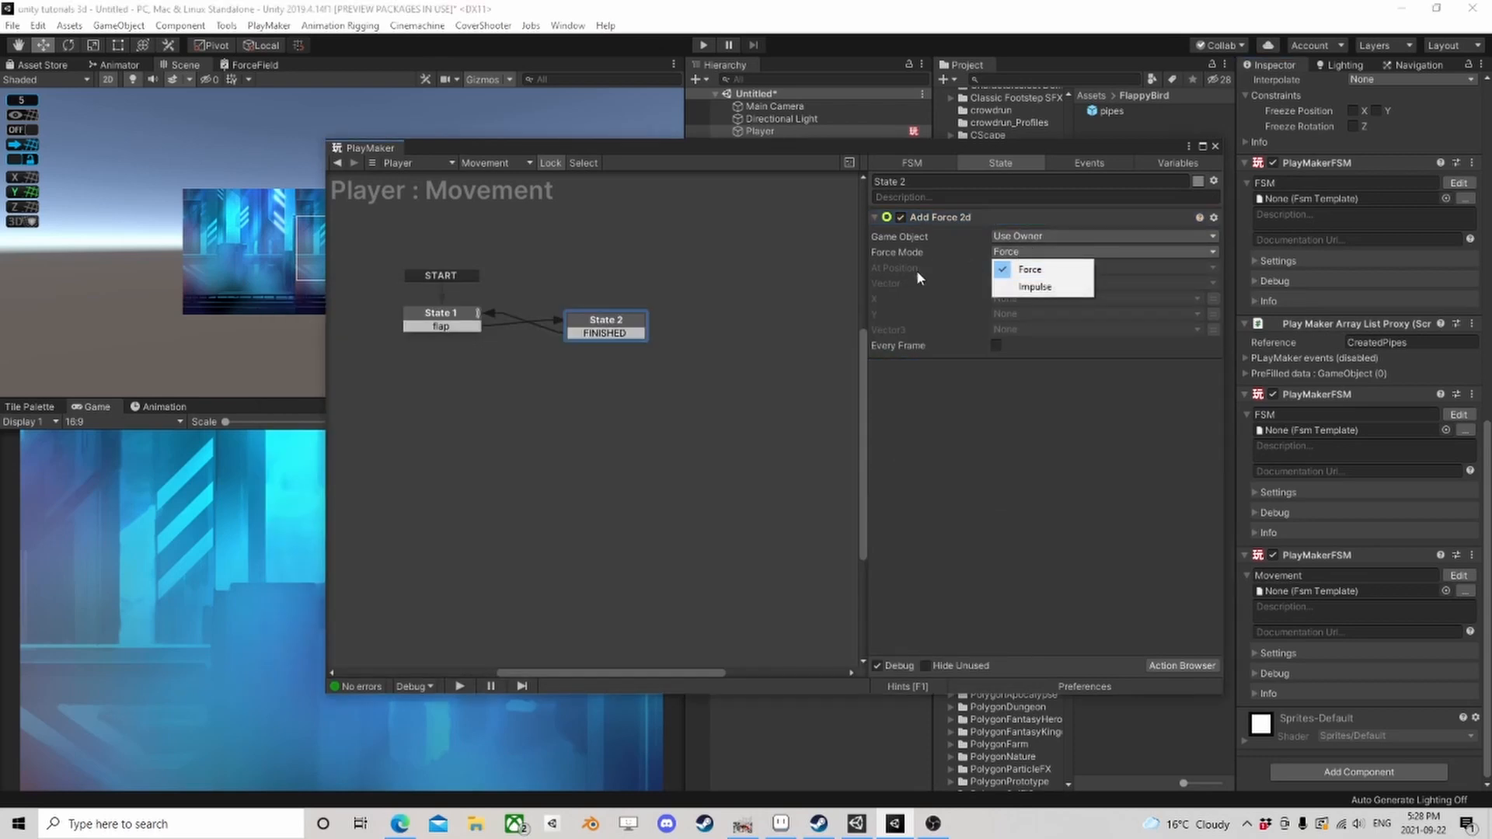
left_click(917, 272)
left_click(1021, 255)
left_click(1041, 288)
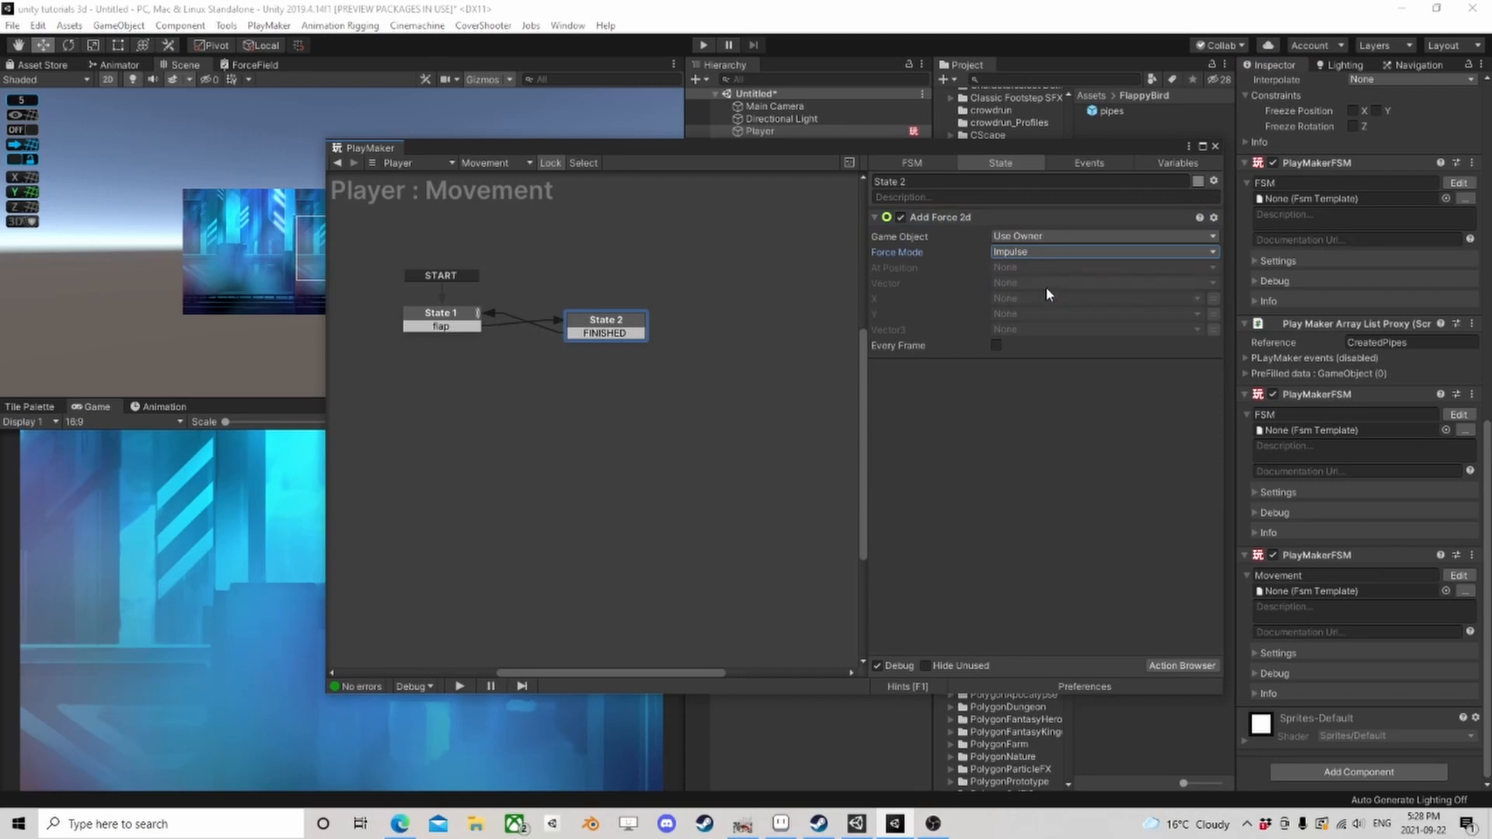
Step: Set the Y value of State 2's Add Force 2d action to 15
left_click(1213, 314)
left_click(1150, 315)
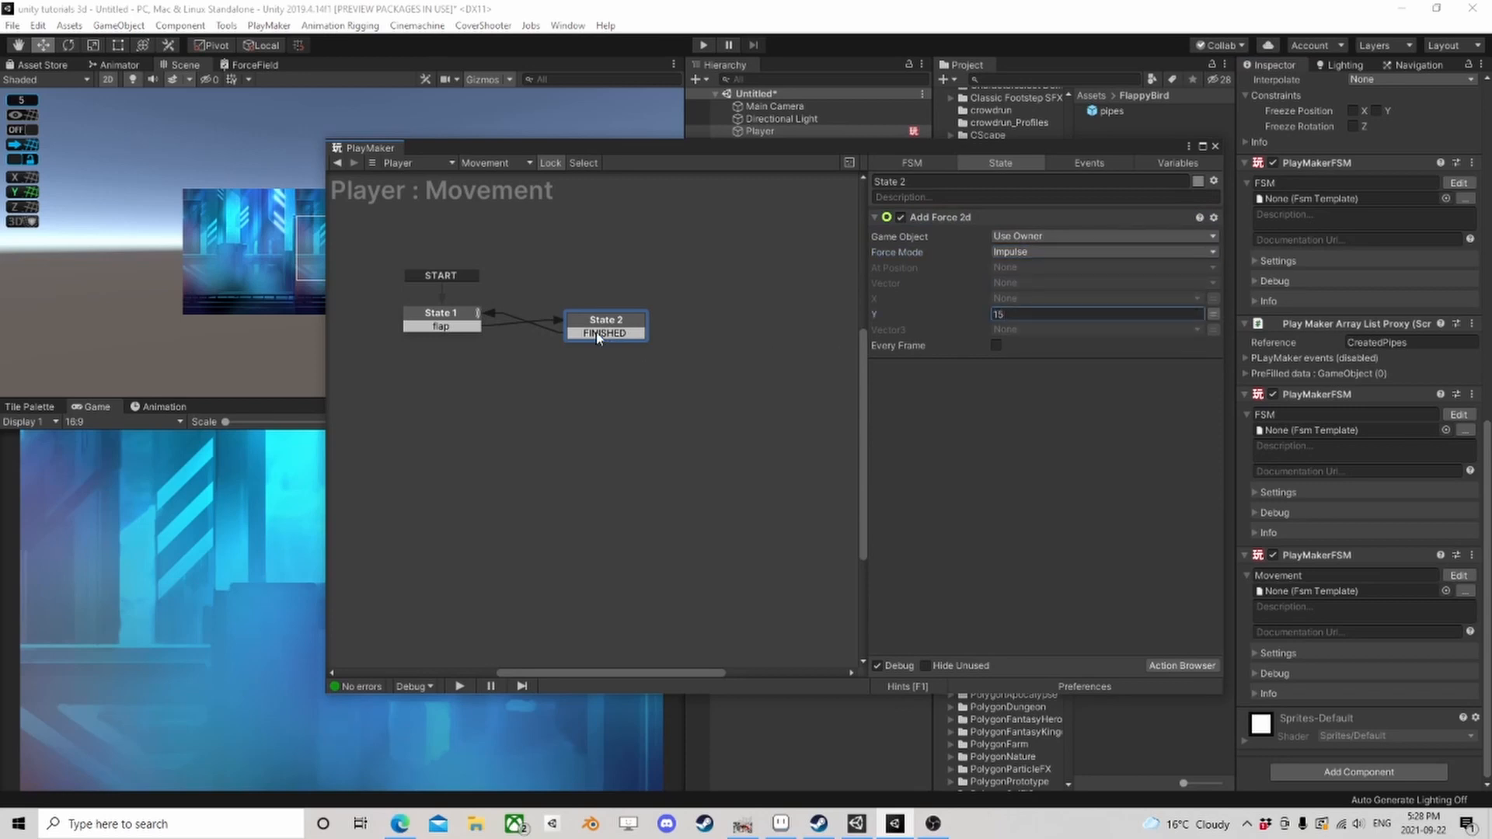
Step: Uncover the game view and play-test the player's flap several times, ending the test run
left_click_drag(986, 149, 1173, 130)
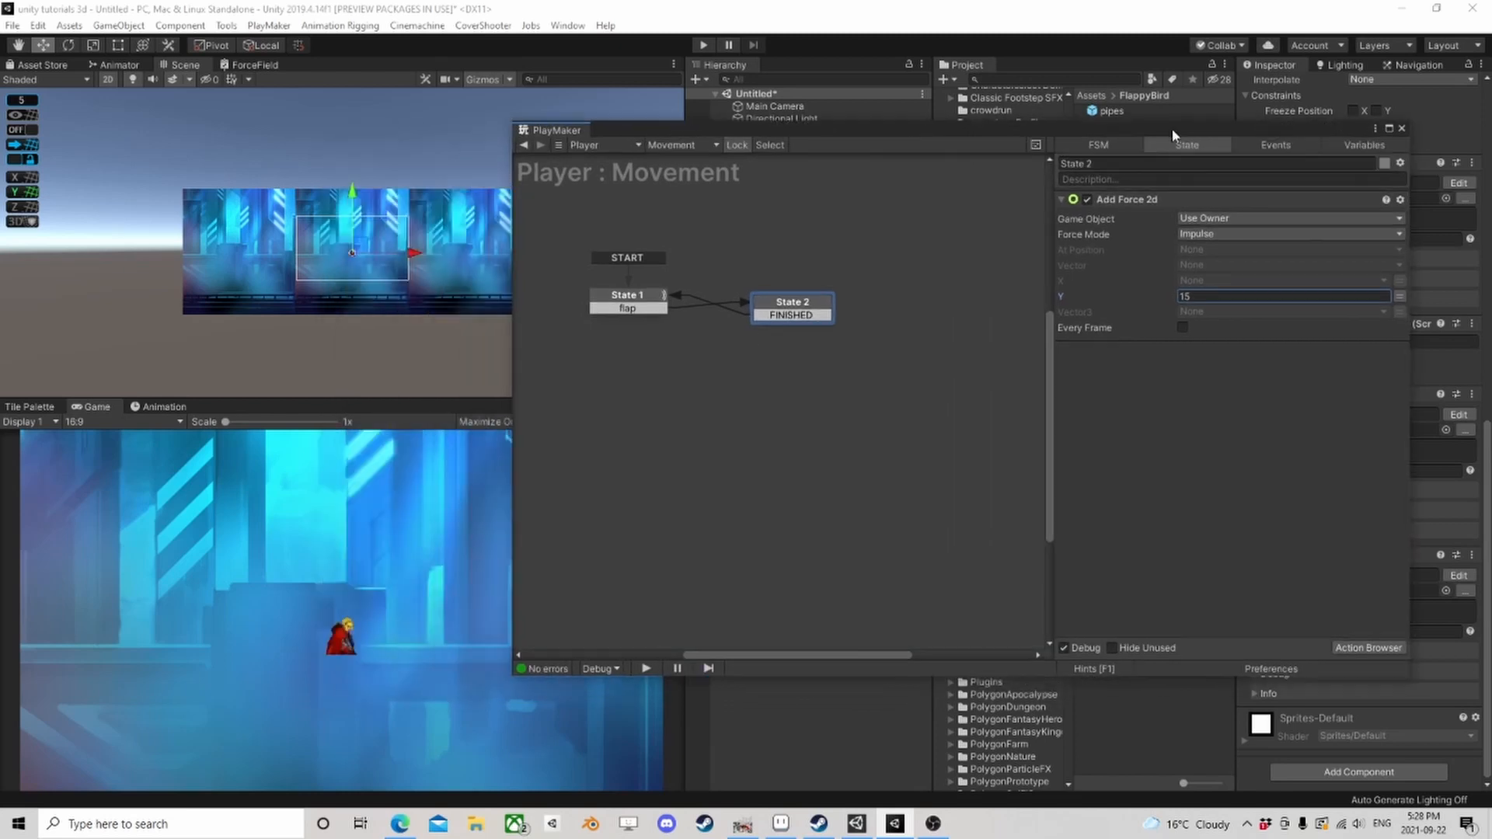
left_click(703, 46)
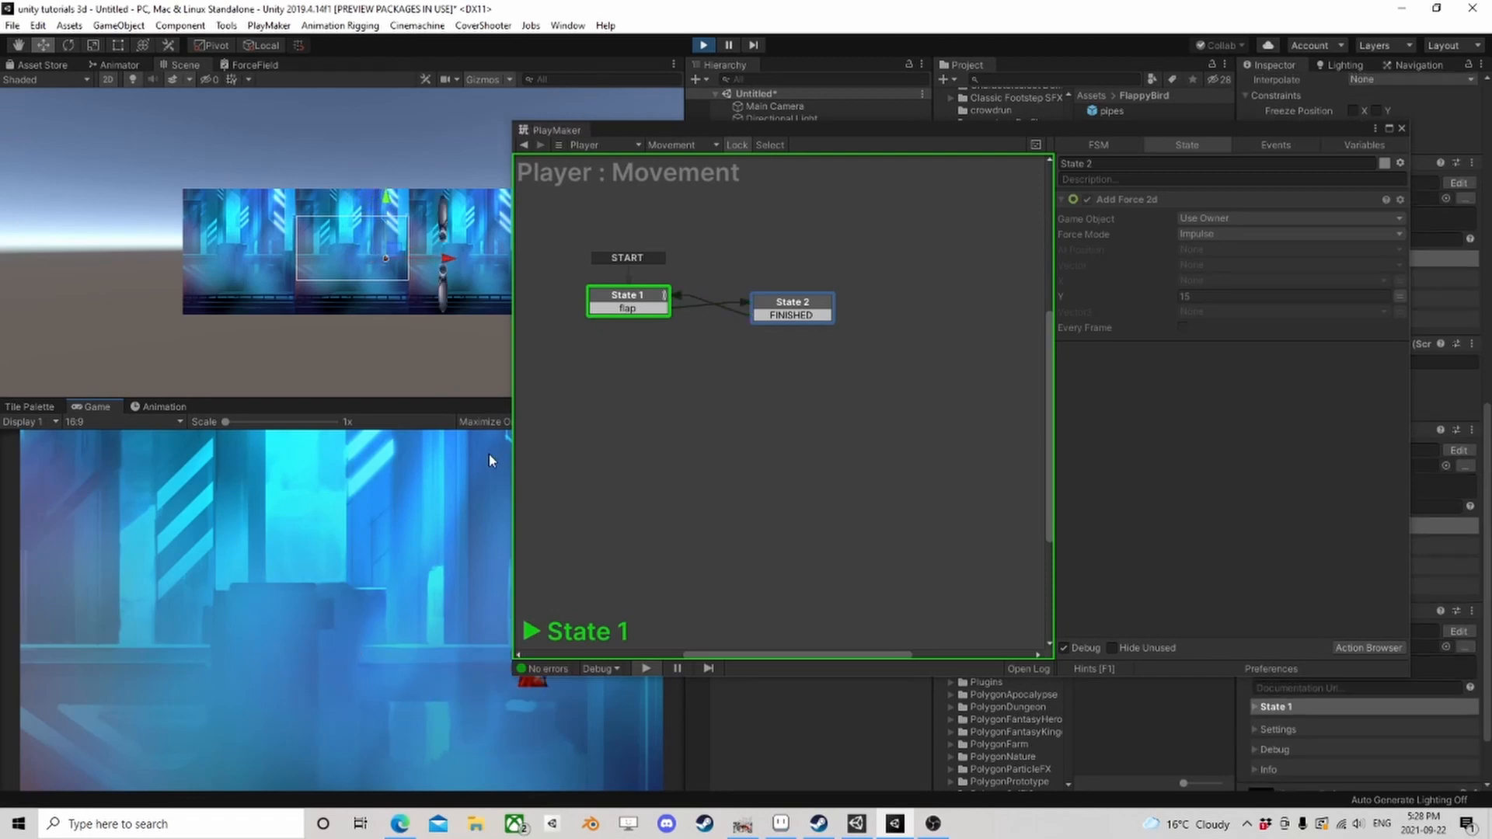
key("space")
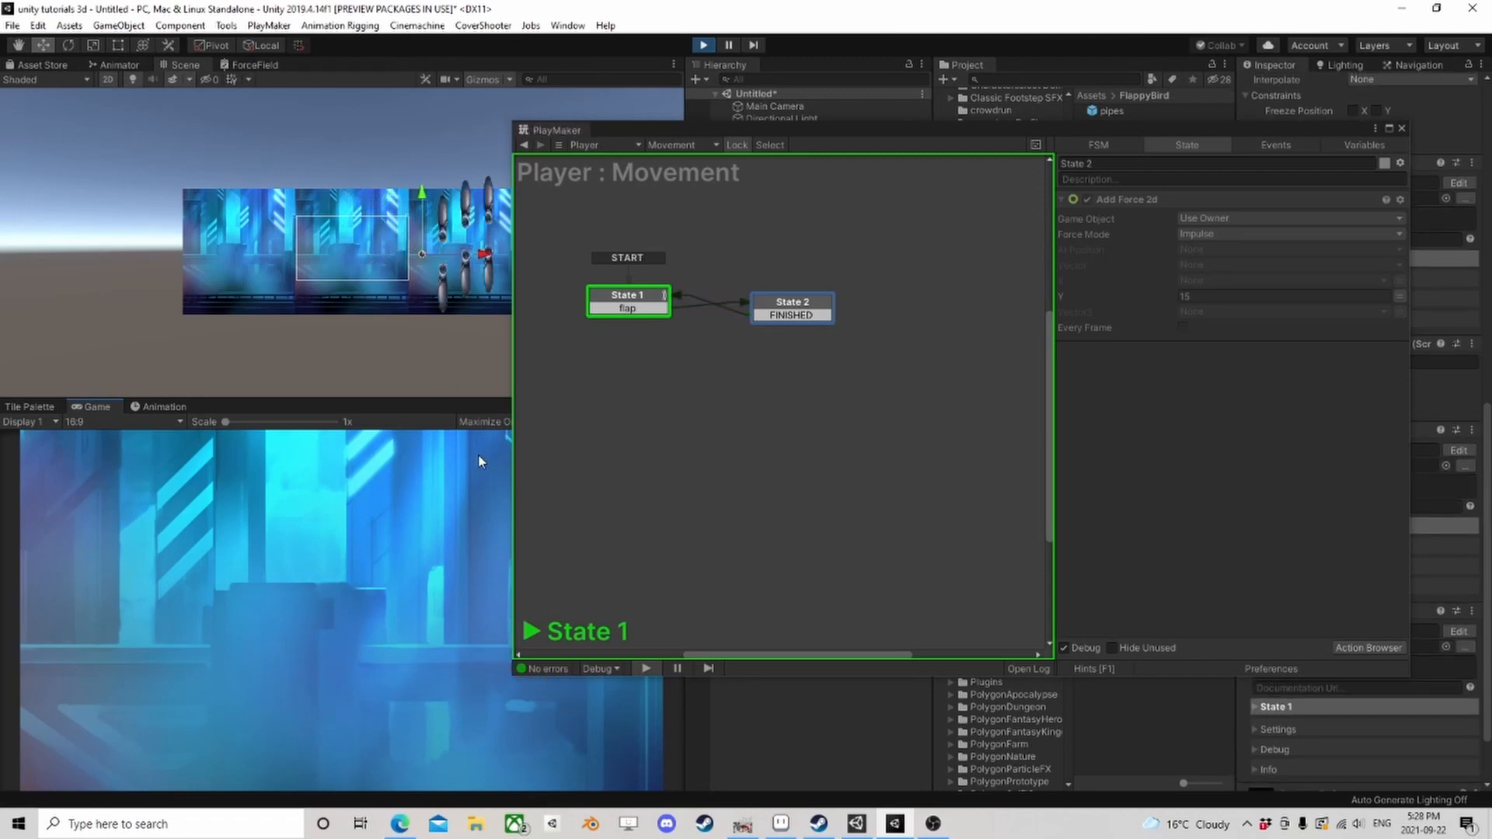
key("space")
key("space")
key("space")
key("space")
key("space")
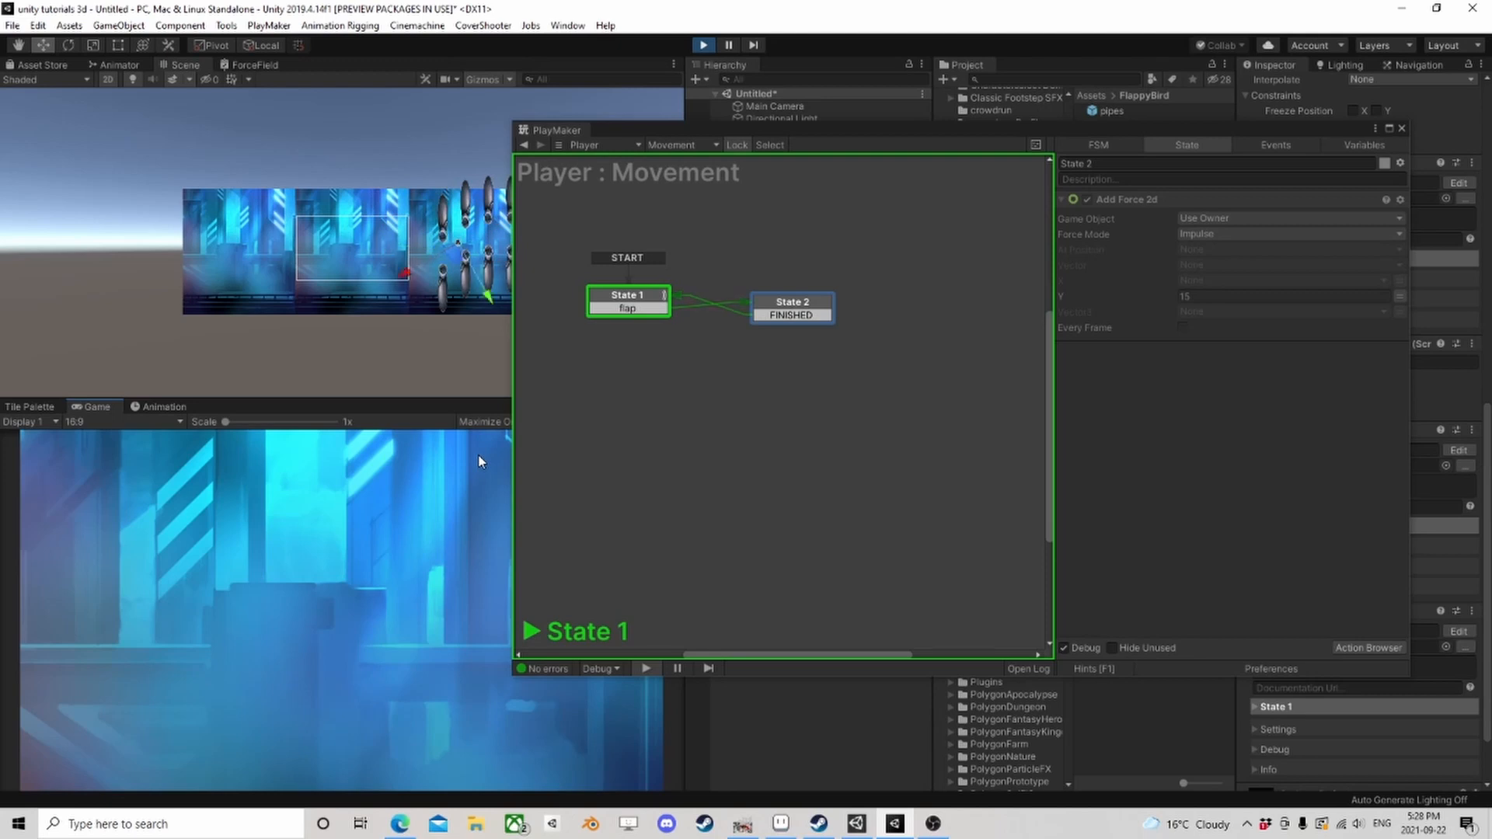
left_click(702, 44)
Step: Review the actions of both movement states and set State 1's Set Velocity 2d X value to 5
left_click_drag(874, 133, 605, 141)
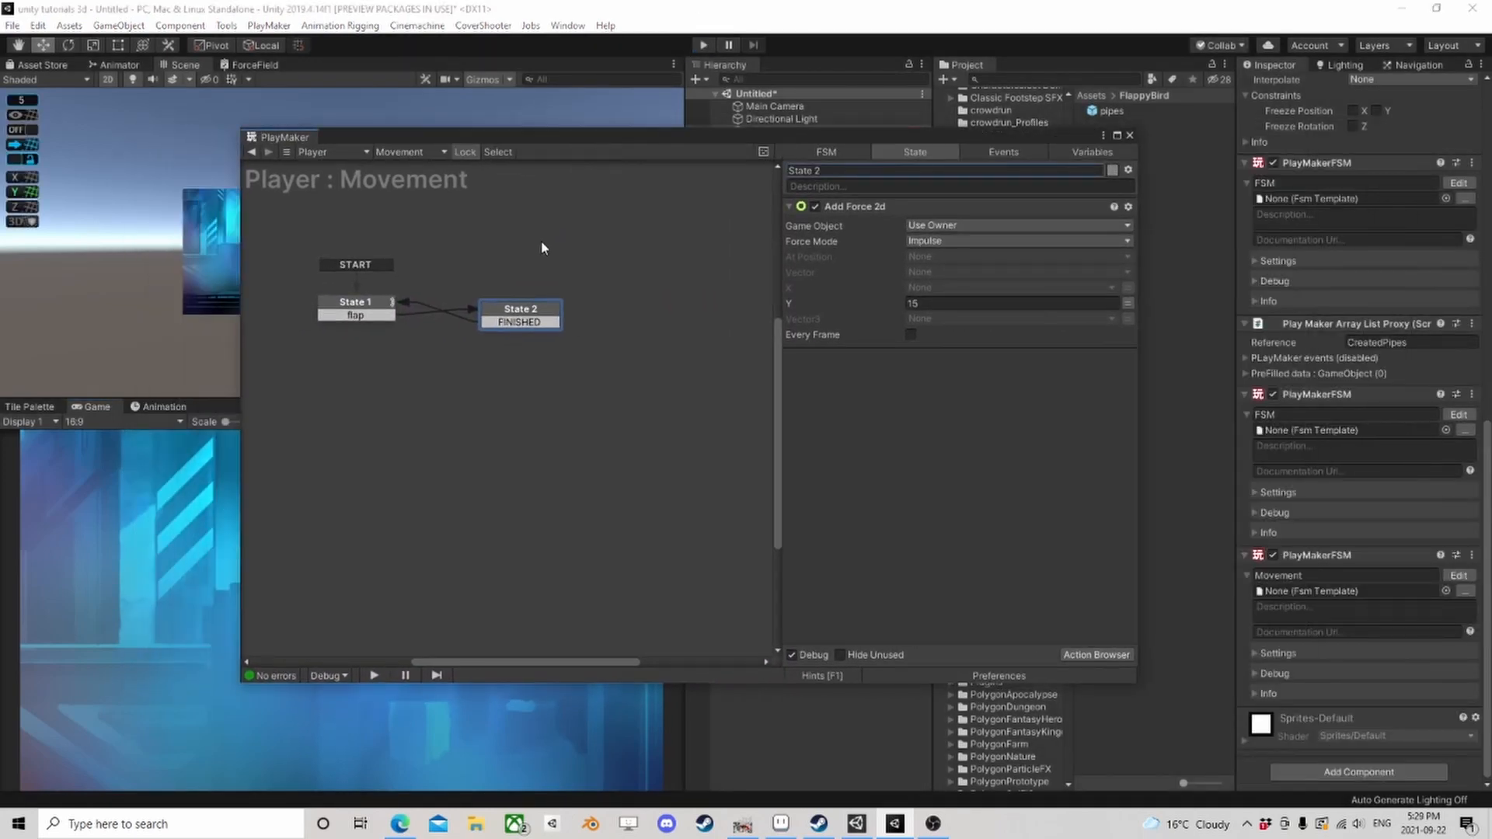
left_click(363, 313)
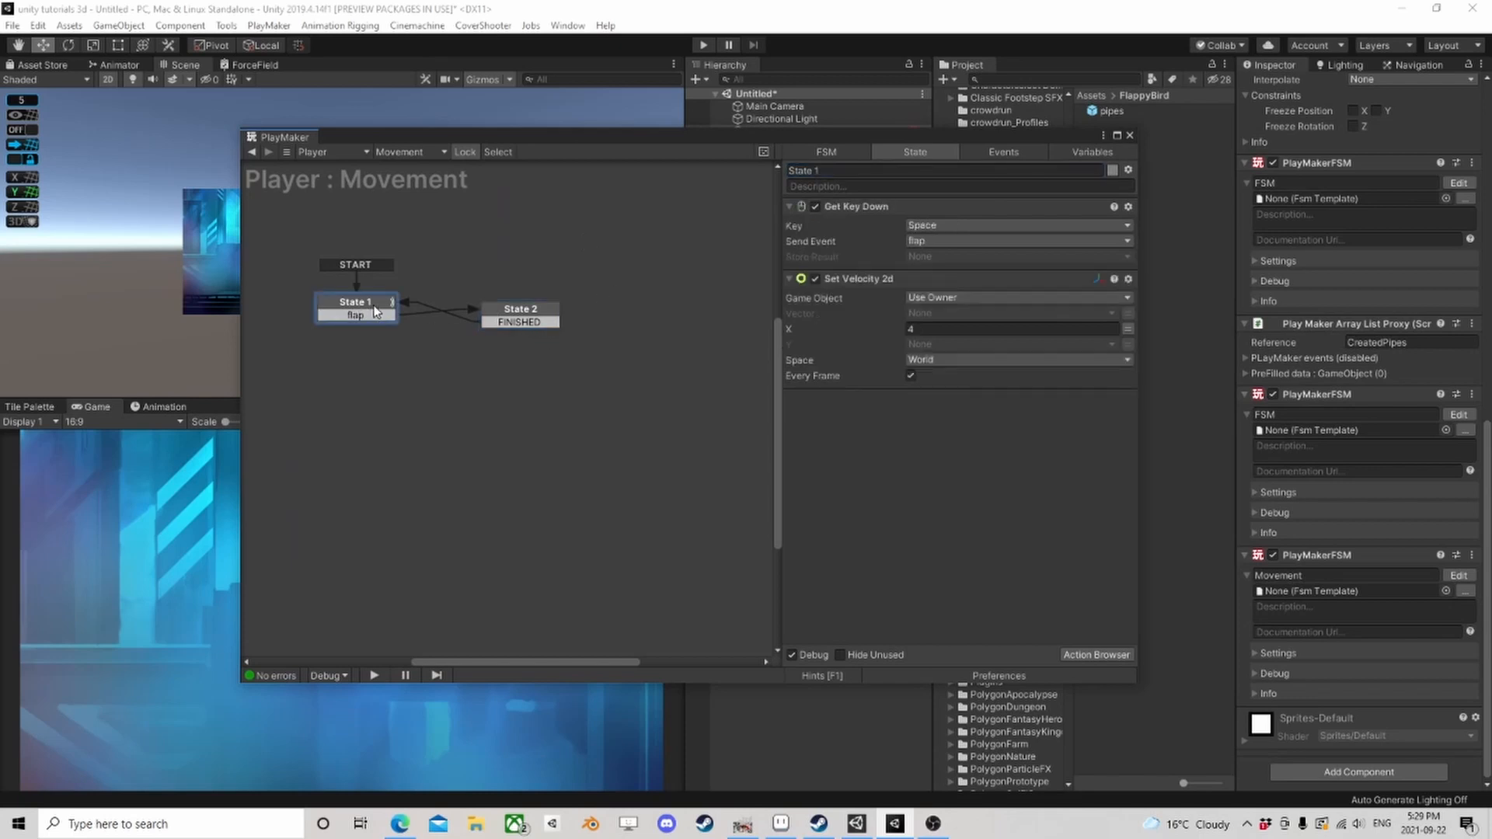
left_click(529, 325)
left_click(929, 303)
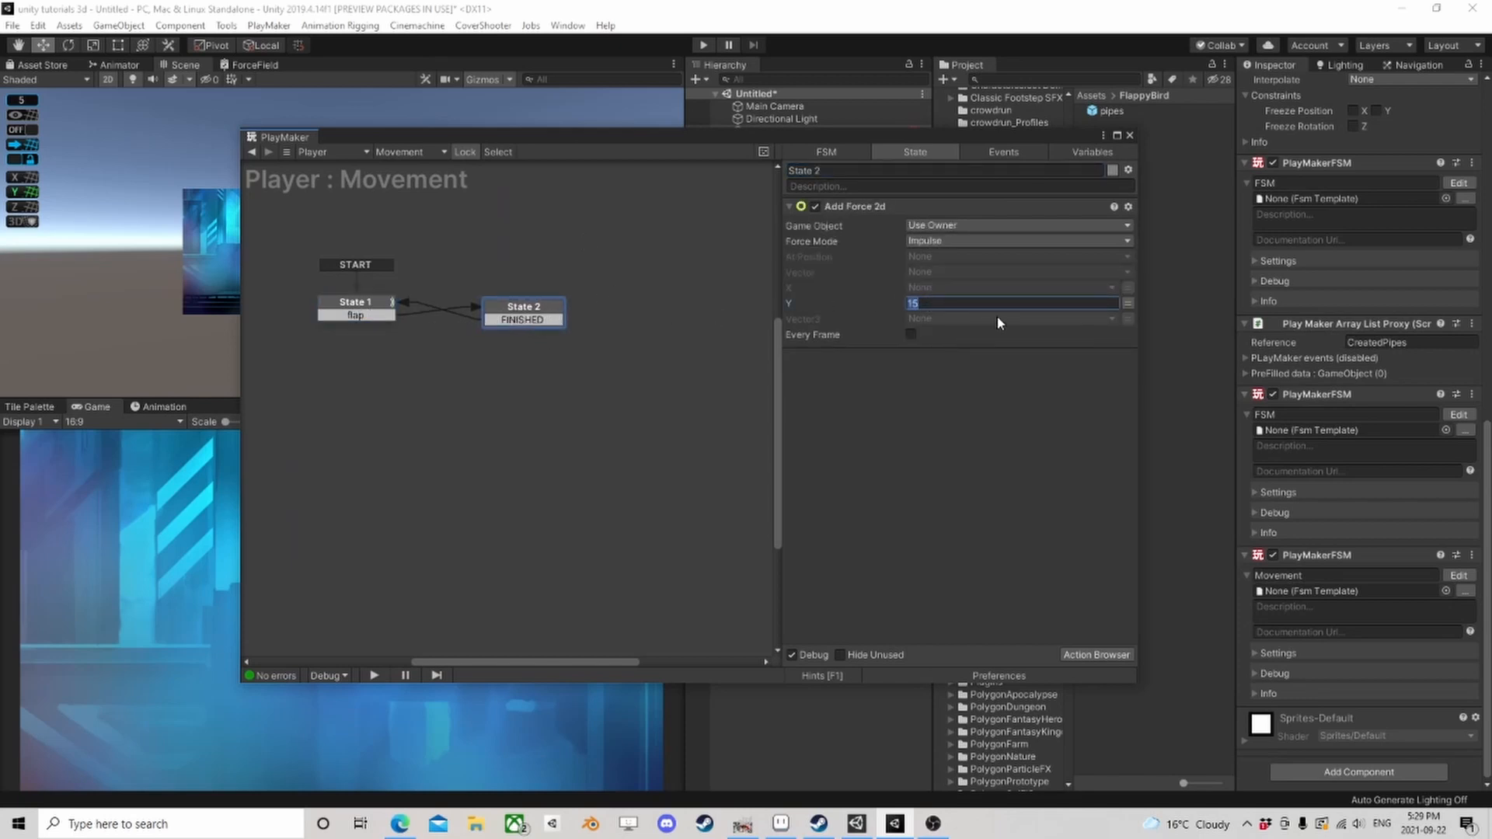
left_click(364, 307)
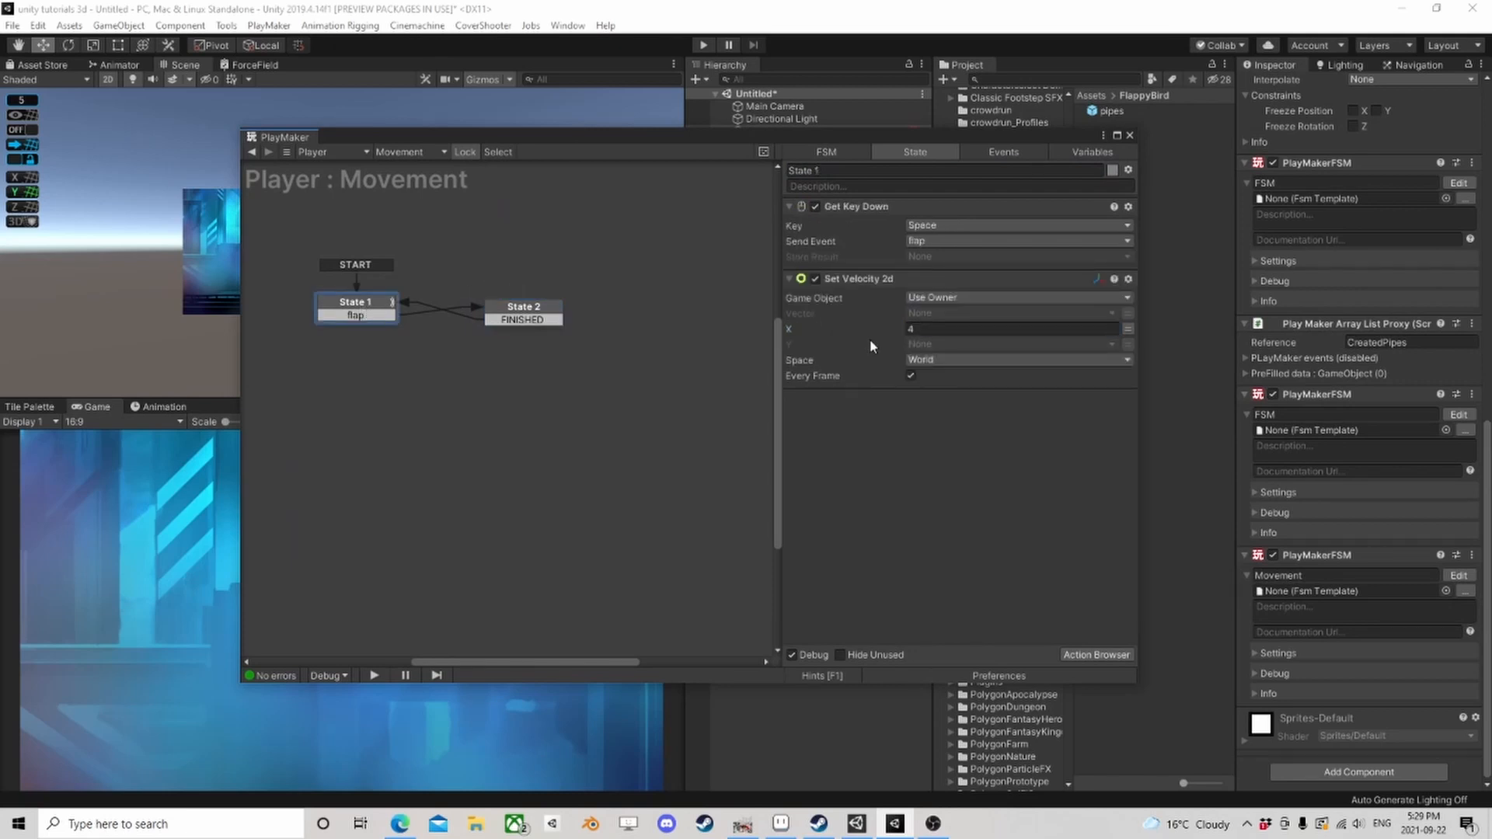
left_click(933, 329)
Step: Set the Gravity Scale of the player's Rigidbody 2D to 1.5
scroll(1350, 398, "up", 10)
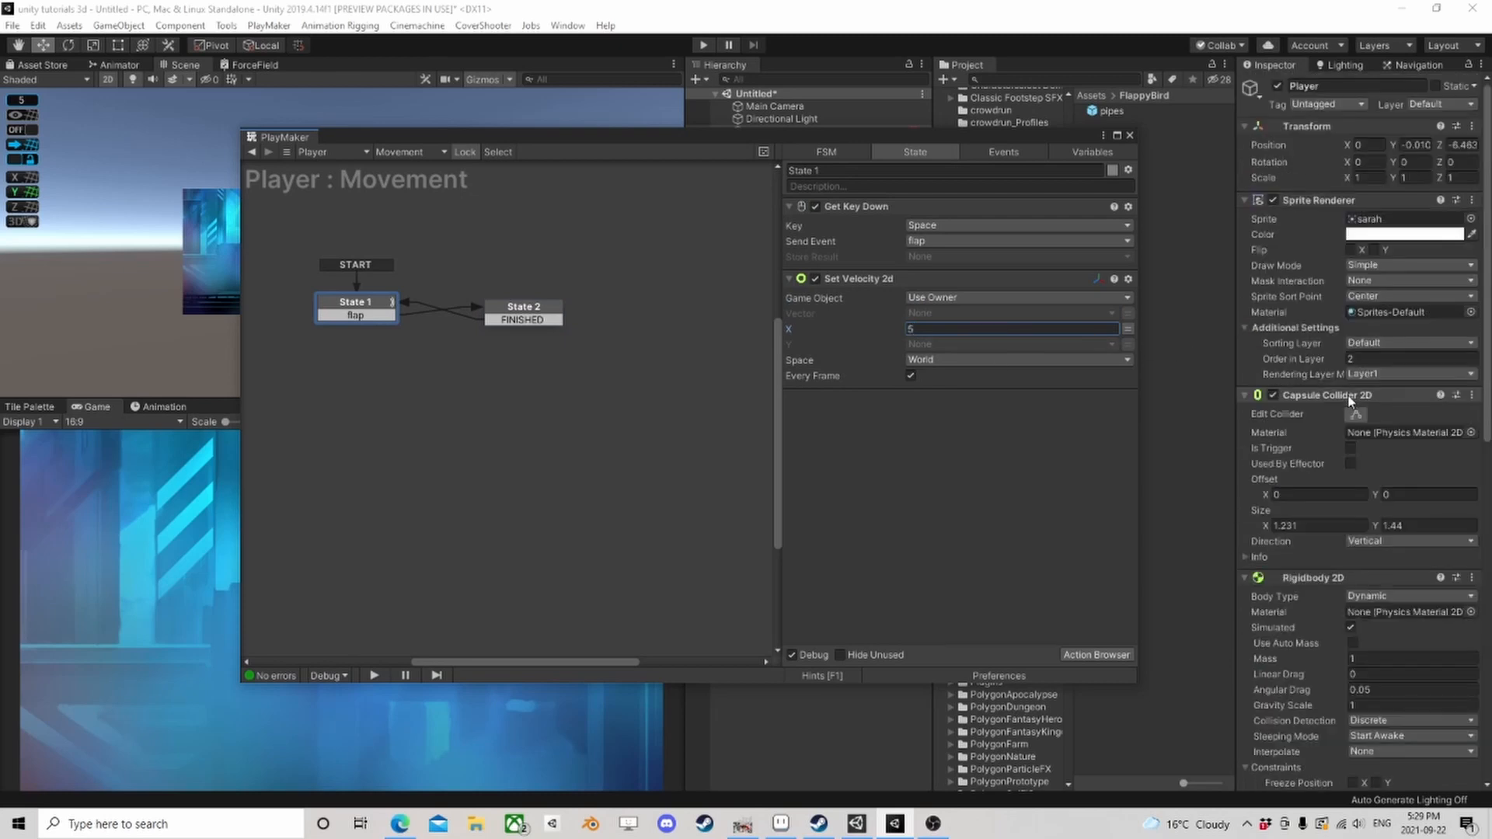
scroll(1383, 394, "down", 5)
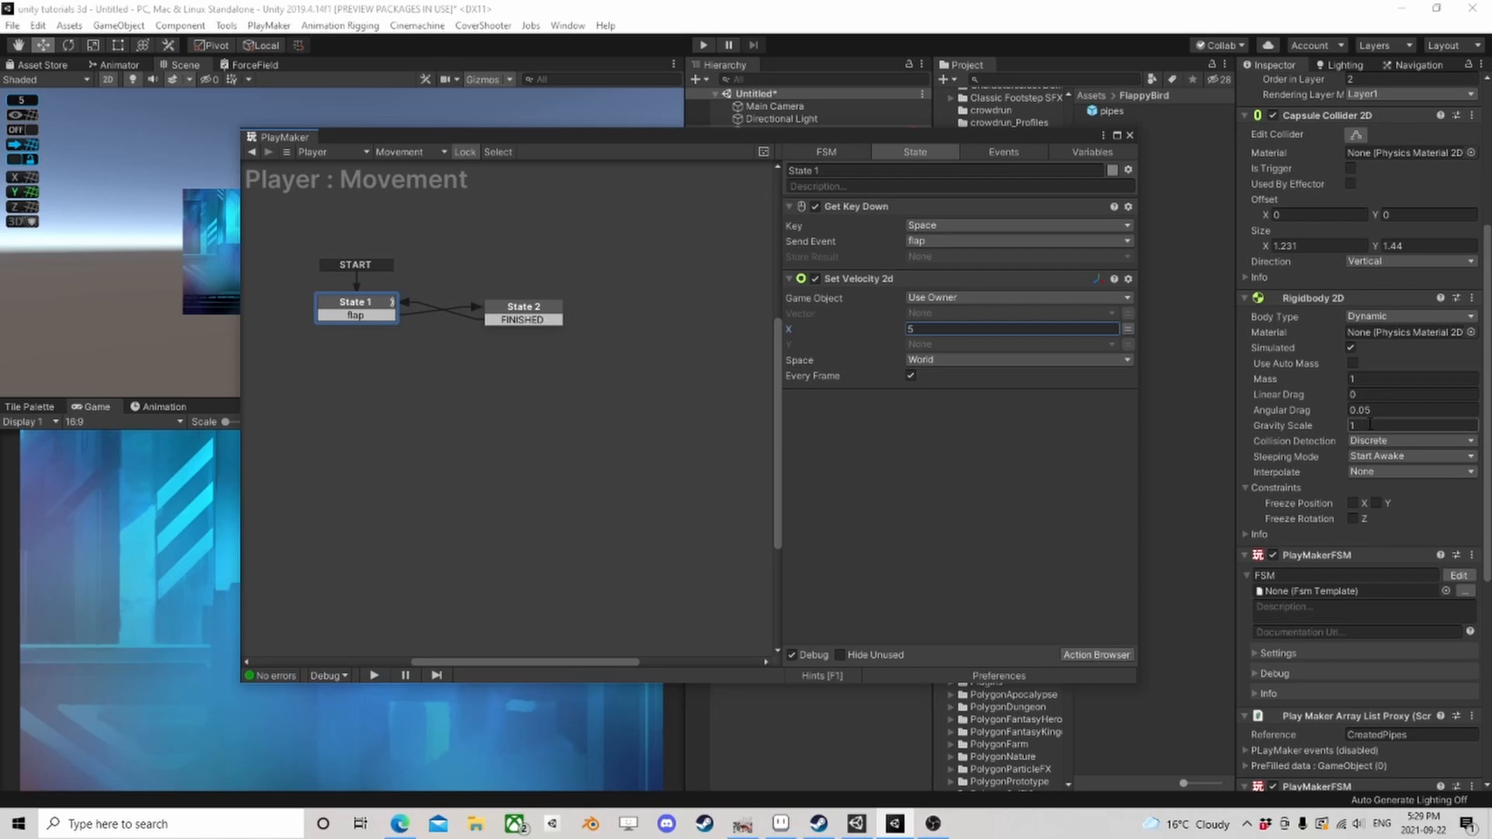
left_click(1369, 424)
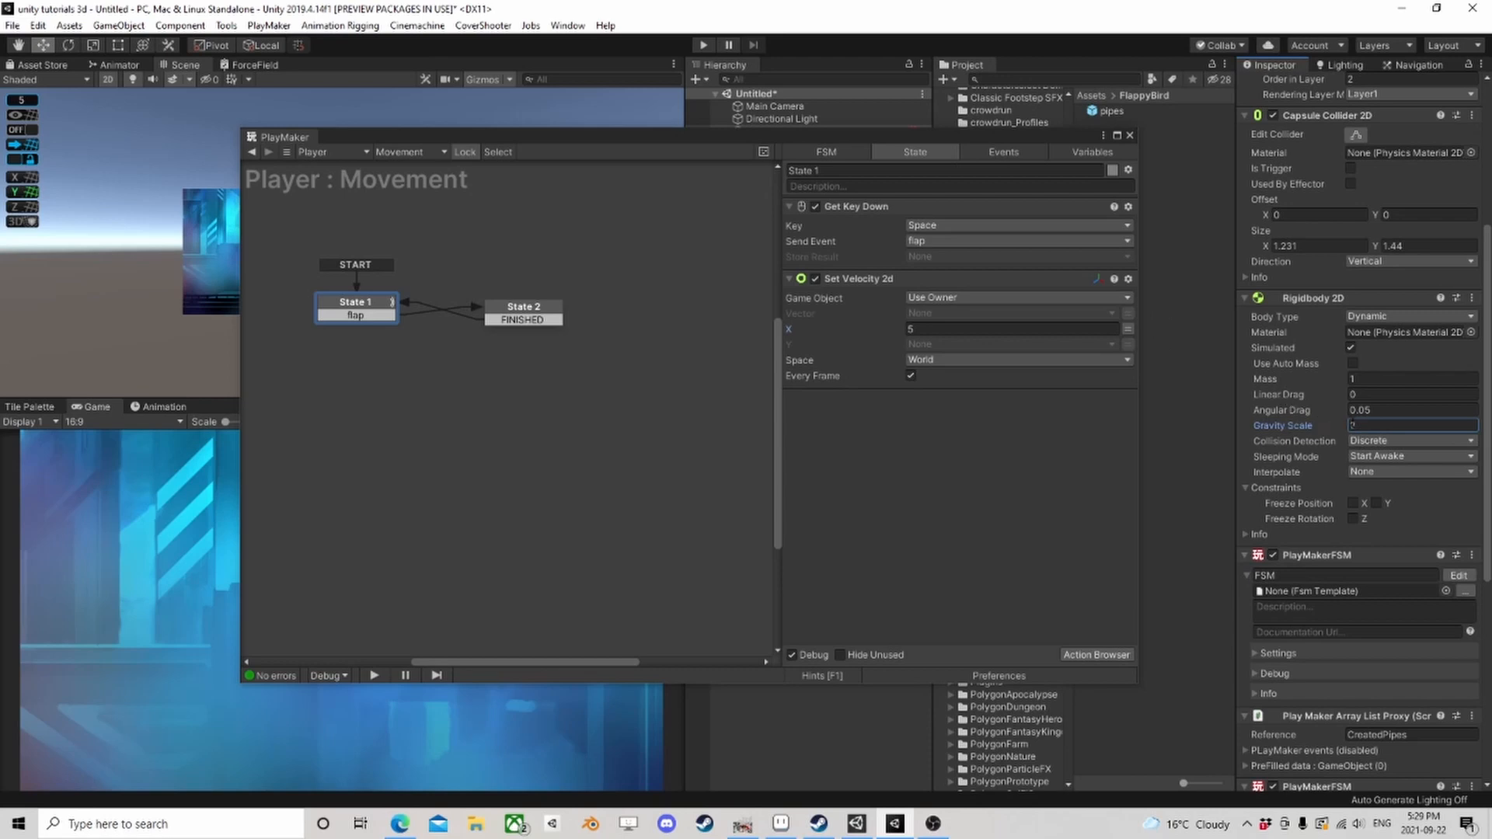
left_click(1285, 426)
type("1.5")
Step: Add the Physics 2d (Chronos) Get Velocity 2d action to State 2 below Add Force 2d
left_click(544, 315)
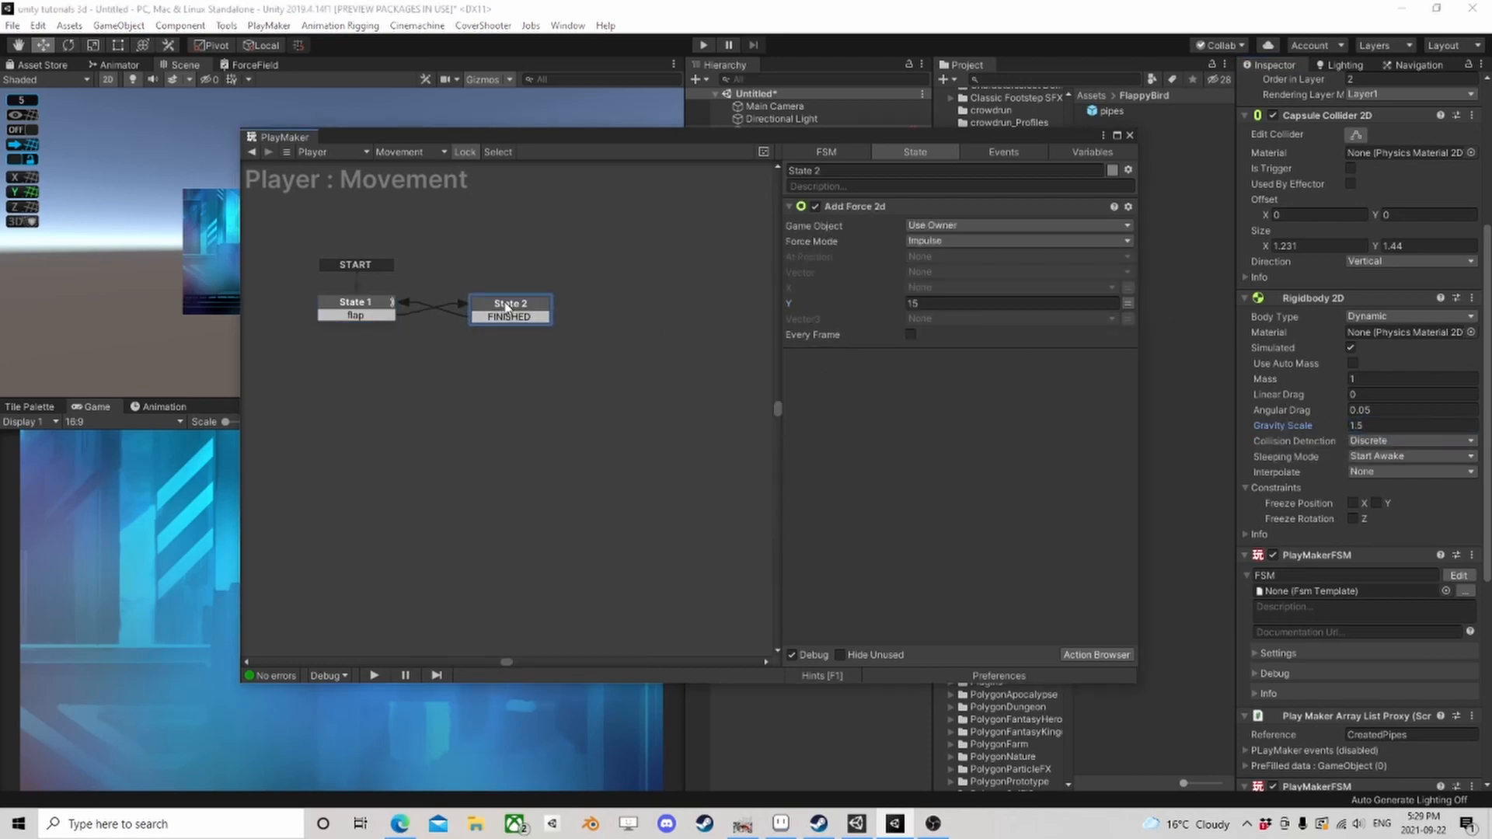
left_click(1092, 656)
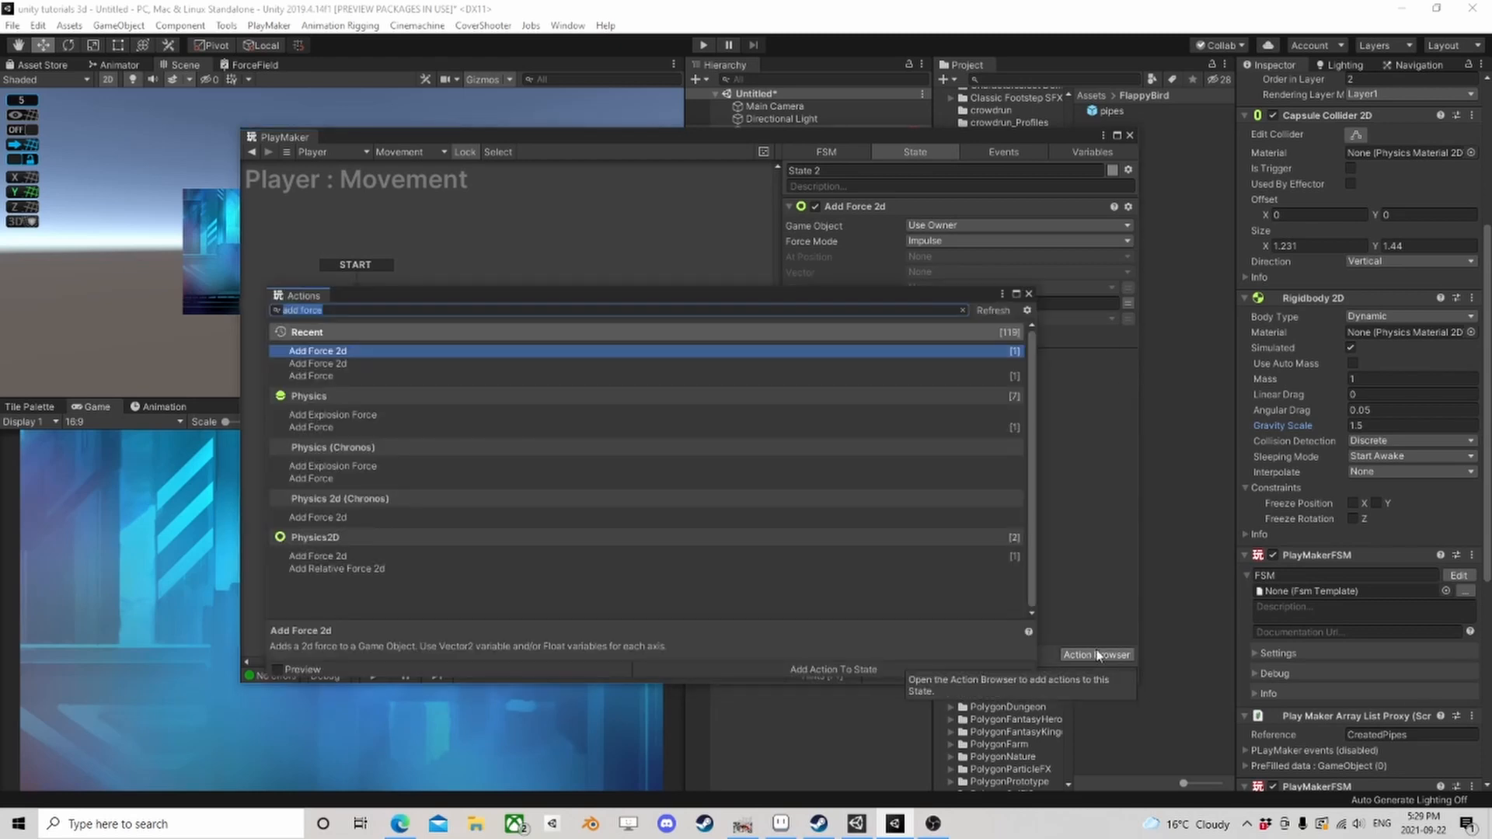
type("get velo")
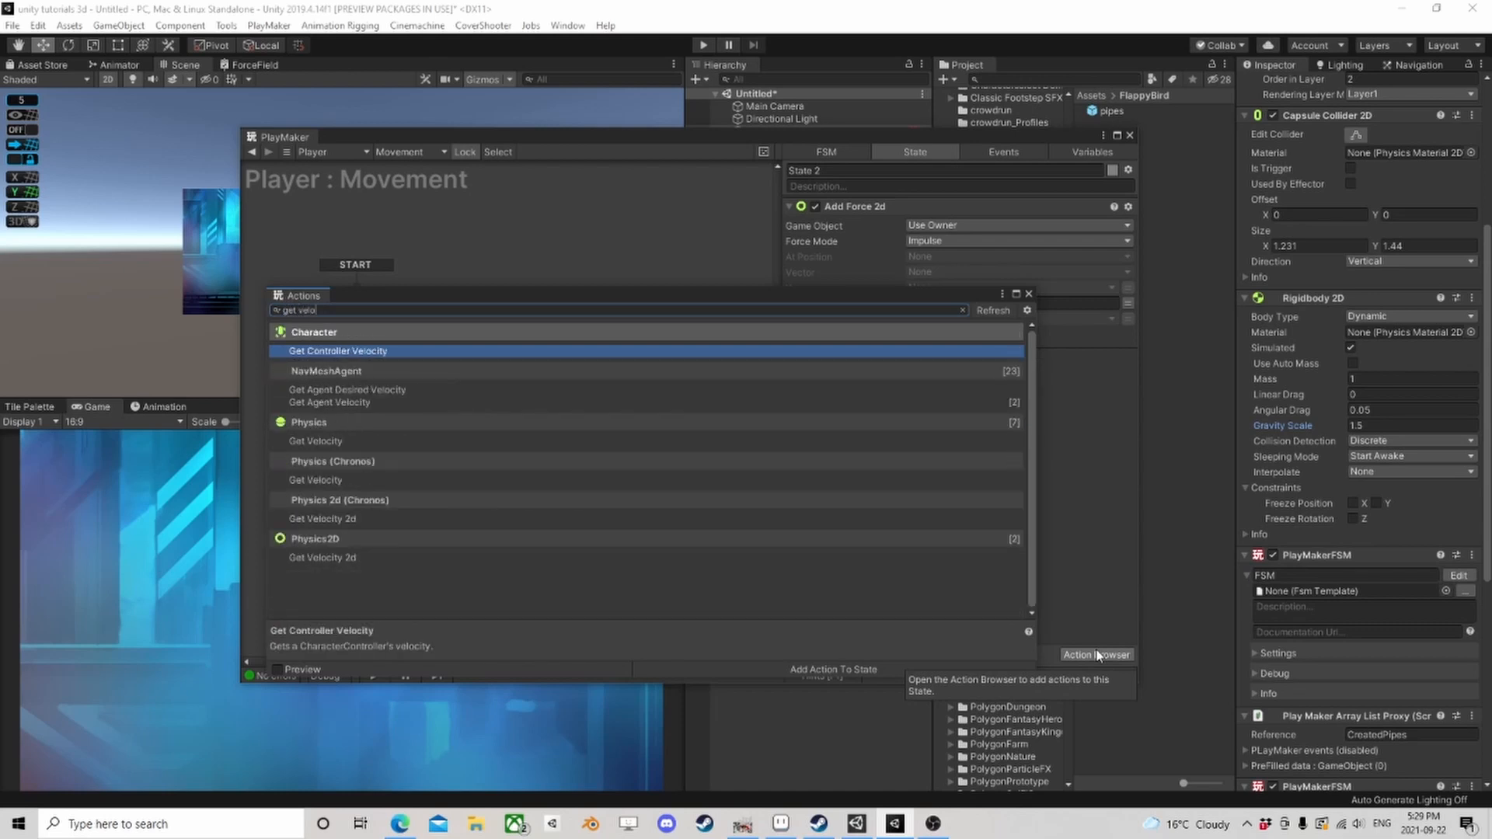
key("Down")
key("Down")
key("Down")
key("Down")
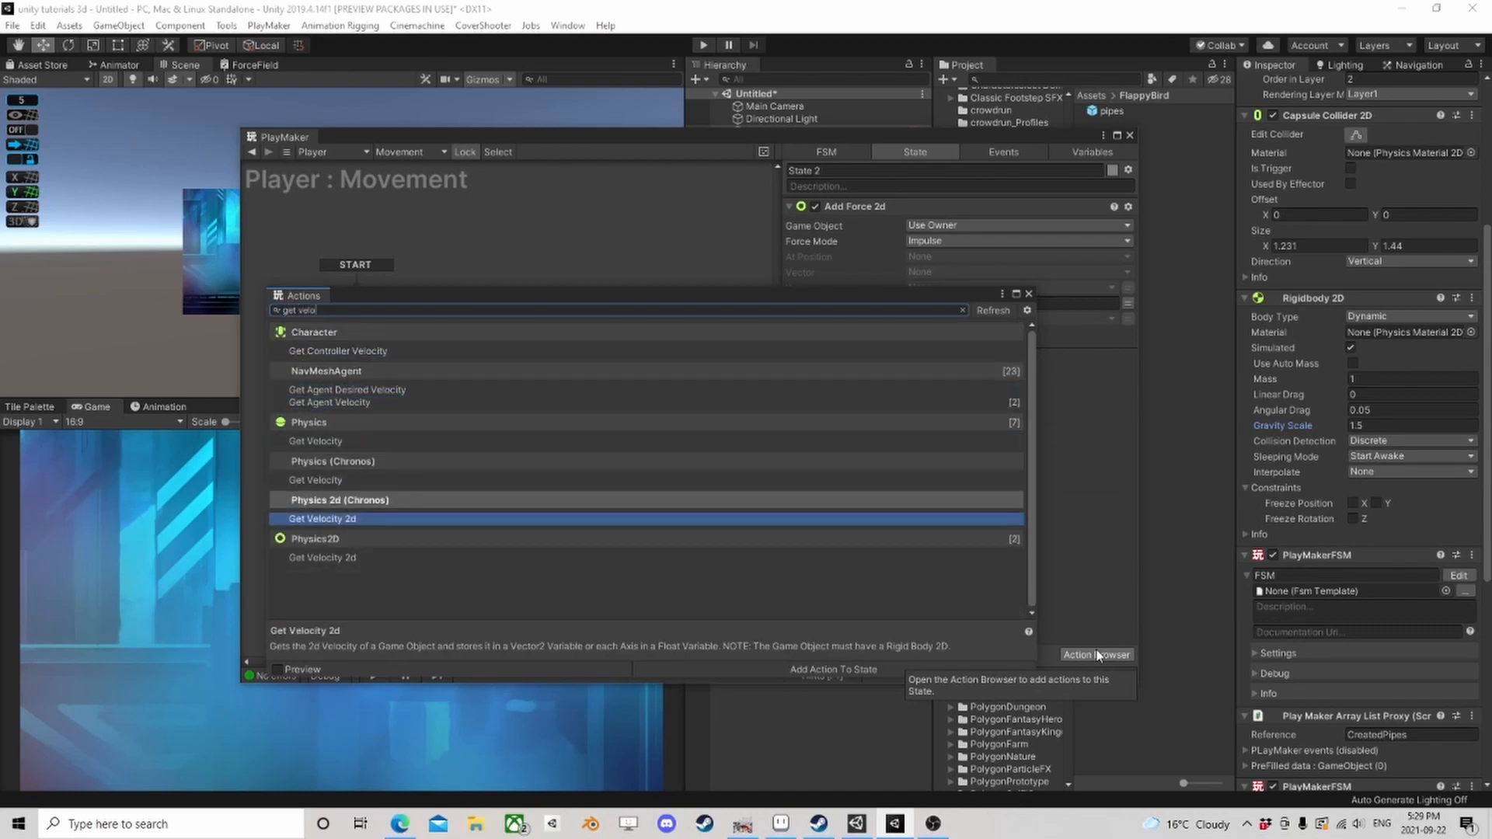
key("Up")
key("Down")
key("Return")
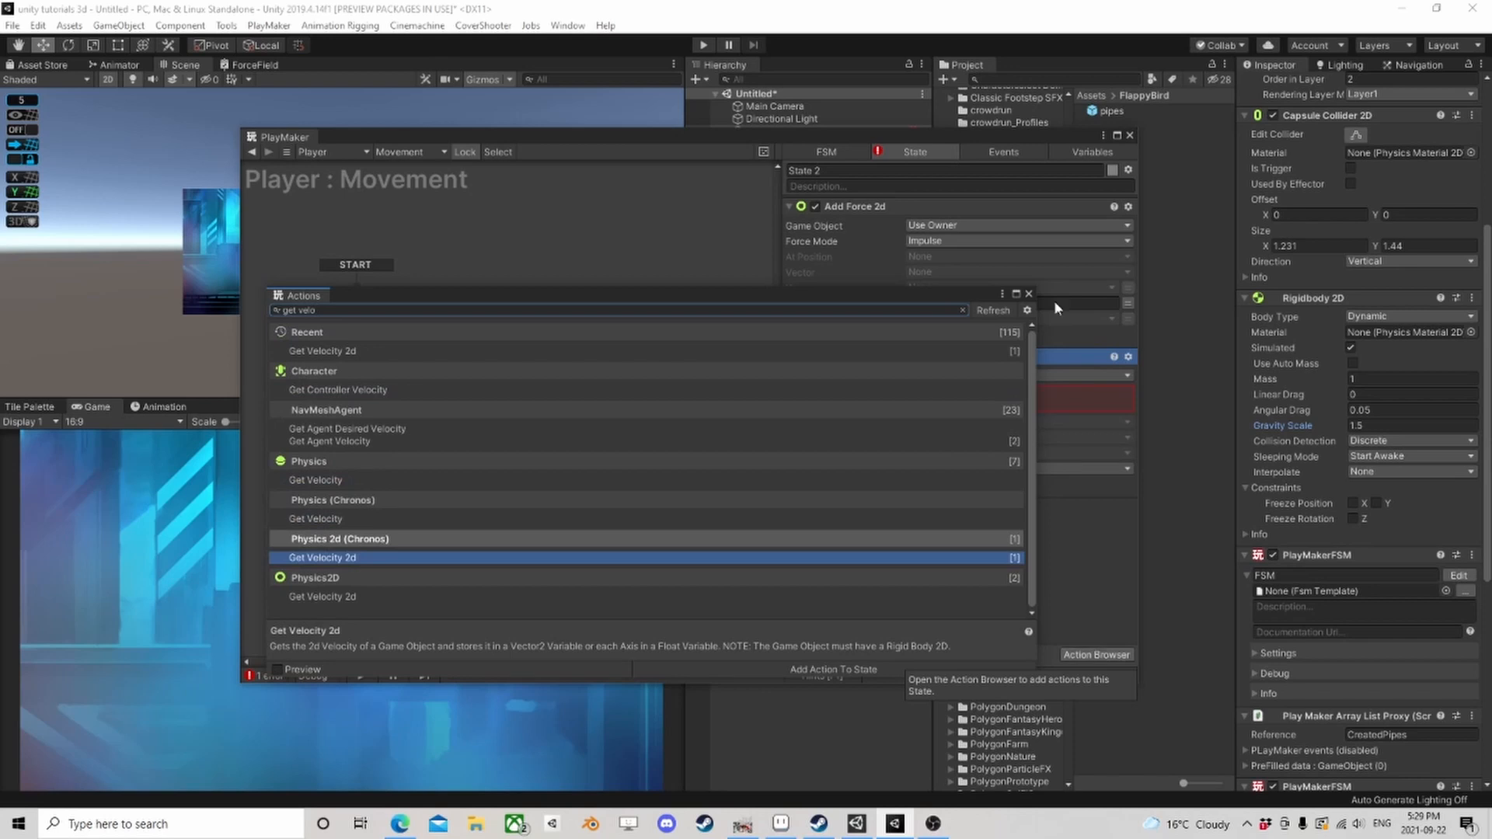
left_click(1030, 295)
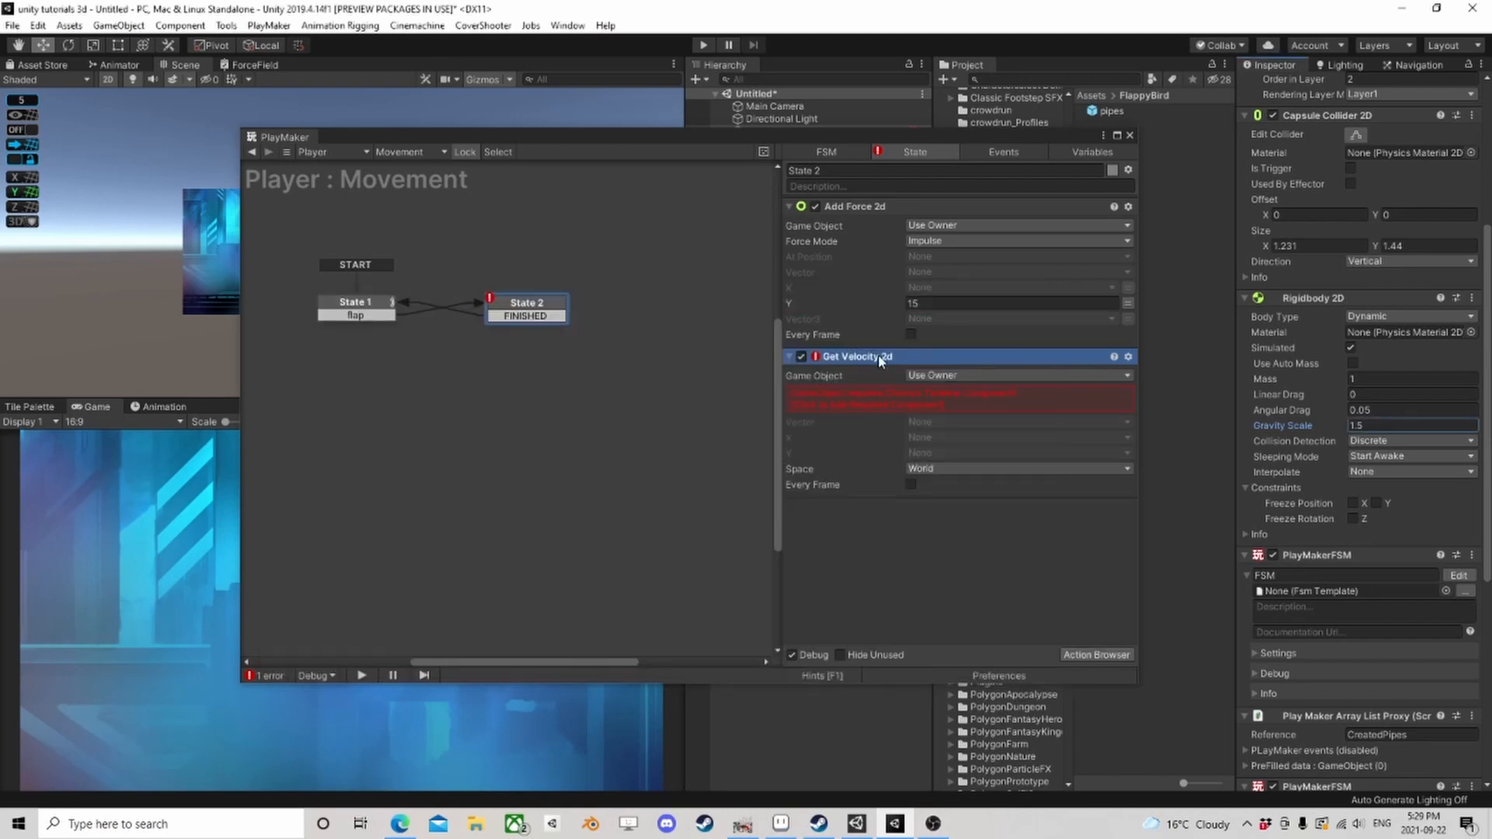
Step: Create a new state above and between State 1 and State 2, and move the Get Velocity 2d action into it
right_click(456, 253)
left_click(467, 248)
left_click(379, 307)
left_click(533, 313)
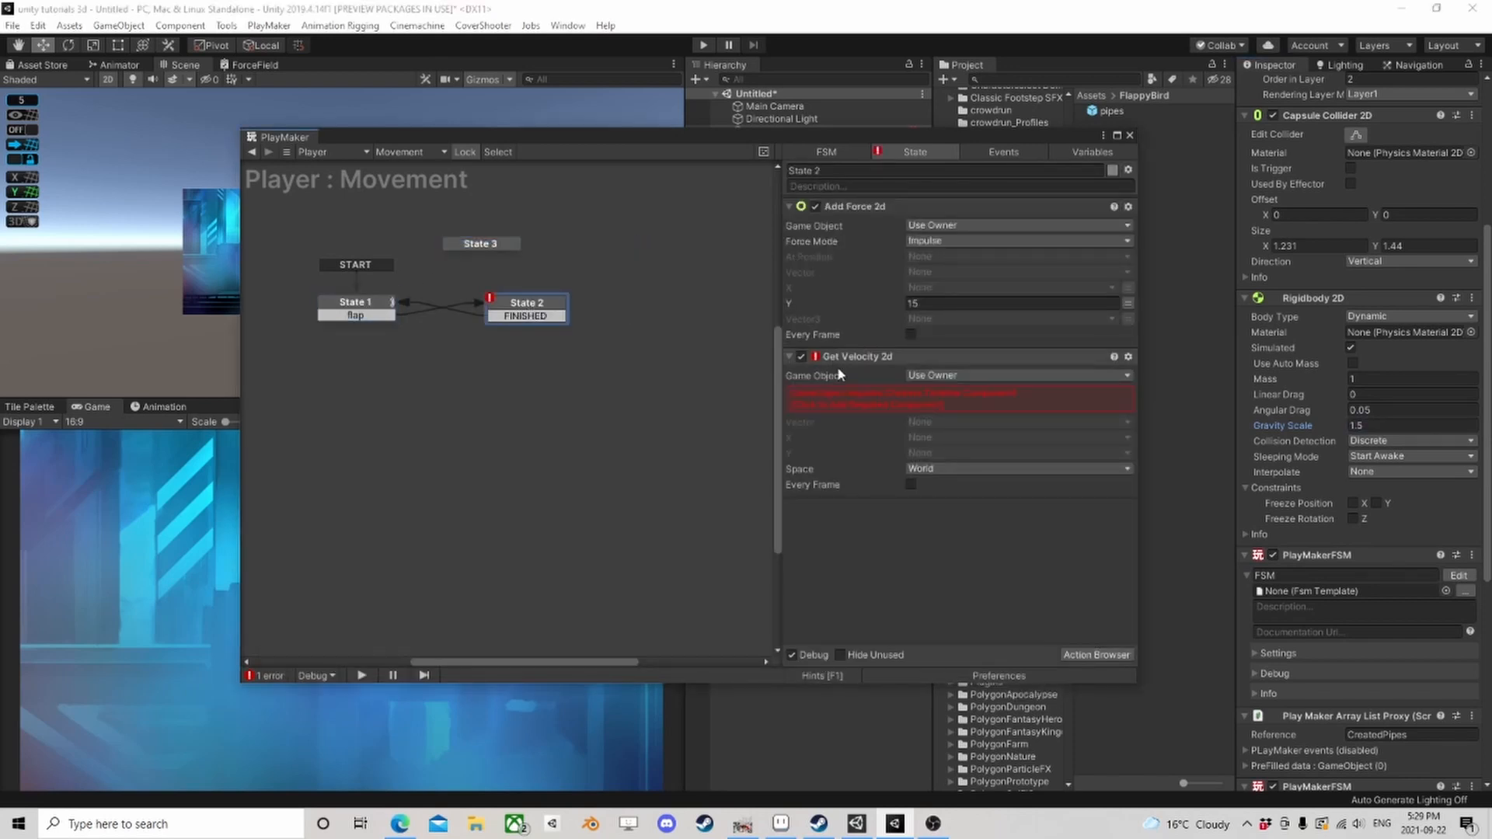
left_click_drag(480, 251, 480, 247)
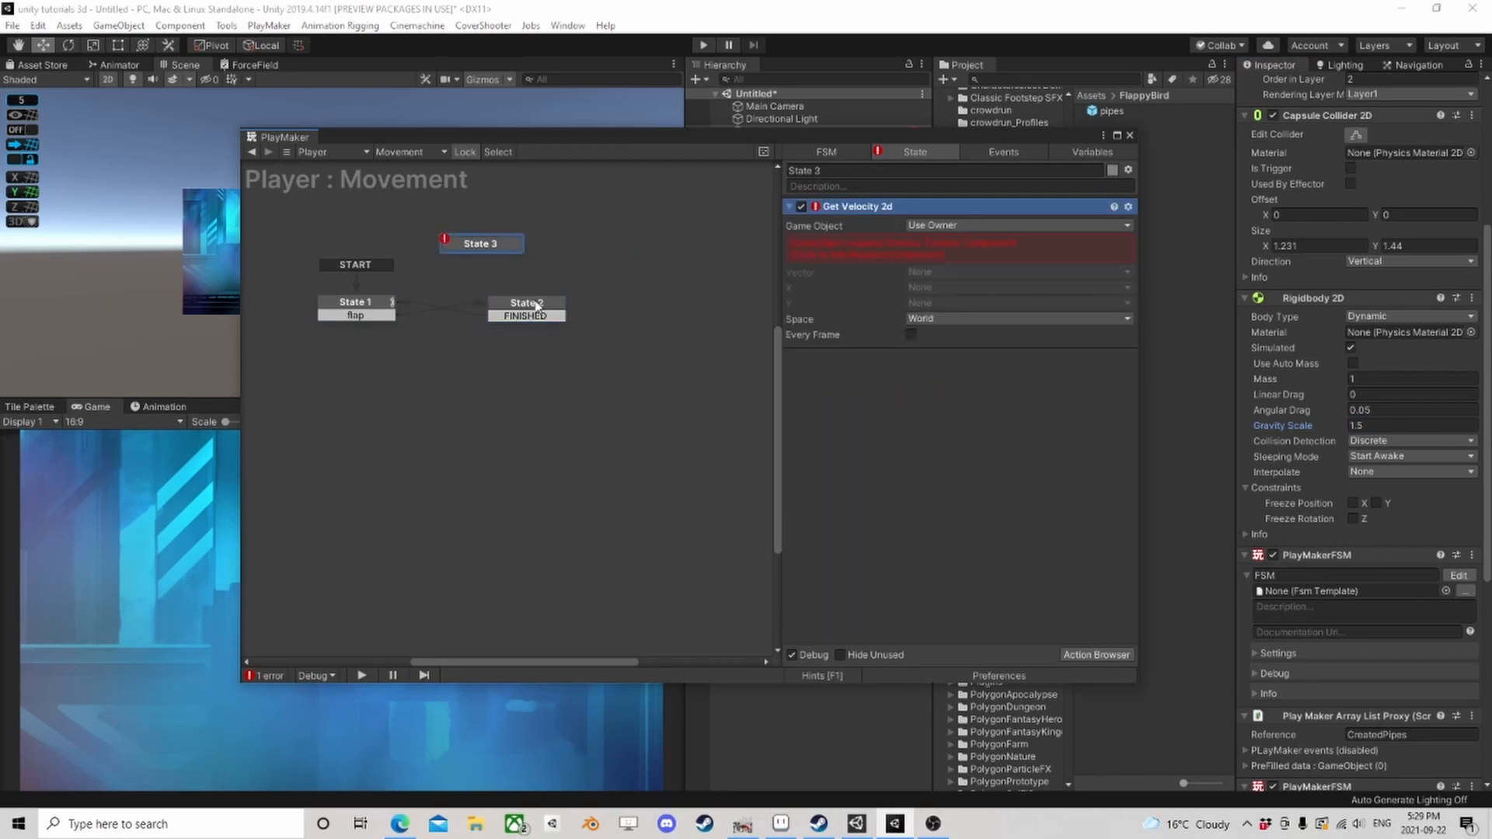
Step: Move State 2 farther away from State 1 and redirect State 1's flap transition to State 3
left_click(528, 310)
left_click_drag(534, 309, 605, 308)
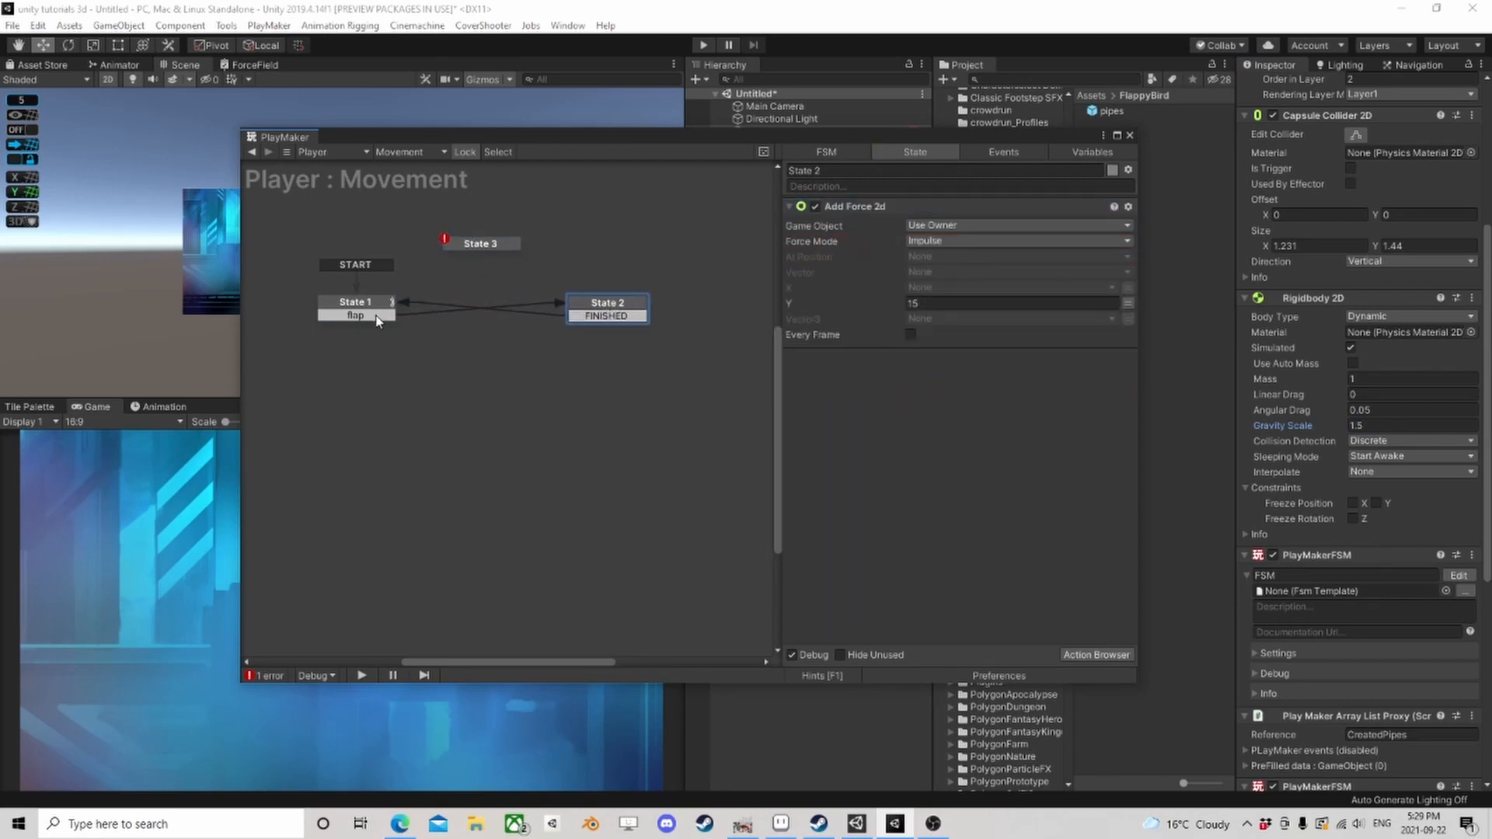
left_click_drag(378, 315, 476, 241)
left_click(477, 242)
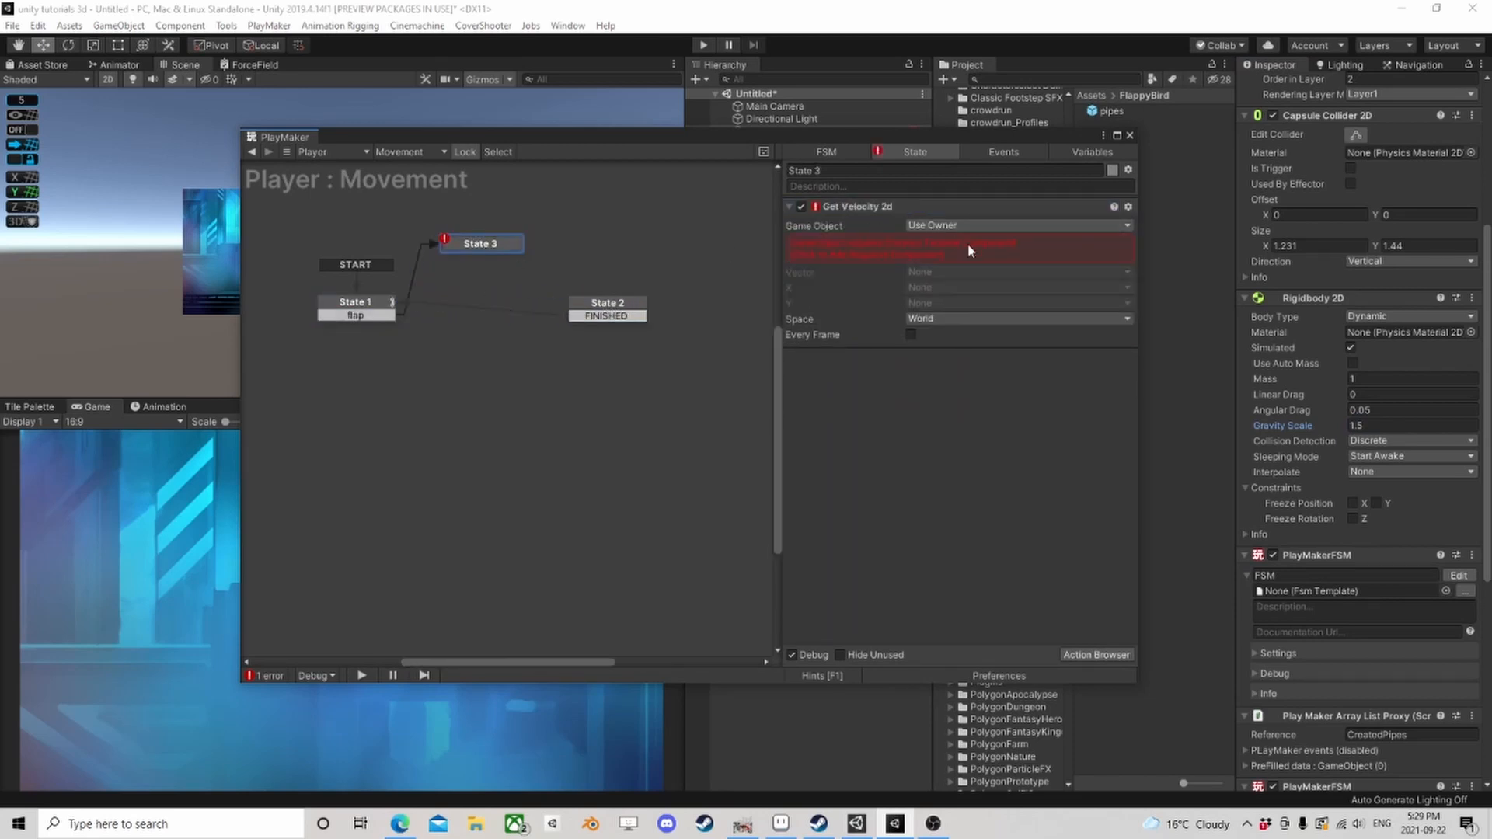
Step: Remove the Chronos version of the Get Velocity 2d action from State 3
left_click(861, 206)
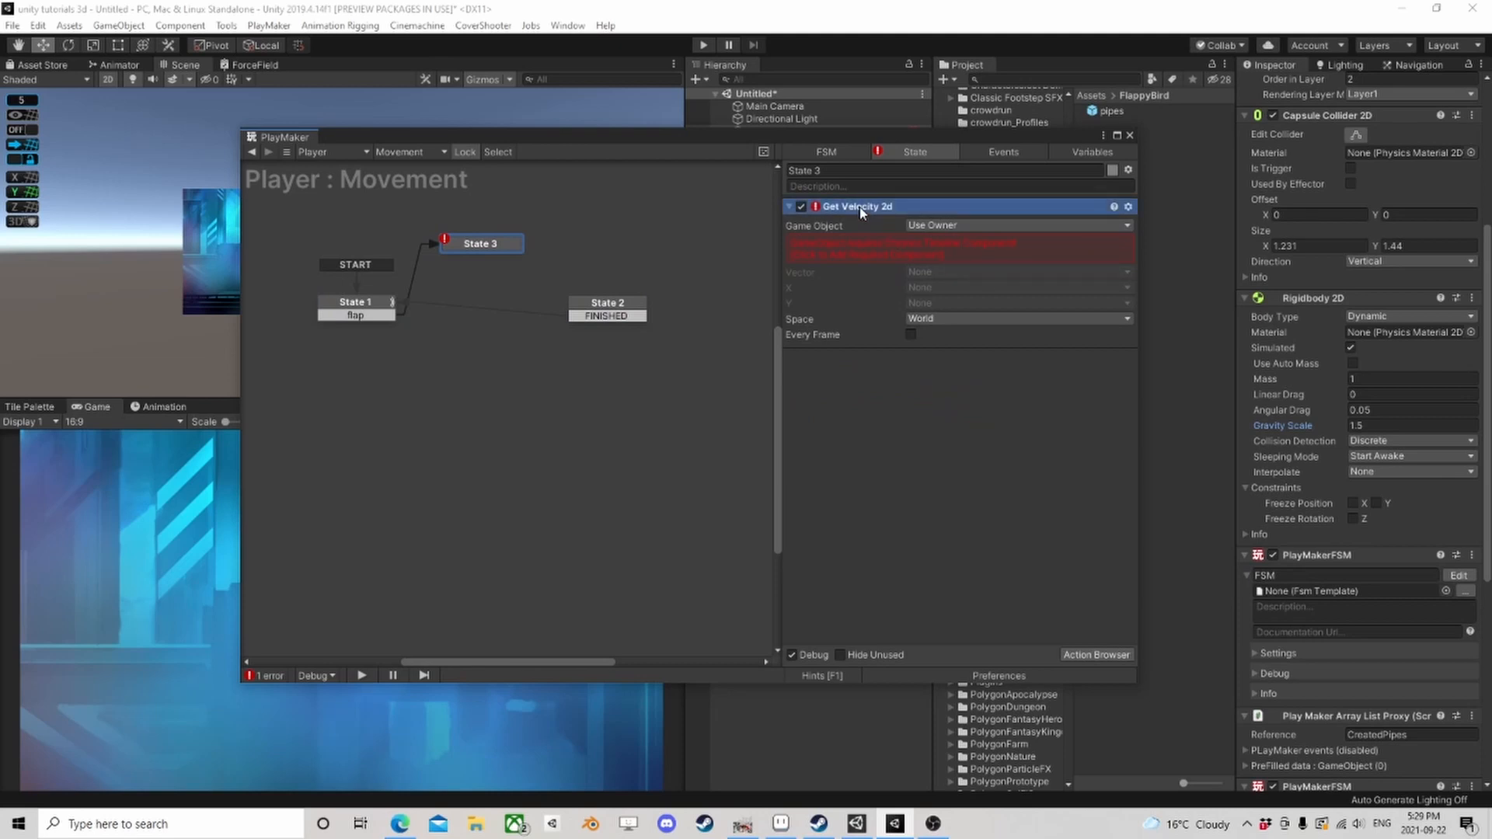
right_click(860, 206)
left_click(917, 518)
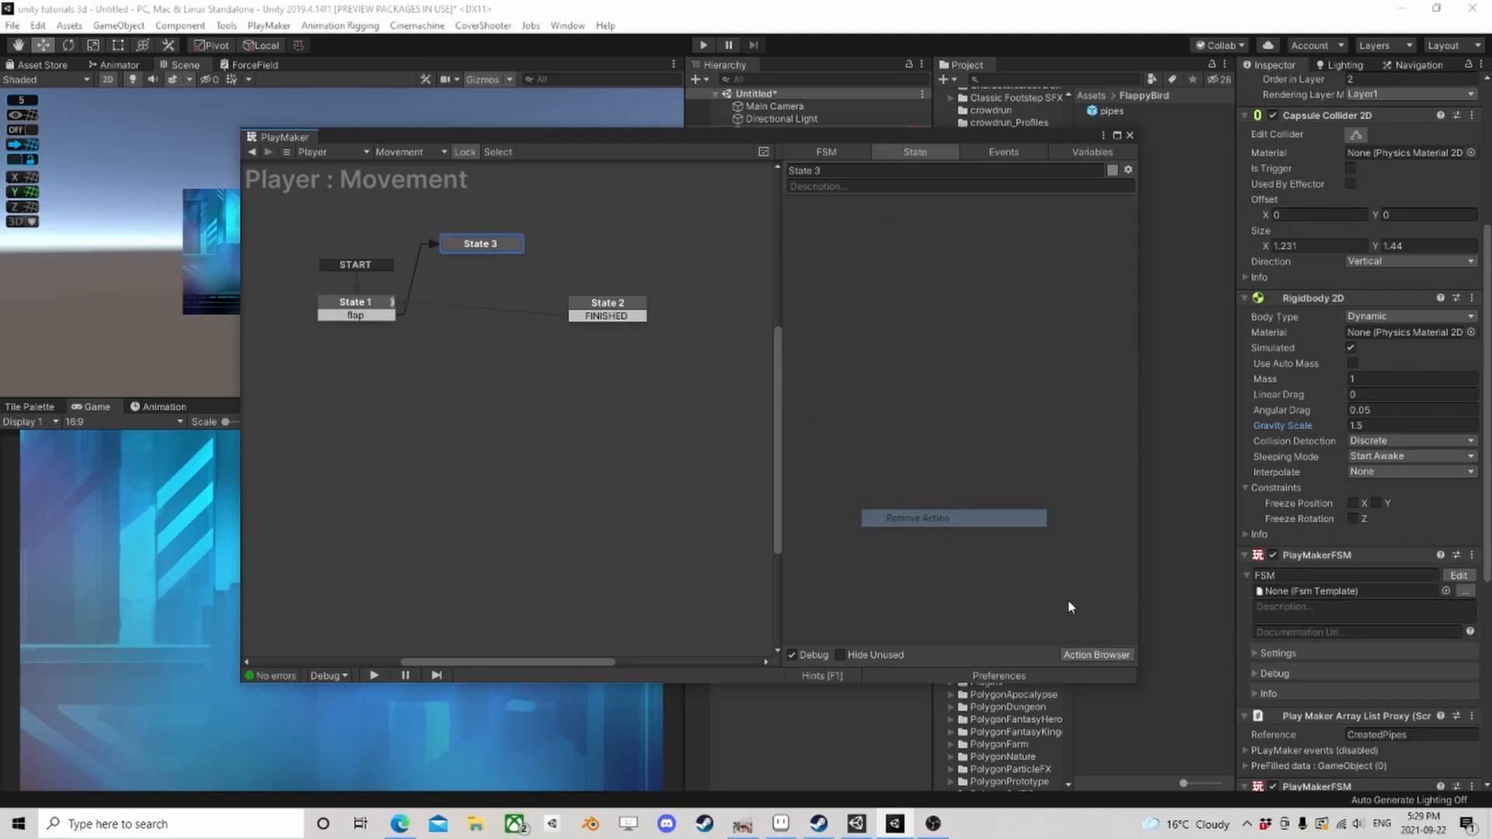
Step: Add the Physics2D Get Velocity 2d action to State 3 and delete the mistakenly added Get Velocity action
left_click(1096, 654)
type("get velo")
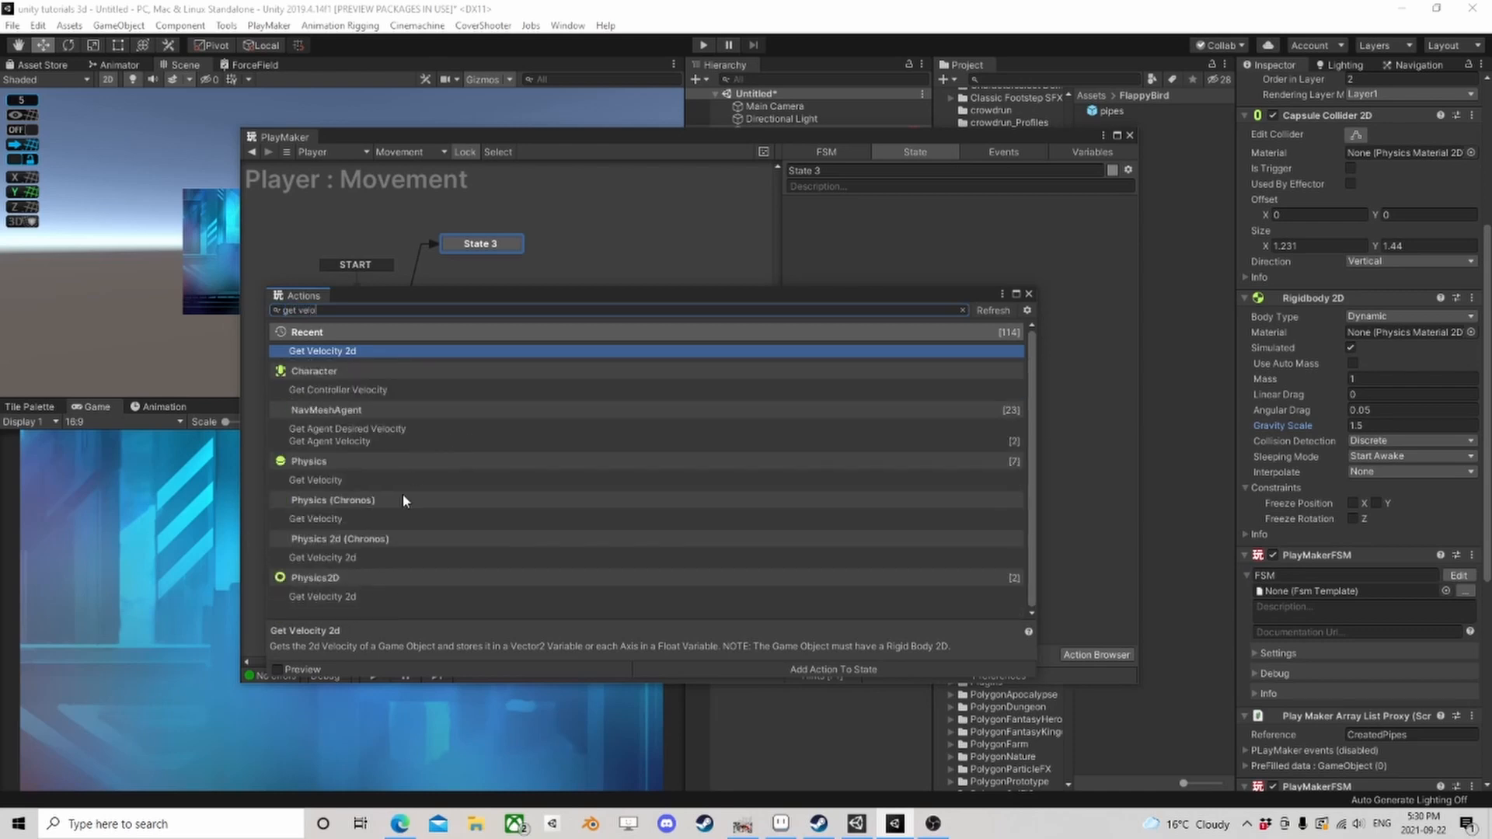
double_click(334, 480)
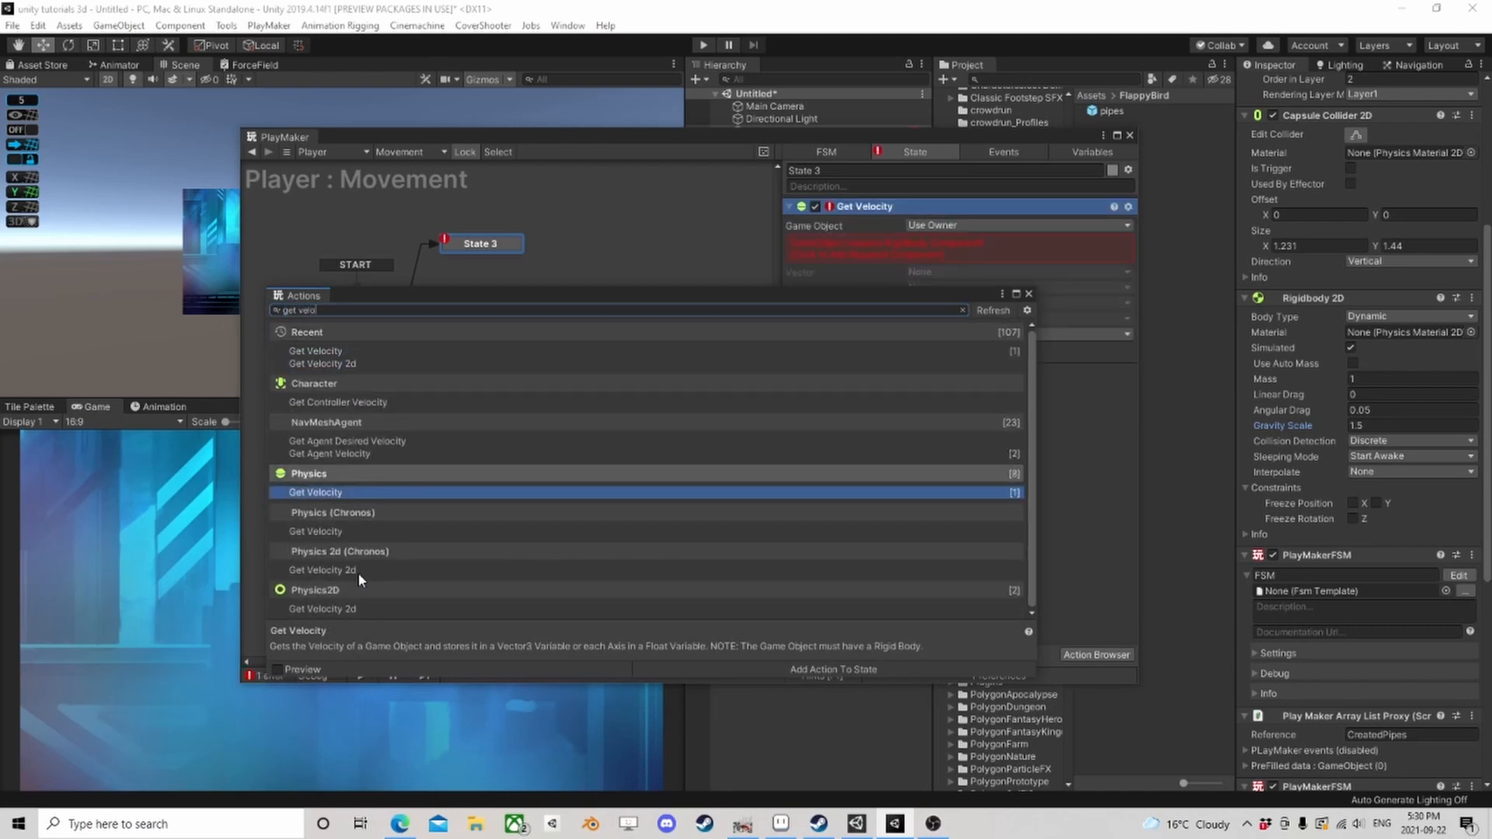
double_click(342, 608)
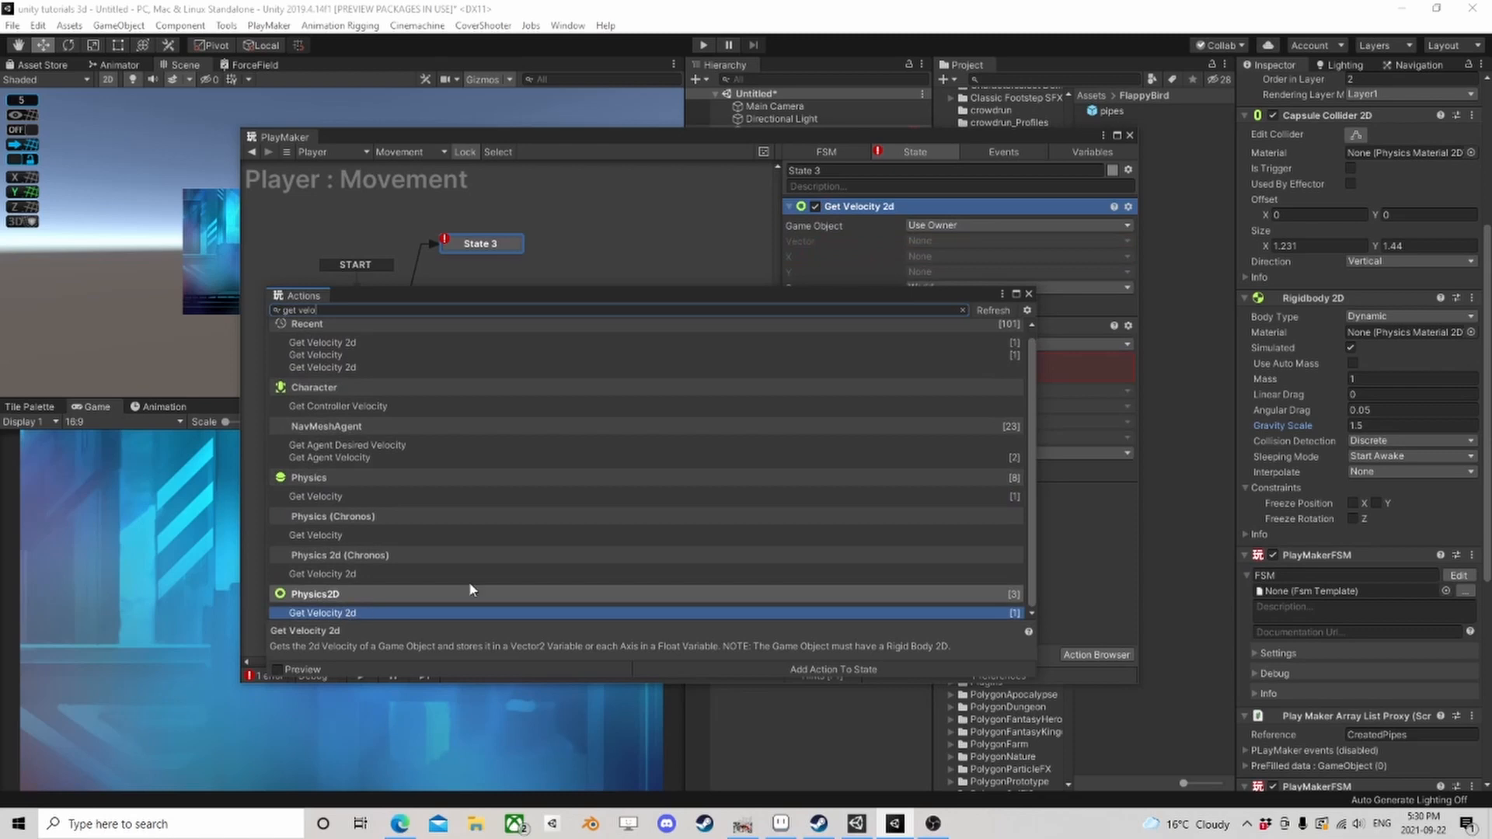
left_click(1030, 294)
left_click(848, 325)
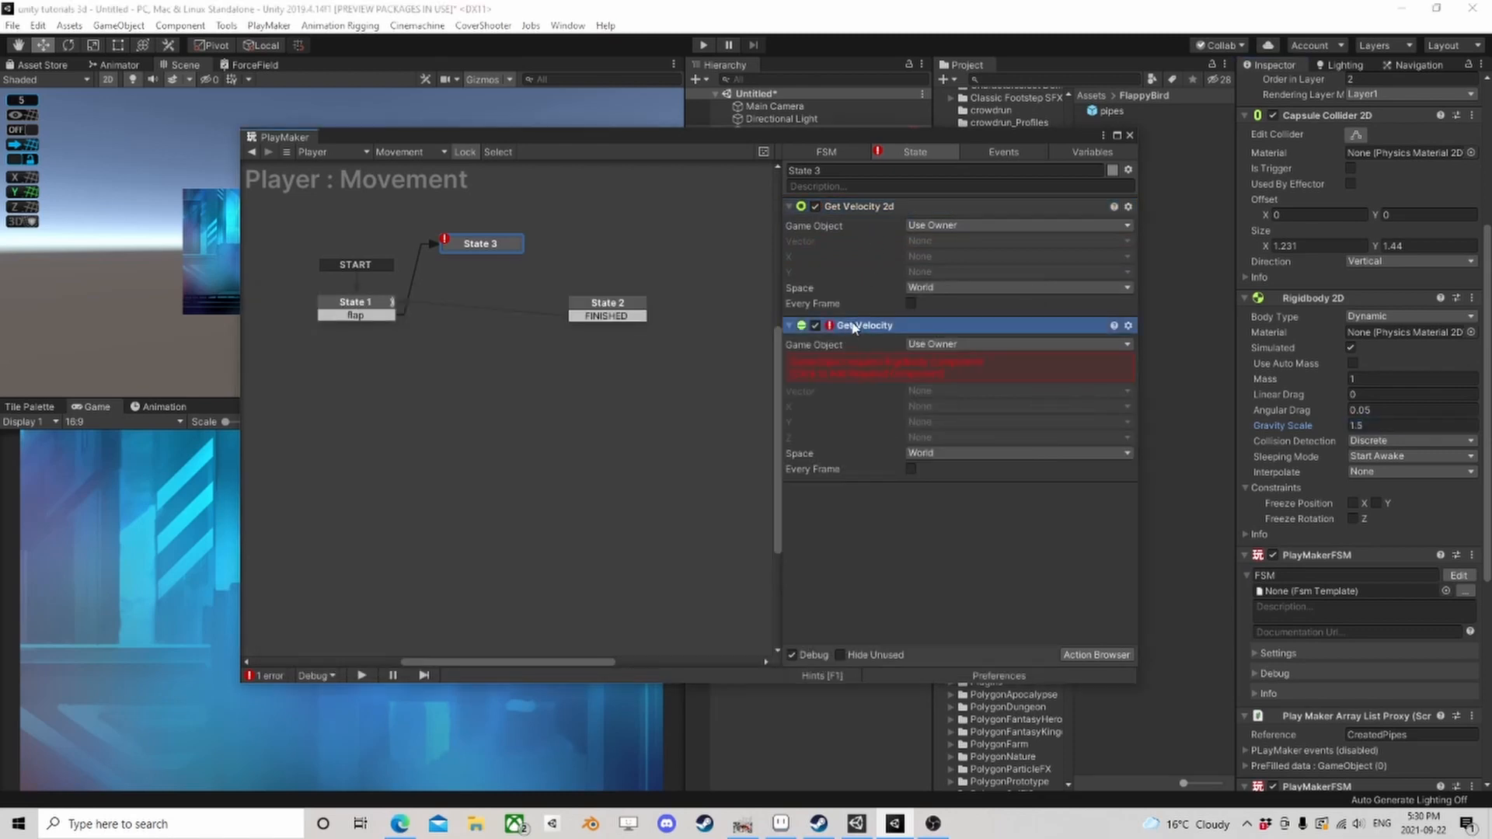
key("Delete")
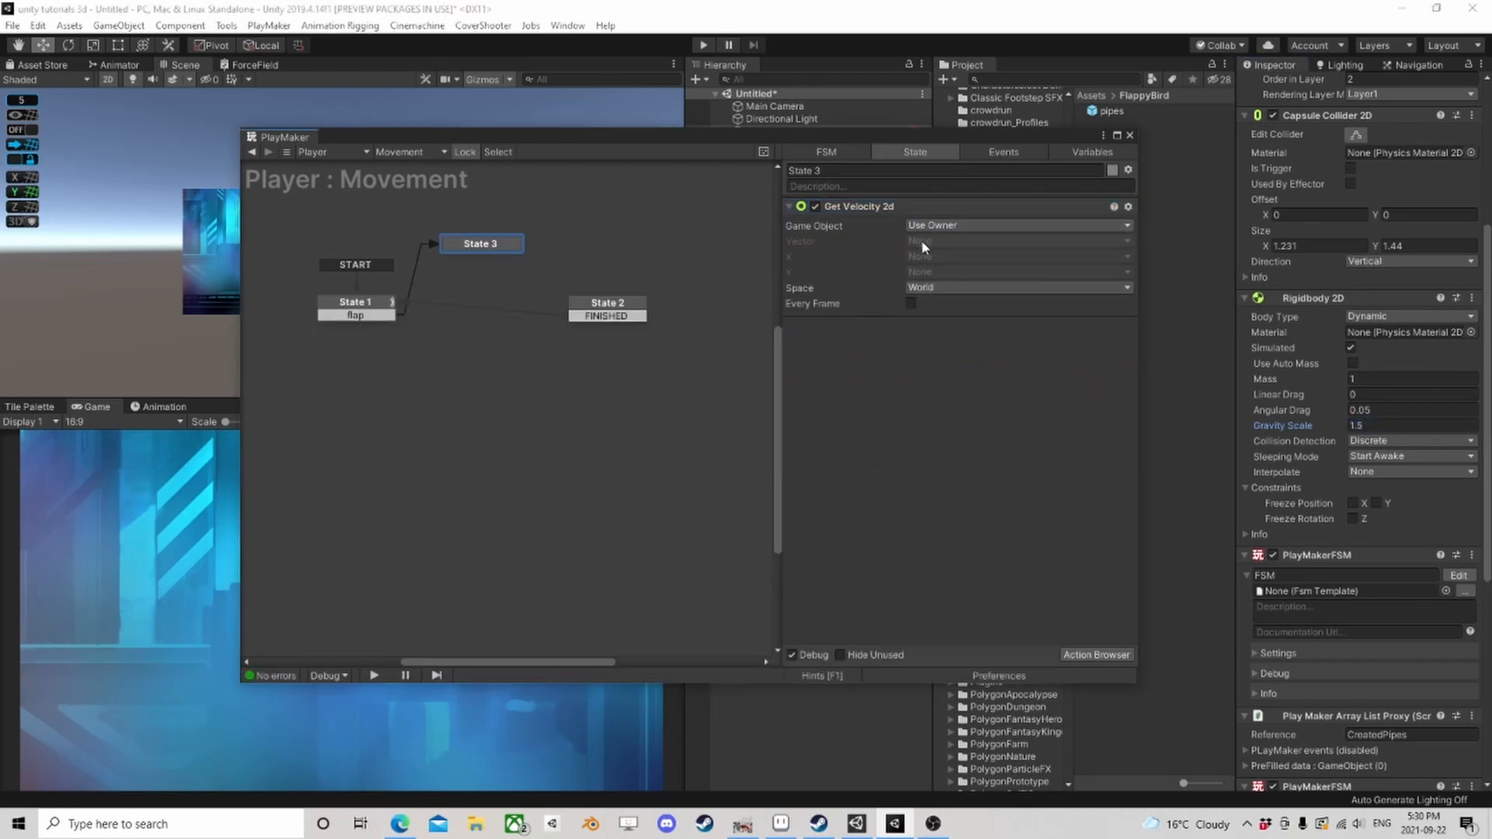
Step: Store the Get Velocity 2d vector in a new variable named V
left_click(923, 246)
left_click(980, 281)
type("V")
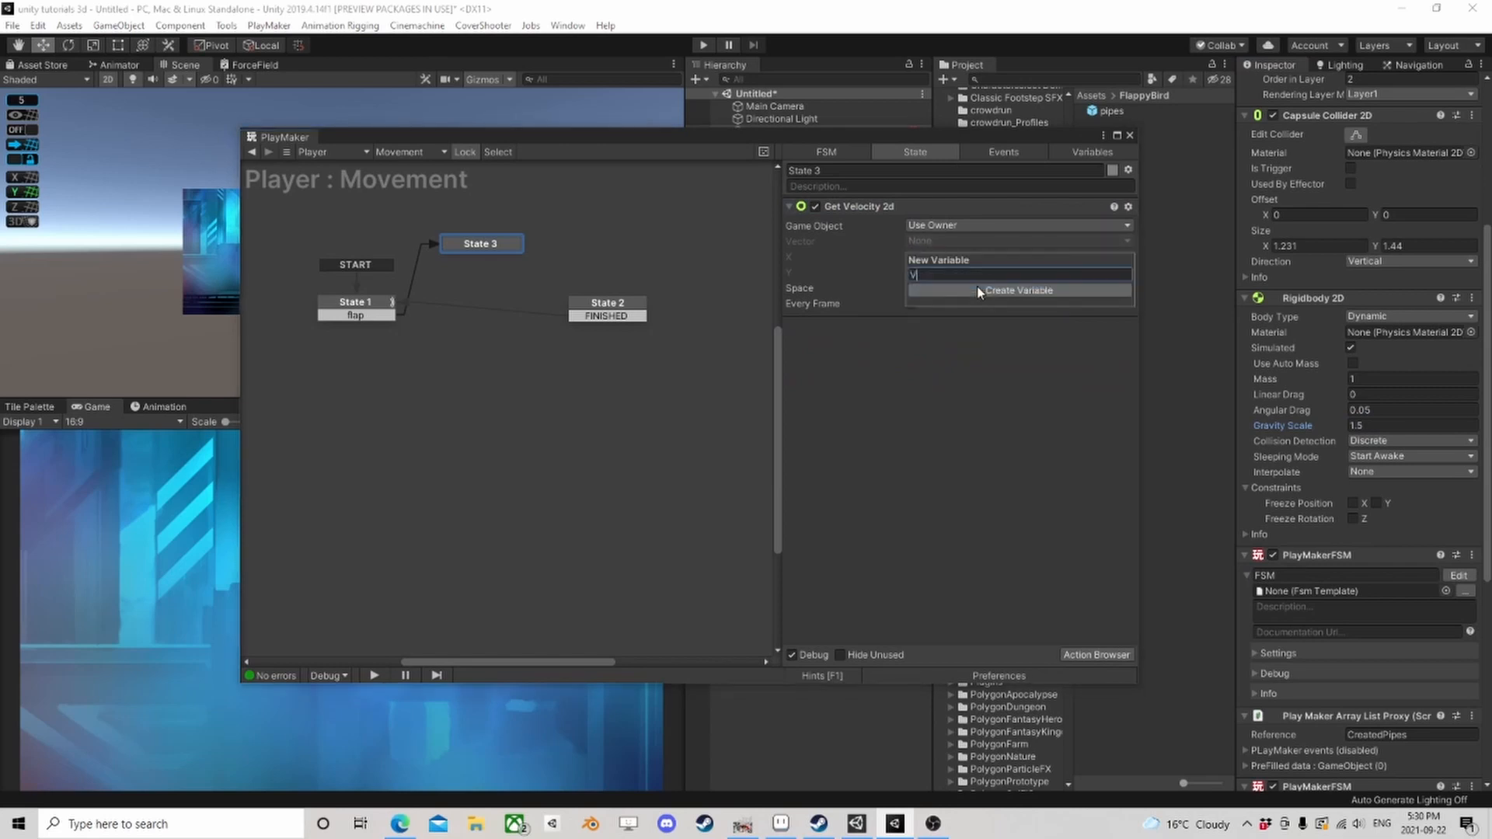
left_click(979, 289)
Step: Add a Get Vector2 Length action to State 3 and place it below Get Velocity 2d
left_click(1116, 654)
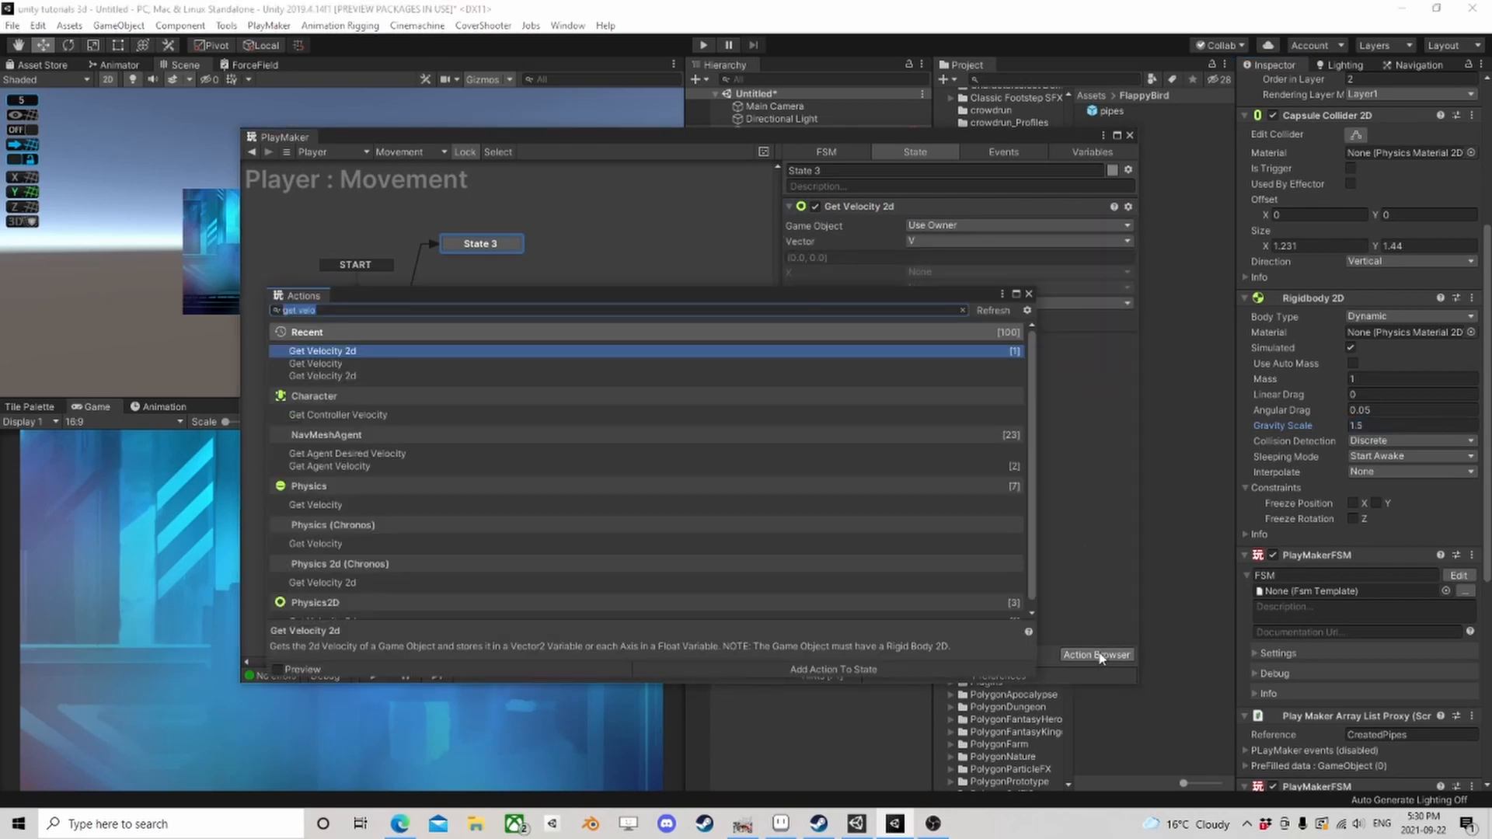
type("len")
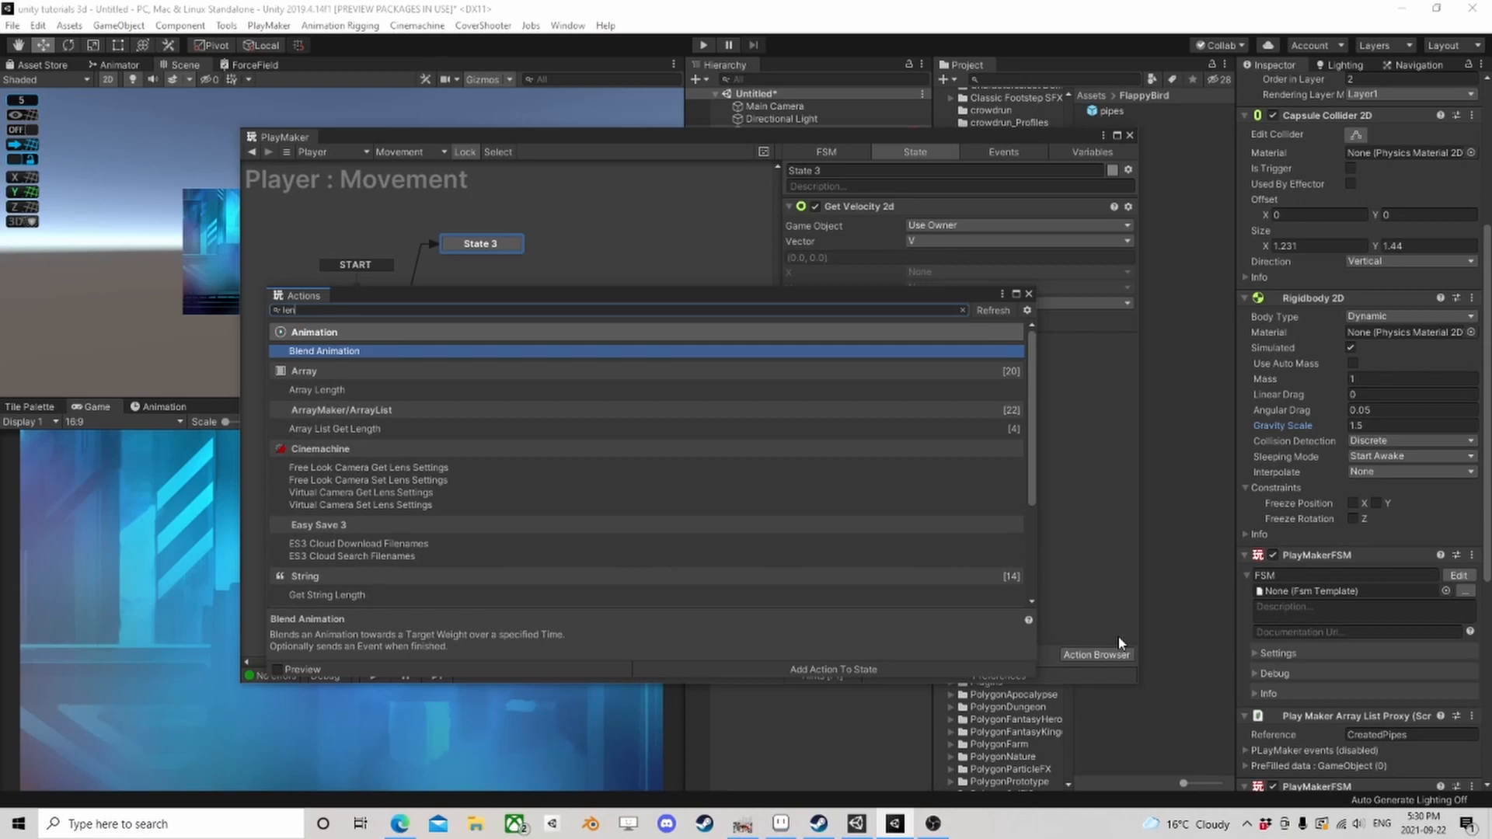
type("g")
key("Down")
key("Down")
key("Down")
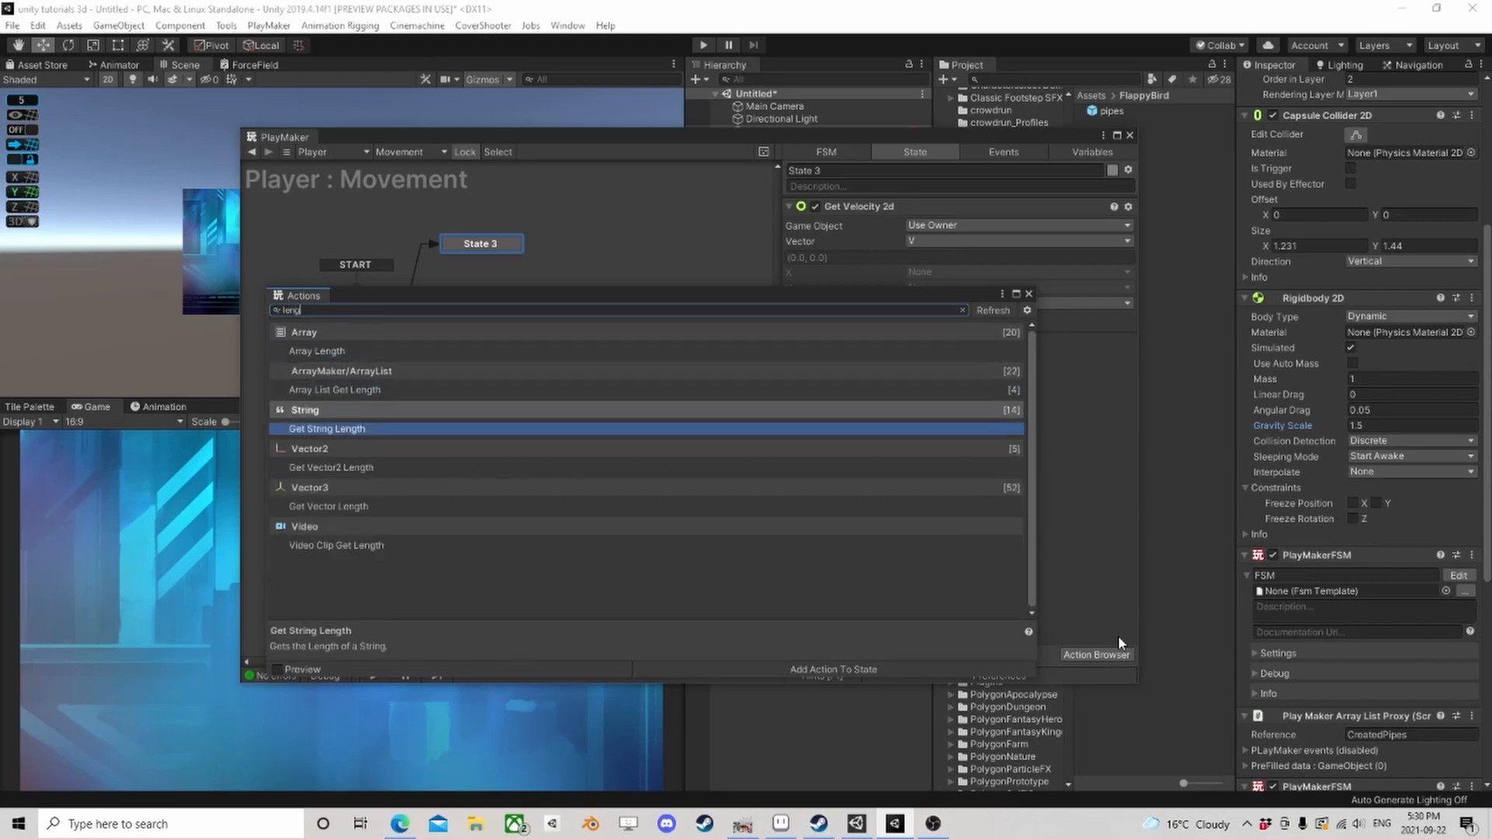
key("Return")
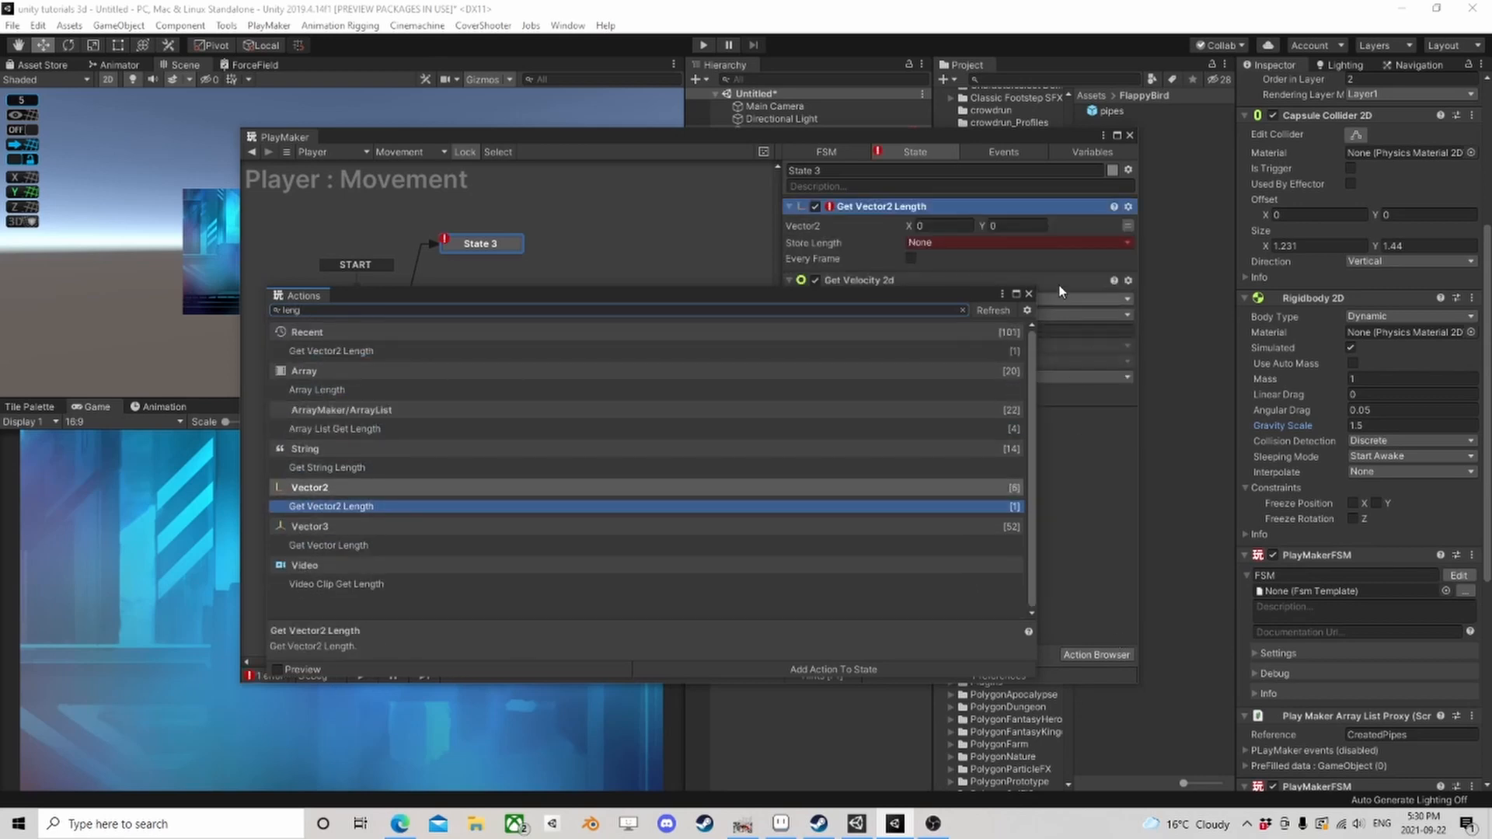
left_click(1028, 293)
left_click_drag(971, 206, 864, 439)
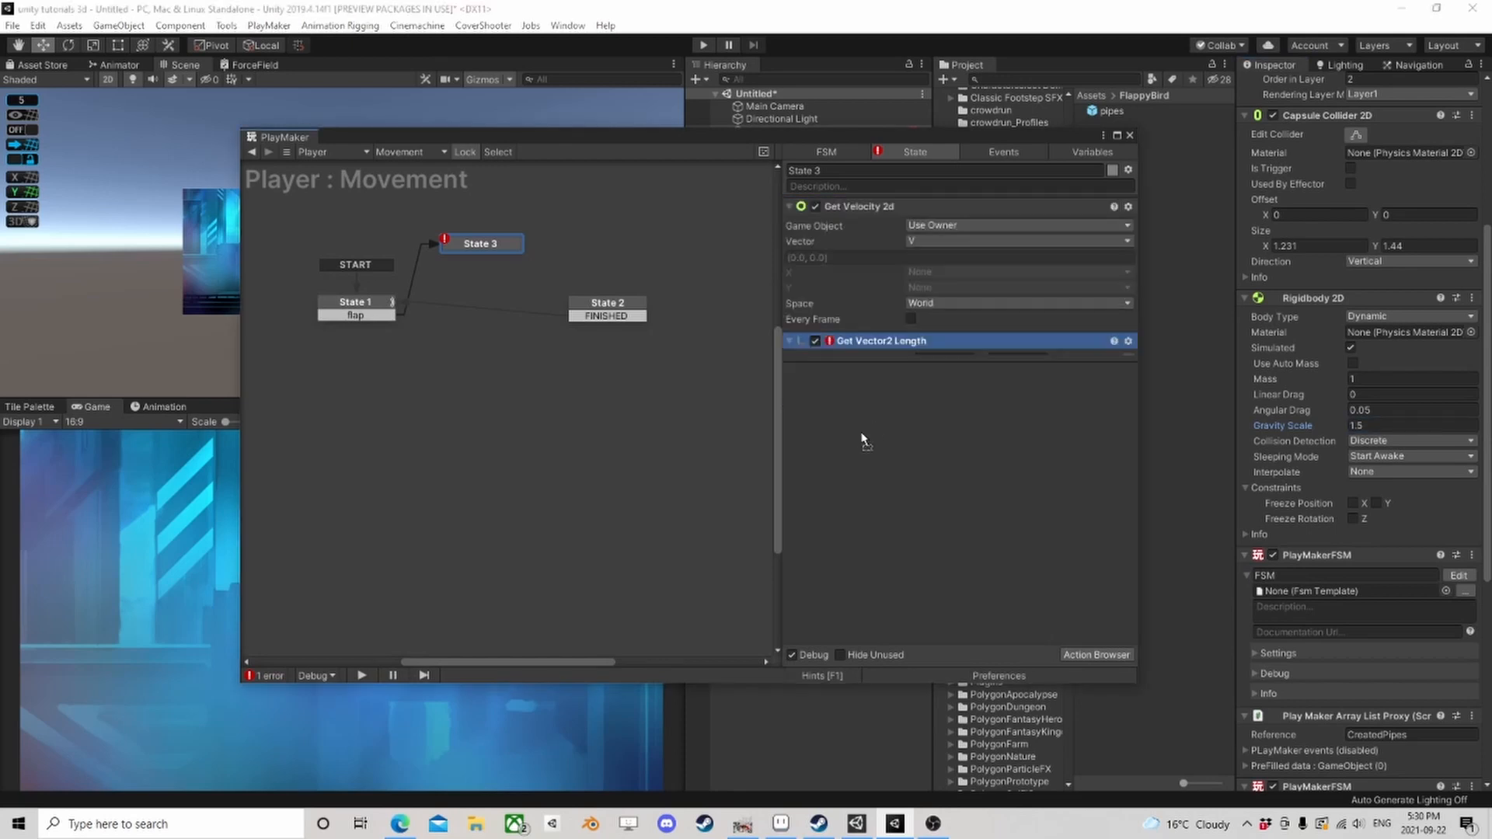
Step: Set Get Vector2 Length to read the variable V and store the length in a new variable named L
left_click(1039, 361)
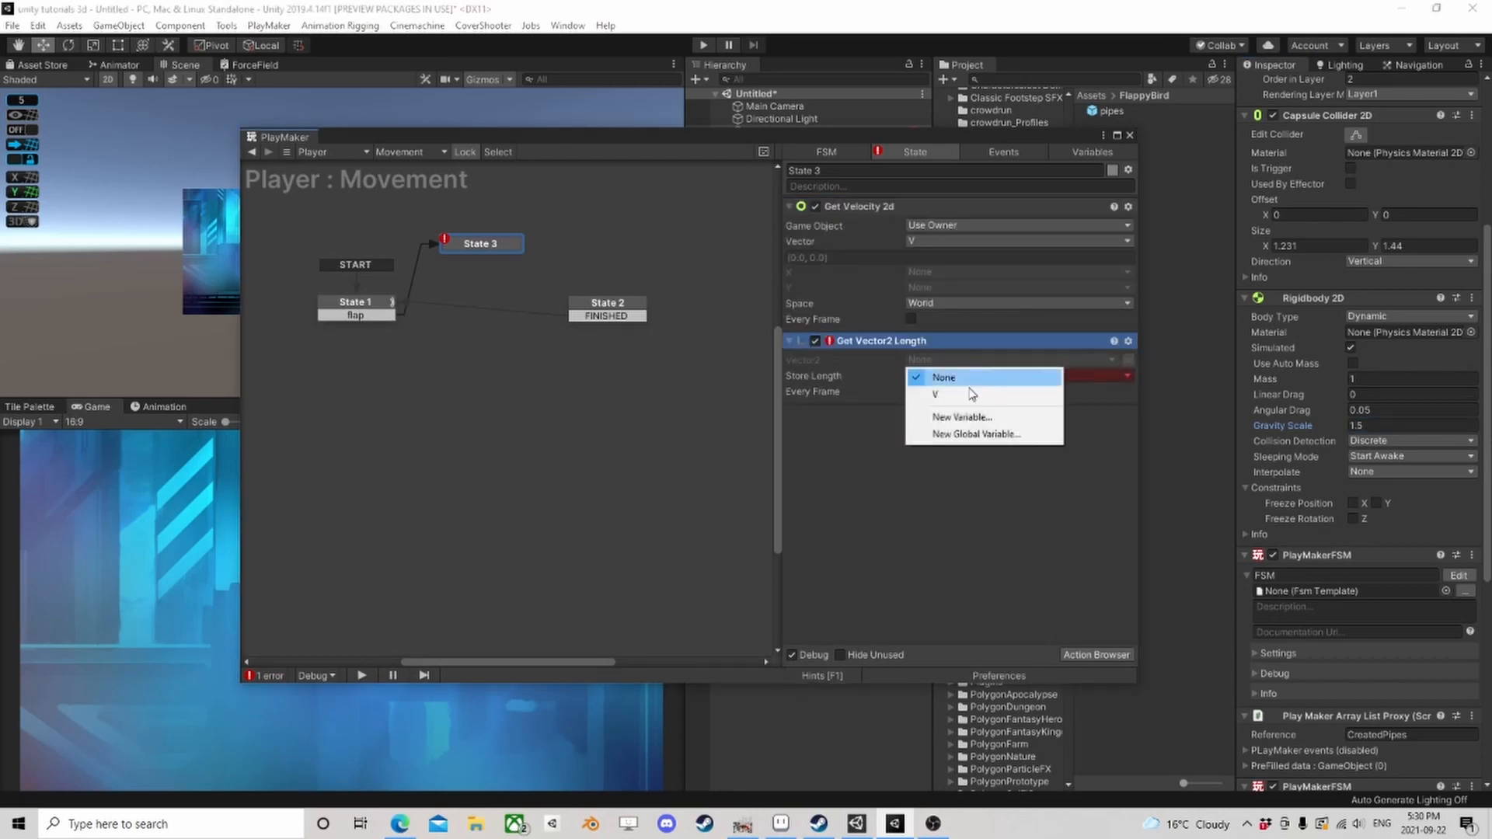
left_click(946, 395)
left_click(946, 394)
left_click(964, 448)
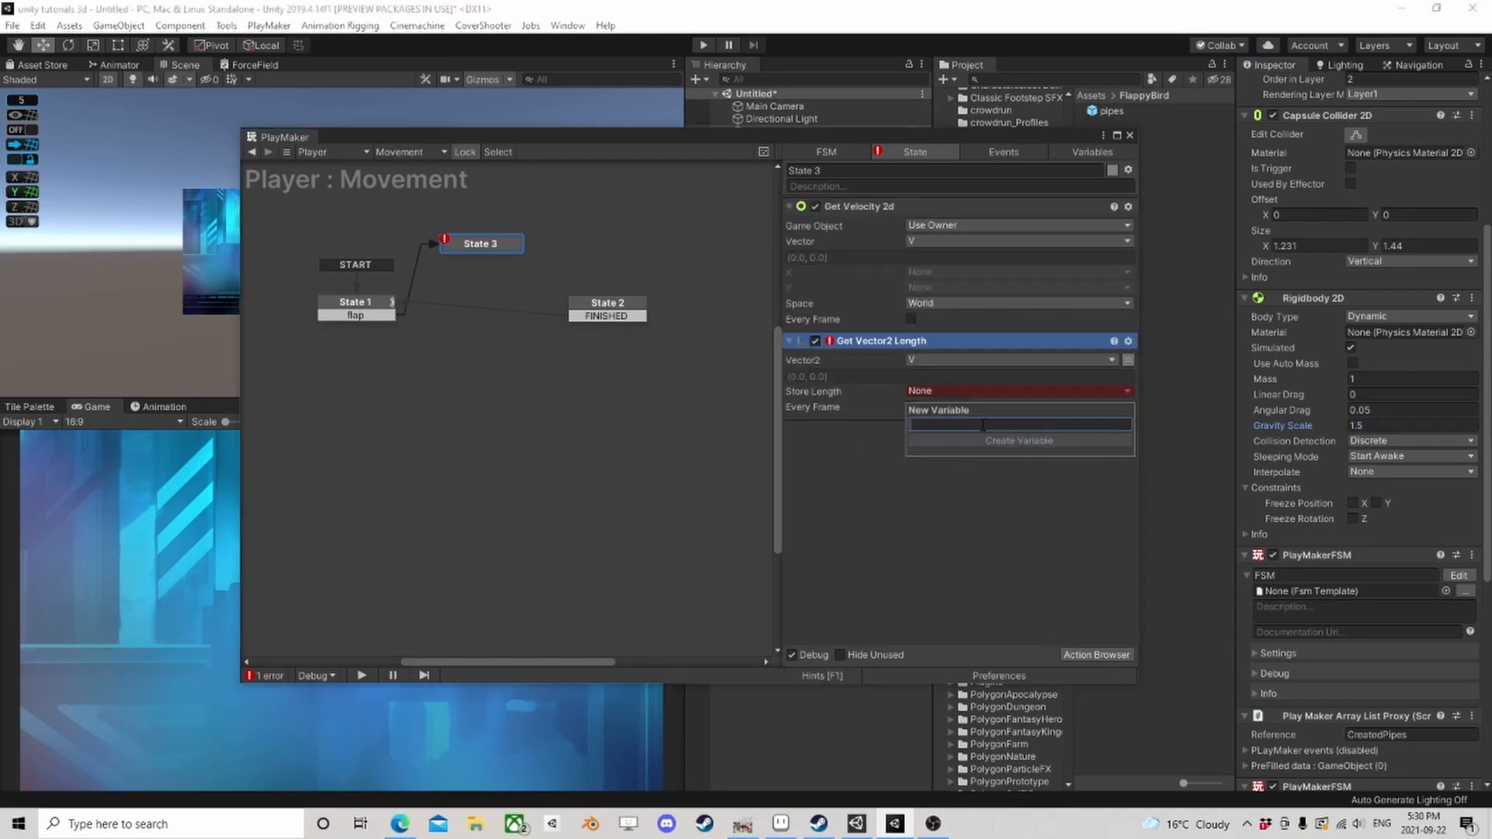
type("L")
left_click(983, 438)
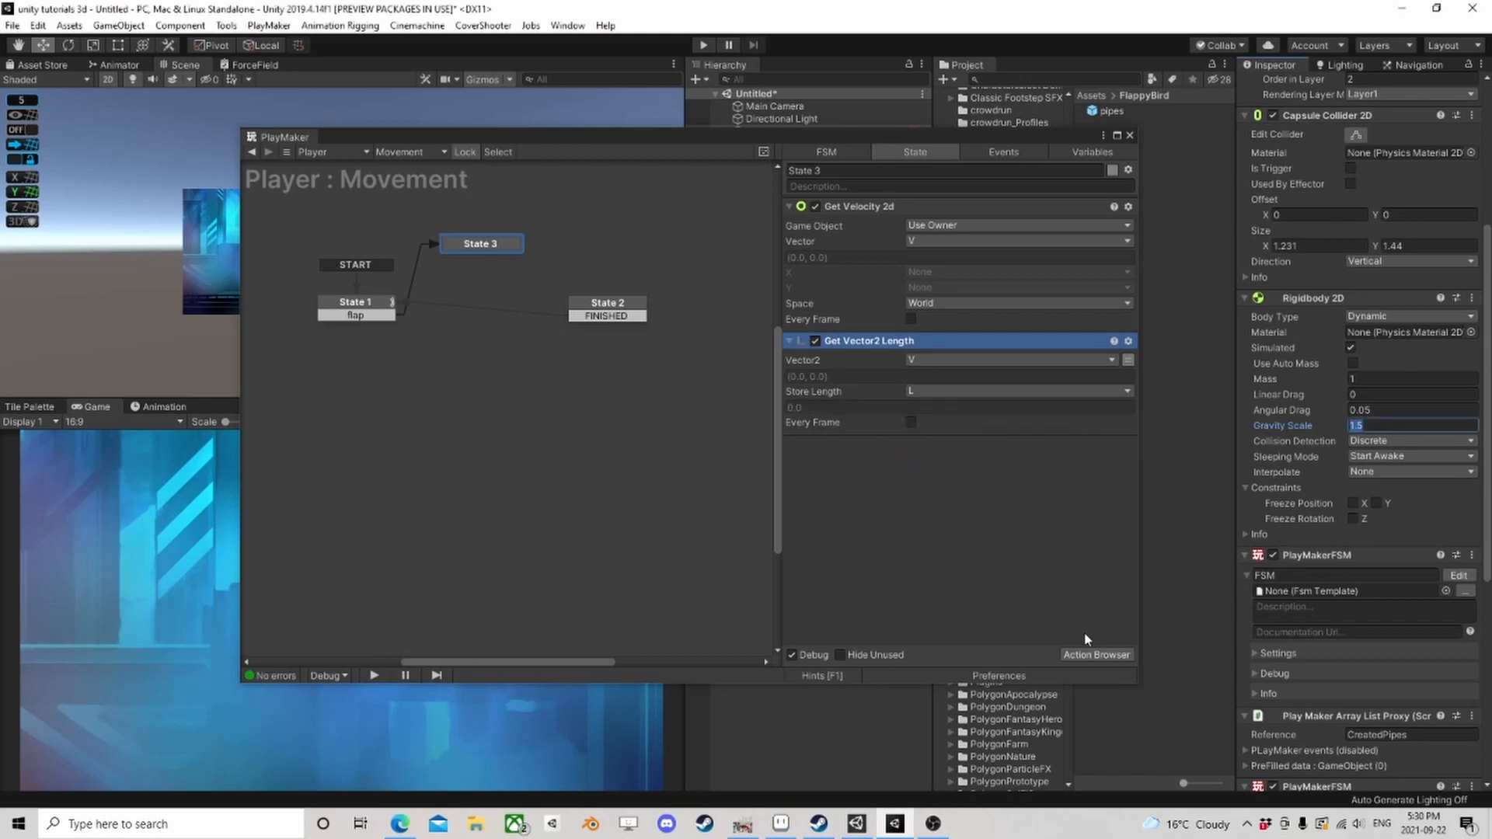
Step: Add a Float Compare action to State 3 and place it below Get Vector2 Length
left_click(1092, 654)
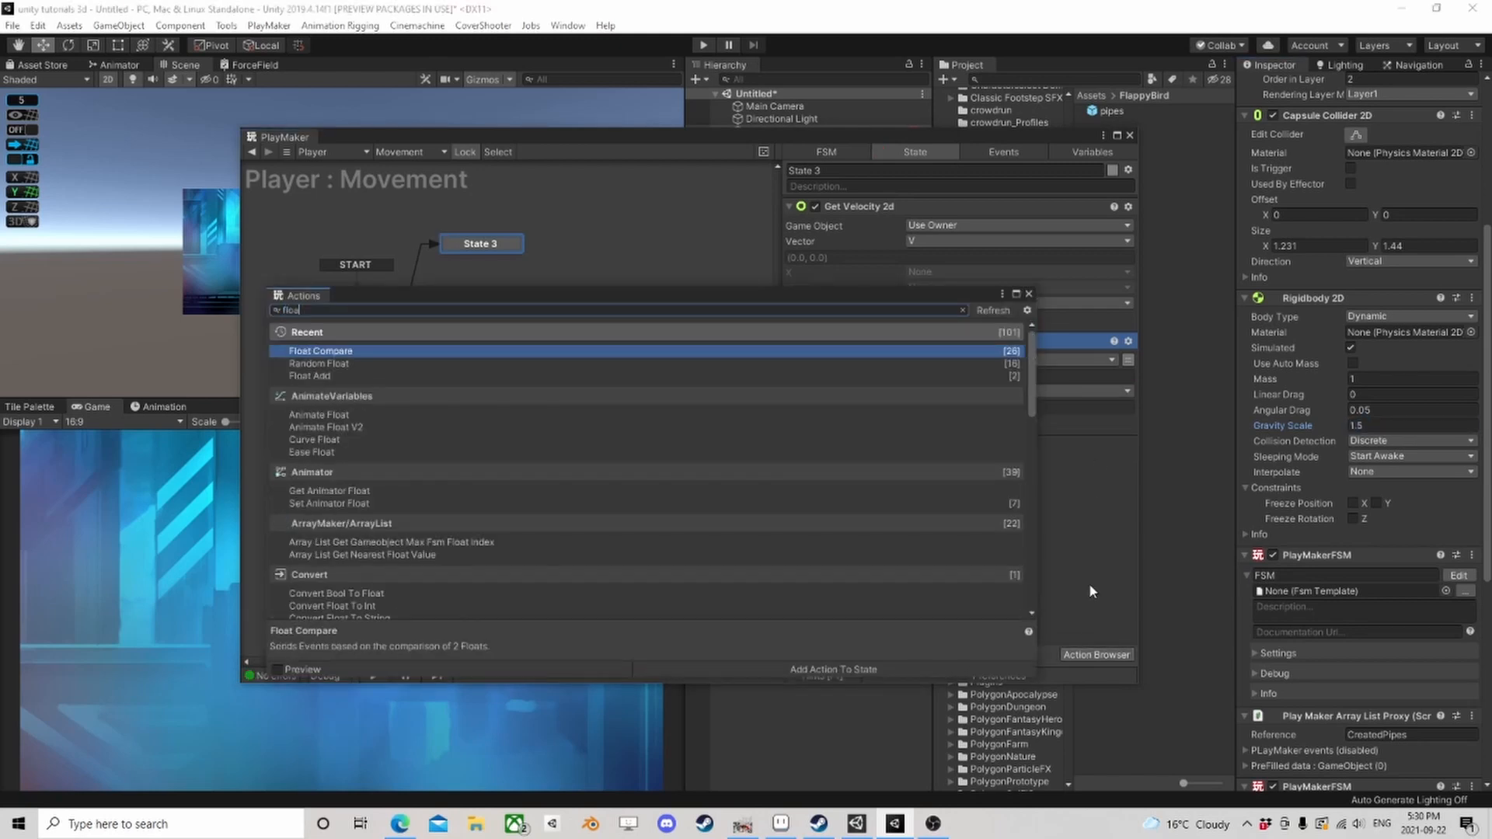
type("t com")
key("Return")
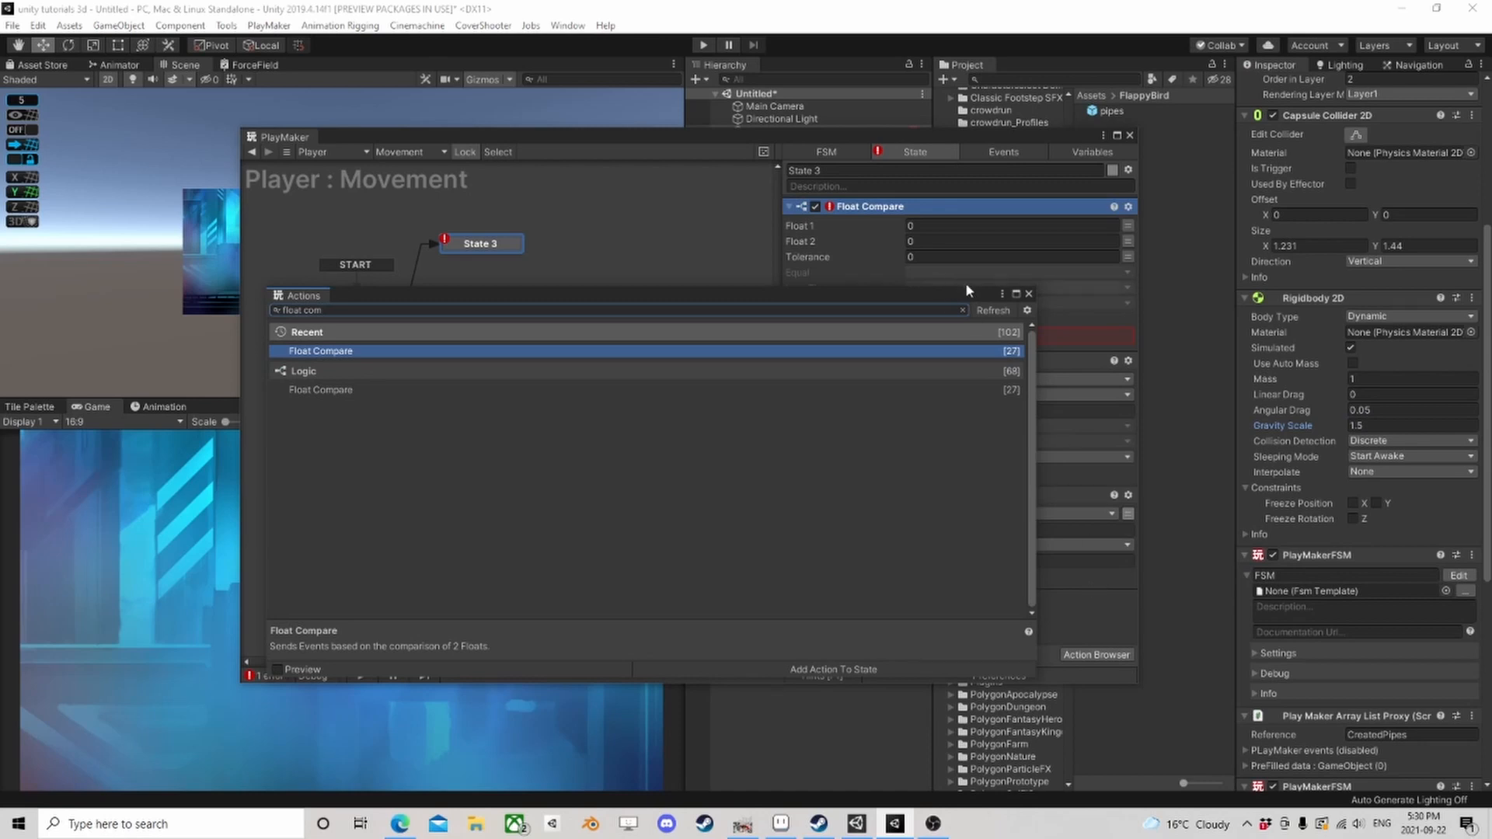
left_click(1029, 295)
scroll(925, 575, "up", 5)
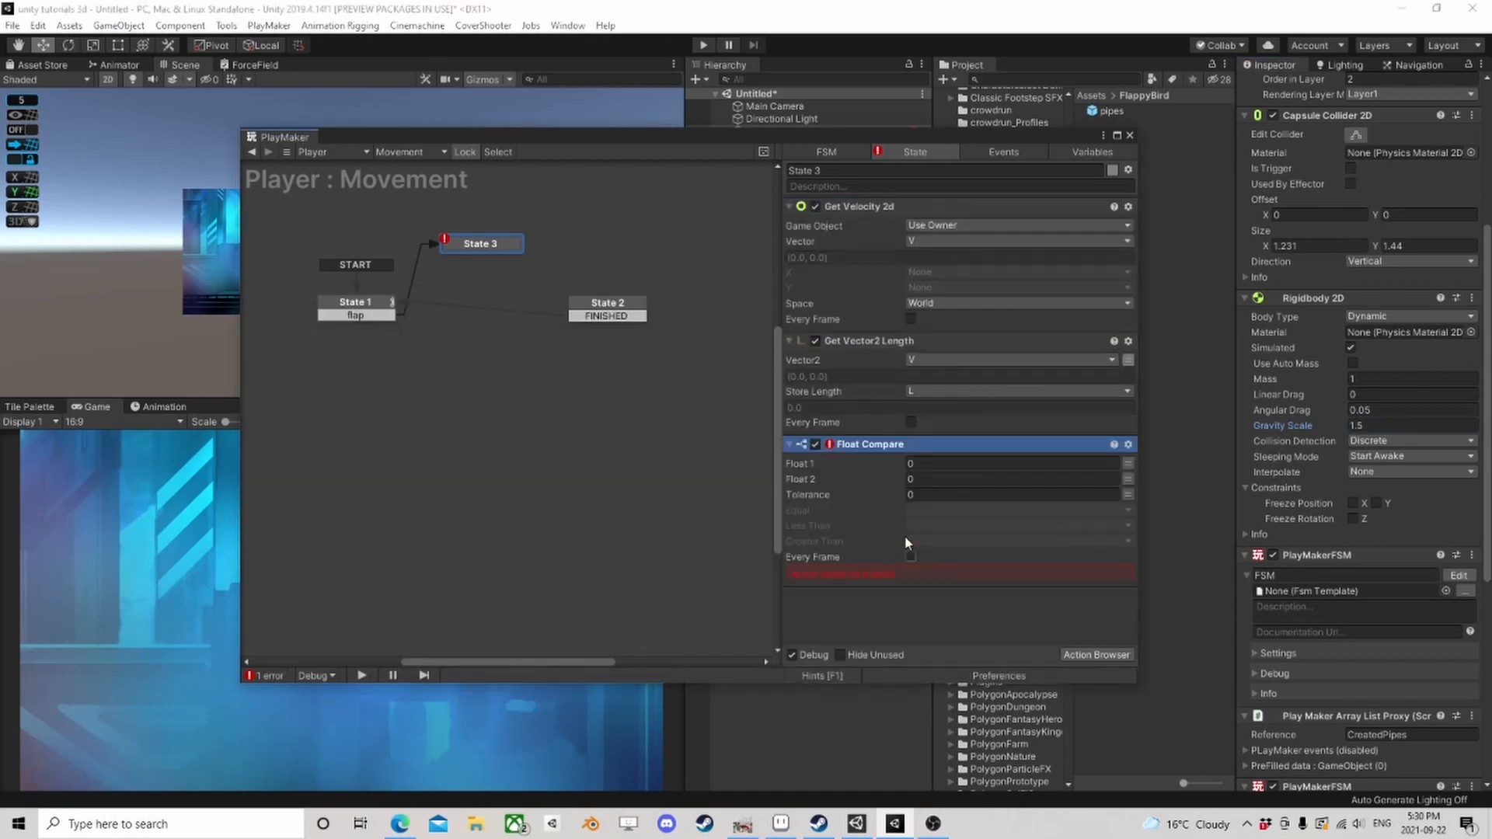
Step: Set Float Compare to compare the variable L with a value of 20
left_click(1128, 464)
left_click(1052, 464)
left_click(983, 496)
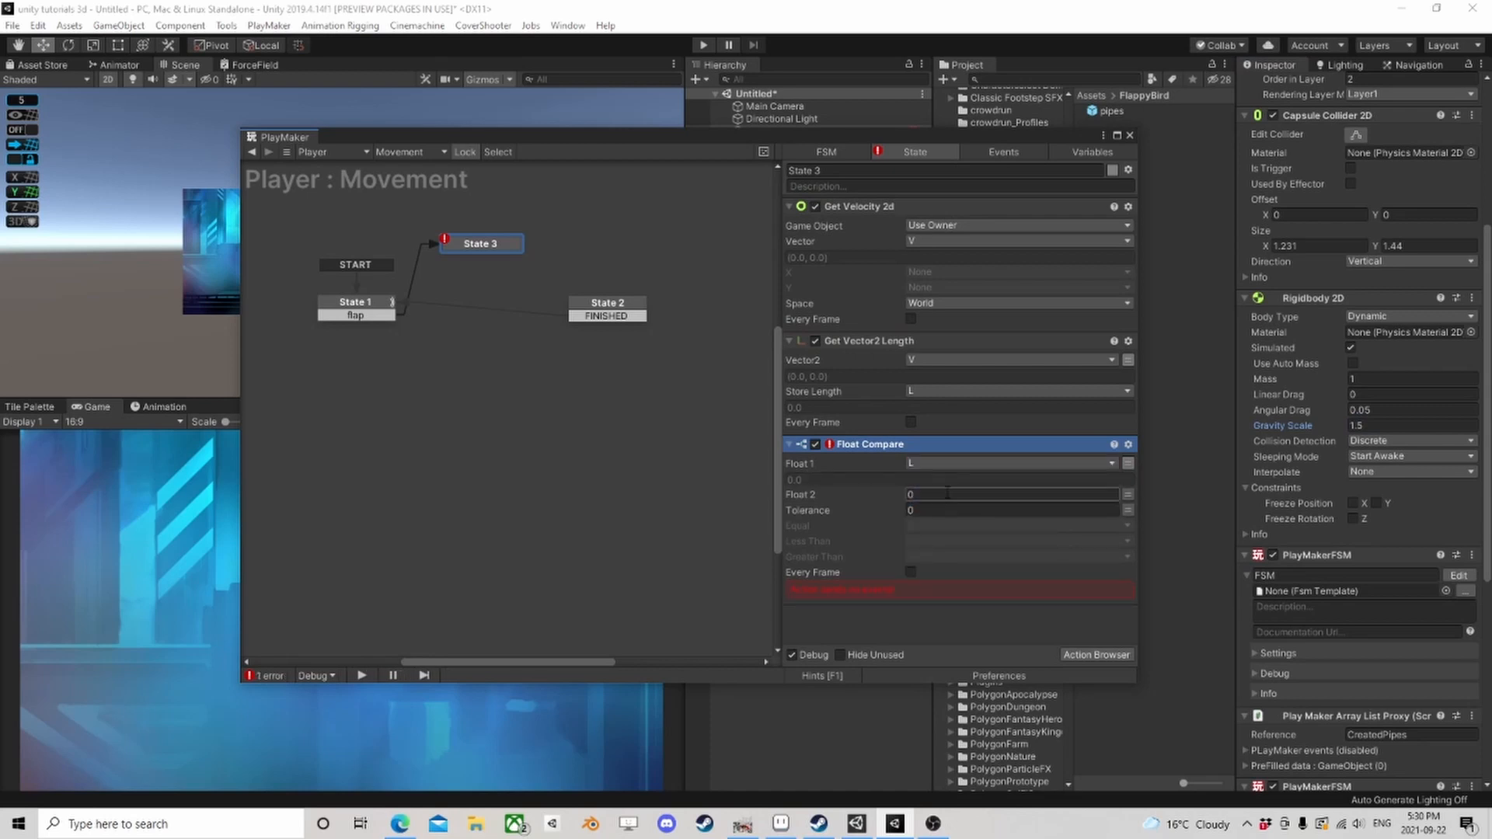
left_click(981, 494)
type("1")
Step: Create a skip event for Float Compare's Greater Than result and link its transition from State 3 to State 1
left_click(934, 556)
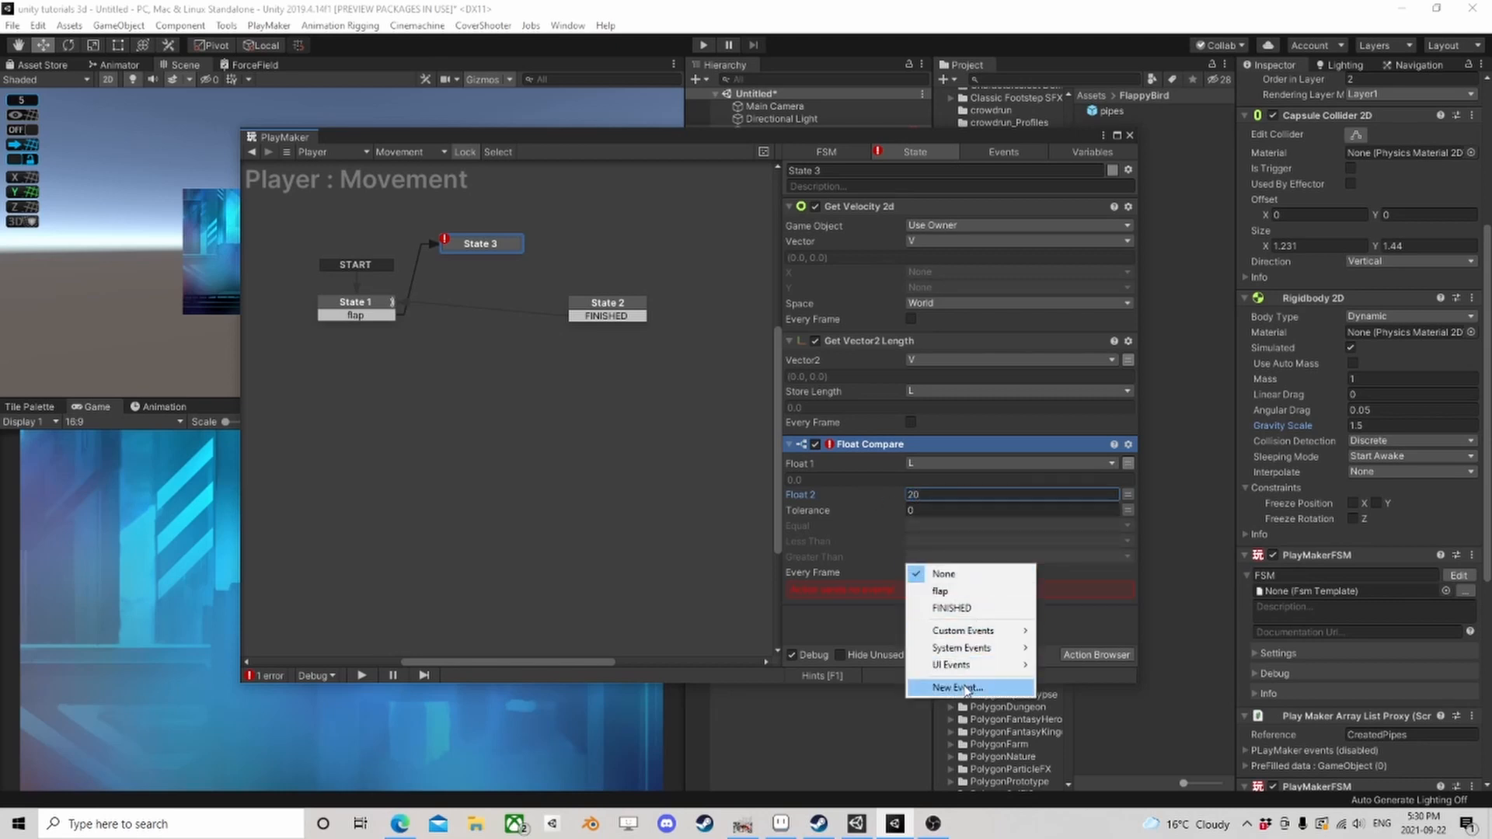
left_click(966, 689)
type("skip")
left_click(940, 604)
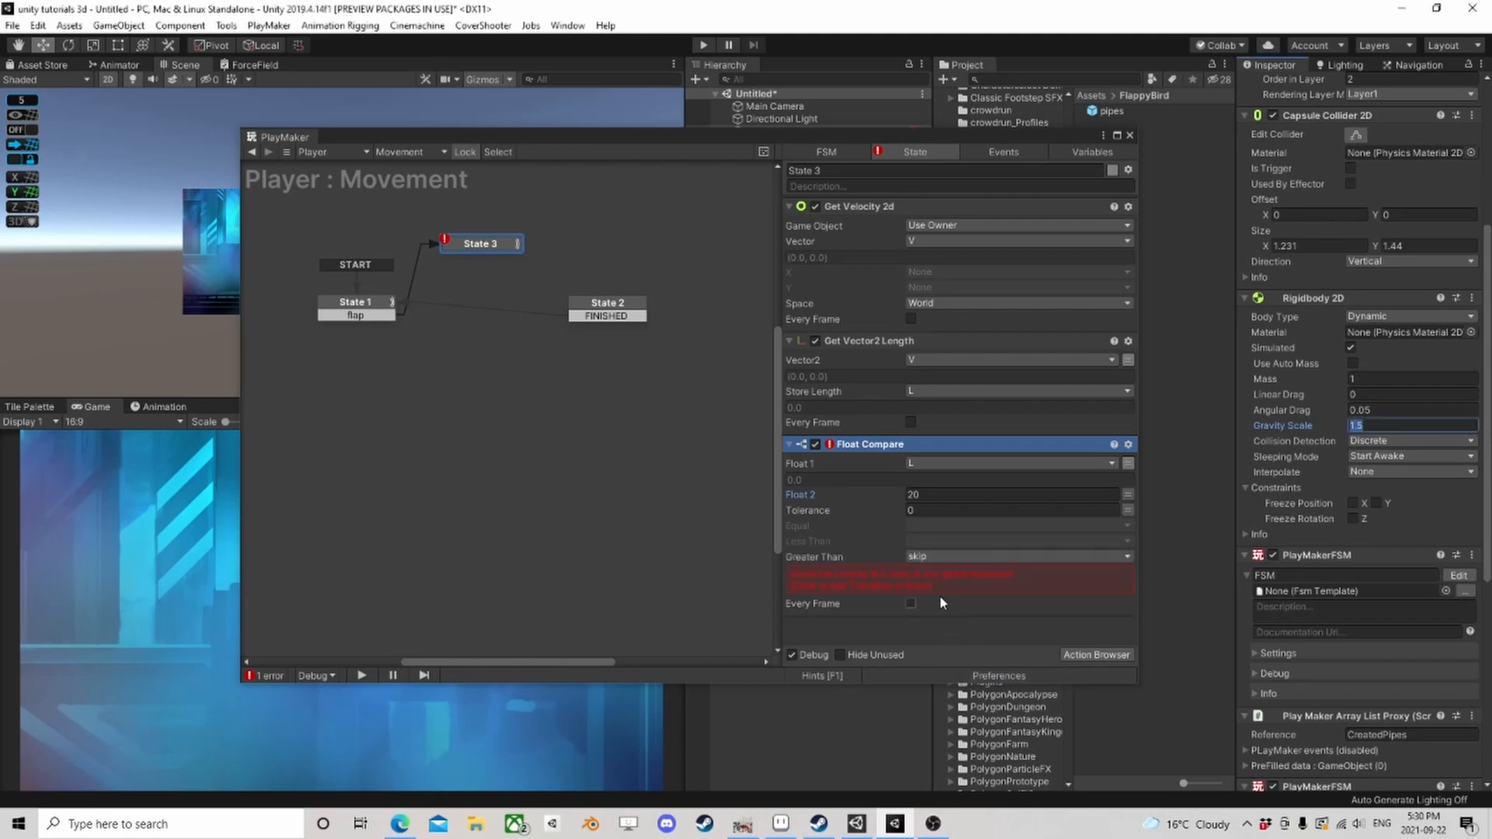
left_click_drag(490, 258, 359, 305)
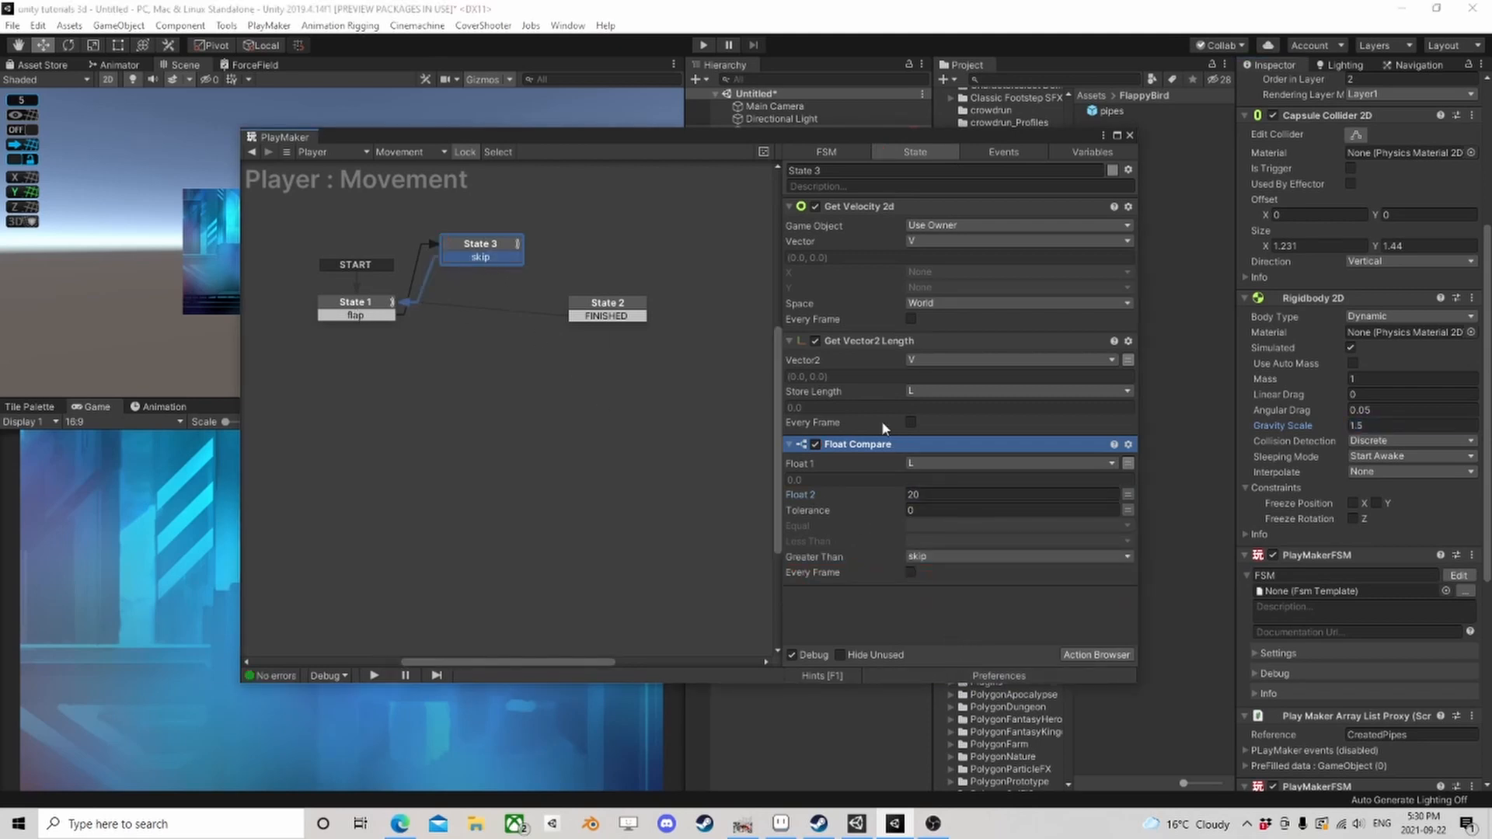
Step: Create an ok event for Float Compare's Equal and Less Than results and link its transition from State 3 to State 2
left_click(939, 554)
left_click(960, 688)
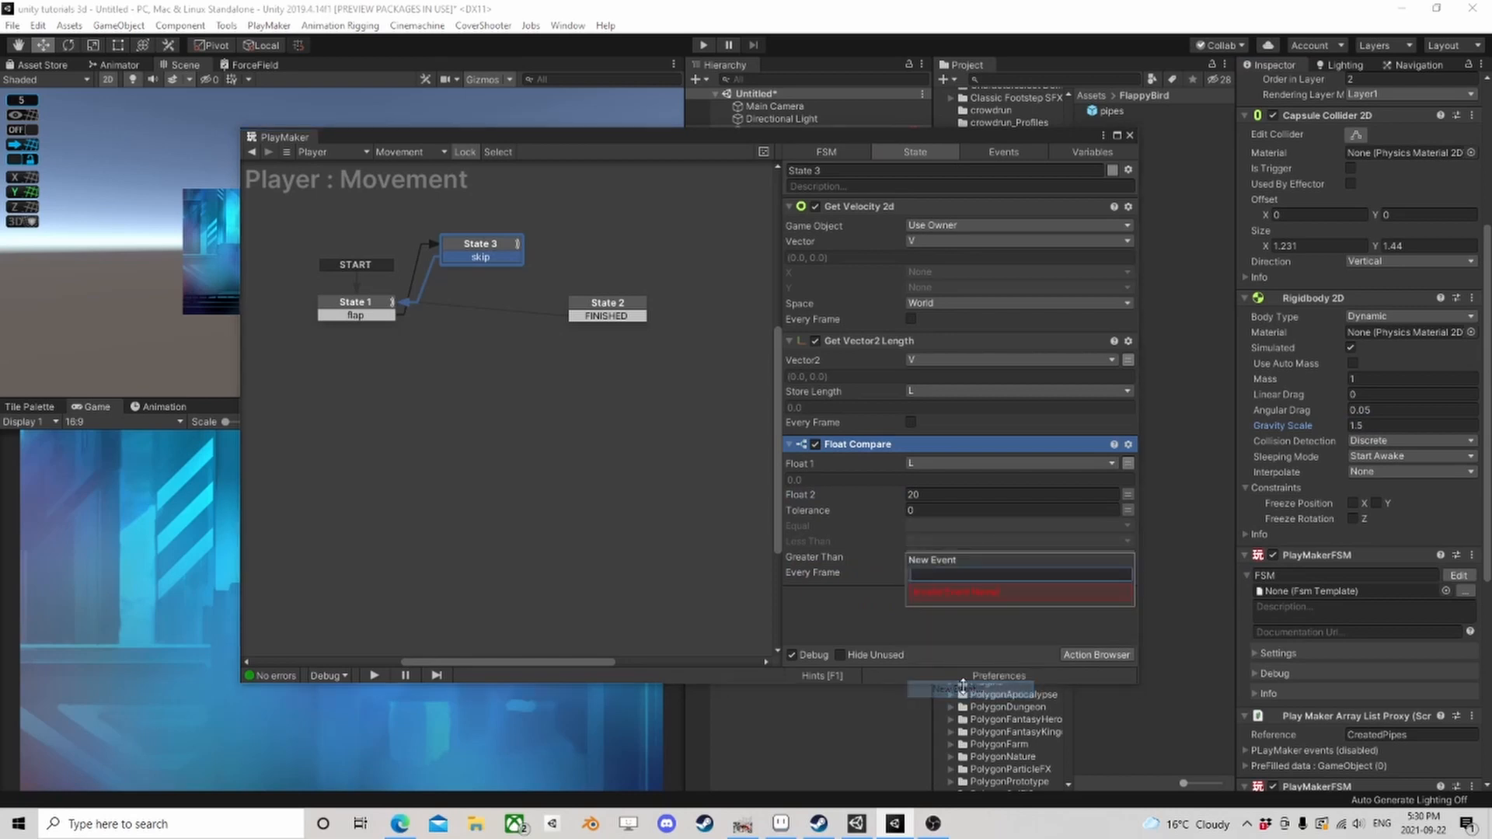
type("ok")
key("Return")
left_click(958, 541)
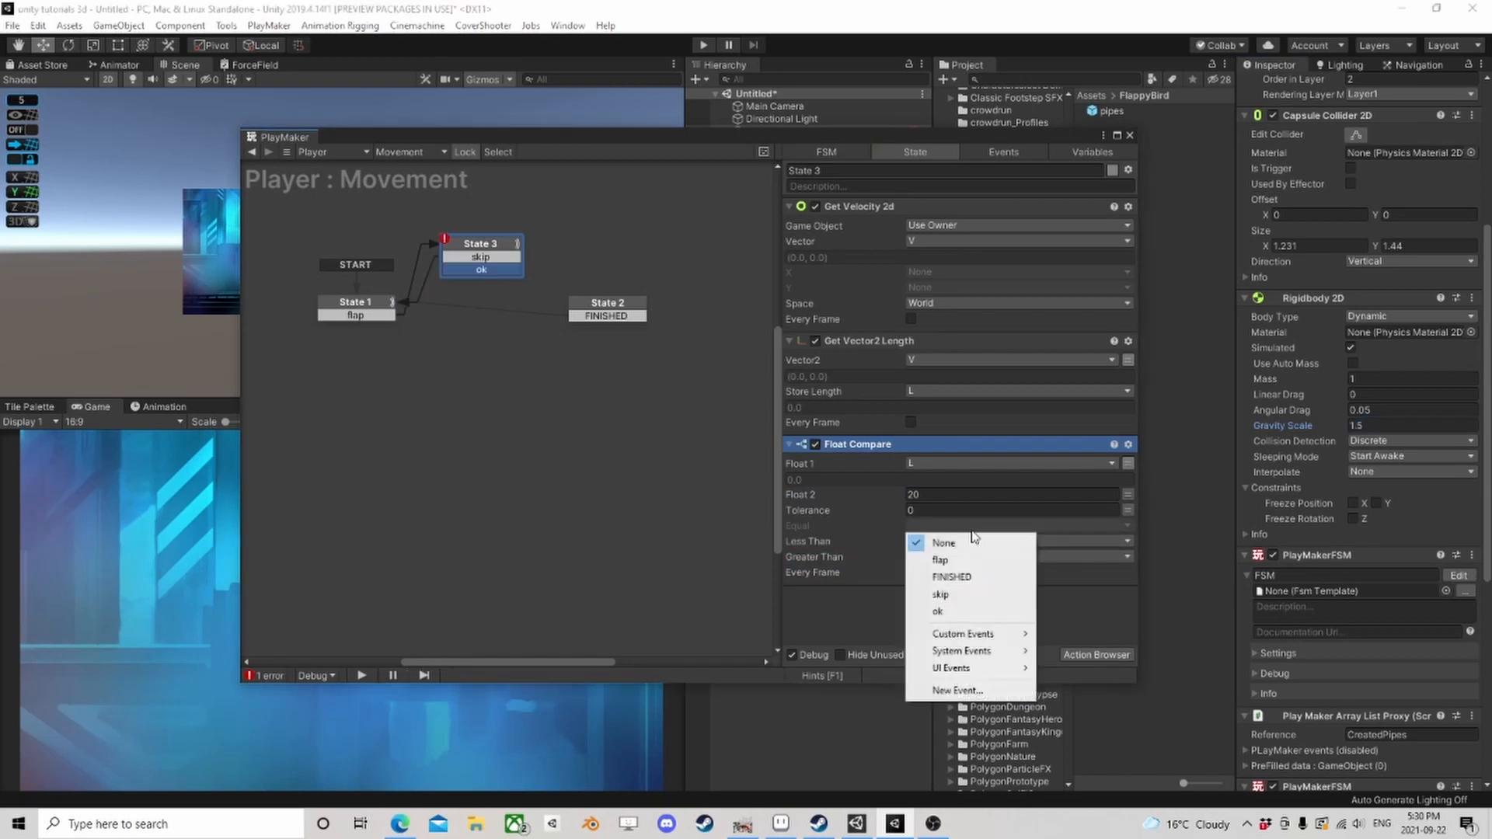
left_click(956, 612)
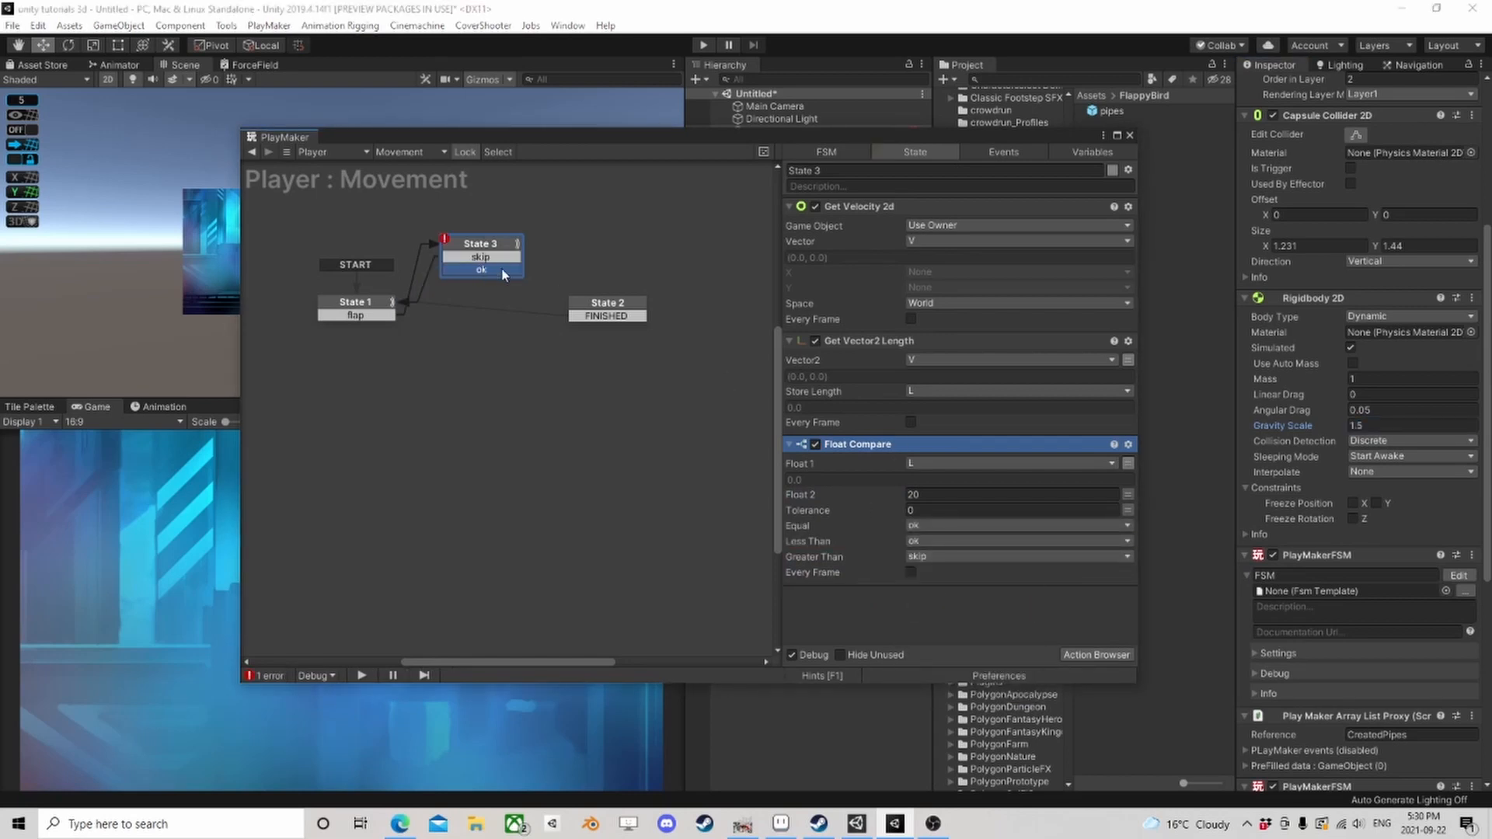
left_click_drag(504, 274, 634, 319)
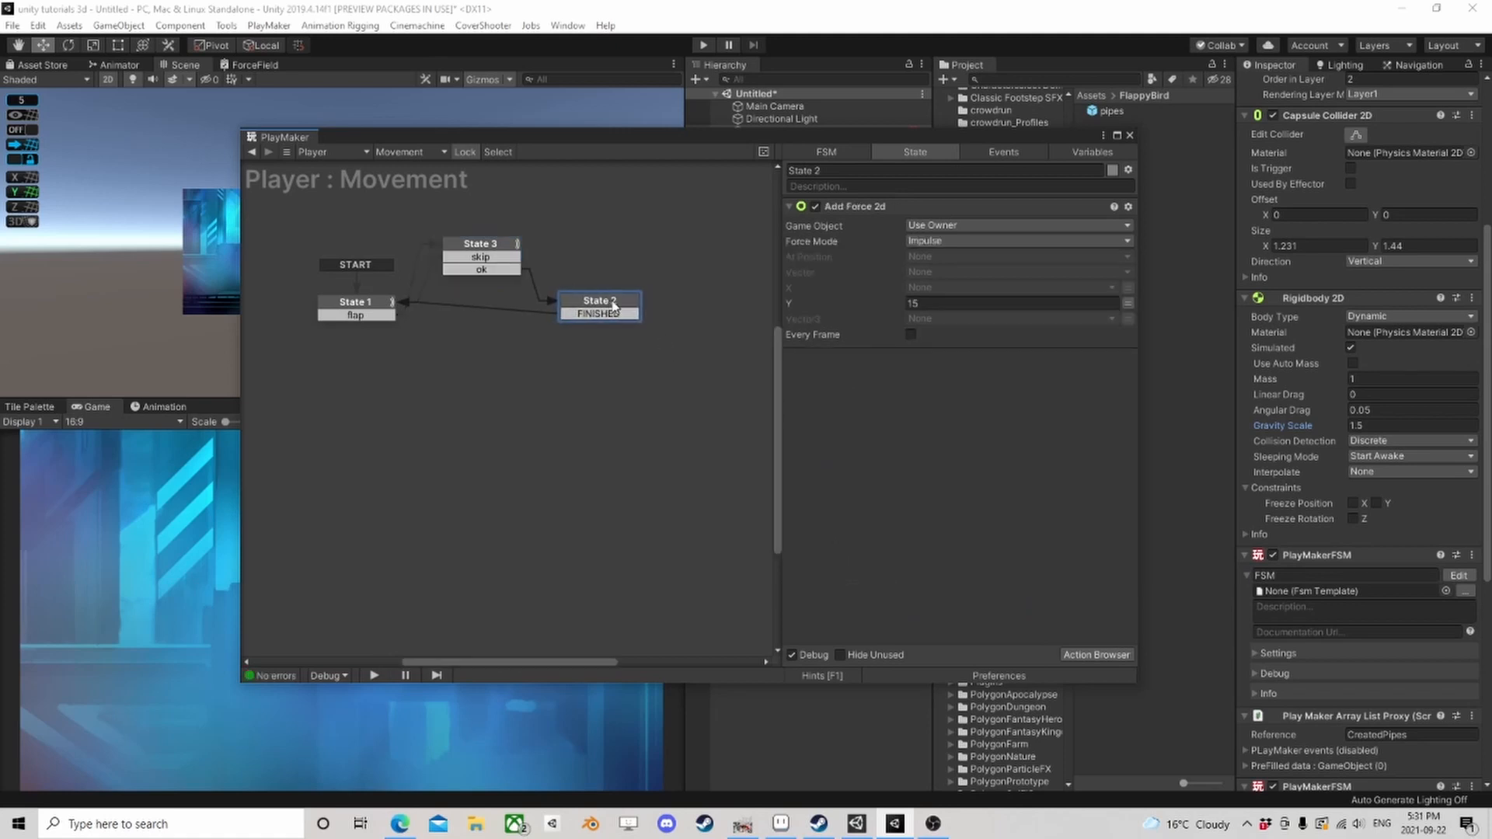
left_click(1129, 137)
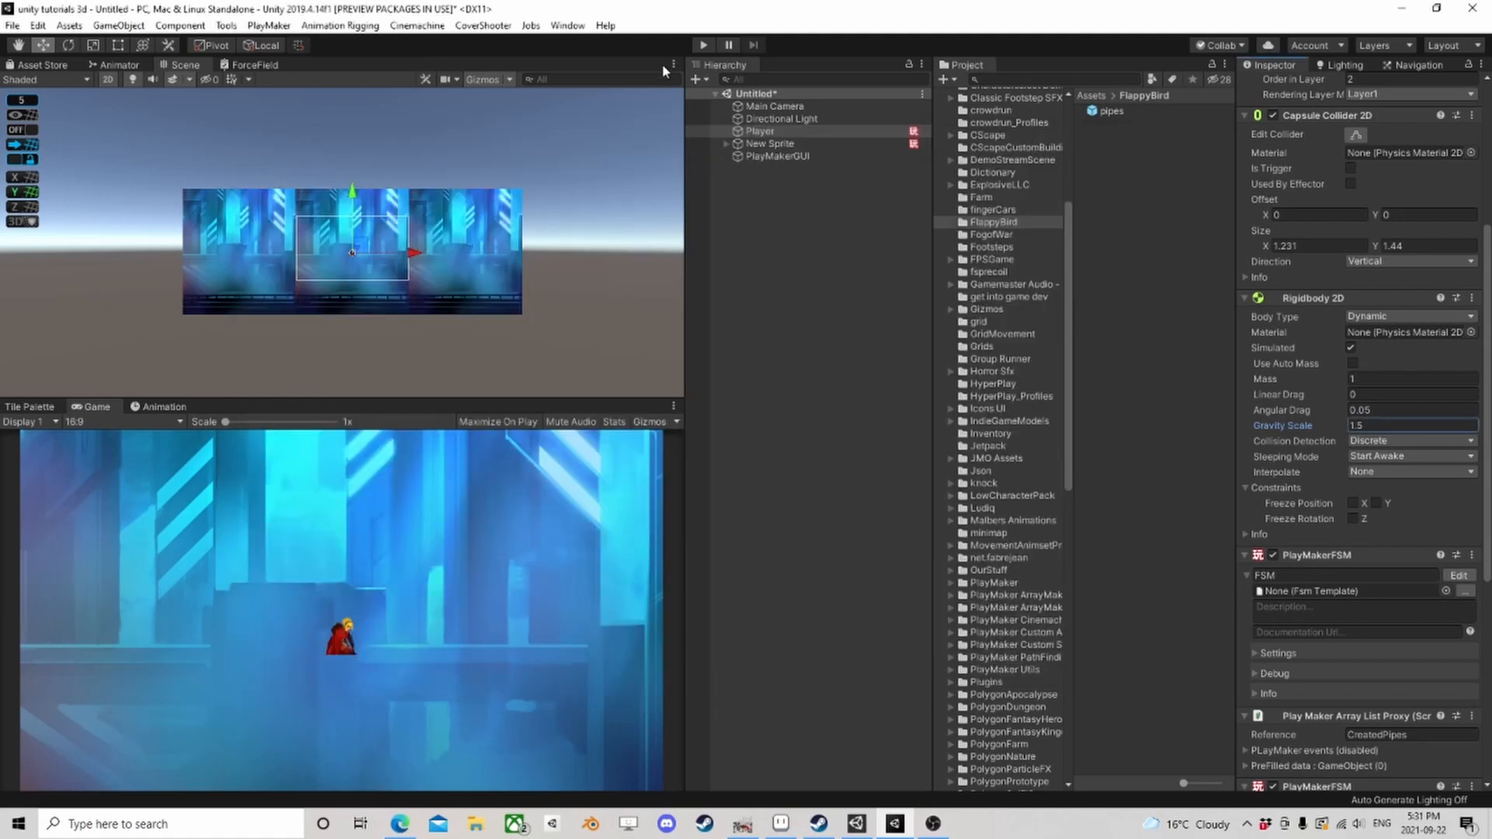
Step: Try a play test with Main Camera as a child of Player, and return the camera to the scene root
left_click(777, 107)
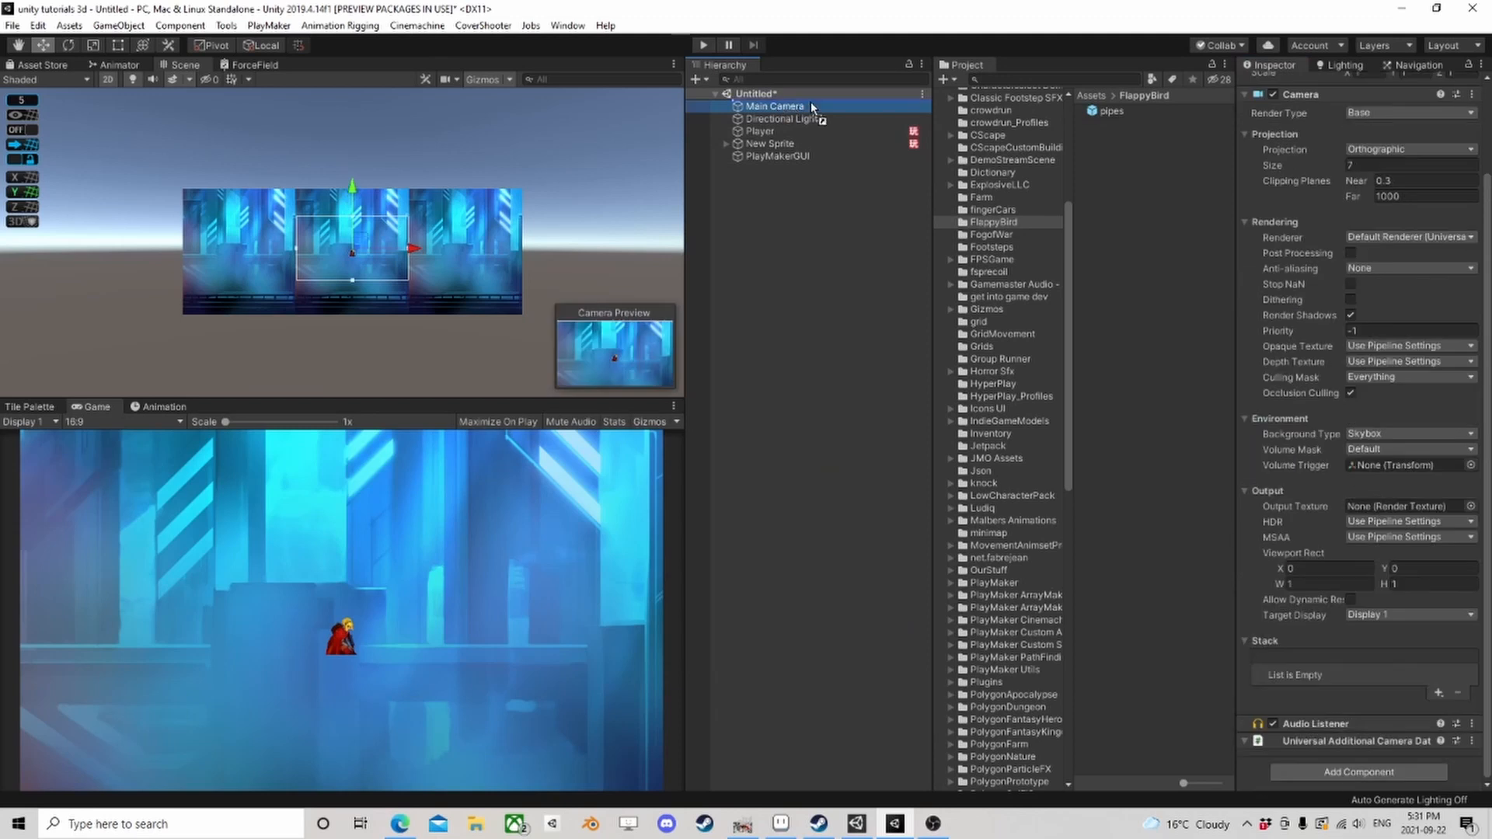
left_click_drag(766, 134, 765, 132)
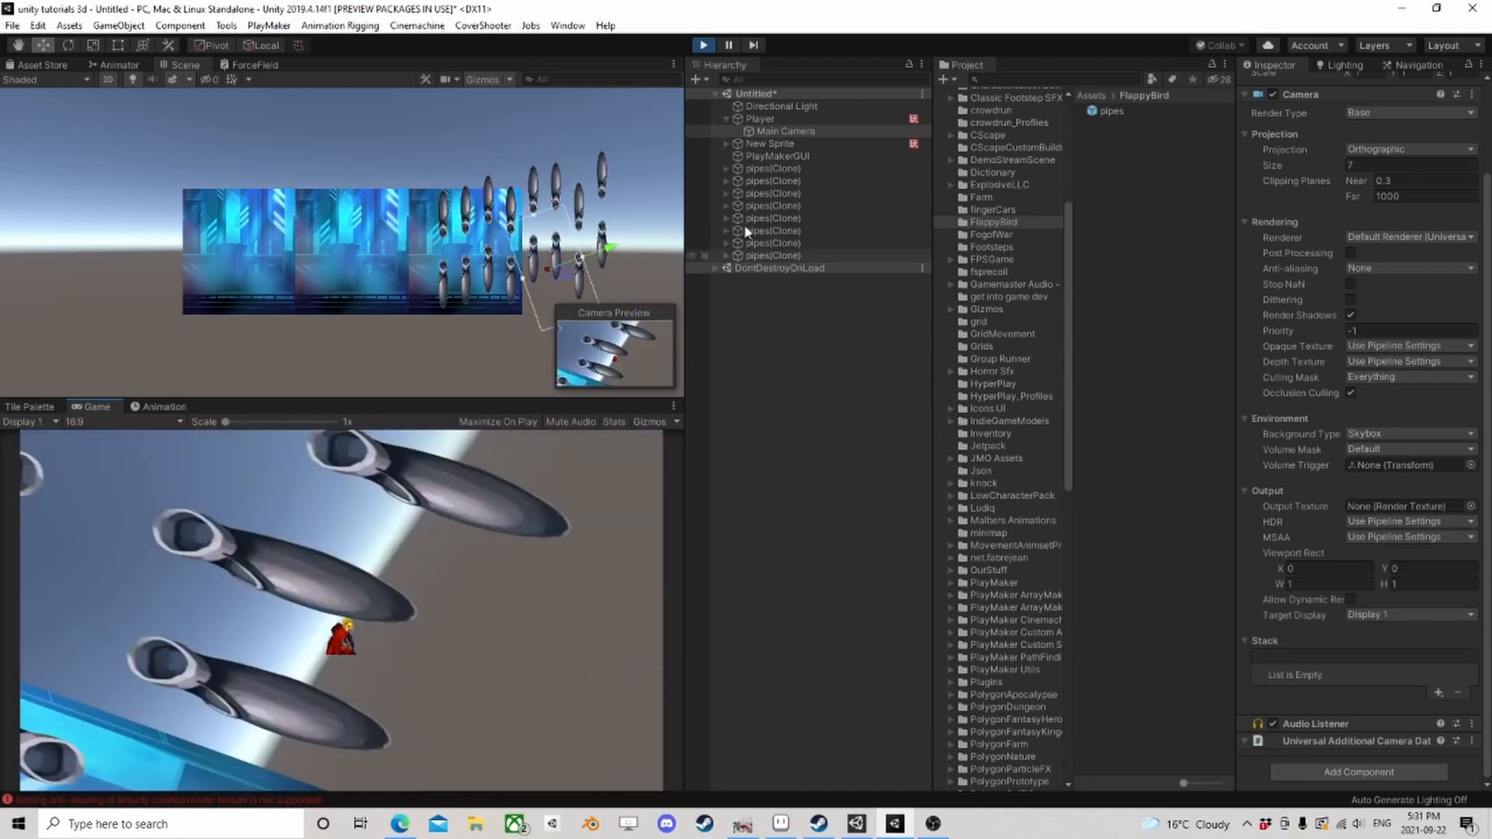
left_click(707, 48)
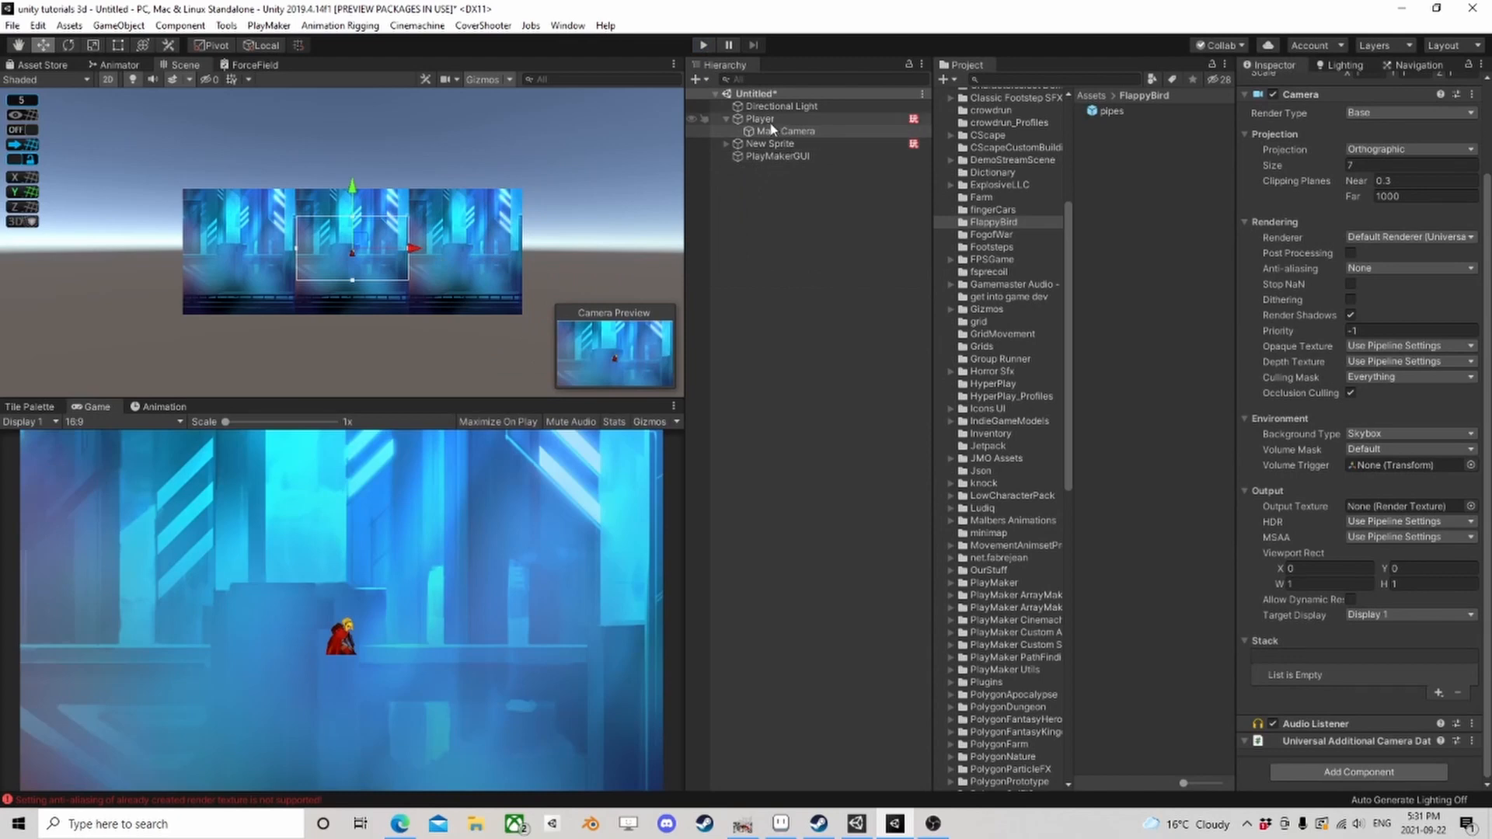
left_click_drag(773, 132, 789, 241)
Step: Freeze the Z rotation in the constraints of Player's Rigidbody 2D
left_click(760, 118)
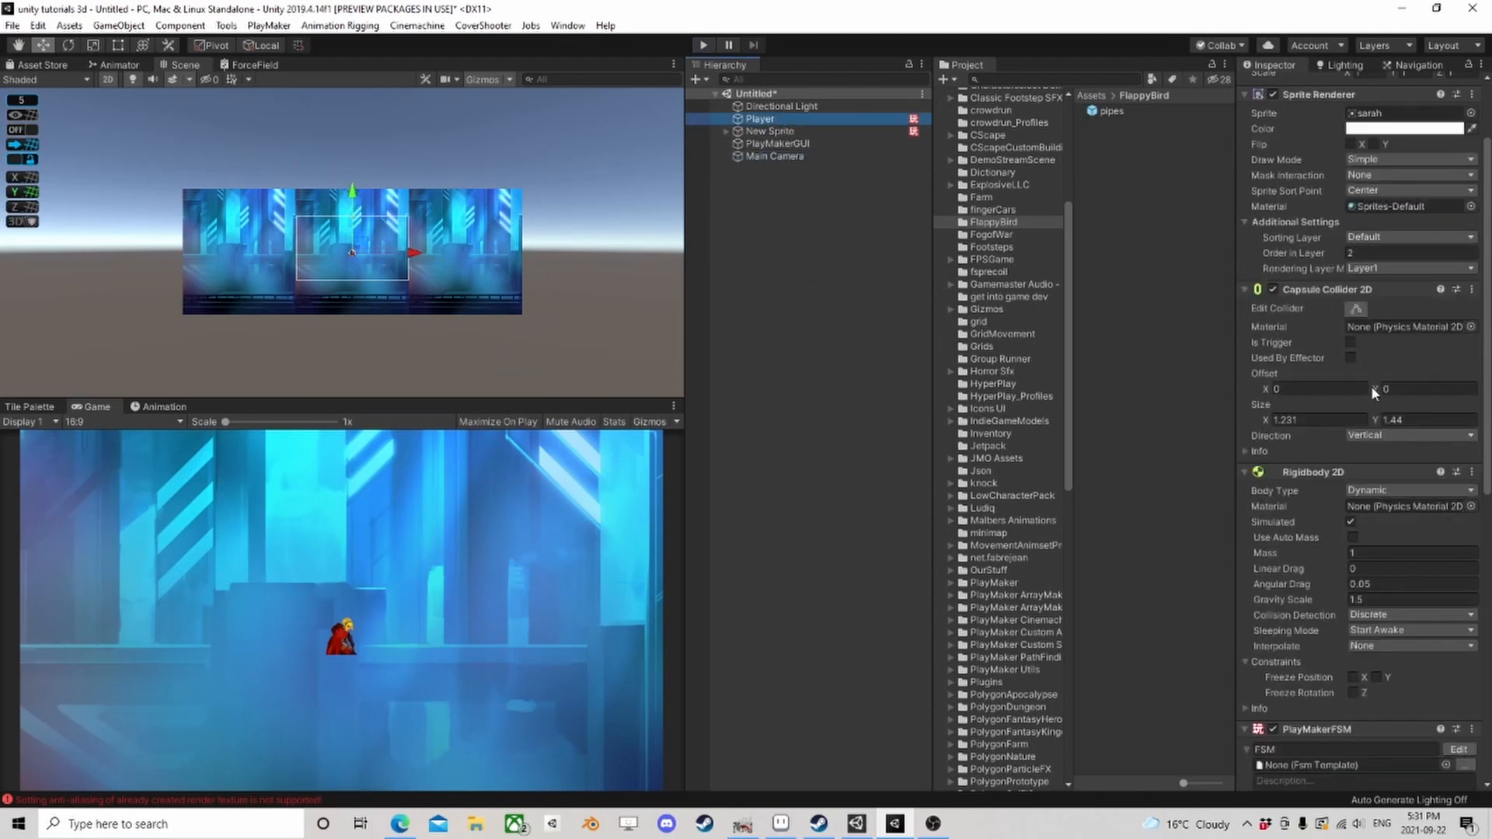
scroll(1376, 389, "down", 5)
left_click(1353, 379)
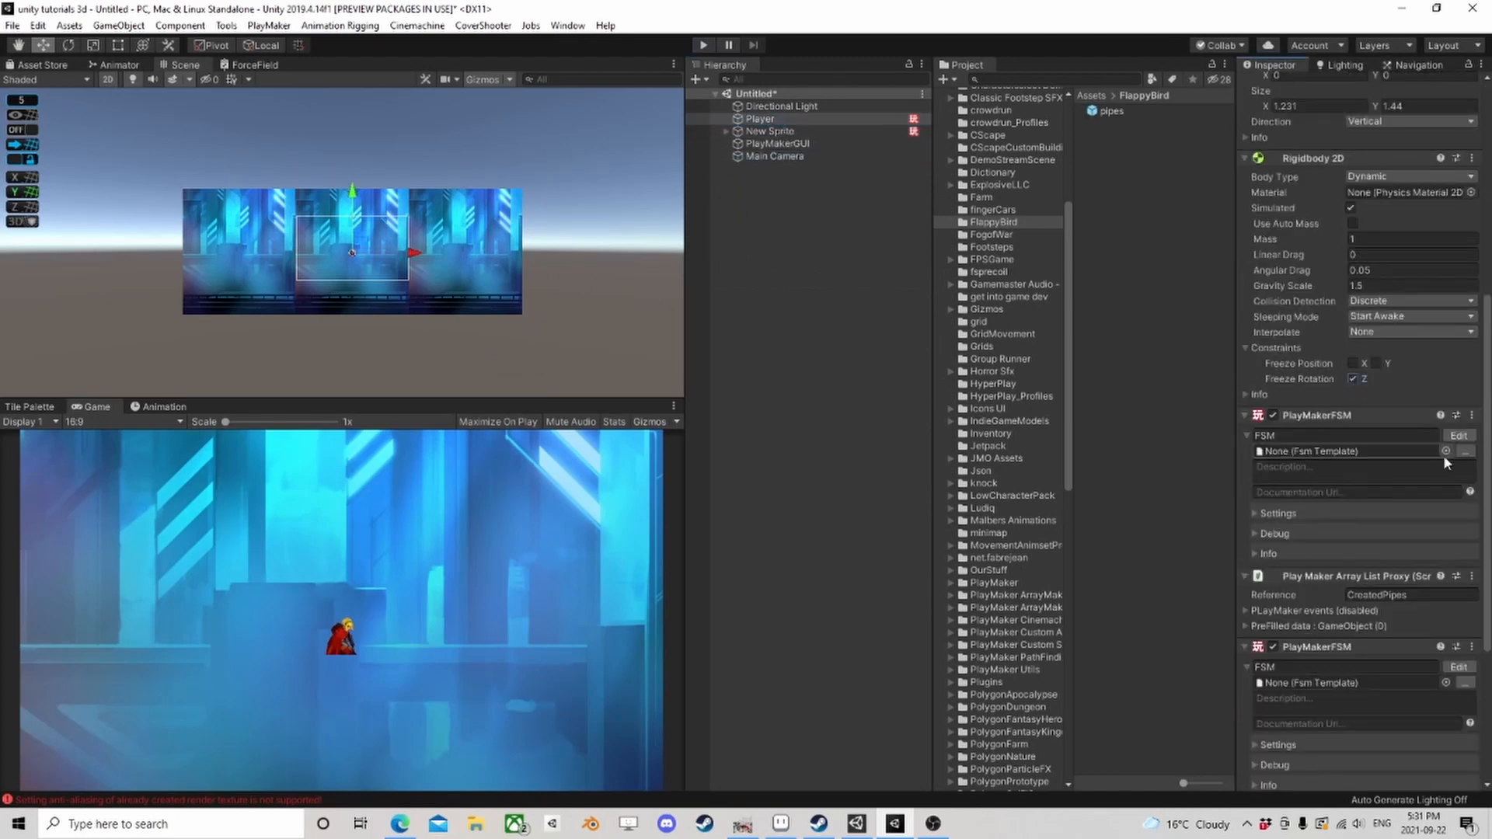
Step: Review the actions in each state of Player's Movement FSM, including the Add Force 2d settings in State 2
scroll(1341, 493, "down", 4)
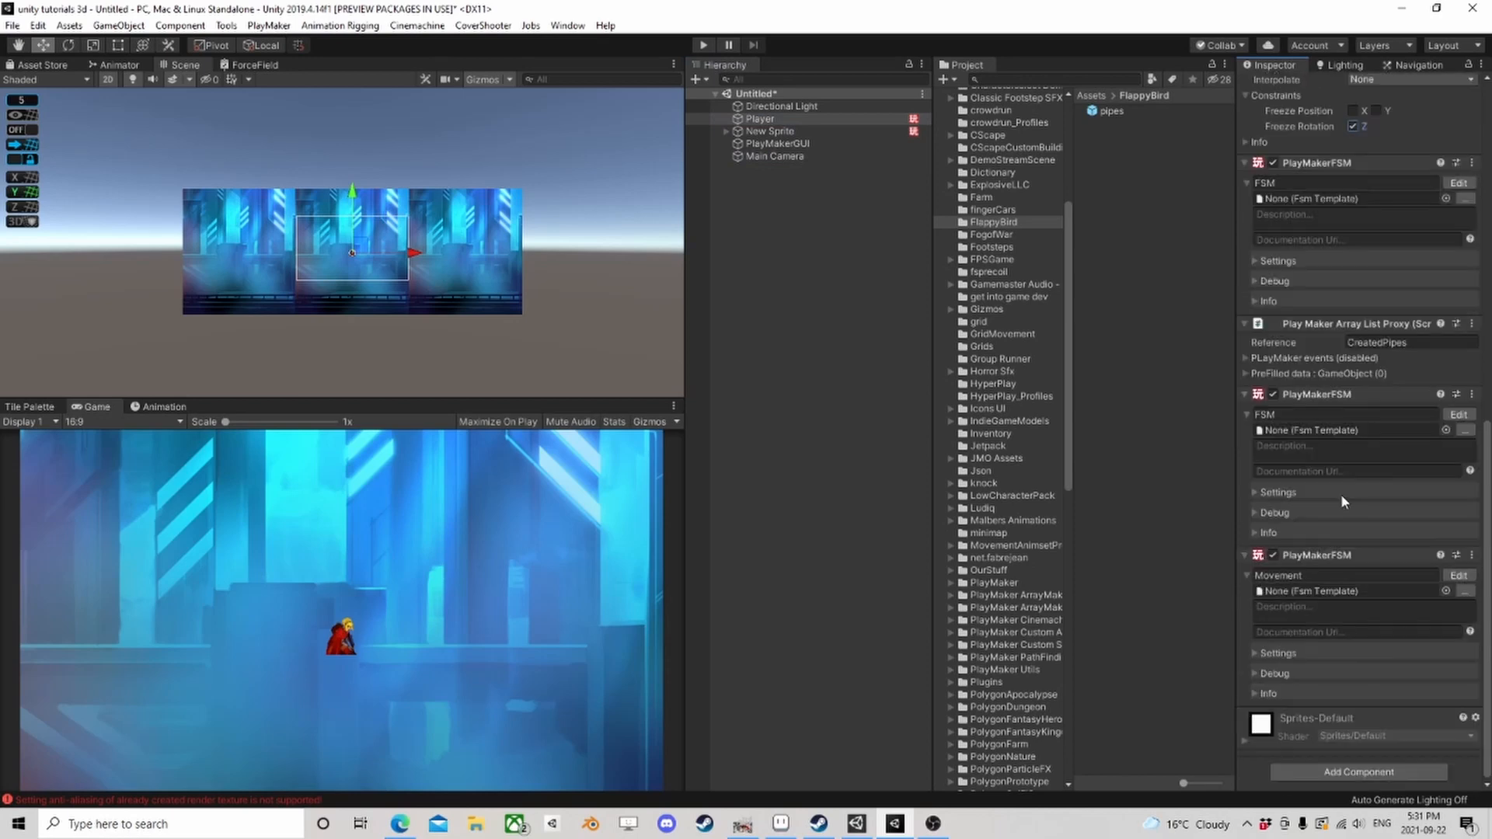
left_click(1457, 575)
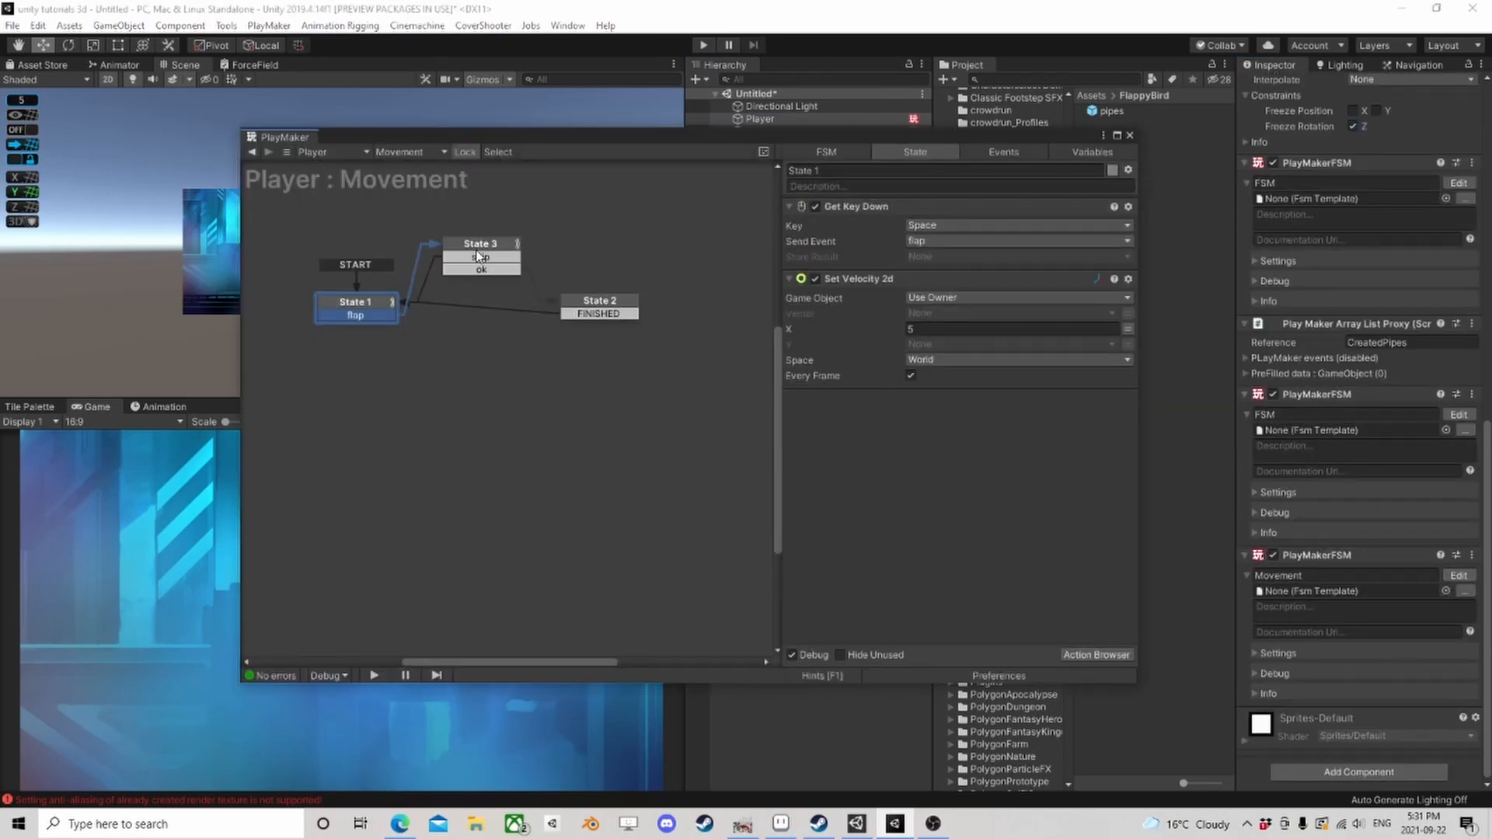
left_click(480, 248)
left_click(603, 313)
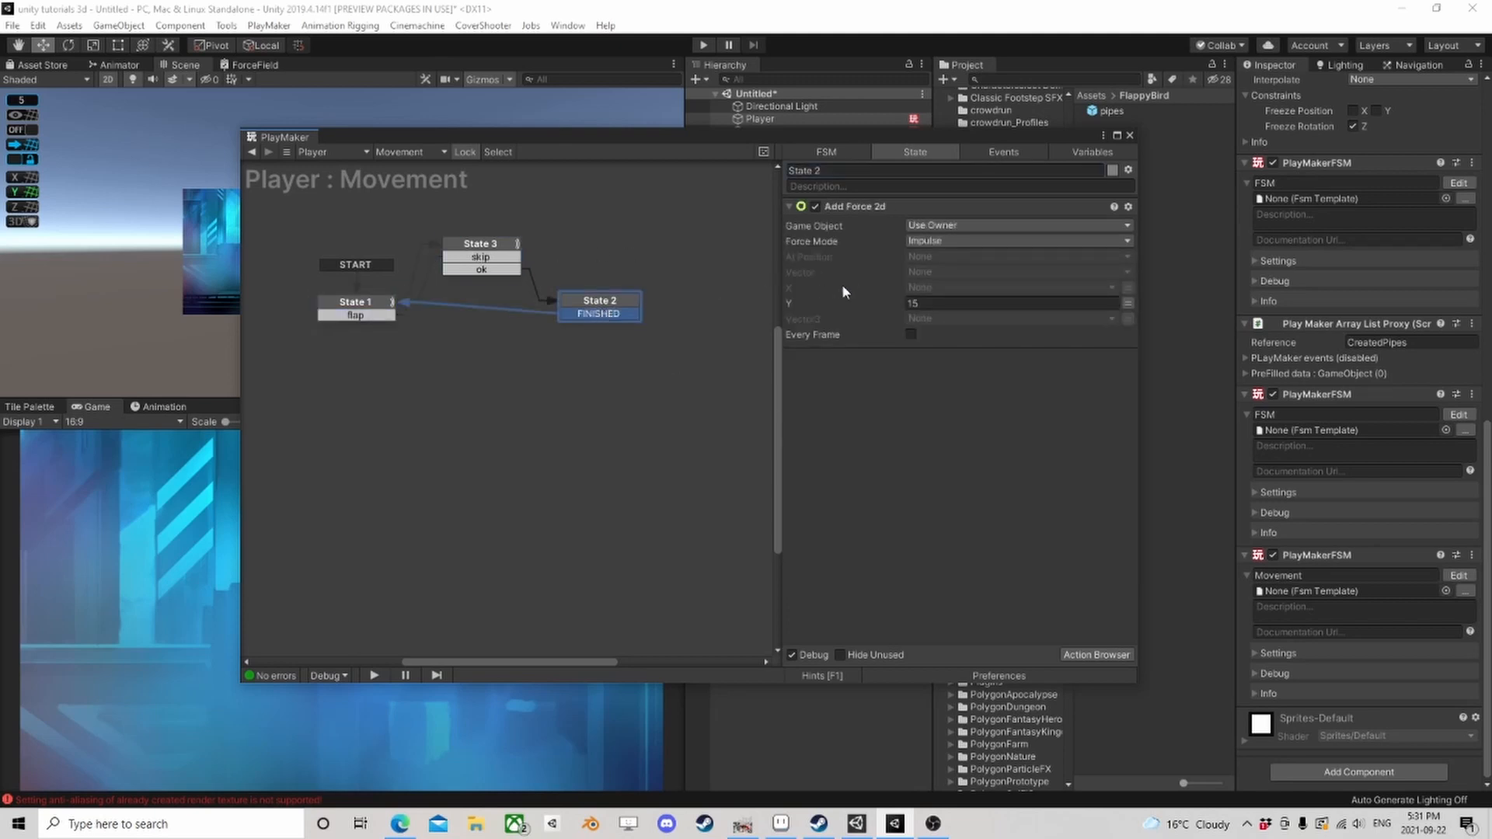
left_click(853, 303)
left_click(479, 253)
left_click(1129, 135)
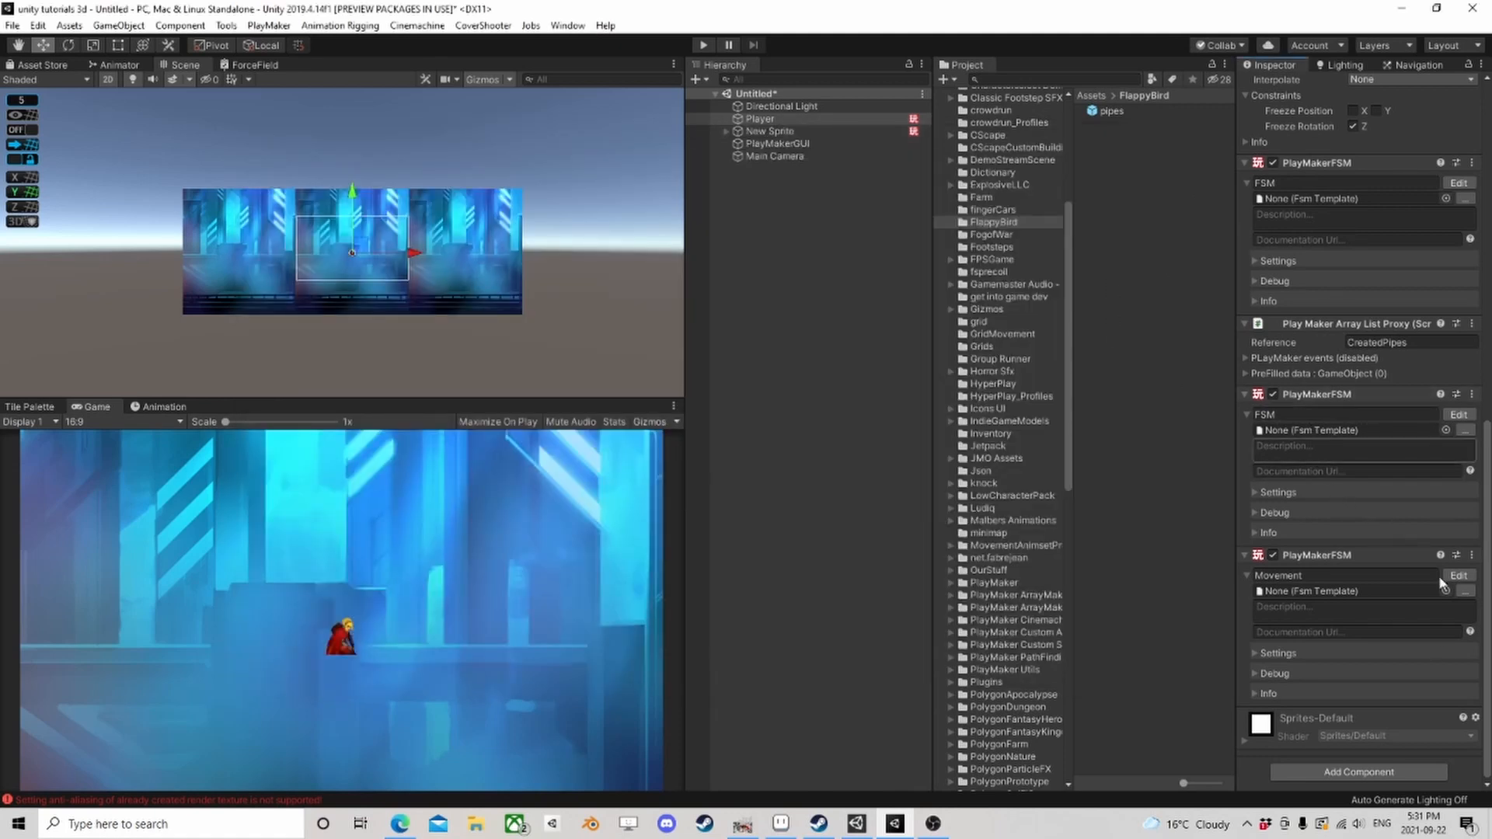
Step: Add another PlayMakerFSM component to the Player object
left_click(1352, 770)
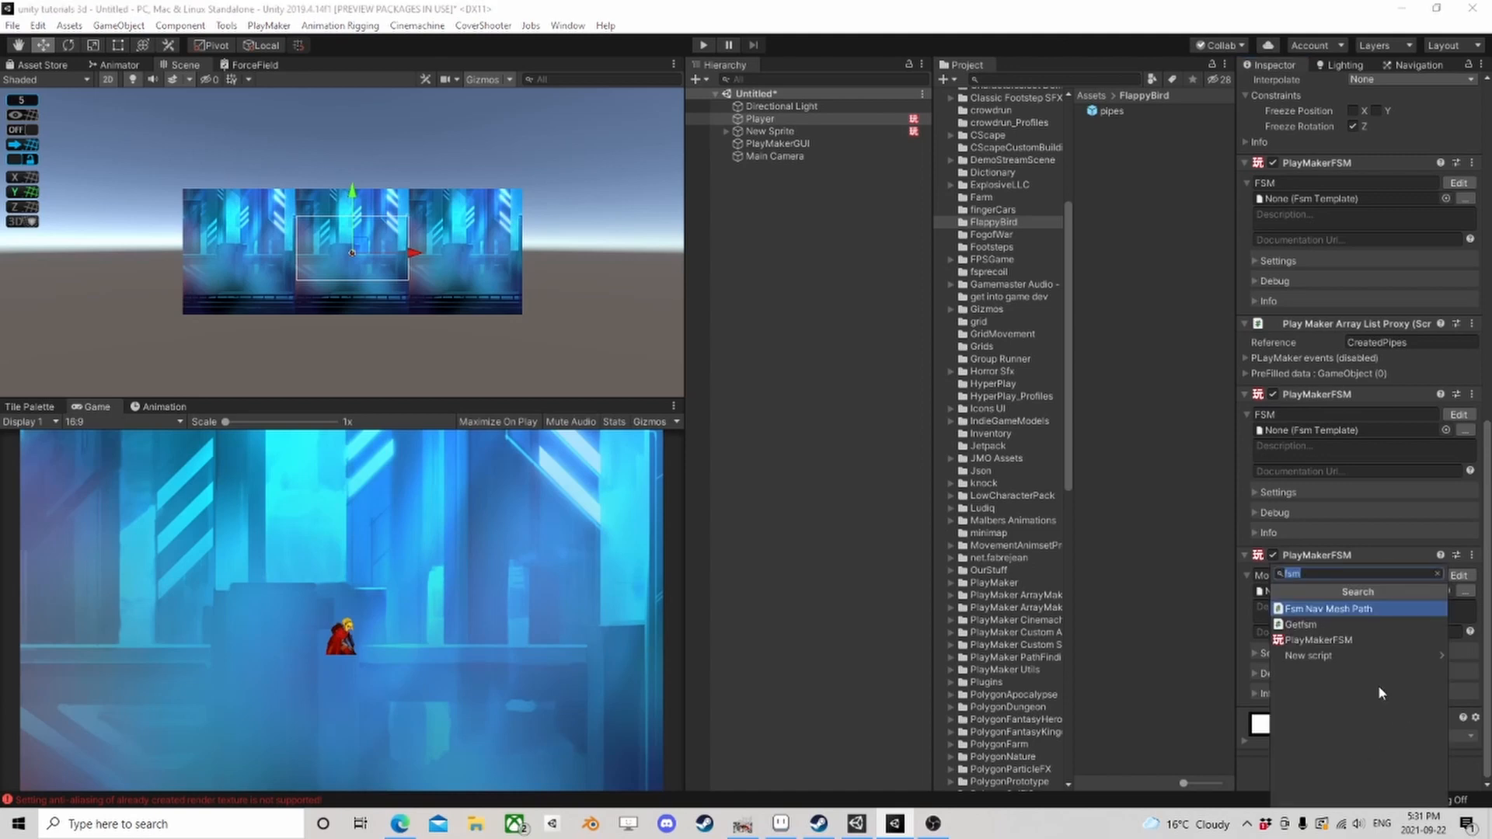
left_click(1372, 640)
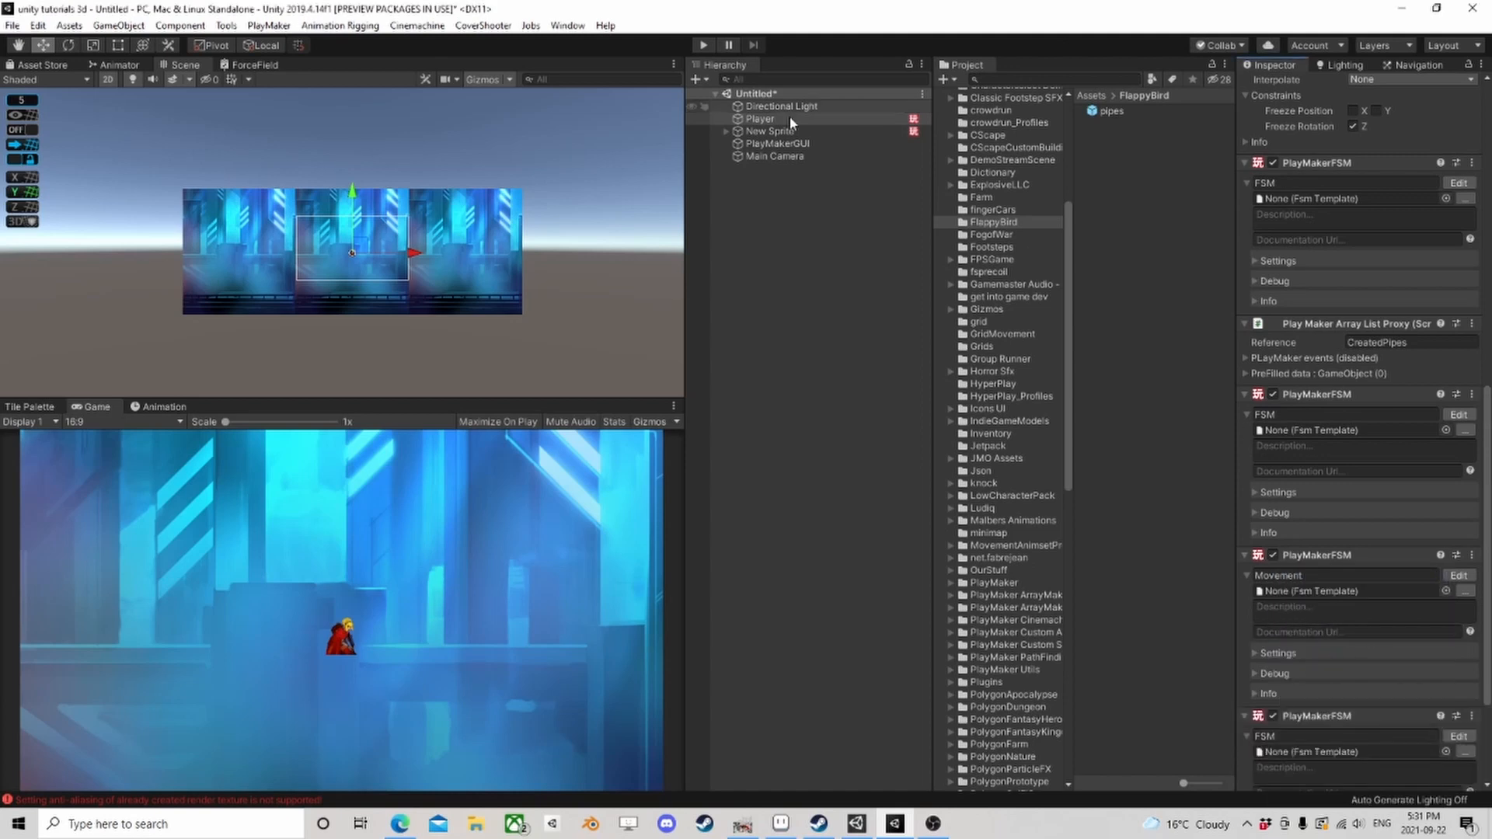
Step: Add a PlayMakerFSM component to Main Camera and open its FSM to browse actions for State 1
left_click(775, 156)
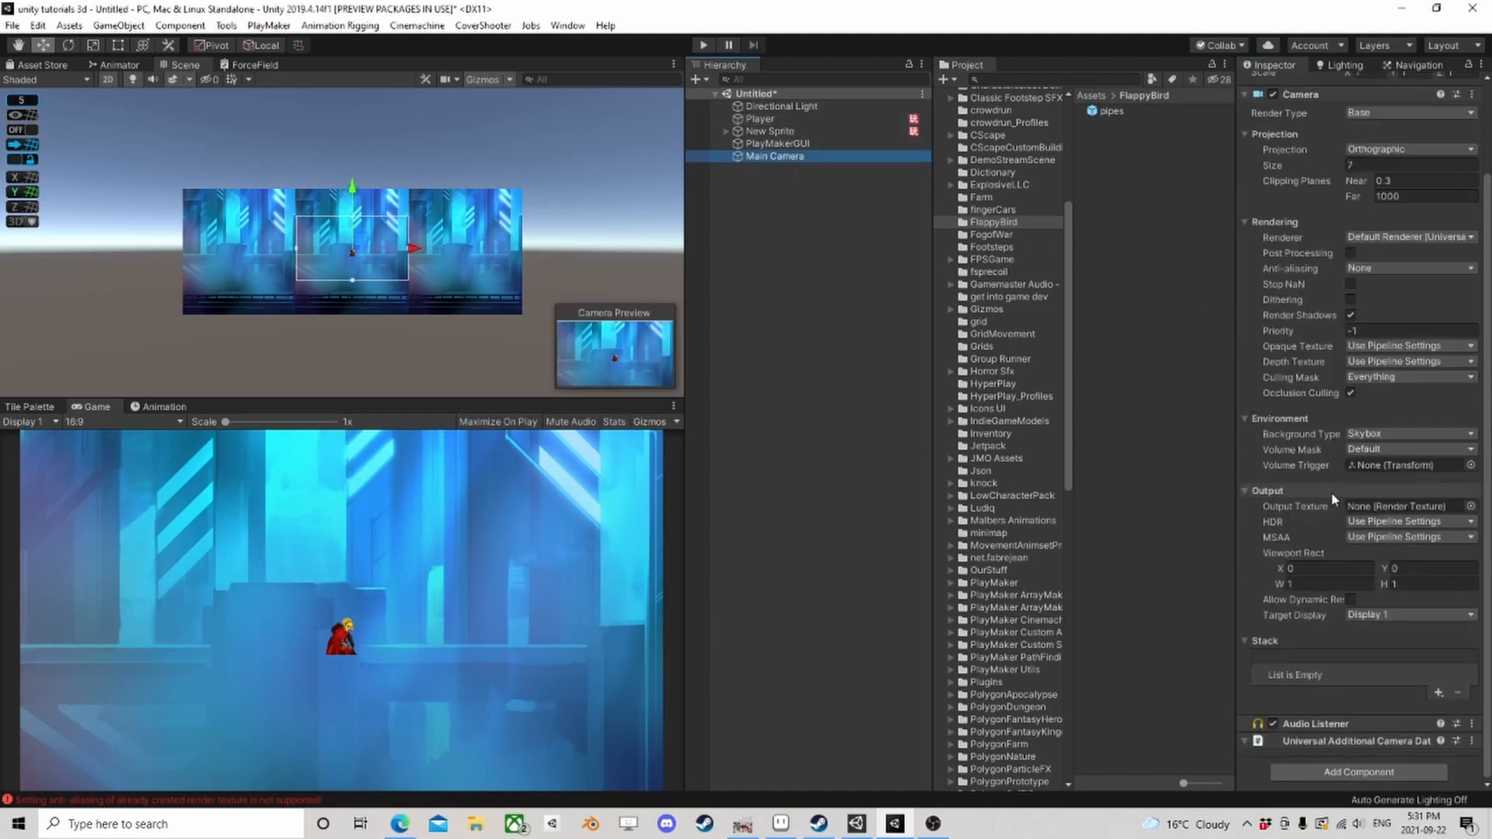
left_click(1349, 773)
left_click(1333, 640)
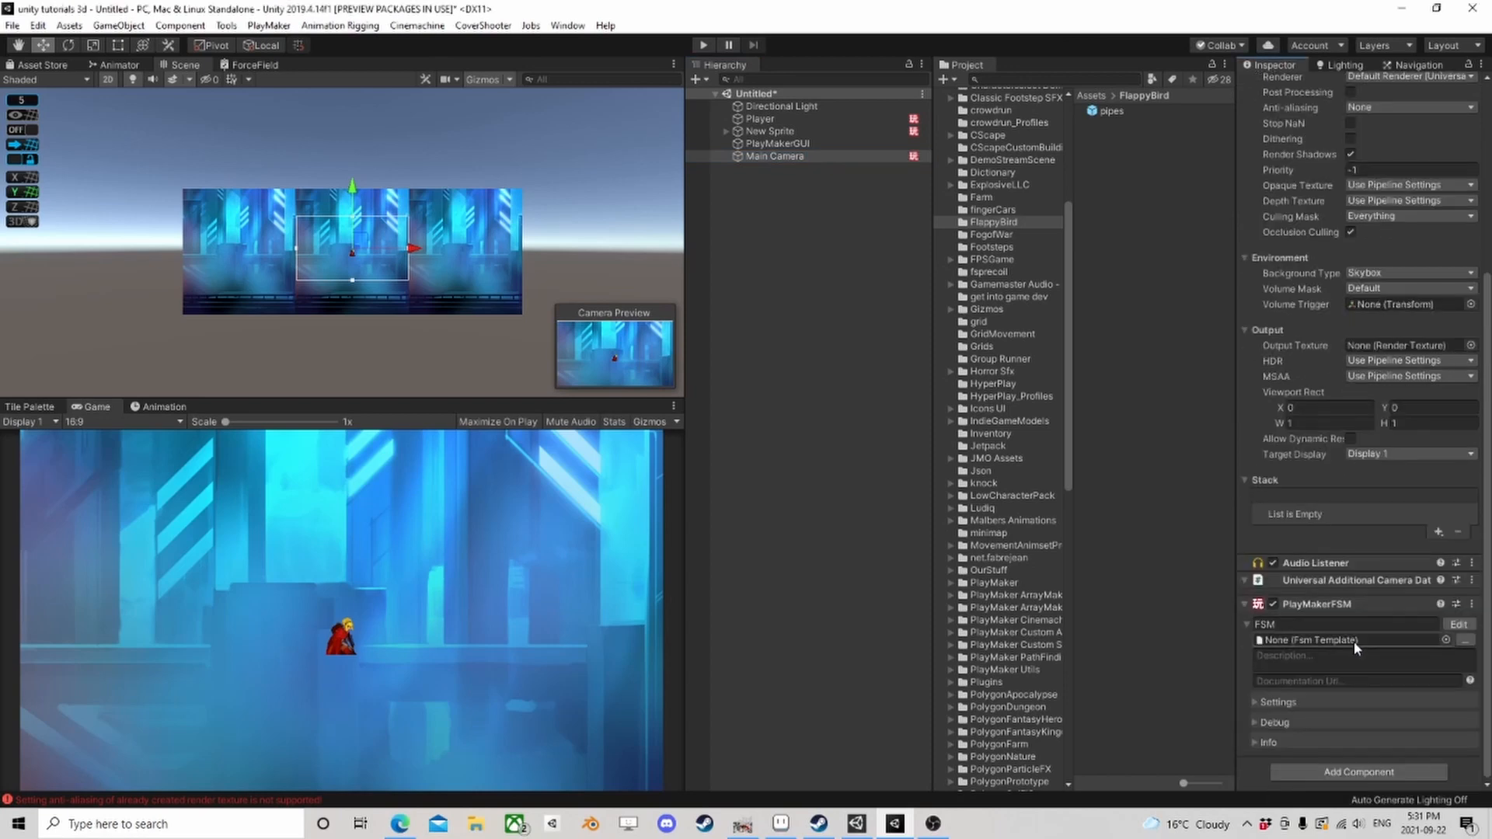
left_click(1459, 624)
left_click(1096, 655)
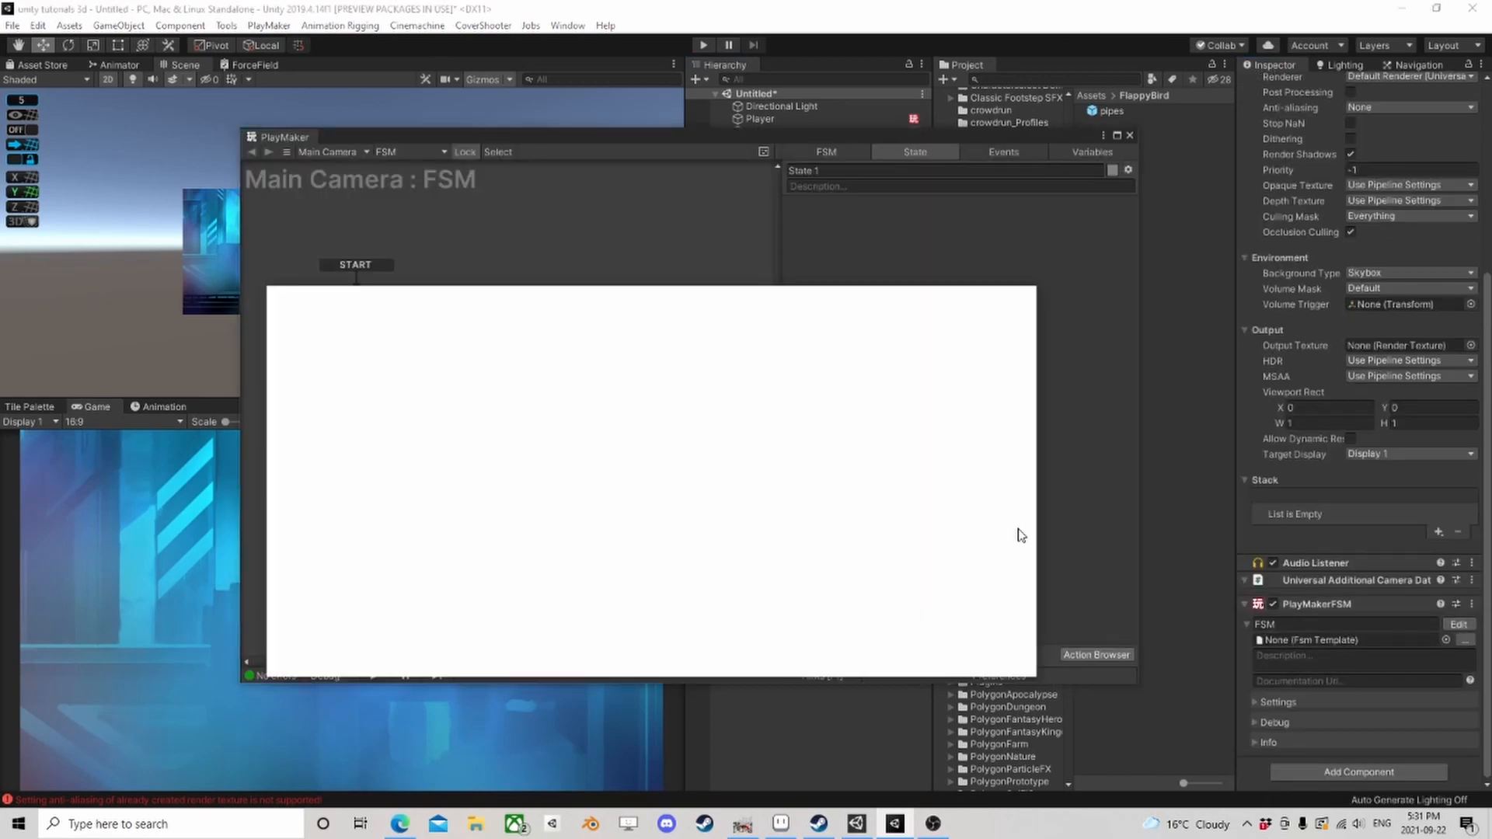
type("get pos")
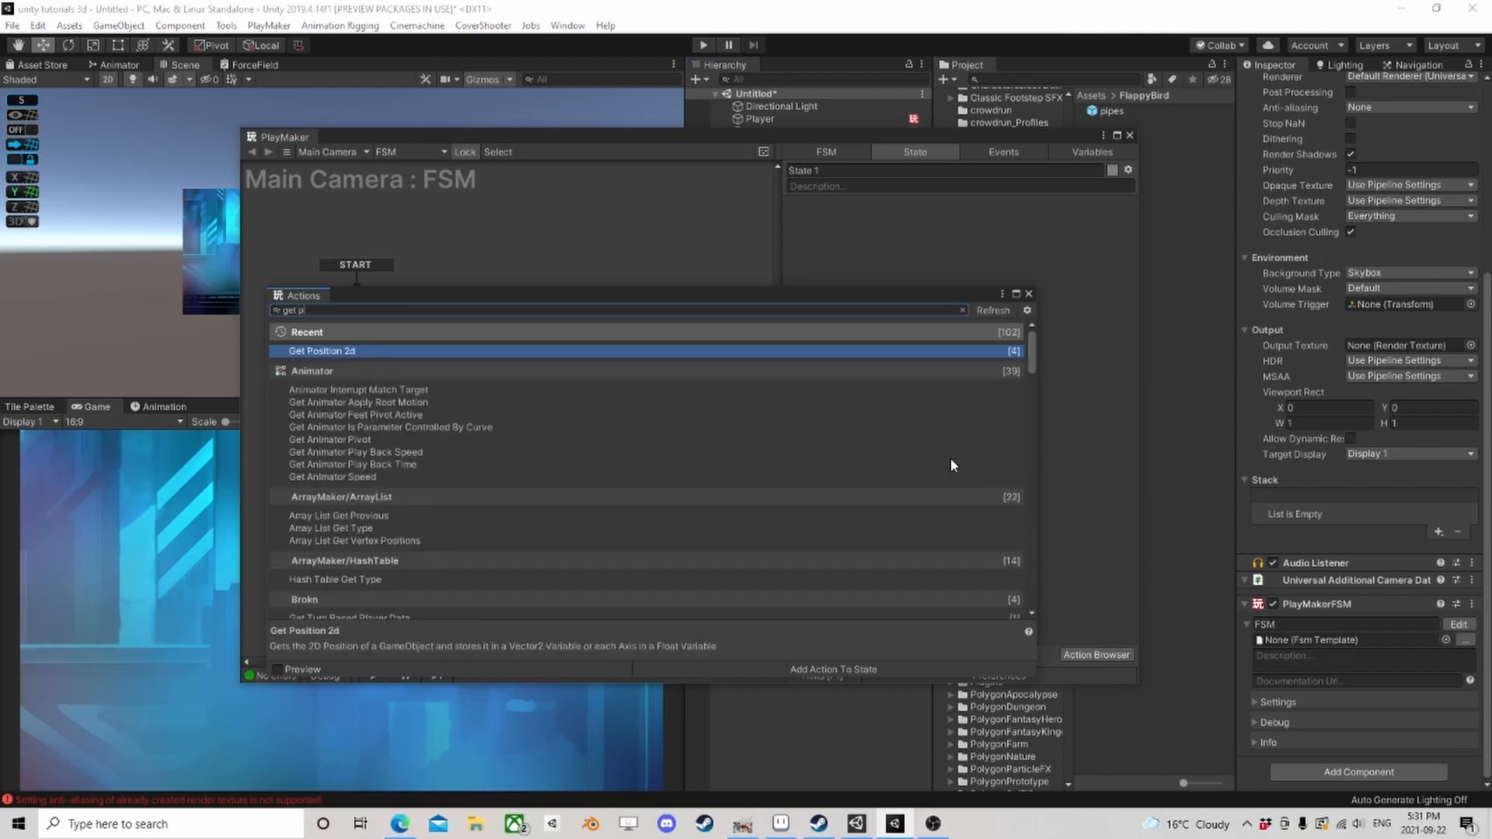
key("BackSpace")
key("BackSpace")
key("BackSpace")
key("BackSpace")
key("BackSpace")
key("BackSpace")
key("BackSpace")
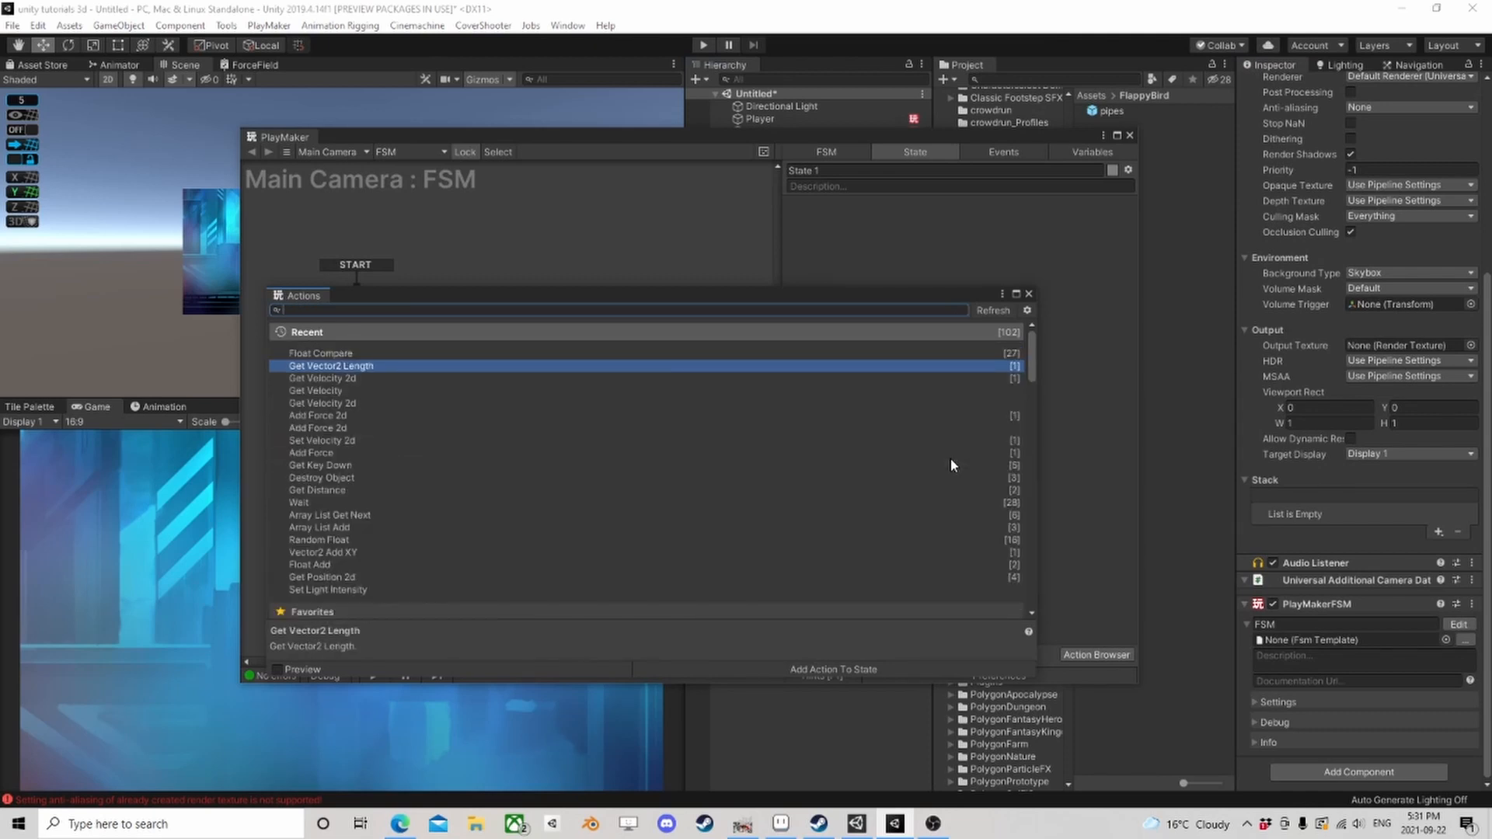
Step: Find the Transform action Move Towards and add it to State 1 of Main Camera's FSM
type("move to")
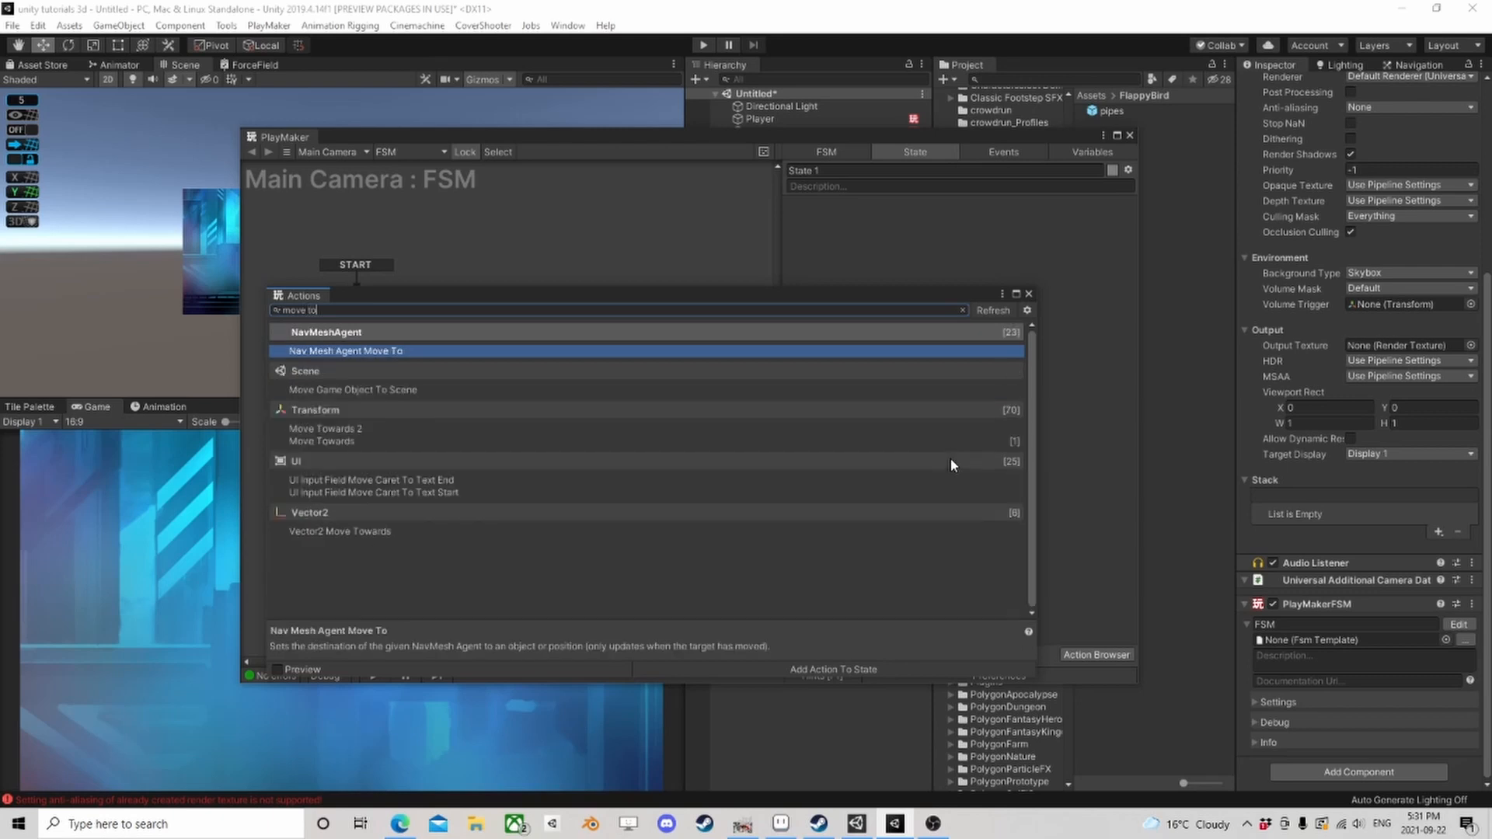
key("Down")
key("Down")
key("Down")
key("Return")
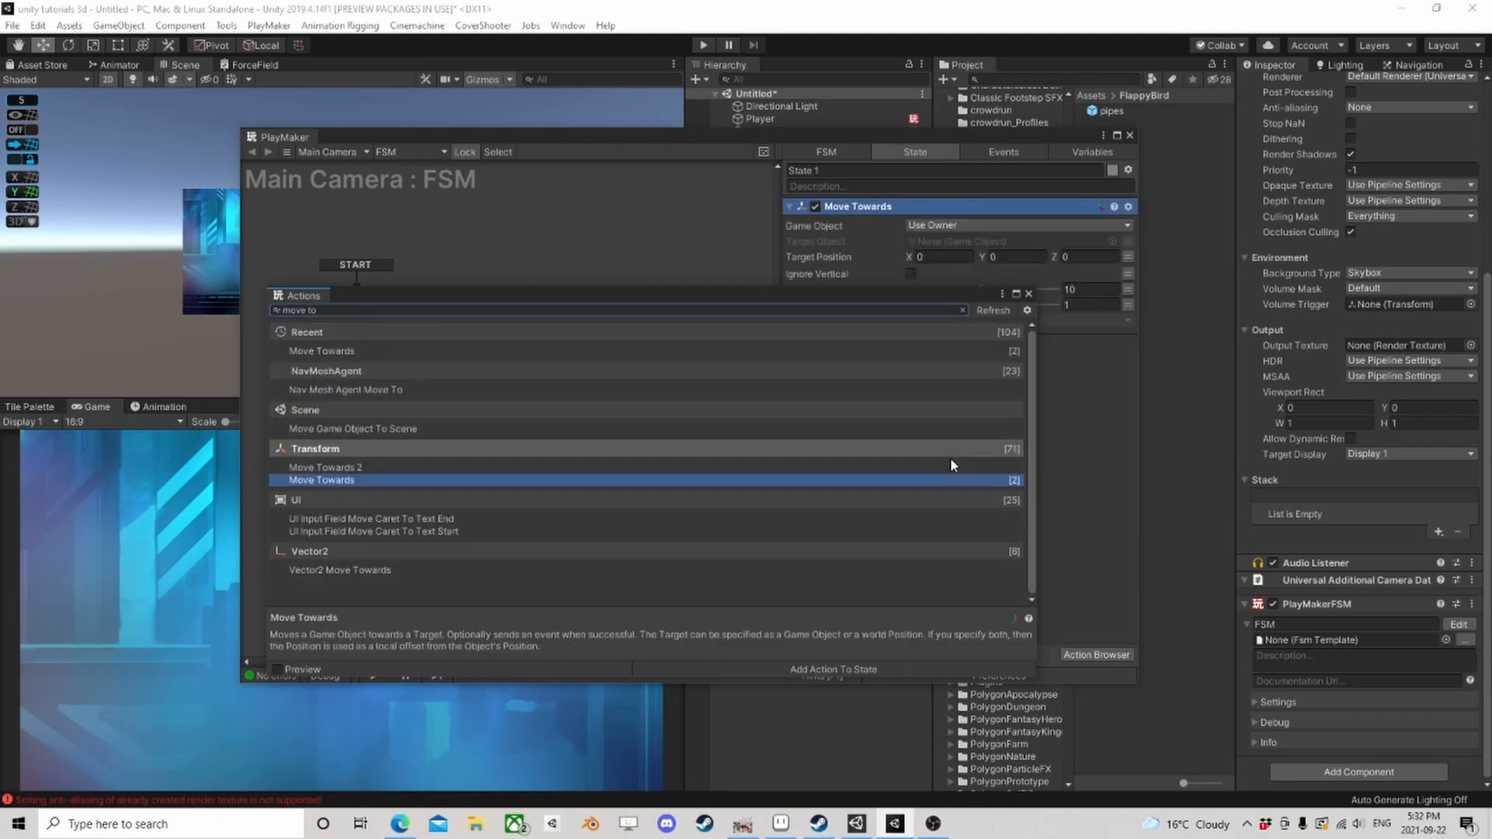
left_click(1029, 293)
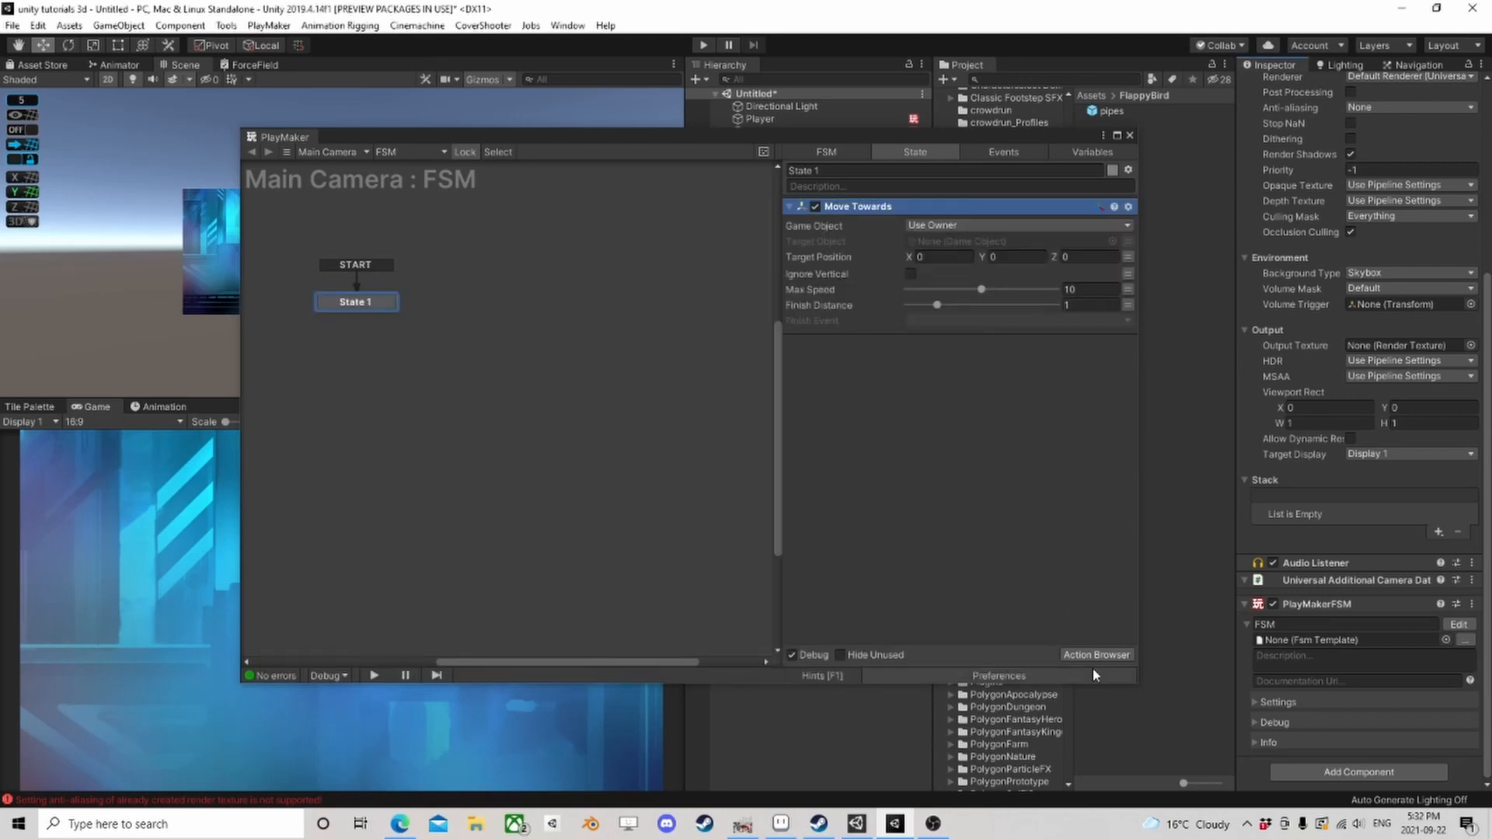
Step: Find the Transform action Transform Point and add it to State 1 of Main Camera's FSM
left_click(1097, 655)
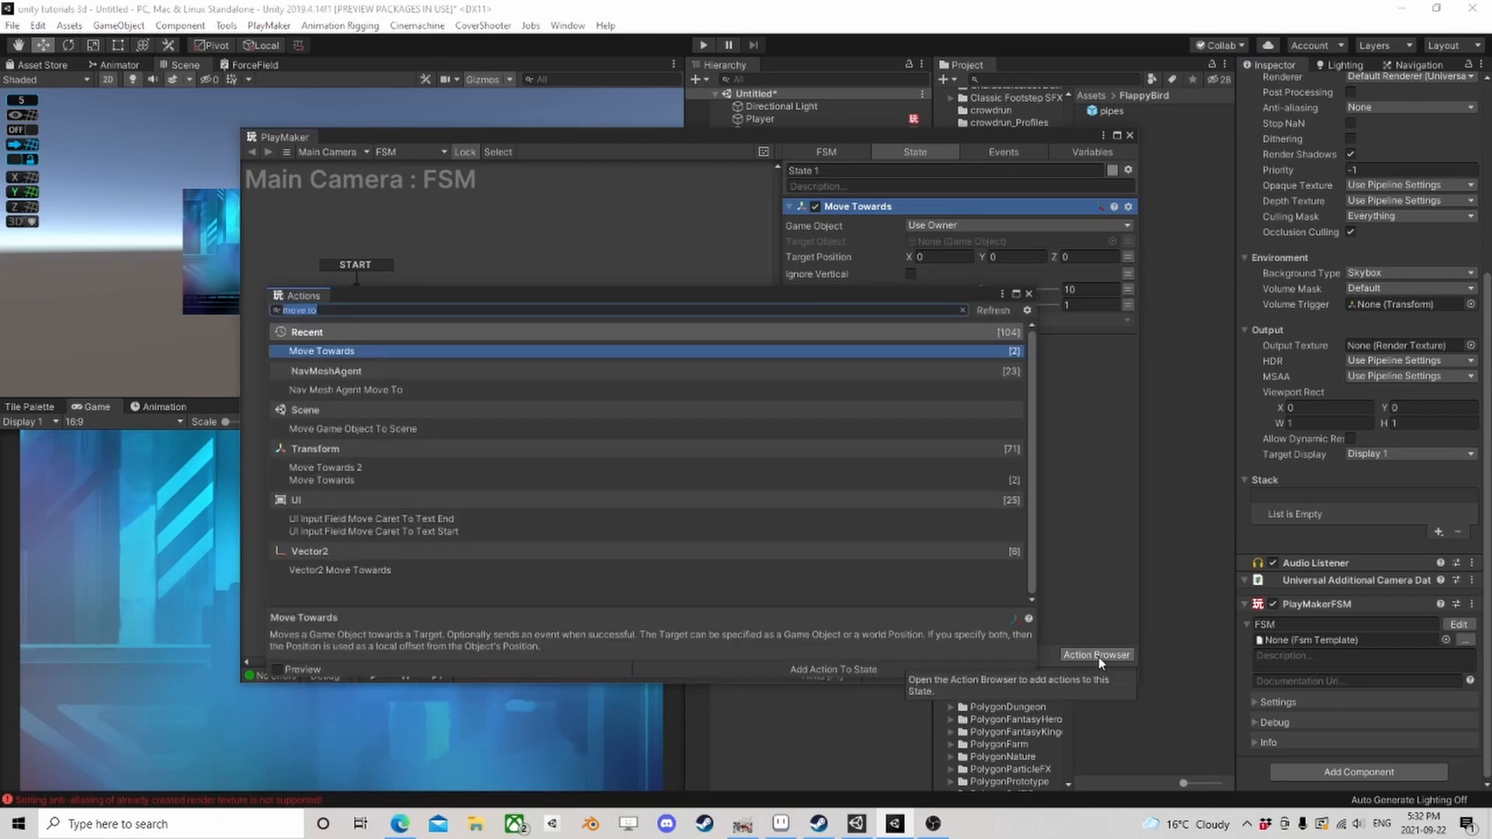
type("transform p")
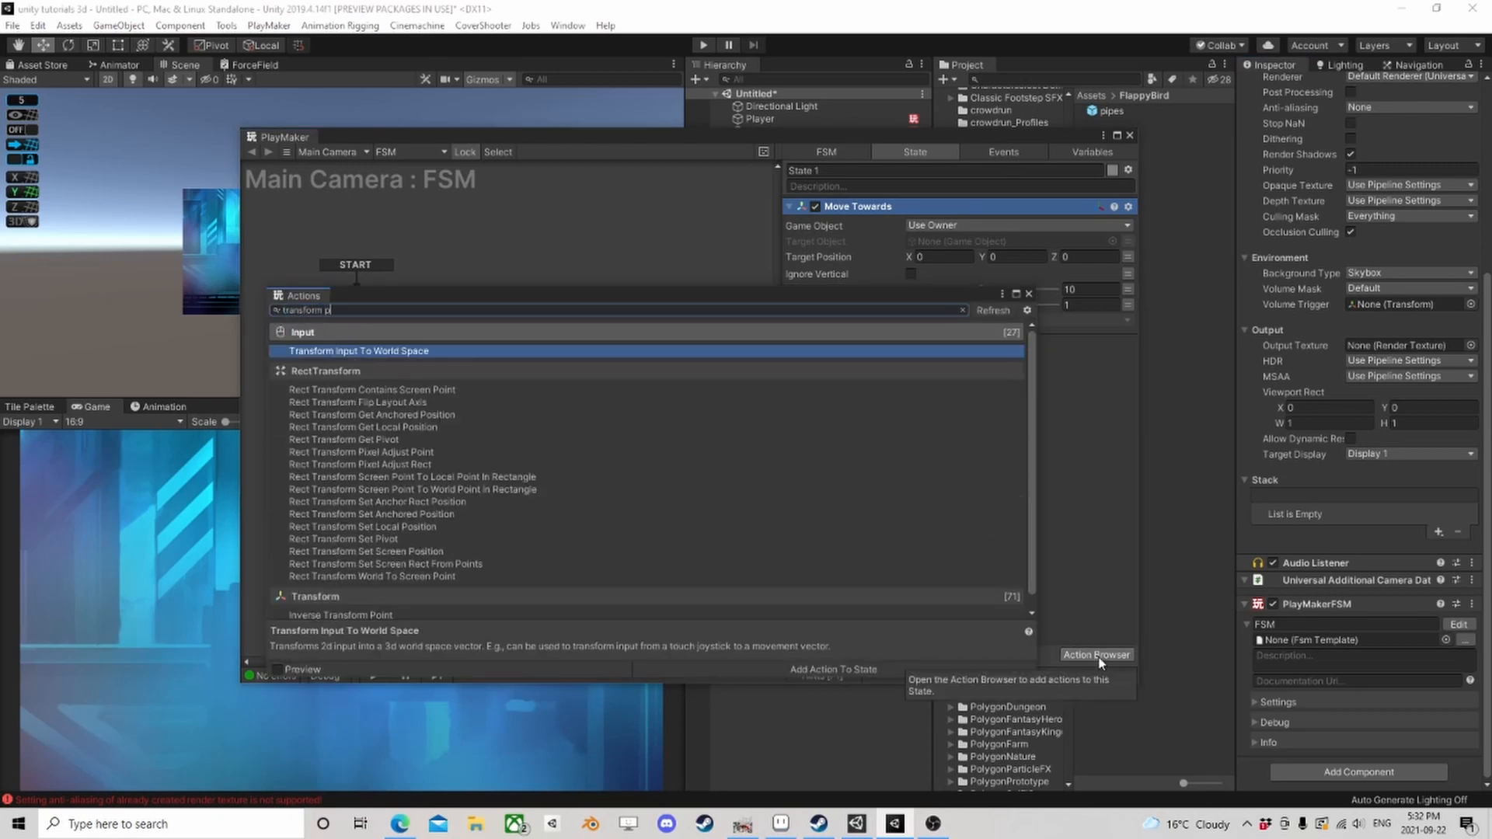
type("oi")
key("Down")
key("Down")
key("Down")
key("Down")
key("Down")
key("Down")
key("Down")
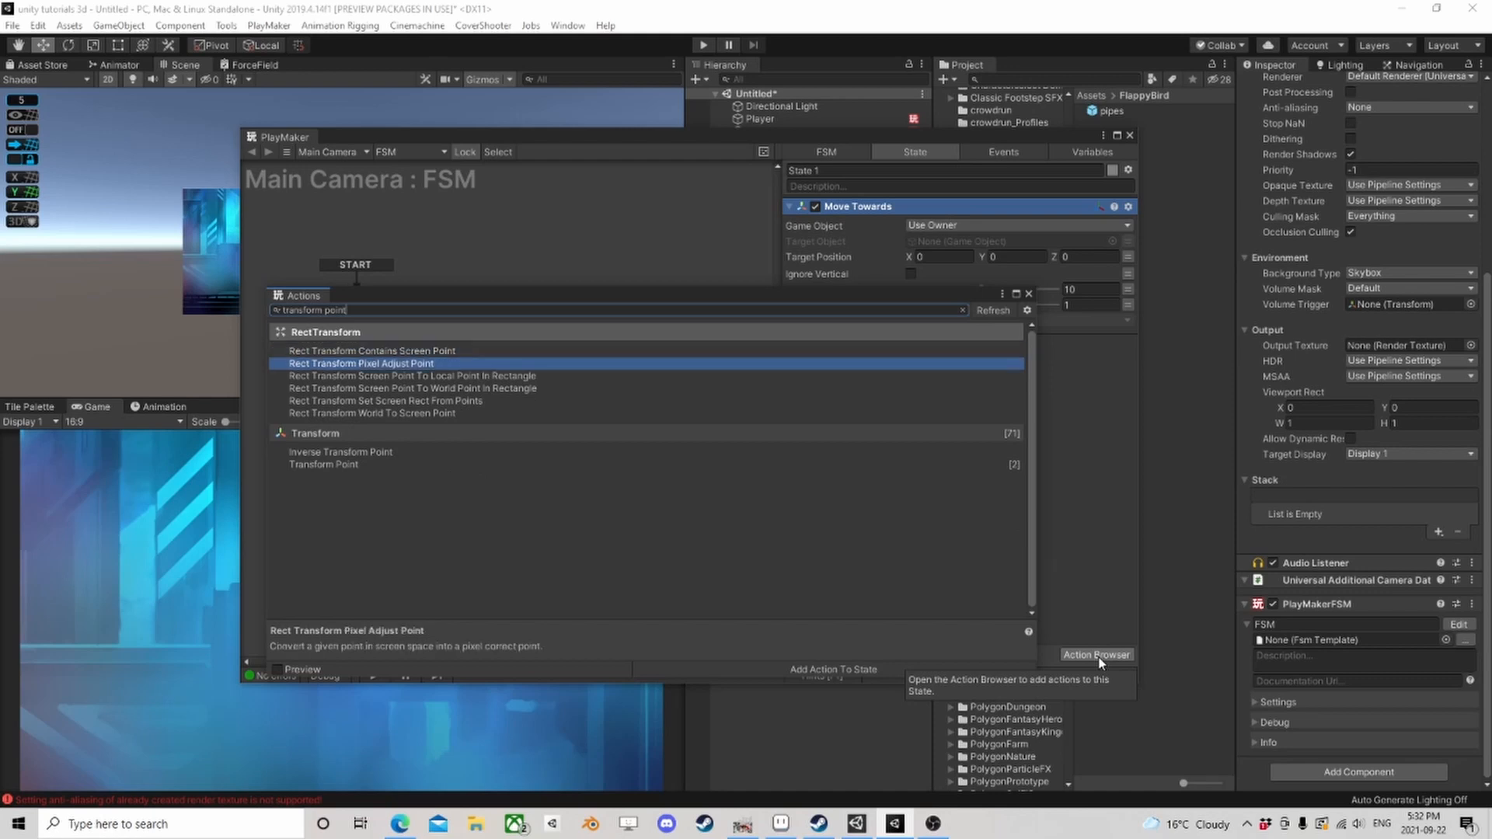
key("Return")
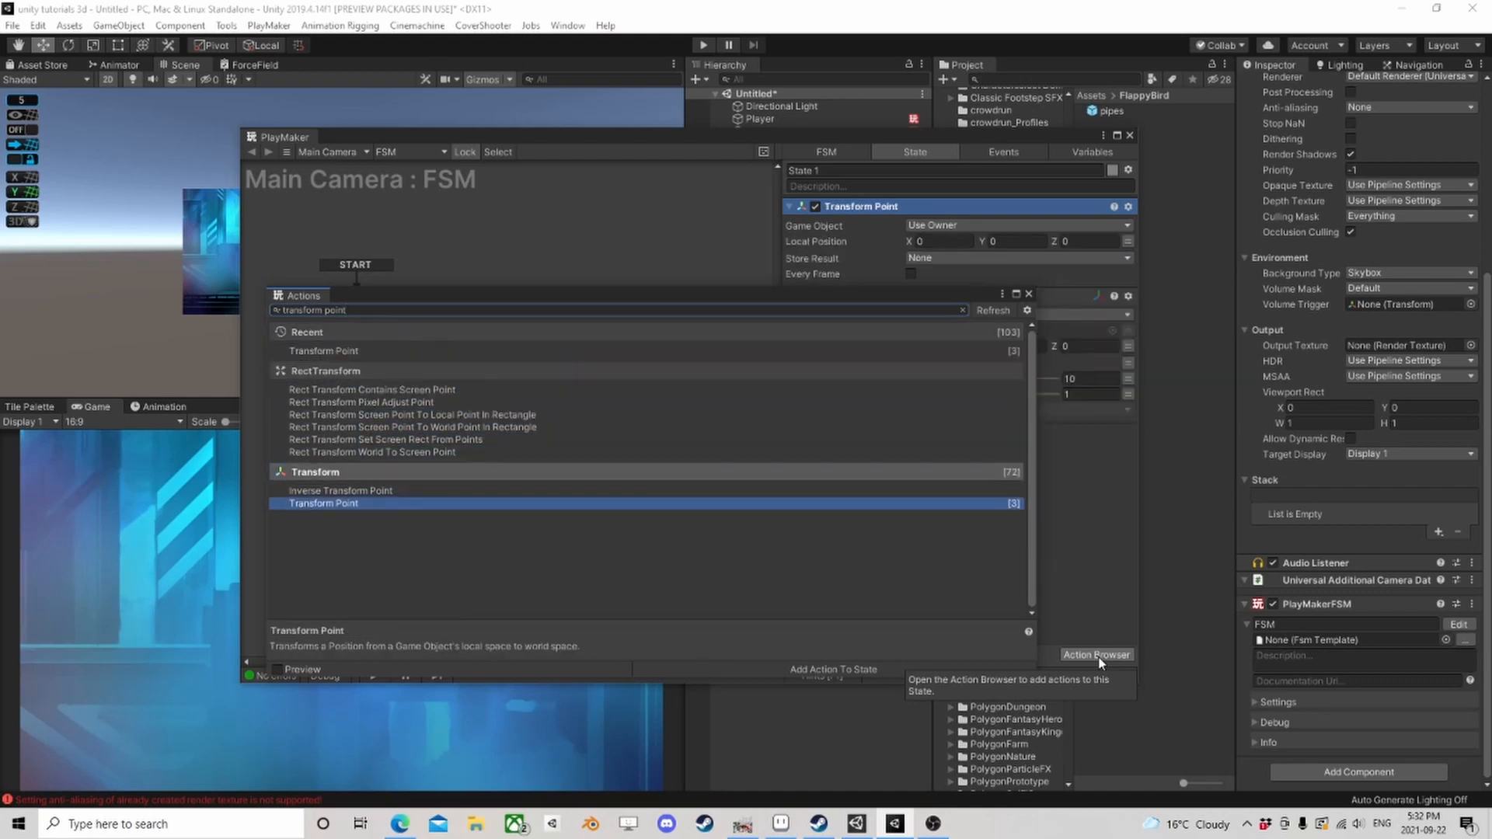
Step: Add the Transform action Look At to State 1 and close the action browser
left_click(281, 311)
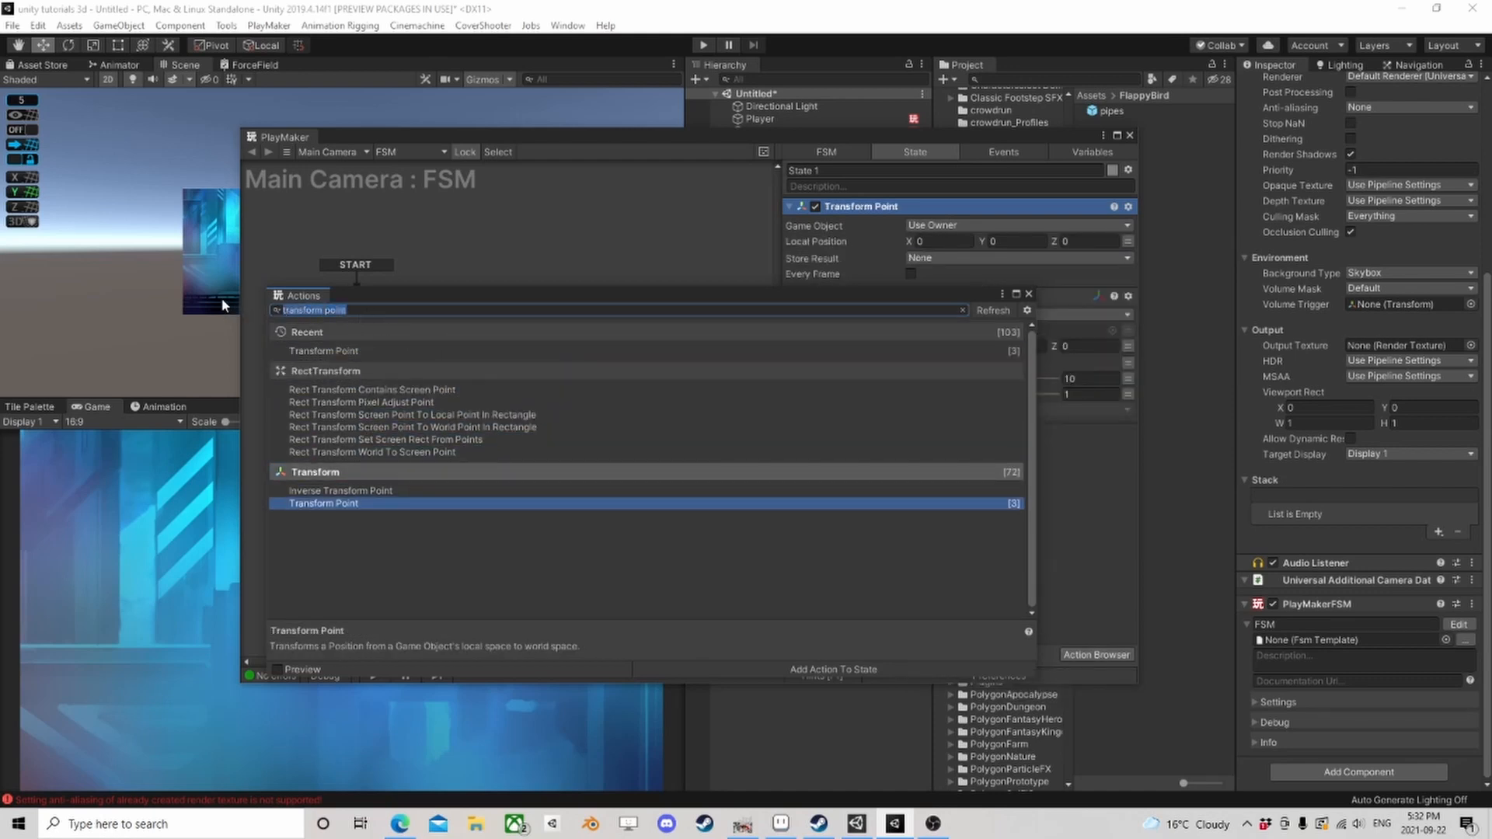
type("look at")
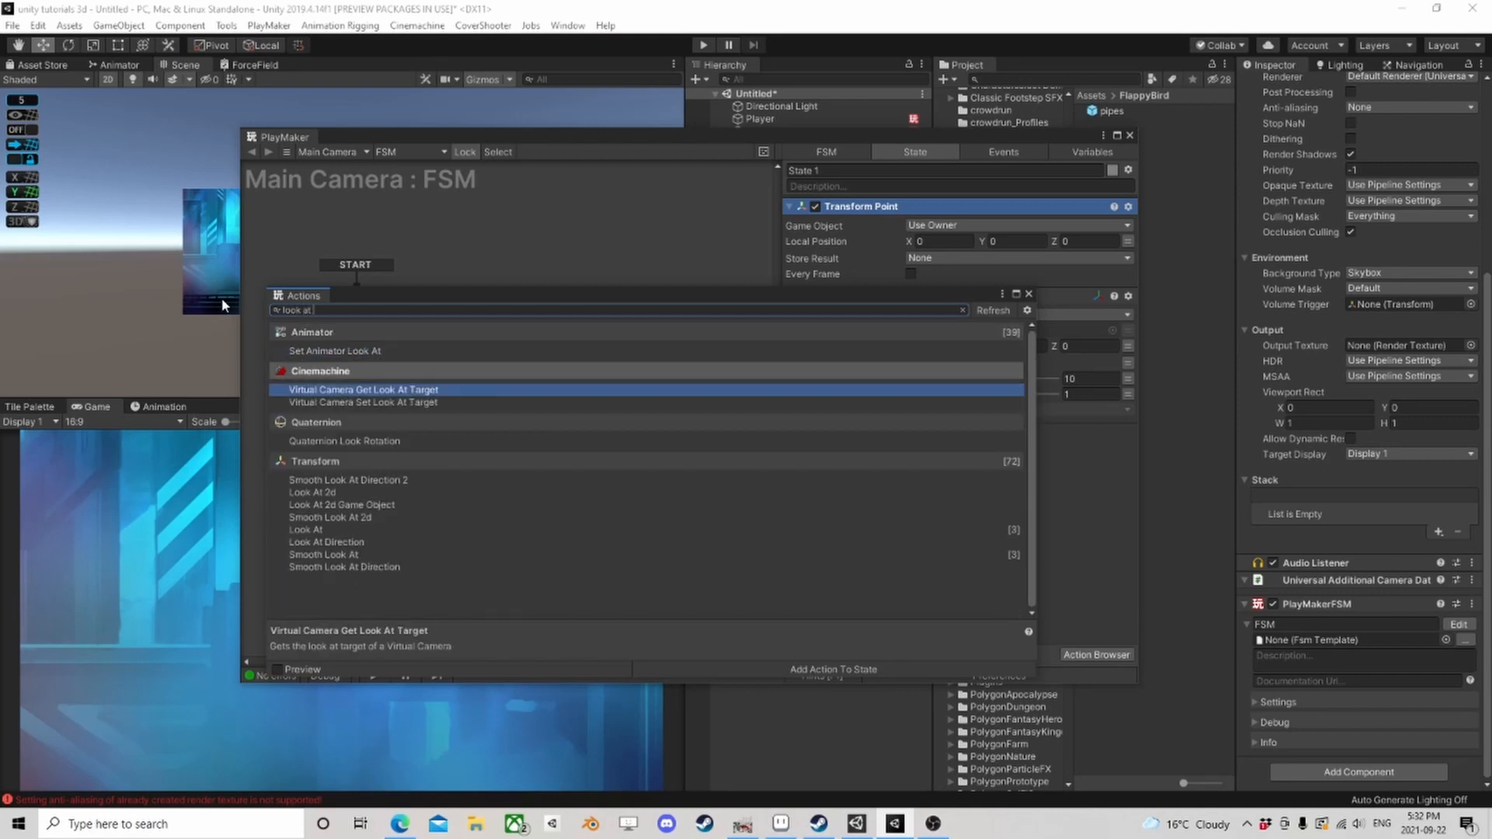
key("Down")
key("Down")
key("Down")
key("Down")
key("Return")
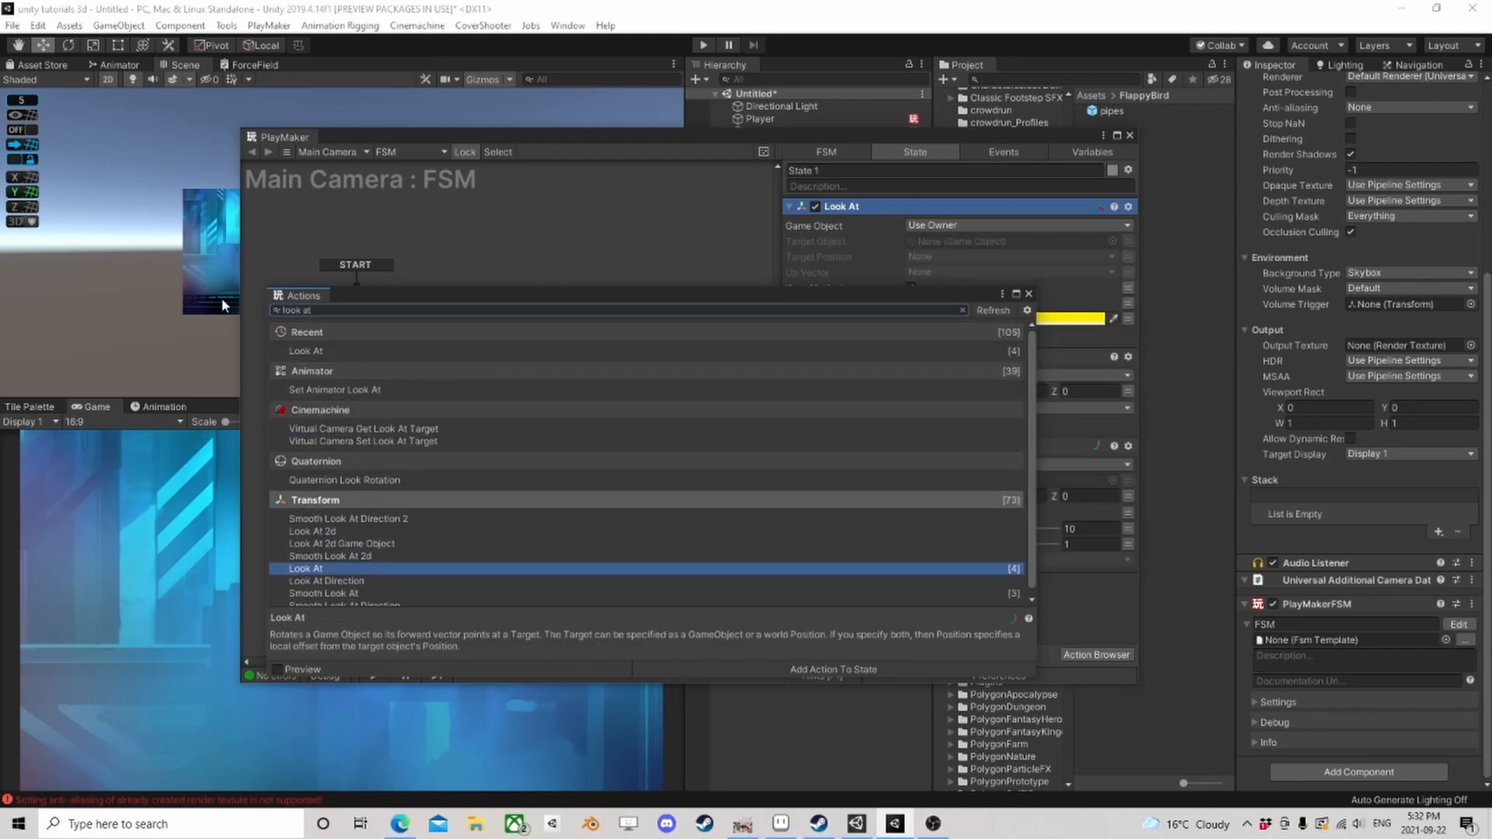
left_click(1029, 294)
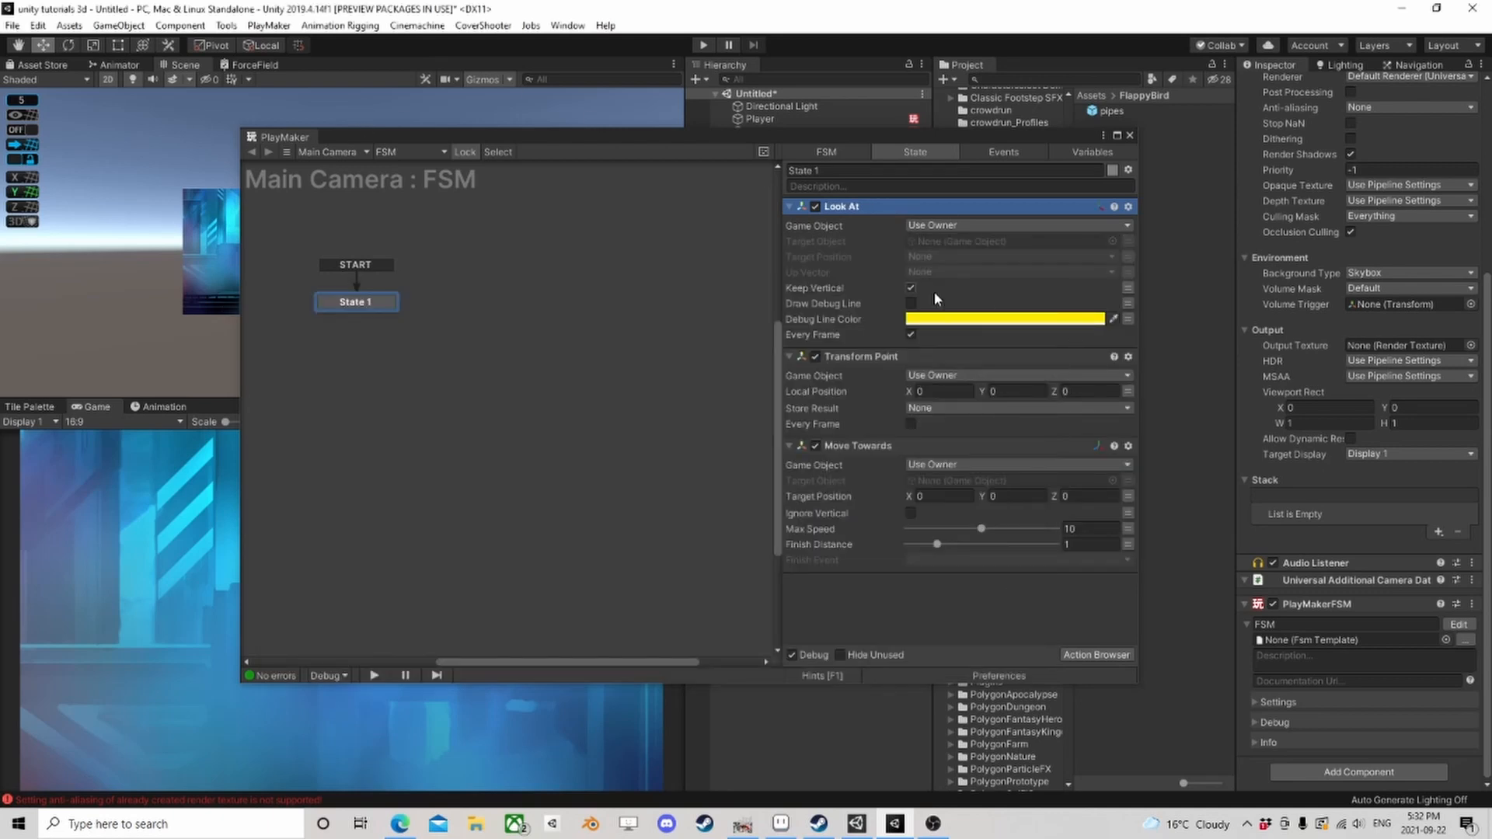
Step: Move Transform Point above Look At in State 1 and specify Player as its game object
left_click_drag(865, 370, 863, 204)
left_click(1018, 226)
left_click(975, 260)
left_click_drag(970, 140, 846, 173)
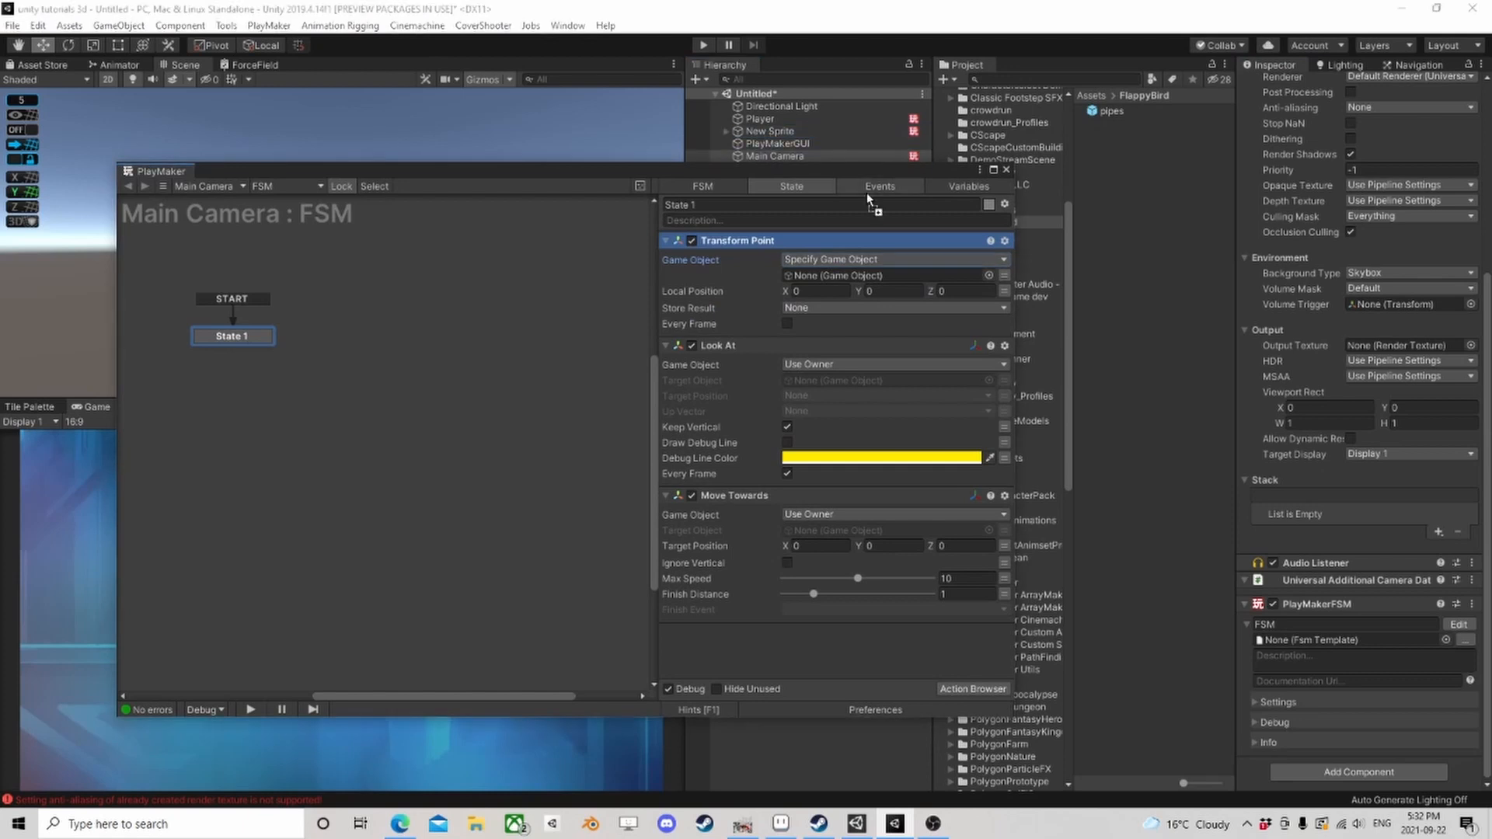
left_click_drag(763, 122, 879, 275)
Step: Check Main Camera's transform position and set the Z local position of Transform Point to -10
left_click(963, 289)
scroll(1375, 294, "up", 5)
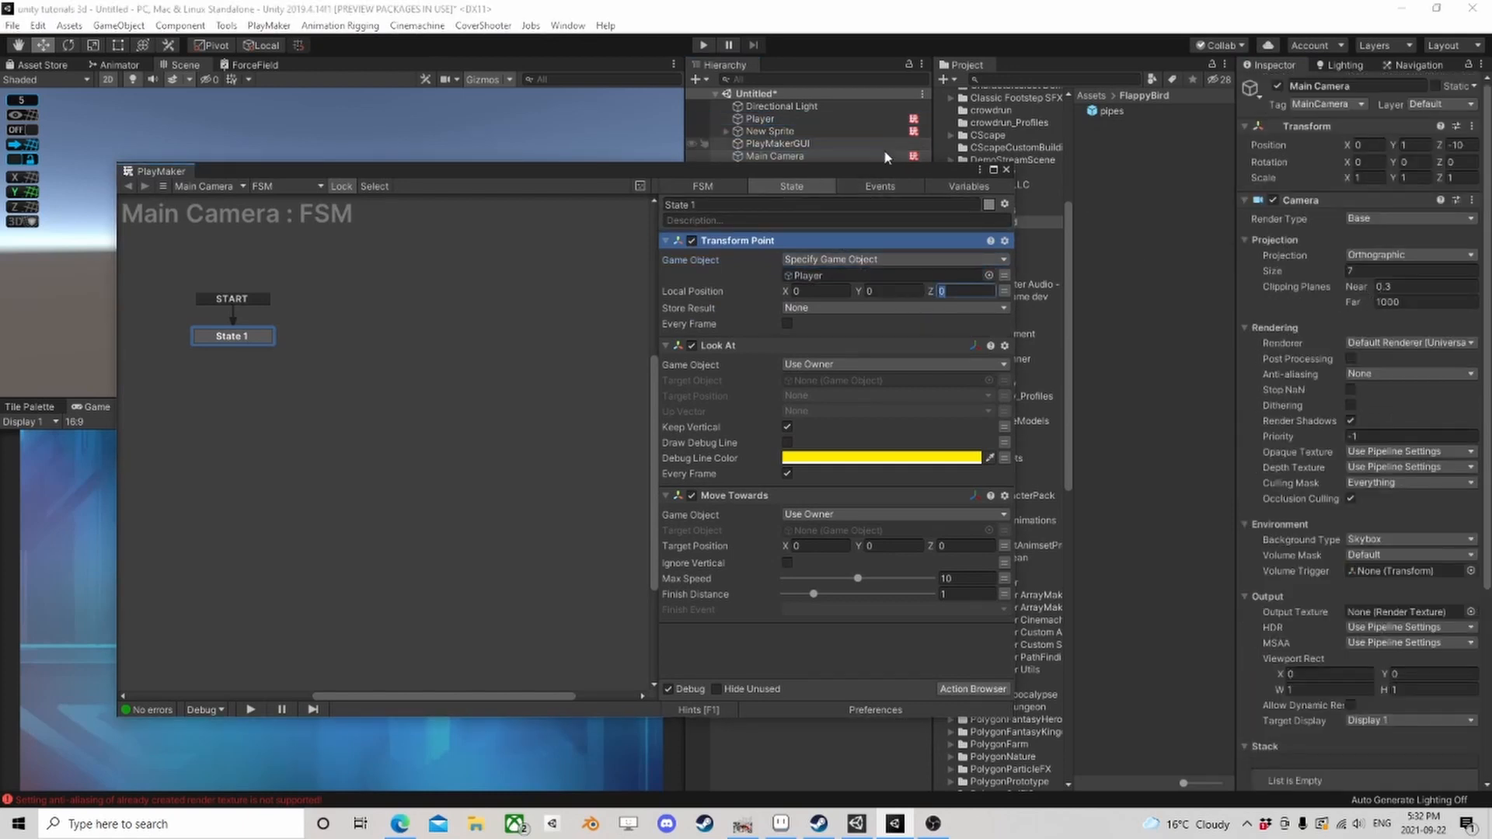
left_click_drag(875, 173, 874, 199)
left_click(852, 158)
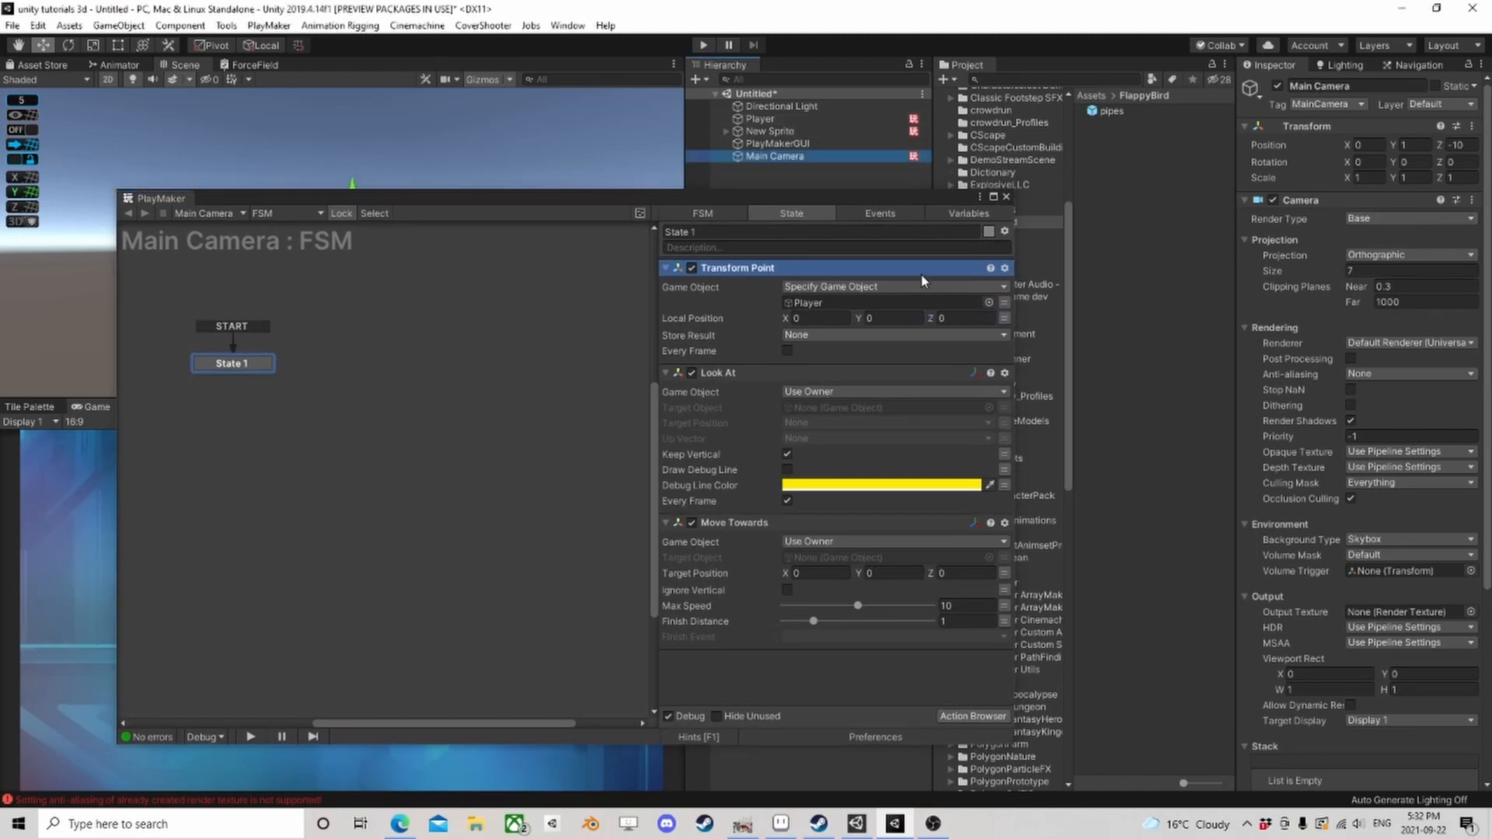
left_click(934, 318)
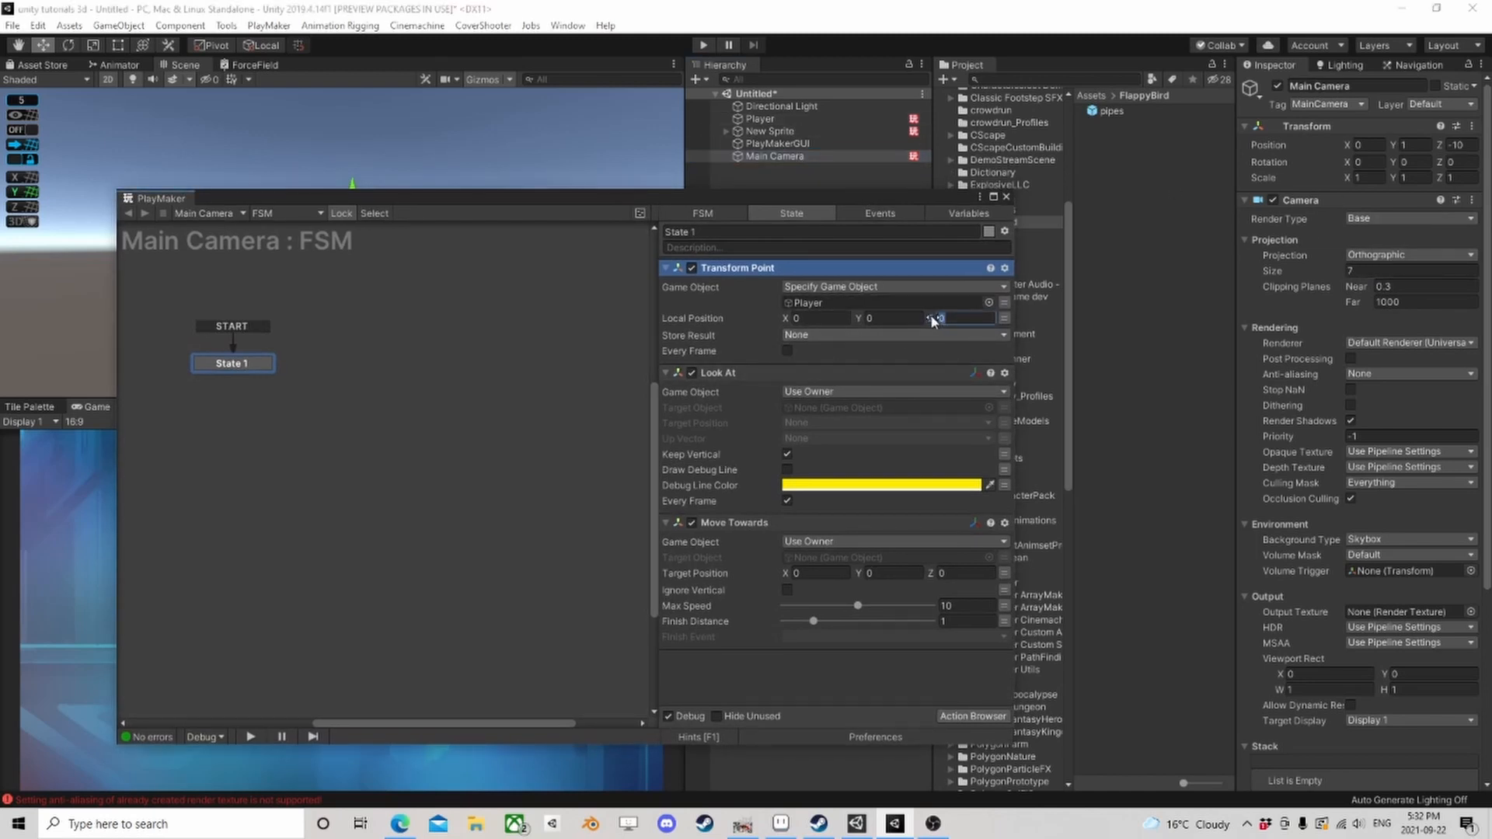
type("-10")
Step: Store the Transform Point result in a new variable named Vector and run the action every frame
left_click(824, 335)
left_click(859, 375)
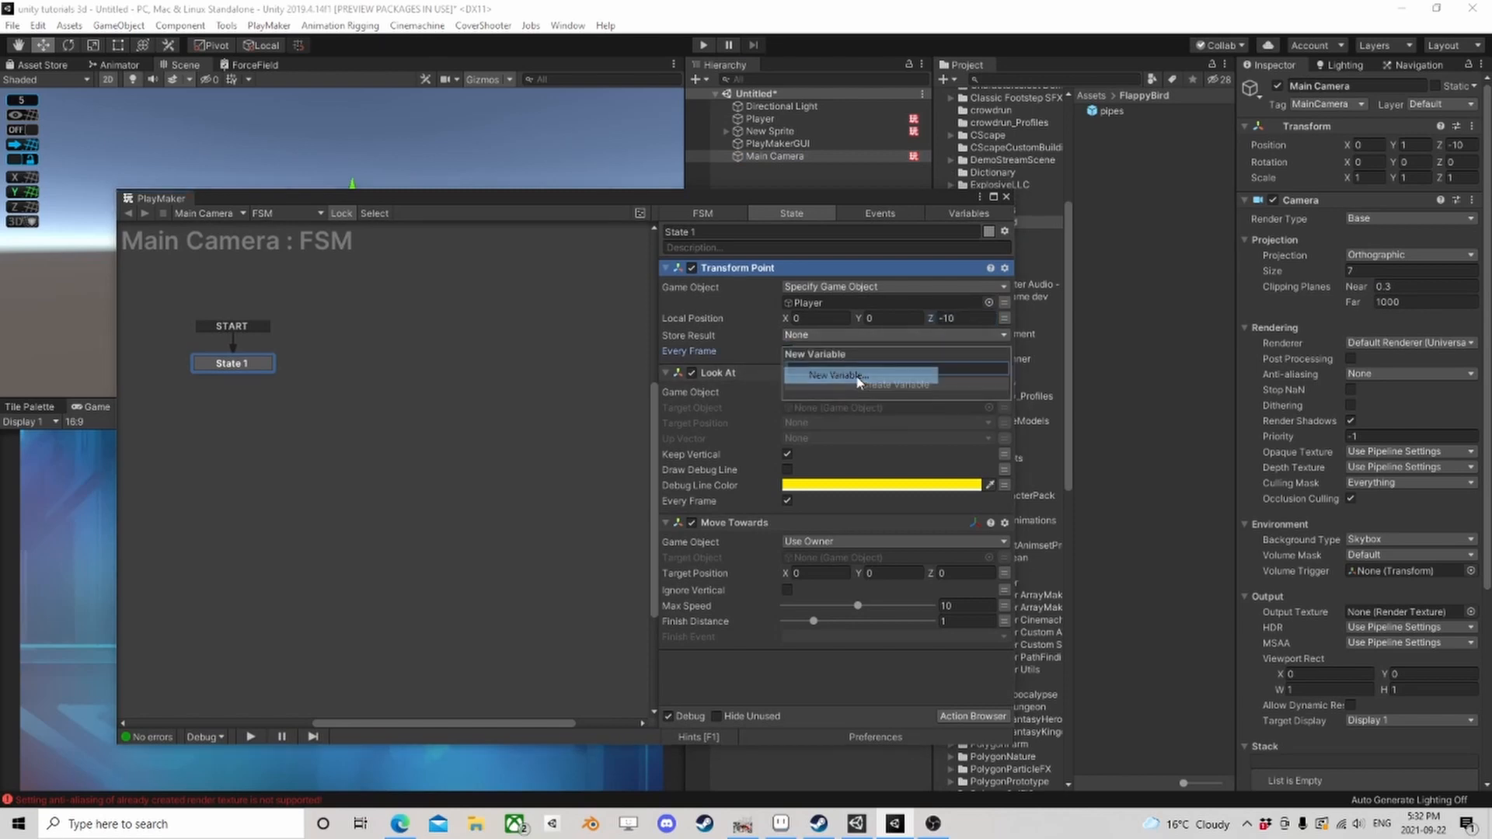
left_click(830, 339)
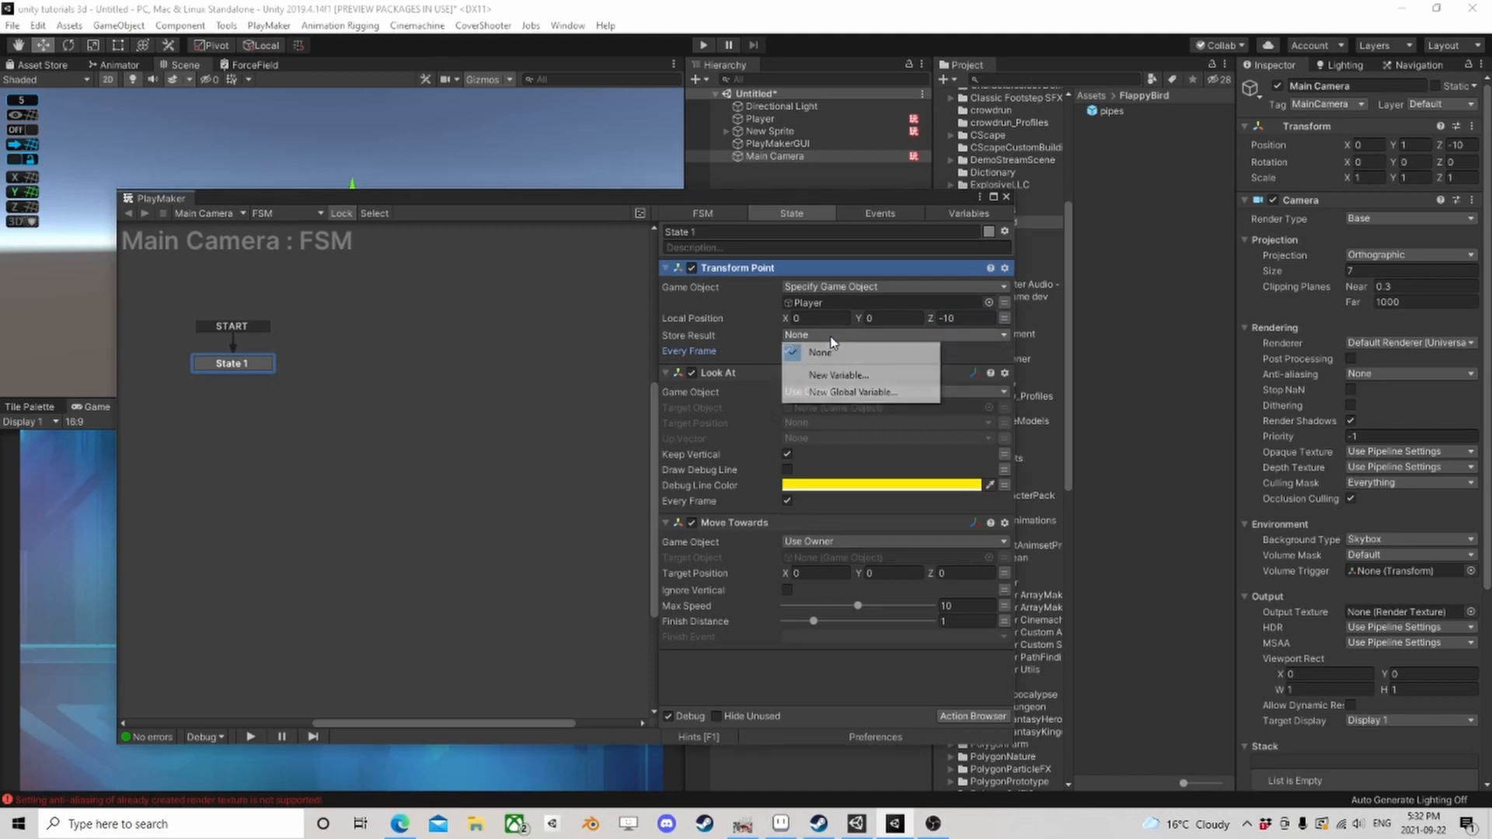
left_click(843, 373)
type("Vec")
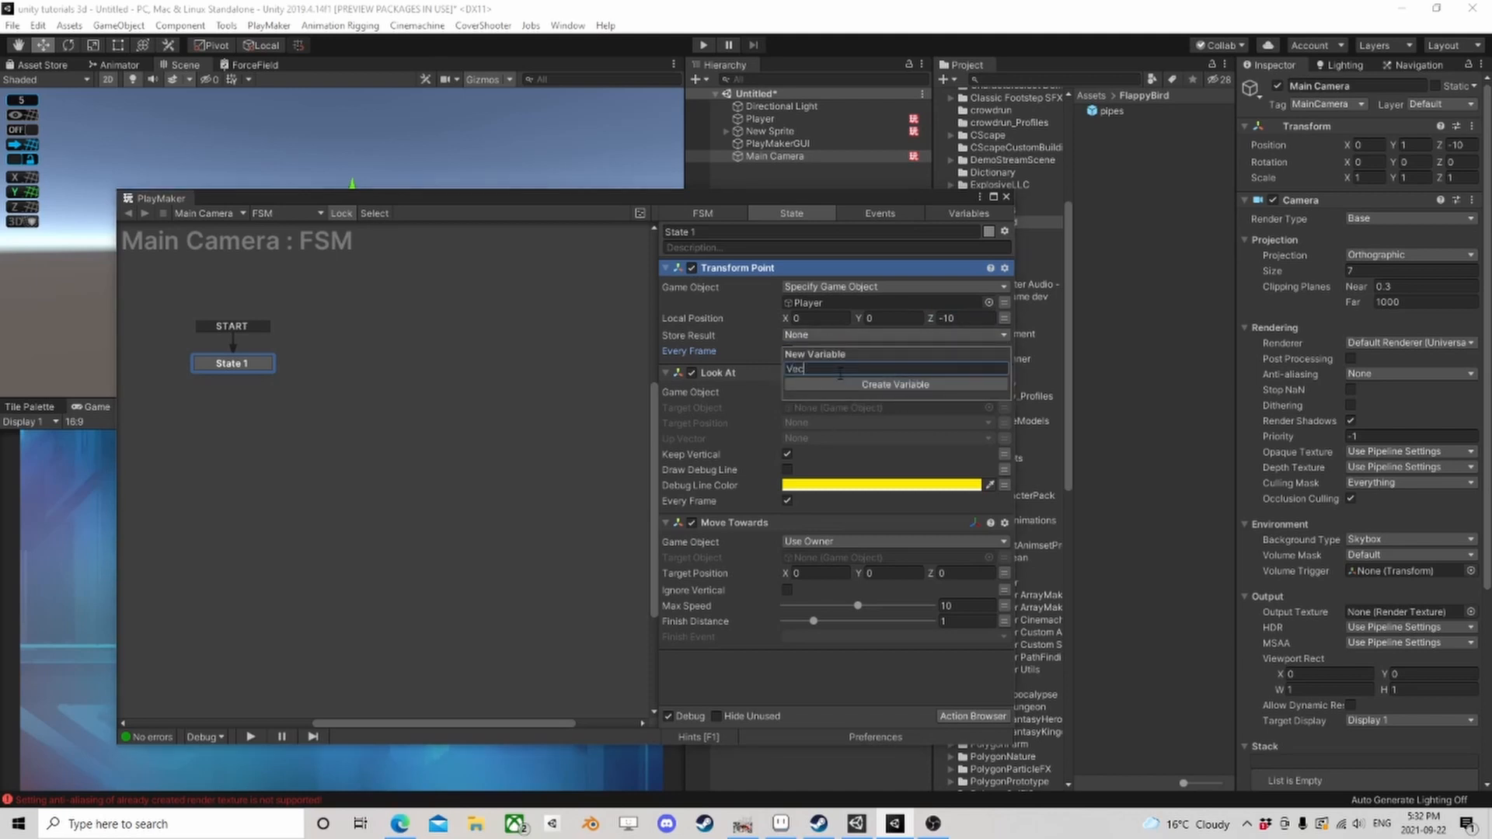
type("tor")
left_click(847, 385)
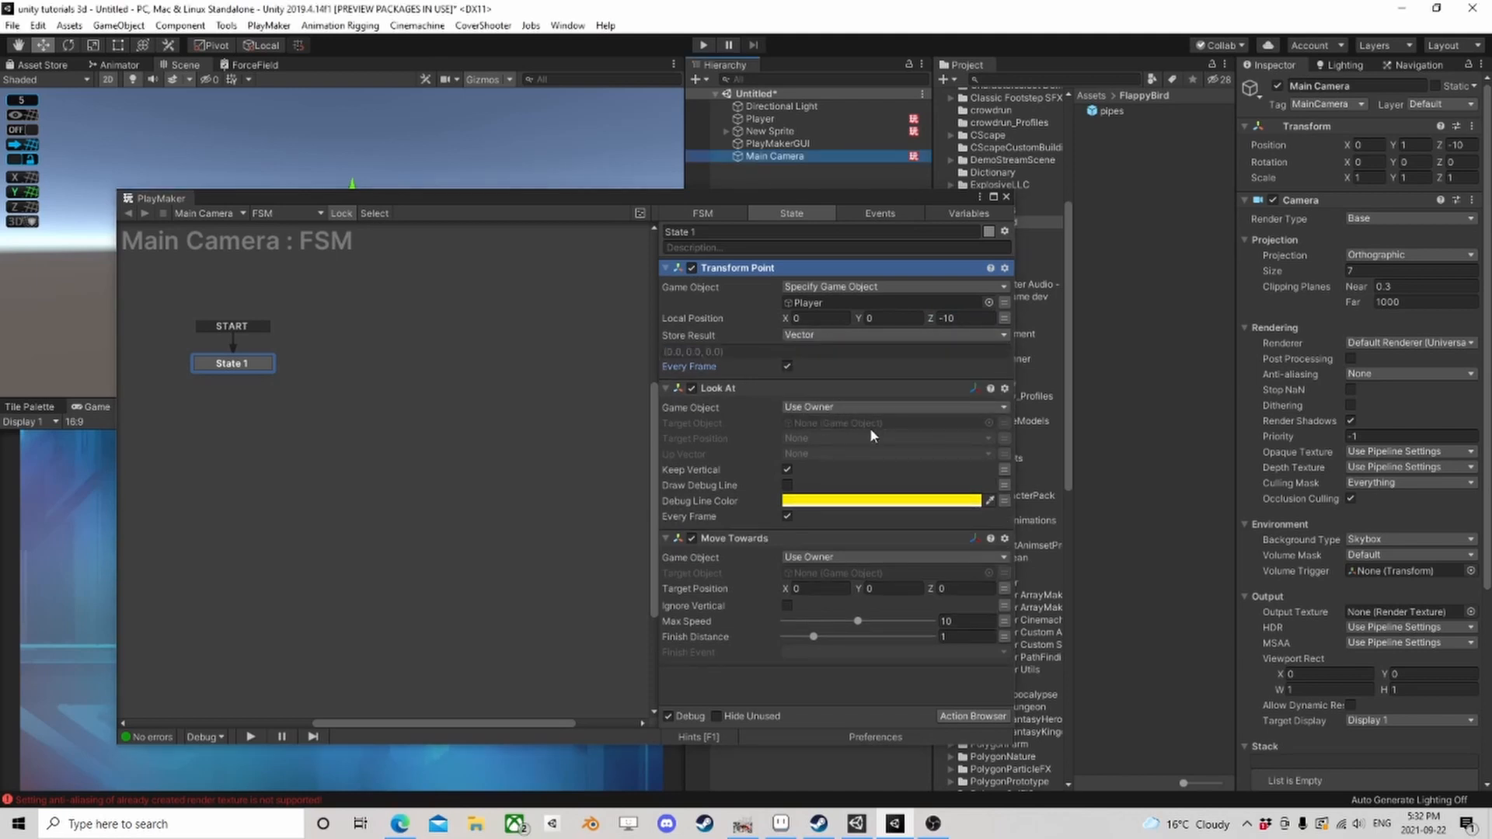
Step: Set Player as Look At's target object and use the Vector variable as Move Towards' target position
left_click_drag(765, 119, 841, 422)
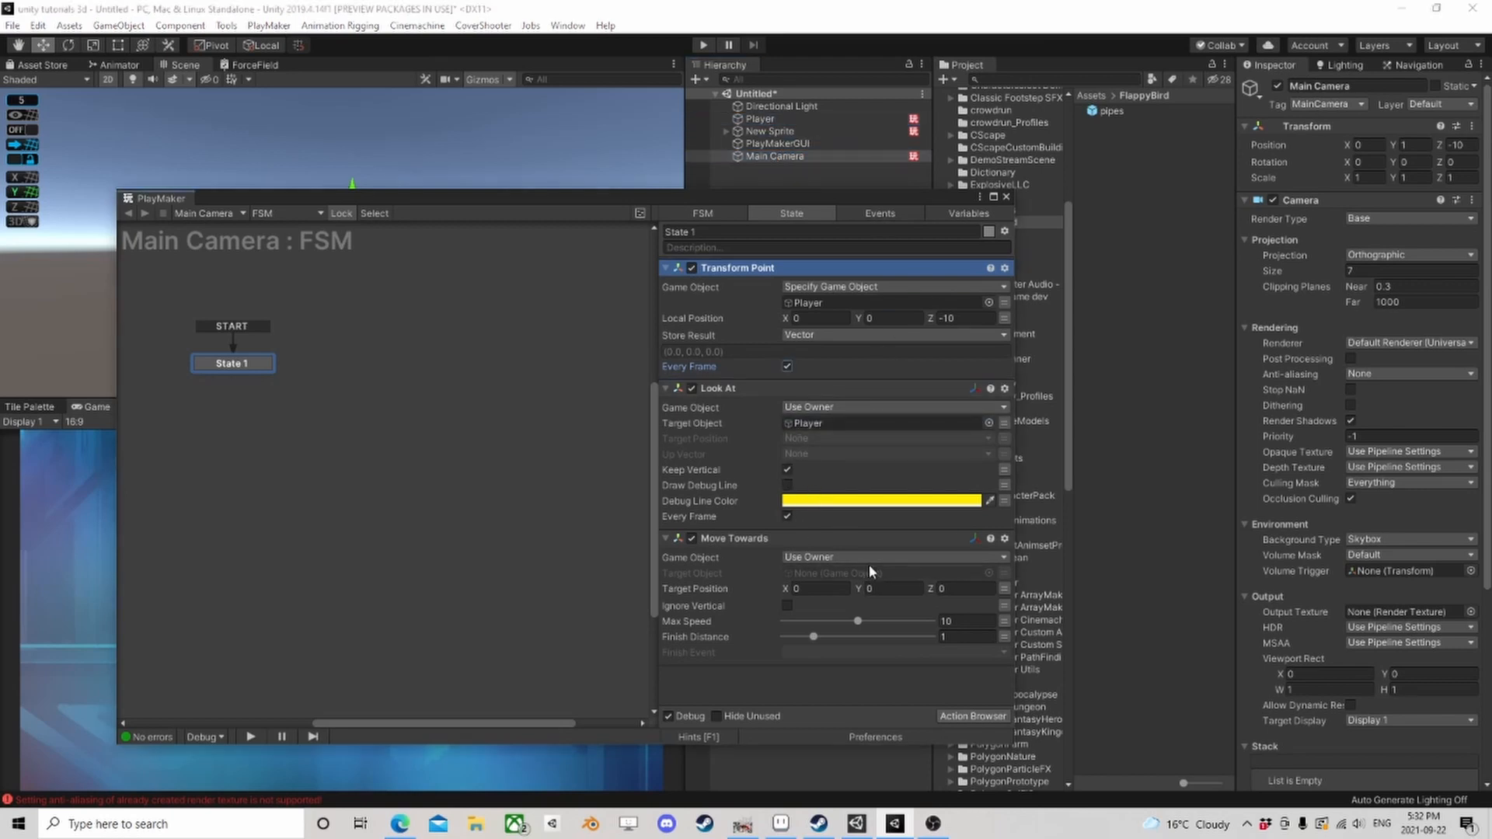
left_click(1004, 574)
left_click(1006, 595)
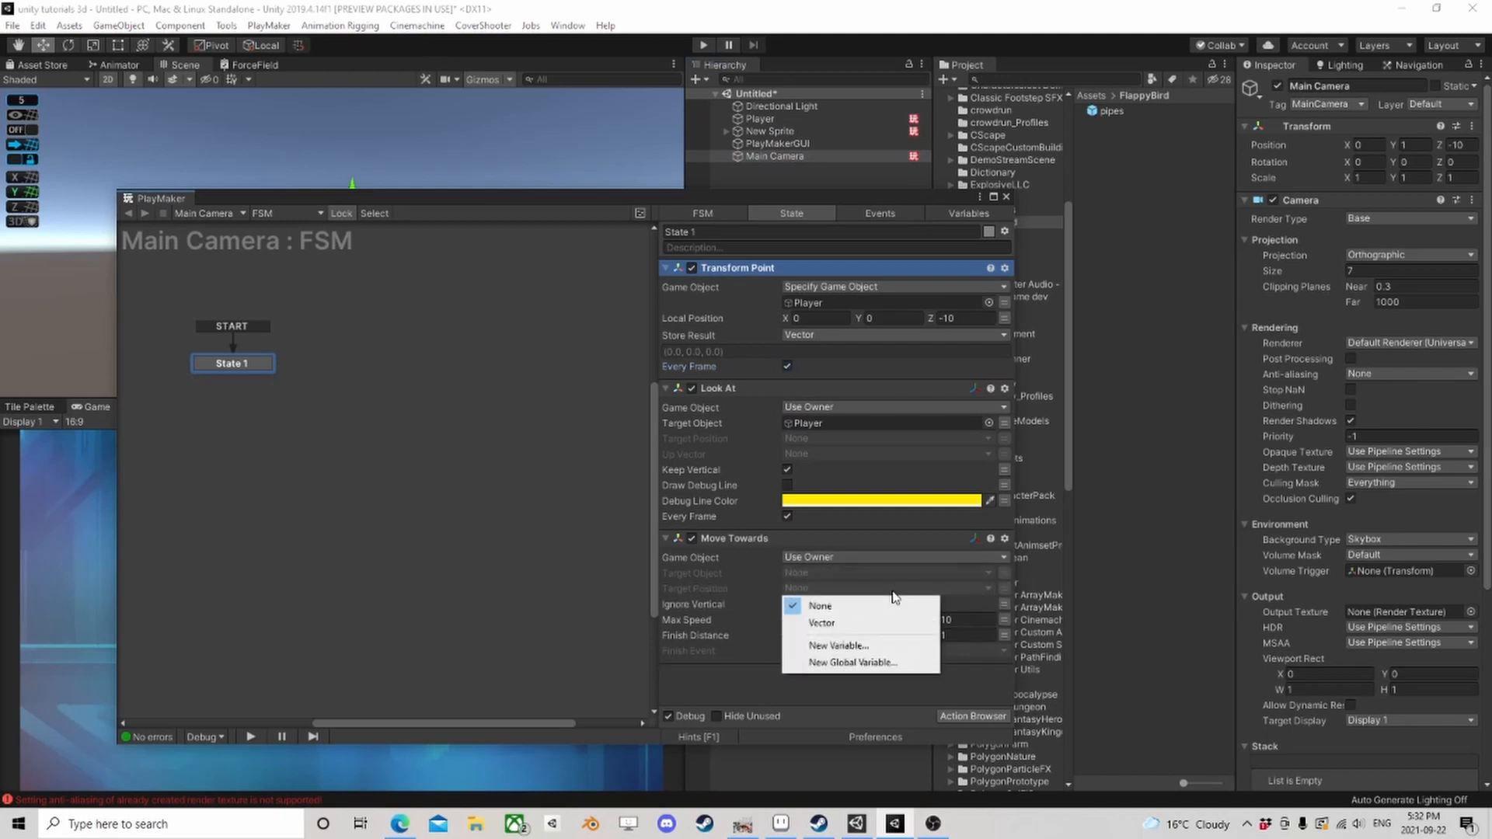
left_click(856, 620)
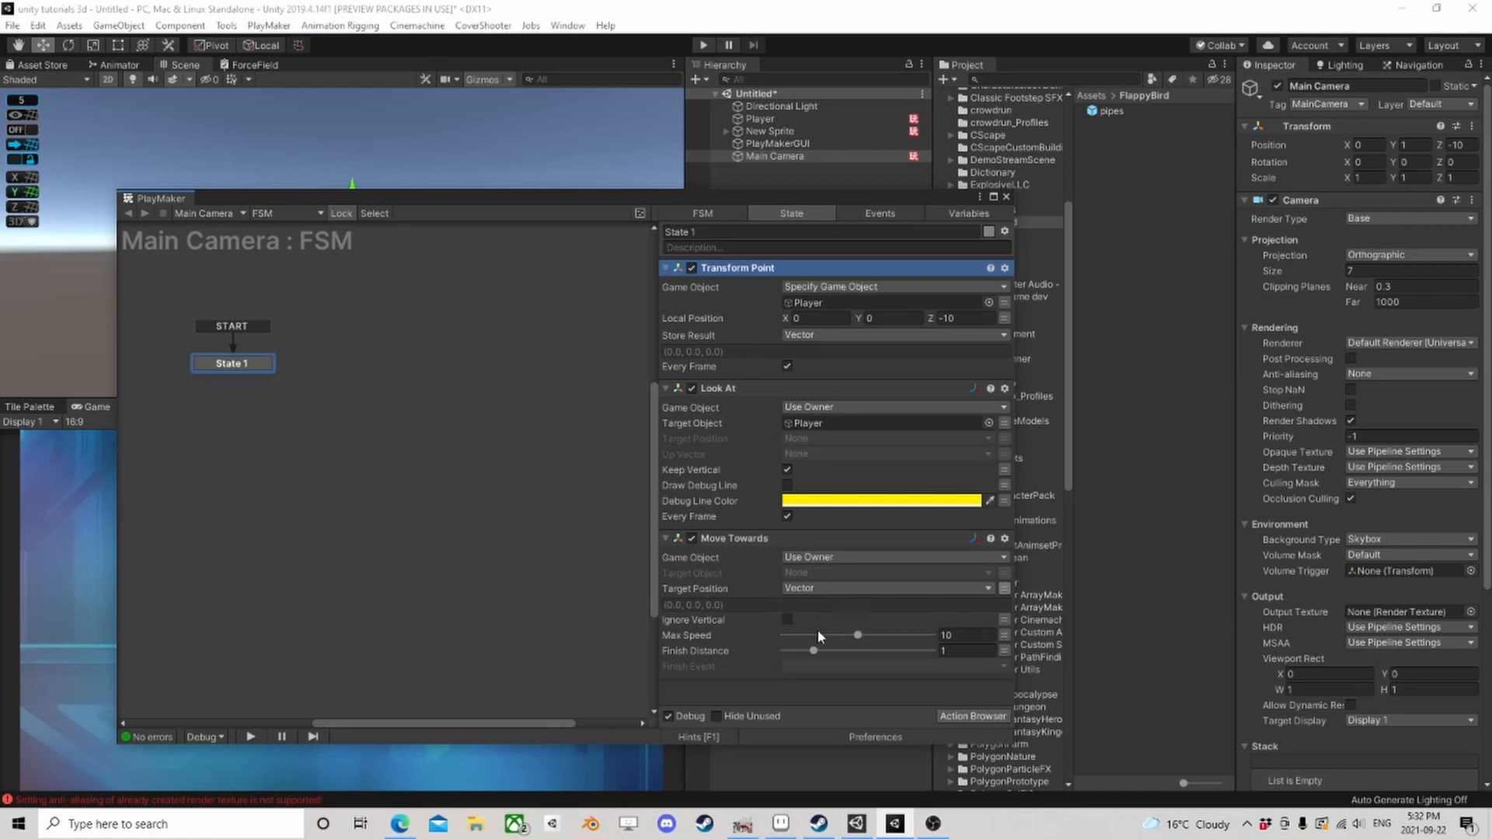
Step: Set Move Towards' finish distance to 0 and max speed to 15, and close the PlayMaker editor
left_click(956, 651)
type("0")
left_click(962, 636)
type("20")
key("BackSpace")
key("BackSpace")
type("15")
left_click(1007, 197)
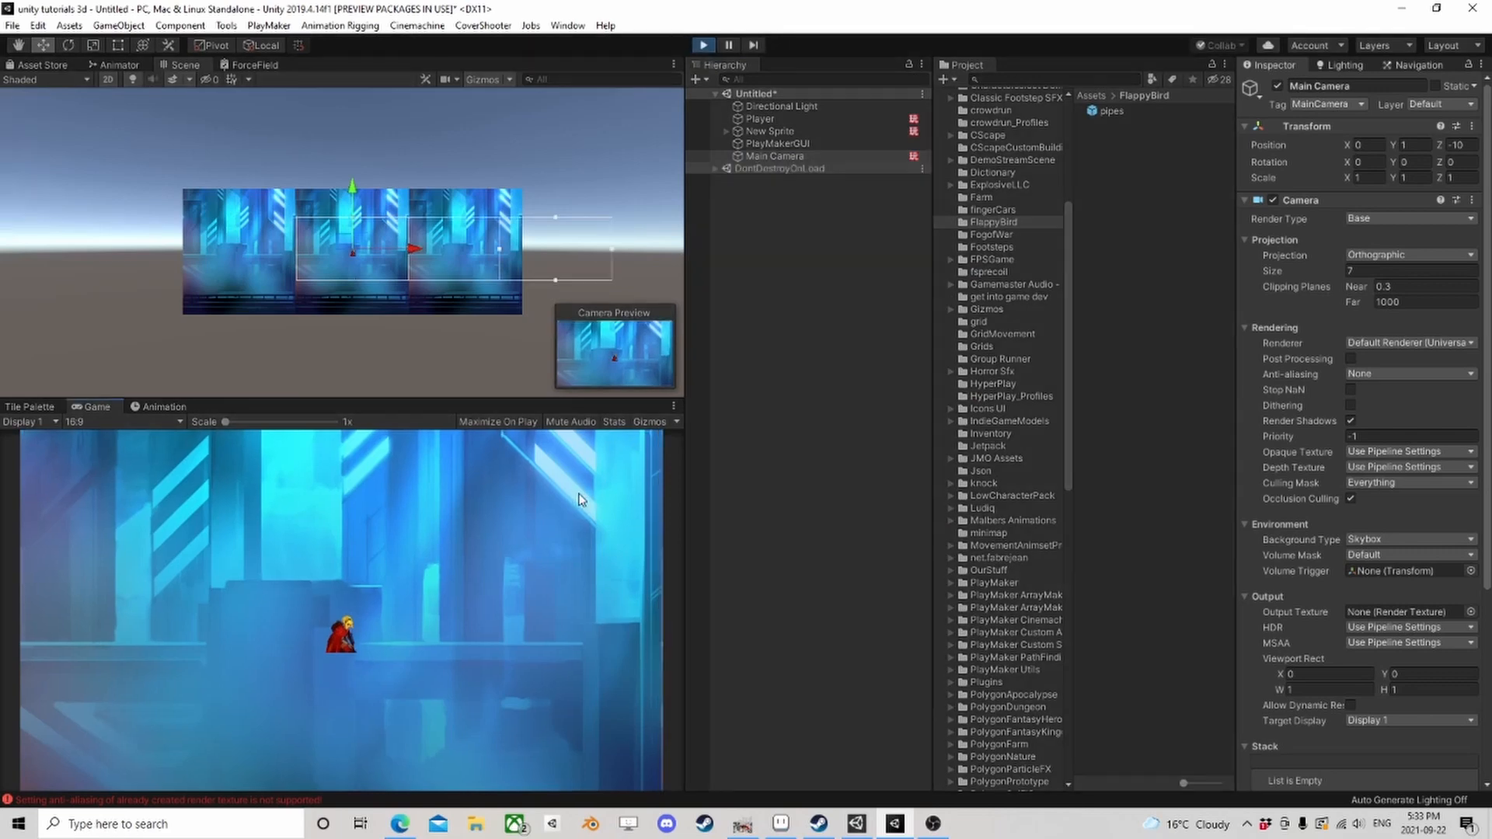
Step: Play-test the game by flapping the player to check the camera follow, and stop play mode
left_click(548, 521)
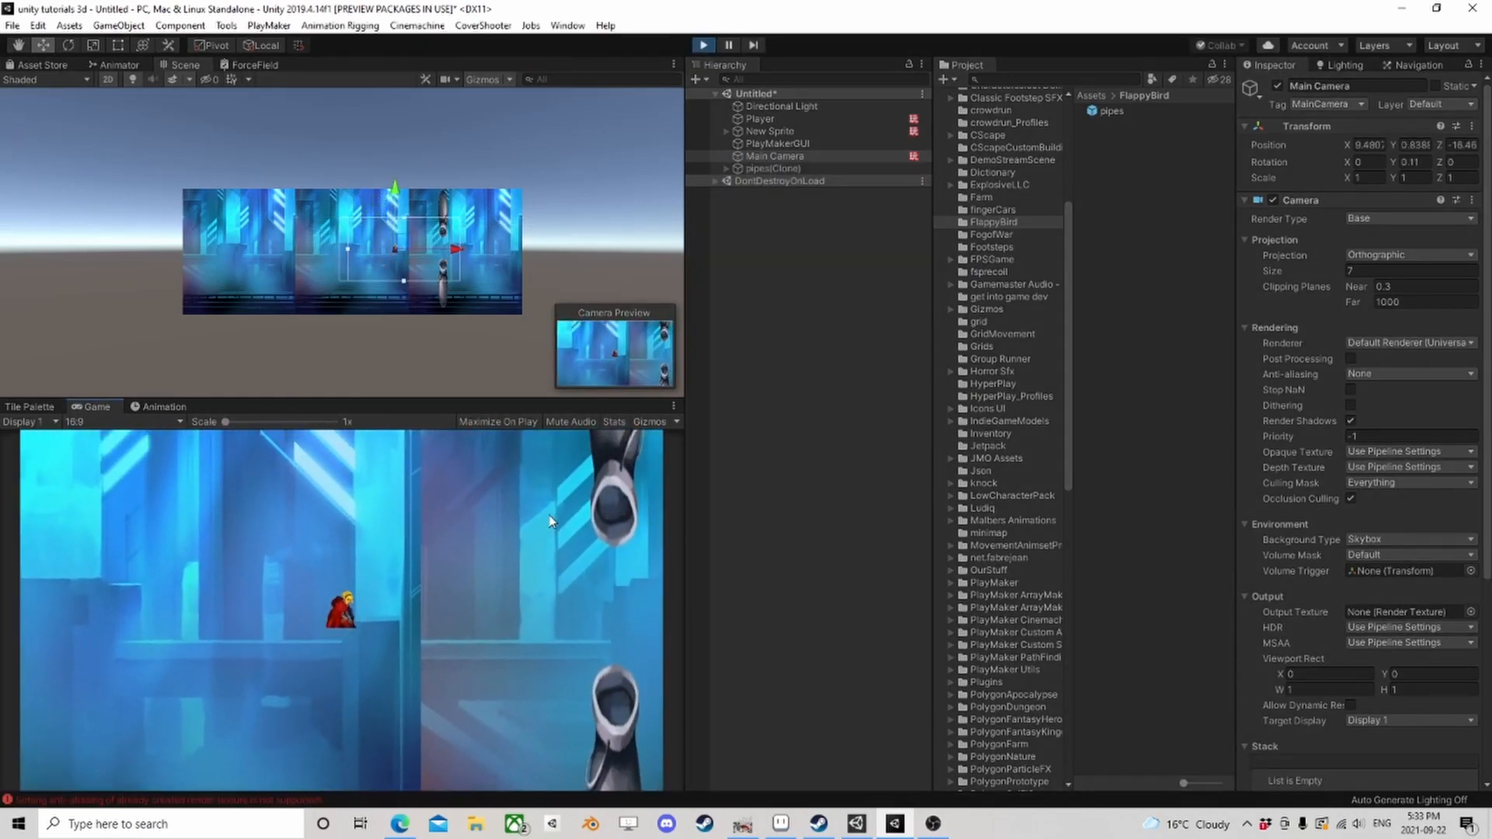
left_click(549, 522)
left_click(549, 522)
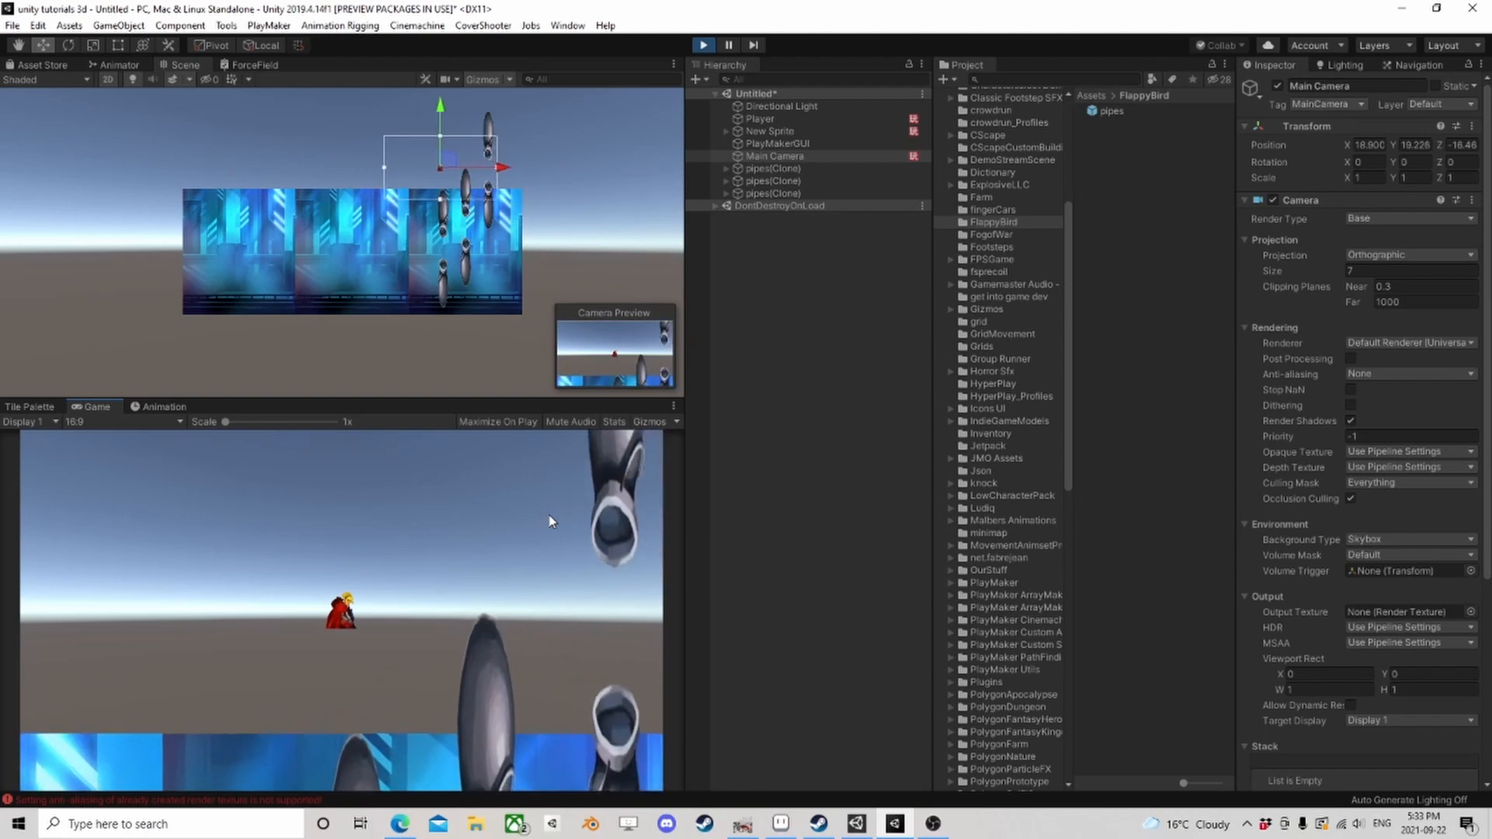
left_click(703, 45)
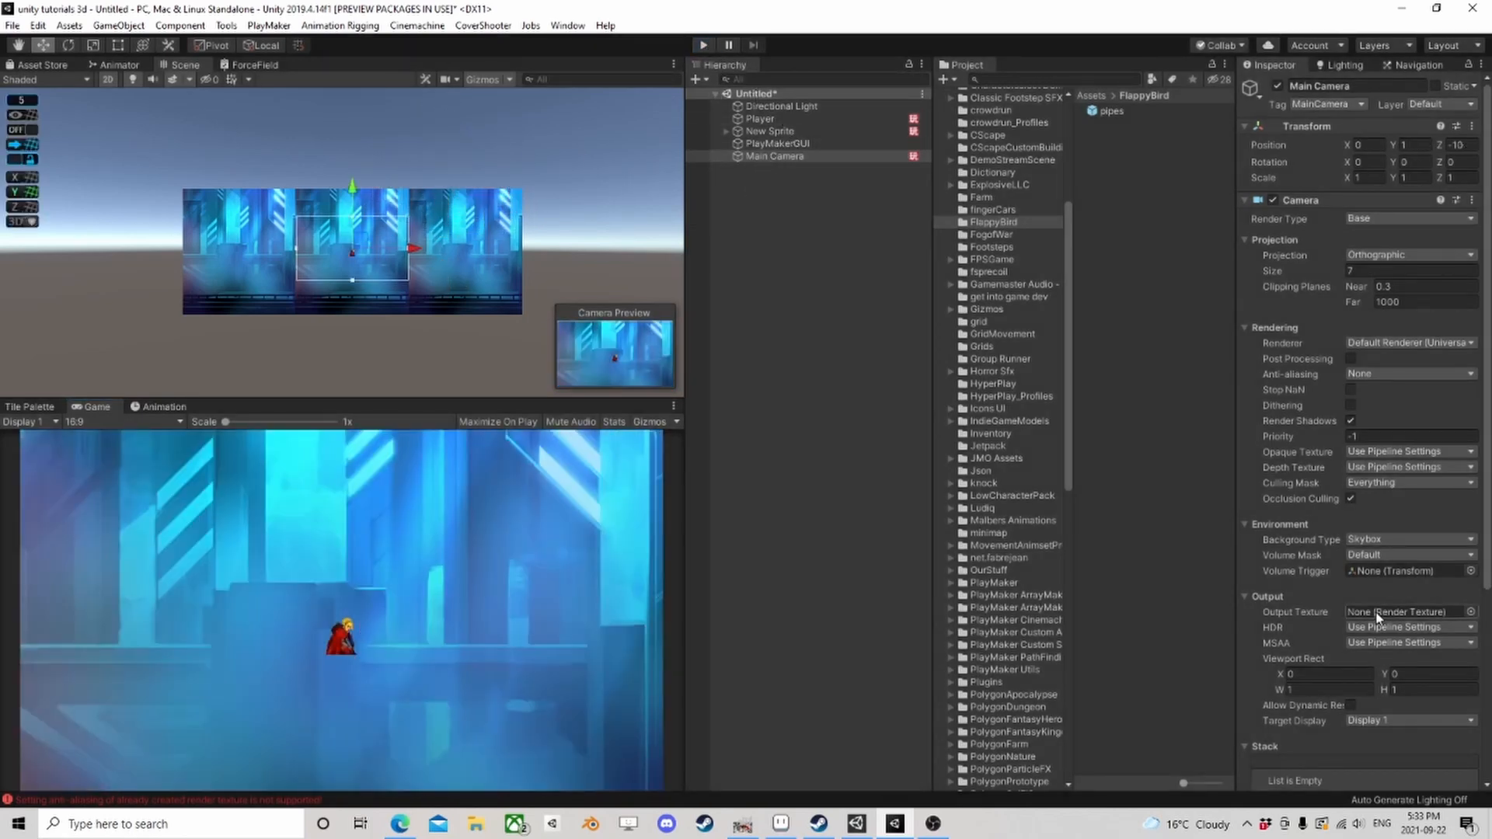
Step: Reopen Main Camera's FSM and set Move Towards' max speed to 10, closing the editor again
scroll(1399, 606, "down", 5)
left_click(1459, 624)
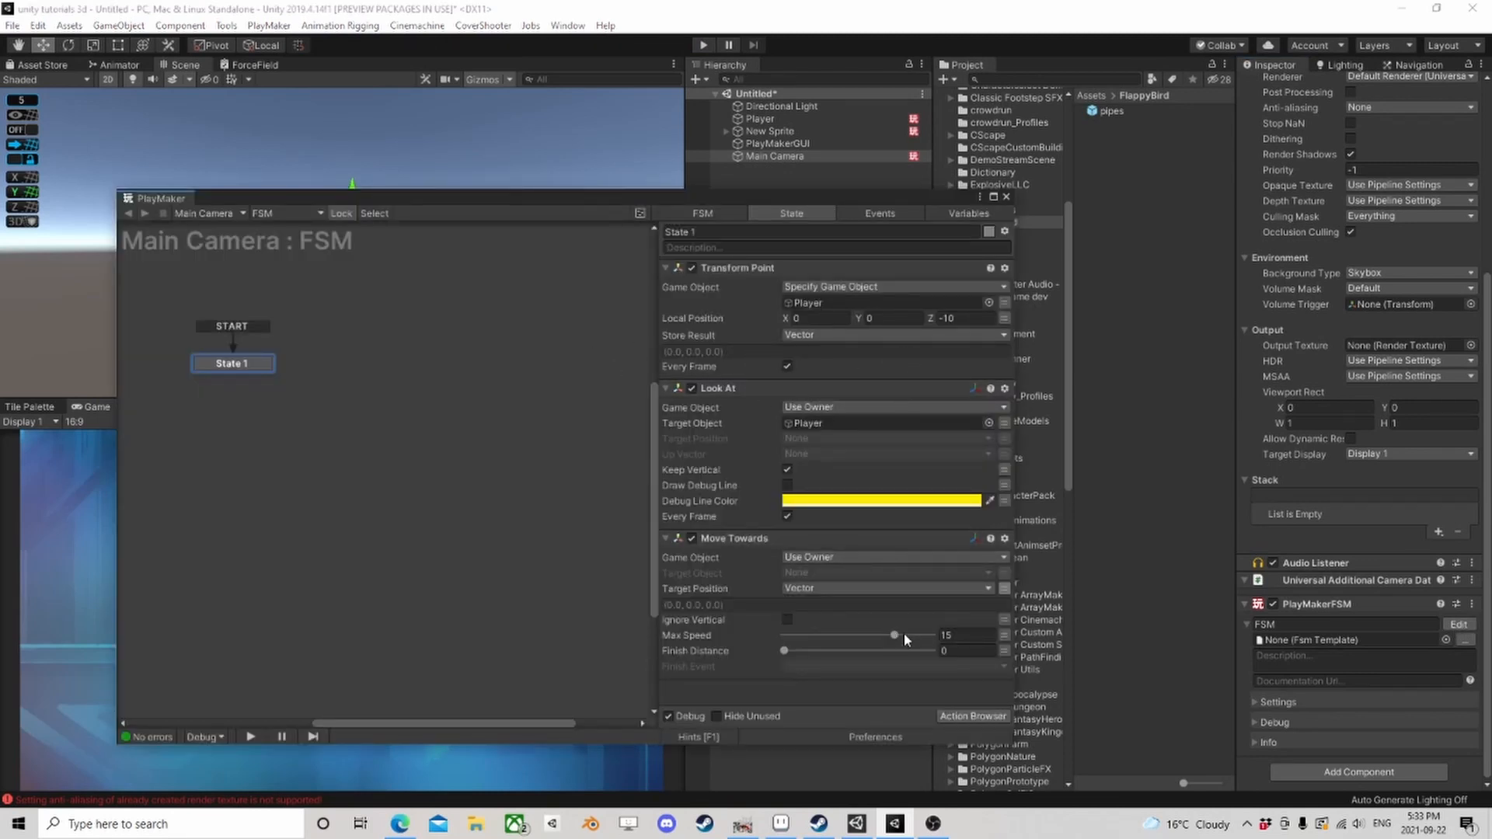
left_click(962, 636)
type("10")
left_click(1006, 197)
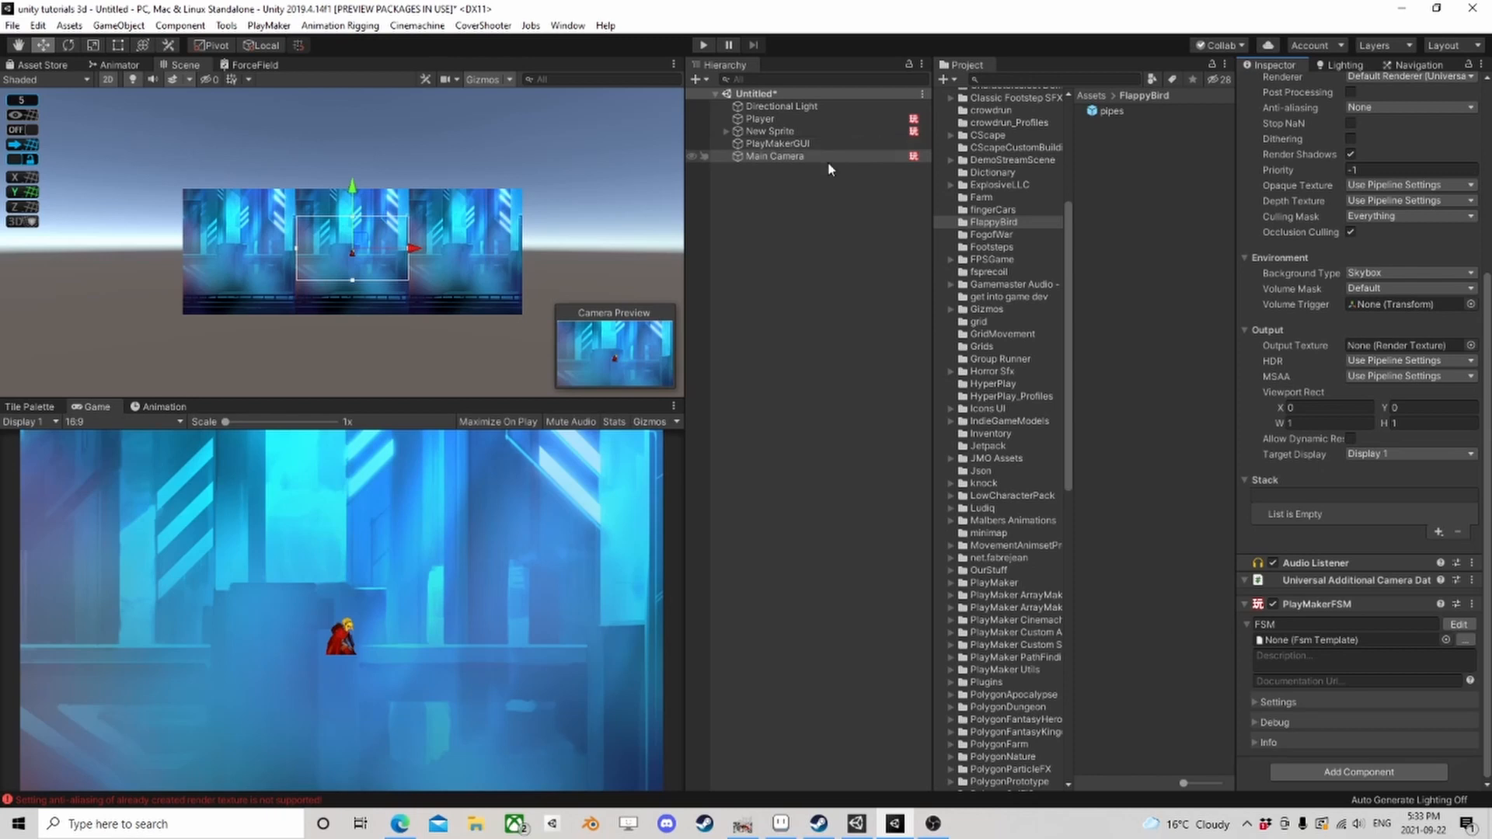
Step: Create a new 2D sprite object in the scene and assign it the Square sprite
right_click(748, 186)
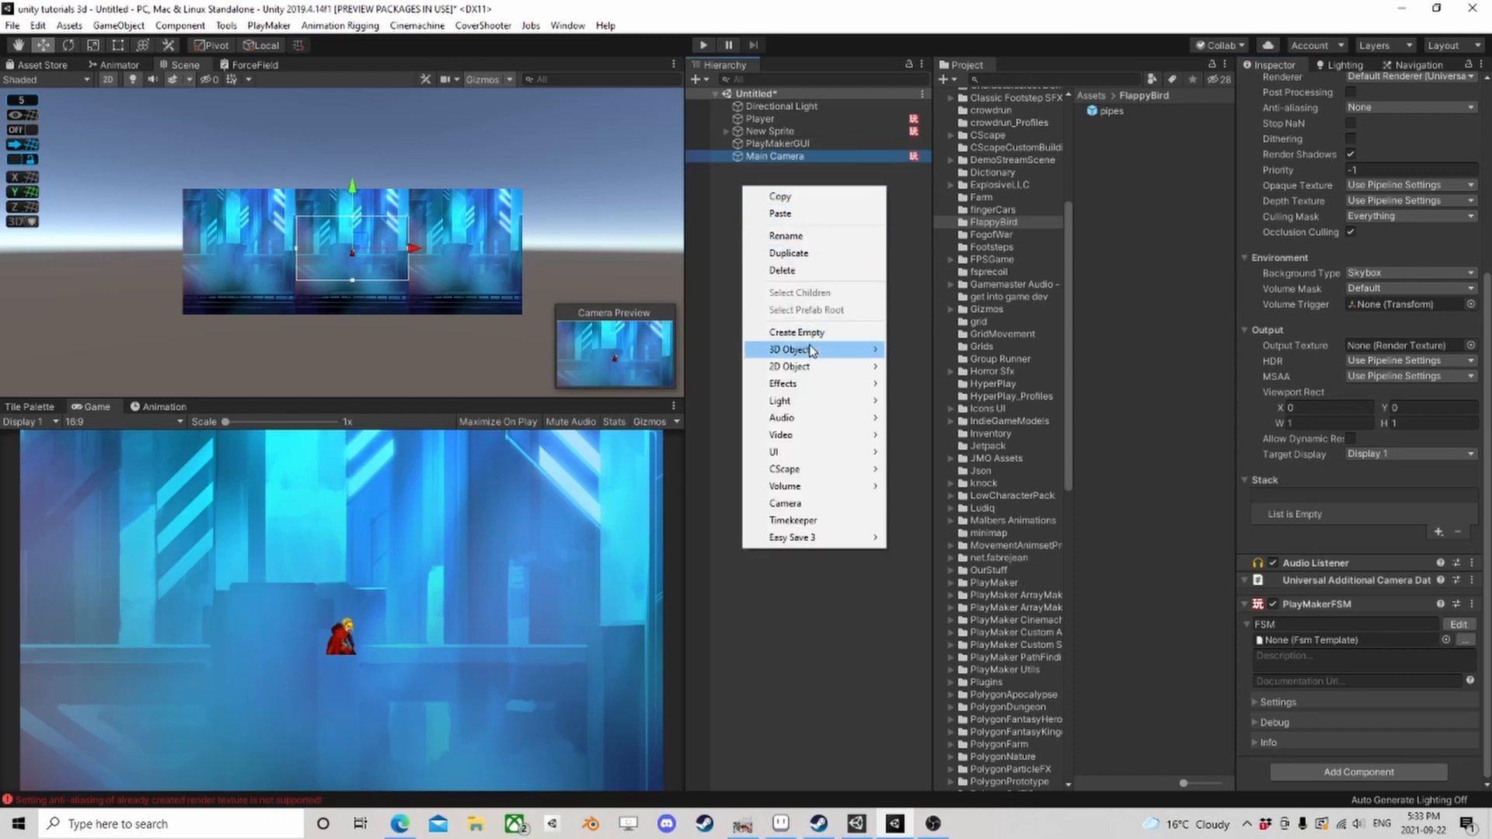
mouse_move(815, 359)
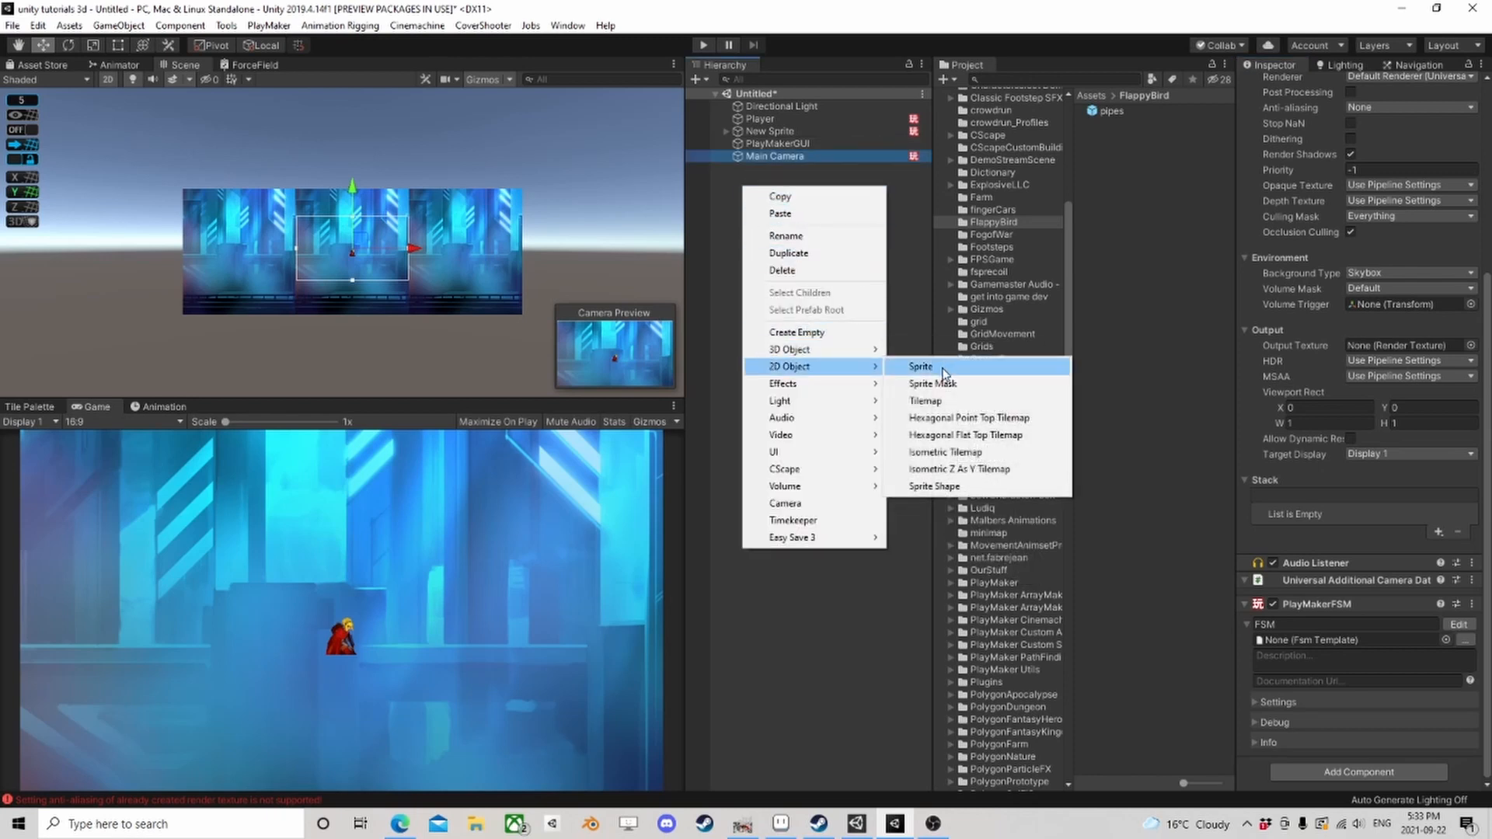
left_click(943, 374)
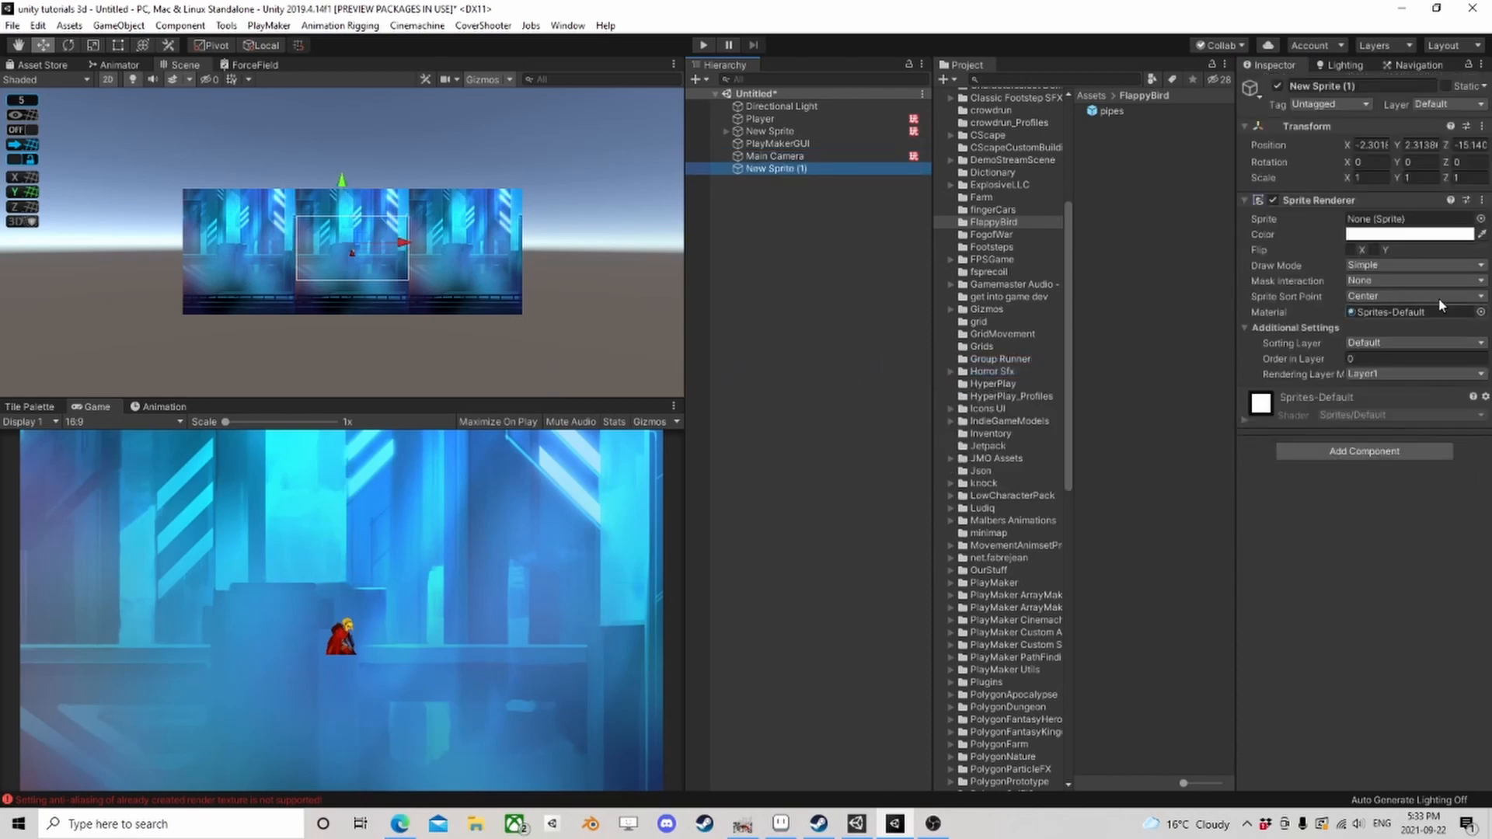
left_click(1481, 220)
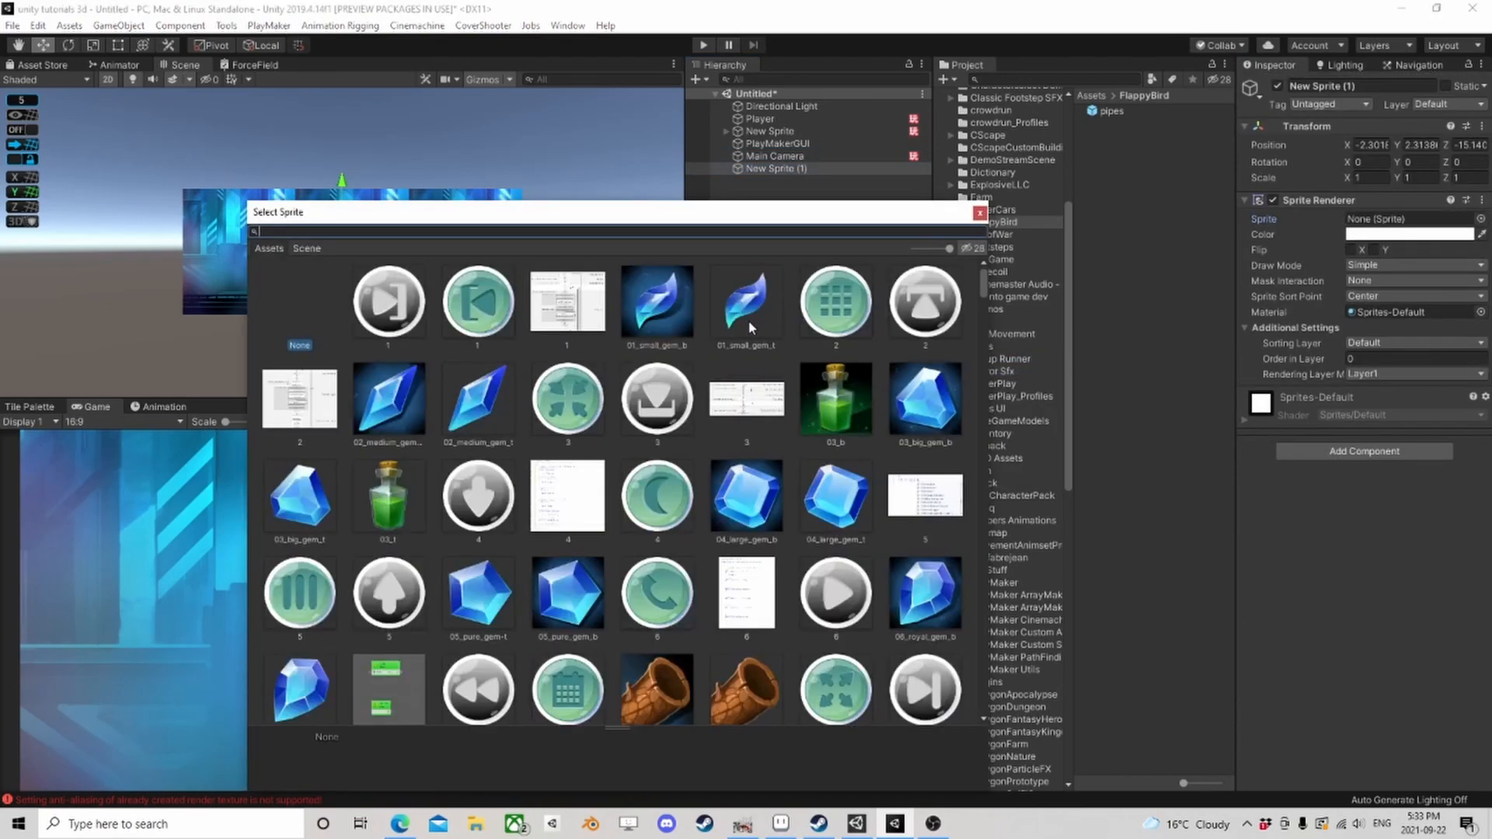
type("sq")
left_click(358, 311)
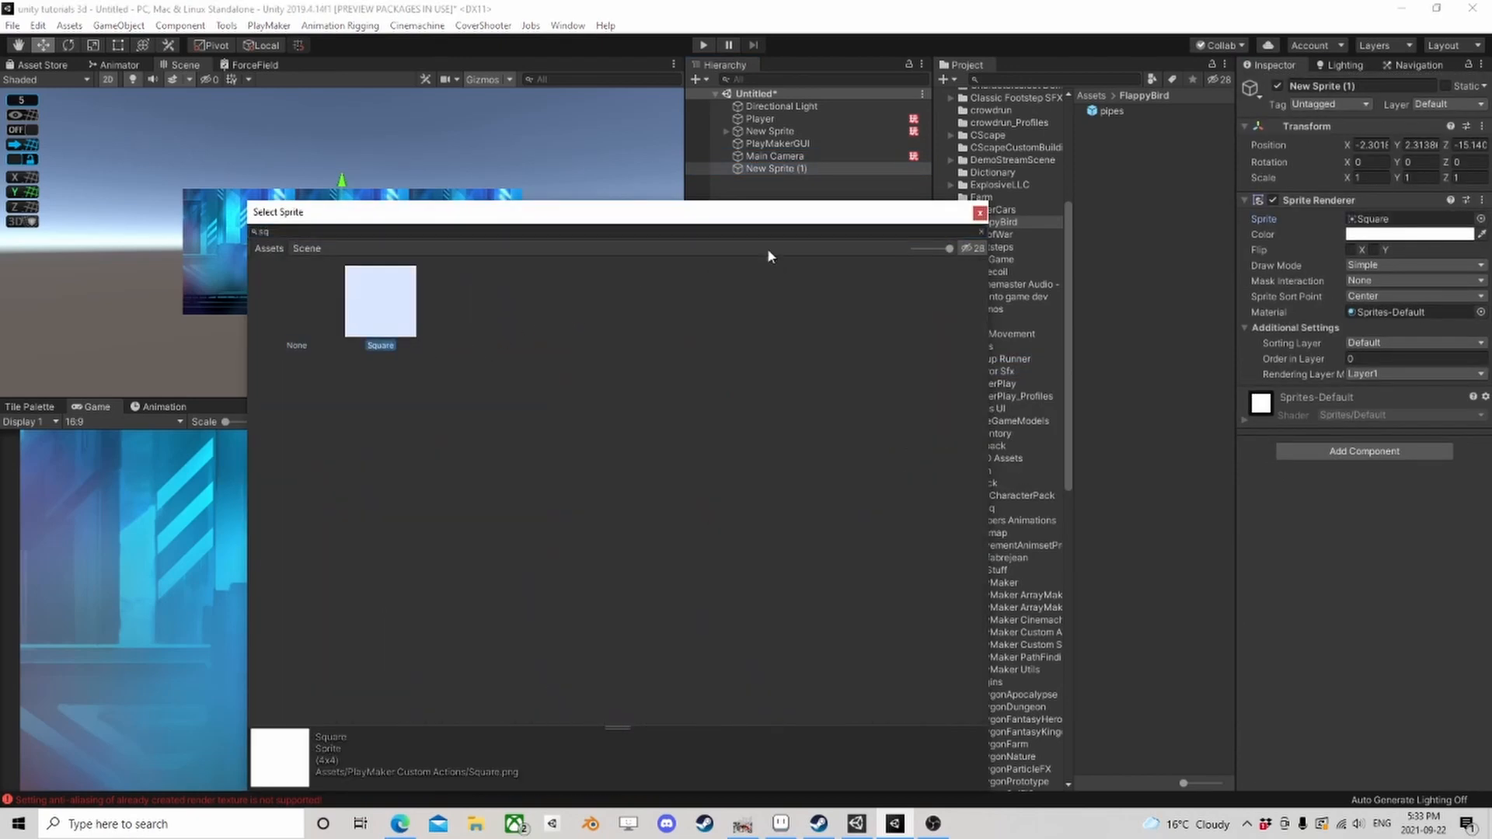
left_click(980, 212)
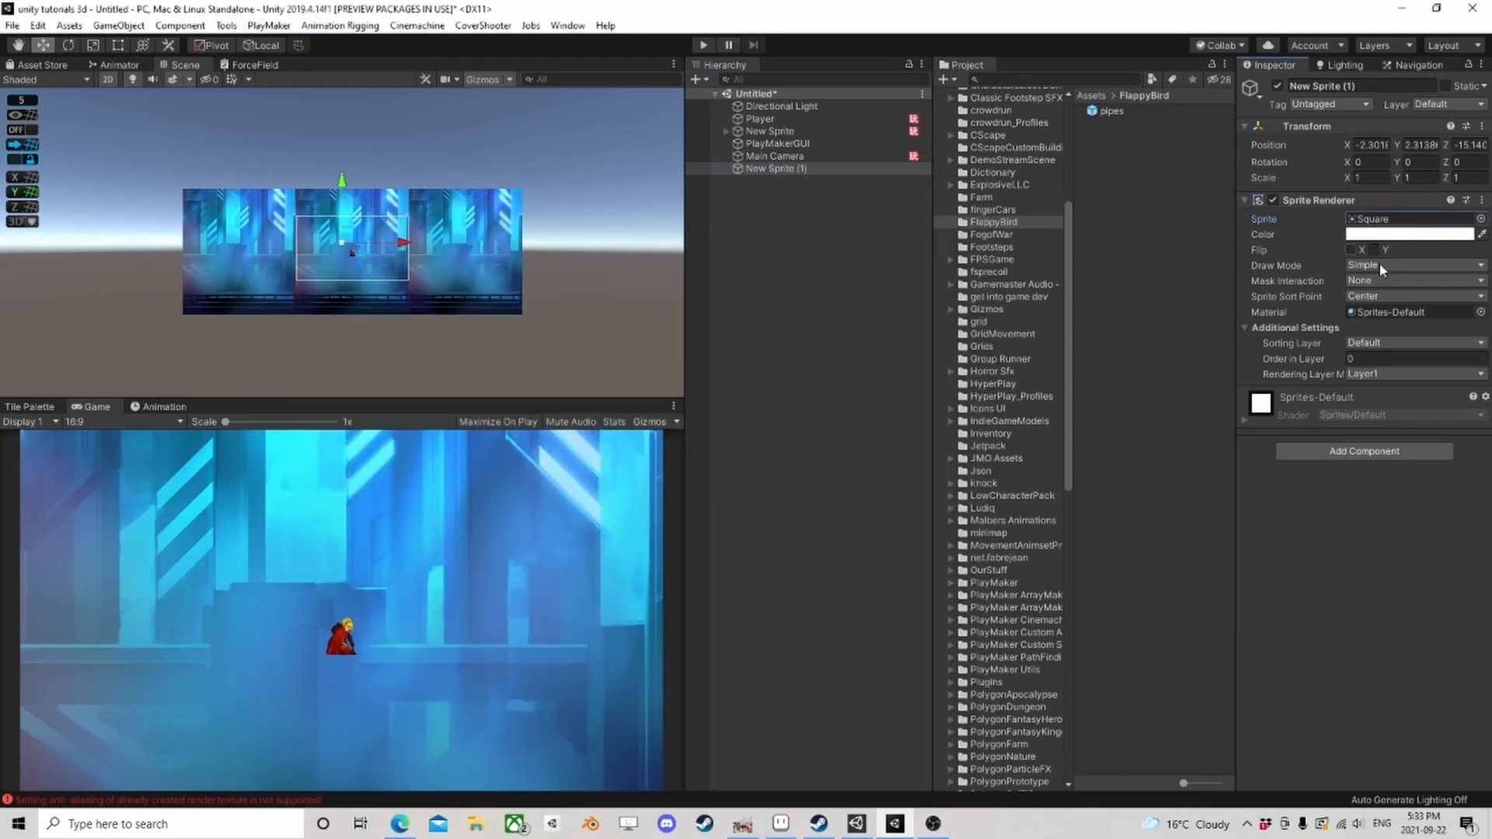
Step: Add a Box Collider component to the new square sprite and tag it as Dead
left_click(1375, 452)
type("box")
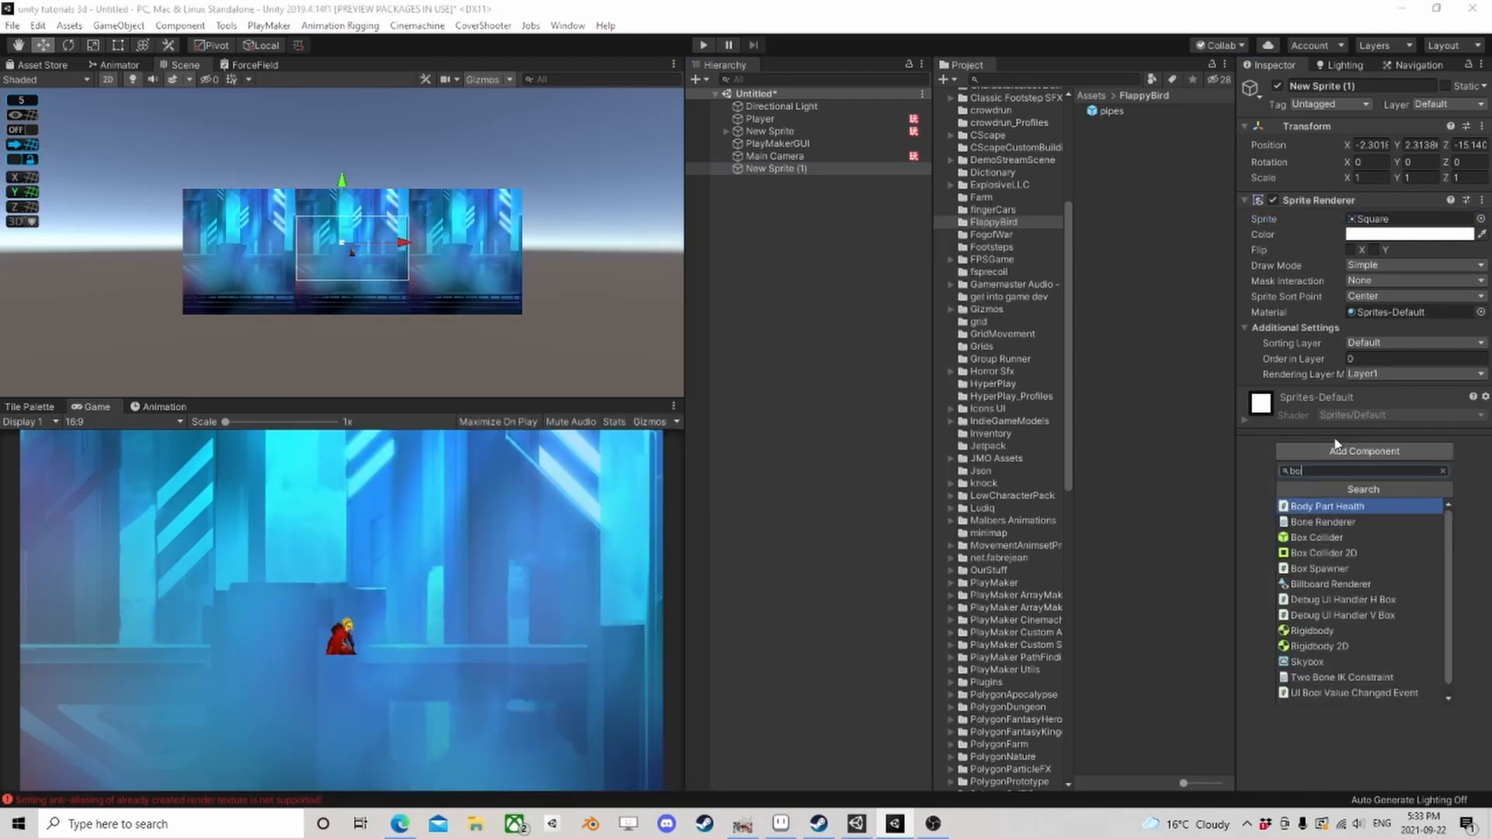
left_click(1327, 104)
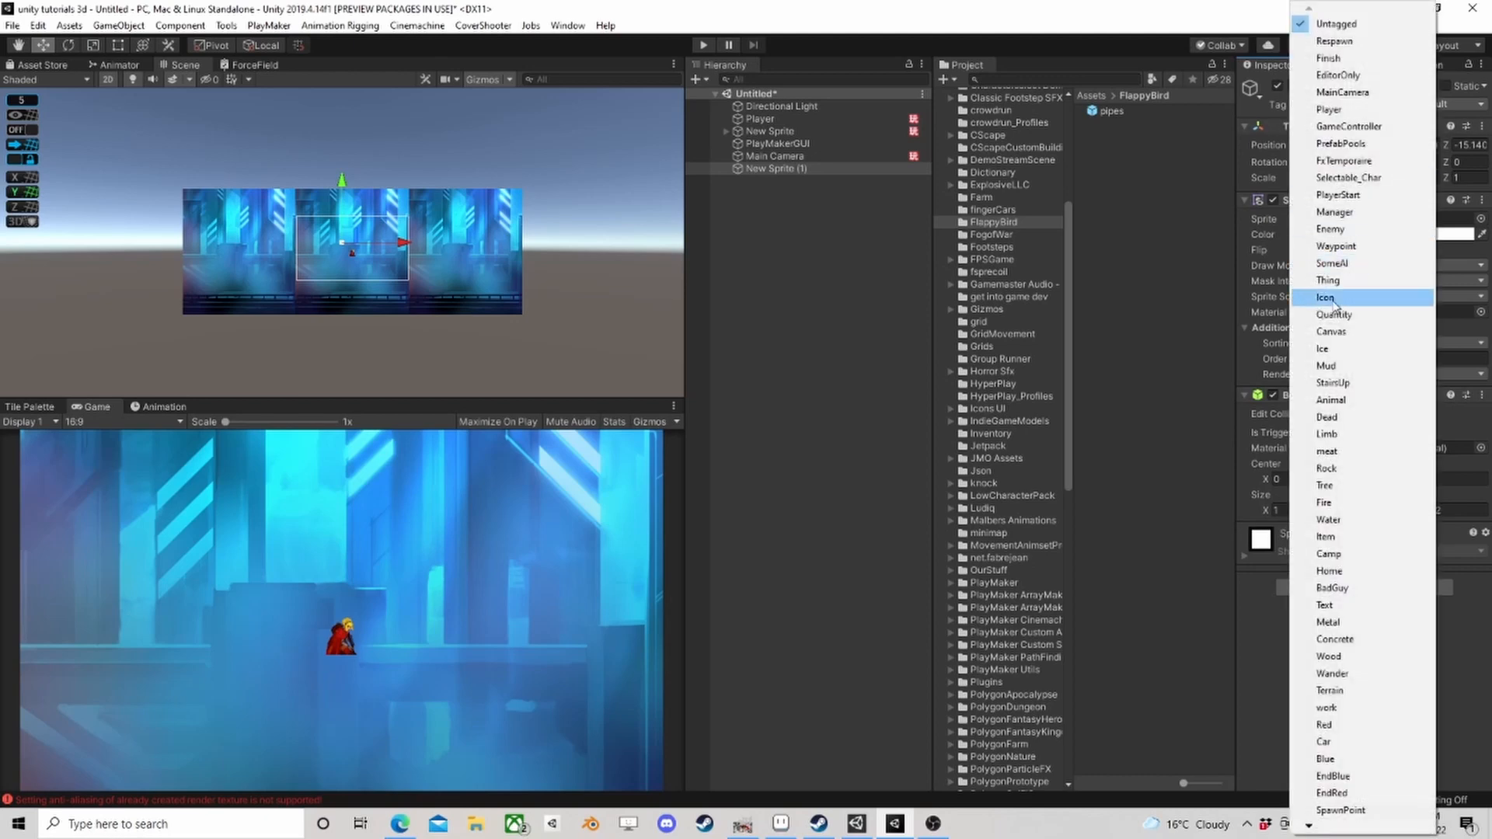
left_click(1344, 416)
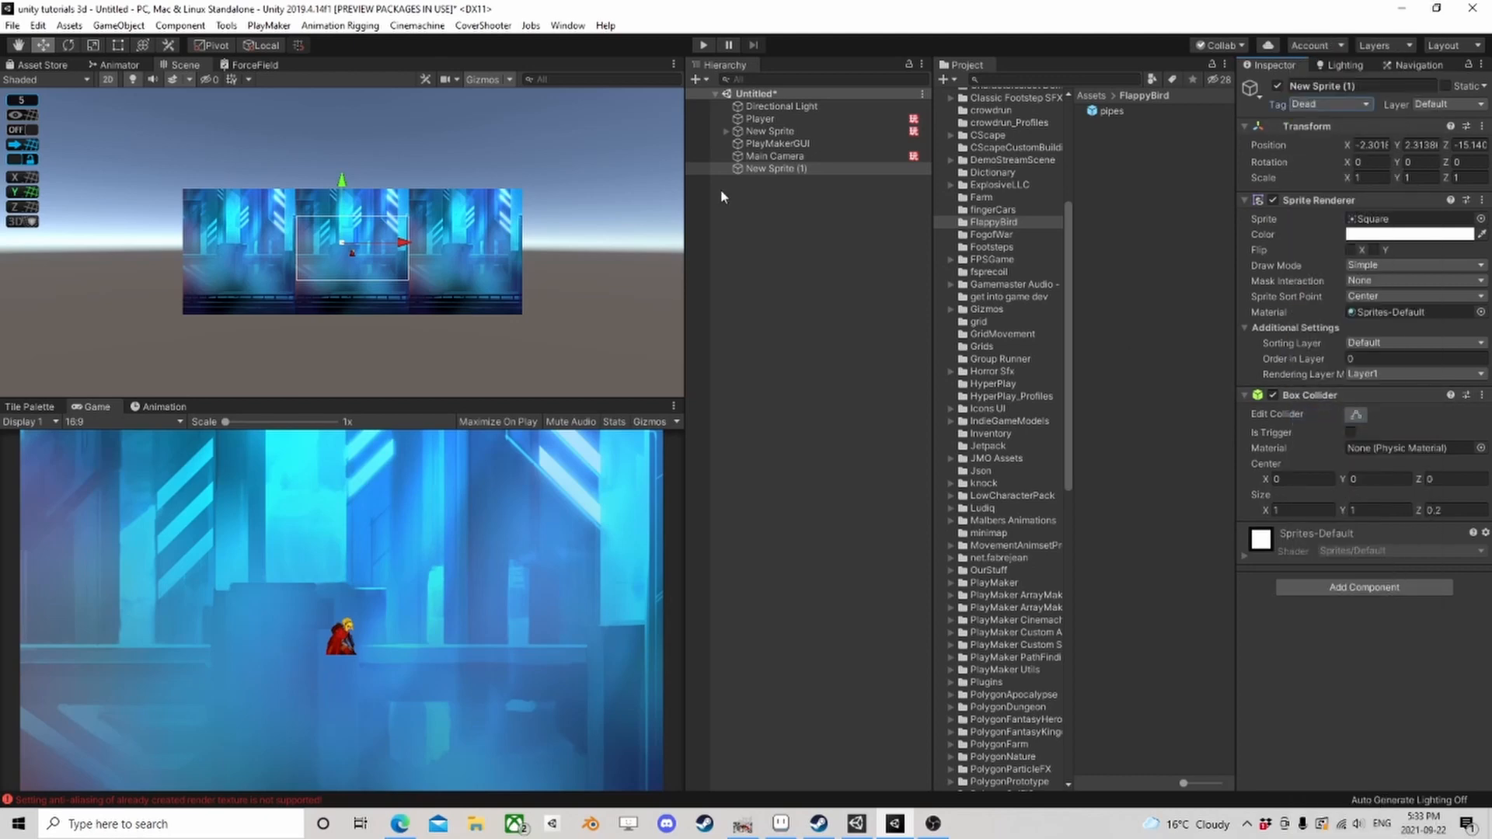
Step: Set the square sprite's X scale to 999 and move it up along Y to the upper part of the background
left_click(1368, 178)
type("999")
mouse_move(341, 169)
left_mouse_down()
mouse_move(359, 129)
mouse_move(359, 187)
mouse_move(359, 167)
left_mouse_up()
Step: Set the square sprite's Order in Layer to 1 and lower it along Y to the middle of the background
left_click(1374, 357)
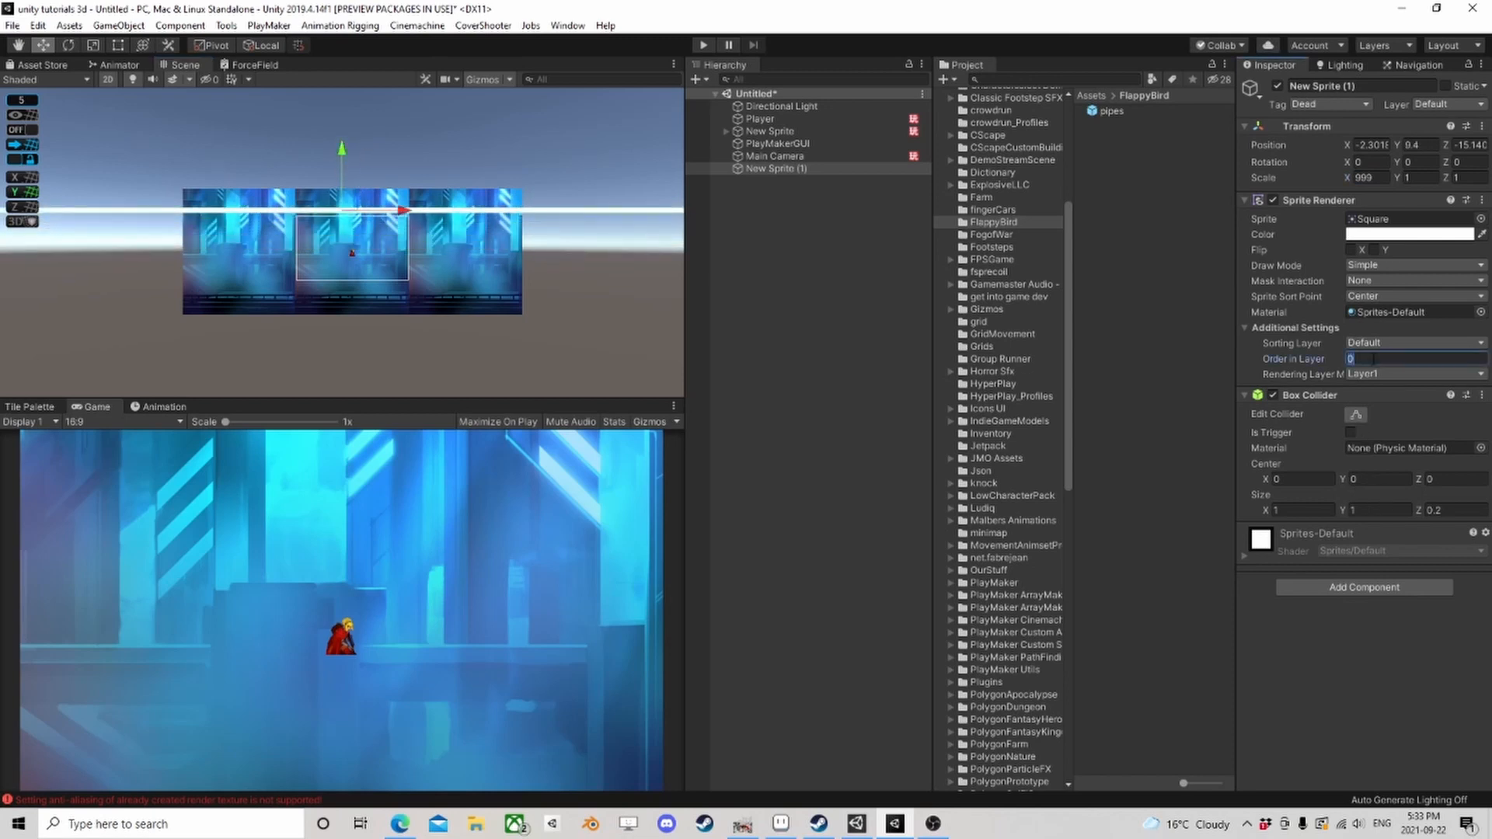
type("1")
left_click_drag(342, 152, 342, 192)
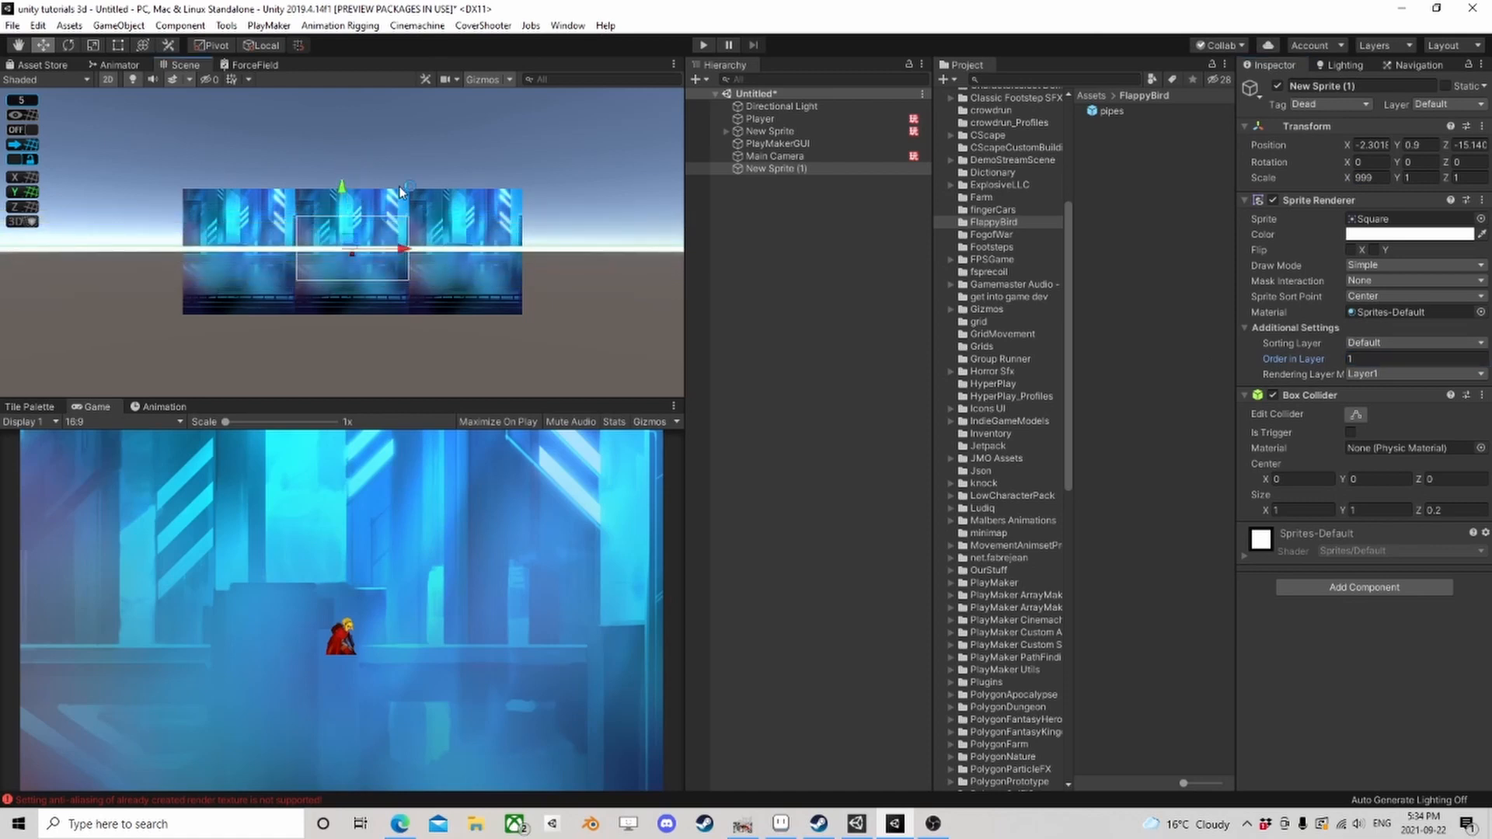
Step: Reset the square sprite's position to 0 on the X, Y and Z axes
left_click(1468, 145)
type("0")
left_click(1420, 145)
type("0")
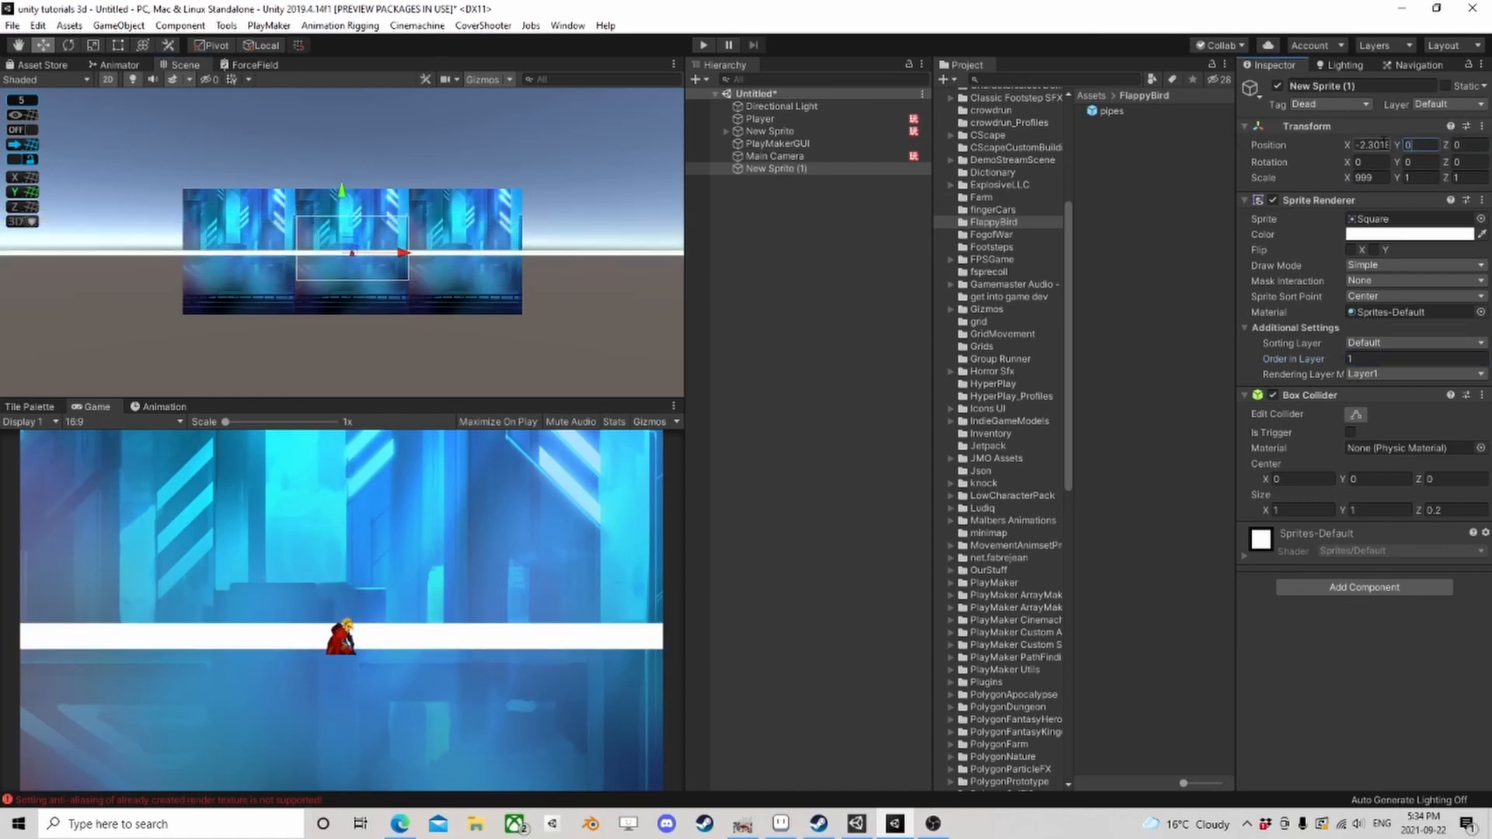
left_click(1372, 144)
type("0")
Step: Raise the square sprite to Y 6, then duplicate it and lower the copy to Y -6
left_click_drag(352, 191, 354, 152)
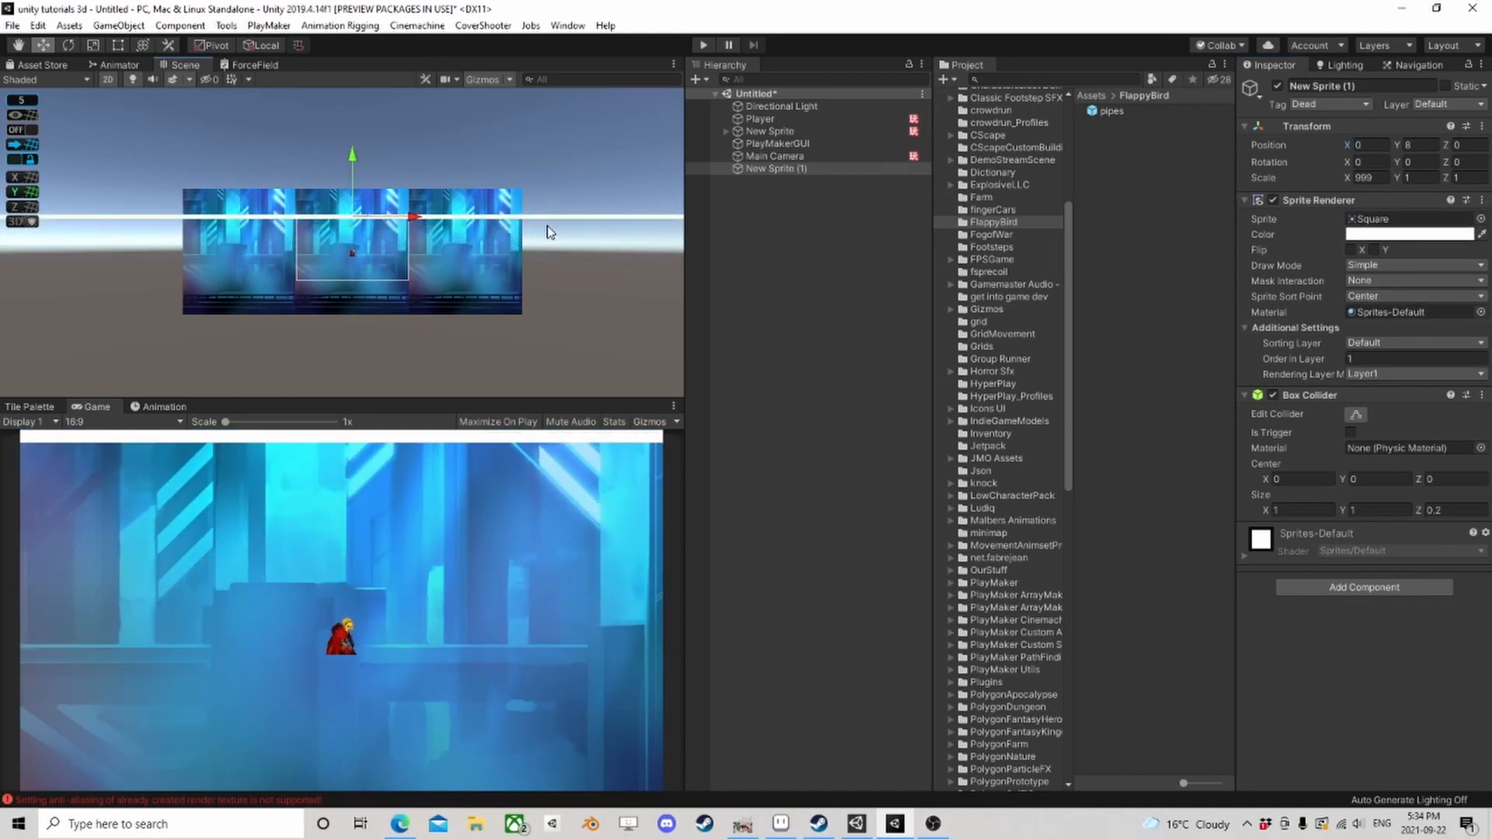
key("ctrl+d")
left_click_drag(352, 159, 360, 221)
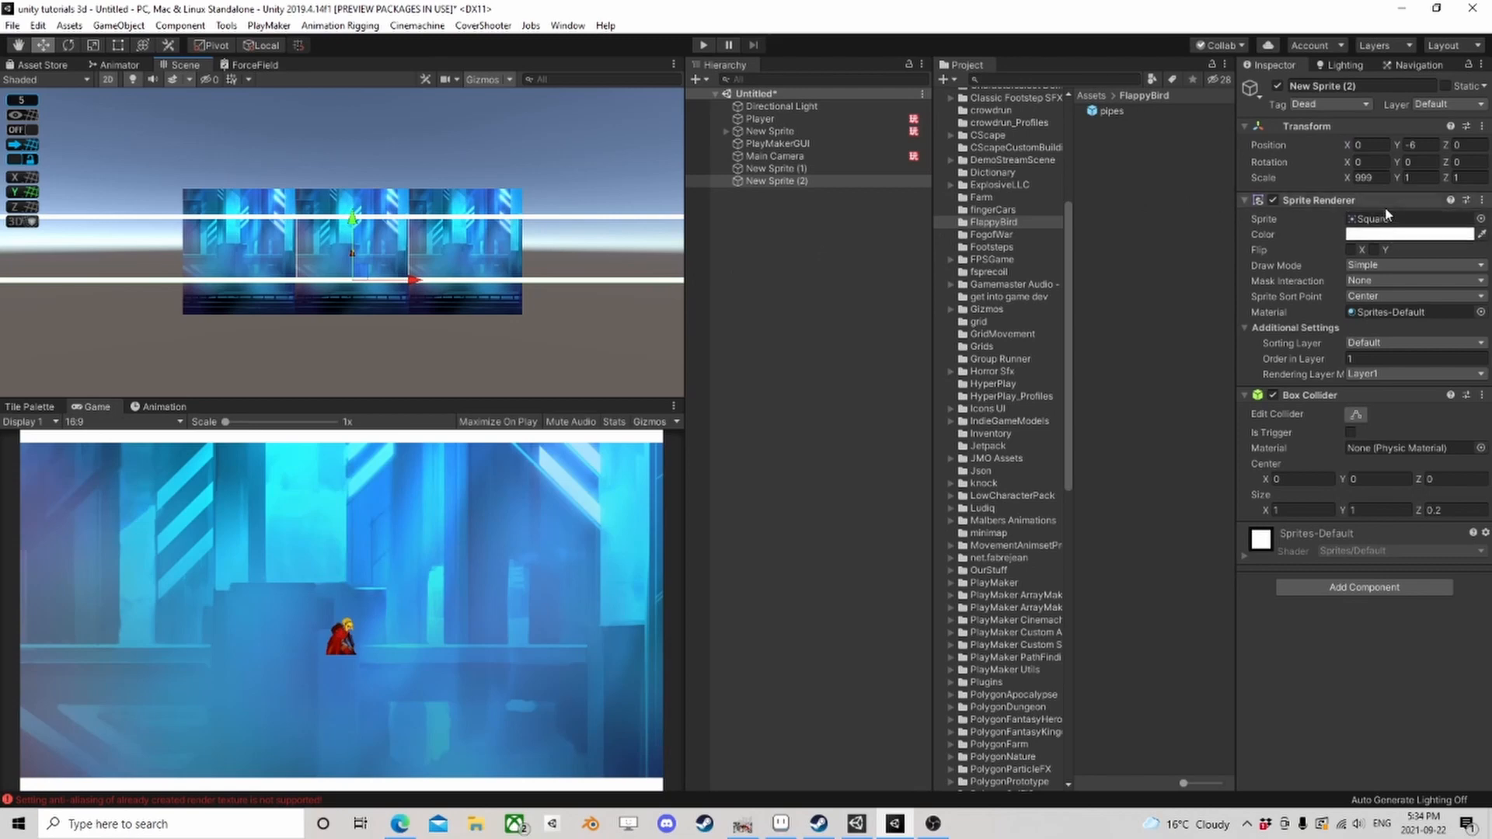
Step: Add another PlayMakerFSM component to the Player object
left_click(757, 143)
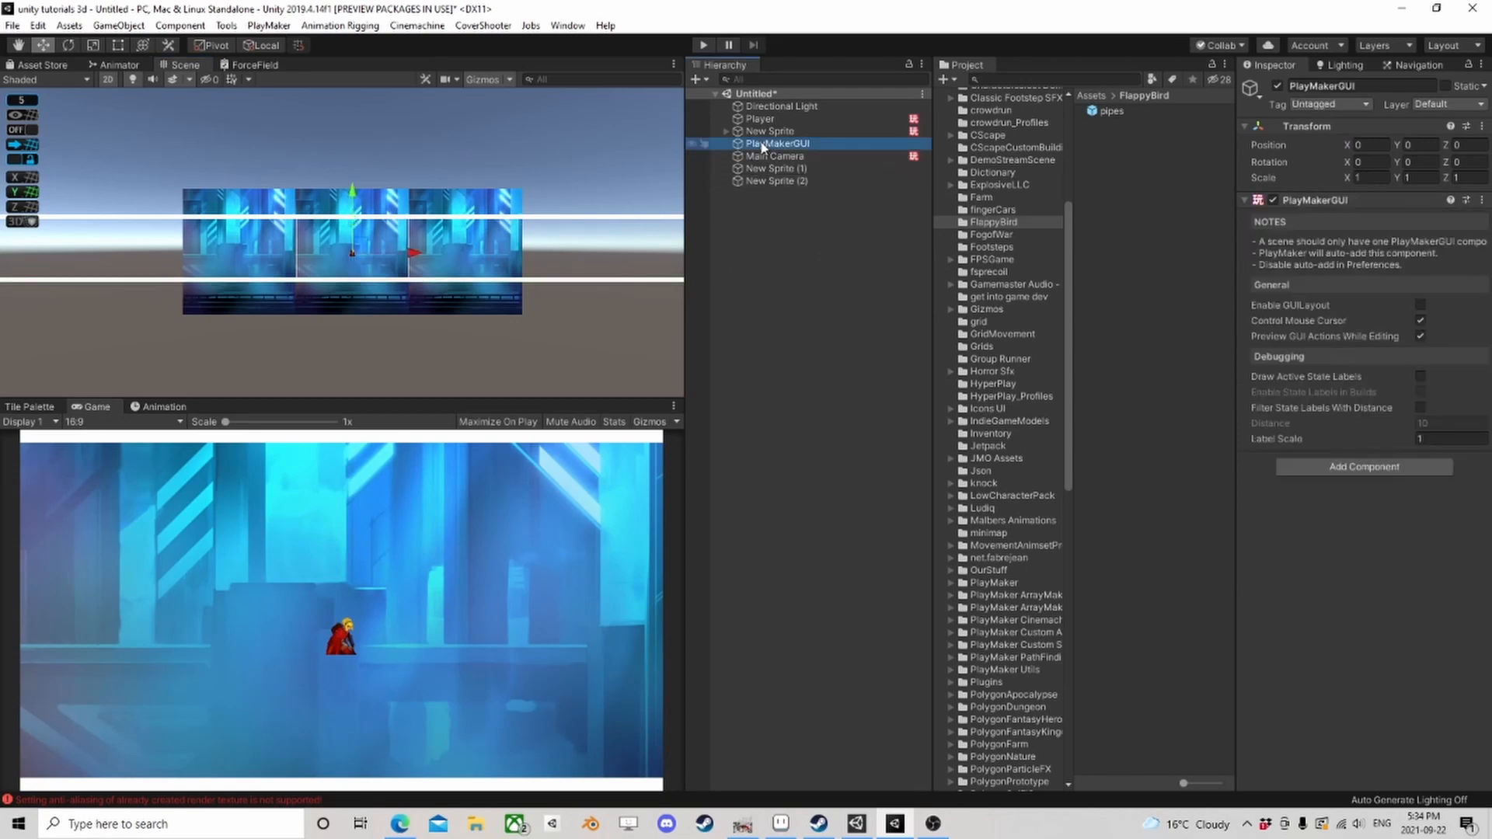
left_click(759, 119)
scroll(1397, 667, "down", 5)
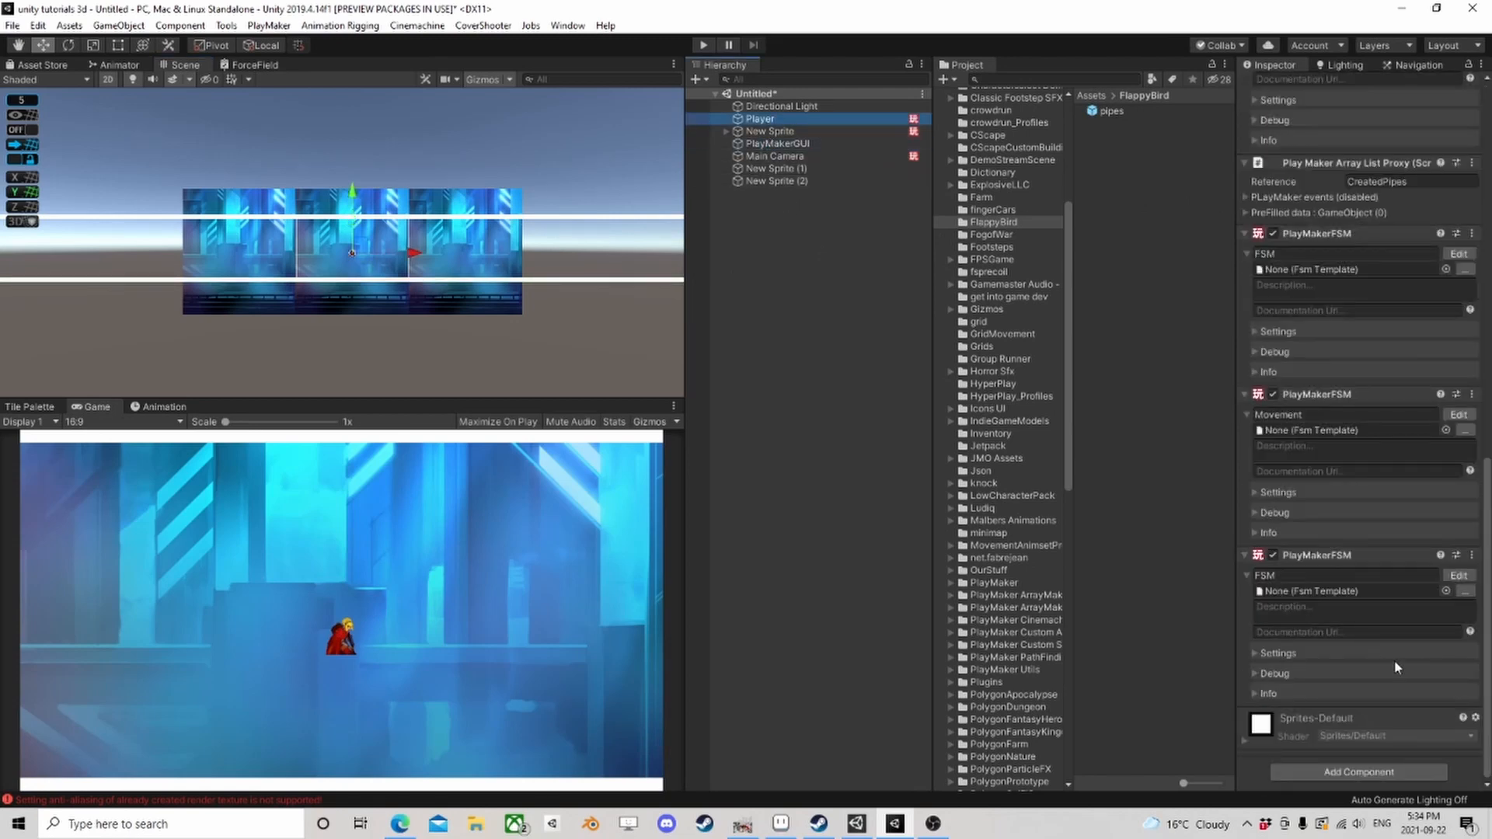
left_click(1371, 772)
type("fsm")
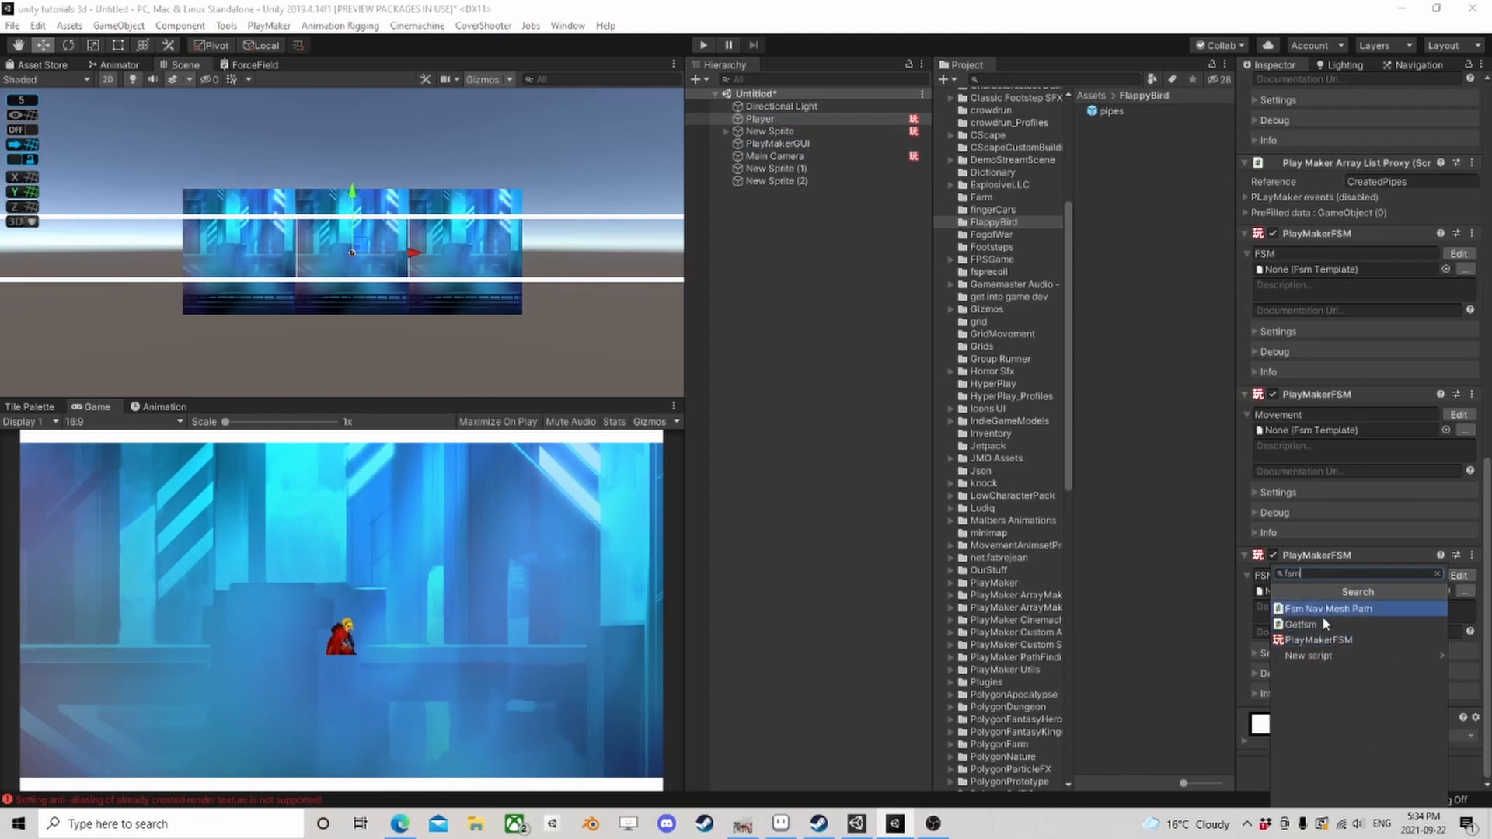
left_click(1319, 640)
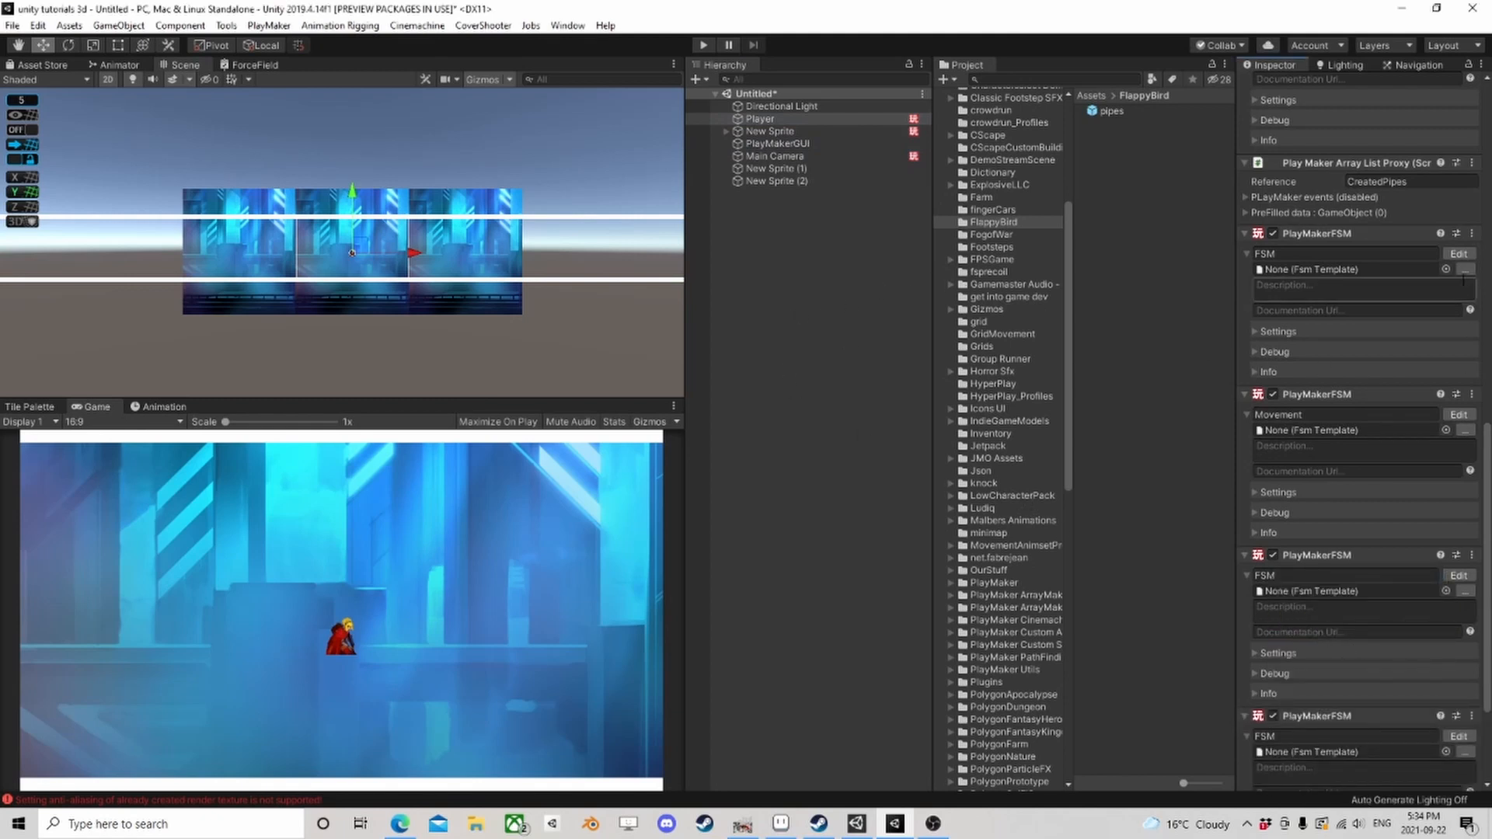
Step: Review the state actions in Player's pipe-destroying FSM and its pipe-creating FSM, closing the editor after each
left_click(1459, 253)
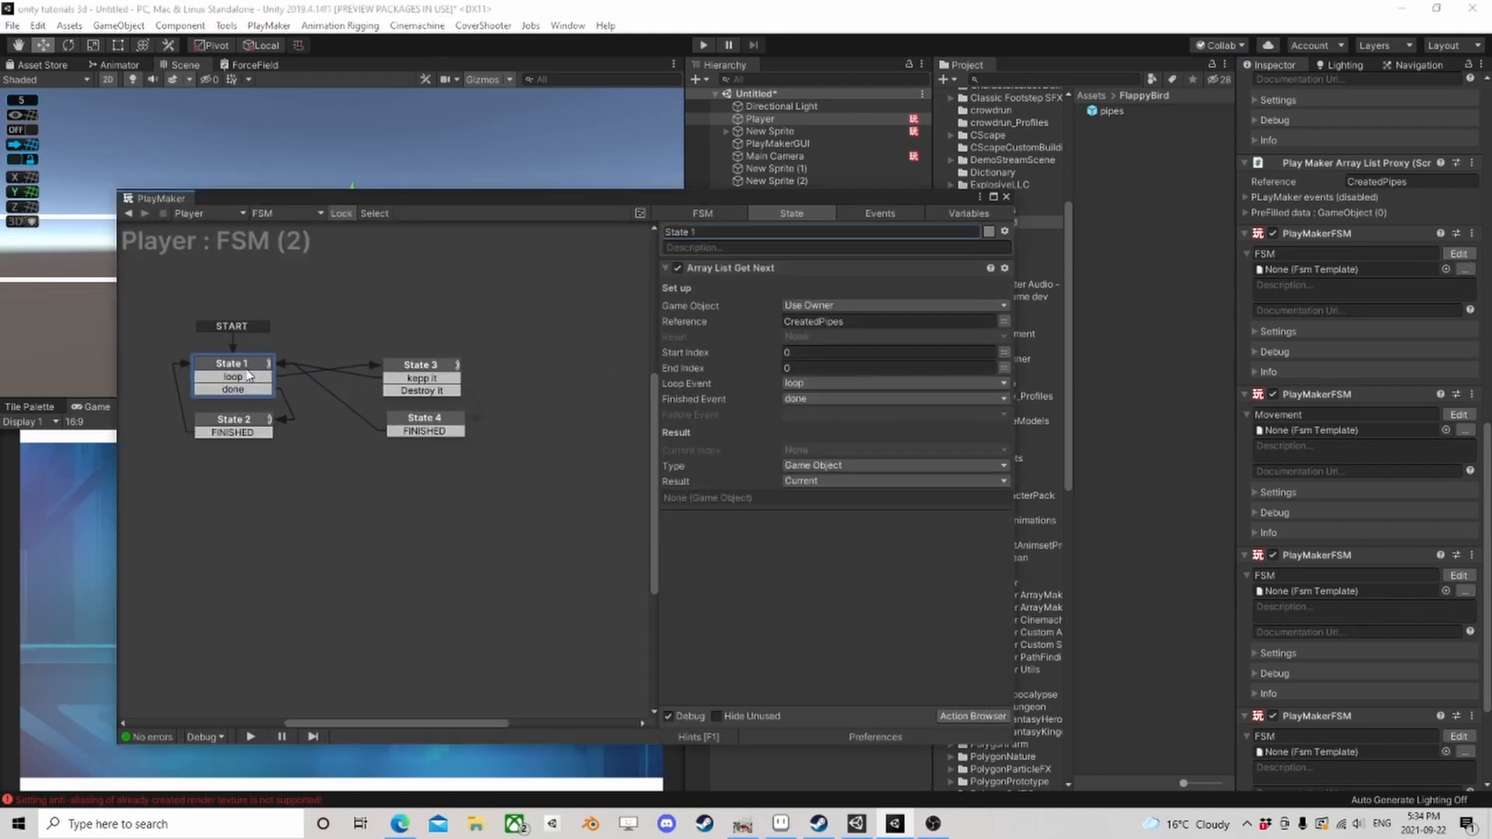
left_click(412, 366)
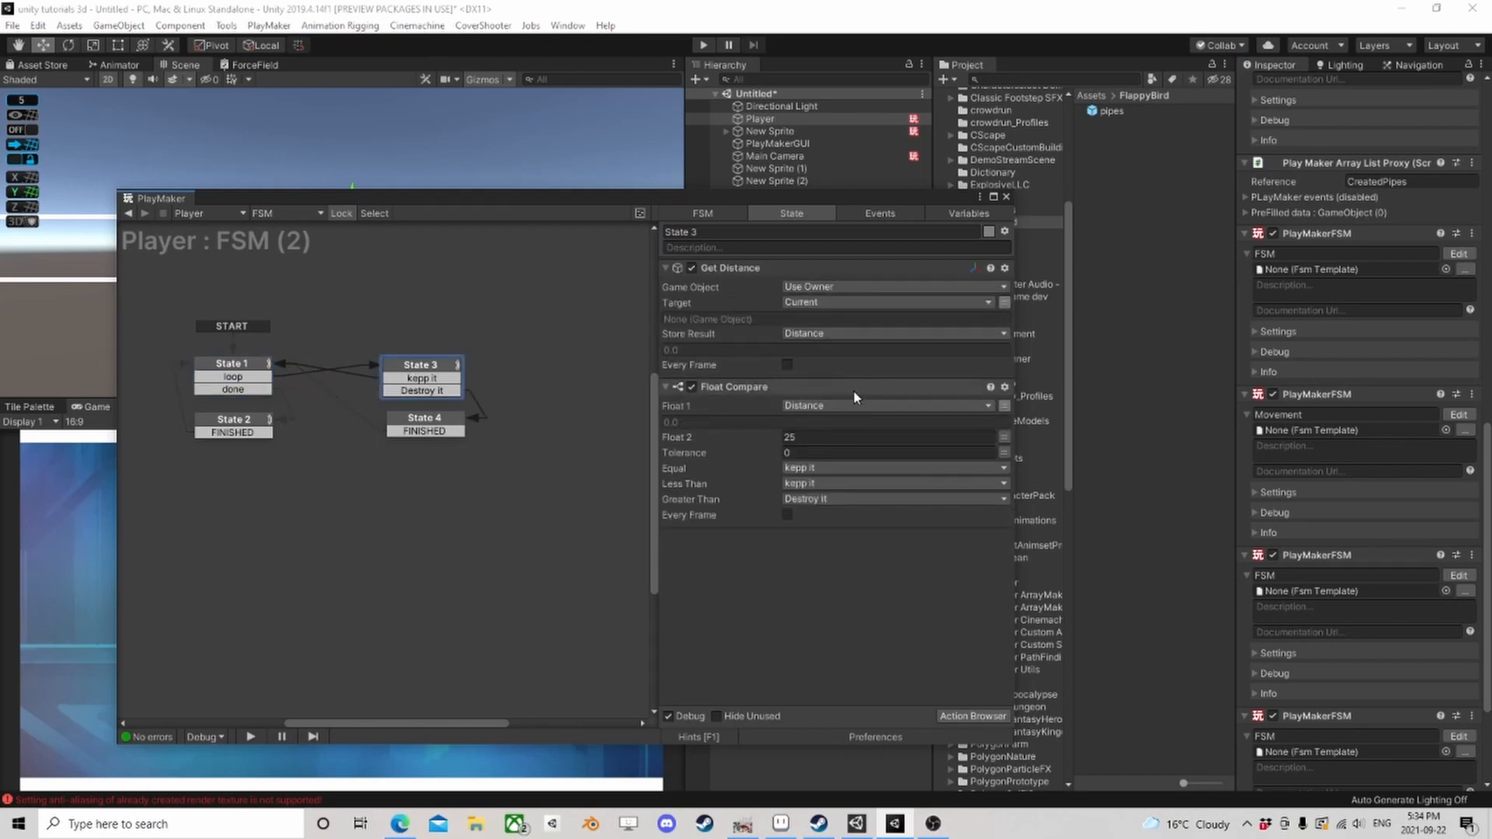
left_click(1006, 197)
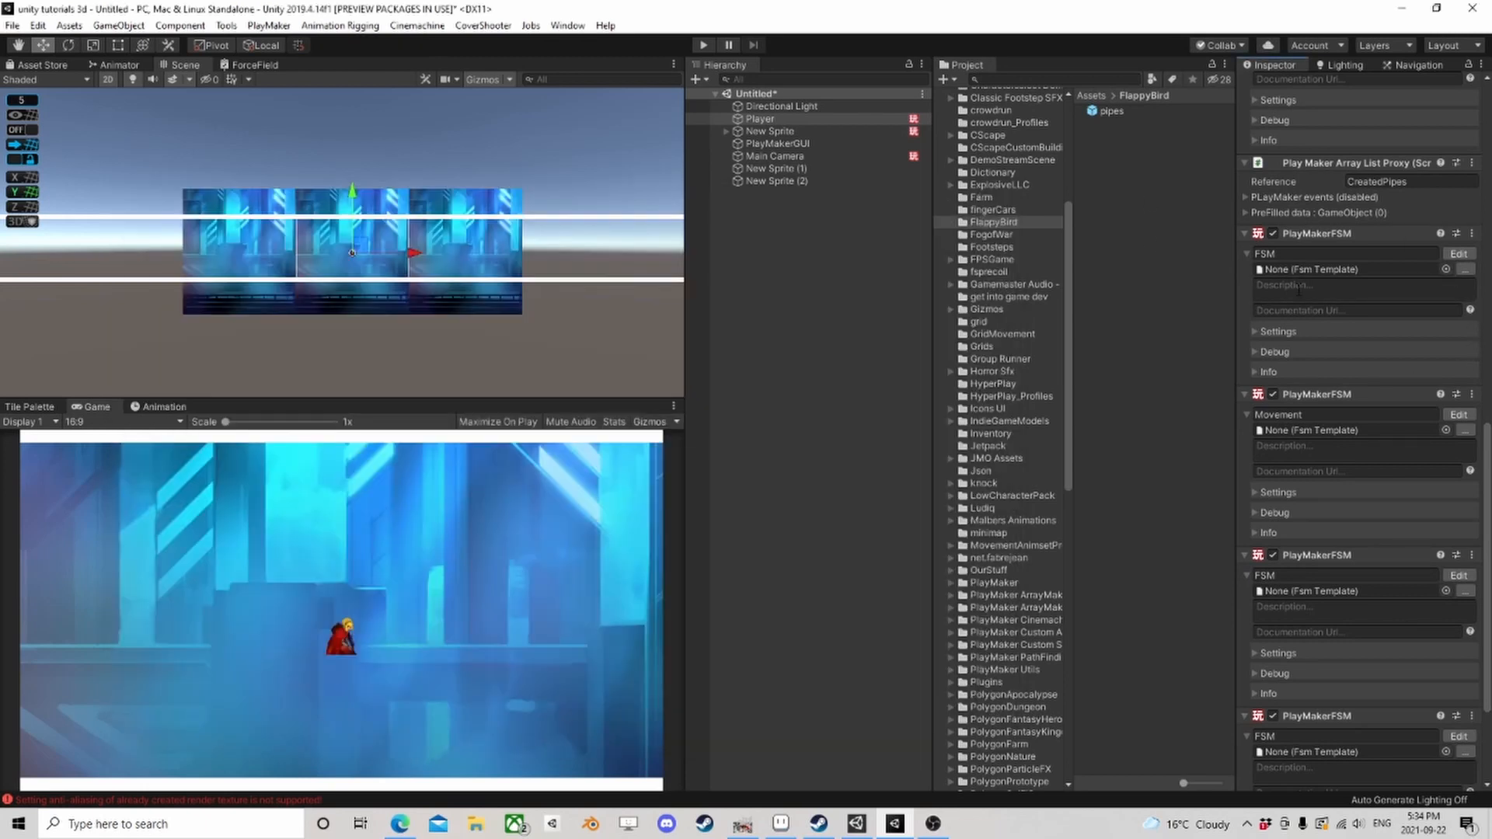
scroll(1298, 289, "up", 4)
left_click(1459, 302)
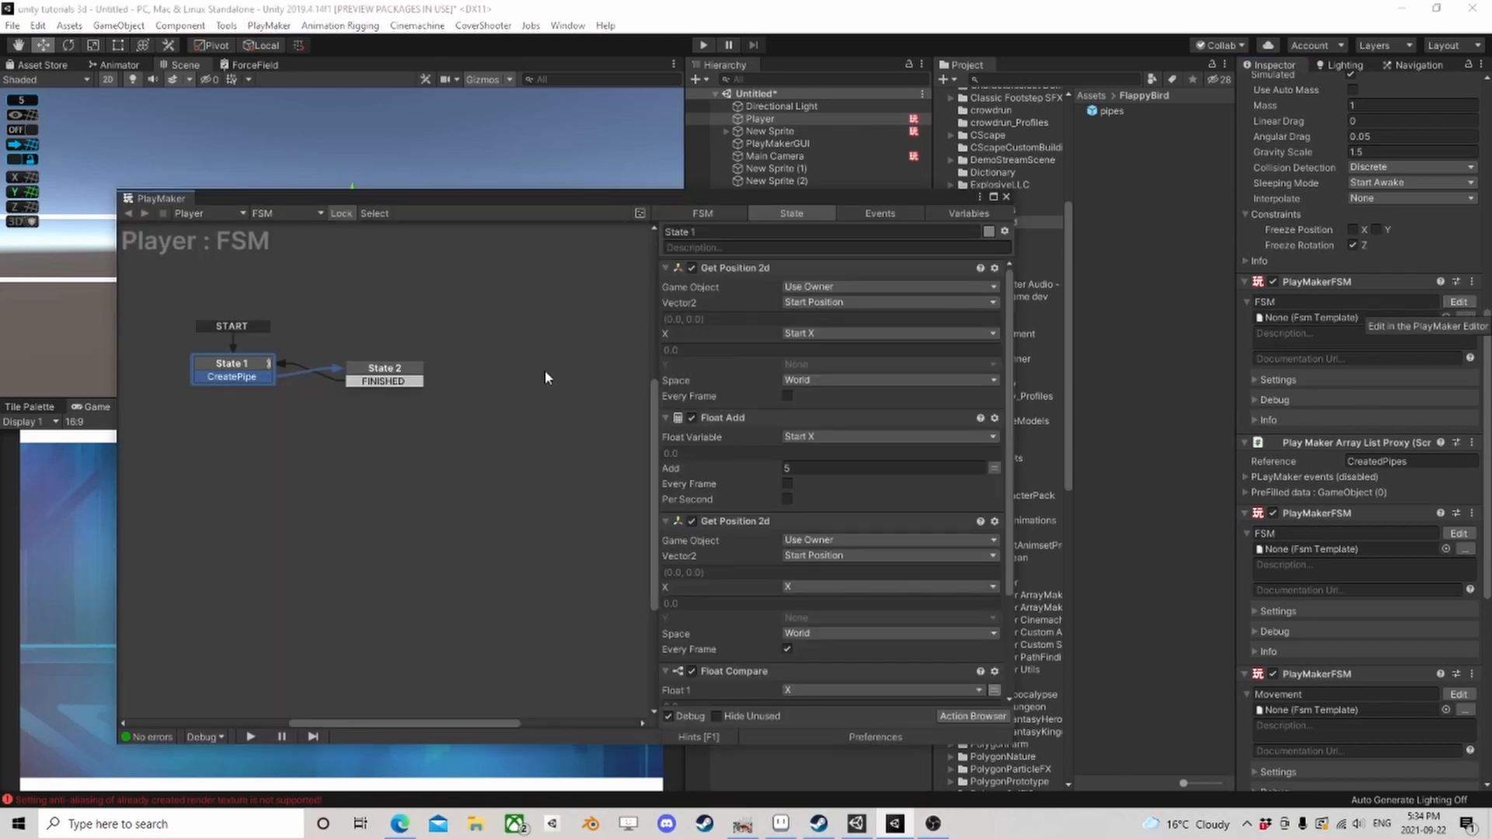
scroll(718, 392, "down", 3)
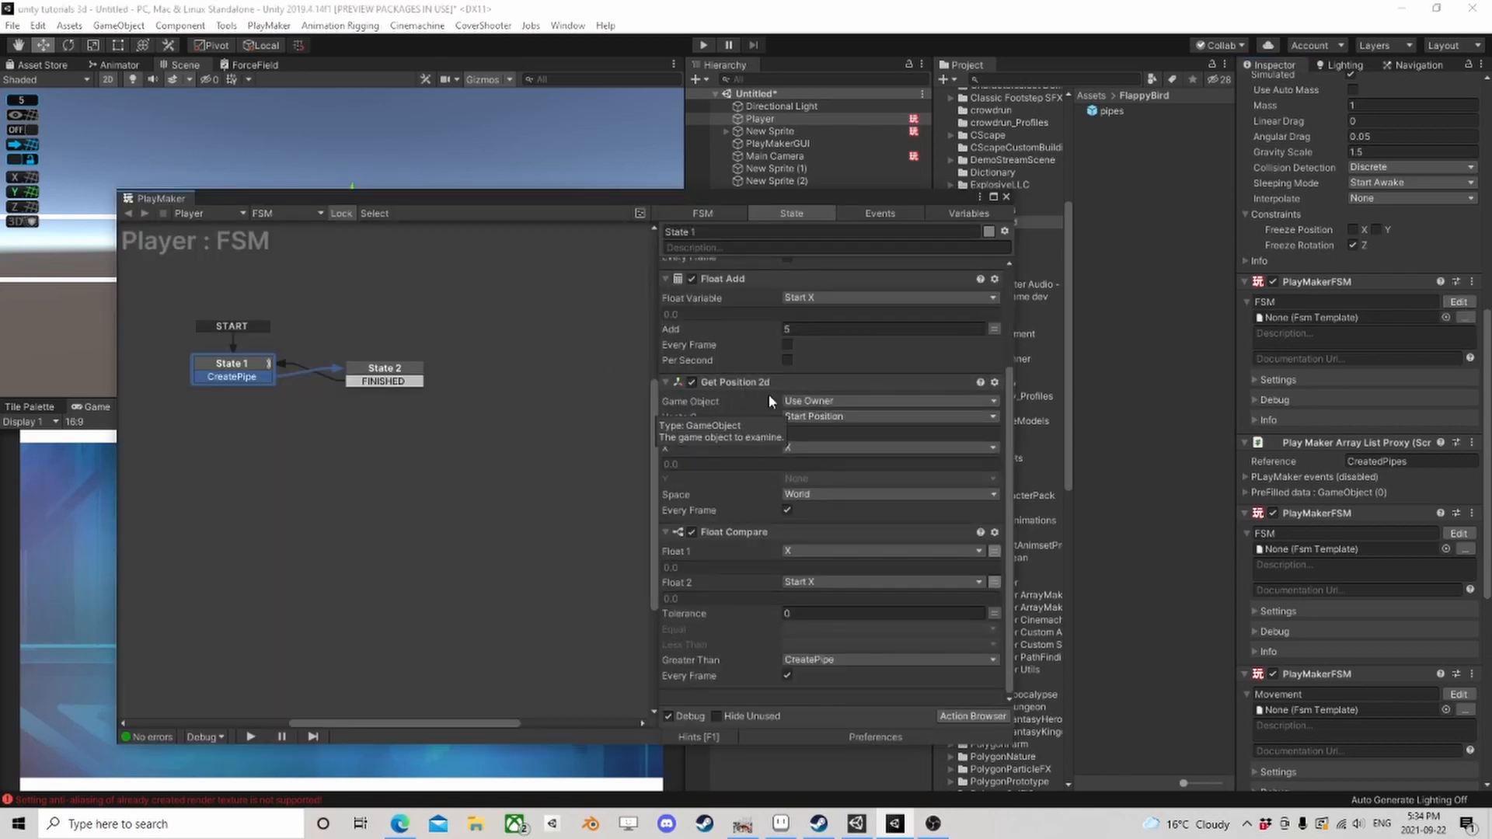
scroll(781, 392, "up", 3)
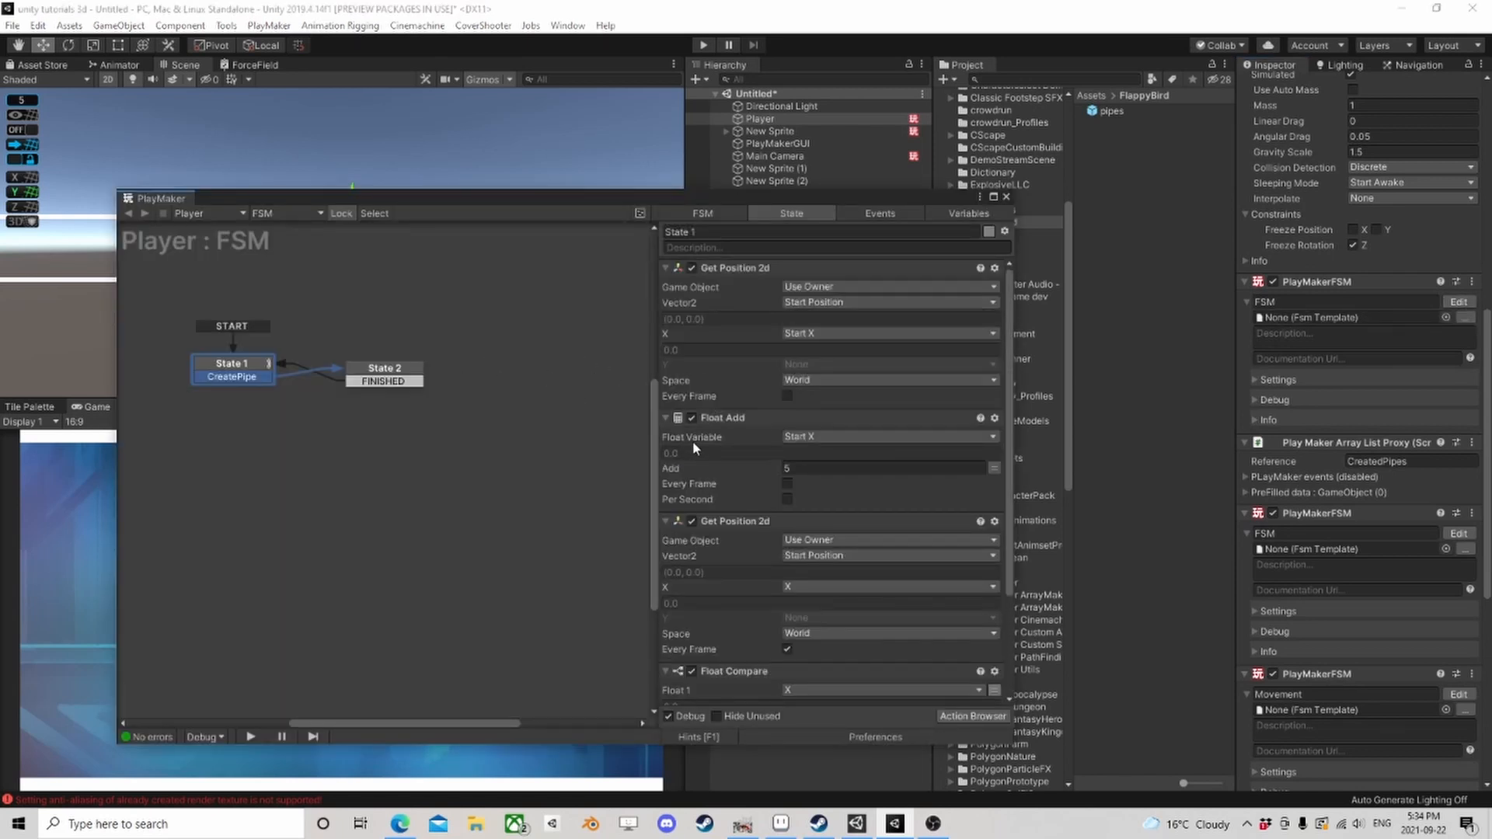
left_click(381, 370)
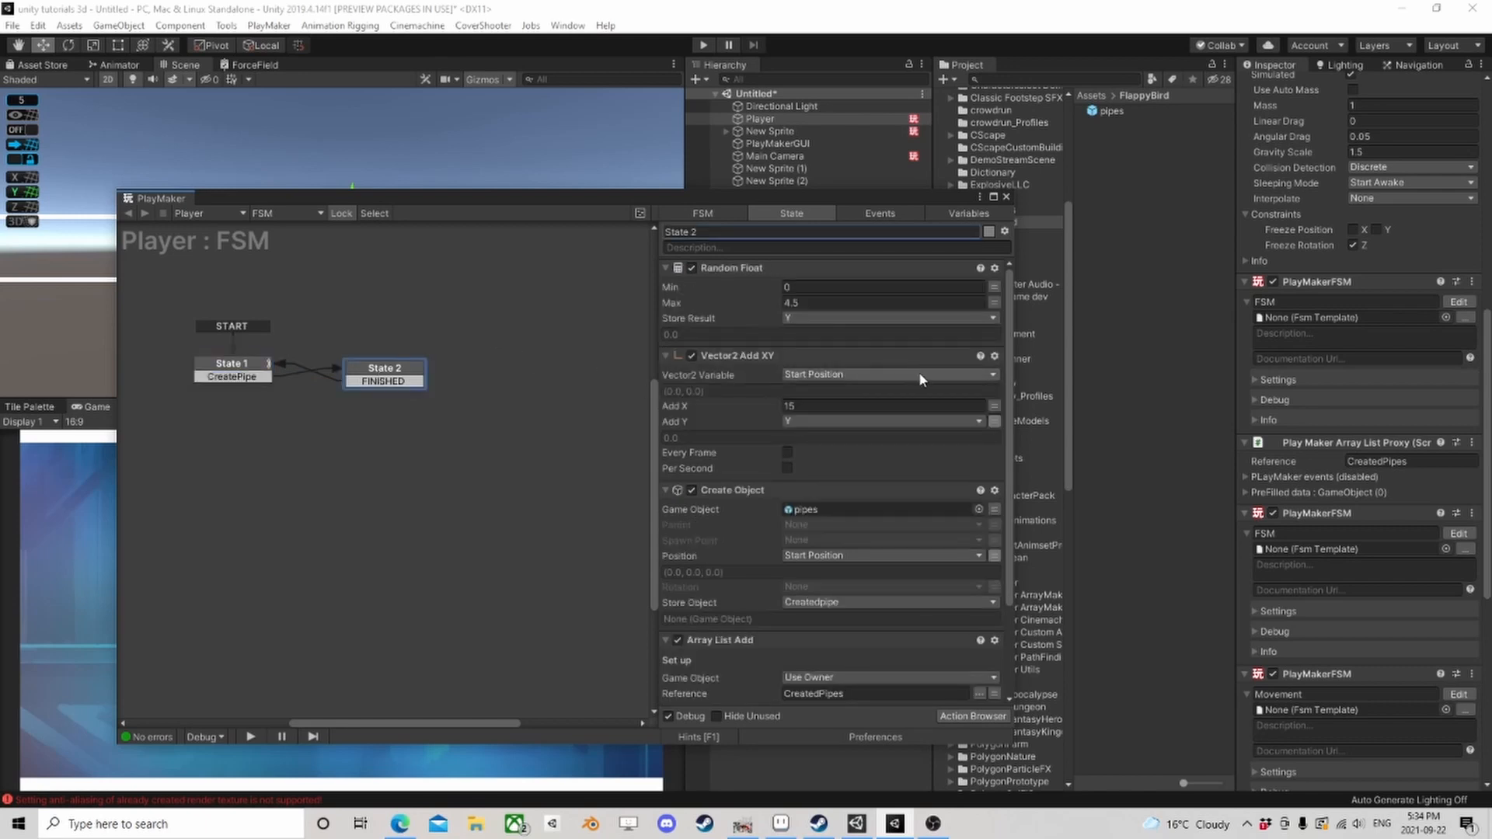
scroll(850, 376, "down", 3)
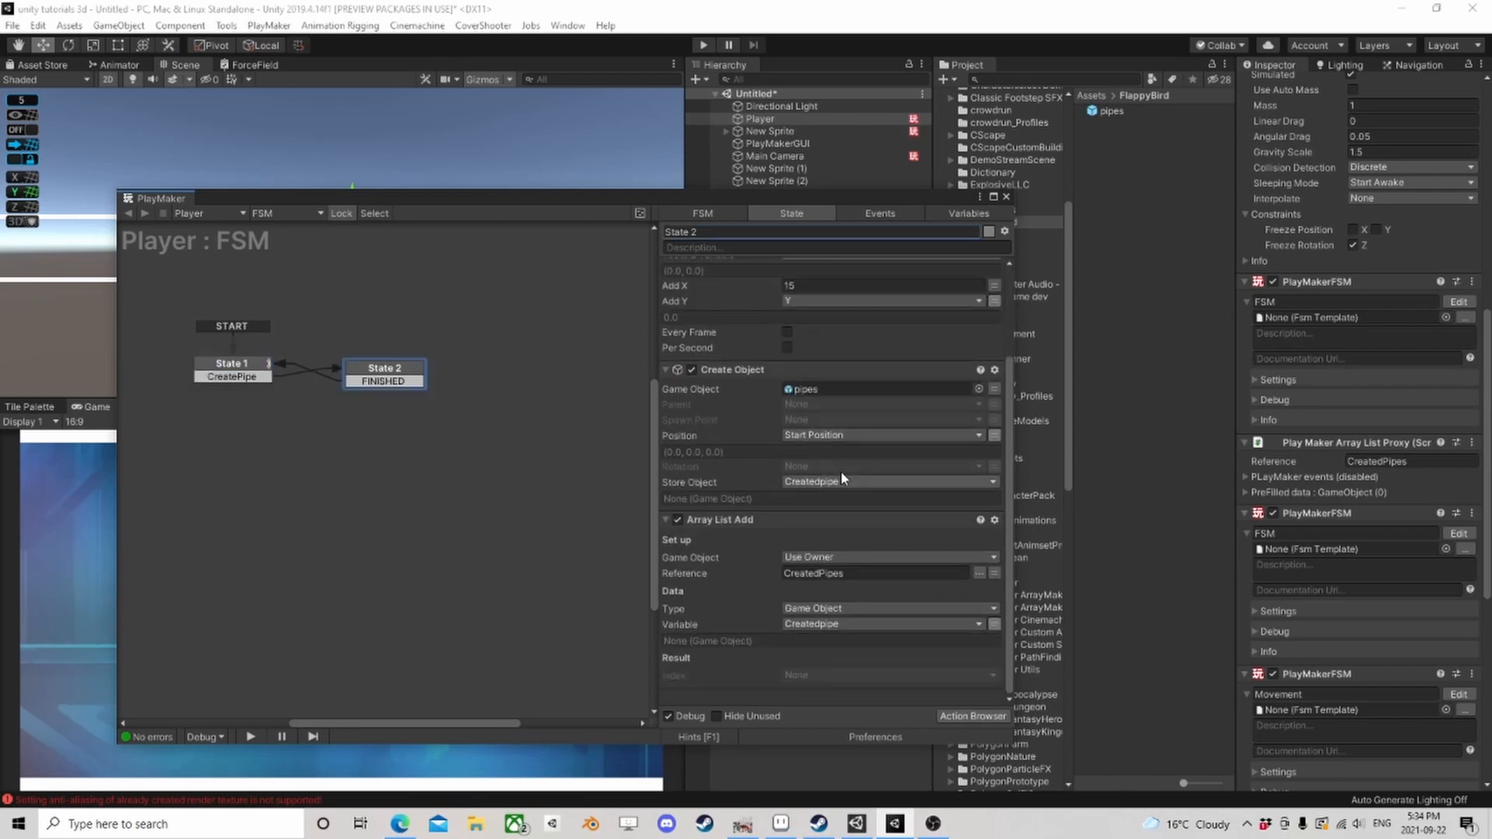
scroll(835, 497, "up", 3)
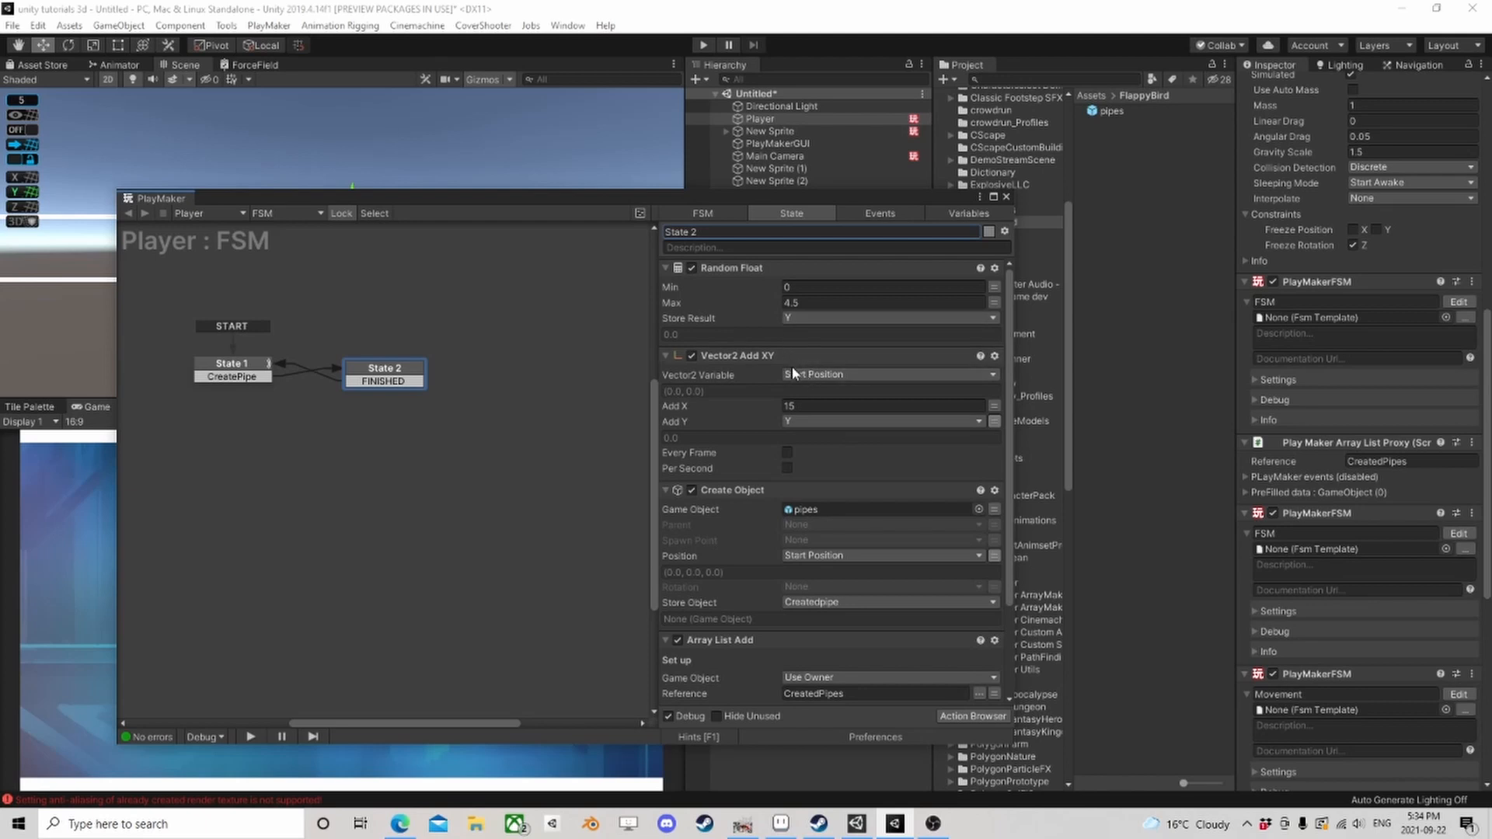
left_click(1007, 197)
Step: Open Player's newly added FSM for editing and add a second state beside State 1
scroll(1460, 581, "down", 5)
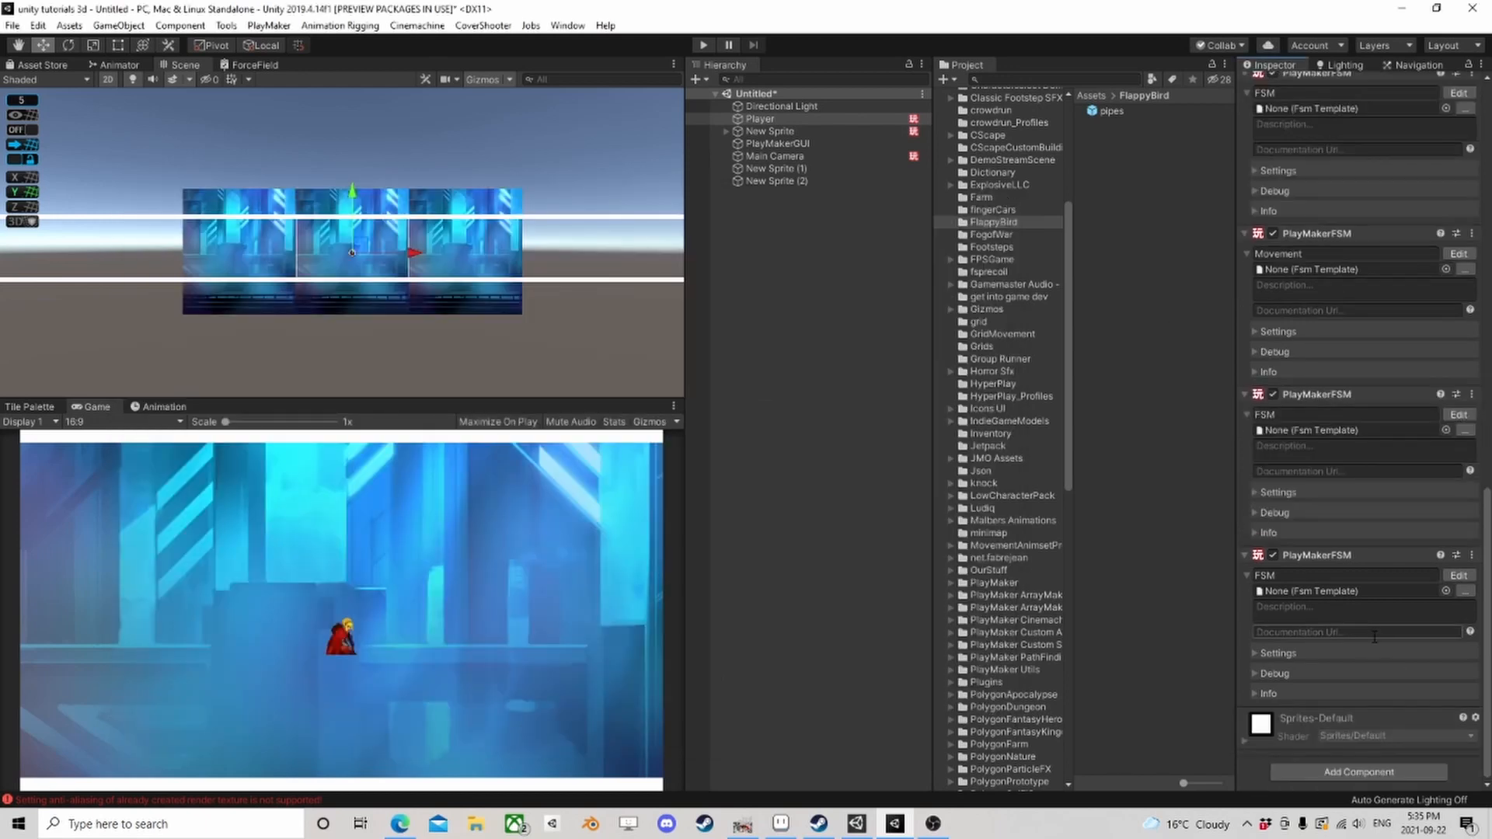
left_click(1457, 576)
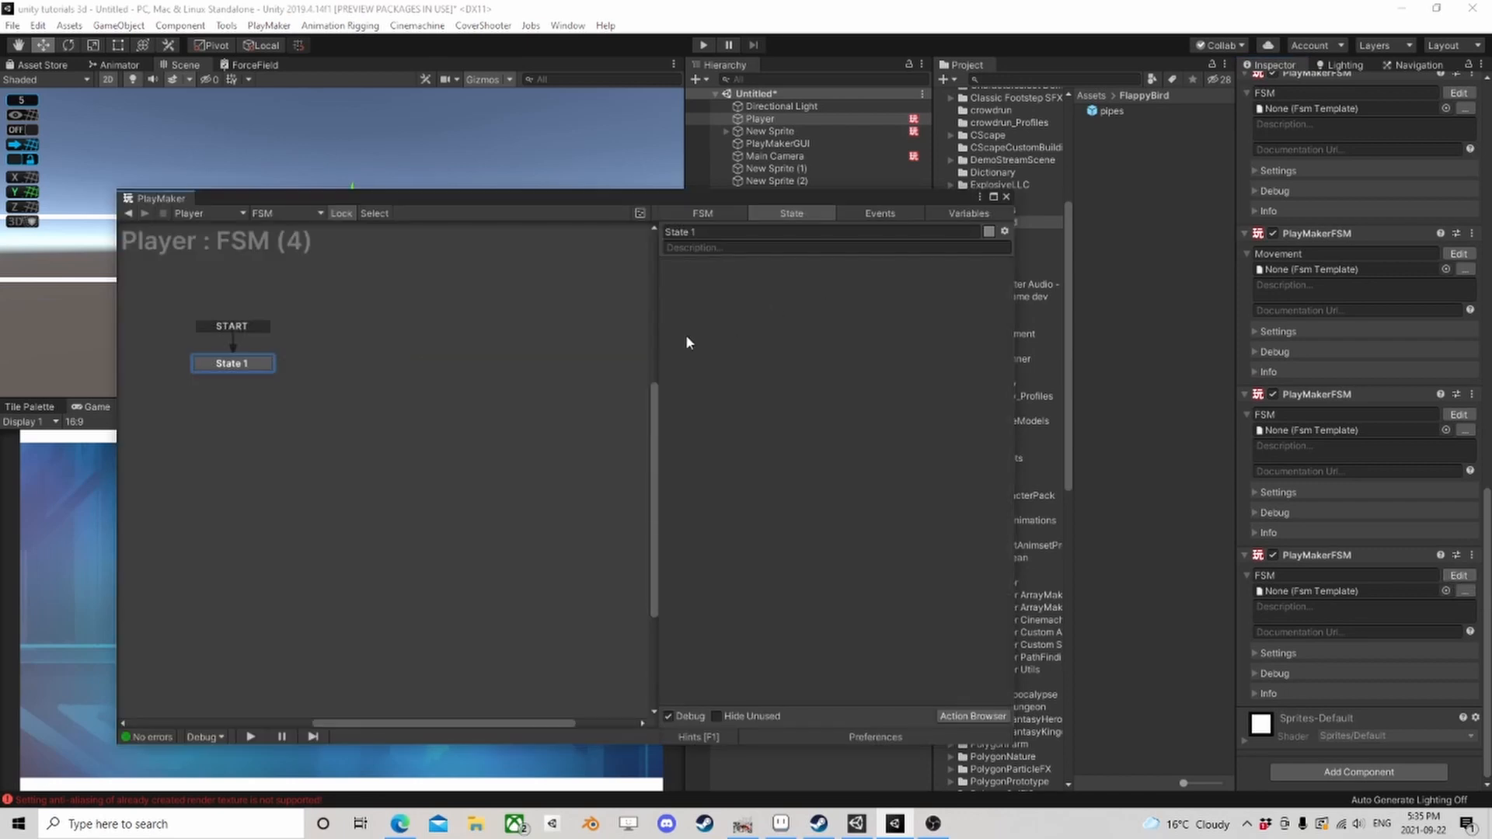
left_click(879, 217)
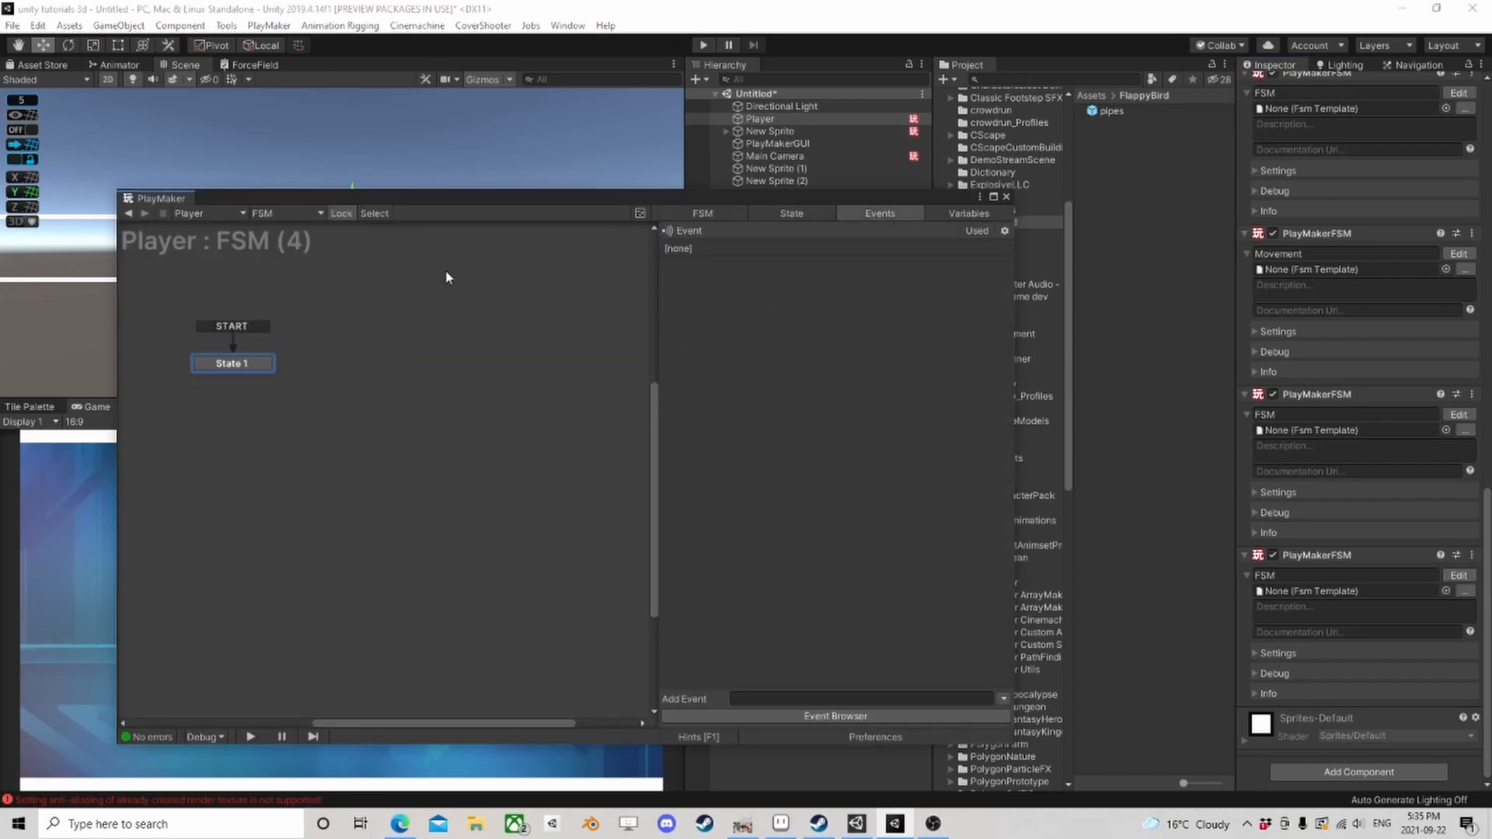
right_click(366, 356)
left_click(400, 360)
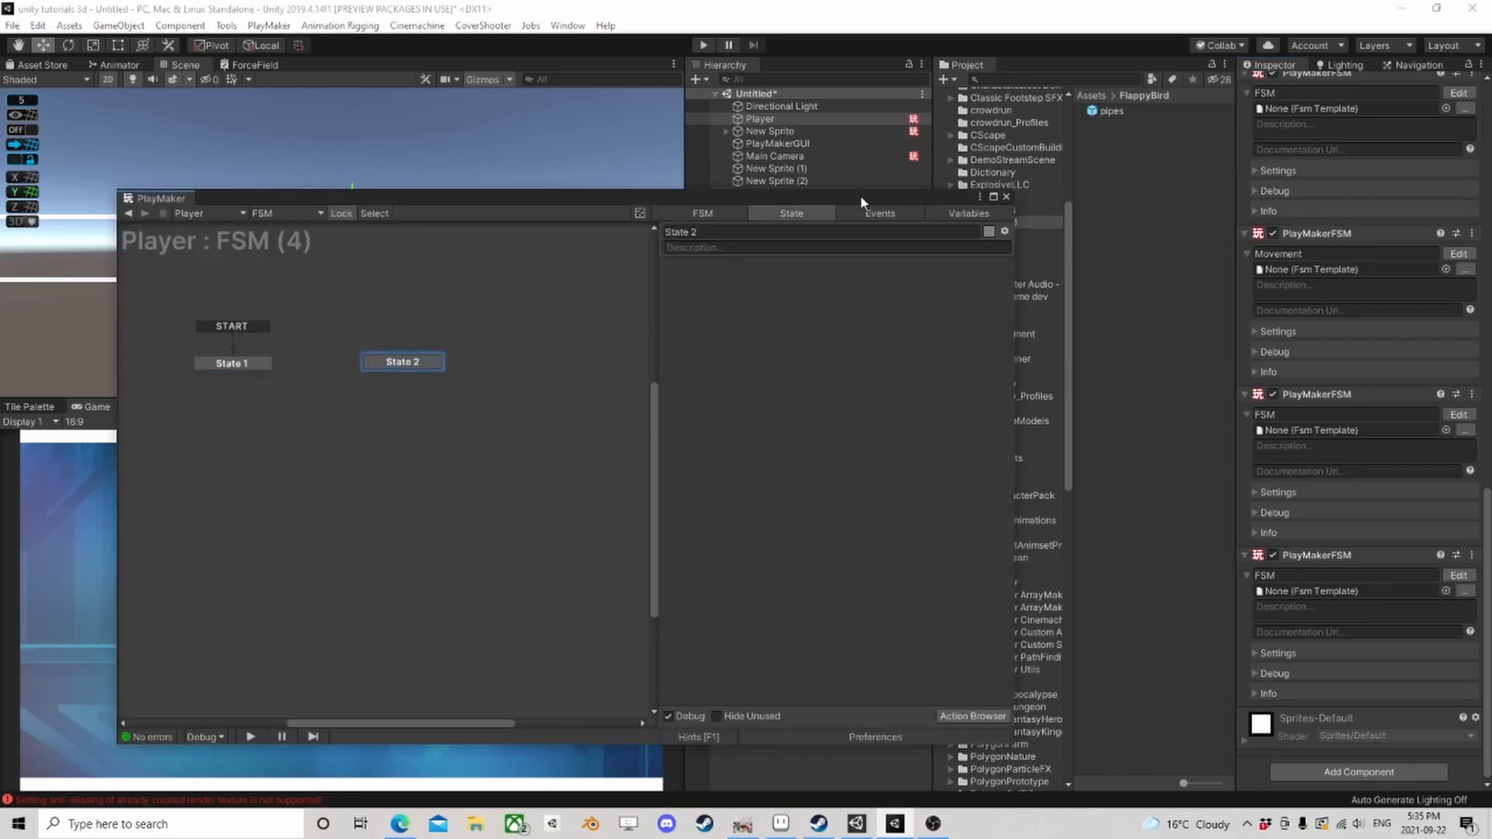
Step: Add a custom event named Gte Next Score to Player's new FSM
left_click(811, 696)
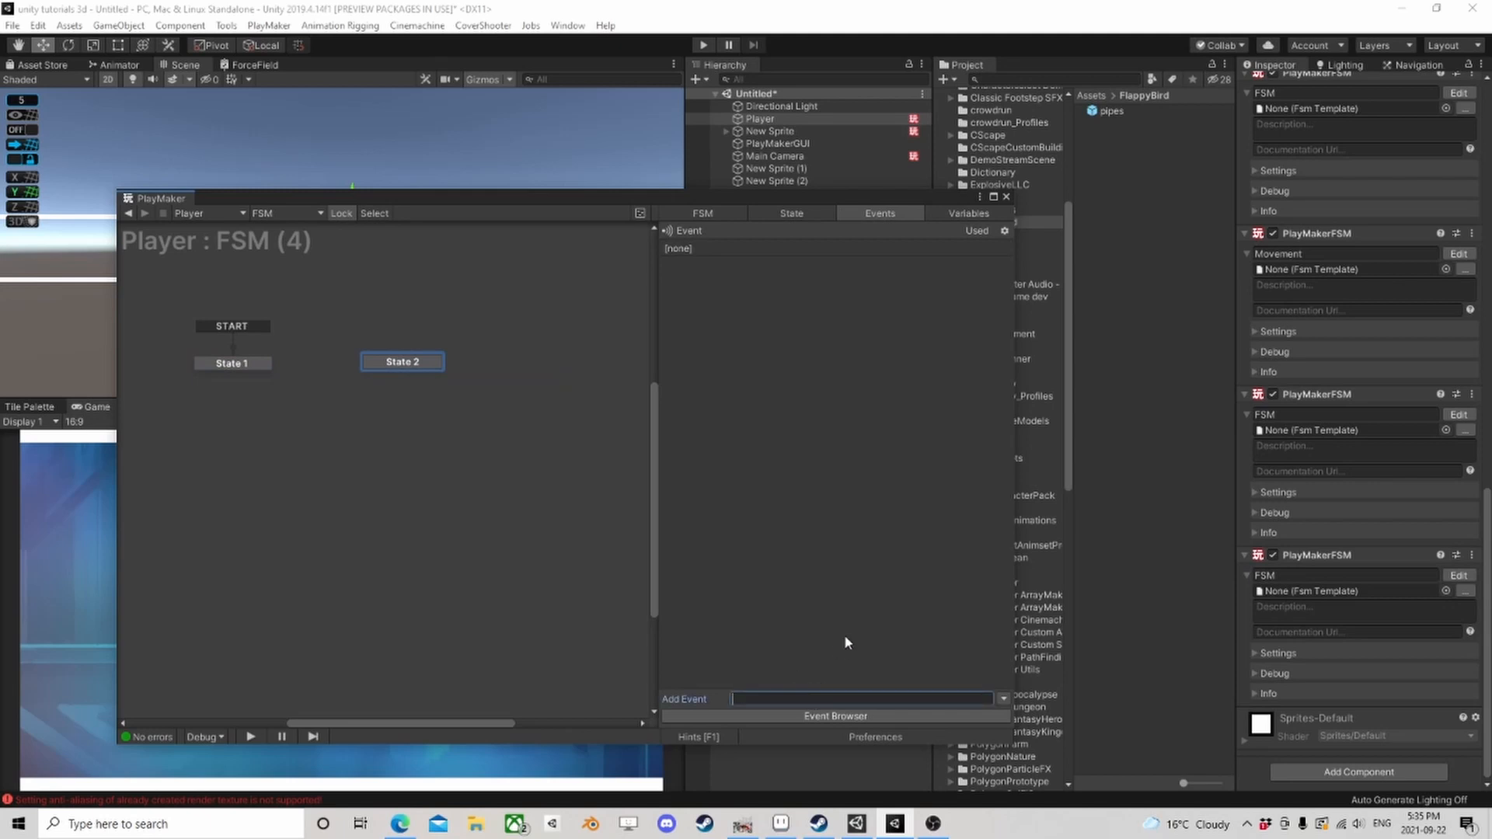
type("Get e")
key("BackSpace")
key("BackSpace")
key("BackSpace")
key("BackSpace")
type("te Next Score")
key("Return")
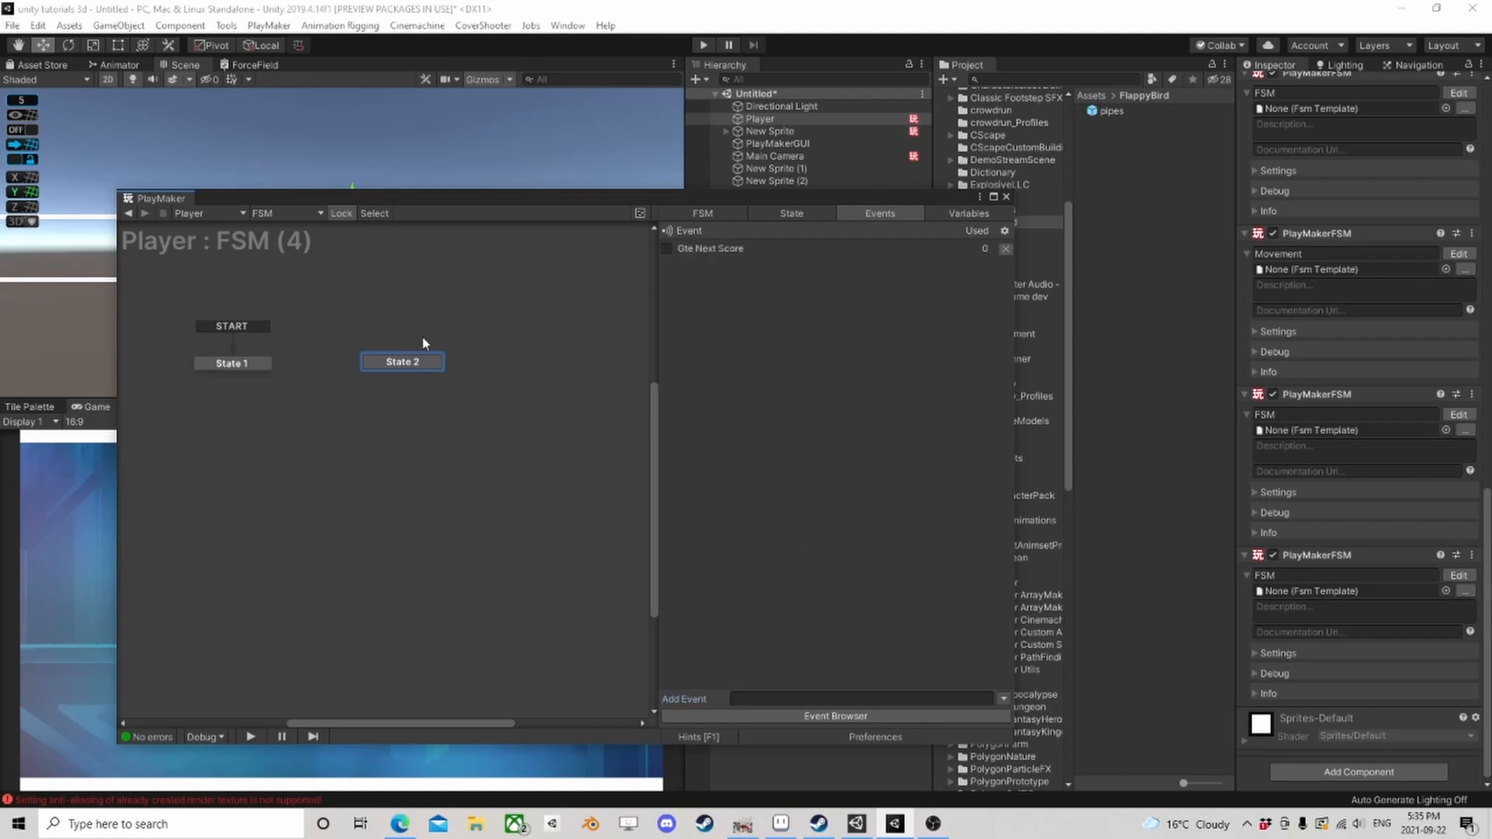
Step: Give State 2 a global transition using the Gte Next Score event and mark that event as global
right_click(399, 362)
mouse_move(458, 393)
left_click(607, 384)
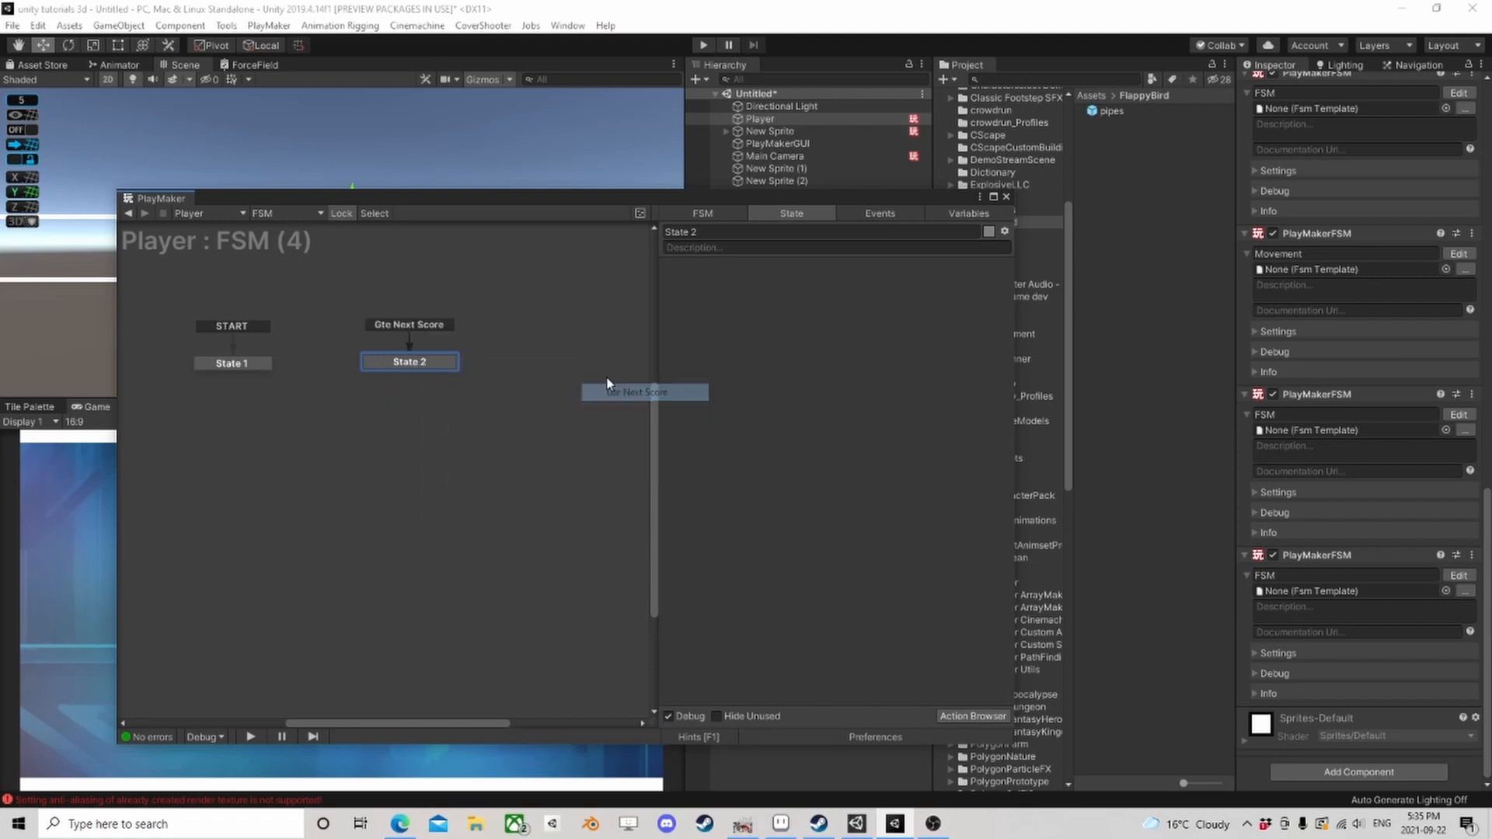
left_click(874, 216)
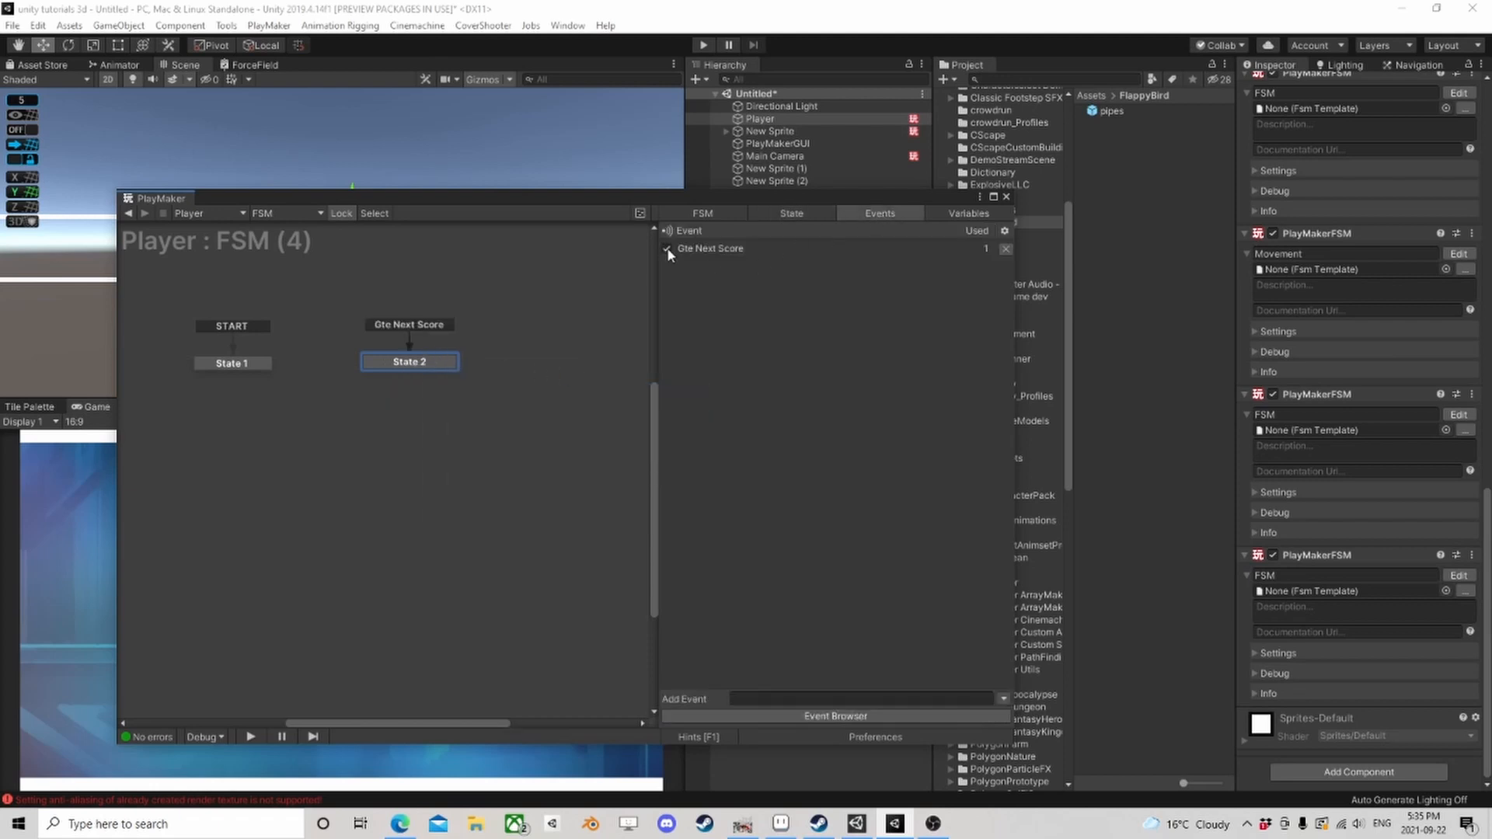
Step: Add the Get Event Properties action to State 2 and close the action browser
left_click(396, 361)
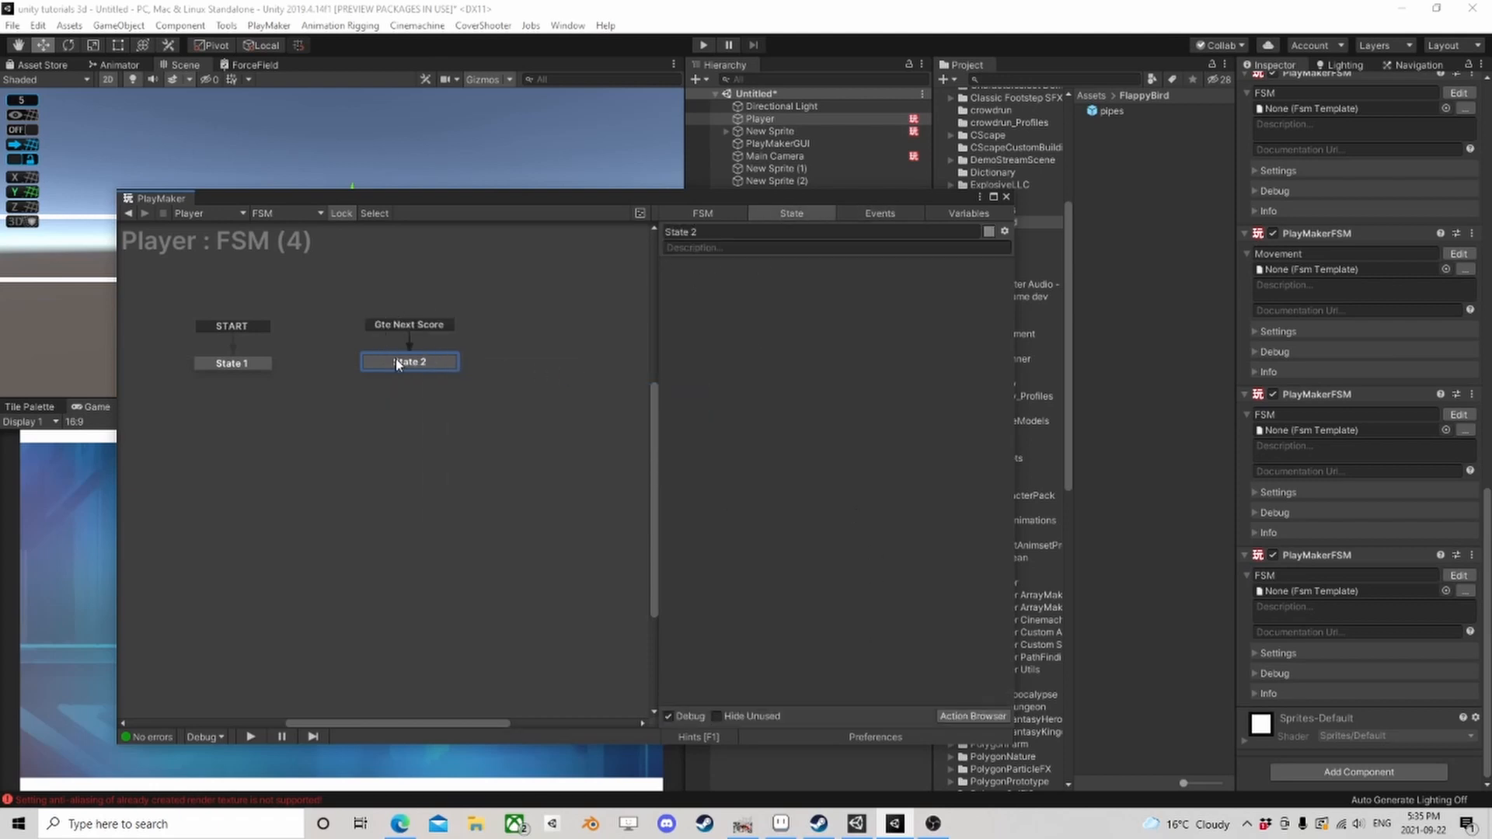
left_click(973, 717)
type("get event")
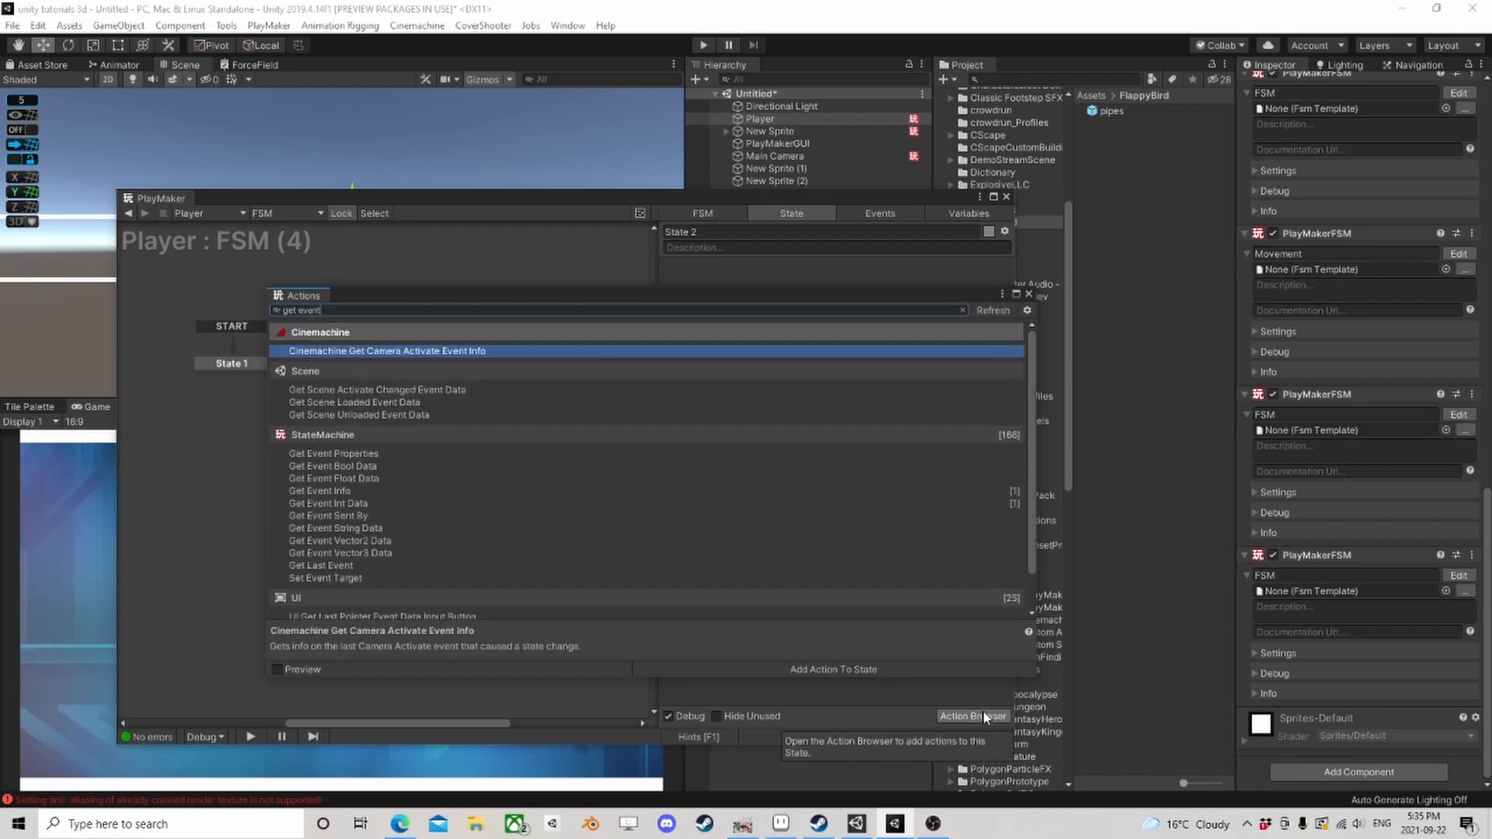
type(" prop")
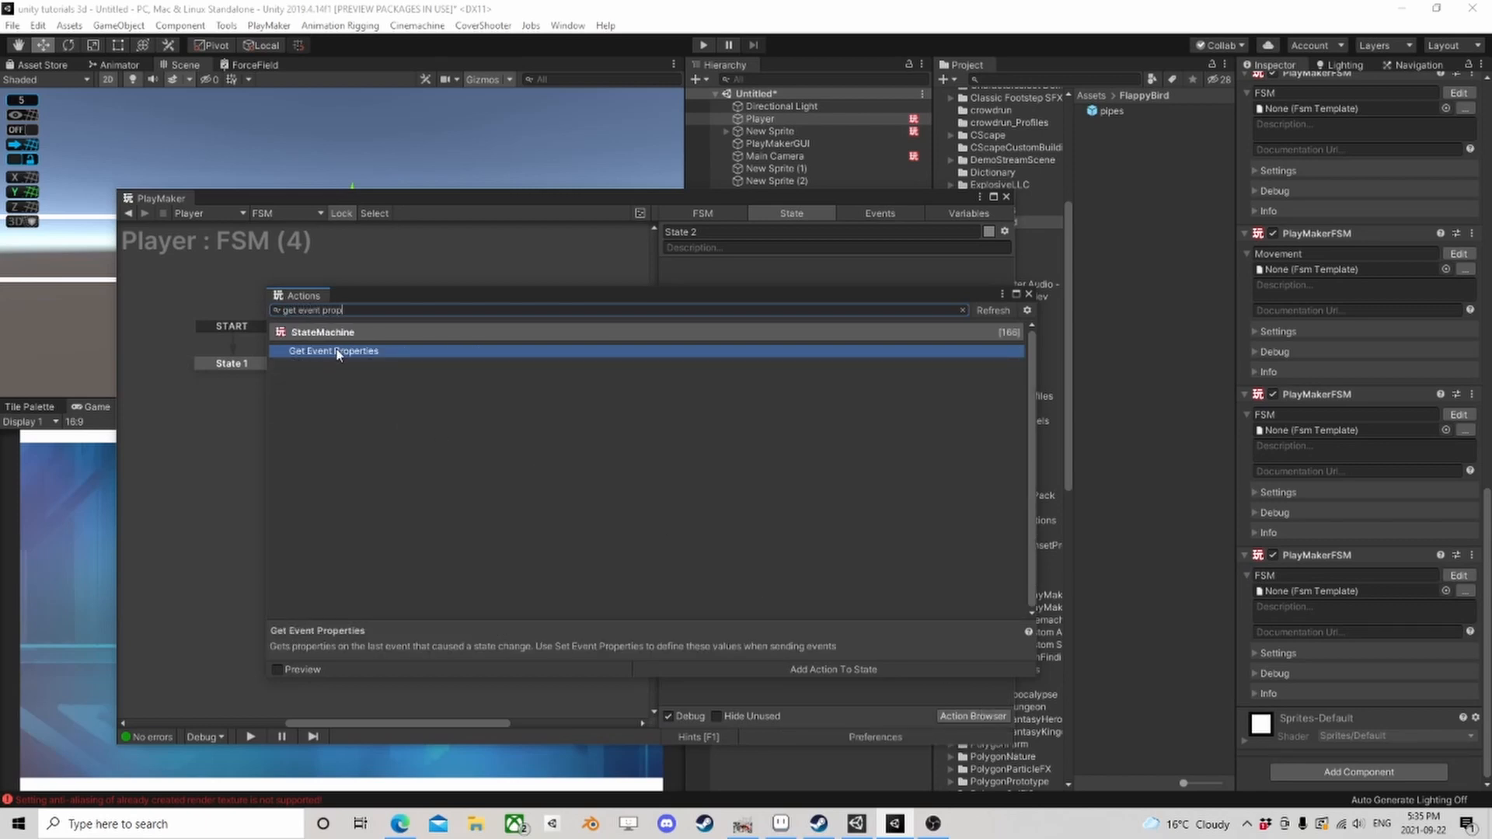
double_click(337, 351)
left_click(1028, 295)
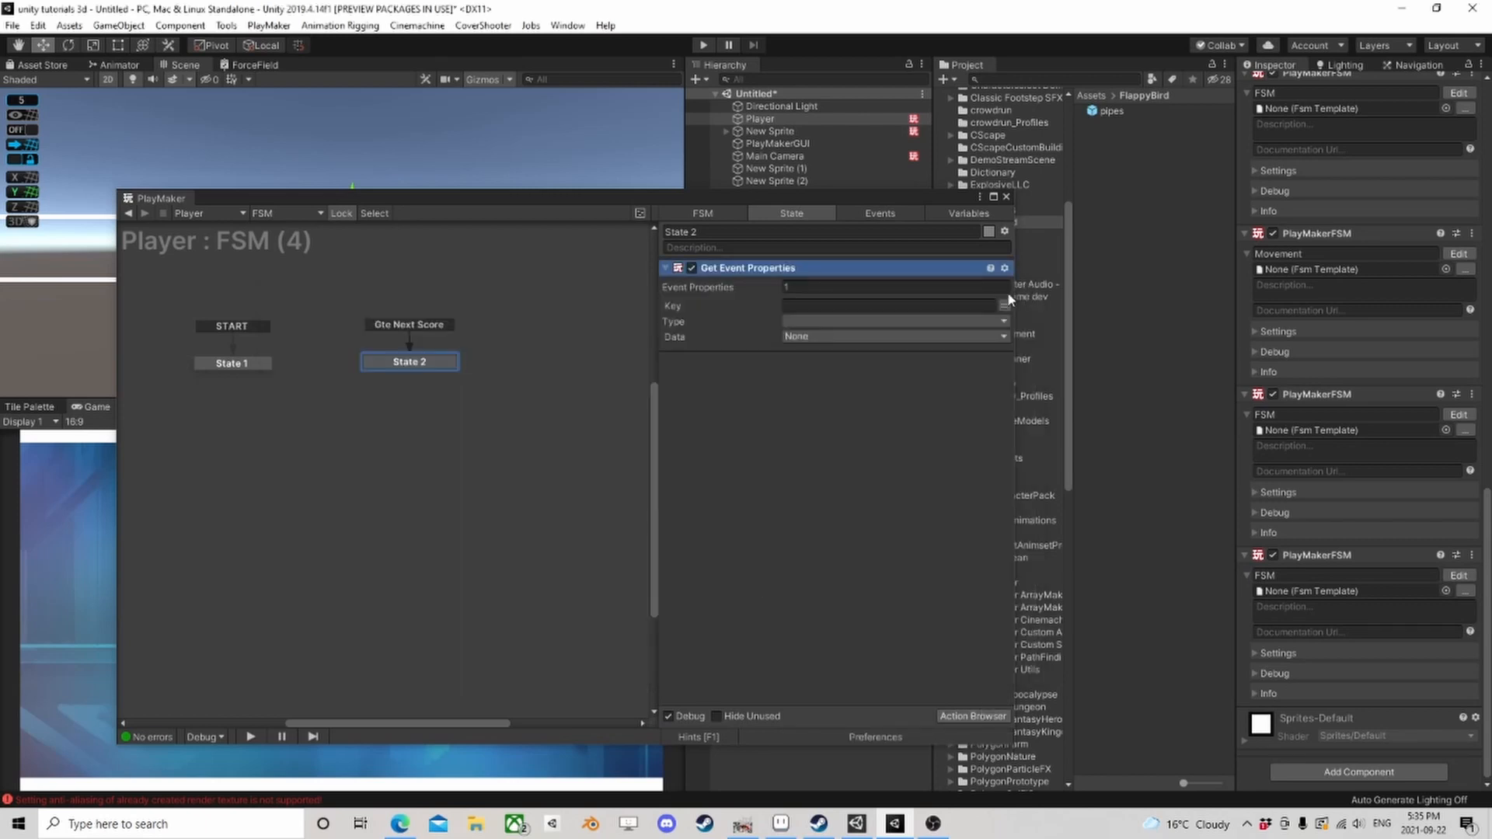
Step: Set the event property's key to Next Position and its type to Vector 3, storing the data in a new variable named Target
left_click(826, 306)
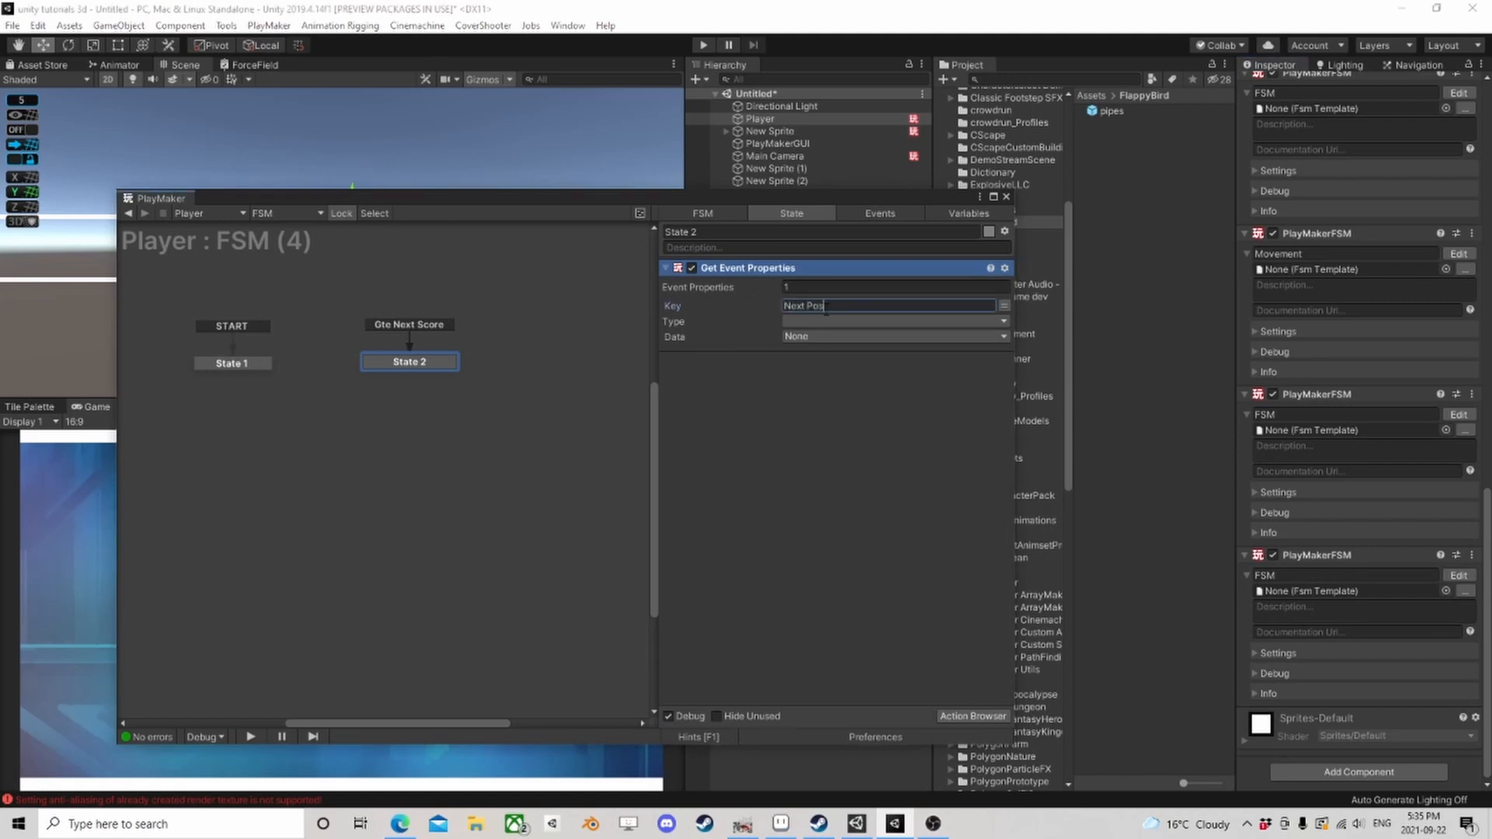
left_click(826, 321)
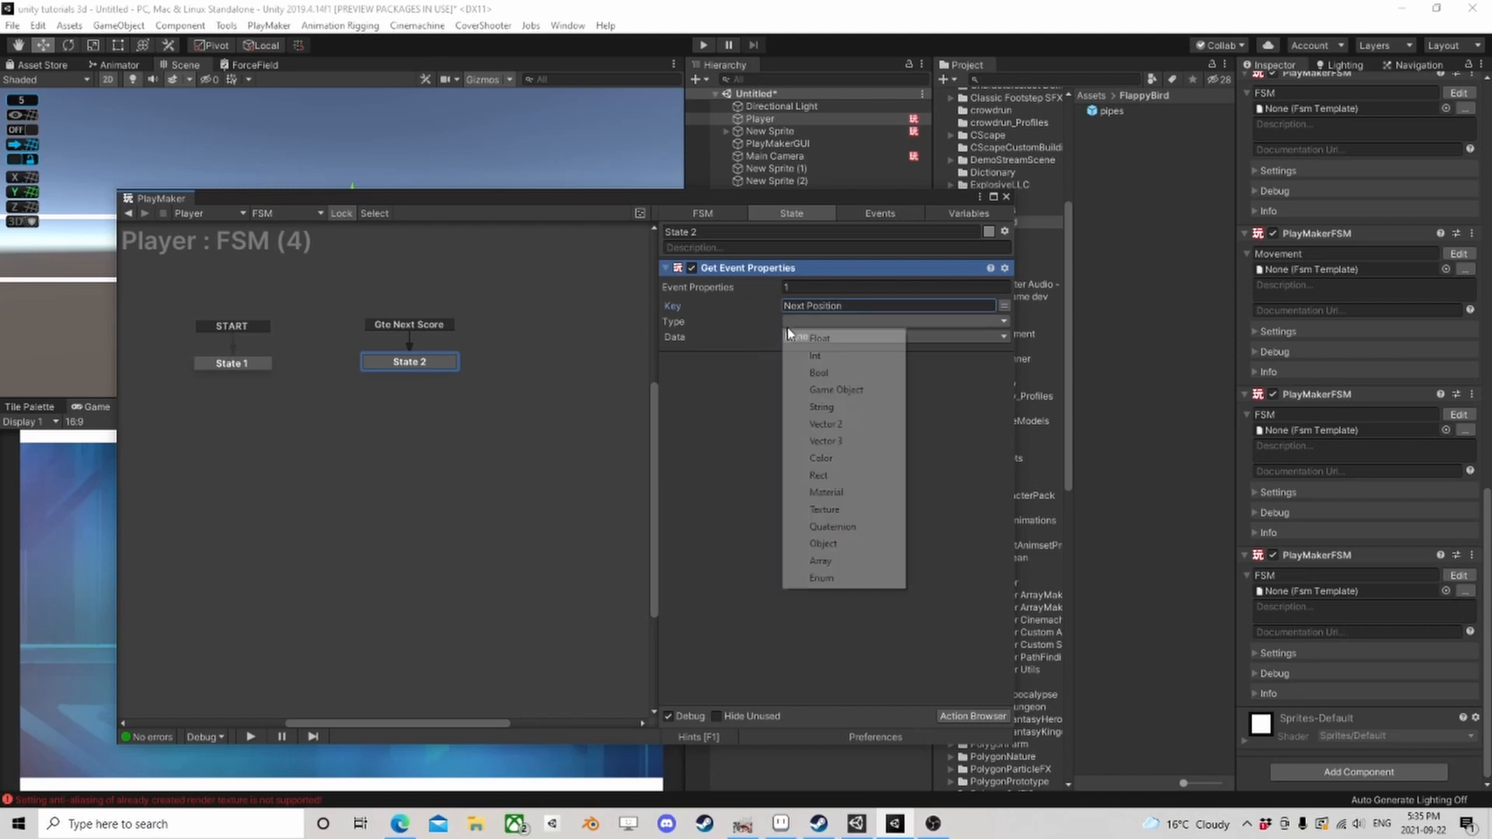
left_click(845, 440)
left_click(824, 337)
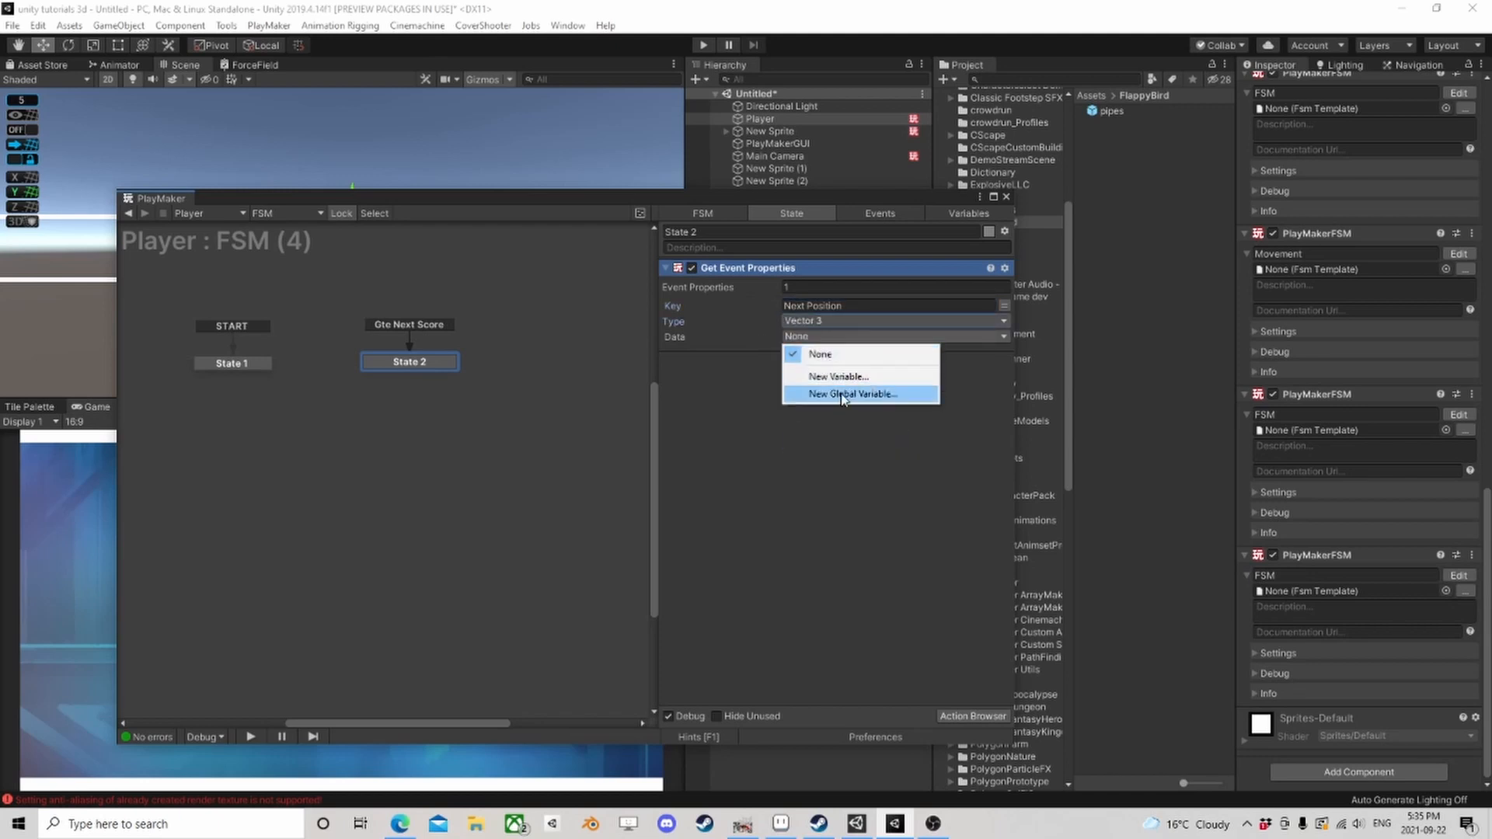
left_click(824, 373)
type("Target")
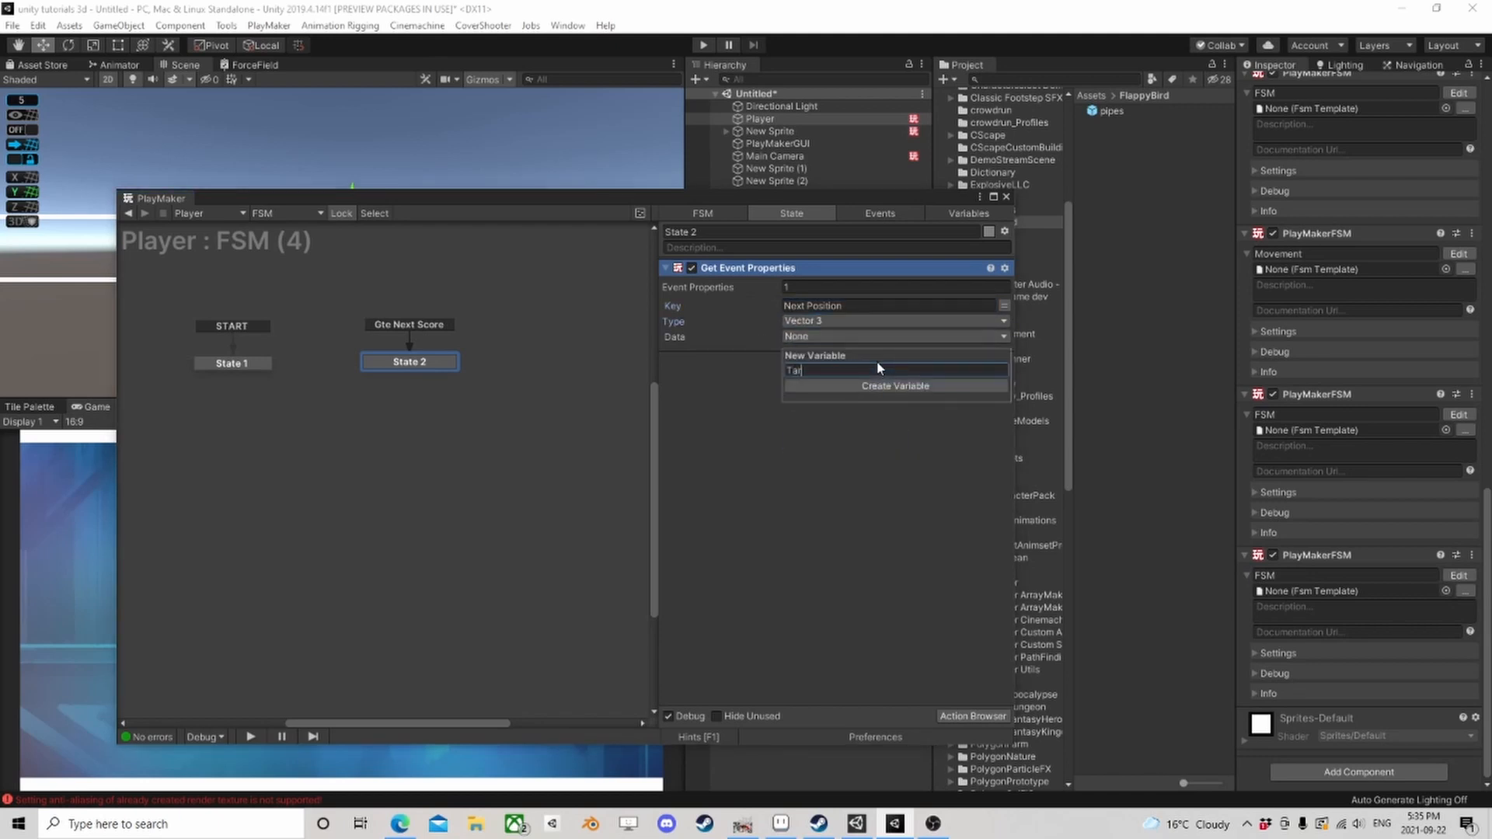
key("Return")
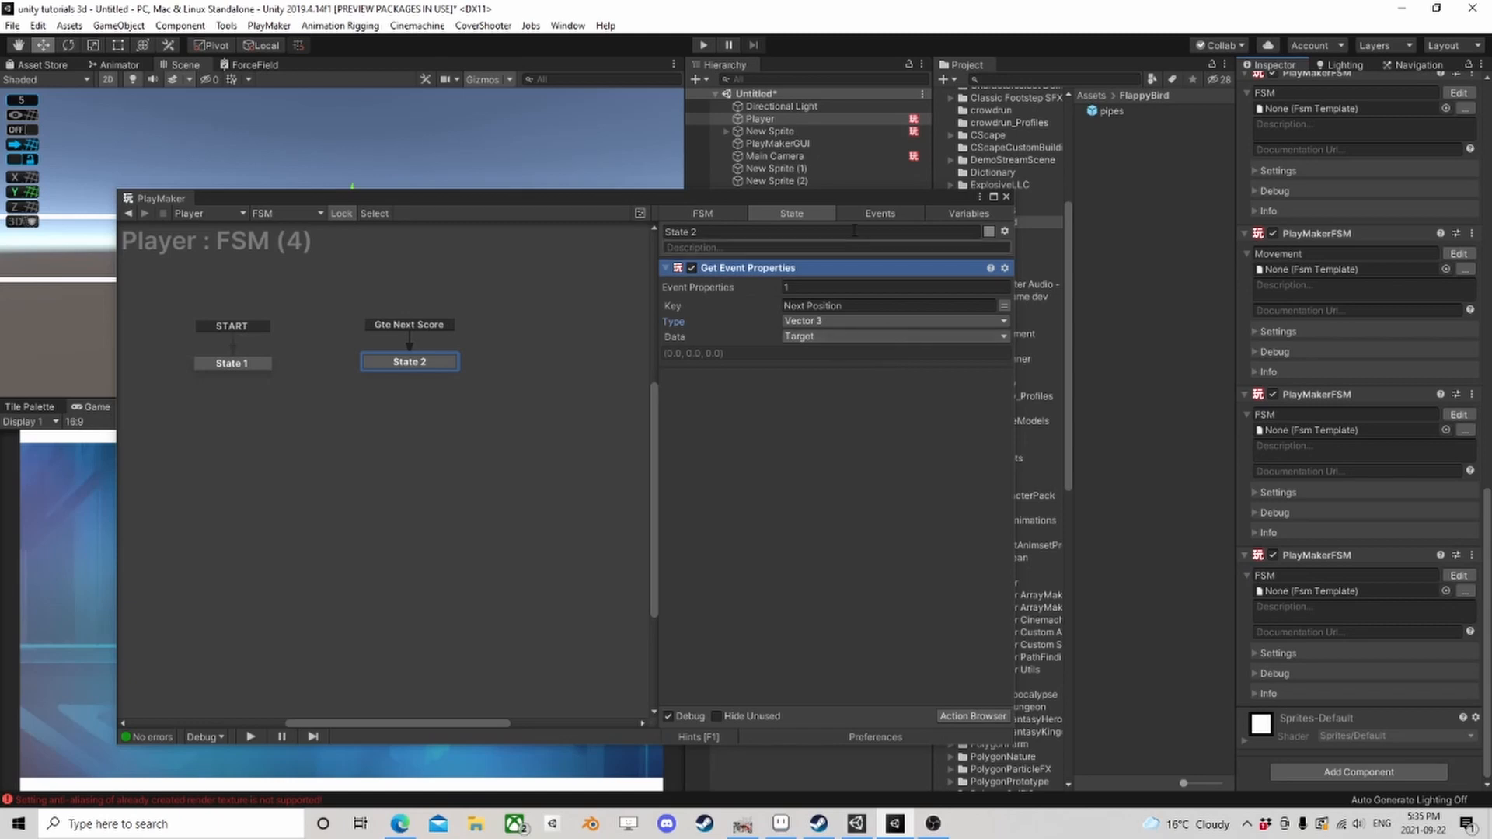
left_click_drag(854, 200, 882, 156)
left_click(995, 671)
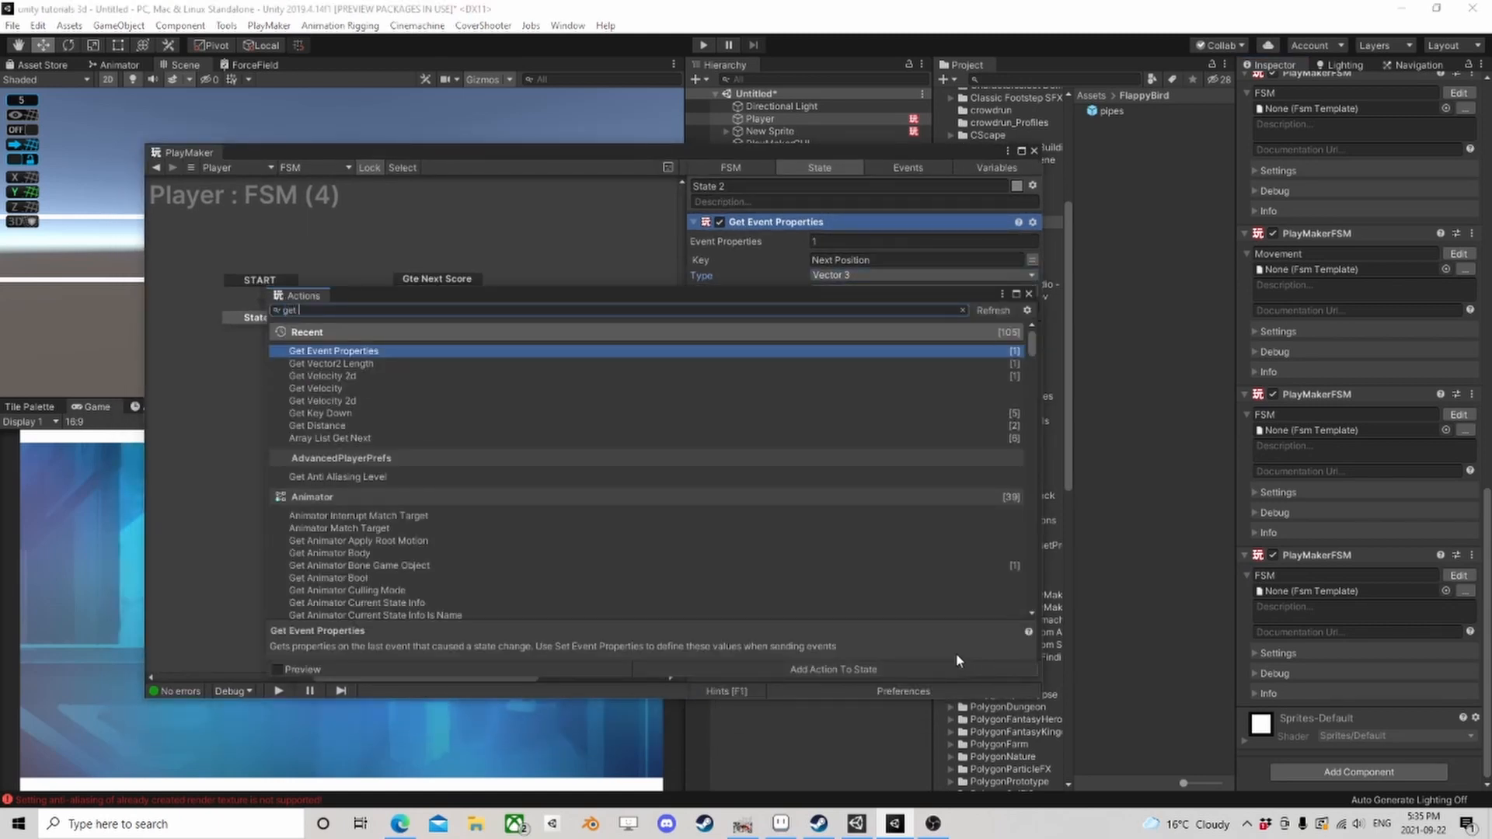
left_click(1030, 294)
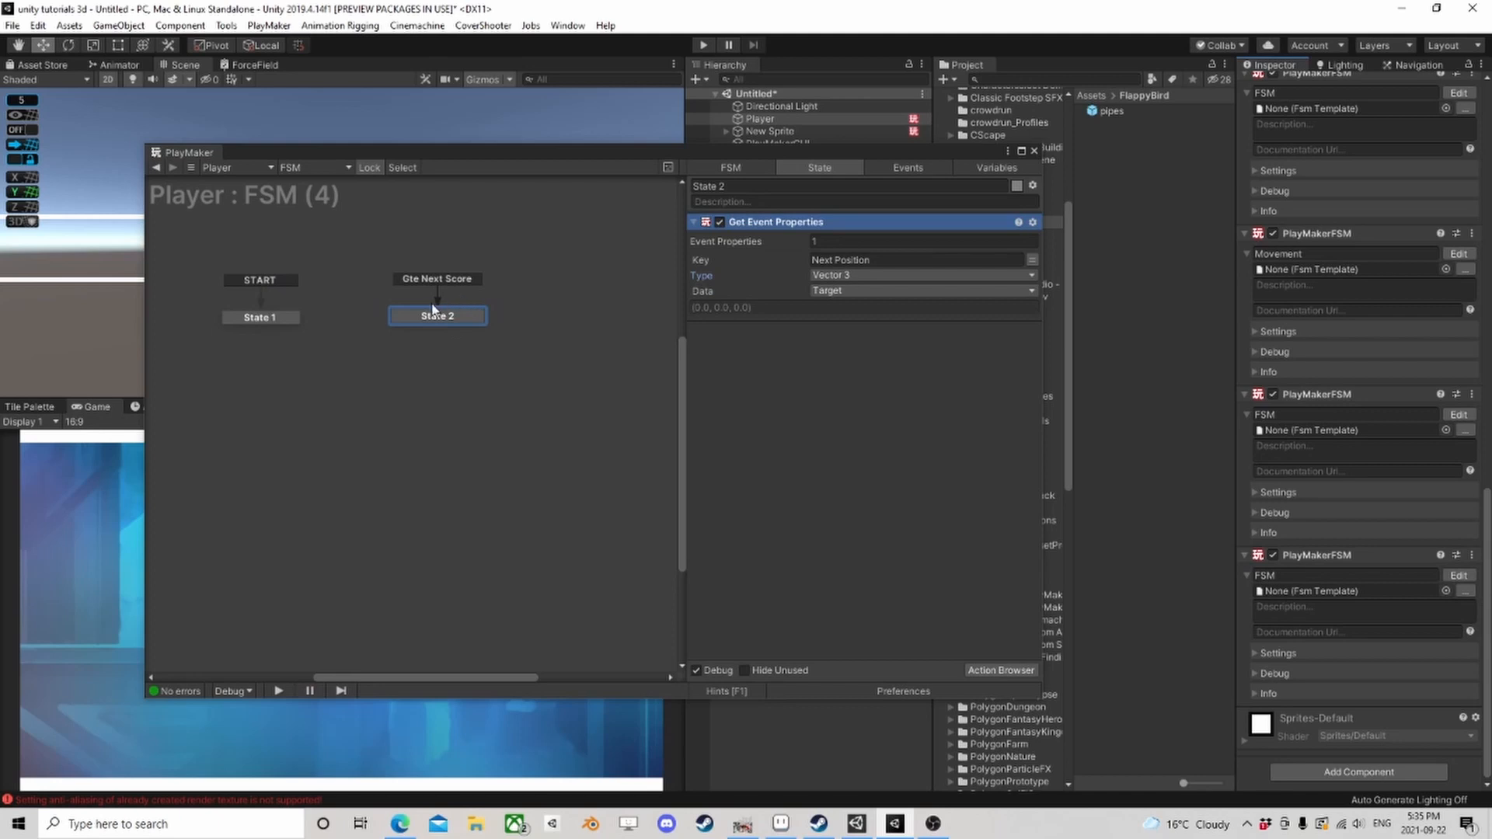
Step: Delete the Get Event Properties action from State 2, and delete State 2 itself
left_click(751, 223)
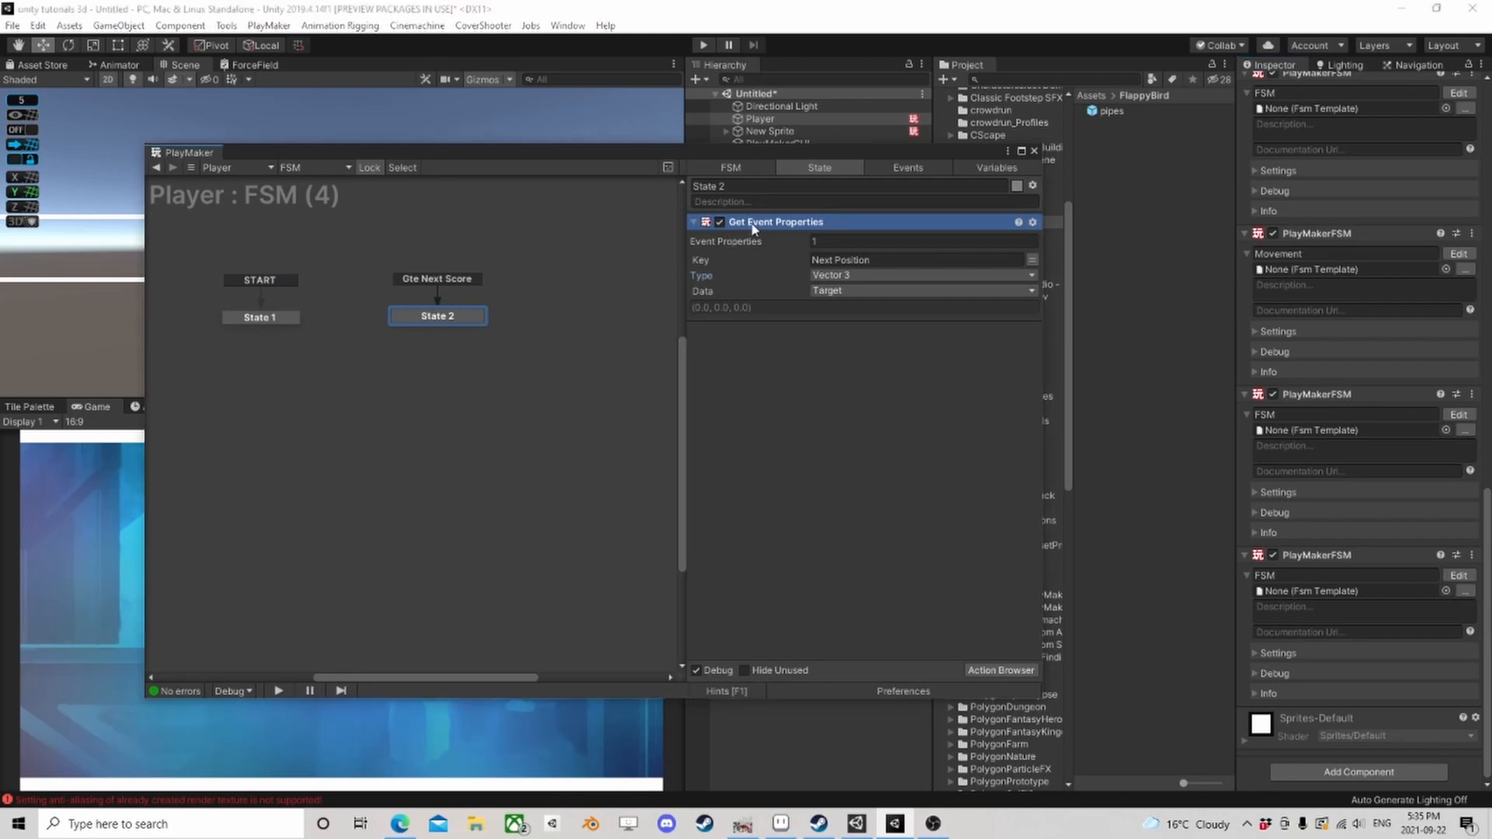
key("Delete")
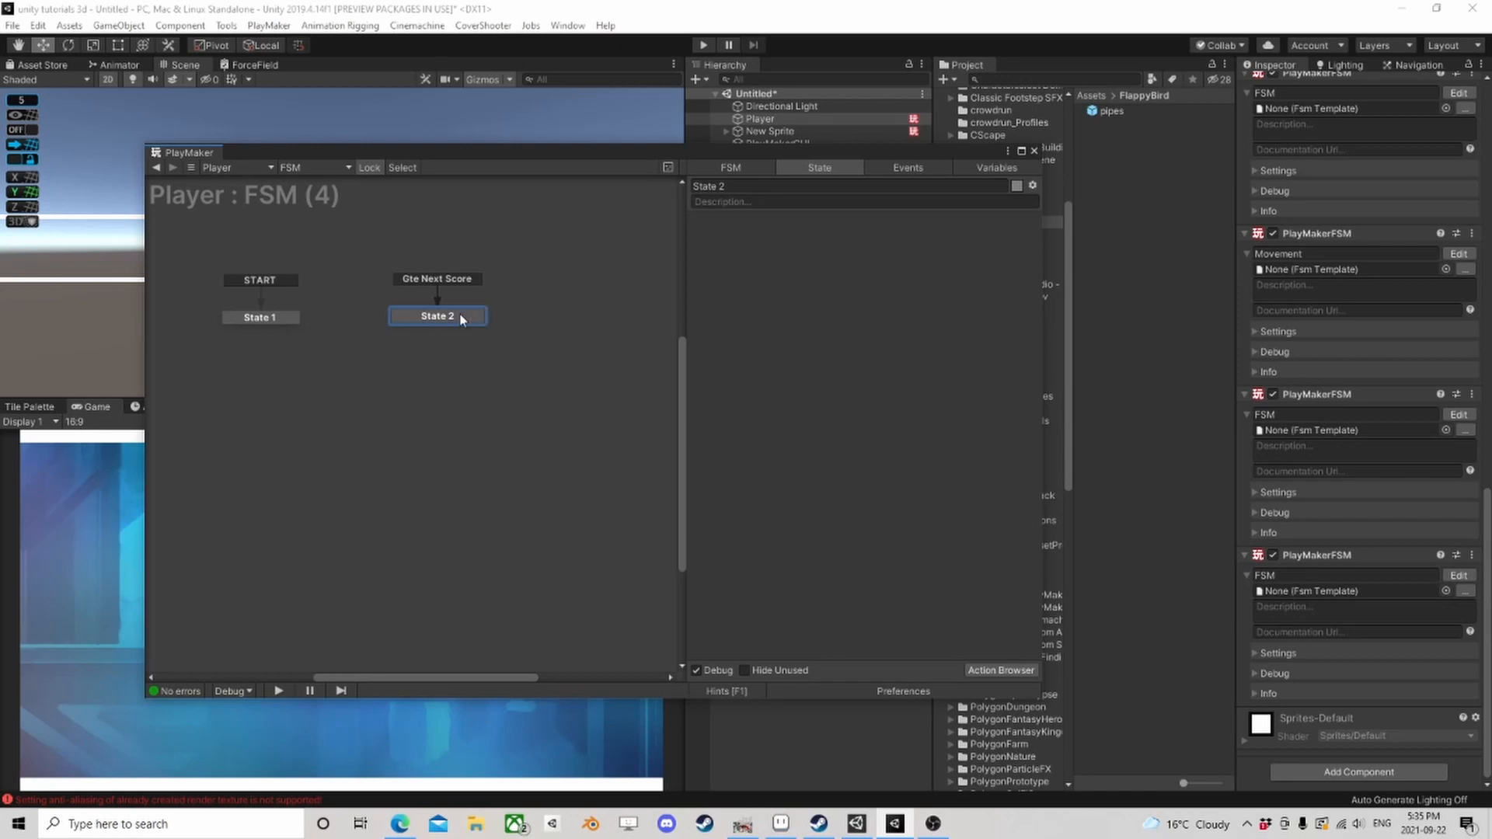
key("Delete")
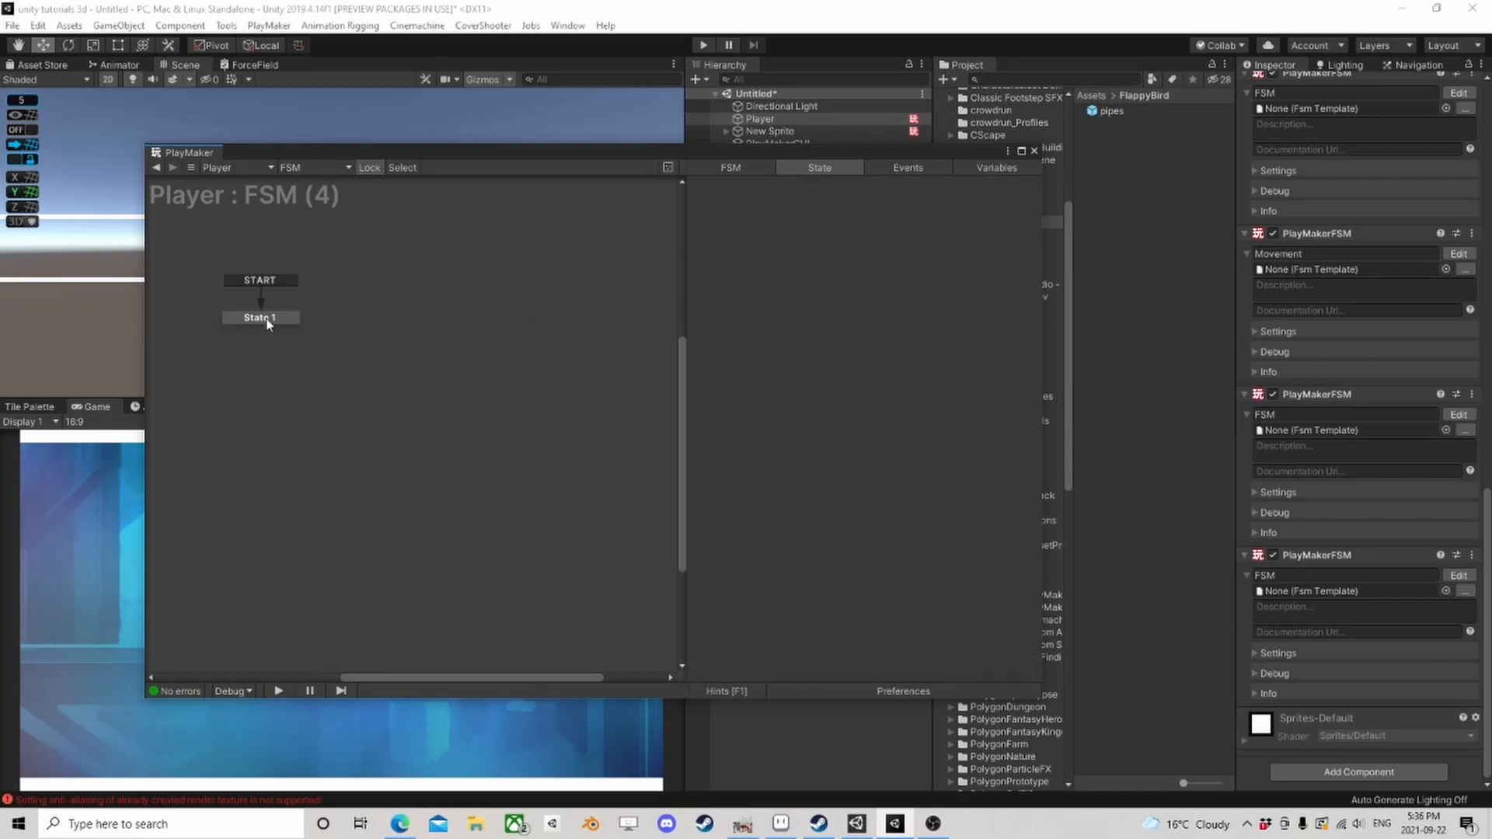
Step: Add the Array List Get Next action to State 1 and close the action browser
left_click(267, 321)
scroll(1366, 468, "up", 6)
scroll(1366, 468, "up", 3)
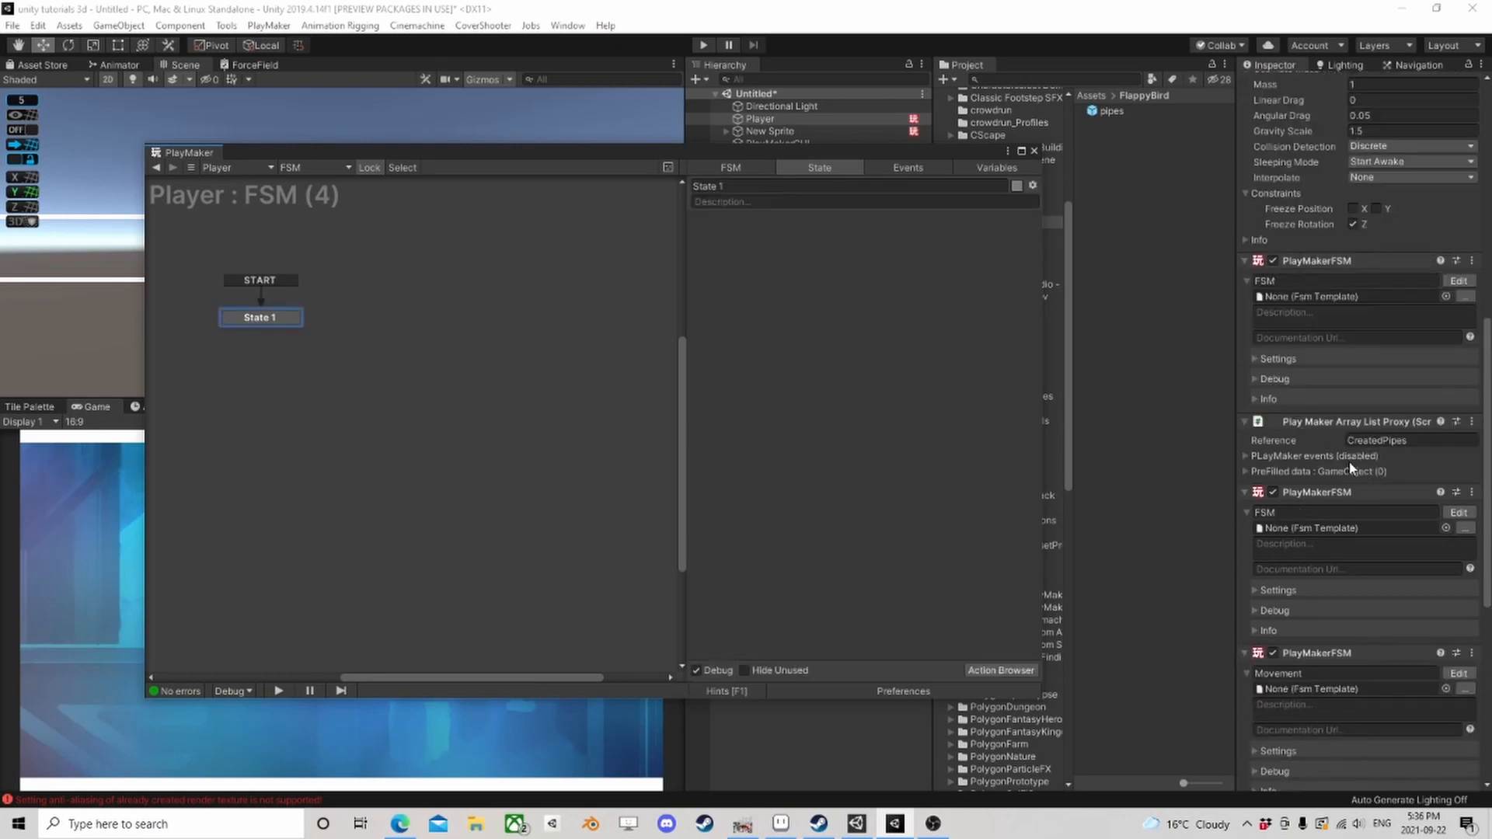
left_click(999, 669)
type("arr")
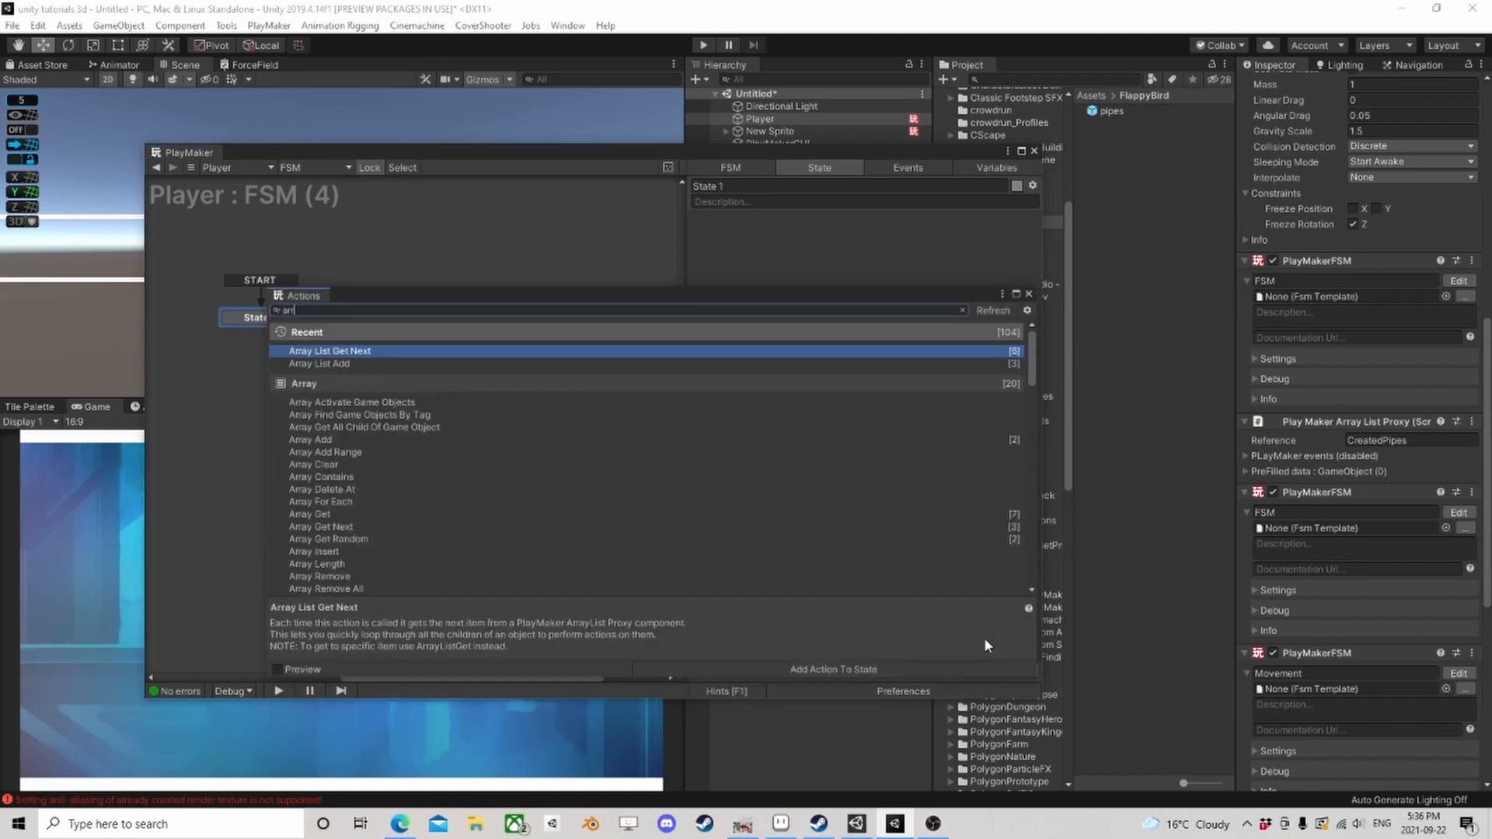
type("ay get next")
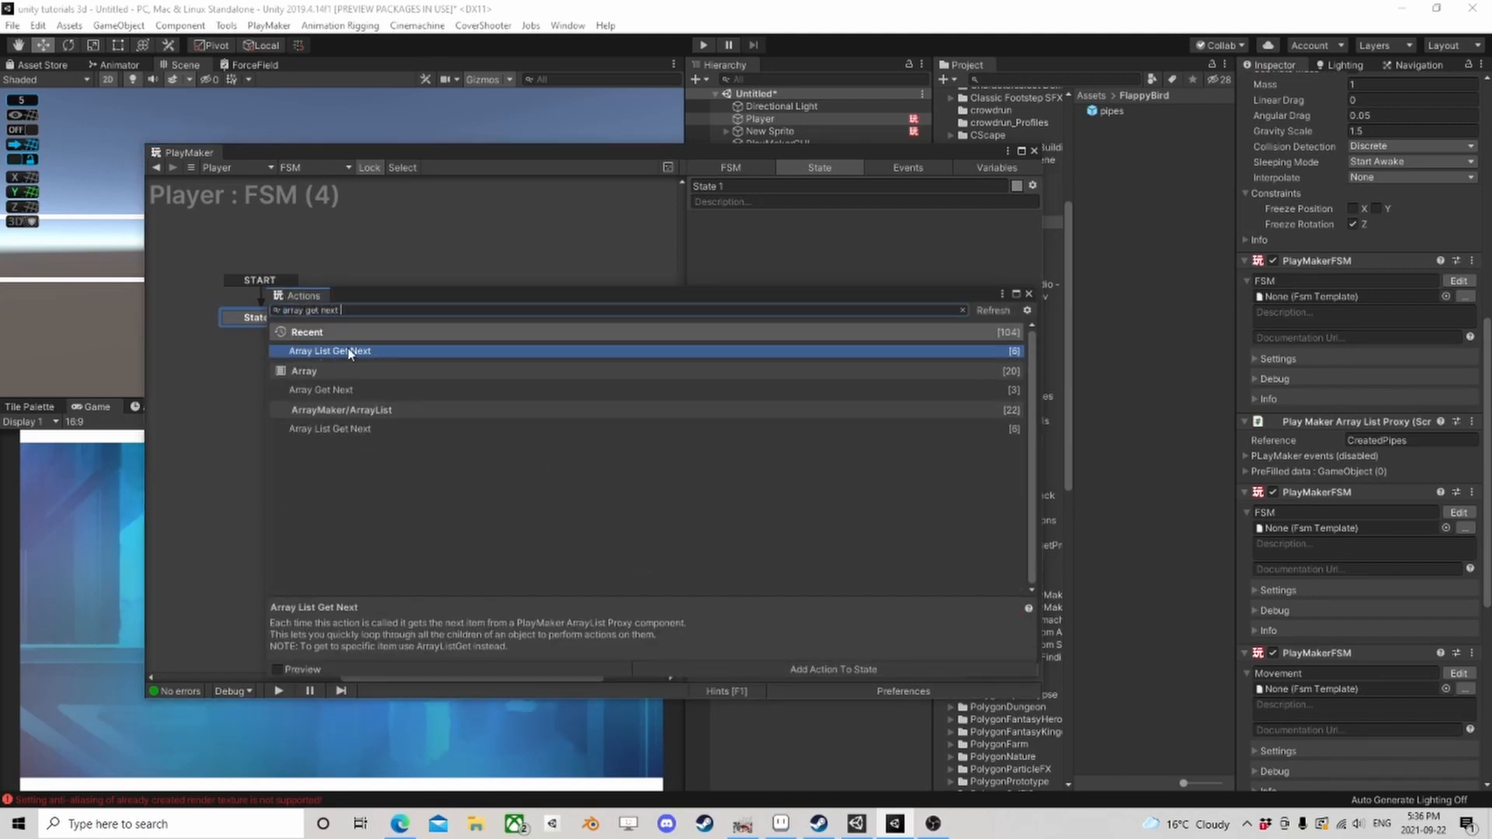
double_click(350, 351)
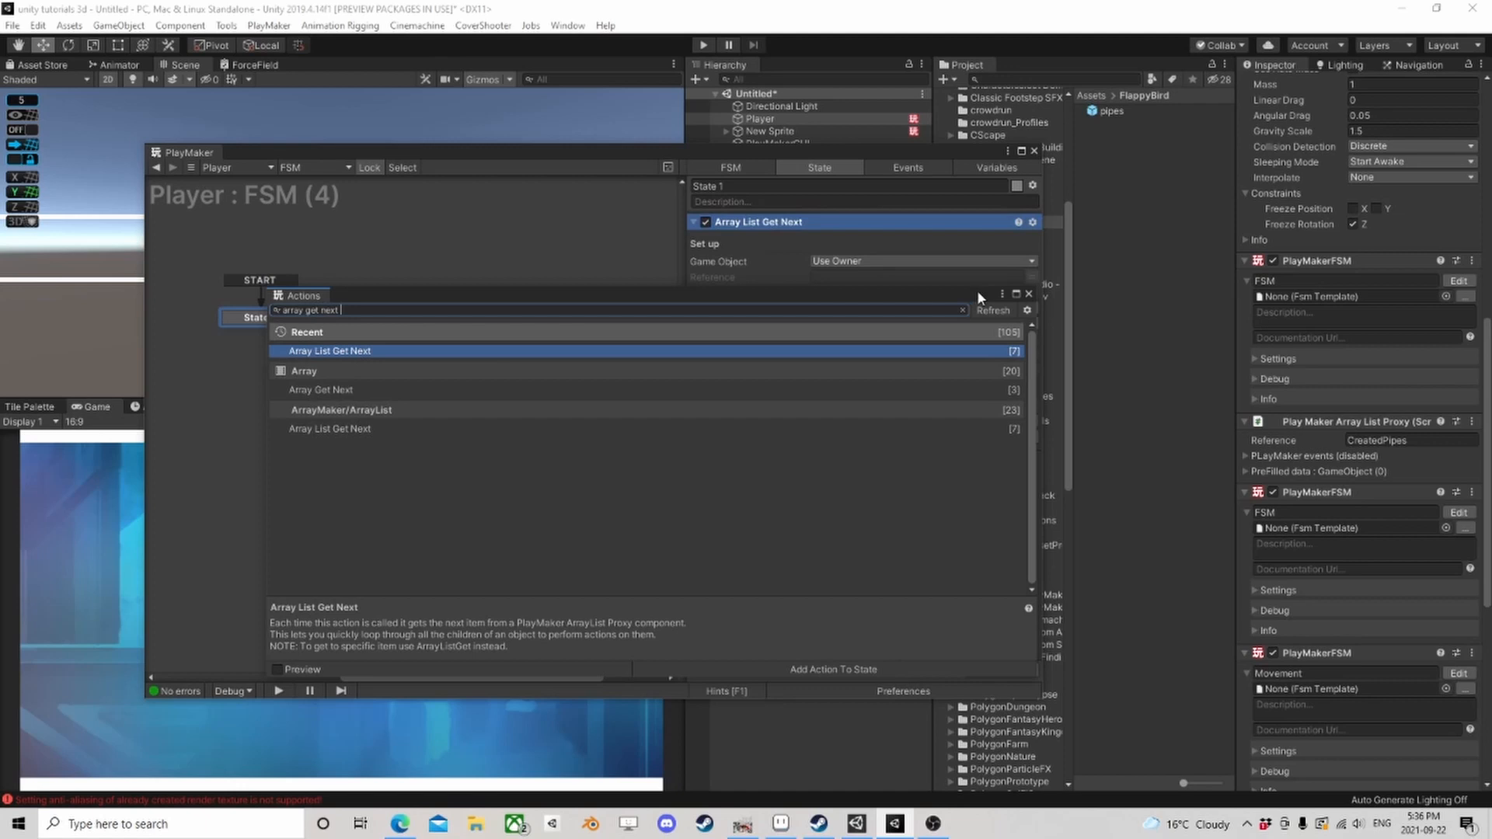
left_click(1028, 294)
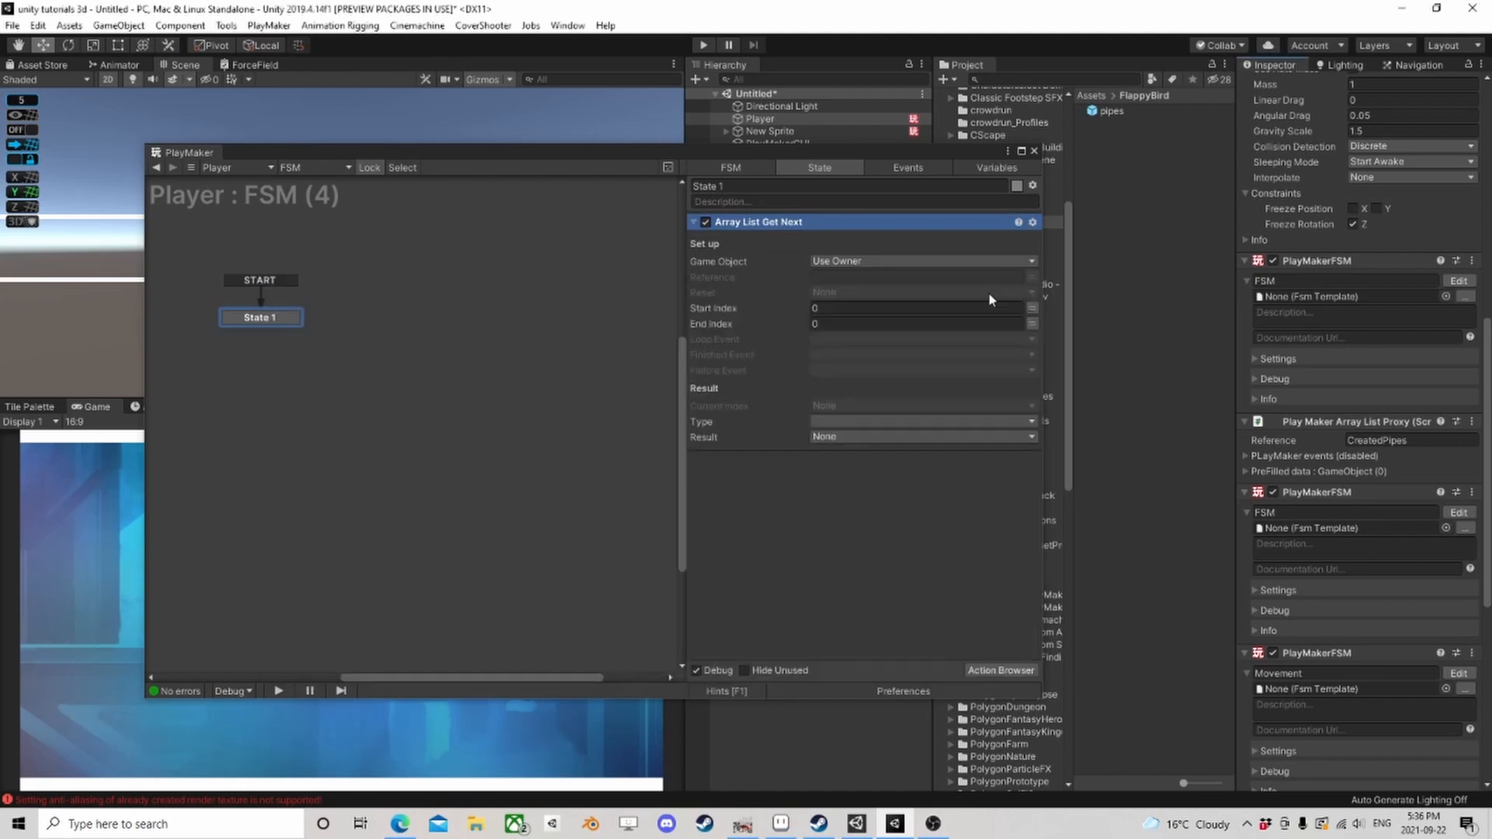
Step: Copy the CreatedPipes reference from Player's array list proxy into the Array List Get Next action's reference
left_click(1413, 440)
key("ctrl+c")
left_click(860, 278)
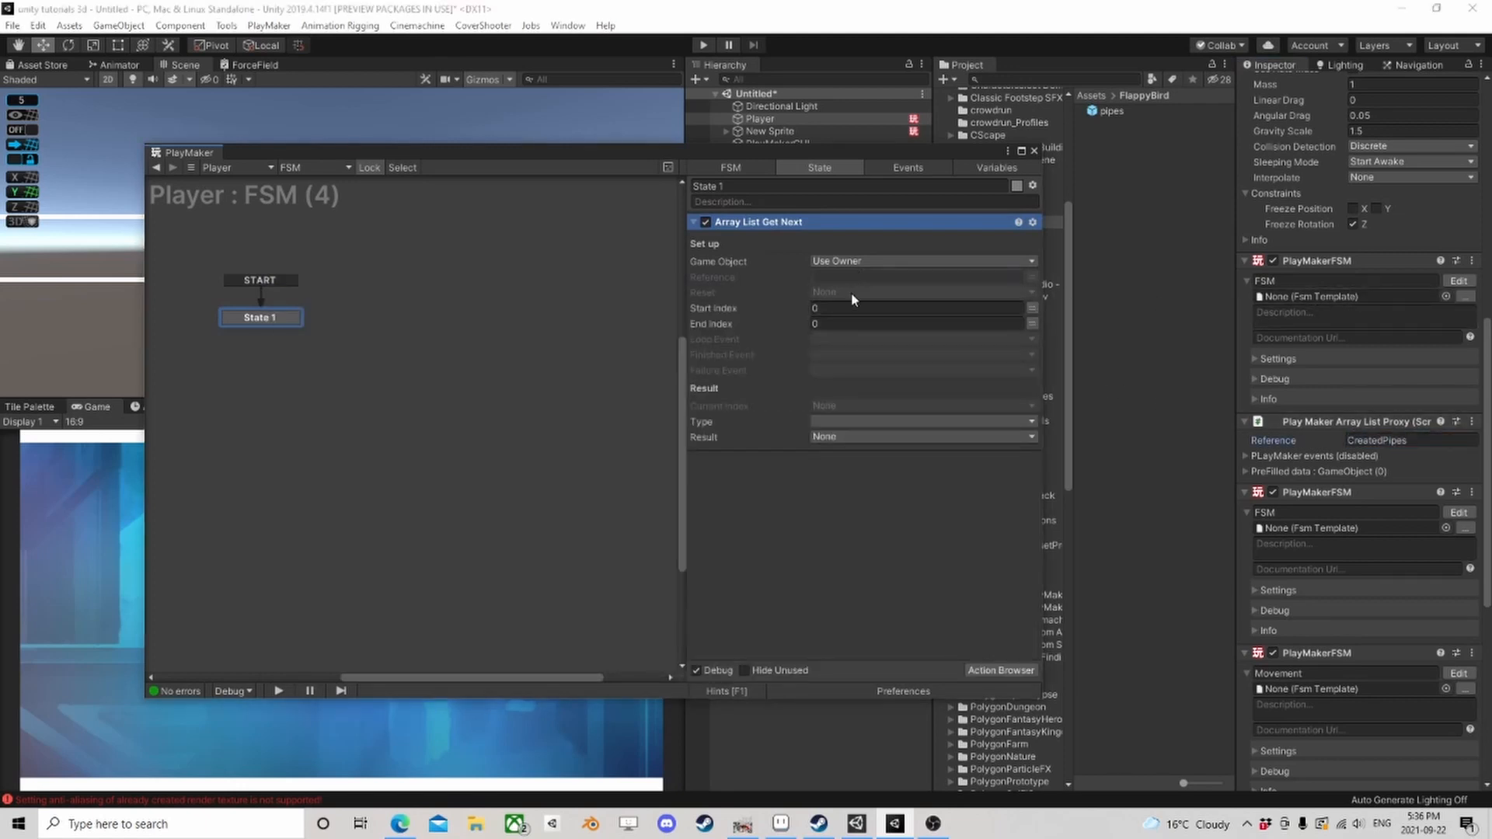
key("ctrl+v")
Step: Create a new event named loop for the action's loop event and one named done for its finished event
left_click(848, 341)
left_click(848, 453)
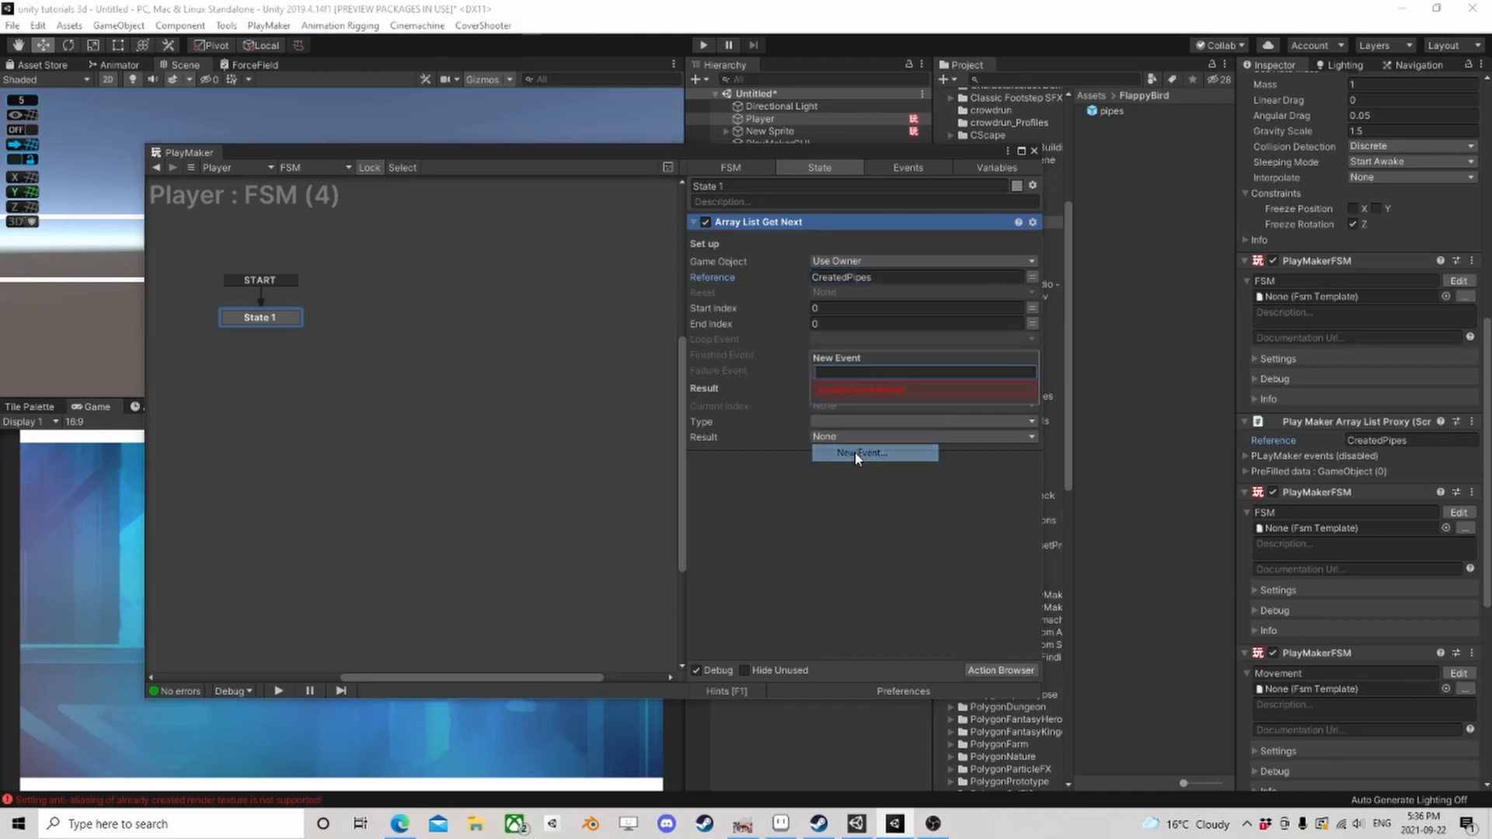
type("loop")
key("Return")
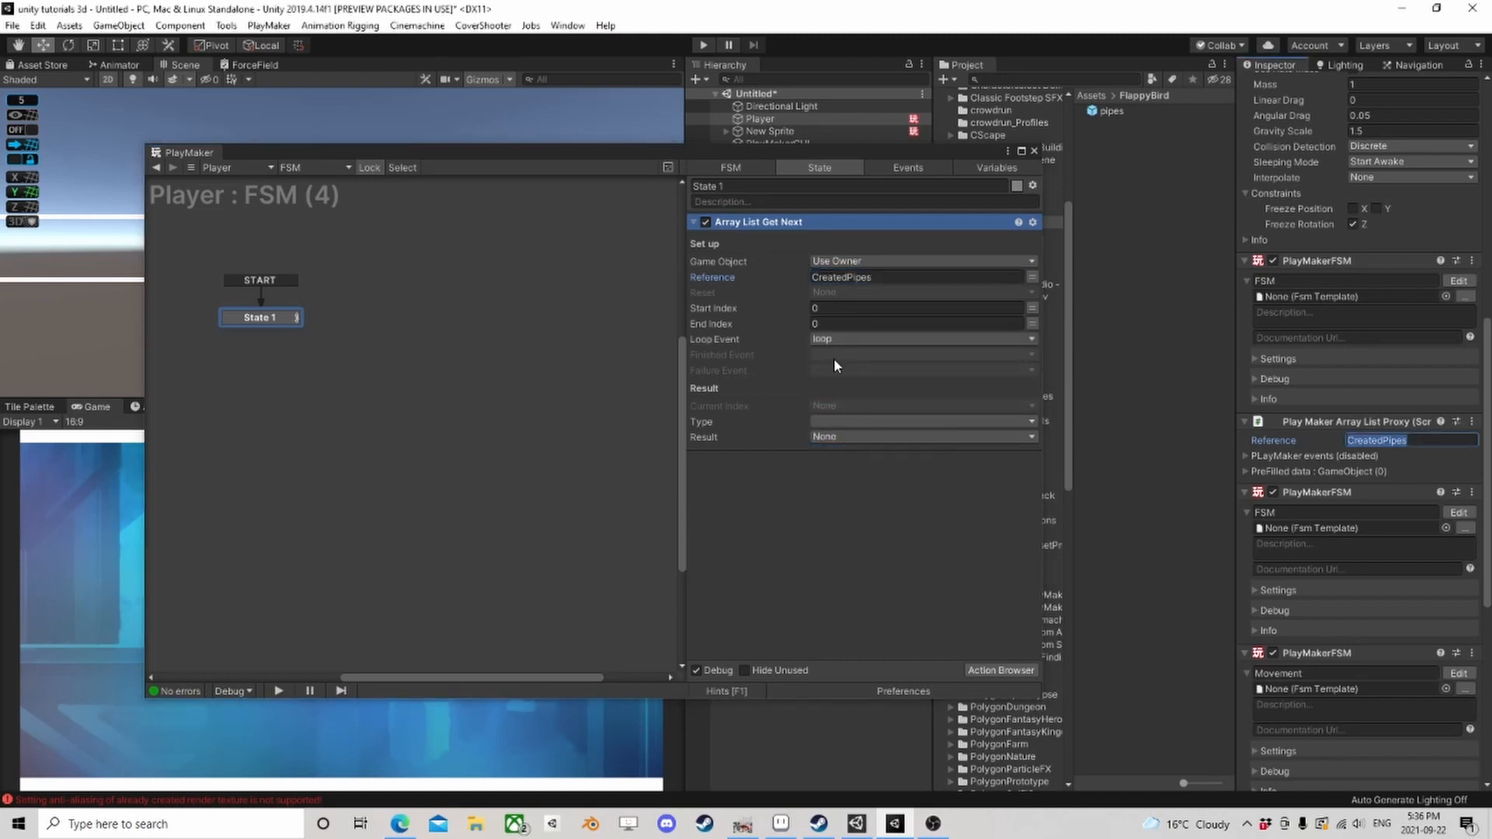
left_click(834, 358)
left_click(837, 485)
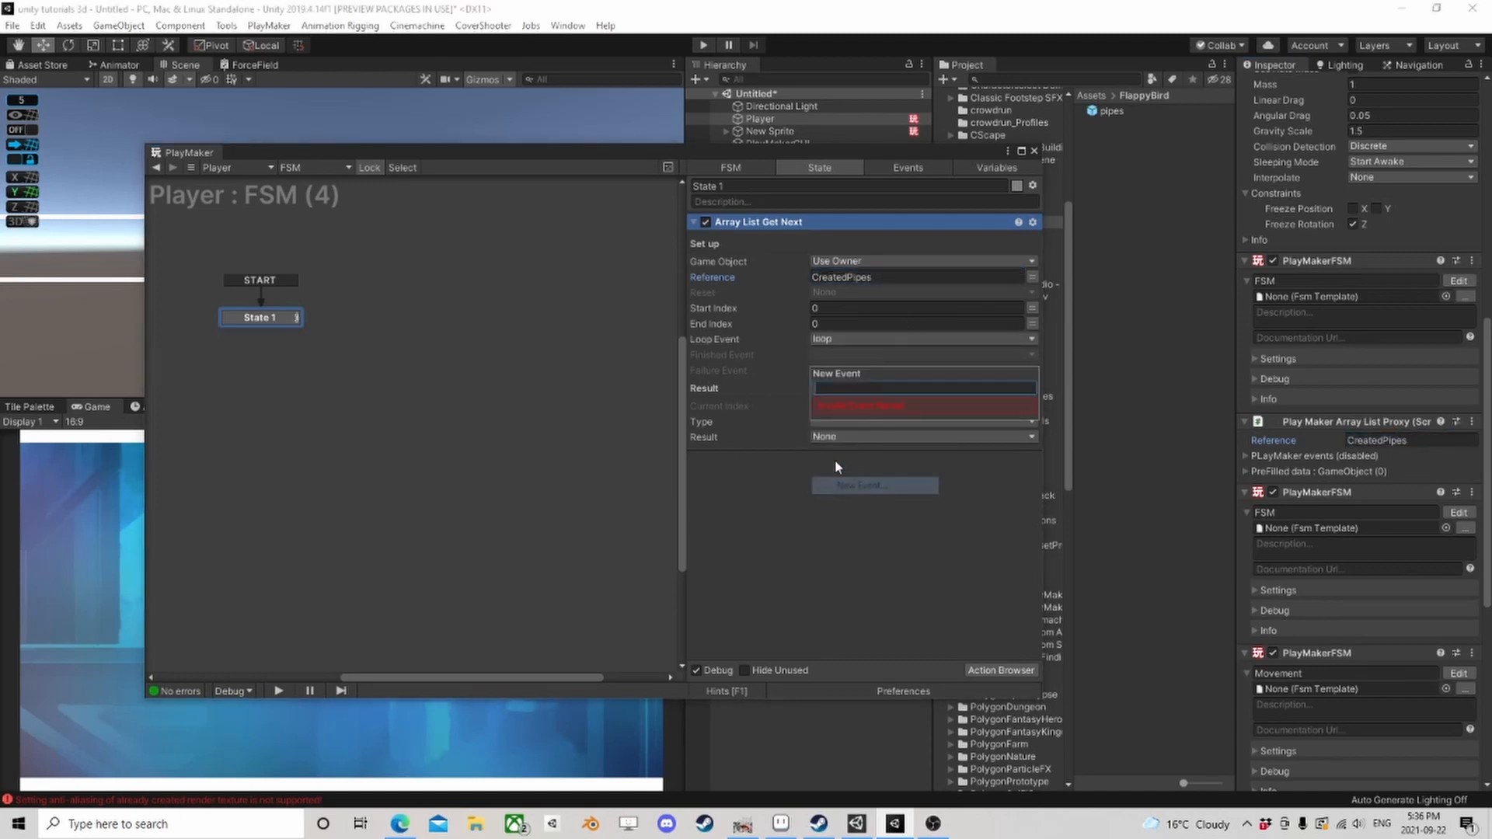
type("done")
key("Return")
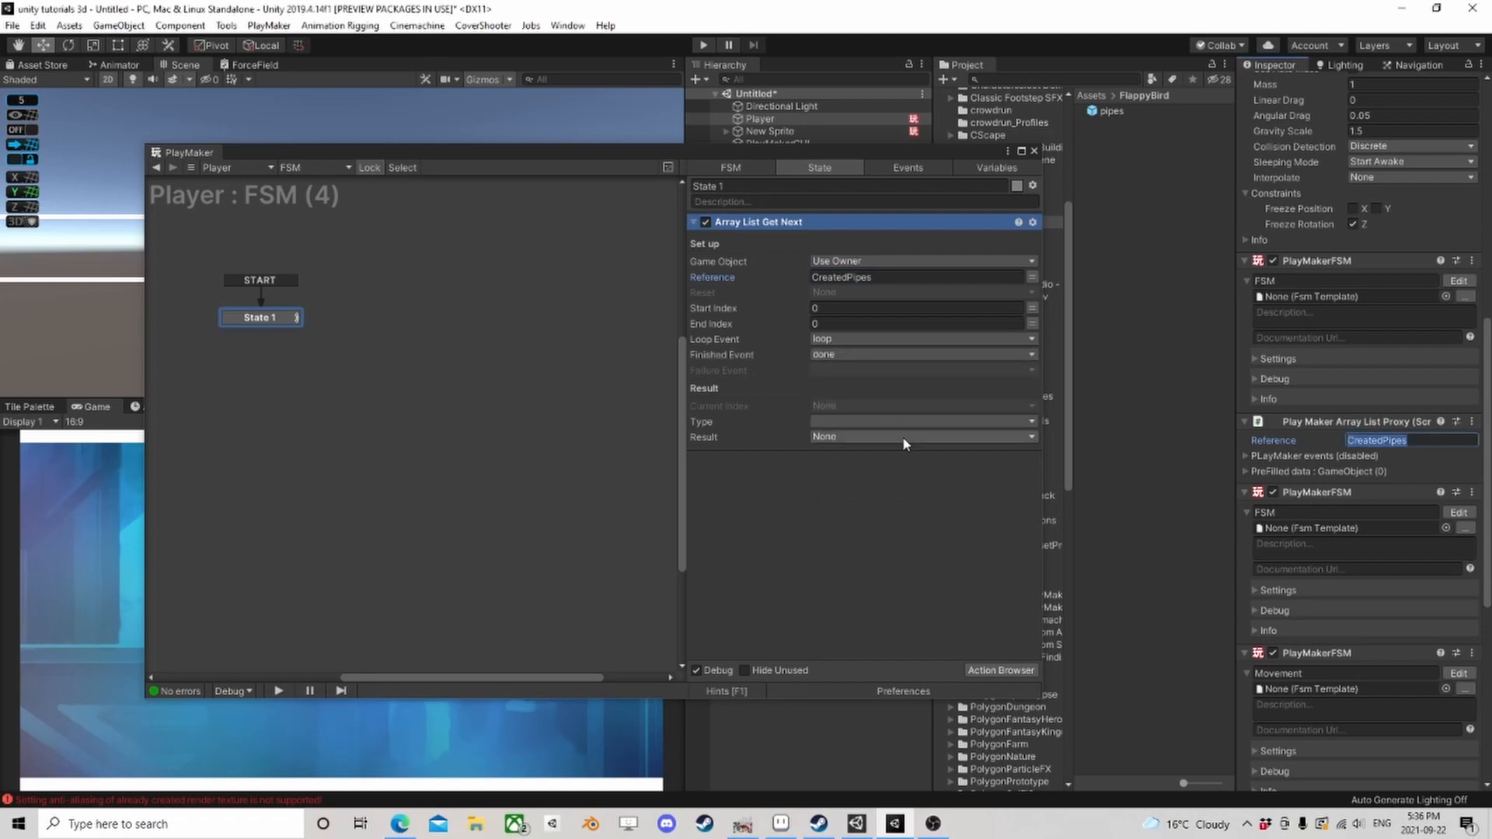
Step: Set the Array List Get Next result type to Game Object and store the result in a new variable named Current
left_click(894, 421)
left_click(855, 488)
left_click(902, 436)
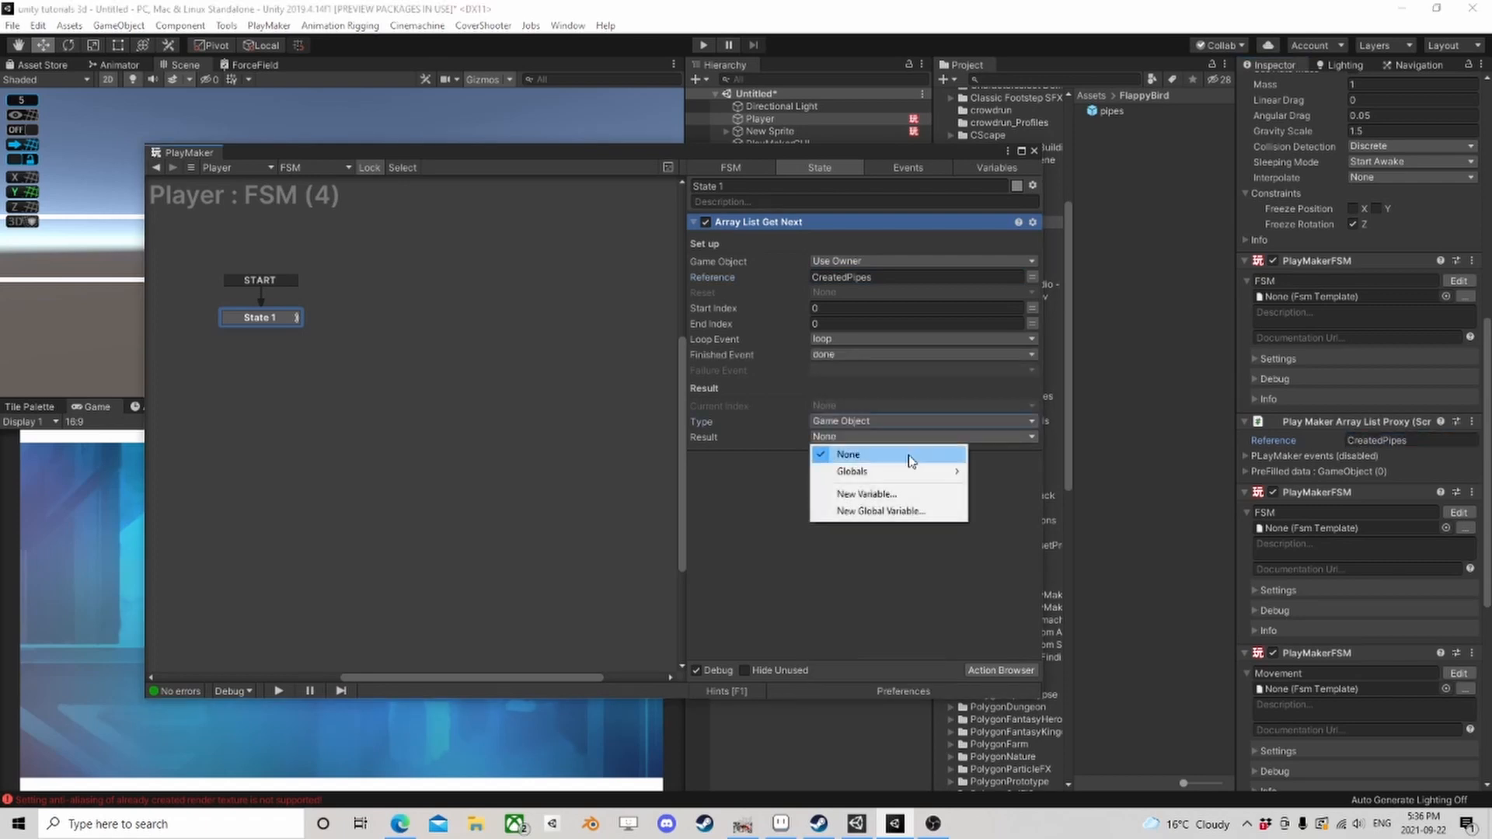
left_click(878, 494)
type("Curren")
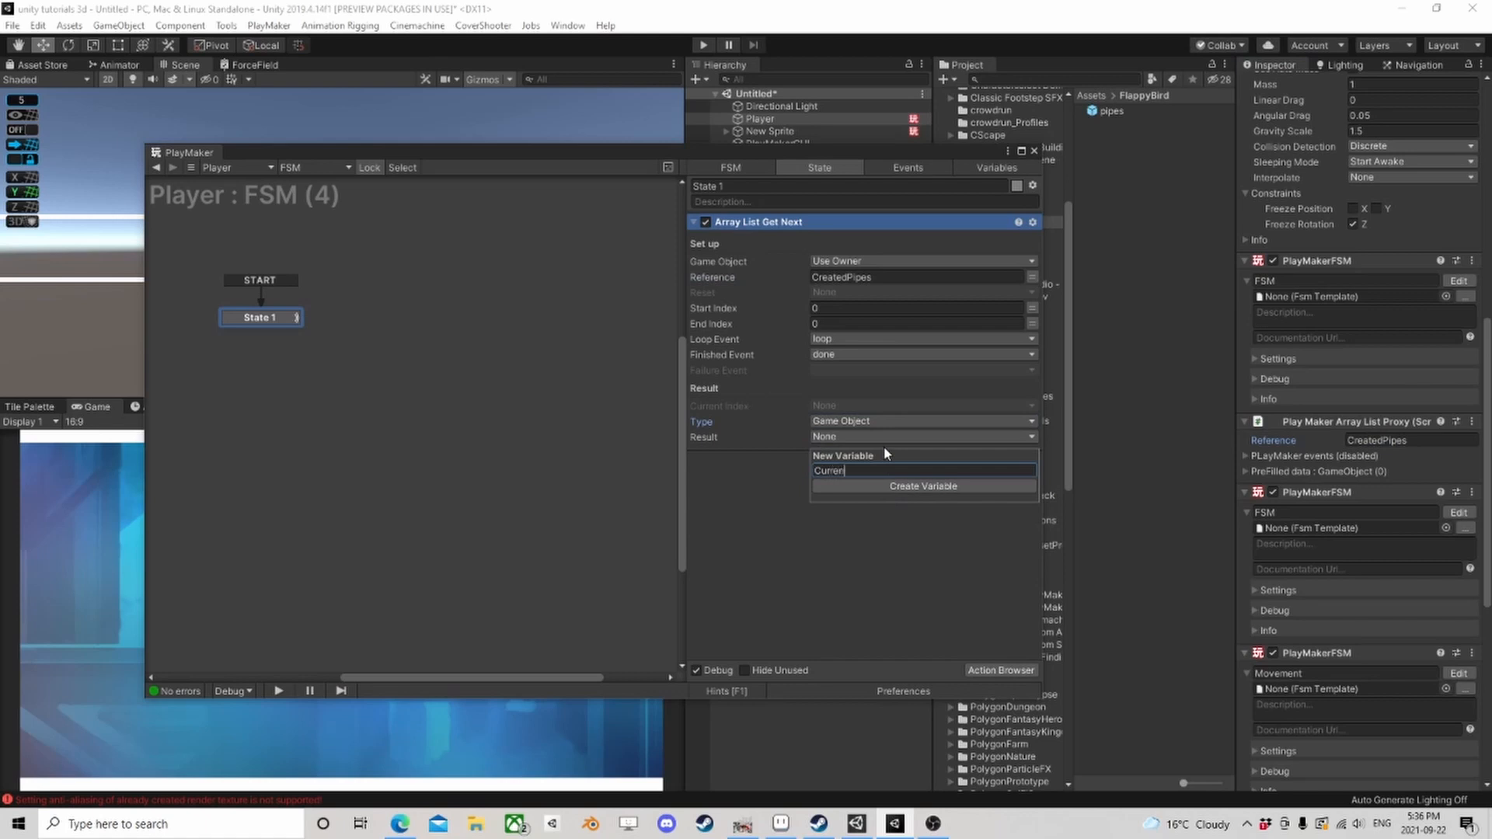
type("t")
key("Return")
Step: Add a loop transition to State 1 and link it to a new state beside it
right_click(275, 319)
mouse_move(317, 336)
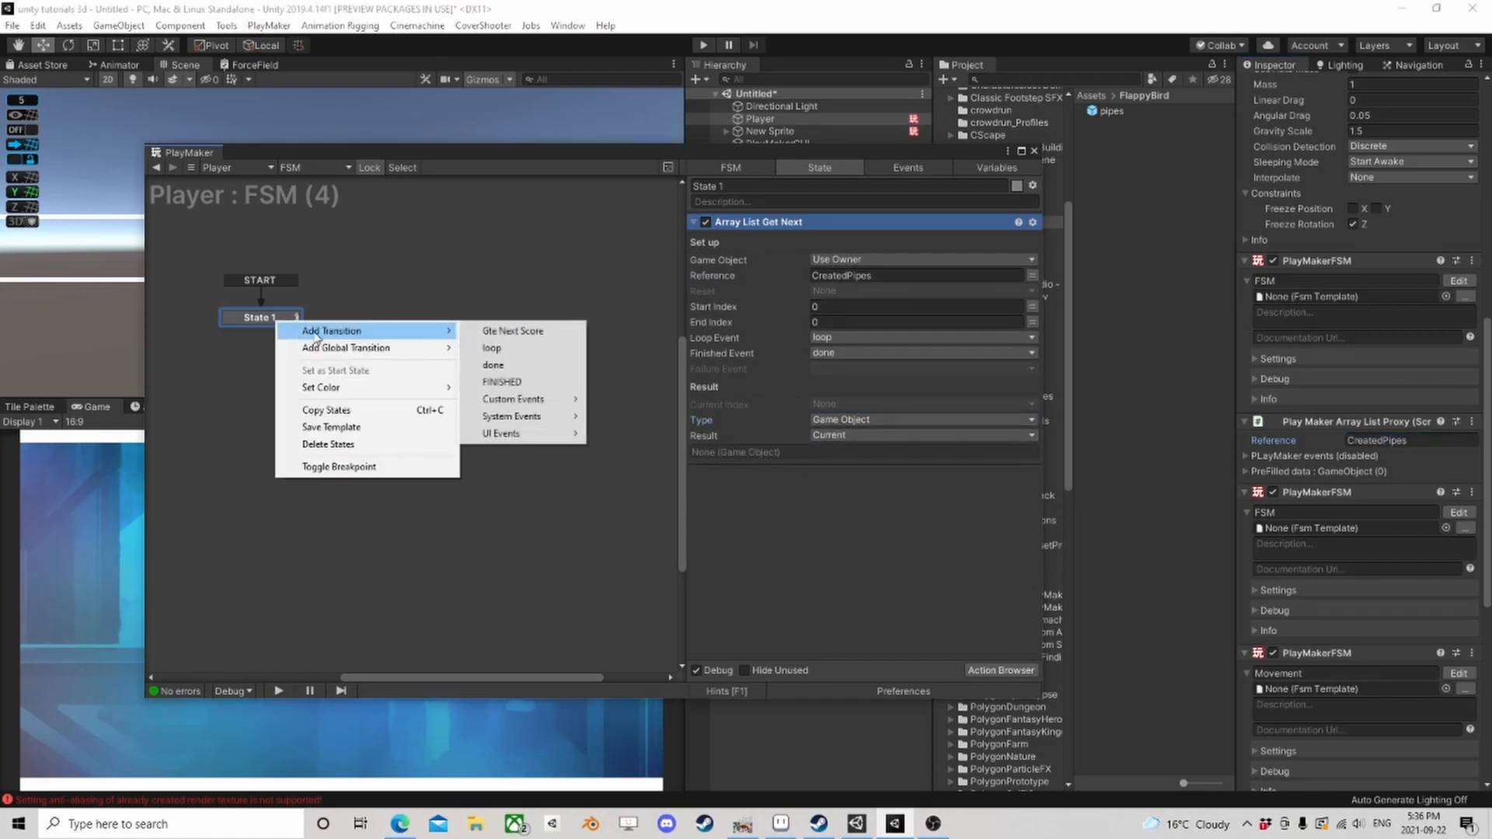
left_click(491, 347)
left_click_drag(261, 331, 413, 324)
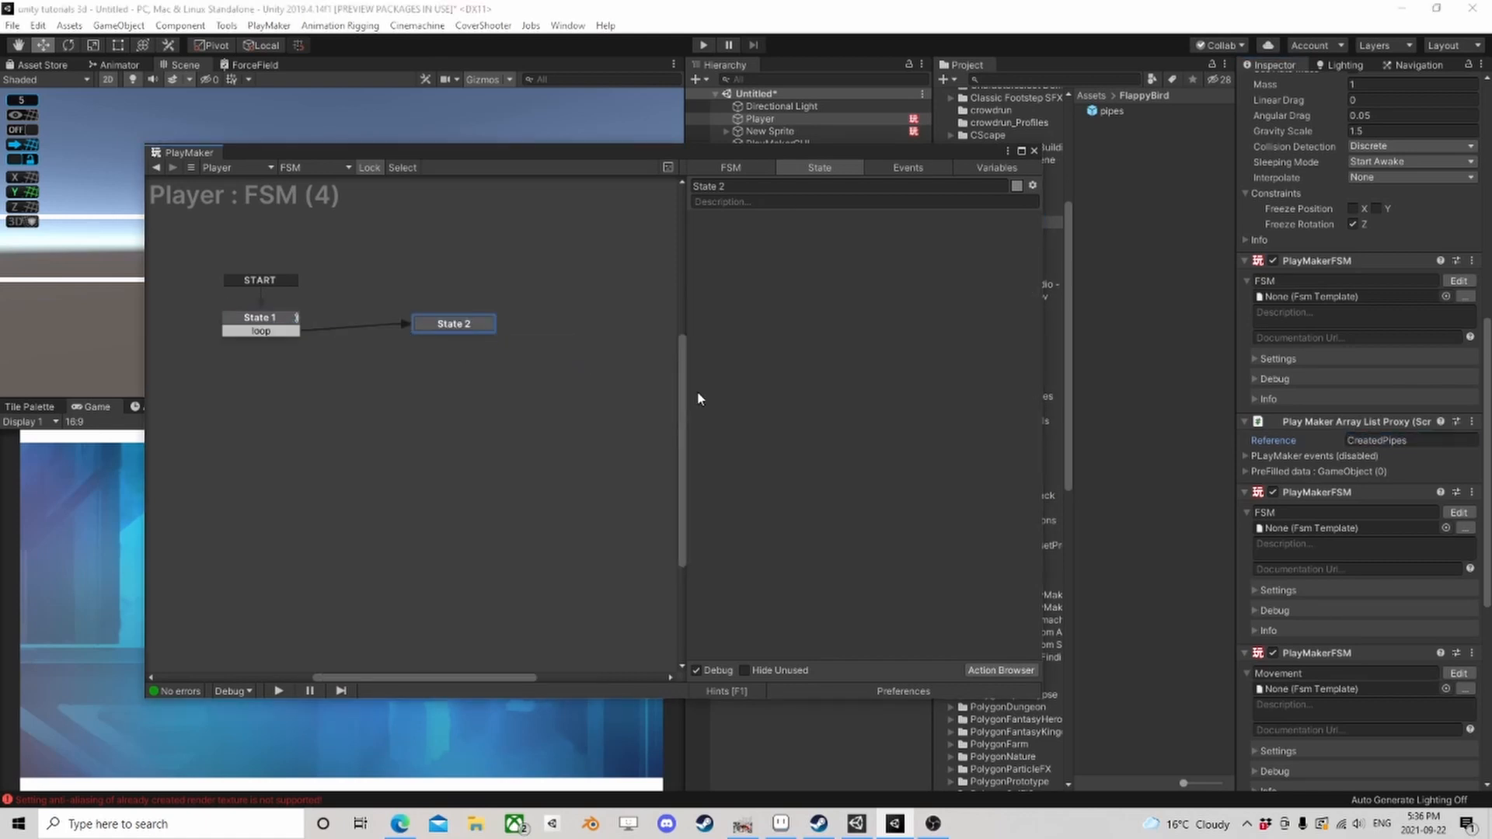
Step: Add two Get Position 2d actions to State 2 and close the action browser
left_click(1001, 670)
type("get po")
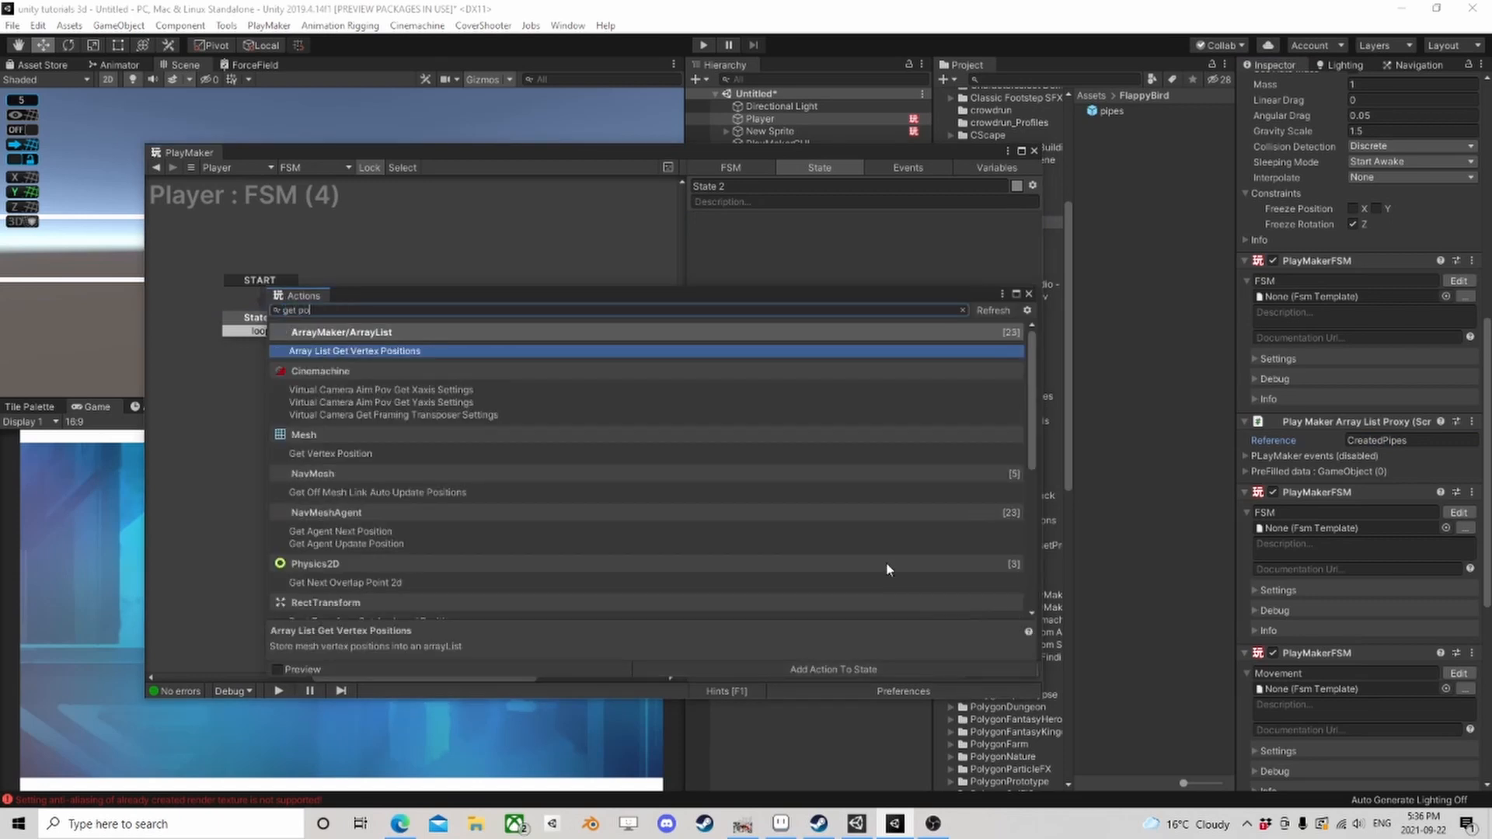
type("ds")
key("BackSpace")
key("BackSpace")
scroll(393, 513, "down", 5)
scroll(359, 553, "up", 1)
double_click(354, 515)
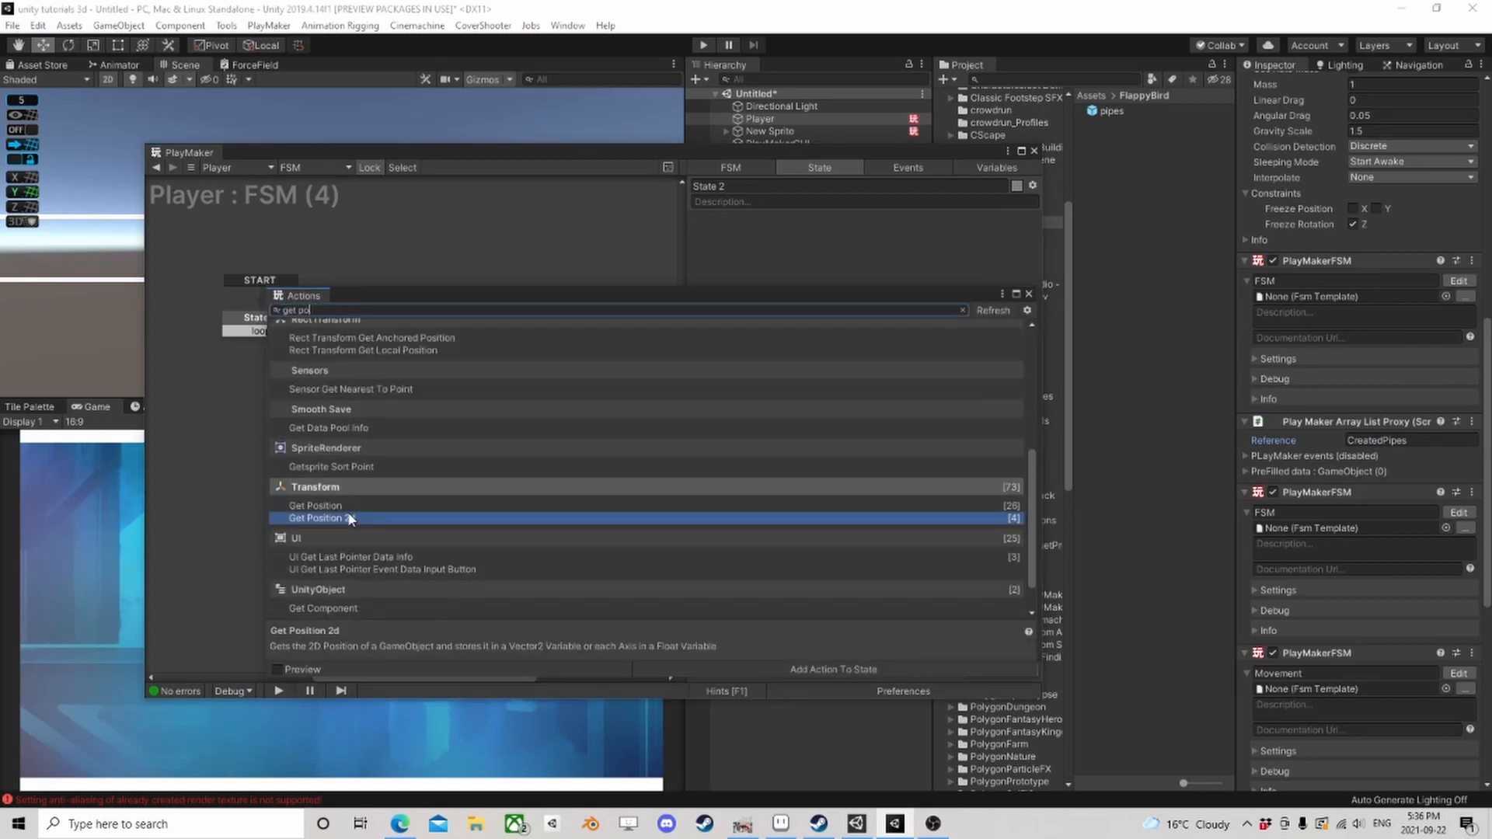
scroll(350, 539, "up", 1)
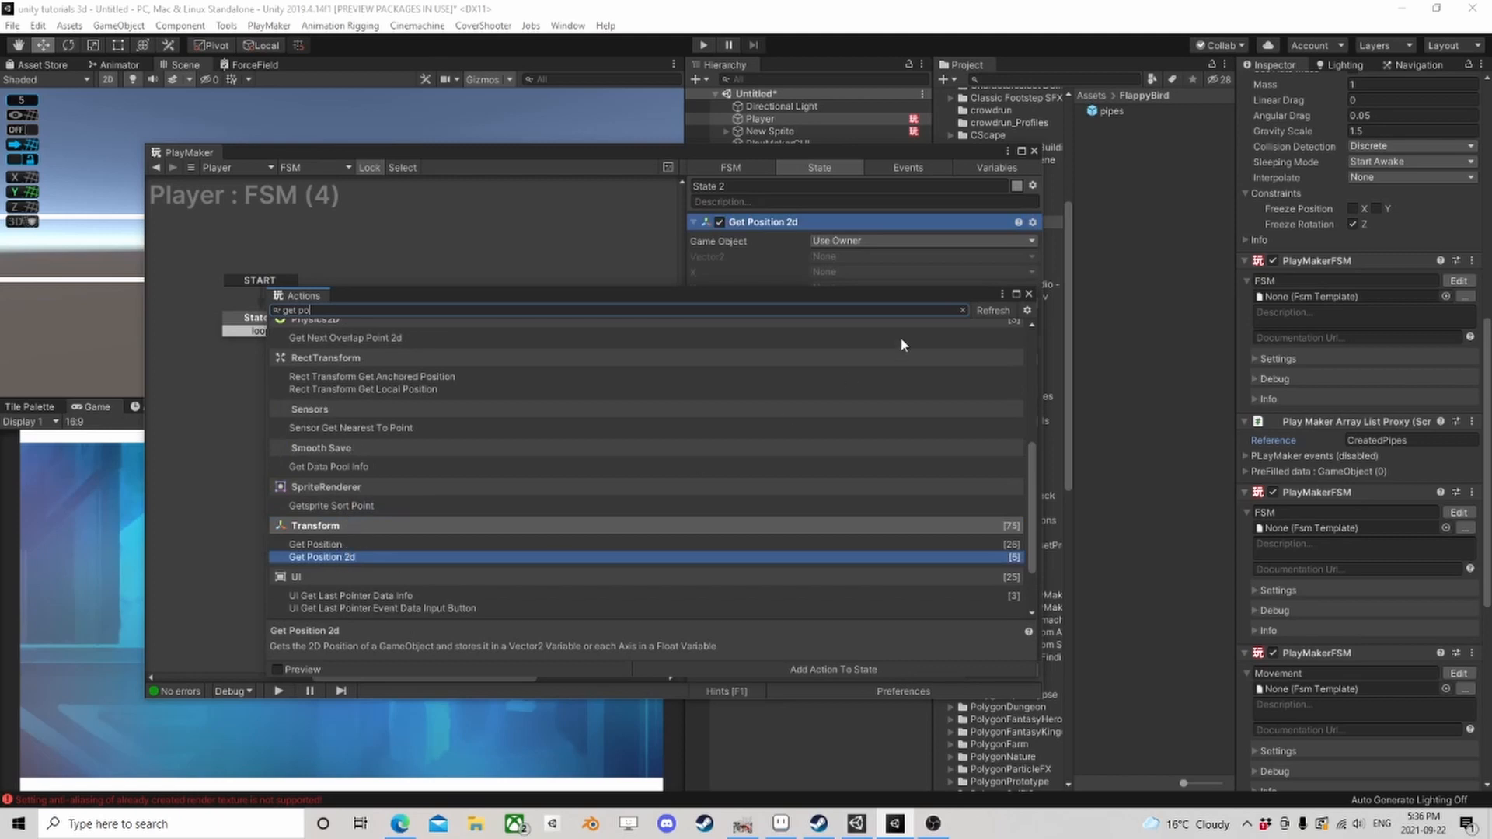
left_click(1028, 294)
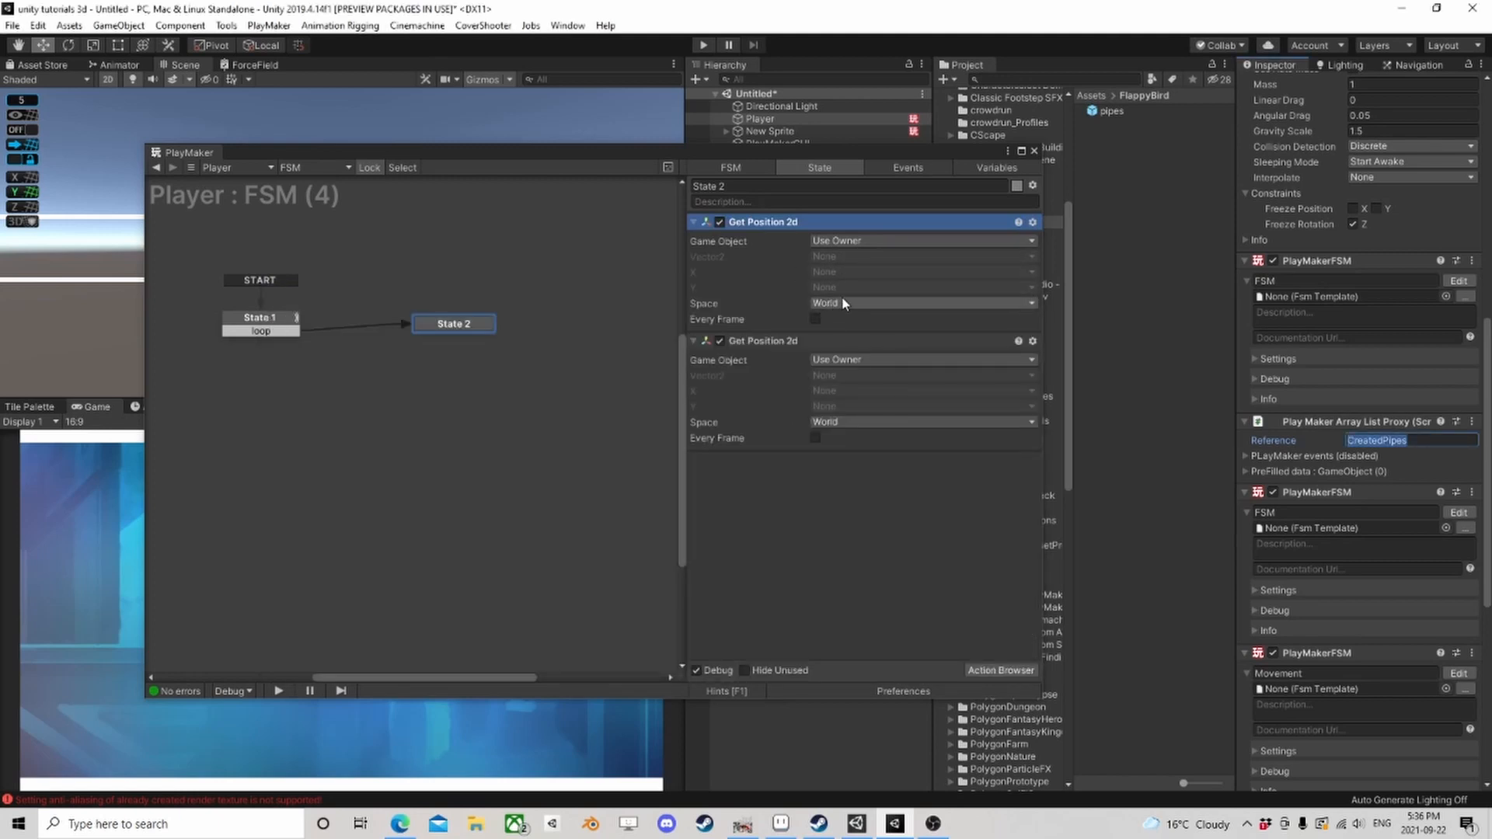
Step: Have the first Get Position 2d read the Current game object and store its X in a new variable named CurrentX
left_click(855, 241)
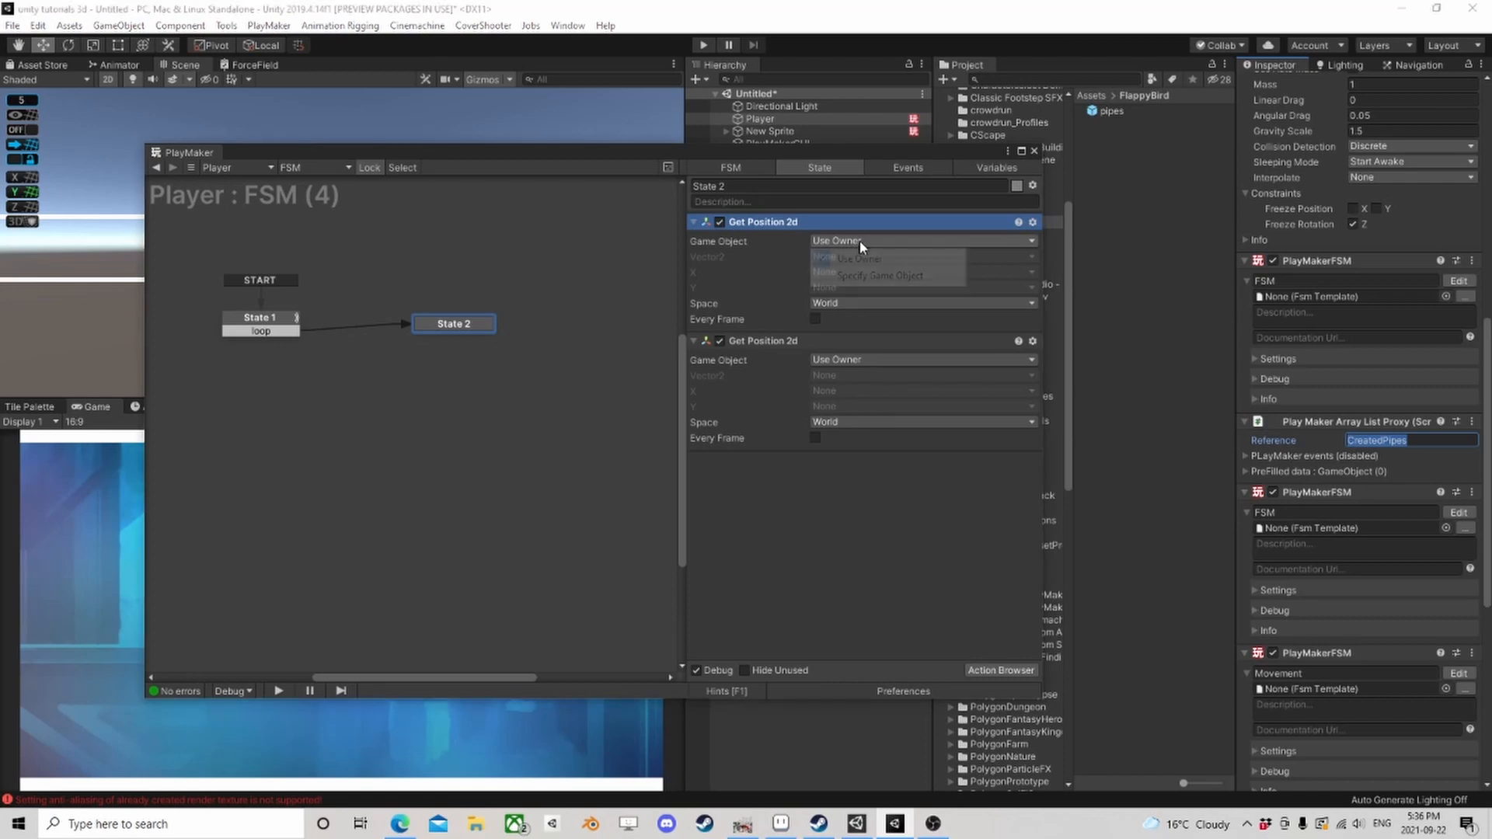
left_click(869, 277)
left_click(982, 255)
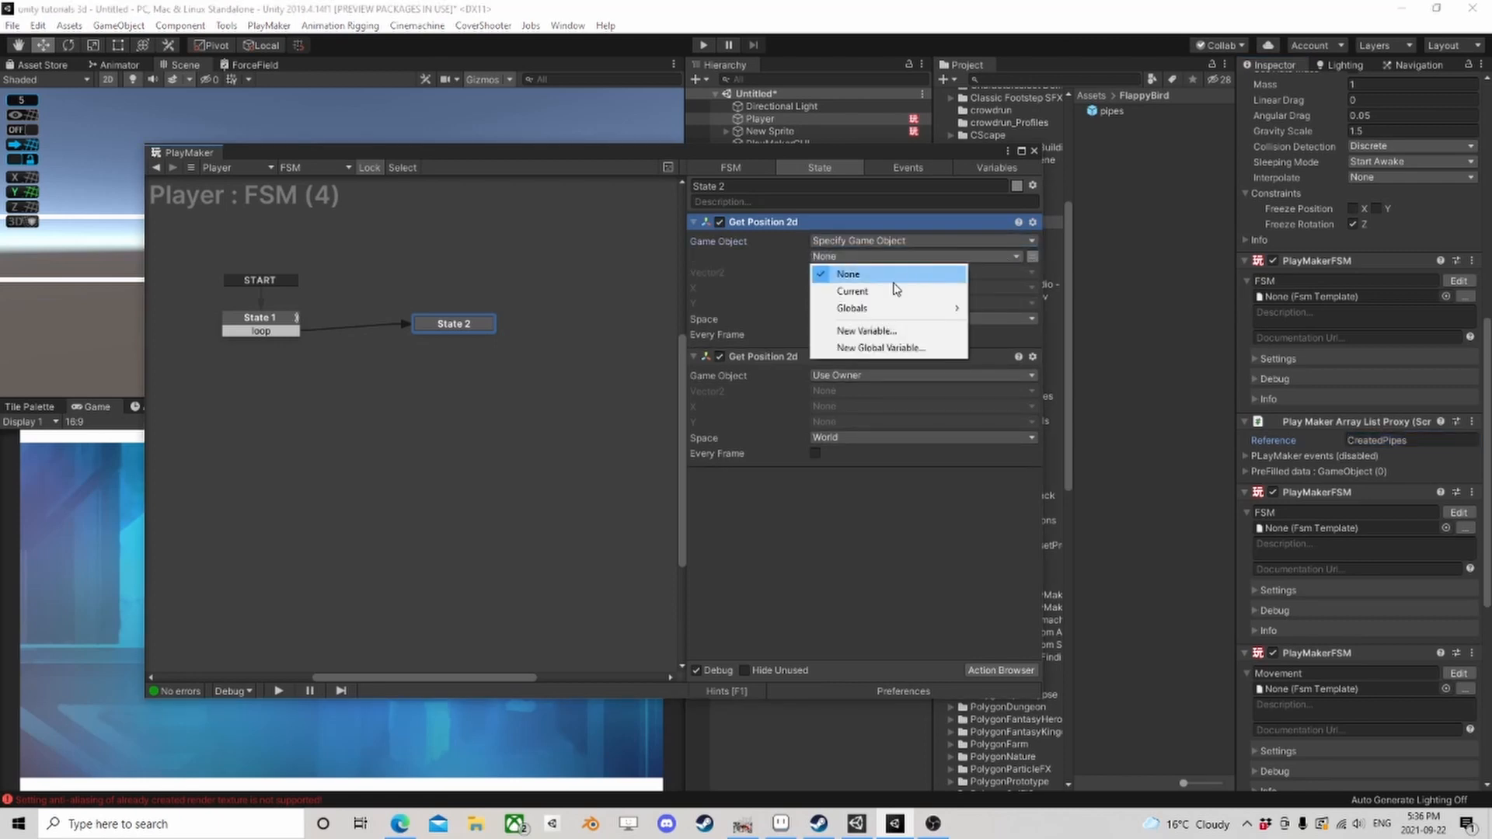
left_click(872, 291)
left_click(842, 303)
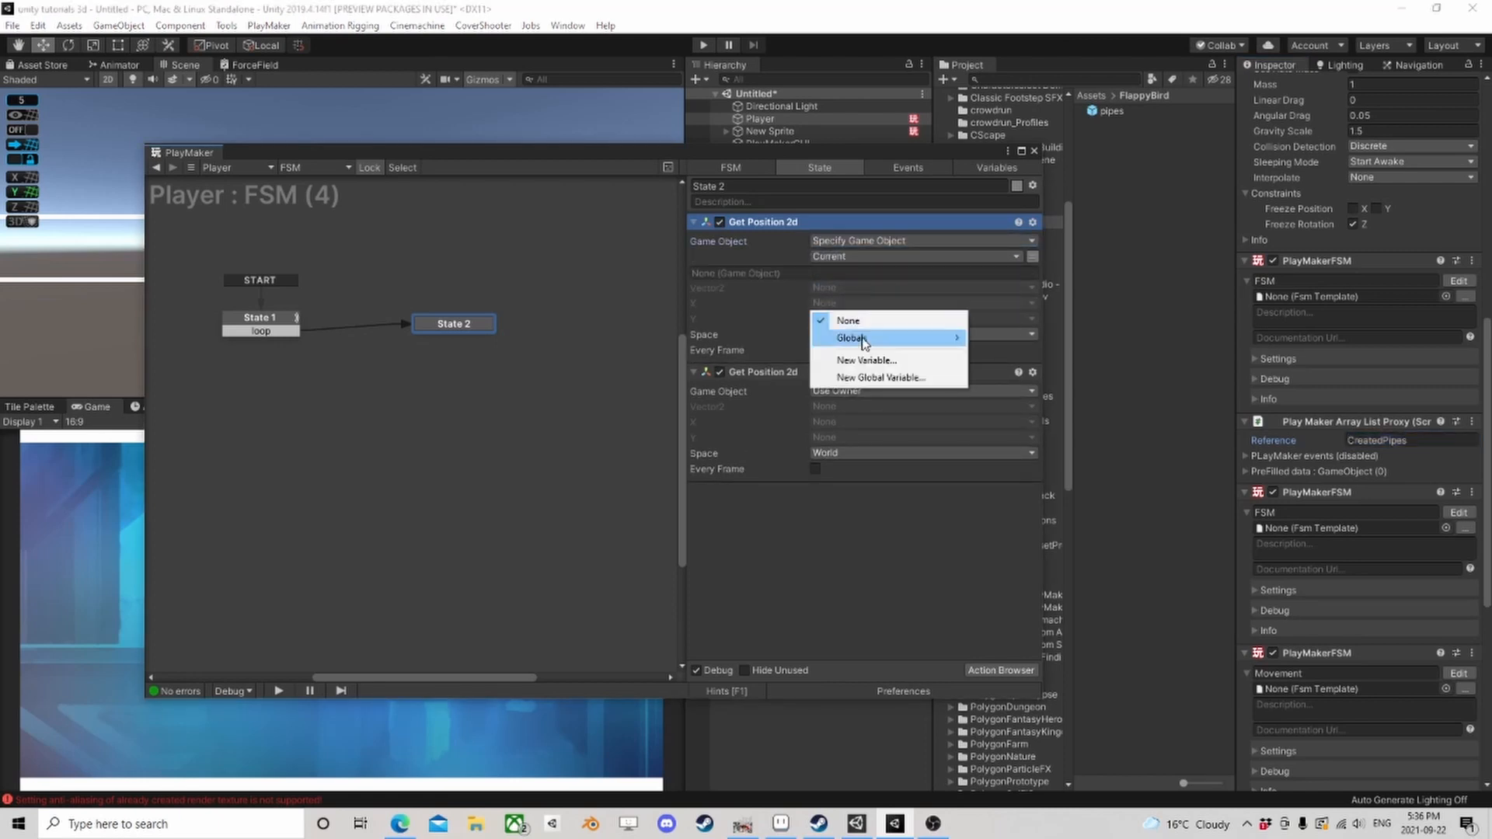
left_click(864, 356)
type("CurrentX")
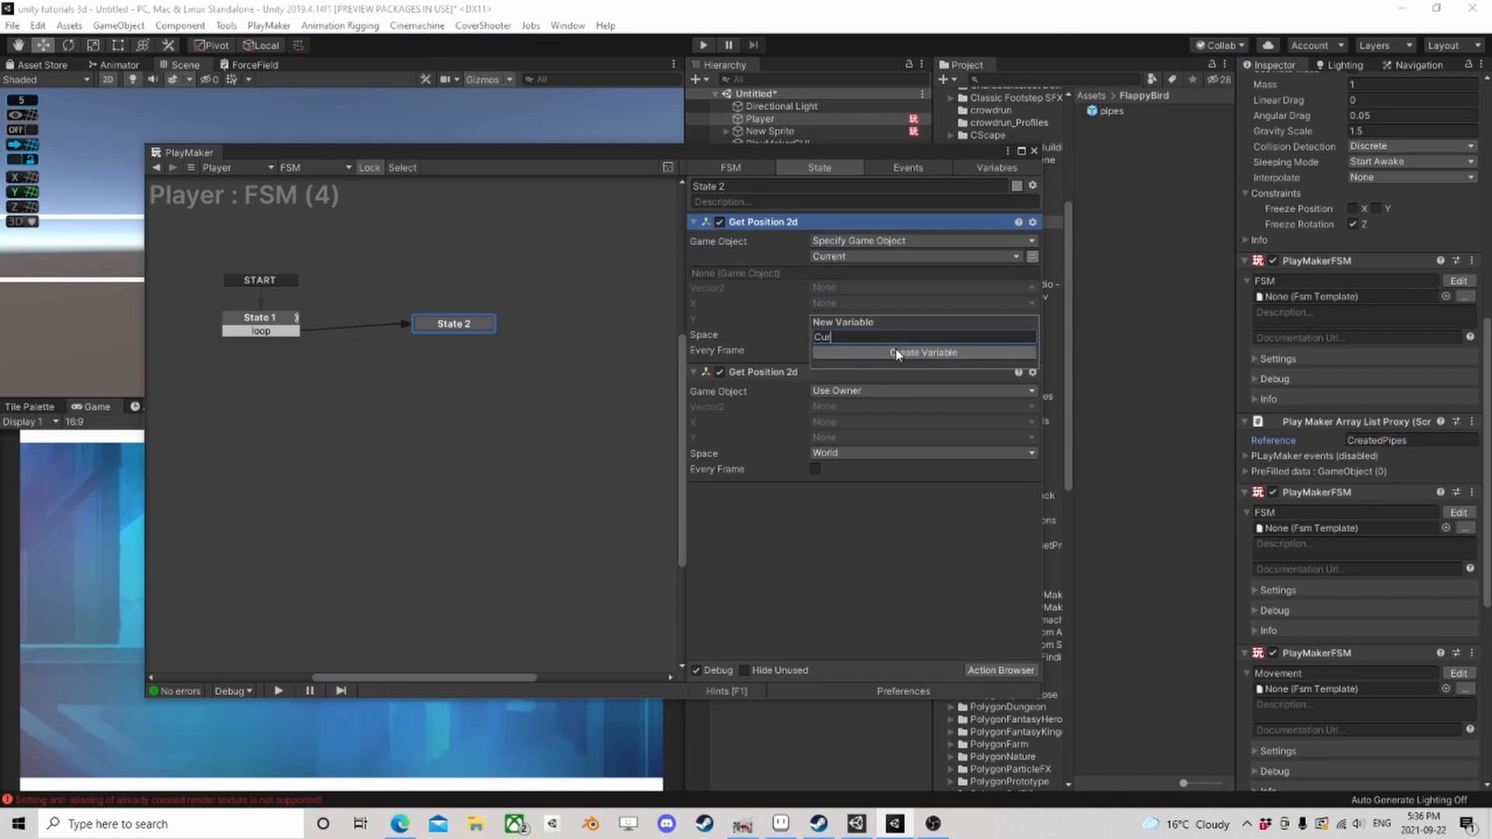
left_click(895, 348)
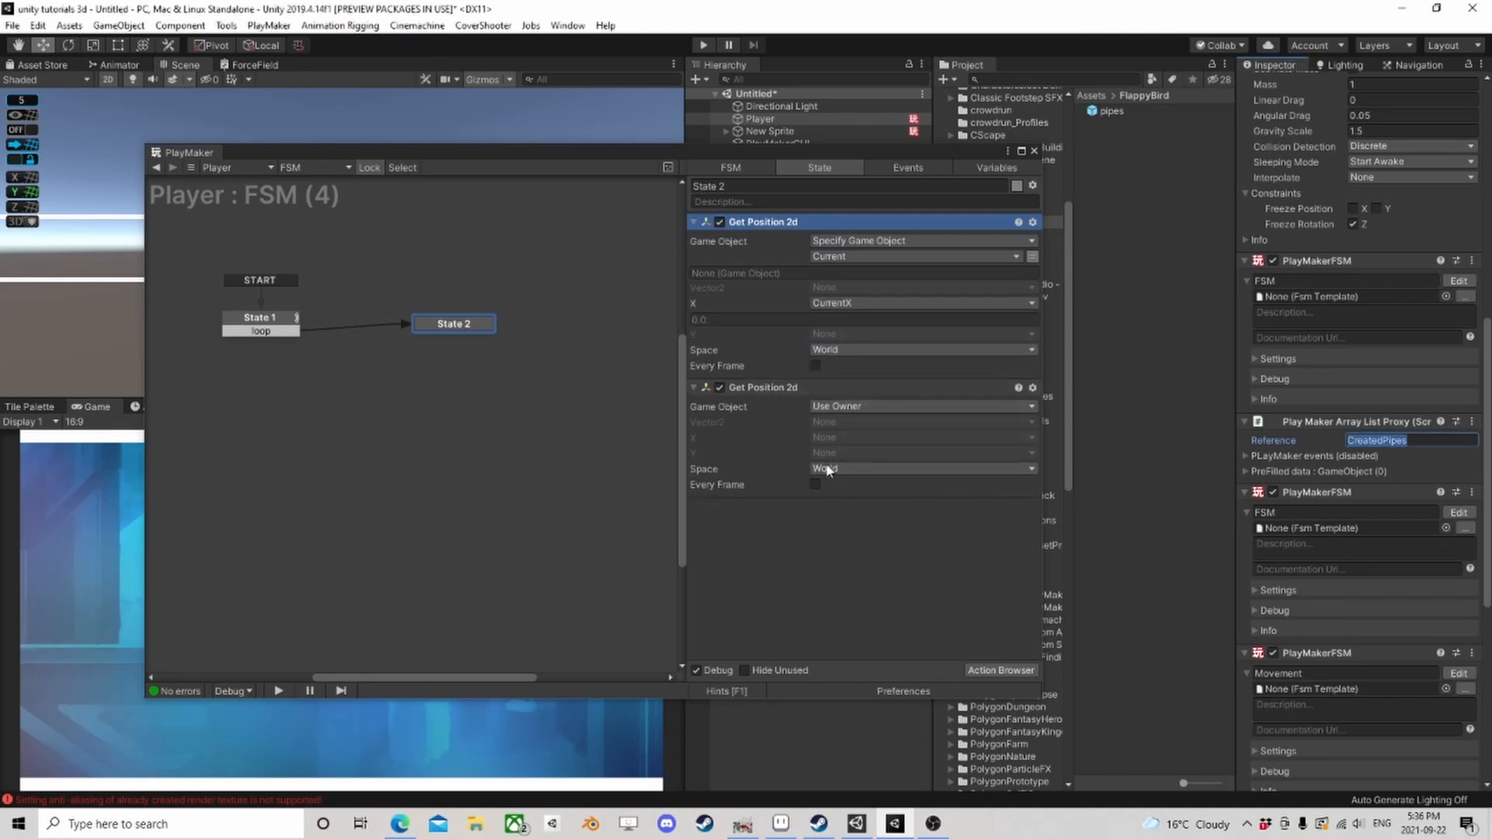
Step: Make both Get Position 2d actions run every frame and store the owner's X in a new variable named OurX
left_click(815, 484)
left_click(815, 366)
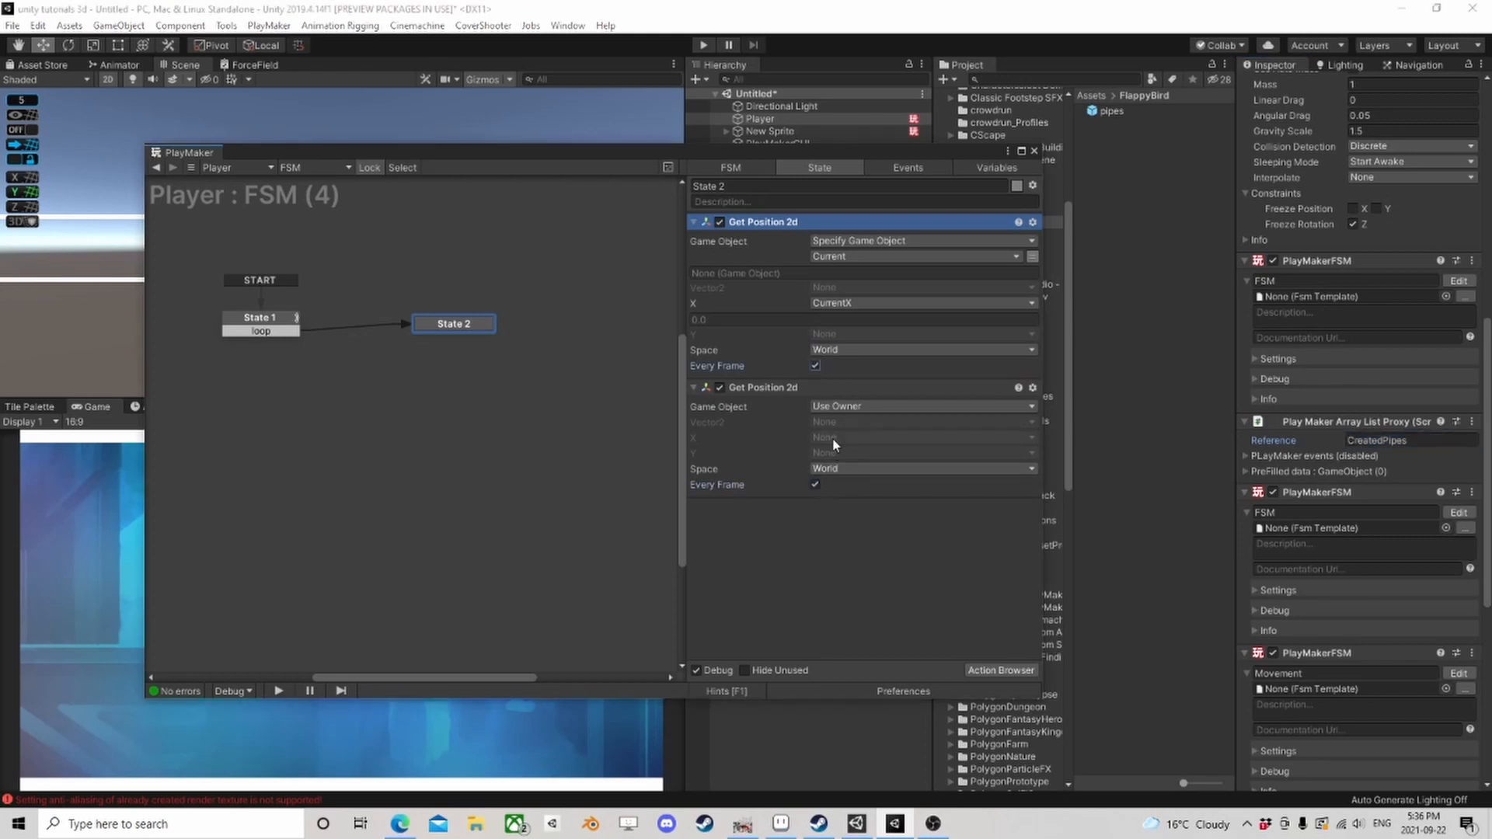
left_click(834, 444)
left_click(847, 505)
type("Our")
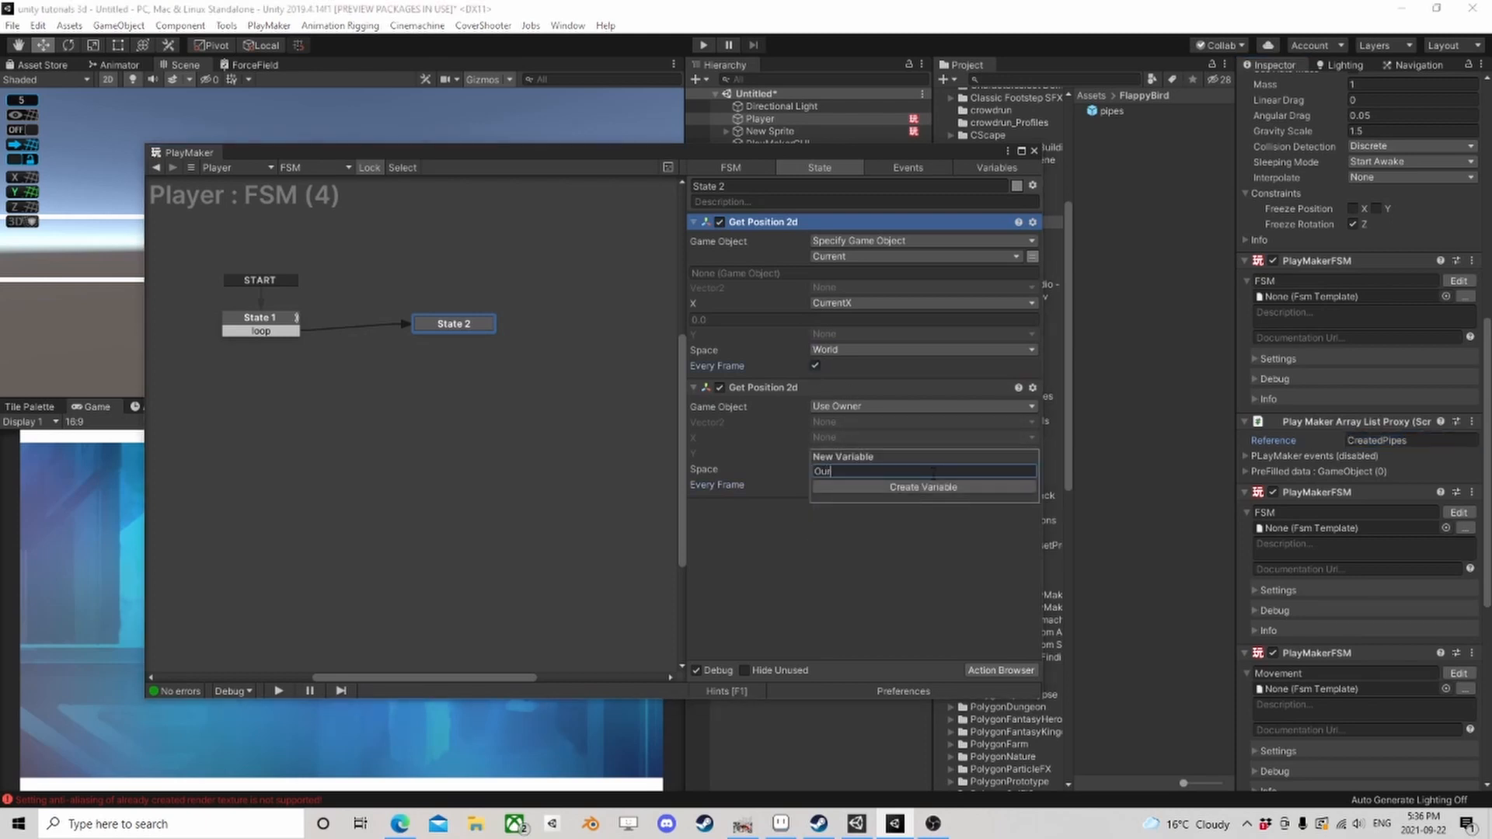
key("Return")
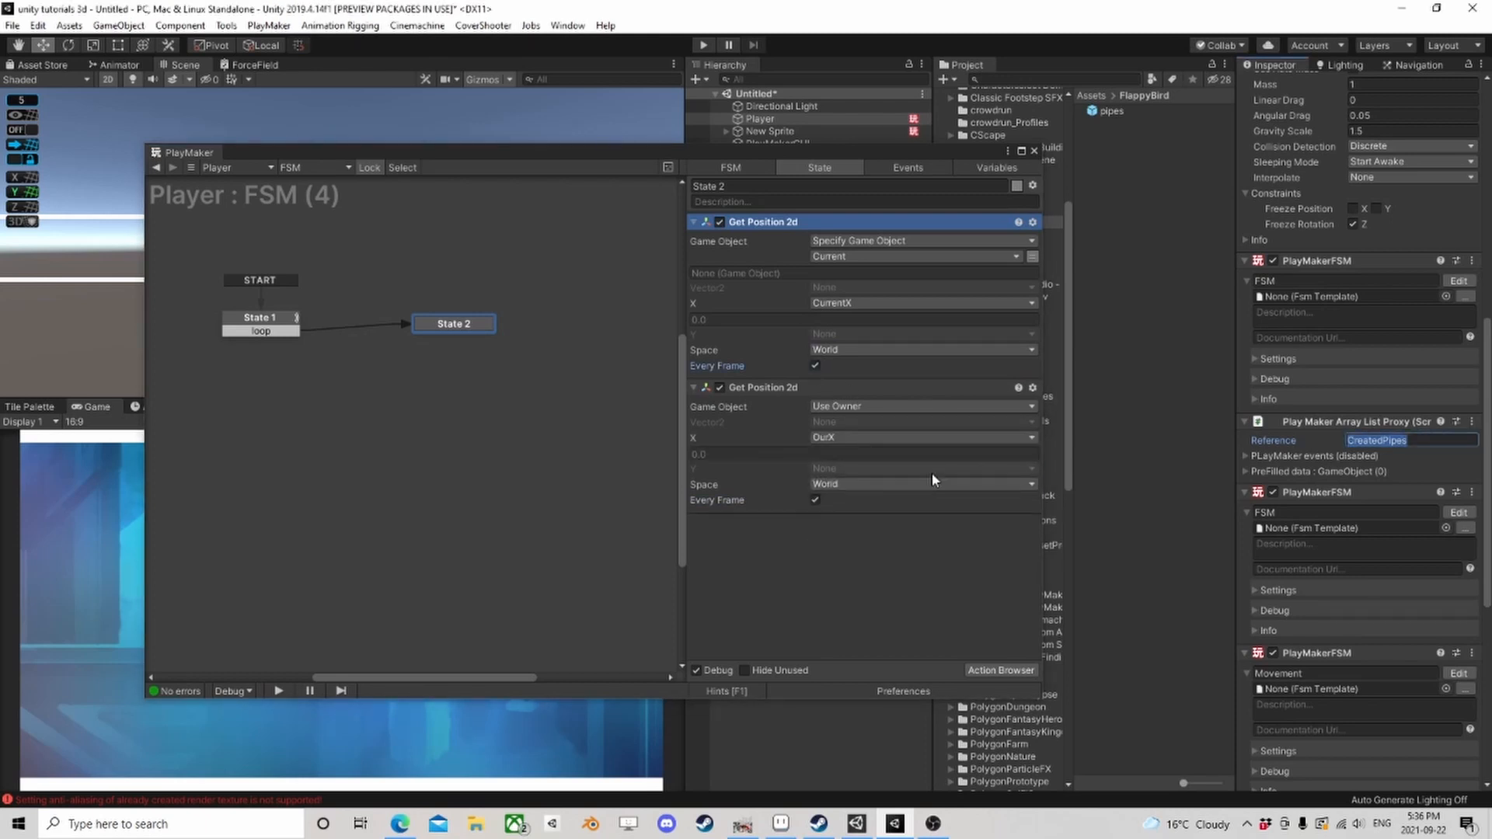
Step: Add a Float Compare action to State 2 and move it below both Get Position 2d actions
left_click(1012, 672)
type("float c")
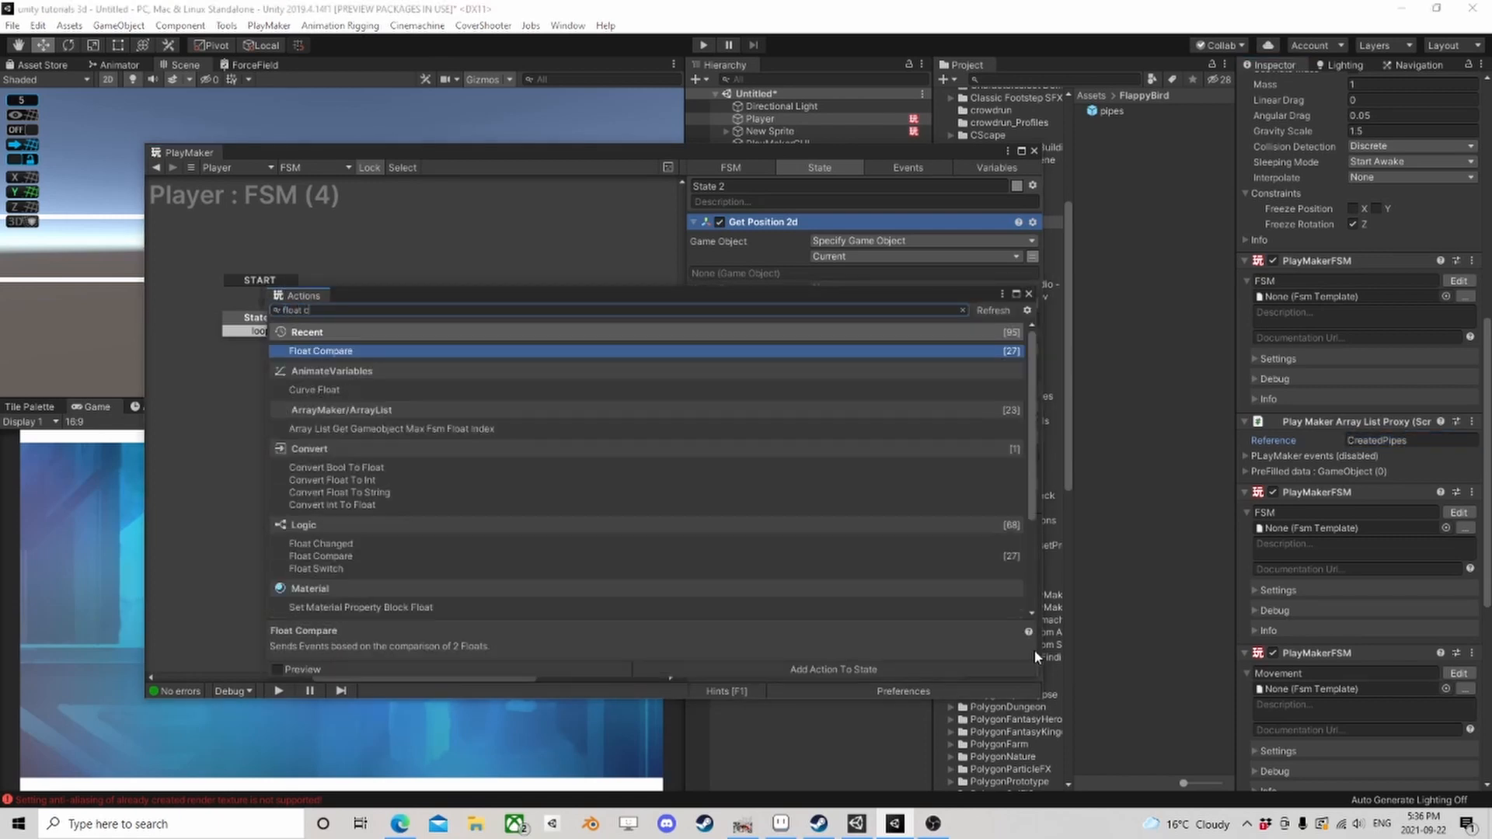
type("ompa")
key("Return")
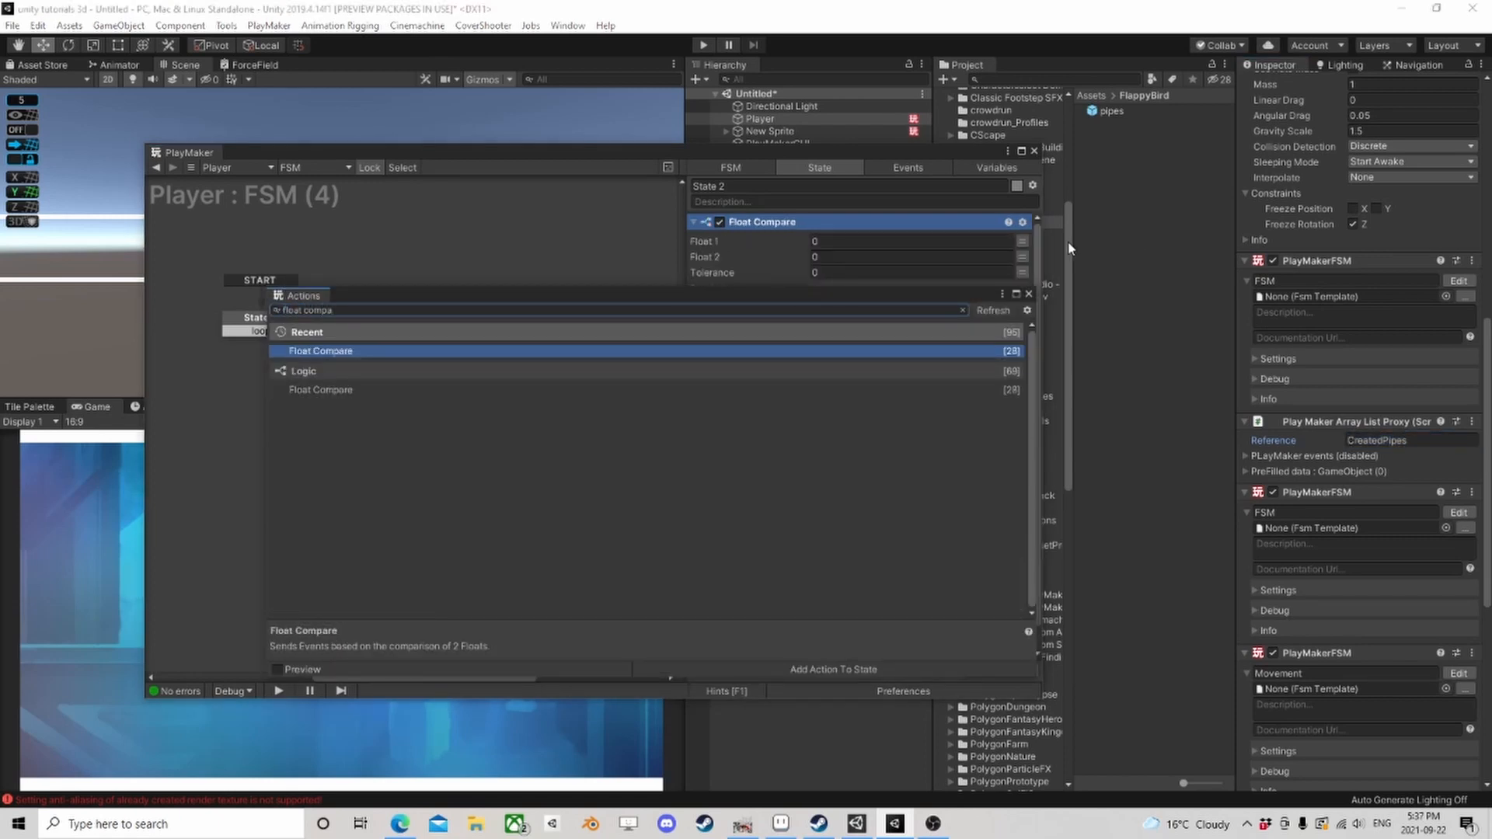
left_click(1027, 293)
left_click_drag(777, 227, 810, 649)
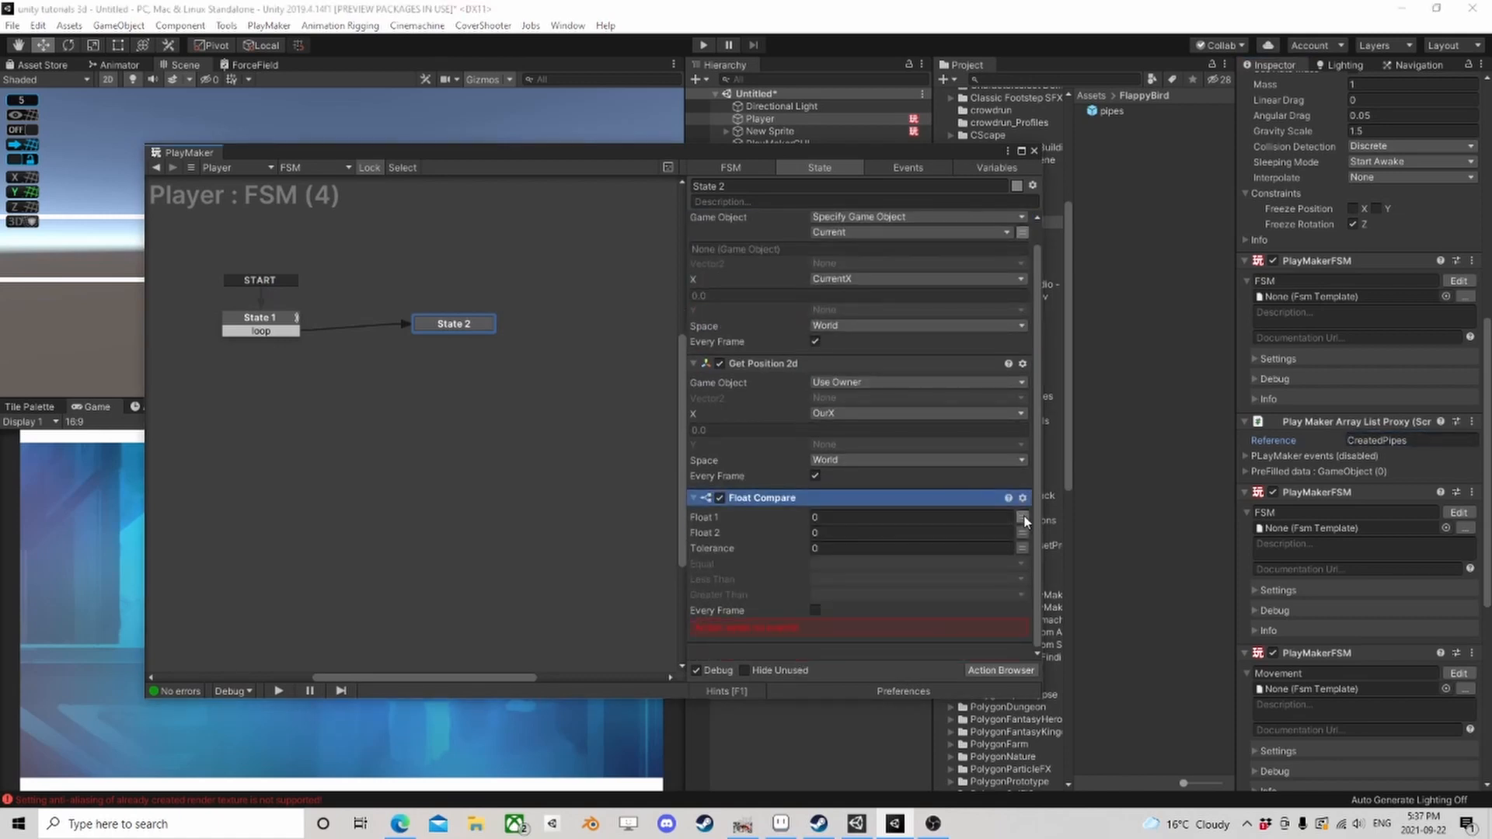
Step: Set the Float Compare action to compare OurX as Float 1 with CurrentX as Float 2
left_click(1022, 516)
left_click(876, 569)
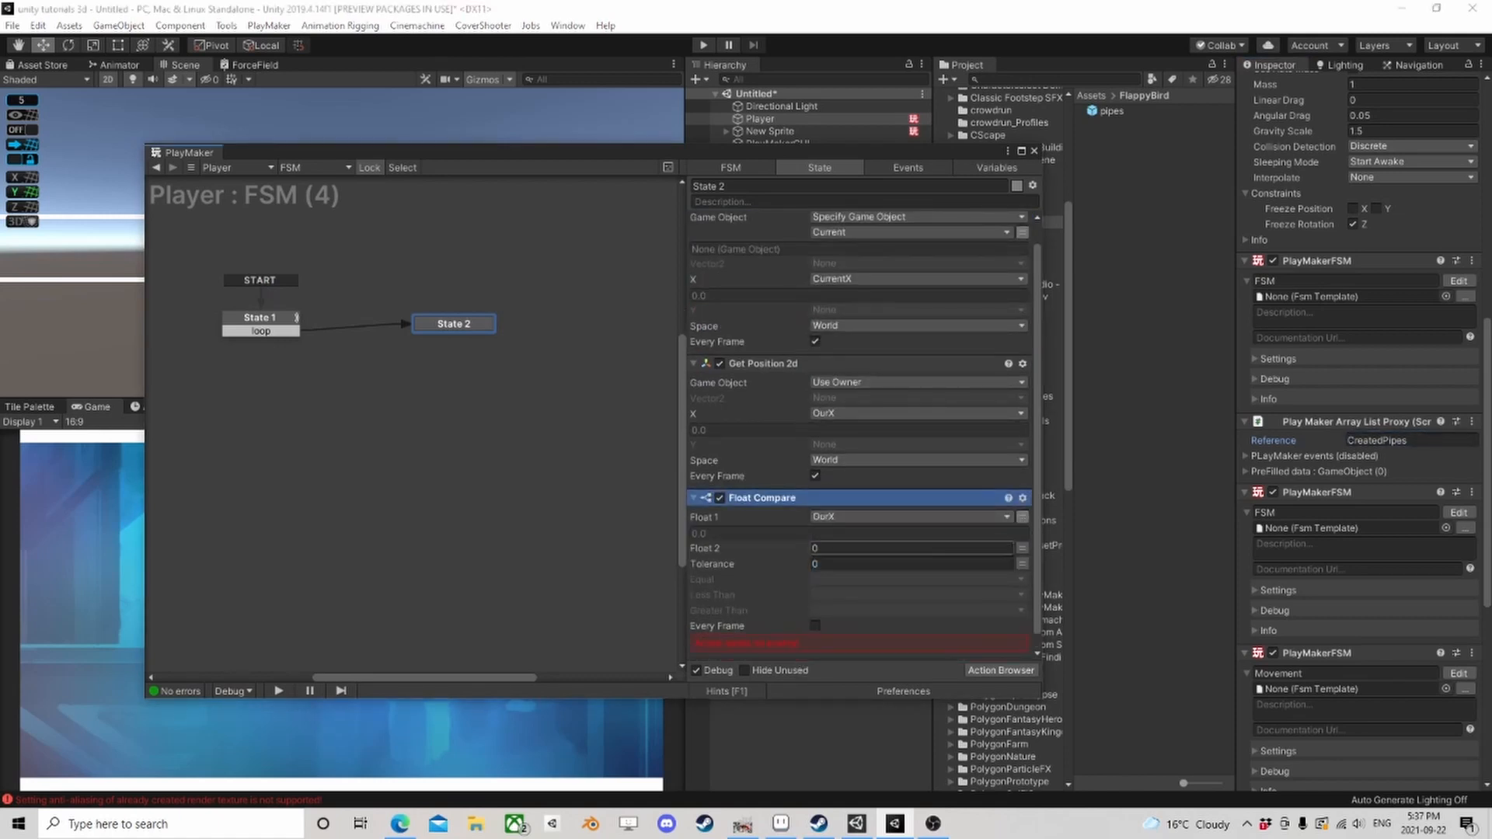
left_click(1022, 548)
left_click(871, 547)
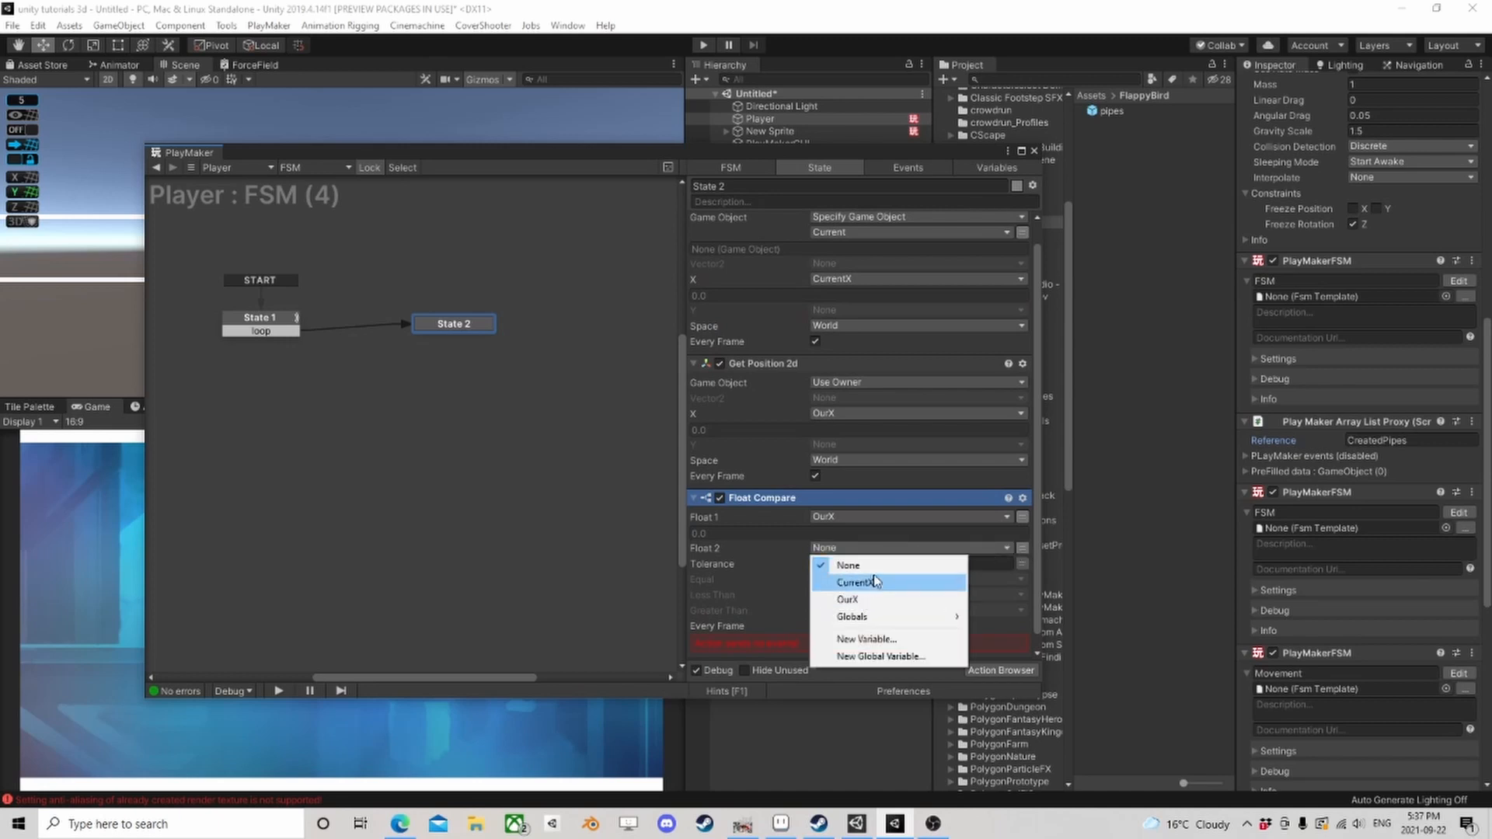
left_click(868, 587)
Step: Have Float Compare send a new event named score when greater than, and make it run every frame
scroll(832, 579, "down", 1)
left_click(834, 595)
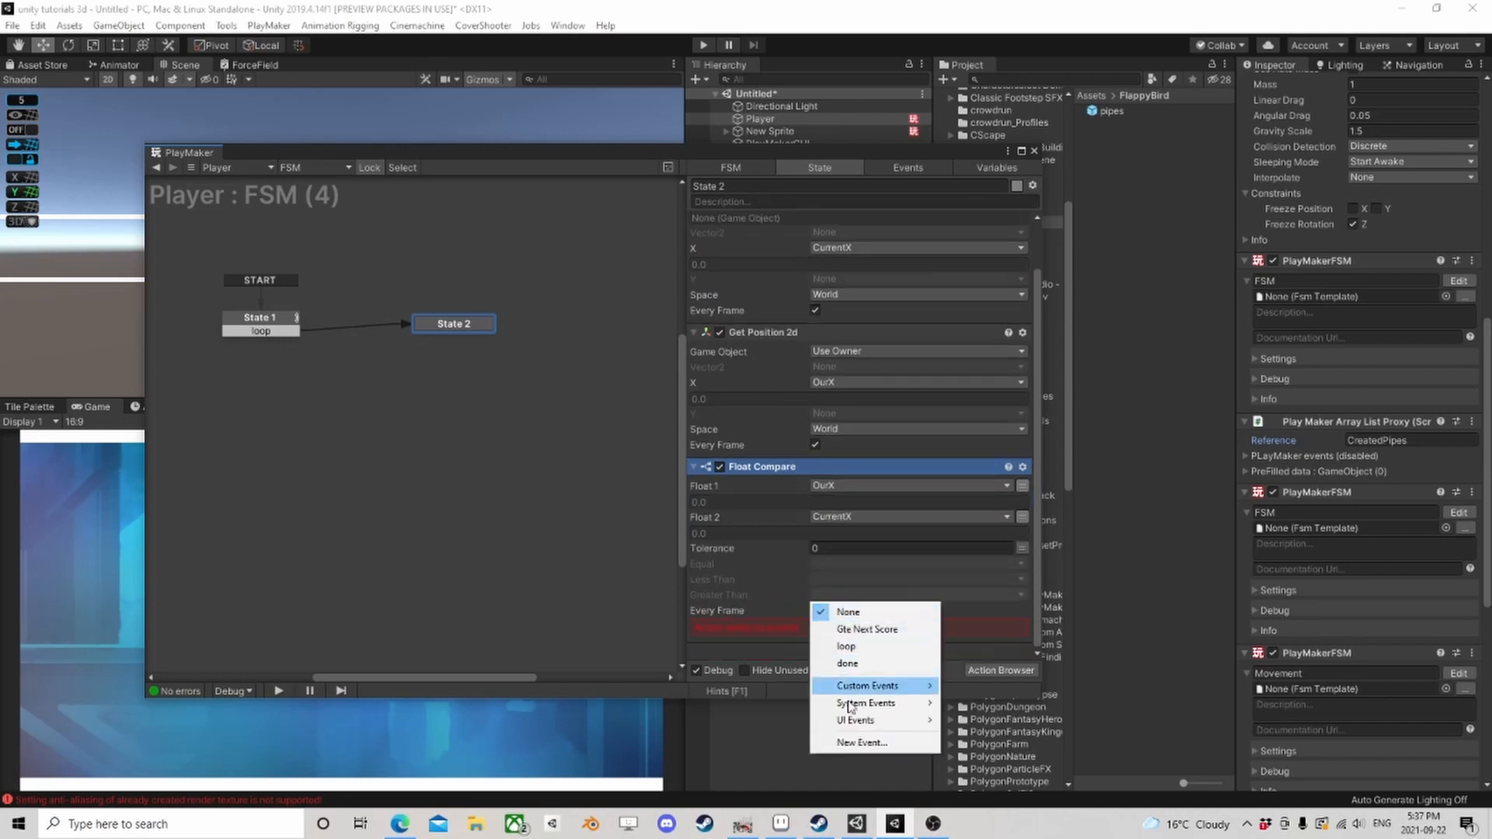
left_click(851, 744)
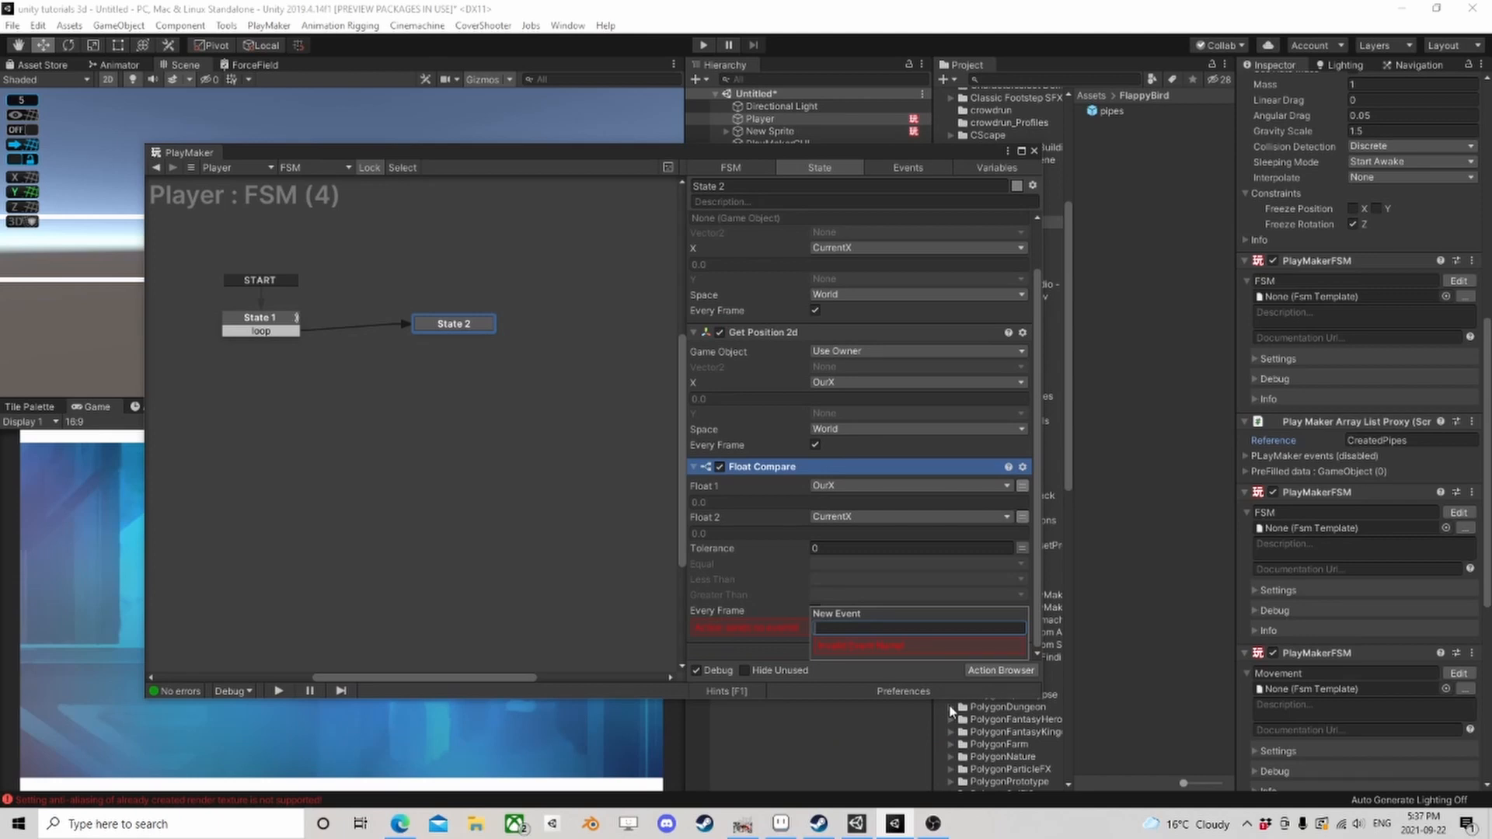
type("score")
key("Return")
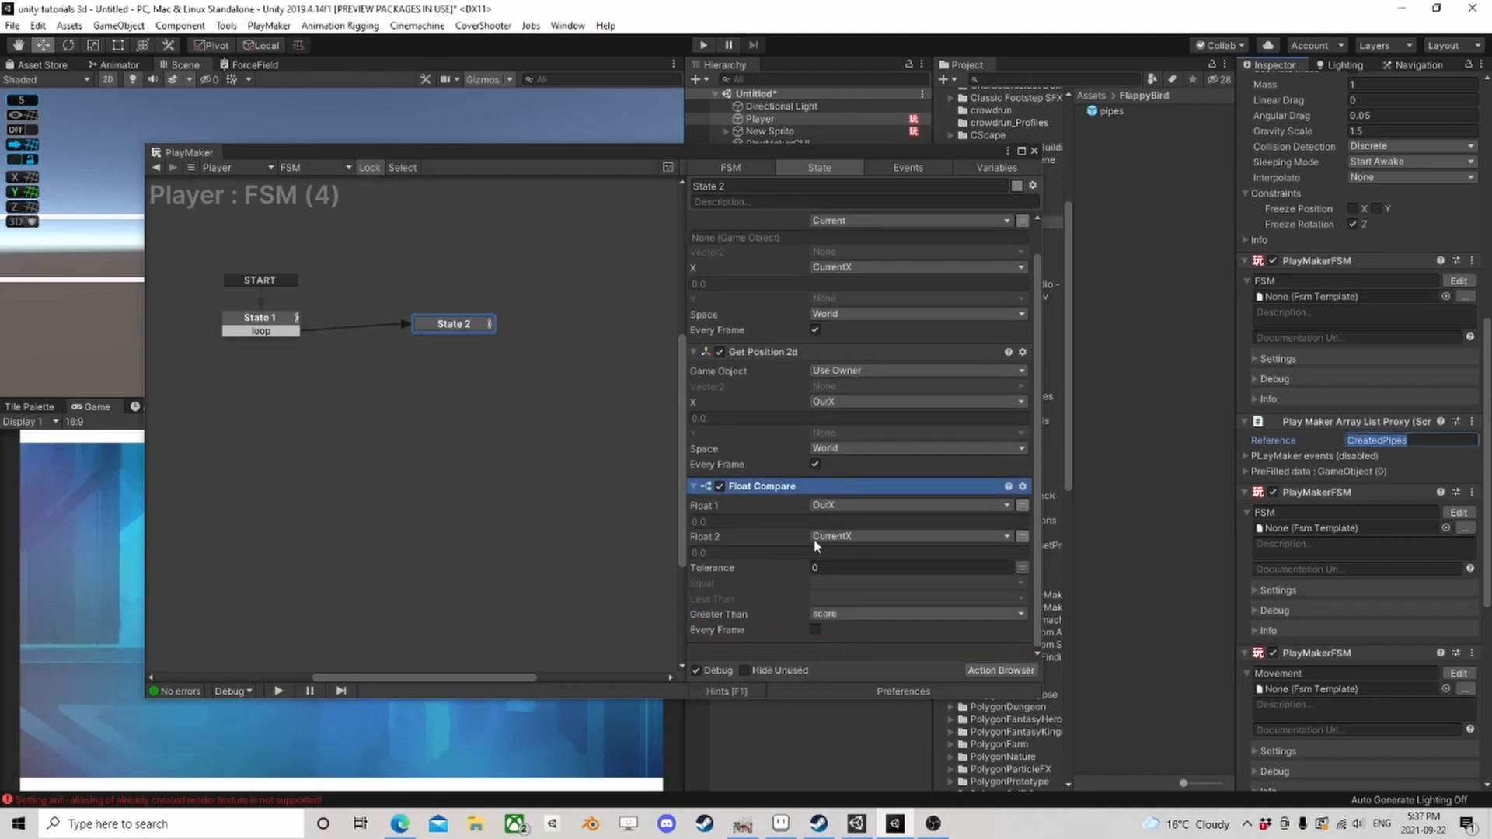
left_click(815, 629)
Step: Add a score transition from State 2 to a new State 3, with State 3's FINISHED transition returning to State 1
right_click(441, 329)
mouse_move(521, 338)
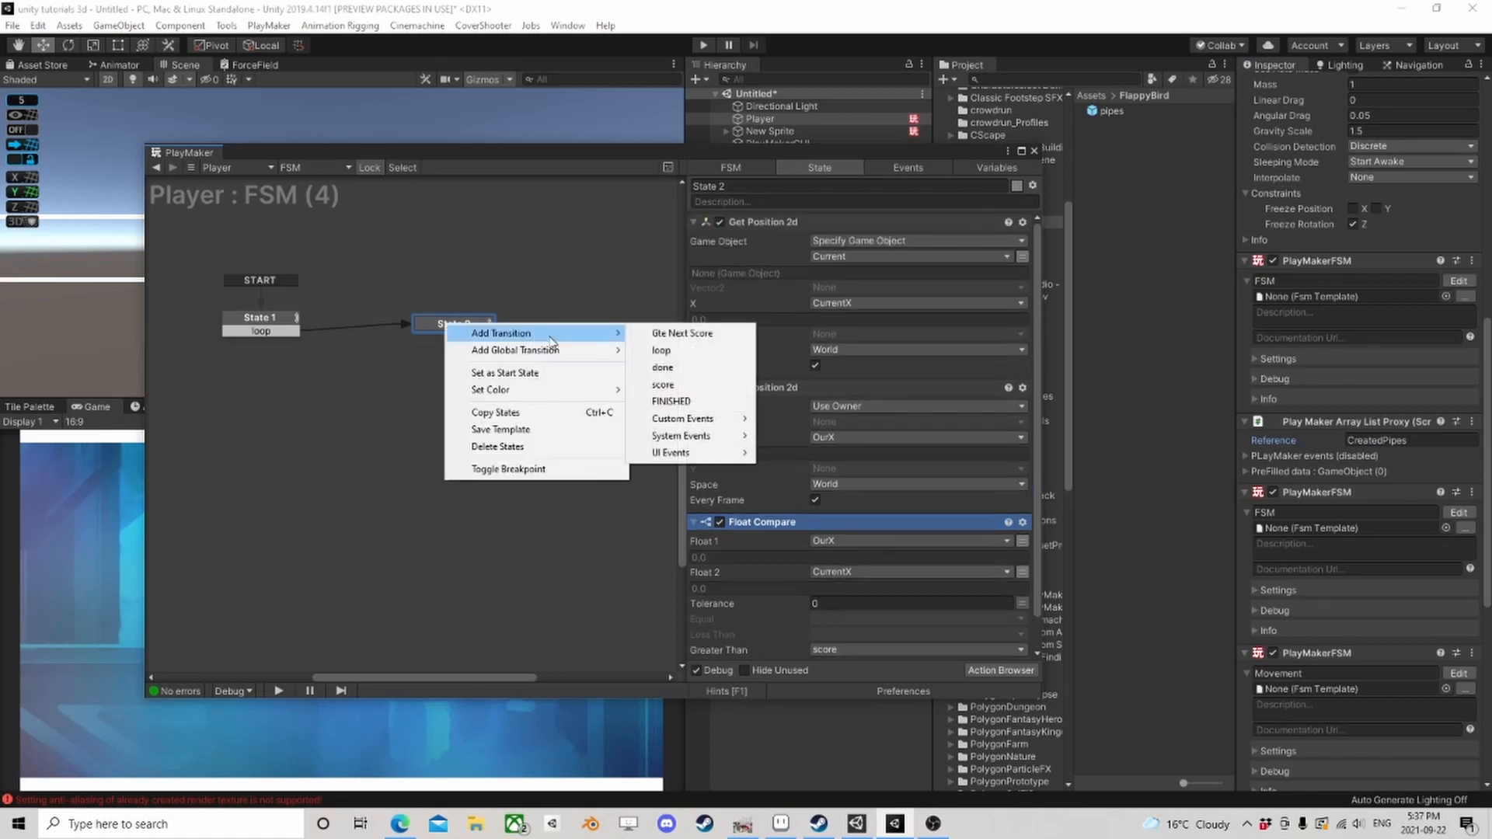
left_click(668, 384)
left_click_drag(457, 339, 310, 328)
left_click(373, 432)
Step: Add a done transition to State 1 and link it to a new State 4 below it
left_click(256, 324)
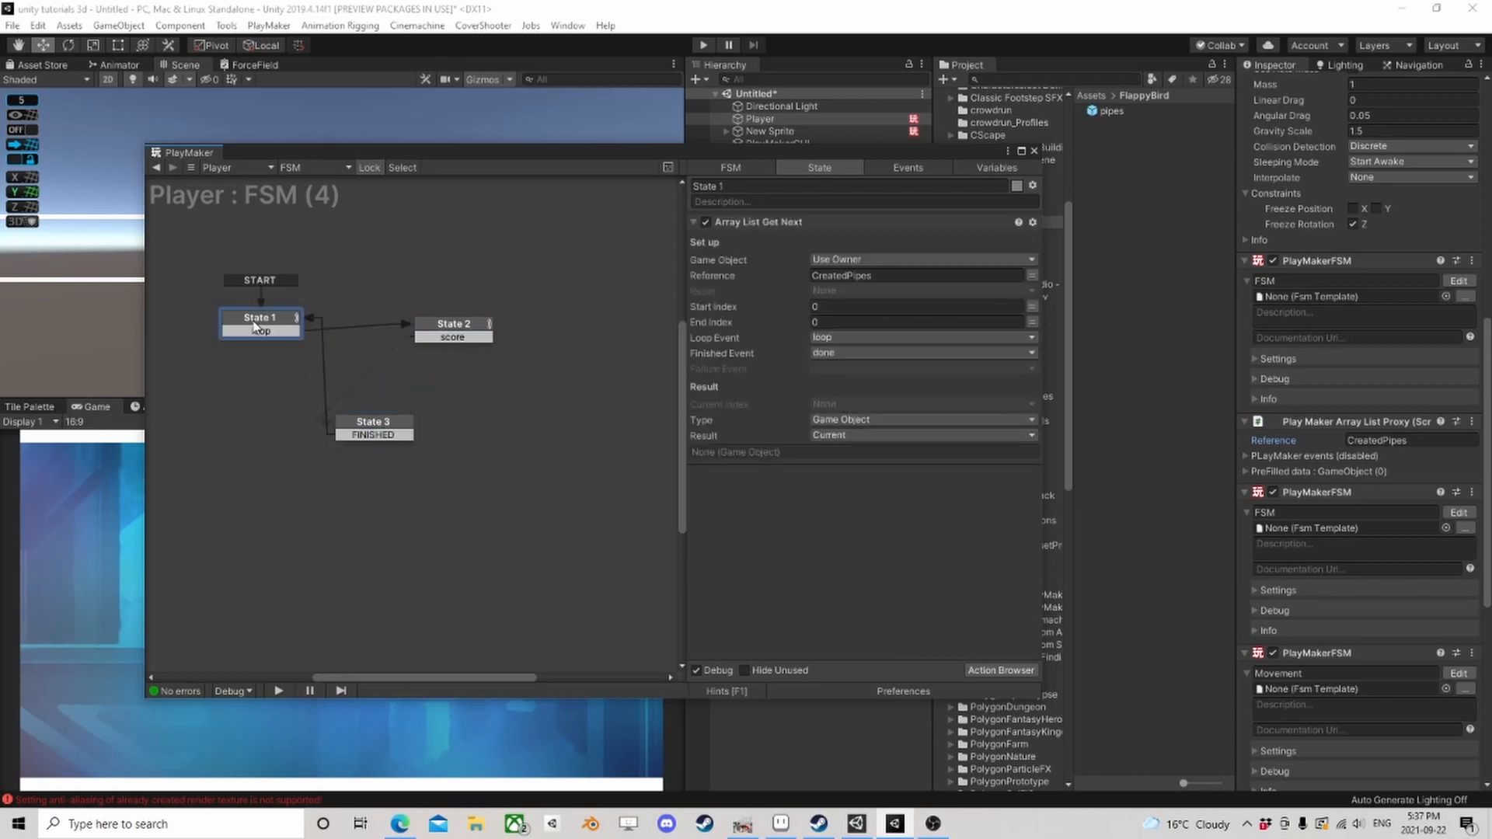
right_click(258, 326)
mouse_move(340, 334)
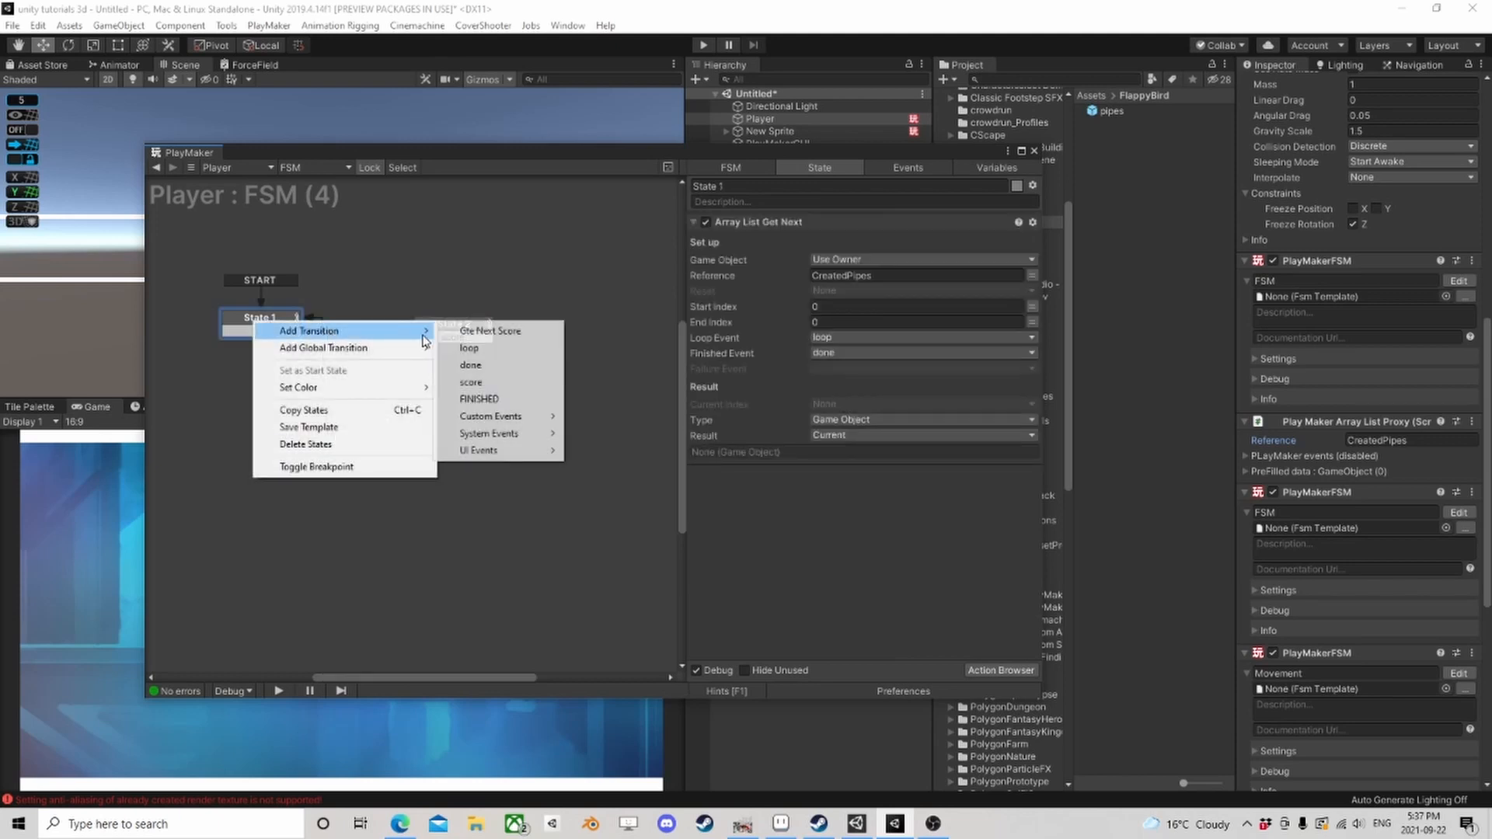
left_click(470, 365)
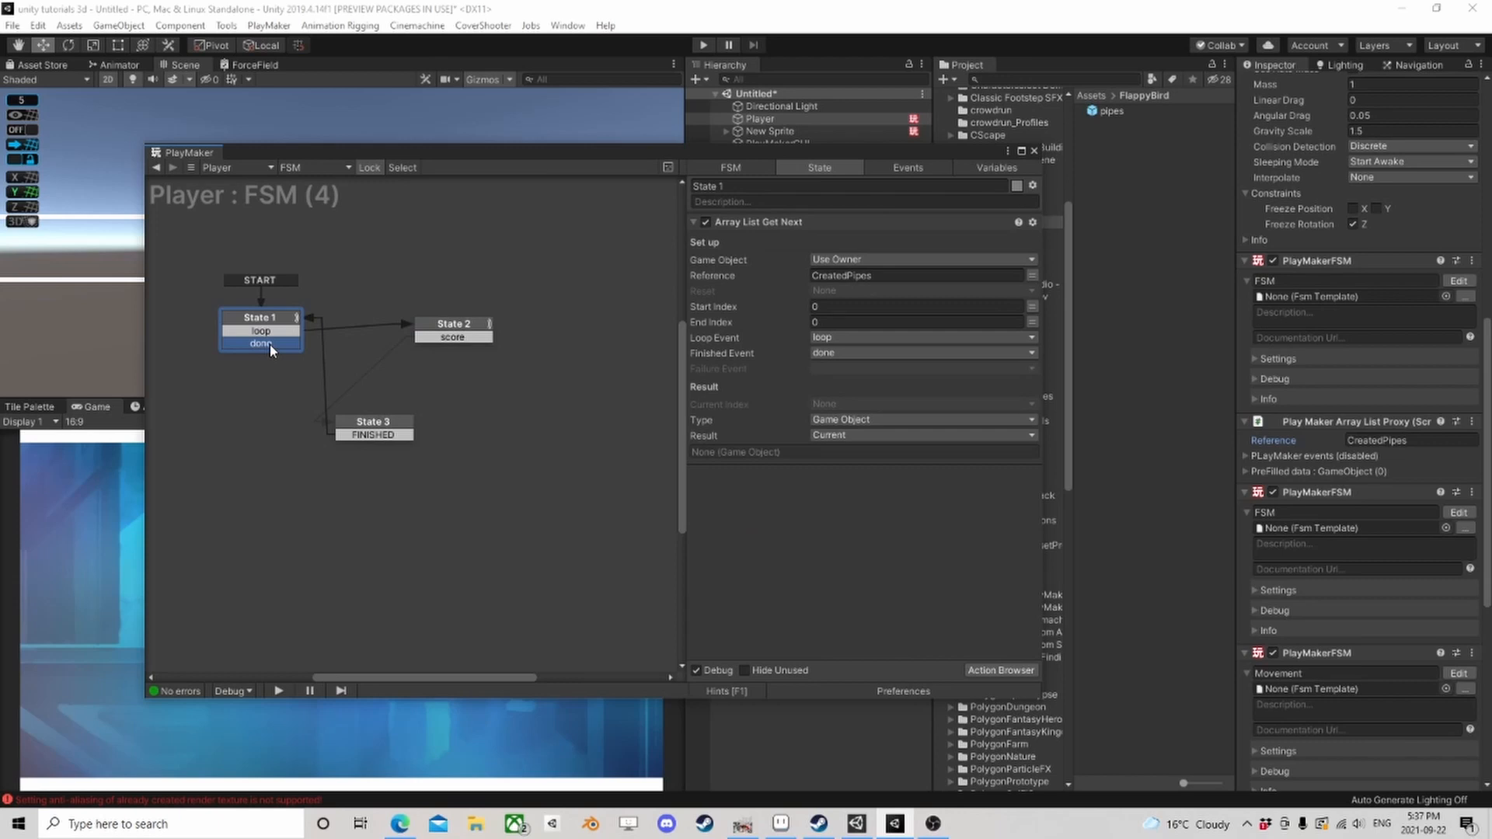
left_click_drag(304, 349, 247, 402)
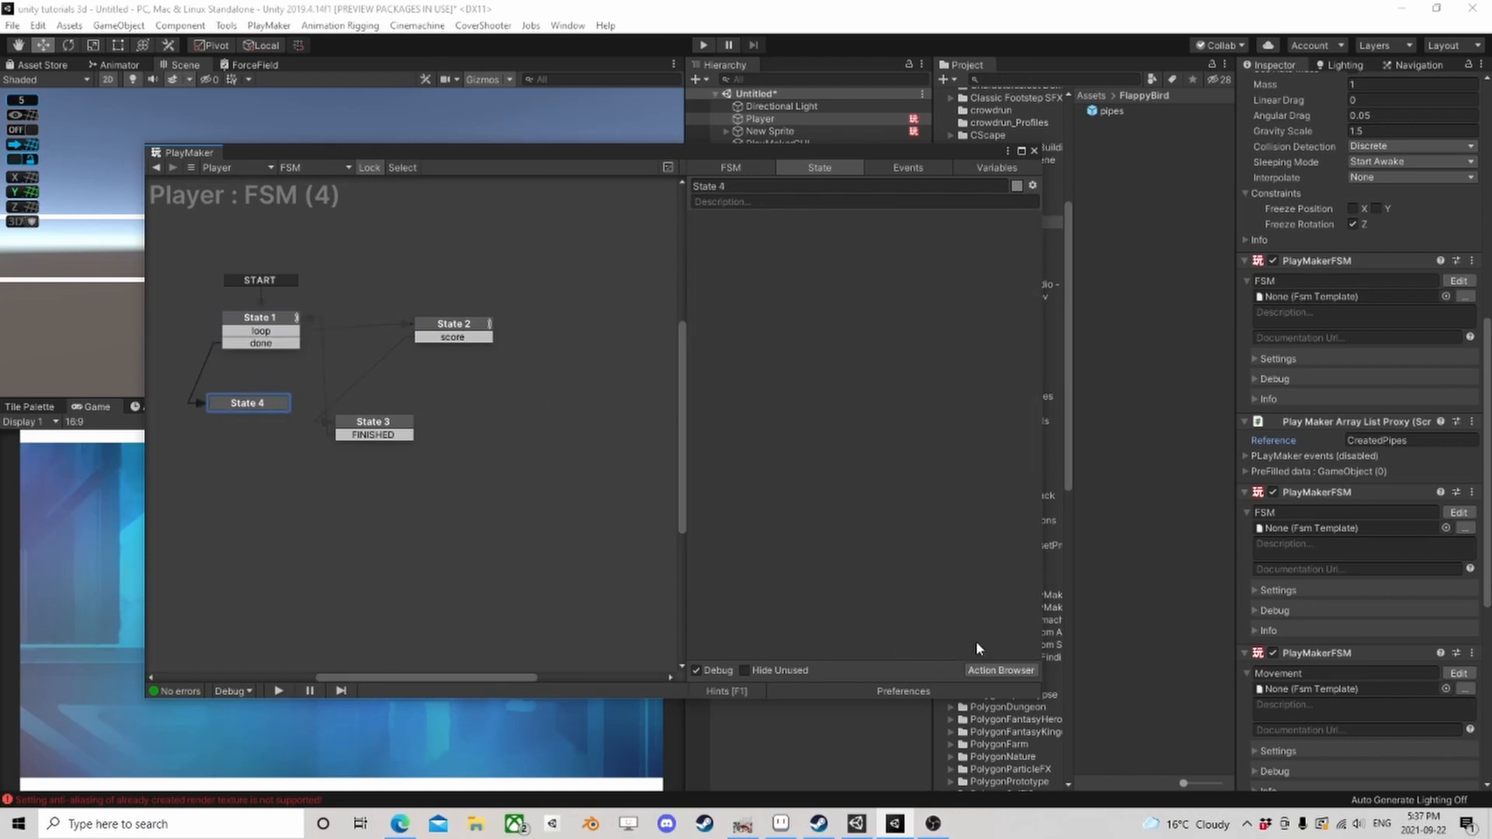
Step: Add a Next Frame Event action to State 4 that sends FINISHED
left_click(991, 668)
type("next")
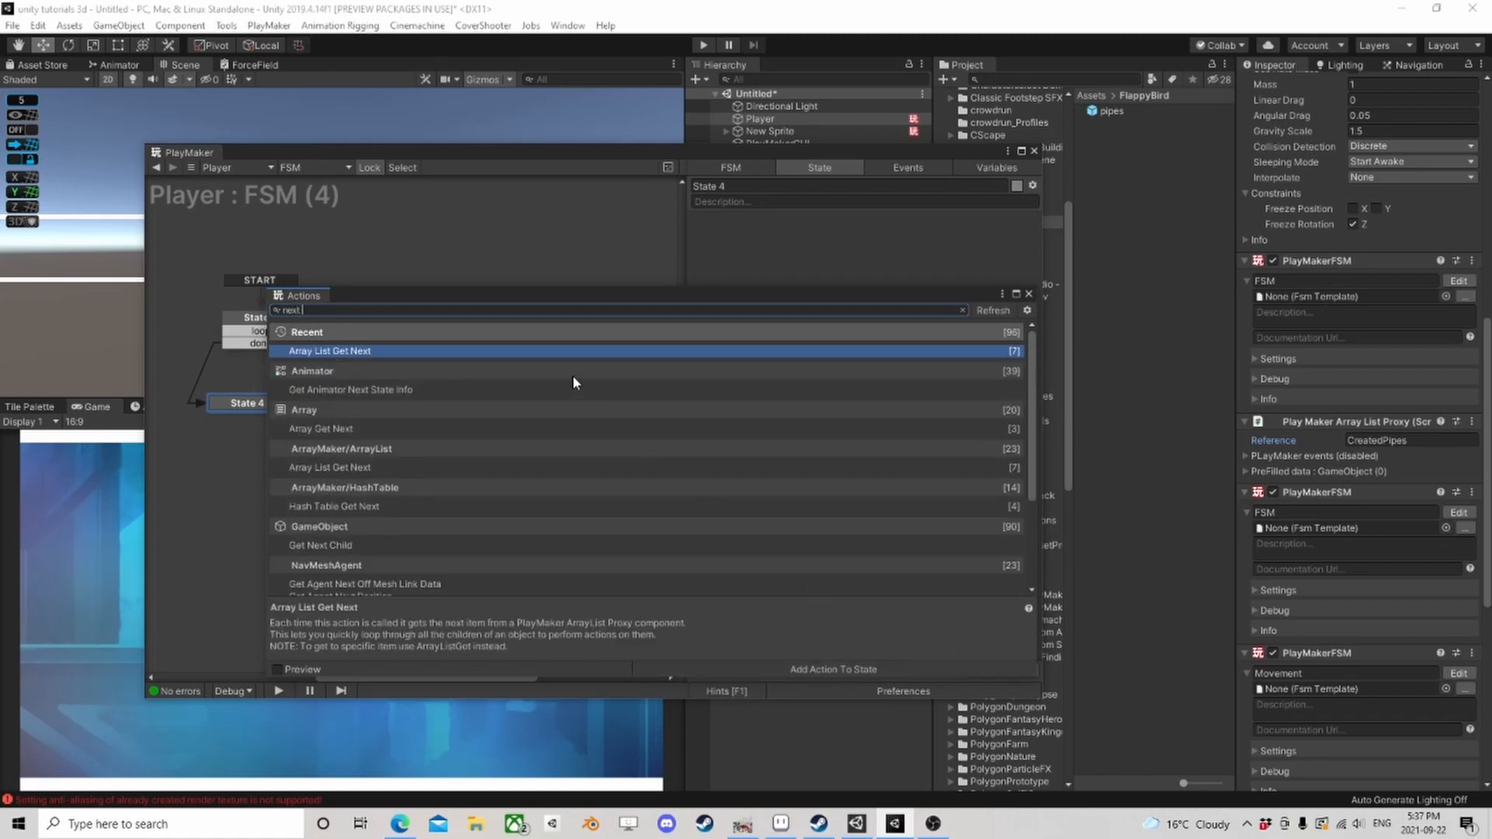
type(" fra")
double_click(348, 363)
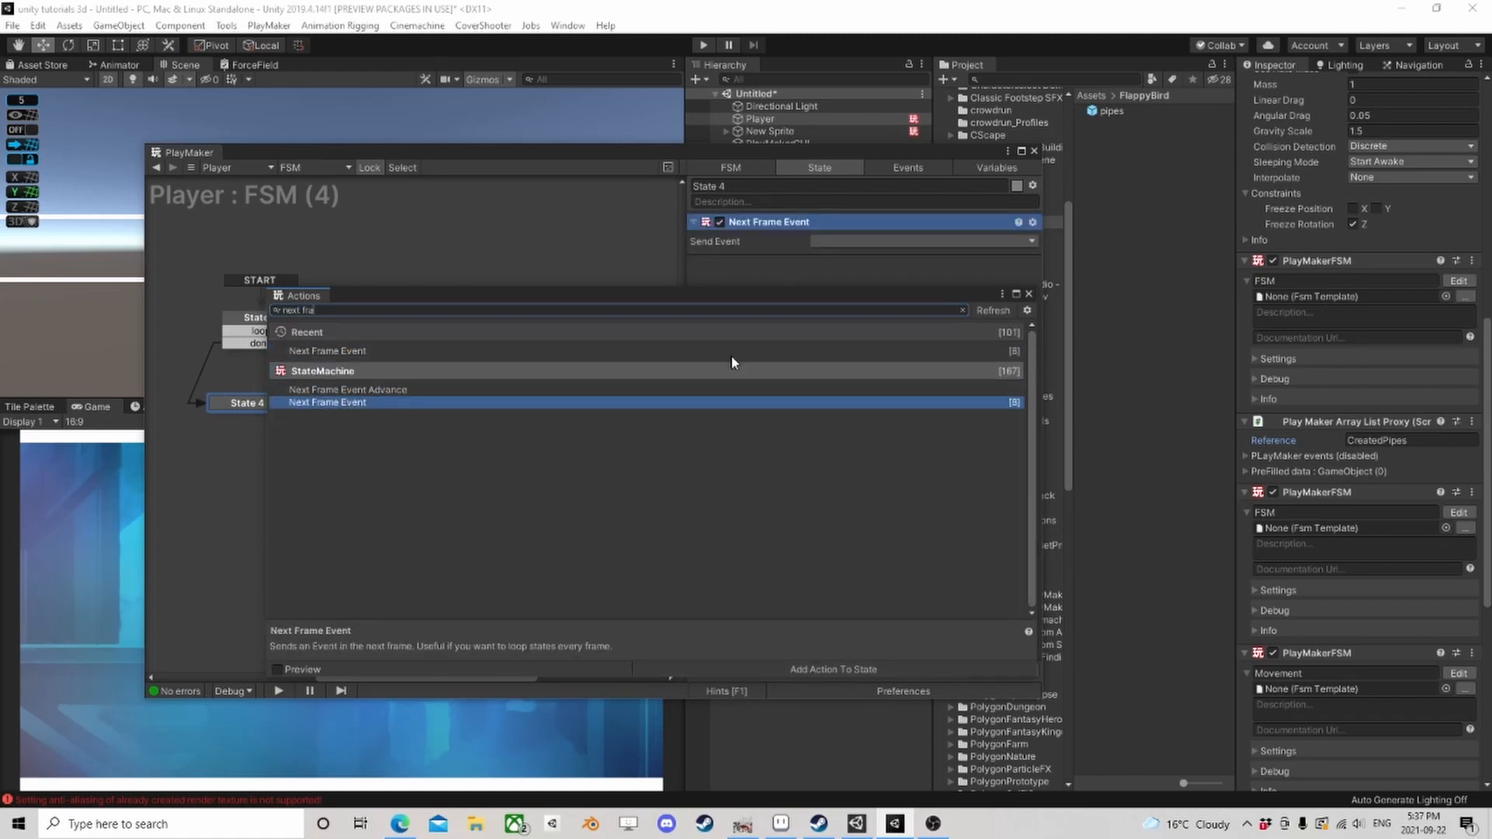
left_click(1028, 294)
left_click(866, 241)
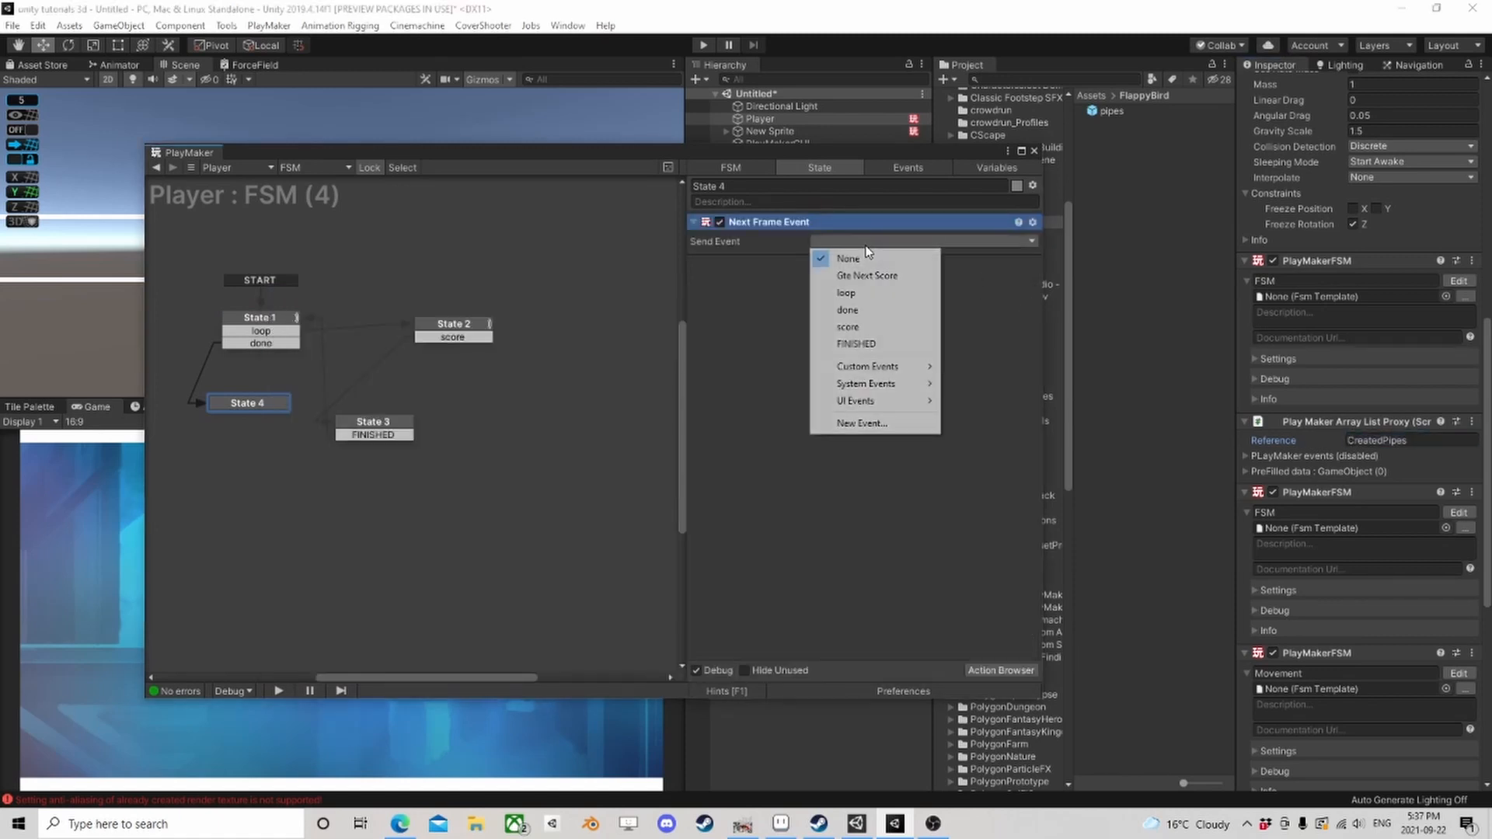
left_click(857, 343)
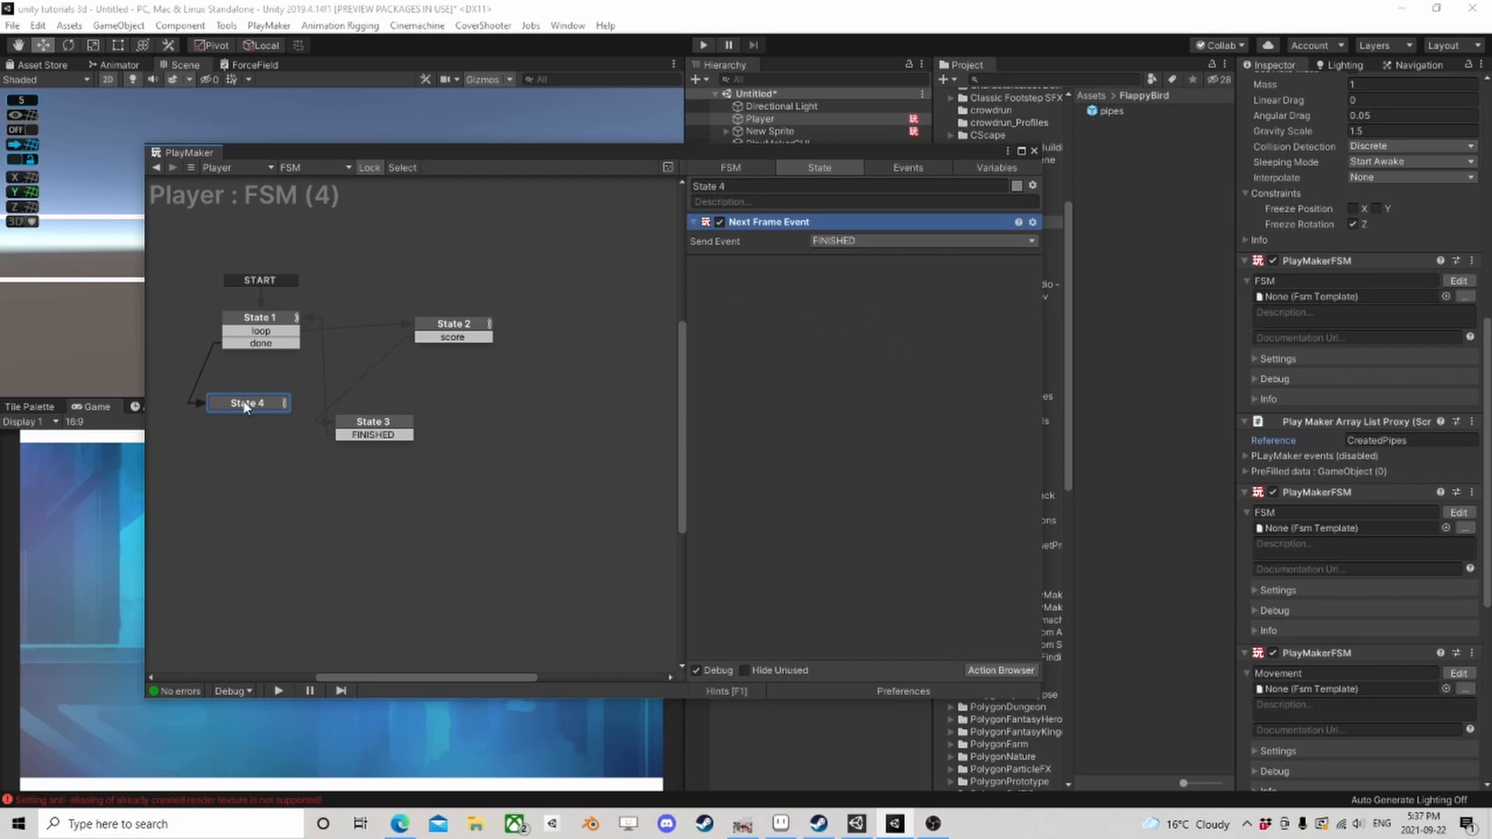
Step: Link a FINISHED transition from State 4 back to State 1 and move State 4 directly below State 1
left_click_drag(245, 407, 254, 389)
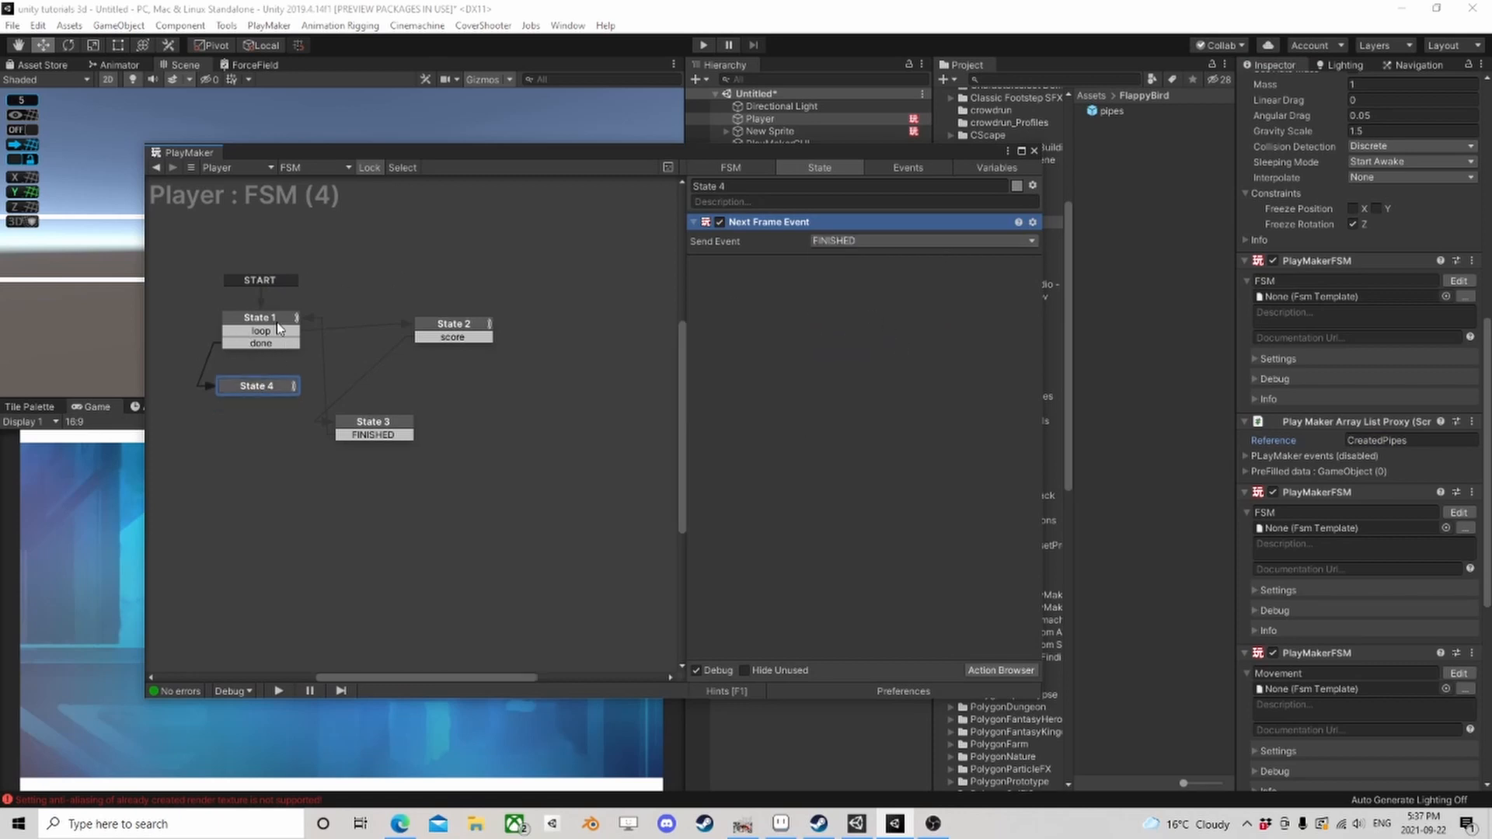
left_click(449, 335)
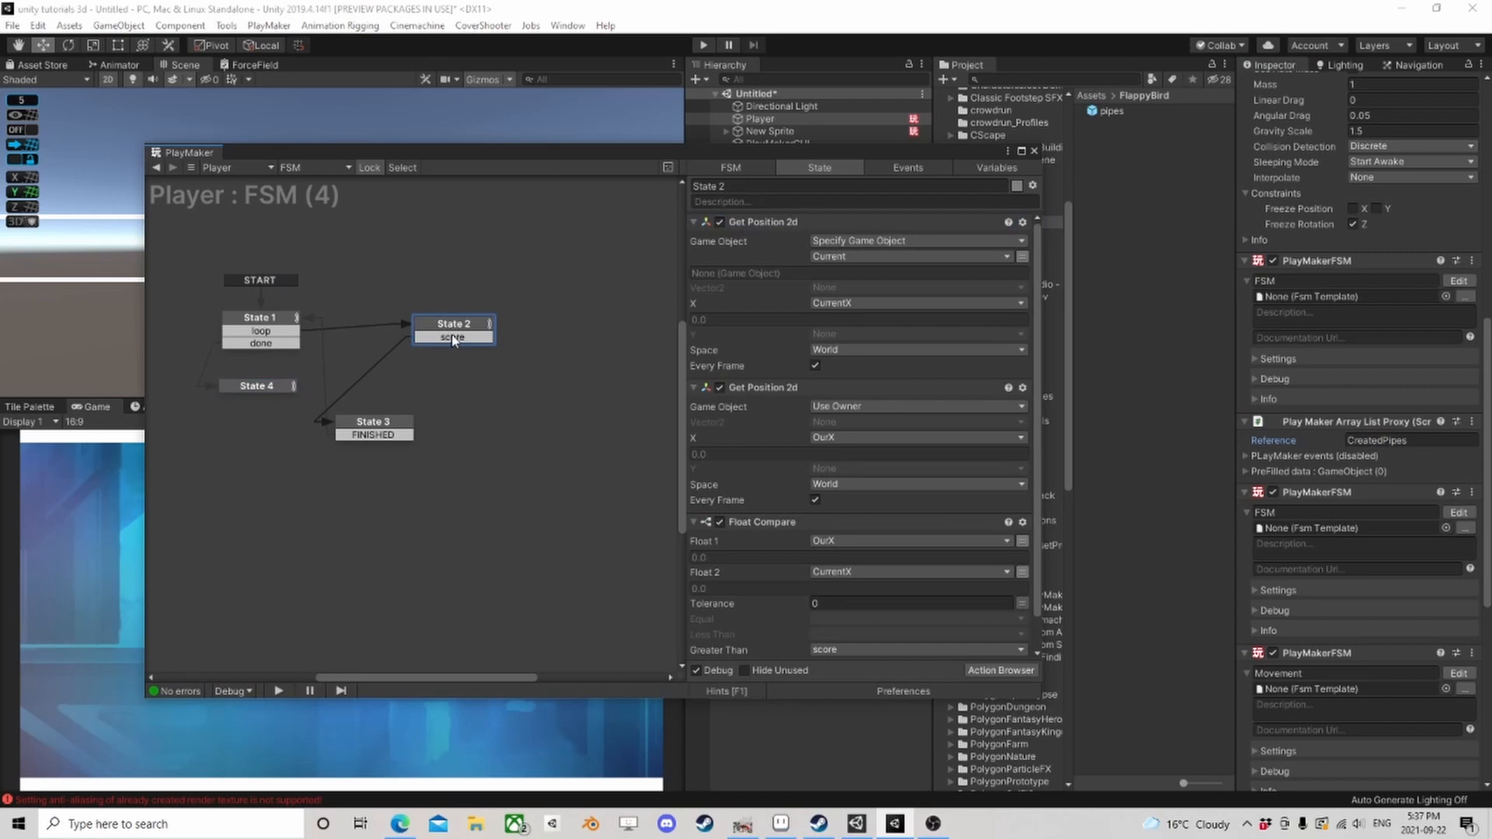
scroll(898, 401, "down", 2)
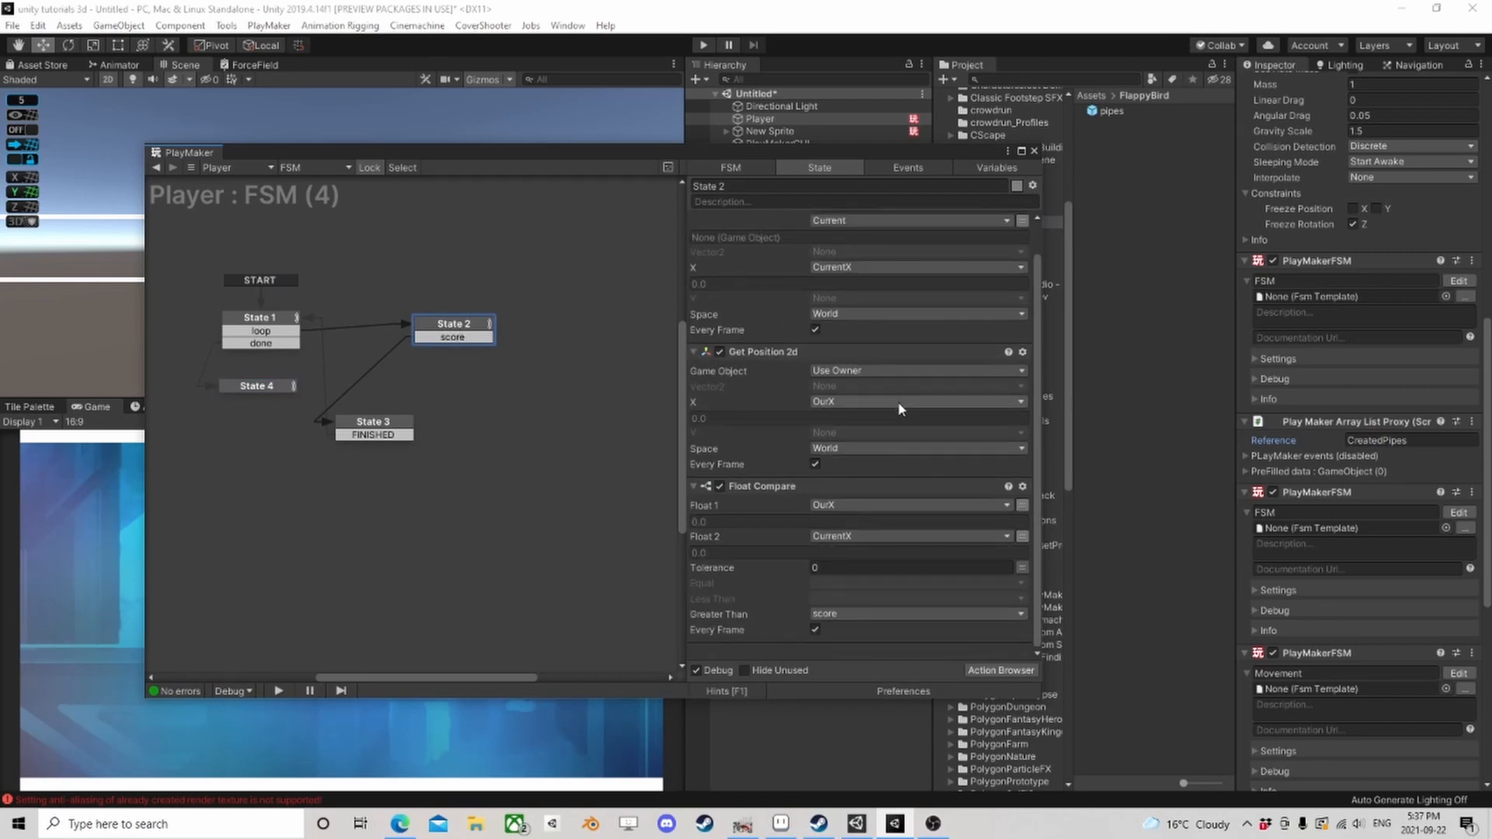
left_click(268, 386)
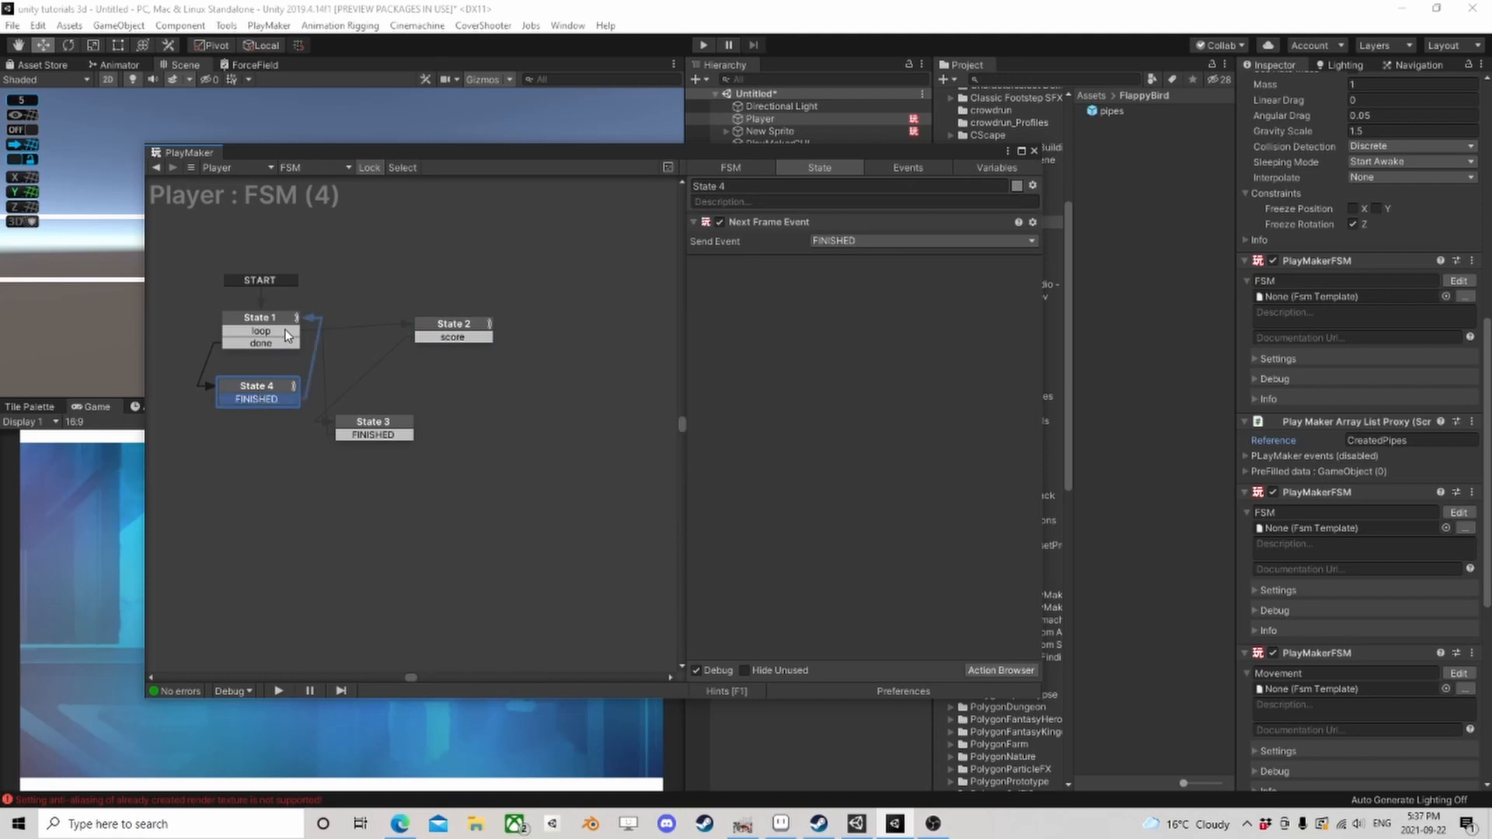
left_click_drag(258, 400, 258, 374)
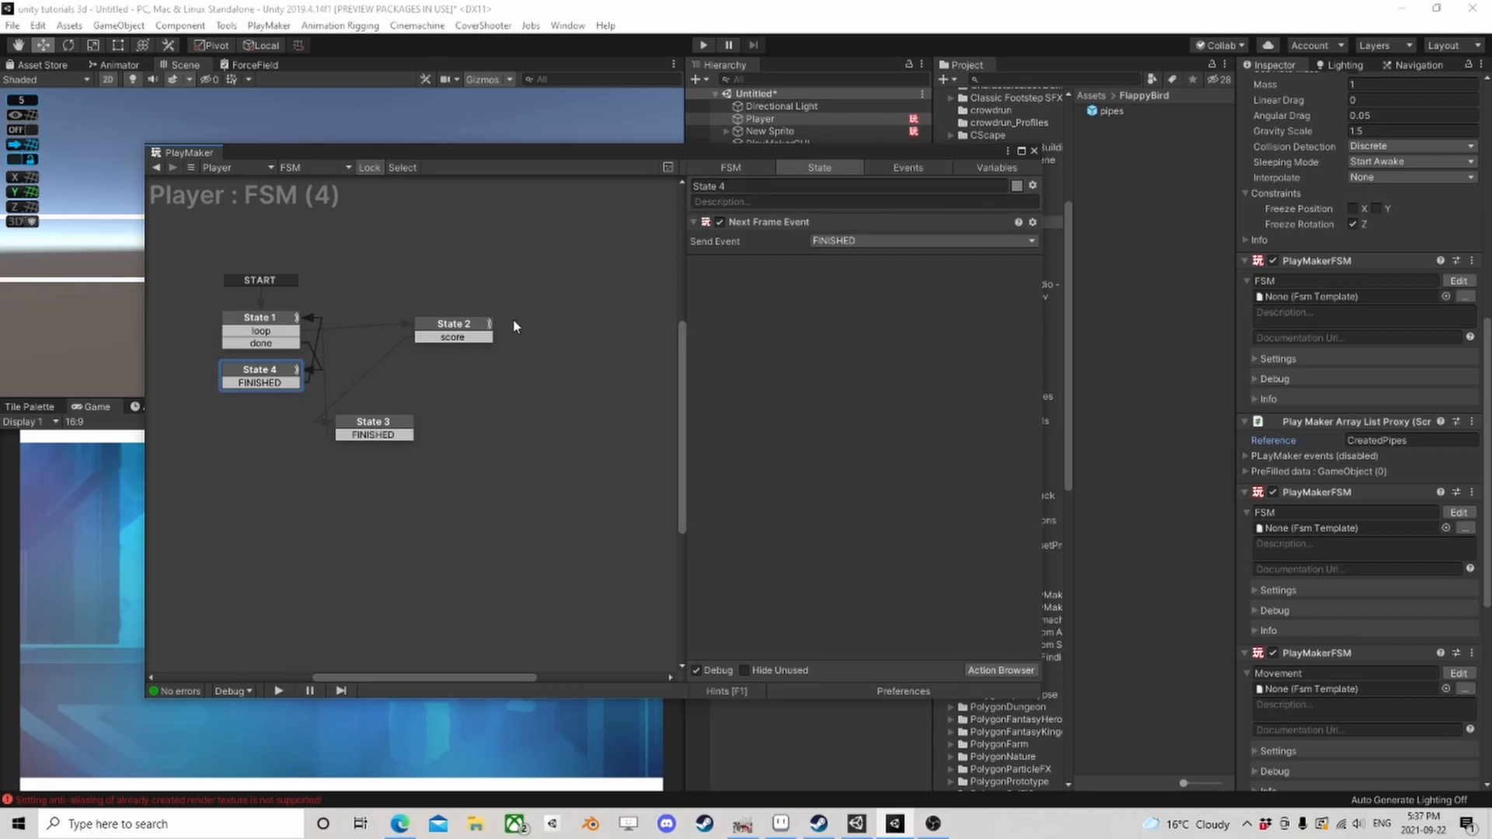
Step: Add a second Play Maker Array List Proxy component to the Player with the reference PassedPipes
scroll(1427, 577, "down", 8)
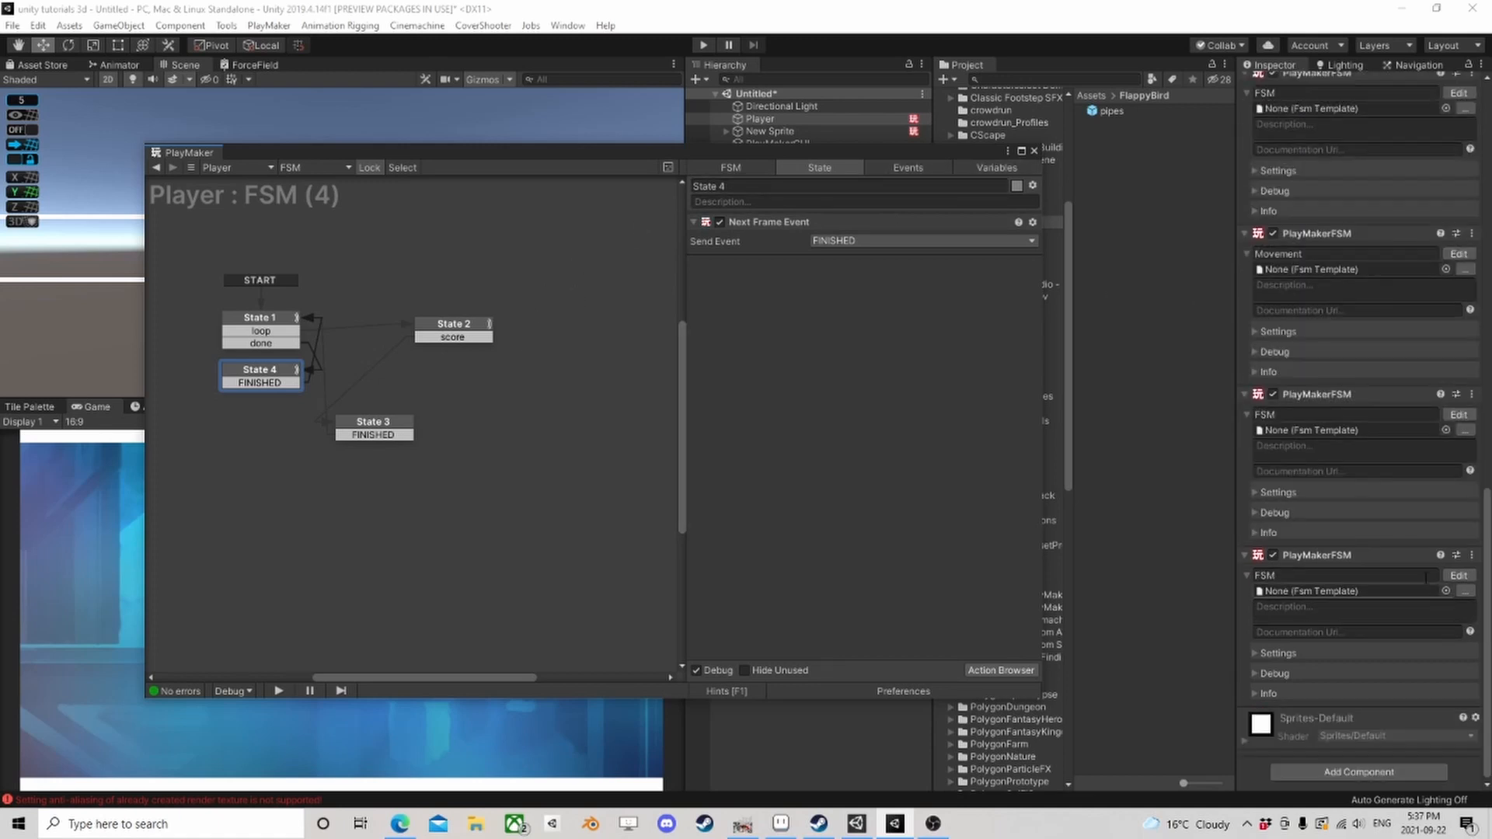
left_click(1376, 771)
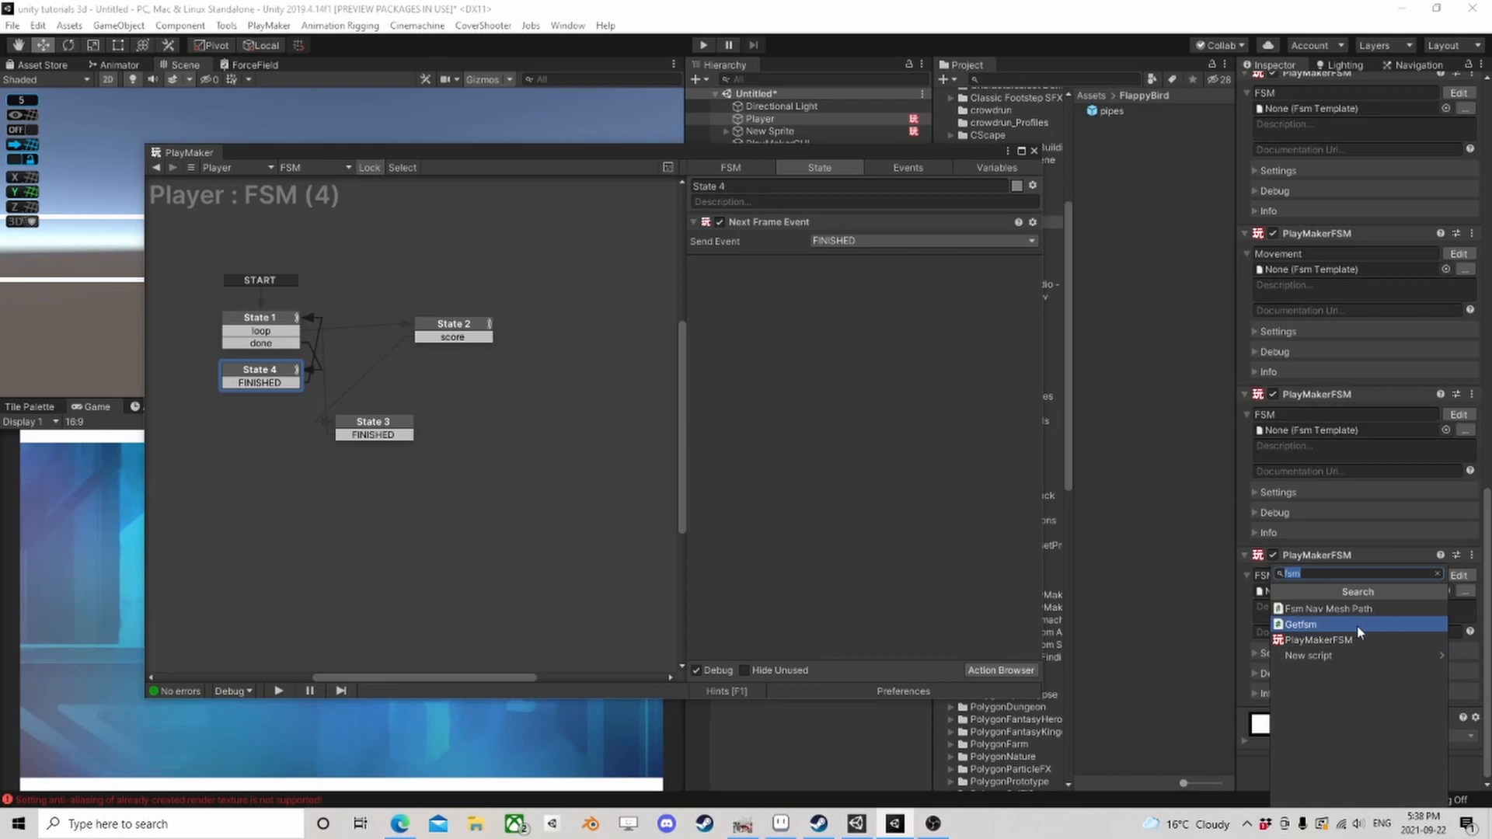
left_click(1214, 682)
left_click(1370, 772)
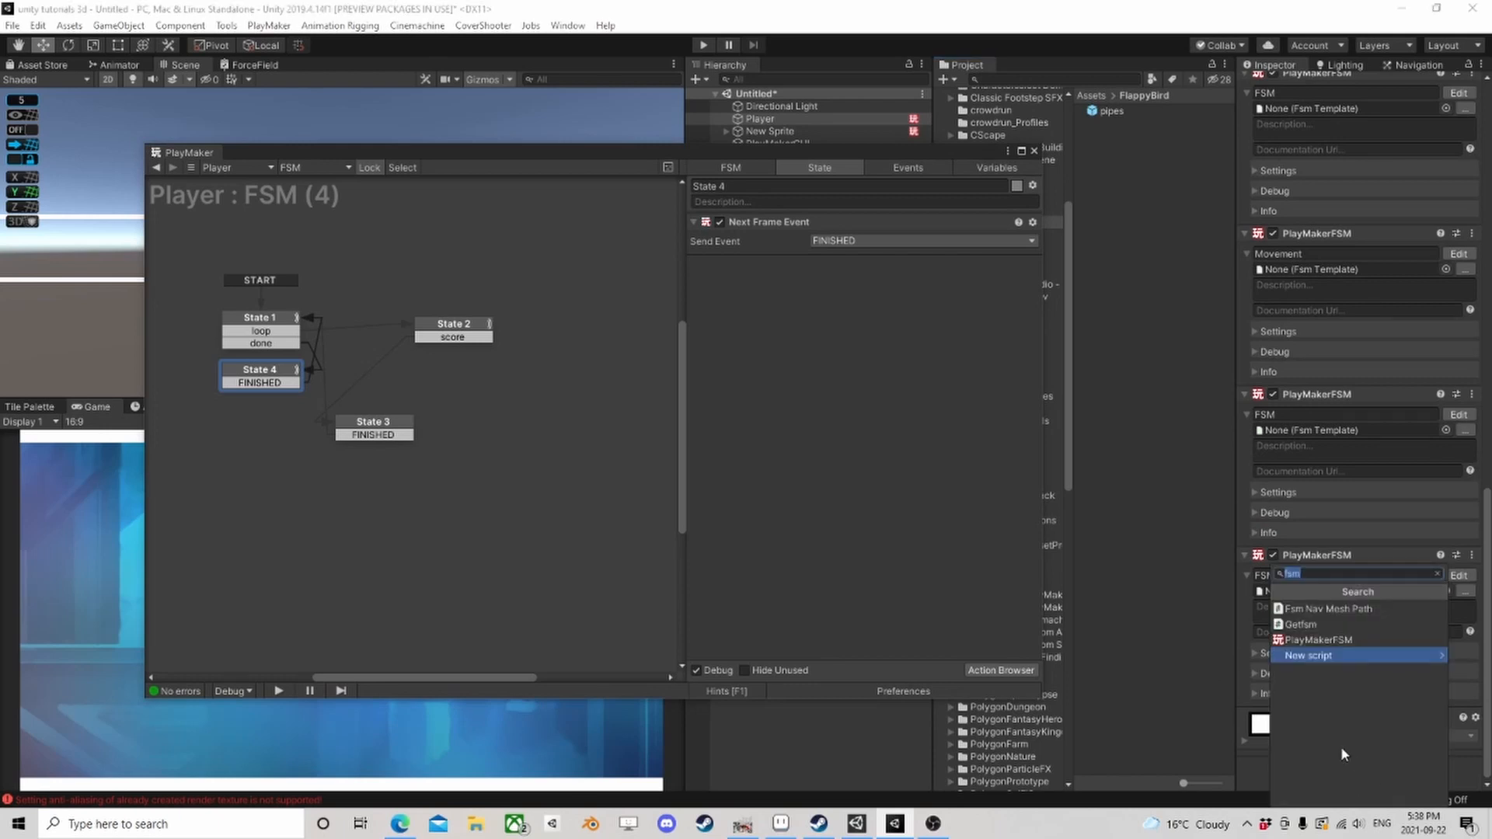
type("prox")
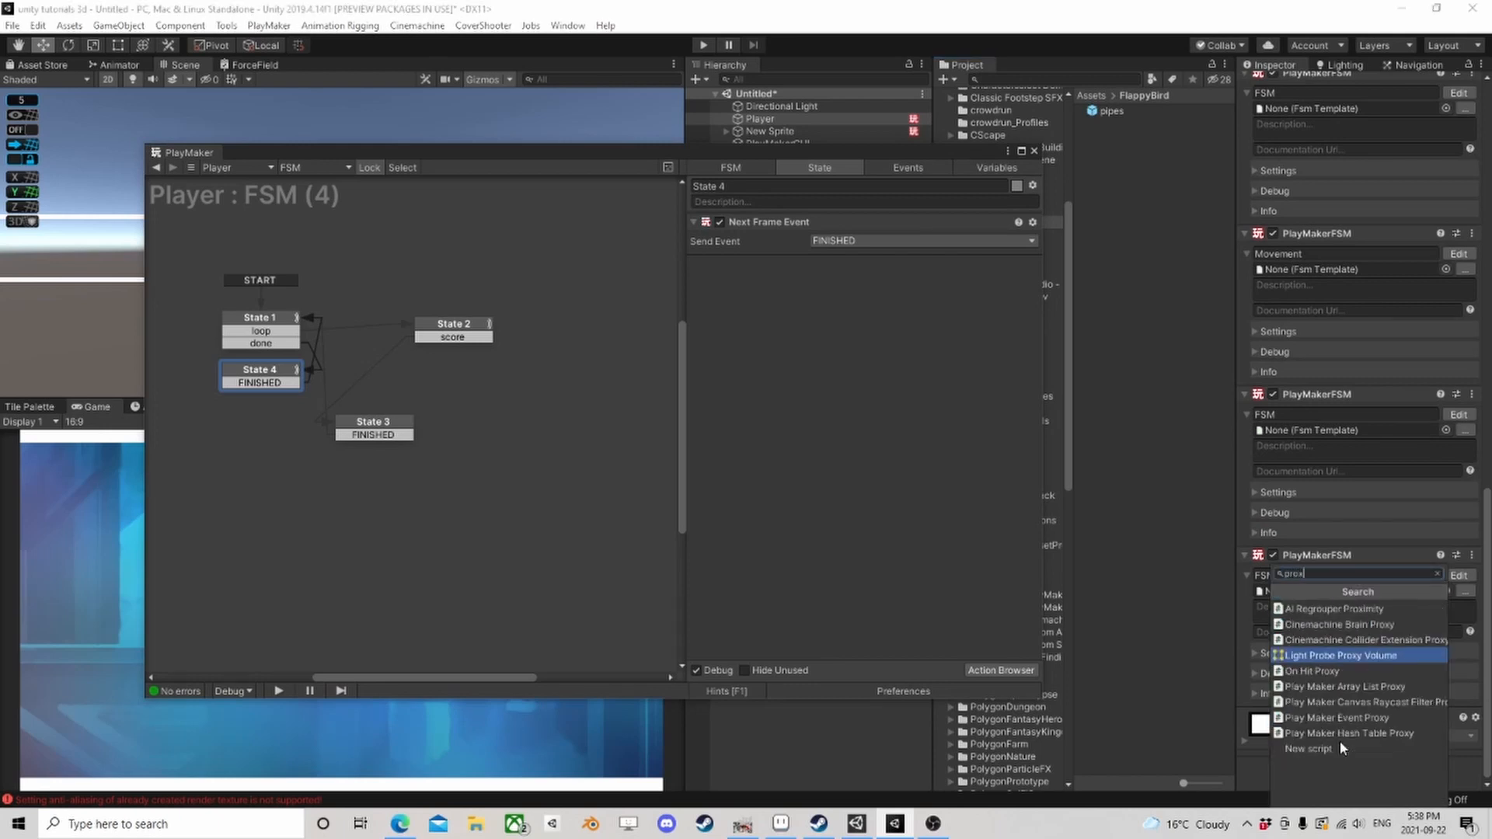
type("y")
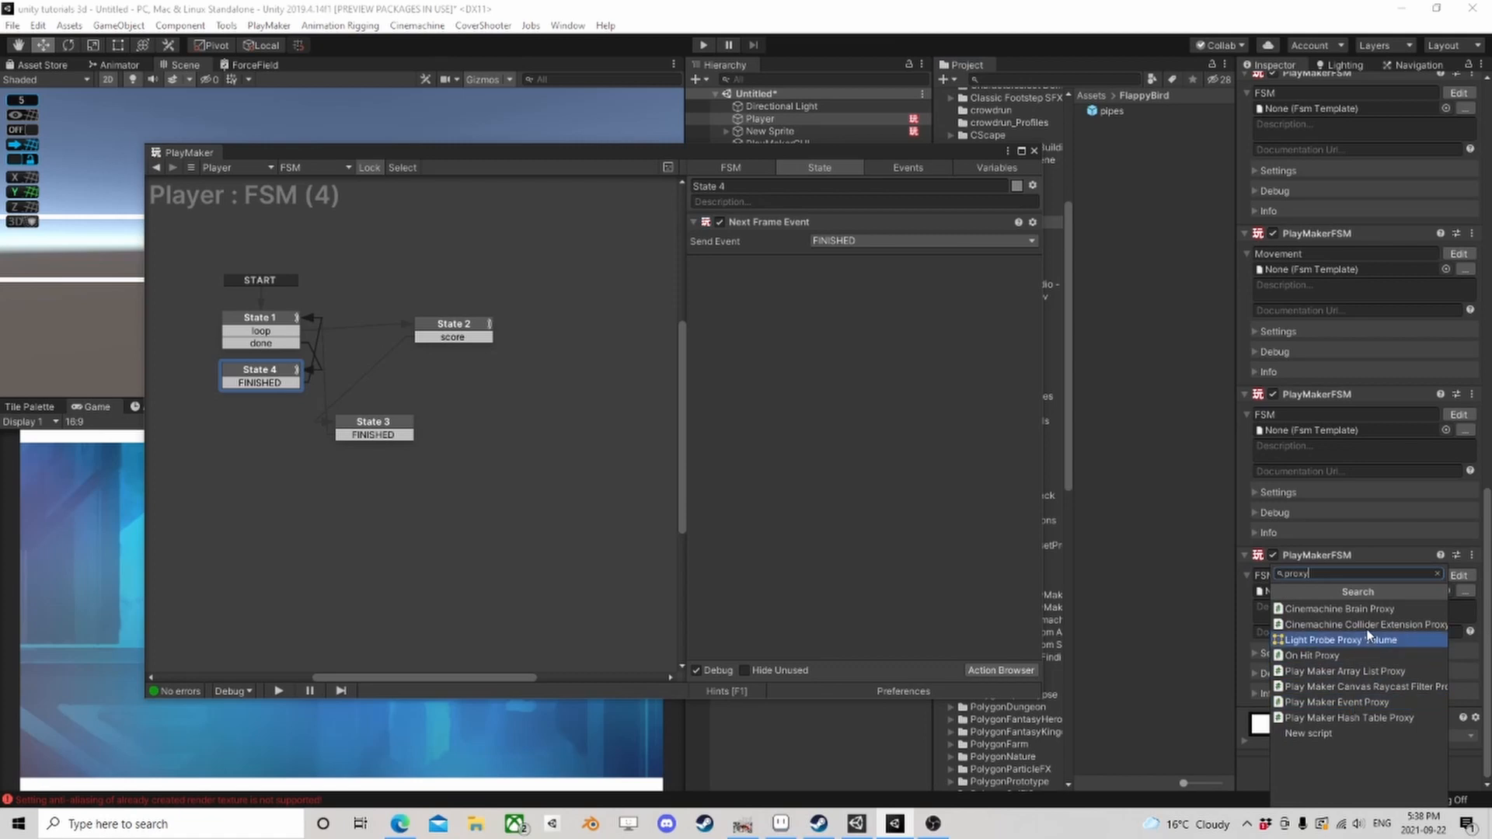
left_click(1375, 671)
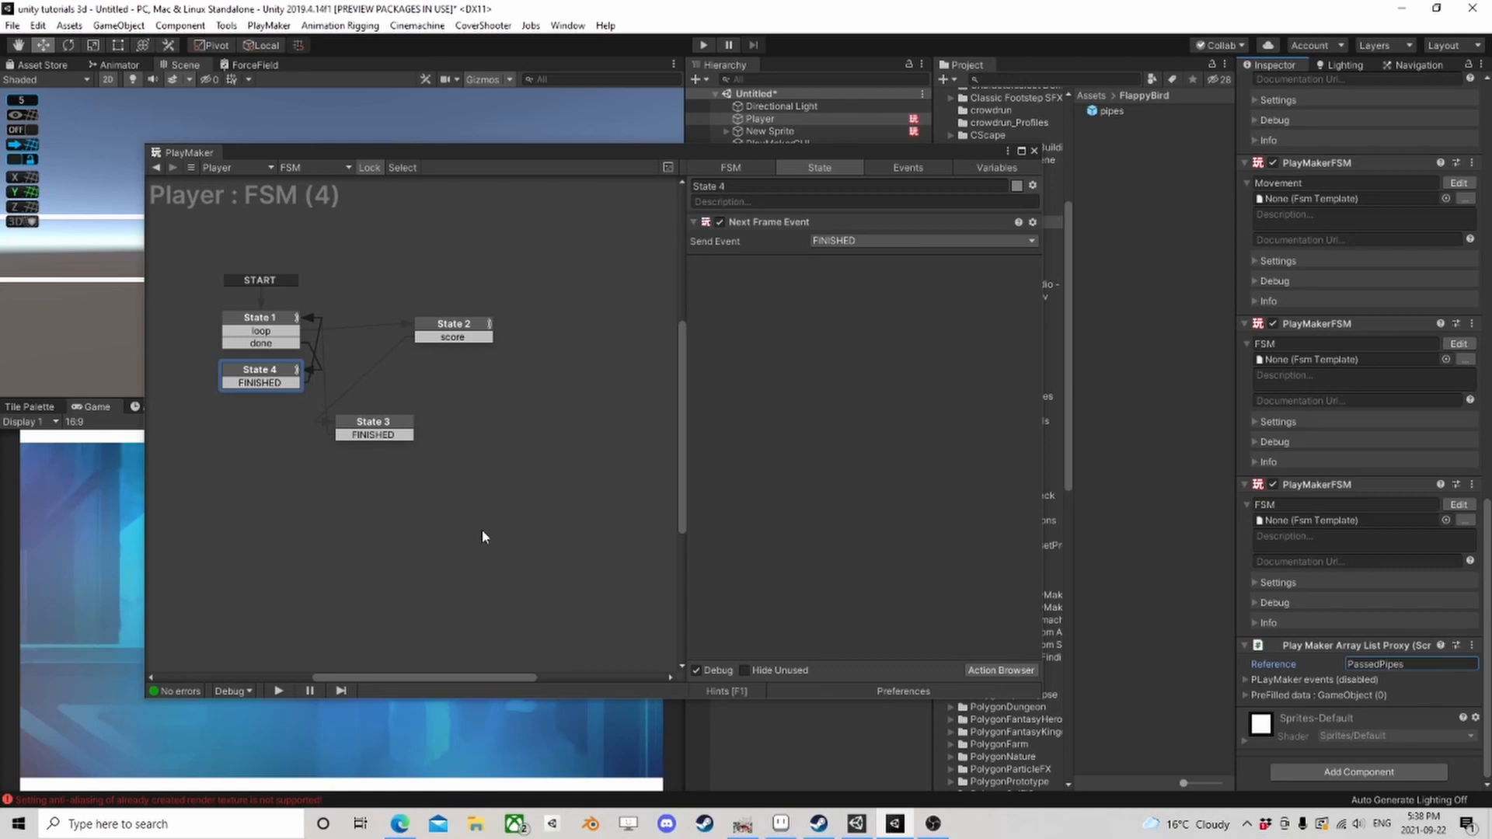
Step: Add an Array List Add action to State 2 and move it into State 3
left_click(480, 334)
scroll(932, 543, "down", 2)
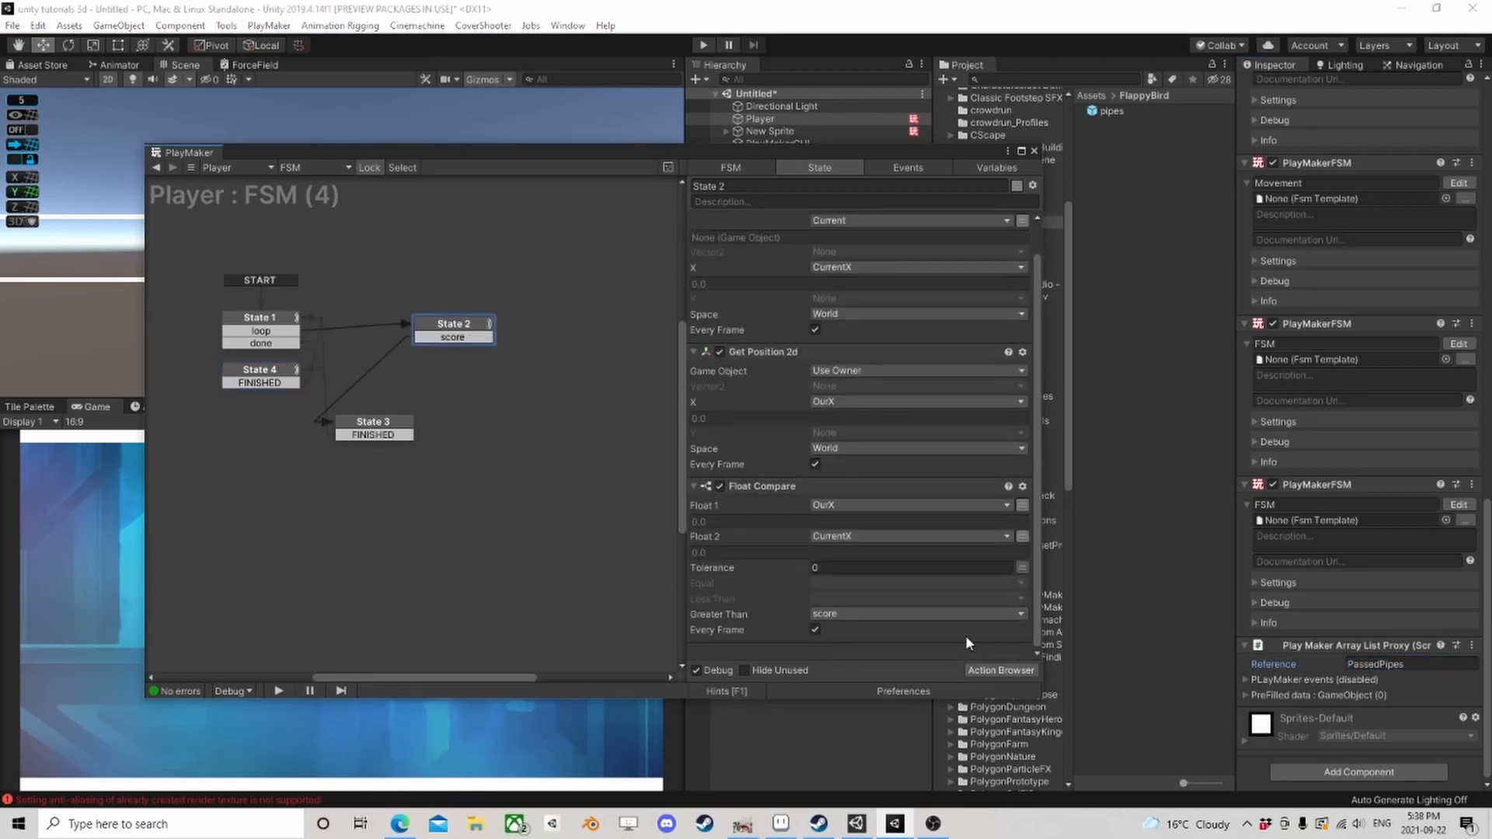
left_click(998, 670)
type("array")
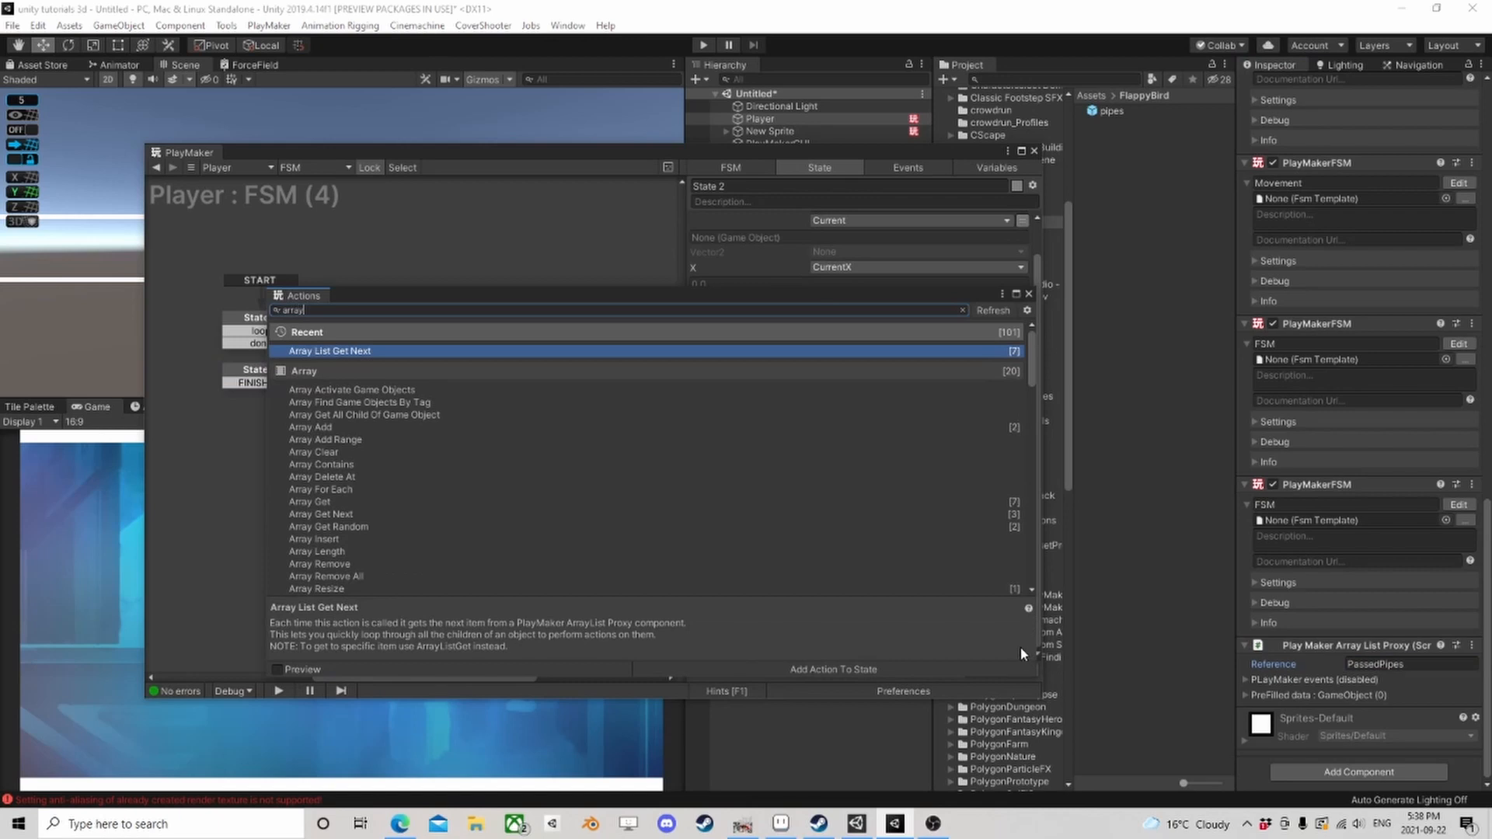
type(" list add")
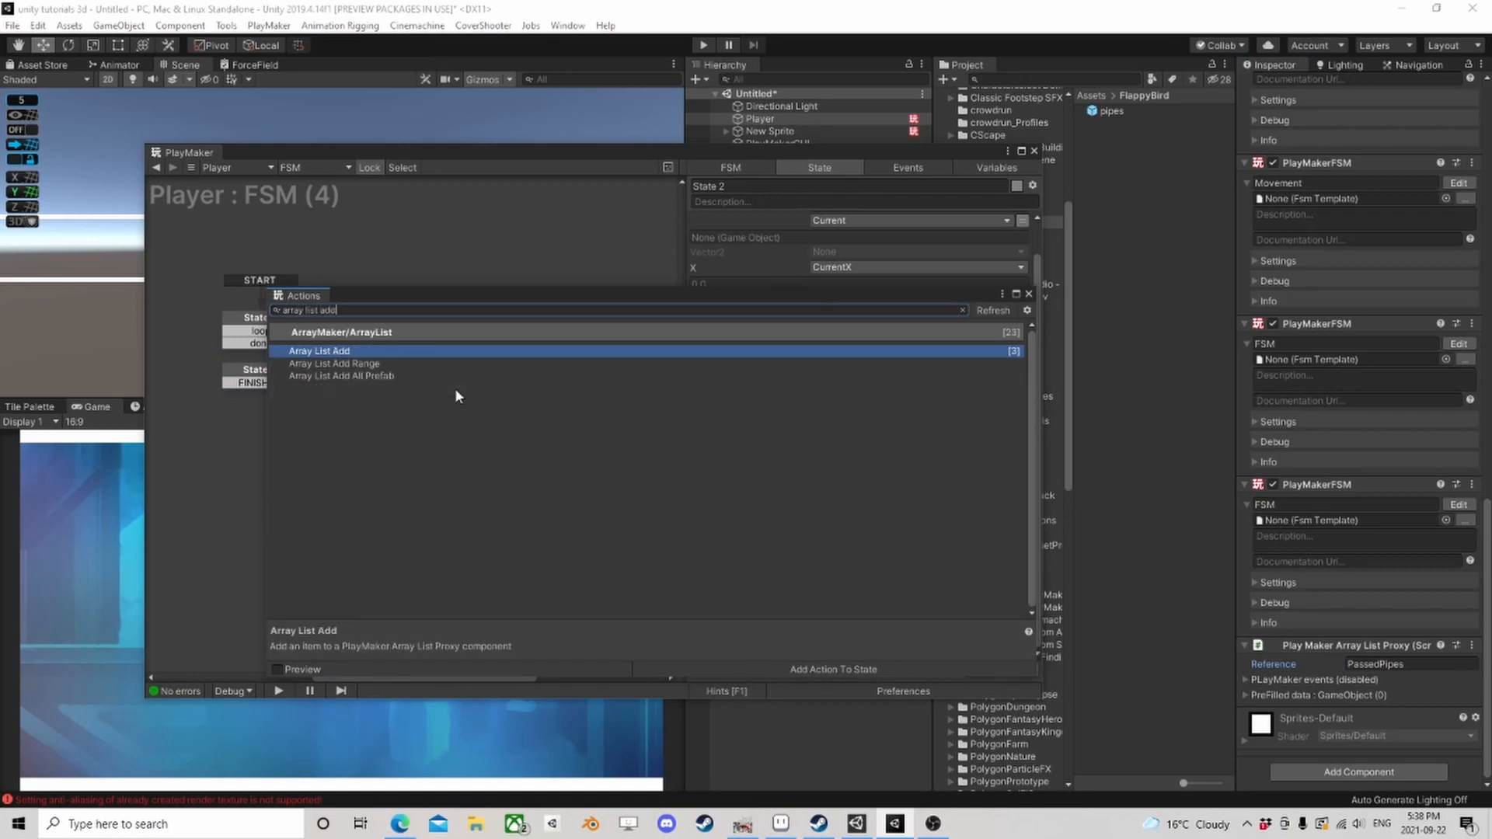
double_click(370, 352)
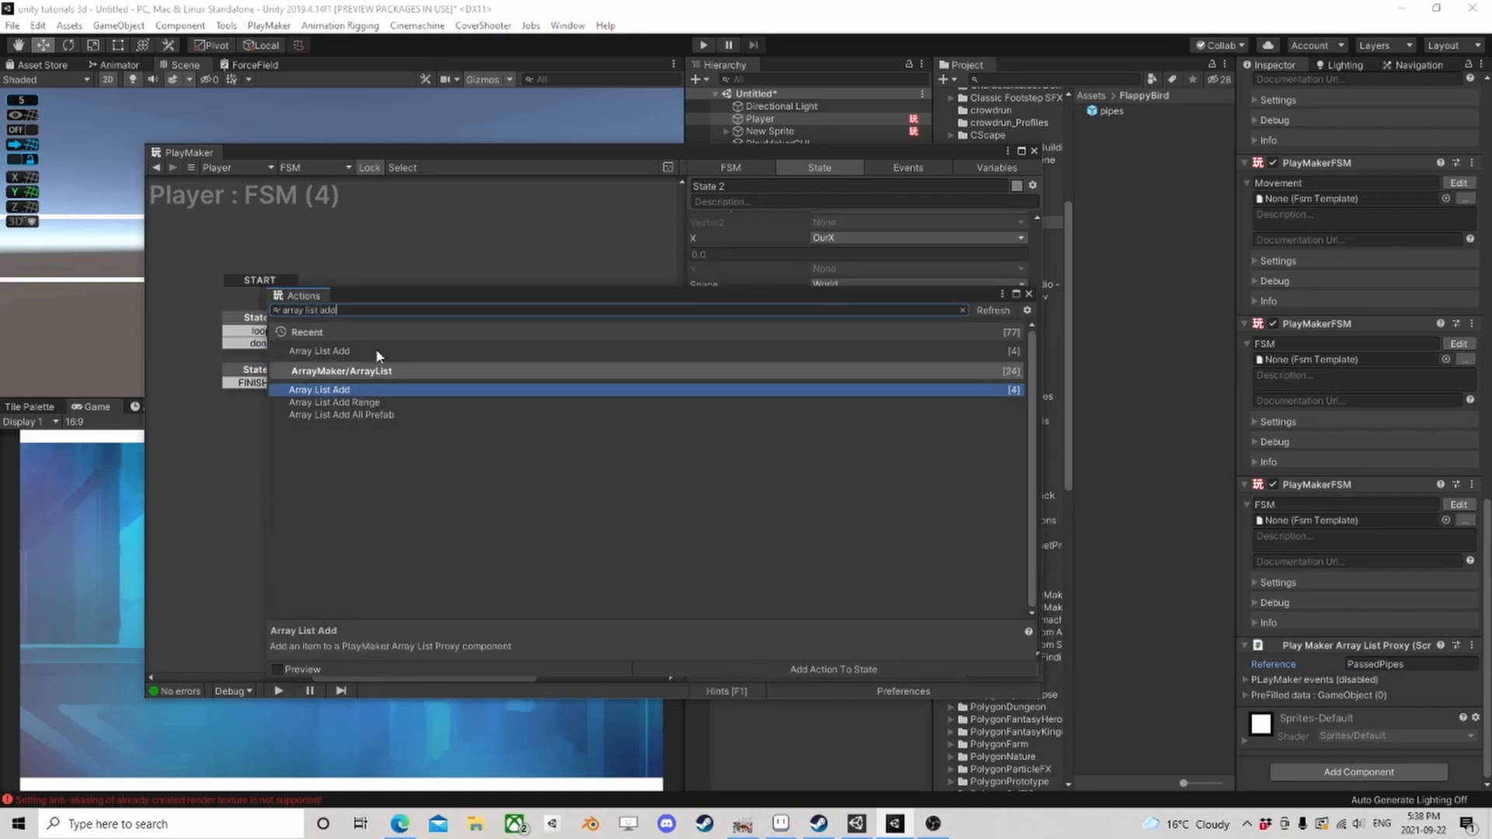
left_click(1028, 294)
left_click_drag(757, 494, 377, 428)
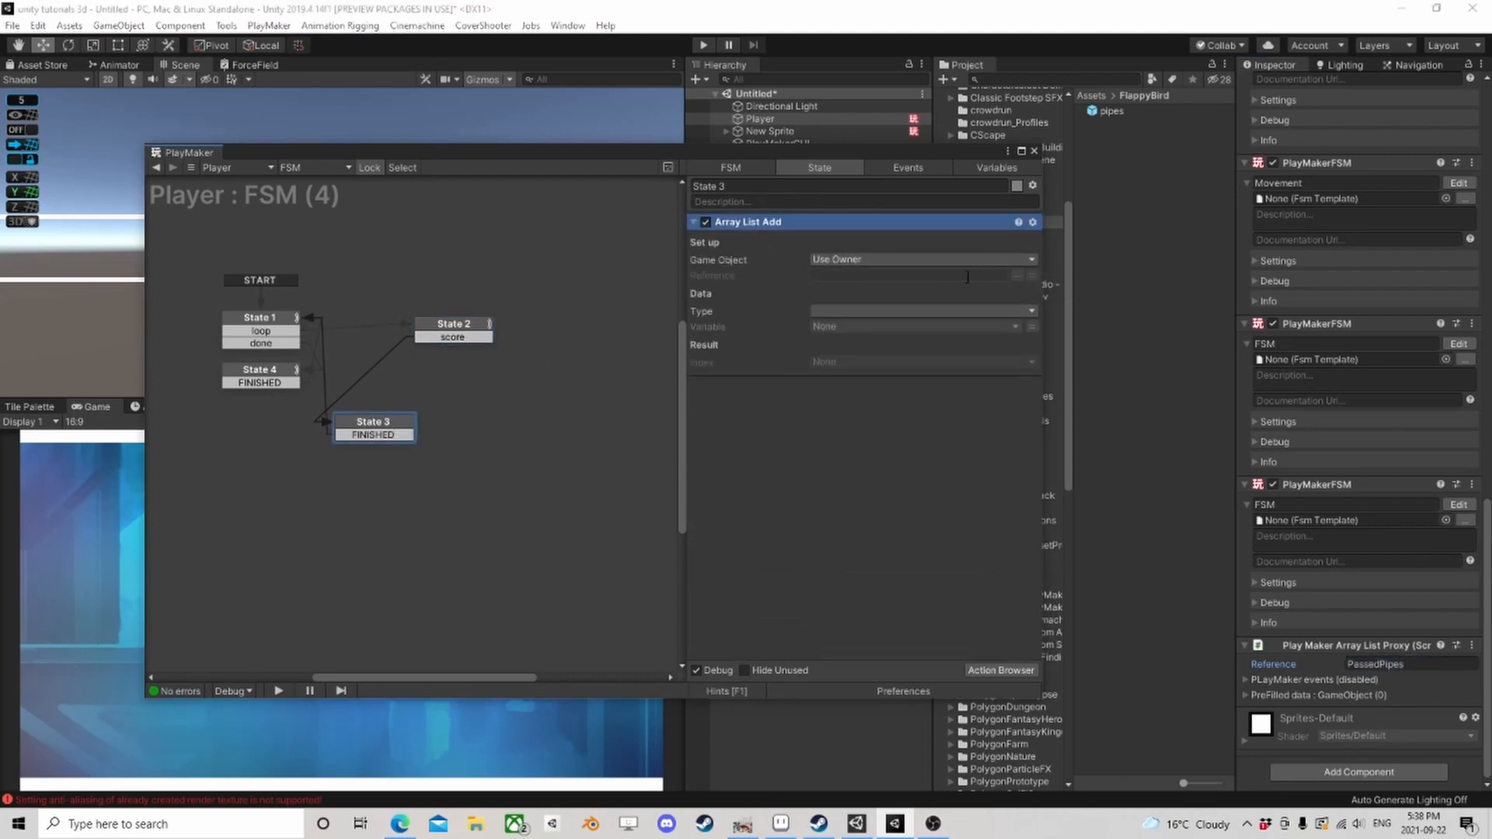
Step: Configure Array List Add with reference PassedPipes, type Game Object and the variable Current
left_click(1411, 664)
key("ctrl+c")
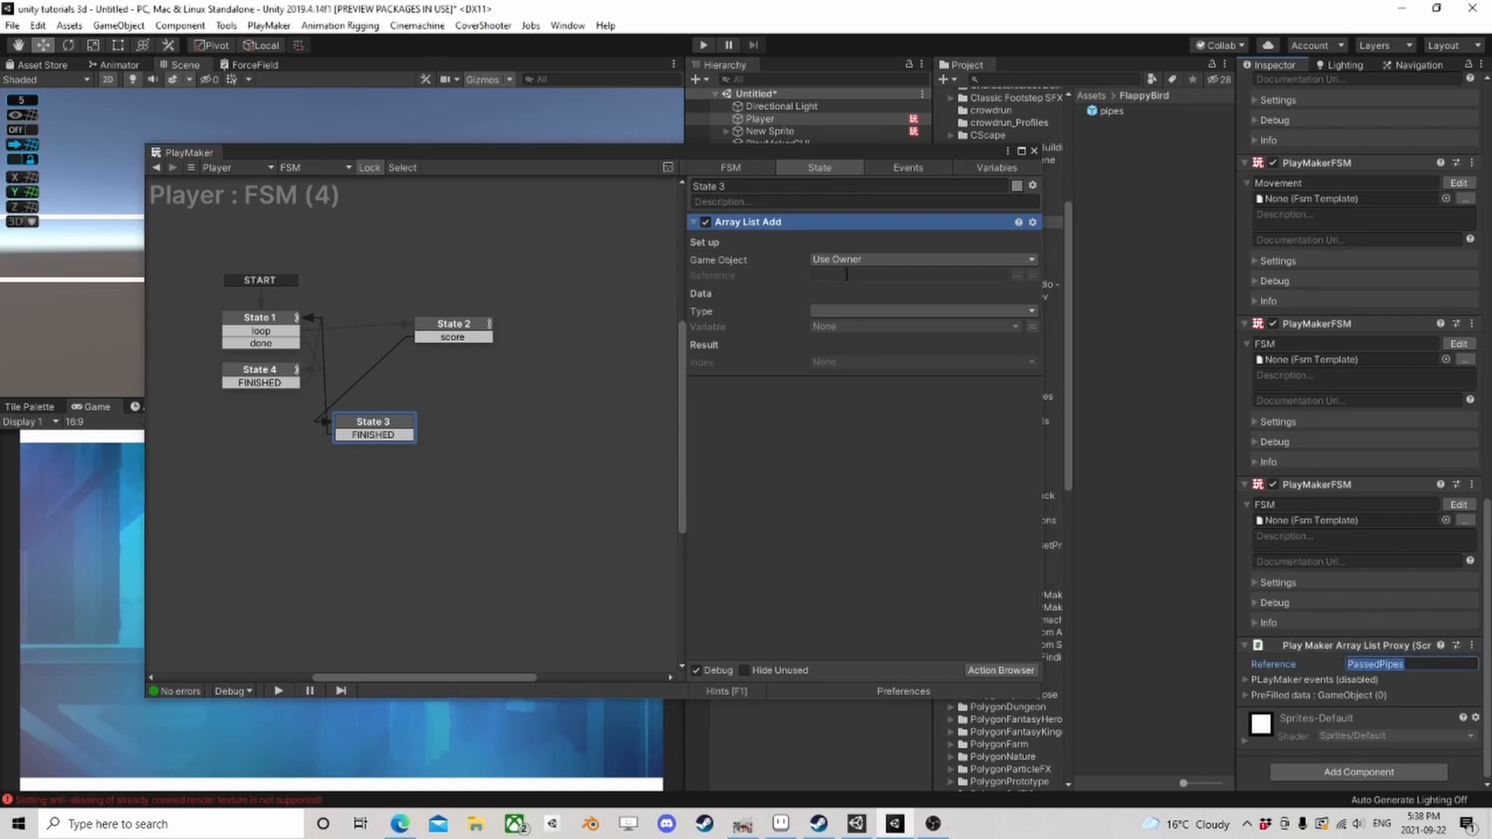
left_click(846, 274)
key("ctrl+v")
left_click(853, 311)
left_click(864, 379)
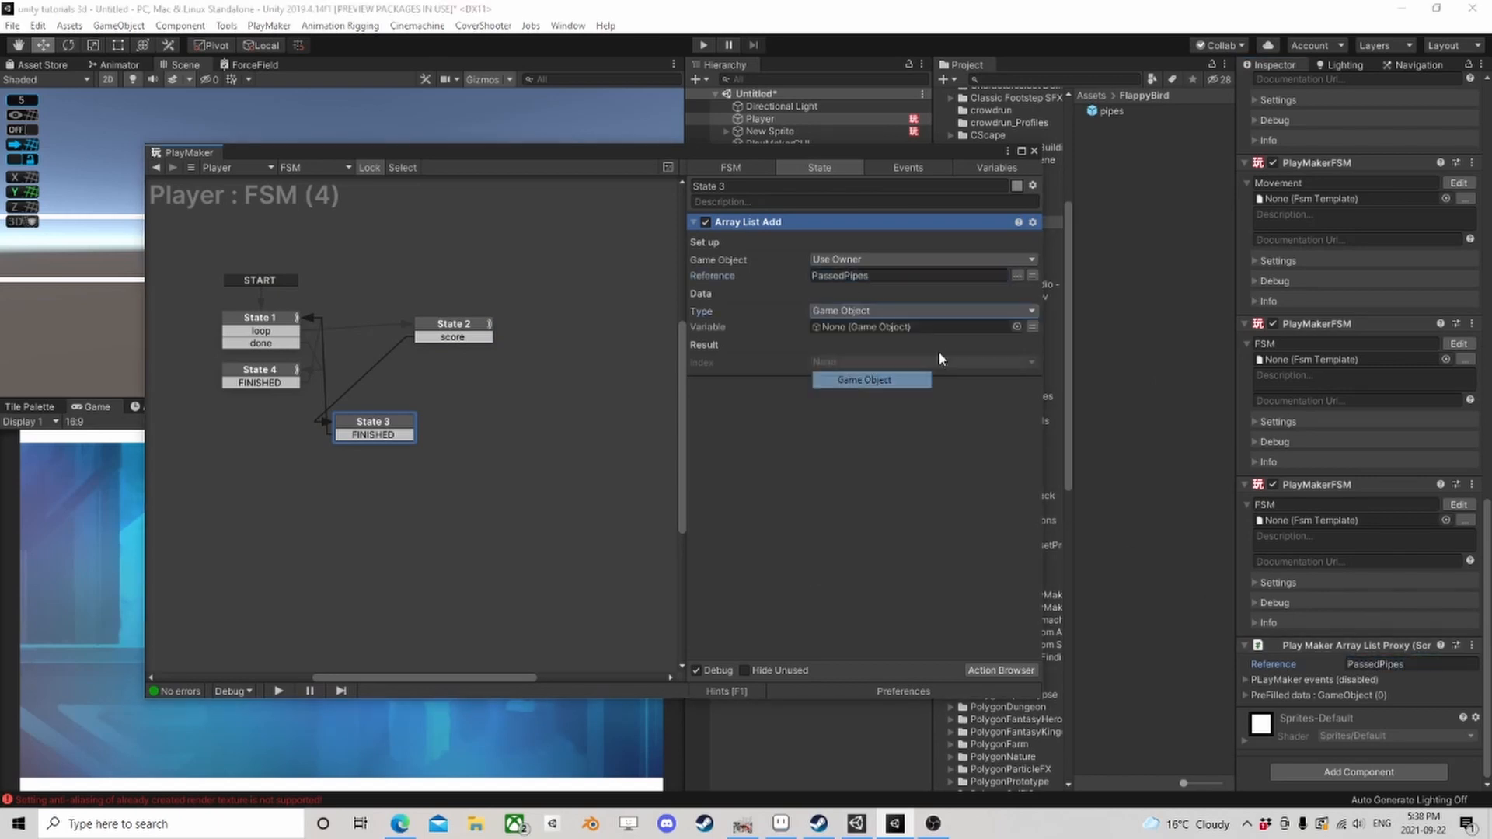
left_click(1031, 326)
left_click(967, 325)
left_click(858, 363)
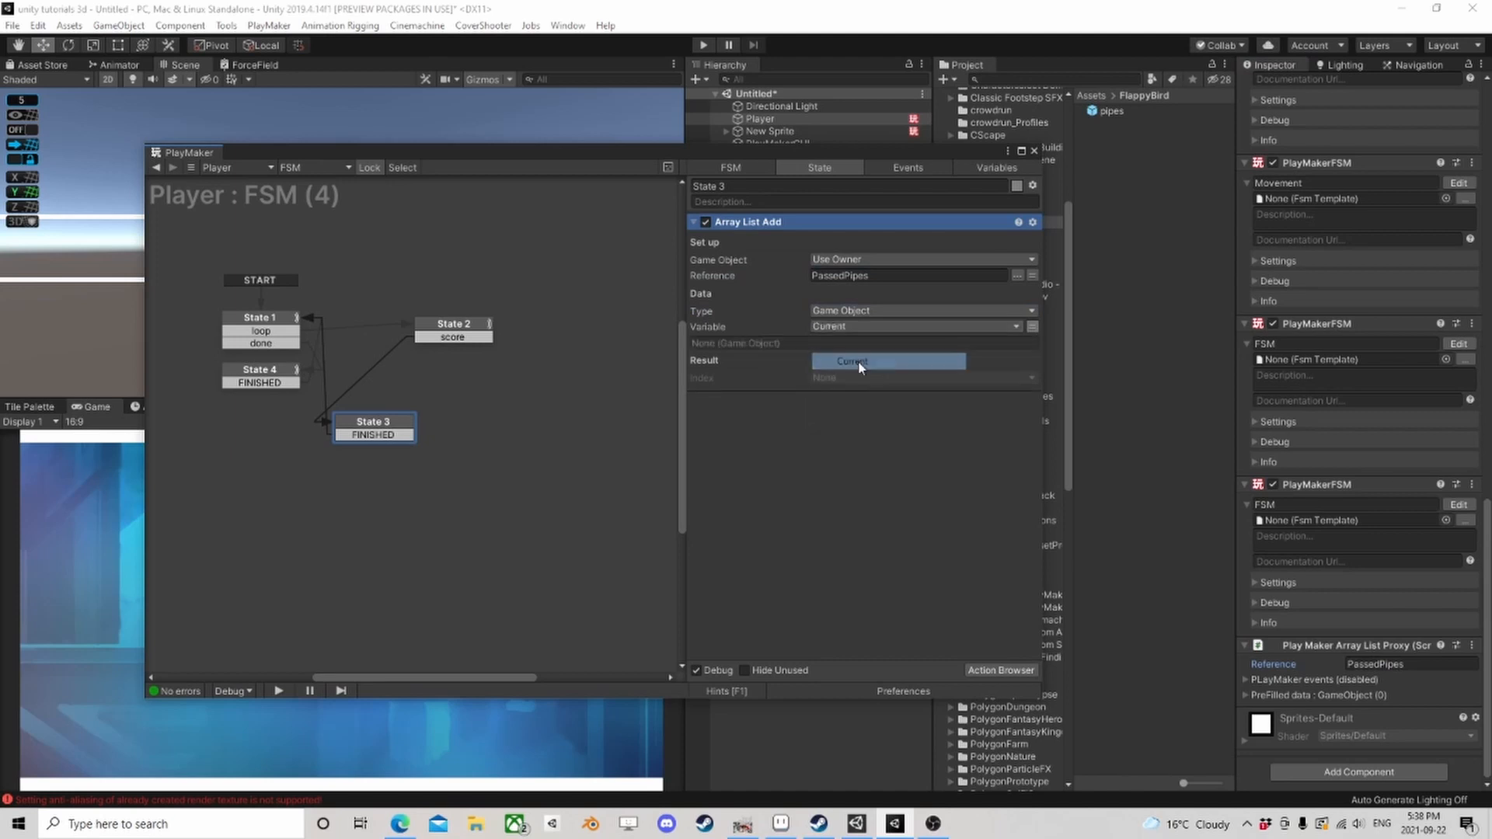
Step: Move State 3 directly below State 2 in the FSM graph
left_click_drag(360, 424, 440, 366)
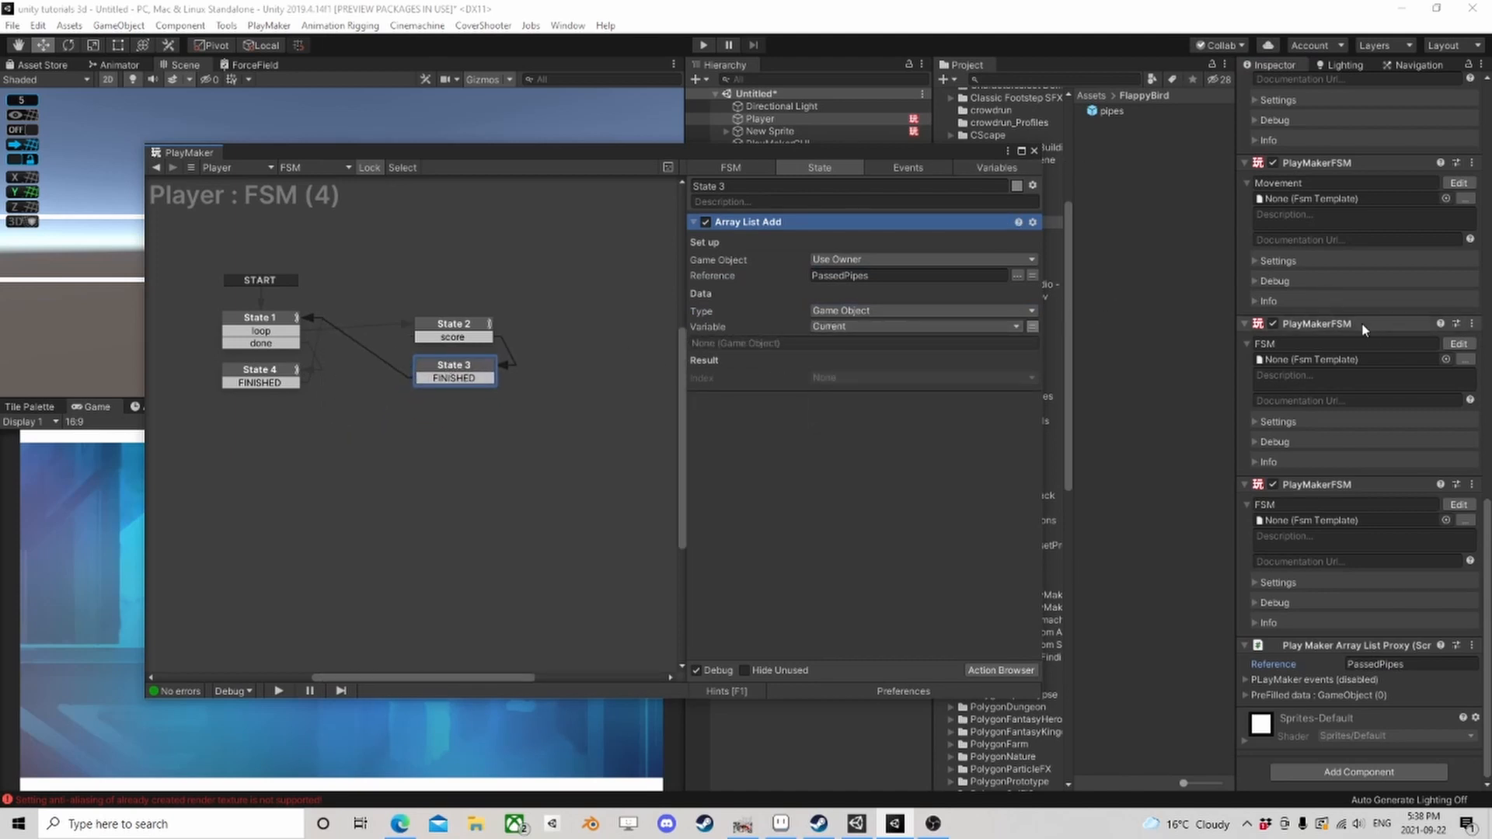
scroll(1375, 333, "up", 5)
scroll(1410, 330, "up", 3)
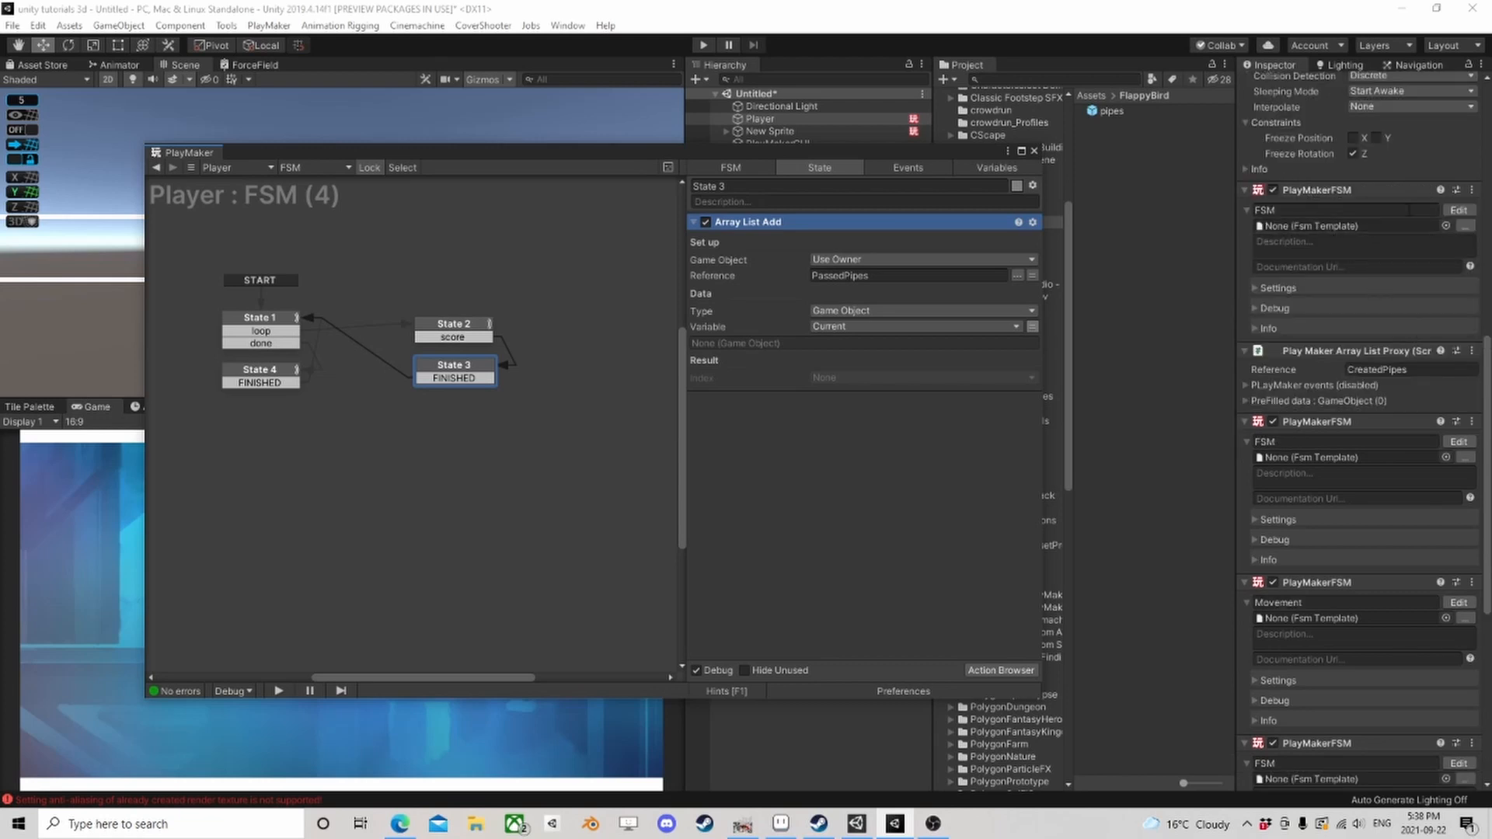
Step: Set the Array List Get Next reference in State 1 of the Player's FSM (2) to PassedPipes
left_click(1459, 210)
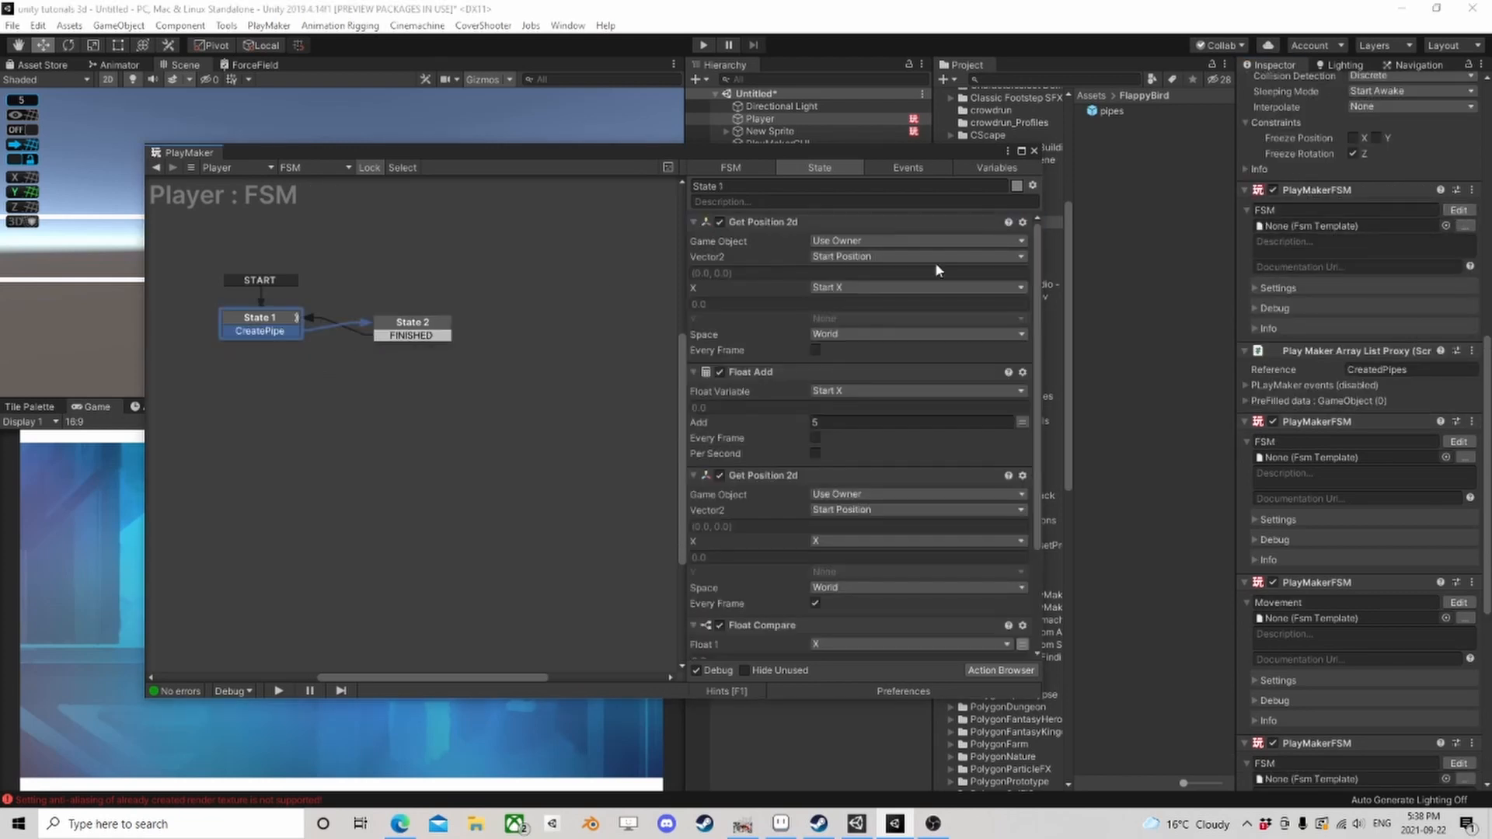
scroll(829, 439, "down", 3)
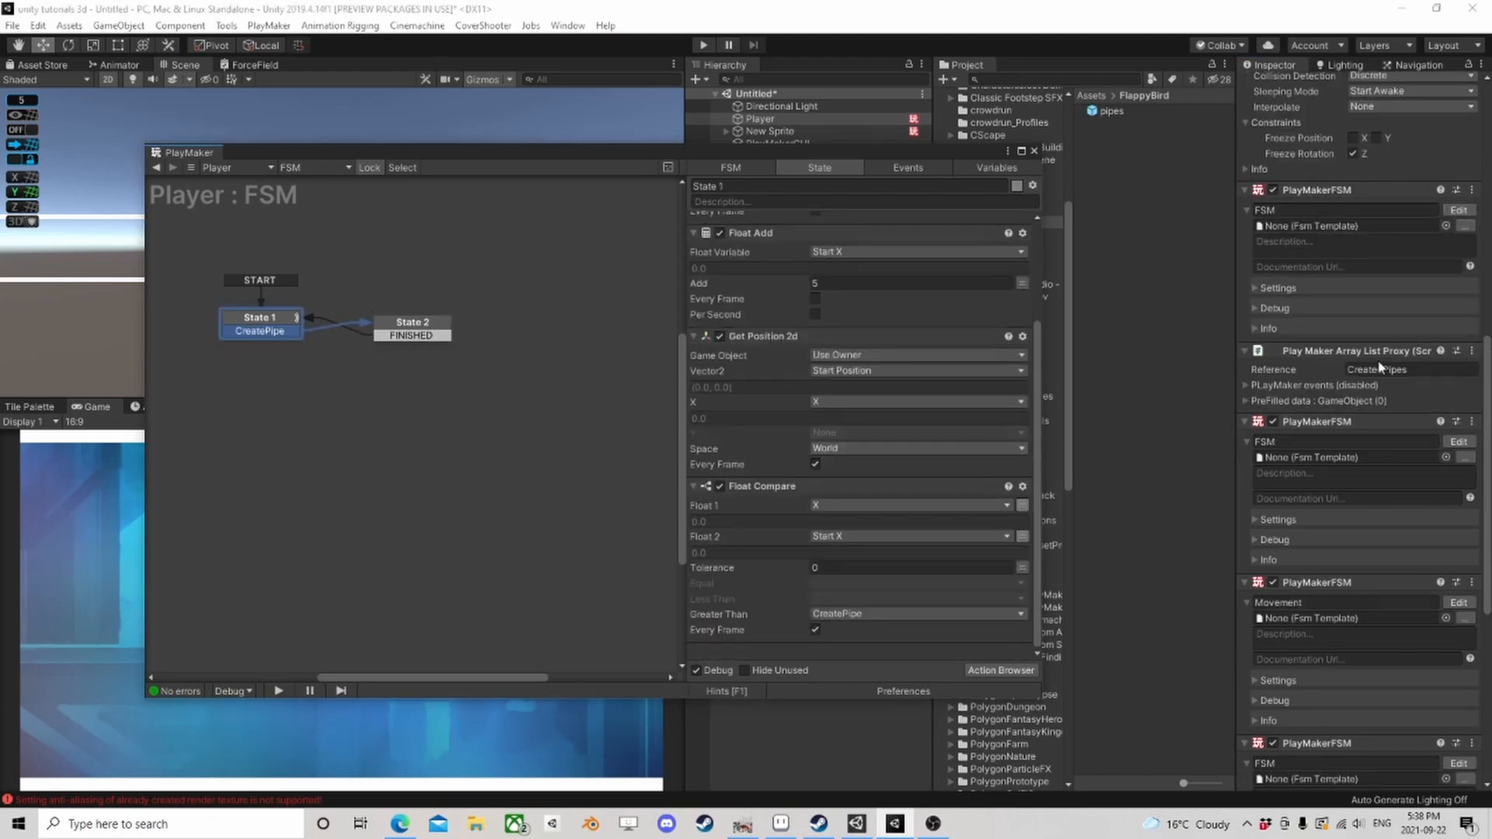
left_click(1459, 441)
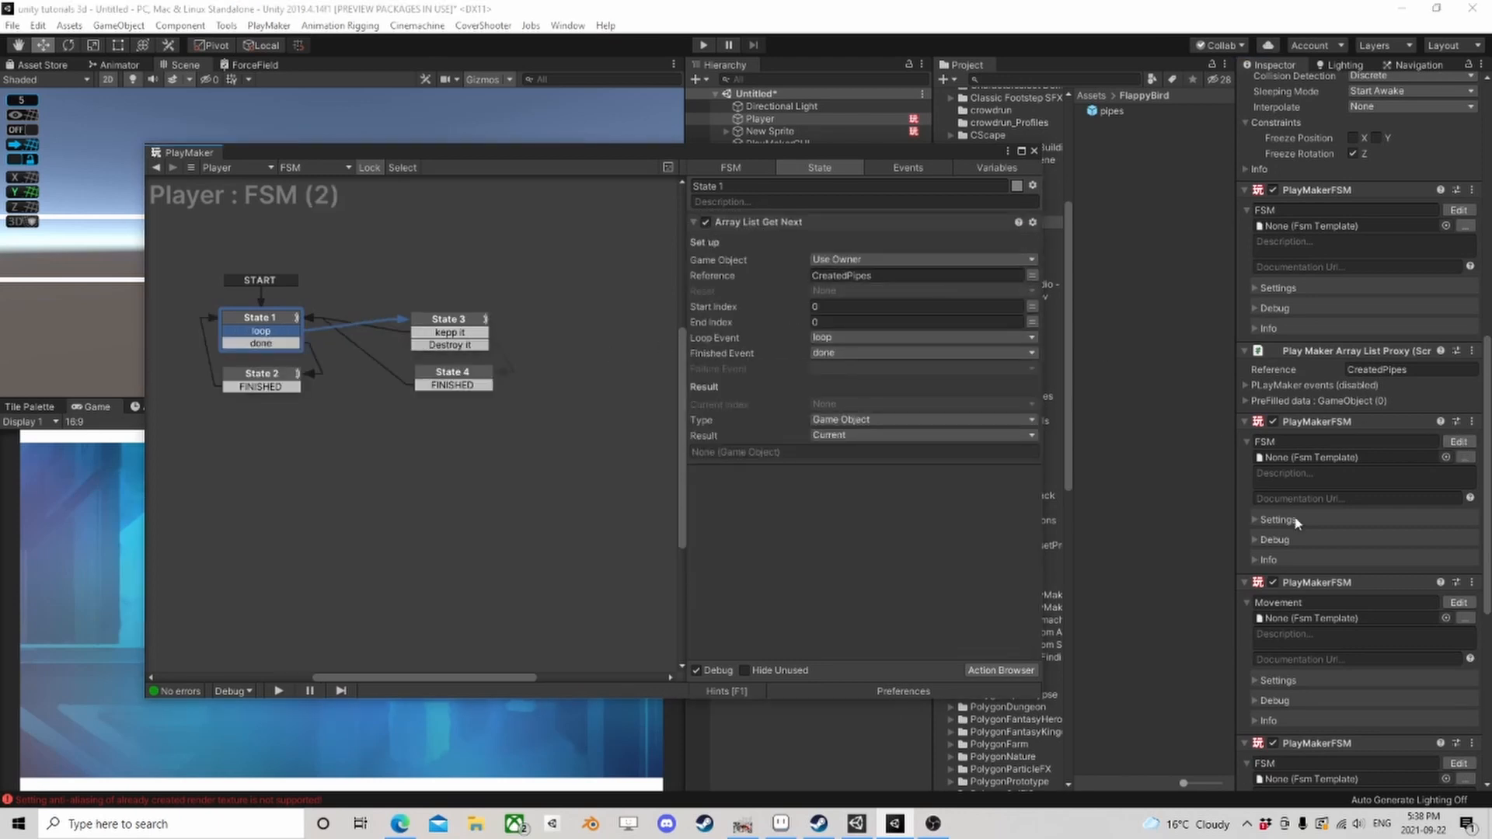
scroll(1296, 523, "down", 9)
left_click(1418, 664)
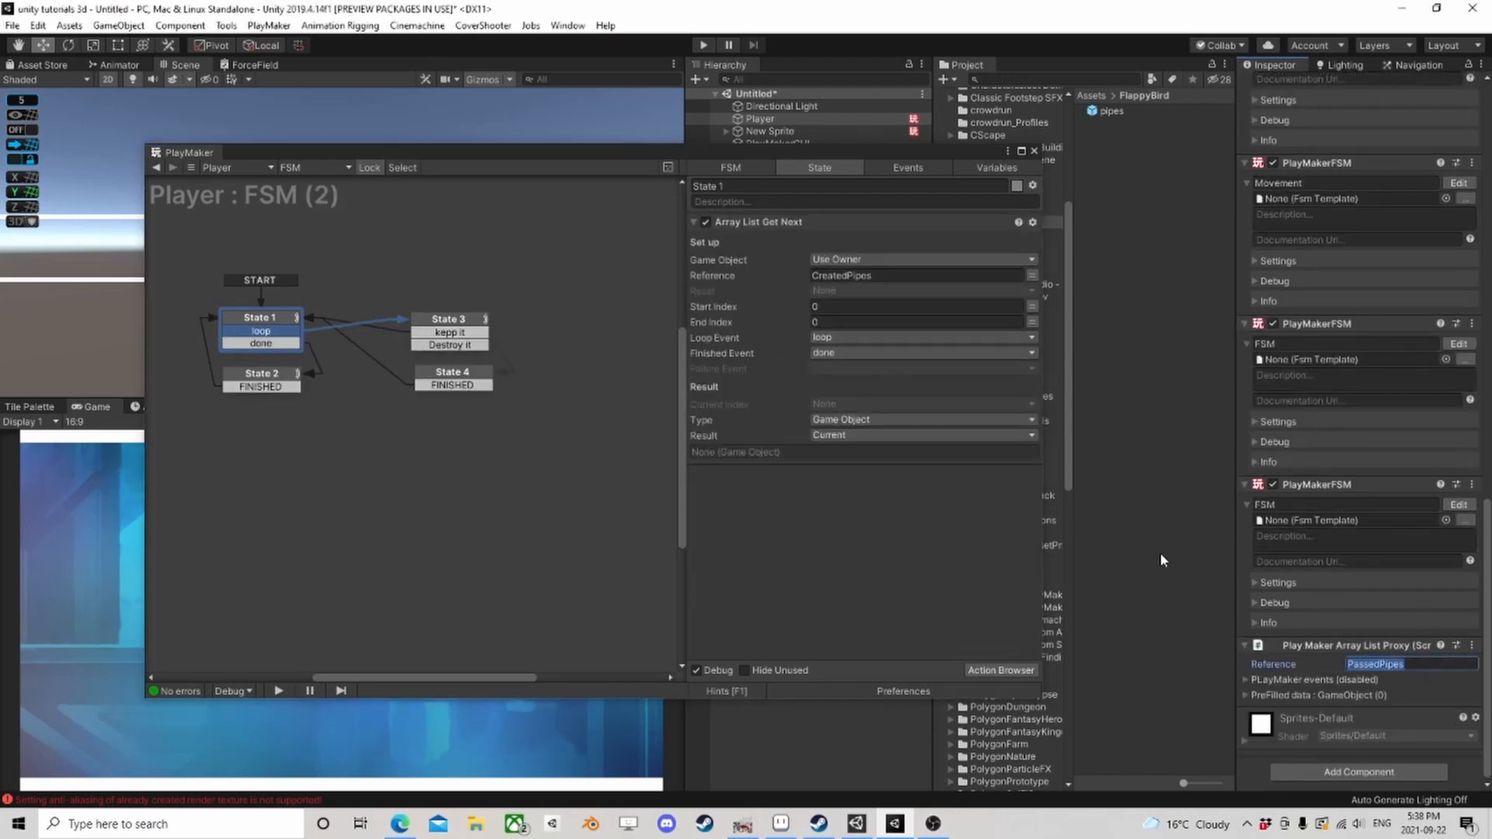
key("ctrl+c")
left_click(901, 276)
key("ctrl+v")
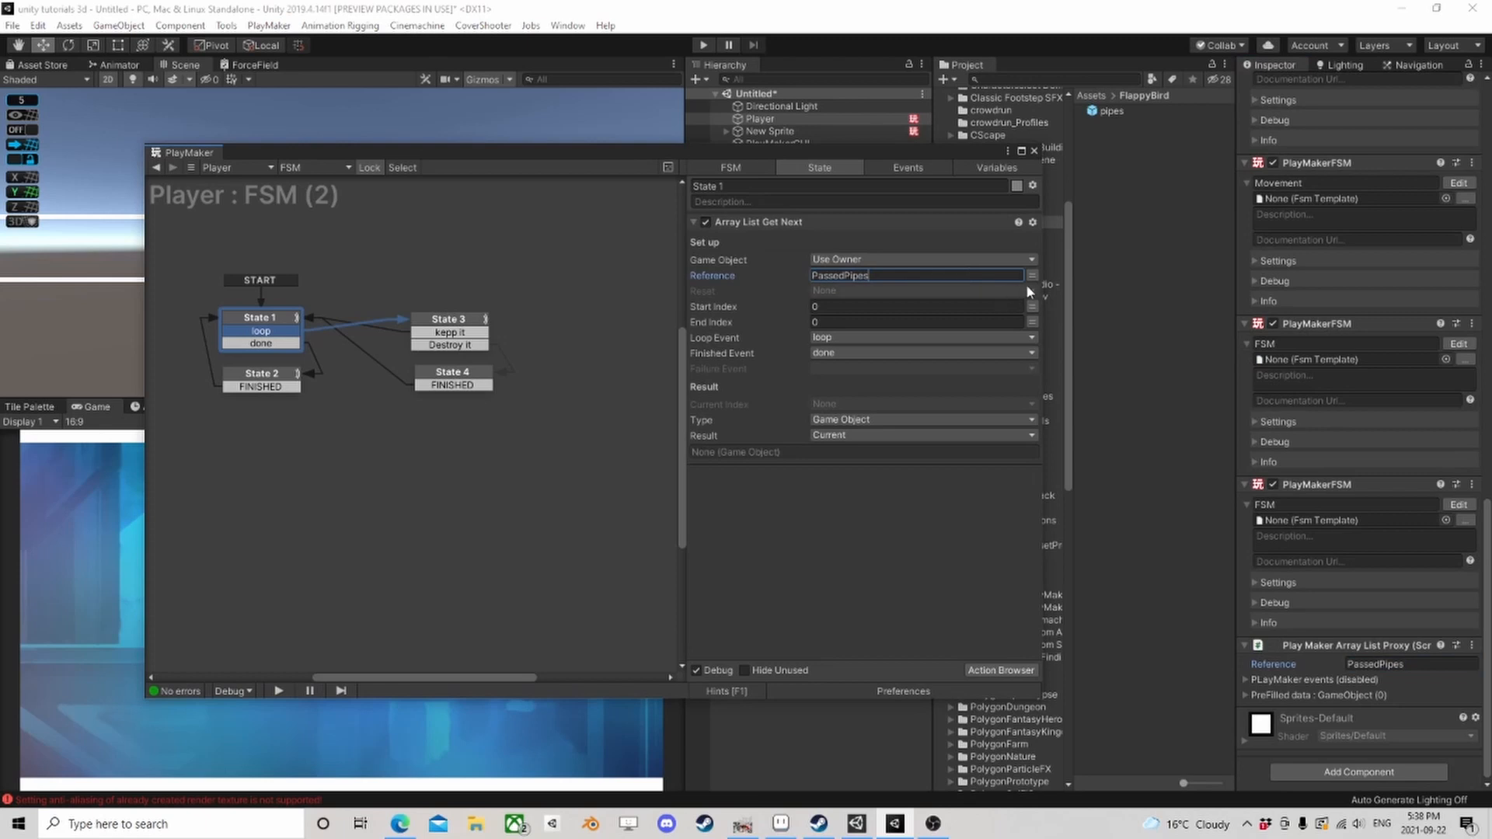
left_click(1035, 151)
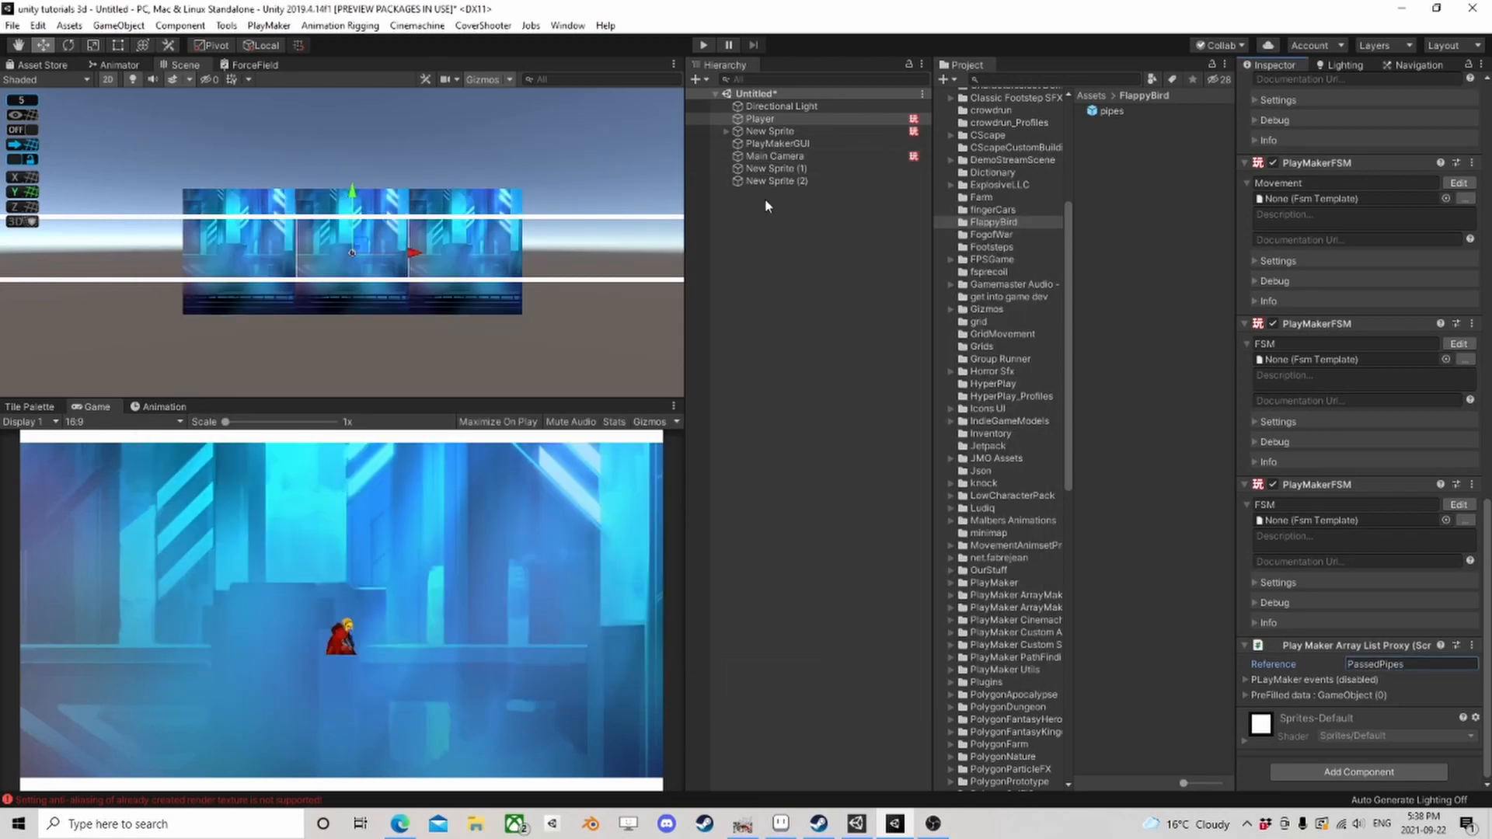
Step: Play-test the game, pause it to examine the contents of the Player's PassedPipes array list, and stop the test
left_click(706, 48)
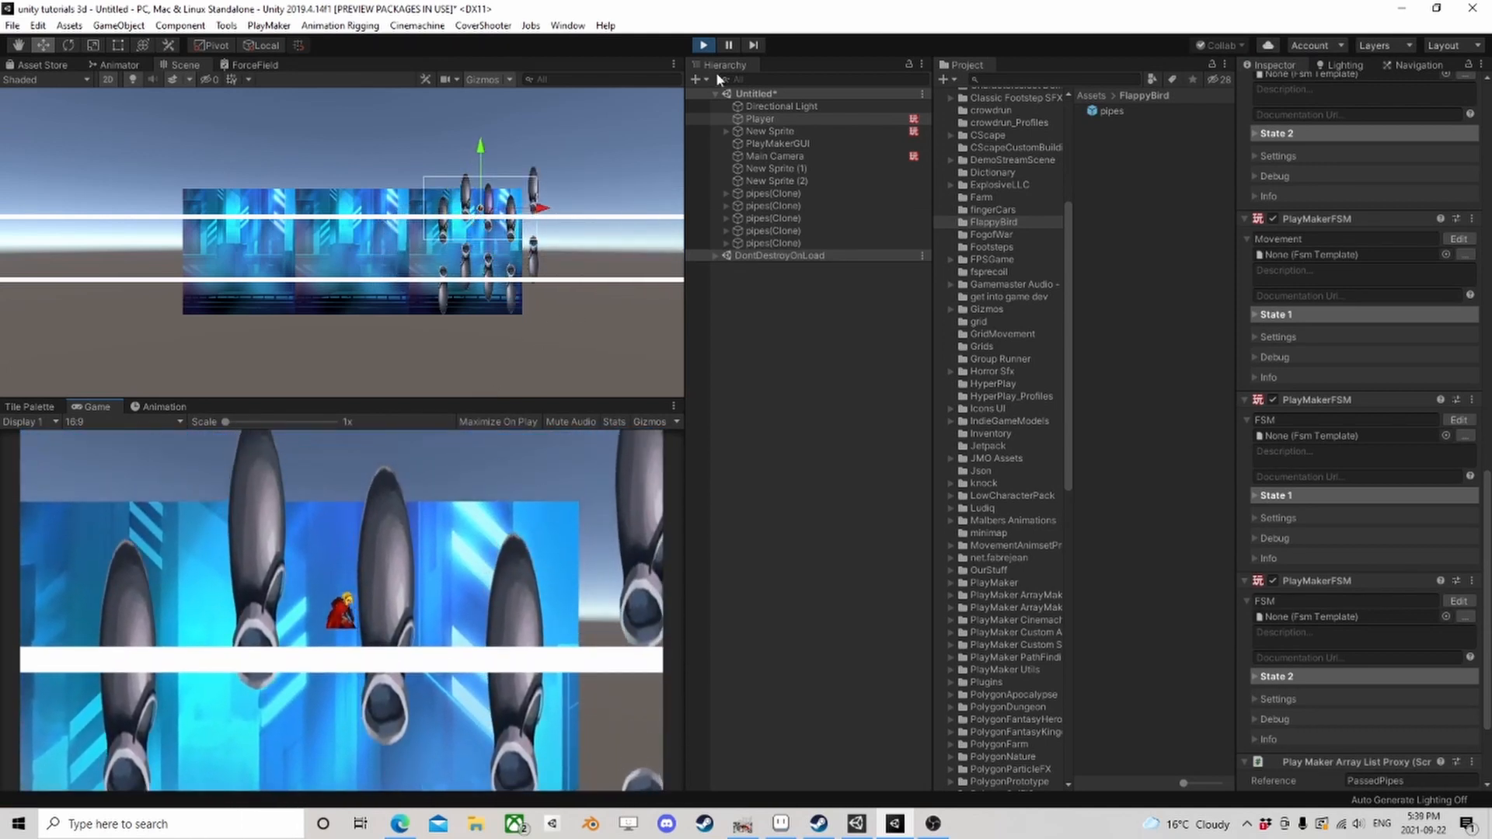
left_click(729, 45)
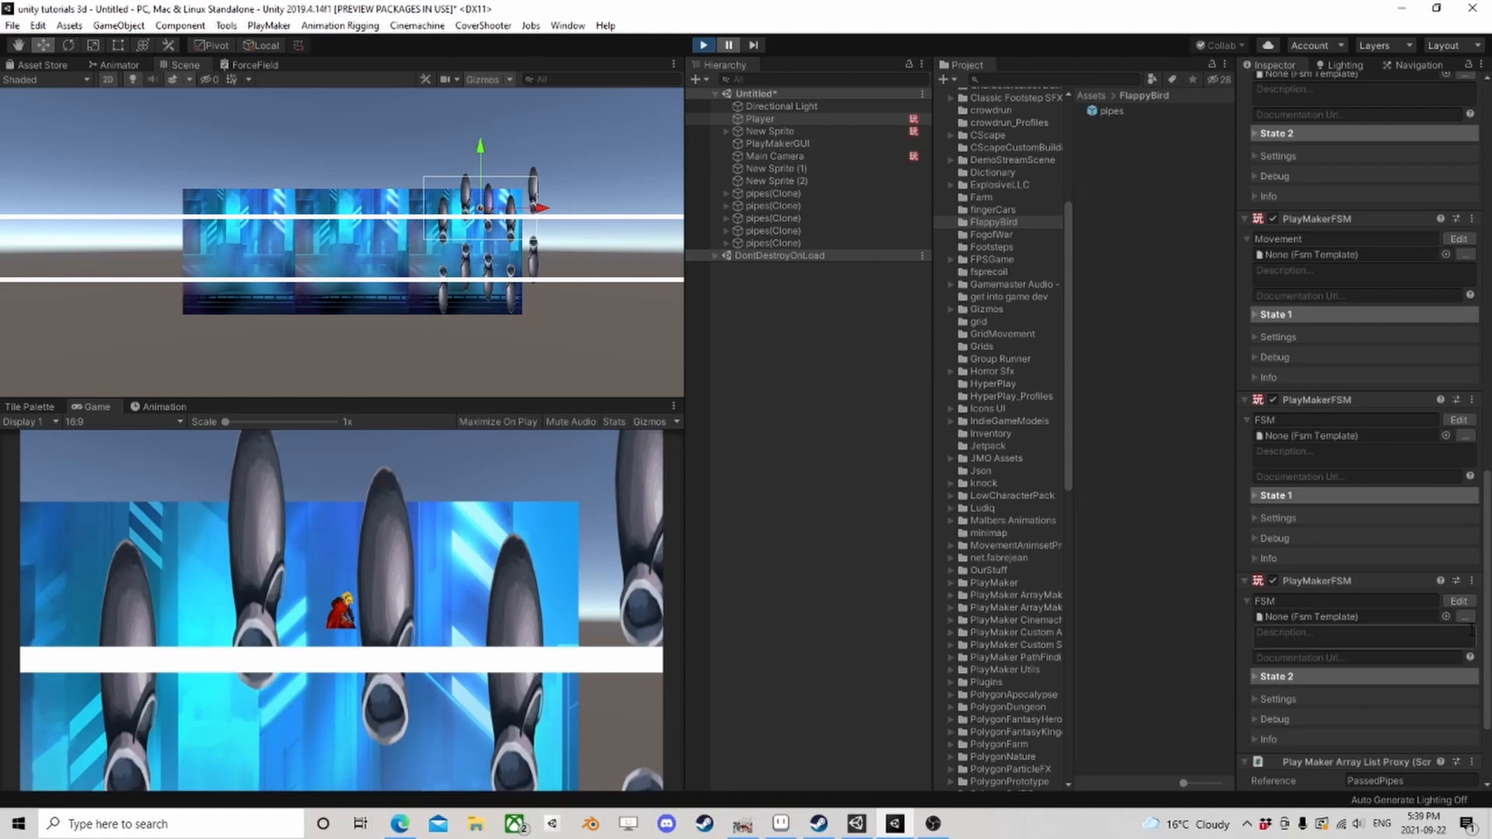
scroll(1473, 631, "down", 3)
left_click(1248, 681)
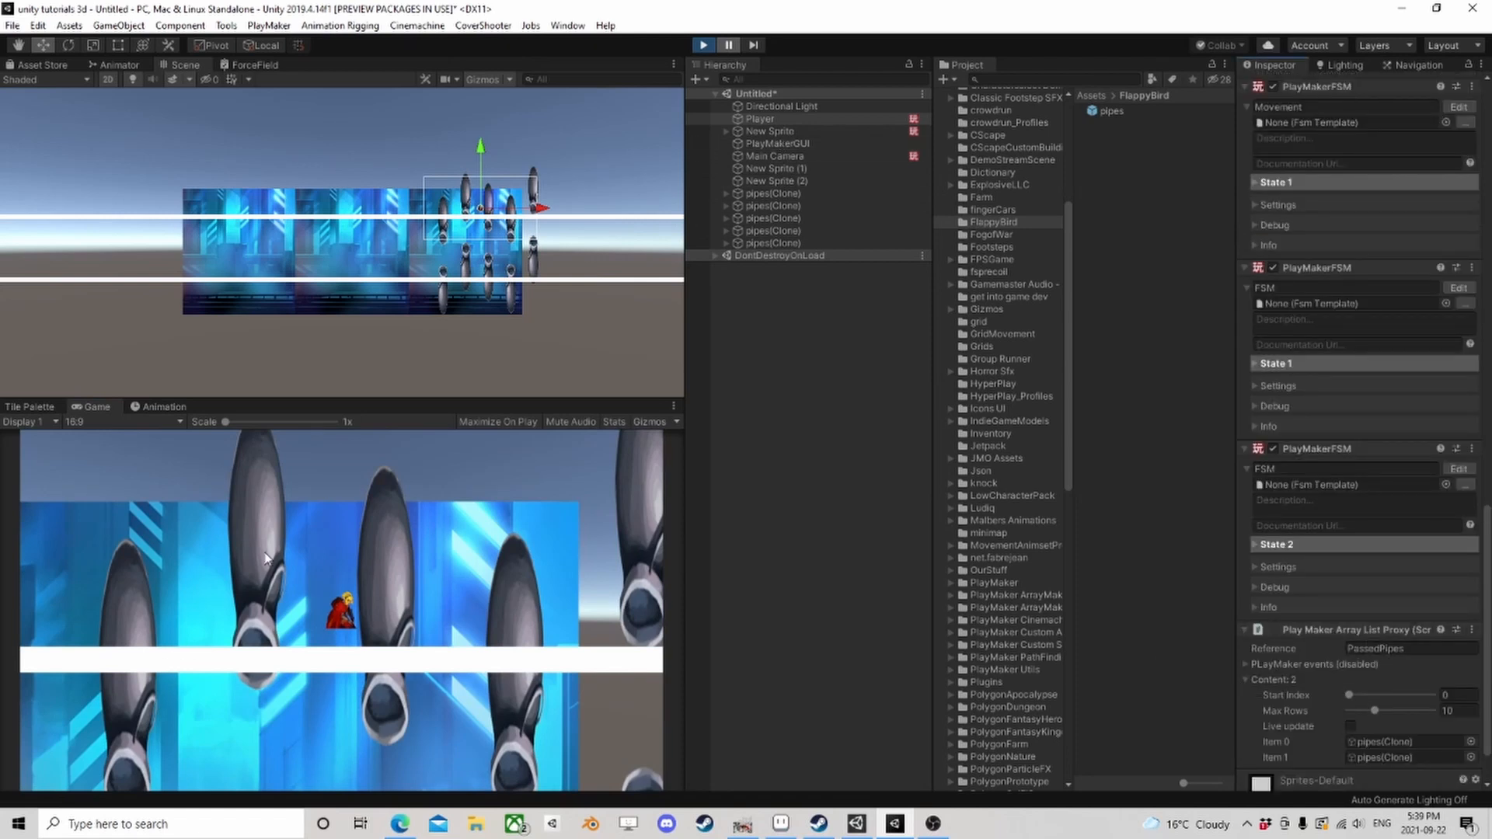
left_click(704, 46)
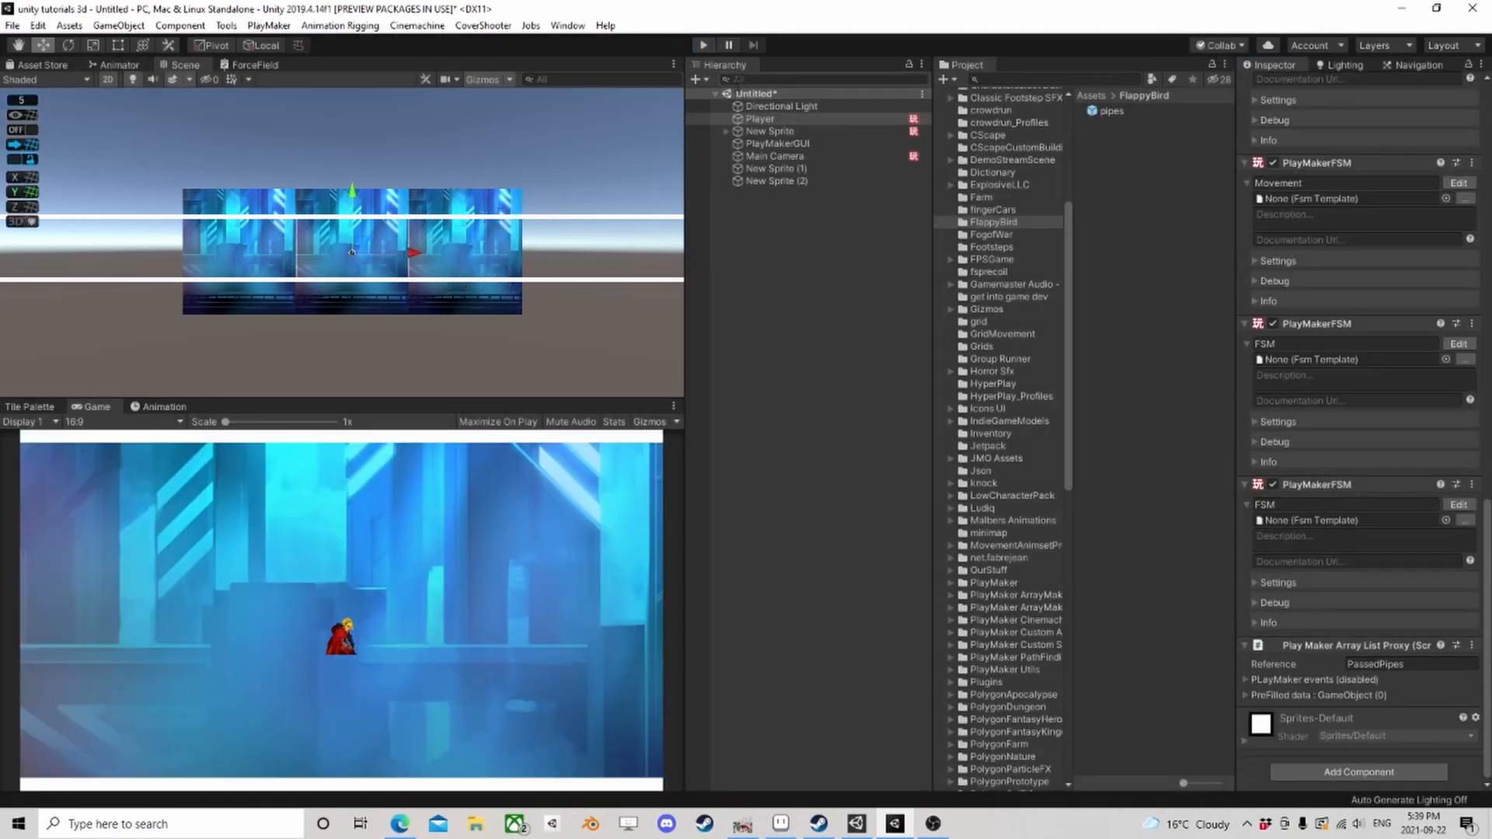
Step: Add a UI Canvas to the scene
right_click(755, 223)
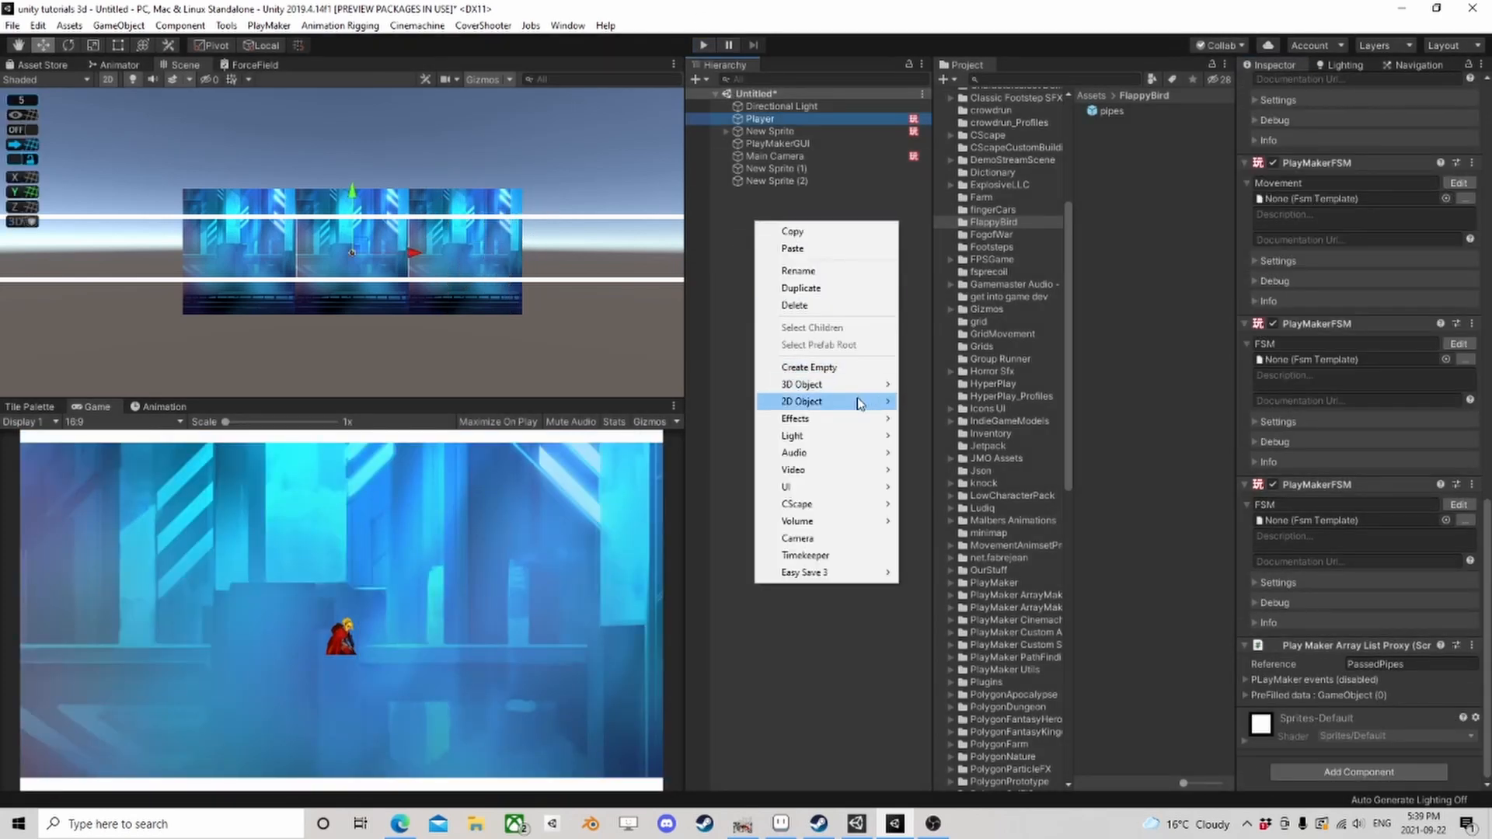
mouse_move(812, 488)
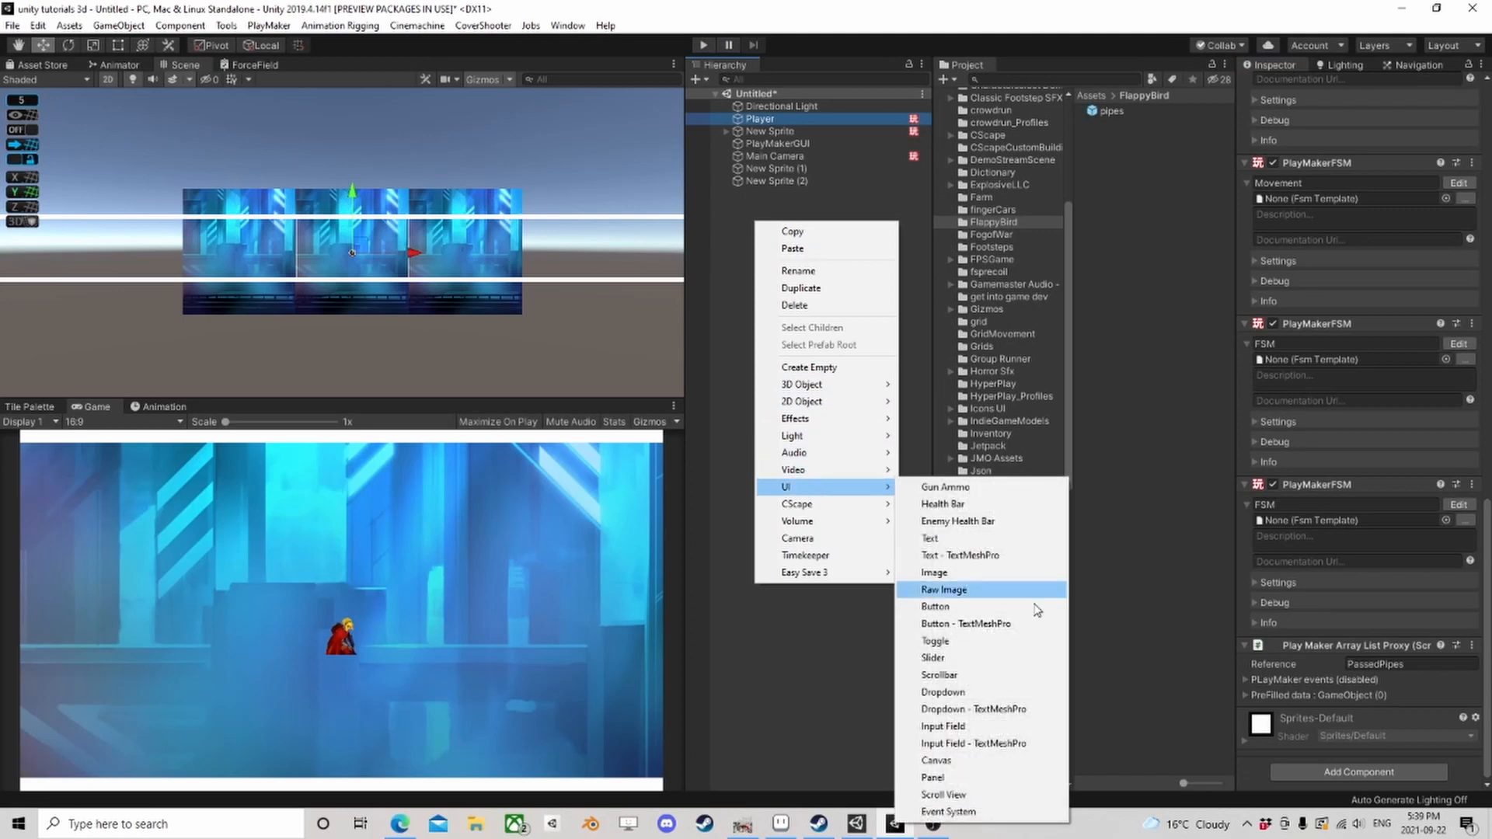
left_click(937, 760)
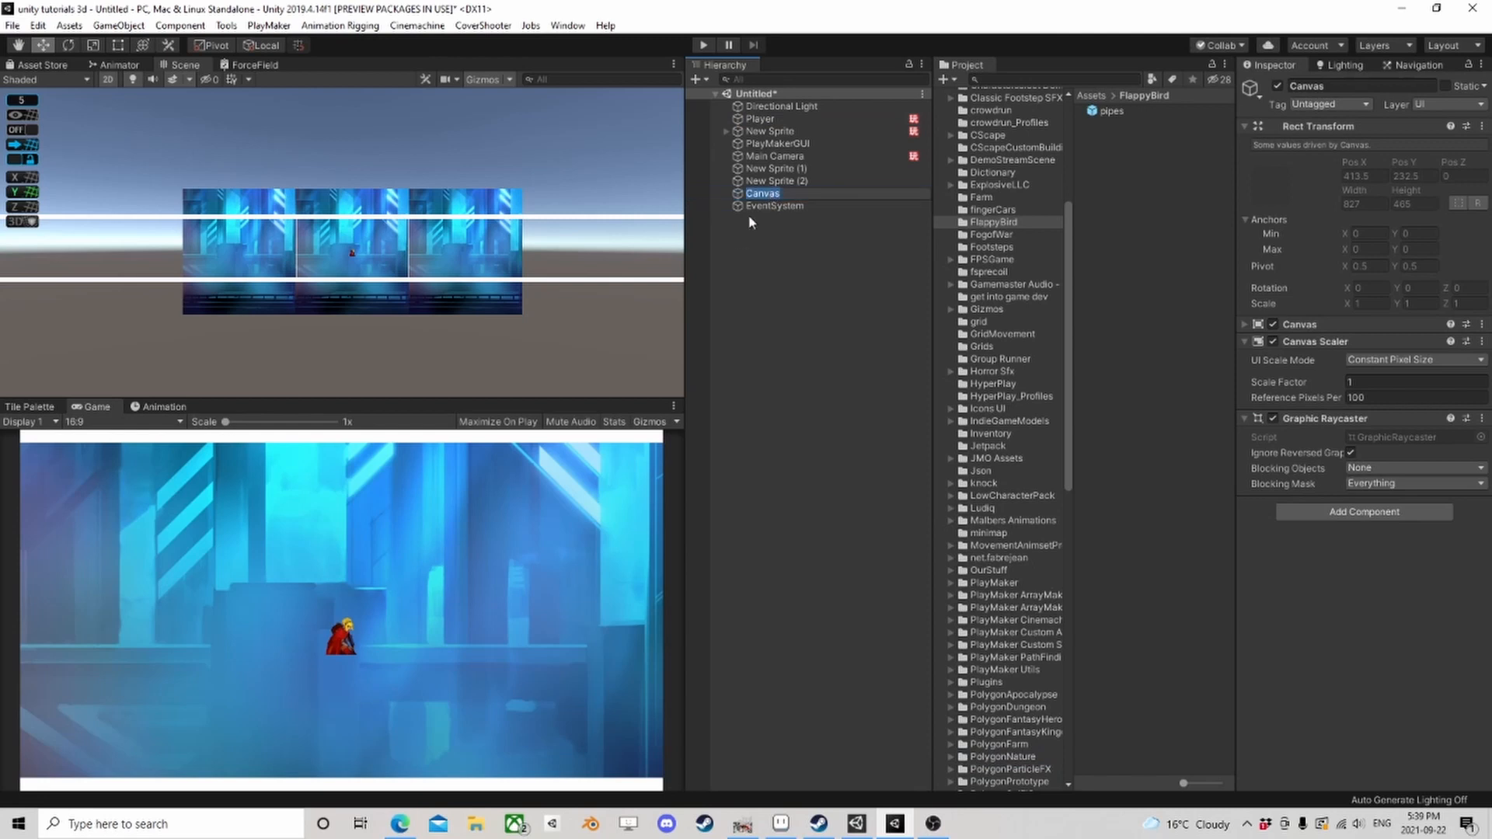
Step: Create a TextMeshPro text object under the Canvas and set its text to +1
left_click(762, 255)
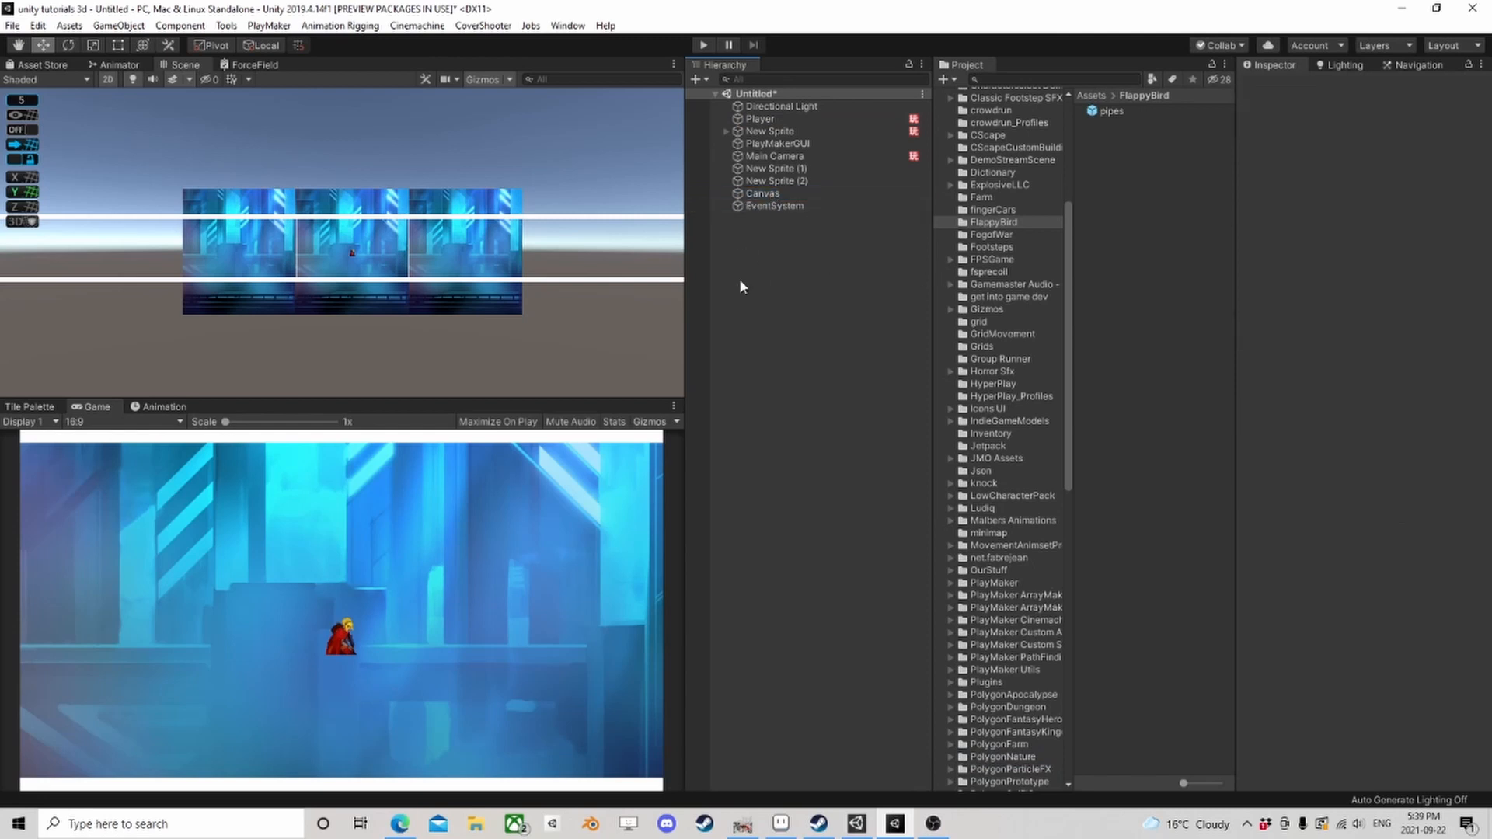
right_click(740, 280)
right_click(761, 194)
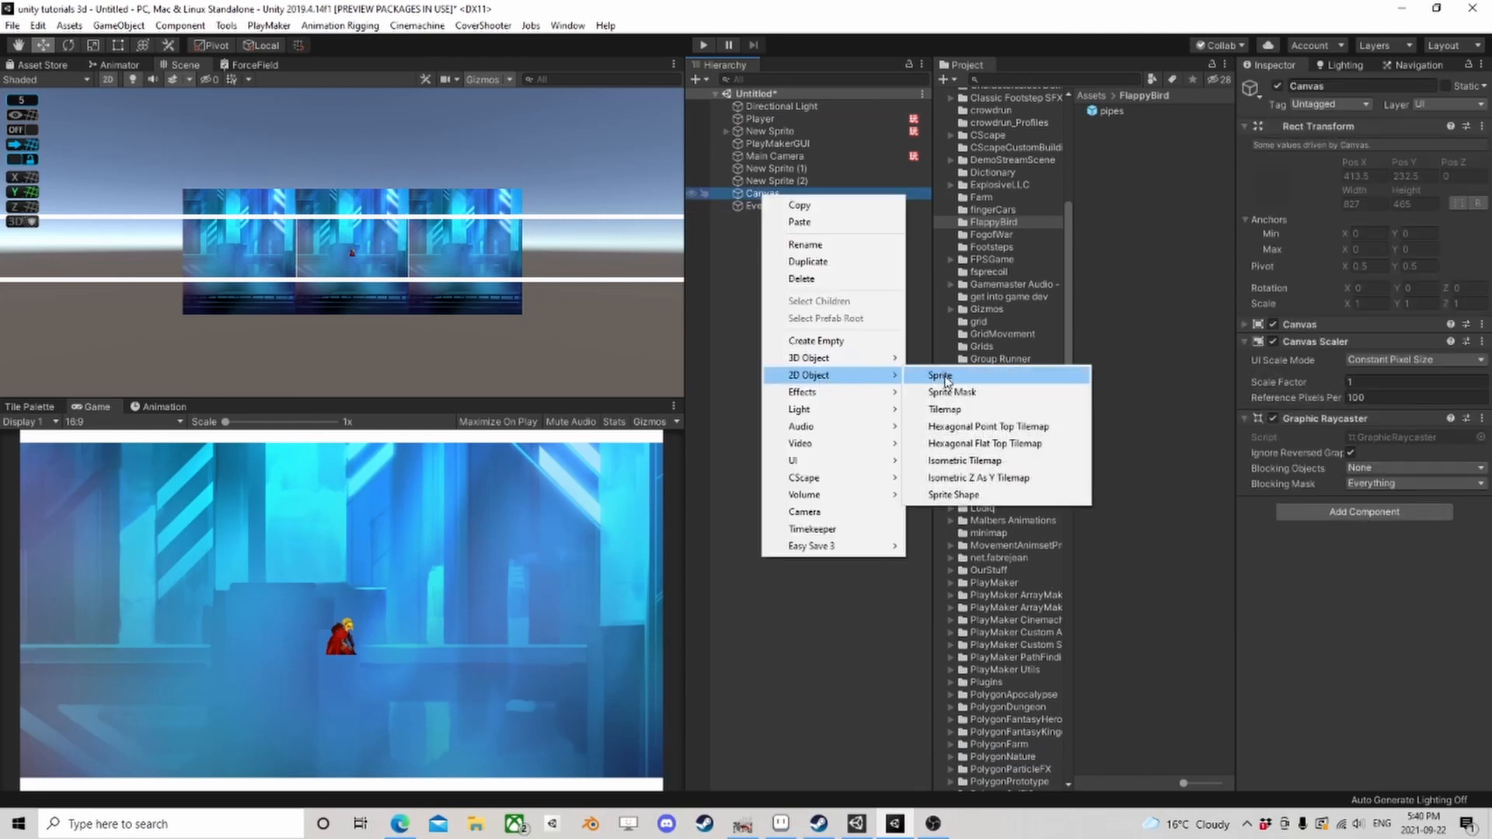
mouse_move(861, 458)
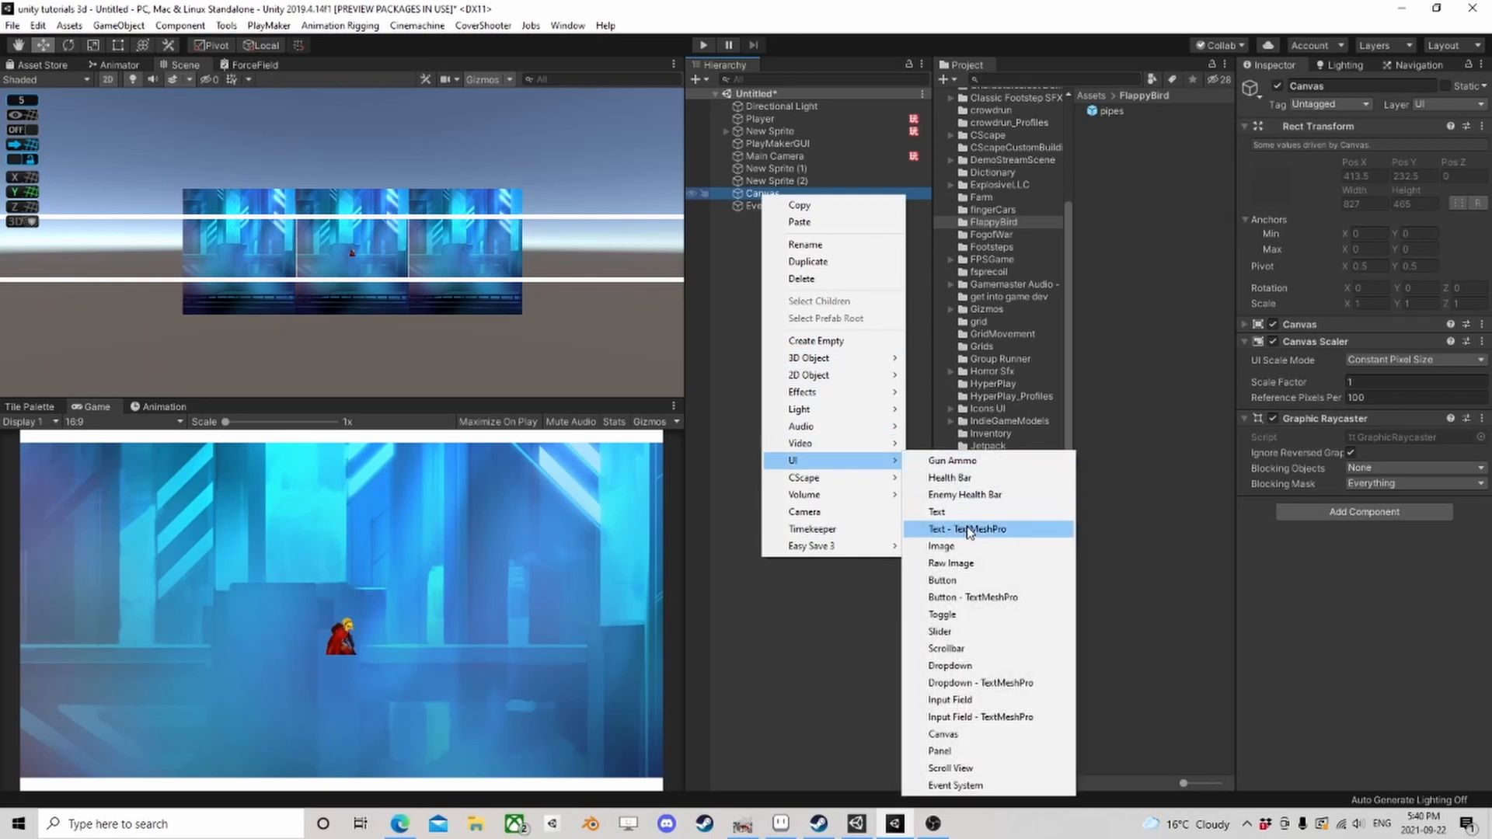
left_click(971, 530)
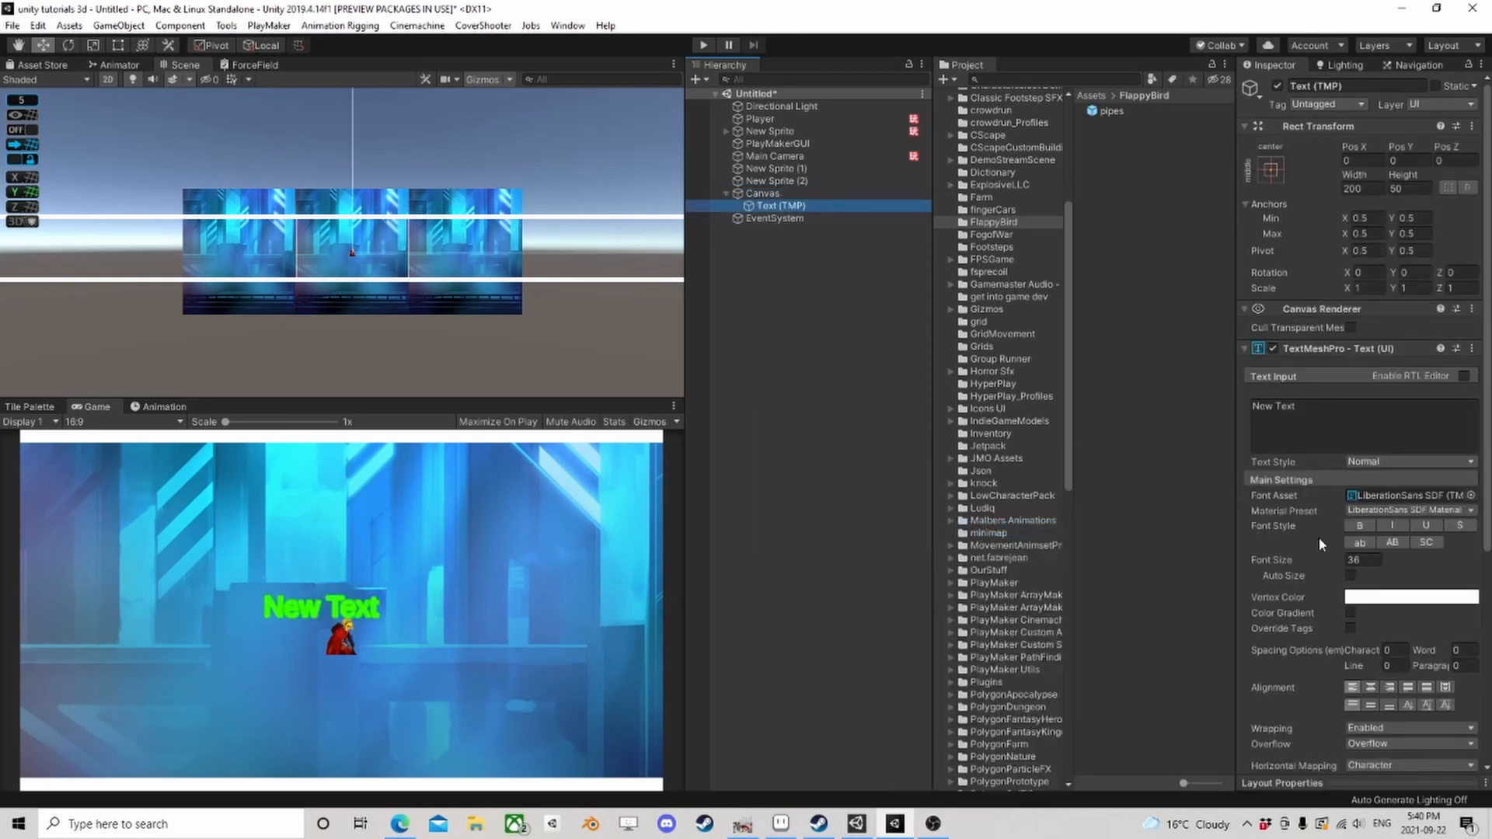
left_click(1290, 412)
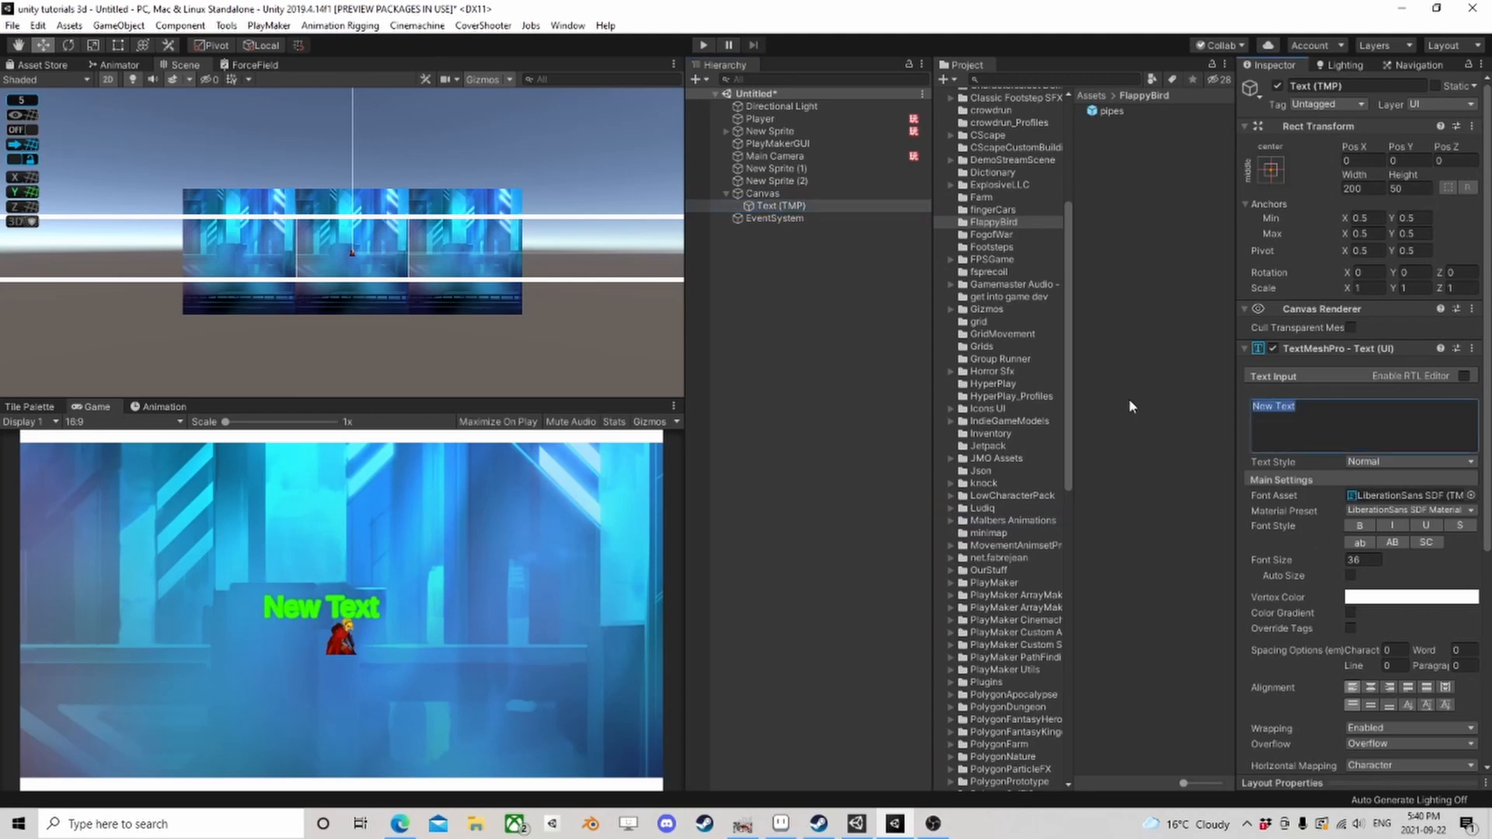
type("+1")
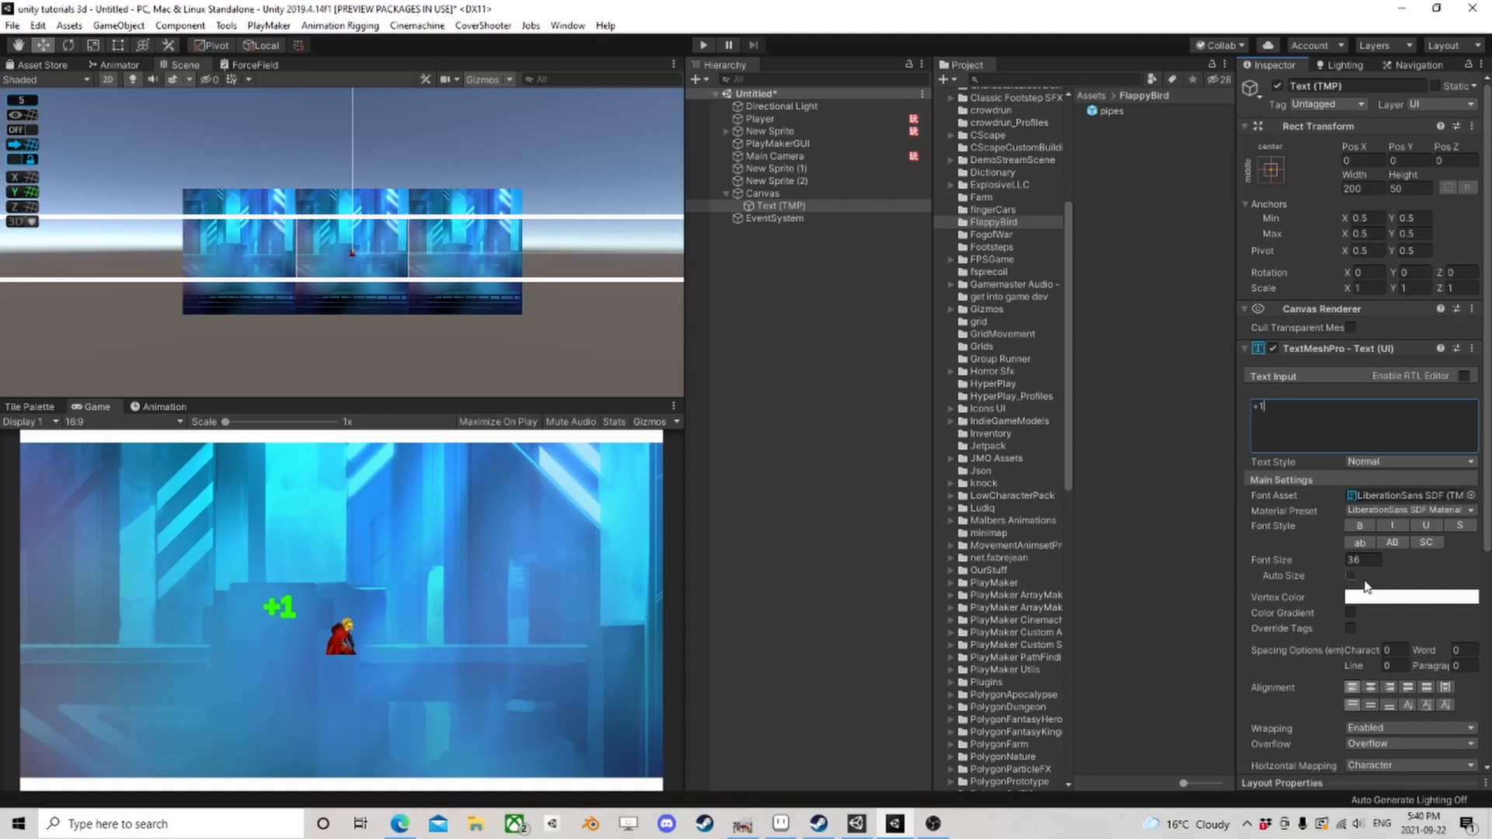
Step: Try the LiberationSans SDF - Fallback font asset on the +1 text and return to LiberationSans SDF
left_click(1469, 495)
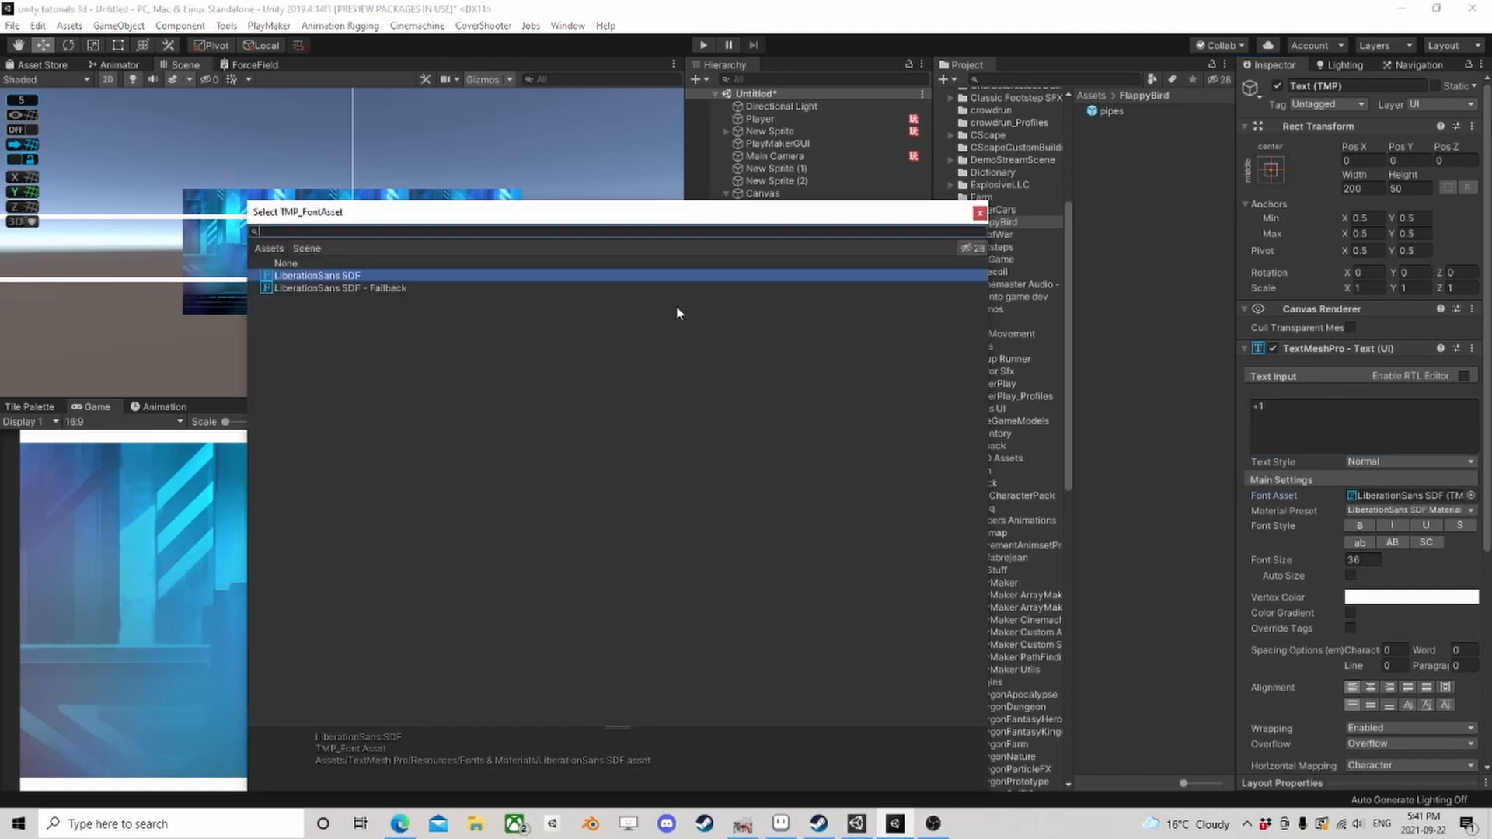
left_click(354, 288)
left_click_drag(416, 211, 612, 173)
left_click(515, 237)
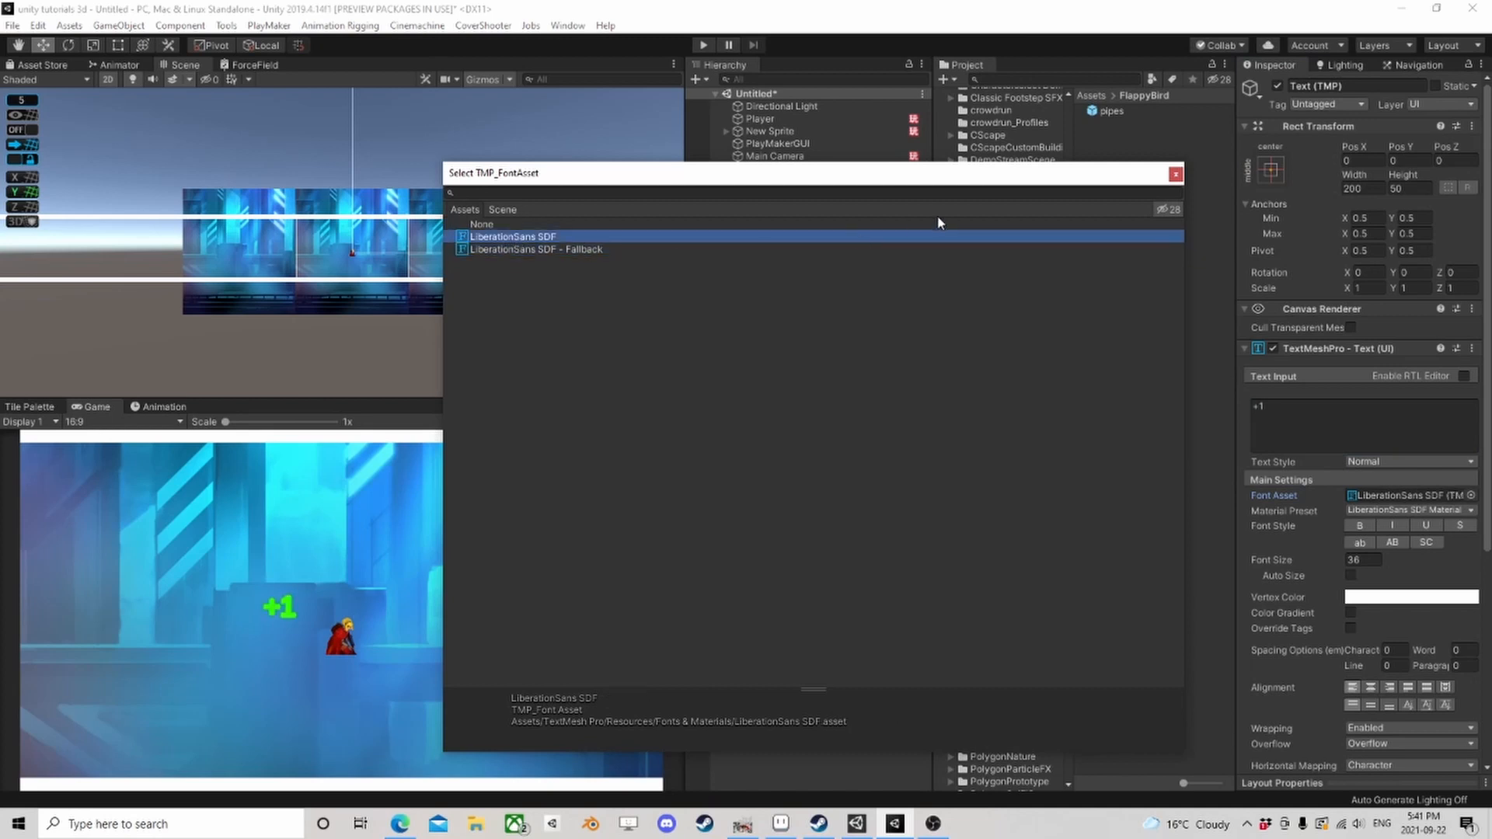
left_click(1176, 174)
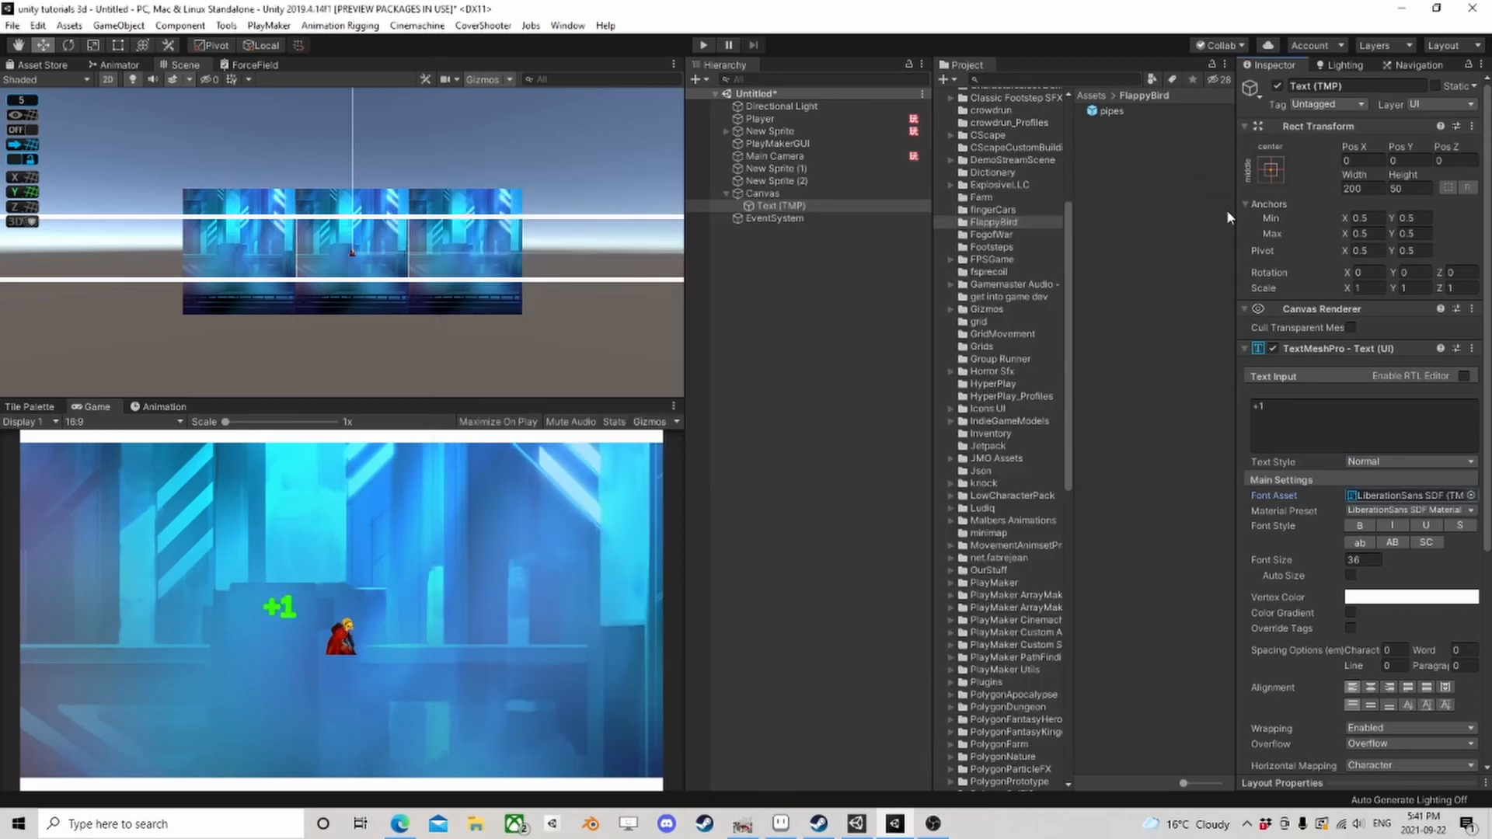
Step: Try the H1, Quote, Link, Title, H2, H3 and C1 text styles on the +1 text
left_click(1371, 462)
left_click(1374, 491)
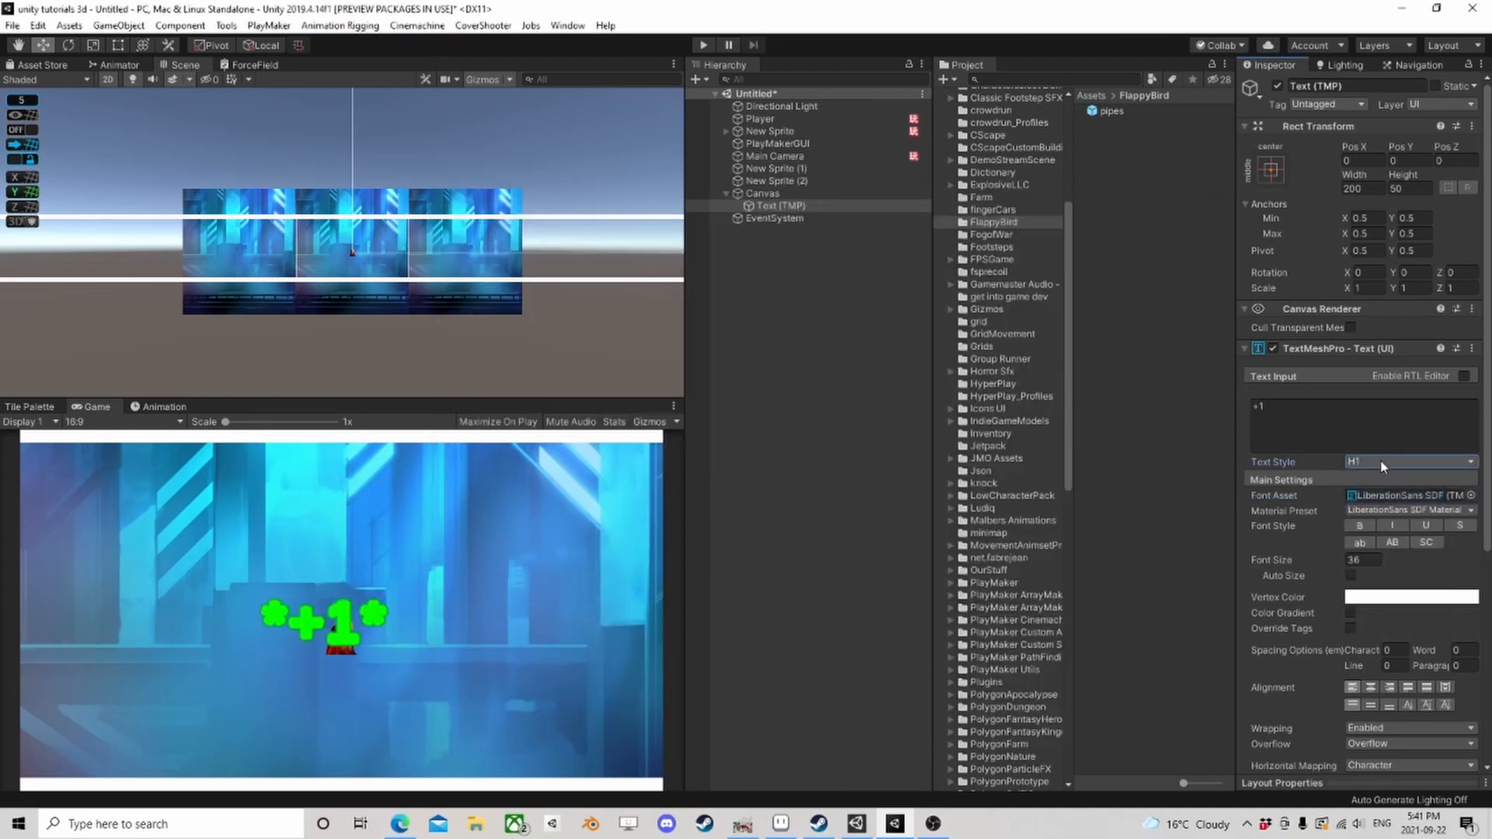
left_click(1379, 463)
left_click(1374, 513)
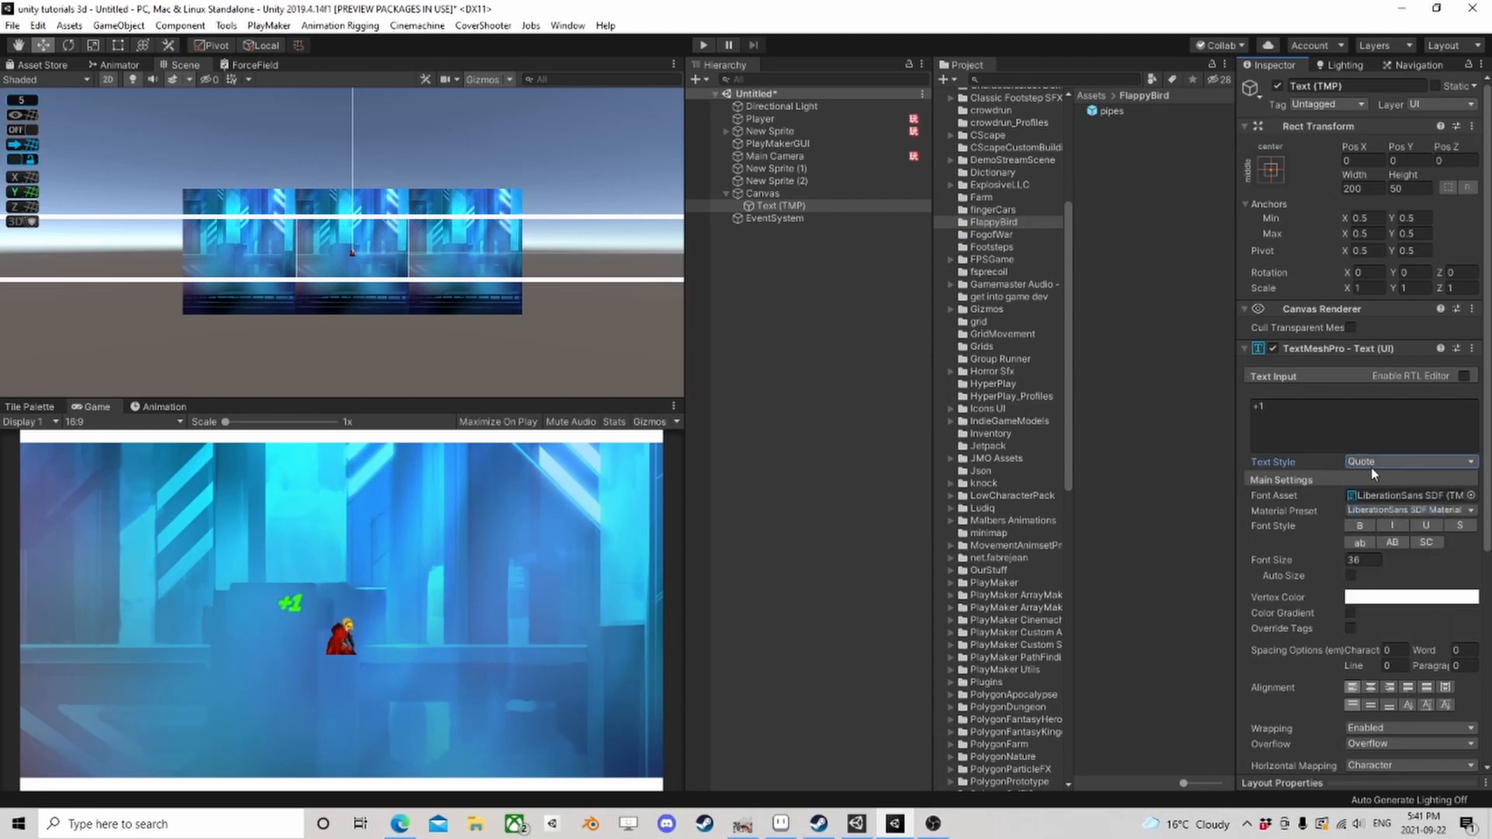
left_click(1373, 462)
left_click(1374, 525)
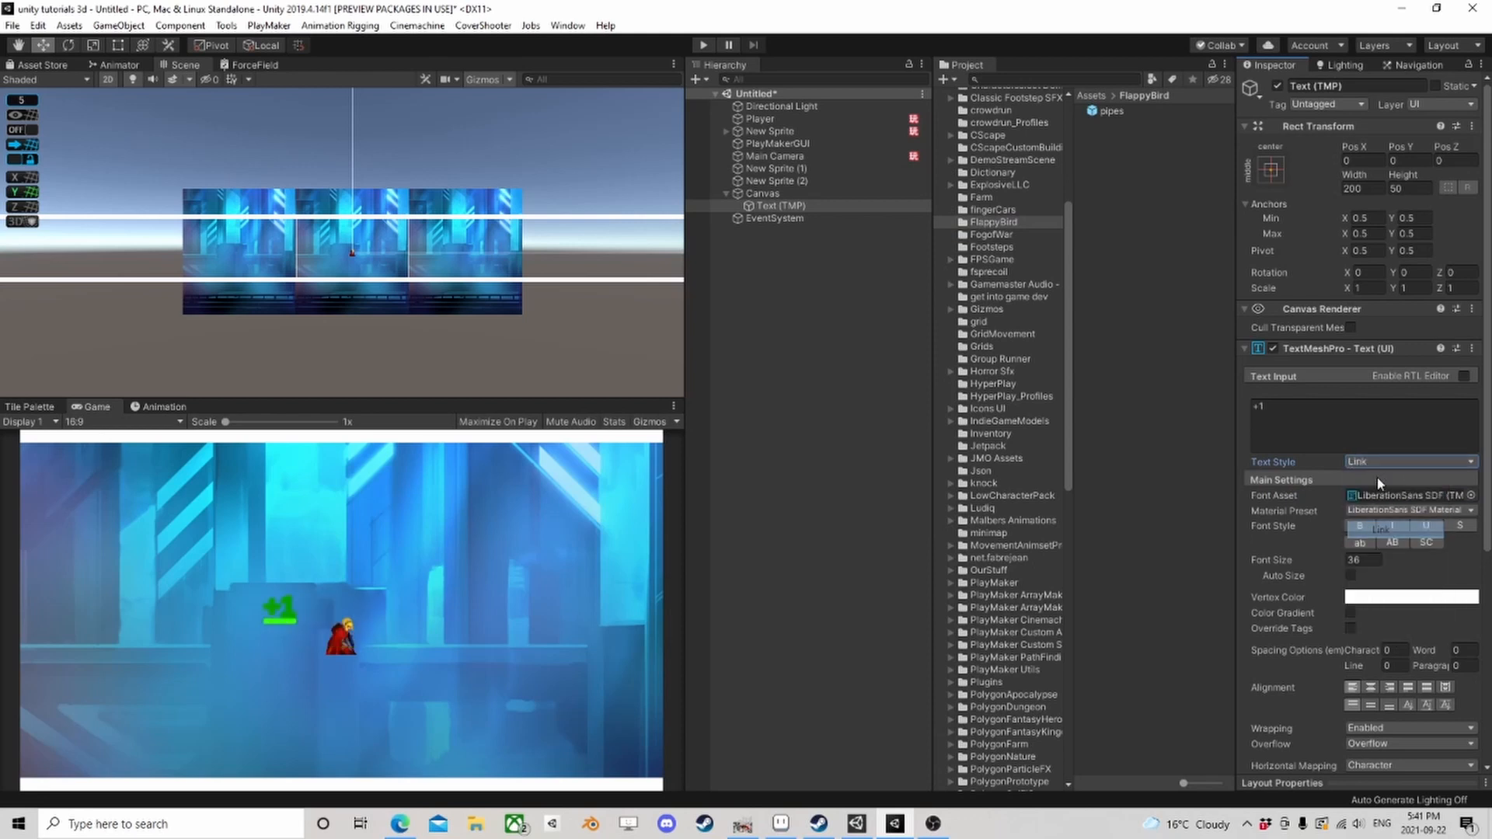
left_click(1372, 463)
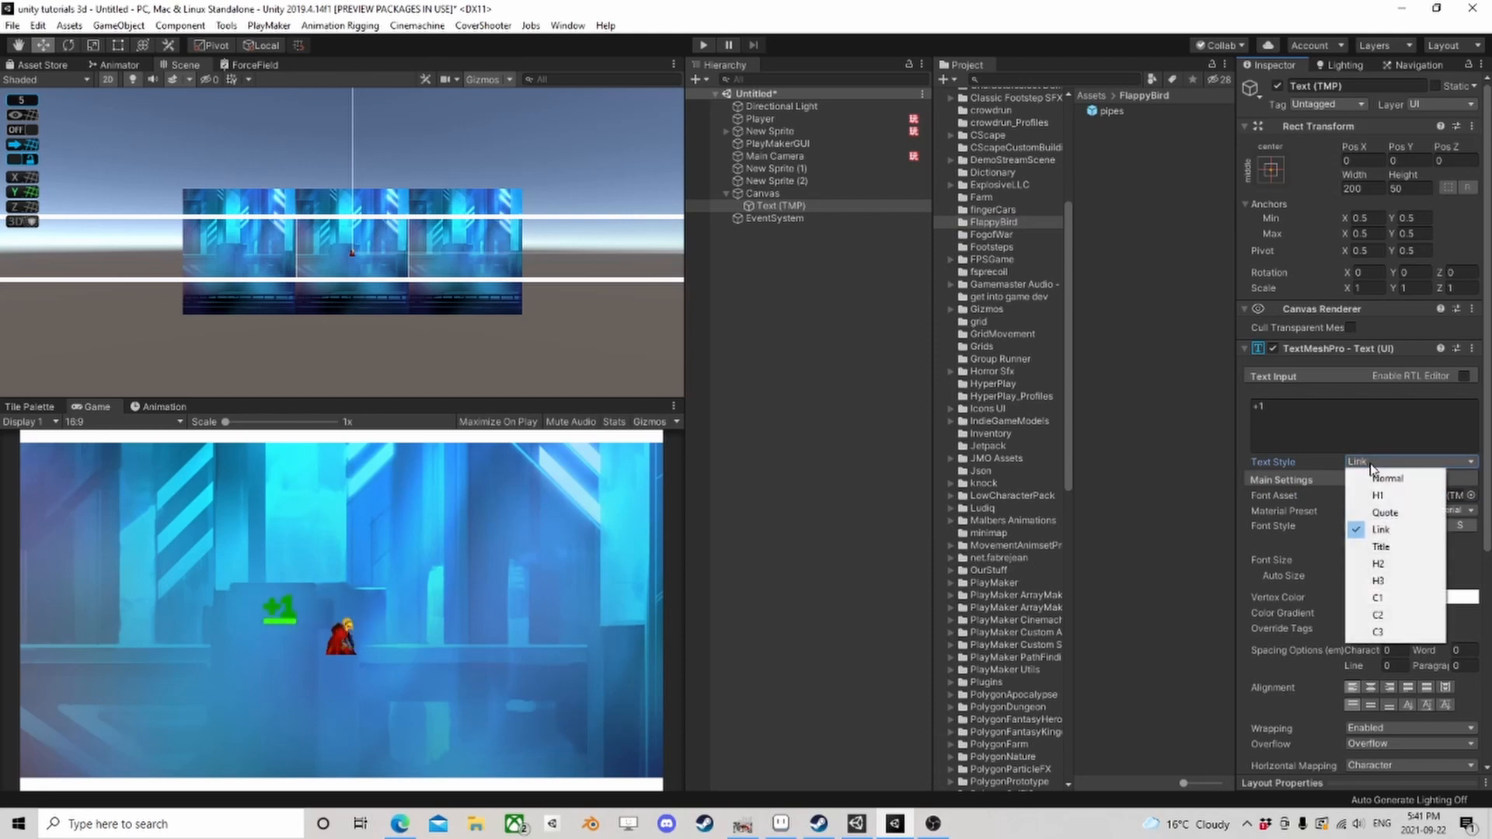
left_click(1381, 547)
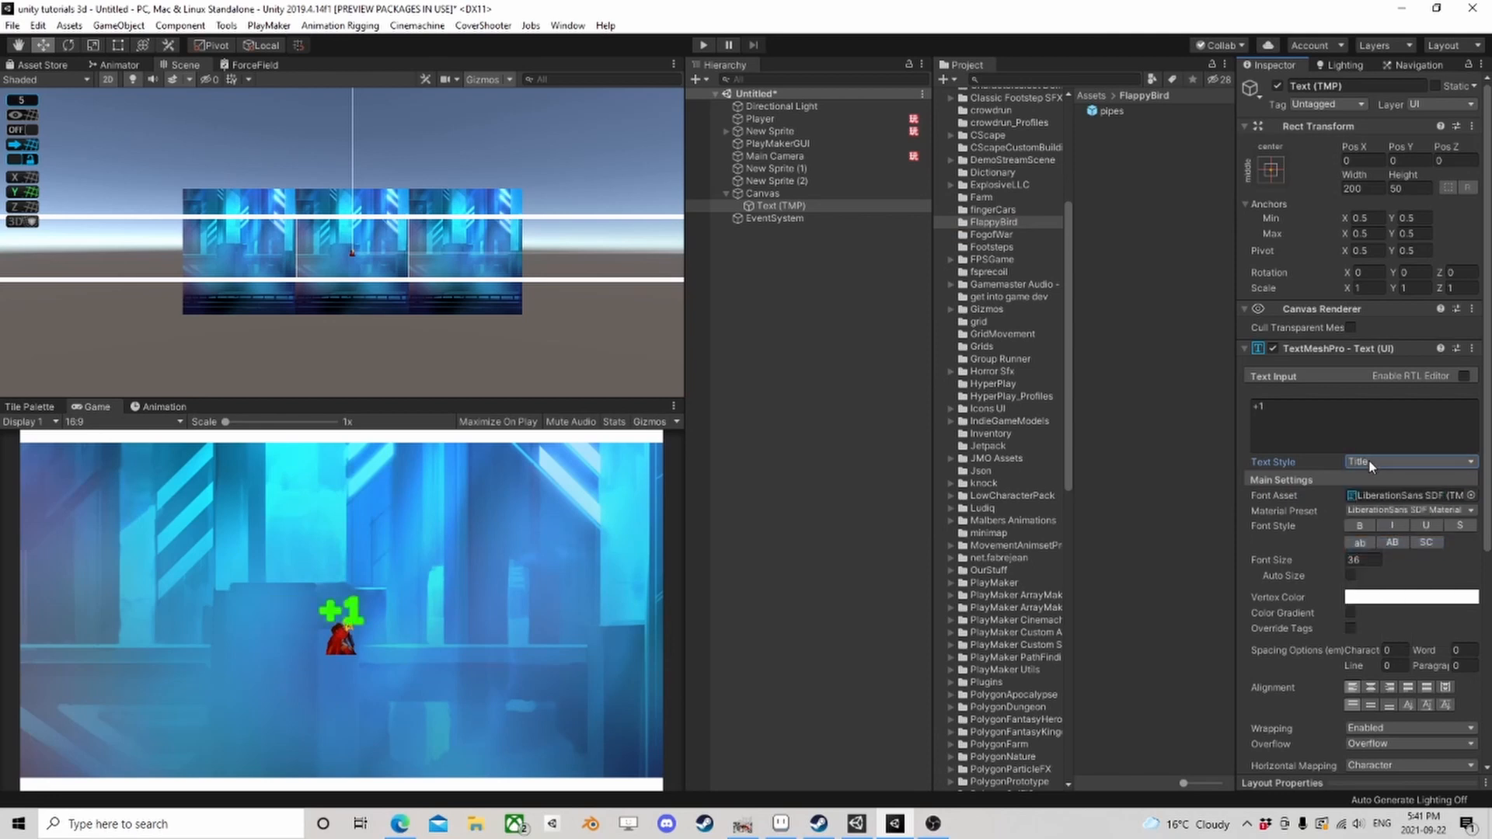
left_click(1369, 460)
left_click(1377, 564)
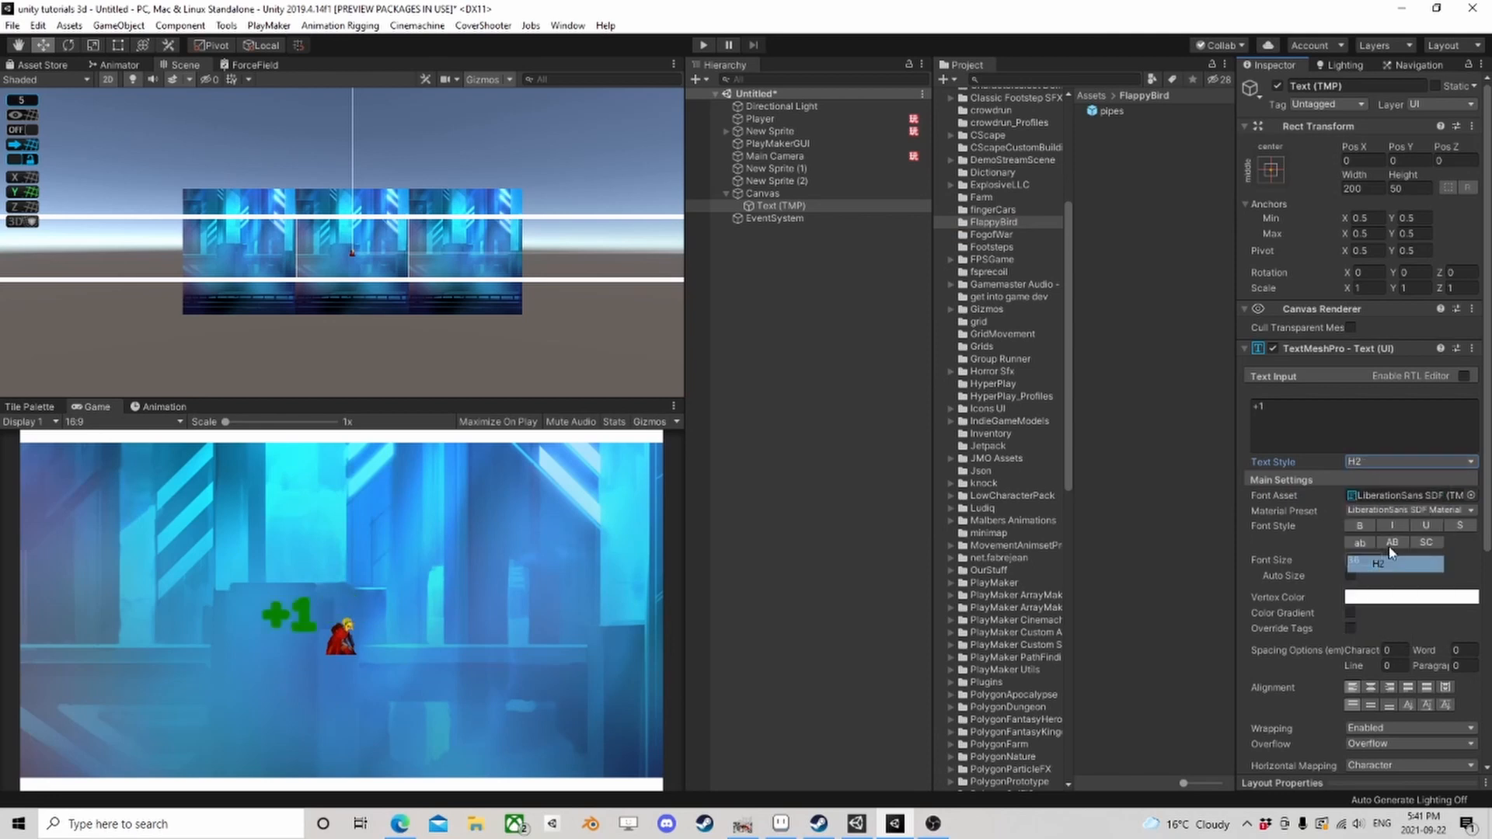
left_click(1361, 463)
left_click(1378, 580)
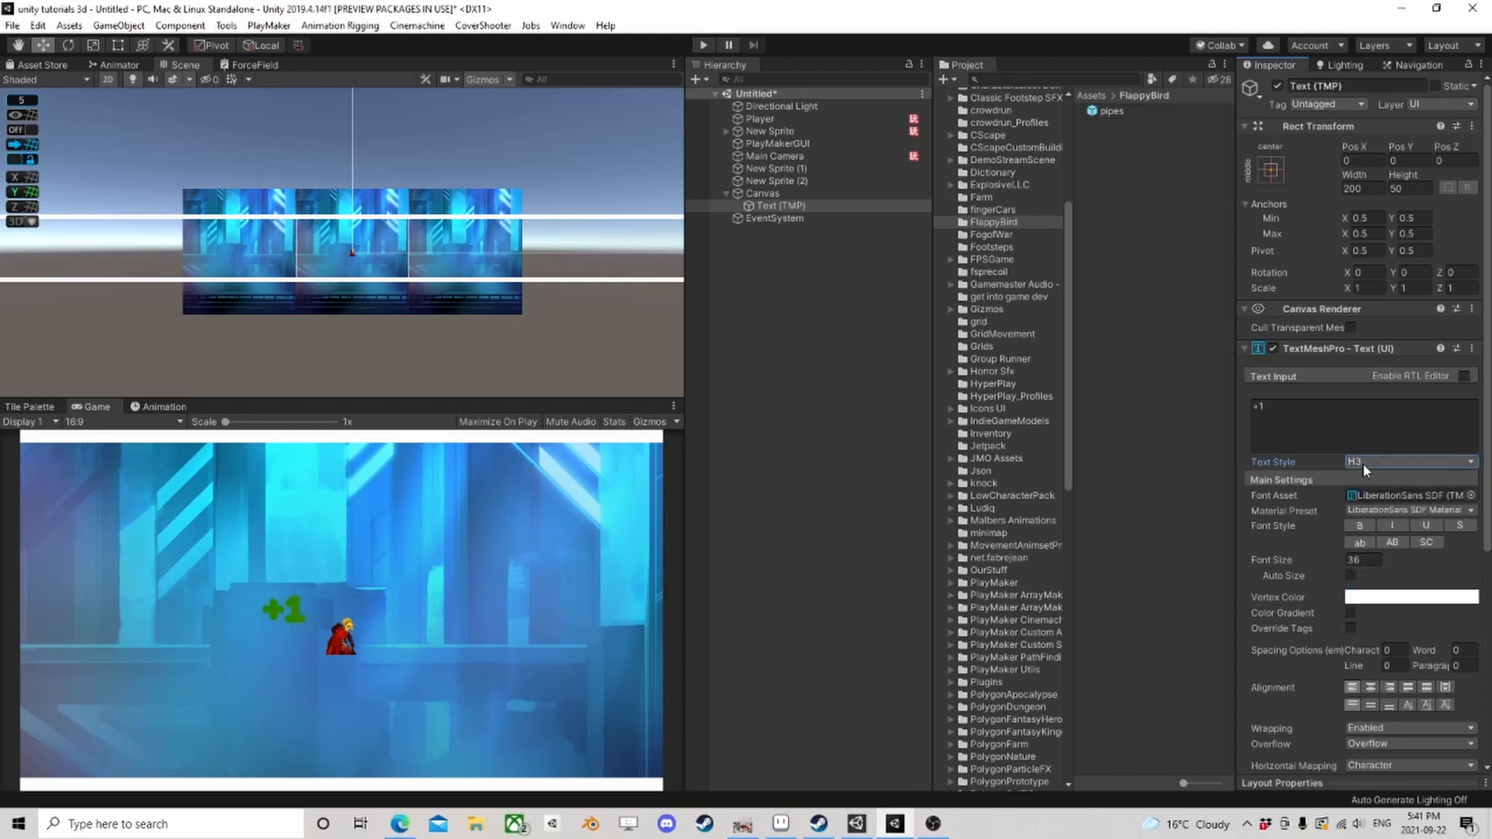
left_click(1363, 460)
left_click(1378, 598)
Step: Set the +1 text's style to Title and try Auto Size on it, leaving Auto Size disabled
left_click(1369, 456)
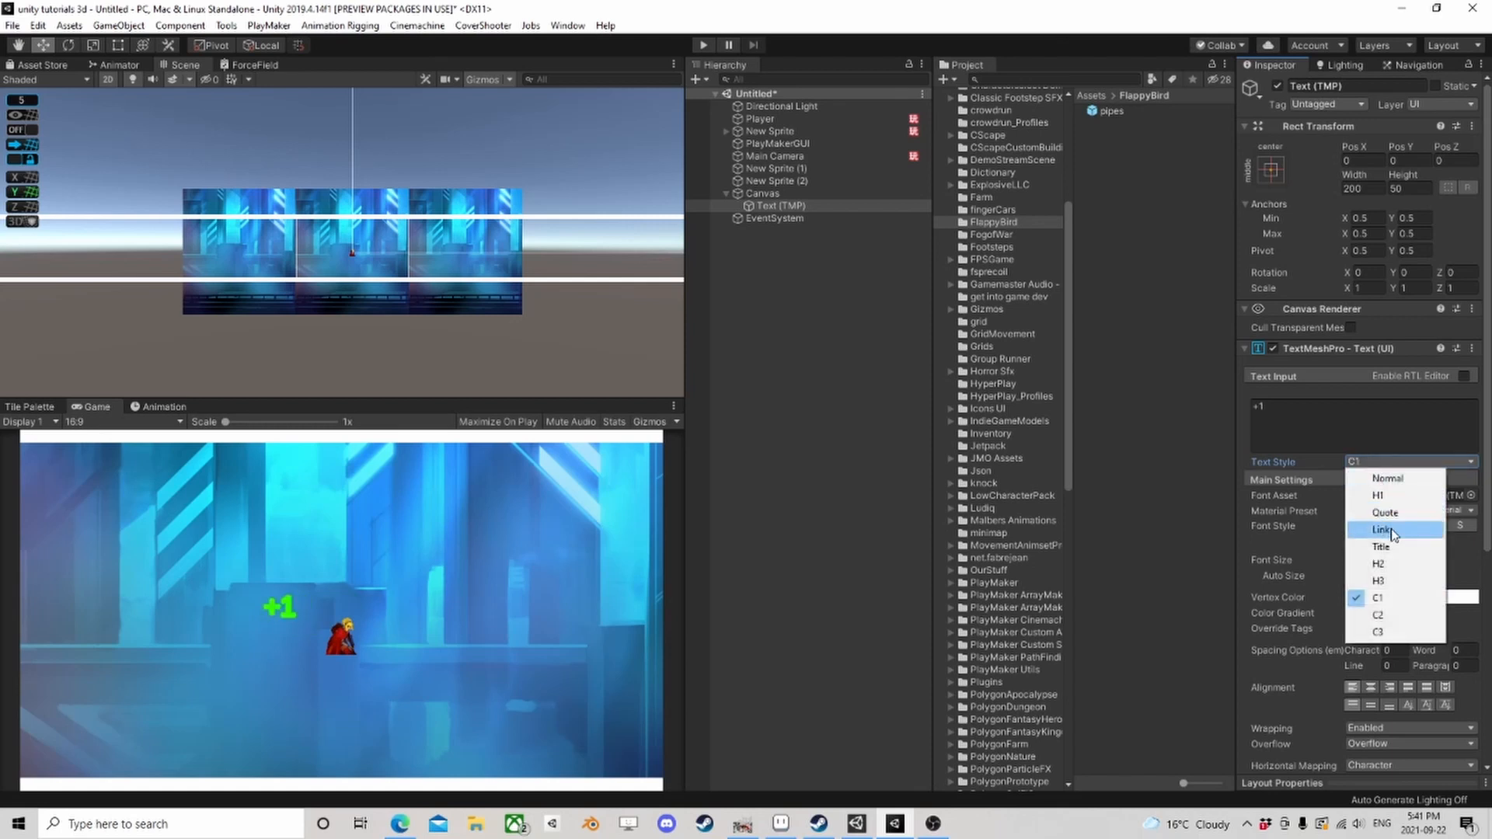
left_click(1381, 546)
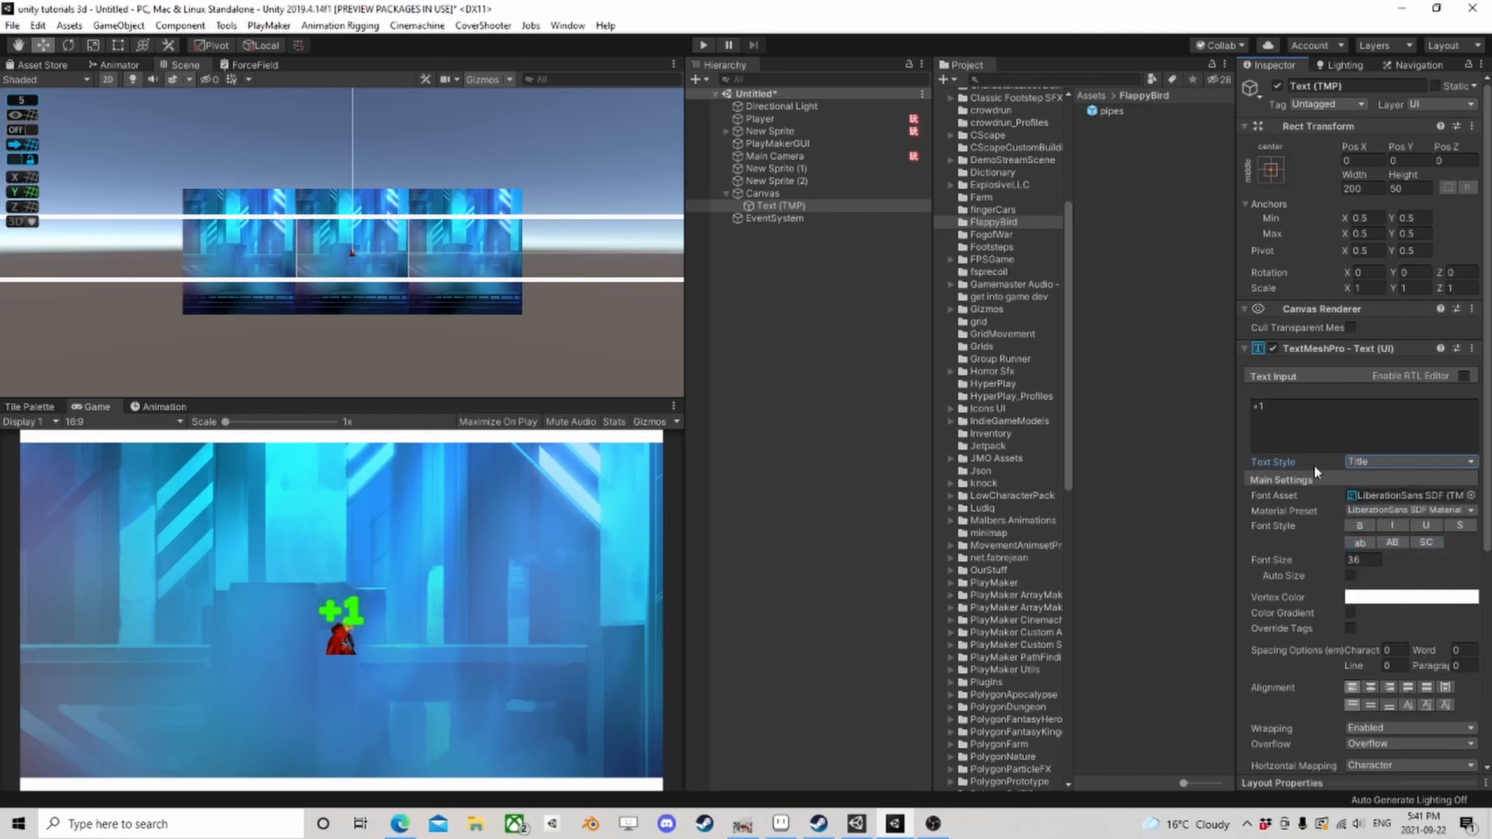
scroll(1368, 617, "down", 3)
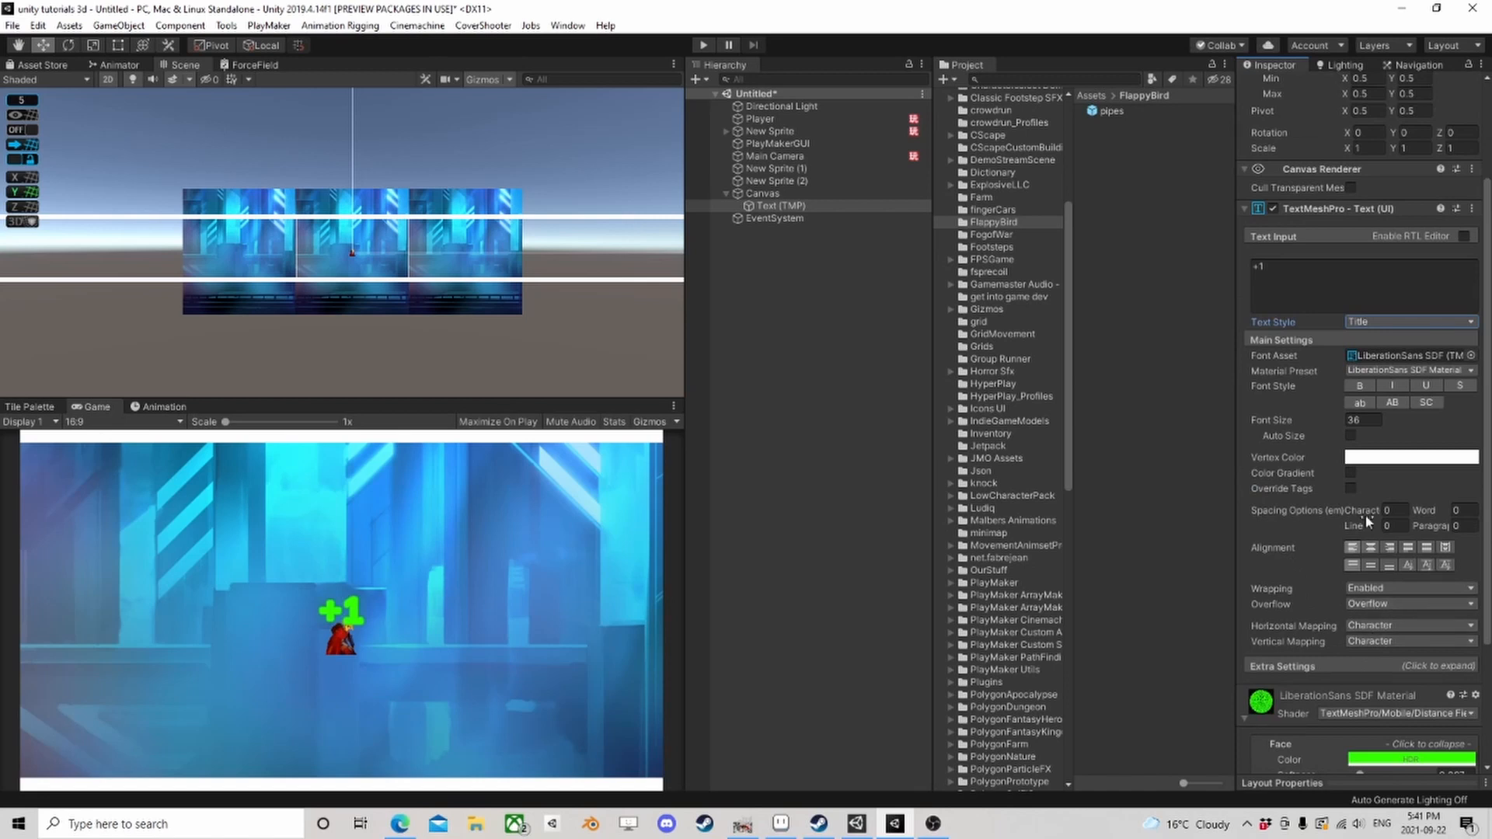
left_click(1351, 436)
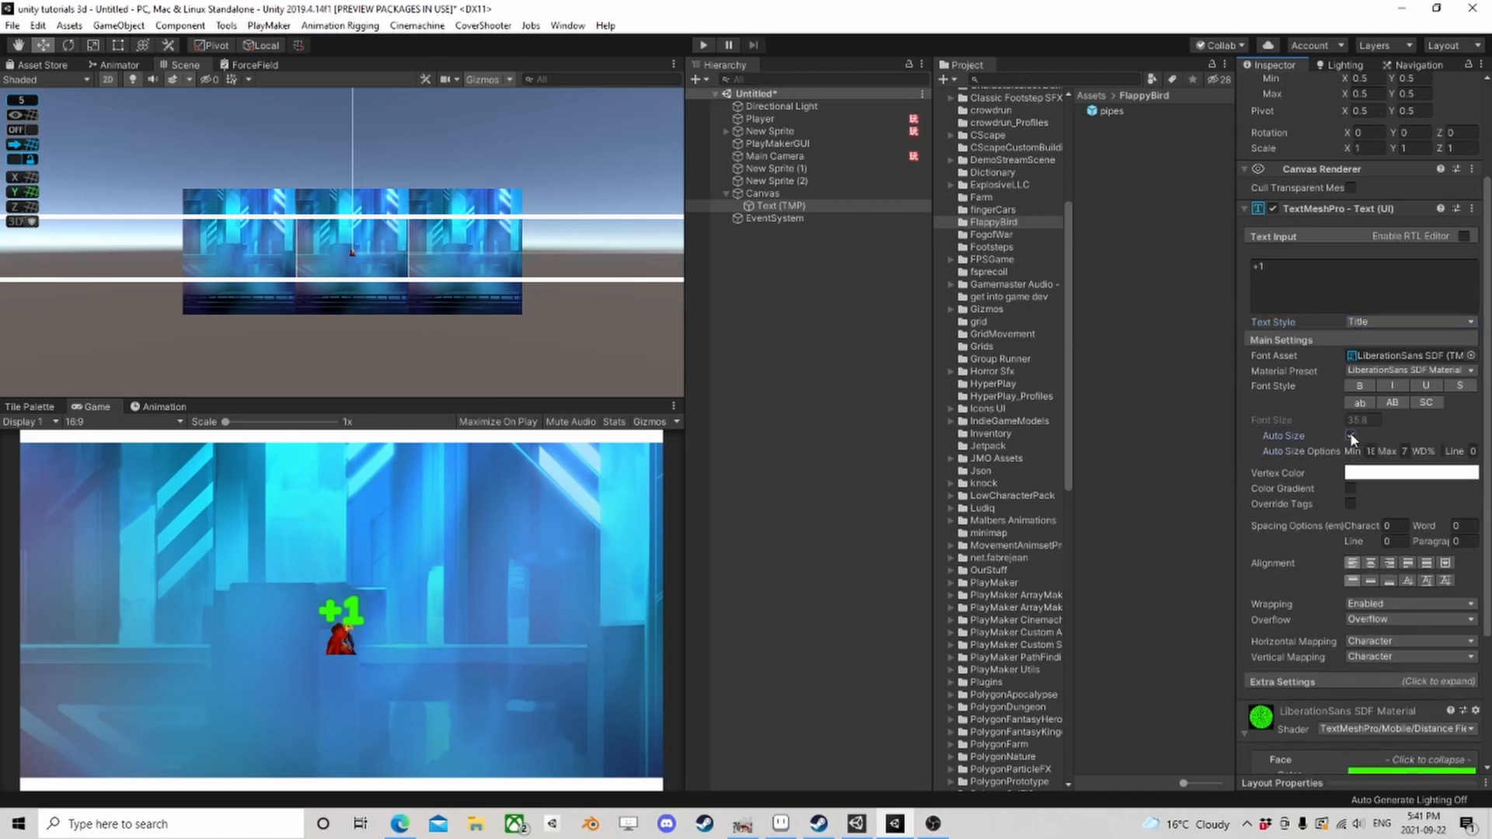
left_click(1351, 436)
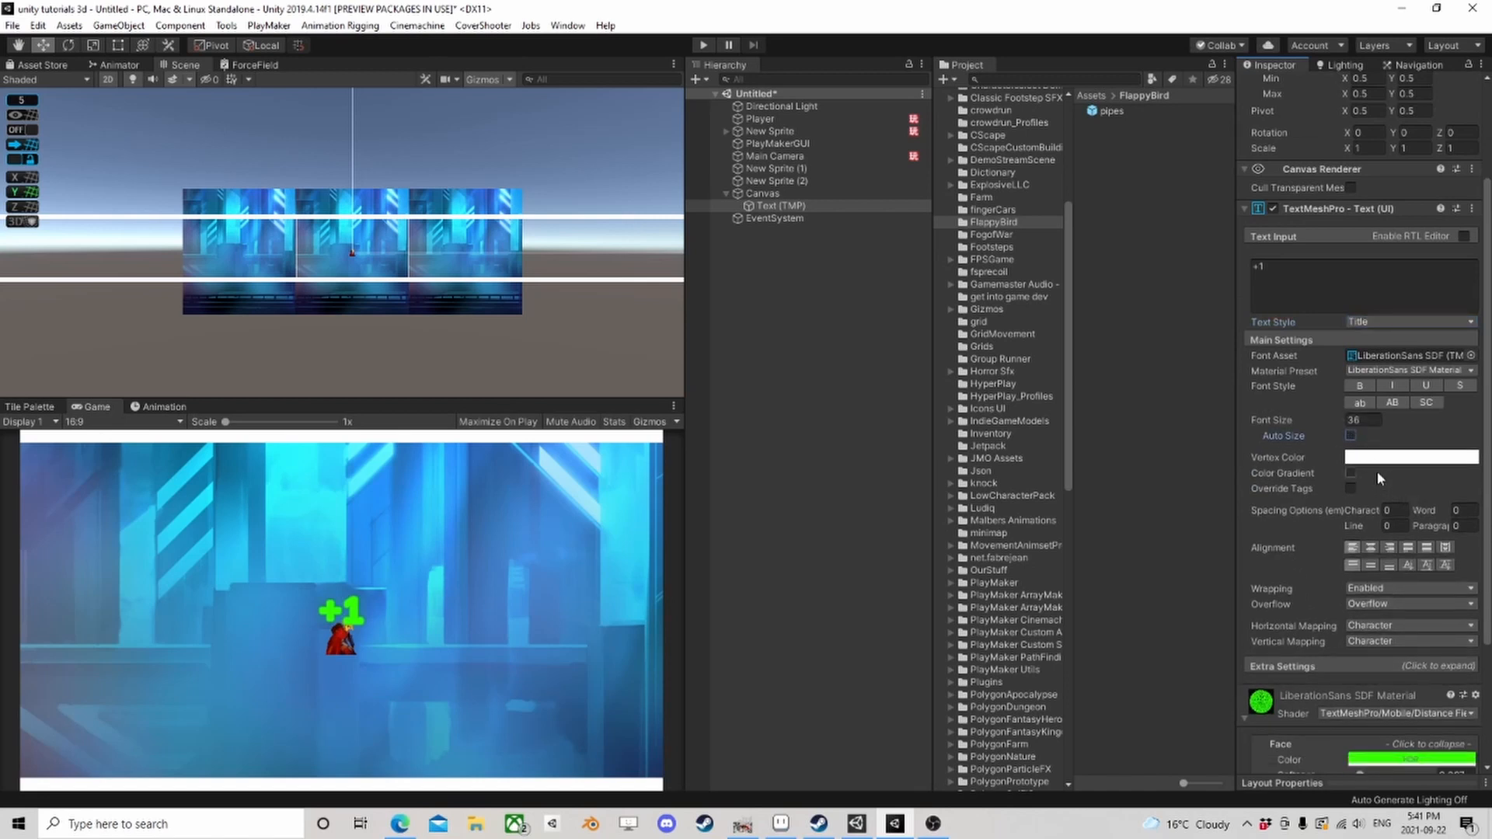
scroll(1391, 598, "down", 3)
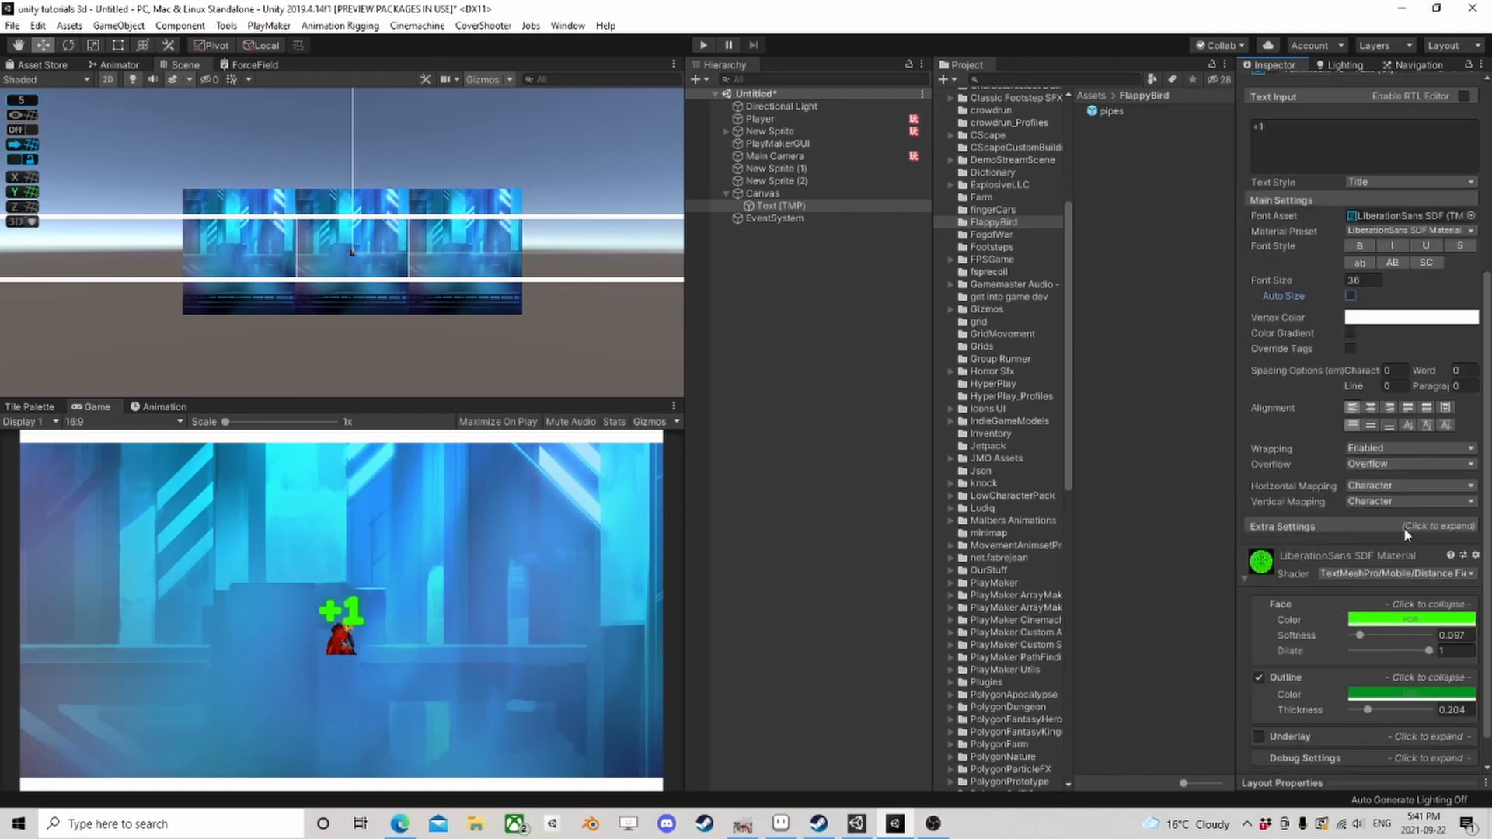
Step: Try brighter HDR intensities on the +1 text's green face color and settle on an intensity of 1
scroll(1319, 551, "down", 1)
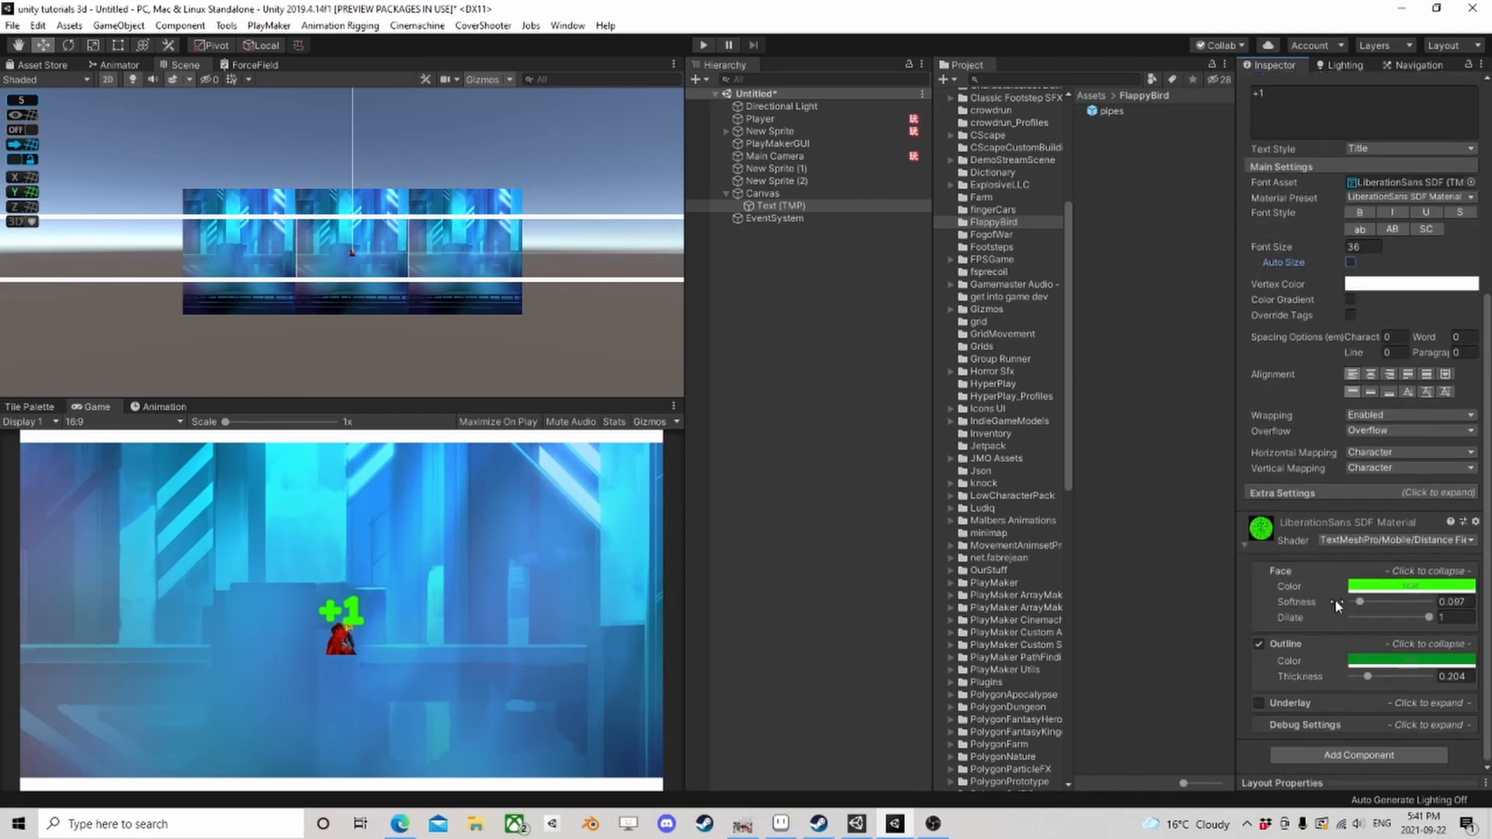
left_click(1416, 586)
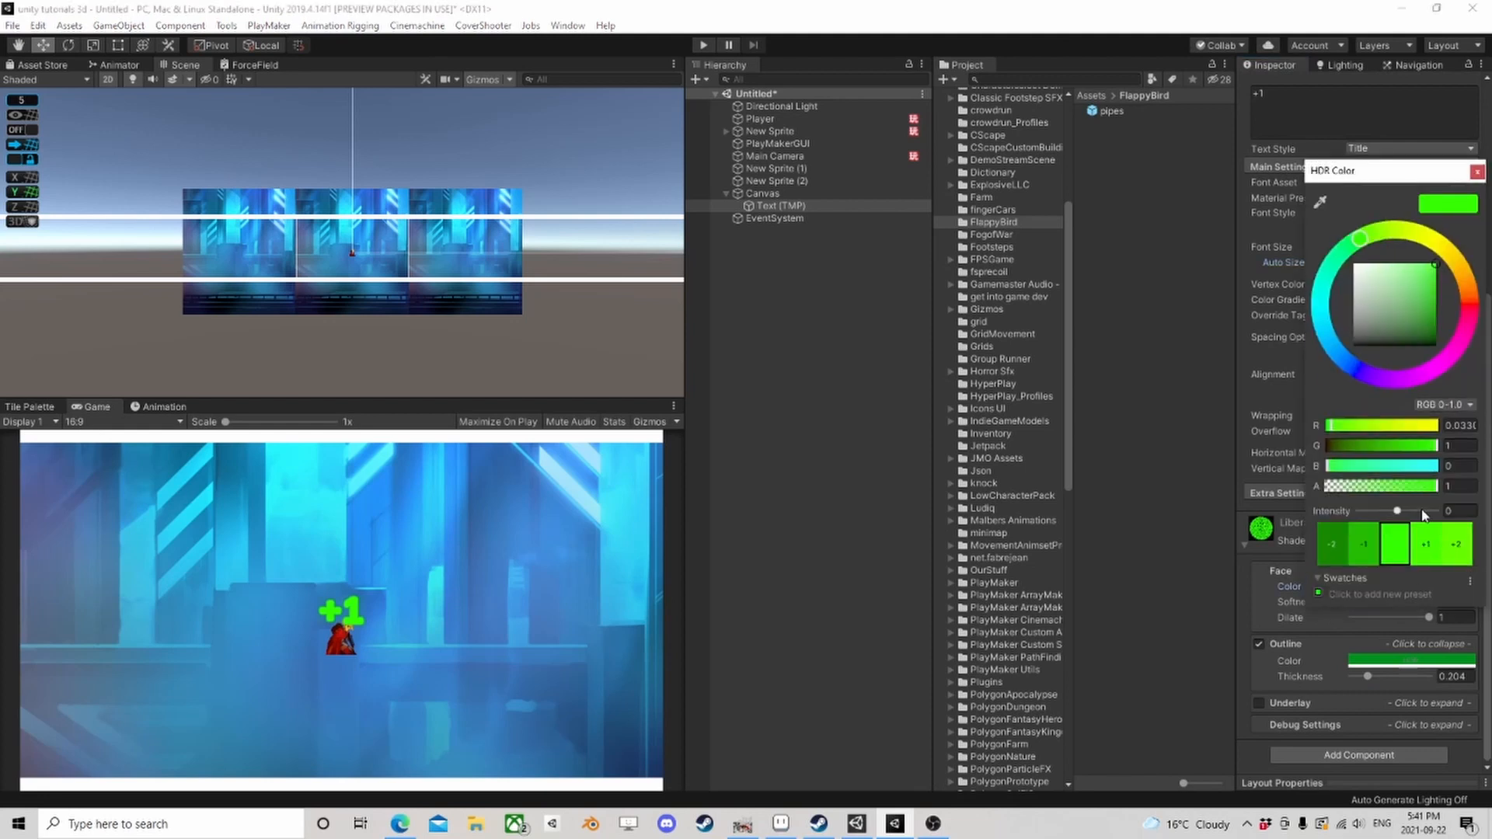
left_click(1427, 548)
left_click(1426, 548)
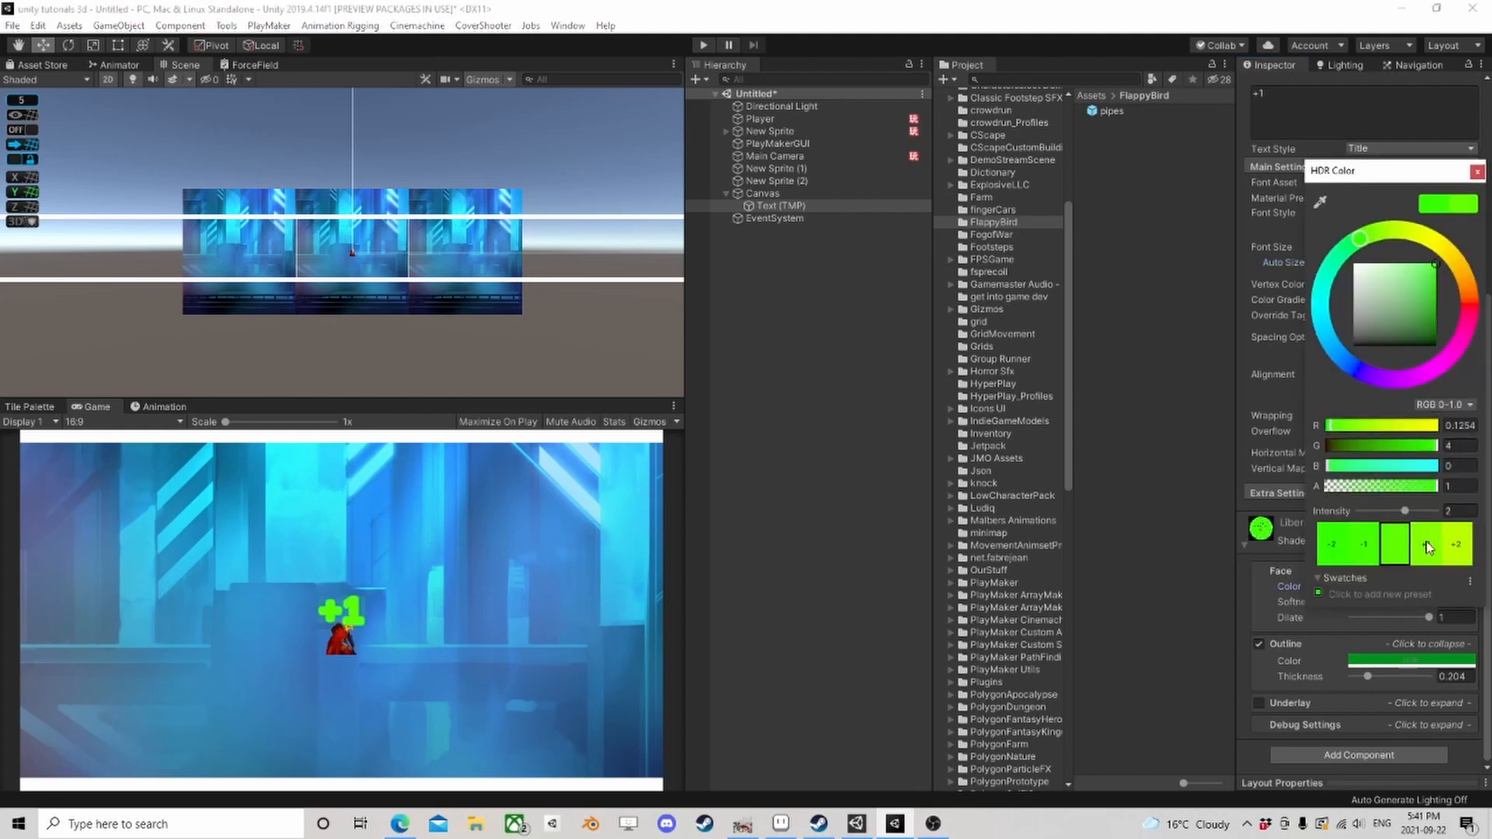
left_click(1366, 549)
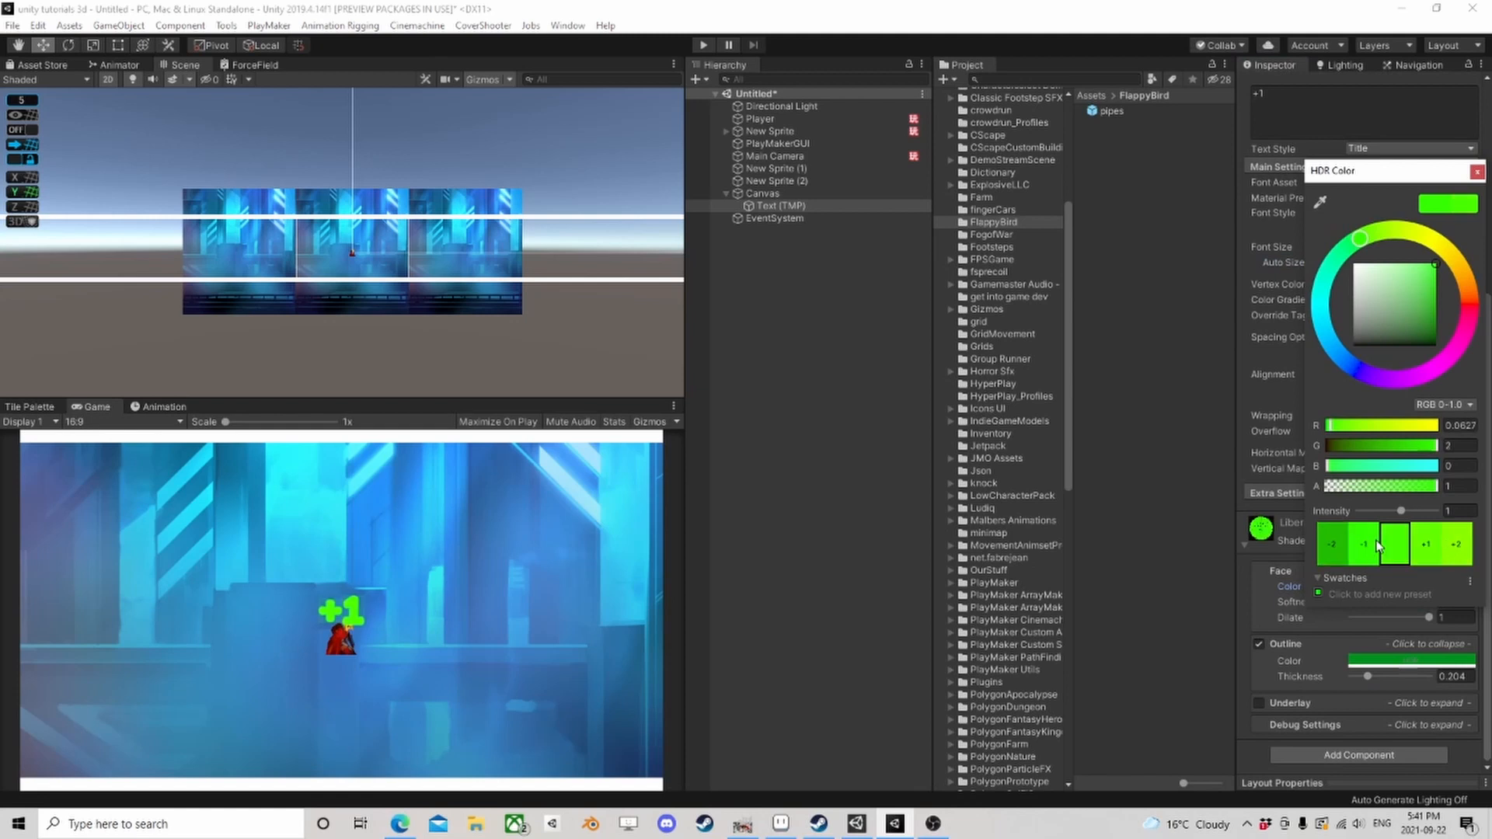
left_click(1477, 172)
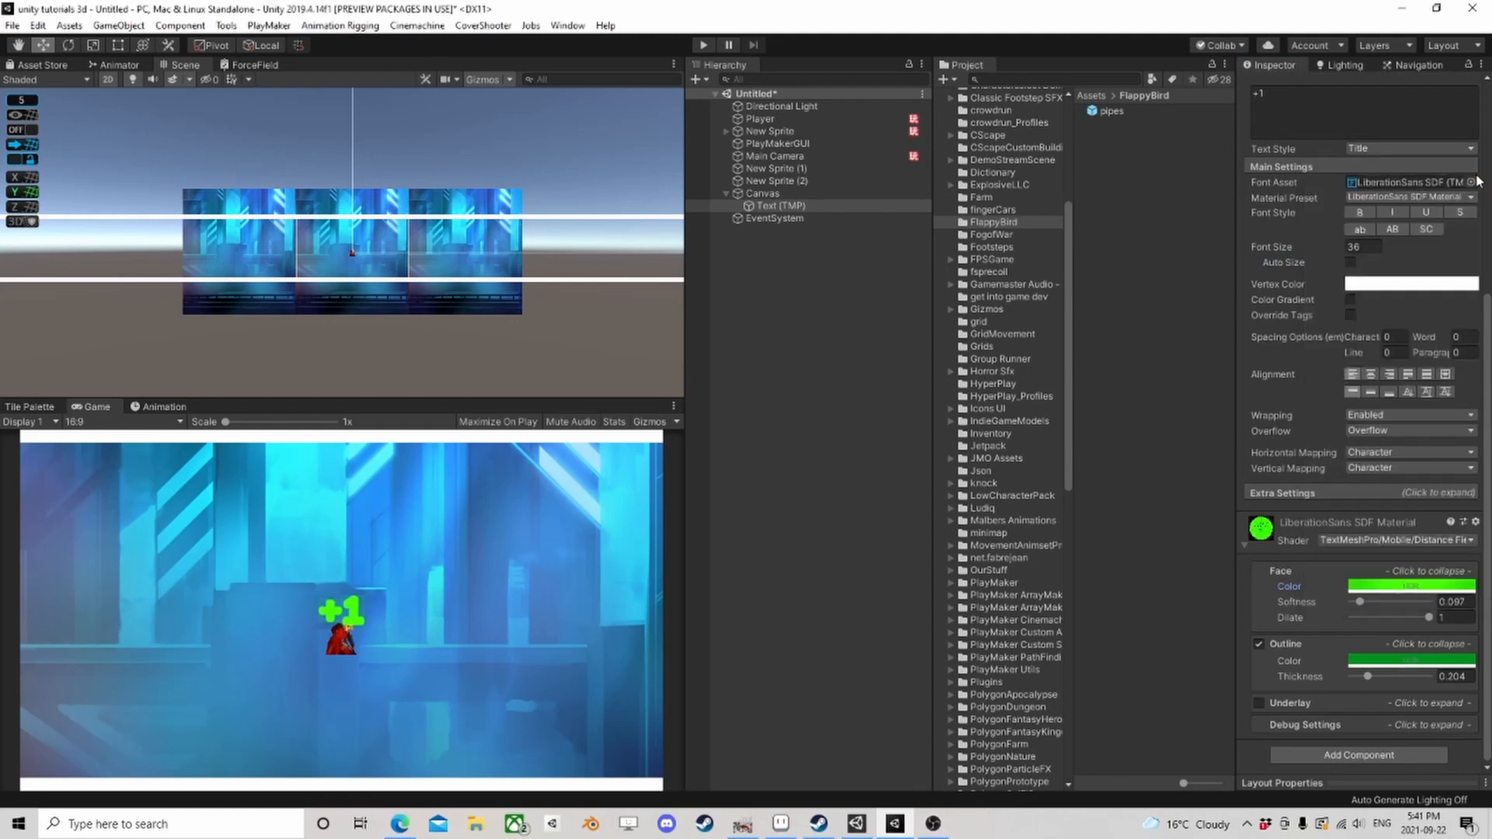
Step: Raise the HDR intensity of the +1 text's outline color to 2
left_click(1400, 662)
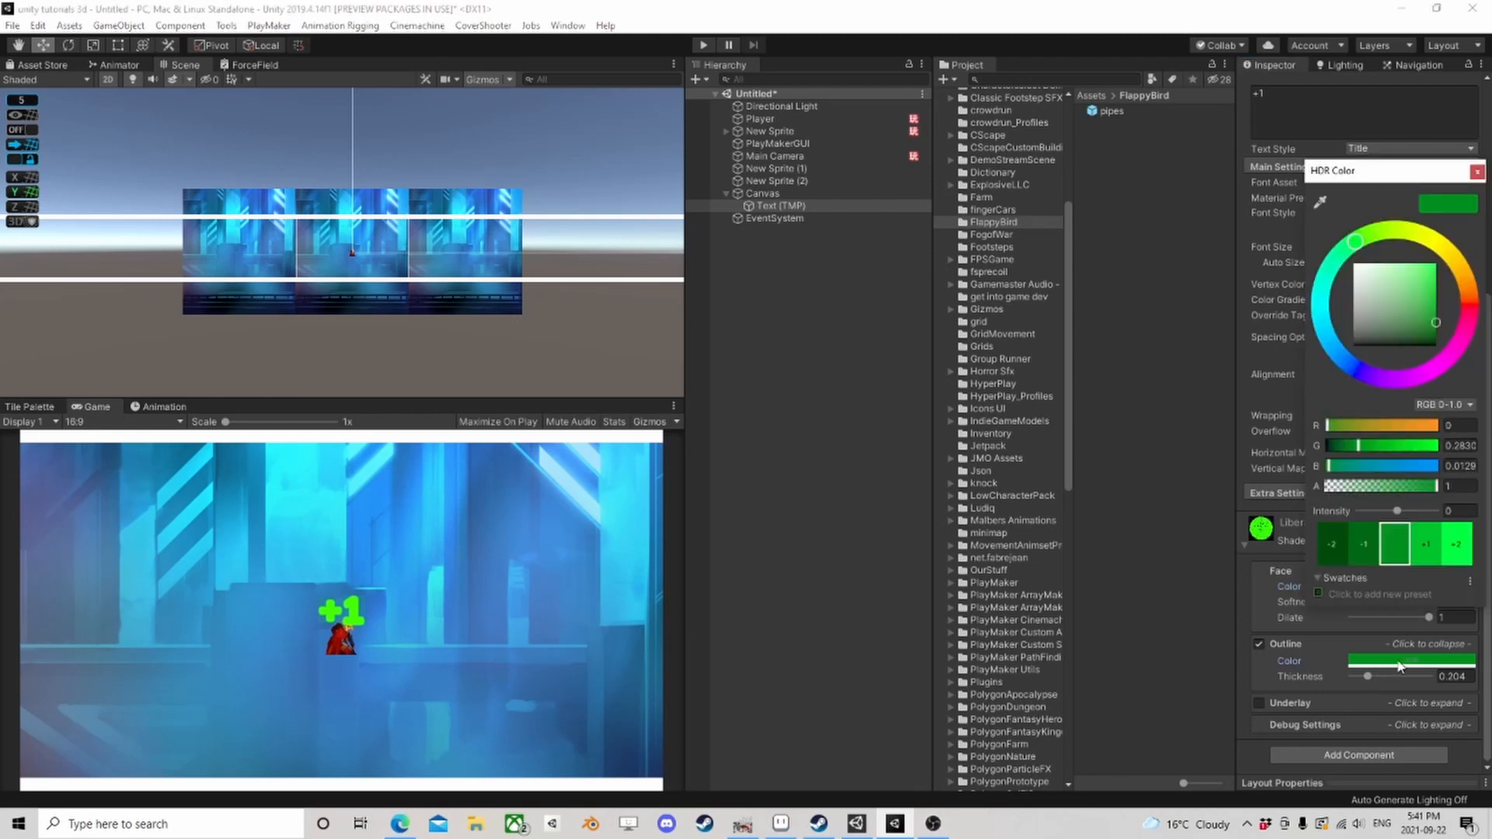
left_click(1428, 541)
left_click(1428, 541)
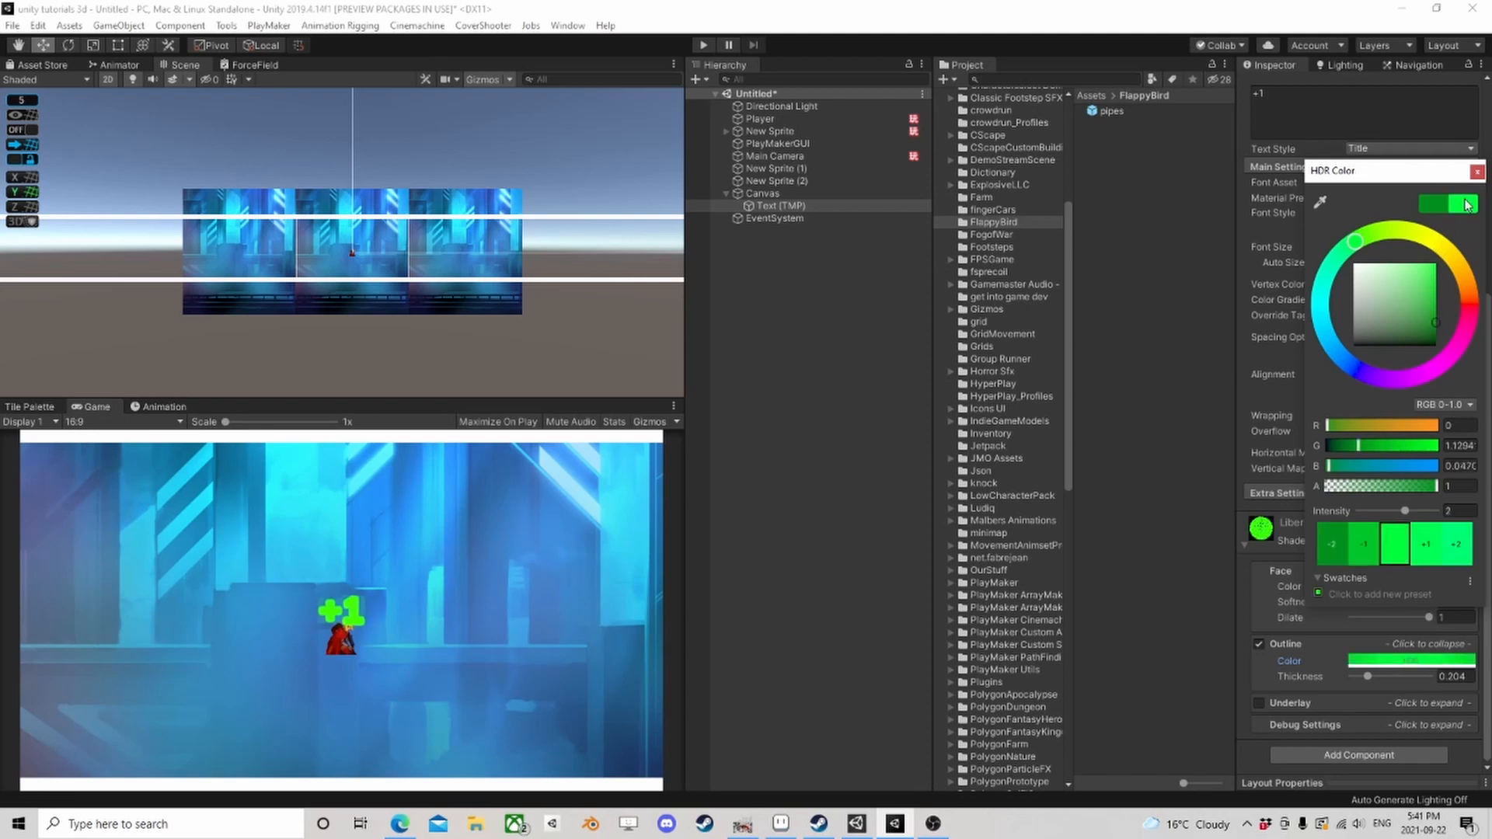
left_click(1477, 172)
Step: Set the HDR intensity of the +1 text's face color to 0
left_click(1421, 585)
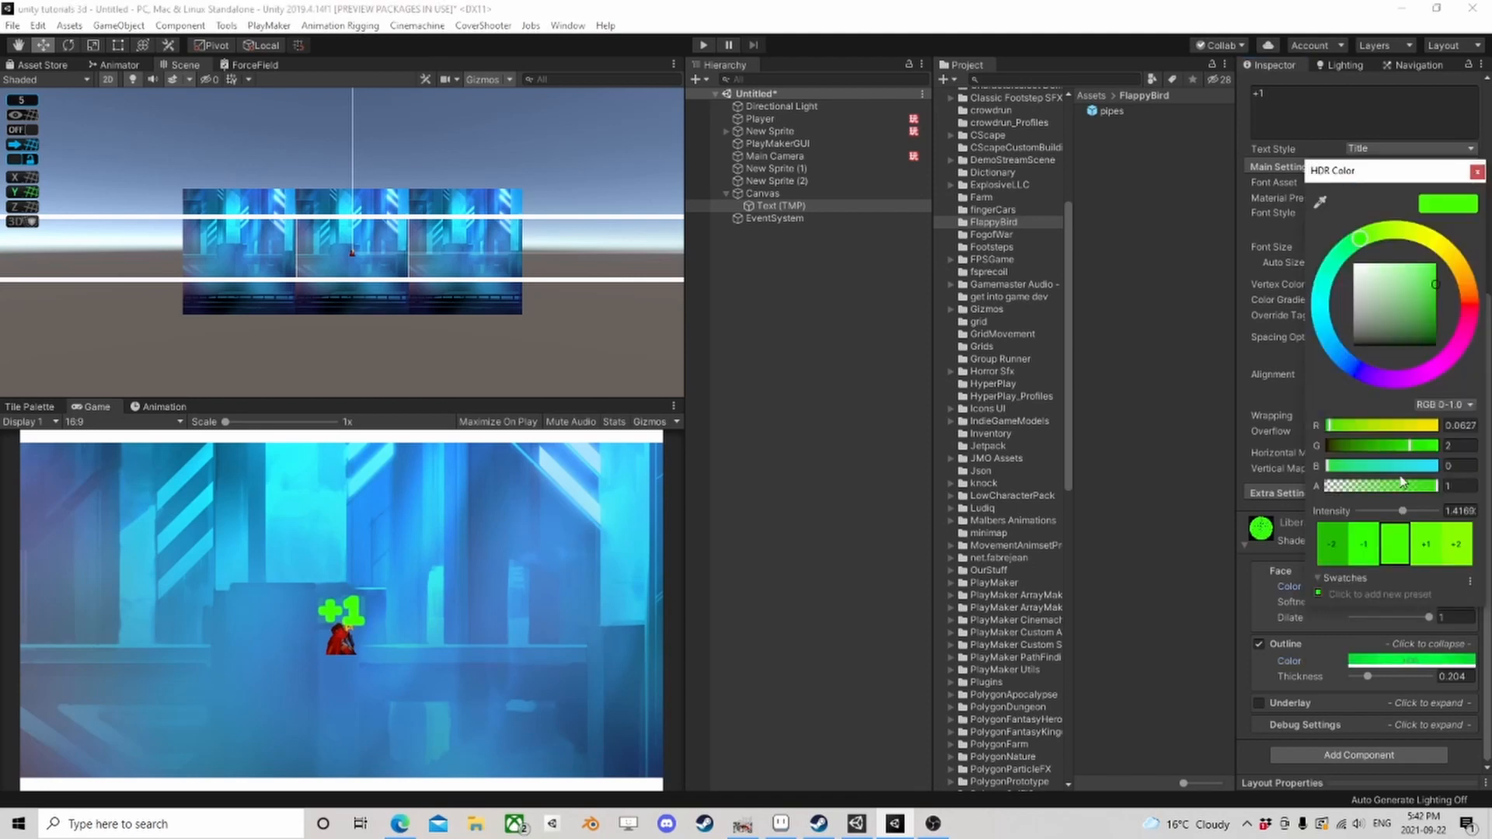
left_click(1460, 510)
type("0")
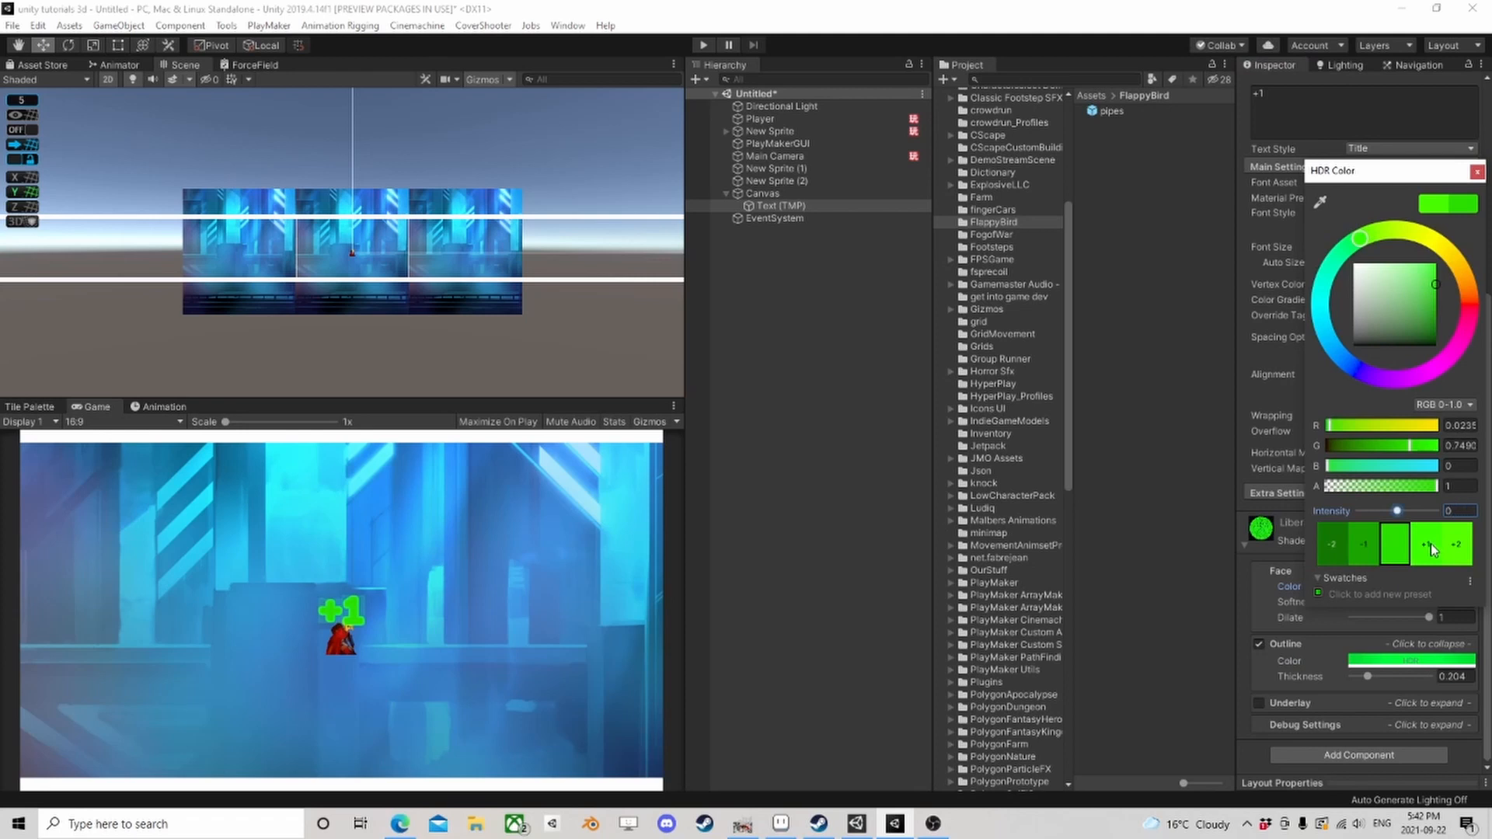
left_click(1477, 173)
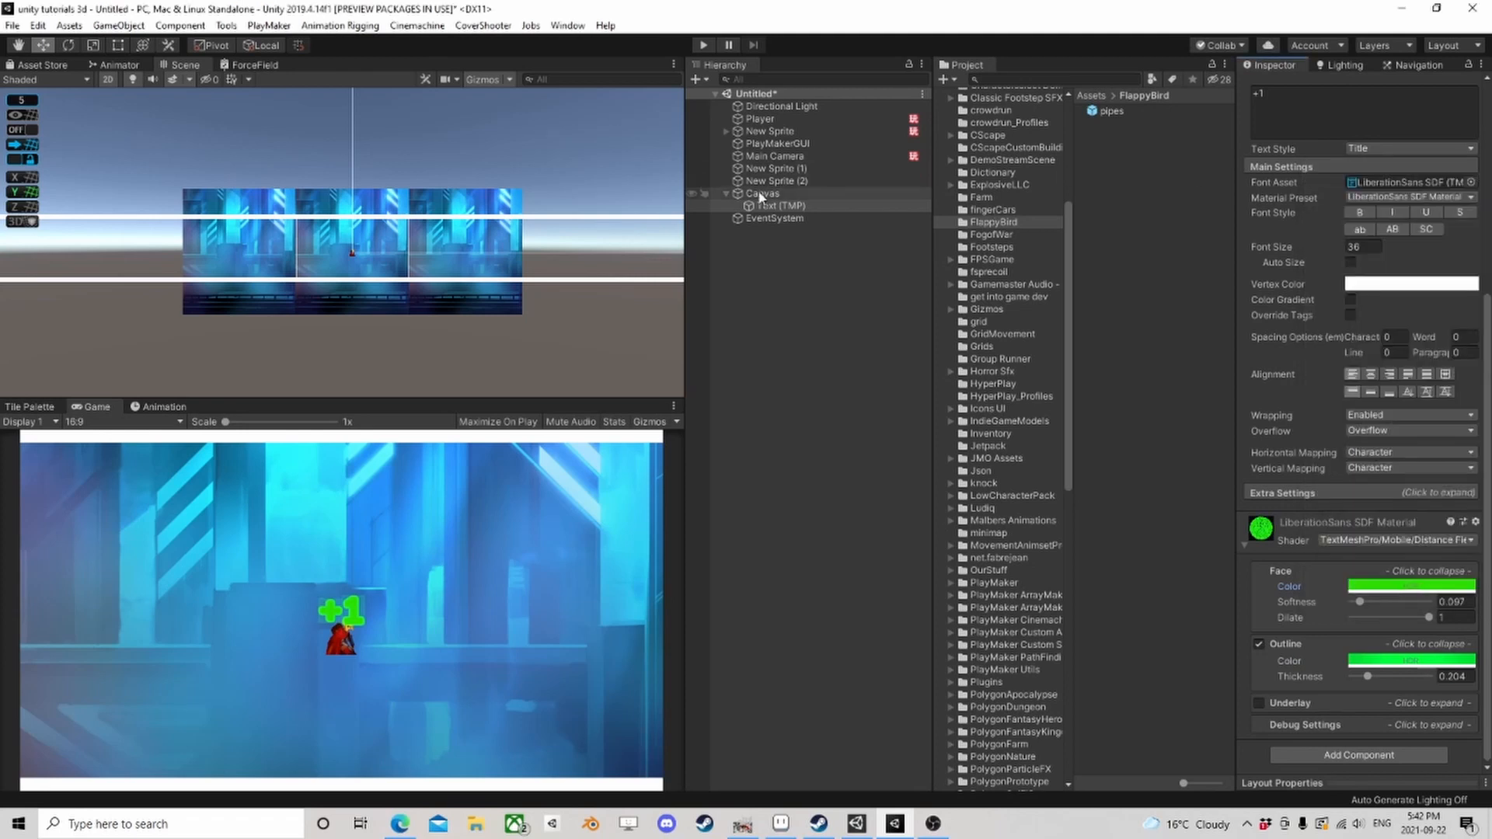
Step: Add a Post-process Layer component to the Main Camera
left_click(768, 123)
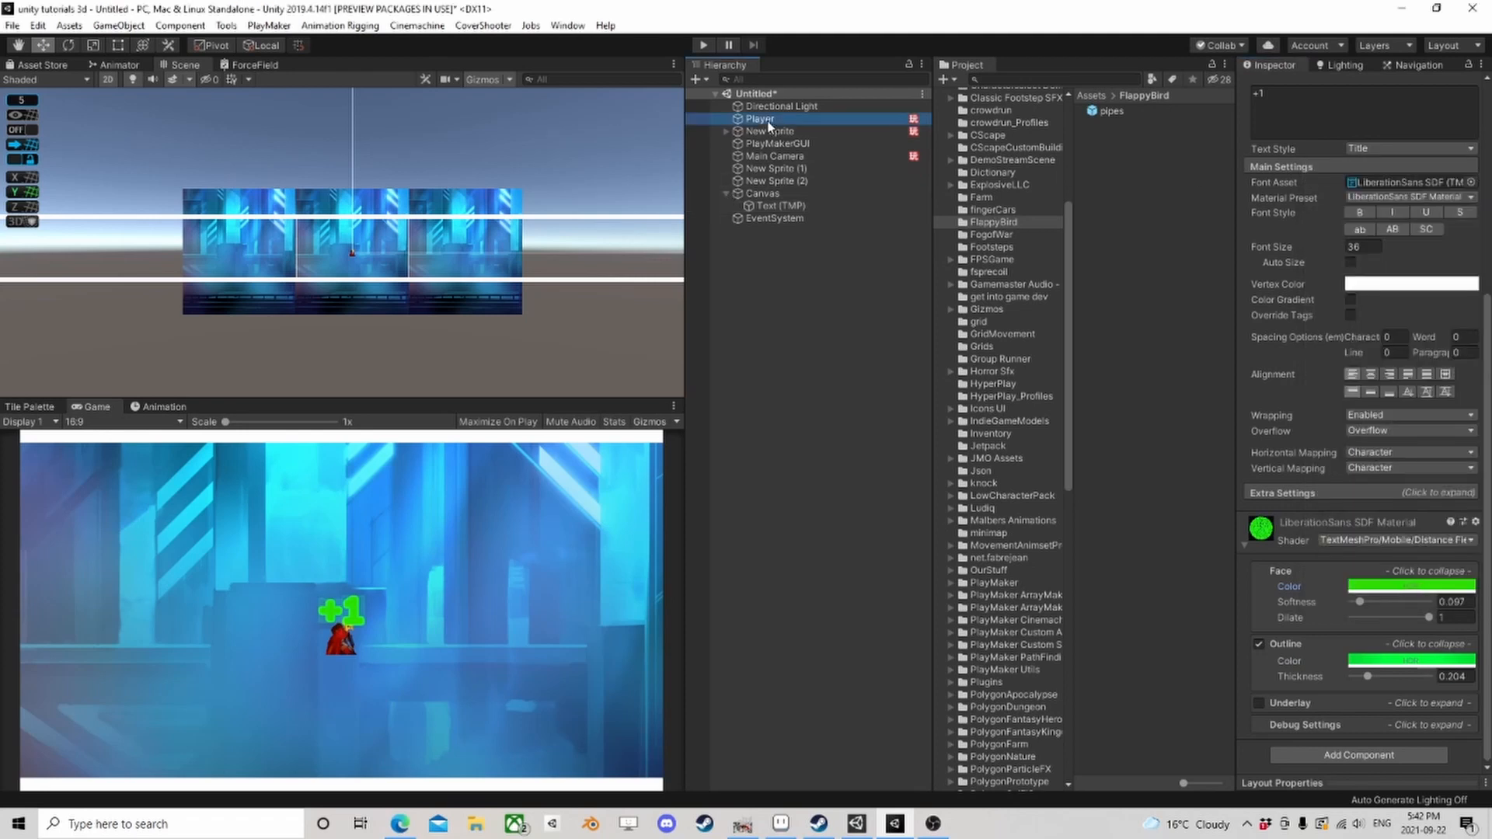
left_click(772, 192)
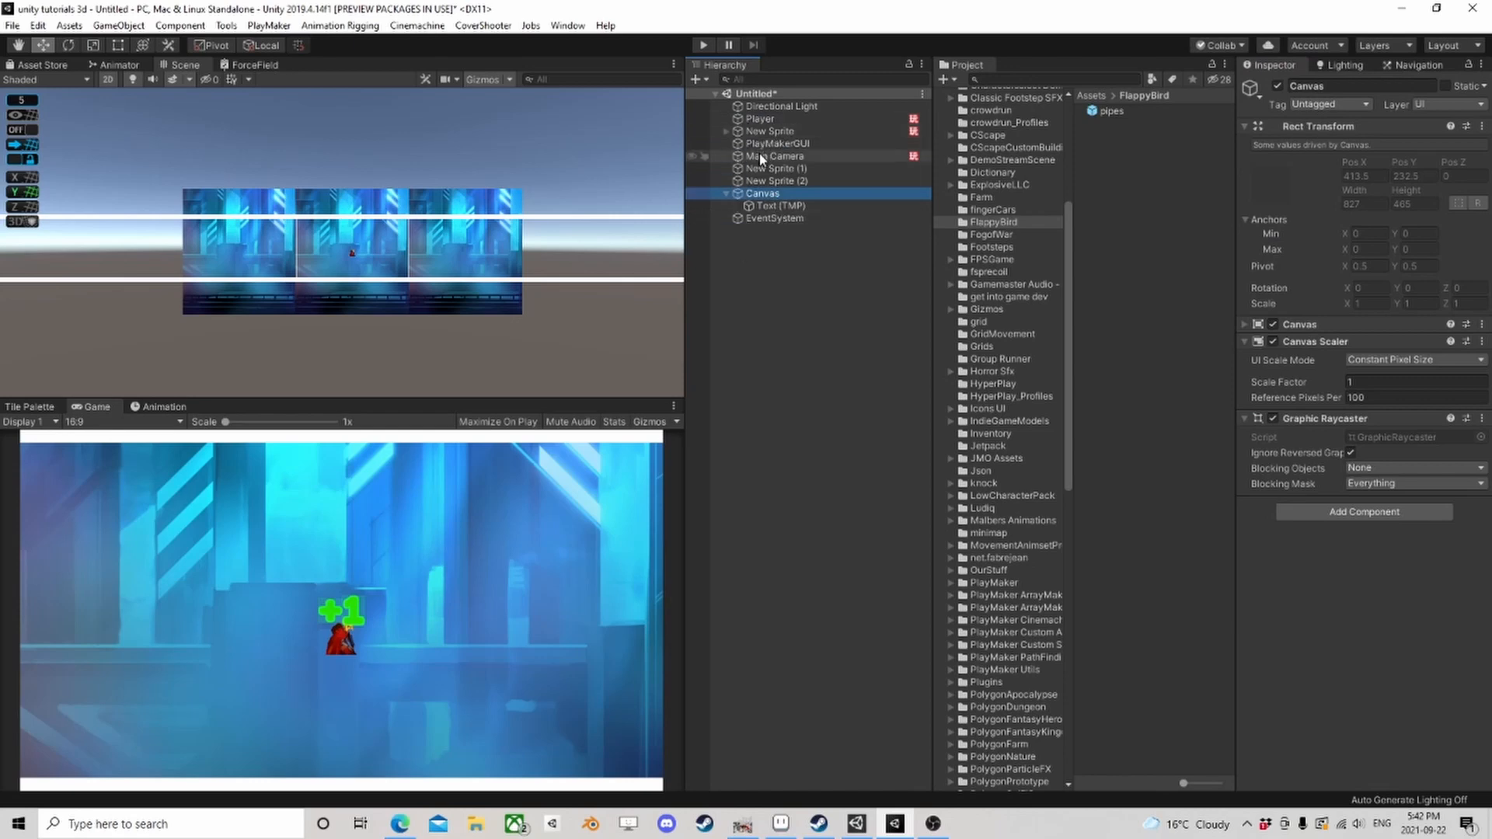
left_click(760, 158)
scroll(1365, 622, "down", 10)
left_click(1365, 772)
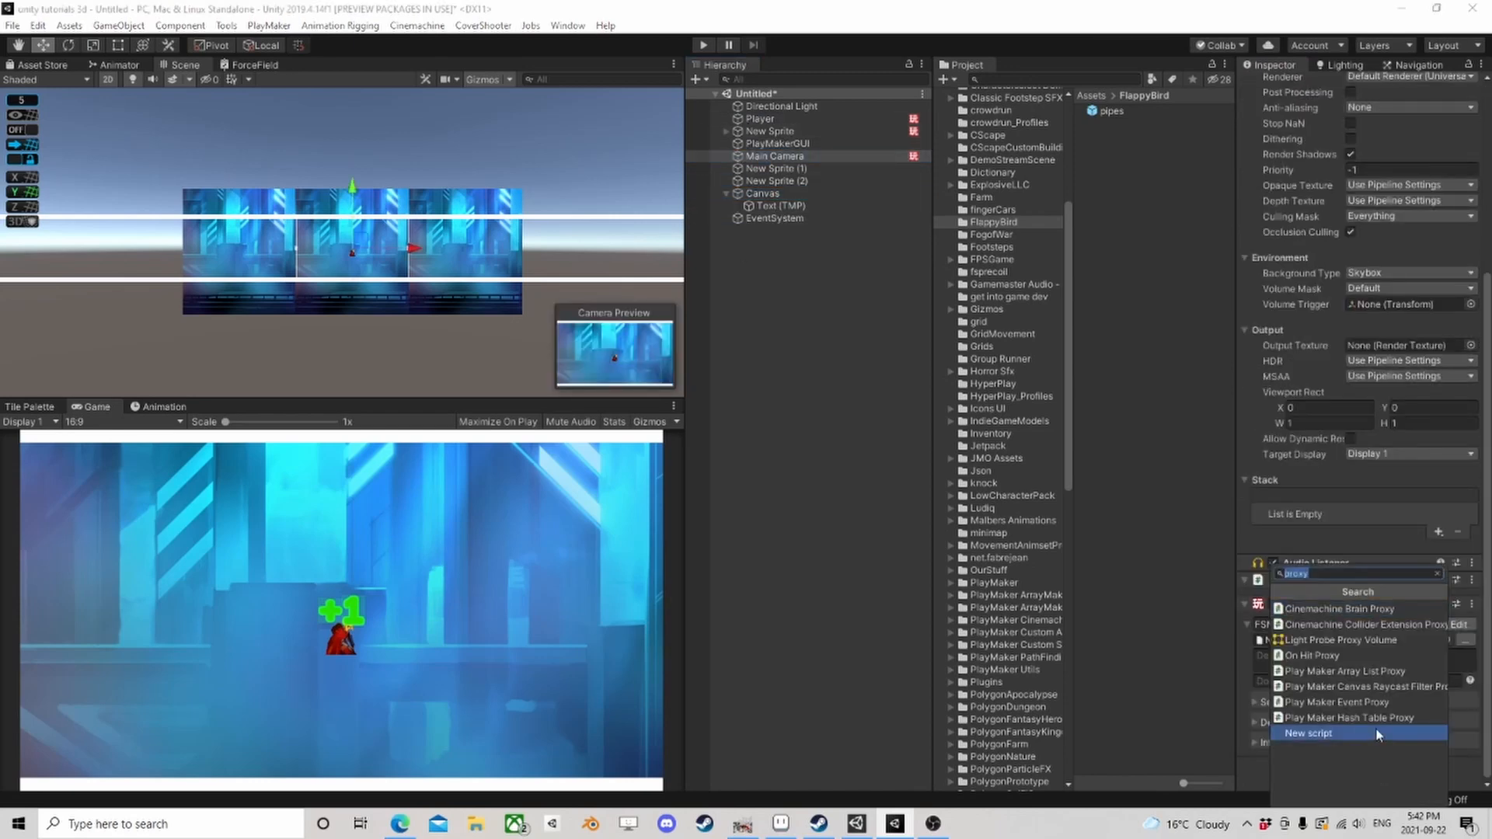
type("poo")
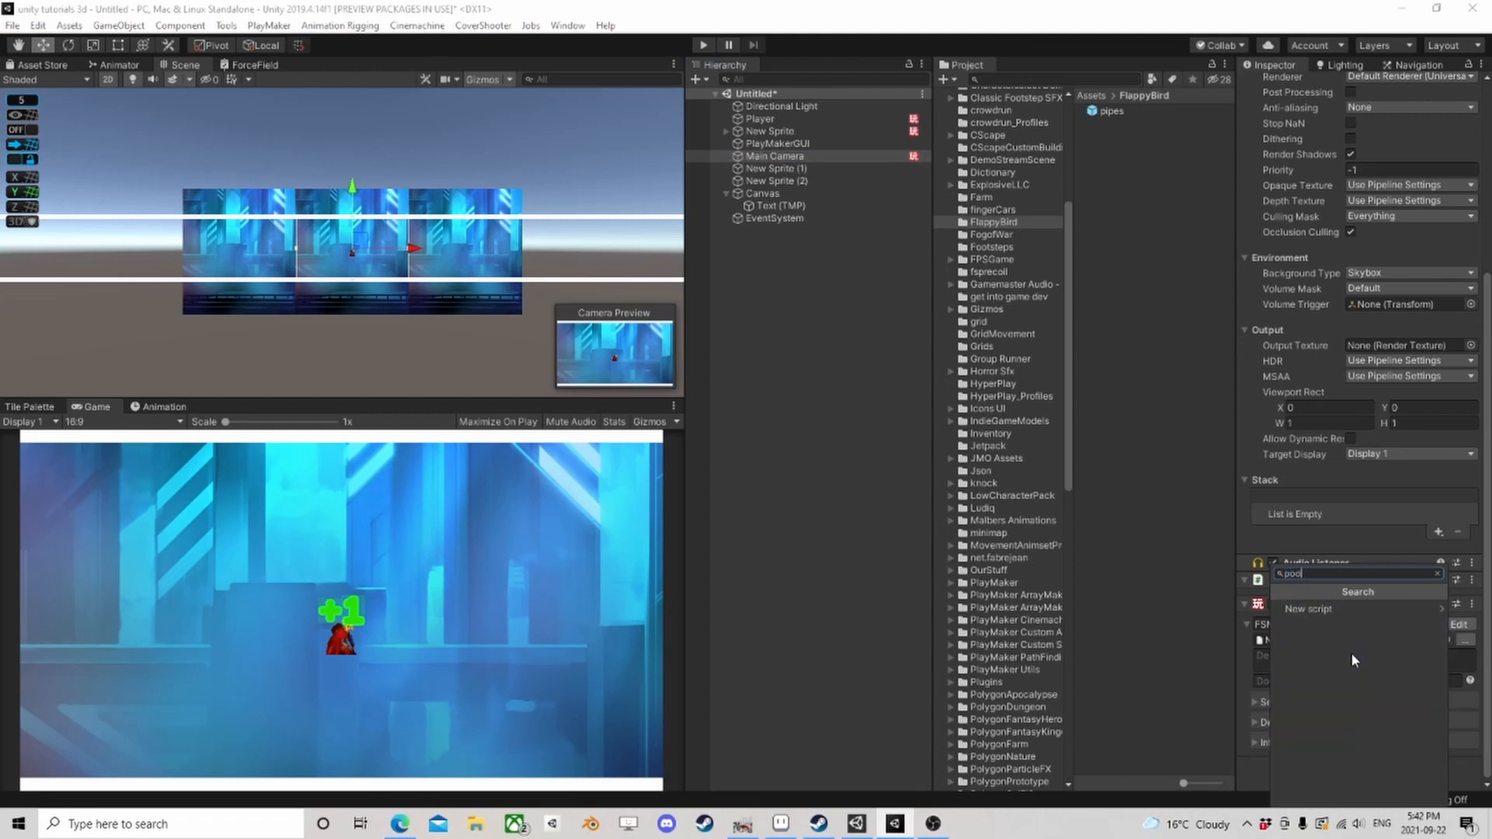
key("BackSpace")
key("BackSpace")
type("ost")
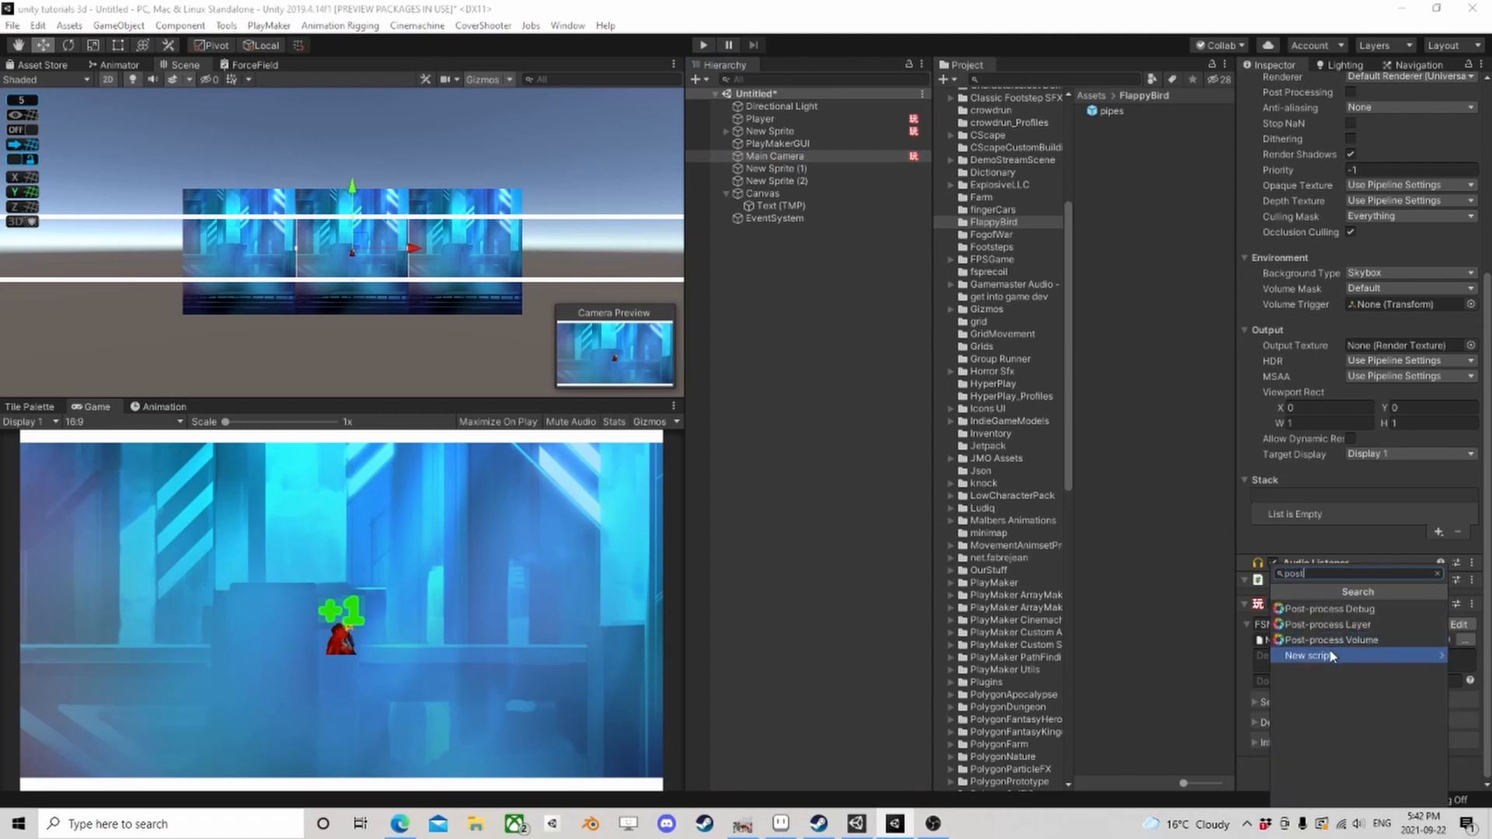
left_click(1357, 624)
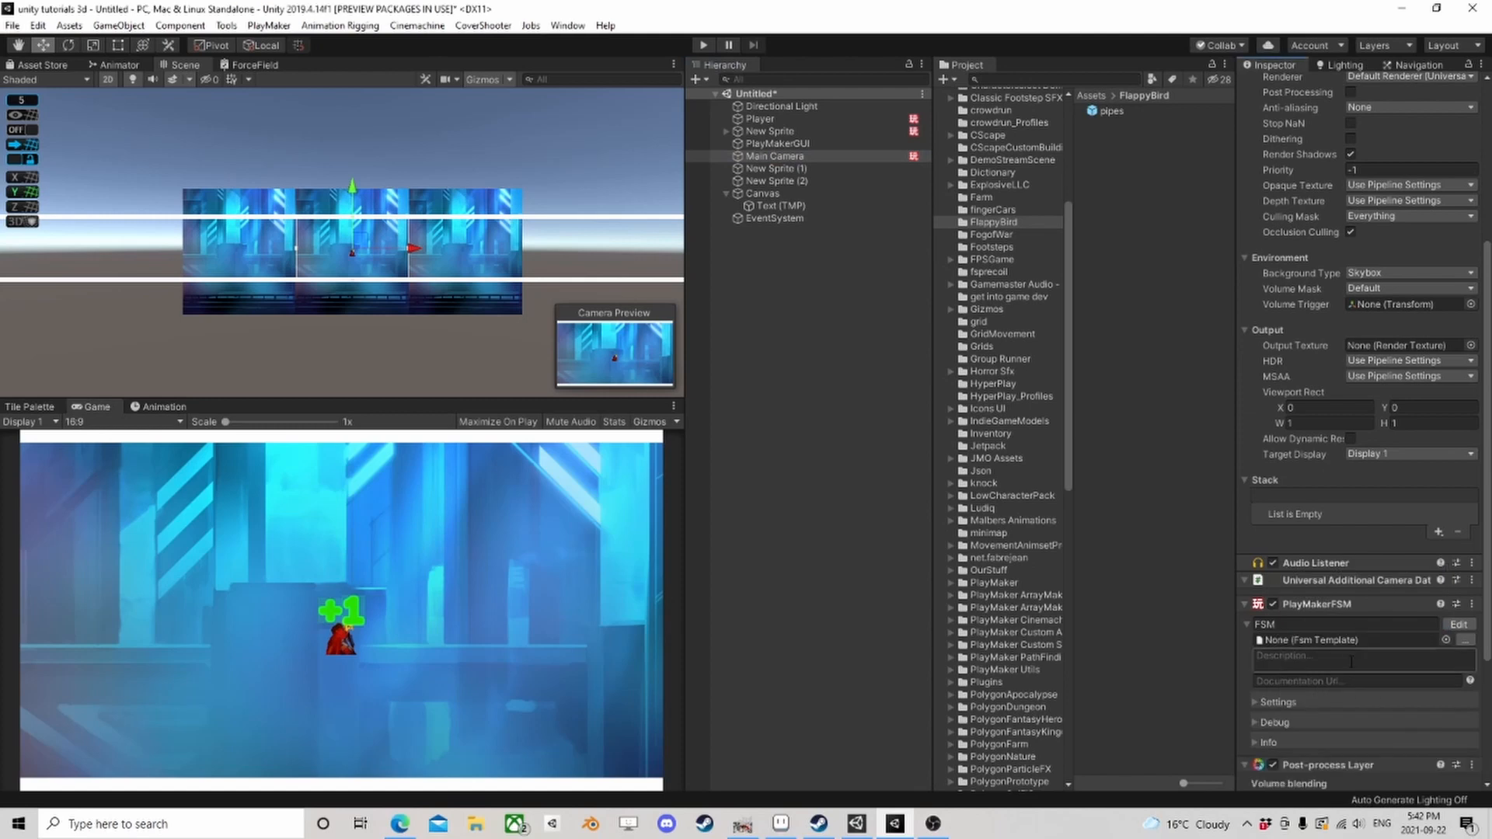
Step: Add a Post-process Volume to the Main Camera, create a new profile for it and enable Is Global
scroll(1358, 734, "down", 5)
left_click(1358, 767)
left_click(1331, 640)
scroll(1382, 676, "down", 3)
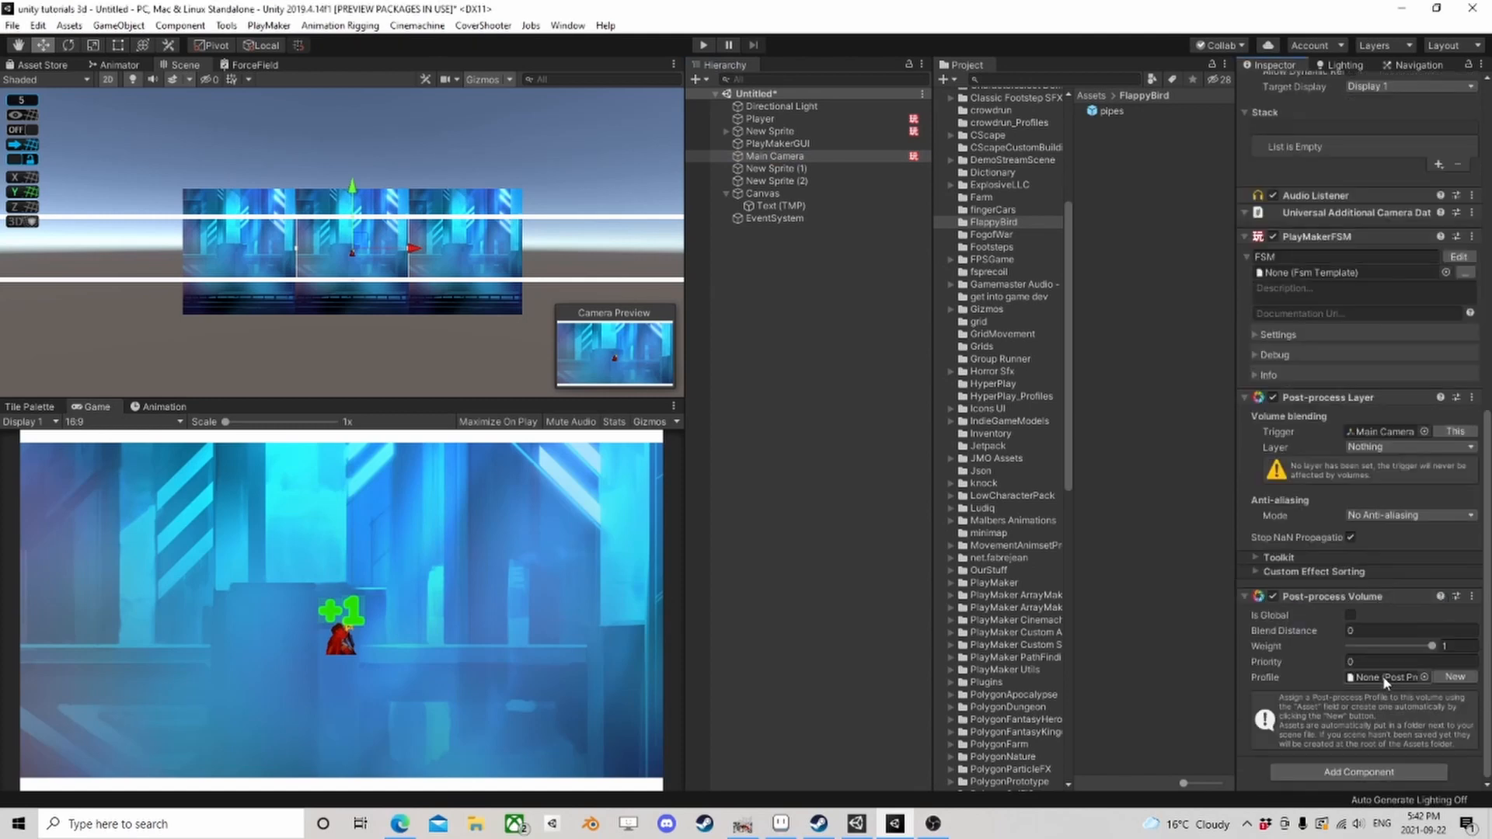
left_click(1455, 678)
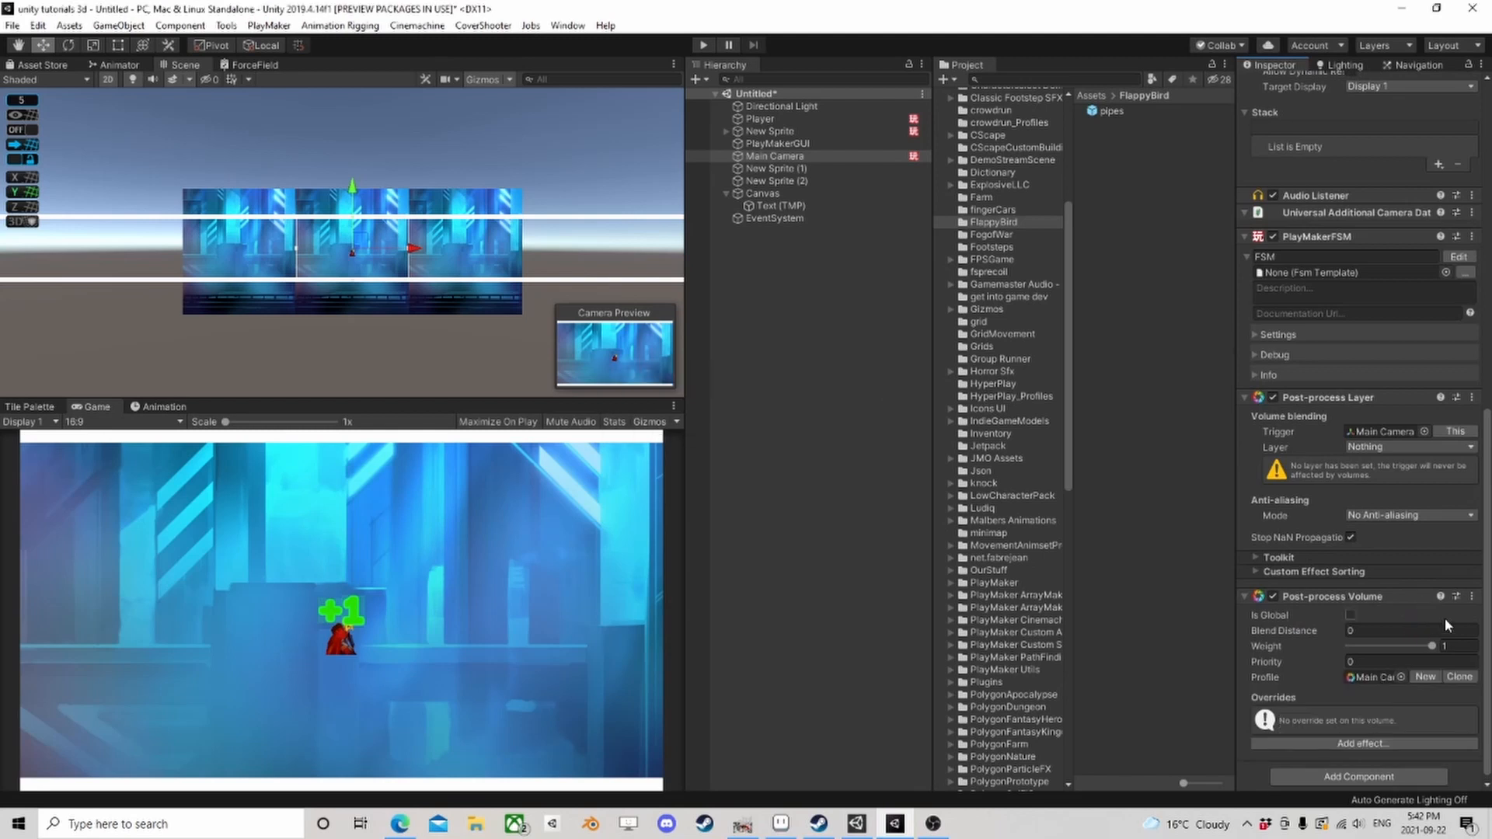
left_click(1350, 615)
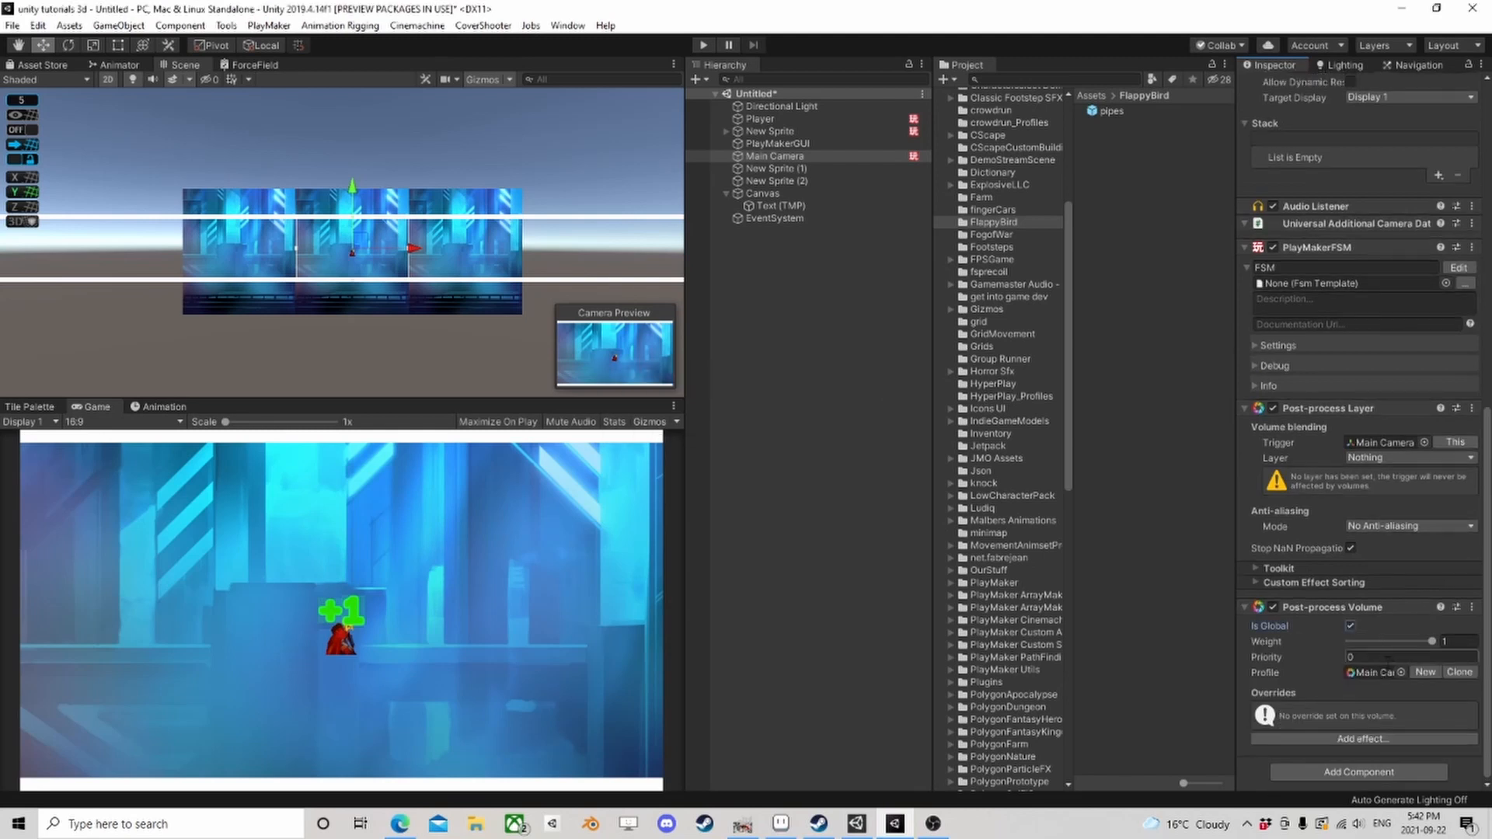
Step: Add a Bloom effect to the volume's Main Camera Profile 3, with the Intensity override enabled and set to 1.25
left_click(1397, 671)
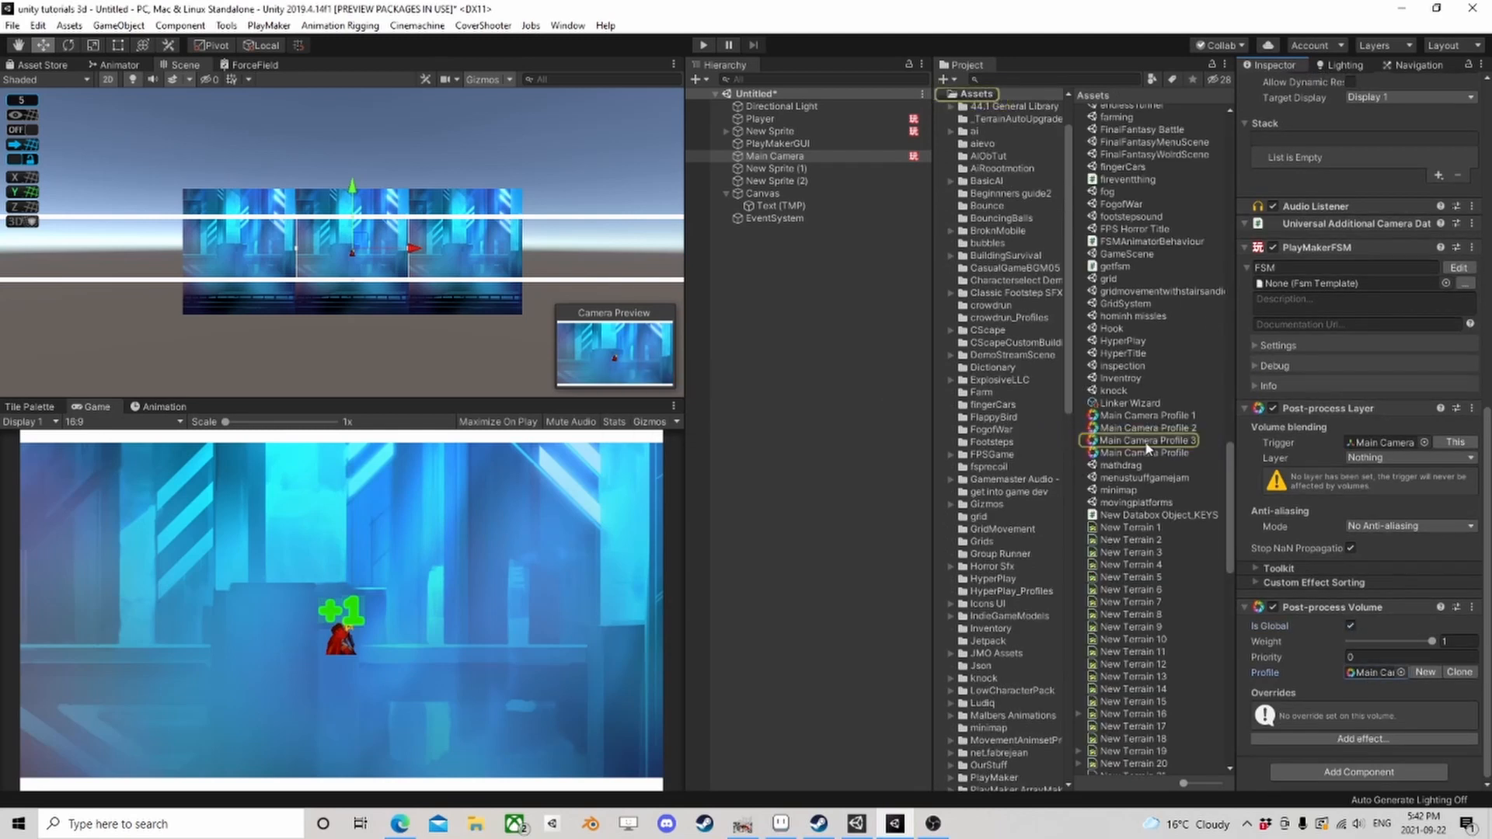
left_click(1146, 440)
left_click(1391, 170)
mouse_move(1394, 190)
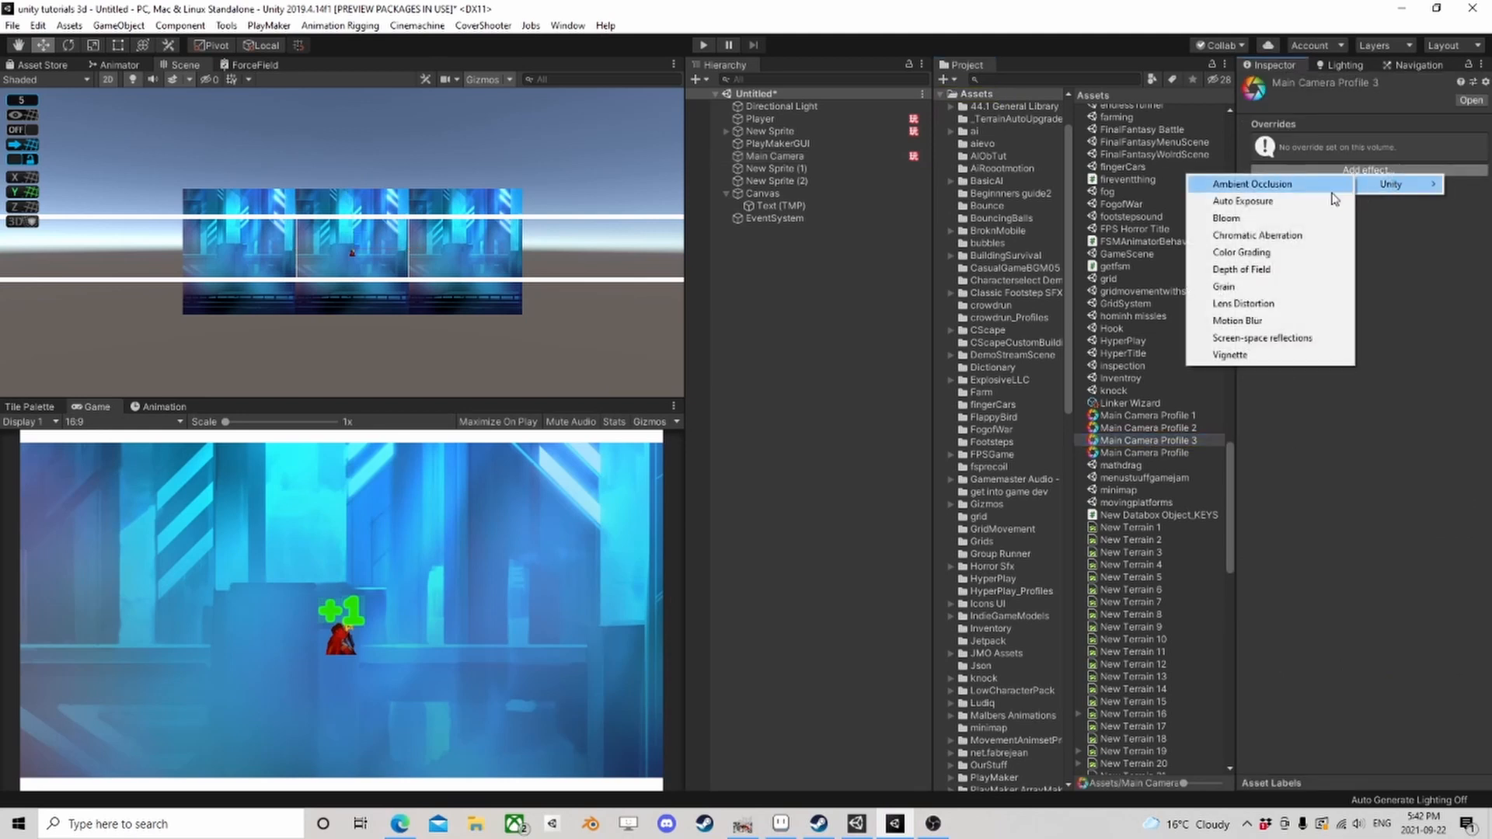
left_click(1312, 218)
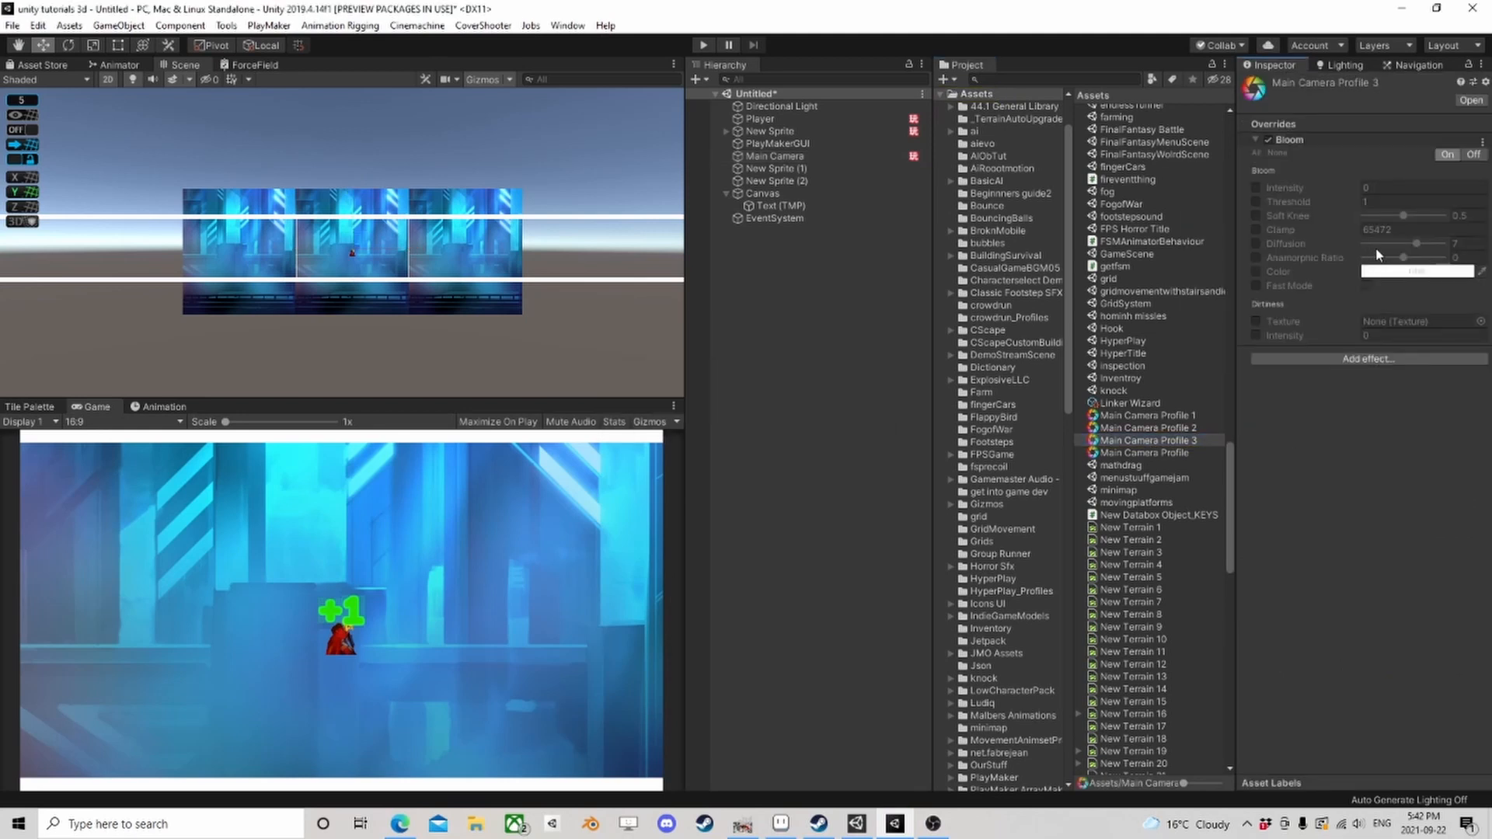
left_click(1256, 188)
left_click_drag(1325, 189, 1331, 192)
type("1.25")
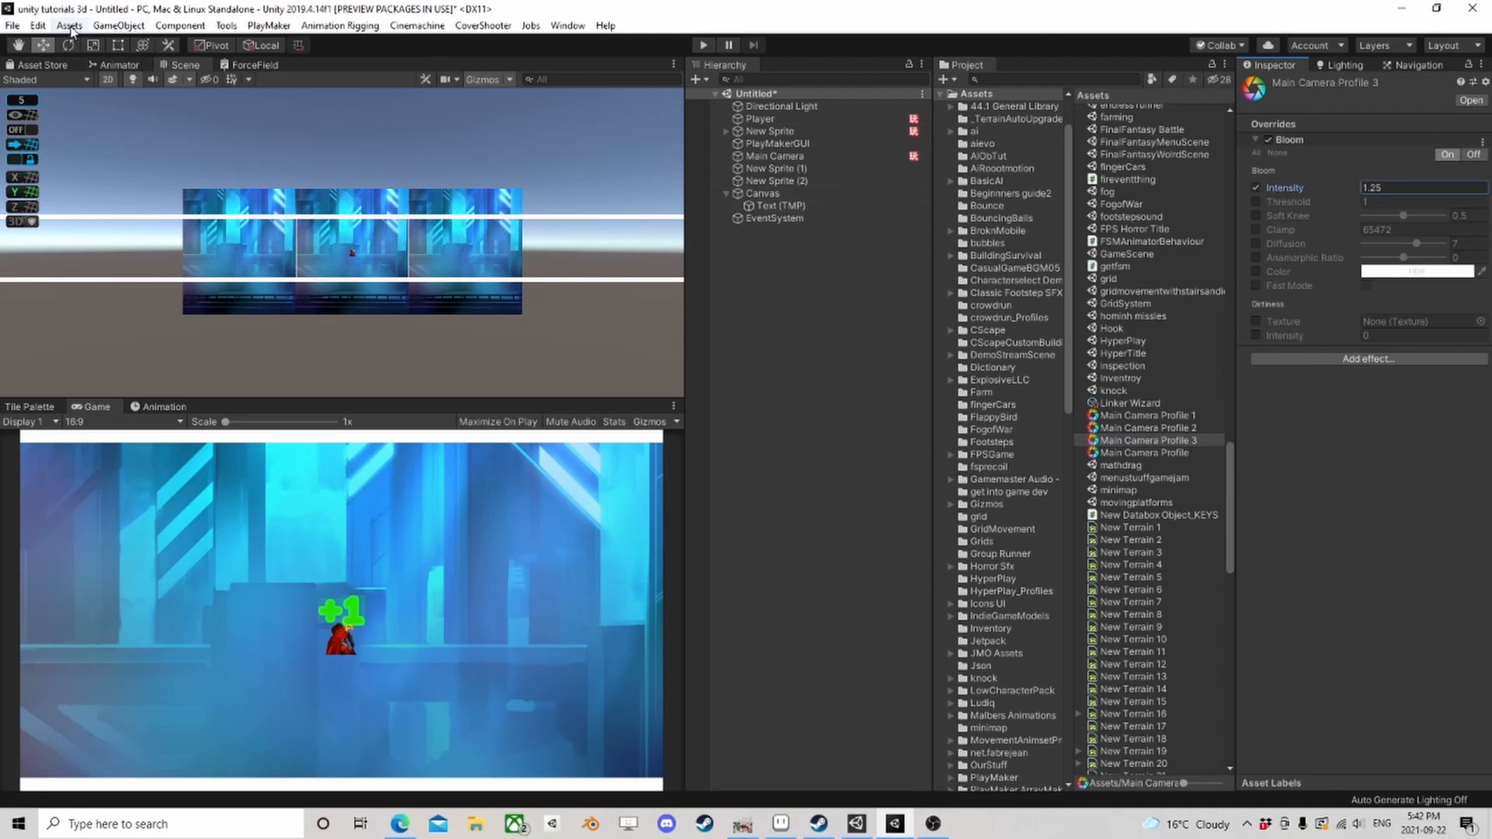
Step: Locate the render pipeline asset assigned in the project's Graphics settings and set its post-processing Feature Set to Post Processing V2
left_click(9, 26)
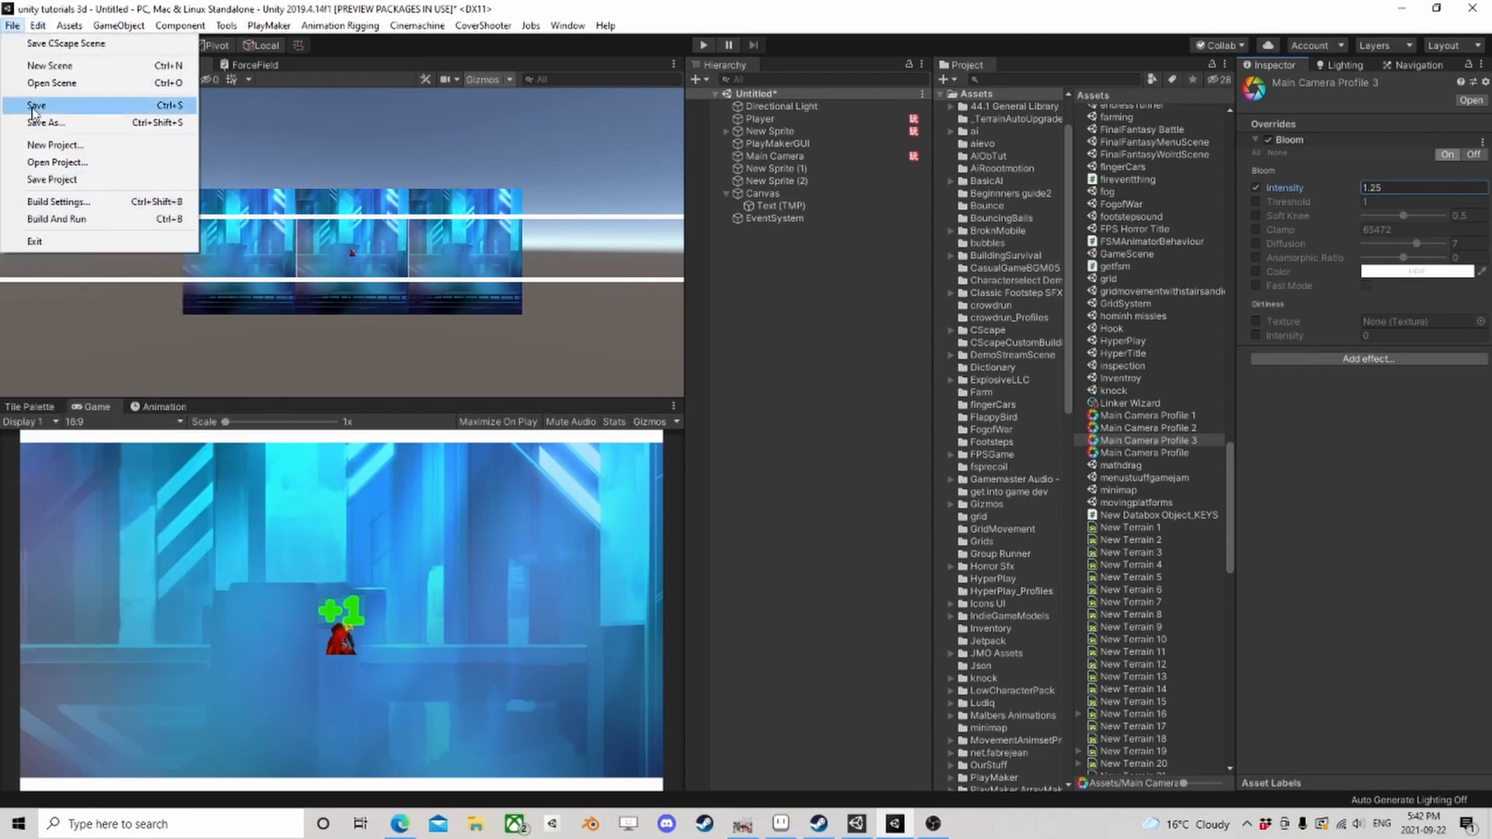
mouse_move(38, 26)
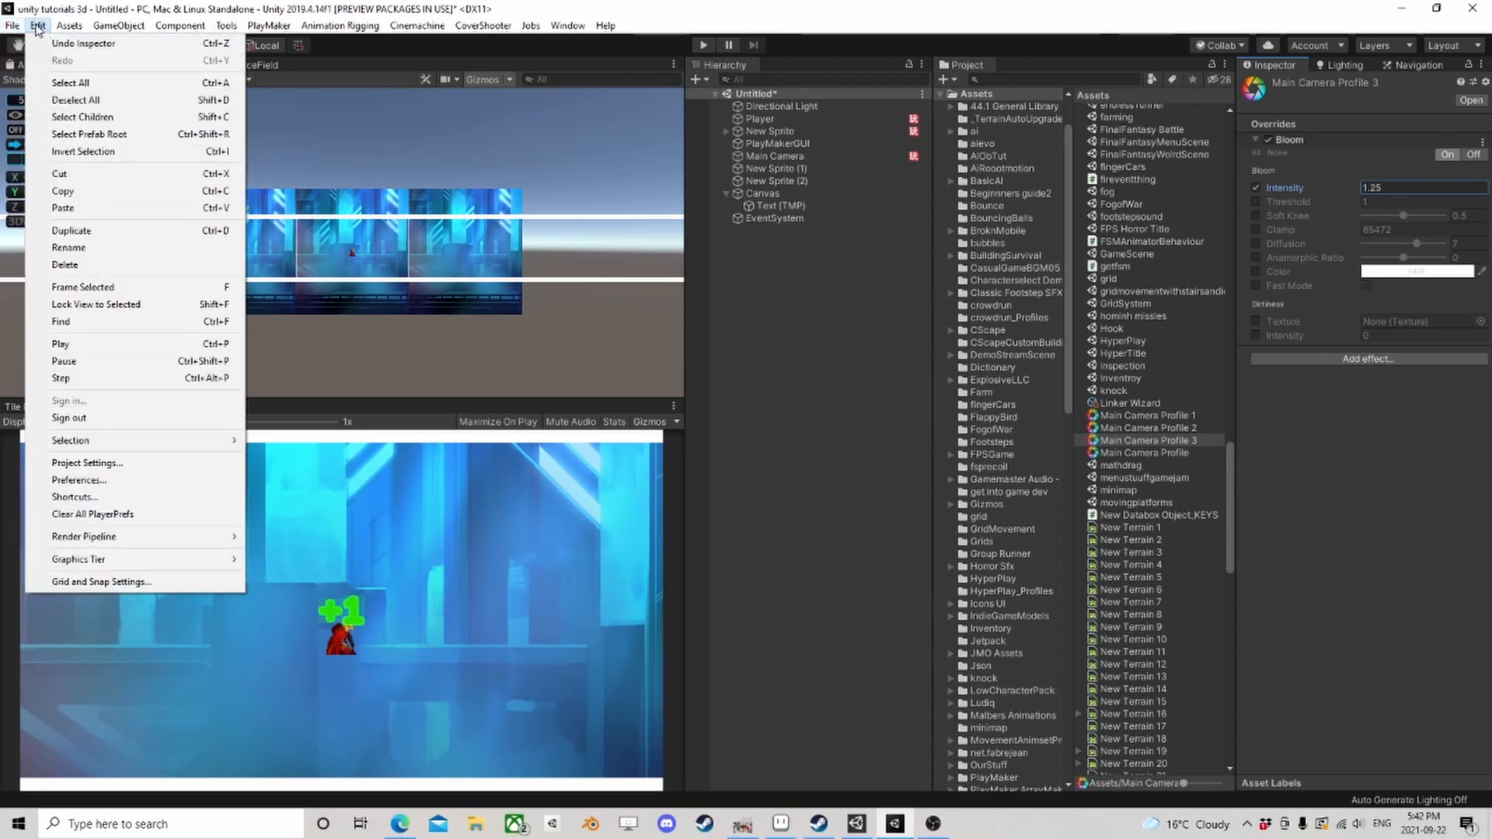
left_click(86, 463)
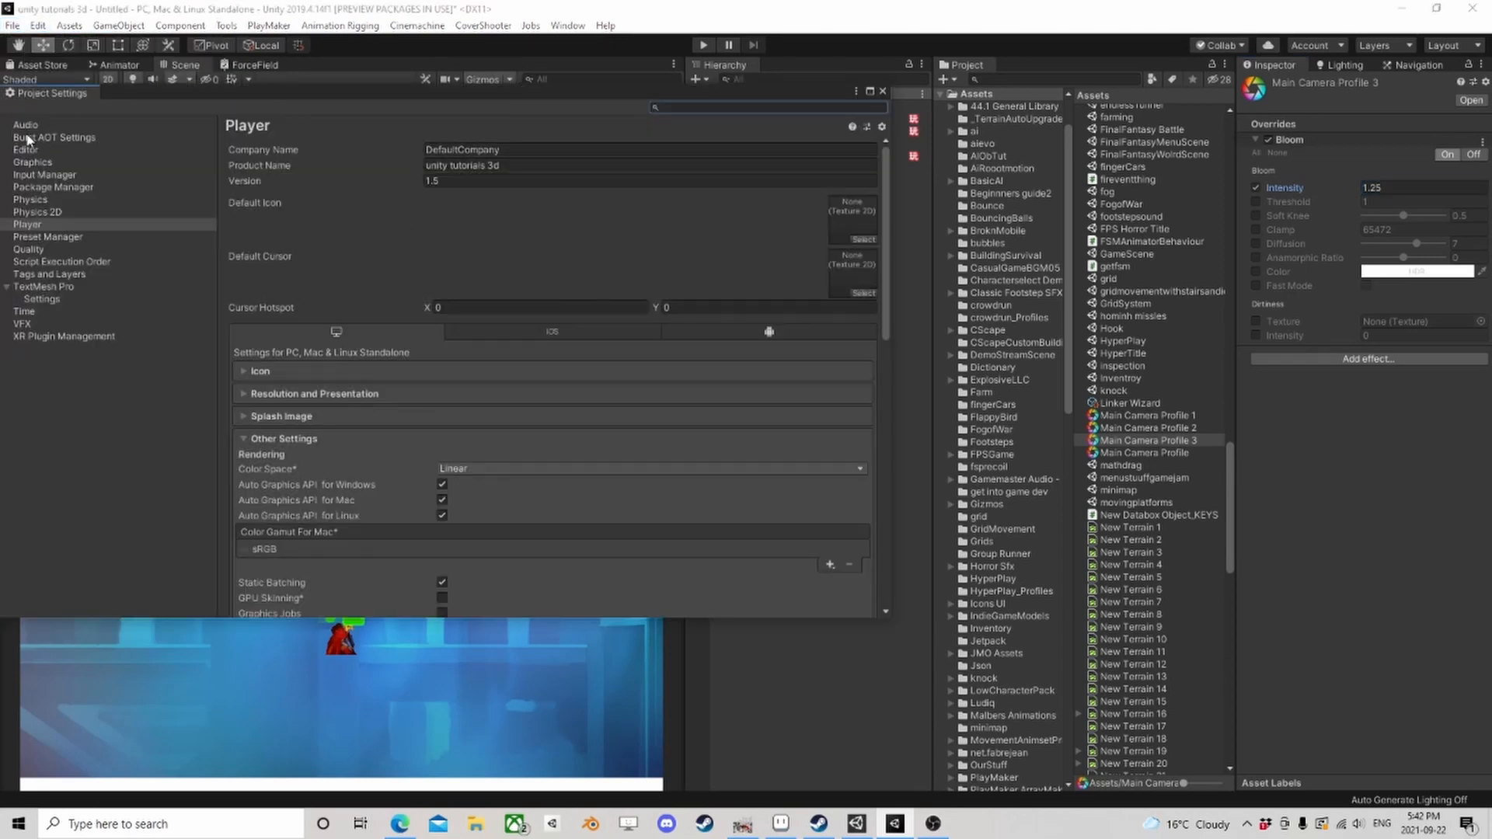
left_click(35, 162)
left_click(491, 164)
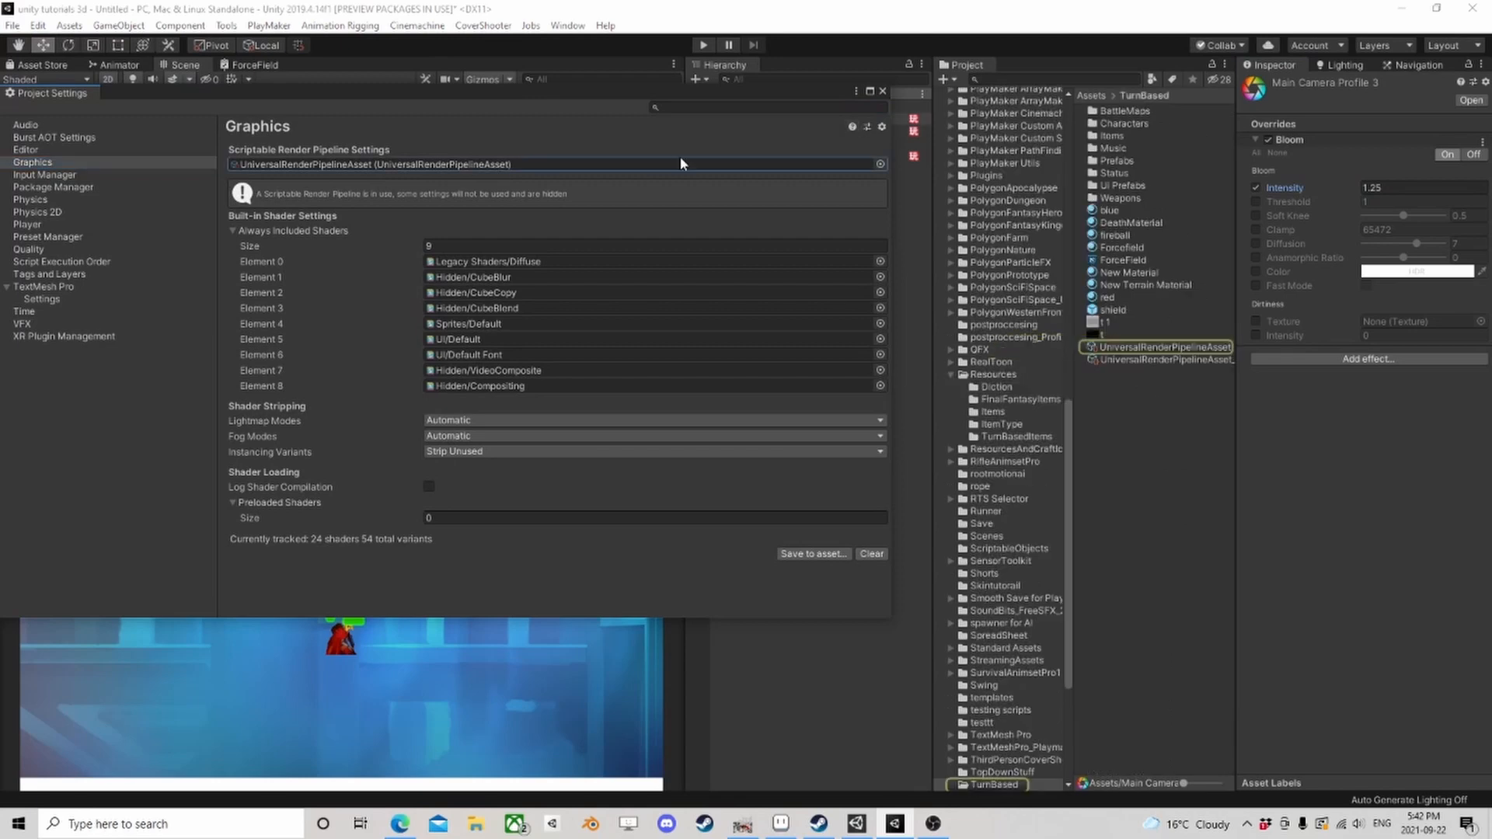
left_click(882, 90)
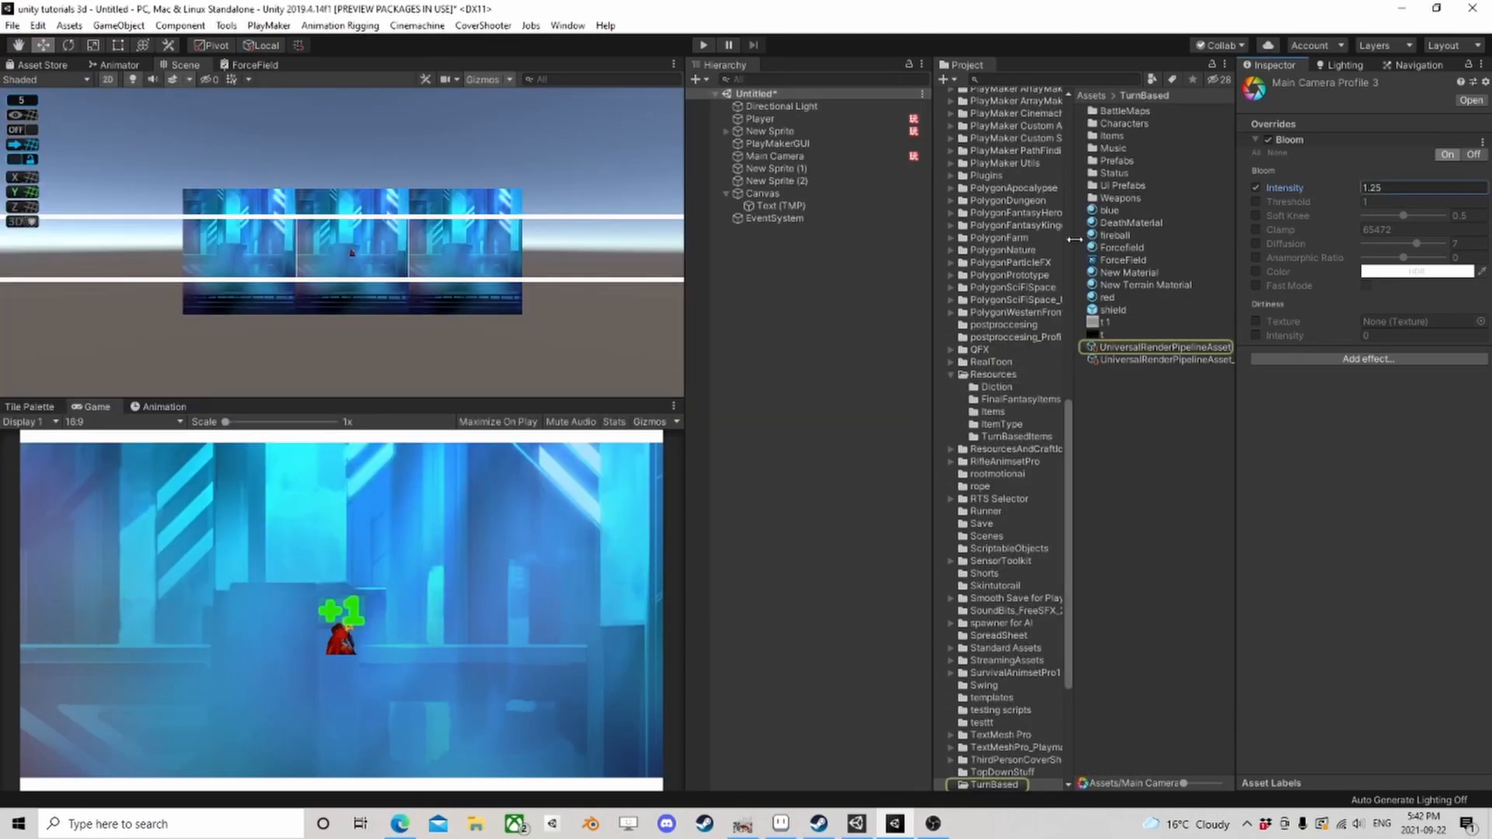
left_click(1137, 347)
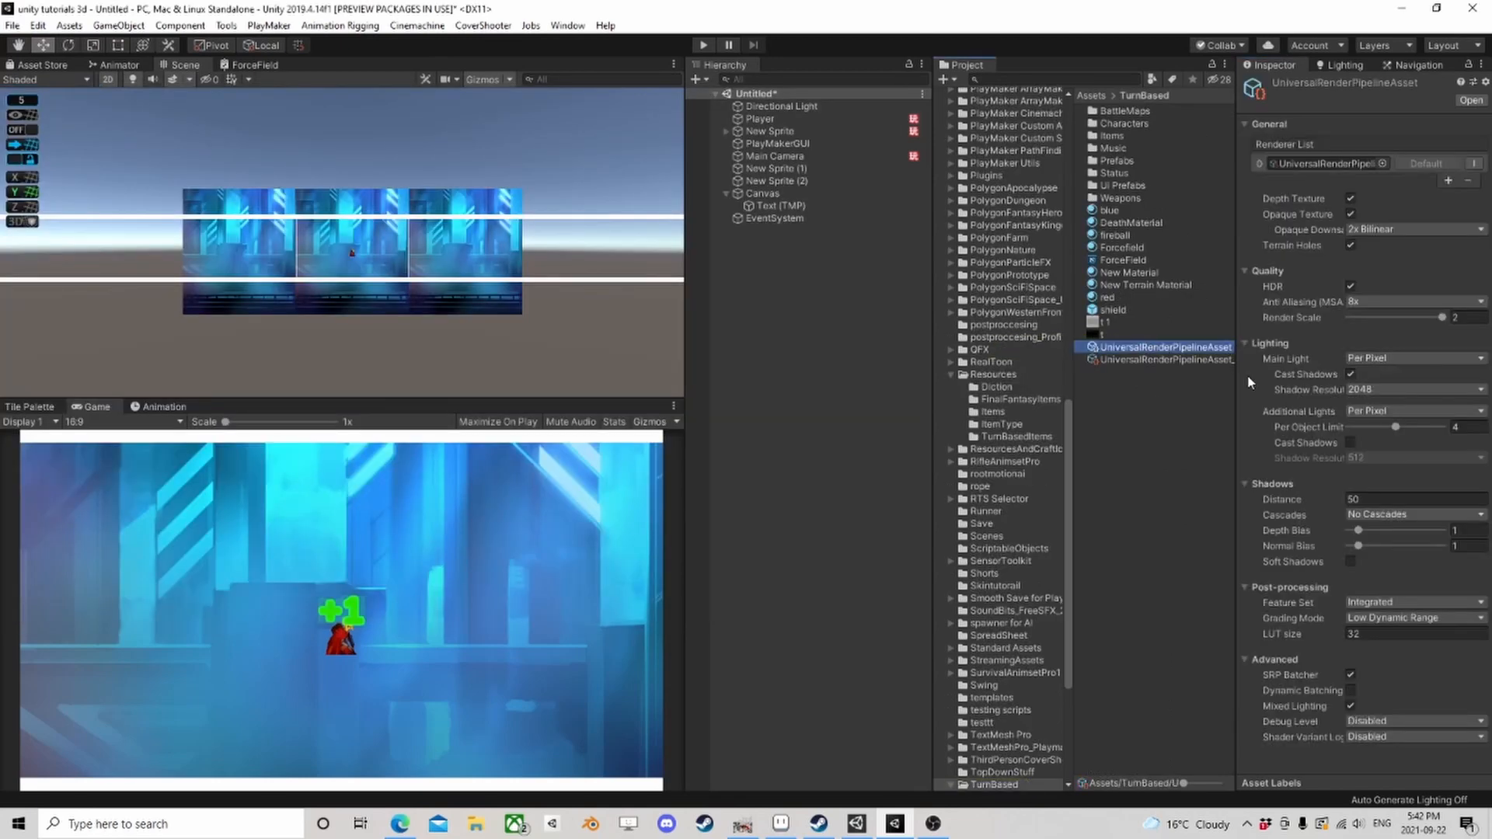
left_click(1387, 602)
left_click(1410, 639)
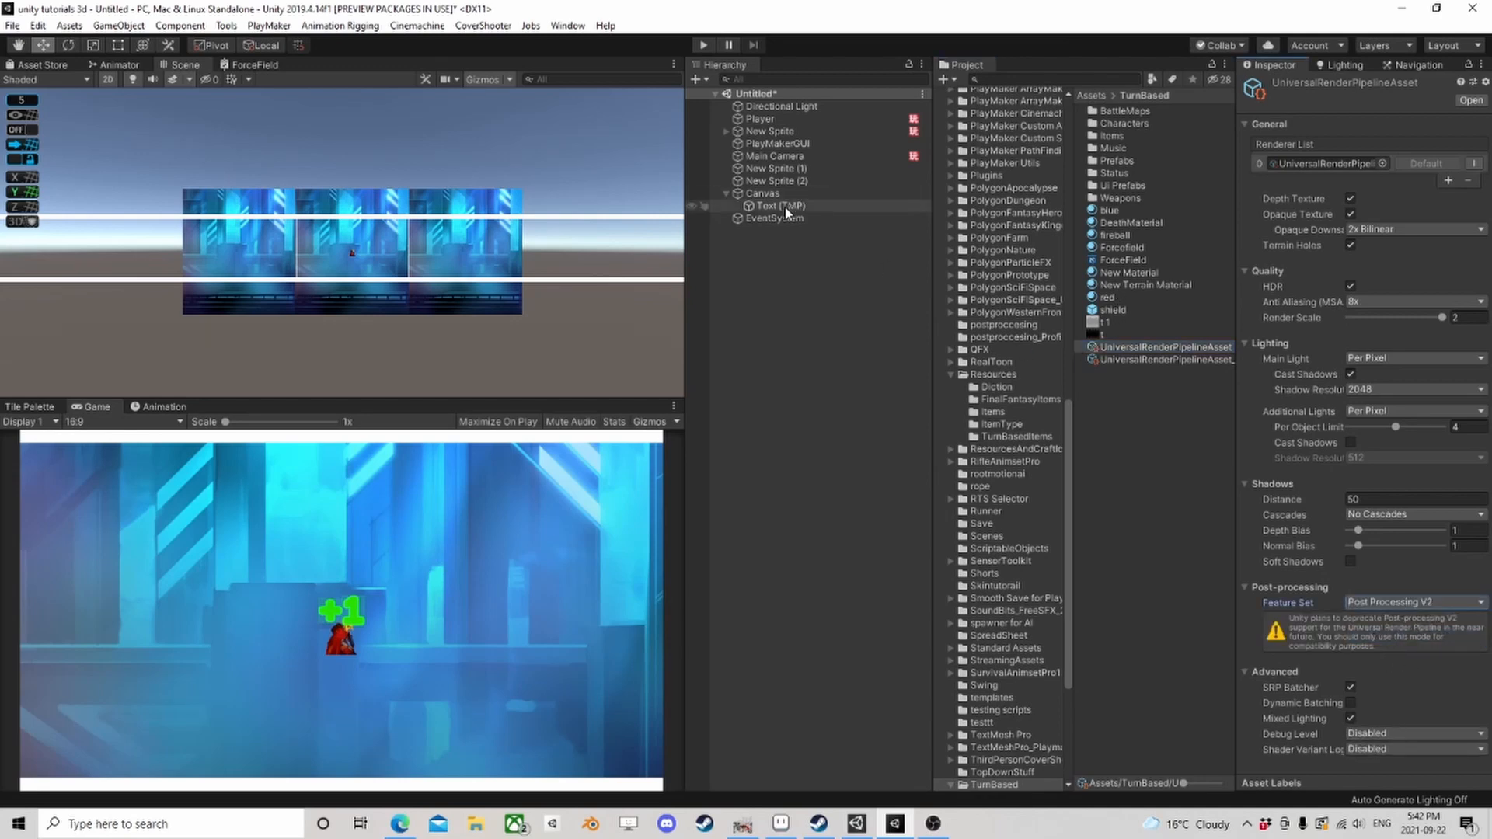
Step: Raise the Bloom intensity in the Main Camera's Post-process Volume to about 33.74
left_click(777, 130)
left_click(802, 156)
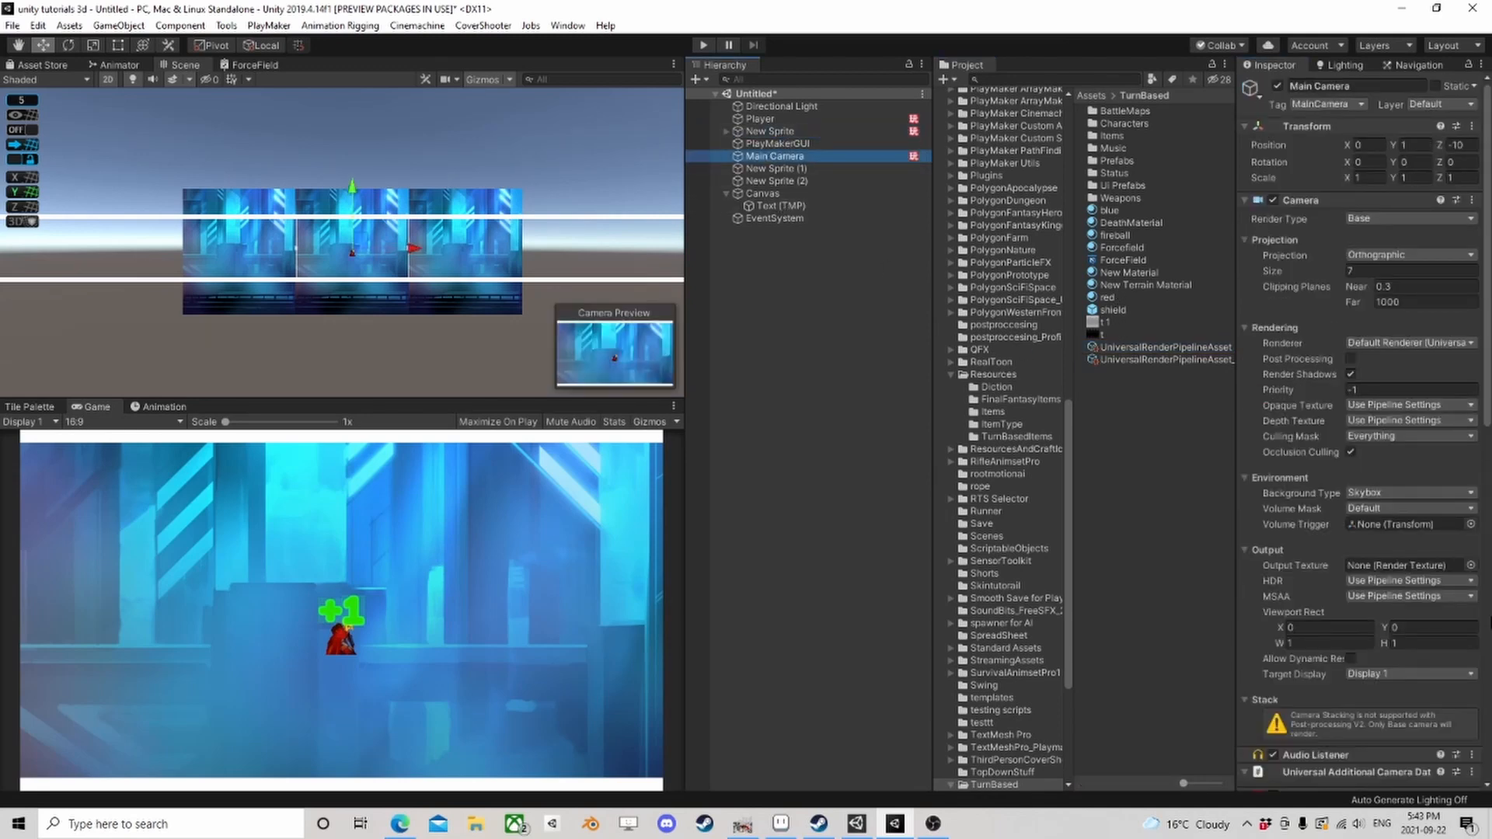
scroll(1359, 427, "down", 10)
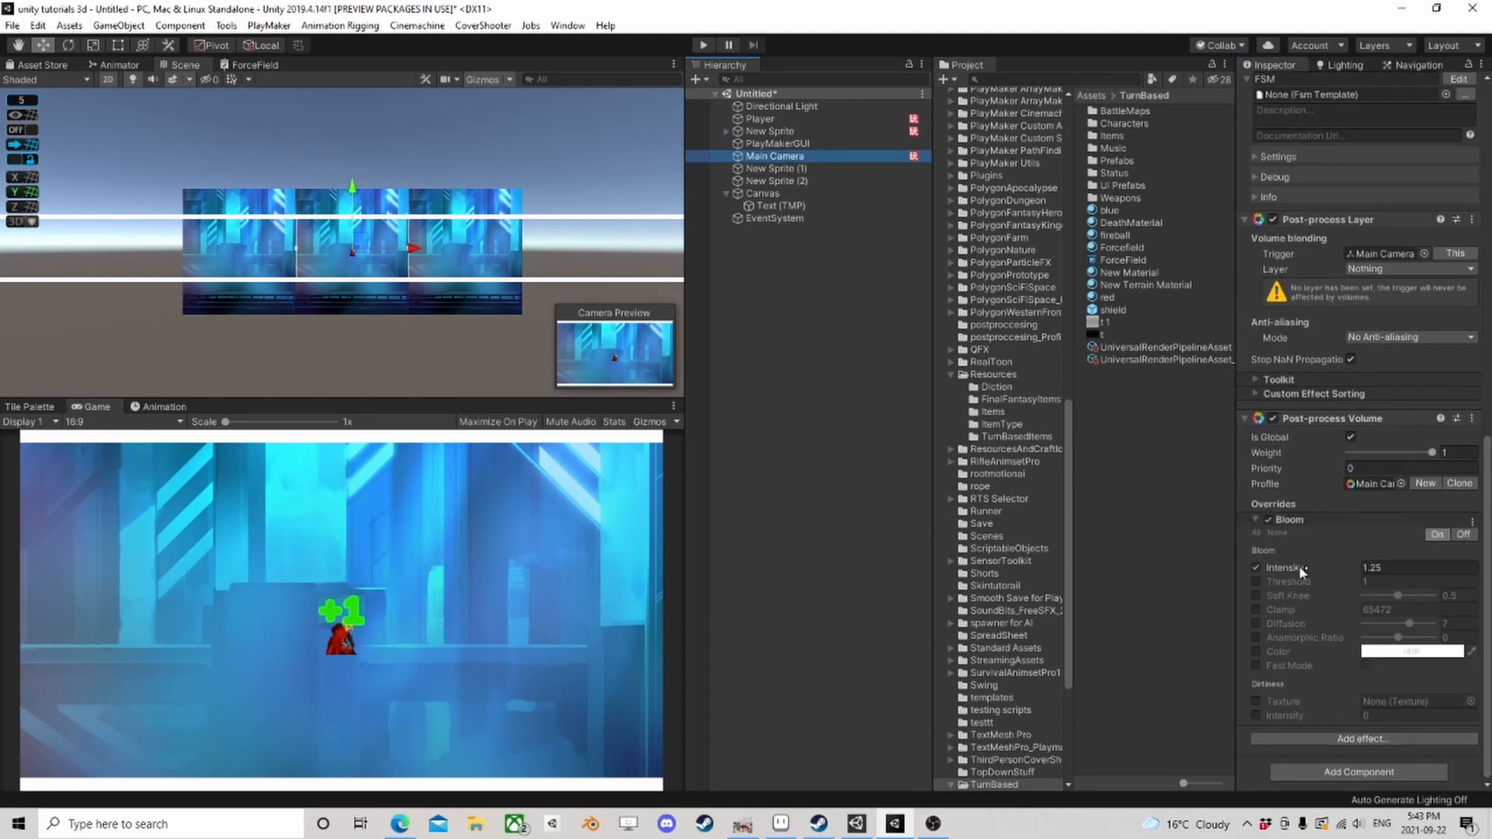
left_click_drag(1286, 567, 960, 562)
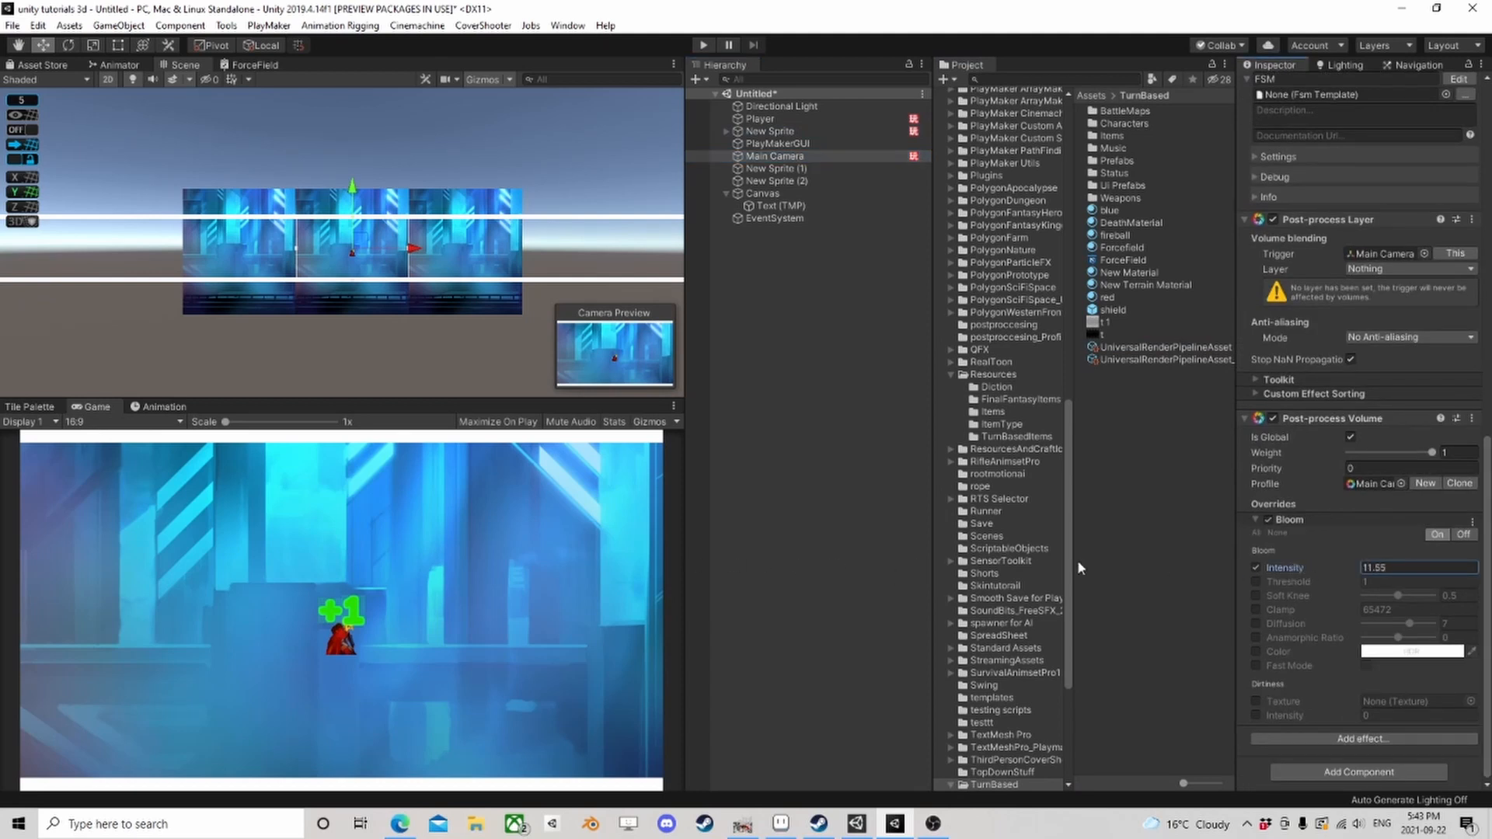
left_click(1257, 569)
Step: Change the layer assigned to the Main Camera object
scroll(1307, 546, "up", 10)
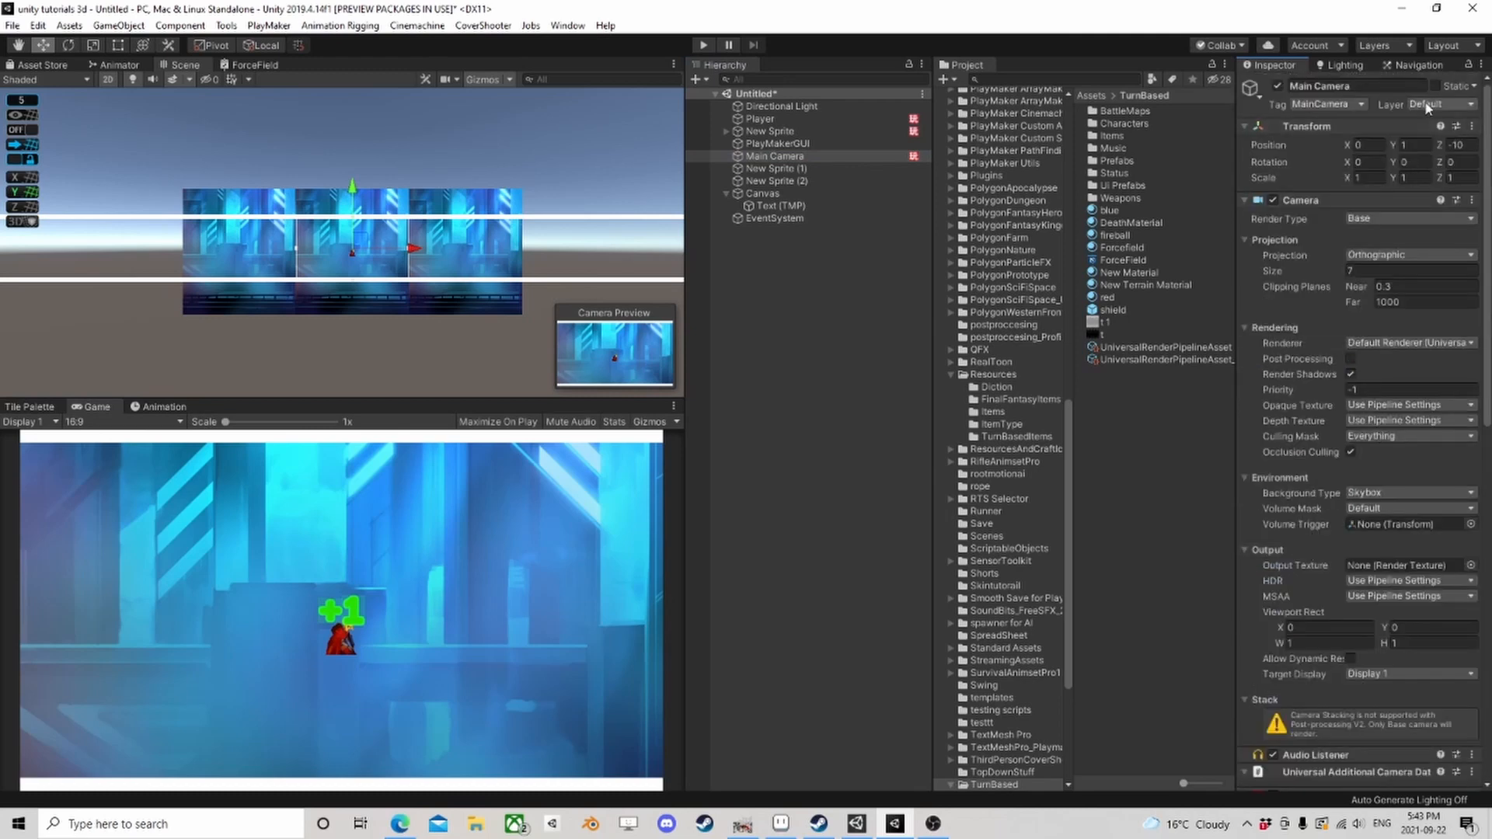
left_click(1427, 108)
left_click(1435, 146)
scroll(1422, 521, "down", 10)
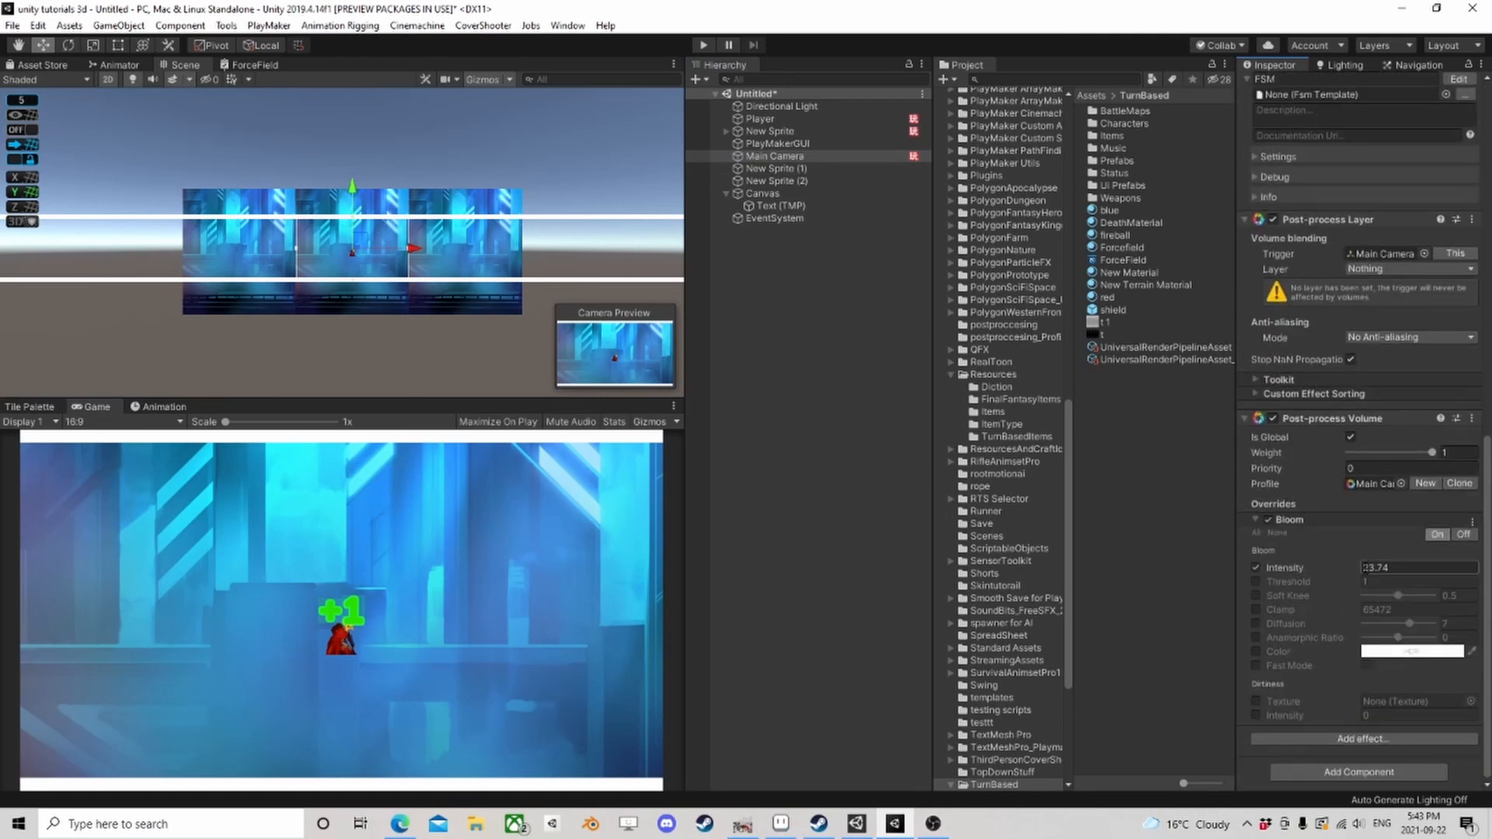
Step: Set the Post-process Layer's volume layer to TransparentFX and lower the Bloom intensity to about 22.32
left_click(1415, 270)
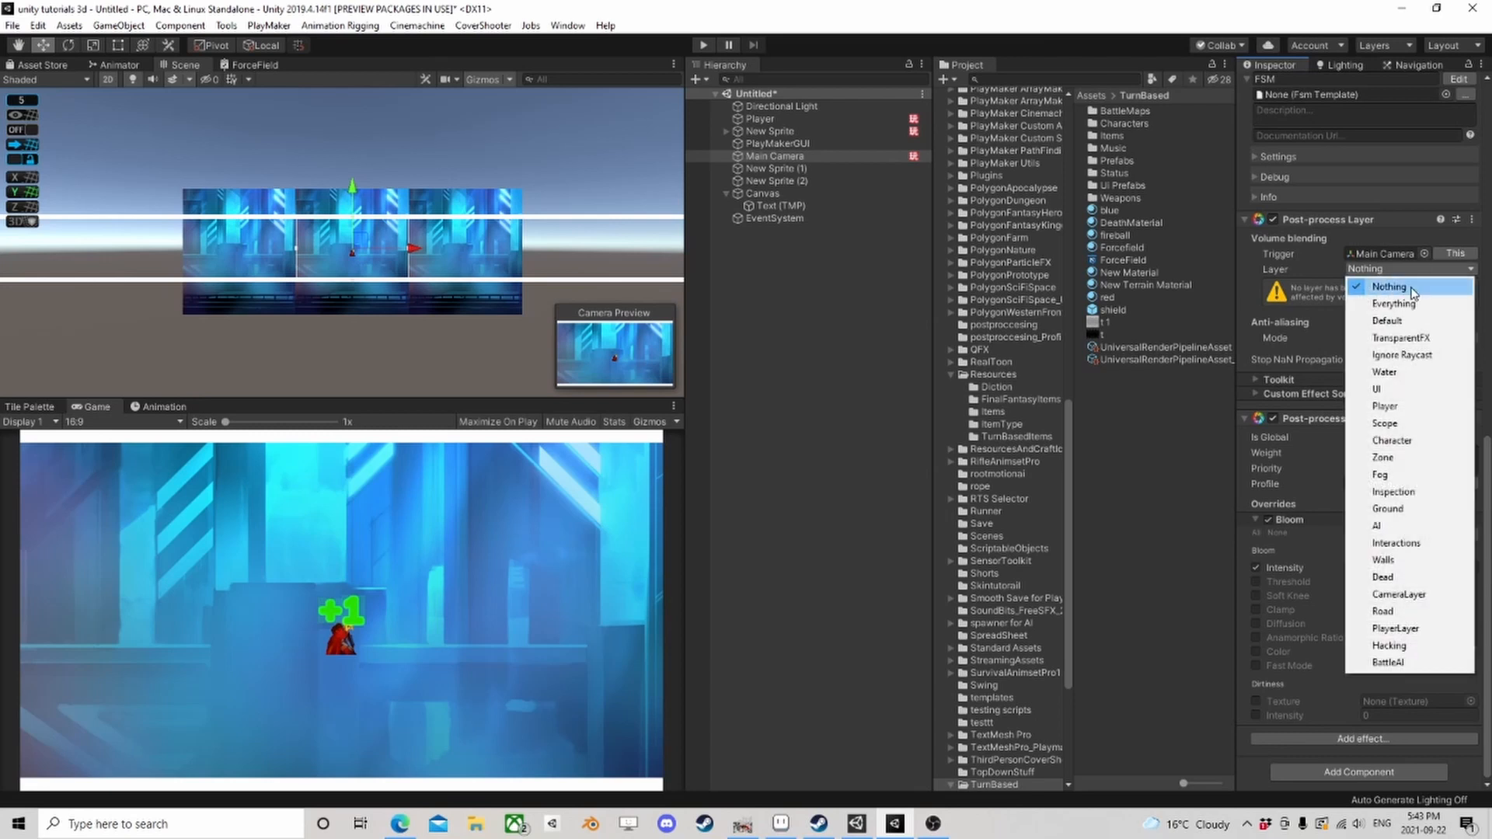
left_click(1401, 338)
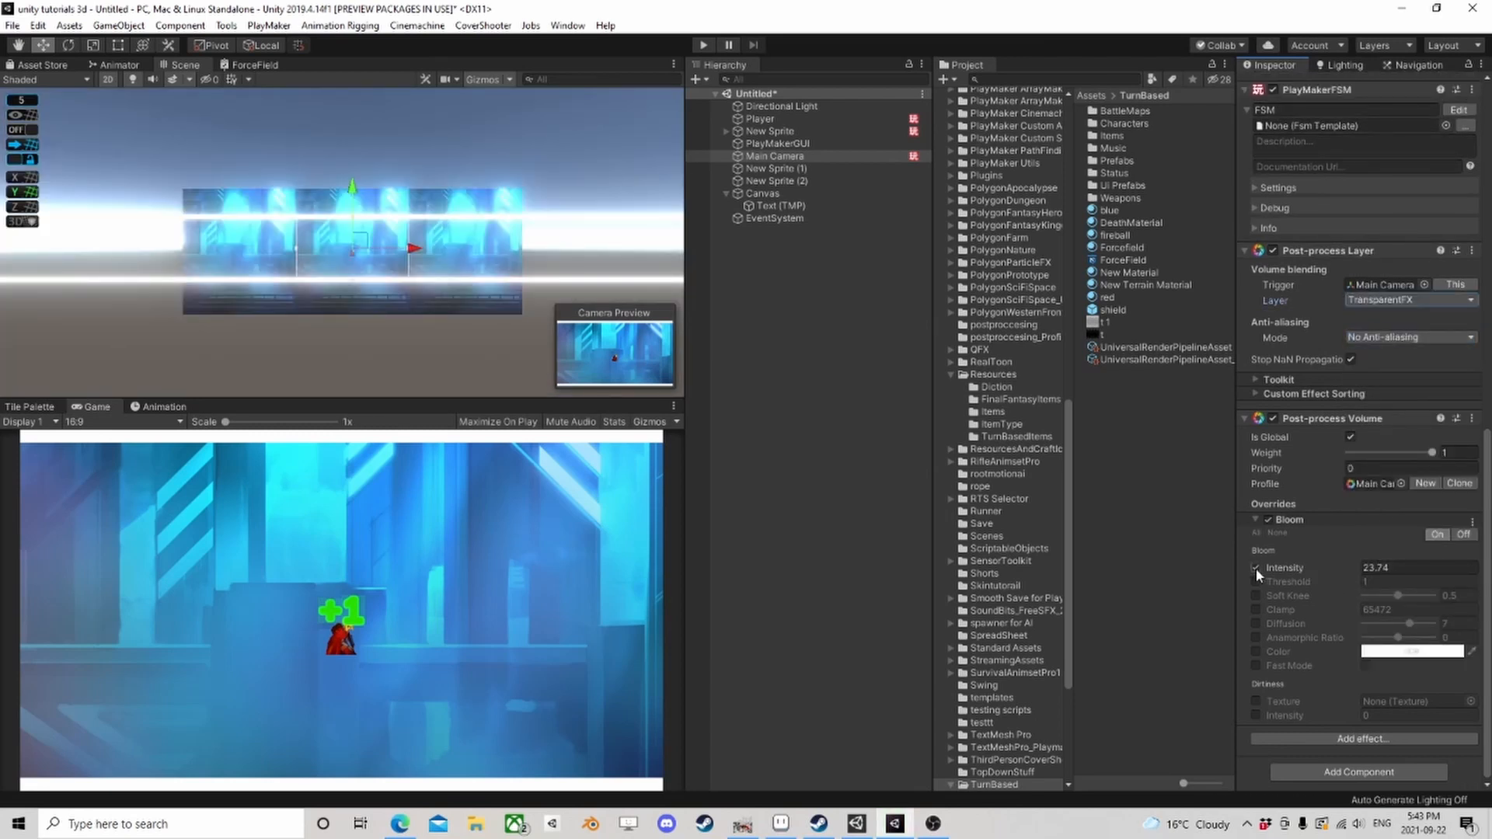
left_click_drag(1295, 570, 861, 553)
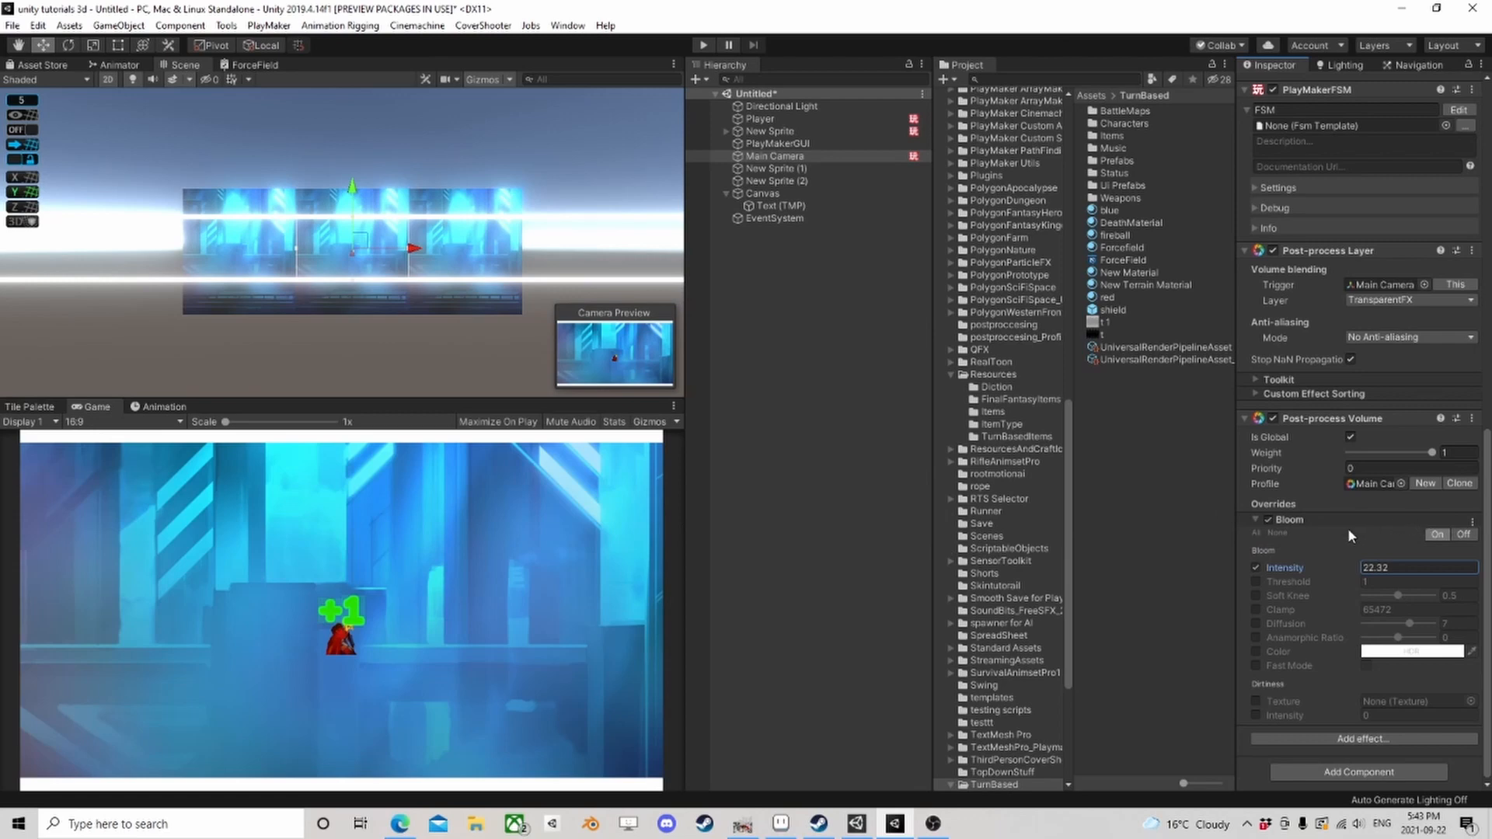
Step: Enable Post Processing on the Main Camera and set its Bloom intensity to 8.2 with the Threshold override at 0.9
scroll(1348, 528, "up", 15)
left_click(1350, 360)
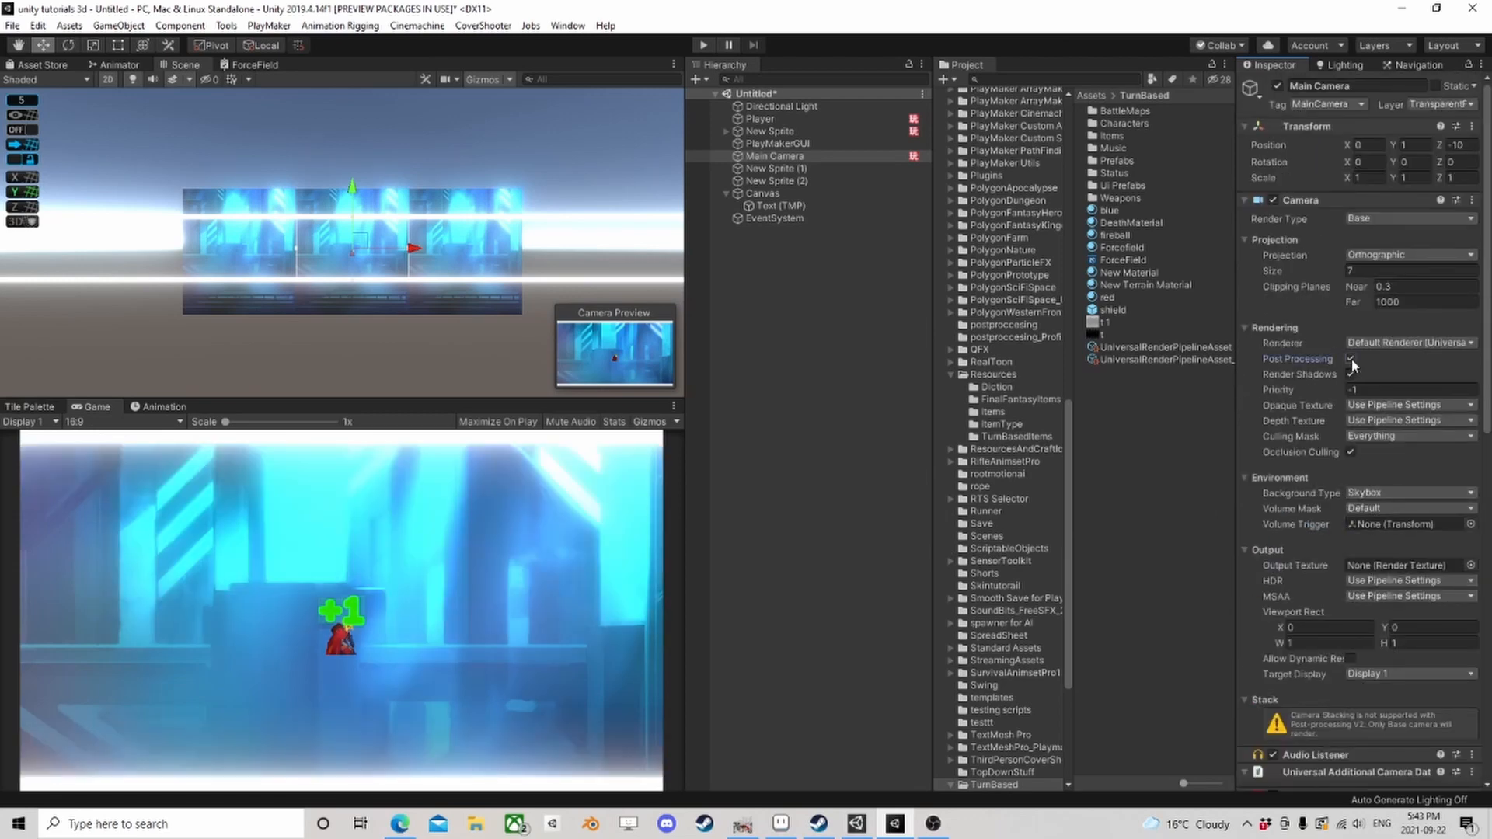
scroll(1292, 540, "down", 15)
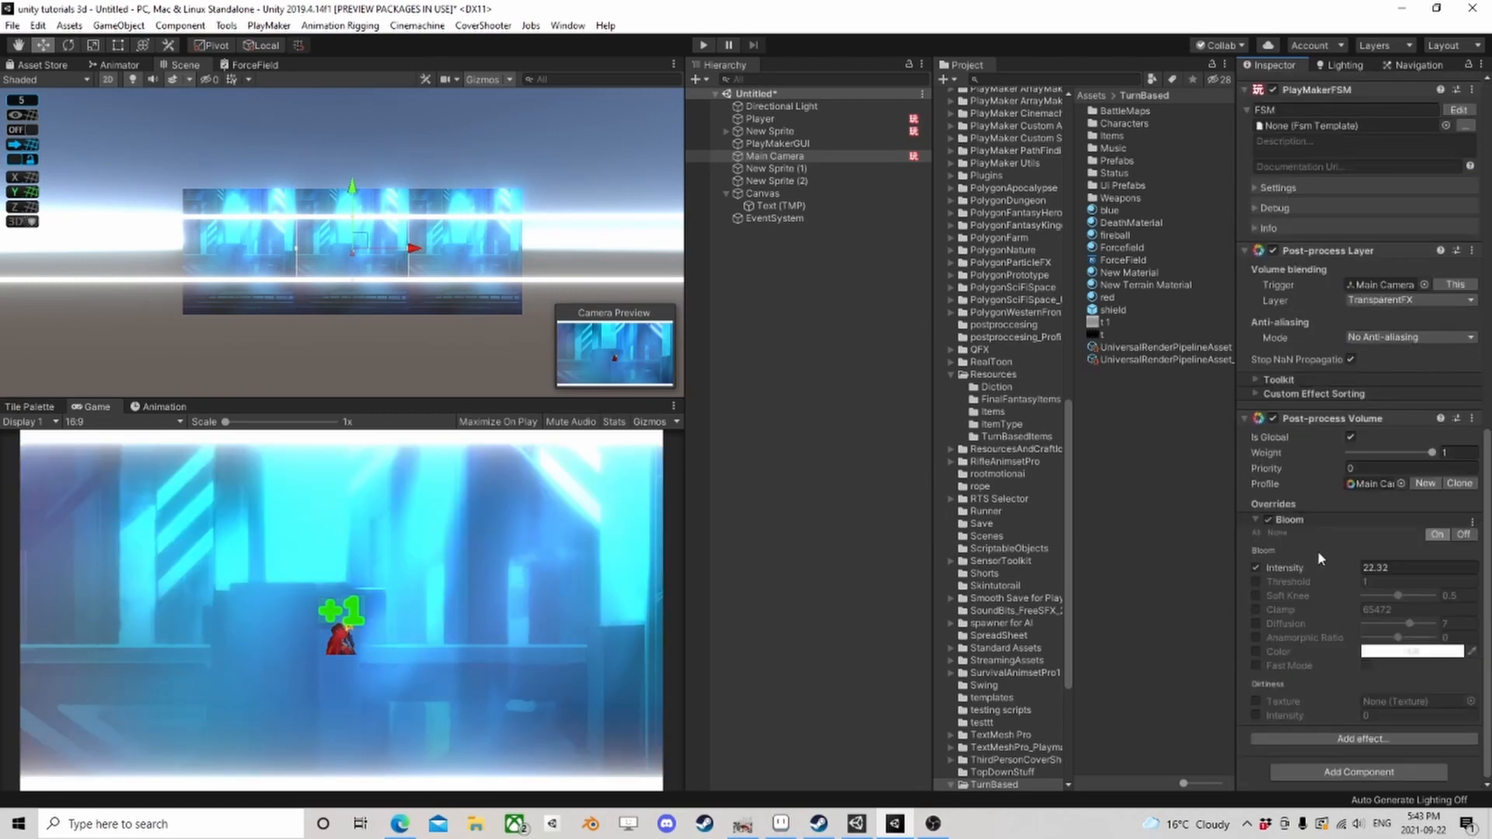
left_click_drag(1338, 575, 1049, 566)
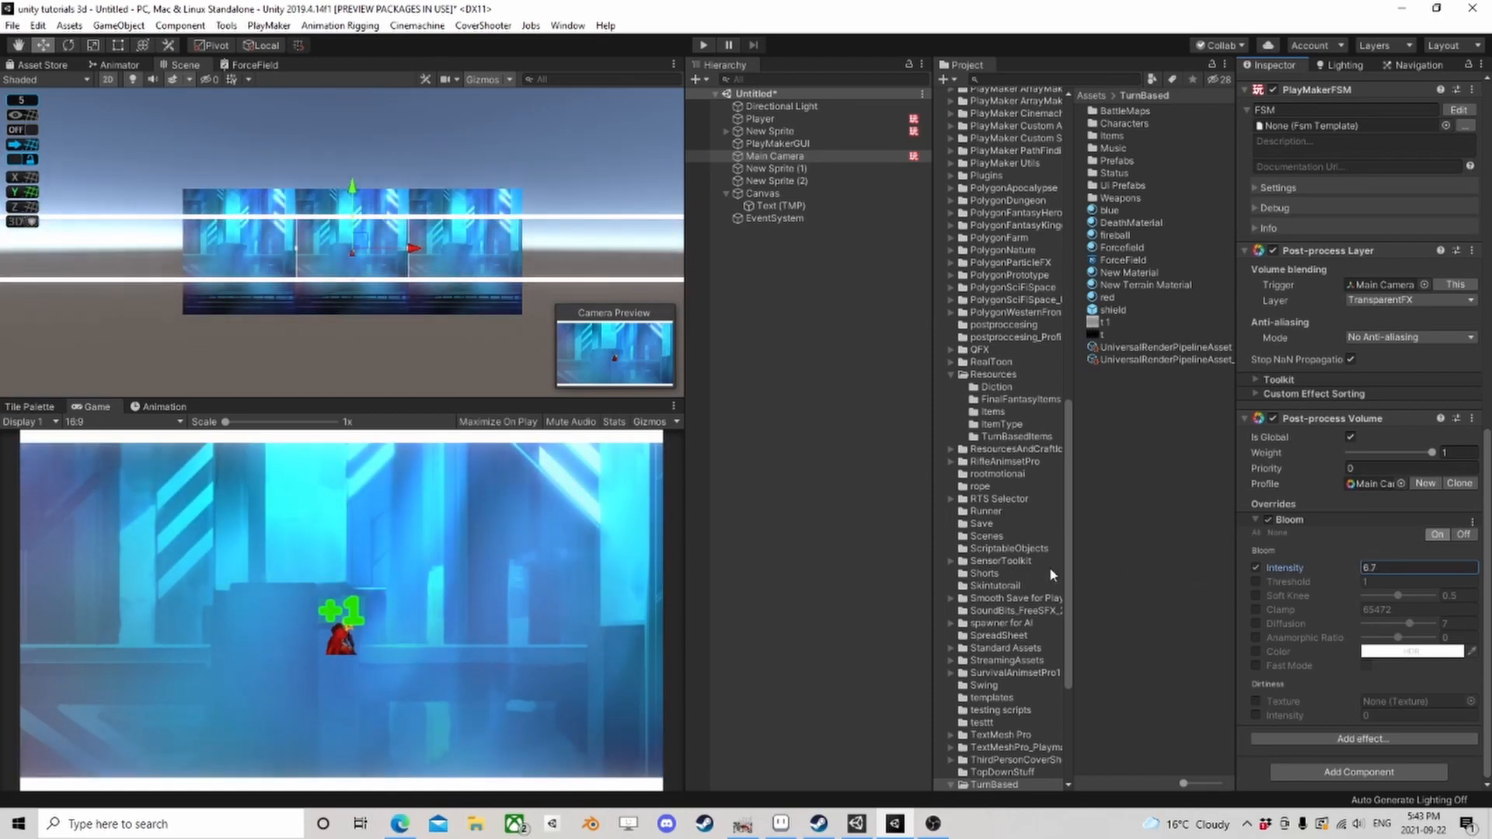
left_click(1257, 581)
left_click_drag(1297, 589, 1295, 586)
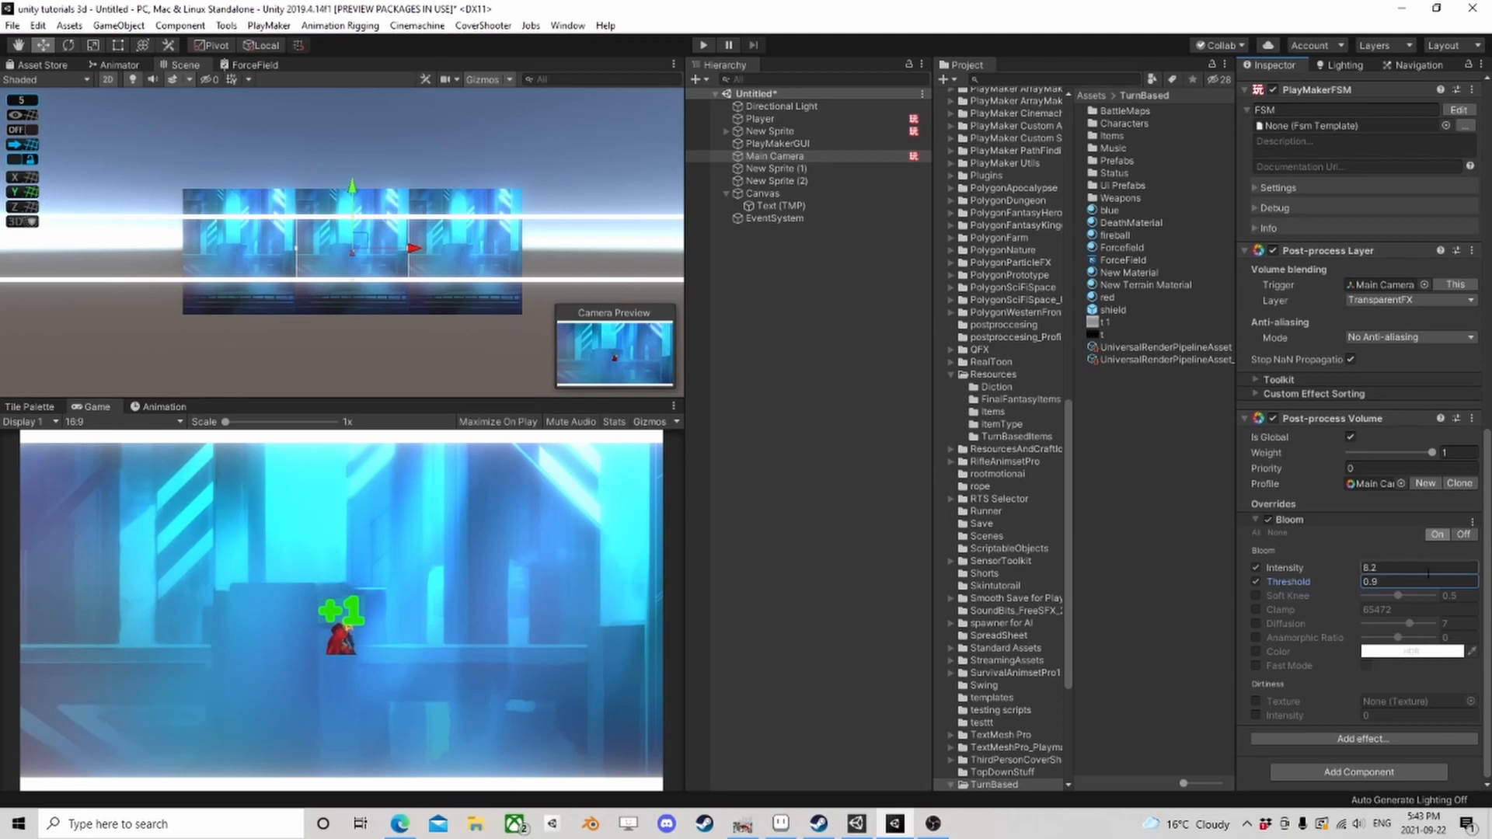
Step: Try stronger and weaker HDR intensities on the +1 text's outline color, ending at 1.5924
left_click(775, 206)
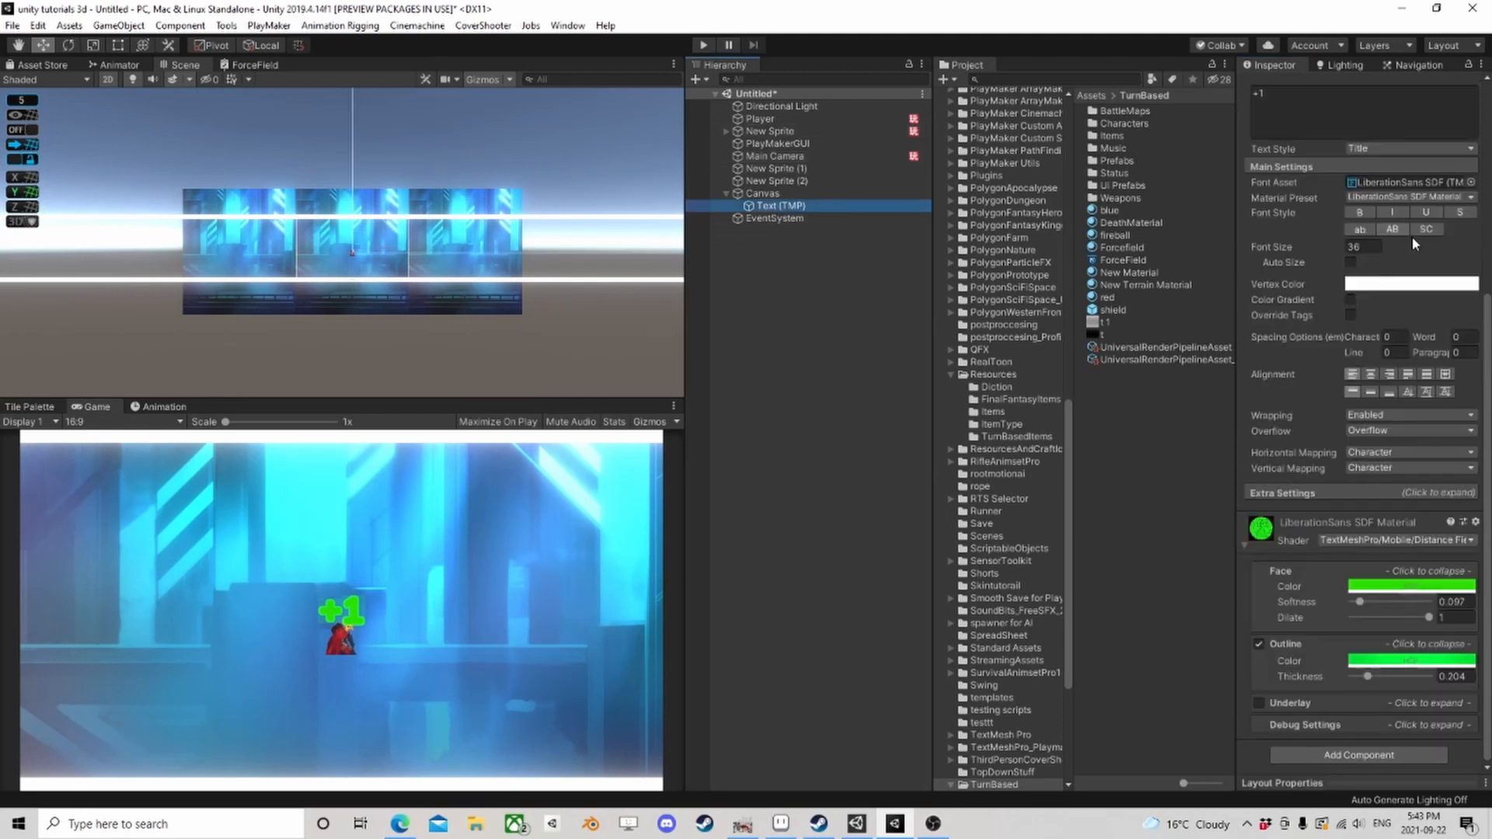
left_click(1411, 661)
left_click(1444, 548)
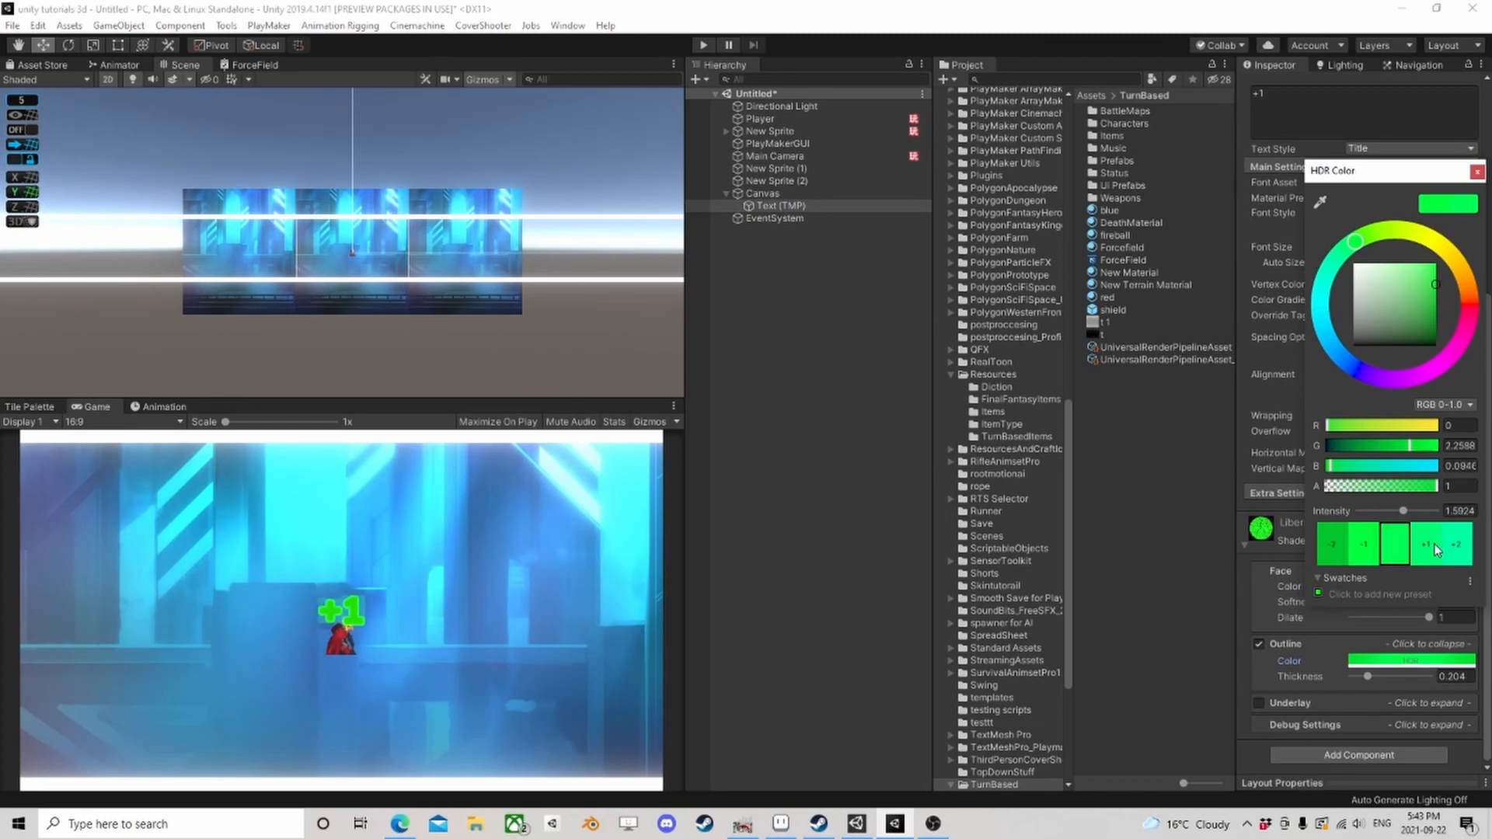
left_click(1444, 548)
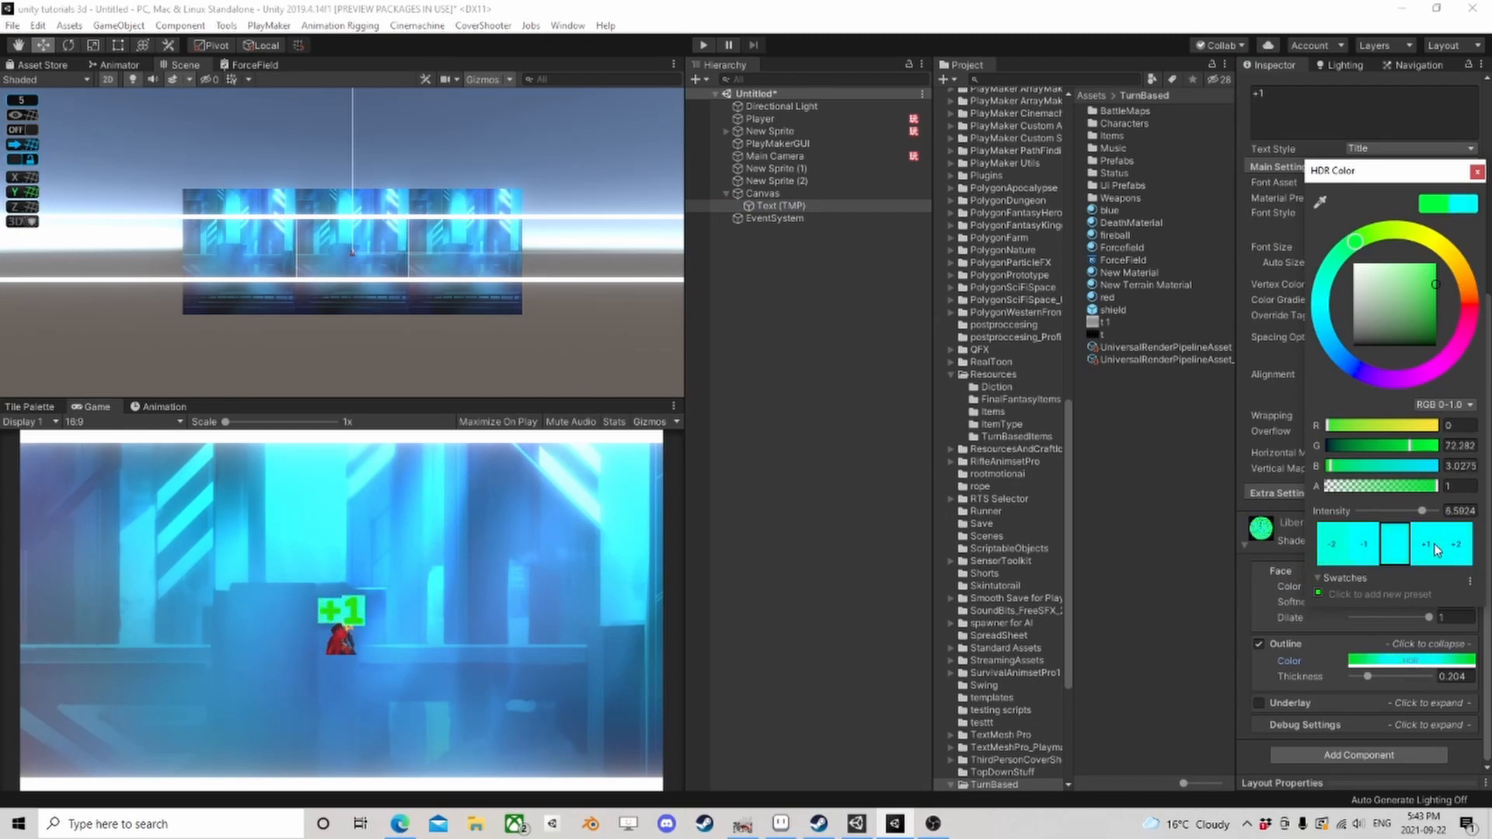
left_click(1369, 549)
left_click(1369, 548)
left_click(1369, 548)
left_click(1369, 548)
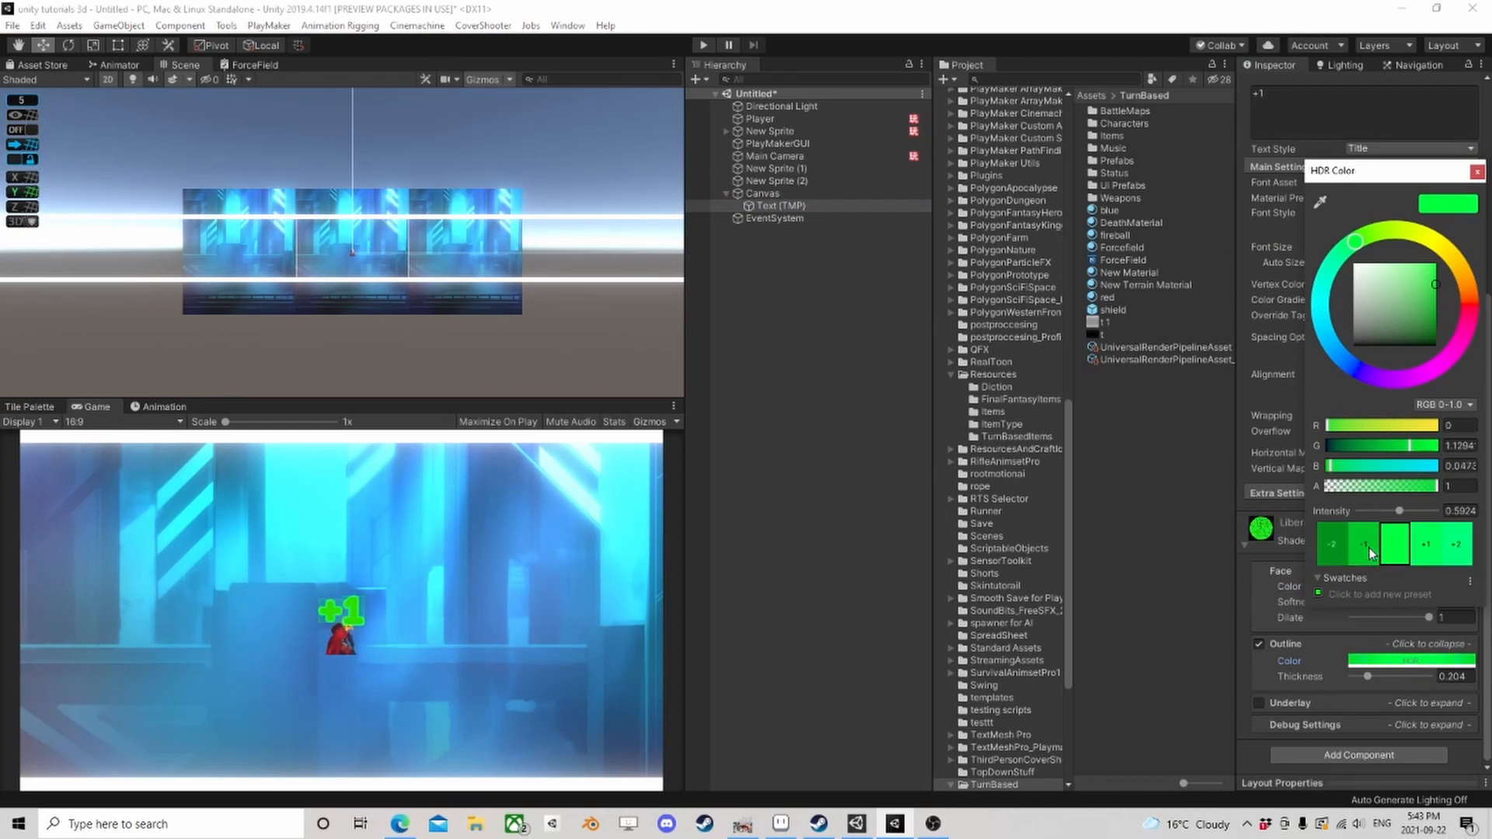
left_click(1429, 549)
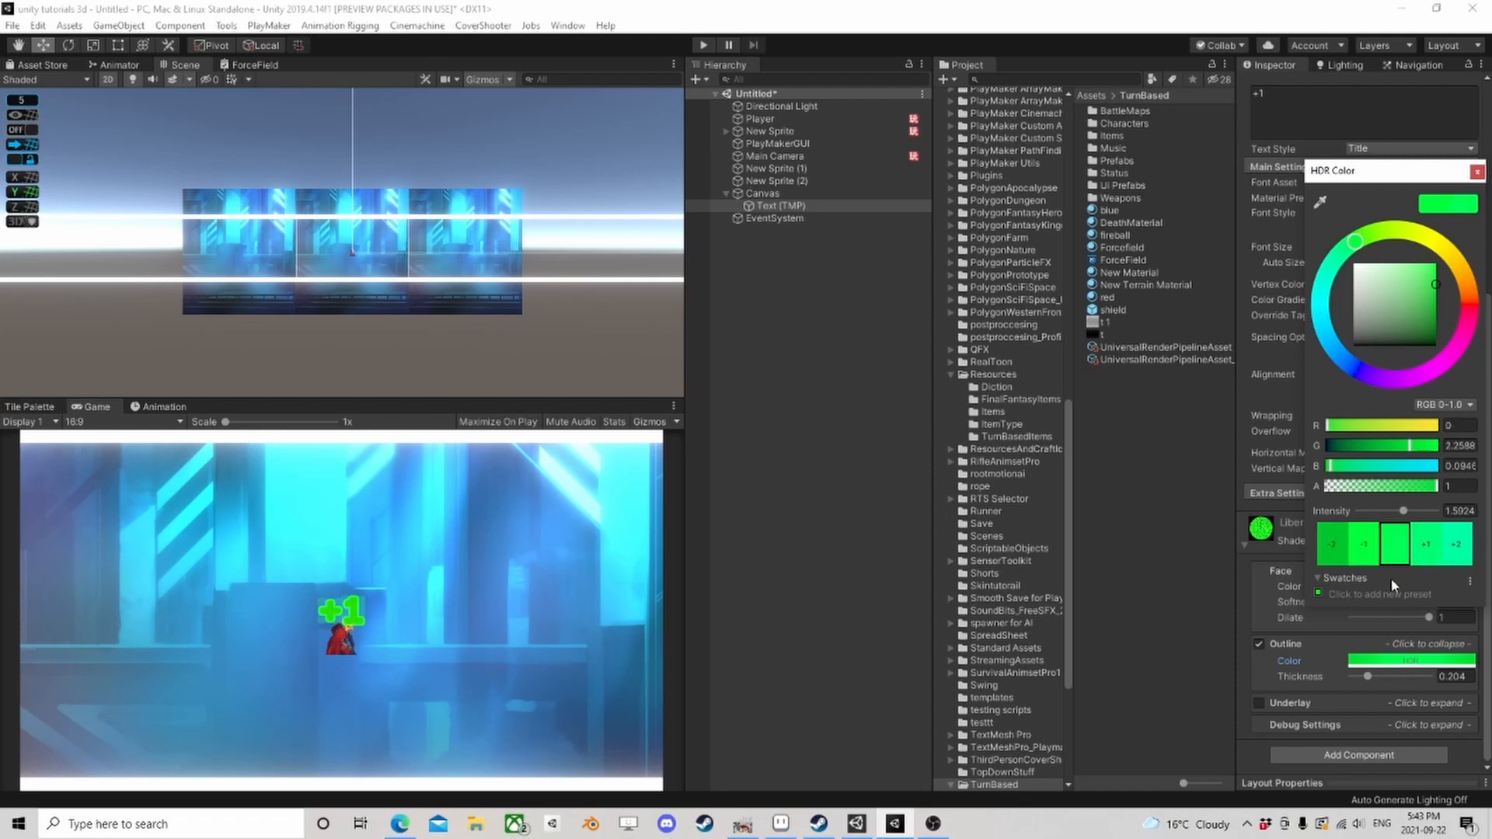
left_click(1477, 172)
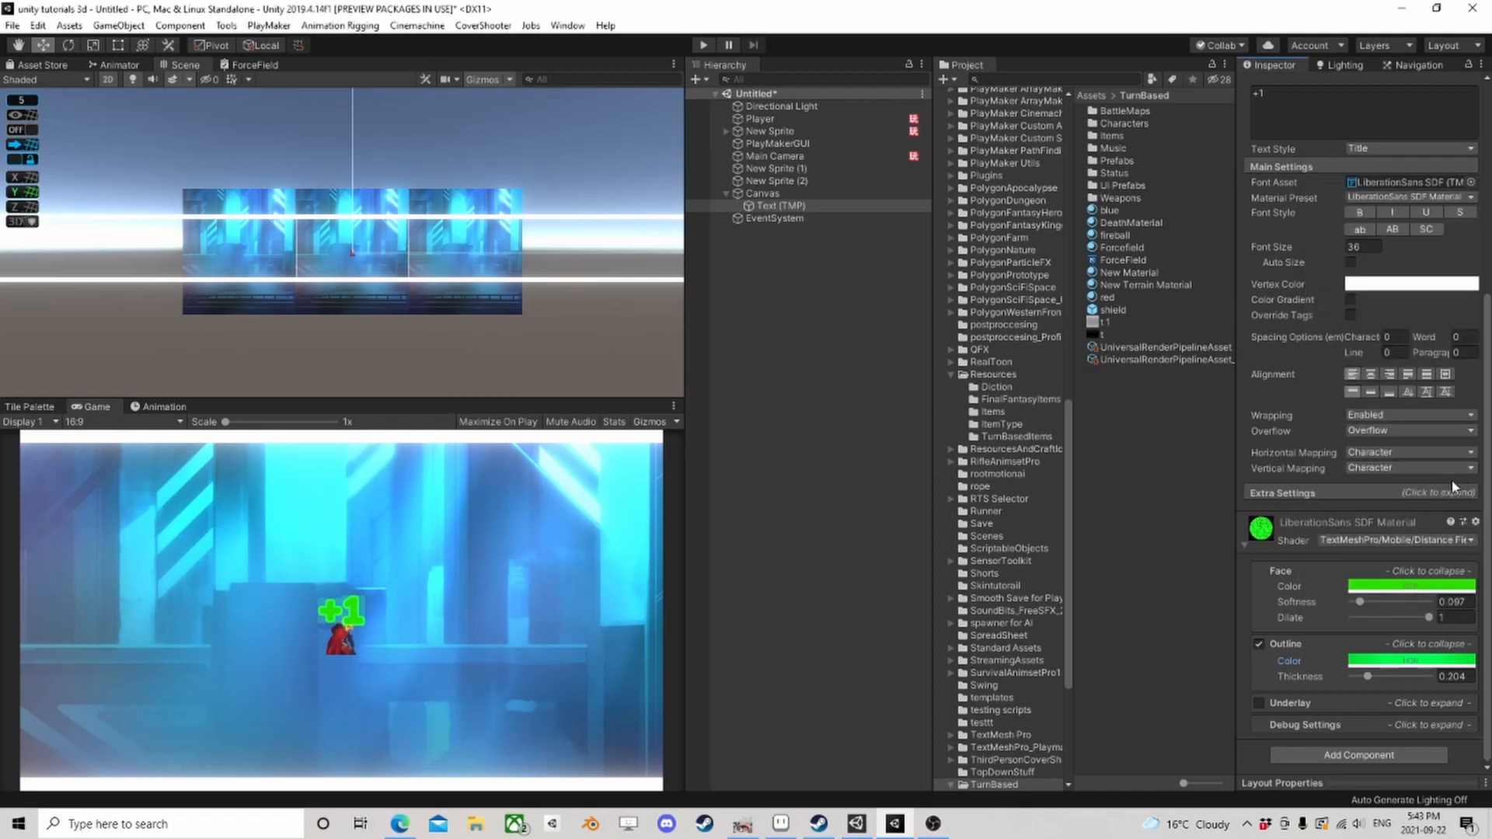
Step: Set the +1 text material's face softness to 0 and its outline thickness to 0.37
left_click(1411, 494)
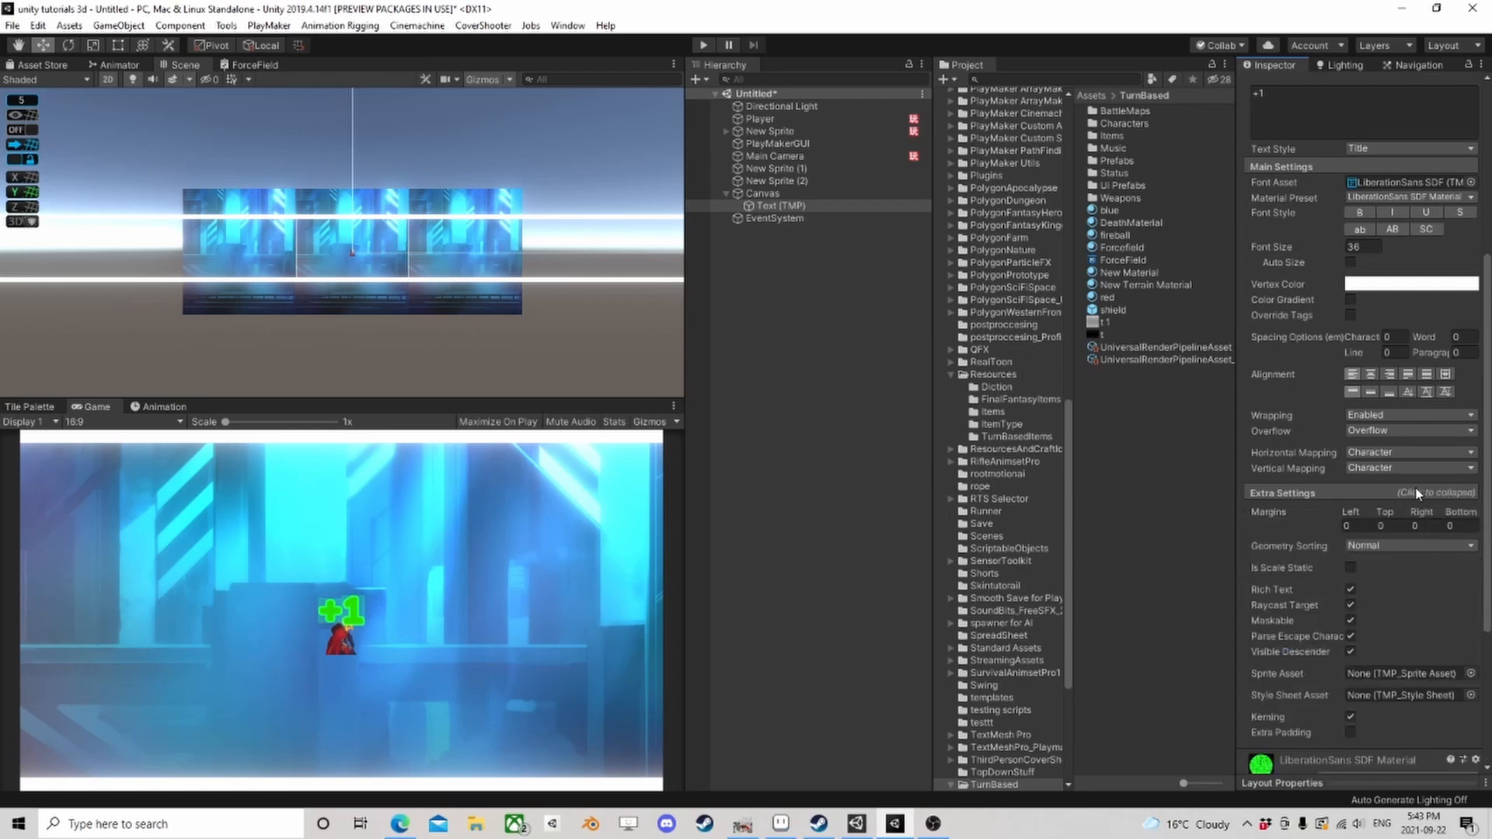
scroll(1354, 504, "down", 3)
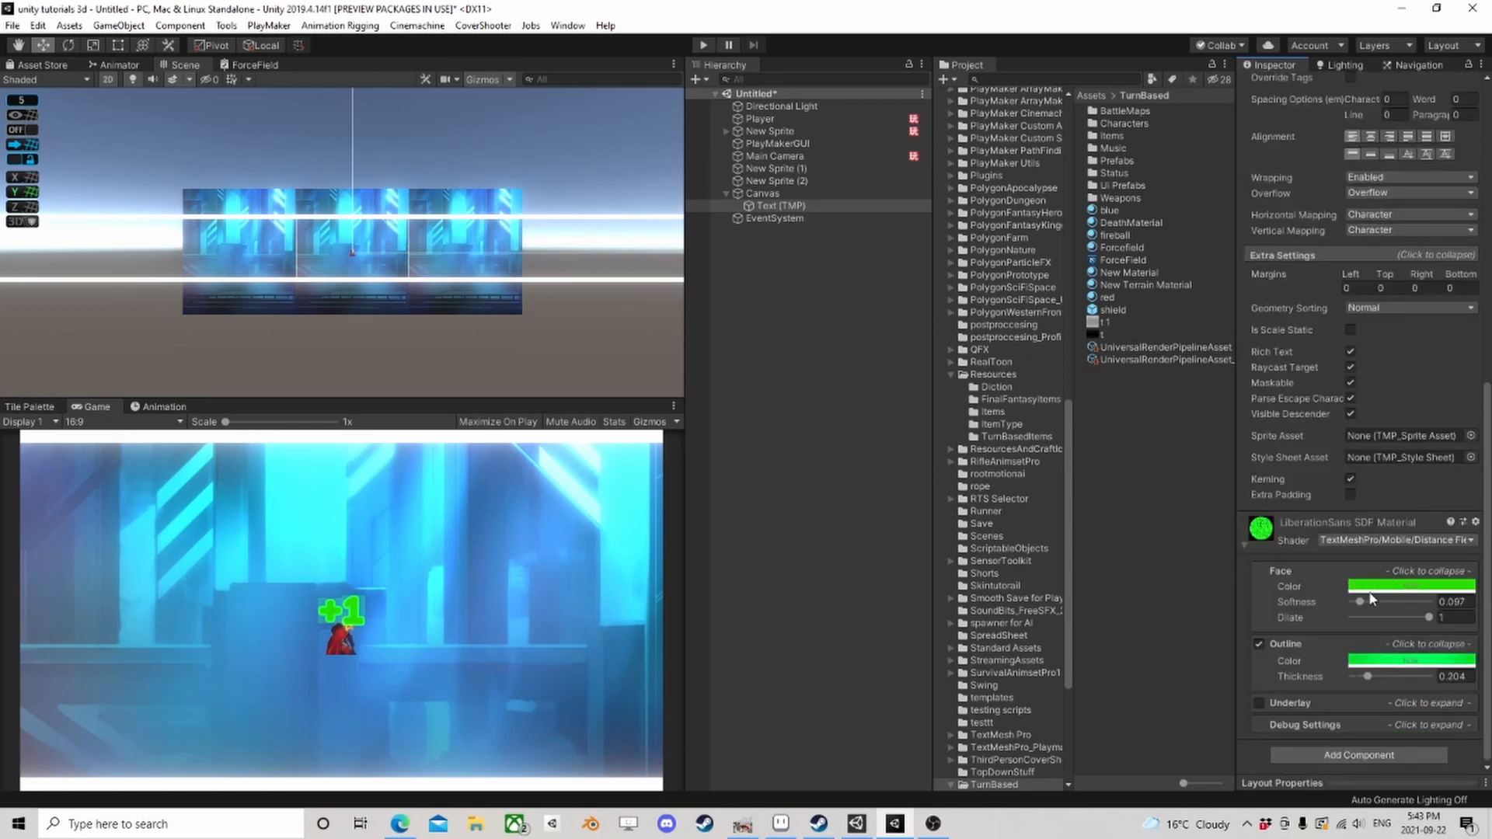
left_click_drag(1359, 605, 1292, 609)
mouse_move(1371, 681)
left_mouse_down()
mouse_move(1439, 676)
mouse_move(1384, 684)
left_mouse_up()
left_click(1259, 704)
Step: Set the HDR intensity of the +1 text's outline color to -1
left_click(1408, 662)
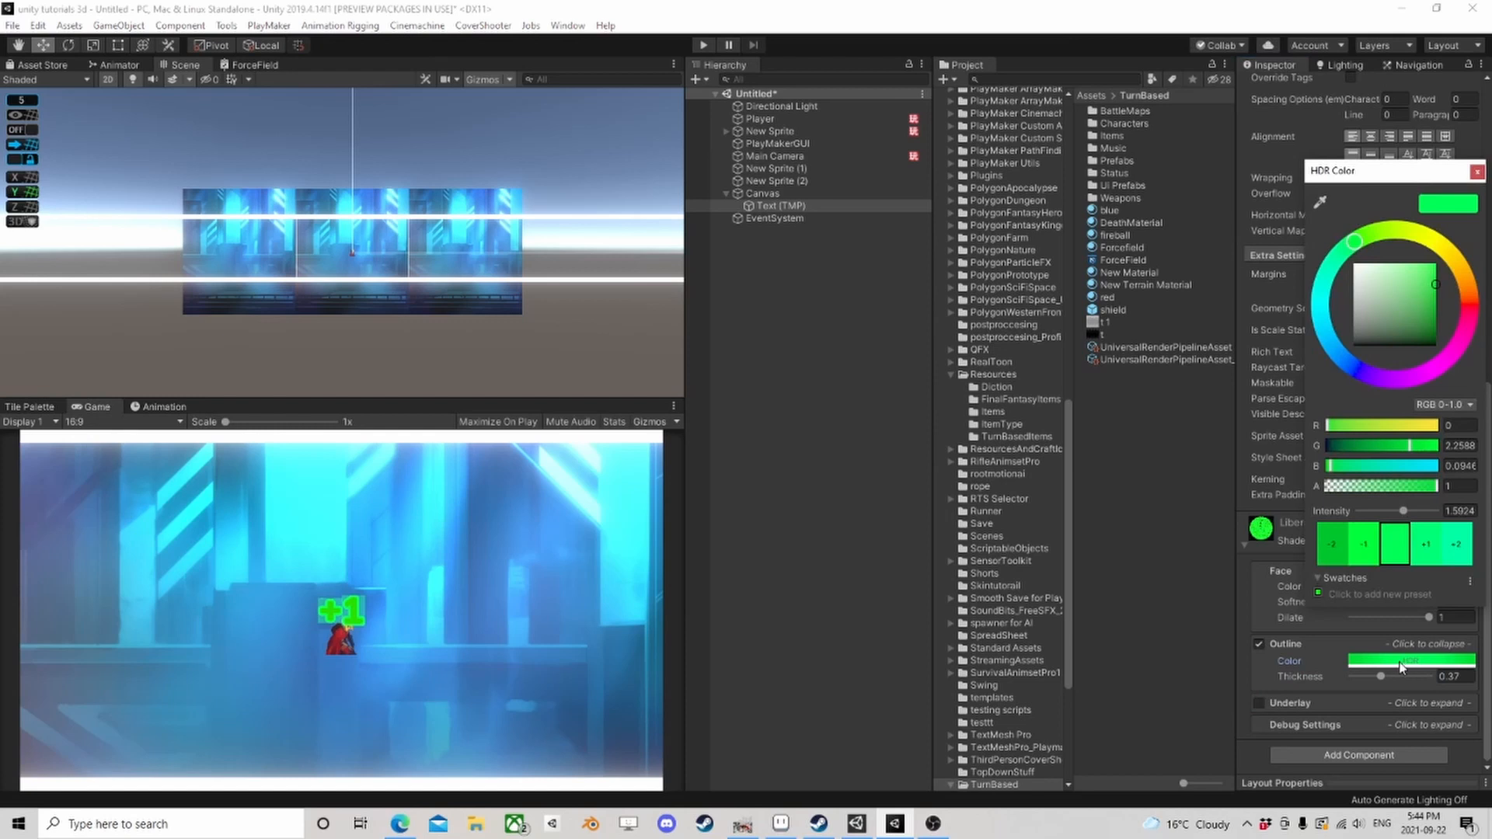
left_click(1370, 556)
left_click(1370, 556)
left_click(1370, 556)
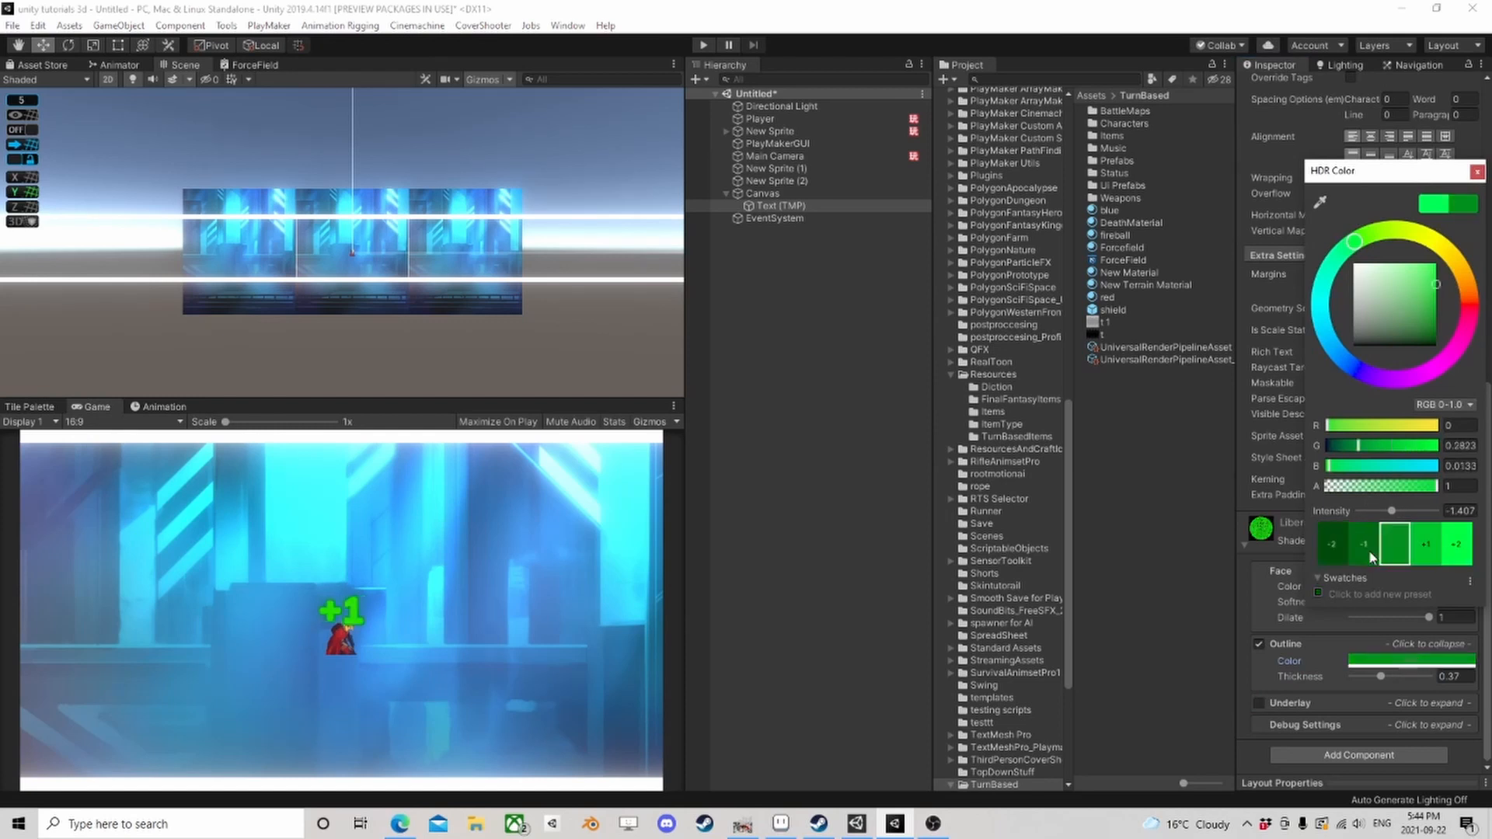
left_click(1458, 511)
type("0")
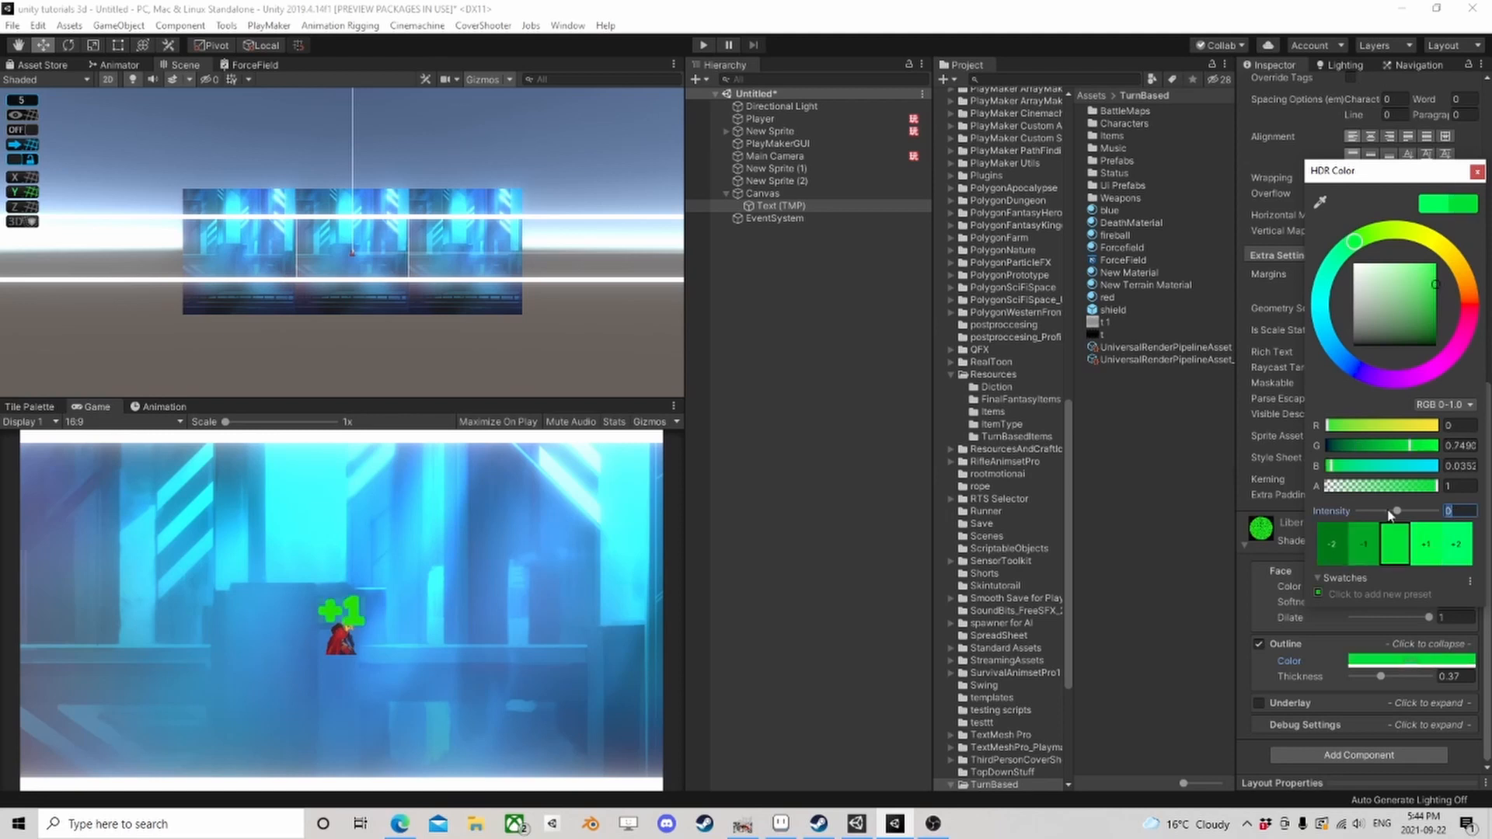
type("-1")
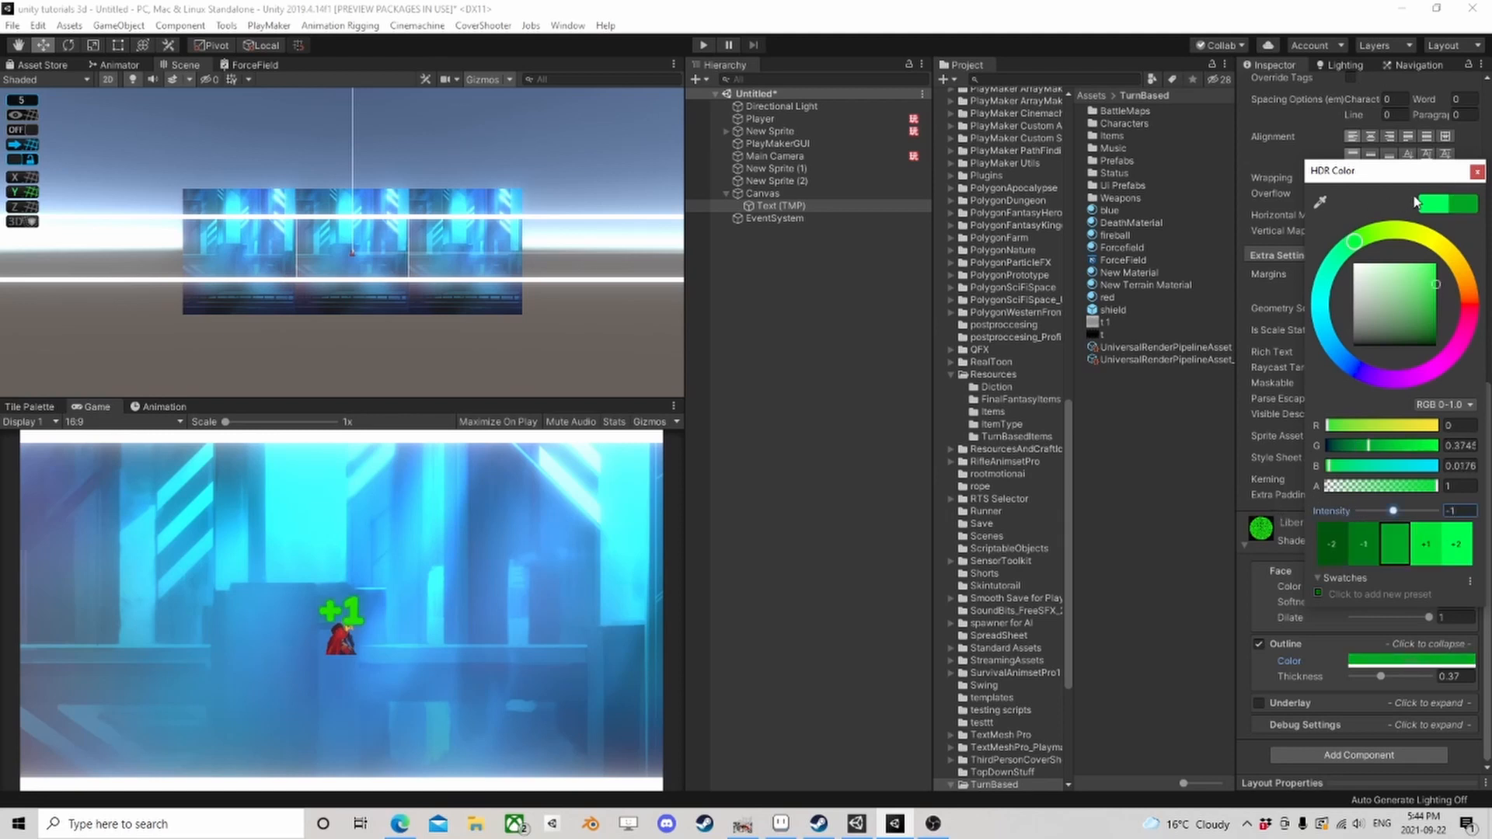
left_click(1476, 171)
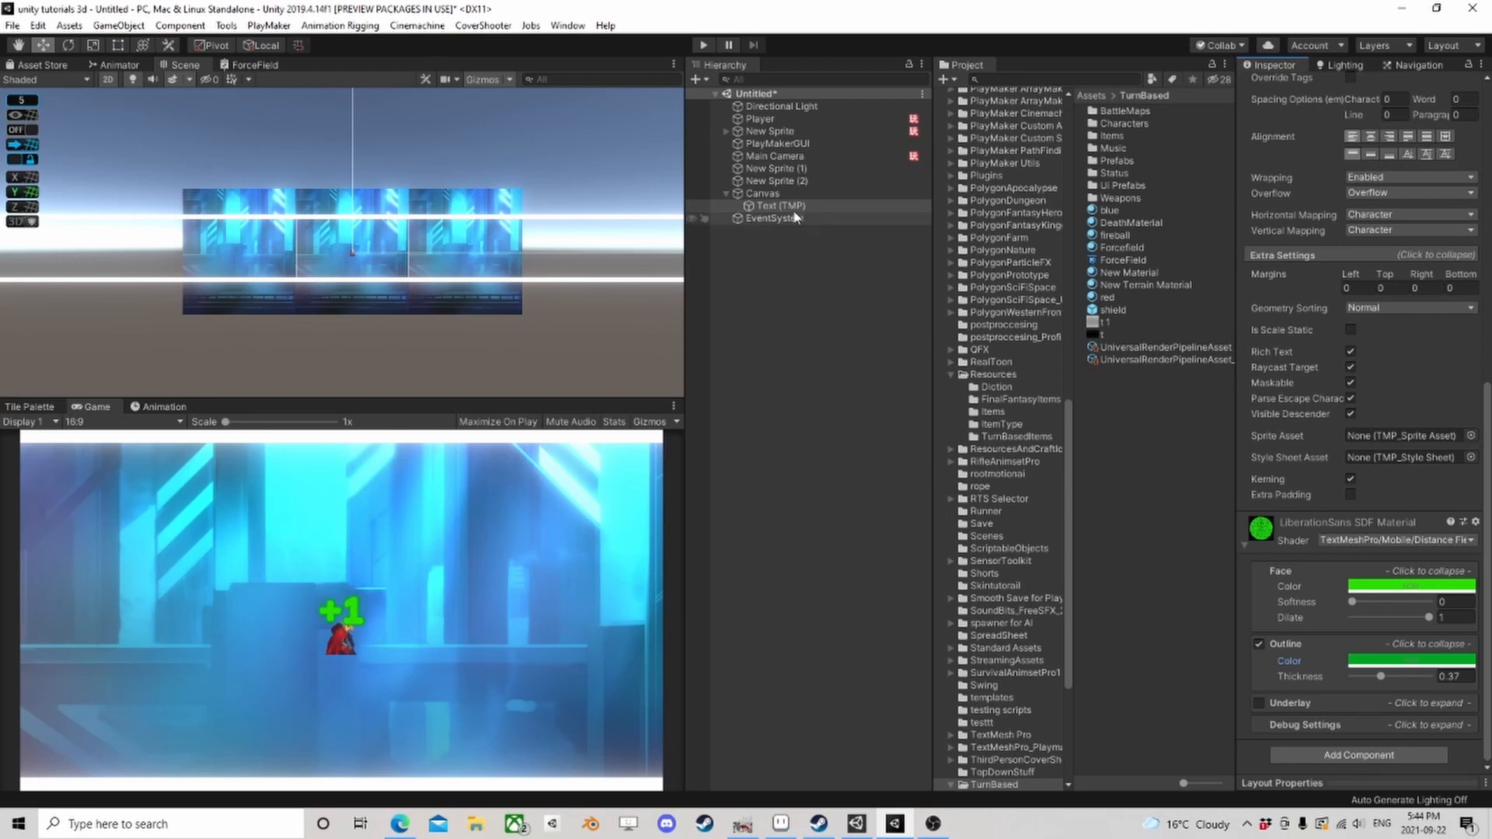
Step: Save the Text (TMP) object as a prefab in the FlappyBird folder and delete it from the scene
left_click(765, 207)
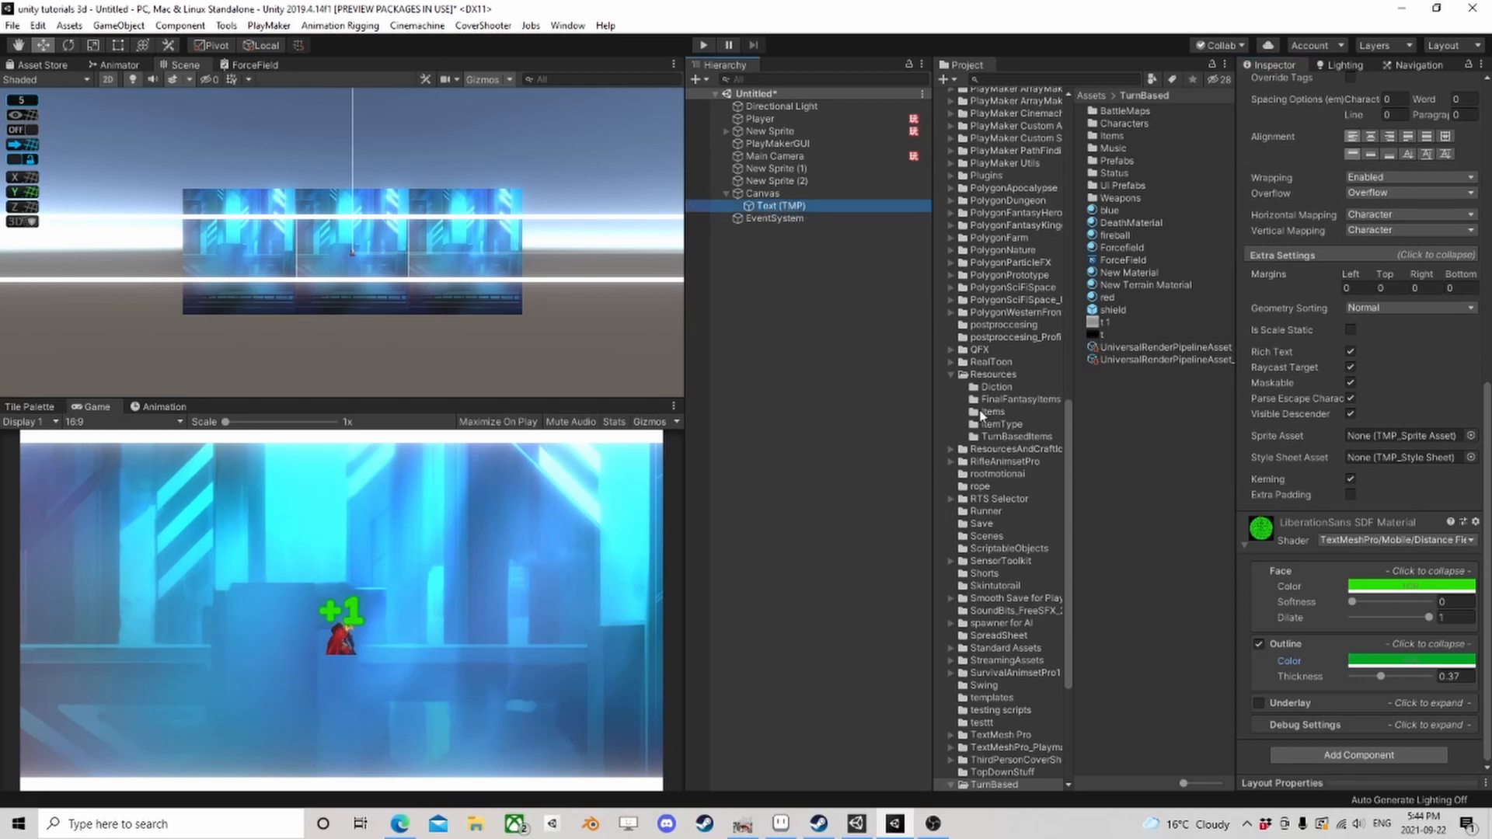
scroll(982, 416, "up", 5)
scroll(982, 416, "up", 7)
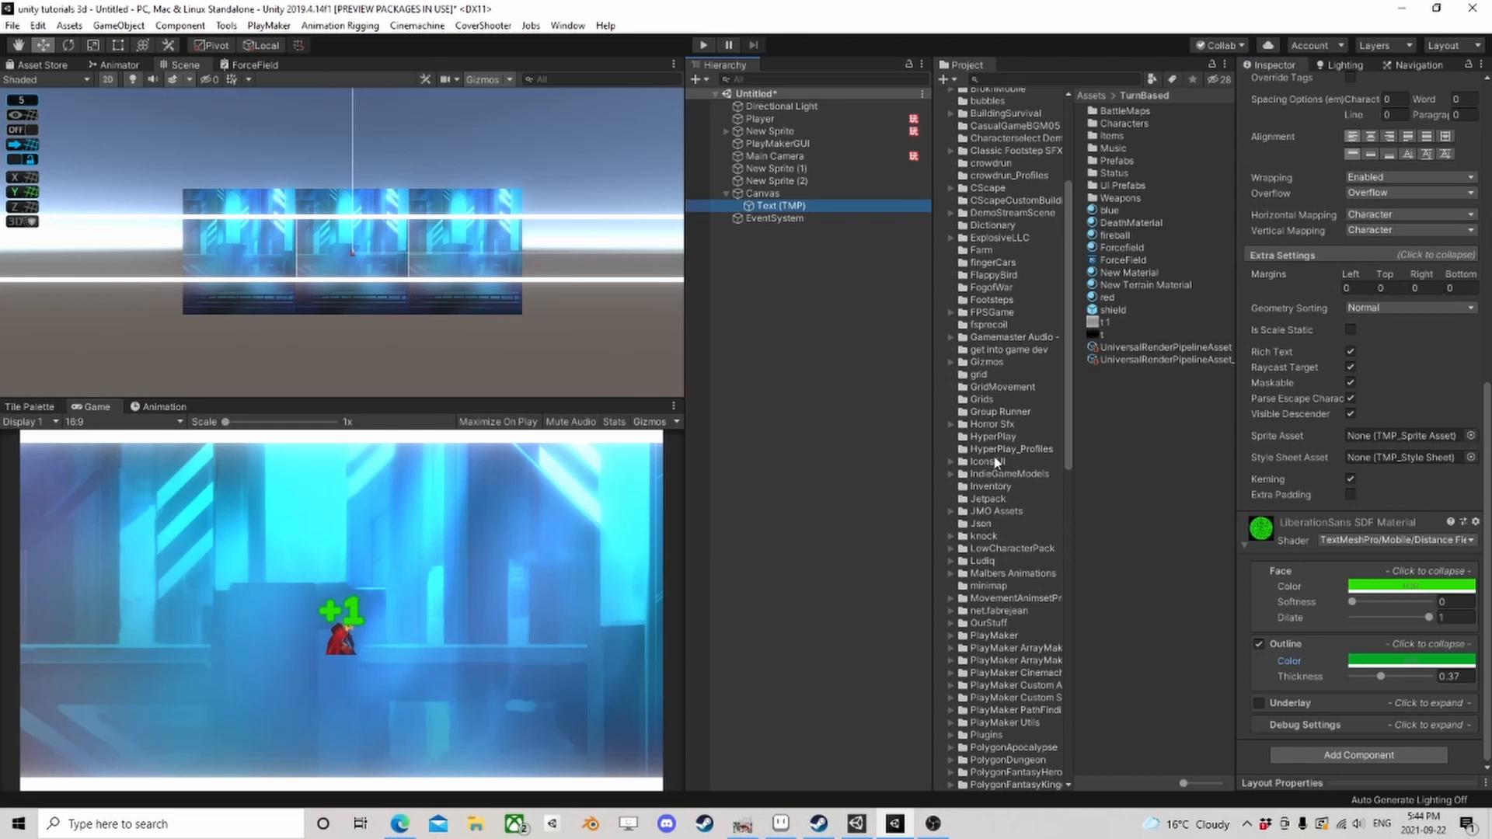
scroll(994, 466, "up", 1)
left_click(990, 324)
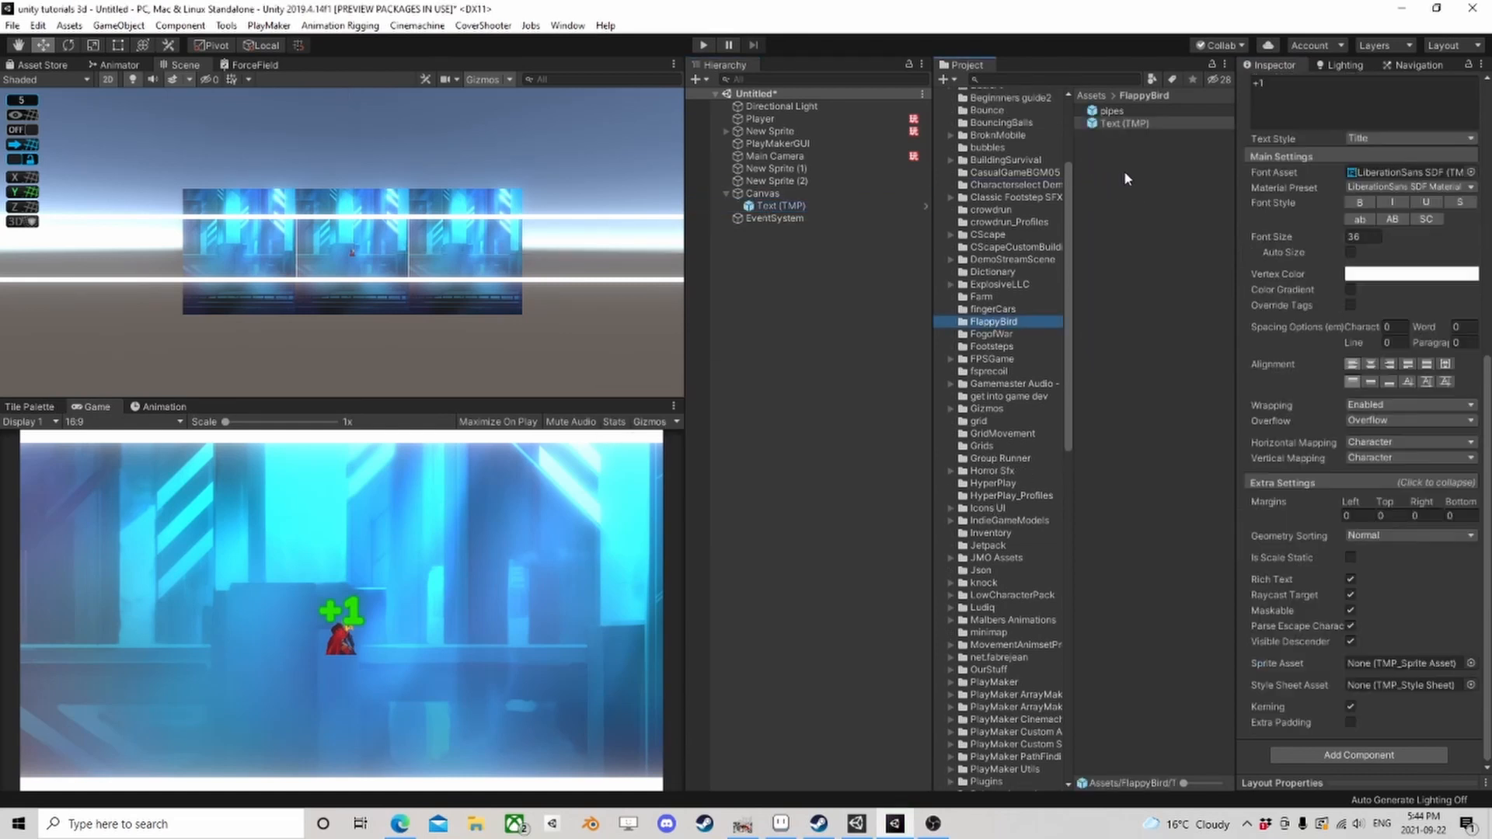
left_click_drag(777, 205, 1119, 156)
key("Delete")
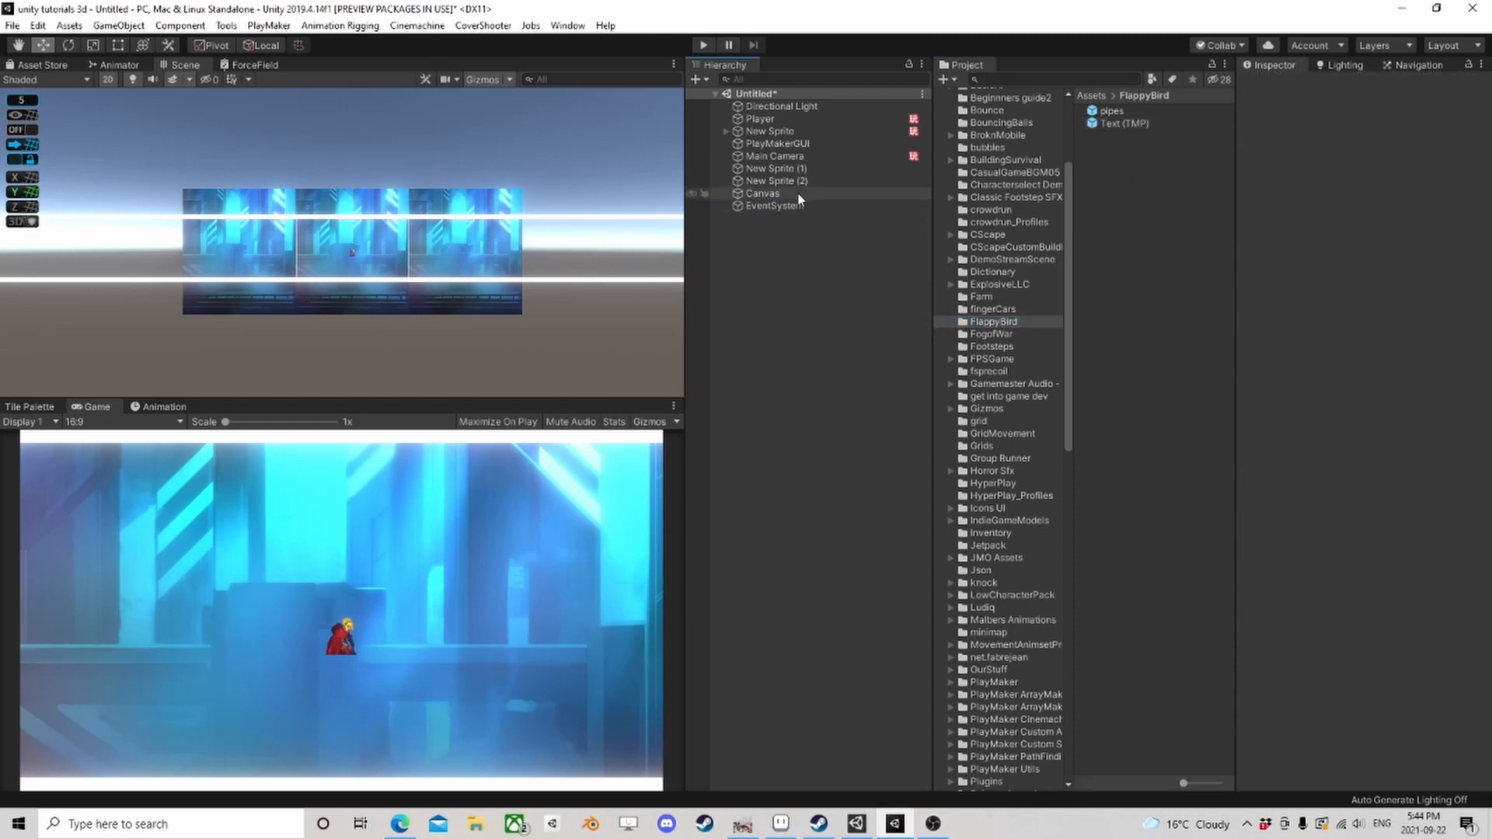
Step: Open the Player's last FSM, FSM (4), for editing and select State 3
left_click(779, 132)
left_click(760, 119)
scroll(1391, 497, "down", 10)
scroll(1464, 511, "down", 3)
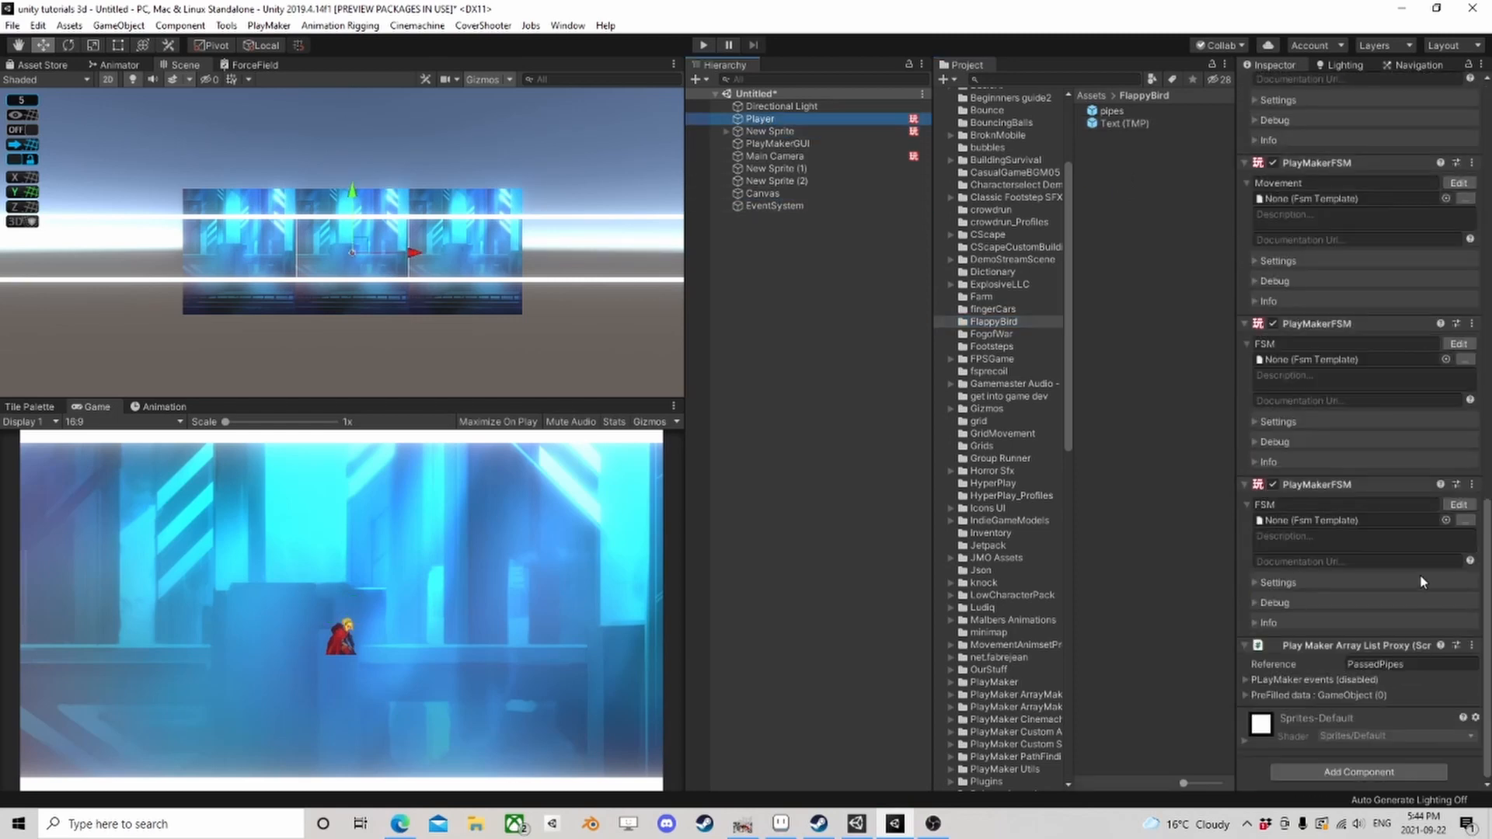
left_click(1459, 504)
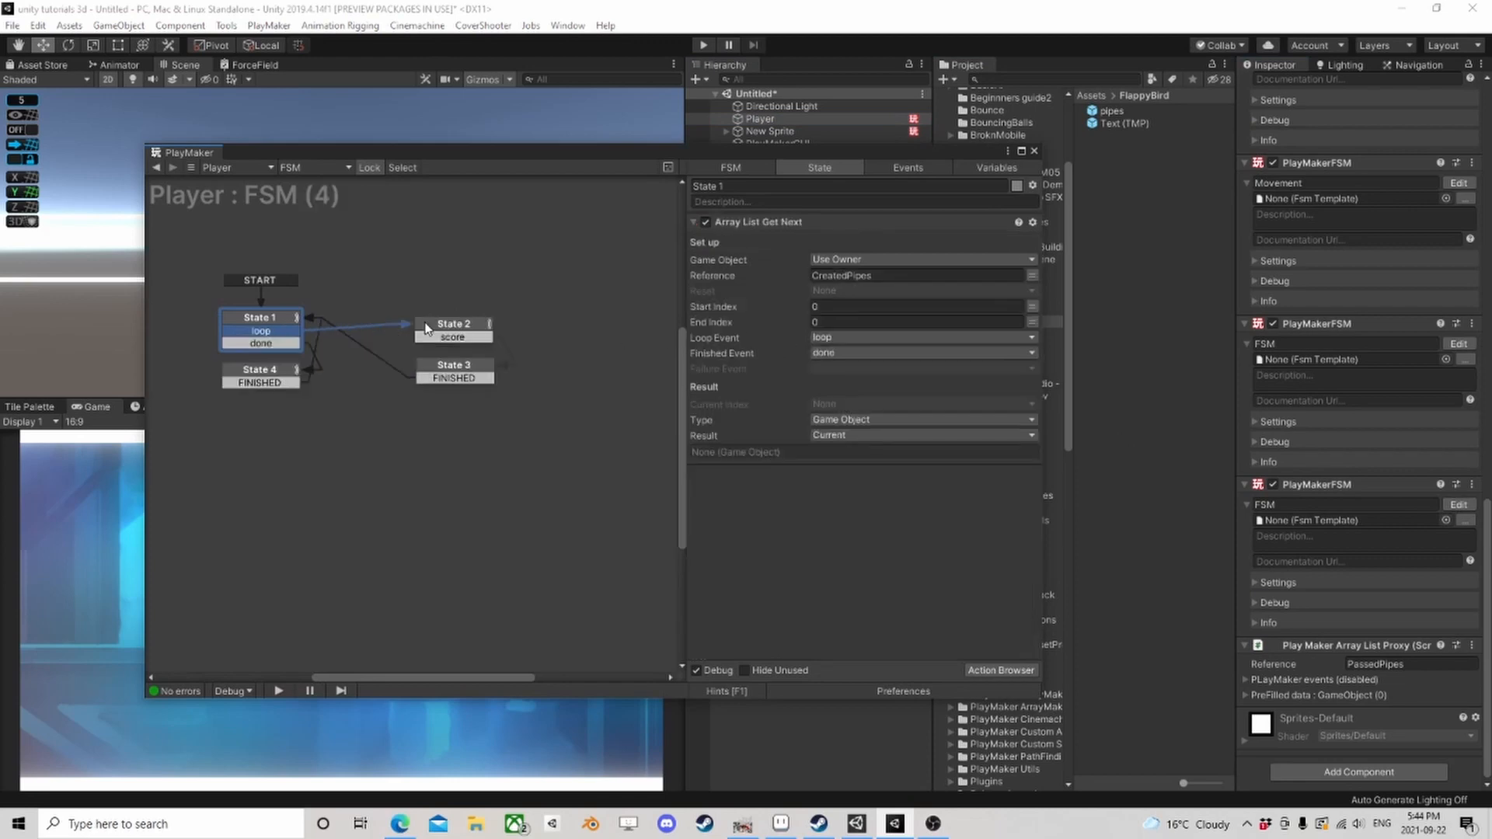
left_click(451, 329)
left_click(448, 363)
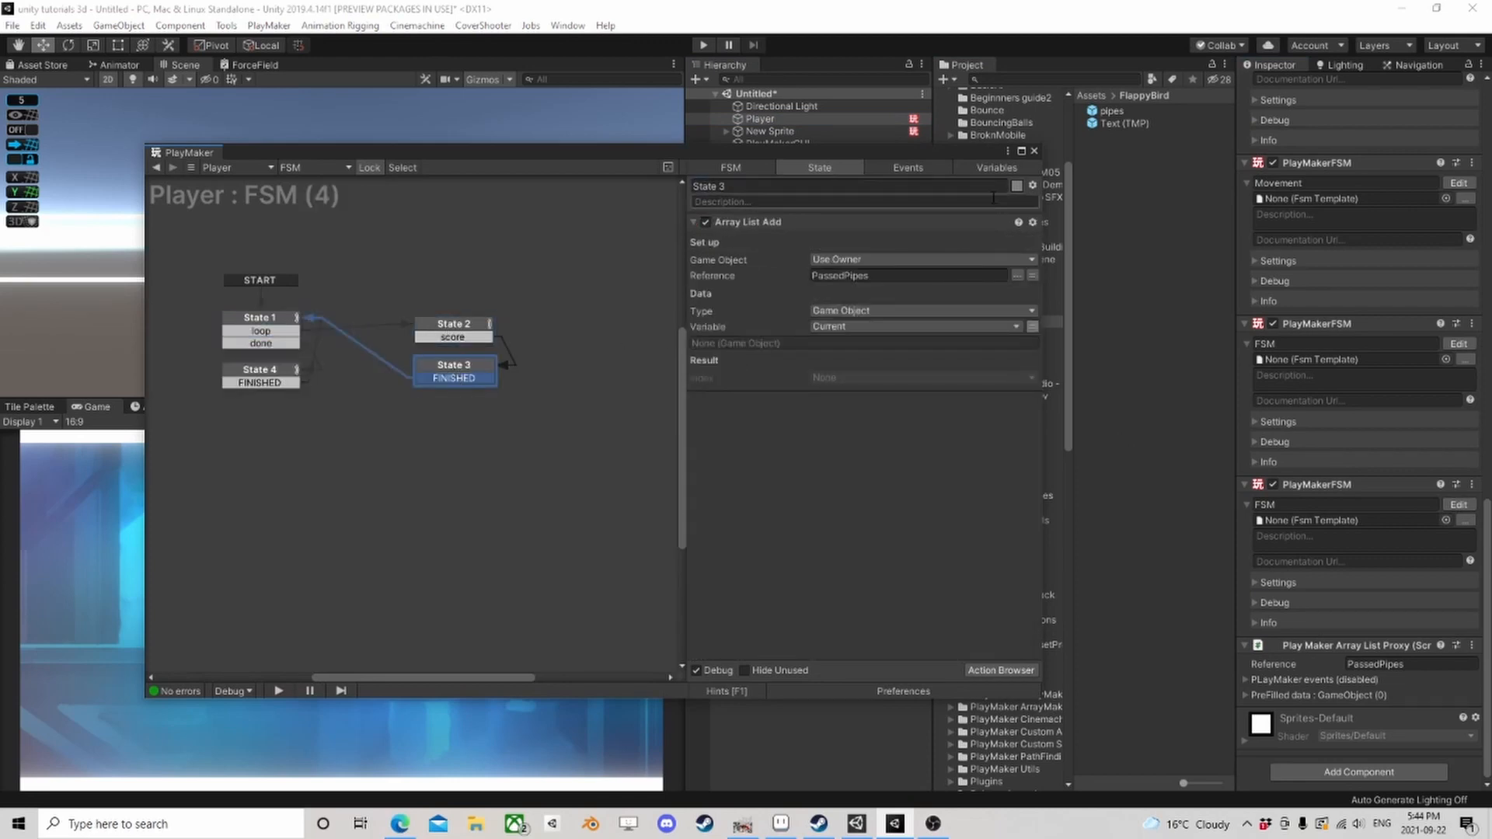
left_click_drag(972, 149, 709, 123)
Step: Add a Get Position action to State 3 and remove the unneeded Get Position 2d action
left_click(851, 671)
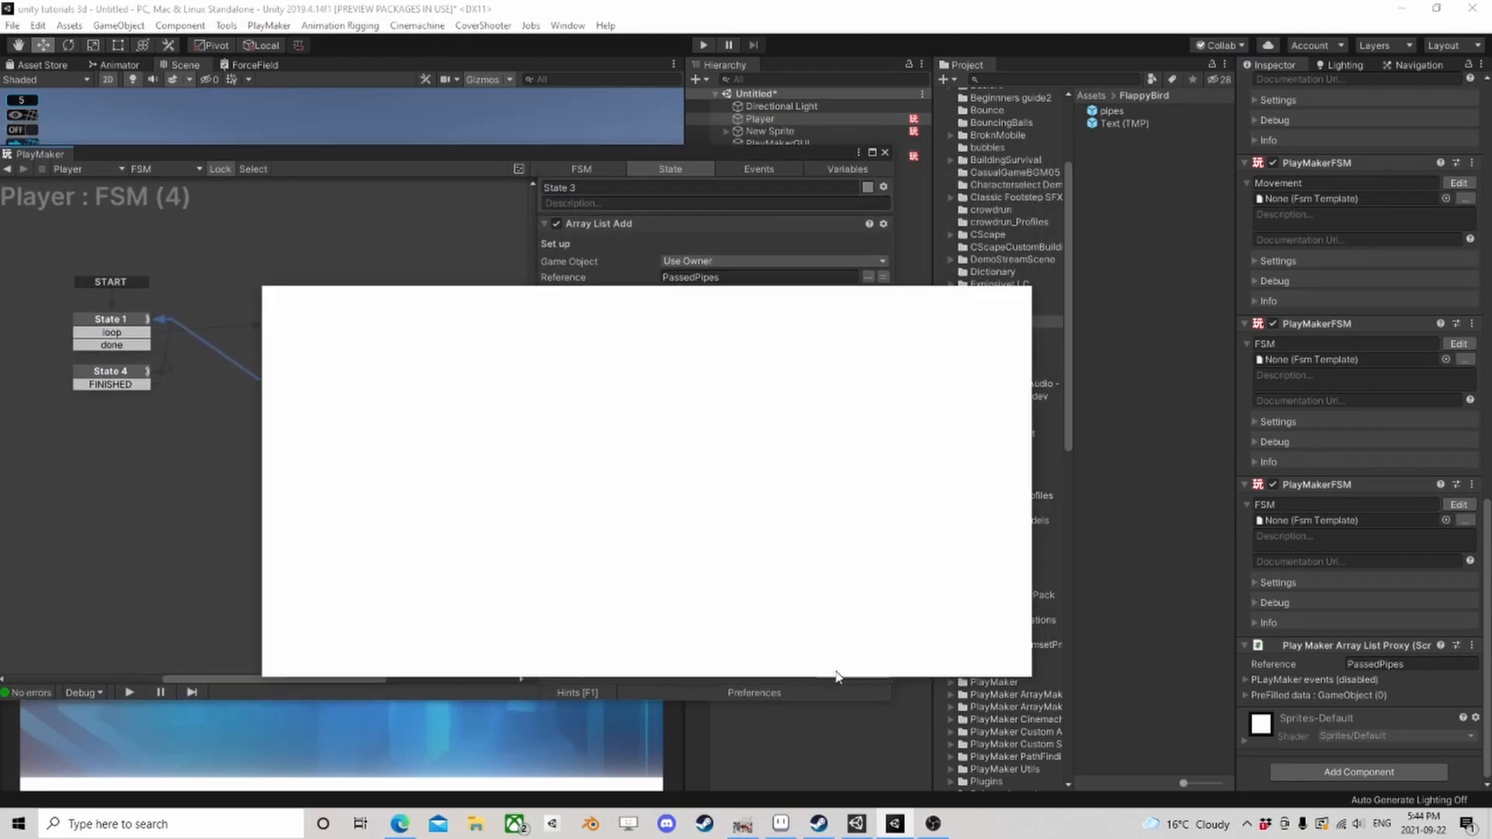
type("get pos")
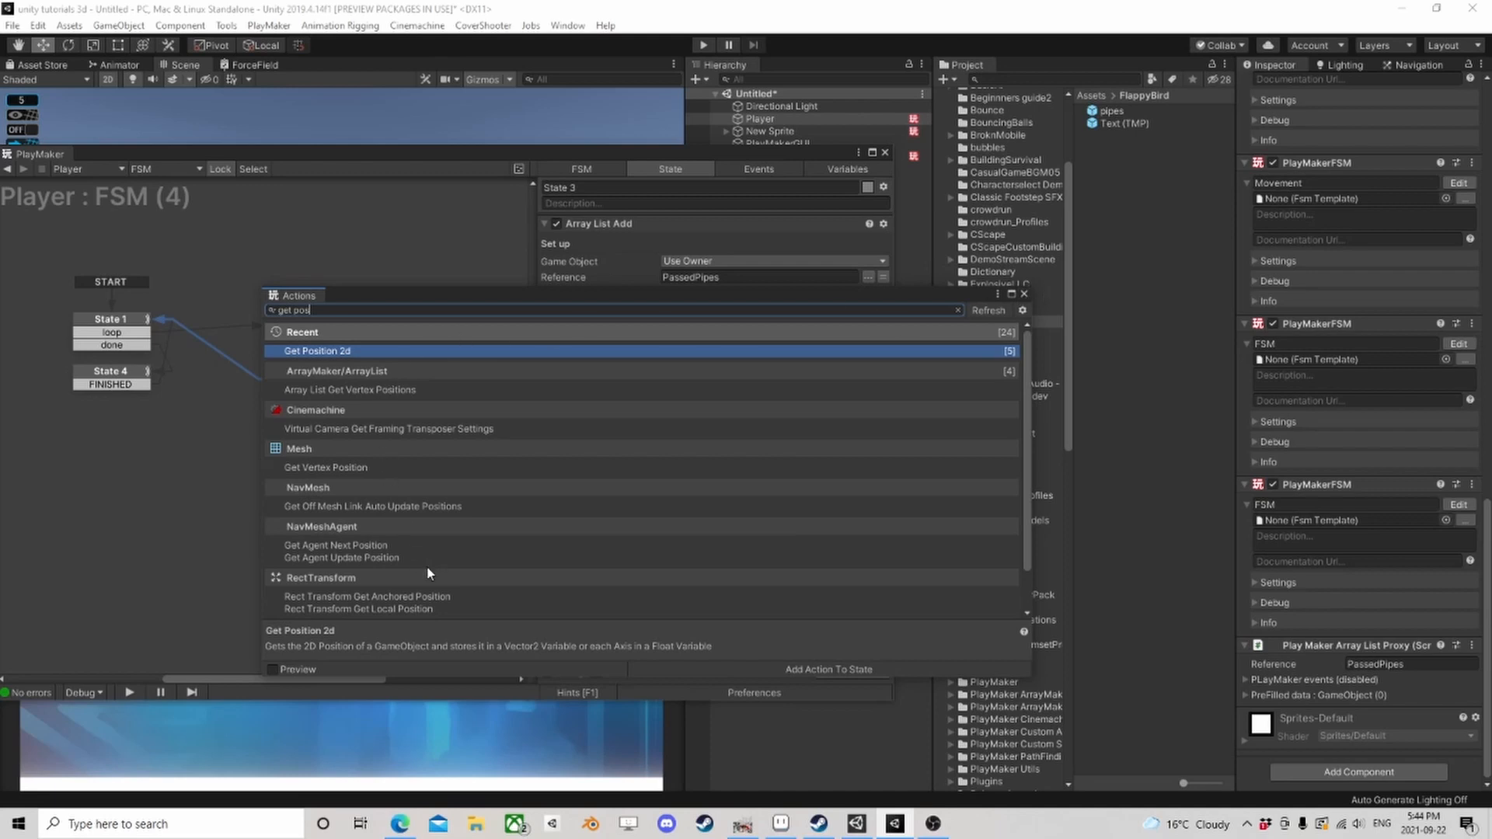
scroll(428, 574, "down", 3)
double_click(333, 603)
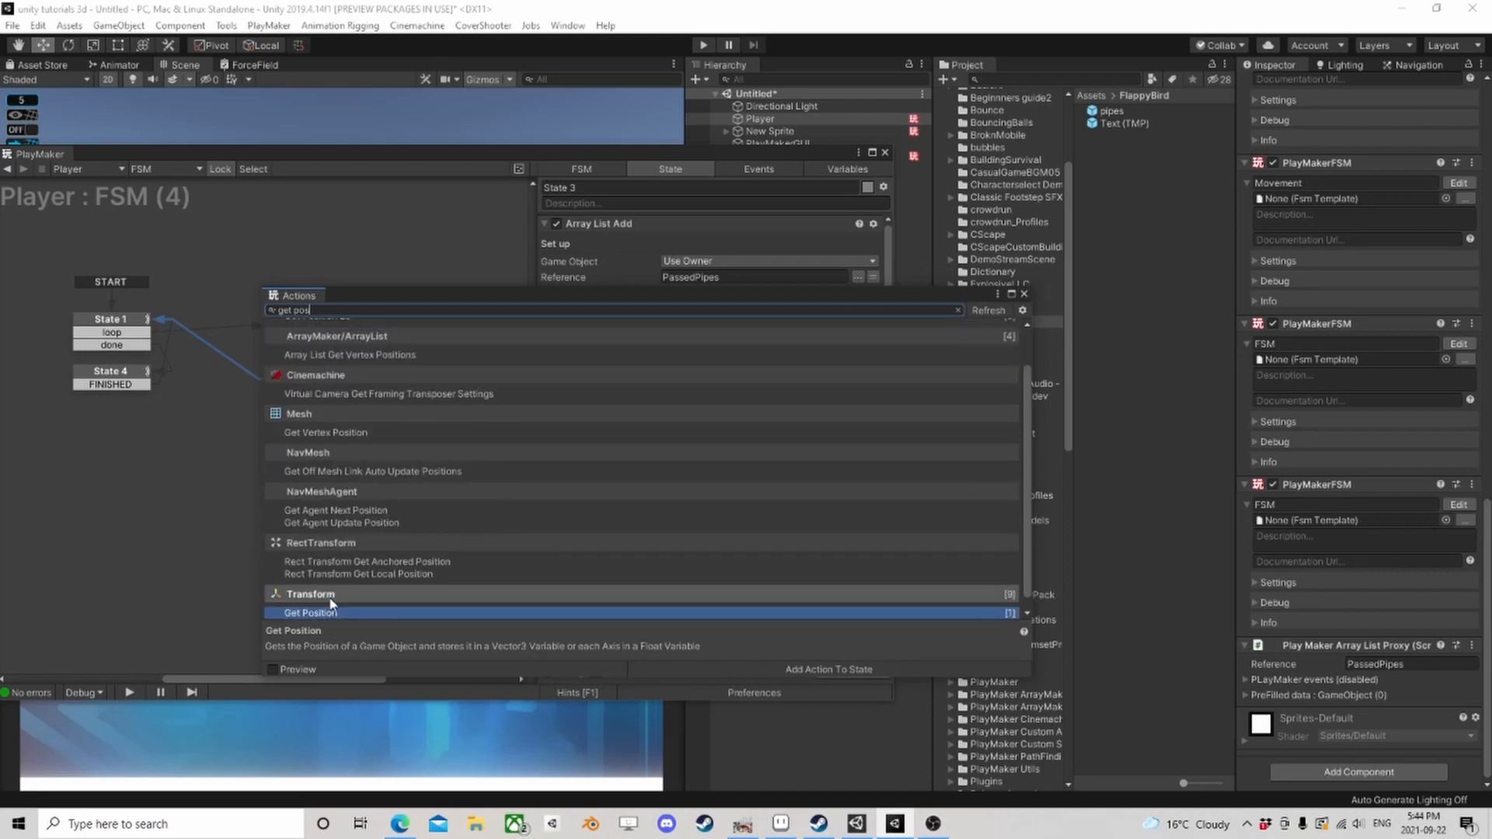
left_click(1023, 294)
left_click(614, 536)
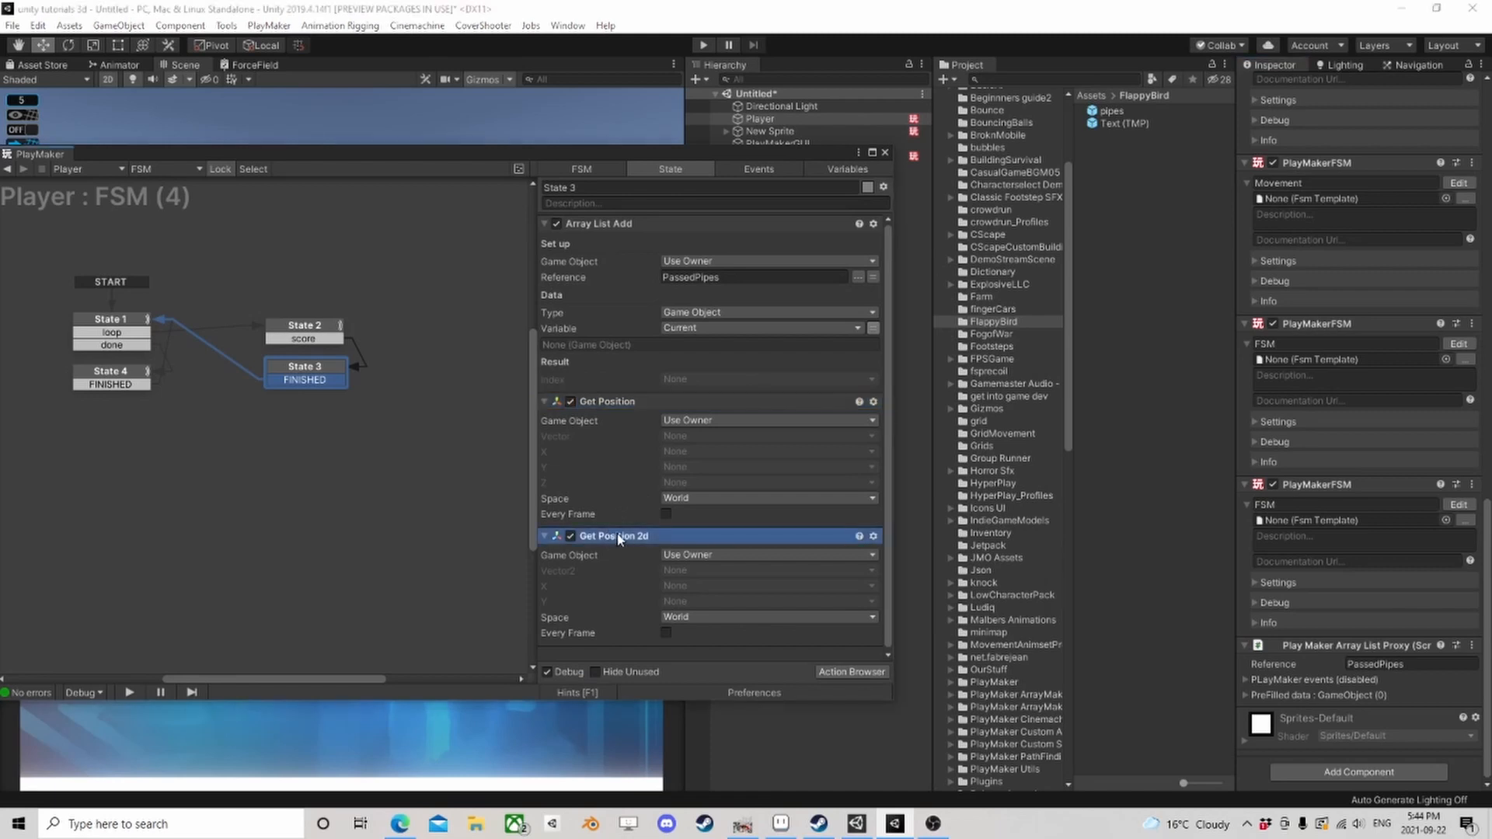
key("Delete")
Step: Store the Get Position vector in a new variable named CurrentPosition
left_click(716, 436)
left_click(721, 488)
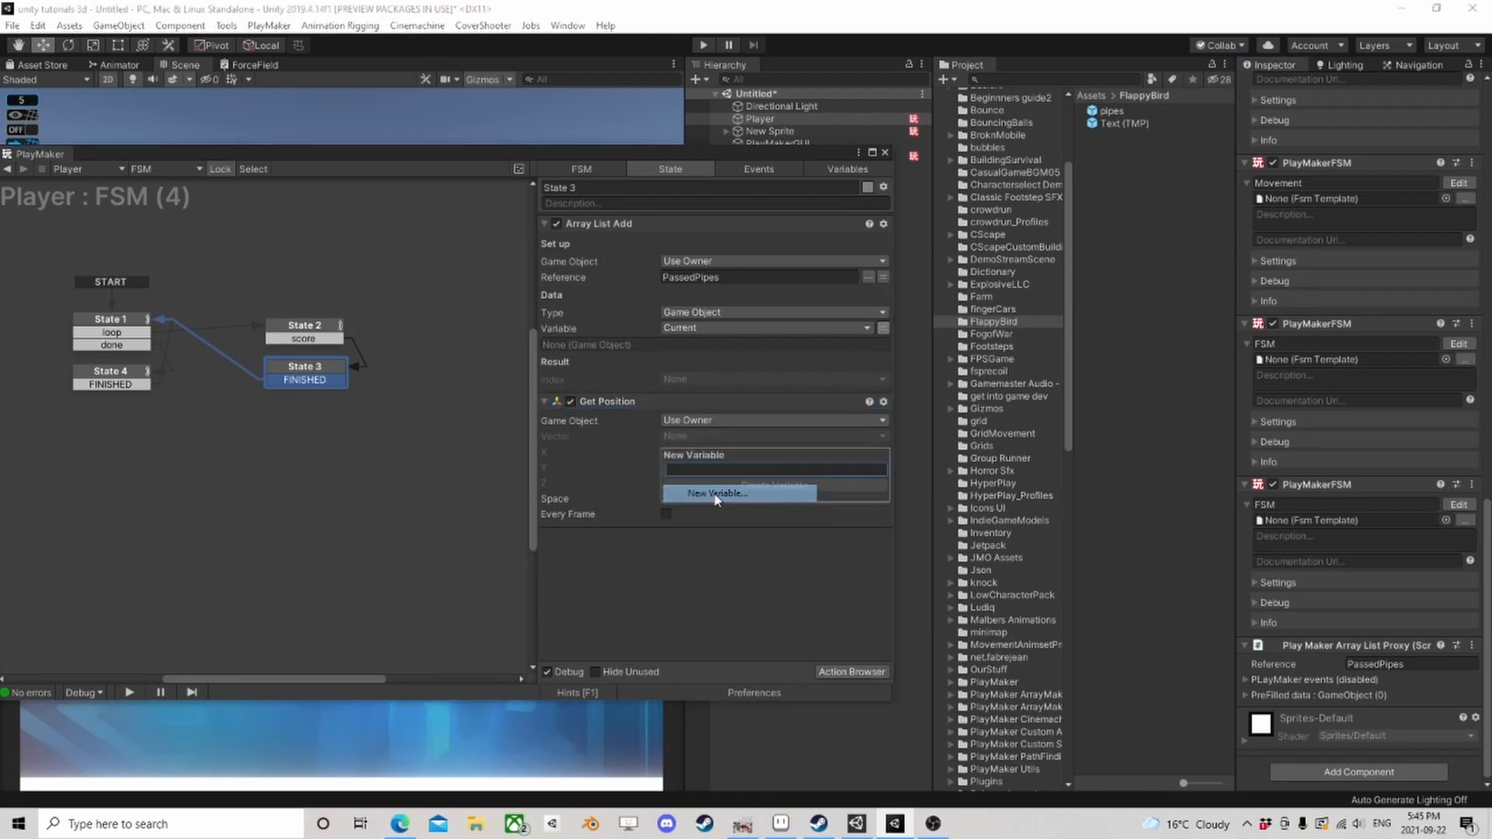
type("CurrentPo")
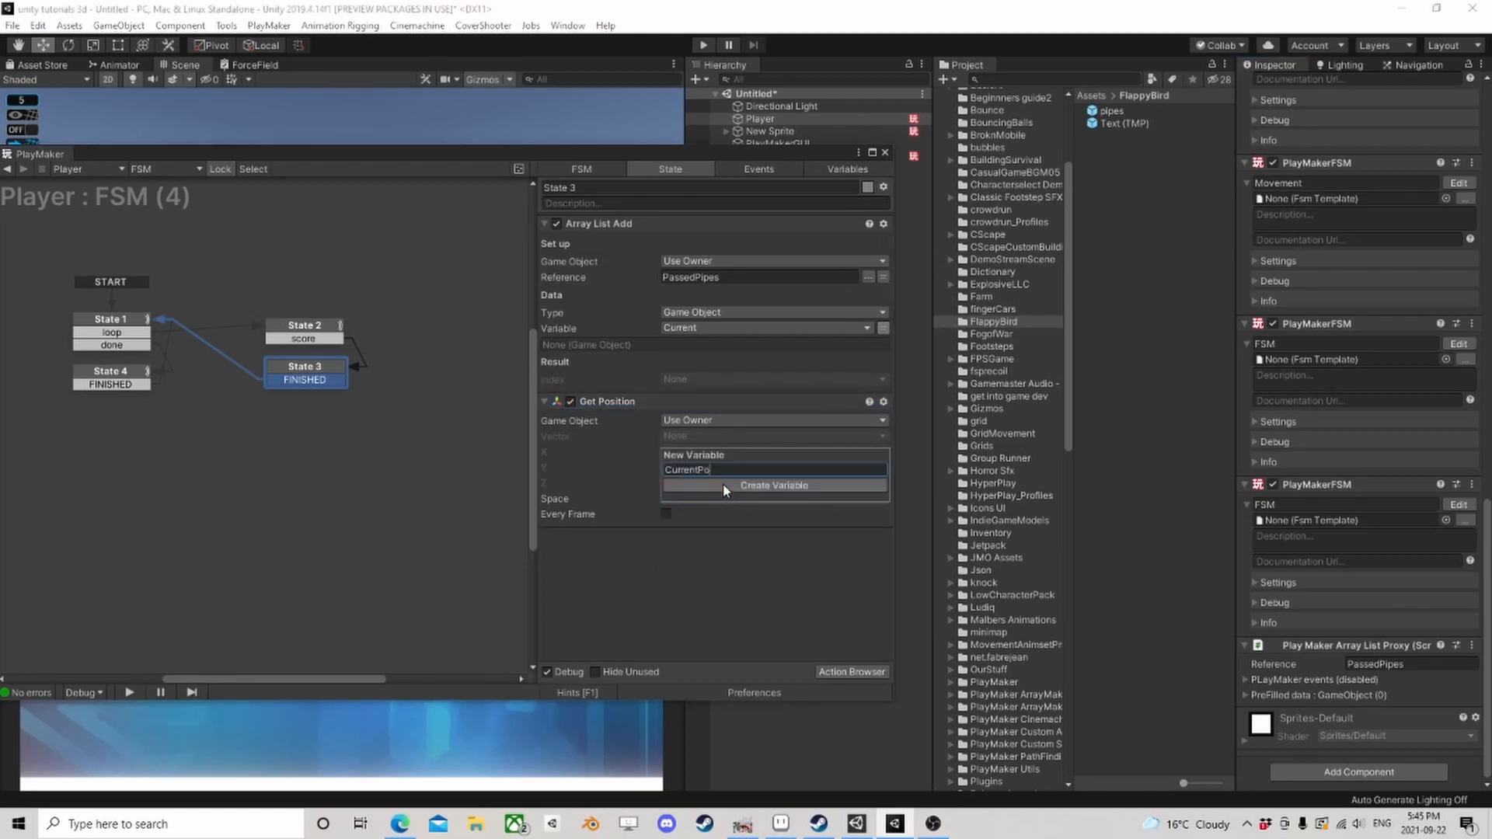
type("sition")
left_click(723, 486)
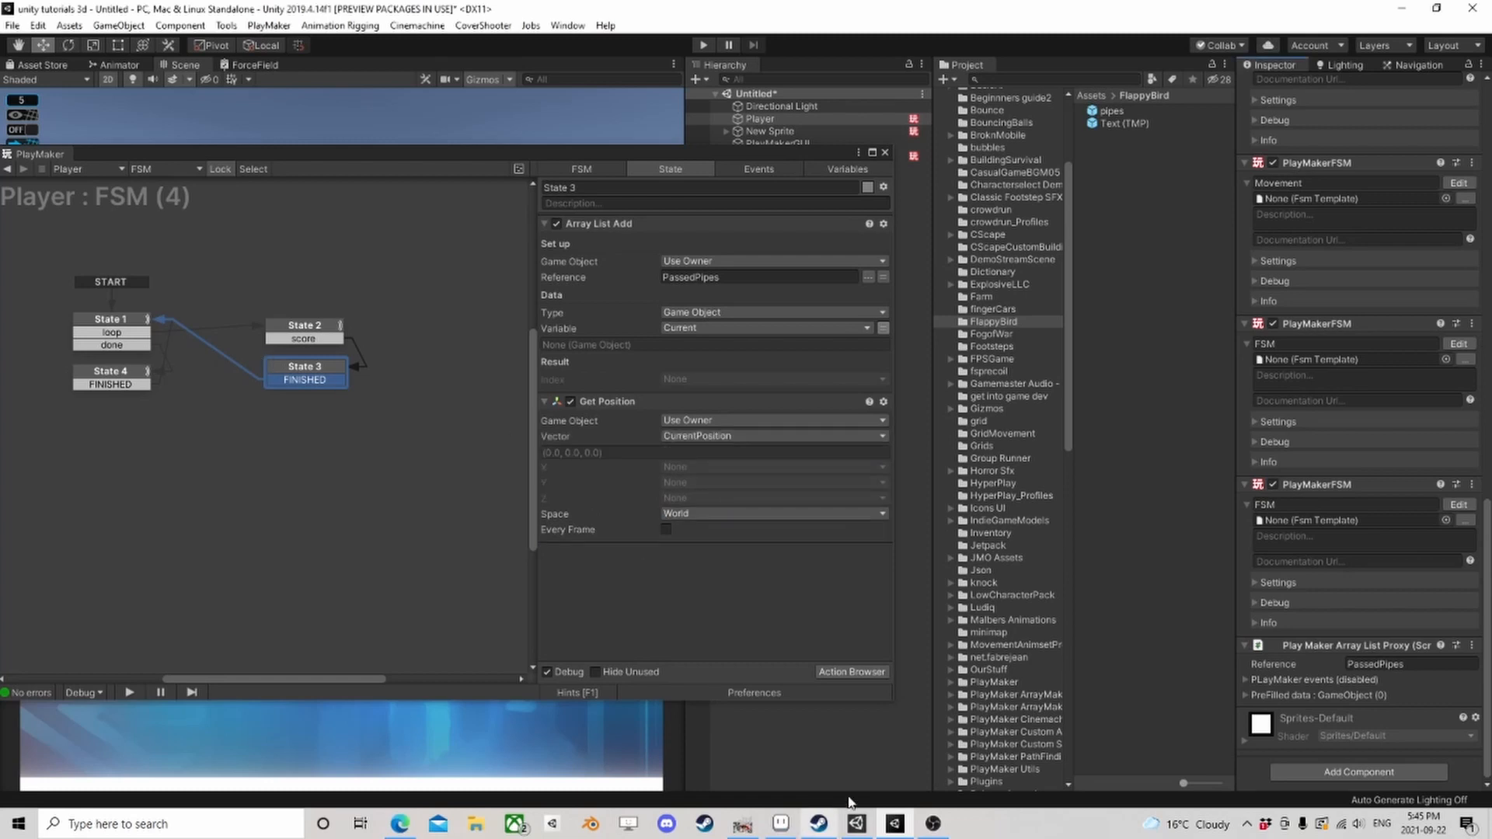
Step: Add a World To Screen Point action to State 3 and move it to the end of the action list
left_click(853, 672)
type("rld")
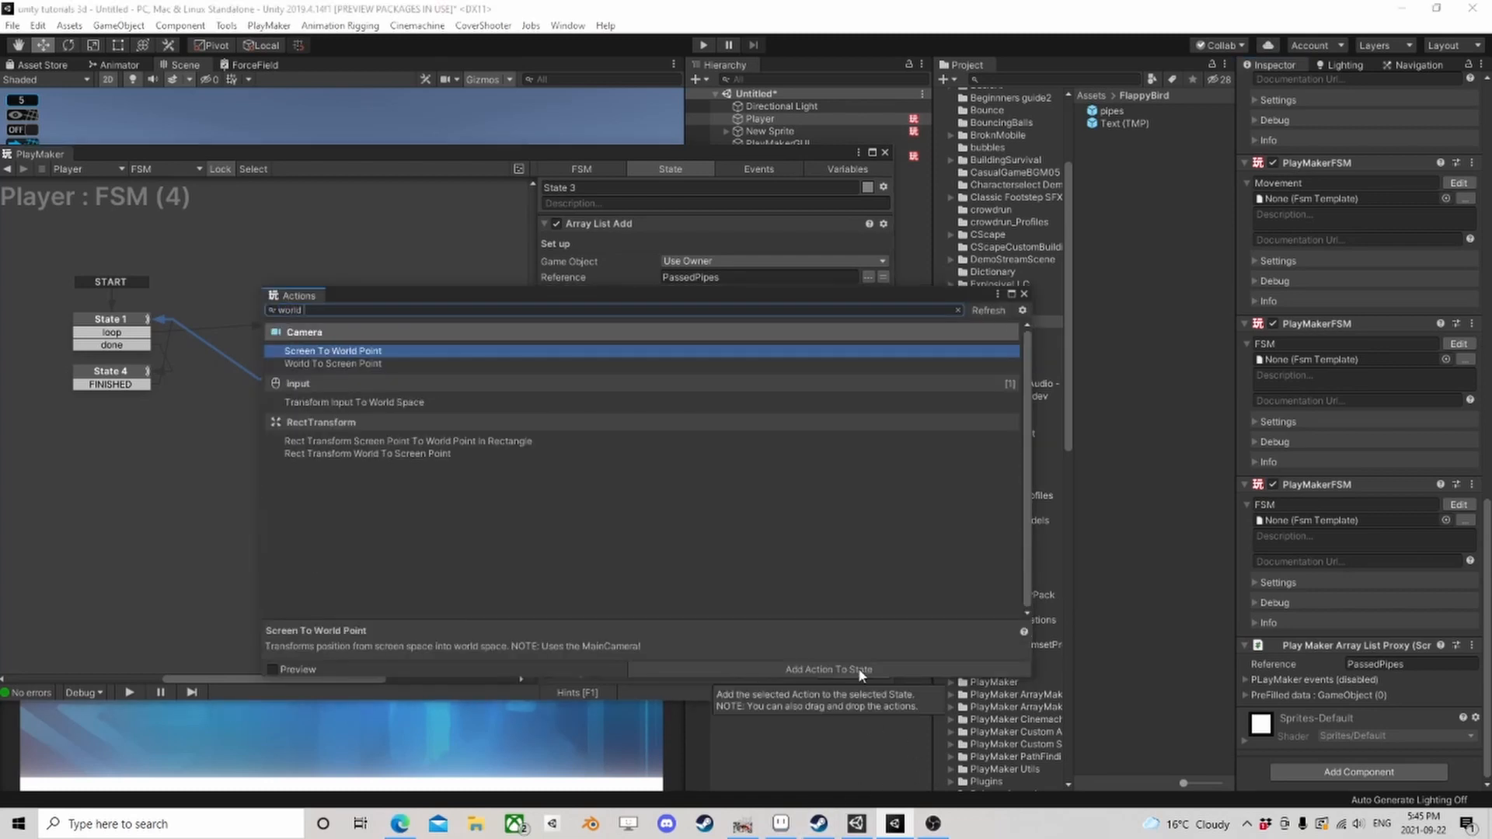
type(" to scre")
key("Down")
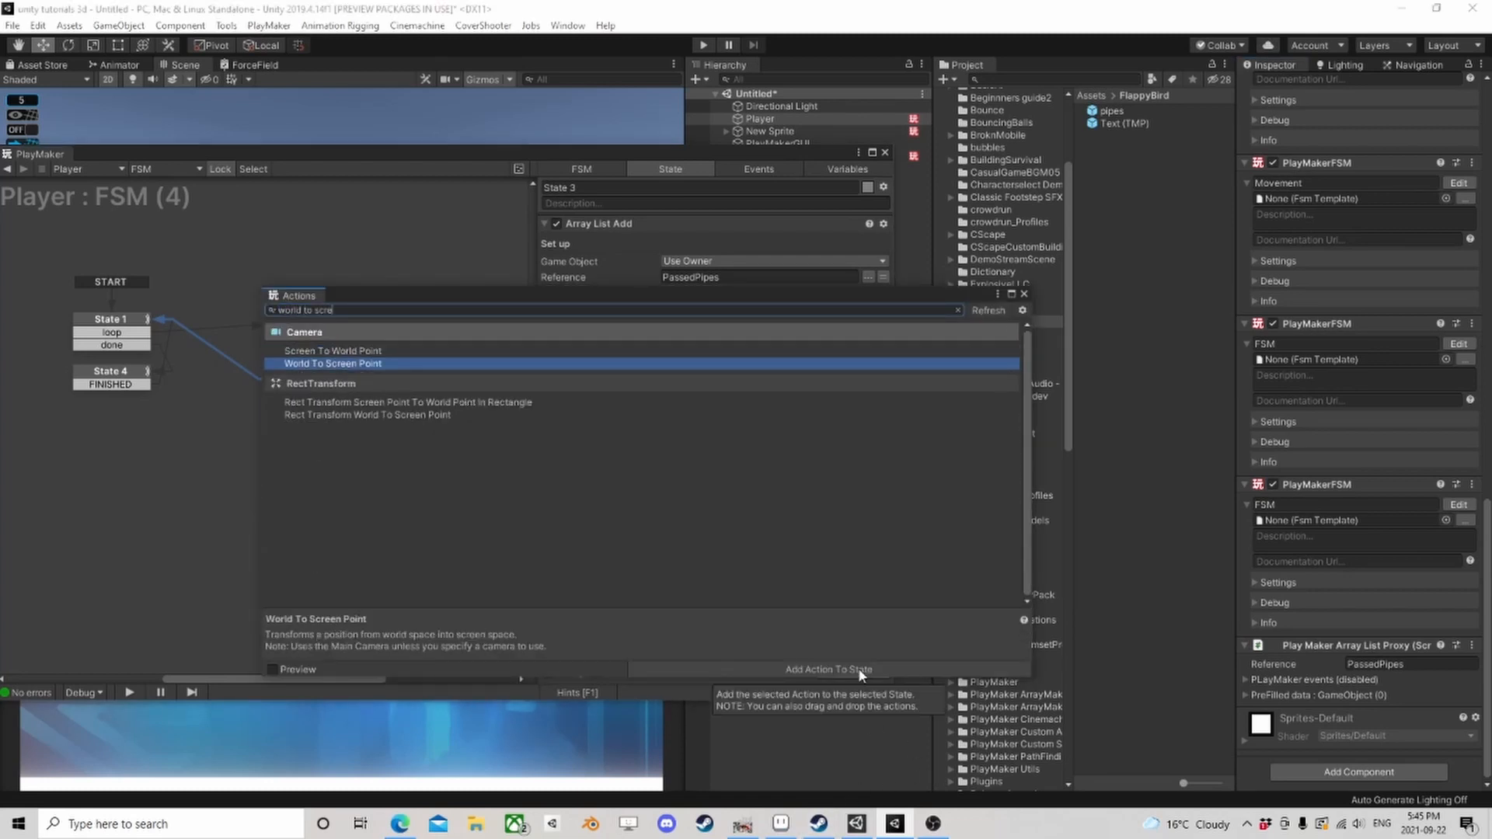
left_click(858, 668)
left_click(1024, 294)
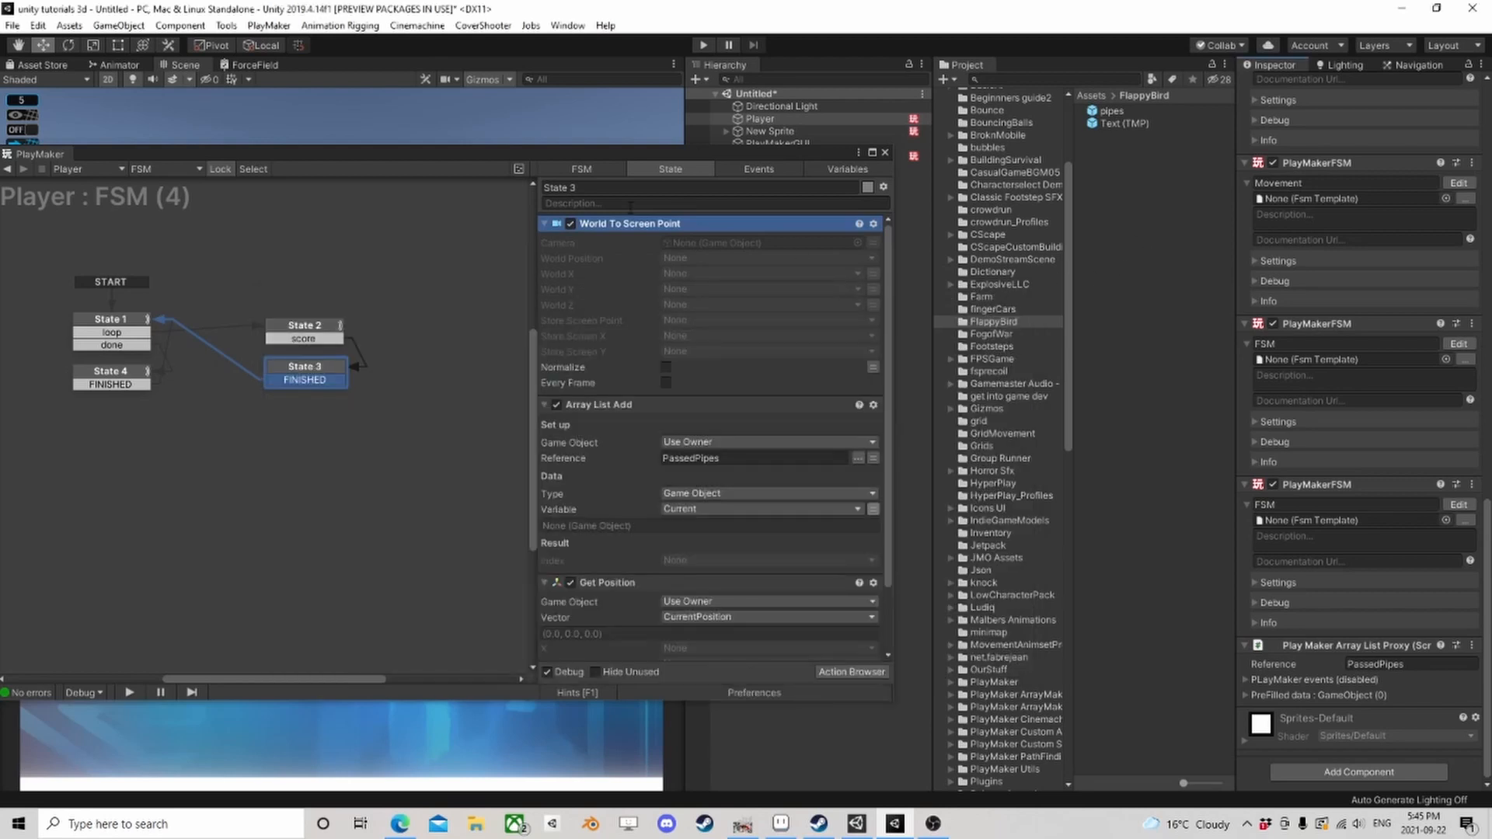
right_click(603, 232)
left_click(683, 425)
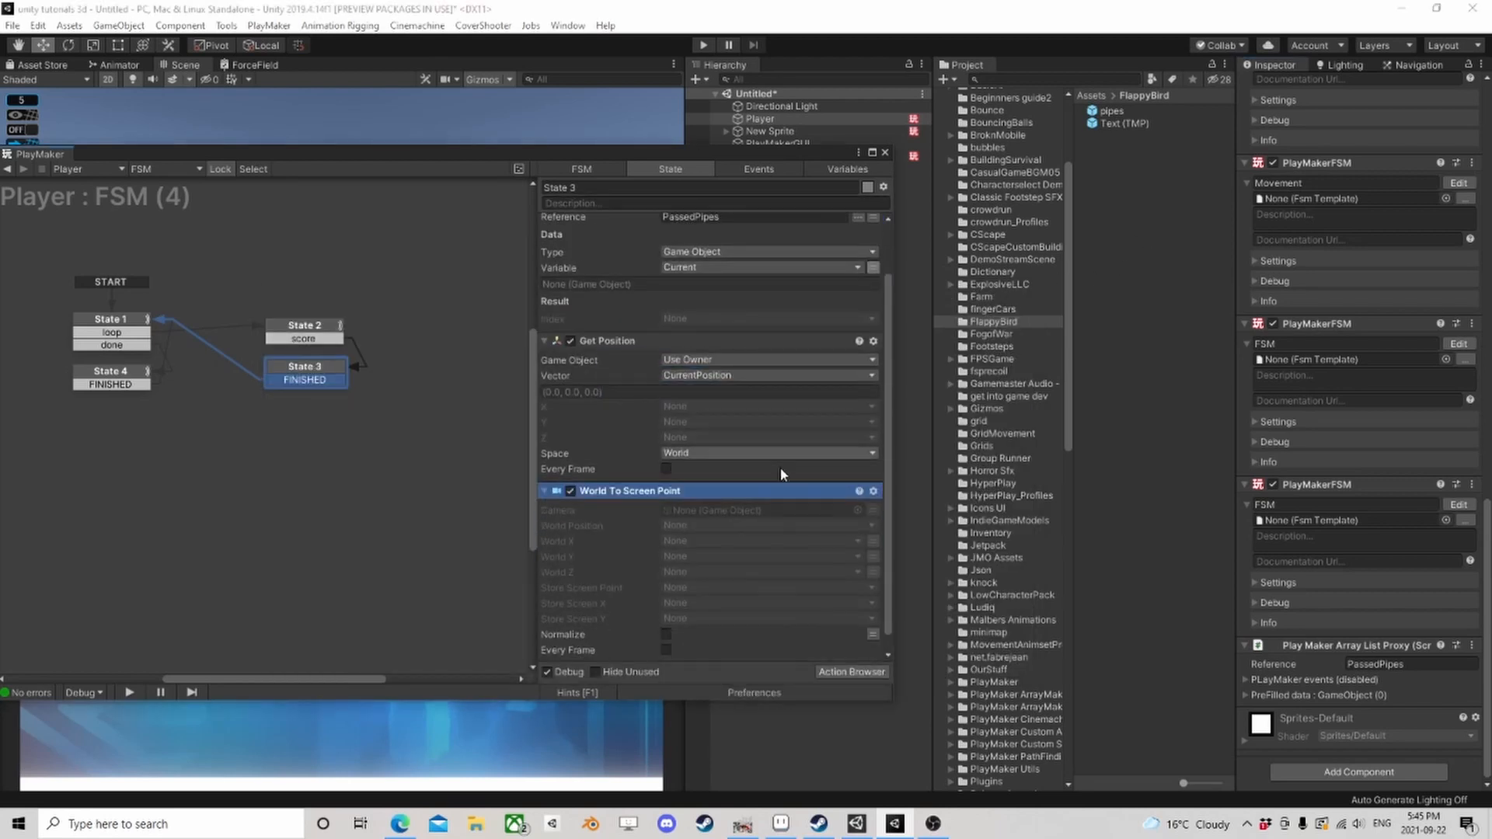
Step: In World To Screen Point, use CurrentPosition as the world position and store the screen point in a new SpawnPosition variable
left_click(700, 527)
left_click(716, 560)
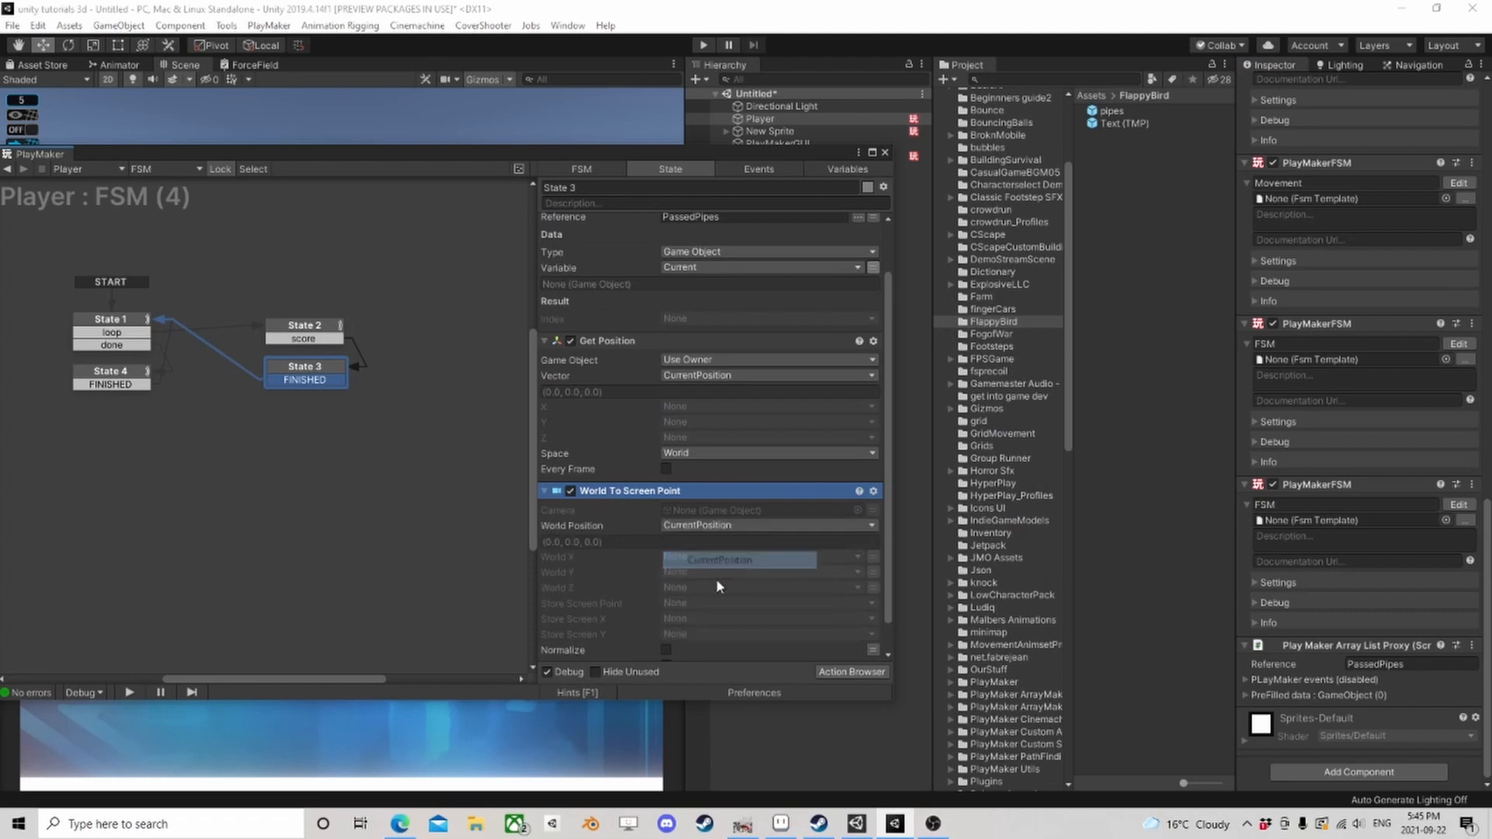
left_click(698, 604)
left_click(716, 678)
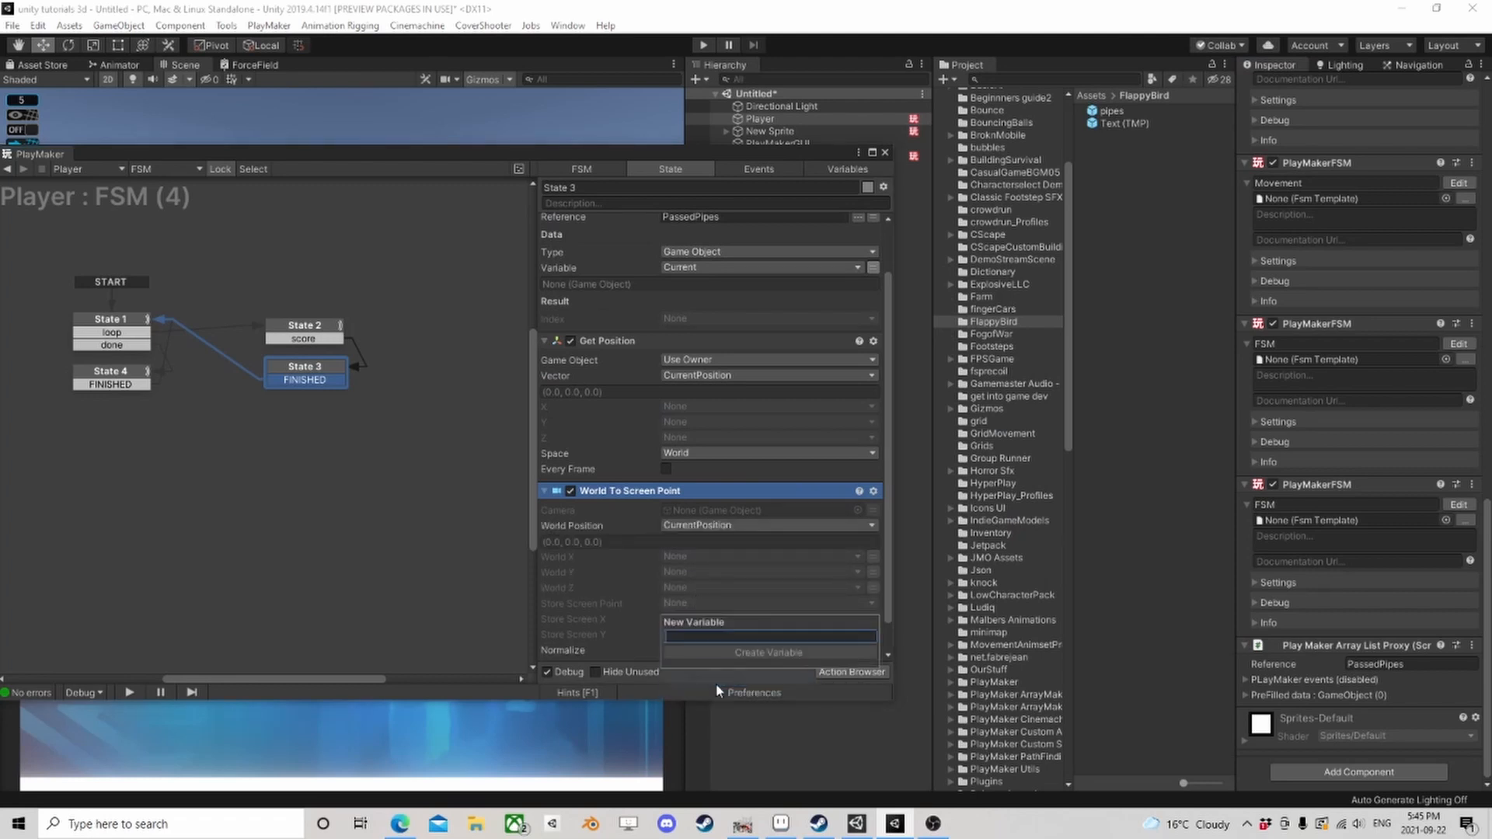
type("SpawnPosit")
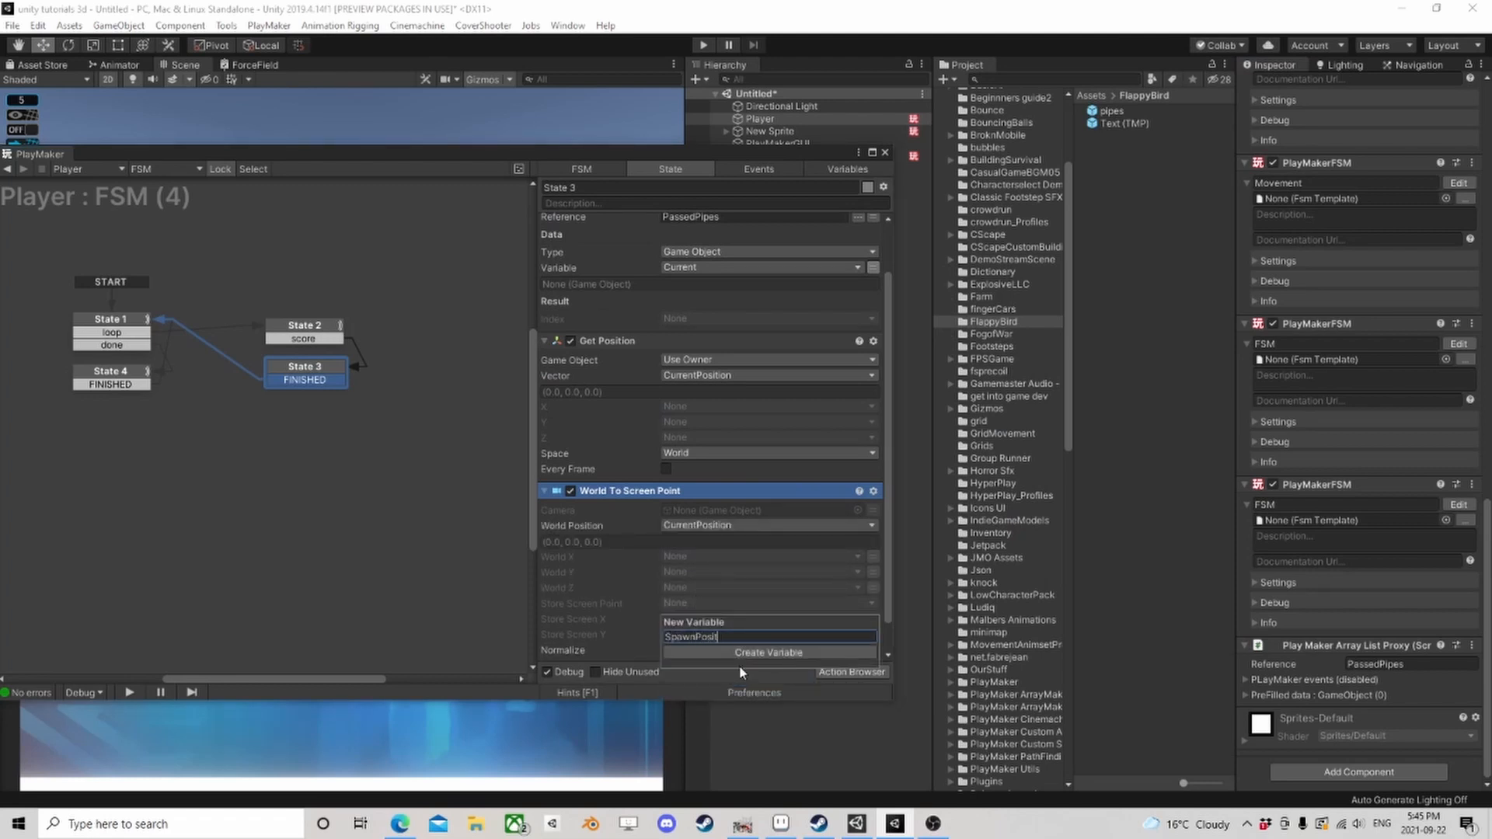
type("ion")
key("Return")
Step: Add a Create Object action to State 3 and place it after World To Screen Point
scroll(746, 661, "down", 1)
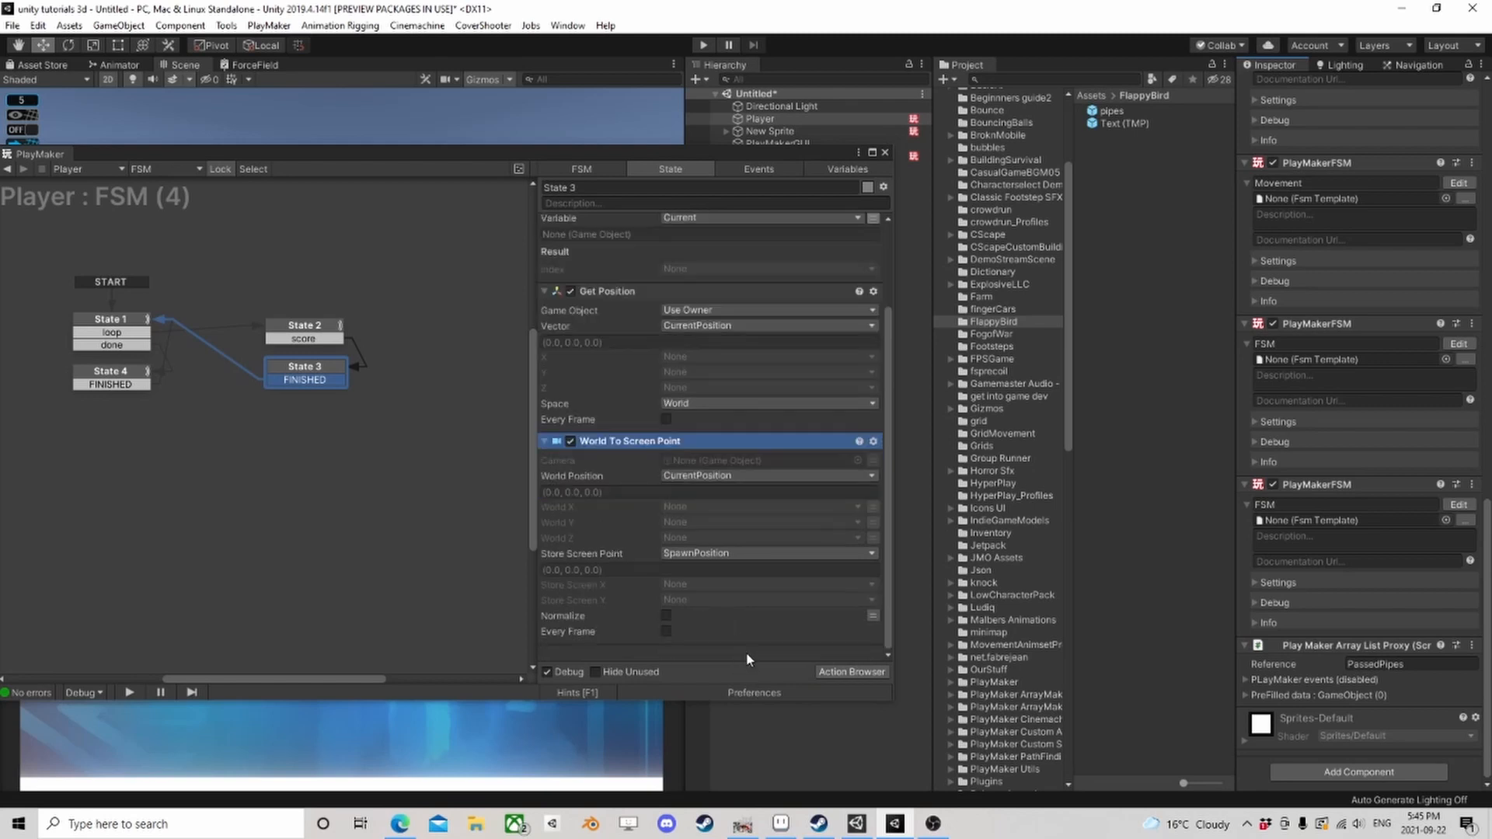
left_click(831, 674)
type("create")
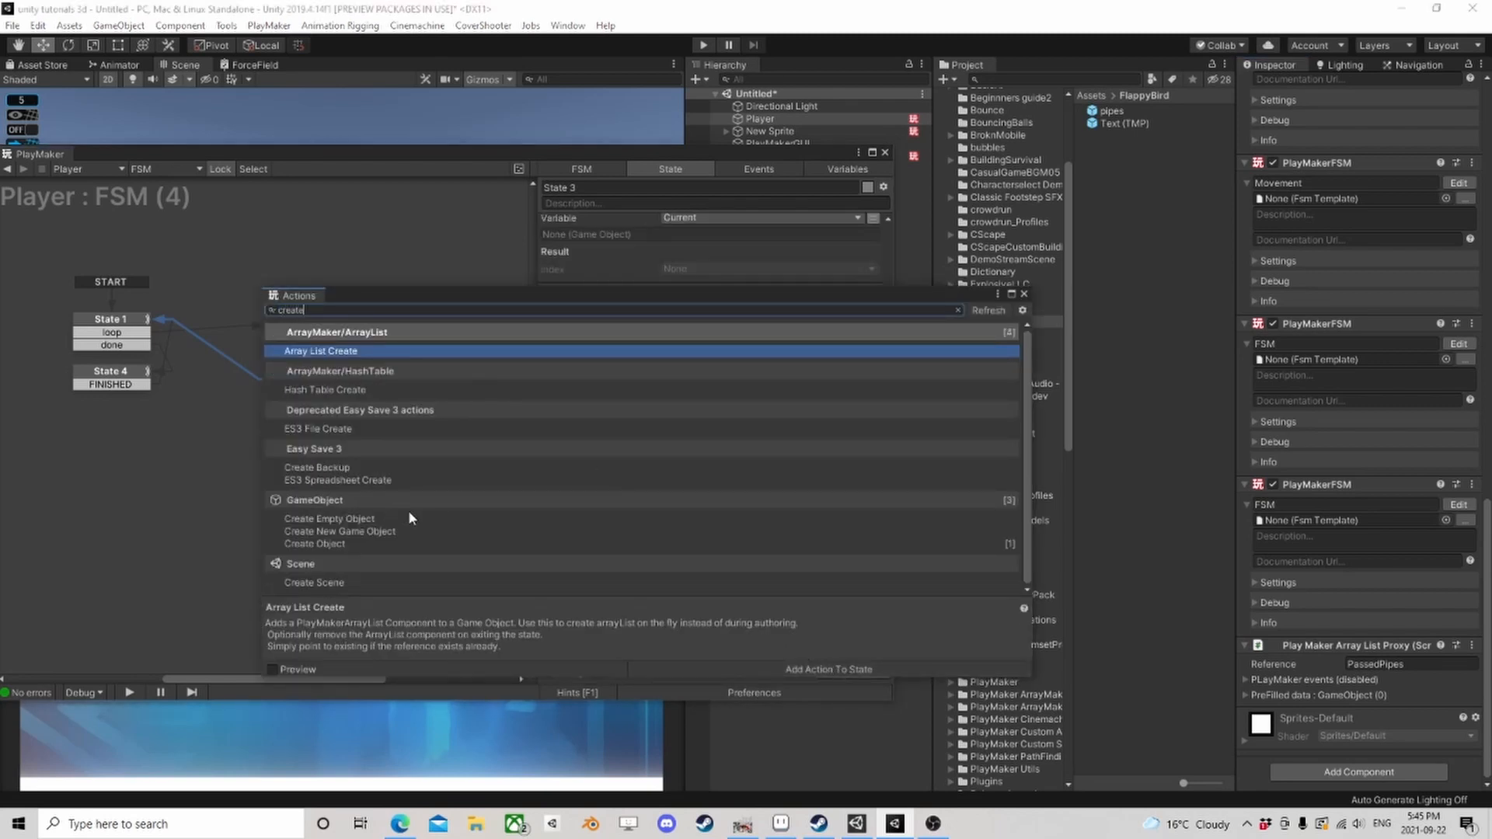
left_click(353, 545)
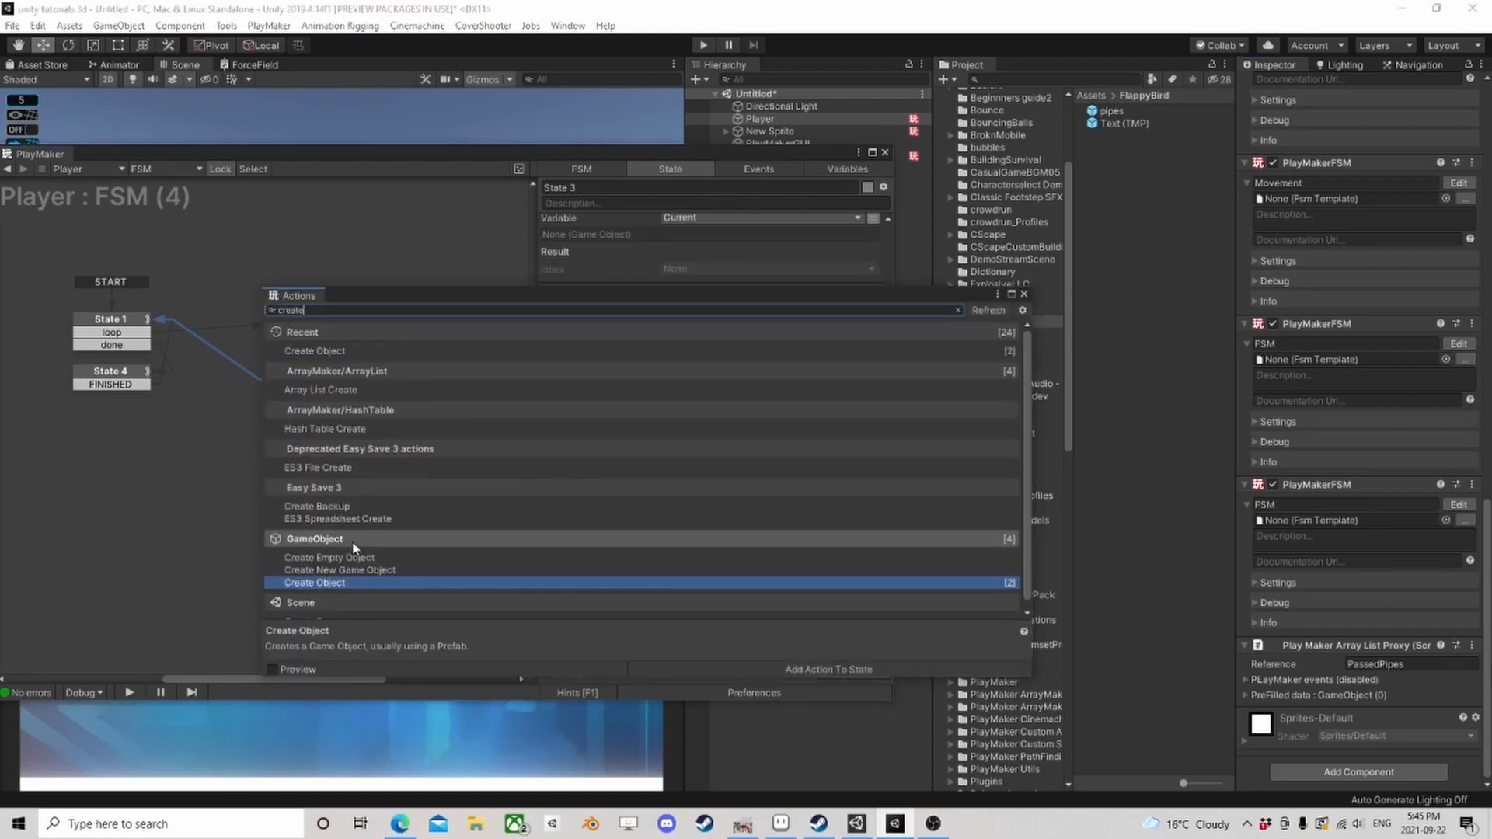
left_click(1024, 295)
scroll(661, 445, "down", 3)
right_click(621, 324)
right_click(604, 323)
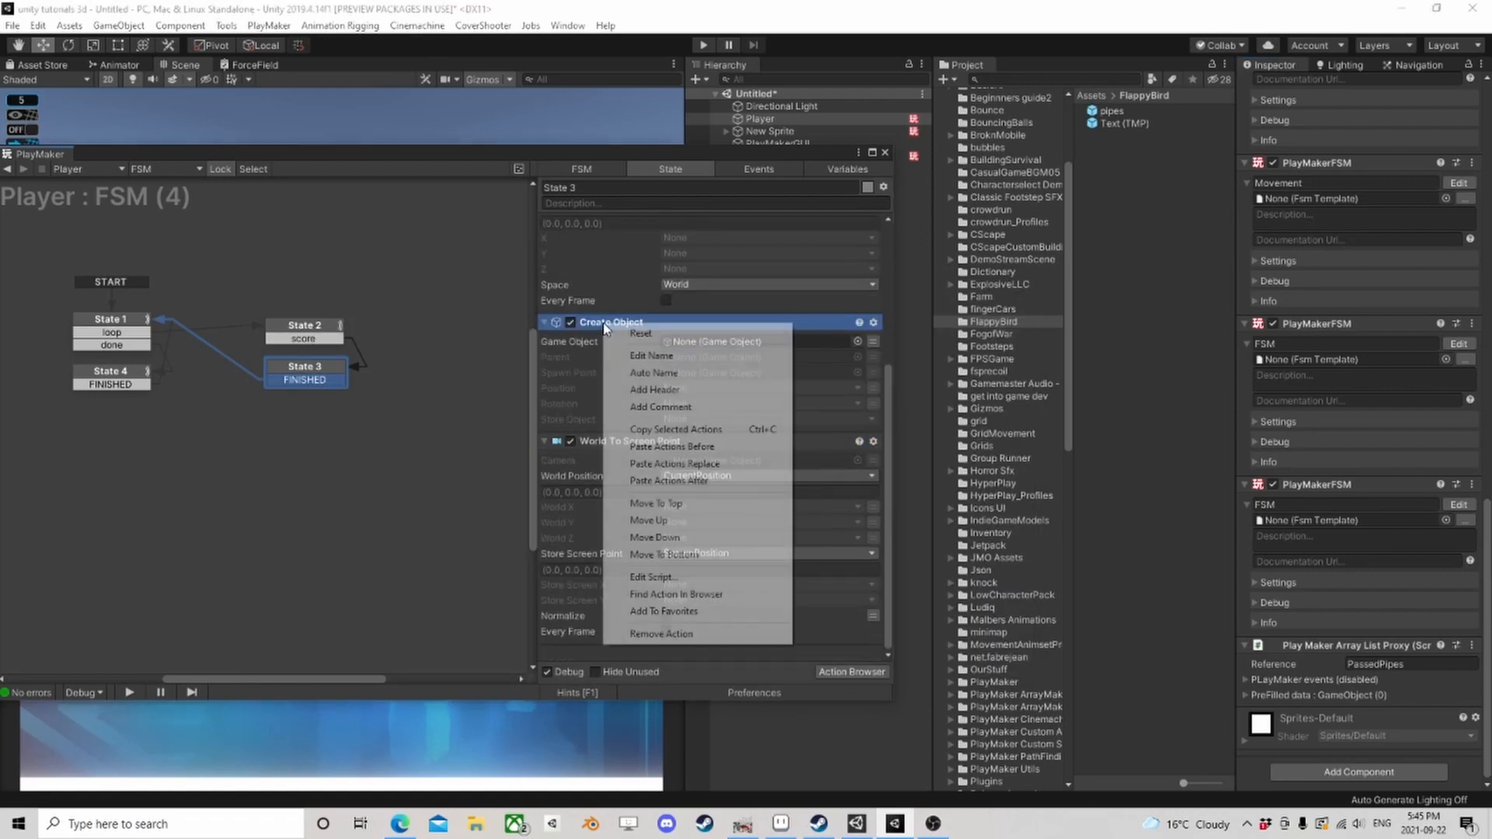
left_click(672, 522)
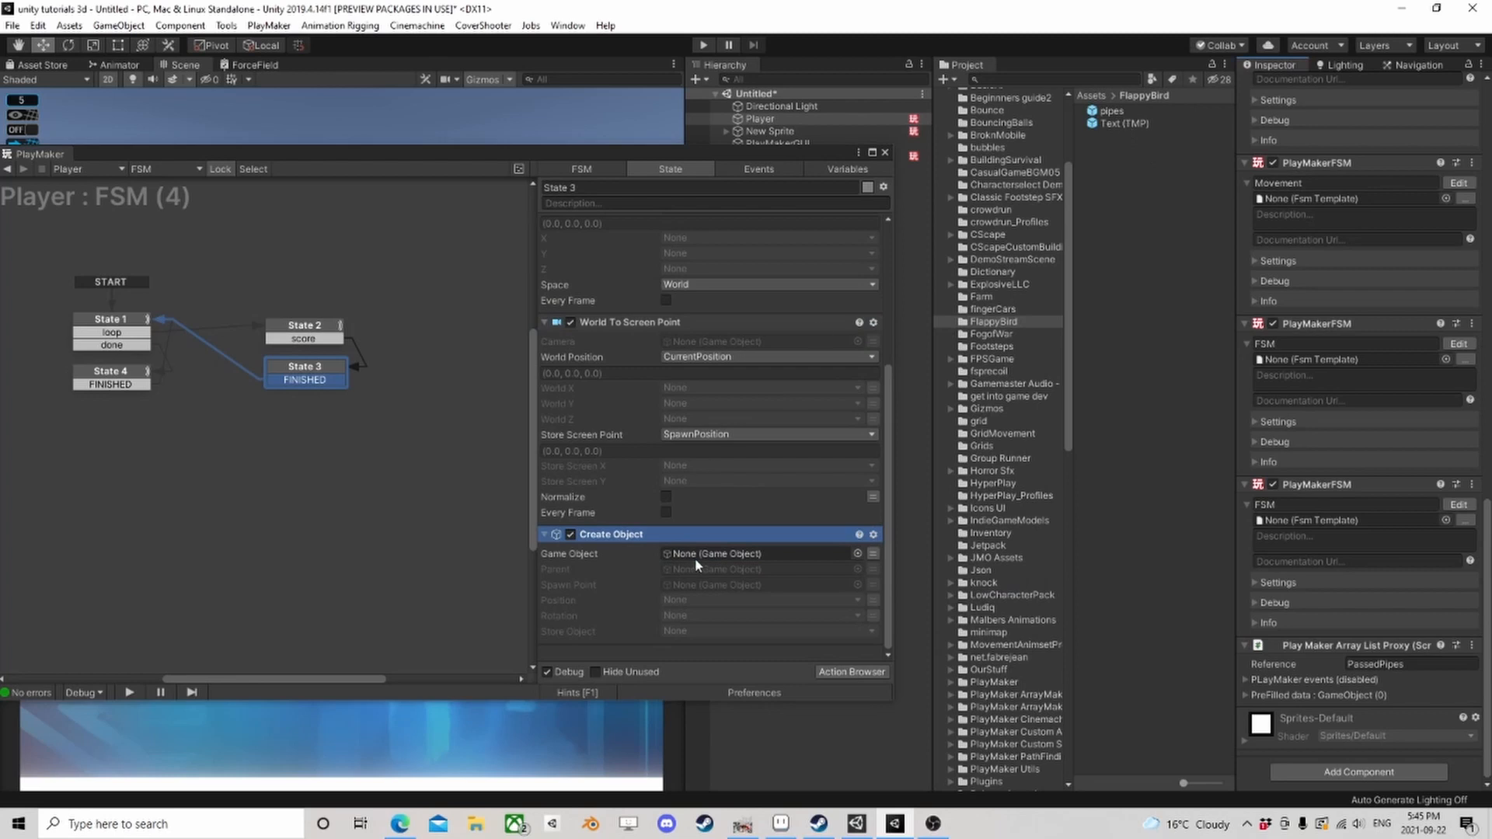
Step: Set Create Object to spawn the Text (TMP) prefab at SpawnPosition, then close the PlayMaker editor
left_click_drag(1123, 122, 723, 561)
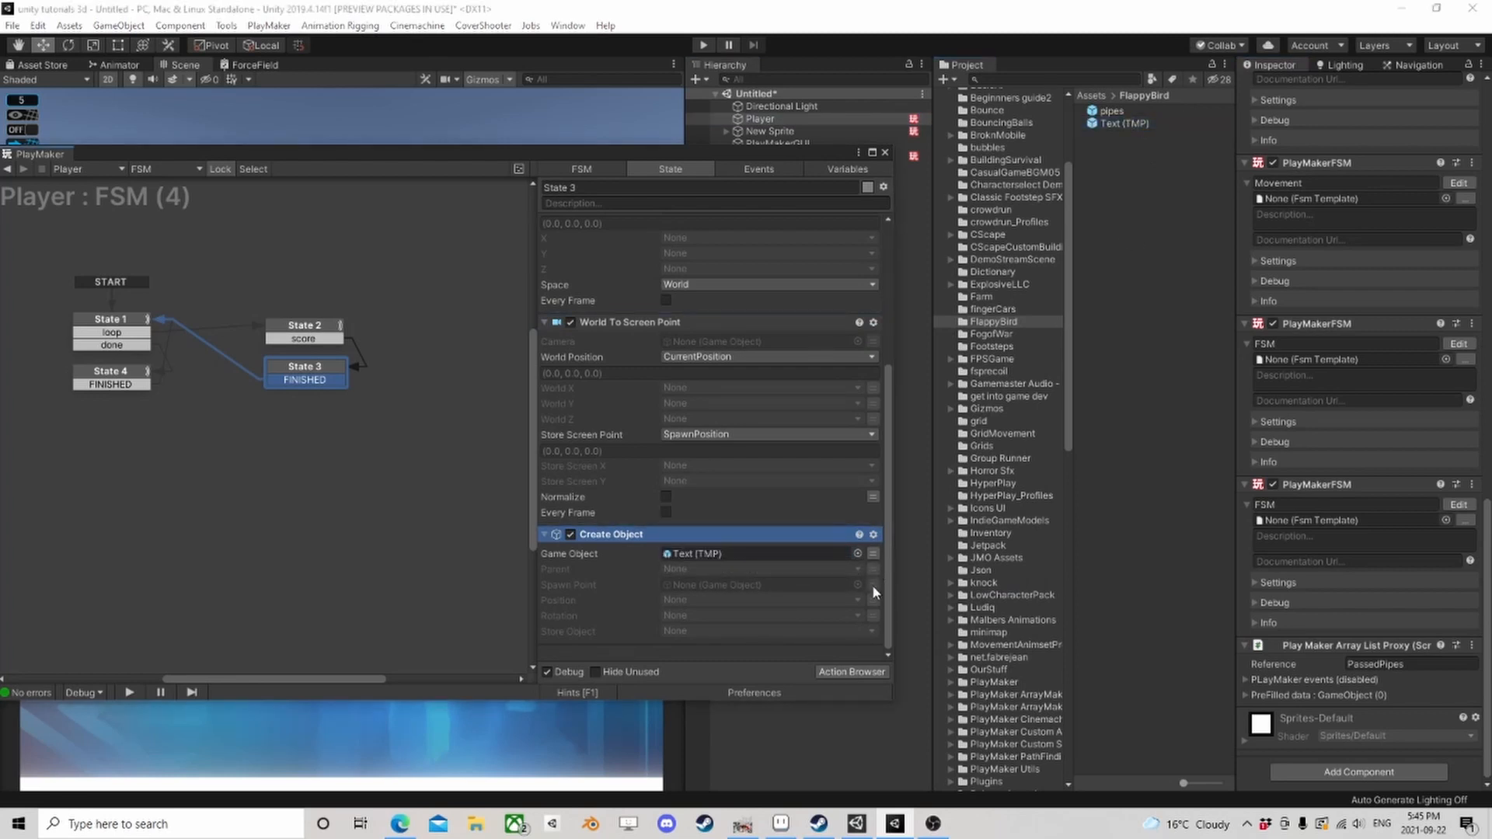
left_click(706, 599)
left_click(726, 646)
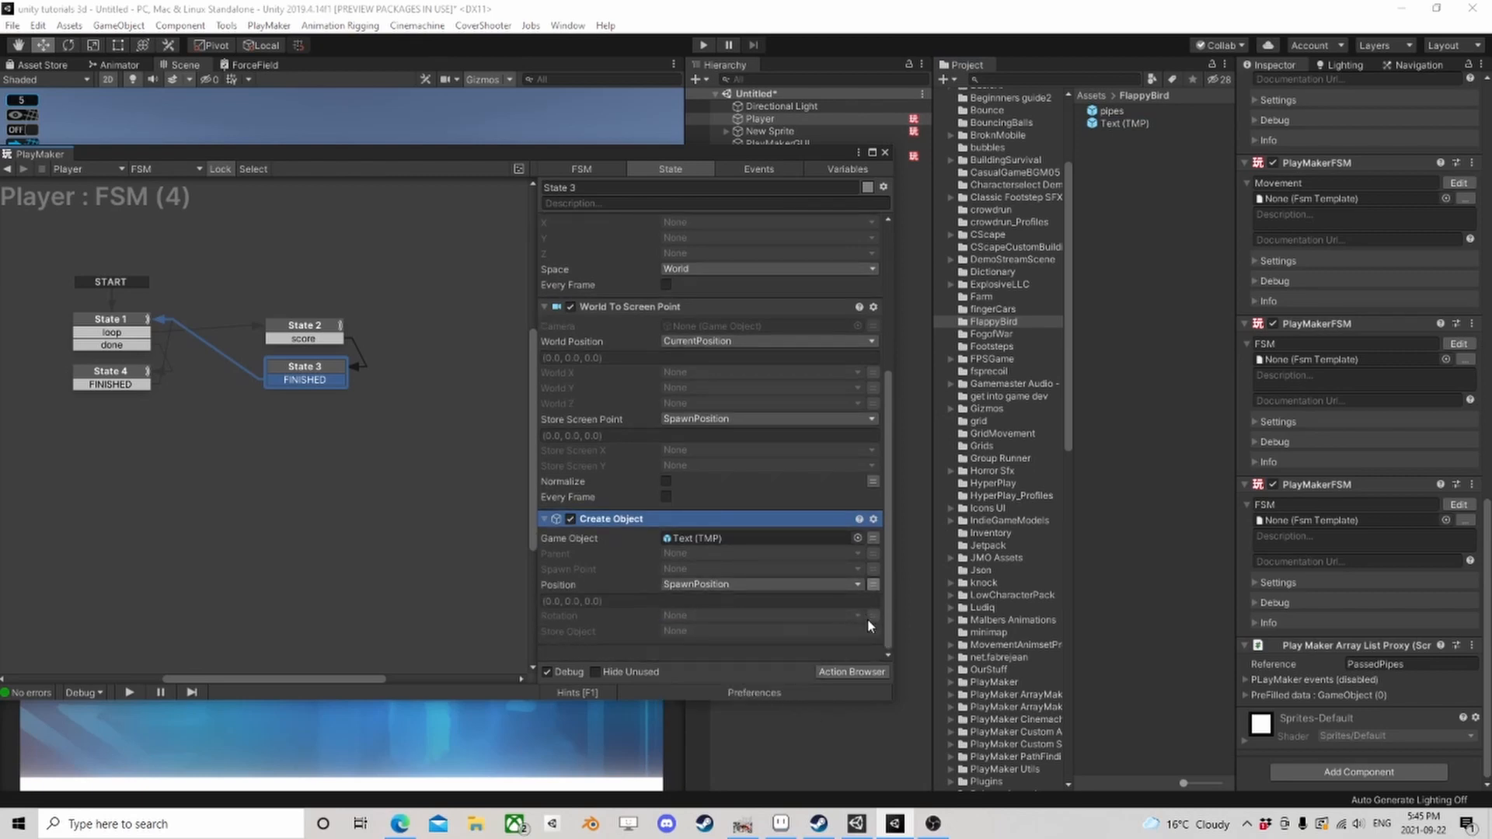
left_click(802, 631)
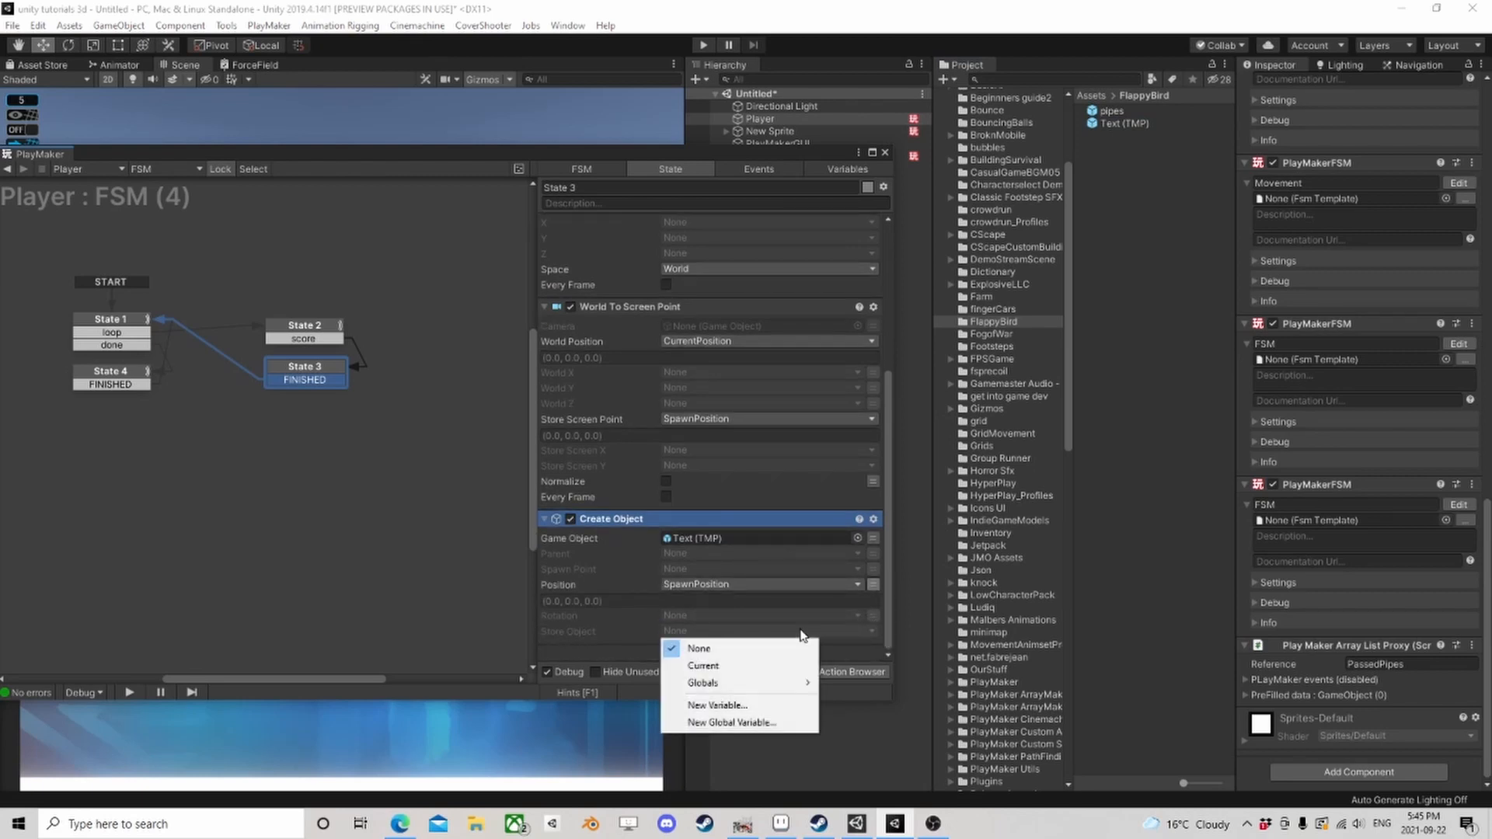
left_click(603, 634)
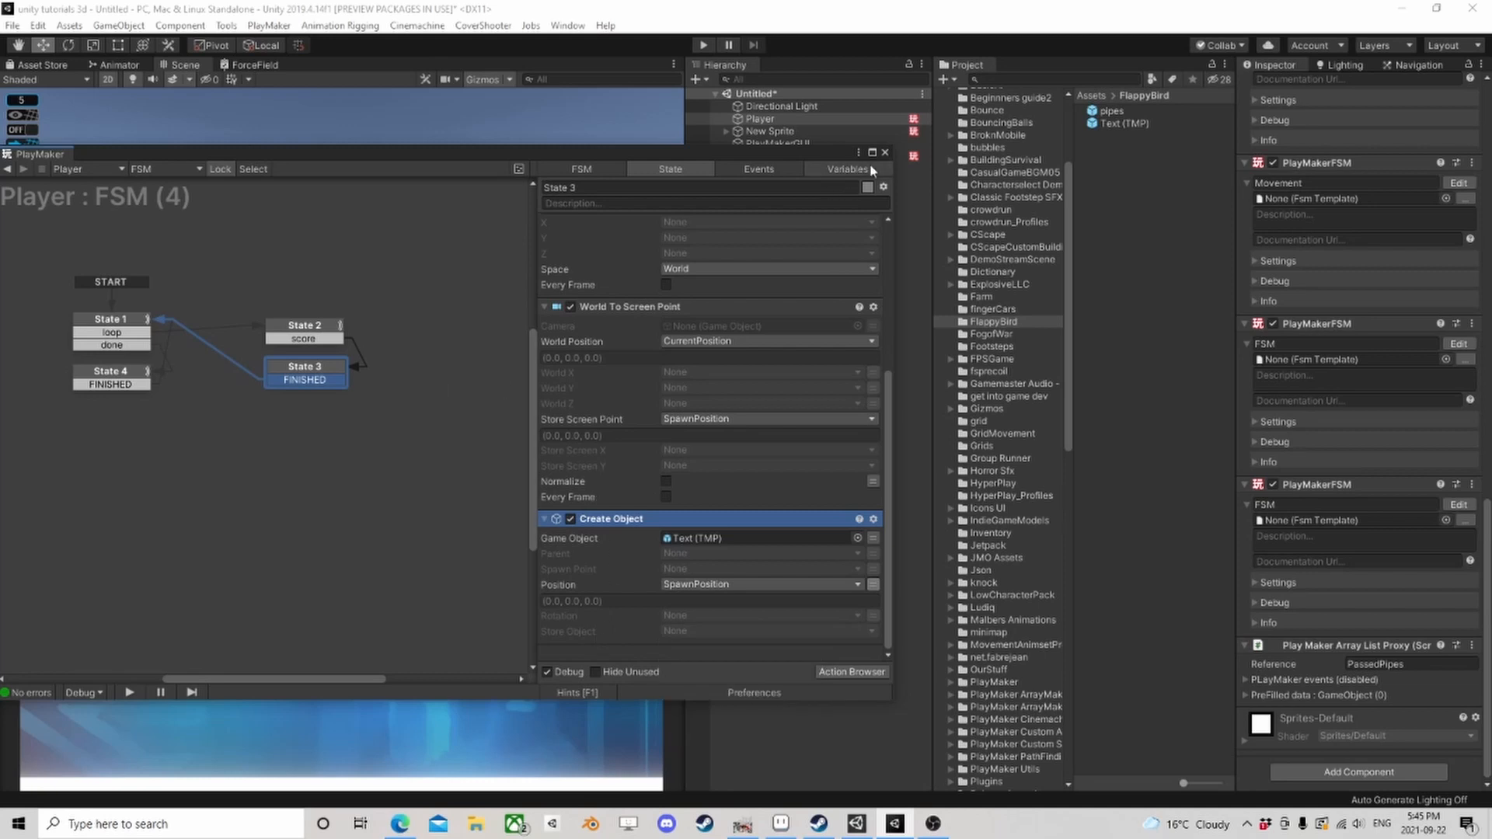
left_click(886, 152)
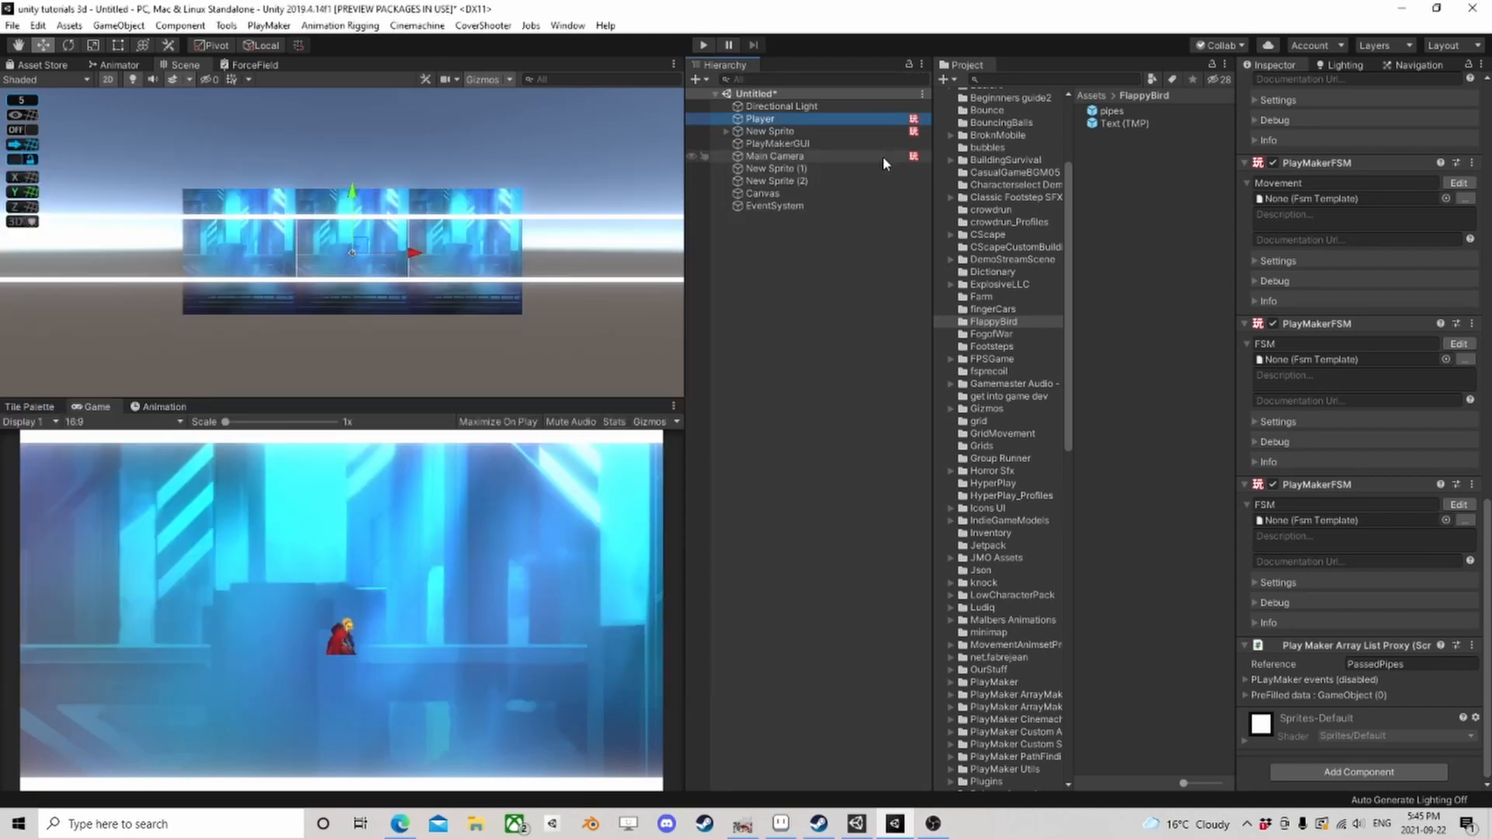
Step: Add a UI Text element as a child of the Canvas
right_click(765, 194)
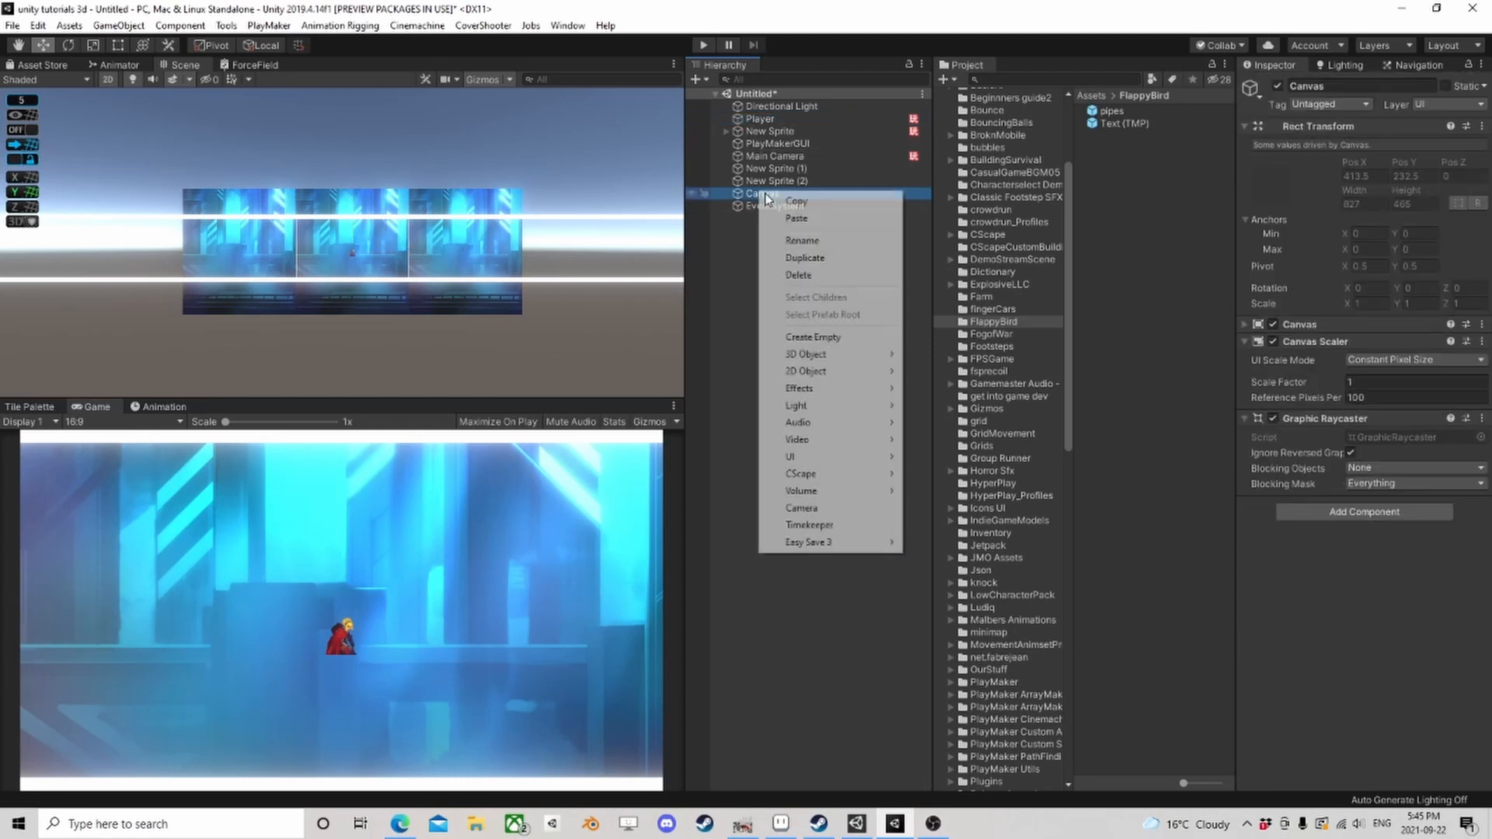
mouse_move(799, 458)
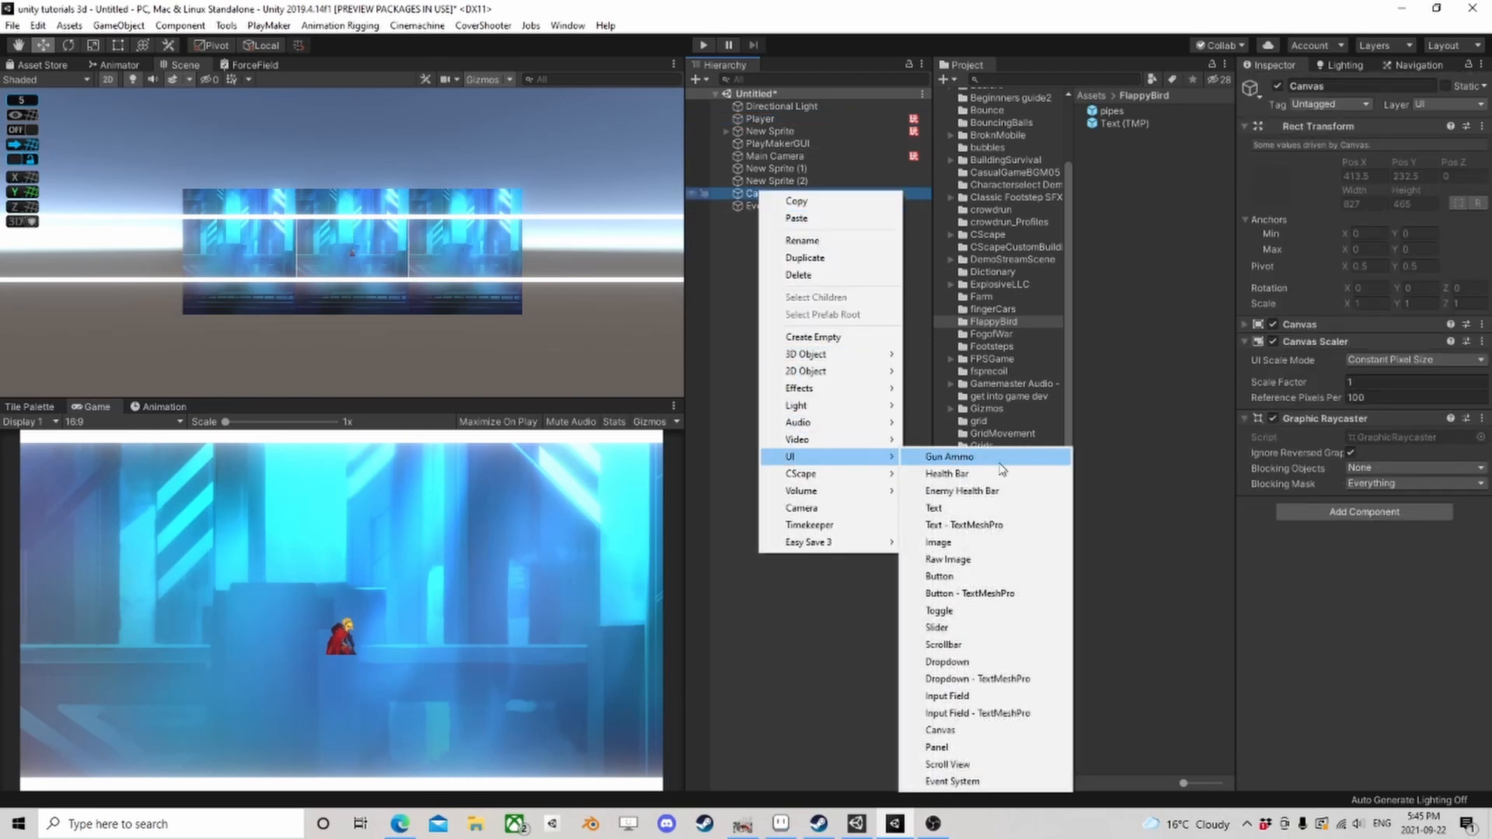
left_click(936, 508)
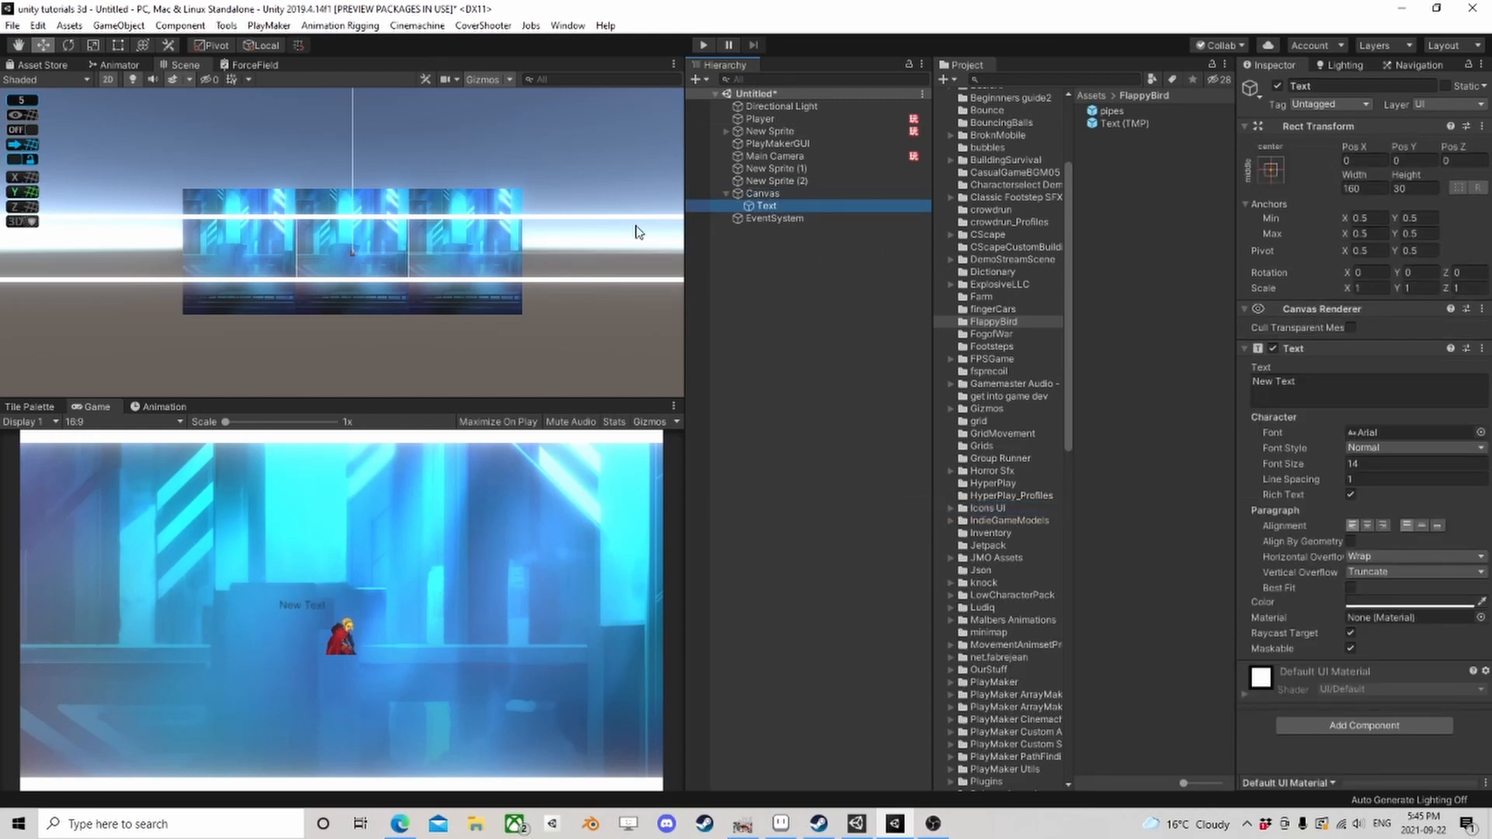
Step: Anchor the Text element to the top-left of the Canvas and set its Pos X and Pos Y to 0
left_click(1272, 169)
left_click(1325, 299)
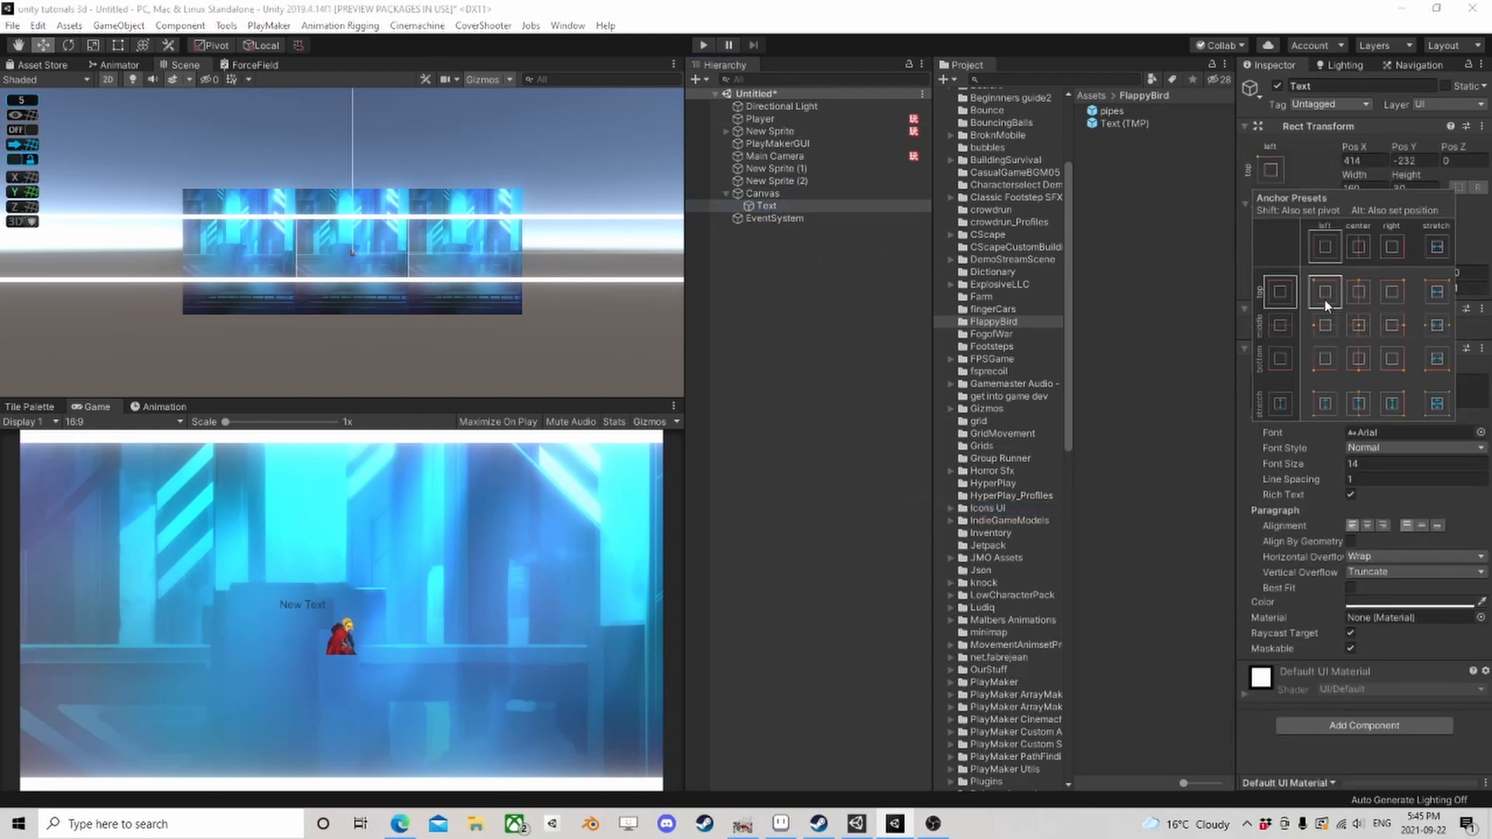
left_click(1300, 165)
left_click(1371, 161)
type("0")
left_click(1417, 161)
type("0")
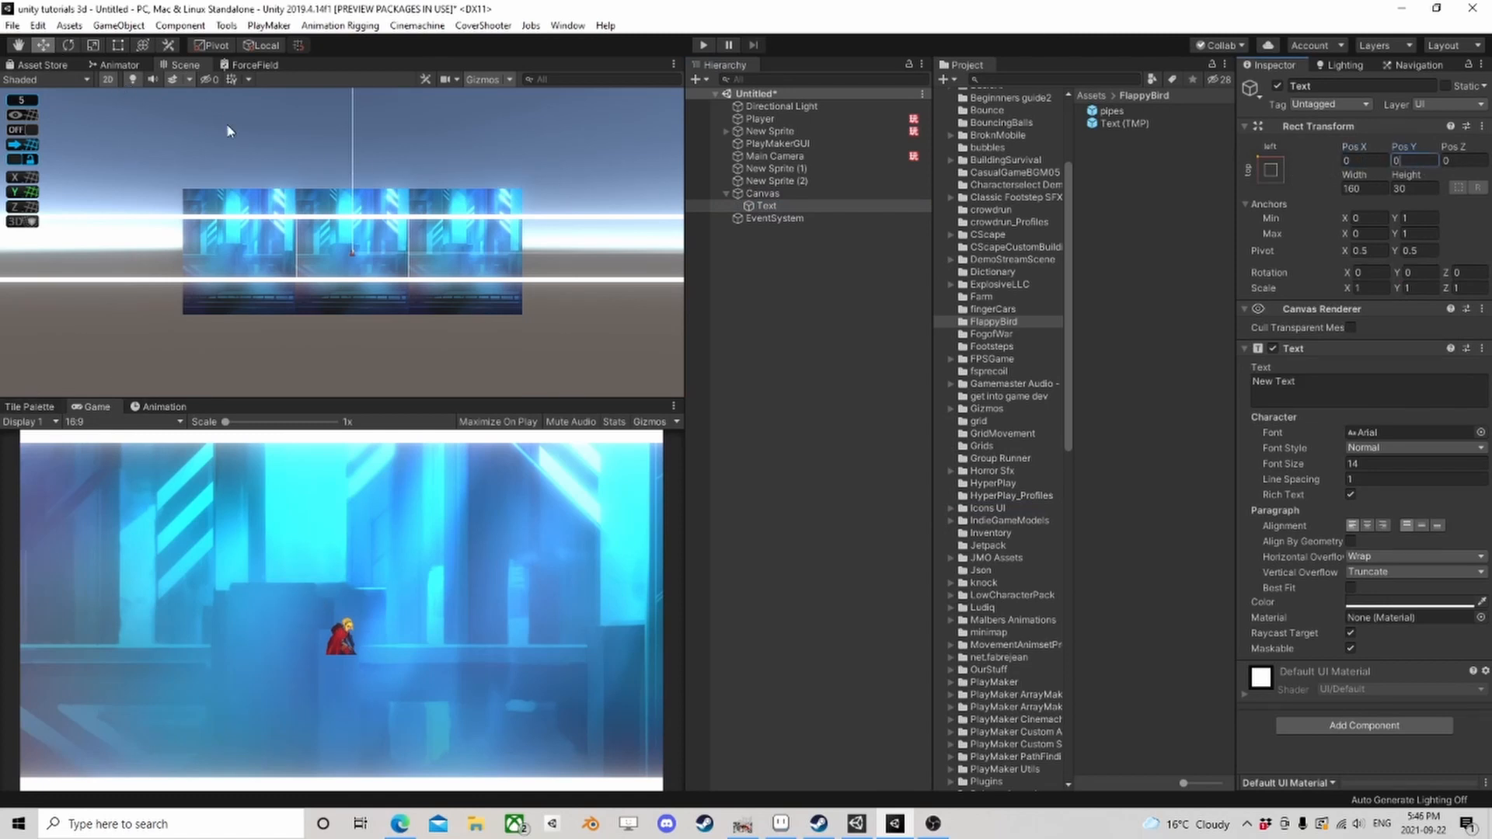
Step: Apply the top-left anchor preset to the Text element so that its pivot and position are set too
double_click(766, 205)
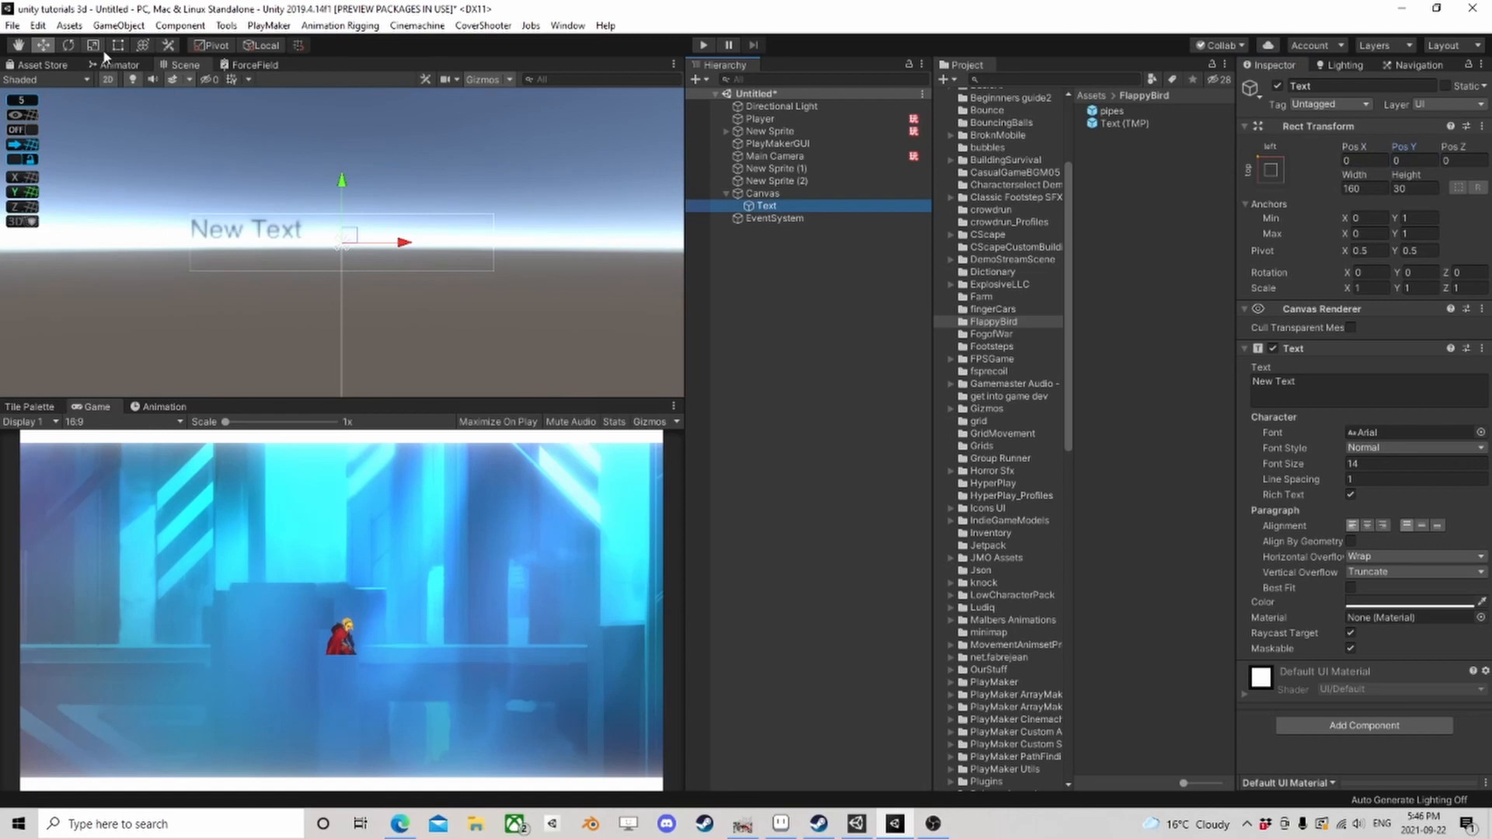
left_click(118, 45)
scroll(423, 278, "down", 6)
middle_click_drag(427, 279, 326, 232)
scroll(501, 306, "down", 9)
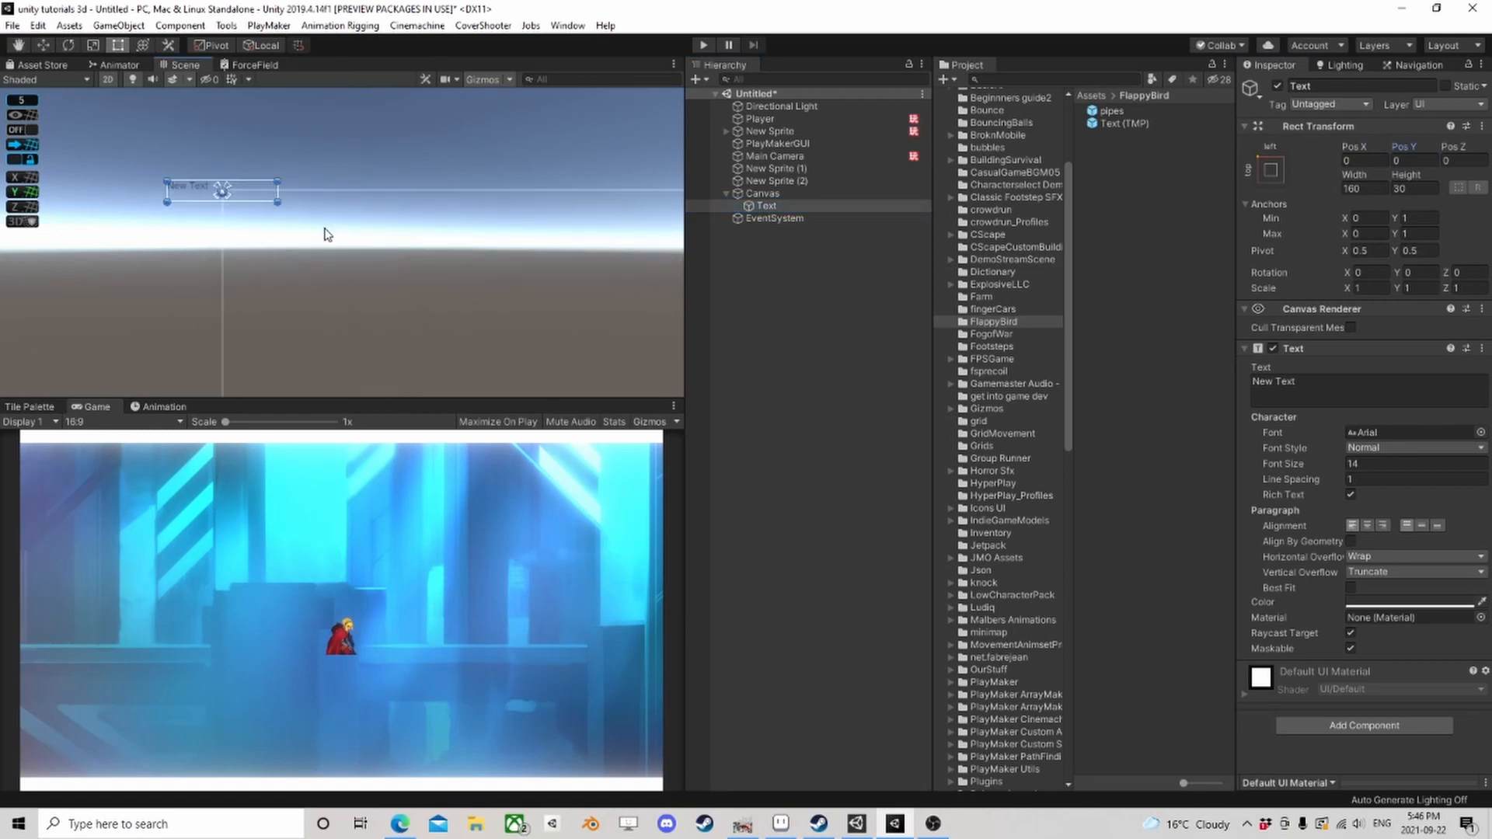
left_click(1271, 171)
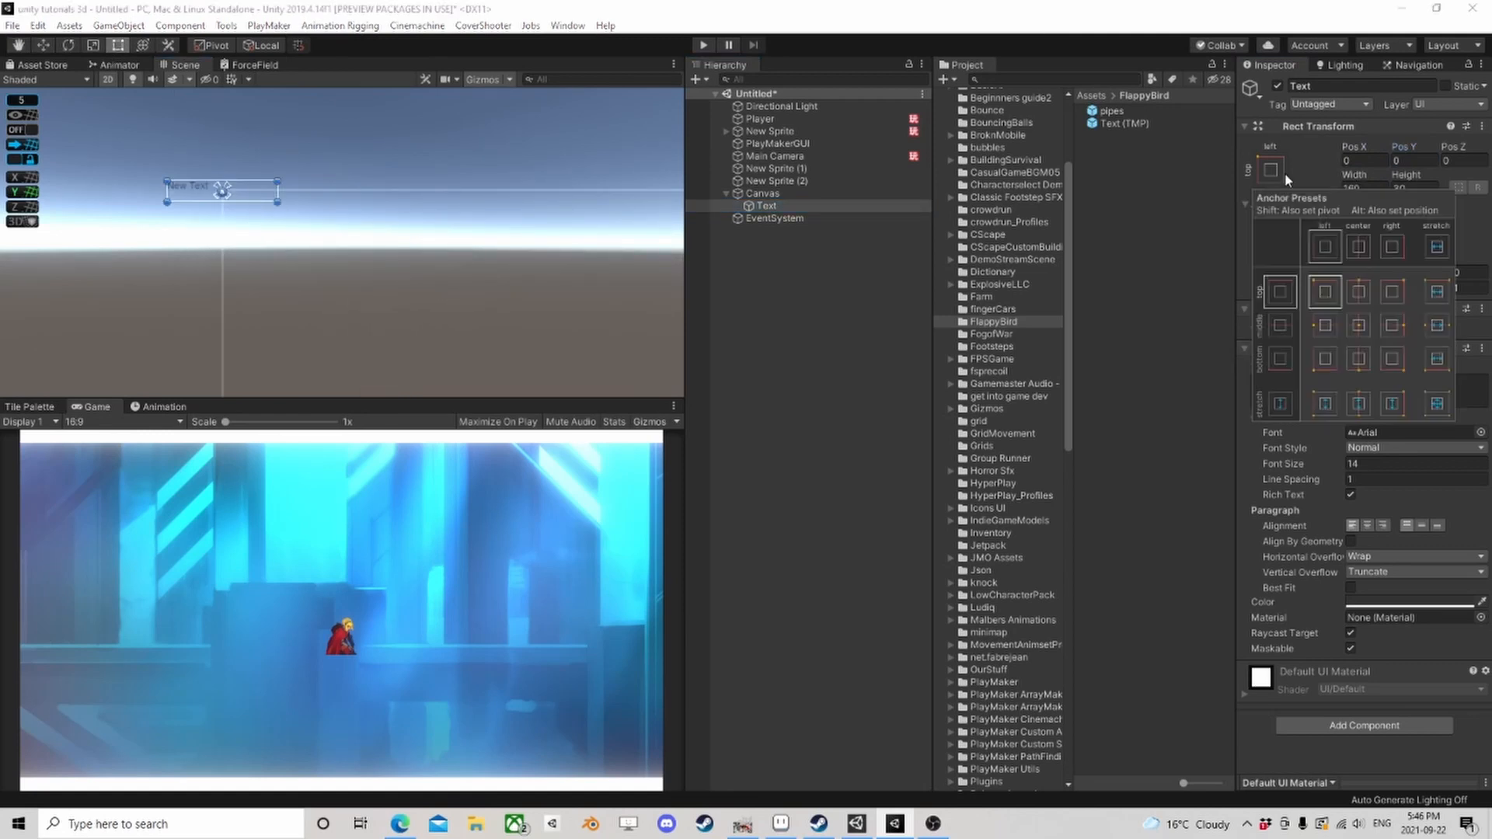
left_click(1325, 299)
key("alt")
left_click(1325, 297, "alt")
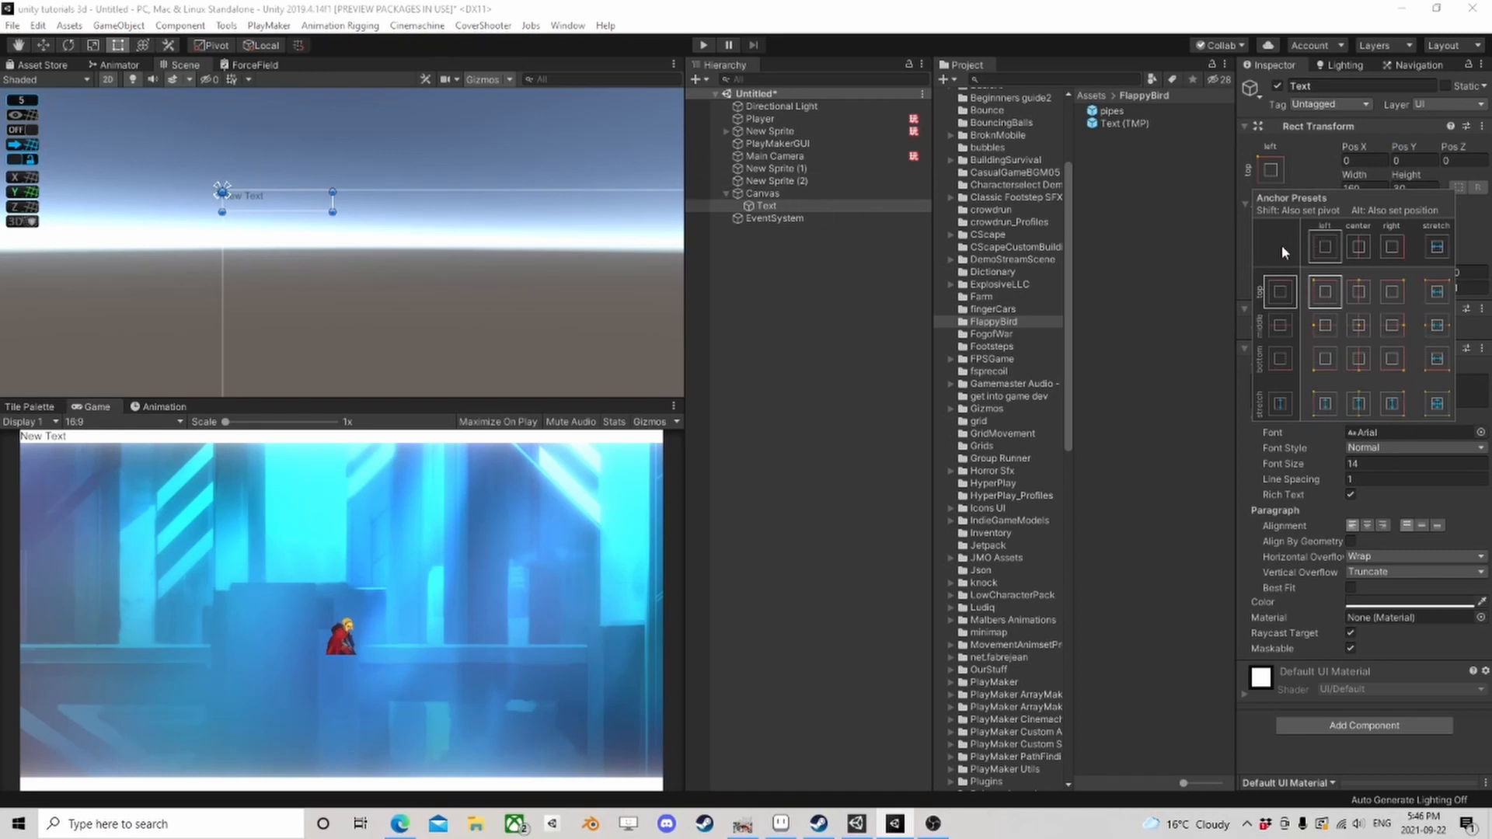
left_click(1318, 162)
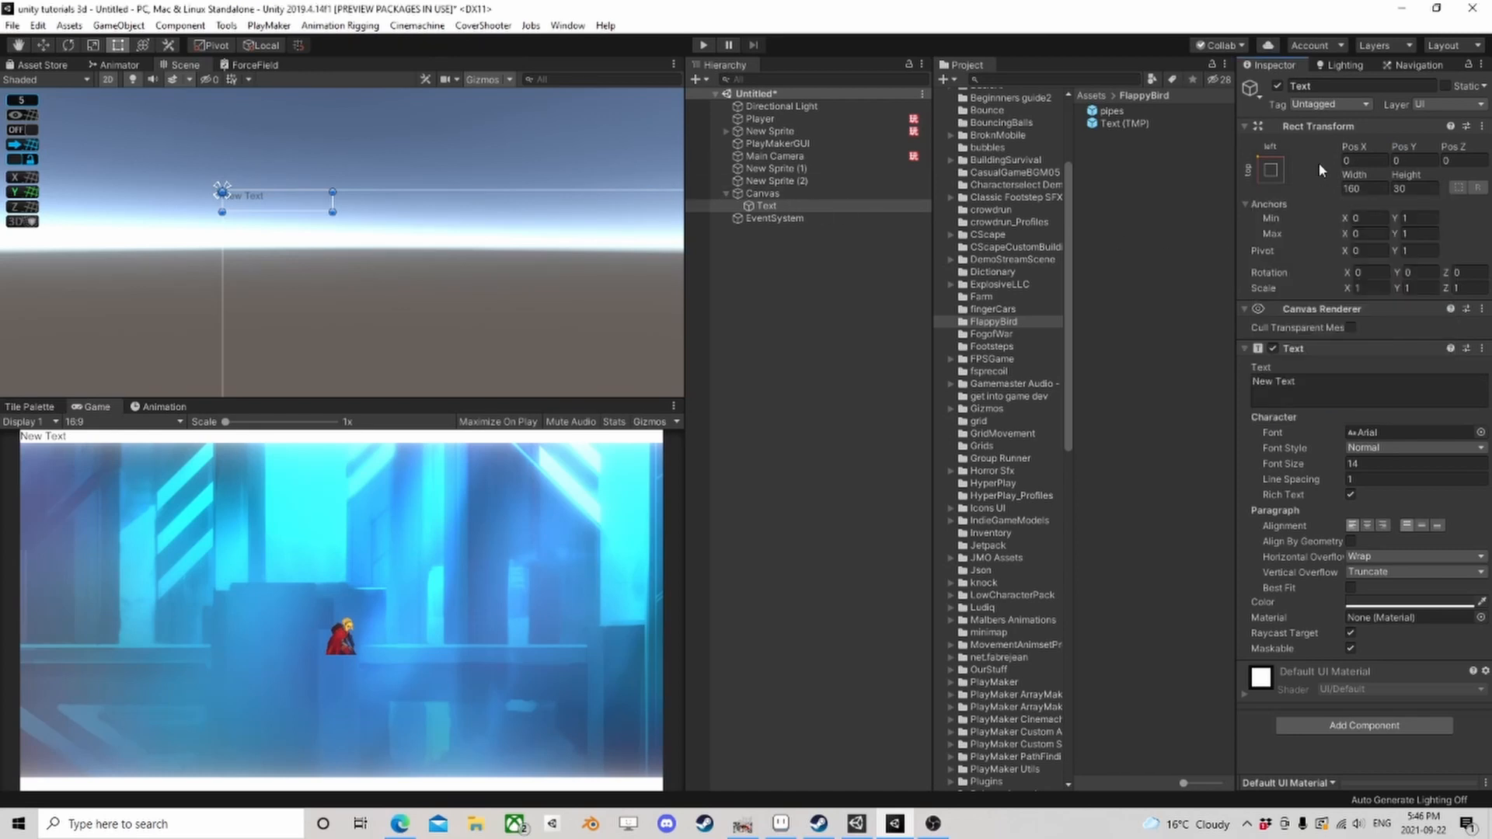
Step: Set the Text element's width to 250 and height to 50
left_click(1360, 188)
type("250")
key("Tab")
type("50")
Step: Replace the Text element's content with 00000 and enable Best Fit
left_click(1335, 392)
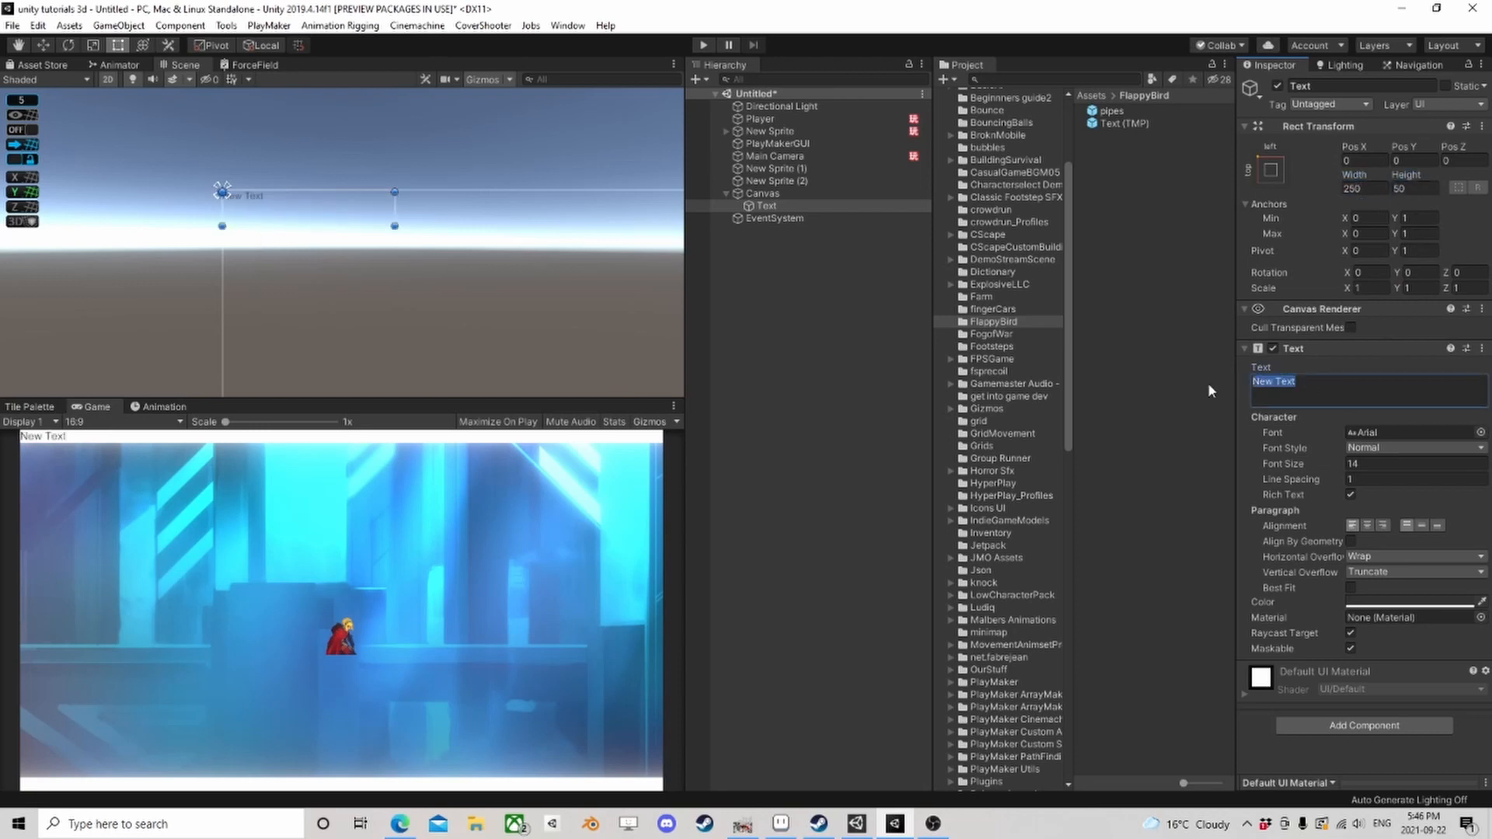
type("00000")
left_click(1351, 587)
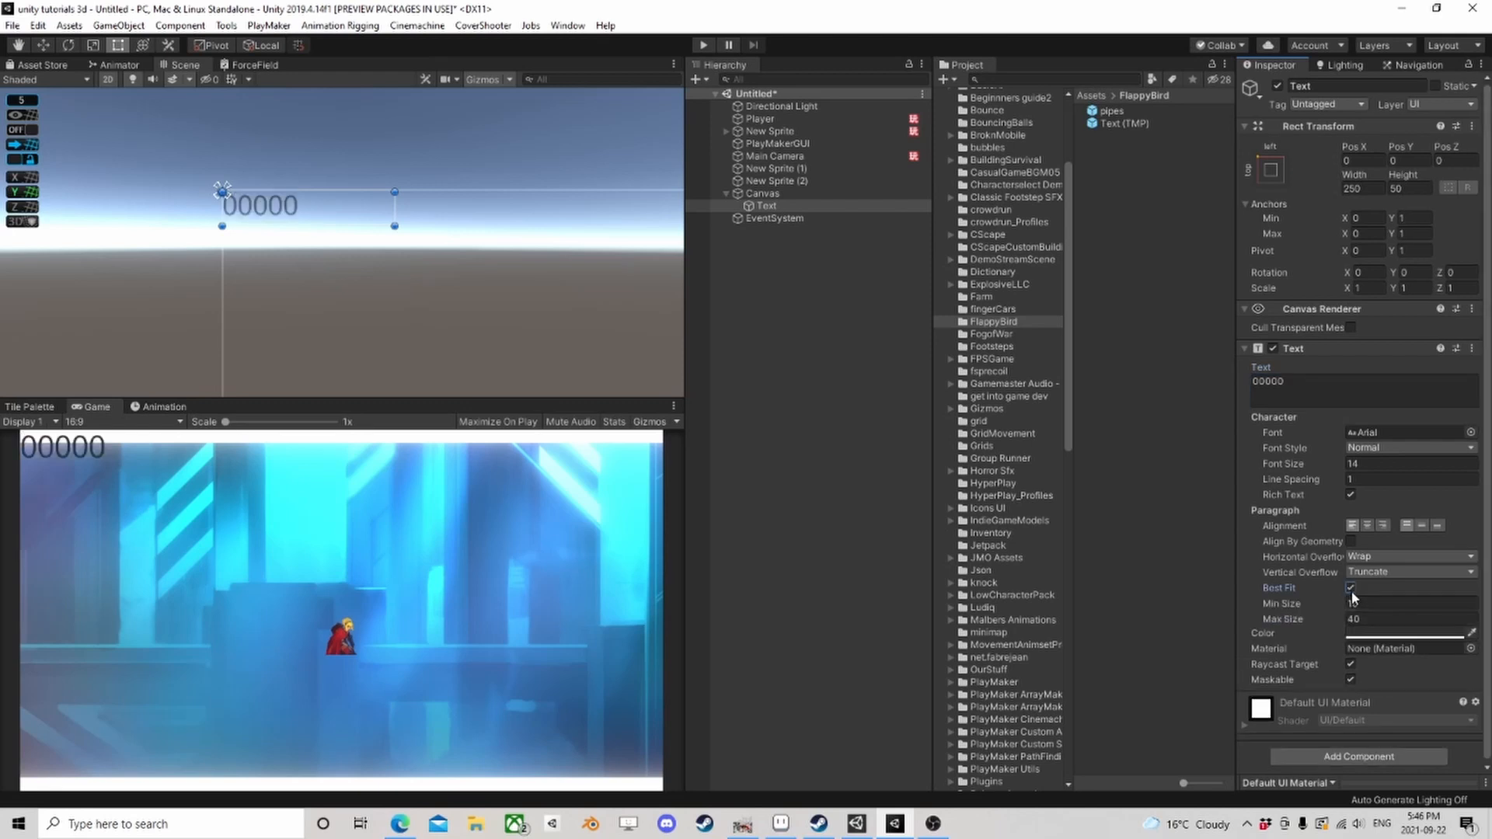
Step: Color the score text bright green and set its Best Fit maximum size to 50
left_click(1398, 635)
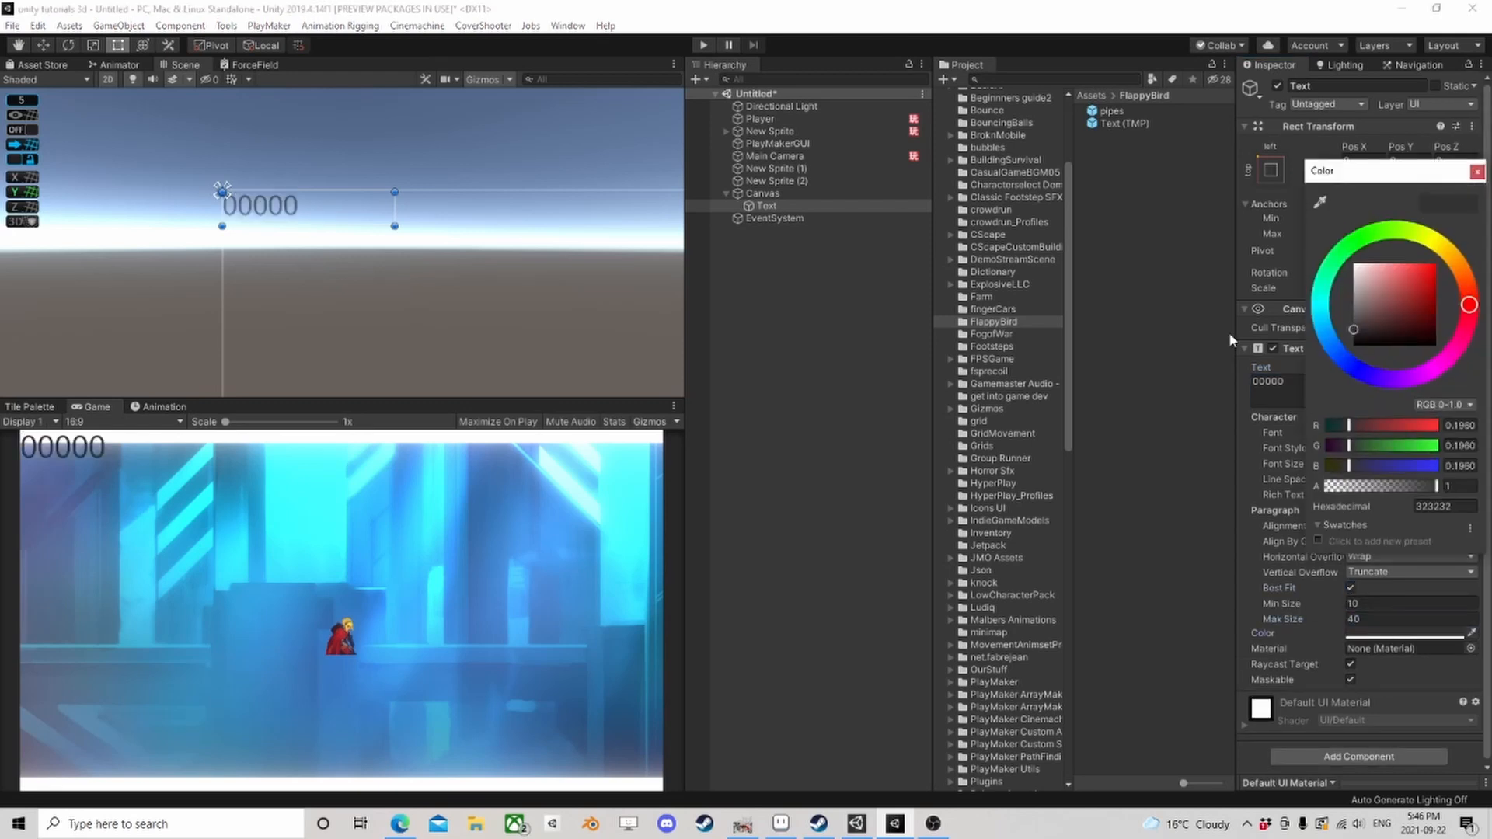
left_click(1357, 242)
left_click_drag(1403, 296, 1478, 223)
left_click(1477, 172)
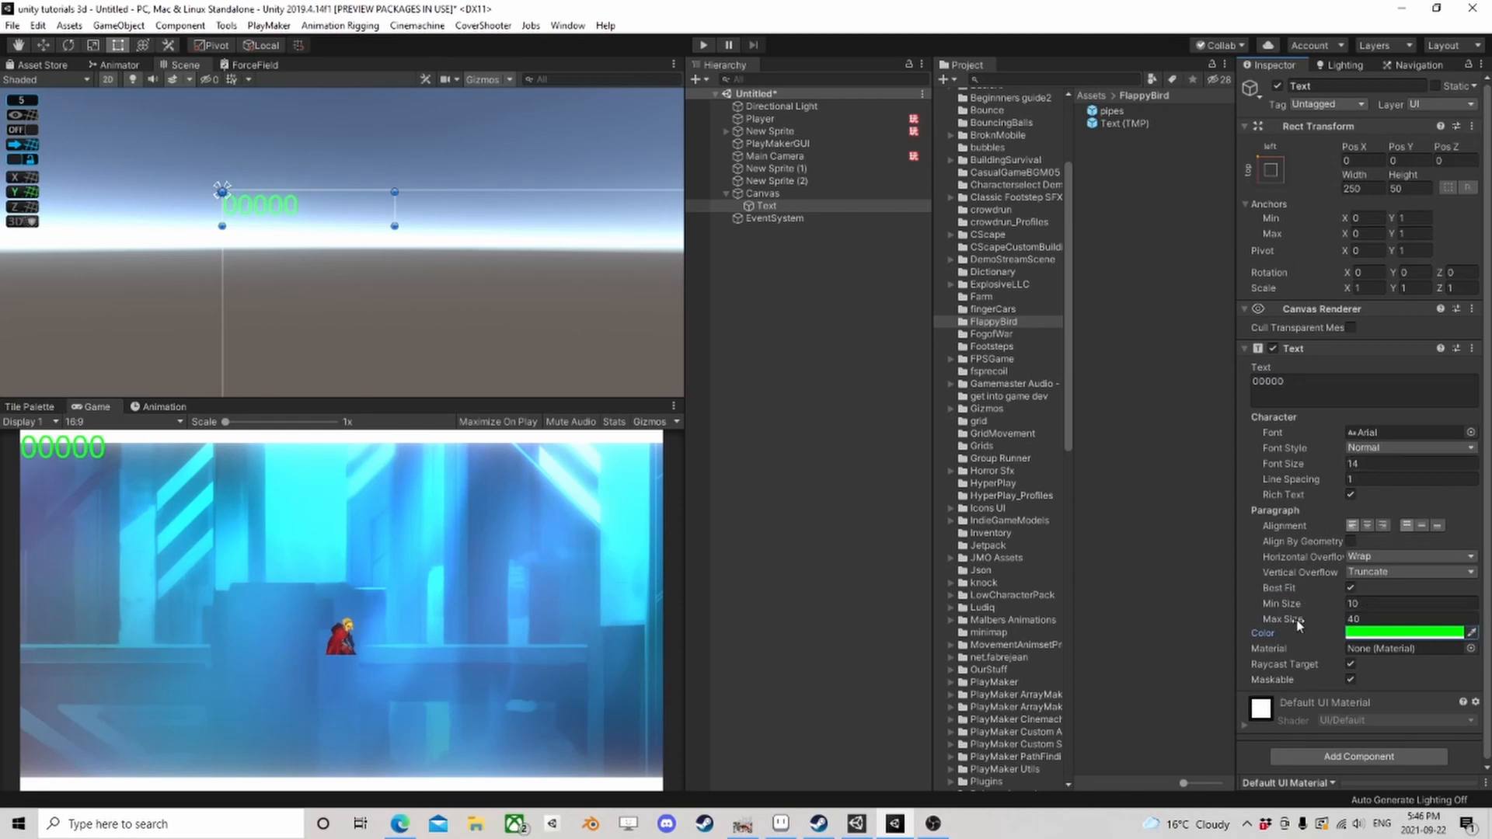
left_click_drag(1293, 620, 1304, 621)
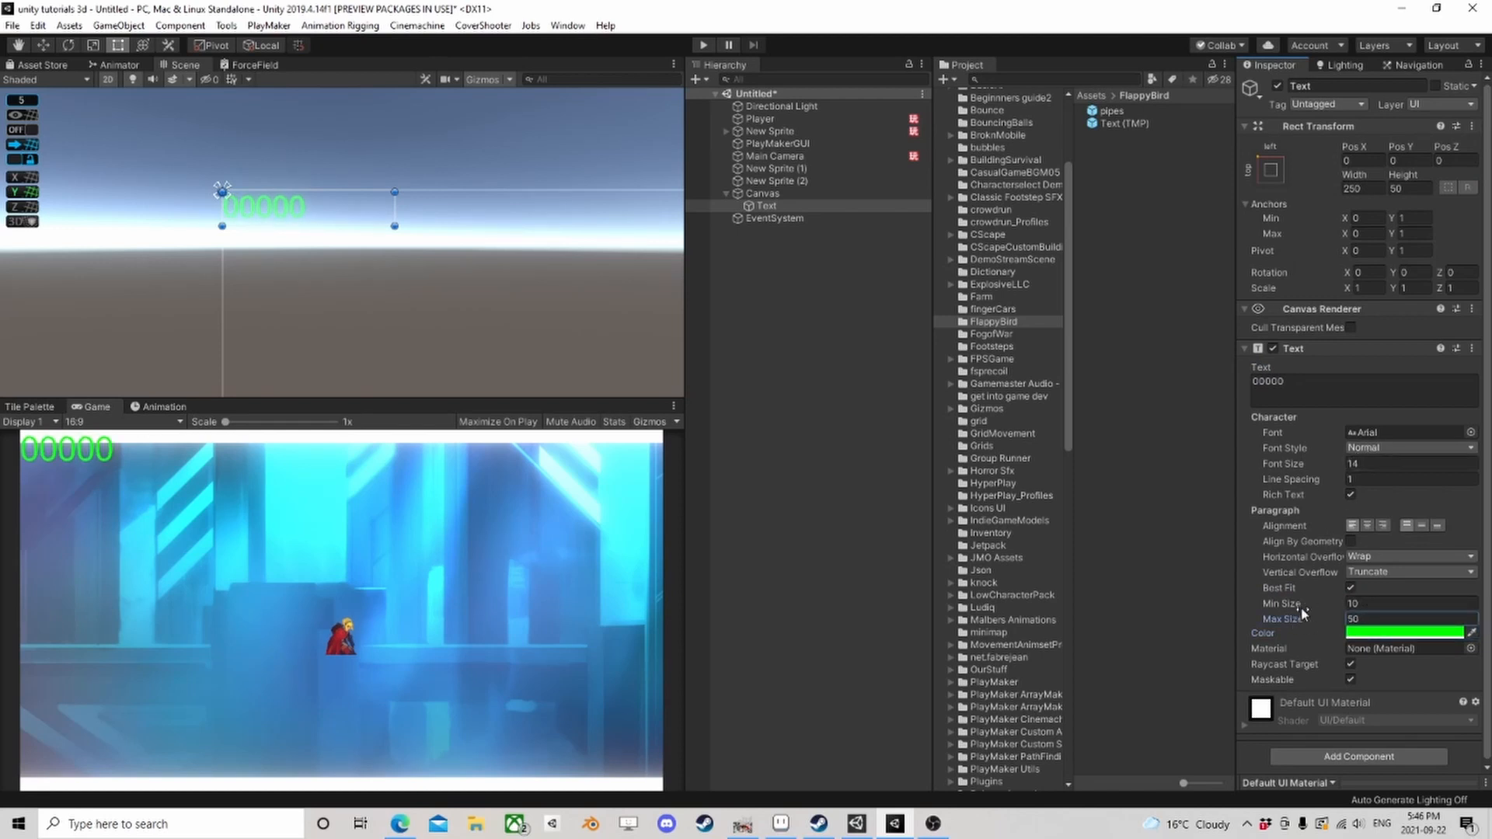
left_click(770, 195)
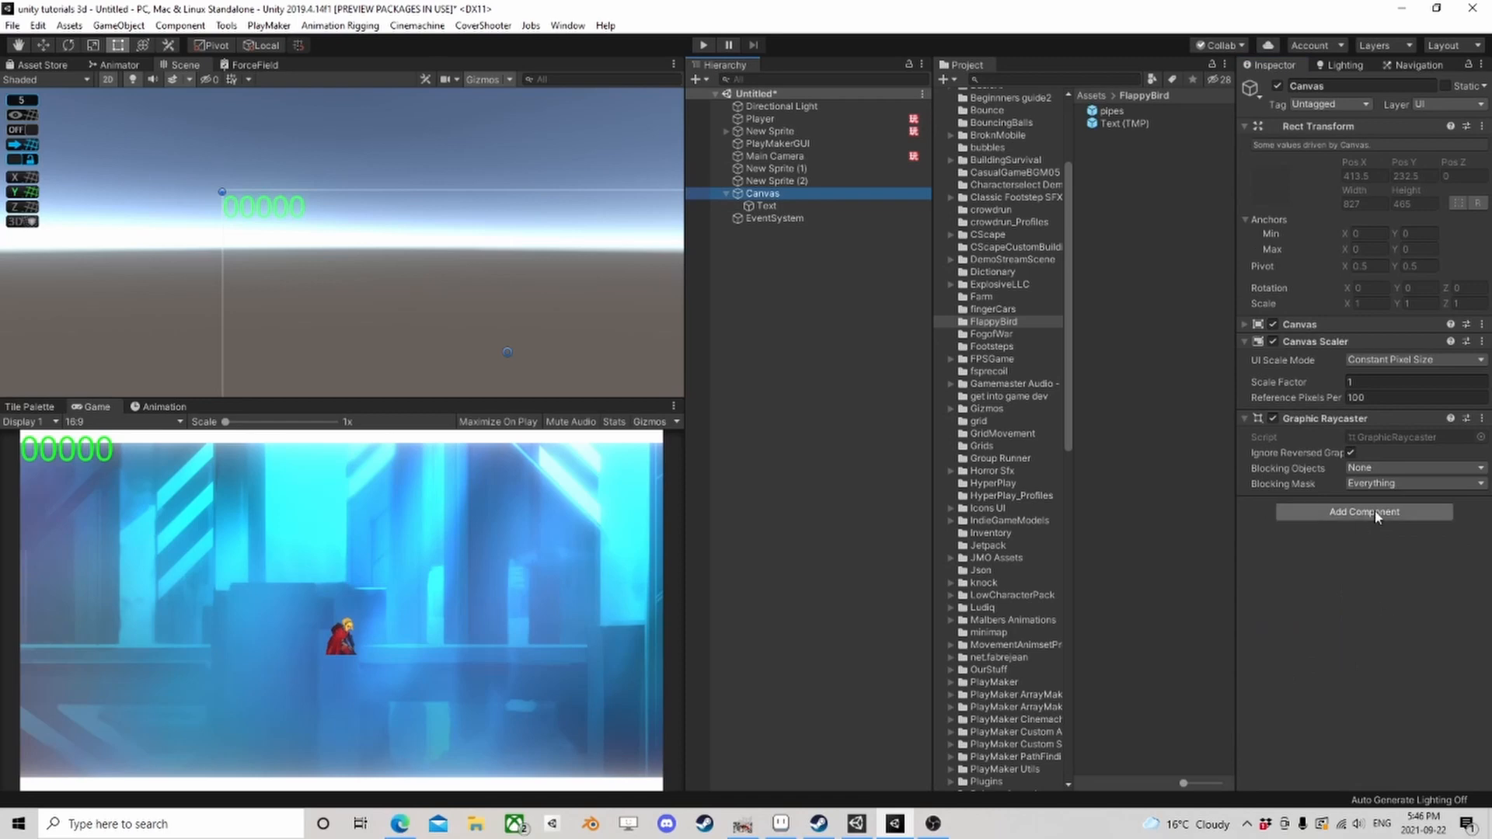
left_click(1375, 513)
left_click(773, 123)
Step: Open the Player's last PlayMaker FSM for editing and select State 3
left_click(773, 122)
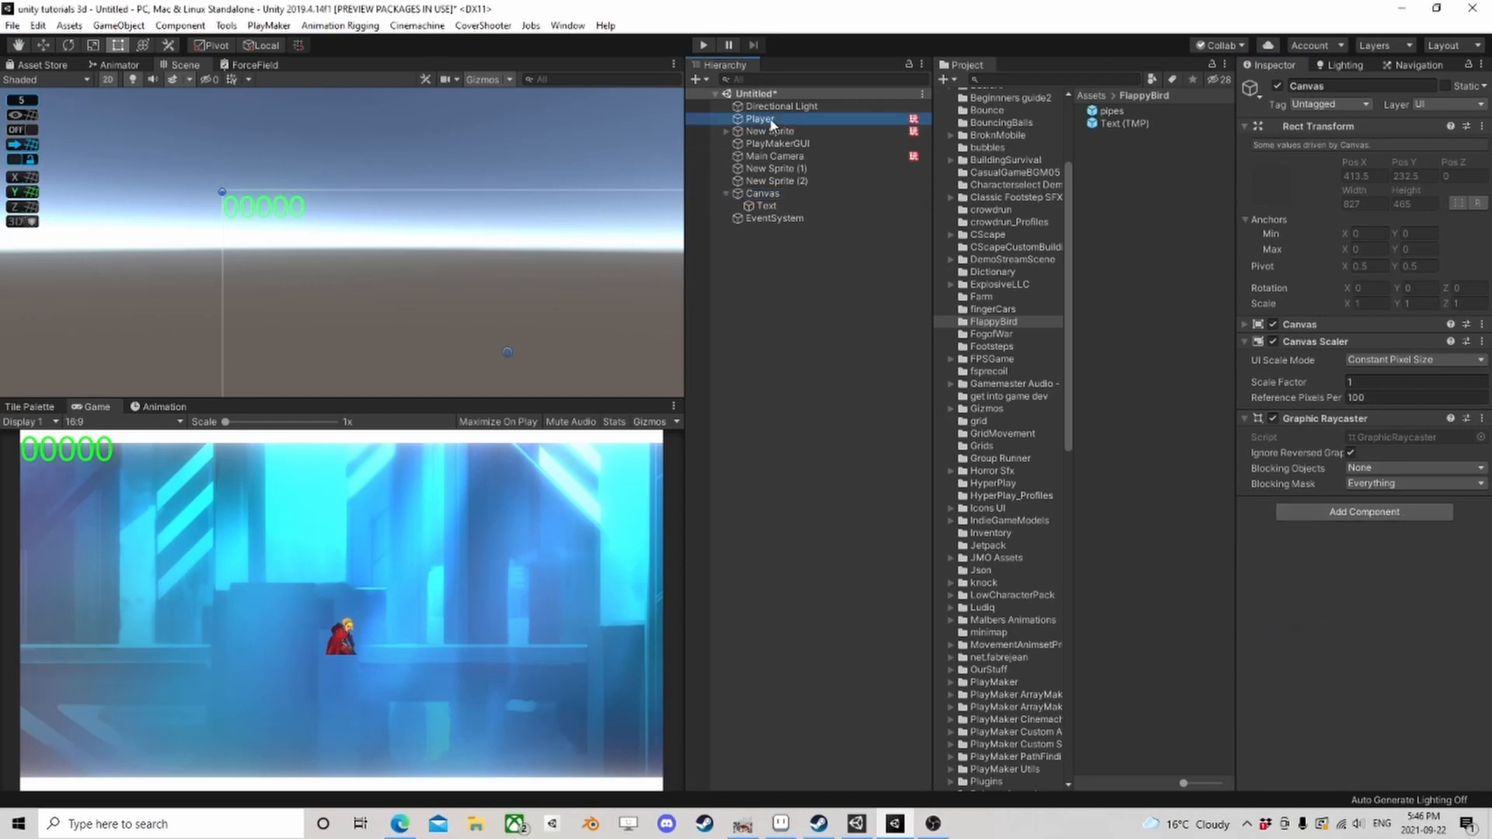
scroll(1372, 610, "down", 12)
left_click(1461, 591)
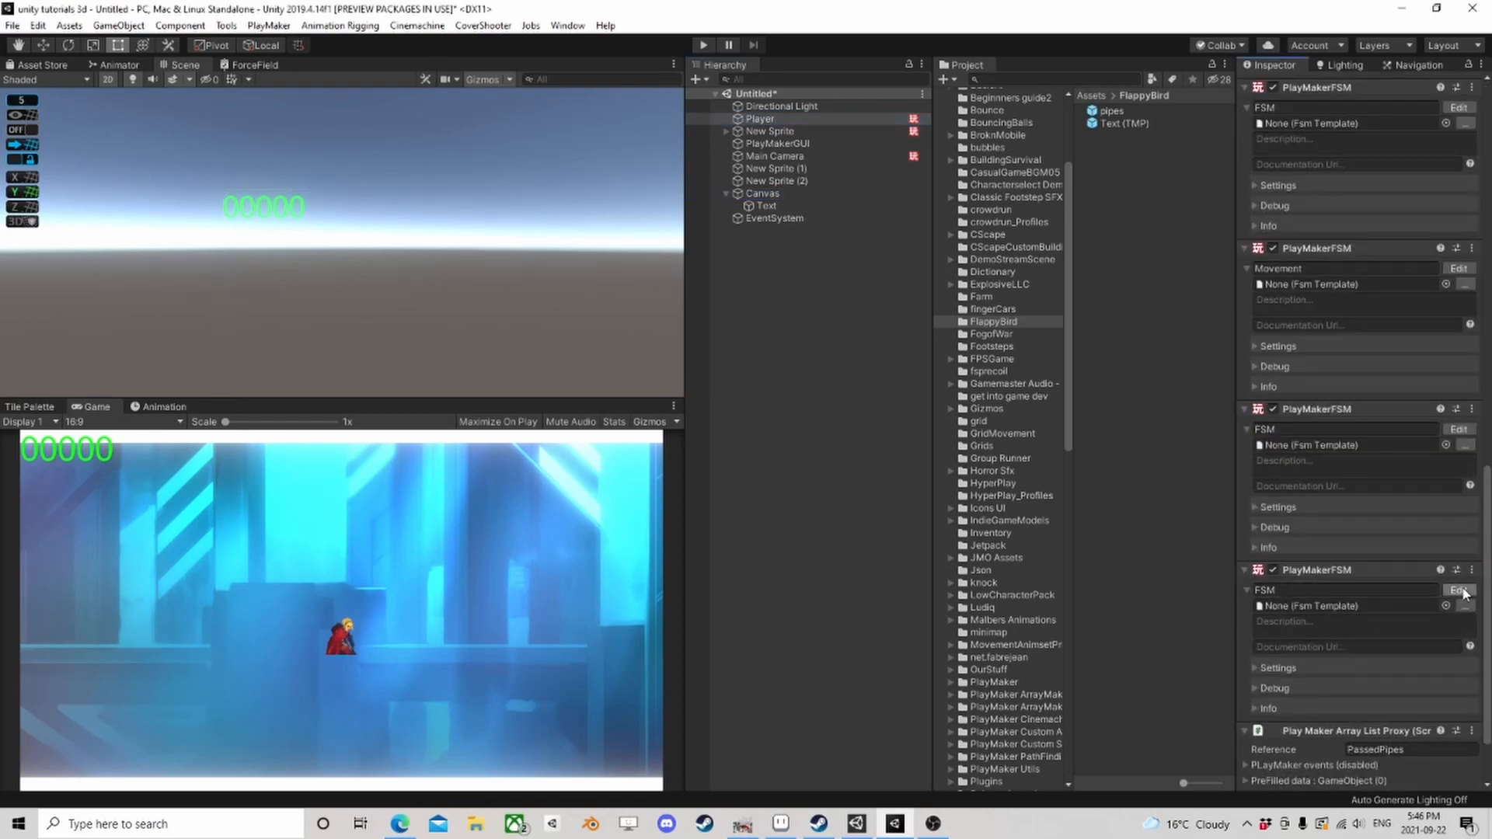
left_click(308, 375)
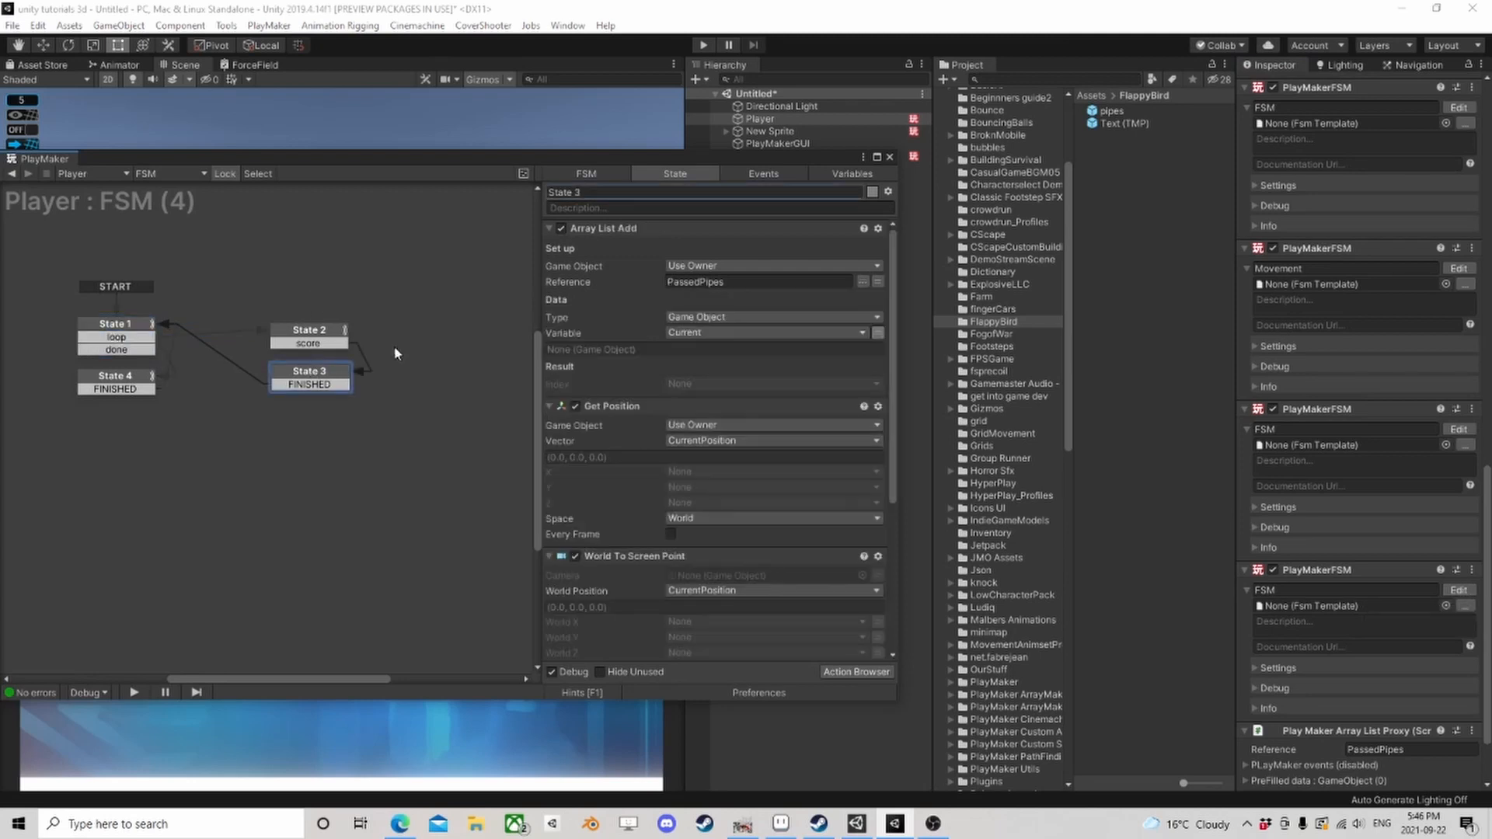
scroll(715, 391, "down", 5)
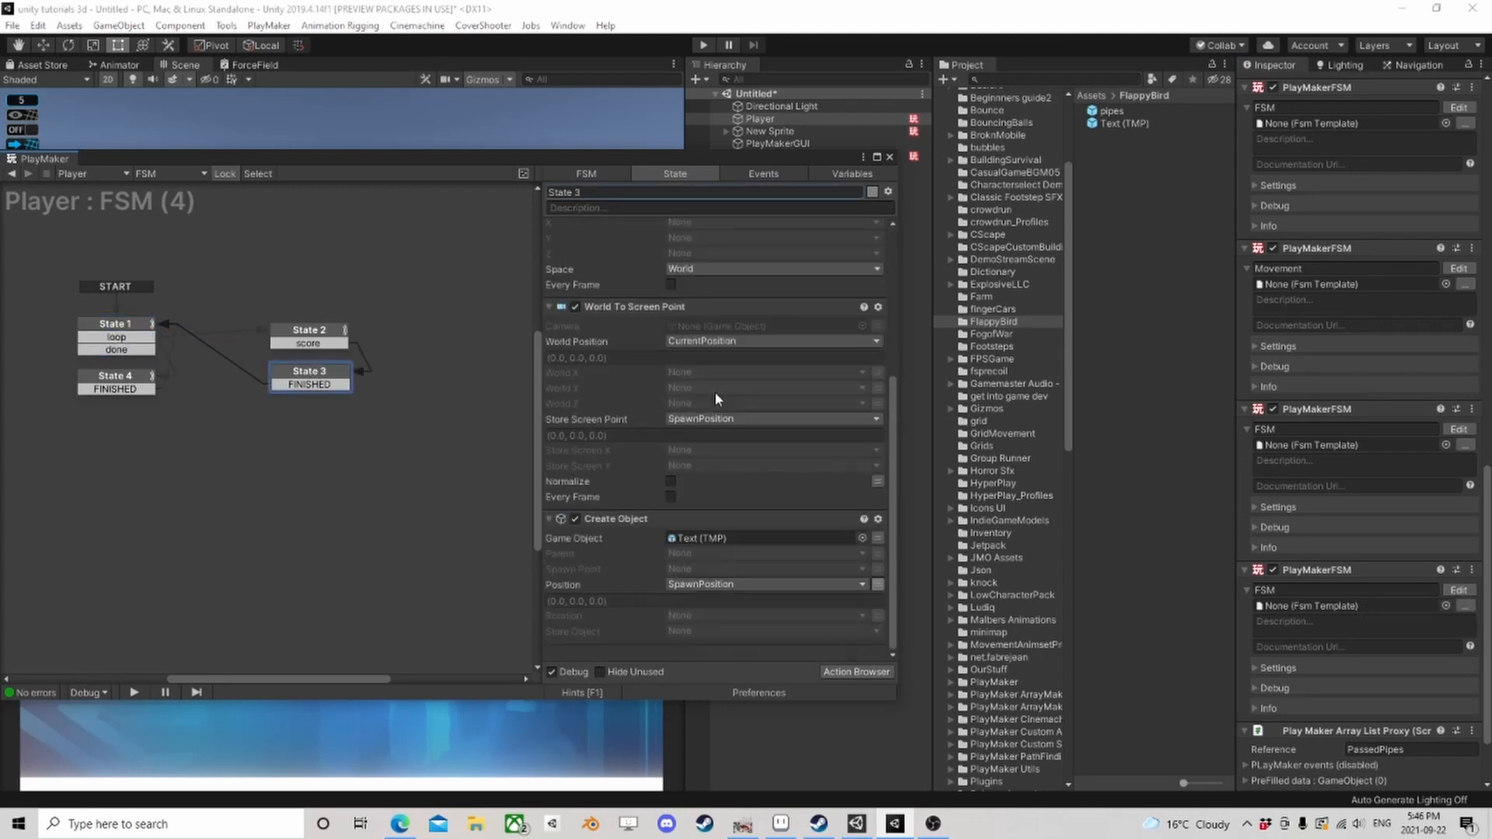
Step: Add an Int Add action to State 3
left_click(842, 673)
type("i")
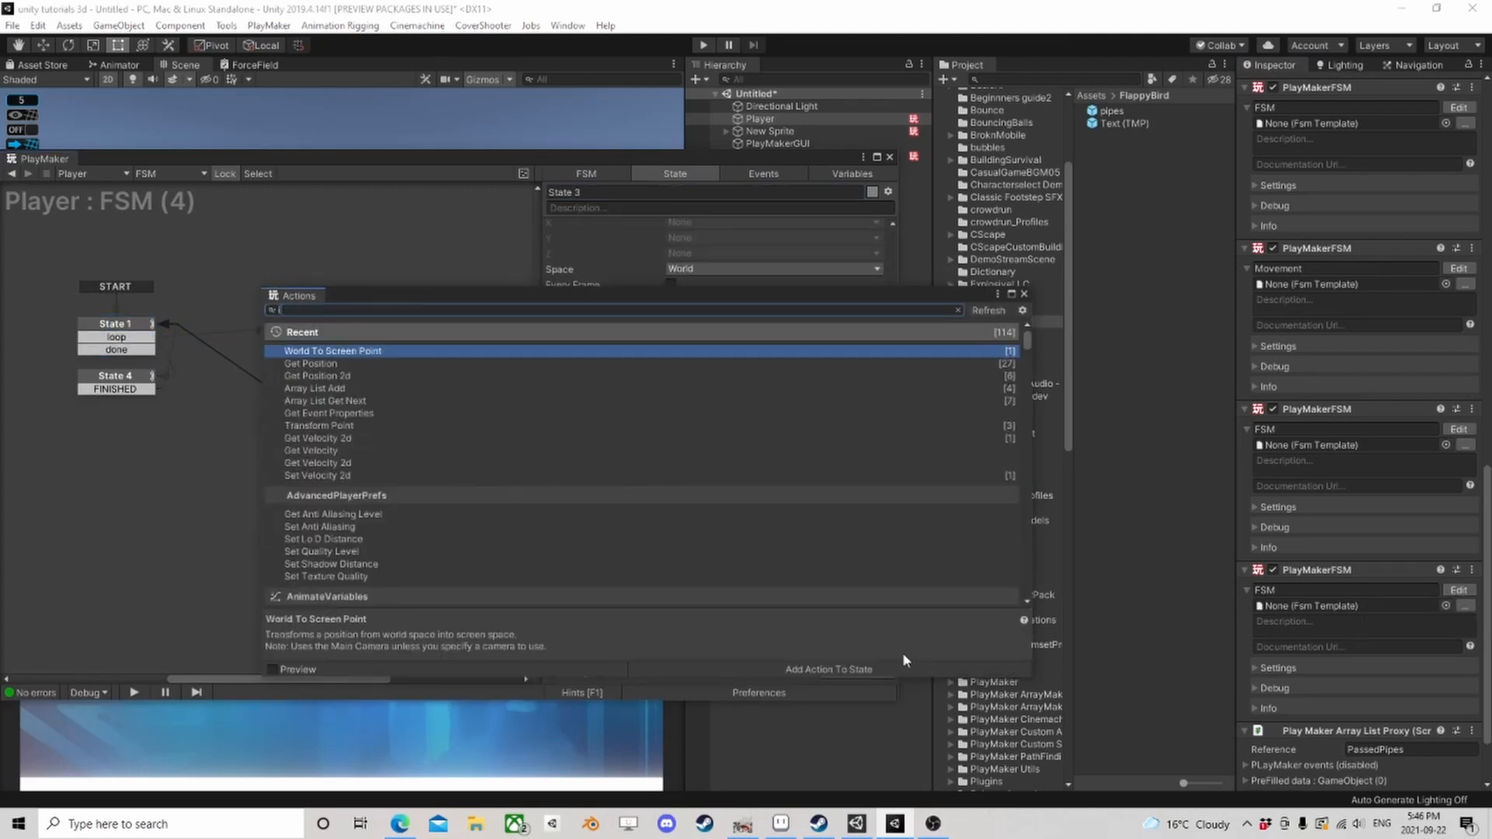
type("nt add")
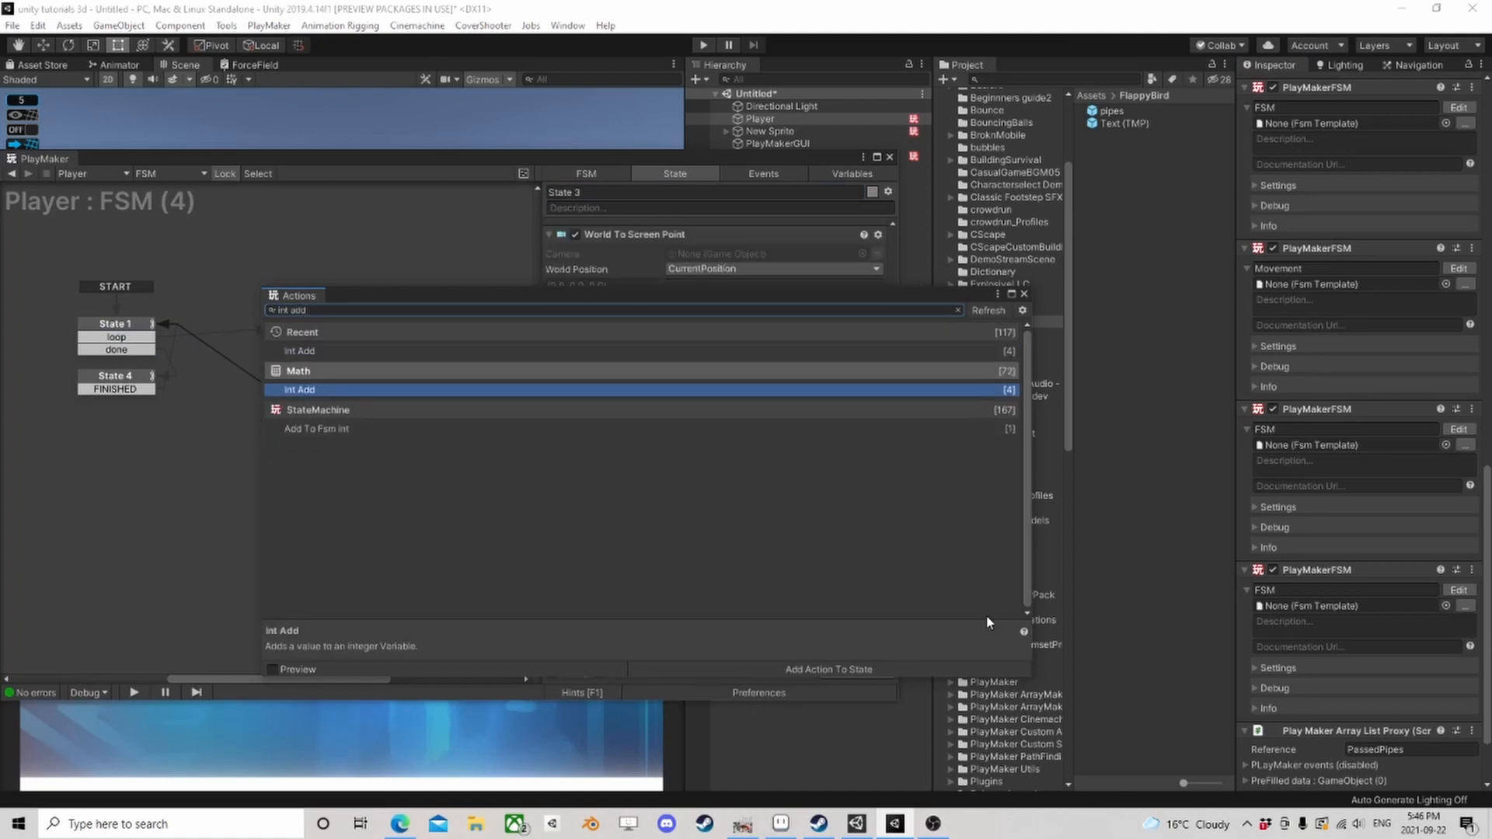
Step: Assign a new variable named Score to State 3's Int Add action and set the added amount to 1
left_click(1024, 293)
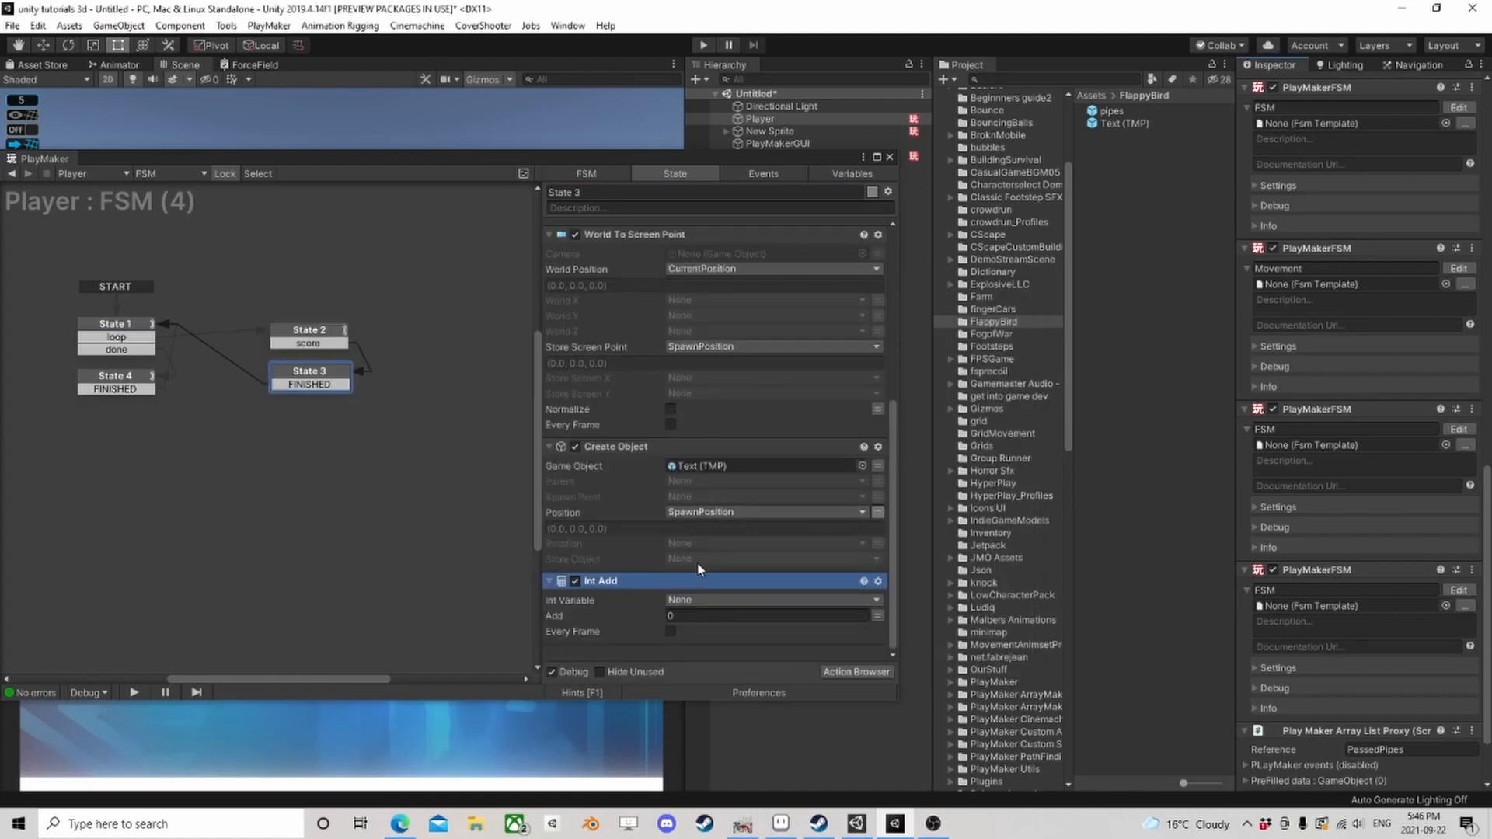
left_click(699, 599)
left_click(721, 656)
type("Sco")
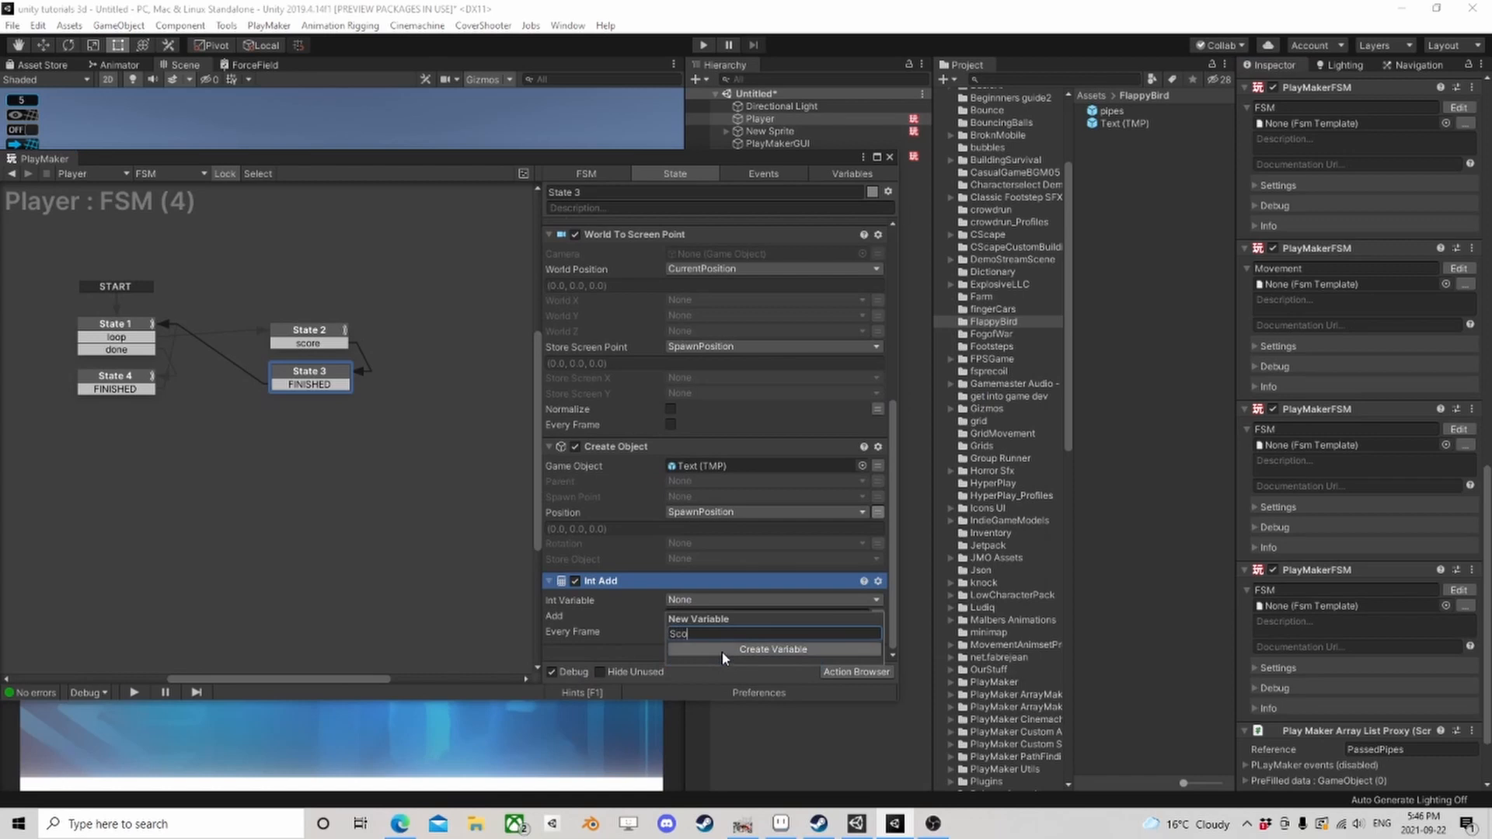
type("re")
left_click(721, 650)
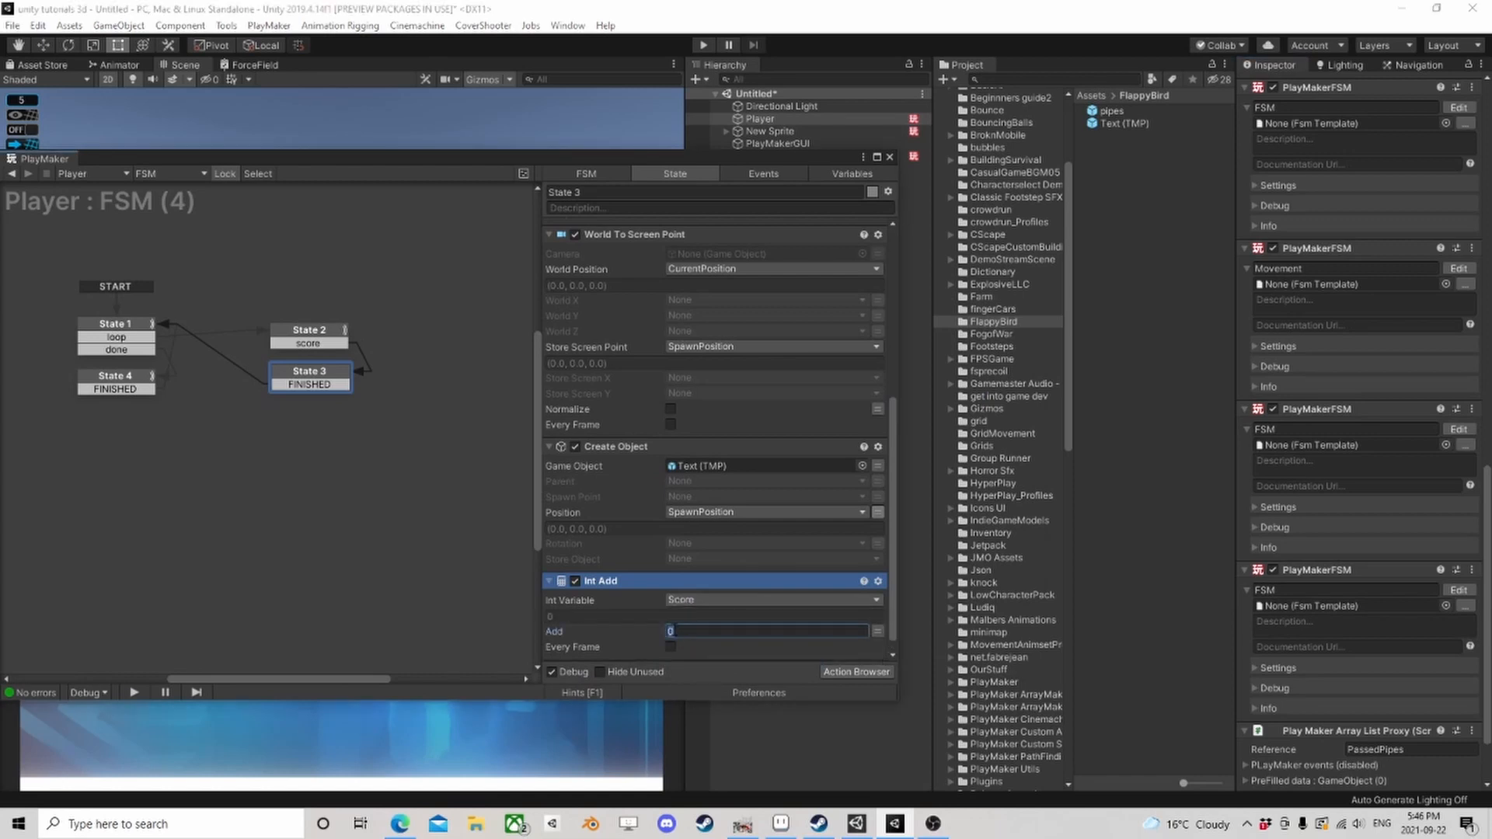
scroll(742, 612, "down", 1)
Step: Add a Build String action to State 3 and enter "Total Pipes Passed" as its first string part
left_click(855, 672)
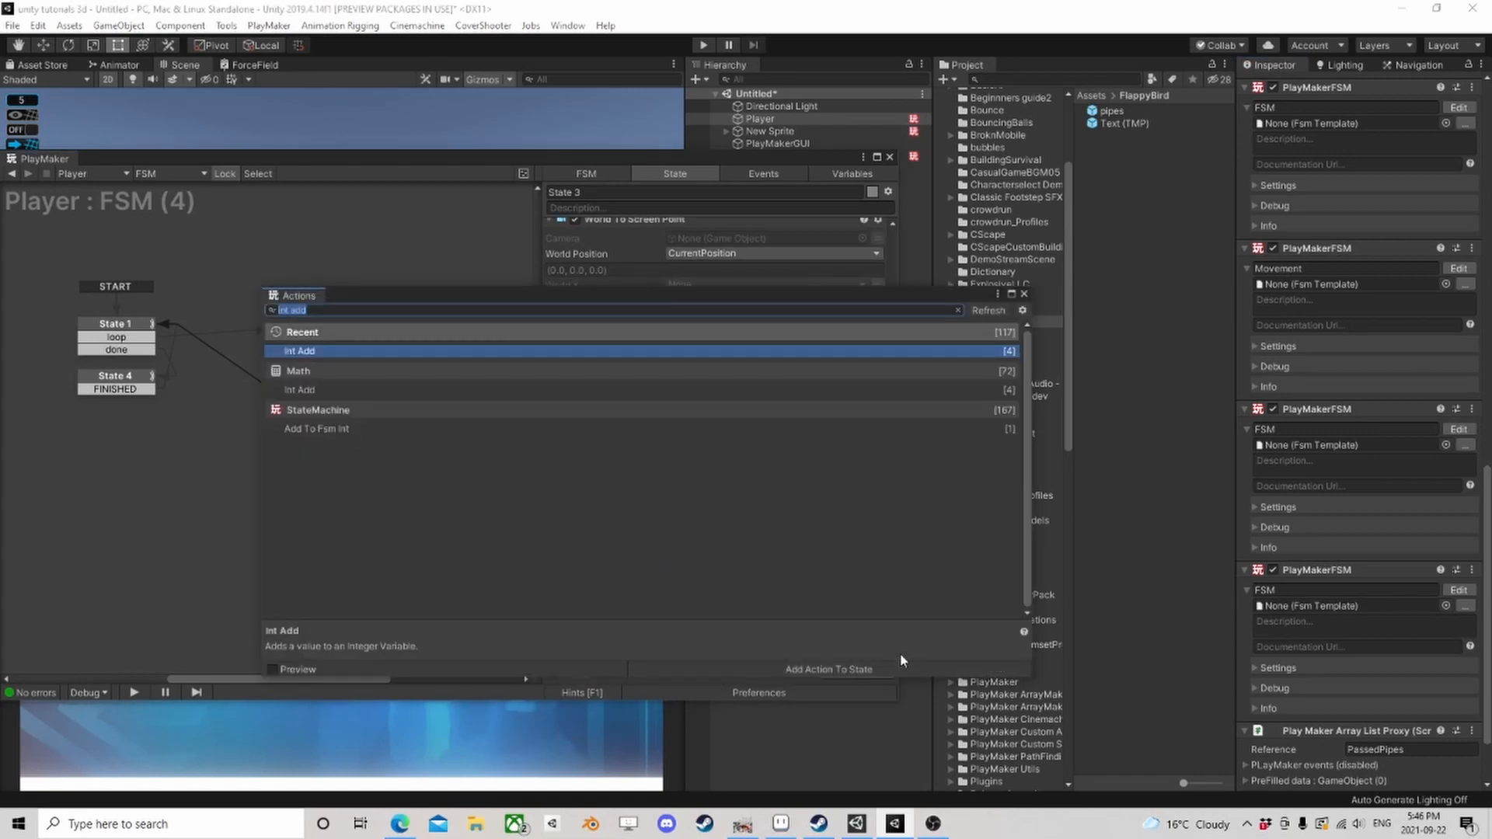
type("ld string")
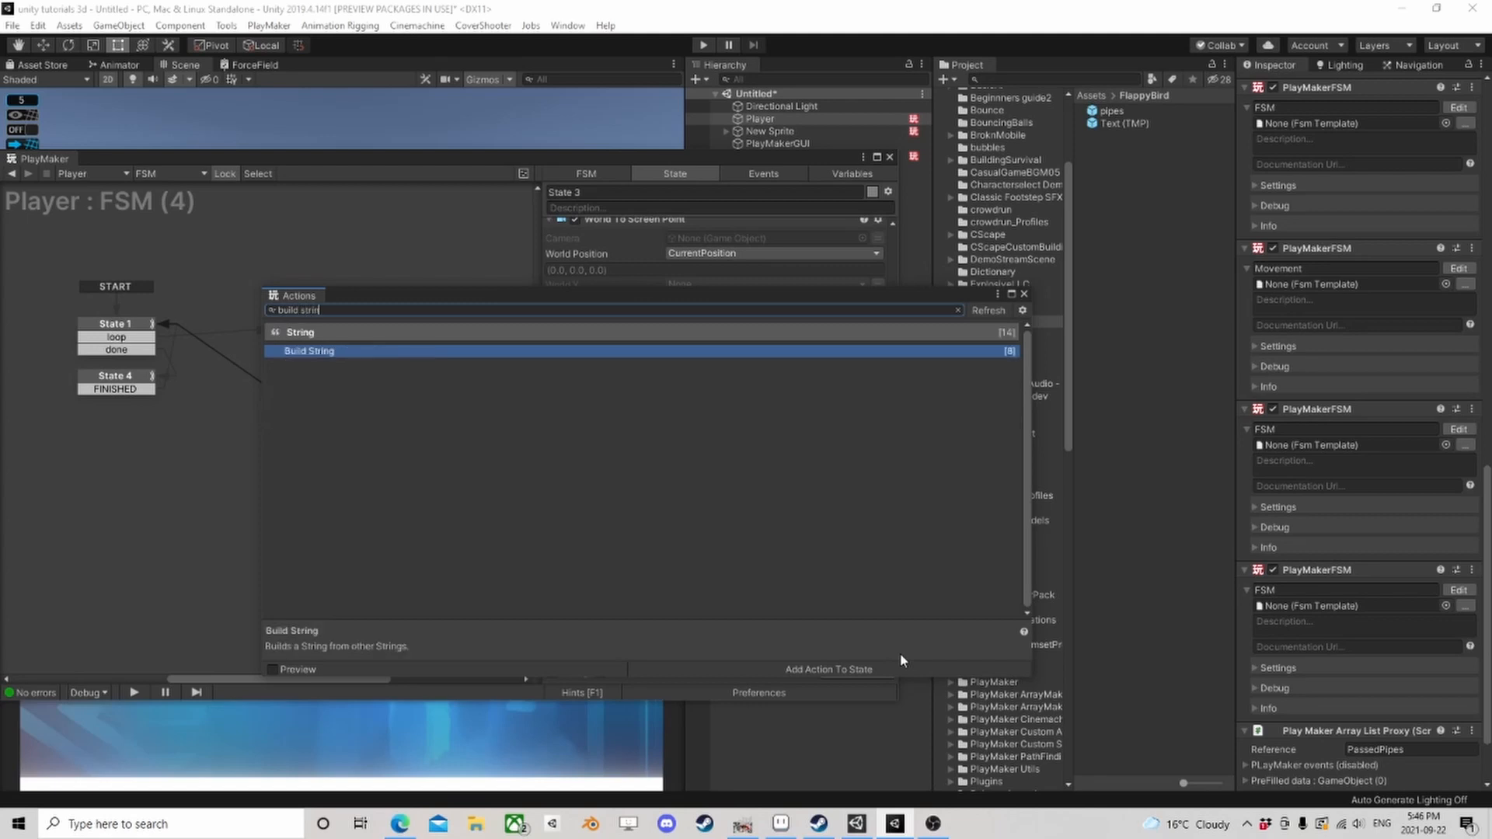
left_click(1024, 293)
left_click(700, 447)
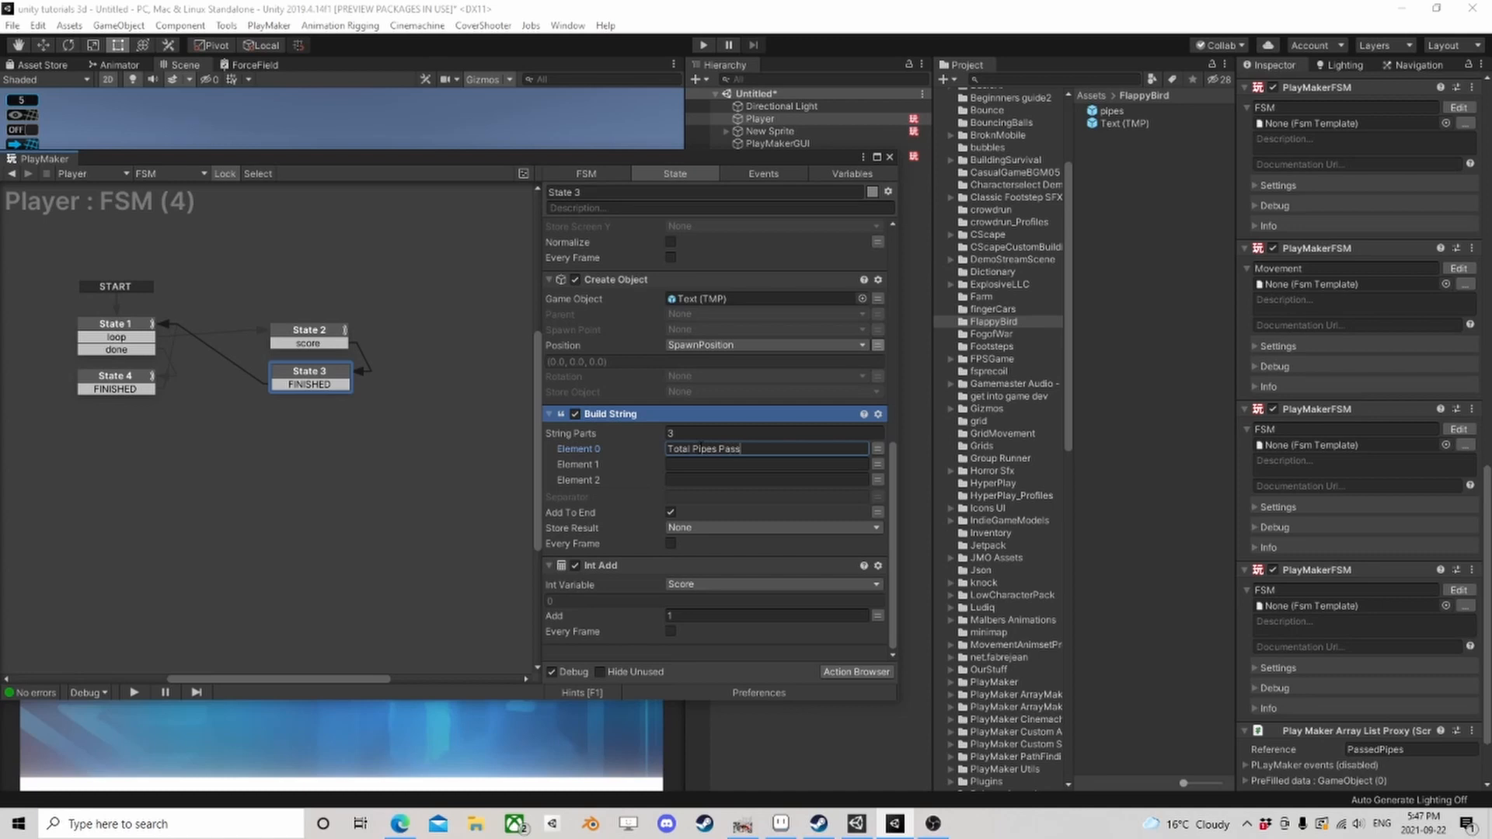
Step: Use the converted Score variable as Build String's second element and reduce the string parts to 2
left_click(820, 464)
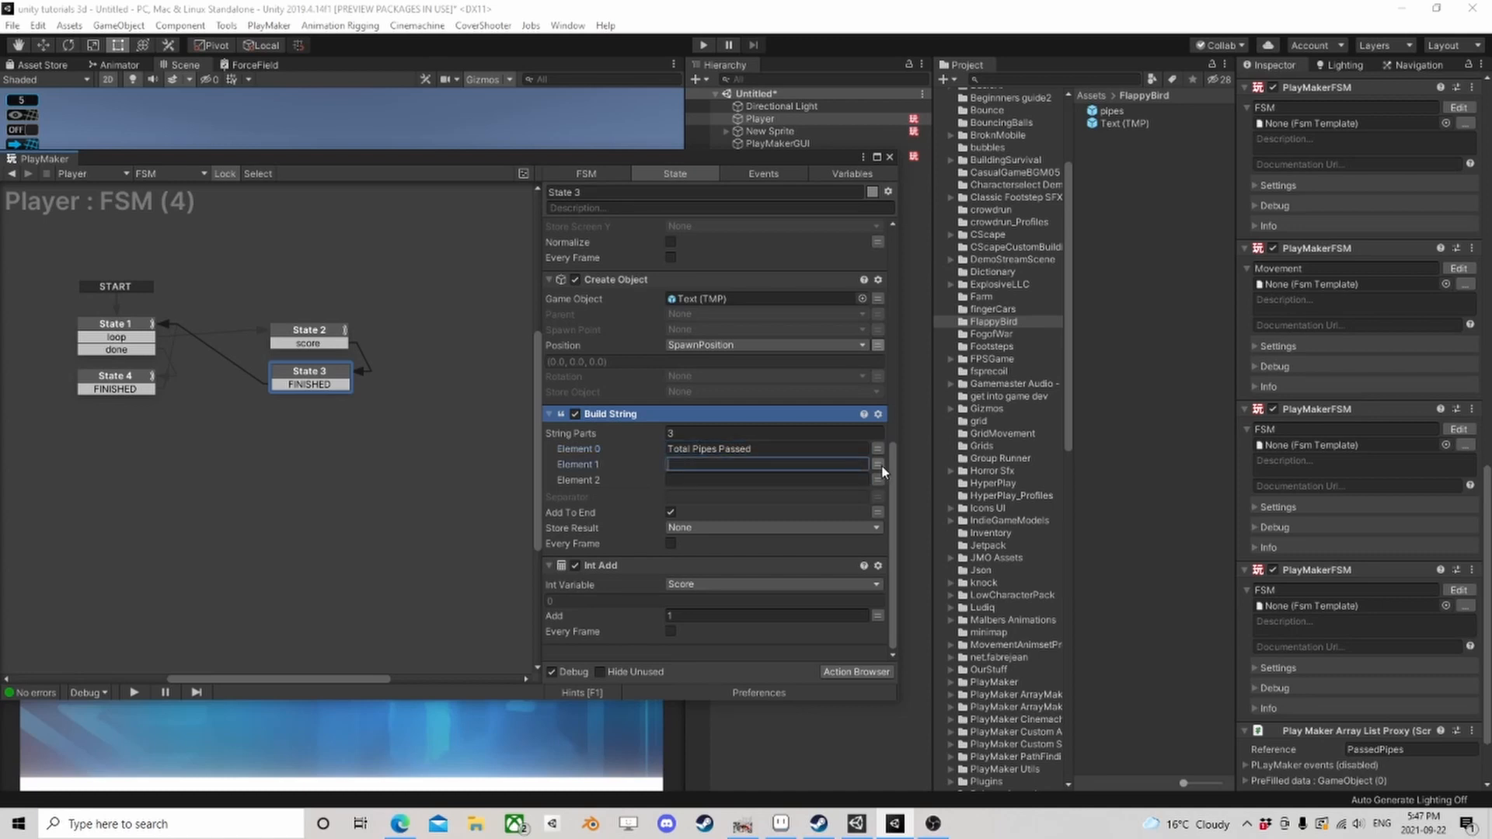
left_click(878, 466)
left_click(827, 464)
mouse_move(745, 499)
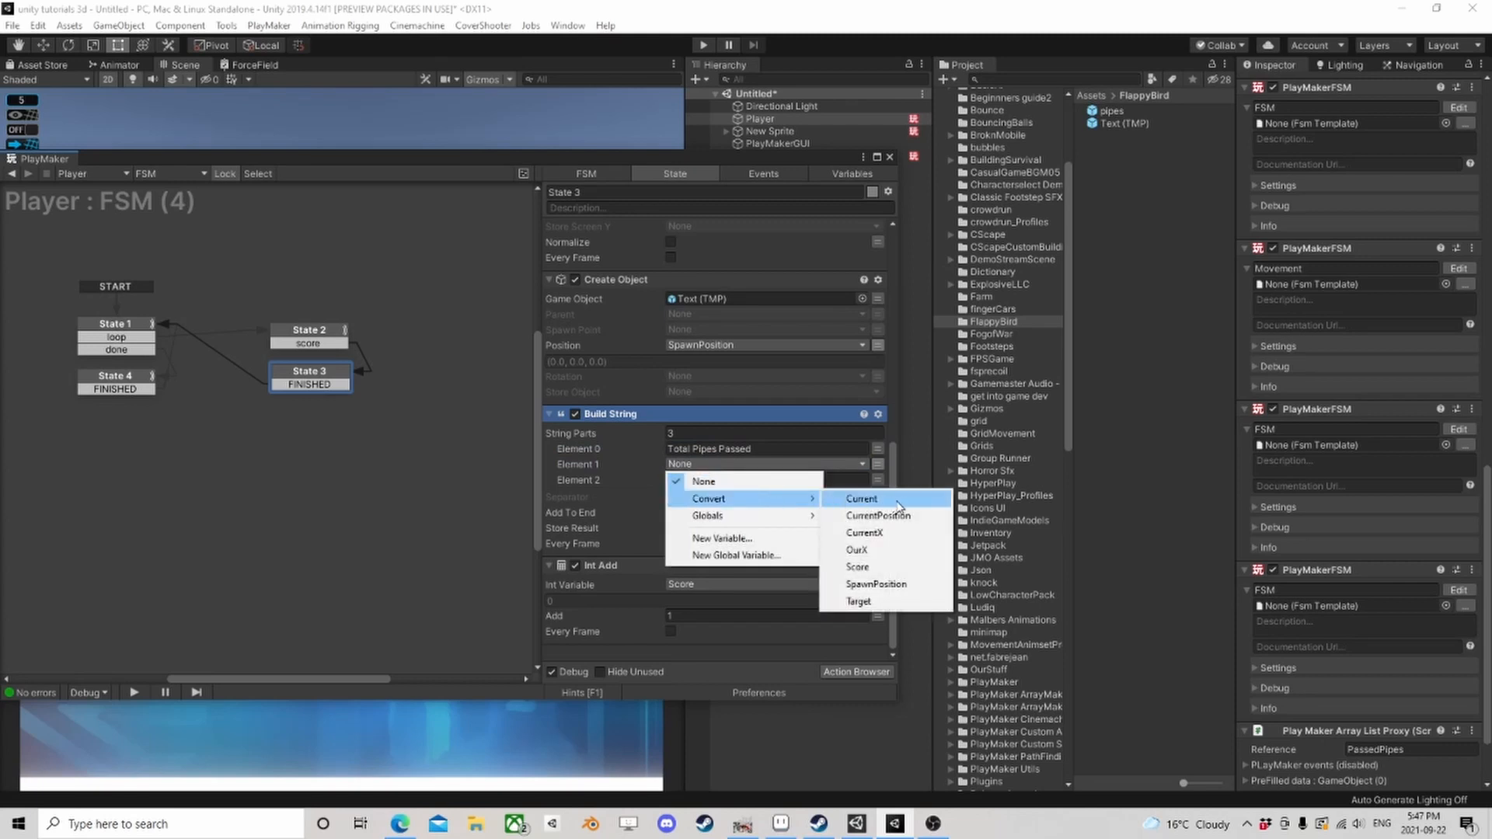
left_click(859, 567)
left_click(738, 433)
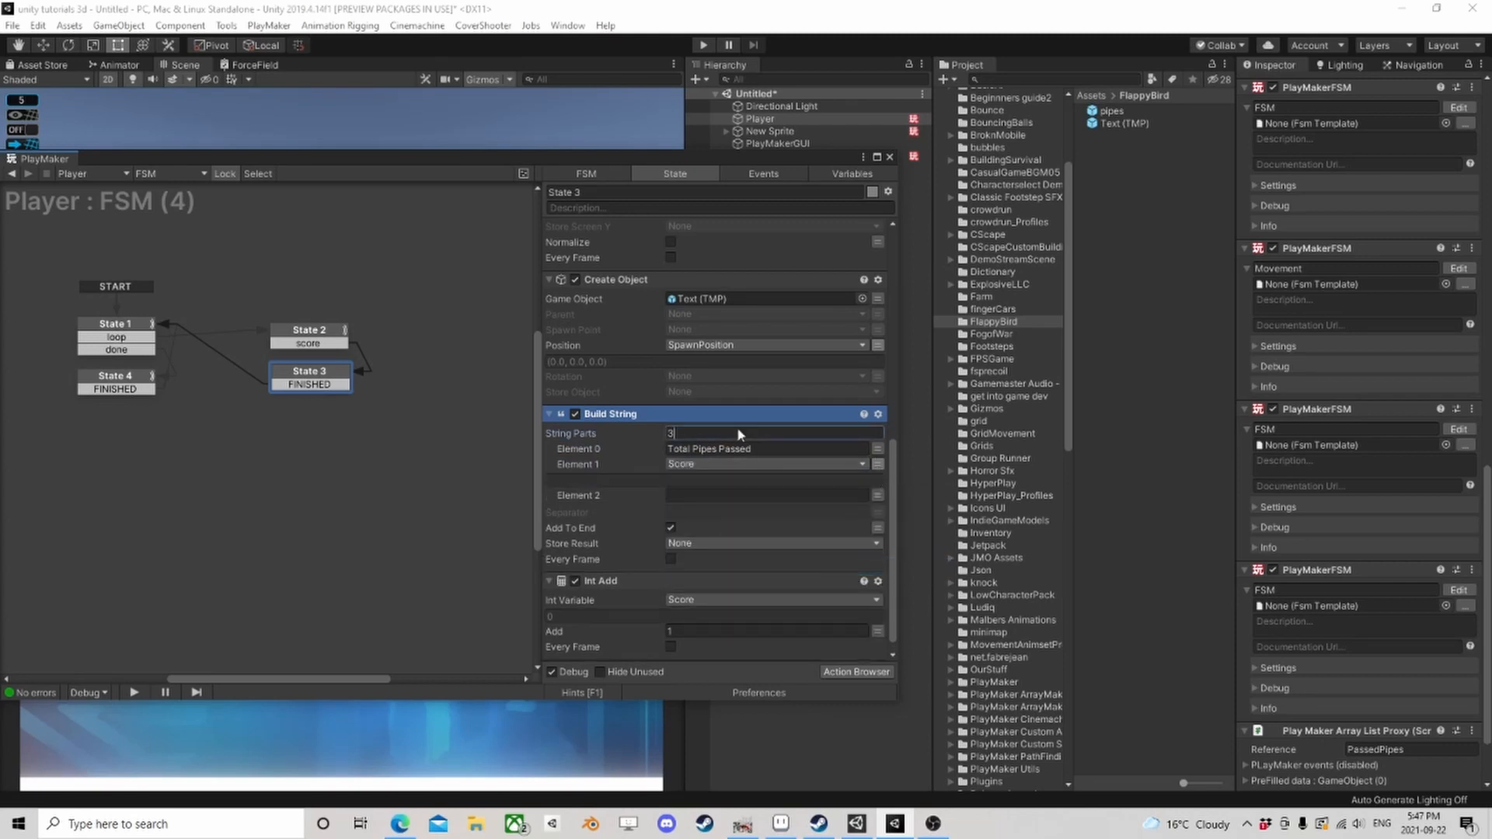
type("2")
Step: Disable Add To End, store the built string in a new variable named text, and move Build String below Int Add
left_click(673, 513)
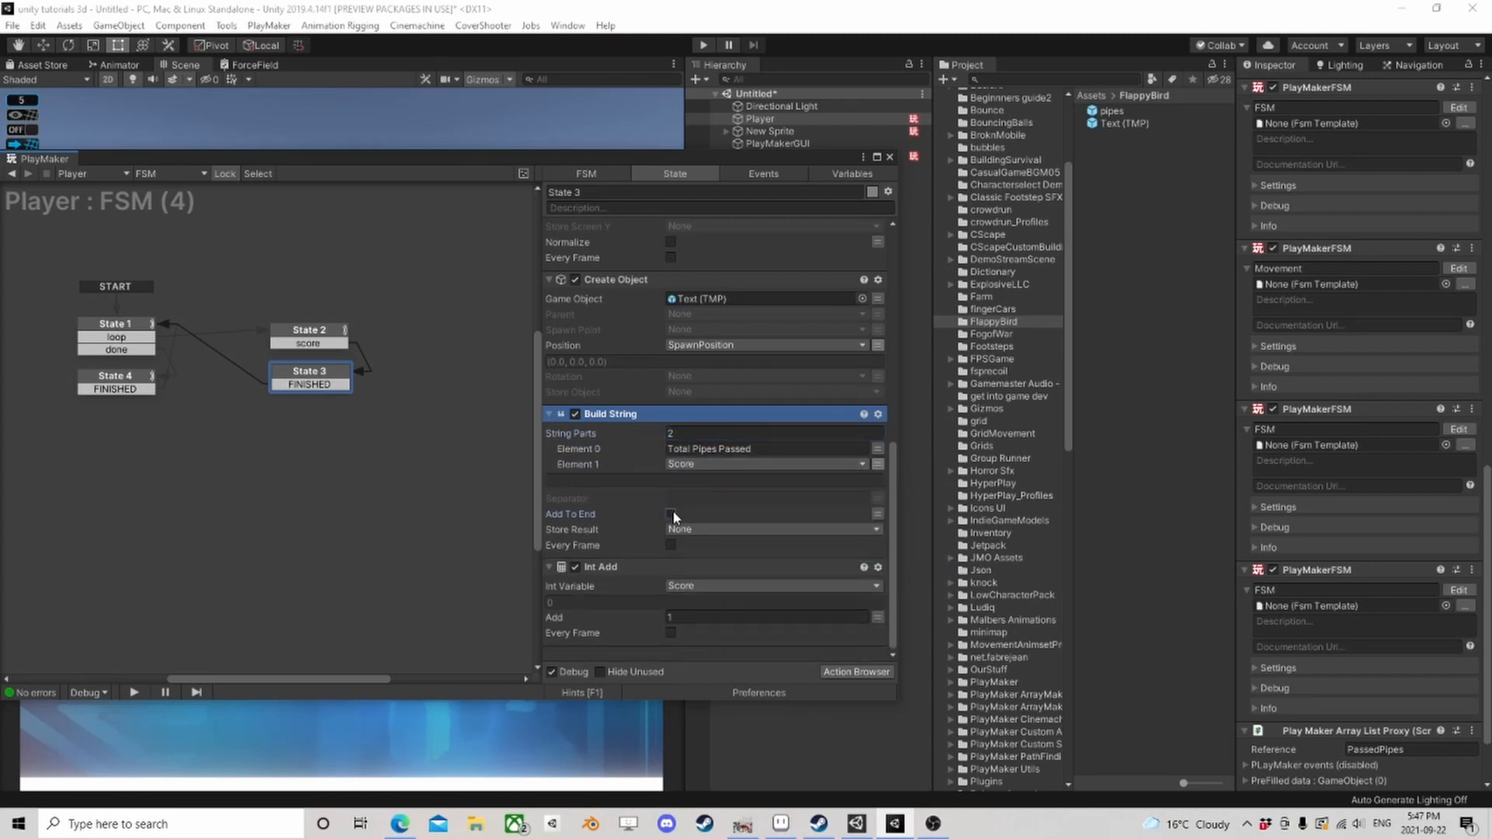
left_click(681, 530)
left_click(711, 582)
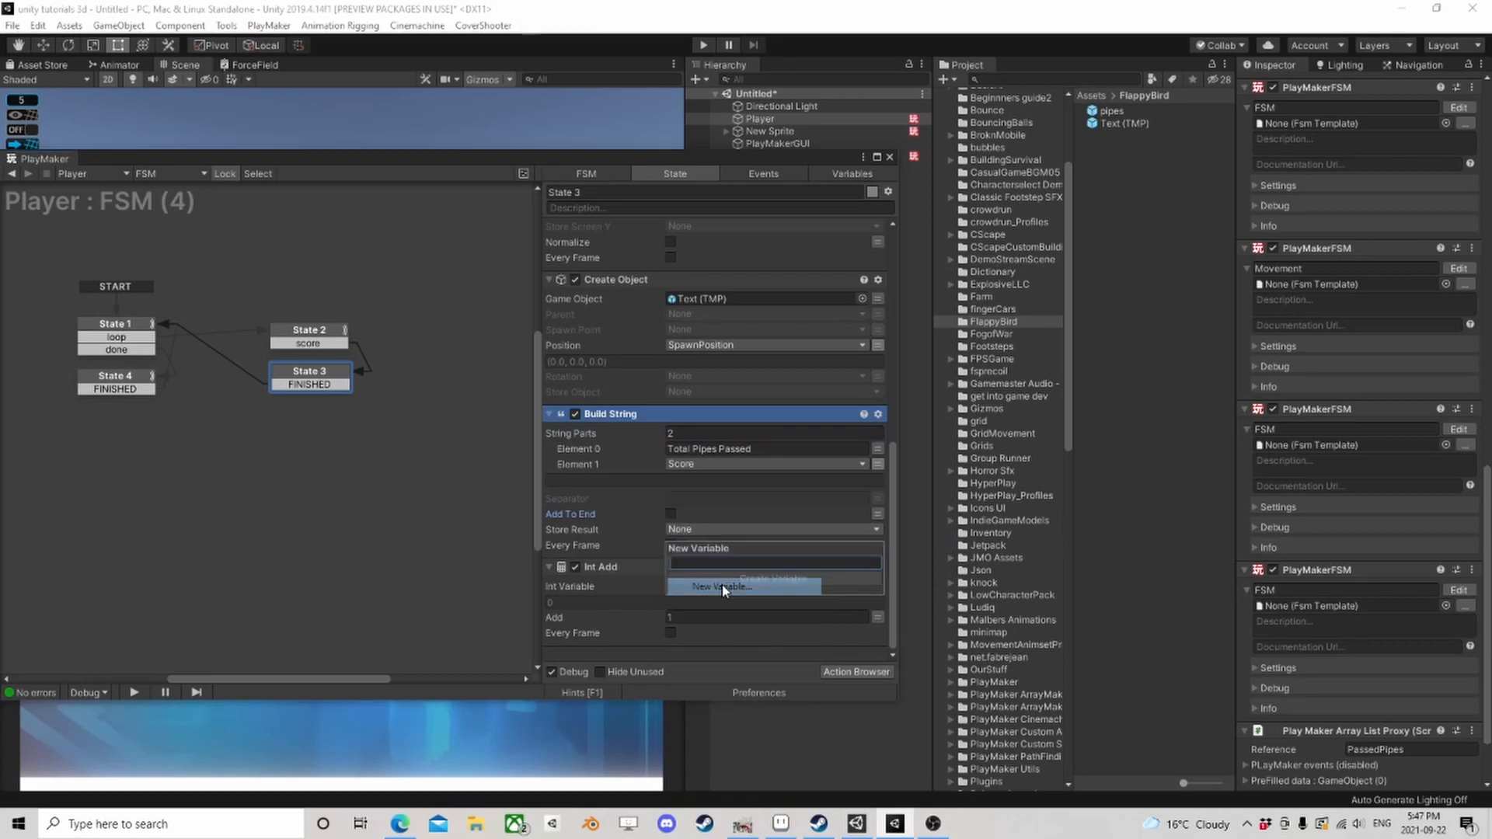
type("te")
left_click(724, 579)
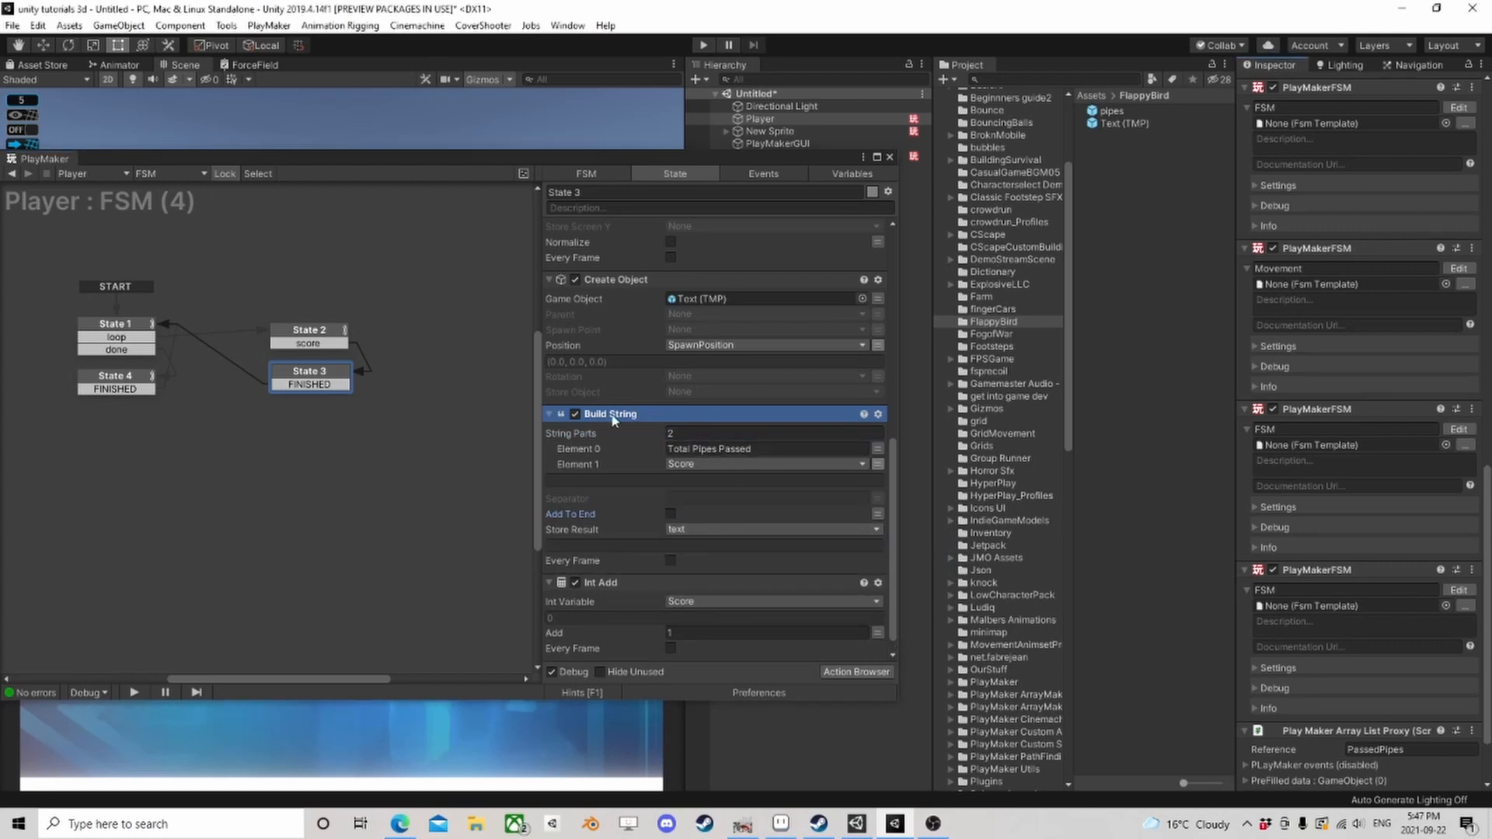
right_click(614, 416)
left_click(690, 614)
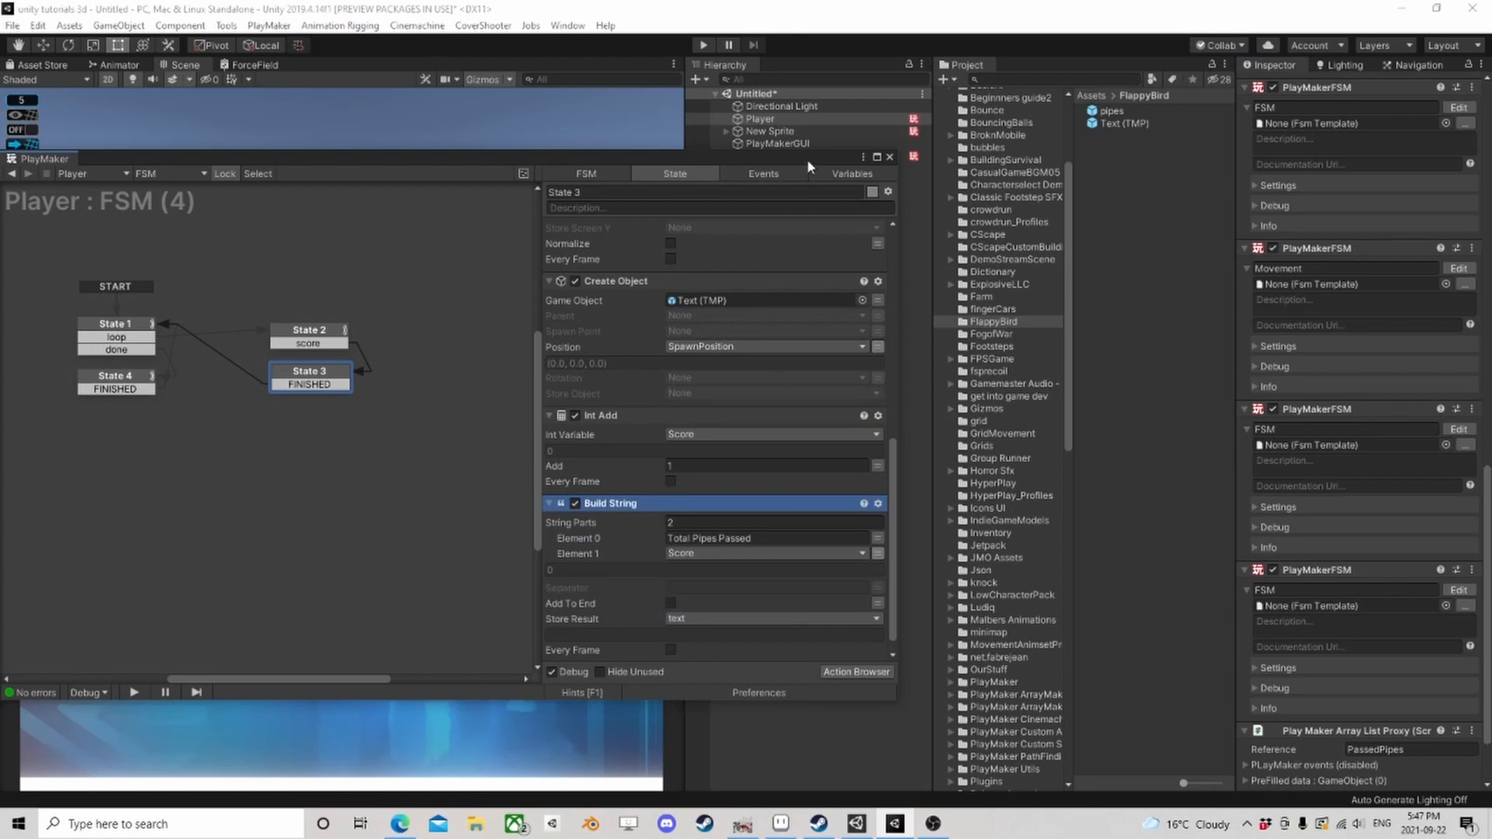
Step: Add a UI Text Set Text action to State 3
left_click_drag(806, 158, 527, 148)
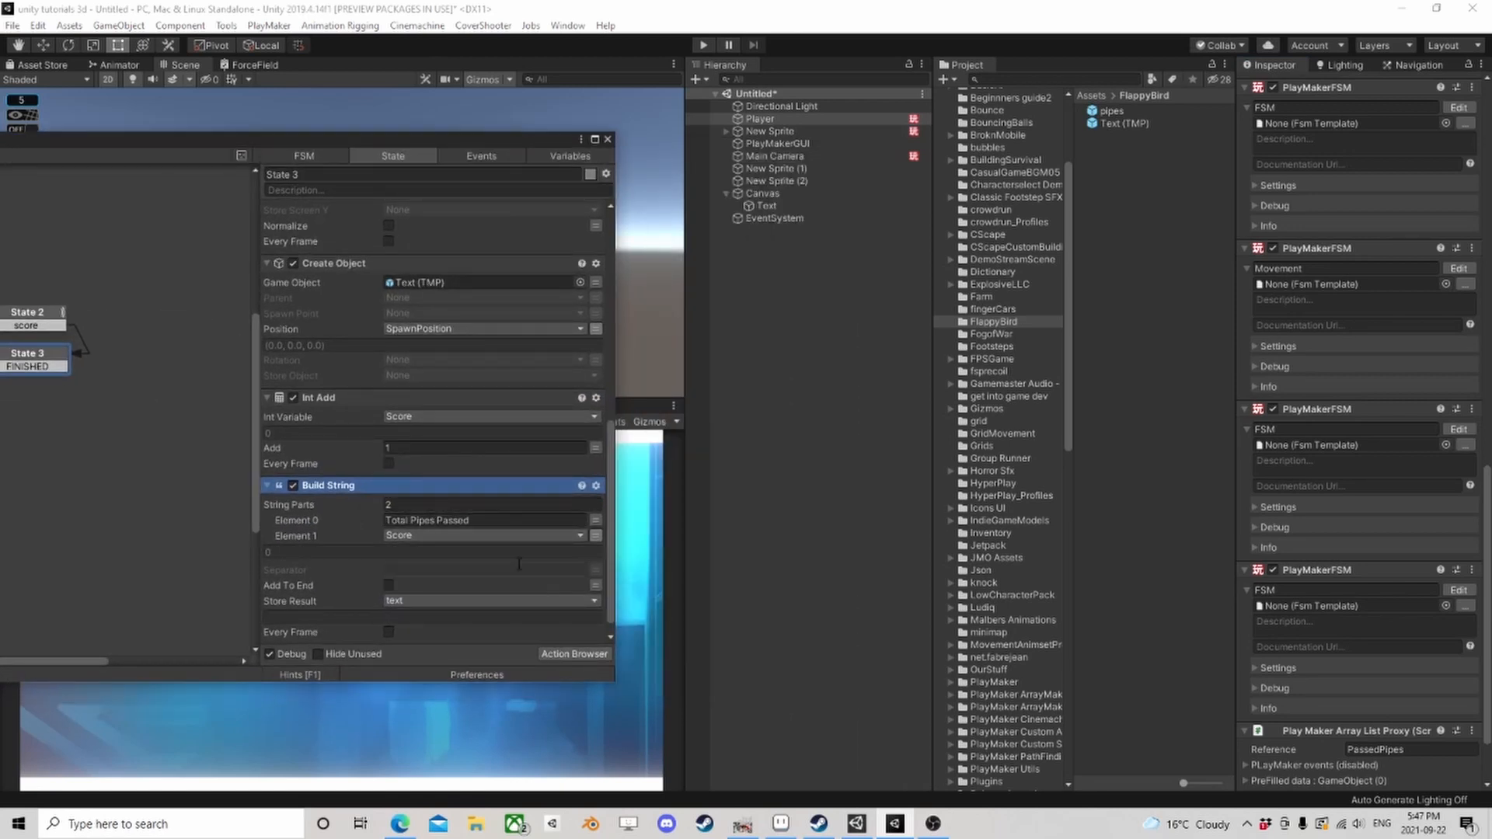
left_click(565, 654)
type("u")
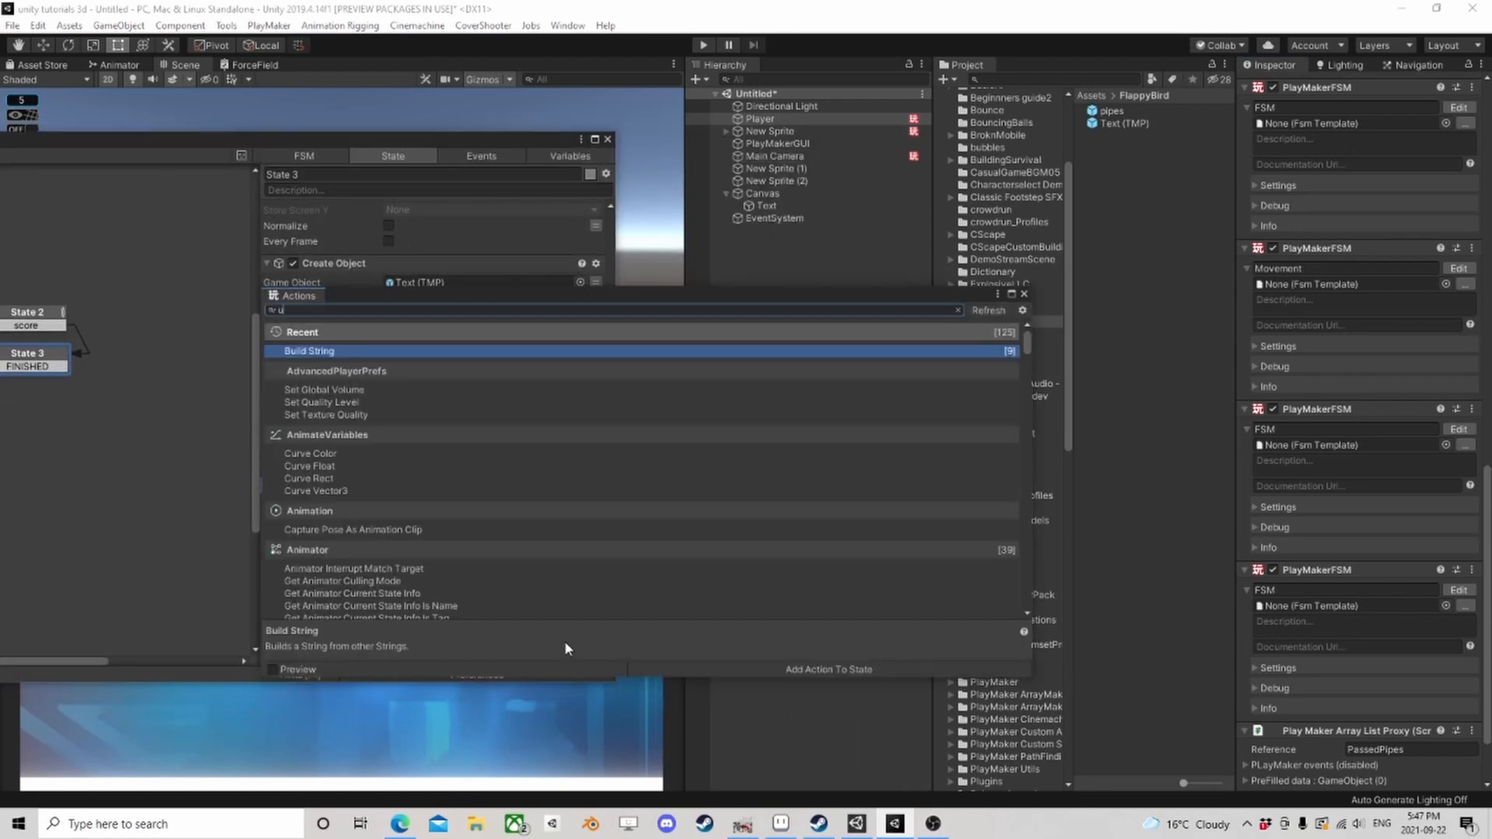
type("i text set")
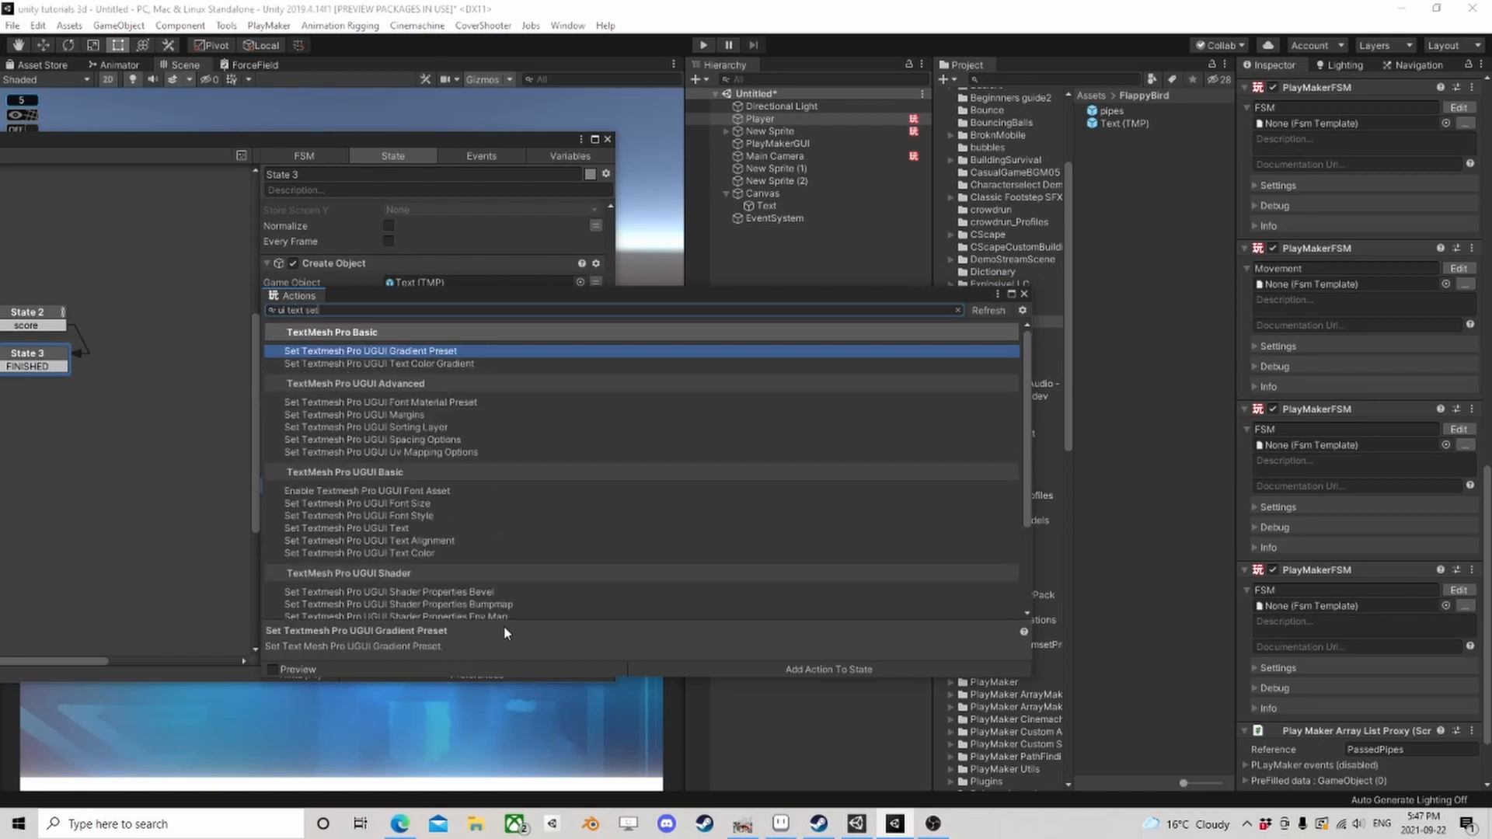
scroll(451, 554, "down", 3)
double_click(338, 614)
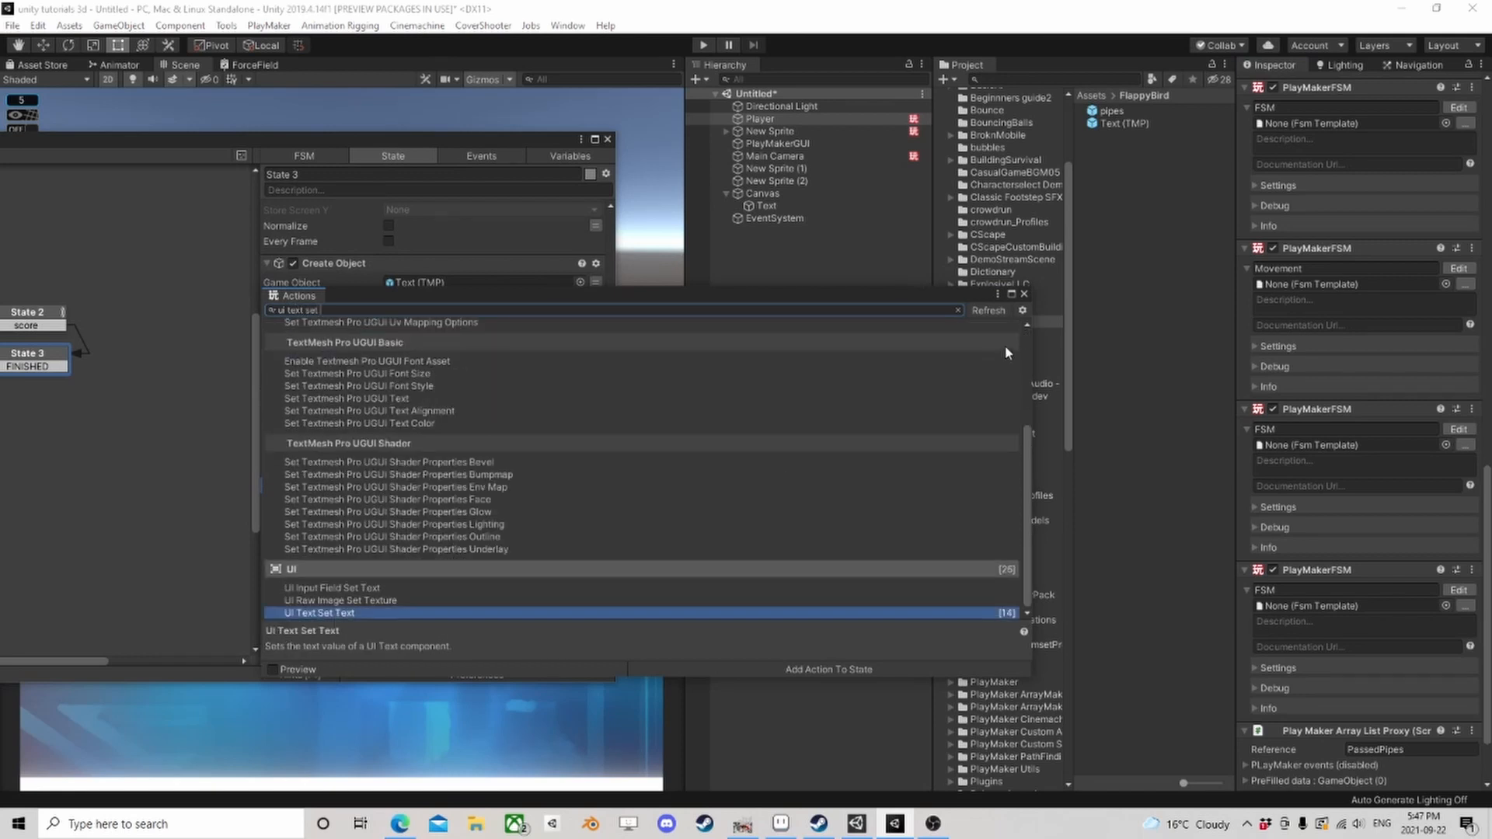
left_click(1024, 294)
Step: Target the Canvas's Text object with UI Text Set Text and use the text variable as its content
left_click(422, 513)
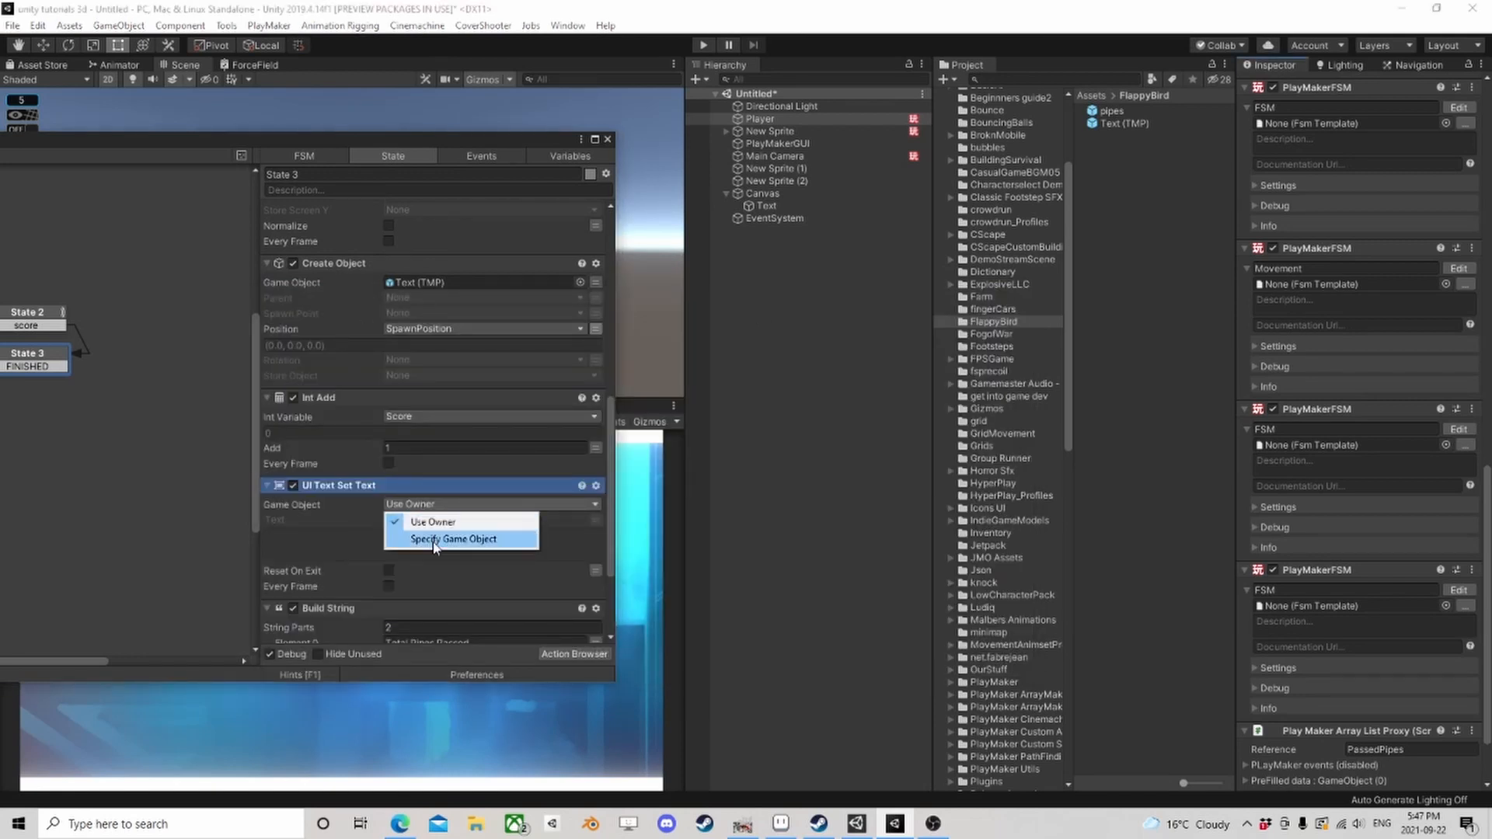
left_click(467, 540)
left_click_drag(766, 206, 467, 525)
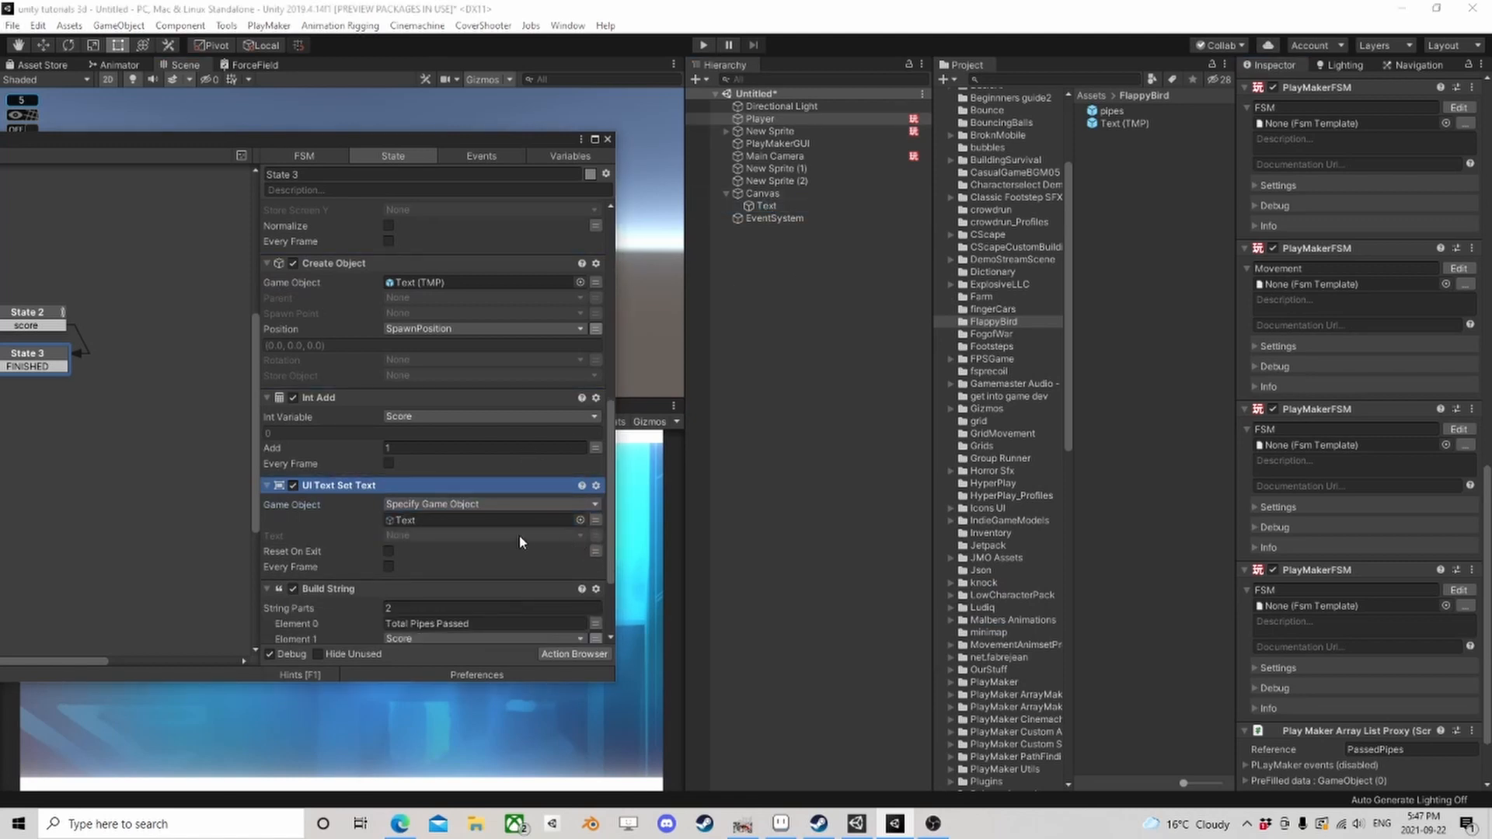
left_click(521, 540)
left_click(426, 571)
Step: Reorder State 3's actions so that UI Text Set Text comes after Build String
scroll(387, 538, "down", 3)
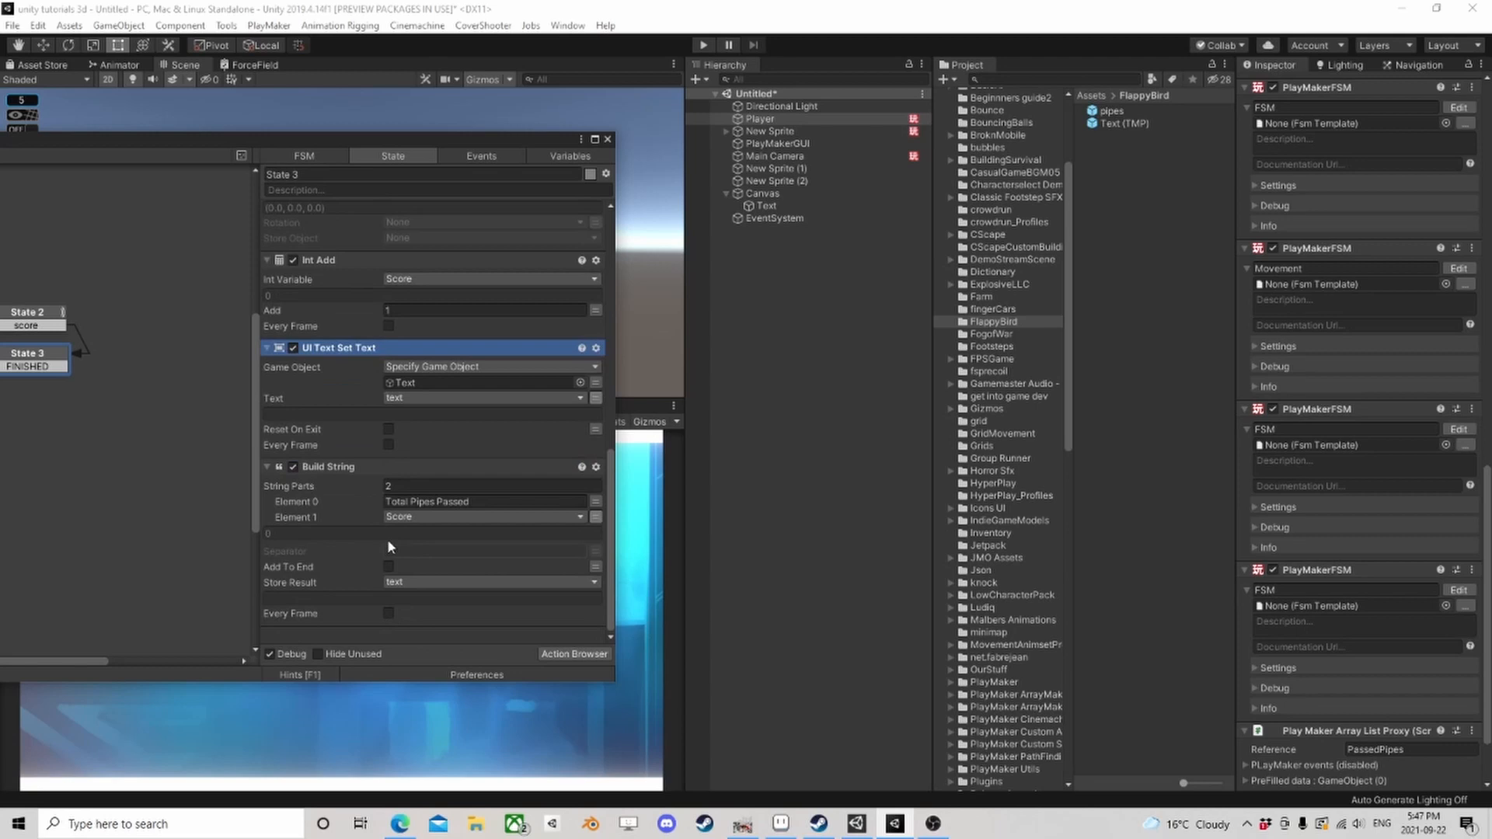
right_click(314, 340)
left_click(288, 344)
left_click_drag(322, 348, 364, 639)
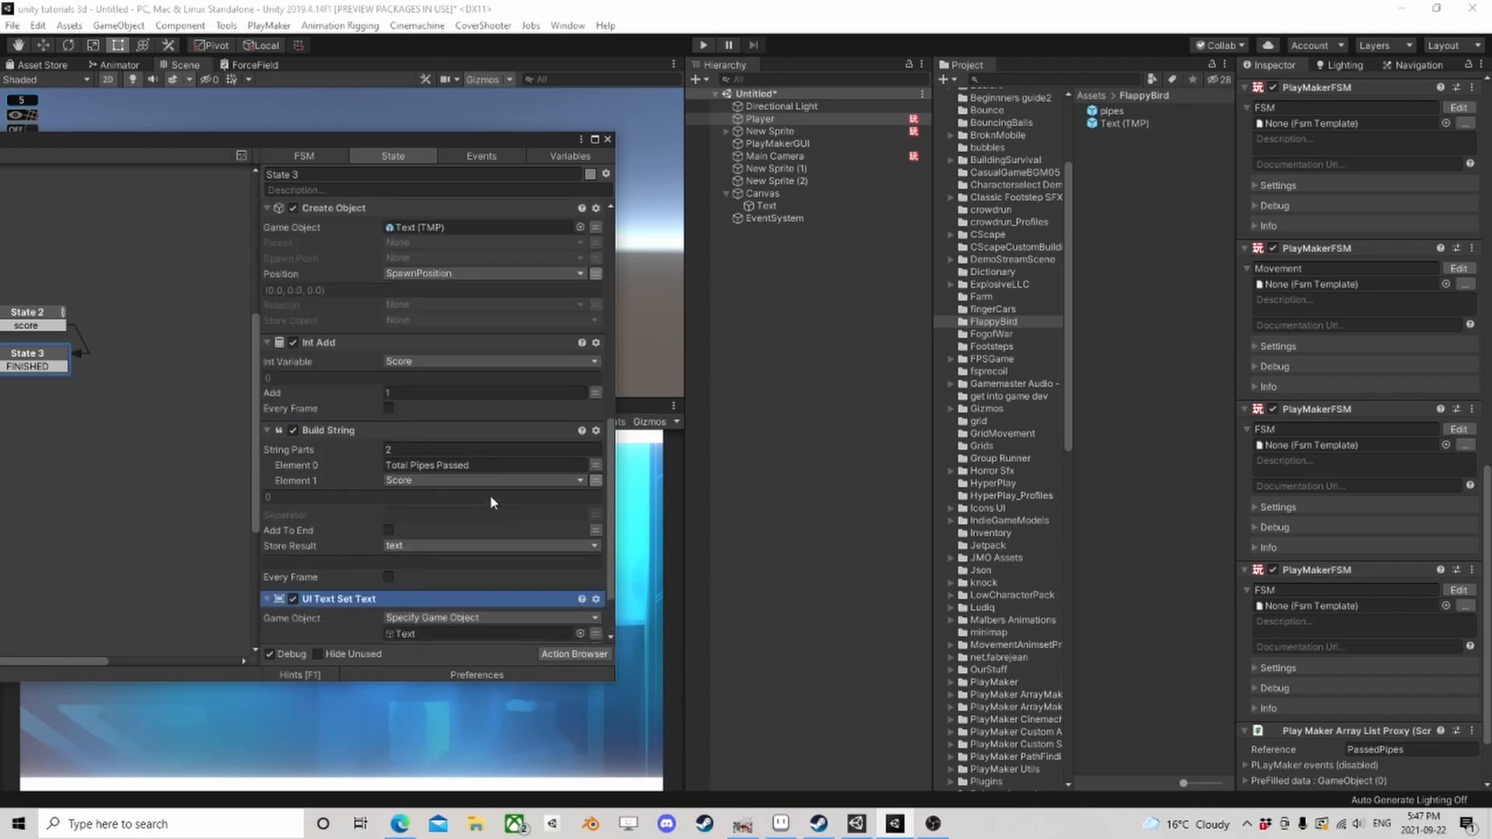
Step: Close the FSM editor and play-test the game to check the on-screen pipe counter, stopping it again
left_click(609, 139)
left_click(701, 45)
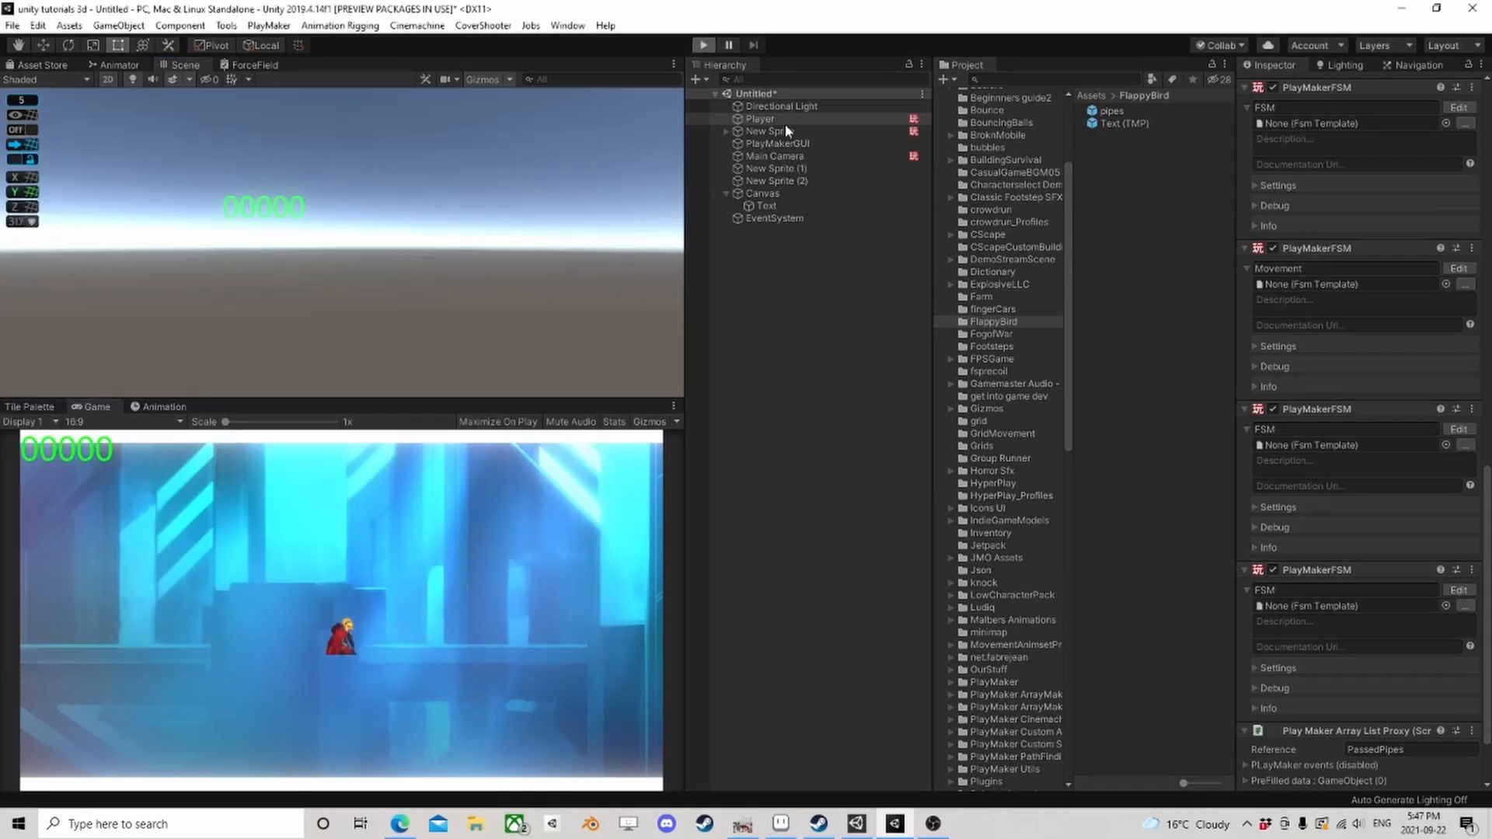
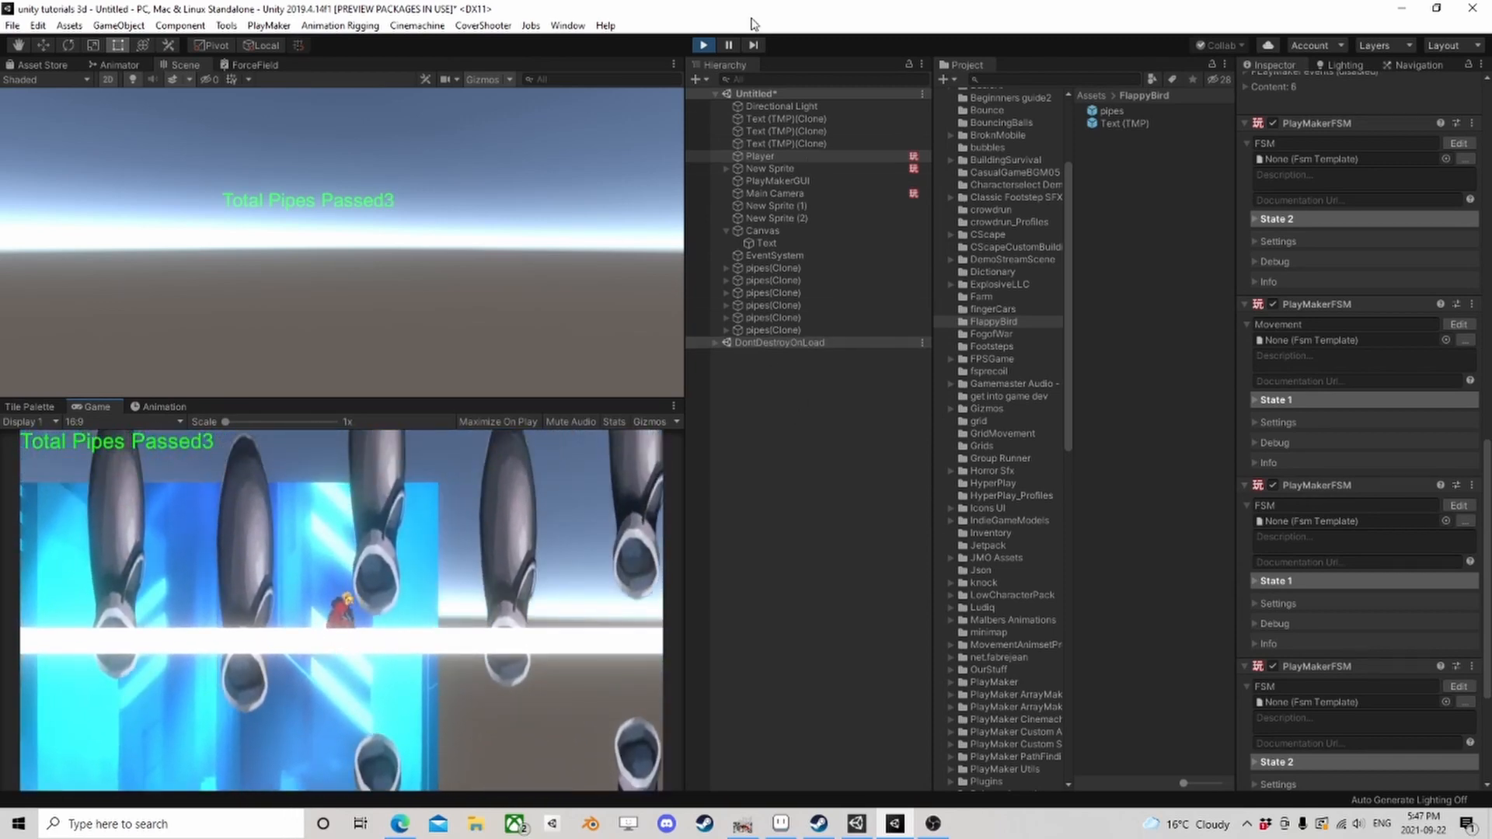
left_click(703, 45)
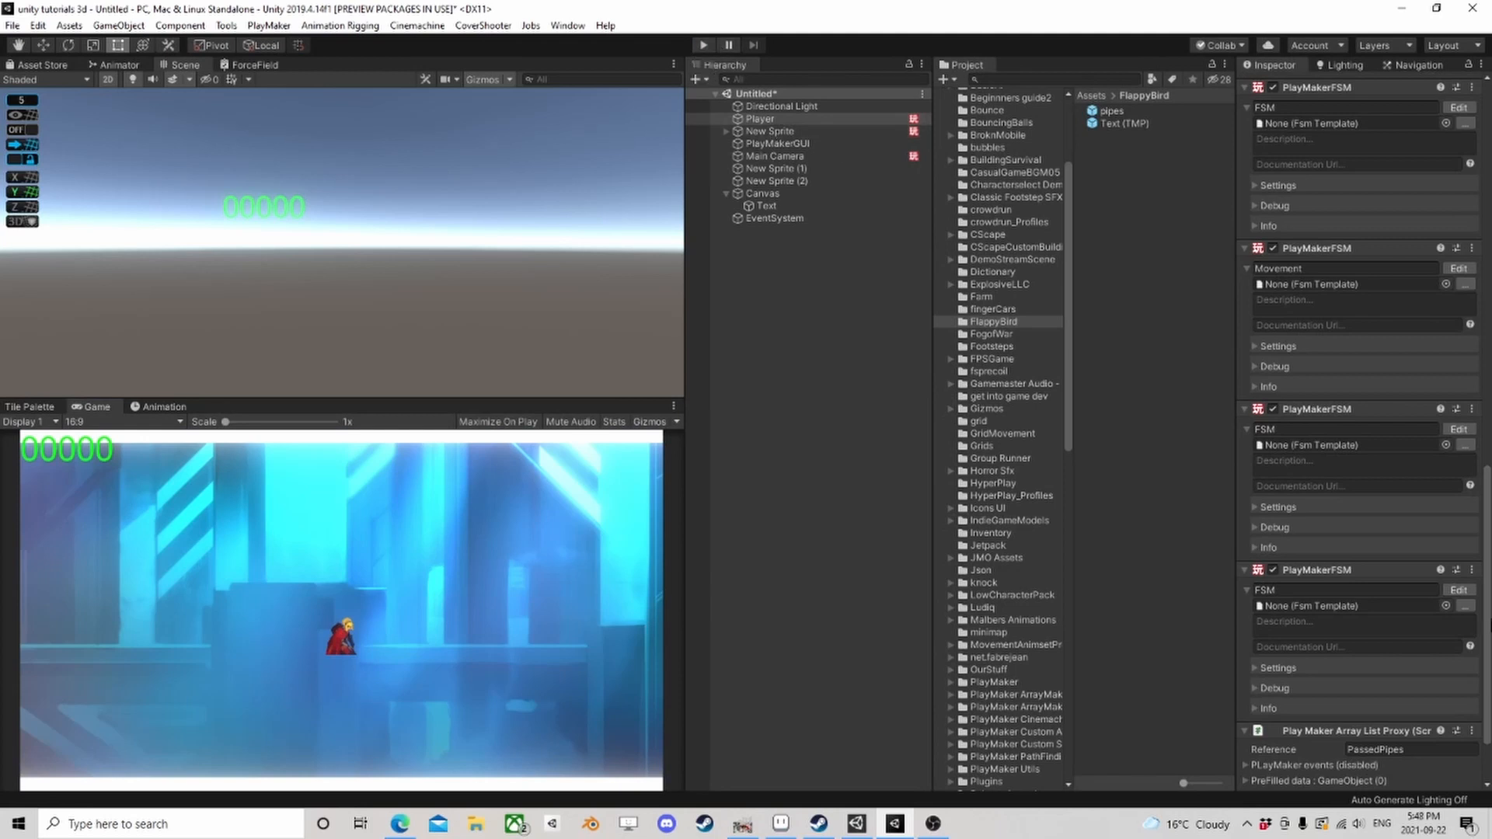
Step: Reopen the Player's last FSM and set the Canvas as the parent in State 3's Create Object action
scroll(1429, 609, "down", 3)
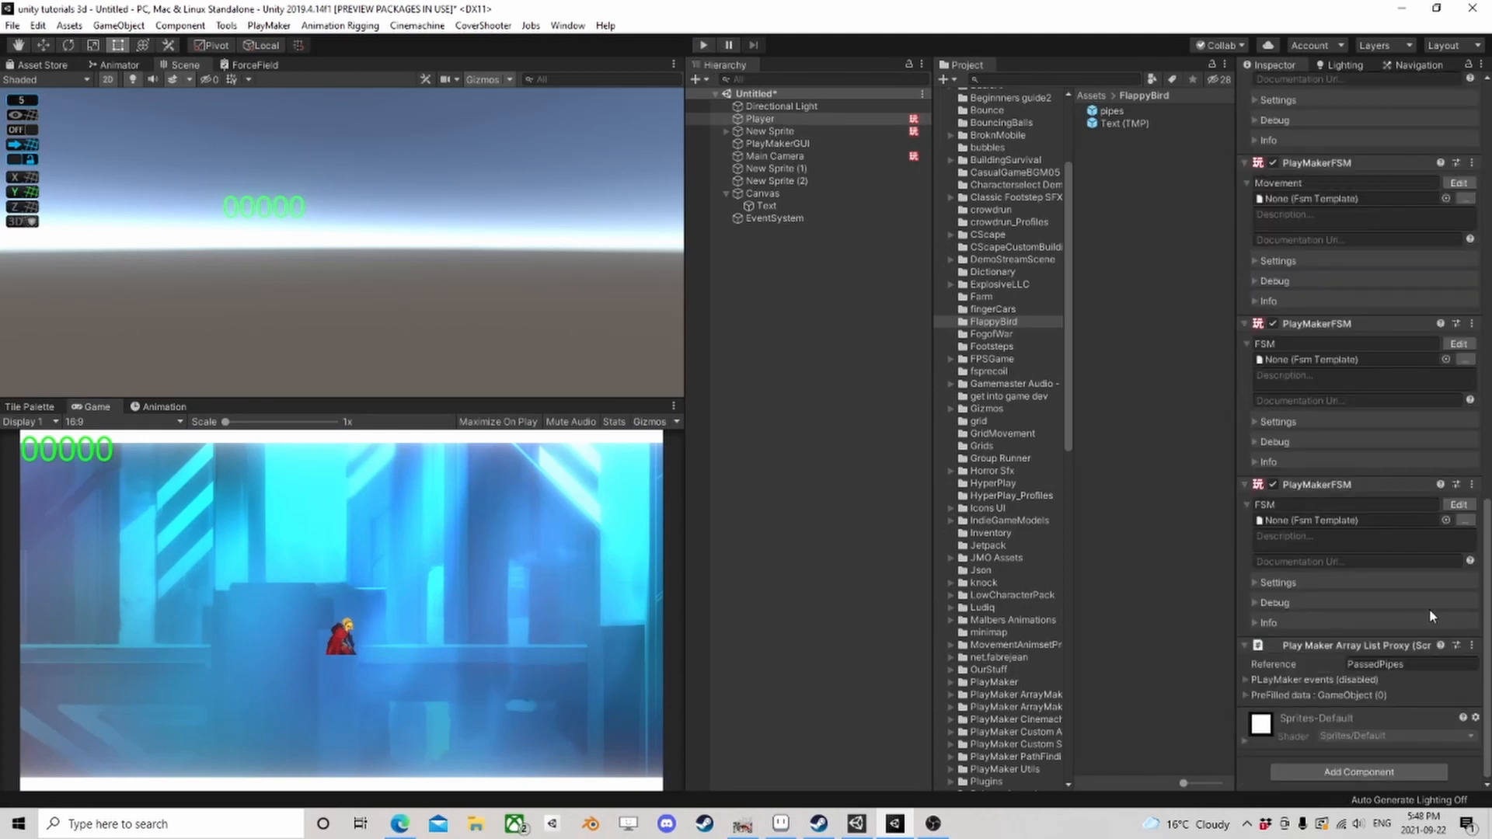
left_click(1458, 504)
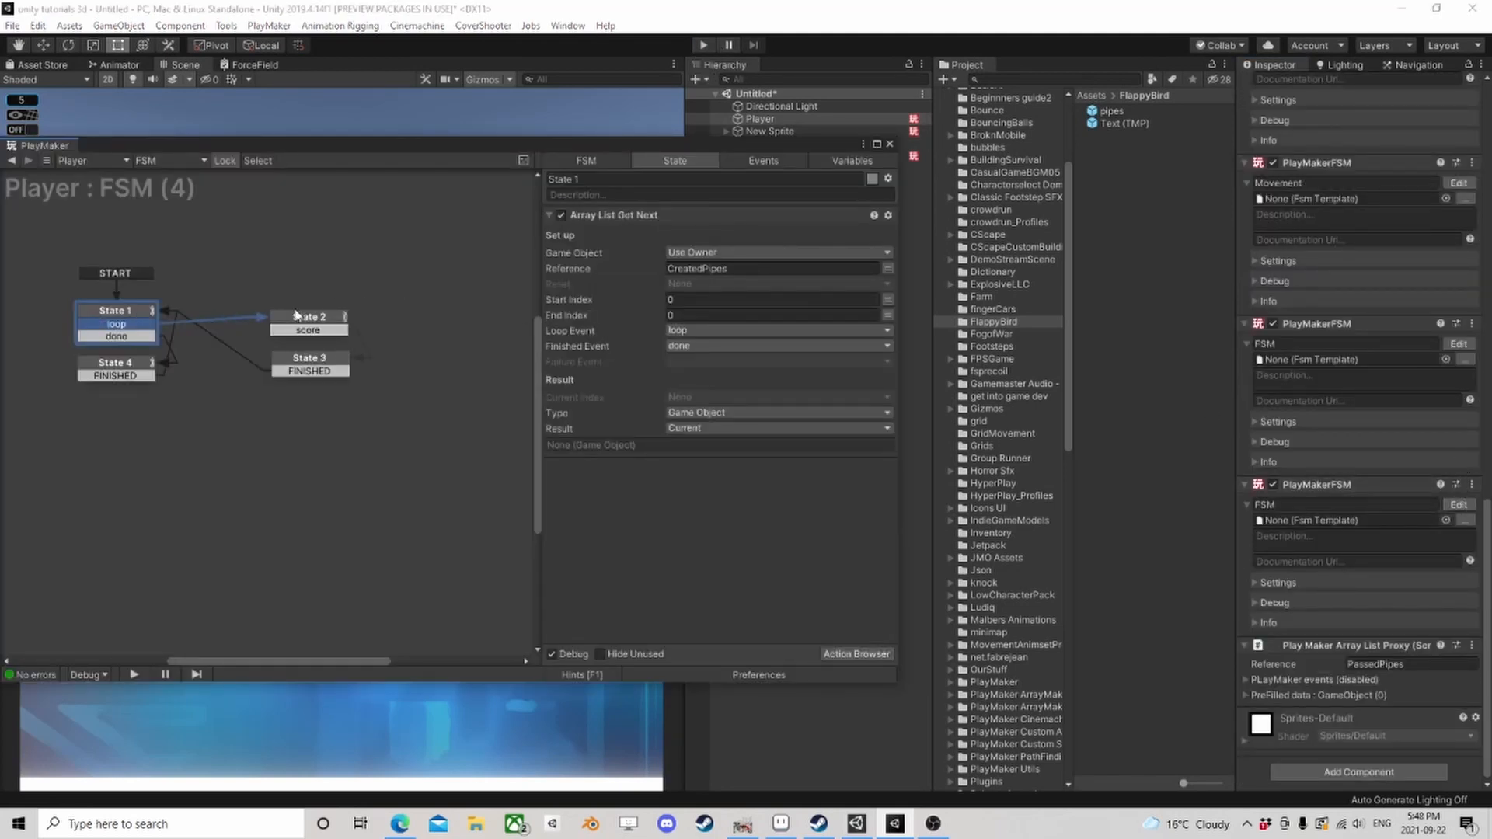
left_click(322, 362)
scroll(782, 466, "down", 8)
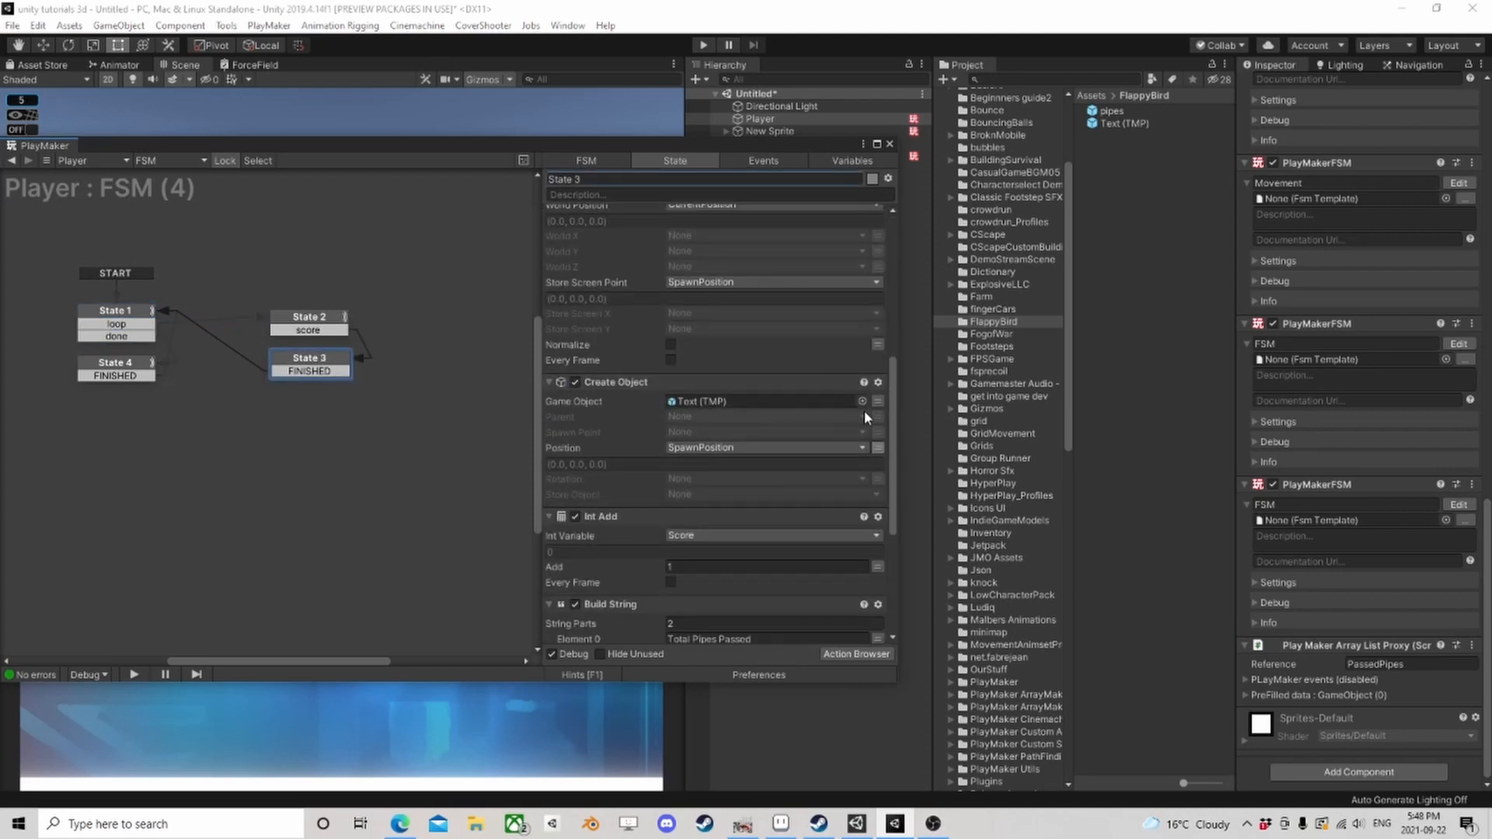
left_click_drag(804, 150, 530, 146)
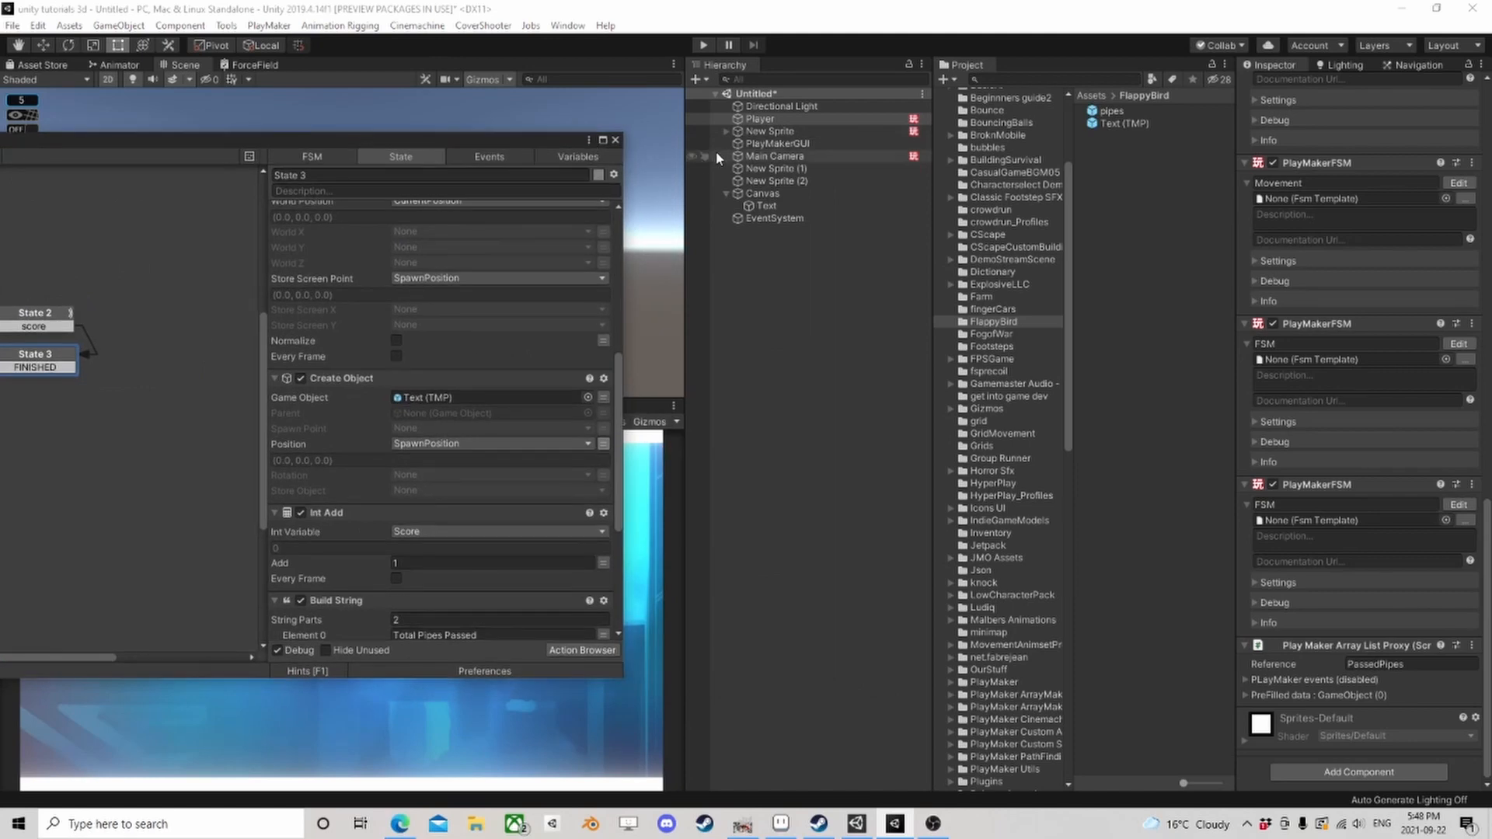
left_click_drag(766, 205, 529, 397)
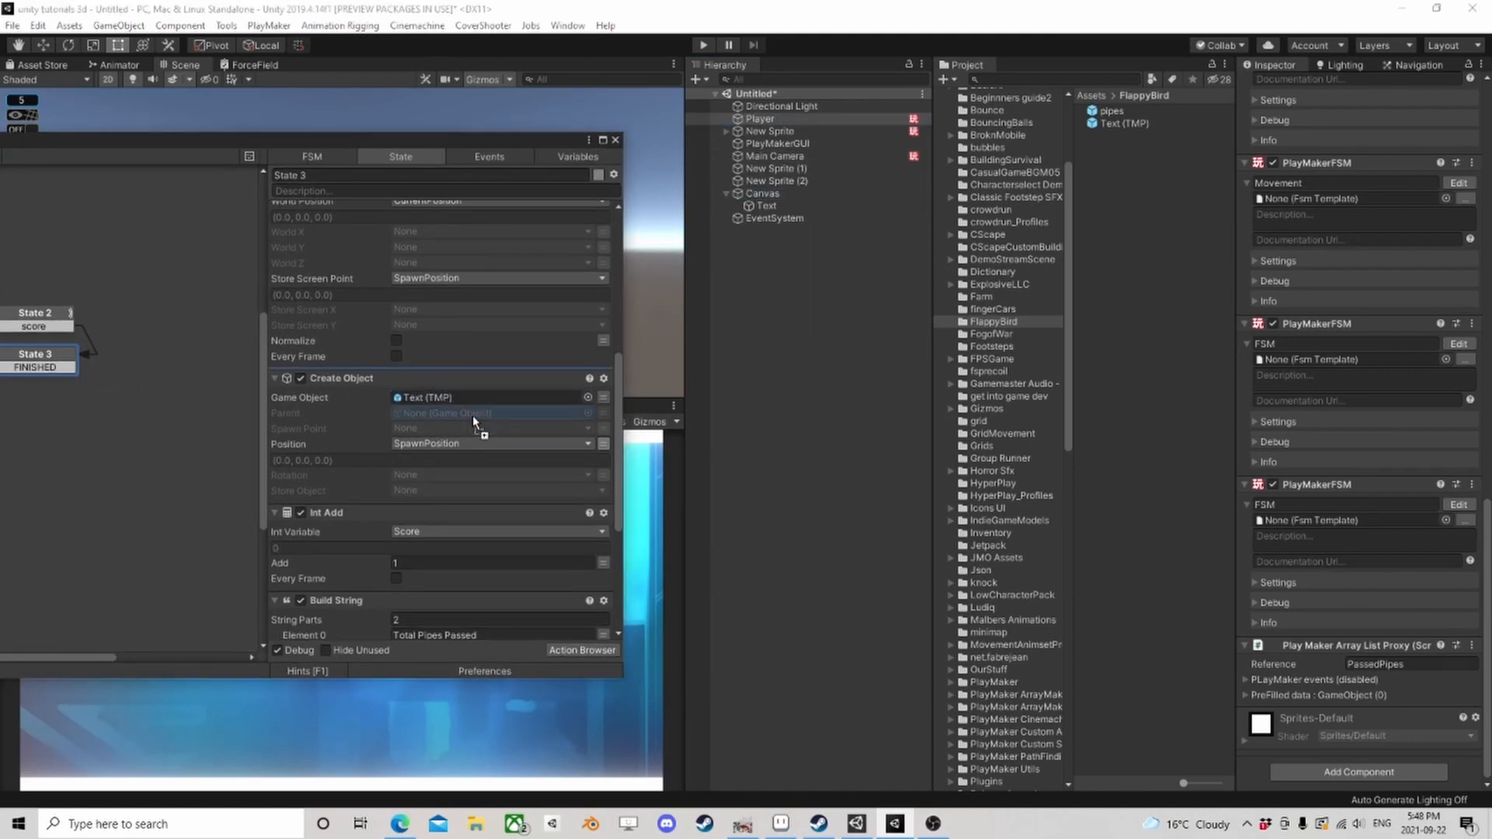
left_click(616, 140)
Step: Play-test the game through a few pipes to check the spawned +1 text, and stop it
key("ctrl+p")
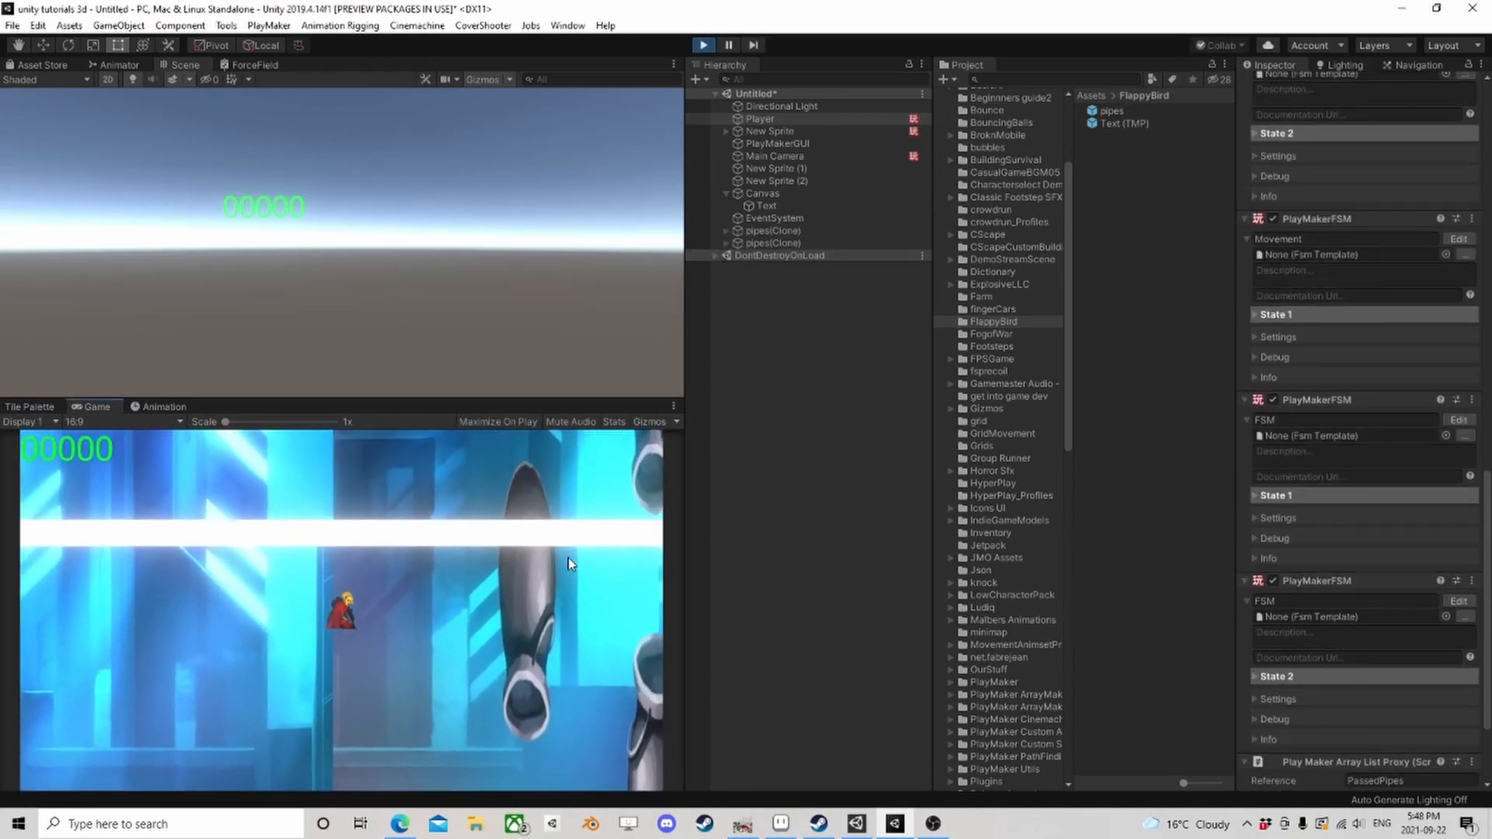
left_click(548, 566)
left_click(547, 565)
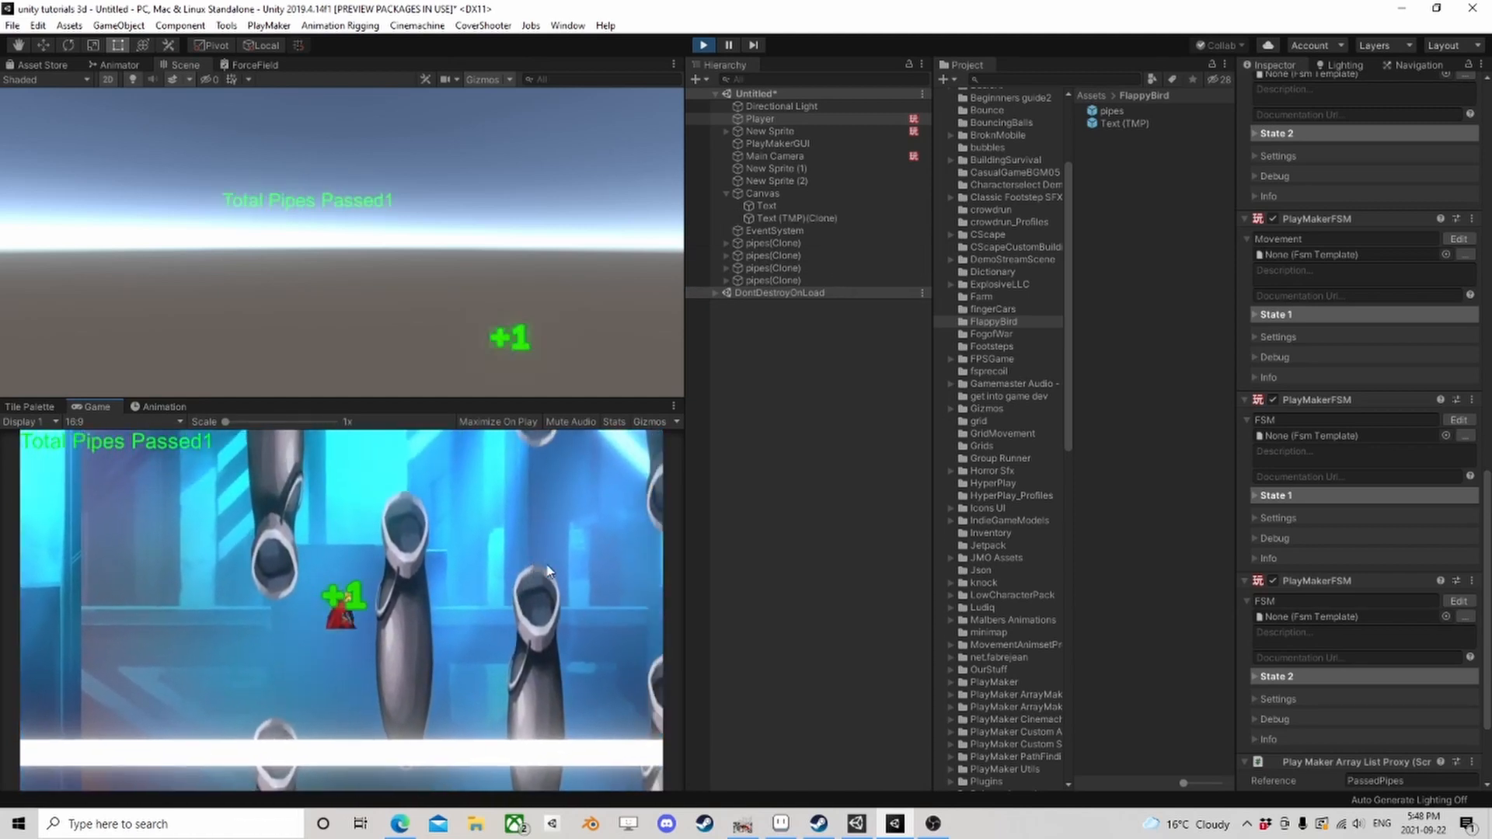
left_click(545, 566)
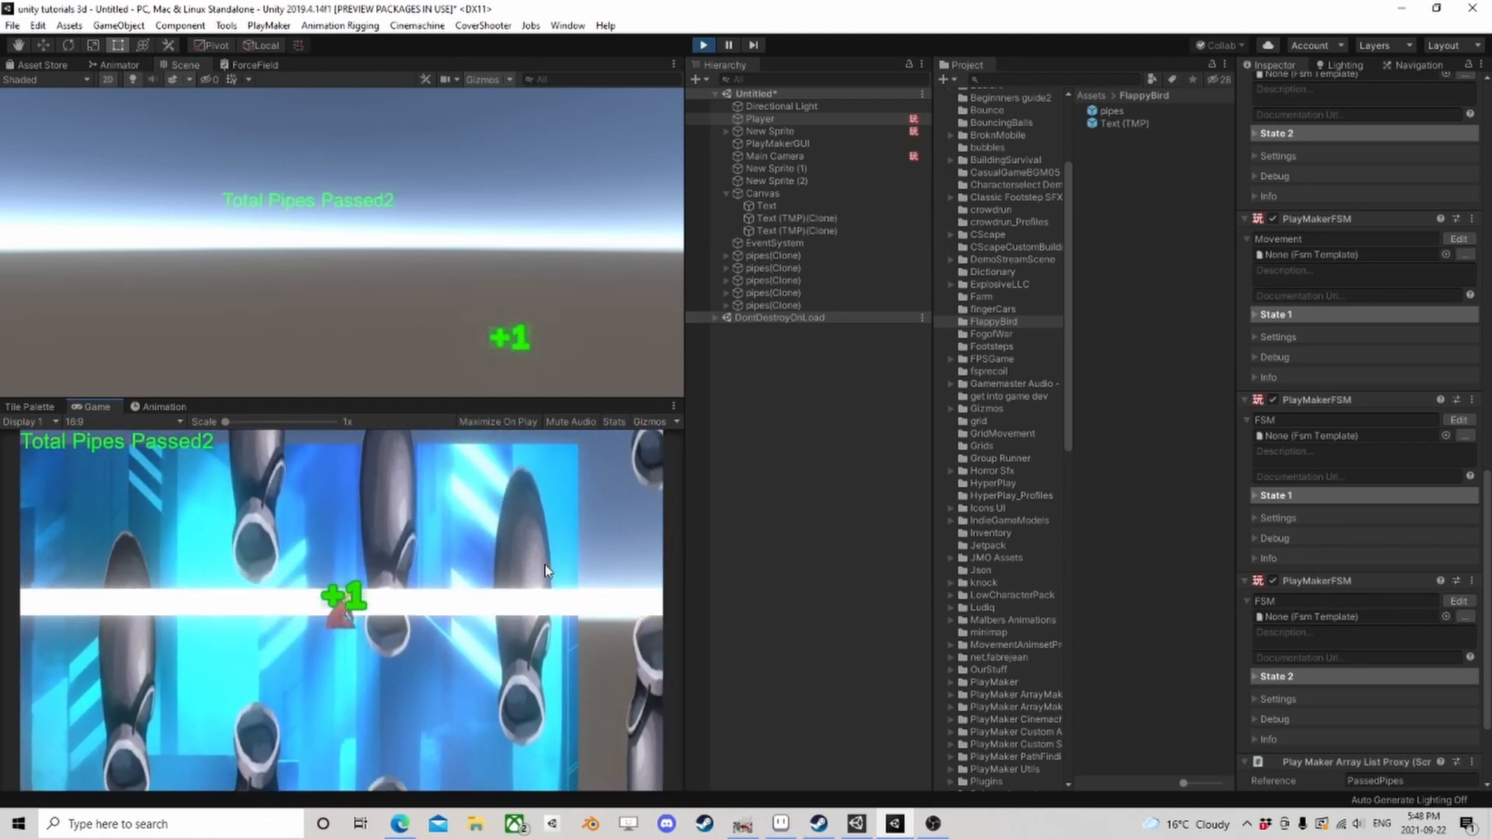
left_click(702, 46)
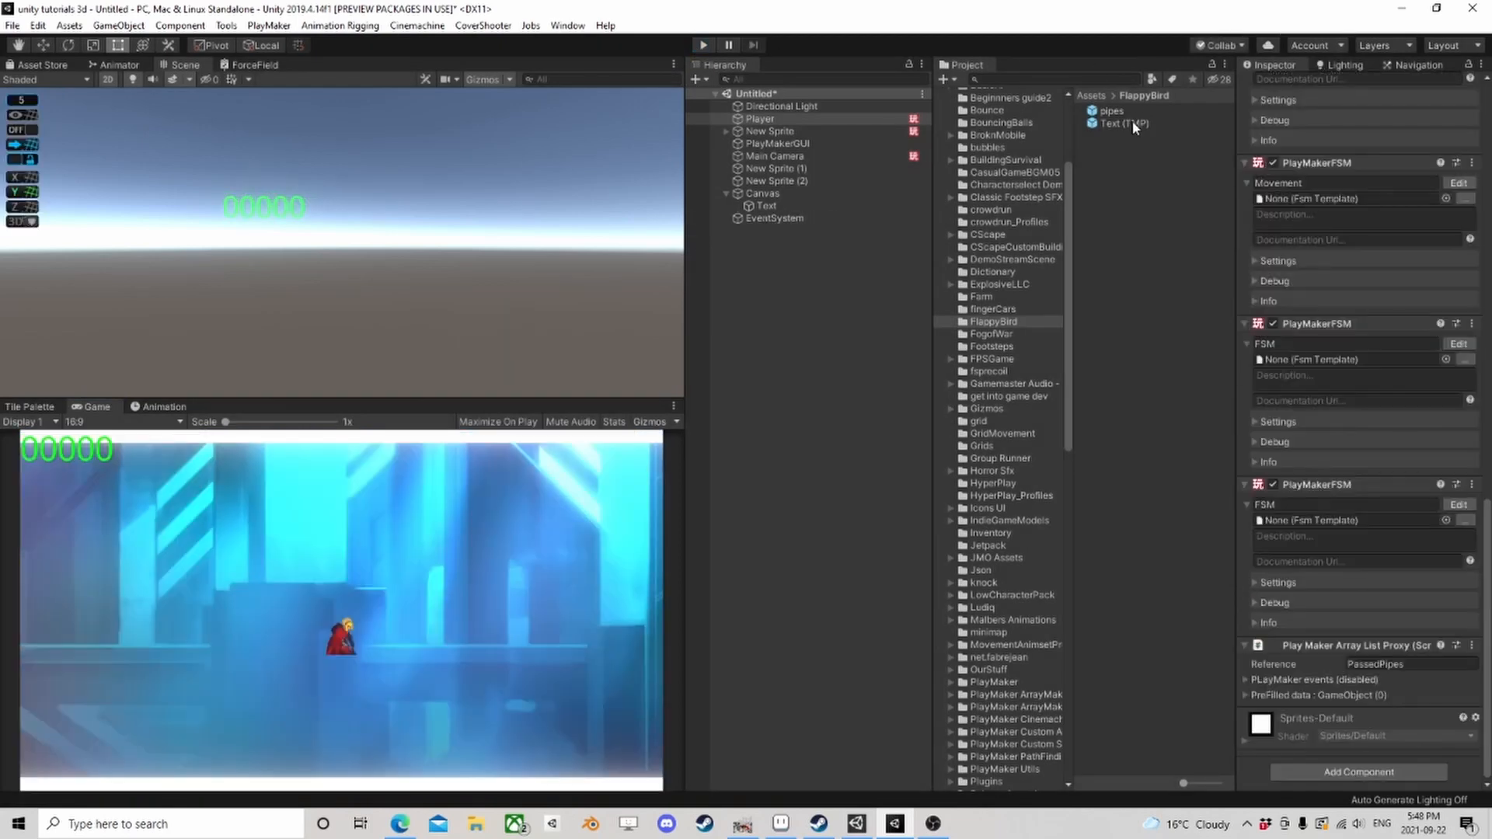
Step: Open the Text (TMP) prefab, add a PlayMaker FSM component to it, and open that FSM for editing
left_click(1124, 123)
left_click(1360, 129)
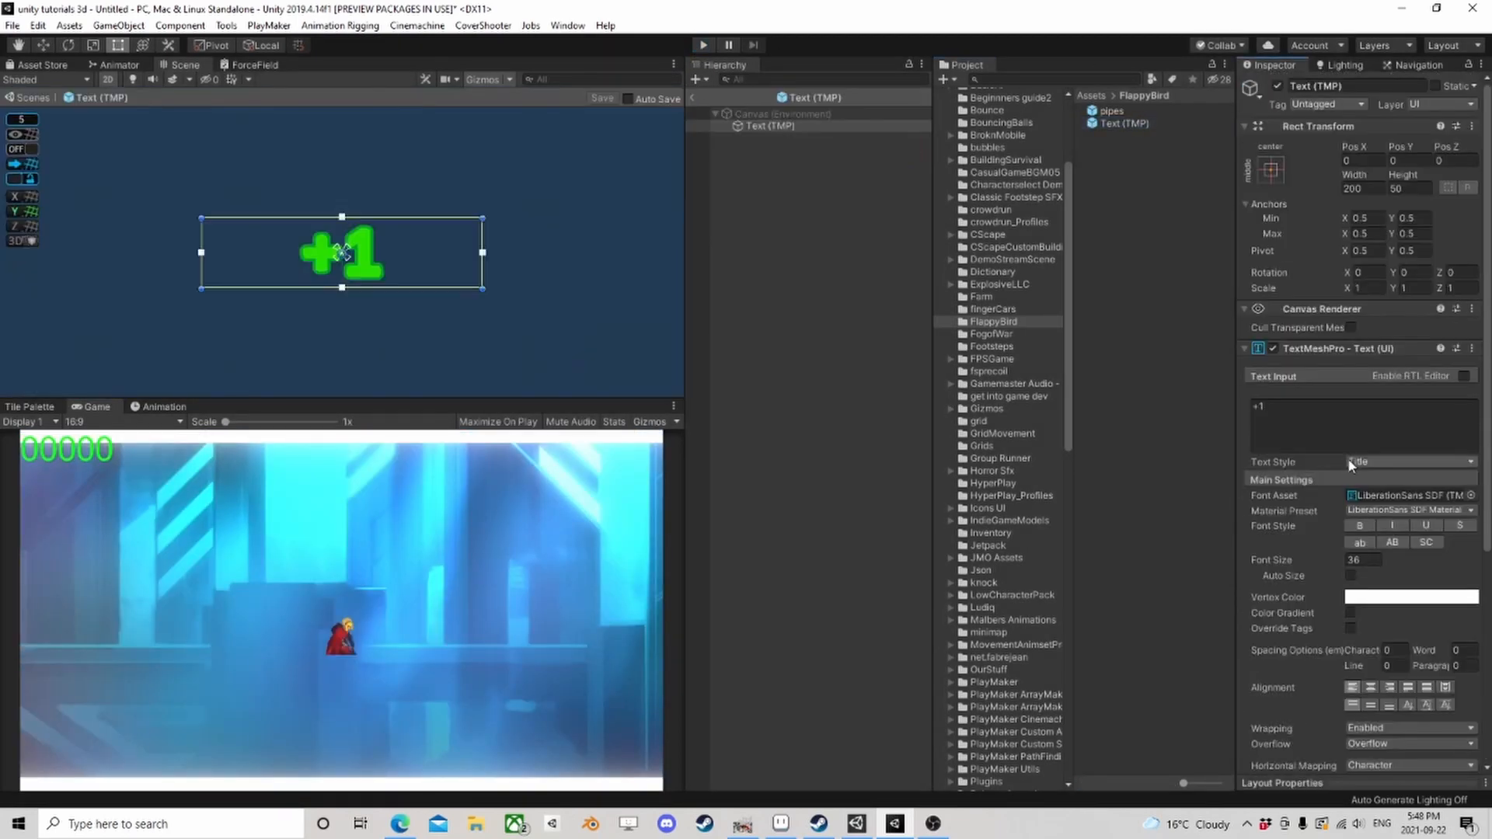
scroll(1337, 560, "down", 10)
left_click(1352, 758)
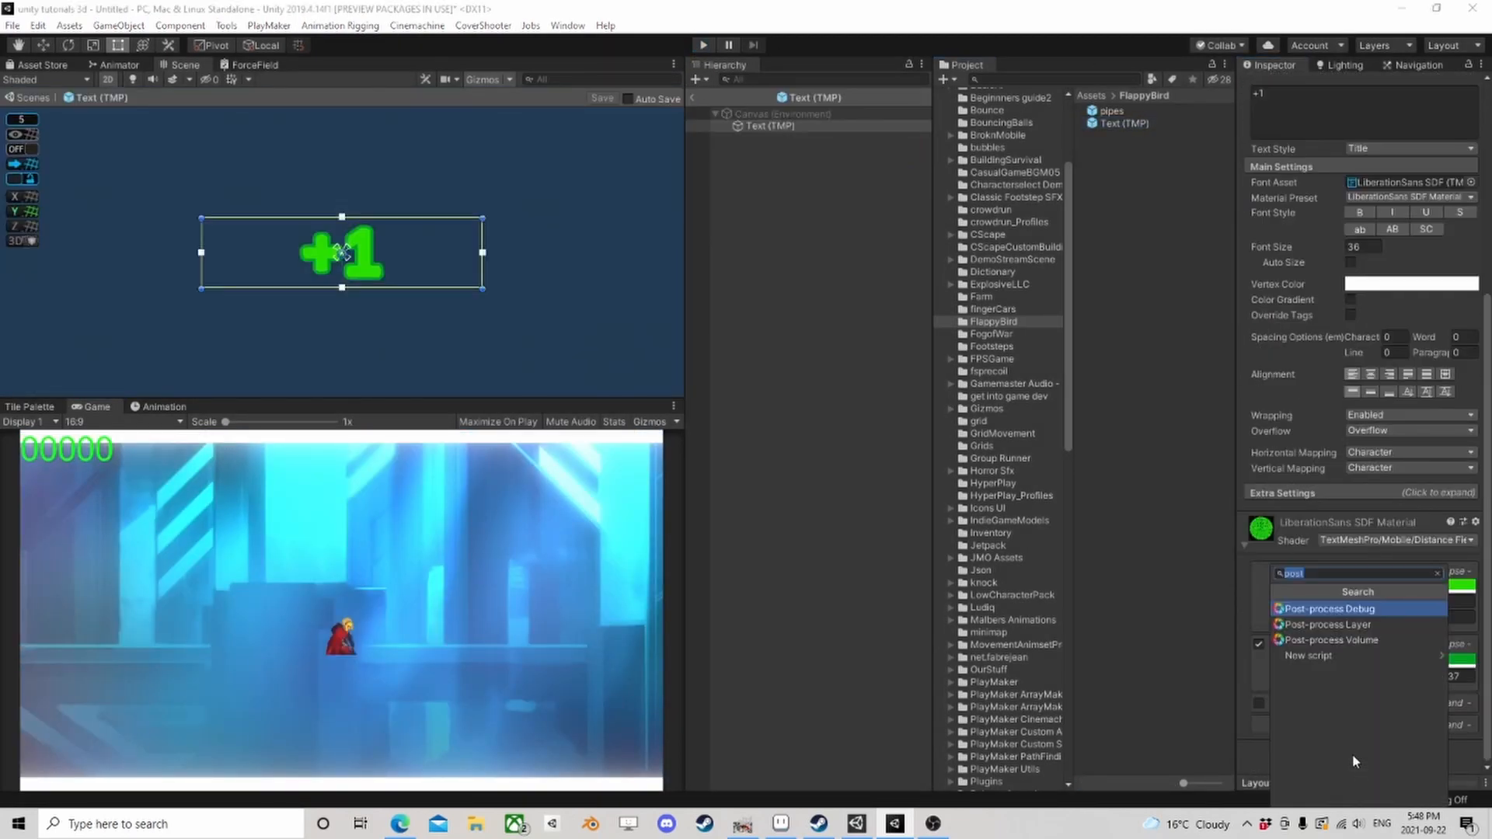
type("fsm")
left_click(1334, 641)
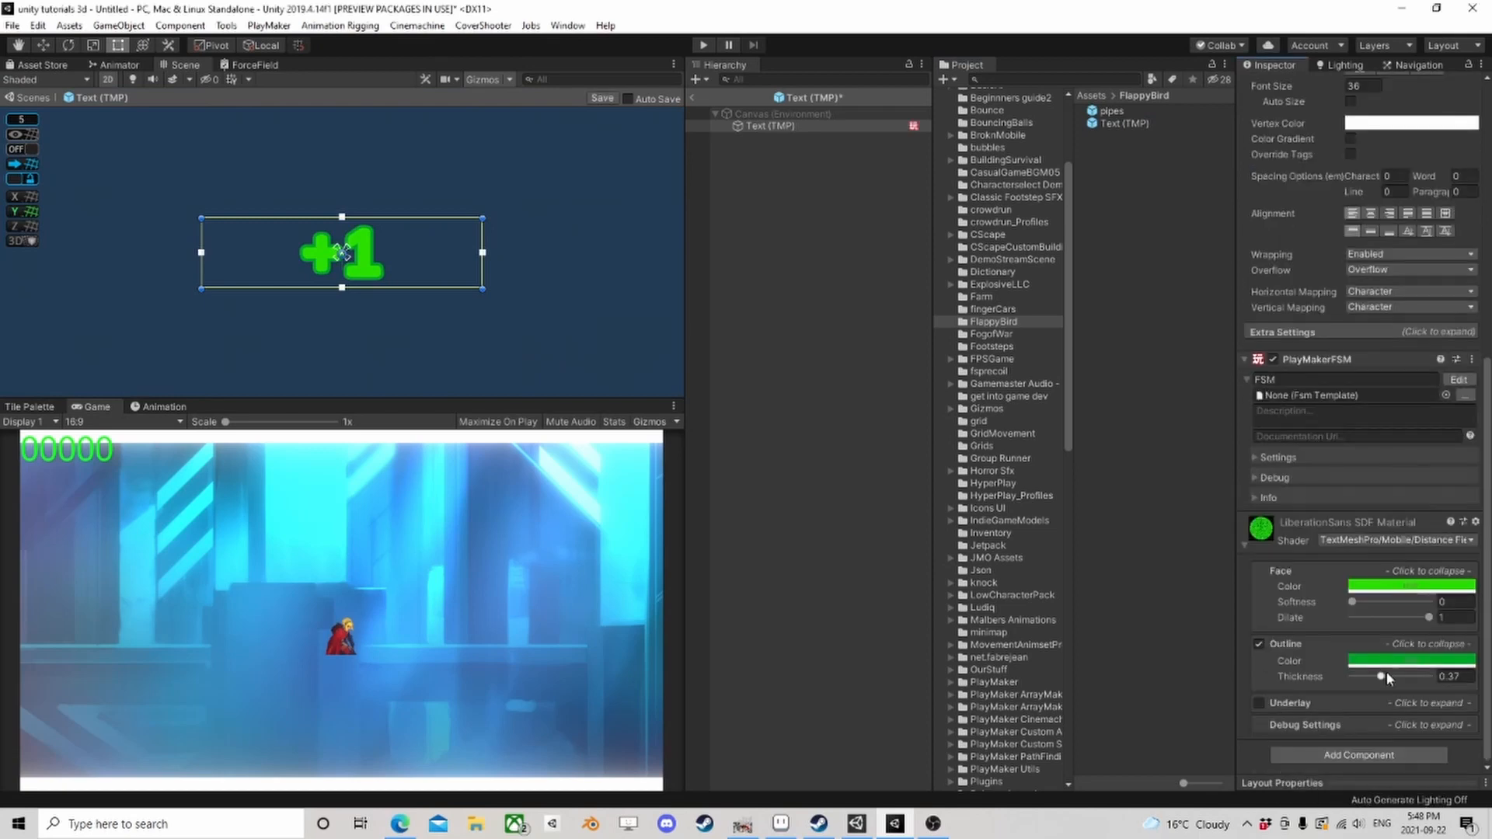
left_click(1458, 379)
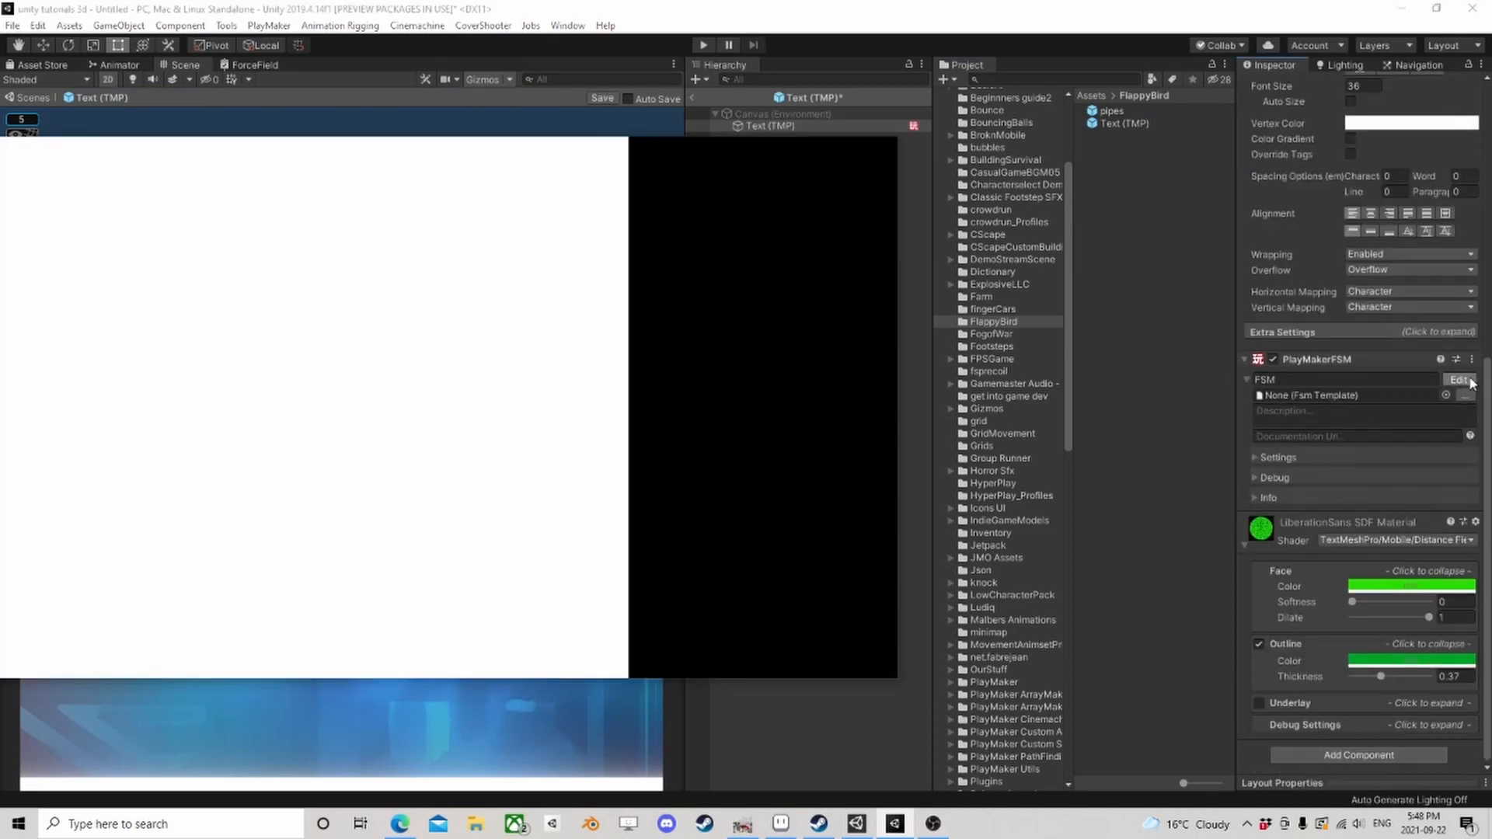
left_click(856, 650)
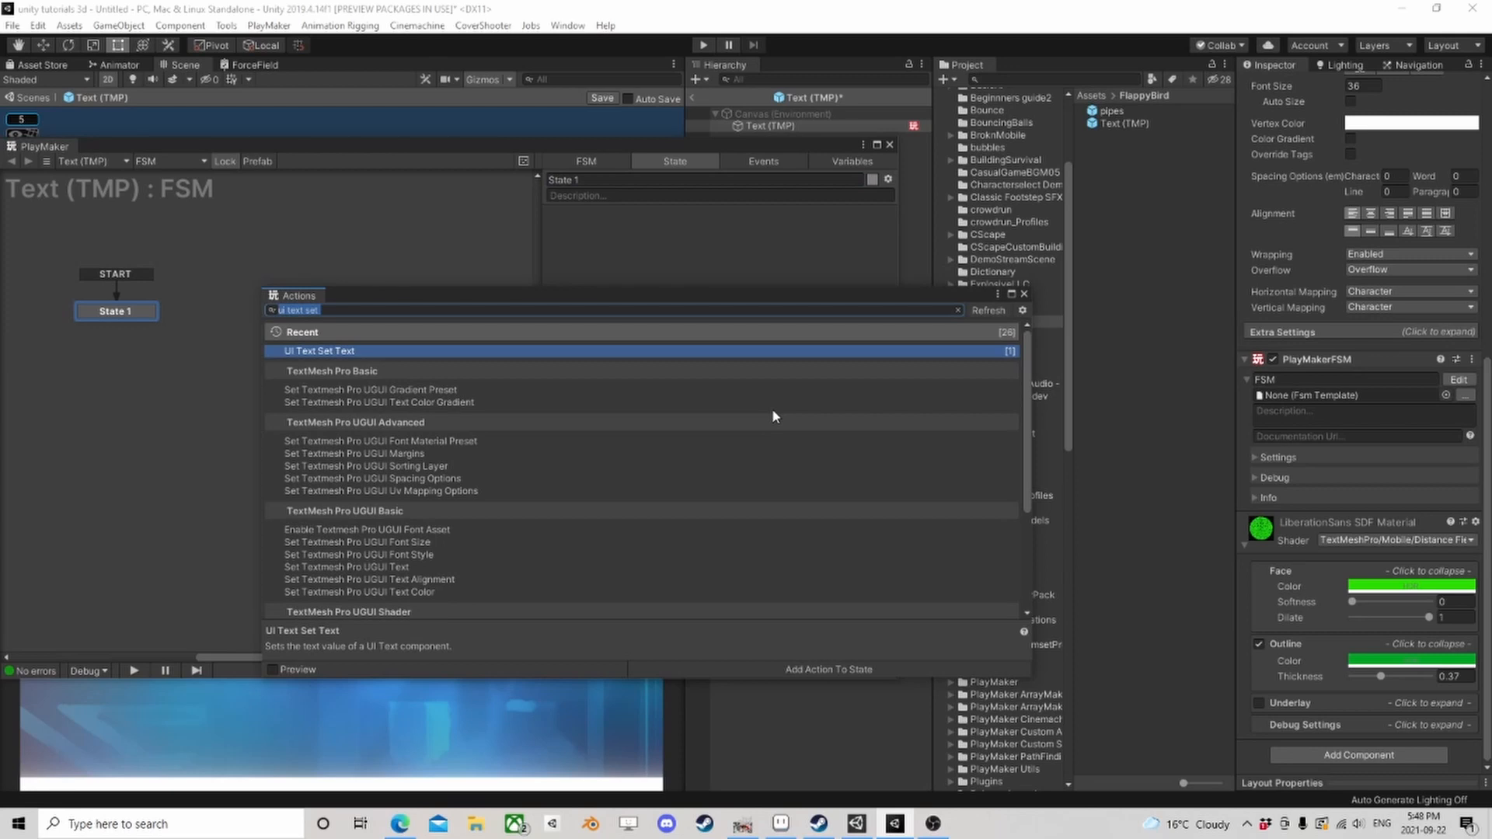
type("get pos")
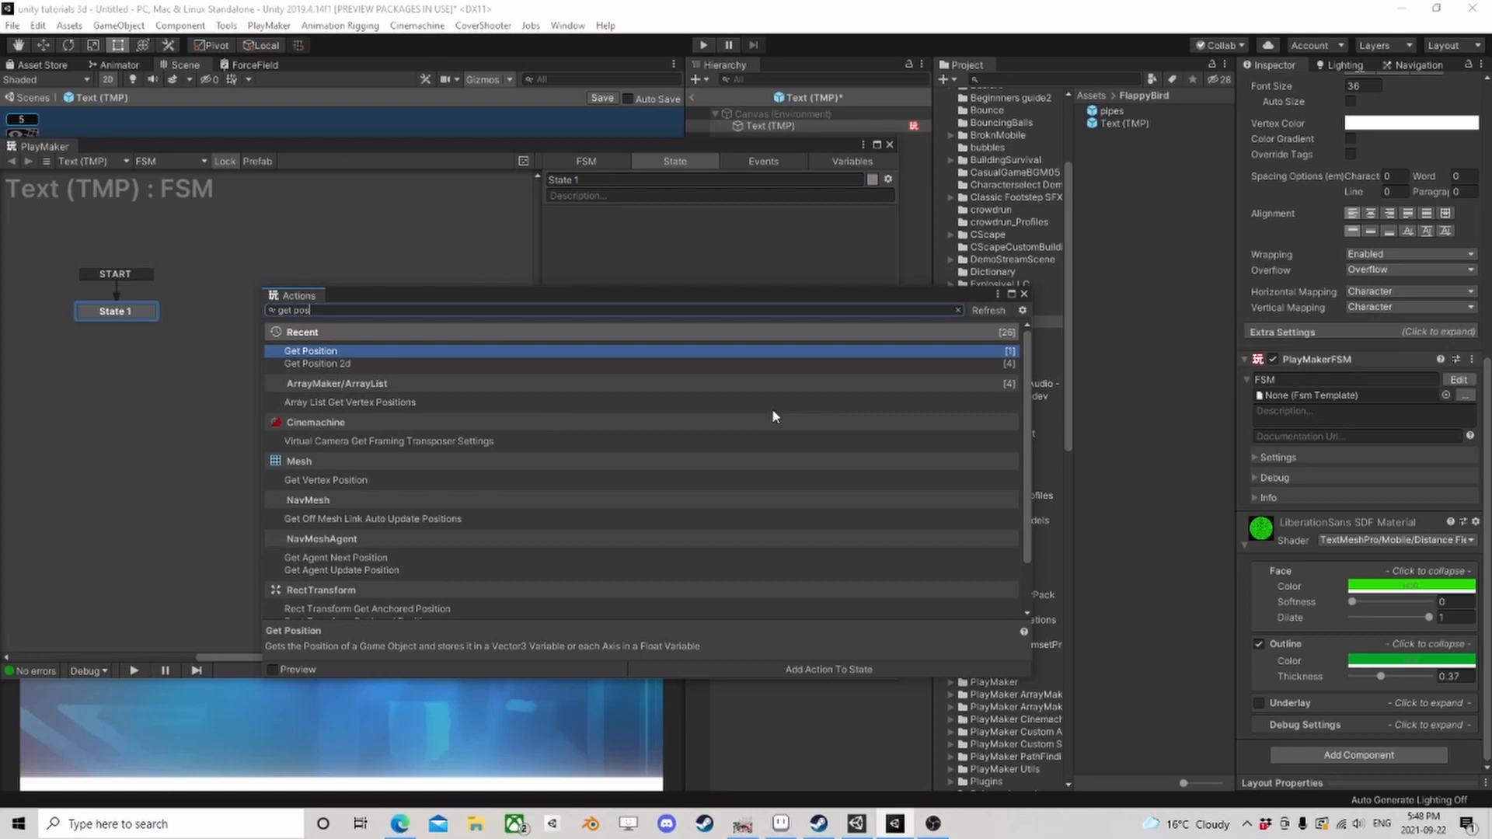
key("Down")
key("Return")
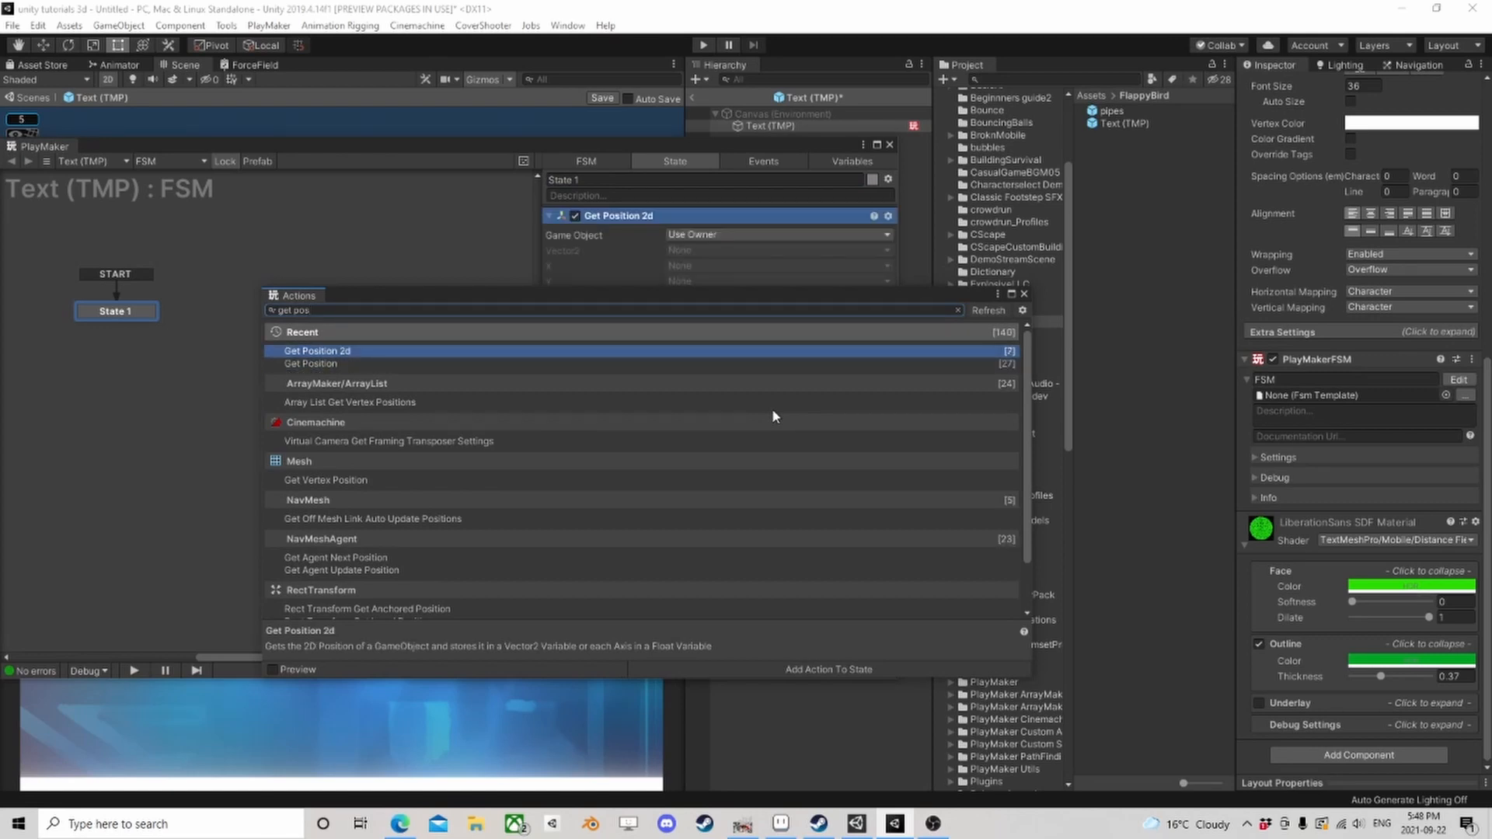
left_click(1025, 294)
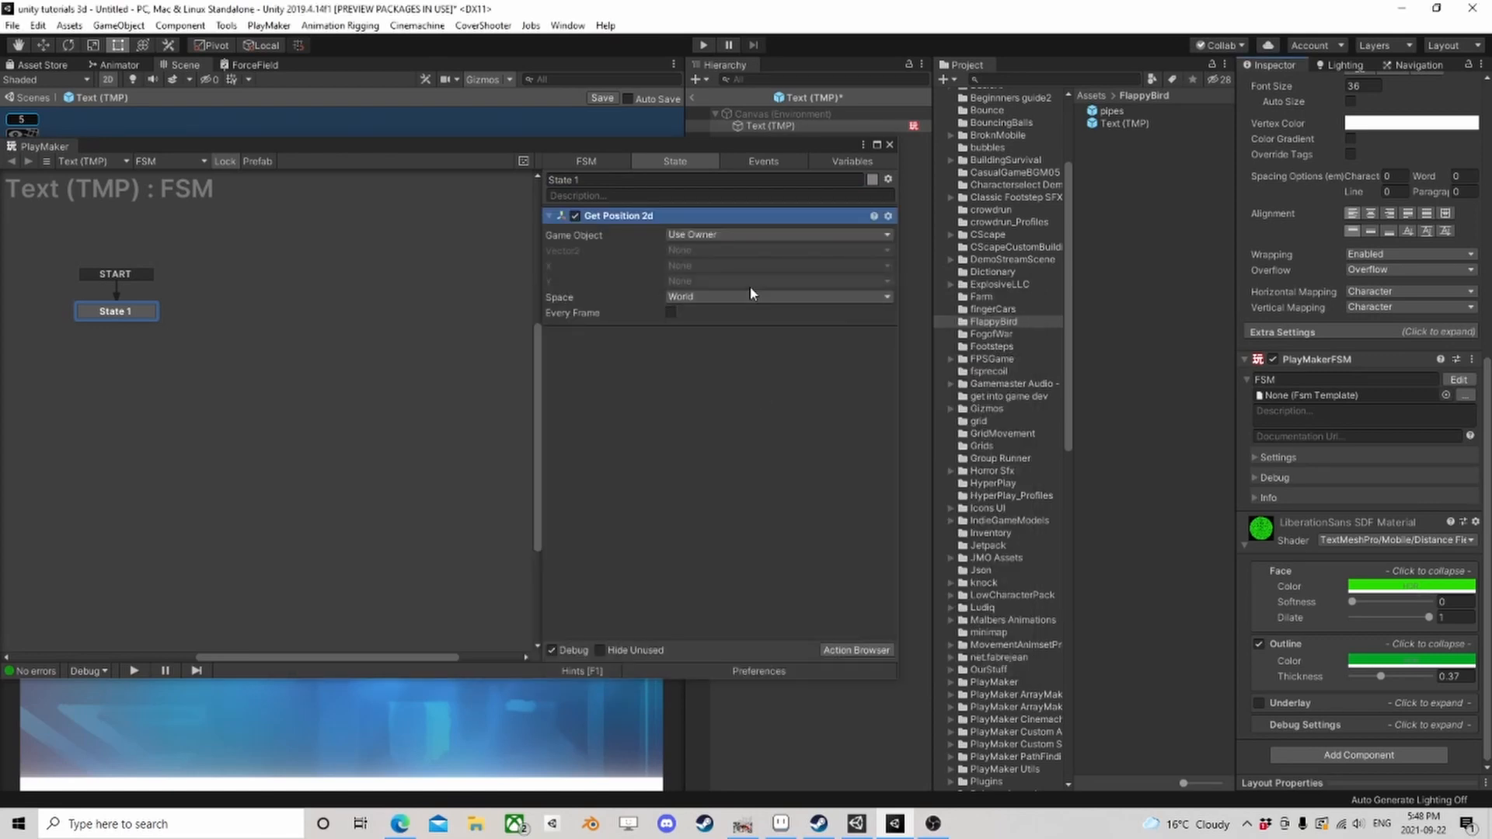
left_click(691, 249)
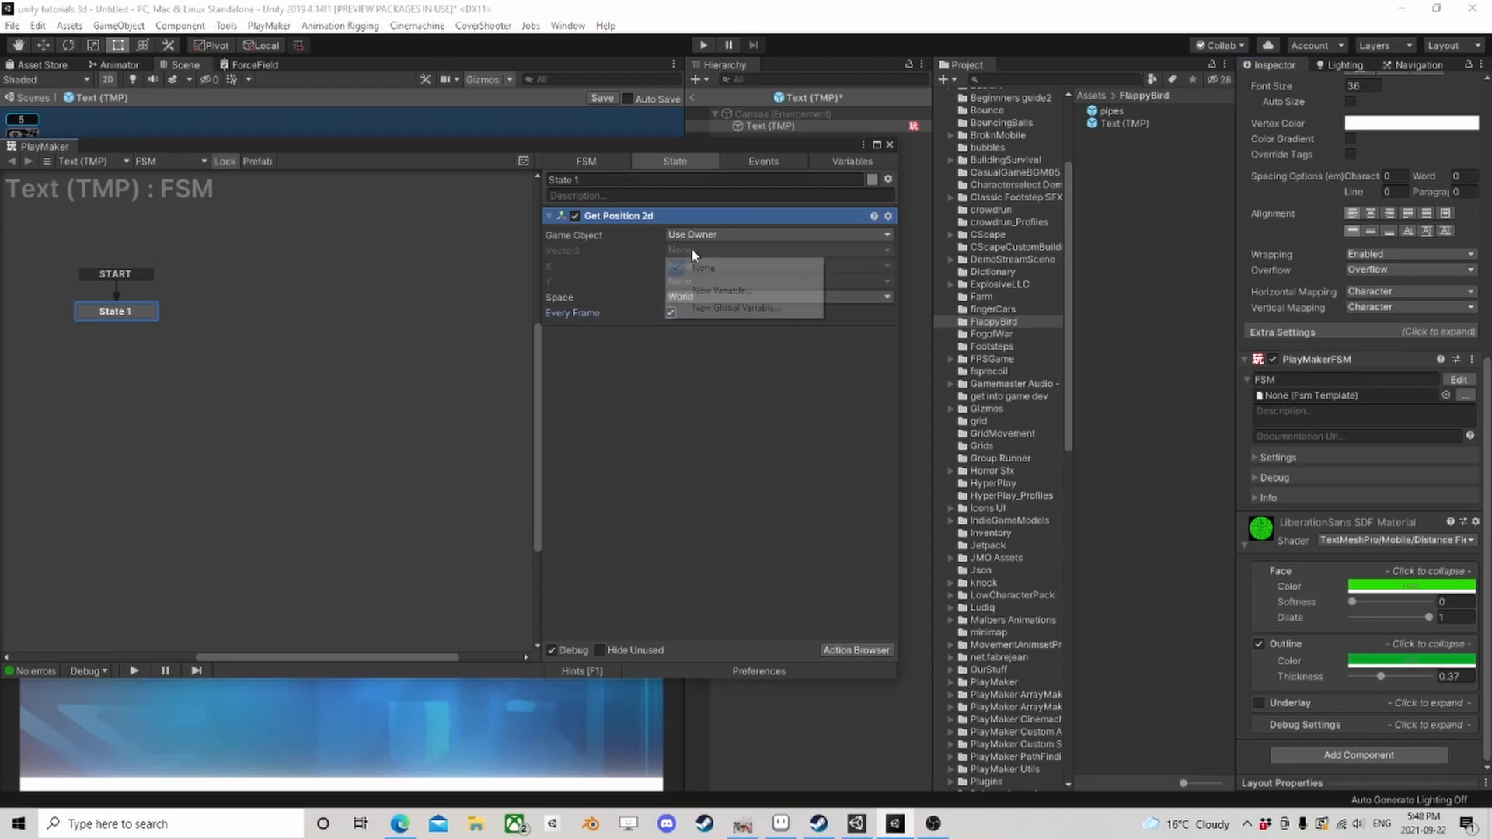
left_click(746, 287)
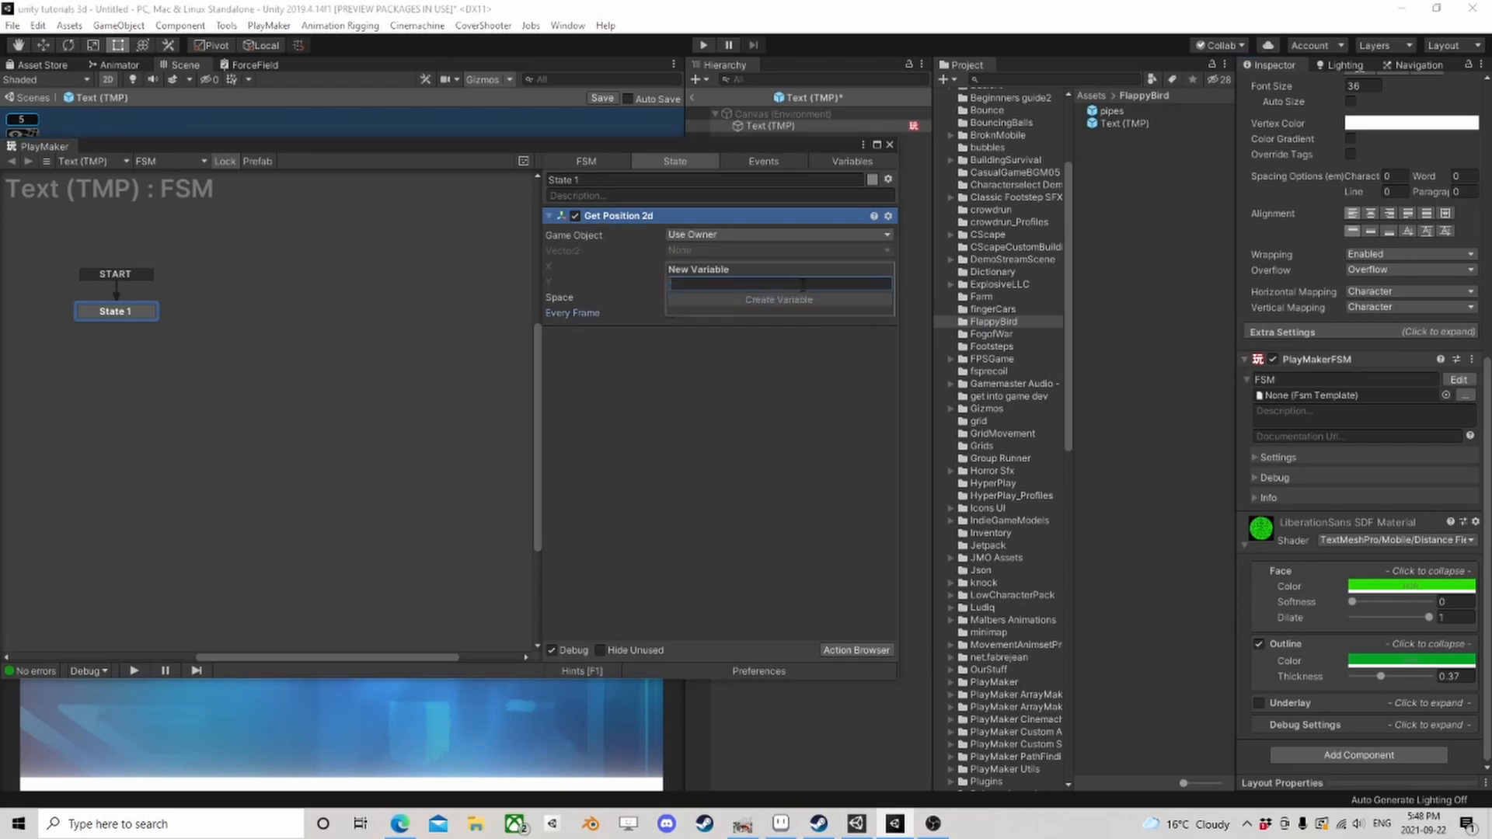
left_click(471, 331)
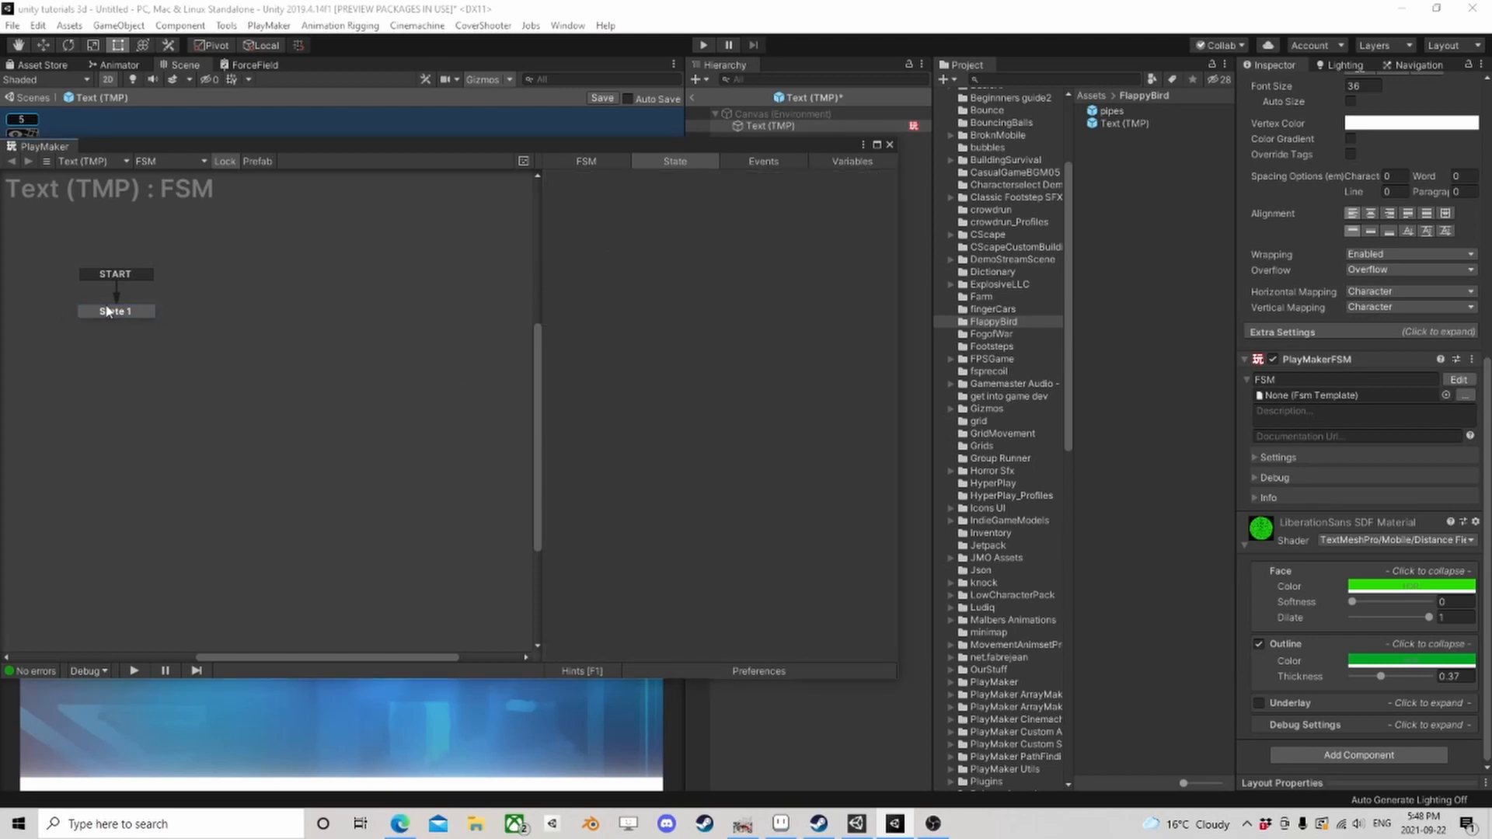
left_click(108, 309)
left_click(613, 215)
key("Delete")
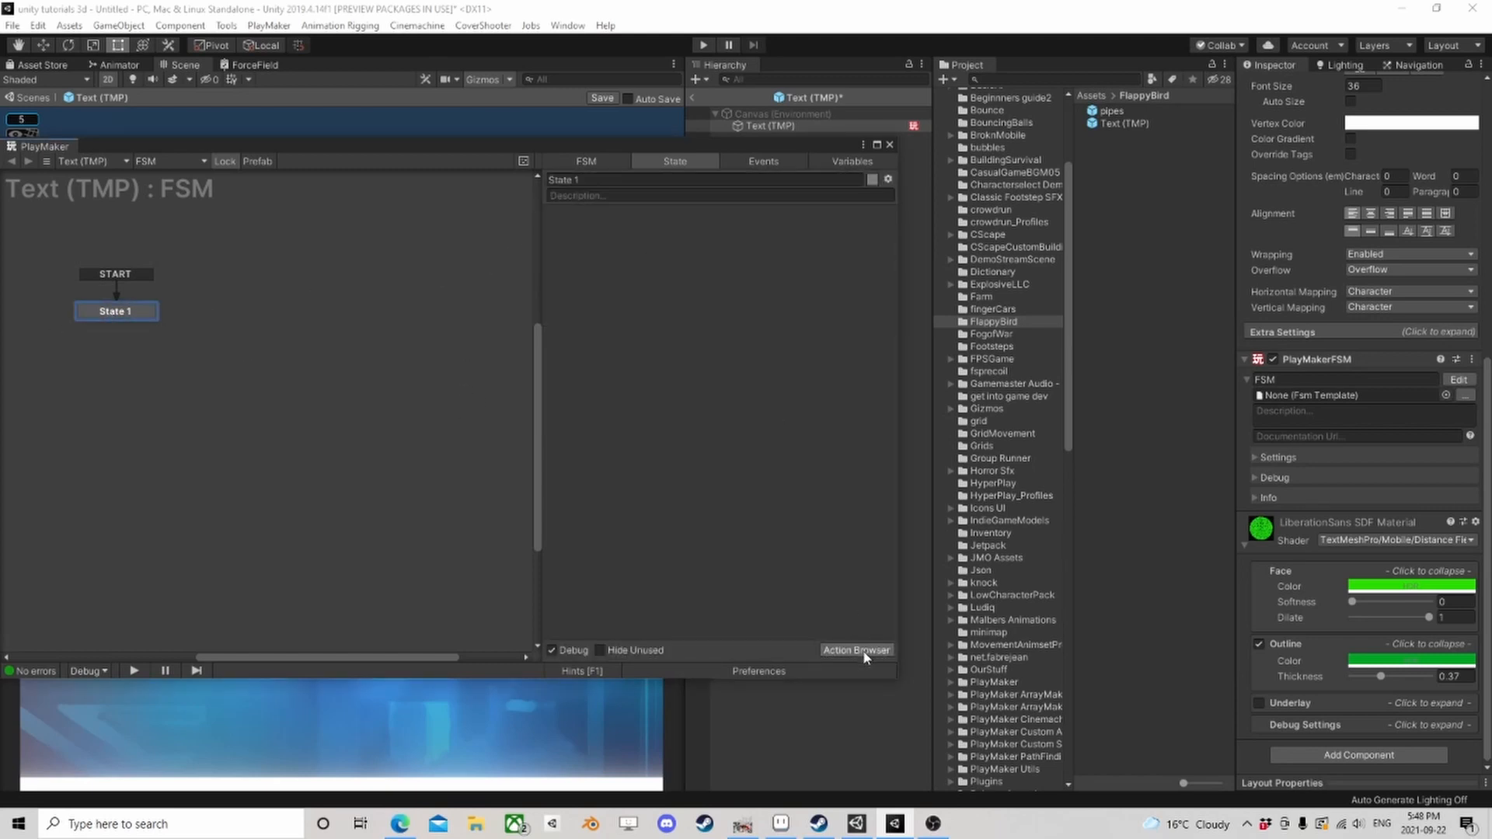
Step: Add two Random Float actions to State 1 of the text prefab's FSM
left_click(857, 650)
type("random")
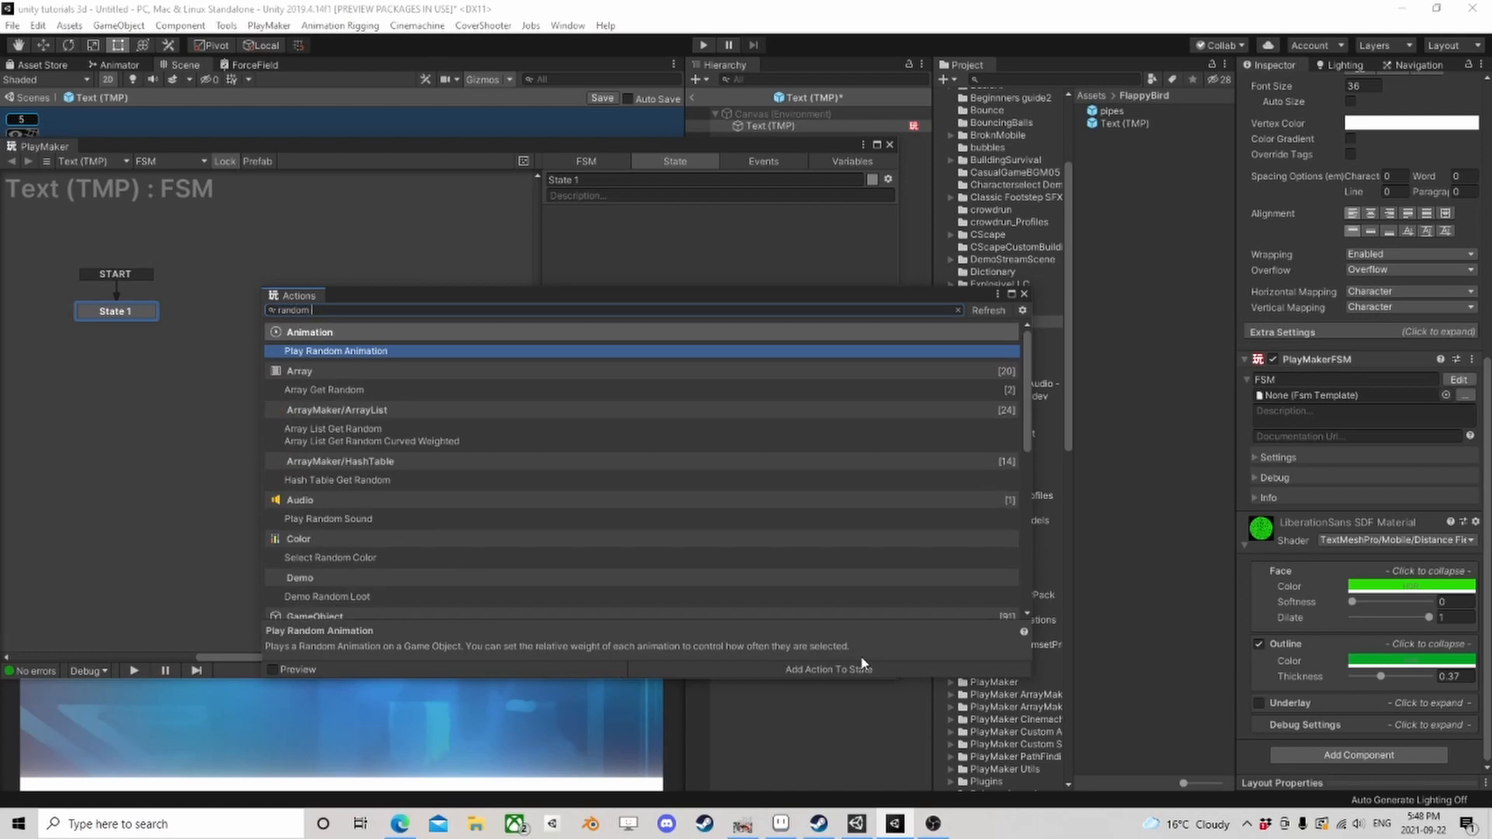
type(" floa")
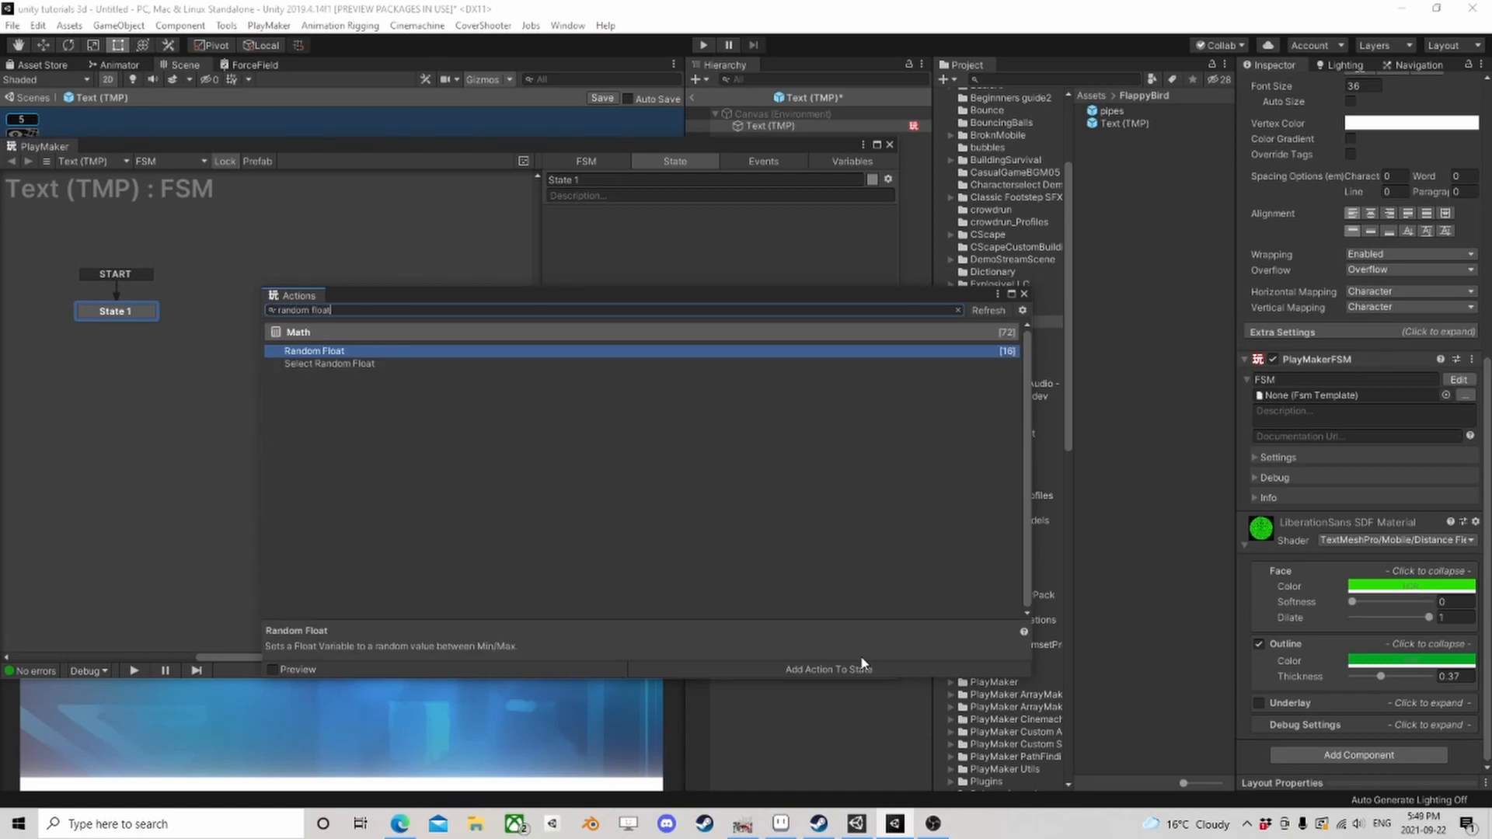
type("t")
left_click(861, 665)
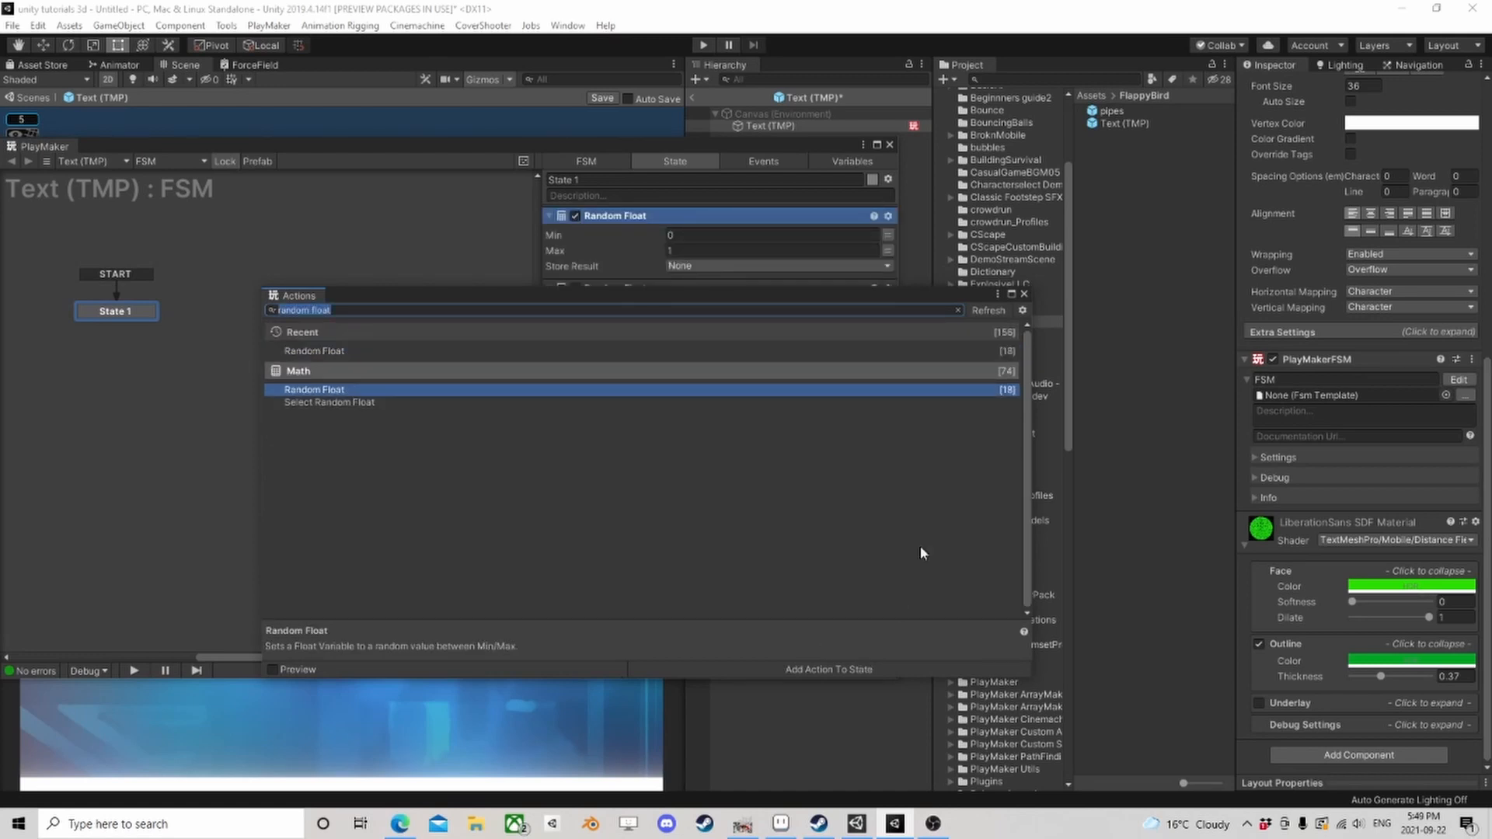
left_click(1024, 294)
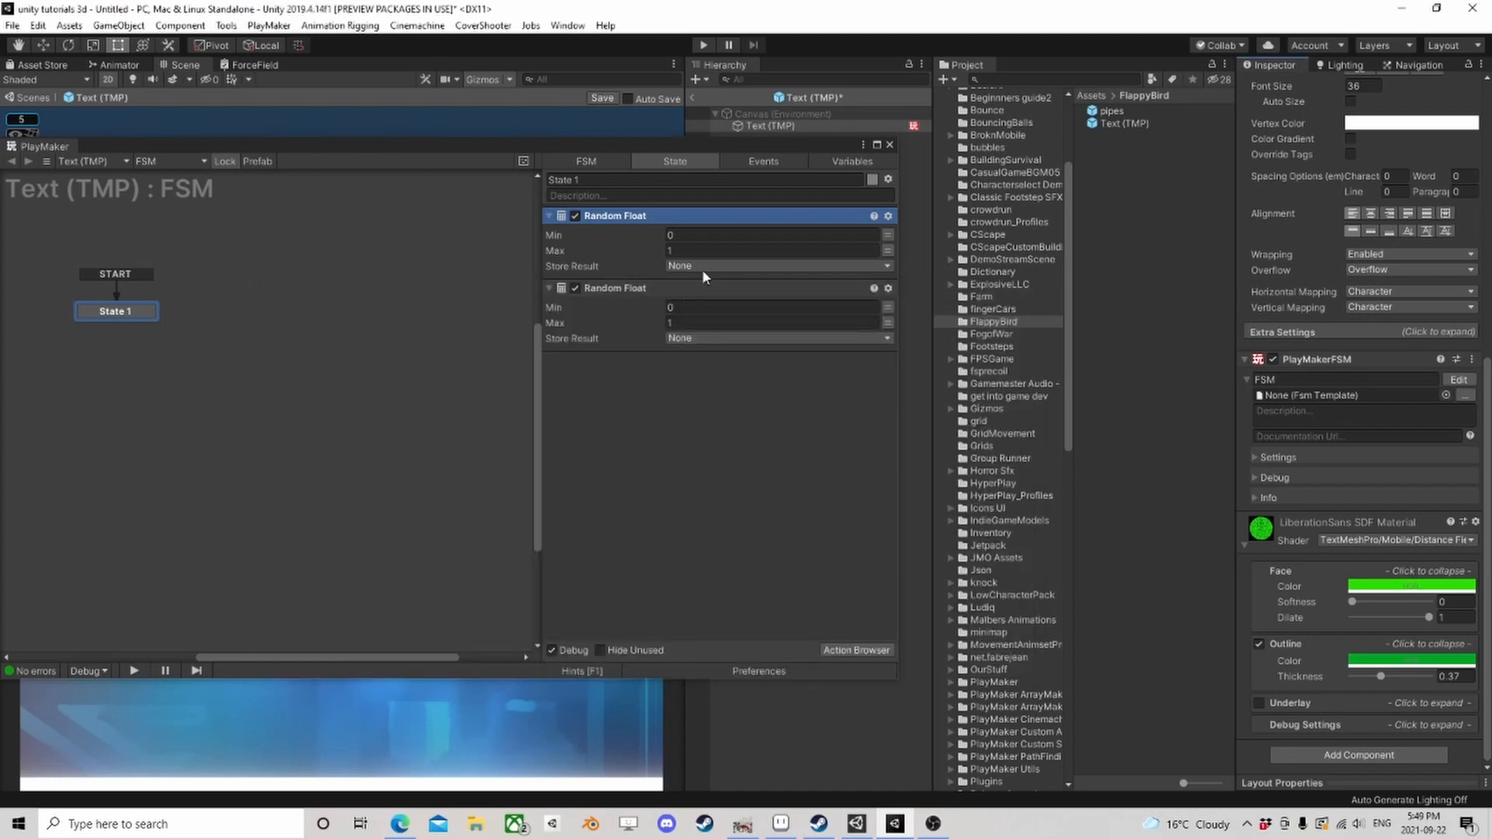
Step: Set Min to 5 and Max to 15 in both Random Float actions
left_click(716, 235)
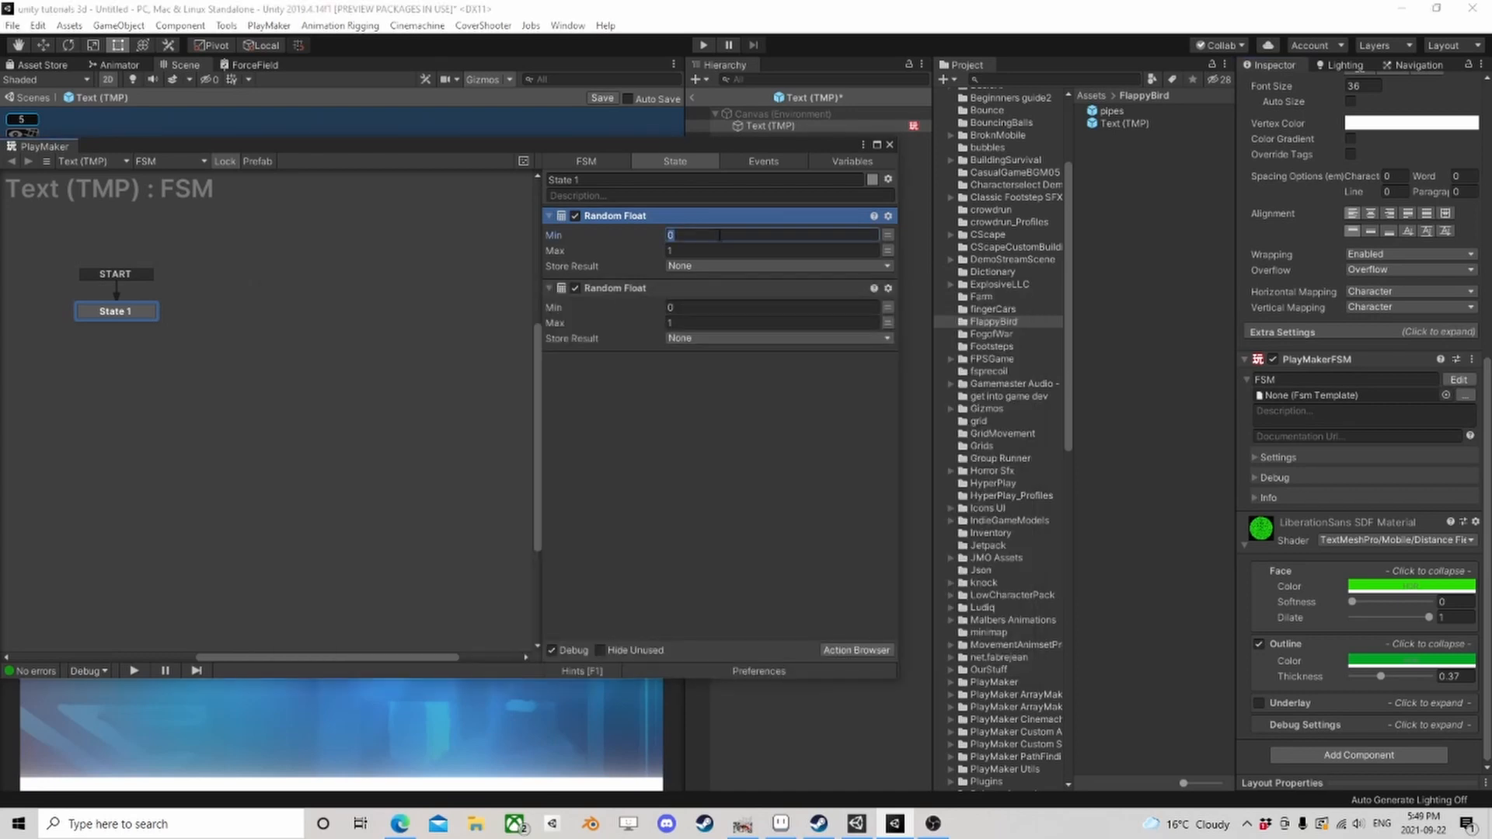
type("5")
left_click(697, 250)
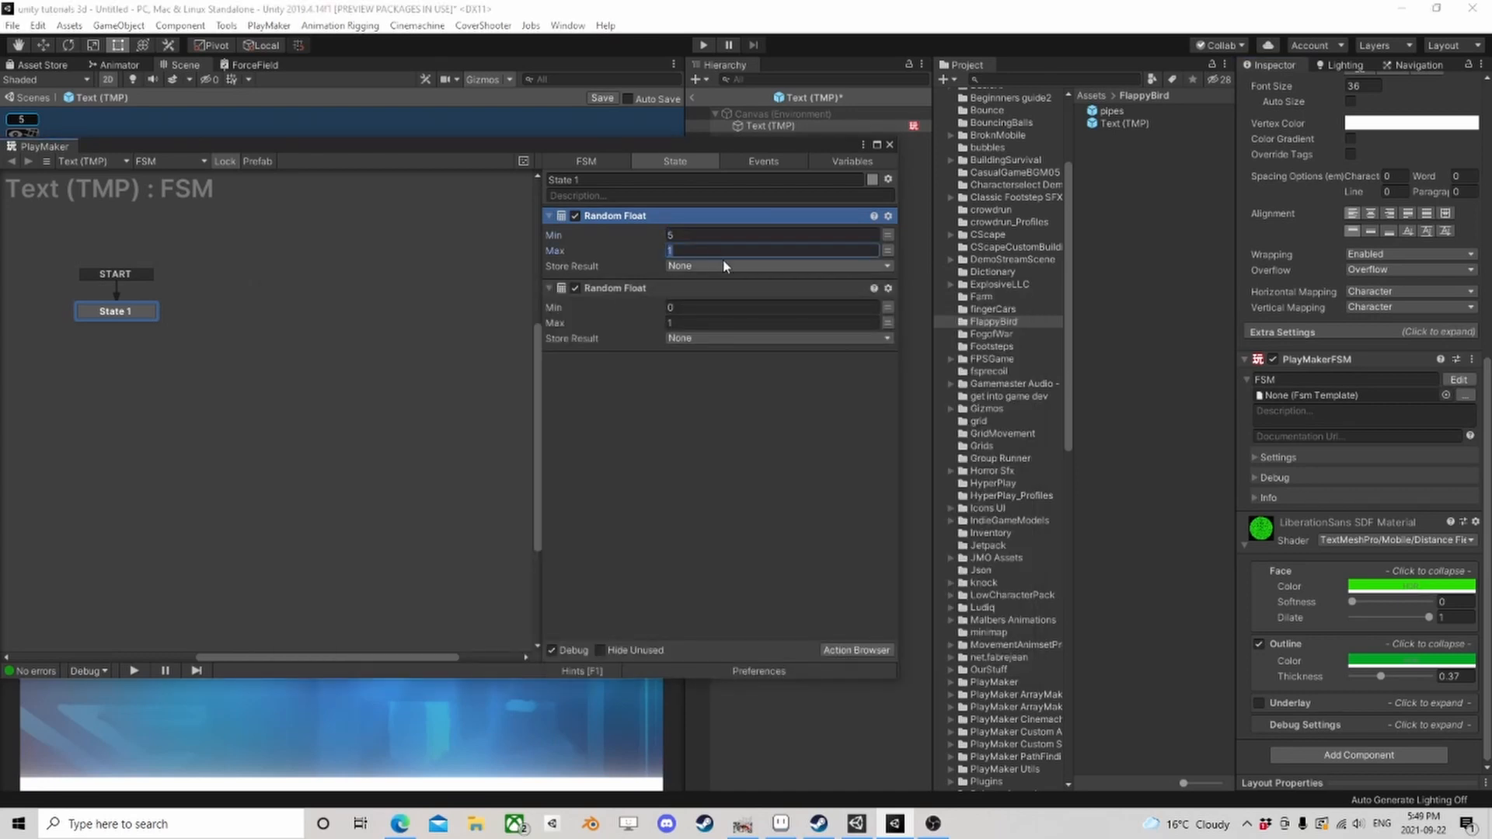
type("15")
left_click(698, 307)
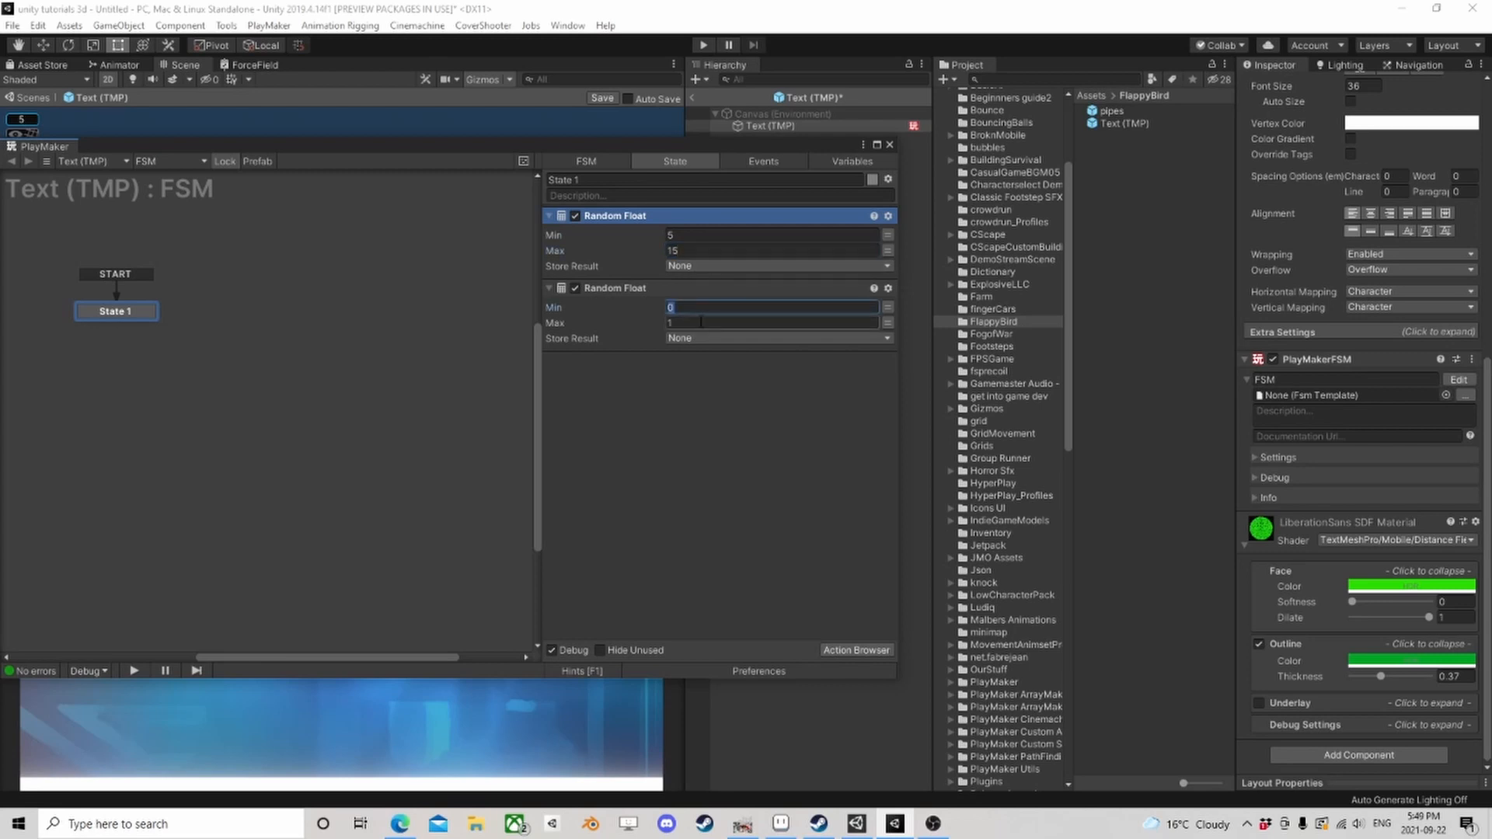
type("5")
left_click(701, 321)
Step: Store the first Random Float's result in a new variable y and the second's in a new variable x
left_click(713, 266)
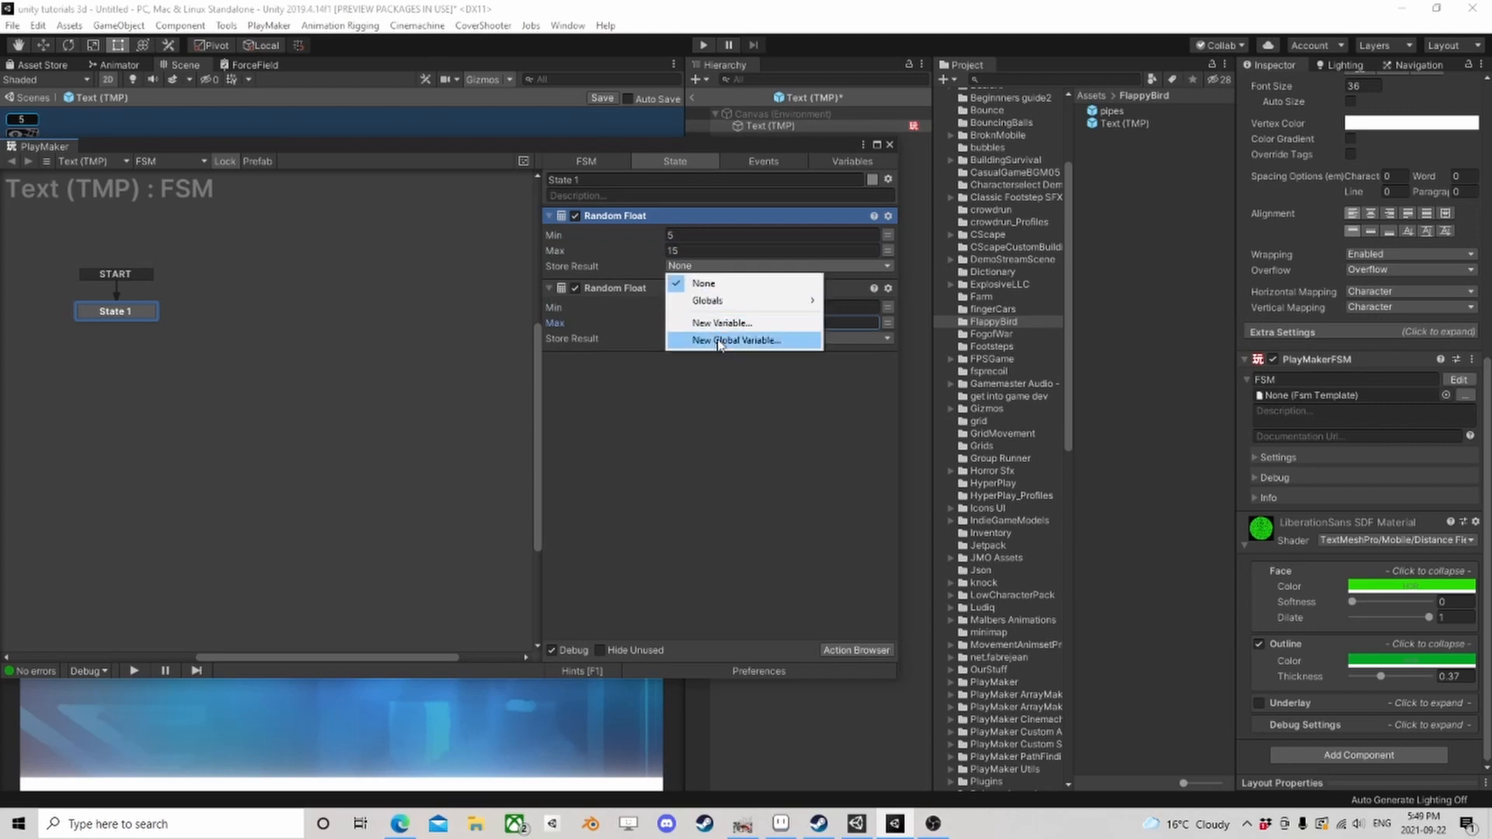
left_click(722, 319)
type("y")
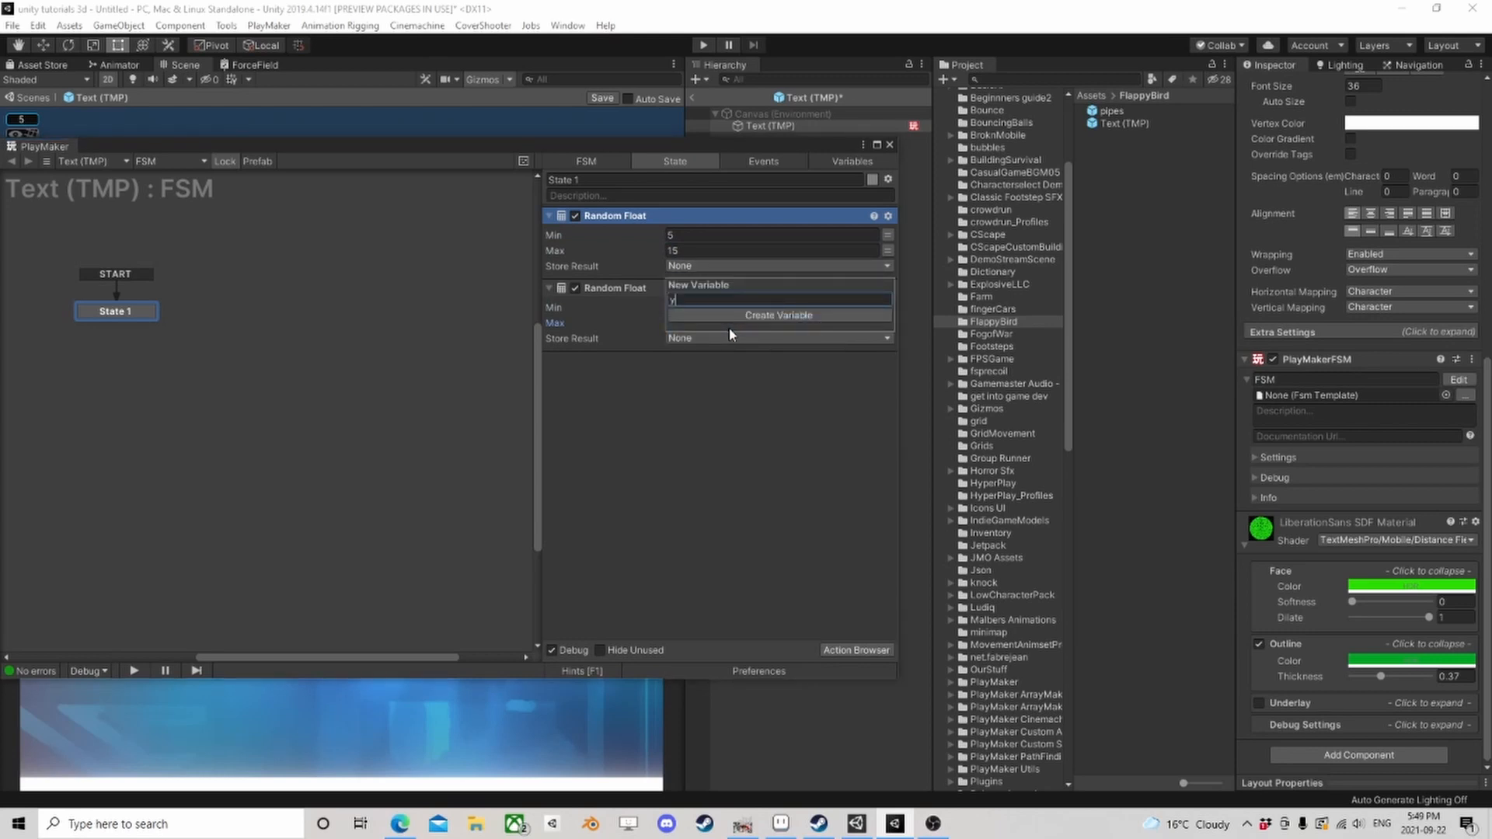
key("Return")
left_click(707, 355)
left_click(721, 427)
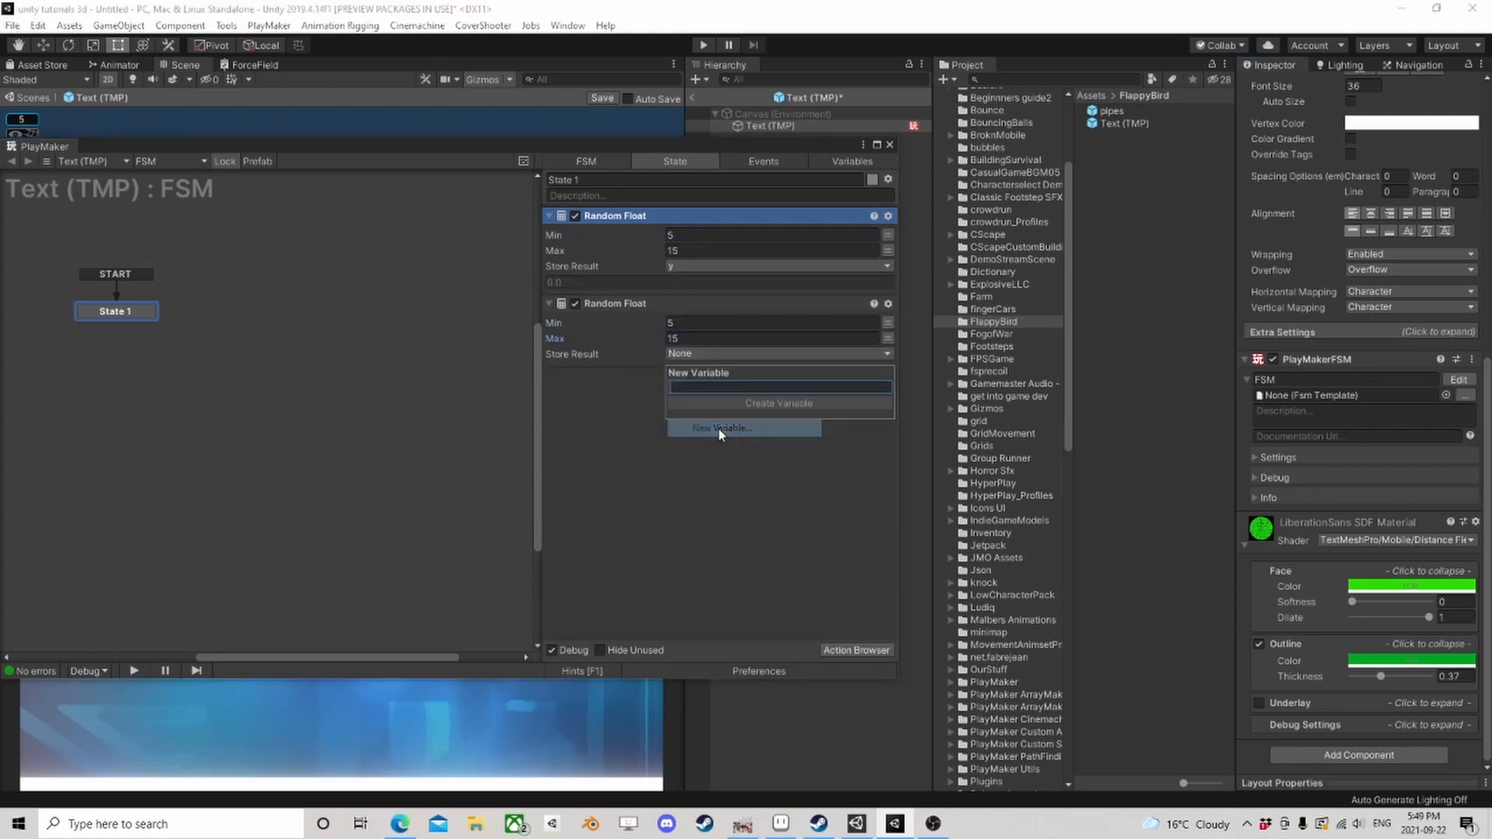
type("x")
key("Return")
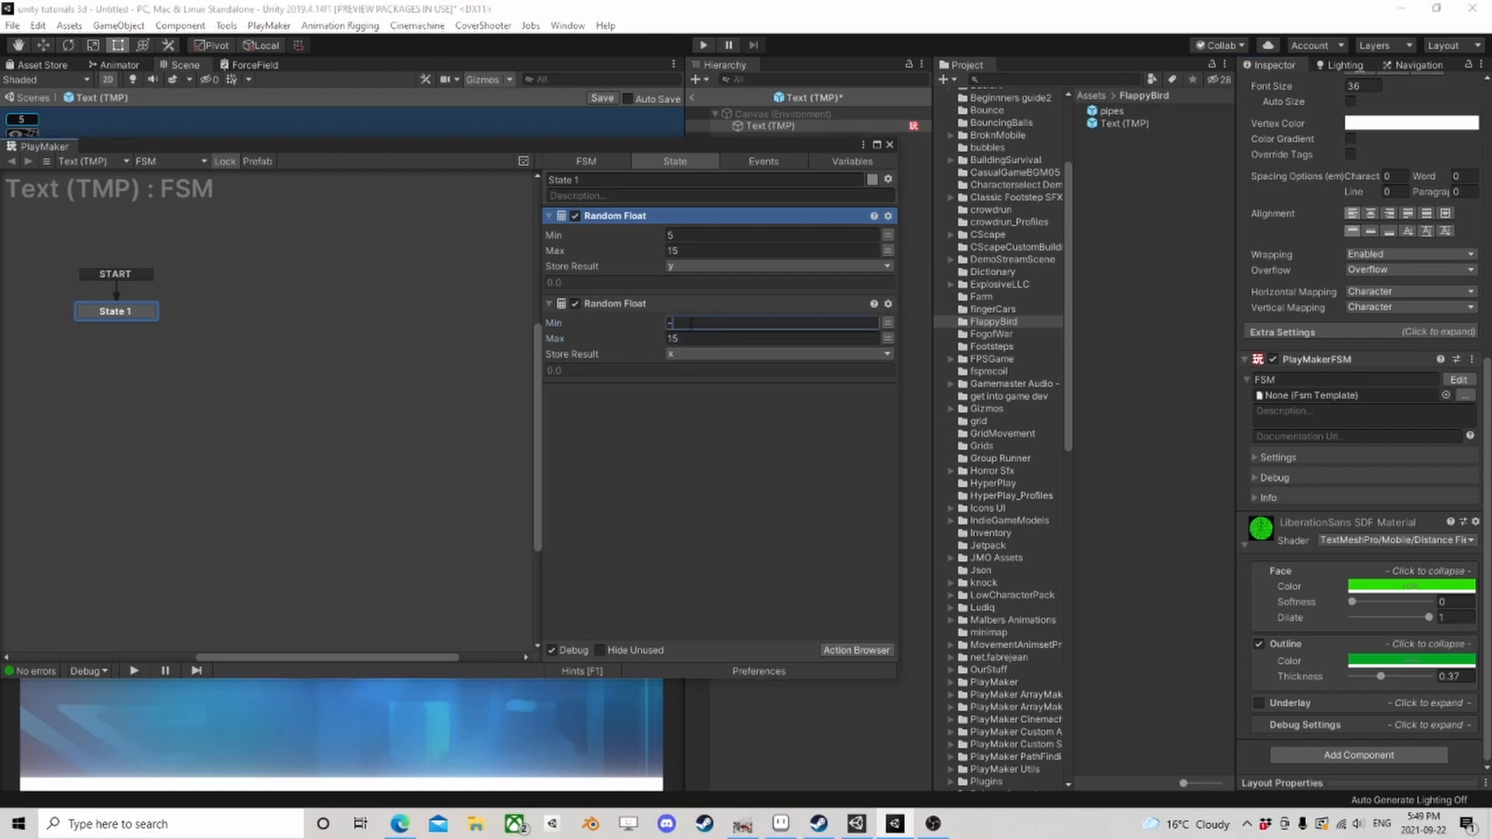
Step: Change the range of the Random Float that stores x to Min -15 and Max -5
type("5")
key("Tab")
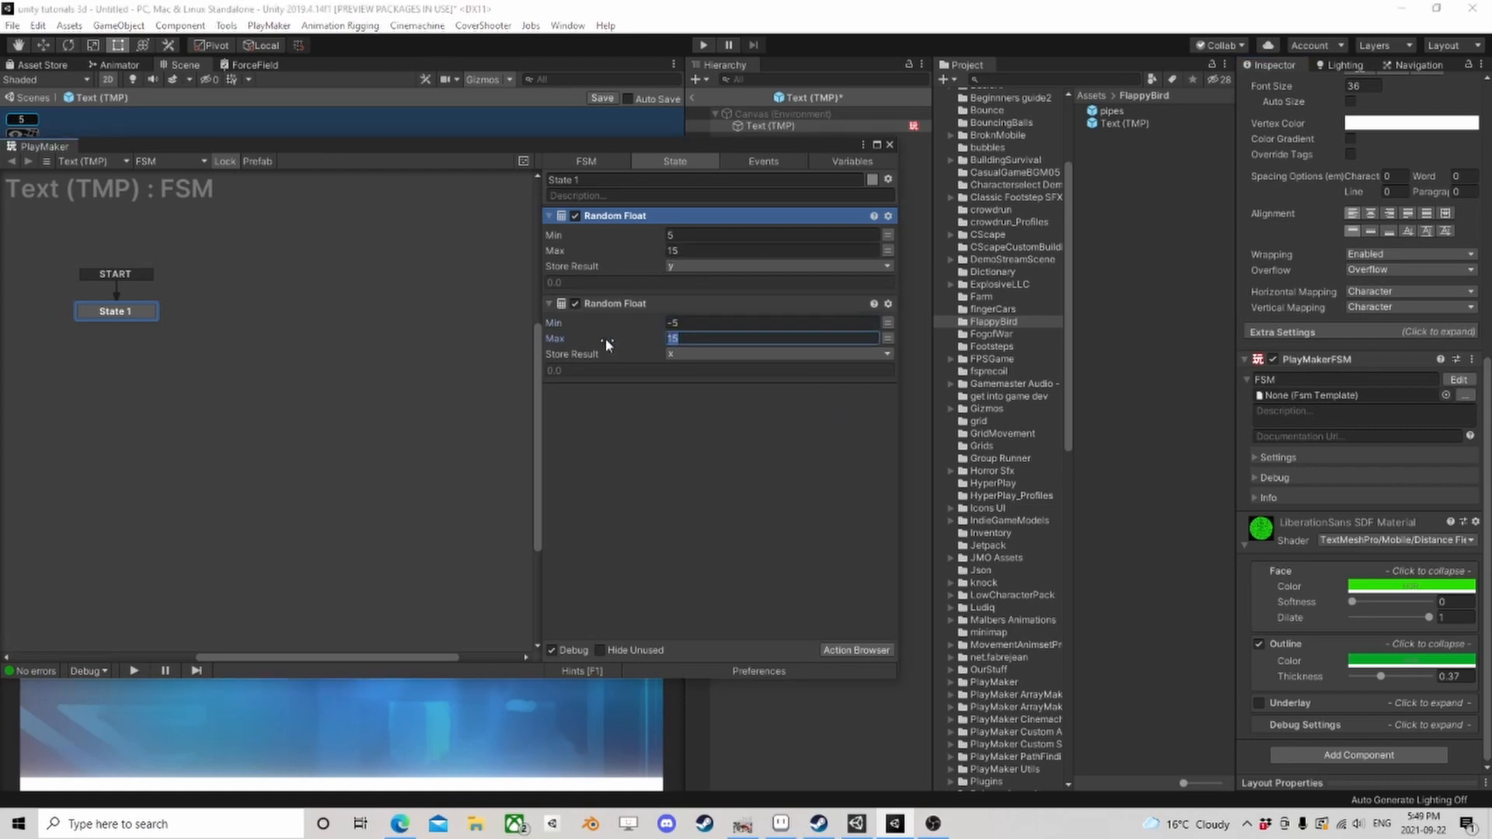
type("-15")
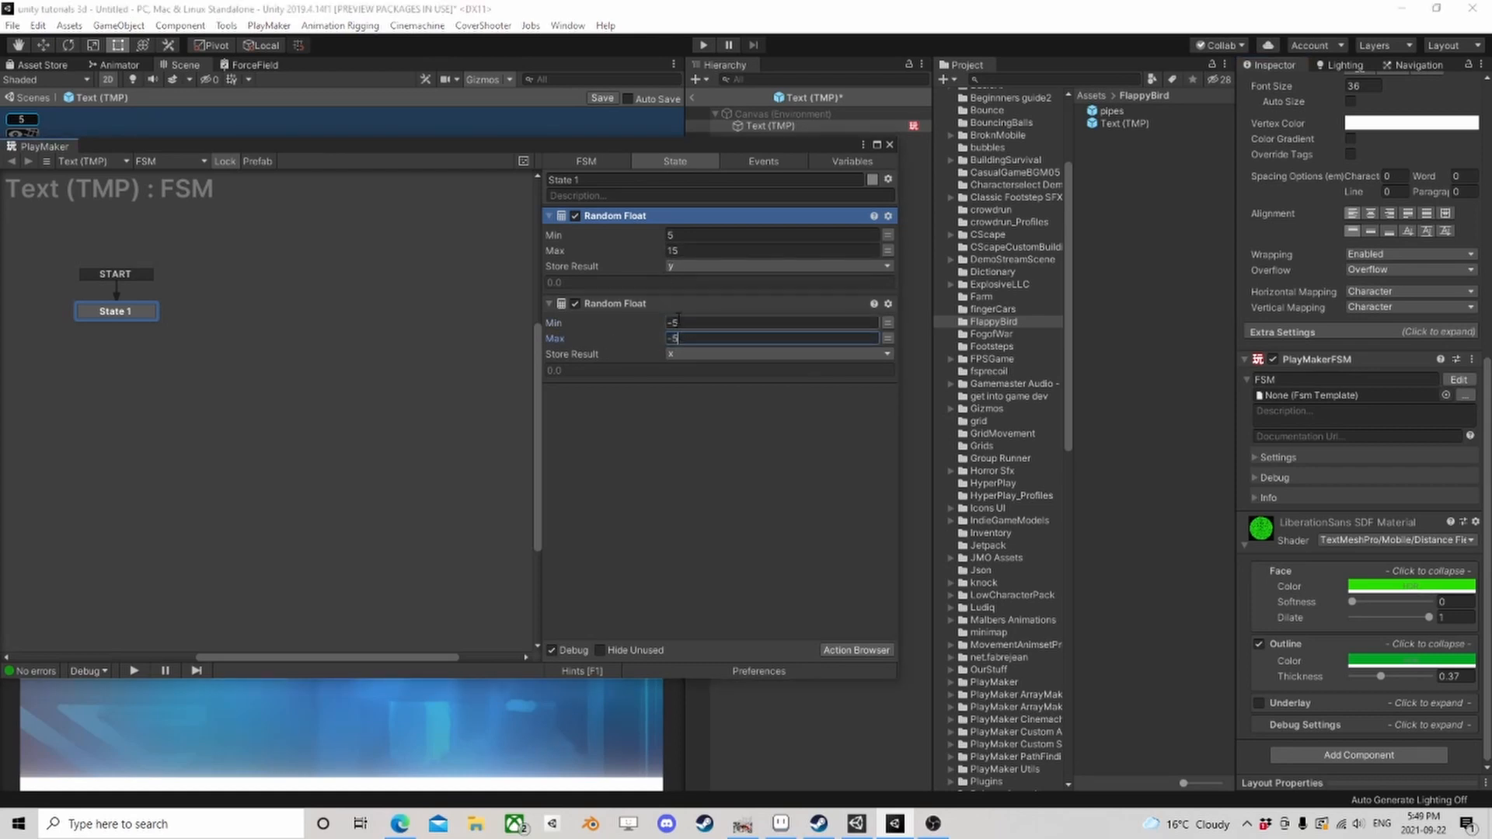
left_click_drag(683, 323, 641, 325)
type("-15")
Step: Add a Translate action to State 1 and place it after both Random Float actions
left_click(857, 651)
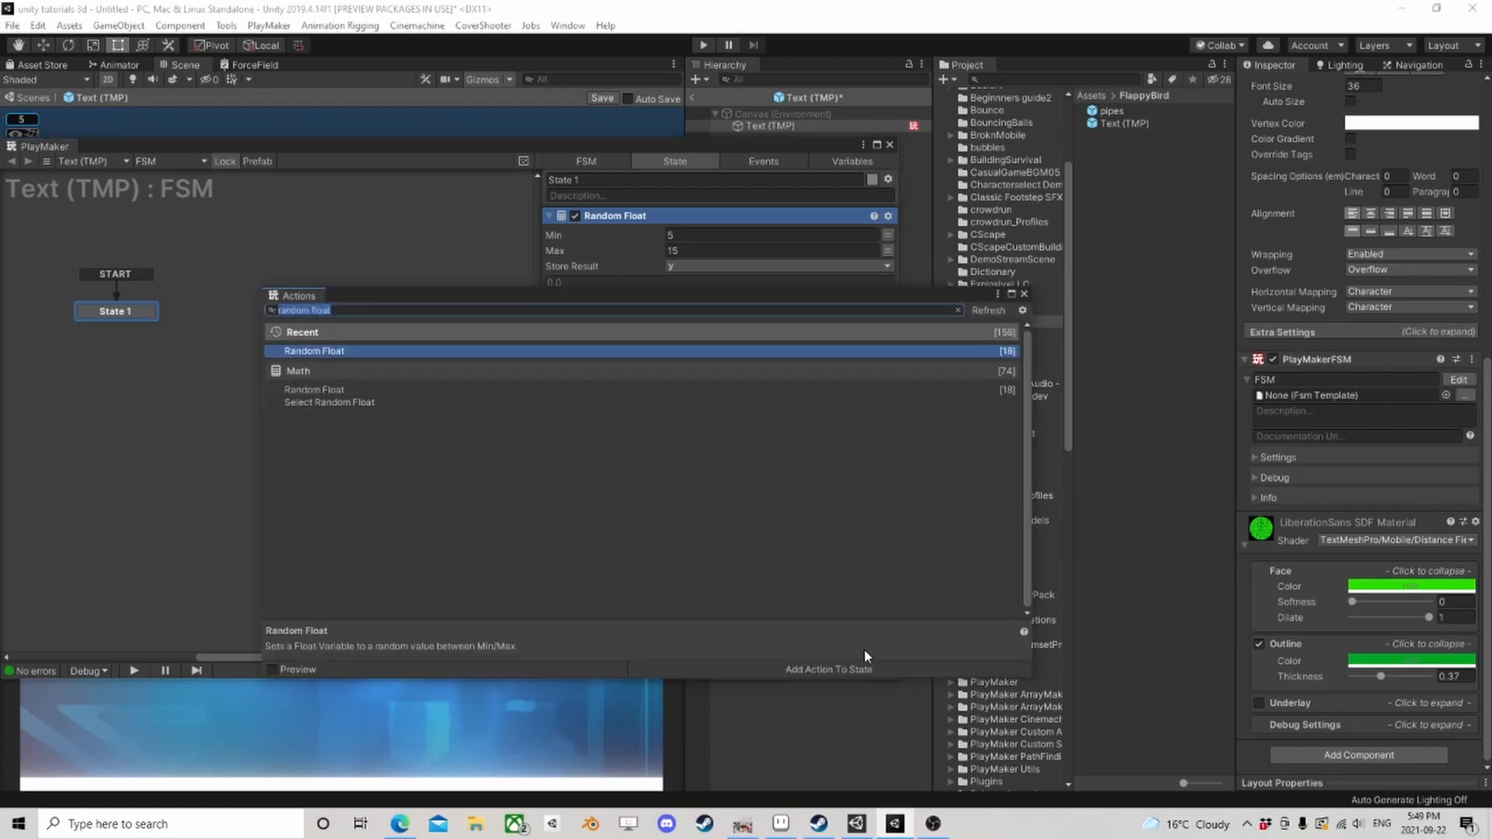
type("tr")
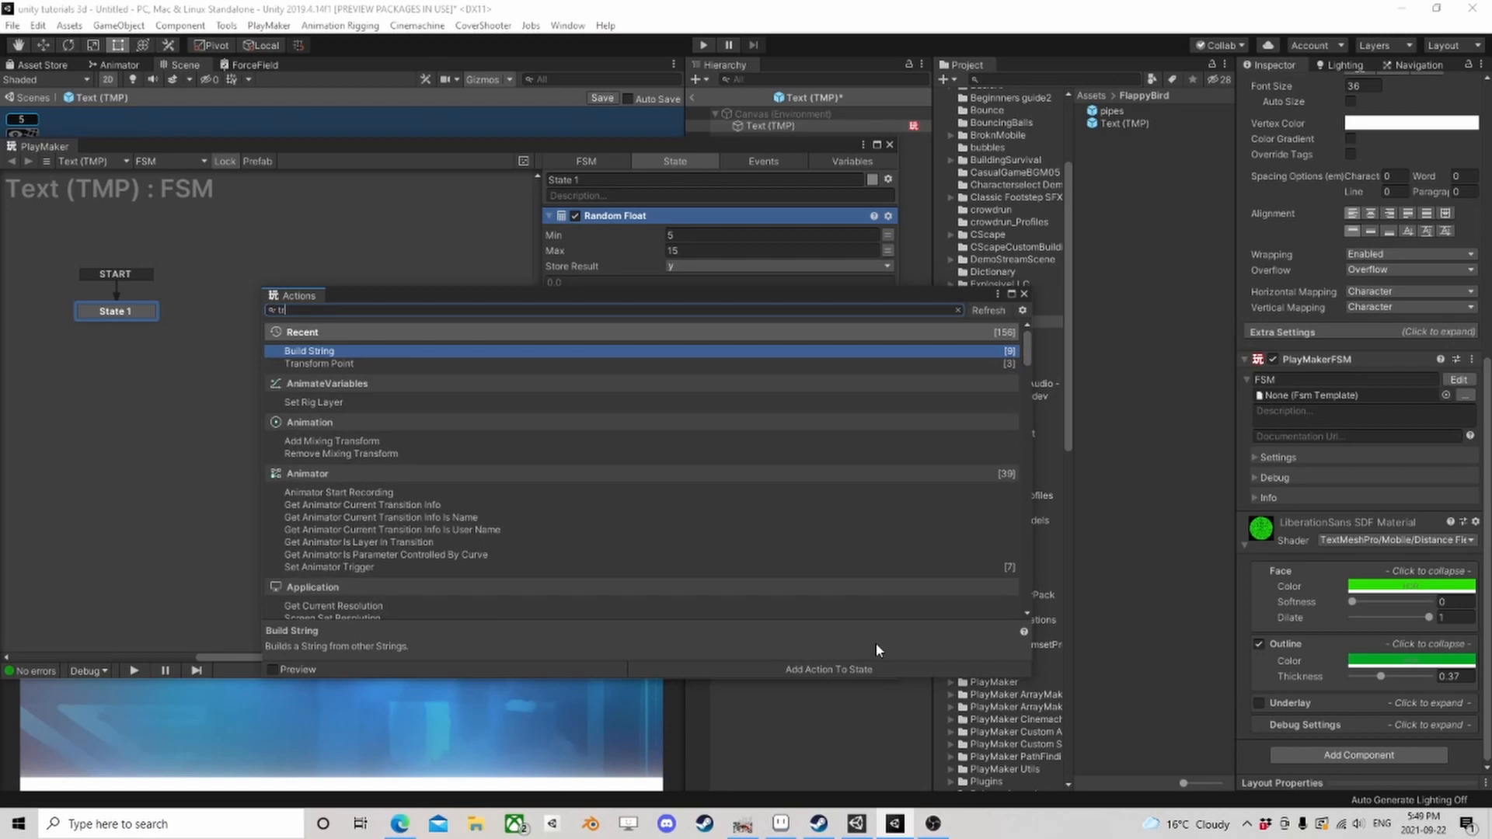
type("anslate")
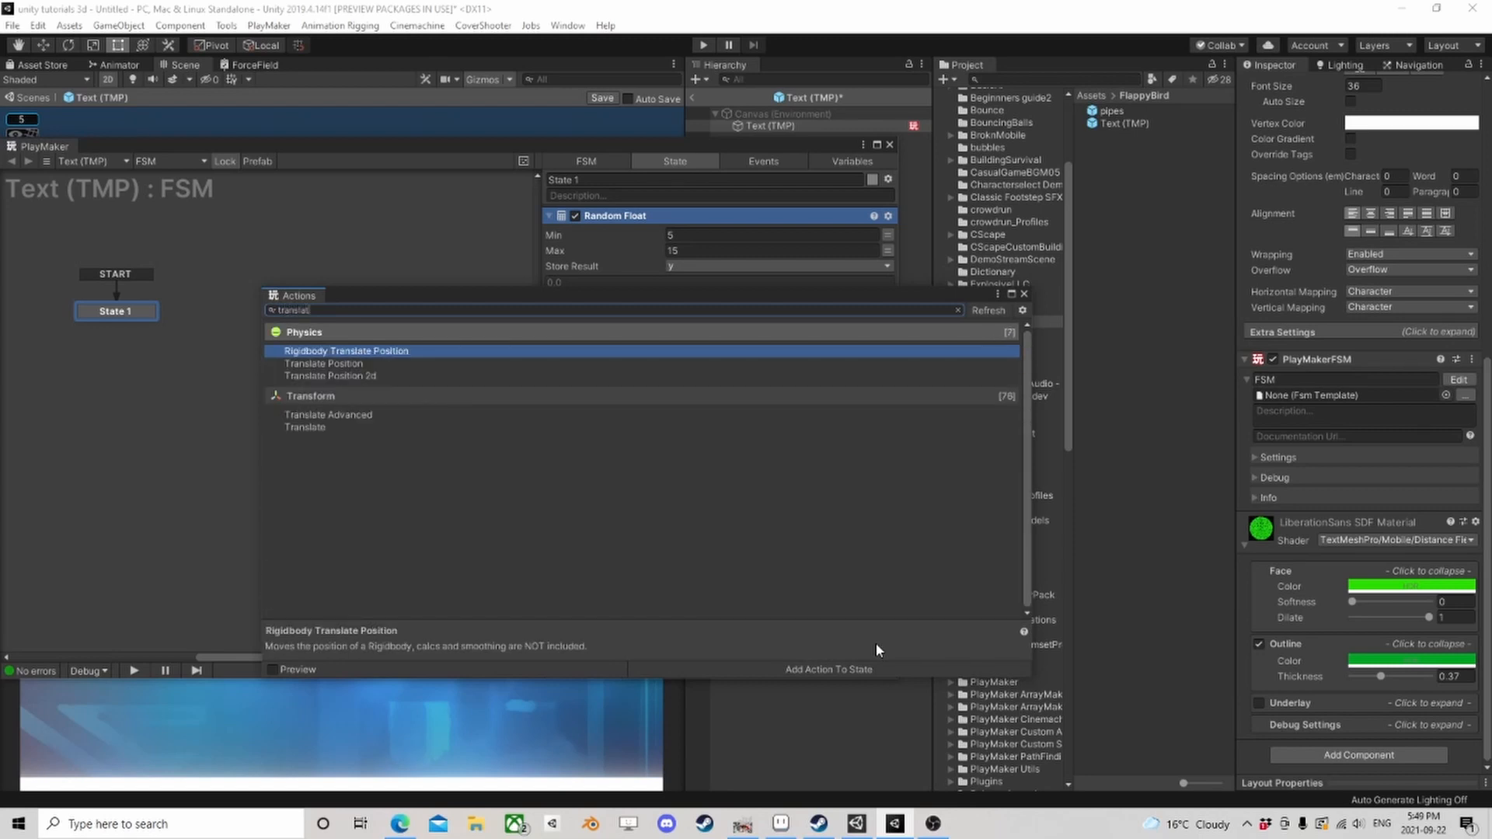
key("Down")
key("Down")
key("Down")
key("Down")
key("Return")
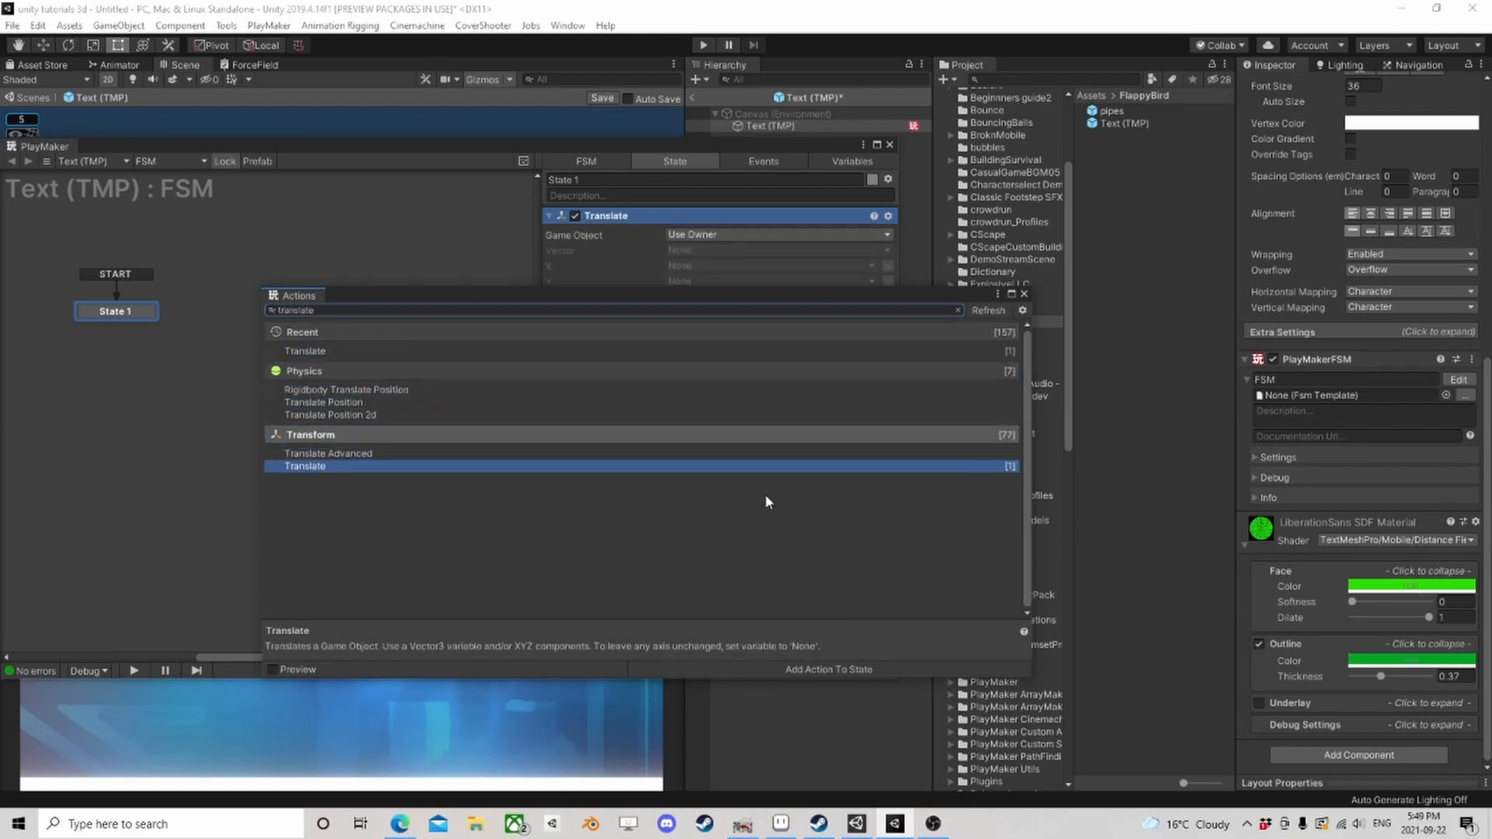
left_click(1024, 293)
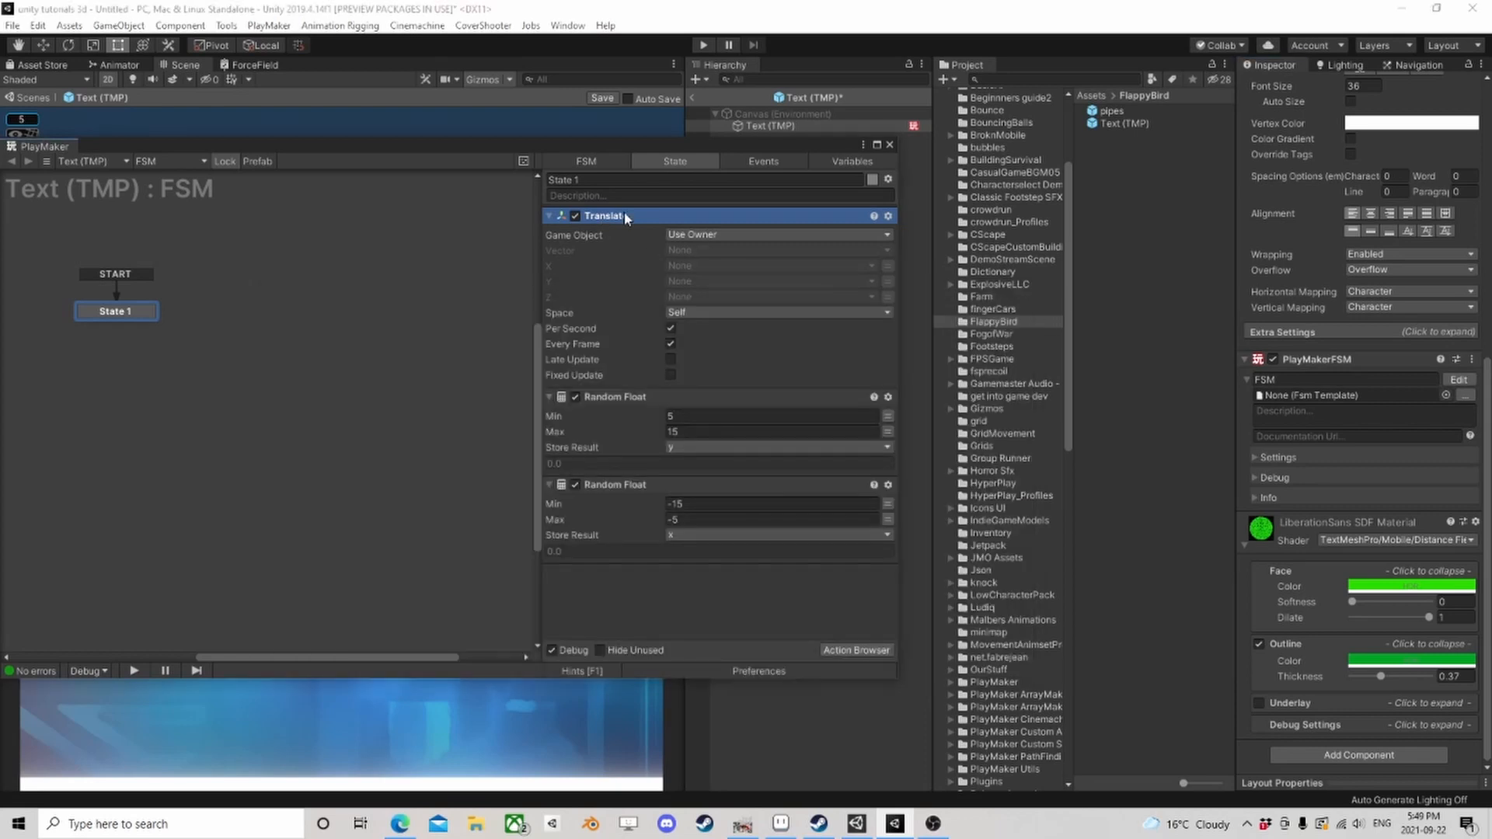
left_click(618, 567)
left_click_drag(616, 558, 622, 564)
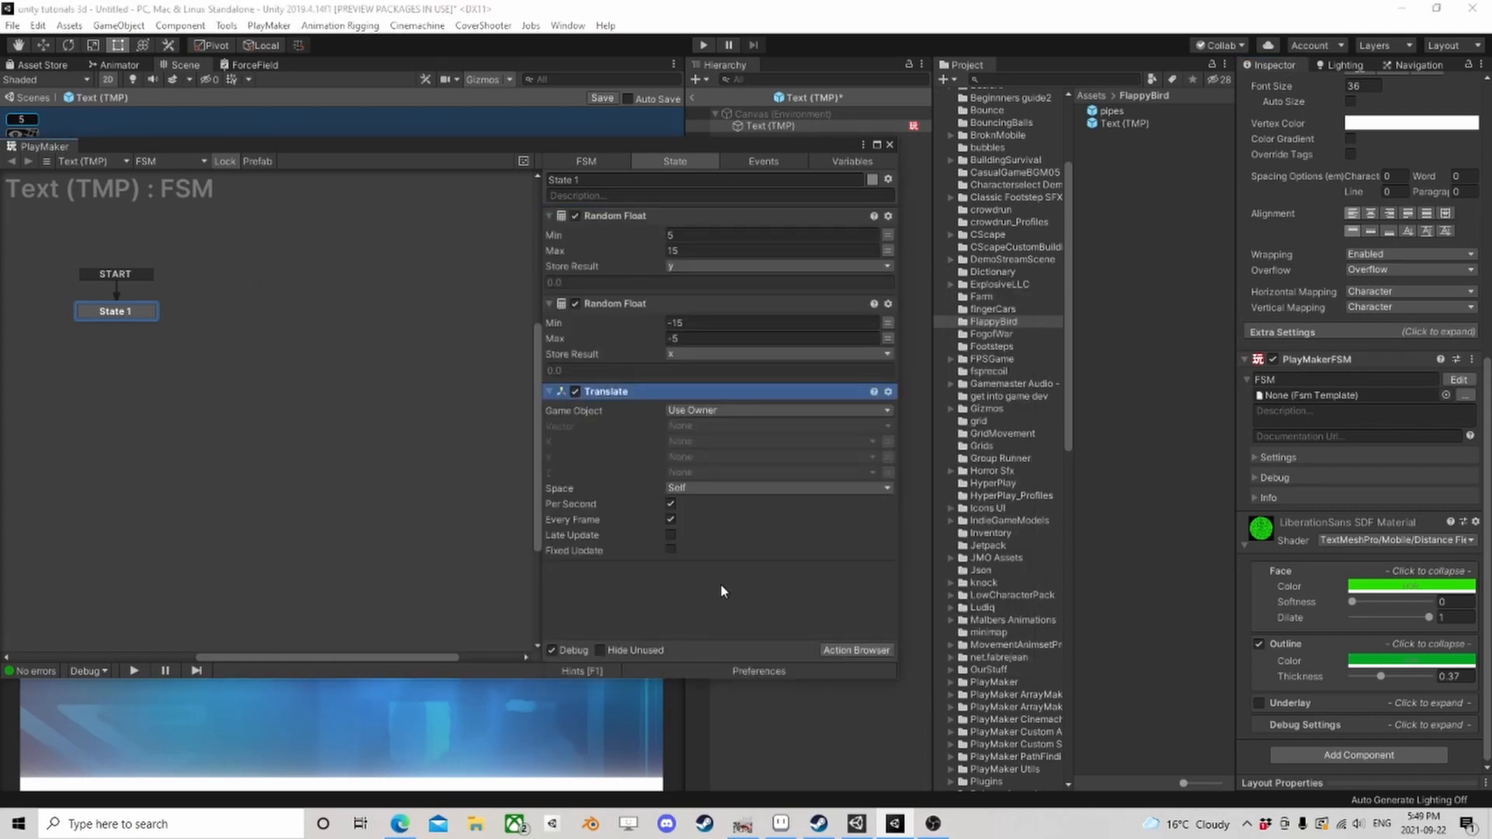
Step: Set the Translate action's Space to World, its X to variable x and its Y to variable y
left_click(685, 487)
left_click(700, 511)
left_click(696, 441)
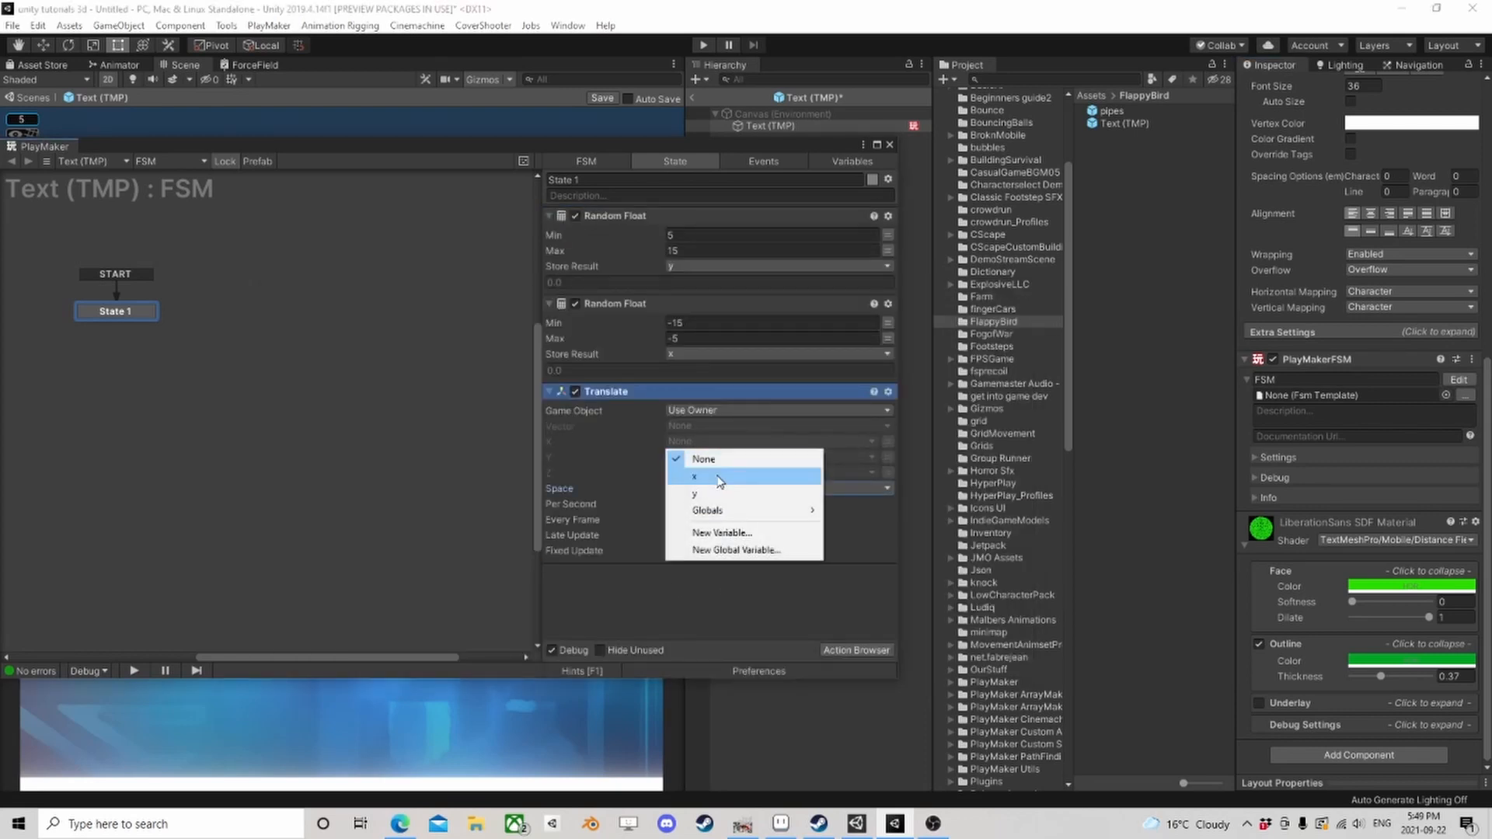
left_click(702, 475)
left_click(690, 472)
left_click(708, 526)
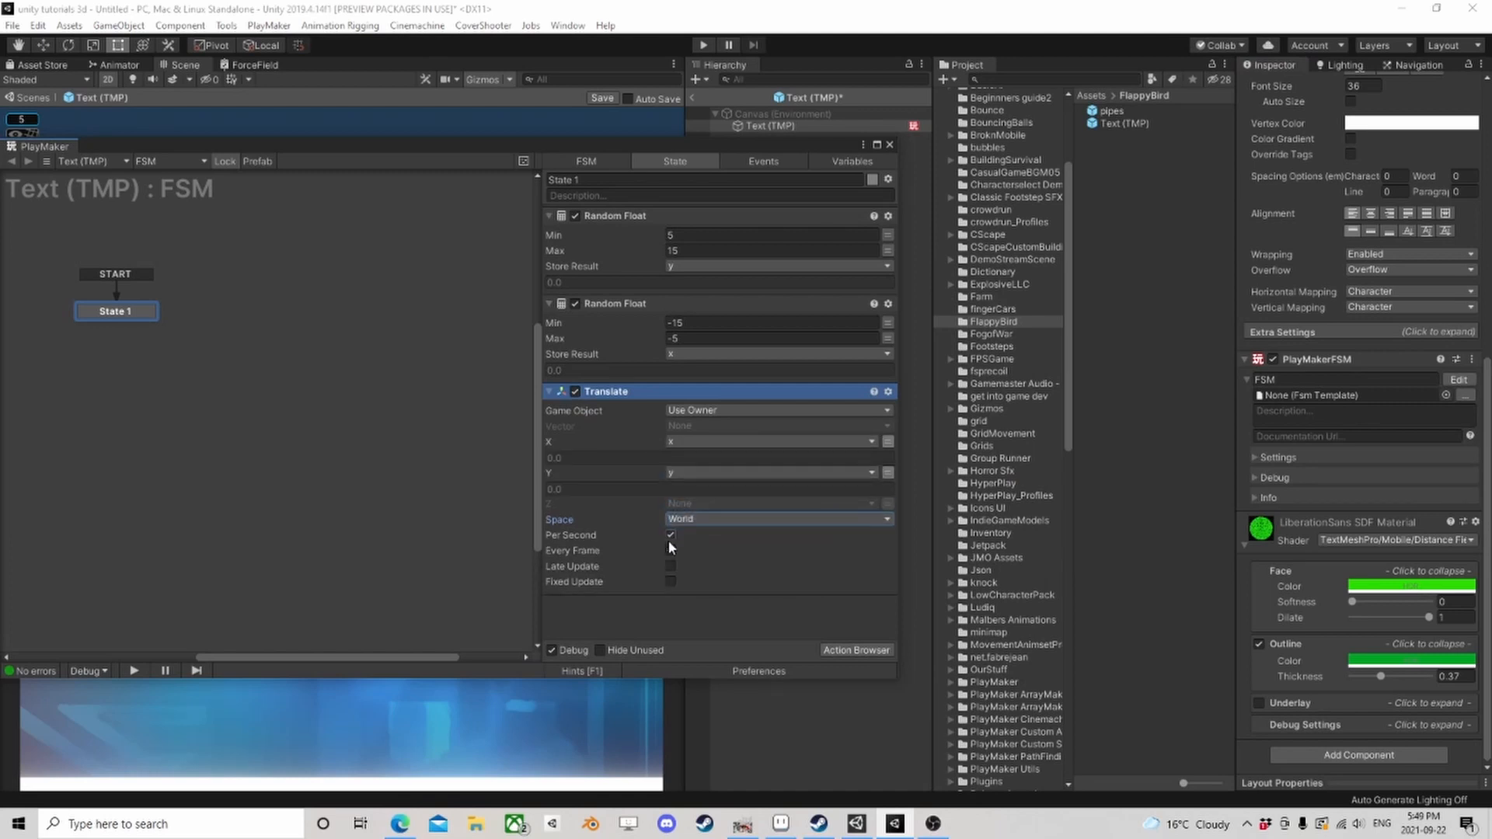
Step: Add a Wait action to State 1 and set its time to 2
left_click(846, 649)
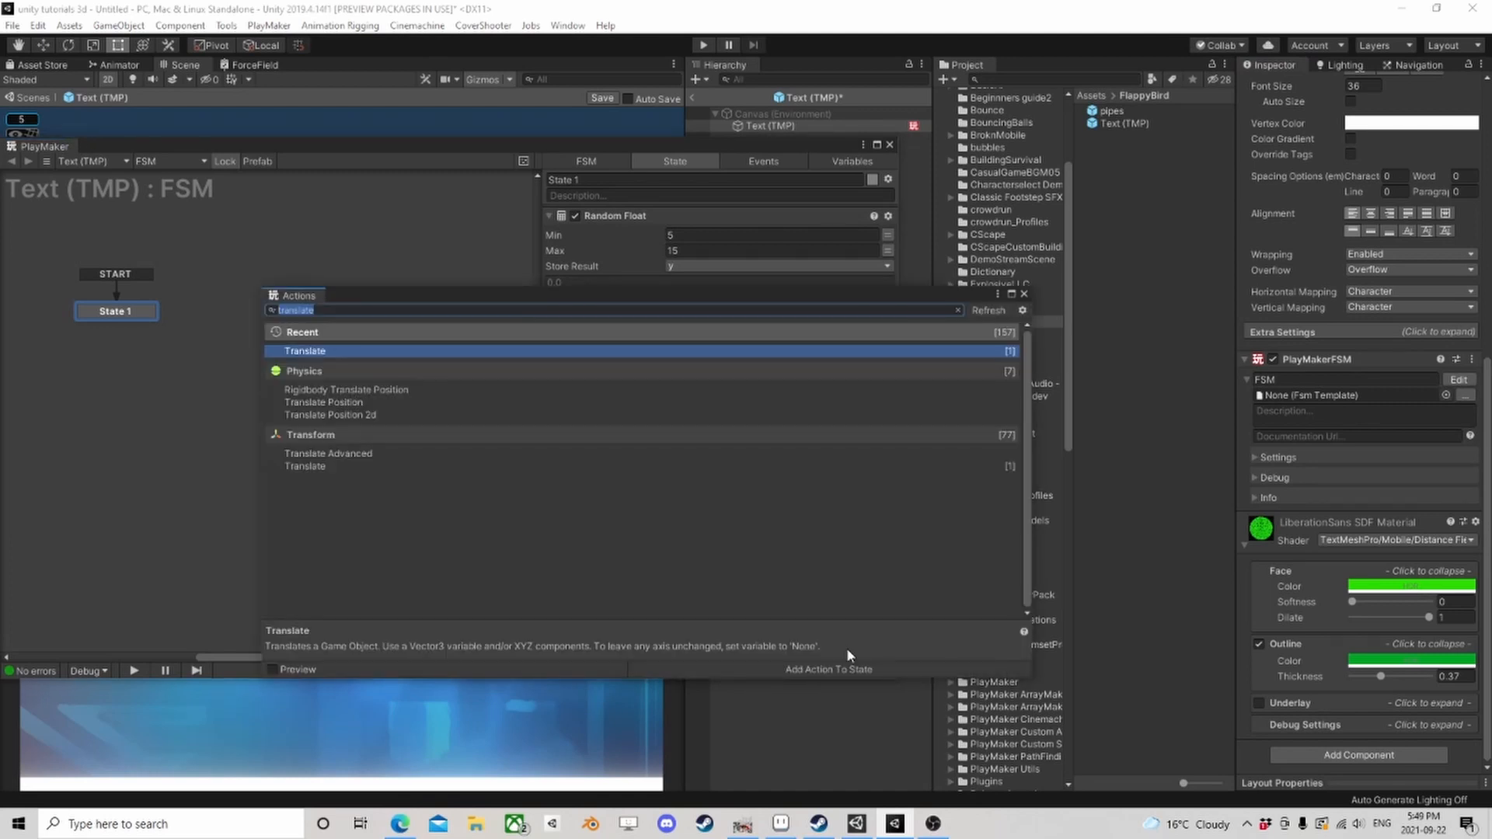
type("wait")
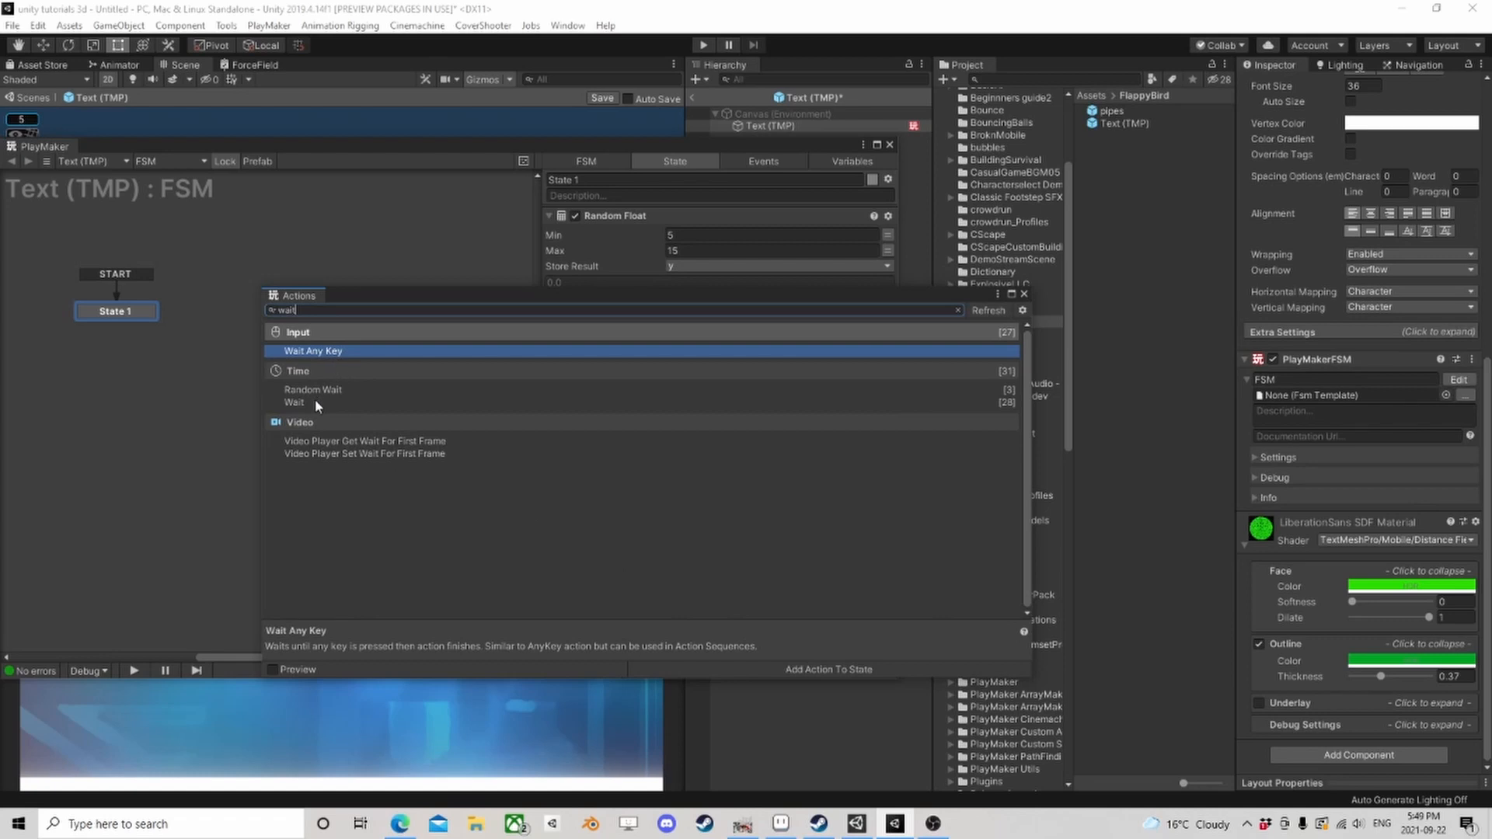
double_click(315, 402)
left_click(1024, 294)
left_click(728, 235)
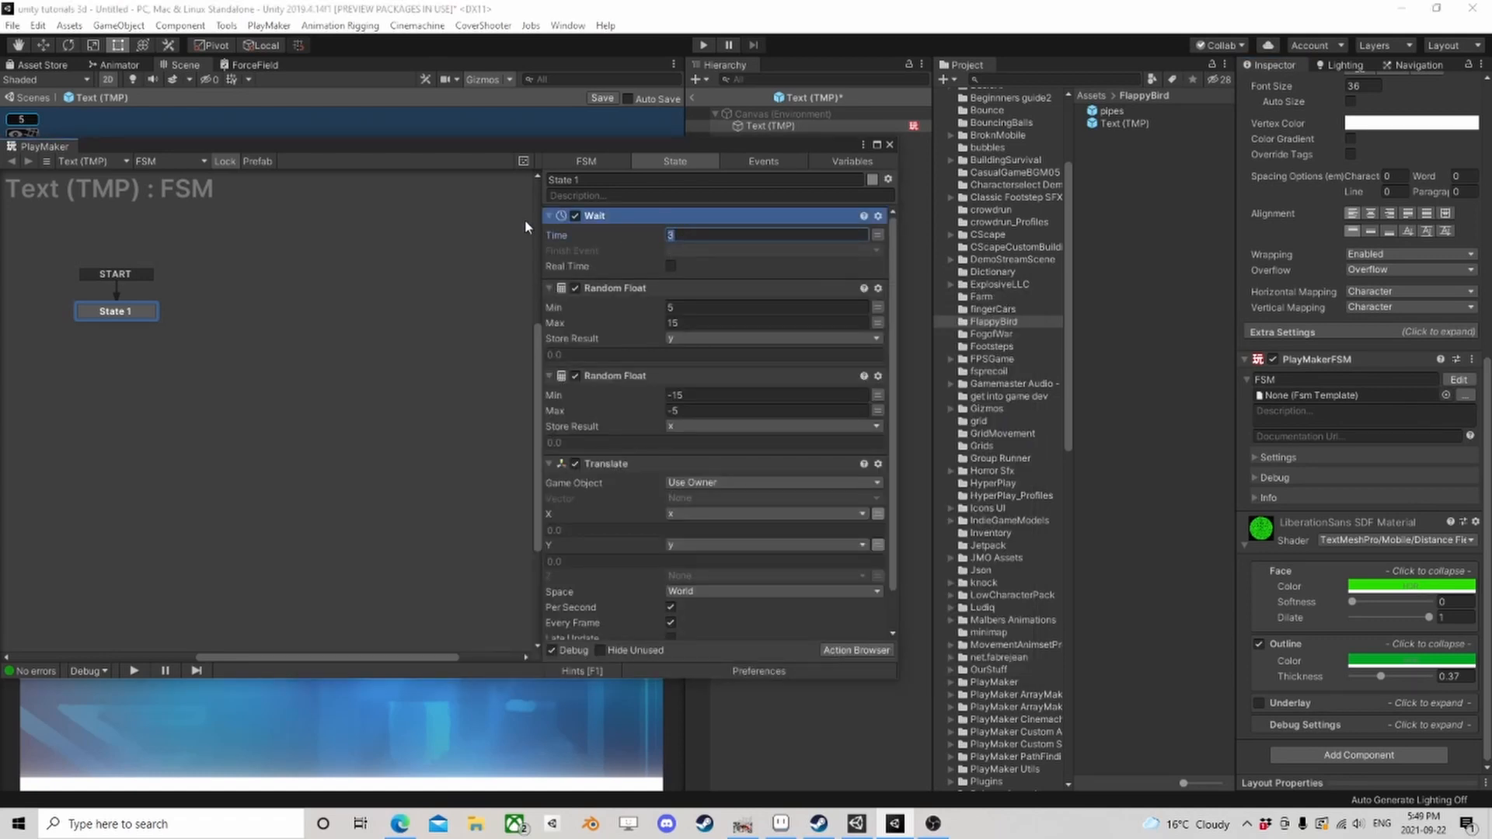
type("2")
Step: Set the Wait action's Finish Event to FINISHED with a matching transition on State 1, and place Wait last in the action list
left_click(693, 249)
left_click(134, 315)
left_click(721, 253)
left_click(699, 284)
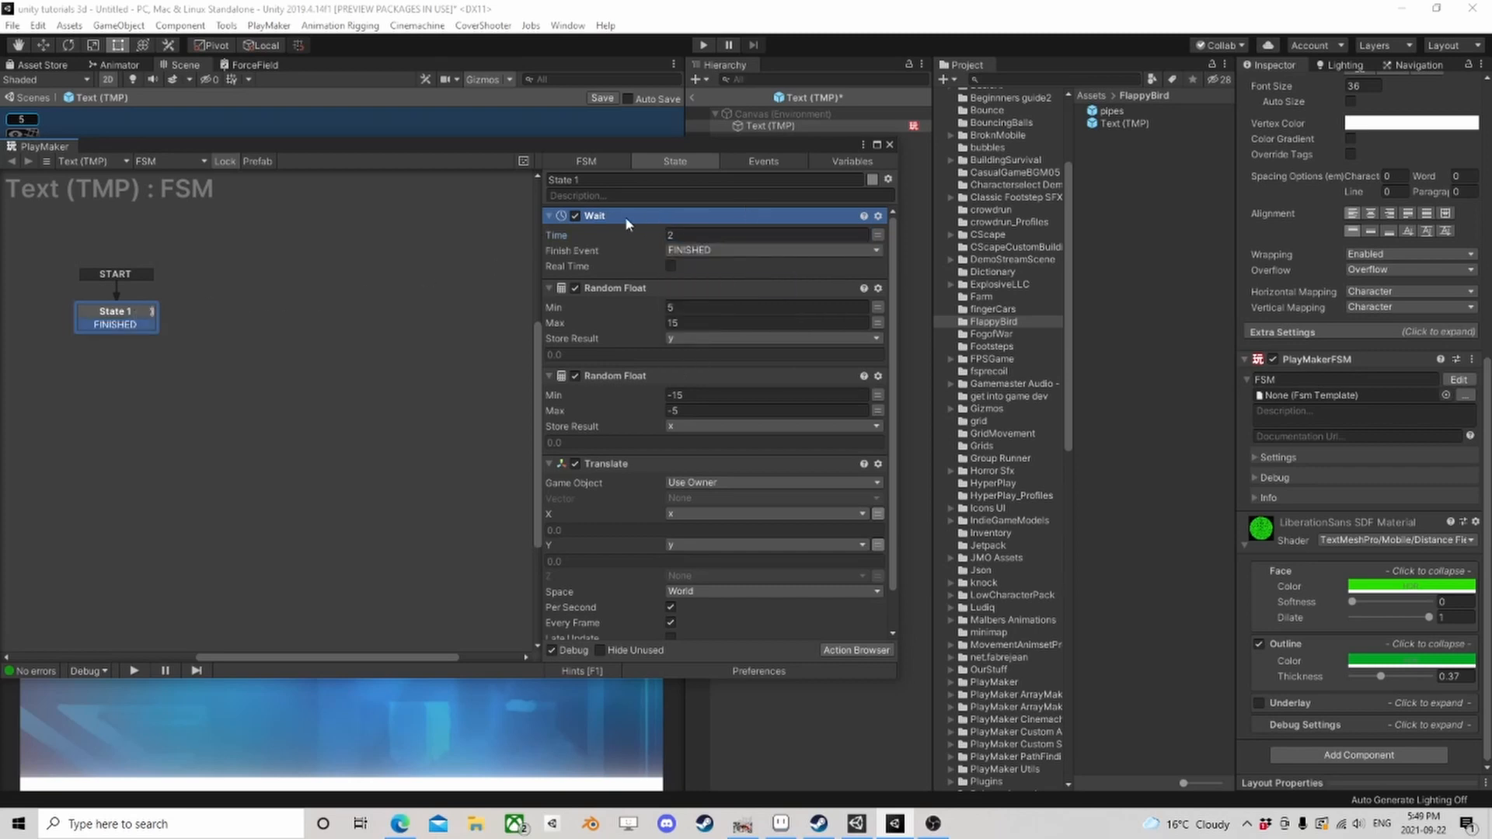
right_click(624, 218)
left_click(683, 450)
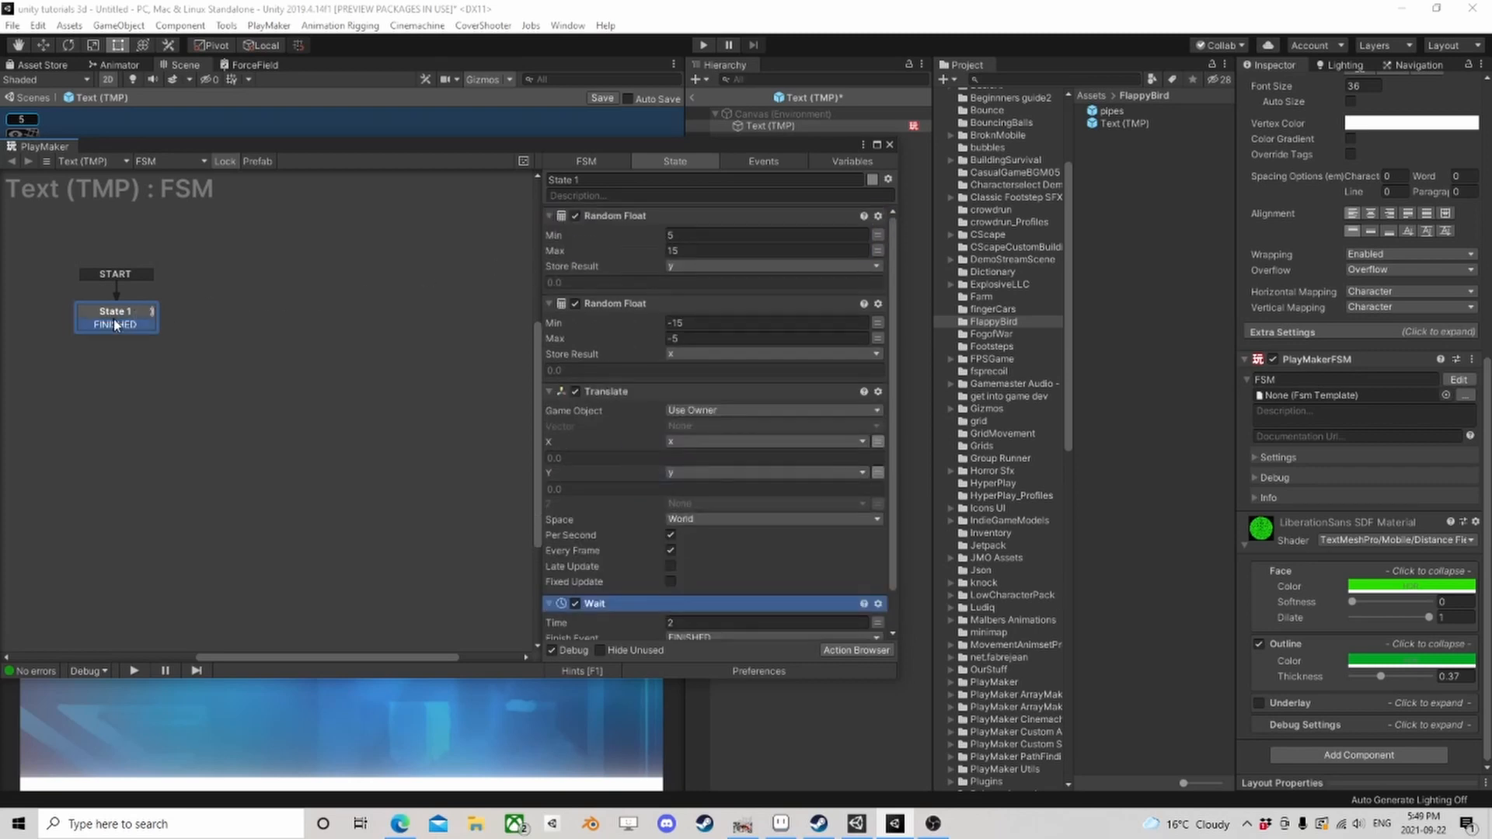
Step: Link State 1's FINISHED transition to a new State 2 with a Destroy Self action, and return to the scene with the prefab saved
left_click_drag(115, 324, 223, 329)
left_click(854, 650)
type("destroy")
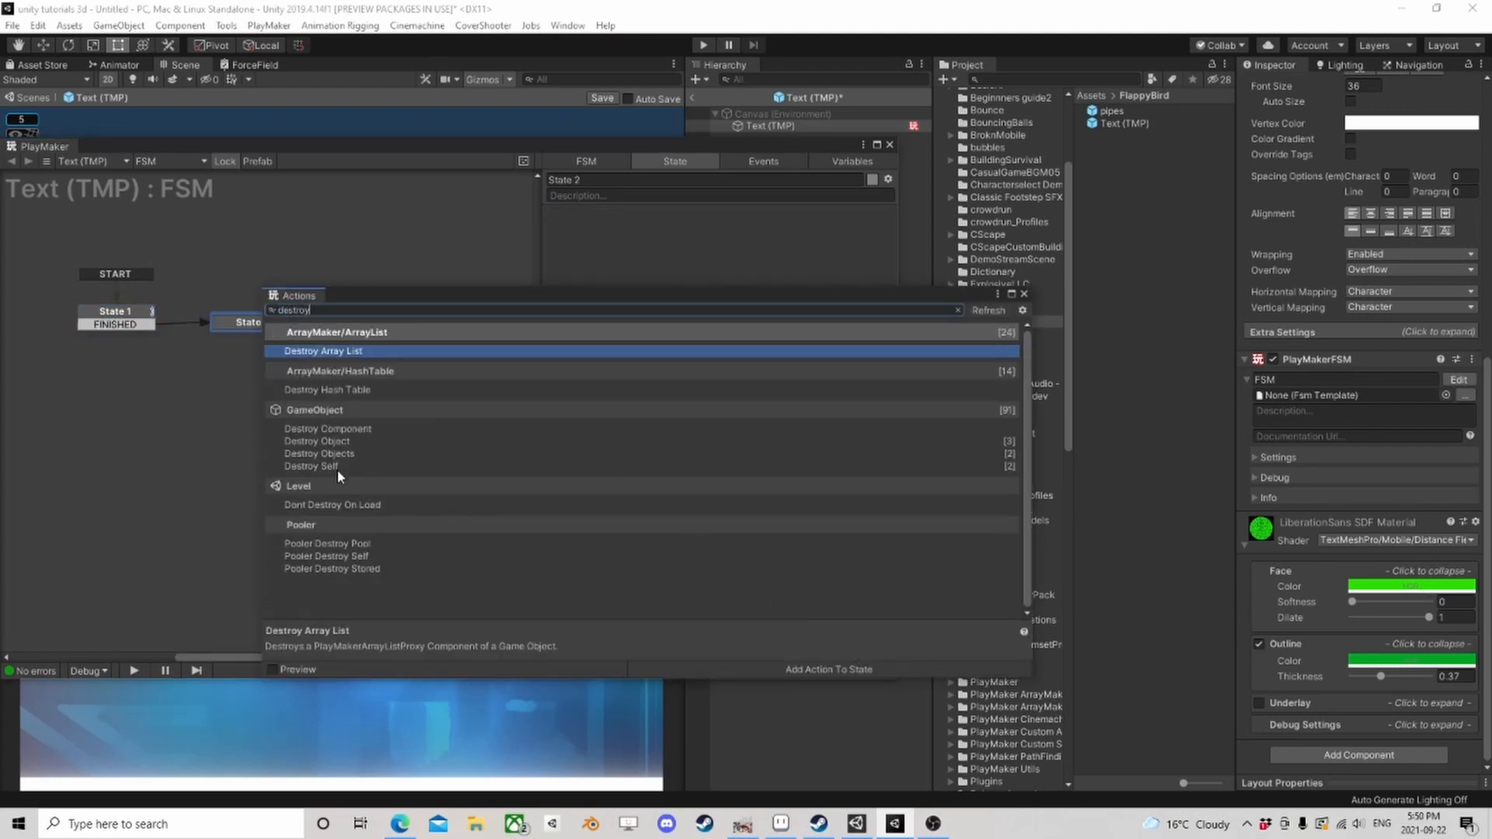
double_click(339, 467)
left_click(1024, 294)
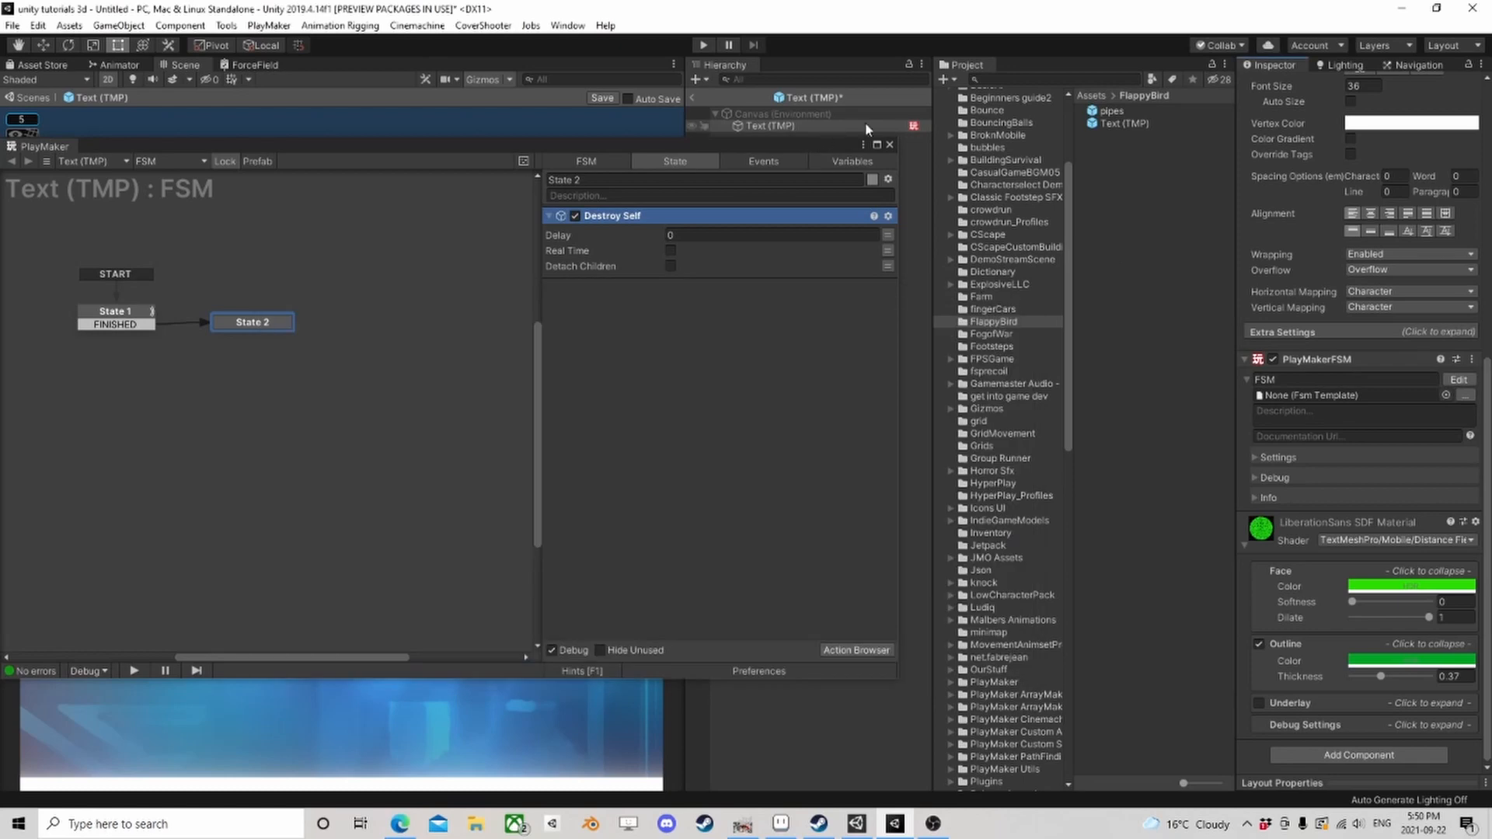
left_click(890, 145)
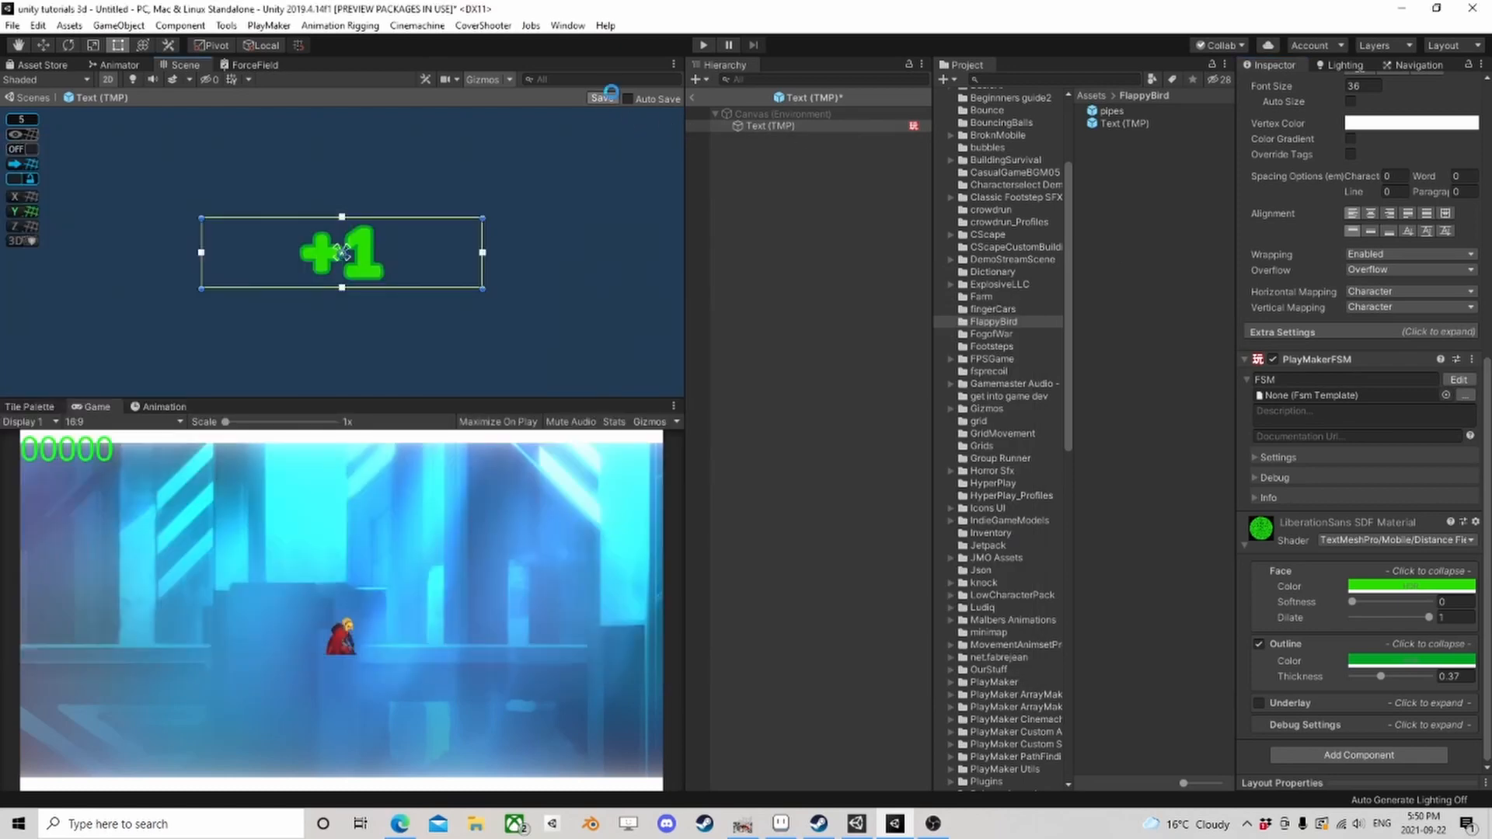
left_click(693, 98)
Step: Play-test the game through several pipes to check how the +1 text moves and disappears
left_click(704, 45)
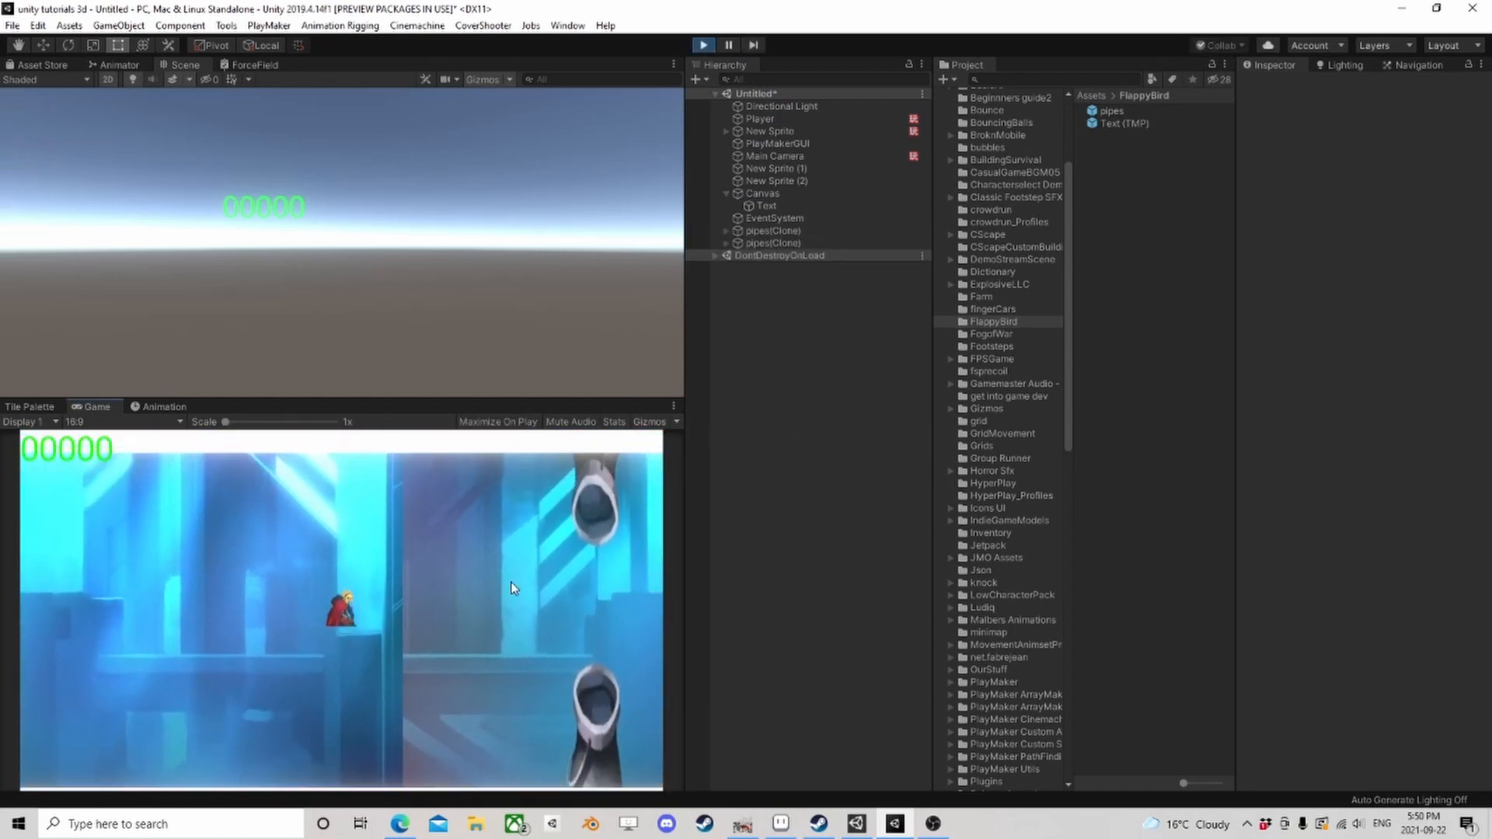
left_click(466, 625)
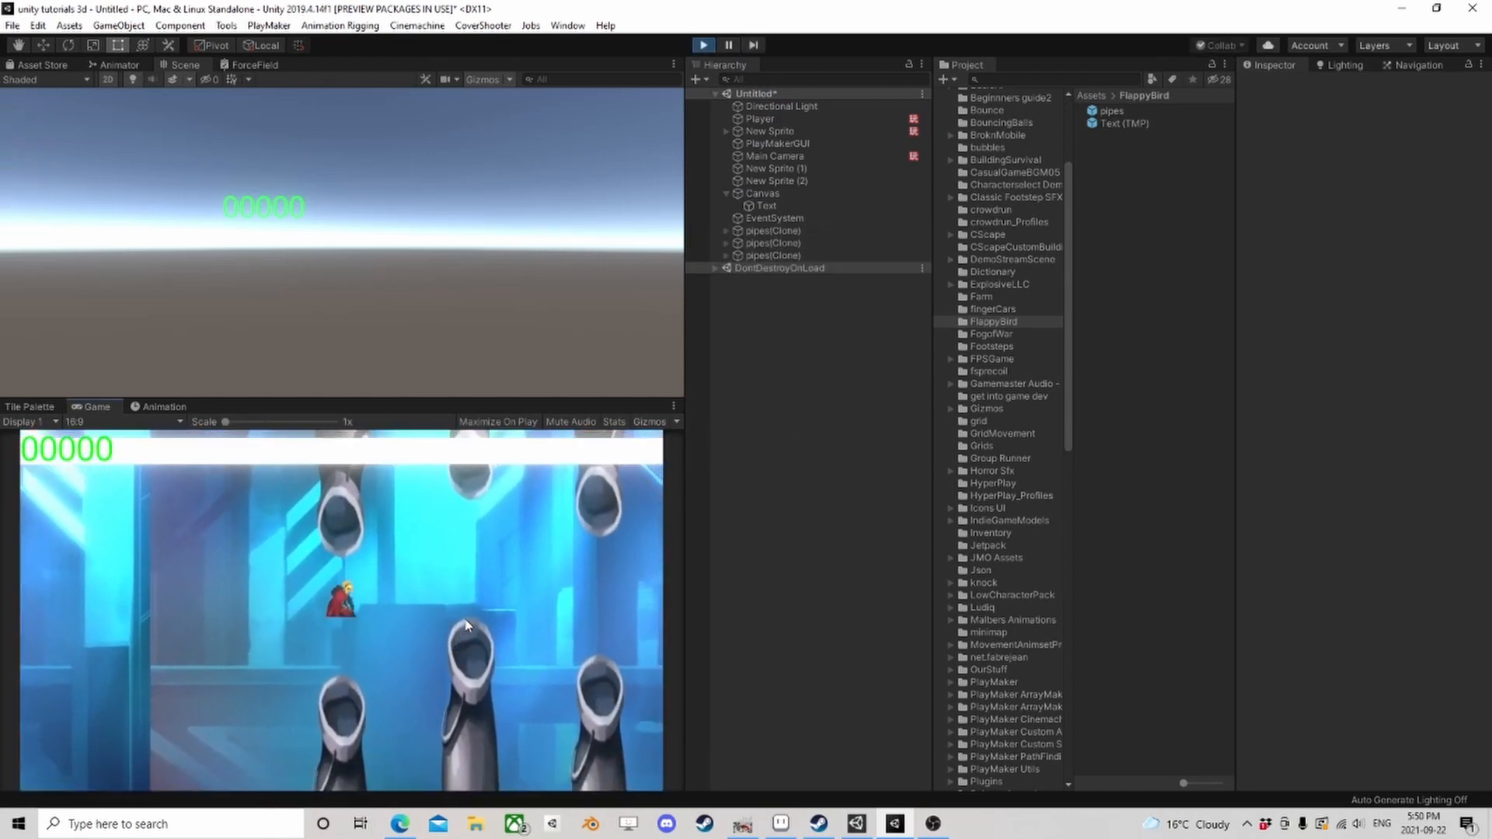
left_click(466, 625)
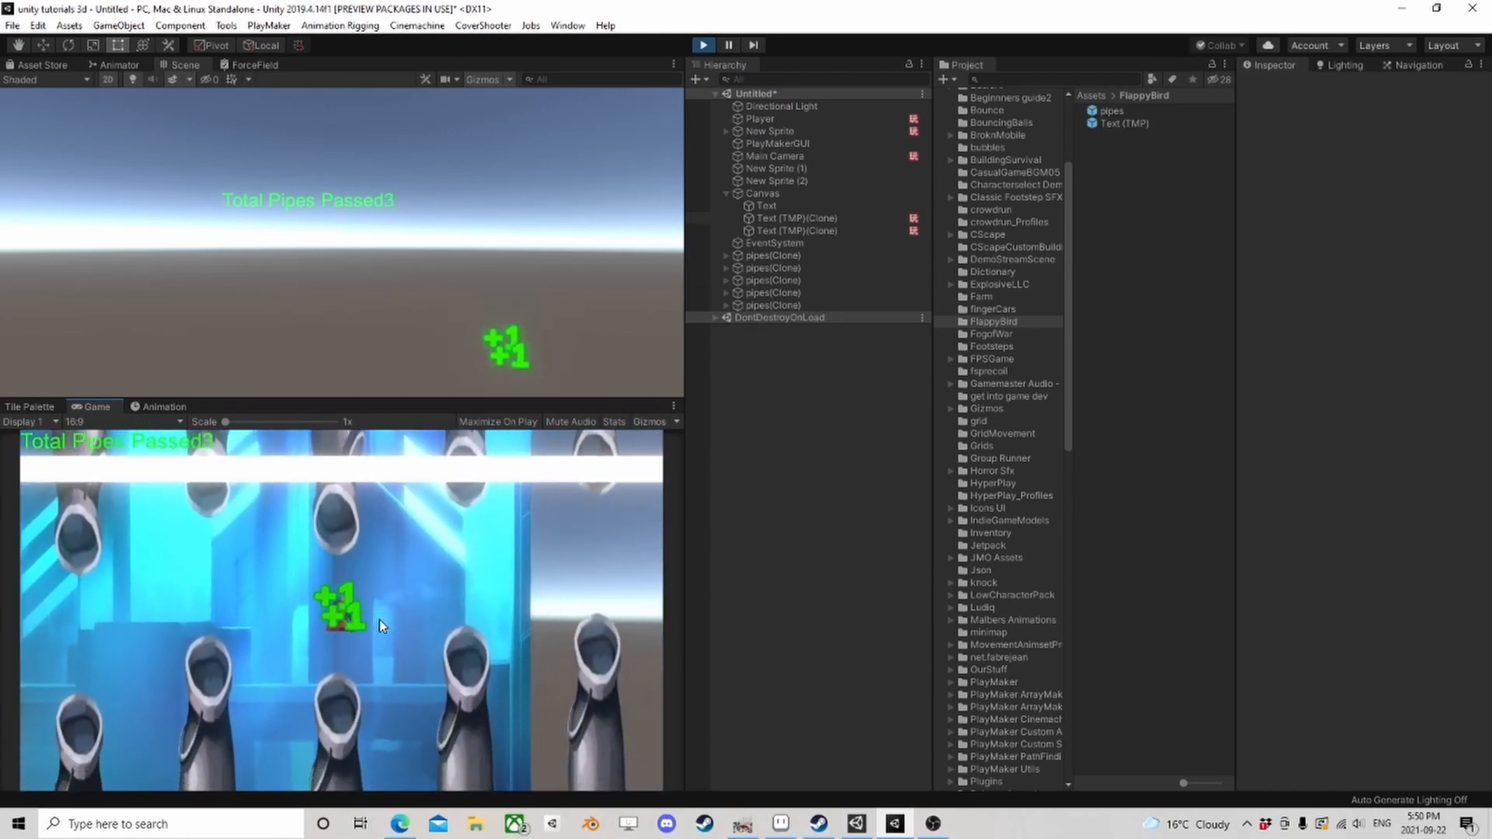
left_click(379, 620)
left_click(379, 620)
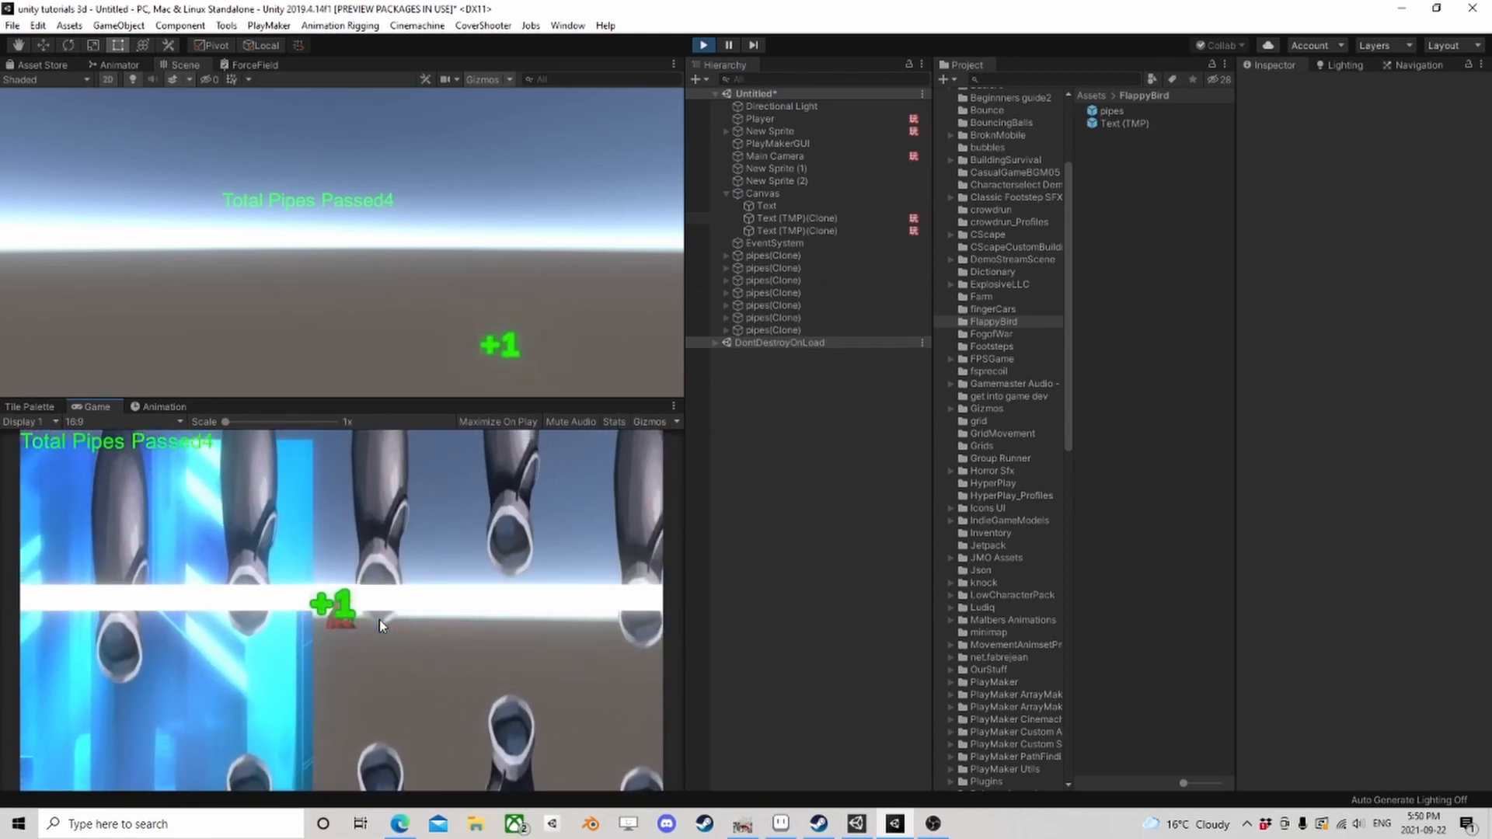
left_click(703, 45)
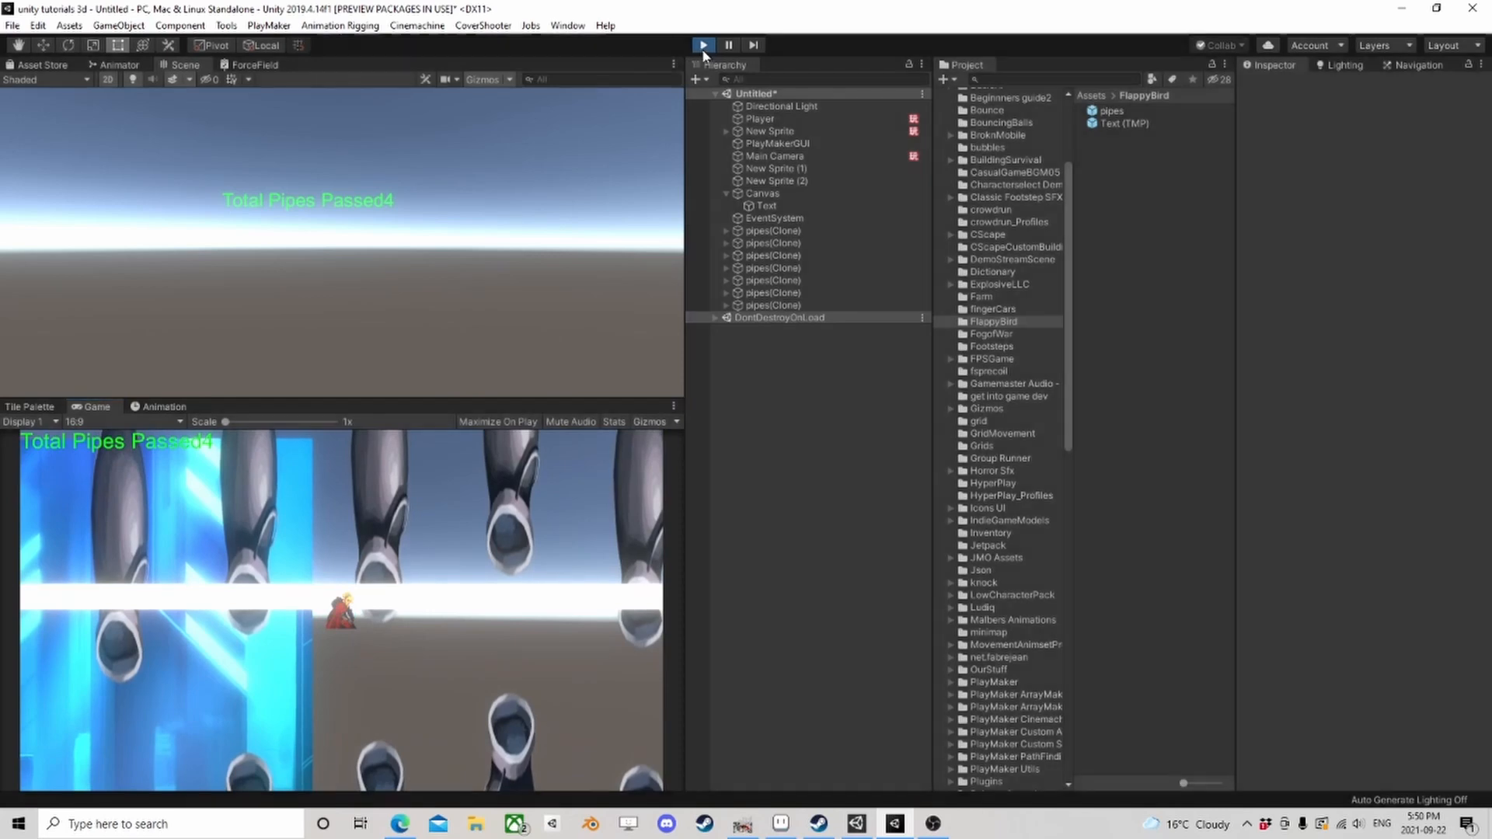
Step: Open the Text (TMP) prefab's FSM and set the Random Float that stores x to Min -30 and Max -15
left_click(1124, 123)
left_click(1359, 128)
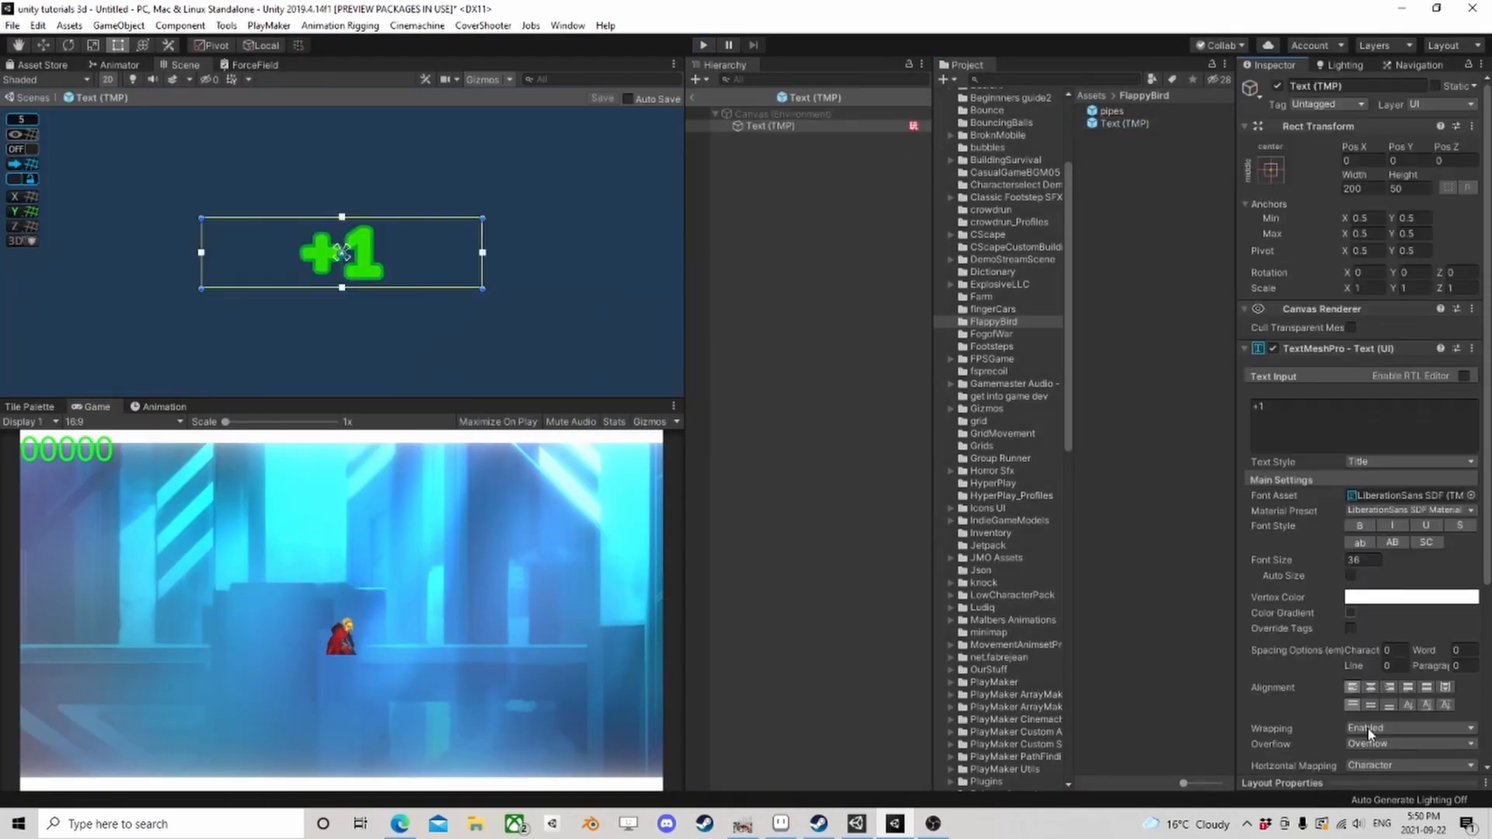
scroll(1408, 643, "down", 10)
left_click(1458, 379)
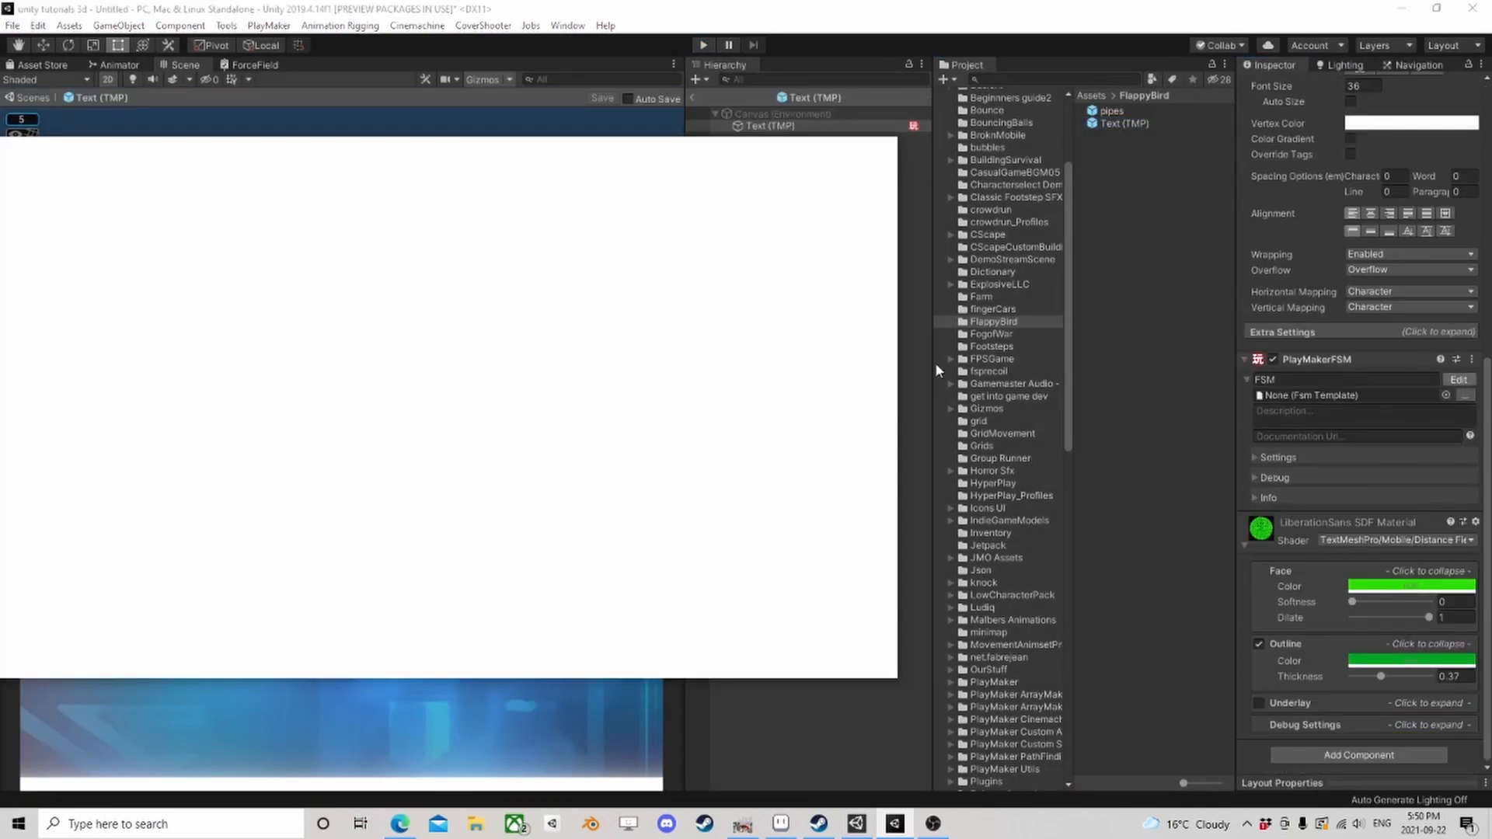
scroll(700, 443, "down", 1)
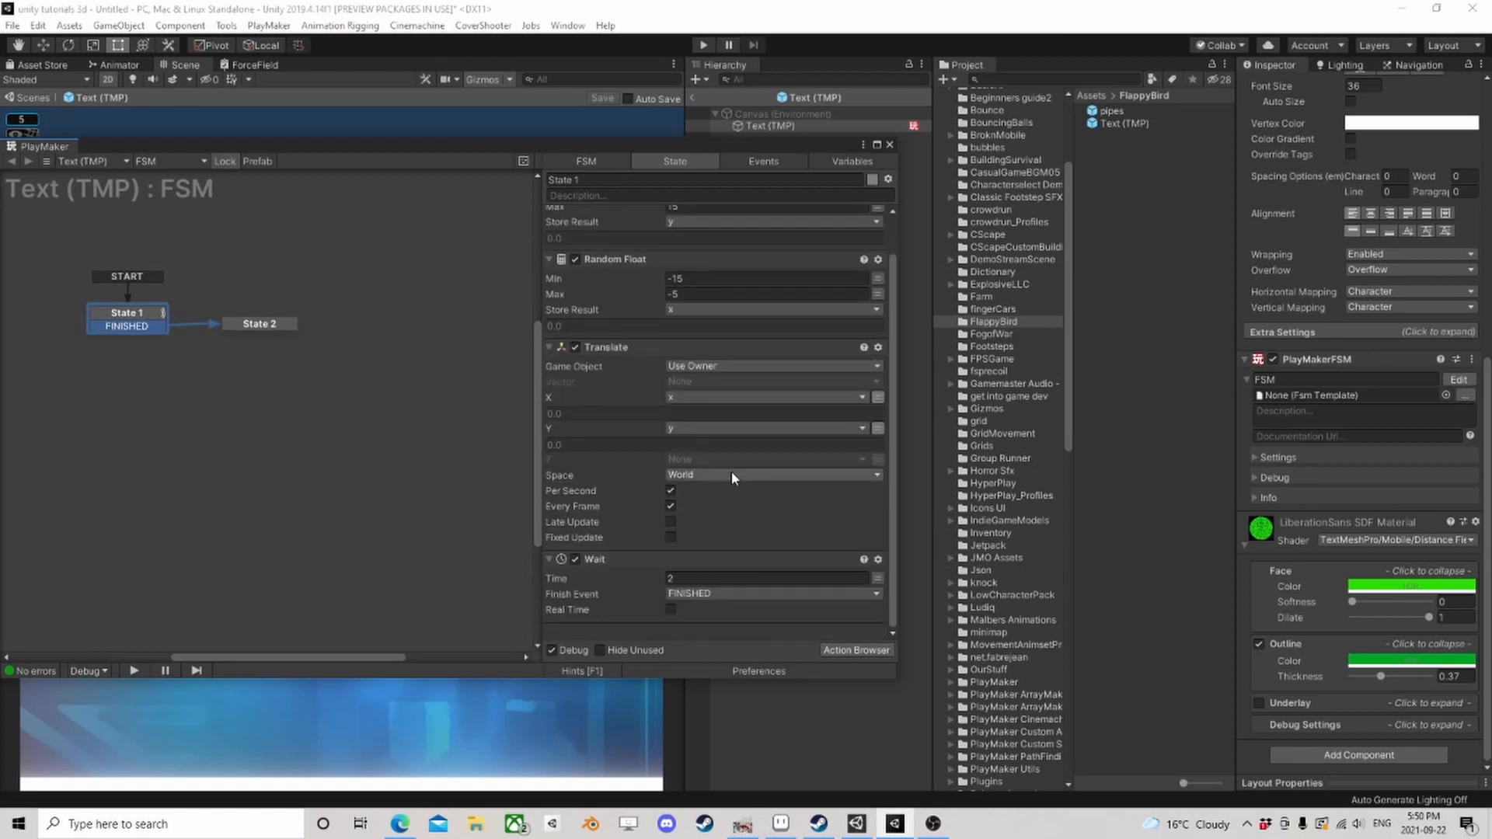
scroll(760, 472, "up", 1)
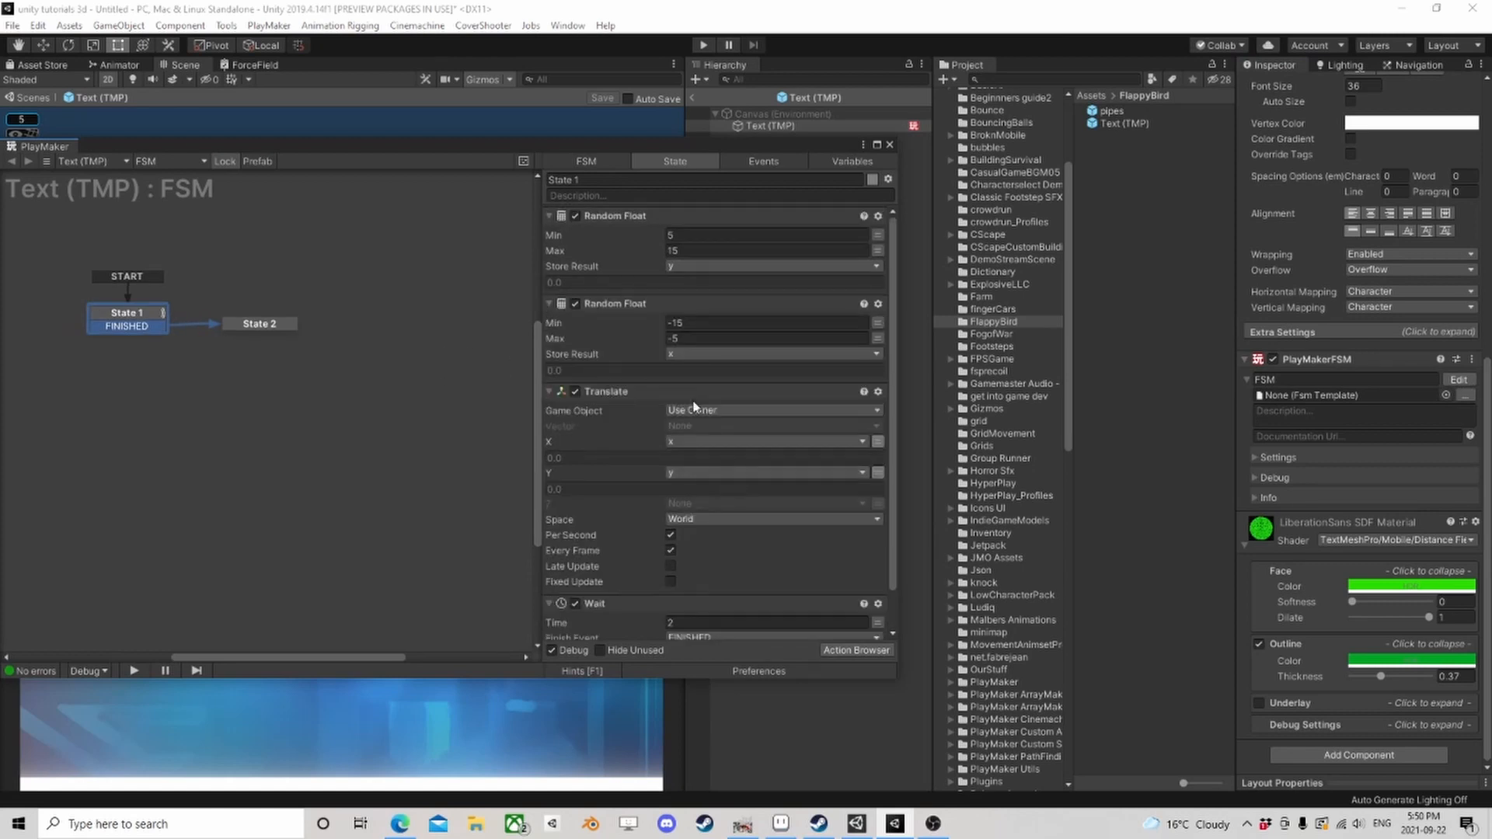
type("30")
left_click(676, 339)
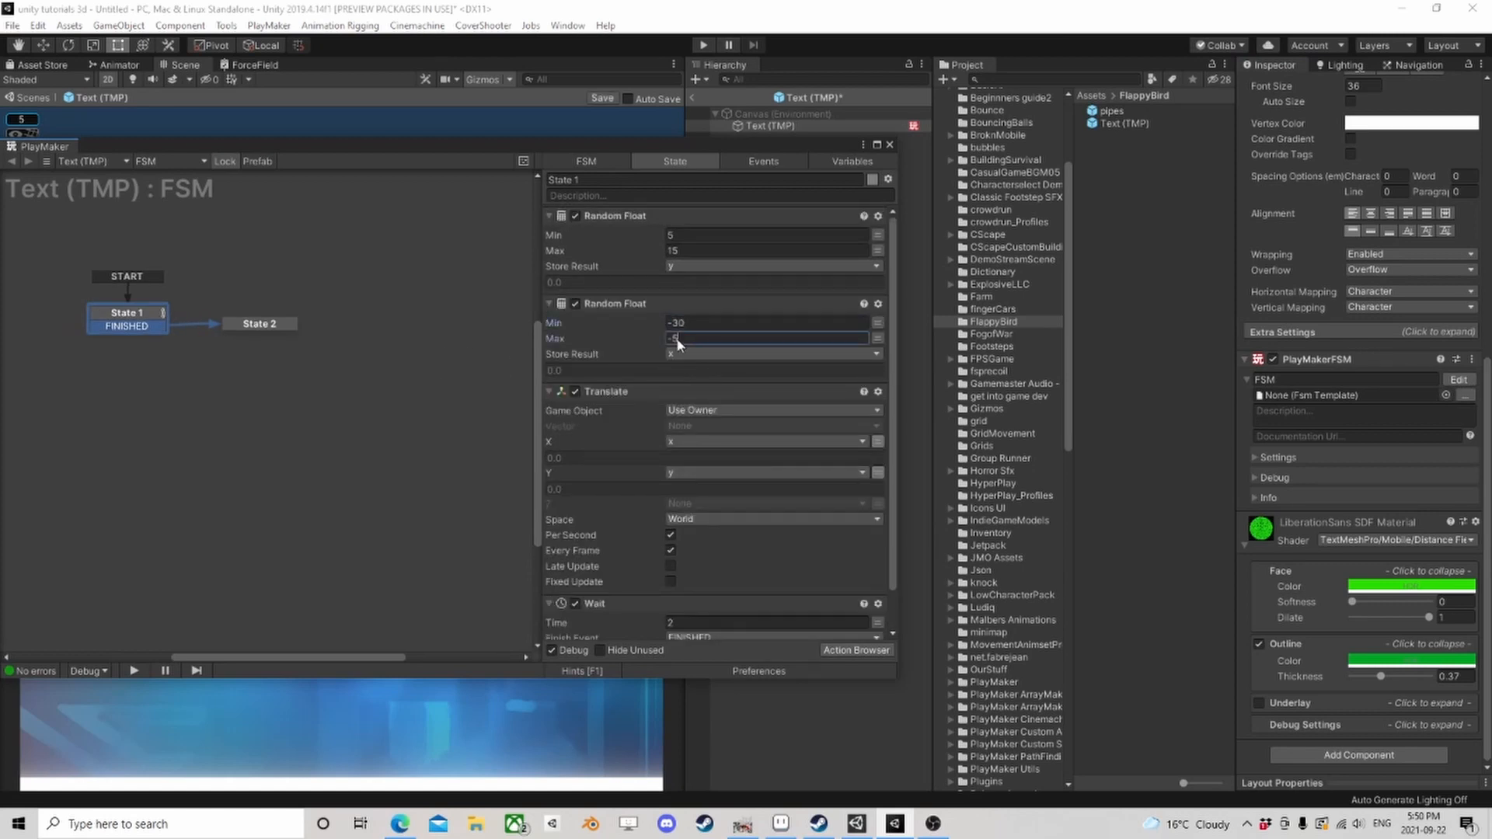
type("-15")
Step: Set the Random Float that stores y to Min 10 and Max 25, and the Wait time to 1
left_click_drag(680, 235, 652, 260)
type("1025")
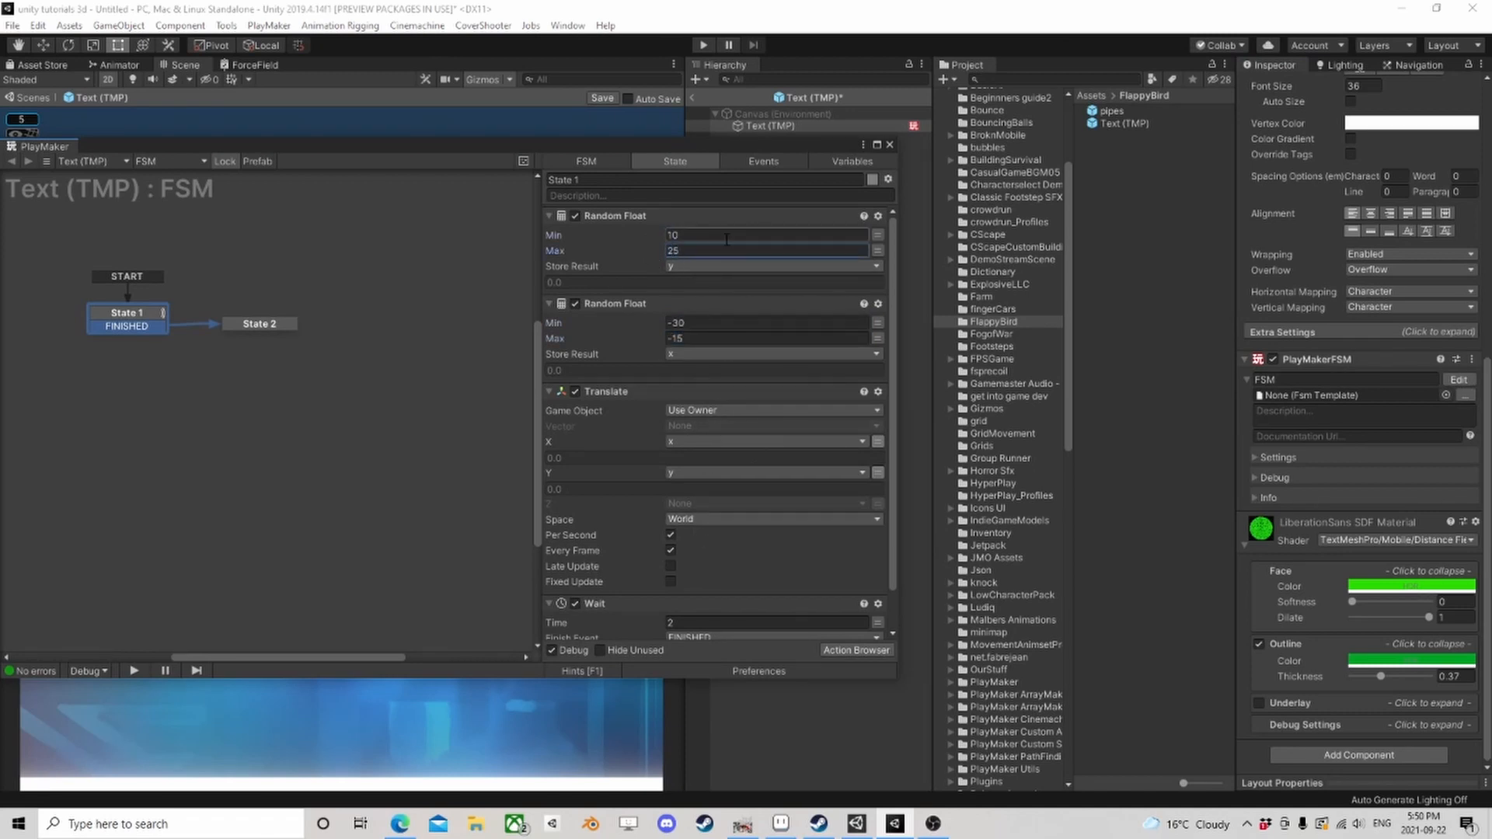
scroll(707, 378, "down", 2)
left_click(682, 577)
type("1")
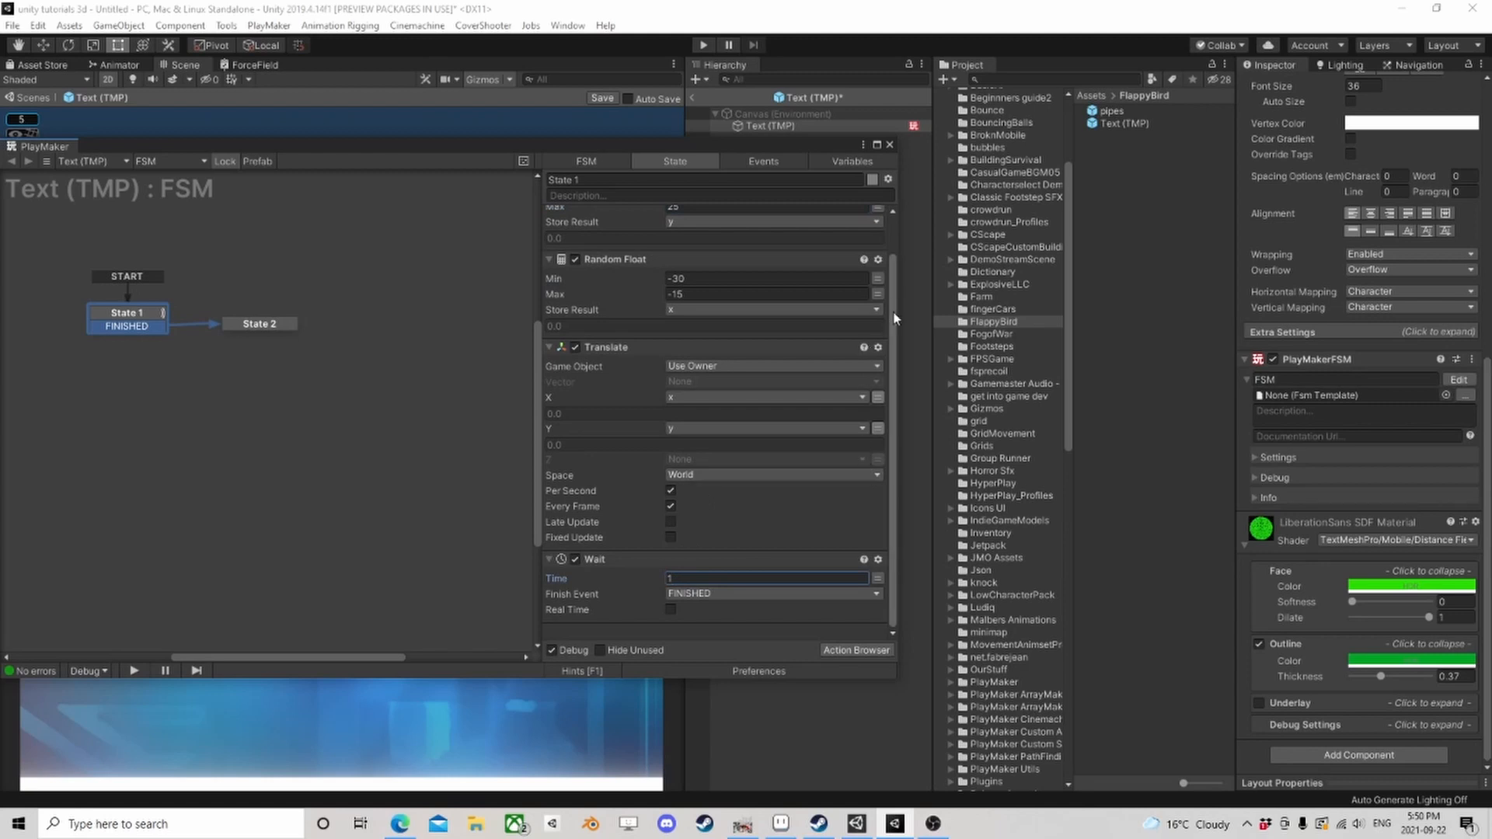
Step: Close the FSM editor, save the Text (TMP) prefab and return to the scene
left_click(892, 144)
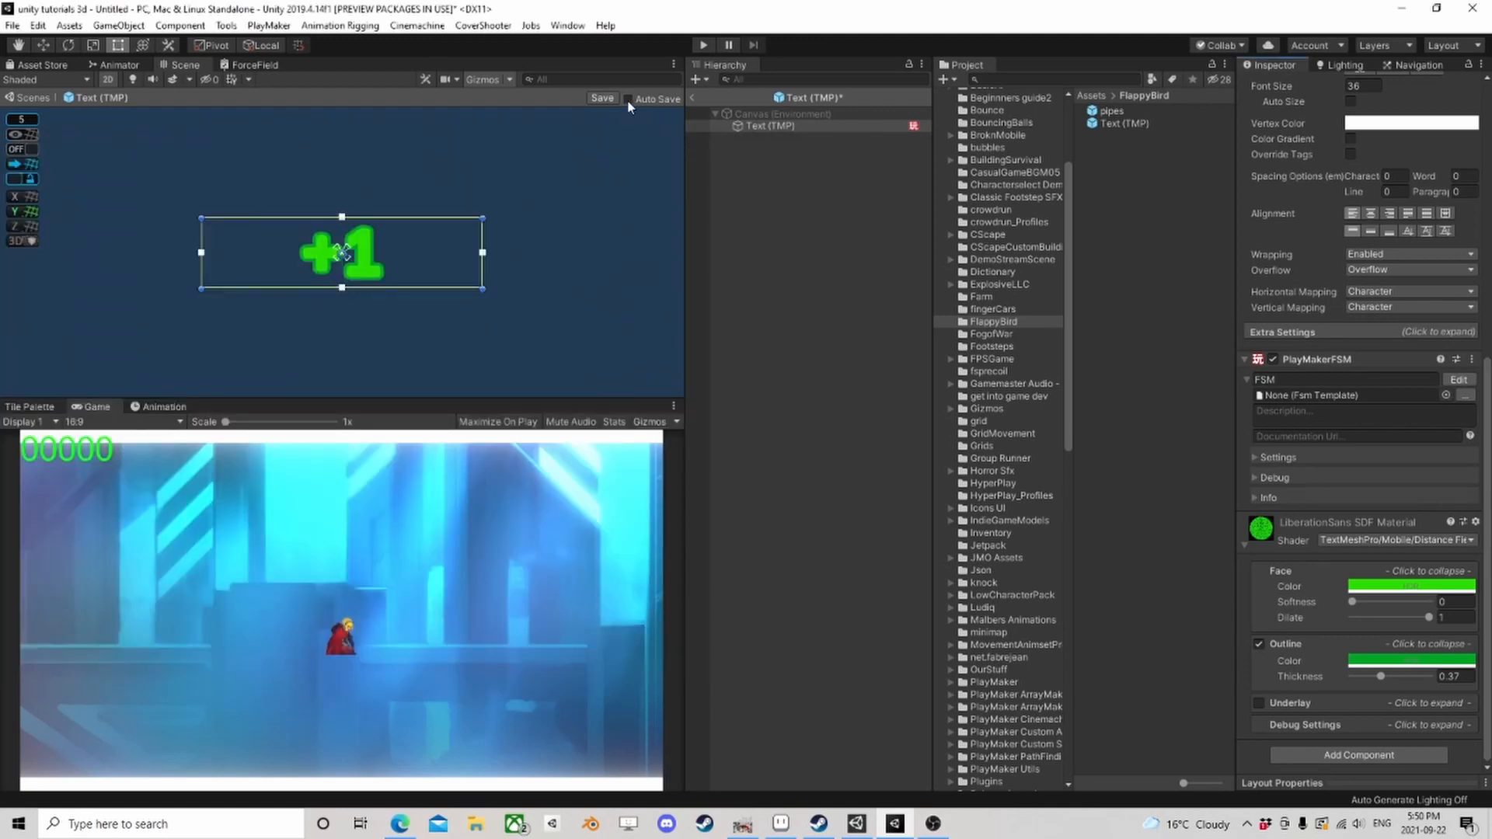
left_click(603, 97)
left_click(692, 98)
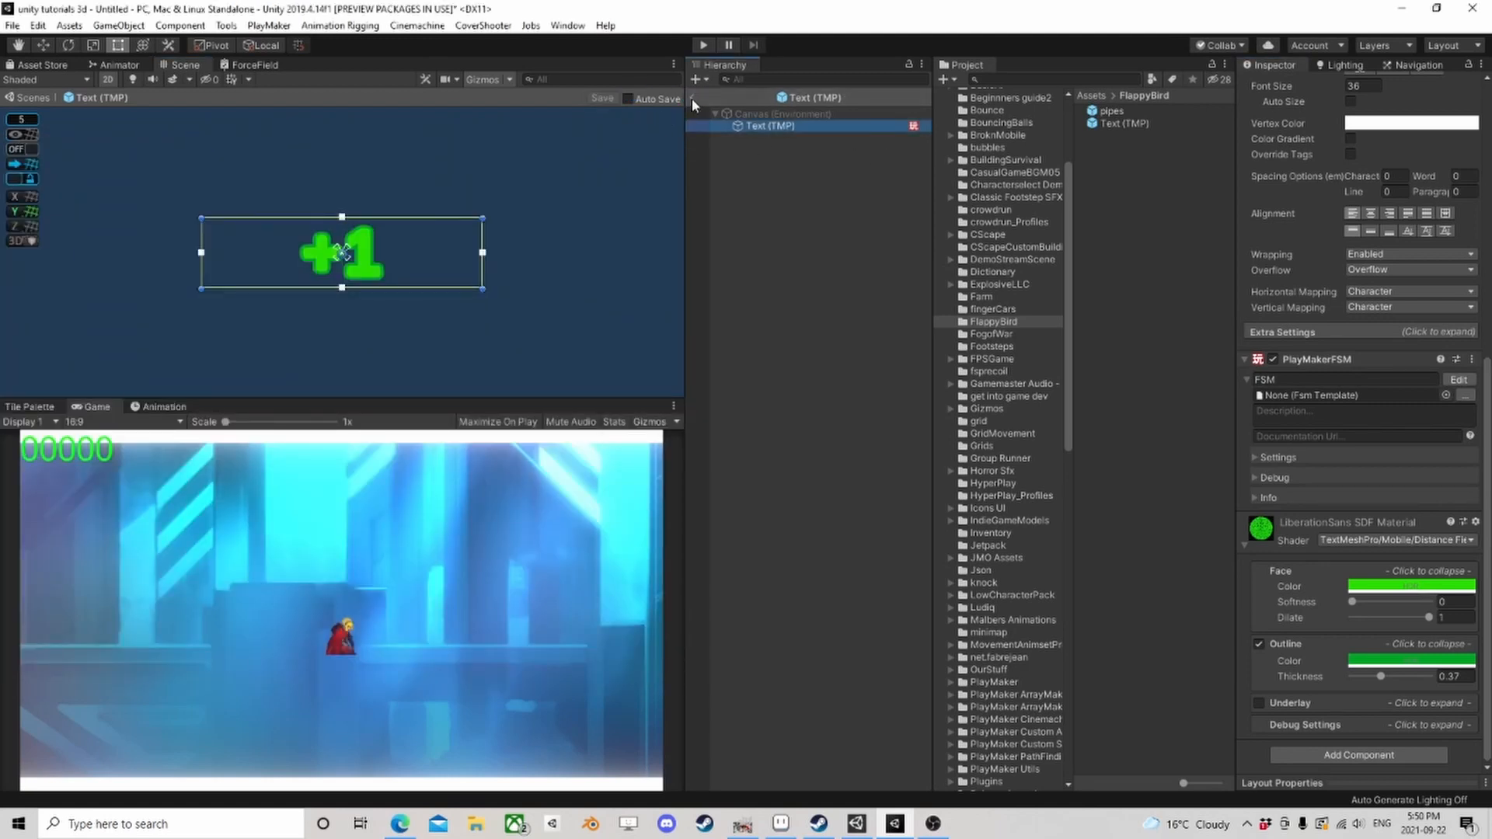
Step: Add a new PlayMakerFSM component to the Player object and open it for editing
left_click(768, 132)
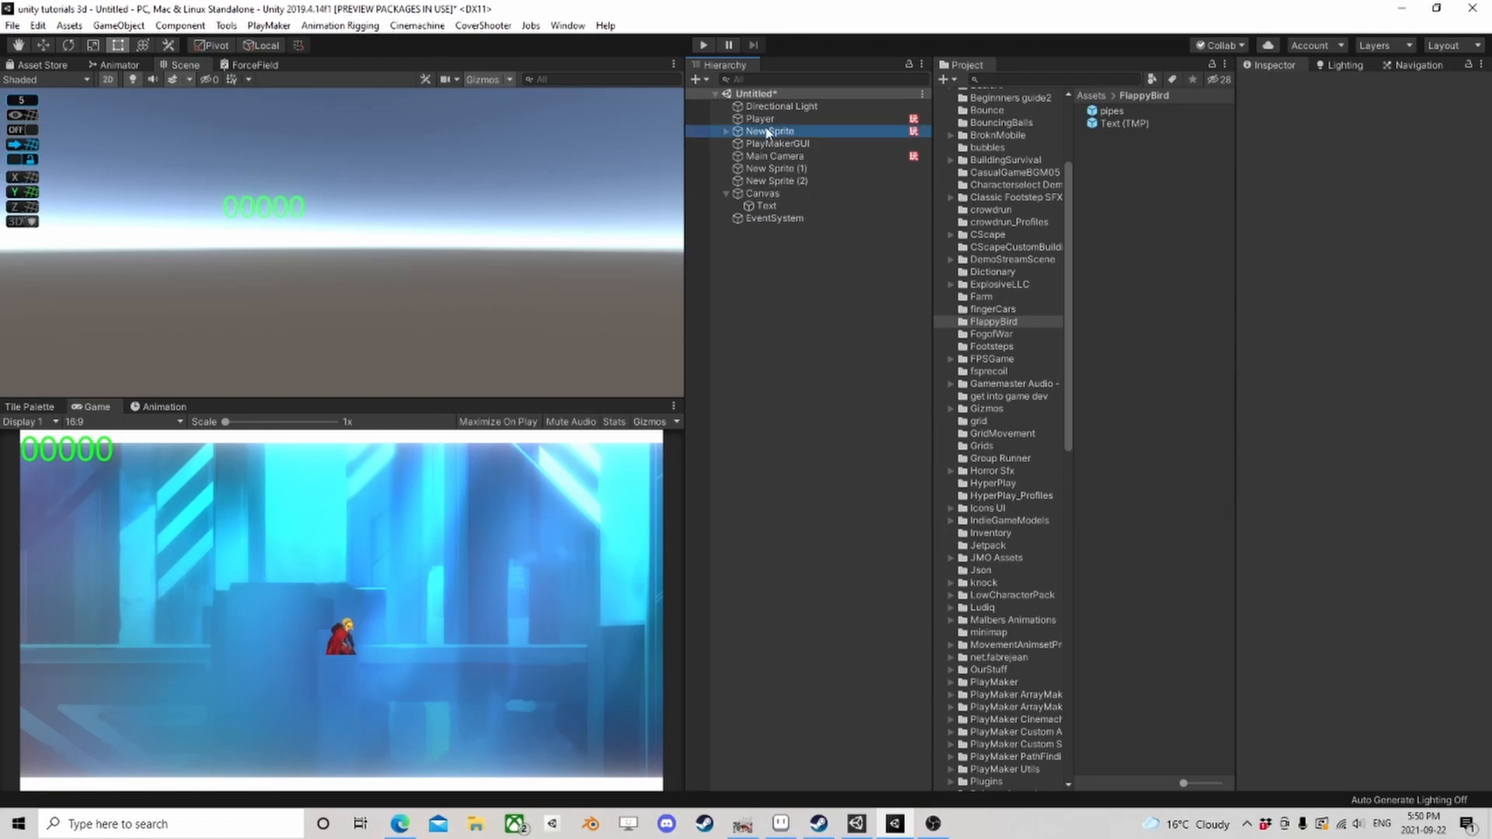
left_click(761, 120)
scroll(451, 266, "down", 2)
scroll(1386, 624, "down", 3)
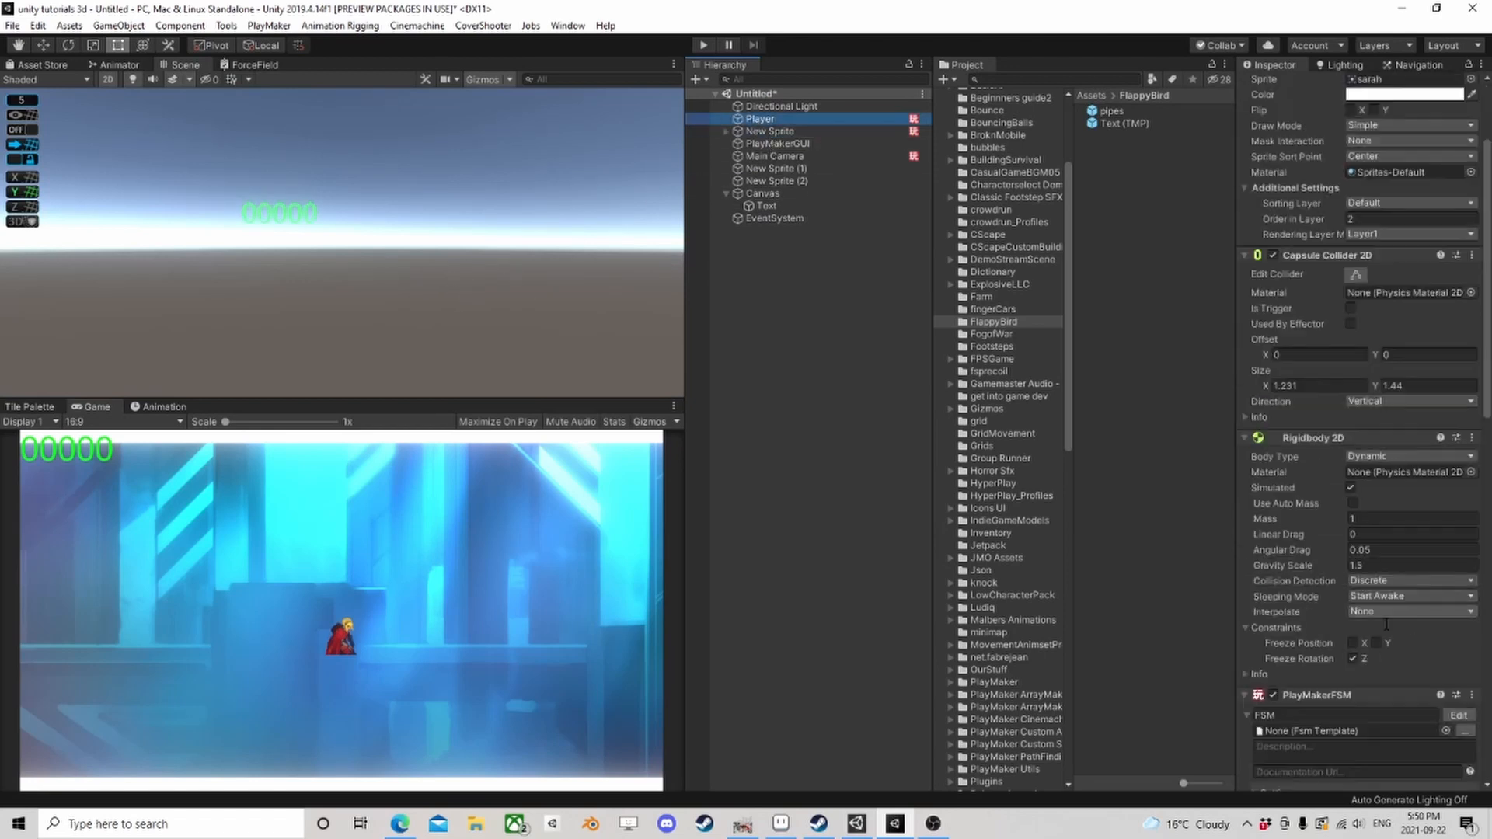
scroll(1386, 624, "down", 10)
left_click(1360, 769)
type("fs")
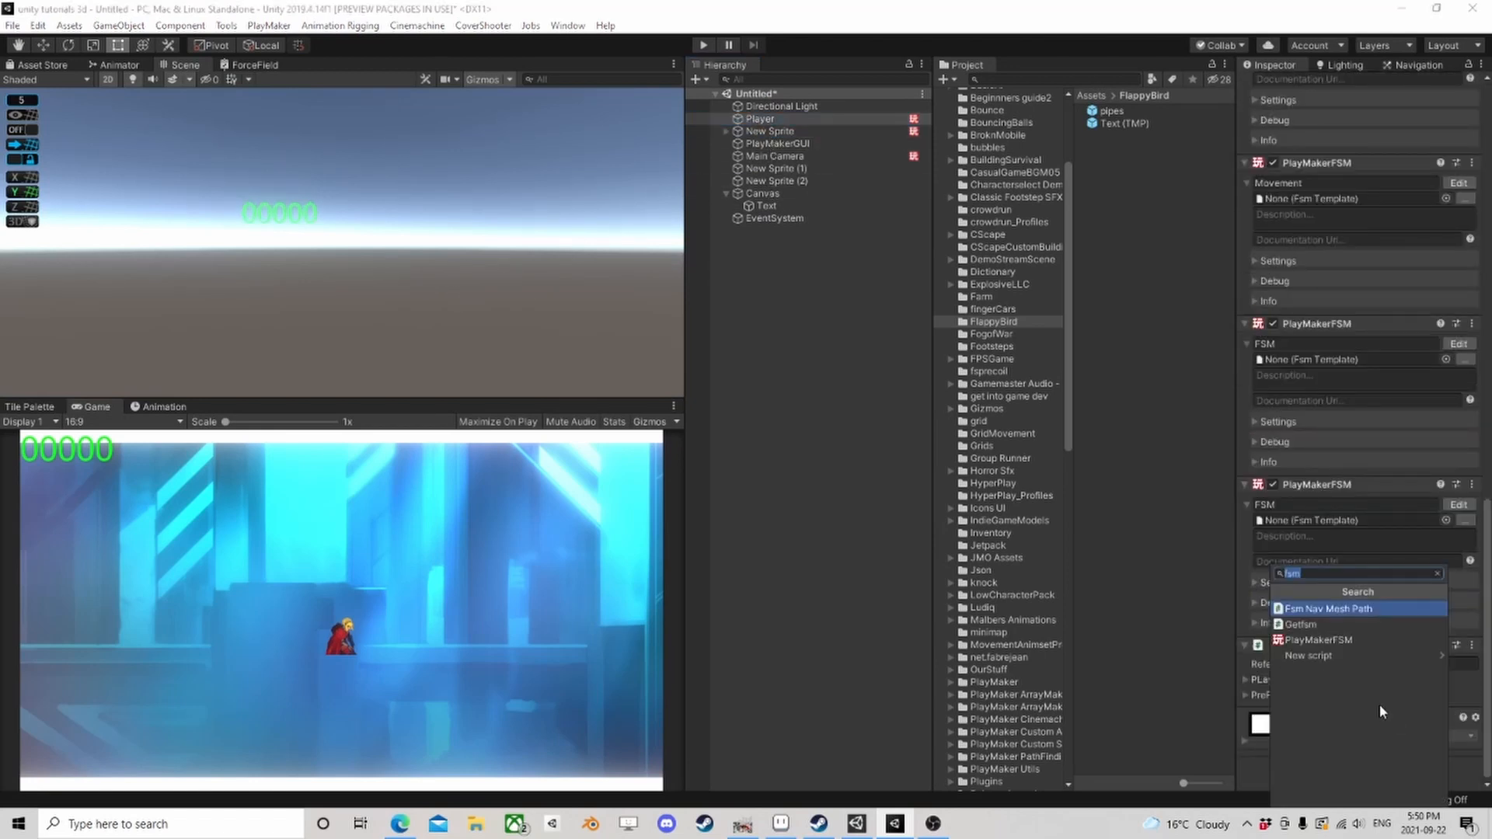
left_click(1319, 640)
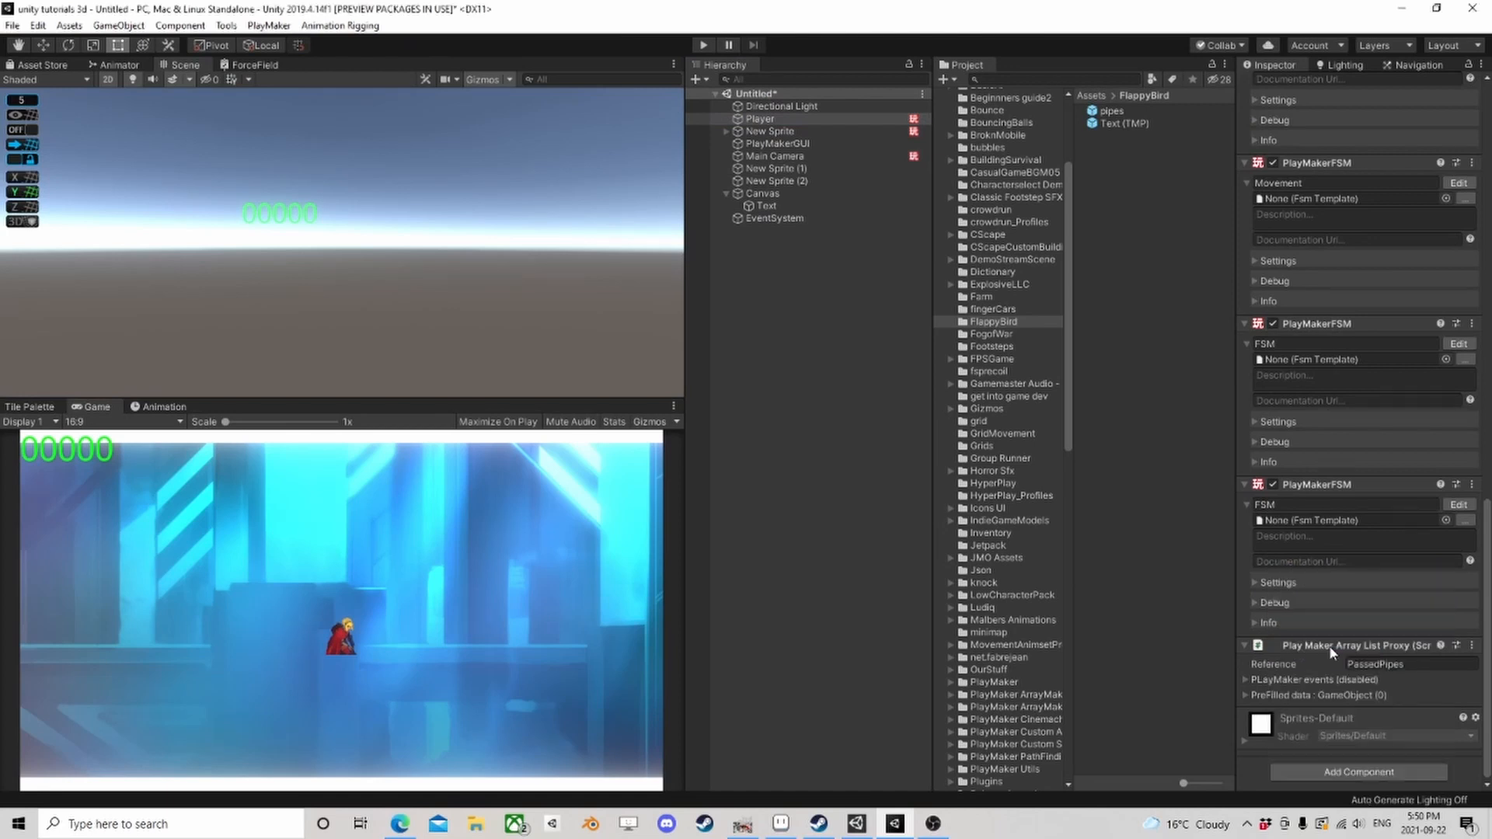
left_click(1458, 575)
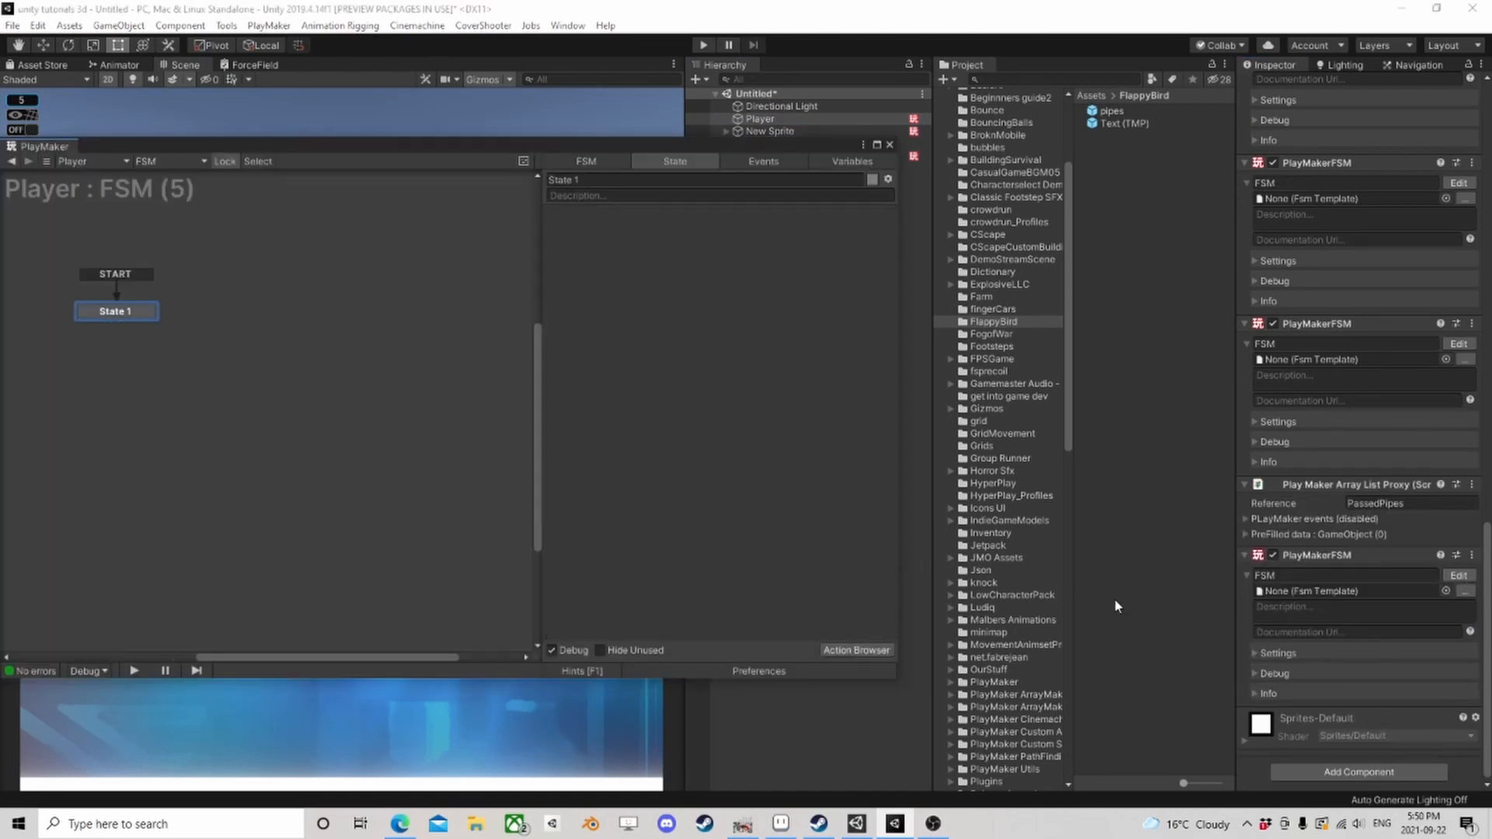
Step: Add a Collision2D Event action to State 1 of the Player's new FSM
left_click(884, 653)
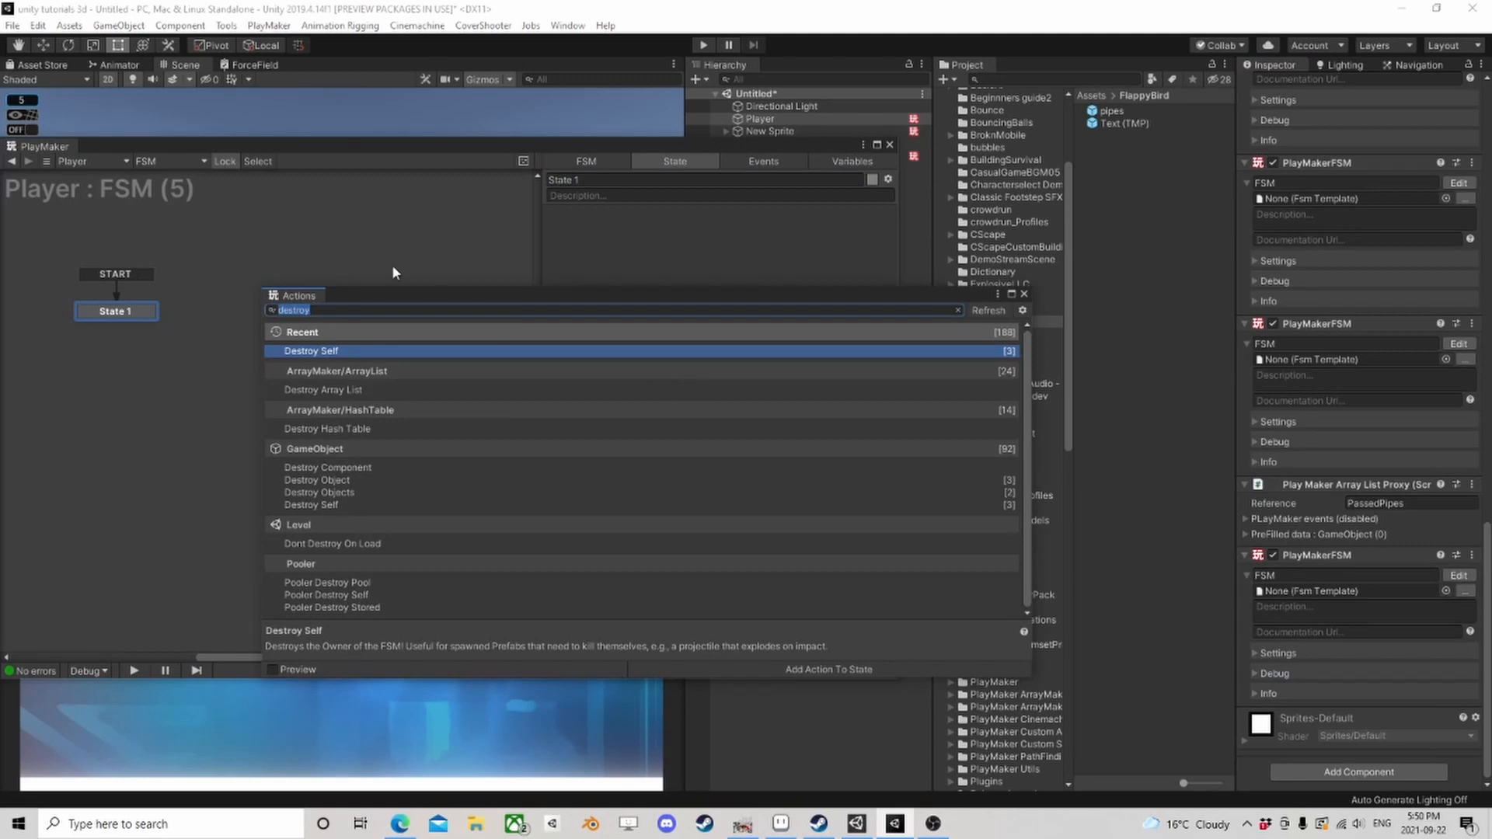
type("collis")
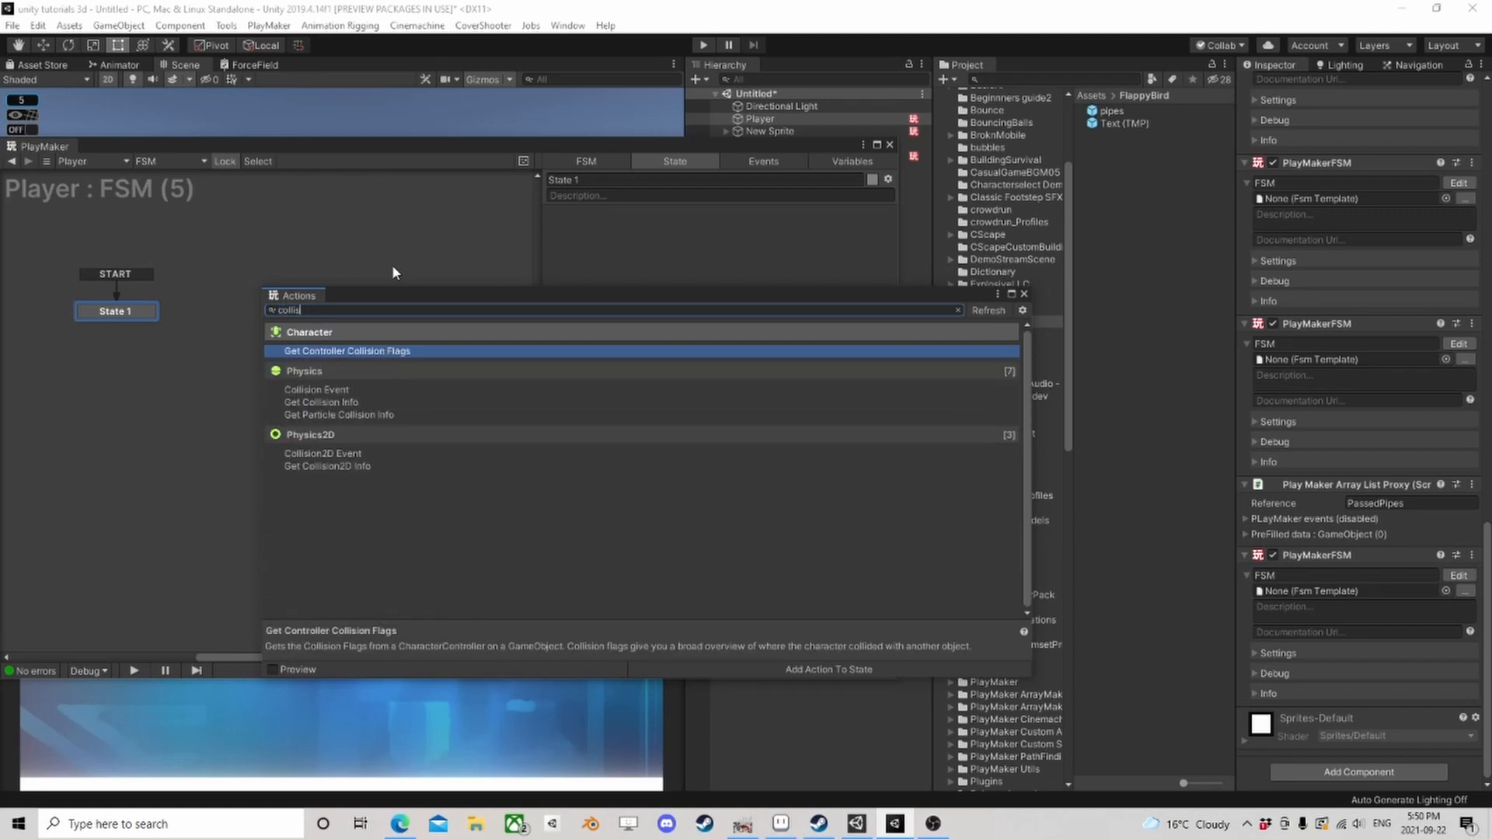
key("Down")
key("Down")
key("Down")
key("Down")
key("Down")
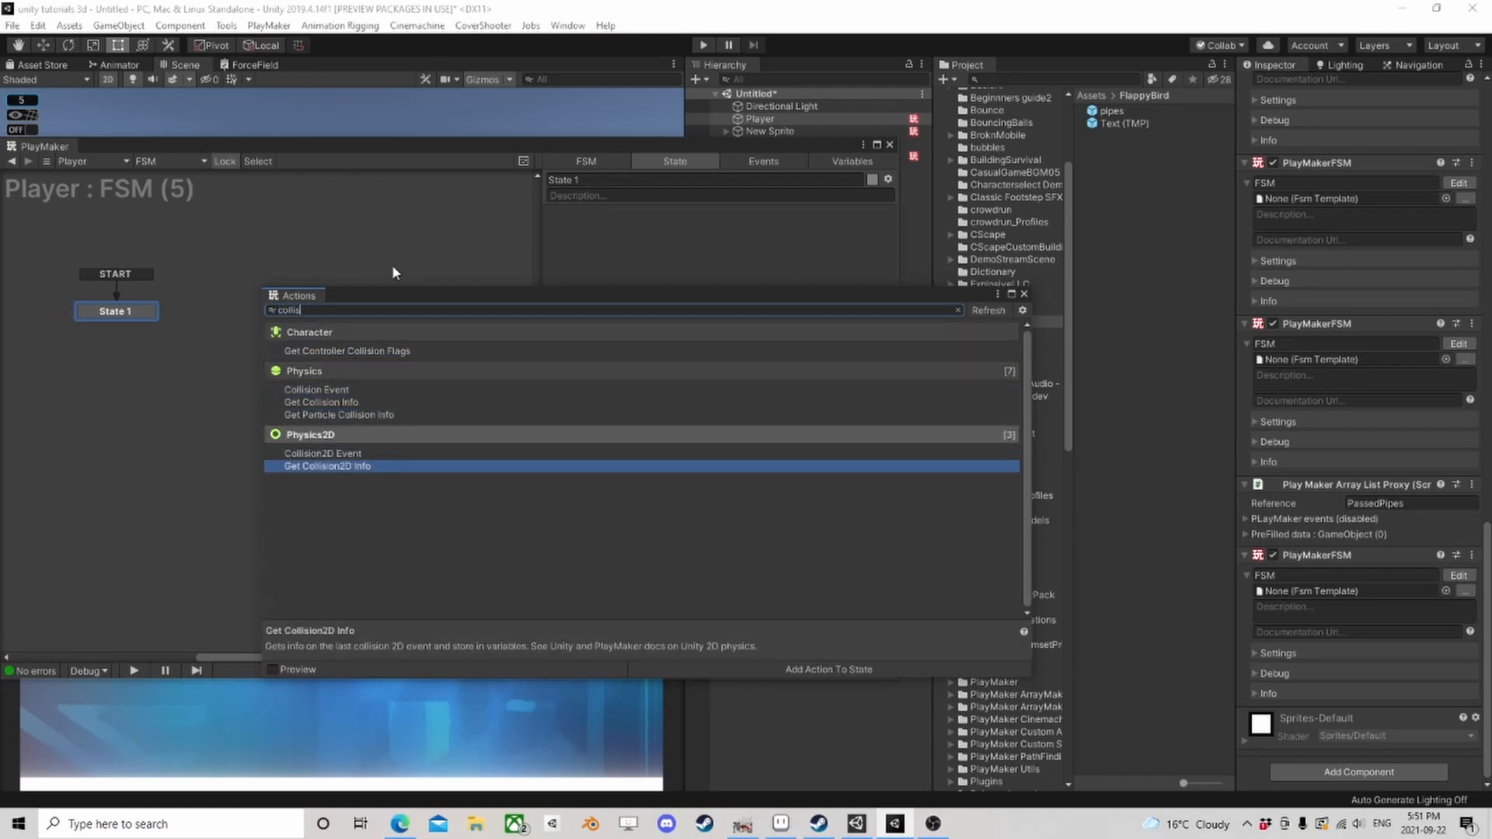
key("Up")
key("Return")
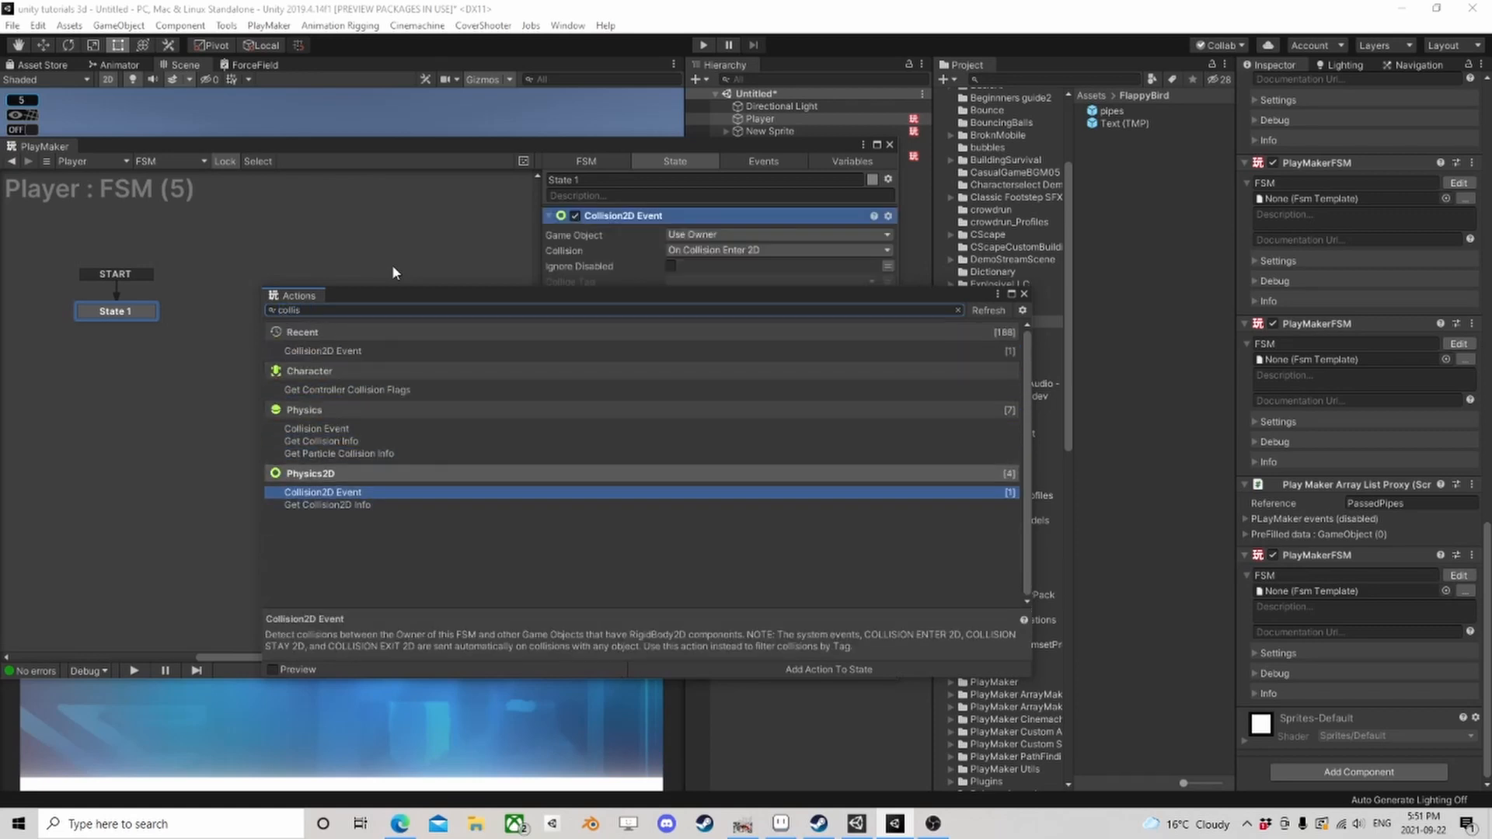
left_click(1023, 294)
Step: Set the Collision2D Event's Collide Tag to Dead and its Send Event to a new event named restart
left_click(686, 284)
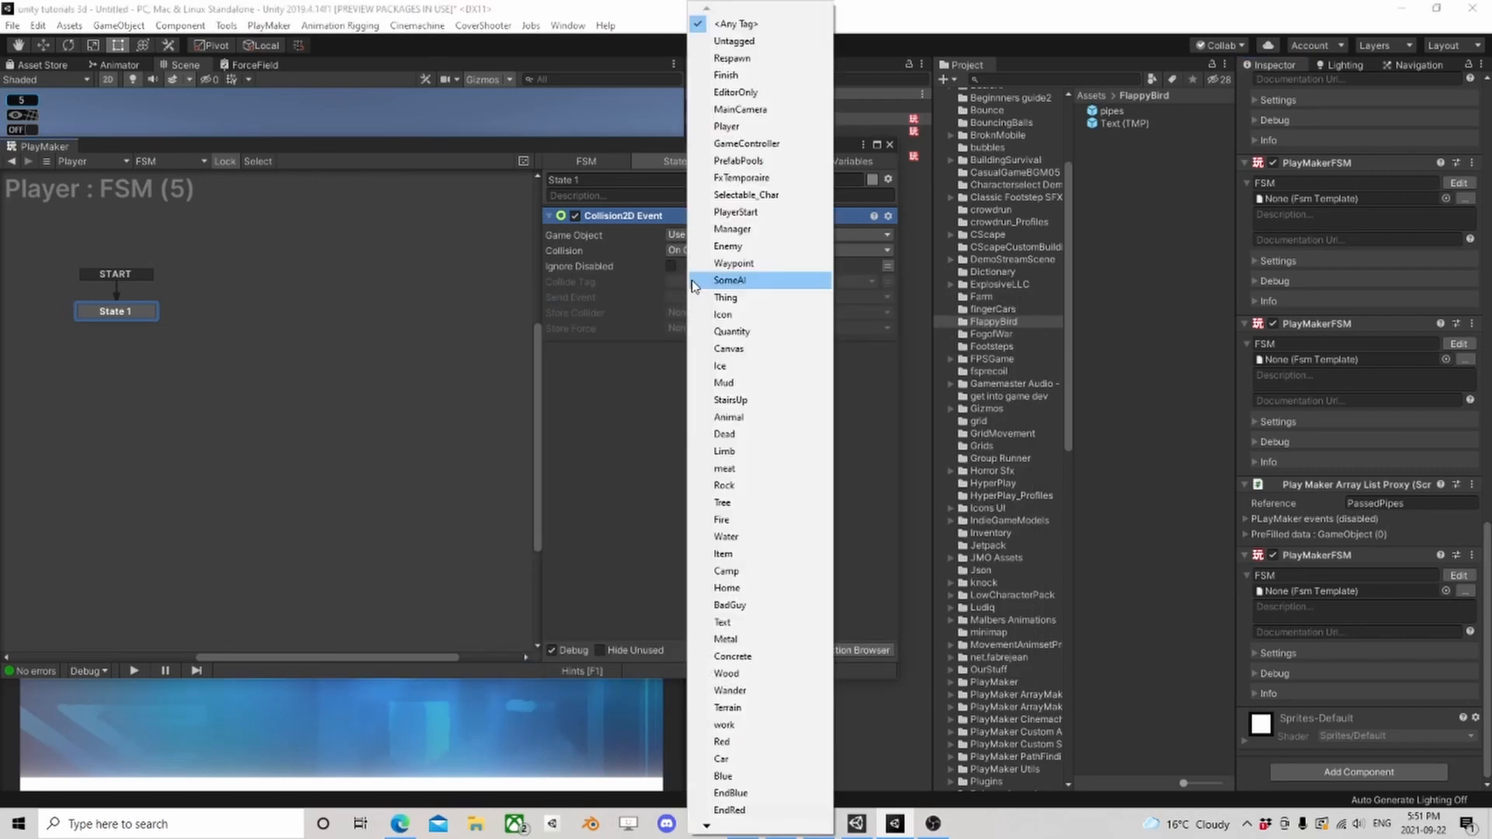
left_click(754, 433)
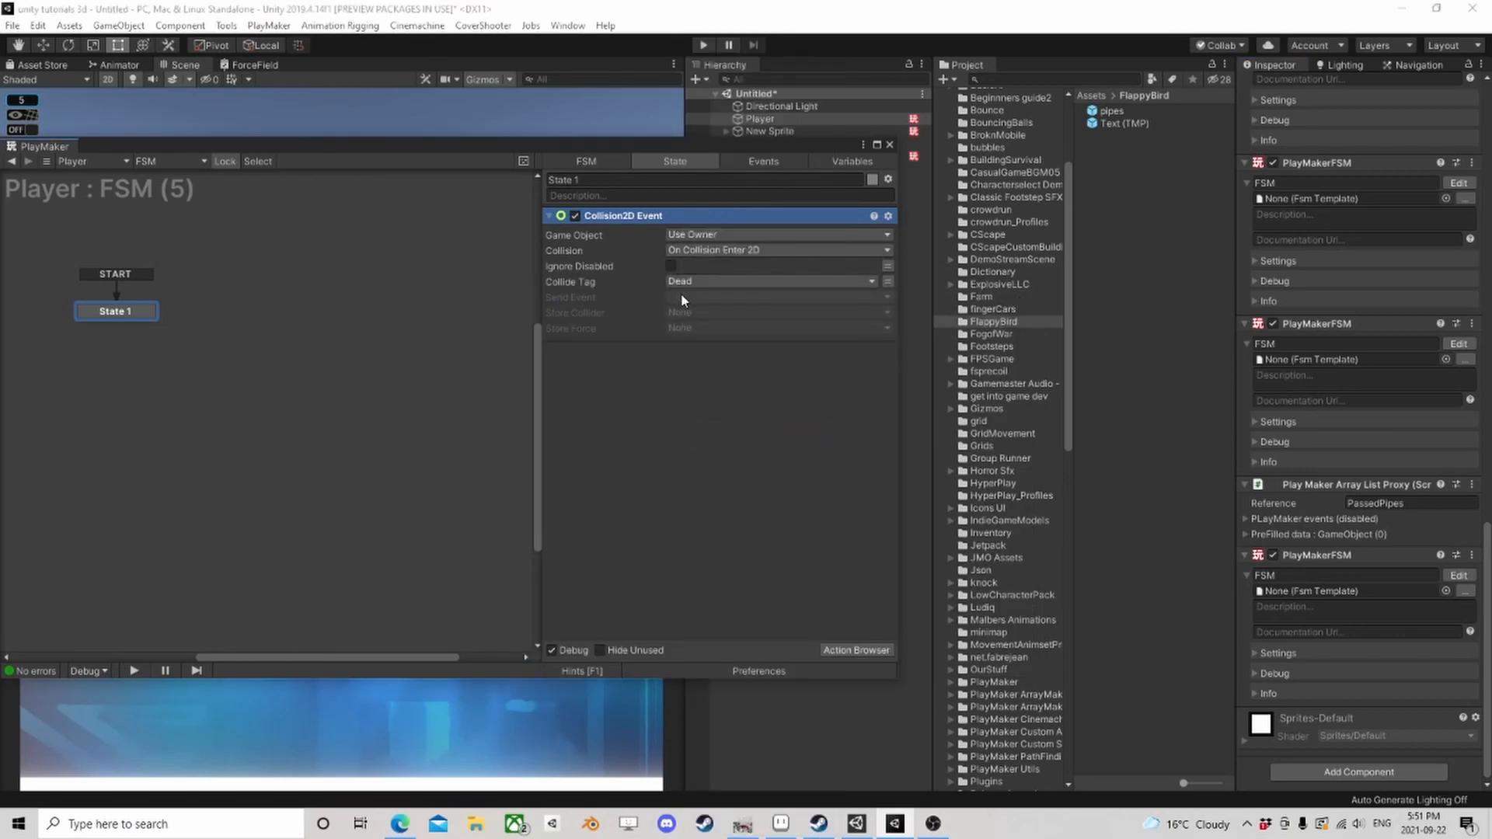
left_click(680, 297)
left_click(744, 389)
type("restart")
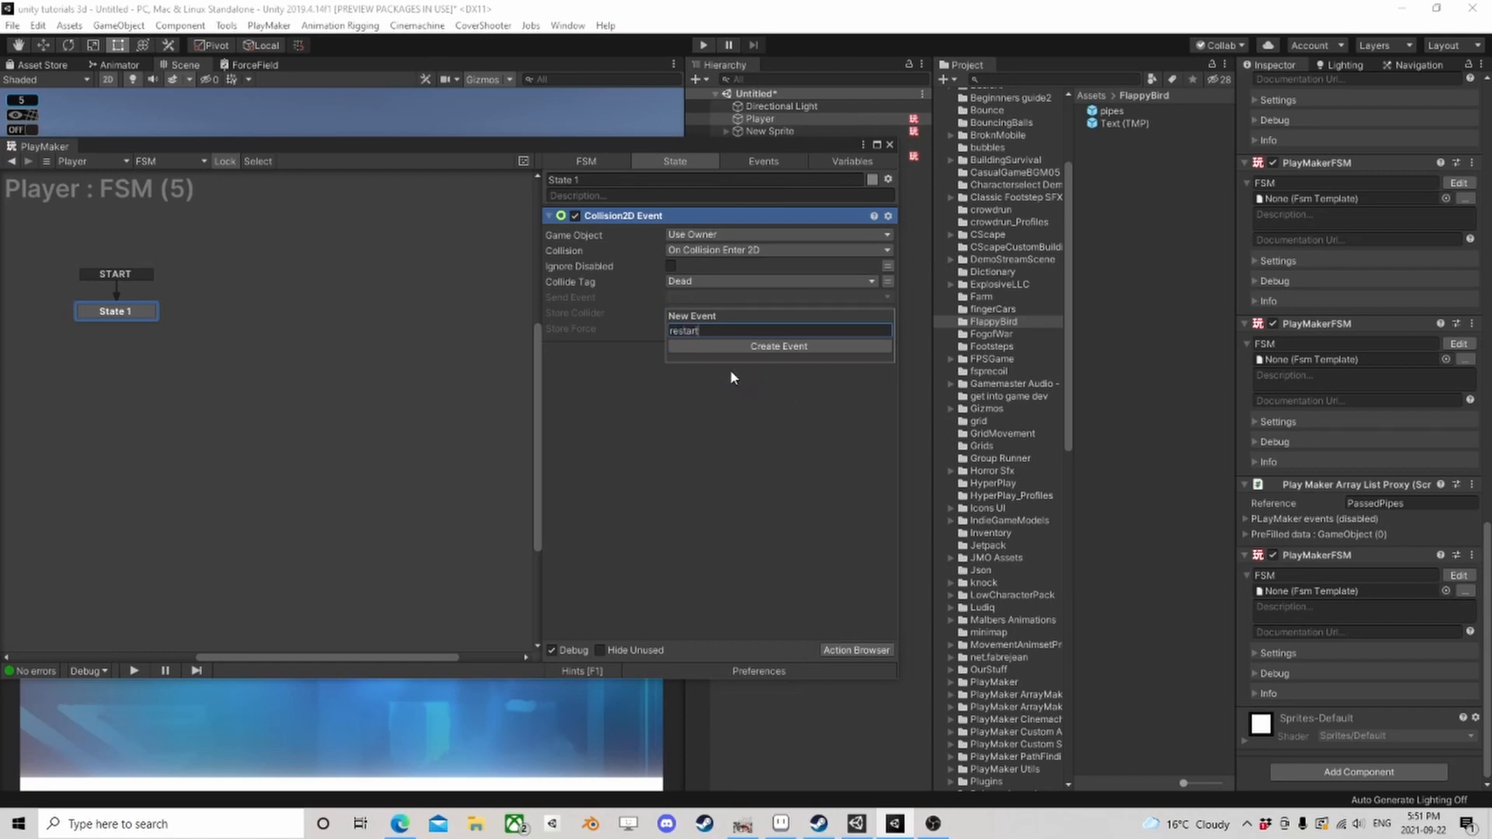
left_click(776, 345)
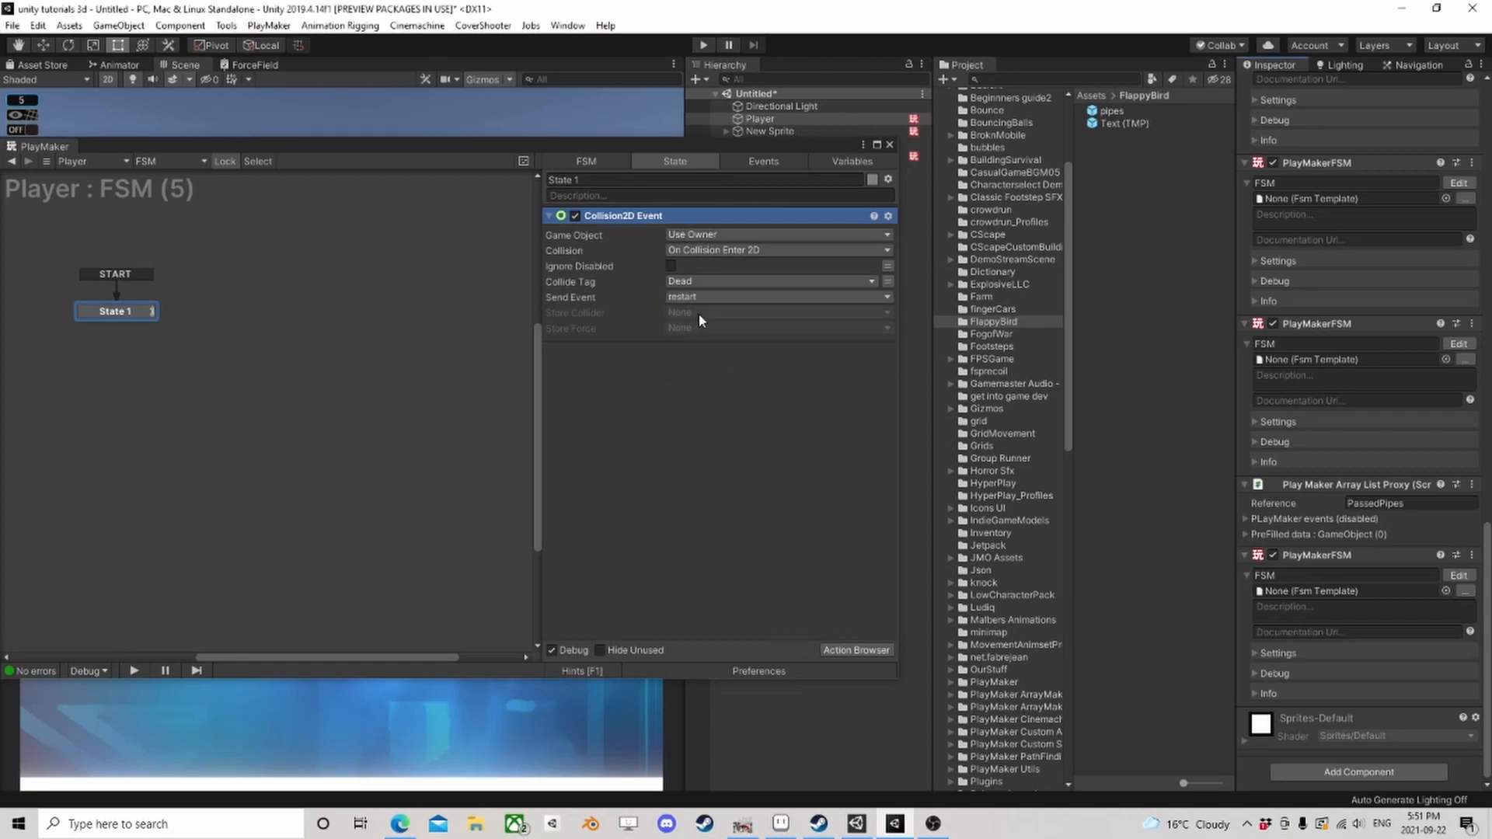
Step: Add a restart transition to State 1 of the Player's collision FSM and link it to a new State 2
right_click(122, 315)
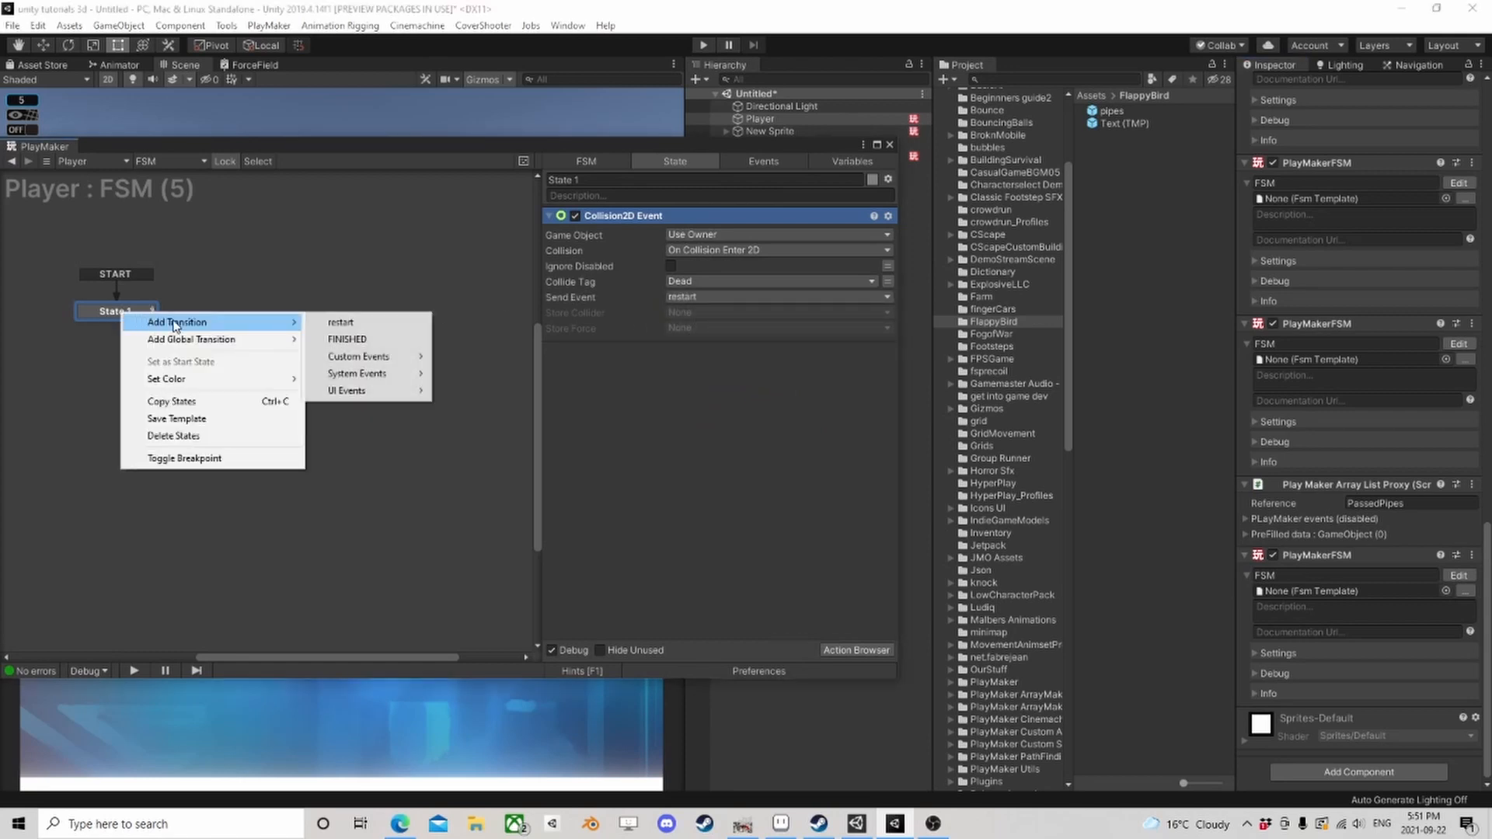
left_click(342, 322)
left_click_drag(140, 324, 277, 328)
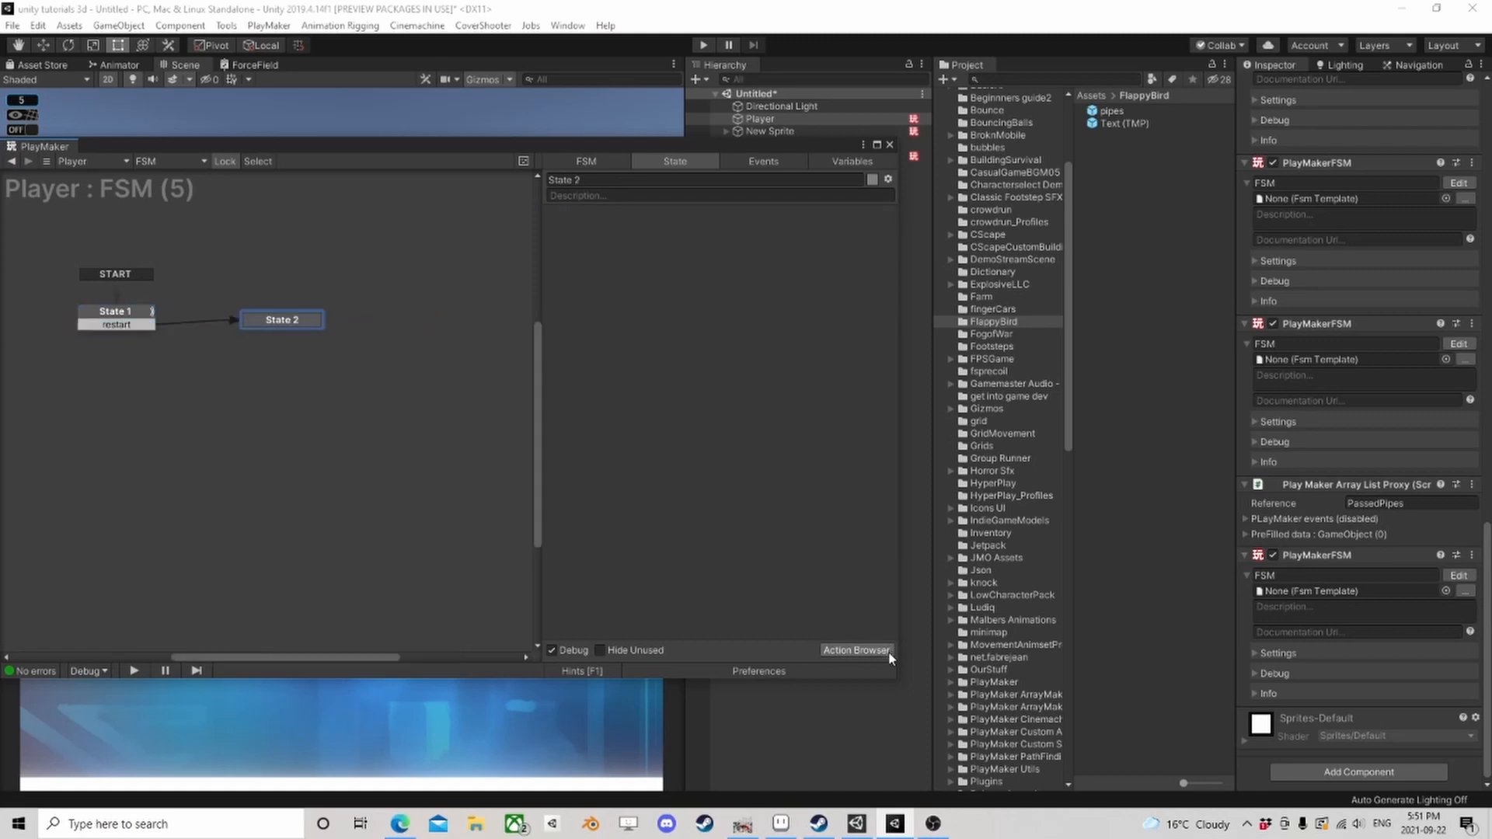
Step: Add a Restart Level action to State 2 and close the action browser
left_click(866, 650)
type("restart")
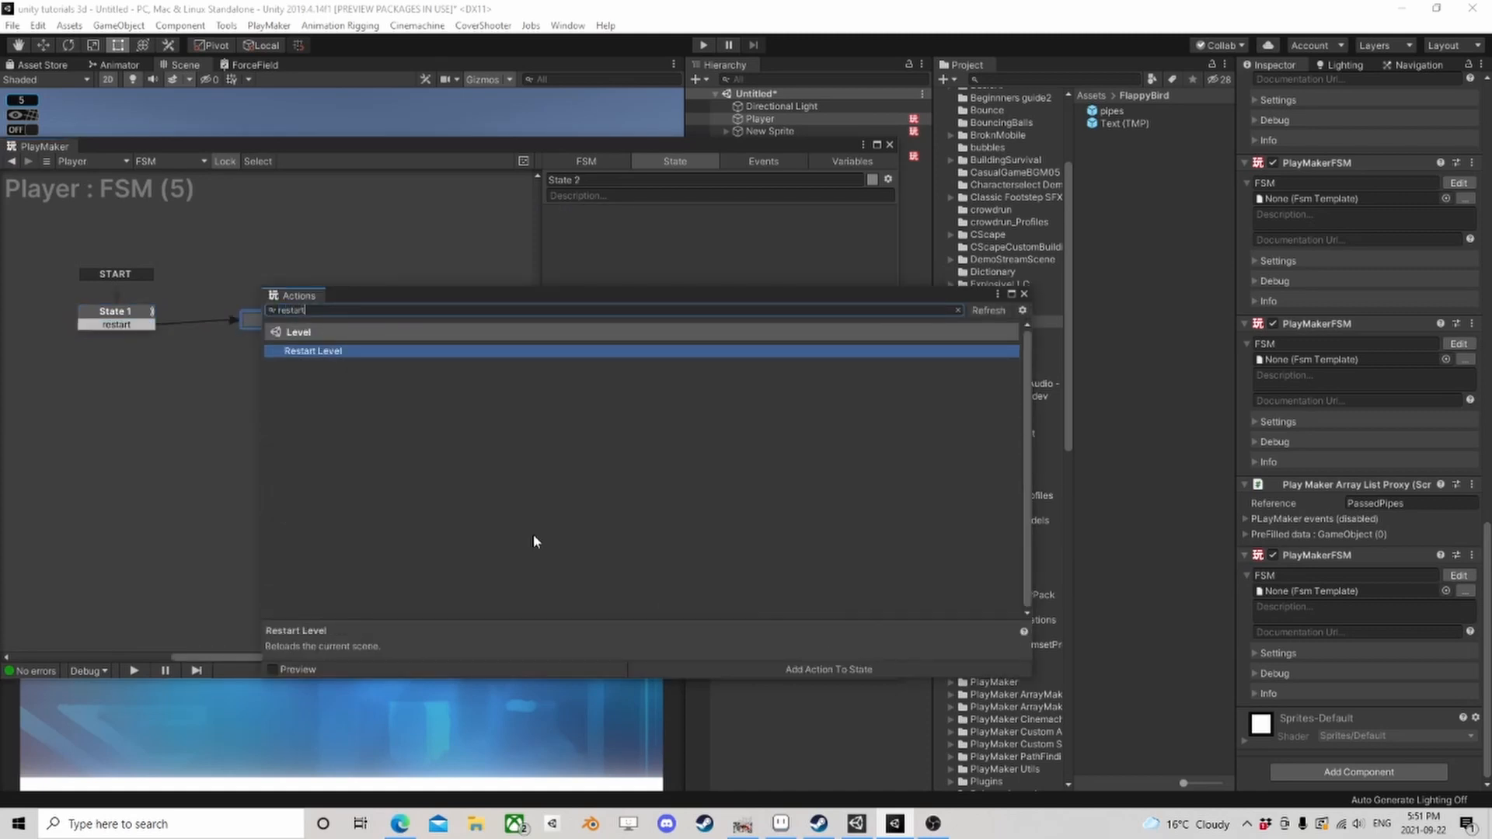
double_click(313, 351)
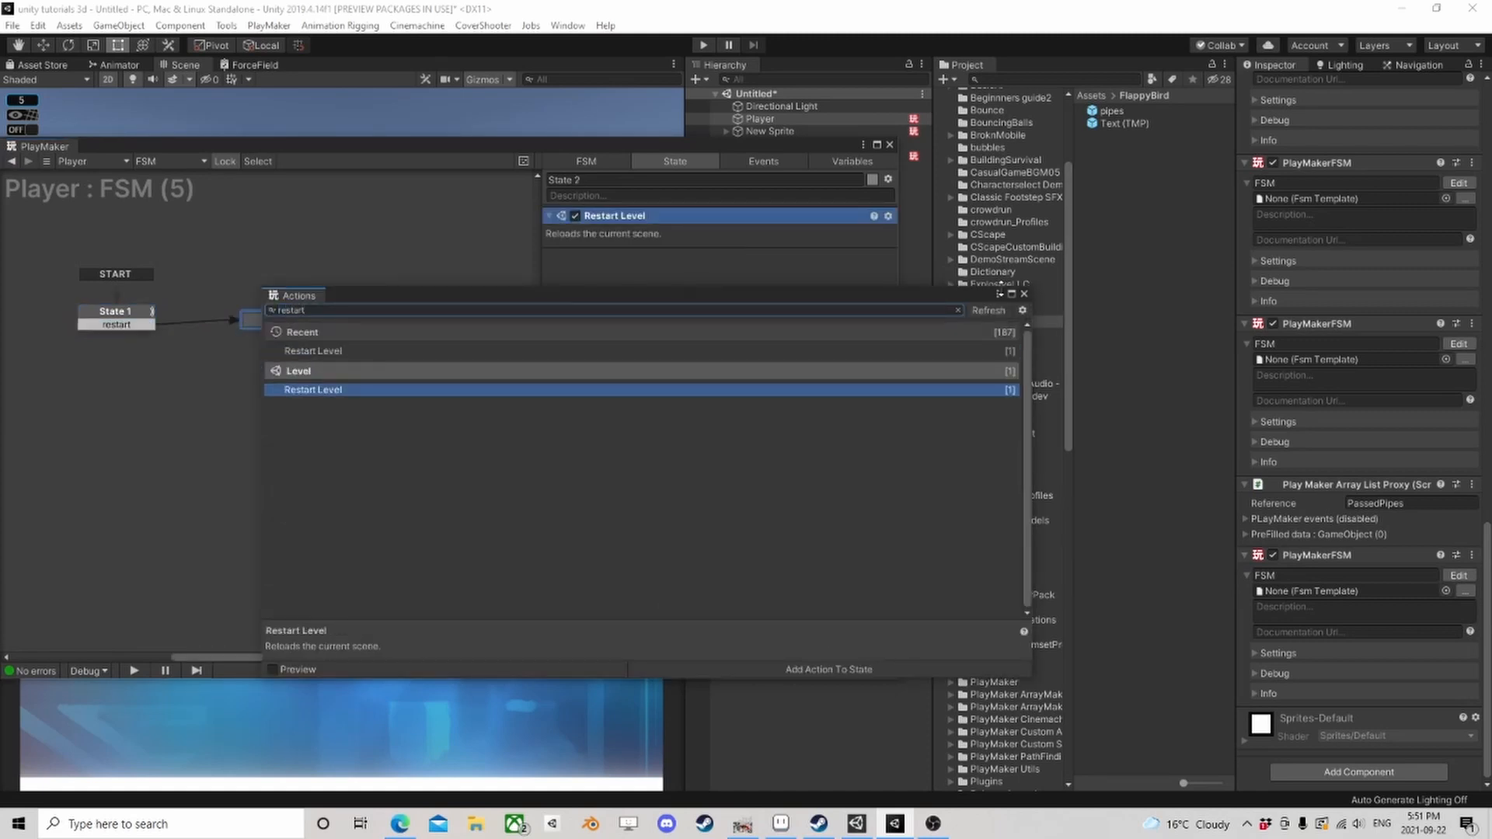
left_click(1024, 294)
Step: Playtest the game by flapping through and into obstacles to test the restart and pipe counter
left_click(703, 45)
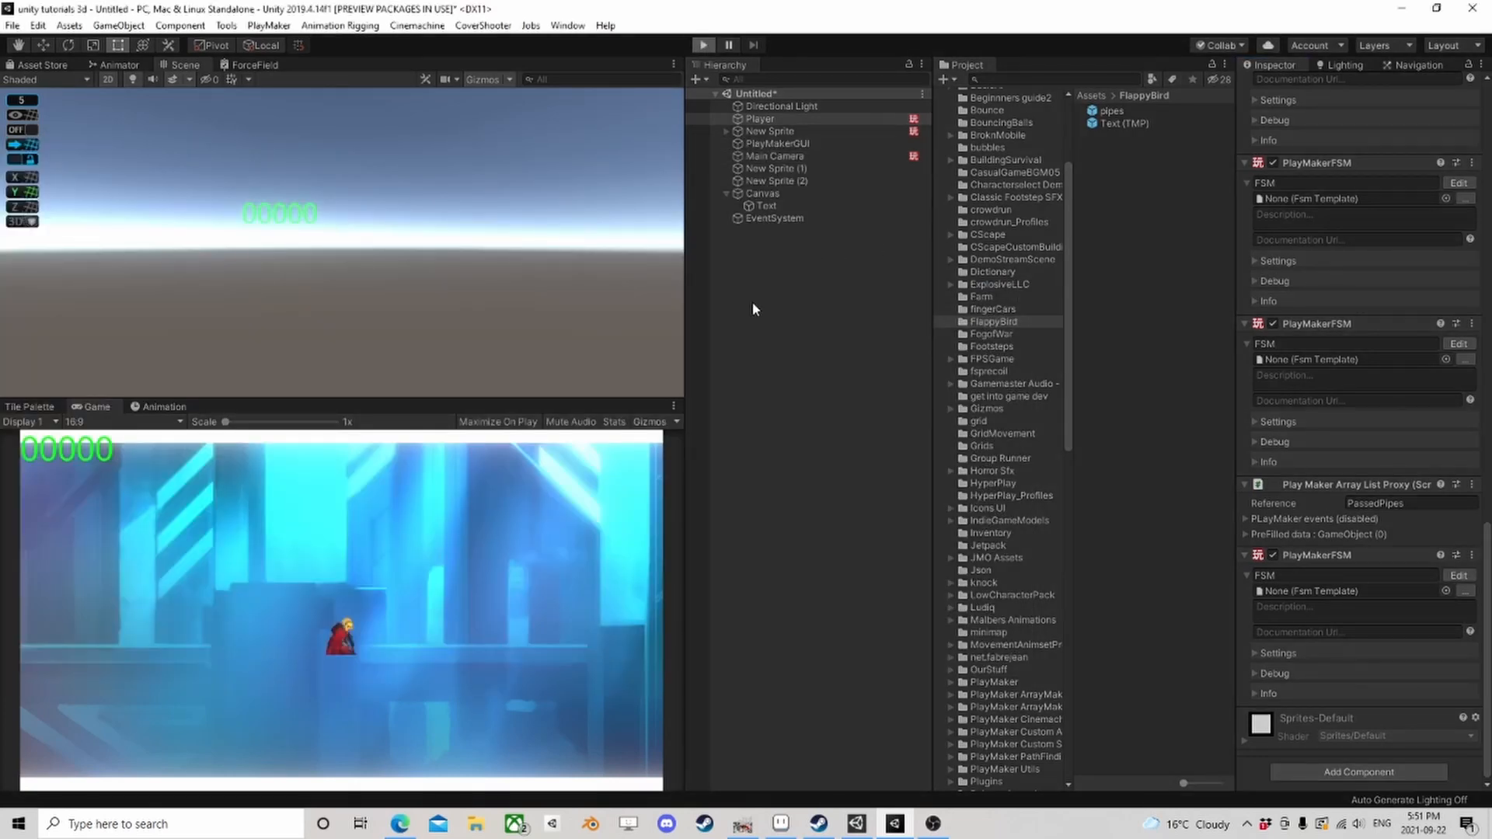
left_click(610, 492)
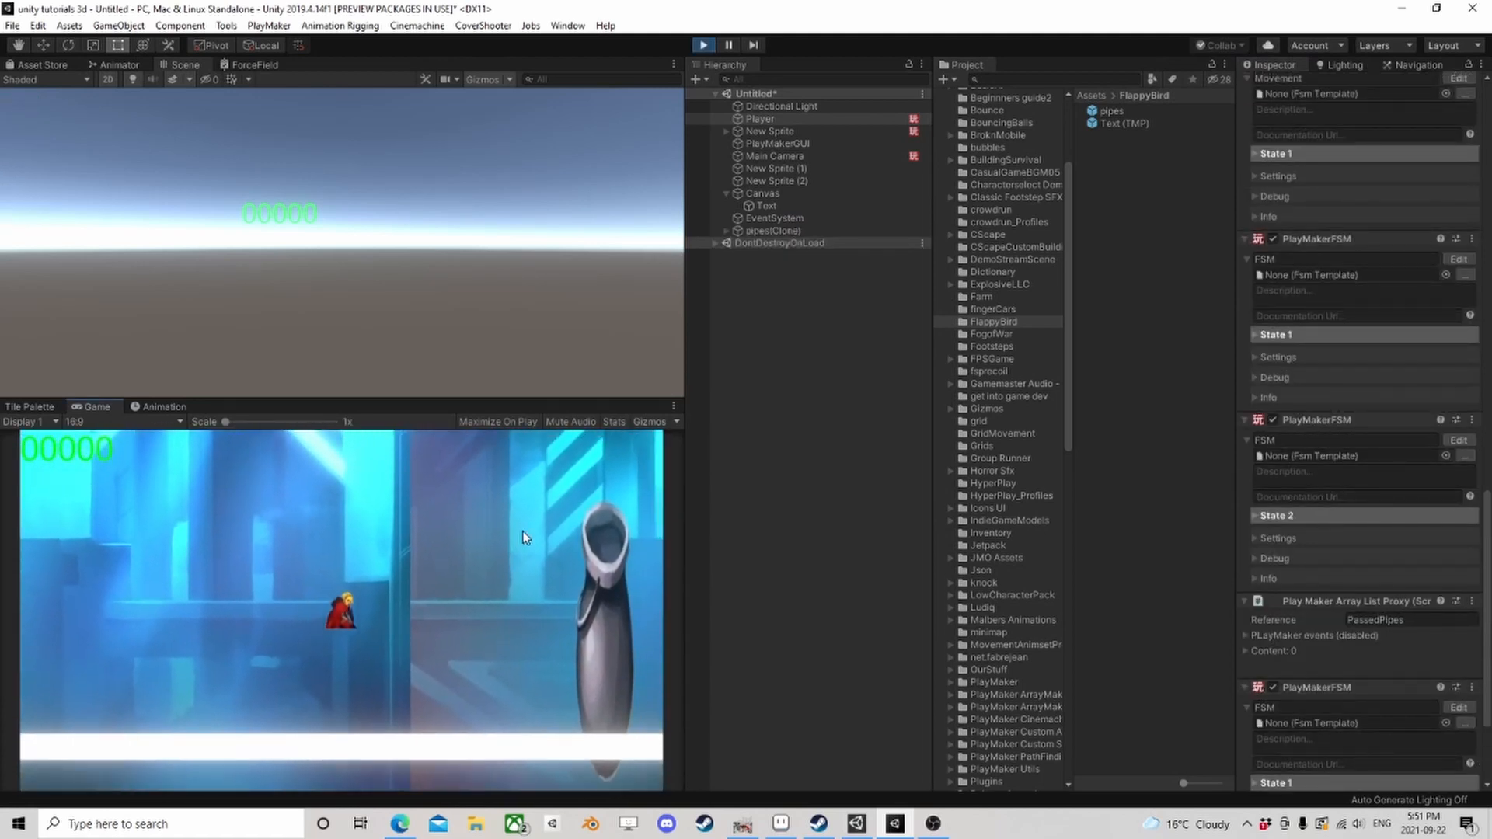
left_click(514, 536)
left_click(501, 537)
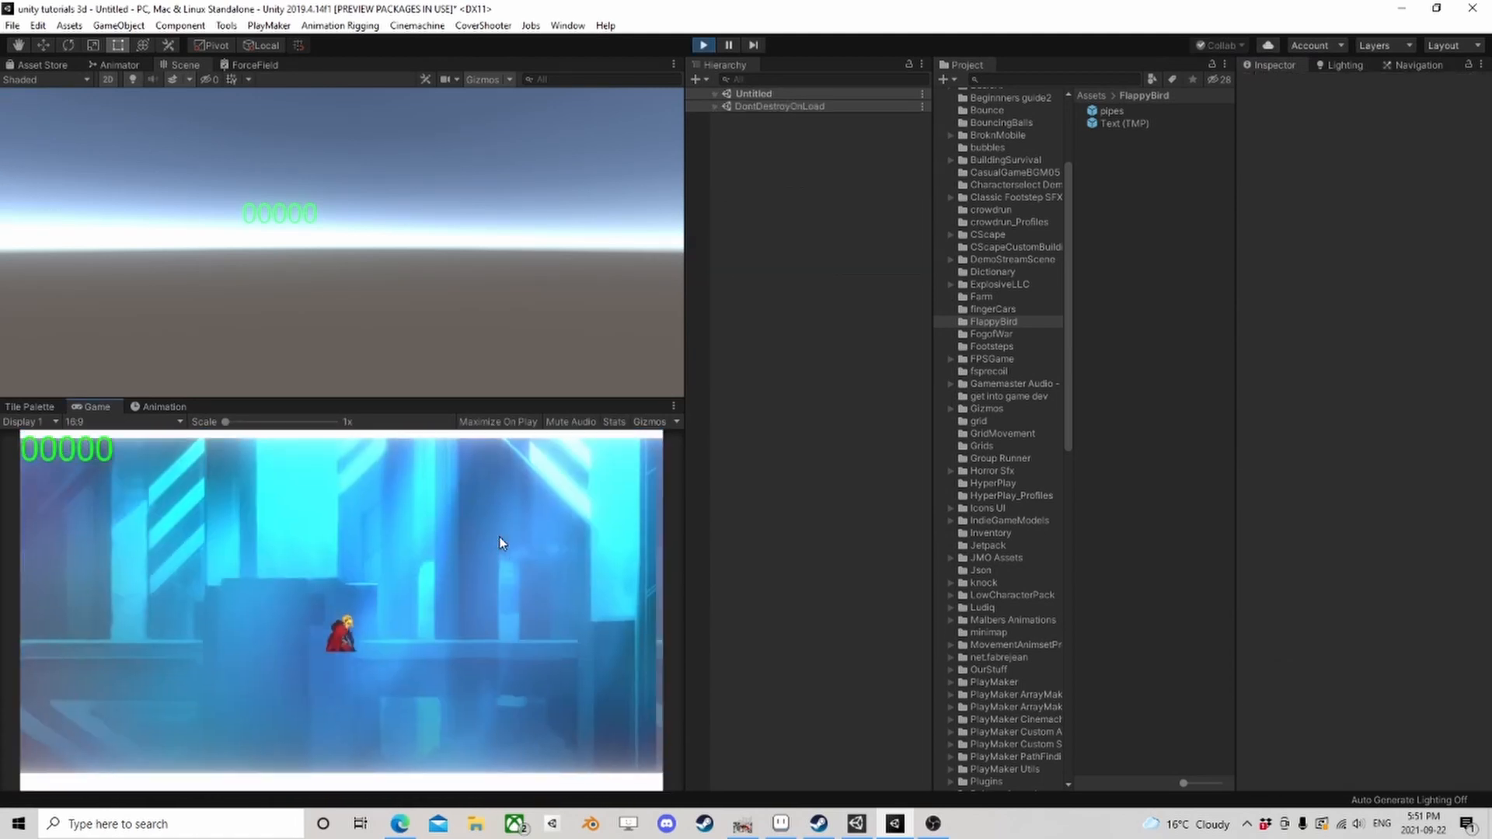
left_click(500, 537)
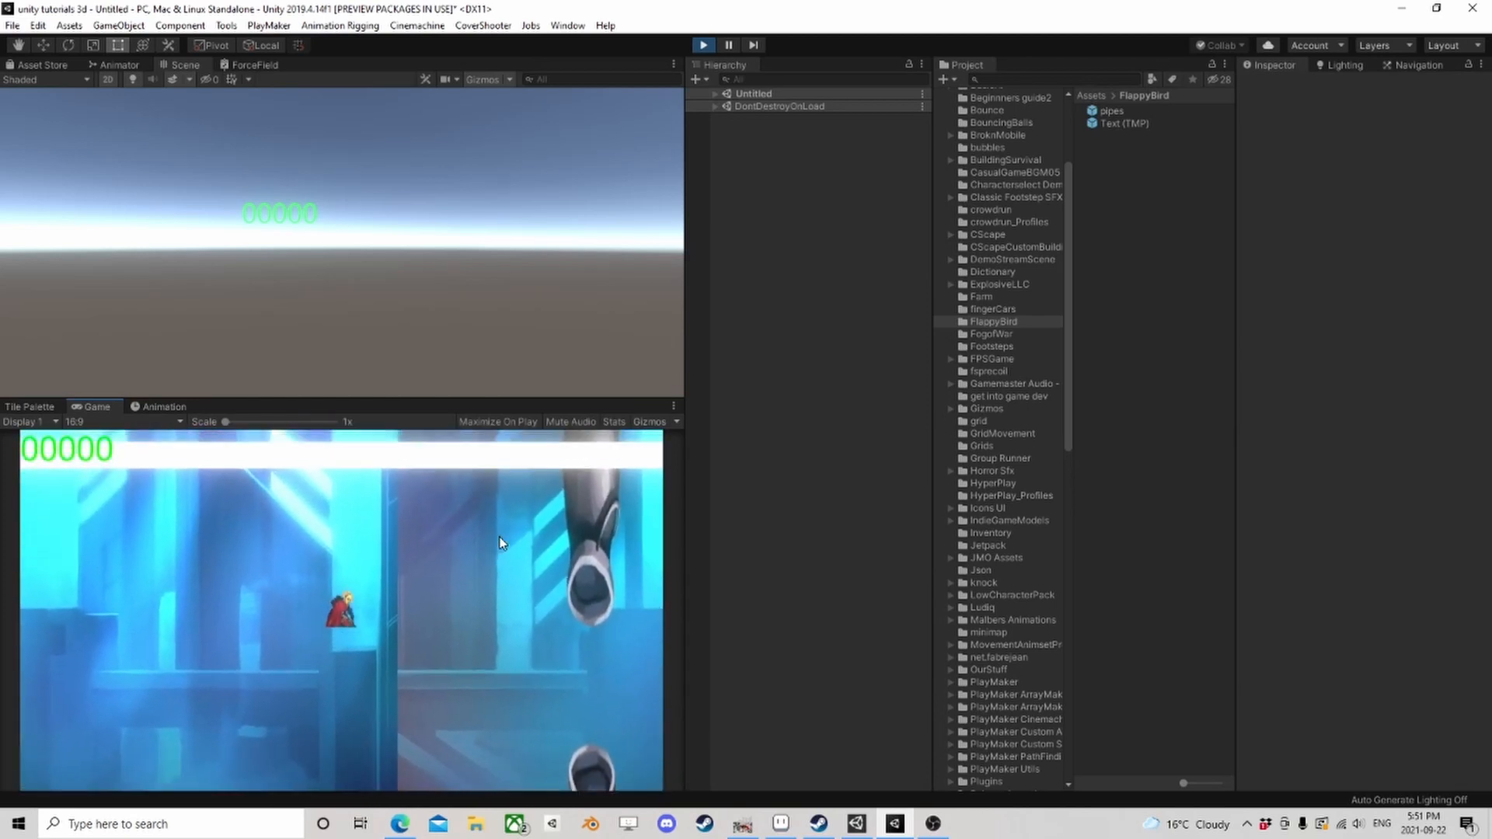
left_click(500, 537)
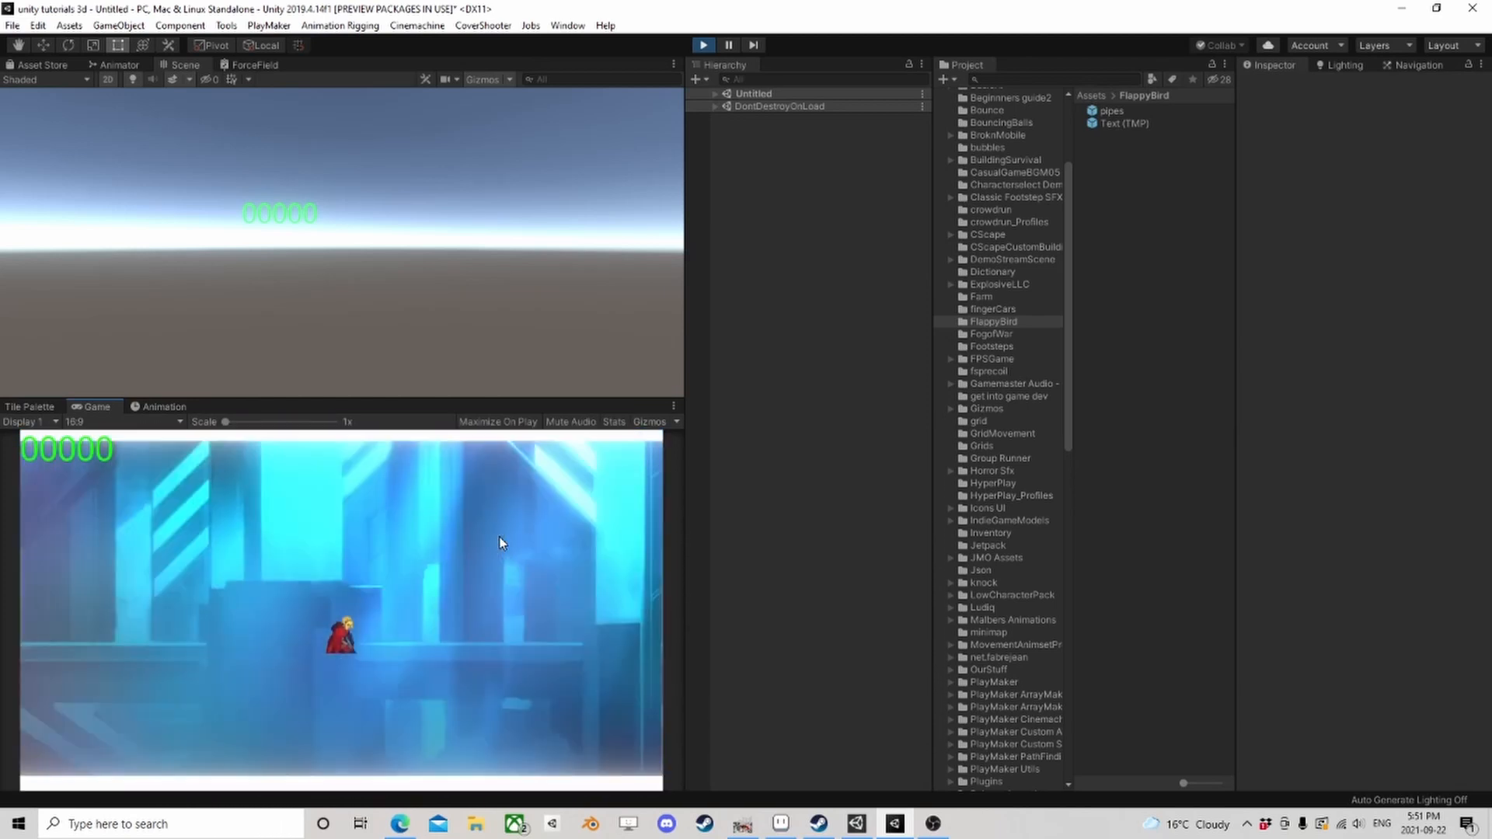
left_click(500, 537)
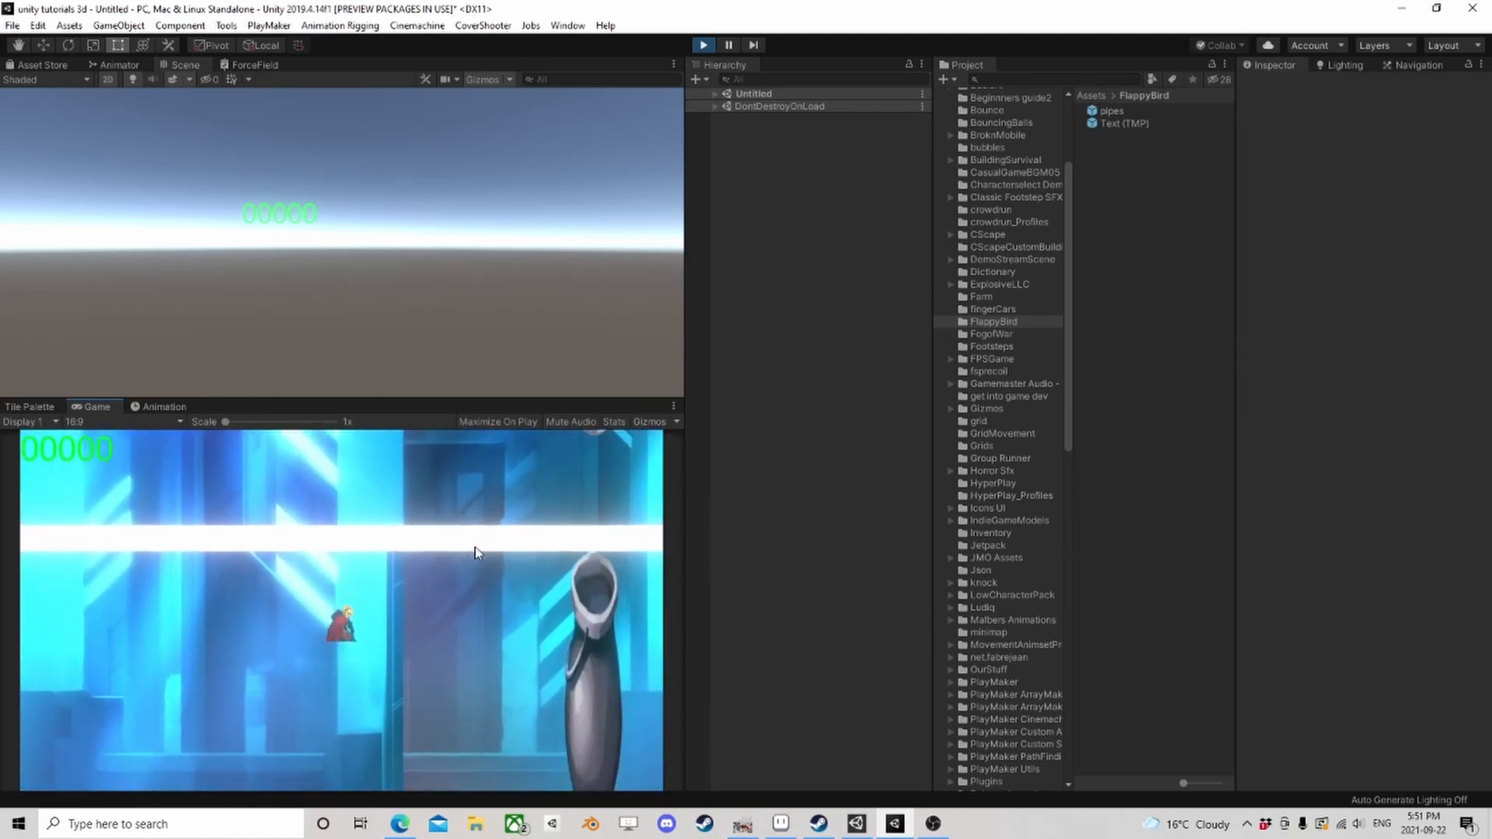
left_click(474, 547)
left_click(473, 547)
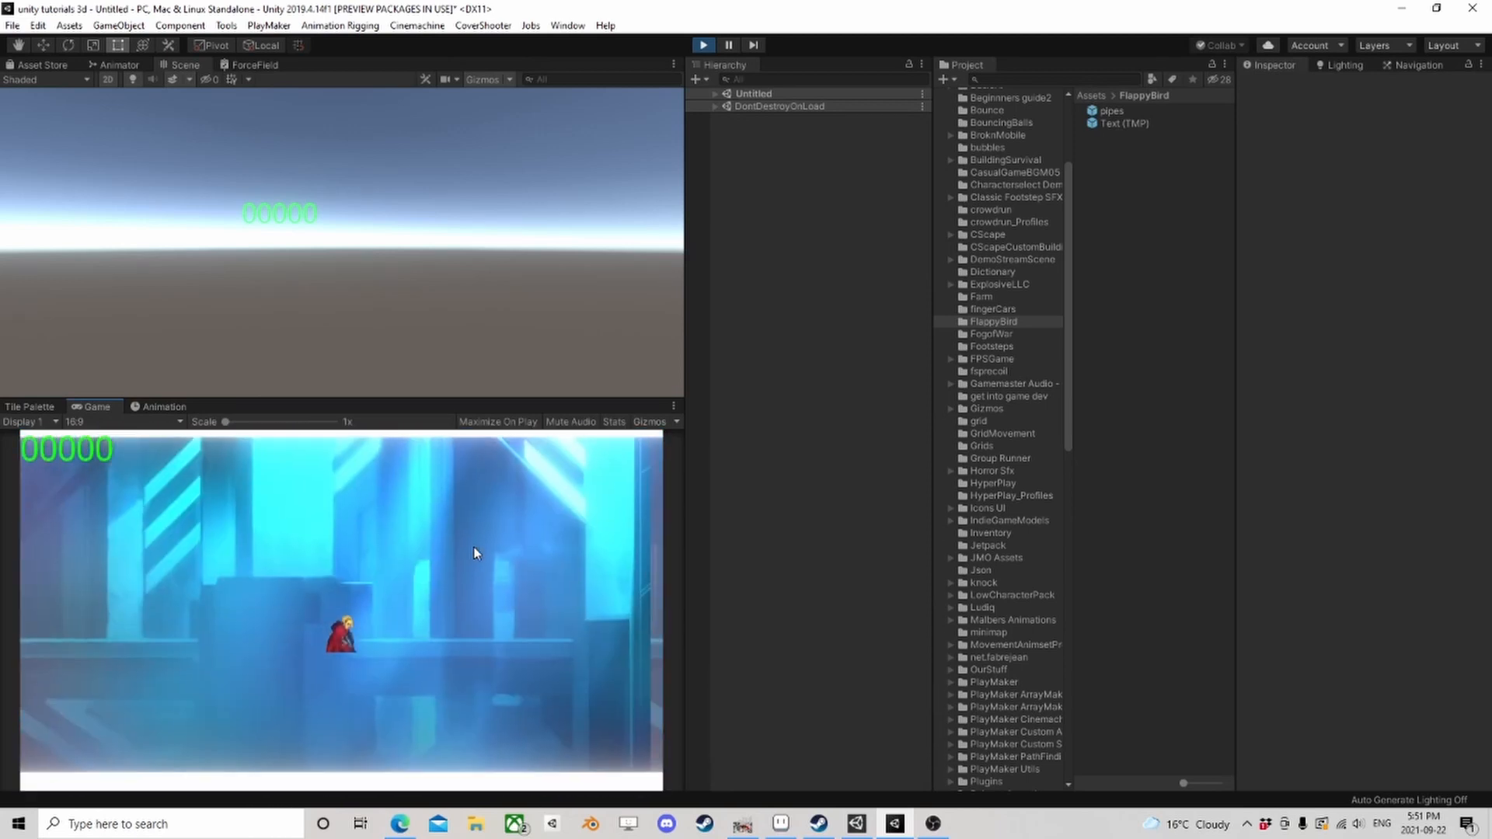
left_click(474, 547)
left_click(480, 551)
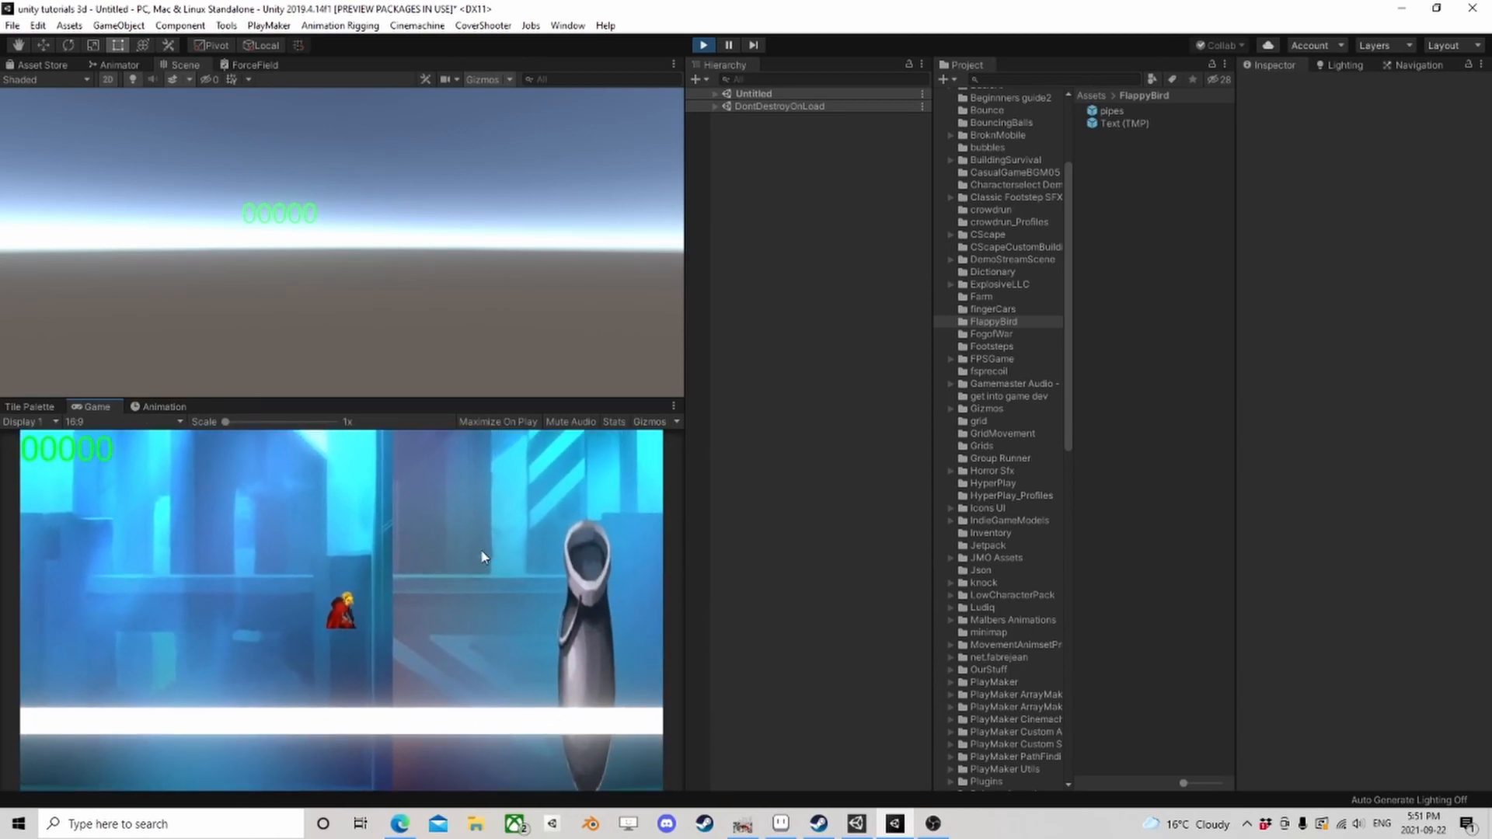
left_click(481, 551)
left_click(482, 551)
left_click(481, 551)
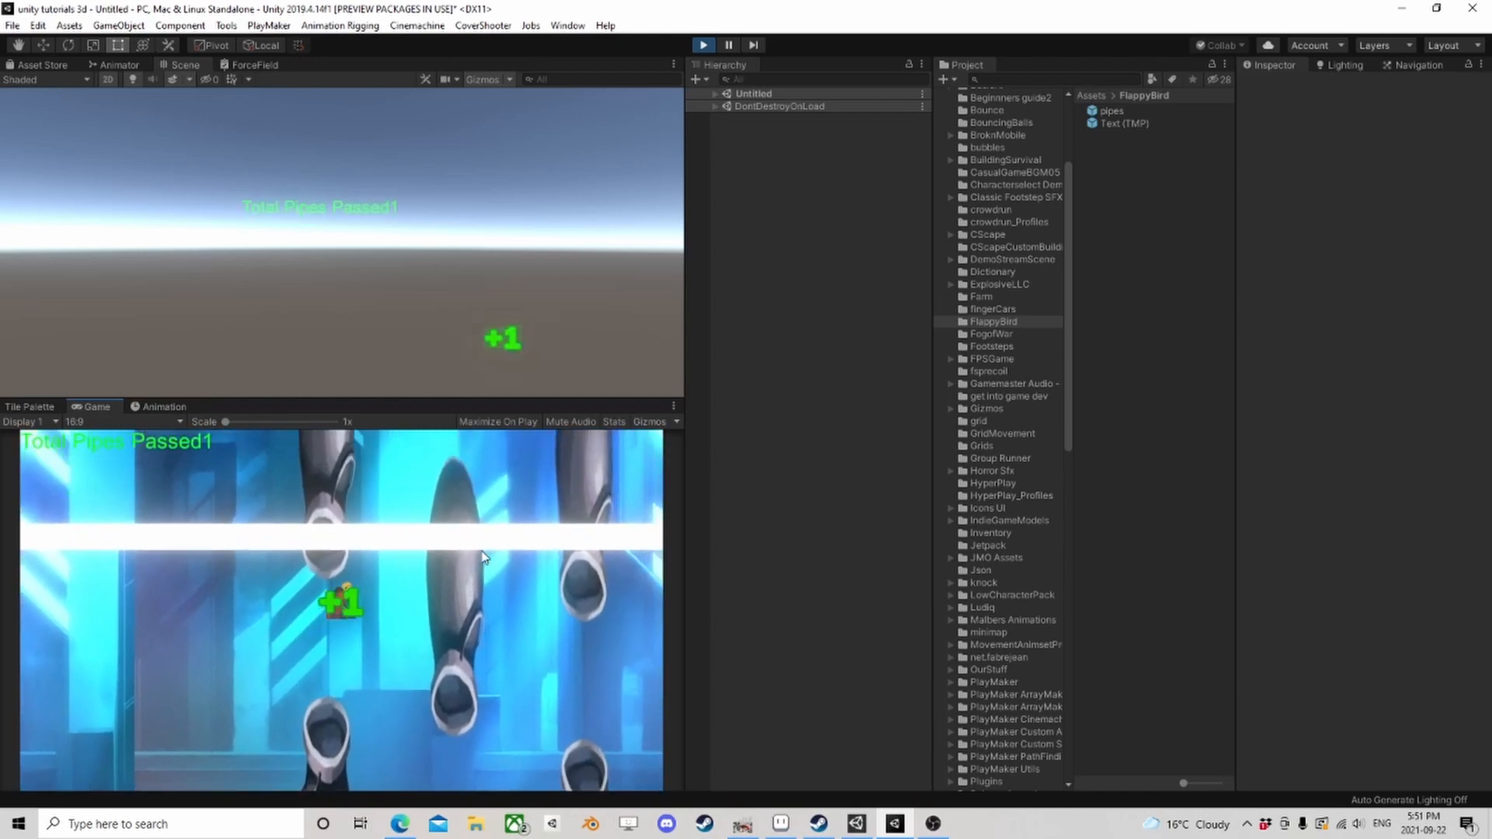
left_click(482, 551)
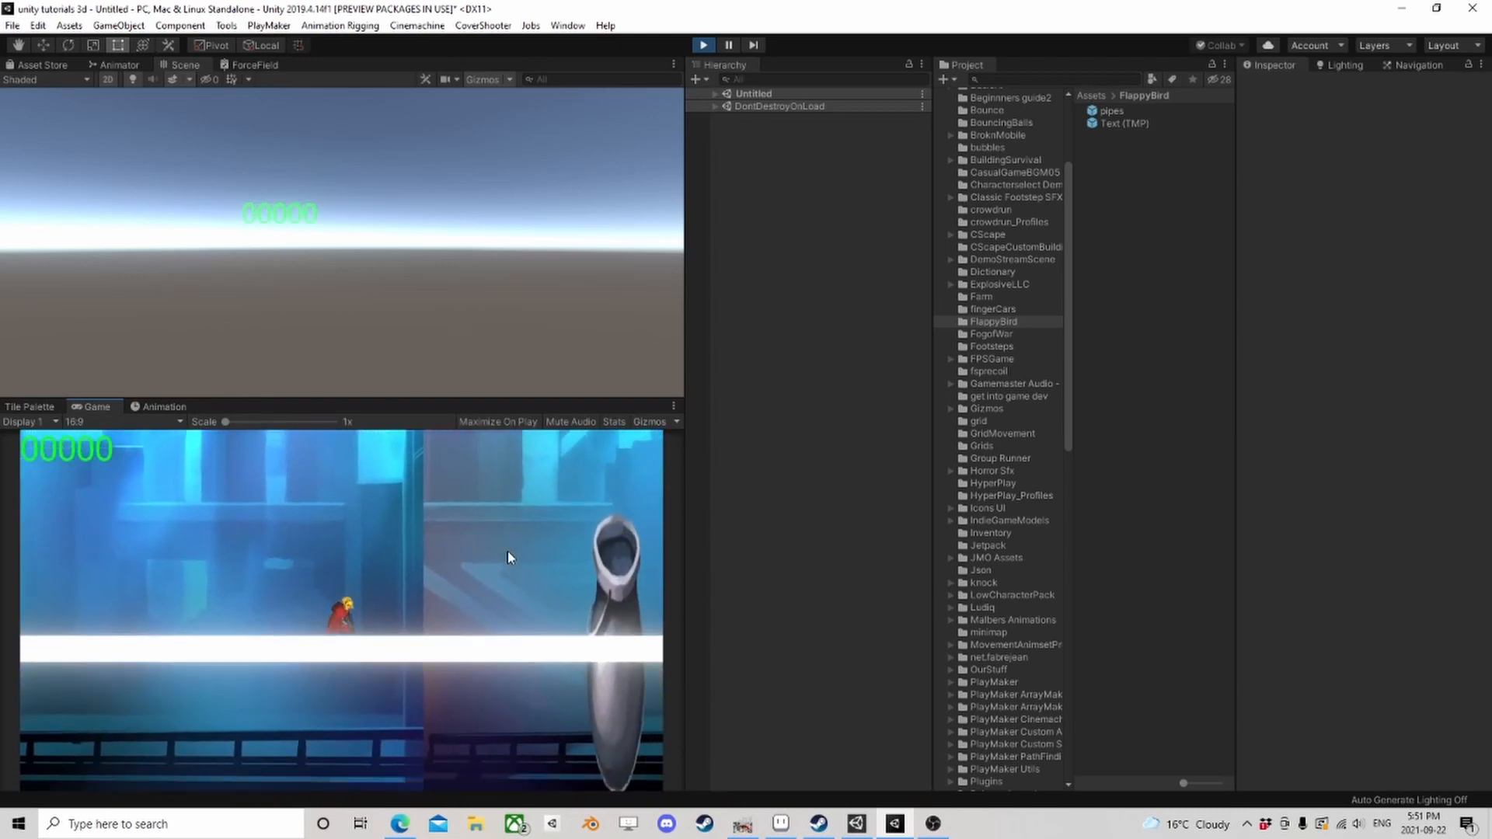
left_click(506, 549)
left_click(505, 547)
left_click(505, 546)
left_click(505, 546)
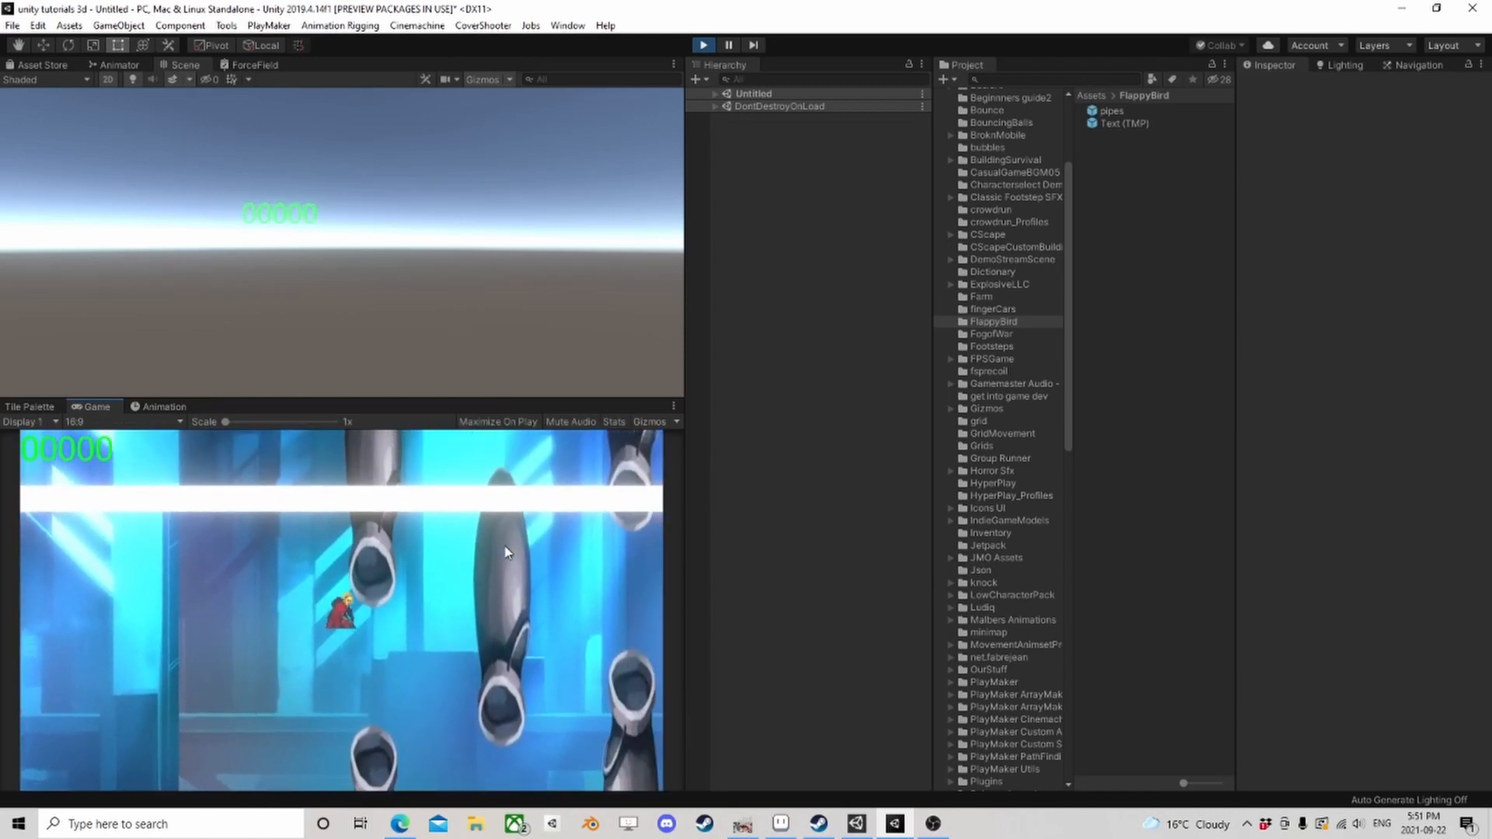
left_click(507, 547)
left_click(509, 545)
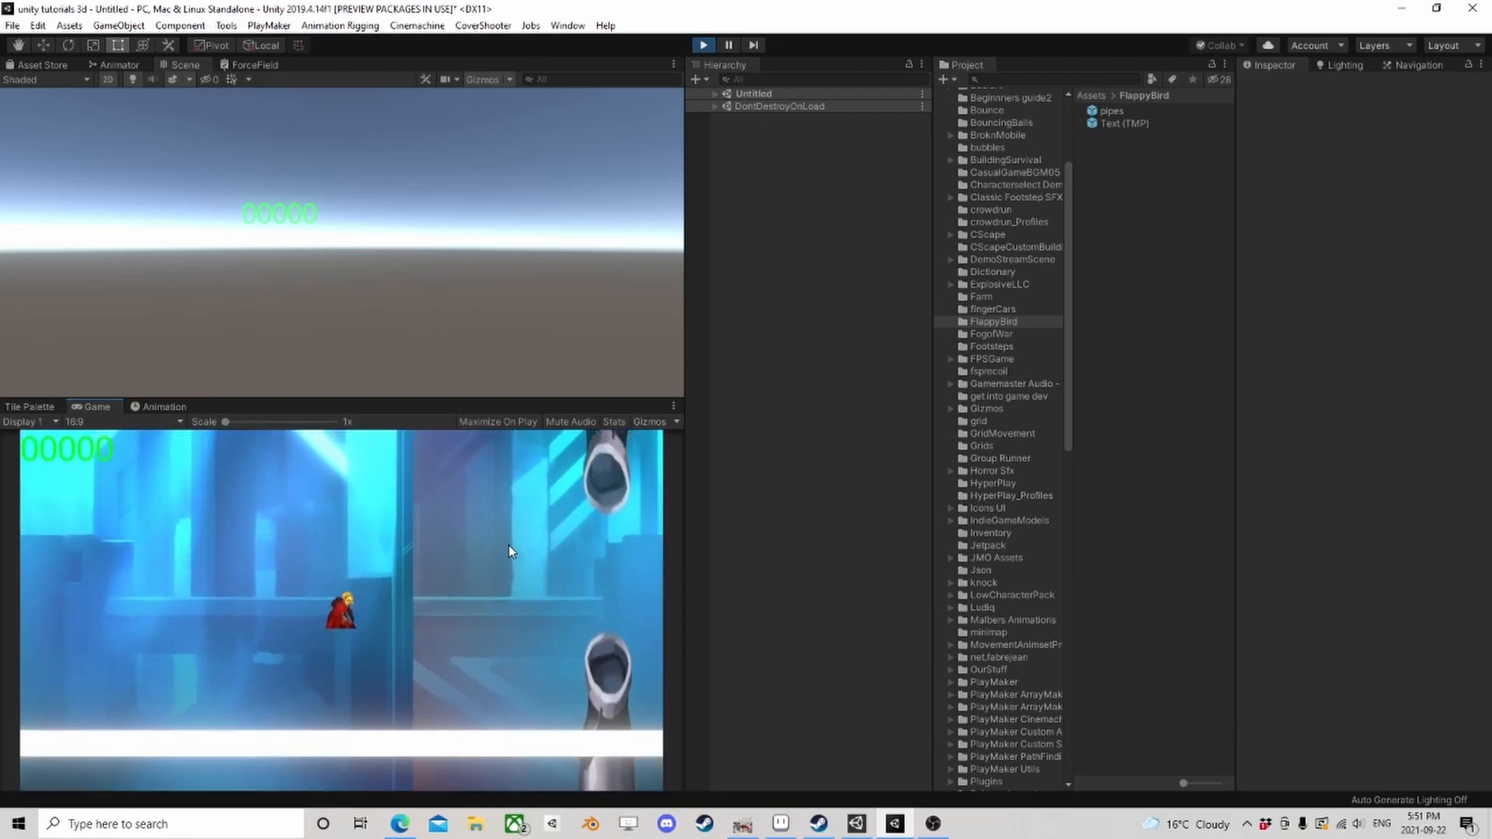
left_click(509, 546)
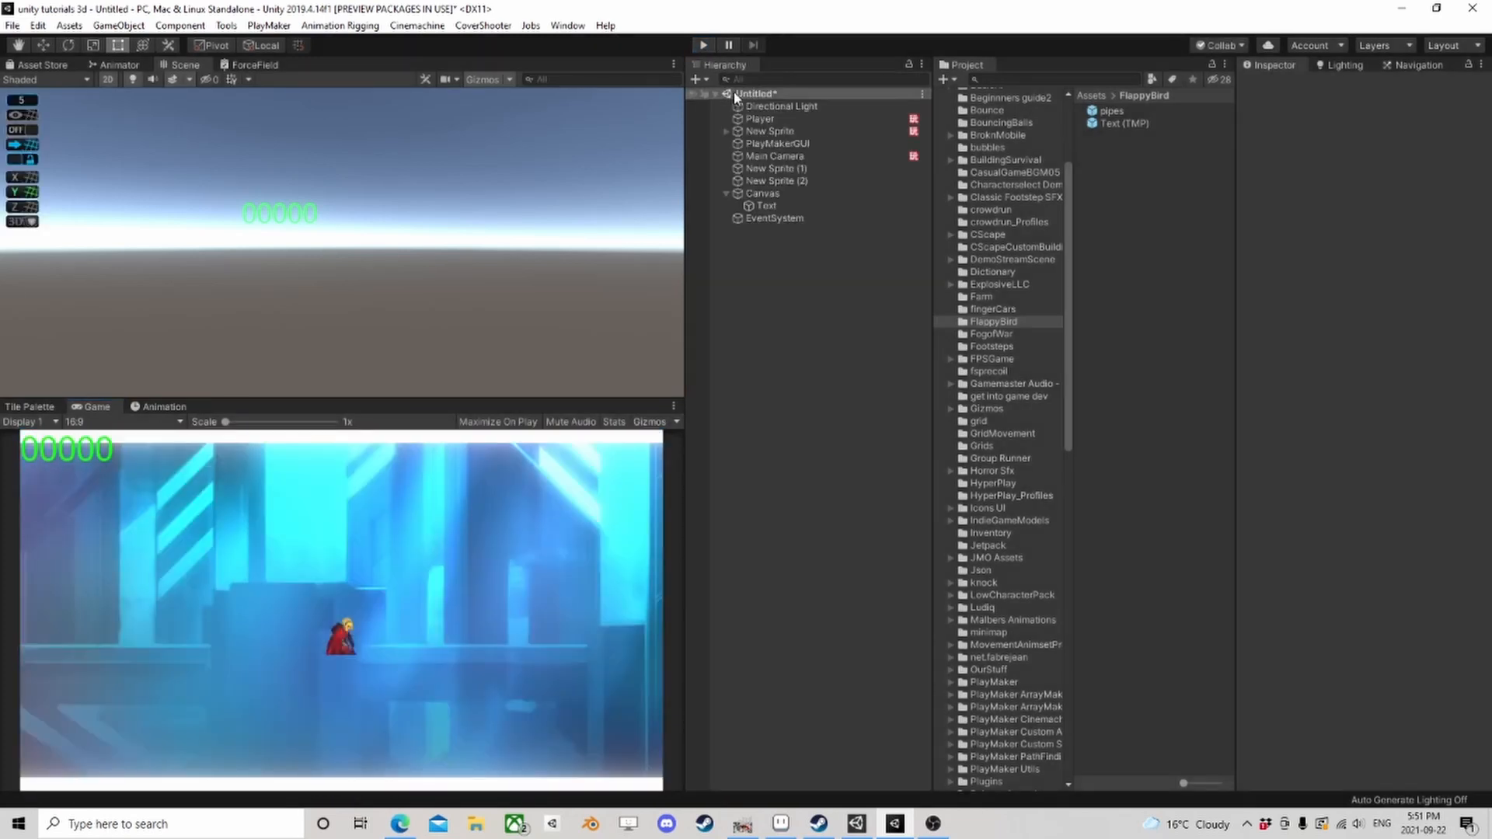
Step: Open the Player's Movement FSM and set Float 2 of State 3's Float Compare action to 15
left_click(779, 132)
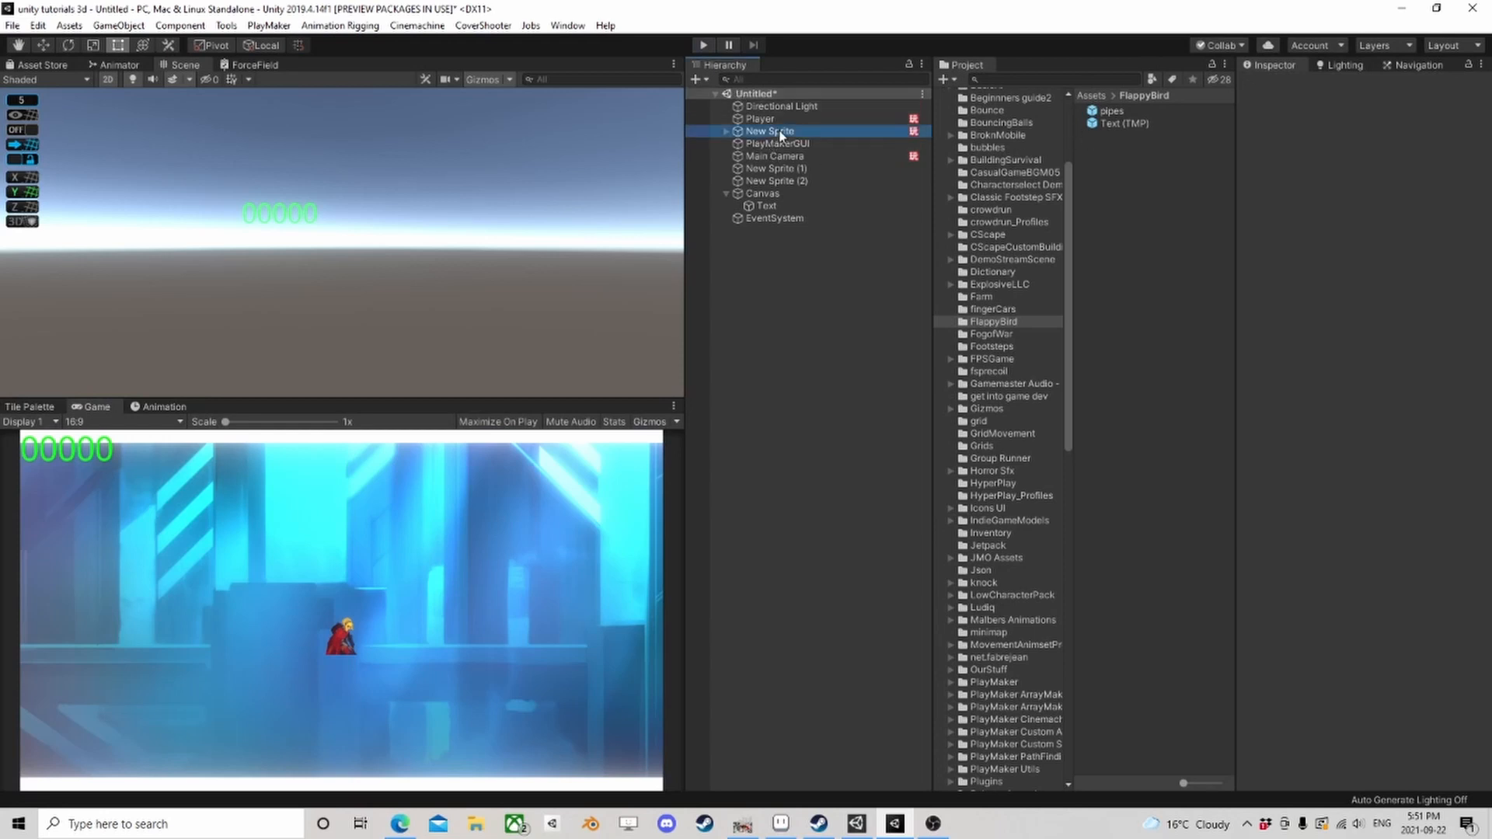
left_click(768, 122)
scroll(1396, 458, "down", 5)
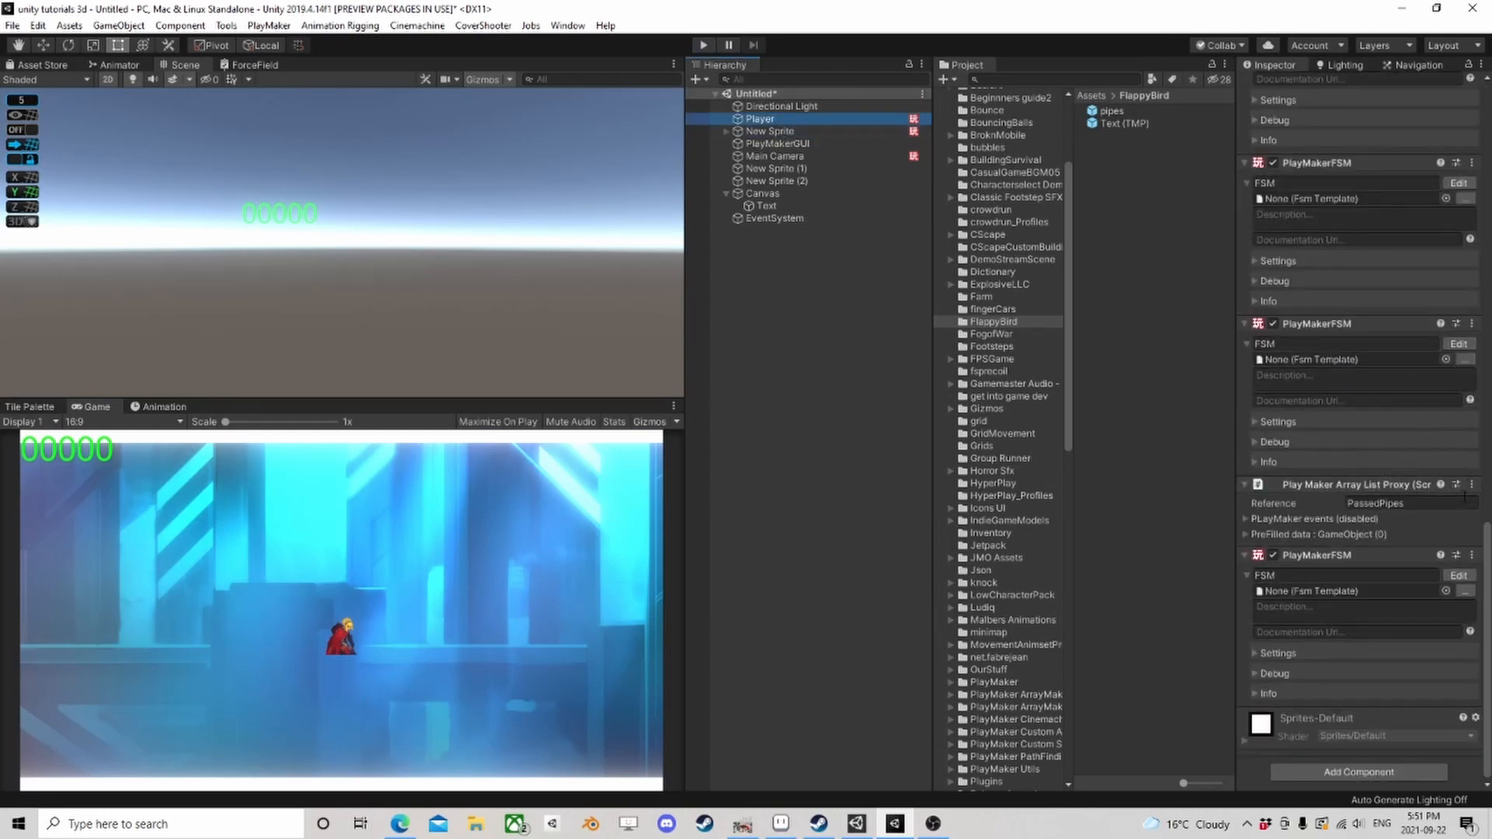
scroll(1419, 458, "up", 5)
scroll(1408, 447, "up", 2)
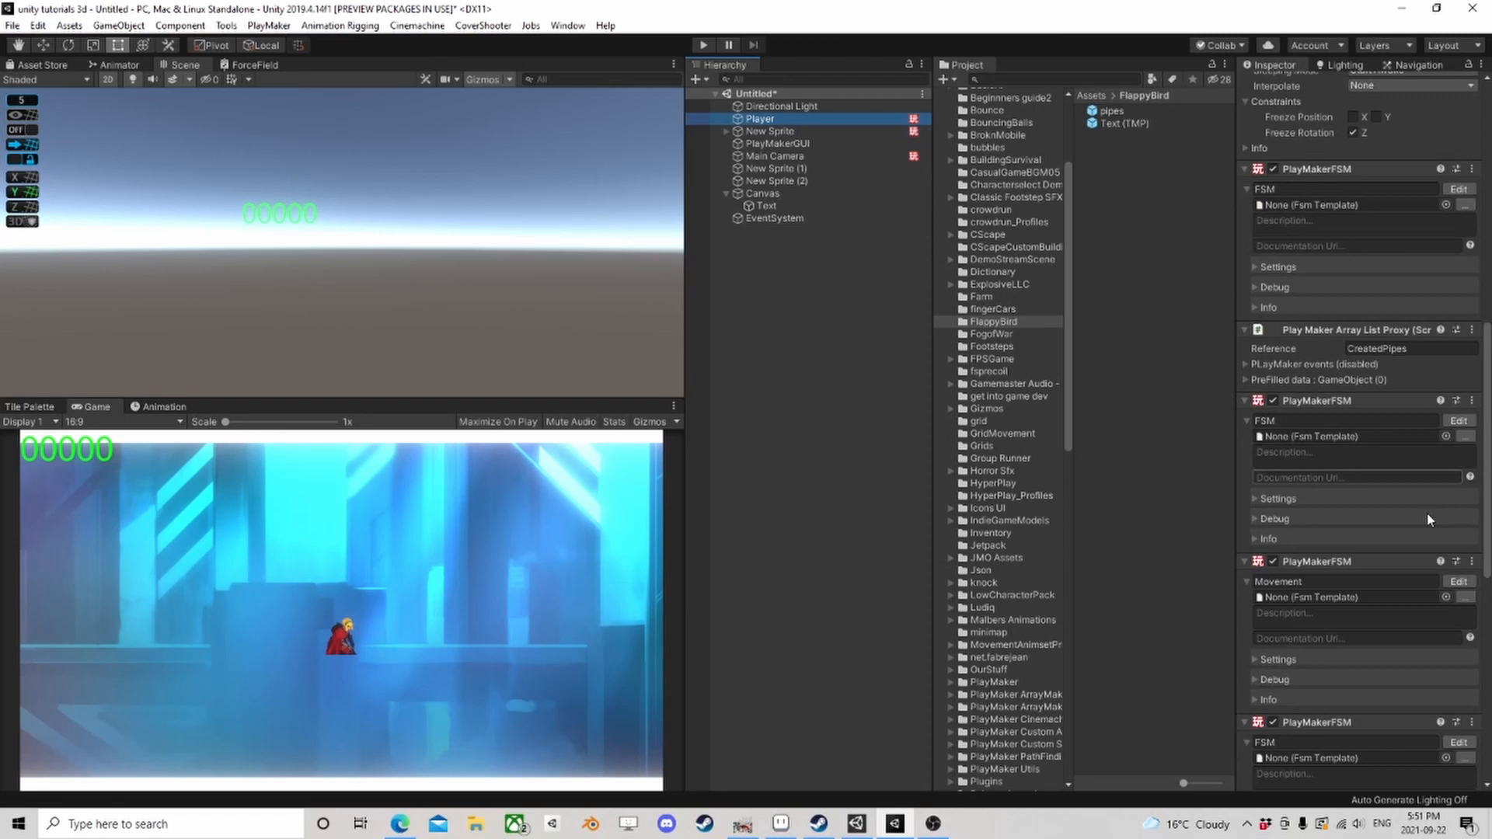
left_click(1459, 581)
left_click(276, 264)
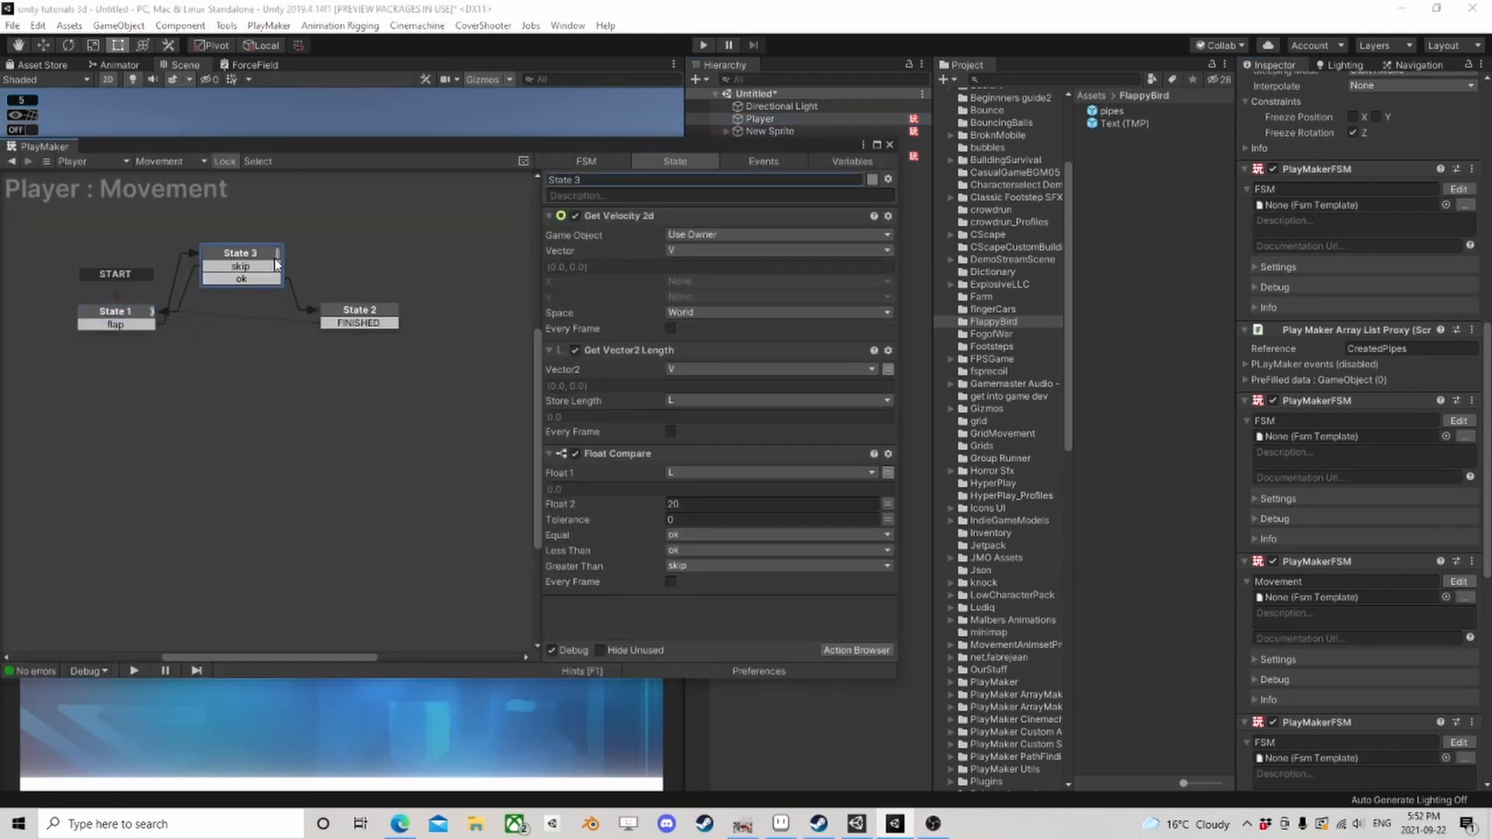
left_click(729, 503)
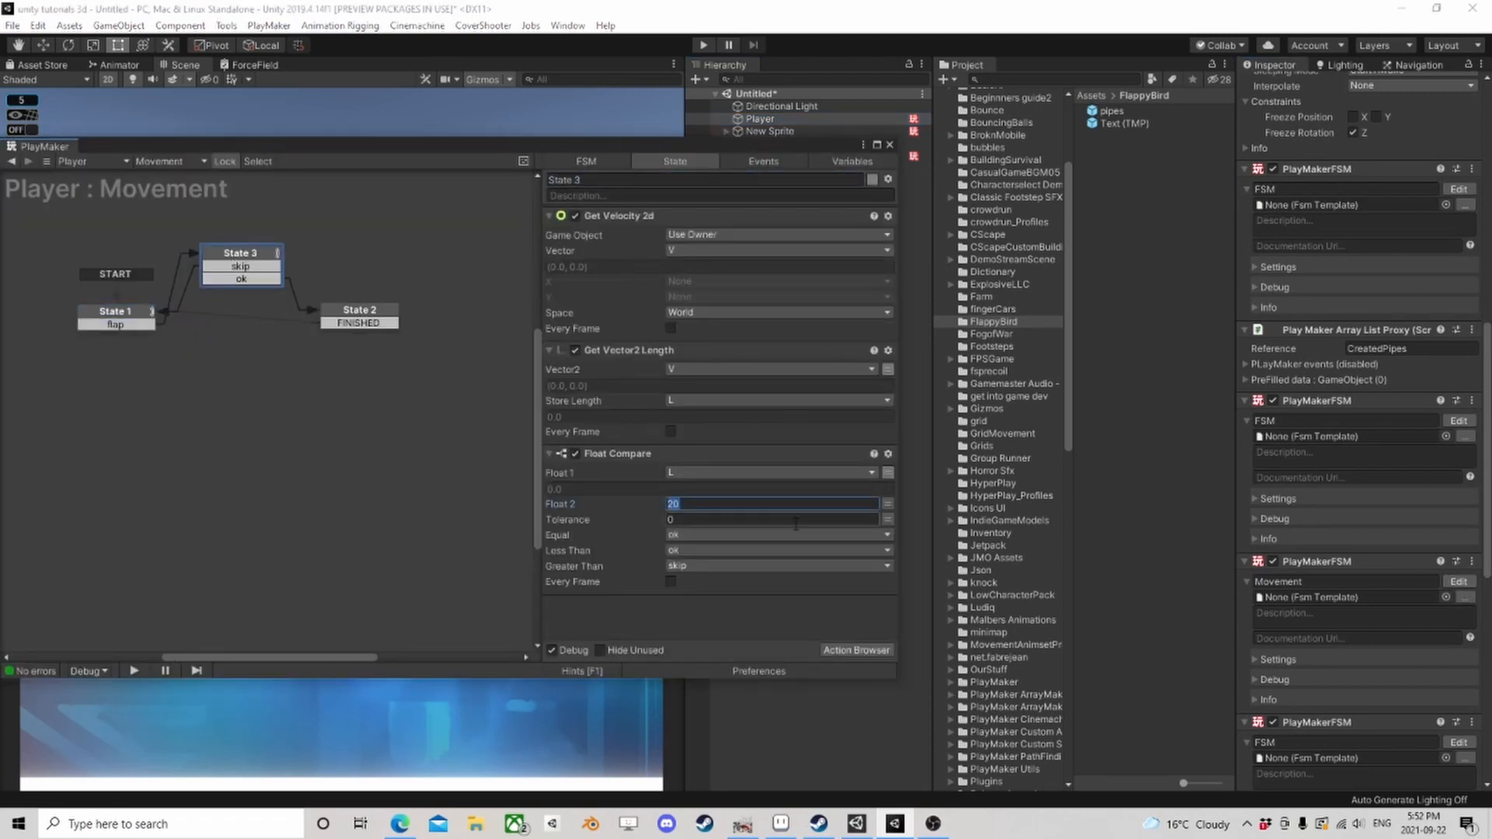
type("15")
Step: Set the Y force of State 2's Add Force 2d action to 12 and close the FSM editor
left_click(359, 313)
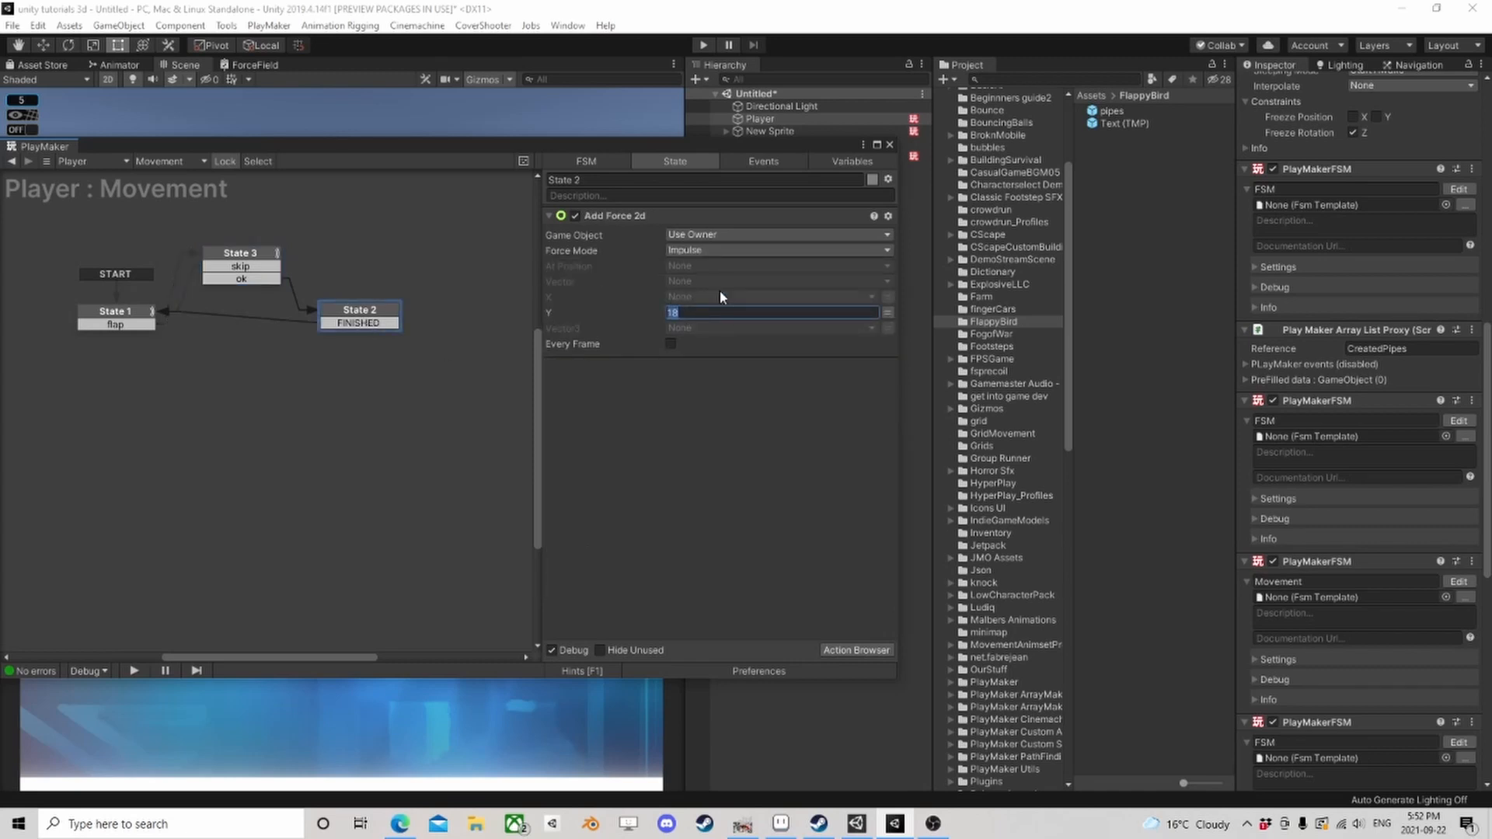
type("12")
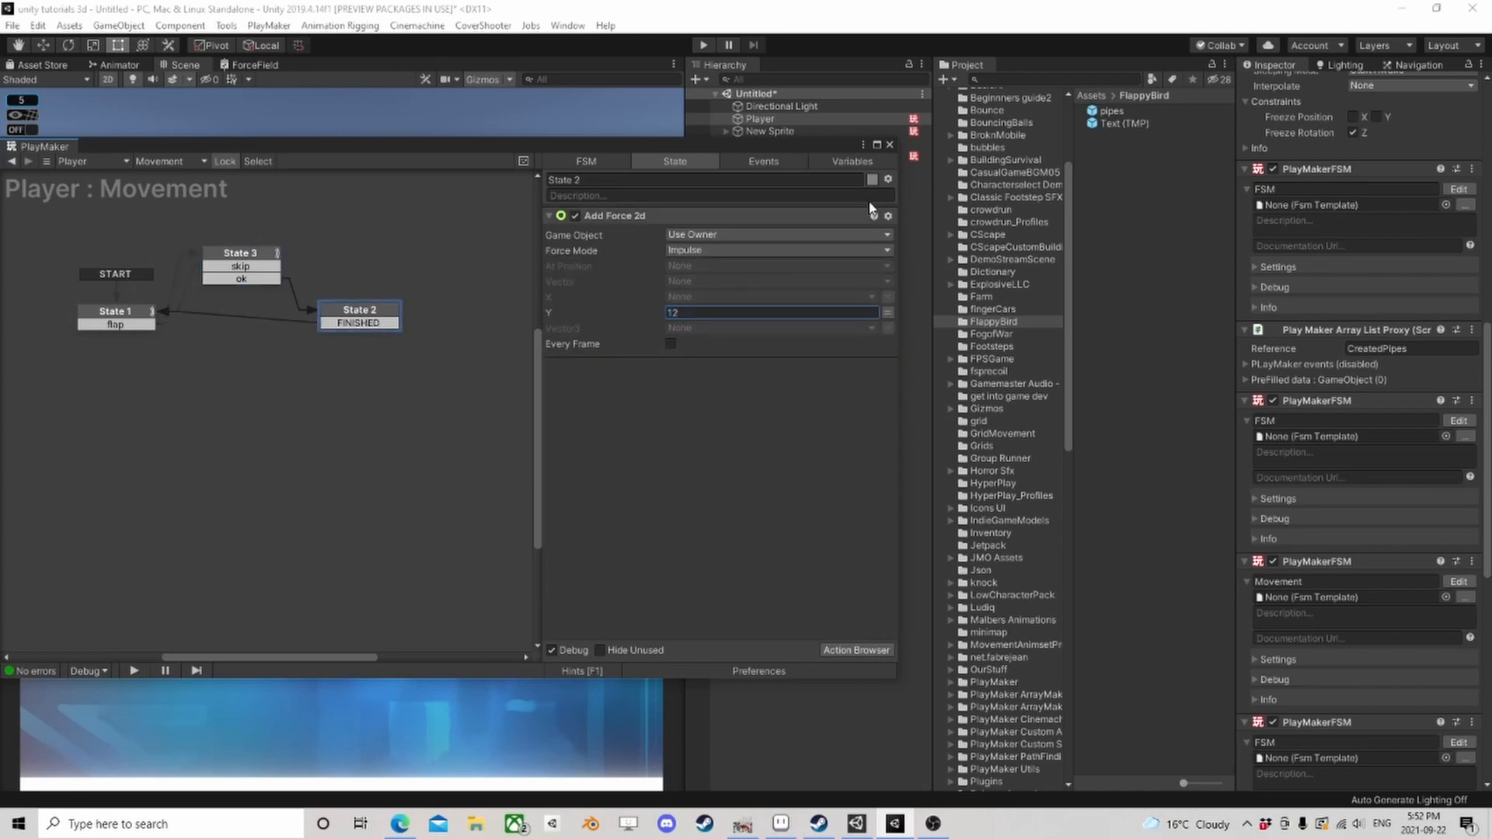
left_click(890, 145)
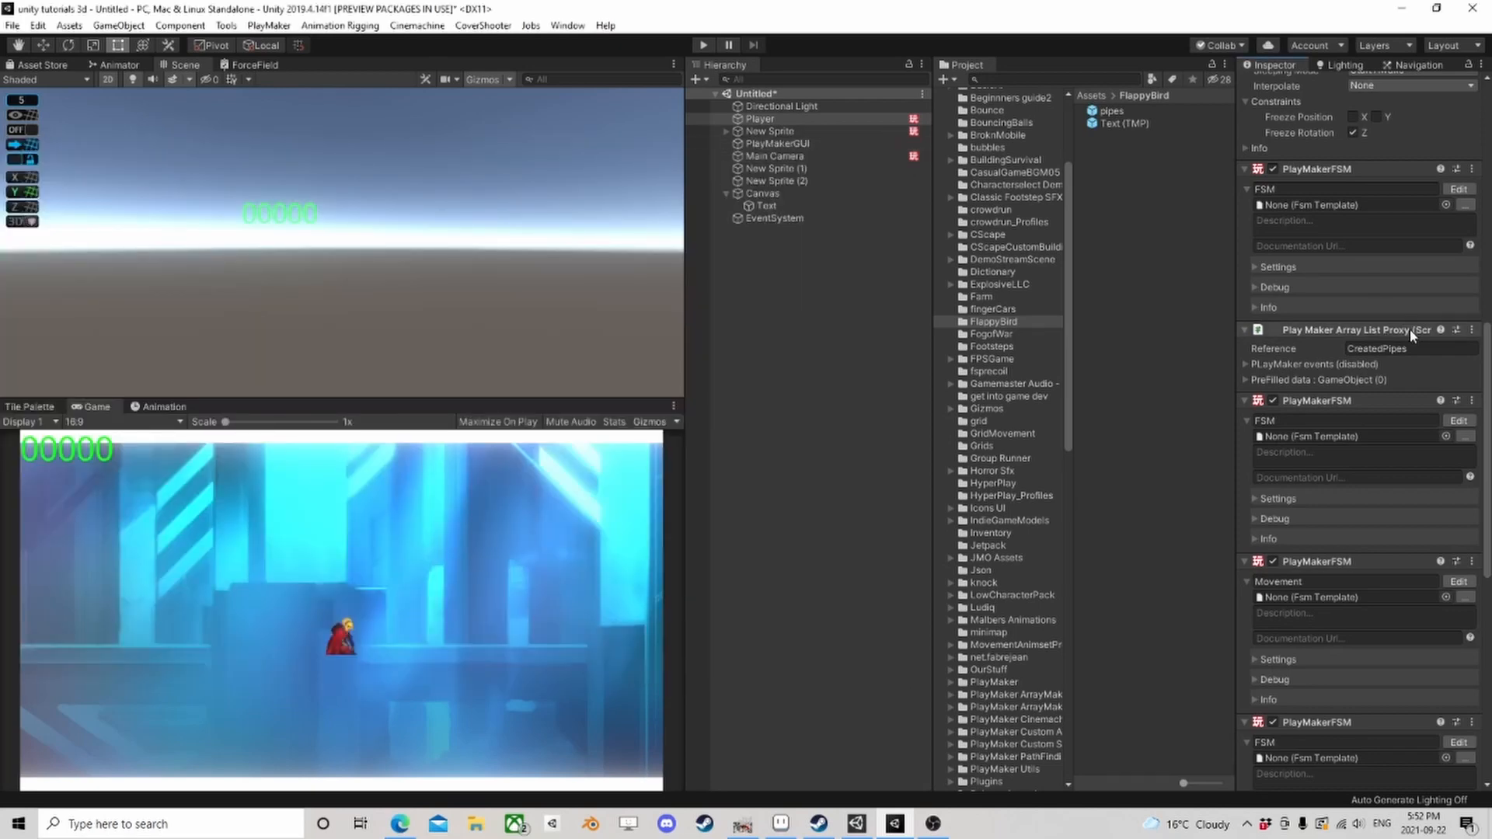
Step: Set the Gravity Scale of the Player's Rigidbody 2D to 1.2
scroll(1409, 329, "up", 10)
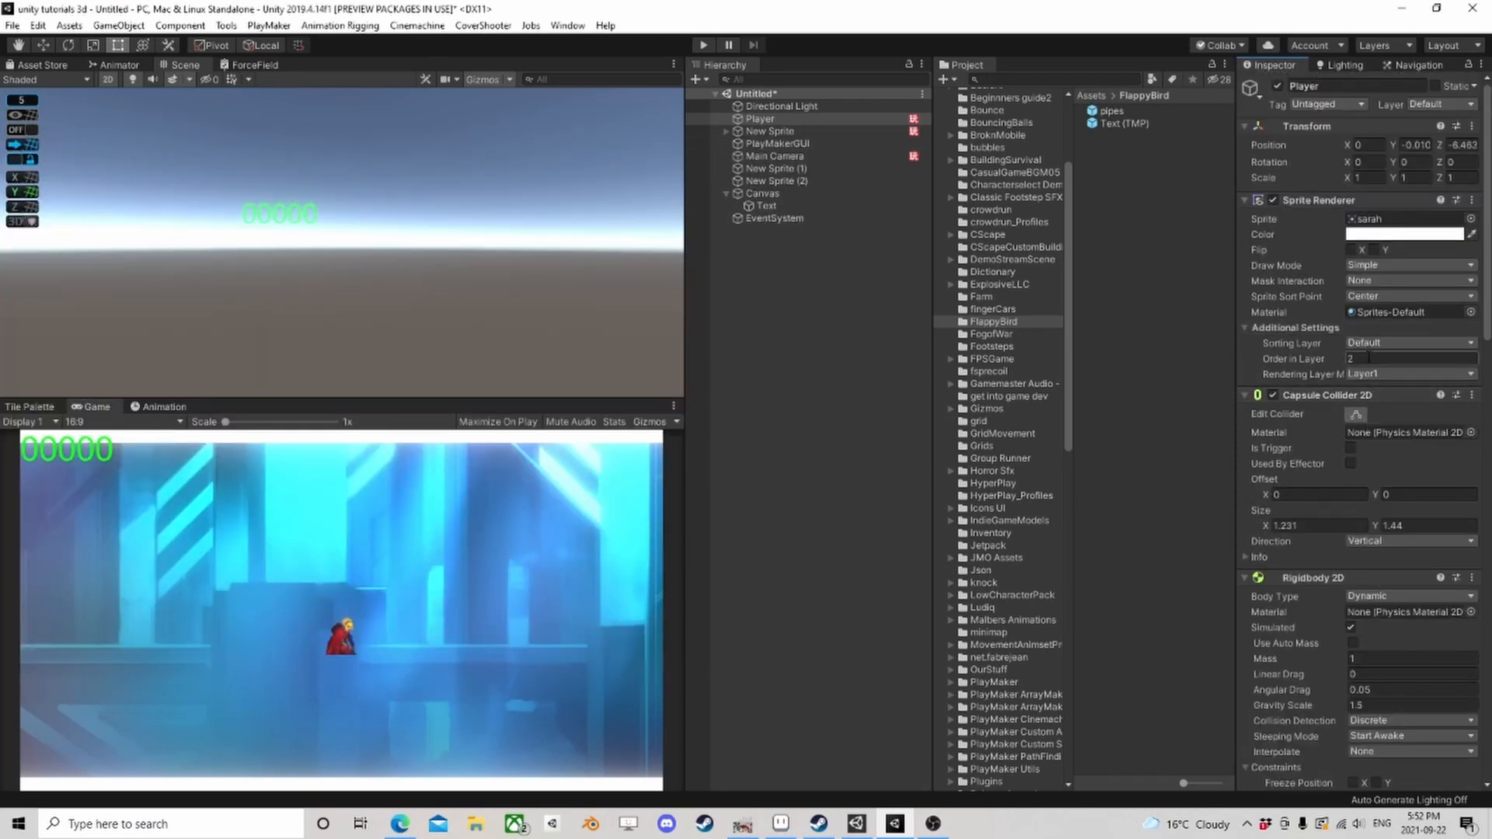
scroll(1343, 472, "down", 6)
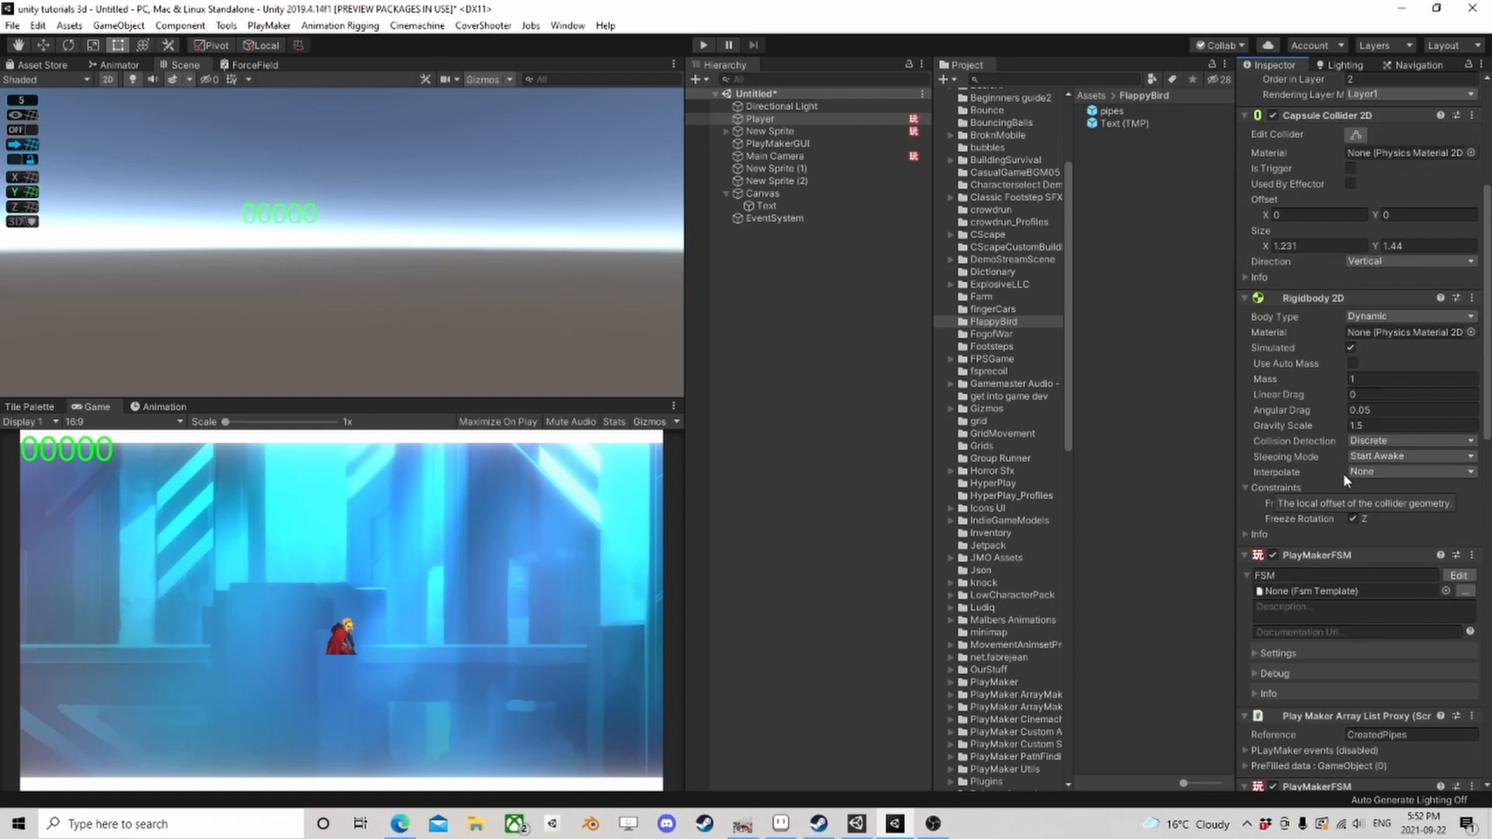
left_click(1365, 426)
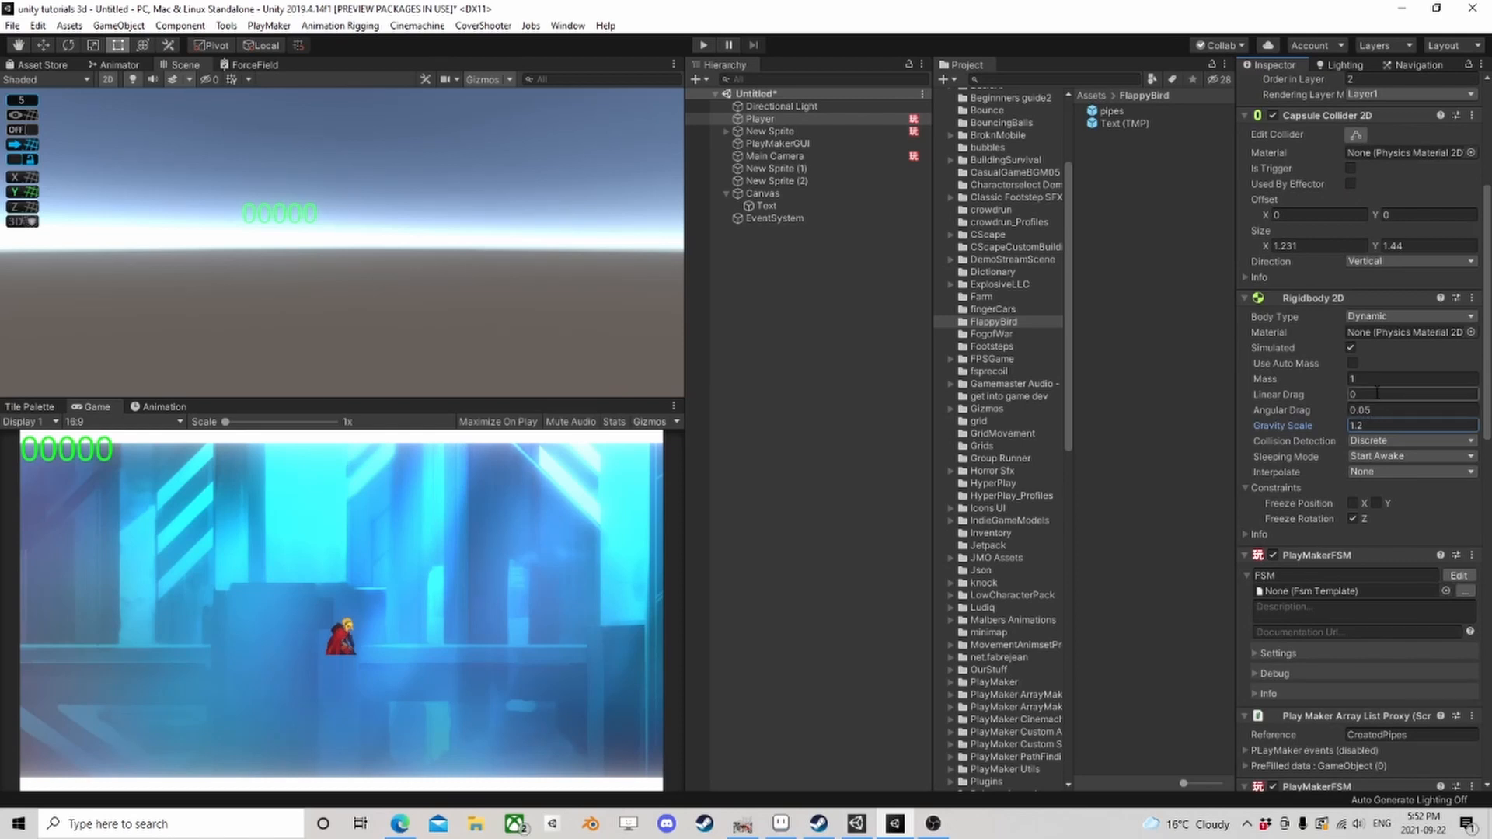
Step: Examine the Player's restart FSM and the scoring FSM (4), including State 3's score text actions and their Text target
scroll(1377, 410, "down", 10)
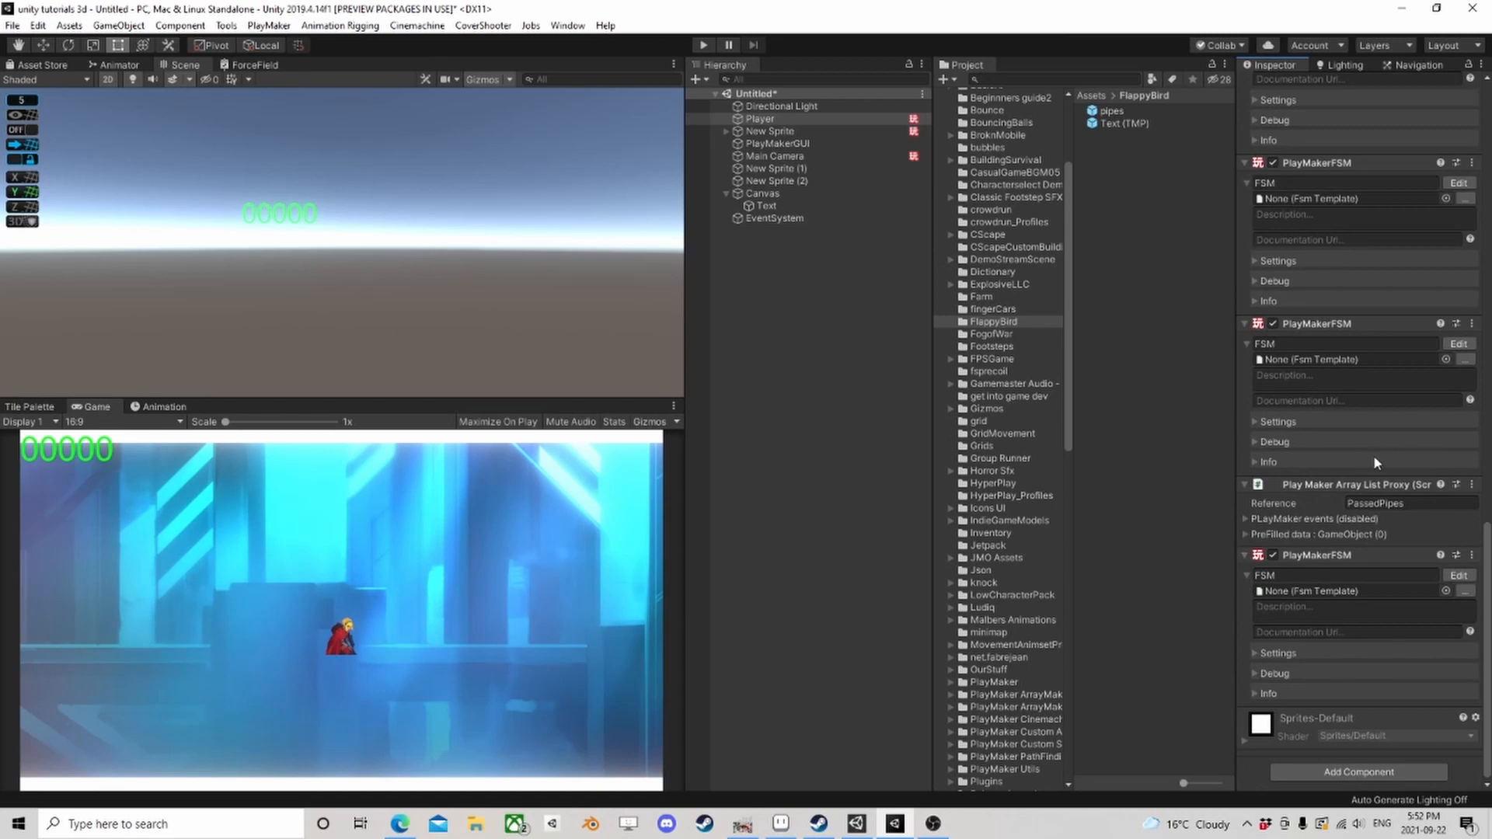
left_click(1458, 578)
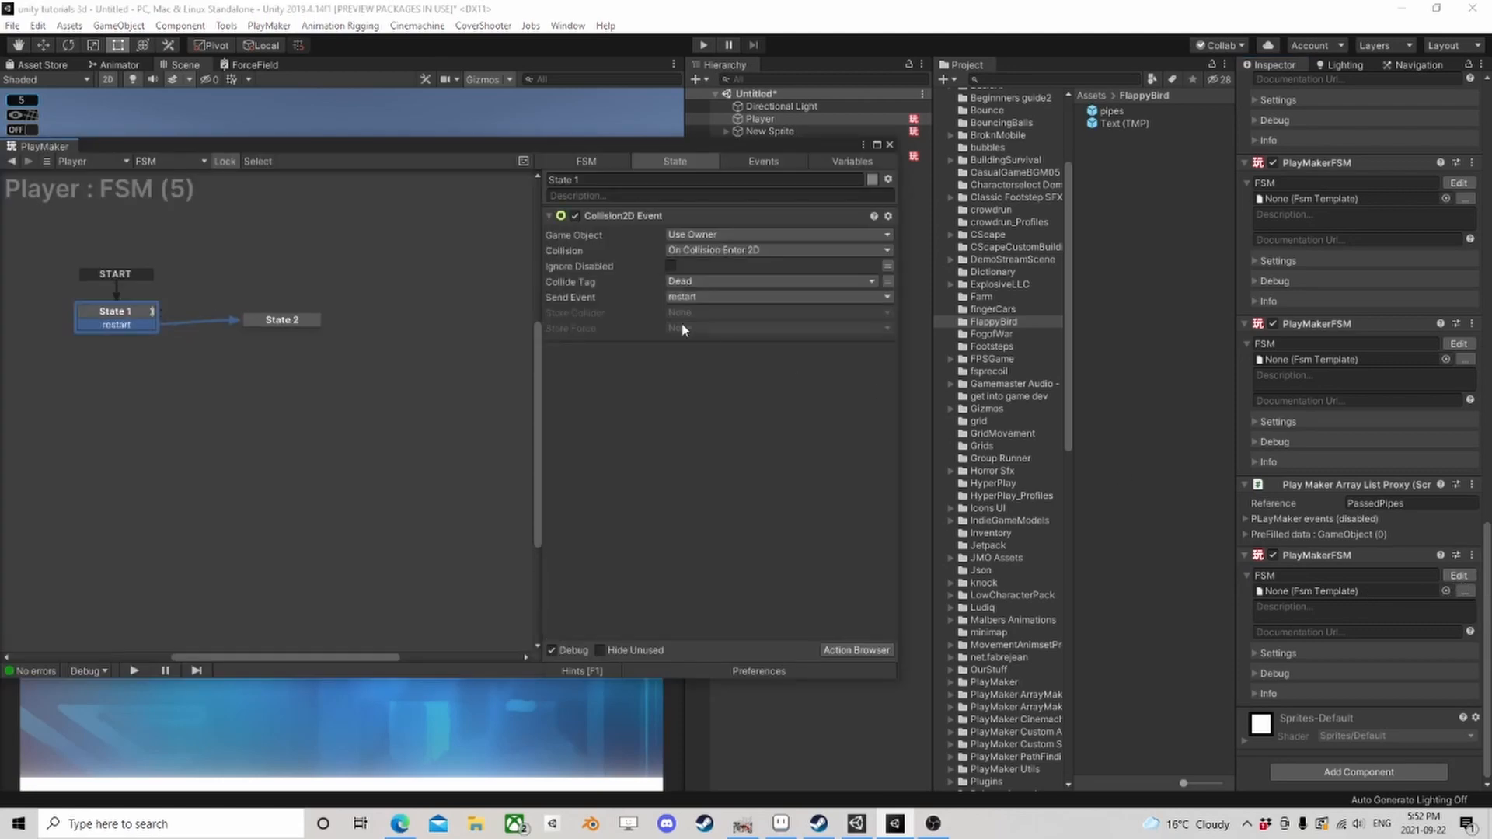
left_click(1456, 344)
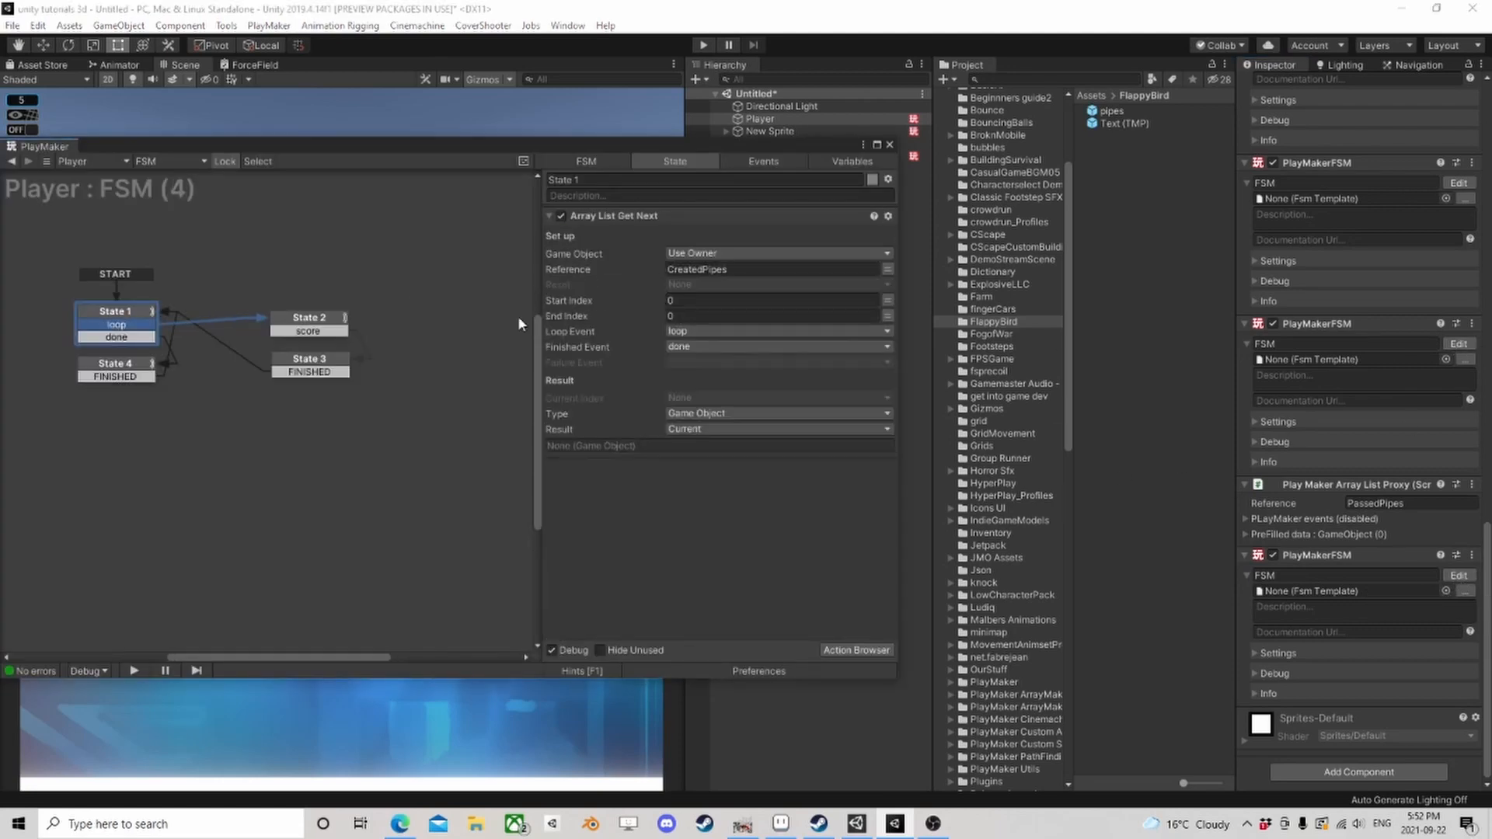
left_click(311, 327)
left_click(319, 366)
scroll(746, 474, "down", 5)
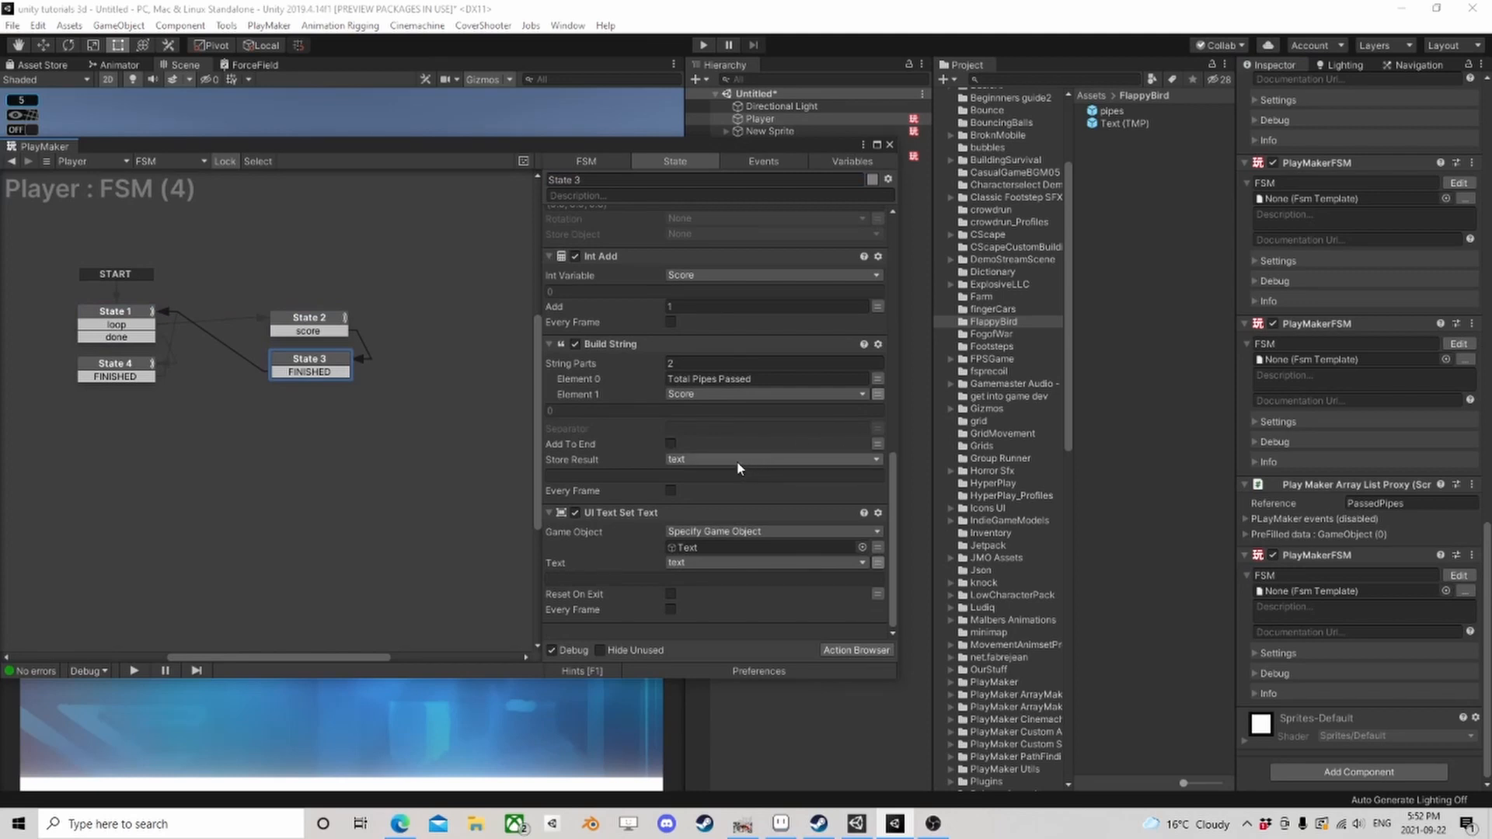
left_click(687, 546)
Step: Play-test the game while watching the Player's scoring FSM (4) and the pipe counter text, and stop the test
left_click_drag(793, 146, 829, 124)
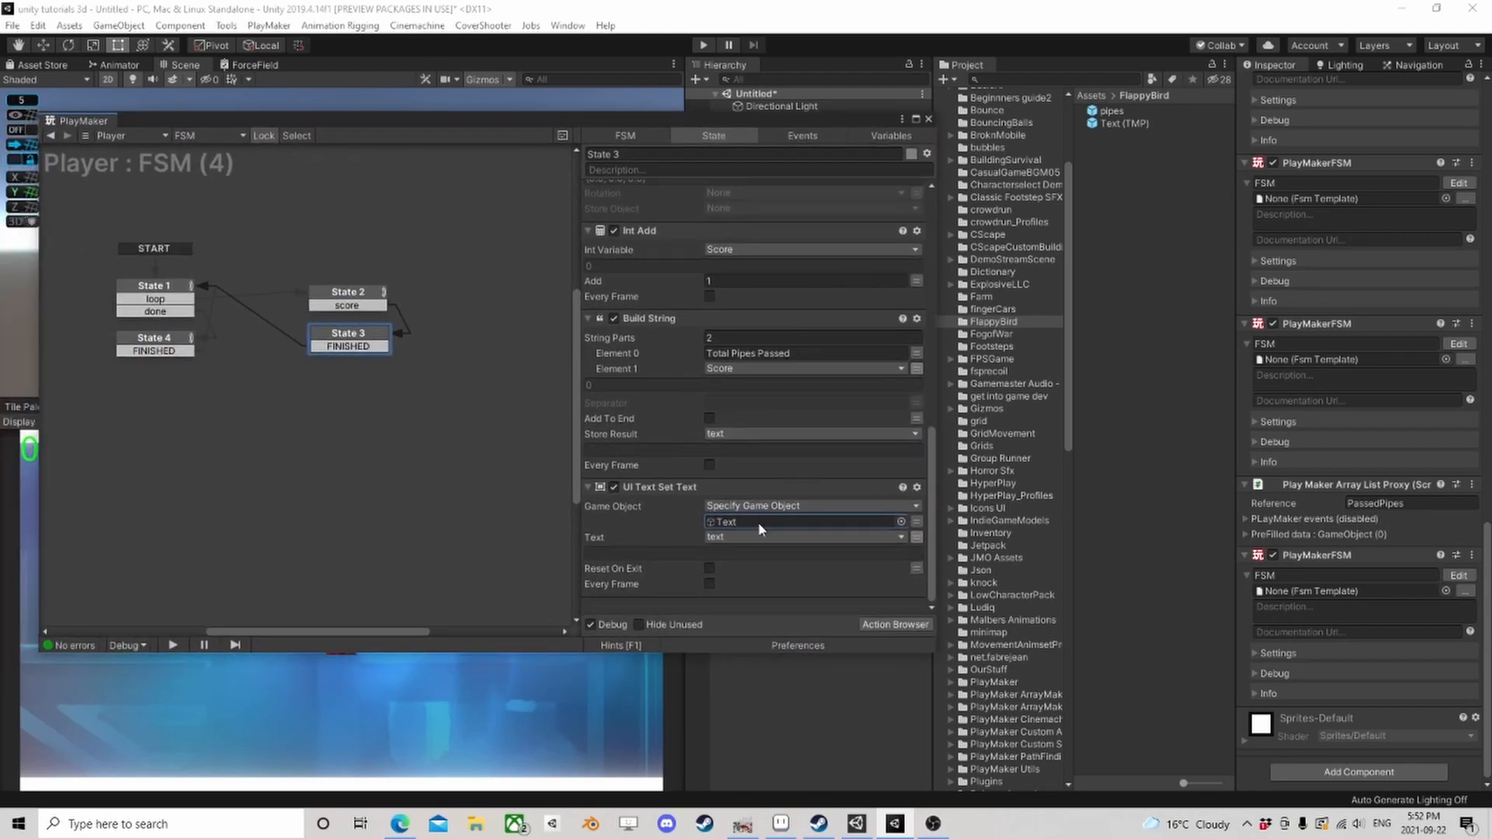
scroll(783, 443, "up", 3)
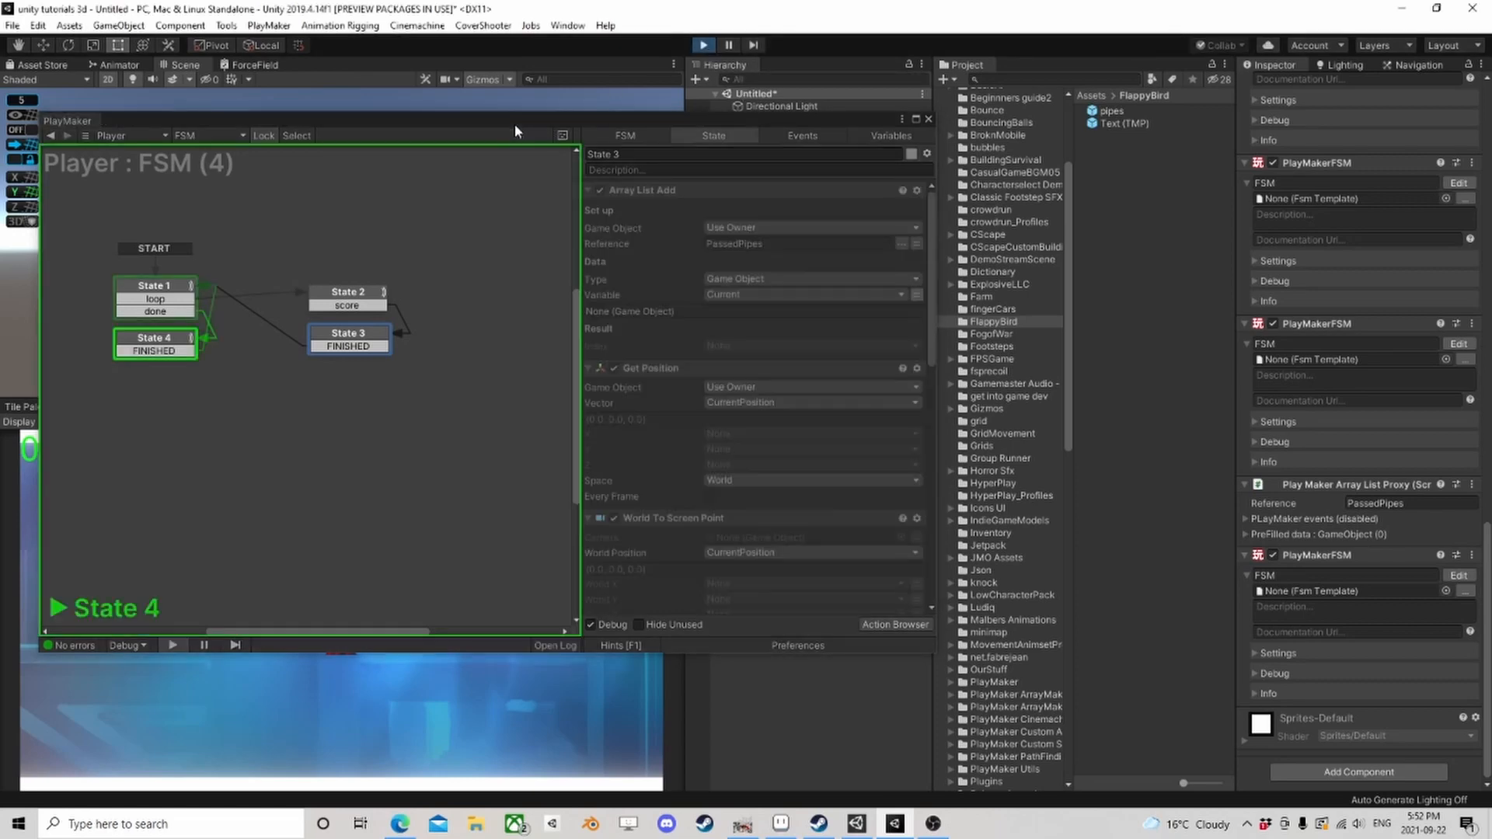
left_click_drag(515, 123, 738, 112)
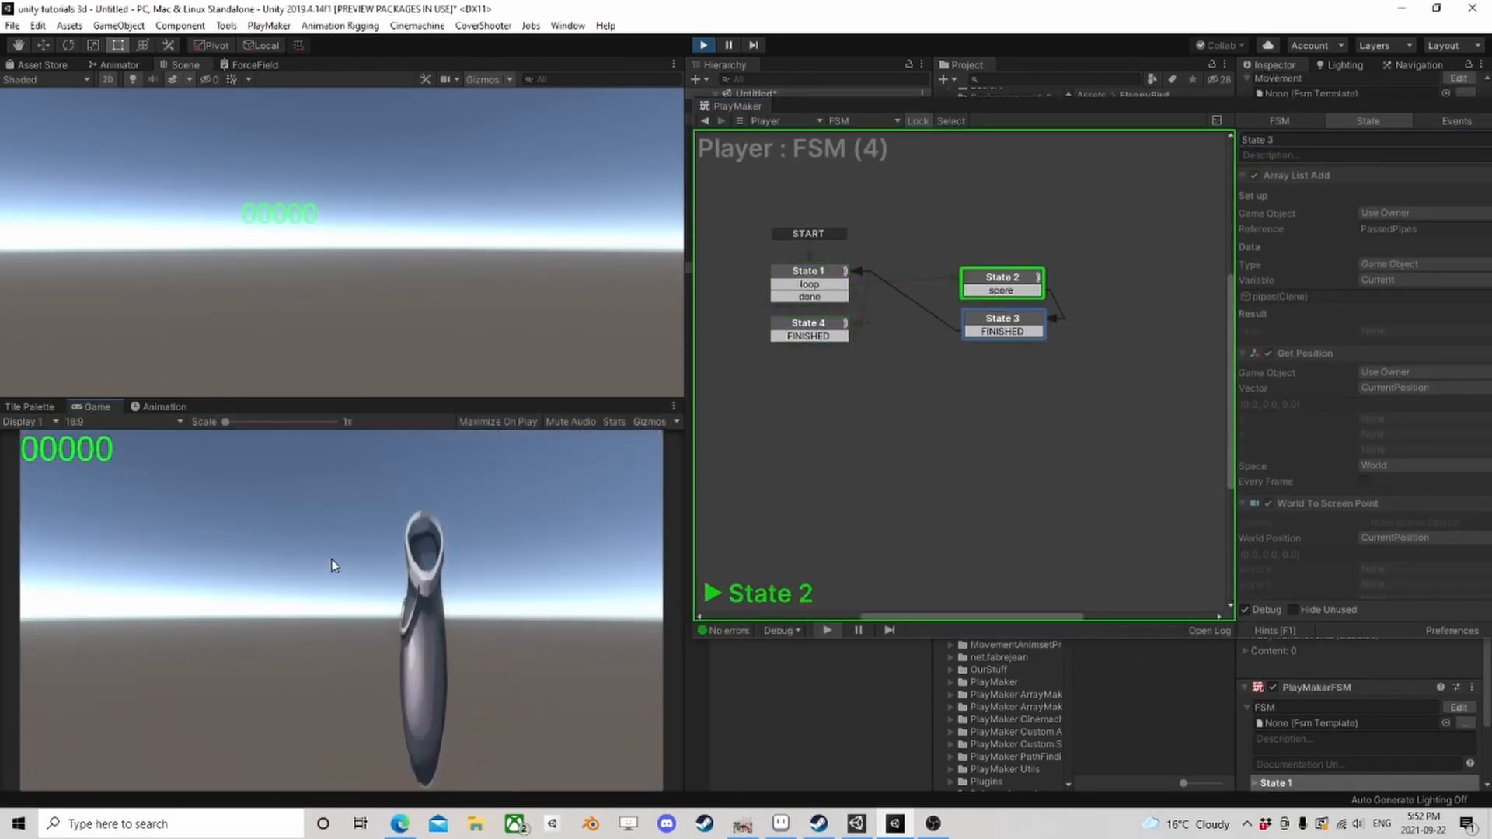
left_click(703, 45)
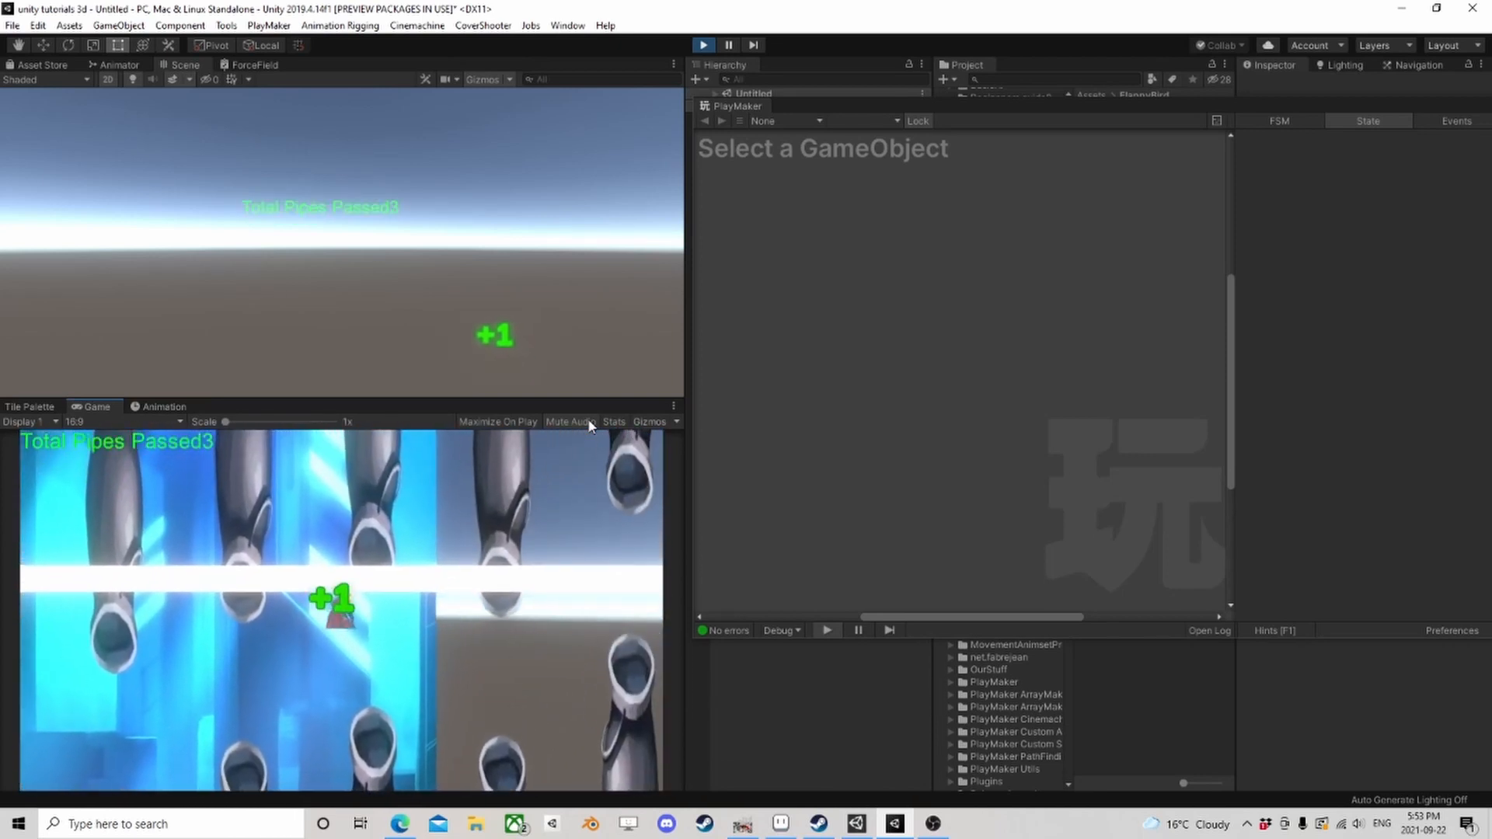
left_click(707, 48)
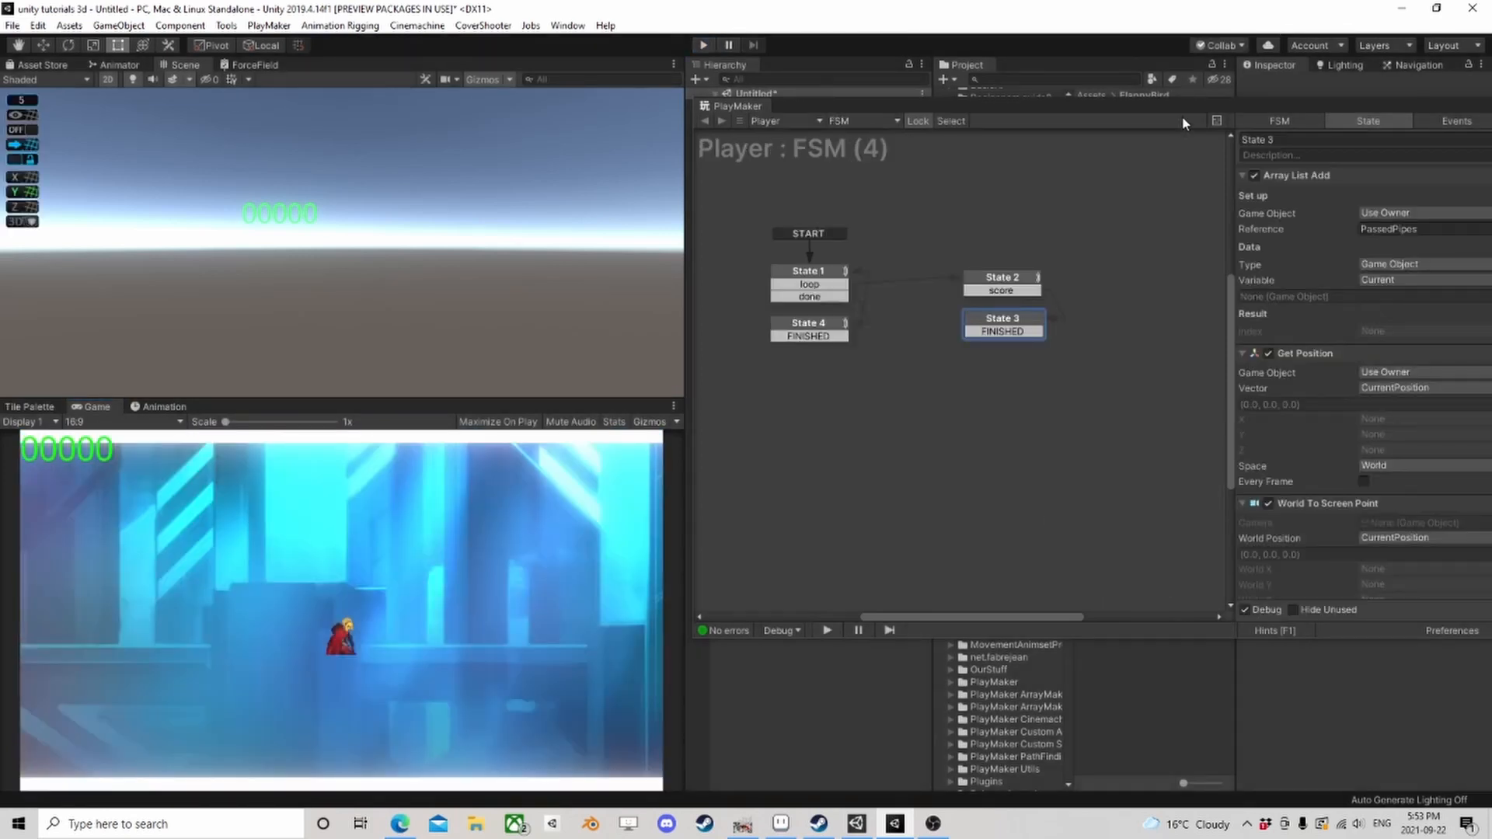
Step: Review State 2's Get Position 2d and Float Compare actions in the scoring FSM (4) and close the FSM editor
left_click_drag(1187, 106, 637, 101)
left_click(455, 276)
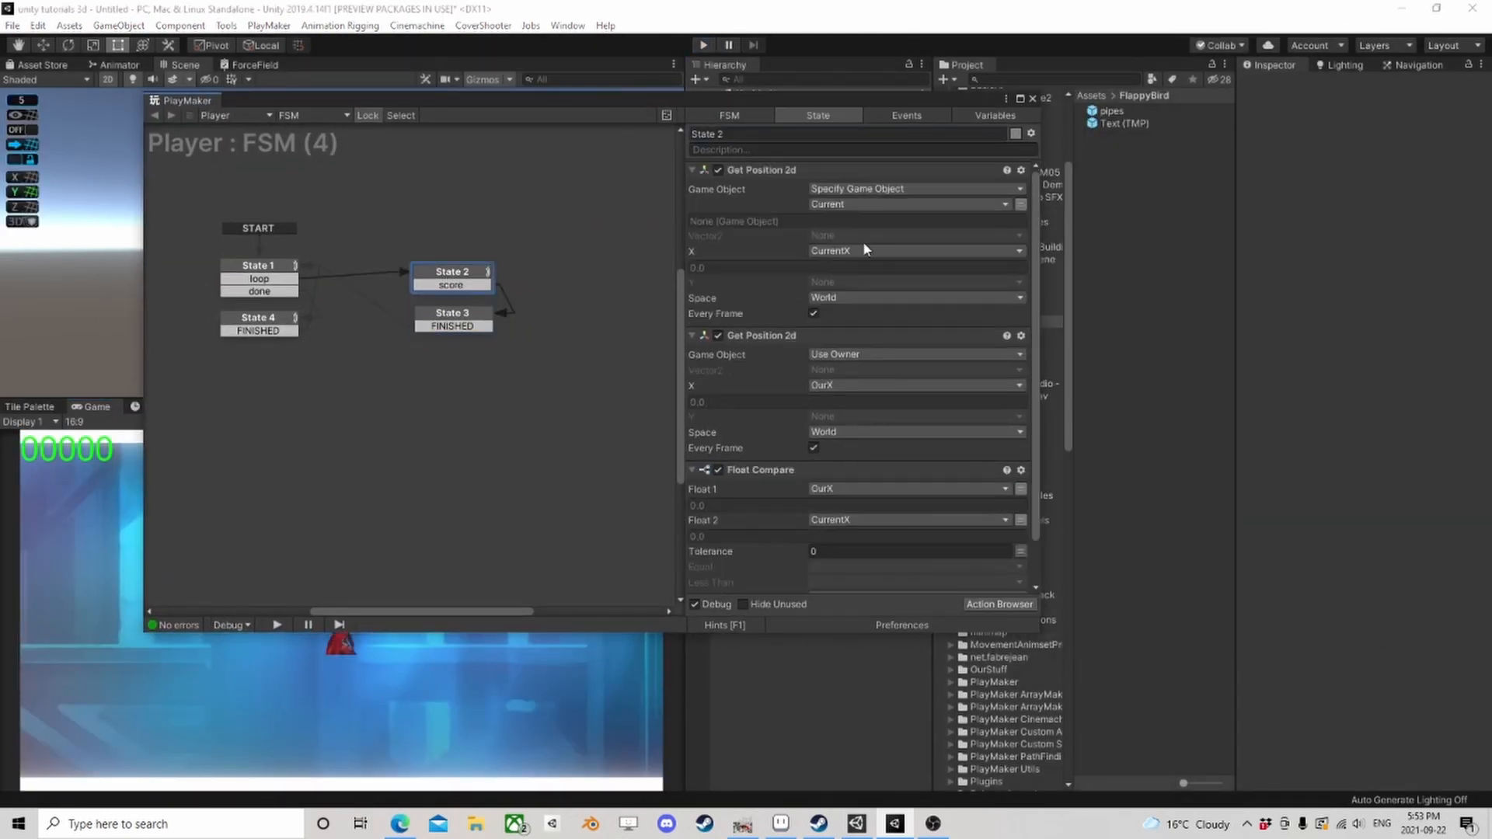
scroll(855, 389, "down", 5)
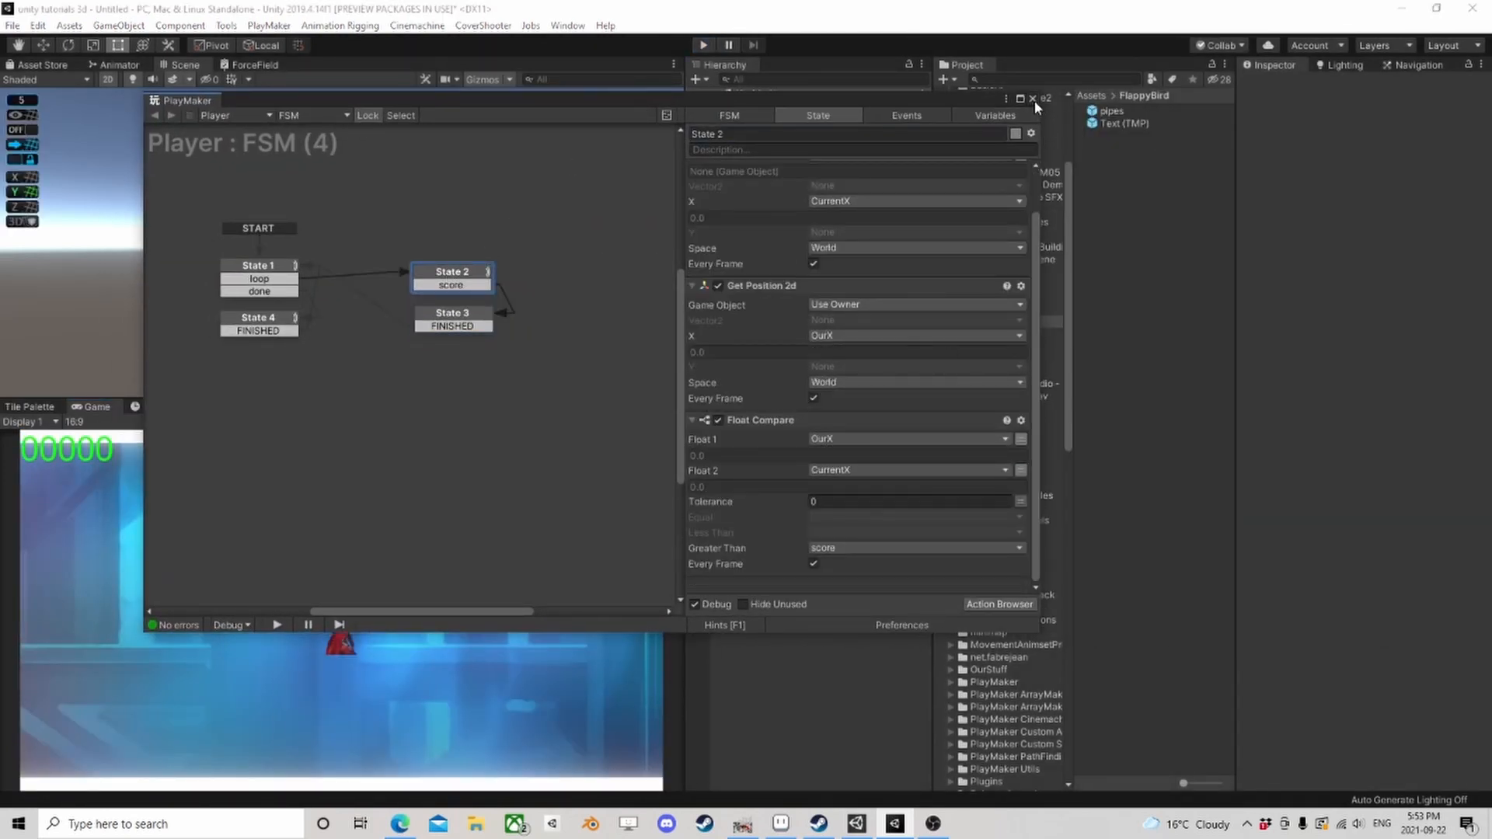
left_click(1033, 99)
Step: Open the pipes prefab and set the Y position of the lower pipe, New Sprite, to -7.75
left_click(1110, 112)
left_click(1288, 133)
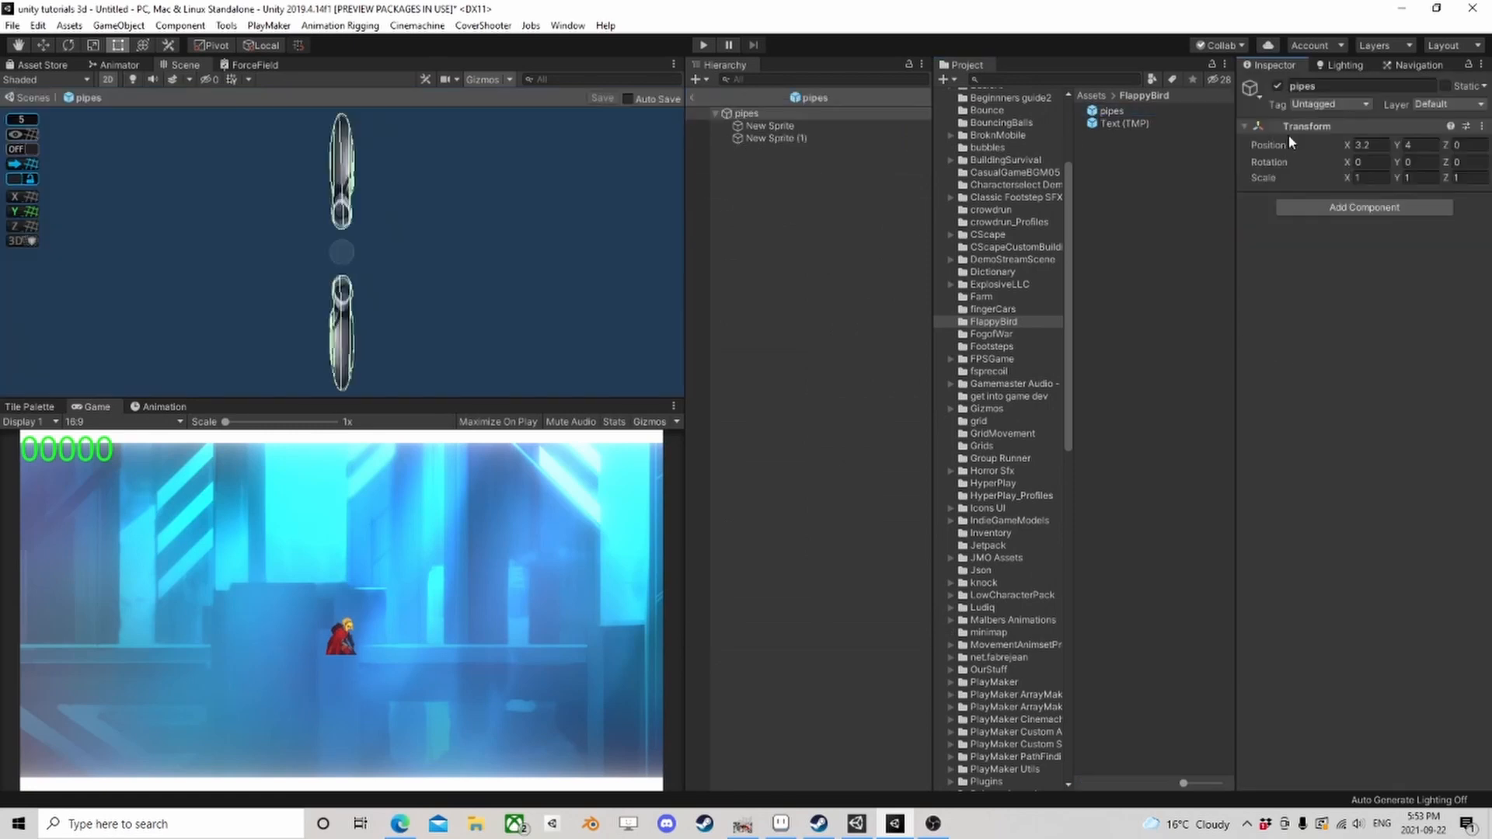
left_click(763, 125)
left_click(1416, 145)
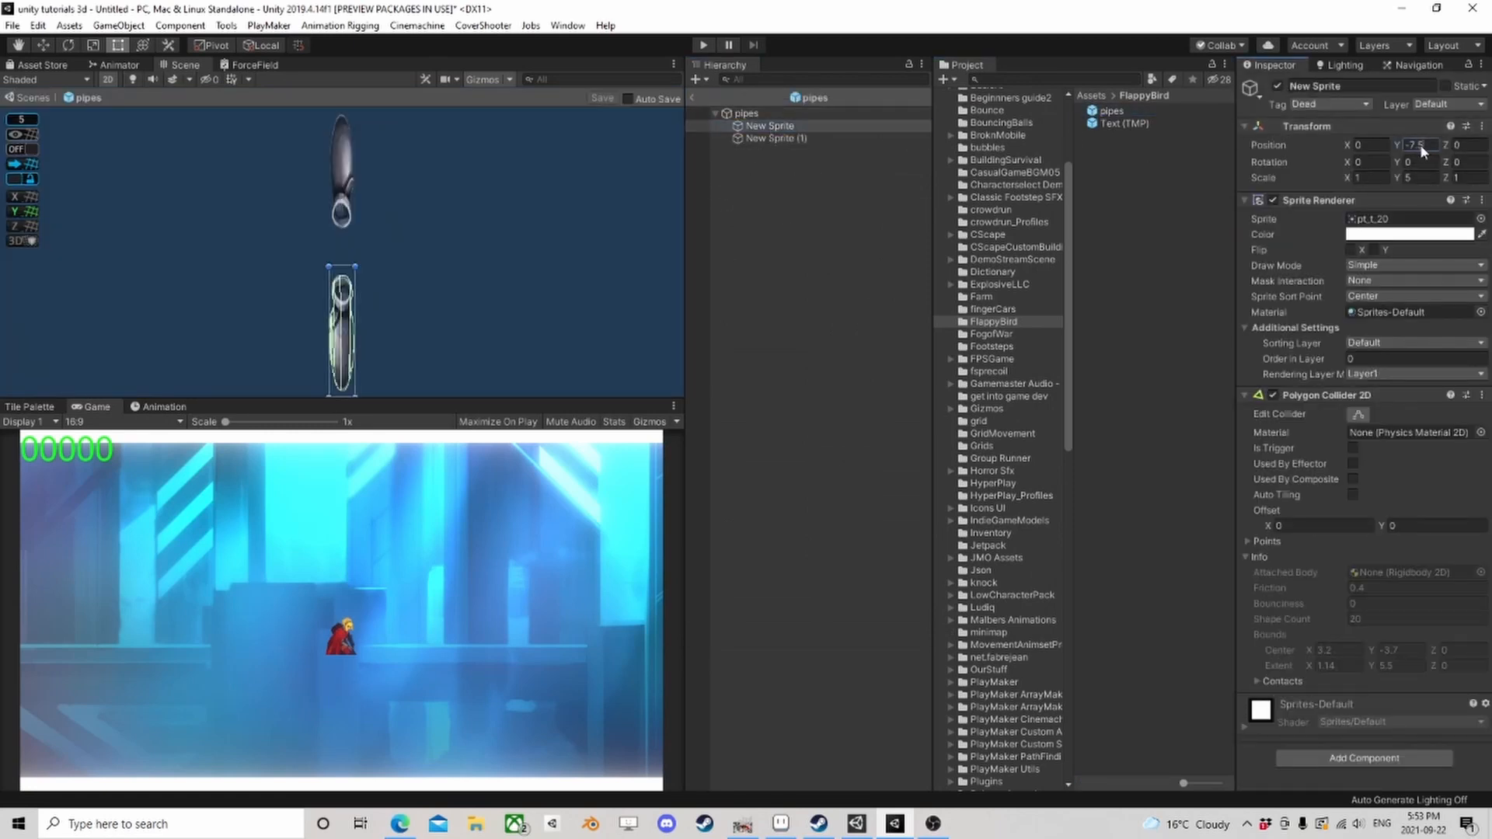
type("2")
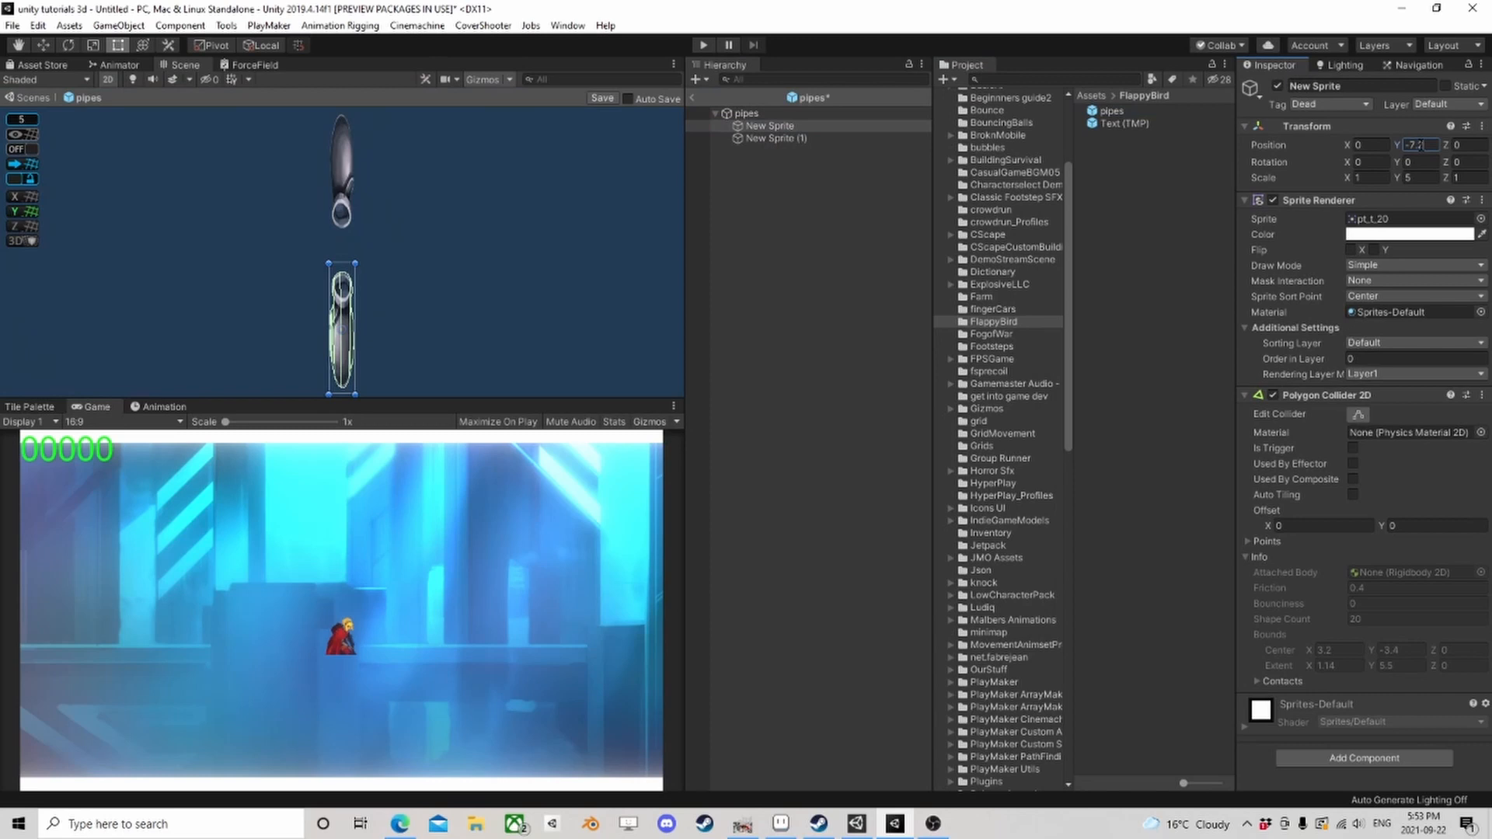
key("BackSpace")
type("75")
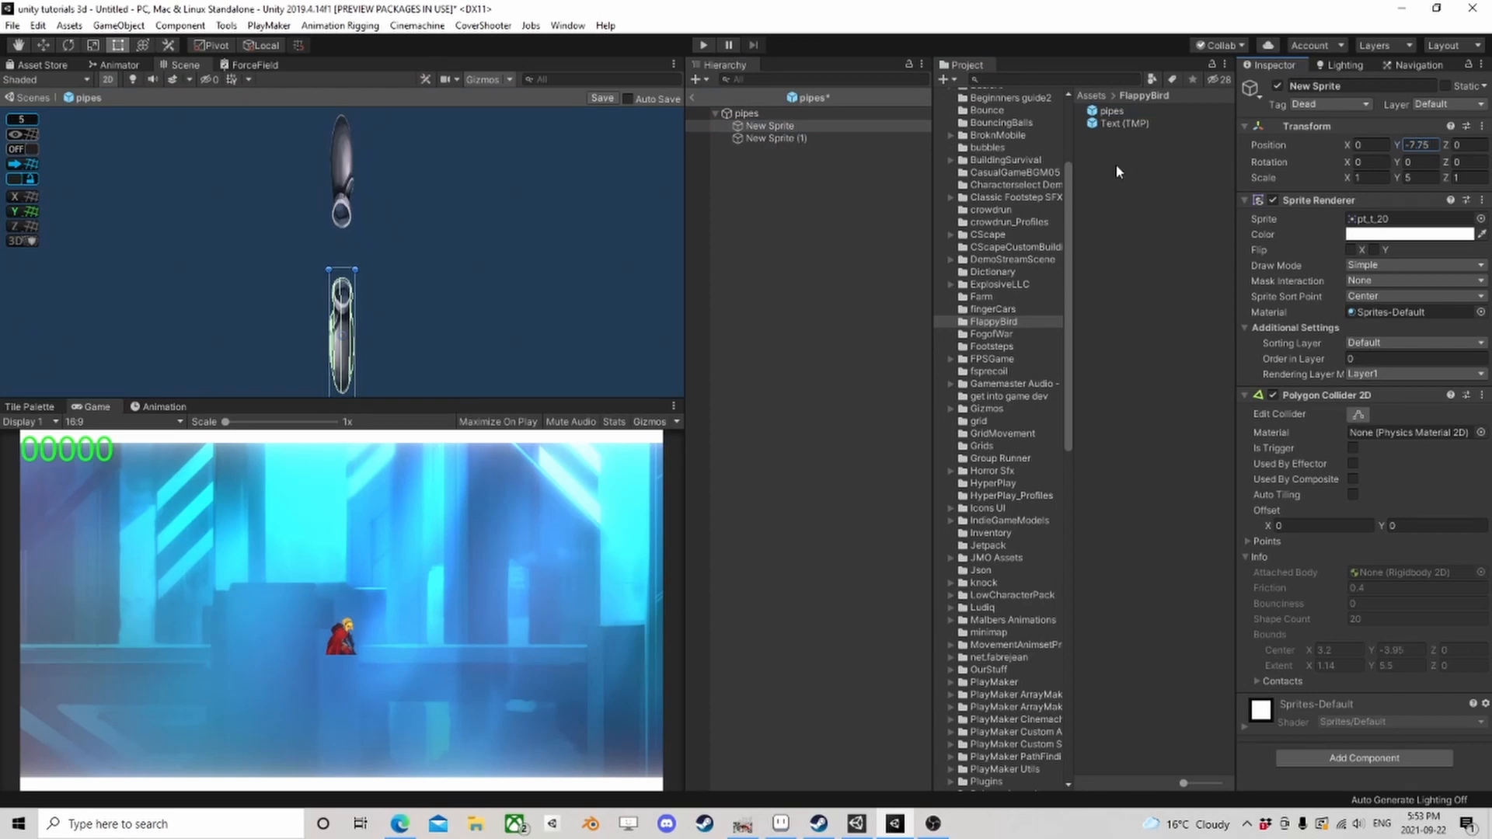
Step: Set the Y position of the upper pipe, New Sprite (1), to 7.75, then save and exit the prefab
left_click(789, 140)
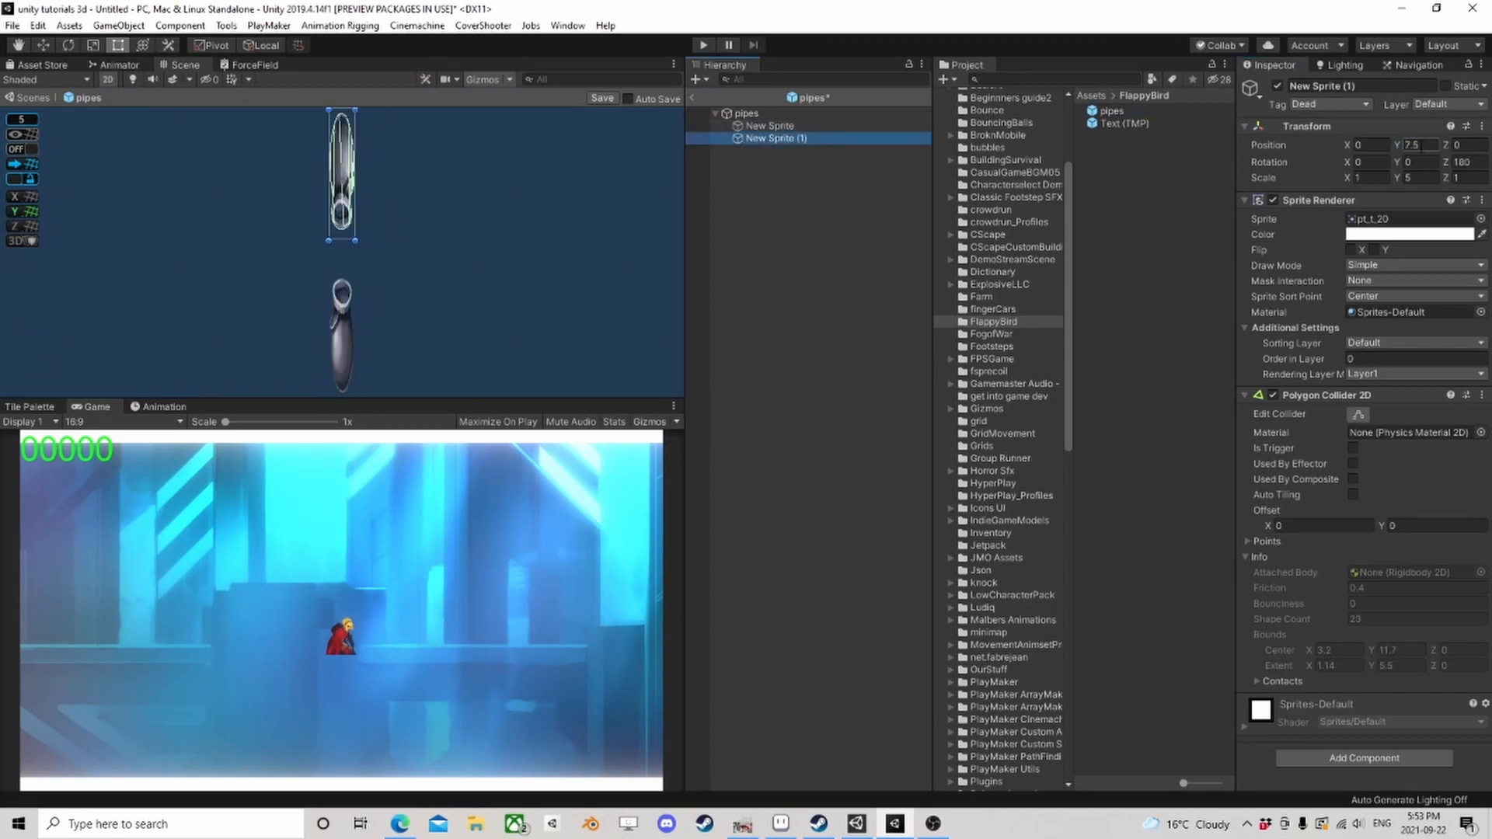
left_click_drag(1421, 146, 1415, 147)
type("75")
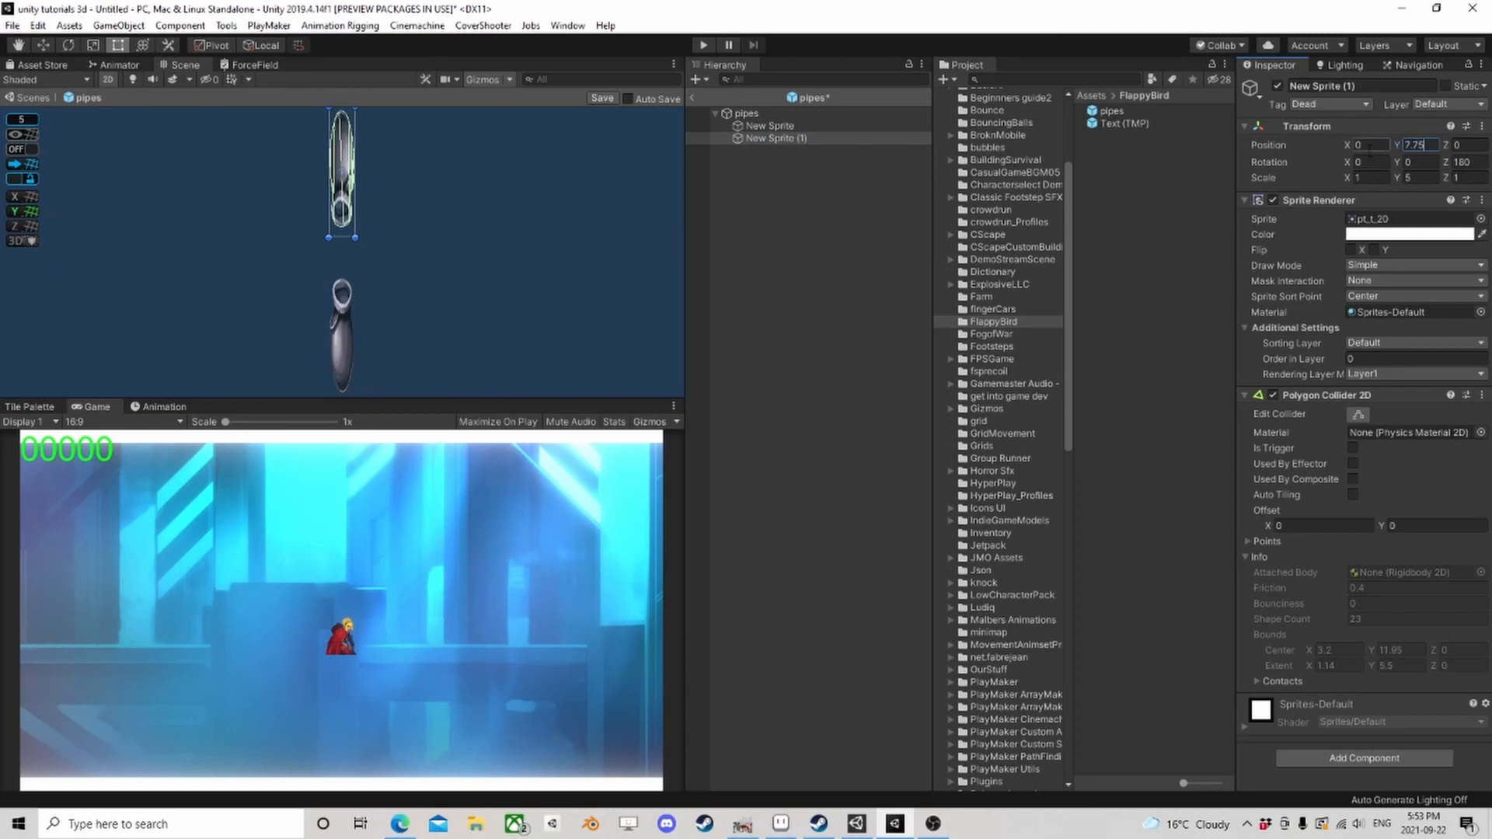
left_click(612, 97)
left_click(692, 98)
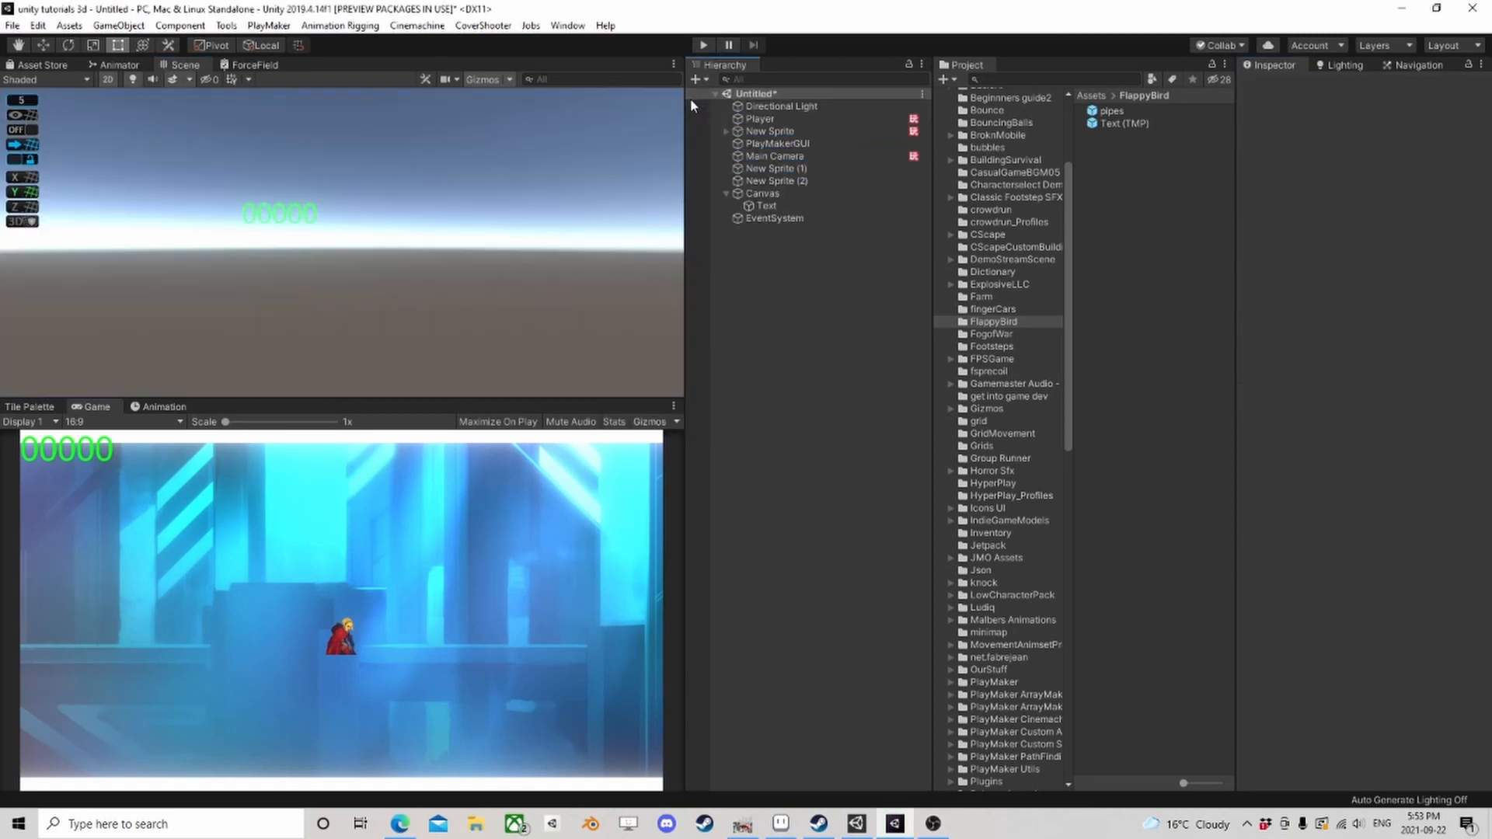
Step: Set the Y force of State 2's Add Force 2d action in the Player's Movement FSM to 9 and close the FSM editor
left_click(769, 119)
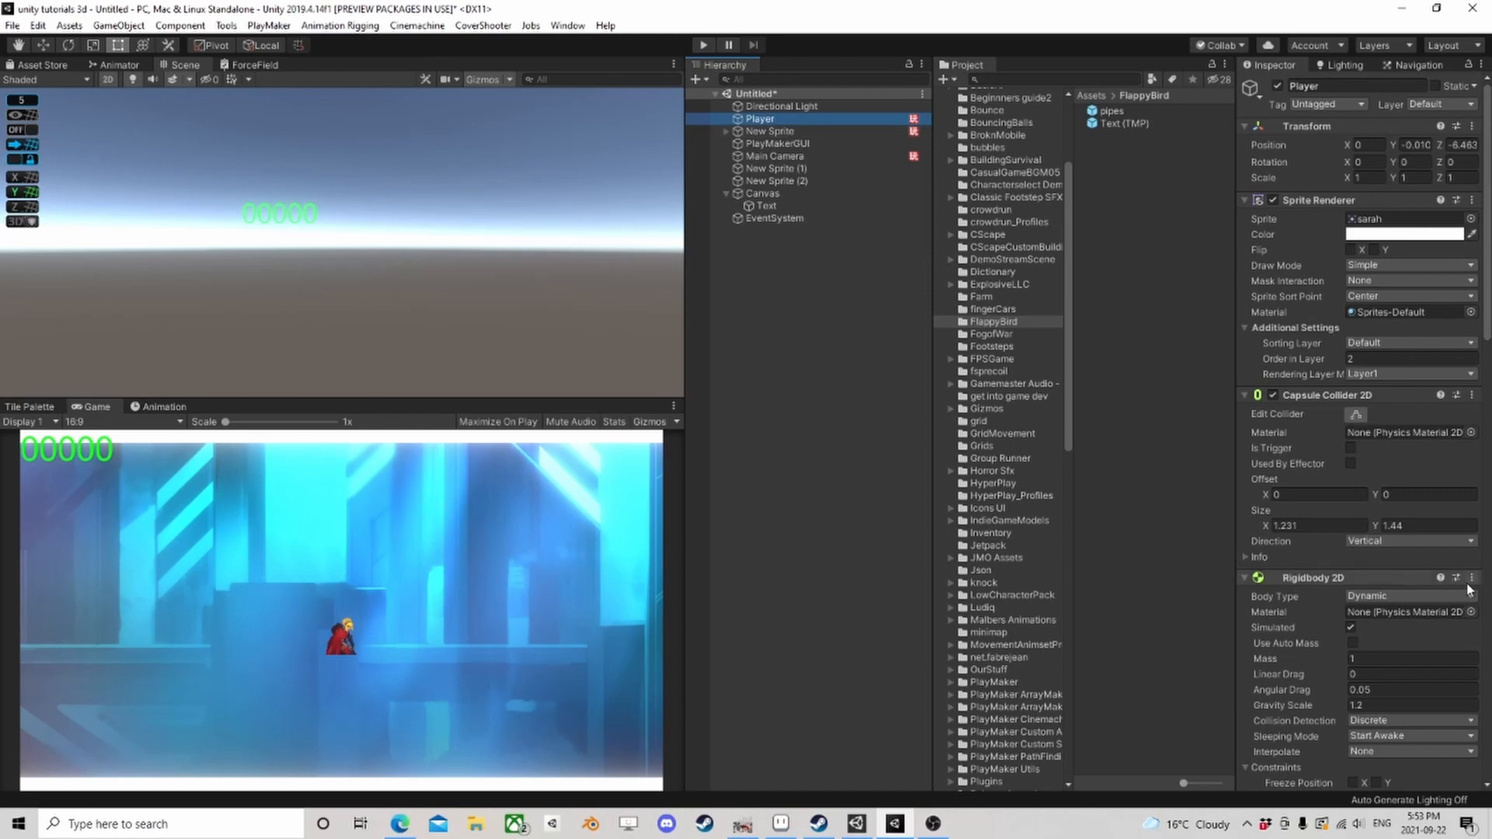
scroll(1415, 535, "down", 15)
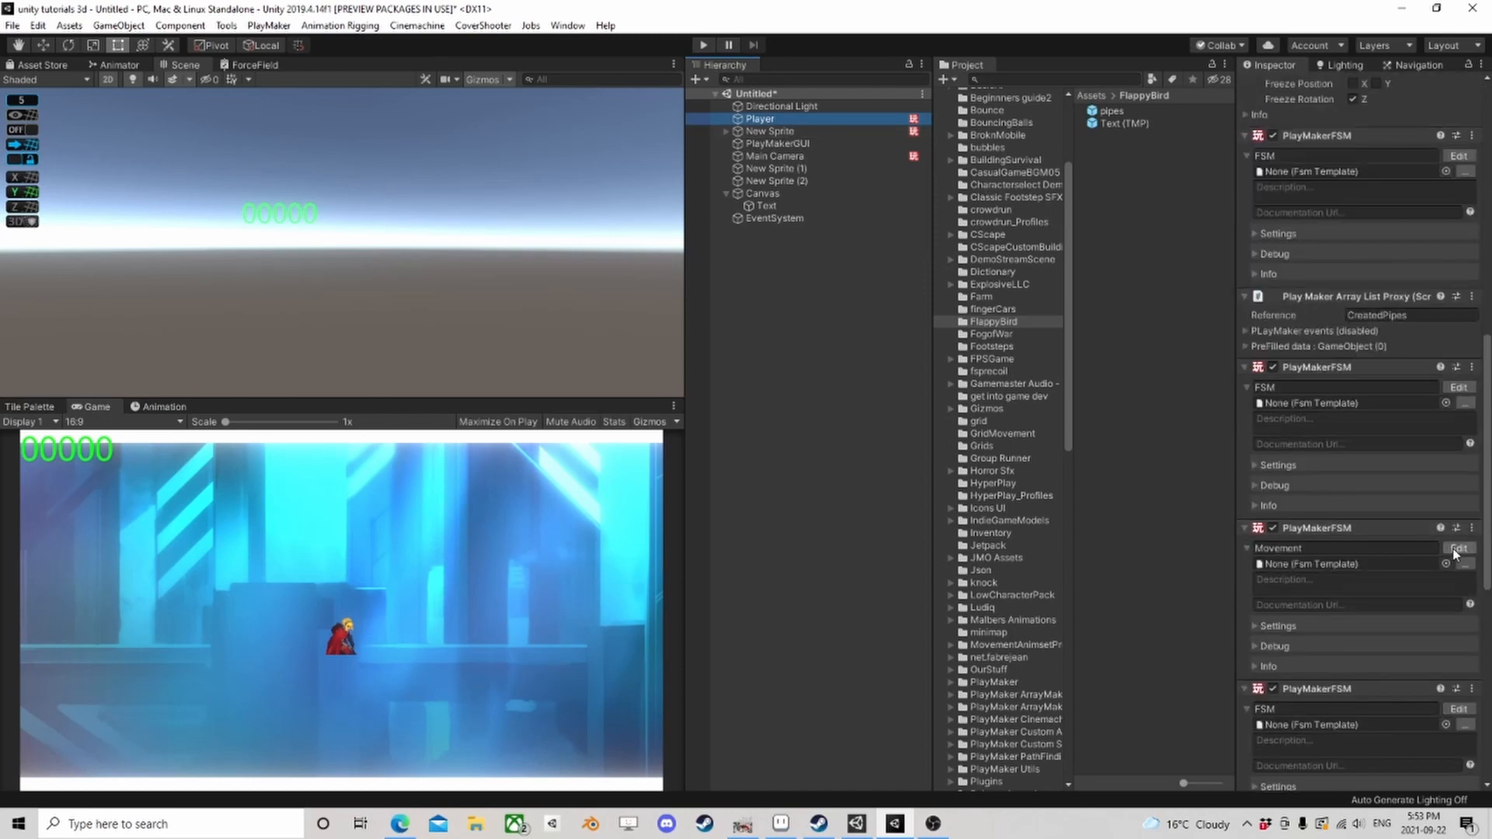
left_click(1457, 548)
left_click(497, 268)
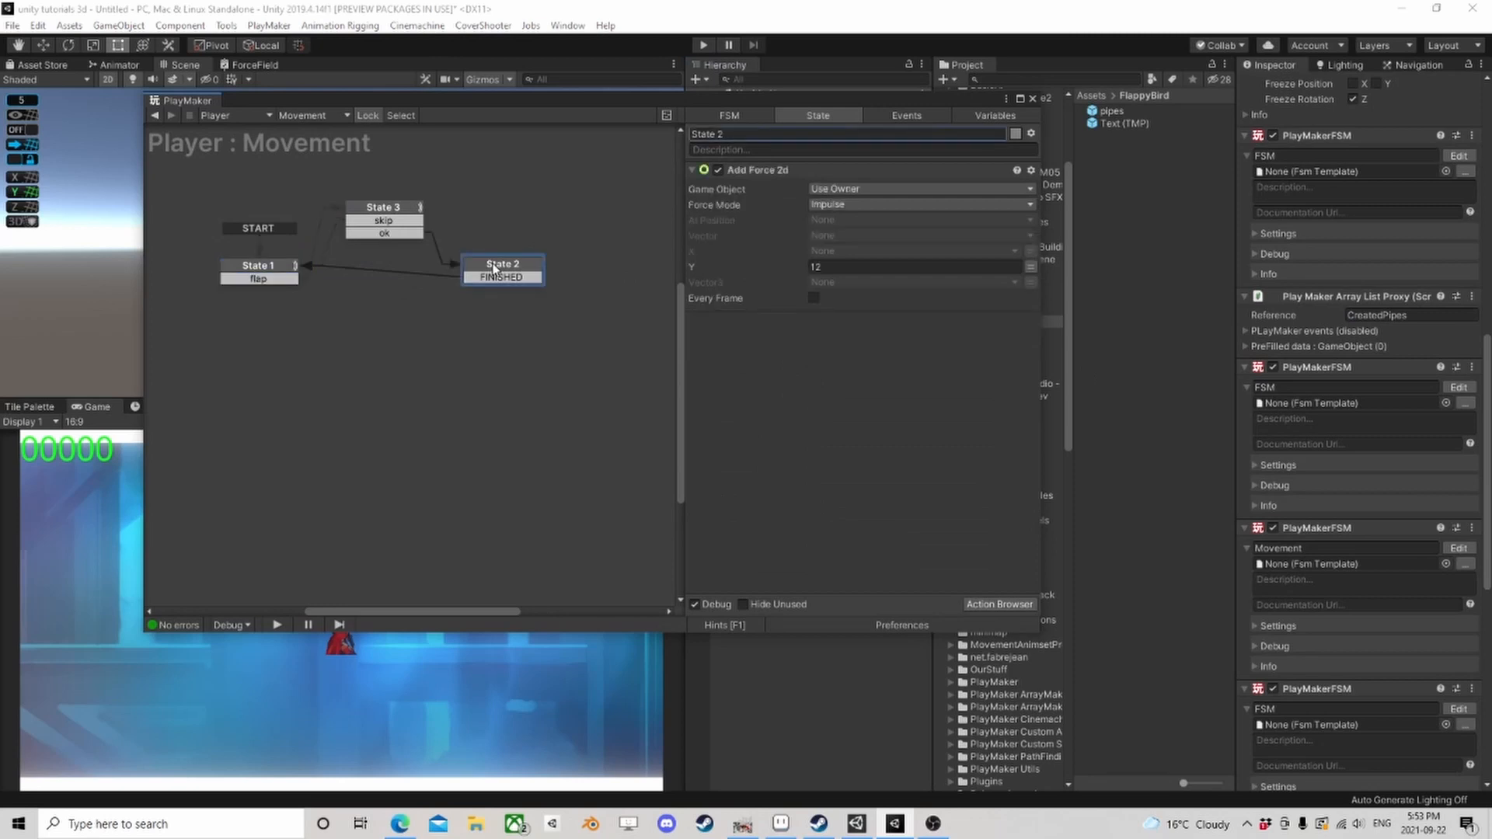
key("BackSpace")
key("BackSpace")
type("9")
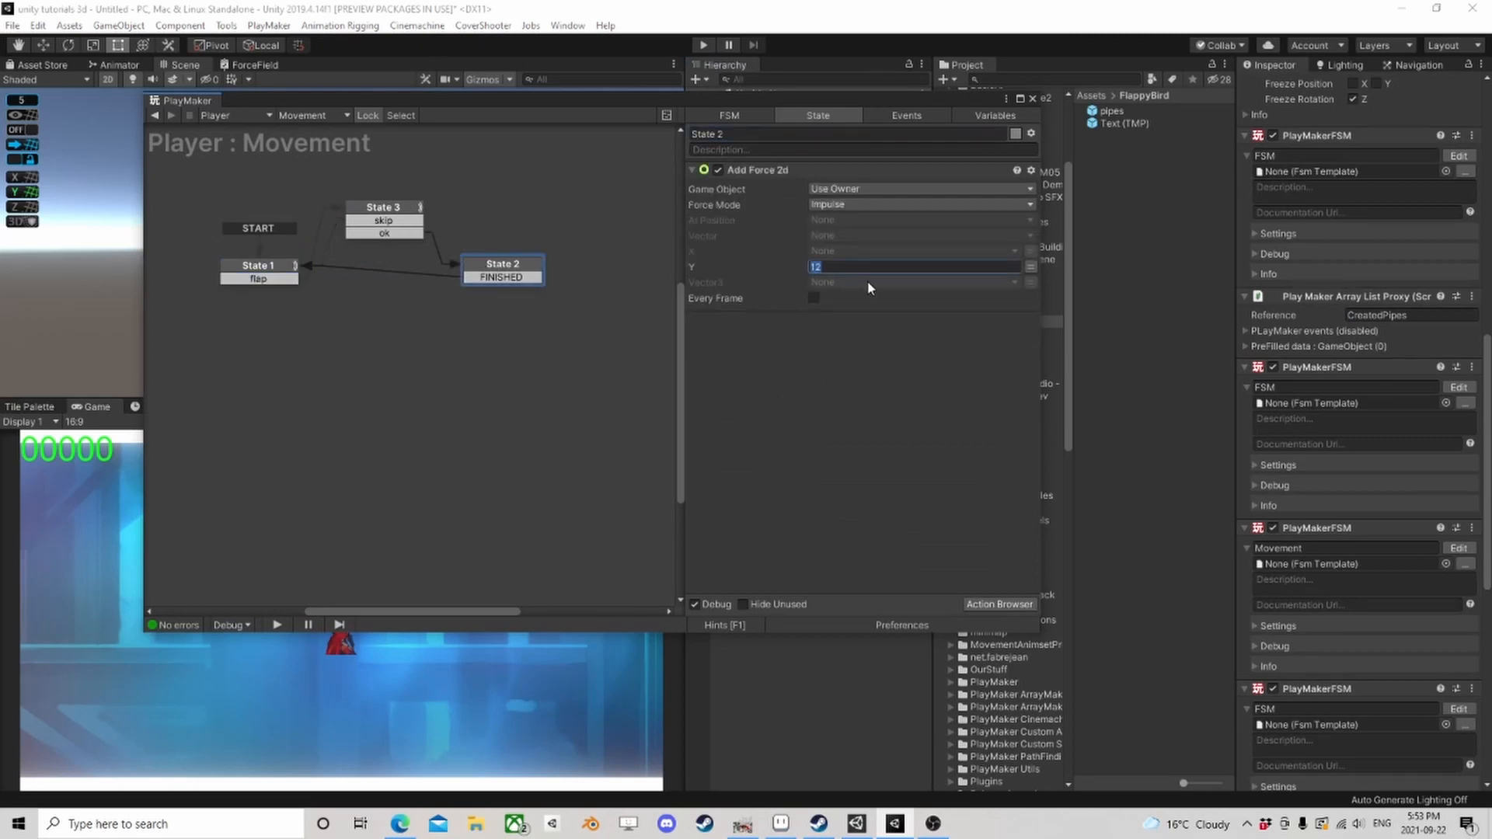
left_click(1033, 99)
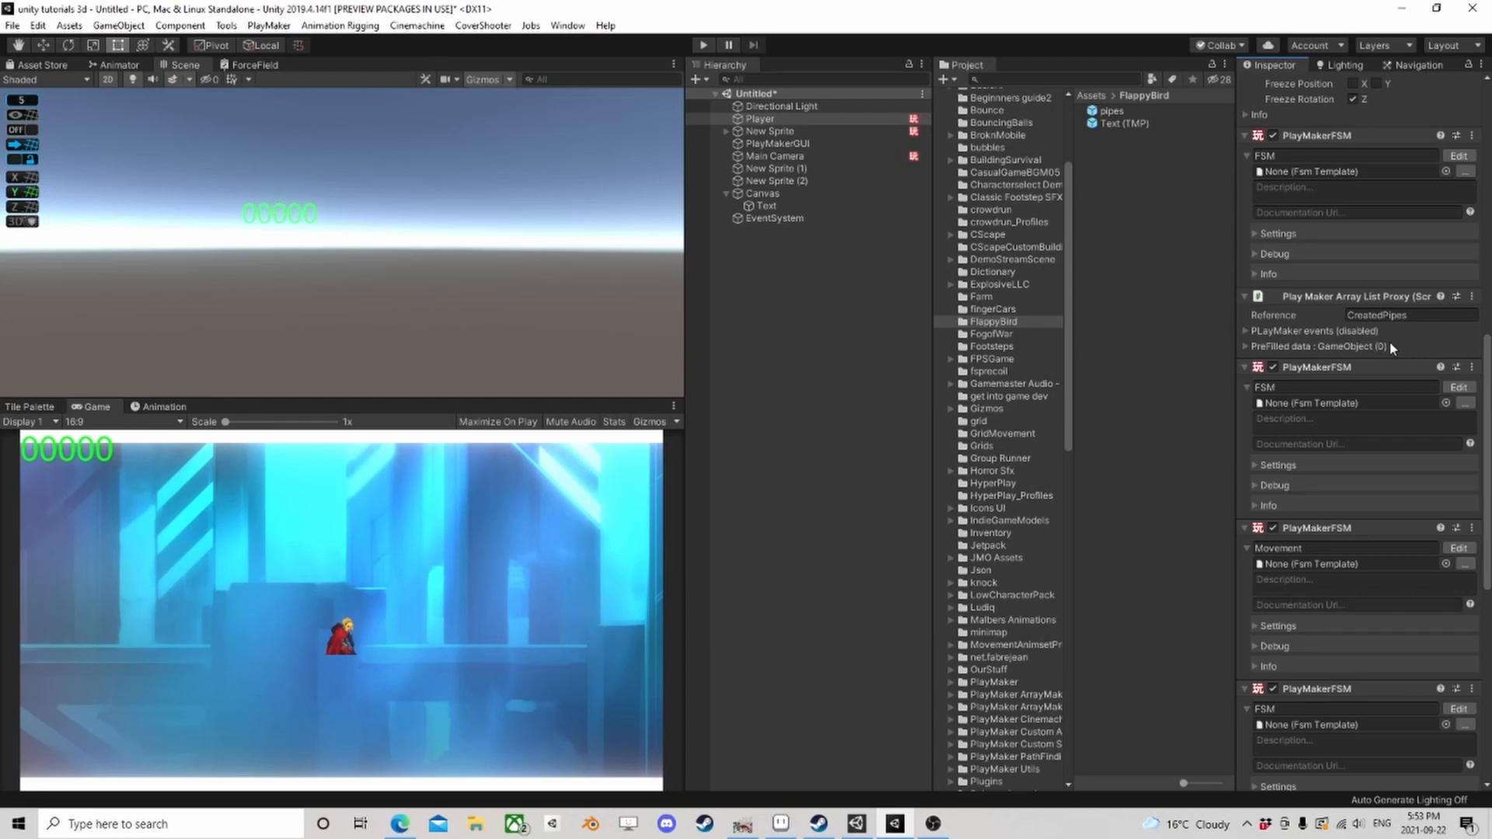
Step: Set the Linear Drag of the Player's Rigidbody 2D to 0.1
scroll(1389, 346, "up", 6)
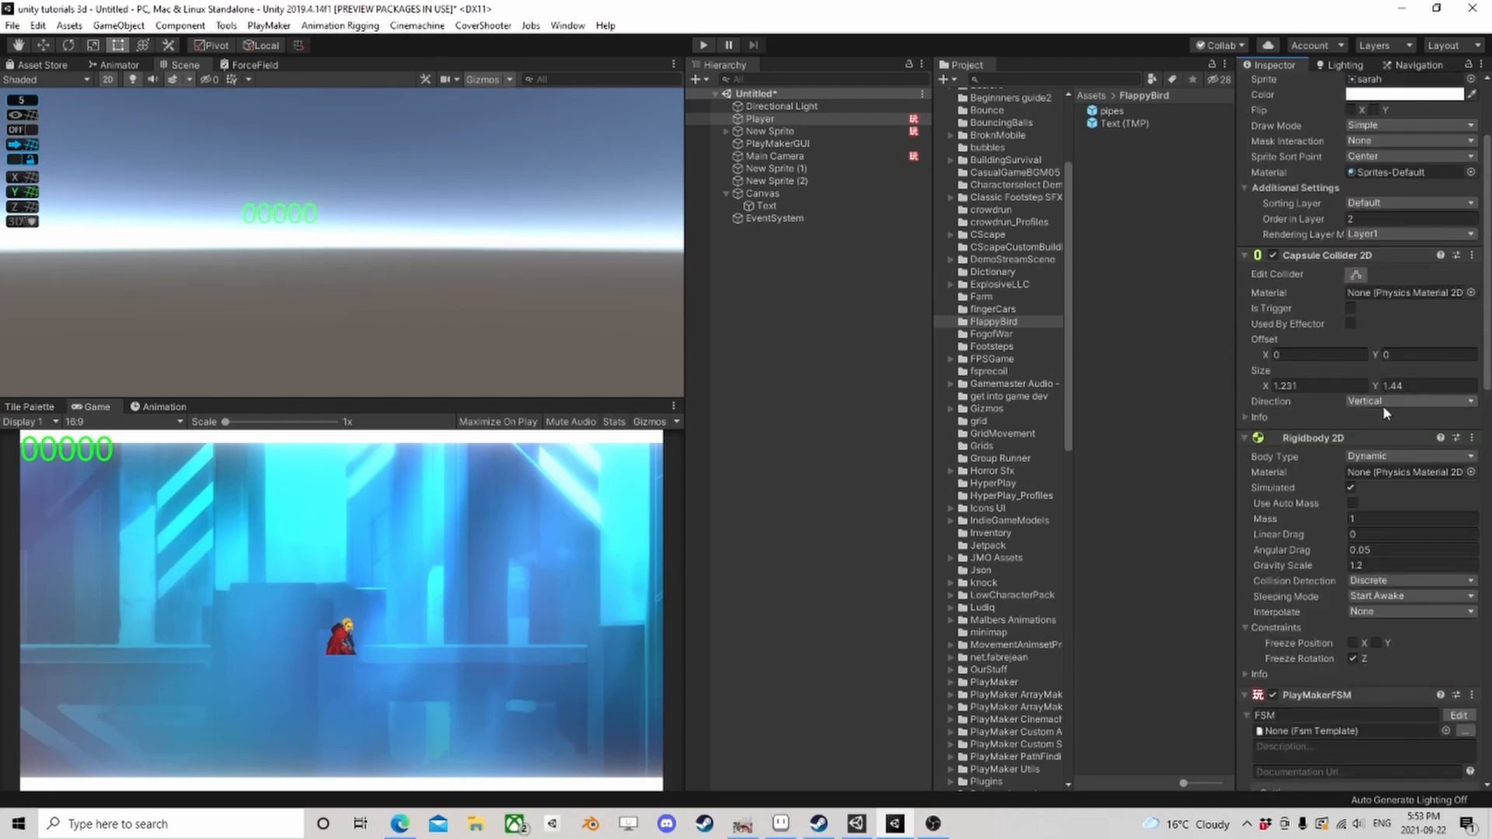
left_click(1369, 535)
left_click(1364, 519)
left_click(1365, 533)
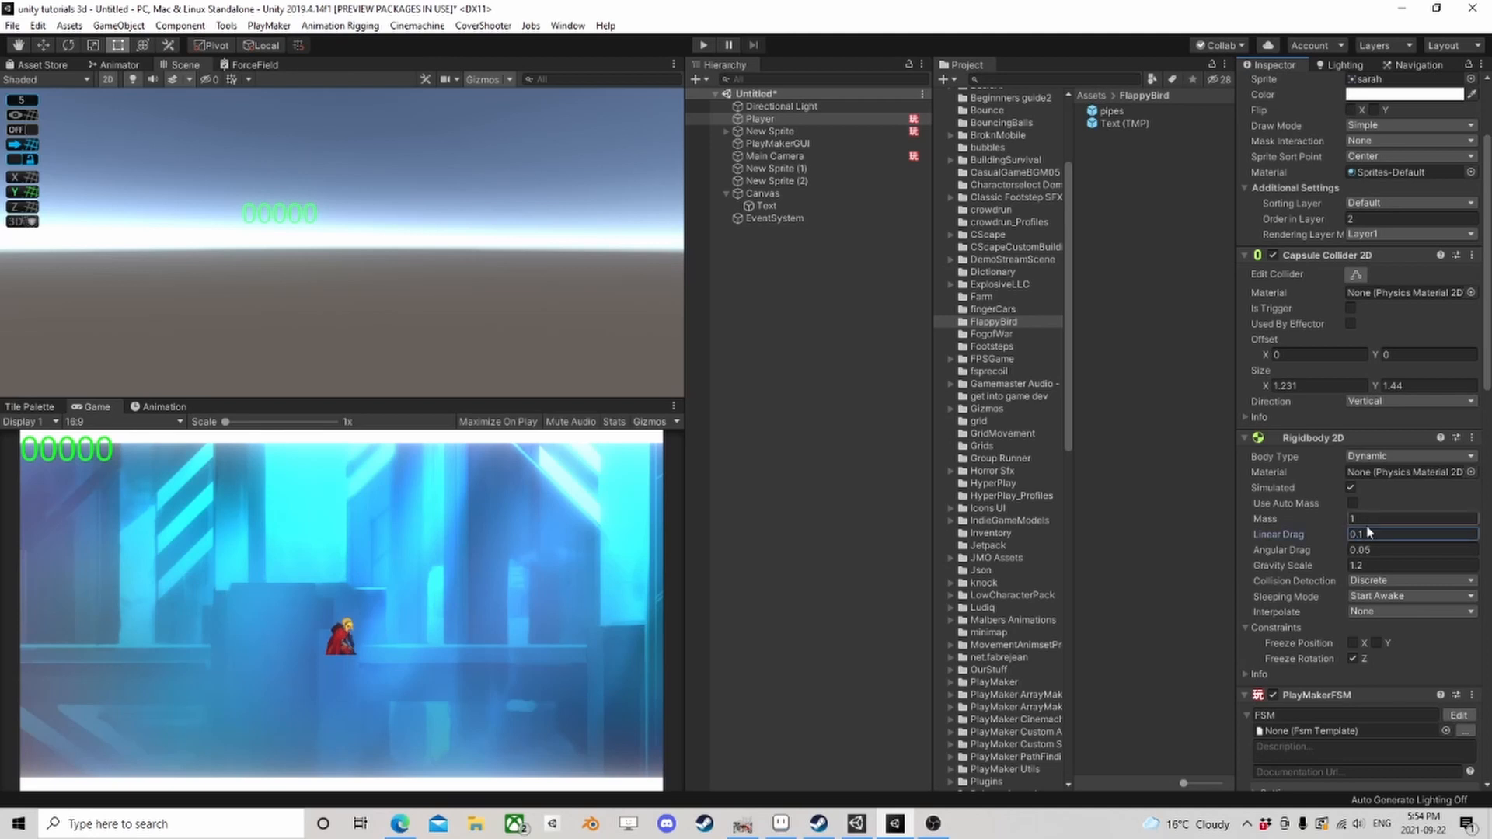
Step: Examine the boundary bars New Sprite (1) and New Sprite (2) in the scene, including their collider components
scroll(1422, 566, "down", 10)
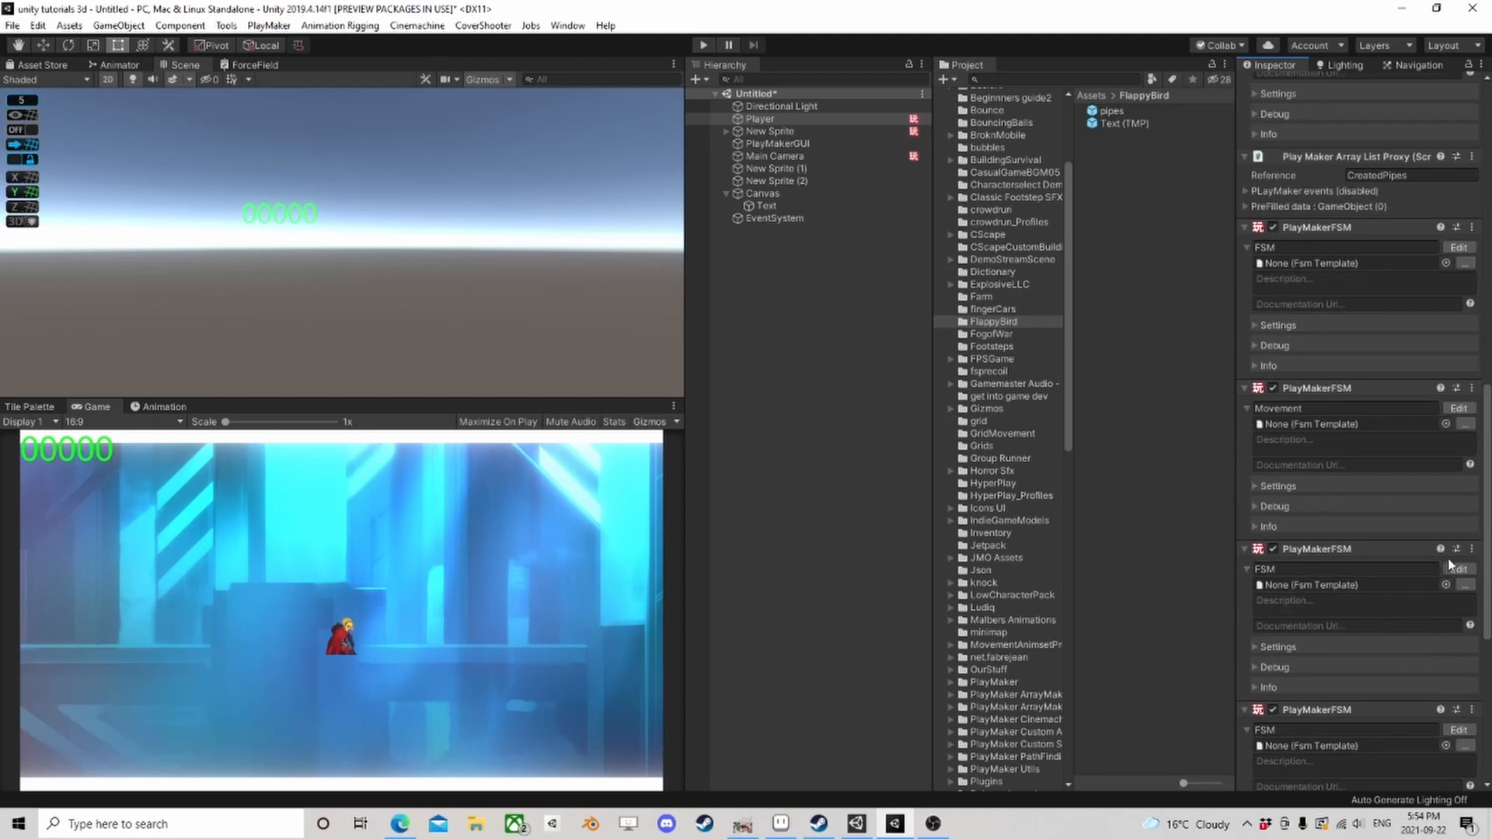
scroll(1419, 550, "down", 3)
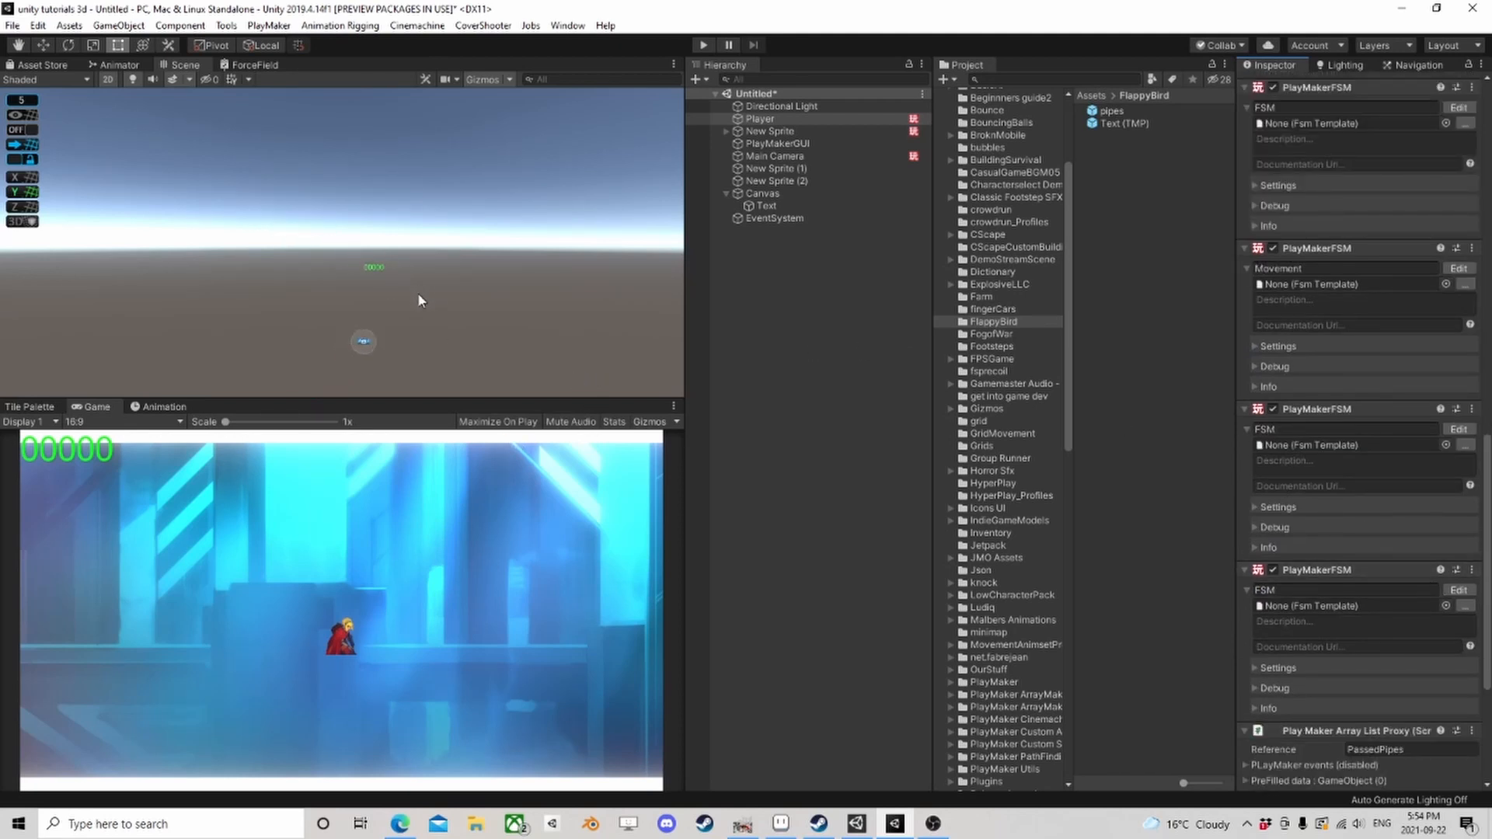
left_click(777, 181)
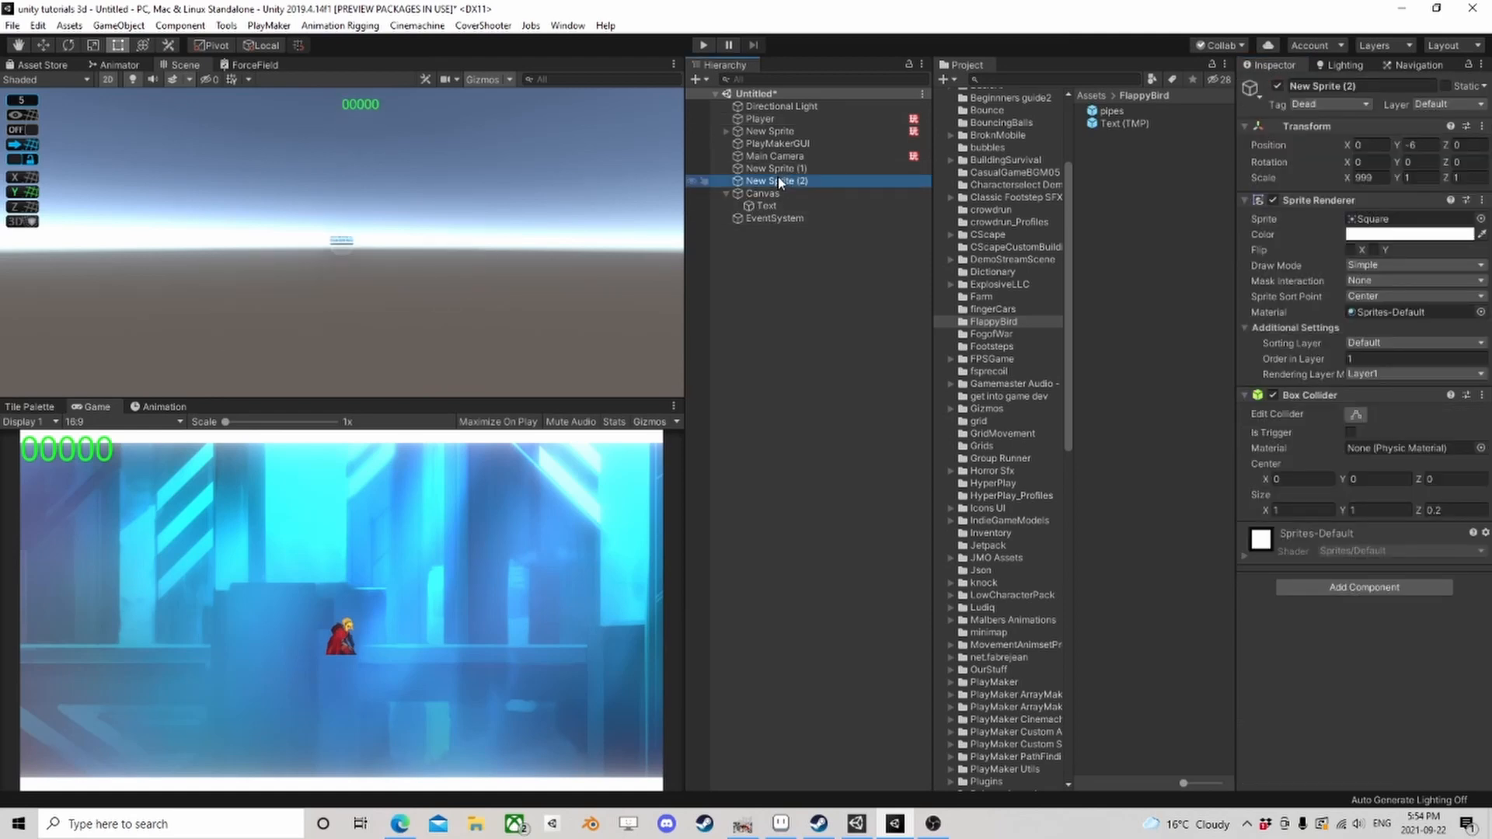
double_click(775, 157)
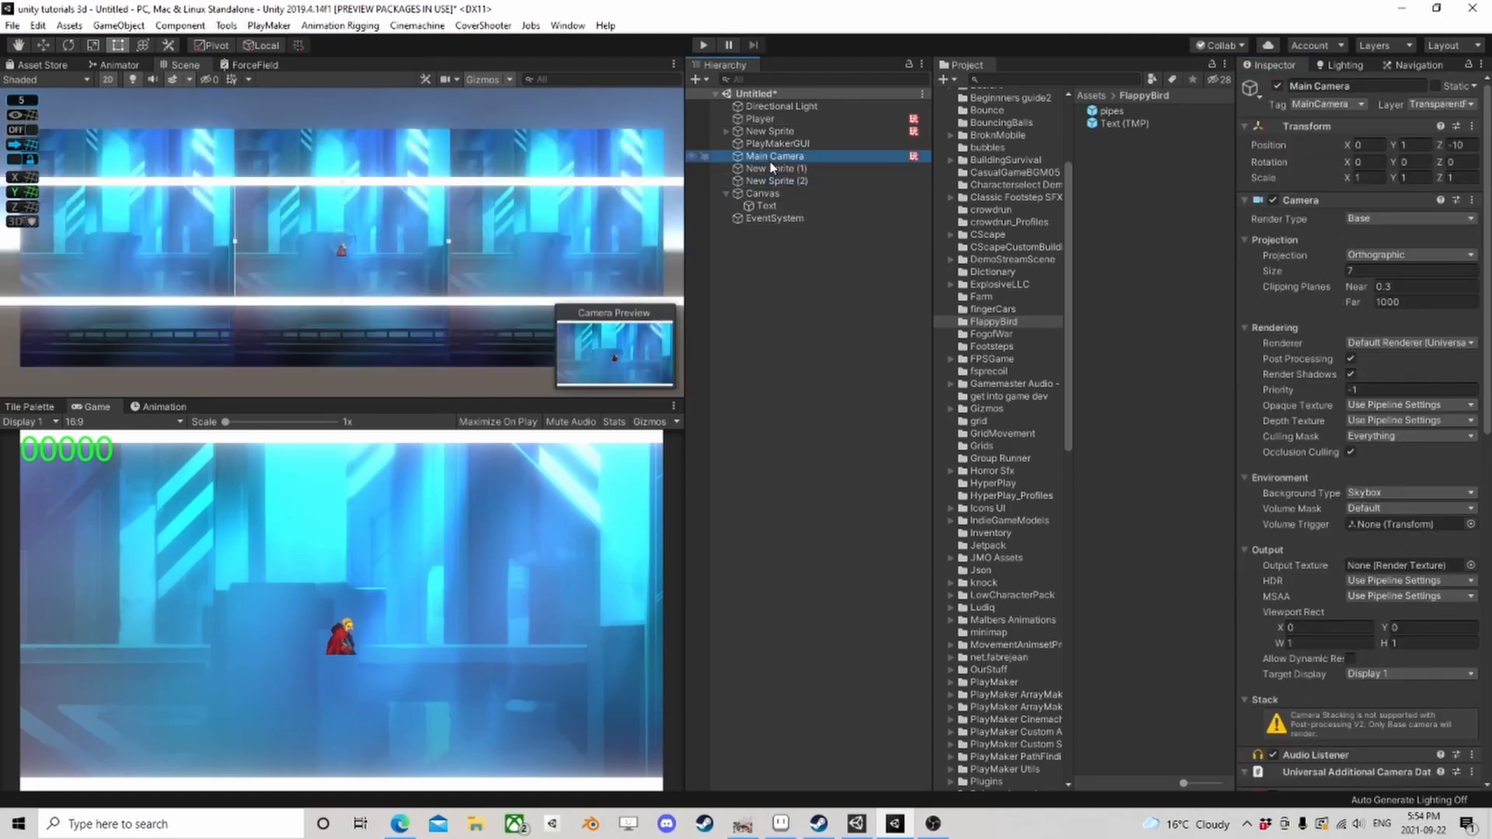
double_click(776, 168)
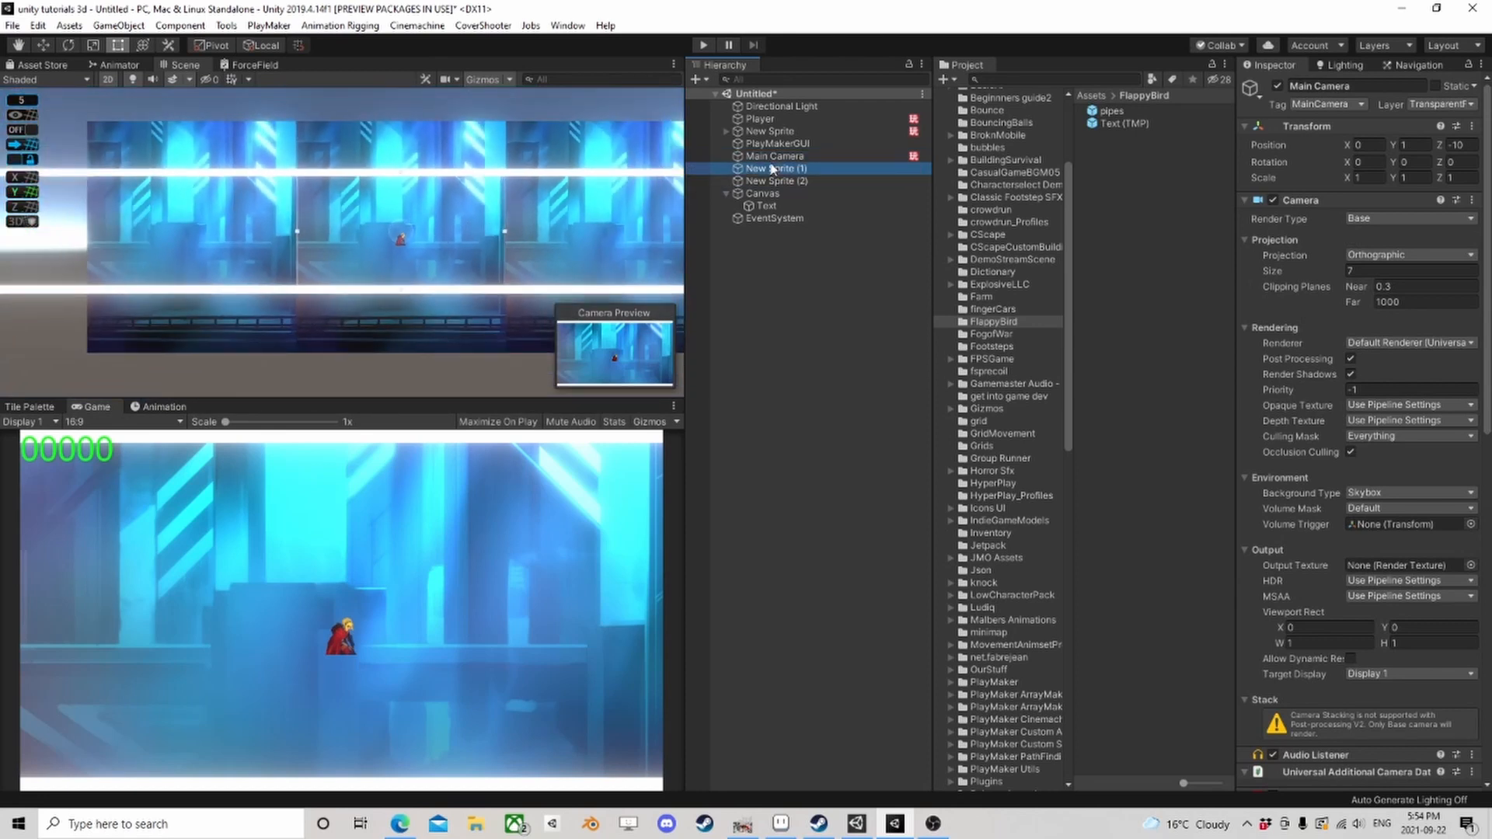
scroll(371, 281, "up", 10)
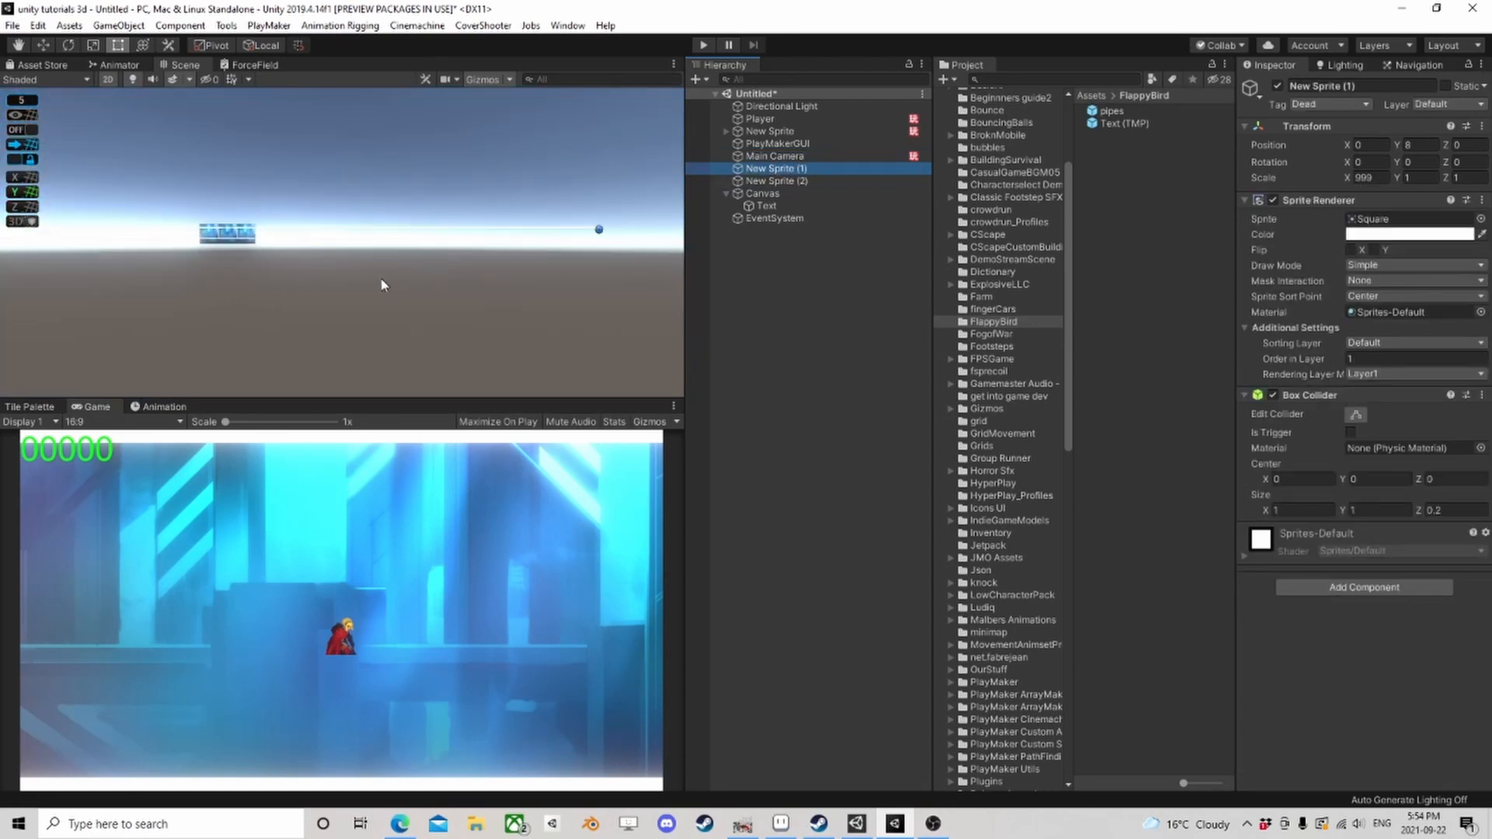
scroll(368, 280, "up", 7)
middle_click_drag(228, 194, 643, 328)
scroll(404, 295, "up", 8)
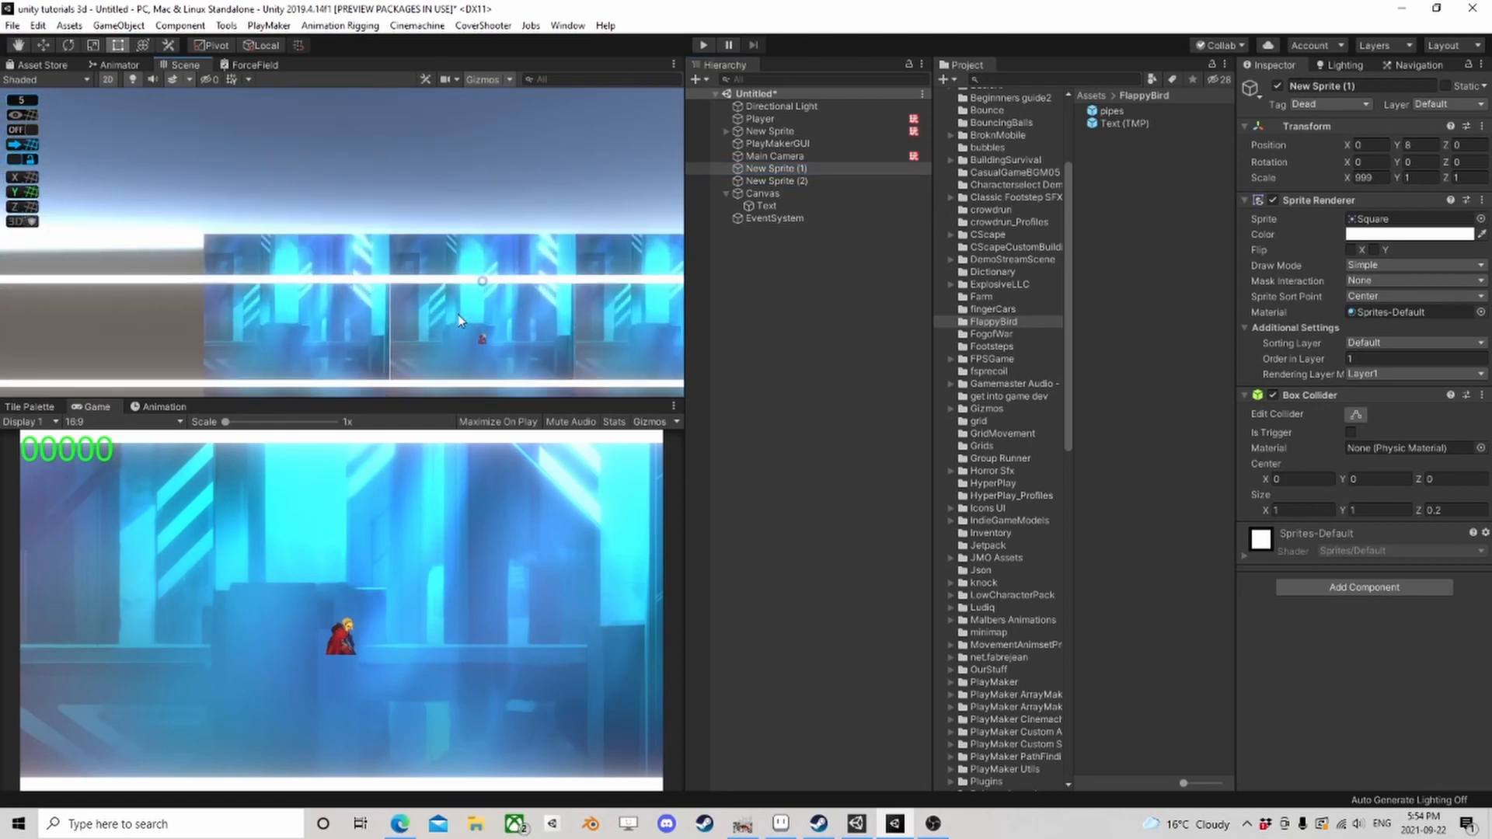
scroll(484, 328, "up", 5)
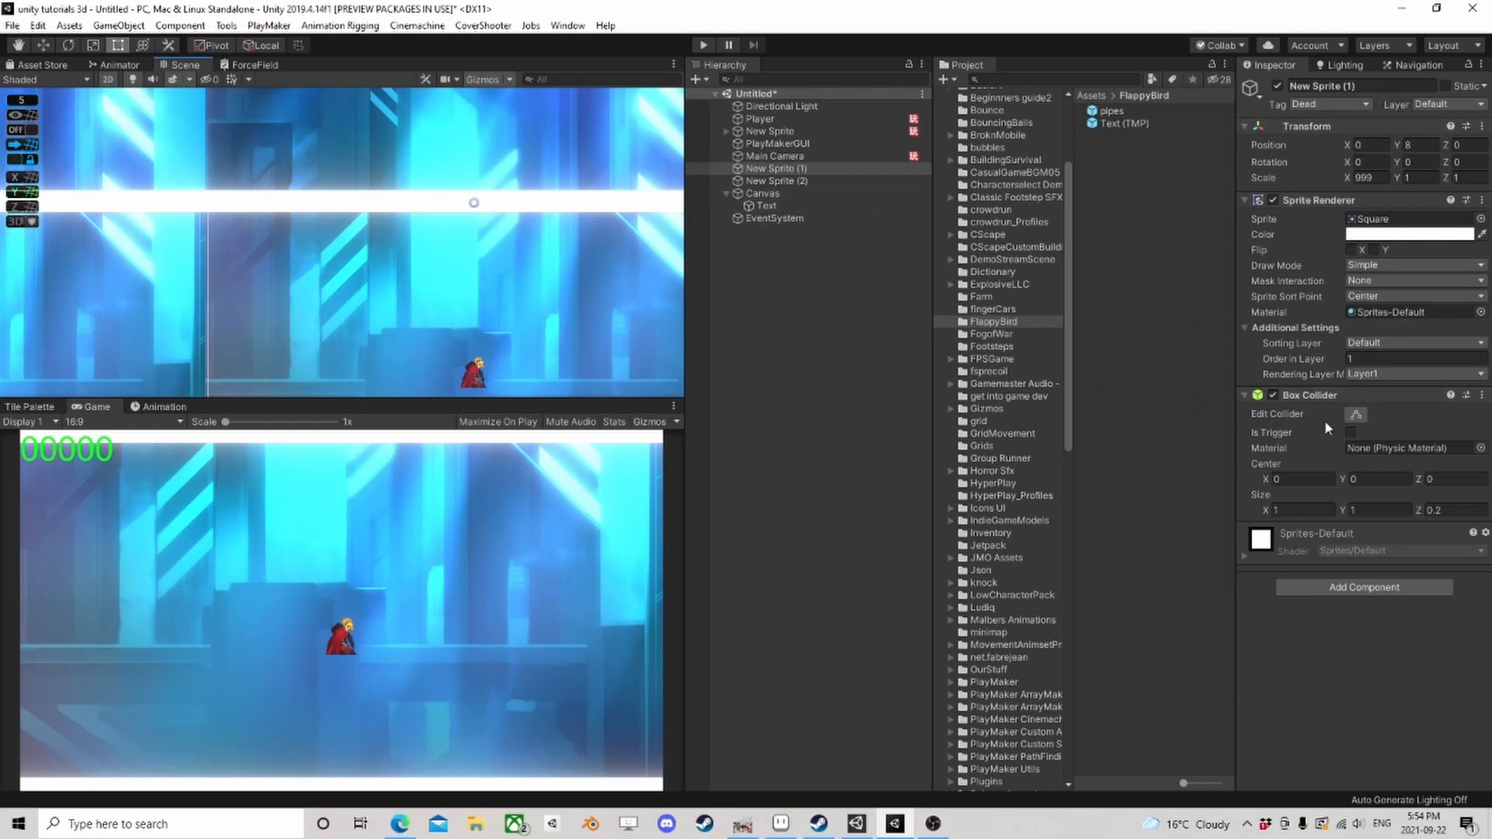
Step: Remove the 3D Box Collider component from both boundary bars, New Sprite (1) and New Sprite (2)
right_click(1321, 397)
left_click(1354, 425)
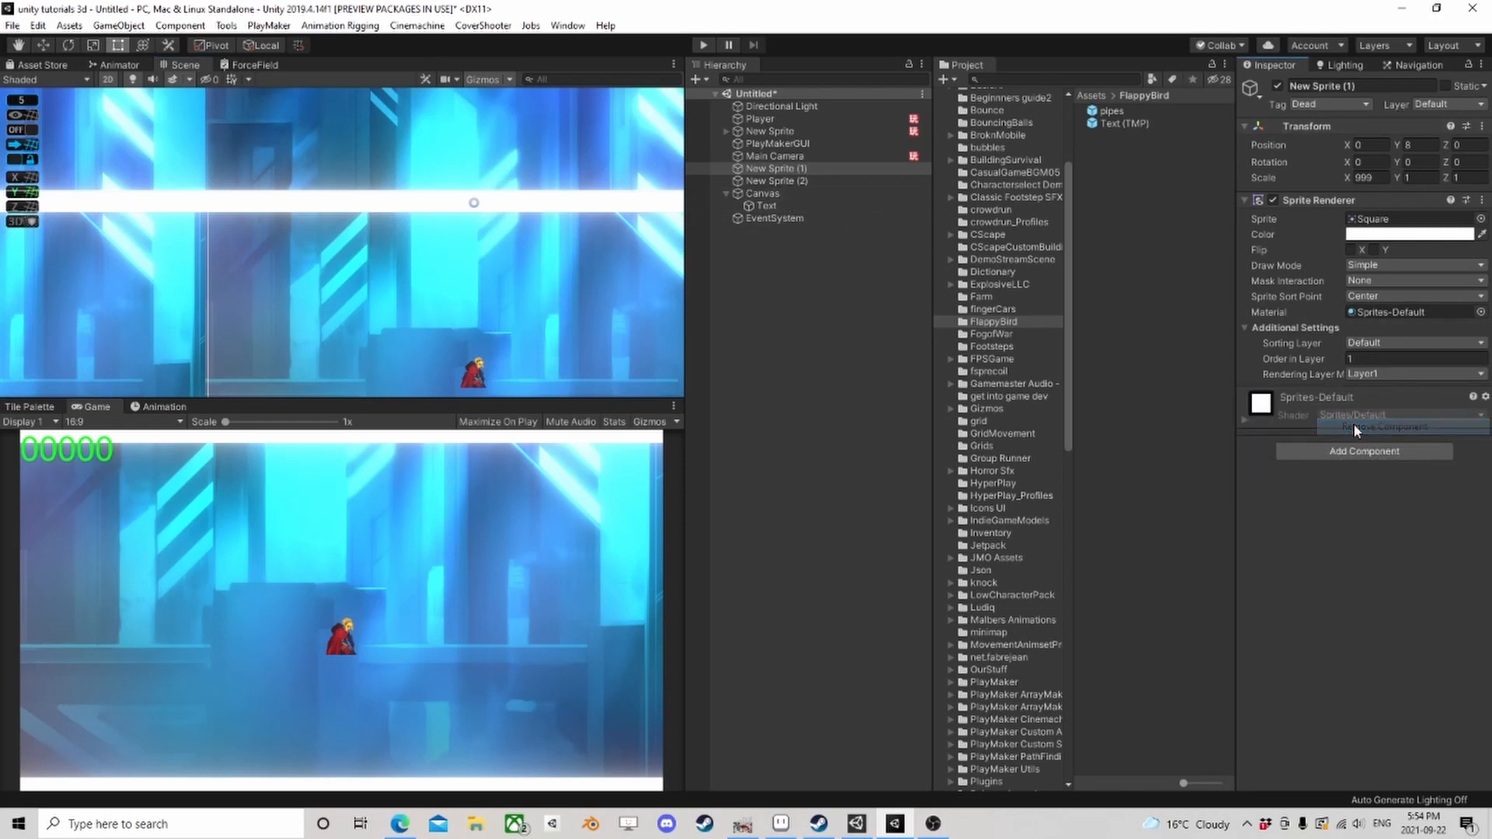
left_click(765, 180)
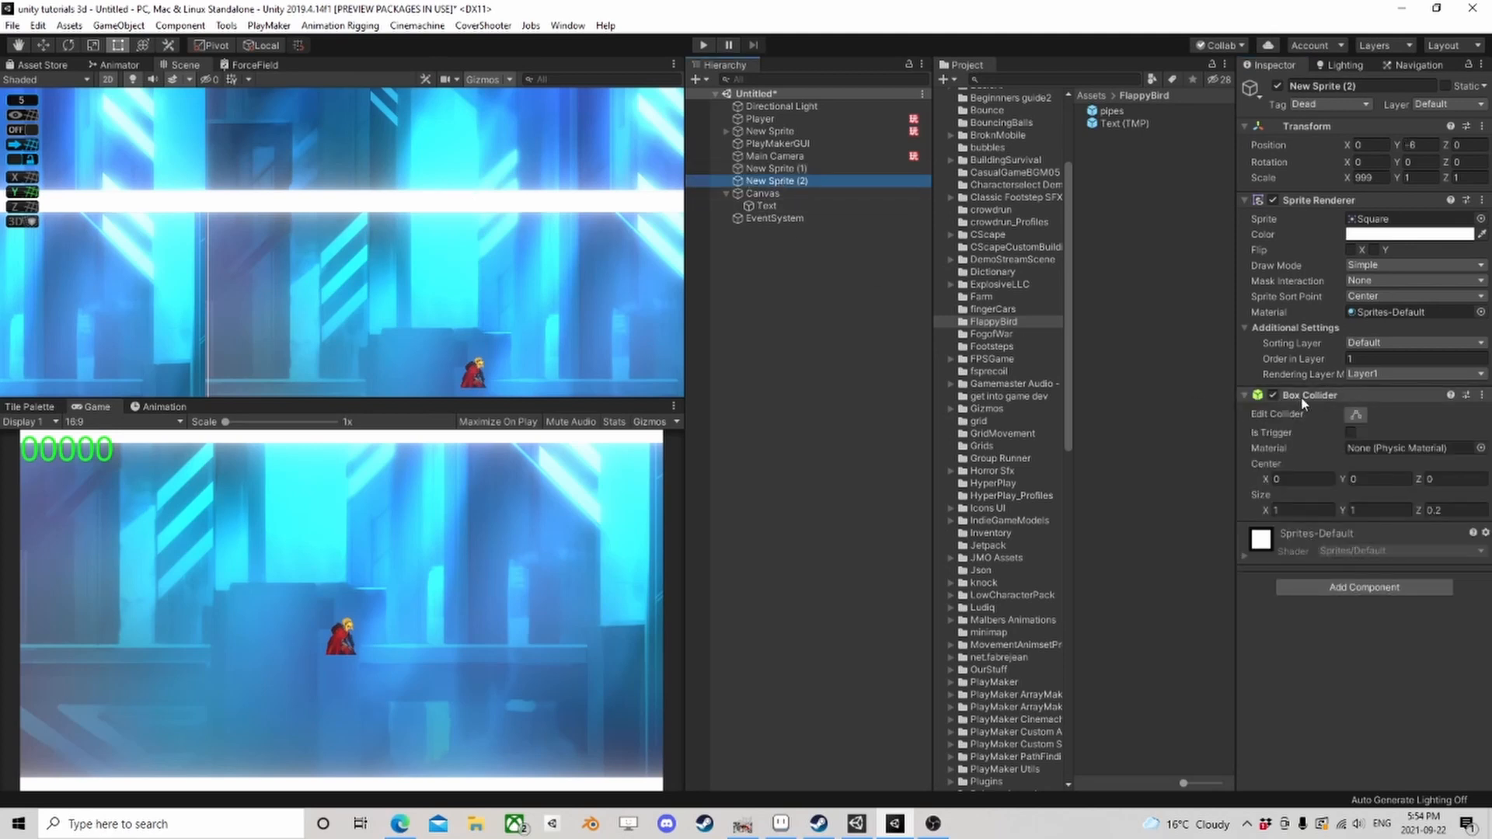
right_click(1247, 395)
left_click(1356, 429)
Step: Add a Box Collider 2D to New Sprite (1) and New Sprite (2) together and start a play test
left_click(800, 169, "ctrl")
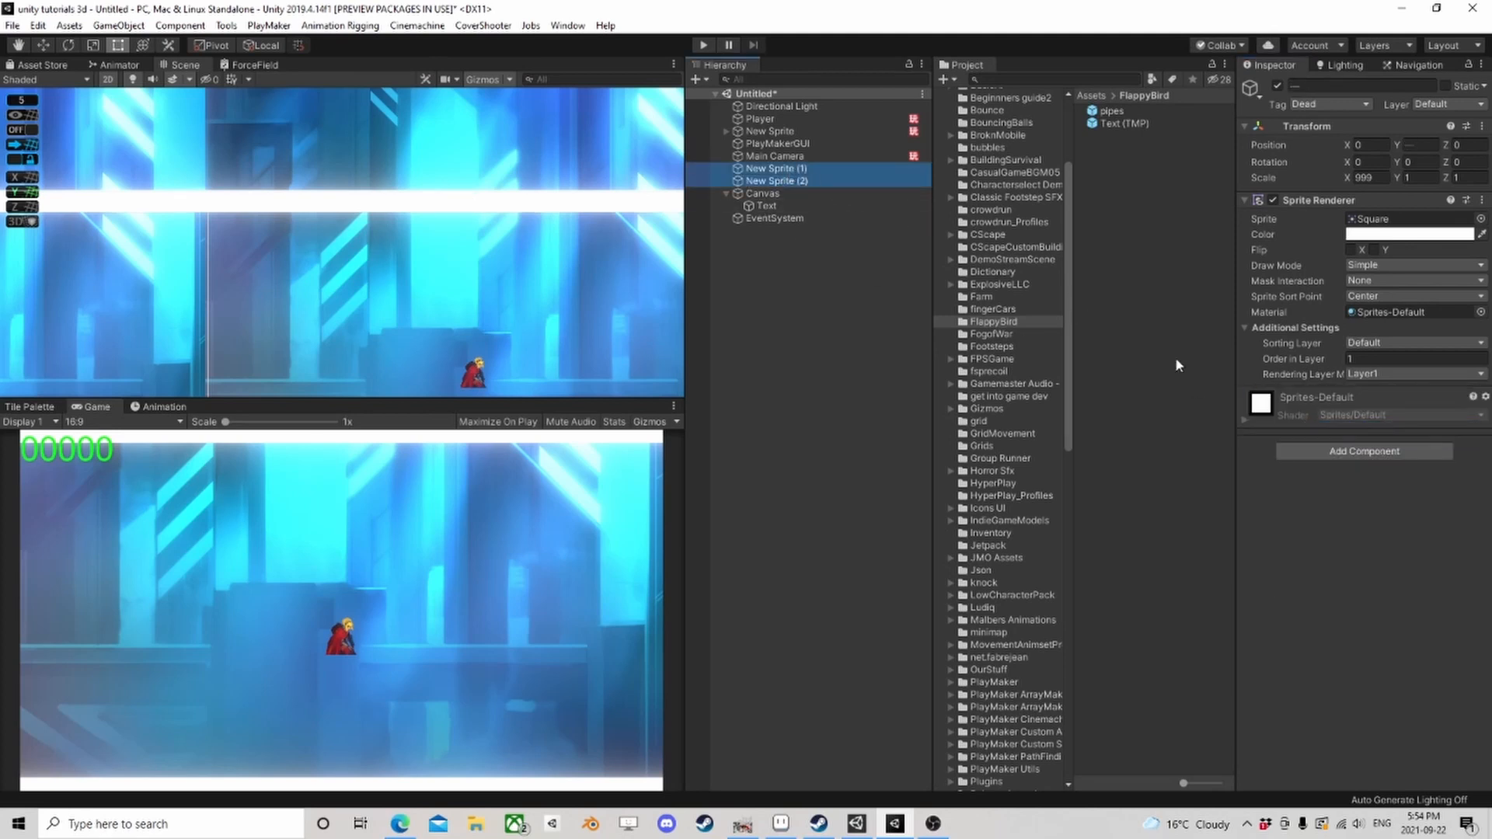
left_click(1350, 451)
type("box")
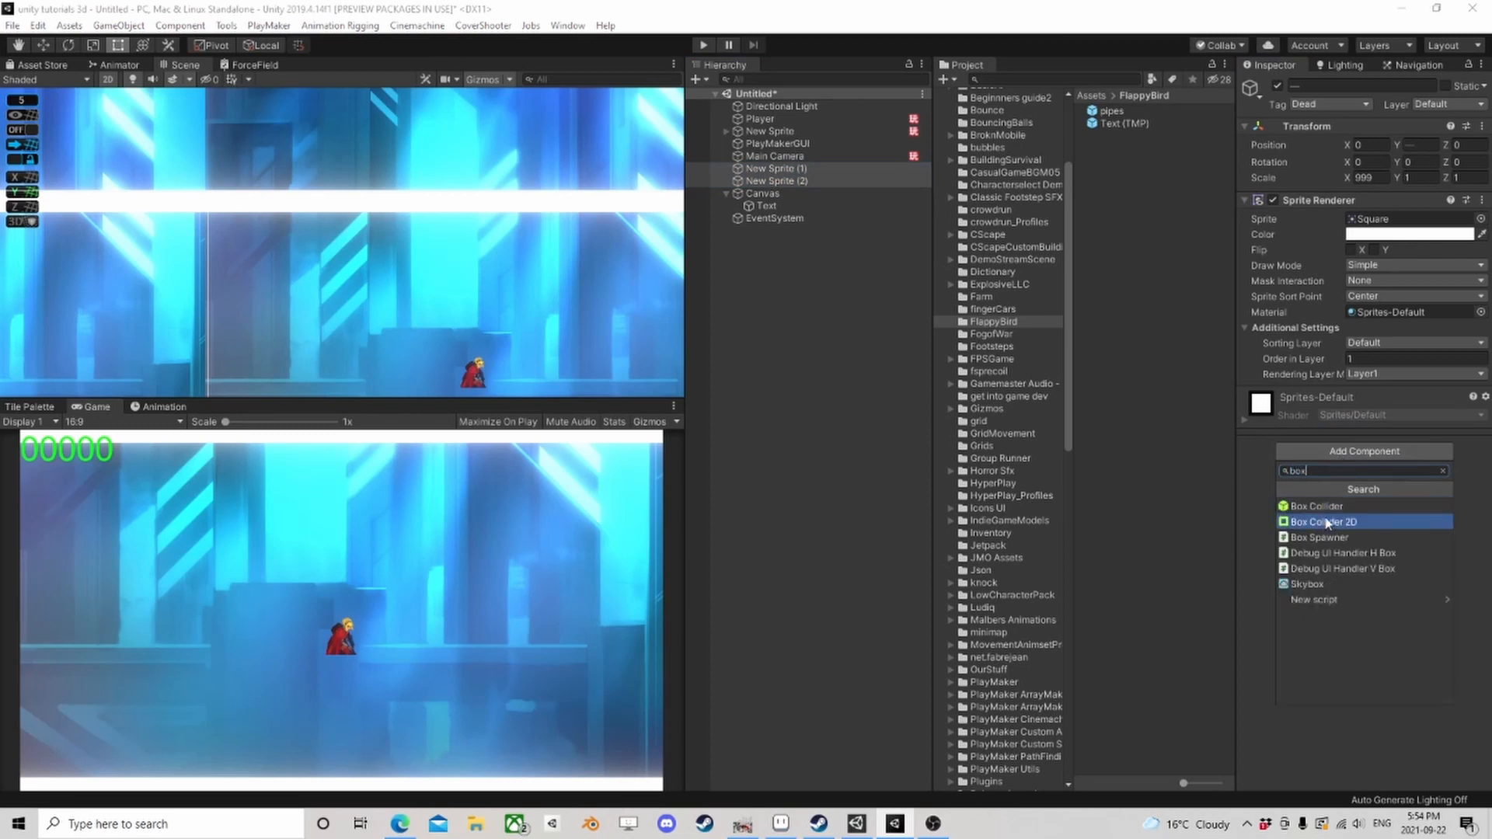
left_click(1327, 522)
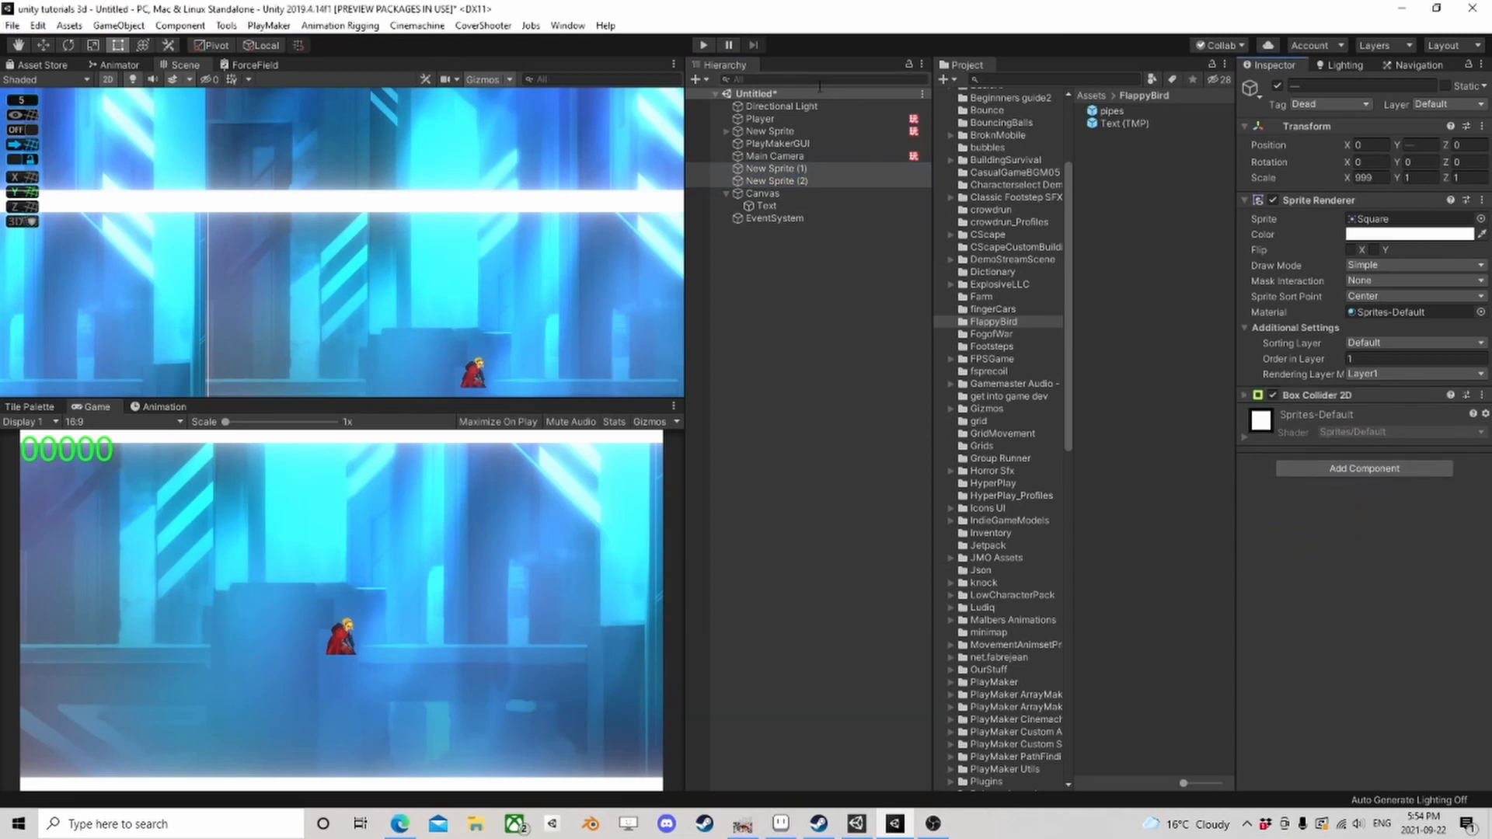
left_click(705, 47)
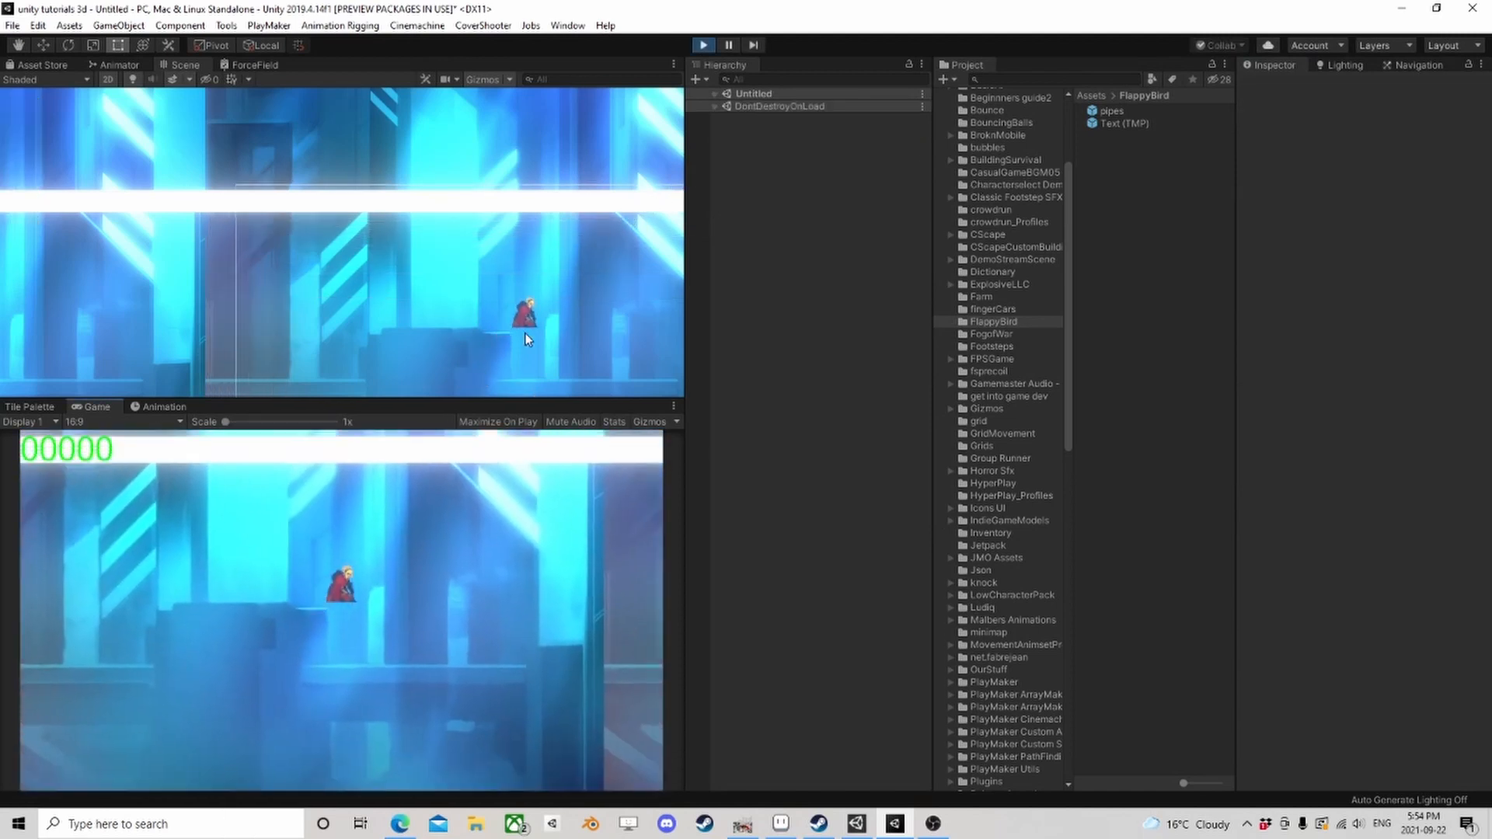
Step: Play-test the game by flapping the player through the pipes over several restarts, and end play mode
key("space")
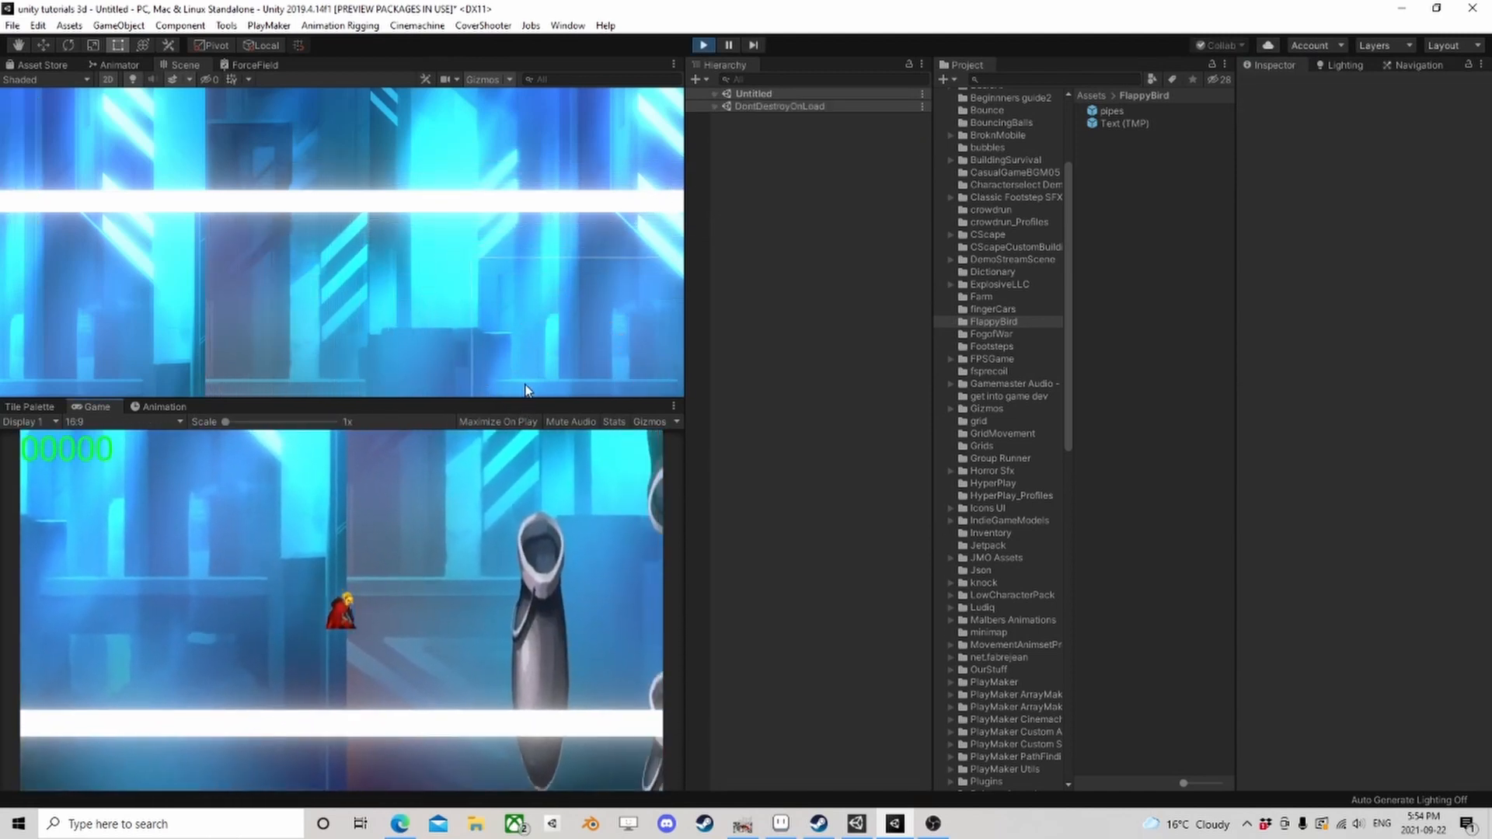
key("space")
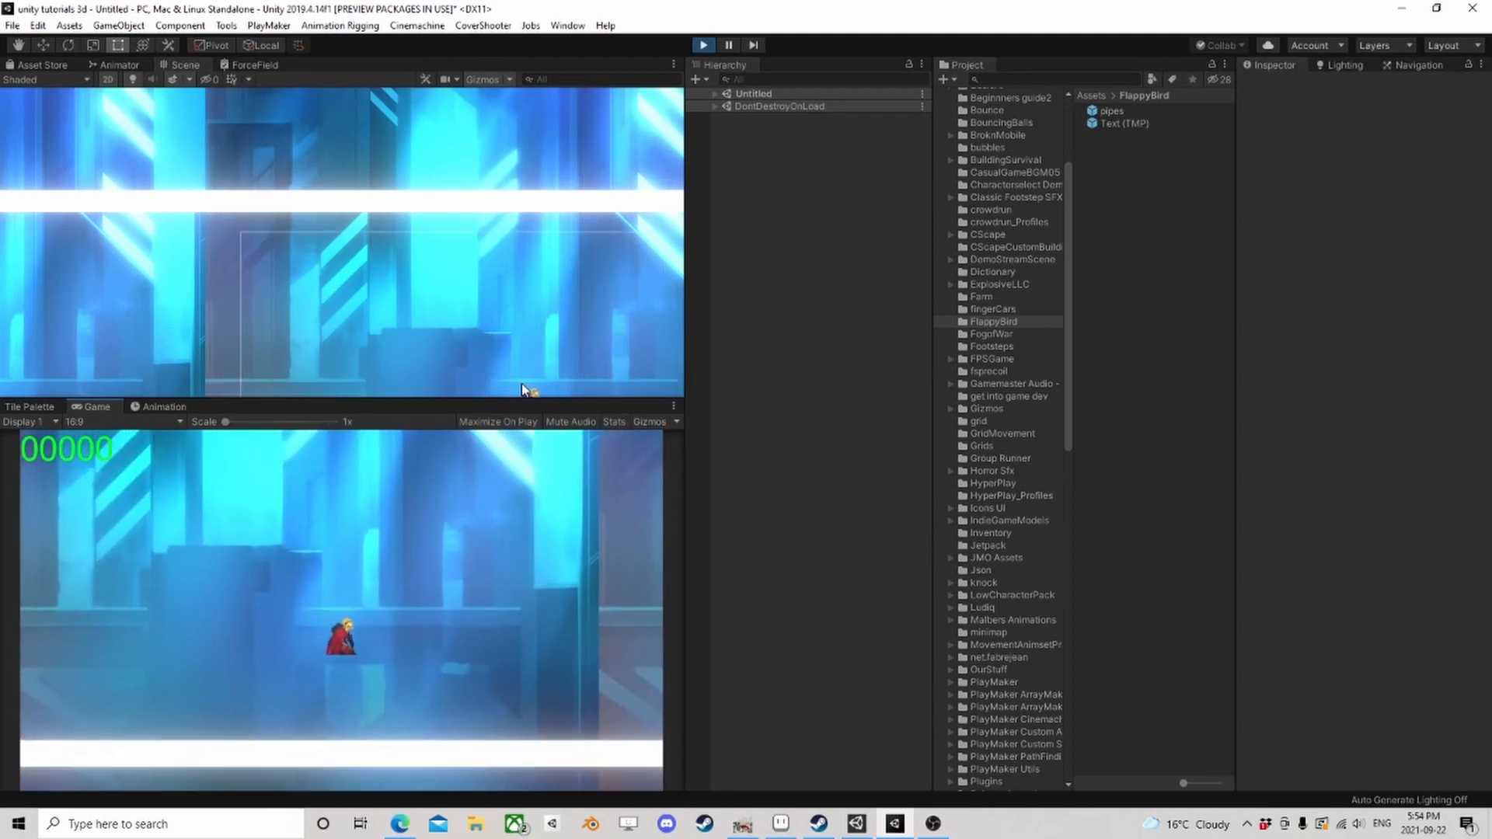
key("space")
key("space")
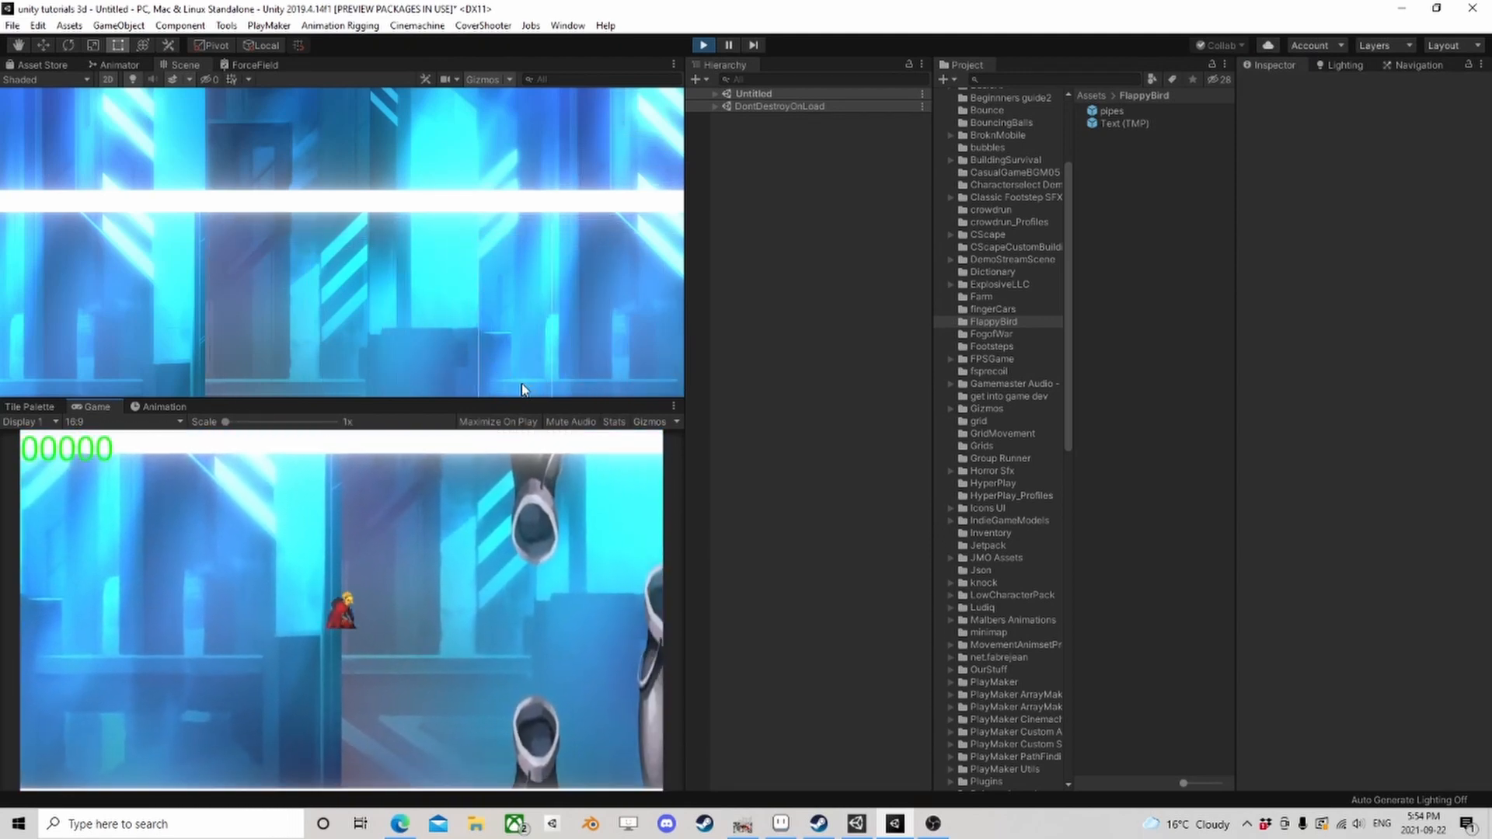
key("space")
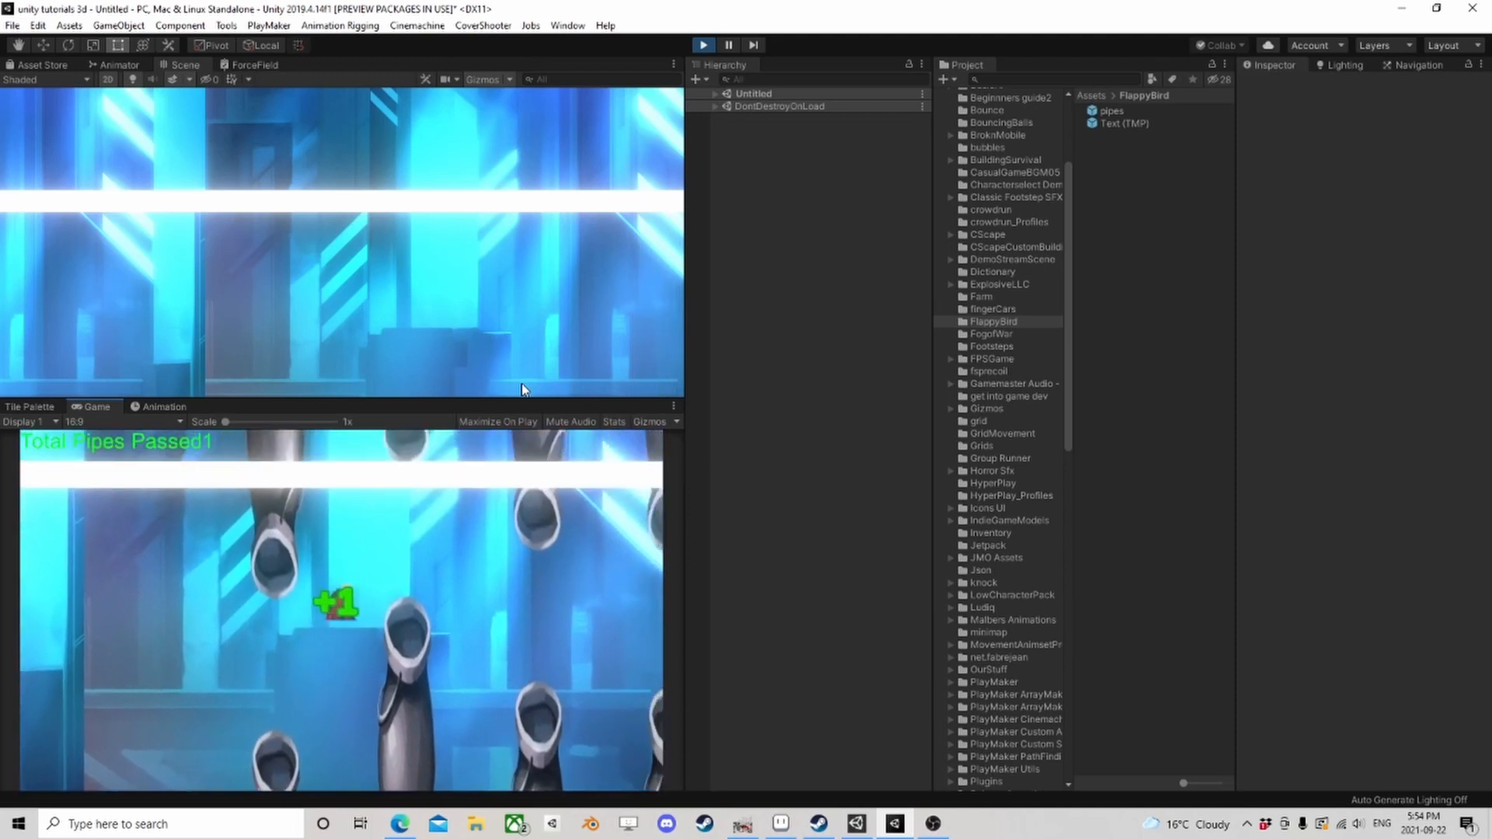
key("space")
key("space")
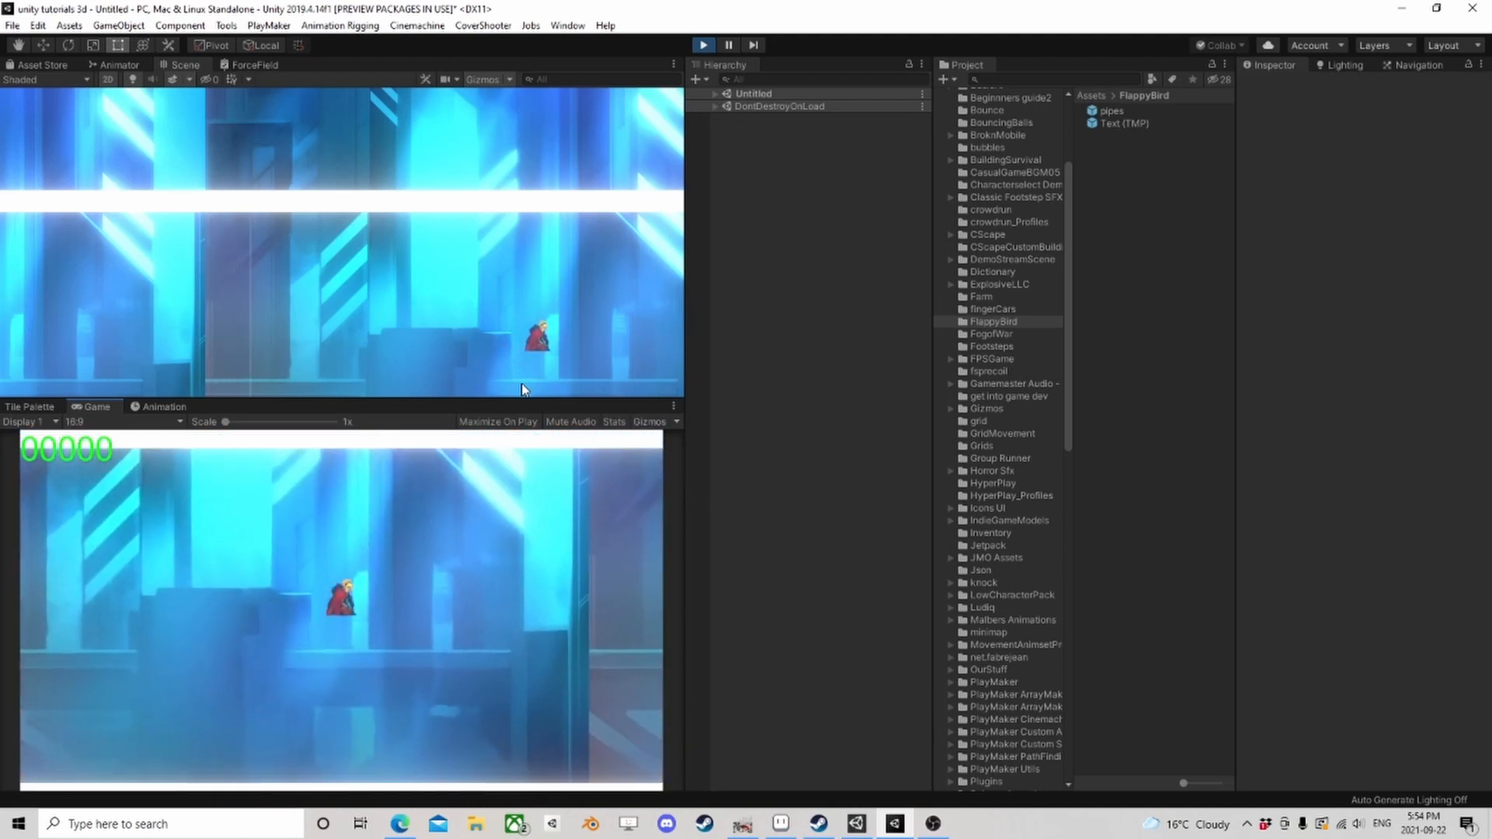
key("space")
key("space")
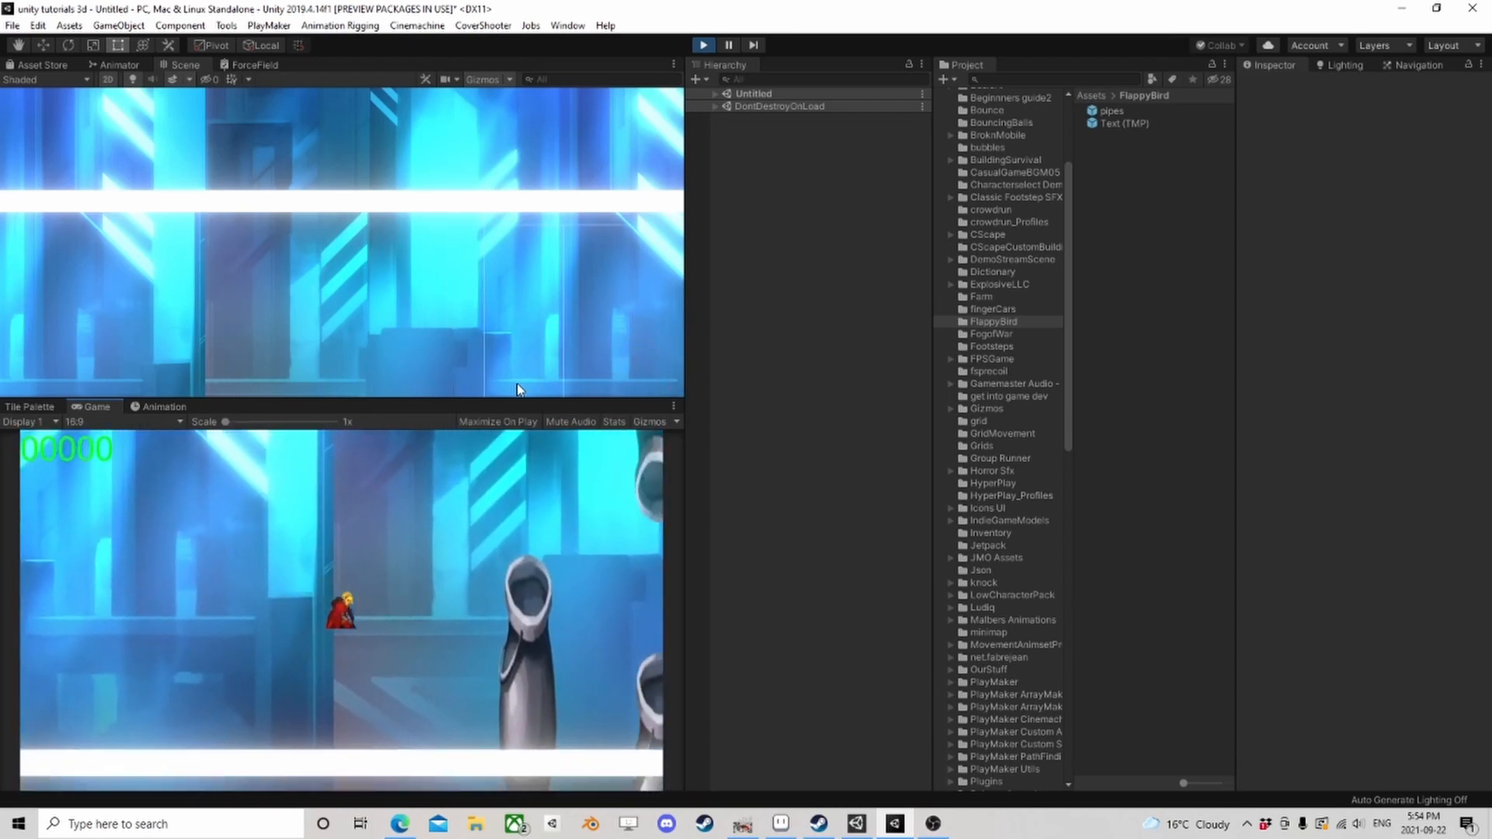
key("space")
key("space")
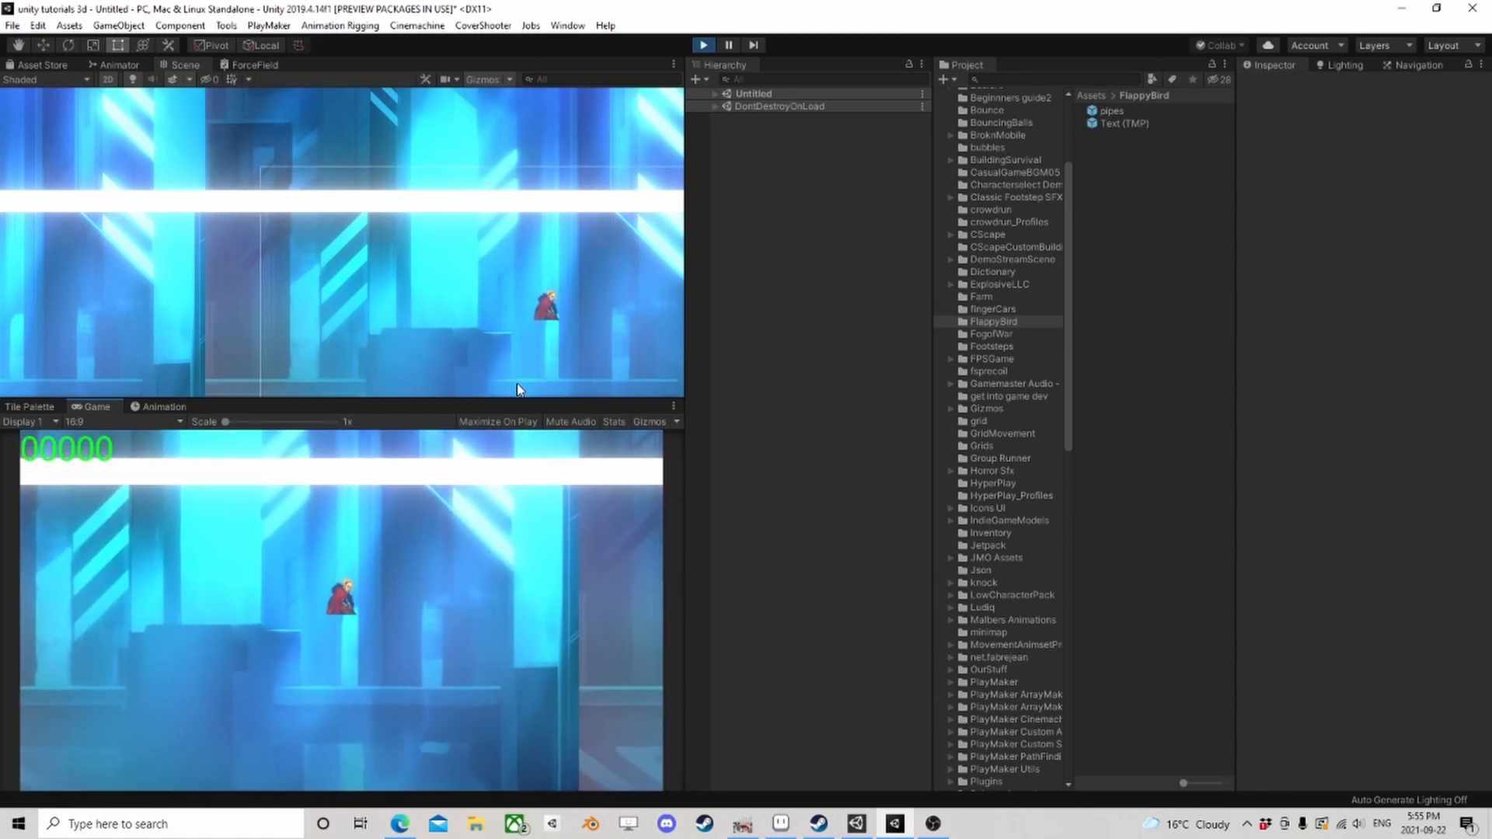
key("space")
key("space")
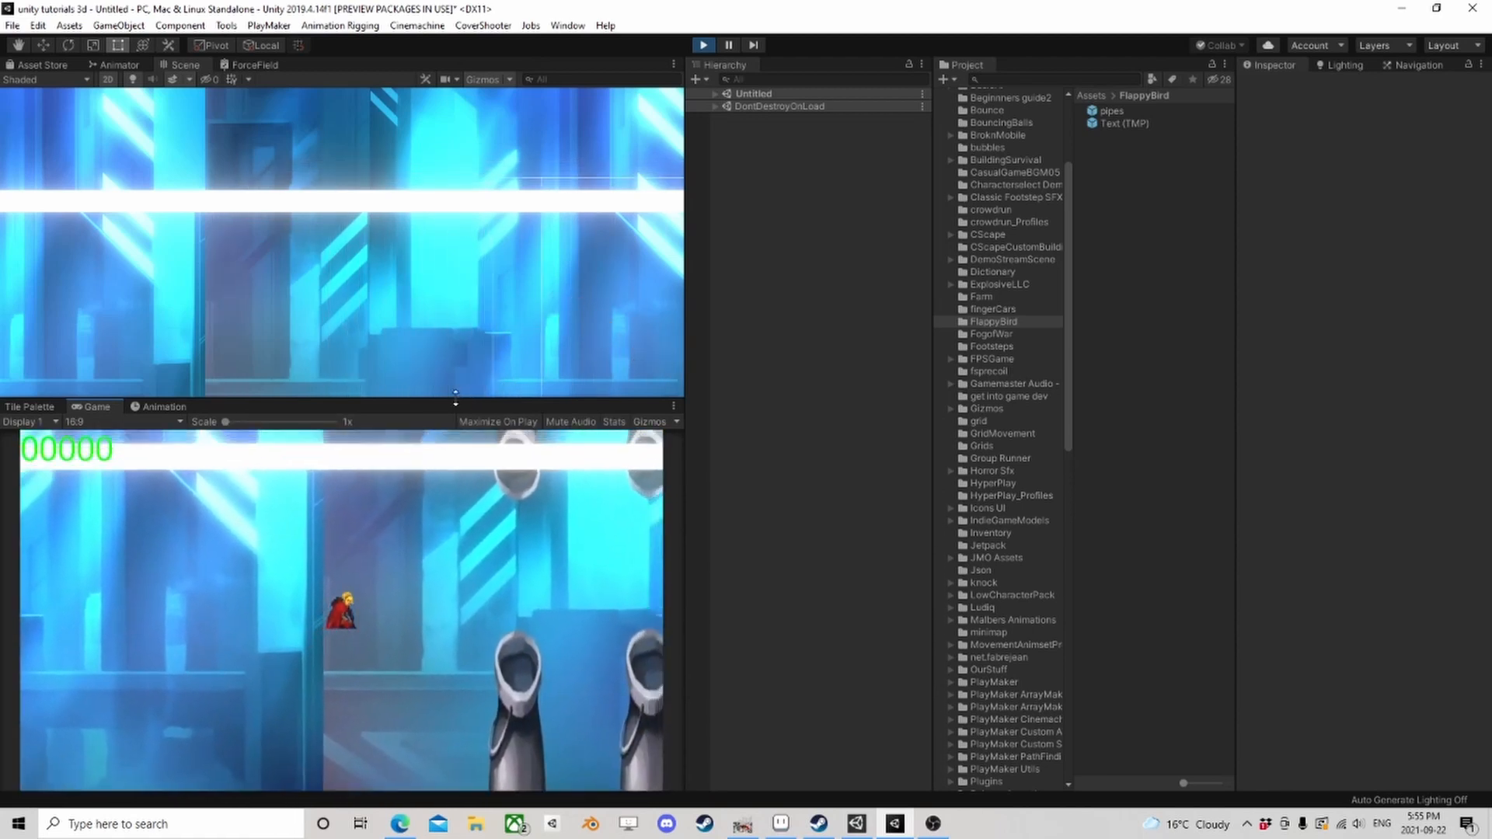
key("space")
key("space")
key("space")
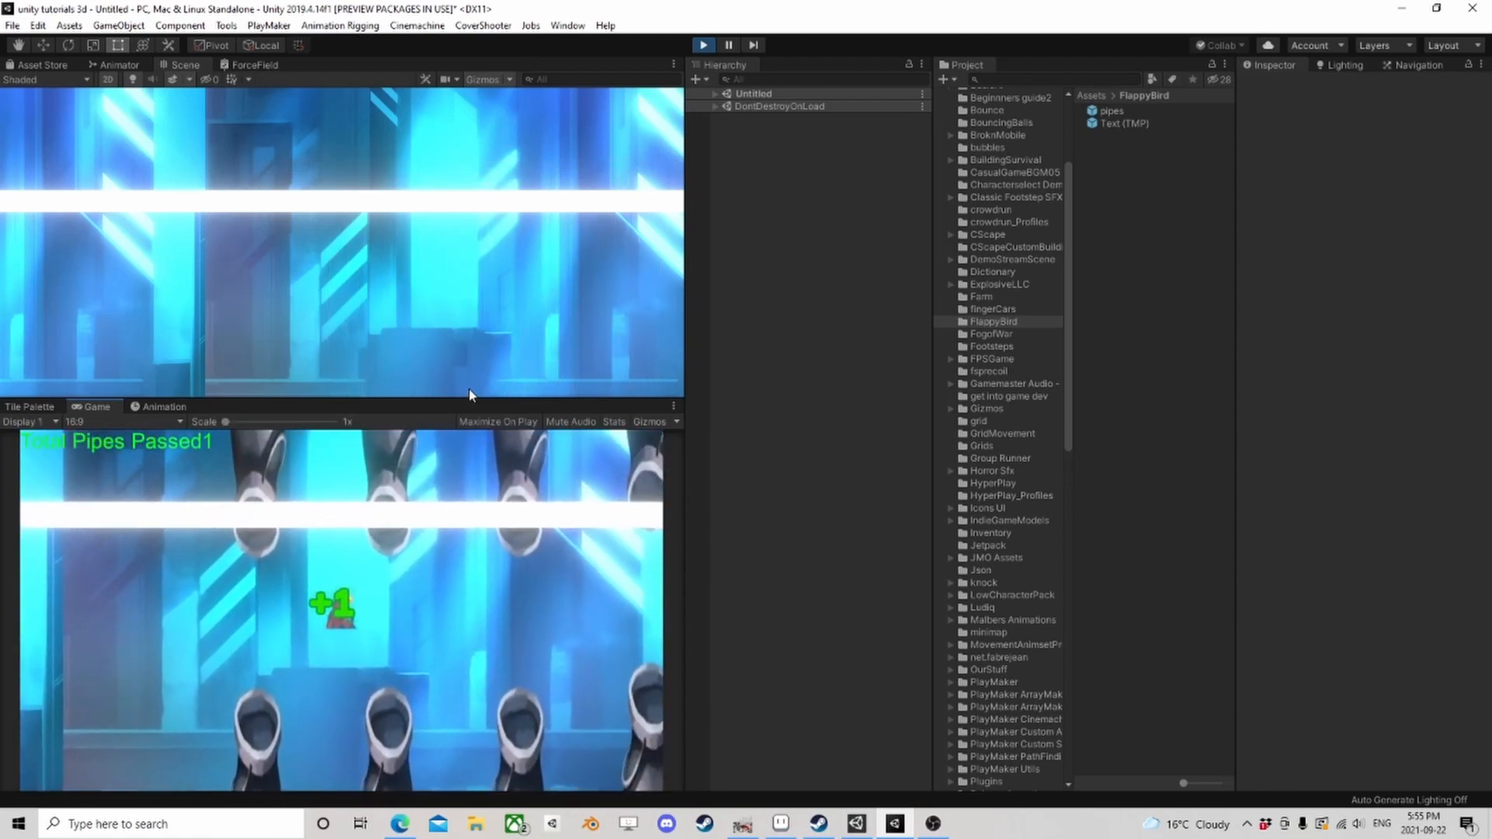
key("space")
key("space")
key("space")
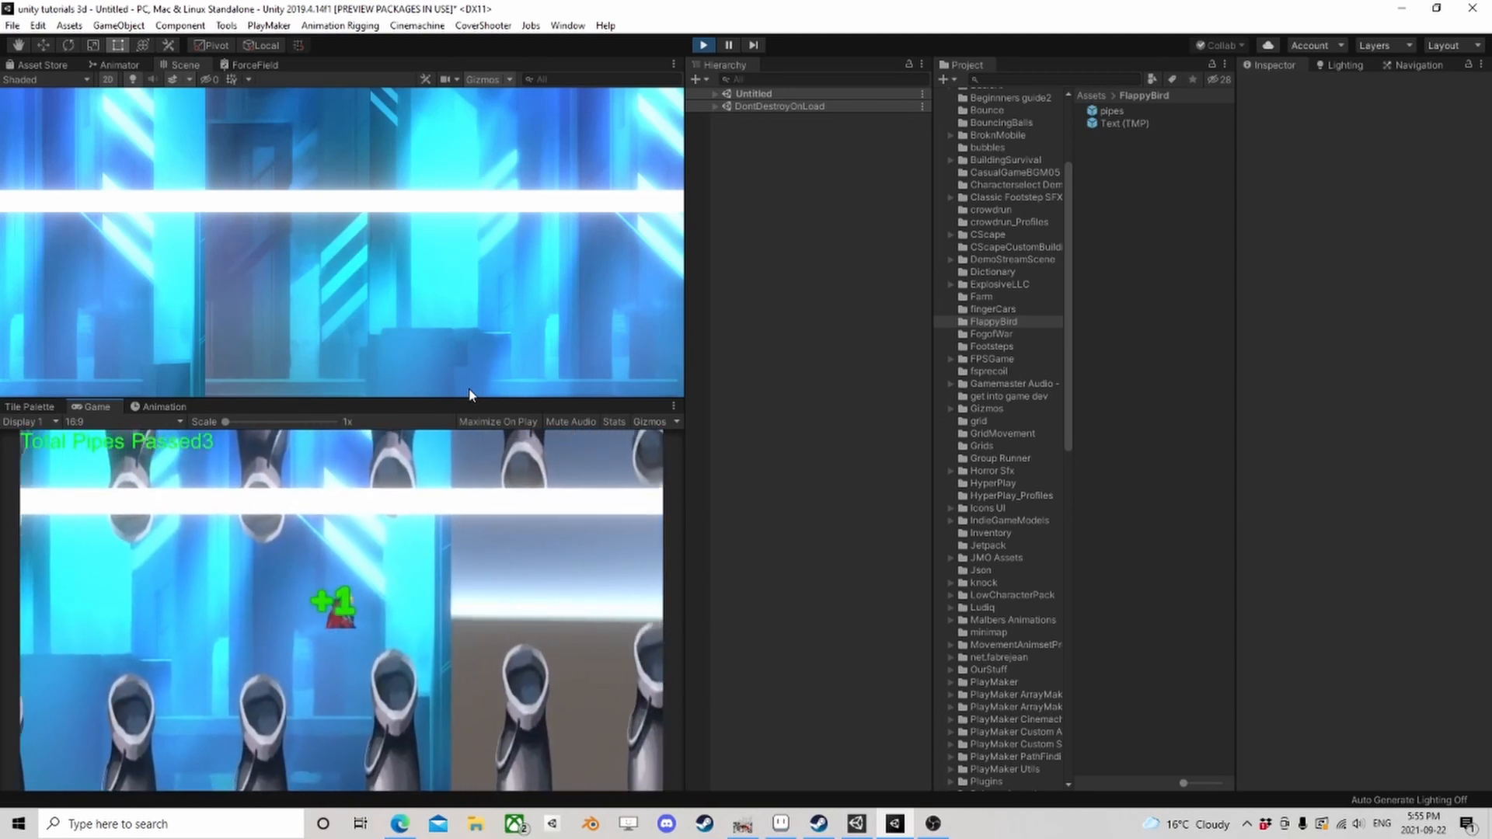
key("space")
key("space")
key("space")
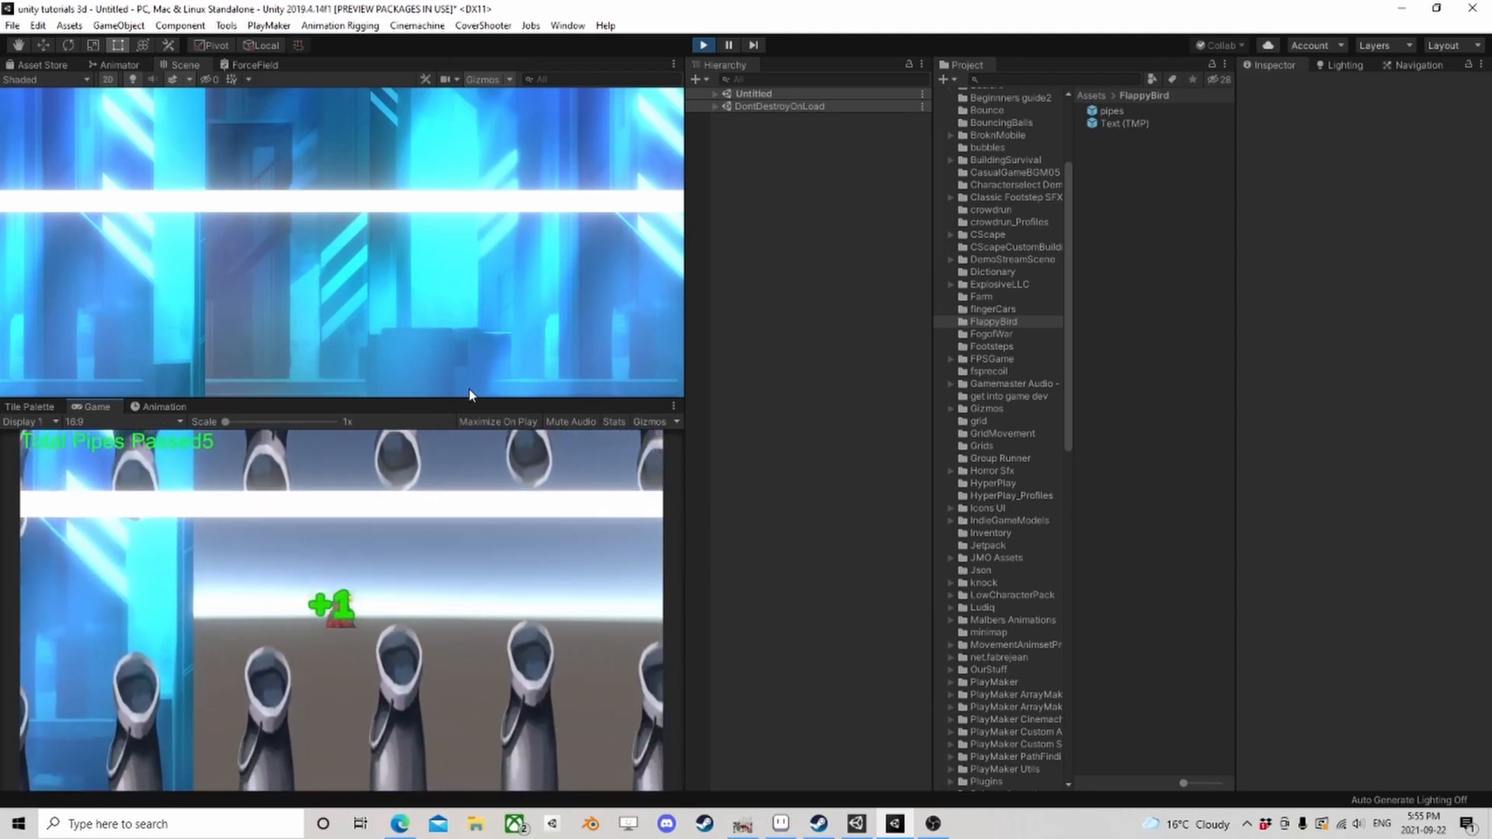
key("space")
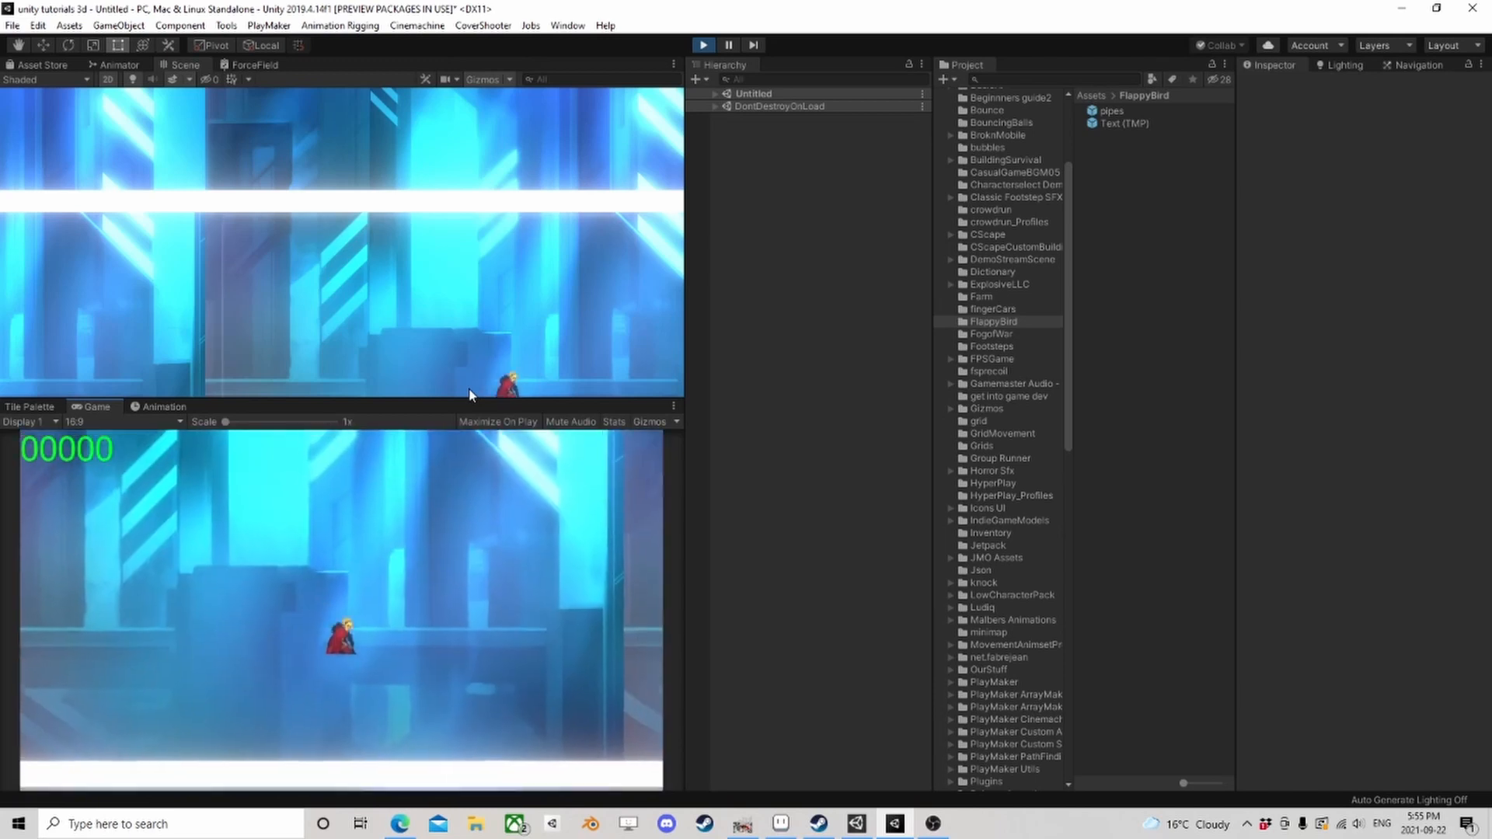
key("space")
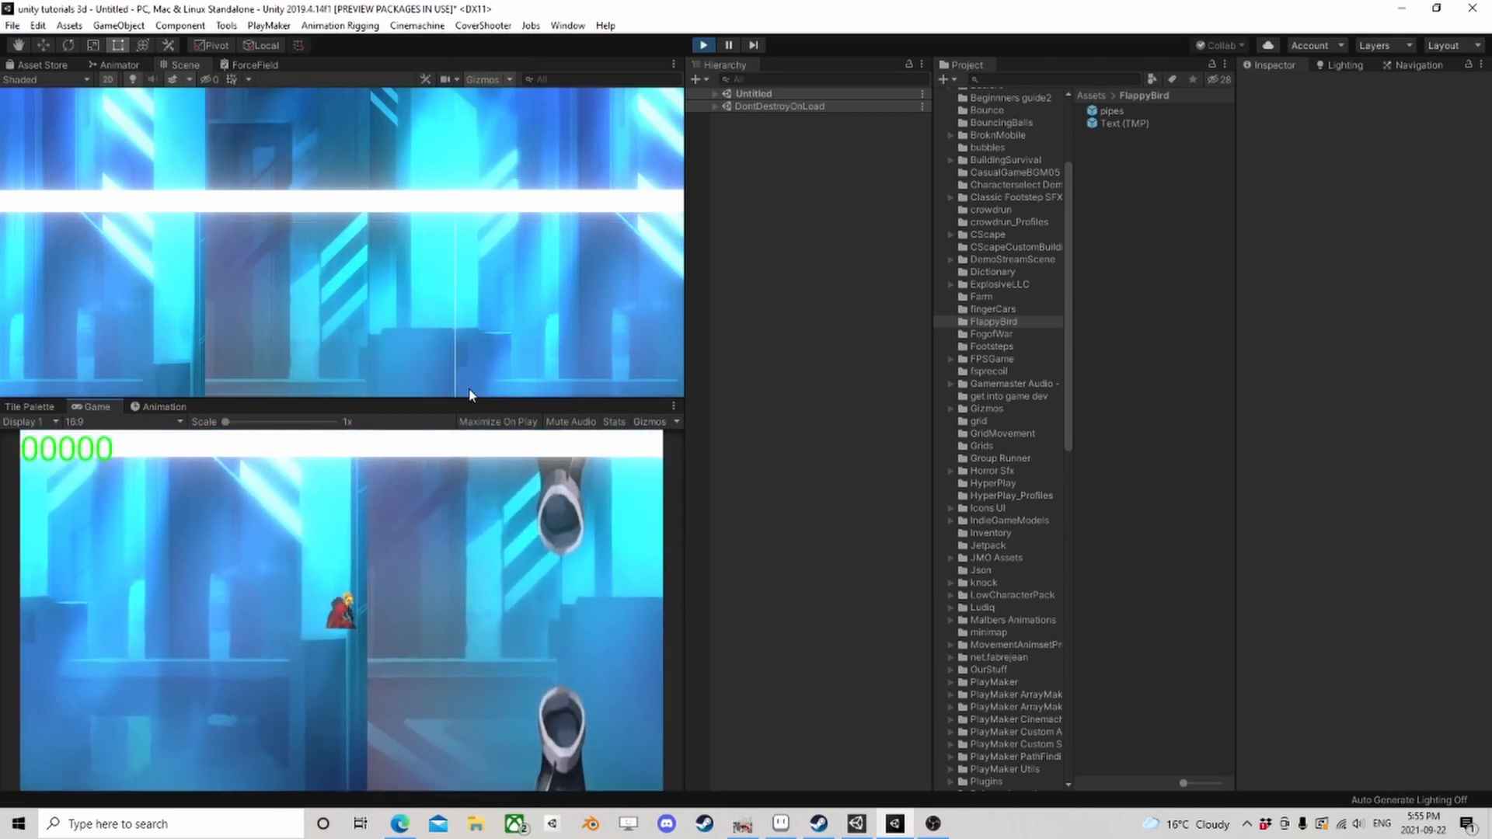
key("space")
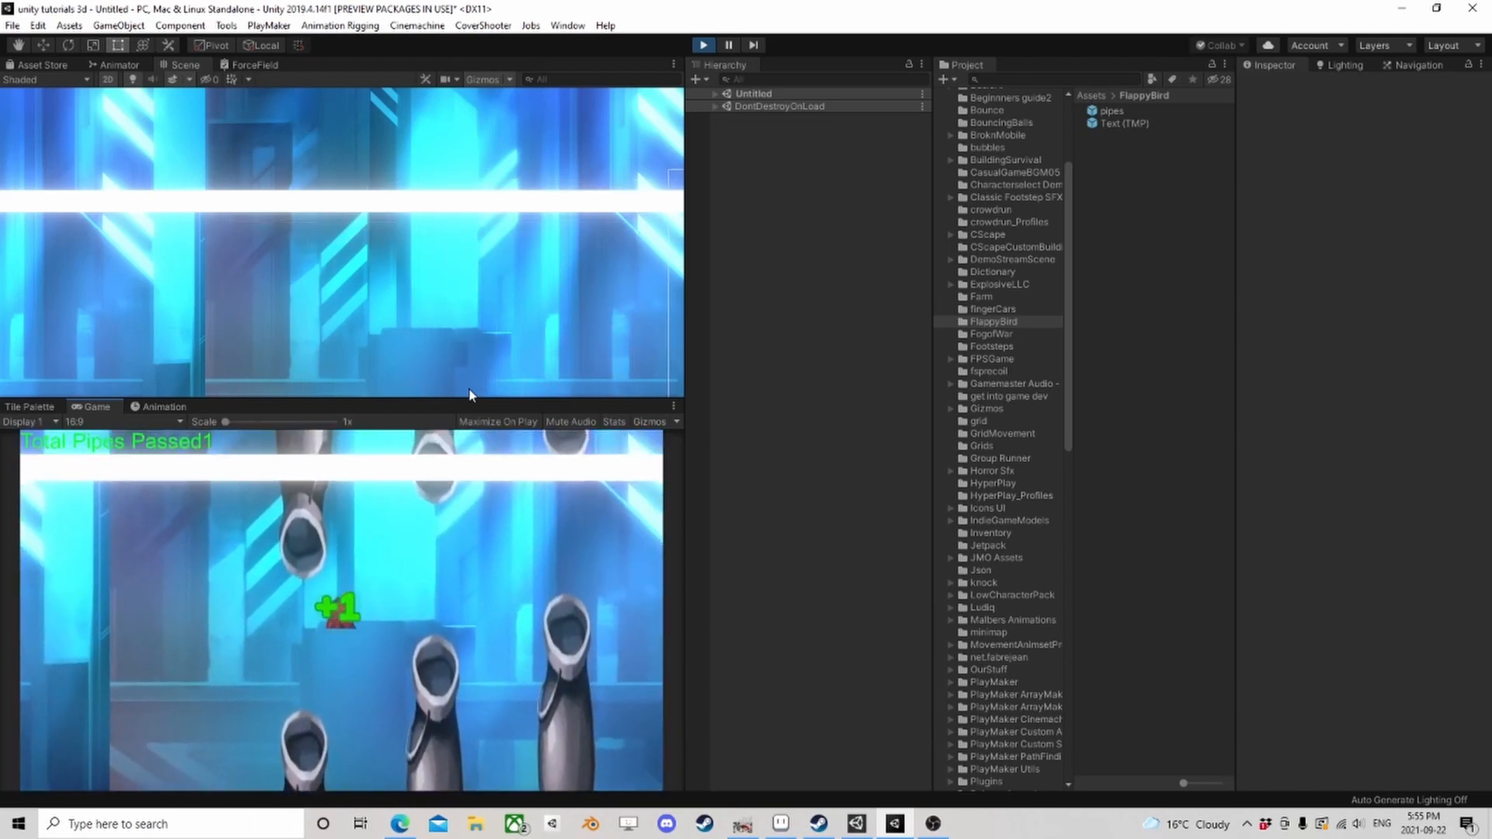
key("space")
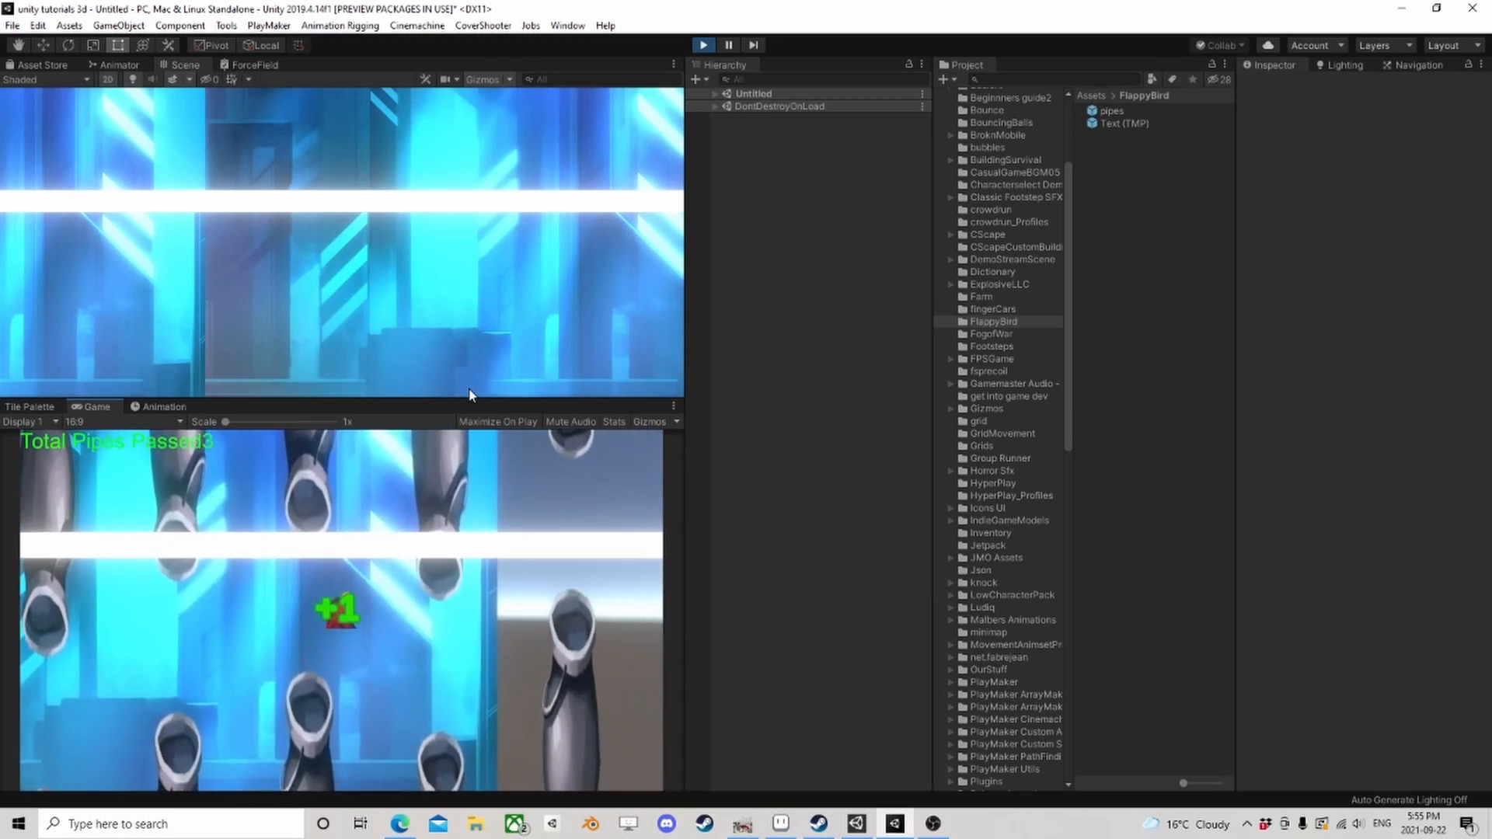
key("space")
key("space")
key("space")
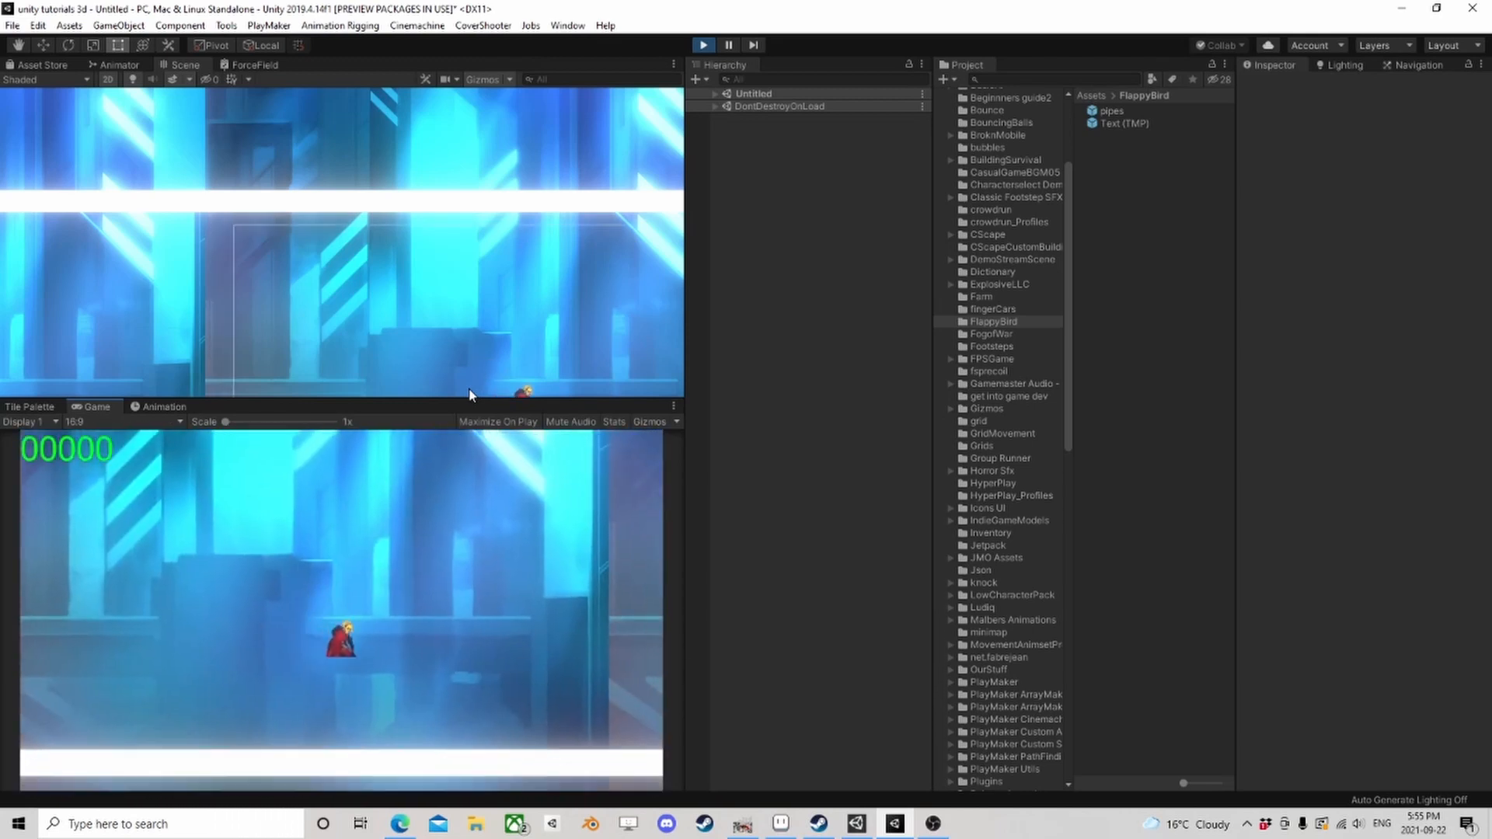
left_click(703, 45)
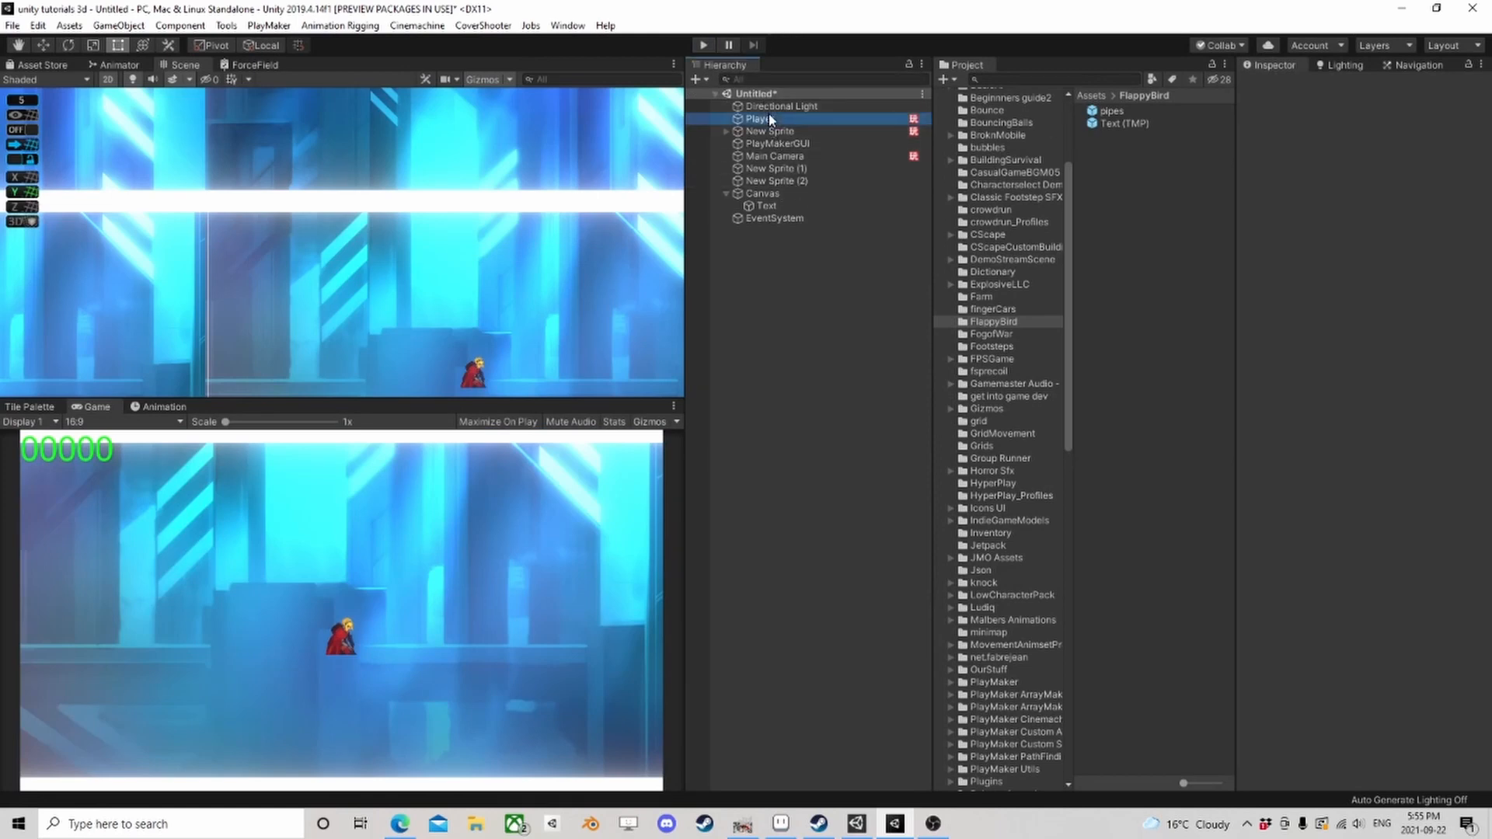
Step: Examine the Player's pipe-removal FSM, including its PassedPipes loop, distance comparison and Destroy Object states
left_click(770, 119)
scroll(1367, 459, "down", 10)
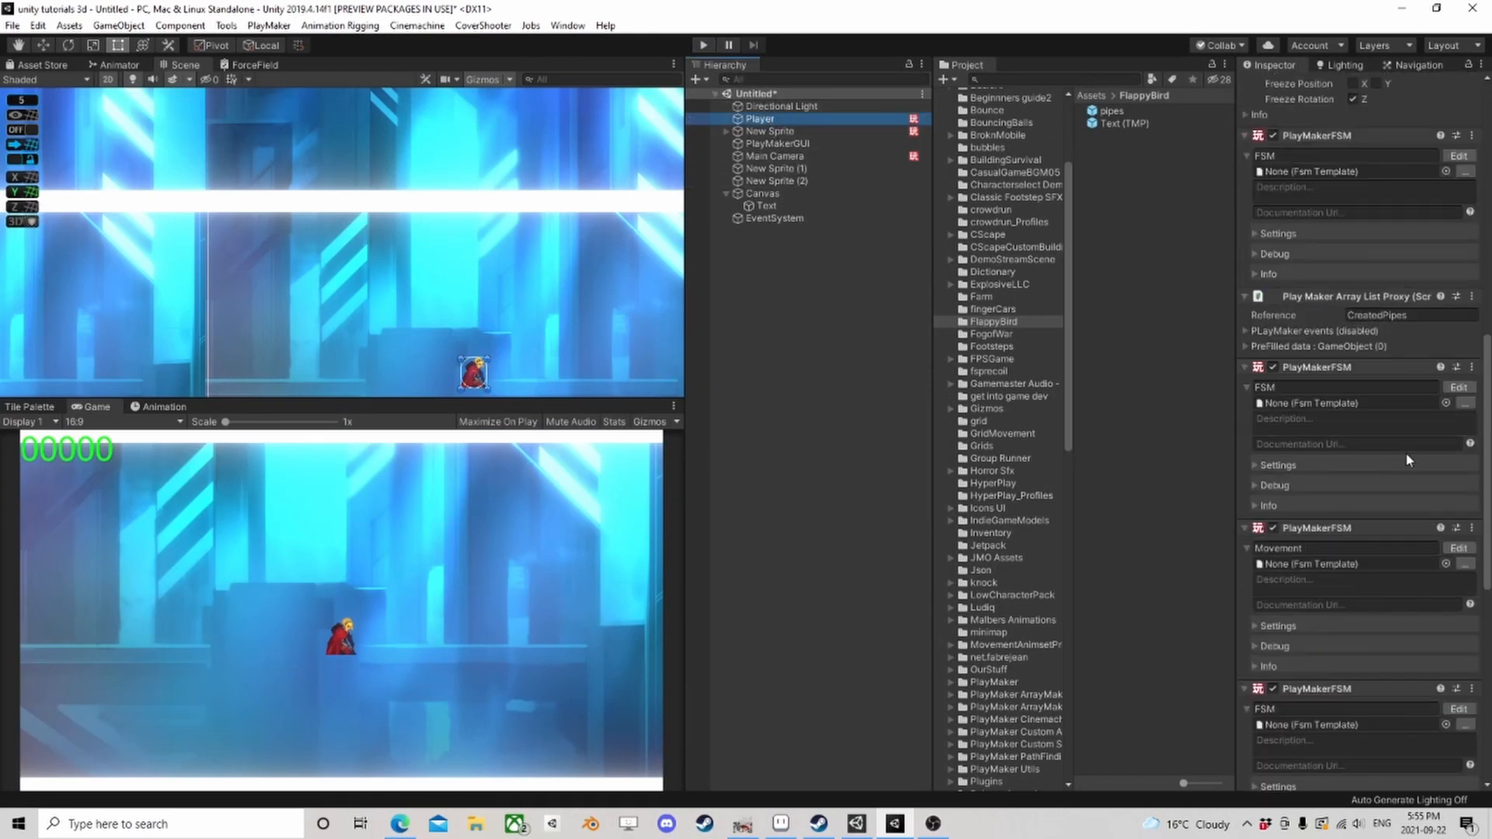
left_click(1471, 709)
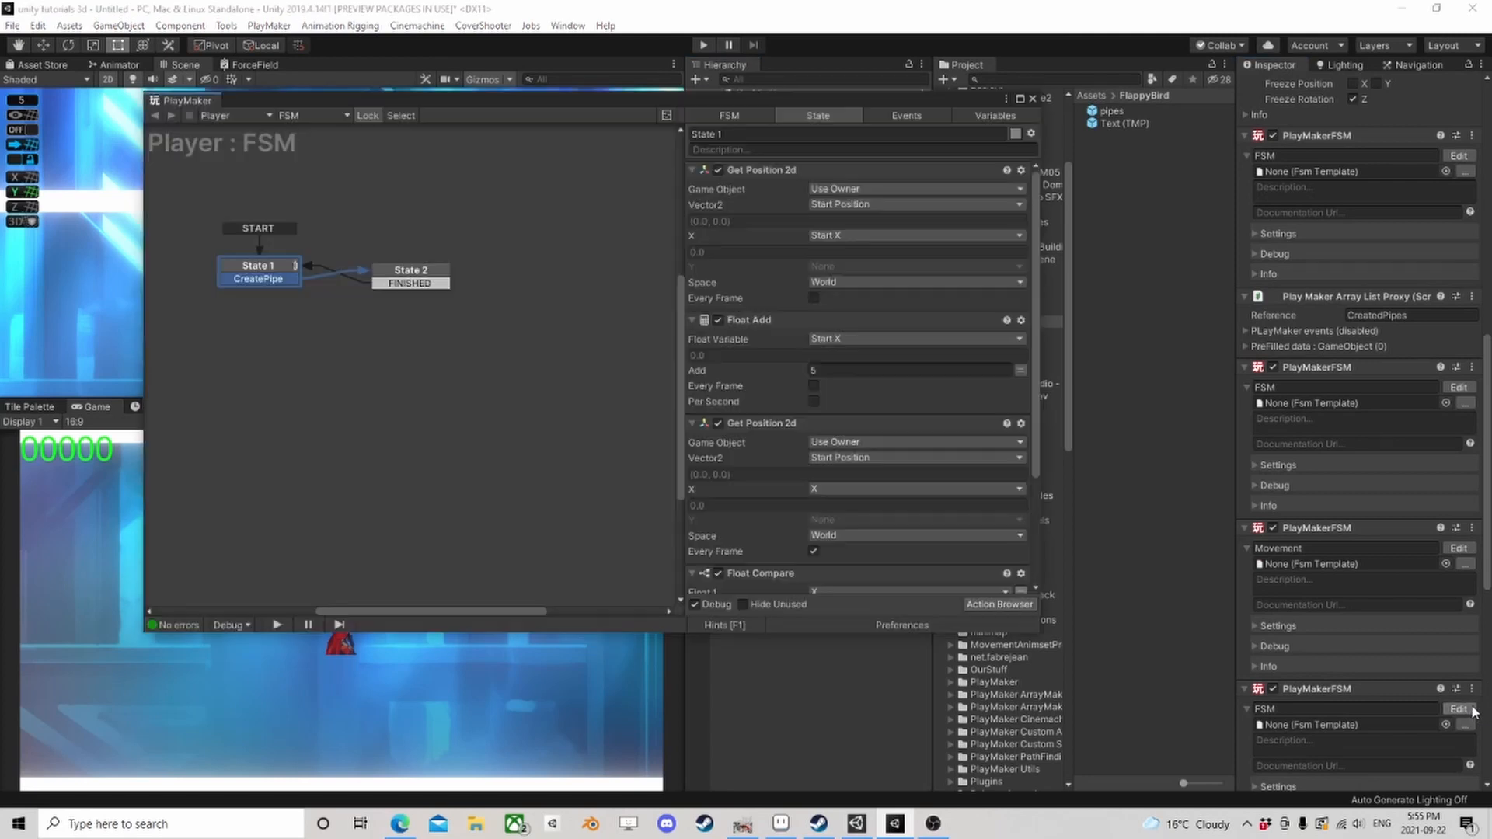
left_click(1457, 388)
left_click(464, 272)
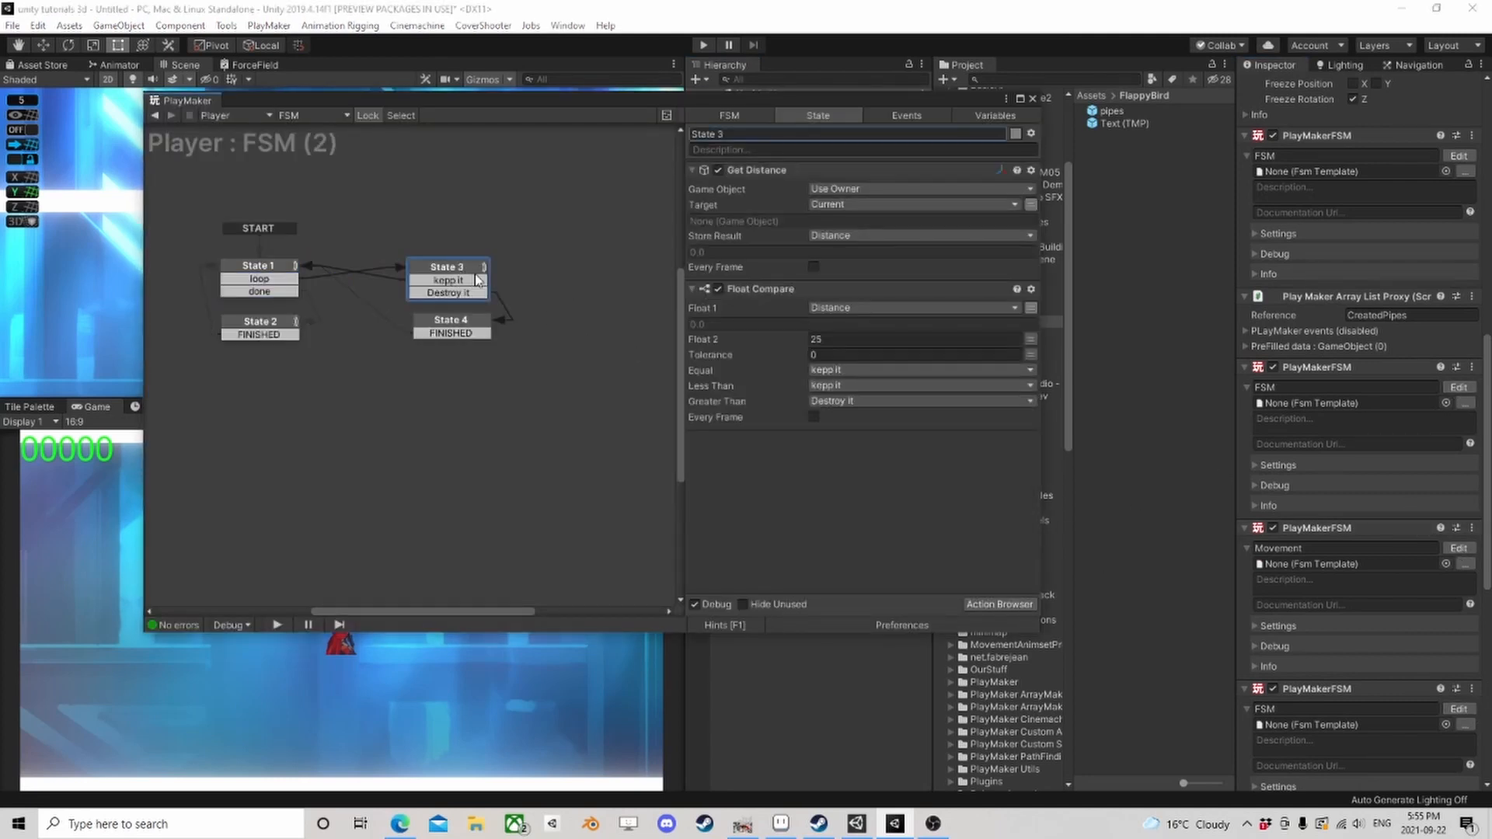
left_click(278, 272)
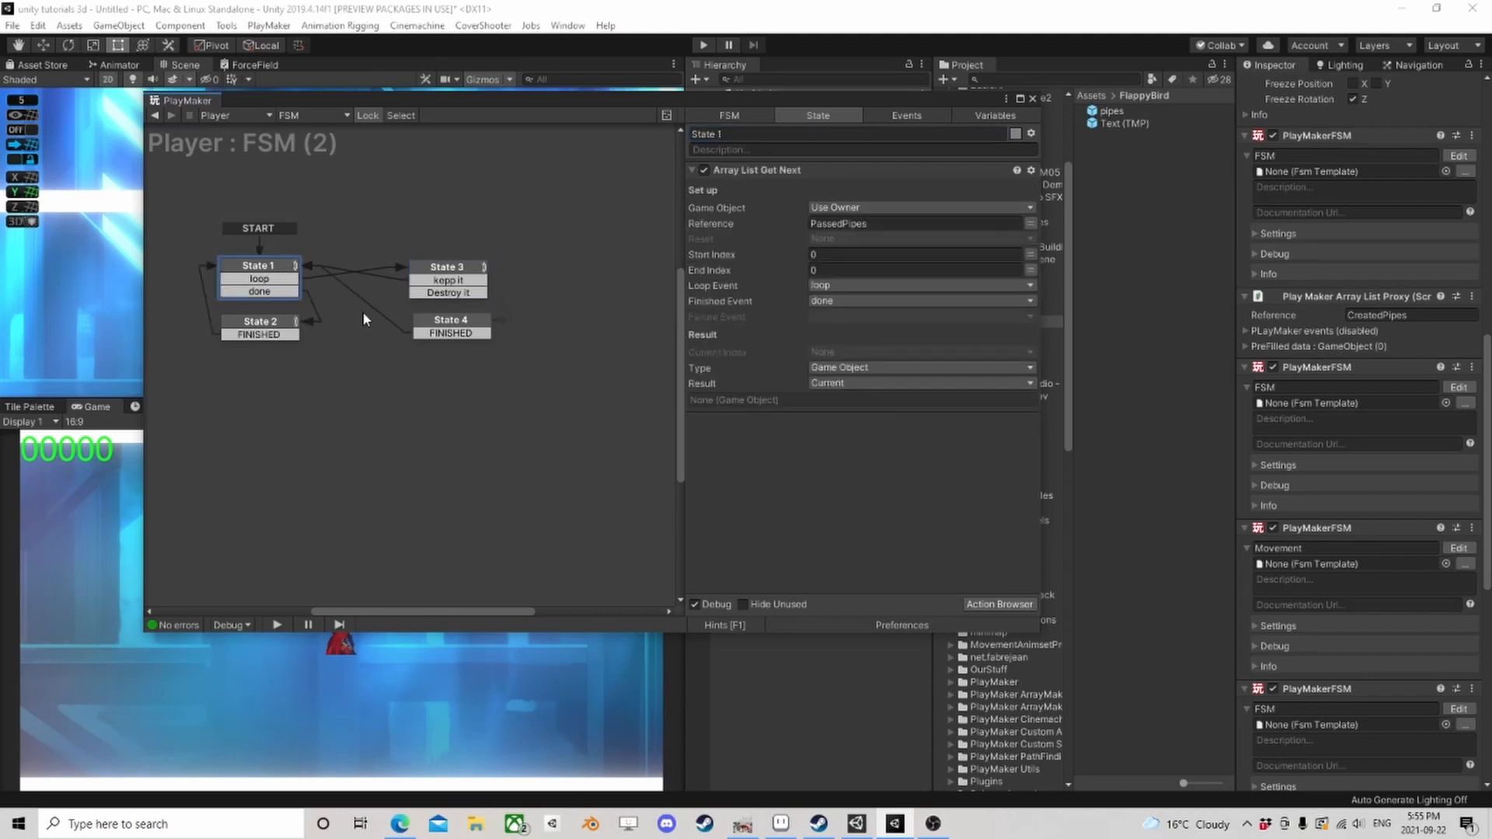
left_click(446, 329)
scroll(1424, 400, "up", 3)
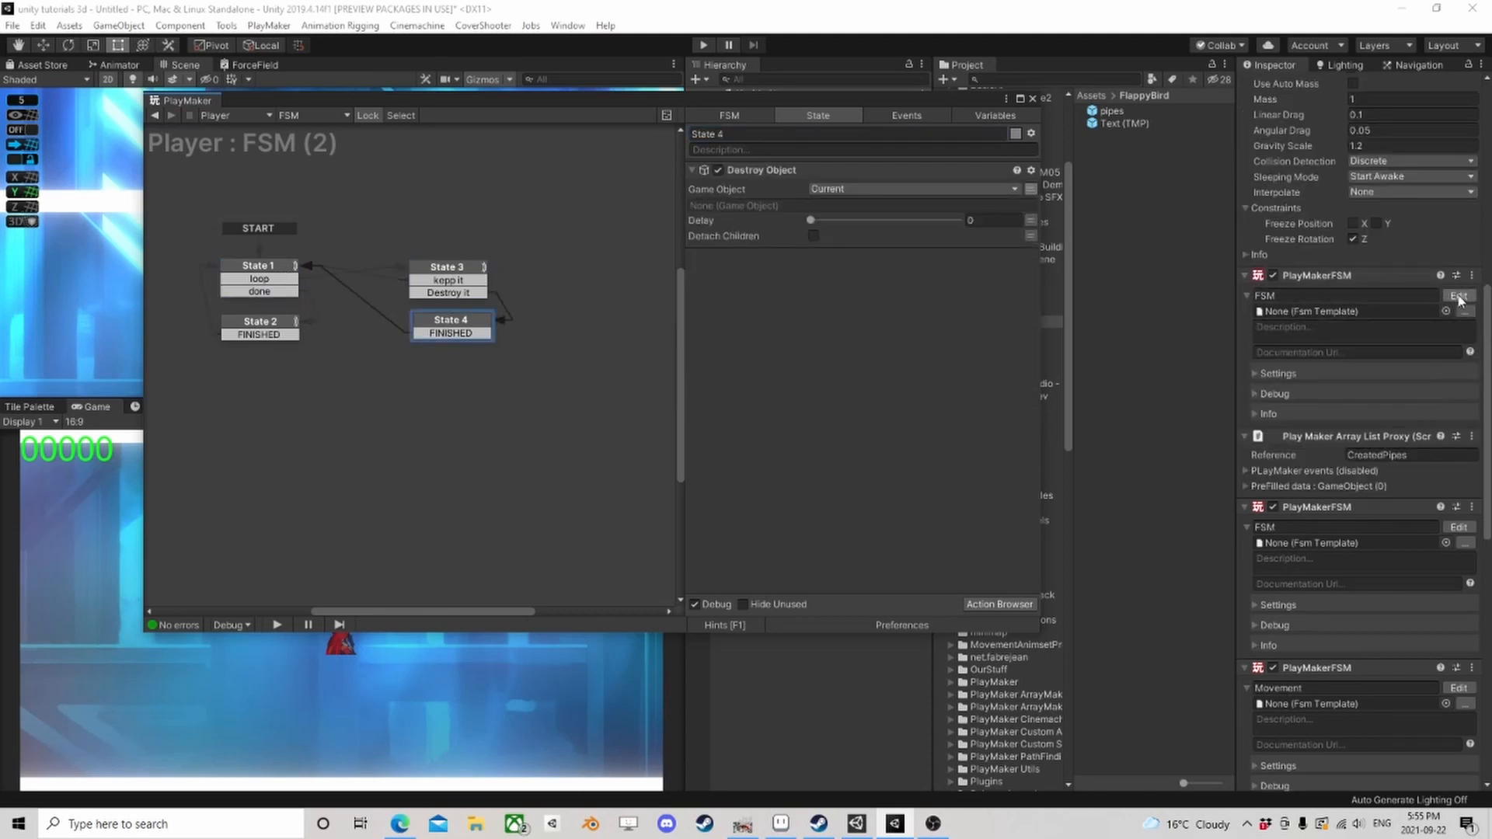
Step: Set the Random Float Max to 3.75 in State 2 of the Player's pipe-creation FSM
left_click(1458, 298)
left_click(412, 272)
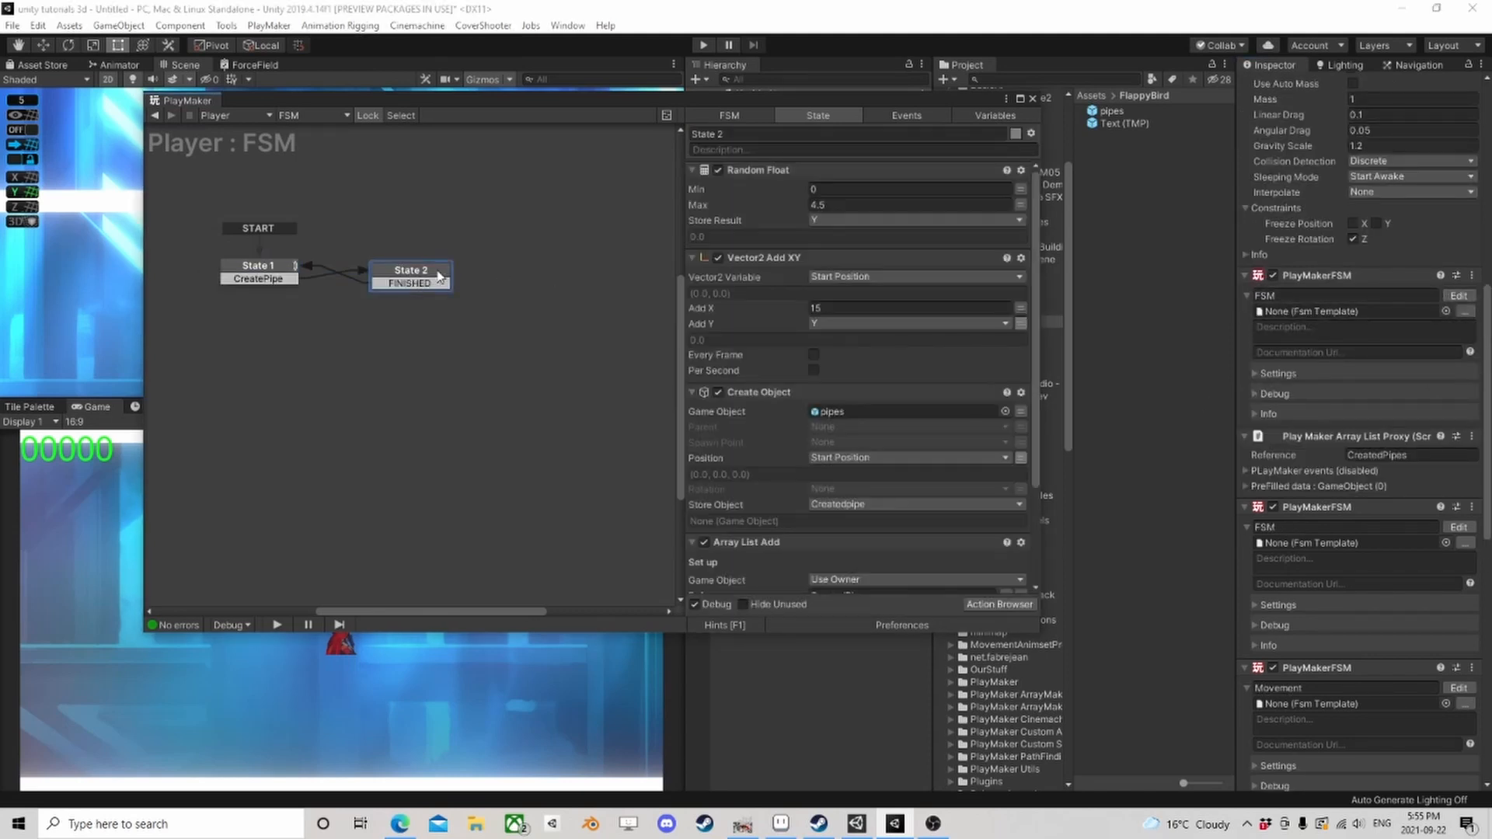
left_click(837, 206)
type("4")
type("3.75")
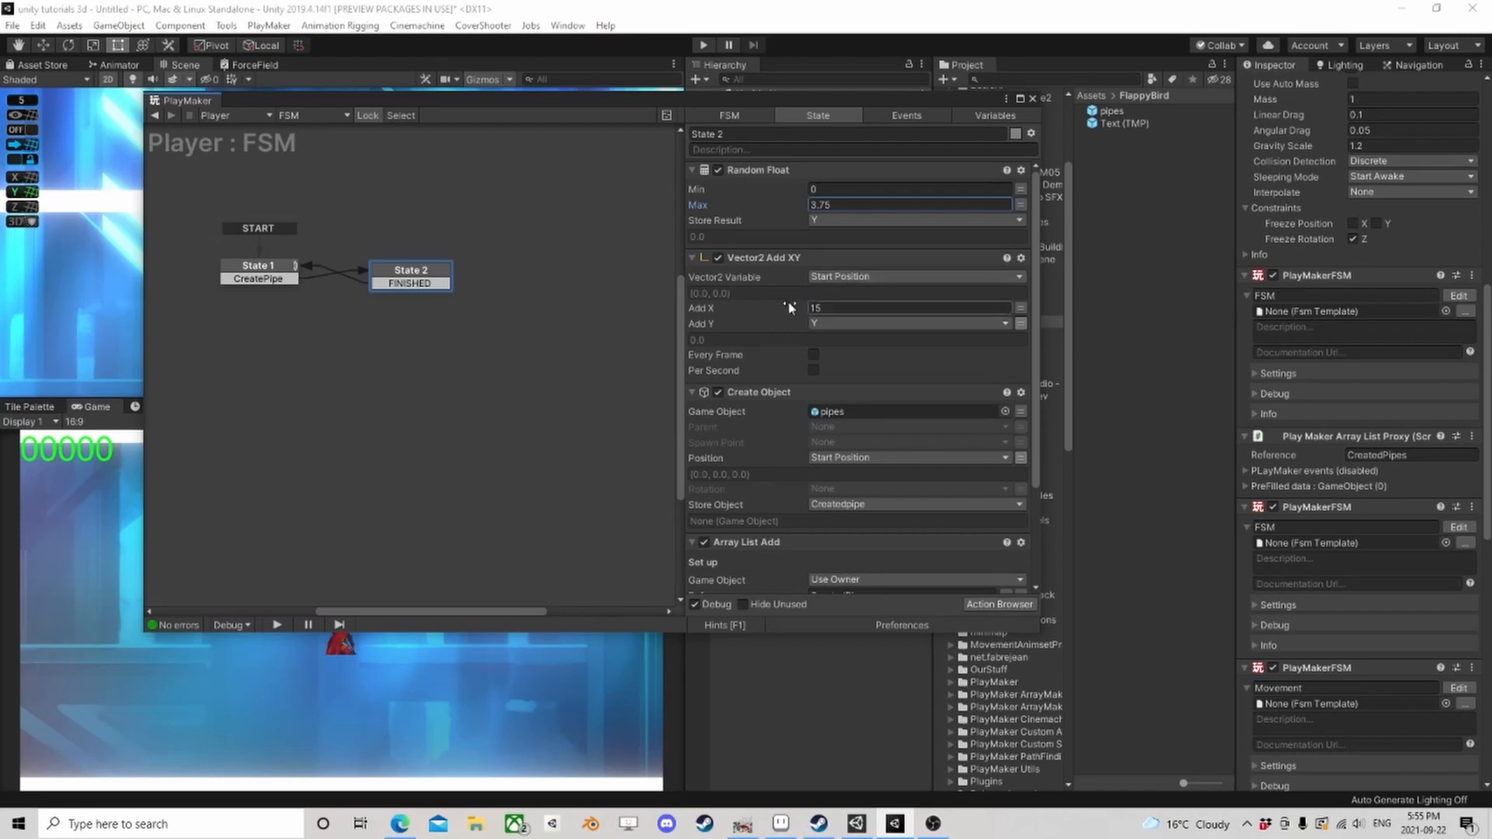
Step: Increase the Float Add amount for Start X in State 1 to space the pipes farther apart, and review State 2's pipe-creation actions
left_click(268, 270)
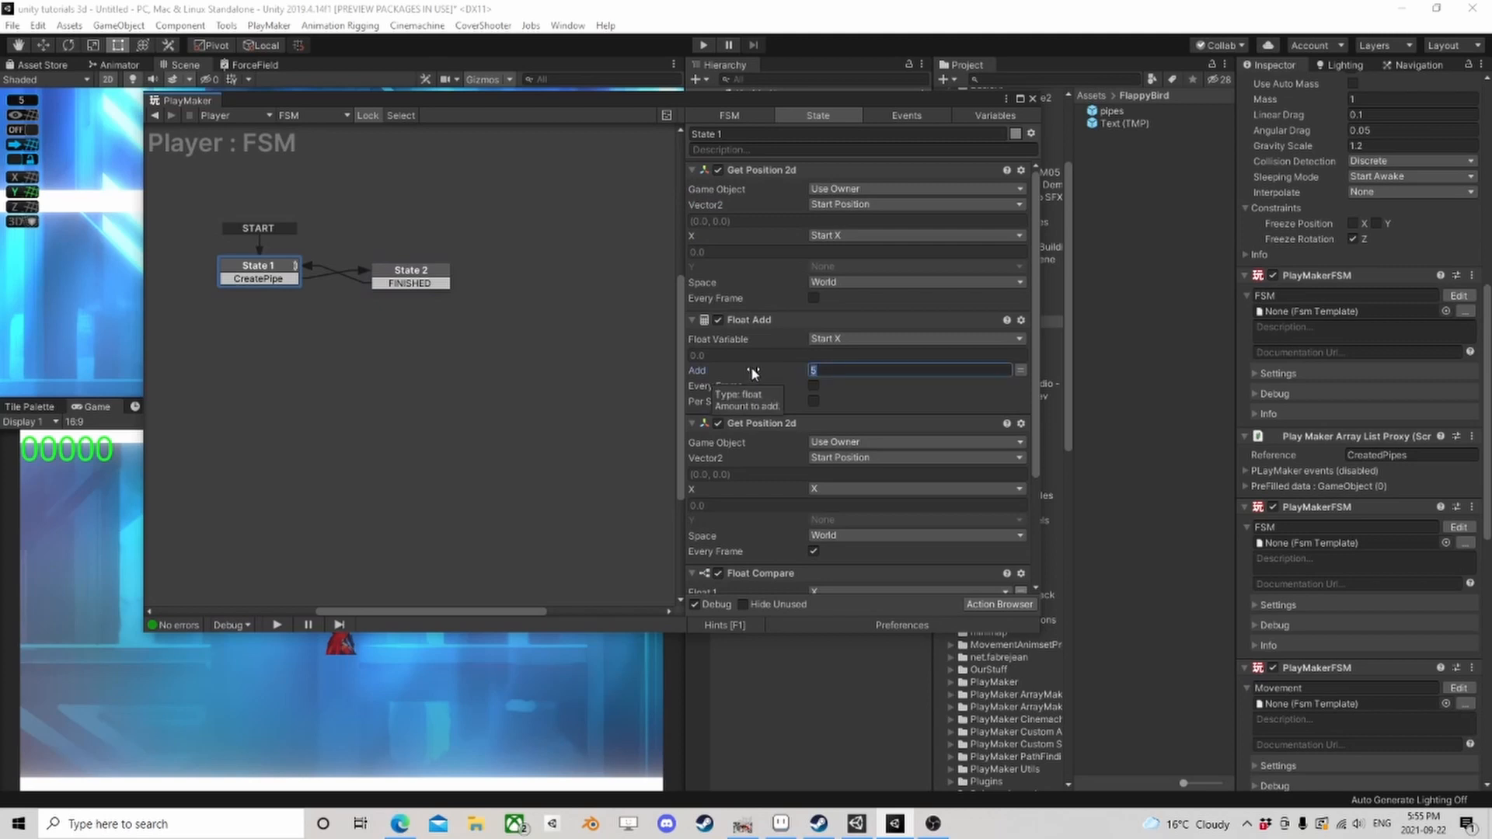
left_click(416, 280)
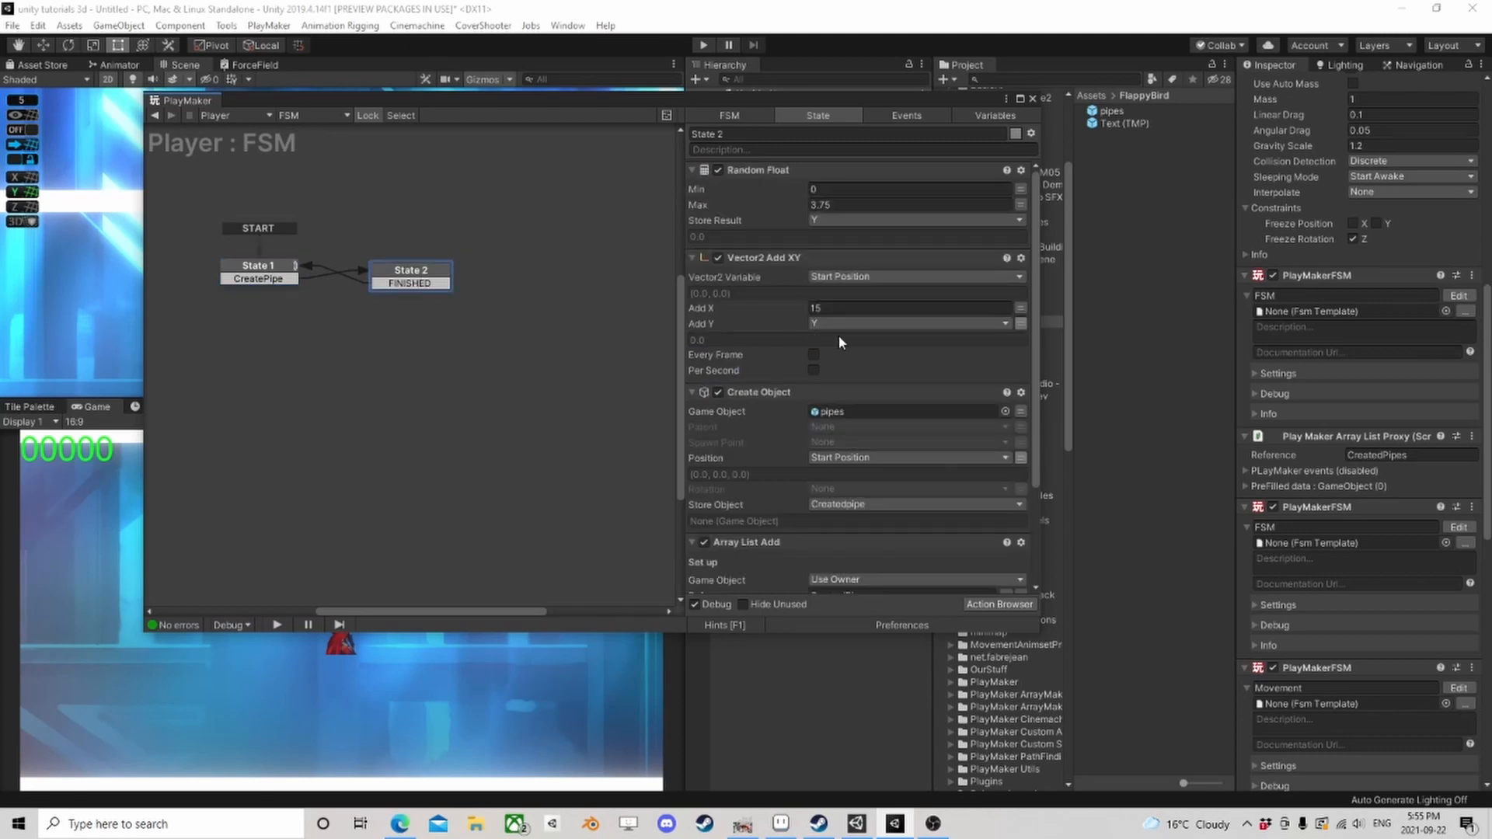
scroll(861, 372, "down", 3)
scroll(871, 371, "up", 3)
left_click(1033, 99)
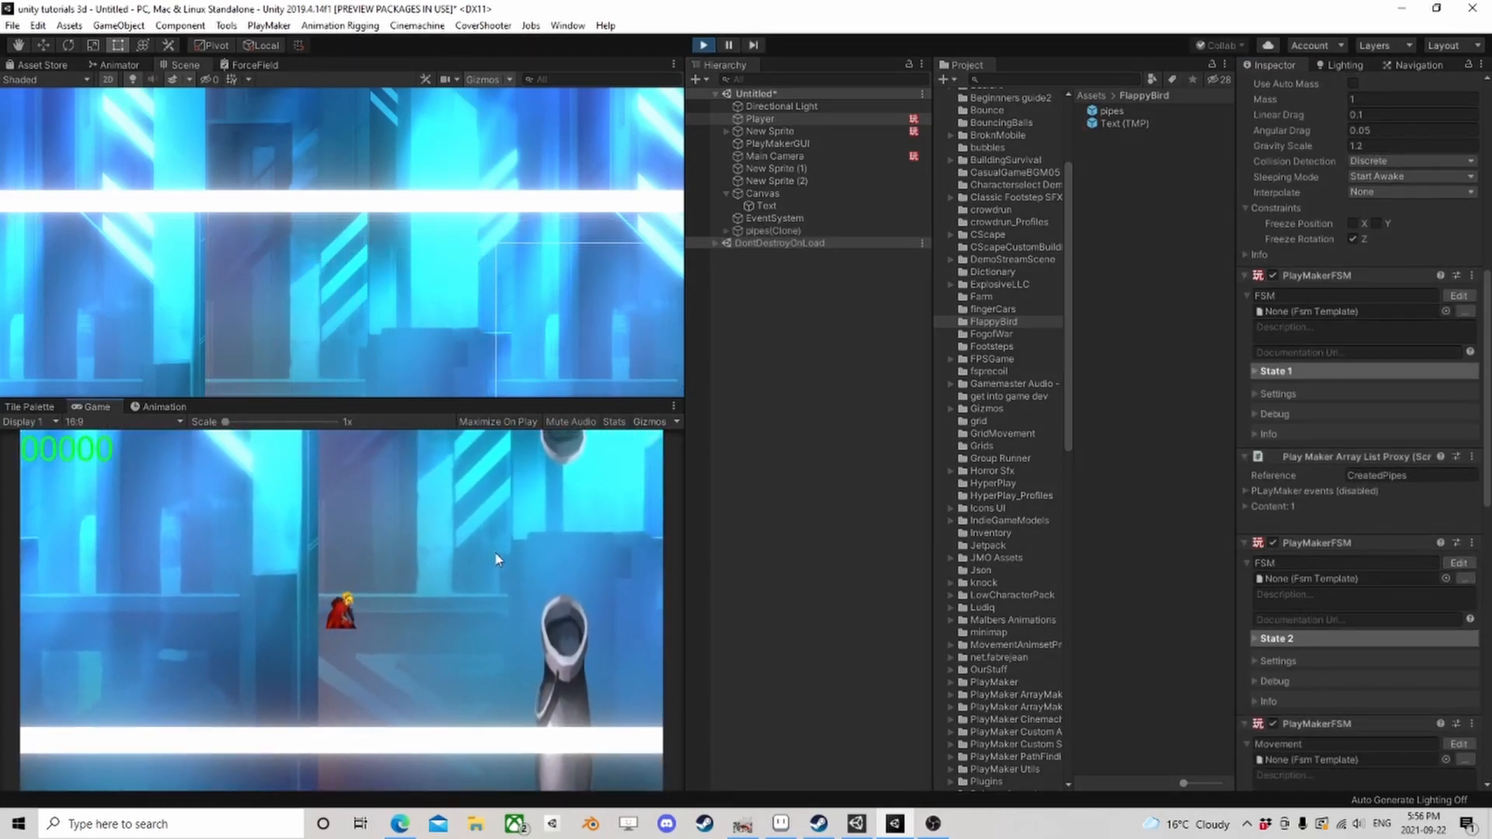
Step: Play-test the new pipe spacing and height range by flapping through the pipes, and end play mode
left_click(494, 554)
left_click(493, 556)
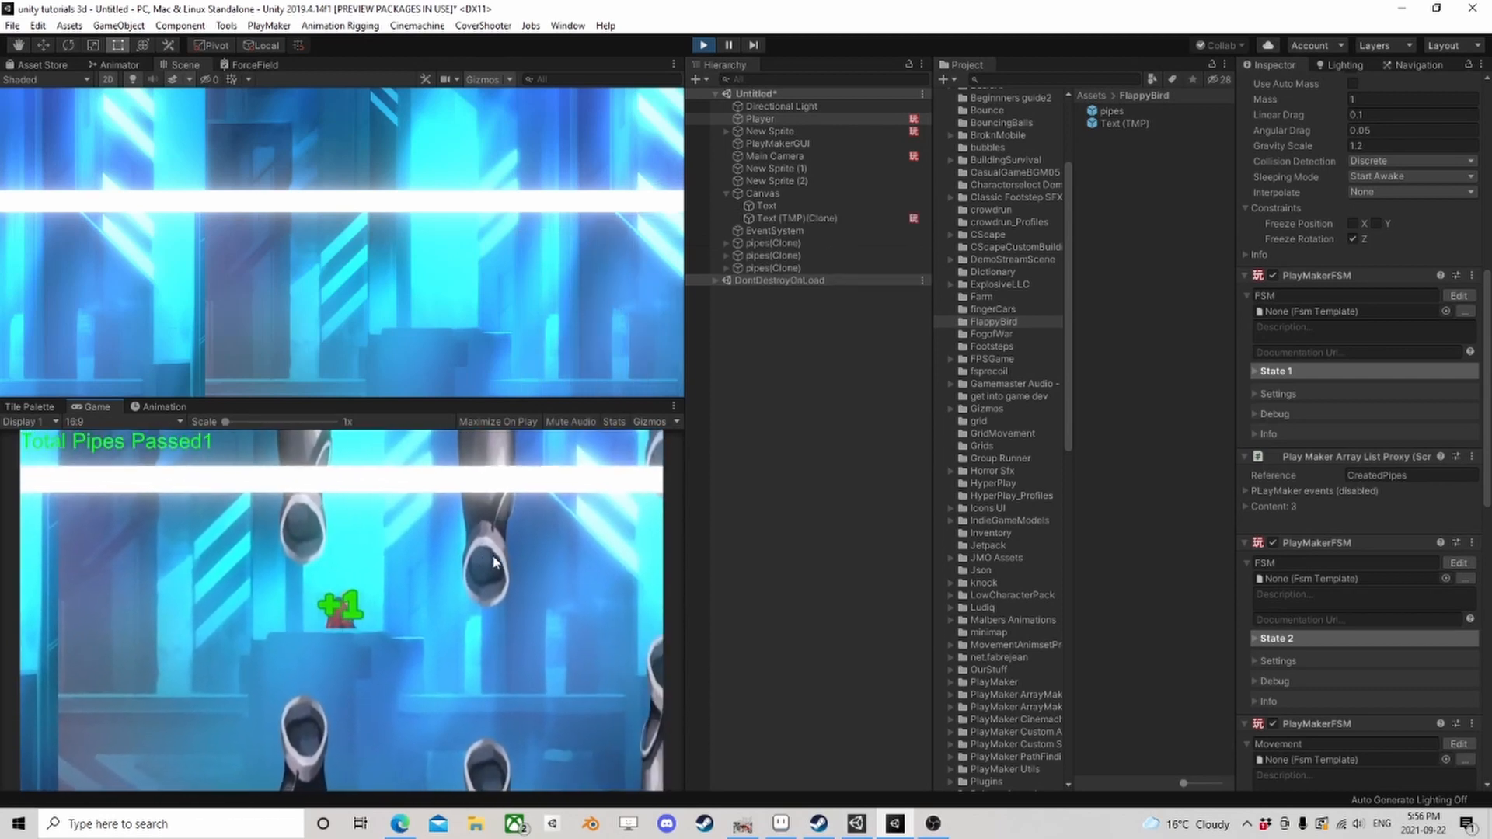
left_click(493, 556)
left_click(493, 556)
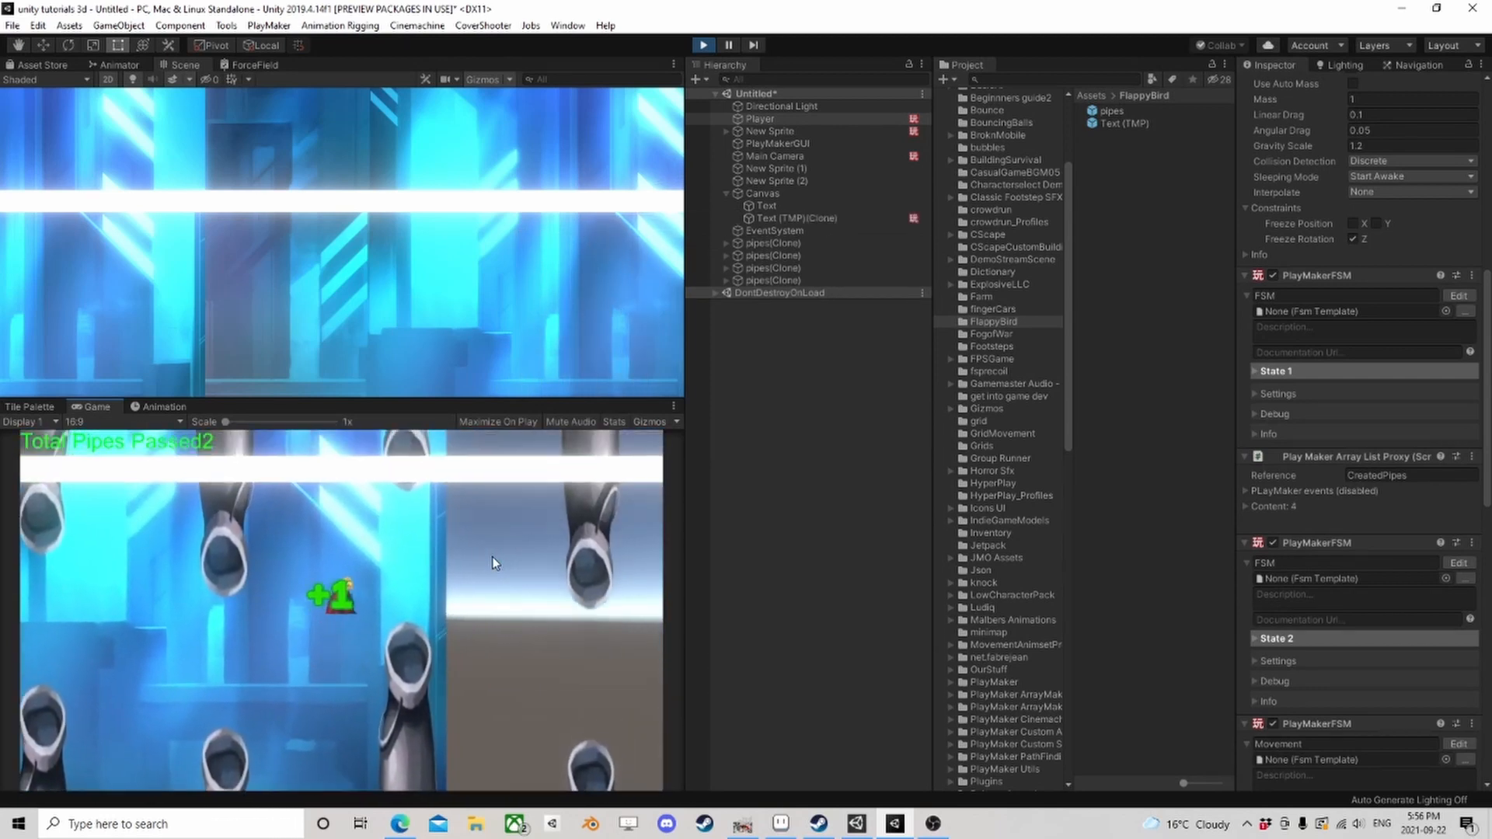
left_click(493, 556)
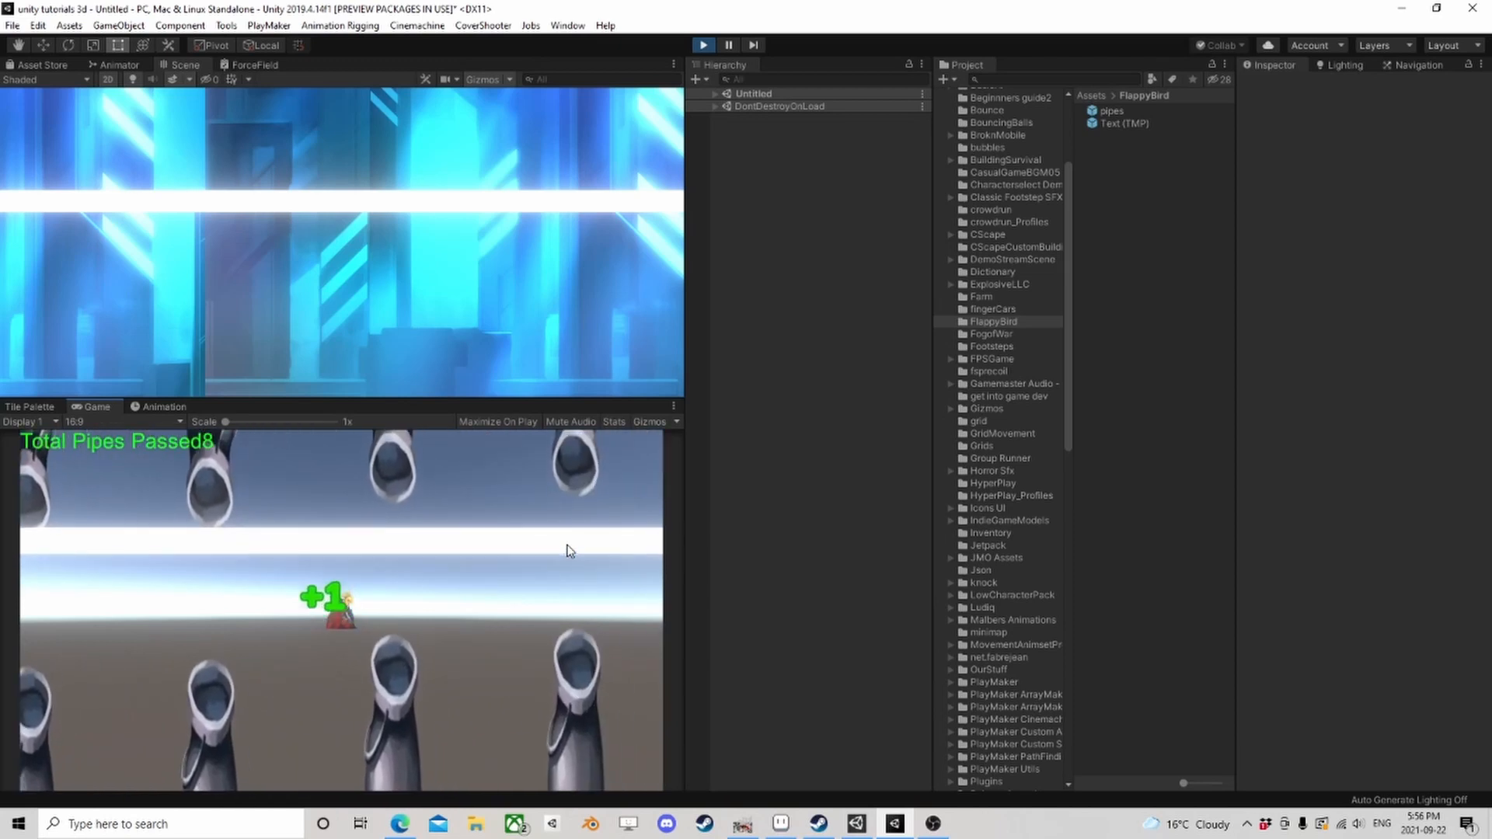
left_click(704, 45)
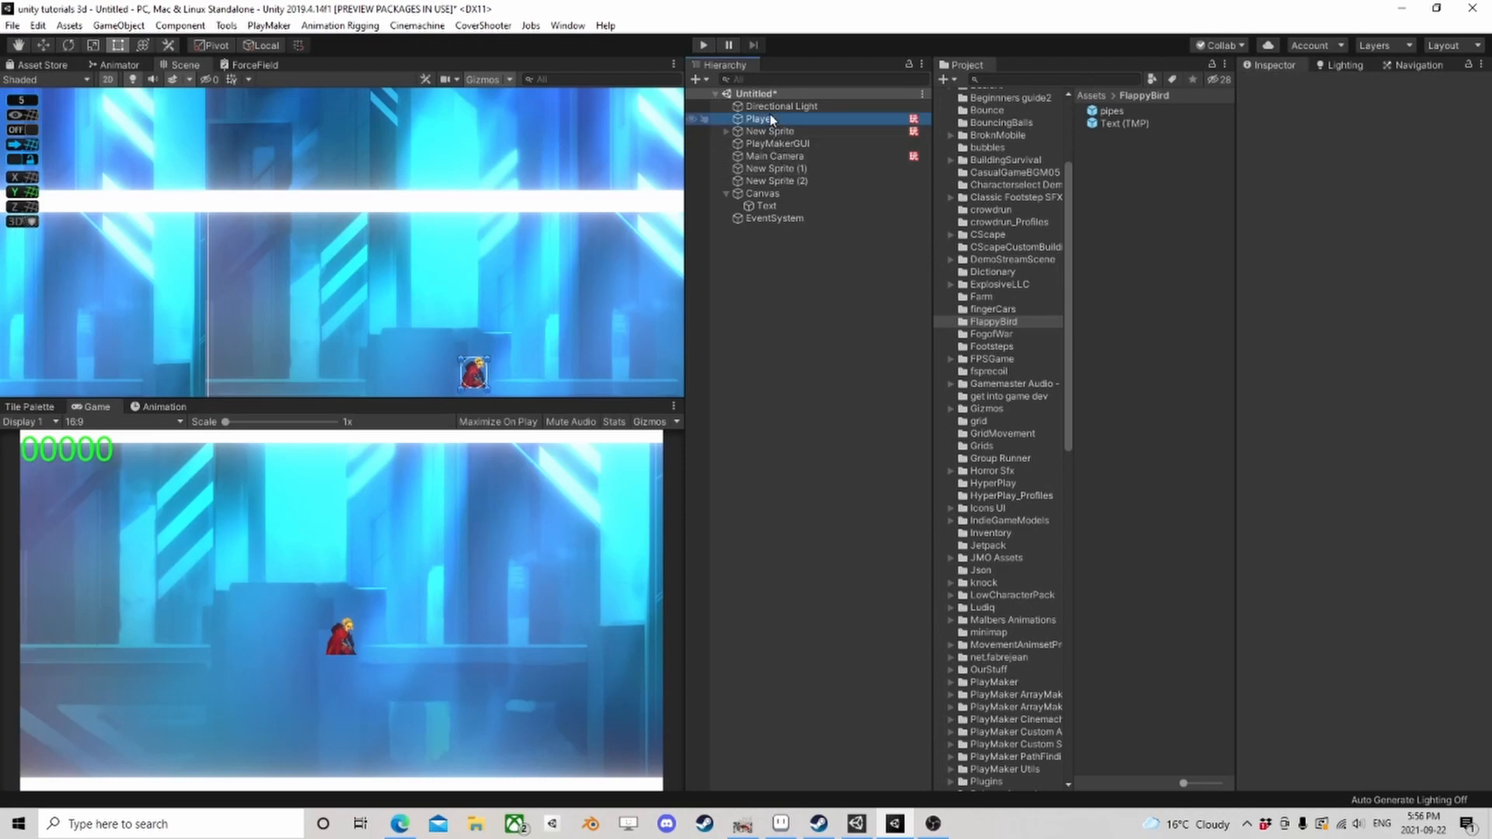
Step: Add a PlayerPrefs Set Int action to State 3 of the Player's pipe-scoring FSM
scroll(1372, 501, "down", 15)
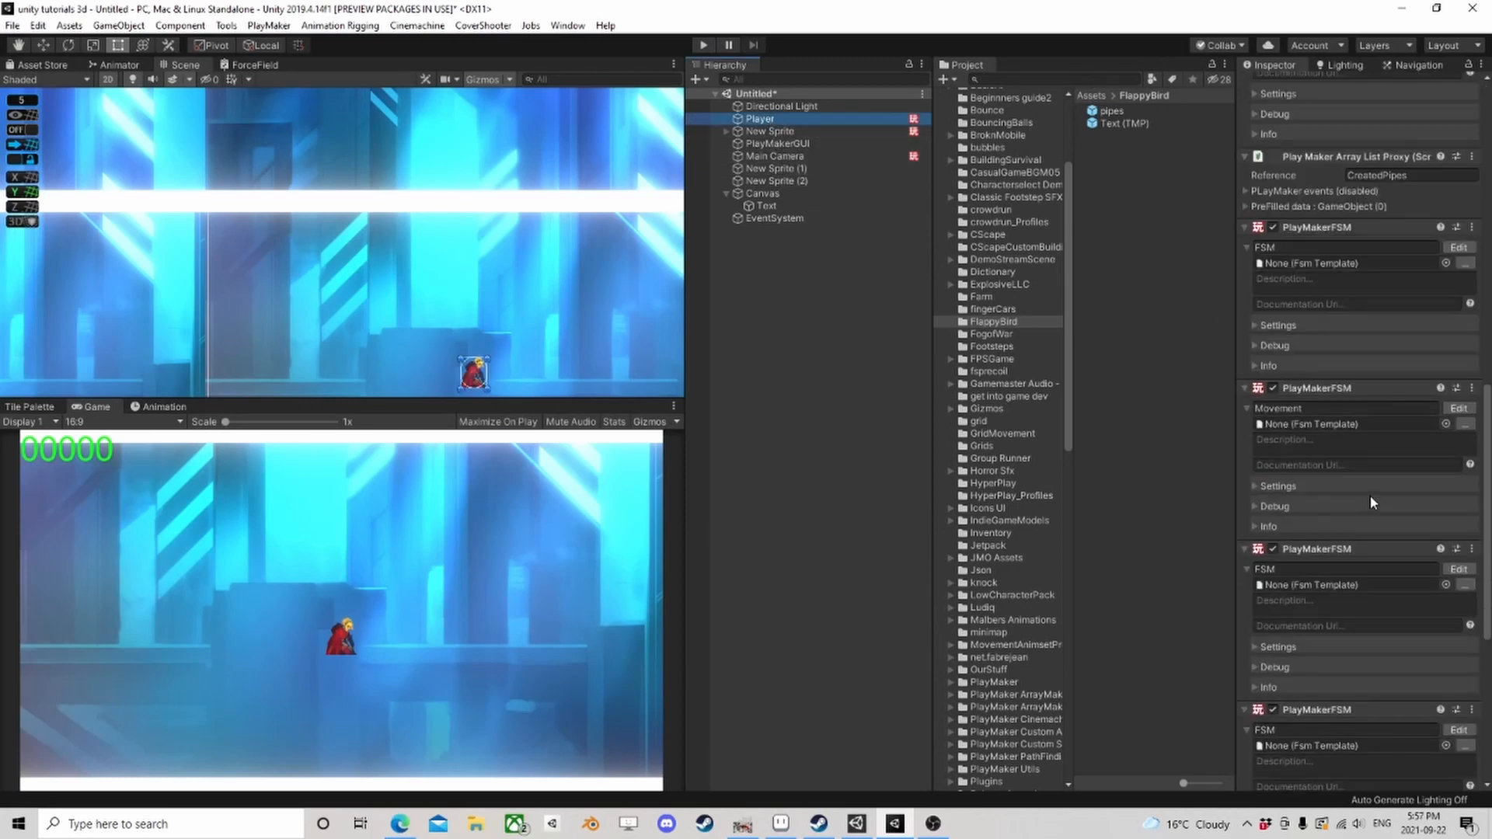
left_click(1458, 407)
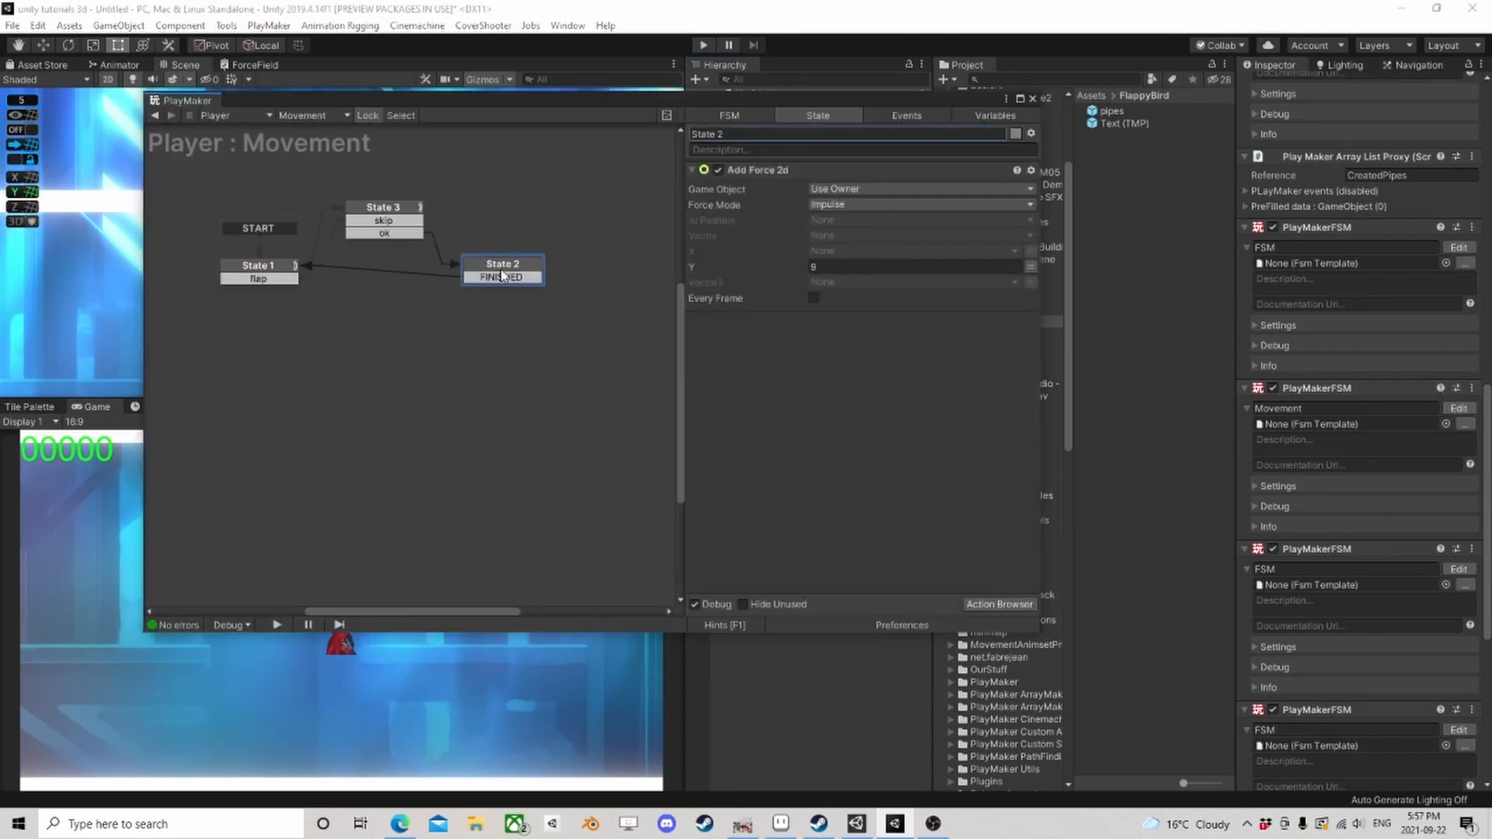
left_click(1465, 571)
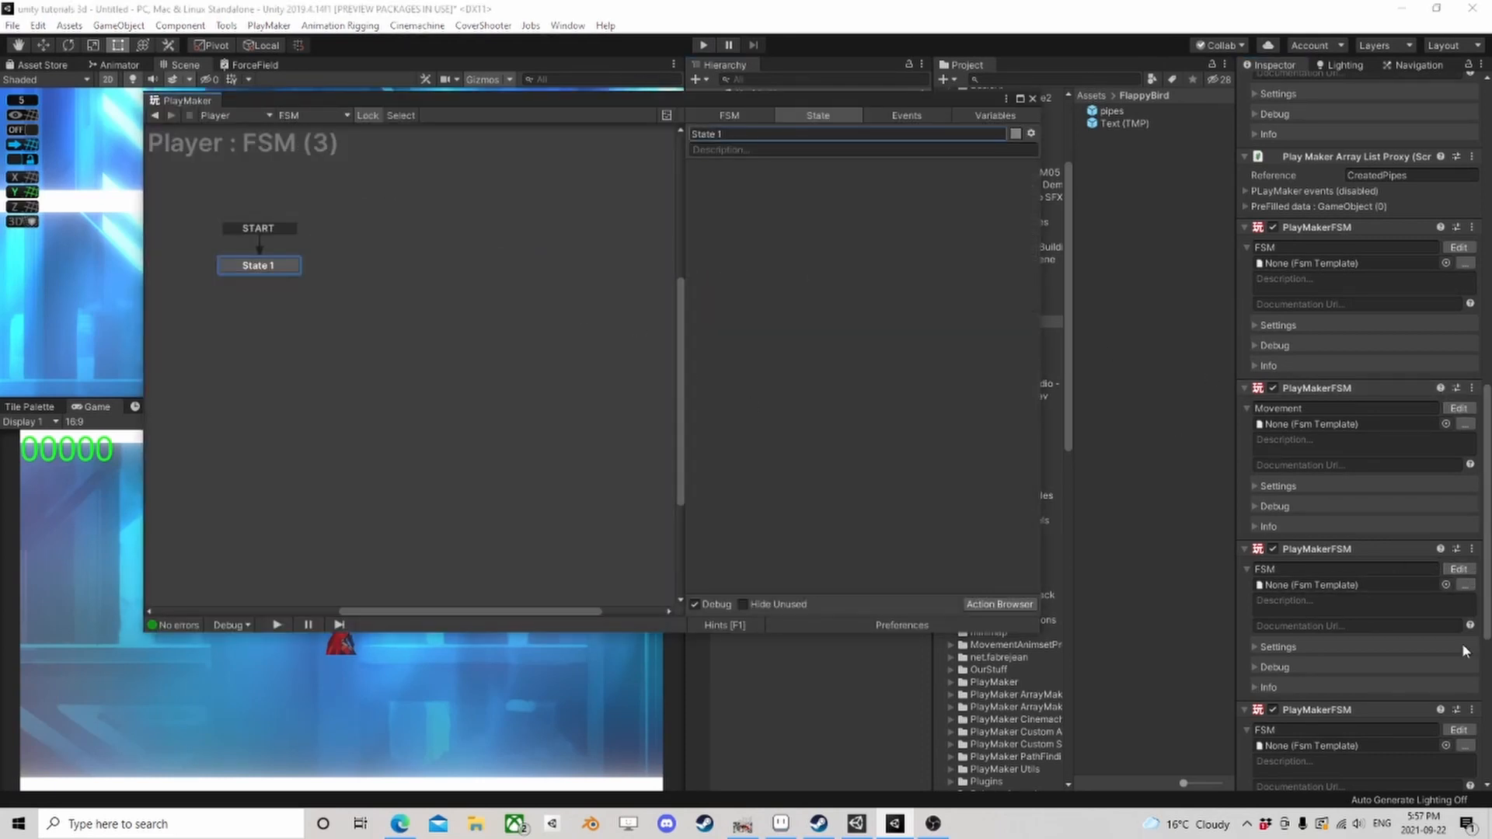
left_click(1460, 732)
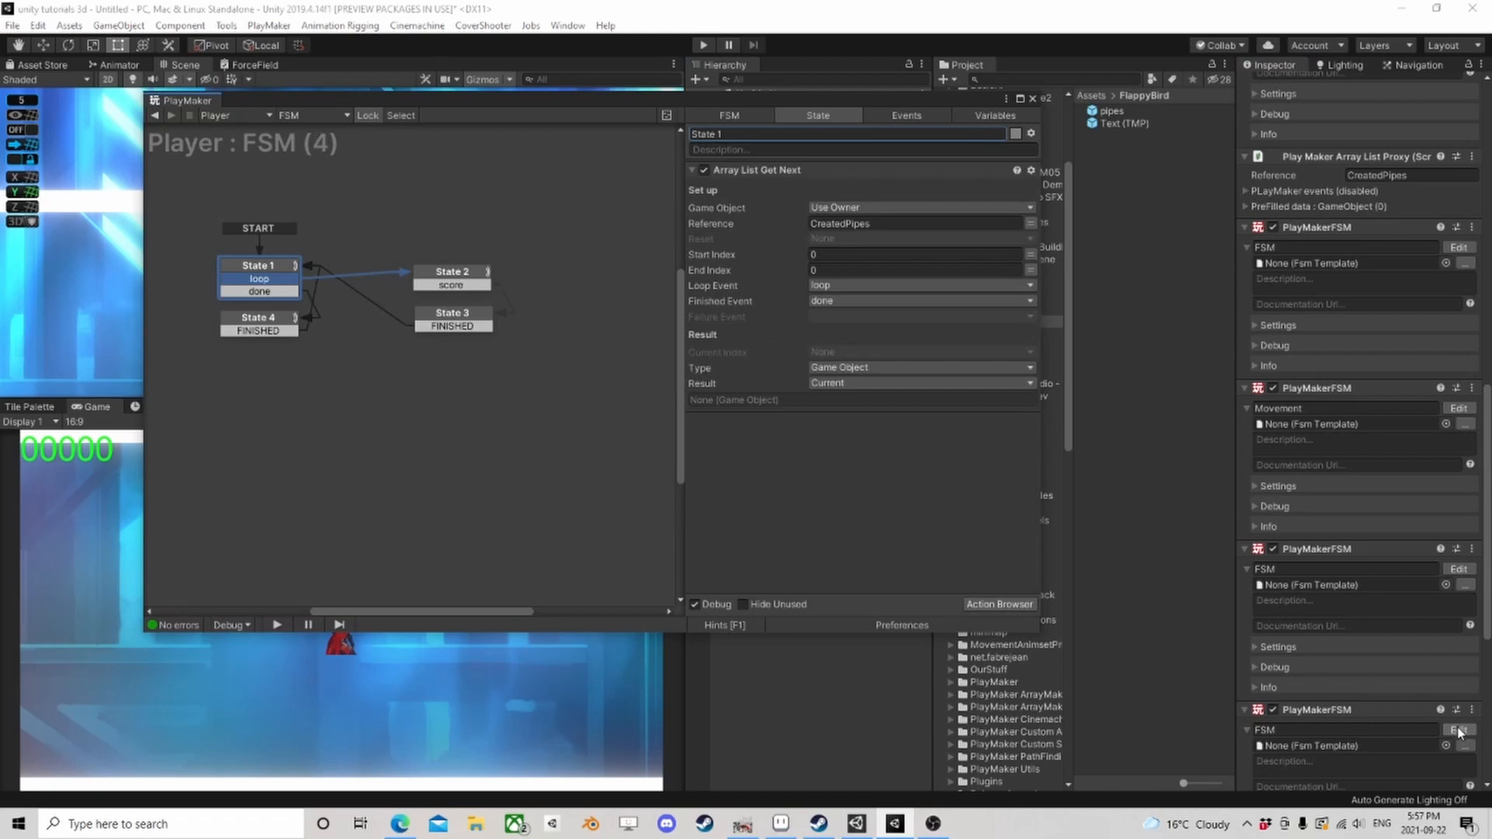
left_click(458, 313)
scroll(875, 450, "down", 5)
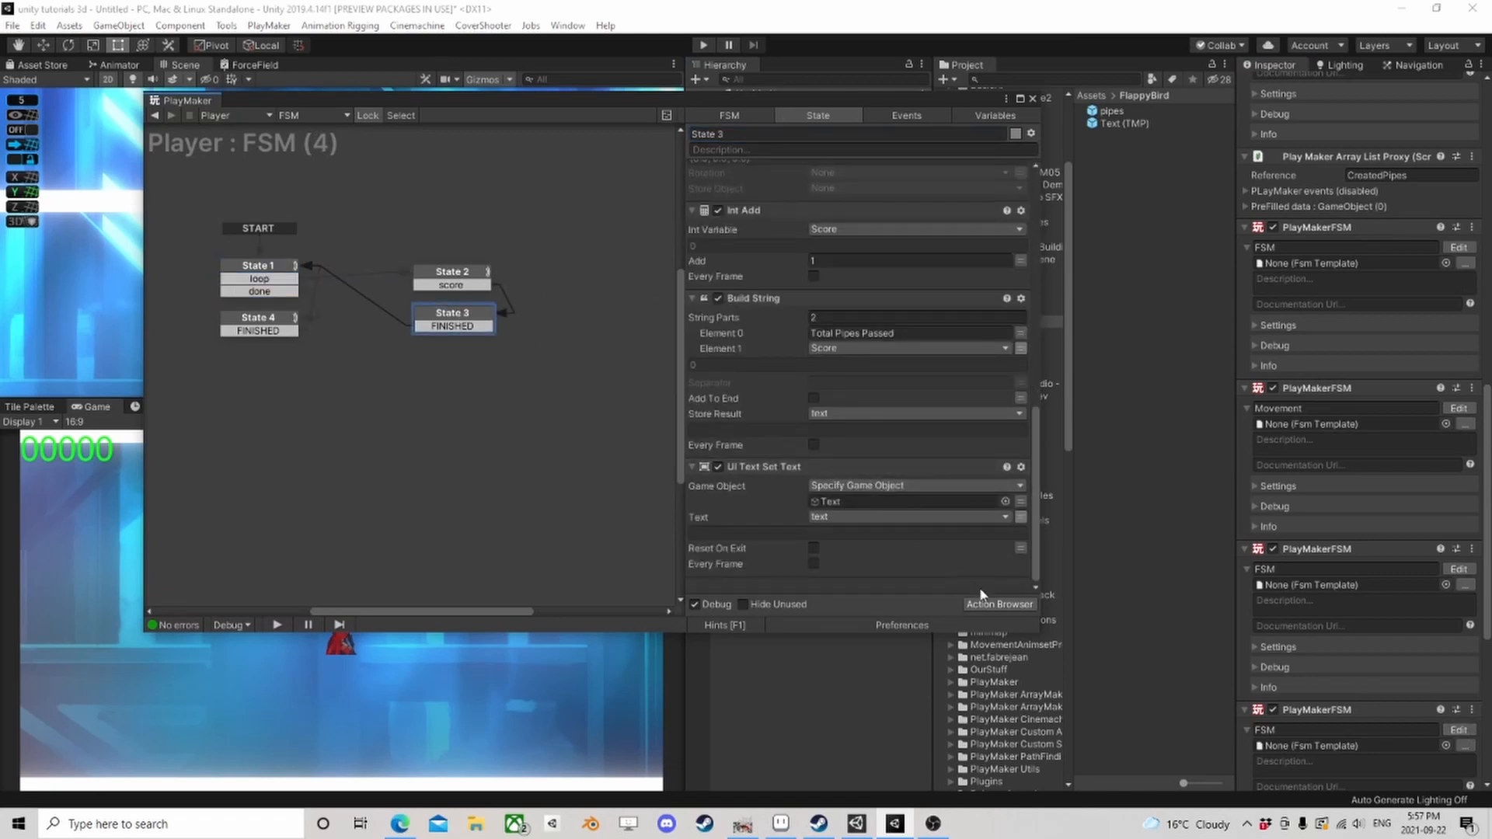
left_click(988, 603)
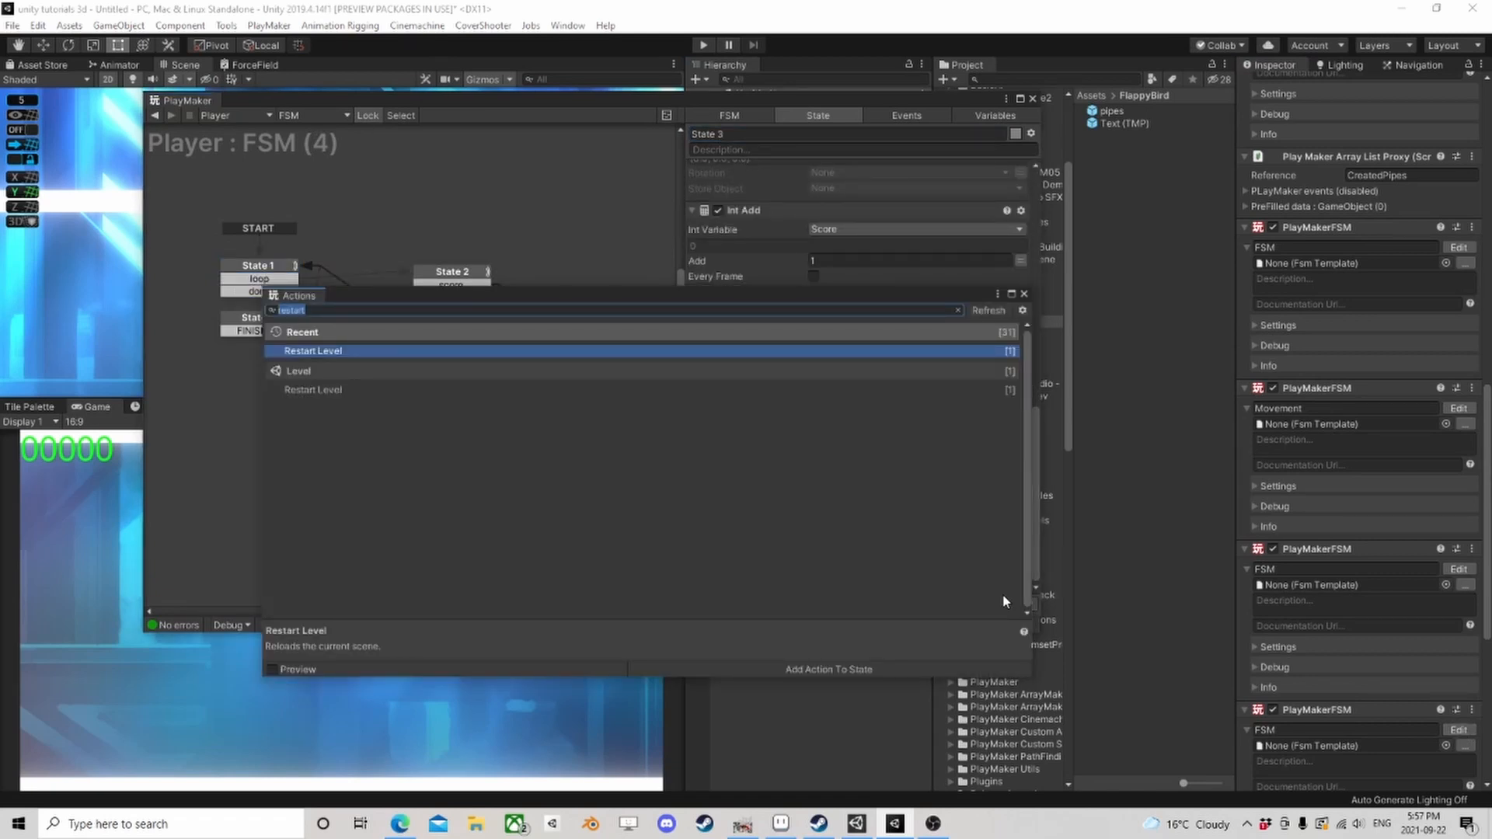
type("se")
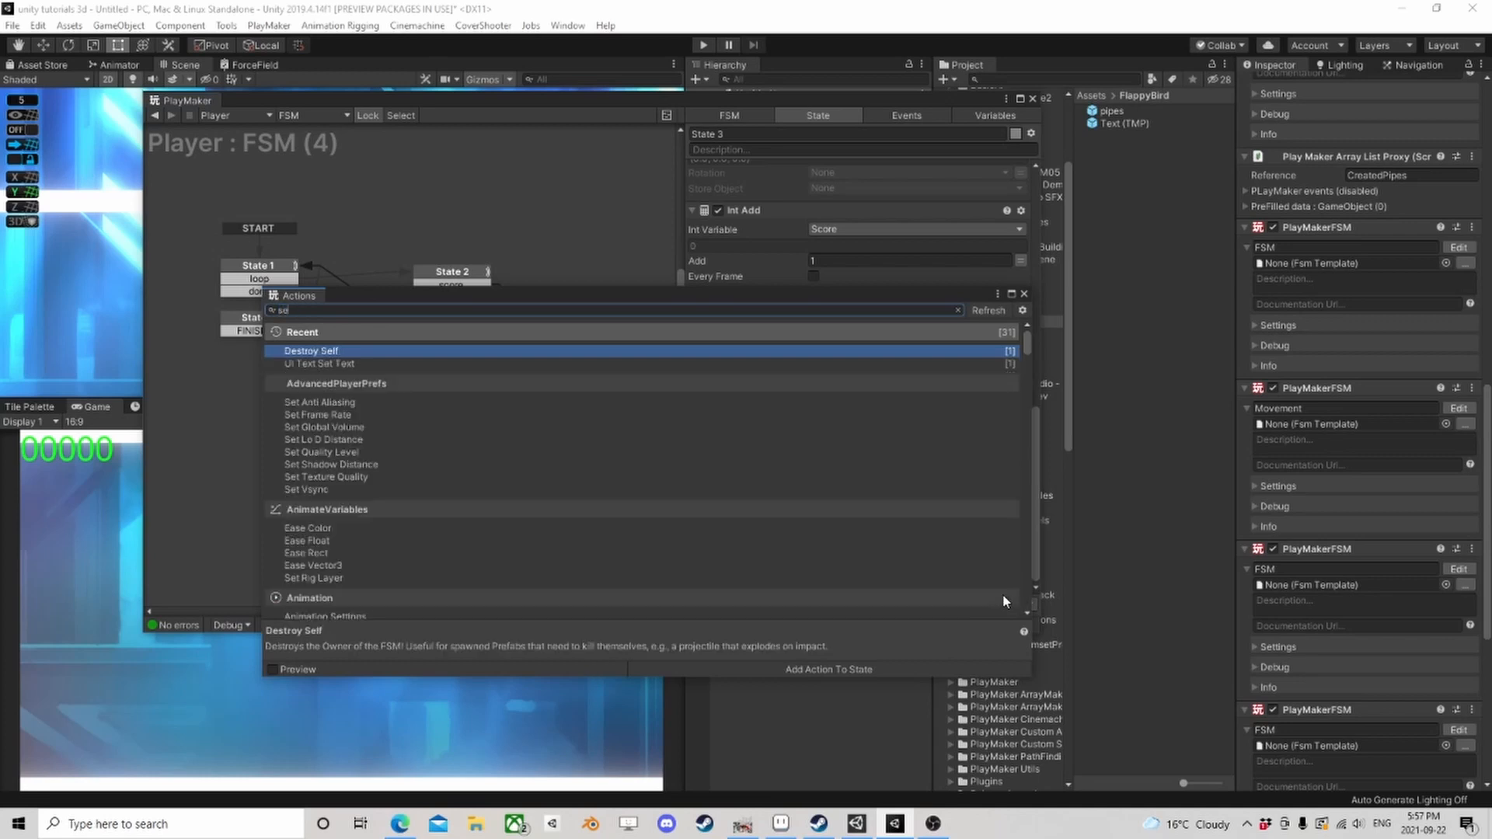
type("t int")
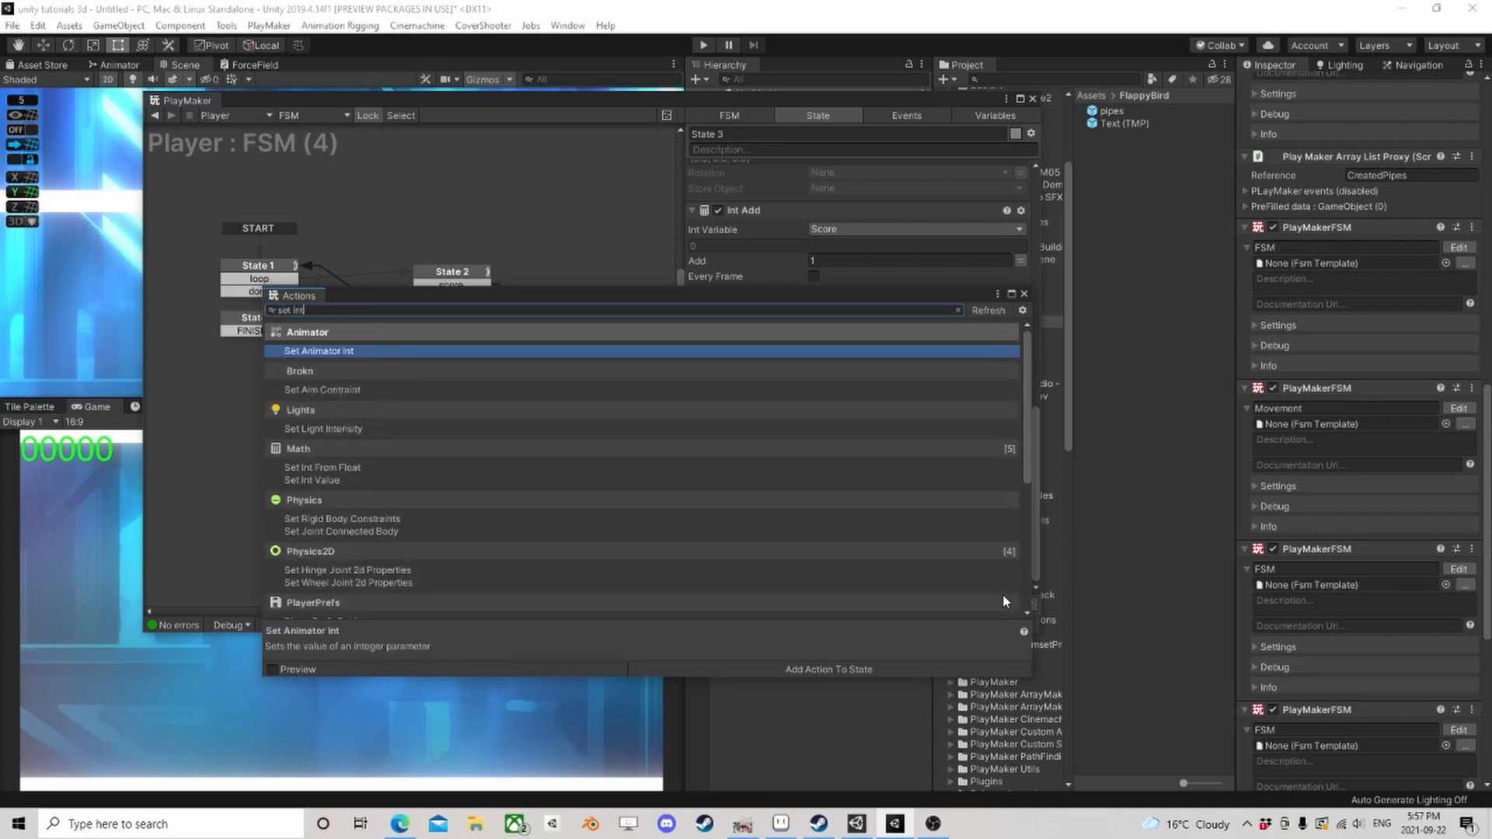
scroll(378, 471, "down", 3)
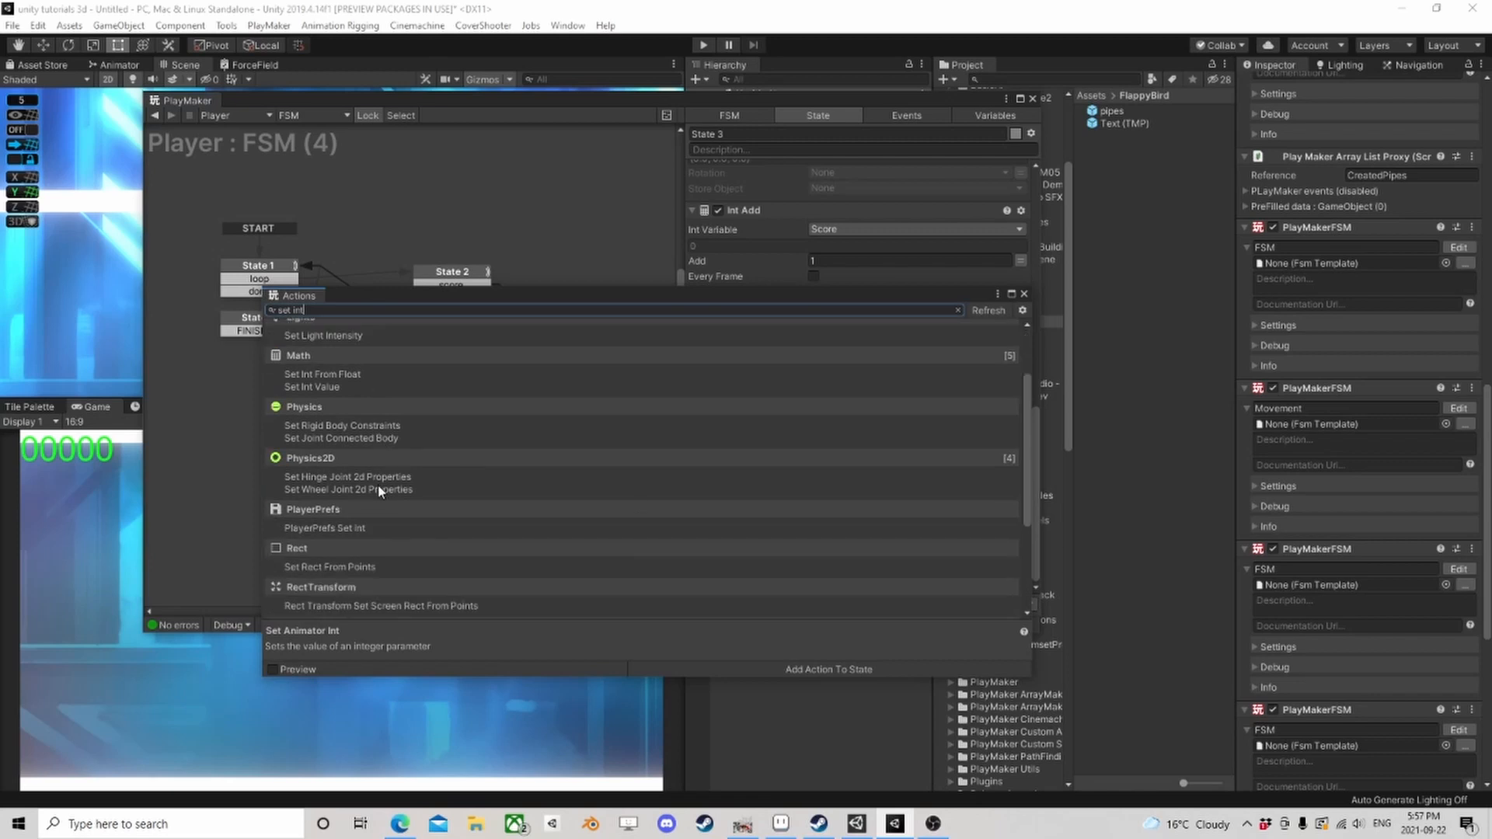
left_click(327, 483)
scroll(329, 478, "up", 1)
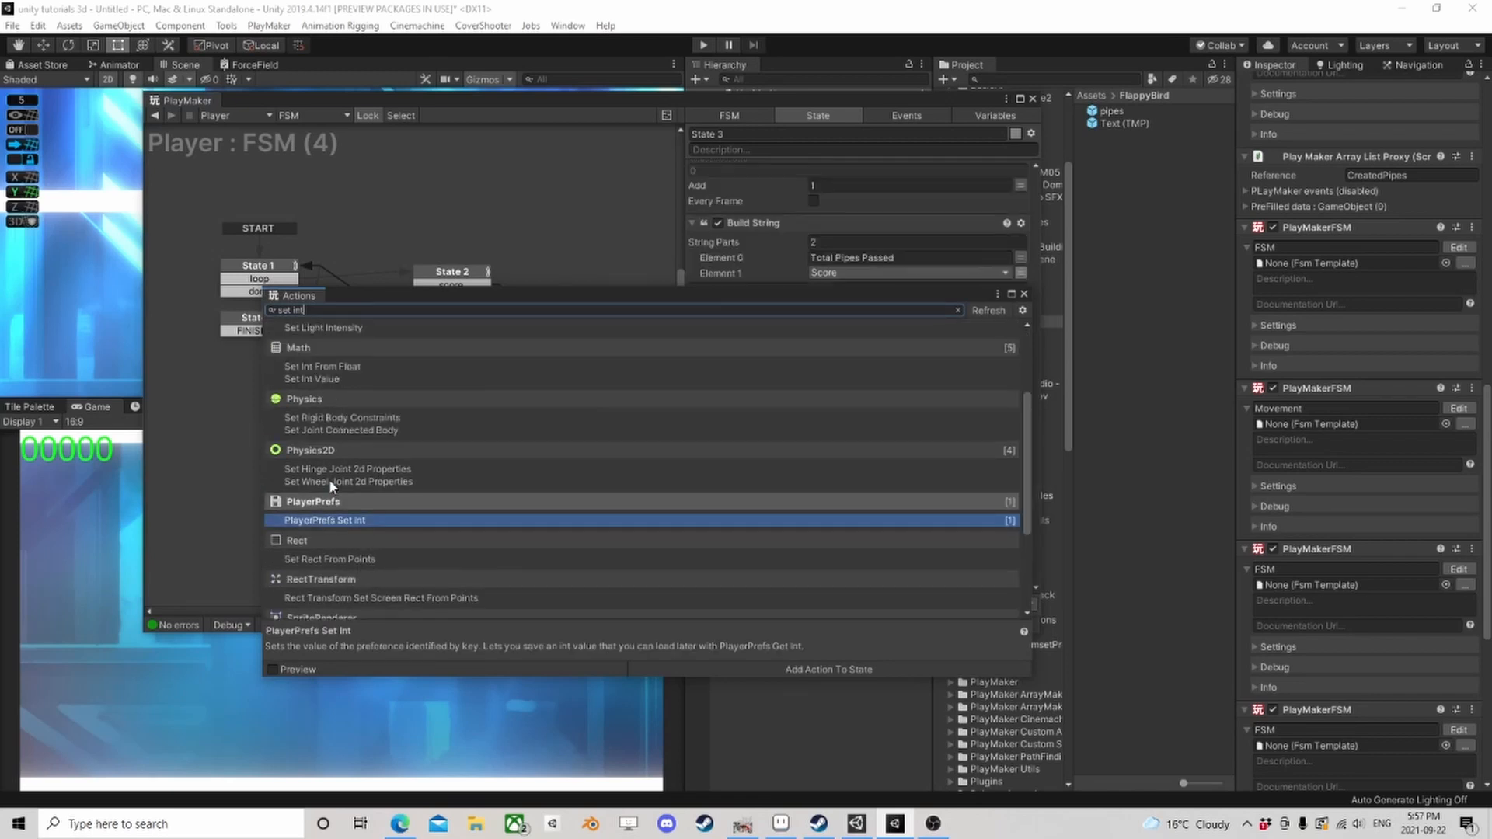
left_click(1023, 294)
Step: Configure State 3's PlayerPrefs Set Int with a count of 1, key FlappyScore and the Score variable as its value
left_click(833, 532)
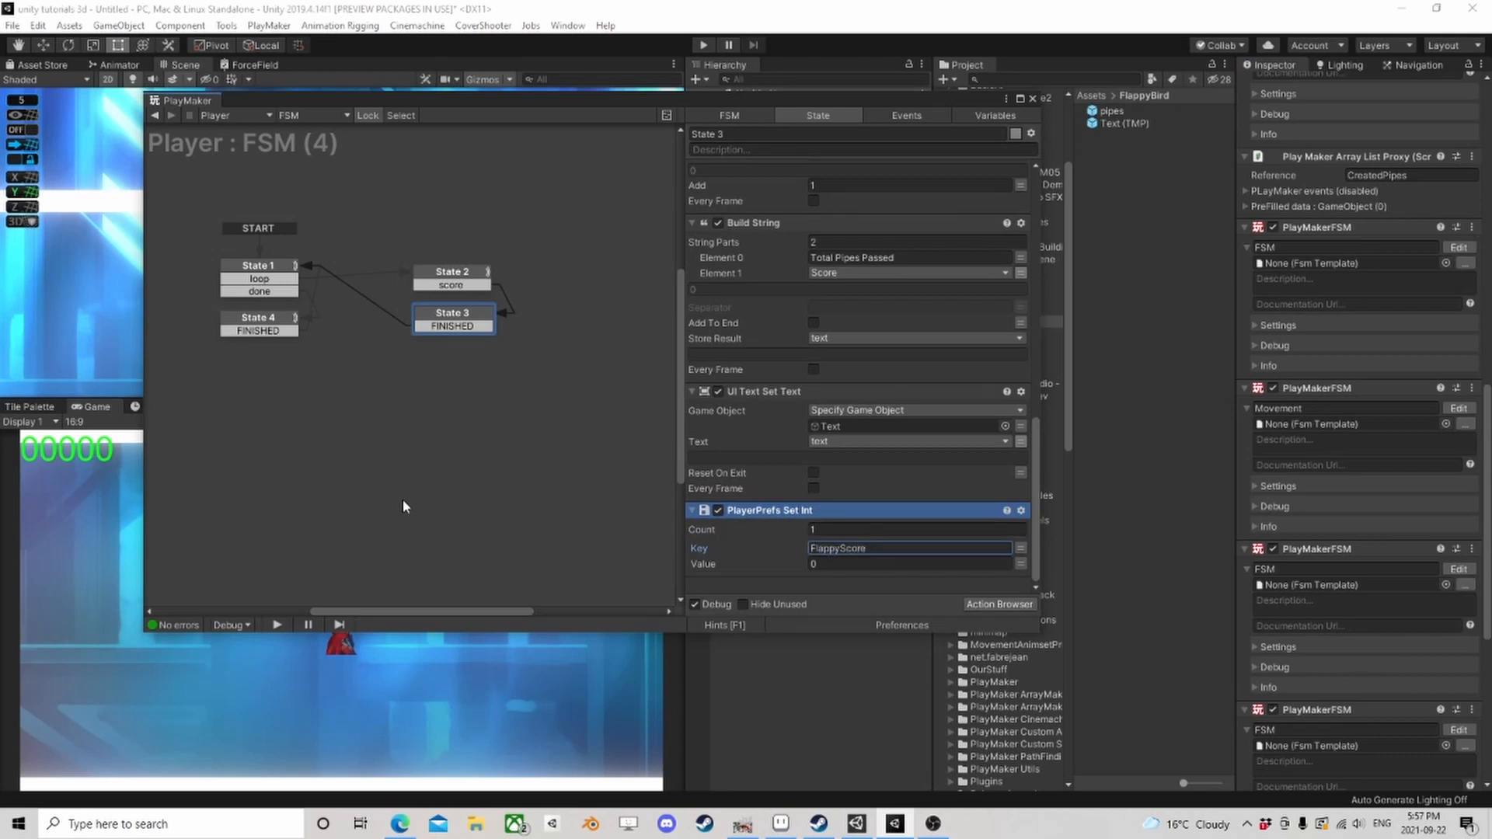
left_click(1021, 567)
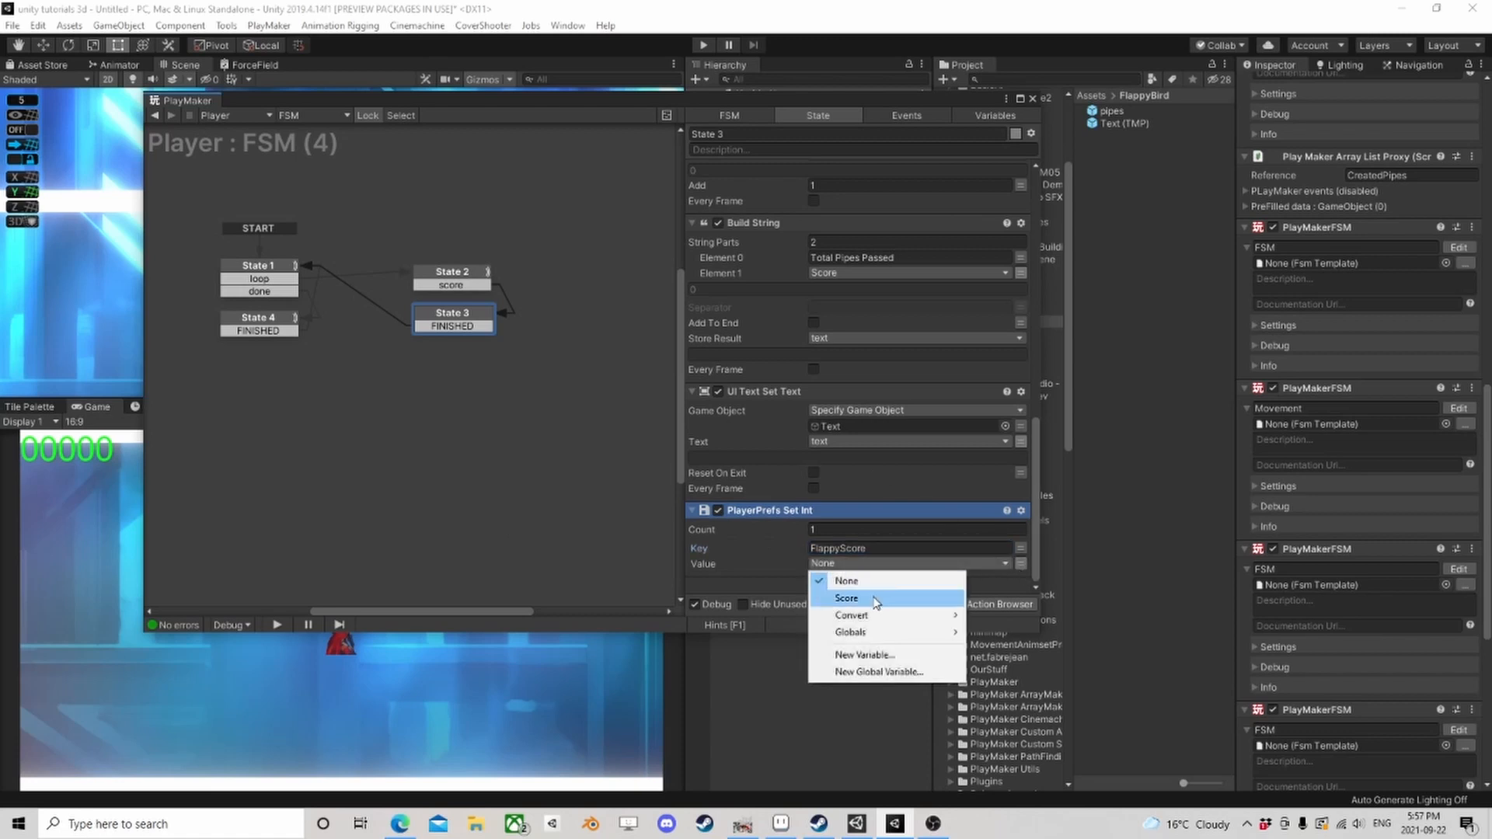
left_click(831, 600)
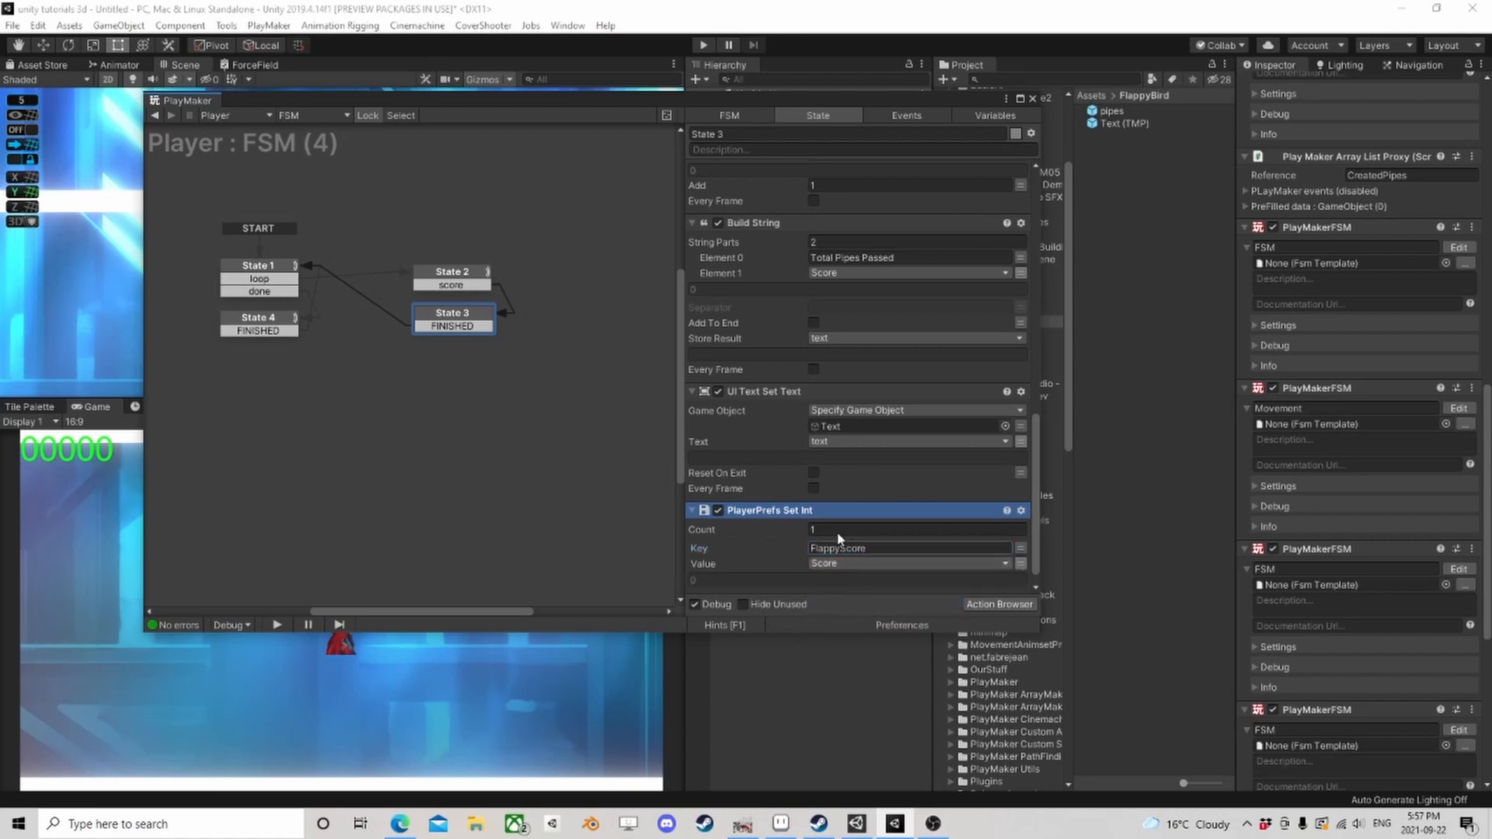
left_click(1032, 98)
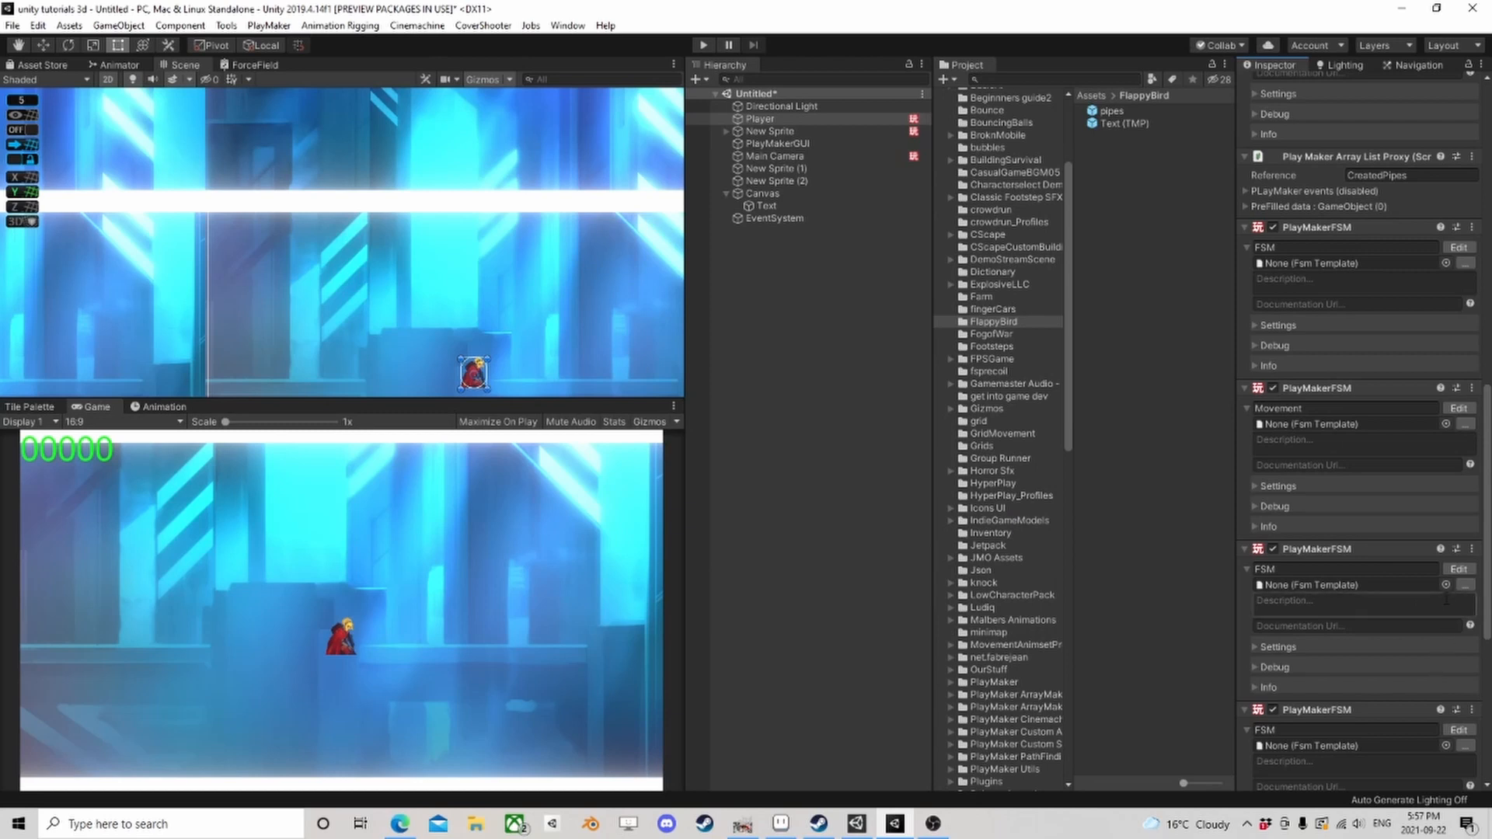
Step: Add State 5 to the Player's pipe-scoring FSM as the start state, with a FINISHED transition to State 1
left_click(1457, 569)
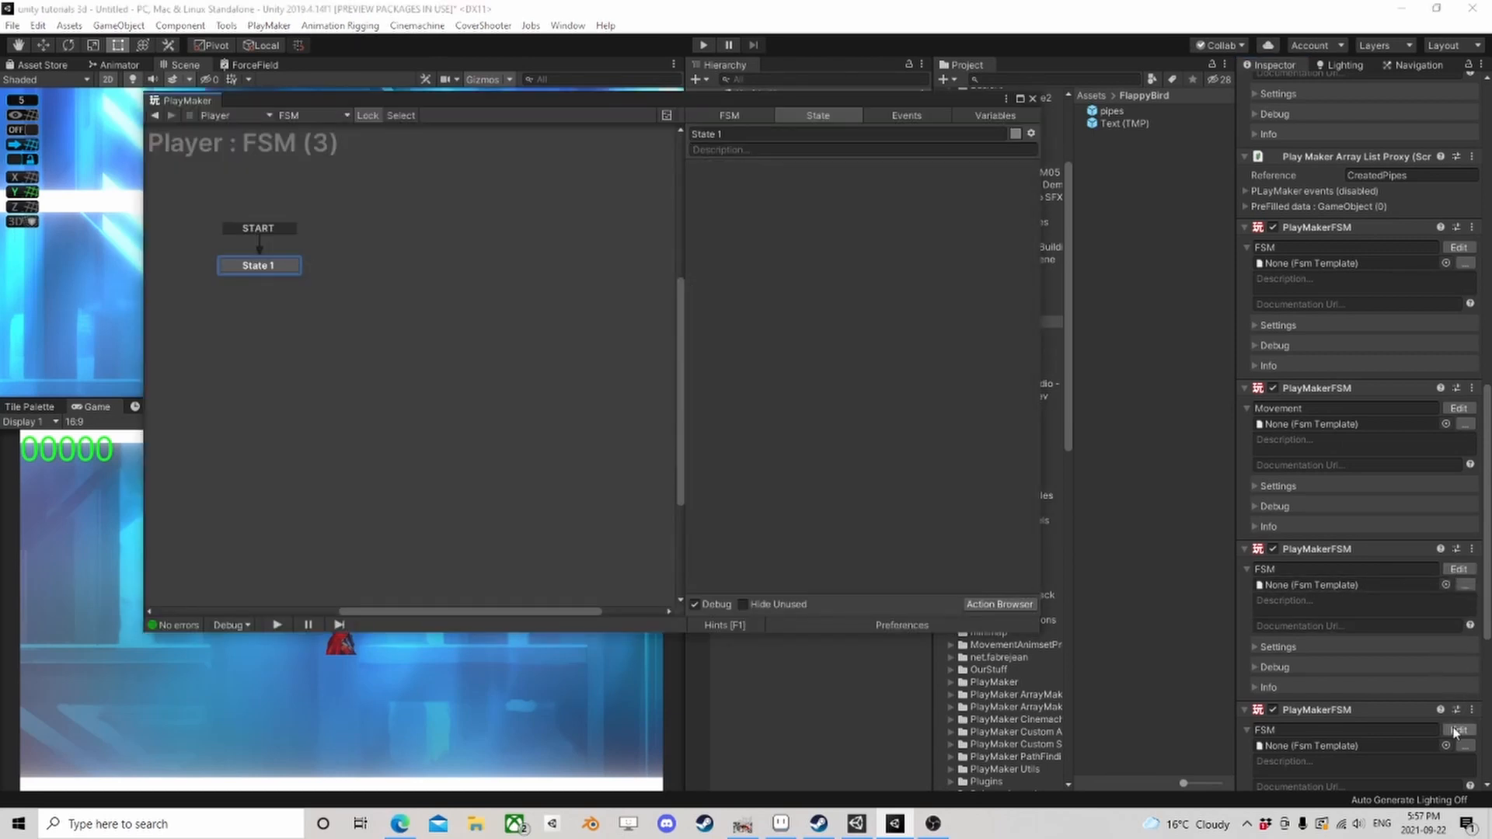
left_click(1456, 731)
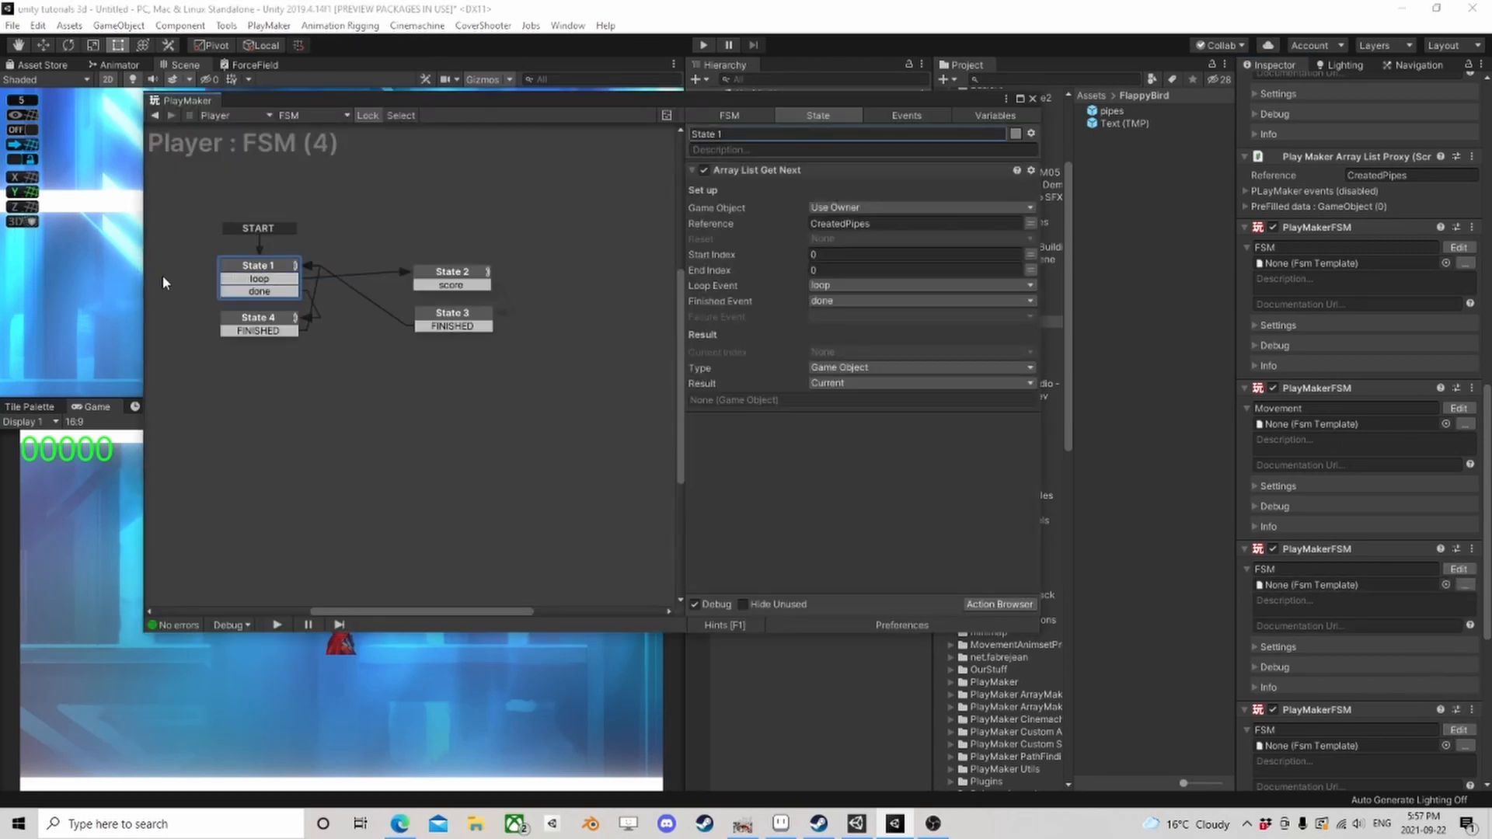
middle_click_drag(161, 282, 429, 319)
right_click(313, 312)
left_click(359, 320)
right_click(332, 316)
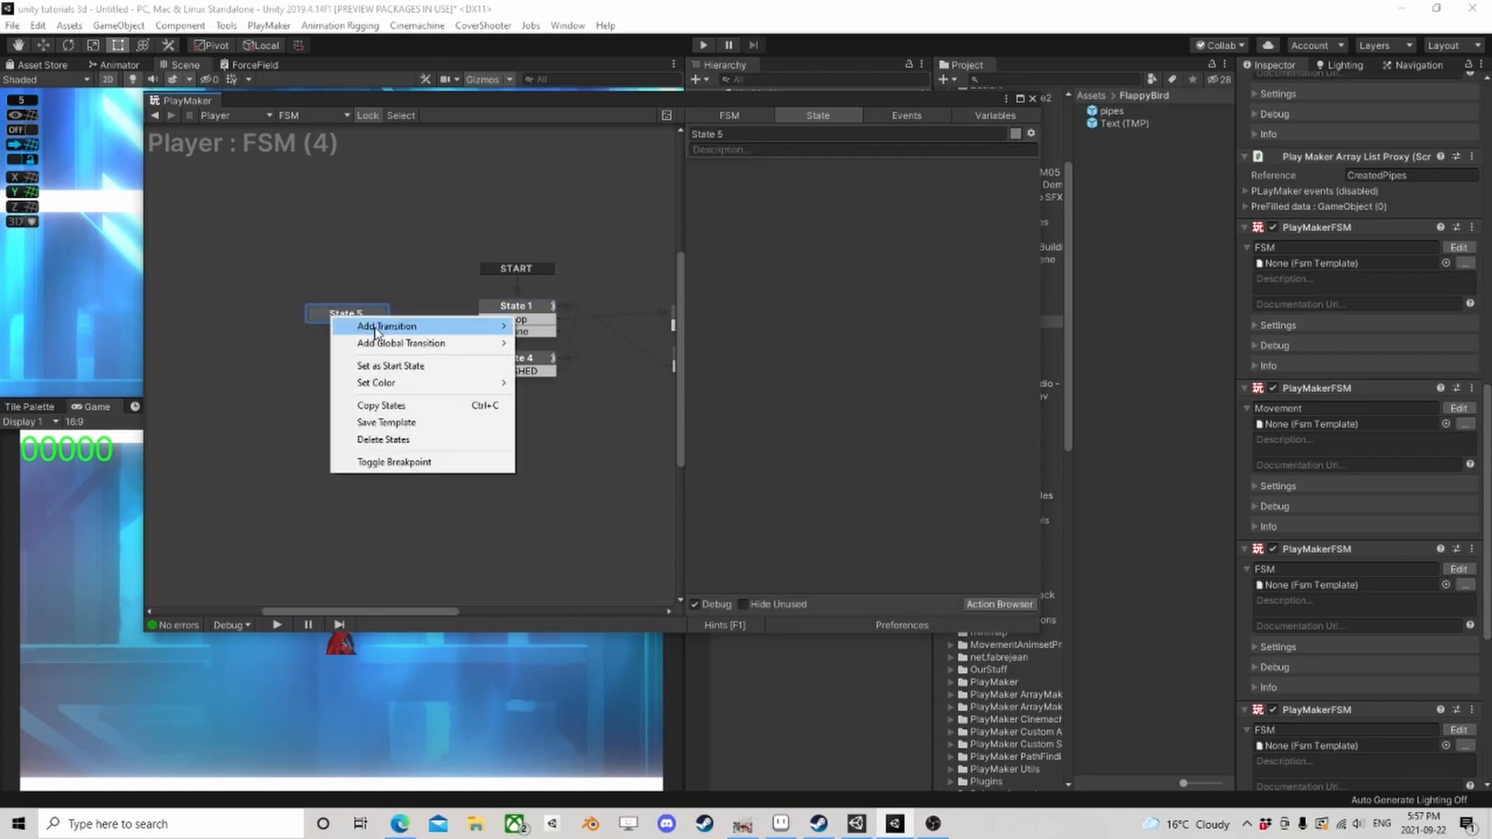
mouse_move(377, 343)
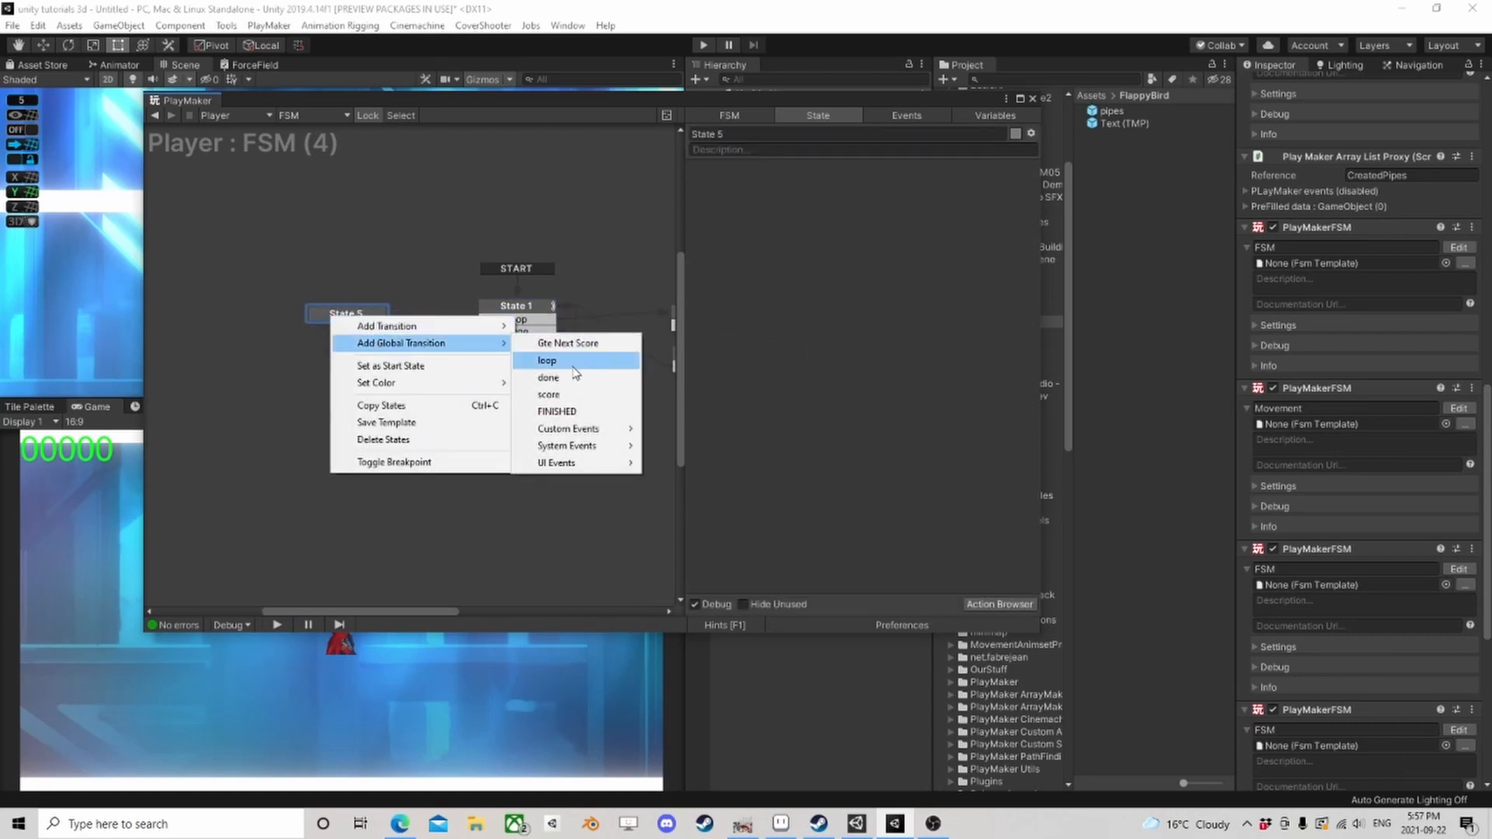
left_click(416, 366)
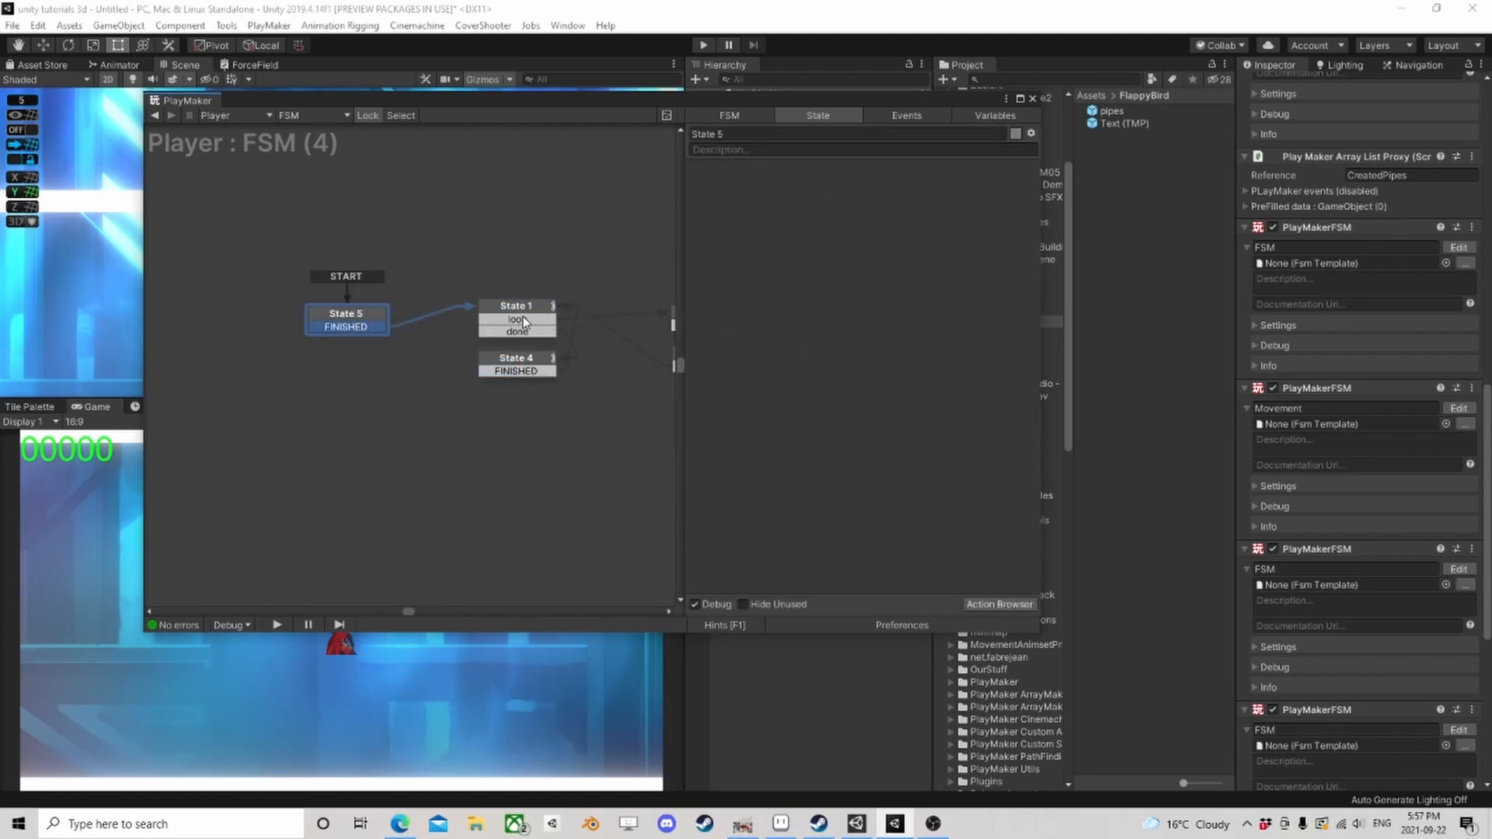
left_click_drag(362, 316, 356, 309)
Step: Add a PlayerPrefs Get Int action to State 5
left_click(991, 609)
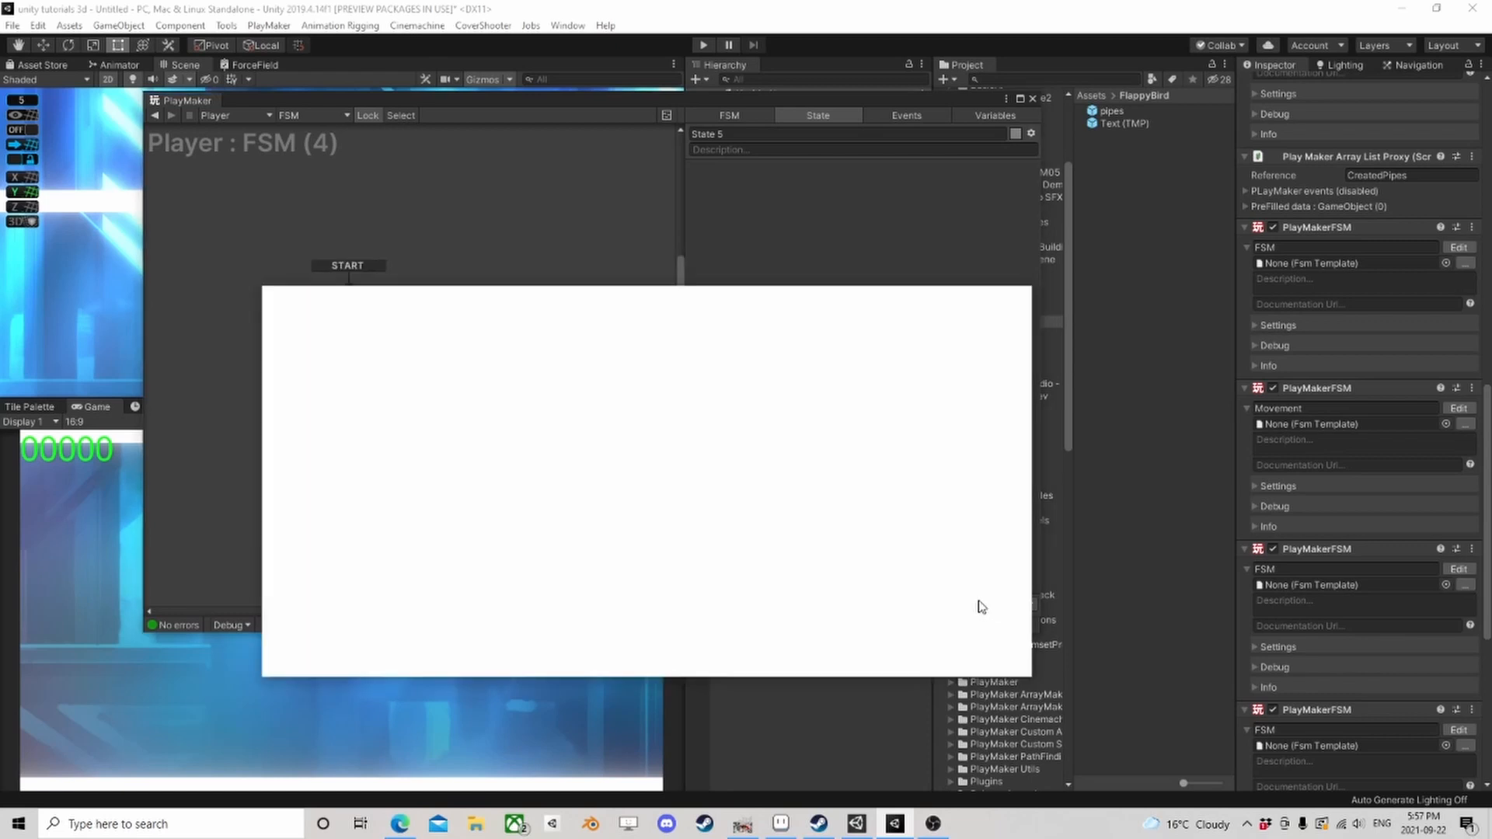
type("get")
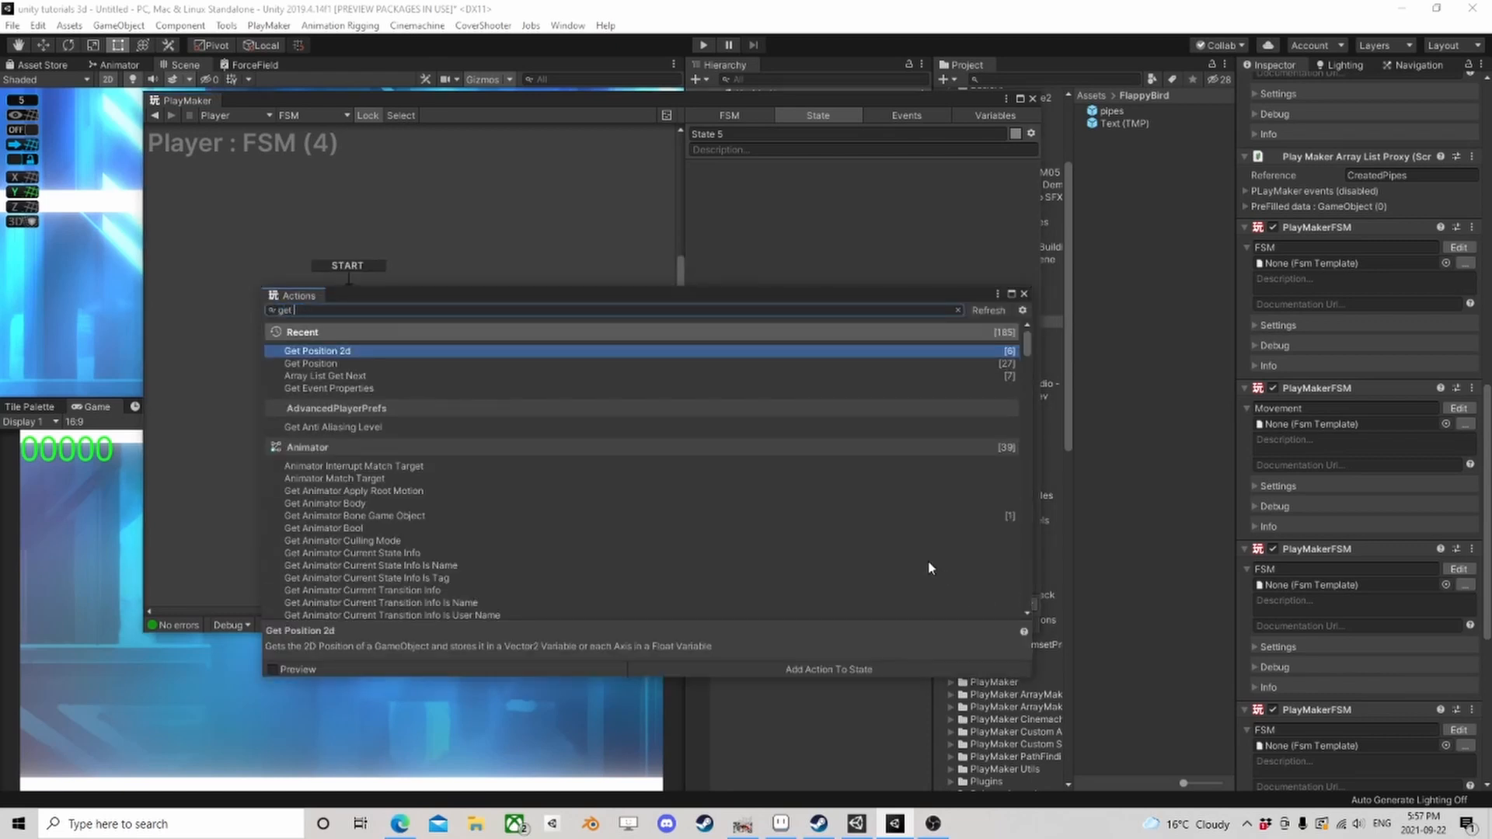
type(" int")
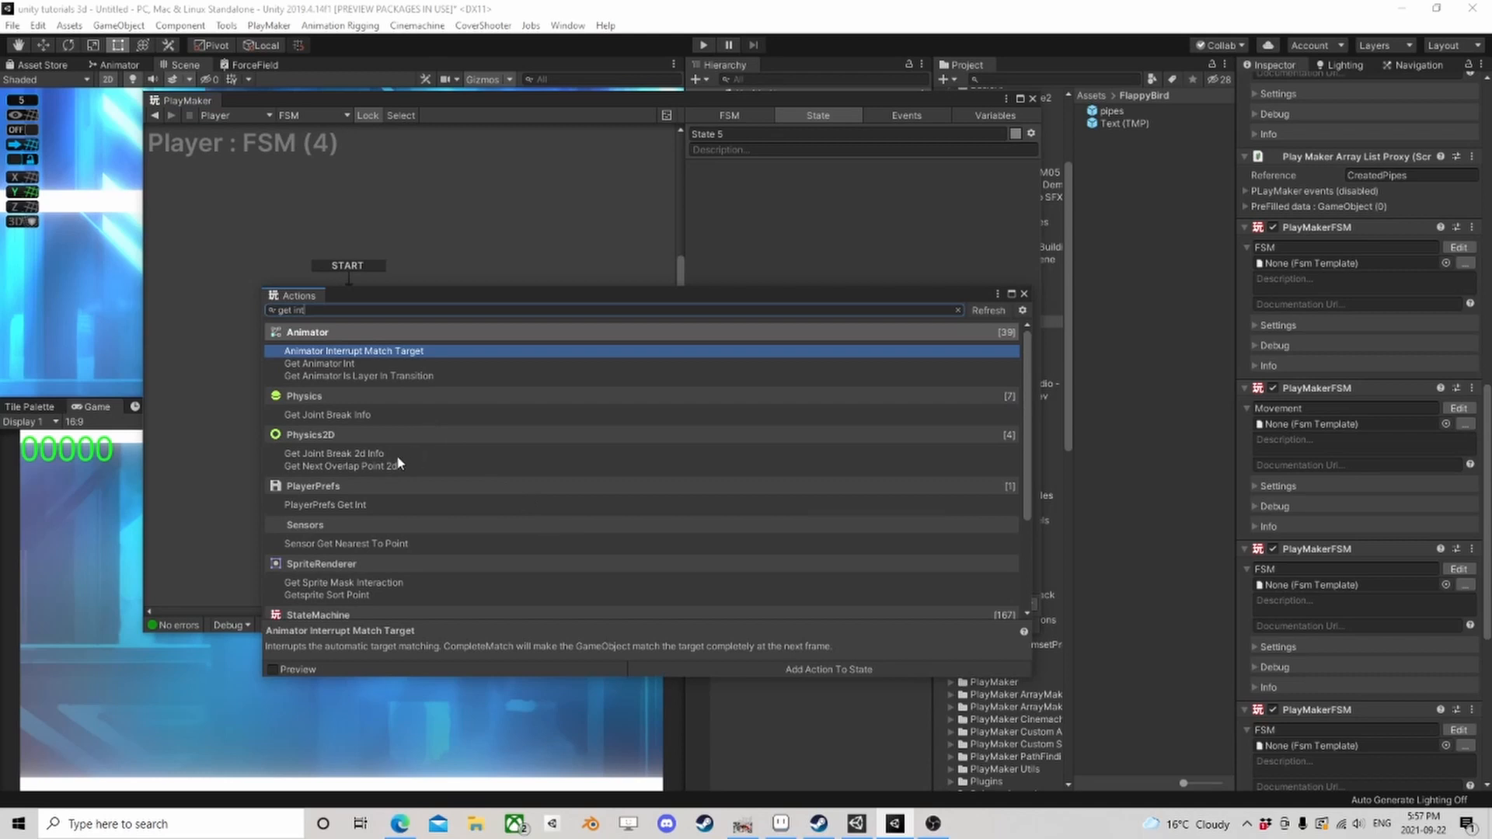
scroll(373, 474, "down", 1)
double_click(357, 462)
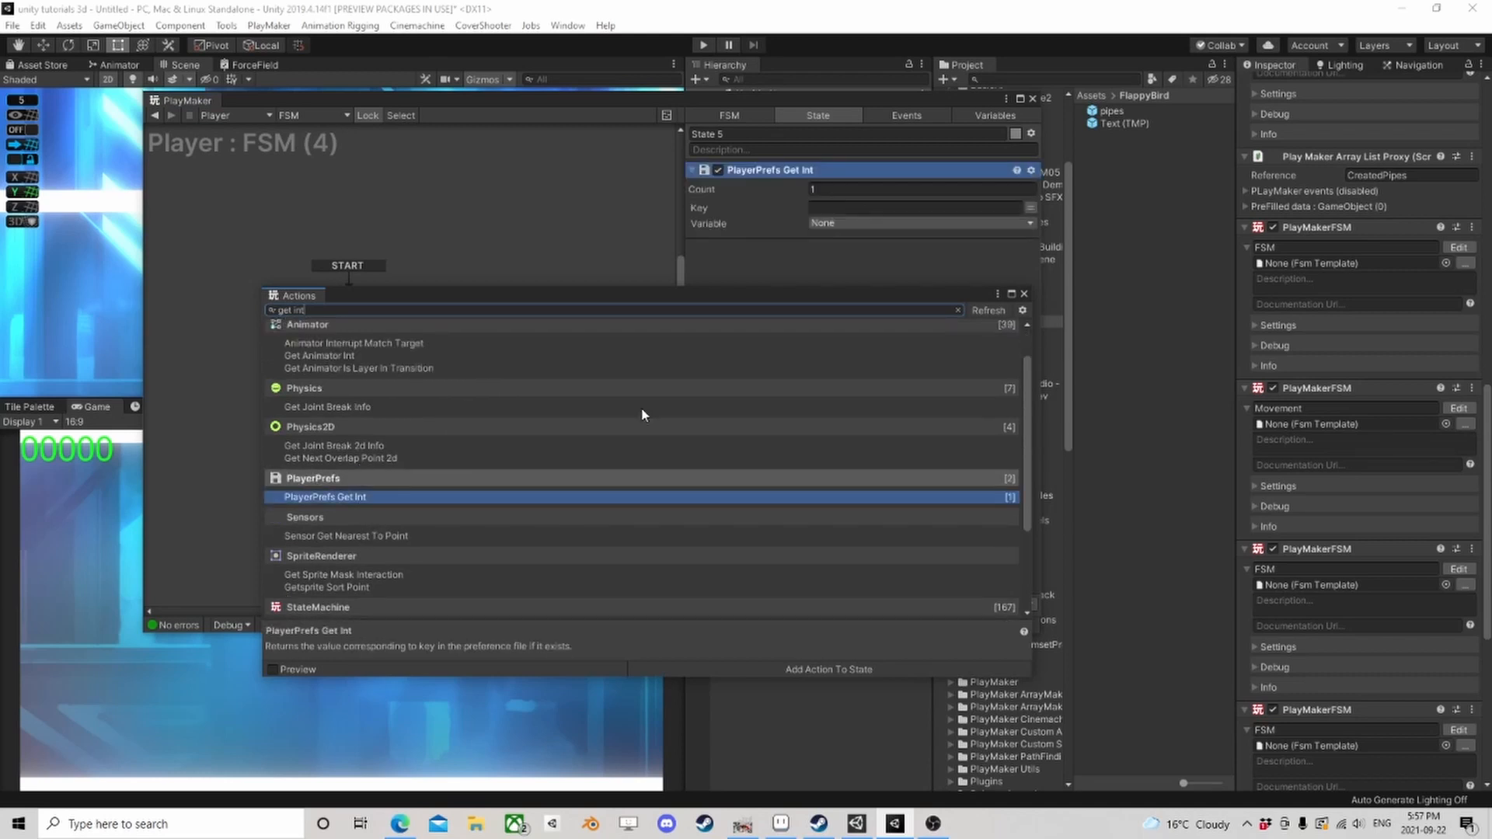
left_click(1024, 294)
Step: Set State 5's PlayerPrefs Get Int to read the key FlappyScore into the Score variable
left_click(845, 206)
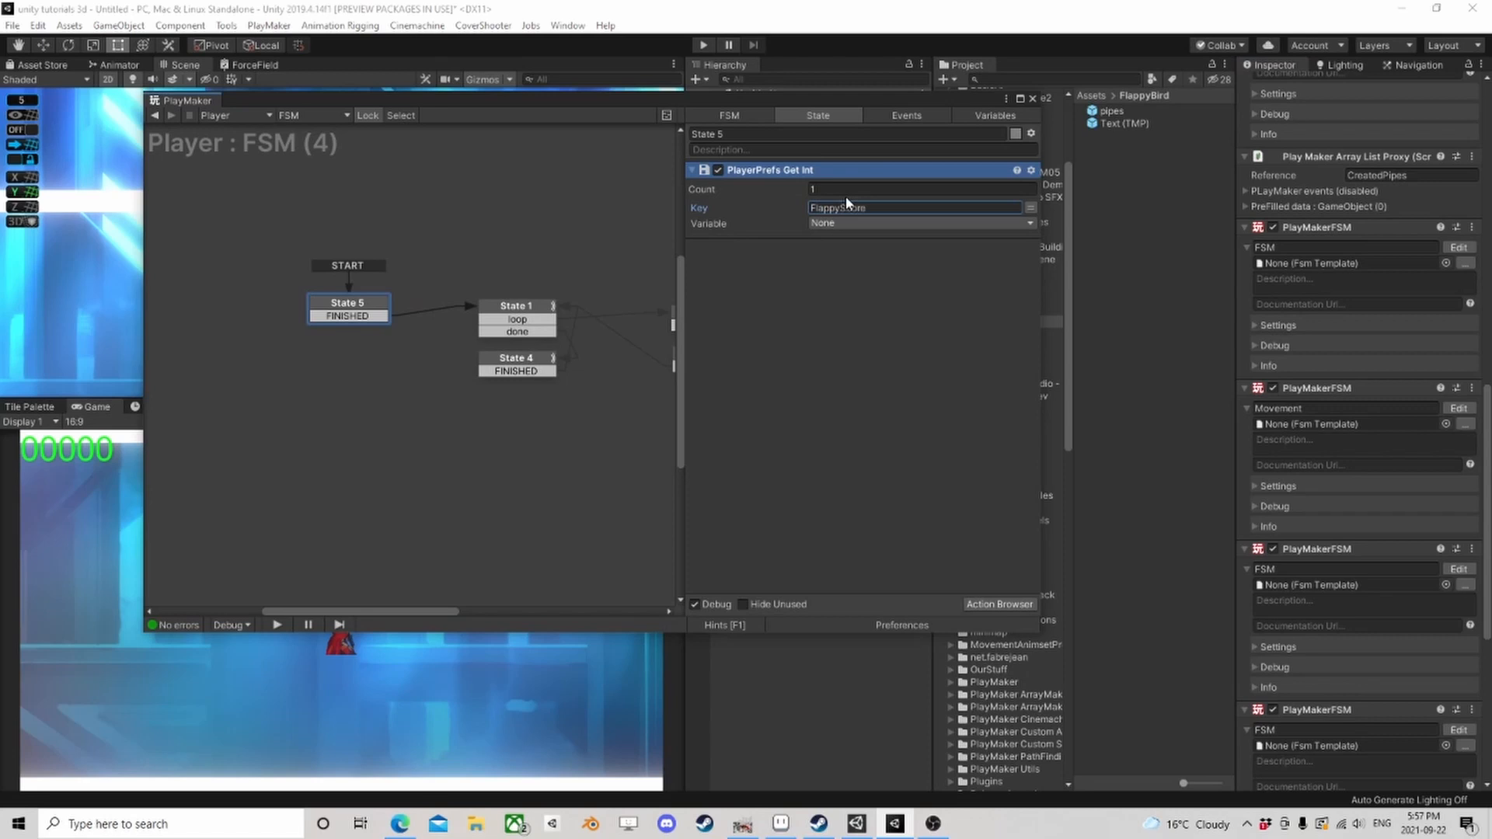
left_click(832, 226)
left_click(933, 257)
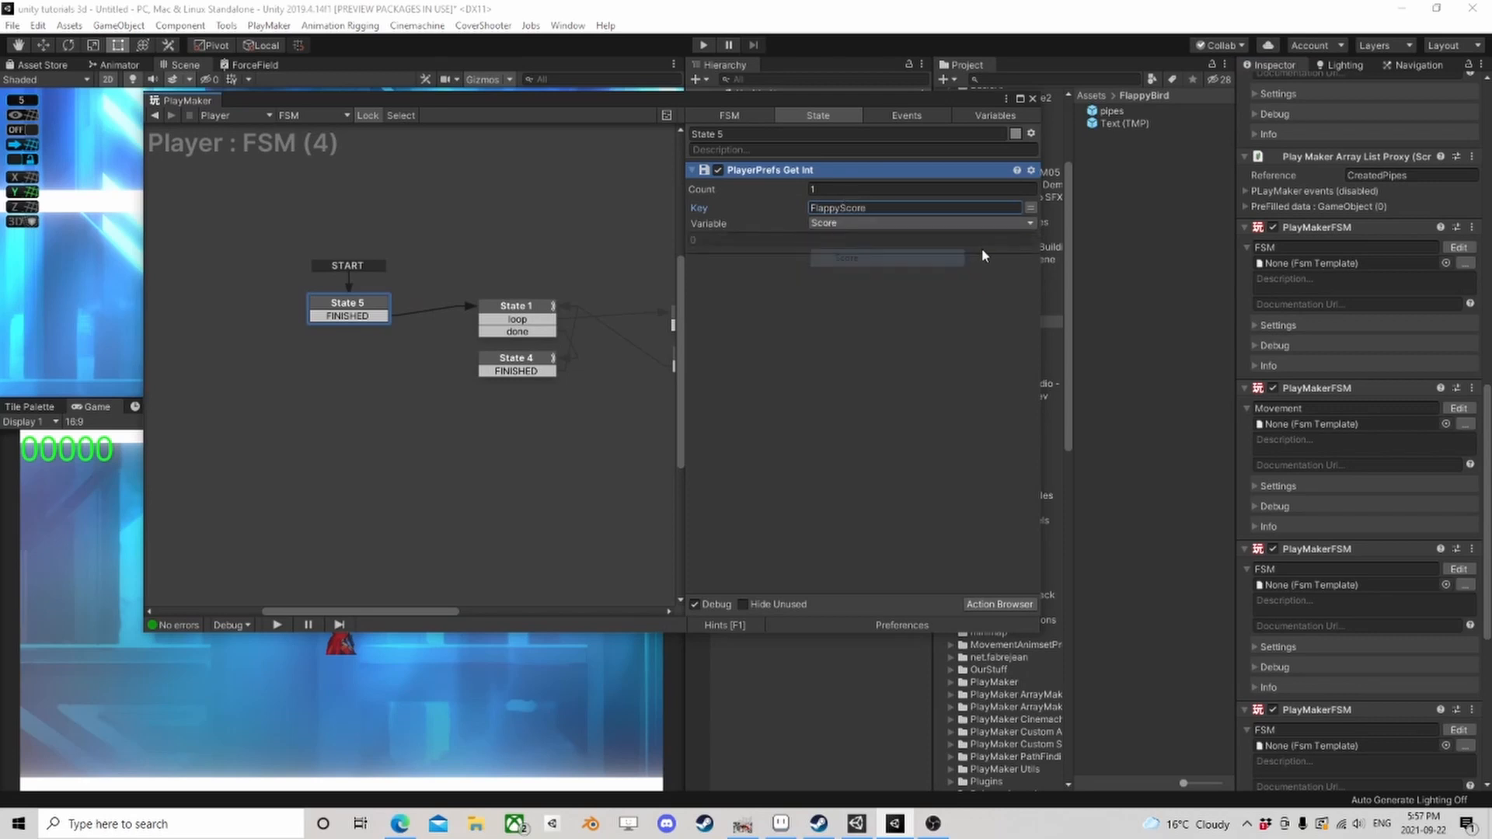
left_click(1033, 100)
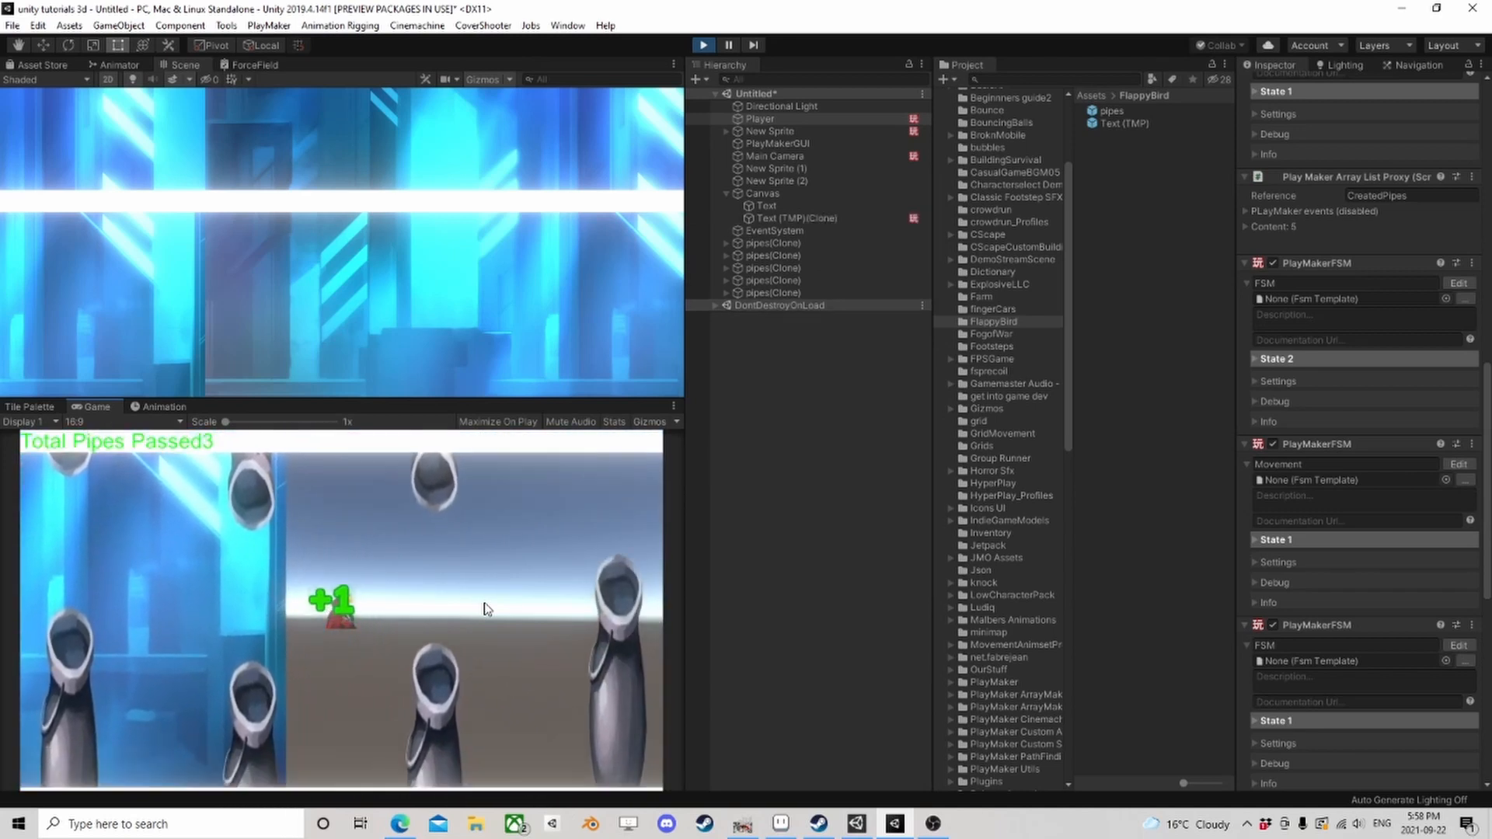
Step: Play-test the saved pipe score by flapping through pipes and crashing over several level restarts
key("space")
key("space")
key("space")
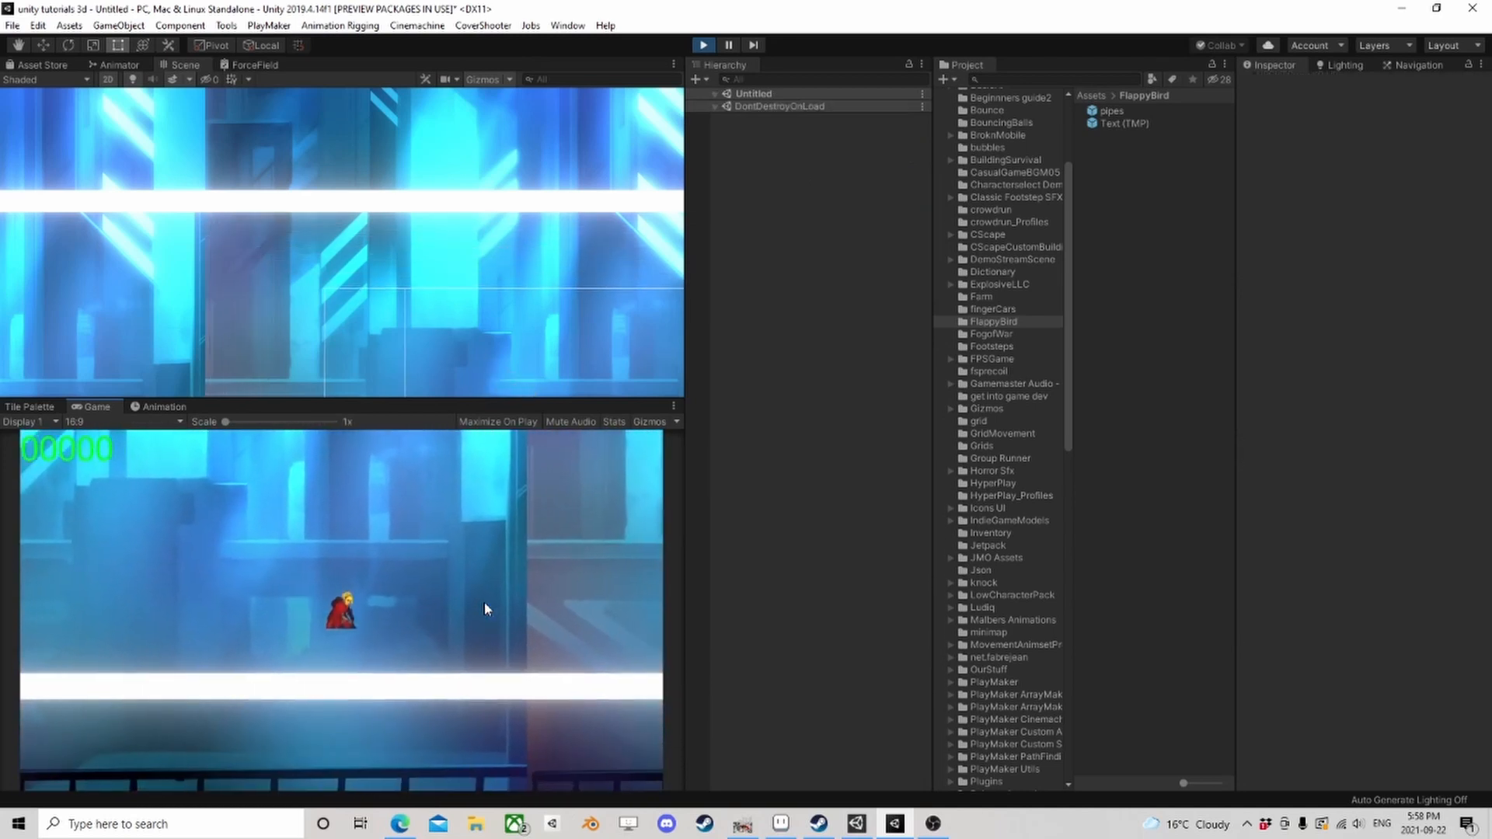
key("space")
key("space")
key("space")
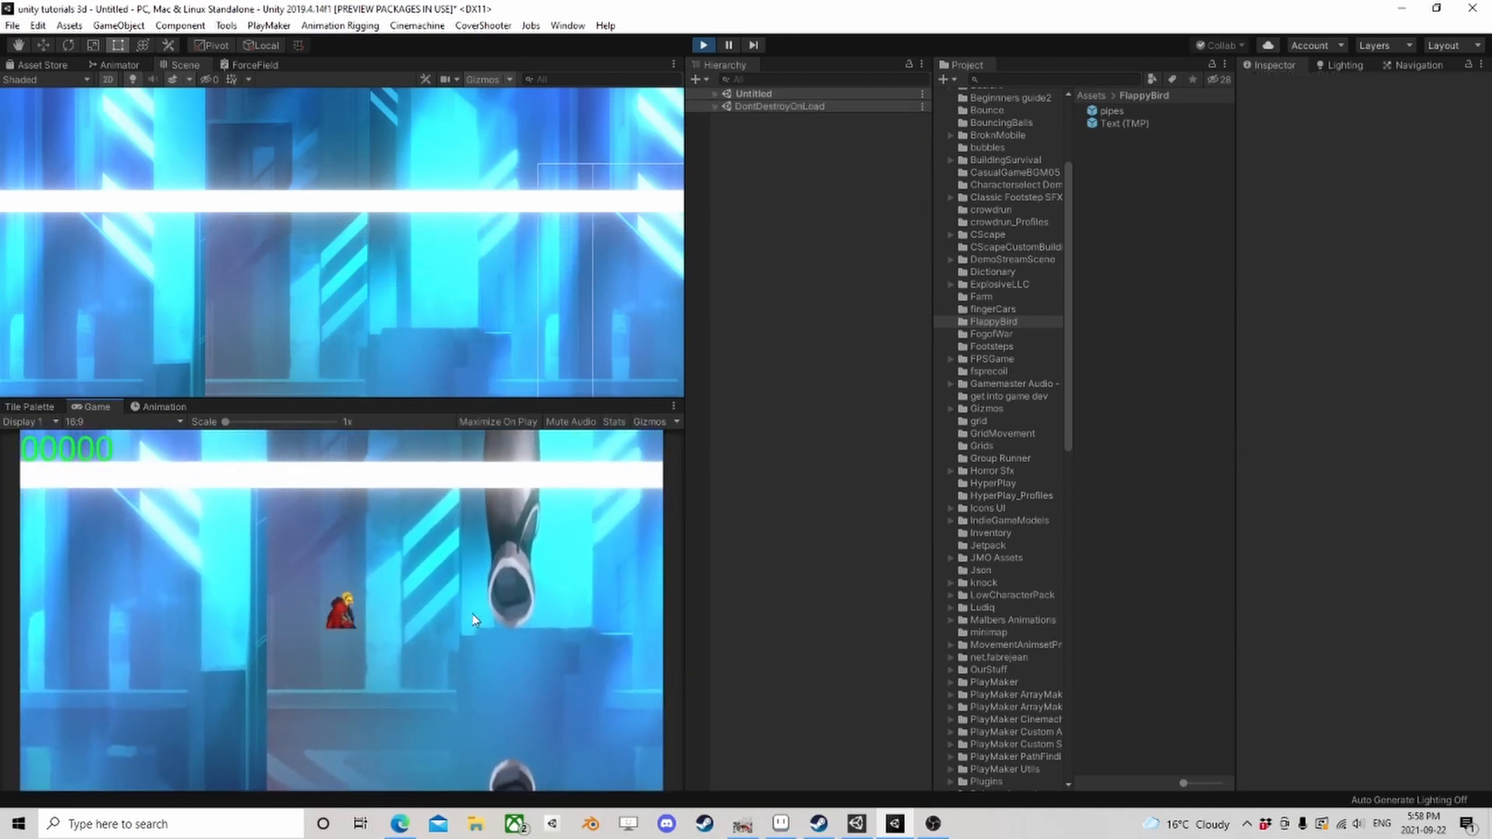
key("space")
key("space")
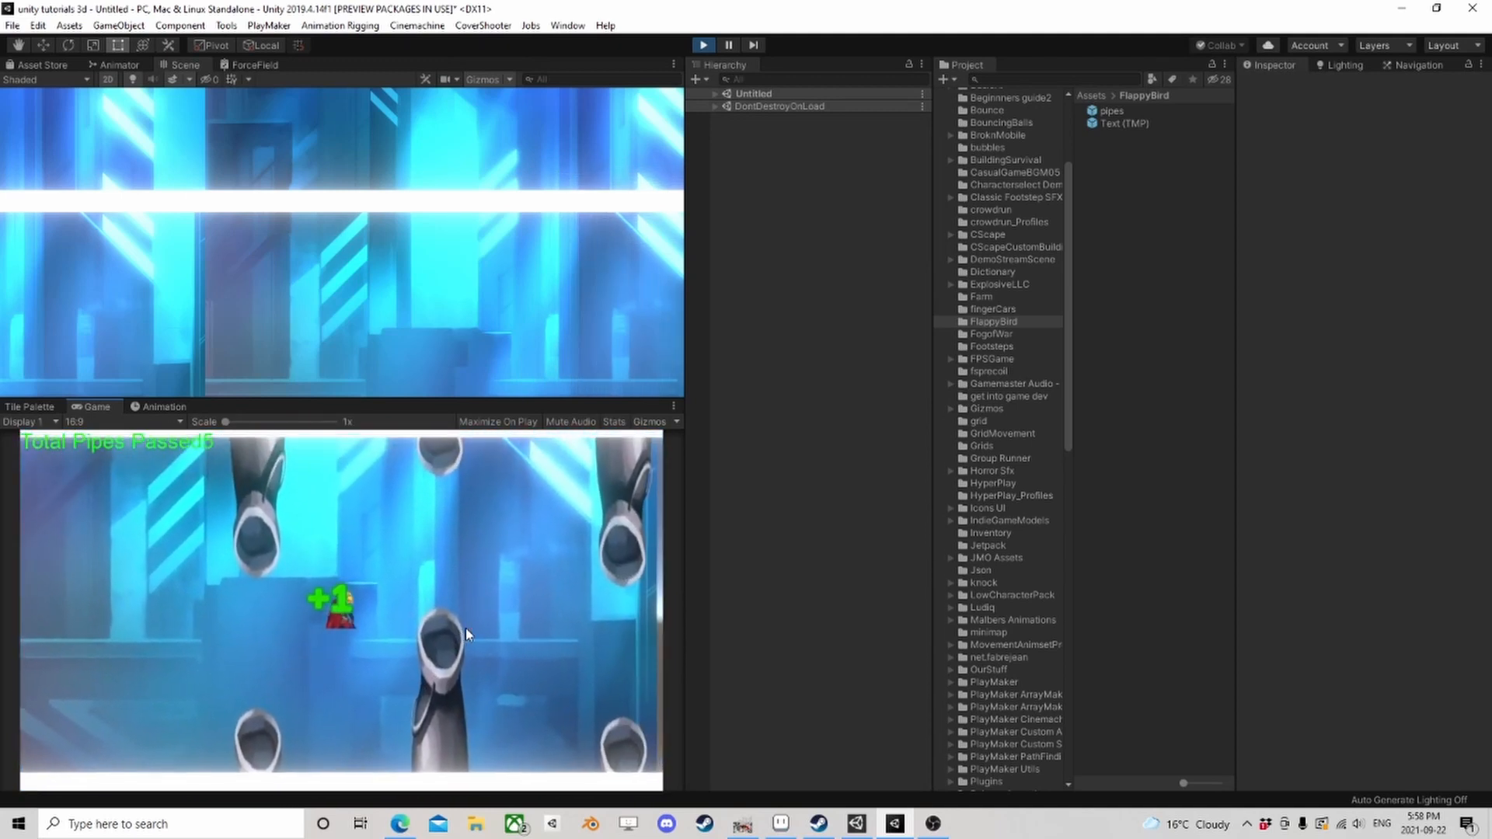
key("space")
key("space")
key("space")
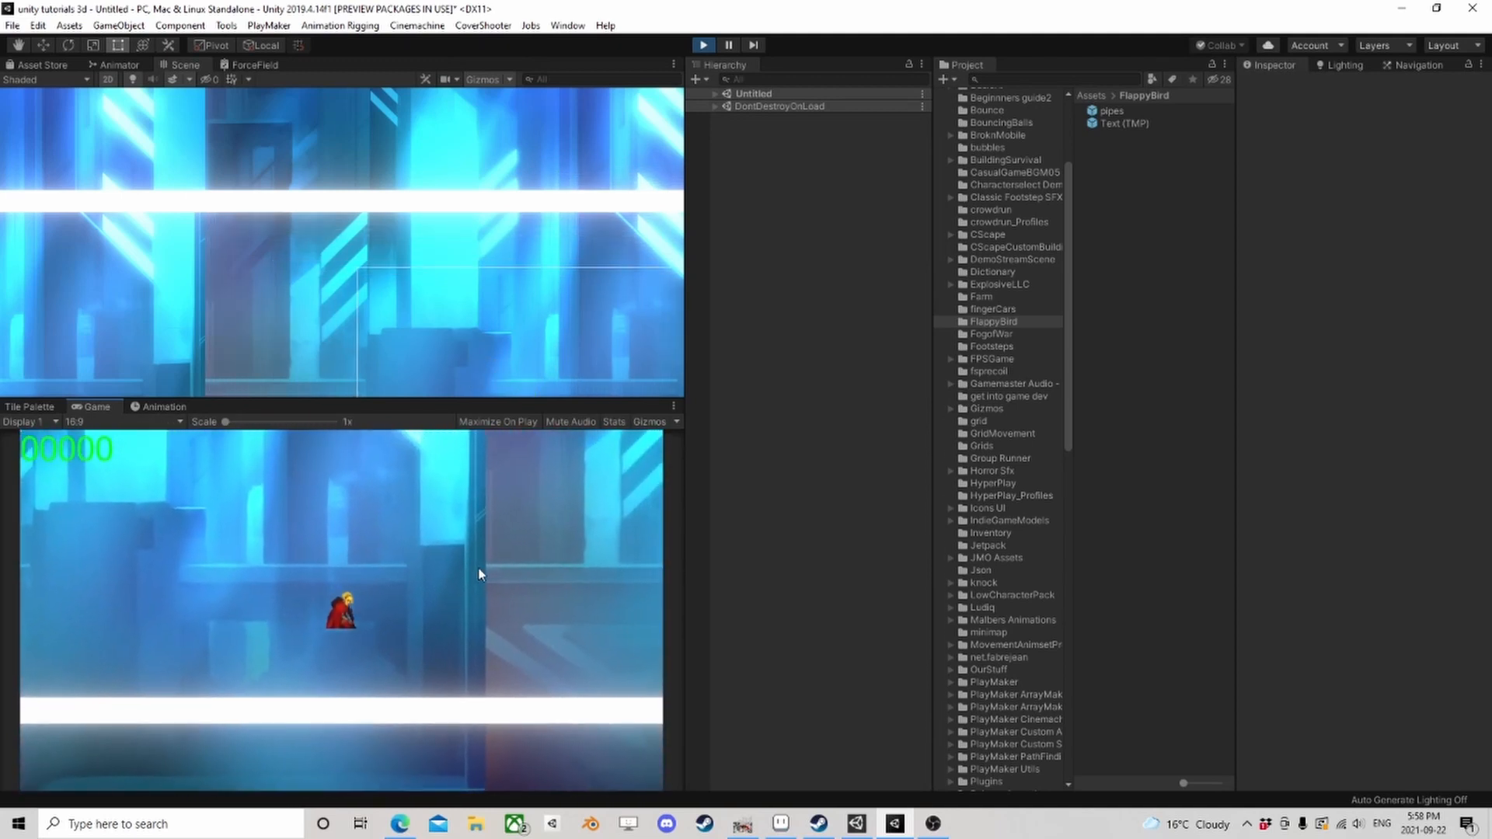
key("space")
key("space")
key("space")
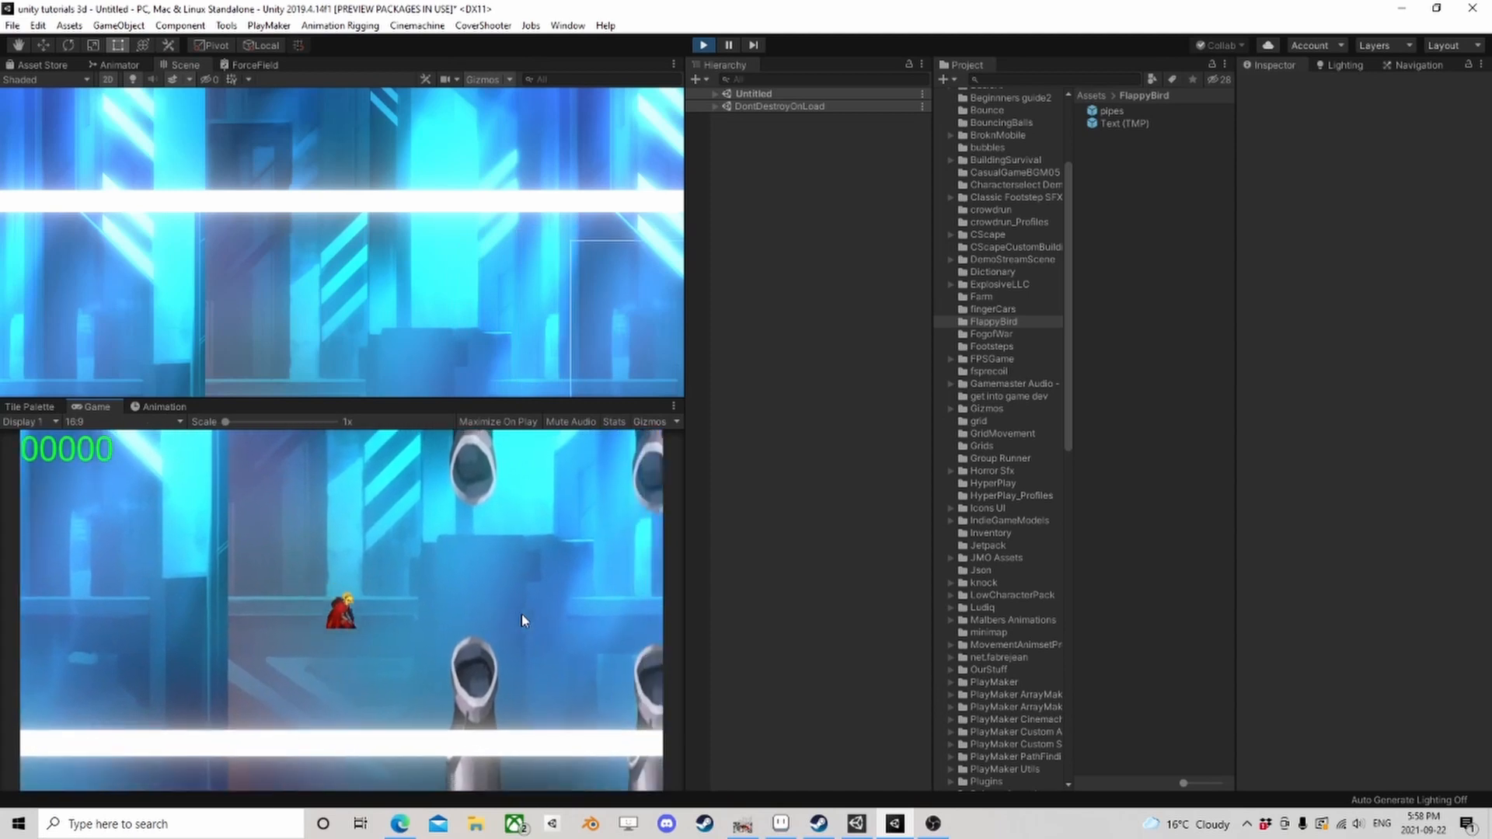
key("space")
key("space")
key("space")
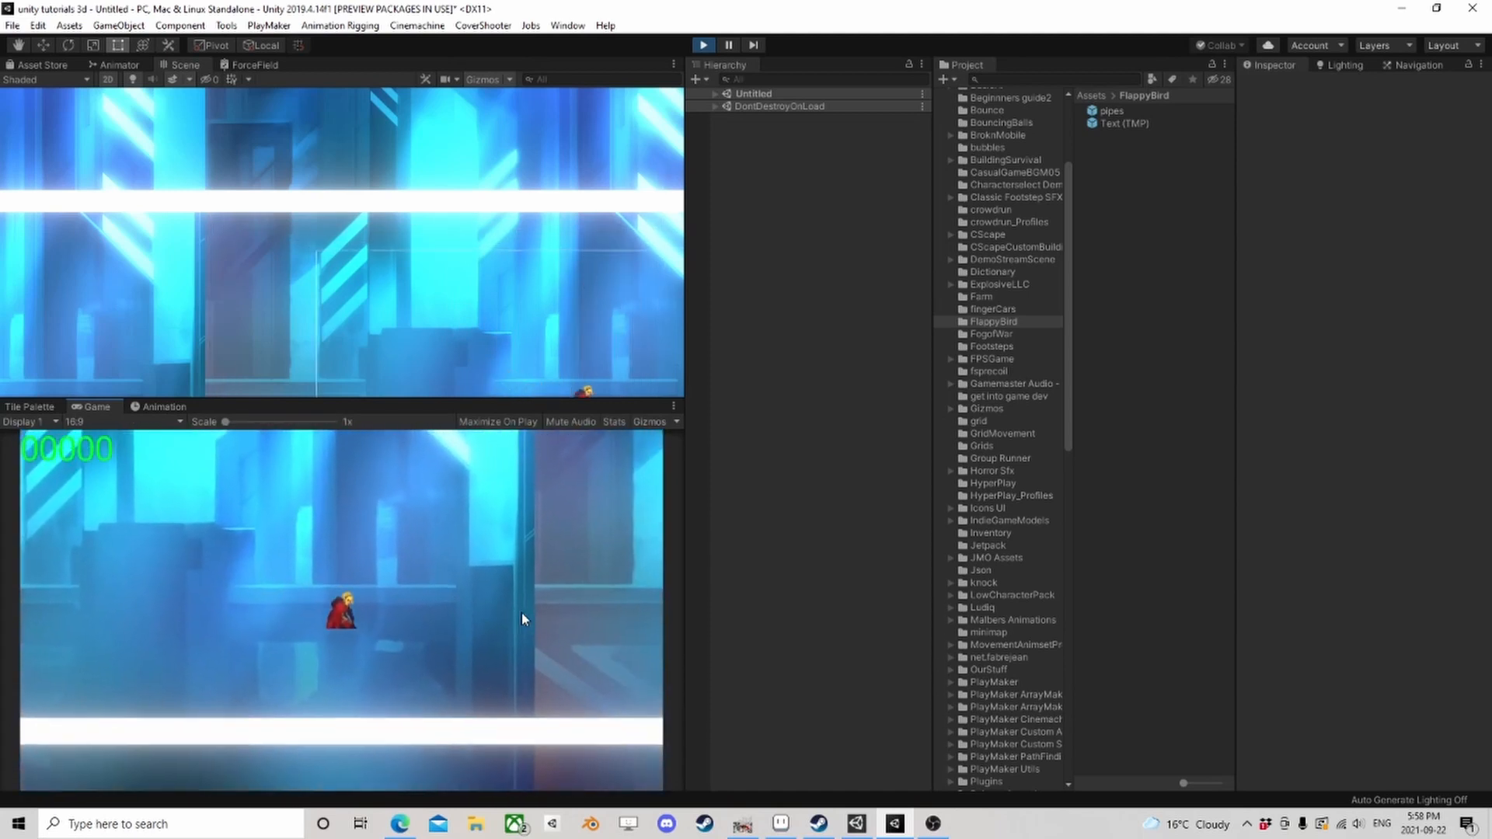
key("space")
key("space")
key("space")
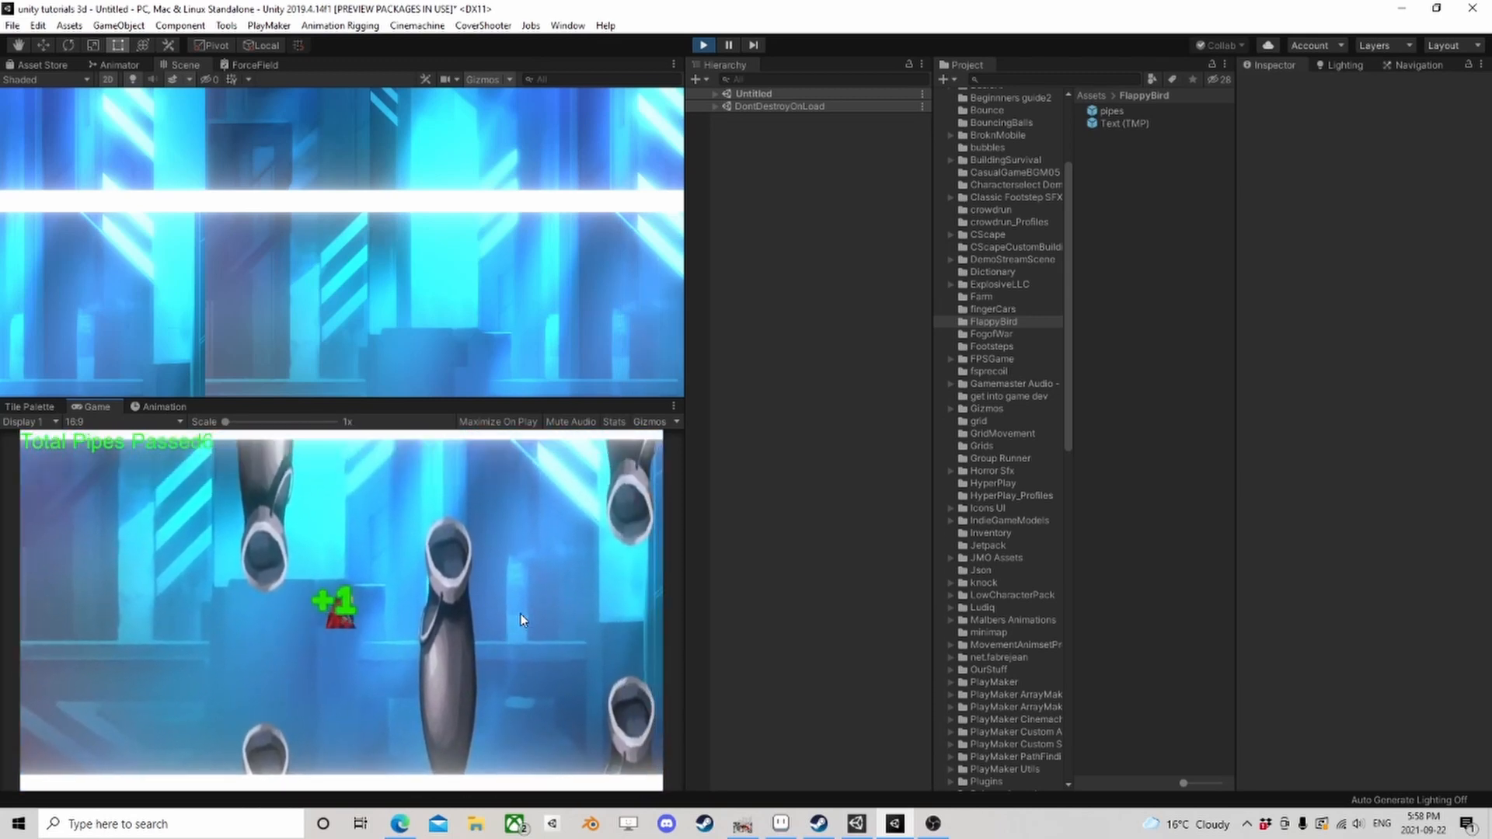
key("space")
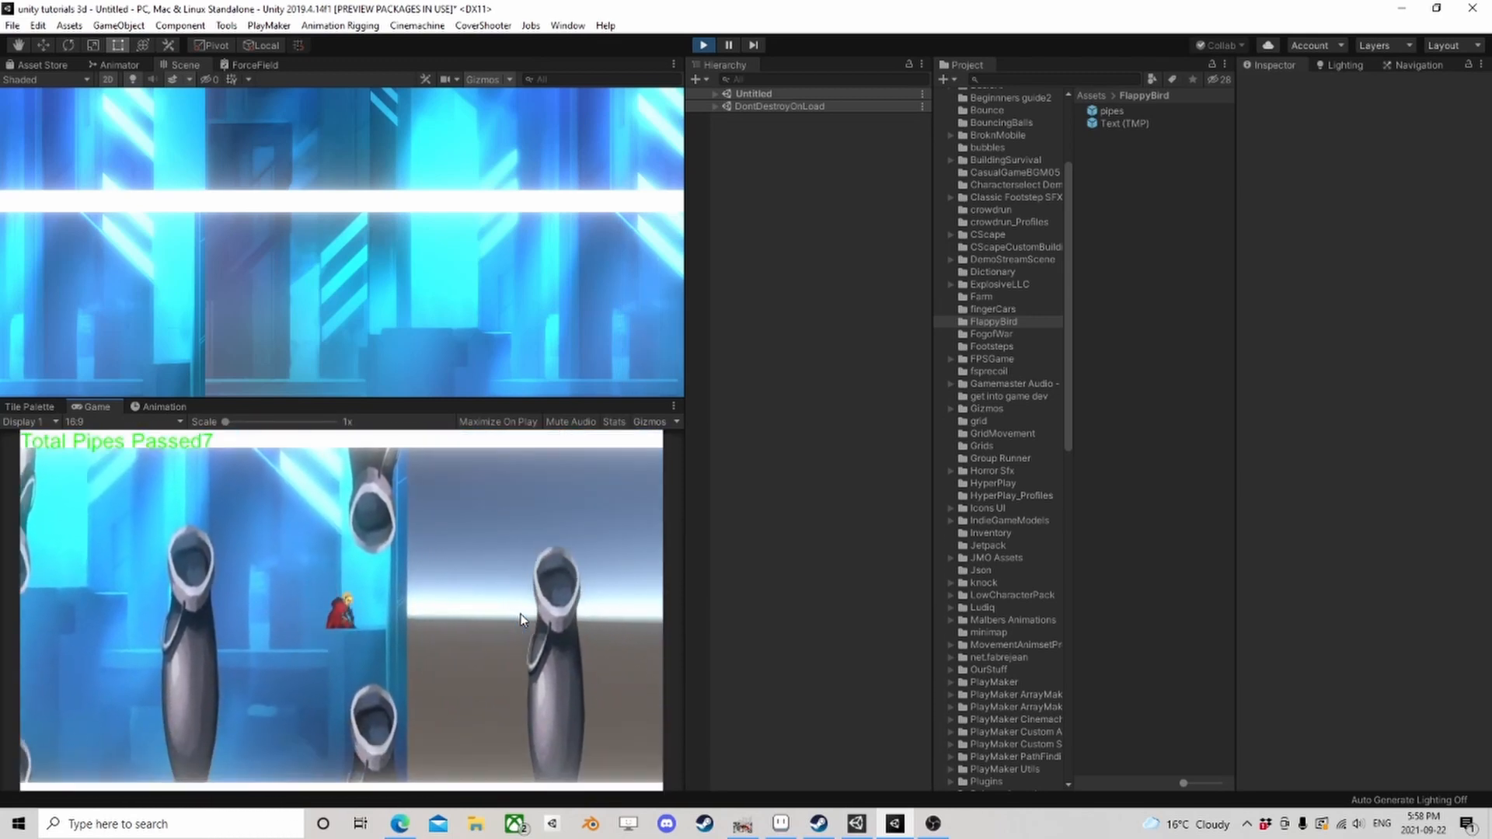
left_click(520, 614)
left_click(520, 614)
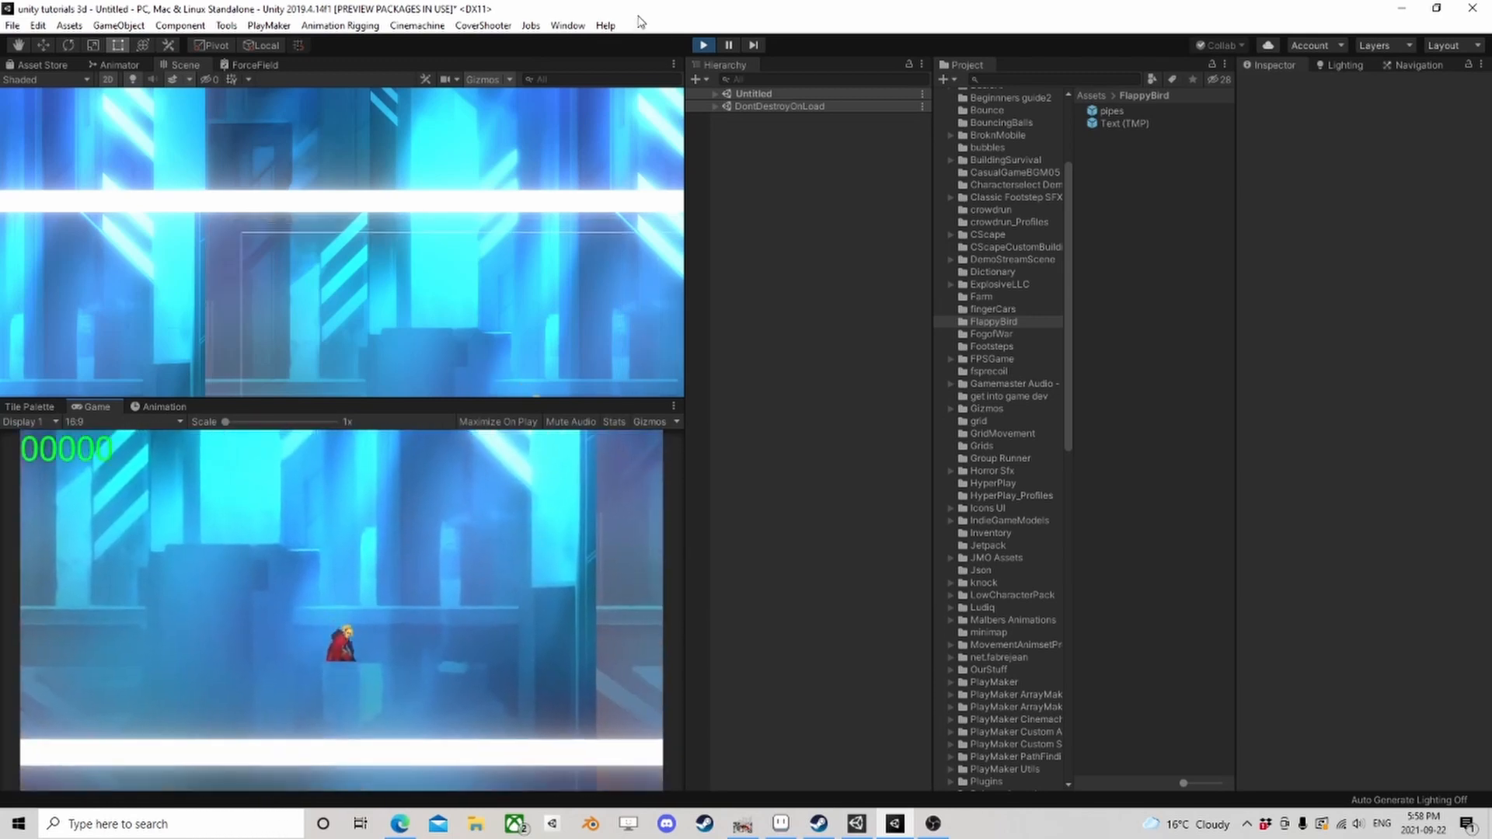
Step: Stop the play-test and examine the states of the Player's pipe-creating and pipe-destroying FSMs
left_click(703, 44)
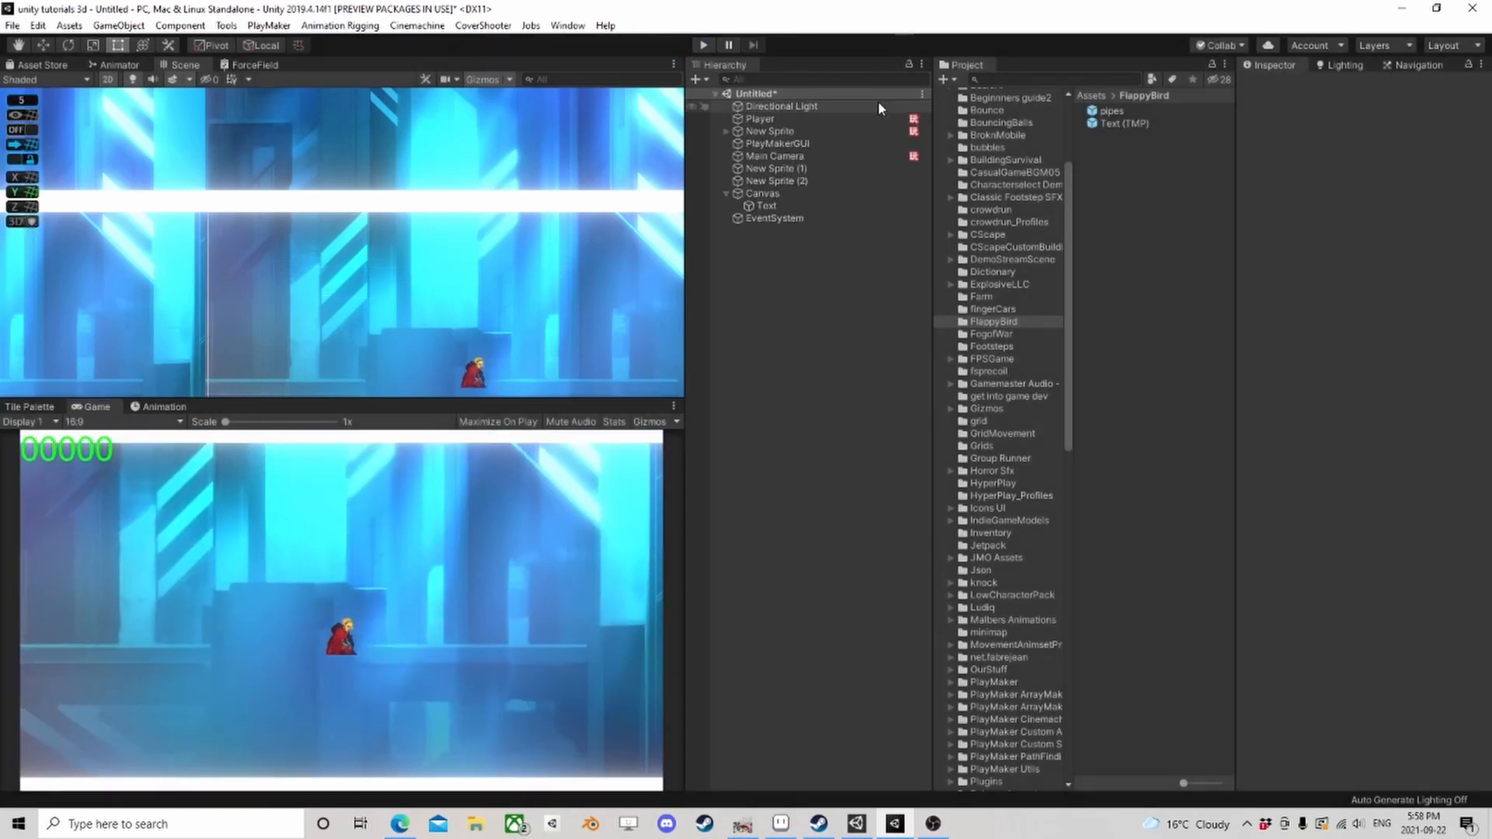
left_click(788, 119)
scroll(1445, 560, "down", 3)
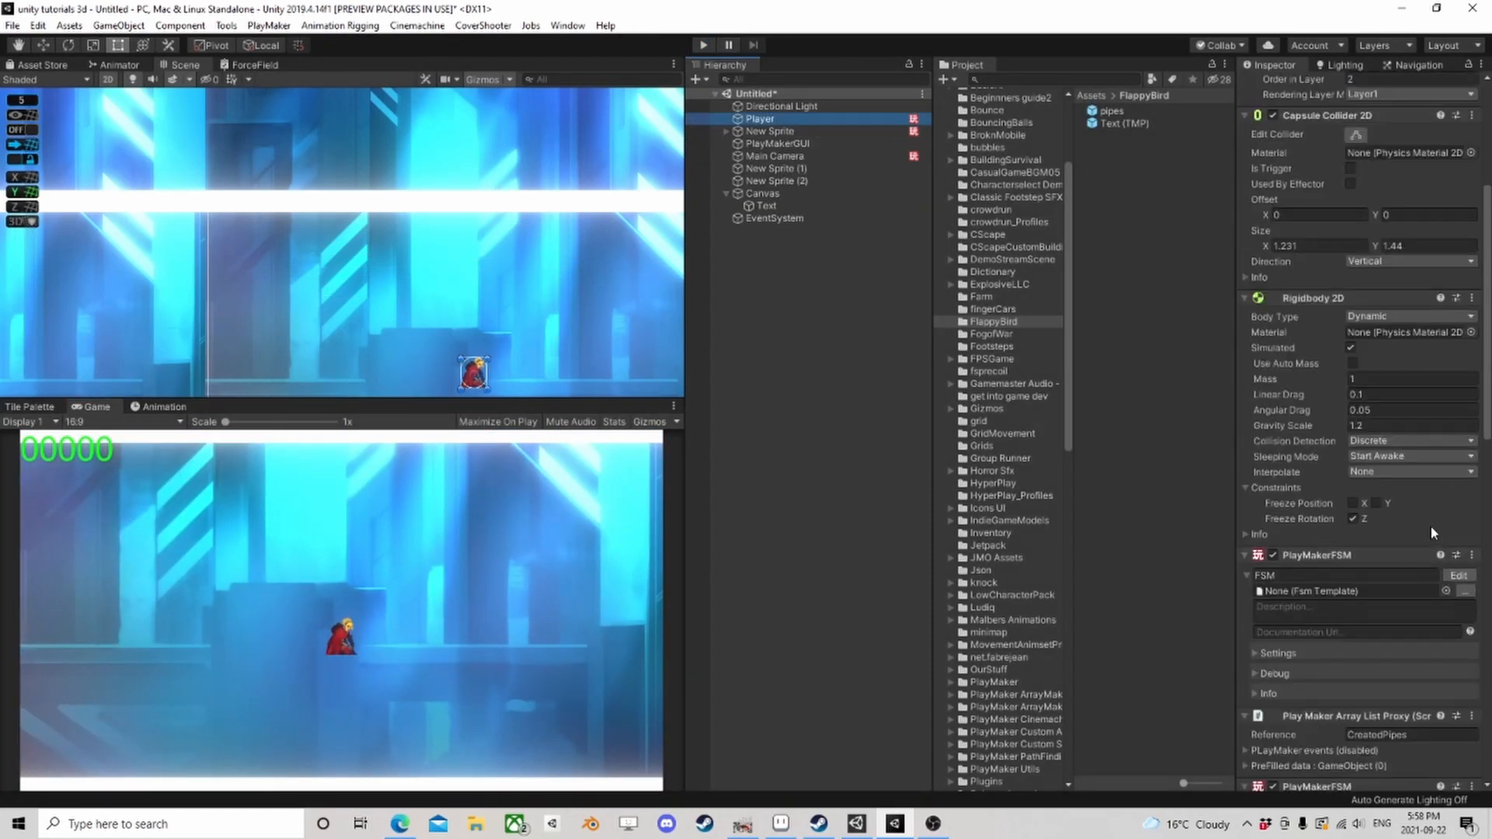
left_click(1459, 575)
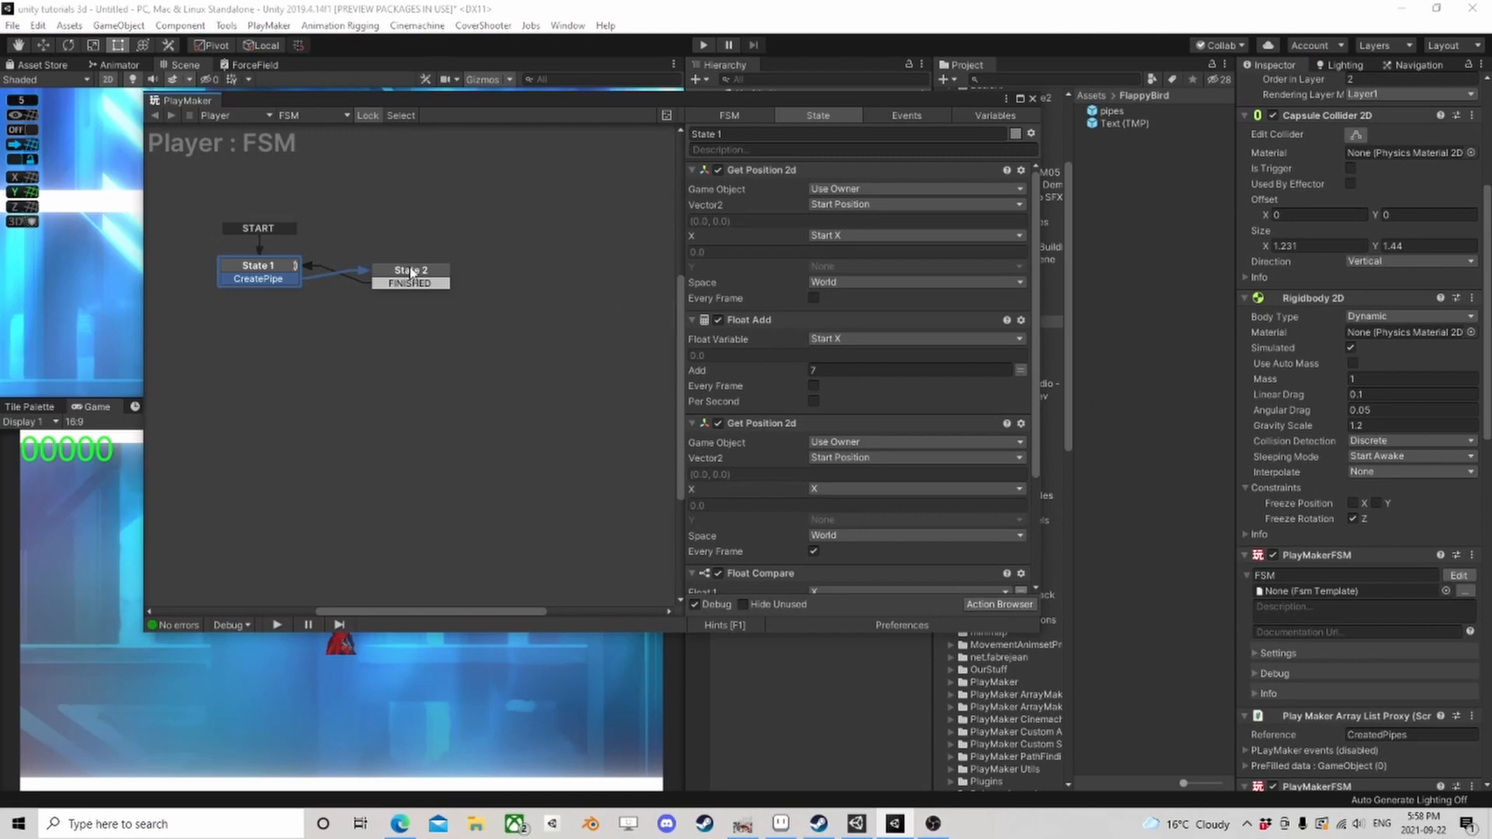
left_click(410, 272)
scroll(901, 372, "down", 4)
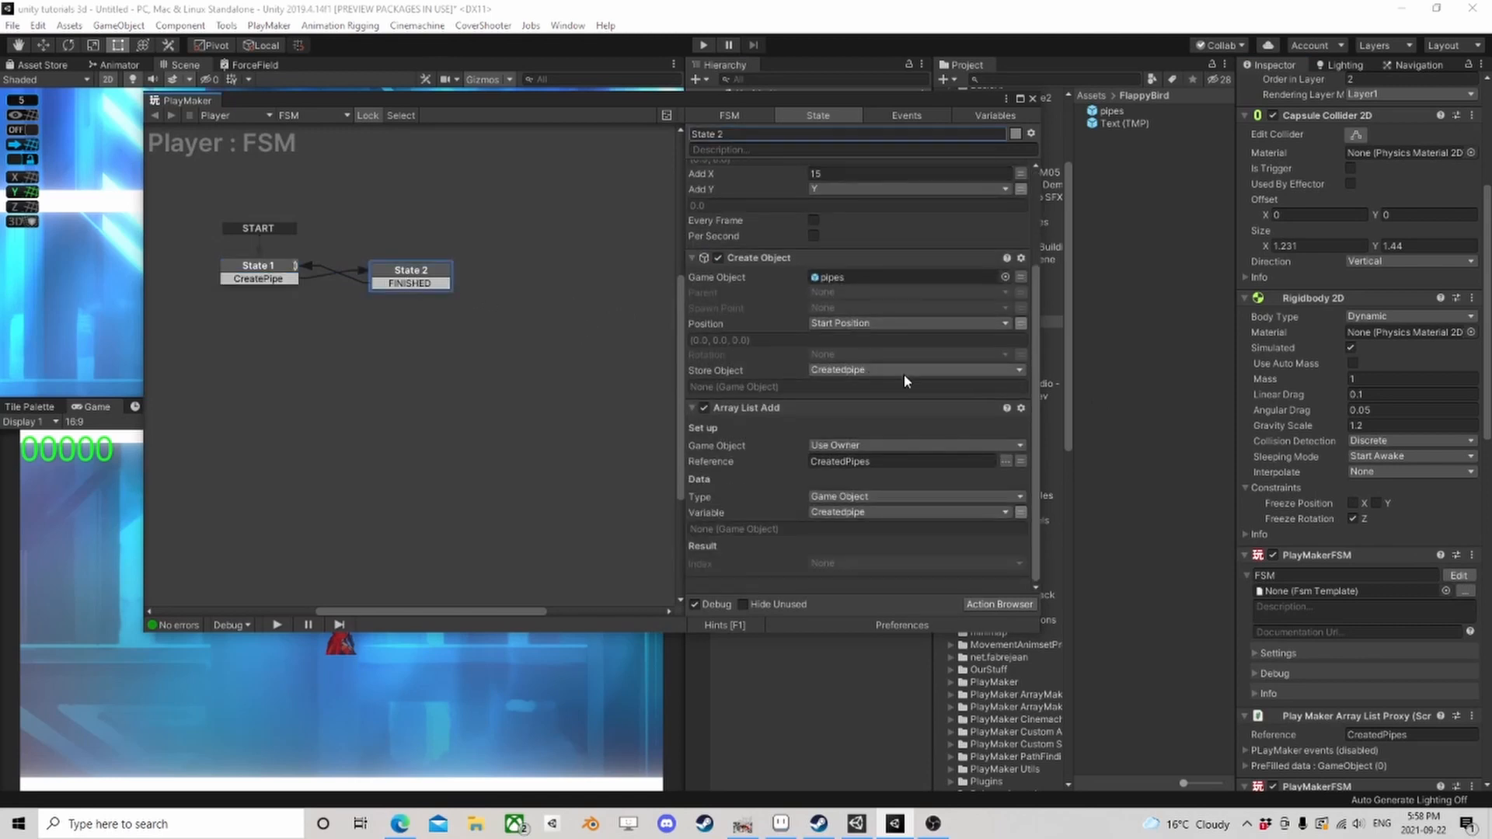
scroll(1337, 627, "down", 3)
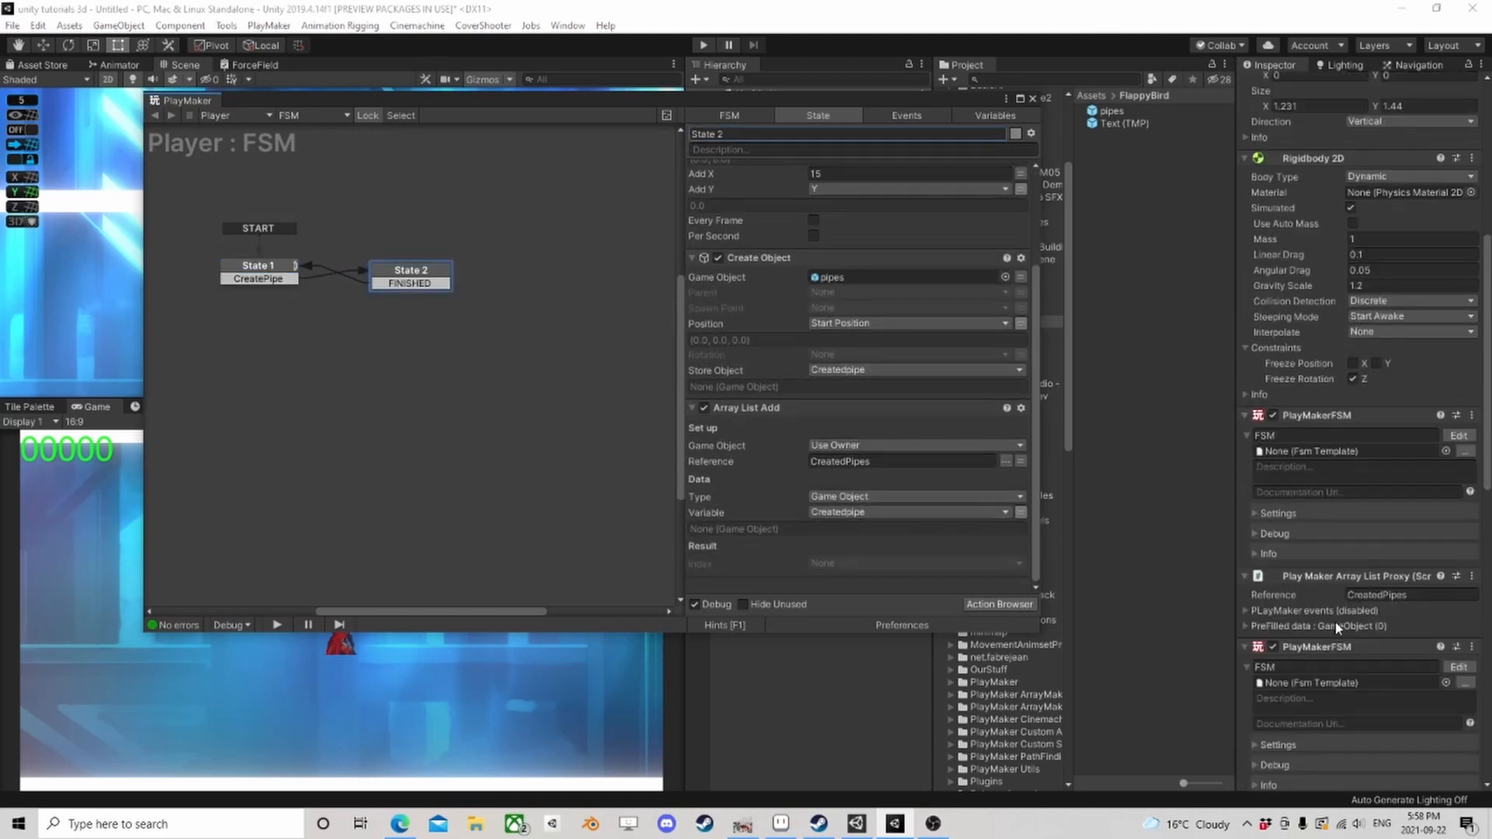
left_click(1458, 667)
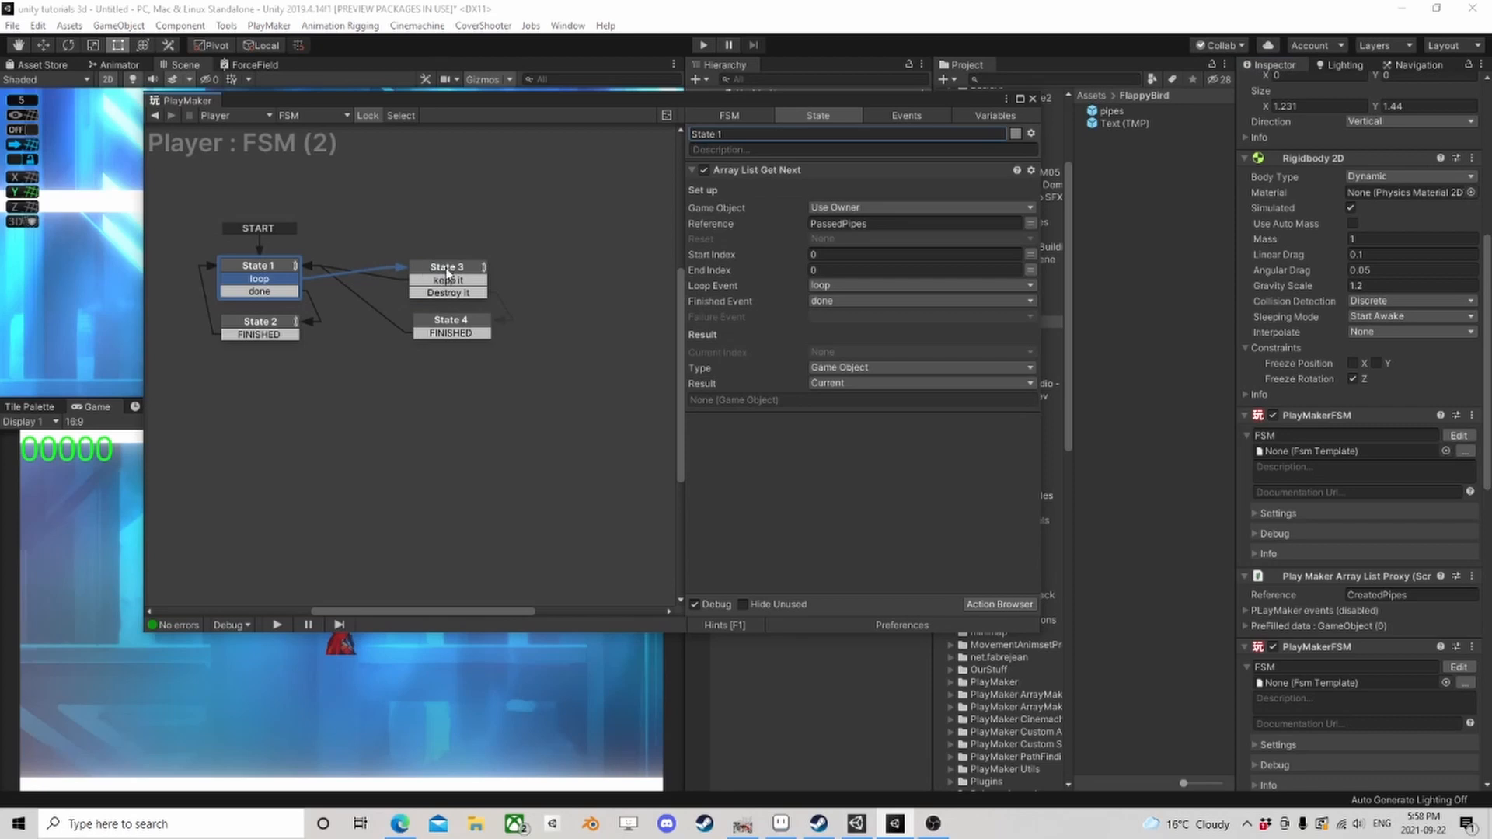
left_click(286, 324)
Step: Set the Y impulse of Add Force 2d to 7 in State 2 of the Player's Movement FSM
scroll(1367, 555, "down", 6)
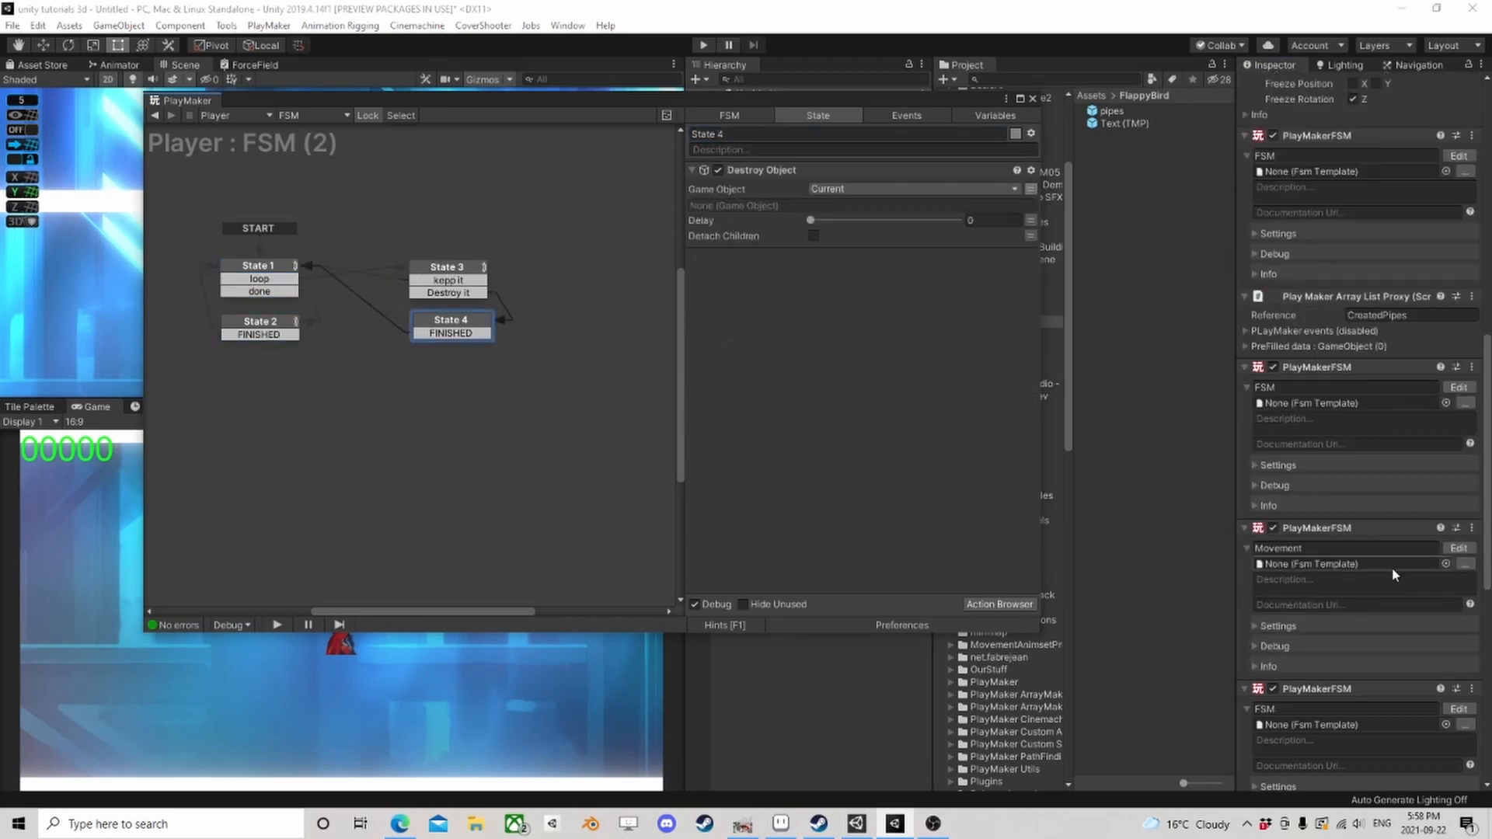
left_click(1453, 549)
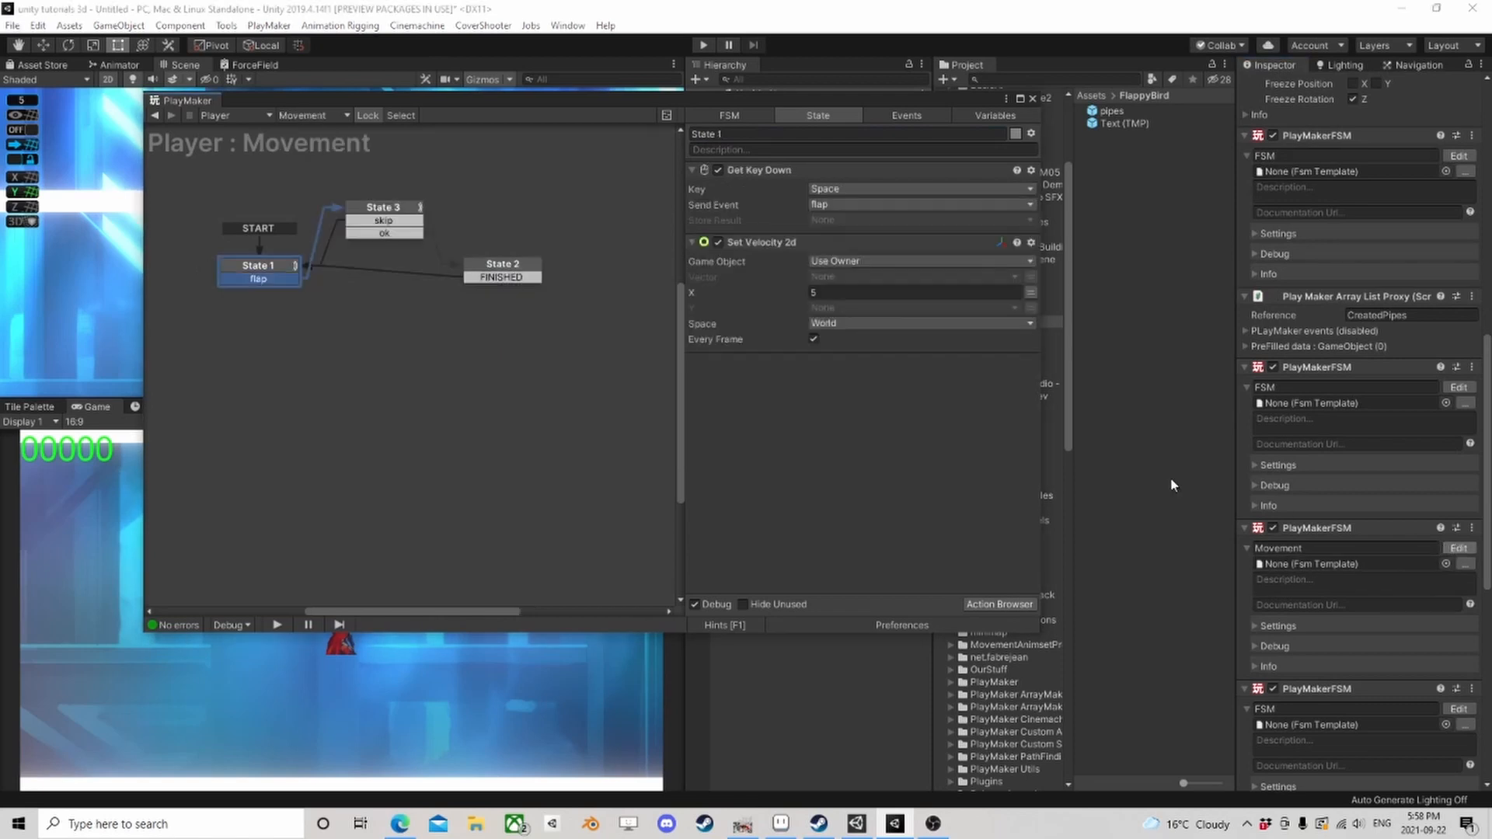
left_click(530, 276)
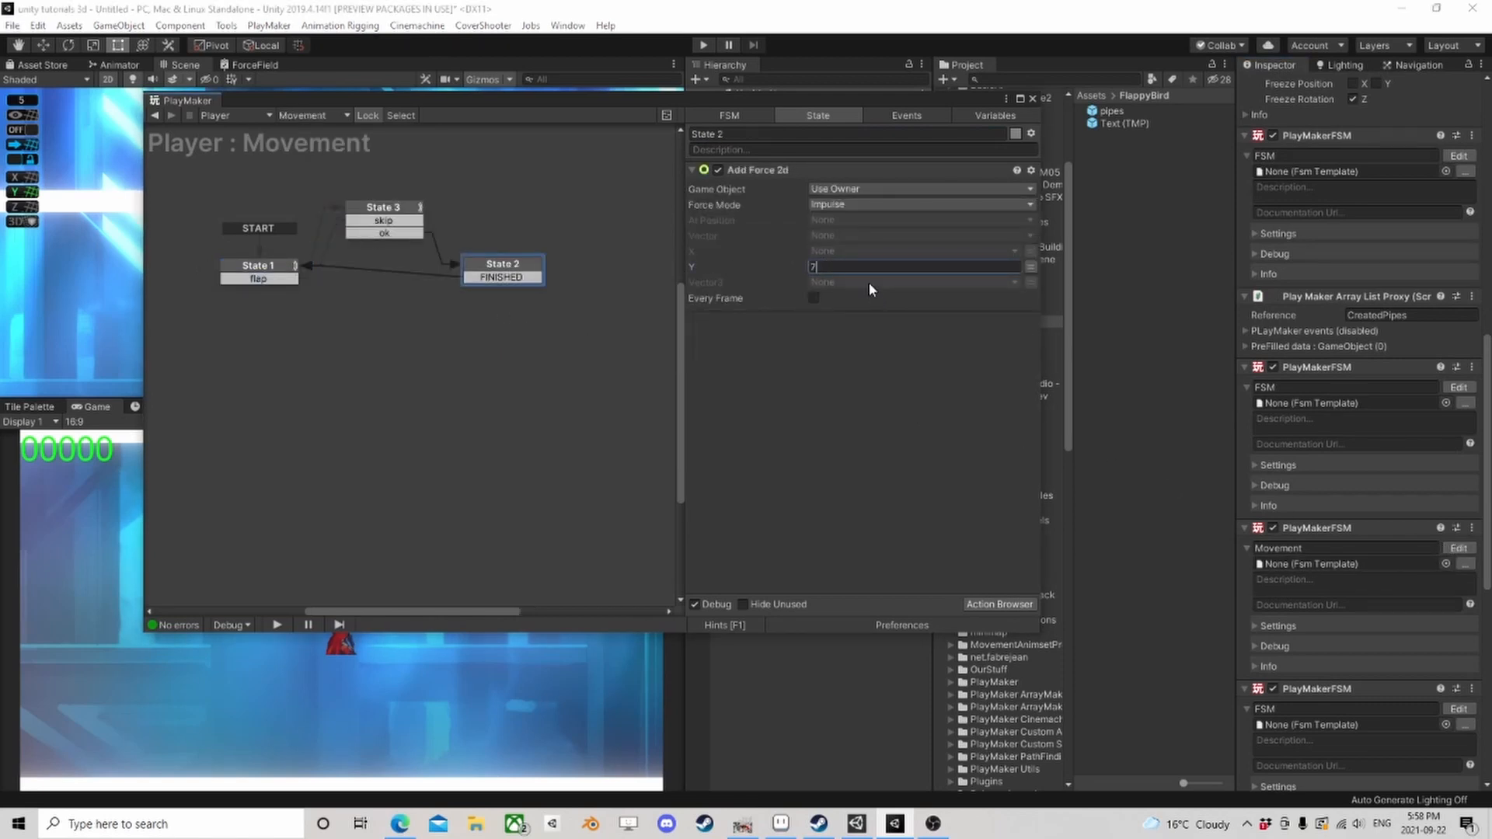
Step: Copy the Build String and UI Text Set Text actions from State 3 of the Player's pipe-scoring FSM
scroll(1383, 404, "down", 3)
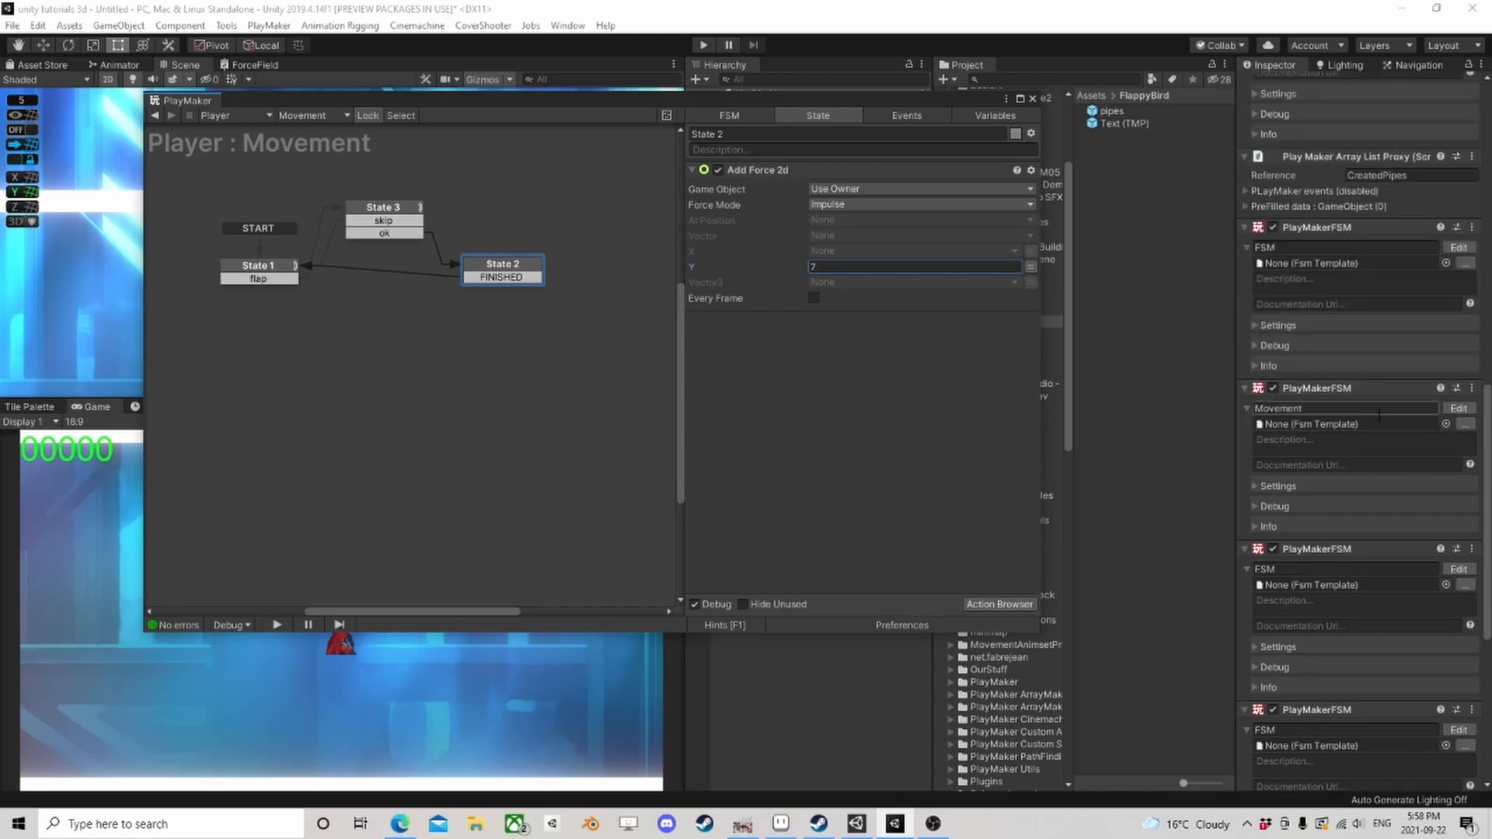
left_click(1459, 570)
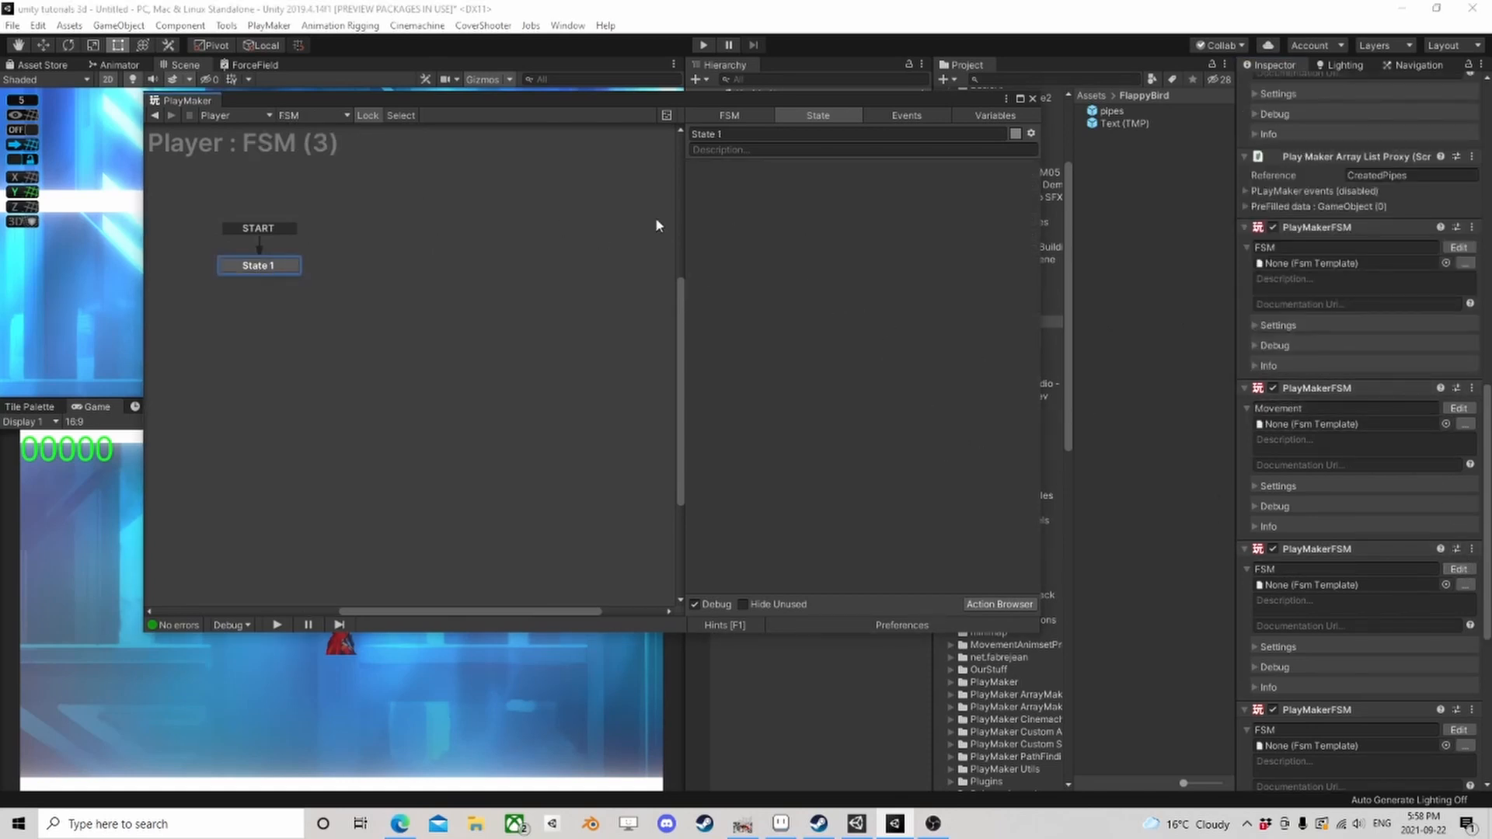
scroll(1418, 555, "down", 3)
left_click(1451, 592)
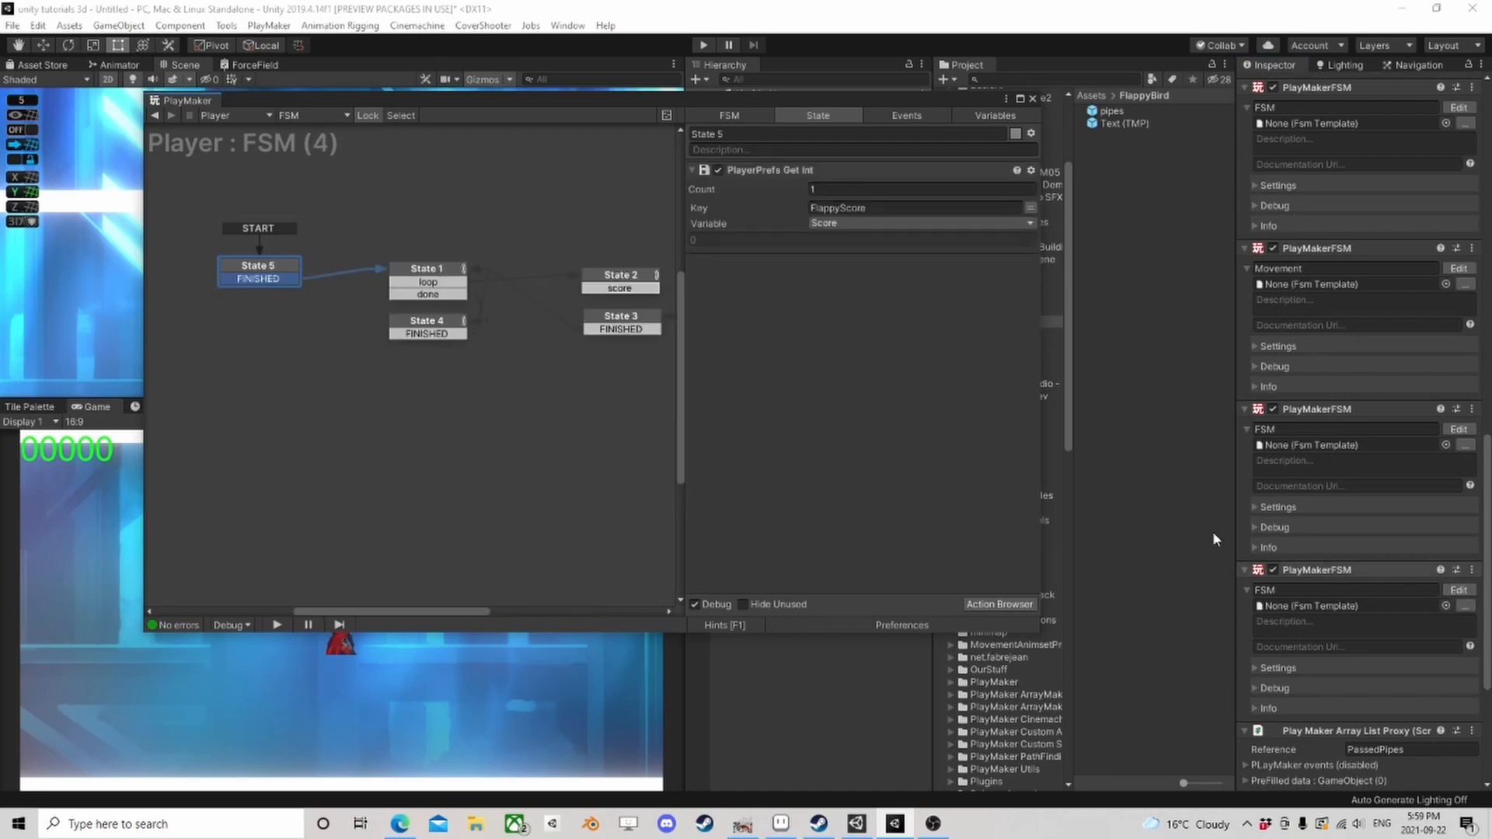
left_click(646, 329)
scroll(805, 387, "down", 3)
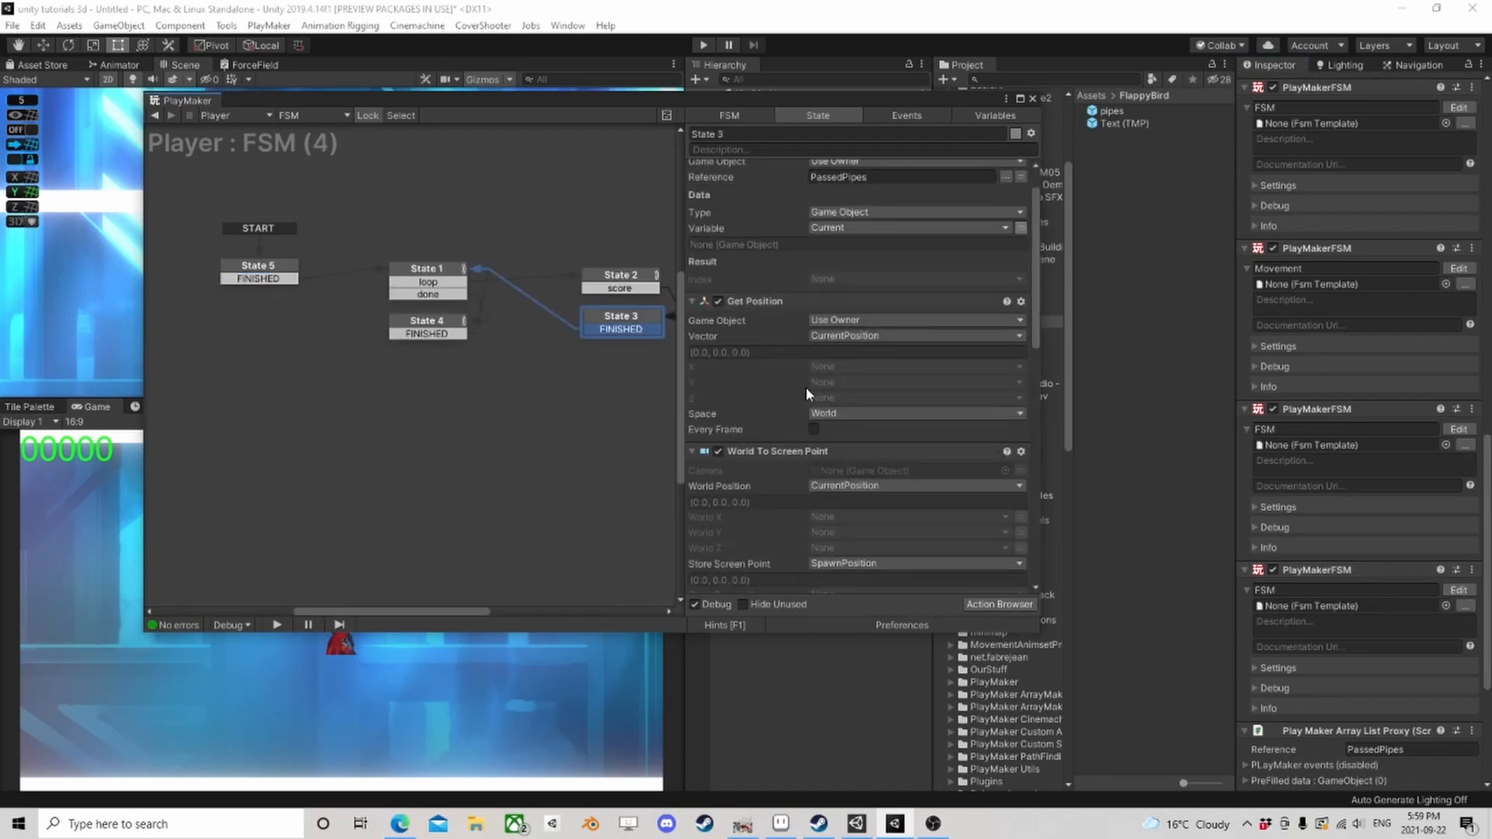
scroll(783, 384, "down", 1)
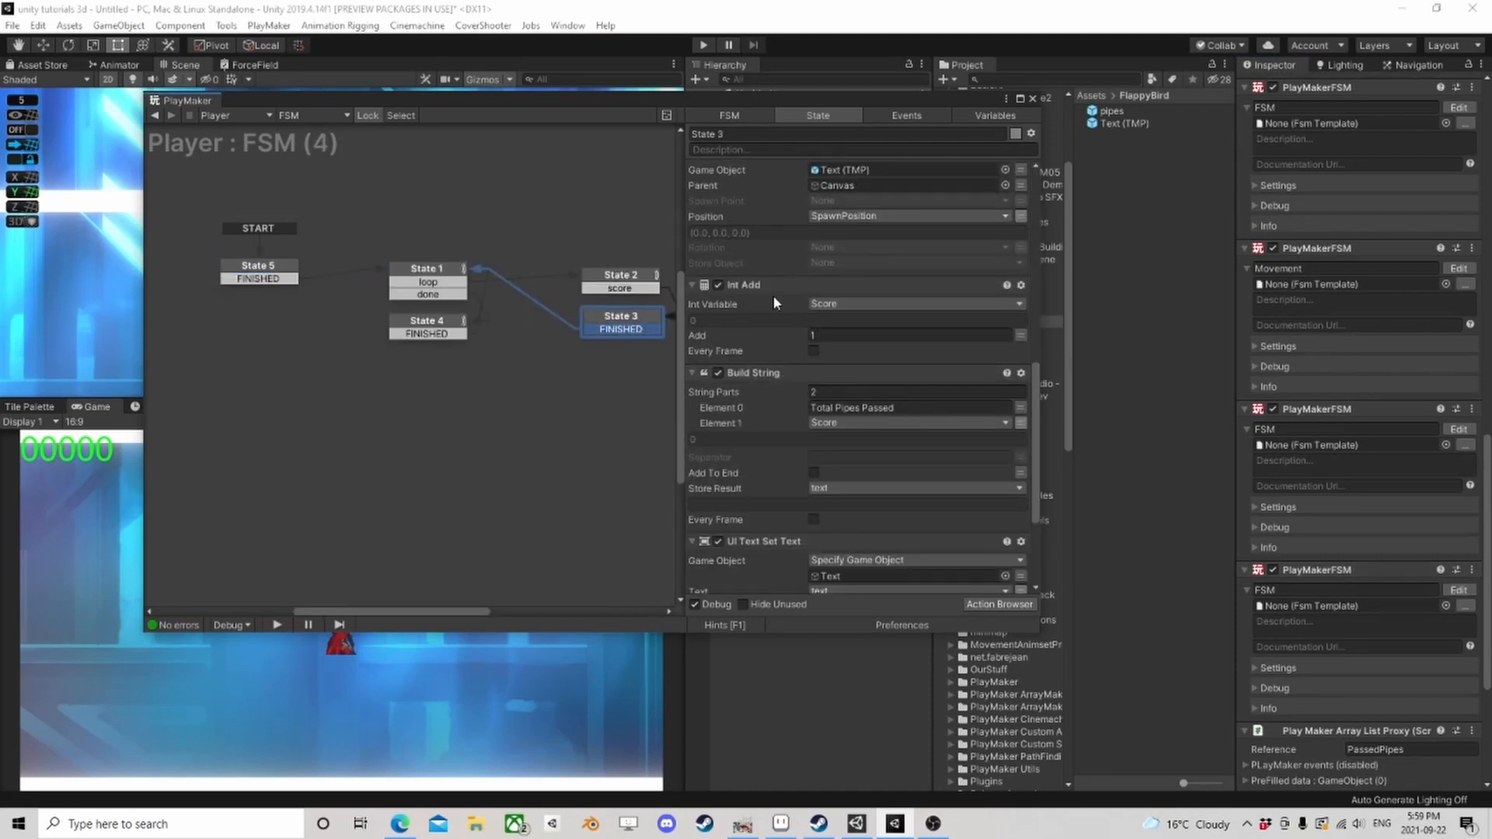
left_click(754, 372)
scroll(754, 366, "down", 4)
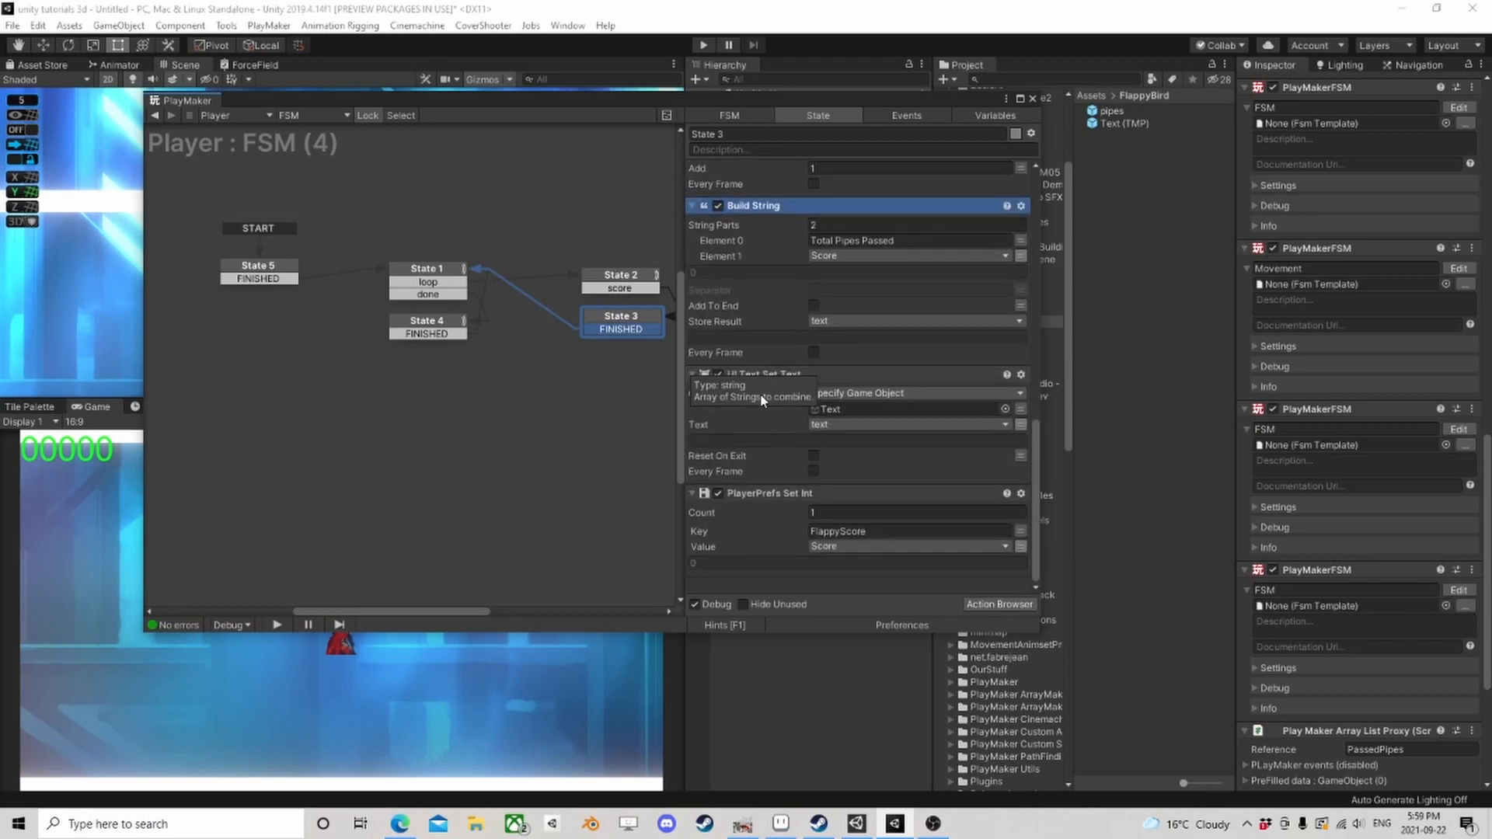
right_click(766, 378)
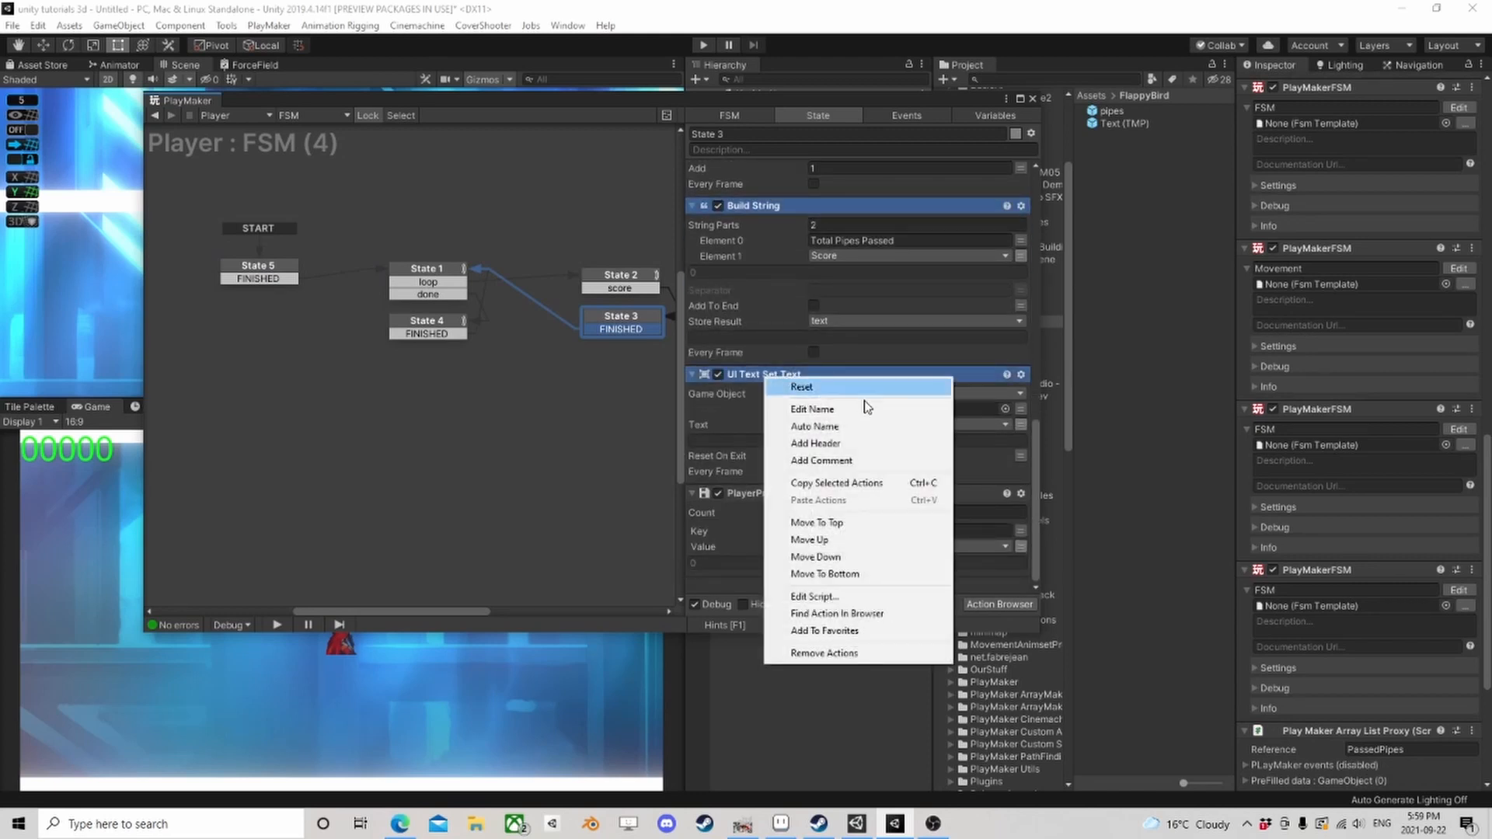
left_click(837, 484)
Step: Paste the copied text actions into State 5 of the pipe-scoring FSM and close the FSM editor
left_click(264, 268)
right_click(714, 268)
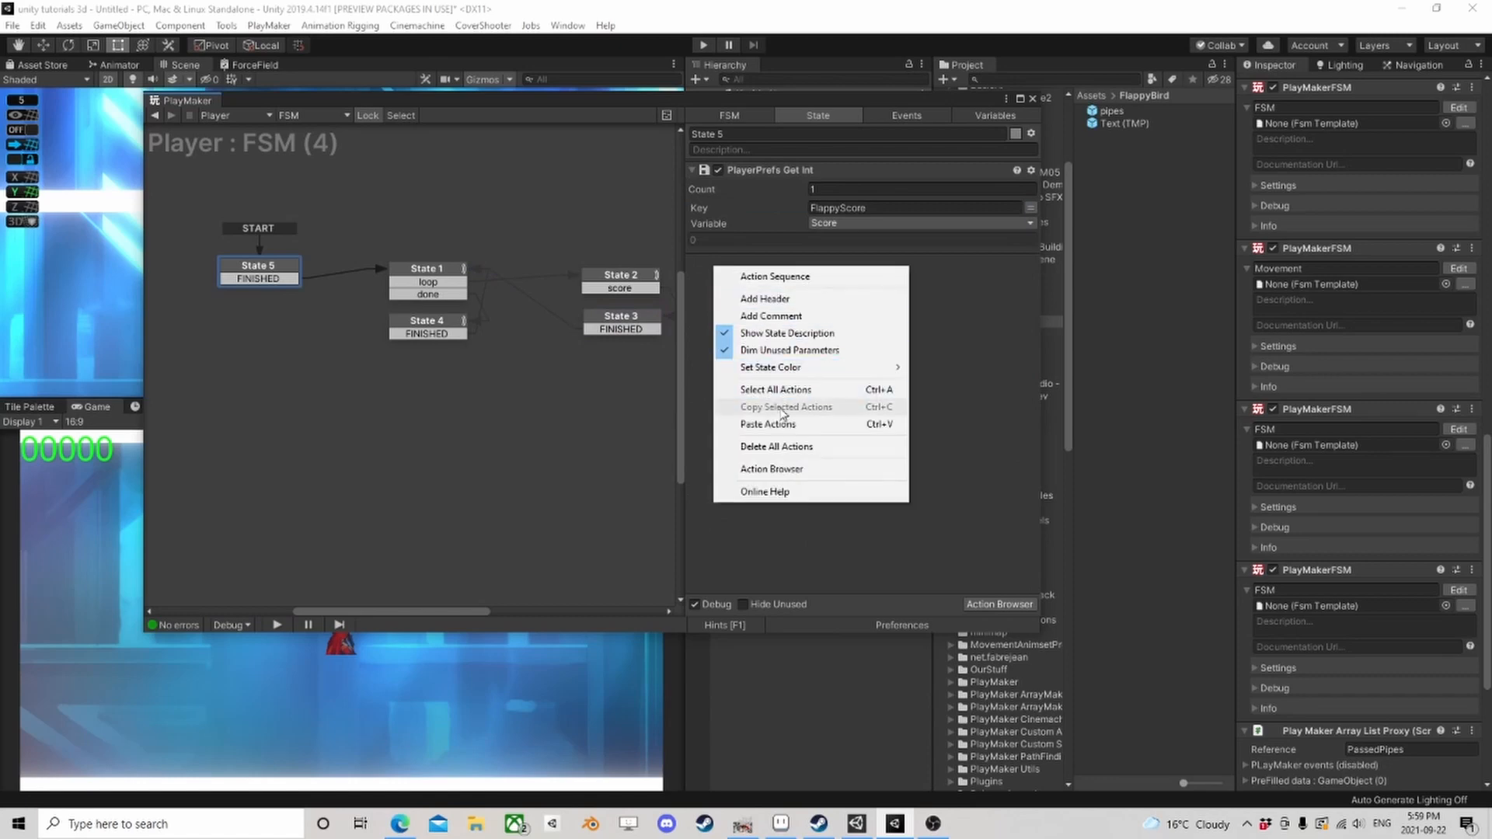
left_click(790, 424)
left_click(1033, 98)
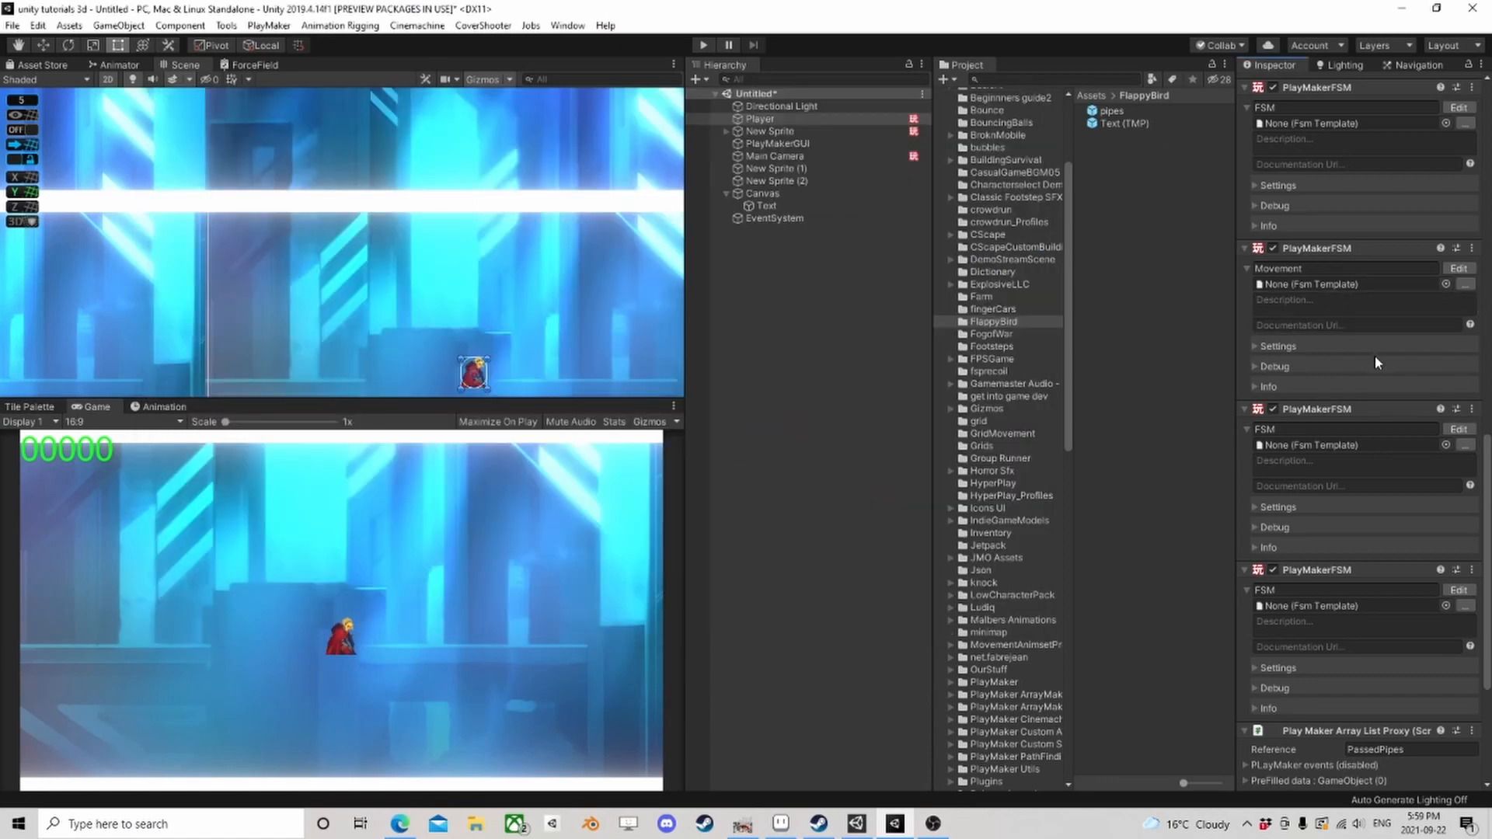
Step: Set the Linear Drag of the Player's Rigidbody 2D to 0.5
scroll(1374, 356, "up", 10)
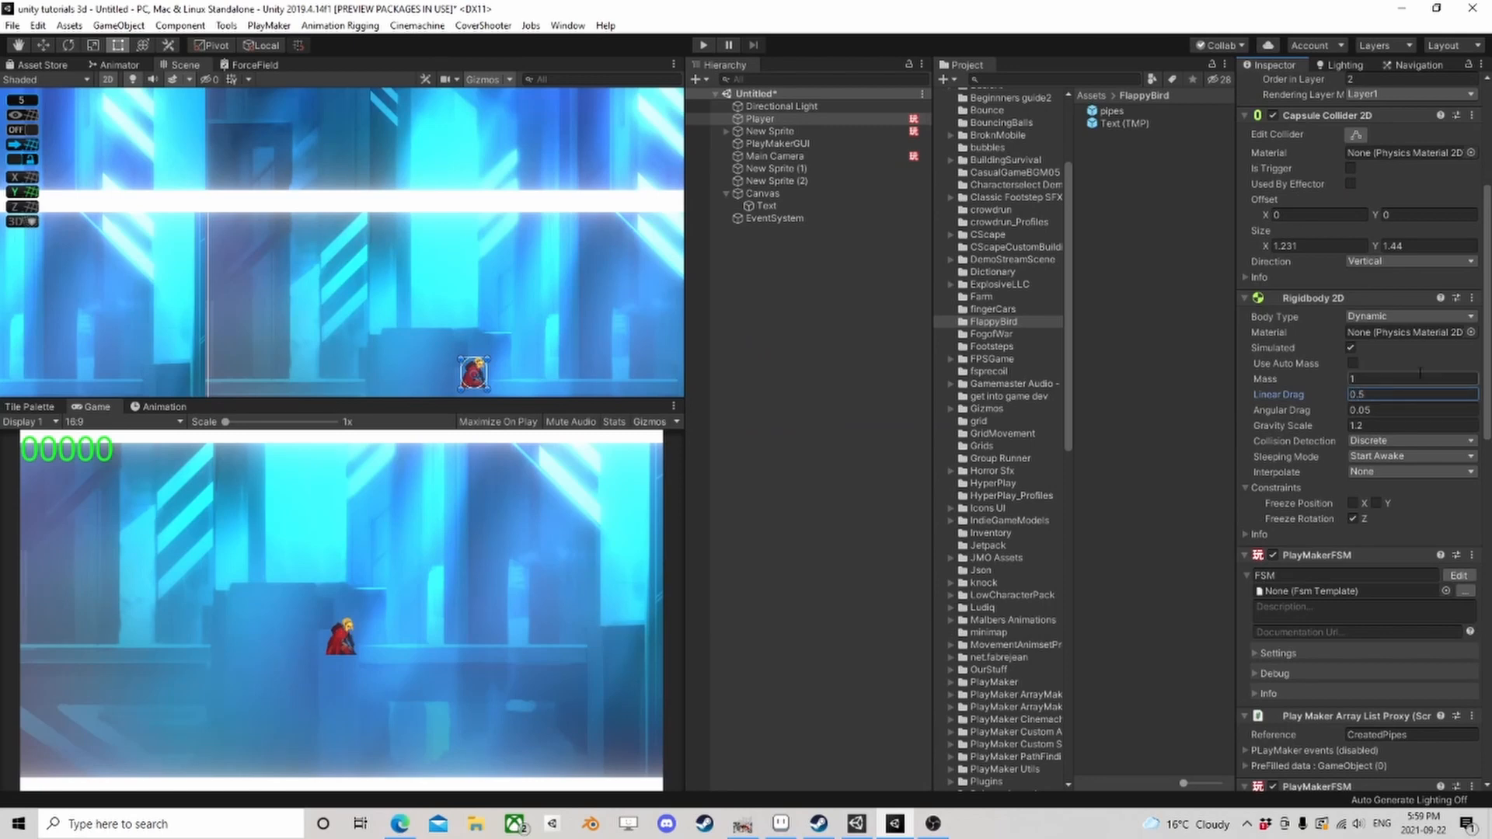
Step: Playtest the game over several restarts, flapping the player through the pipes to check the tuned movement and the saved pipe counter
left_click(704, 45)
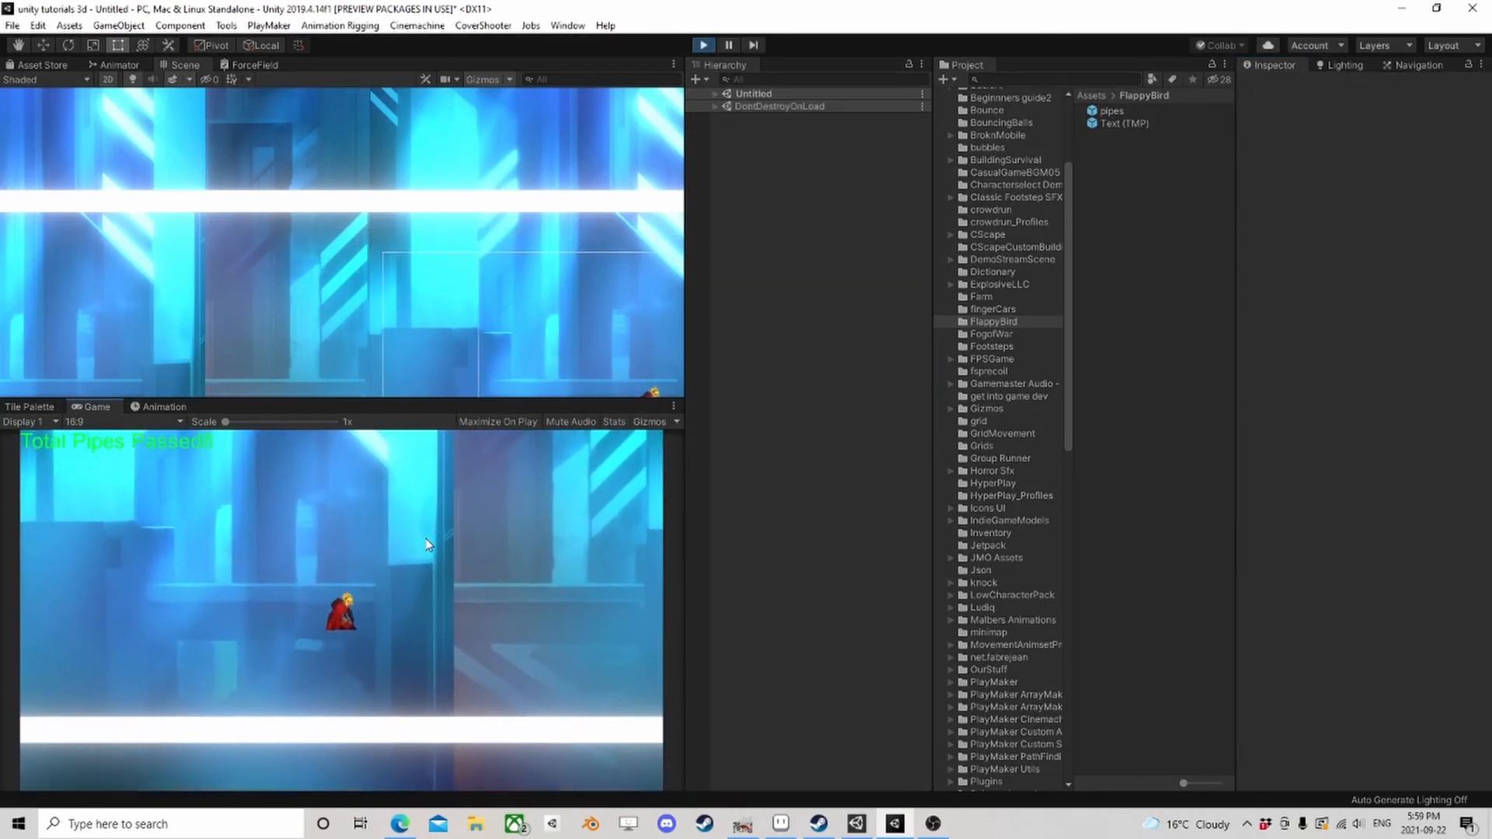
left_click(459, 534)
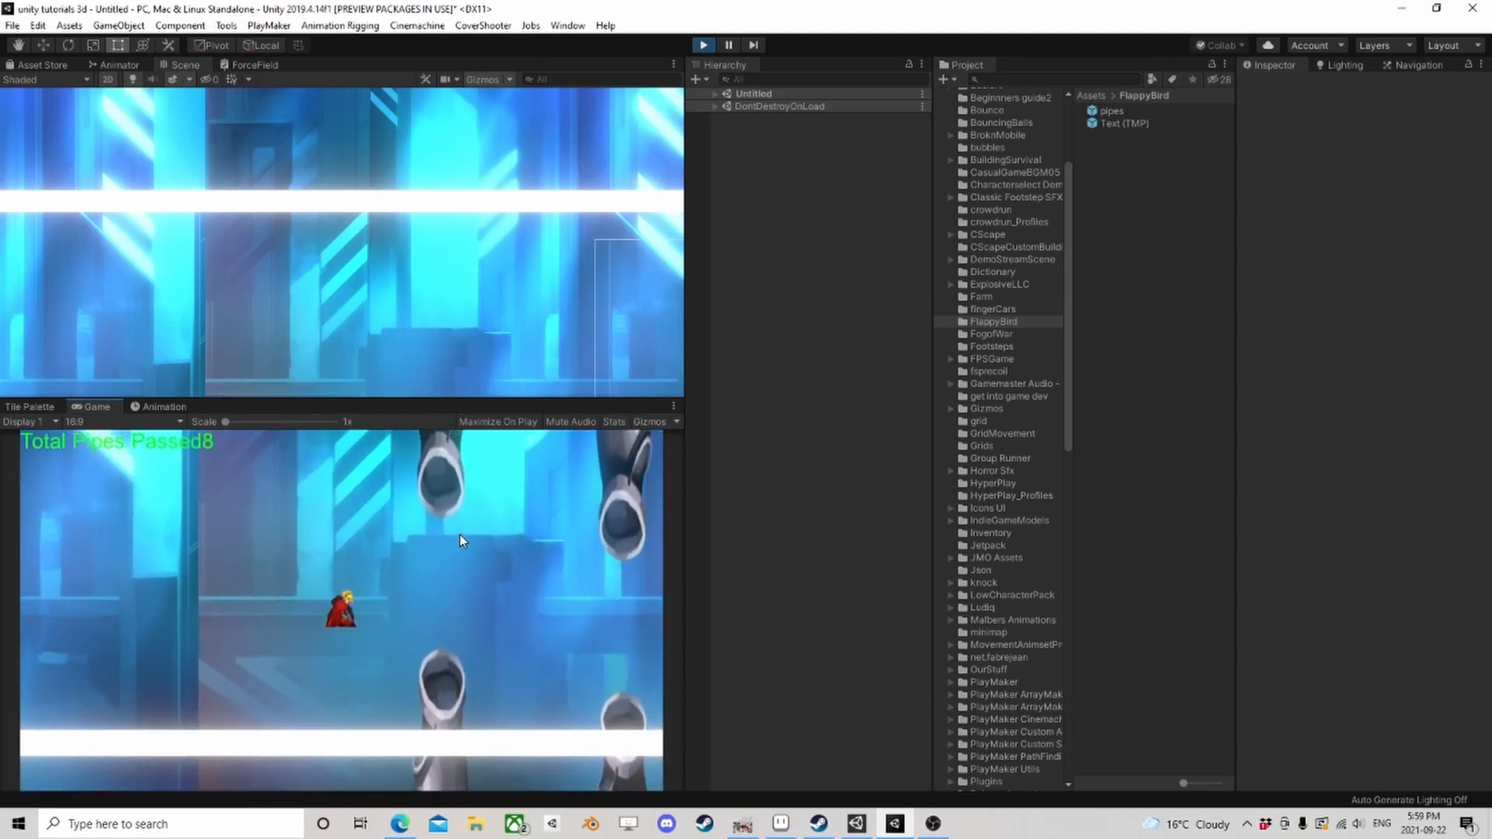
left_click(460, 534)
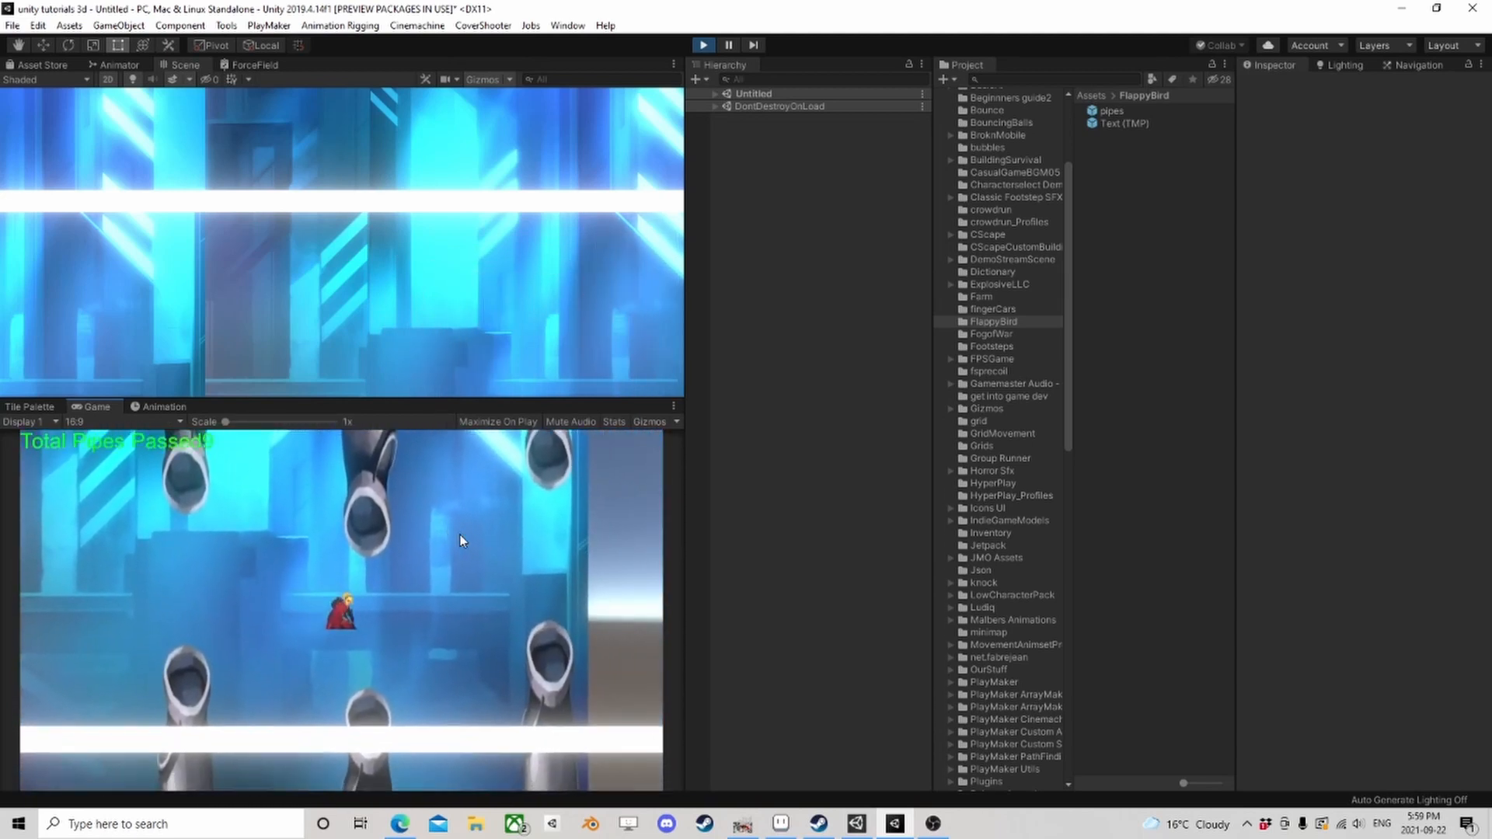
left_click(459, 534)
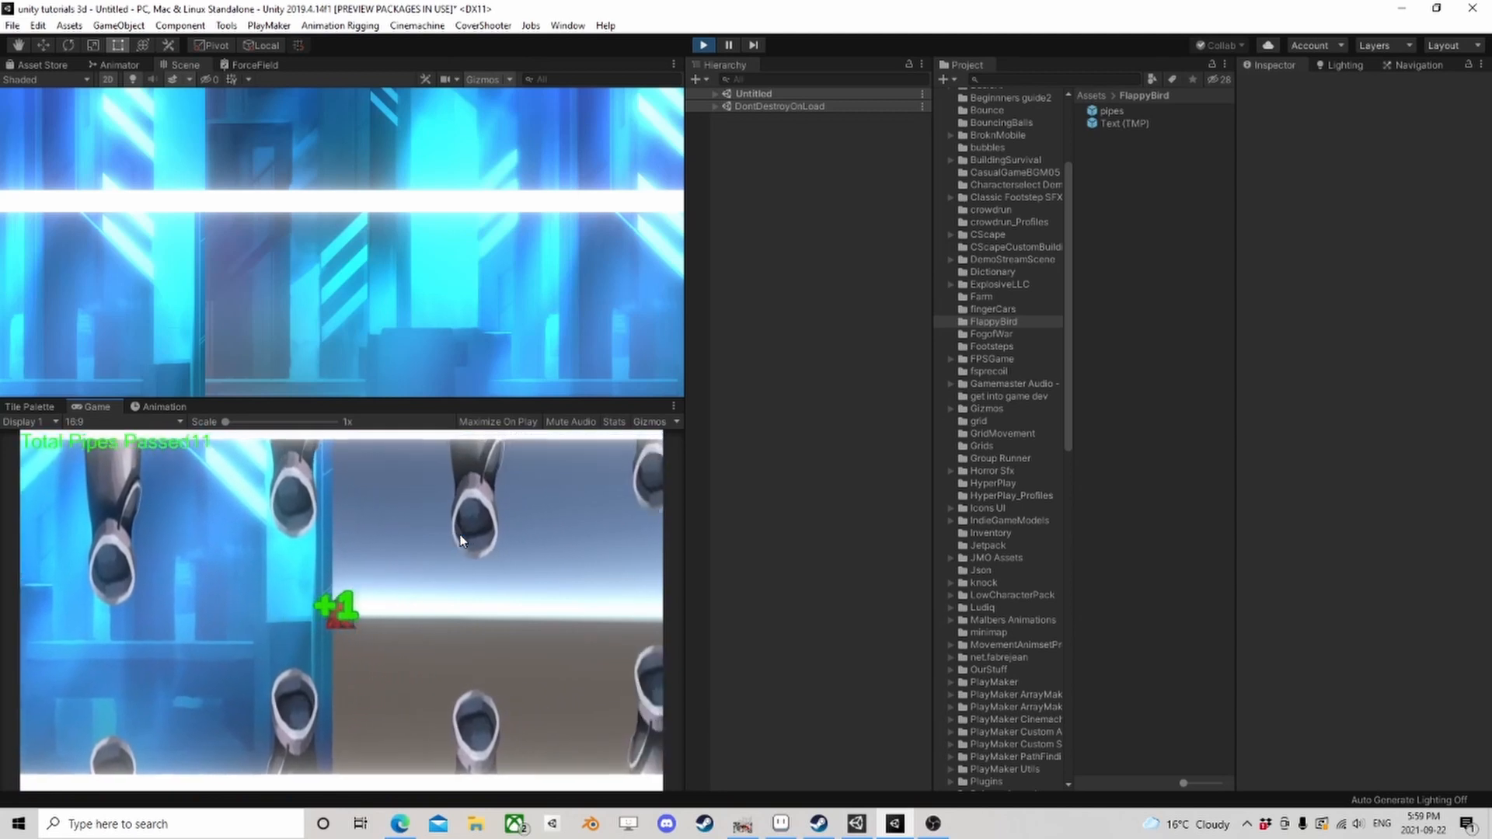
left_click(459, 534)
left_click(459, 533)
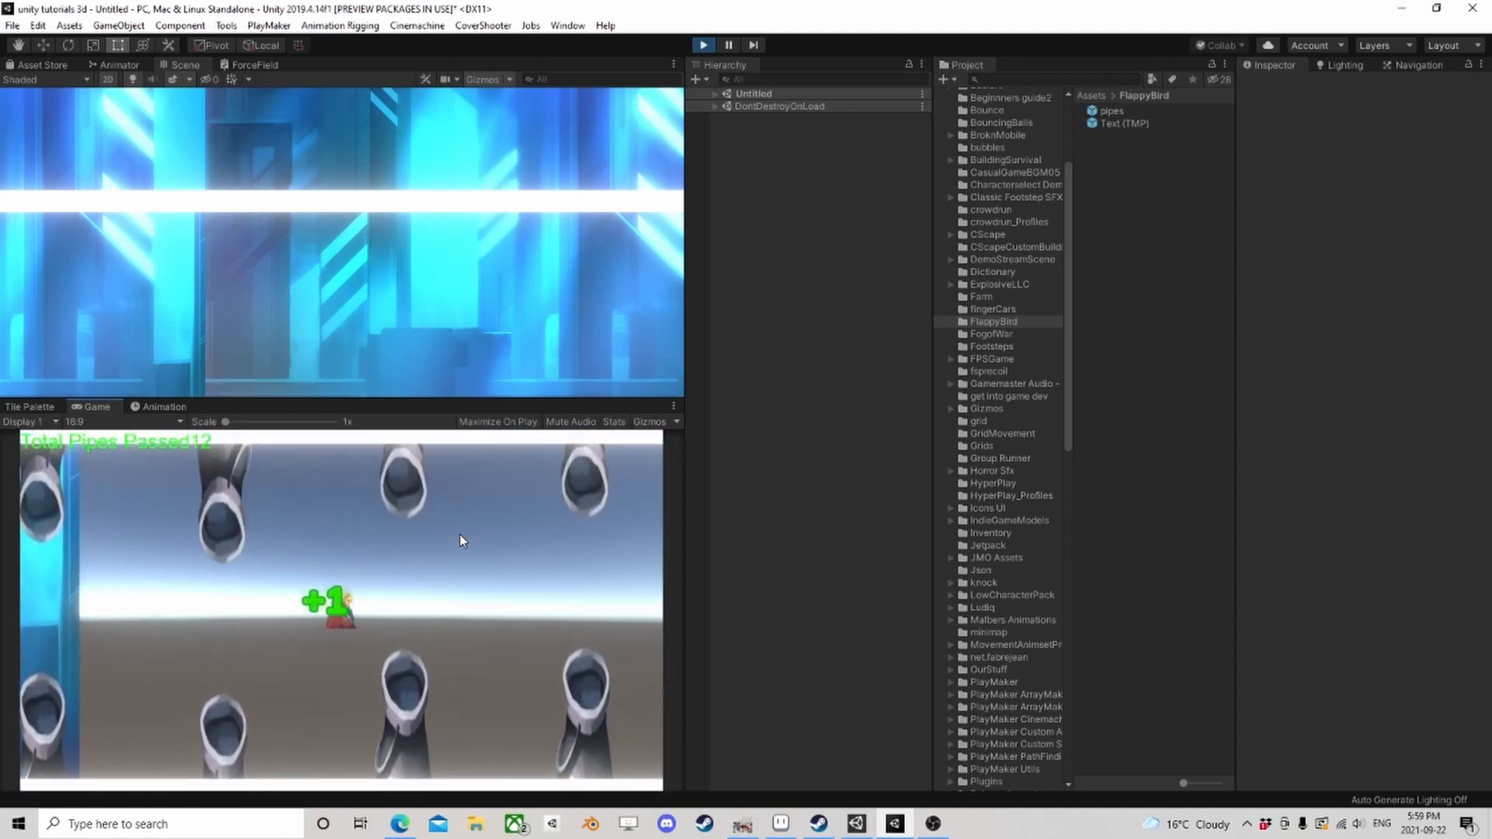
left_click(460, 534)
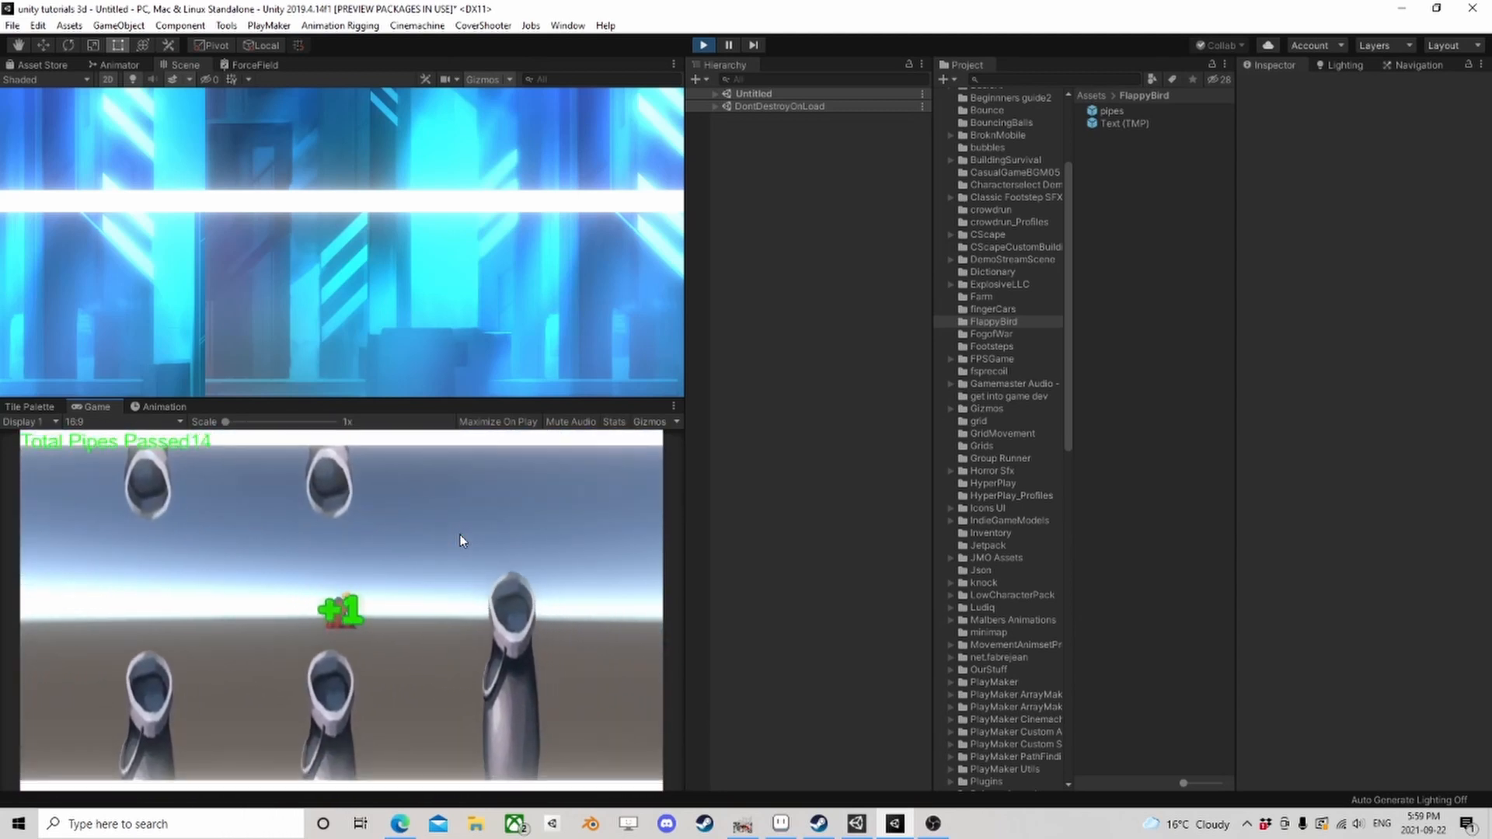
left_click(460, 535)
left_click(459, 534)
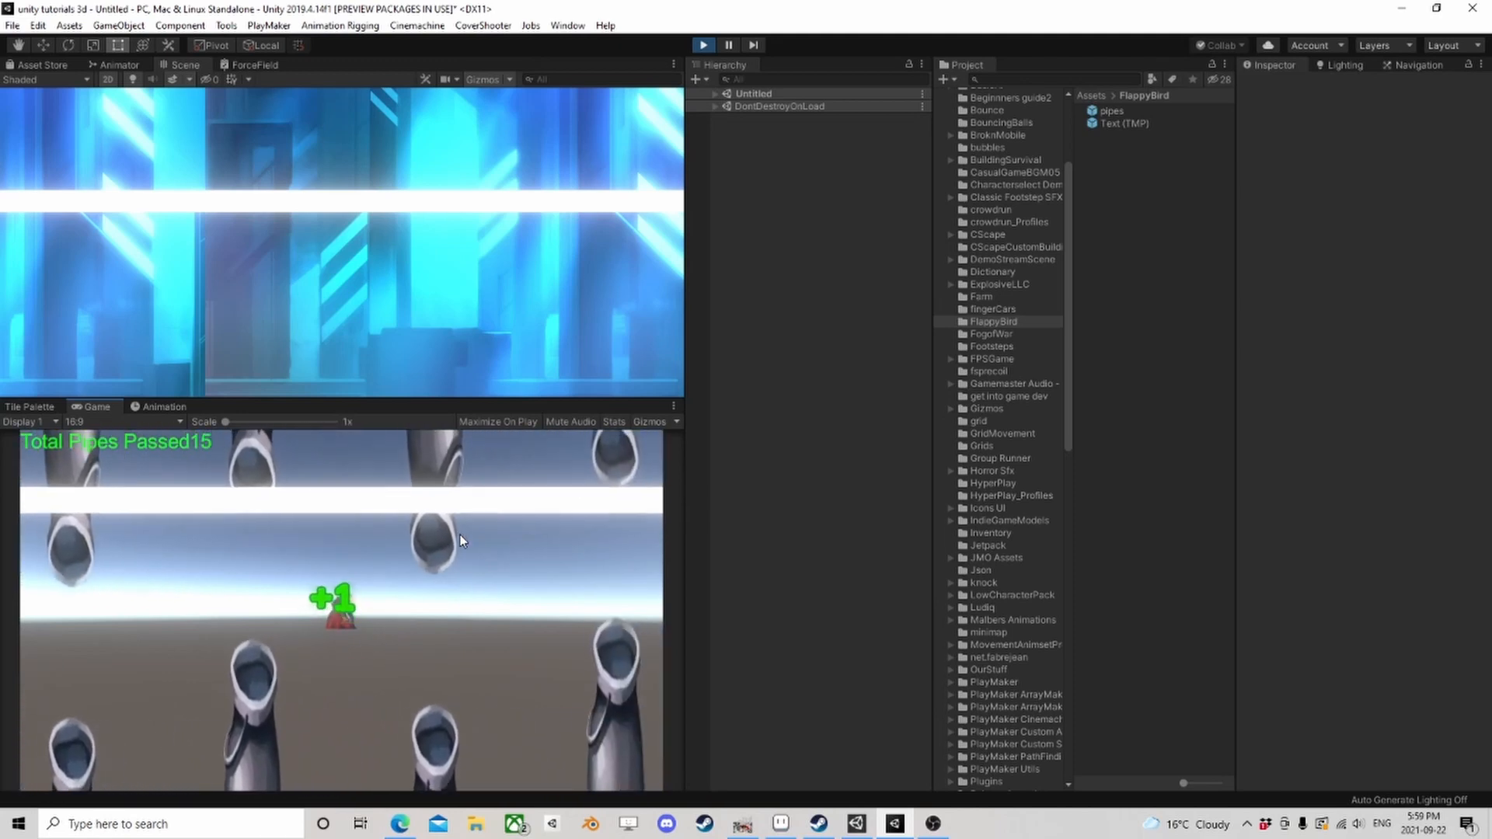
left_click(459, 534)
left_click(460, 534)
left_click(460, 534)
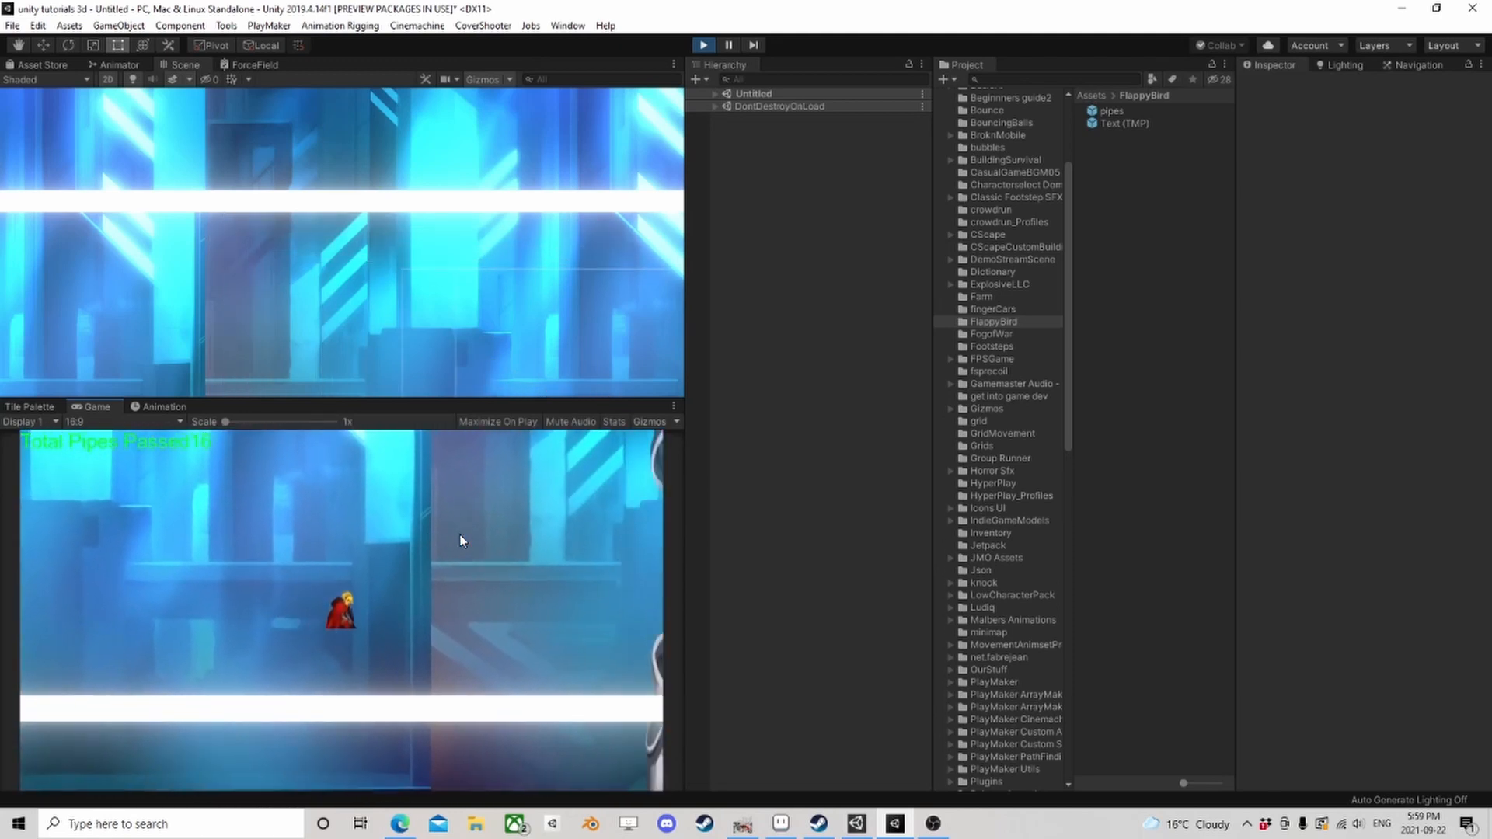
left_click(459, 534)
left_click(459, 534)
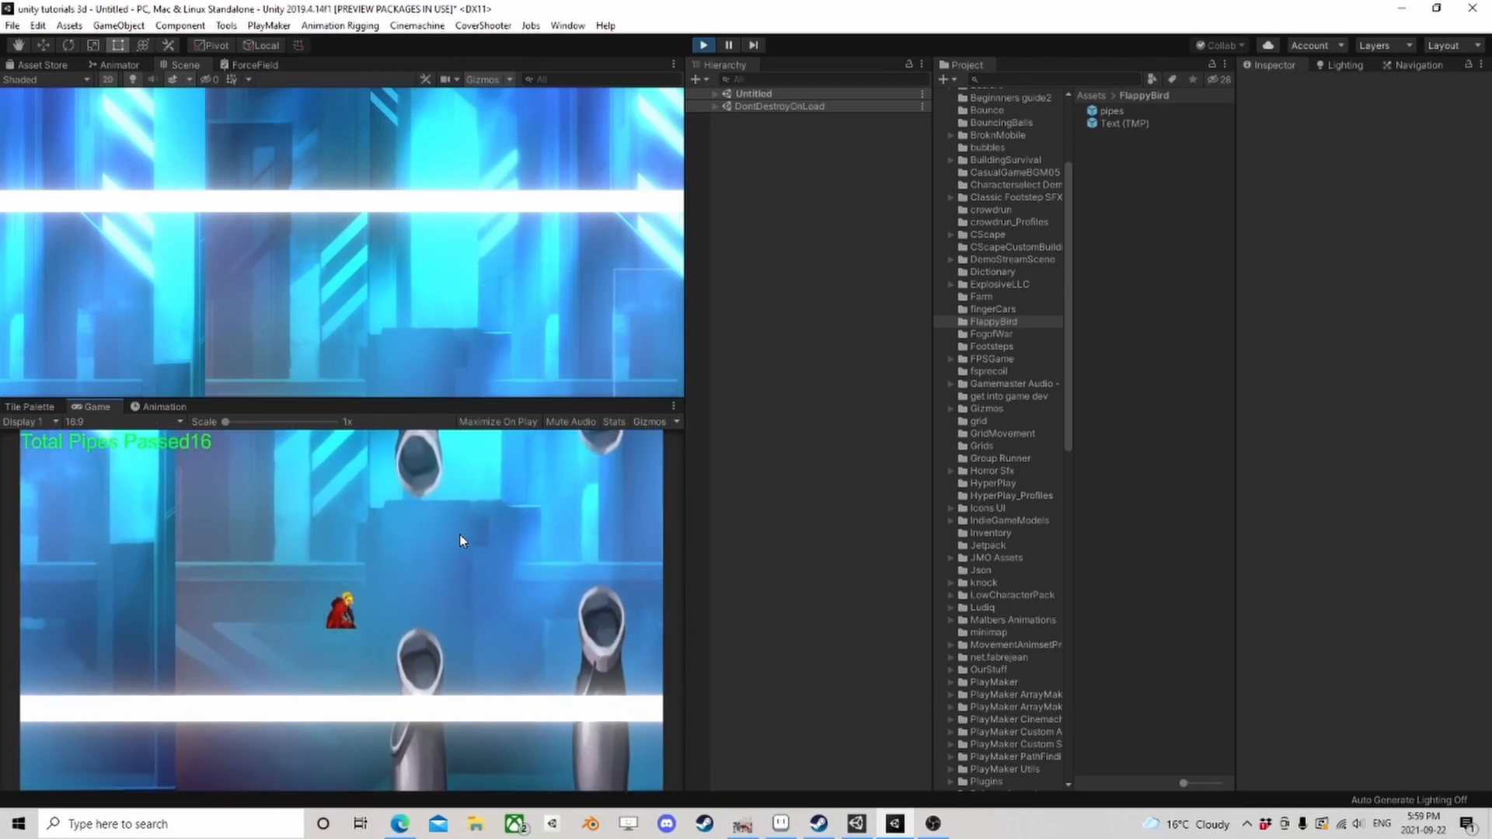
left_click(460, 534)
left_click(459, 534)
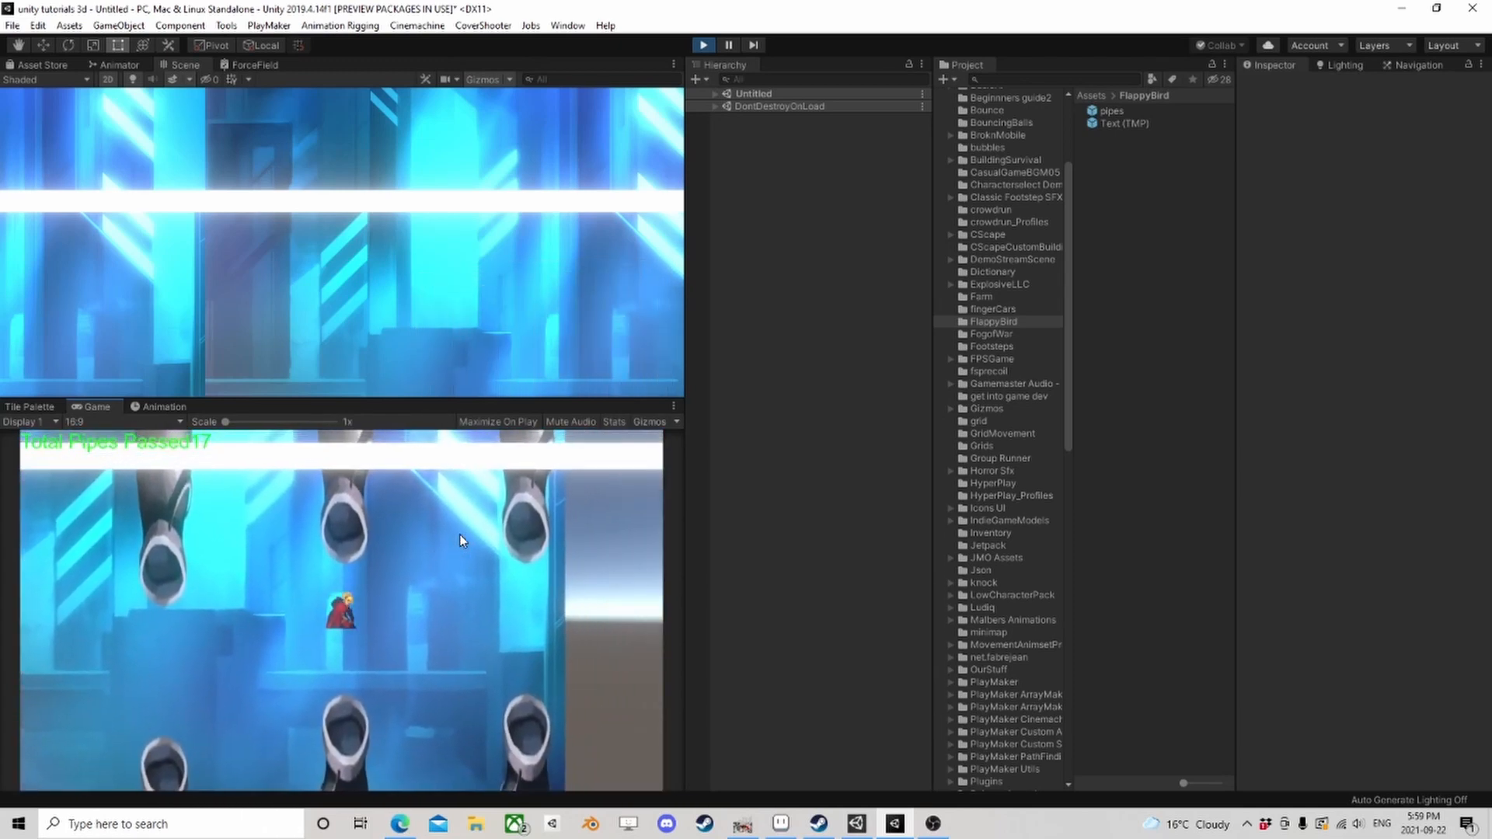
left_click(459, 534)
left_click(460, 534)
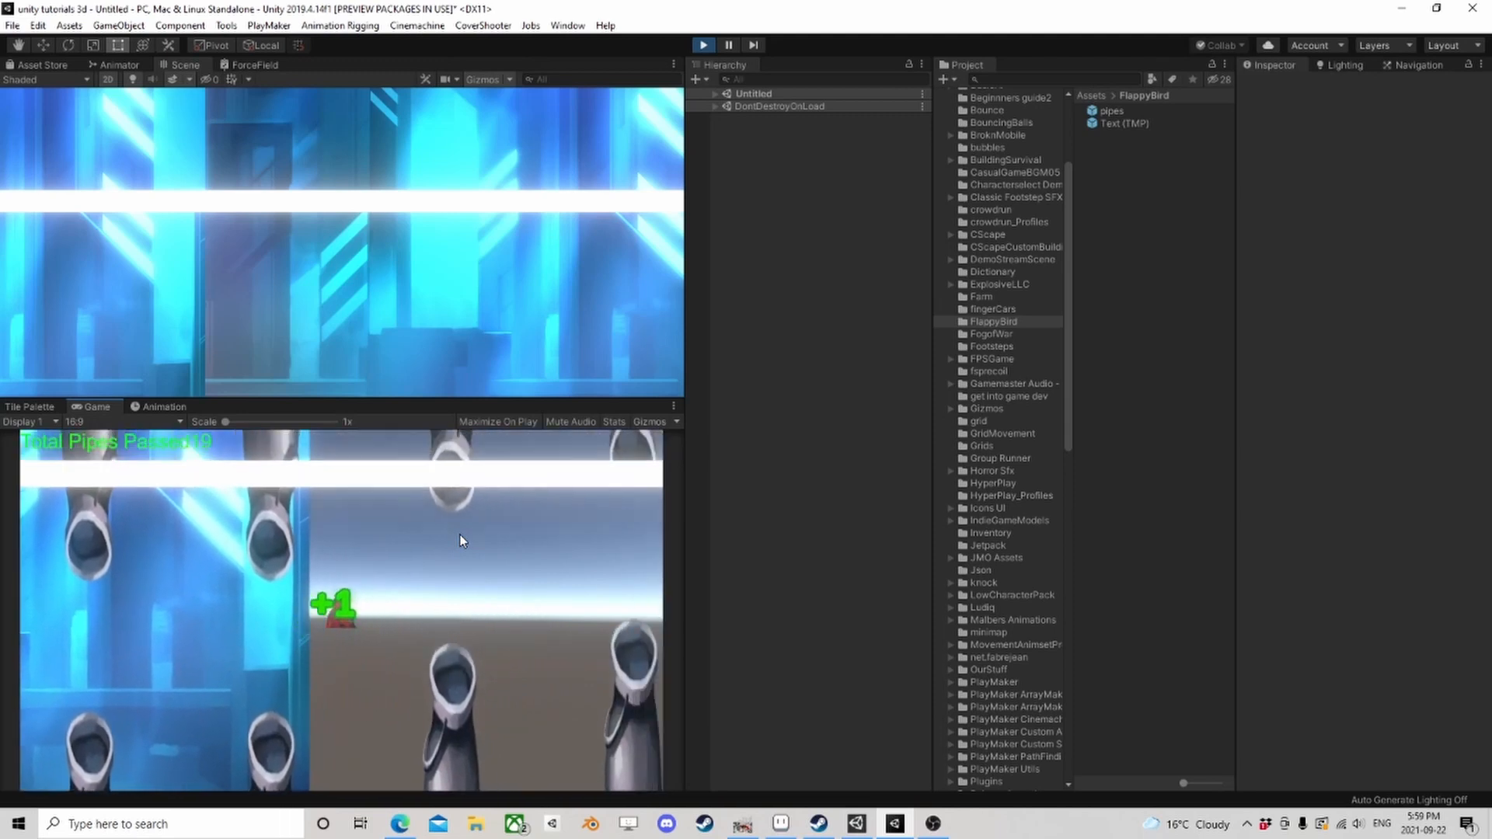
left_click(460, 534)
left_click(460, 534)
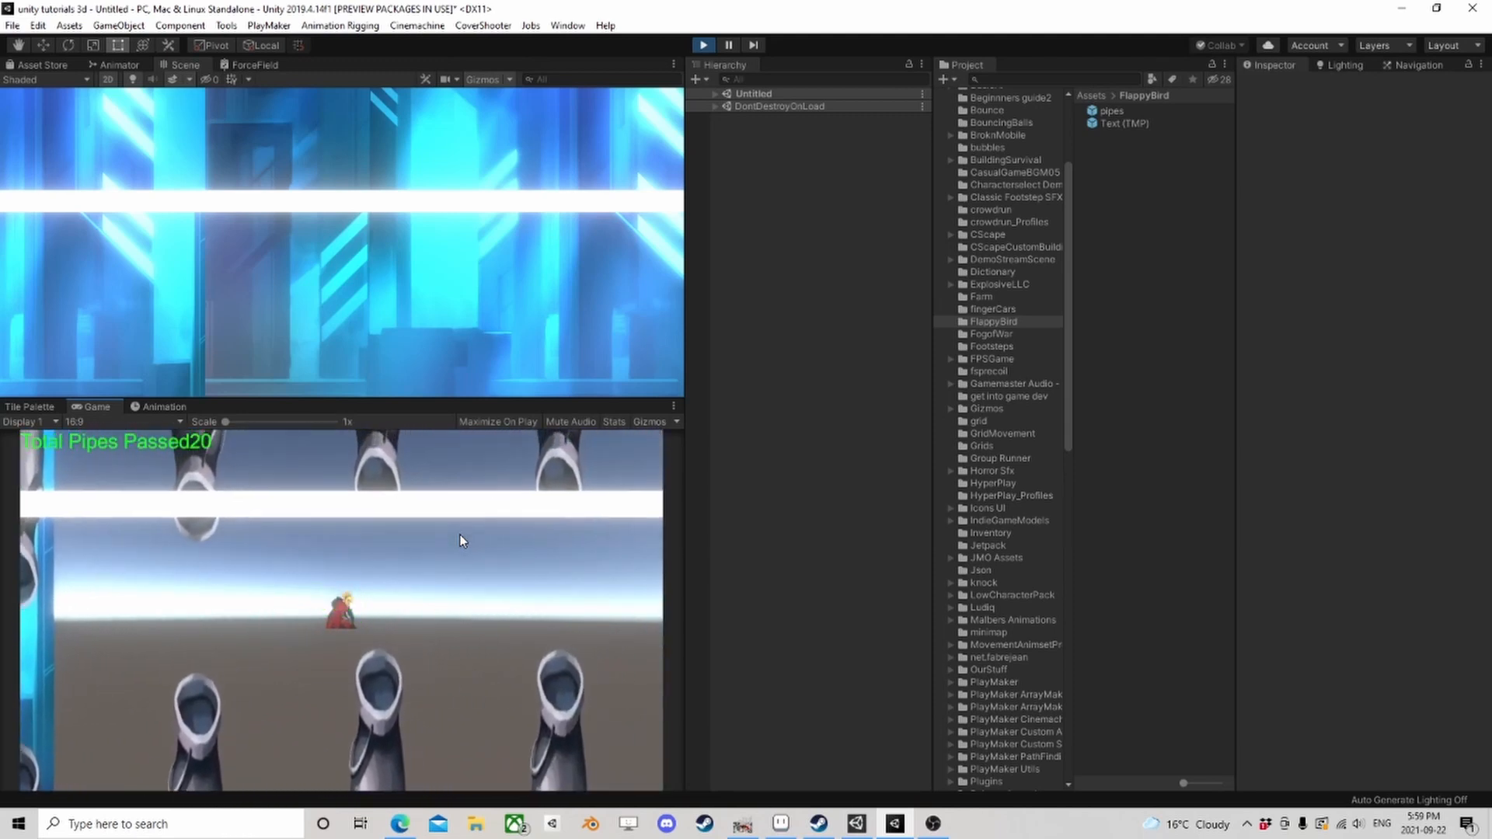
left_click(459, 534)
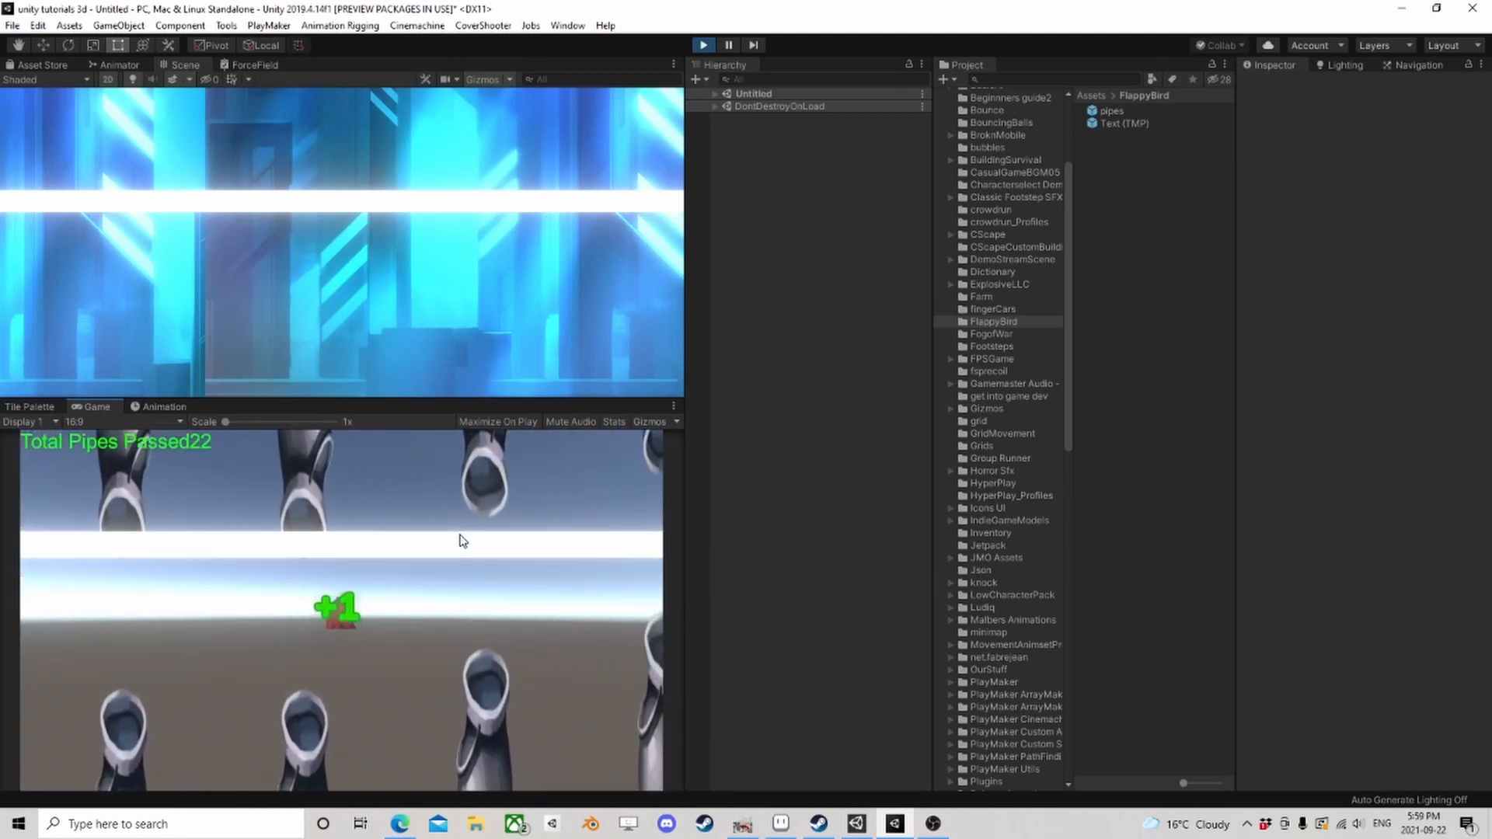
left_click(460, 534)
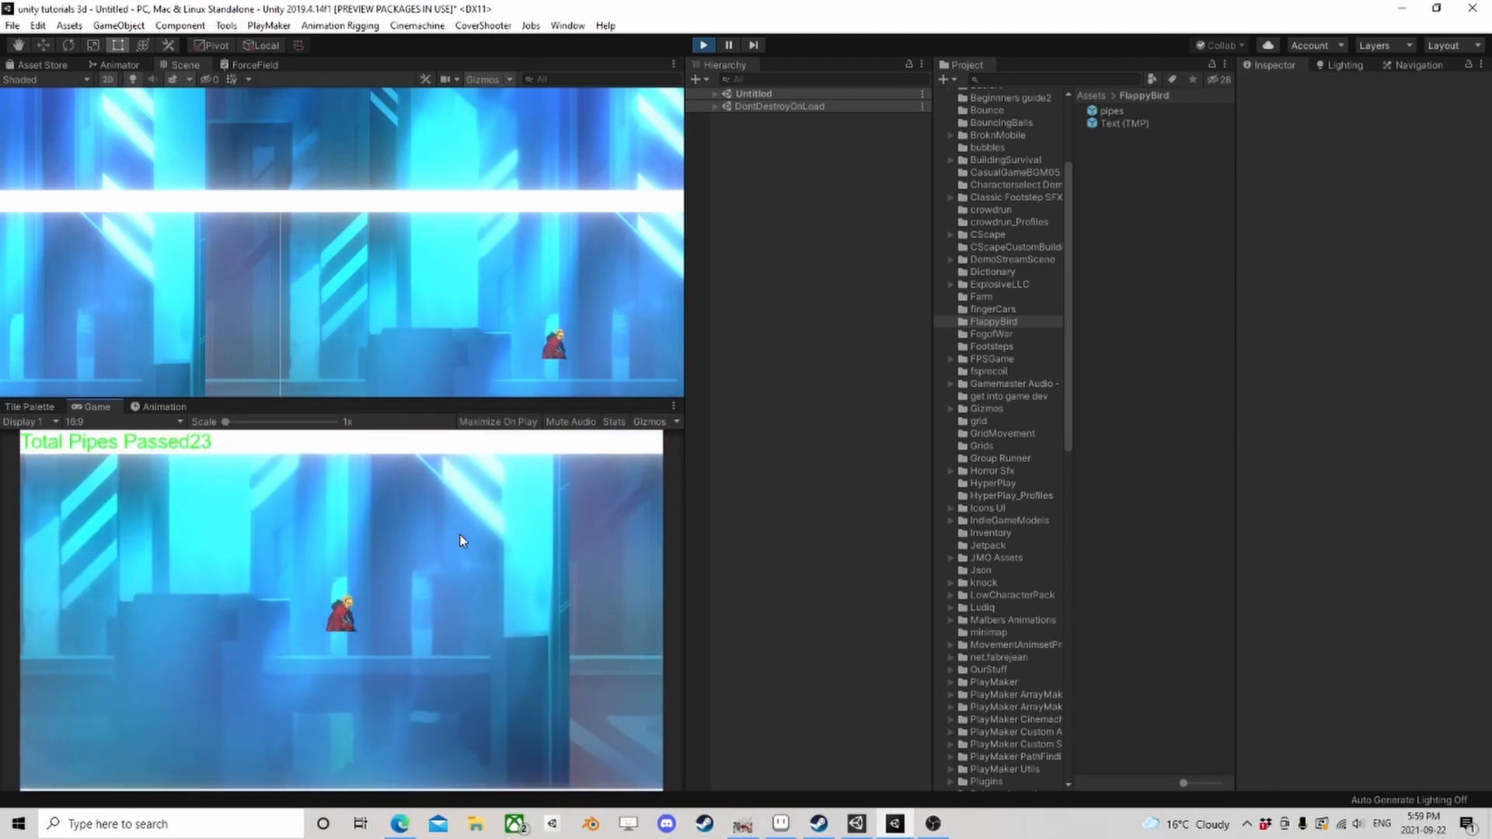
left_click(460, 535)
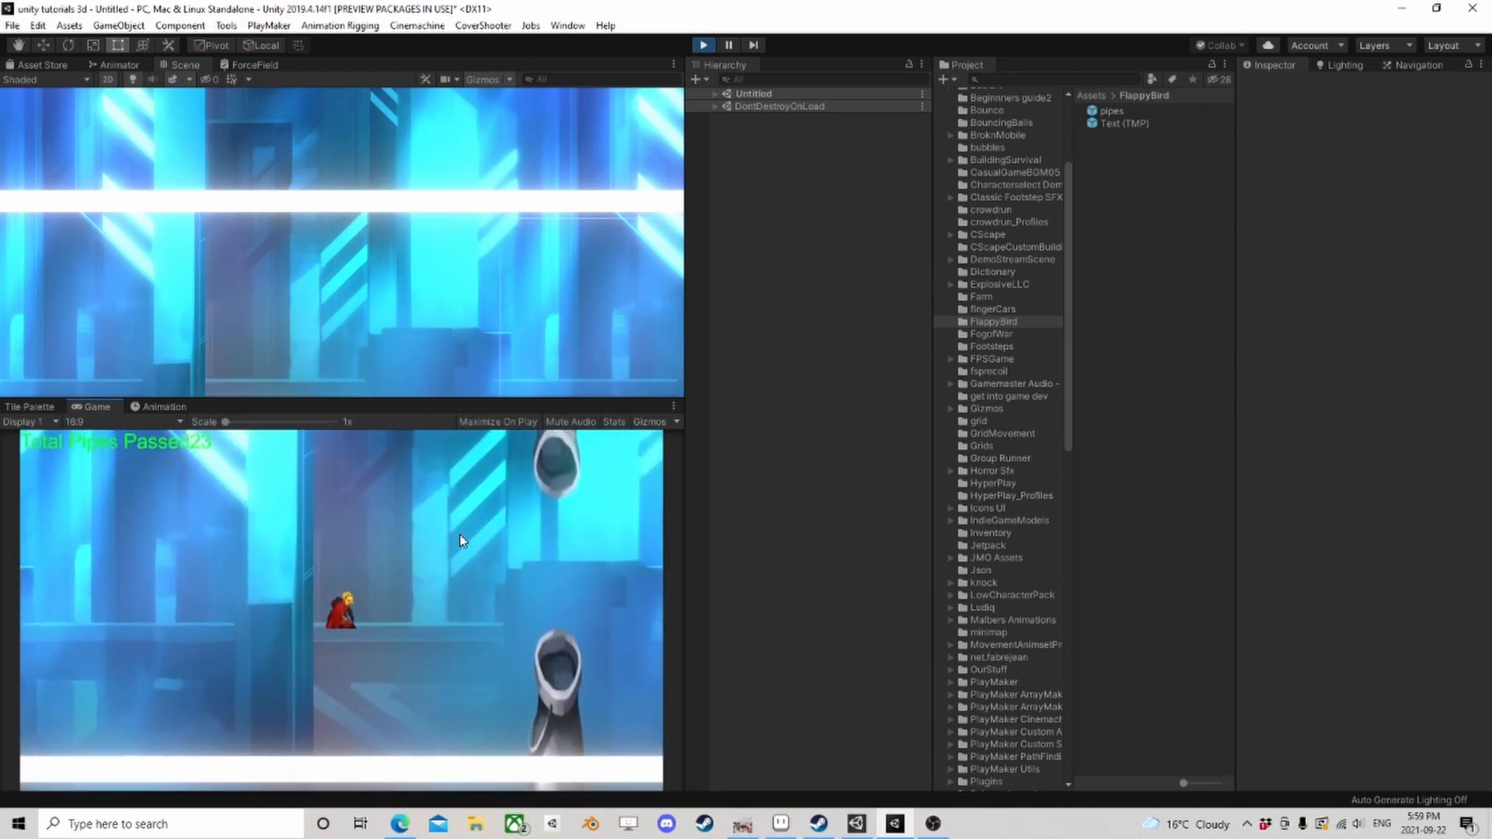
left_click(460, 535)
left_click(460, 535)
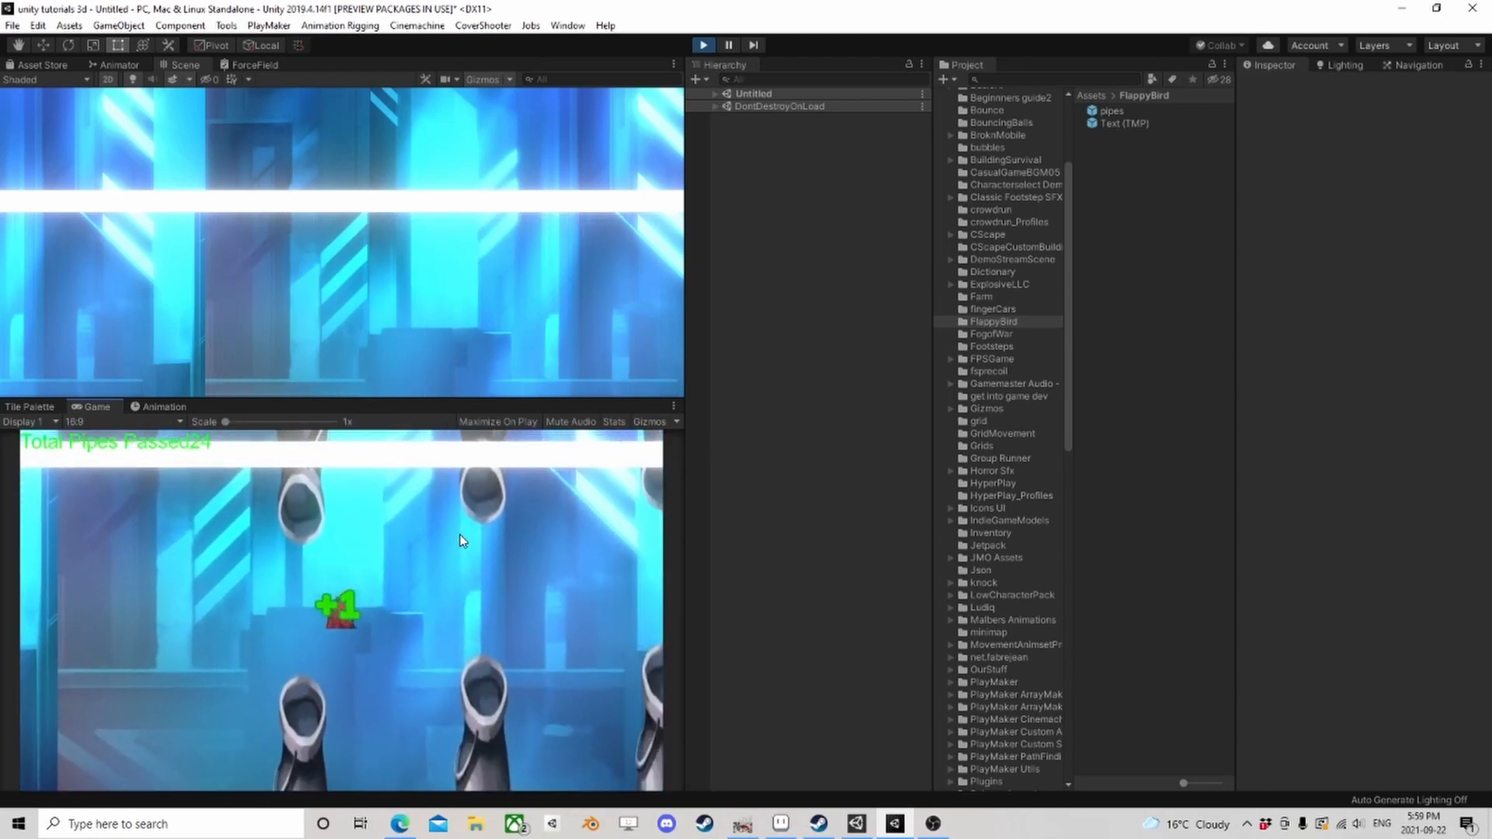
left_click(460, 535)
left_click(460, 535)
left_click(459, 534)
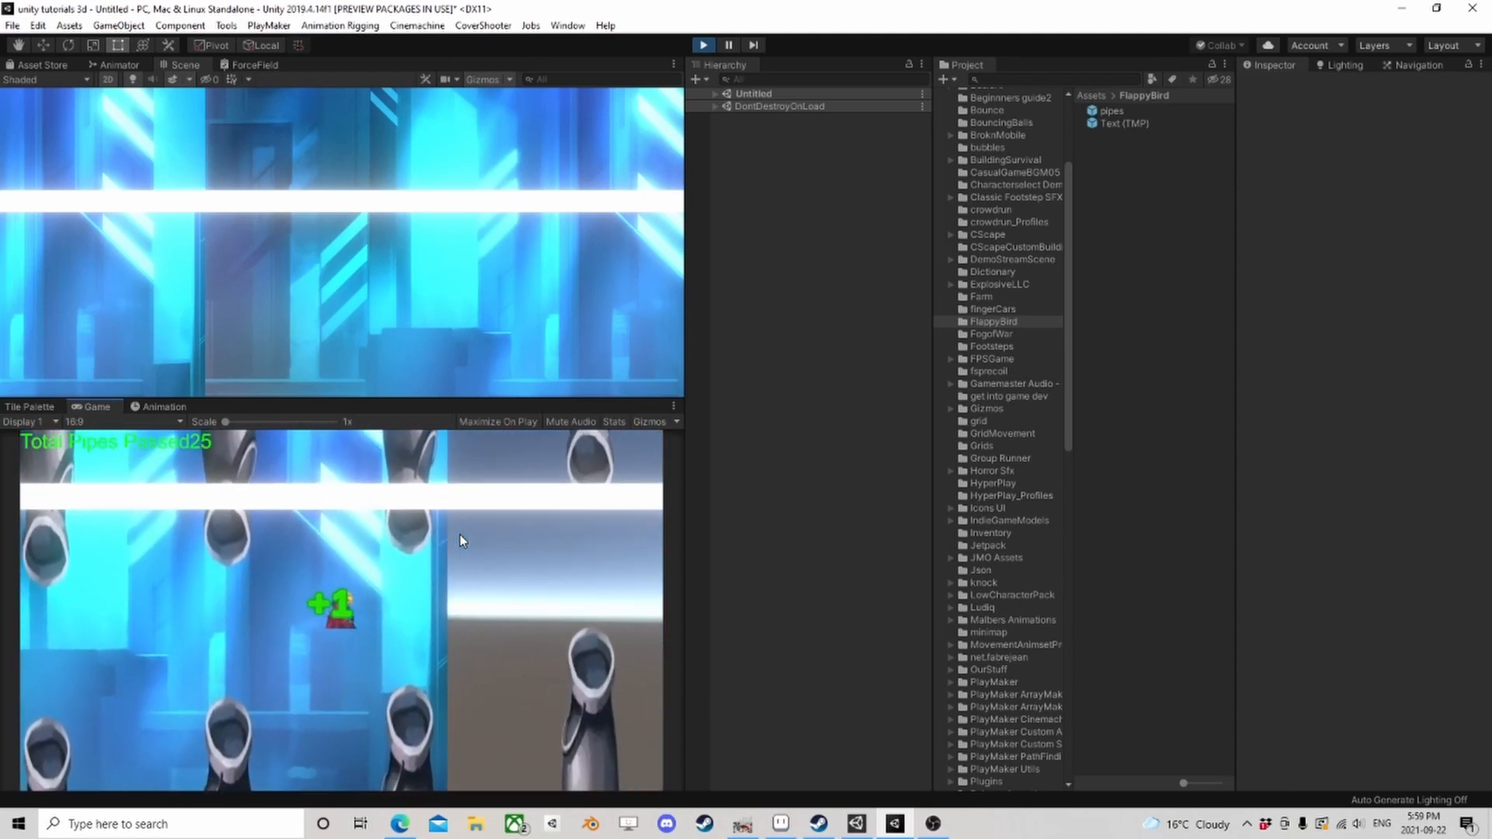
left_click(459, 535)
left_click(459, 534)
left_click(459, 535)
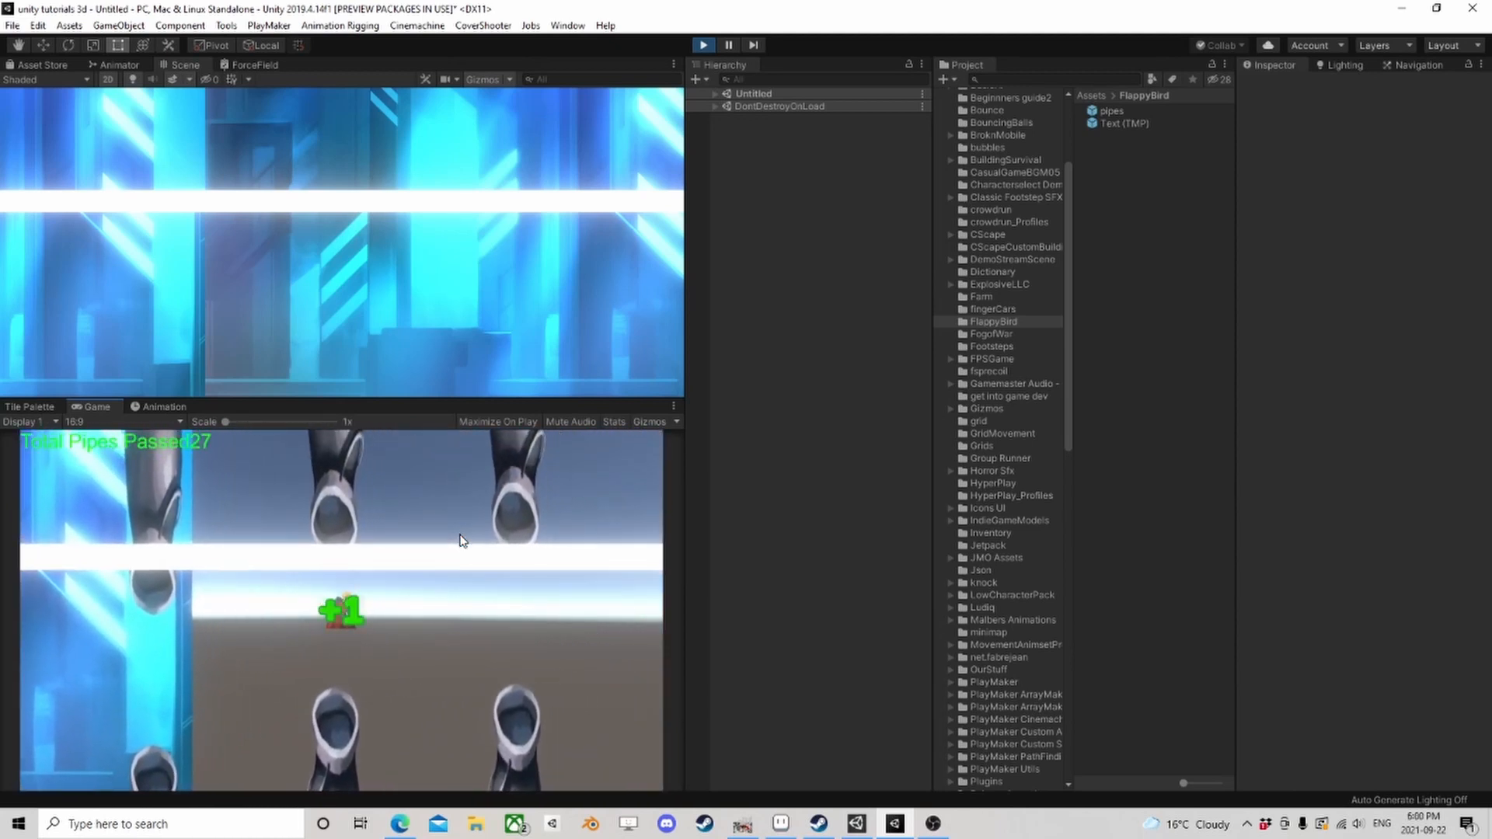
left_click(459, 534)
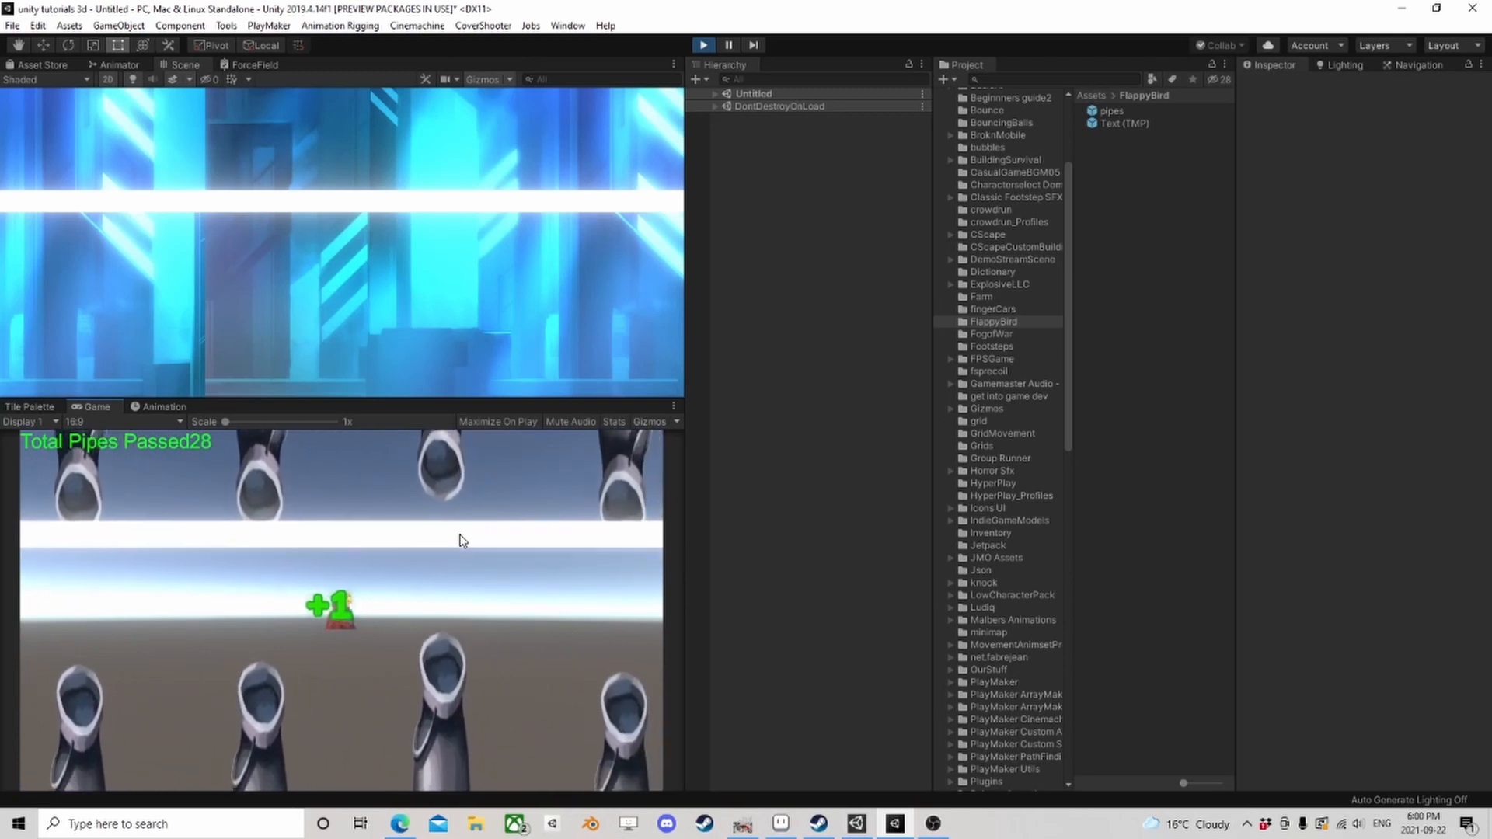
left_click(463, 541)
left_click(463, 541)
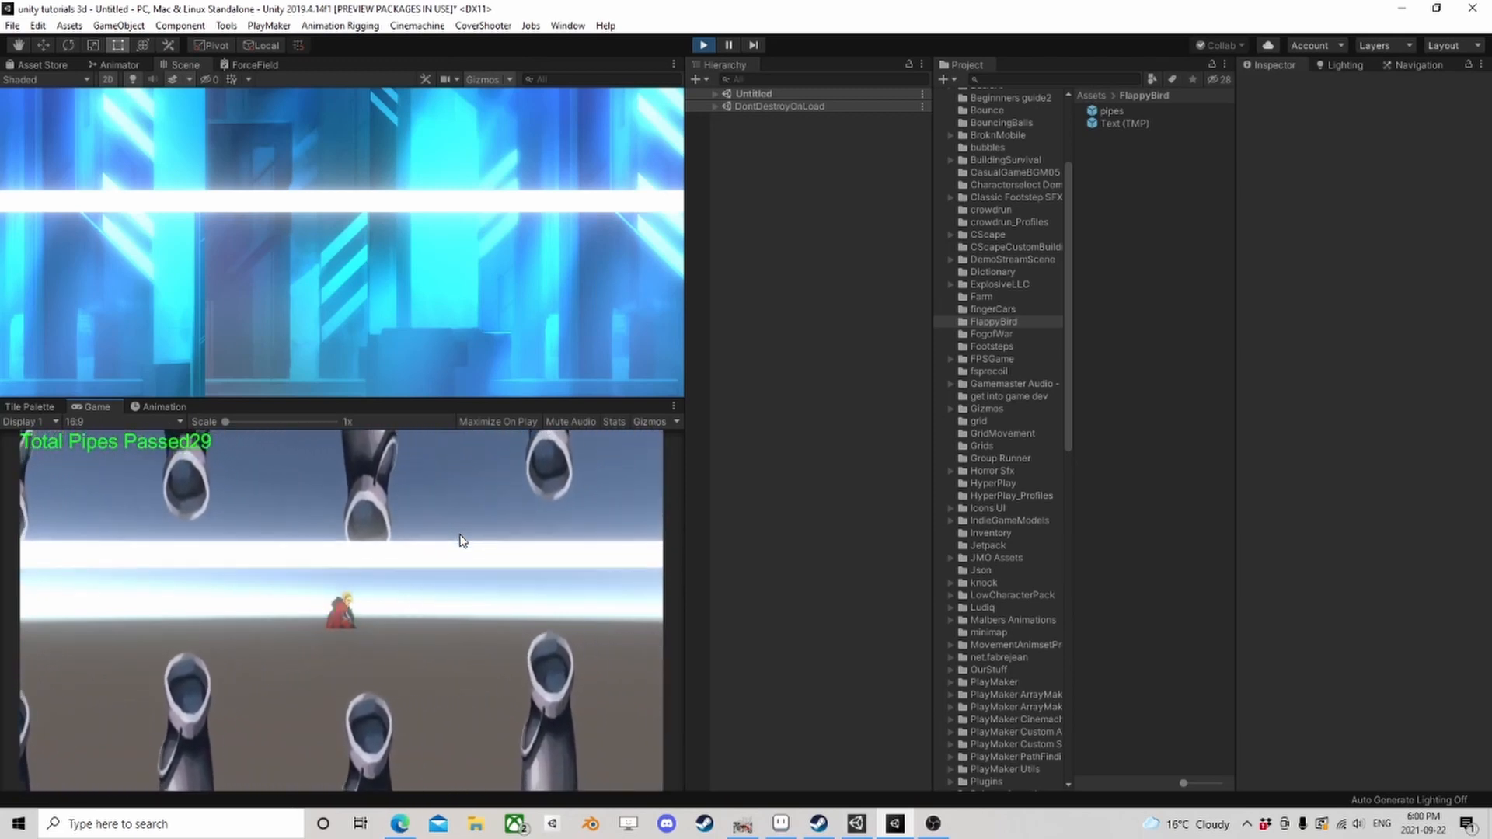
left_click(462, 540)
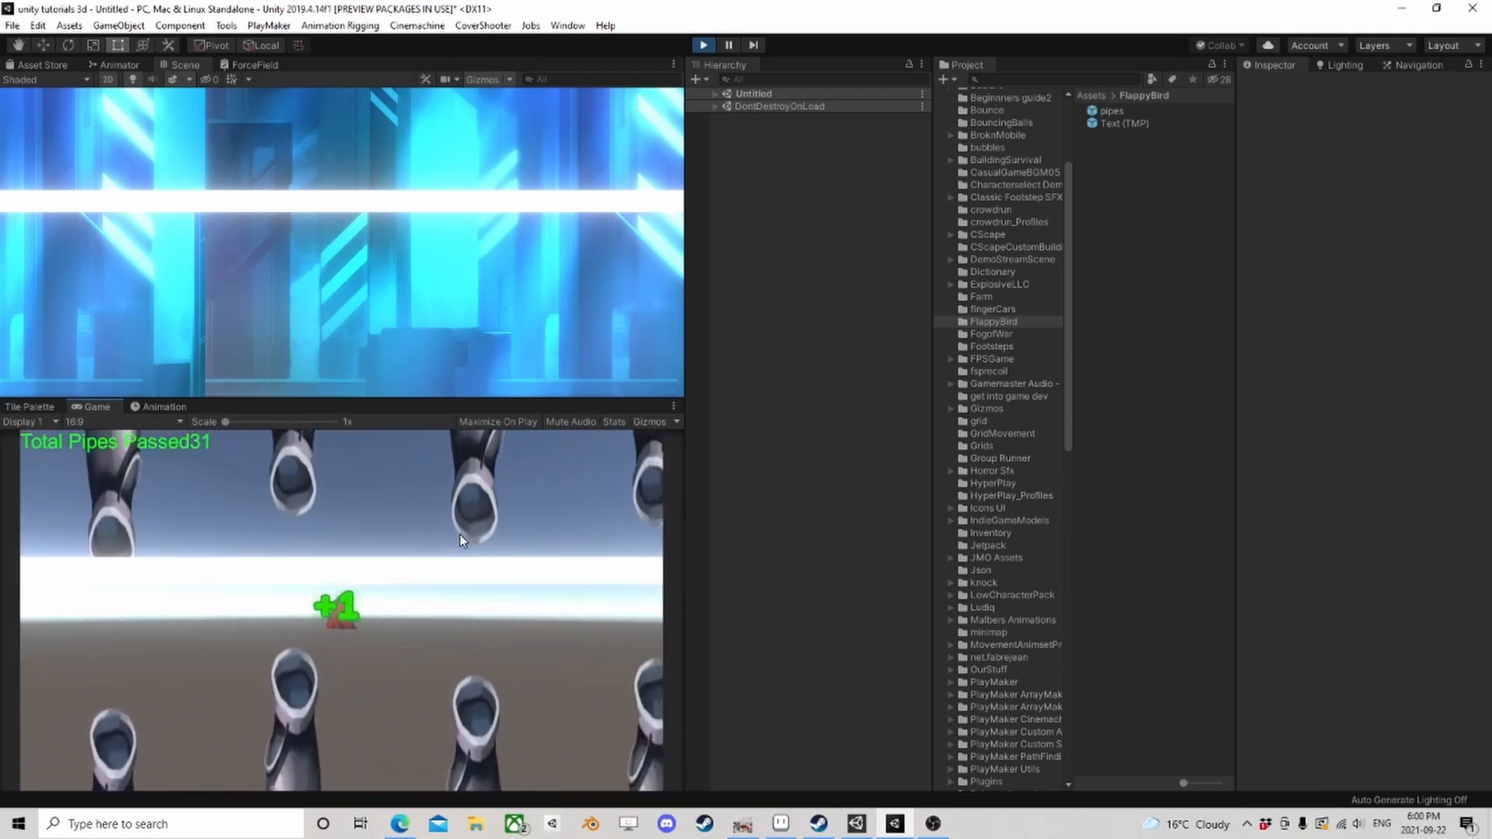
left_click(462, 541)
left_click(462, 540)
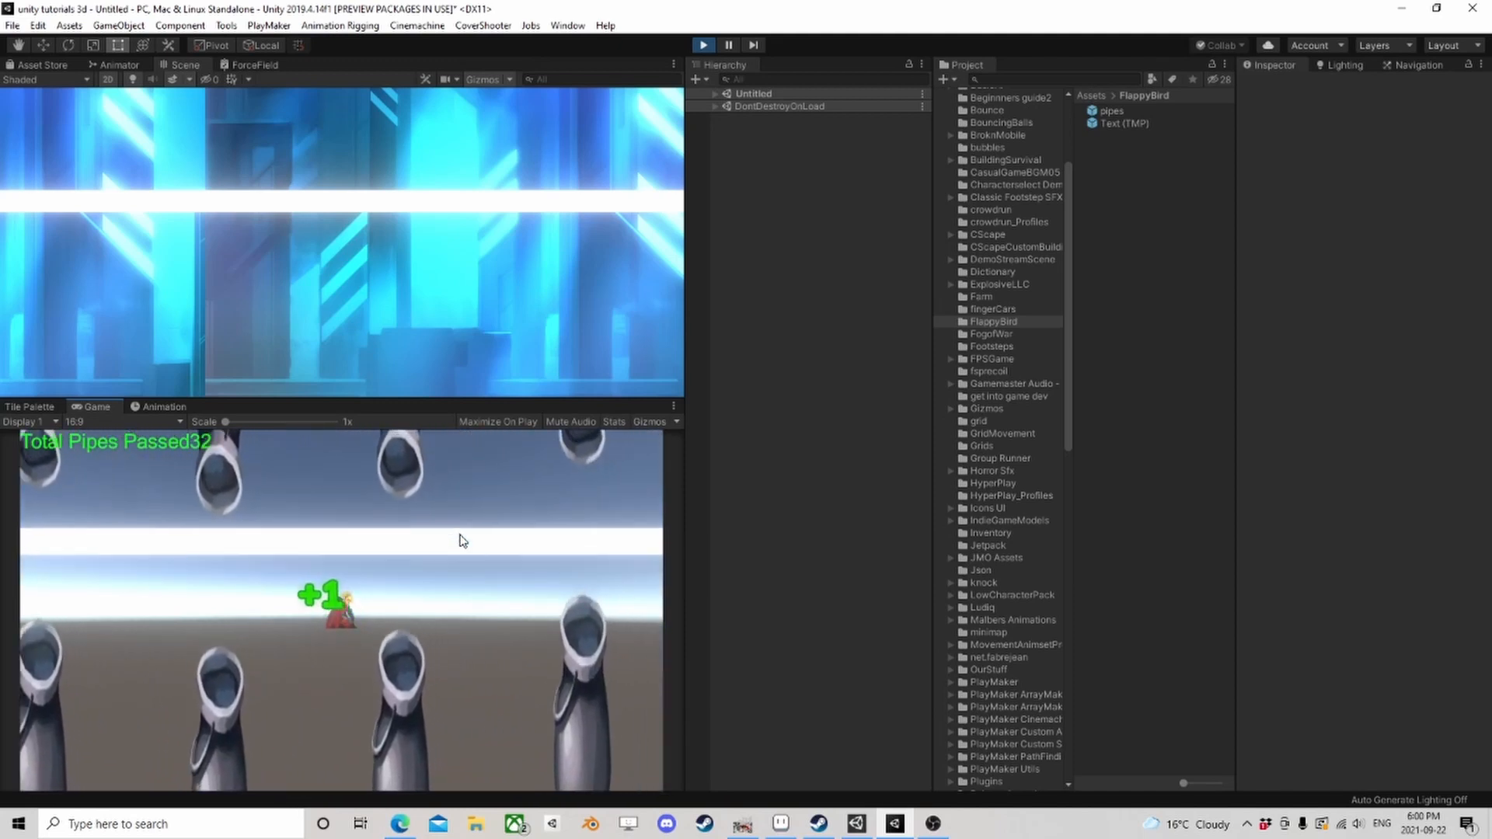
left_click(462, 541)
left_click(460, 534)
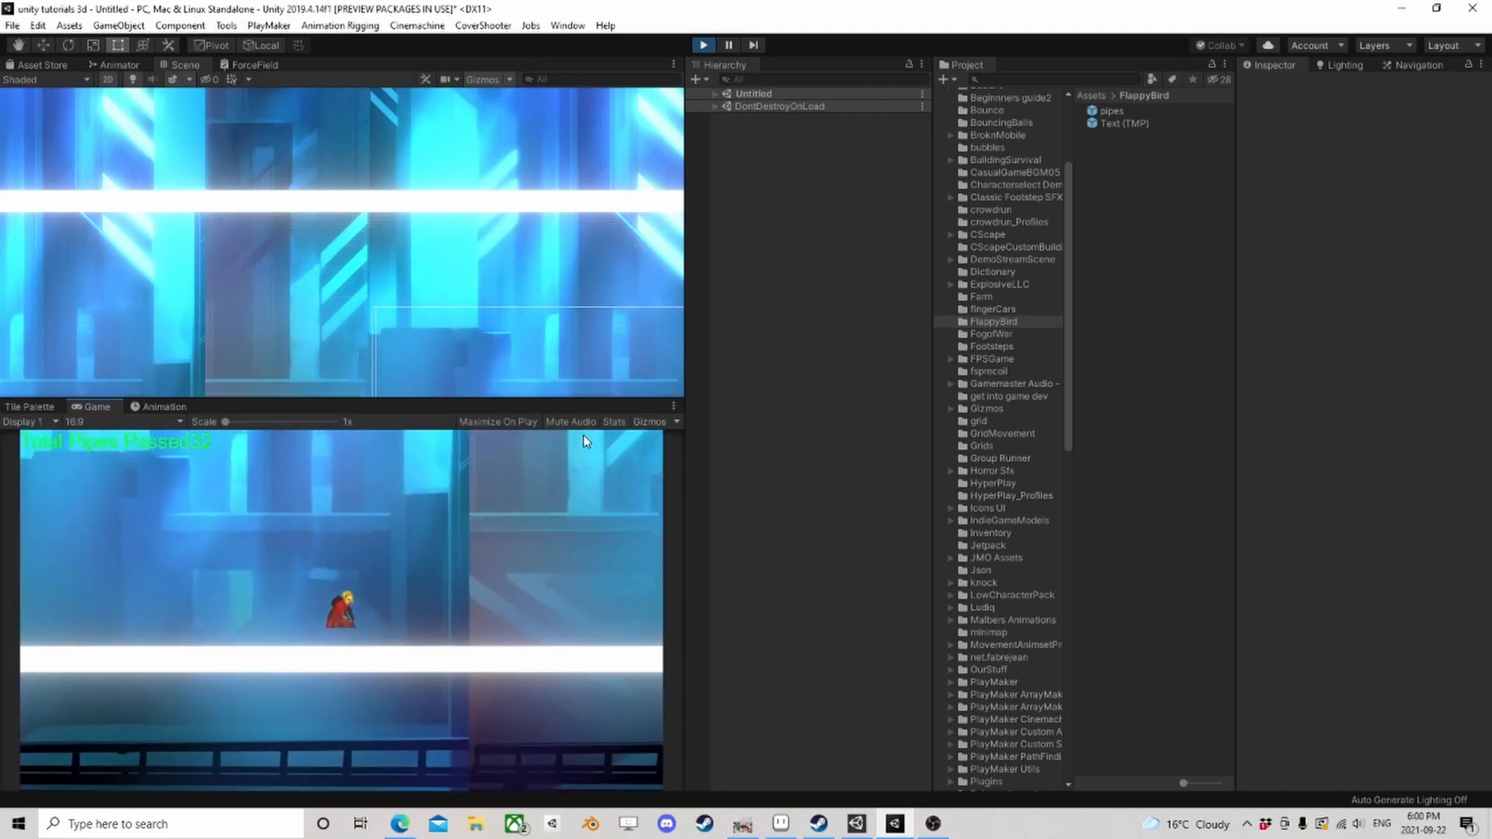
left_click(544, 448)
left_click(502, 545)
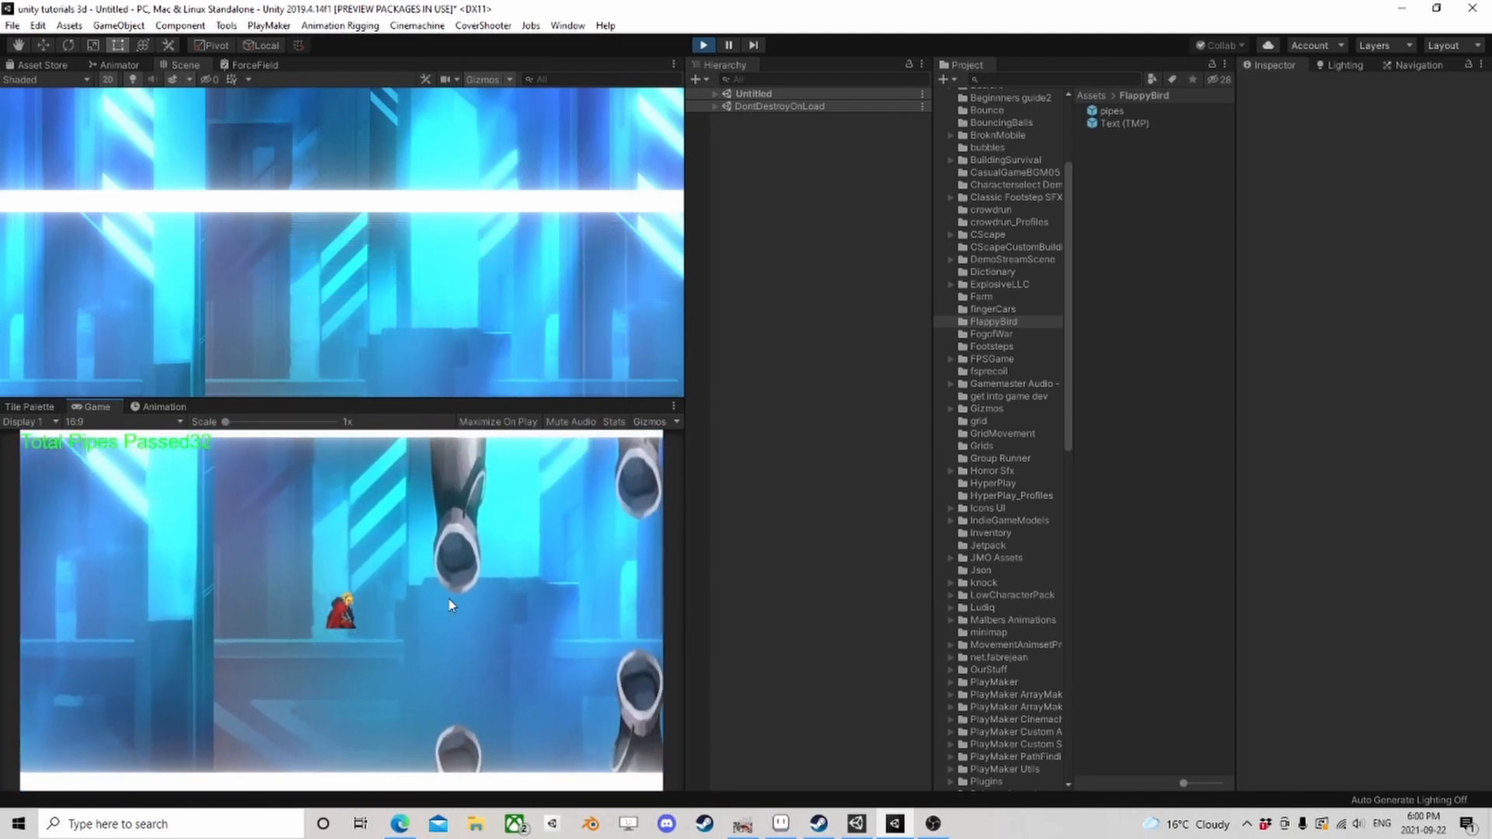
left_click(449, 604)
left_click(448, 605)
left_click(448, 604)
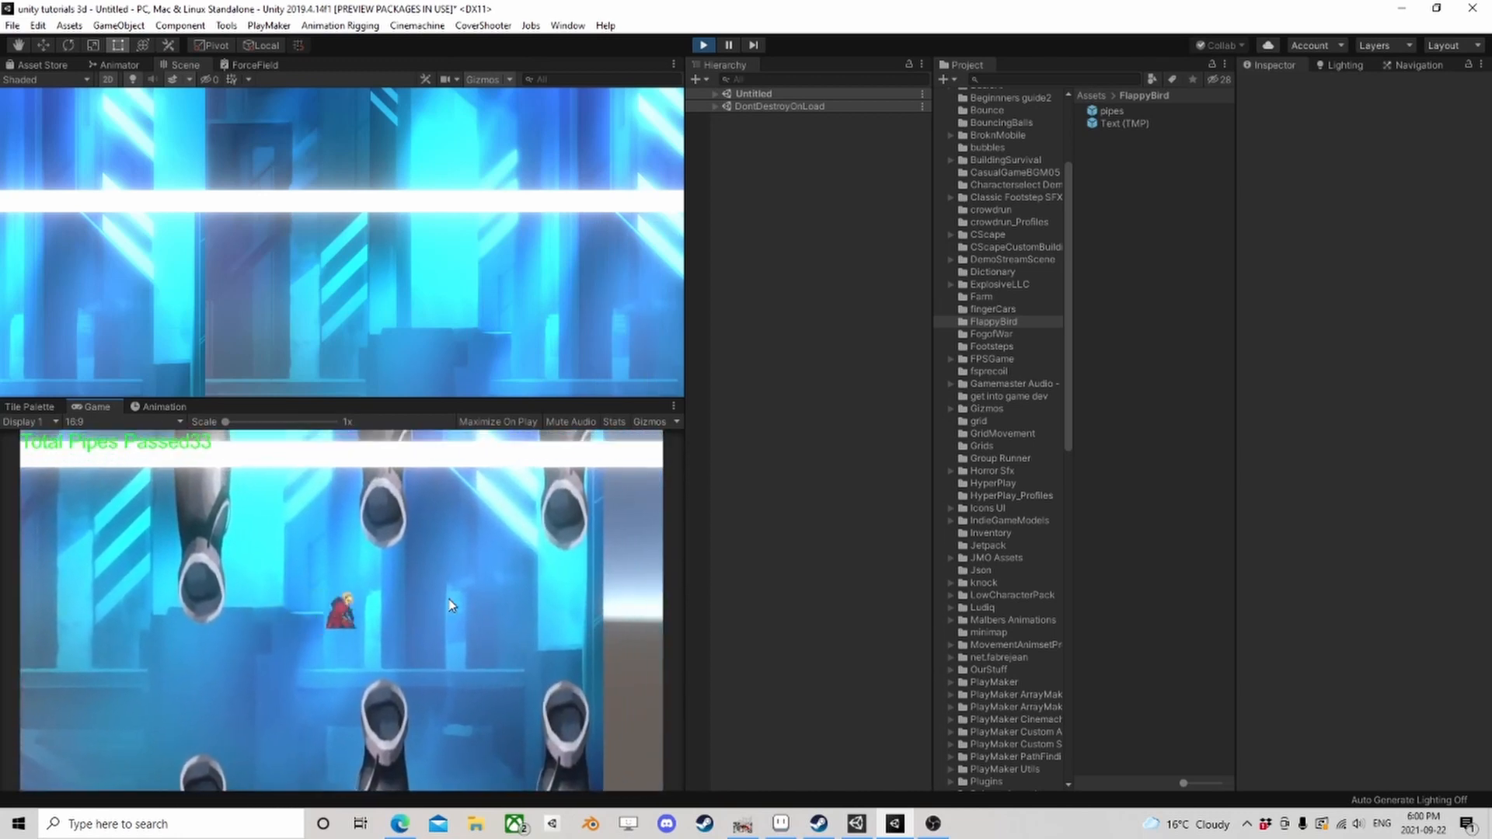
left_click(448, 599)
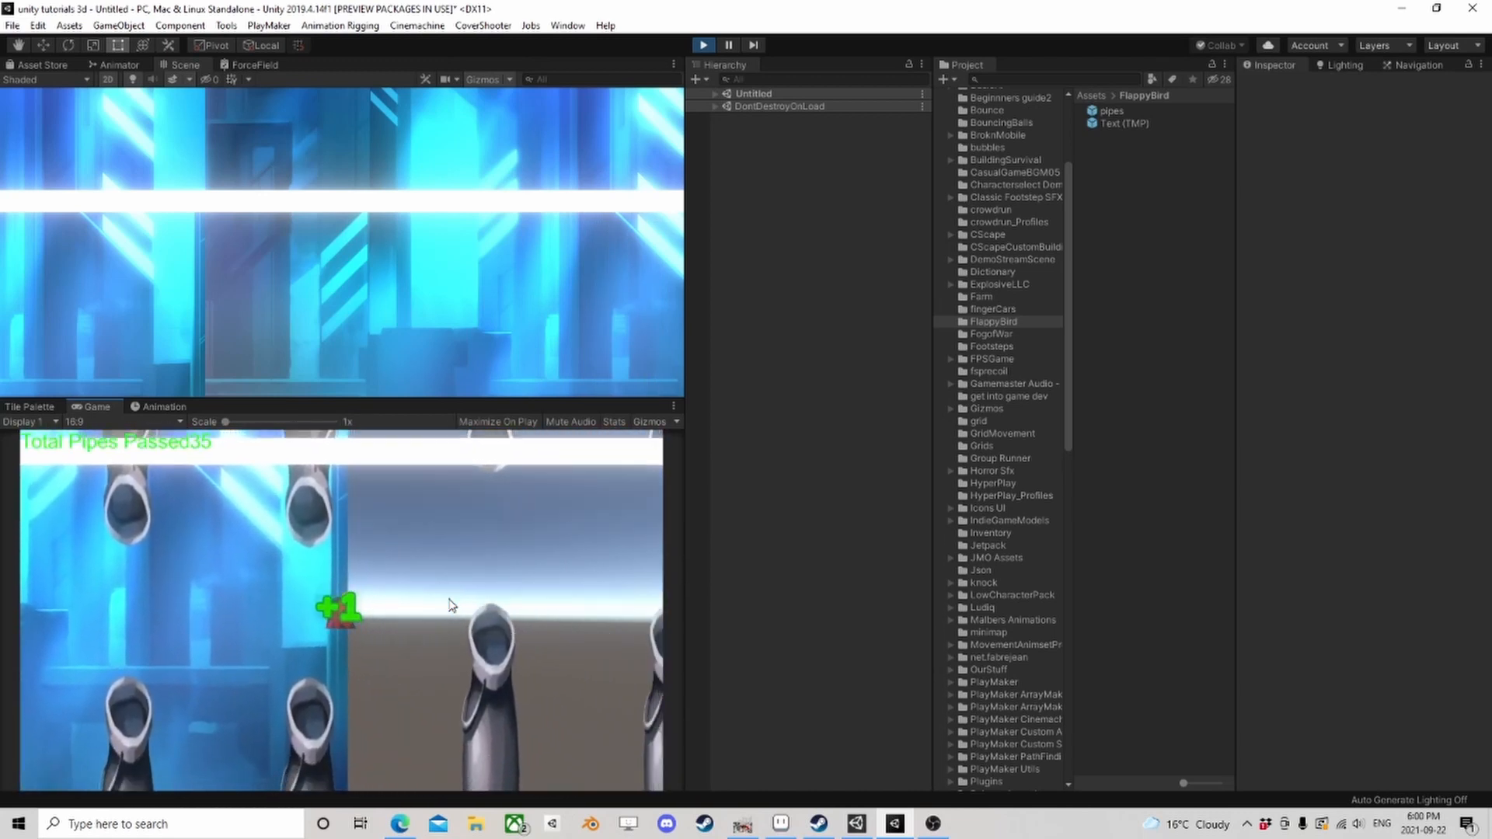
left_click(448, 599)
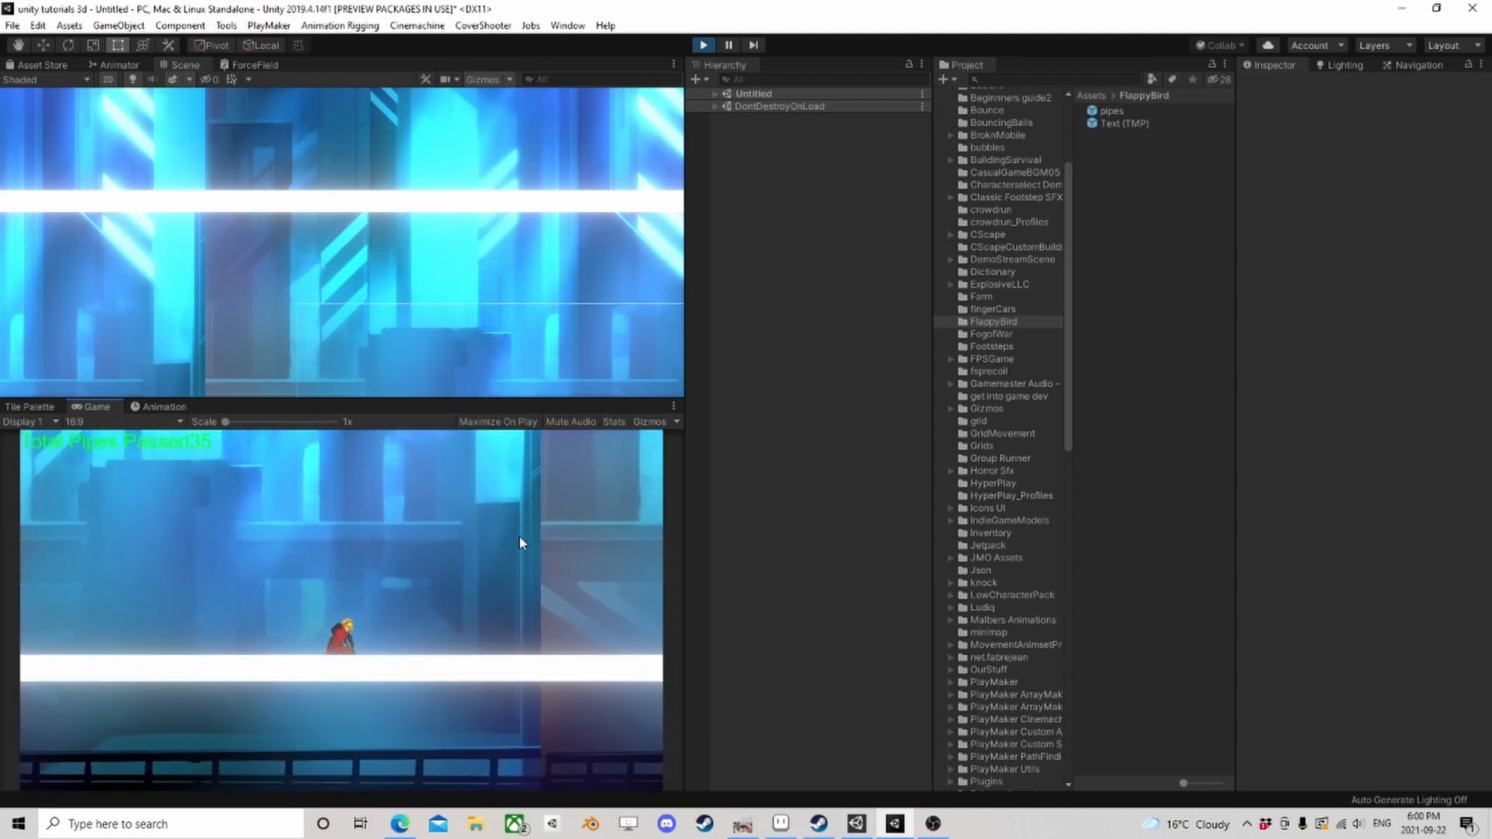